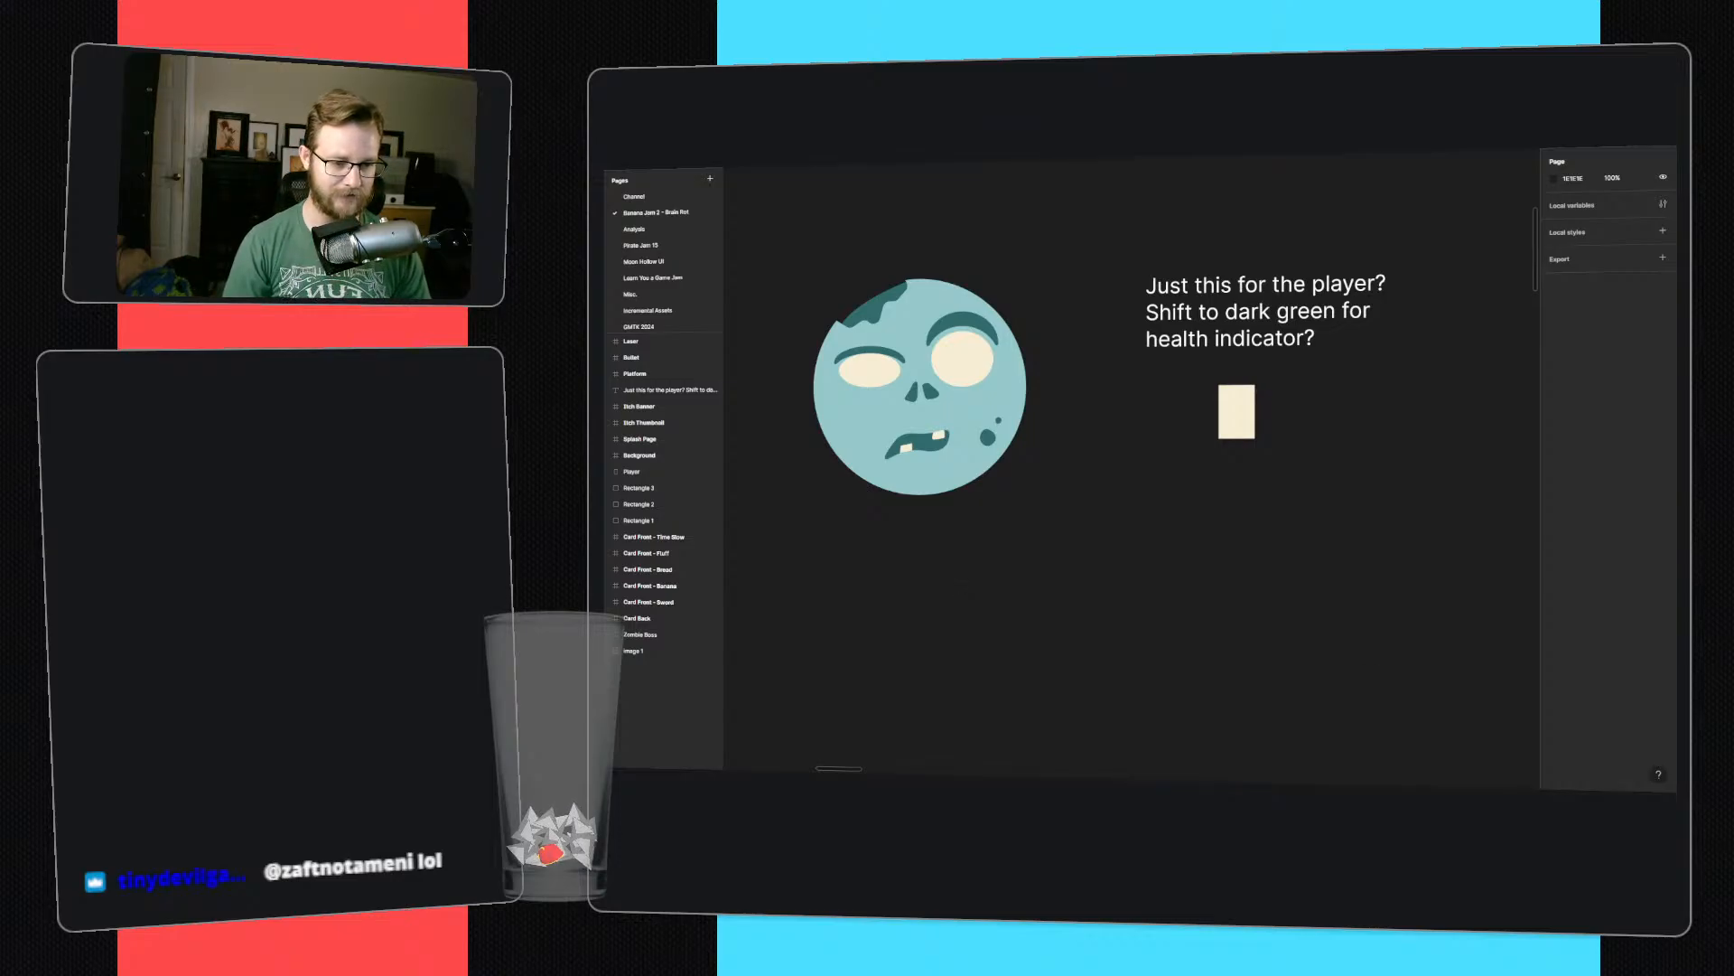
# - Switch to Godot, run the game, playtest the player's movement and card flipping among the boss lasers, and stop it
pyautogui.hotkey('alt', 'Tab')
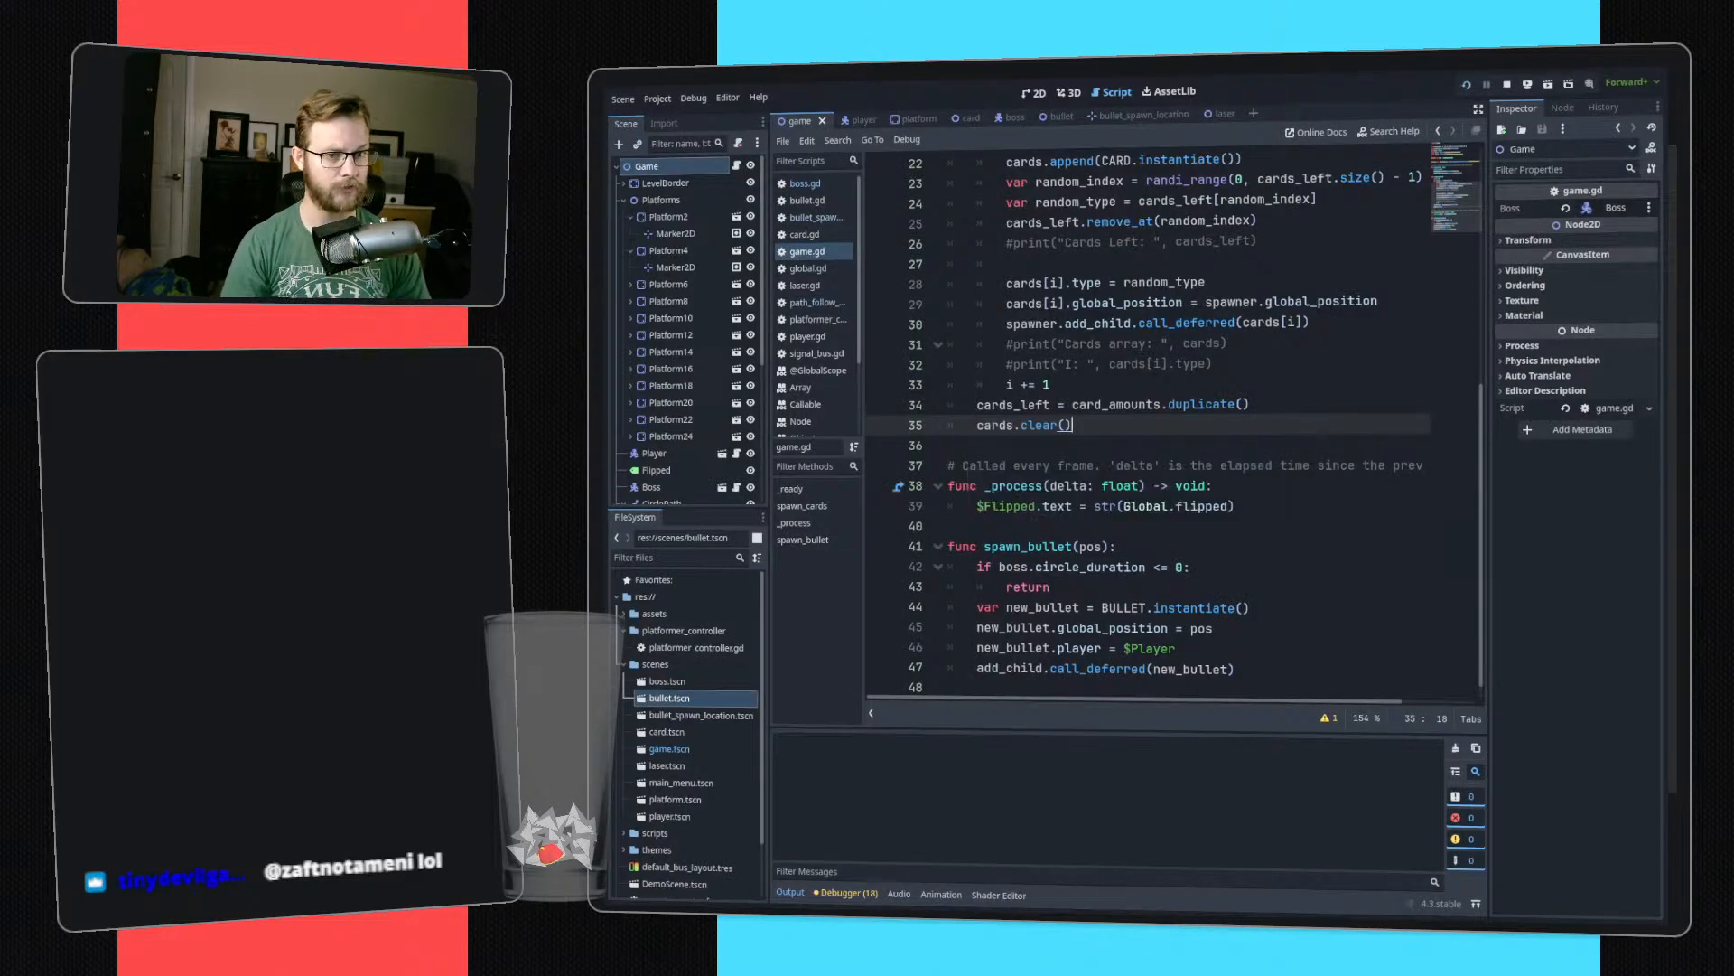
pyautogui.press('F5')
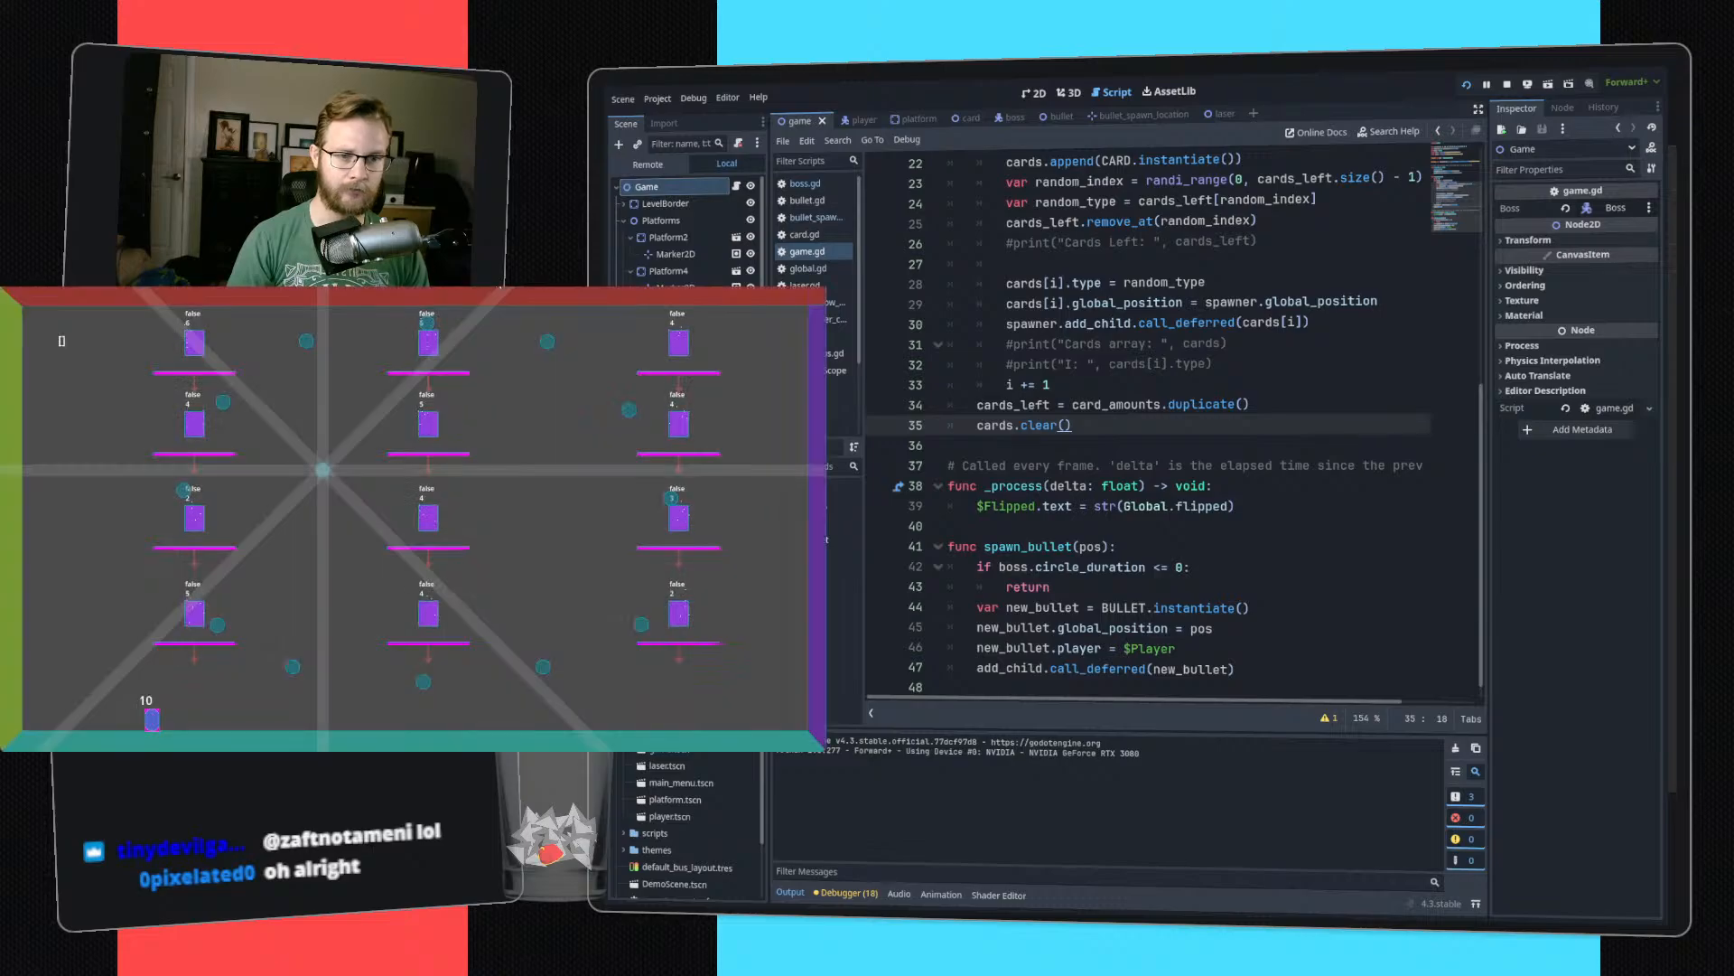
pyautogui.press('d')
pyautogui.press('space')
pyautogui.press('space')
pyautogui.press('d')
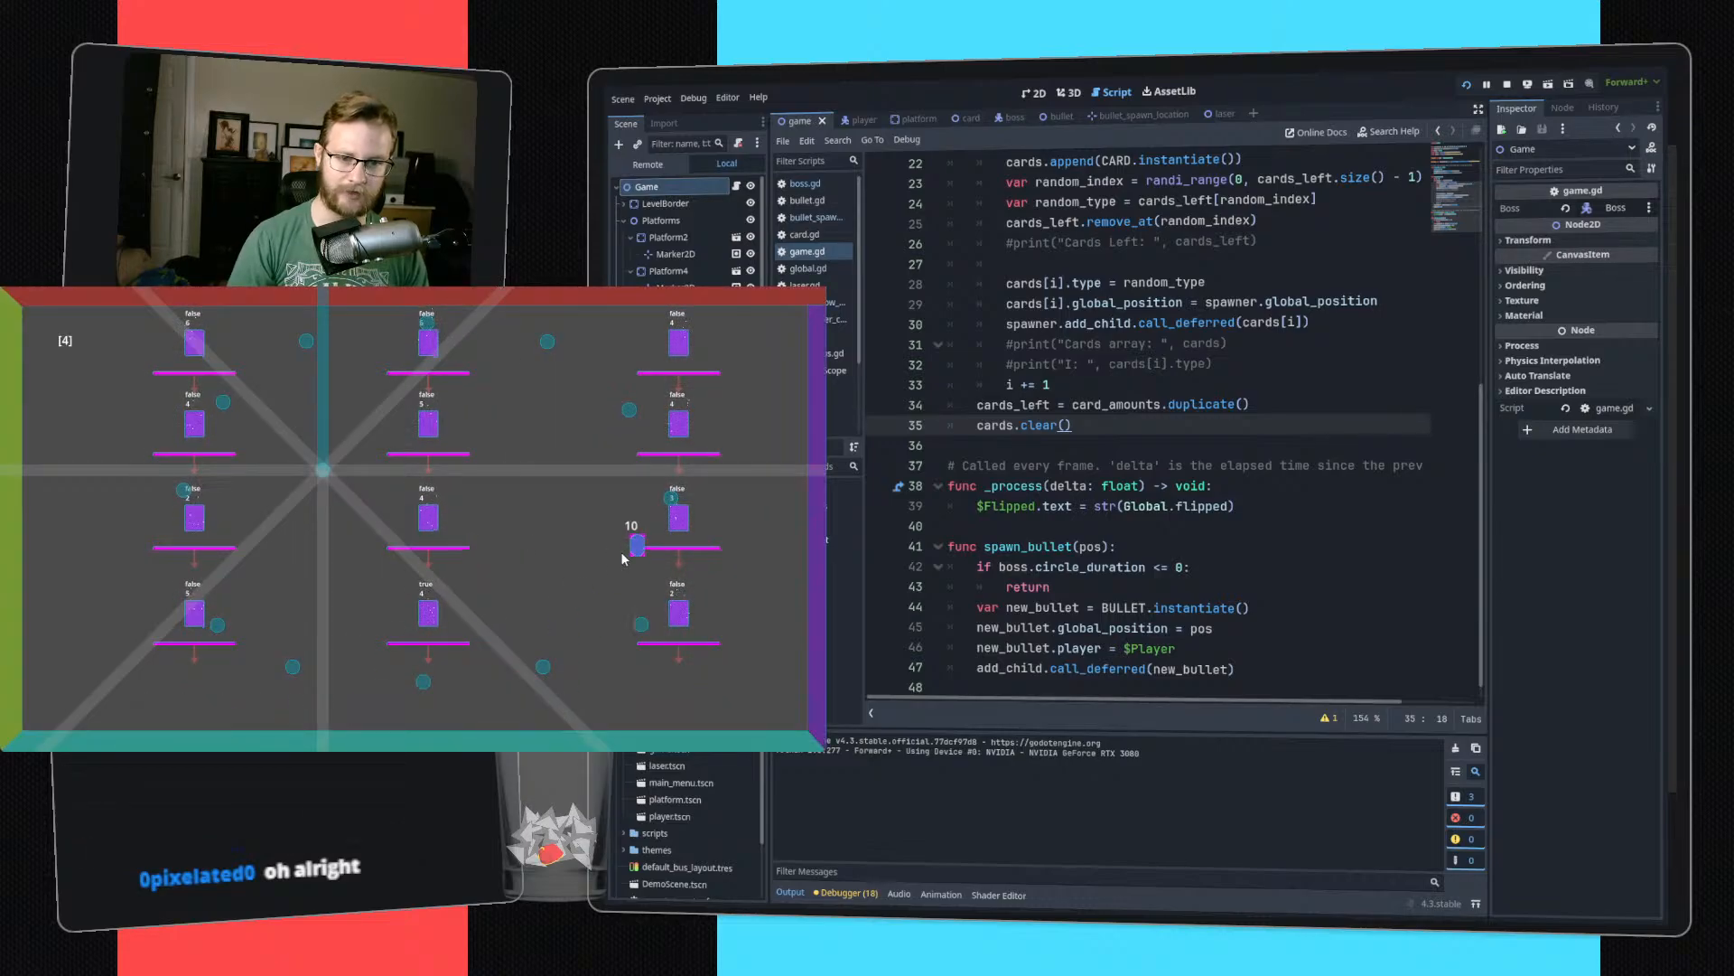
pyautogui.press('e')
pyautogui.press('a')
pyautogui.press('space')
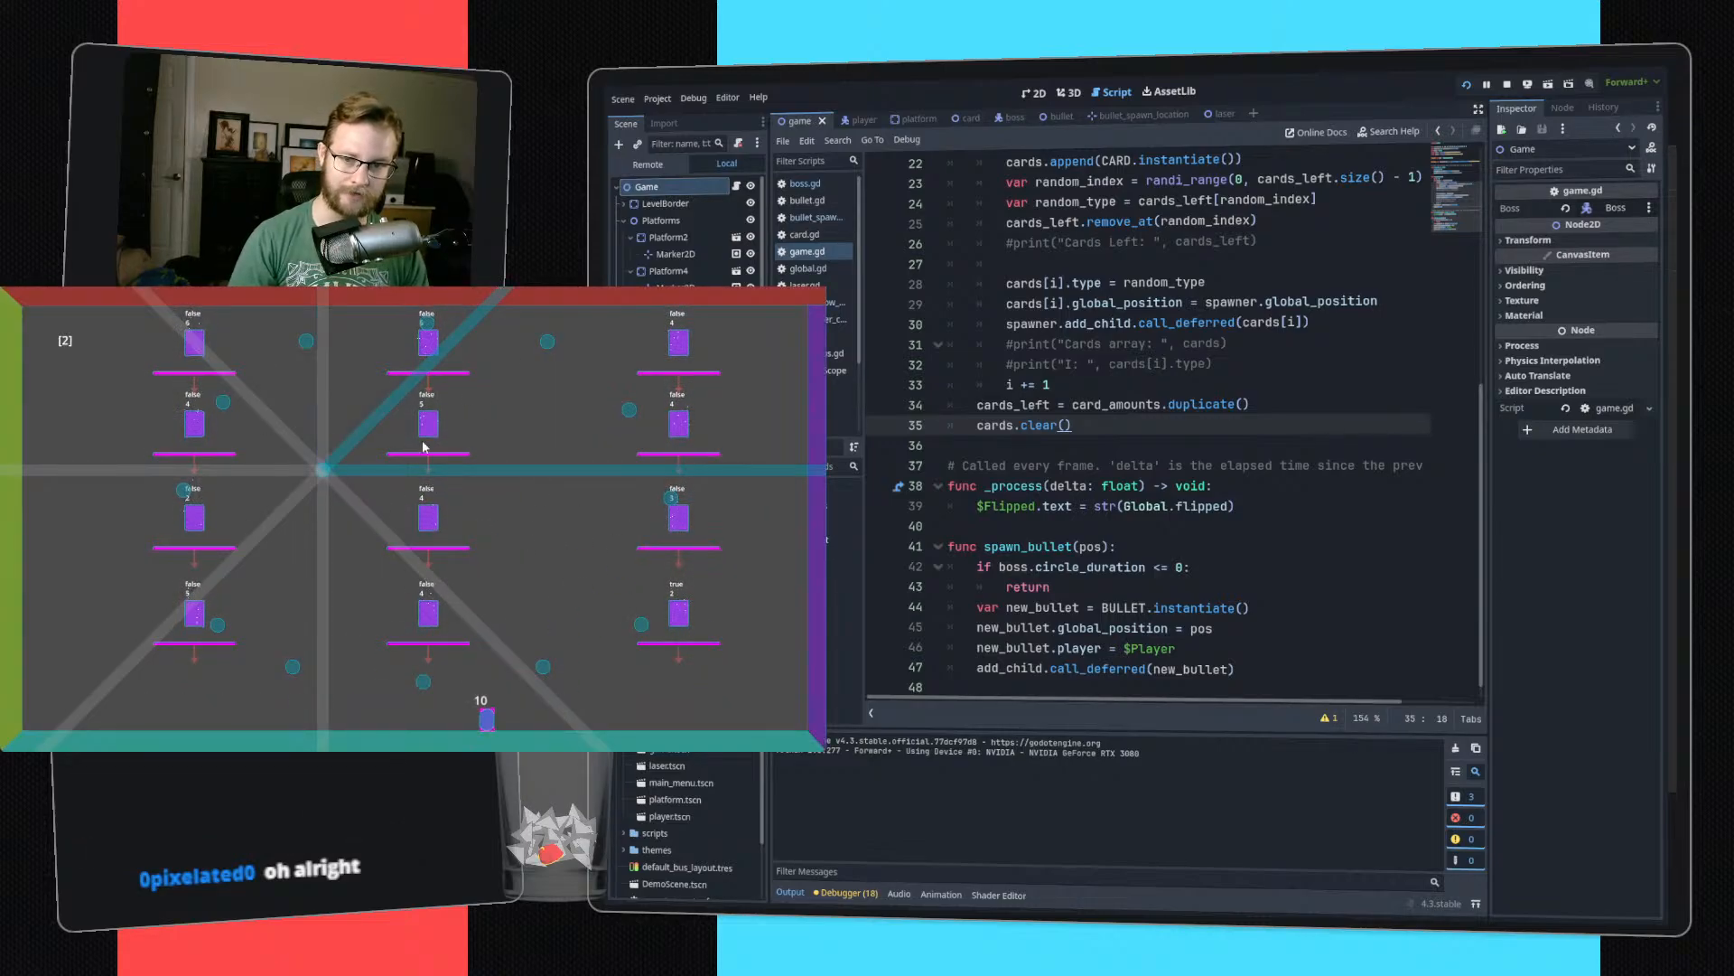
pyautogui.press('a')
pyautogui.press('space')
pyautogui.press('d')
pyautogui.press('space')
pyautogui.press('d')
pyautogui.press('space')
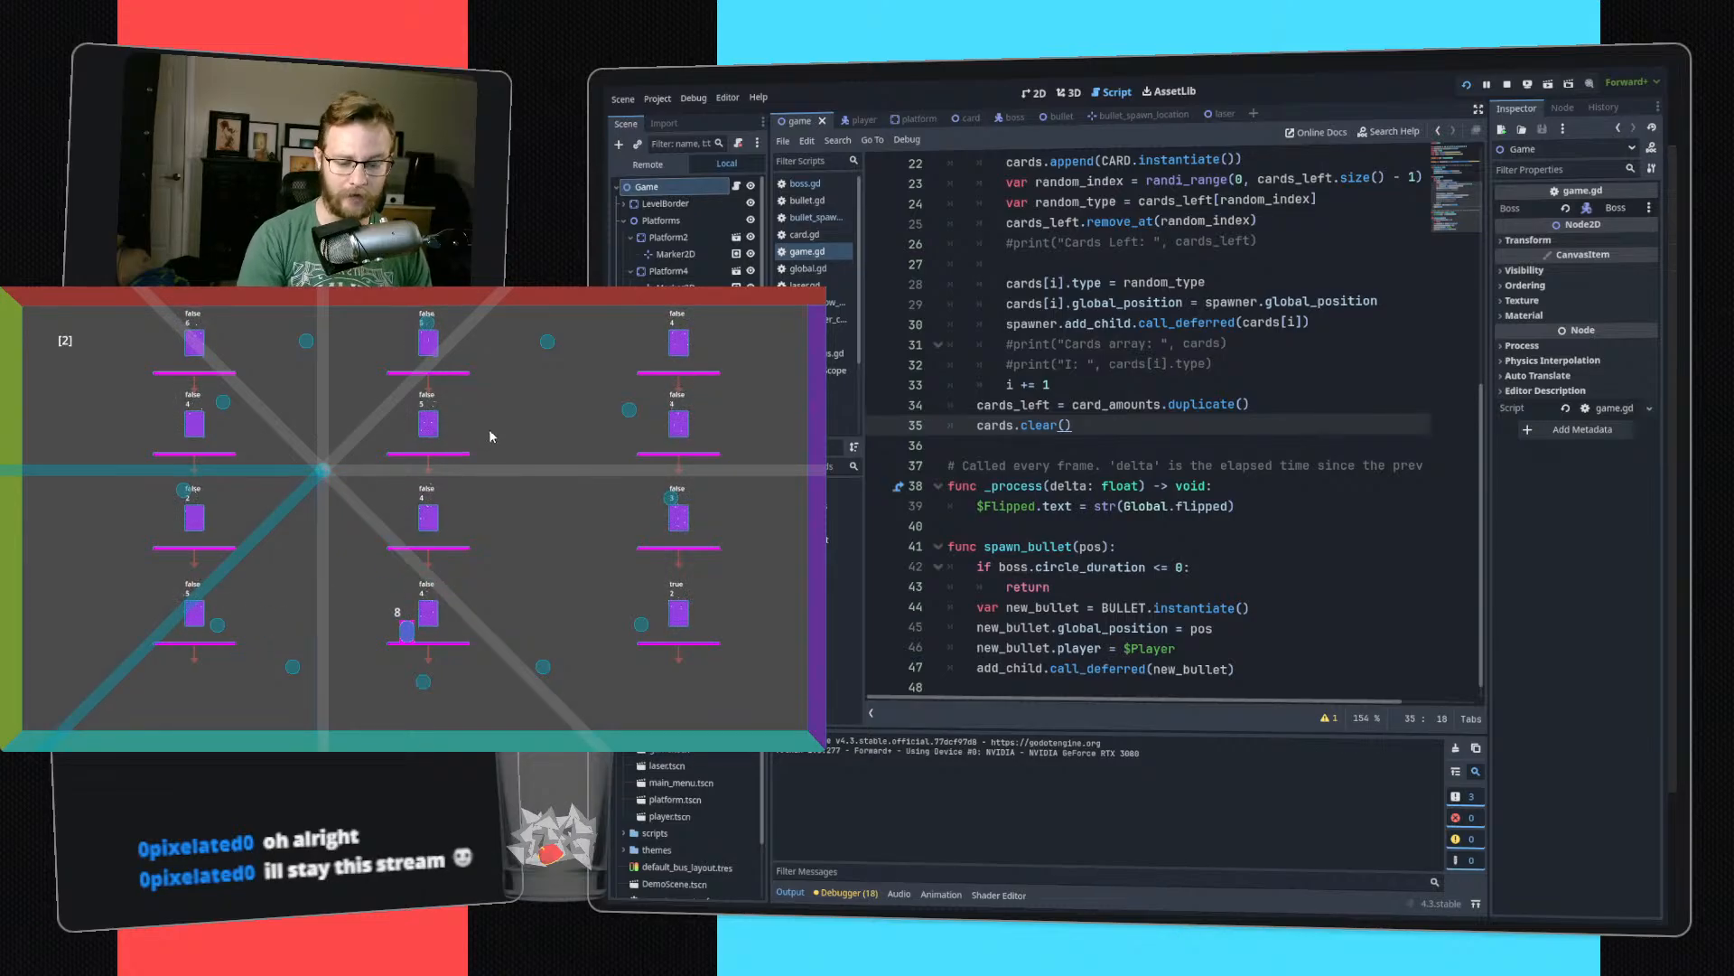
pyautogui.press('F8')
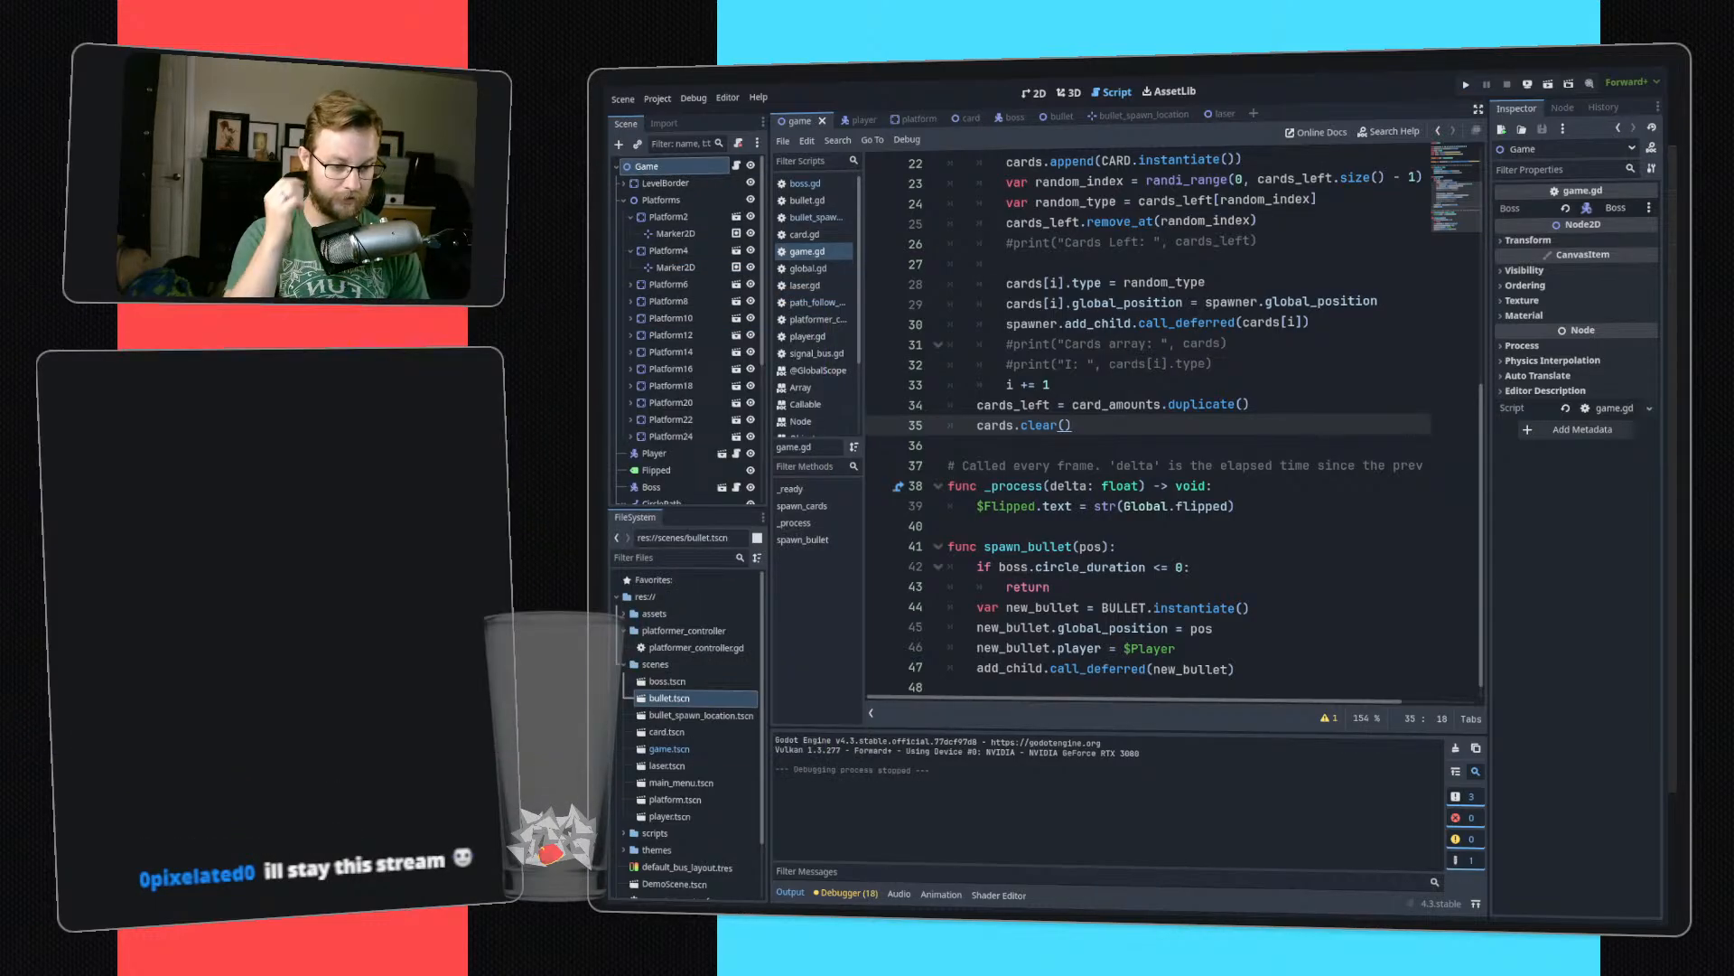
# - Switch back to the Figma board and look over the zombie face and the player rectangle
pyautogui.hotkey('alt', 'Tab')
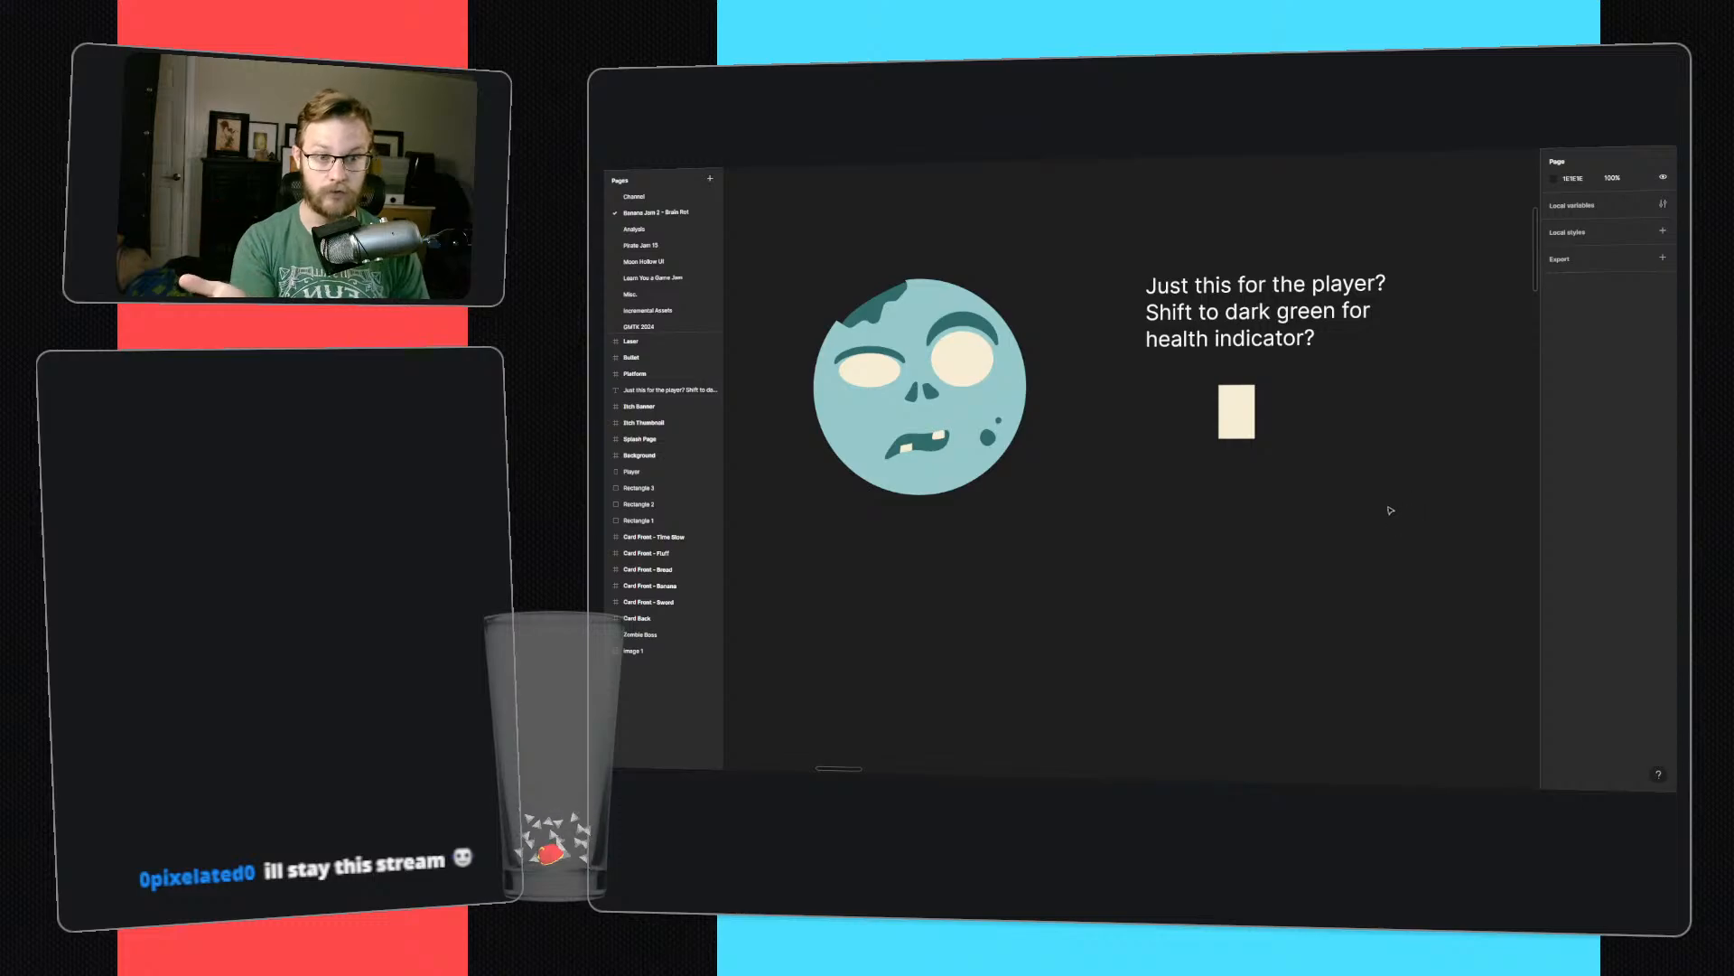
pyautogui.moveTo(1036, 534); pyautogui.dragTo(915, 312)
pyautogui.click(1050, 539)
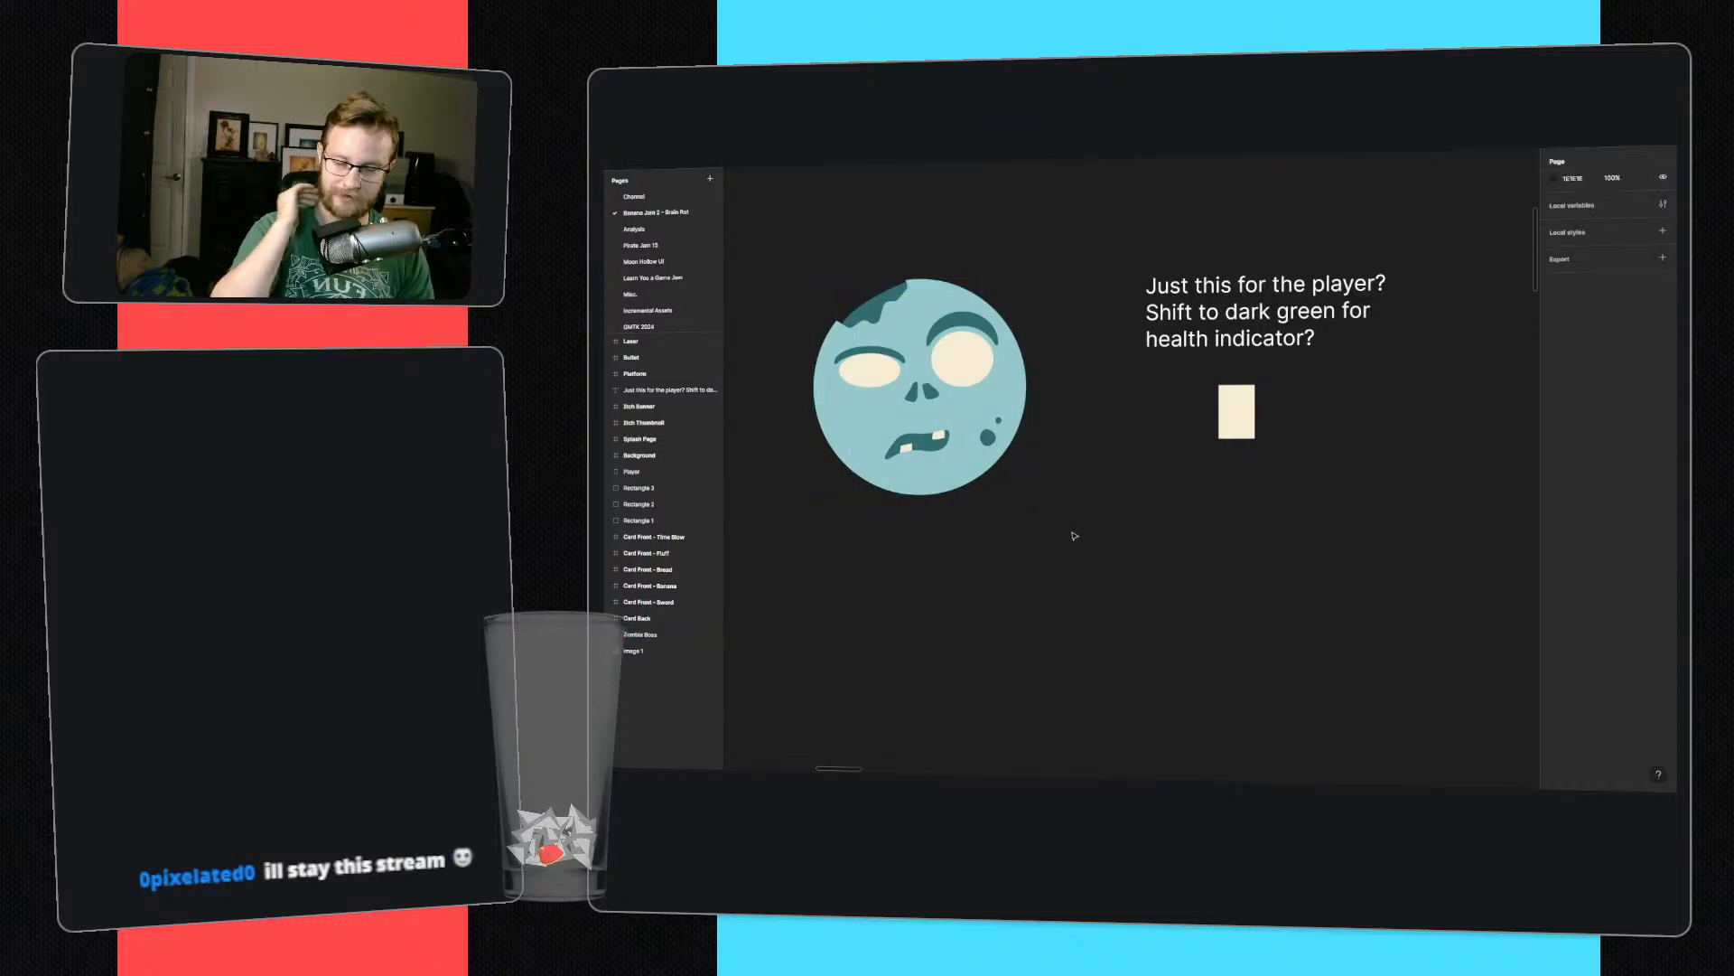
pyautogui.moveTo(1078, 565); pyautogui.dragTo(843, 314)
pyautogui.click(1129, 548)
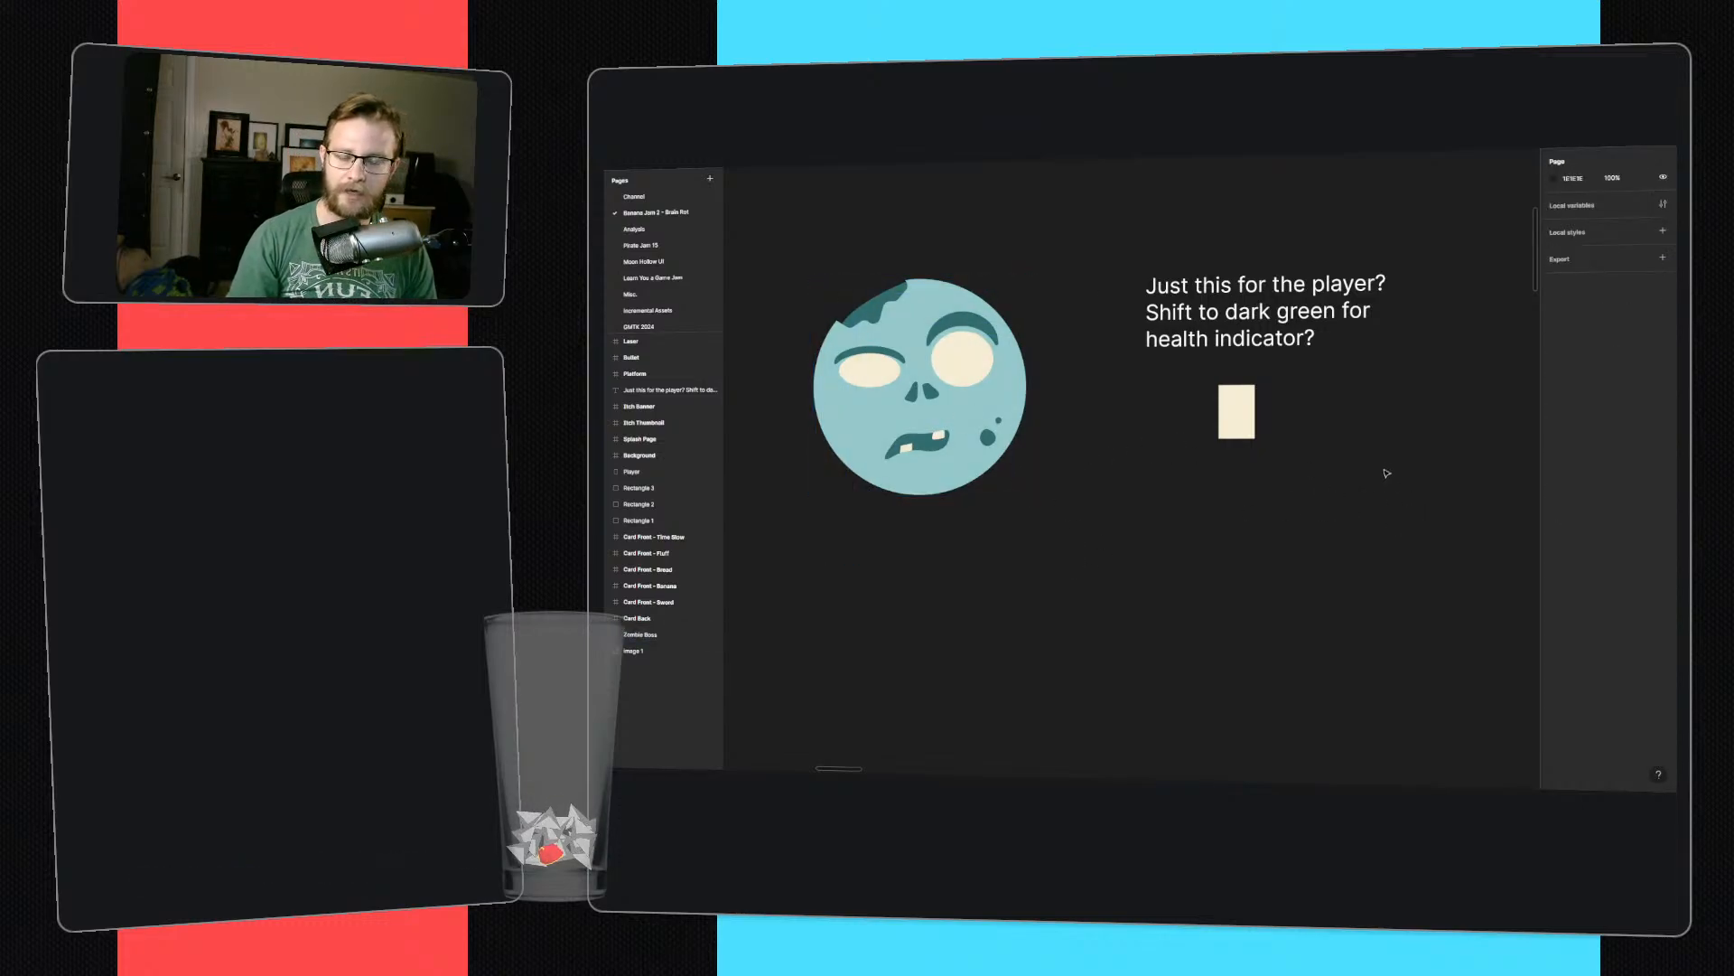
pyautogui.moveTo(1352, 469); pyautogui.dragTo(1311, 458, button='middle')
pyautogui.moveTo(1278, 455); pyautogui.dragTo(1145, 378)
pyautogui.click(1266, 509)
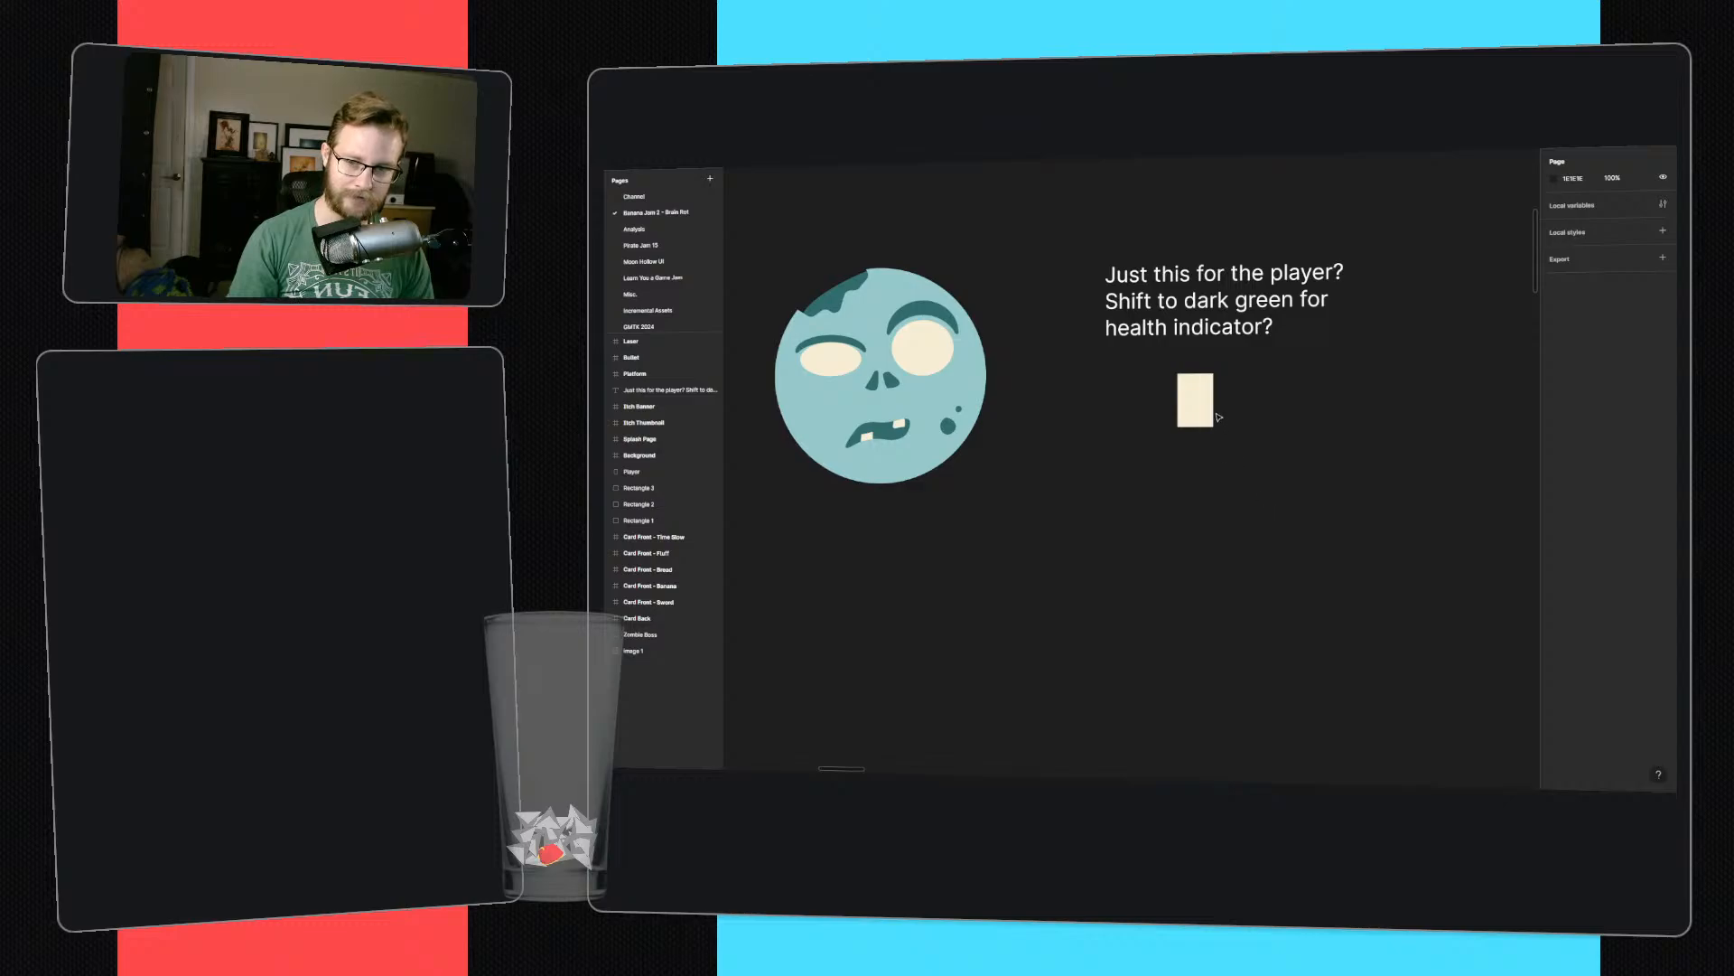
# - Try the zombie's dark green as the Player rectangle's fill, and restore the cream sampled from its eye
pyautogui.click(1197, 418)
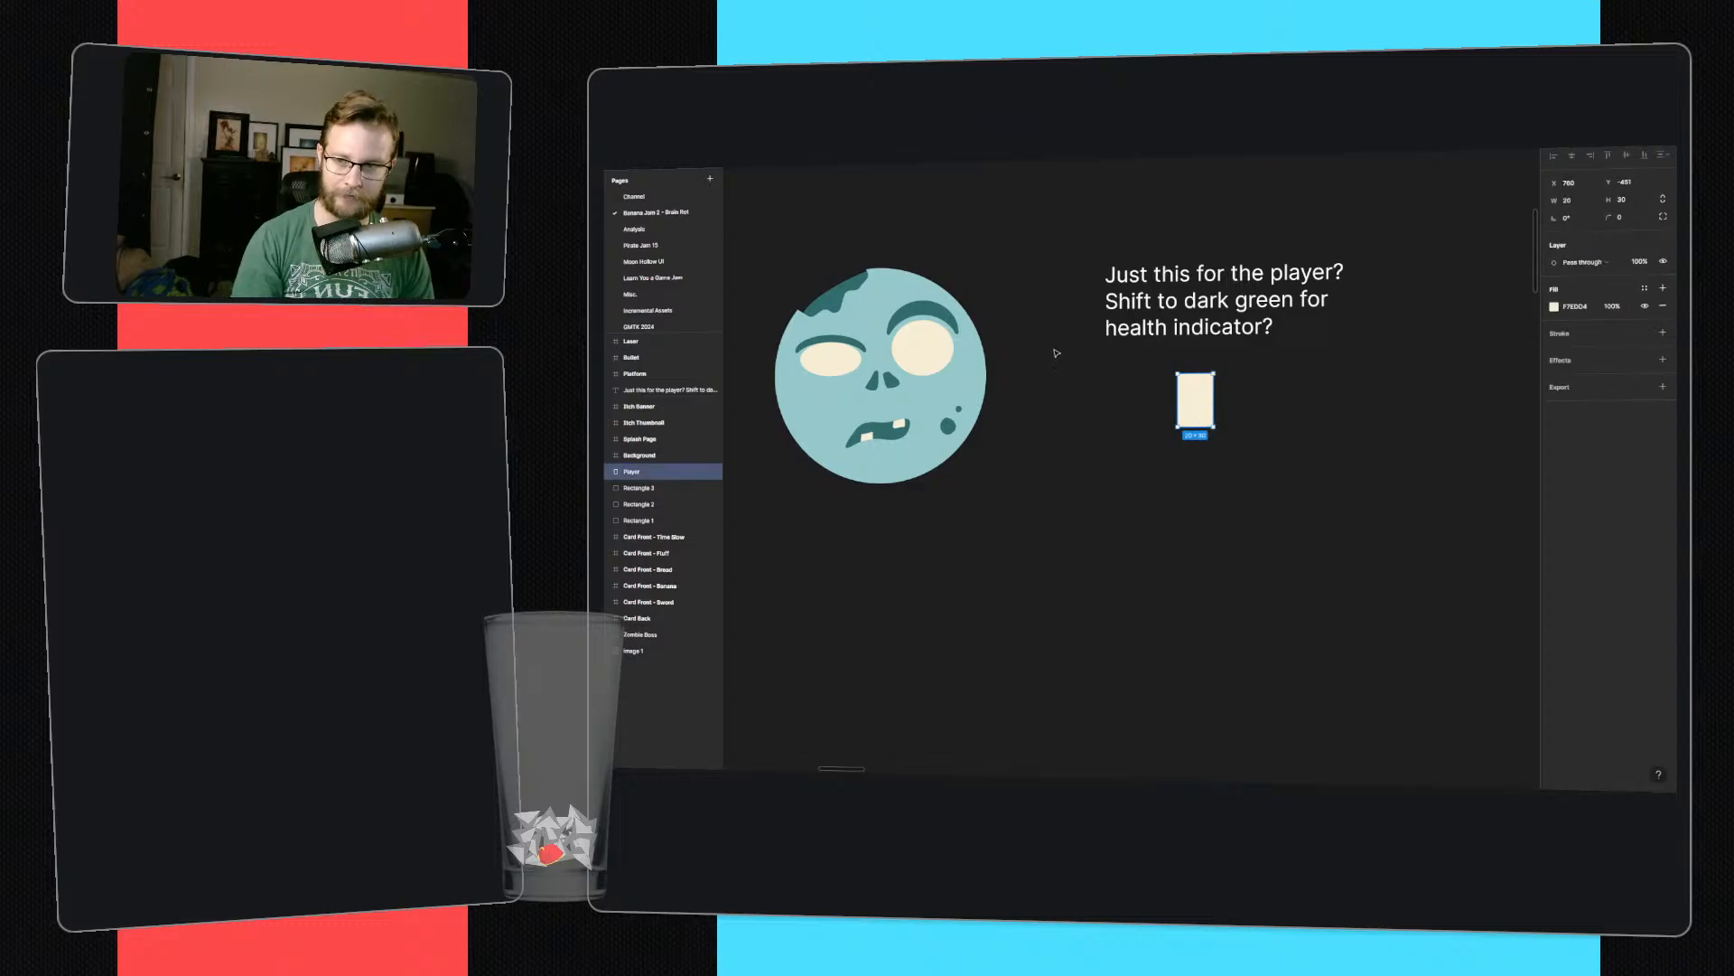
pyautogui.press('i')
pyautogui.click(940, 307)
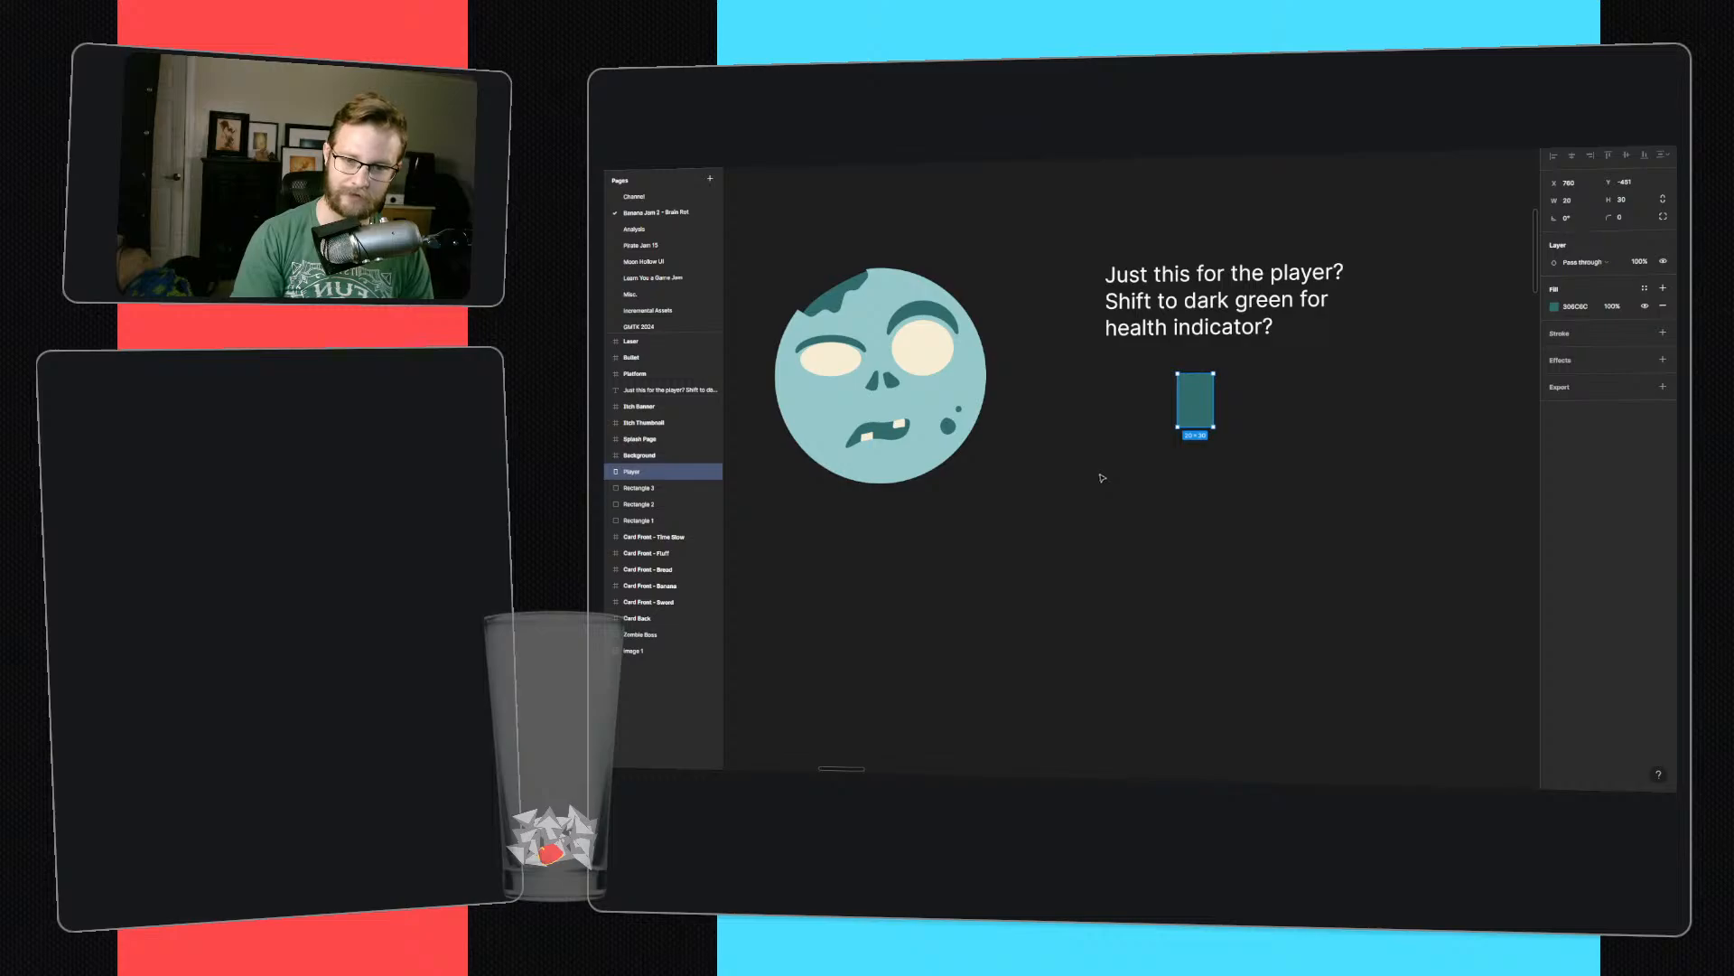
pyautogui.press('i')
pyautogui.click(928, 352)
pyautogui.click(1143, 496)
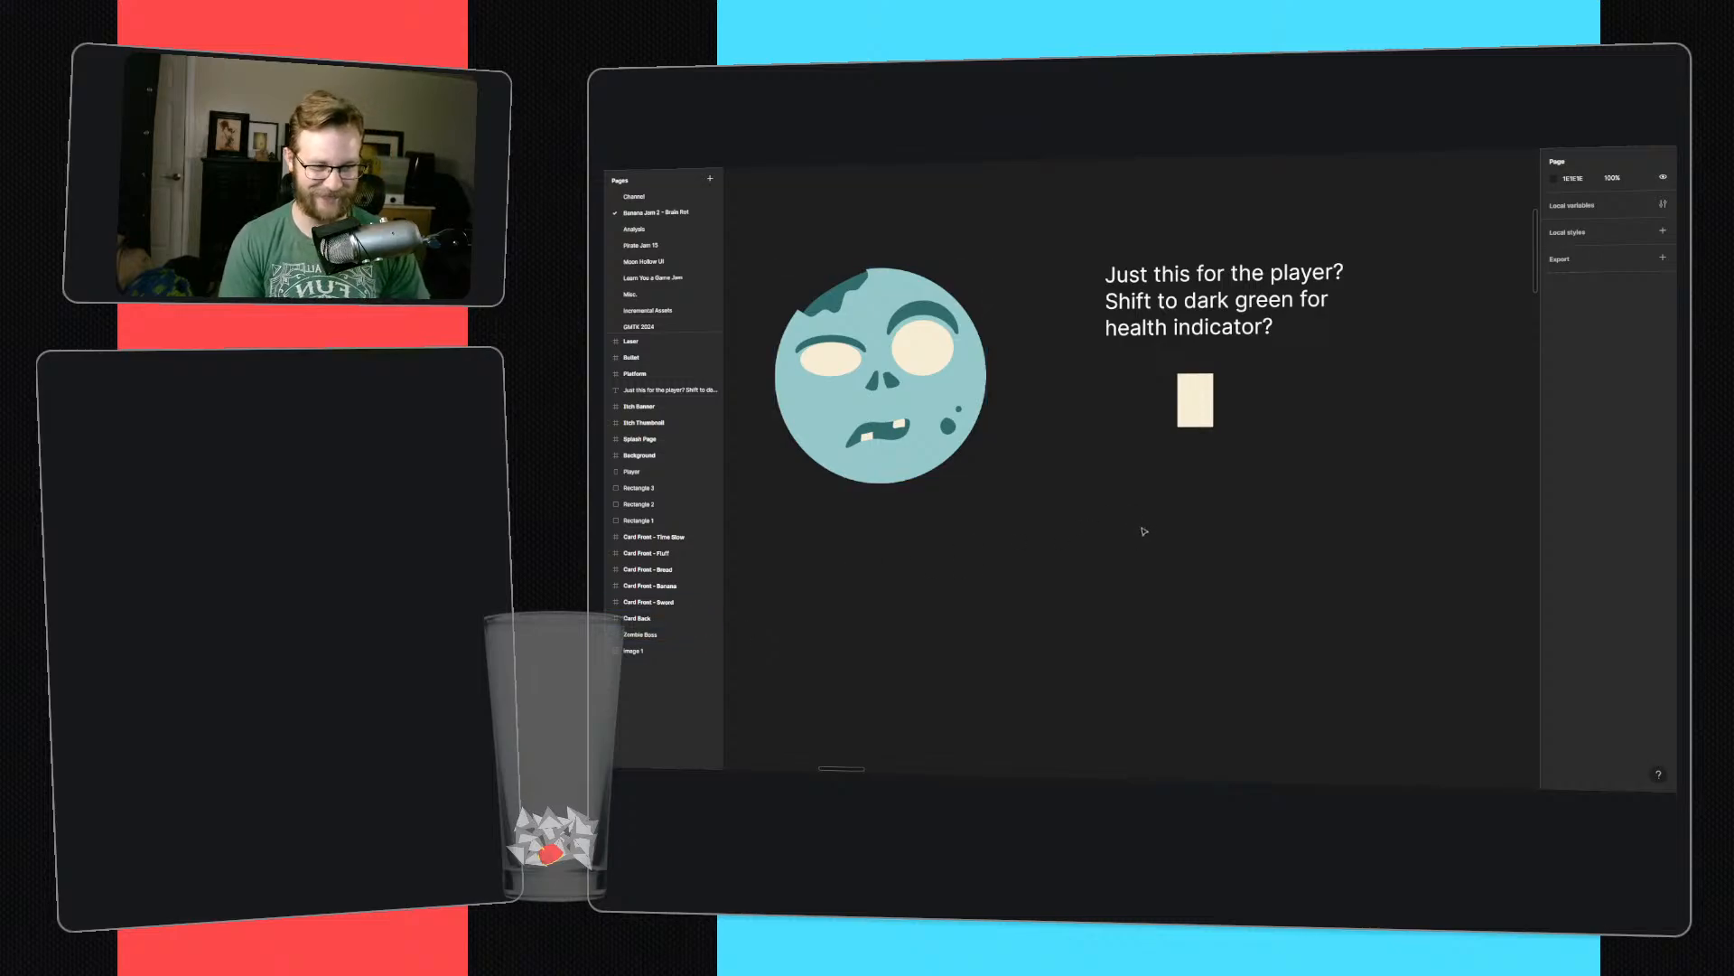
# - Examine the zombie reference image, the colour swatches and the simplified zombie face across the board
pyautogui.scroll(-2, 1153, 542)
pyautogui.hscroll(3, 1321, 504)
pyautogui.scroll(2, 1321, 503)
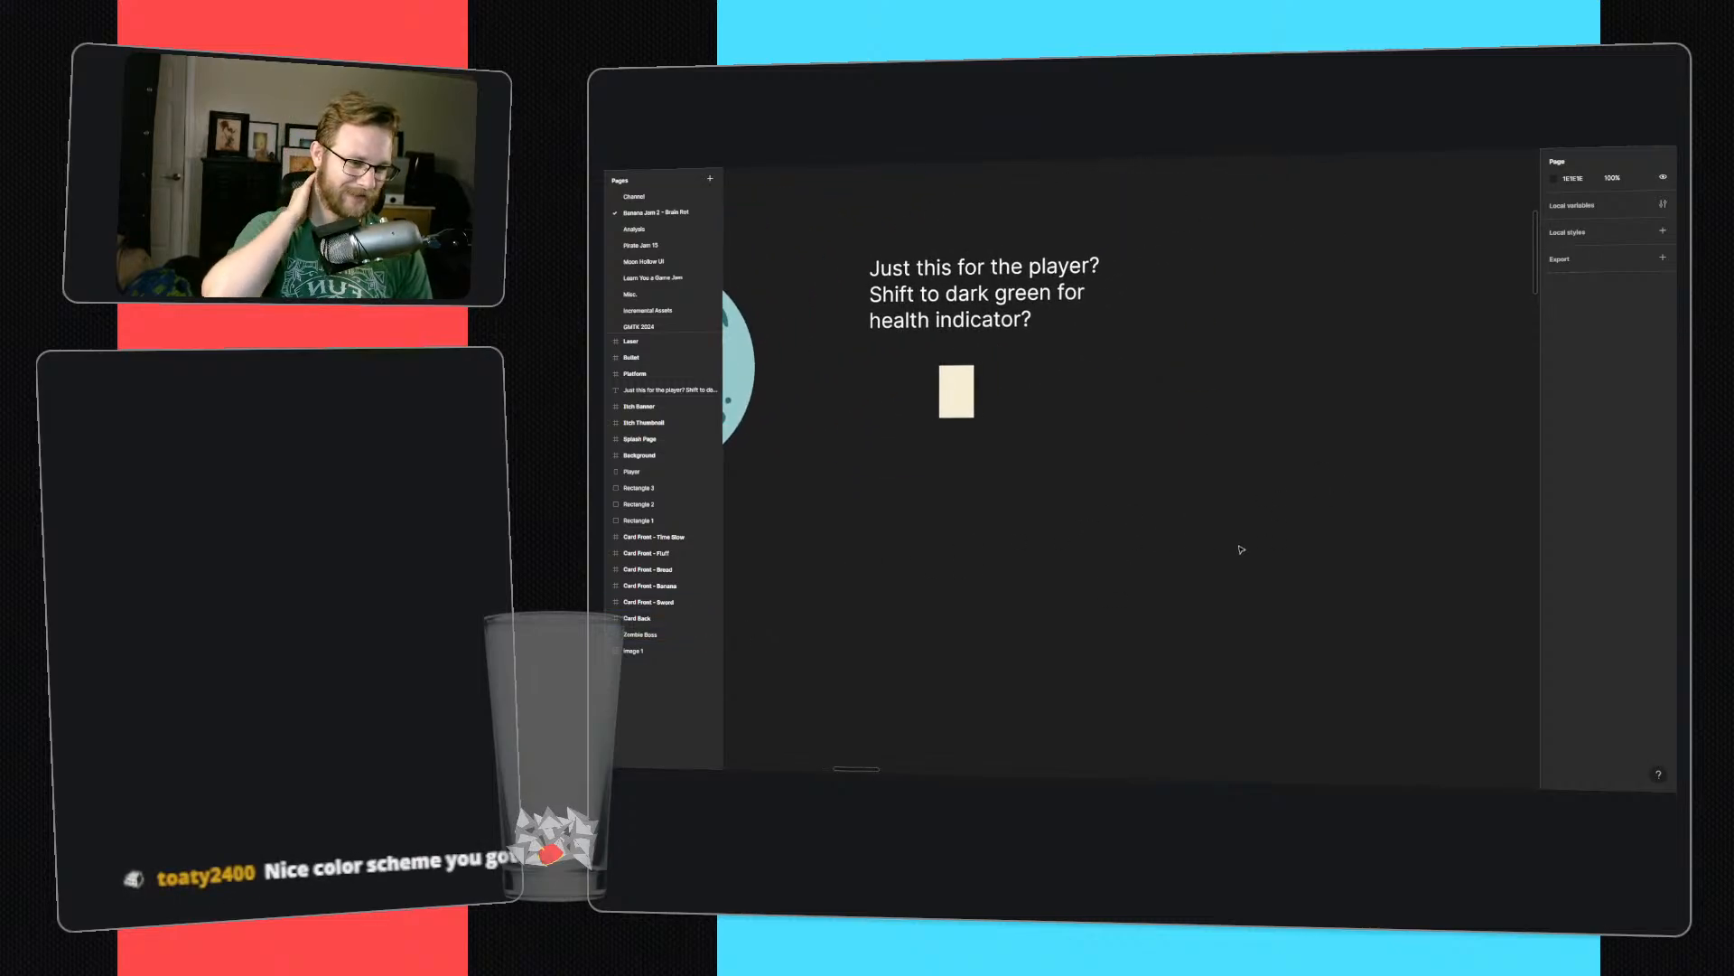
pyautogui.hscroll(-3, 1270, 529)
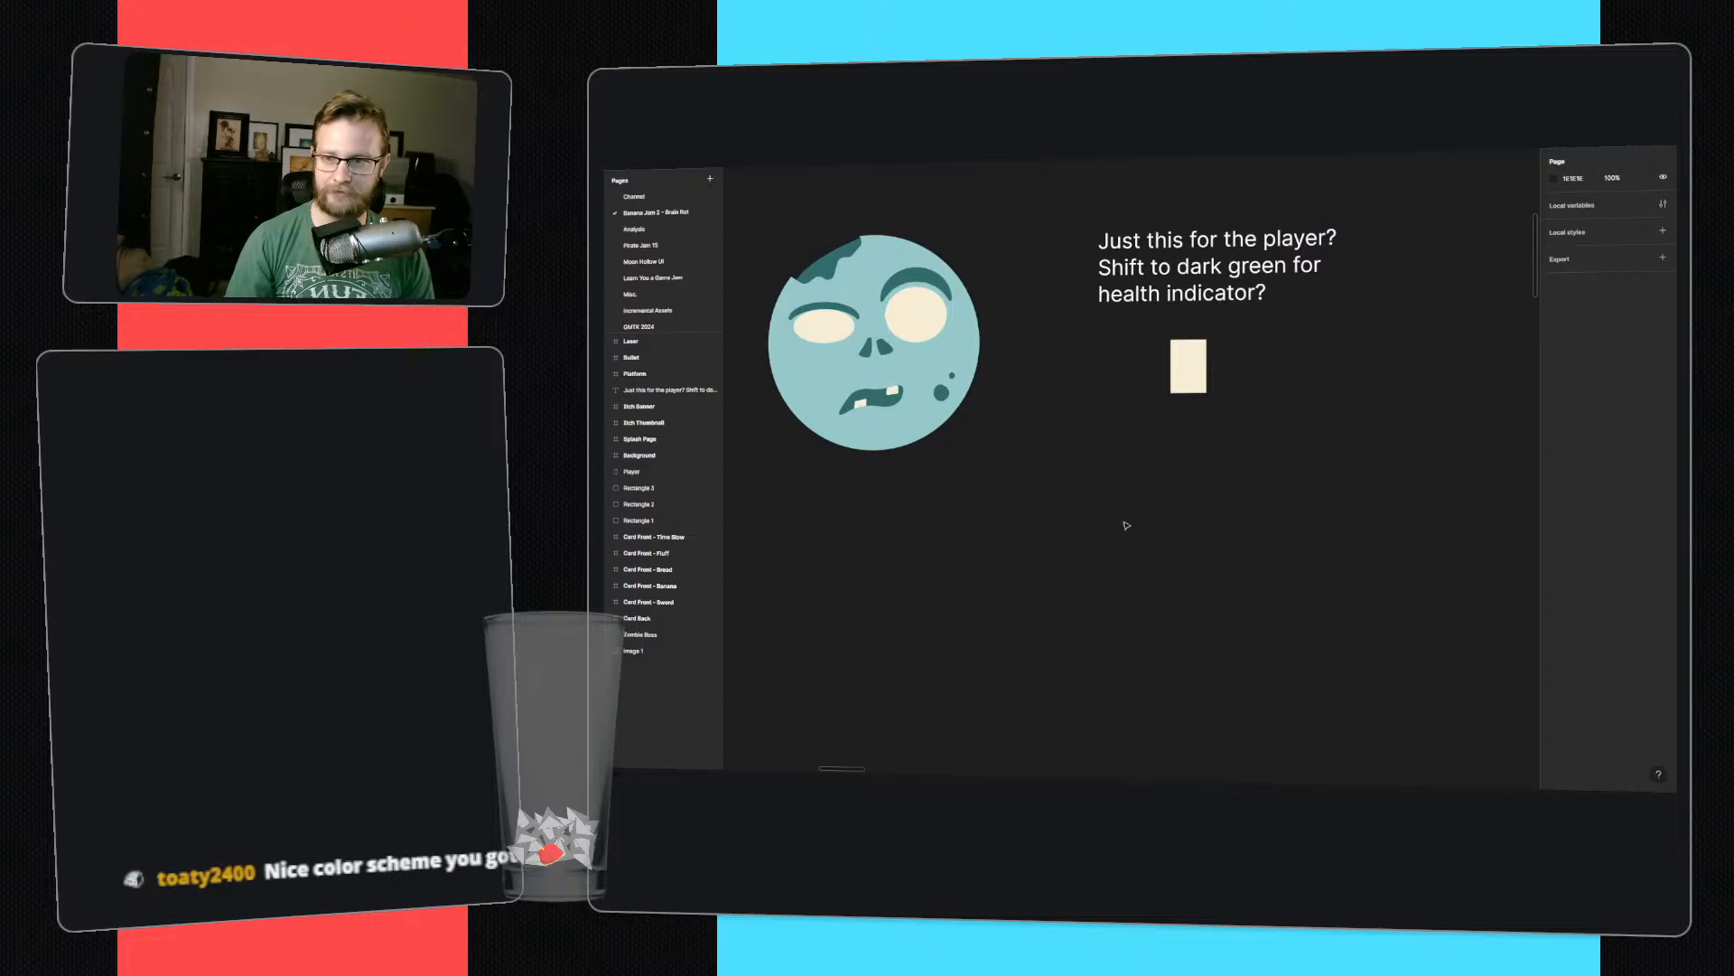
pyautogui.hscroll(1, 1319, 496)
pyautogui.moveTo(1004, 521); pyautogui.dragTo(1395, 377, button='middle')
pyautogui.keyDown('ctrl'); pyautogui.scroll(-3, 1154, 521); pyautogui.keyUp('ctrl')
pyautogui.moveTo(1224, 499); pyautogui.dragTo(1100, 453, button='middle')
pyautogui.keyDown('ctrl'); pyautogui.scroll(-3, 1310, 409); pyautogui.keyUp('ctrl')
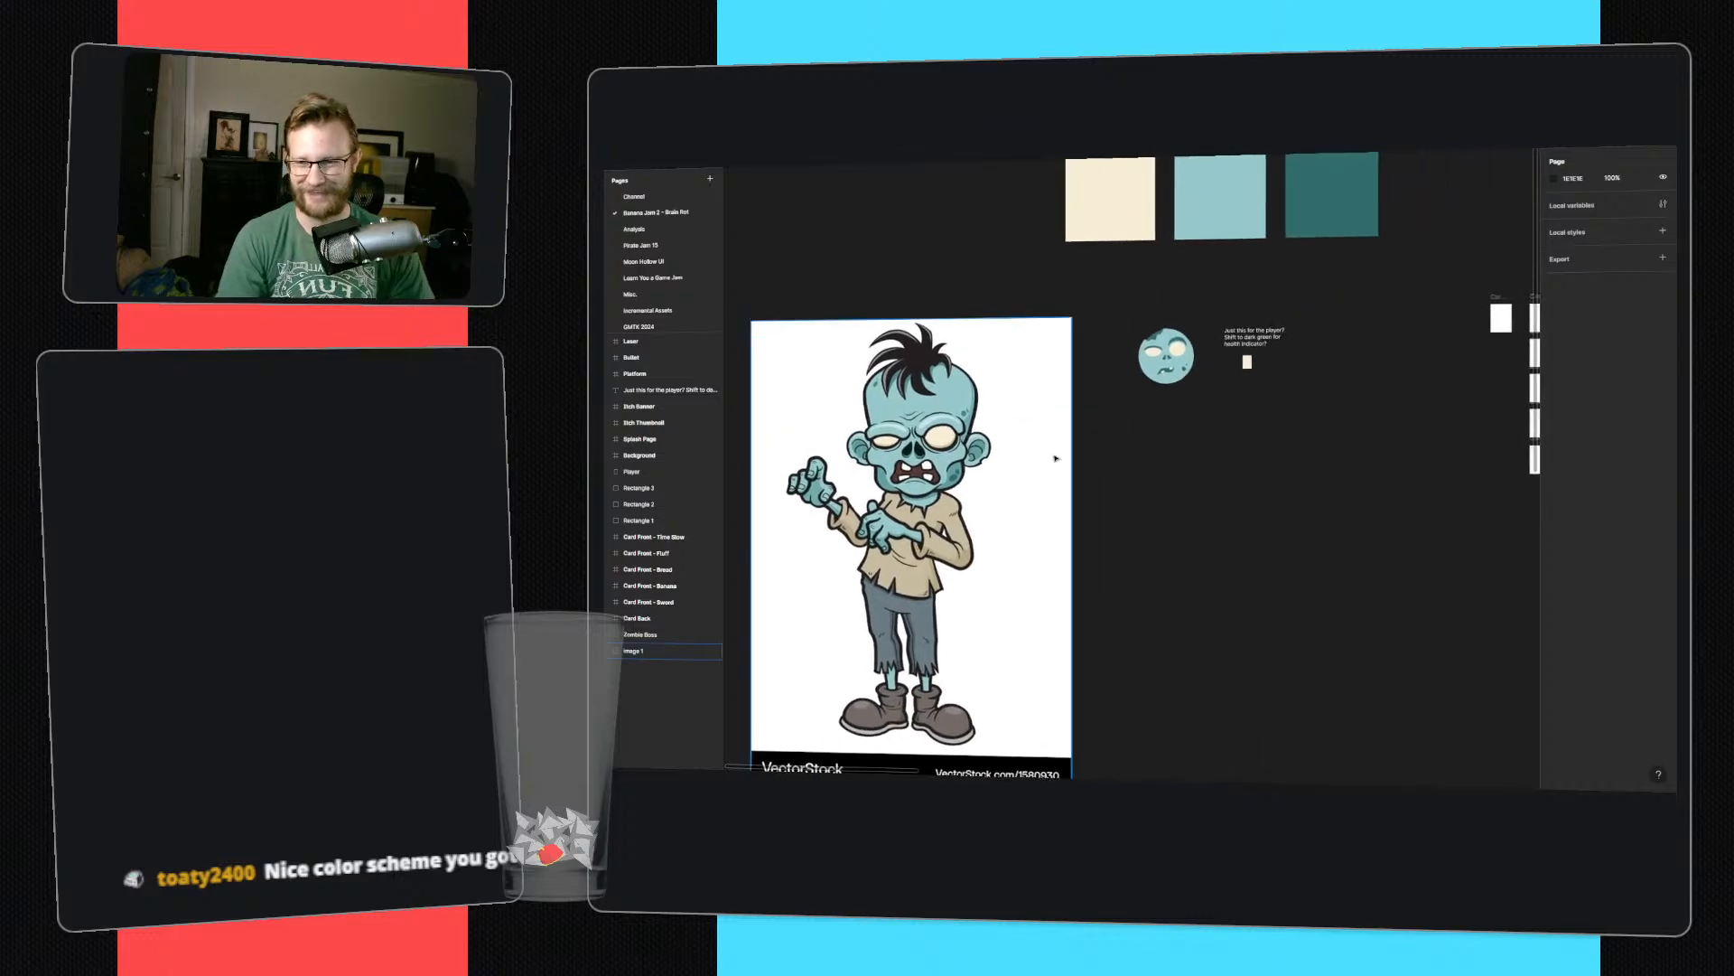
# - Move the three colour swatches together horizontally so they sit above the card frames
pyautogui.moveTo(1218, 412); pyautogui.dragTo(1176, 527, button='middle')
pyautogui.keyDown('ctrl'); pyautogui.scroll(4, 1237, 373); pyautogui.keyUp('ctrl')
pyautogui.keyDown('ctrl'); pyautogui.scroll(-2, 1175, 522); pyautogui.keyUp('ctrl')
pyautogui.moveTo(1411, 469); pyautogui.dragTo(1346, 640, button='middle')
pyautogui.moveTo(1386, 528); pyautogui.dragTo(768, 289)
pyautogui.keyDown('ctrl'); pyautogui.scroll(-2, 1444, 368); pyautogui.keyUp('ctrl')
pyautogui.moveTo(1444, 367); pyautogui.dragTo(921, 407, button='middle')
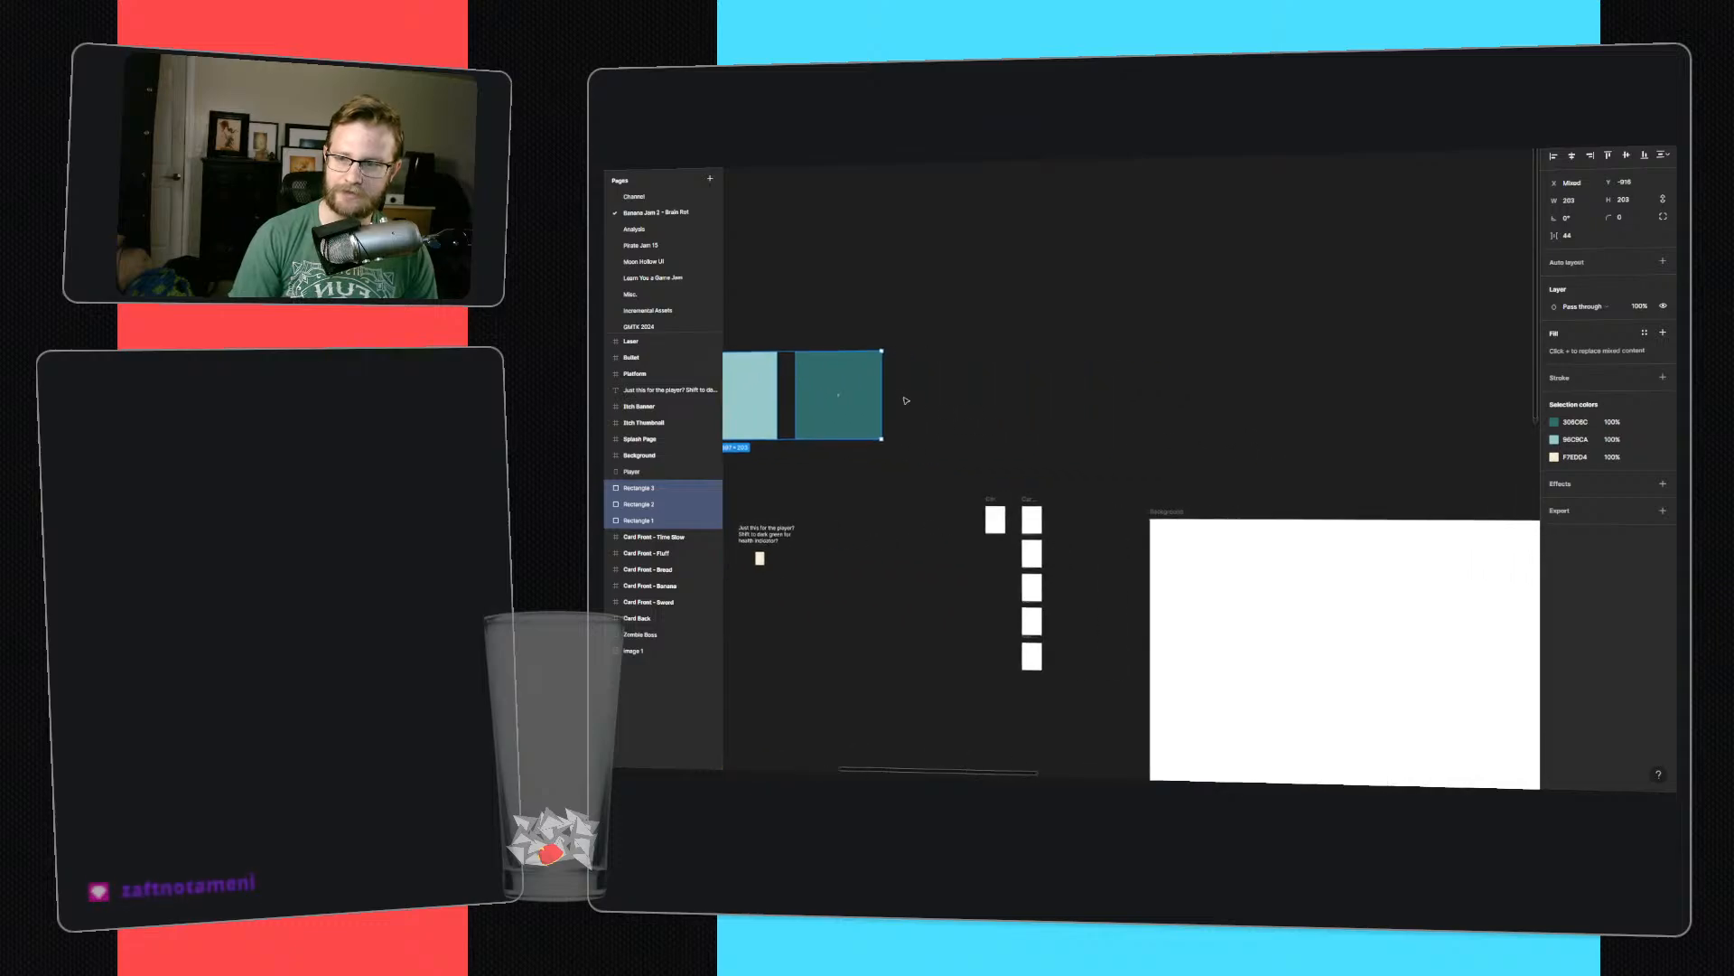
pyautogui.keyDown('shift'); pyautogui.moveTo(864, 405); pyautogui.dragTo(1144, 441); pyautogui.keyUp('shift')
pyautogui.click(1120, 516)
# - Examine the blank asset frames, from the background, splash page and Itch images to the card back and fronts
pyautogui.keyDown('ctrl'); pyautogui.scroll(-2, 1119, 521); pyautogui.keyUp('ctrl')
pyautogui.moveTo(1219, 541); pyautogui.dragTo(909, 293, button='middle')
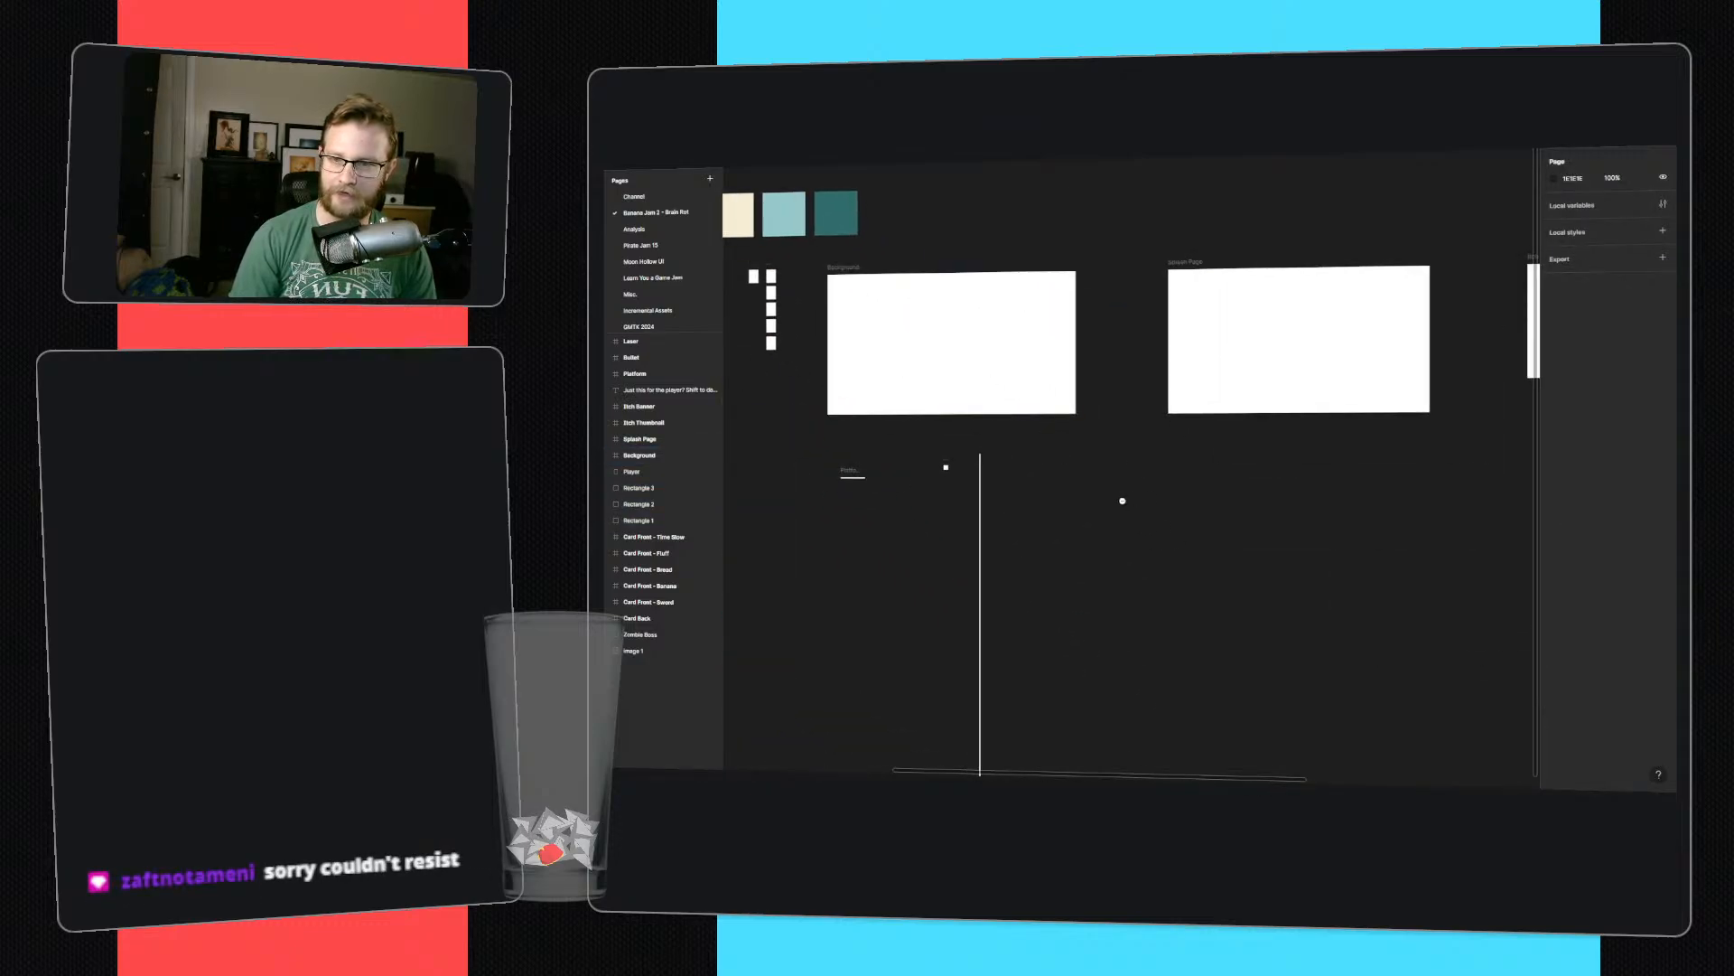
pyautogui.keyDown('ctrl'); pyautogui.scroll(-2, 1122, 501); pyautogui.keyUp('ctrl')
pyautogui.moveTo(1053, 437); pyautogui.dragTo(1026, 418, button='middle')
pyautogui.moveTo(1535, 545); pyautogui.dragTo(866, 275)
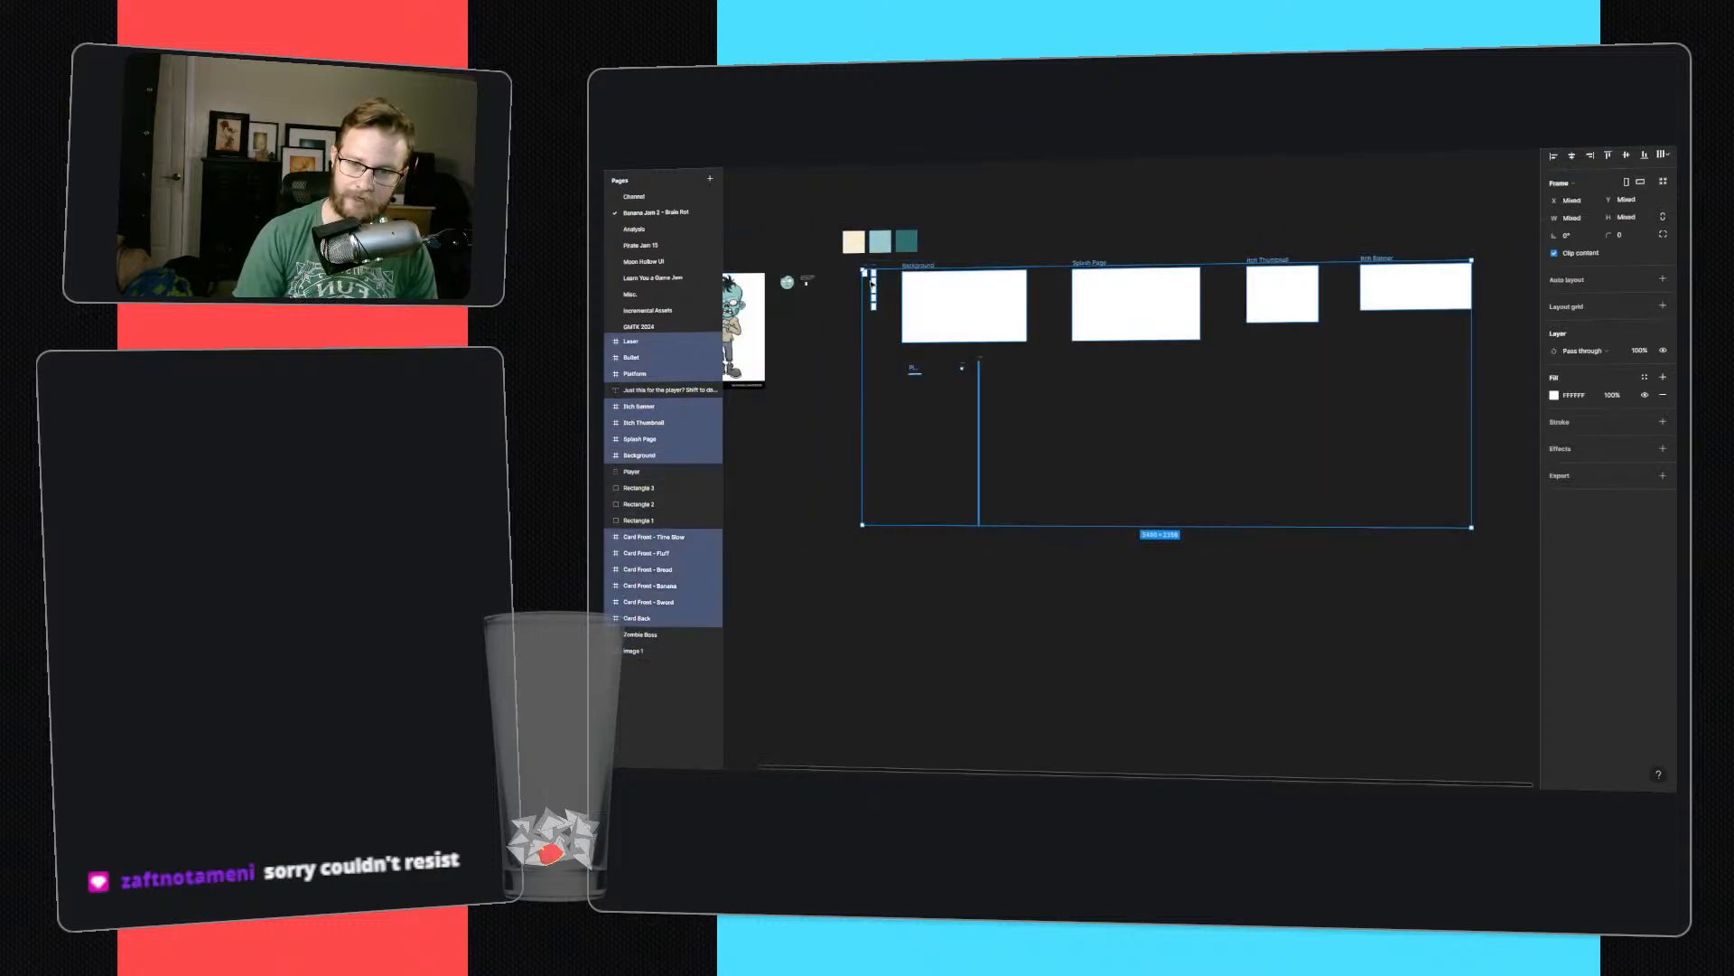
pyautogui.click(1231, 606)
pyautogui.keyDown('ctrl'); pyautogui.scroll(8, 861, 275); pyautogui.keyUp('ctrl')
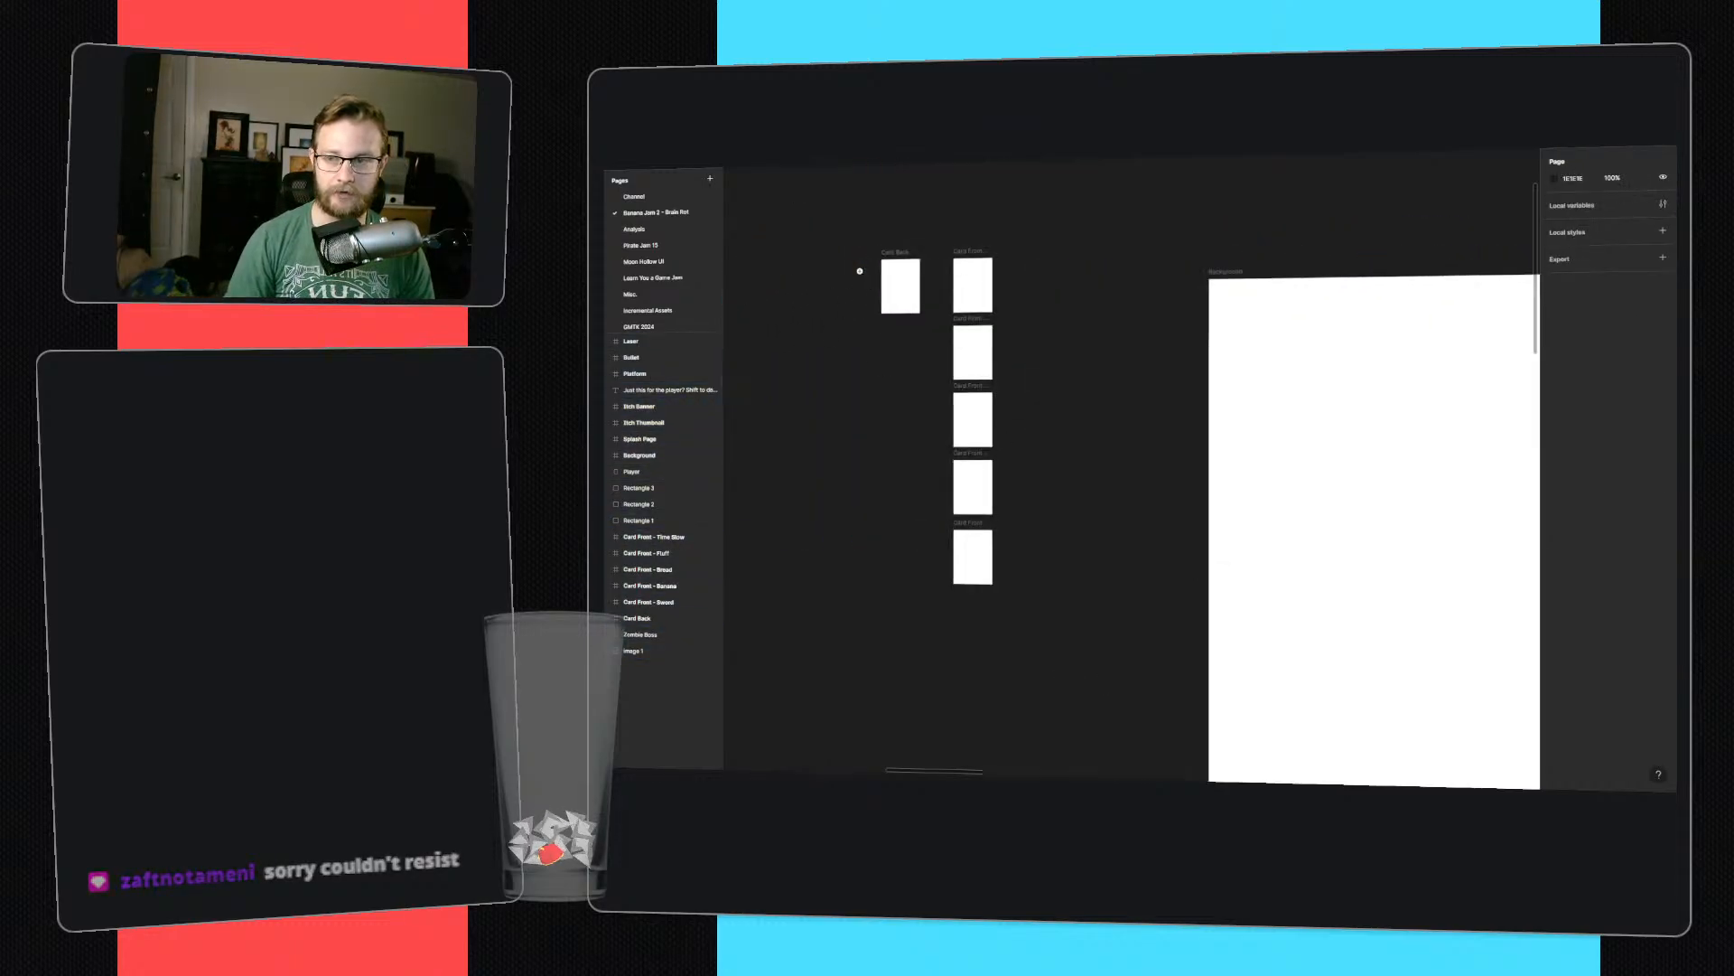
pyautogui.keyDown('ctrl'); pyautogui.scroll(4, 890, 263); pyautogui.keyUp('ctrl')
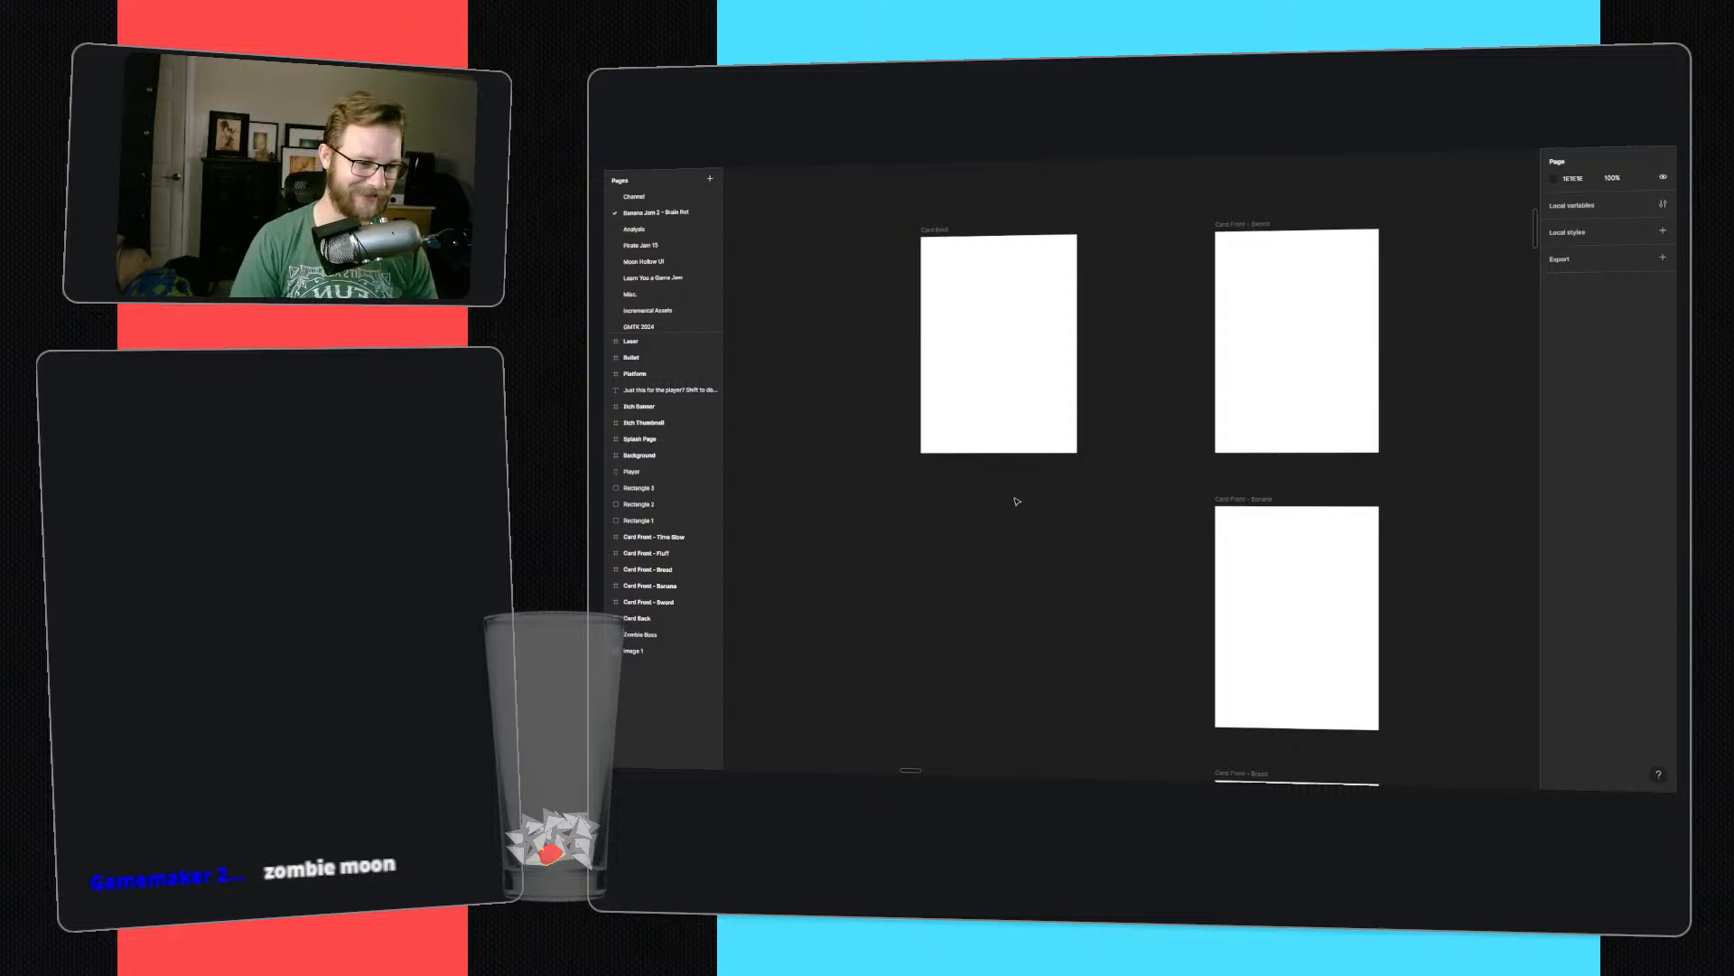
pyautogui.keyDown('ctrl'); pyautogui.scroll(3, 966, 326); pyautogui.keyUp('ctrl')
pyautogui.moveTo(999, 312); pyautogui.dragTo(1146, 390, button='middle')
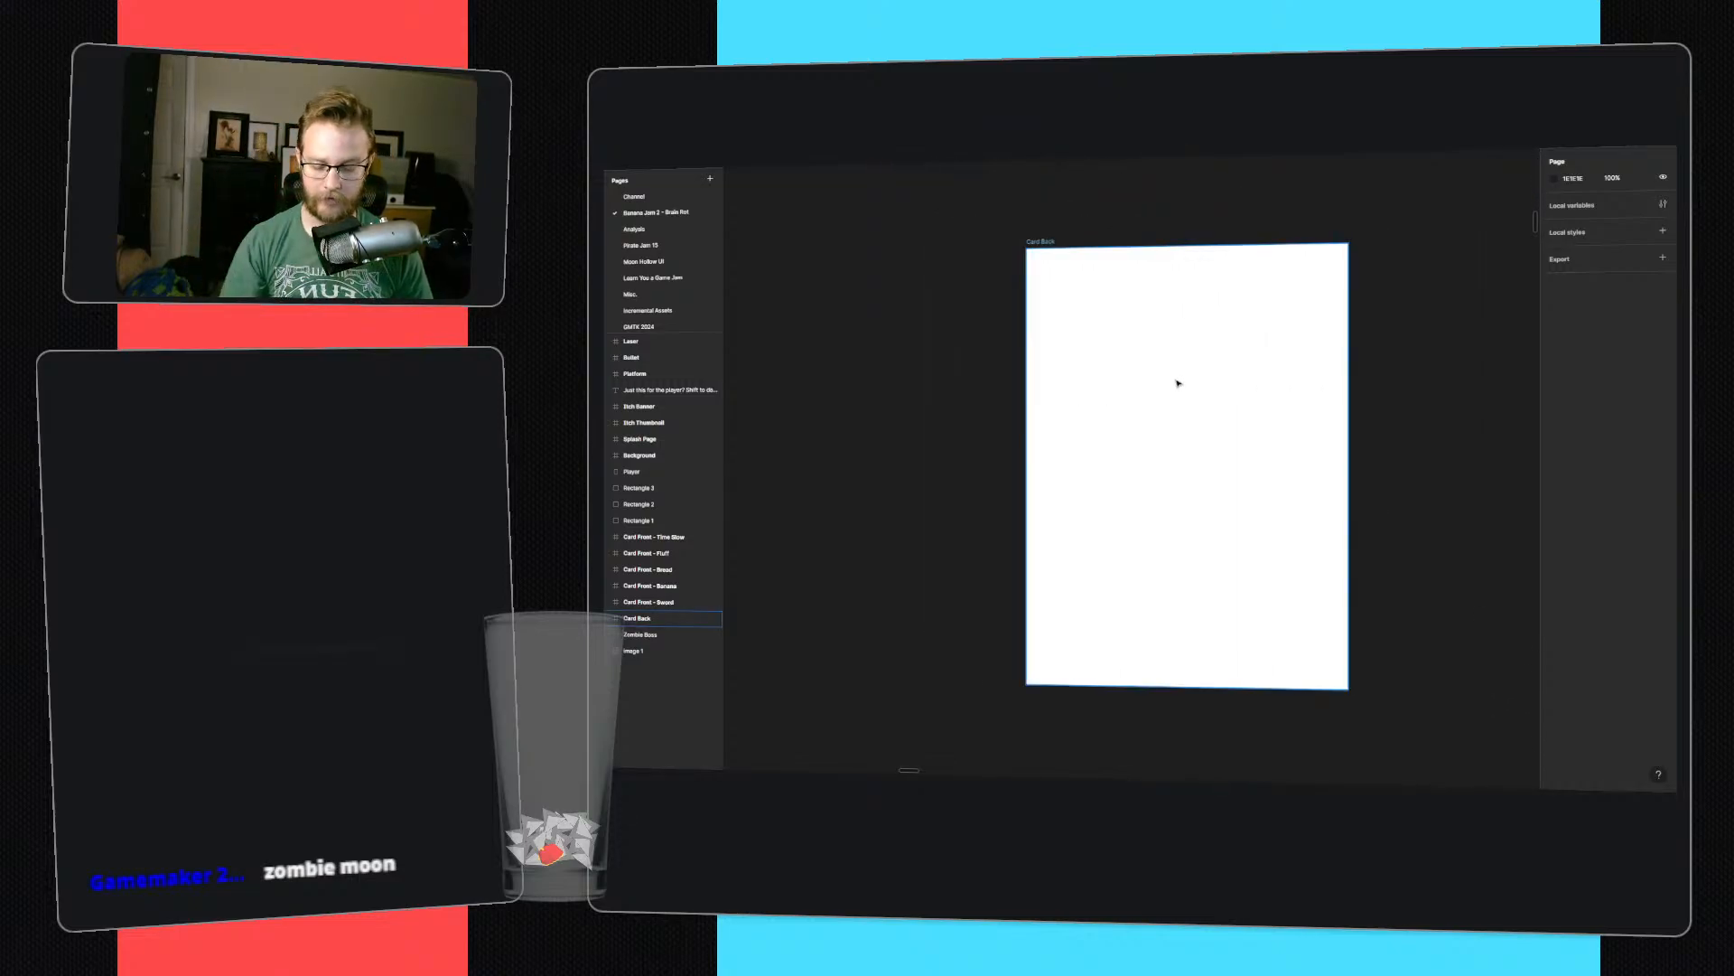
pyautogui.keyDown('ctrl'); pyautogui.scroll(-5, 1191, 357); pyautogui.keyUp('ctrl')
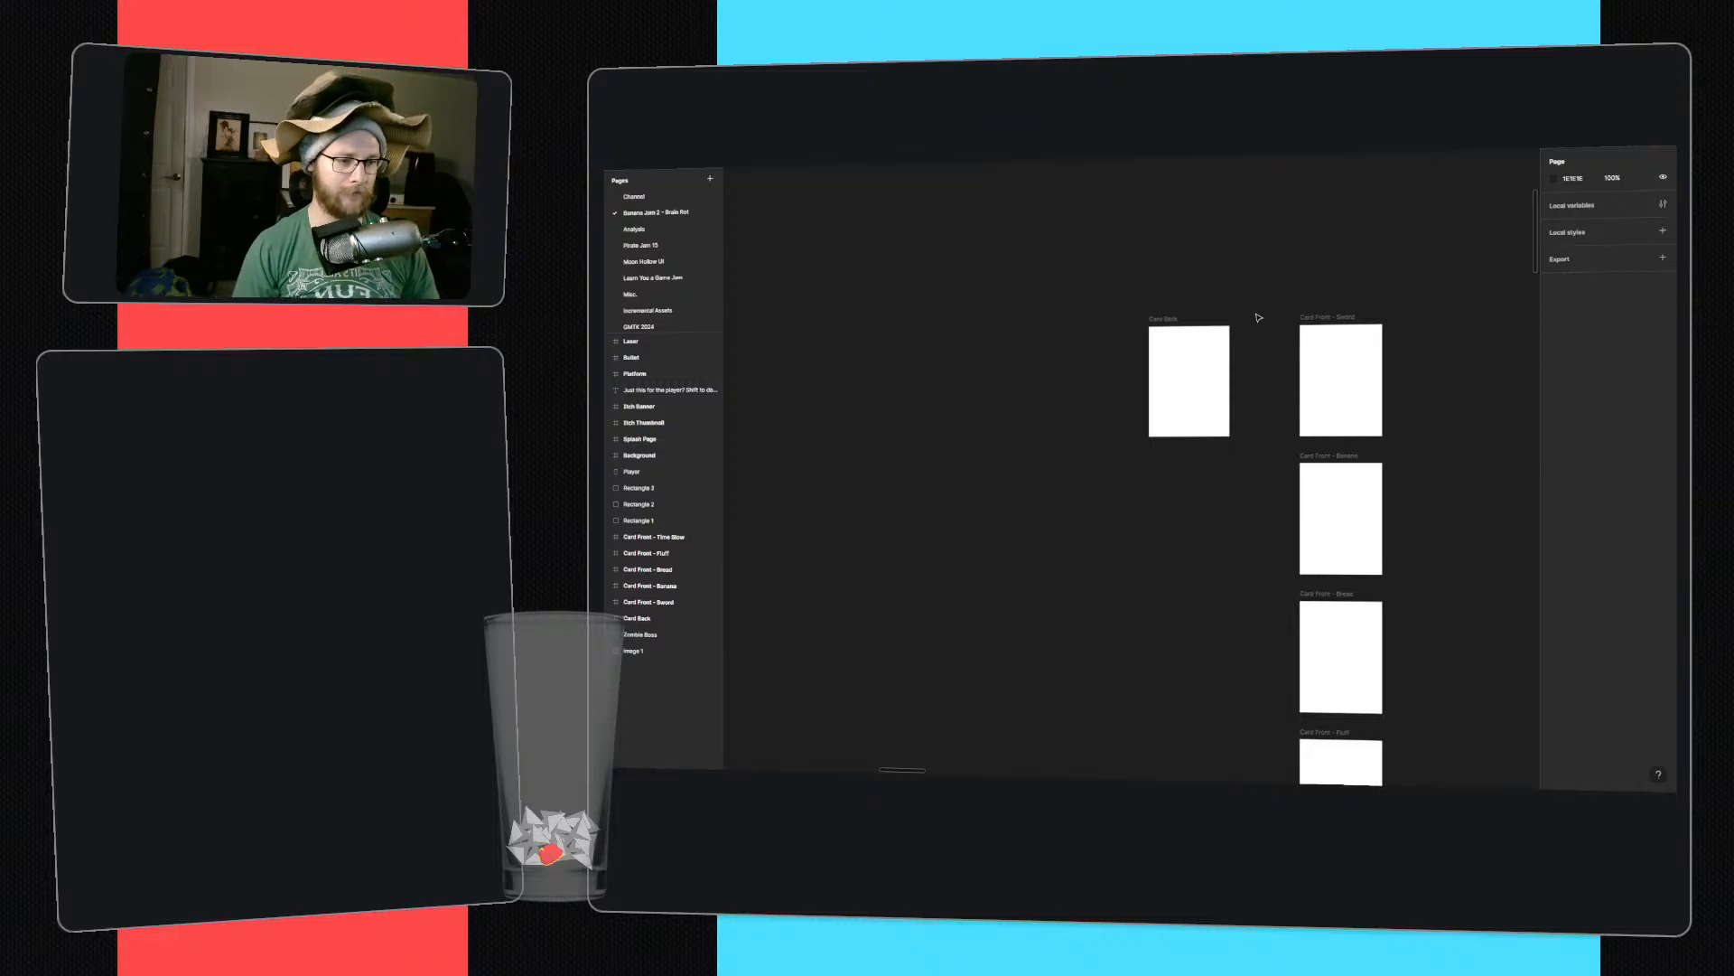
pyautogui.keyDown('ctrl'); pyautogui.scroll(6, 1208, 361); pyautogui.keyUp('ctrl')
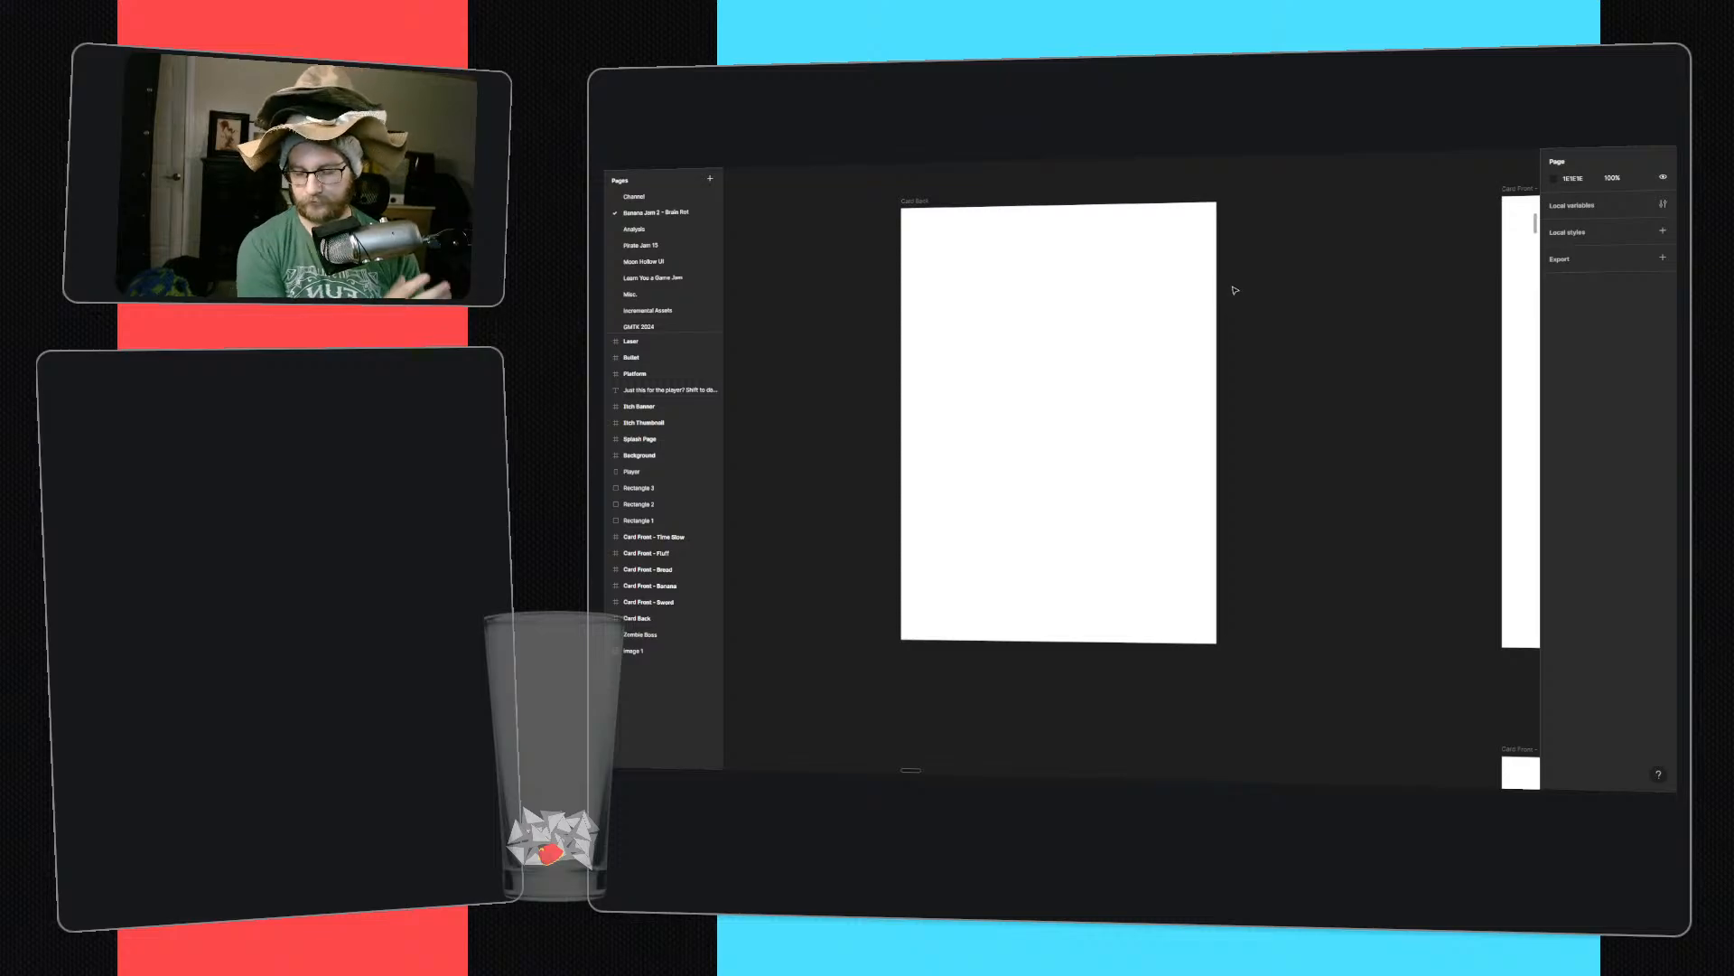
pyautogui.keyDown('ctrl'); pyautogui.scroll(-8, 1207, 291); pyautogui.keyUp('ctrl')
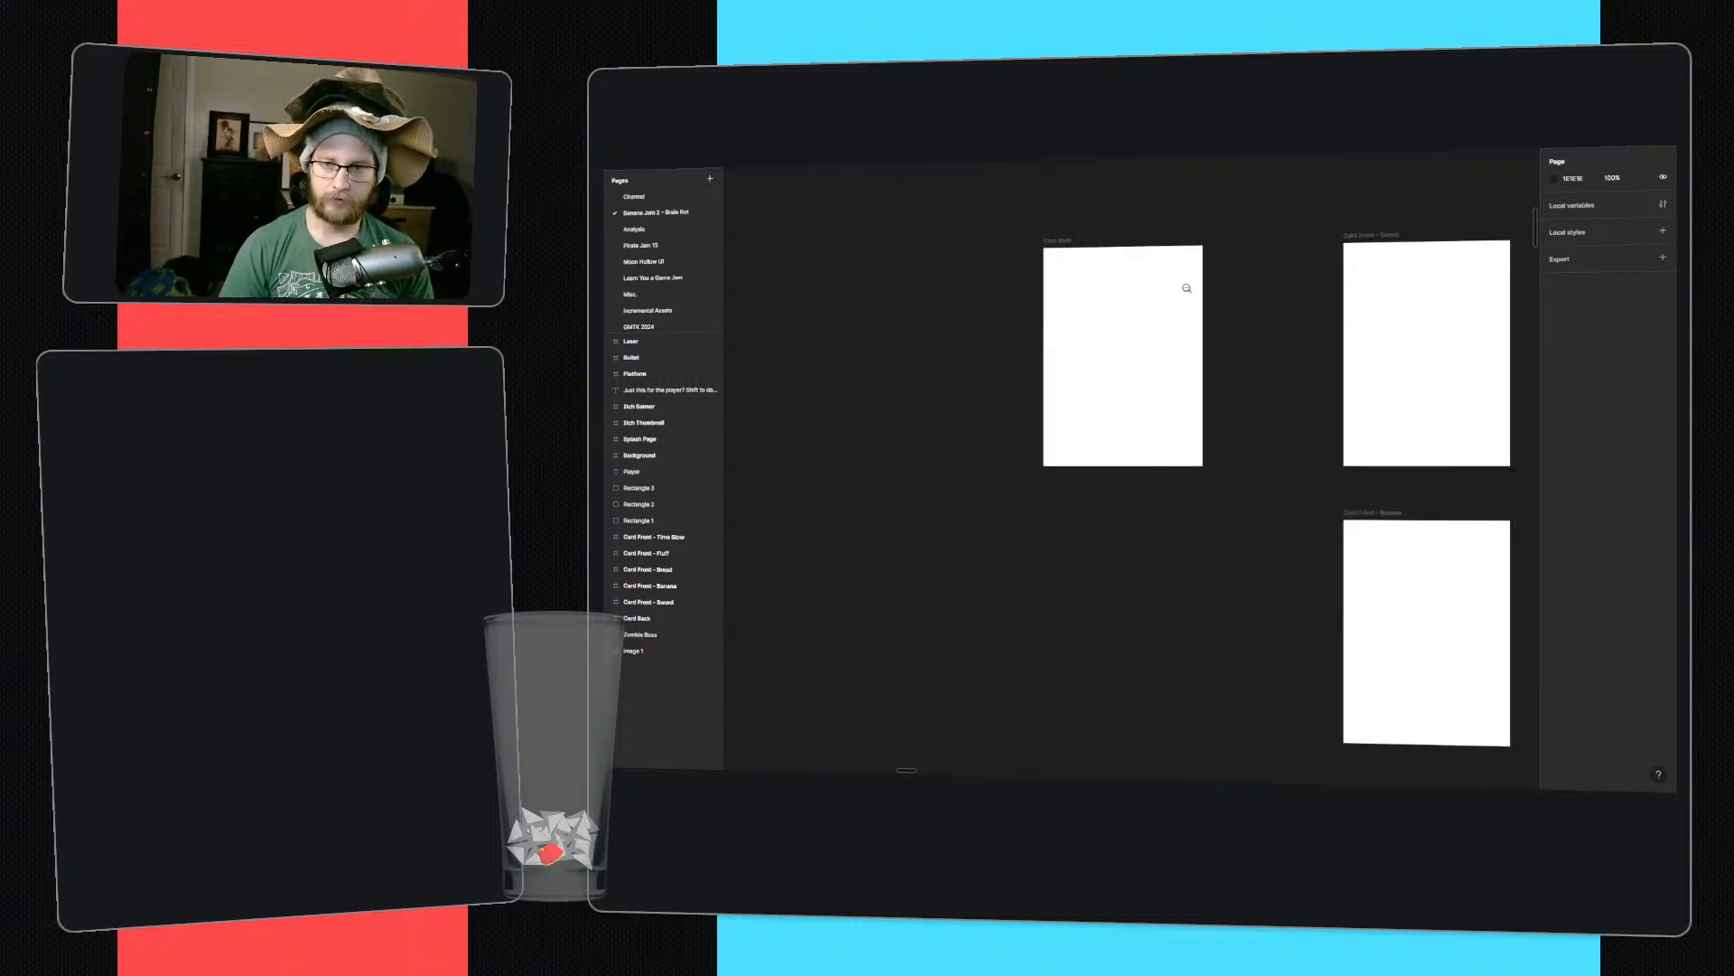
# - Fill the Card Back frame with the cream colour sampled from the swatch
pyautogui.click(1160, 405)
pyautogui.scroll(3, 1312, 434)
pyautogui.moveTo(1338, 474); pyautogui.dragTo(1247, 418, button='middle')
pyautogui.press('i')
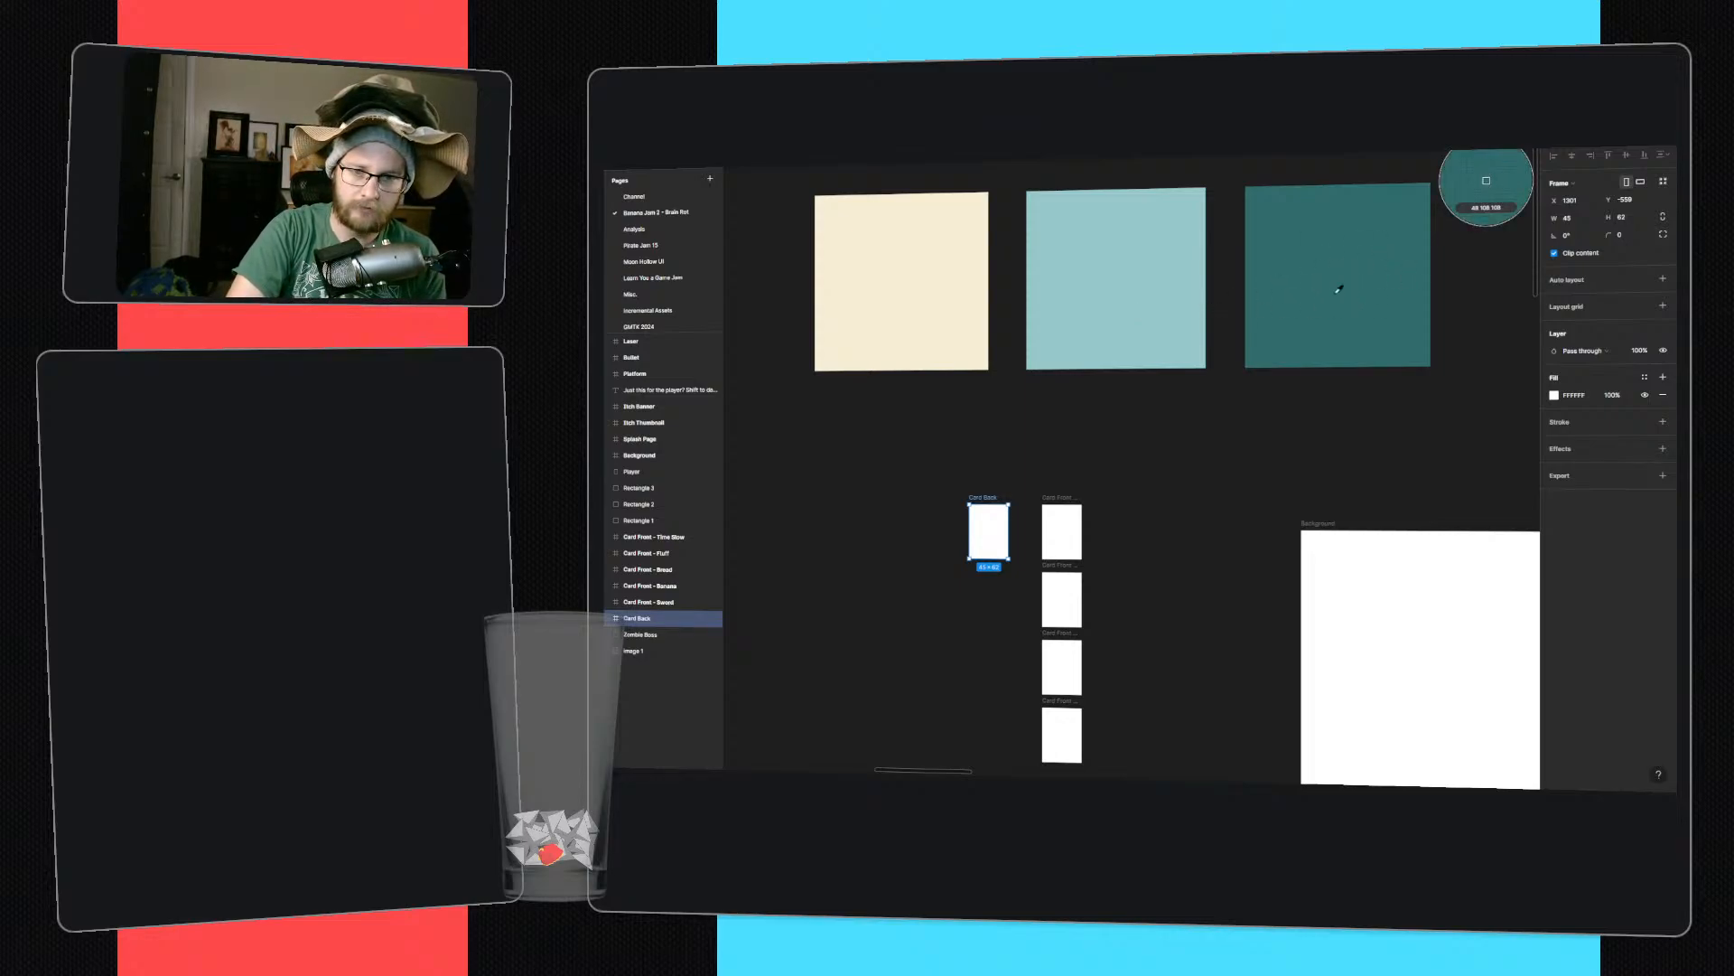
pyautogui.click(915, 291)
pyautogui.hotkey('shift', '2')
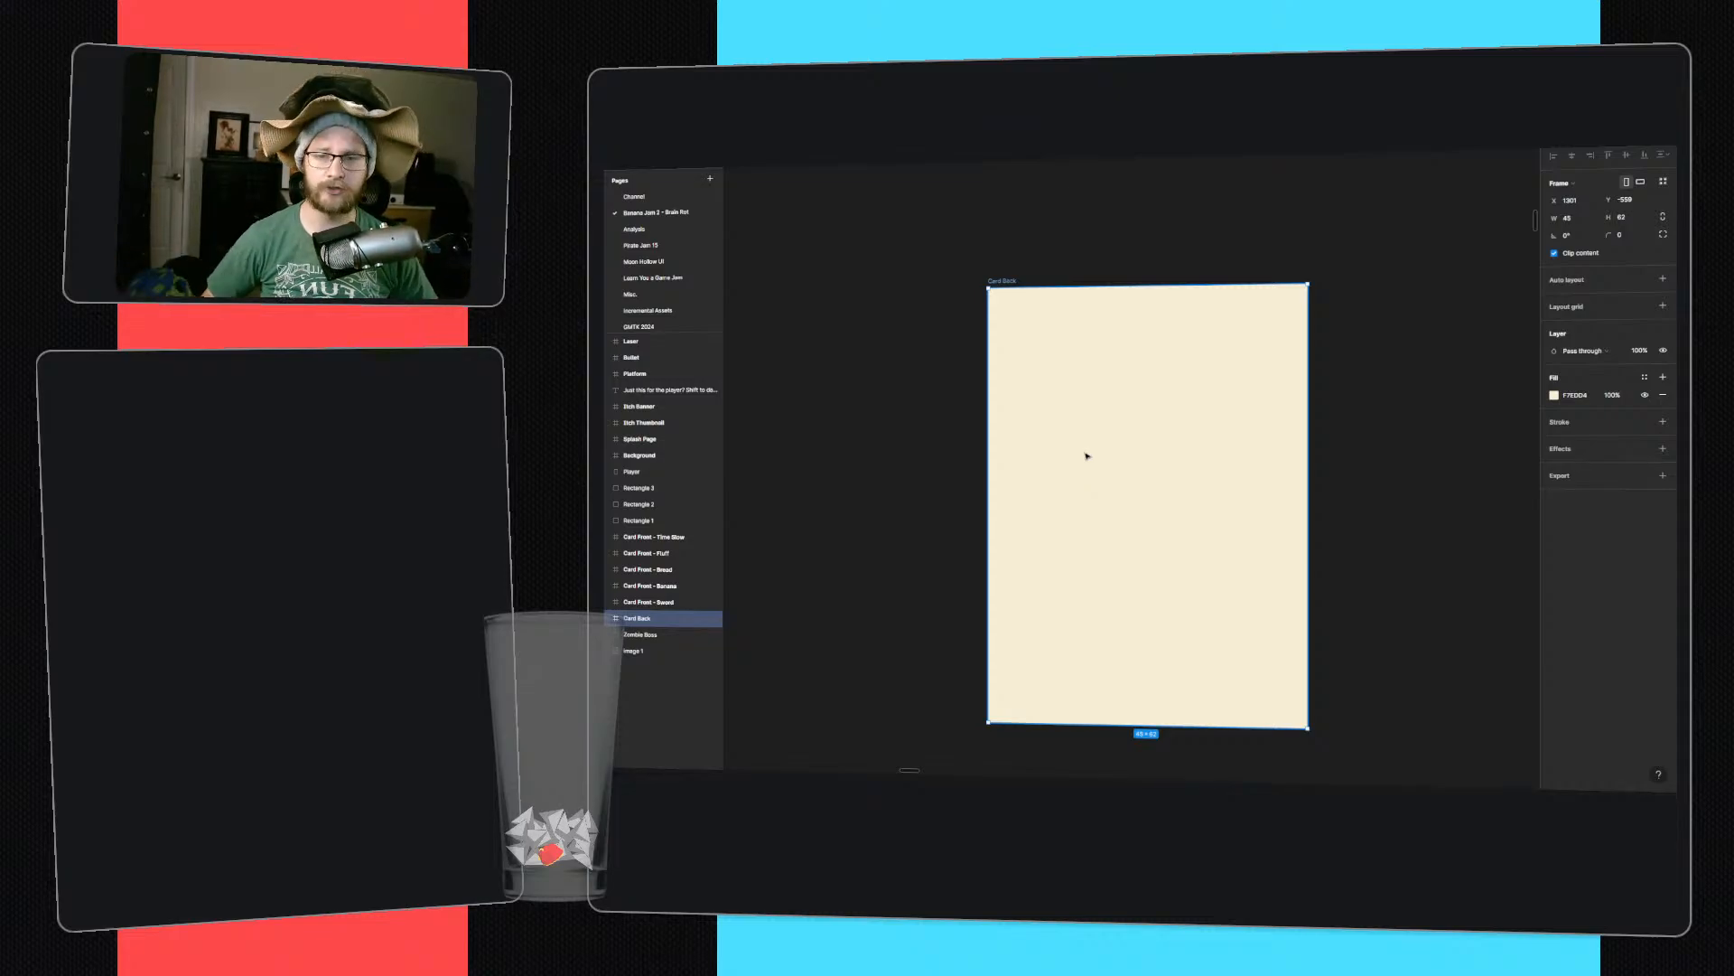
pyautogui.click(1428, 368)
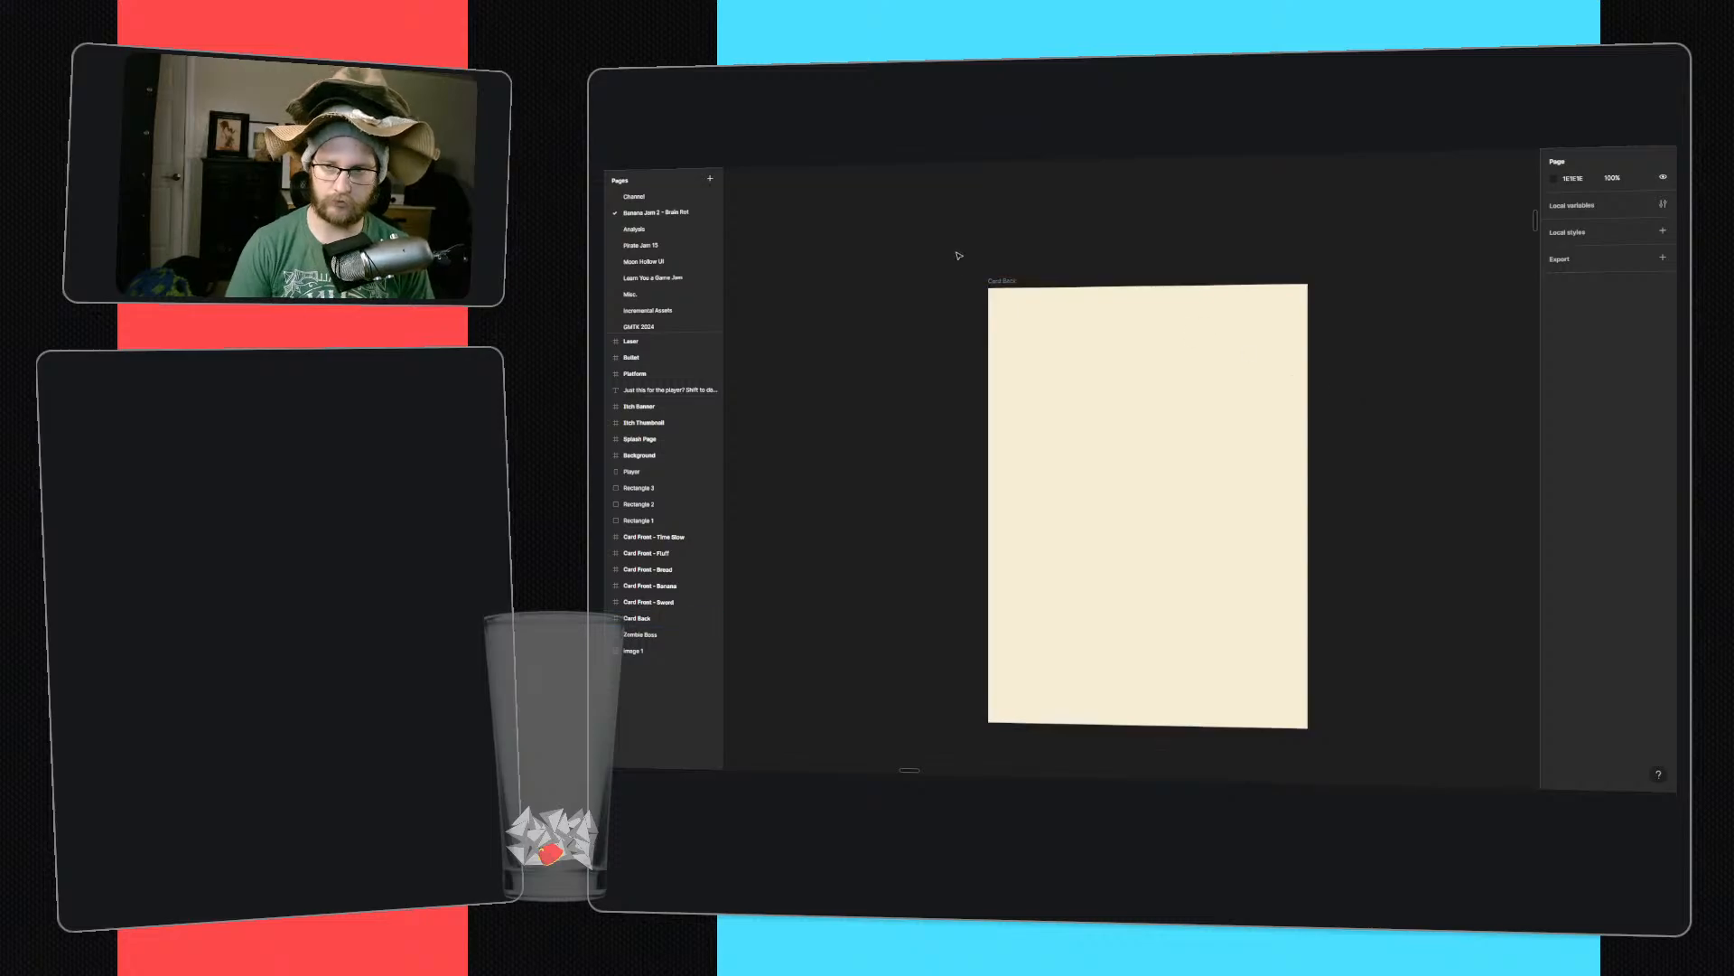
# - Round all four corners of the Card Back frame
pyautogui.click(1001, 282)
pyautogui.moveTo(1610, 235); pyautogui.dragTo(1673, 238)
pyautogui.click(1407, 324)
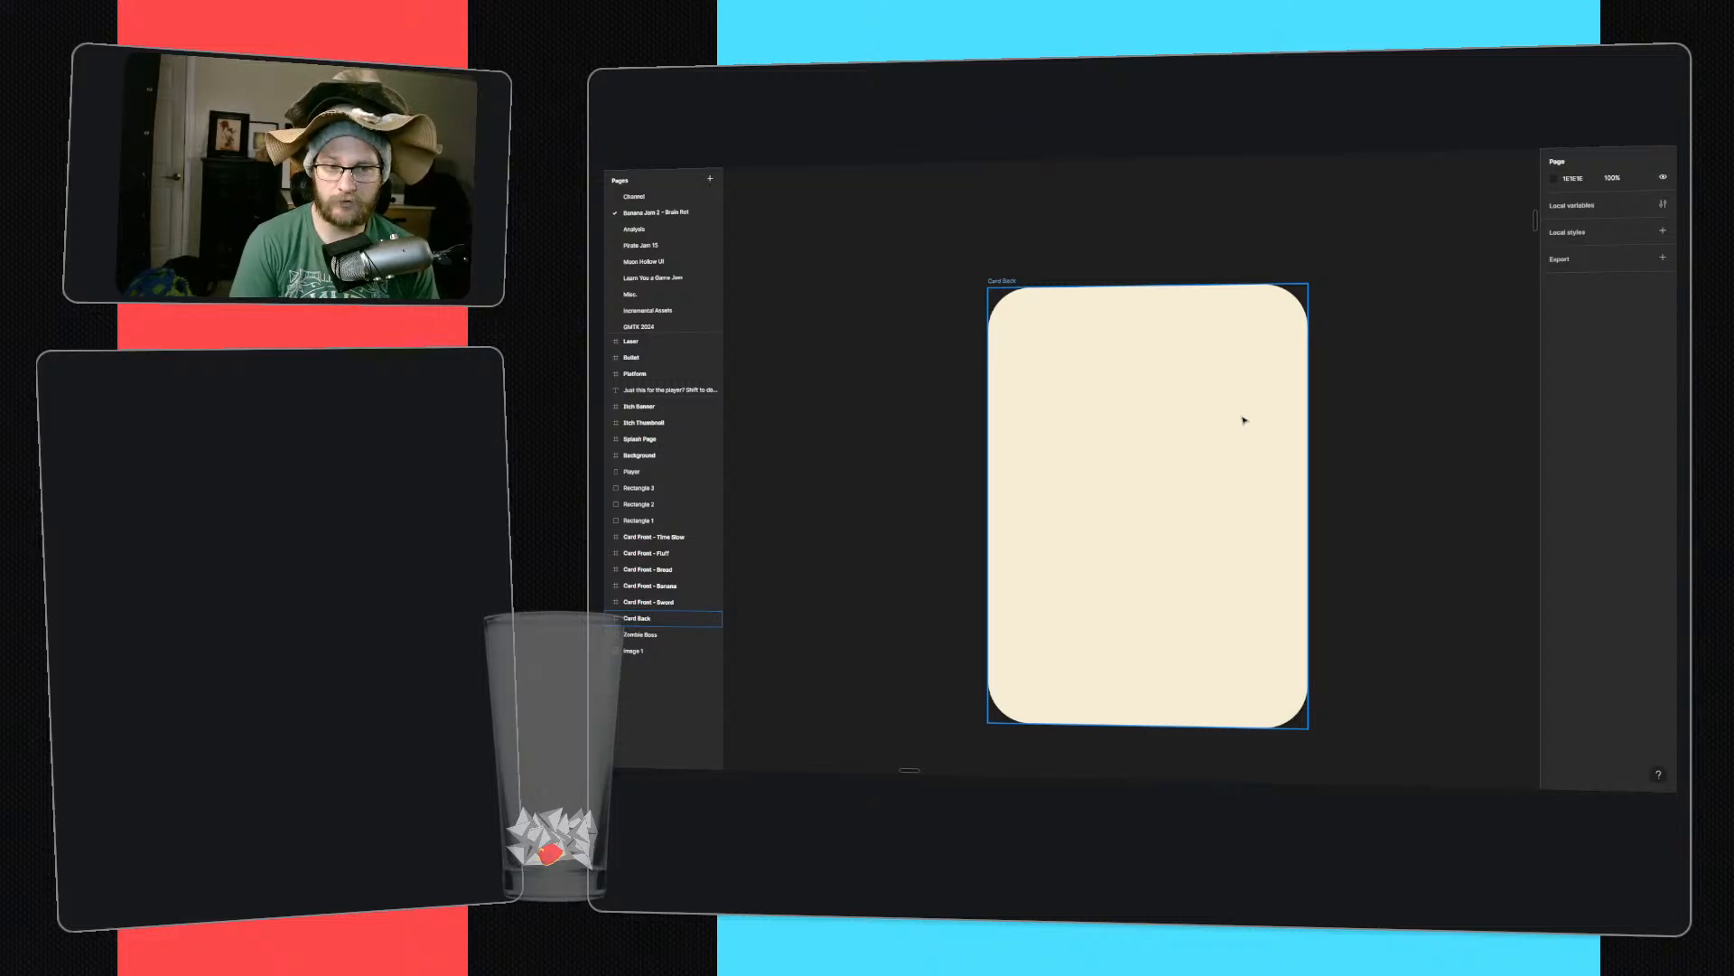
# - Draw a 4 × 4 circle inside the Card Back's upper-right corner and fill it with the light teal swatch colour
pyautogui.press('r')
pyautogui.keyDown('alt'); pyautogui.keyDown('shift'); pyautogui.moveTo(1271, 318); pyautogui.dragTo(1286, 334); pyautogui.keyUp('shift'); pyautogui.keyUp('alt')
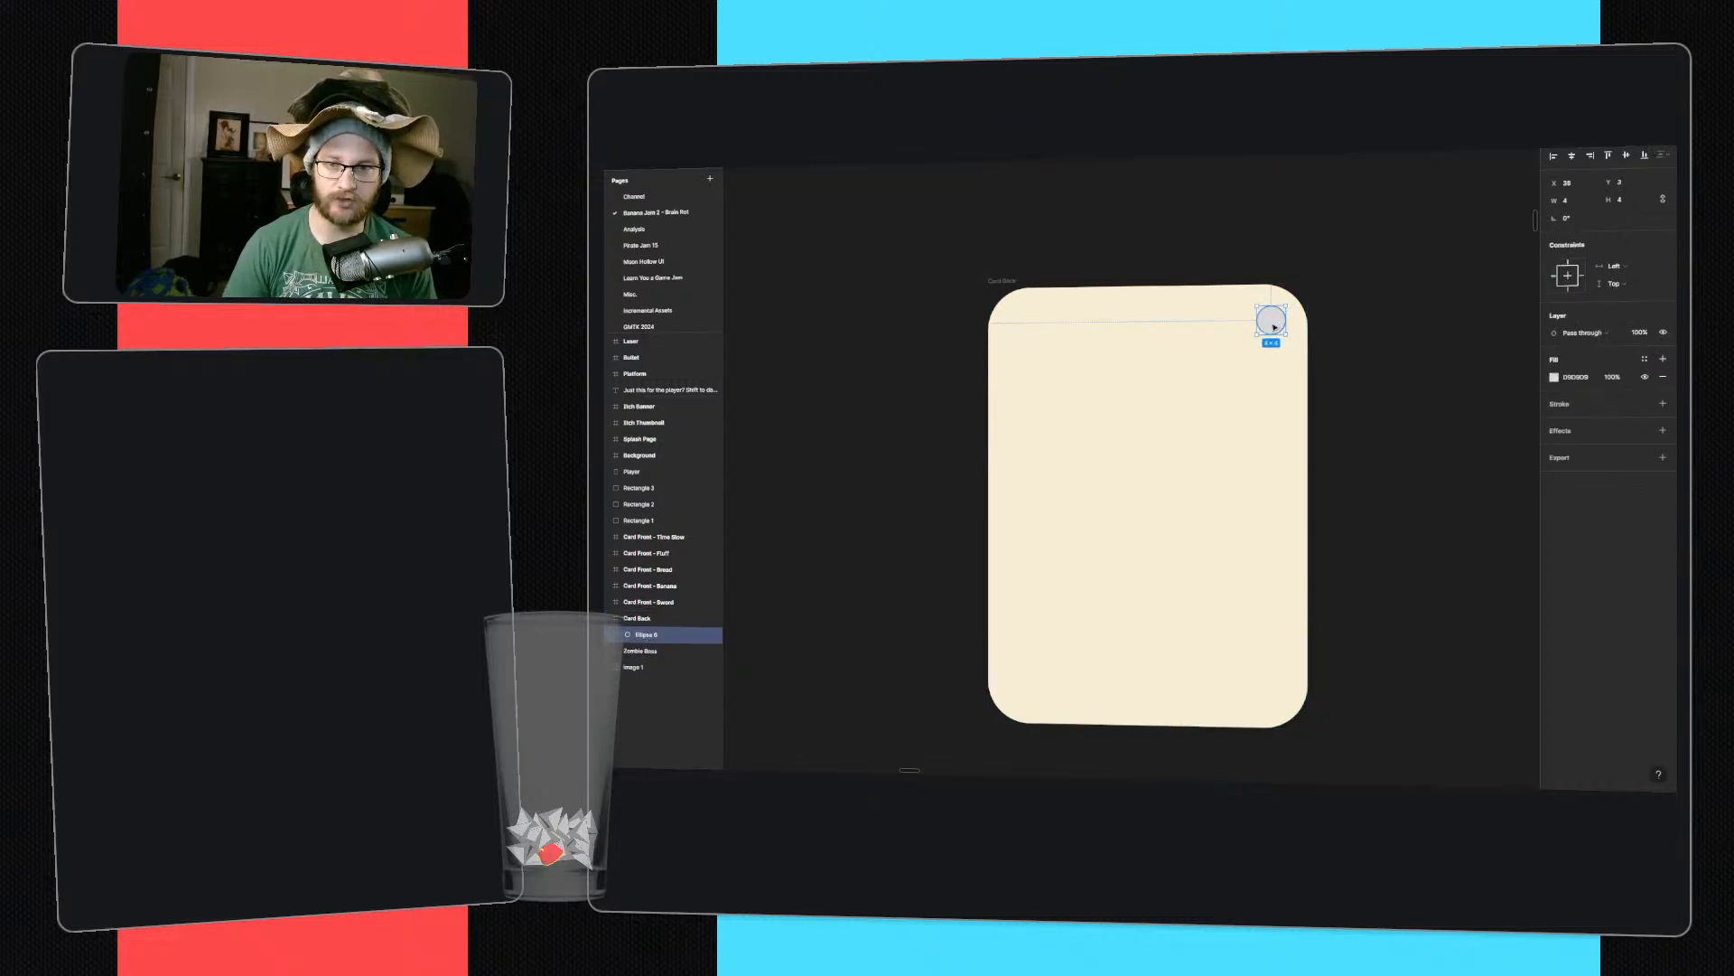
pyautogui.keyDown('ctrl'); pyautogui.scroll(-6, 1255, 375); pyautogui.keyUp('ctrl')
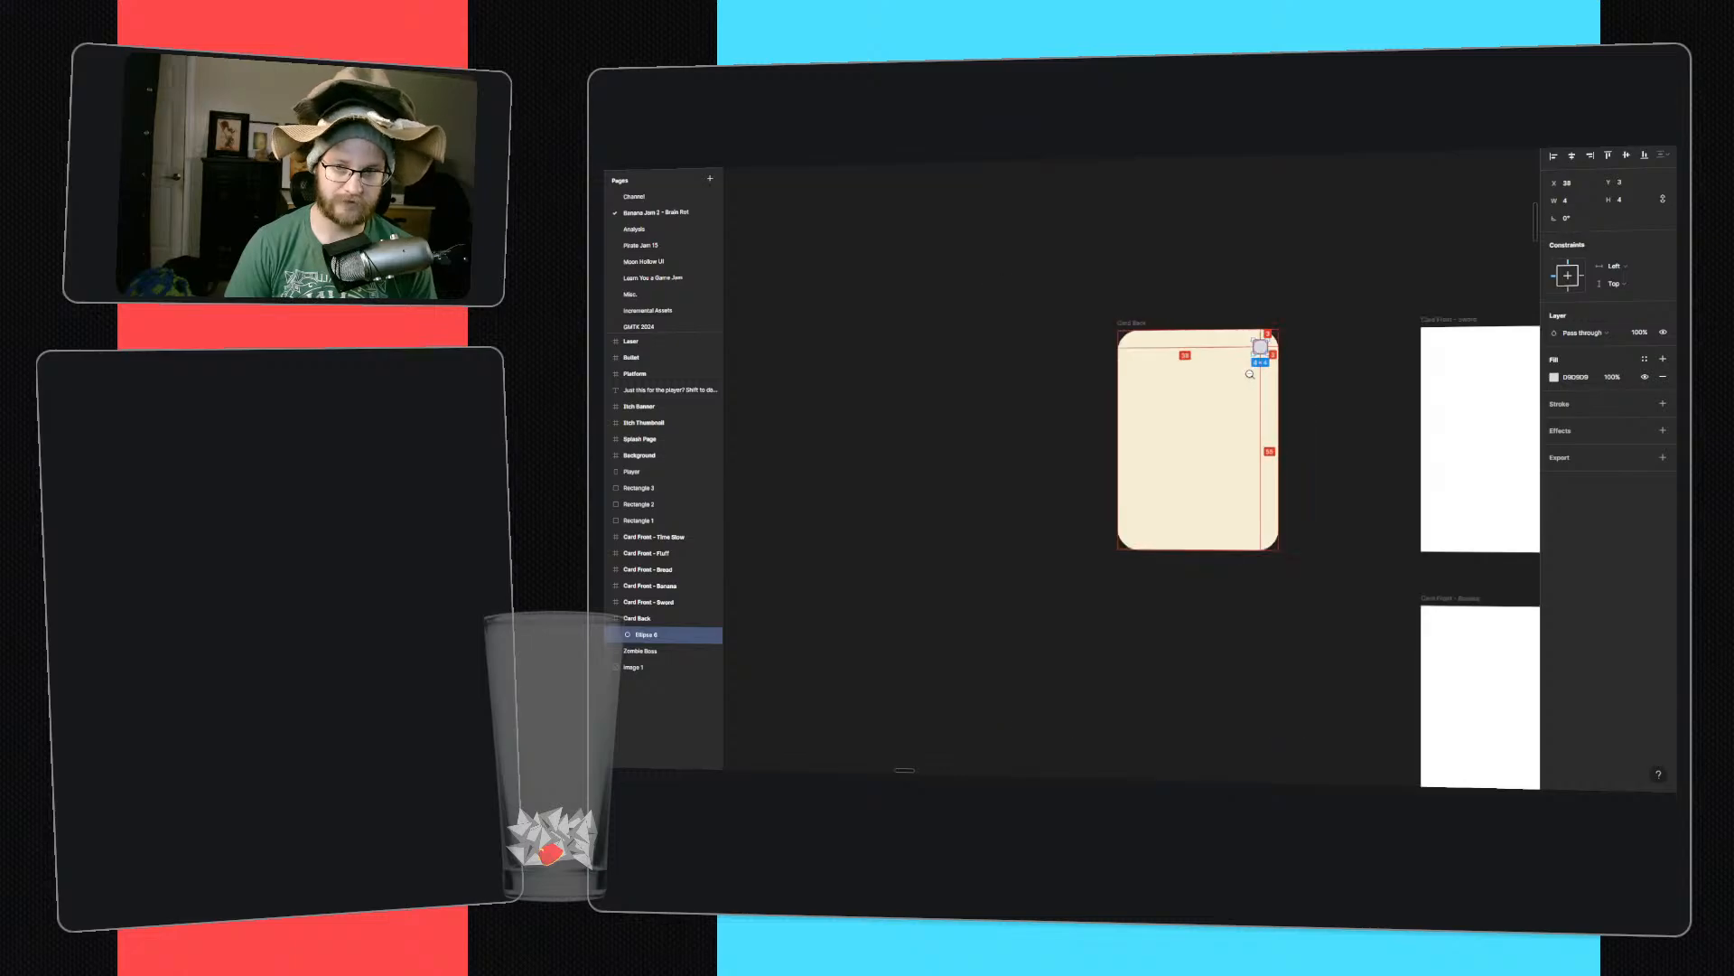
pyautogui.moveTo(1140, 581); pyautogui.dragTo(1181, 484, button='middle')
pyautogui.press('i')
pyautogui.click(1270, 419)
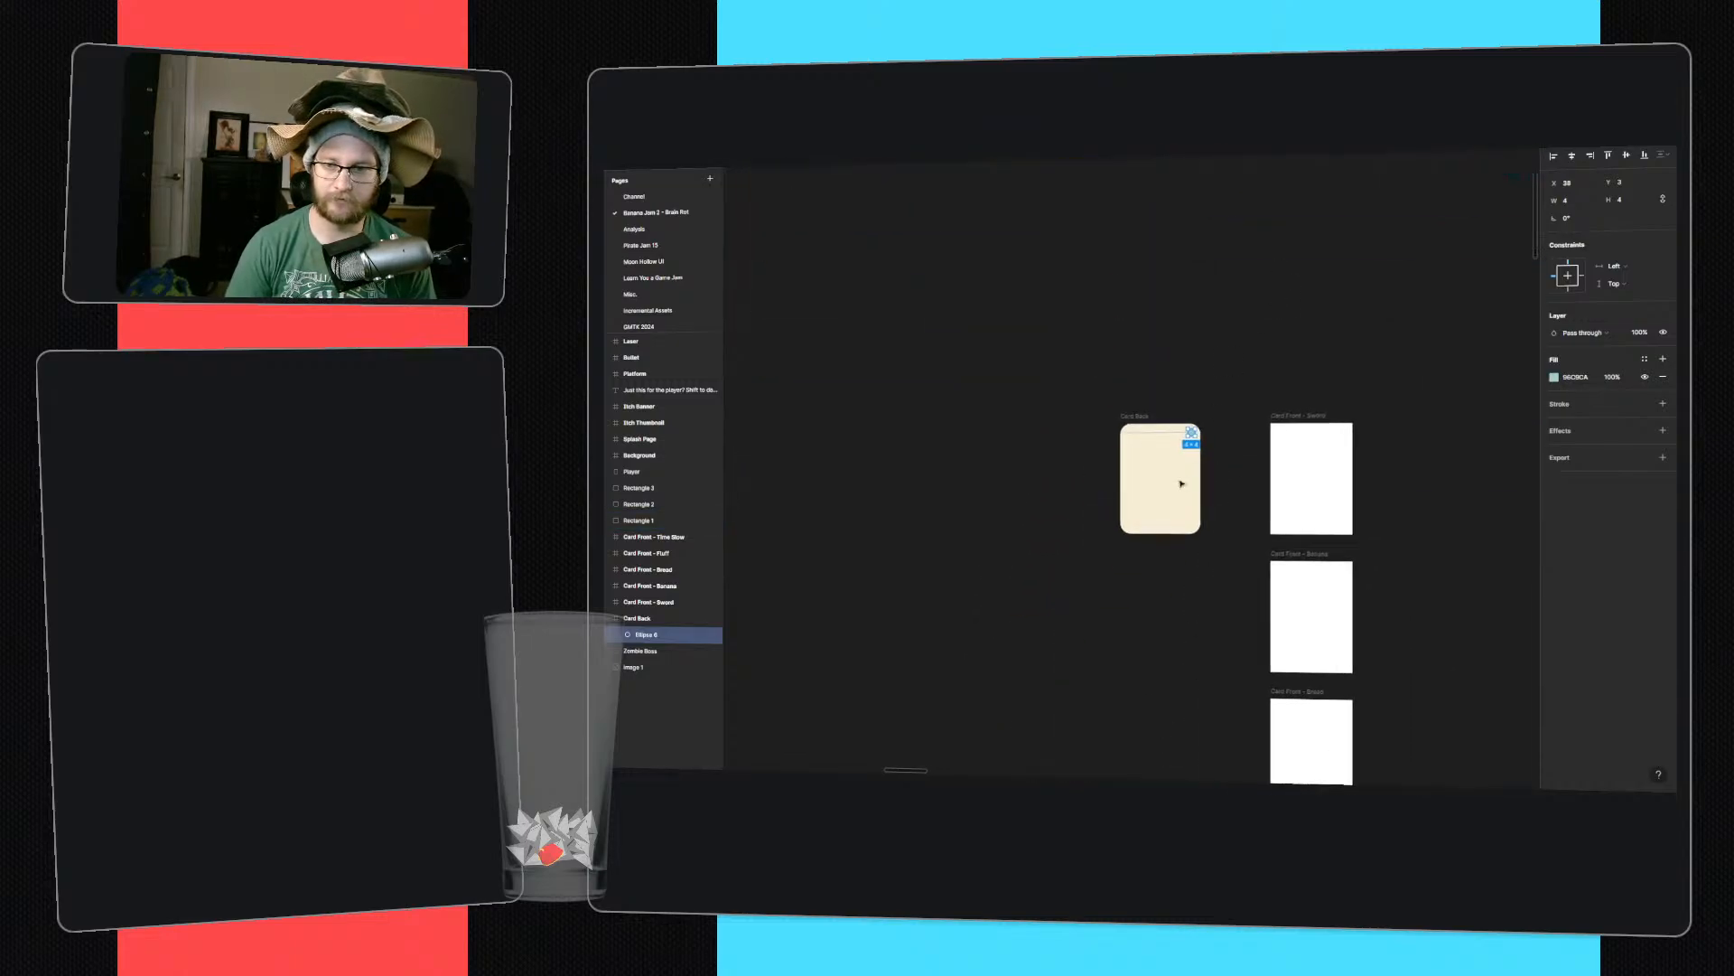
pyautogui.keyDown('ctrl'); pyautogui.scroll(6, 1179, 486); pyautogui.keyUp('ctrl')
pyautogui.scroll(2, 1193, 436)
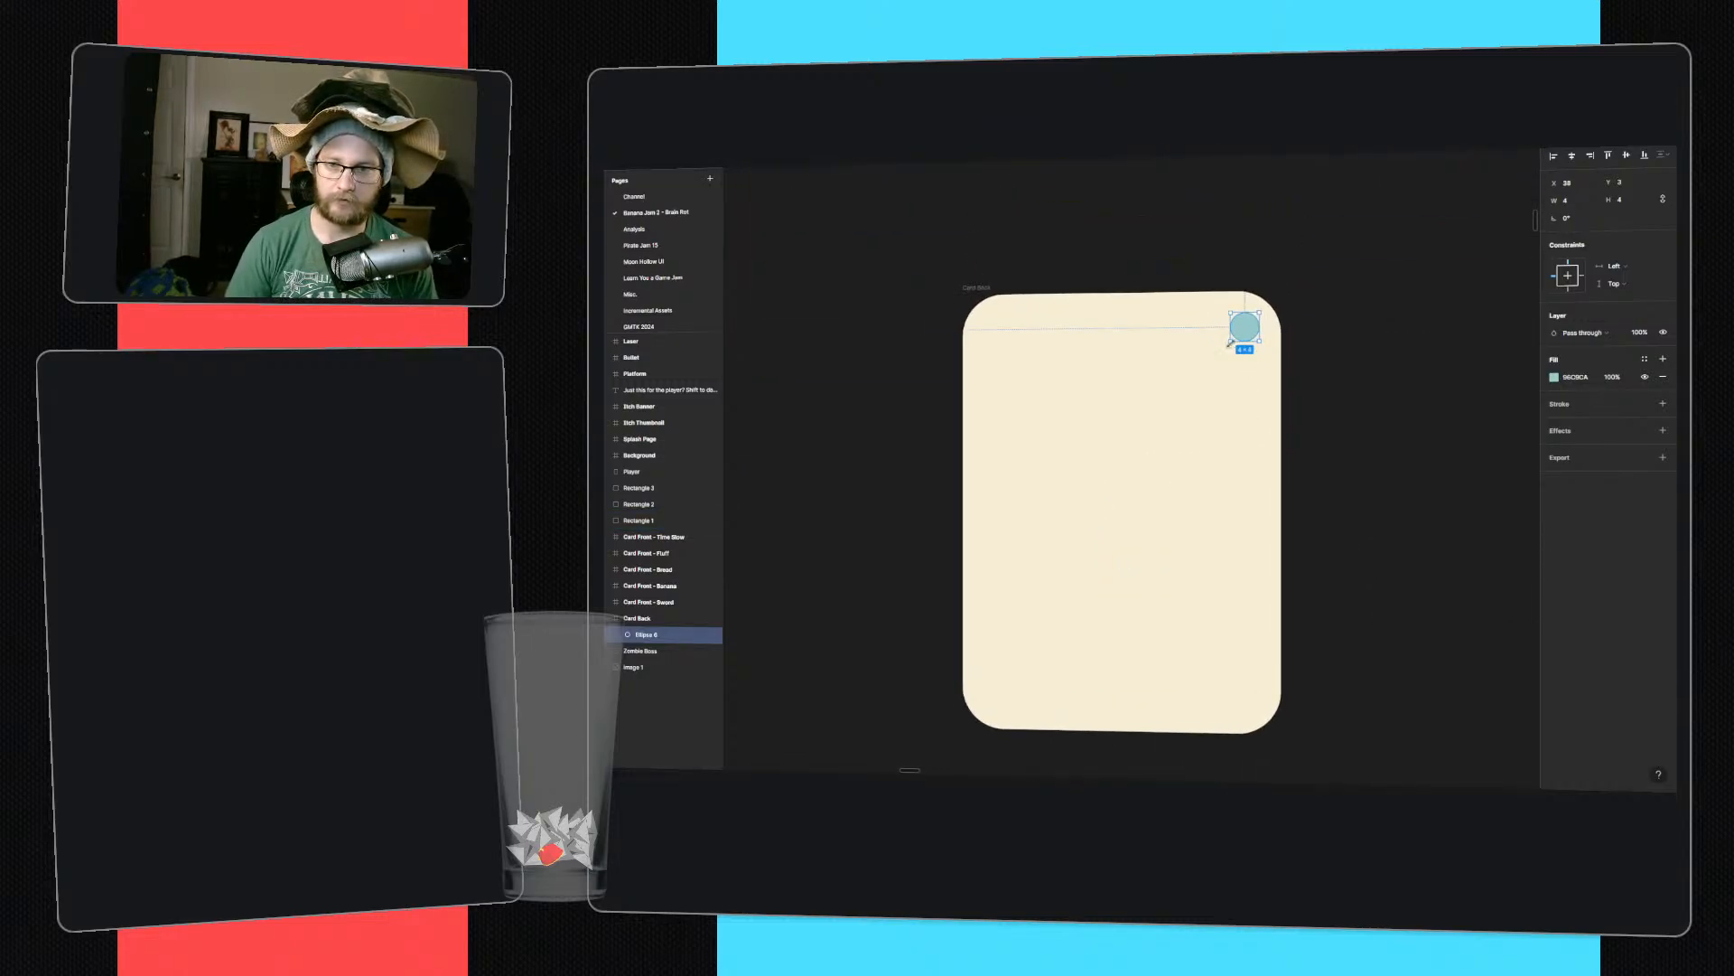
# - Duplicate the teal circle into the Card Back's upper-left corner, and duplicate that pair into the two lower corners
pyautogui.keyDown('alt'); pyautogui.moveTo(1245, 339); pyautogui.dragTo(1000, 348); pyautogui.keyUp('alt')
pyautogui.keyDown('shift'); pyautogui.click(1246, 328); pyautogui.keyUp('shift')
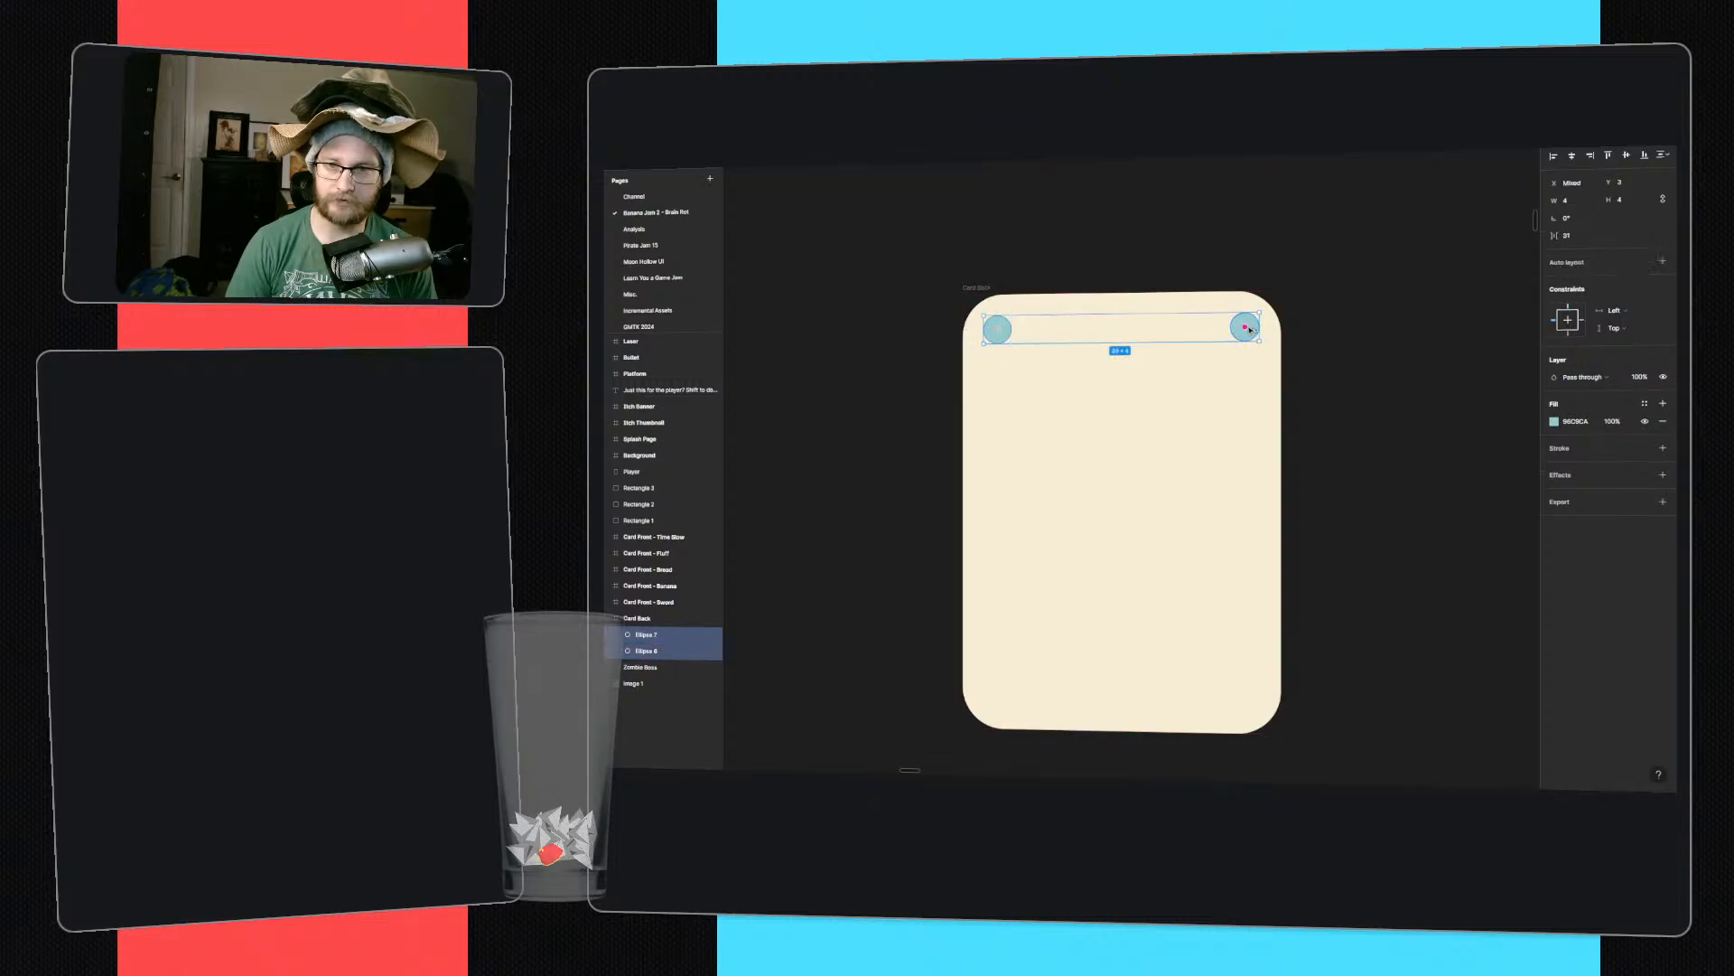
pyautogui.keyDown('alt'); pyautogui.moveTo(1250, 331); pyautogui.dragTo(1244, 700); pyautogui.keyUp('alt')
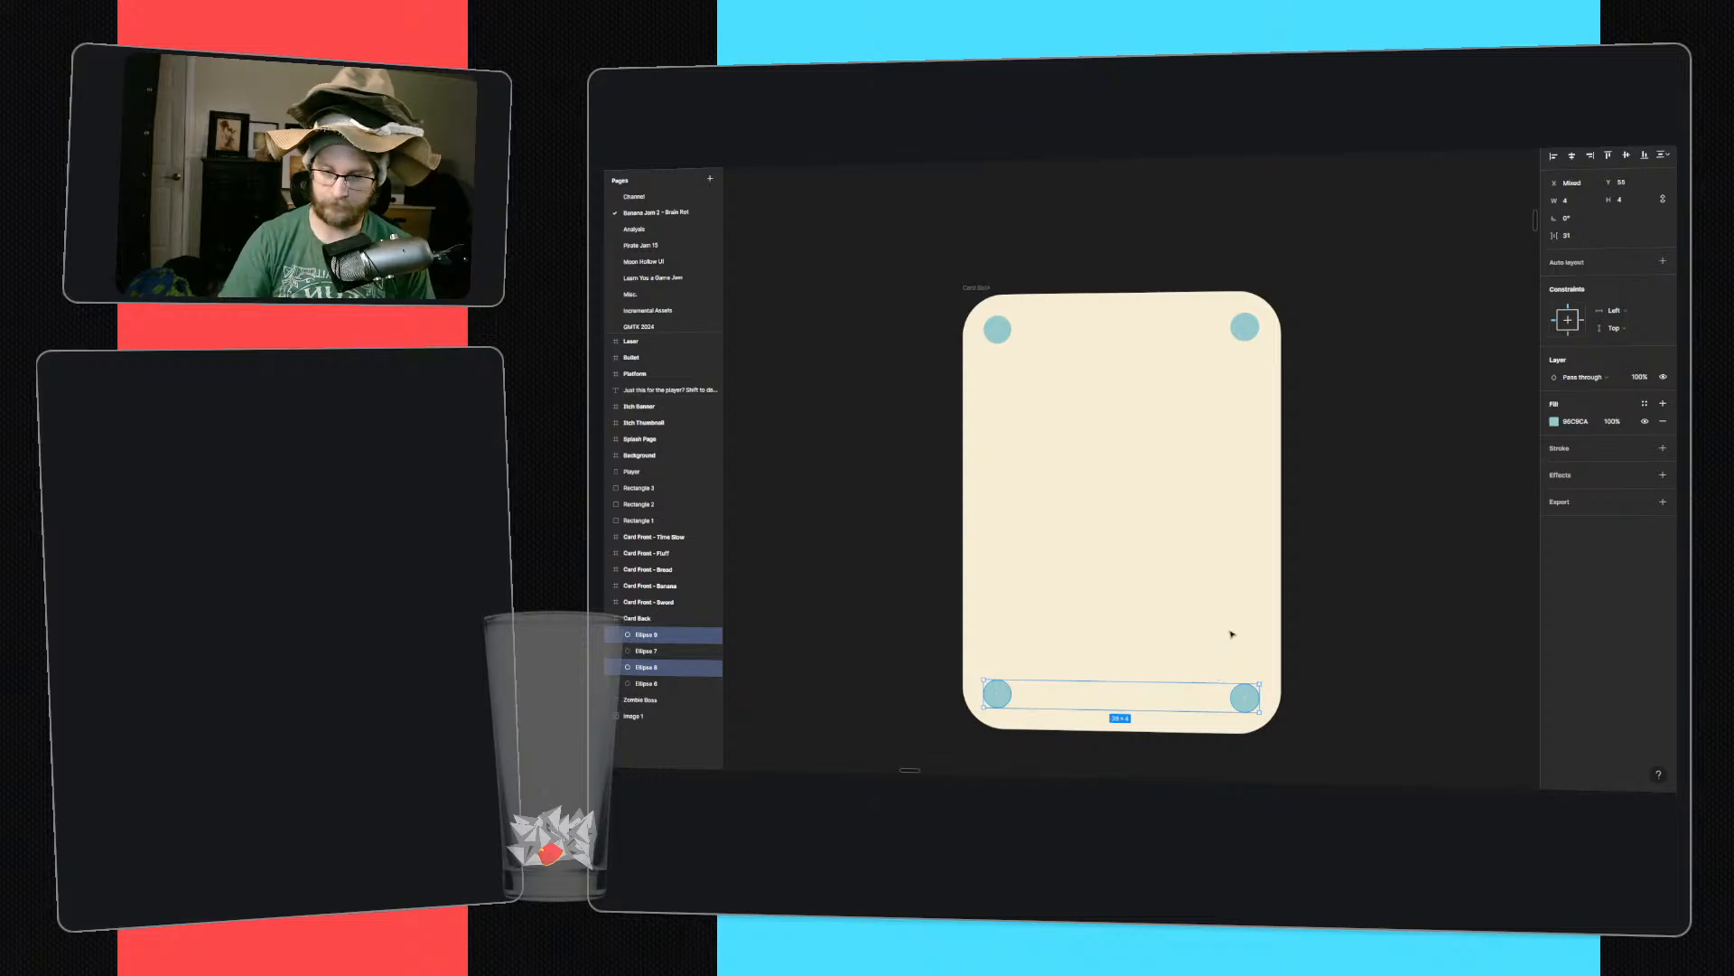
# - Duplicate a teal corner circle into the centre of the Card Back and enlarge it to 16 × 16
pyautogui.click(1348, 600)
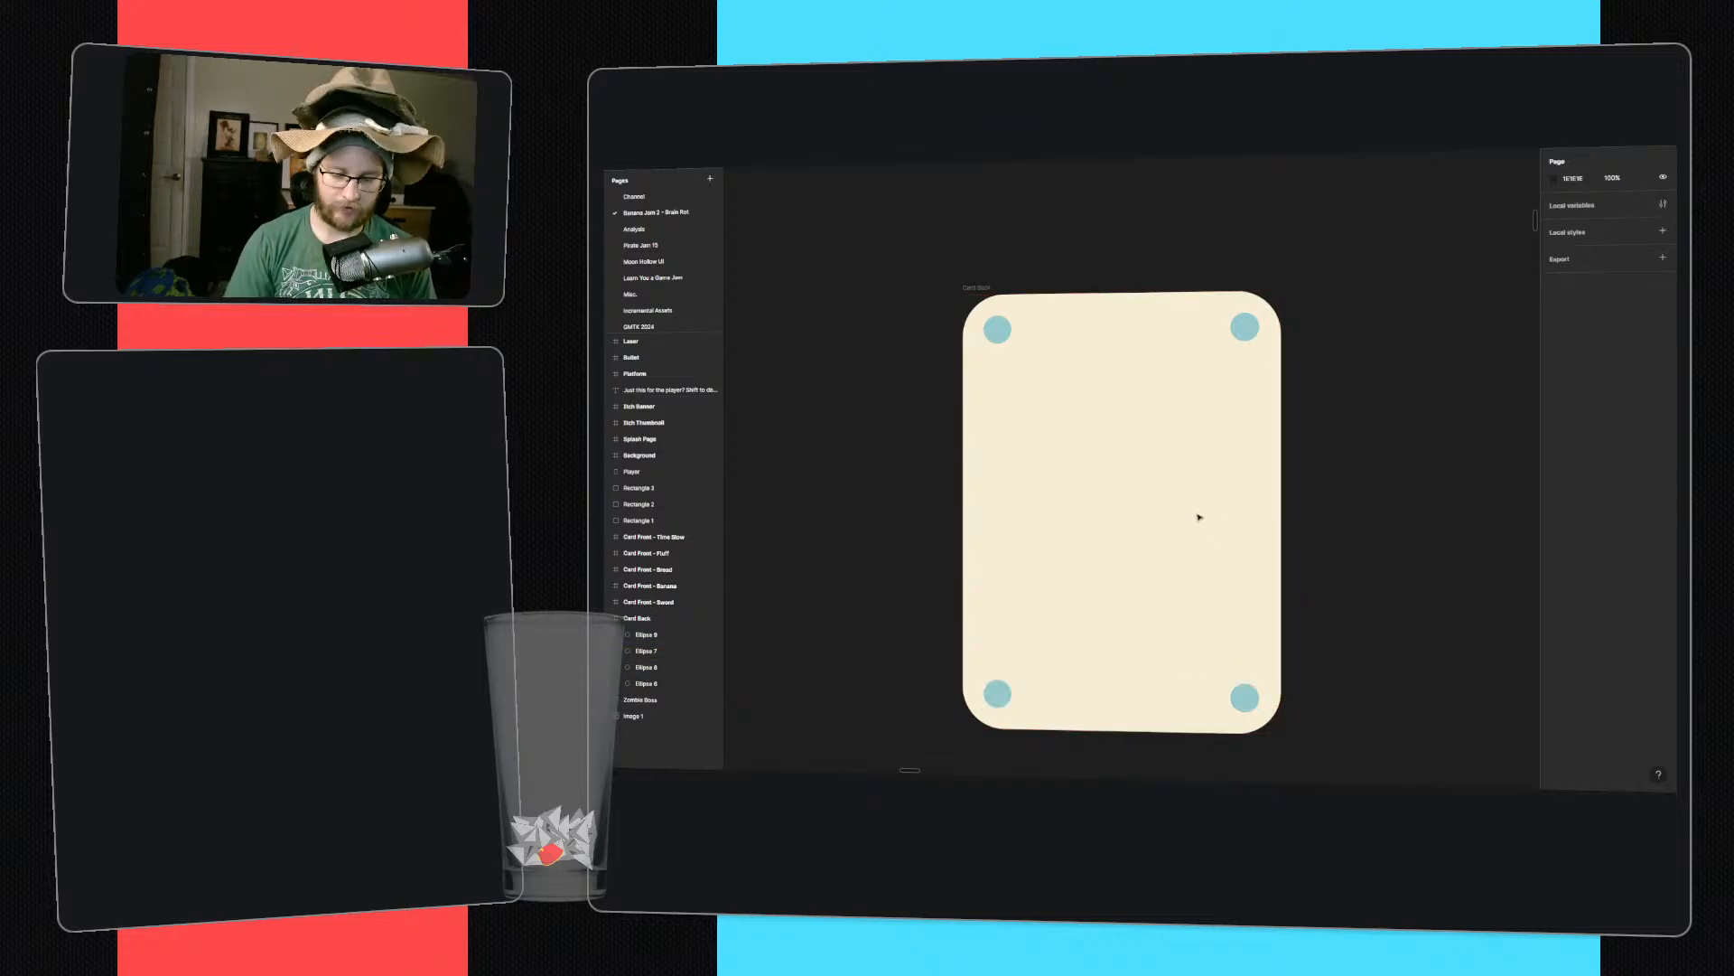
pyautogui.keyDown('alt'); pyautogui.moveTo(1245, 697); pyautogui.dragTo(1181, 455); pyautogui.keyUp('alt')
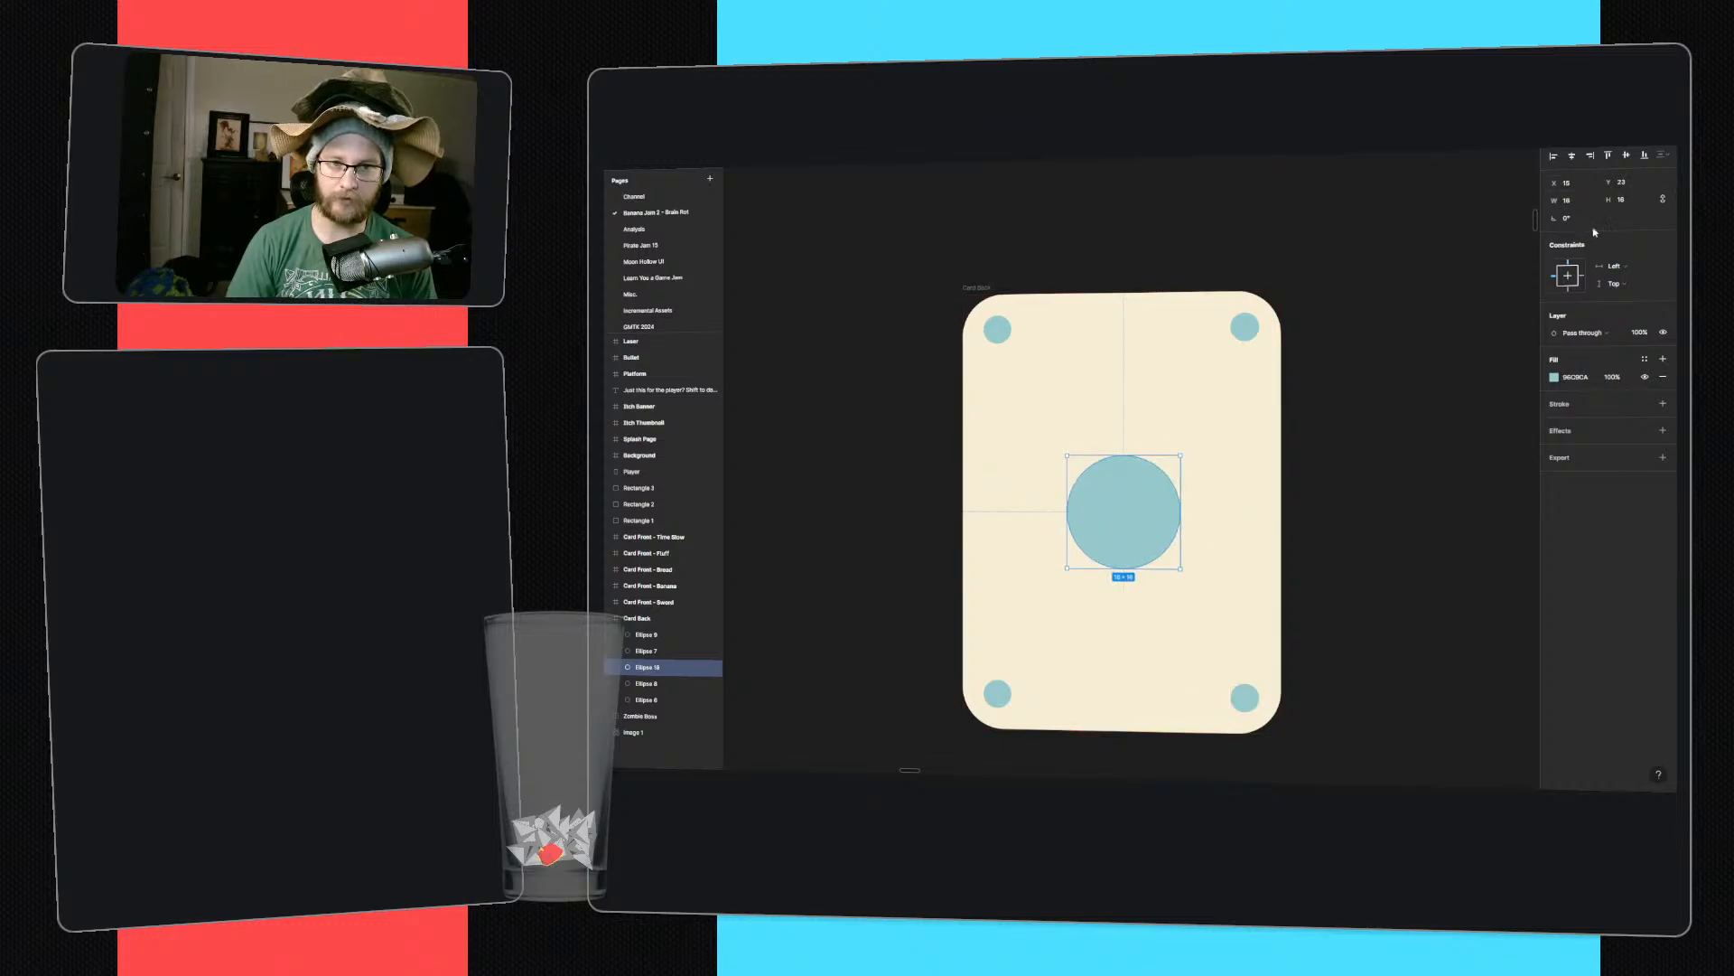
pyautogui.press('Delete')
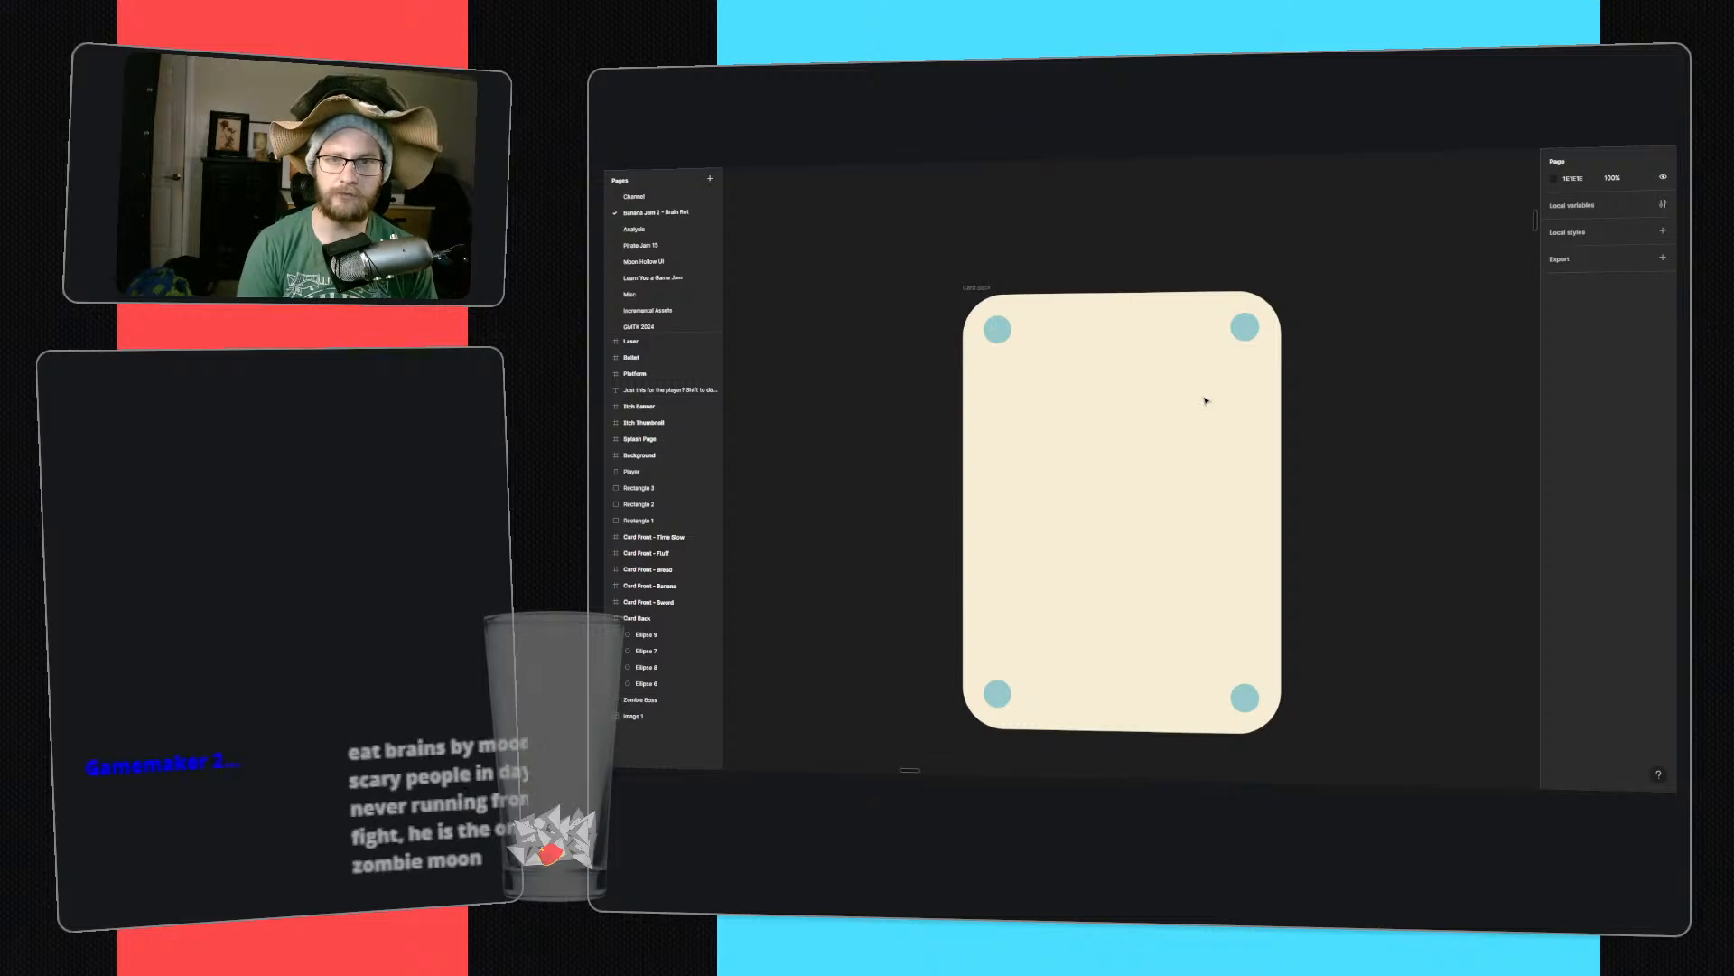
pyautogui.hotkey('ctrl', 'z')
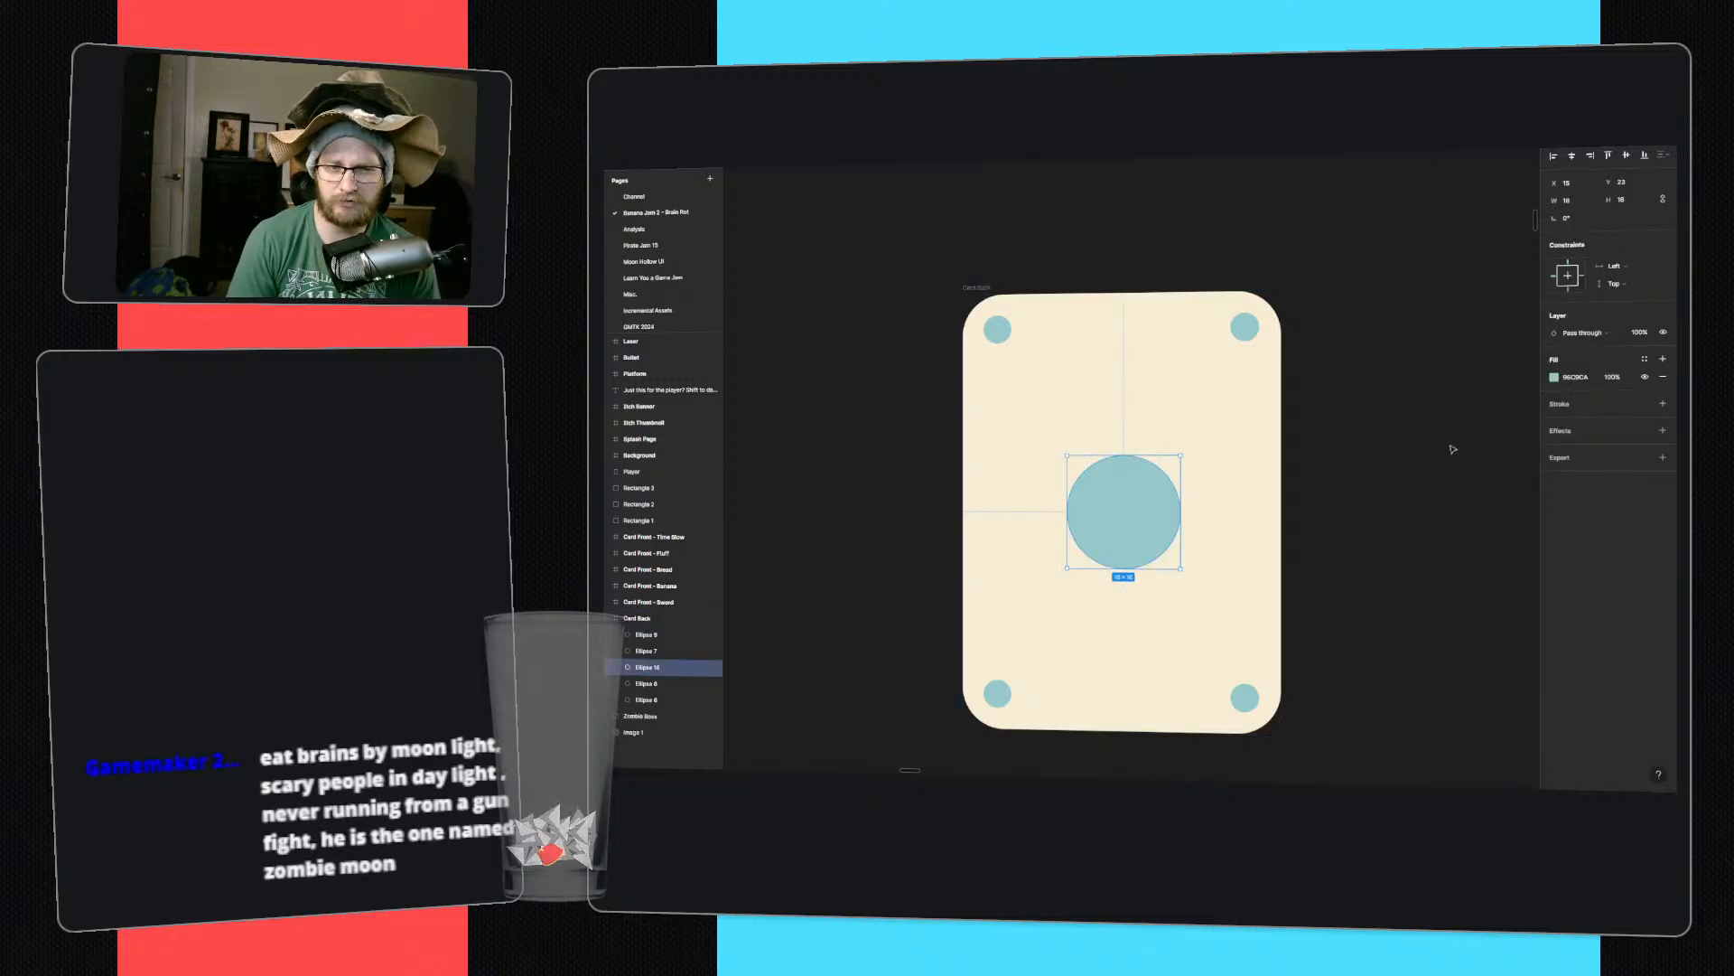
# - Recolour the central circle with the dark teal sampled from the palette swatch
pyautogui.keyDown('ctrl'); pyautogui.scroll(-8, 1445, 402); pyautogui.keyUp('ctrl')
pyautogui.moveTo(1446, 389); pyautogui.dragTo(1089, 737, button='middle')
pyautogui.moveTo(1259, 488); pyautogui.dragTo(1116, 495, button='middle')
pyautogui.press('i')
pyautogui.click(1474, 345)
pyautogui.moveTo(1103, 676); pyautogui.dragTo(1340, 361, button='middle')
pyautogui.keyDown('ctrl'); pyautogui.scroll(3, 1136, 486); pyautogui.keyUp('ctrl')
pyautogui.click(1136, 556)
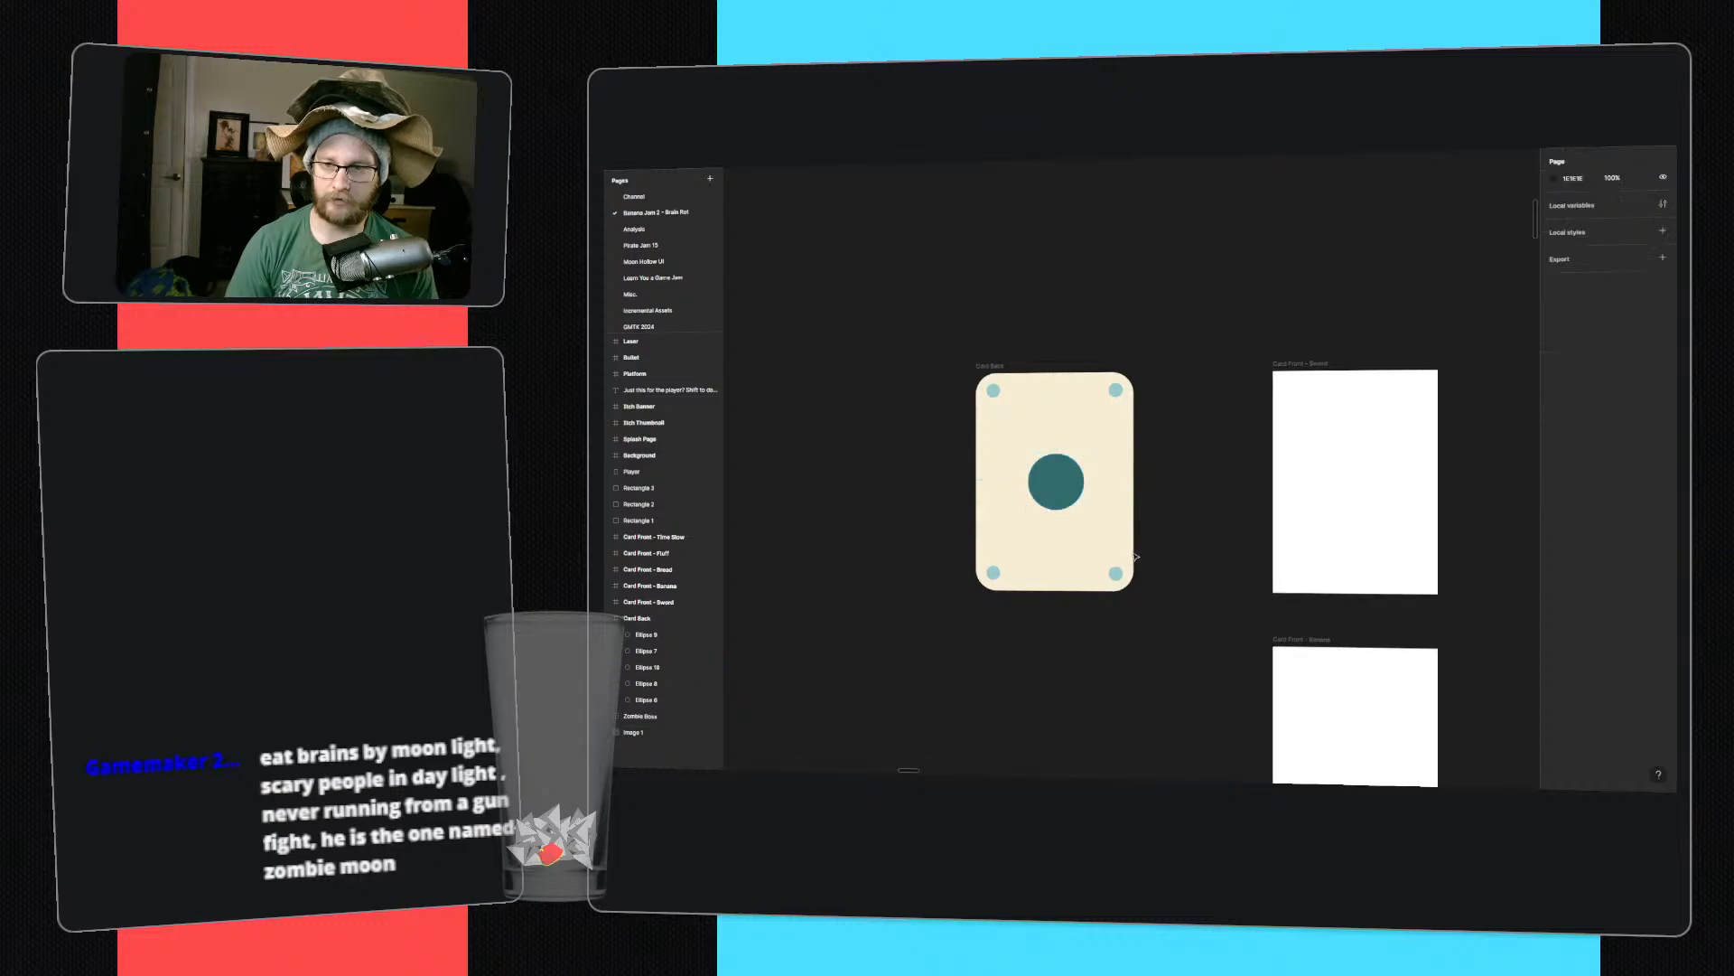
# - Draw a 35 × 52 rectangle between the centres of the Card Back's four corner circles and remove its fill
pyautogui.keyDown('ctrl'); pyautogui.scroll(3, 1181, 480); pyautogui.keyUp('ctrl')
pyautogui.moveTo(1101, 520); pyautogui.dragTo(1294, 496, button='middle')
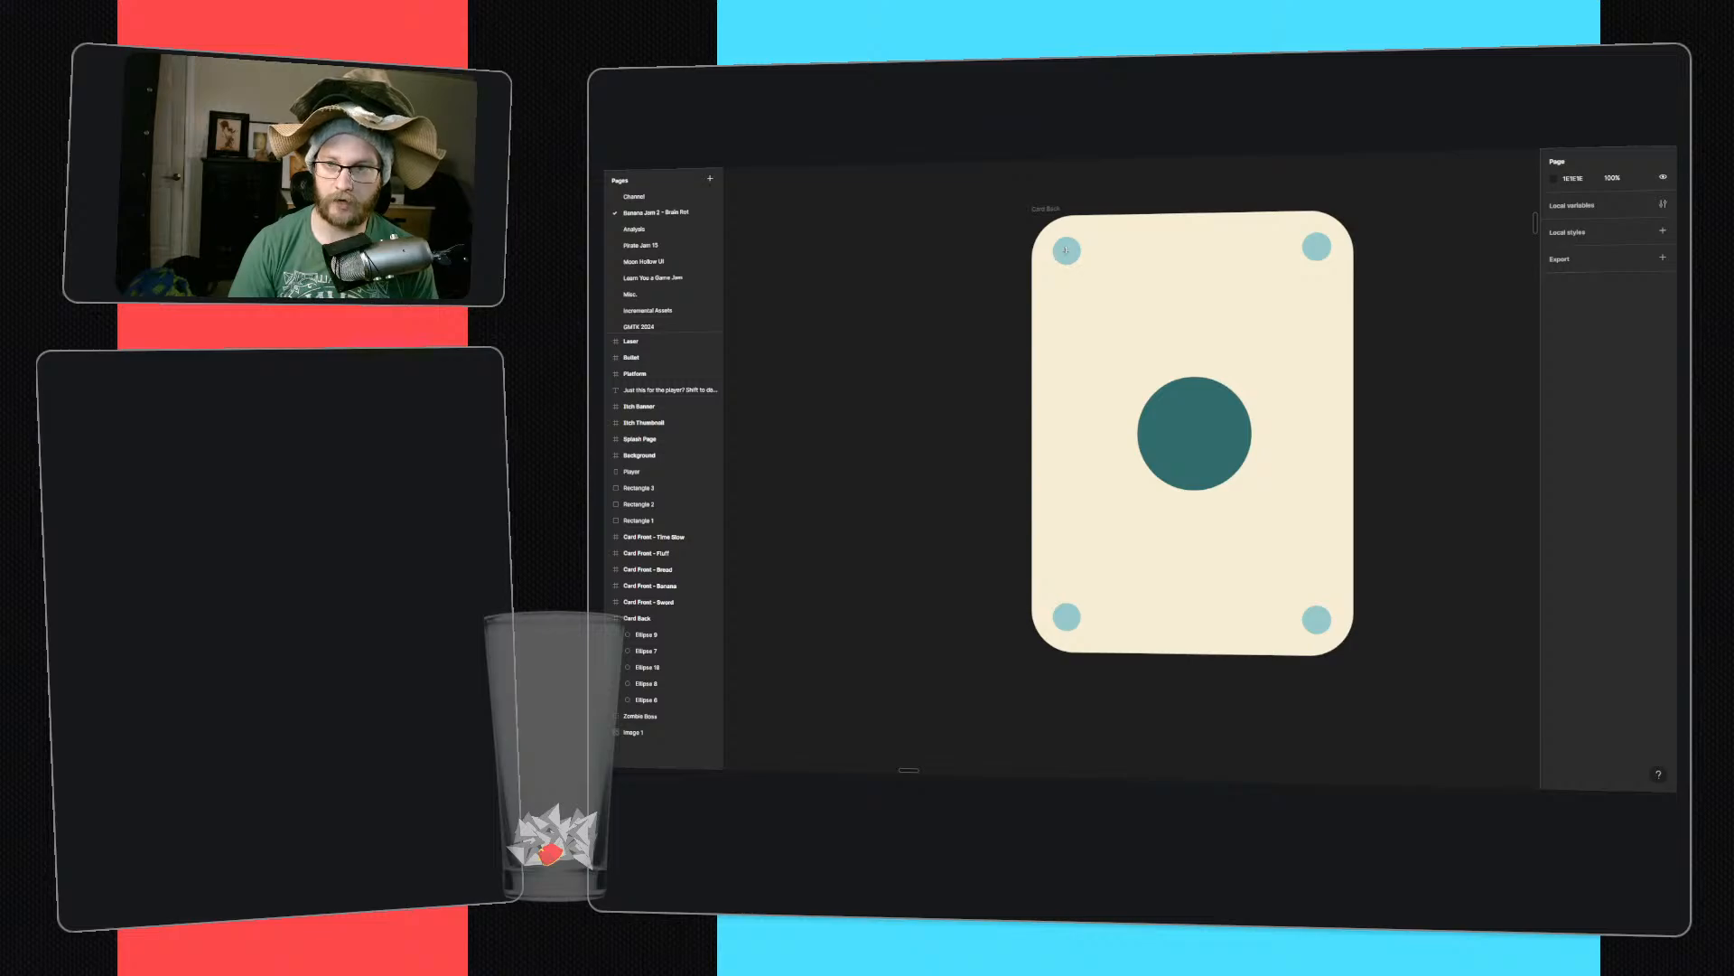
pyautogui.moveTo(1067, 250); pyautogui.dragTo(1317, 621)
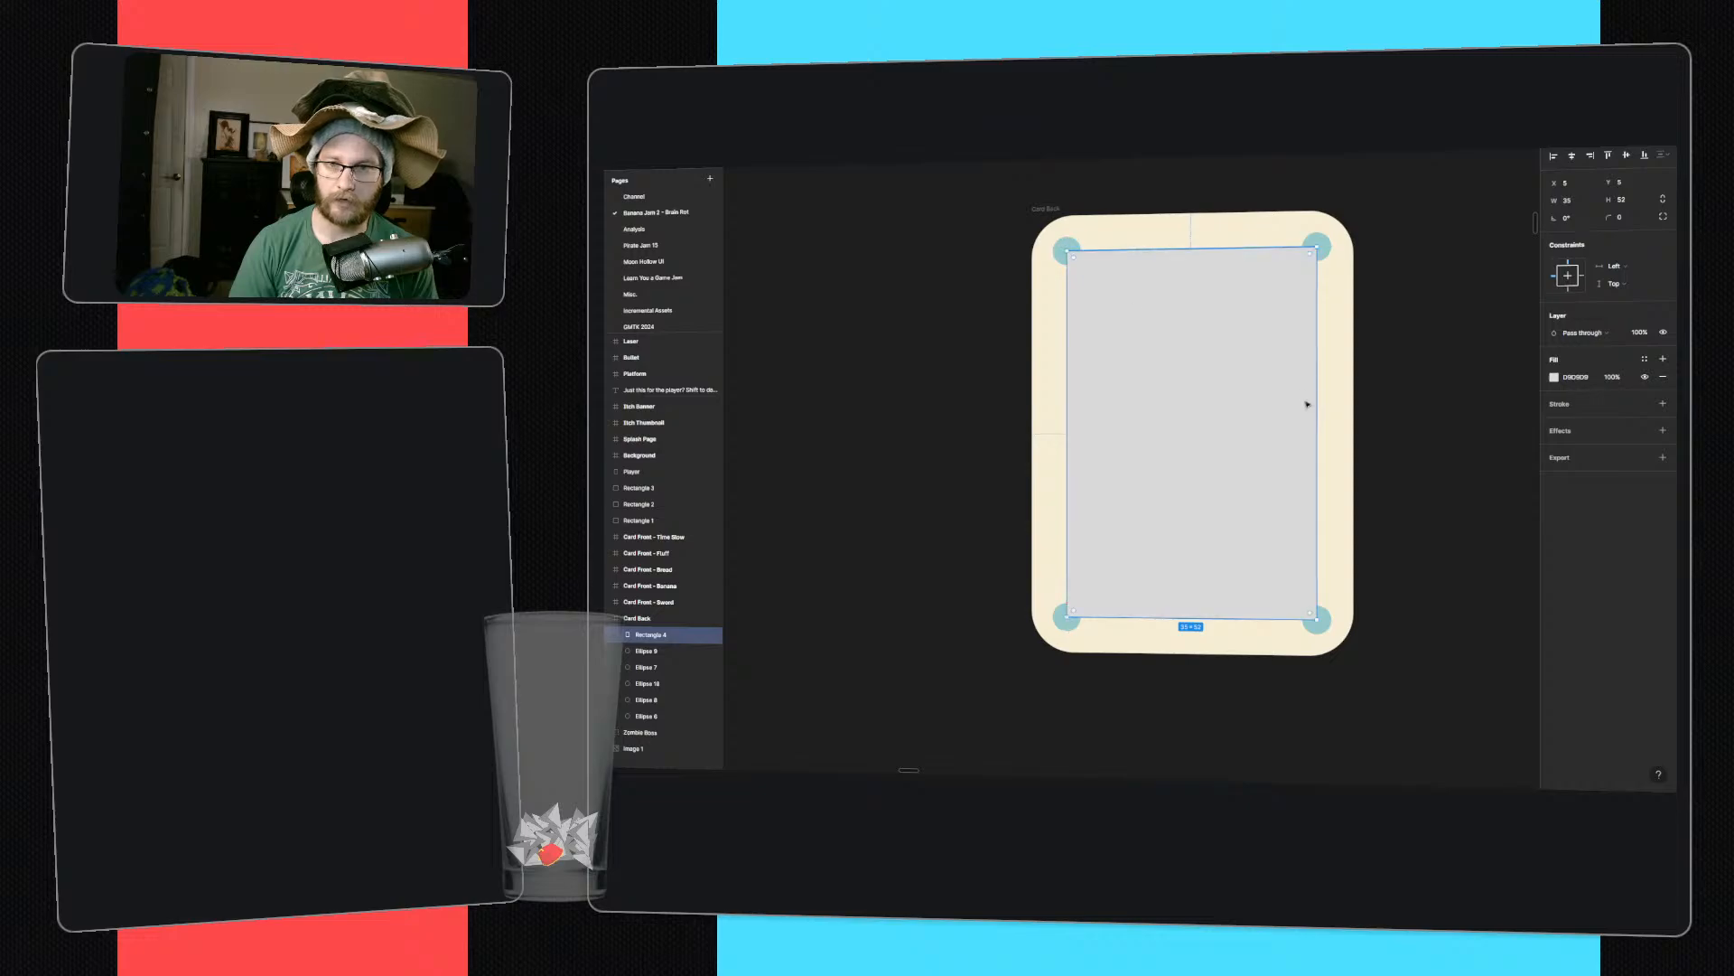
pyautogui.click(1663, 376)
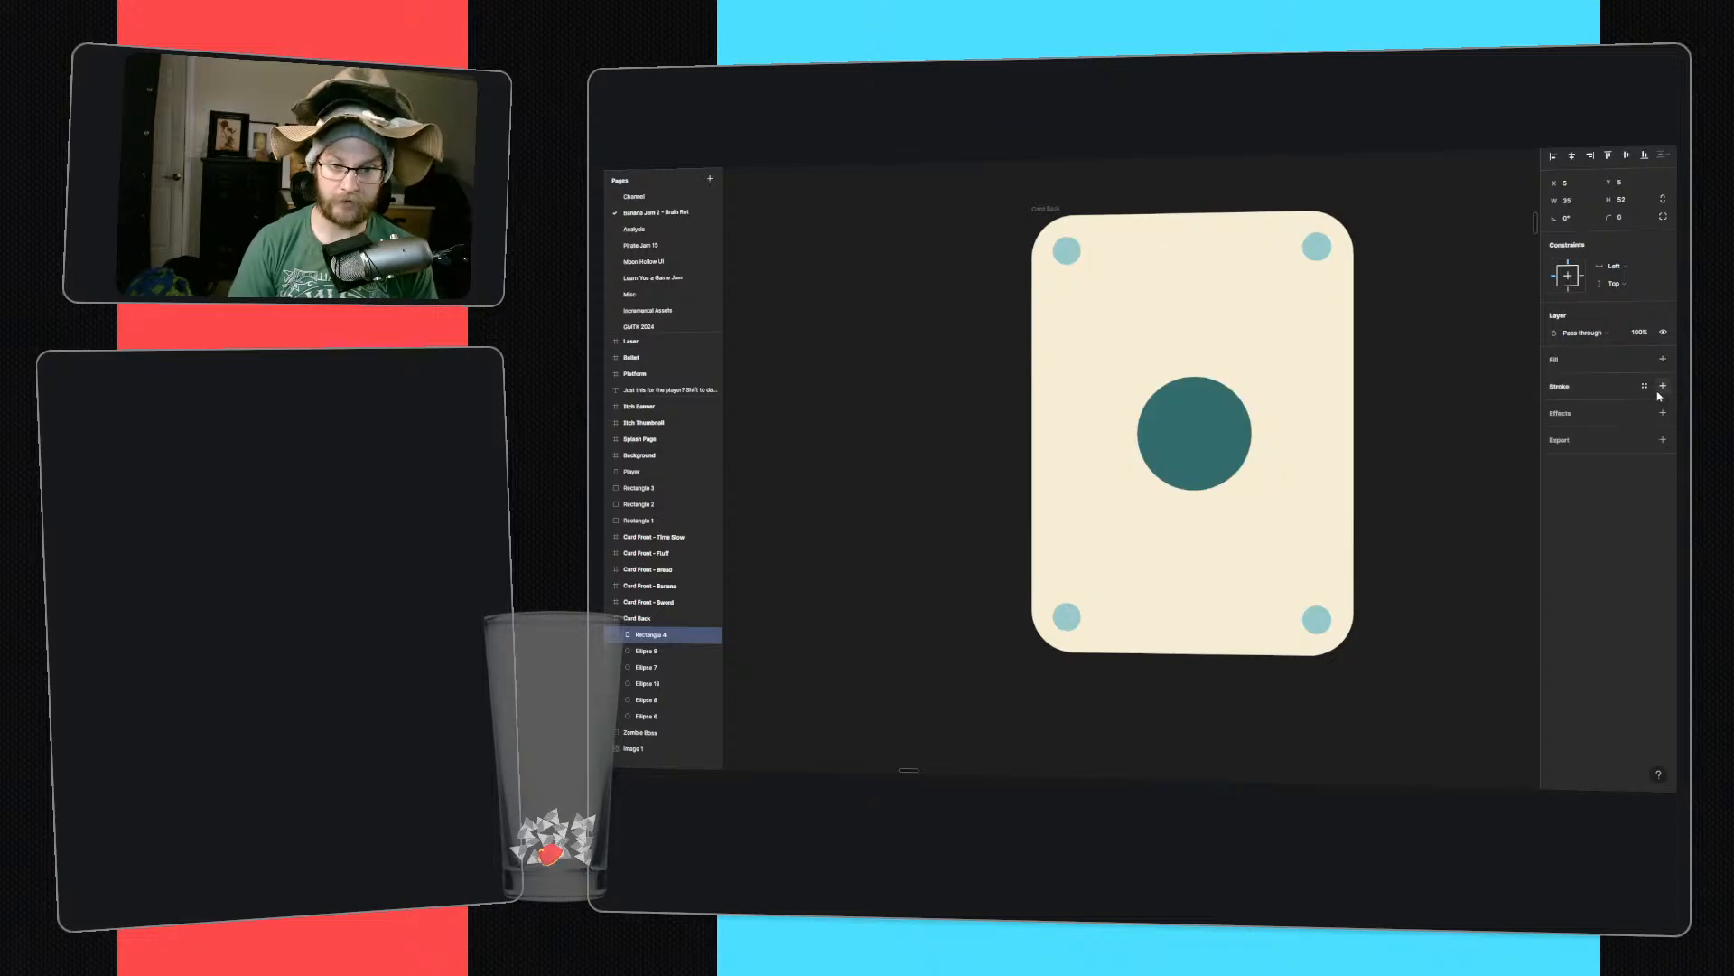
# - Add a stroke to the rectangle and colour it with the light teal sampled from a corner circle
pyautogui.click(1663, 385)
pyautogui.press('i')
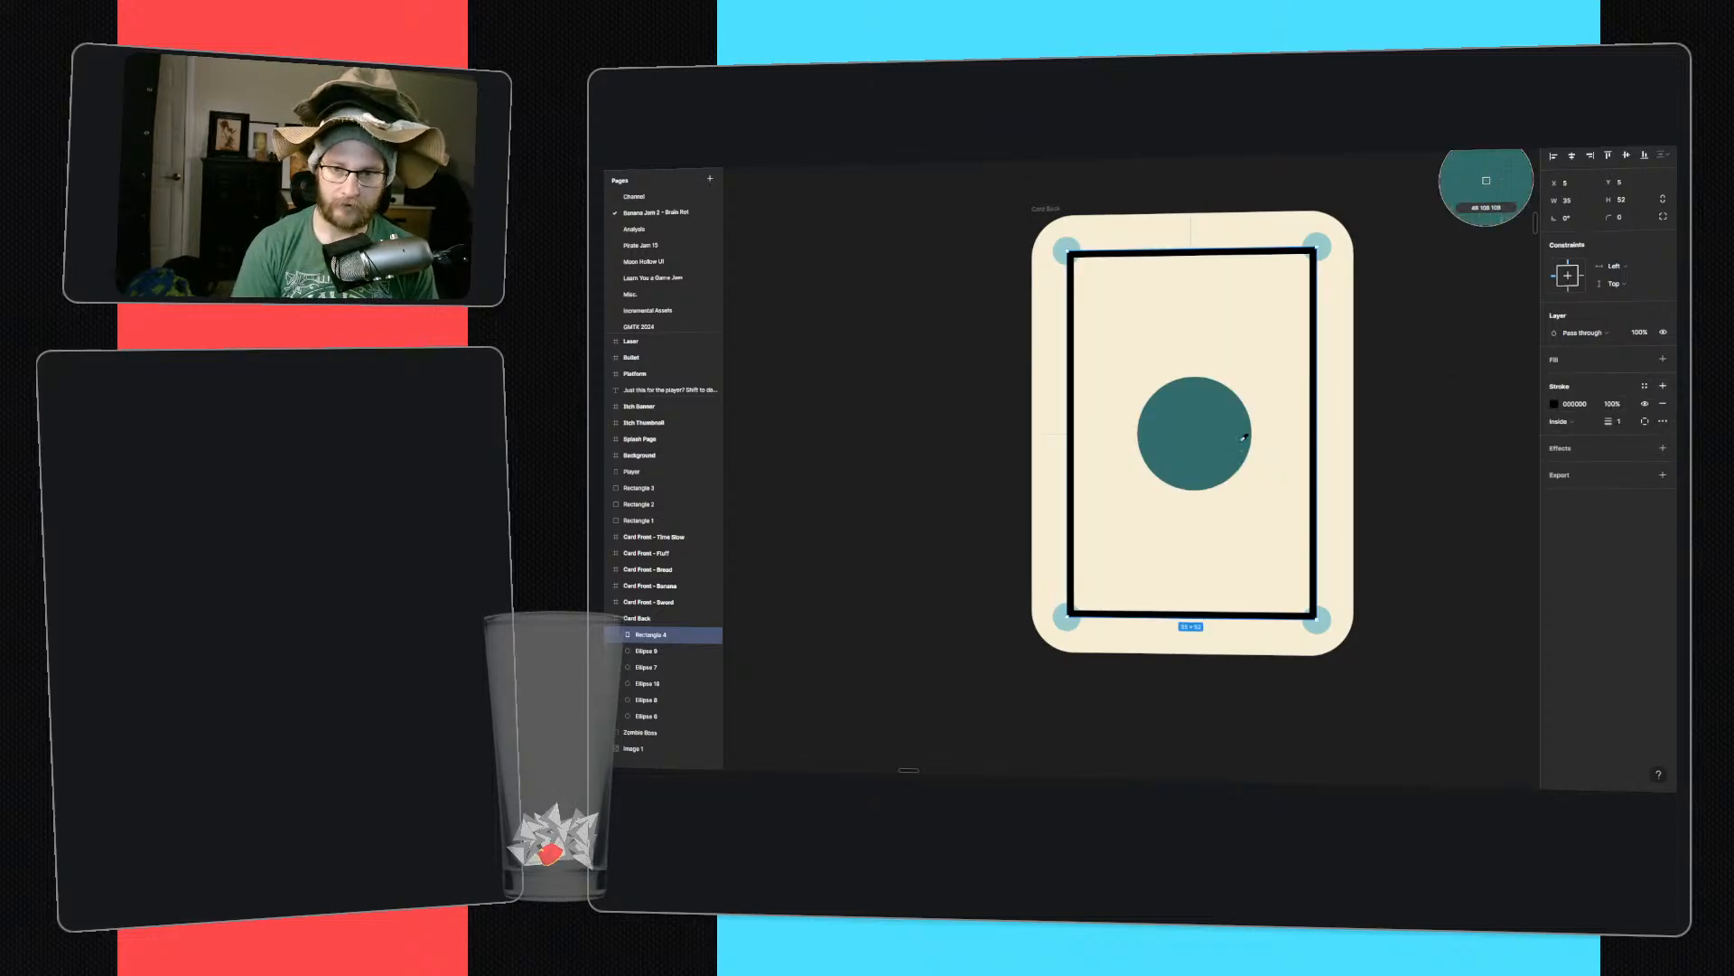
pyautogui.click(1323, 244)
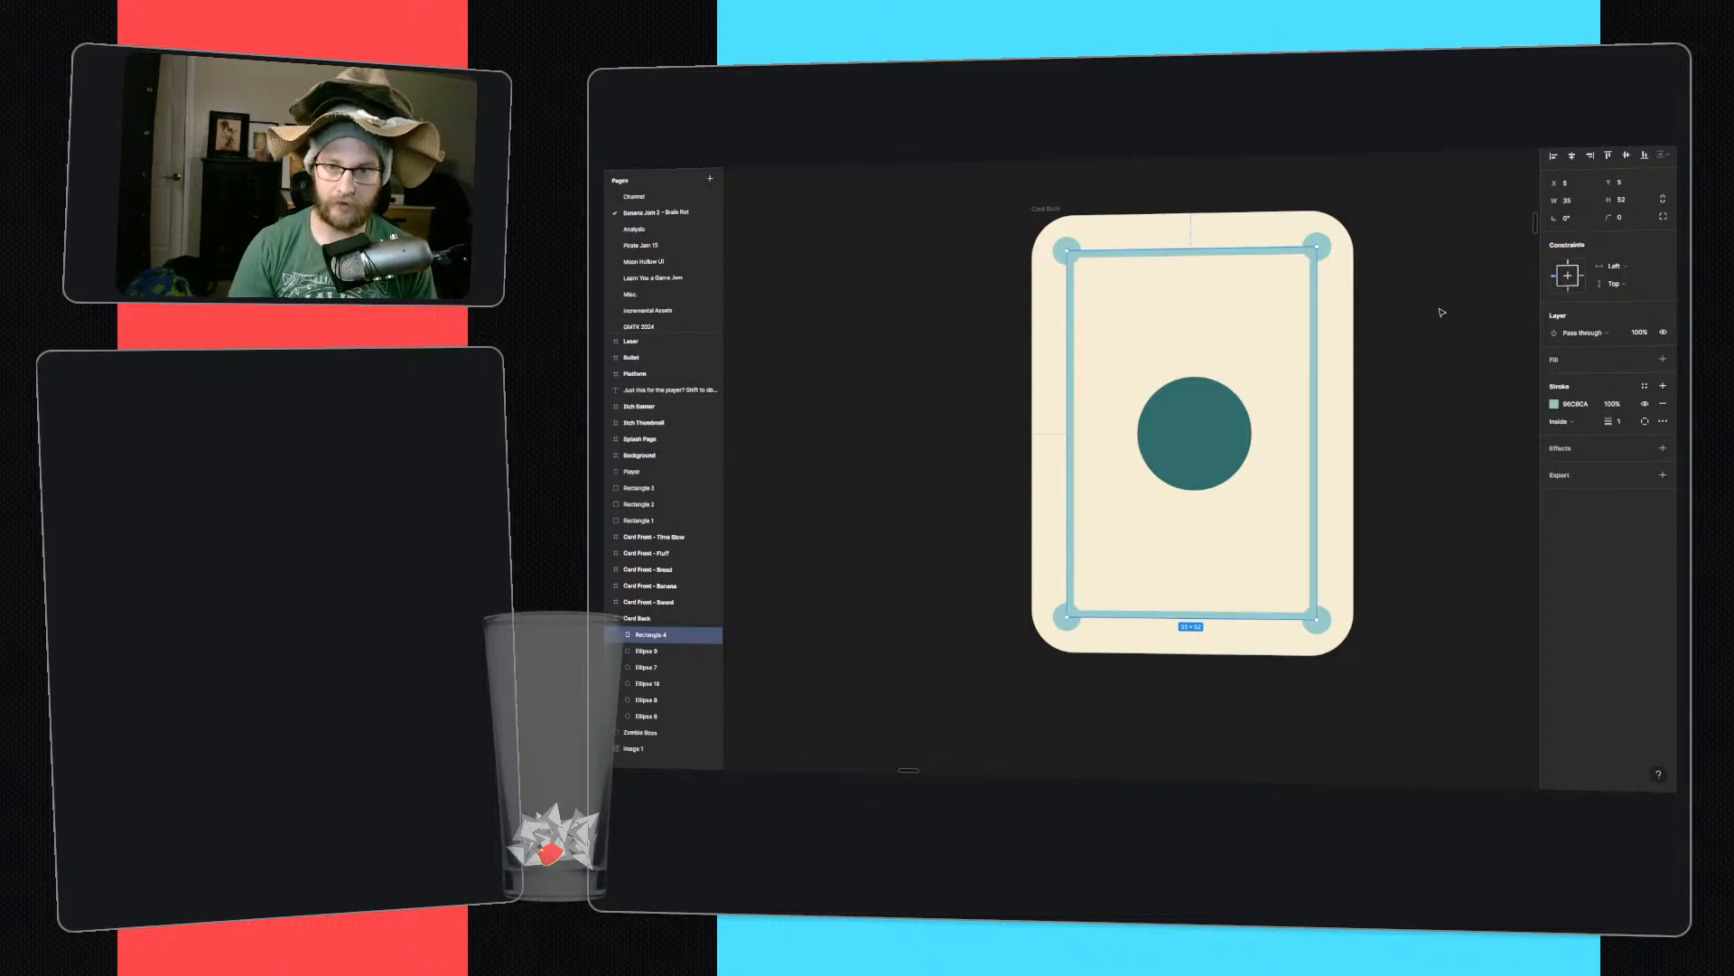
# - Select the four teal corner circles of the Card Back and duplicate them in place
pyautogui.keyDown('ctrl'); pyautogui.scroll(5, 1255, 244); pyautogui.keyUp('ctrl')
pyautogui.click(1387, 247)
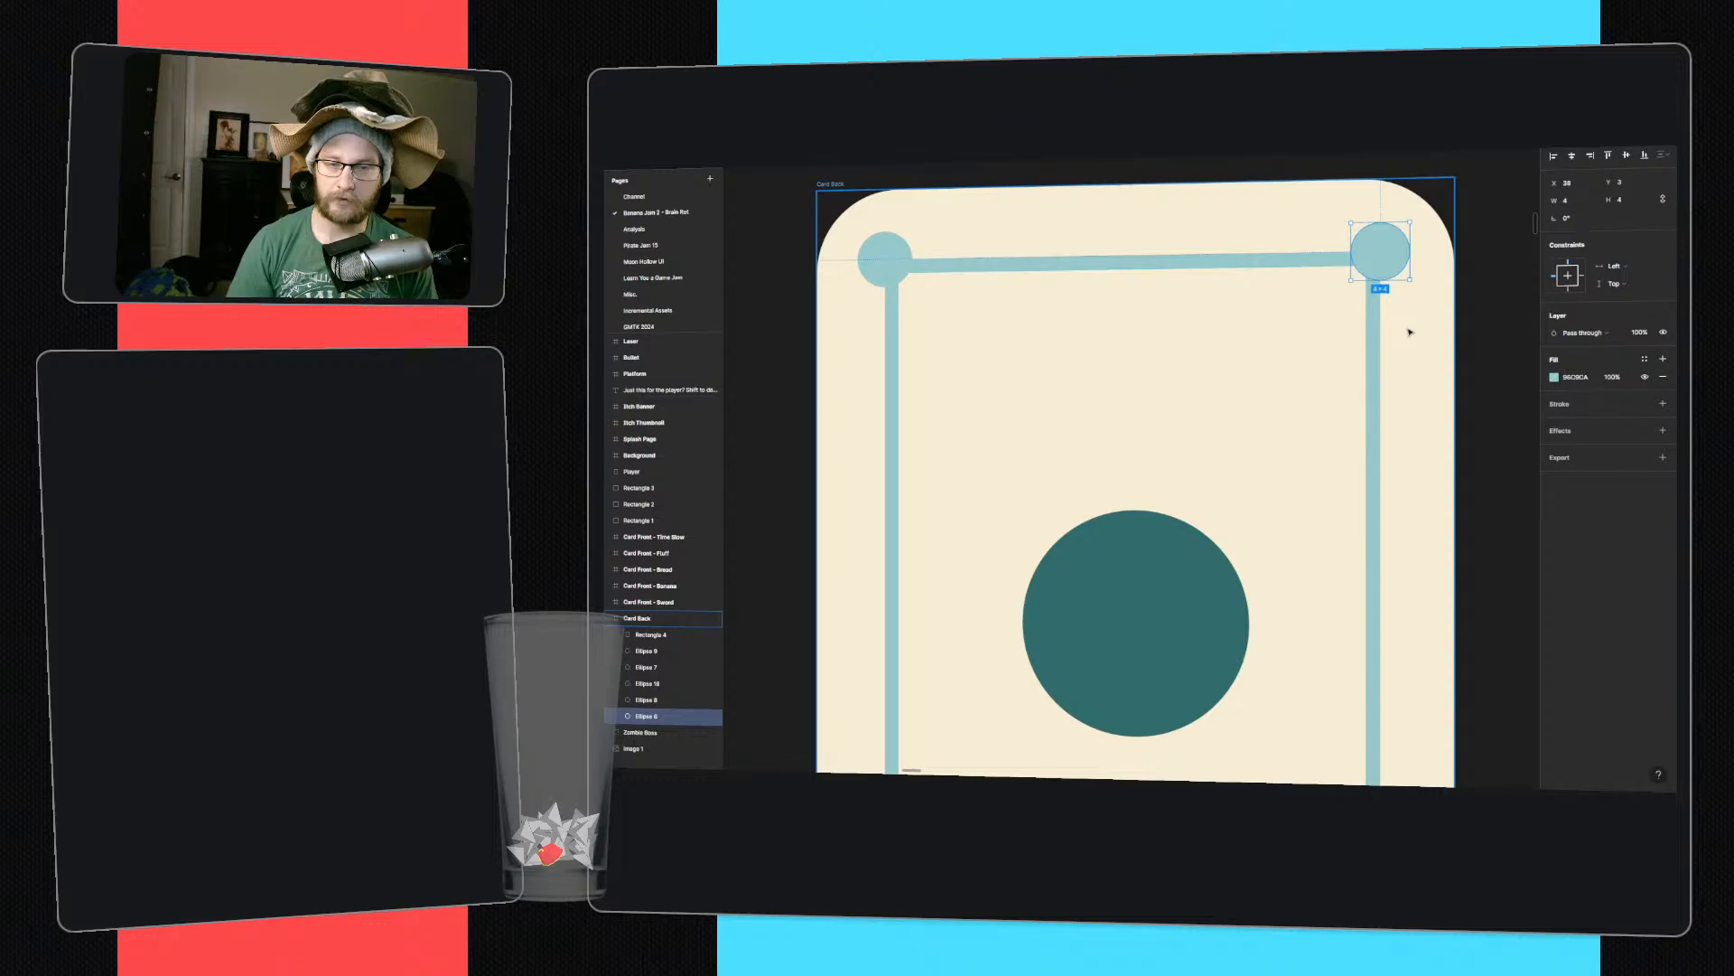
pyautogui.keyDown('ctrl'); pyautogui.scroll(-4, 1003, 253); pyautogui.keyUp('ctrl')
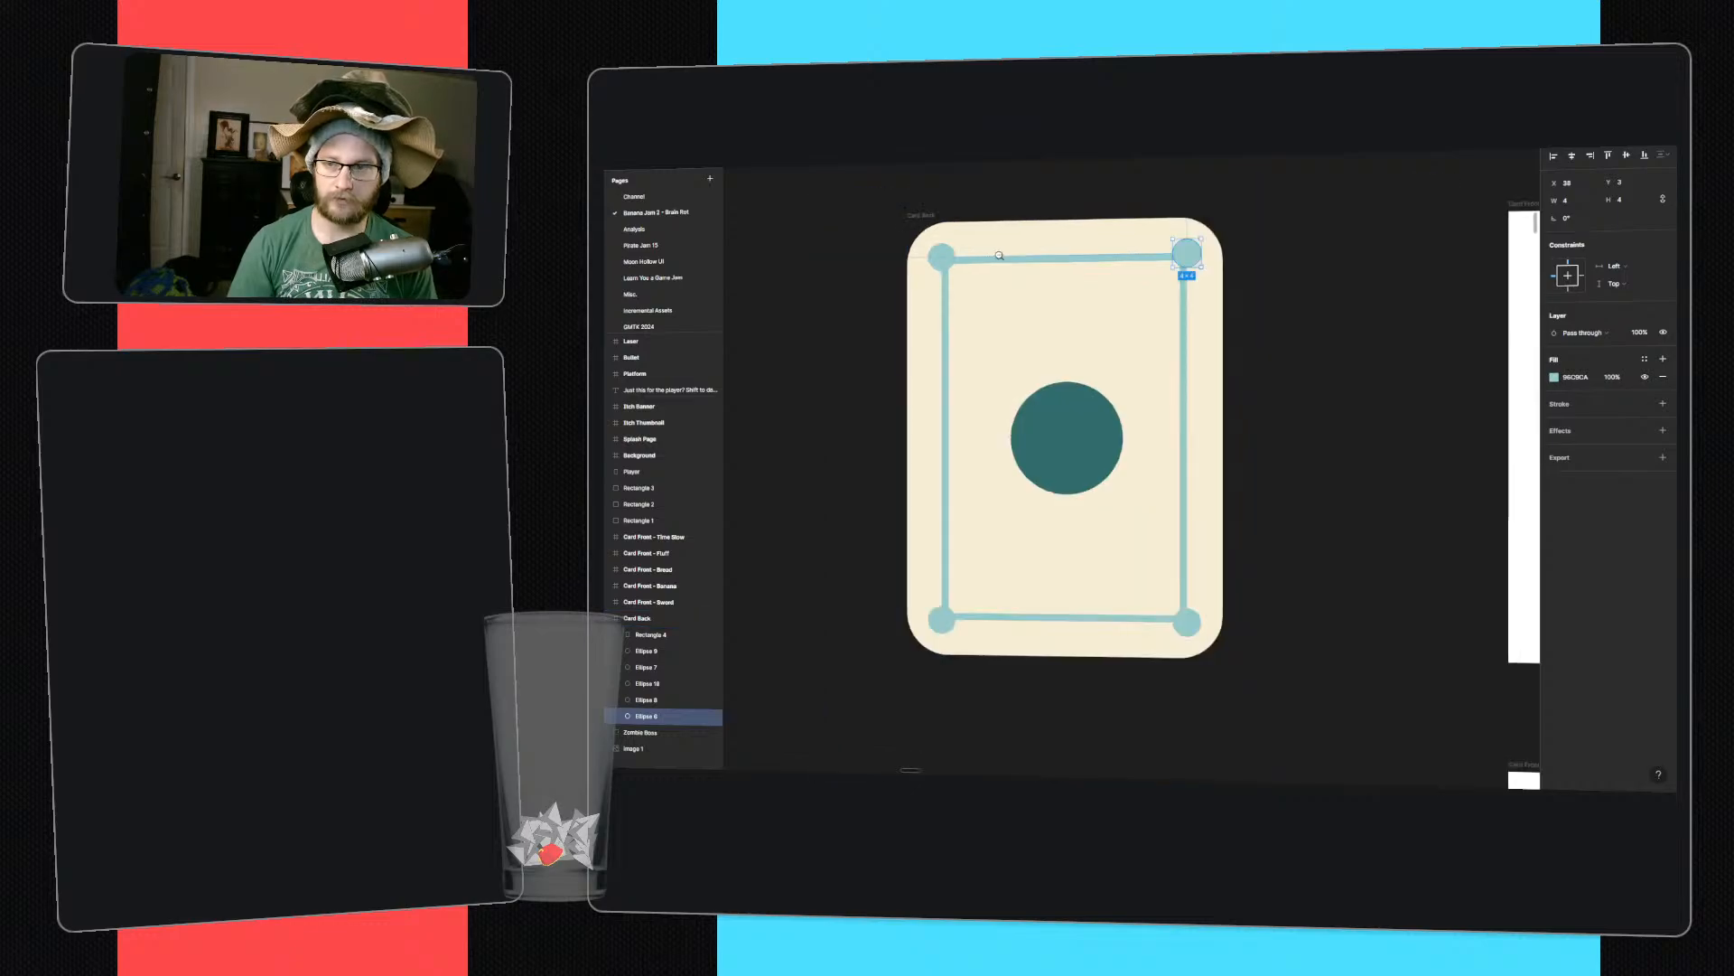
pyautogui.keyDown('shift'); pyautogui.click(942, 257); pyautogui.keyUp('shift')
pyautogui.keyDown('shift'); pyautogui.click(942, 619); pyautogui.keyUp('shift')
pyautogui.keyDown('shift'); pyautogui.click(1187, 622); pyautogui.keyUp('shift')
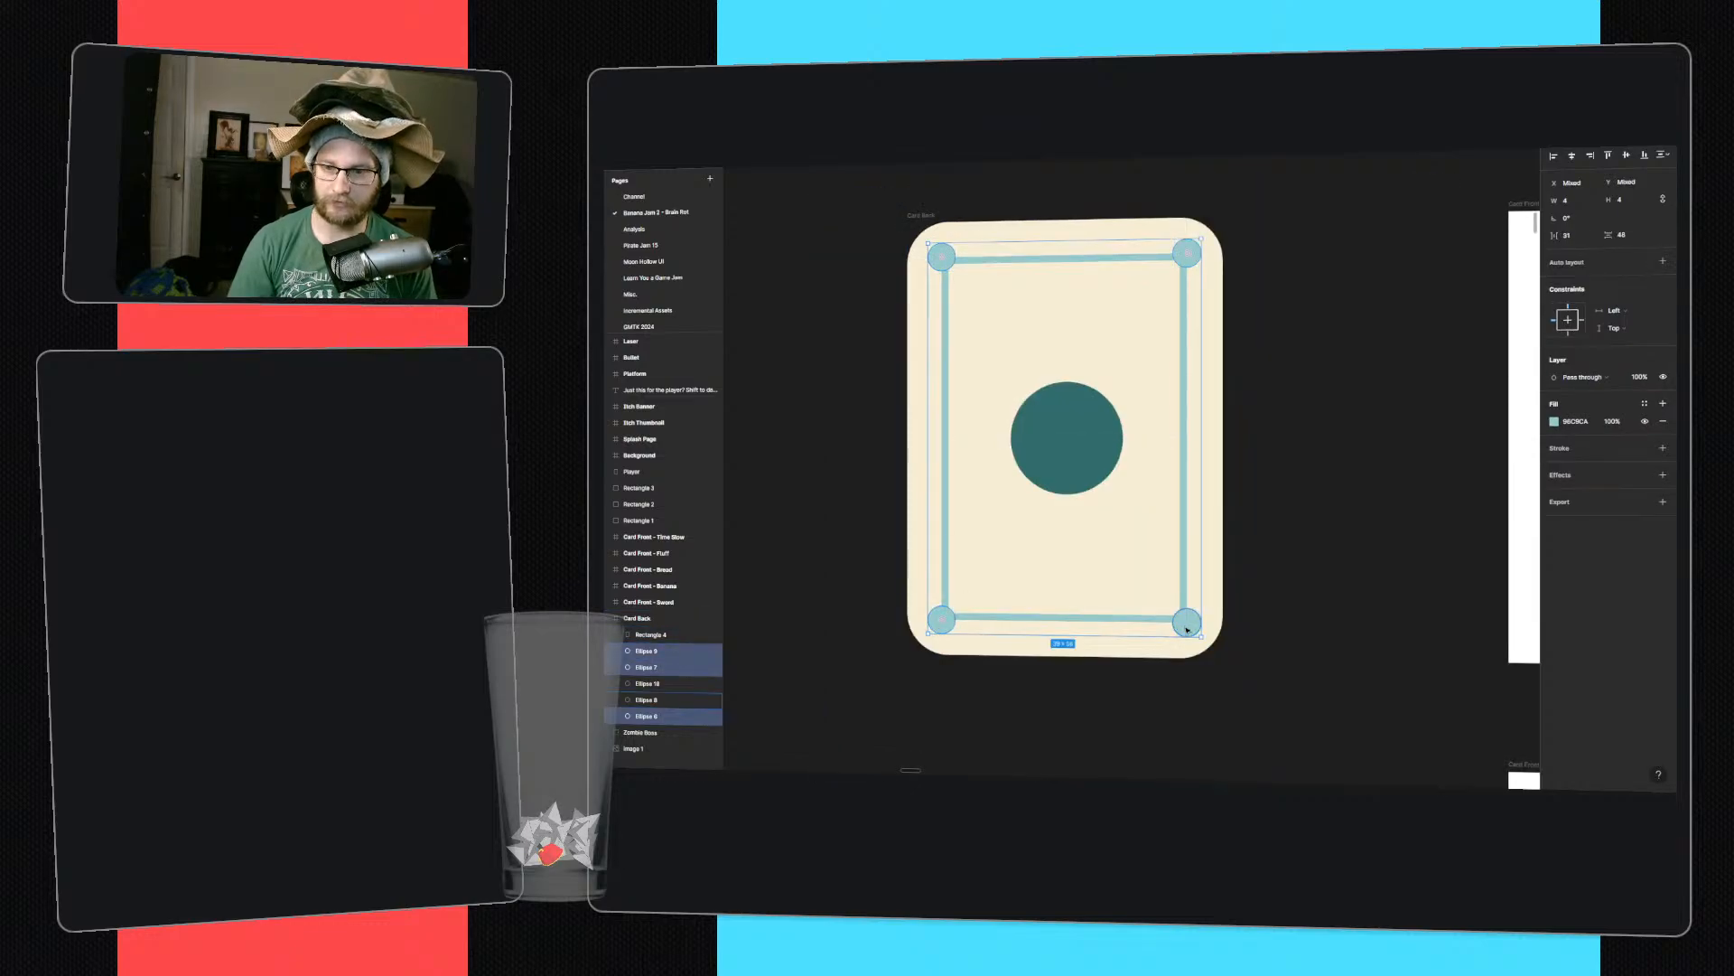
pyautogui.hotkey('ctrl', 'd')
# - Try a Subtract operation on the rectangle outline and the four duplicated corner circles, and undo it
pyautogui.click(1183, 516)
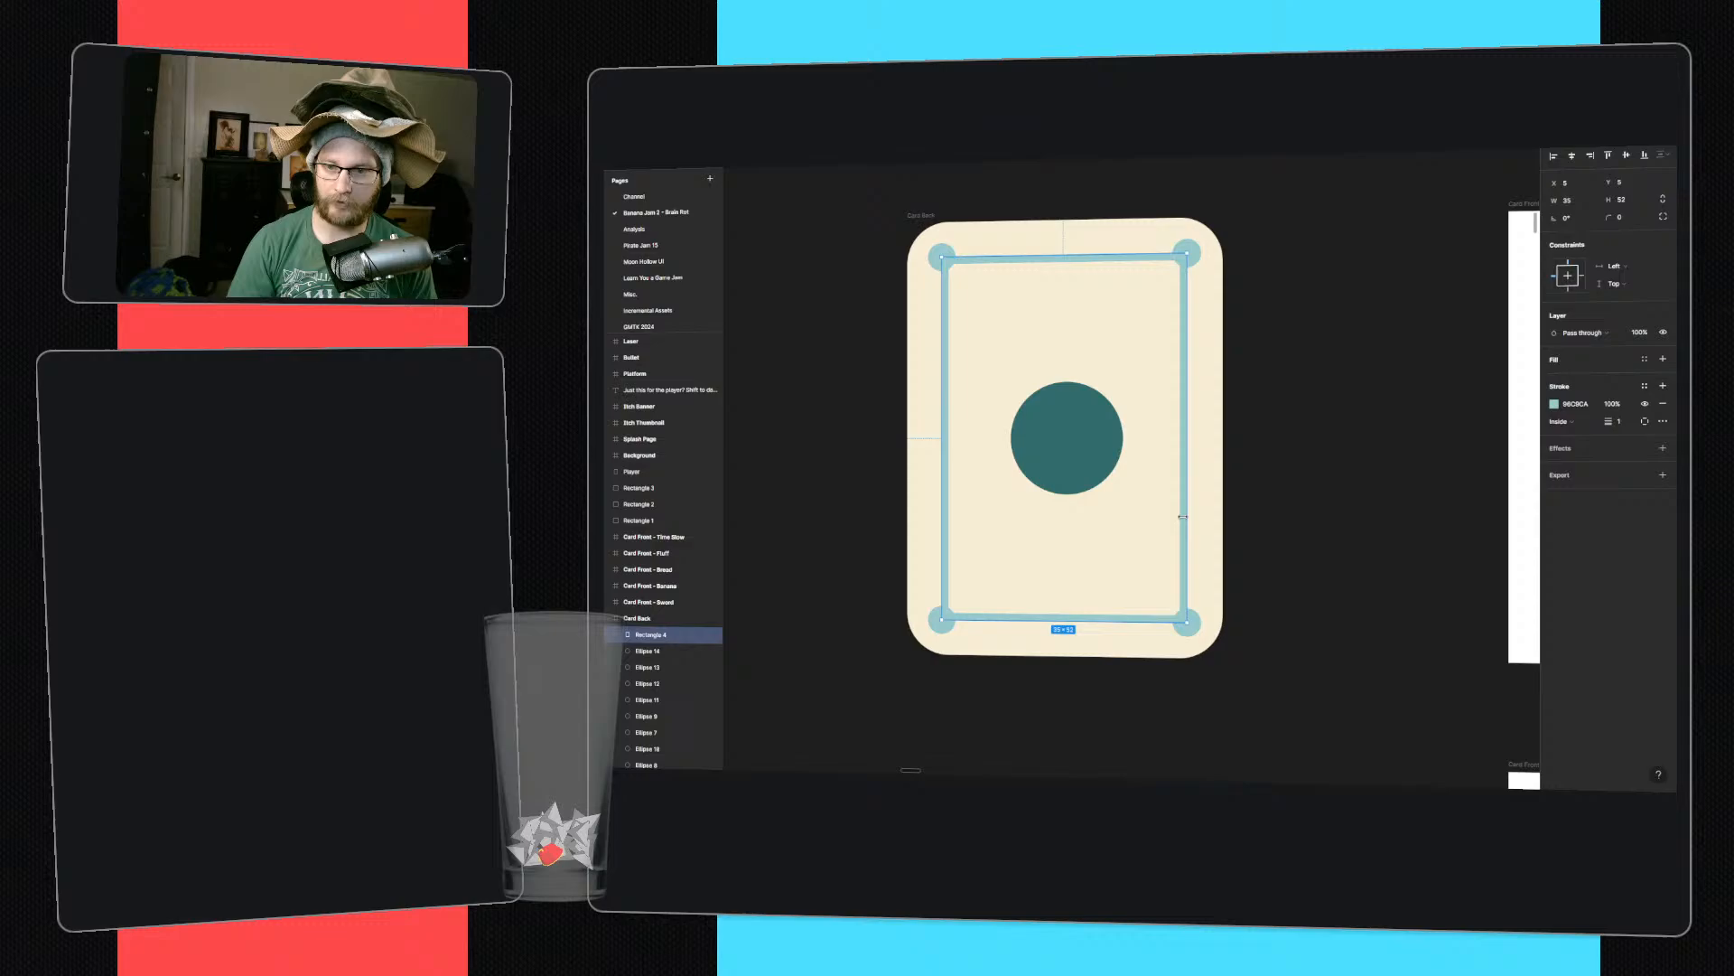
pyautogui.hotkey('ctrl', 'z')
pyautogui.keyDown('shift'); pyautogui.click(1185, 569); pyautogui.keyUp('shift')
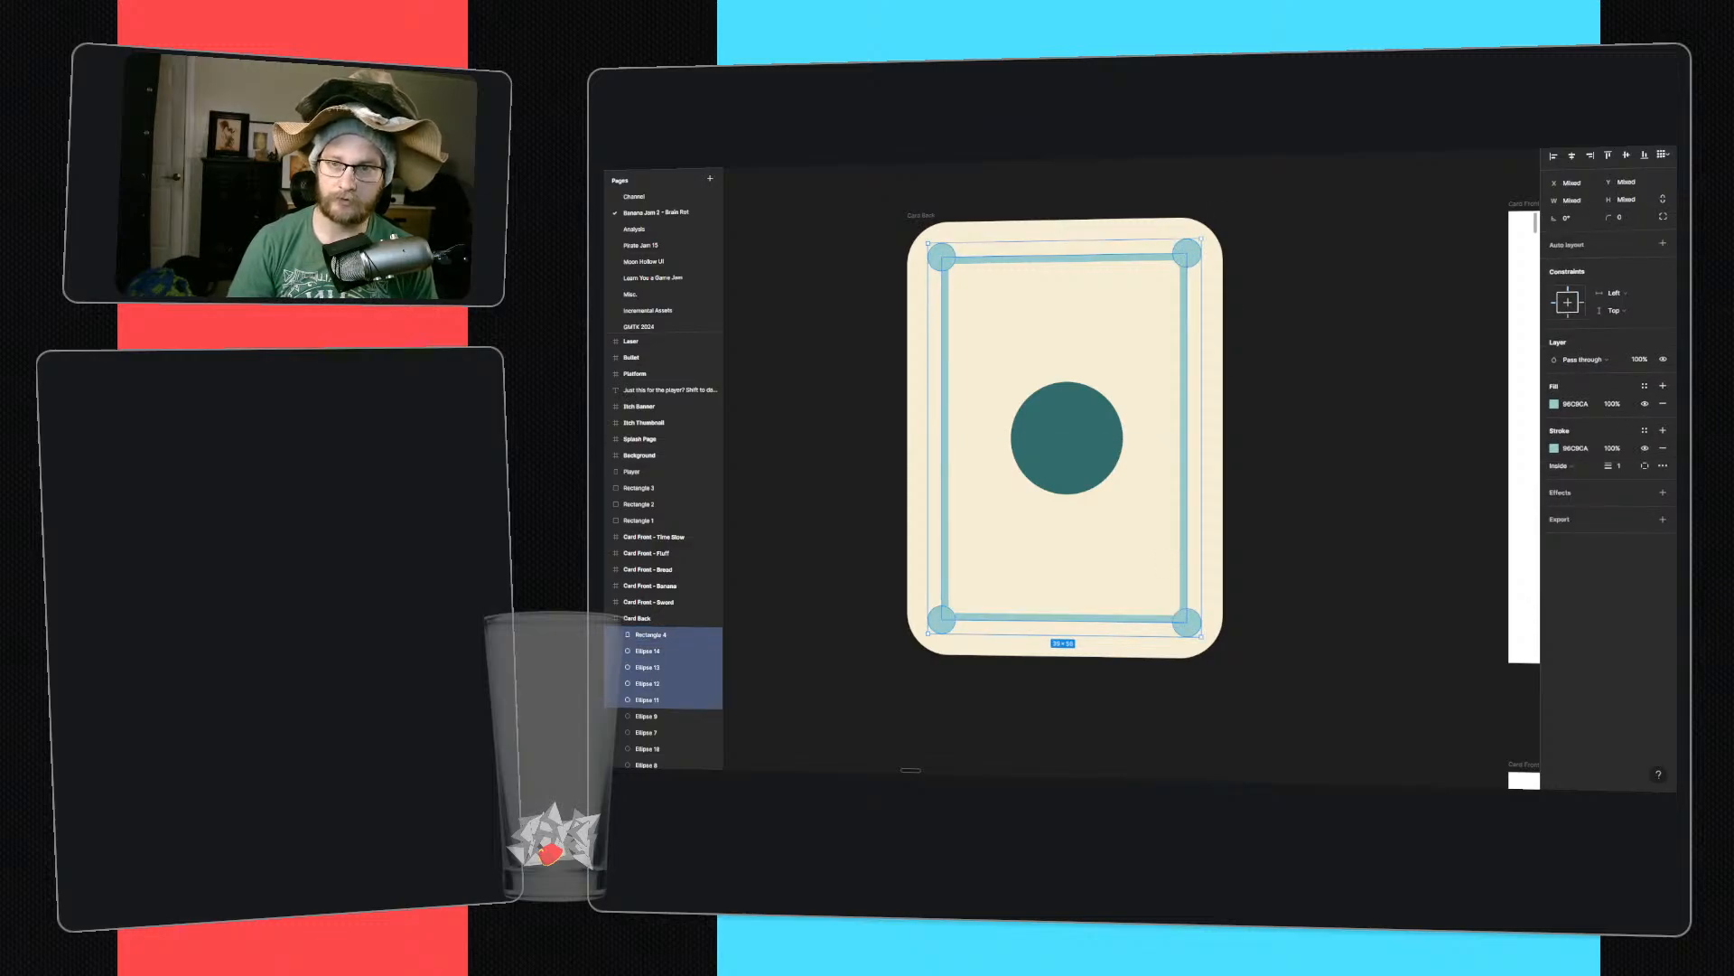
pyautogui.click(1160, 133)
pyautogui.click(1159, 167)
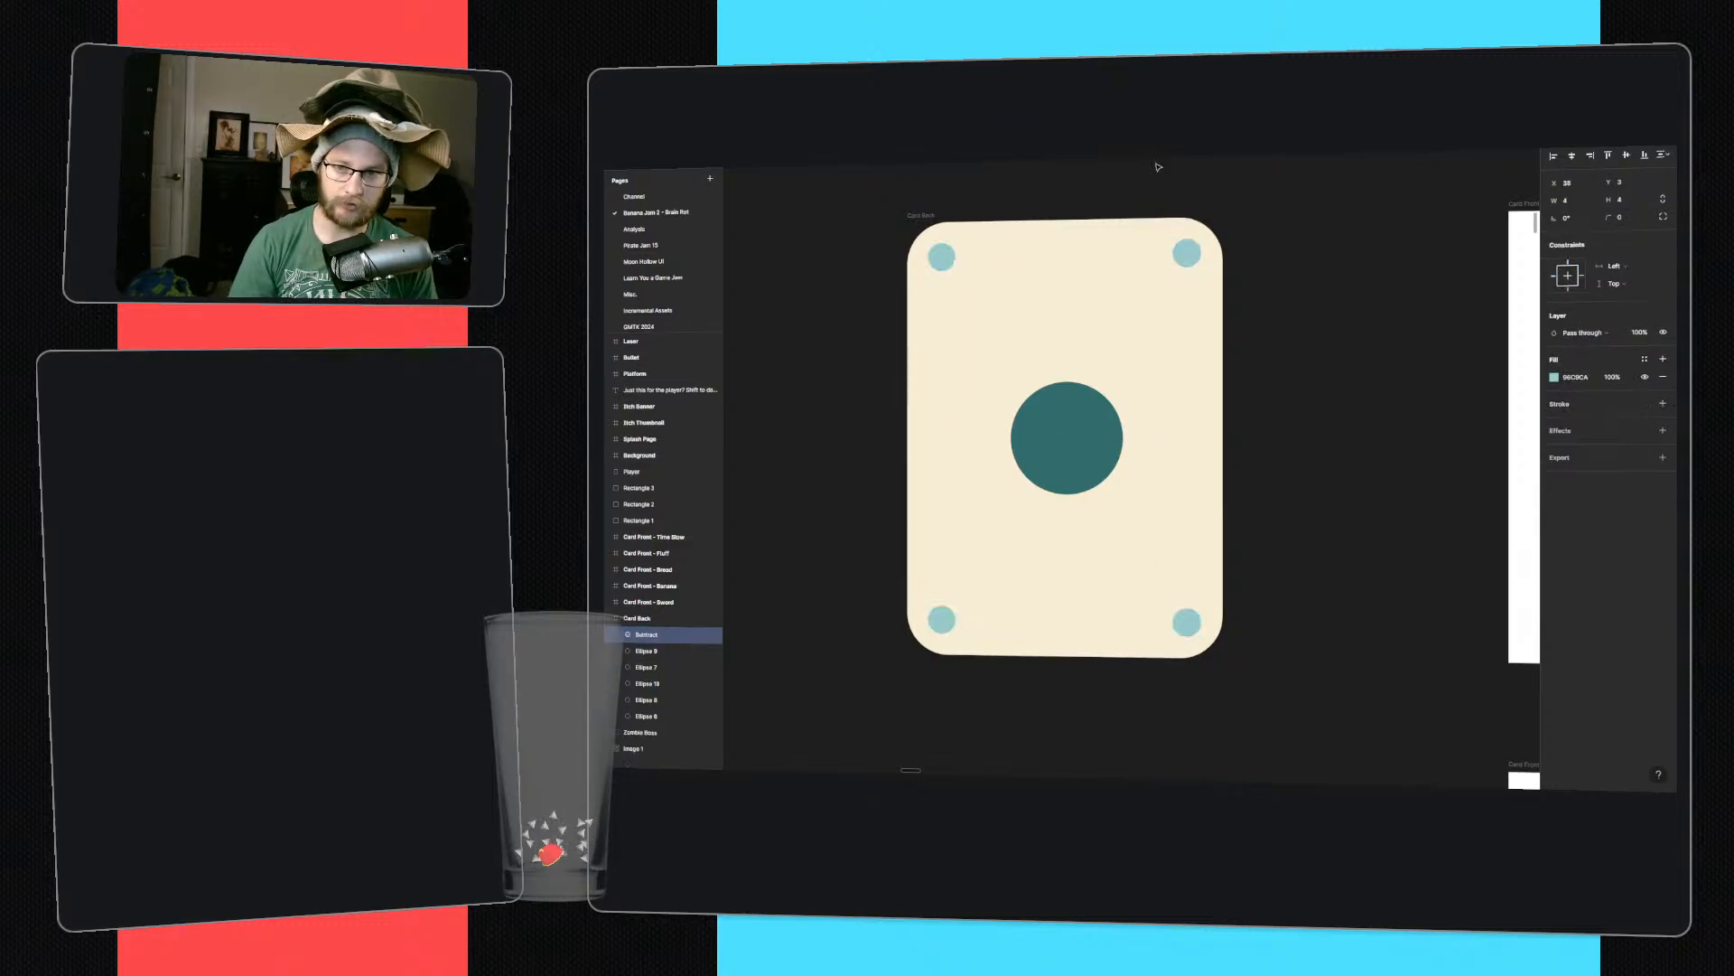
pyautogui.hotkey('ctrl', 'z')
# - Try an Intersect operation on the rectangle outline and the duplicated corner circles, and undo it
pyautogui.click(1159, 136)
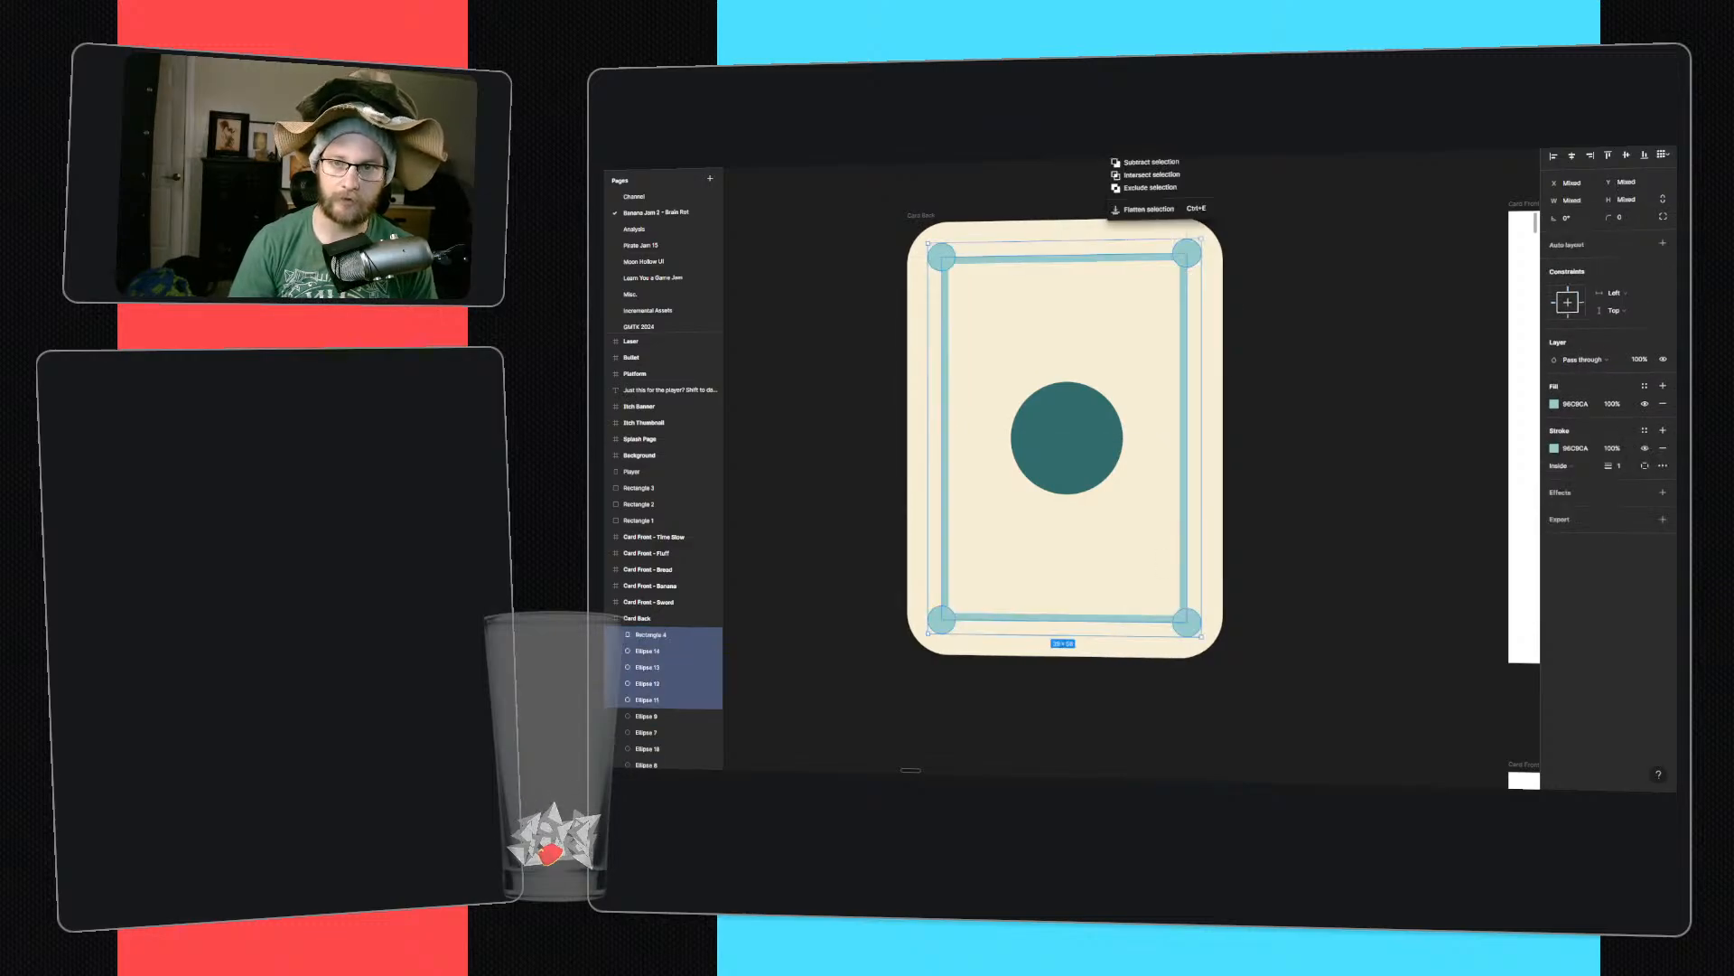
pyautogui.click(1148, 174)
pyautogui.hotkey('ctrl', 'z')
# - Reselect the rectangle first and the four duplicated circles after it, retry the Subtract operation, and undo it
pyautogui.click(1243, 273)
pyautogui.click(1185, 359)
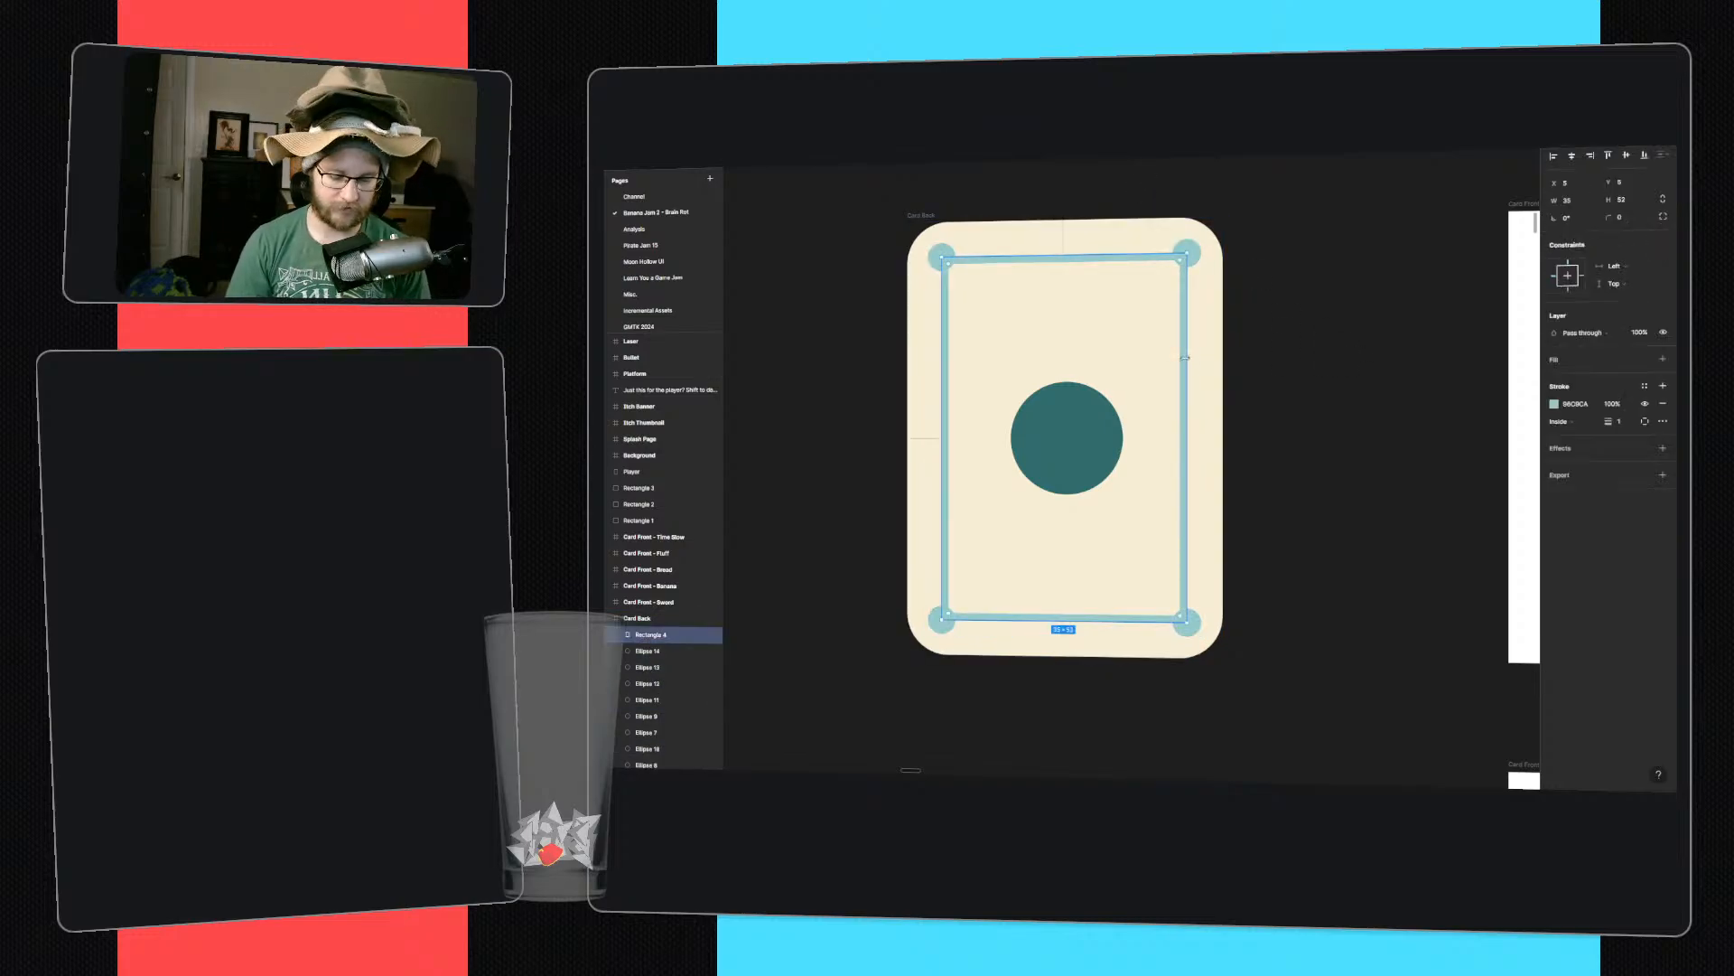
pyautogui.keyDown('shift'); pyautogui.click(1187, 253); pyautogui.keyUp('shift')
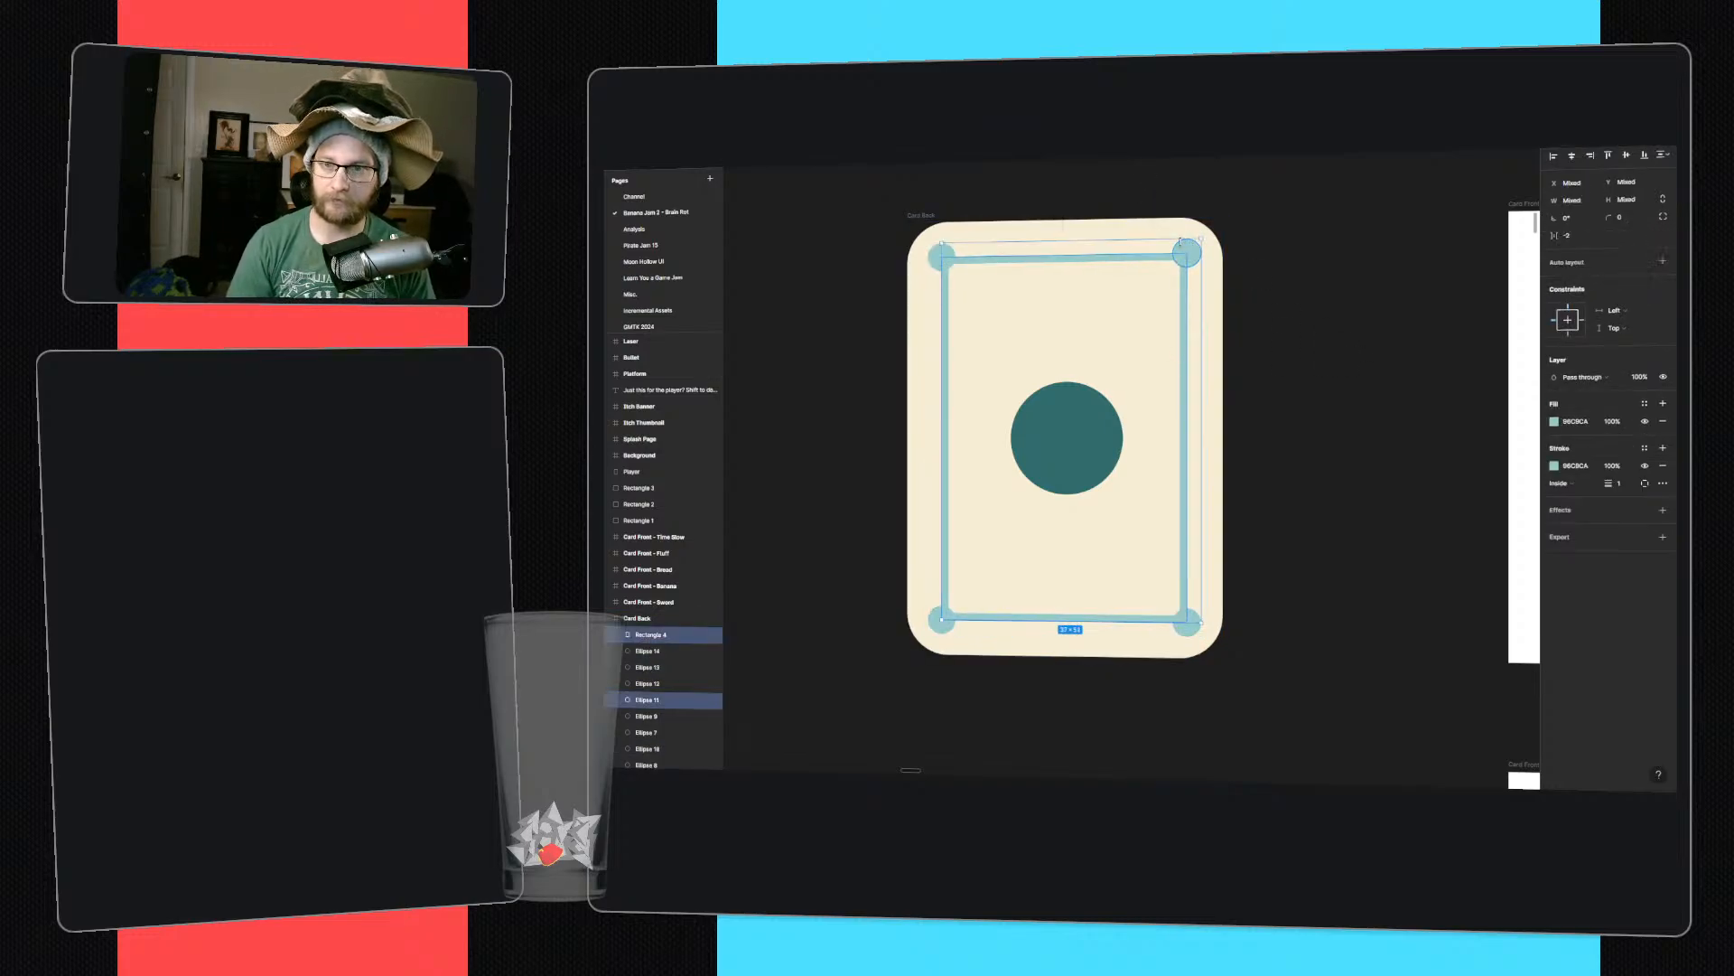
pyautogui.keyDown('shift'); pyautogui.click(941, 257); pyautogui.keyUp('shift')
pyautogui.keyDown('shift'); pyautogui.click(1187, 623); pyautogui.keyUp('shift')
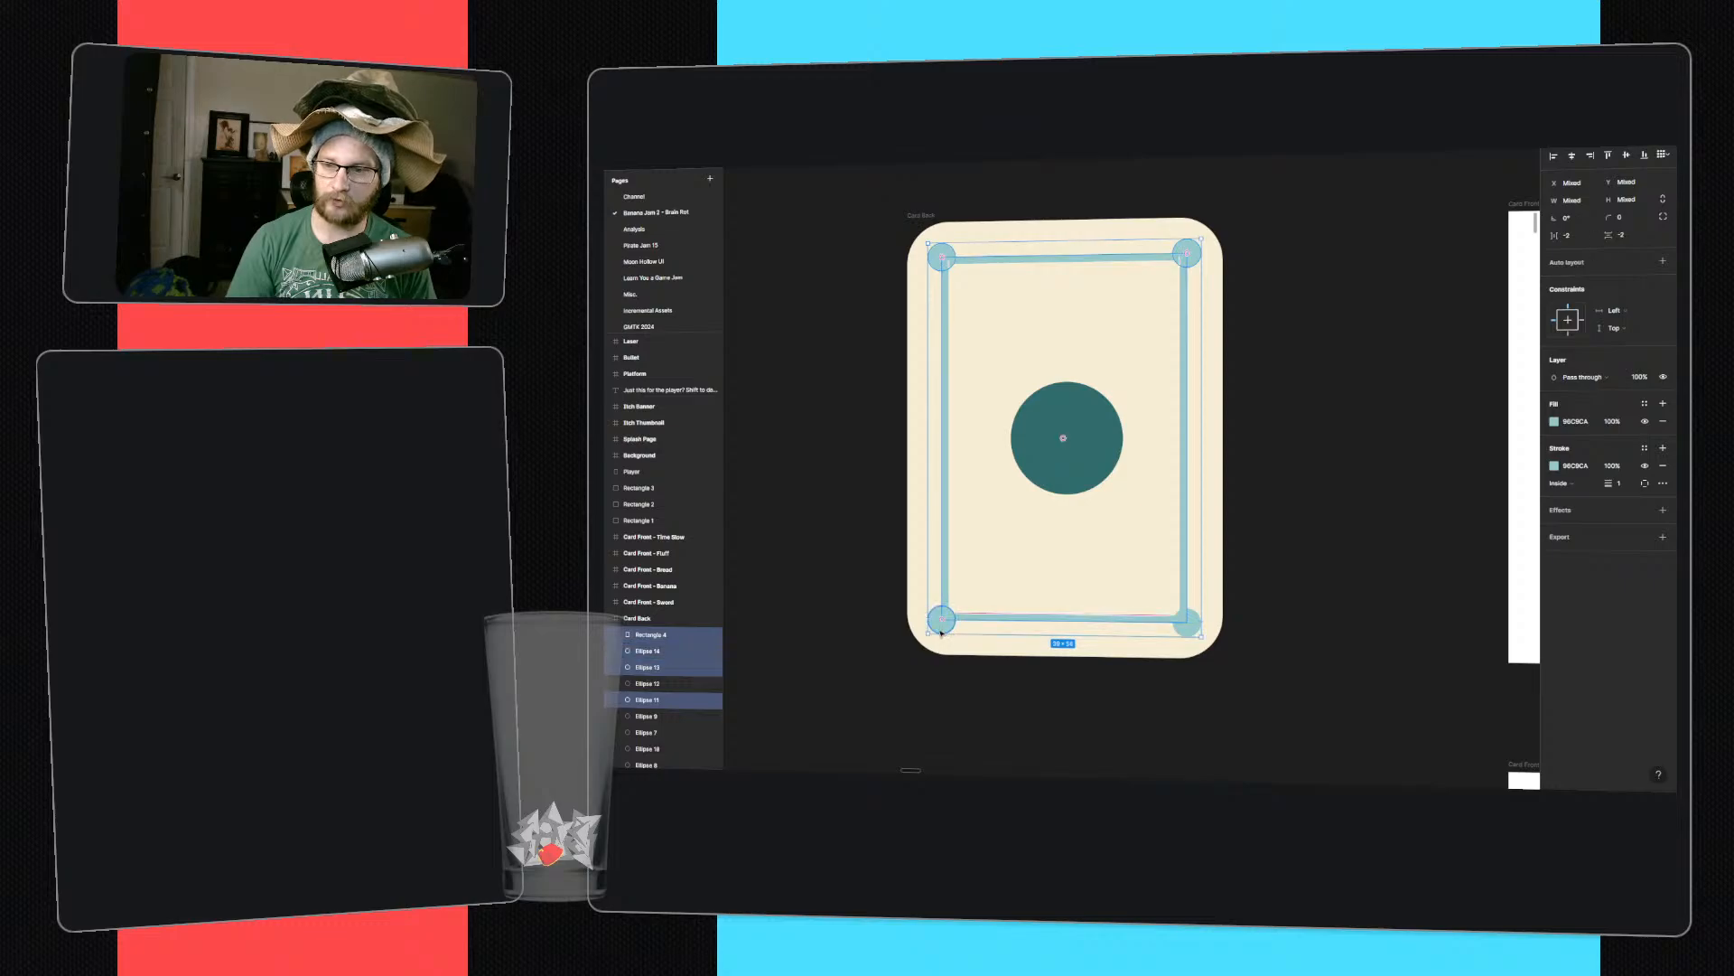
pyautogui.click(1191, 632)
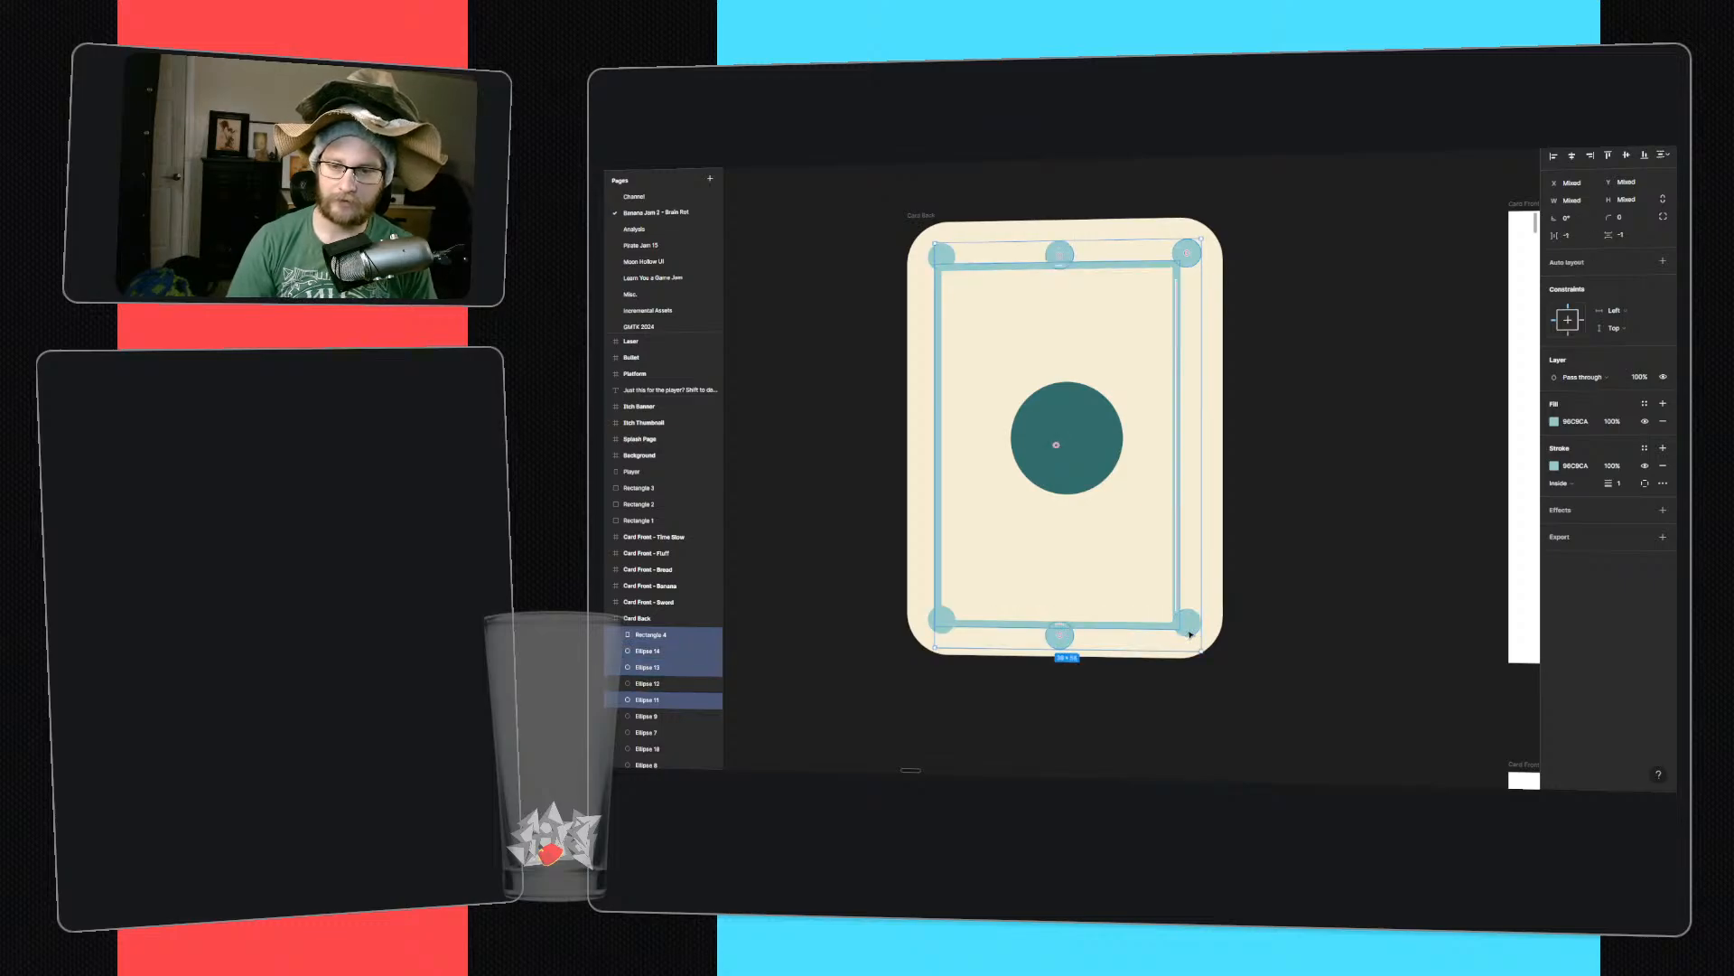
pyautogui.hotkey('ctrl', 'z')
pyautogui.keyDown('shift'); pyautogui.click(1180, 632); pyautogui.keyUp('shift')
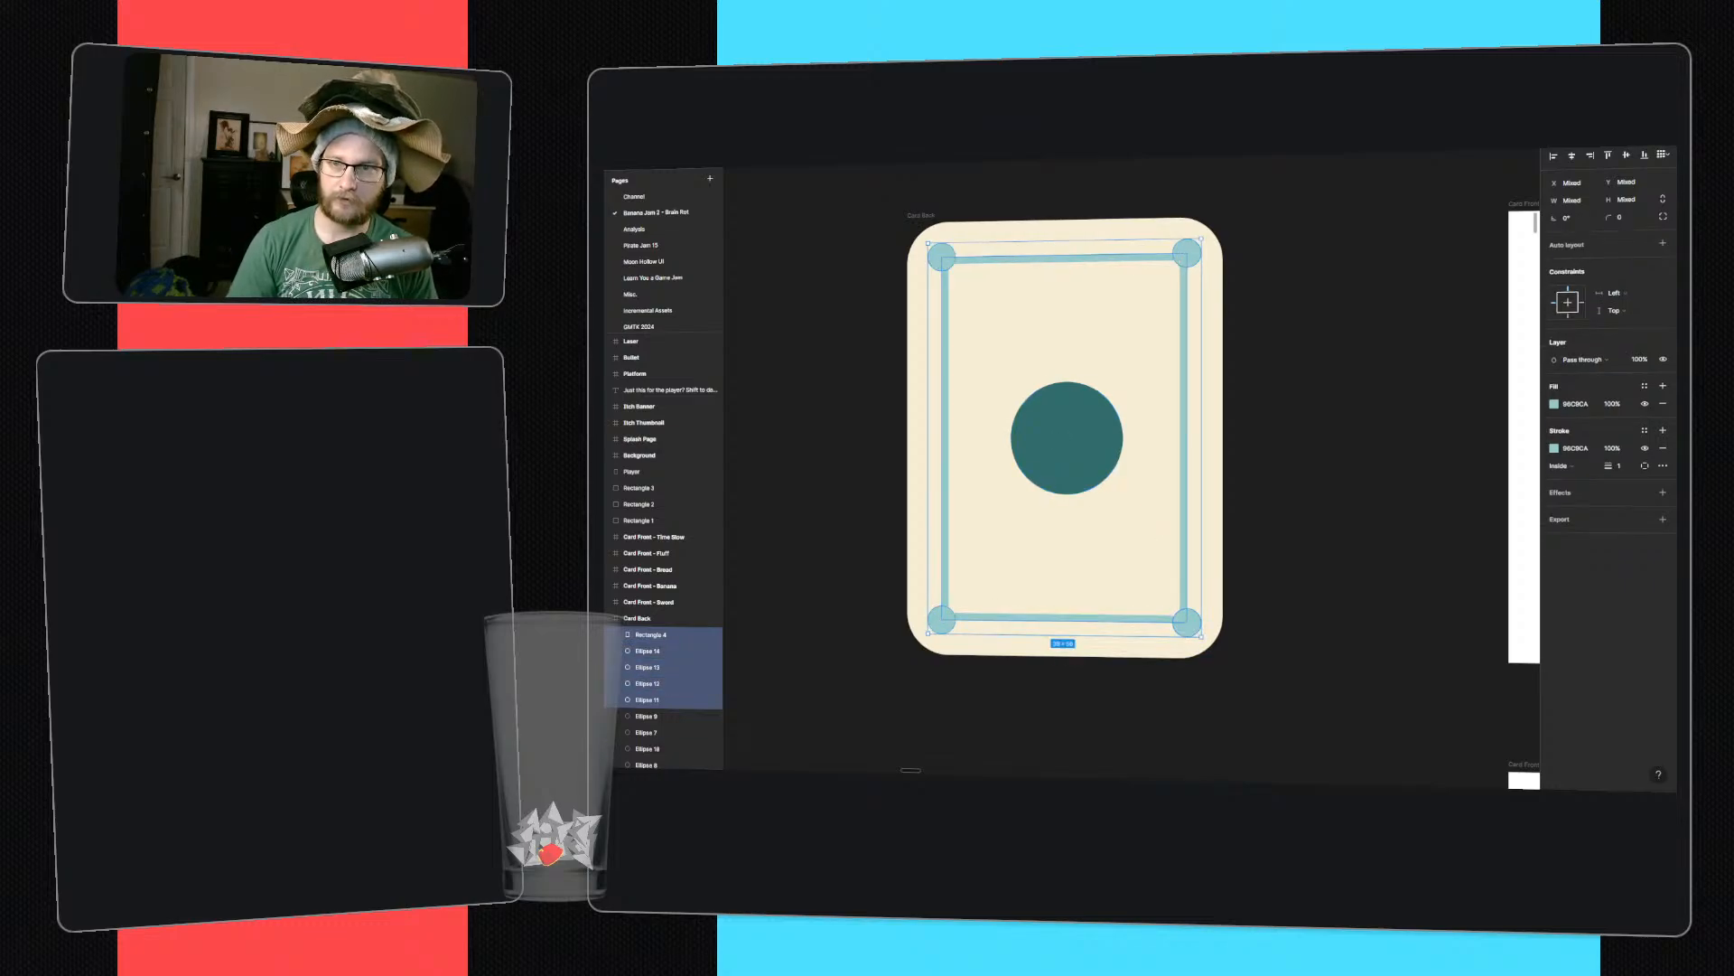
pyautogui.click(1159, 132)
pyautogui.click(1156, 164)
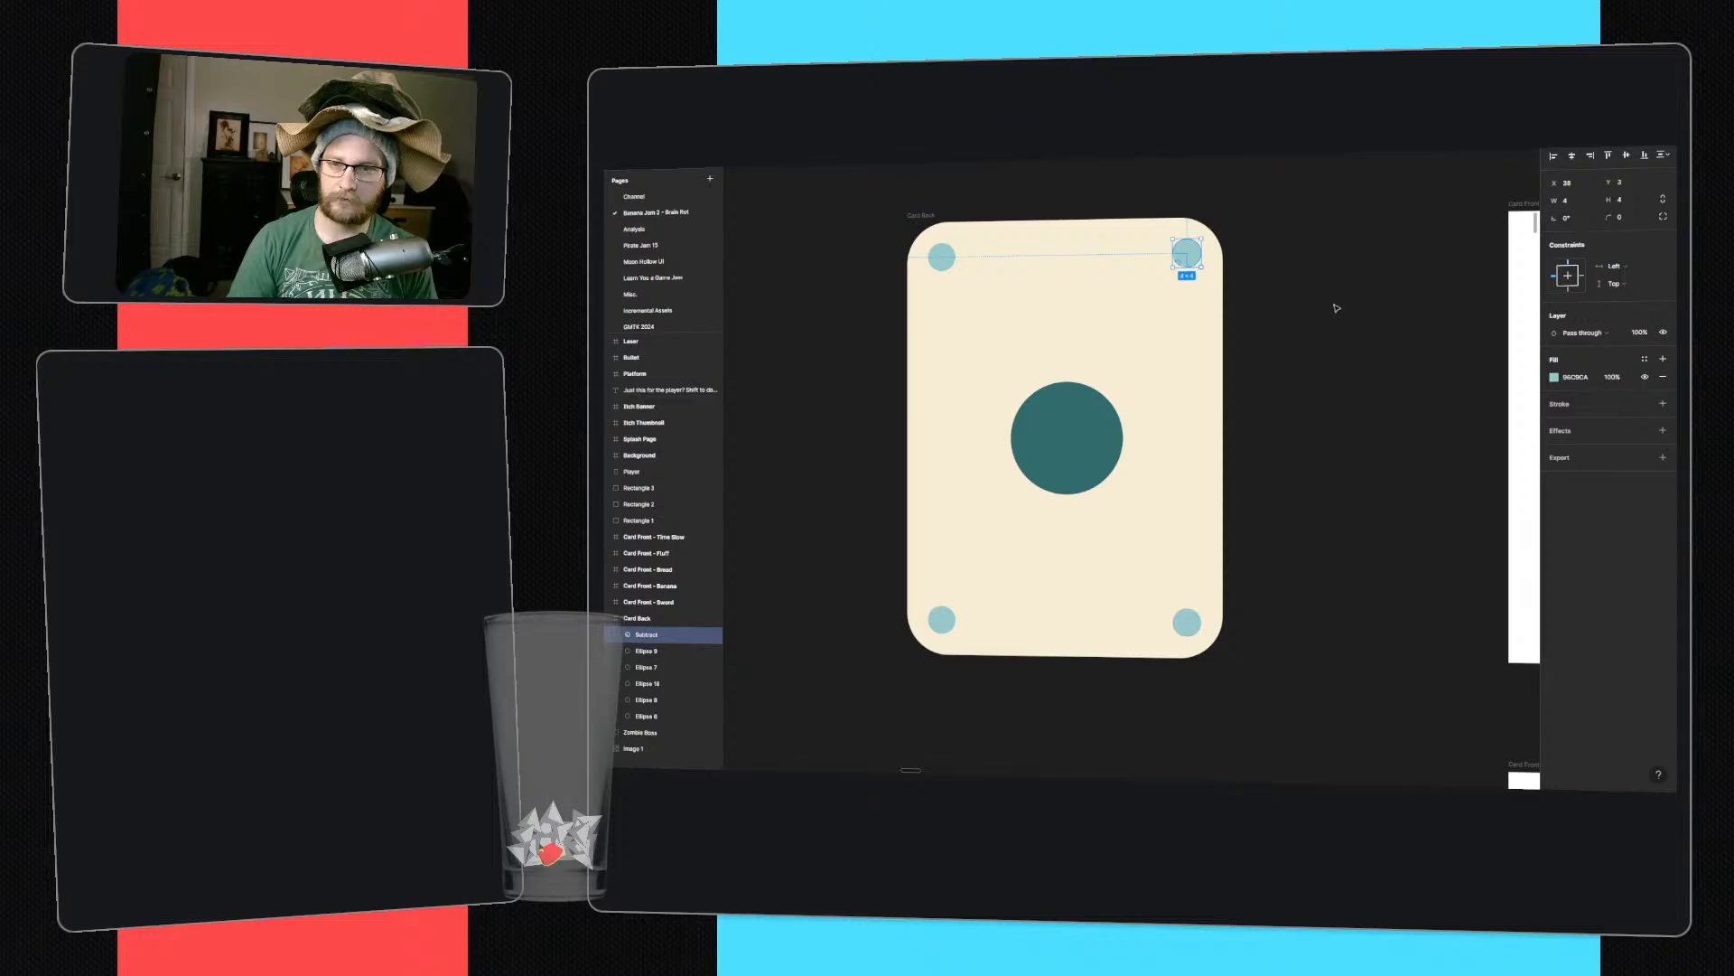
pyautogui.hotkey('ctrl', 'z')
pyautogui.click(1291, 251)
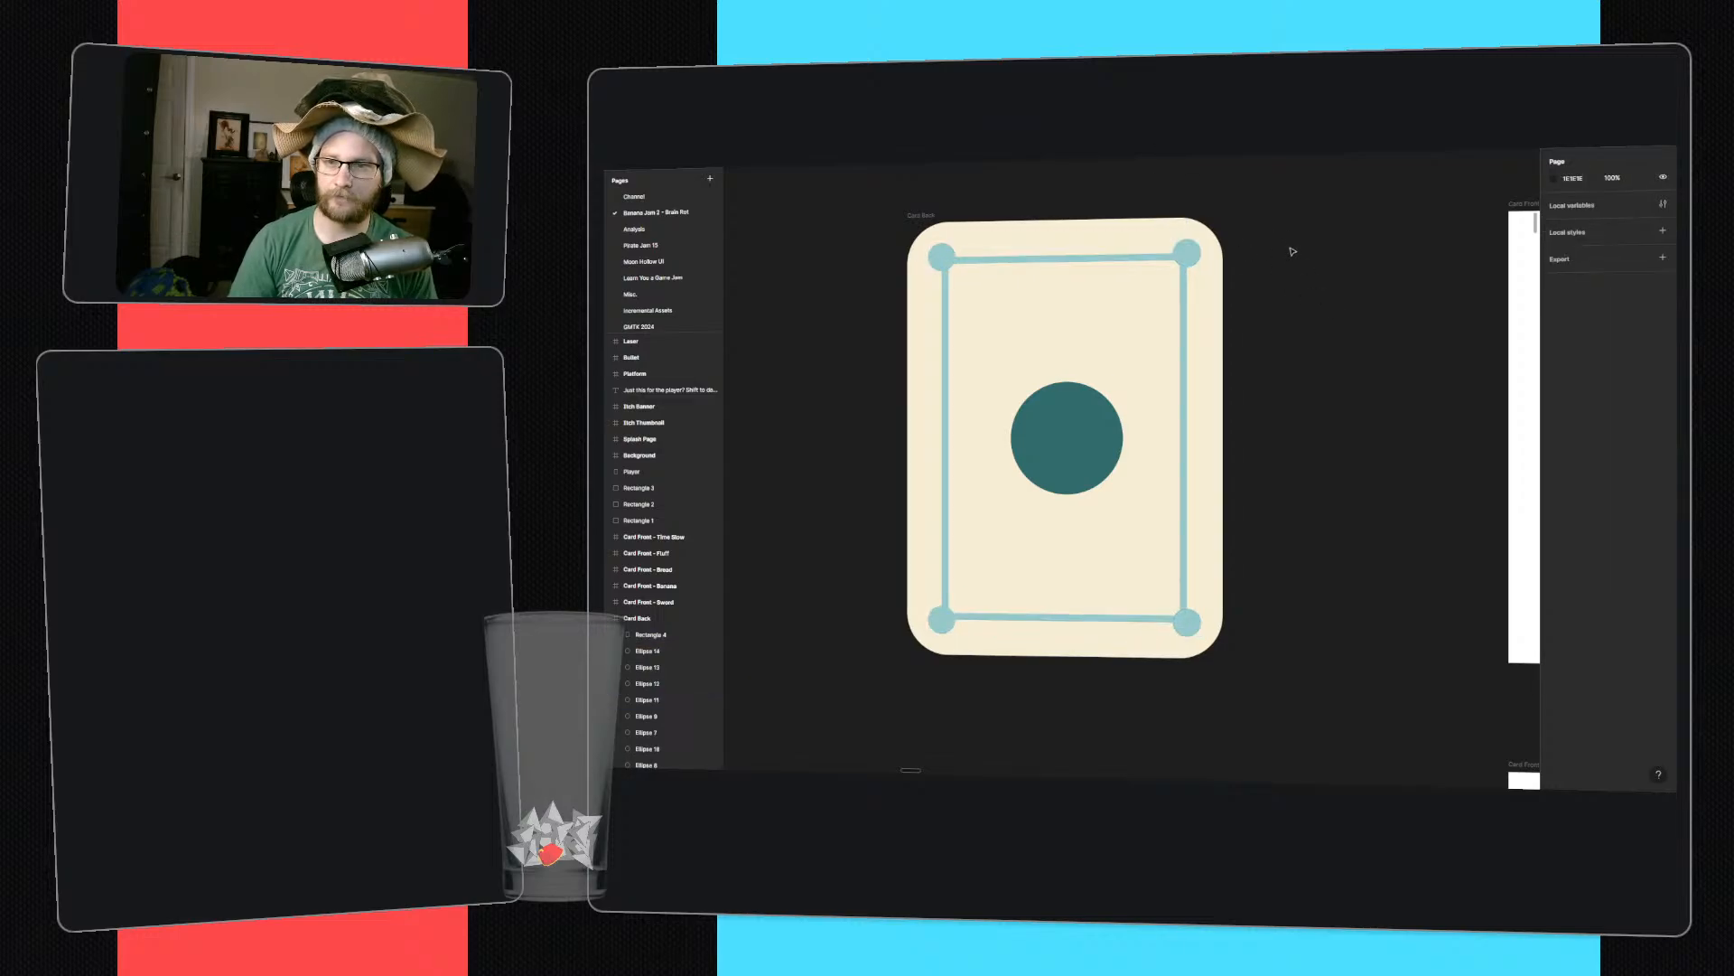
# - Try a Subtract operation on only the rectangle outline and the duplicated upper-right circle, and undo it
pyautogui.keyDown('ctrl'); pyautogui.scroll(5, 1177, 275); pyautogui.keyUp('ctrl')
pyautogui.click(1198, 279)
pyautogui.keyDown('shift'); pyautogui.click(1246, 209); pyautogui.keyUp('shift')
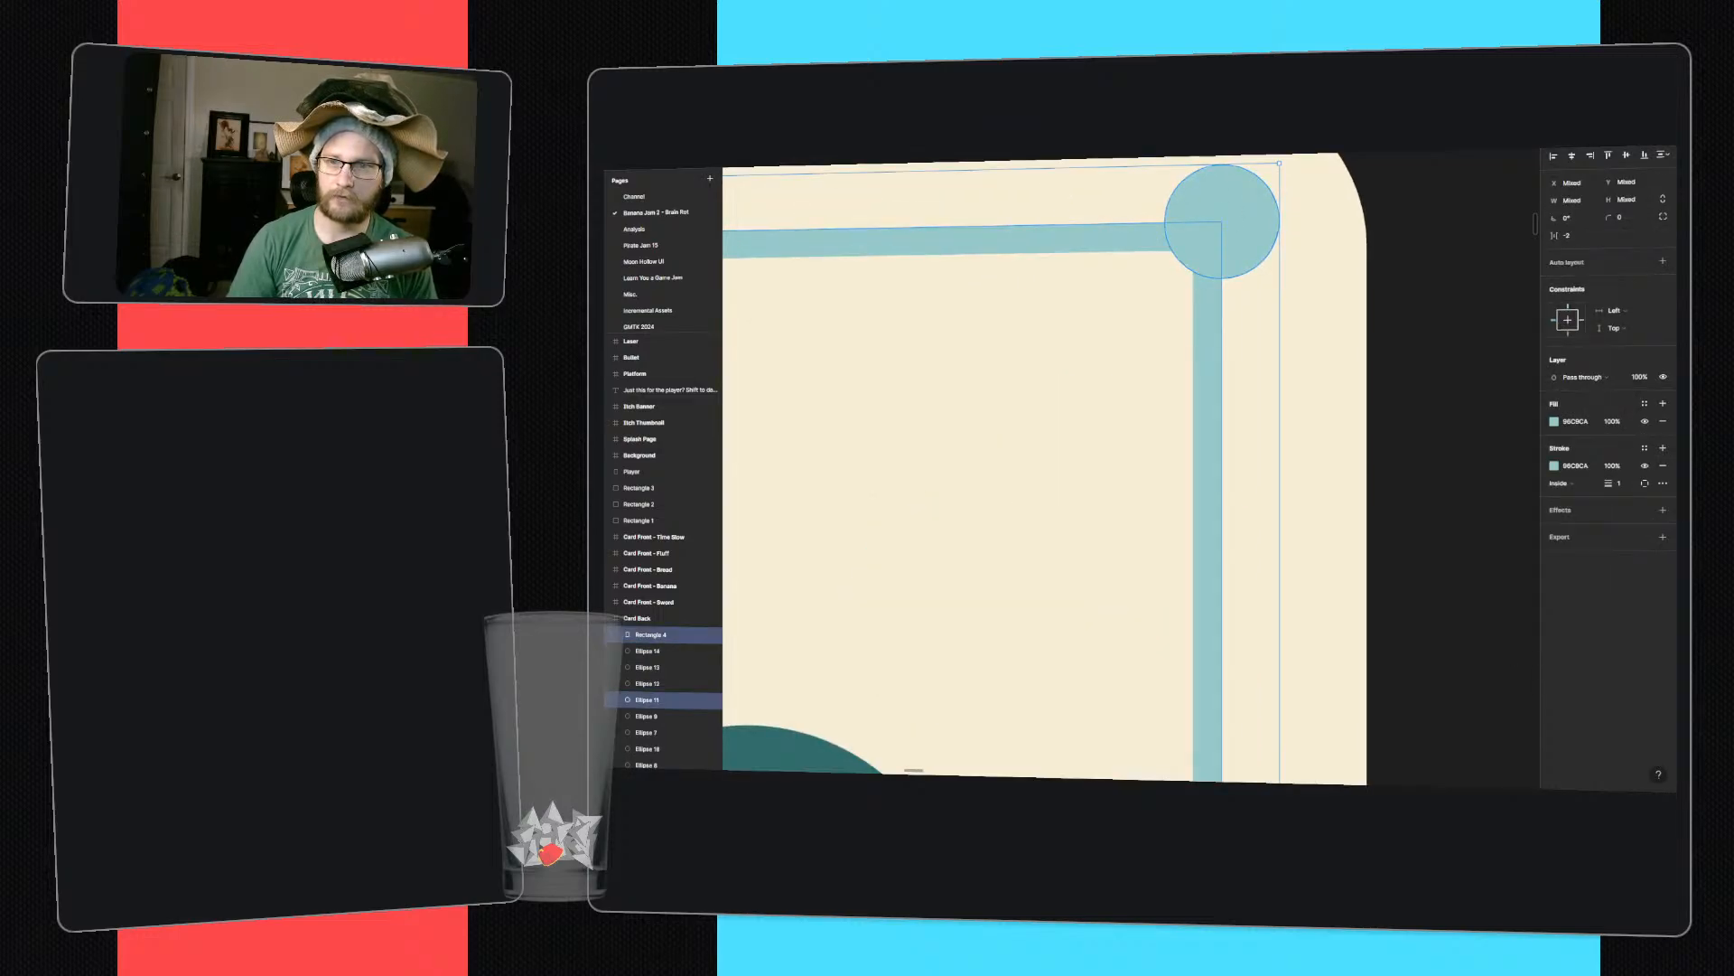
pyautogui.click(1161, 153)
pyautogui.click(1154, 164)
pyautogui.hotkey('ctrl', 'z')
# - Bring the duplicated upper-right corner circle in front of the rectangle outline
pyautogui.keyDown('shift'); pyautogui.click(1255, 222); pyautogui.keyUp('shift')
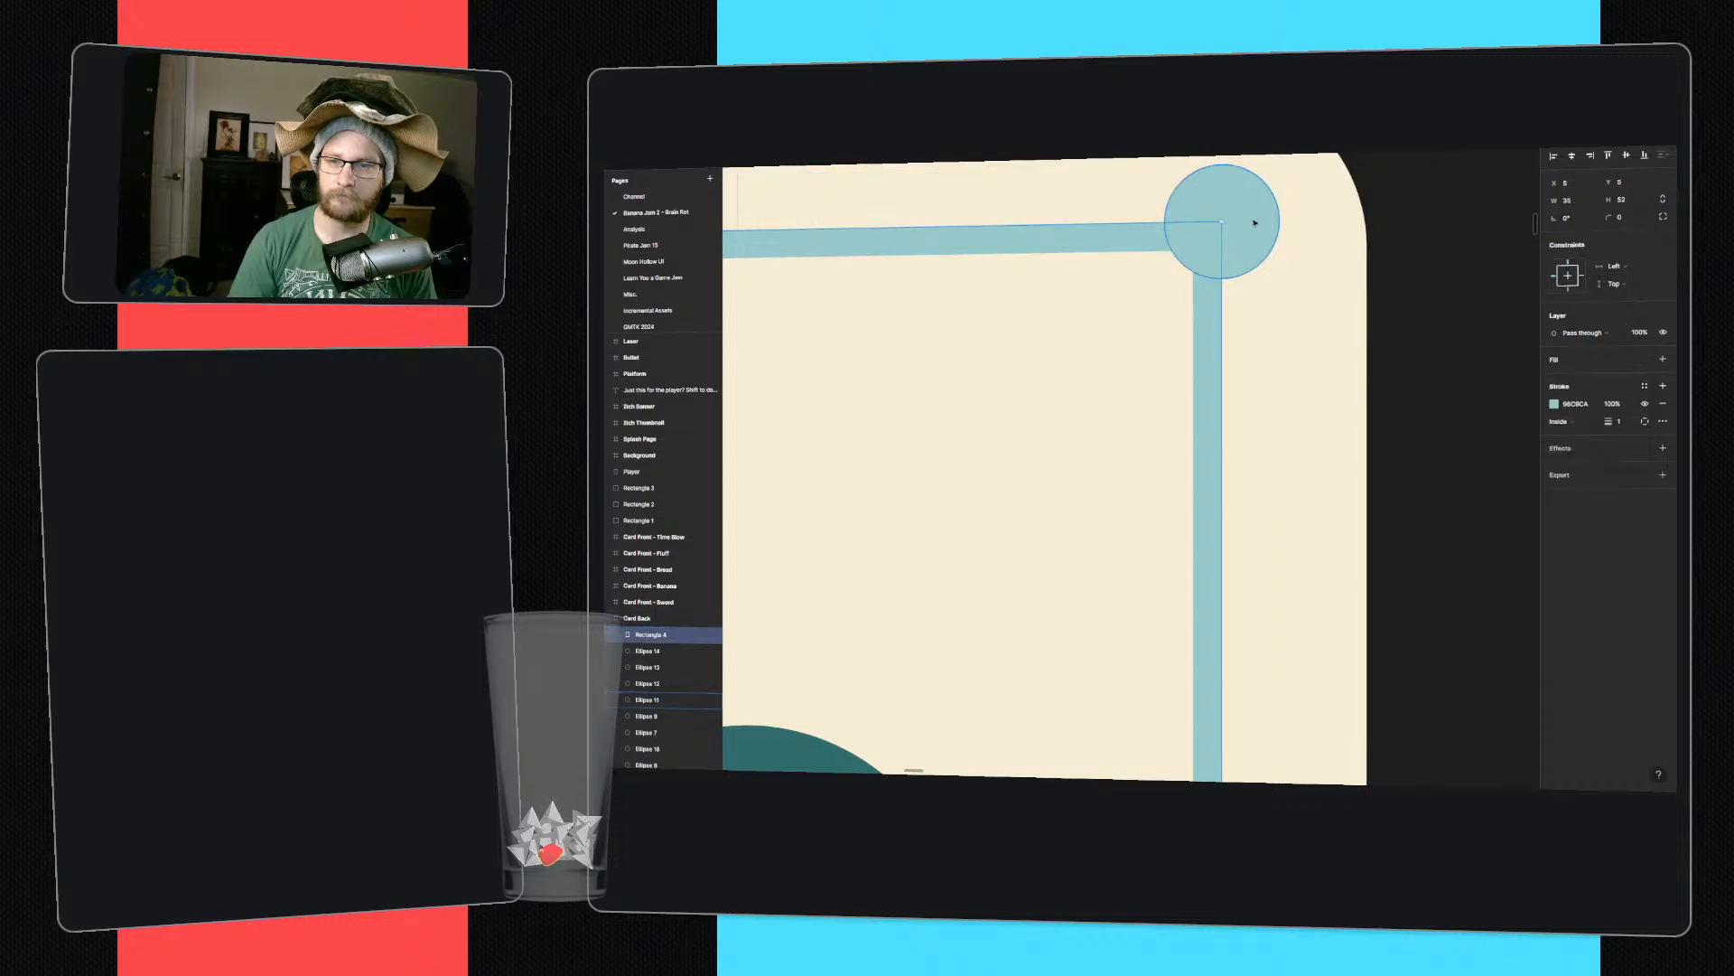
pyautogui.click(1265, 214)
pyautogui.press(']')
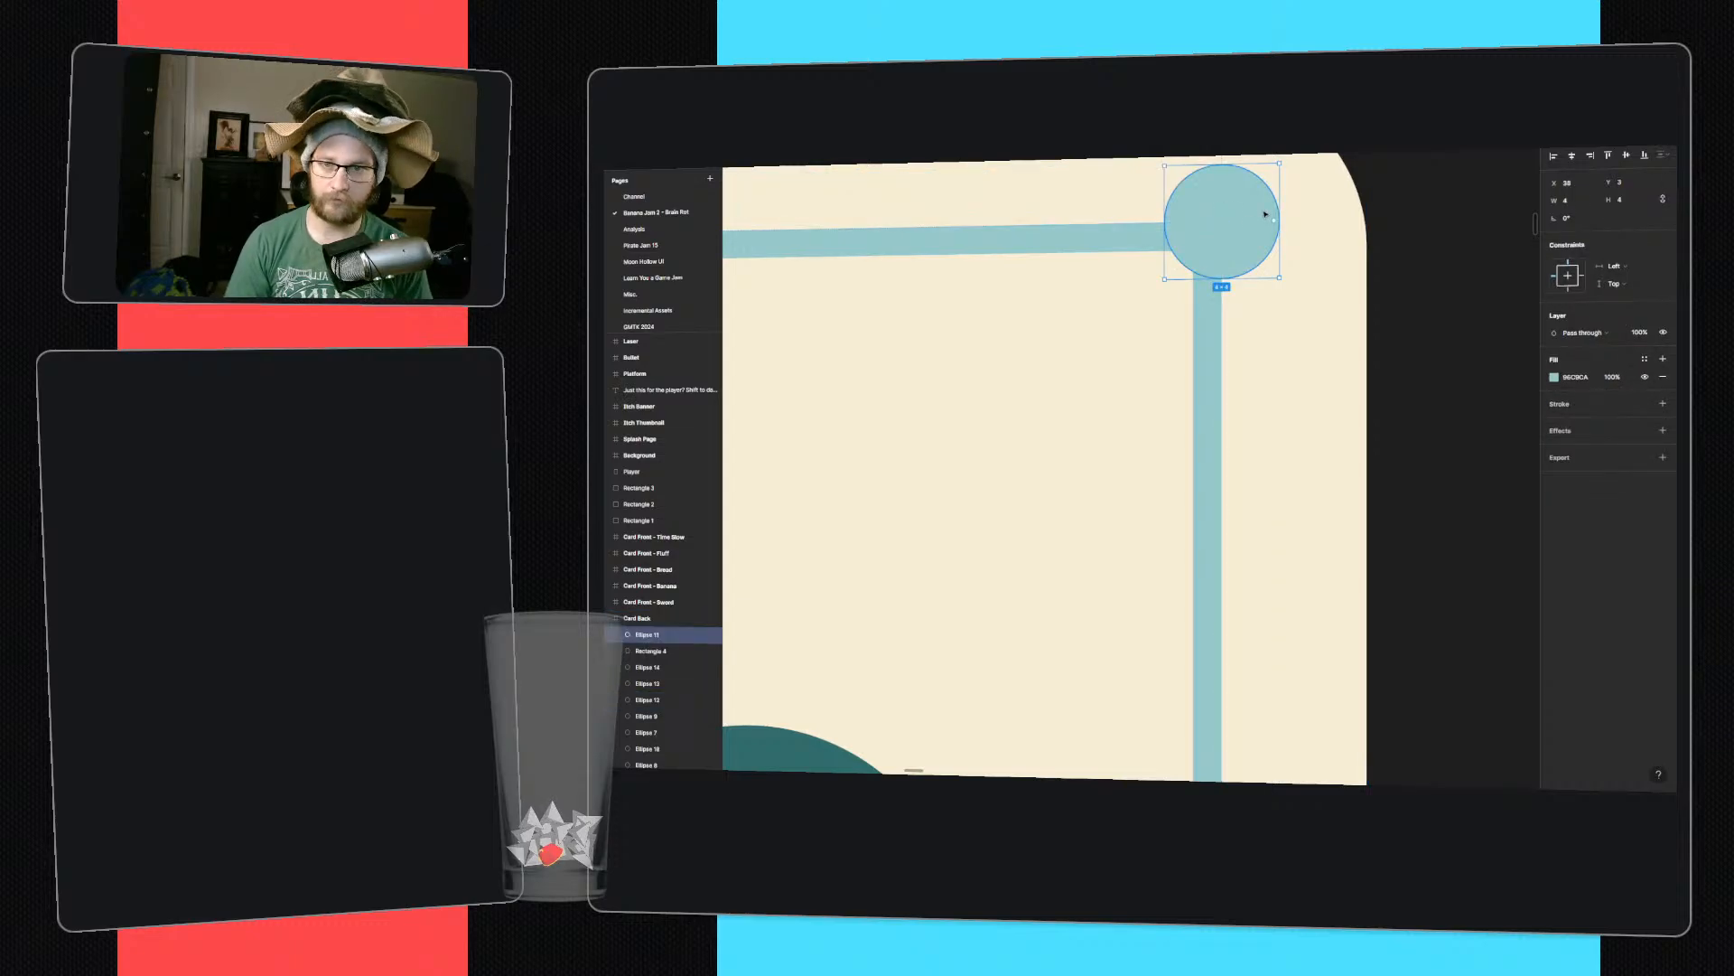
# - Try to subtract the duplicated upper-right circle from the rectangle outline
pyautogui.keyDown('shift'); pyautogui.click(1197, 355); pyautogui.keyUp('shift')
pyautogui.click(1161, 154)
pyautogui.click(1149, 161)
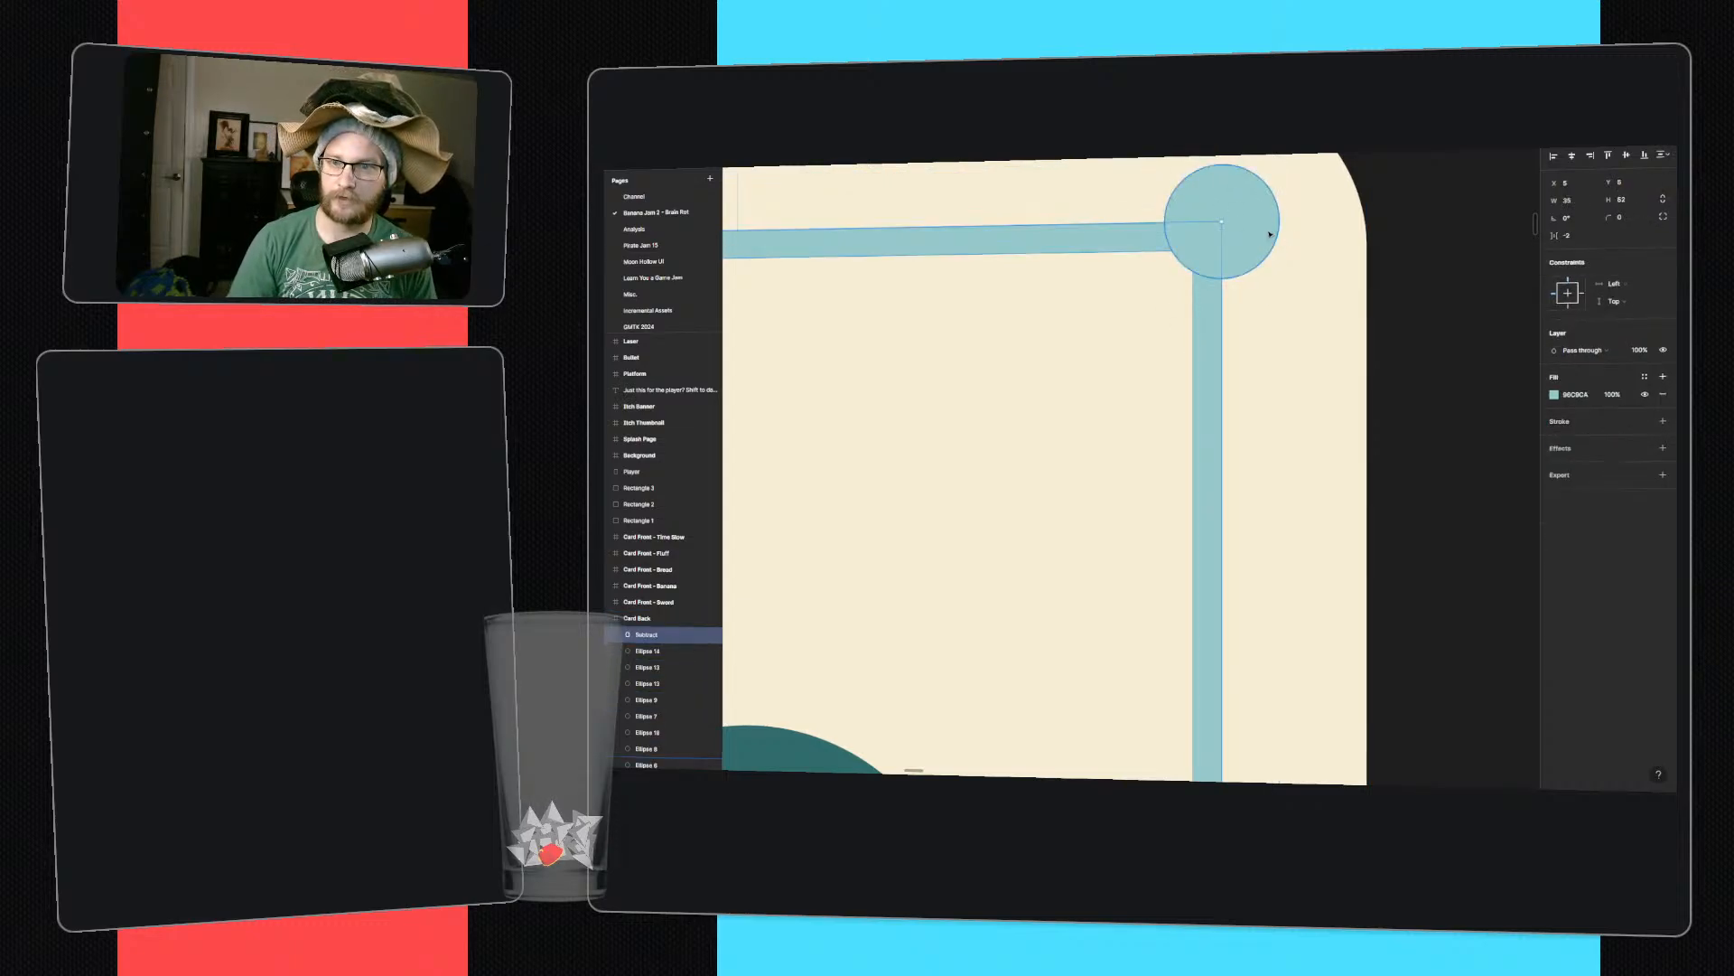
pyautogui.click(1477, 309)
pyautogui.click(1200, 333)
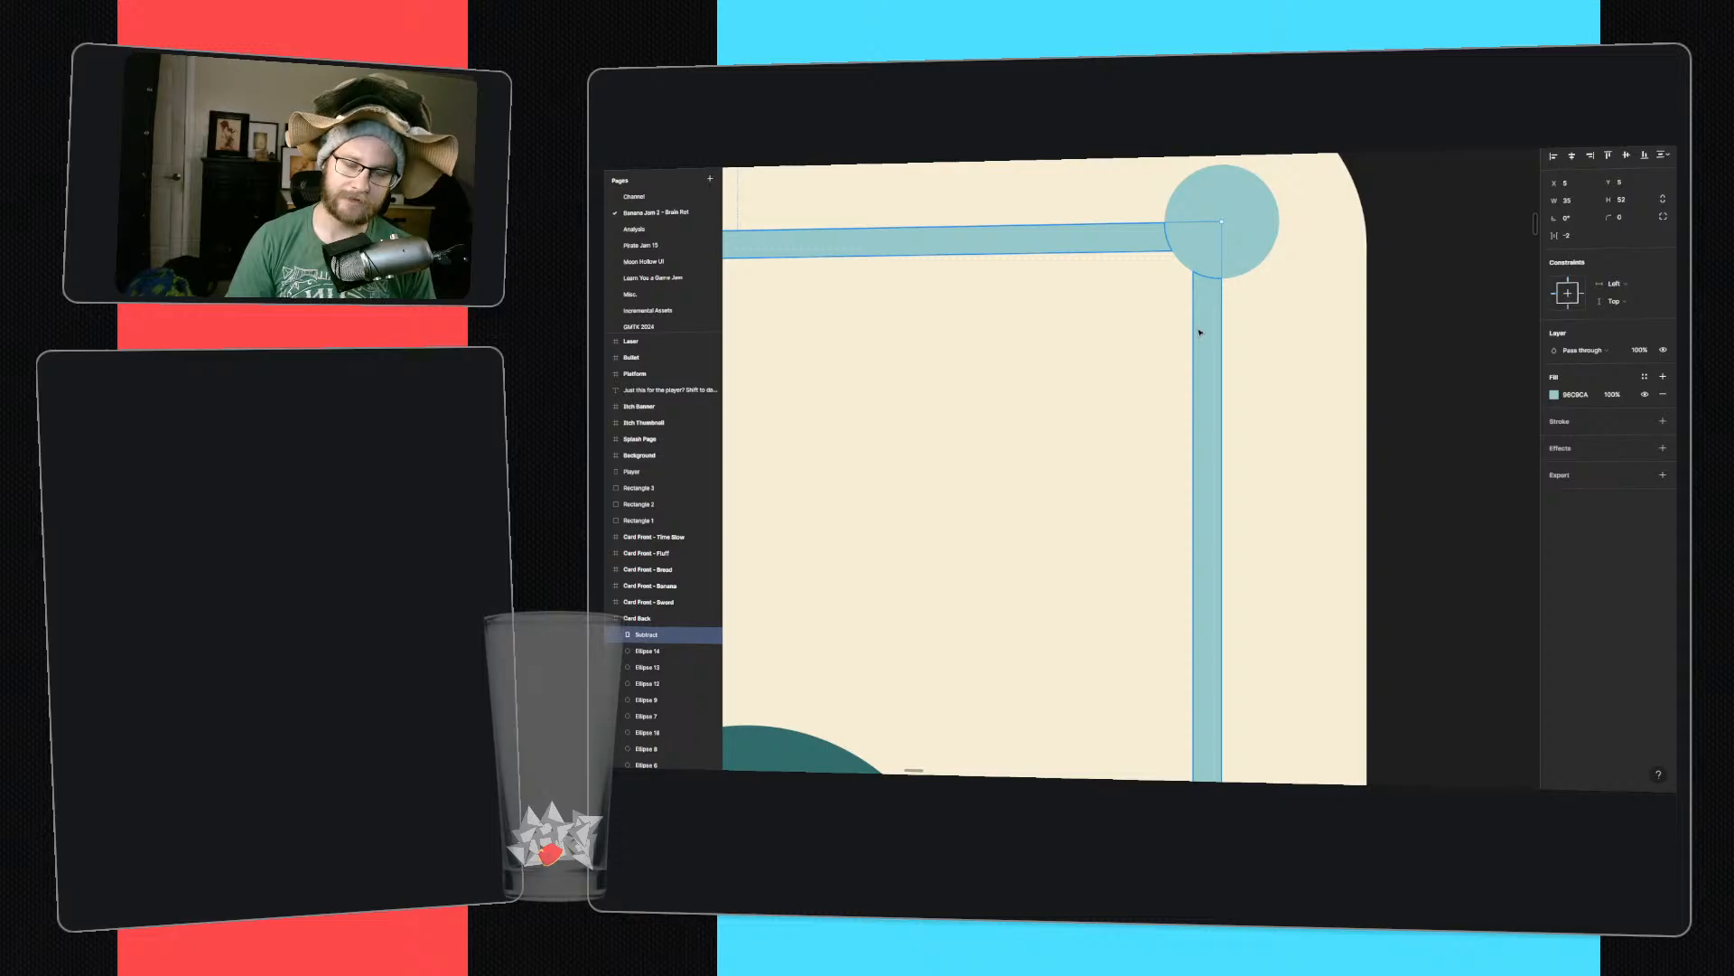
# - Undo the subtraction of the upper-right circle from the outline and clear the selection
pyautogui.hotkey('ctrl', 'z')
pyautogui.hotkey('ctrl', 'z')
pyautogui.hotkey('ctrl', 'z')
pyautogui.hotkey('ctrl', 'z')
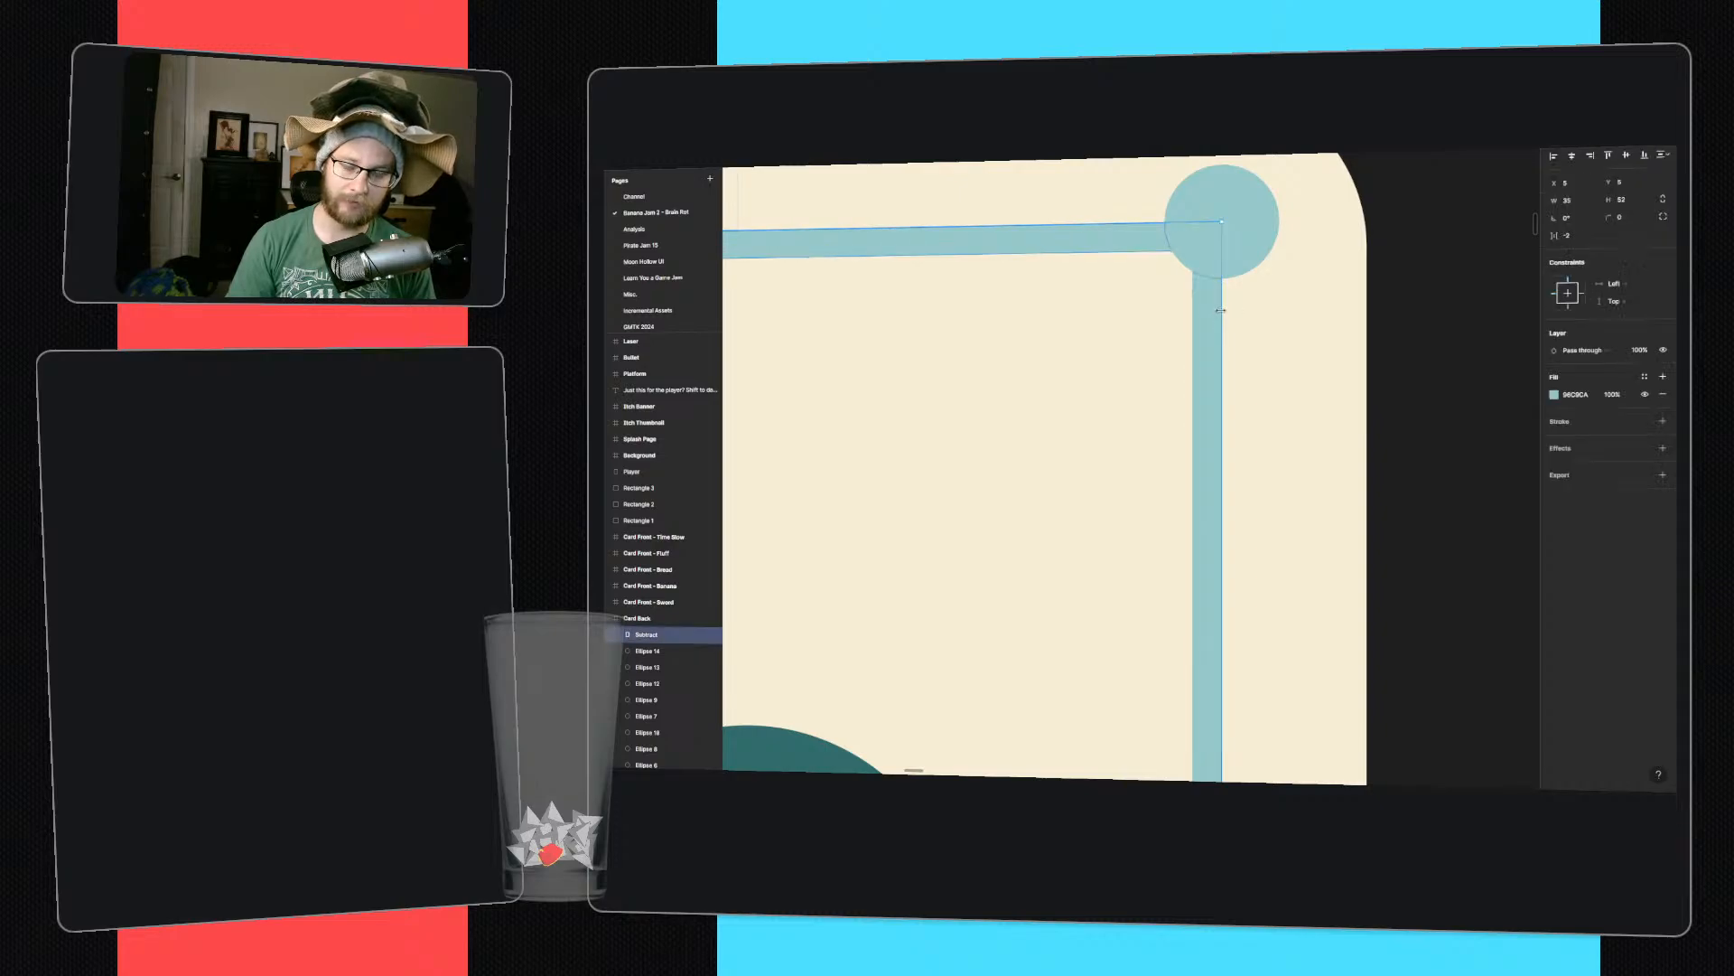
pyautogui.hotkey('ctrl', 'shift', 'z')
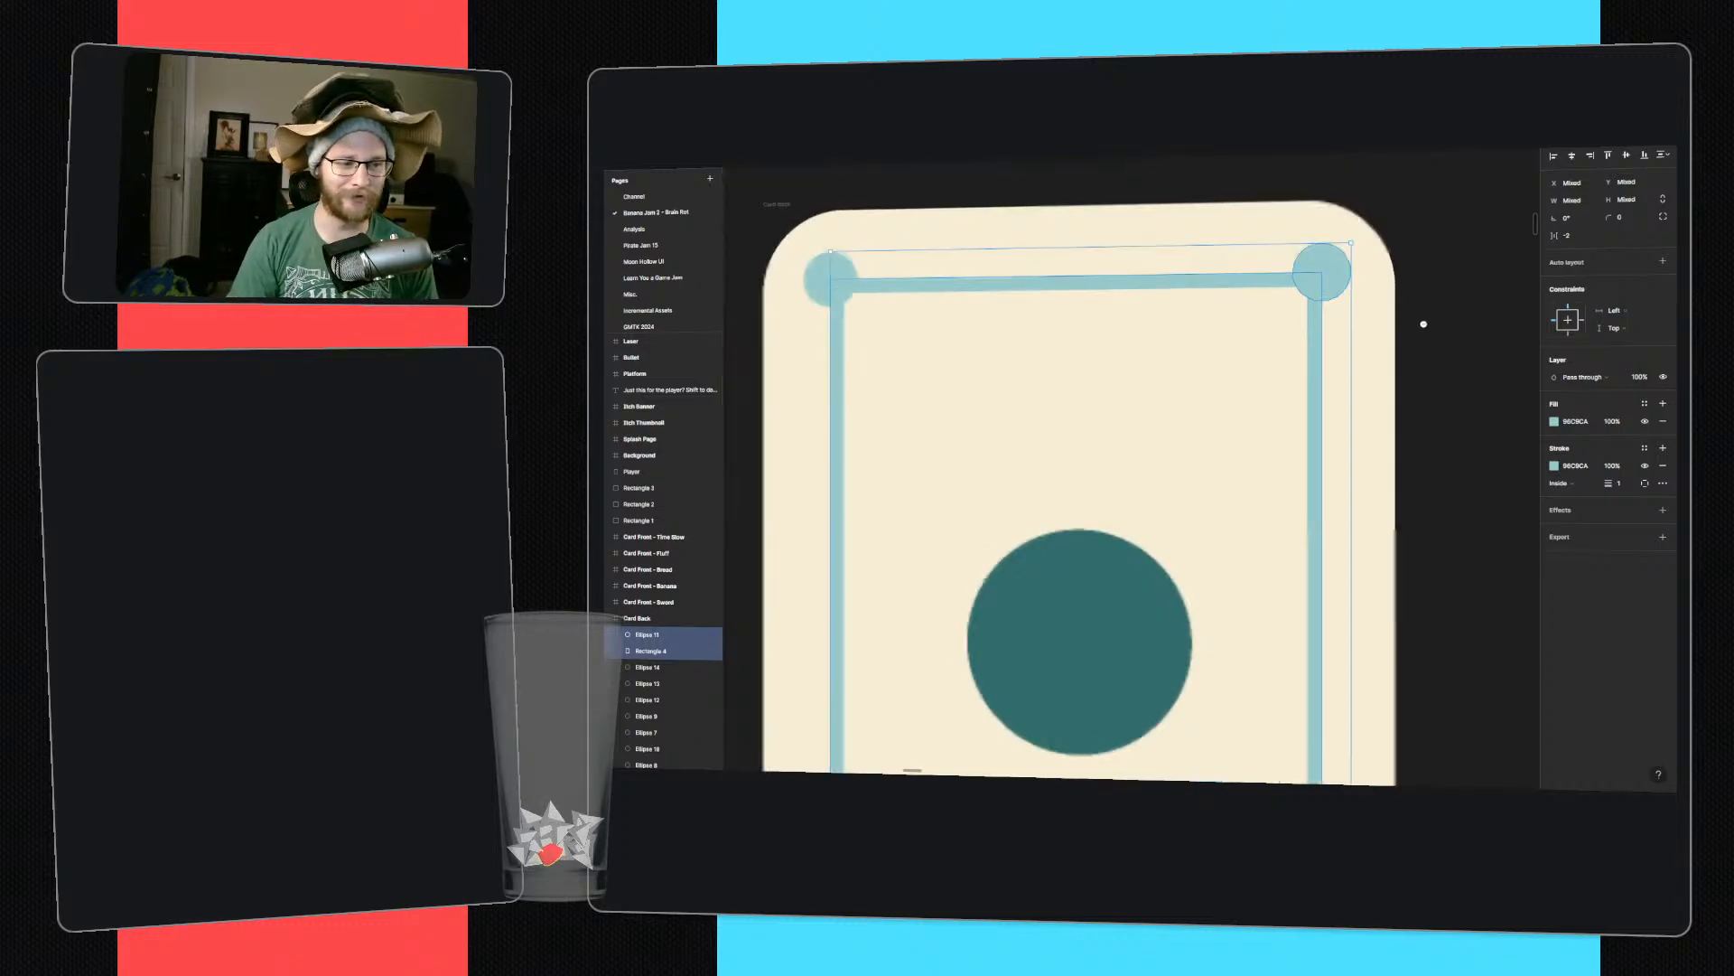
pyautogui.keyDown('ctrl'); pyautogui.scroll(-3, 1421, 326); pyautogui.keyUp('ctrl')
pyautogui.moveTo(1392, 328); pyautogui.dragTo(1421, 280, button='middle')
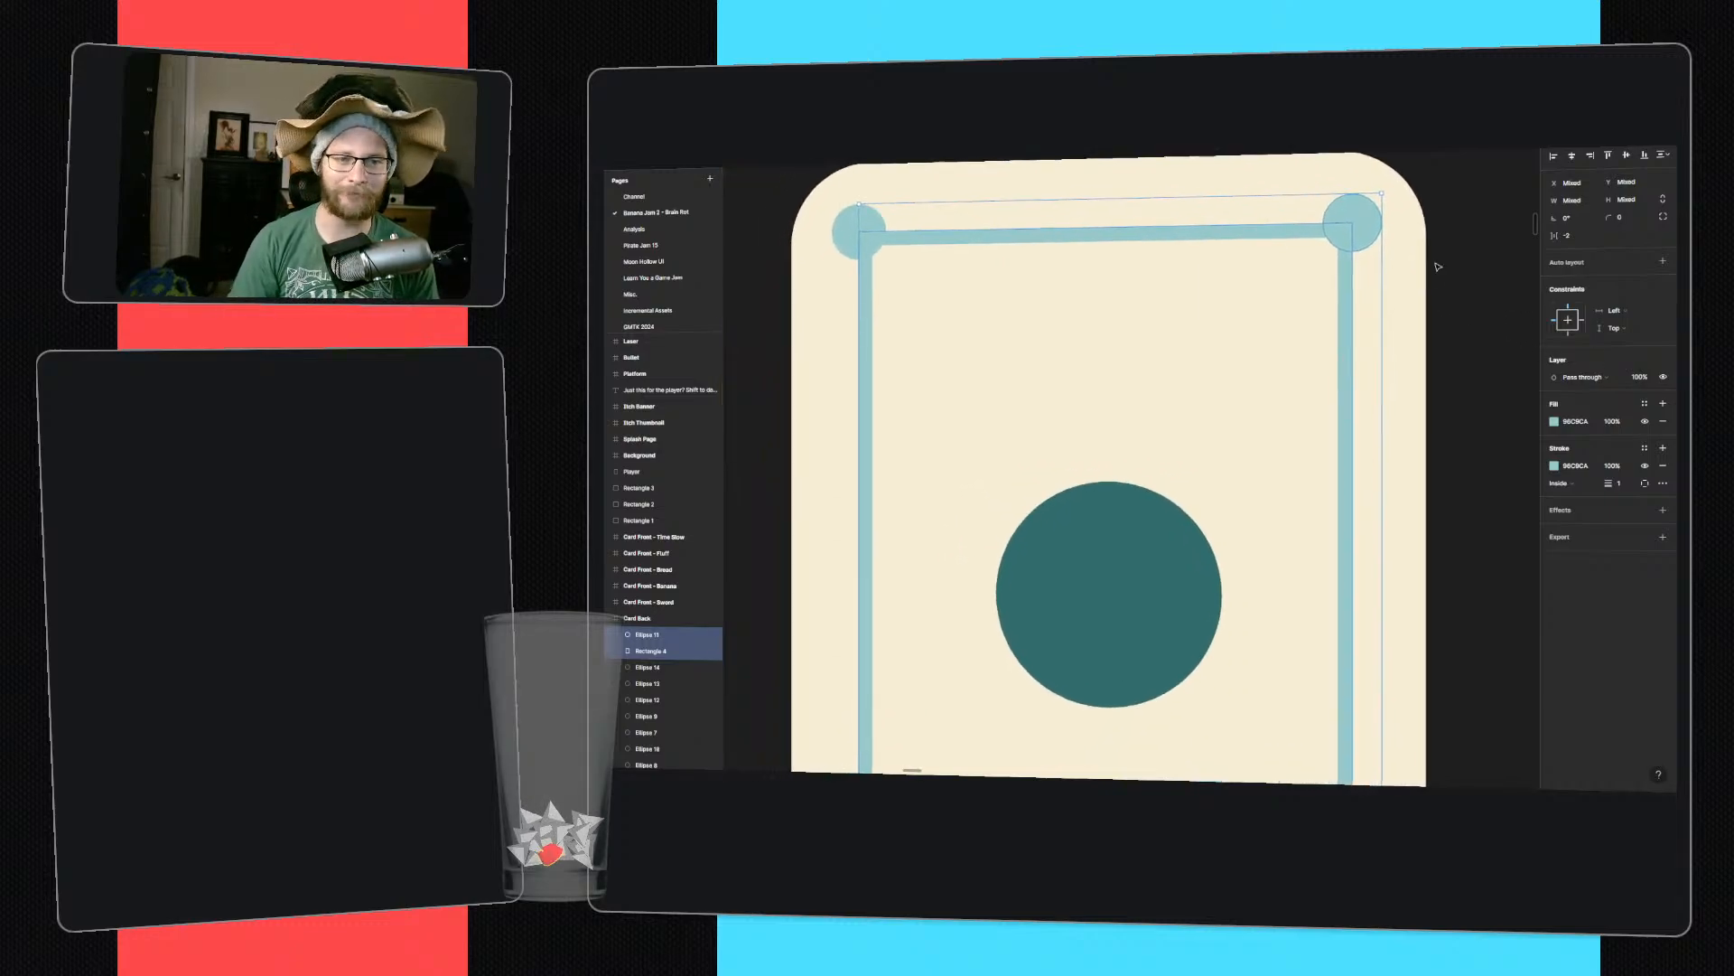
pyautogui.keyDown('shift'); pyautogui.click(1358, 218); pyautogui.keyUp('shift')
pyautogui.click(1463, 225)
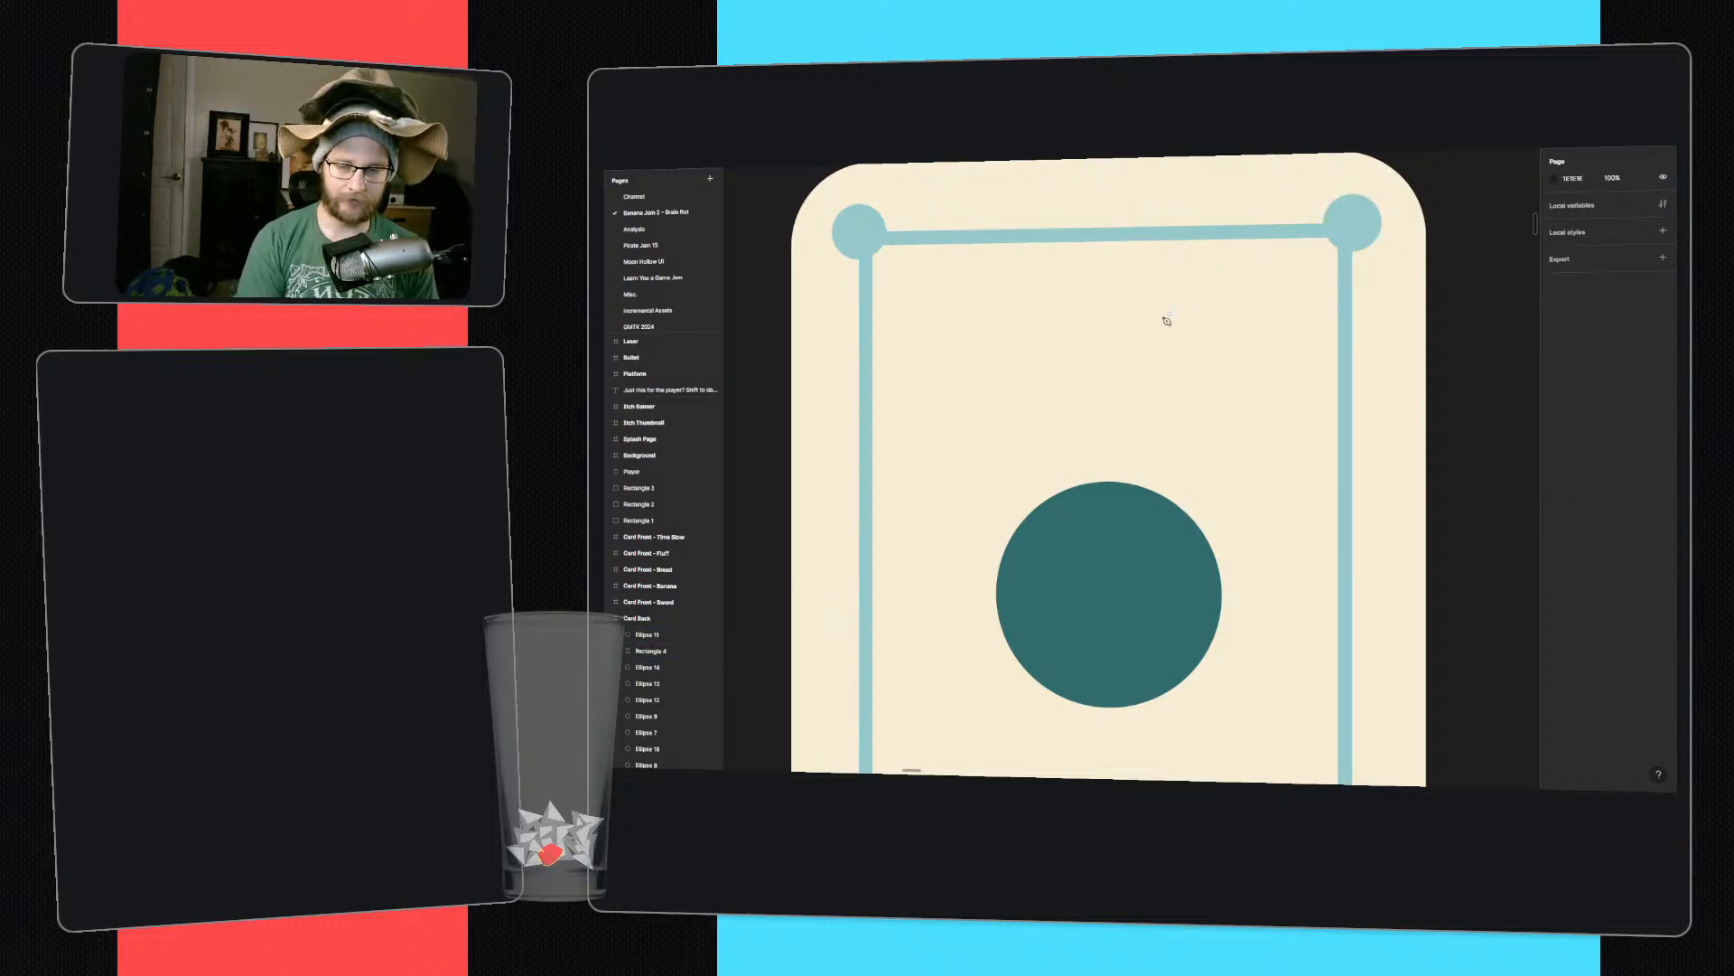
# - Try drawing a closed black outline with notched corners inside the card back's border with the Pen tool, and delete it
pyautogui.press('l')
pyautogui.moveTo(1045, 280); pyautogui.dragTo(1182, 277)
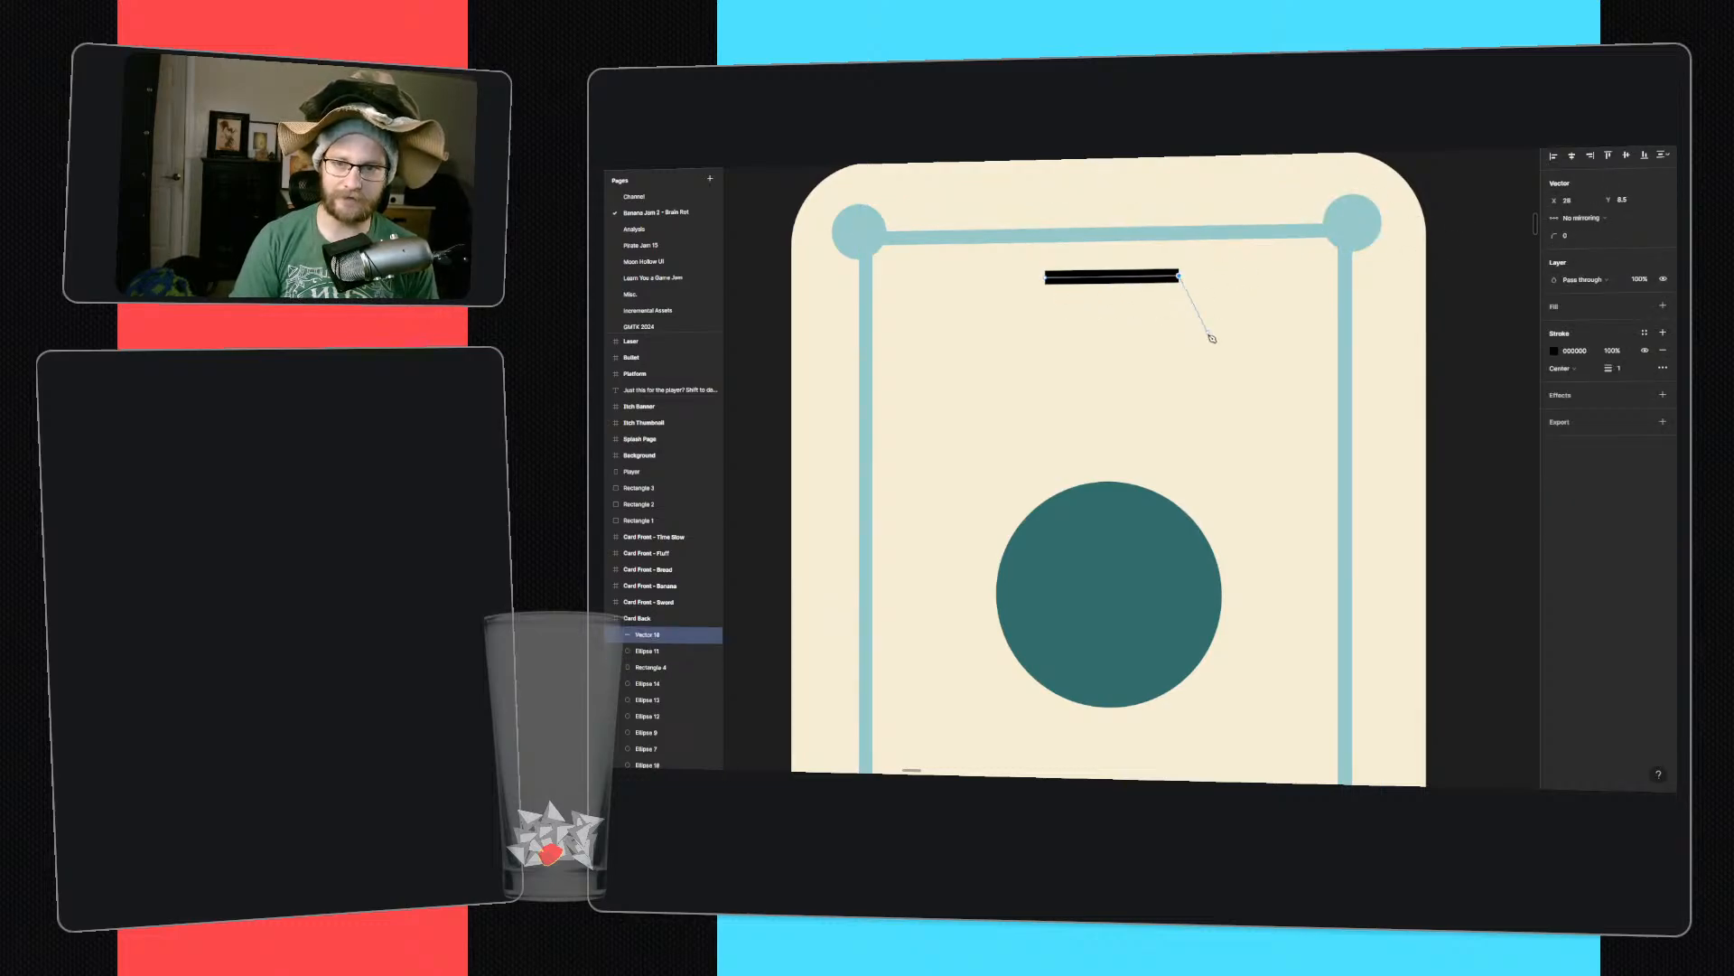
pyautogui.moveTo(1215, 341); pyautogui.dragTo(1258, 324)
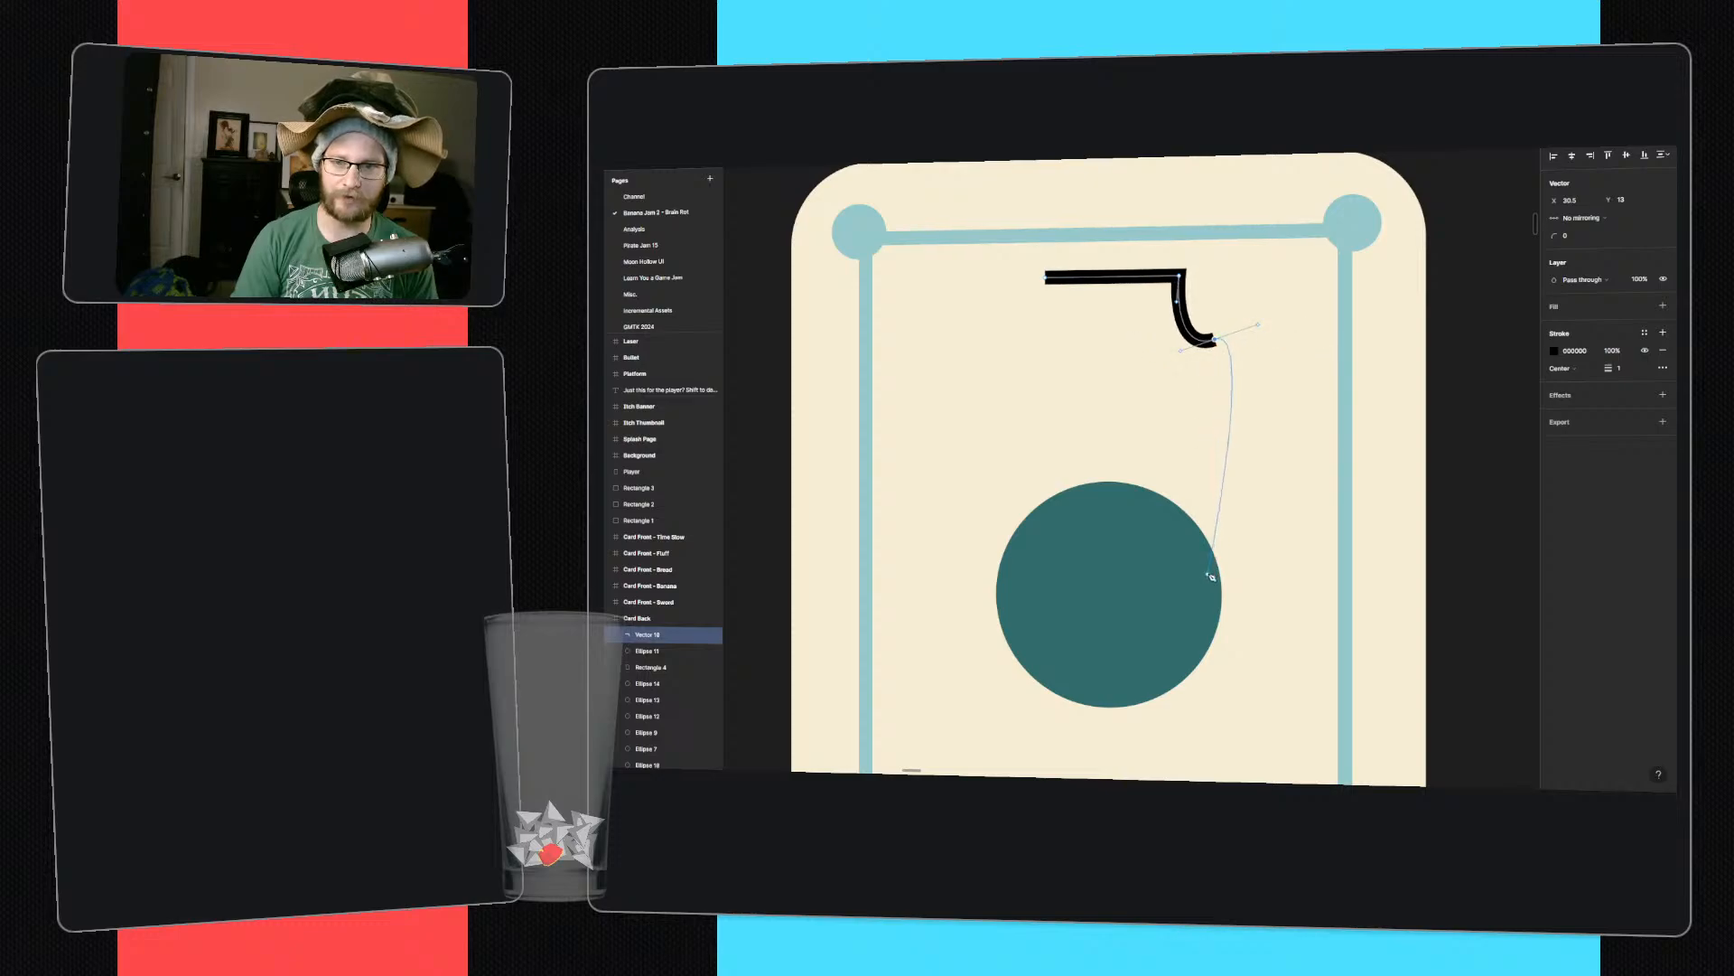
pyautogui.click(1223, 601)
pyautogui.moveTo(1179, 650); pyautogui.dragTo(1208, 674)
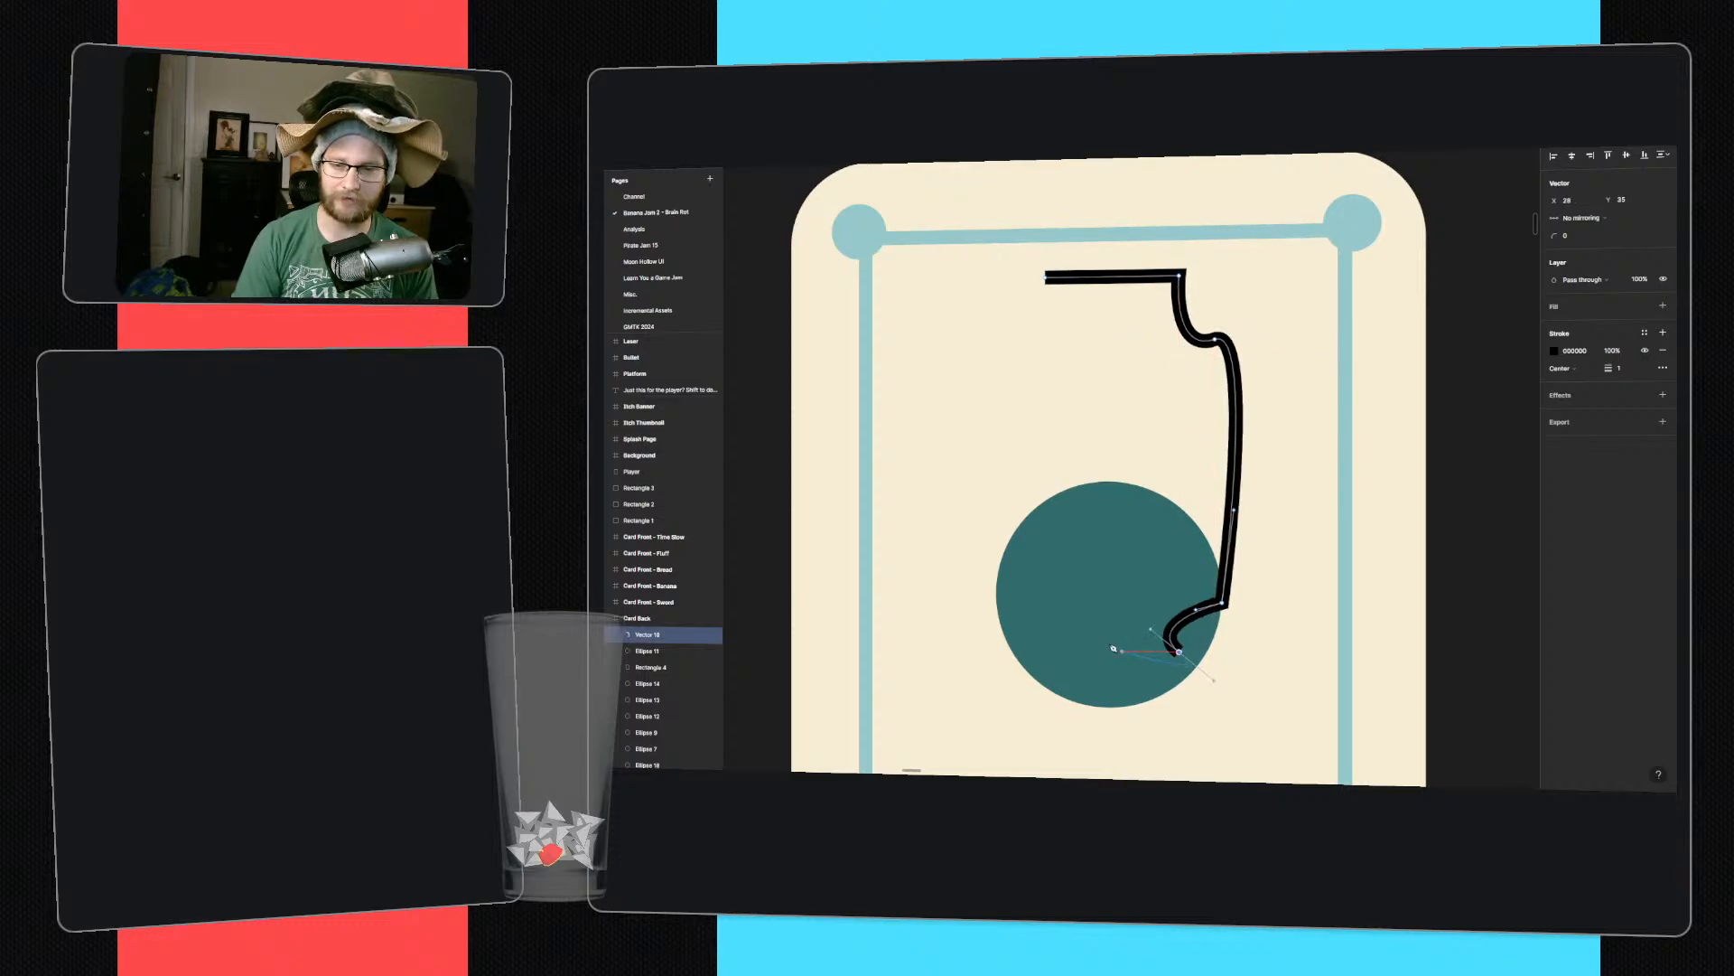
pyautogui.moveTo(996, 642); pyautogui.dragTo(914, 641)
pyautogui.click(989, 314)
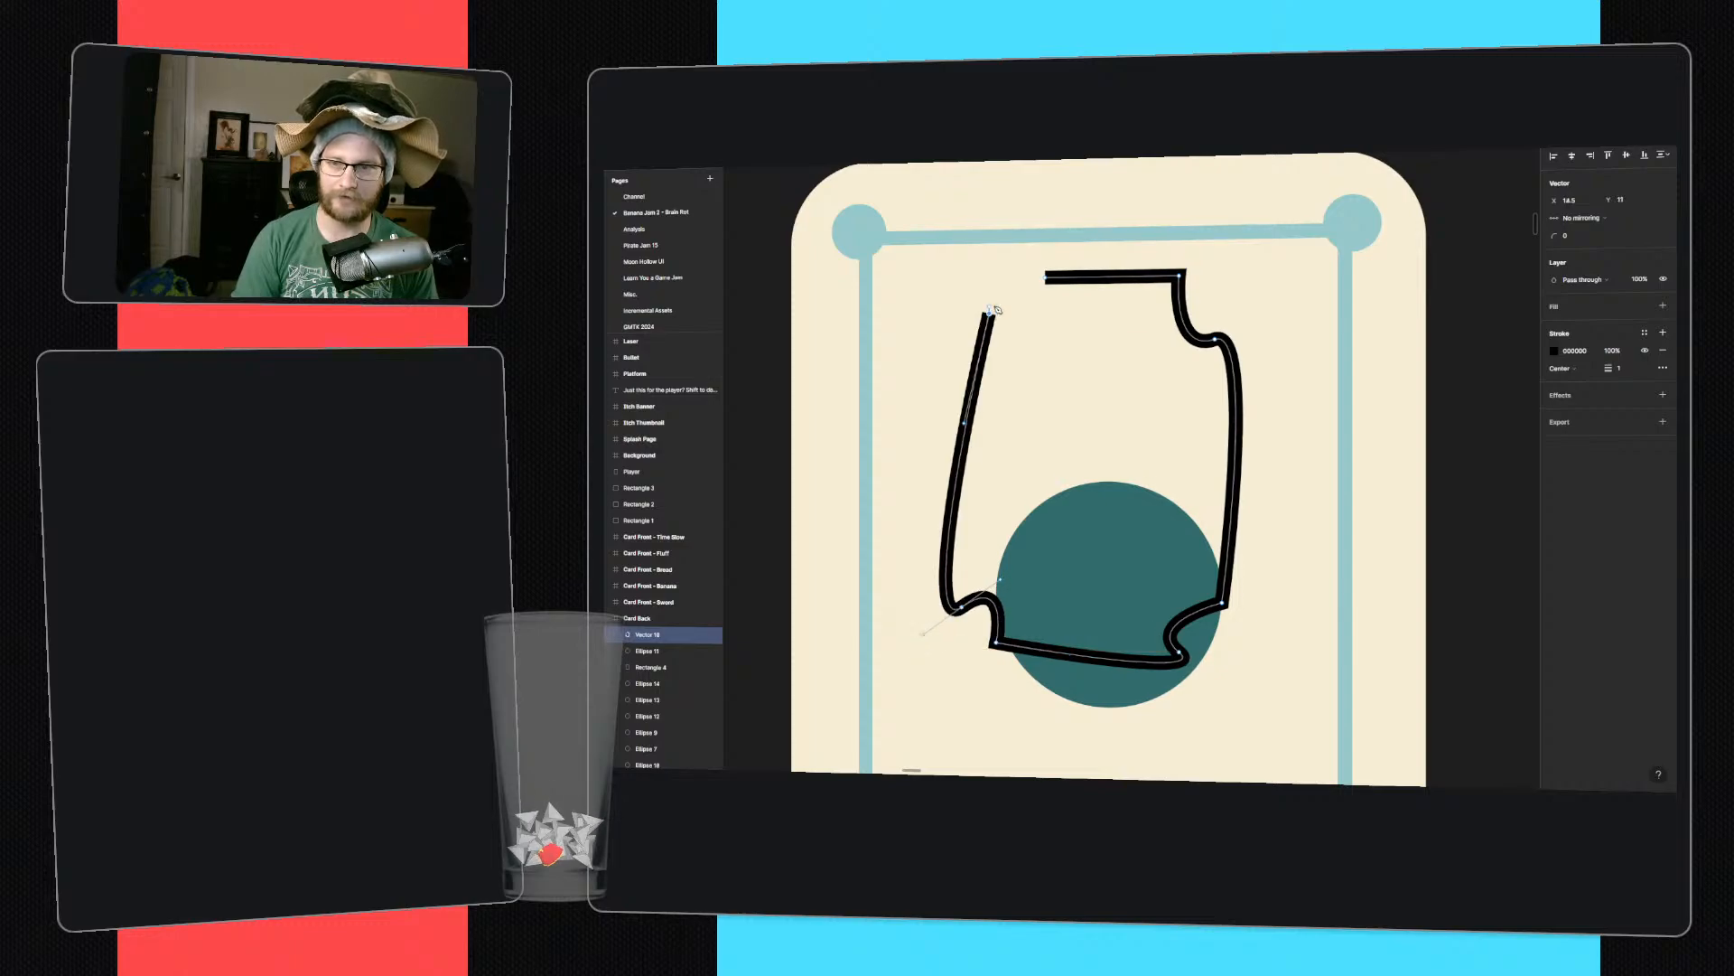
pyautogui.moveTo(1045, 278); pyautogui.dragTo(1051, 241)
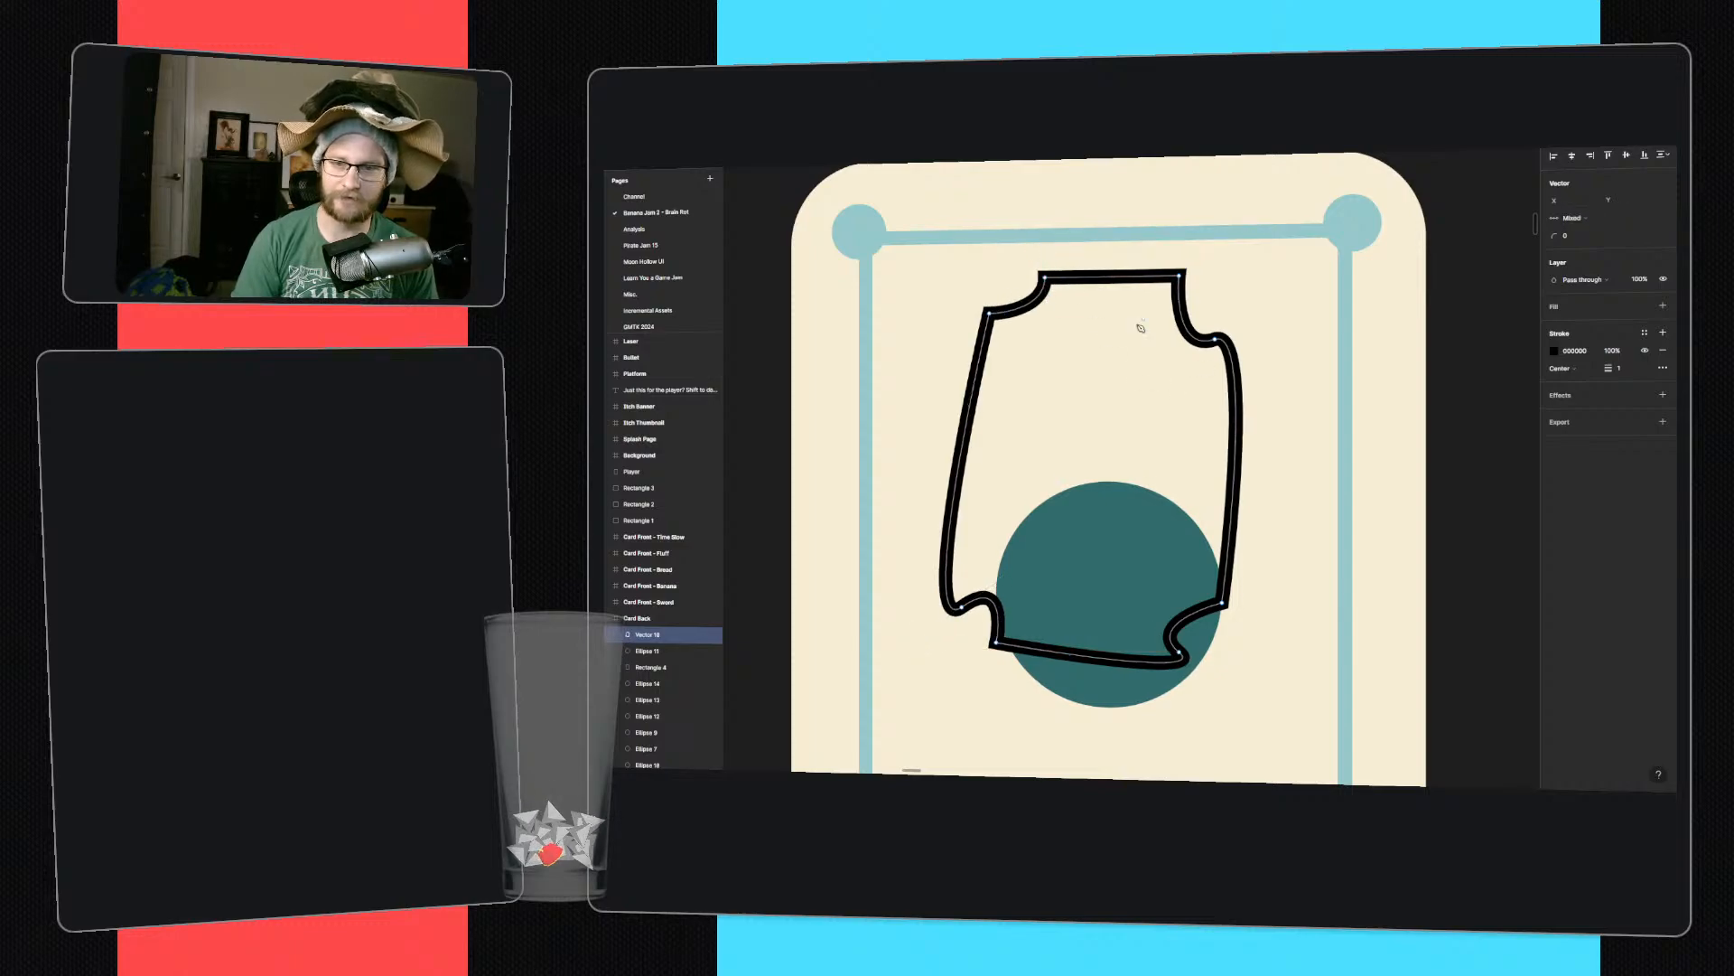
pyautogui.press('Escape')
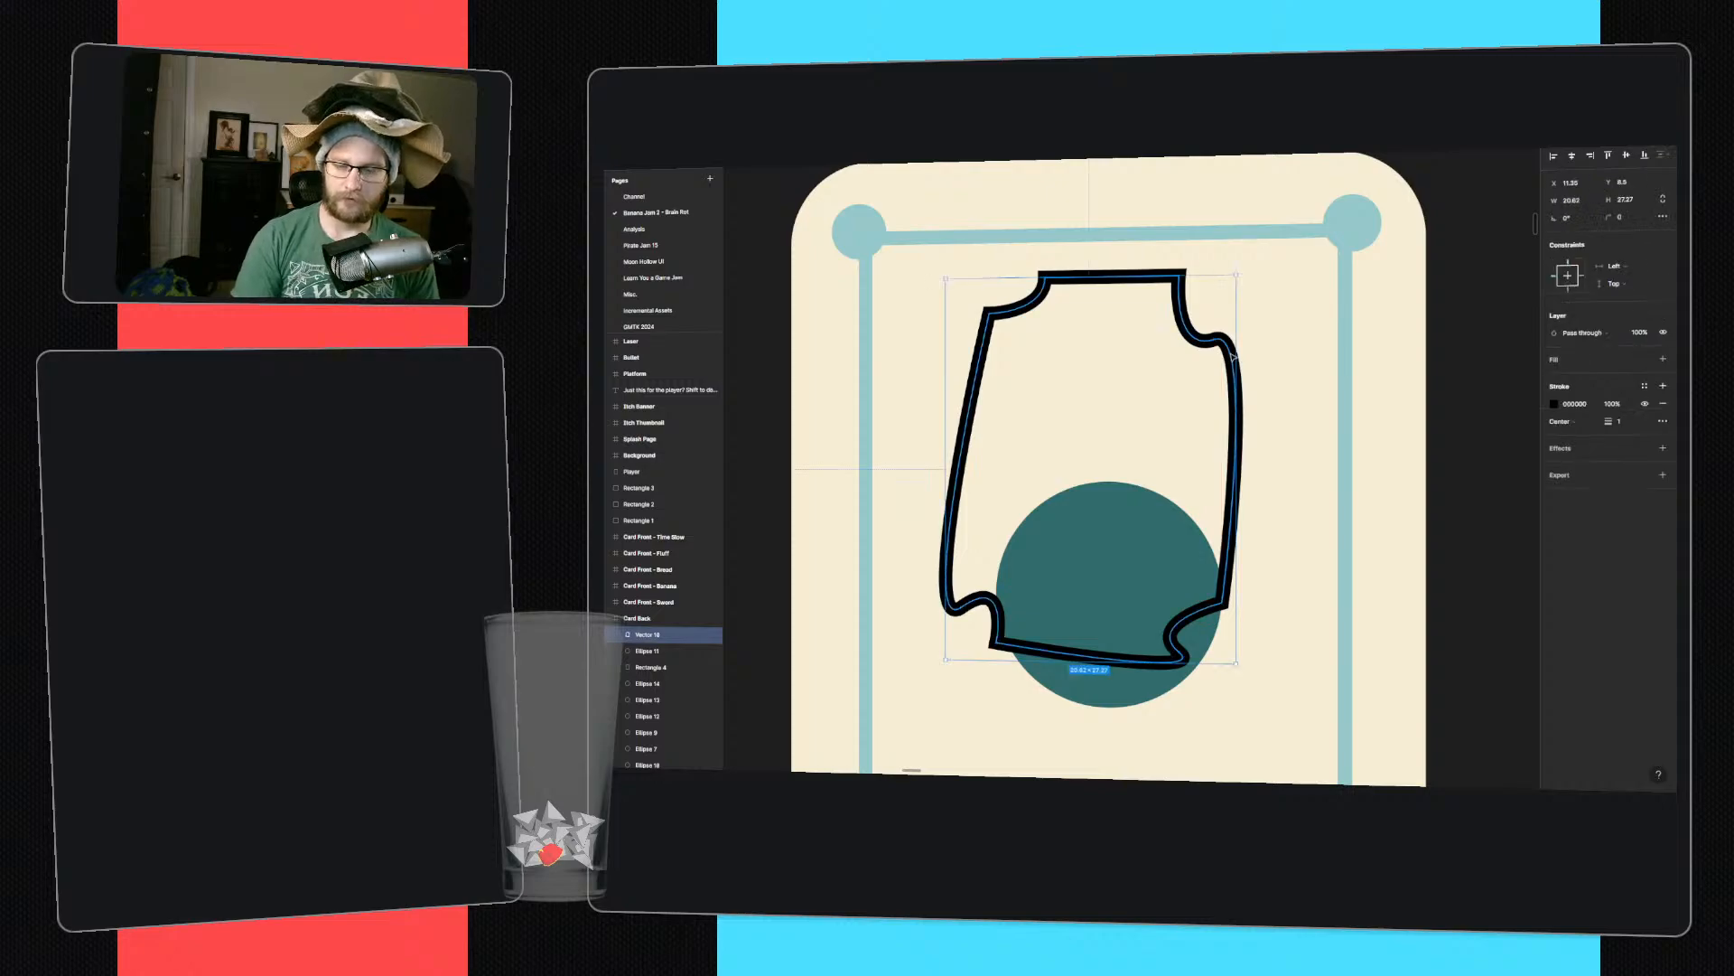
pyautogui.press('Delete')
# - Delete the light teal rectangle outline from the card back, keeping the corner circles
pyautogui.click(1347, 271)
pyautogui.keyDown('ctrl'); pyautogui.scroll(5, 1347, 271); pyautogui.keyUp('ctrl')
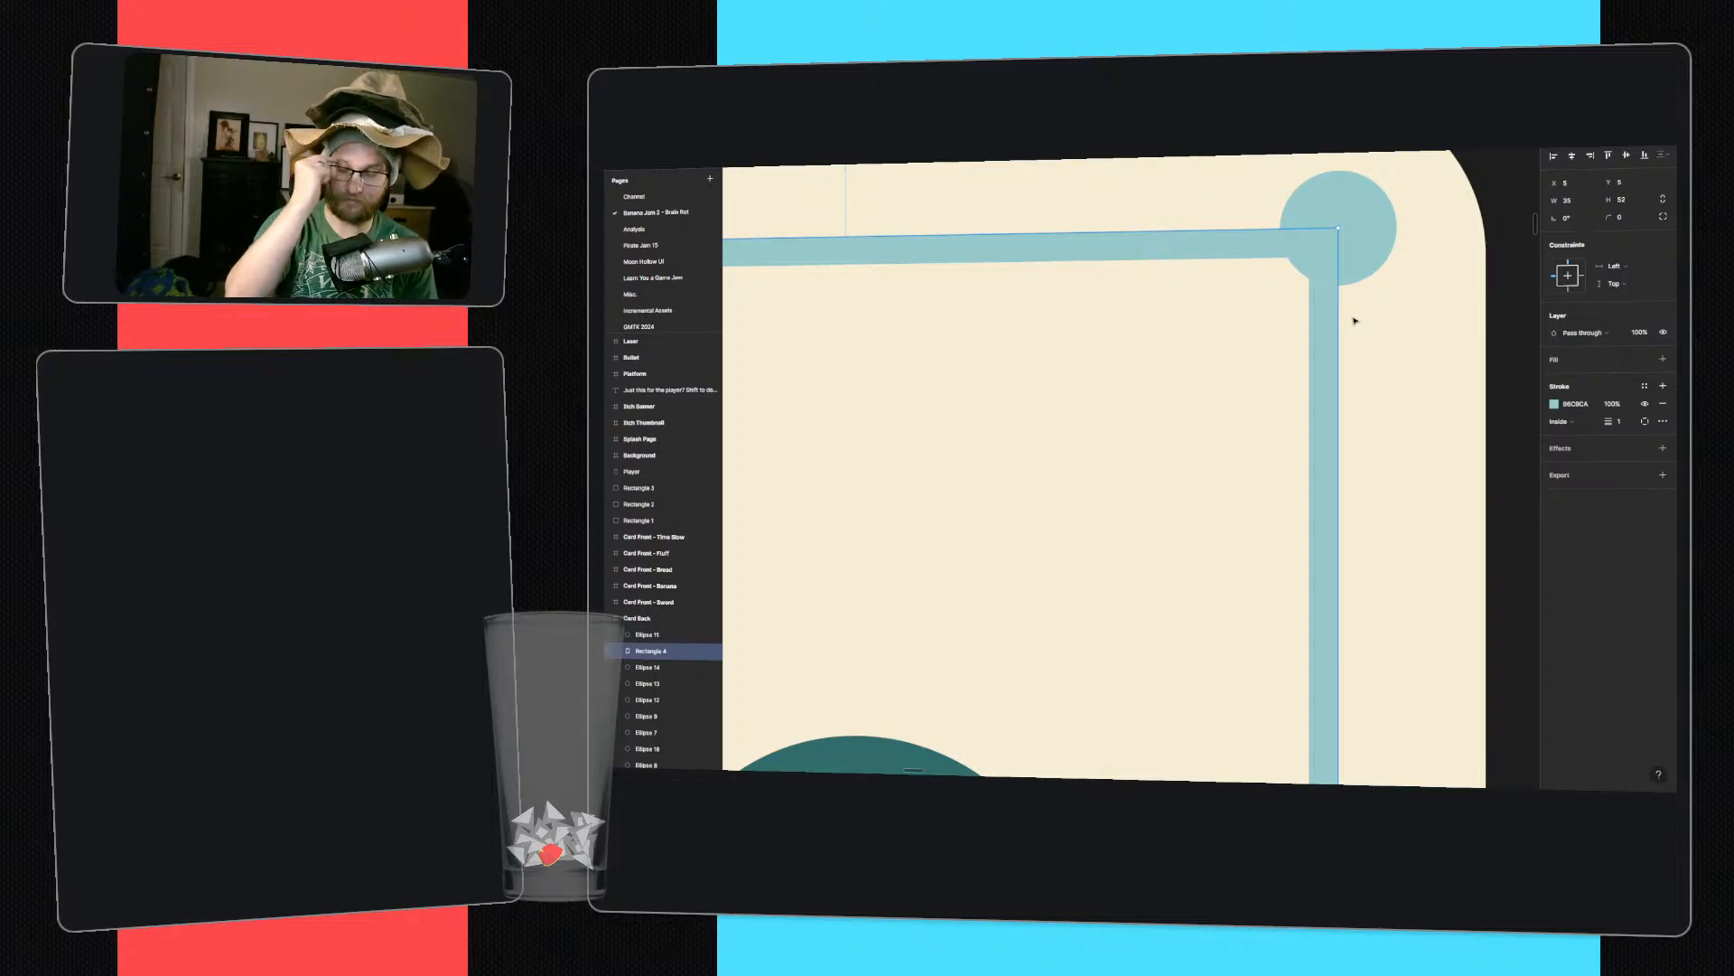
pyautogui.press('Delete')
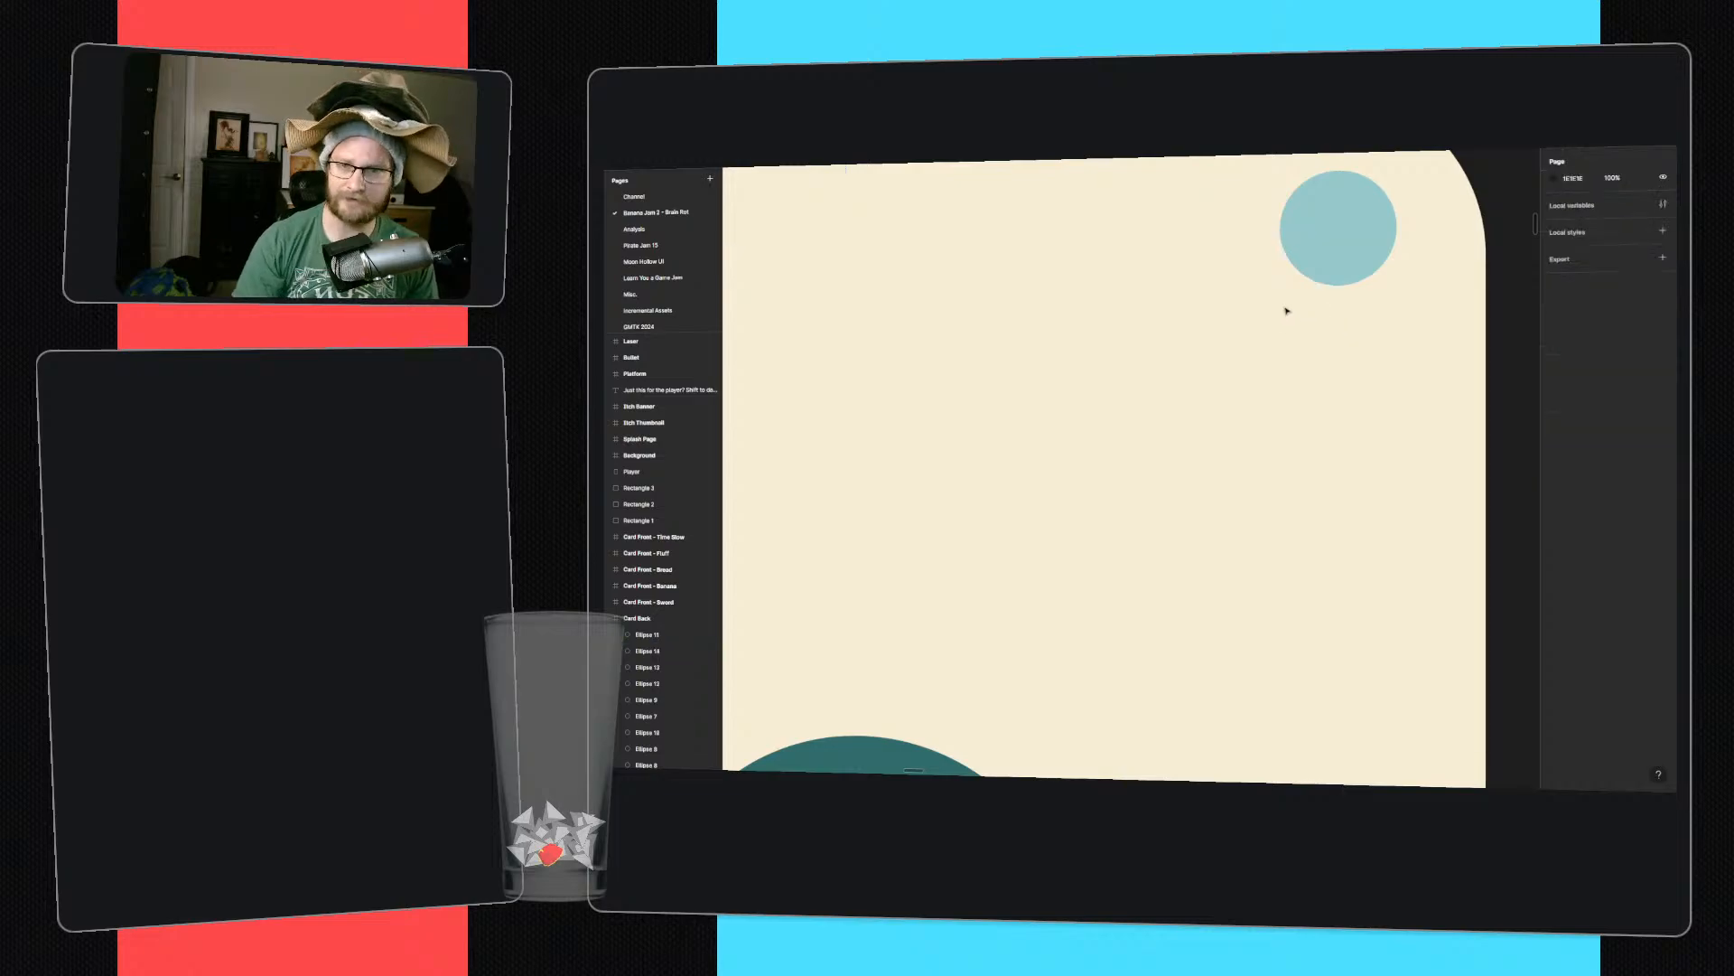
pyautogui.keyDown('ctrl'); pyautogui.scroll(-10, 1287, 303); pyautogui.keyUp('ctrl')
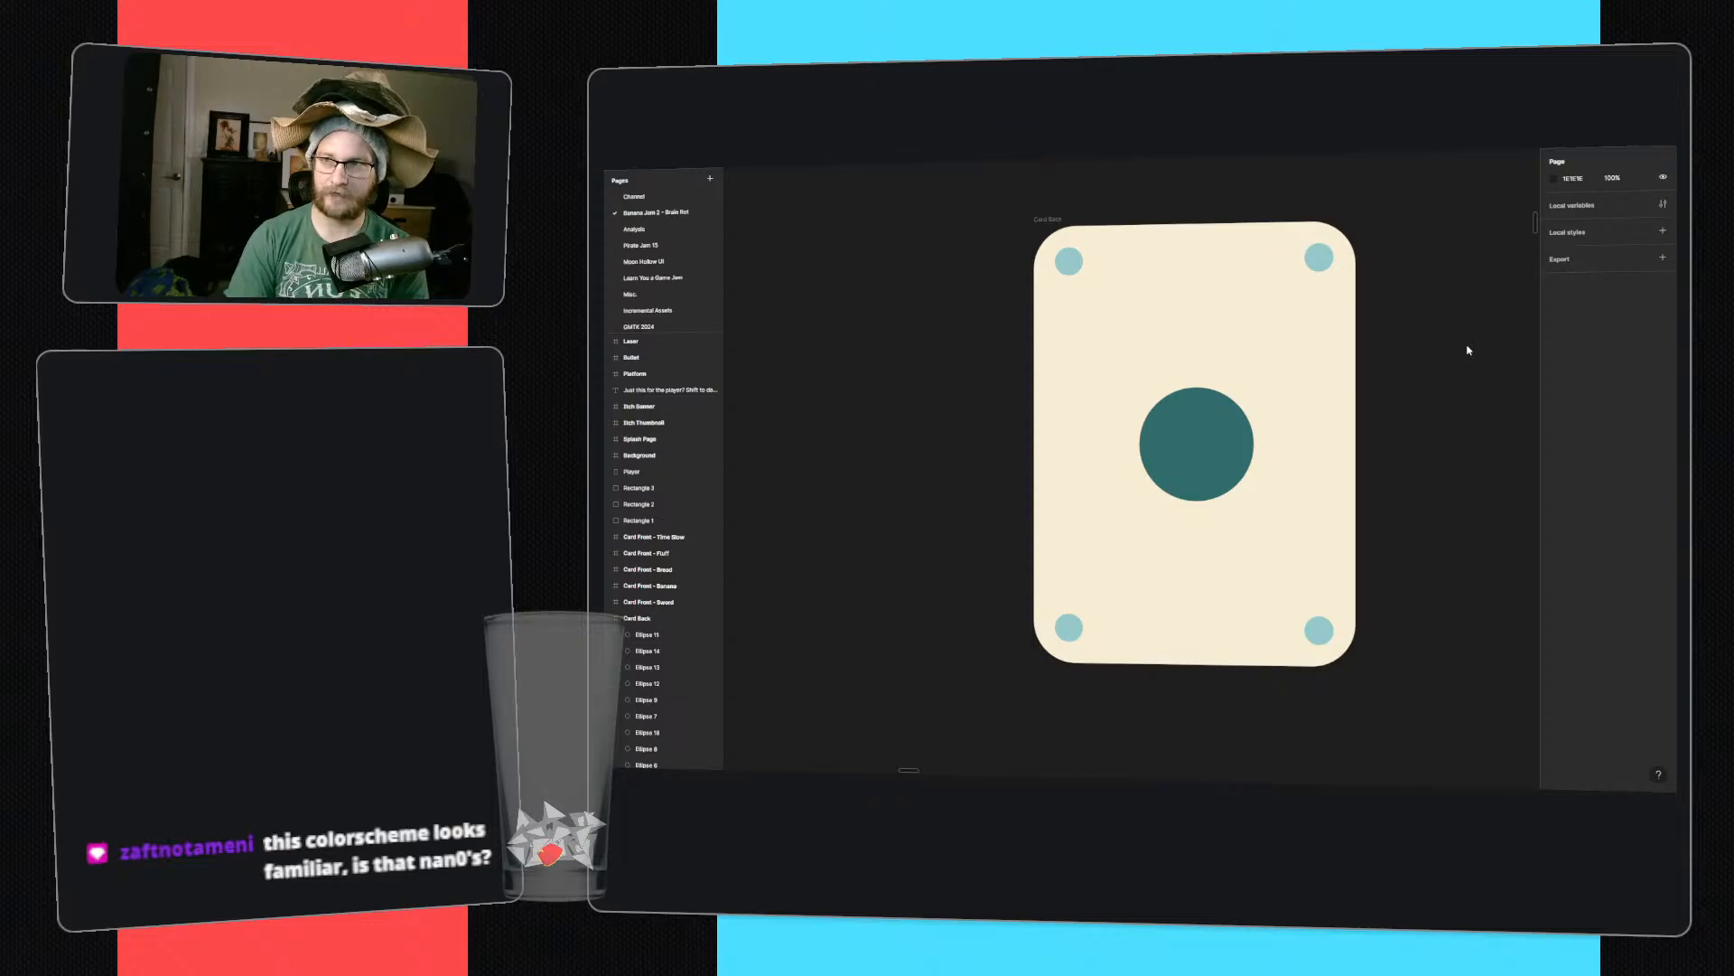
# - Switch to the browser and look for Nine Sols references in the image results and the Game UI Database search
pyautogui.hotkey('ctrl', 'Tab')
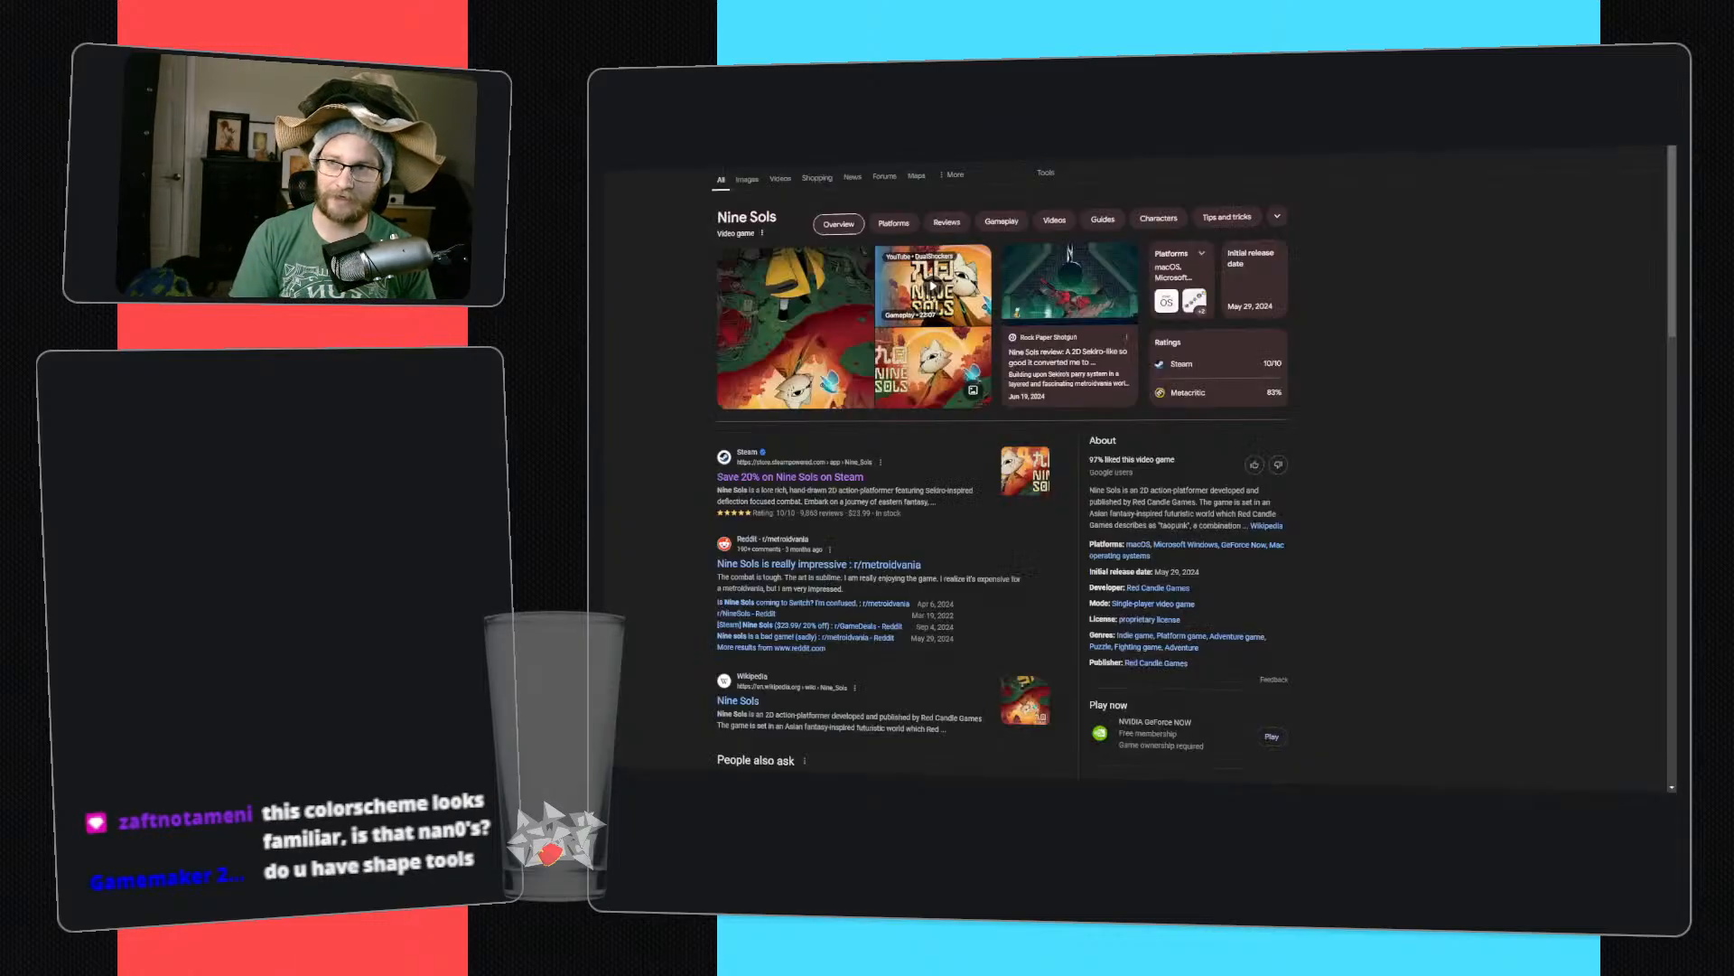
pyautogui.click(749, 181)
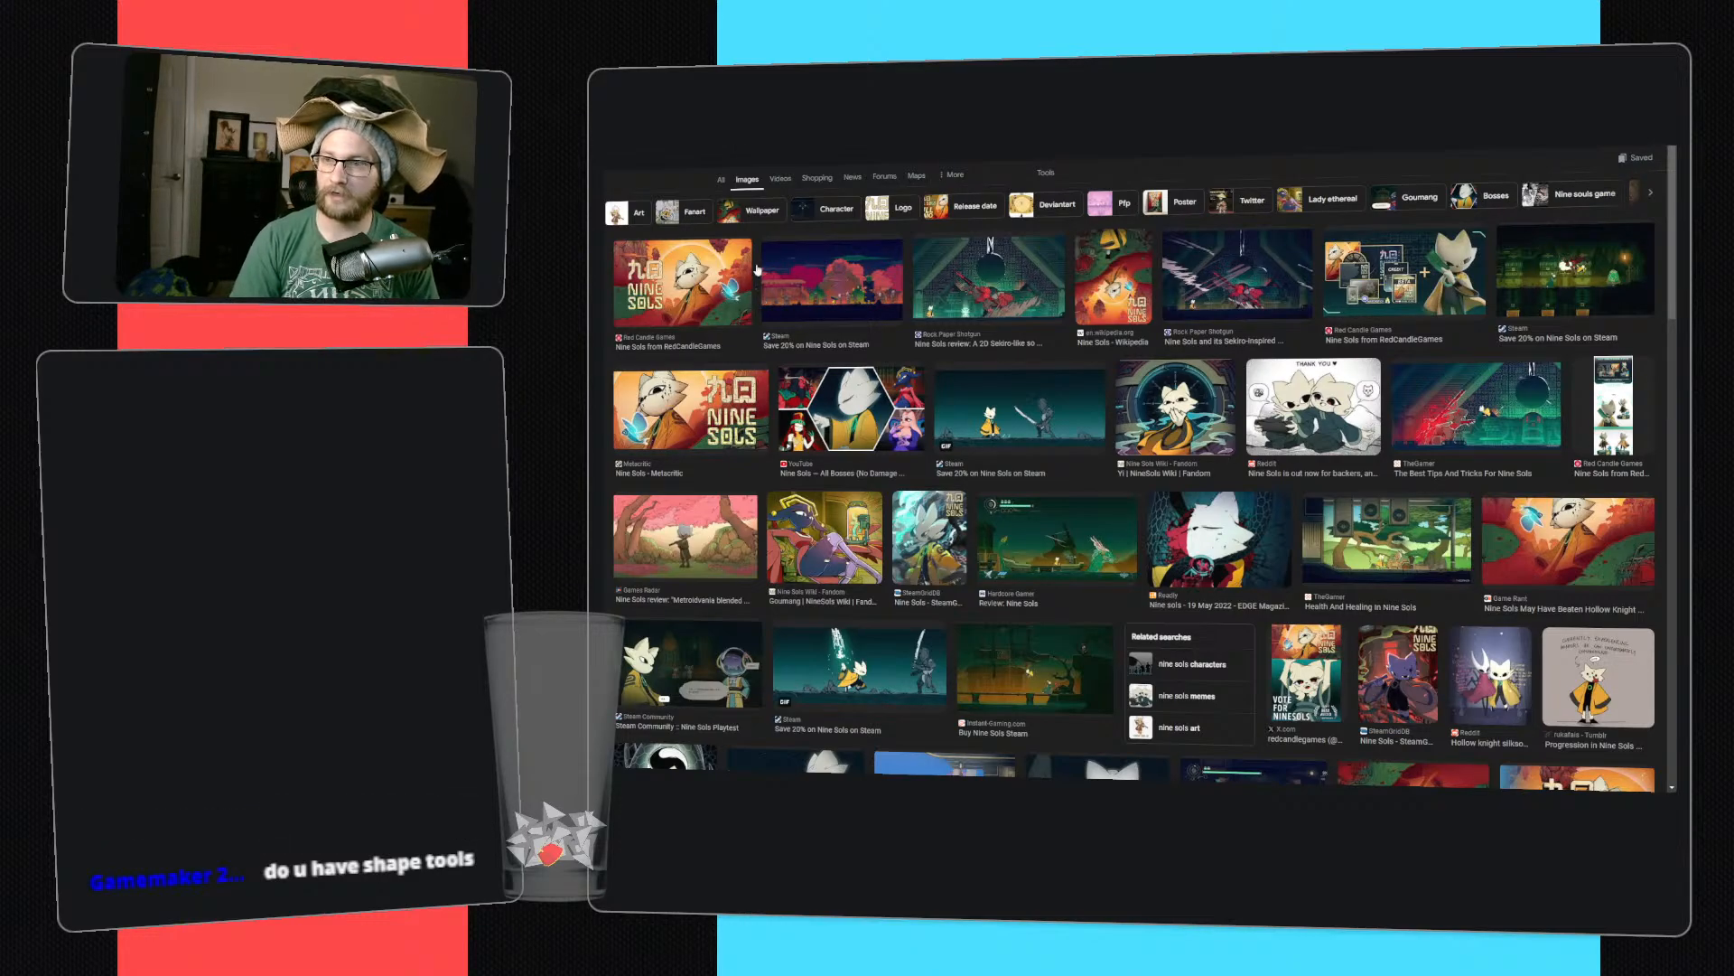
pyautogui.hotkey('ctrl', 'Tab')
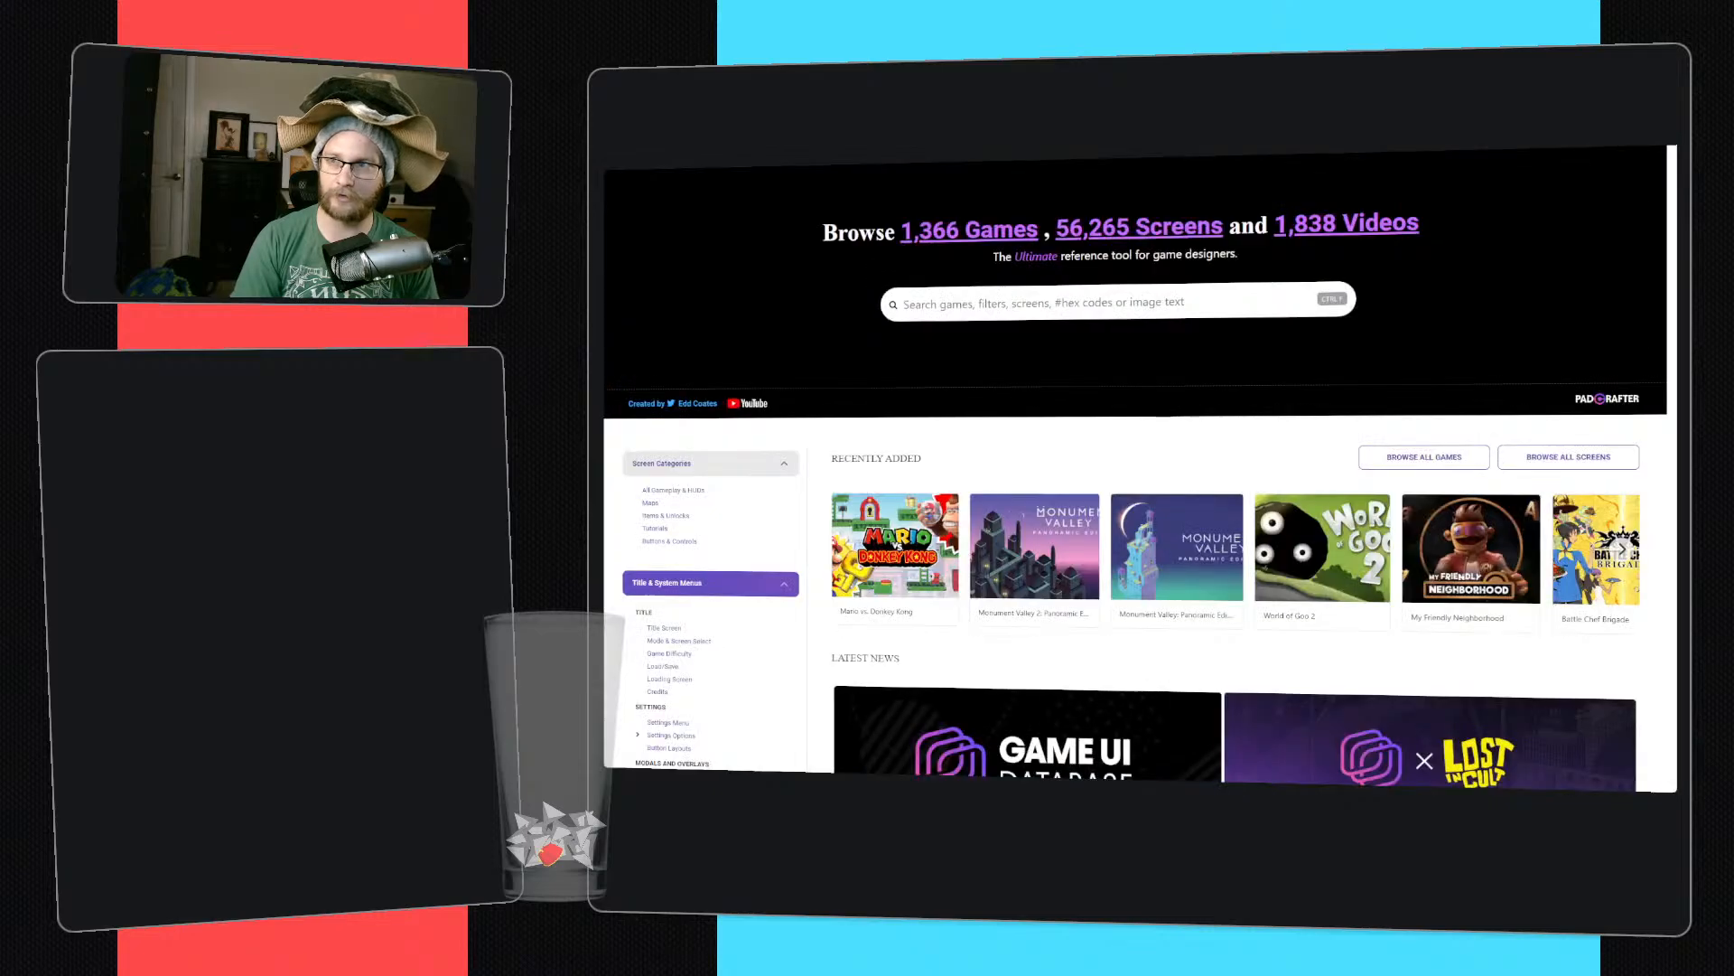
pyautogui.click(1033, 299)
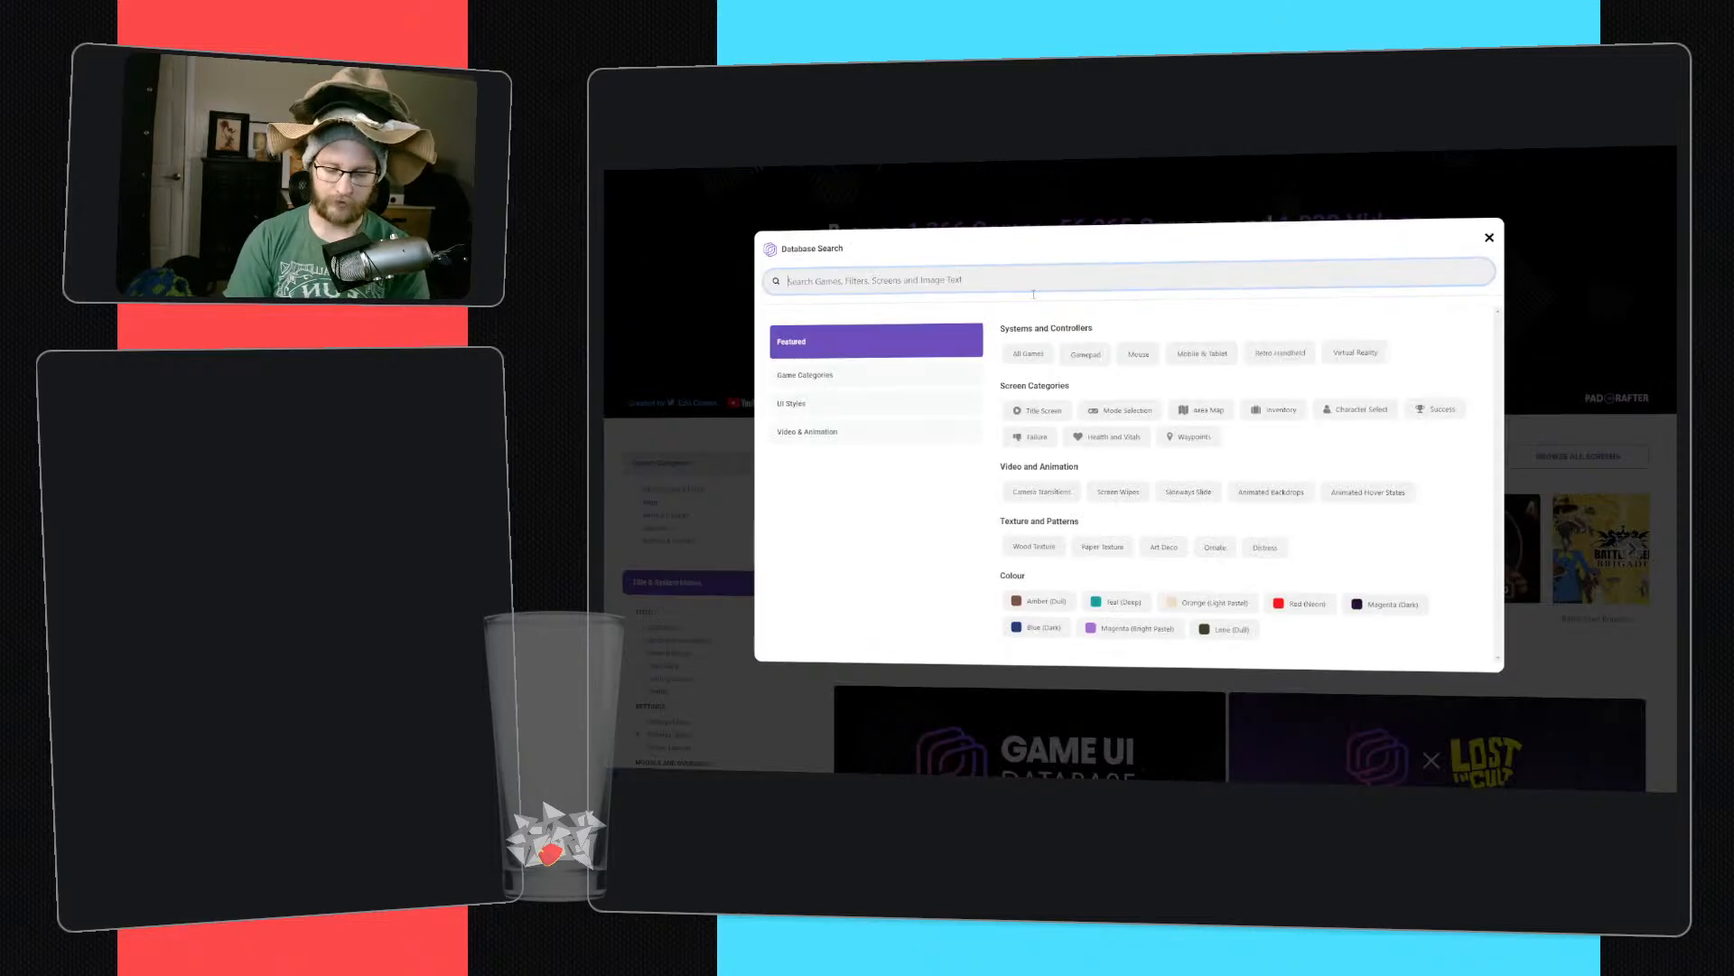
pyautogui.write('nine sols')
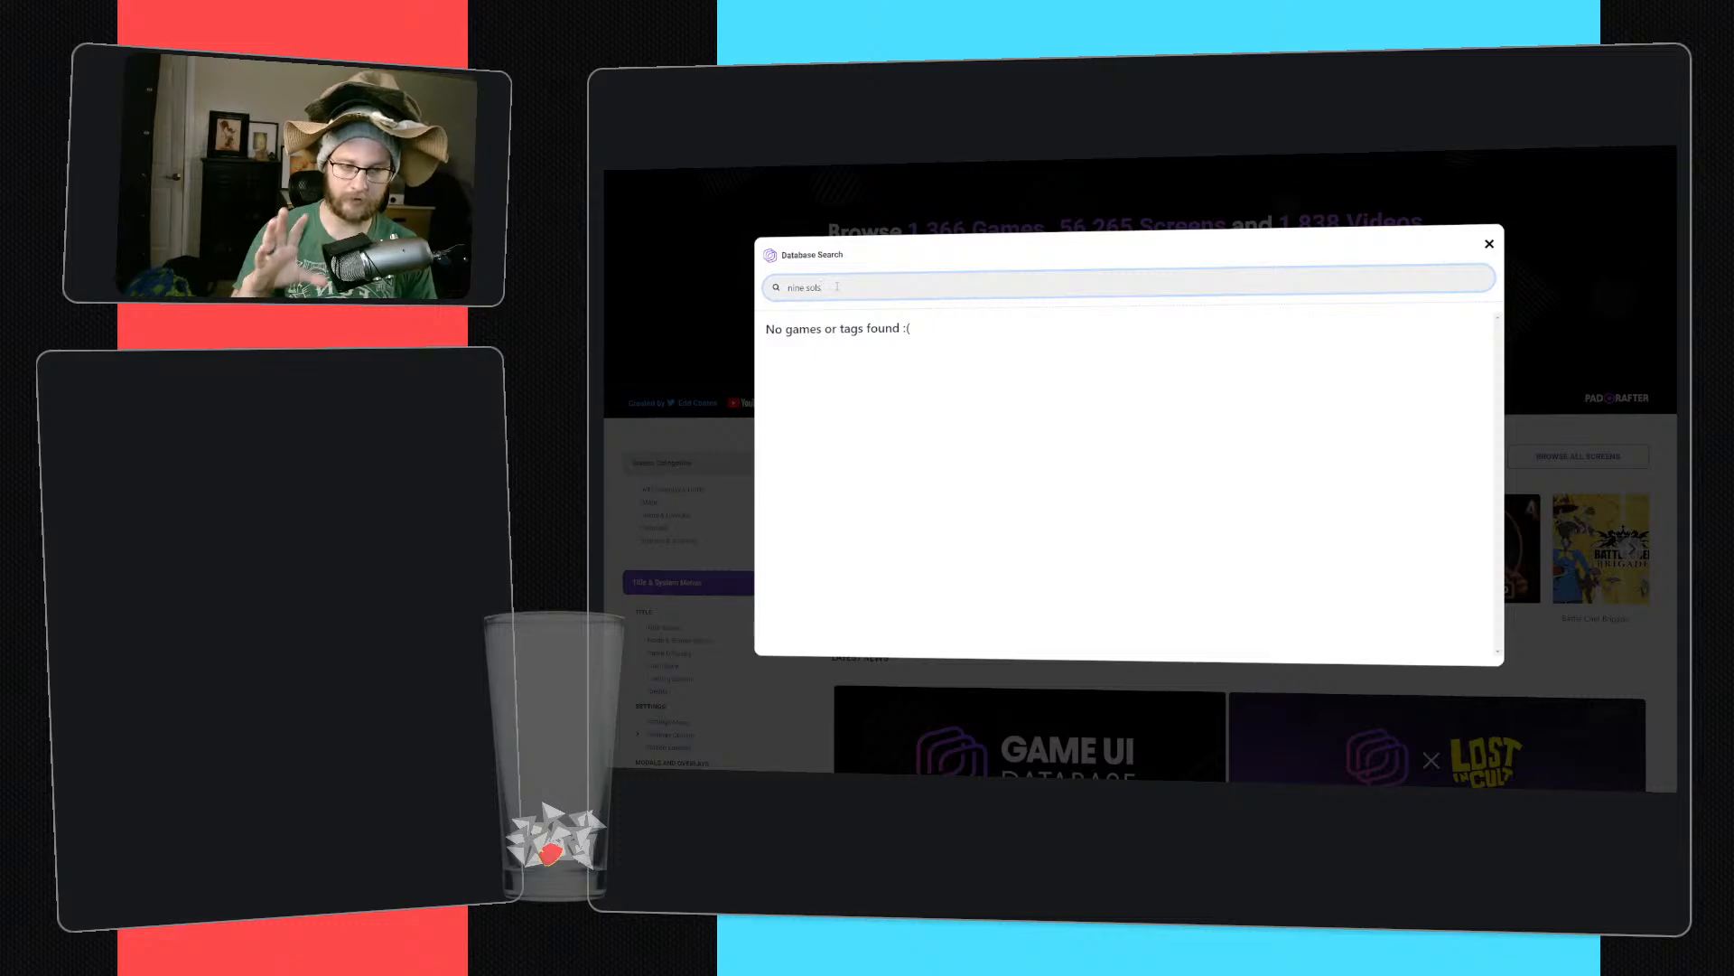
pyautogui.hotkey('ctrl', 'a')
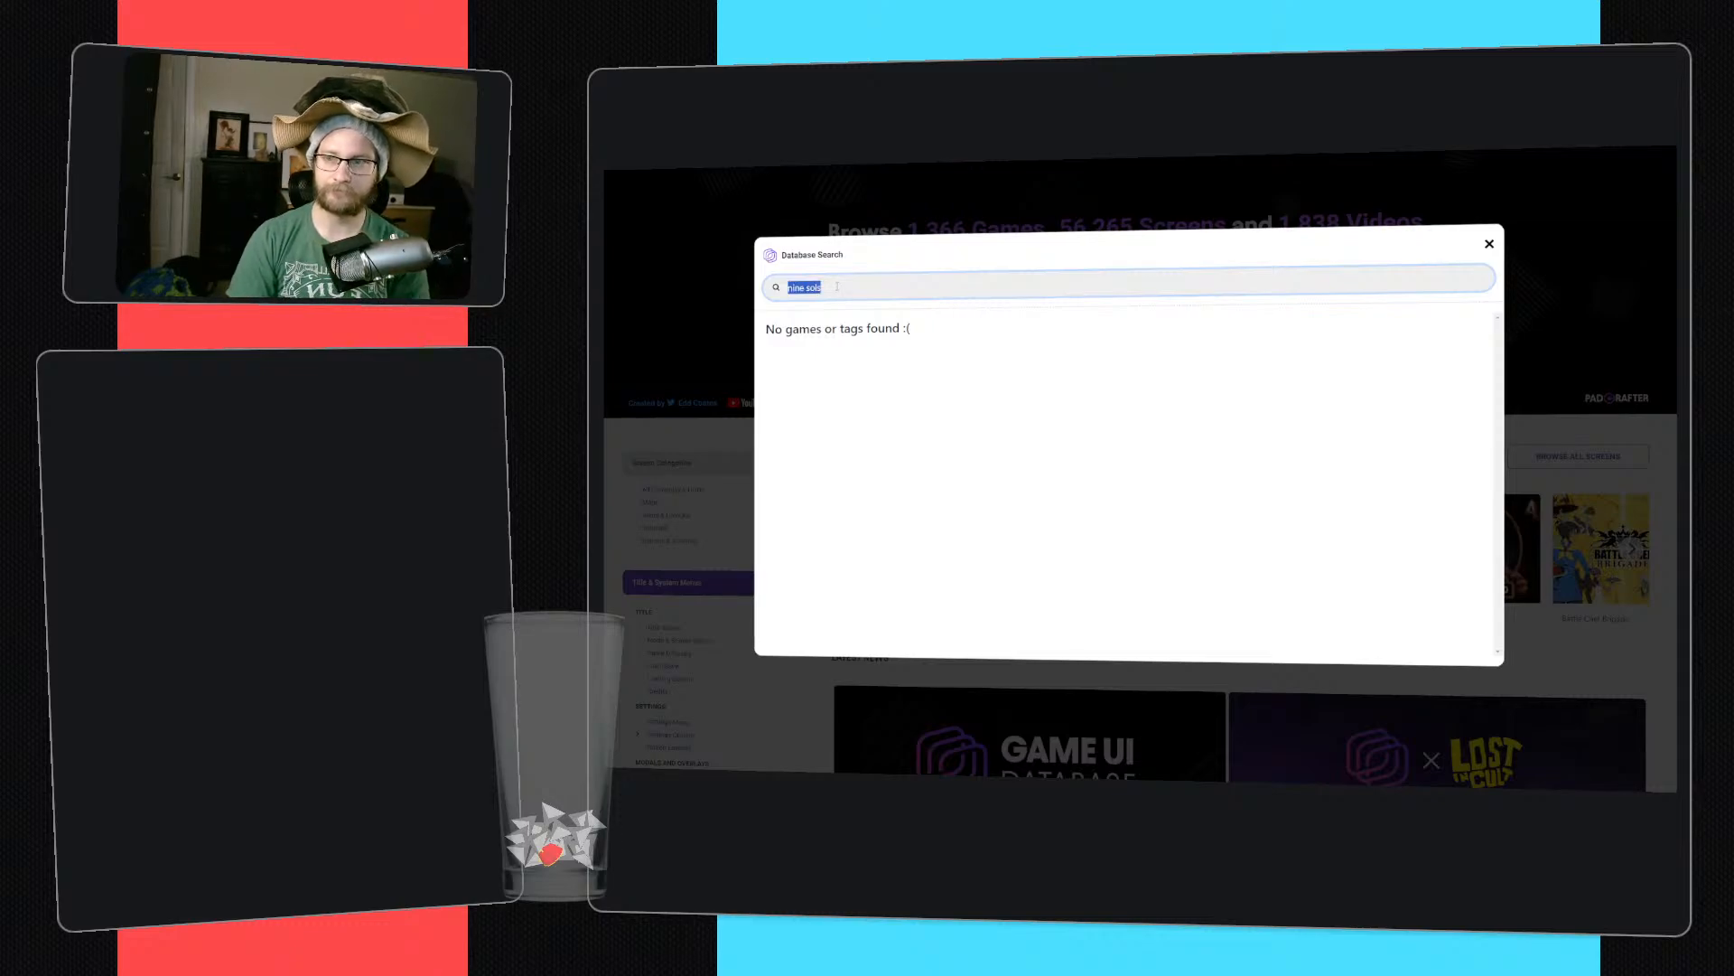
pyautogui.write('nine sol')
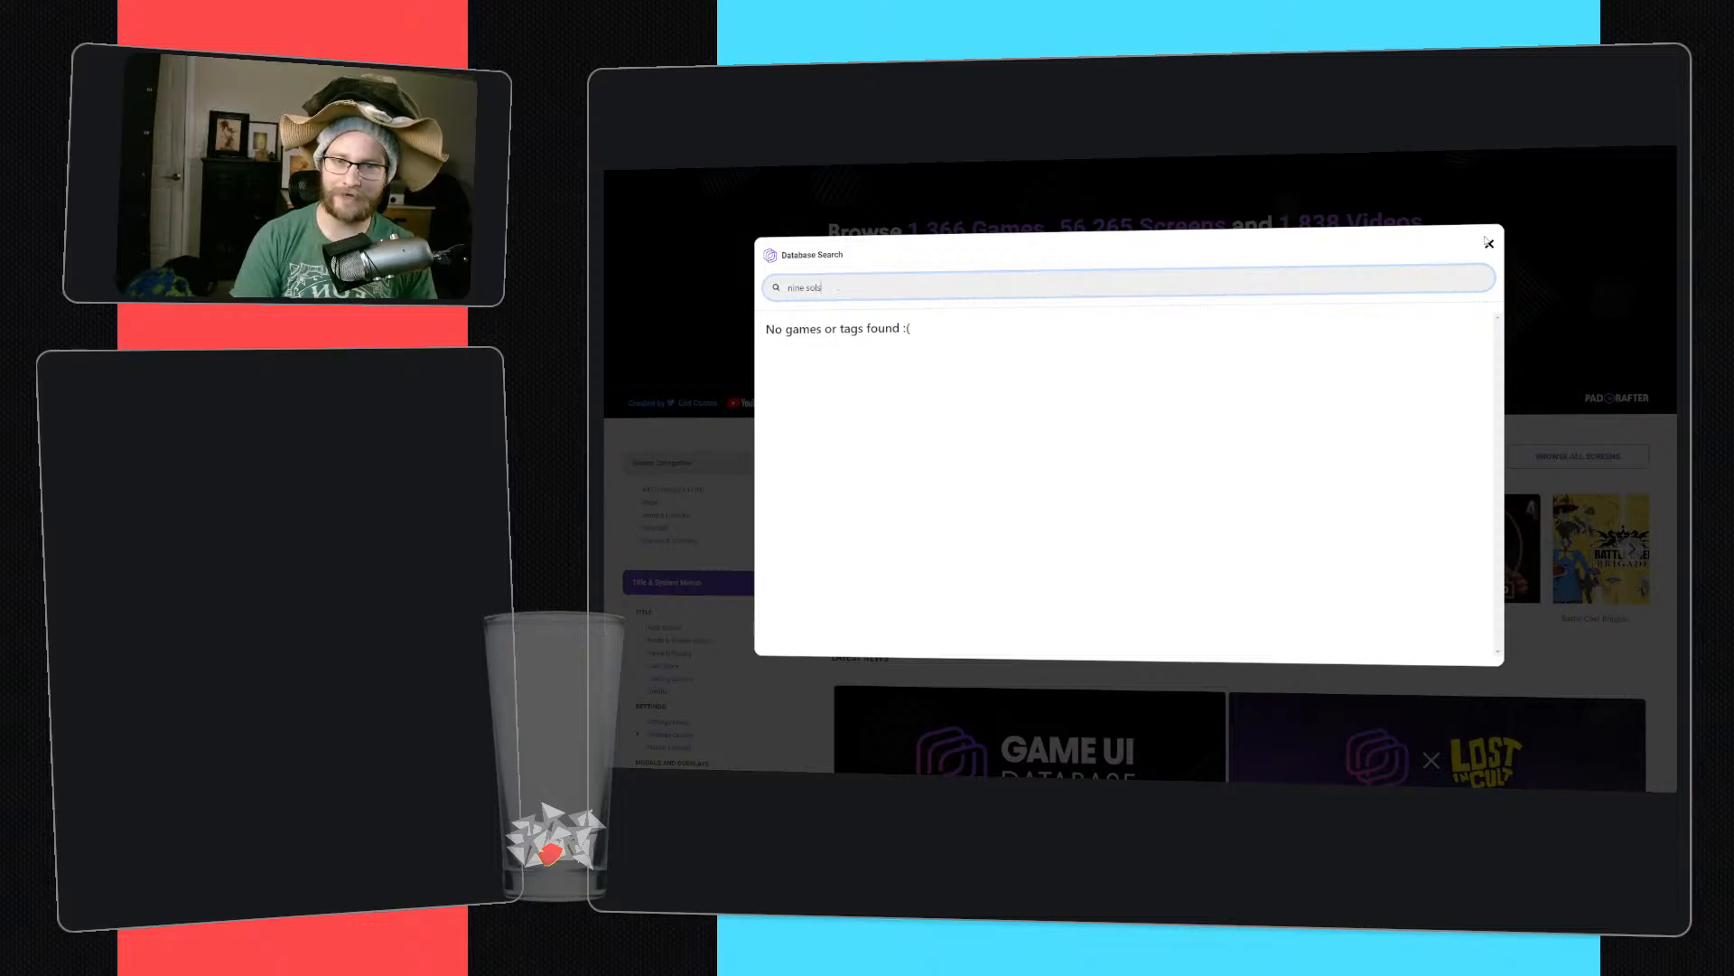
pyautogui.click(1489, 243)
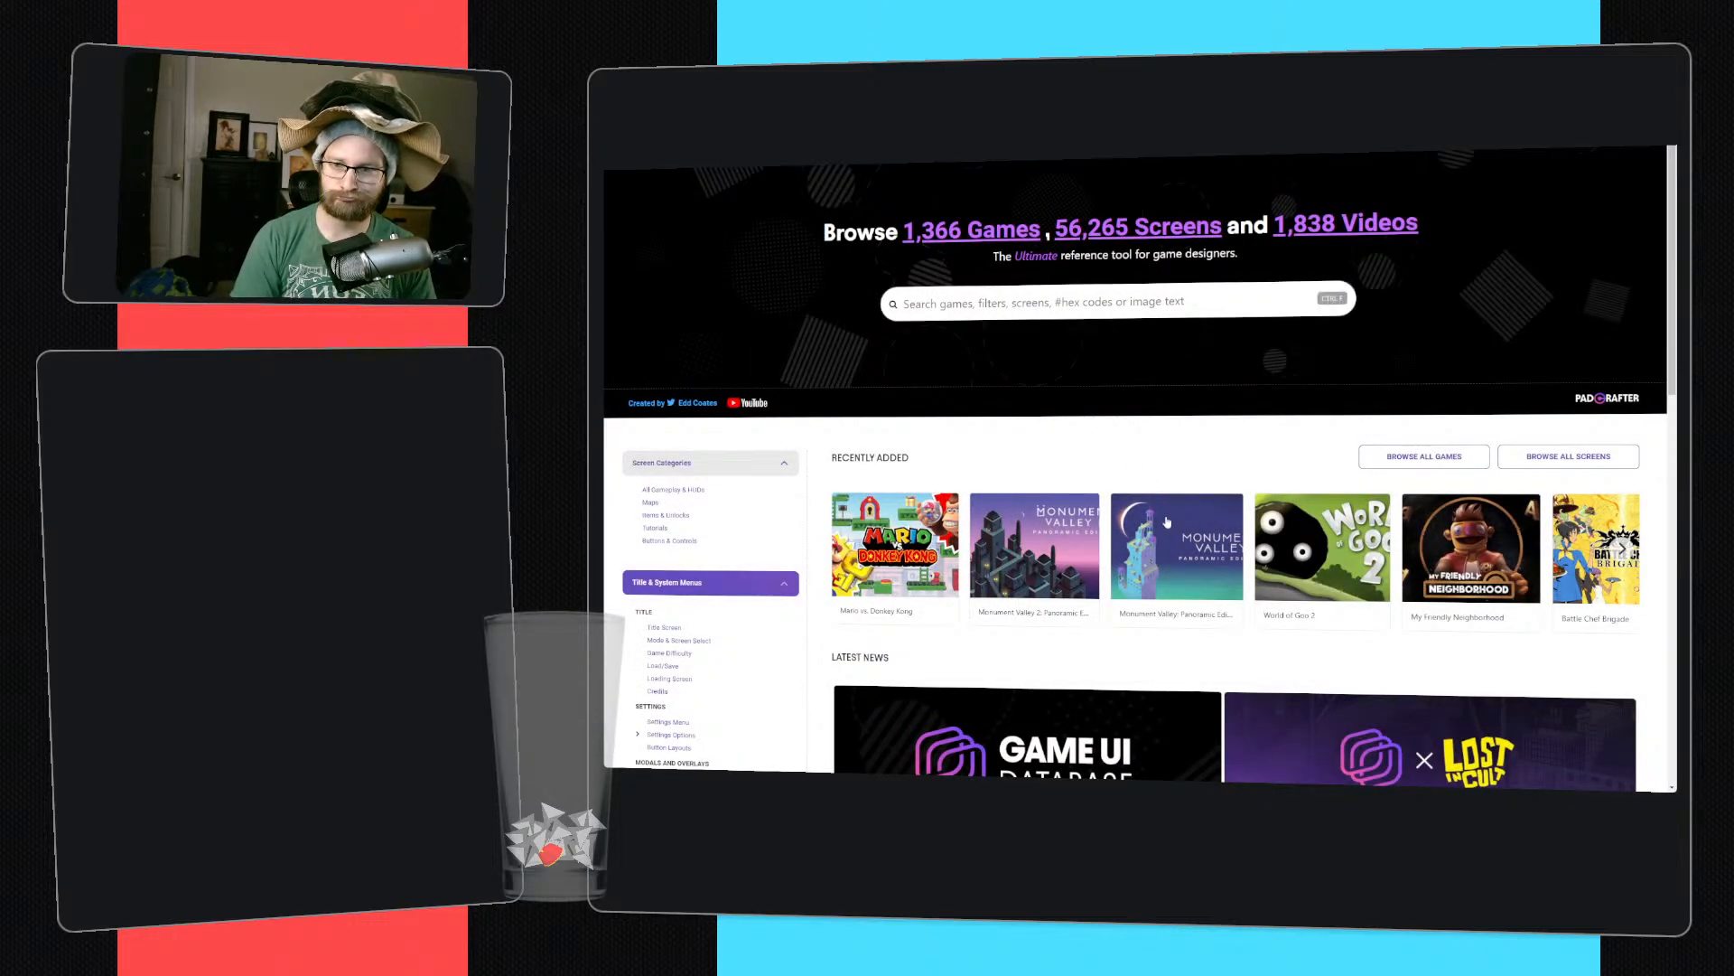
# - Open the Mode & Screen Select screenshot of the Monument Valley 2: Panoramic Edition entry
pyautogui.click(1068, 544)
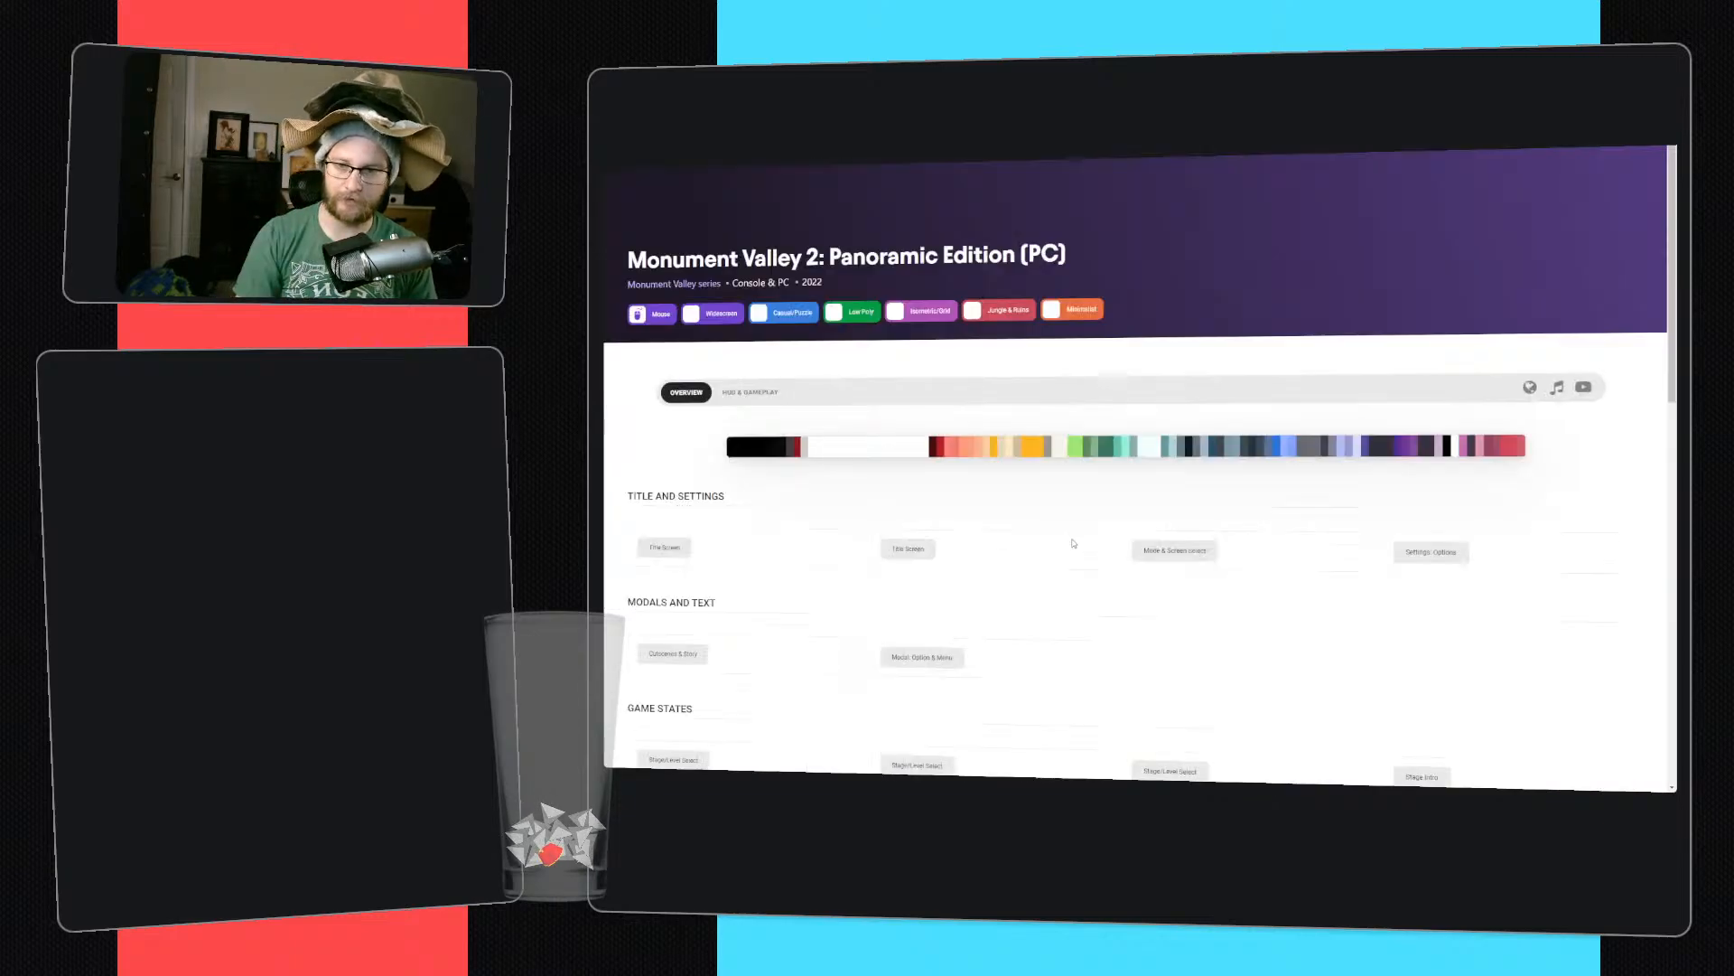
pyautogui.scroll(-3, 1224, 361)
pyautogui.click(1298, 357)
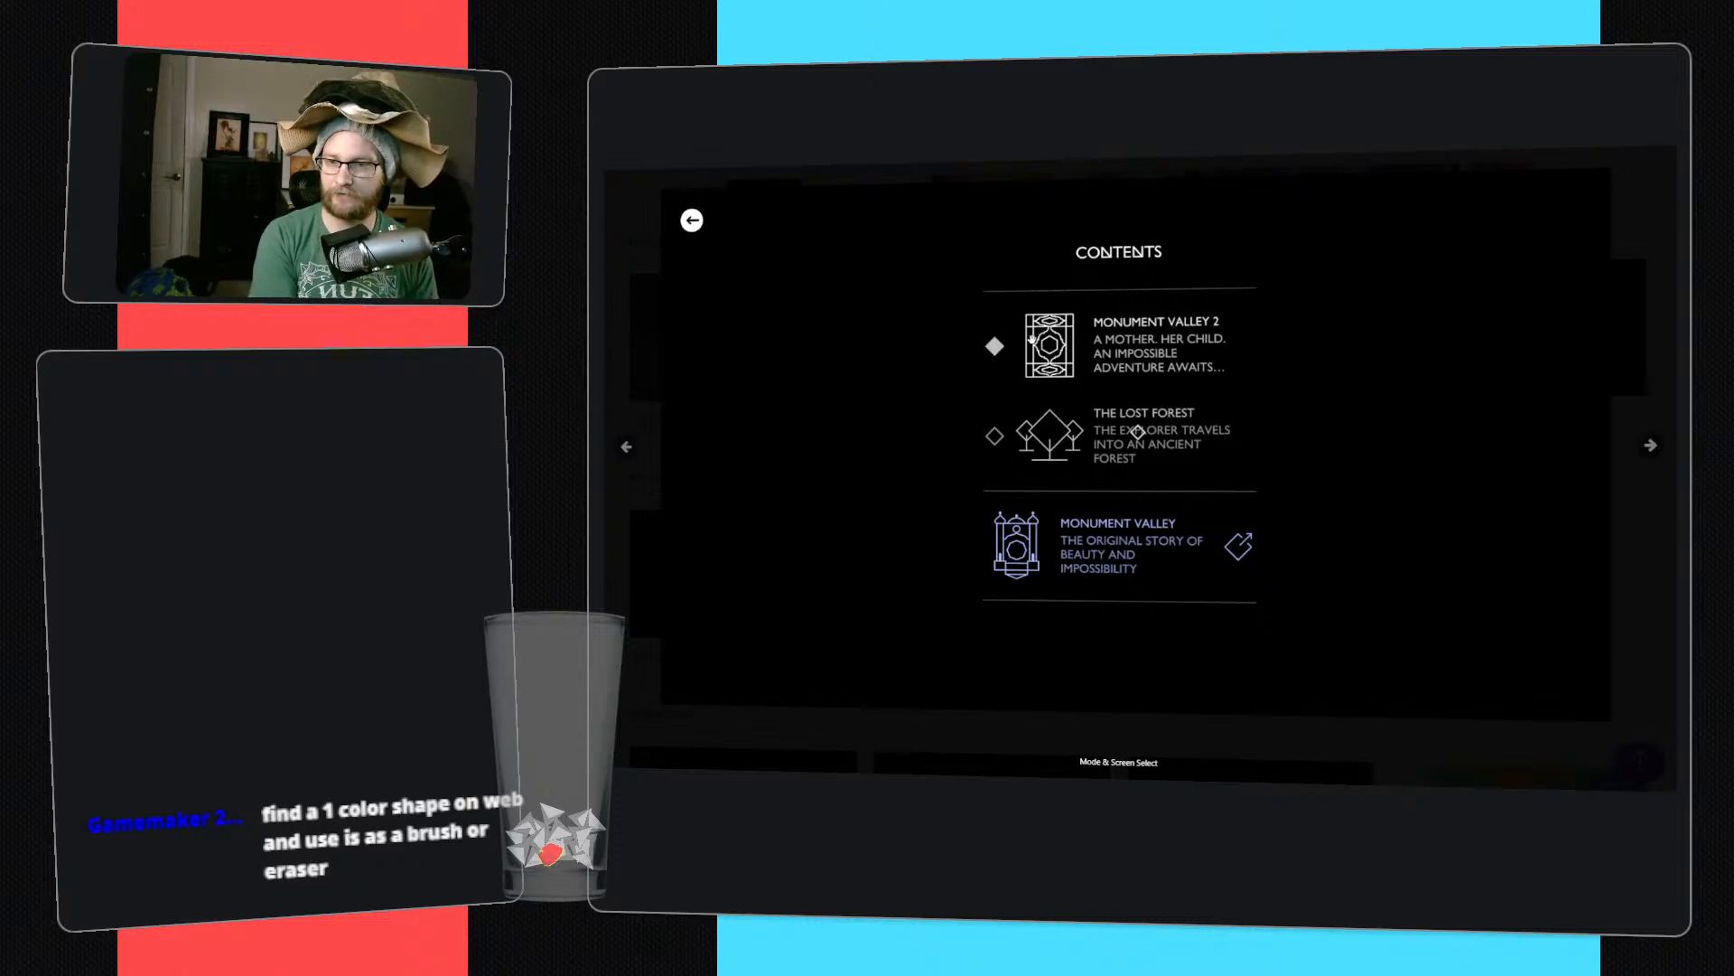
# - Examine the further Monument Valley 2 screenshots through the level select and stage intro screens, and close the image viewer
pyautogui.press('Right')
pyautogui.press('Right')
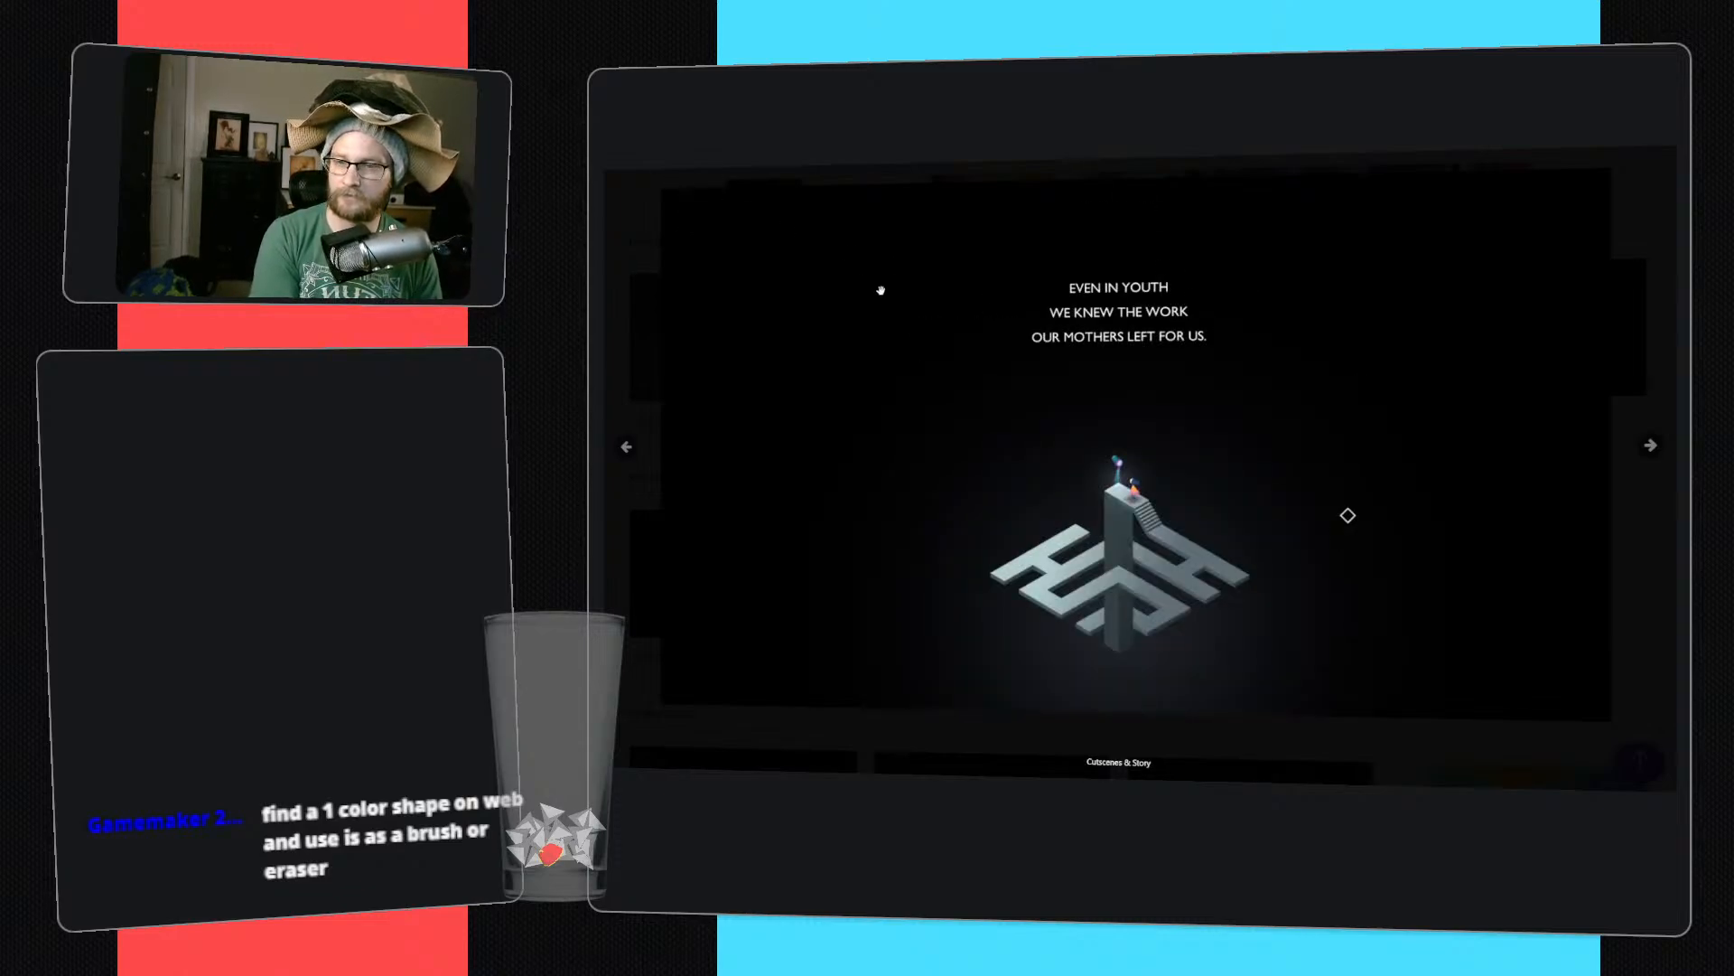
pyautogui.press('Right')
pyautogui.press('Right')
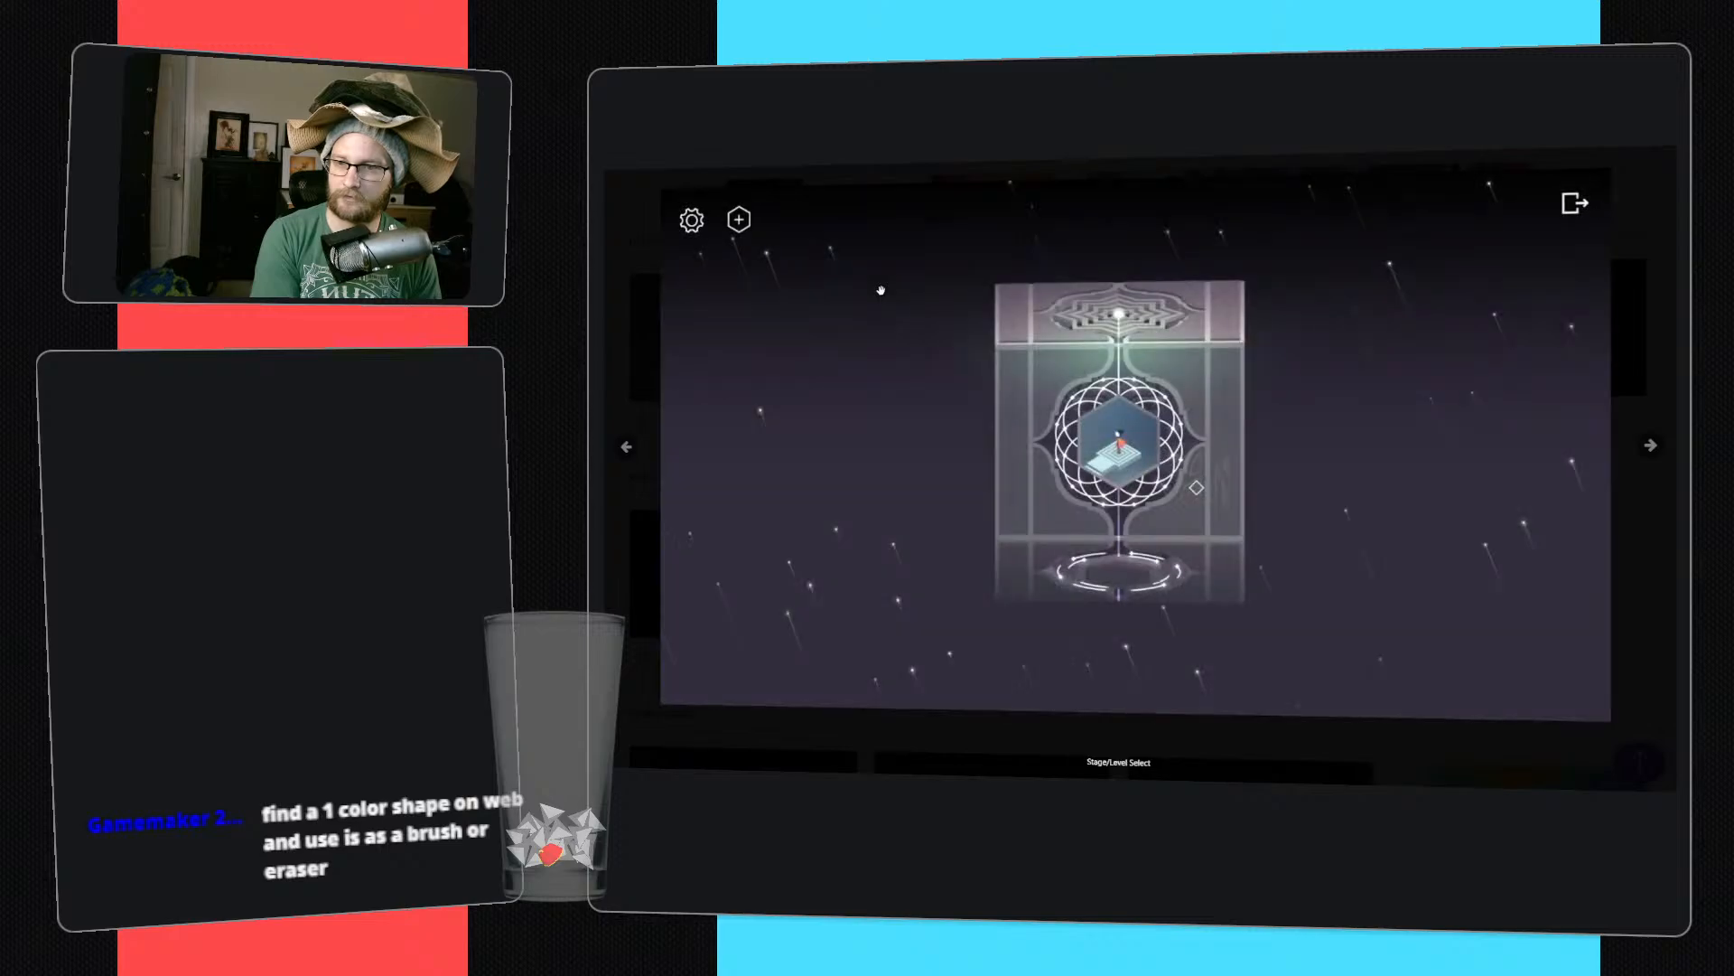
pyautogui.press('Left')
pyautogui.press('Right')
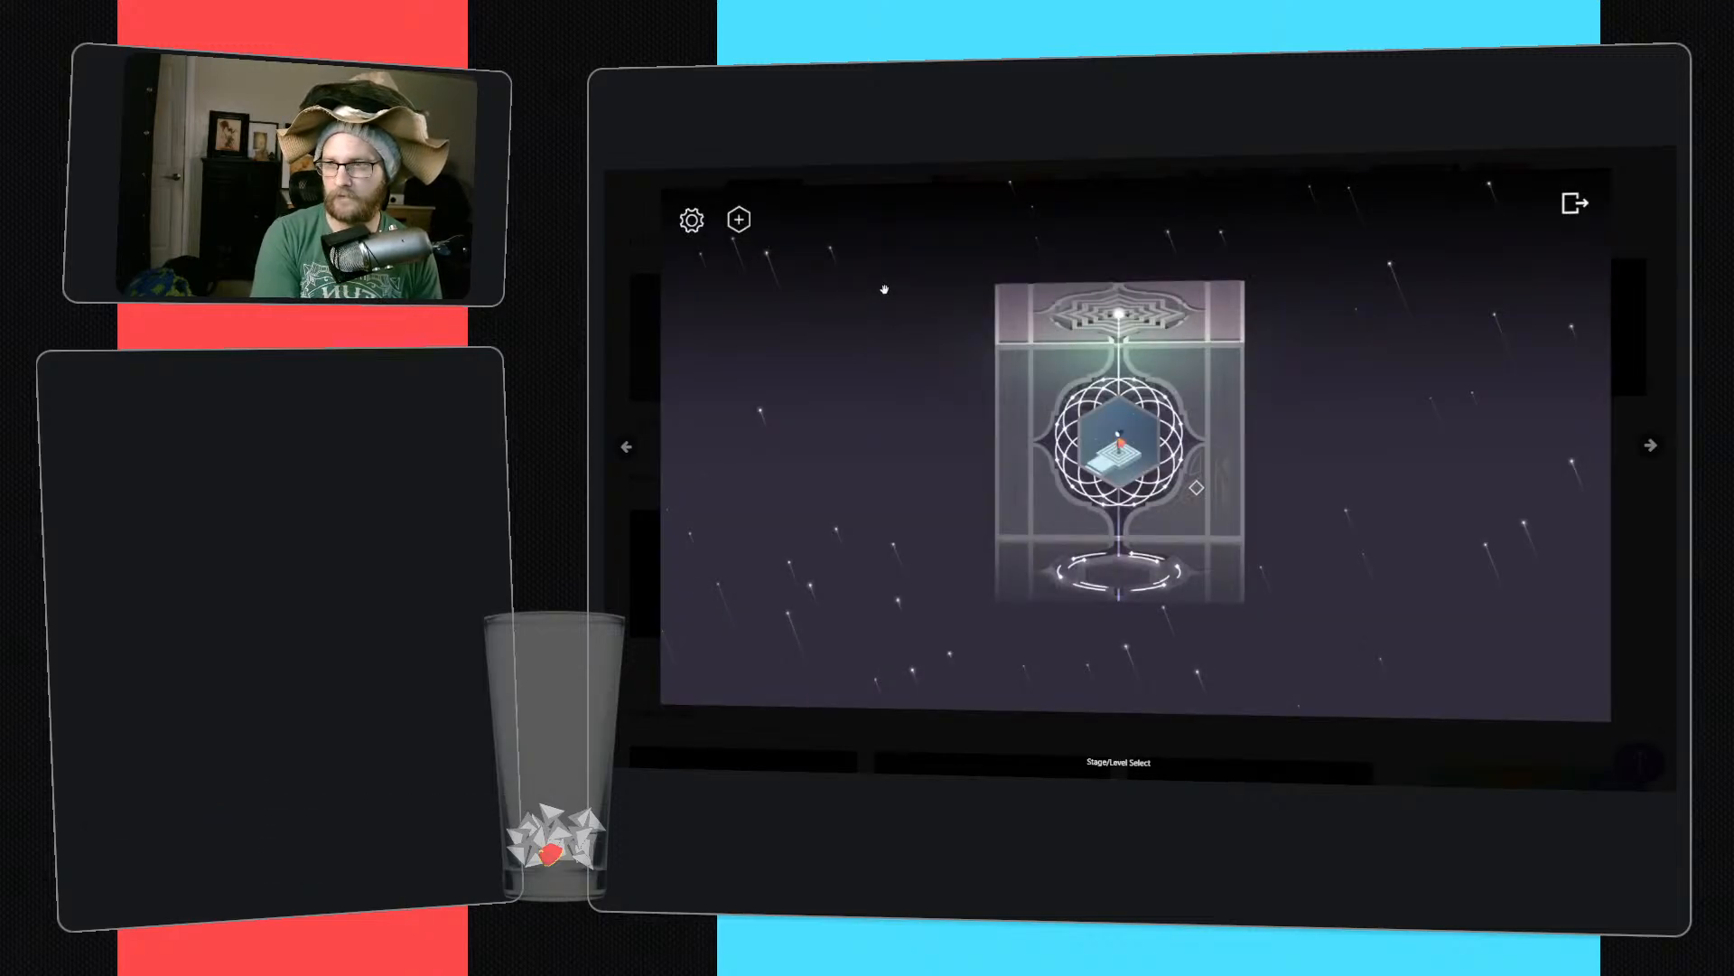
pyautogui.press('Right')
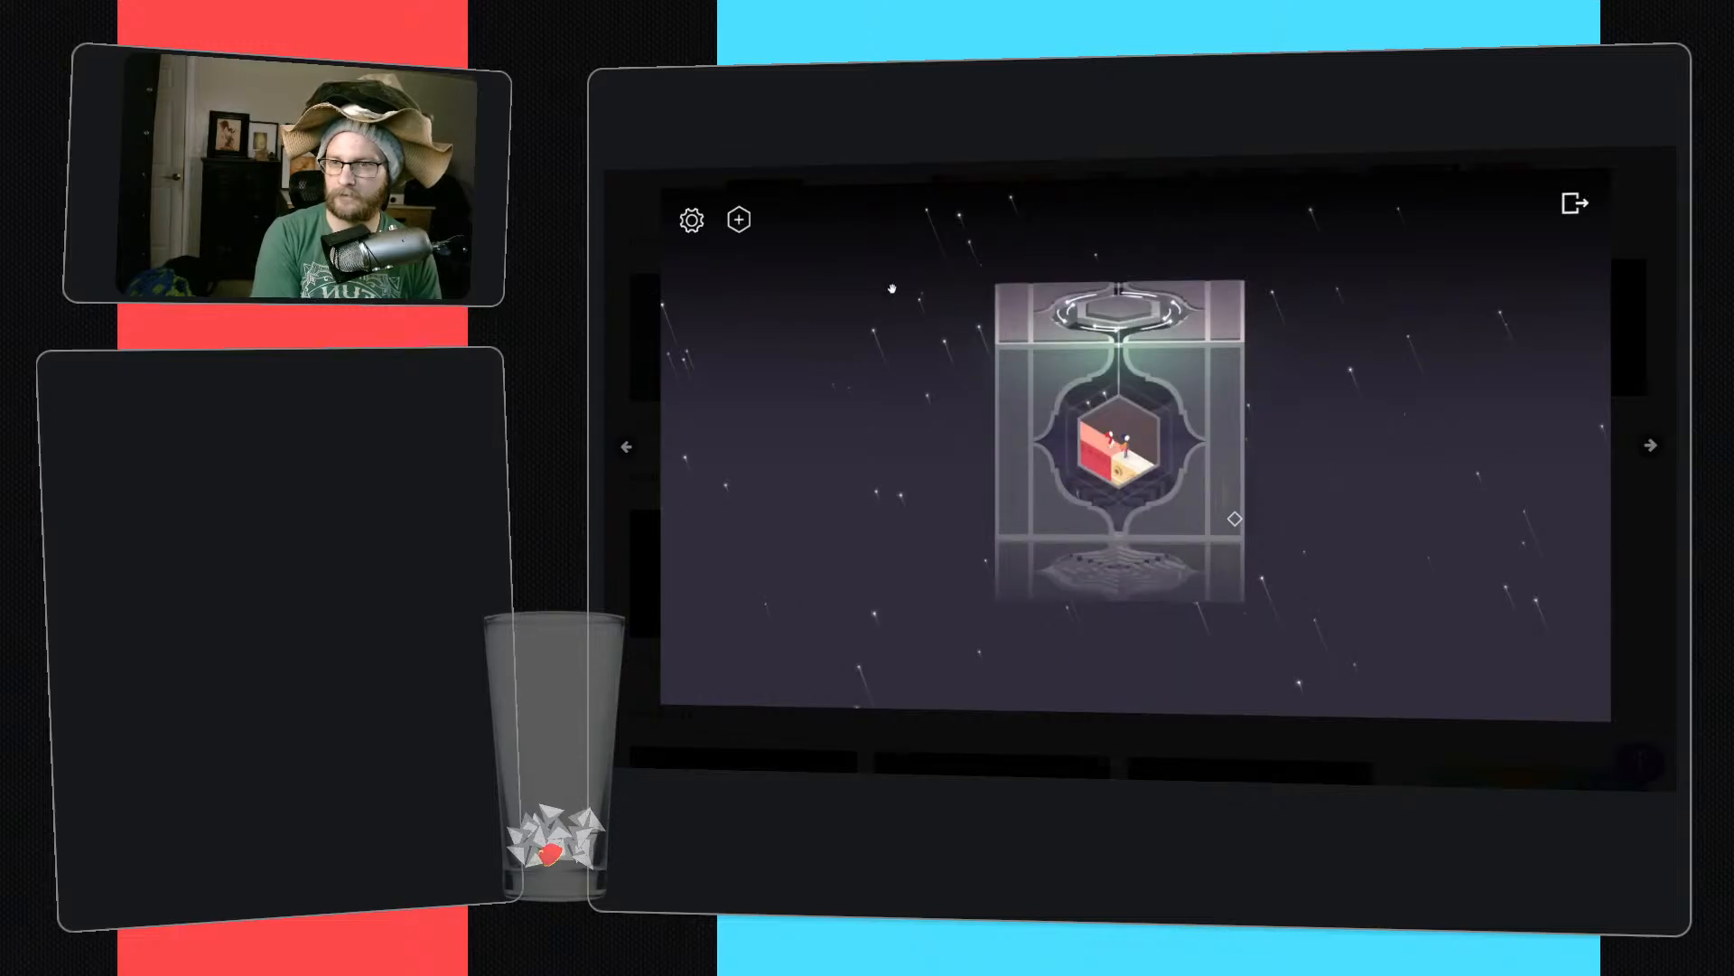
pyautogui.press('Right')
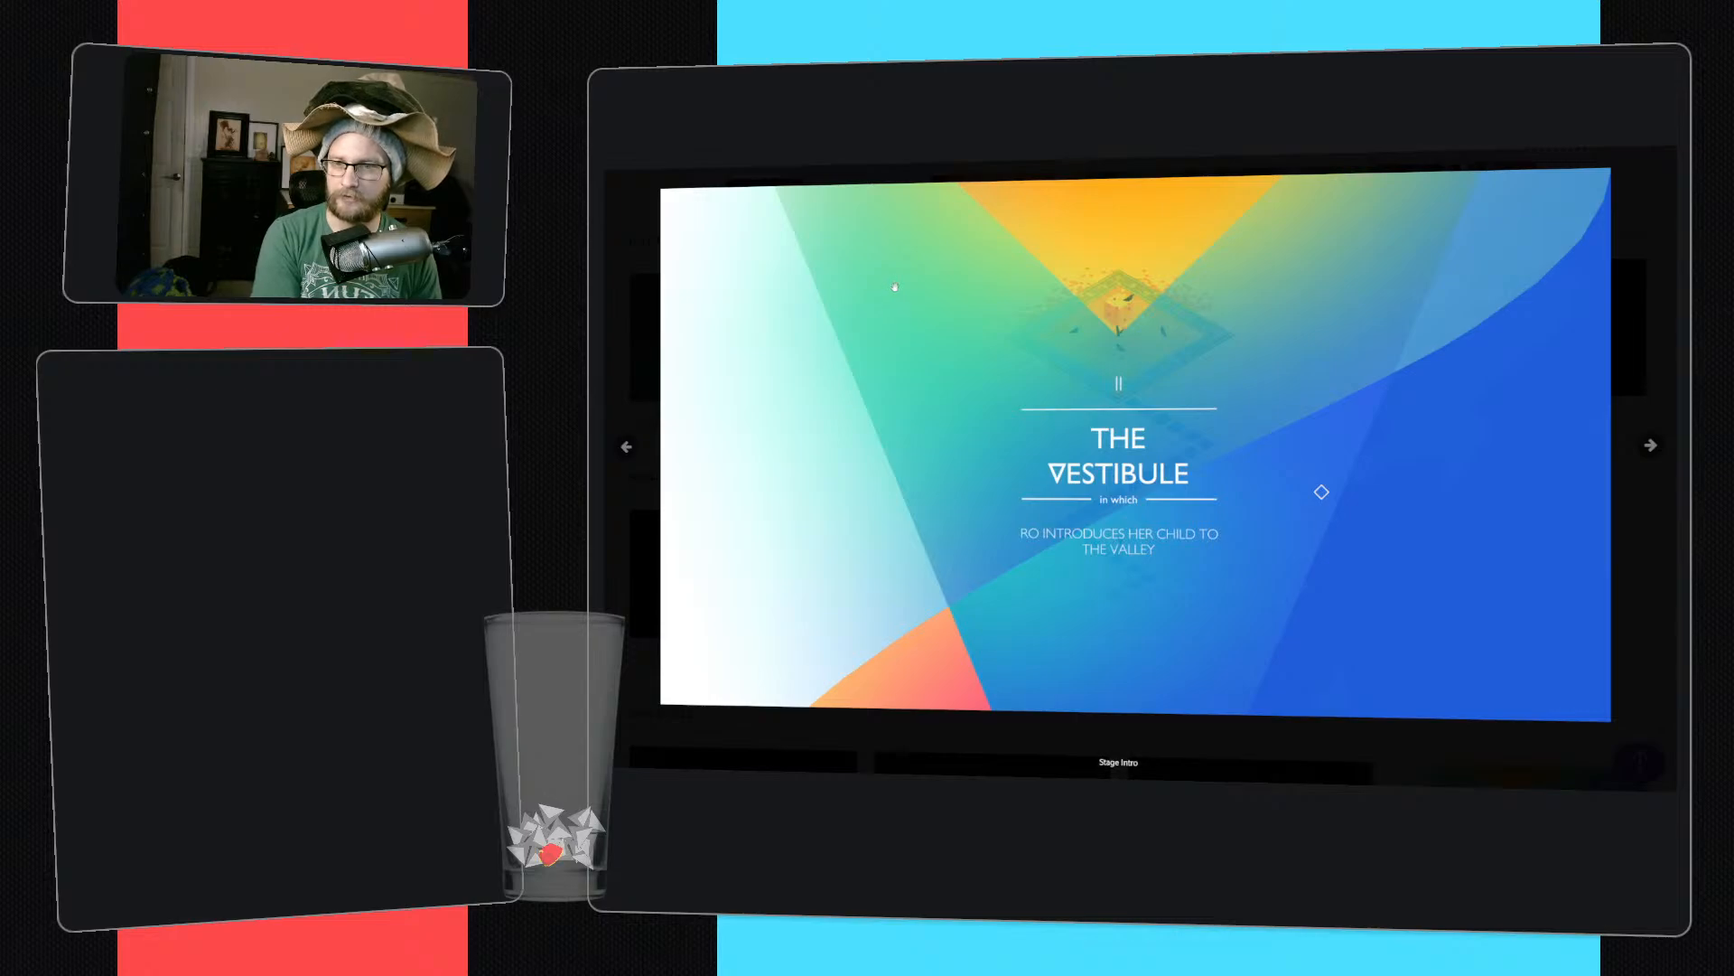
pyautogui.press('Right')
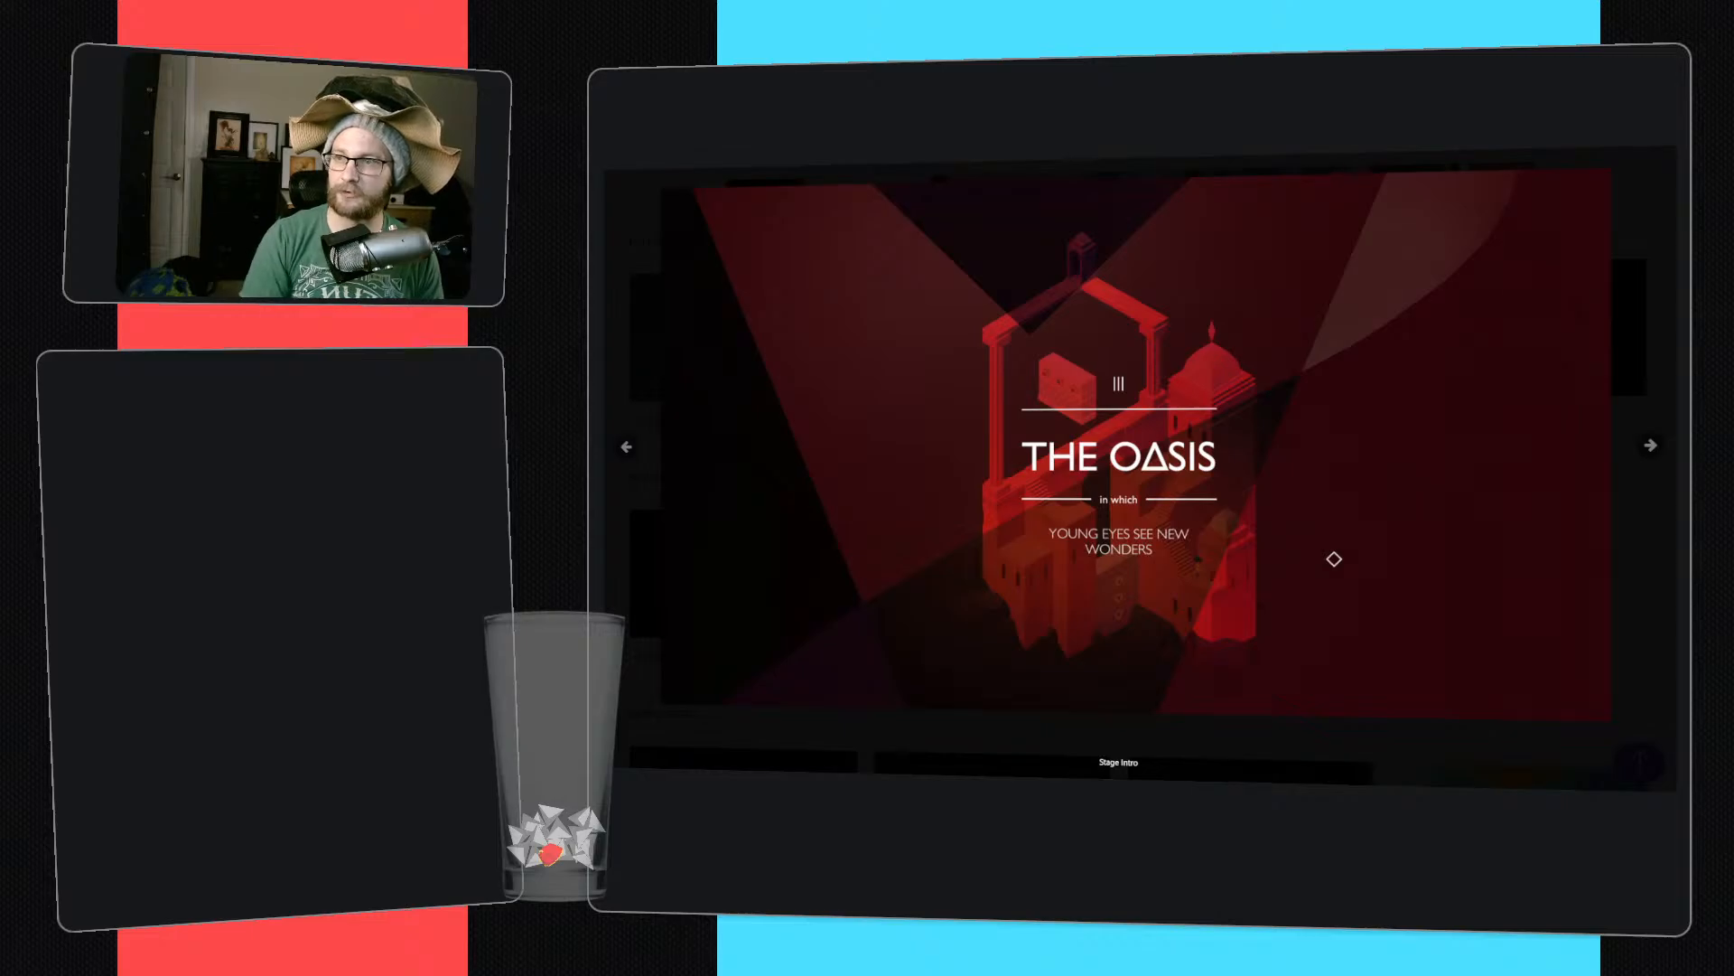
pyautogui.press('Escape')
pyautogui.scroll(5, 1139, 470)
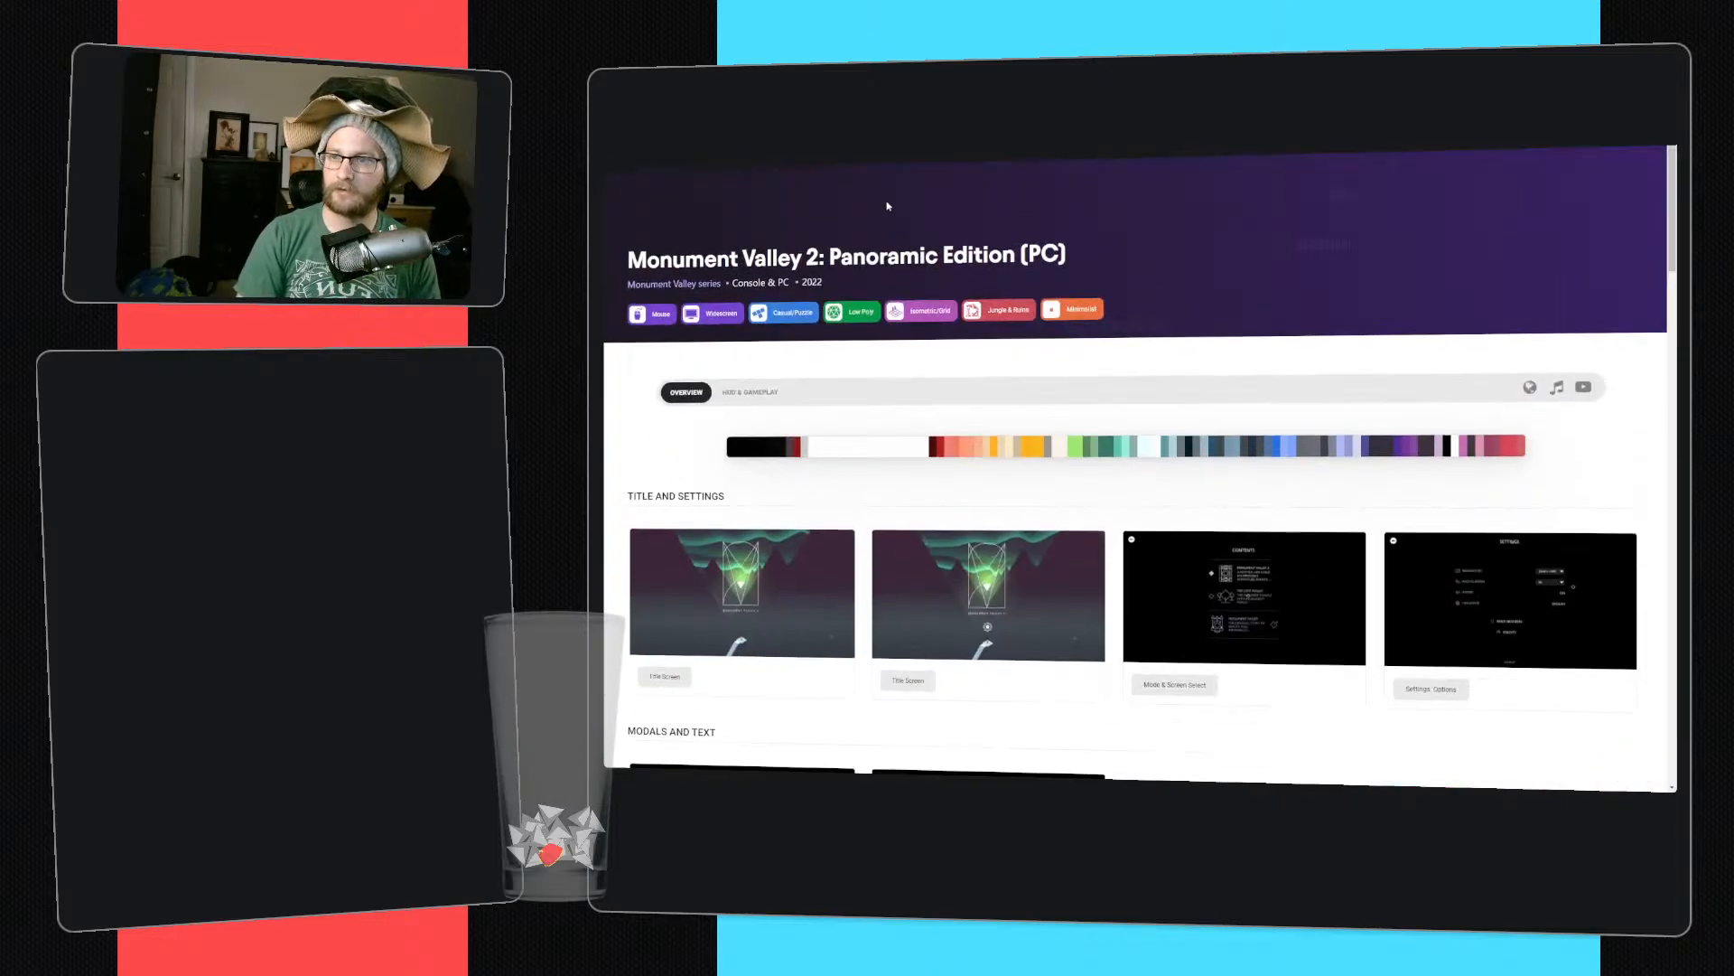
# - Return to the database's home page and search its screenshots for the text "cards"
pyautogui.click(755, 186)
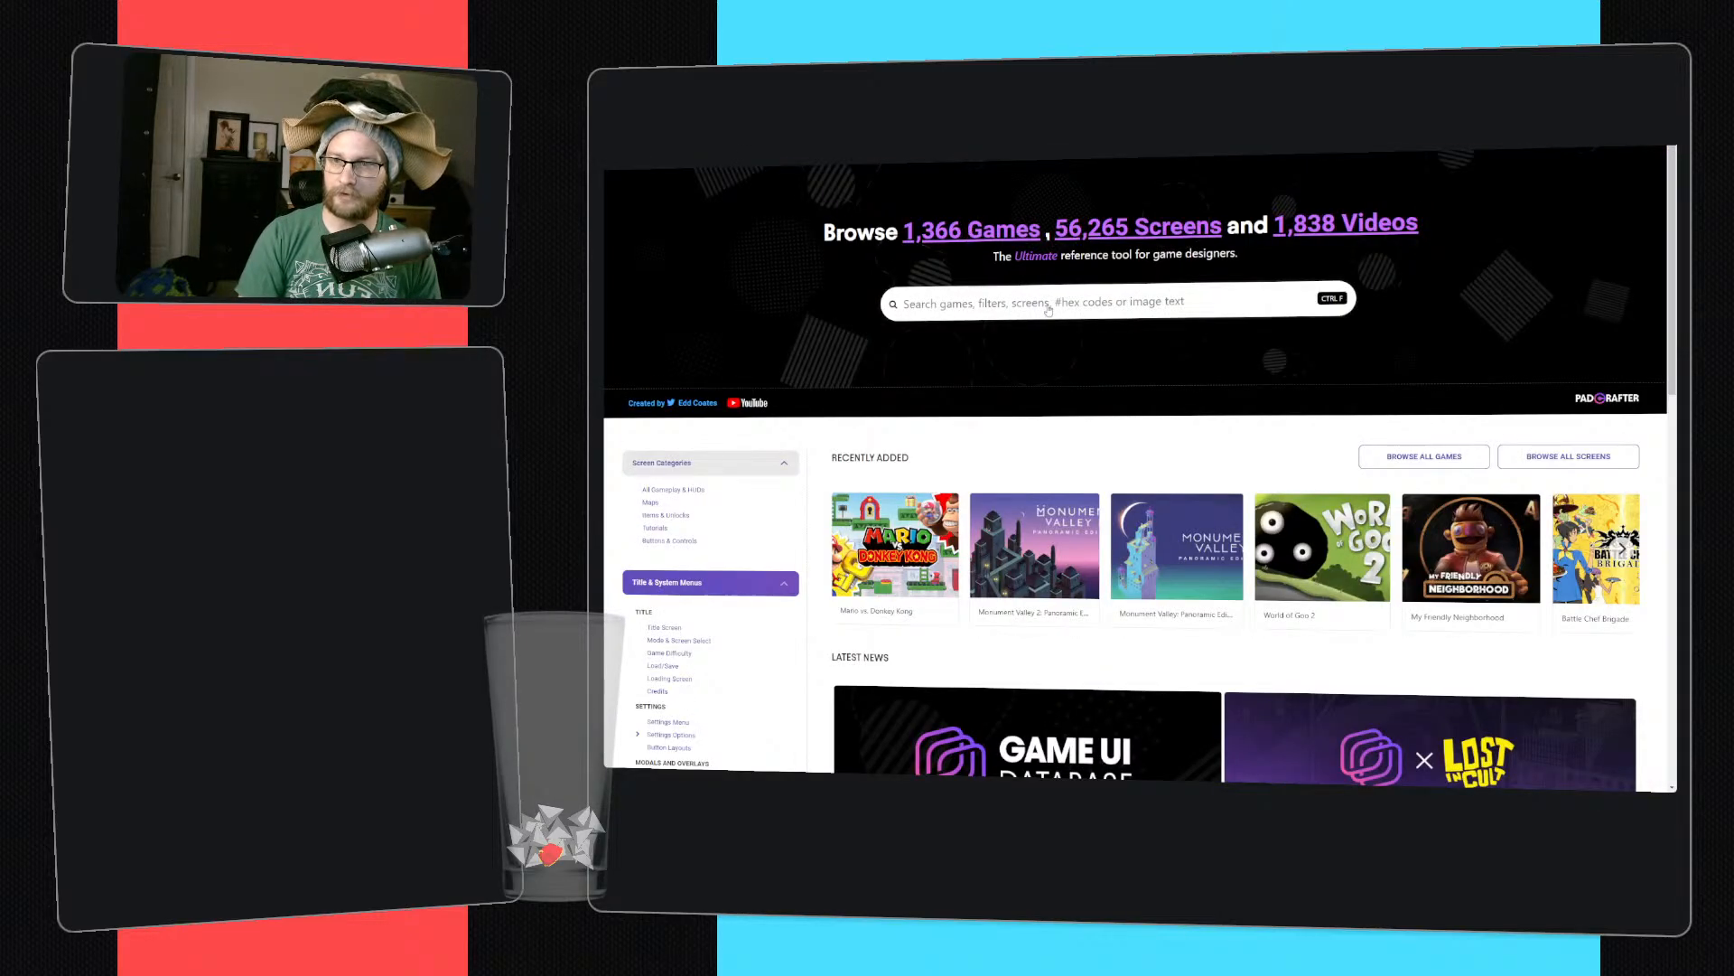
pyautogui.click(1038, 305)
pyautogui.write('cards')
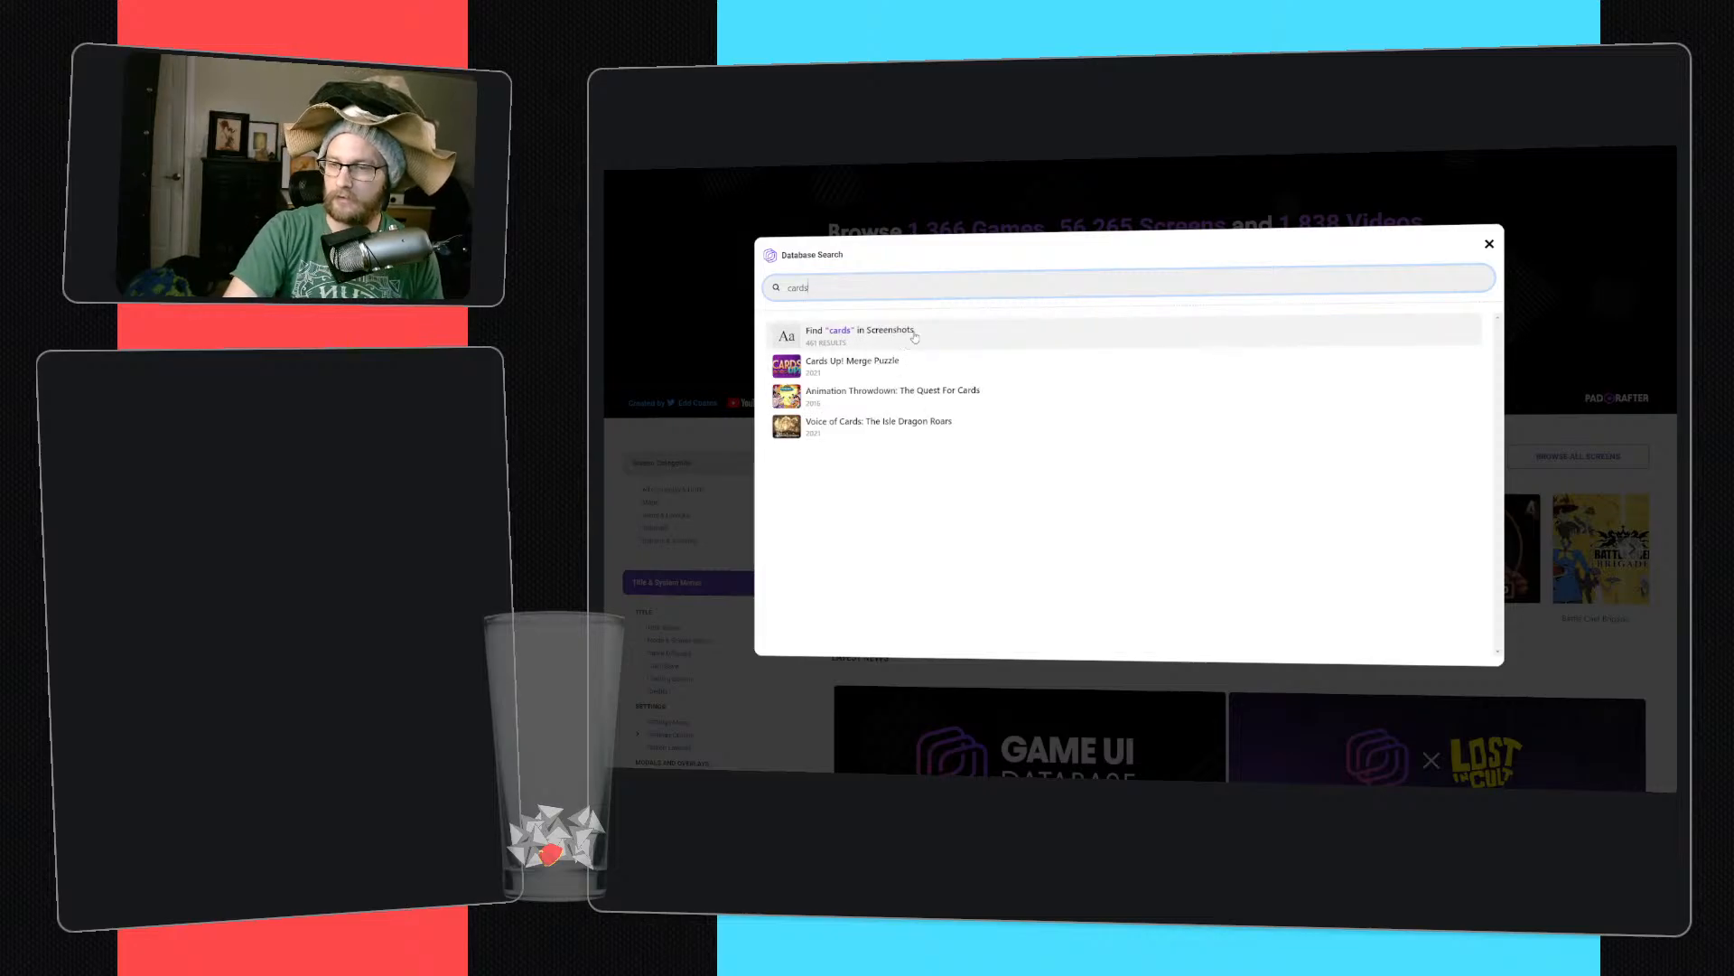
pyautogui.click(914, 336)
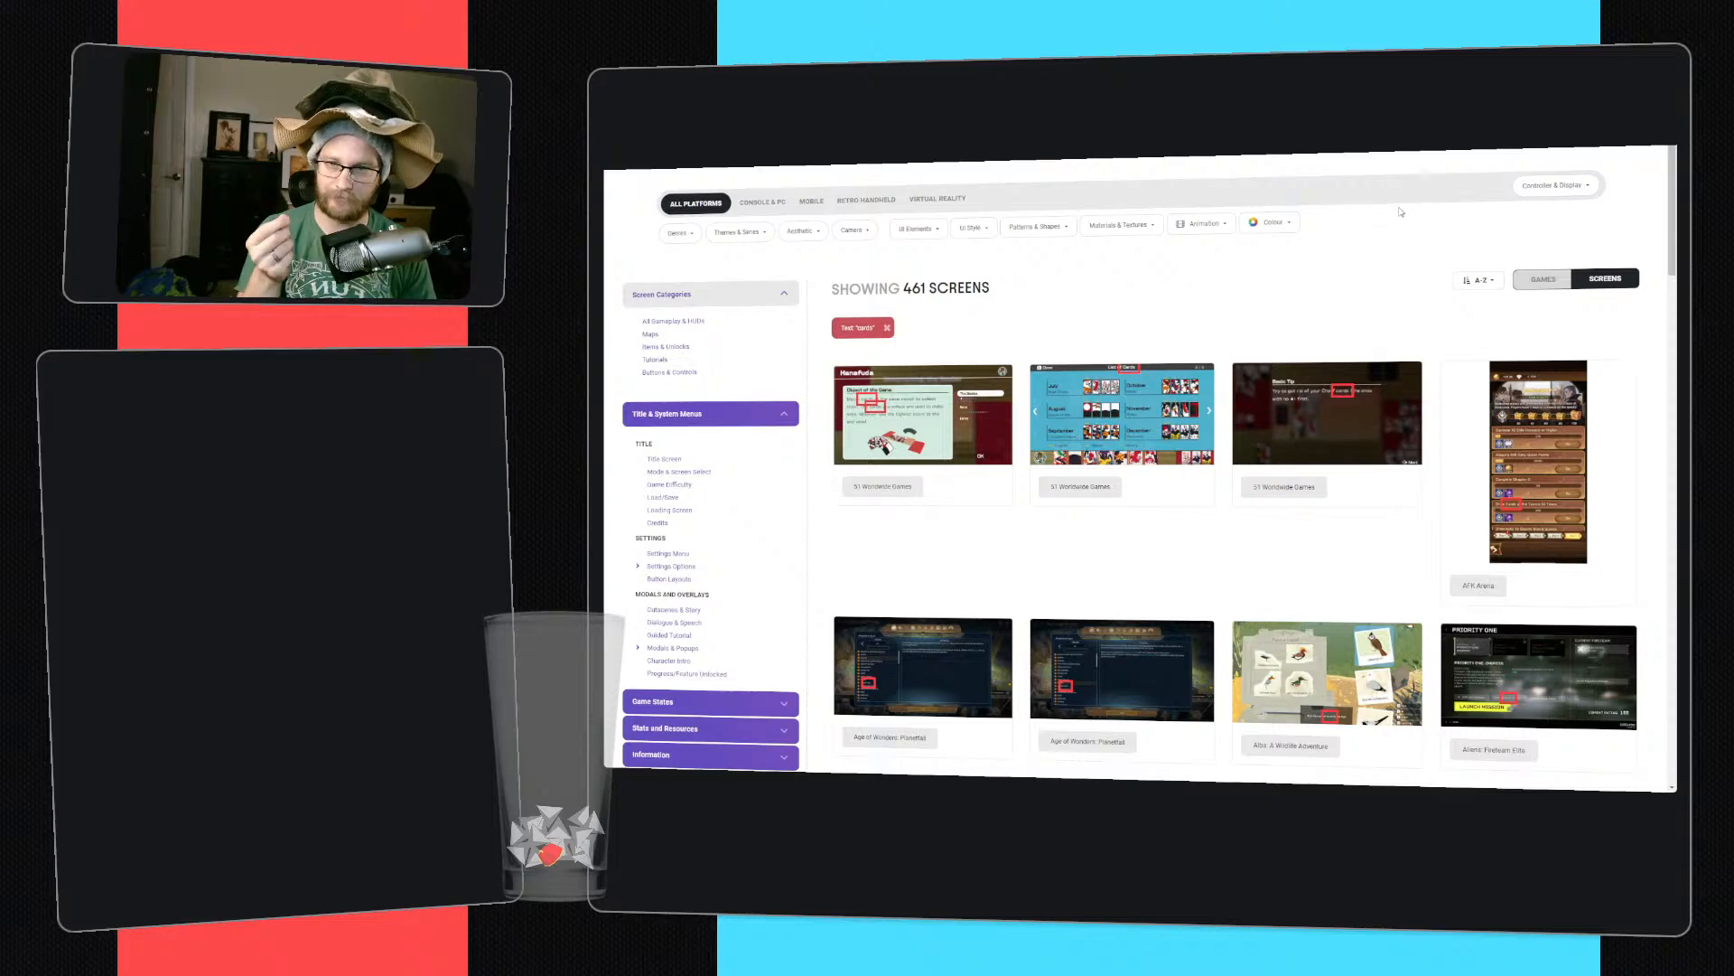
# - Search the database's screenshots for the text "card back"
pyautogui.hotkey('ctrl', 'k')
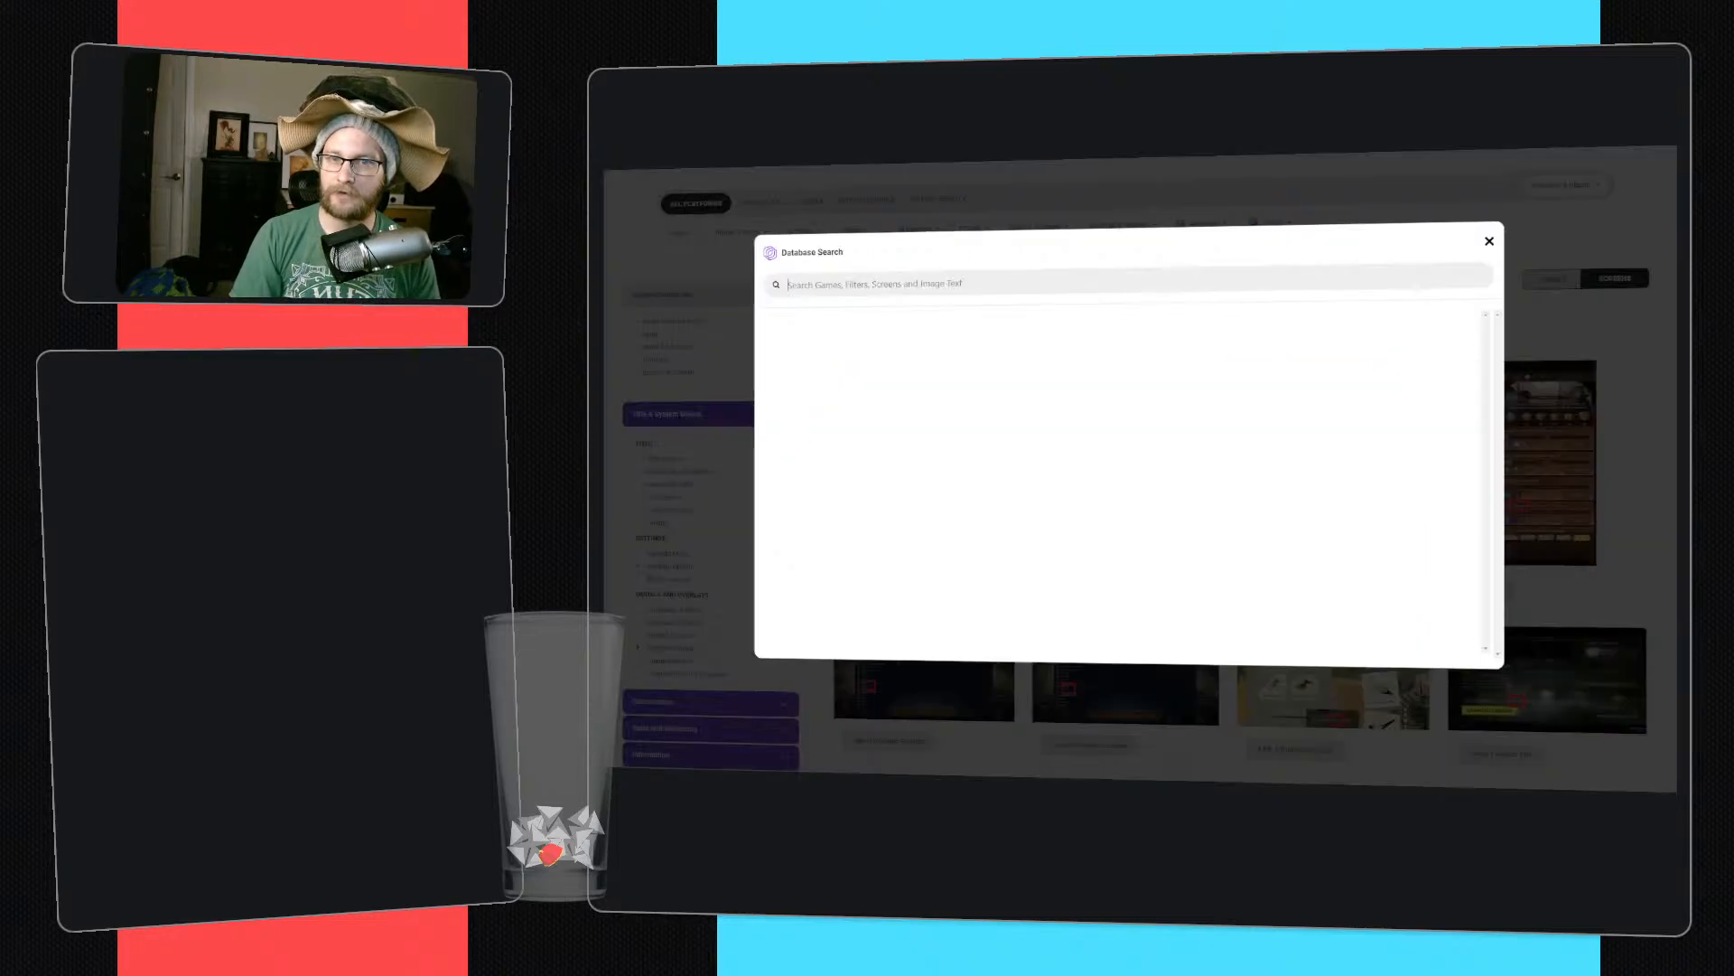
pyautogui.write('card back')
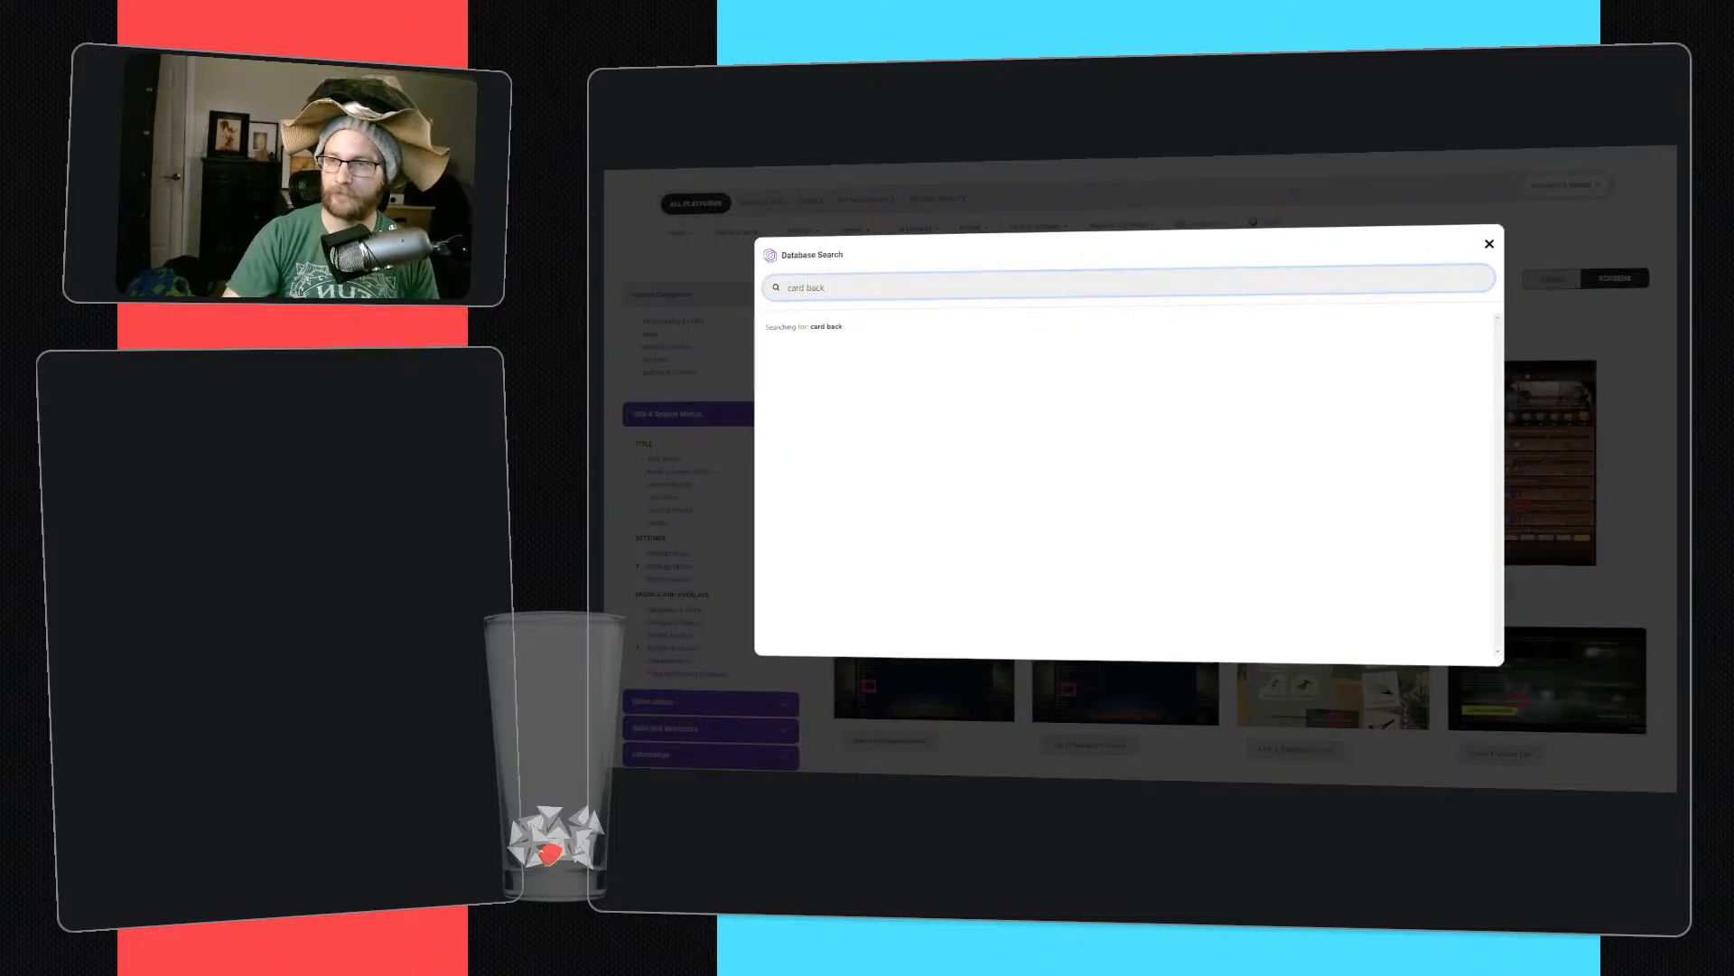
pyautogui.click(882, 332)
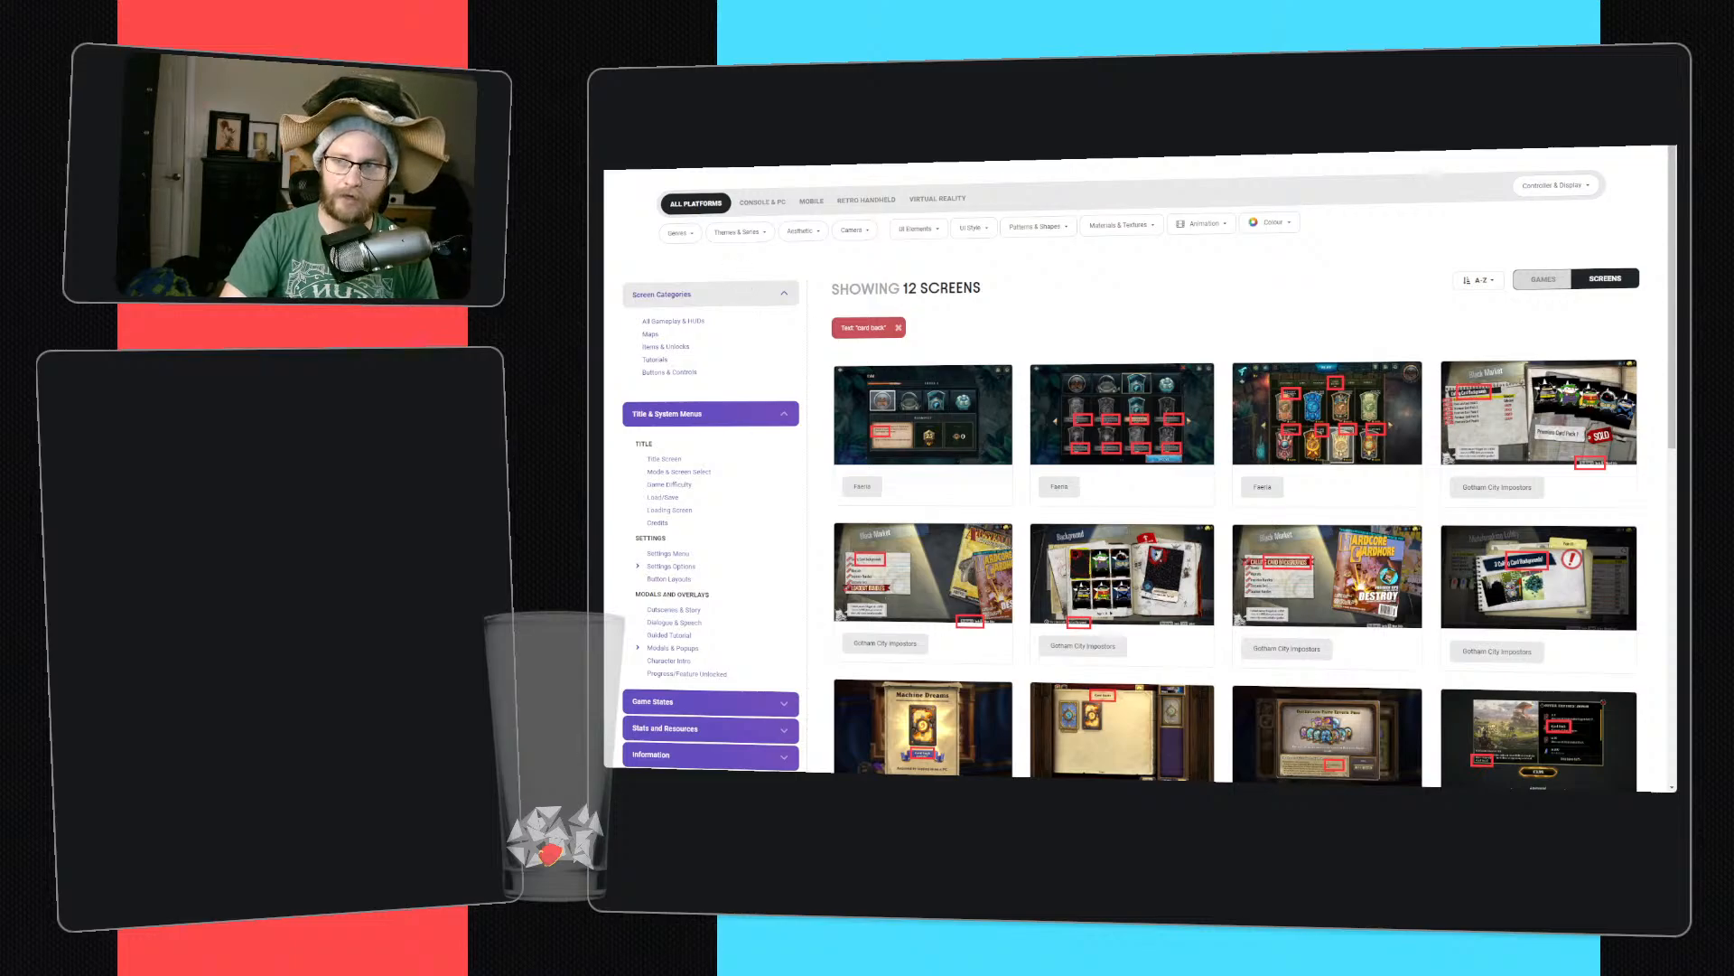
# - Switch back to Figma, select the card back's upper-left corner circle and try to select all matching layers
pyautogui.hotkey('alt', 'Tab')
pyautogui.click(1317, 258)
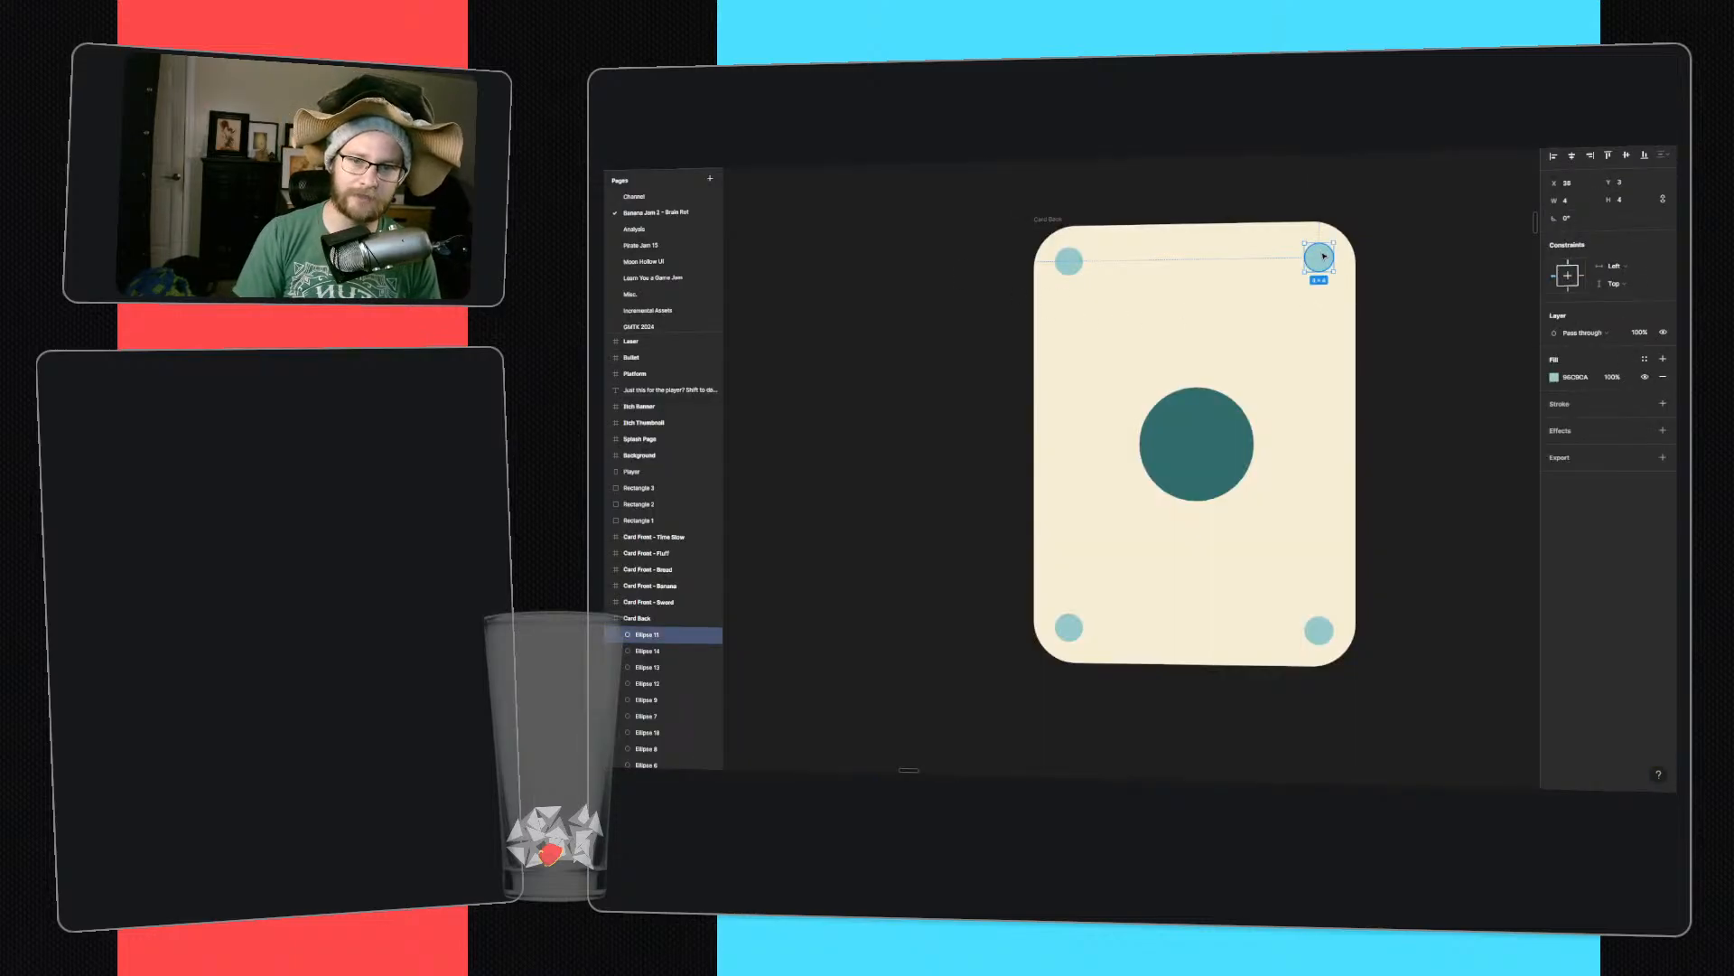
pyautogui.click(1409, 298)
pyautogui.click(1072, 261)
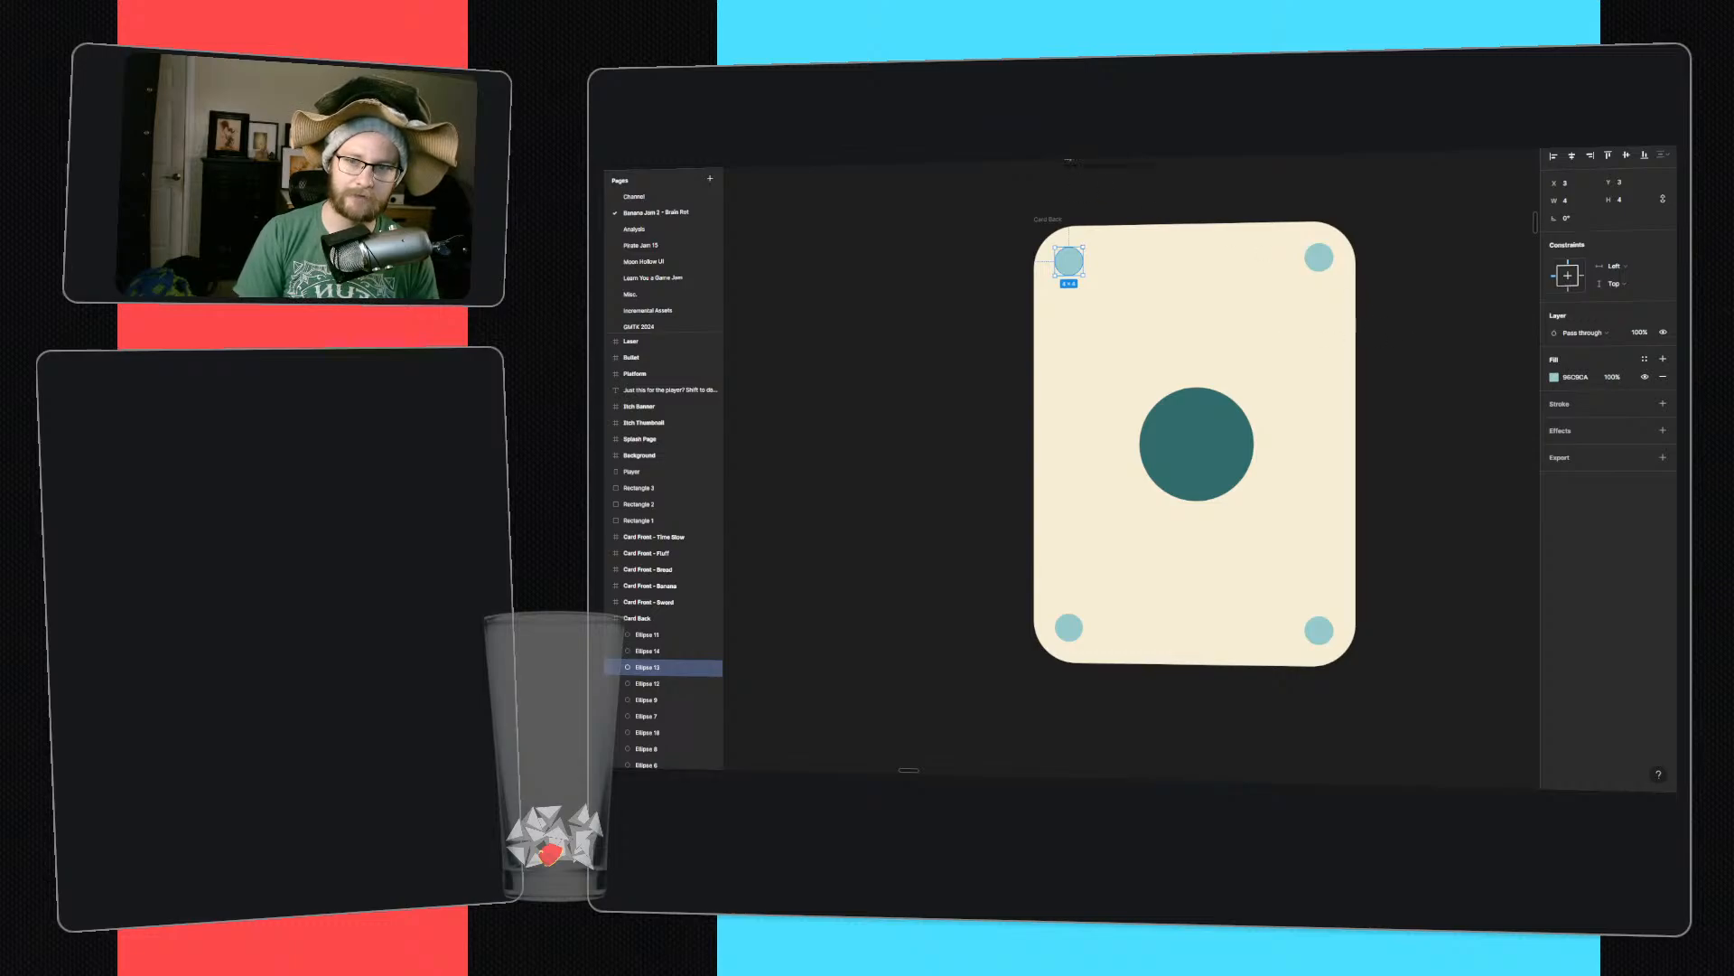
pyautogui.hotkey('ctrl', 'alt', 'a')
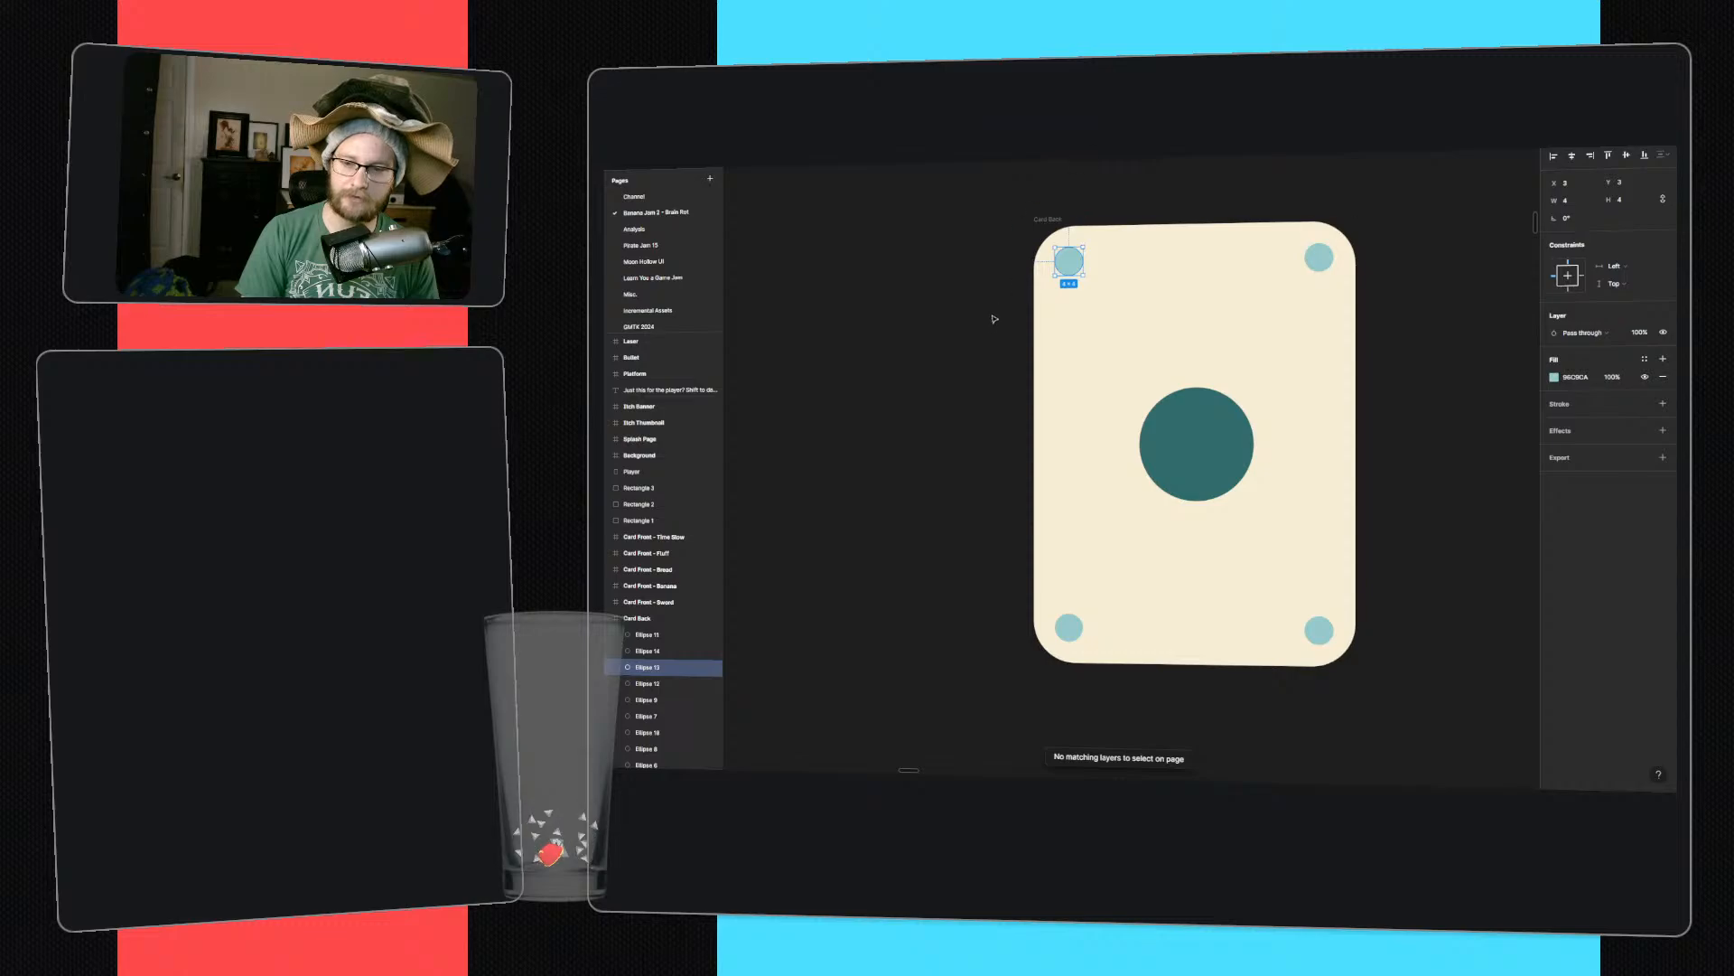
pyautogui.click(1315, 259)
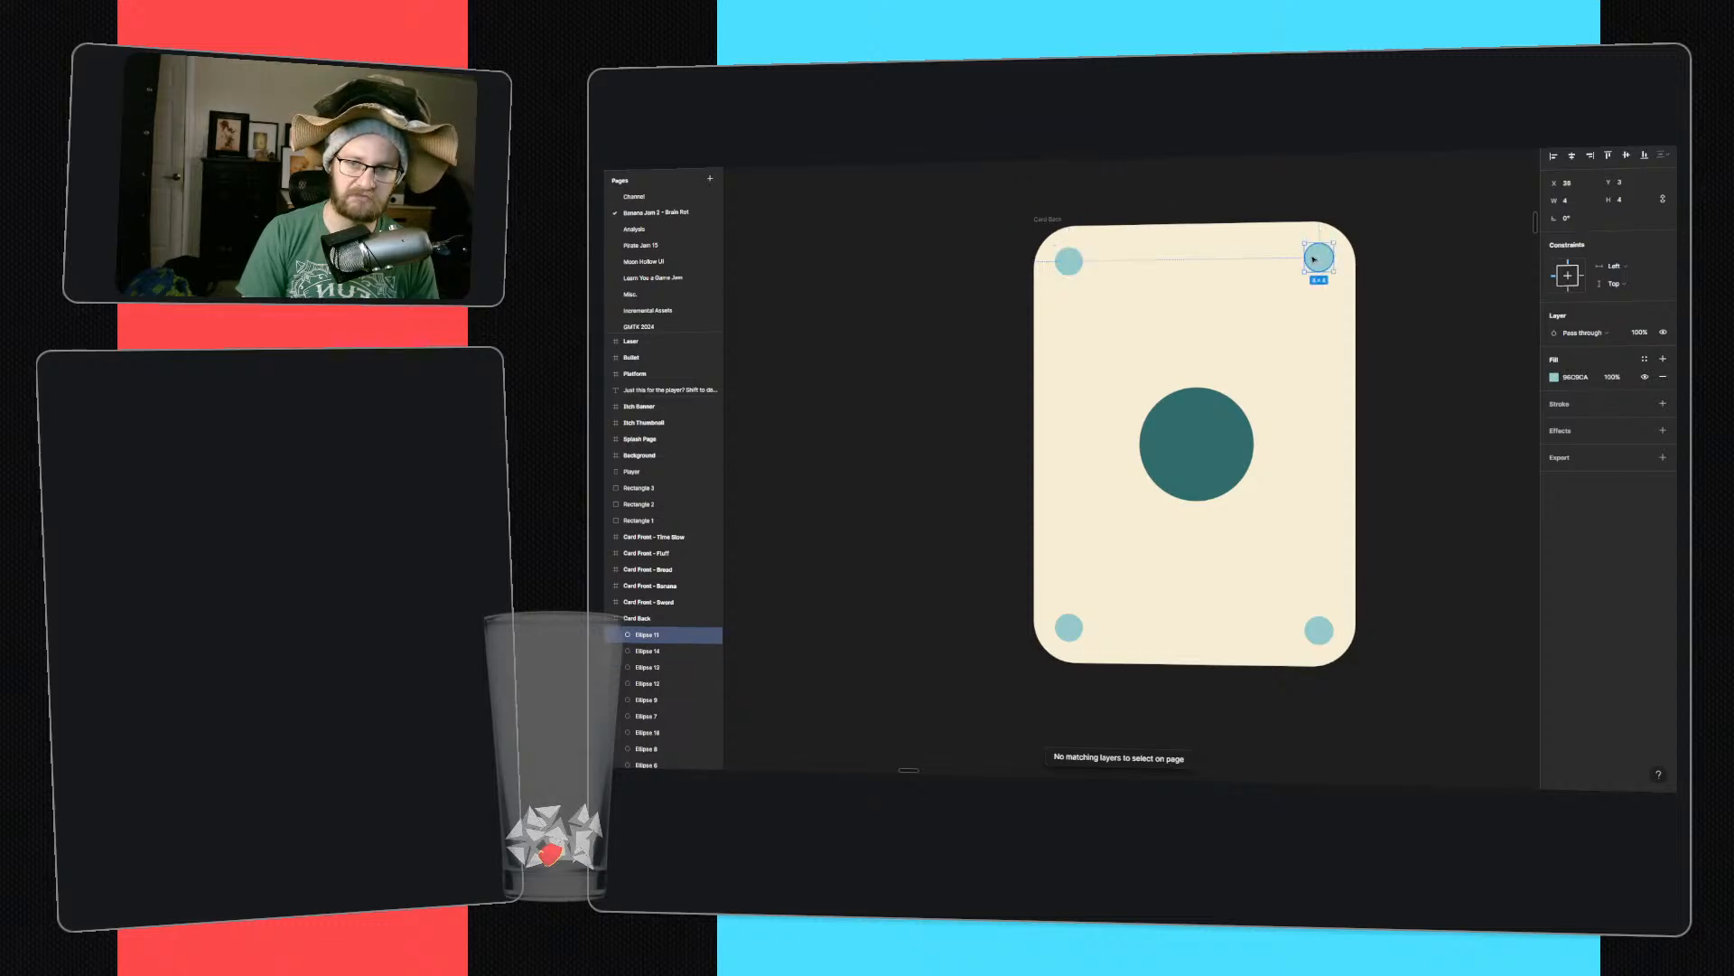
pyautogui.keyDown('shift'); pyautogui.click(1069, 261); pyautogui.keyUp('shift')
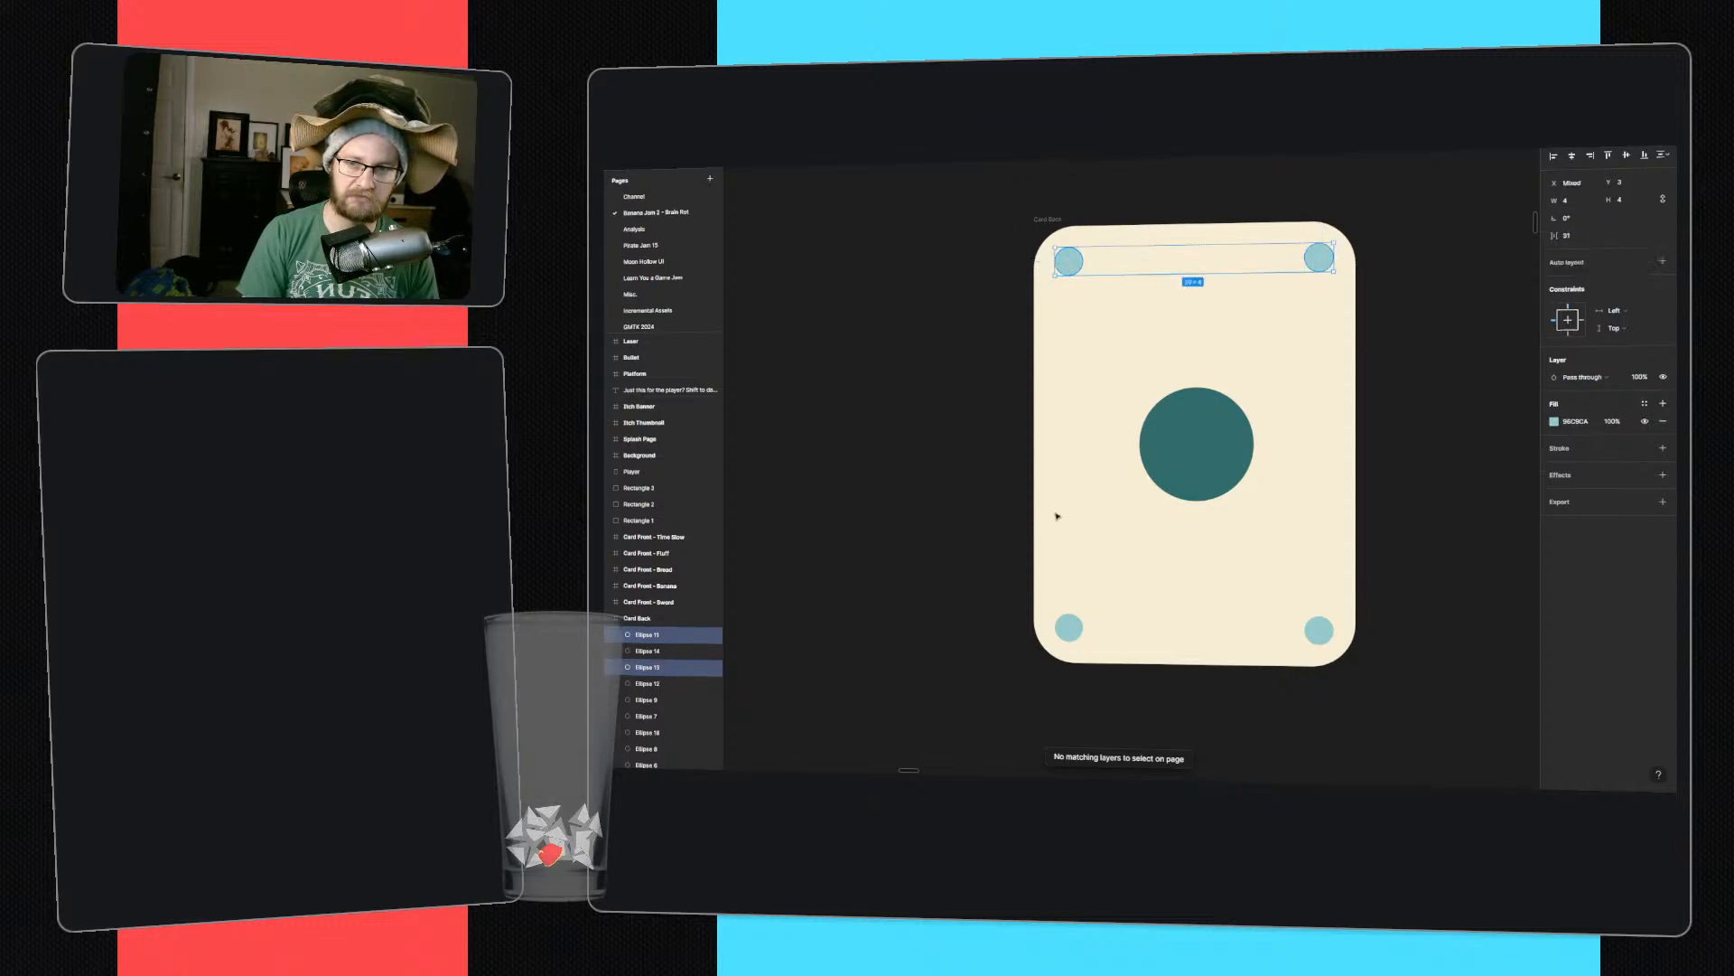
pyautogui.click(1119, 183)
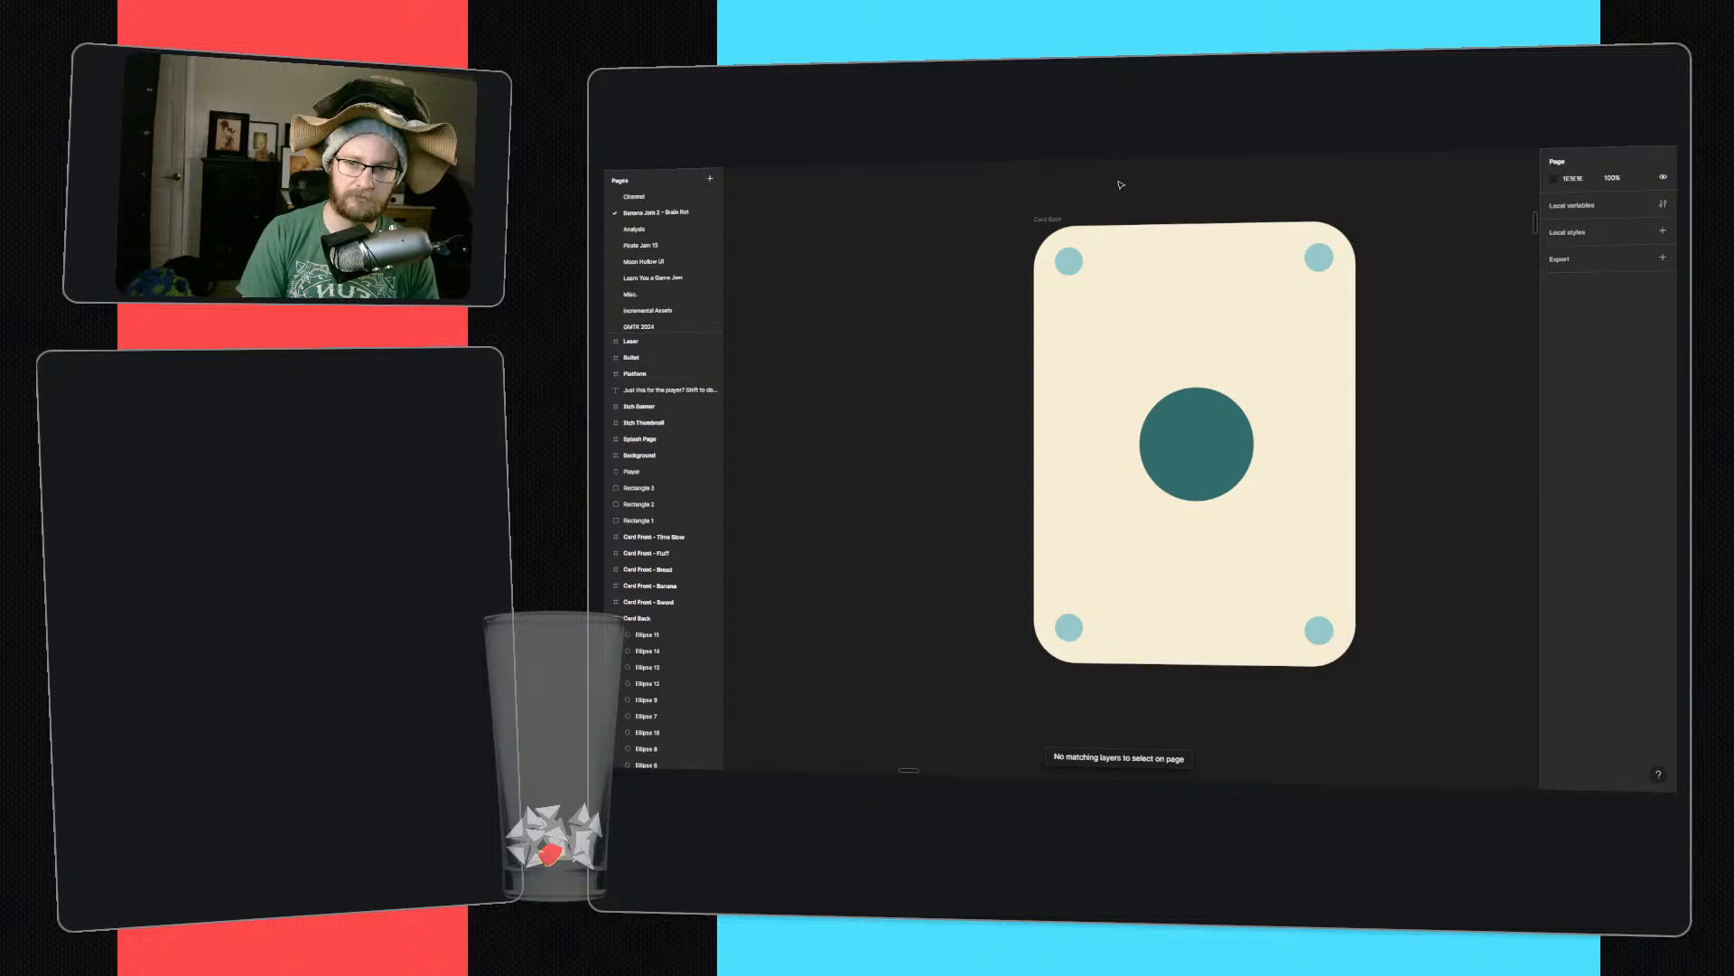
pyautogui.click(1069, 261)
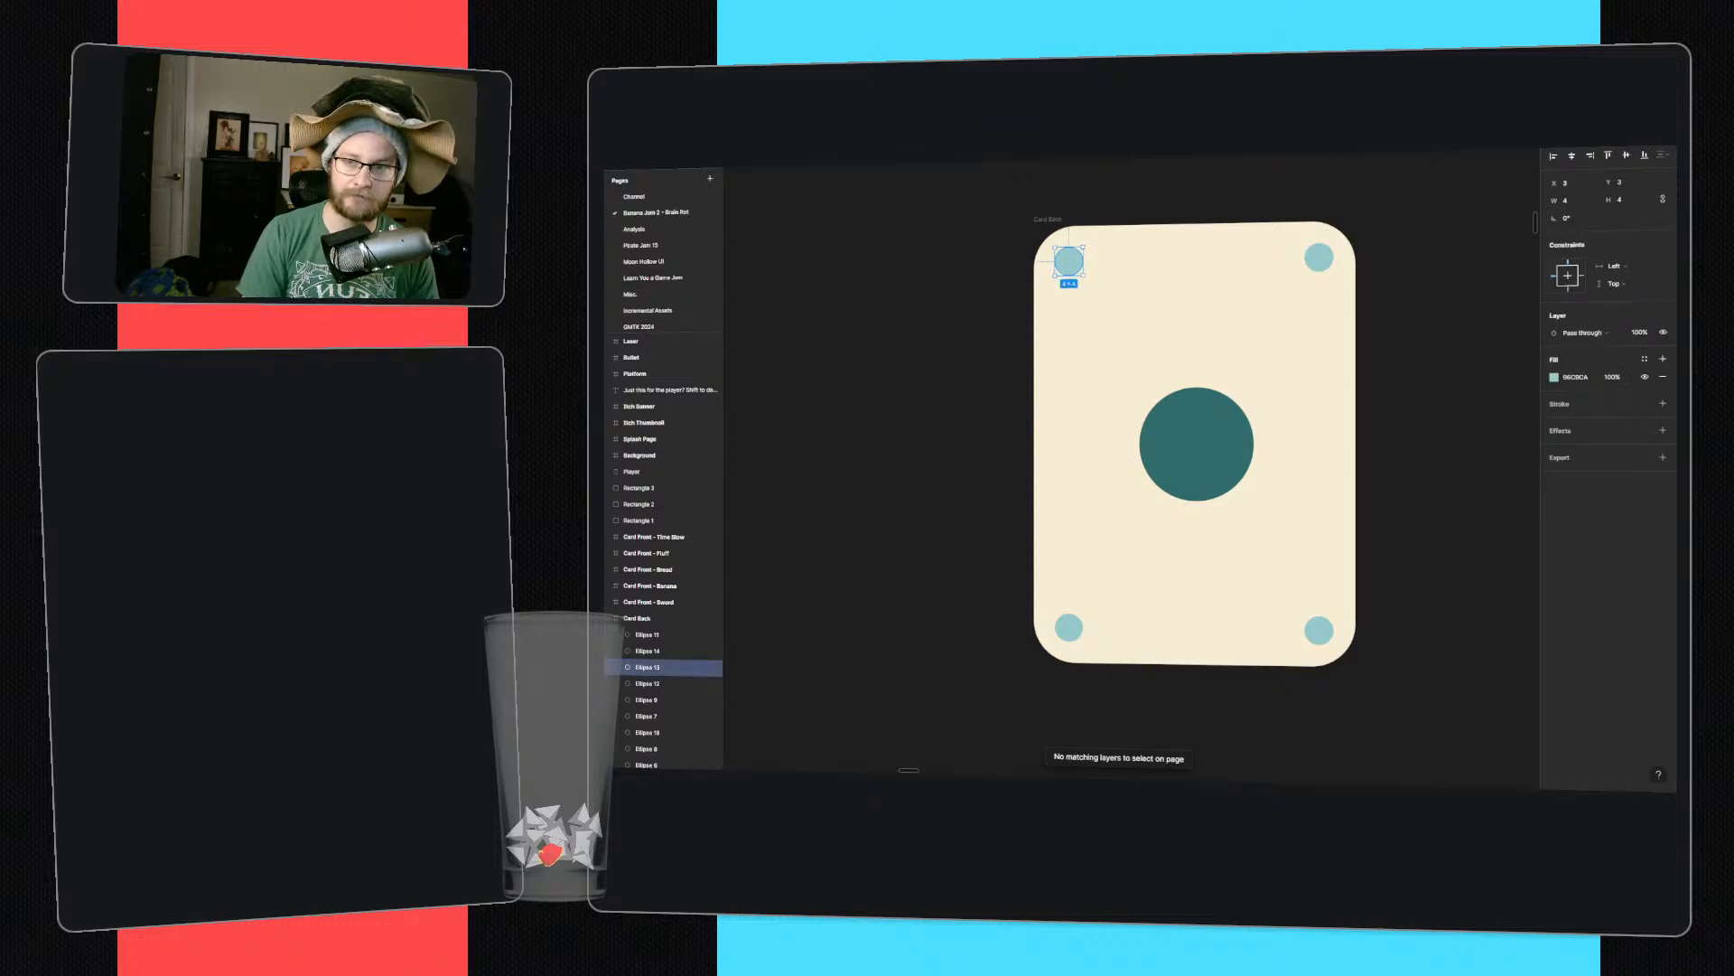
pyautogui.click(1310, 183)
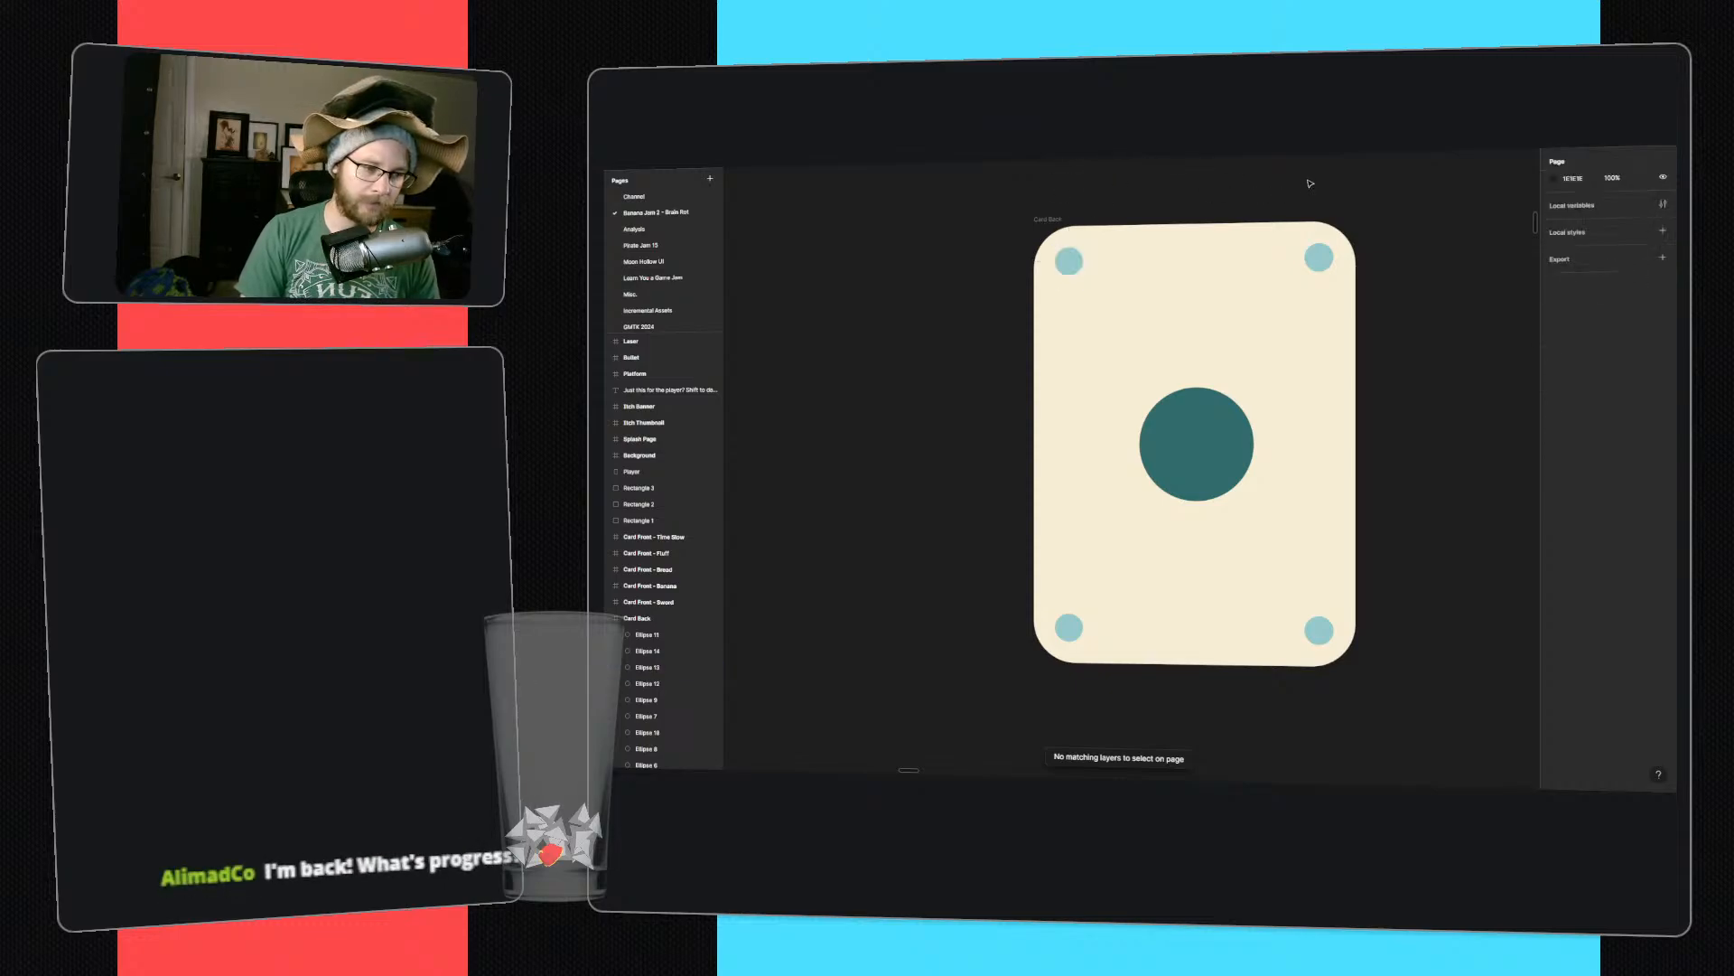
# - Switch to the browser's "card back" screenshot results and open the Hearthstone Card Backs screenshot for a closer look
pyautogui.hotkey('ctrl', 'Tab')
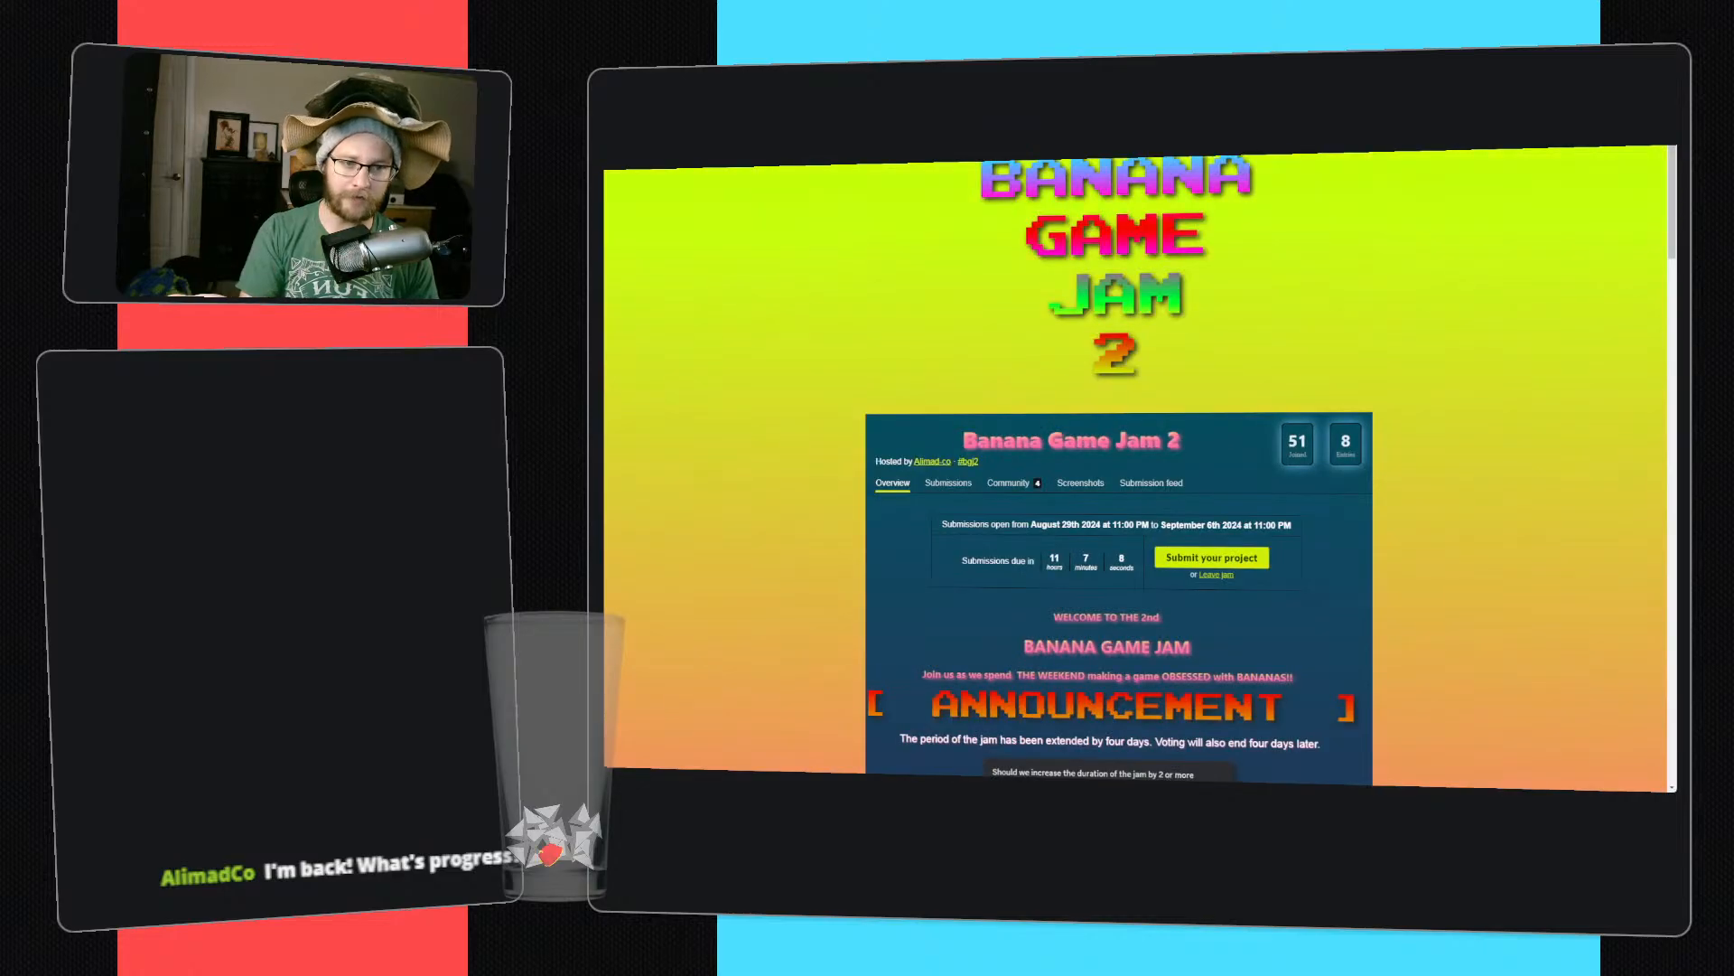
pyautogui.hotkey('ctrl', 'Tab')
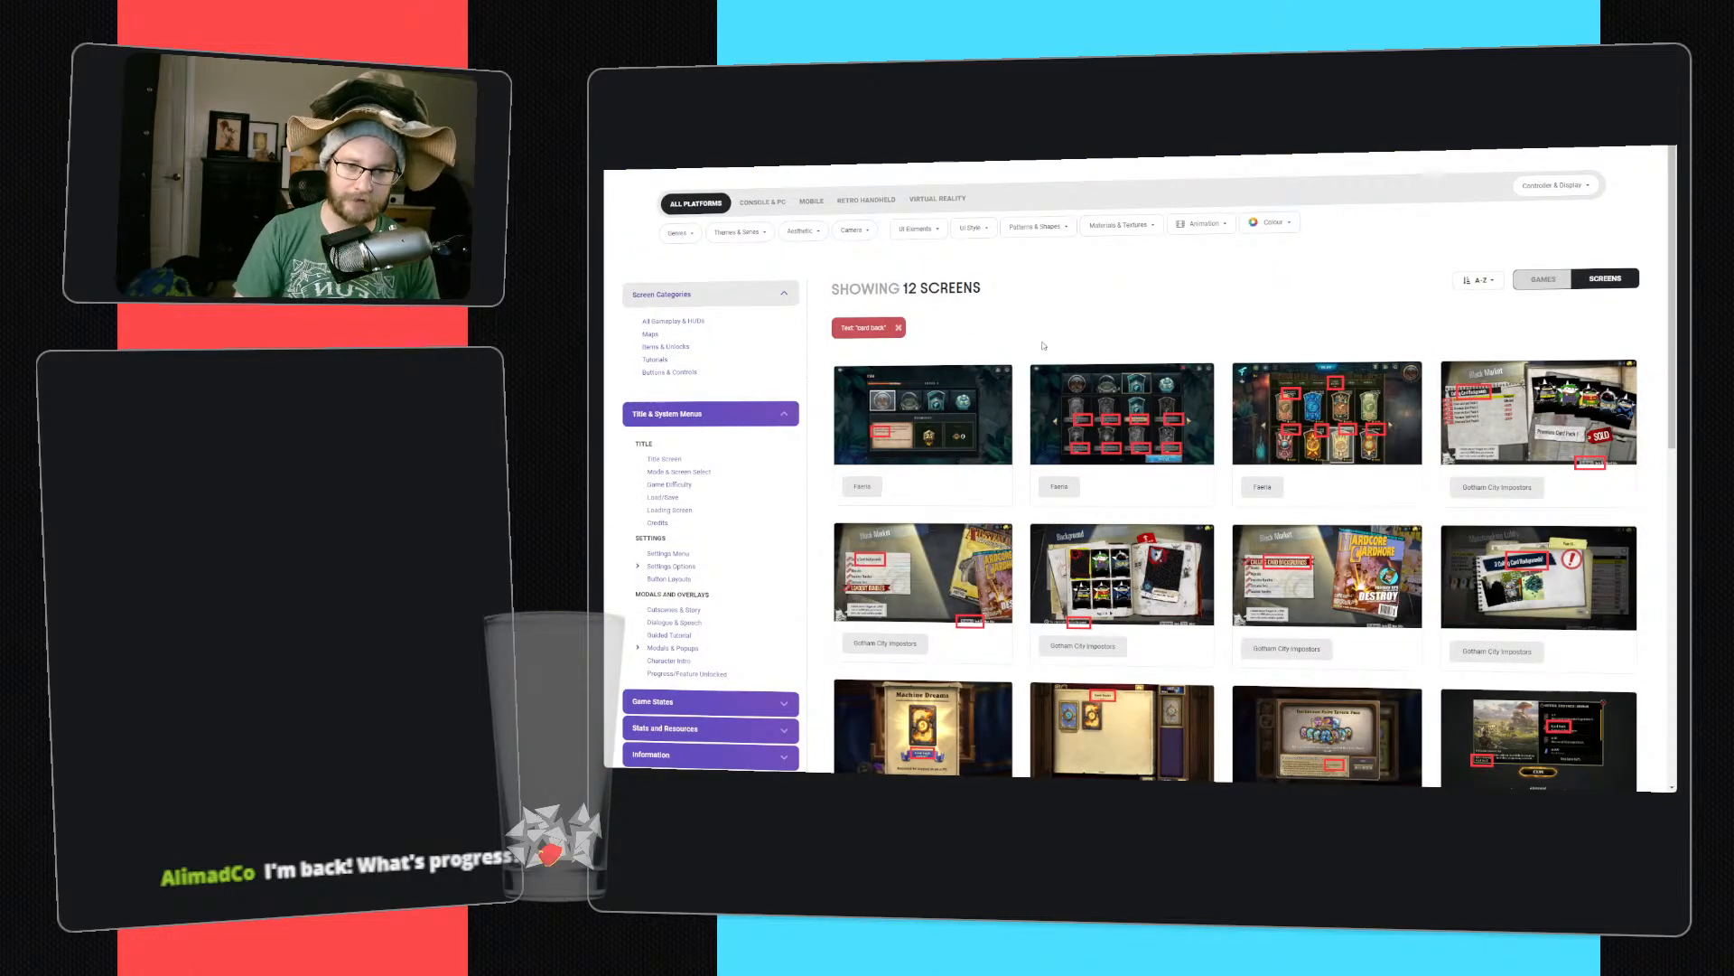
pyautogui.scroll(-4, 1211, 356)
pyautogui.scroll(2, 1094, 598)
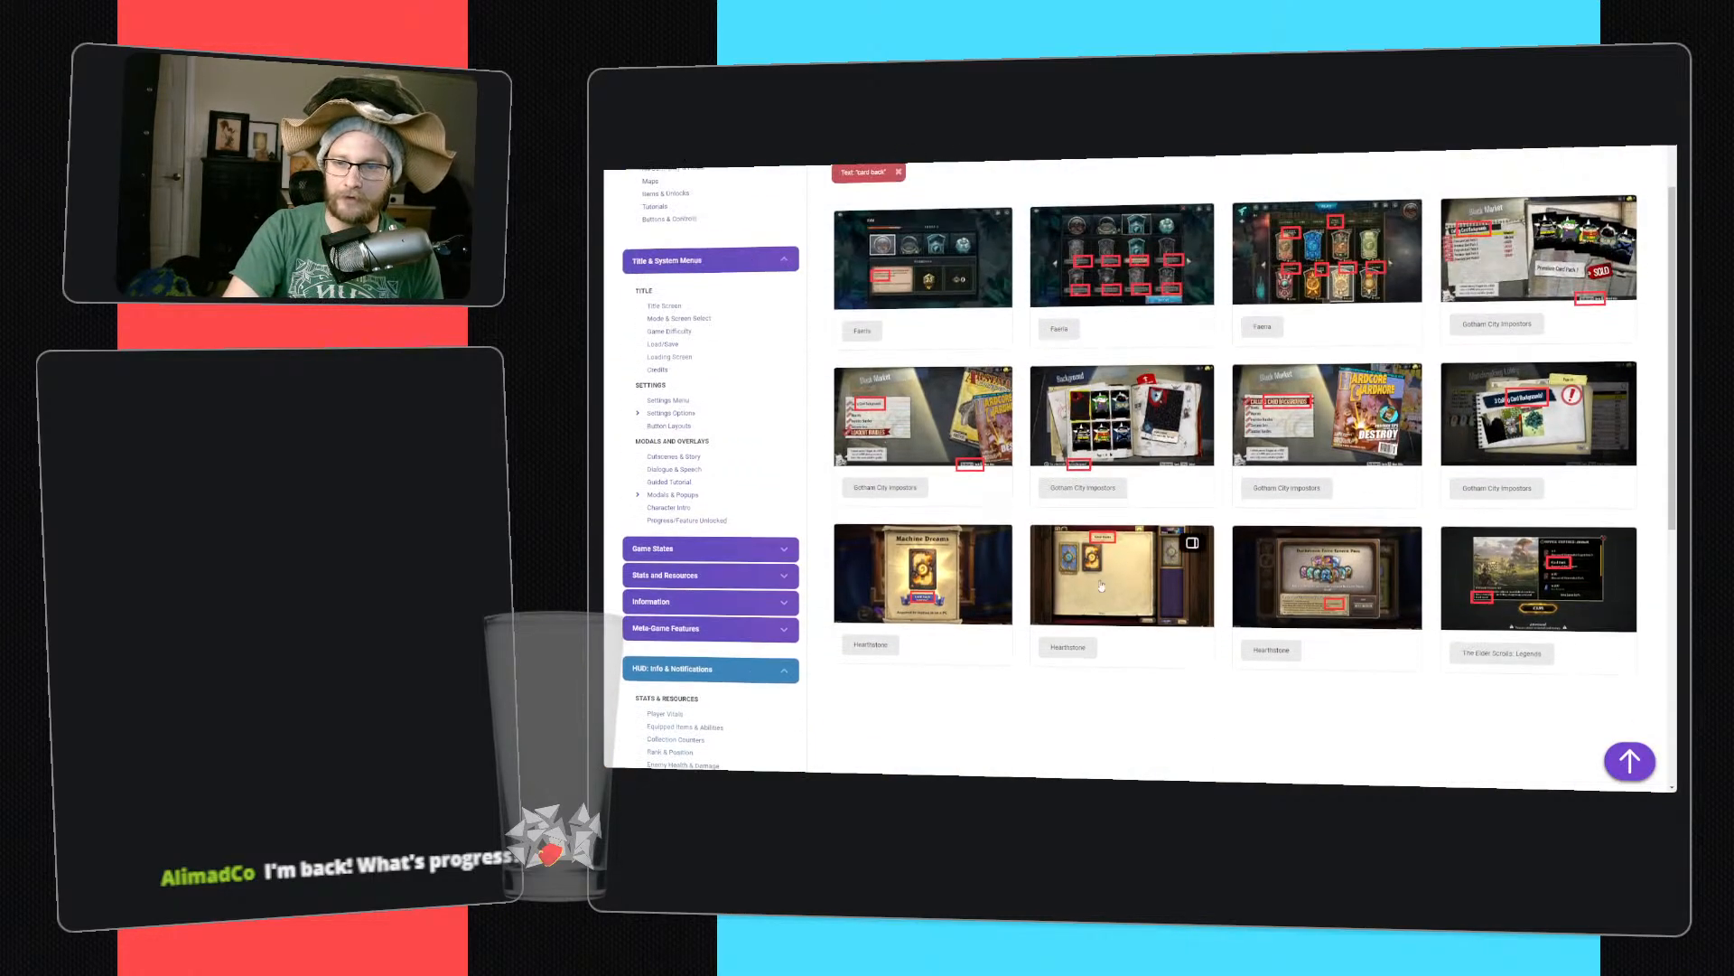
pyautogui.click(1094, 598)
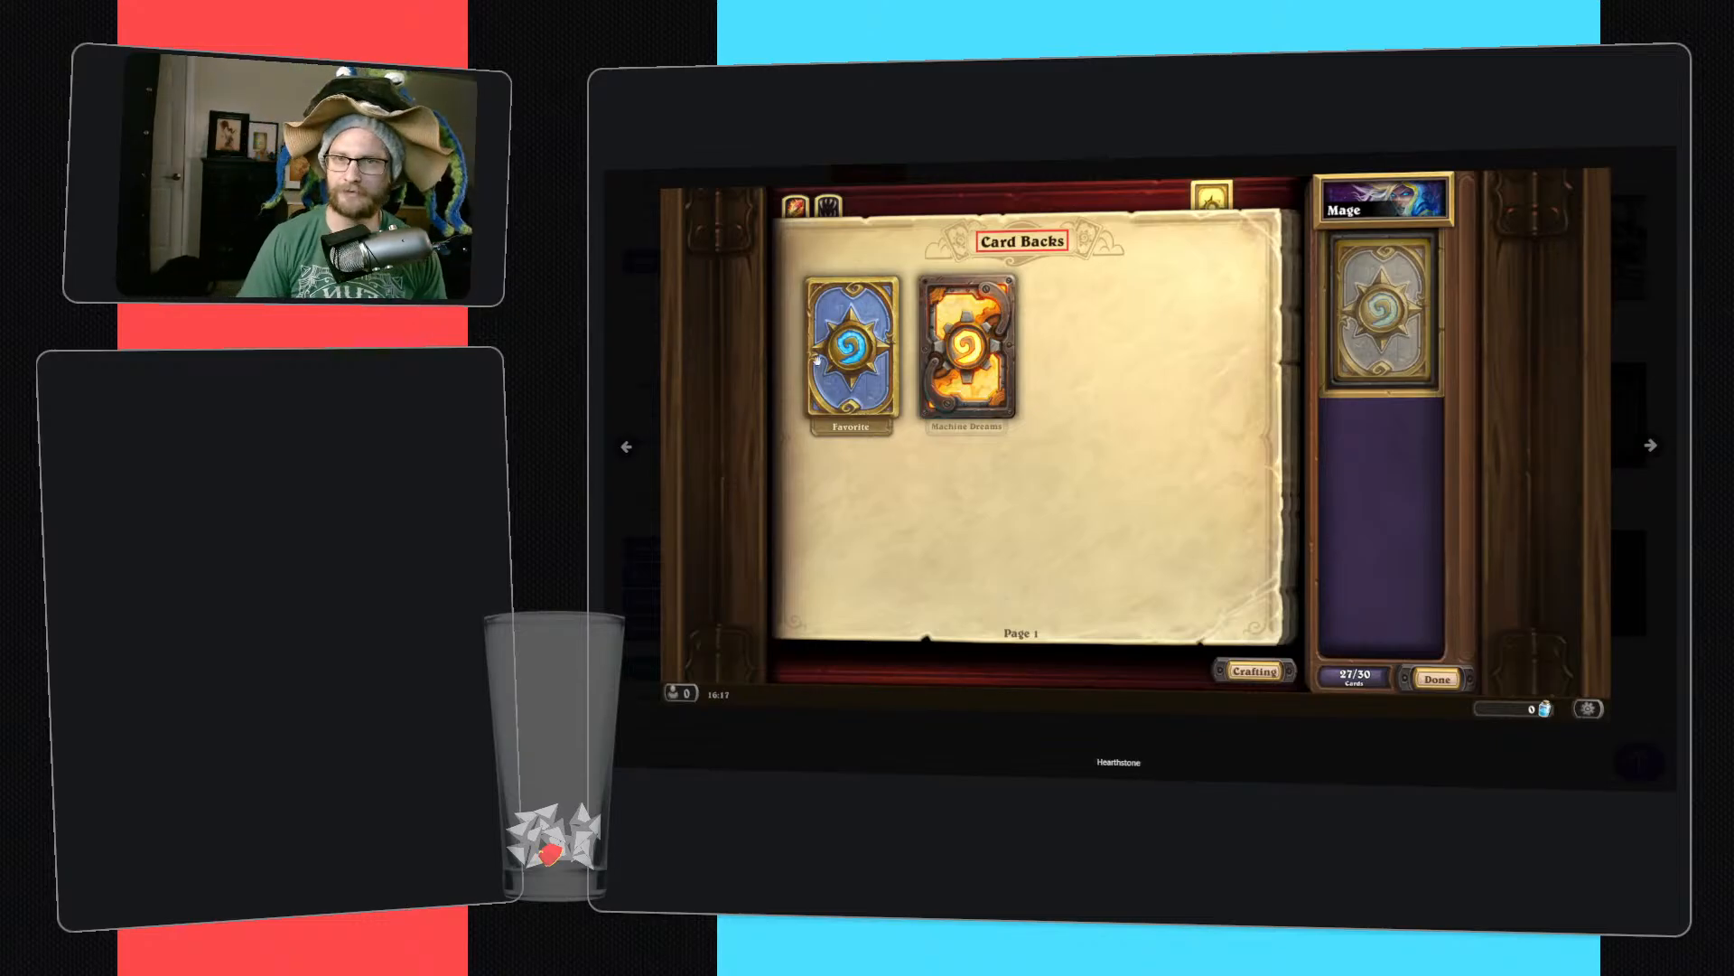
# - Switch to the Nine Sols image results, browse them and preview the Red Candle Games and Digital Trends images
pyautogui.hotkey('alt', 'Tab')
pyautogui.hotkey('alt', 'Tab')
pyautogui.press('Escape')
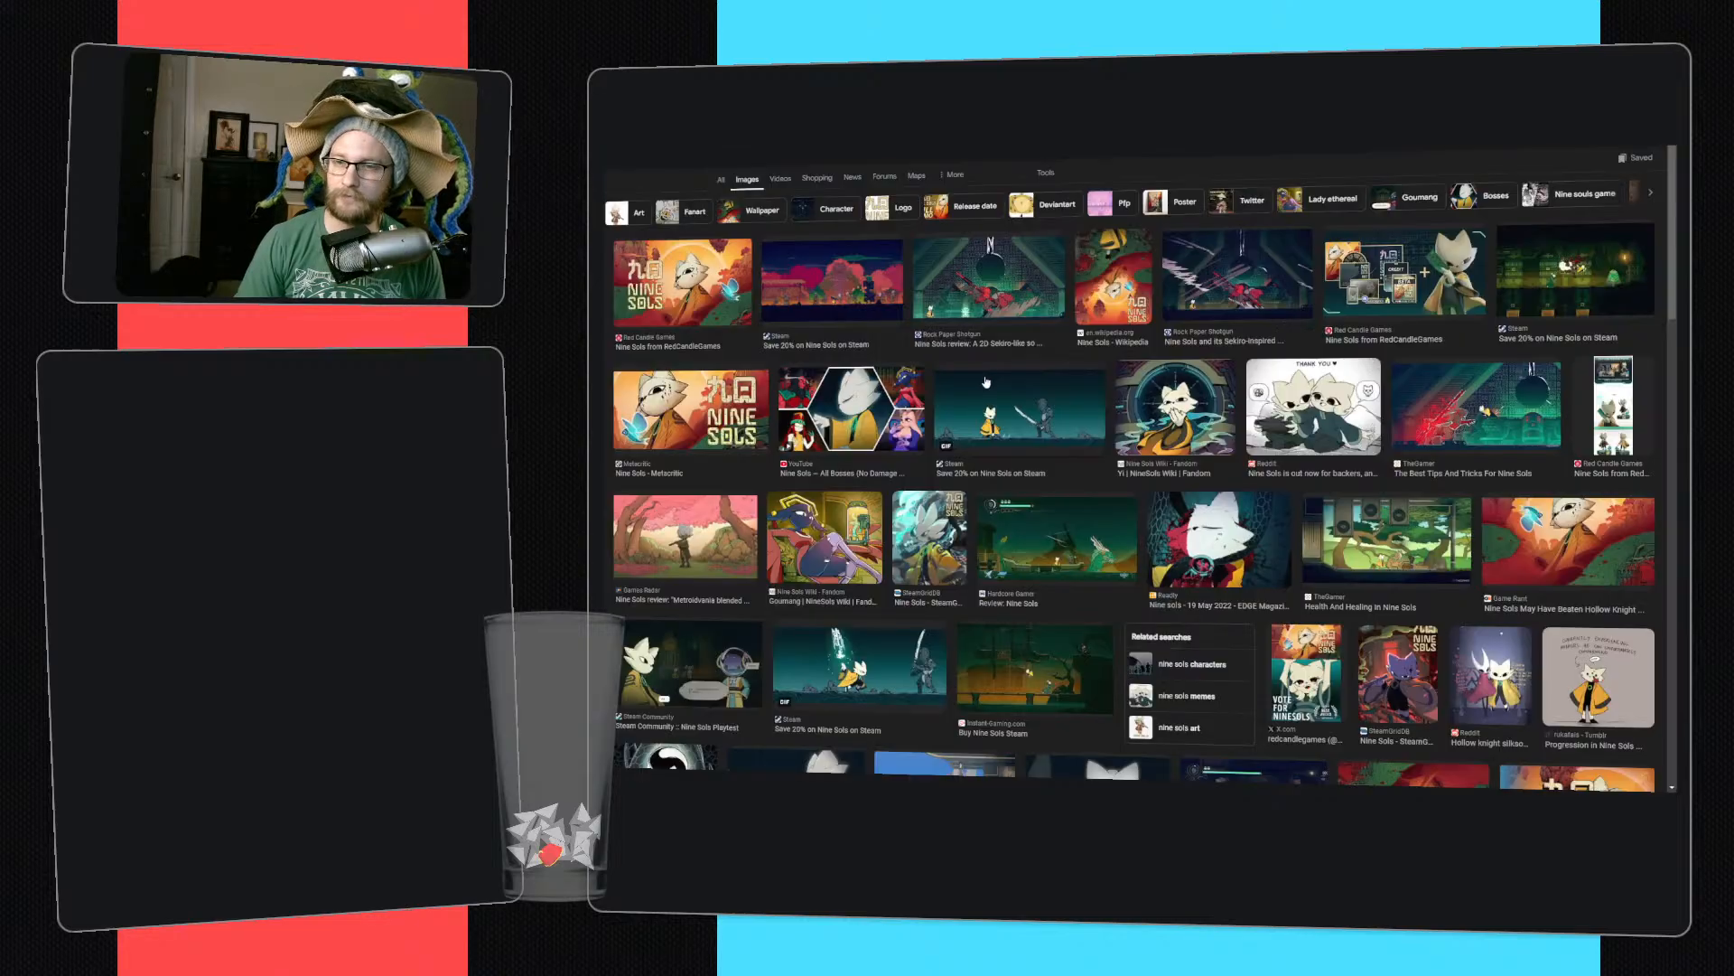
pyautogui.click(1424, 272)
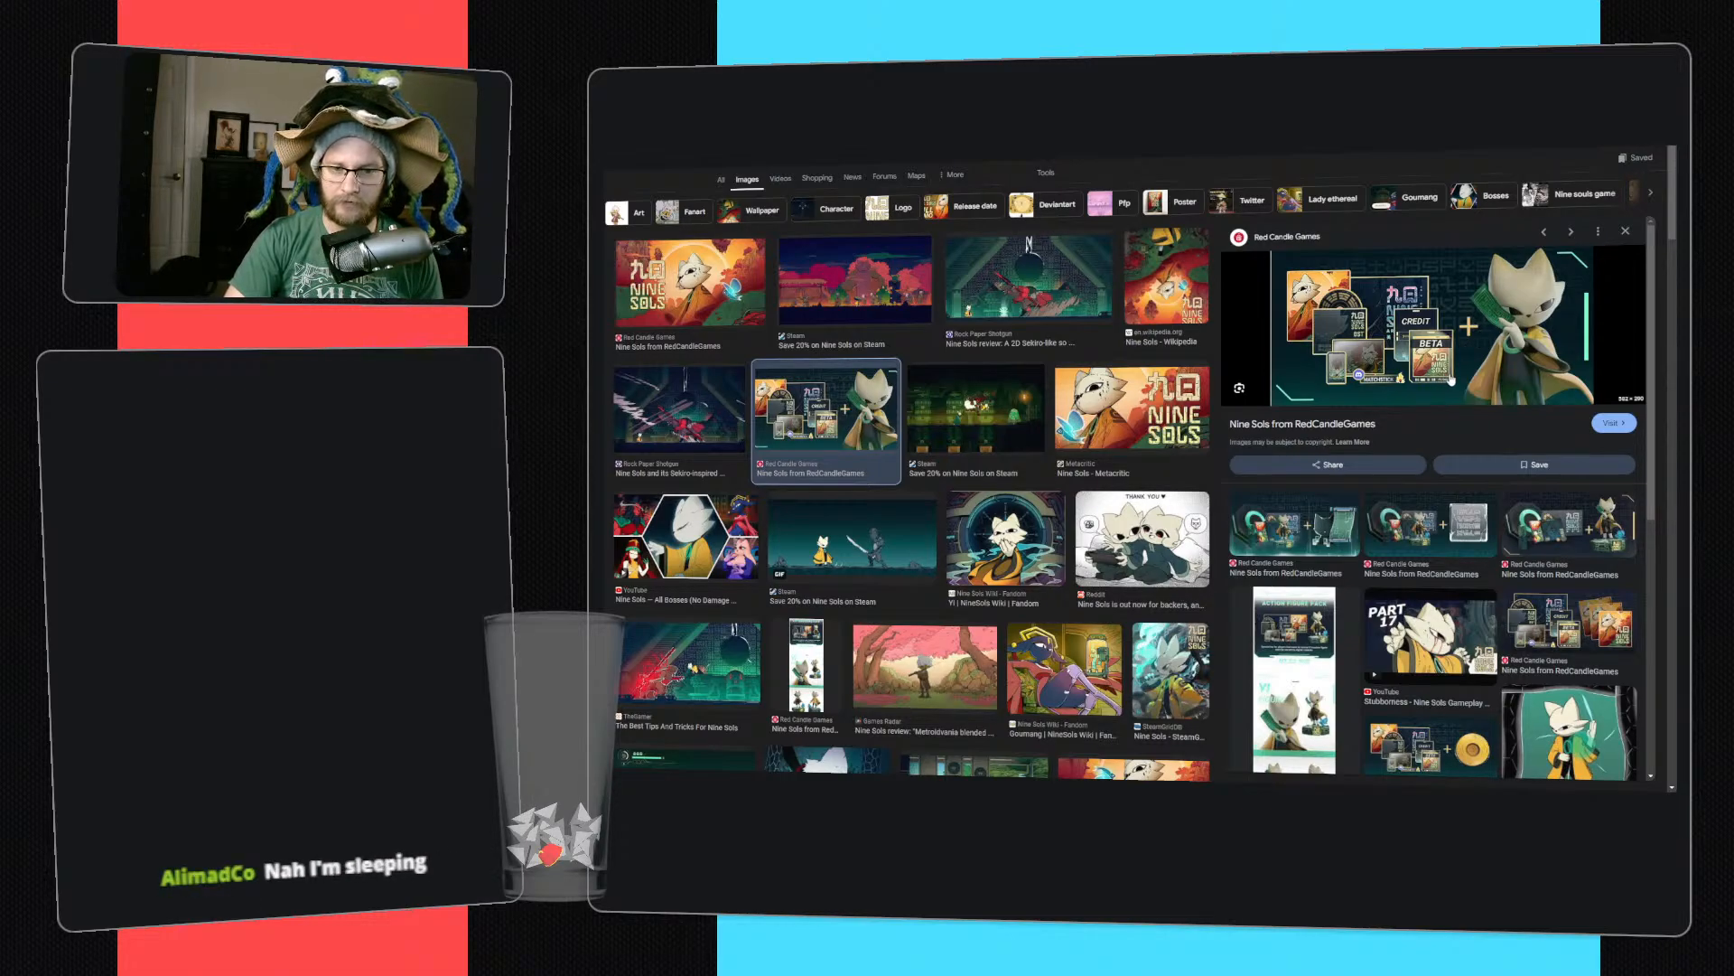
pyautogui.scroll(-3, 1447, 383)
pyautogui.scroll(-5, 1060, 534)
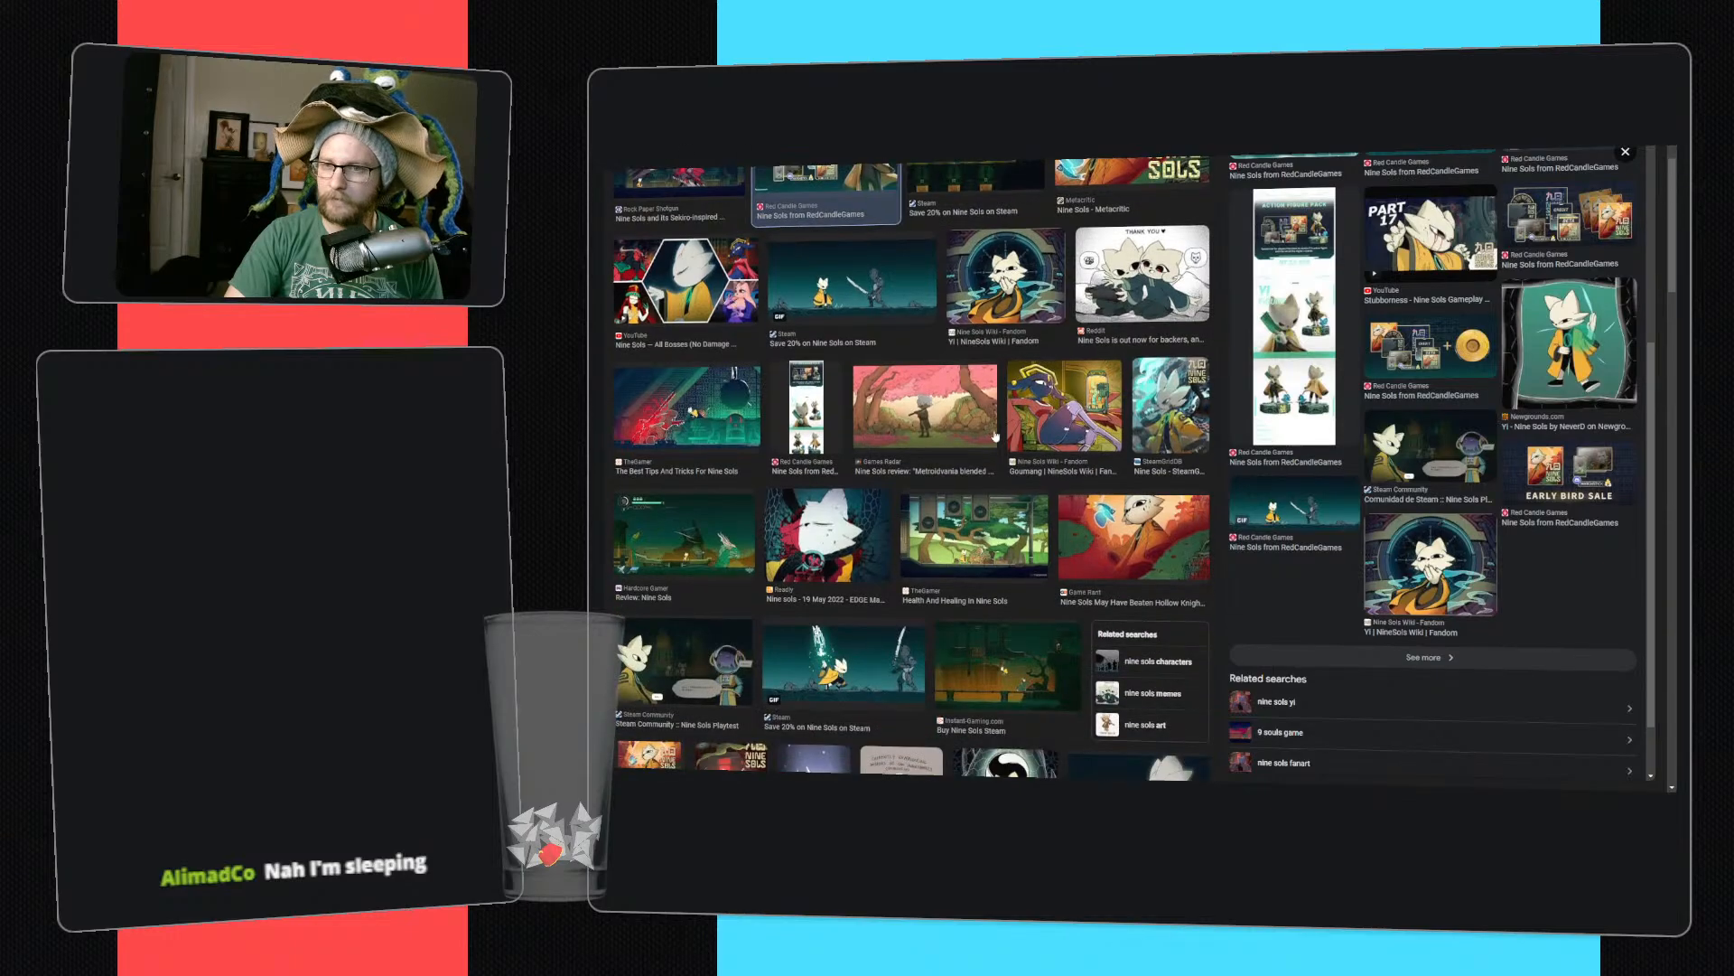
pyautogui.scroll(-10, 894, 316)
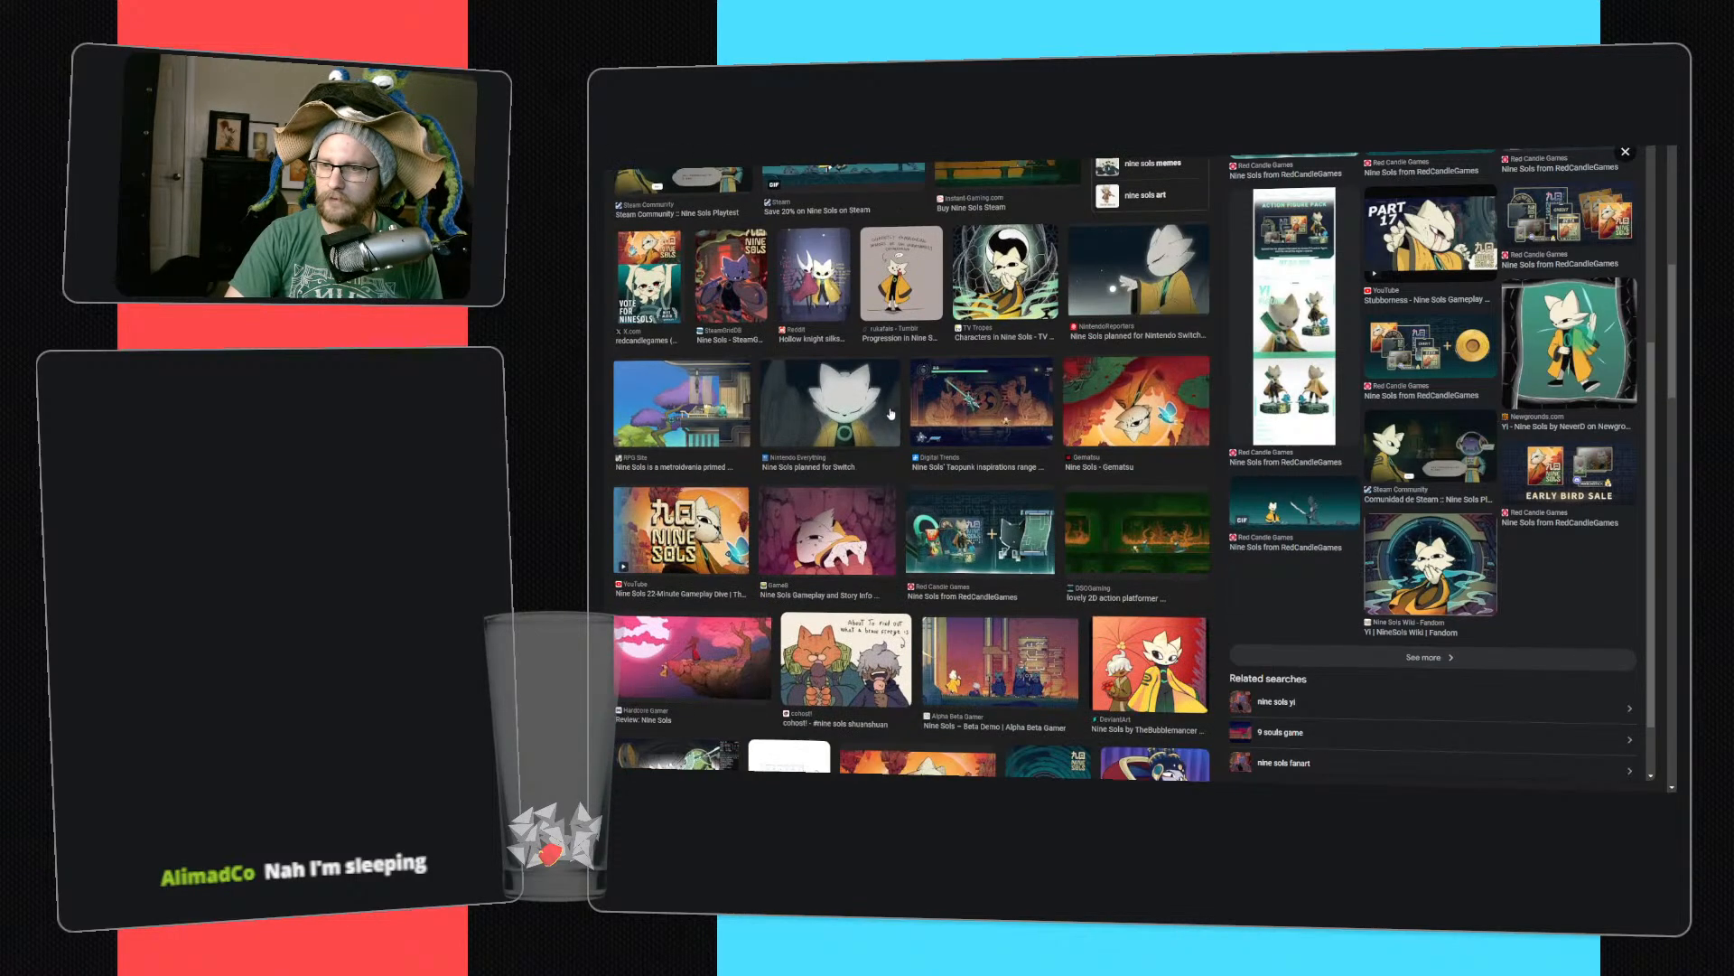
pyautogui.click(992, 424)
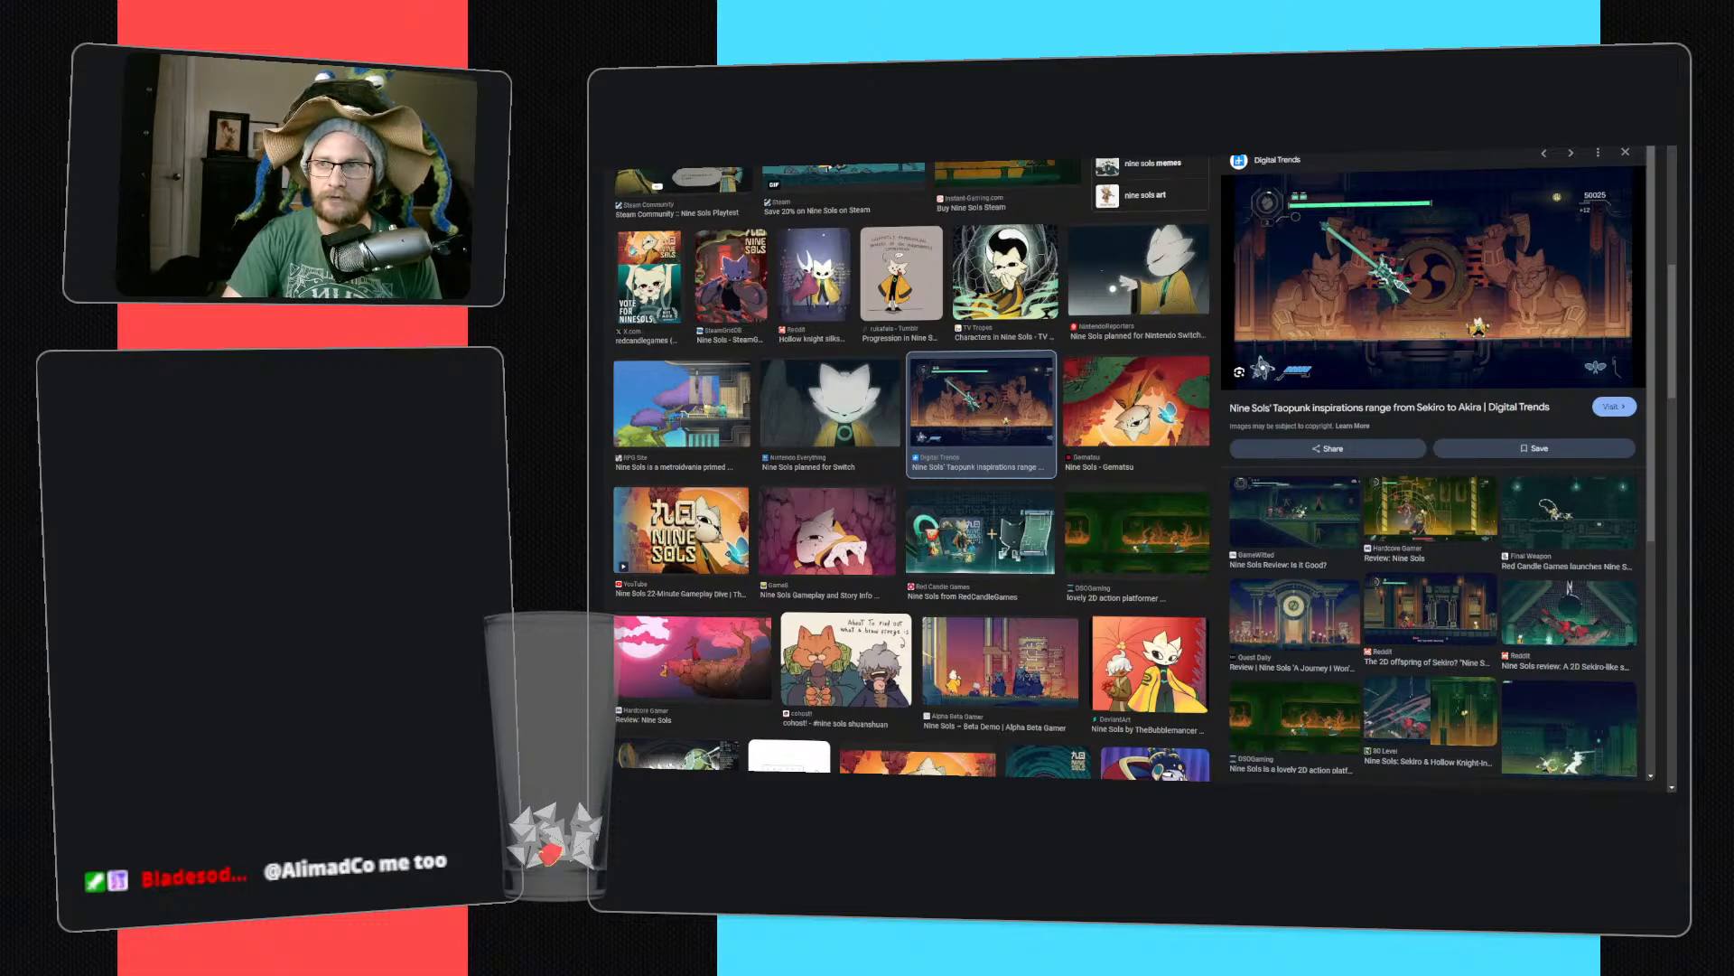
# - Switch back to Figma and try selecting the card back's four corner circles together with the central circle
pyautogui.hotkey('alt', 'Tab')
pyautogui.click(1320, 257)
pyautogui.keyDown('shift'); pyautogui.click(1074, 263); pyautogui.keyUp('shift')
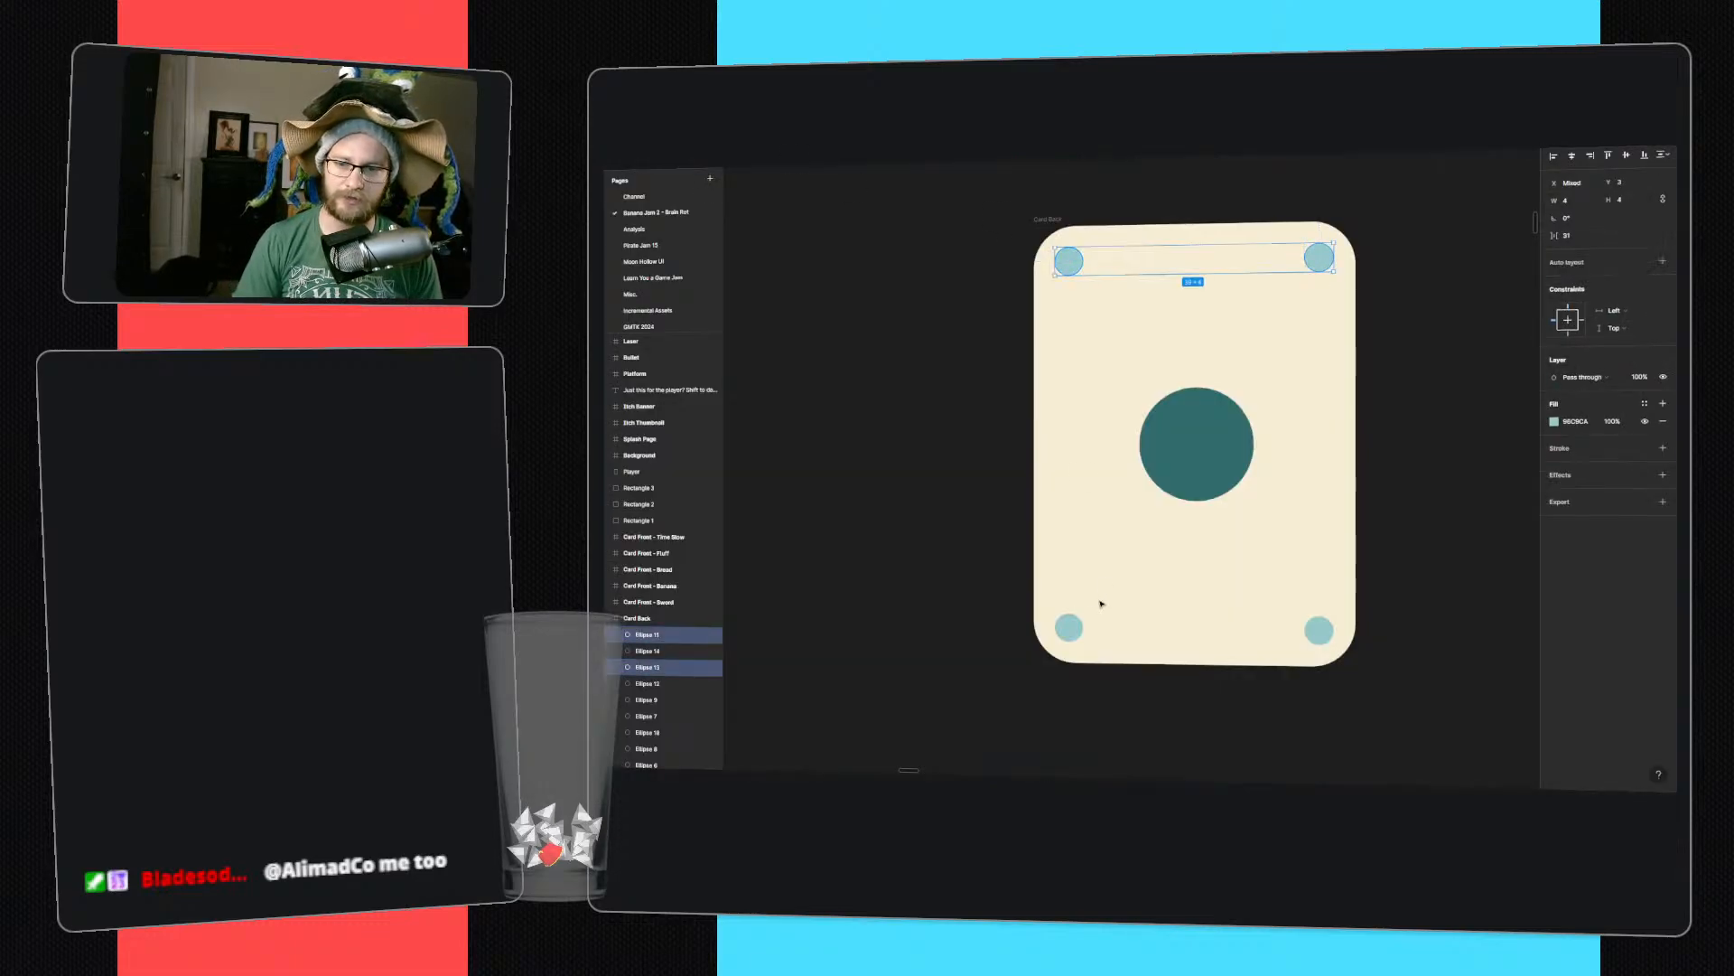
pyautogui.keyDown('shift'); pyautogui.click(1068, 627); pyautogui.keyUp('shift')
pyautogui.keyDown('shift'); pyautogui.click(1319, 630); pyautogui.keyUp('shift')
pyautogui.keyDown('shift'); pyautogui.click(1196, 461); pyautogui.keyUp('shift')
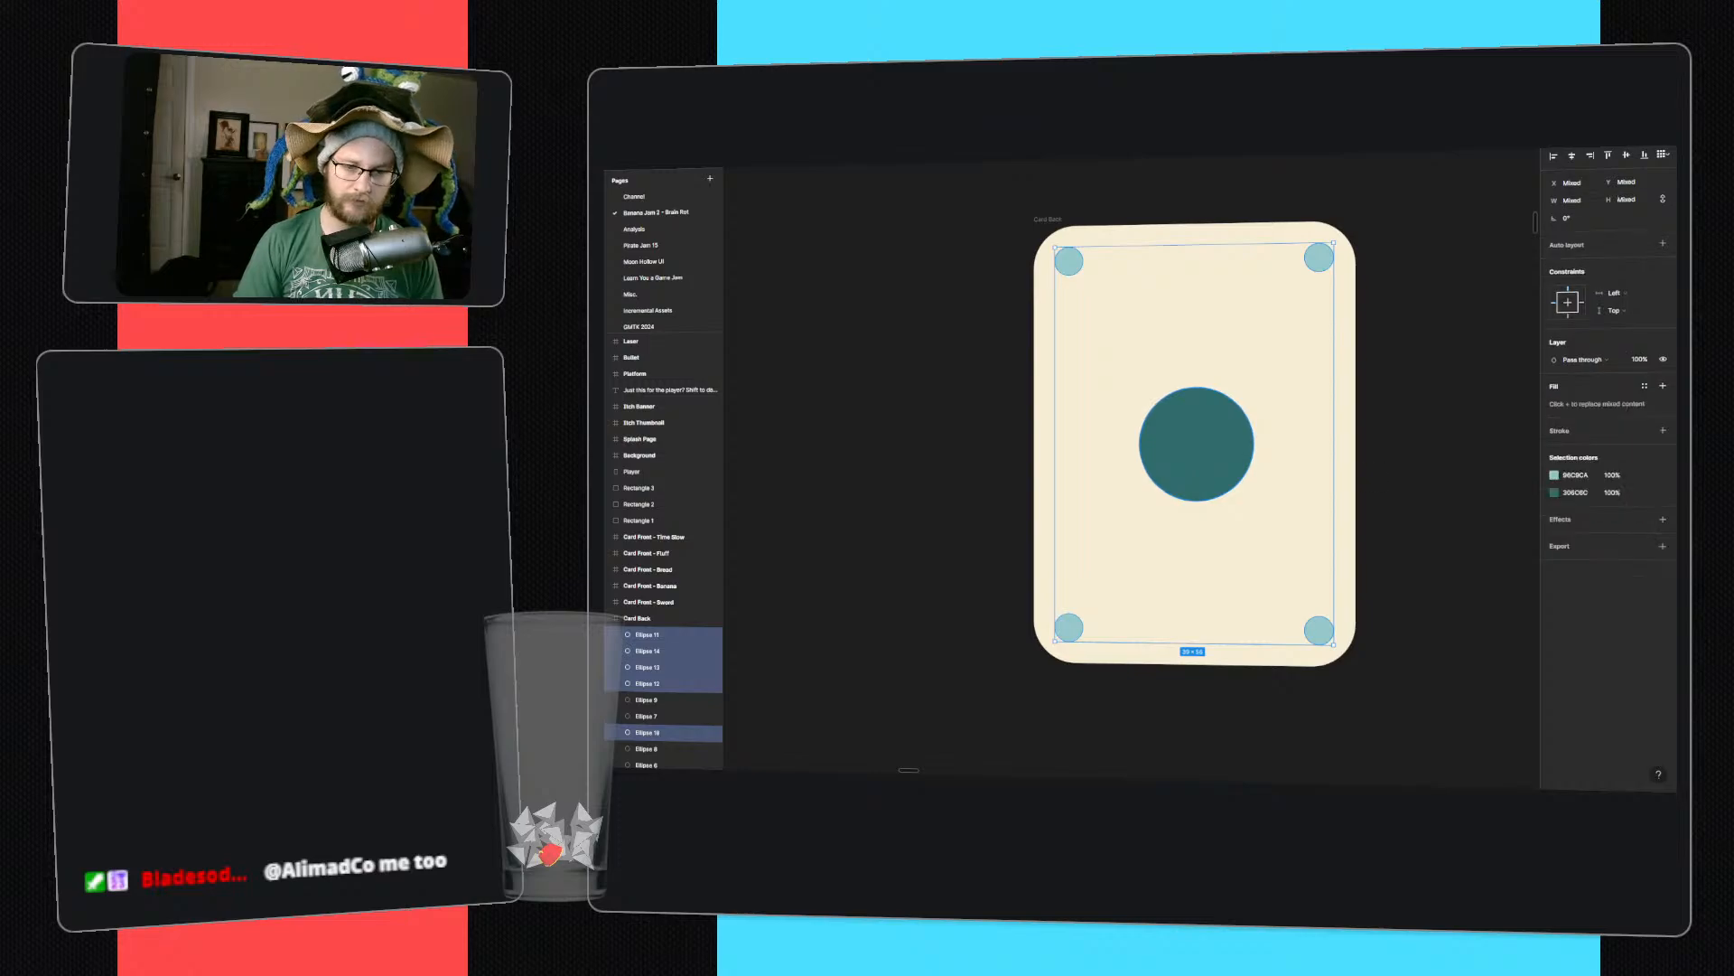
pyautogui.click(1534, 449)
# - Select only the card back's four corner circles, remove their fill and add a black inside stroke of 1
pyautogui.click(1320, 627)
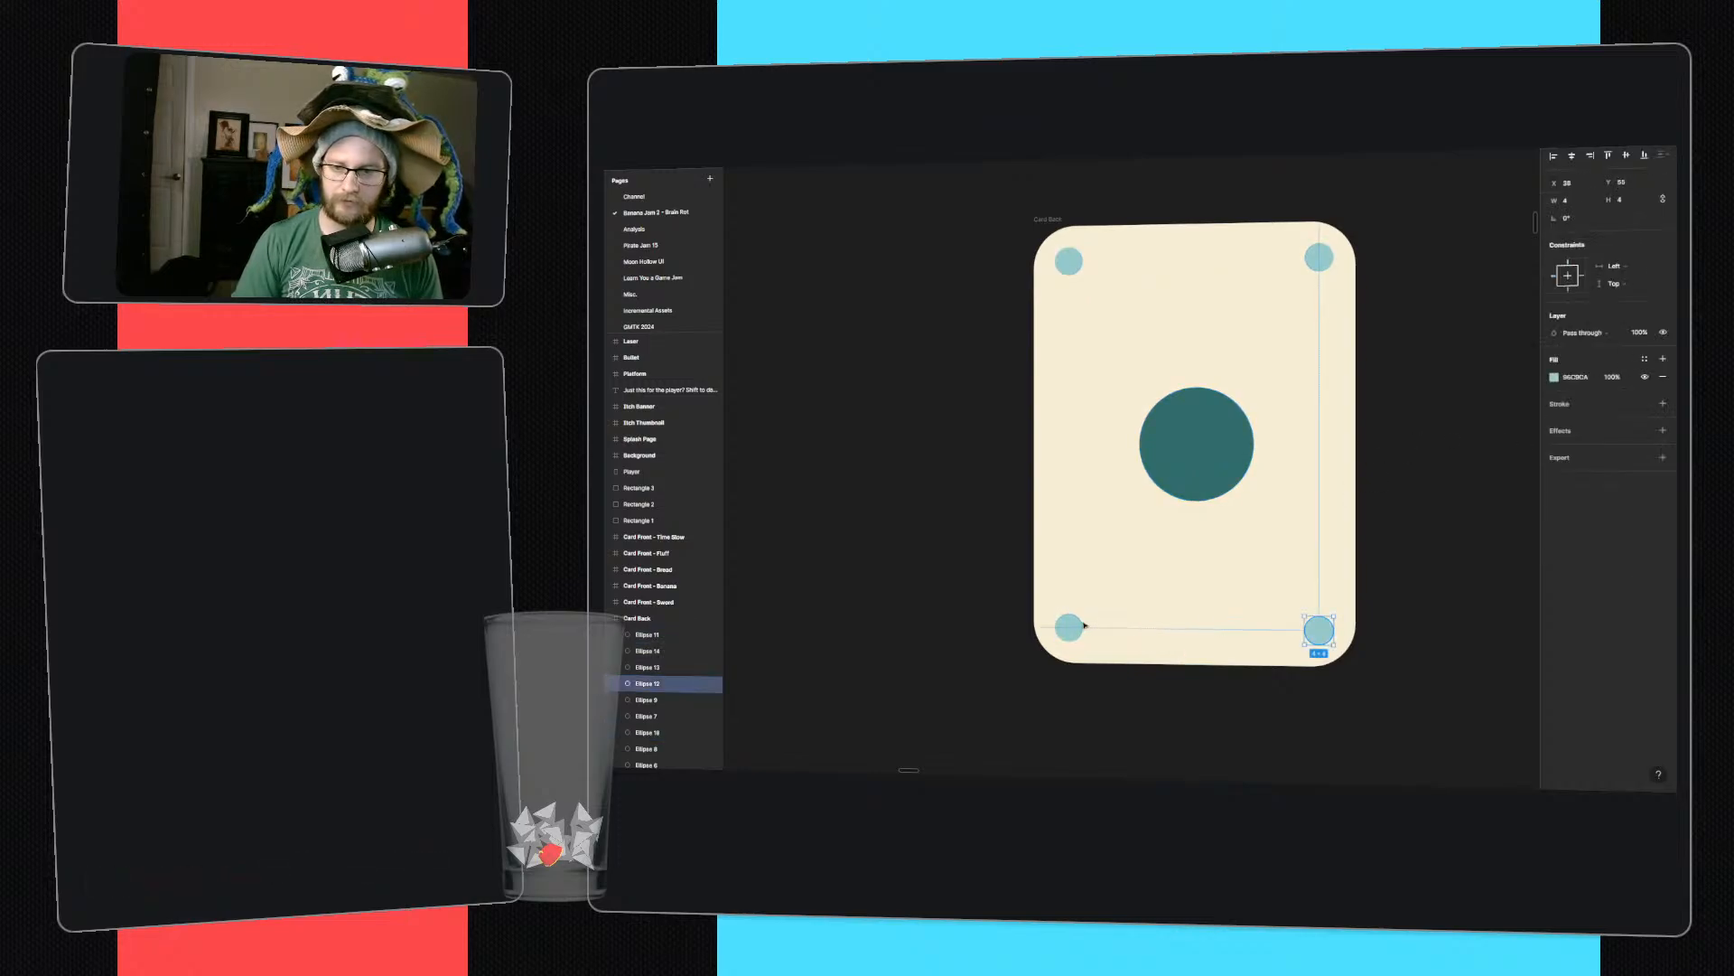
pyautogui.keyDown('shift'); pyautogui.click(1068, 627); pyautogui.keyUp('shift')
pyautogui.keyDown('shift'); pyautogui.click(1069, 261); pyautogui.keyUp('shift')
pyautogui.keyDown('shift'); pyautogui.click(1320, 257); pyautogui.keyUp('shift')
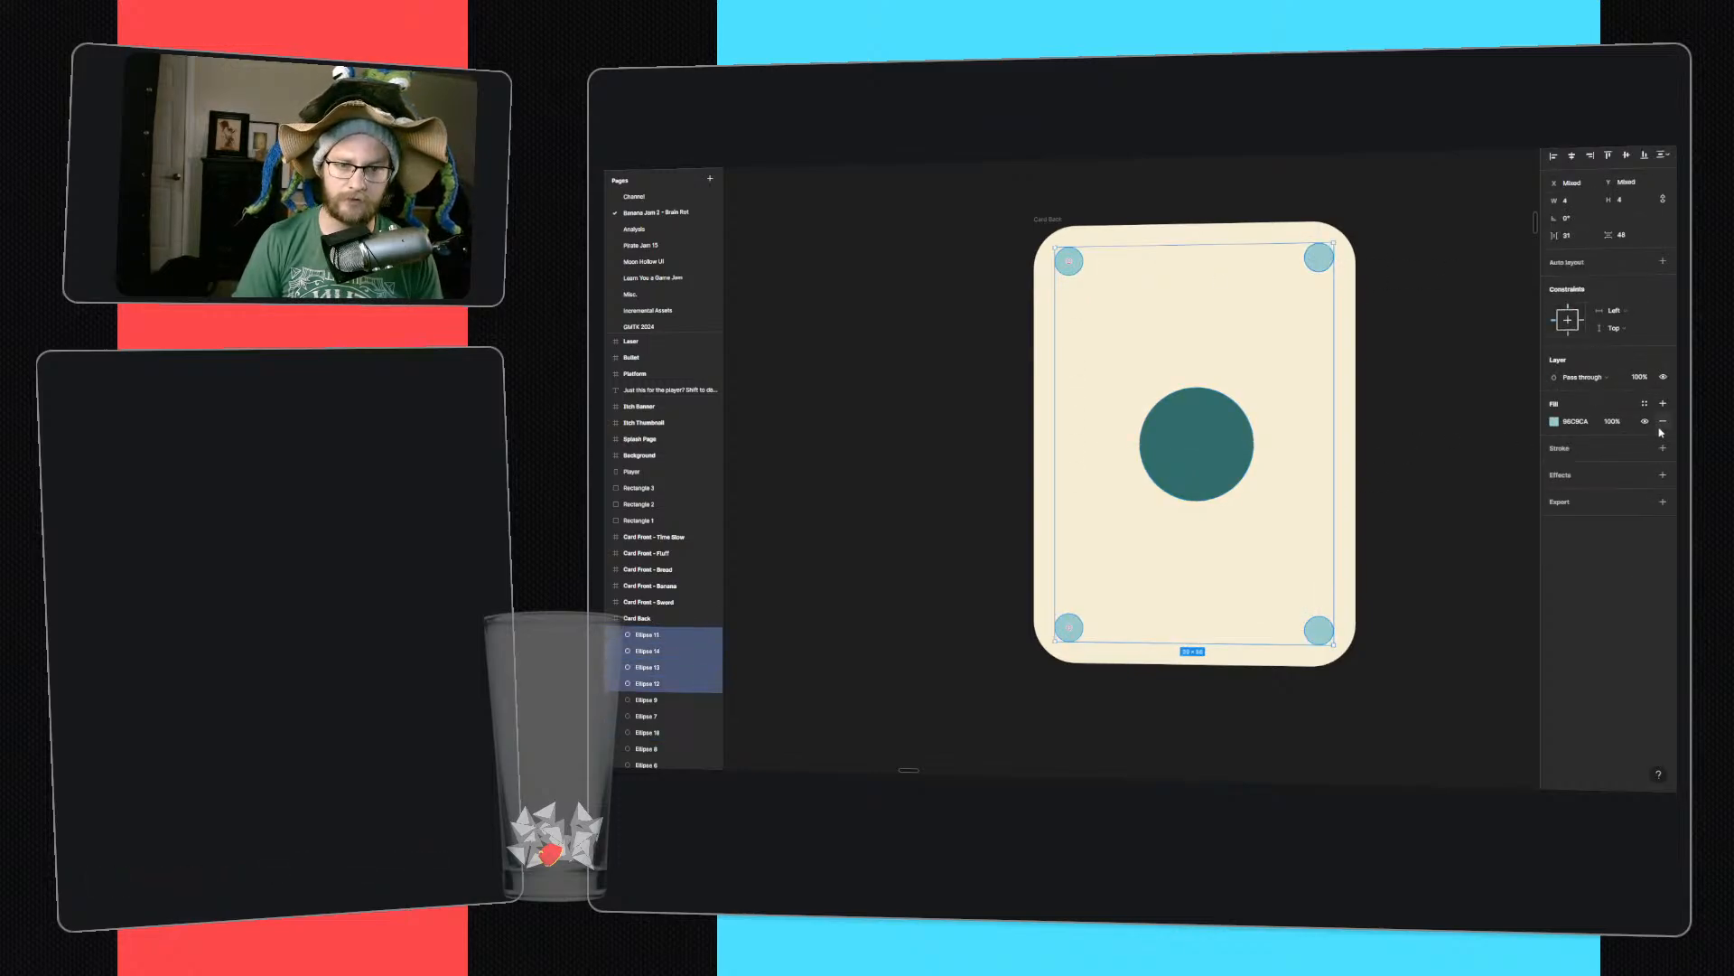
pyautogui.click(1663, 423)
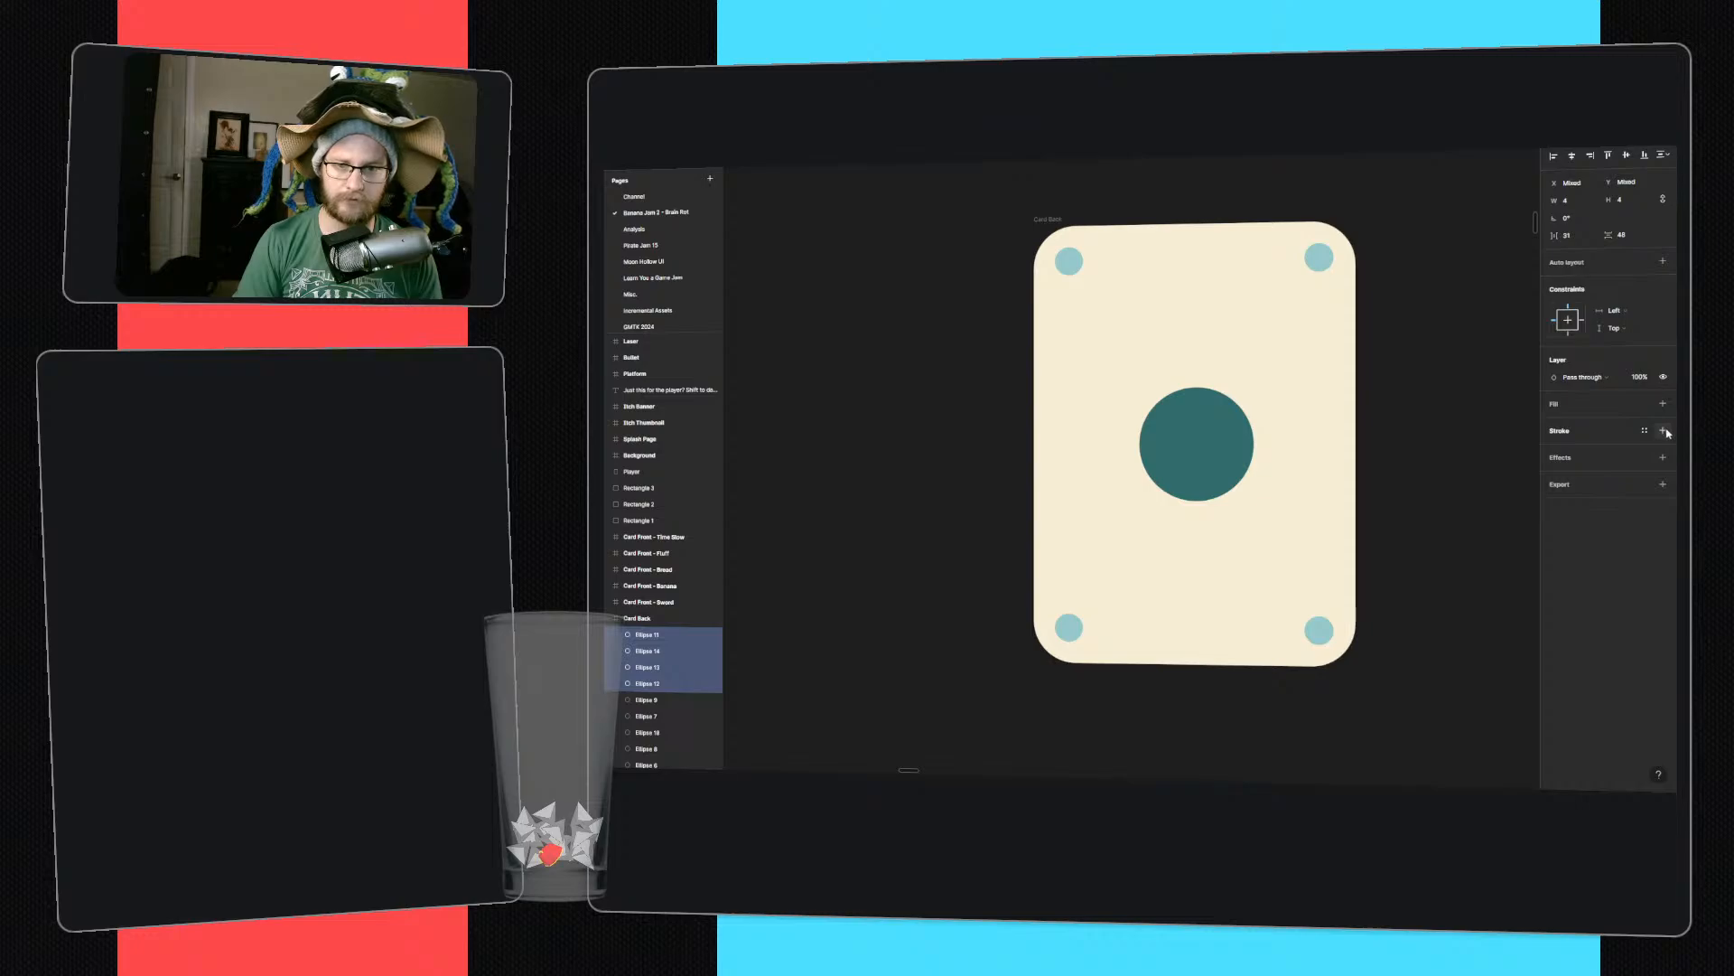
pyautogui.click(1665, 430)
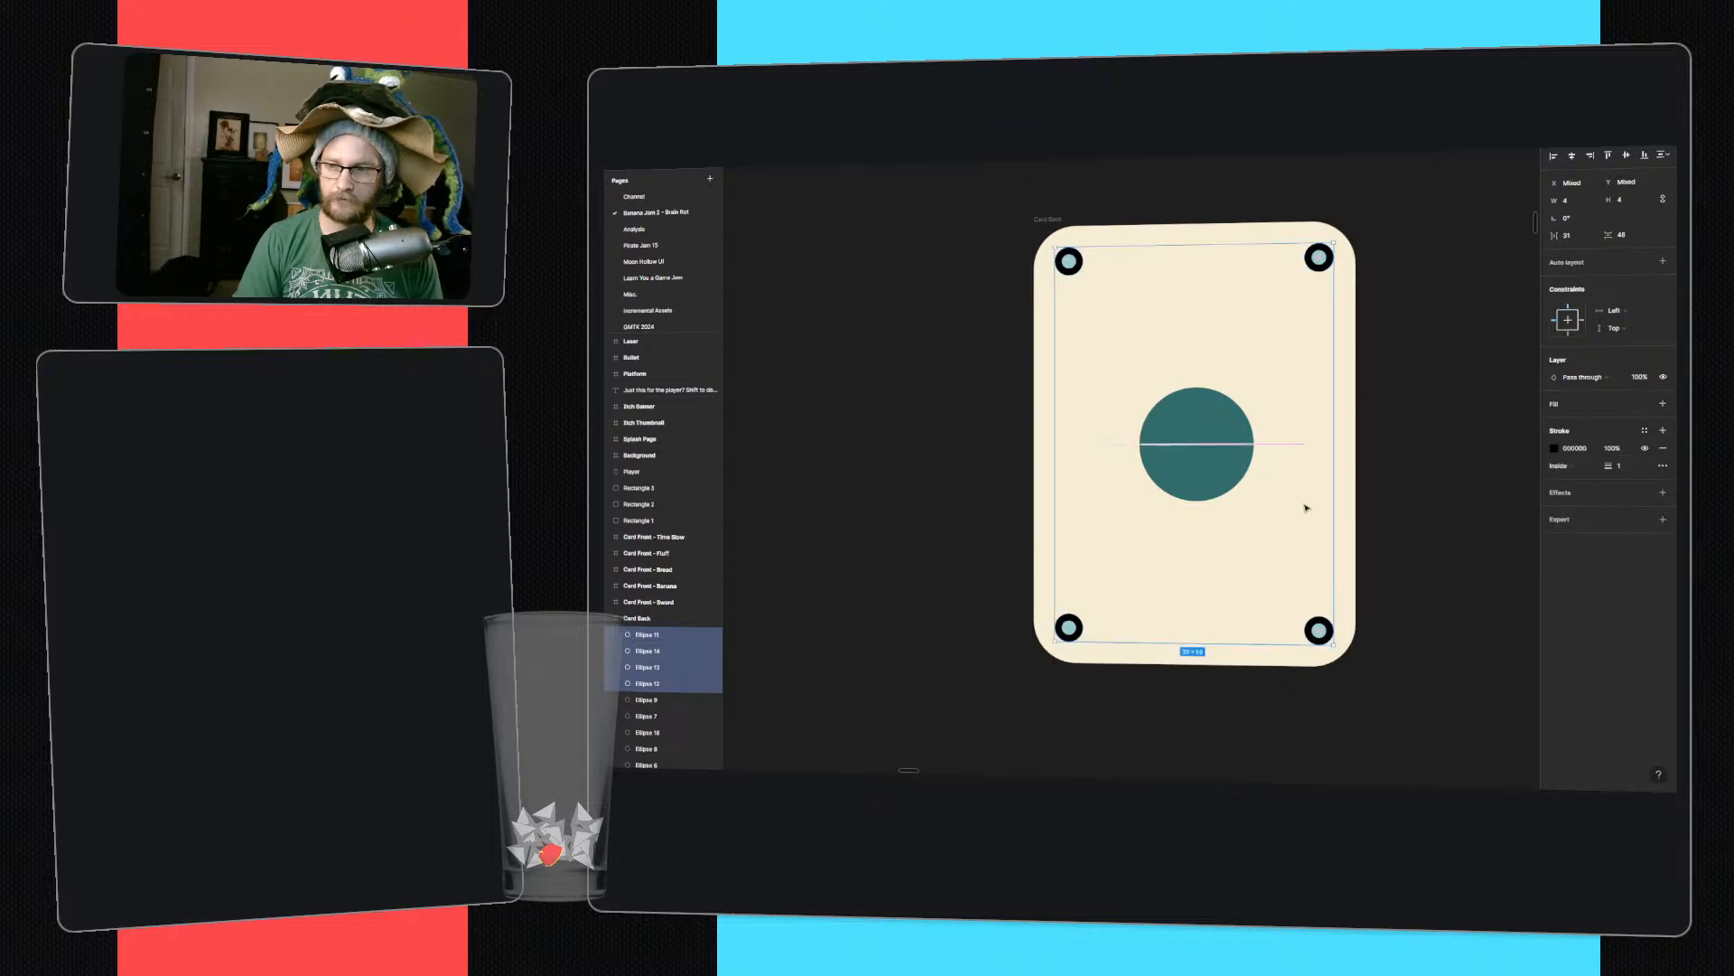
# - Check the stroked corner circles' layers, adding a fill to the lower-left circle and removing it again
pyautogui.click(664, 636)
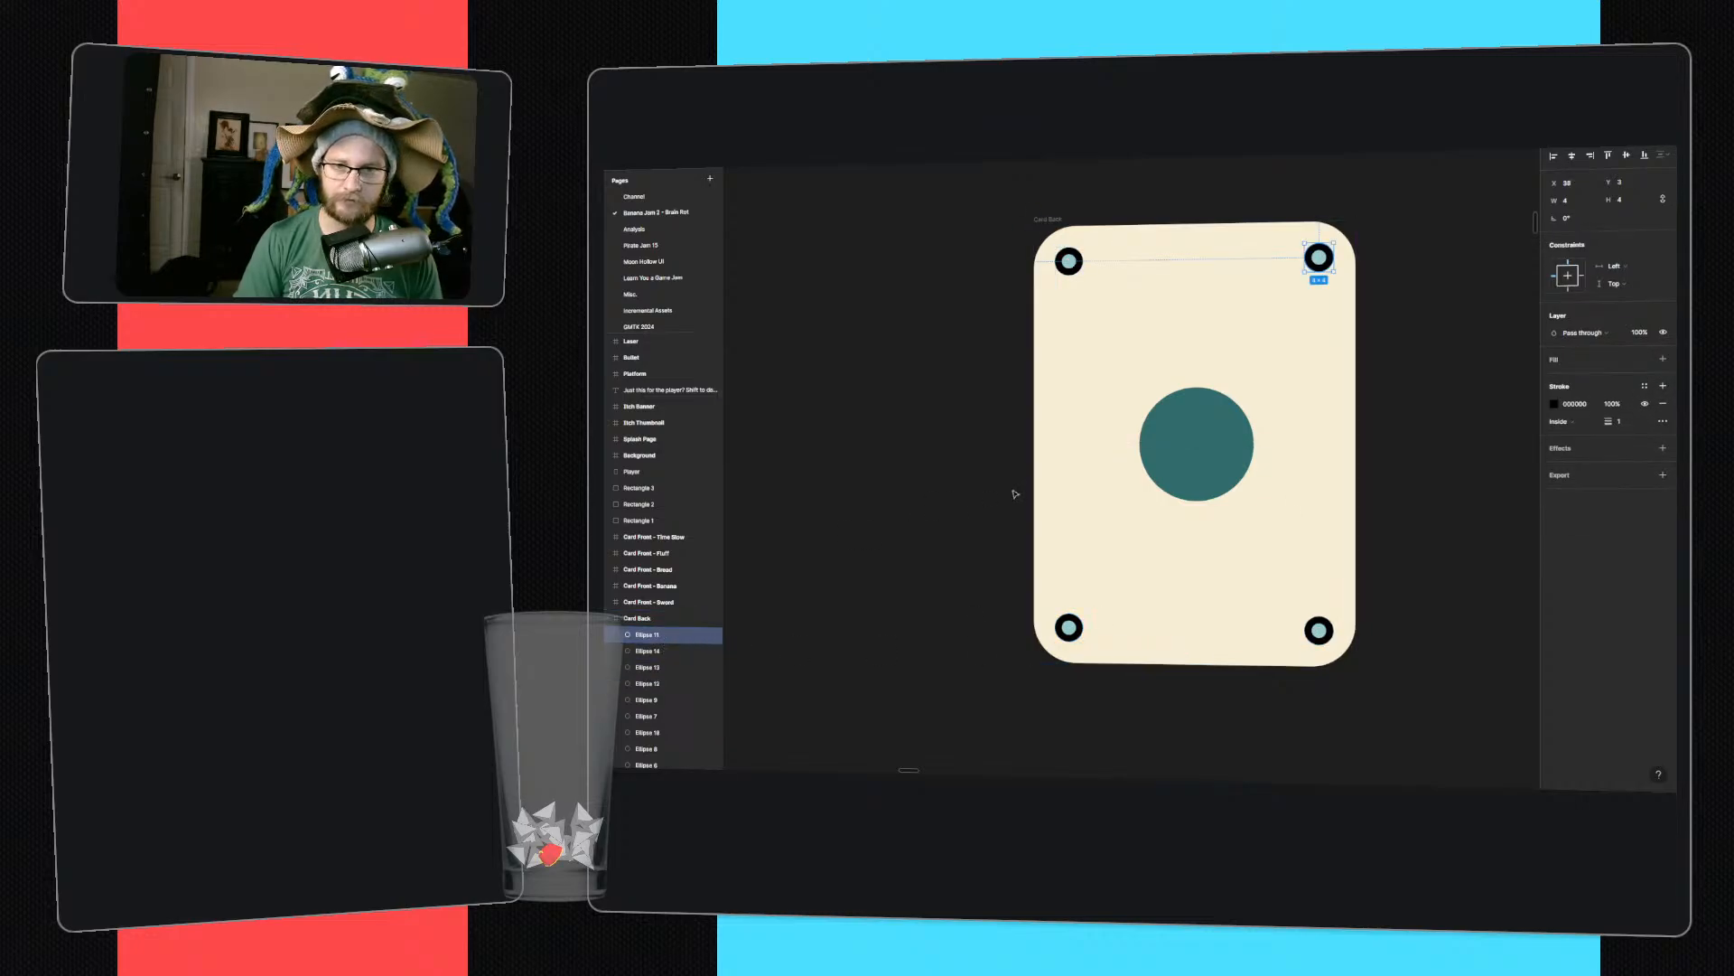
pyautogui.click(1456, 484)
pyautogui.click(676, 651)
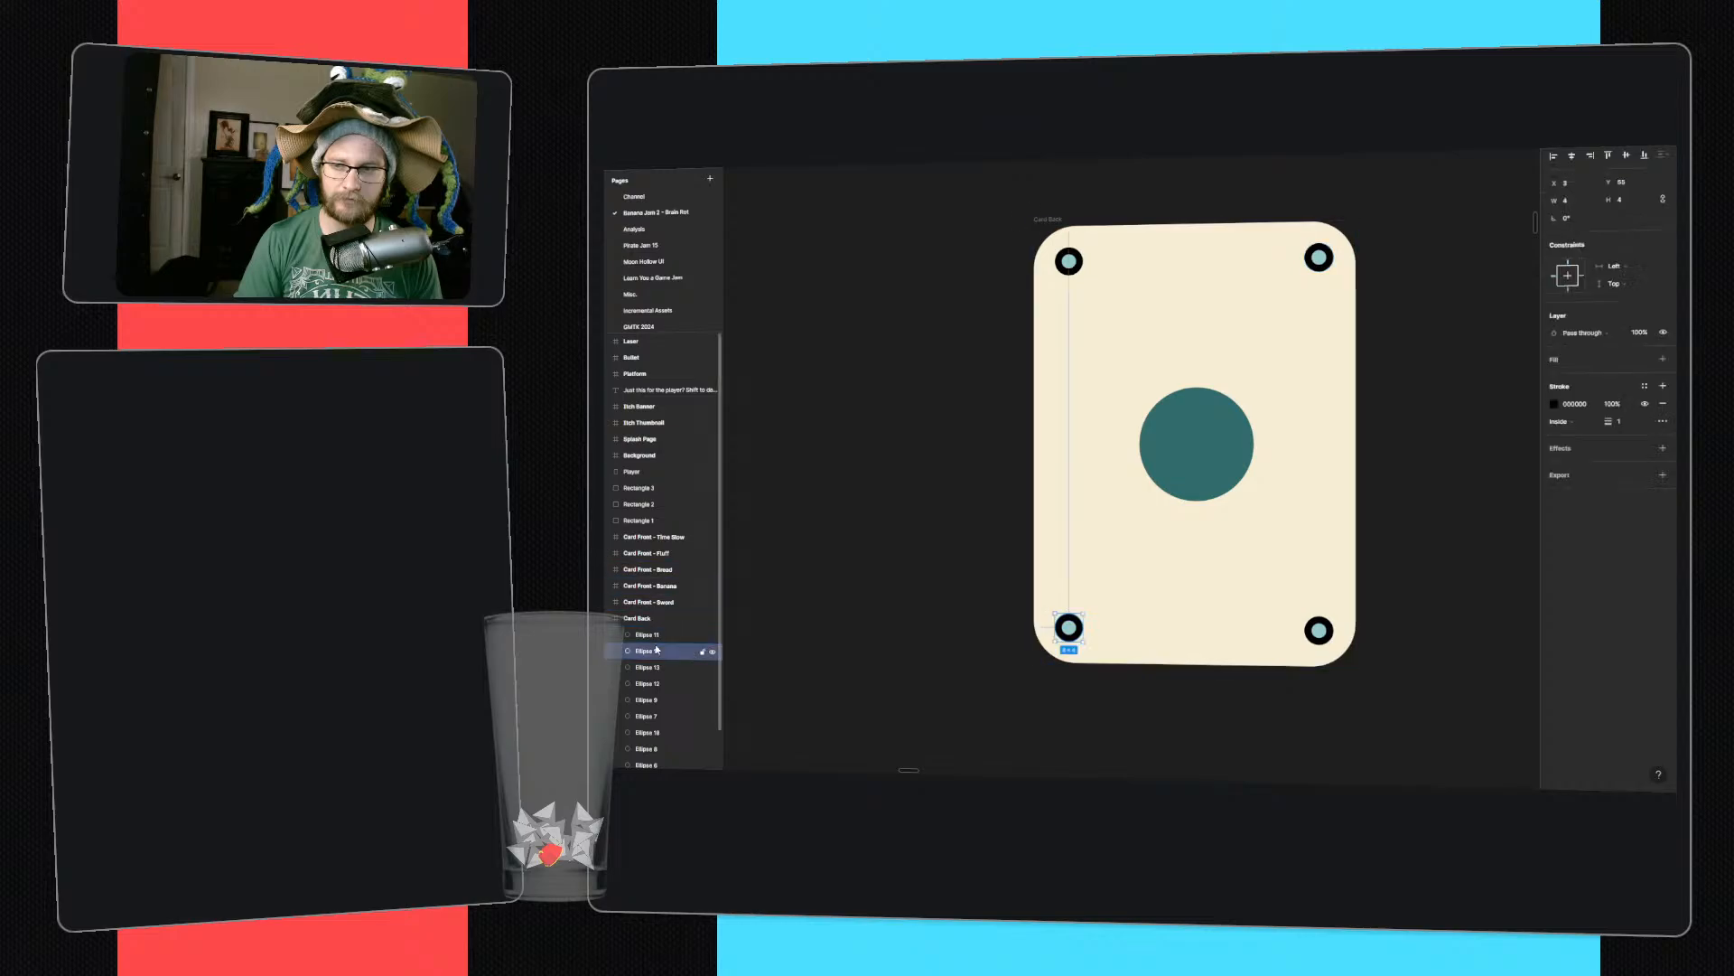
pyautogui.click(1663, 359)
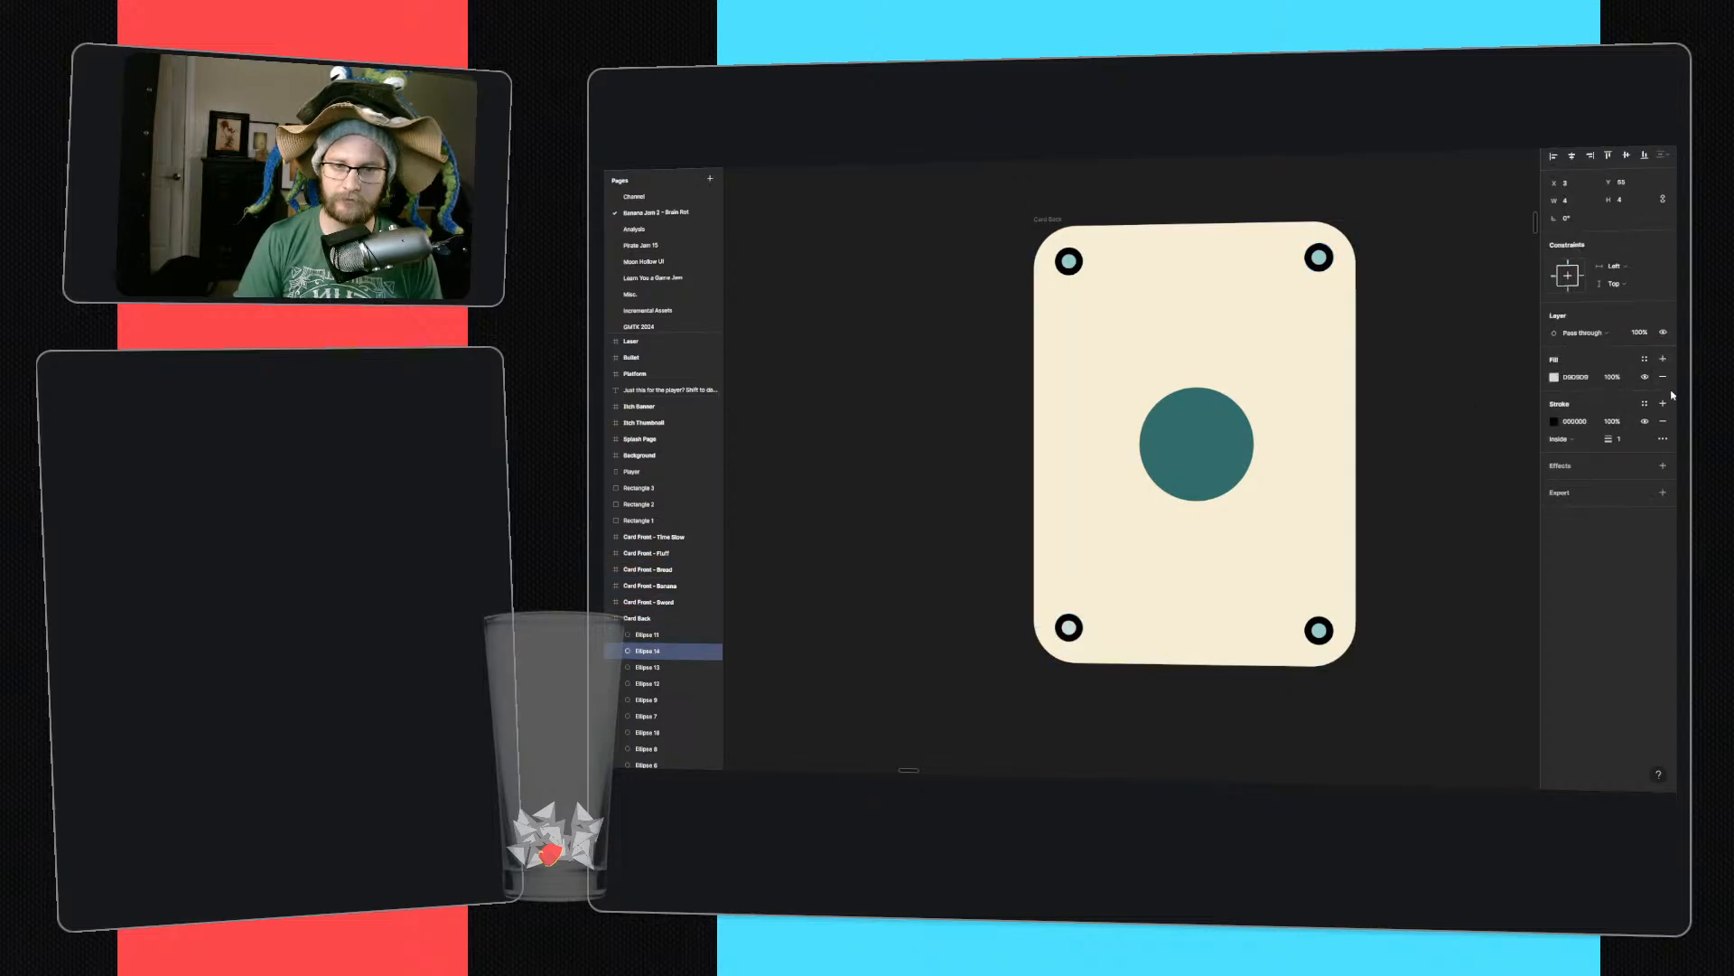
pyautogui.click(1663, 377)
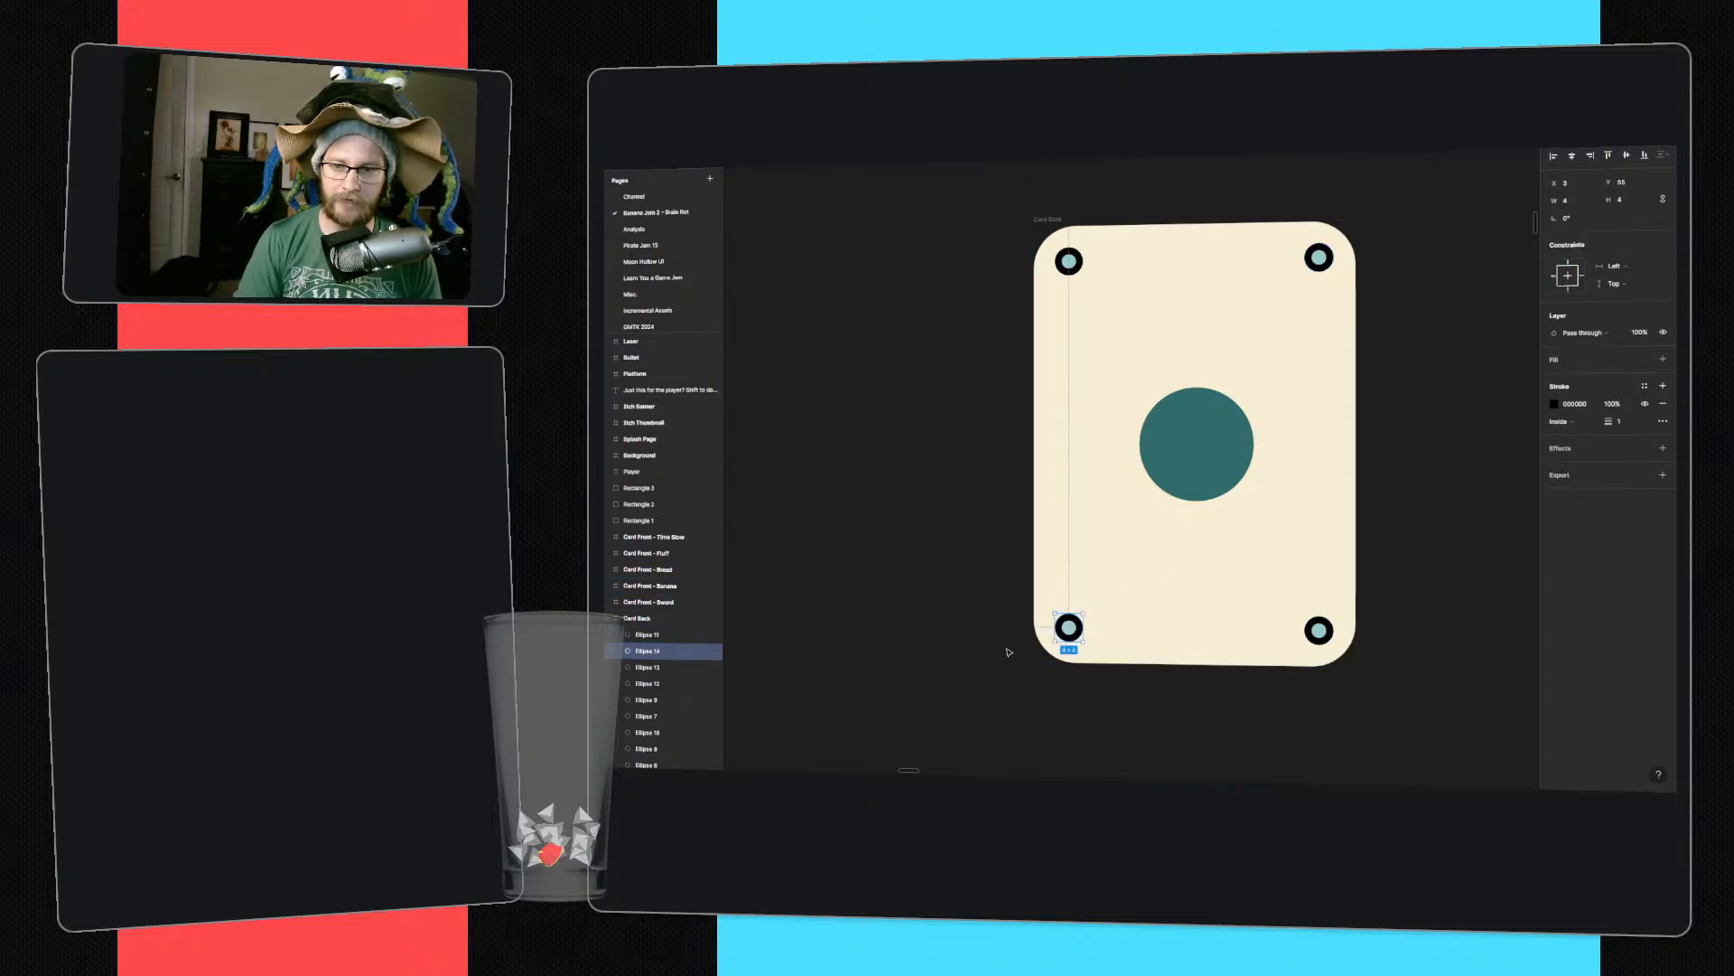
pyautogui.click(1069, 394)
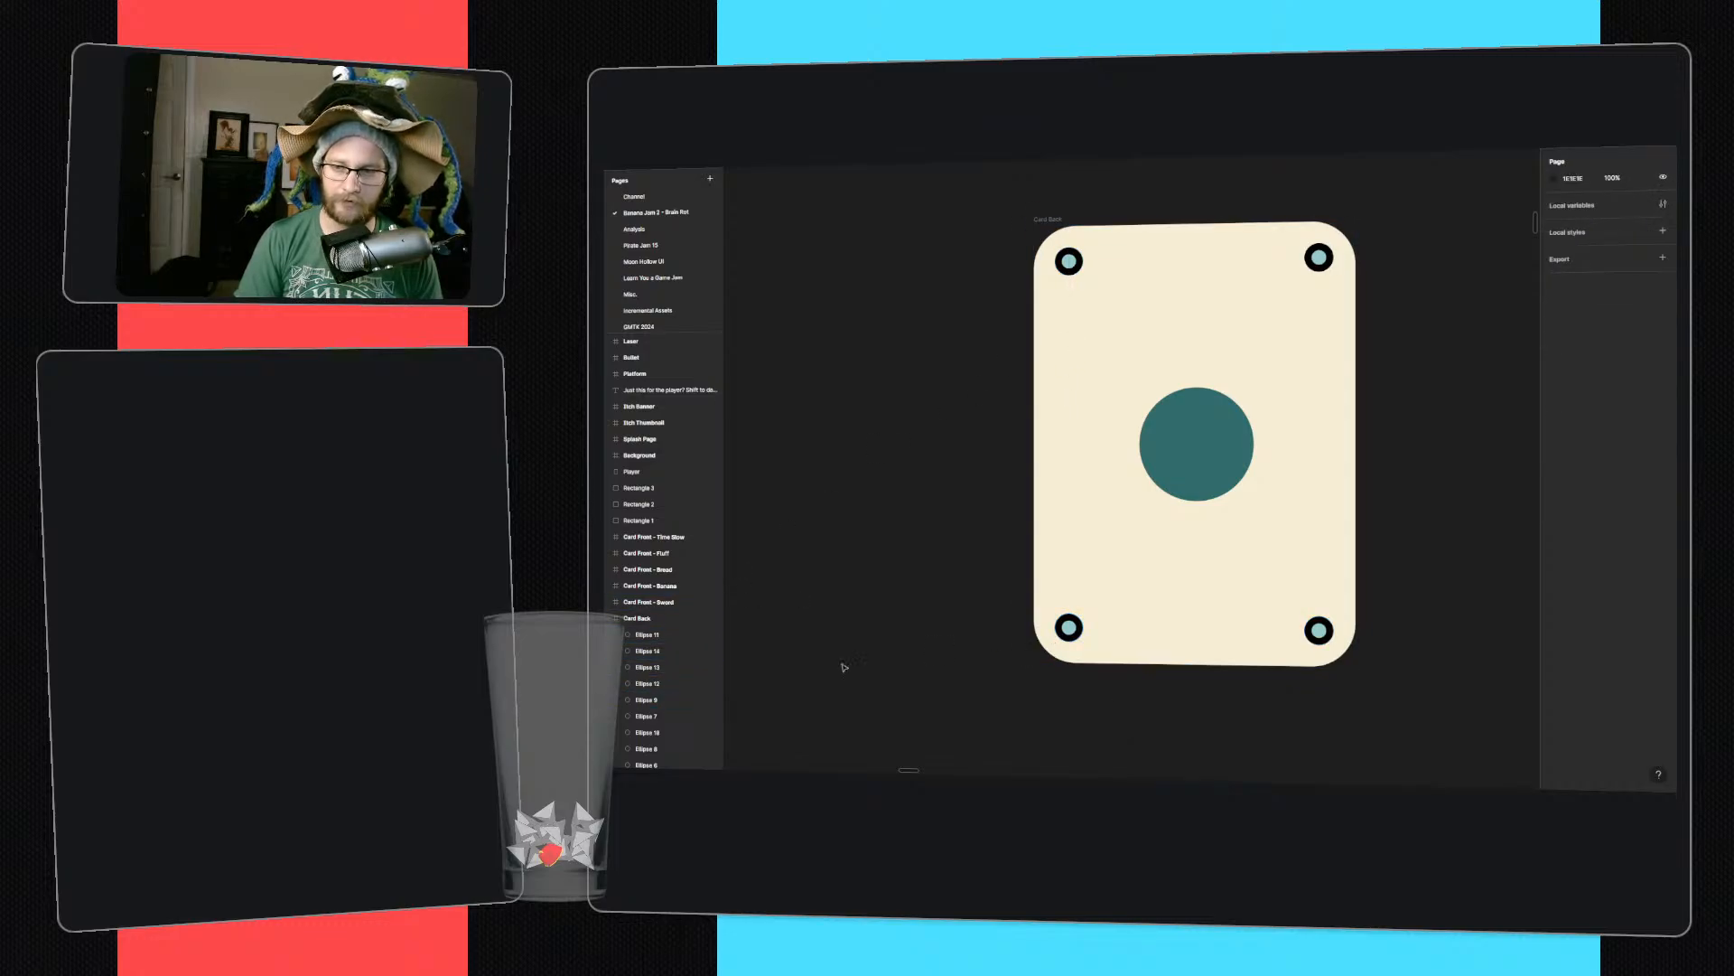
# - Try deleting the Card Back layers from Ellipse 7 down to the frame's lowest ellipse, and undo the deletion
pyautogui.scroll(-2, 680, 649)
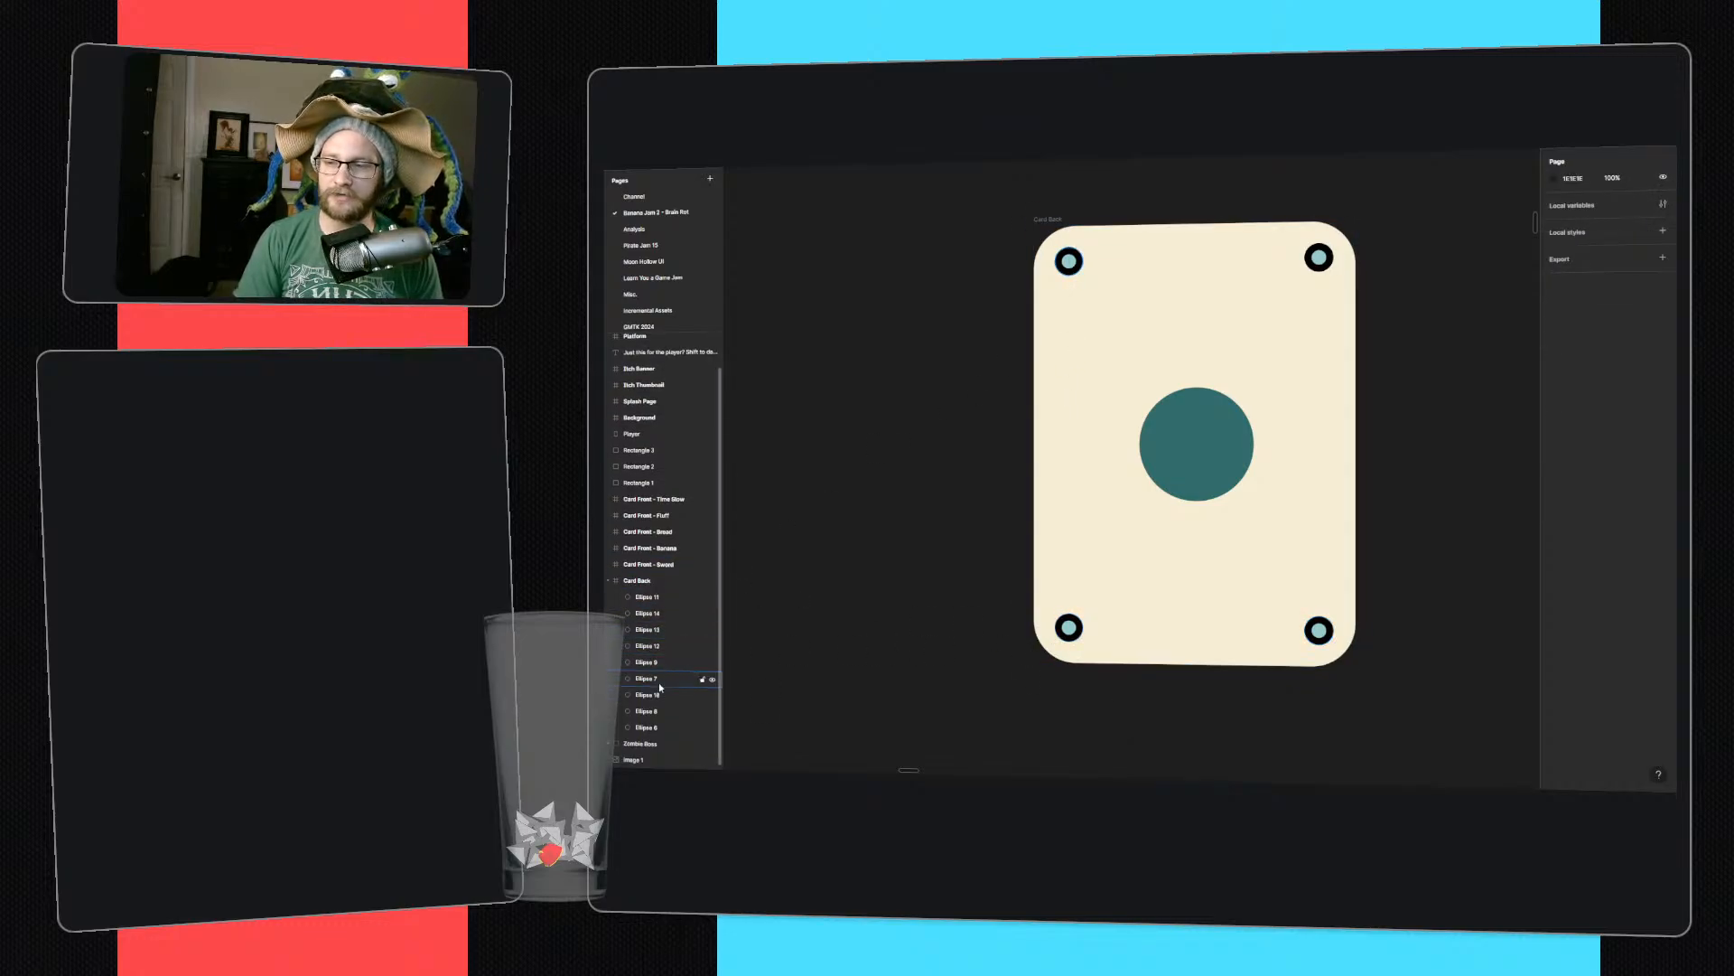
pyautogui.click(660, 679)
pyautogui.keyDown('shift'); pyautogui.click(668, 728); pyautogui.keyUp('shift')
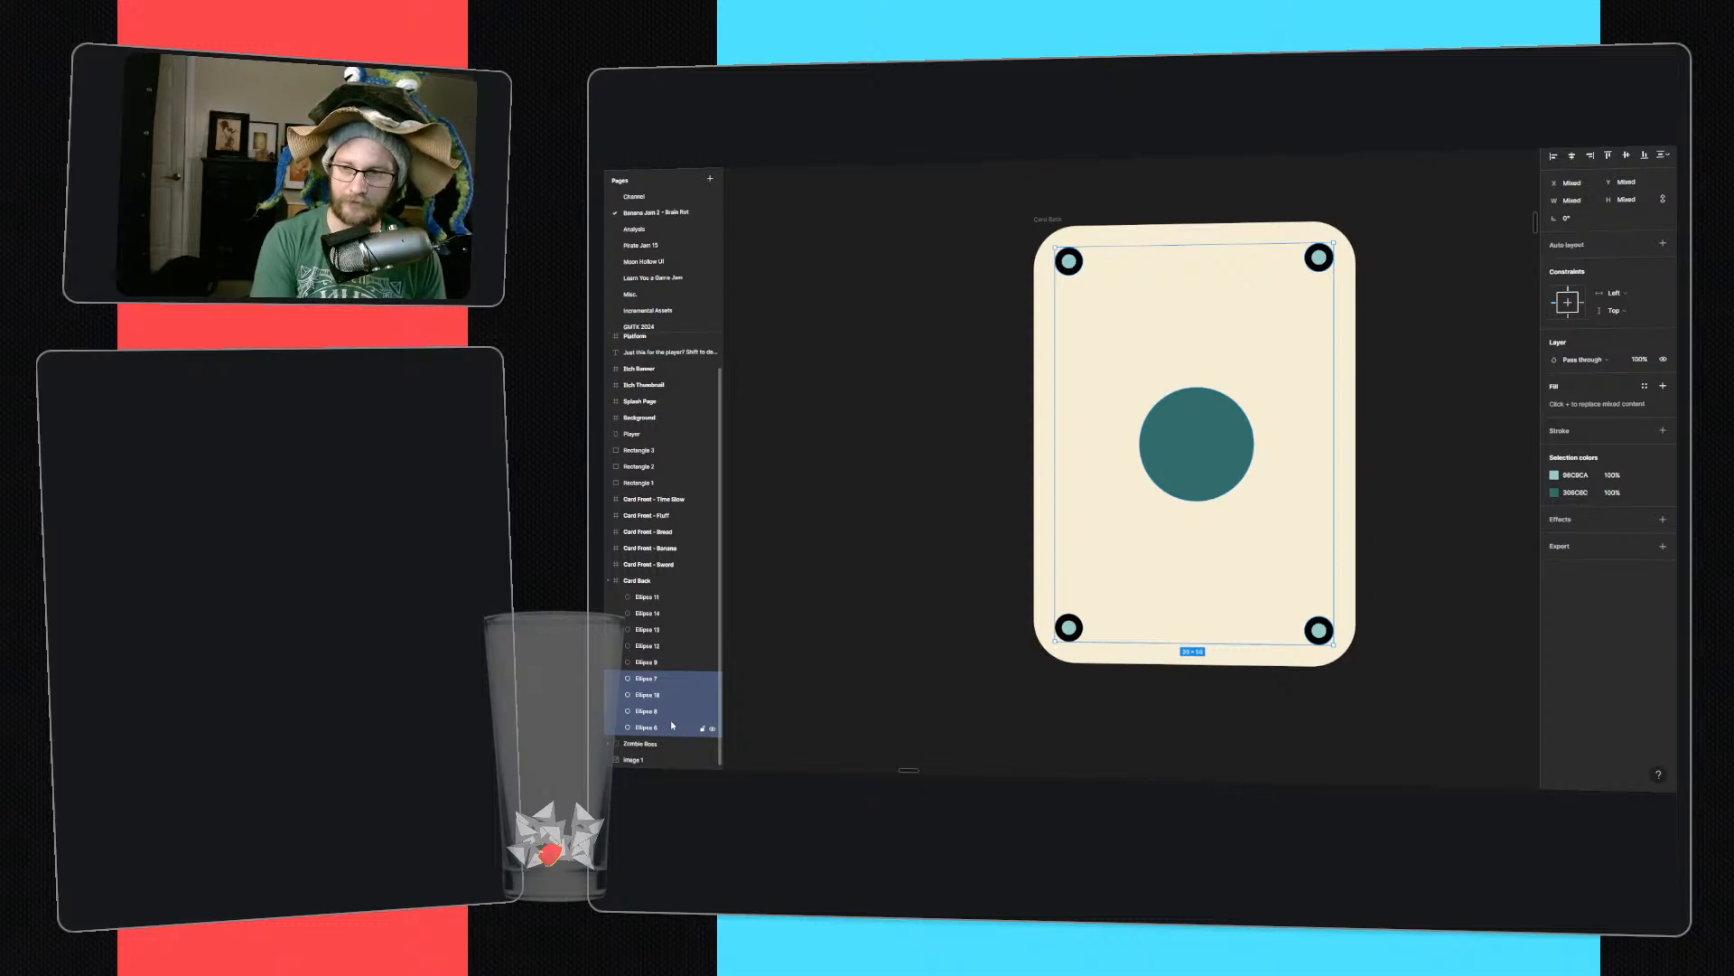
pyautogui.press('Delete')
pyautogui.click(655, 663)
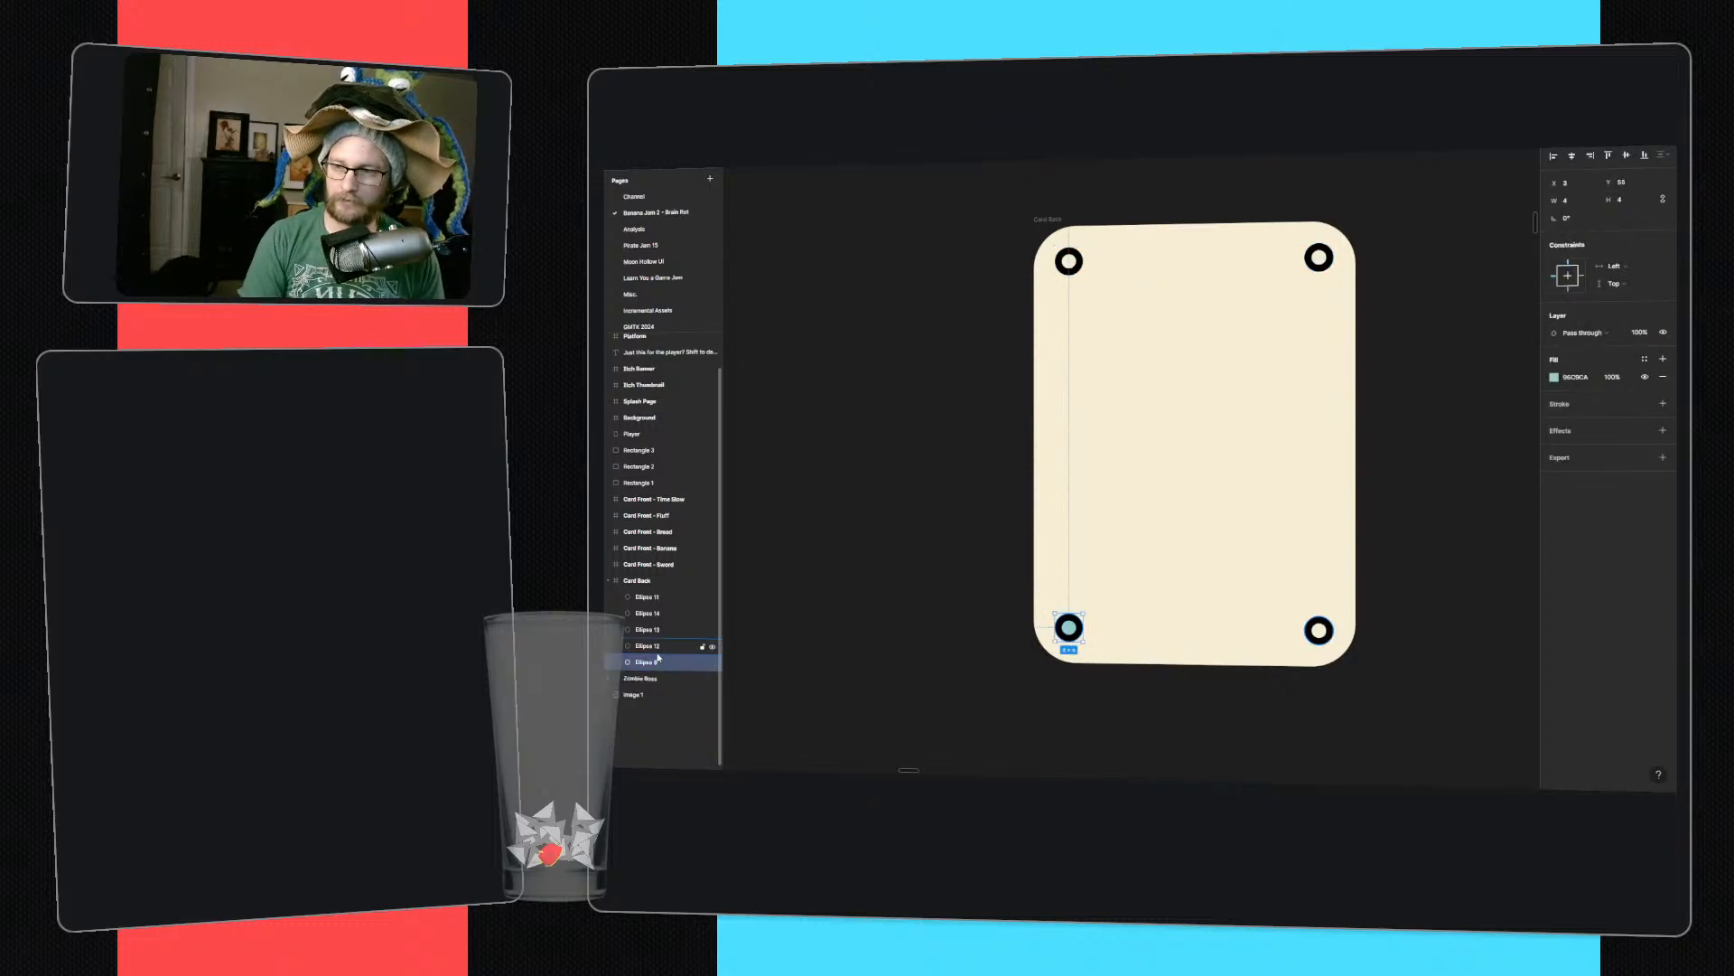
pyautogui.hotkey('ctrl', 'z')
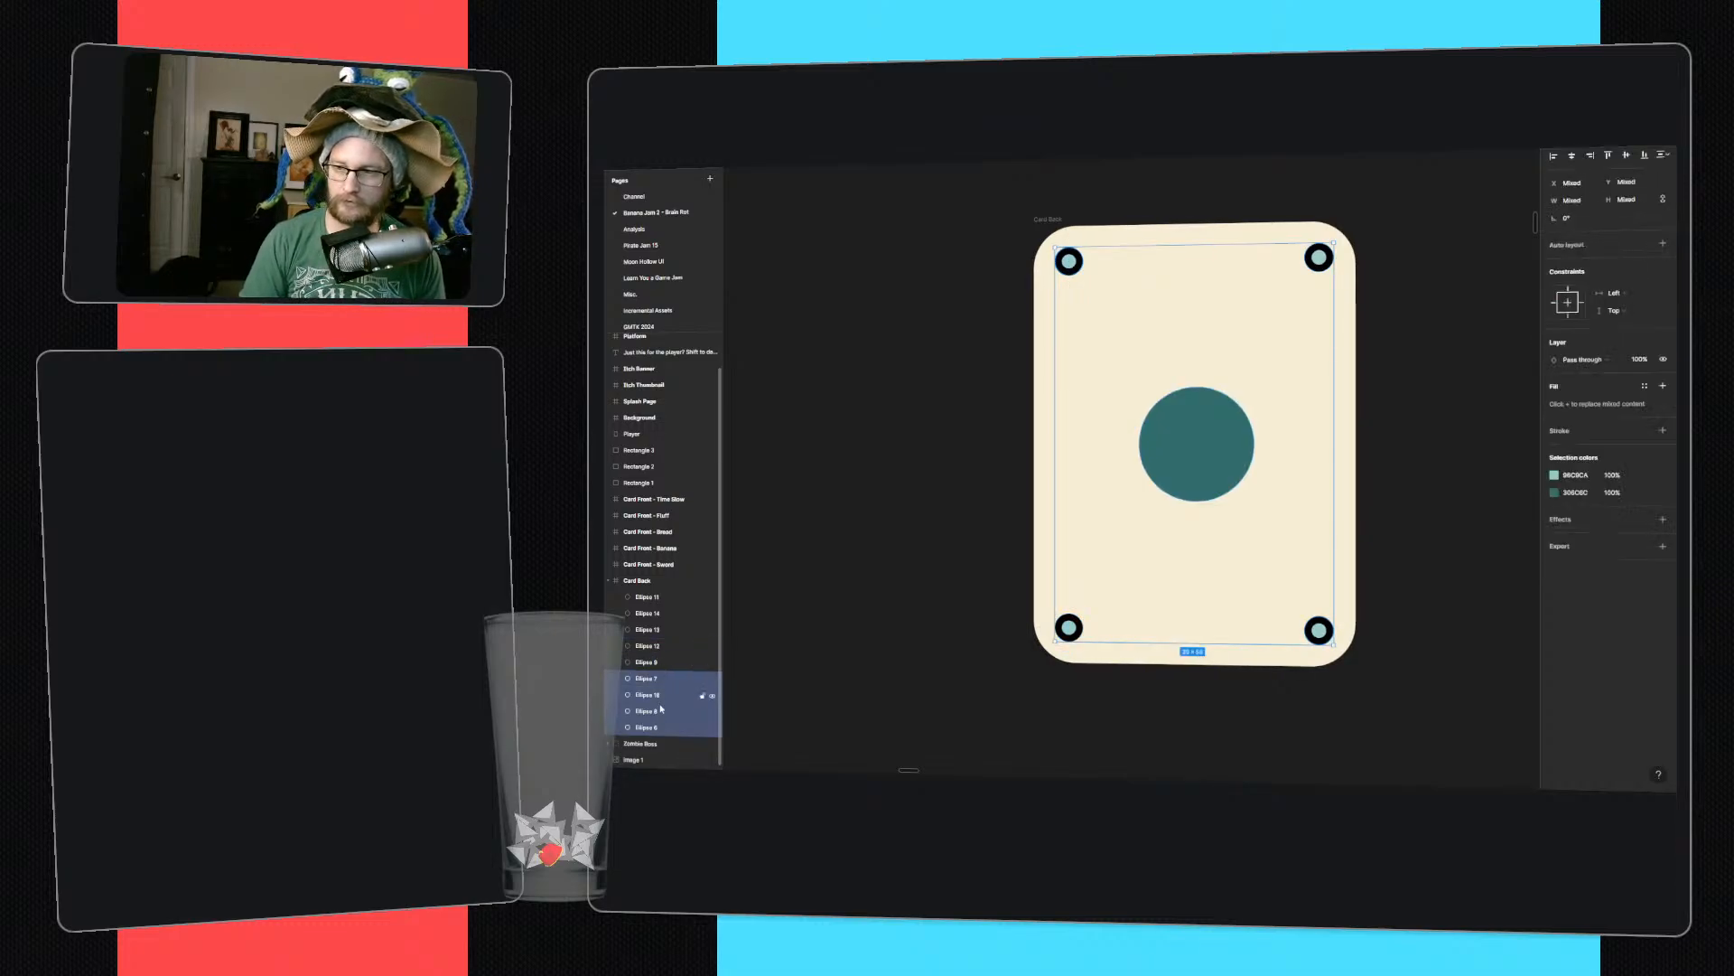
# - Check which circles the lower ellipse layers hold, and delete the four duplicate stroked corner circles from the Card Back frame
pyautogui.click(657, 679)
pyautogui.click(660, 694)
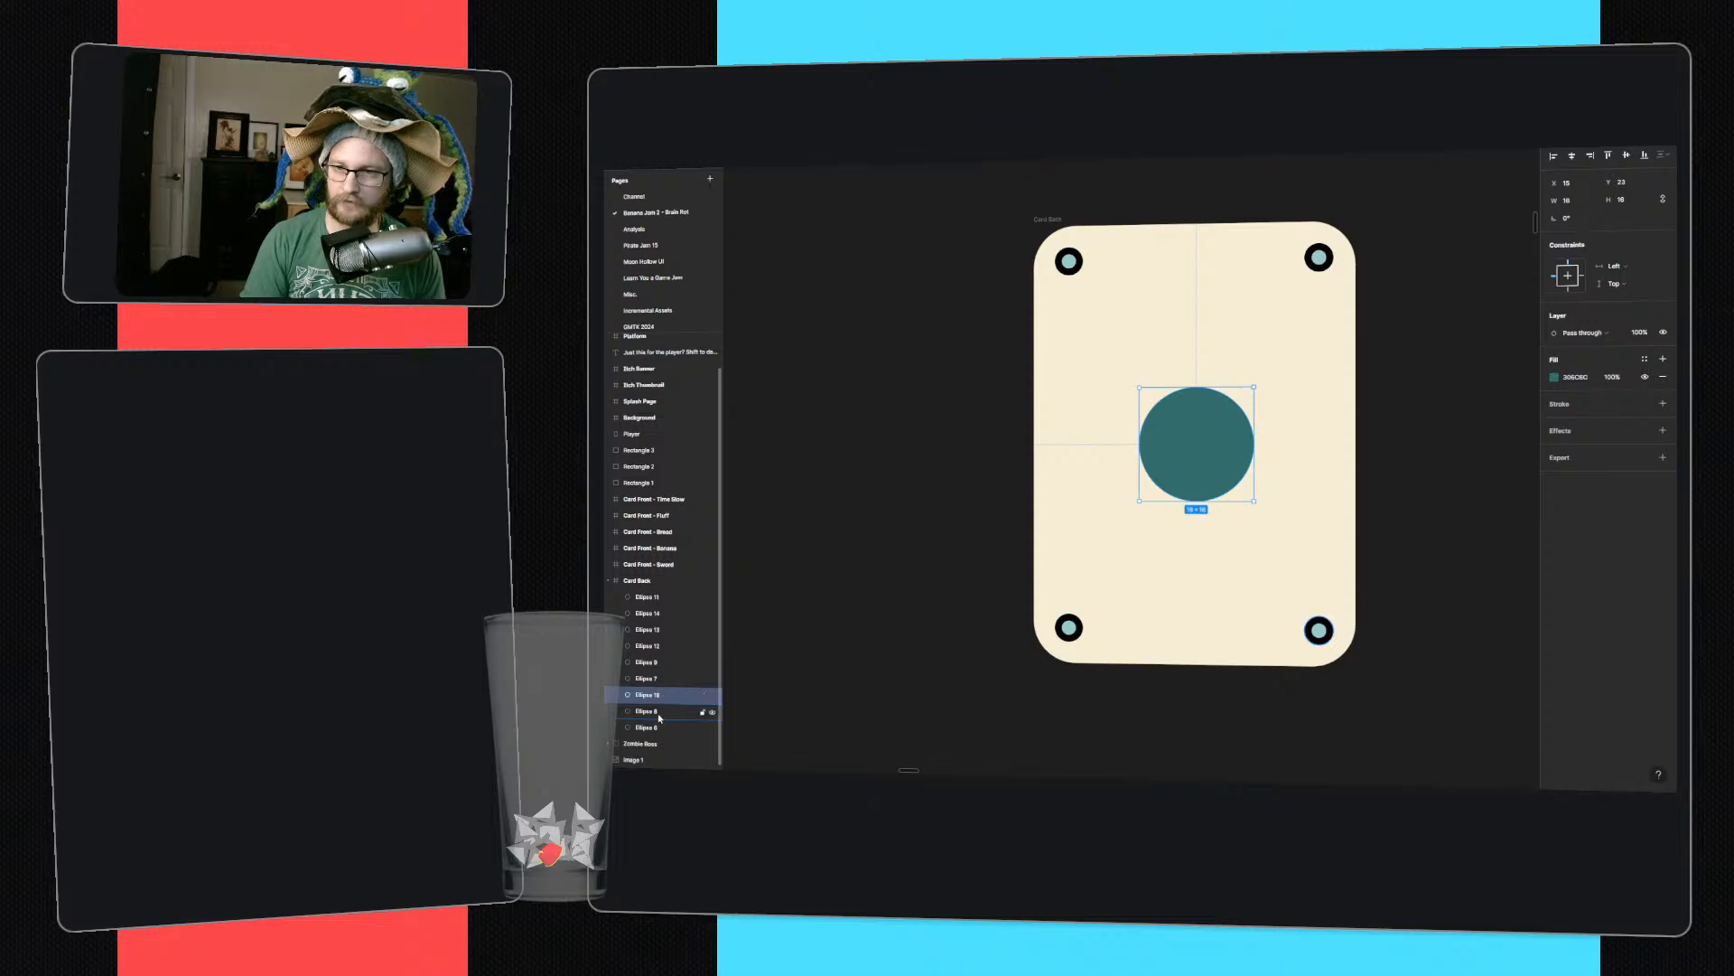
pyautogui.click(659, 712)
pyautogui.click(652, 728)
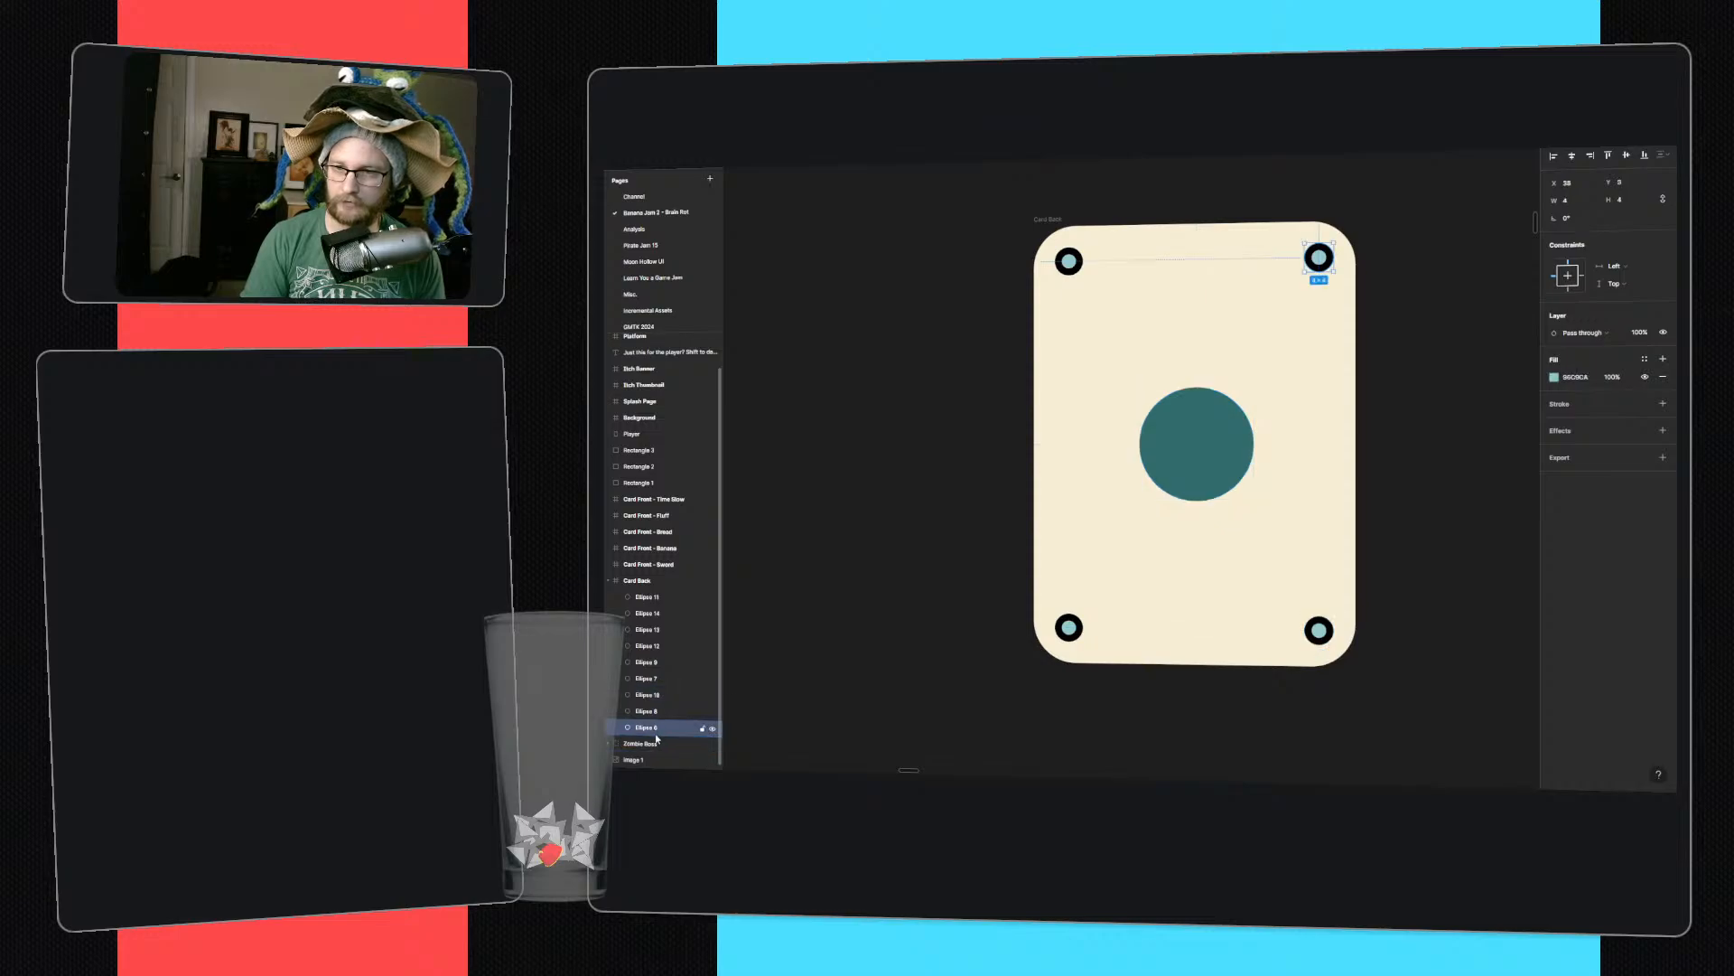
pyautogui.click(645, 647)
pyautogui.keyDown('shift'); pyautogui.click(648, 598); pyautogui.keyUp('shift')
pyautogui.press('Delete')
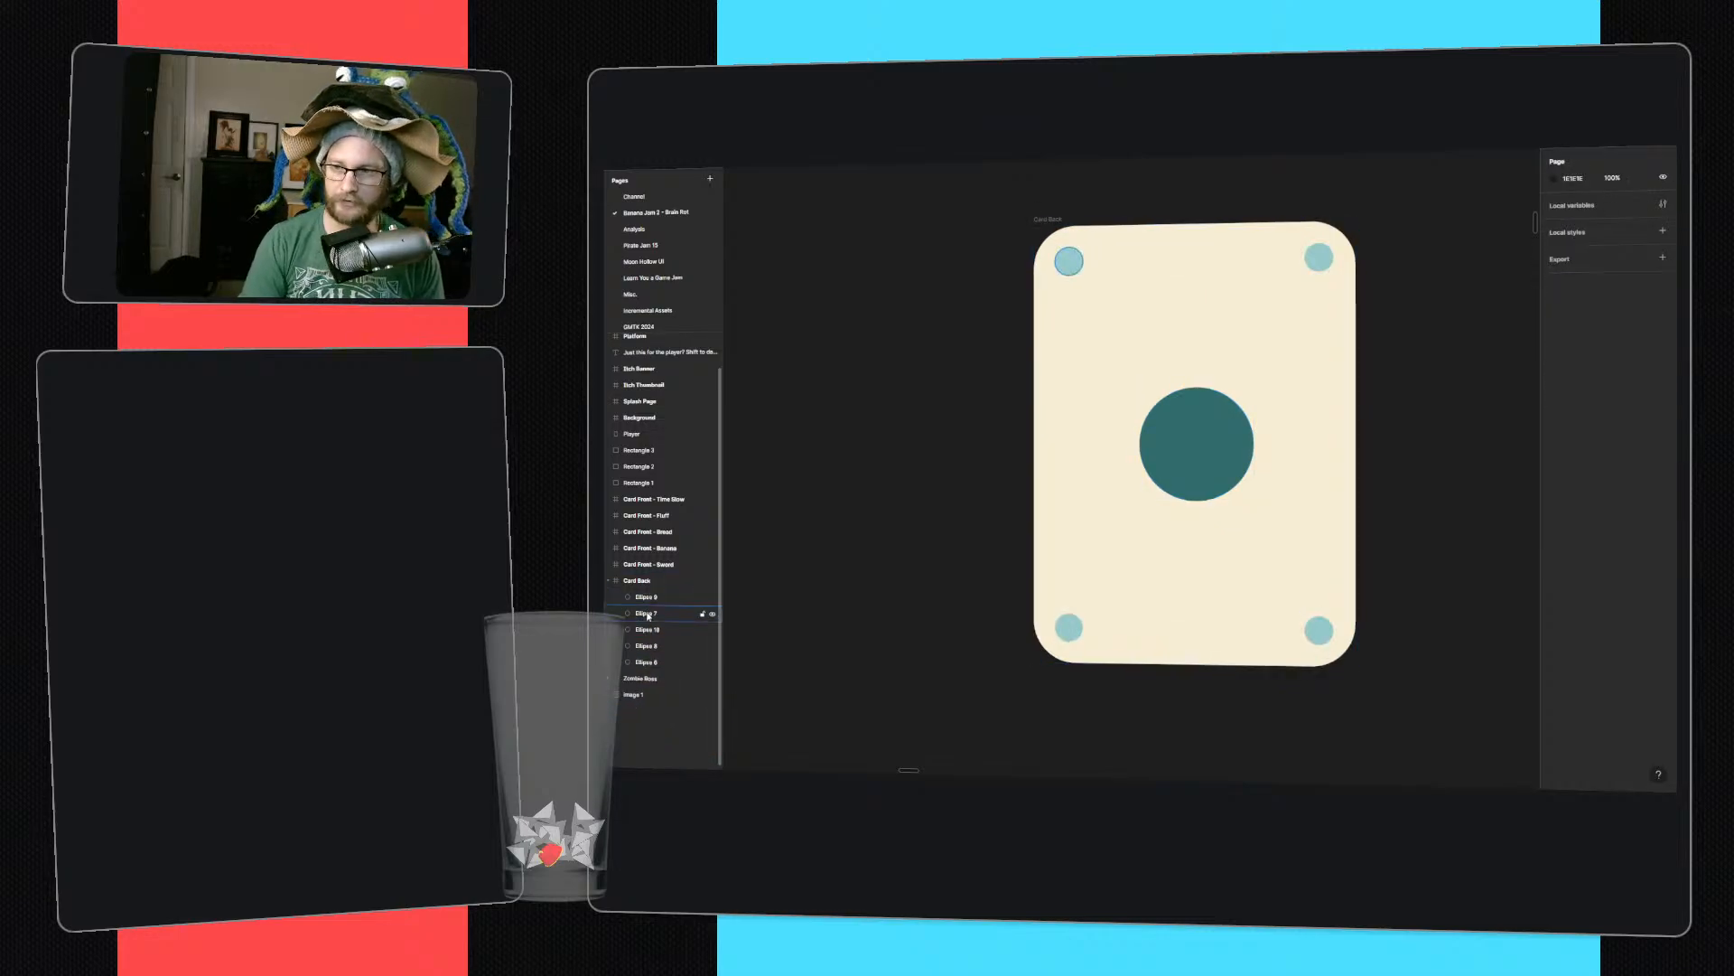
# - Move the central circle's layer to the top of the Card Back frame and select the four corner circle layers
pyautogui.click(648, 616)
pyautogui.click(653, 599)
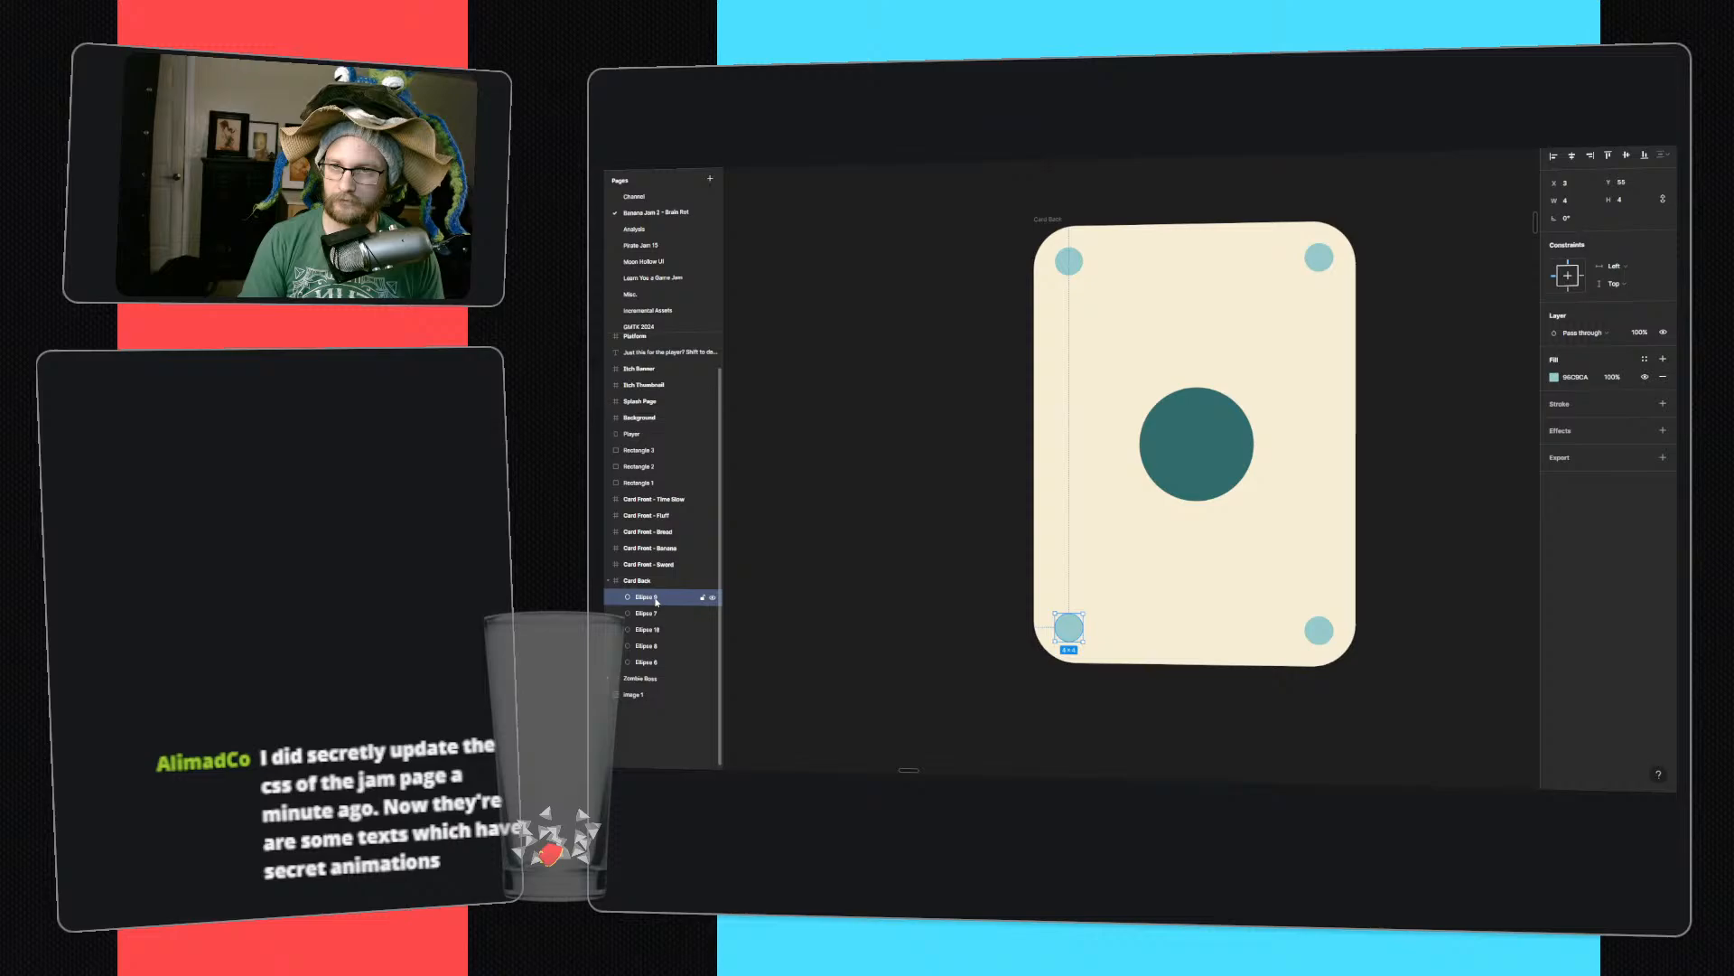
pyautogui.click(649, 645)
pyautogui.click(649, 662)
pyautogui.click(649, 628)
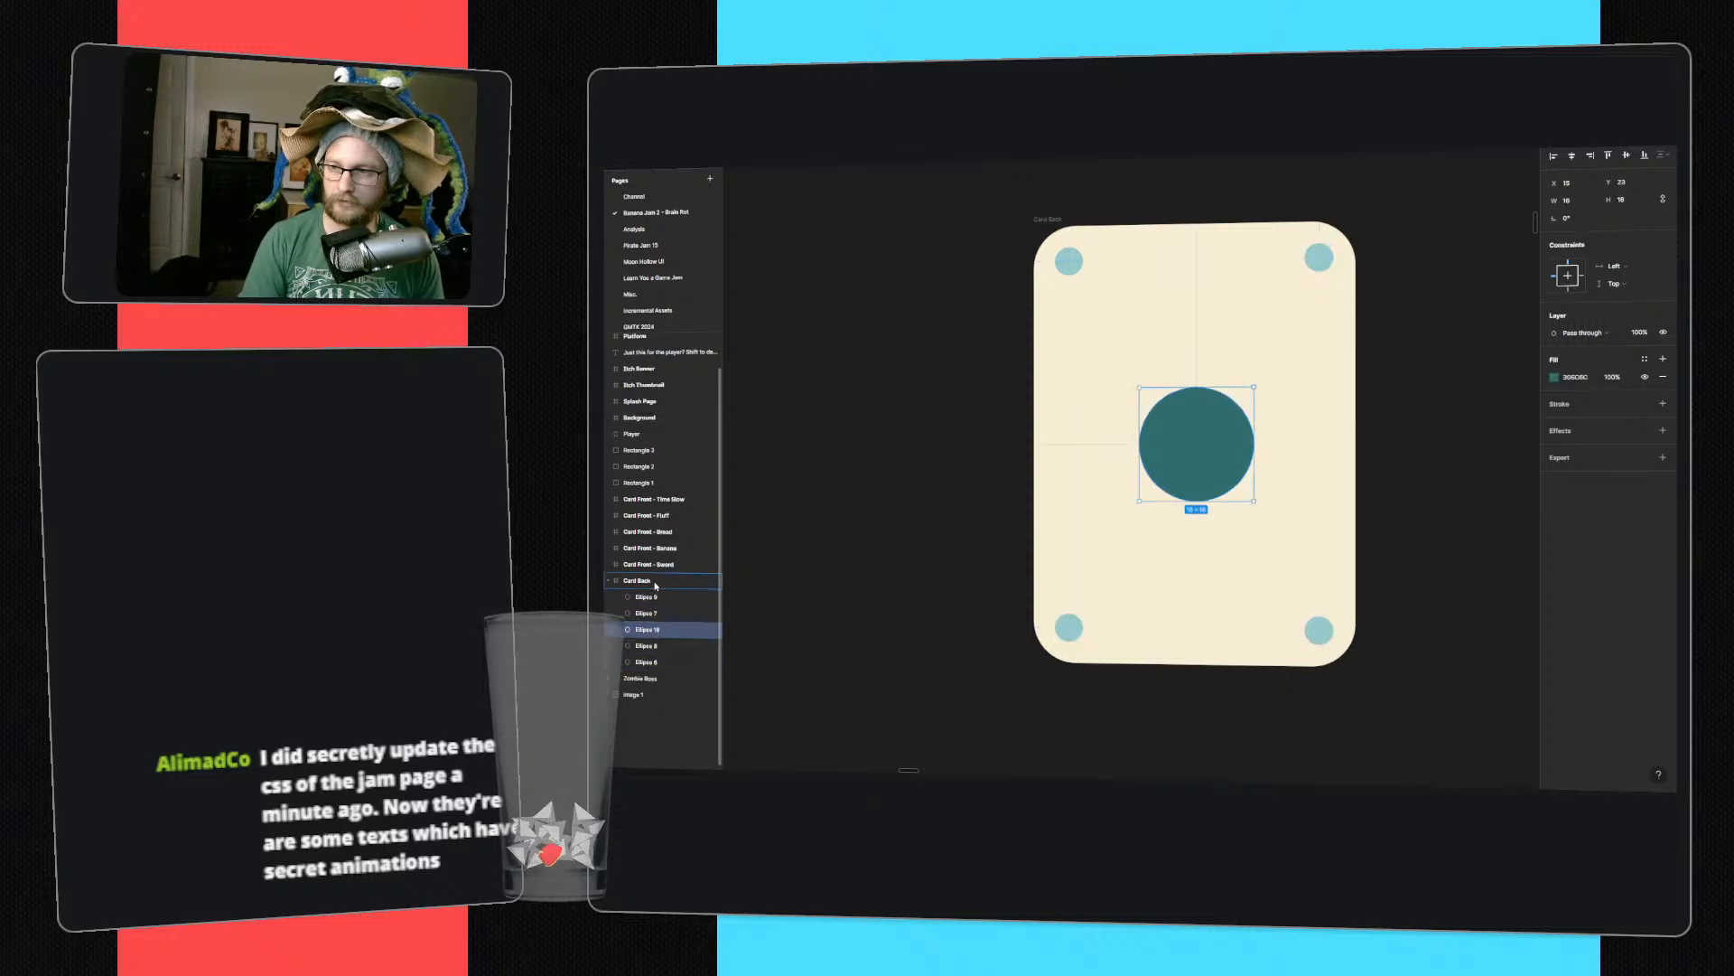
pyautogui.moveTo(648, 628); pyautogui.dragTo(648, 592)
pyautogui.click(647, 613)
pyautogui.keyDown('shift'); pyautogui.click(647, 662); pyautogui.keyUp('shift')
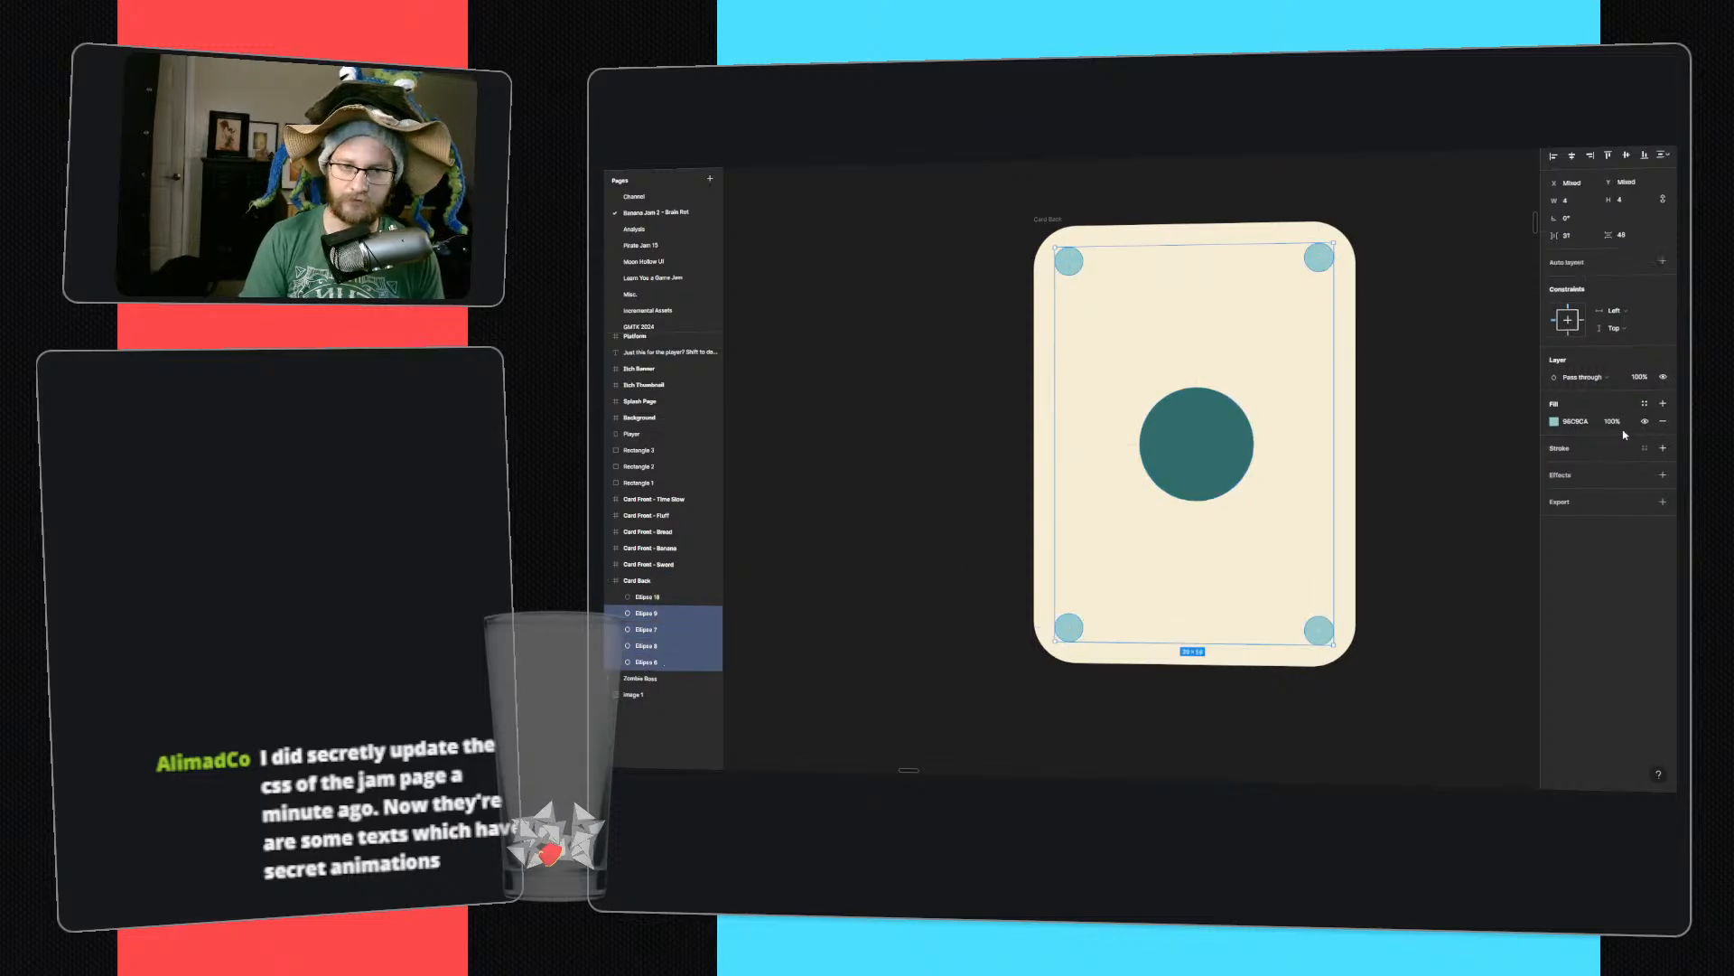
# - Replace the fill of the four corner circles with a stroke in the central circle's dark teal
pyautogui.click(1663, 422)
pyautogui.click(1663, 430)
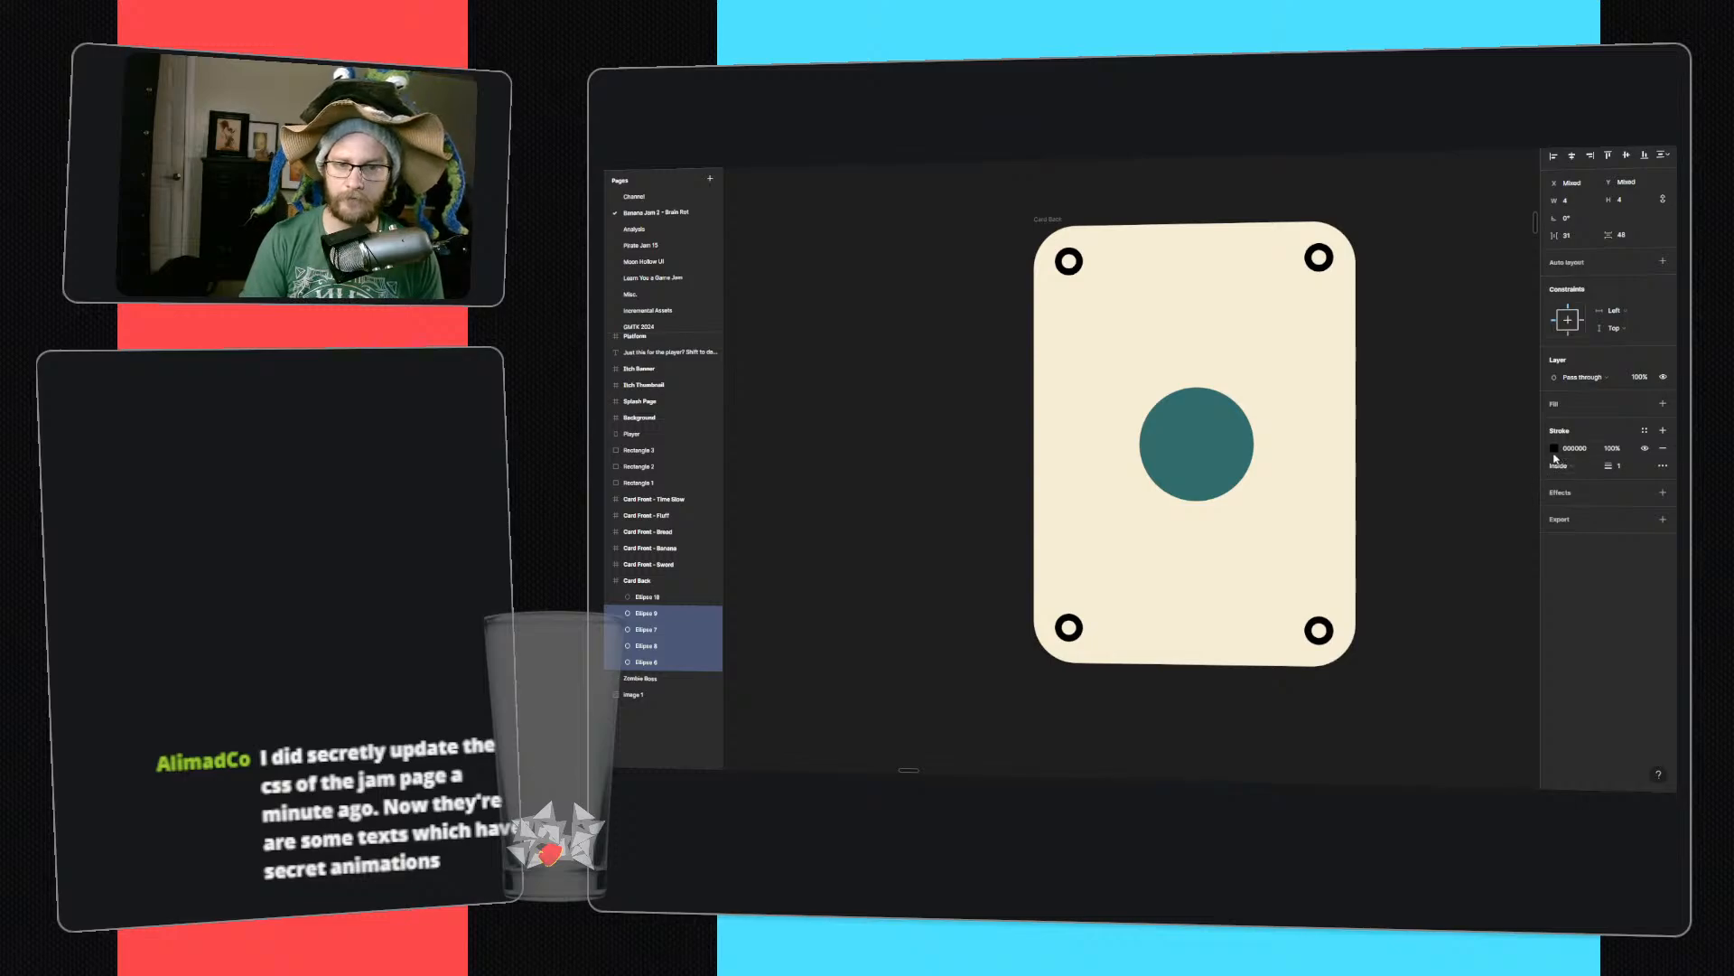
pyautogui.press('i')
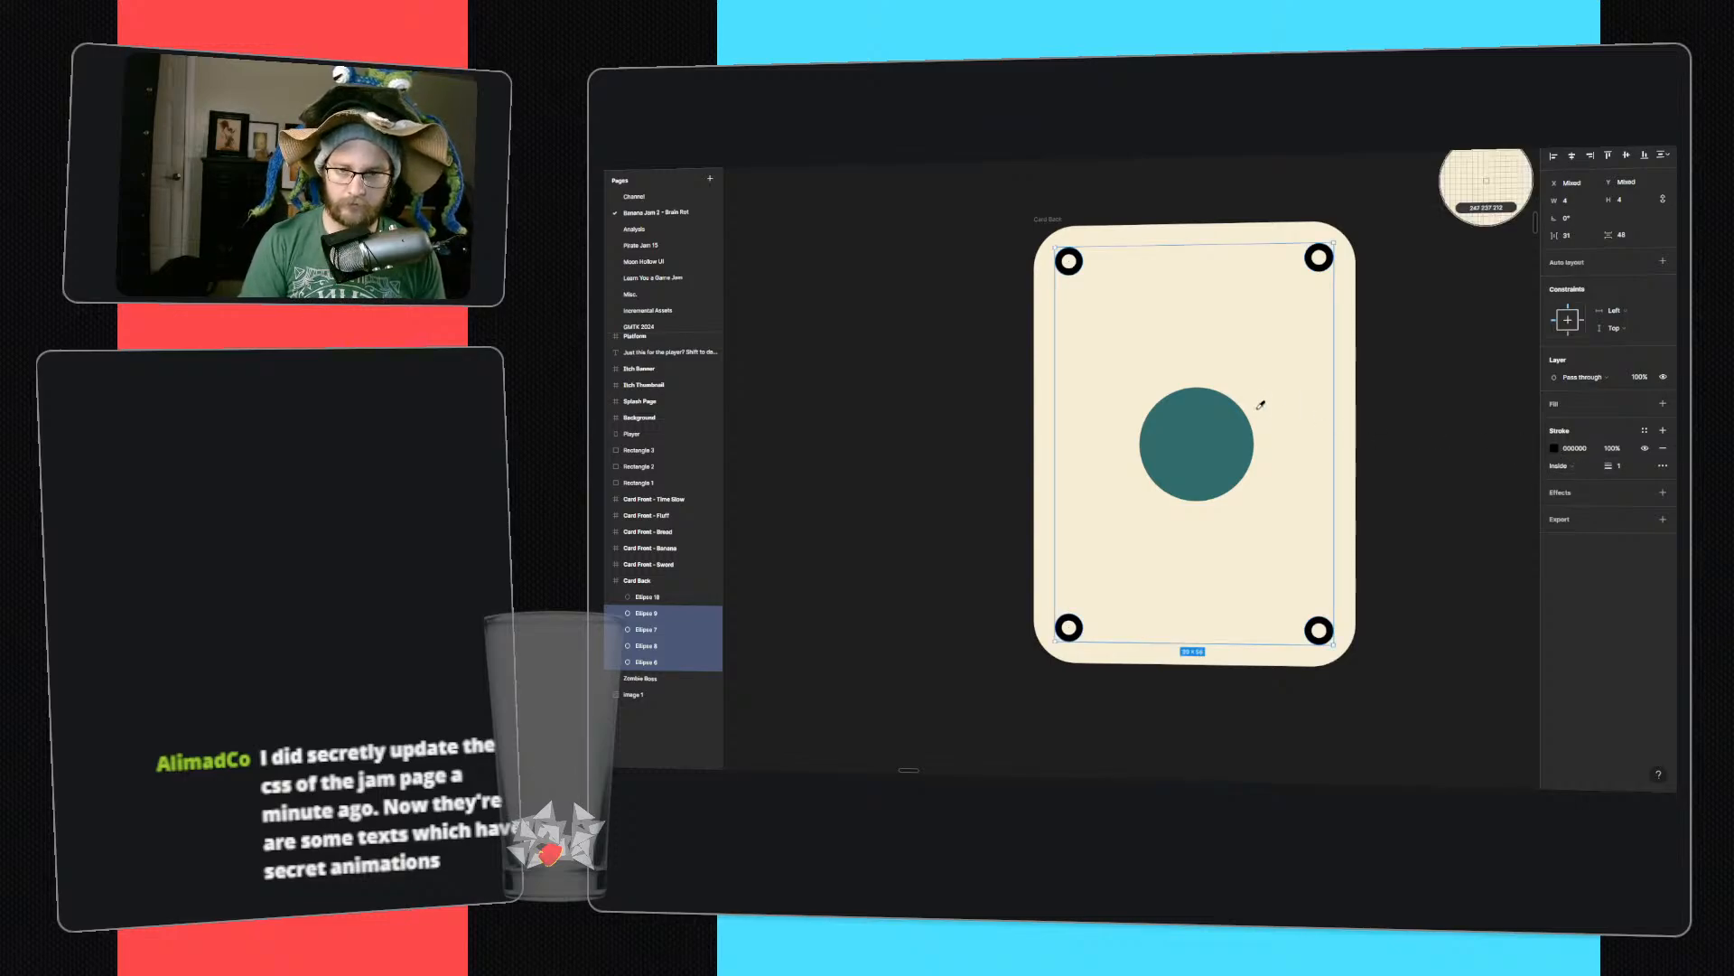
pyautogui.click(1231, 429)
pyautogui.click(1366, 439)
# - Replace the central circle's fill with a thick stroke in the dark teal of the corner circles
pyautogui.click(1237, 450)
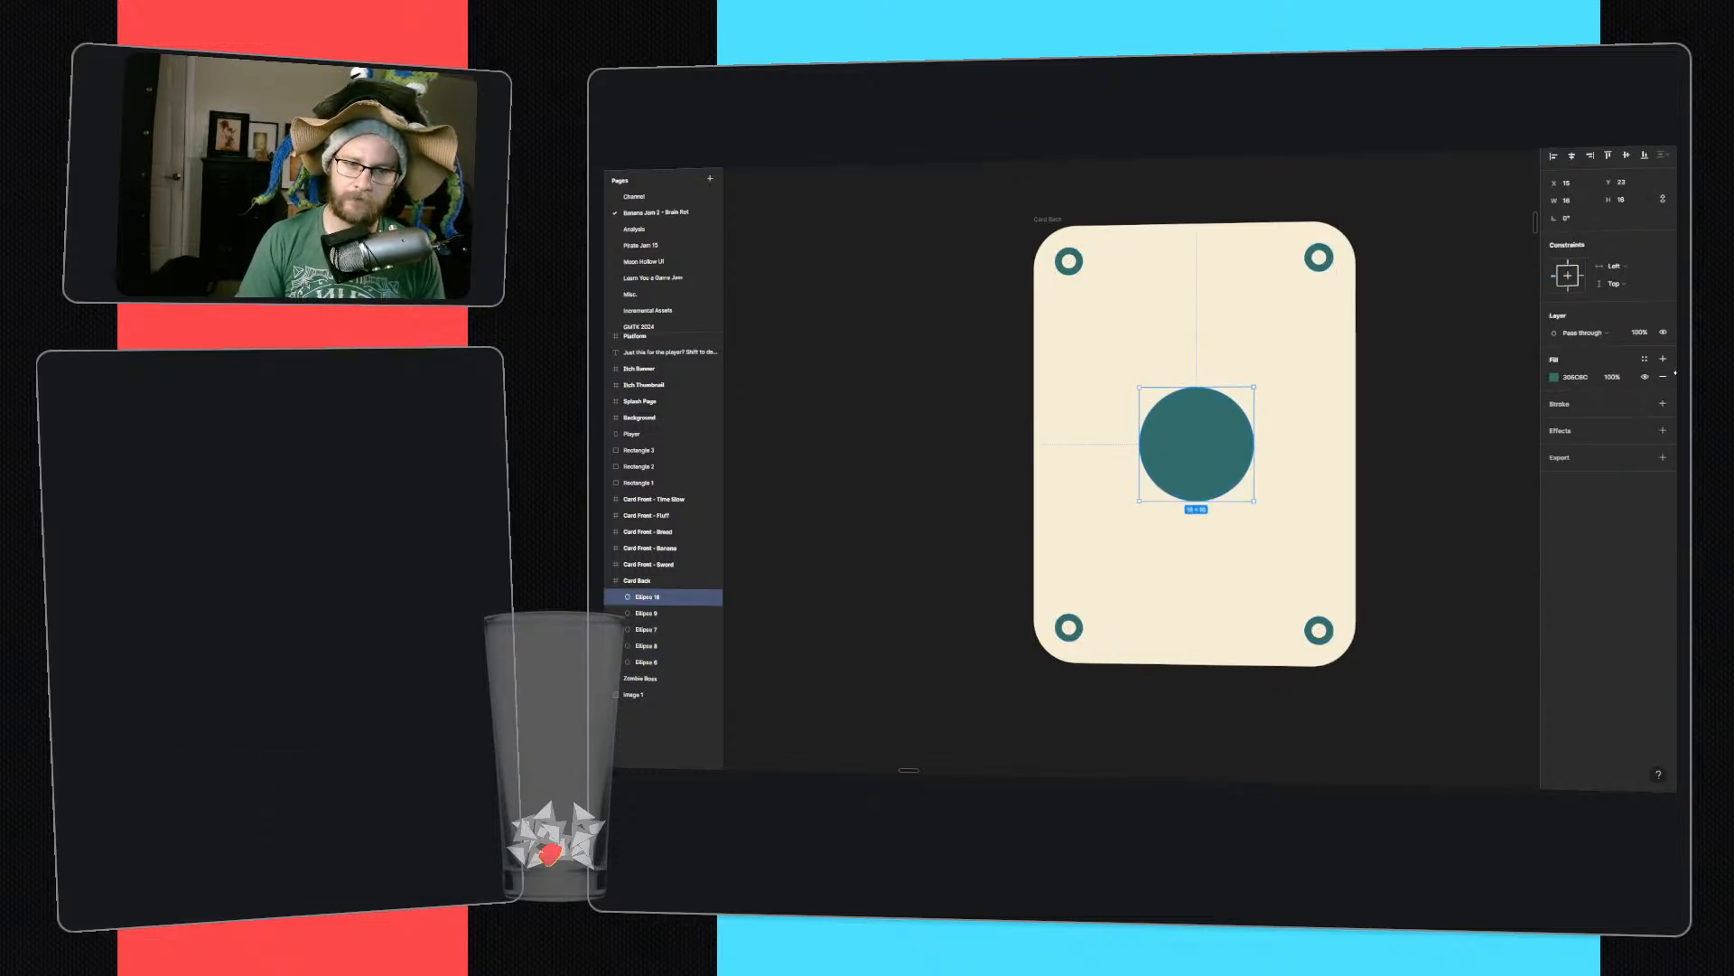
pyautogui.click(1663, 377)
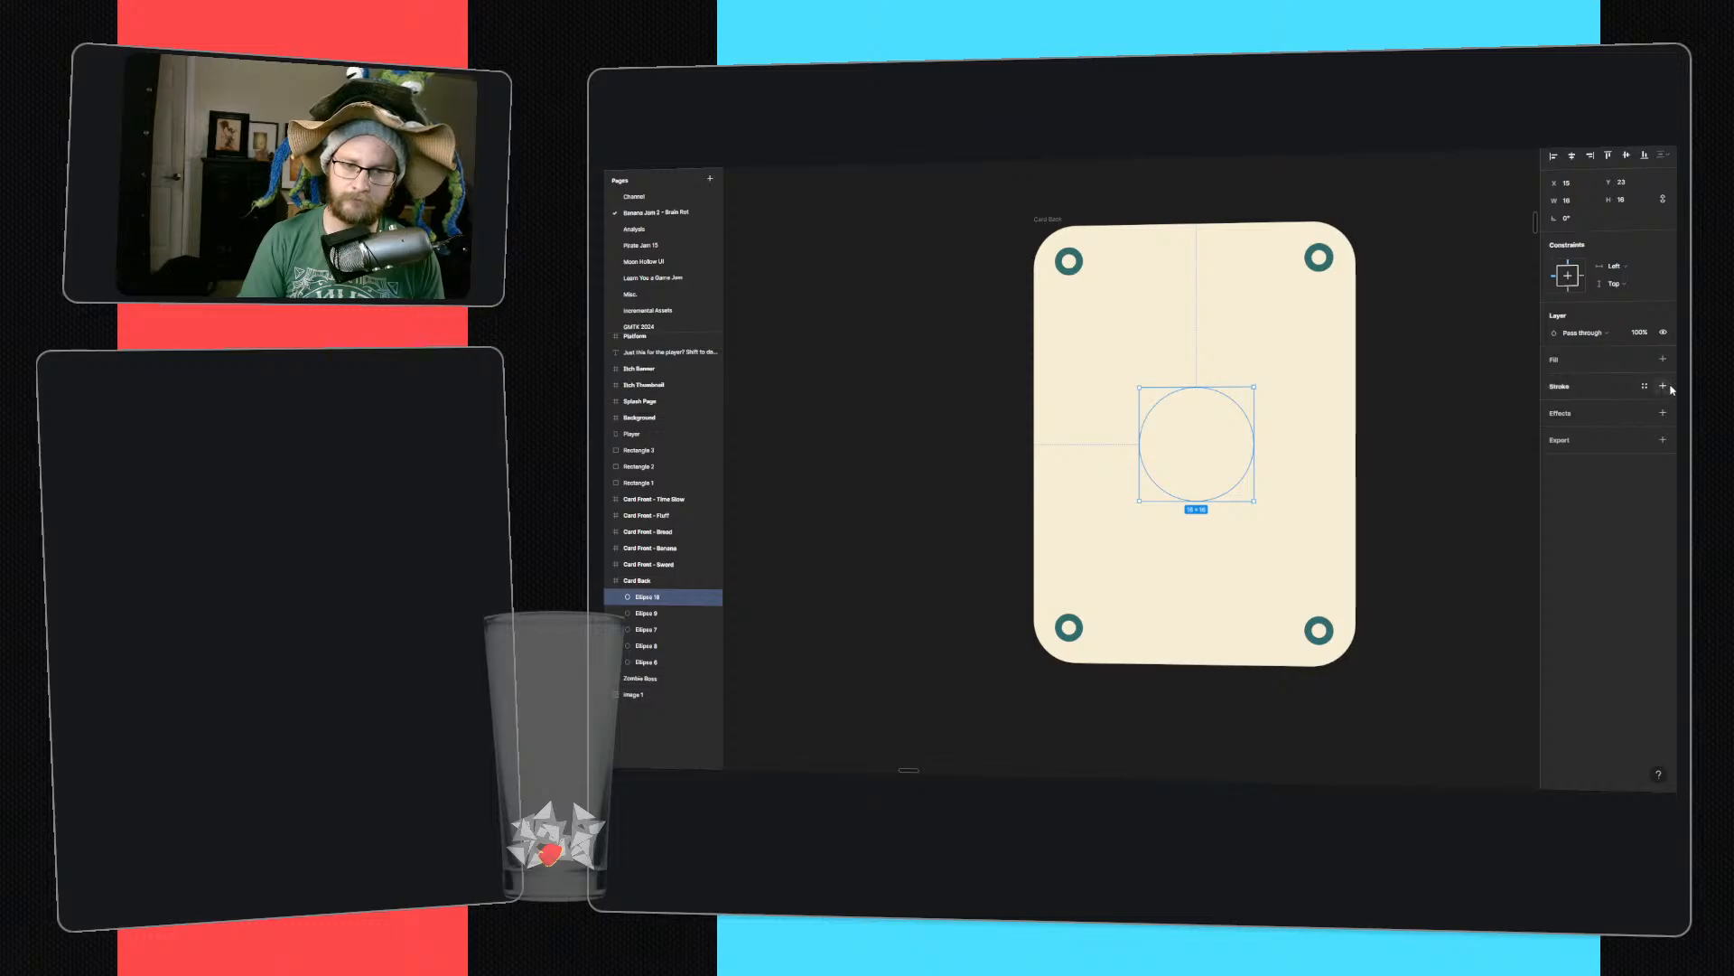
pyautogui.click(1663, 386)
pyautogui.press('i')
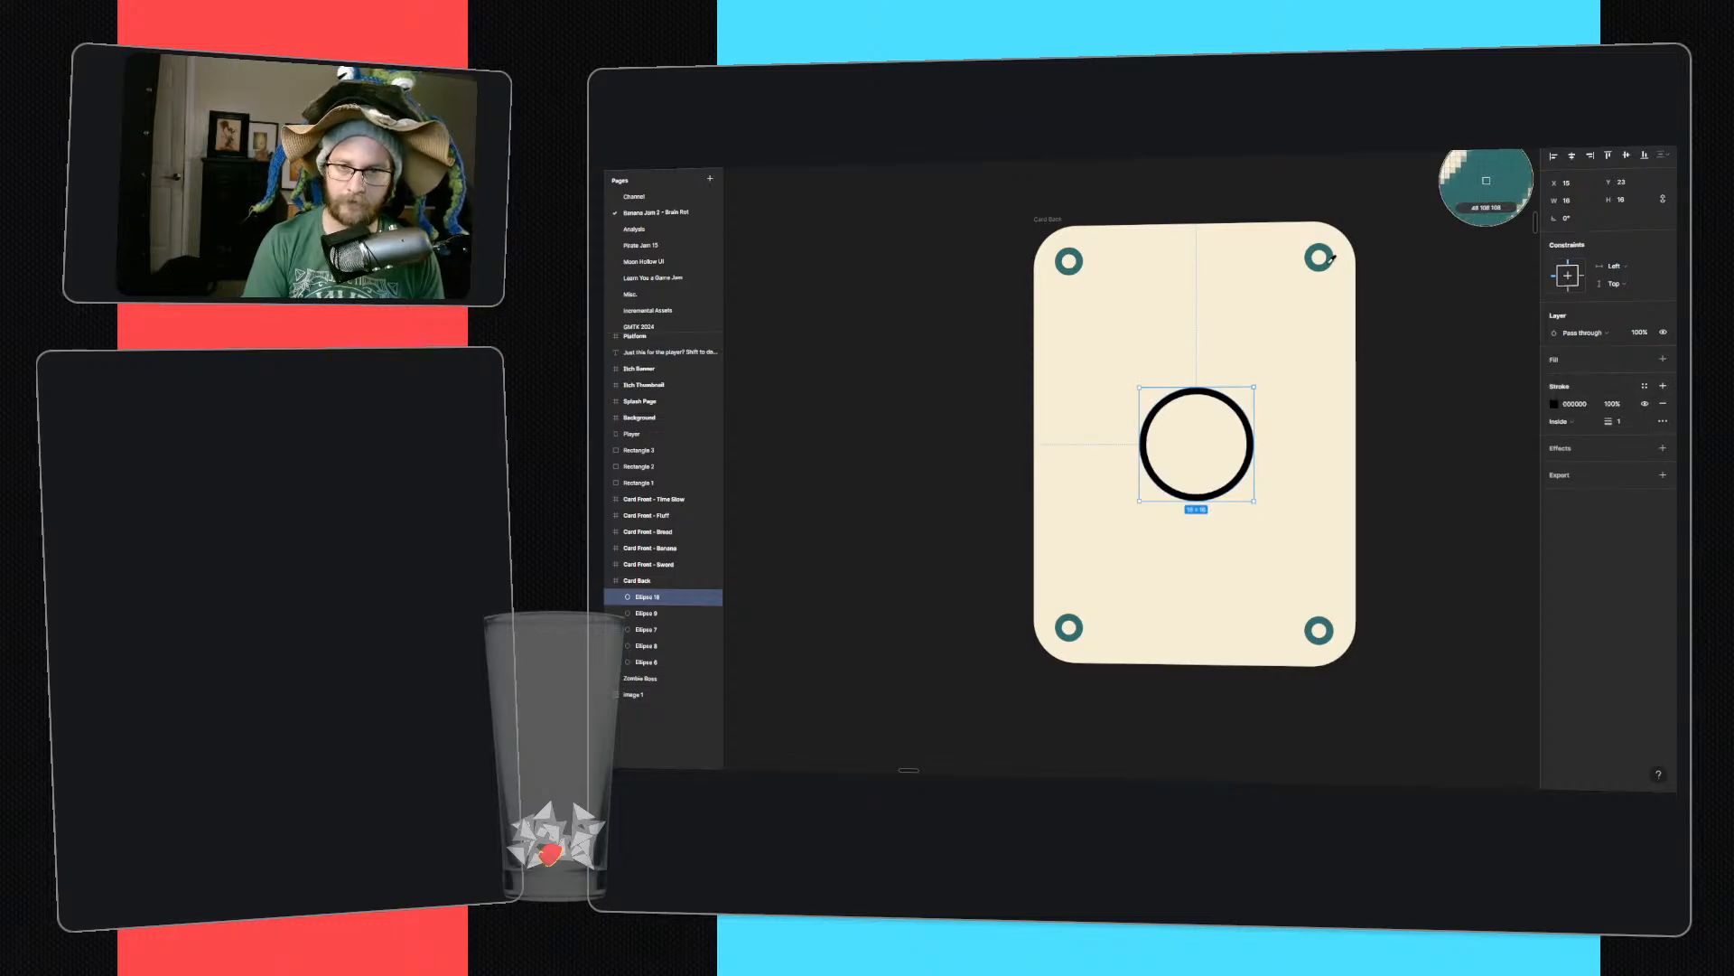
pyautogui.click(1328, 263)
pyautogui.moveTo(1614, 420); pyautogui.dragTo(1616, 417)
pyautogui.click(1464, 425)
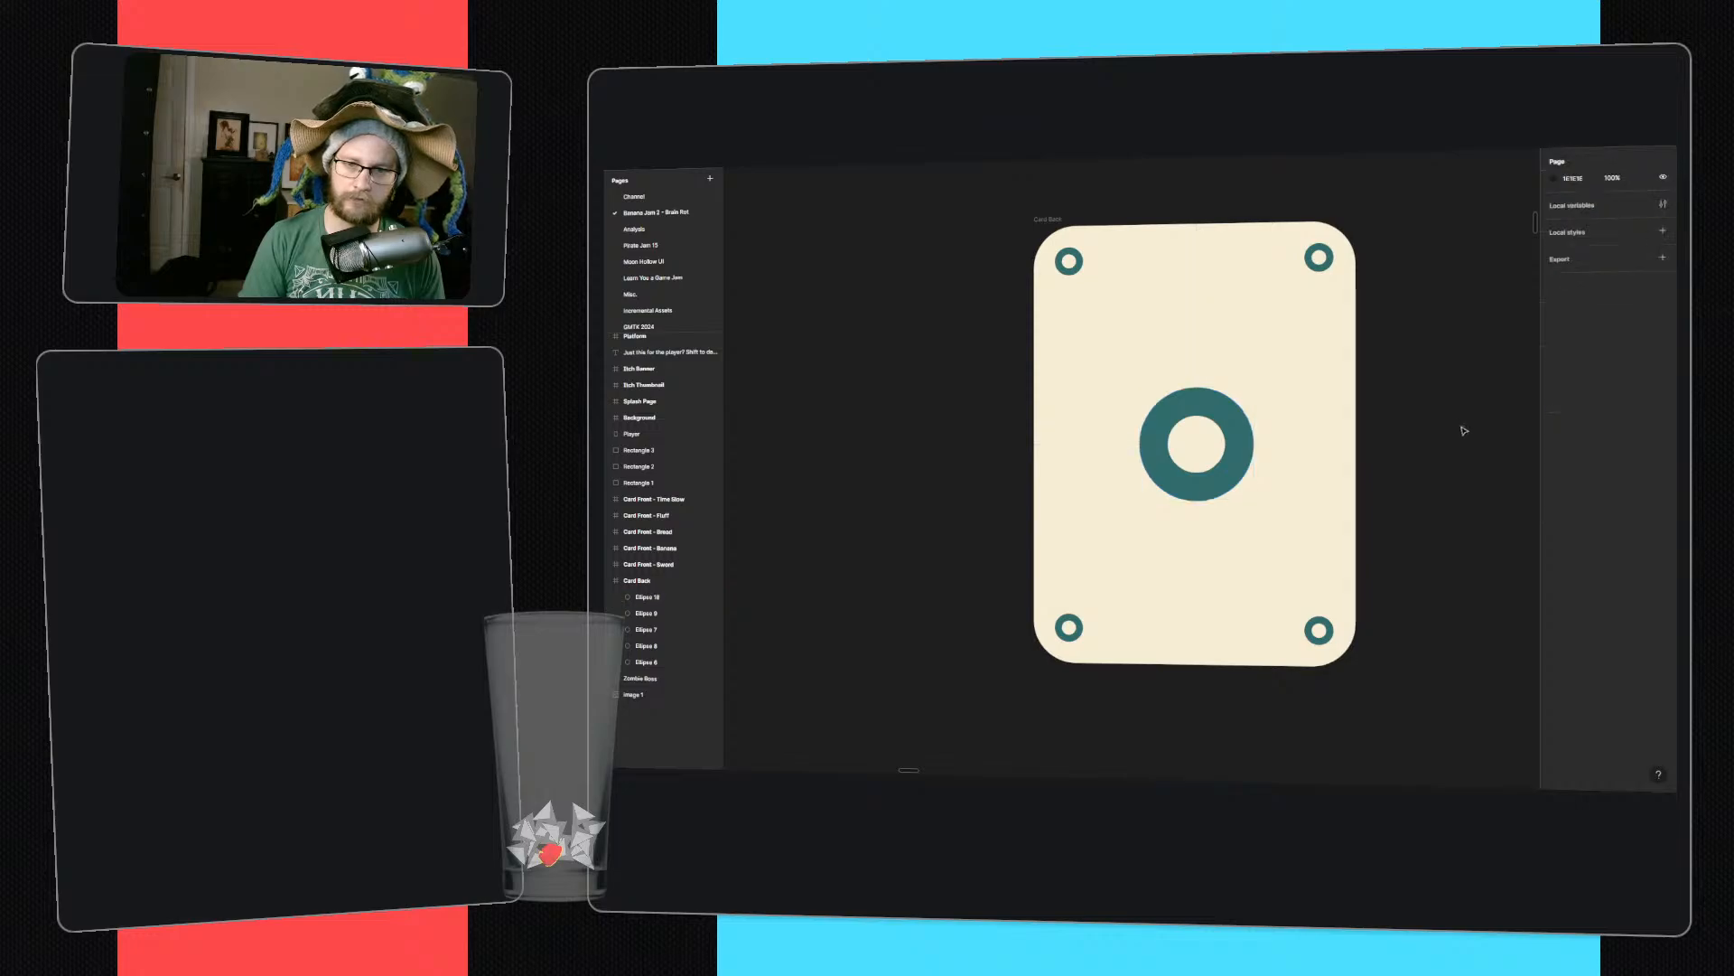
pyautogui.keyDown('ctrl'); pyautogui.scroll(-5, 1464, 426); pyautogui.keyUp('ctrl')
pyautogui.keyDown('ctrl'); pyautogui.scroll(3, 1069, 519); pyautogui.keyUp('ctrl')
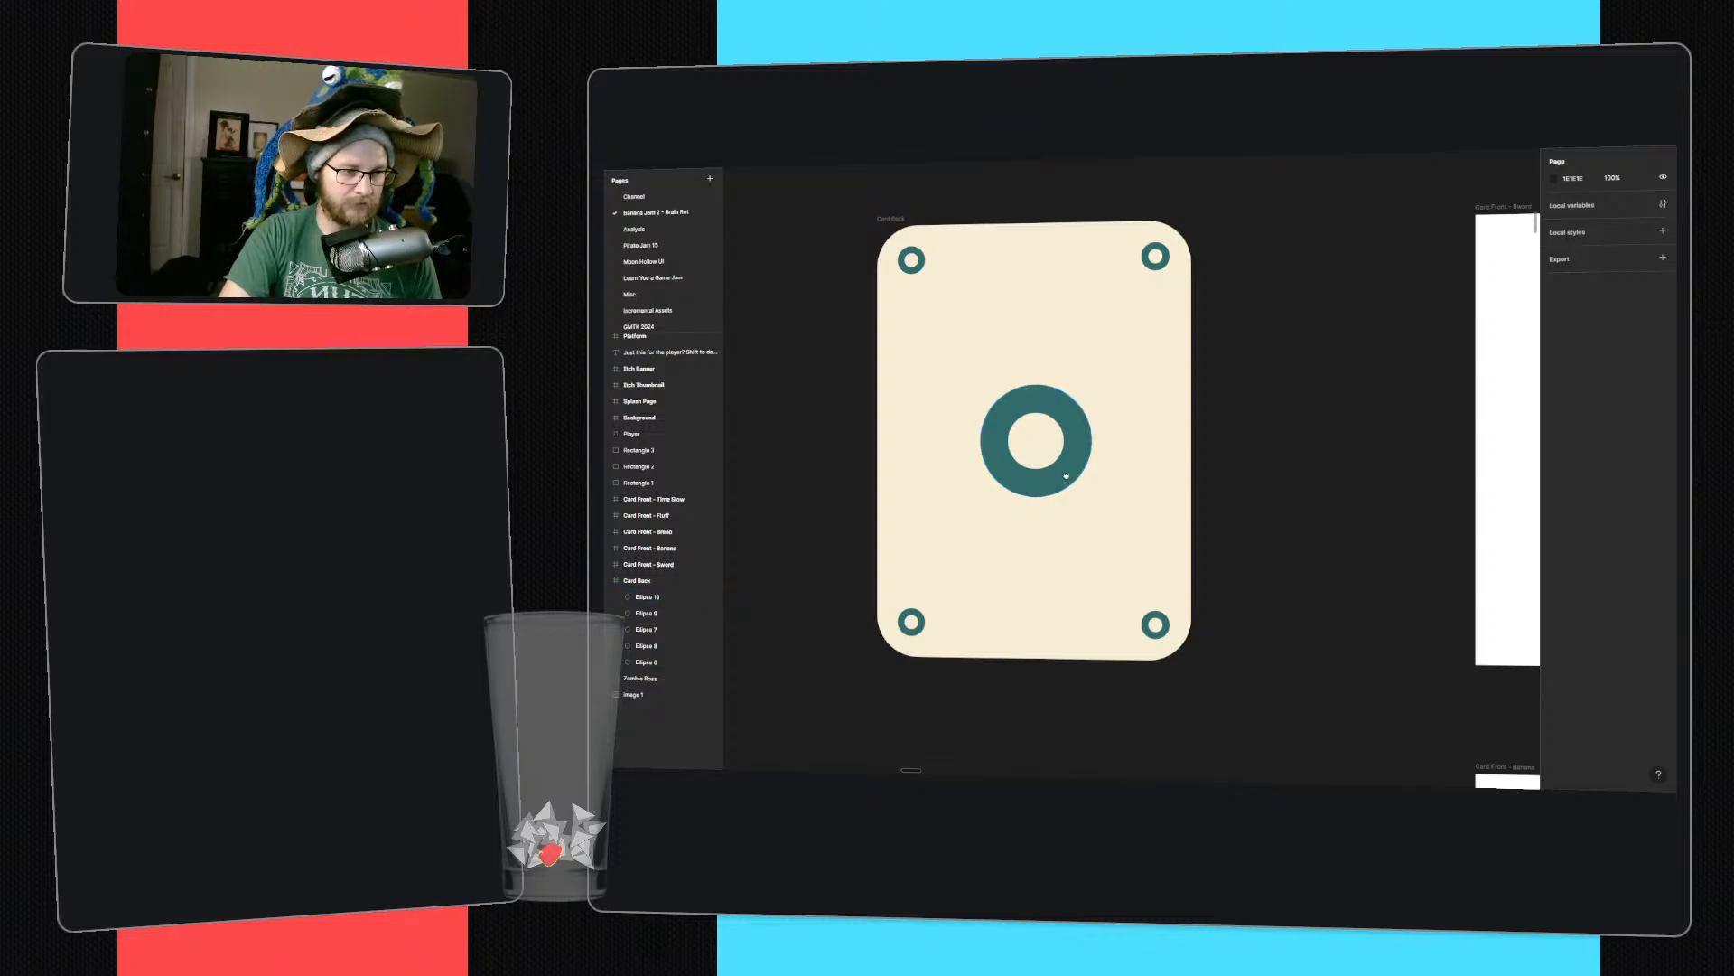
pyautogui.moveTo(1068, 478); pyautogui.dragTo(1174, 472, button='middle')
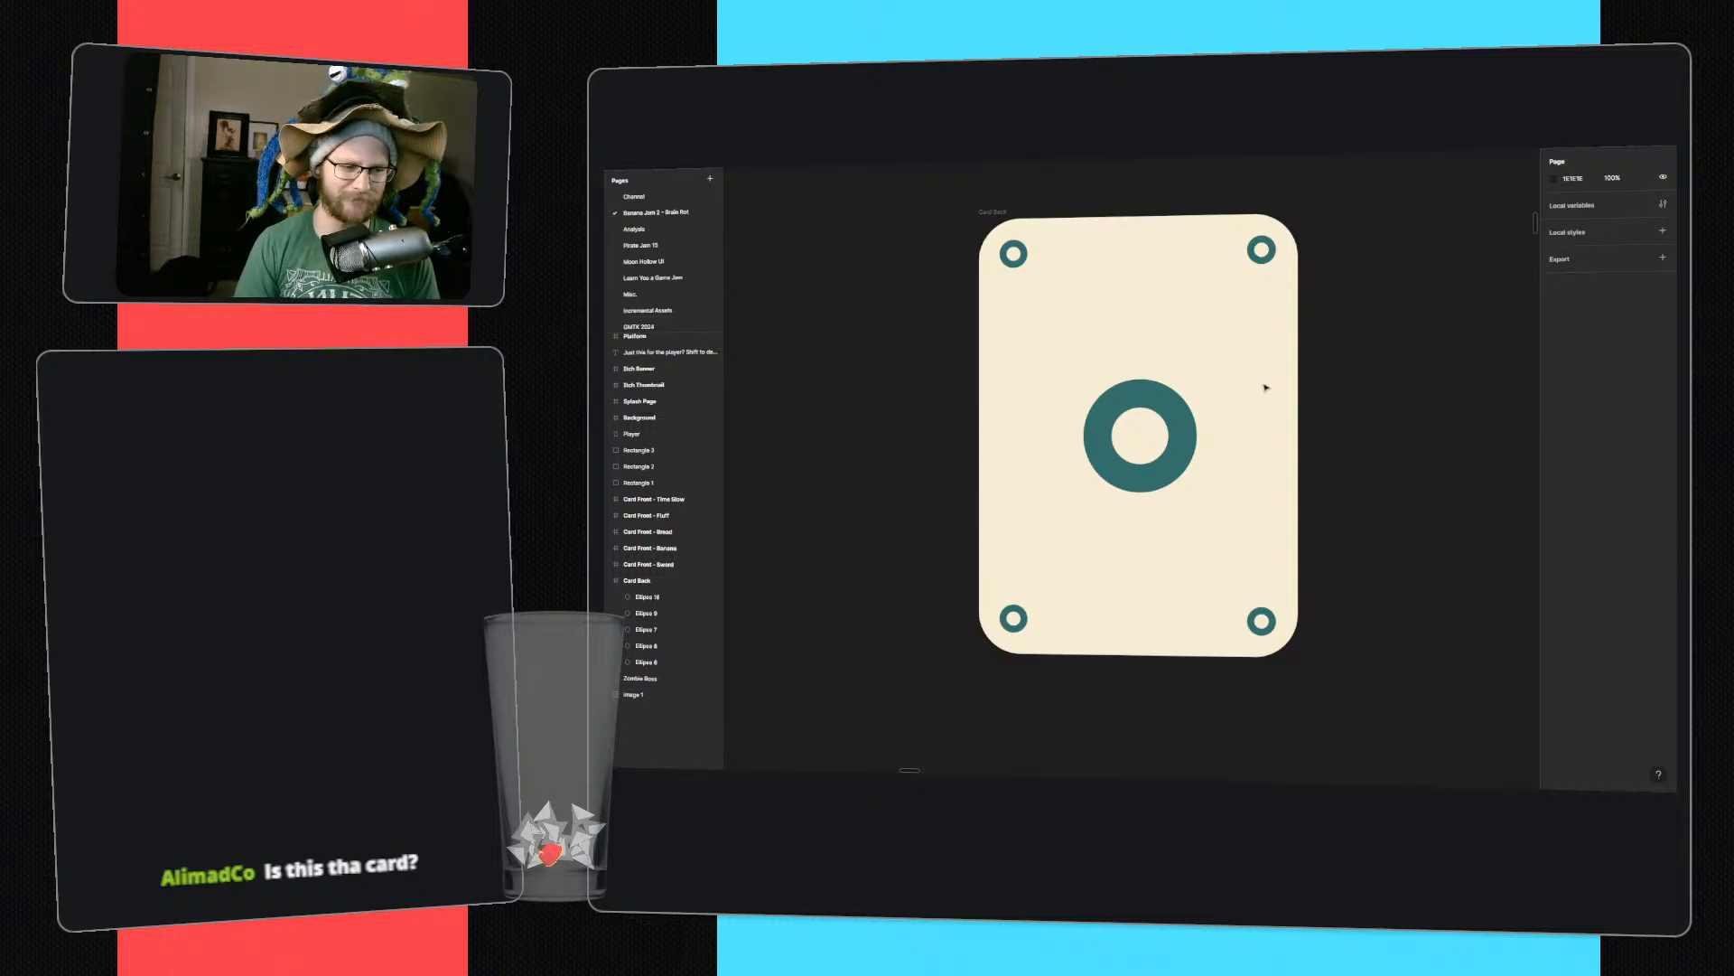
pyautogui.click(1023, 263)
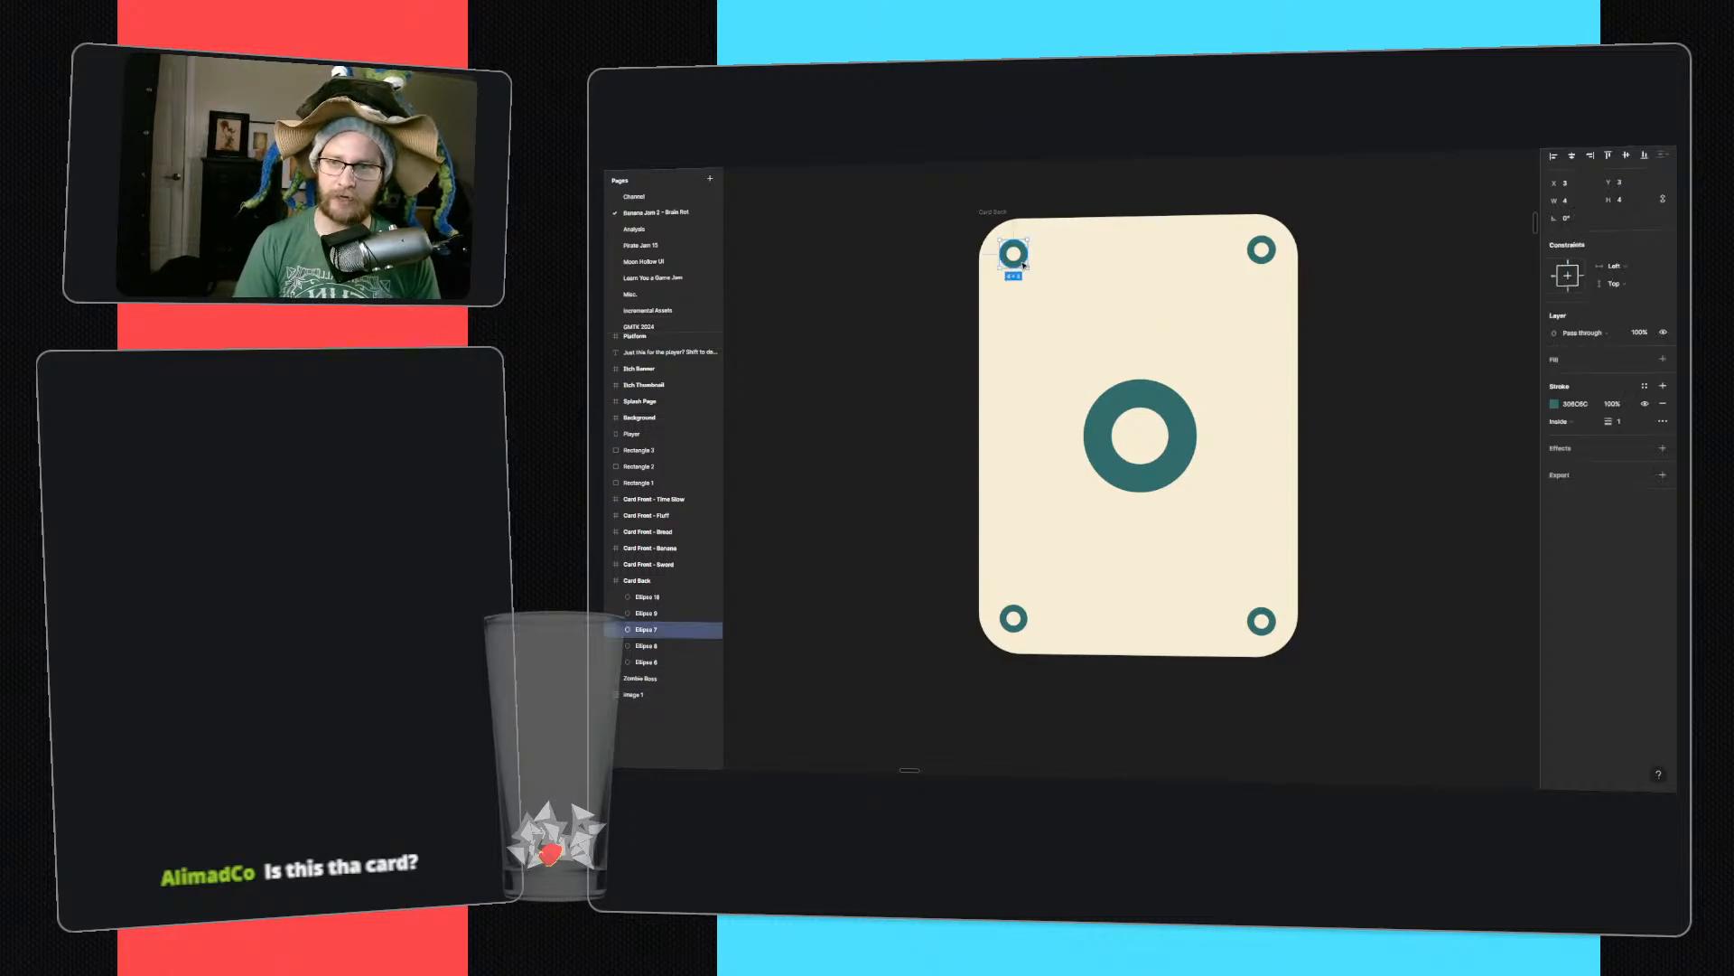
pyautogui.click(1320, 317)
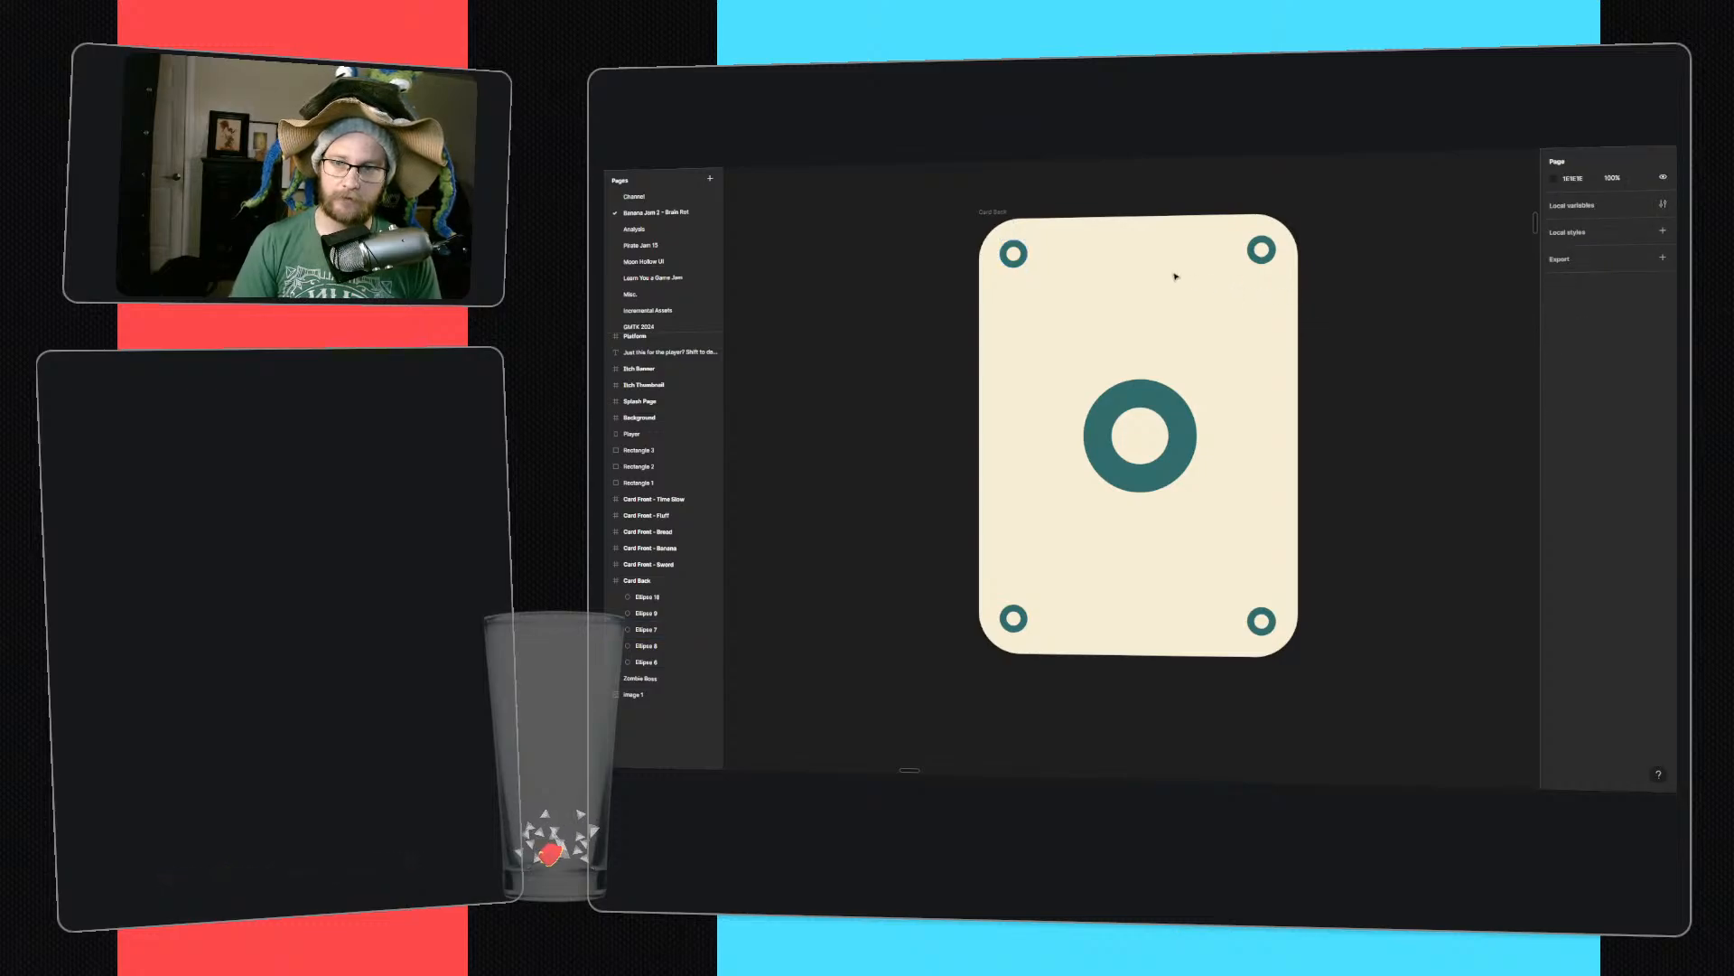
# - Draw a 14 × 14 square above the central ring and a 2 × 2 circle centred on its upper-right corner
pyautogui.press('r')
pyautogui.moveTo(1098, 251)
pyautogui.mouseDown()
pyautogui.moveTo(1188, 329)
pyautogui.moveTo(1160, 346)
pyautogui.mouseUp()
pyautogui.keyDown('ctrl'); pyautogui.scroll(5, 1138, 260); pyautogui.keyUp('ctrl')
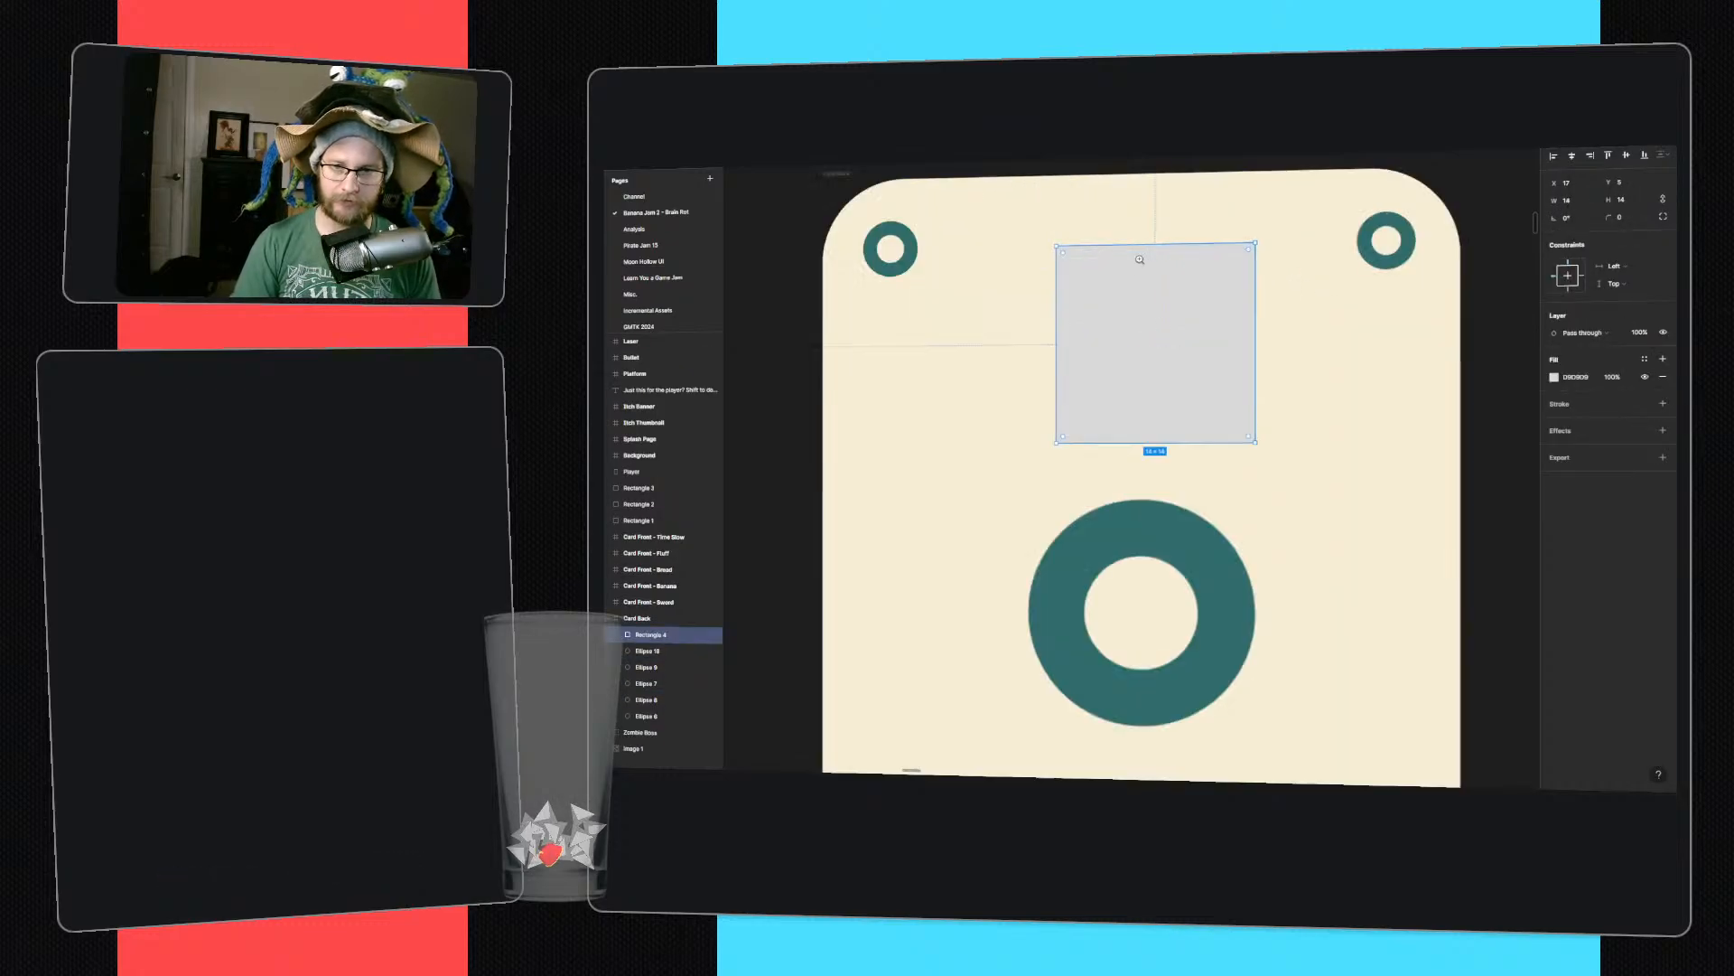
pyautogui.press('o')
pyautogui.keyDown('alt'); pyautogui.moveTo(1373, 225); pyautogui.dragTo(1379, 240); pyautogui.keyUp('alt')
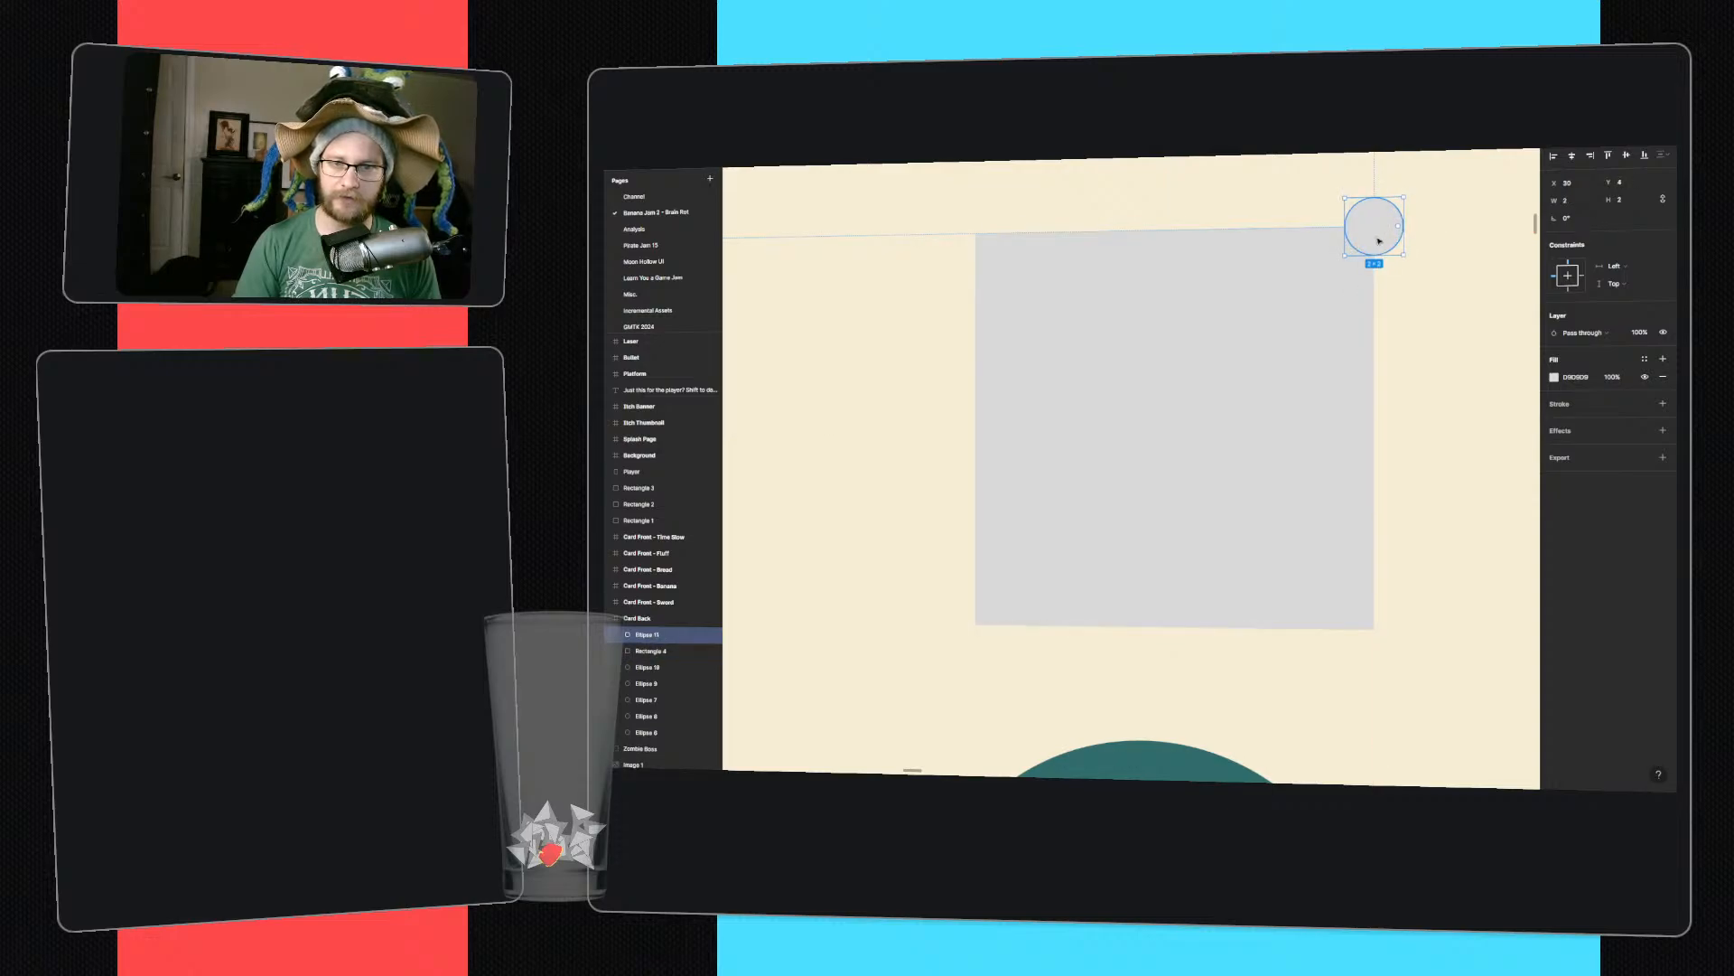
# - Subtract the small circle from the square and replace the resulting shape's fill with a stroke
pyautogui.keyDown('shift'); pyautogui.click(1339, 319); pyautogui.keyUp('shift')
pyautogui.click(1115, 131)
pyautogui.click(1130, 131)
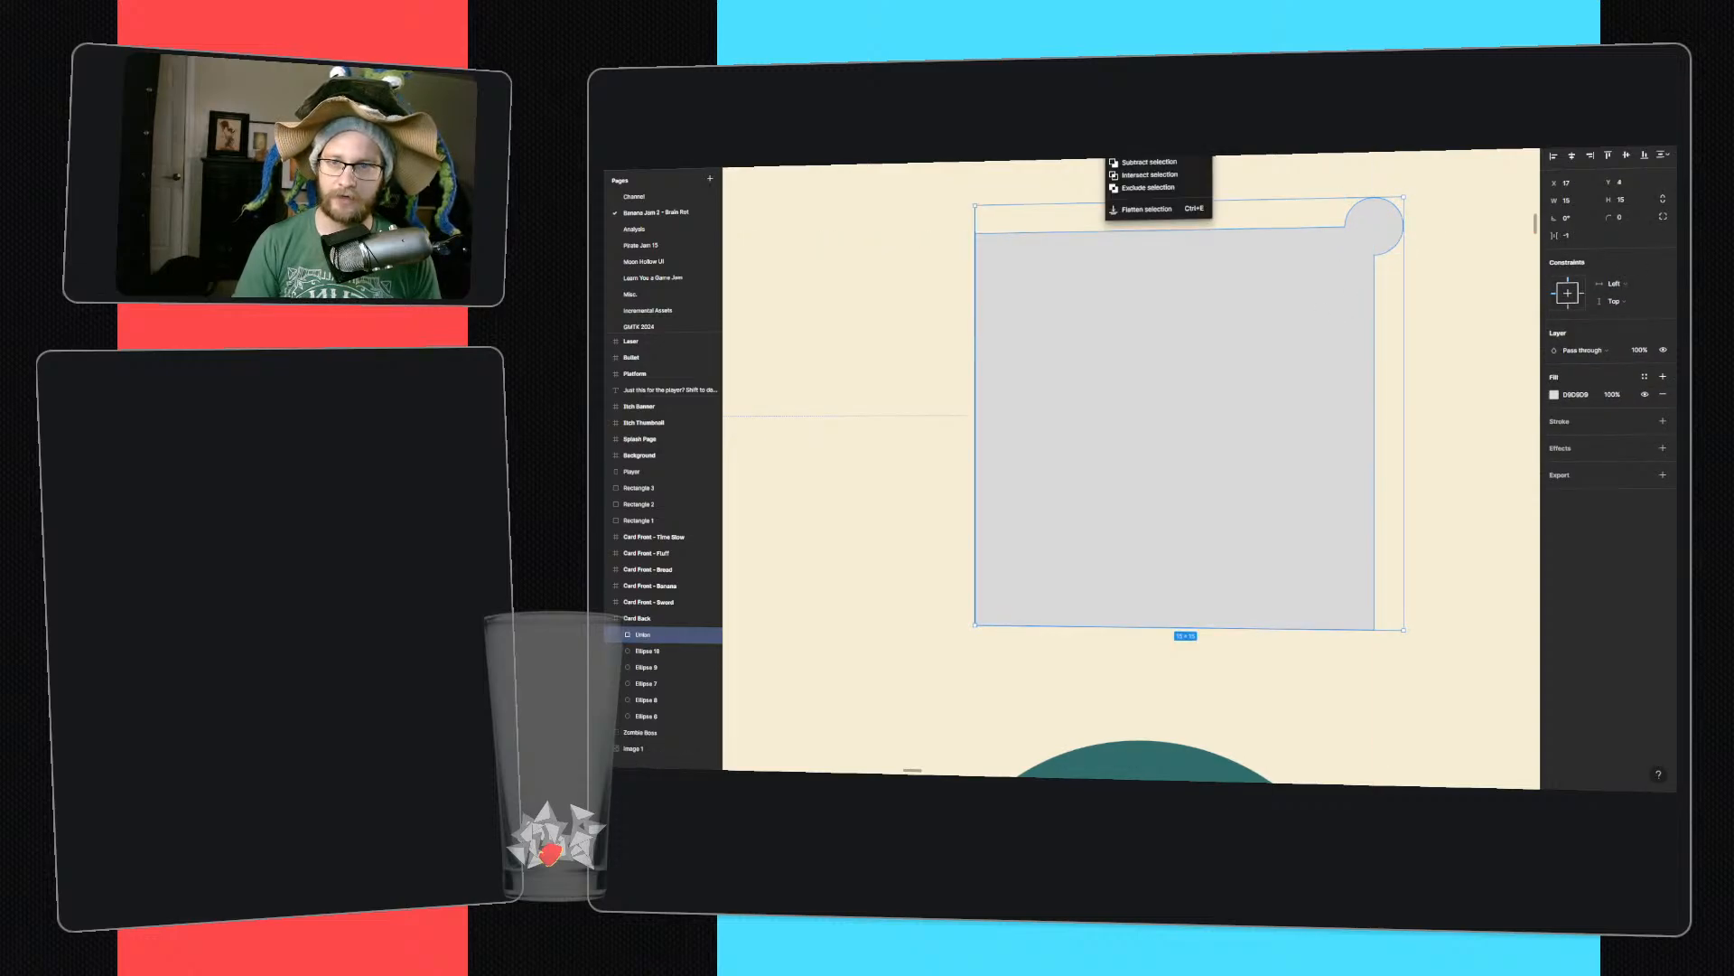
pyautogui.click(1161, 163)
pyautogui.click(1663, 397)
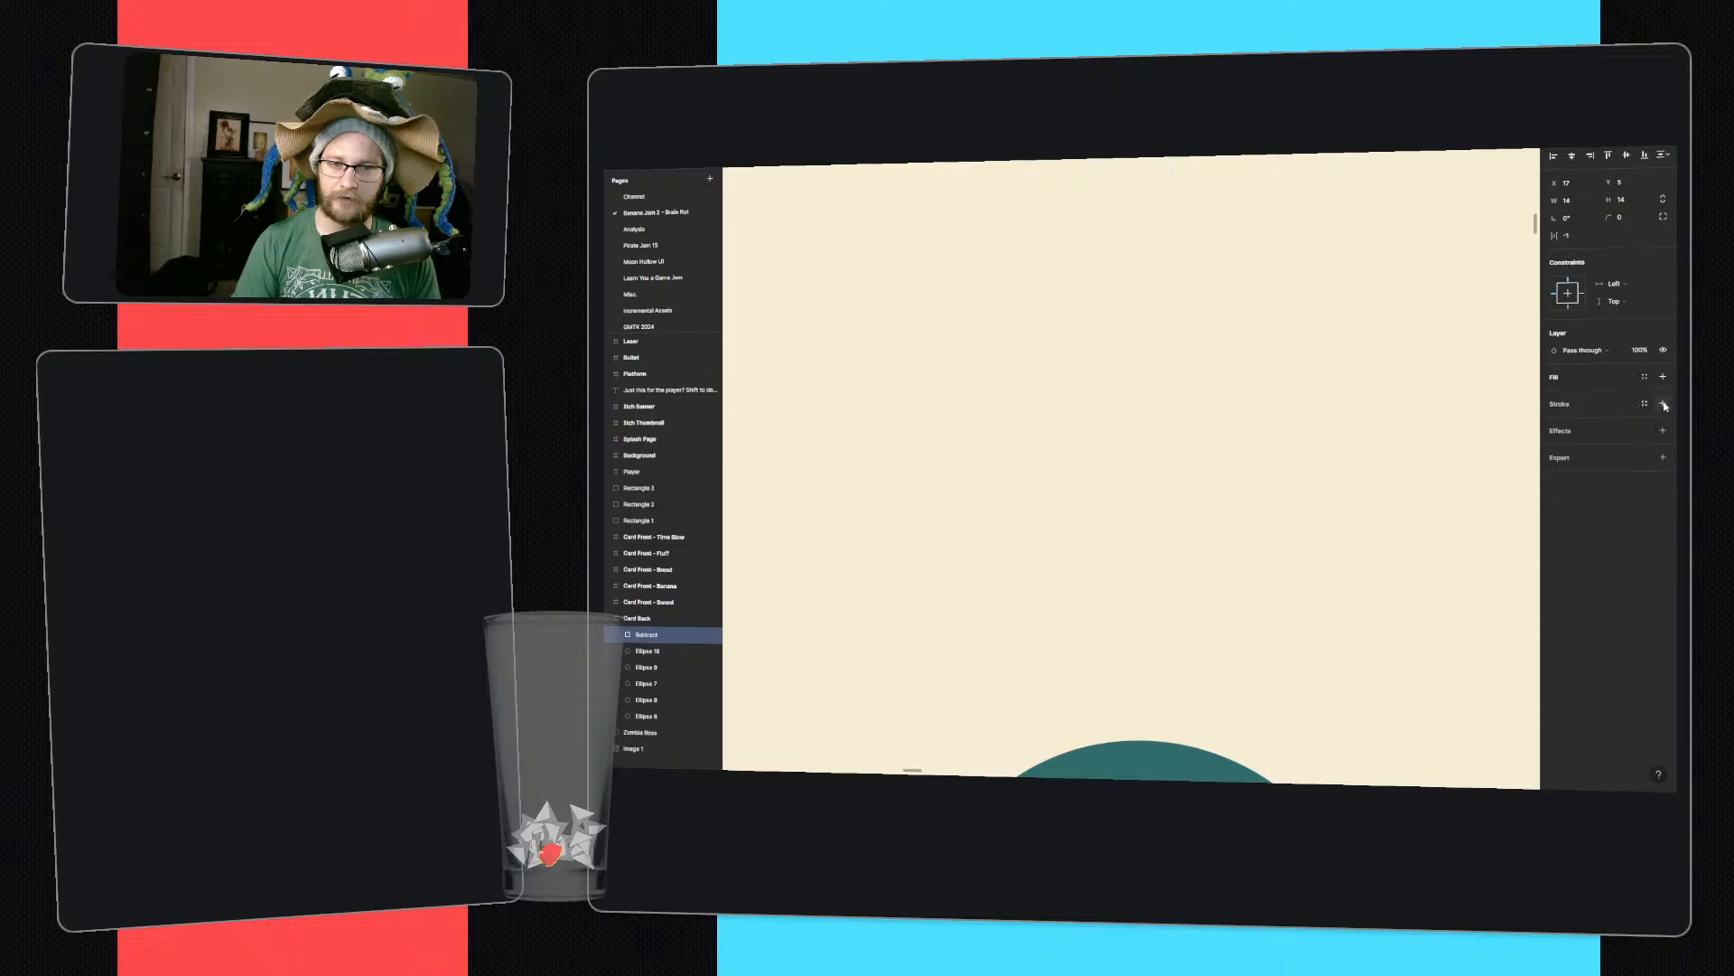
pyautogui.click(1664, 405)
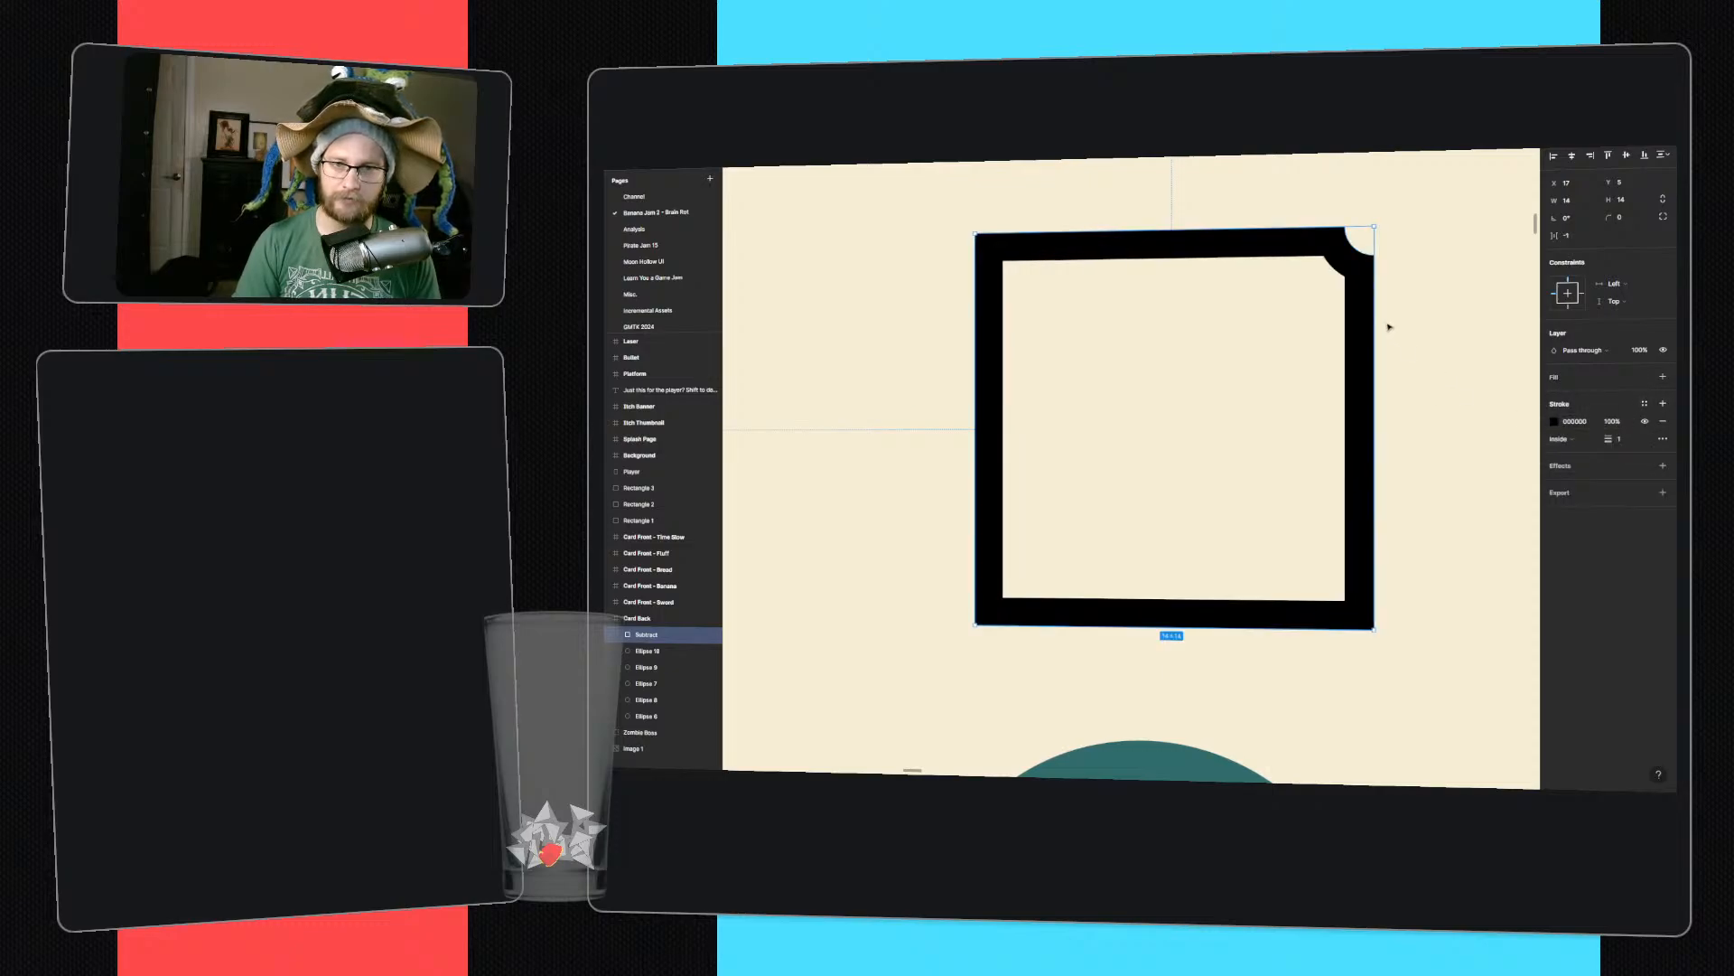
# - Copy the cut-out circle to the square's other three corners
pyautogui.doubleClick(1364, 240)
pyautogui.keyDown('alt'); pyautogui.moveTo(1371, 238); pyautogui.dragTo(1372, 624); pyautogui.keyUp('alt')
pyautogui.keyDown('ctrl'); pyautogui.scroll(-5, 1293, 463); pyautogui.keyUp('ctrl')
# - Stretch the rectangle inside the subtracted shape to cover the whole card back, 45 × 62
pyautogui.click(1280, 498)
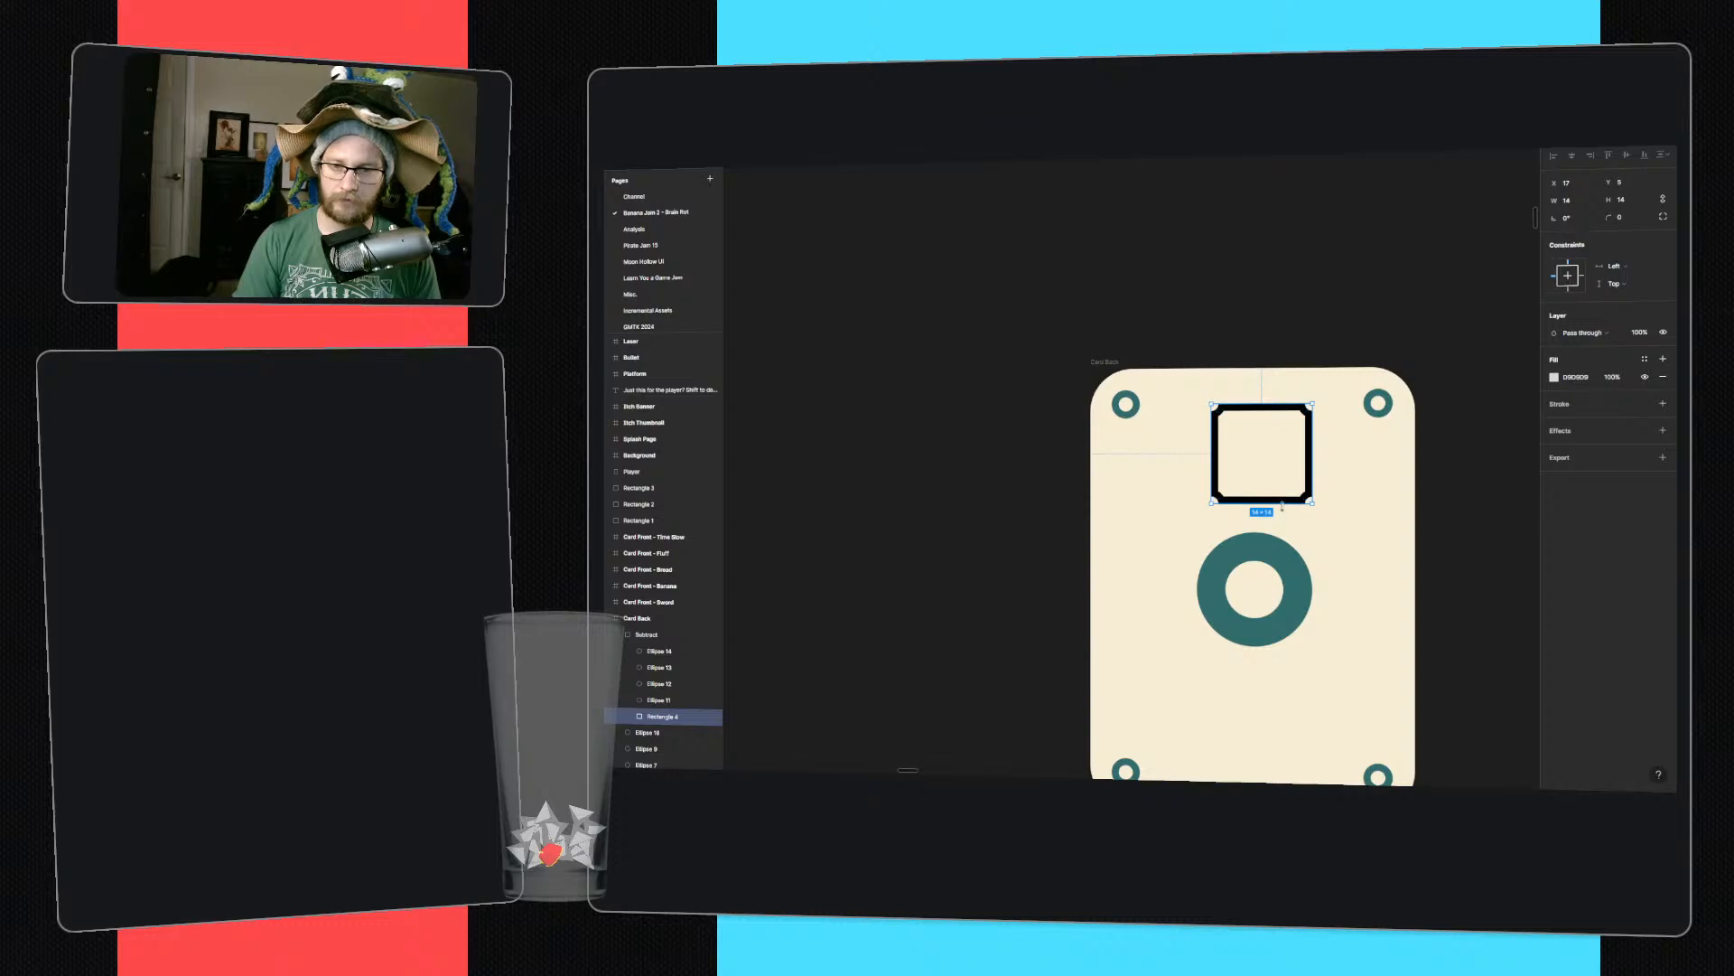
pyautogui.moveTo(1281, 506); pyautogui.dragTo(1271, 710)
pyautogui.moveTo(1271, 710); pyautogui.dragTo(1257, 526, button='middle')
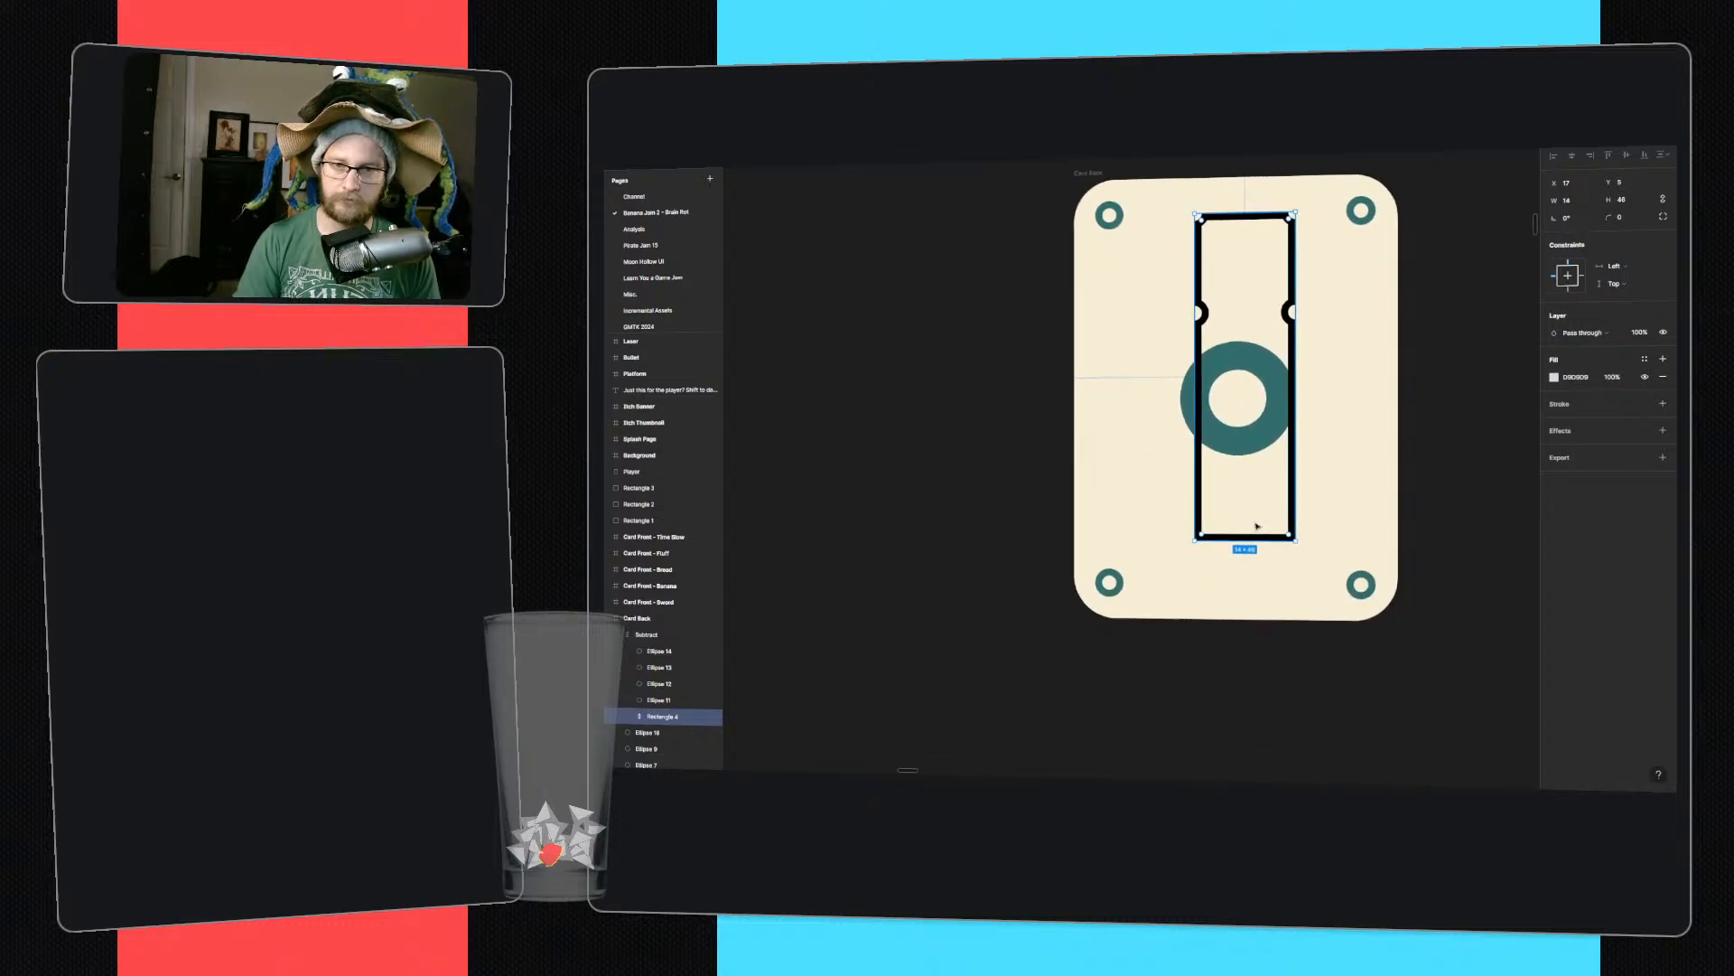
pyautogui.moveTo(1258, 537); pyautogui.dragTo(1265, 616)
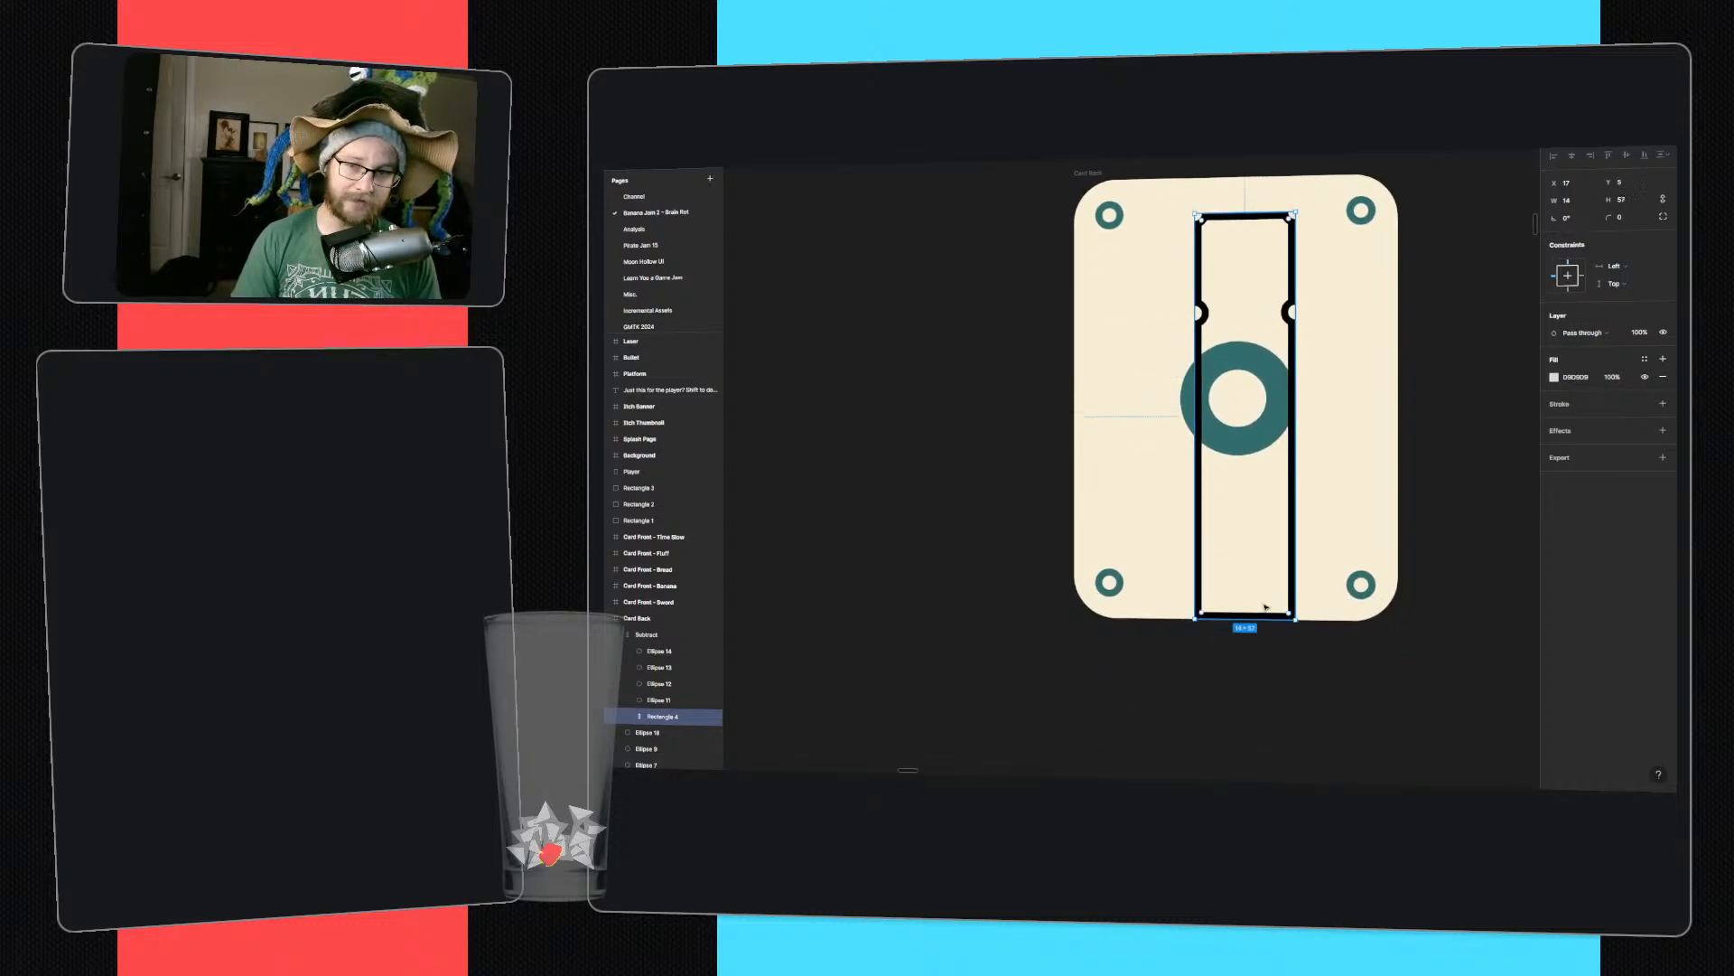
pyautogui.moveTo(1296, 213); pyautogui.dragTo(1402, 171)
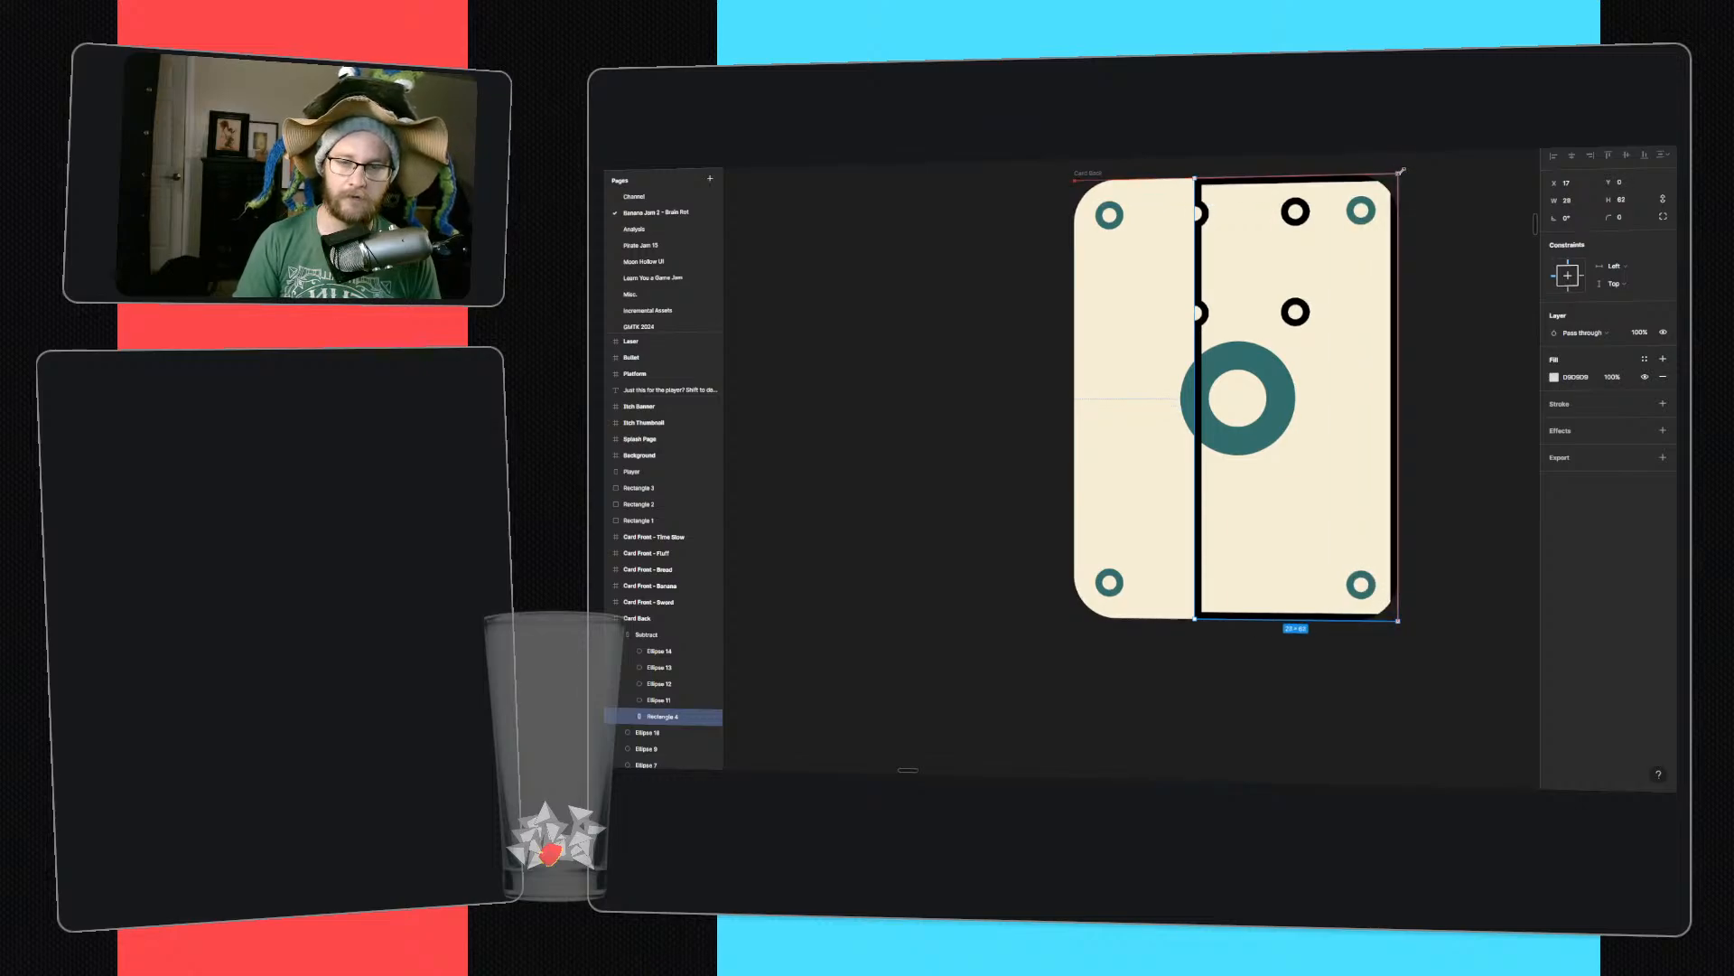
pyautogui.moveTo(1194, 177); pyautogui.dragTo(1075, 178)
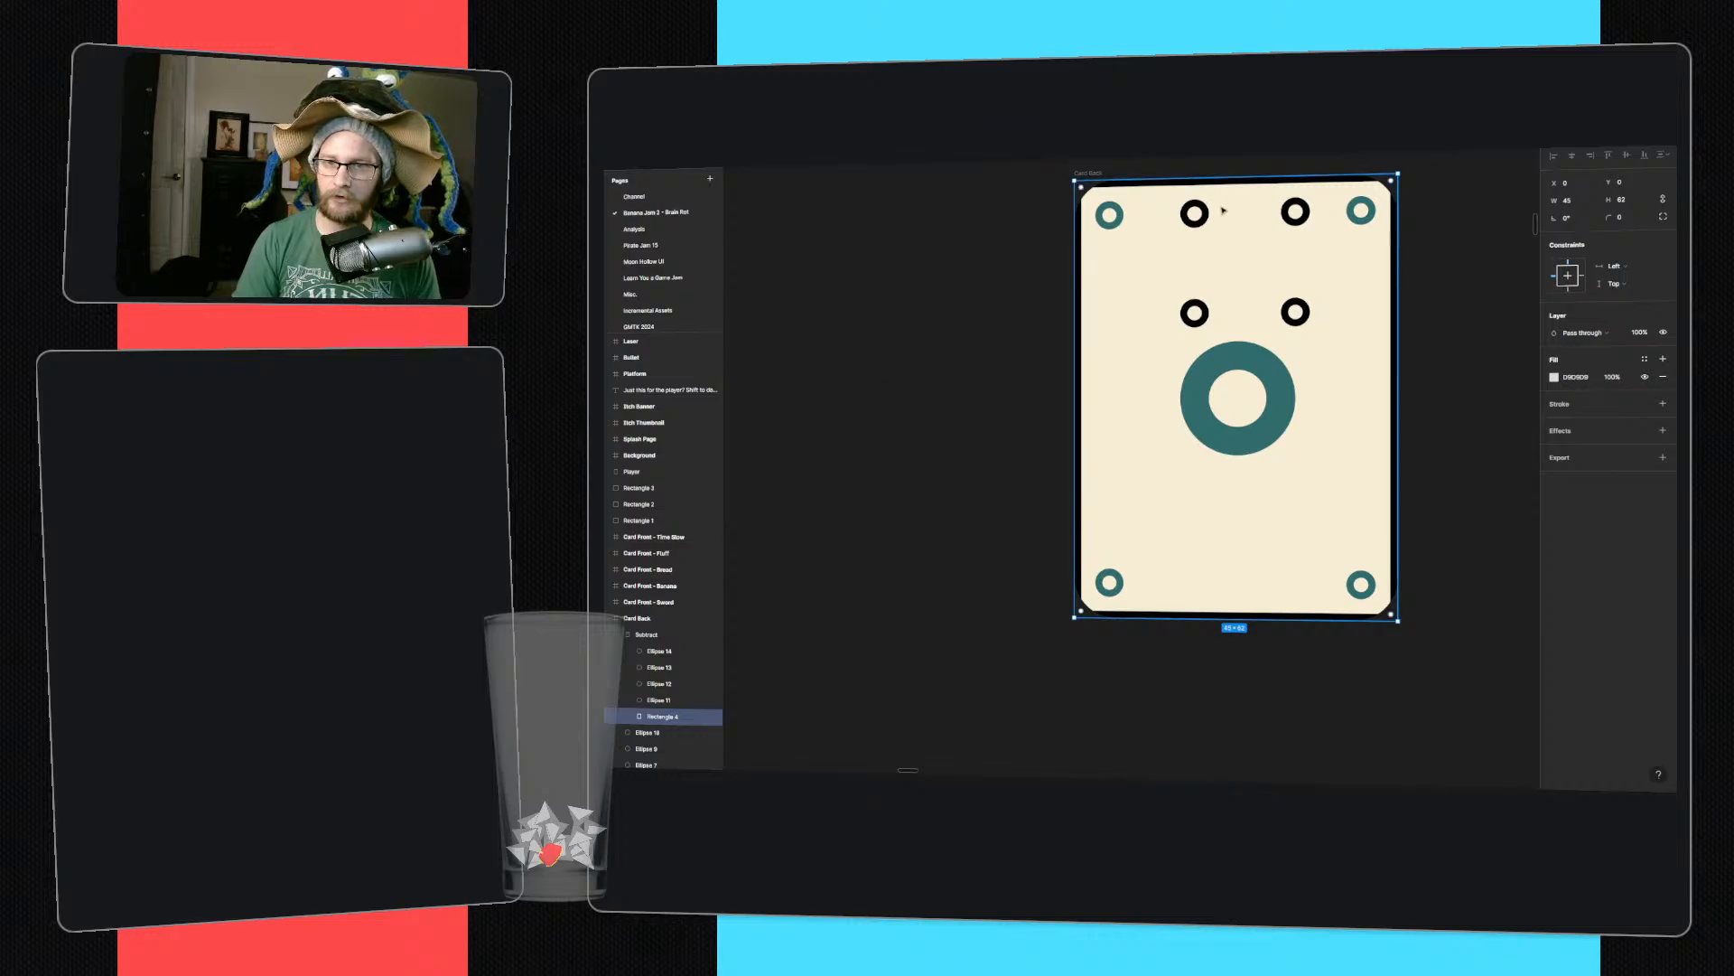
# - Move the right-hand pair of cut-out circles onto the card's right edge, level with the central ring
pyautogui.click(1194, 213)
pyautogui.keyDown('shift'); pyautogui.click(1297, 213); pyautogui.keyUp('shift')
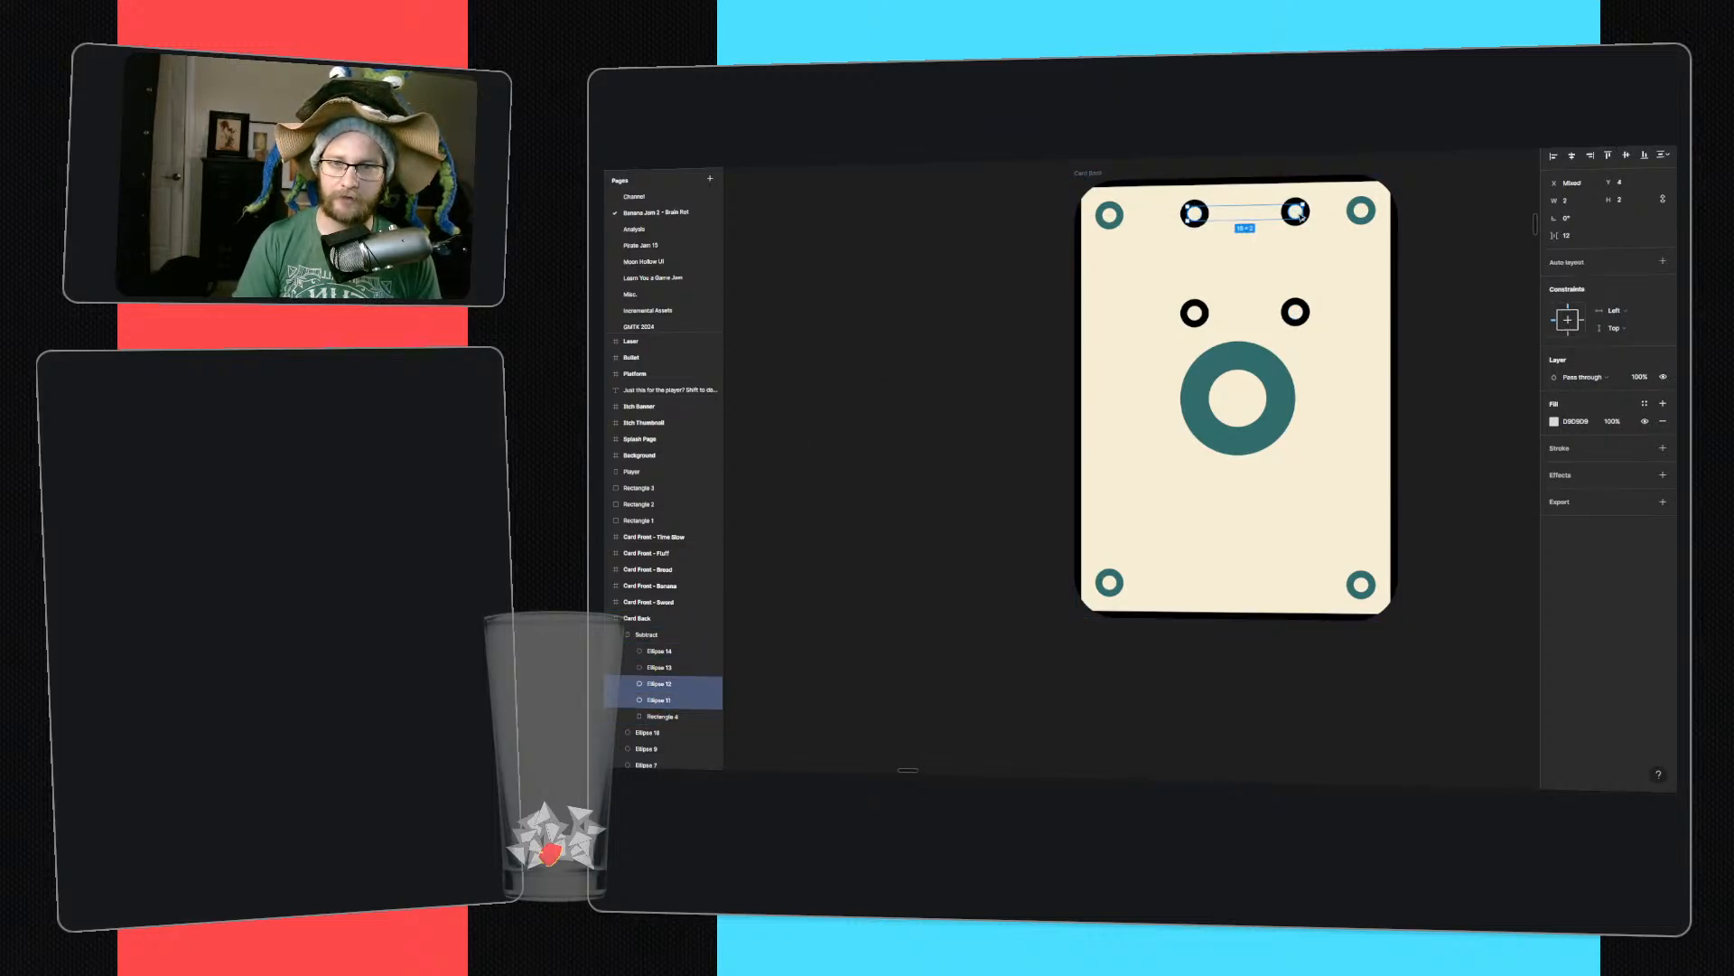
pyautogui.click(1298, 212)
pyautogui.keyDown('shift'); pyautogui.click(1296, 311); pyautogui.keyUp('shift')
pyautogui.moveTo(1296, 311); pyautogui.dragTo(1396, 448)
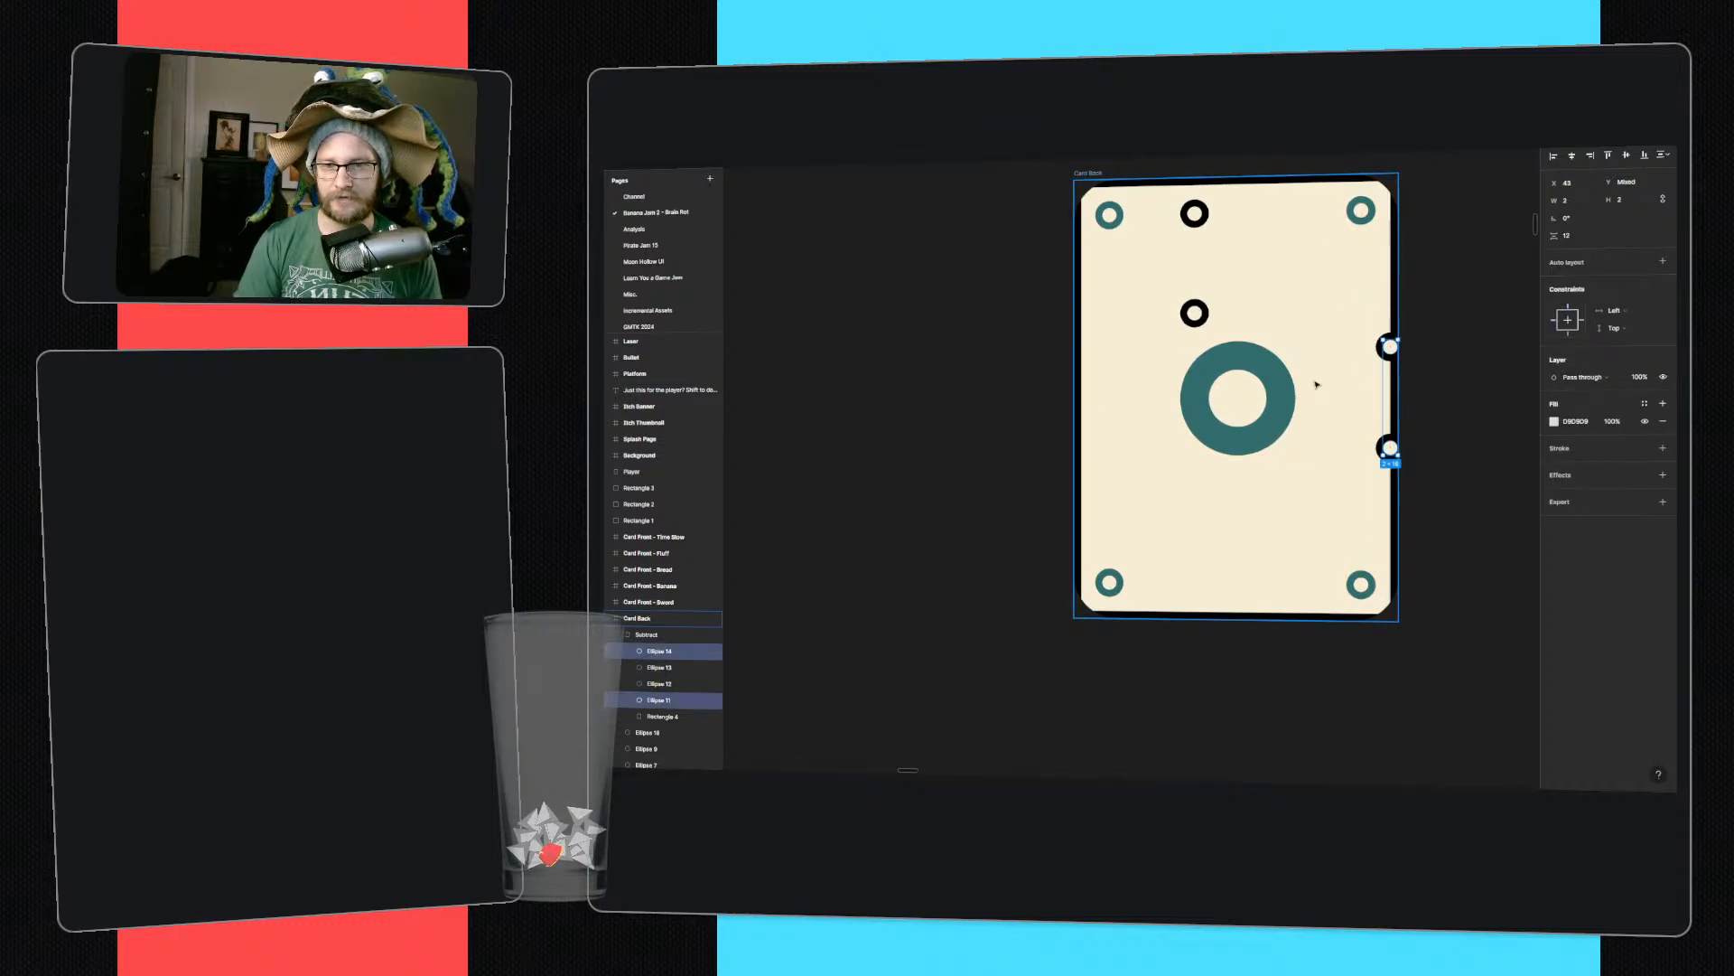
# - Move the left-hand pair of cut-out circles onto the card's left edge, mirroring the pair on the opposite edge
pyautogui.keyDown('shift'); pyautogui.click(1206, 315); pyautogui.keyUp('shift')
pyautogui.click(1194, 214)
pyautogui.keyDown('shift'); pyautogui.click(1196, 314); pyautogui.keyUp('shift')
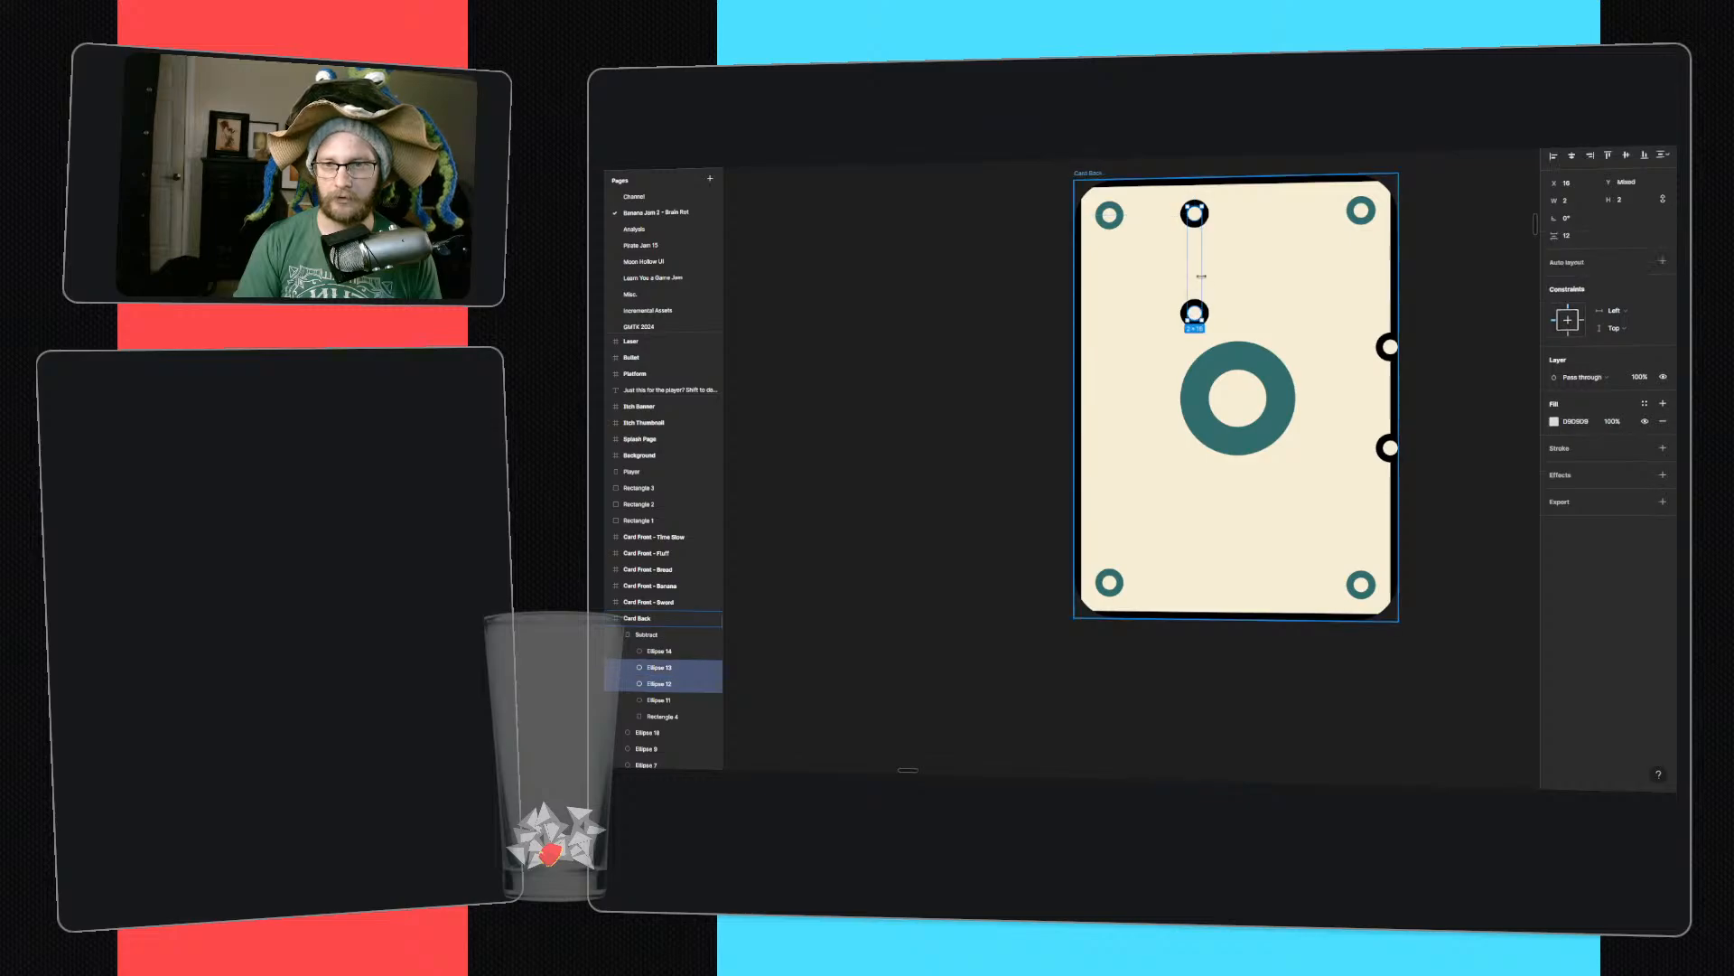
pyautogui.moveTo(1200, 220); pyautogui.dragTo(1087, 353)
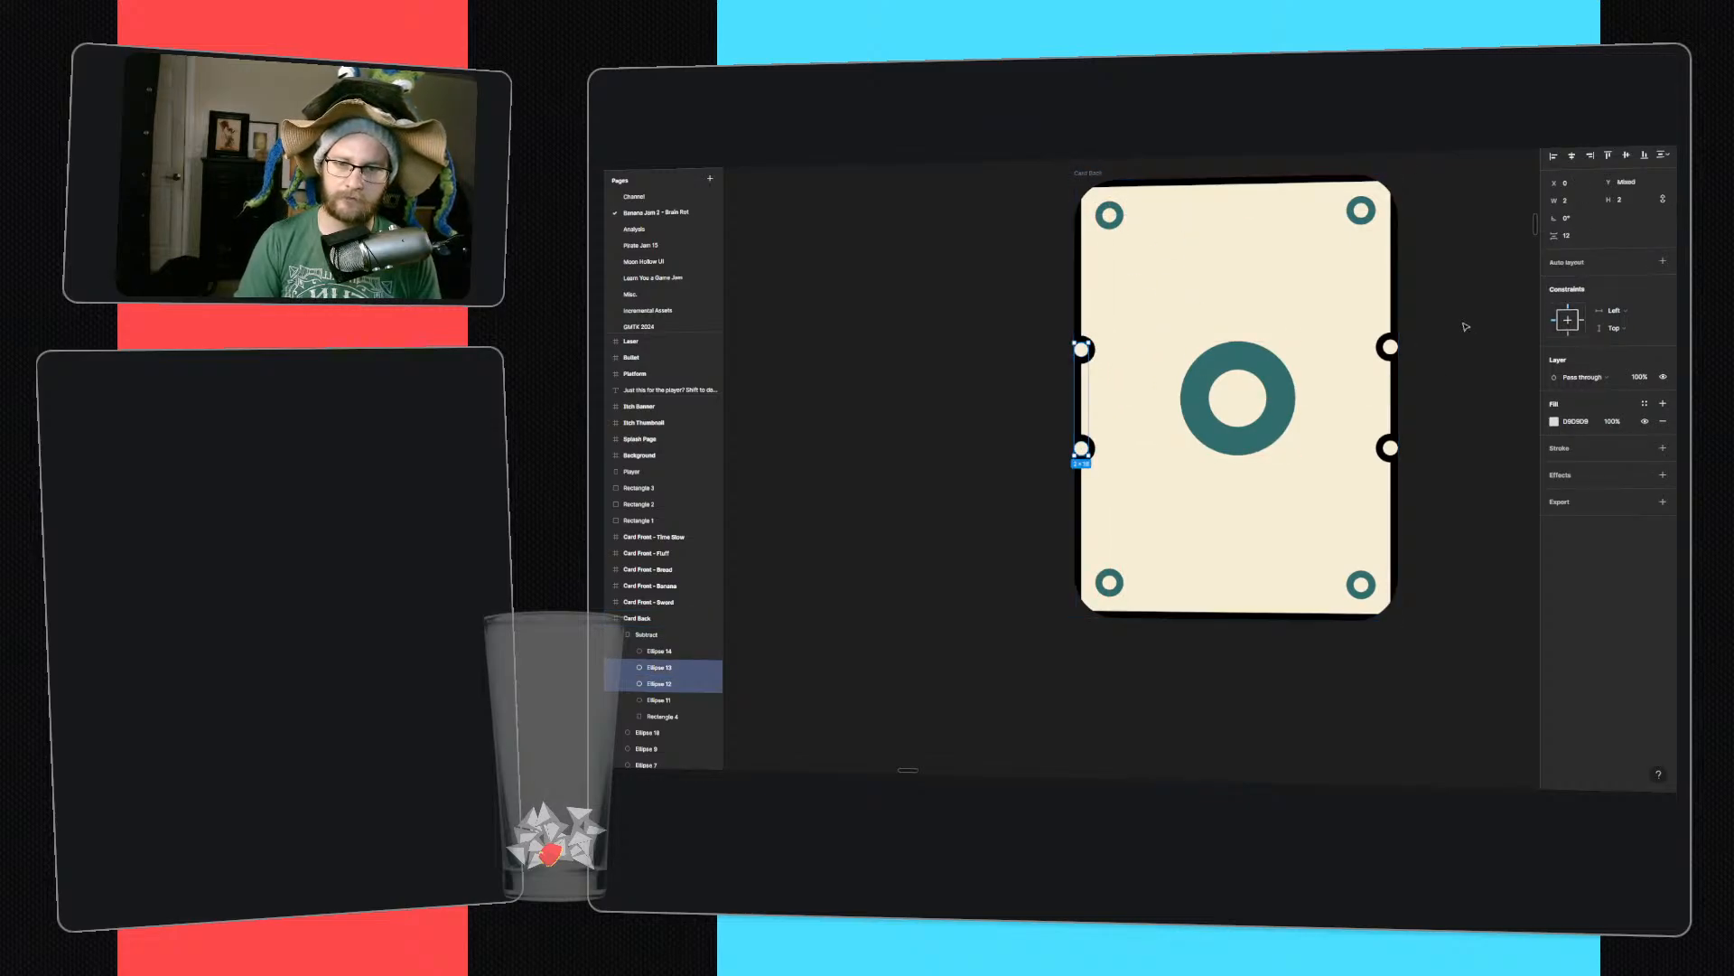
pyautogui.click(1439, 291)
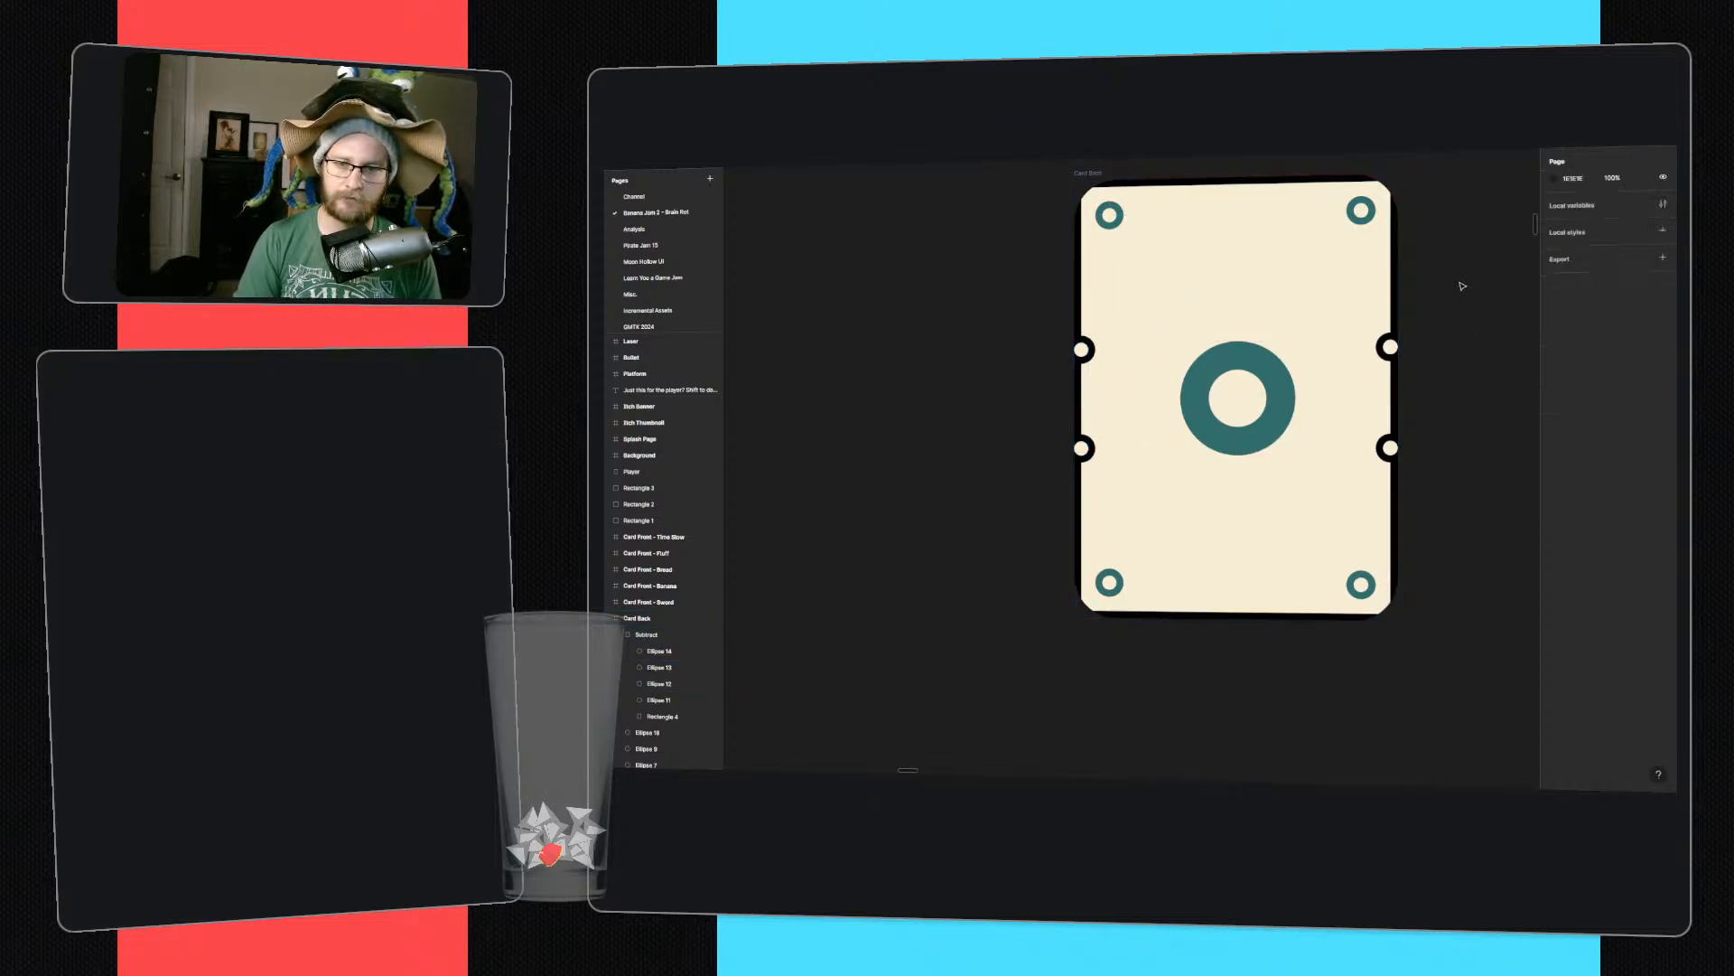
# - Recolour the subtracted shape's black outline with the dark teal sampled from the central ring
pyautogui.click(1390, 352)
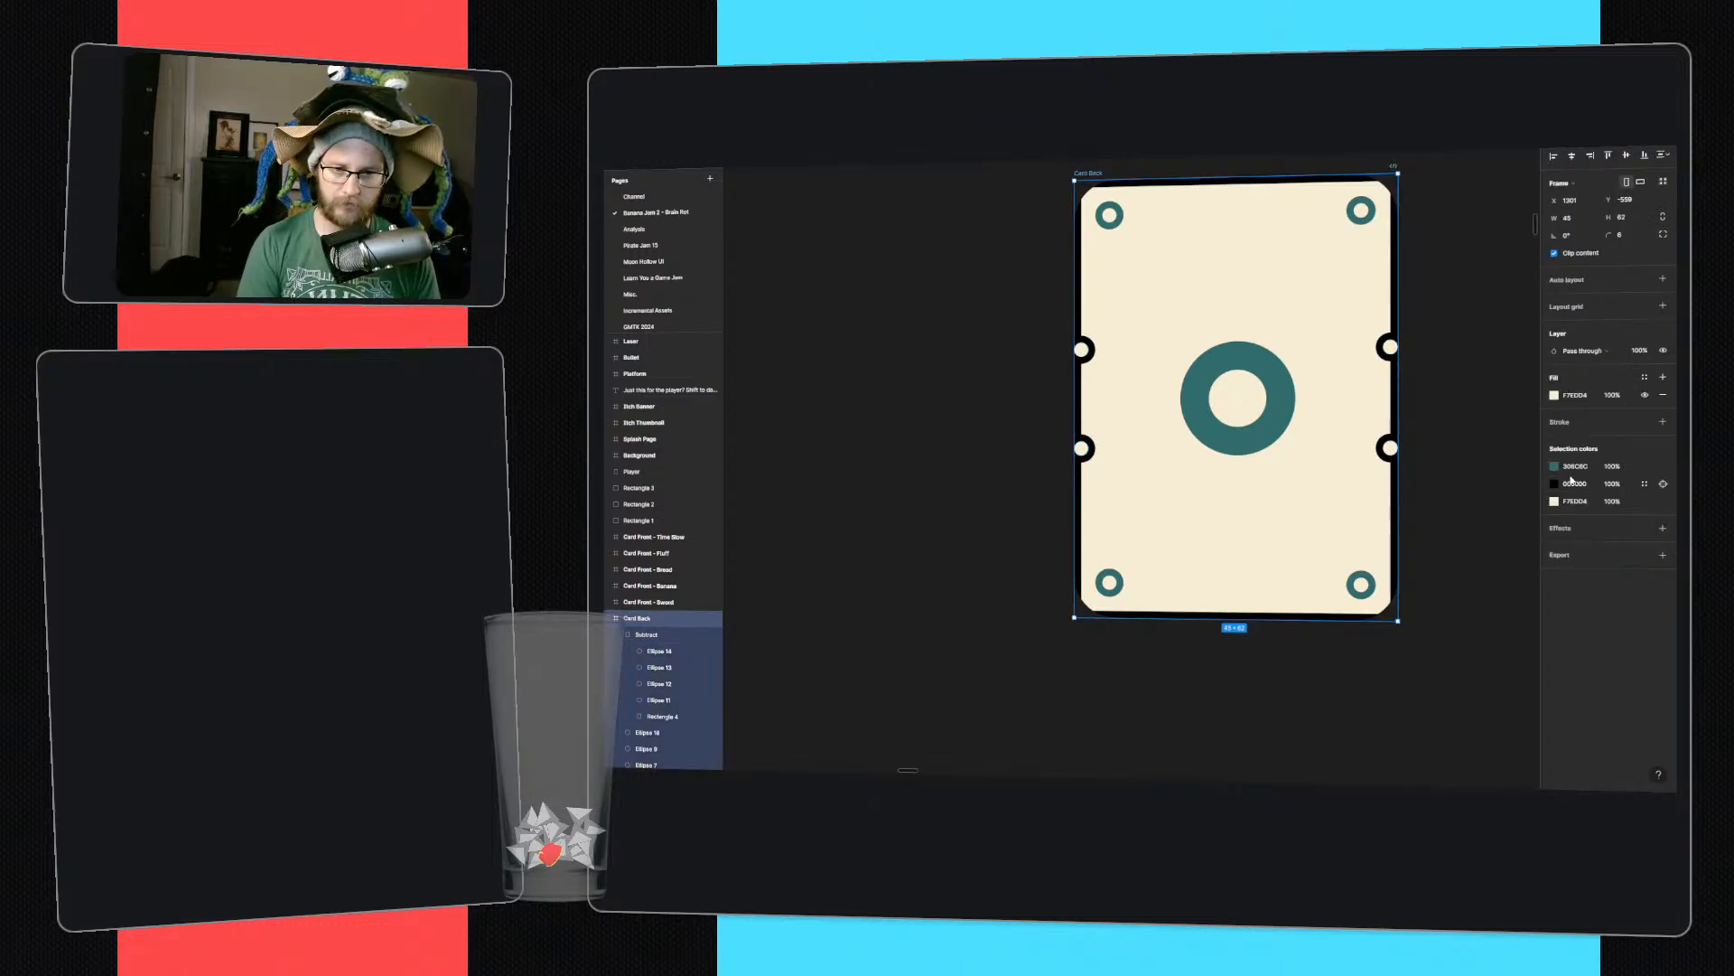
pyautogui.click(1389, 359)
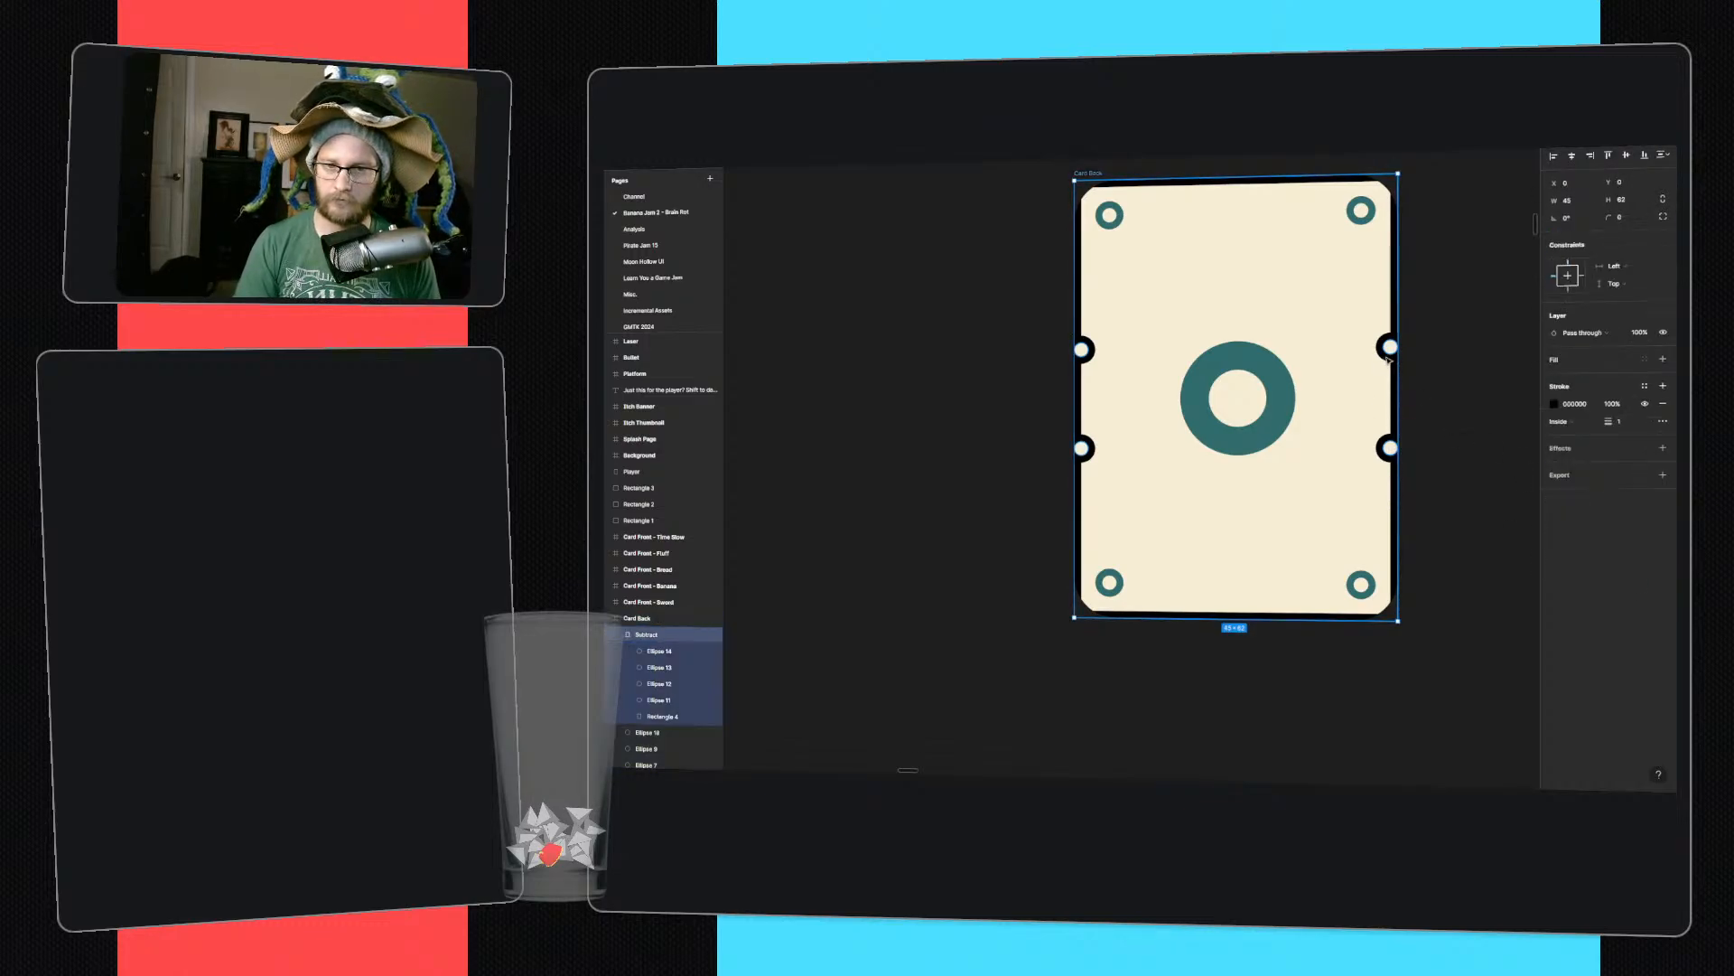
pyautogui.press('i')
pyautogui.click(1277, 365)
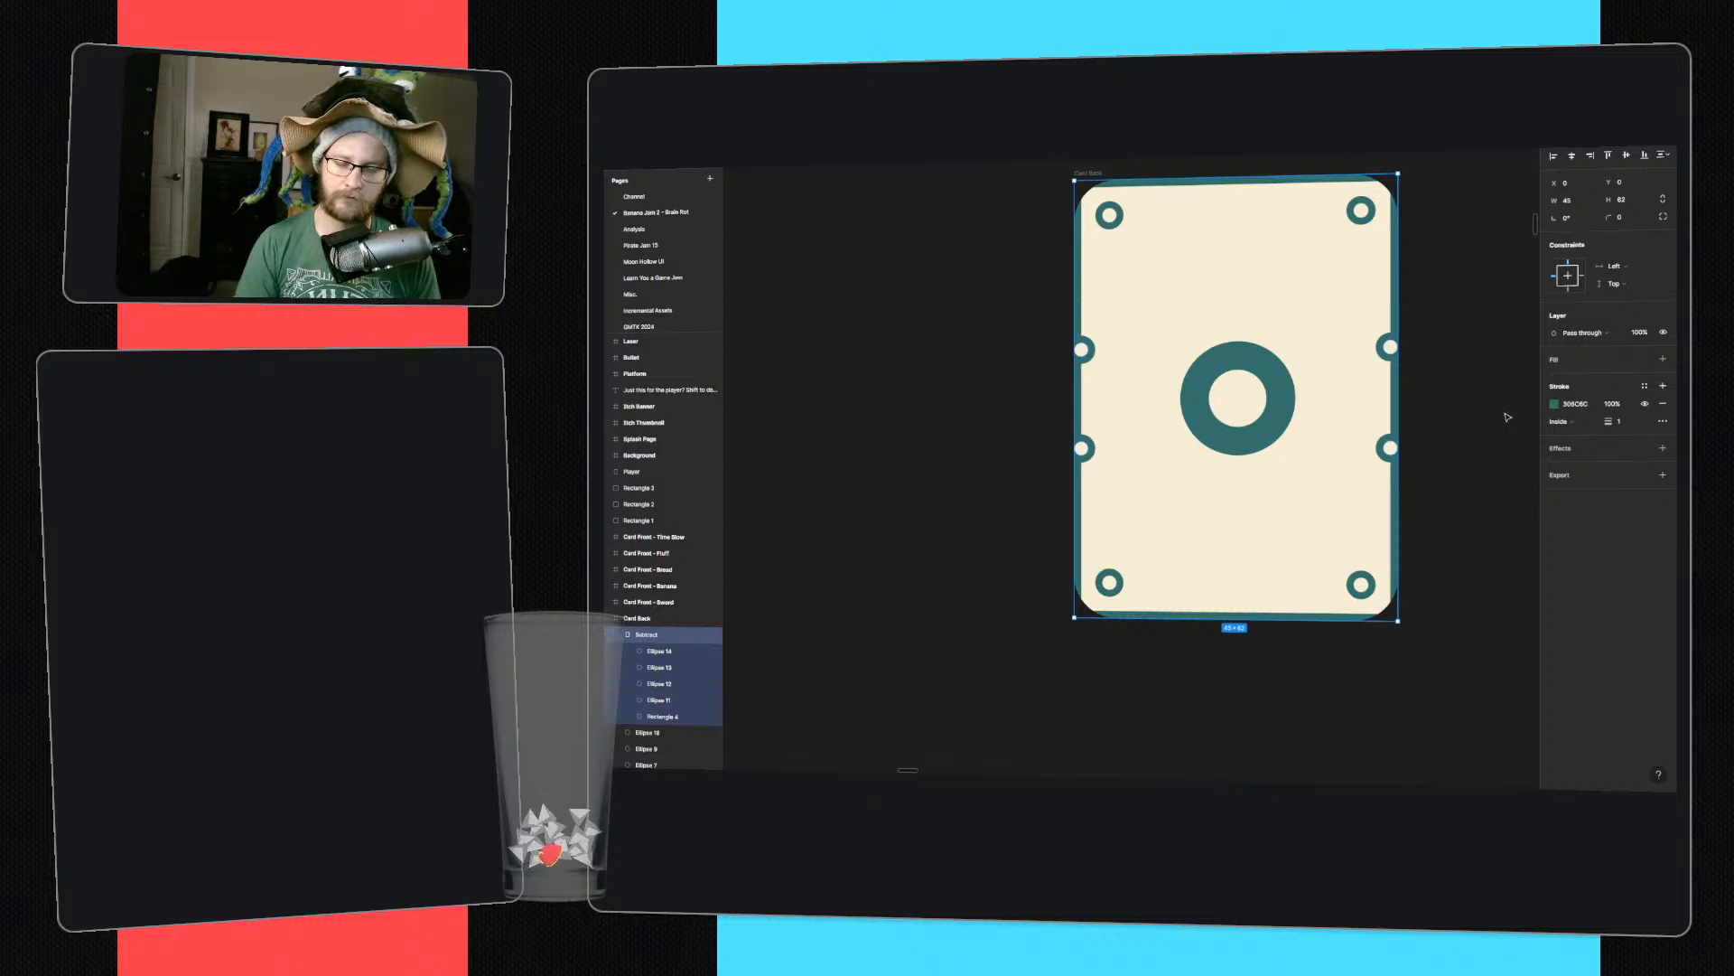
pyautogui.click(1494, 413)
# - Round the corners of the teal card outline to match the Card Back frame's corners
pyautogui.click(1087, 174)
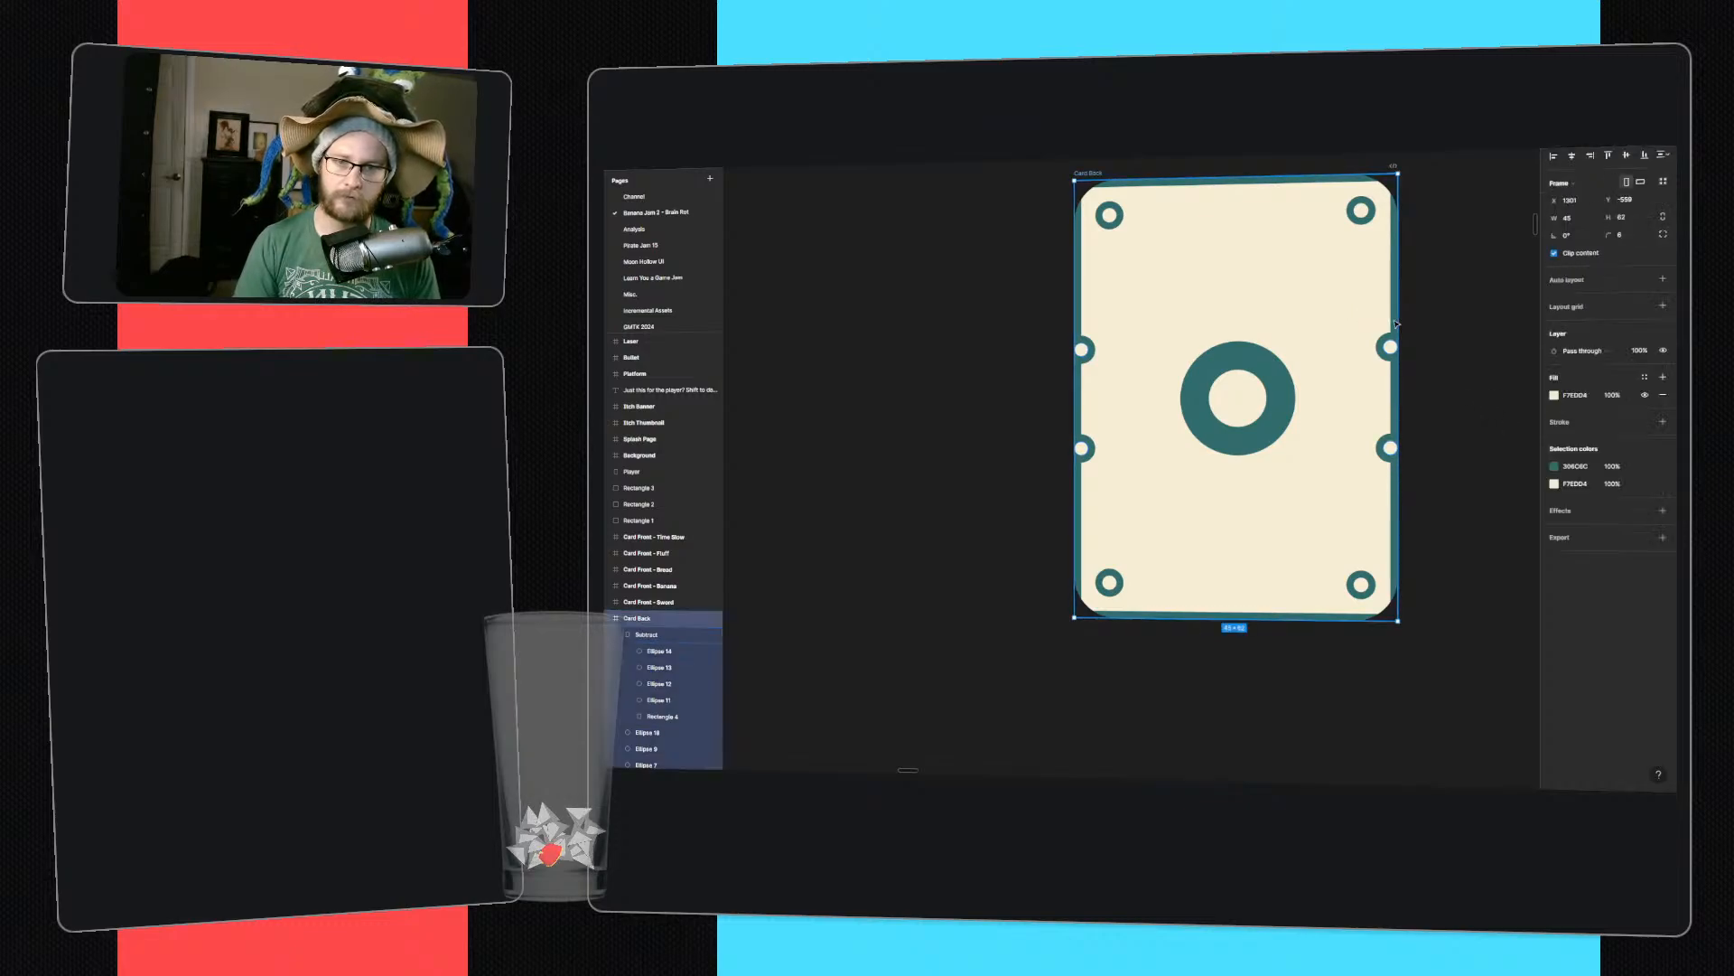
pyautogui.click(659, 634)
pyautogui.moveTo(1608, 217); pyautogui.dragTo(608, 232)
pyautogui.click(1465, 246)
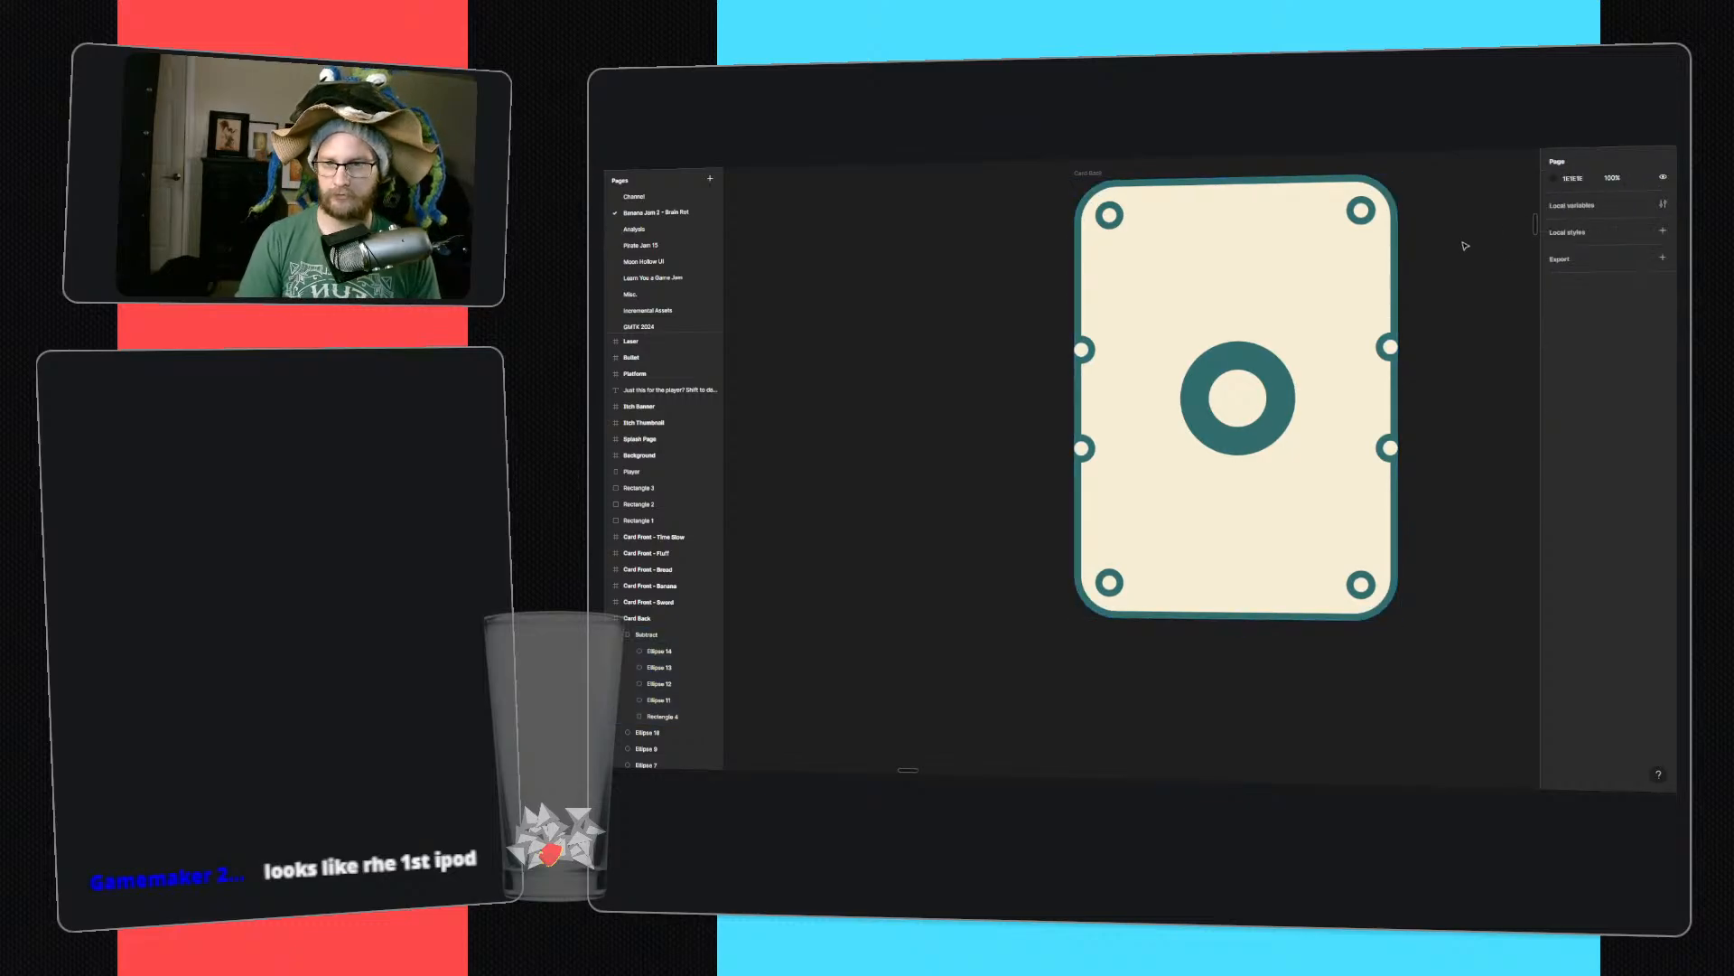
# - Move the upper-right corner circle into the card's corner and enlarge it until its stroke meets the outline
pyautogui.click(1366, 213)
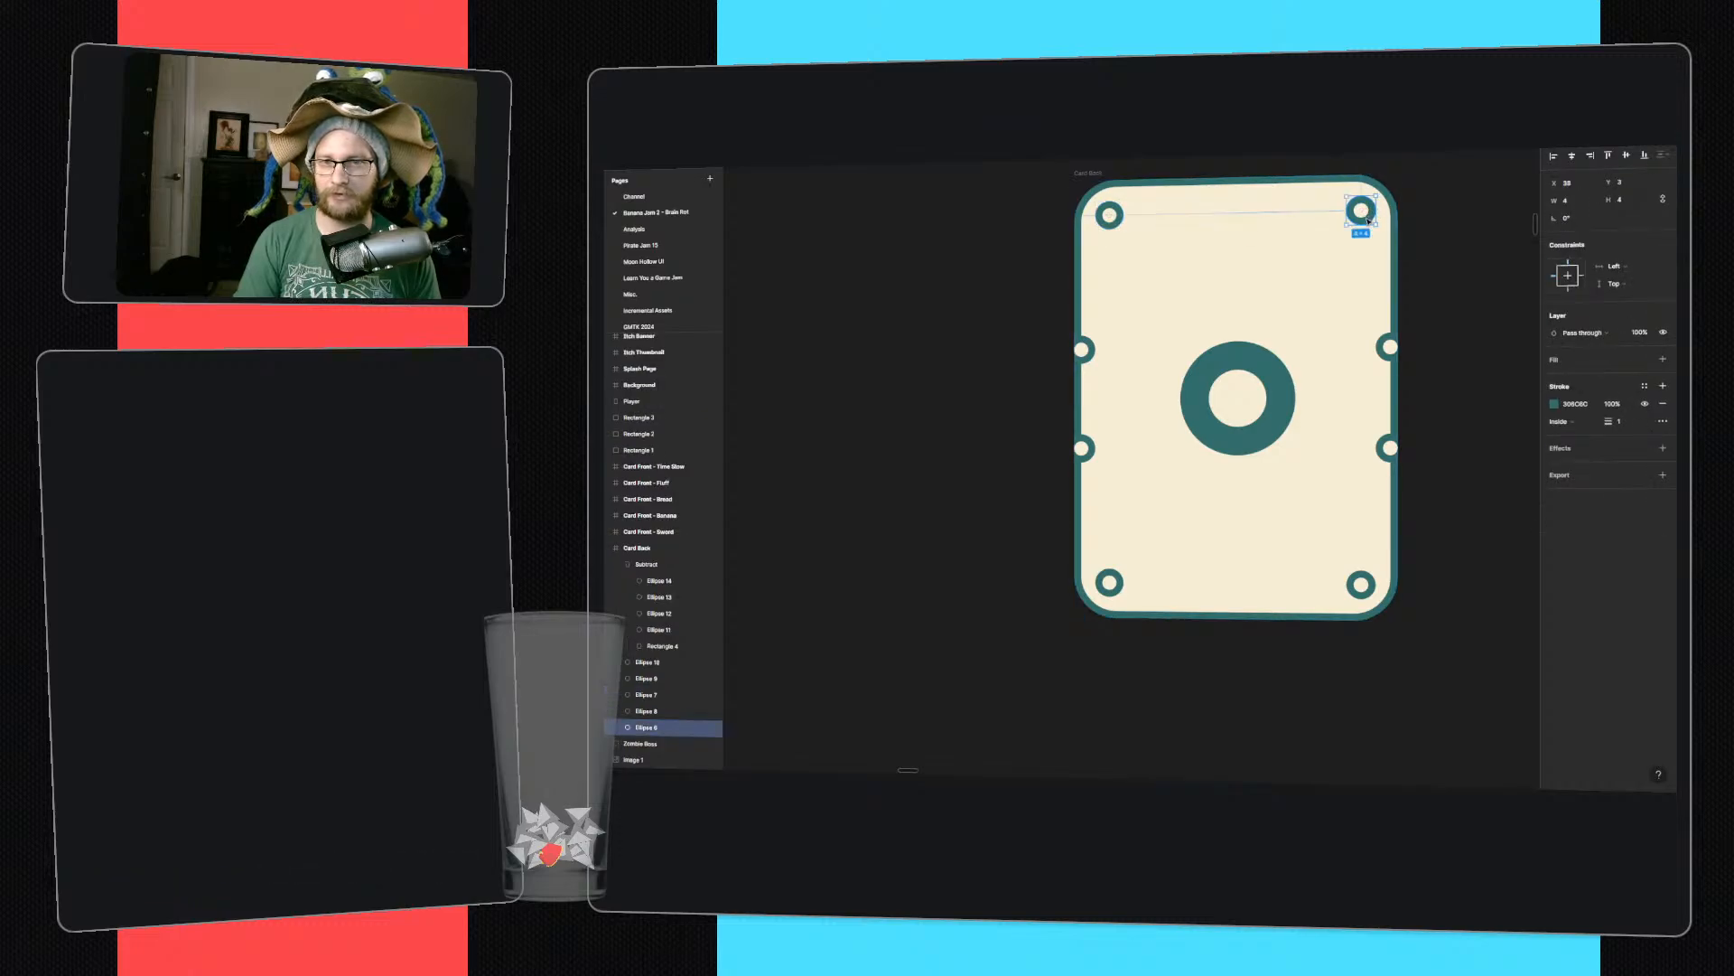
pyautogui.keyDown('shift'); pyautogui.click(1366, 585); pyautogui.keyUp('shift')
pyautogui.moveTo(1374, 584)
pyautogui.mouseDown()
pyautogui.moveTo(1392, 582)
pyautogui.moveTo(1372, 582)
pyautogui.mouseUp()
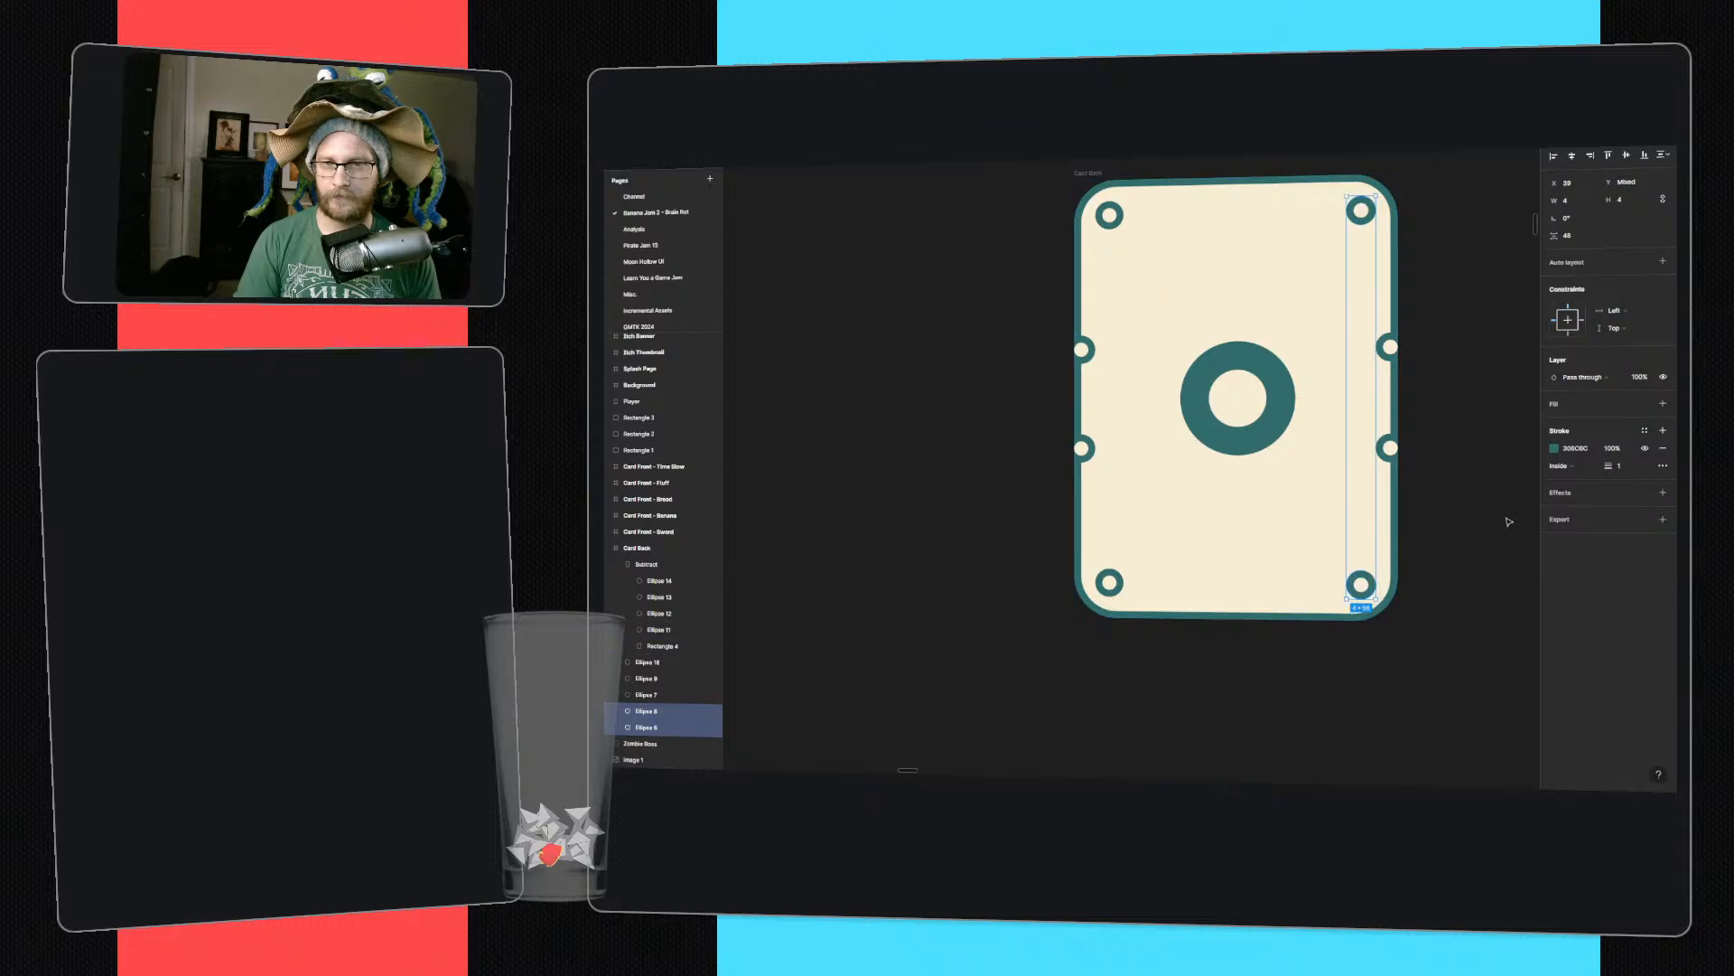
pyautogui.click(1510, 522)
pyautogui.moveTo(1369, 220)
pyautogui.mouseDown()
pyautogui.moveTo(1382, 204)
pyautogui.moveTo(1332, 237)
pyautogui.moveTo(1388, 199)
pyautogui.mouseUp()
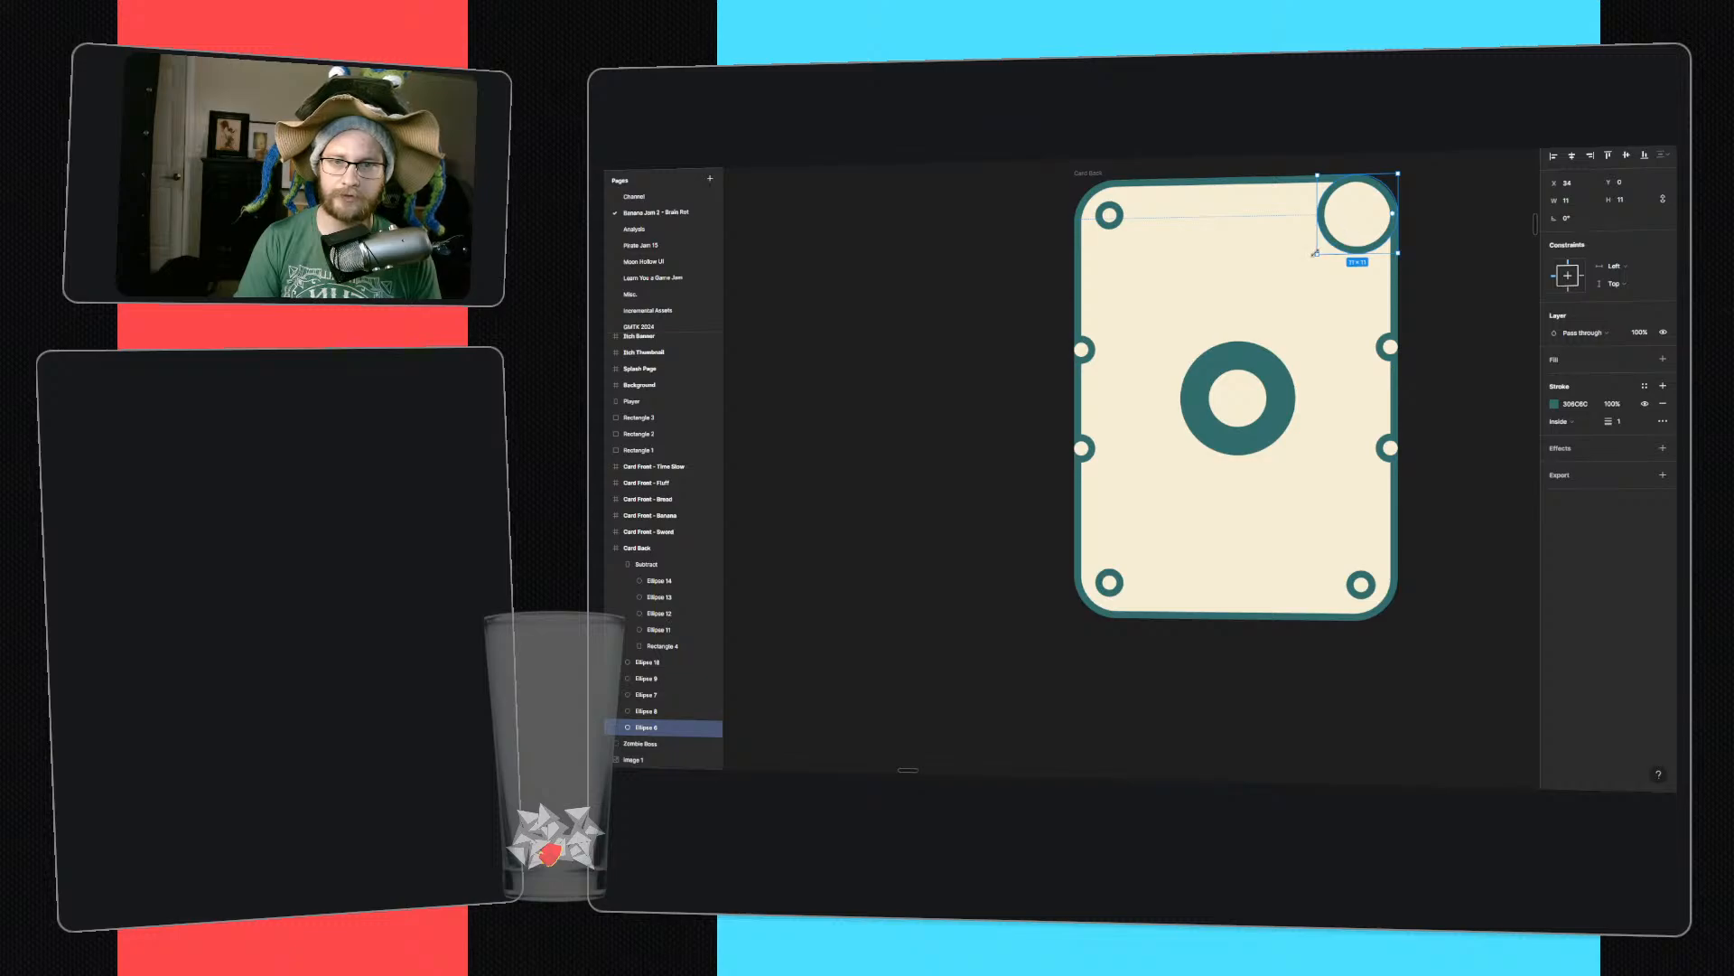
pyautogui.moveTo(1315, 254); pyautogui.dragTo(1310, 260)
pyautogui.click(1481, 253)
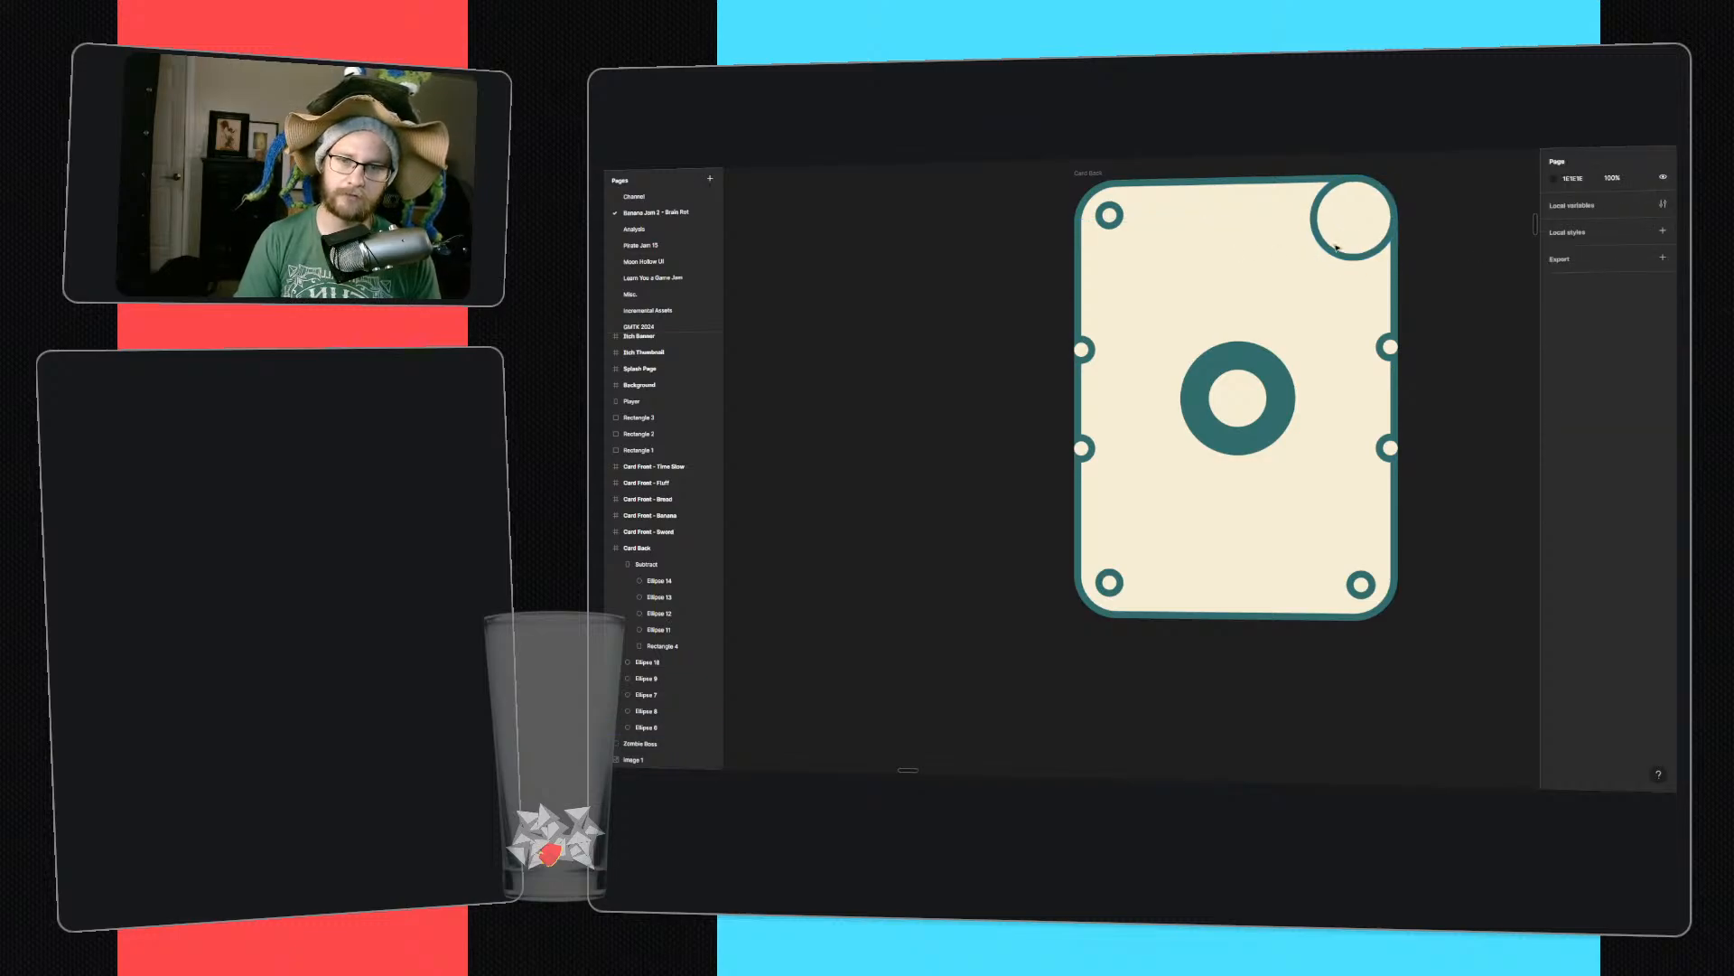
# - Delete the three small corner circles and duplicate the large upper-right circle into the card's other three corners
pyautogui.click(1110, 215)
pyautogui.keyDown('shift'); pyautogui.click(1109, 583); pyautogui.keyUp('shift')
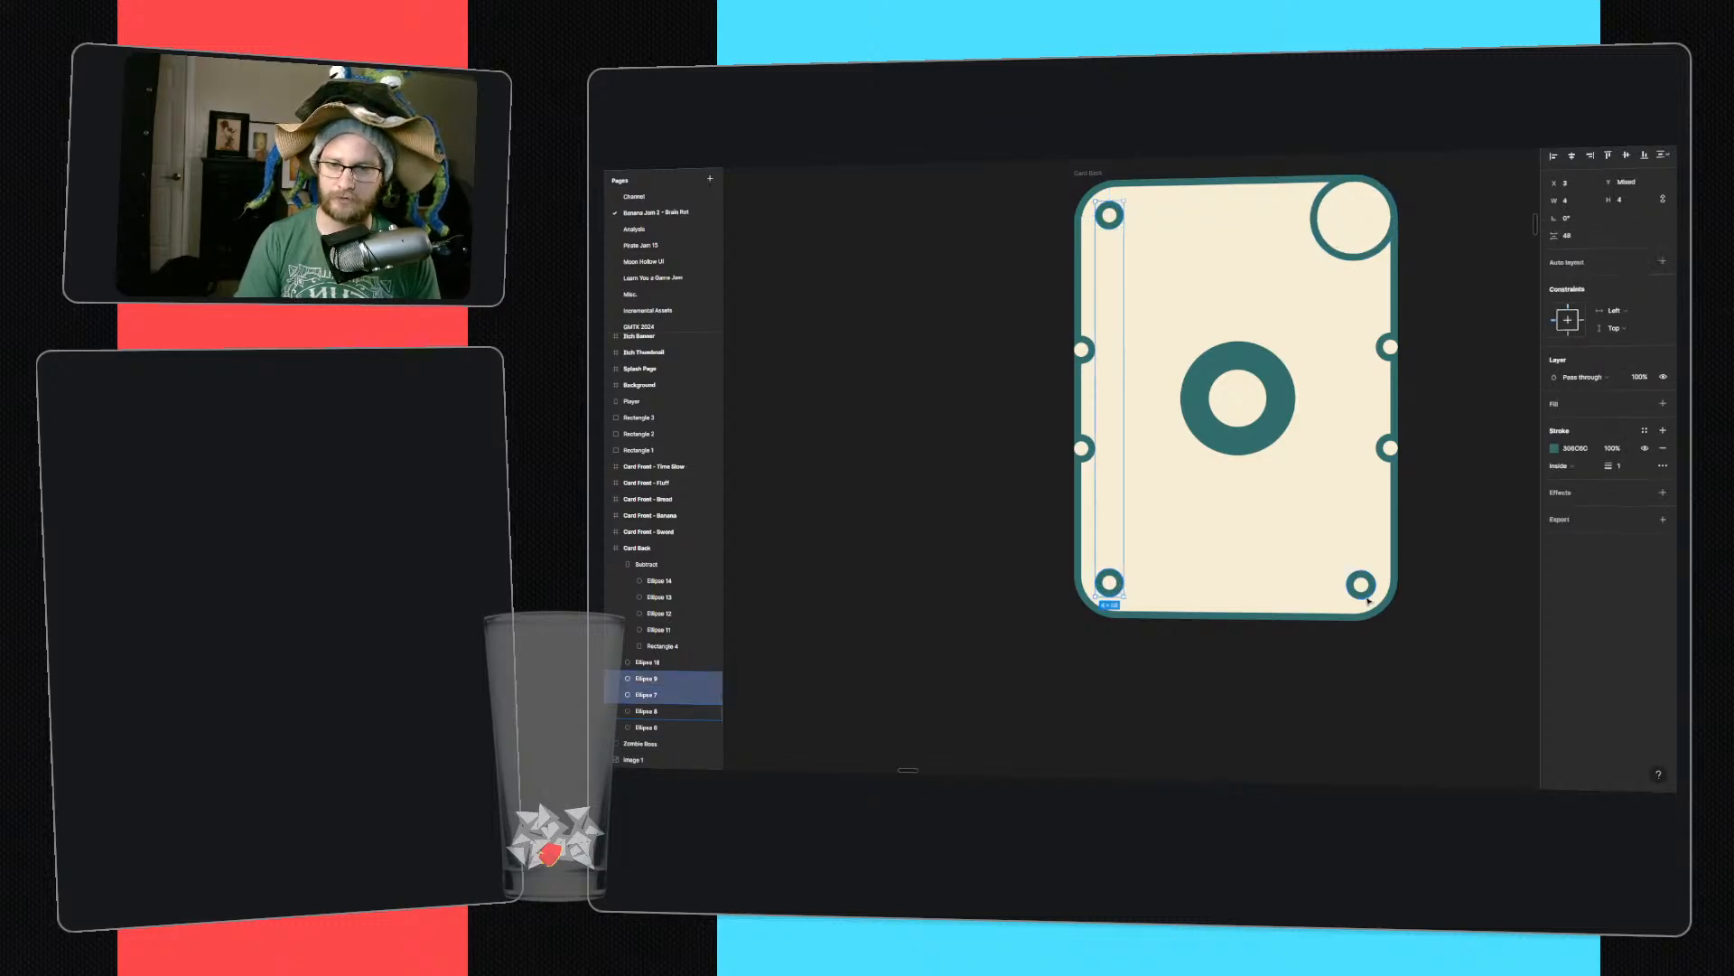
pyautogui.keyDown('shift'); pyautogui.click(1361, 583); pyautogui.keyUp('shift')
pyautogui.press('Delete')
pyautogui.keyDown('alt'); pyautogui.moveTo(1348, 258); pyautogui.dragTo(1363, 600); pyautogui.keyUp('alt')
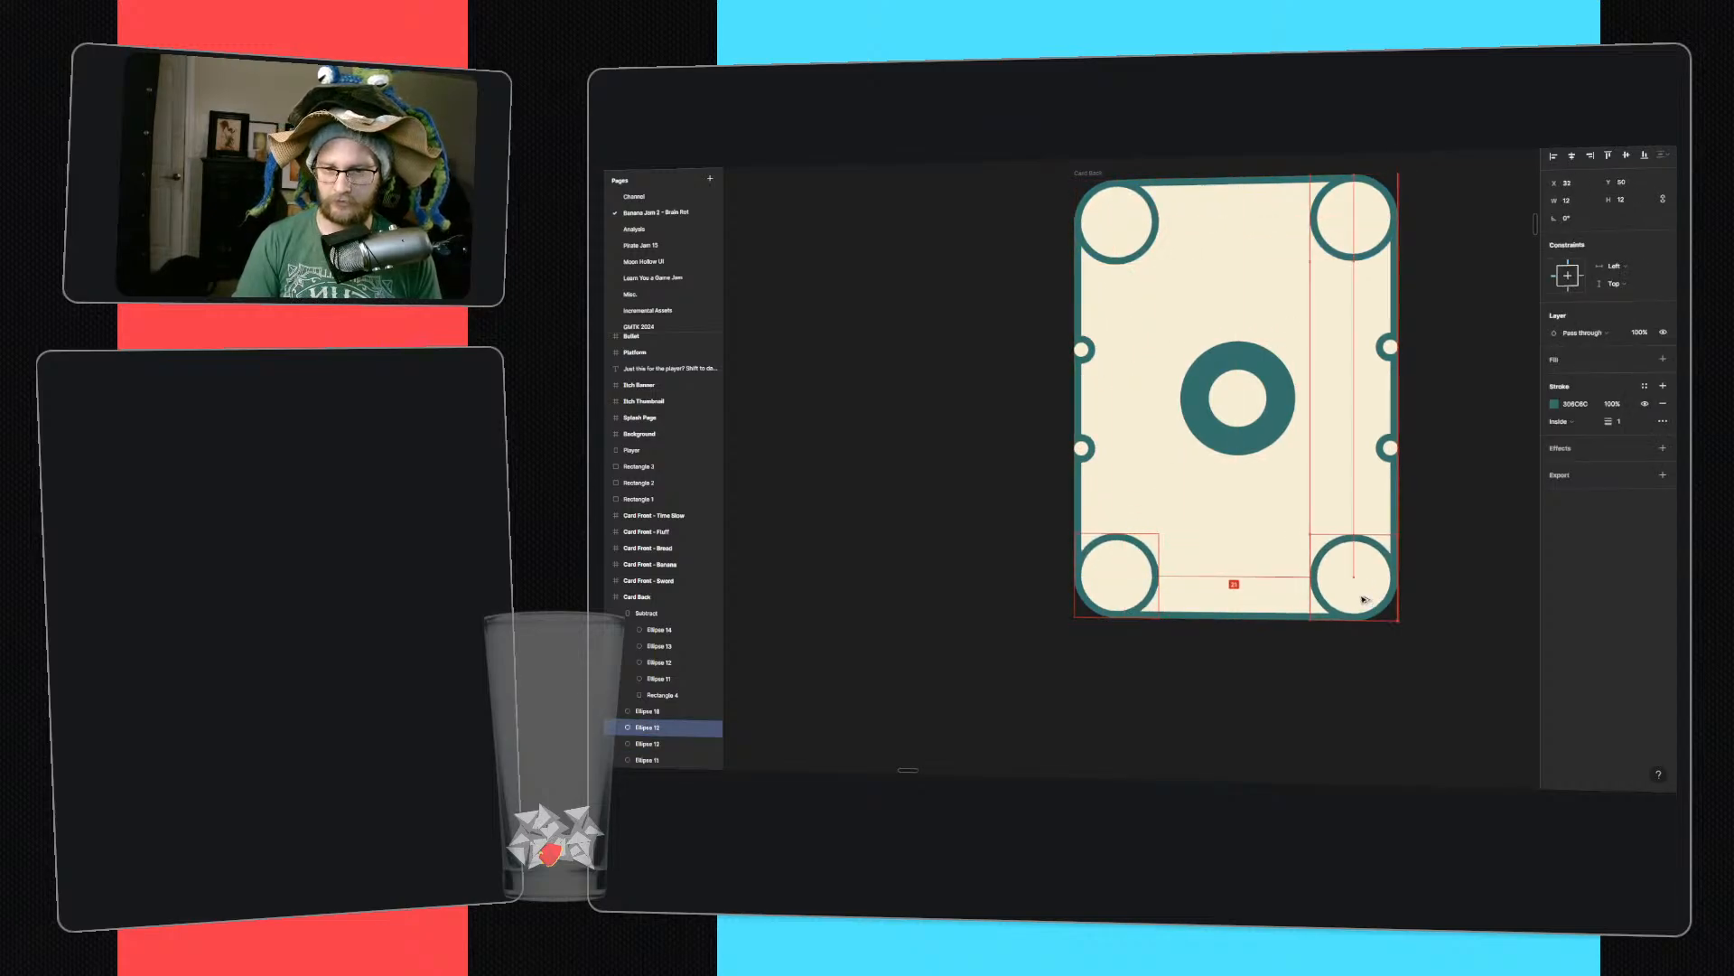
pyautogui.click(1433, 329)
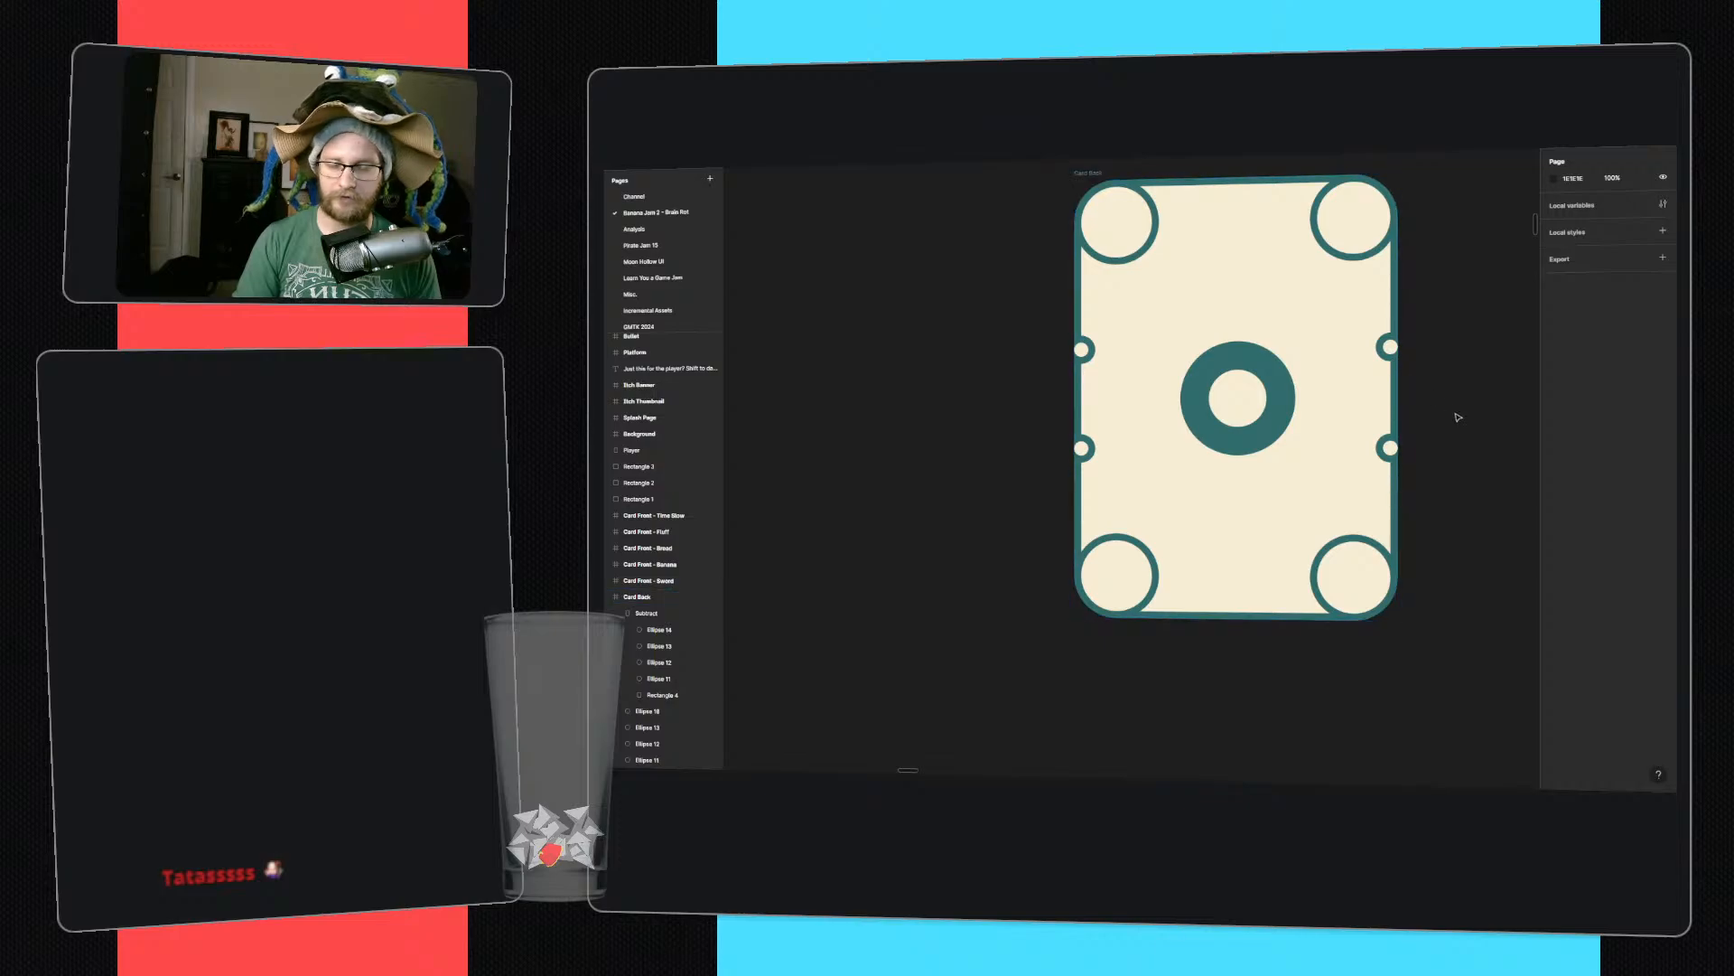
# - Duplicate the small edge cut-out circle to the middle of the card's bottom and top edges
pyautogui.click(1389, 448)
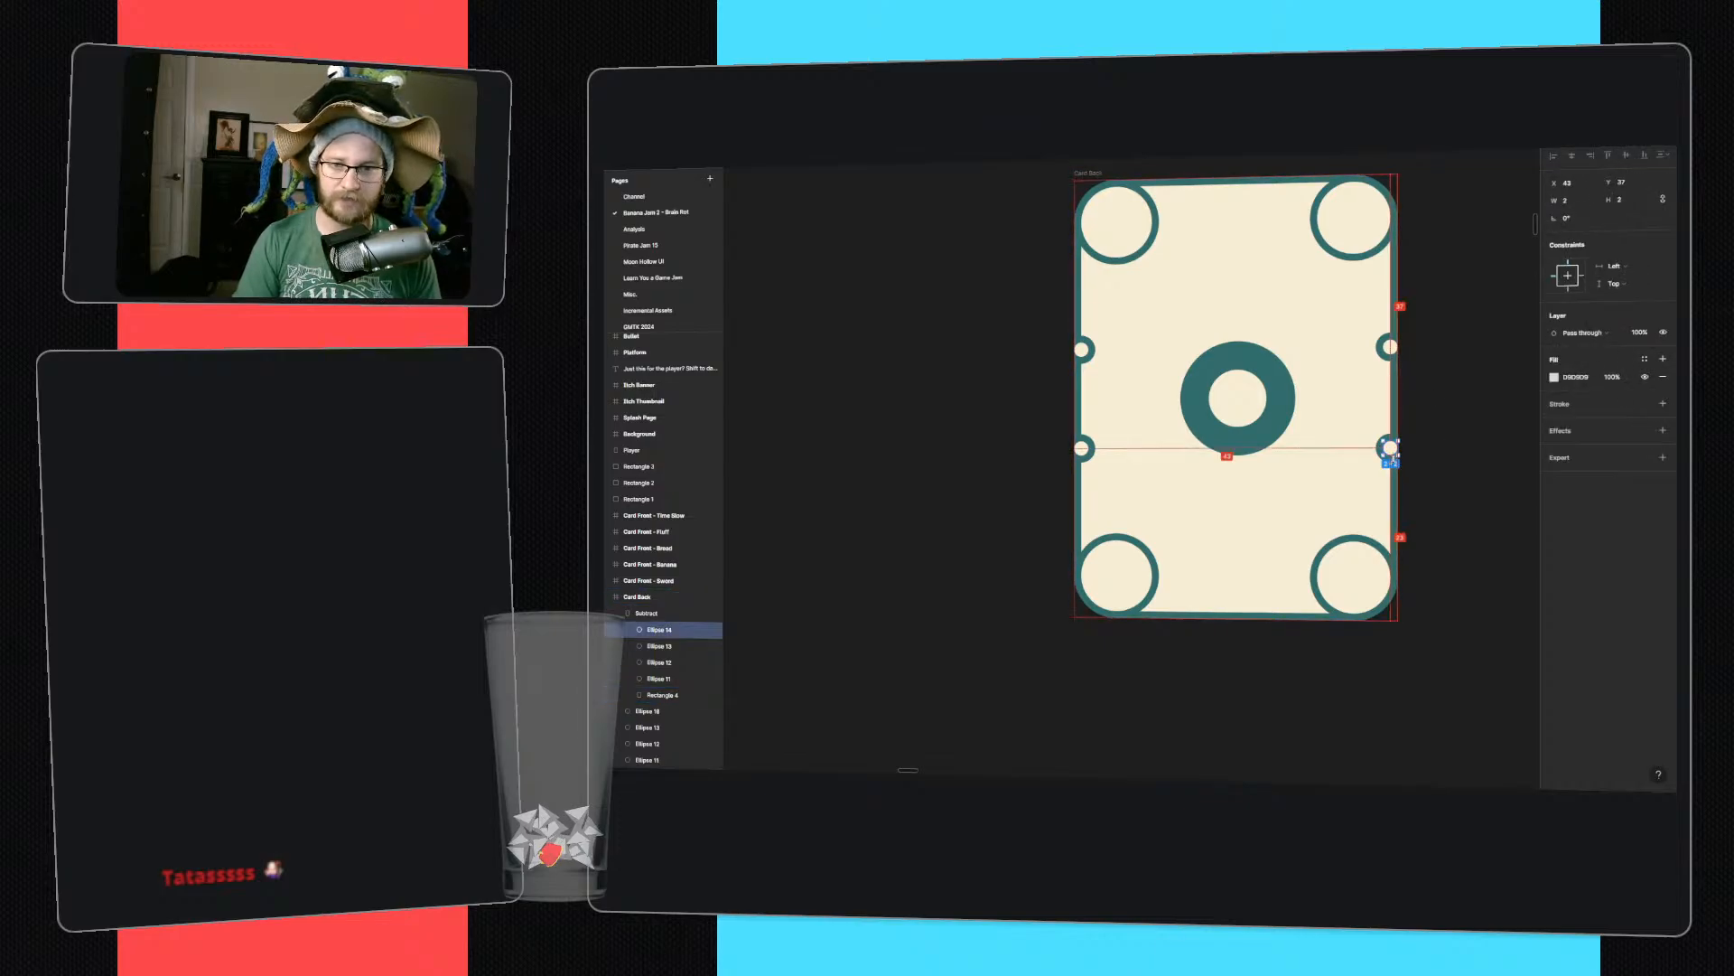
pyautogui.keyDown('alt'); pyautogui.moveTo(1390, 459); pyautogui.dragTo(1243, 186); pyautogui.keyUp('alt')
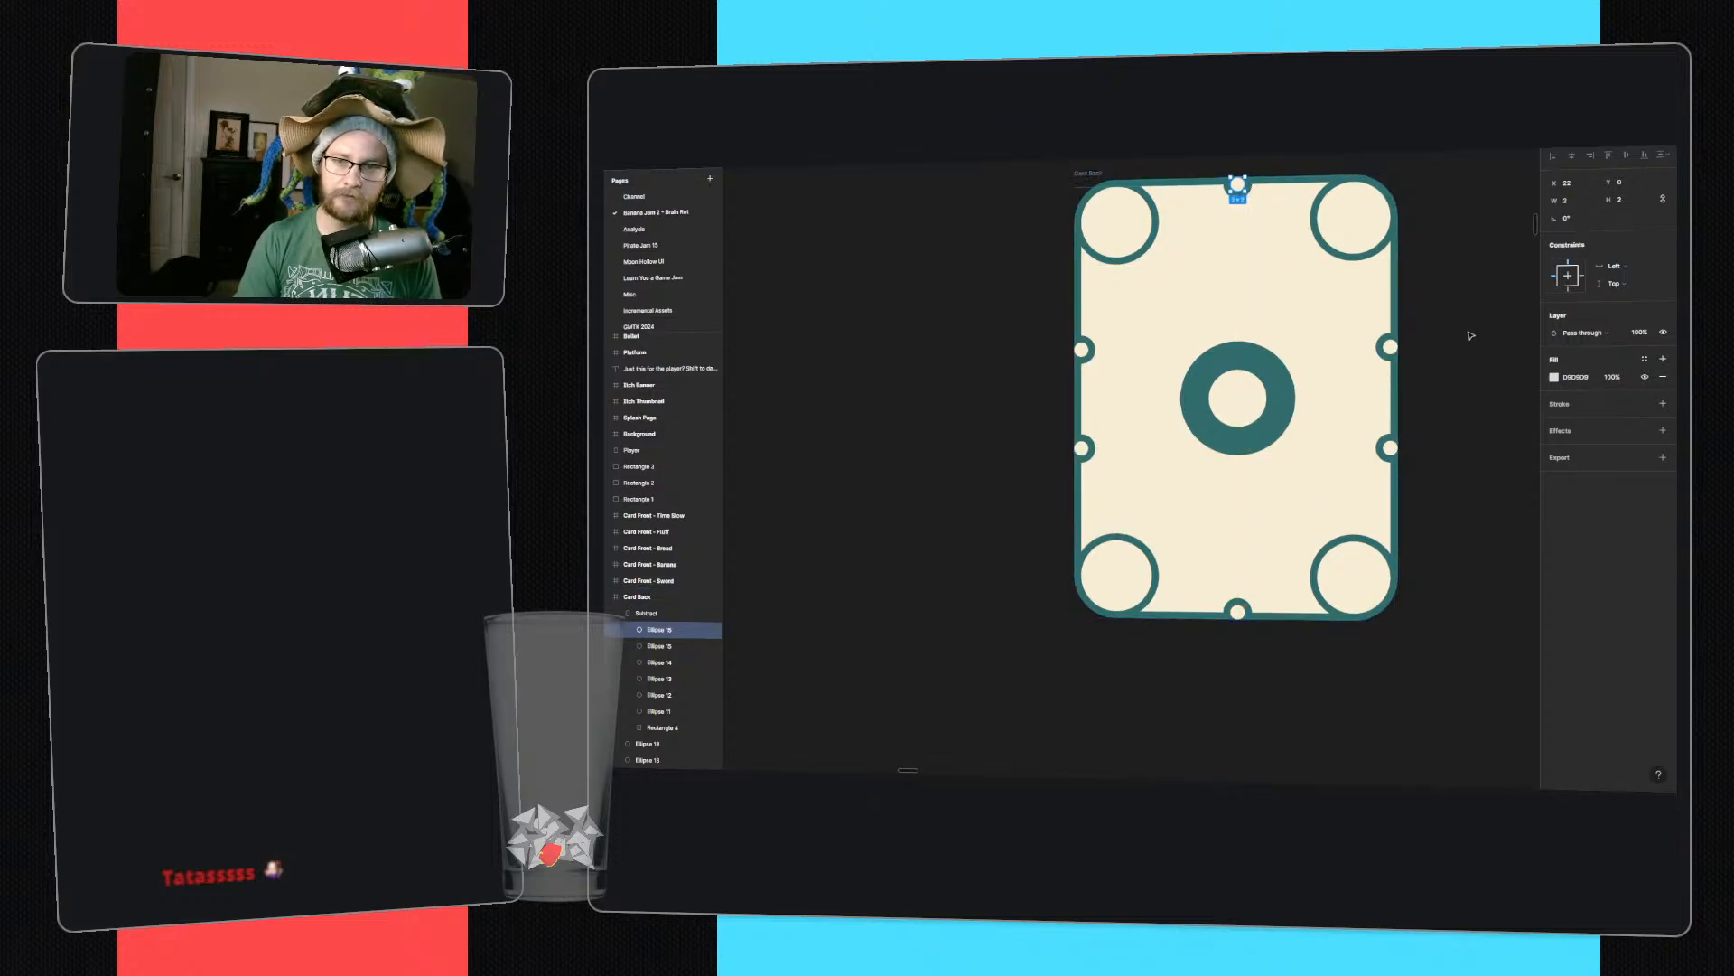
pyautogui.click(1471, 335)
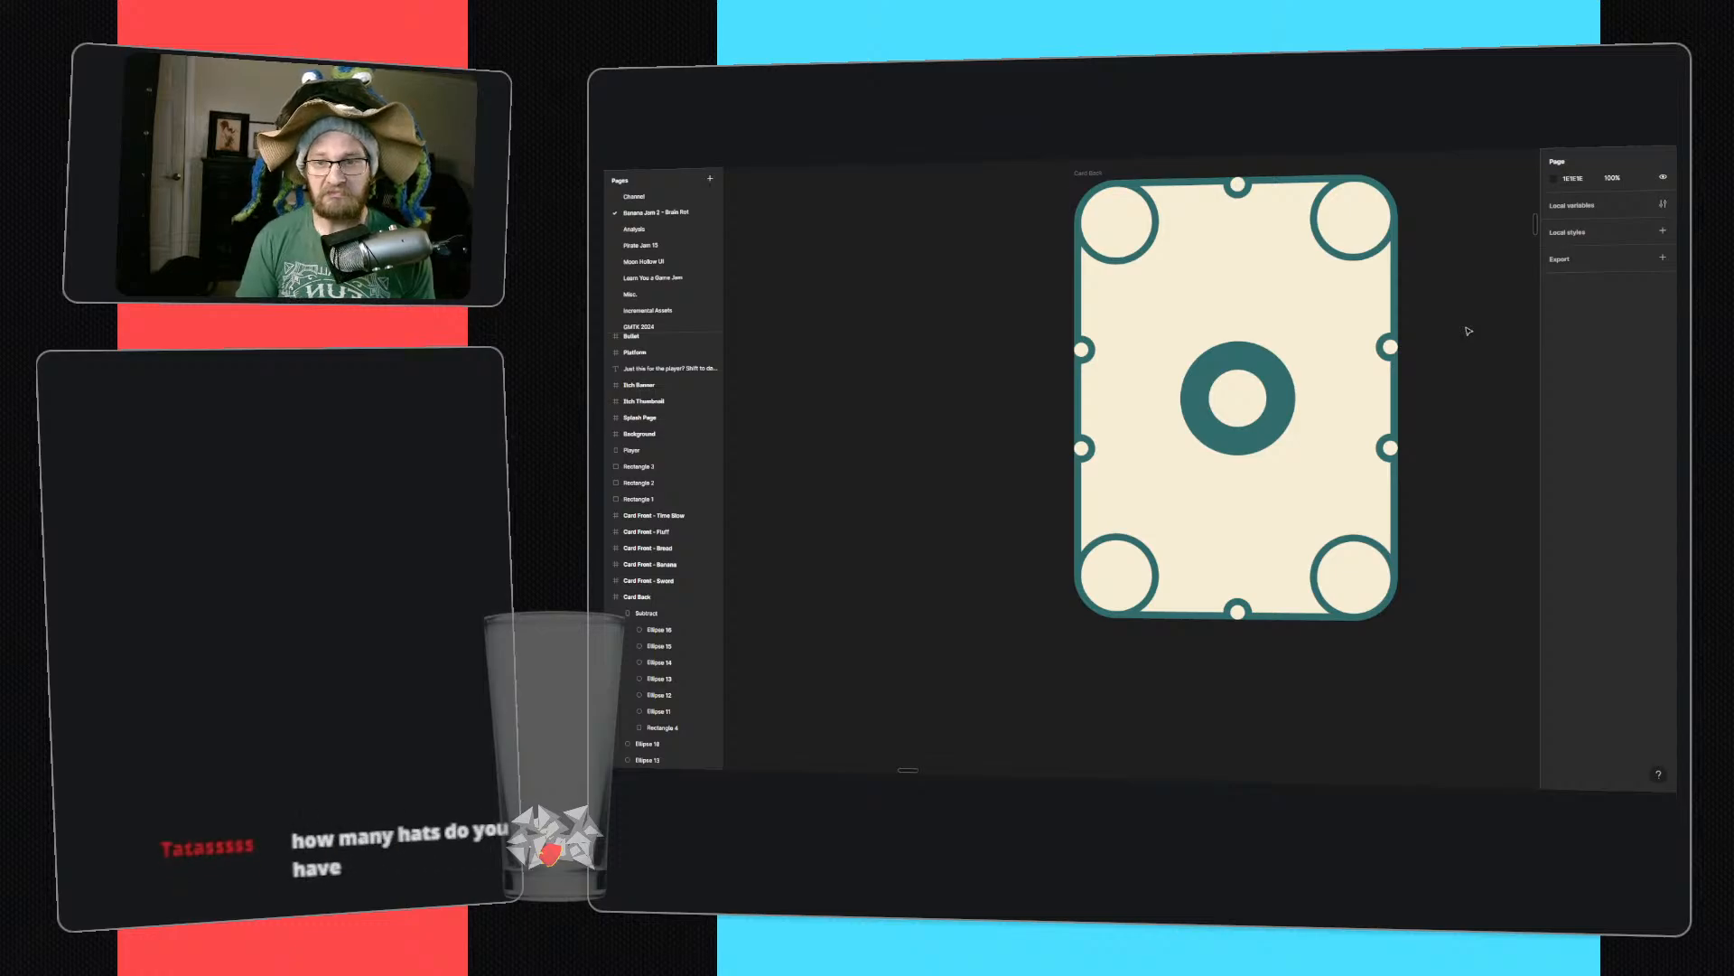
# - Thicken the central ring's inside stroke until it fills the circle as a solid teal disc
pyautogui.click(1272, 403)
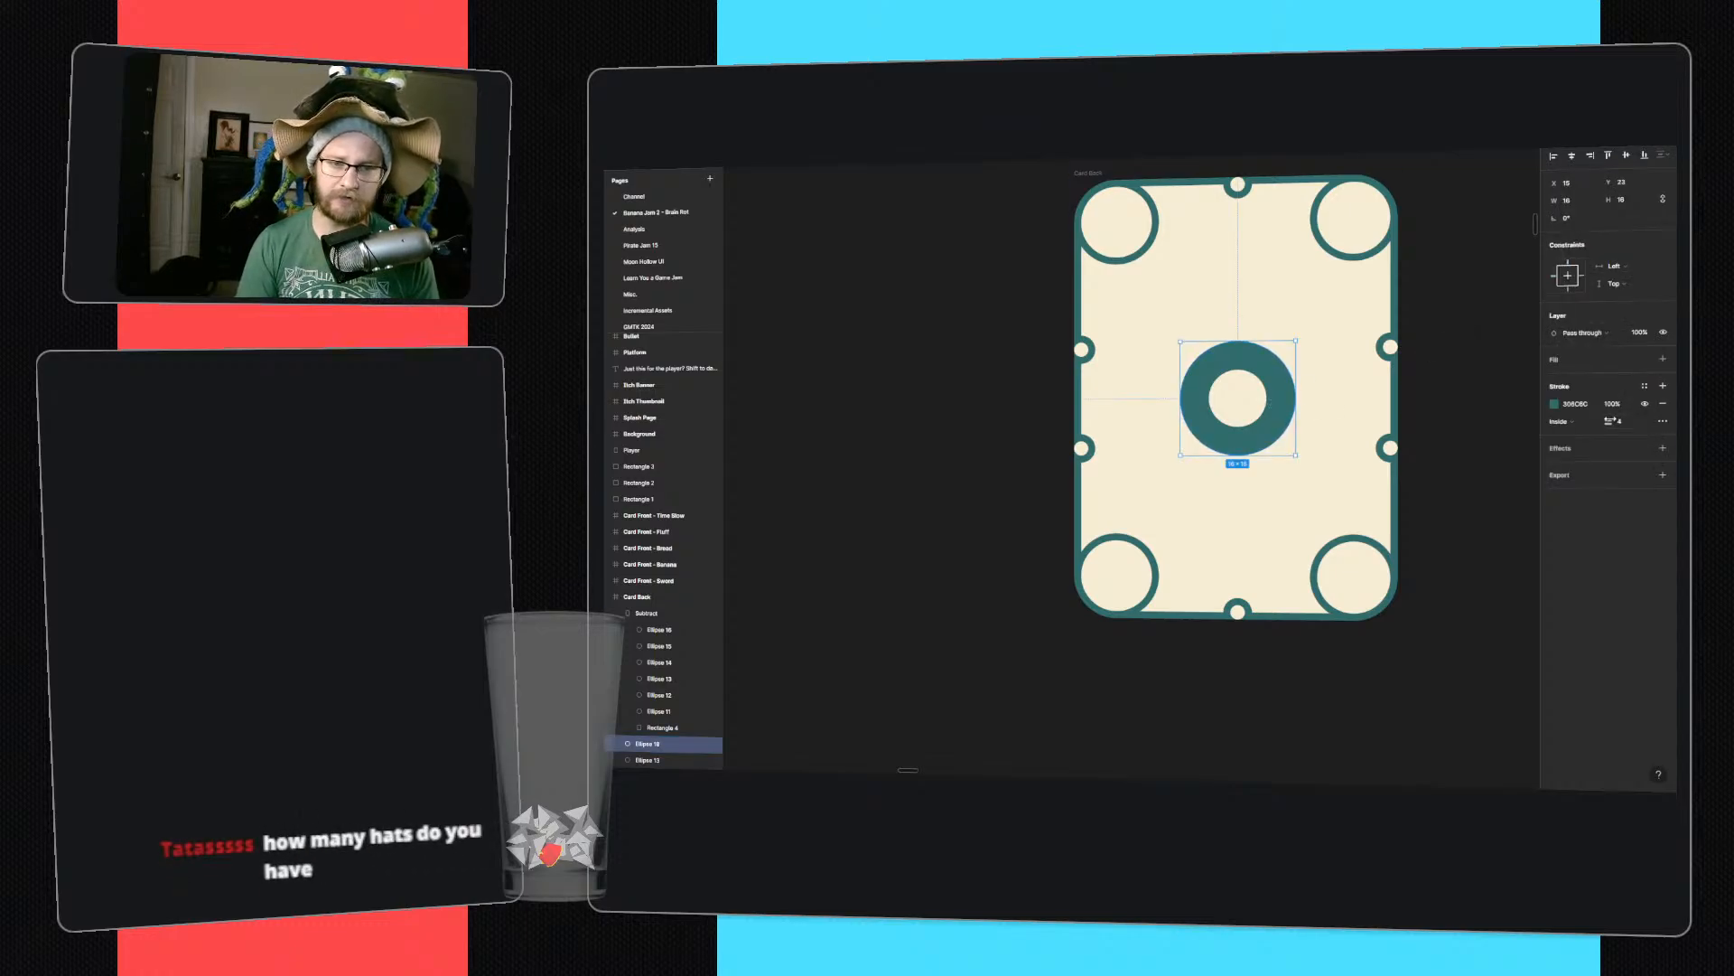
pyautogui.moveTo(1610, 421)
pyautogui.mouseDown()
pyautogui.moveTo(1590, 421)
pyautogui.moveTo(1617, 425)
pyautogui.mouseUp()
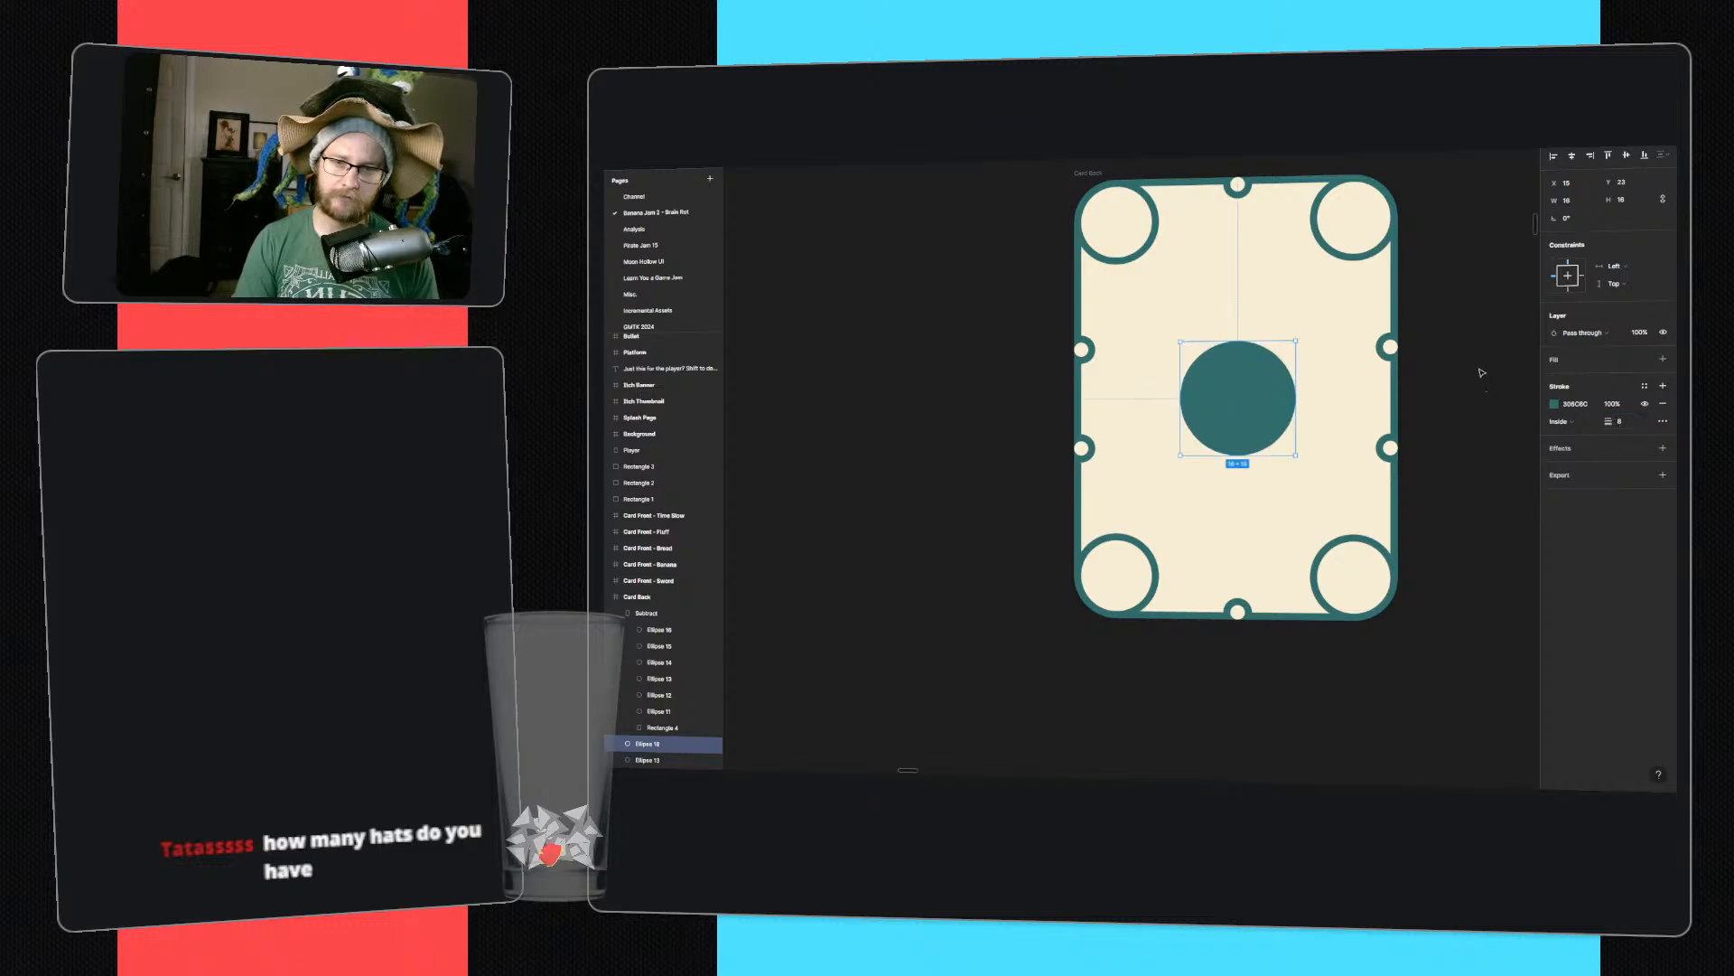
pyautogui.click(1459, 349)
pyautogui.keyDown('ctrl'); pyautogui.scroll(-3, 1454, 343); pyautogui.keyUp('ctrl')
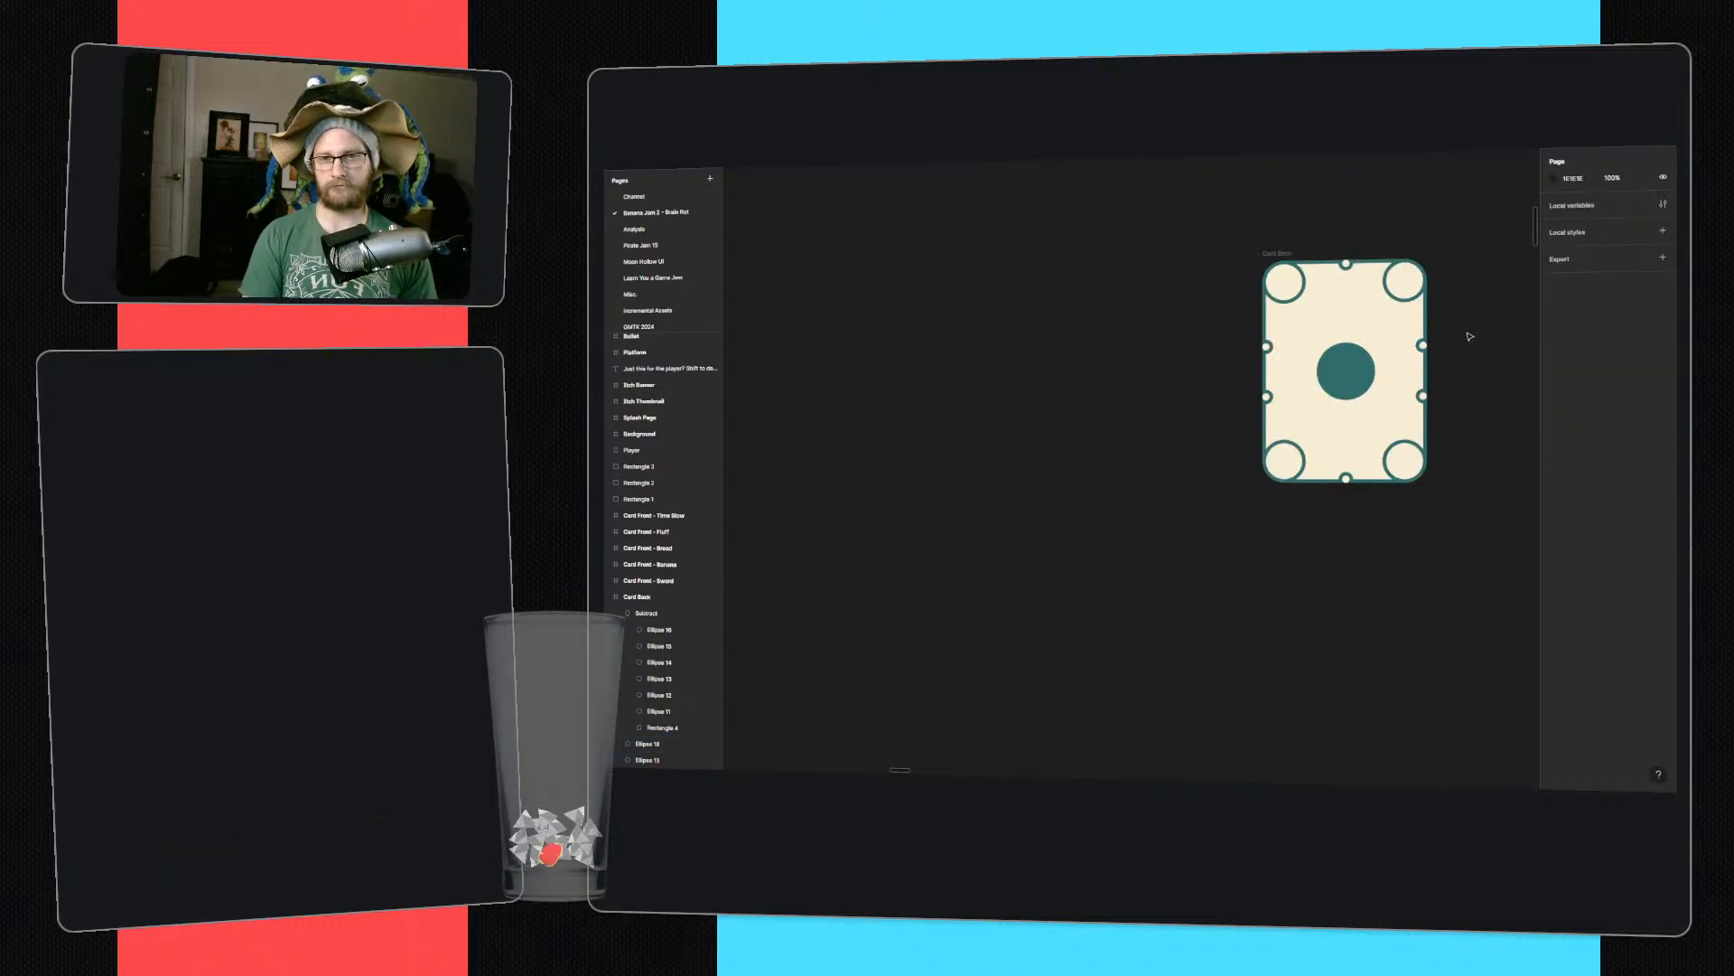
# - Compare the ring and solid-disc centres, copy the ring version of the Card Back frame, restore the disc and paste the copy
pyautogui.click(1357, 366)
pyautogui.hotkey('ctrl', 'z')
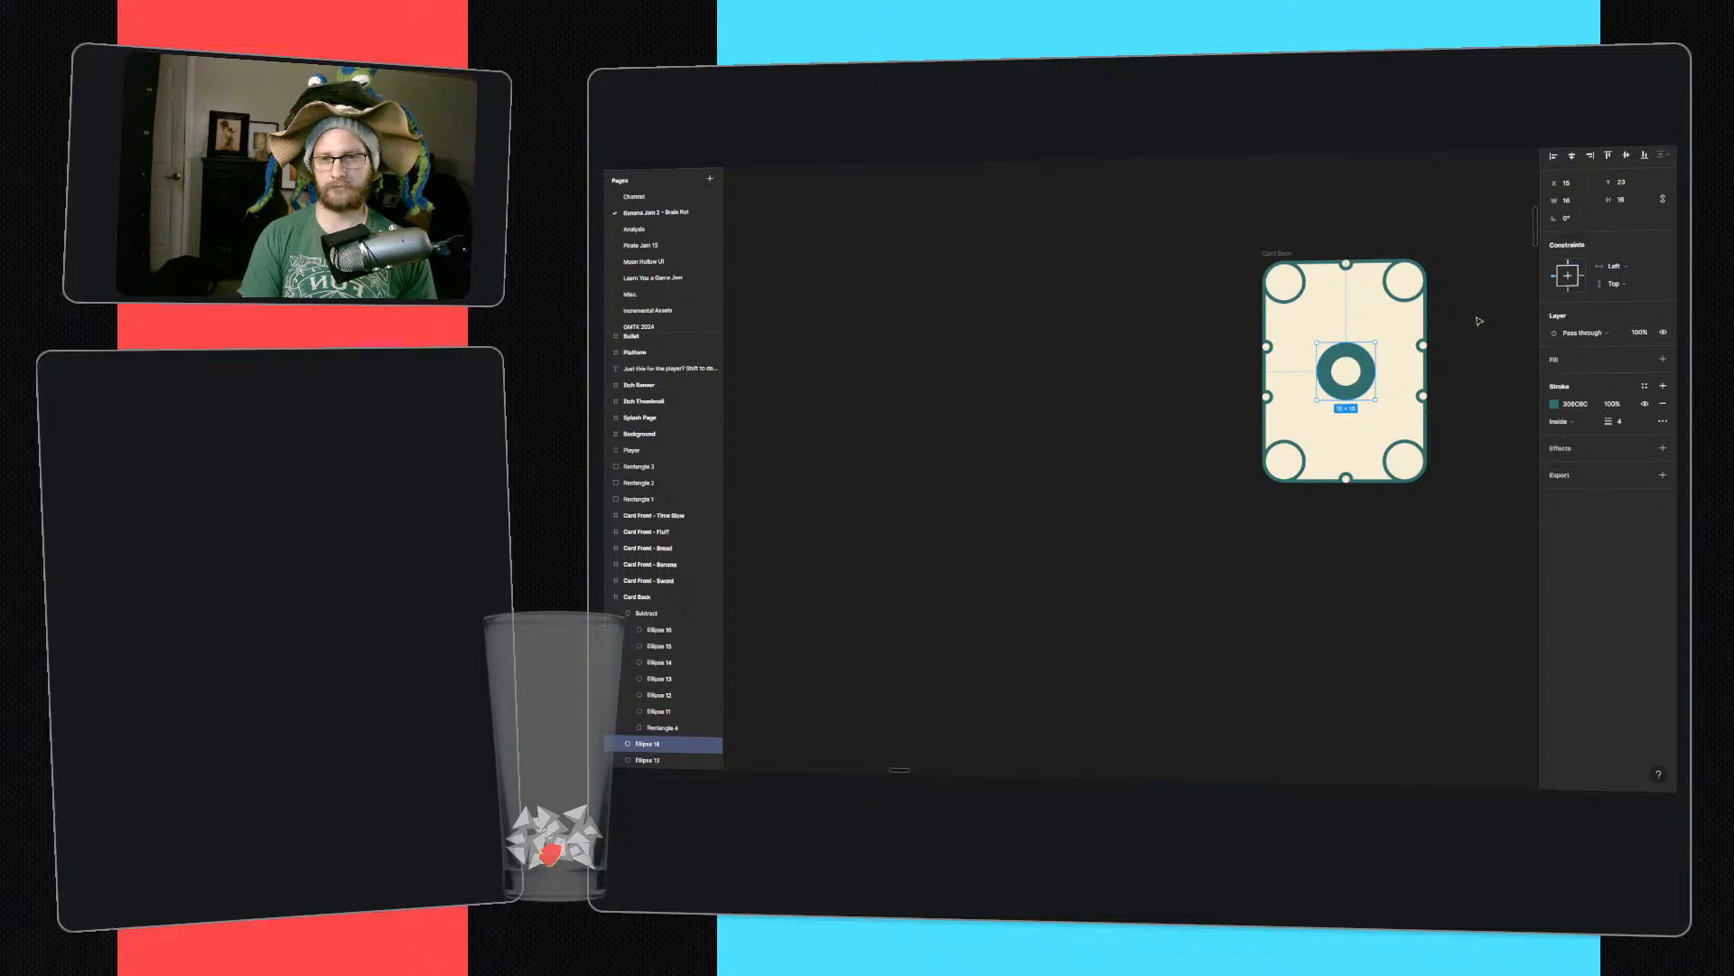
pyautogui.hotkey('ctrl', 'shift', 'z')
pyautogui.hotkey('ctrl', 'z')
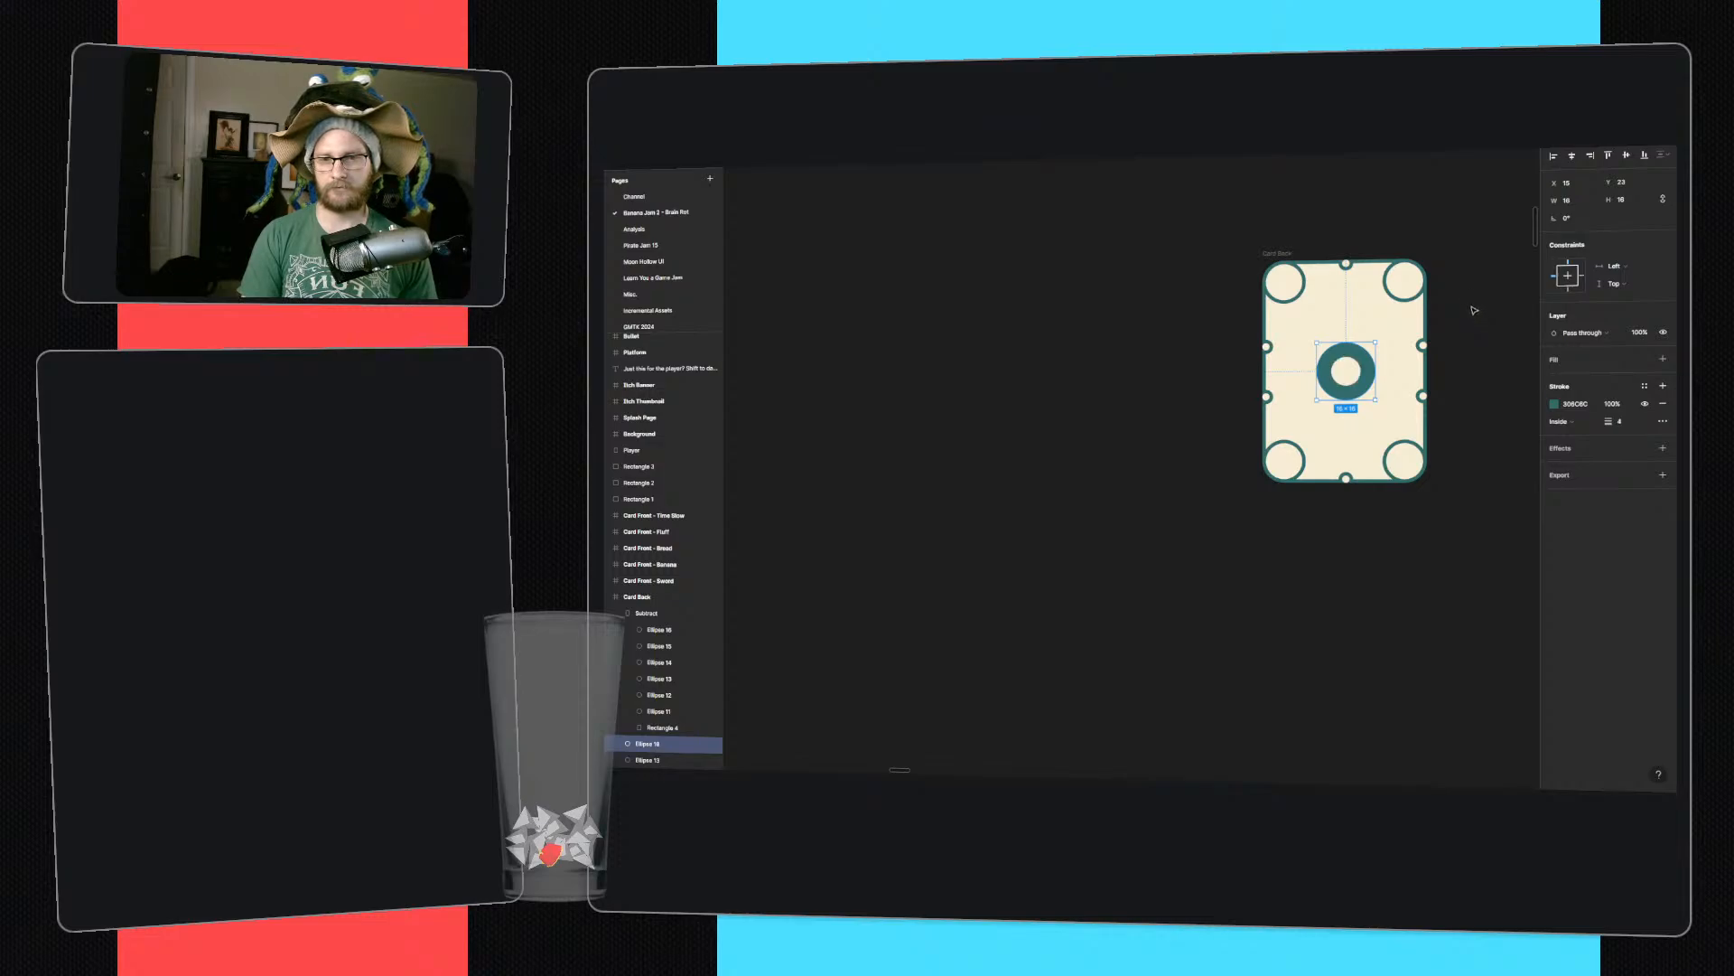
pyautogui.hscroll(5, 1477, 306)
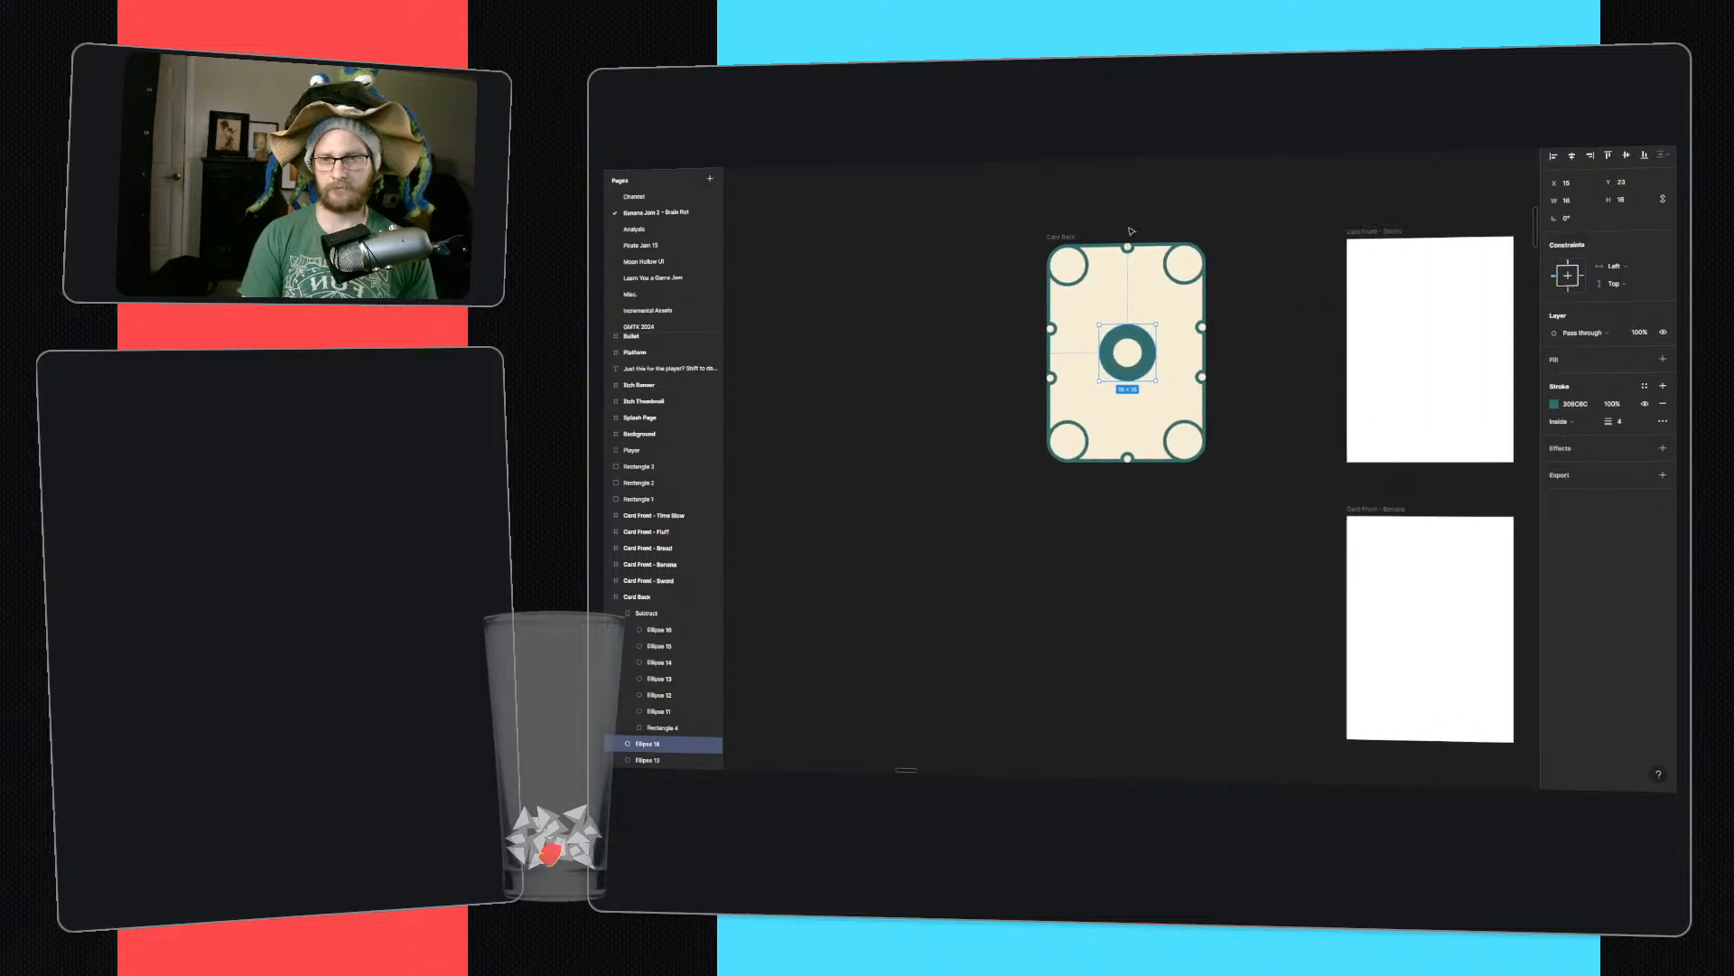
pyautogui.click(1065, 237)
pyautogui.hotkey('ctrl', 'shift', 'z')
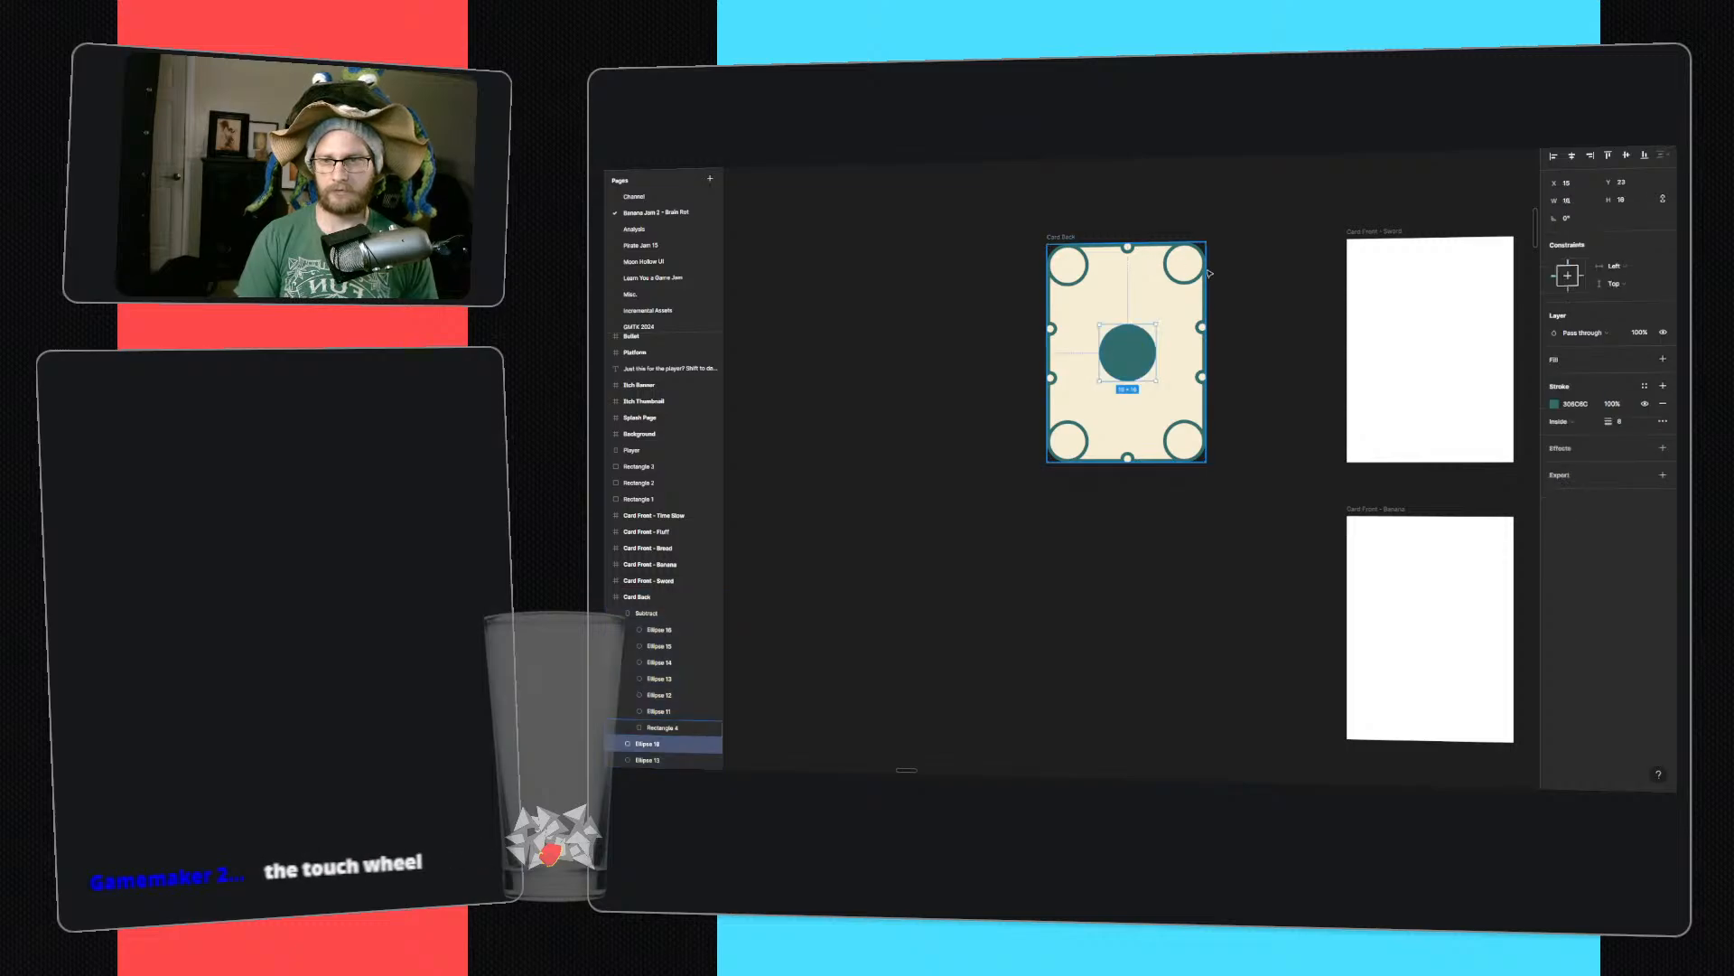
pyautogui.click(1263, 310)
pyautogui.hotkey('ctrl', 'v')
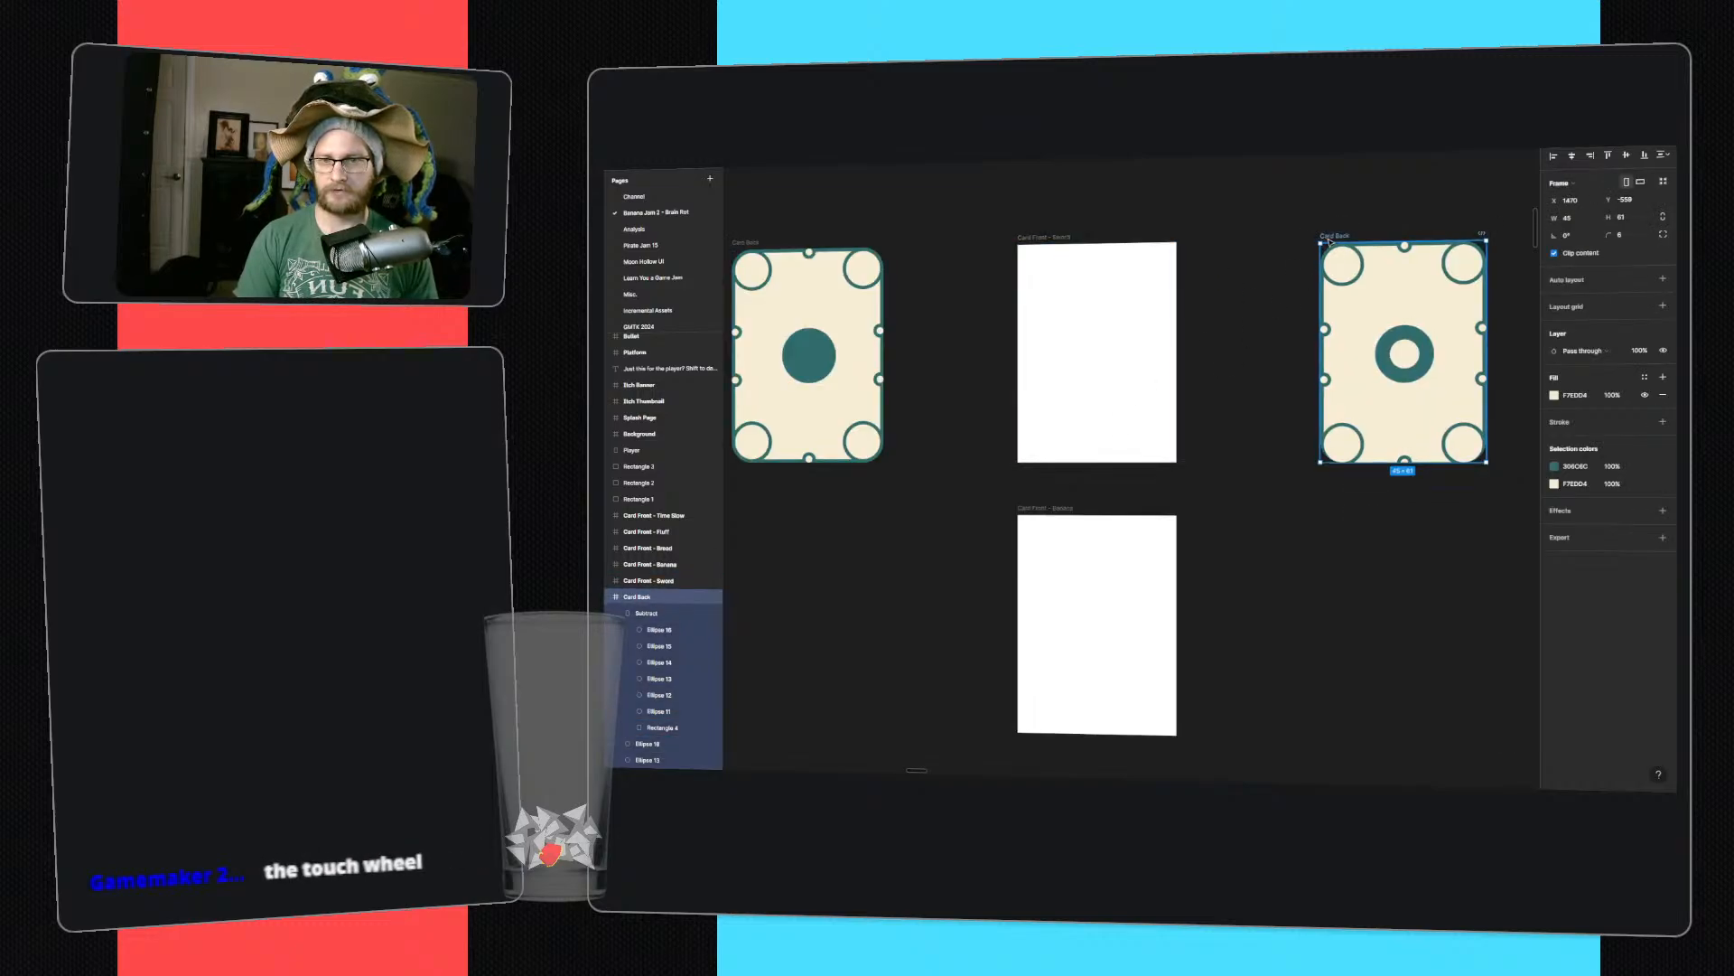
# - Place the pasted ring card directly to the left of the solid-disc card, aligned with its top edge
pyautogui.moveTo(1343, 232); pyautogui.dragTo(799, 515)
pyautogui.moveTo(913, 463); pyautogui.dragTo(1240, 434, button='middle')
pyautogui.moveTo(1069, 454); pyautogui.dragTo(891, 199)
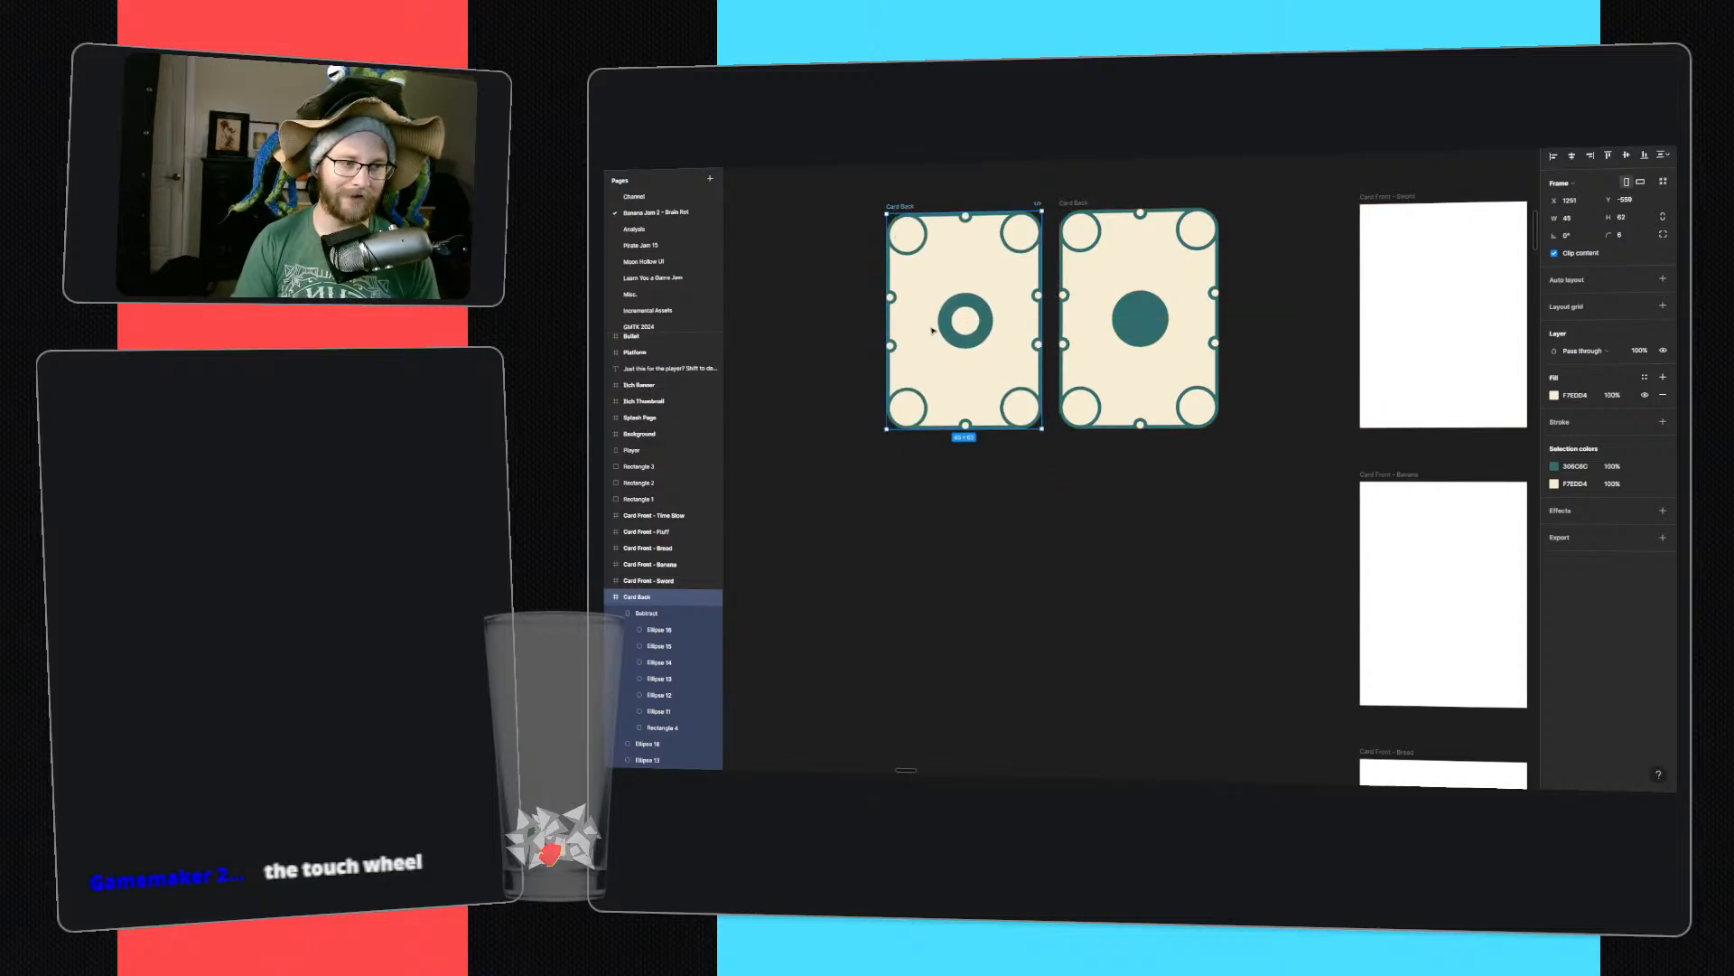
pyautogui.click(1024, 459)
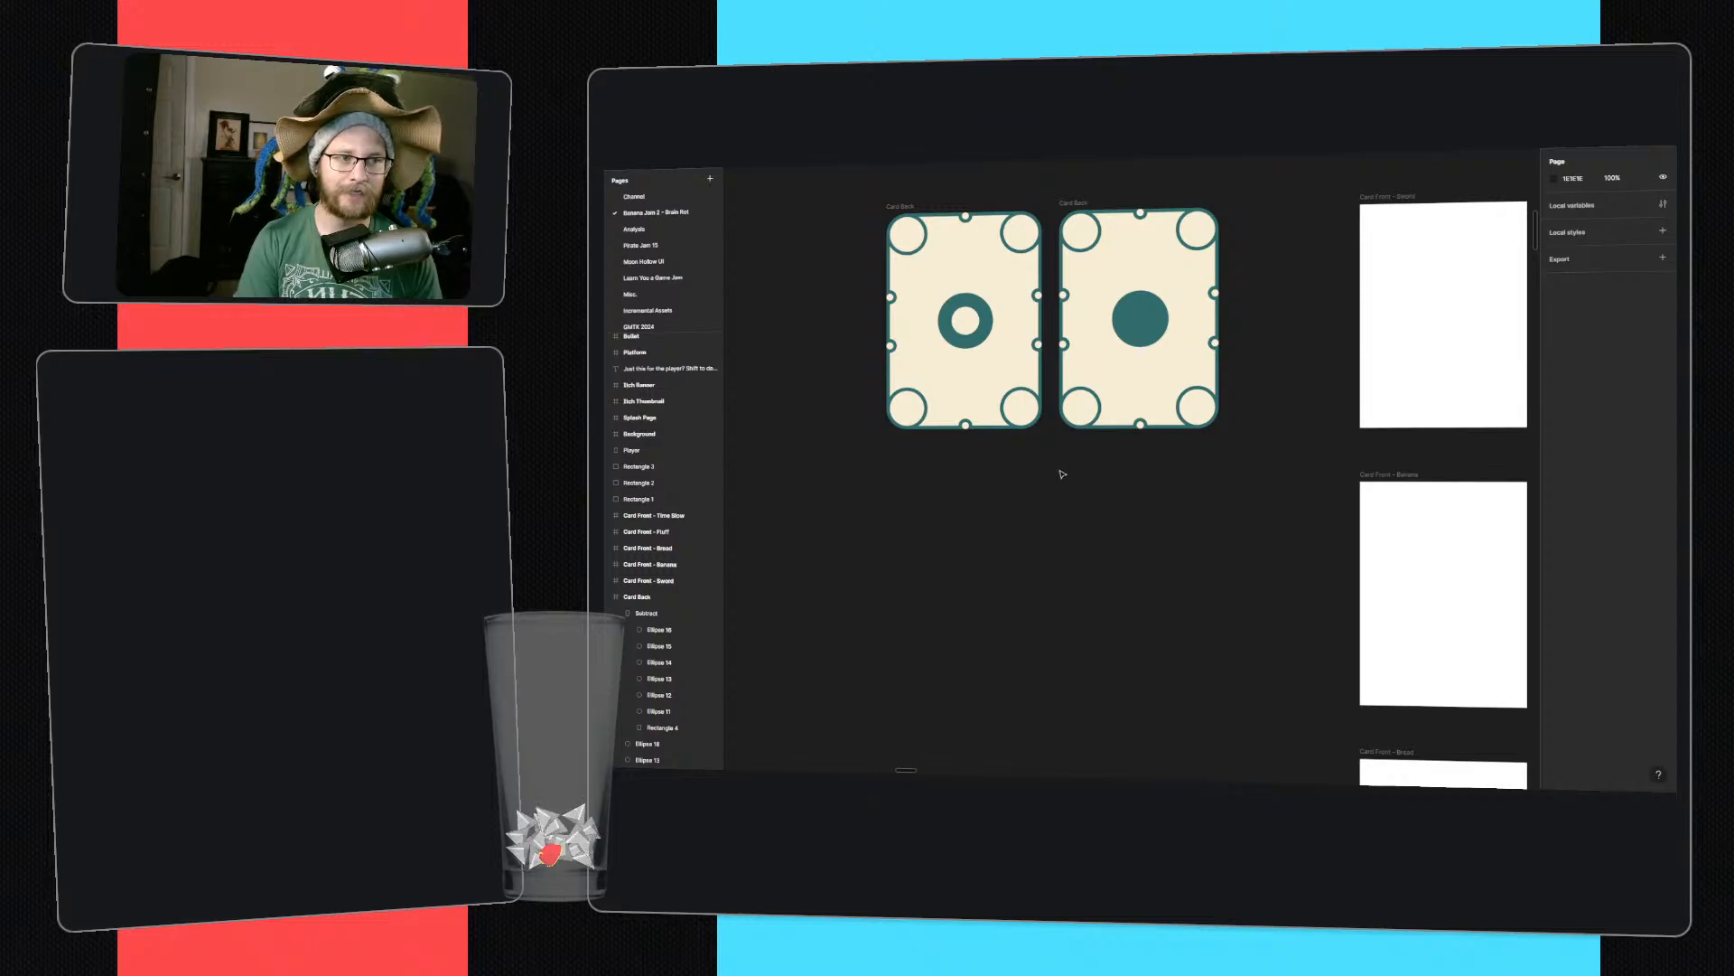
pyautogui.moveTo(1048, 472); pyautogui.dragTo(1078, 478, button='middle')
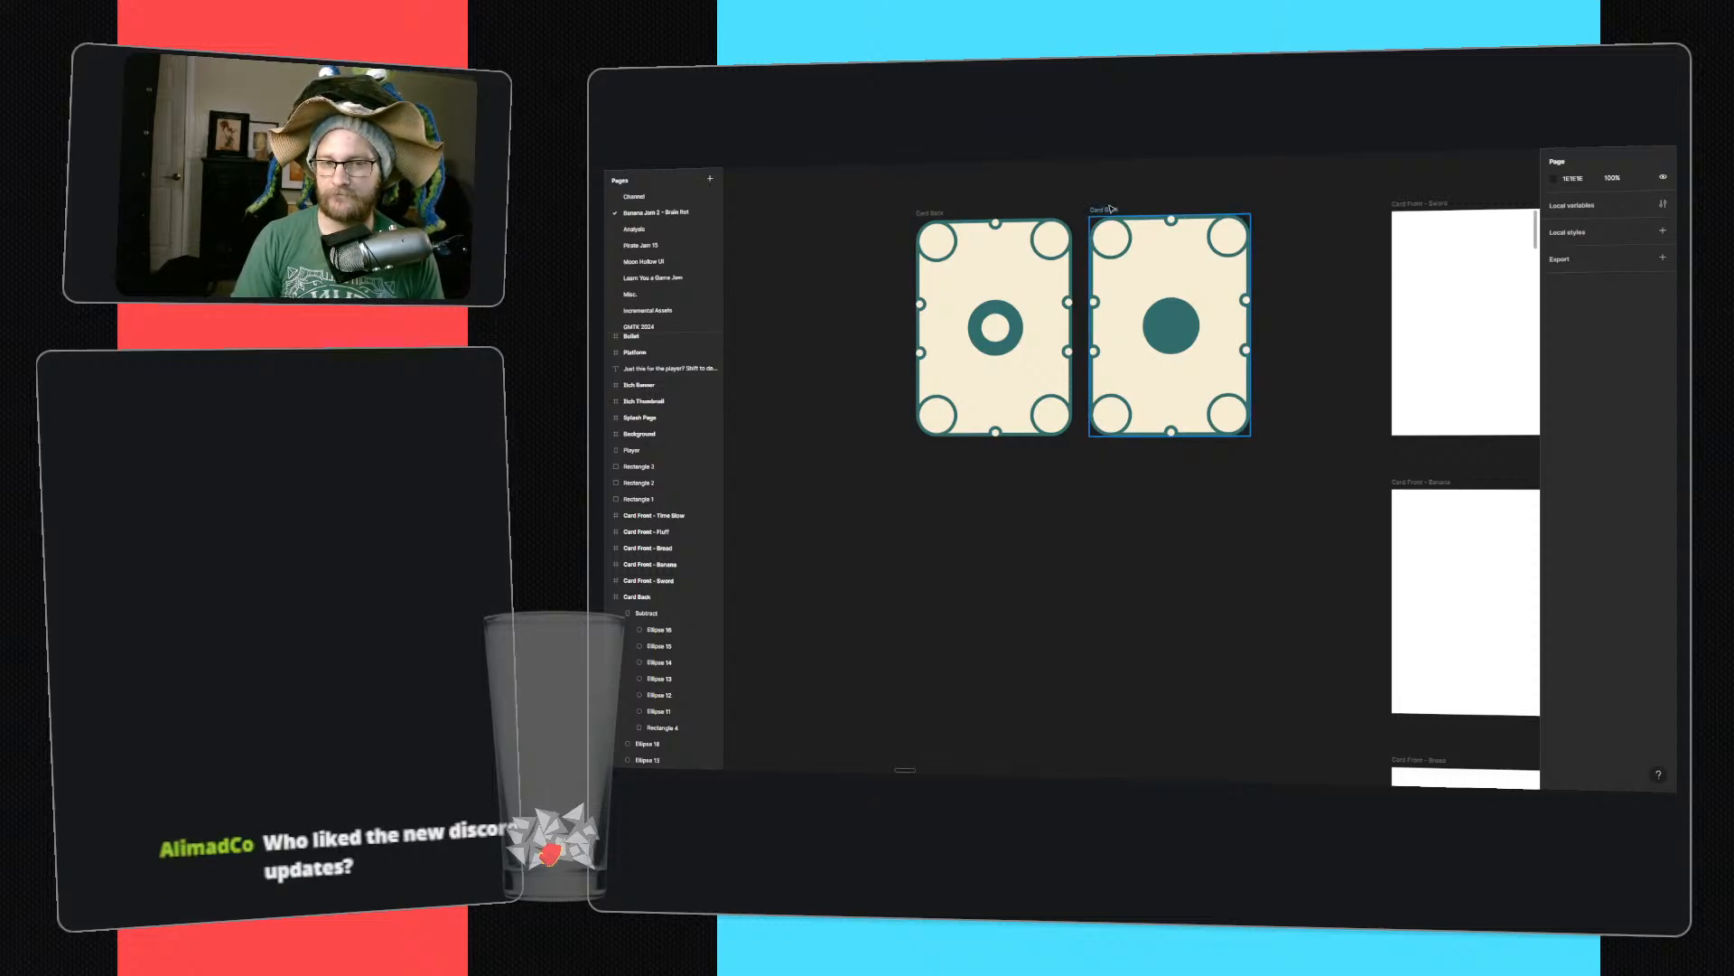
# - Move both Card Back frames together further left, away from the white card fronts
pyautogui.keyDown('ctrl'); pyautogui.click(1174, 330); pyautogui.keyUp('ctrl')
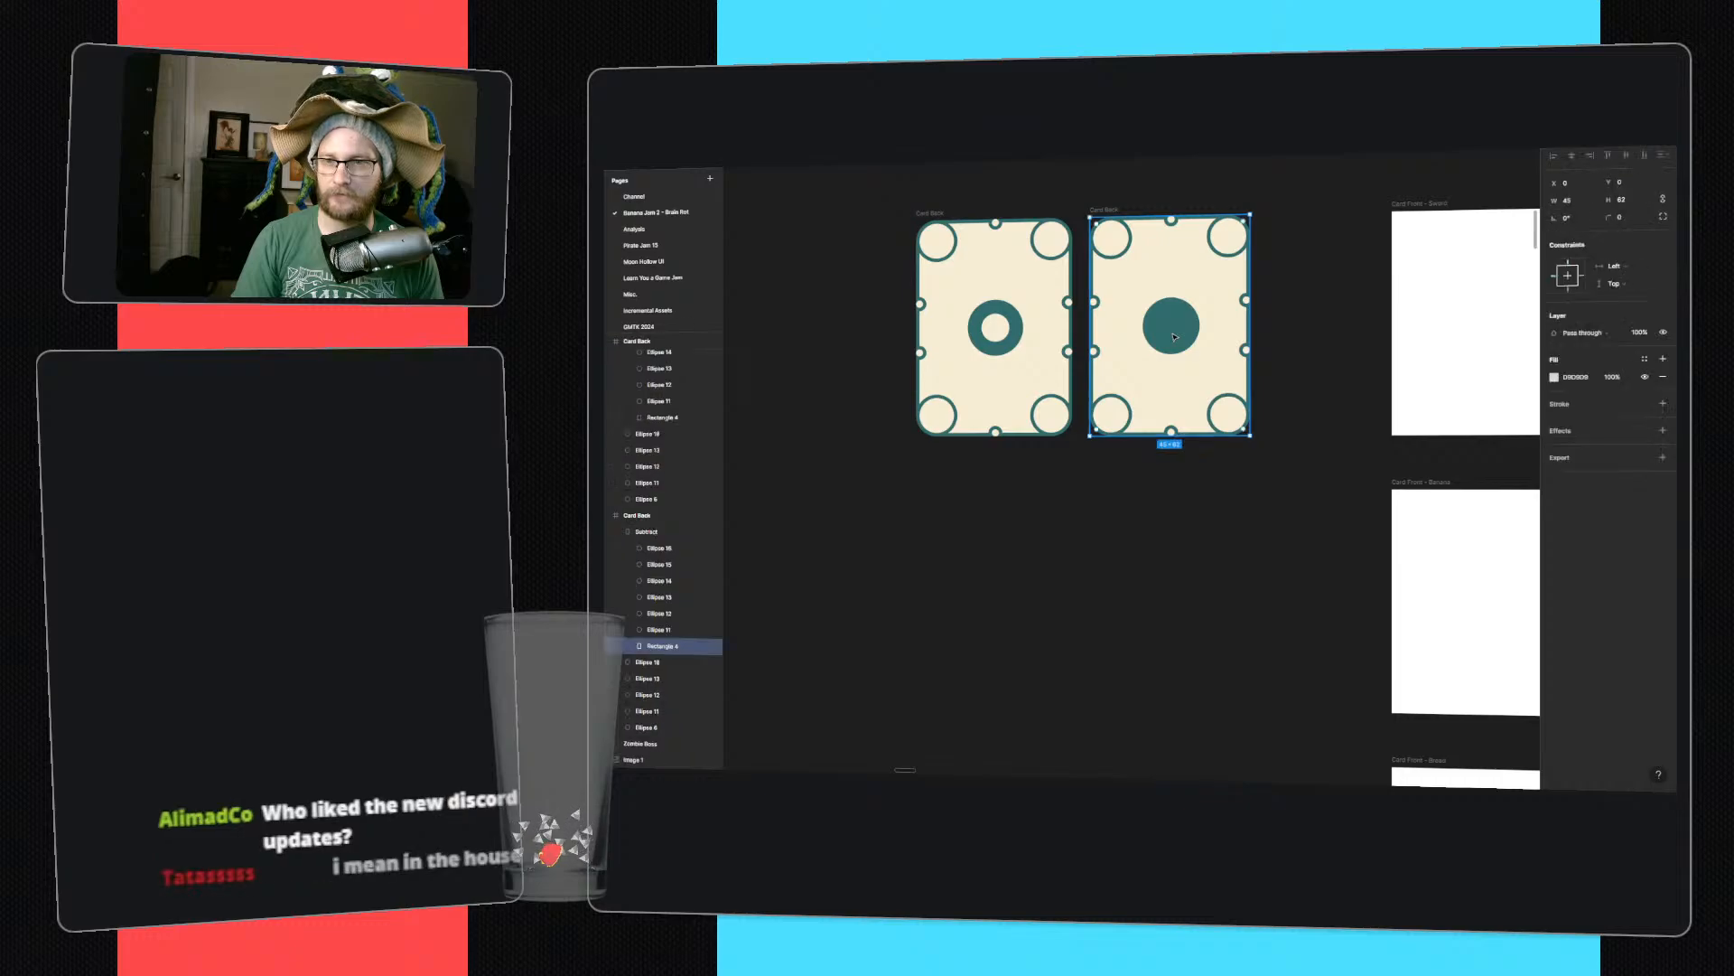
pyautogui.click(1236, 499)
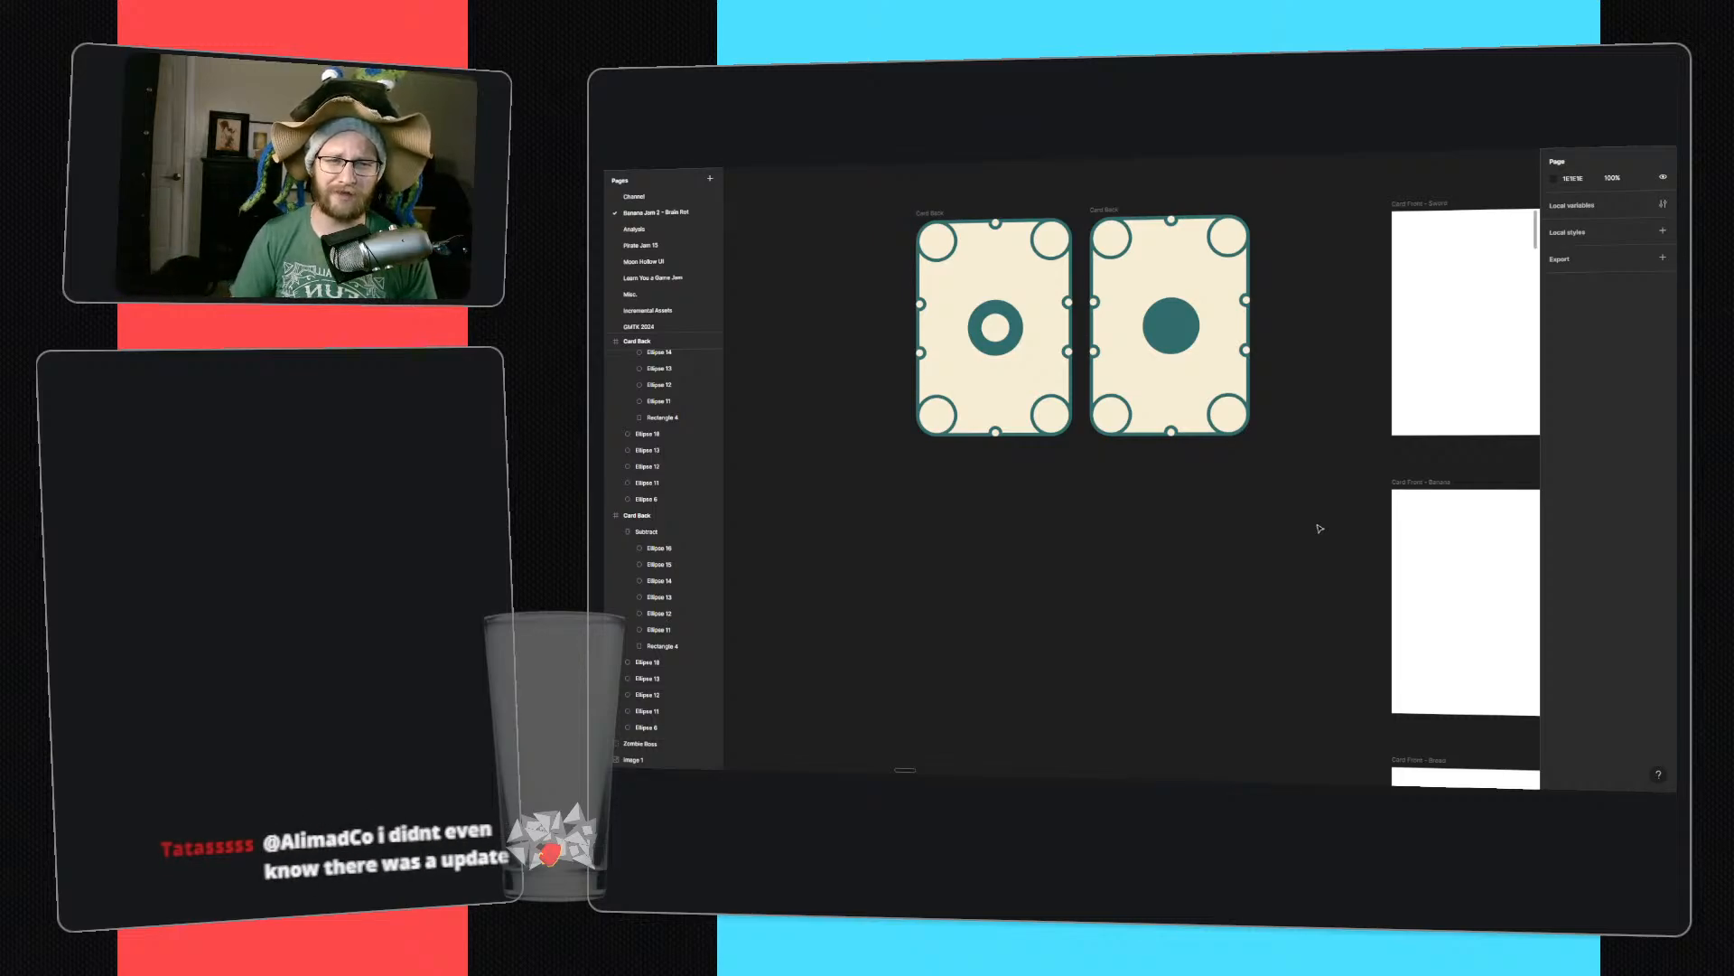
pyautogui.moveTo(1339, 517); pyautogui.dragTo(791, 162)
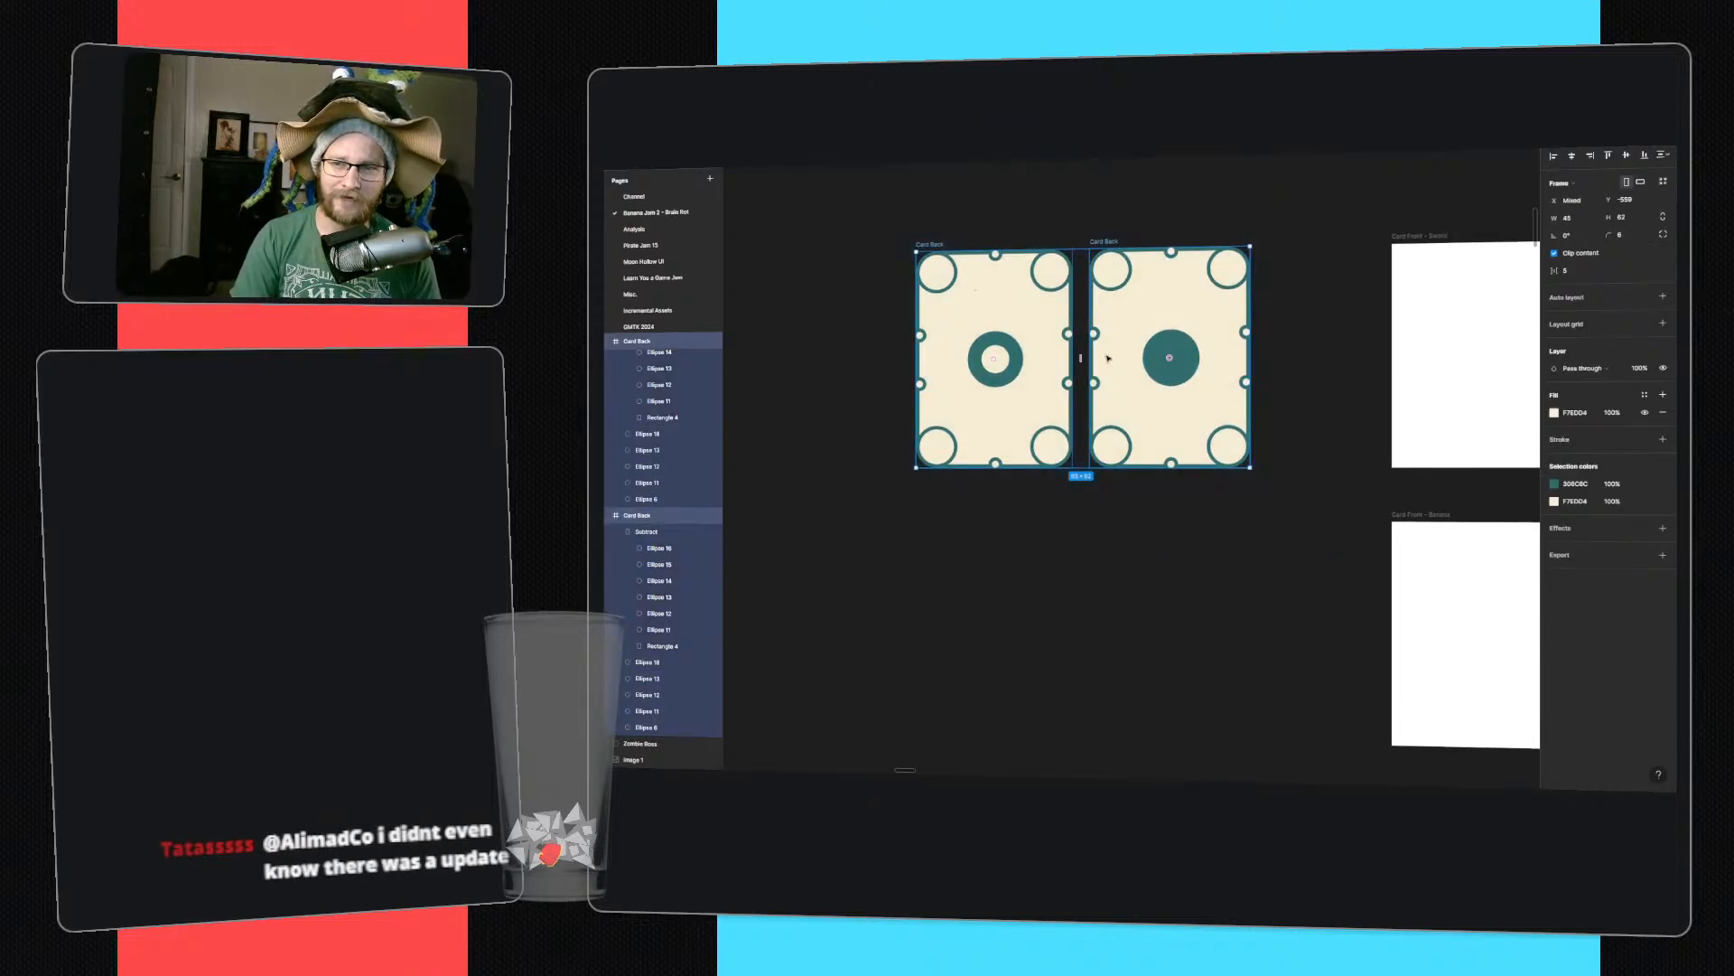
pyautogui.moveTo(1126, 320); pyautogui.dragTo(981, 321)
pyautogui.moveTo(1167, 370); pyautogui.dragTo(1316, 364, button='middle')
pyautogui.click(1316, 364)
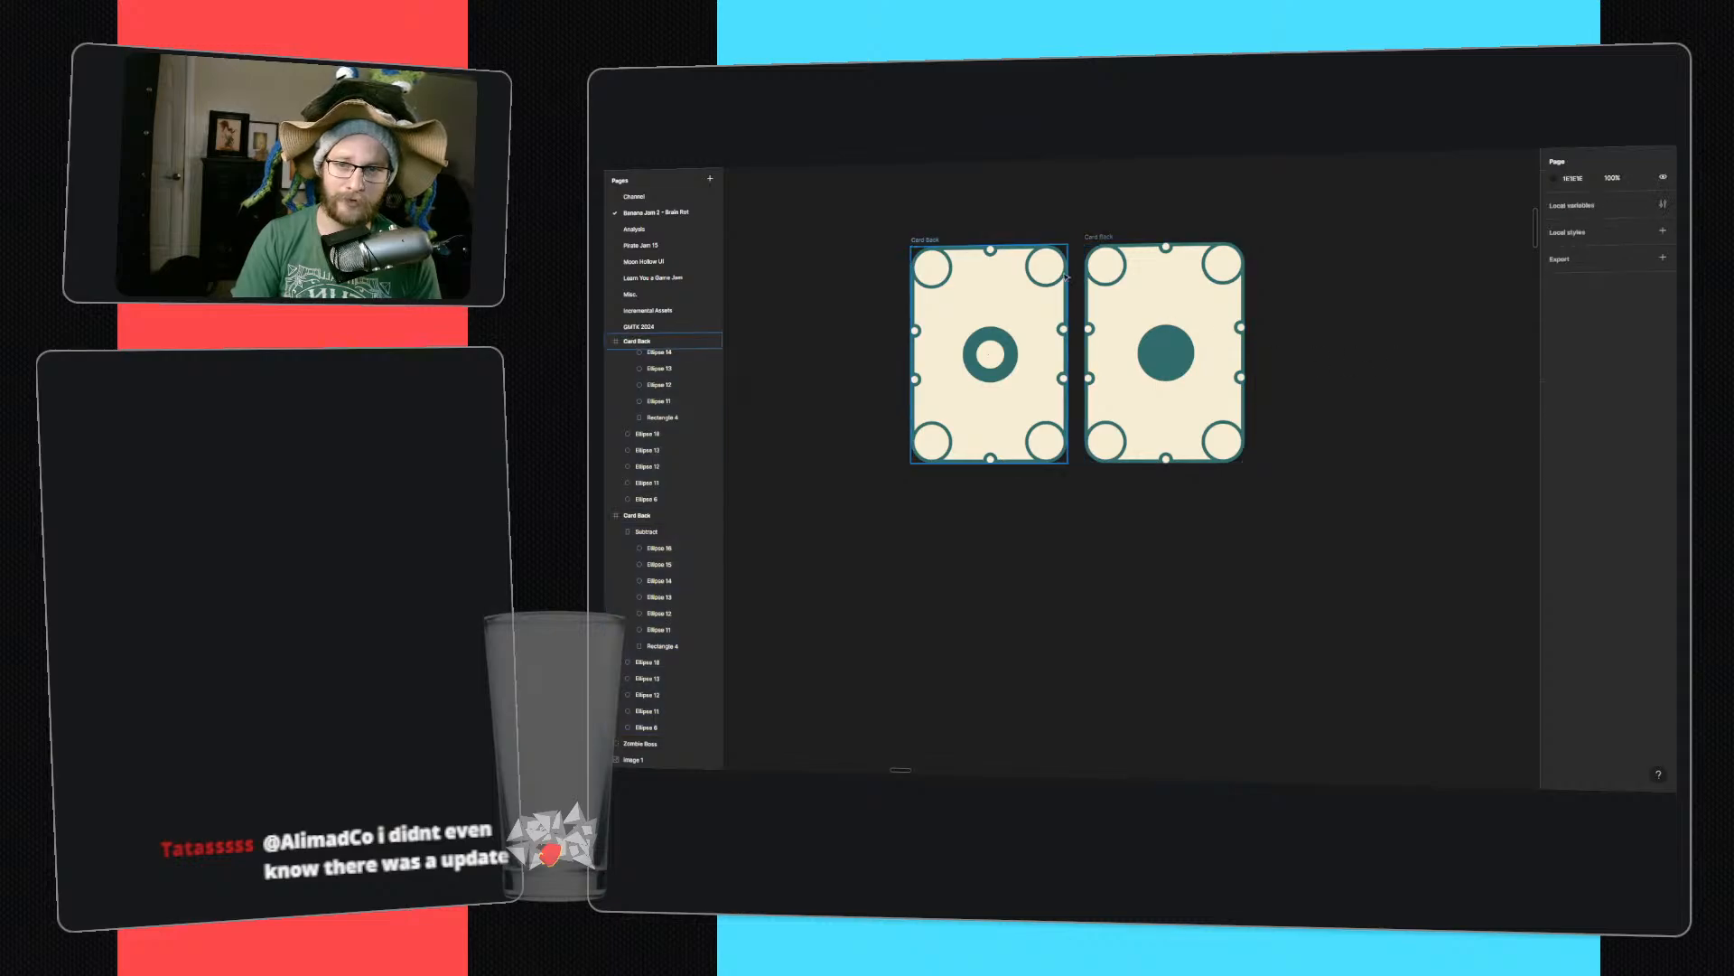
# - Duplicate the ring version of the card back to its left as a third variant
pyautogui.keyDown('alt'); pyautogui.moveTo(933, 241); pyautogui.dragTo(768, 244); pyautogui.keyUp('alt')
pyautogui.click(831, 414)
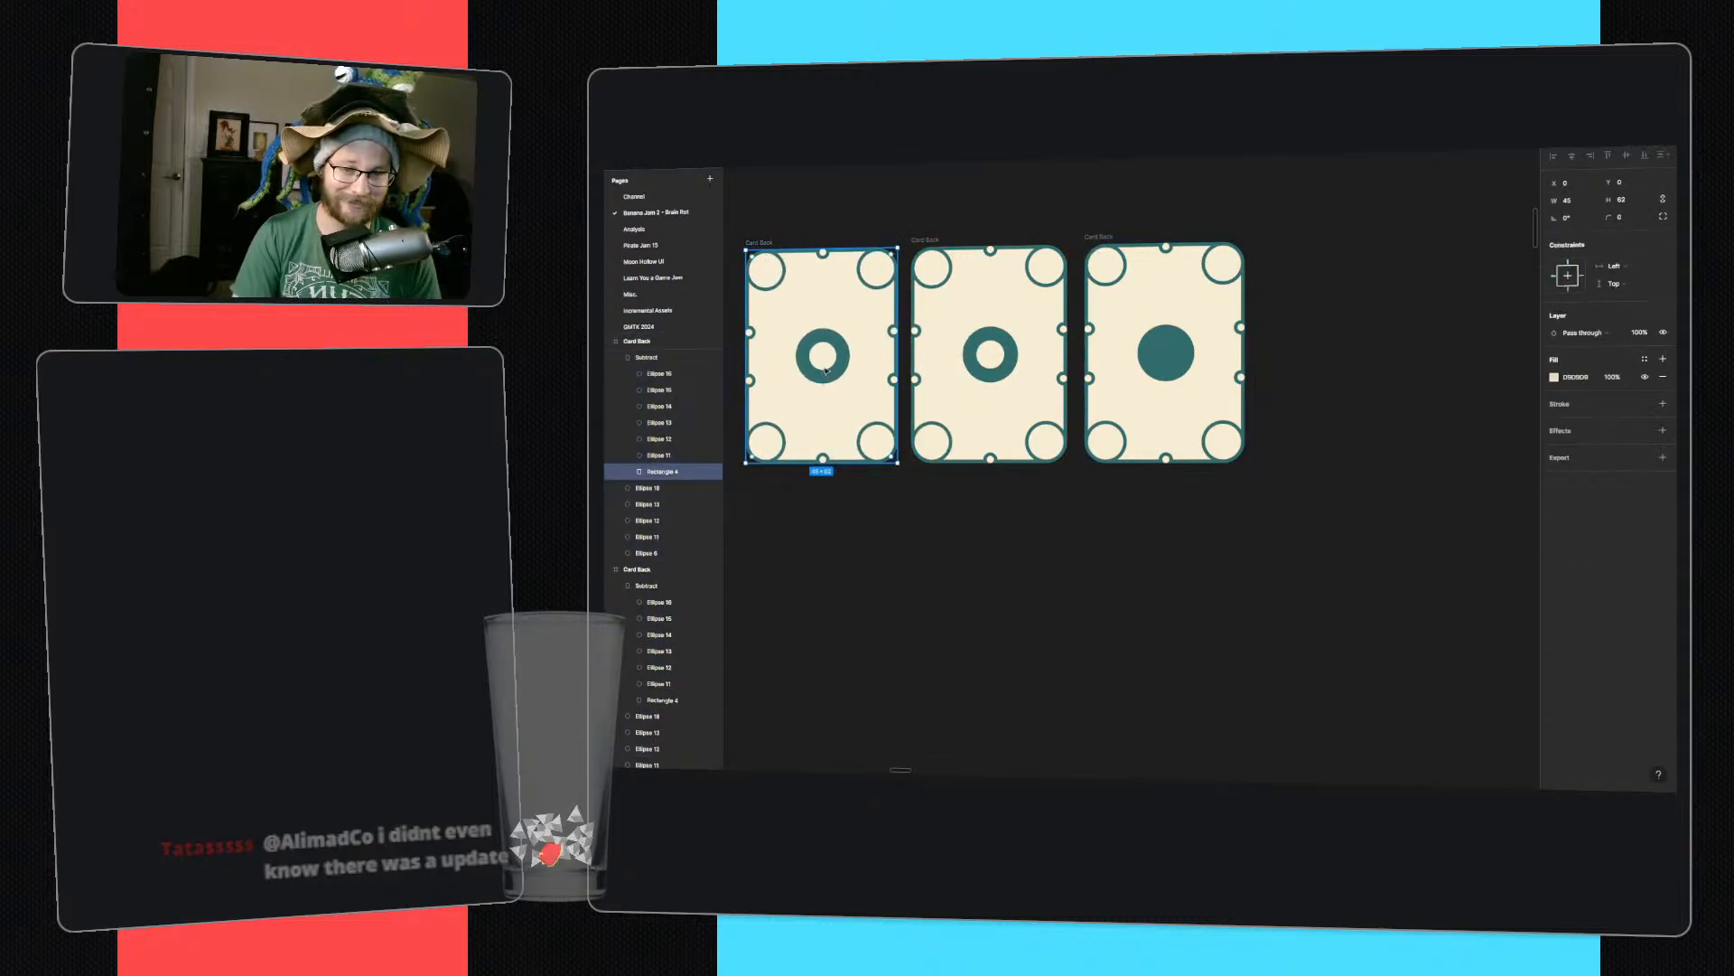
pyautogui.doubleClick(841, 364)
pyautogui.click(898, 555)
pyautogui.click(898, 555)
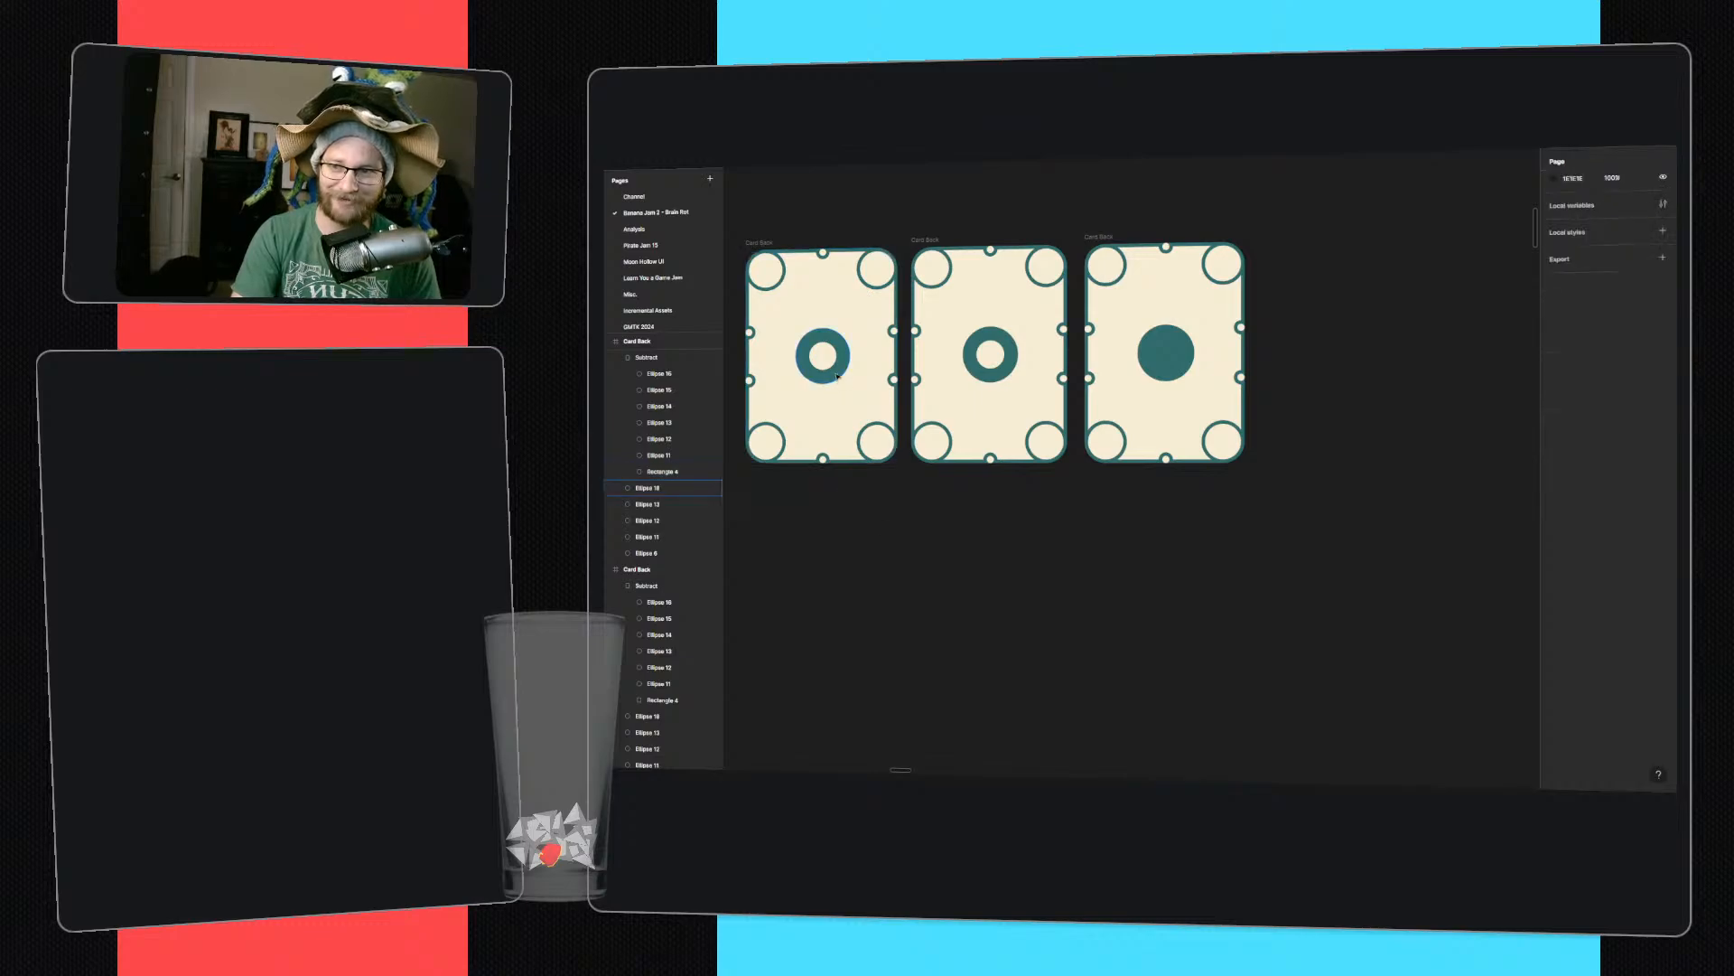
# - Set the stroke width of the central ring on the leftmost card back to 1
pyautogui.click(839, 374)
pyautogui.moveTo(1611, 424); pyautogui.dragTo(1608, 428)
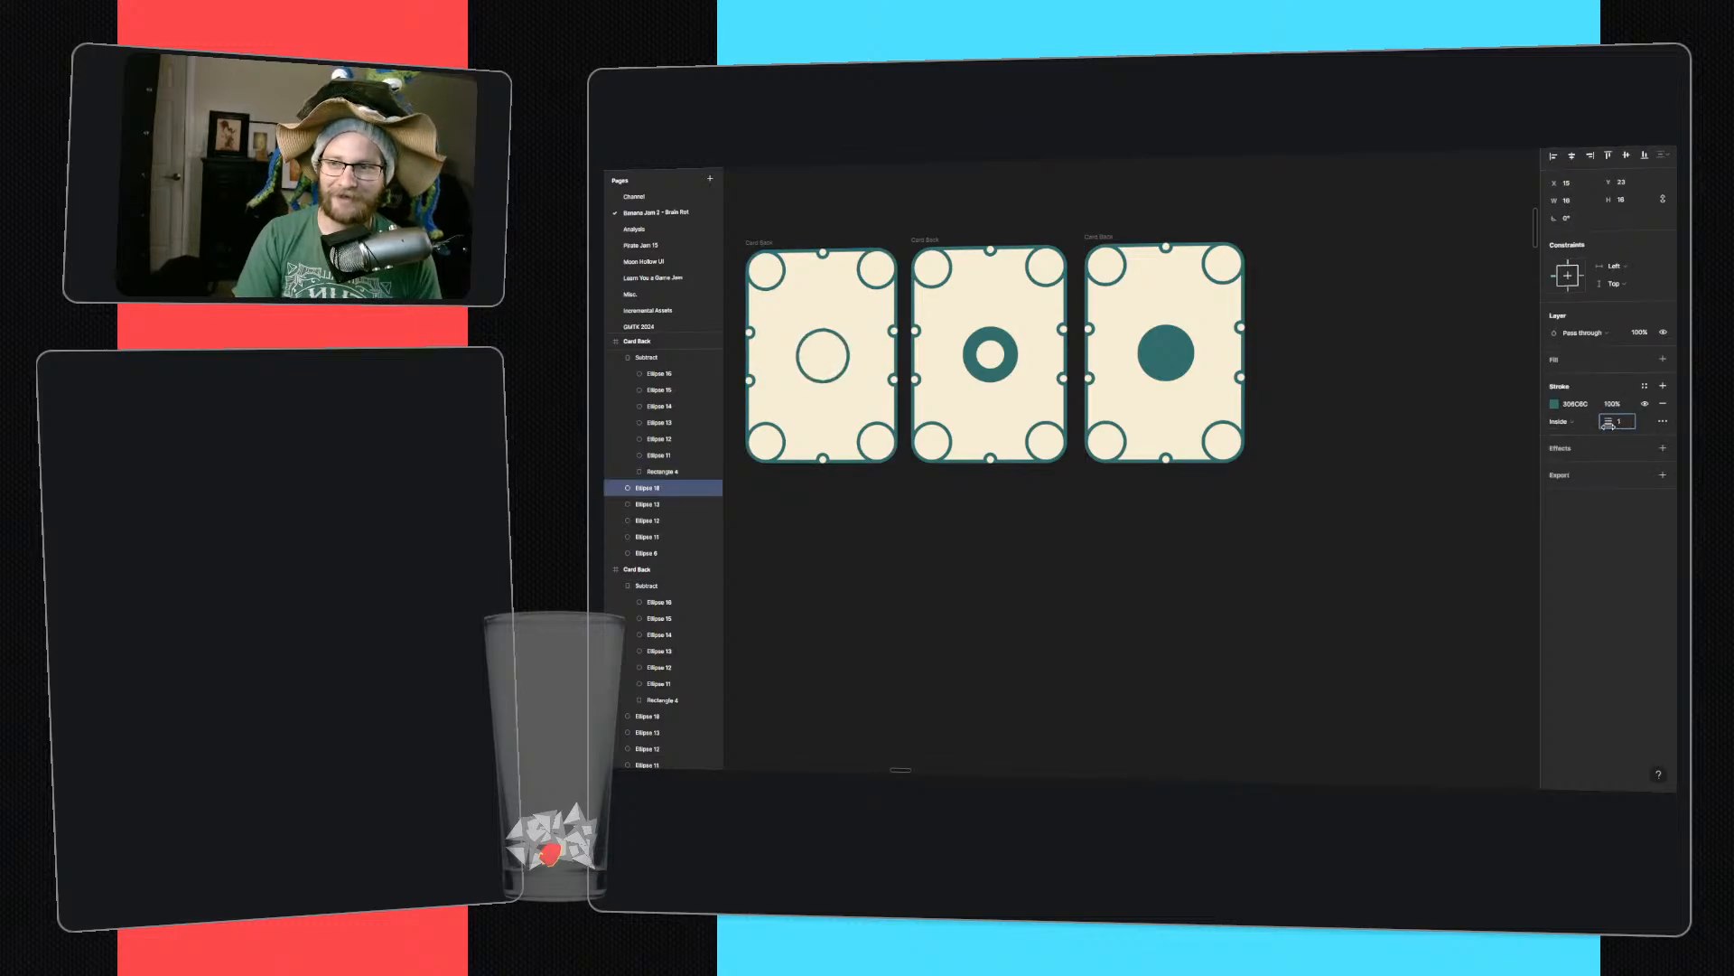
pyautogui.click(1157, 619)
pyautogui.hscroll(-4, 1289, 588)
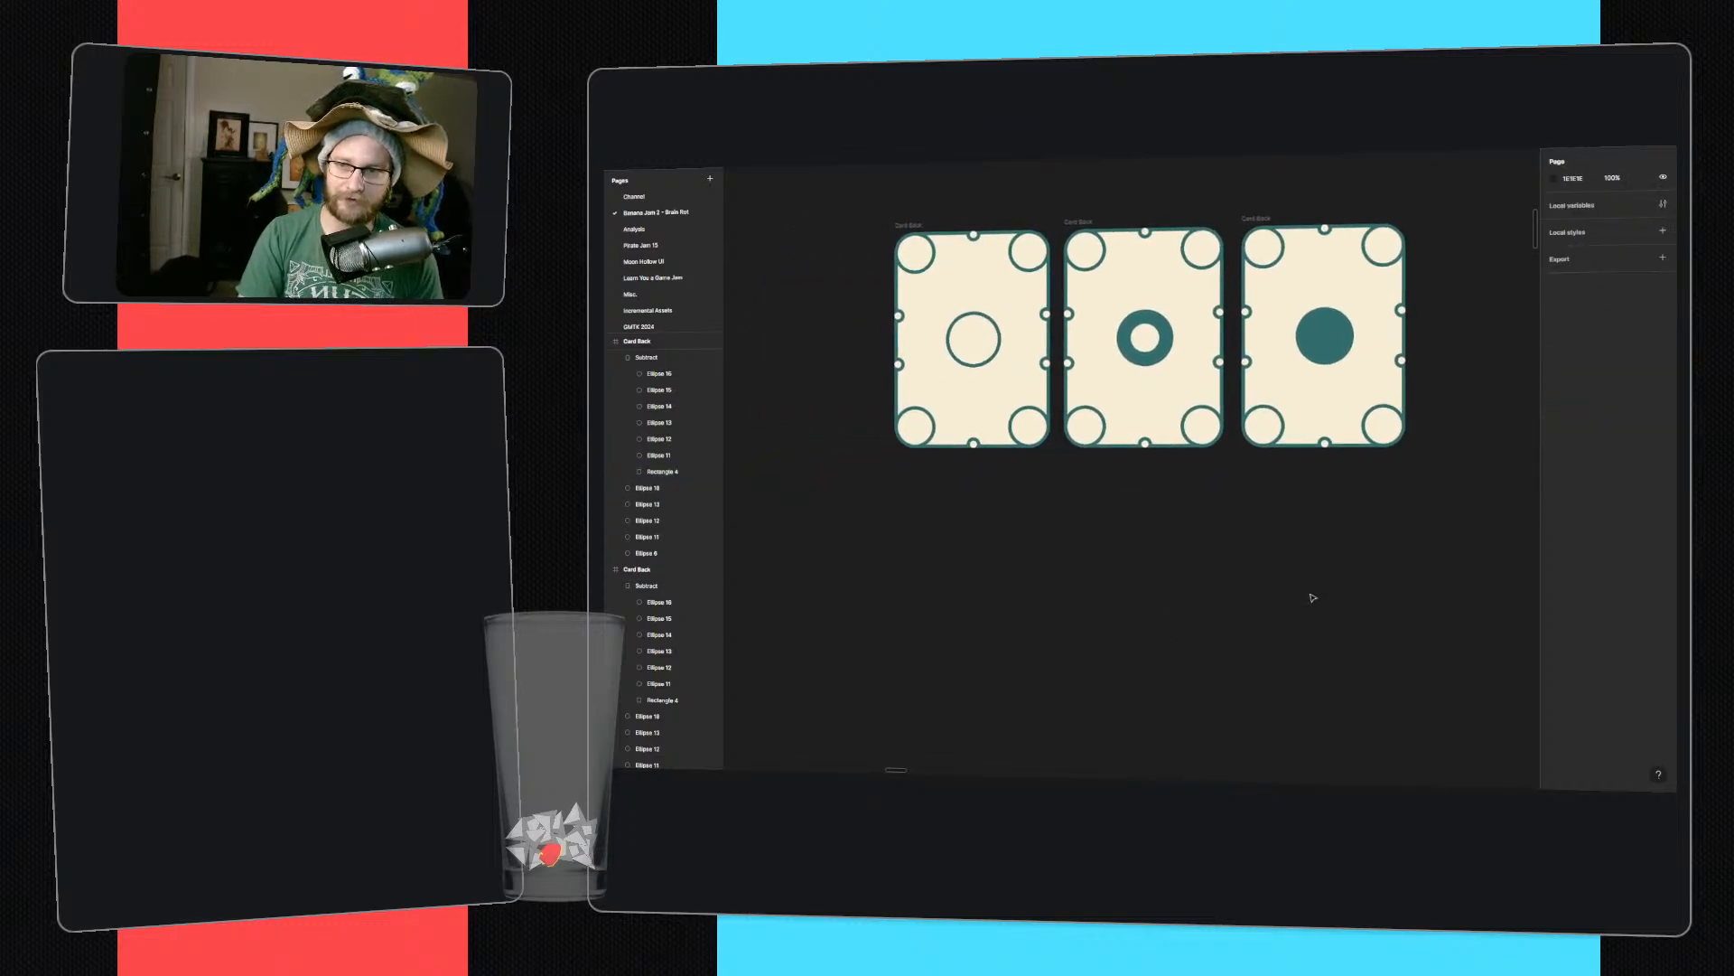
# - Move the thick-ring card back straight up, out of the row between the other two variants
pyautogui.click(1082, 223)
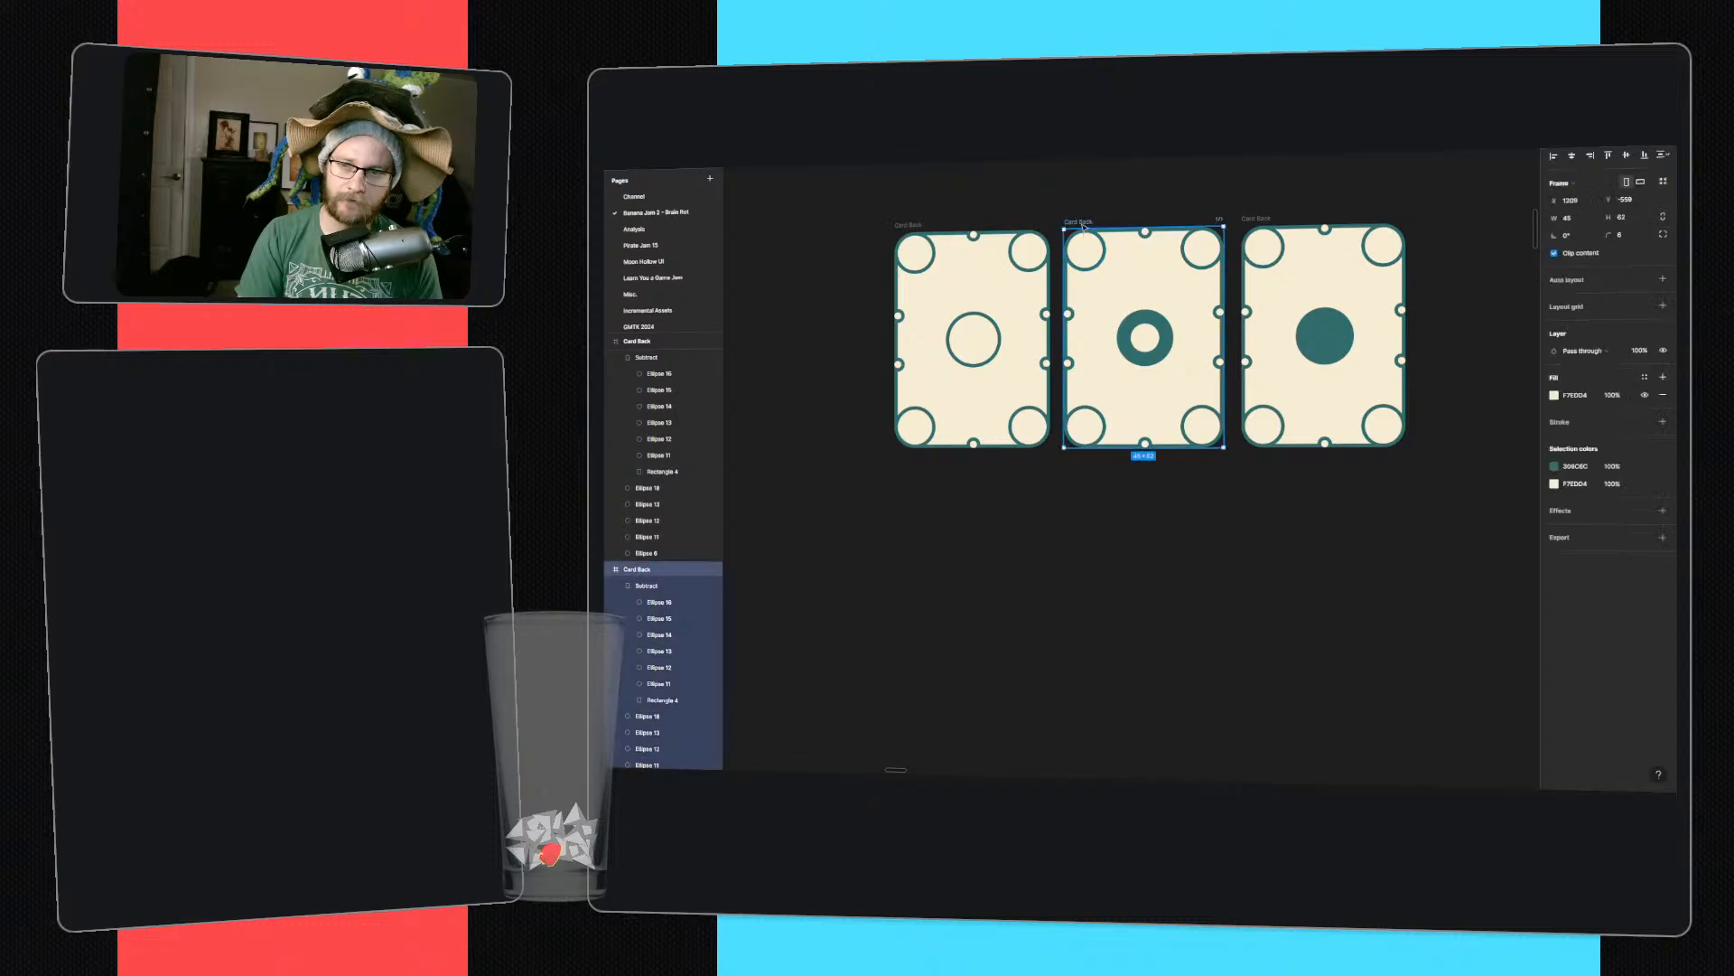
pyautogui.moveTo(1084, 223); pyautogui.dragTo(1084, 127)
pyautogui.click(1153, 590)
pyautogui.moveTo(1154, 591); pyautogui.dragTo(1124, 408, button='middle')
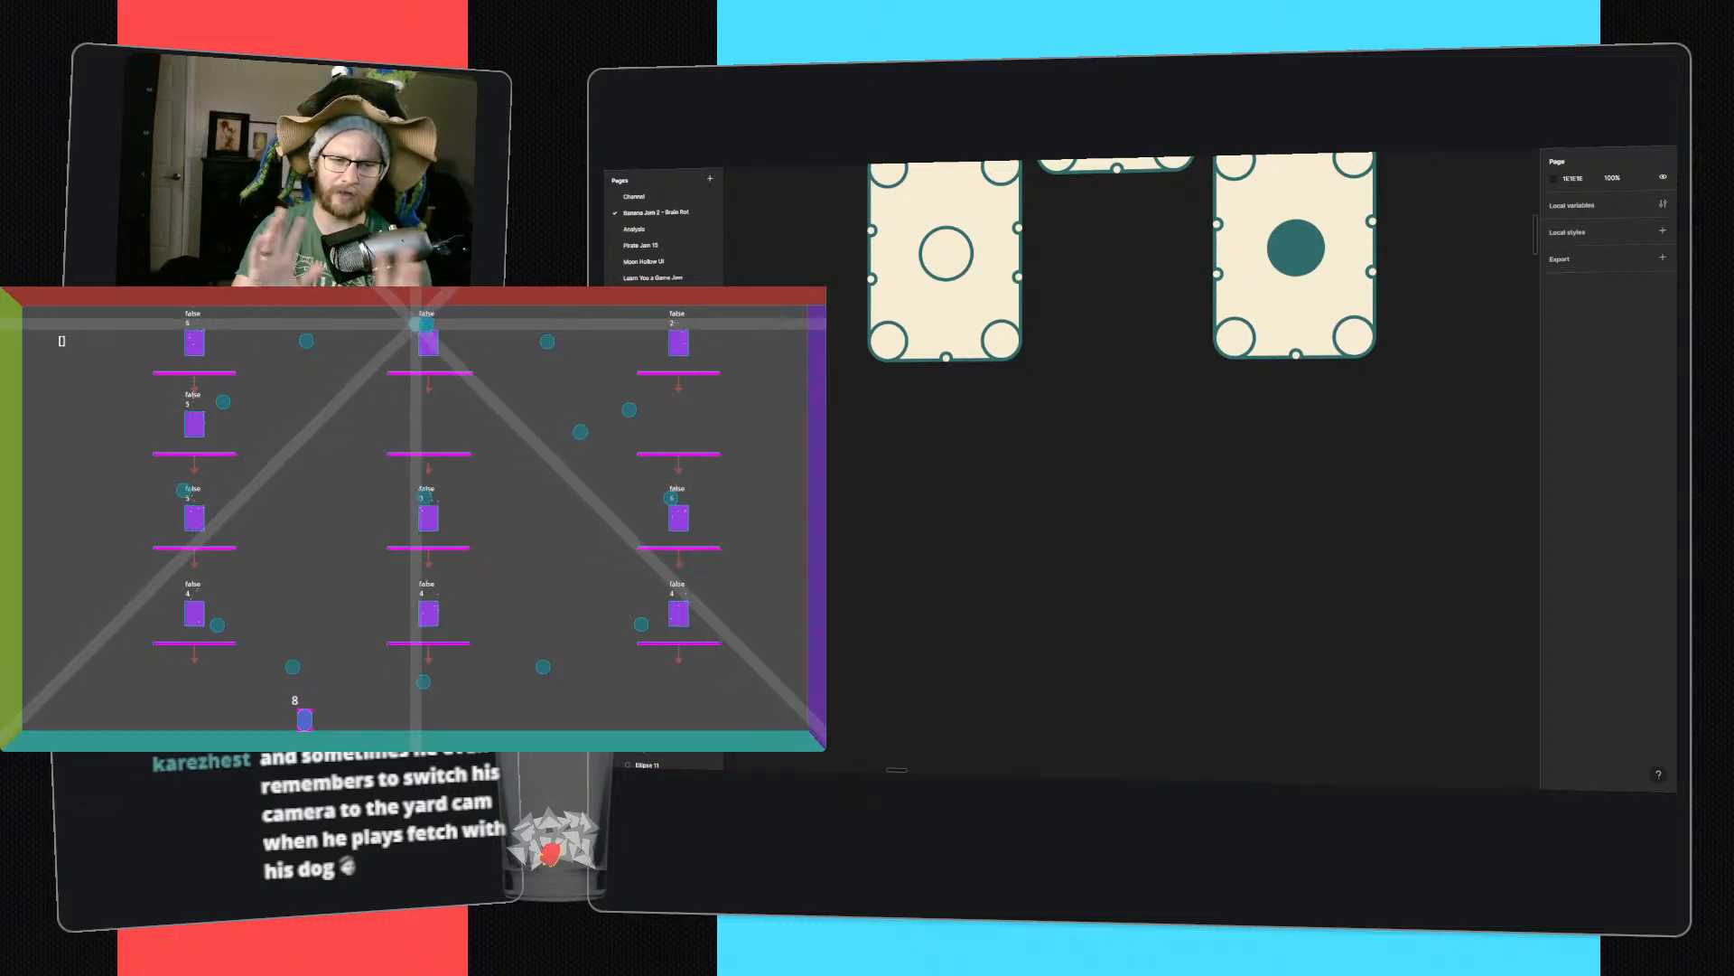
# - Close the running game test and examine the zombie player face and its health-indicator note against the card backs
pyautogui.press('space')
pyautogui.press('F8')
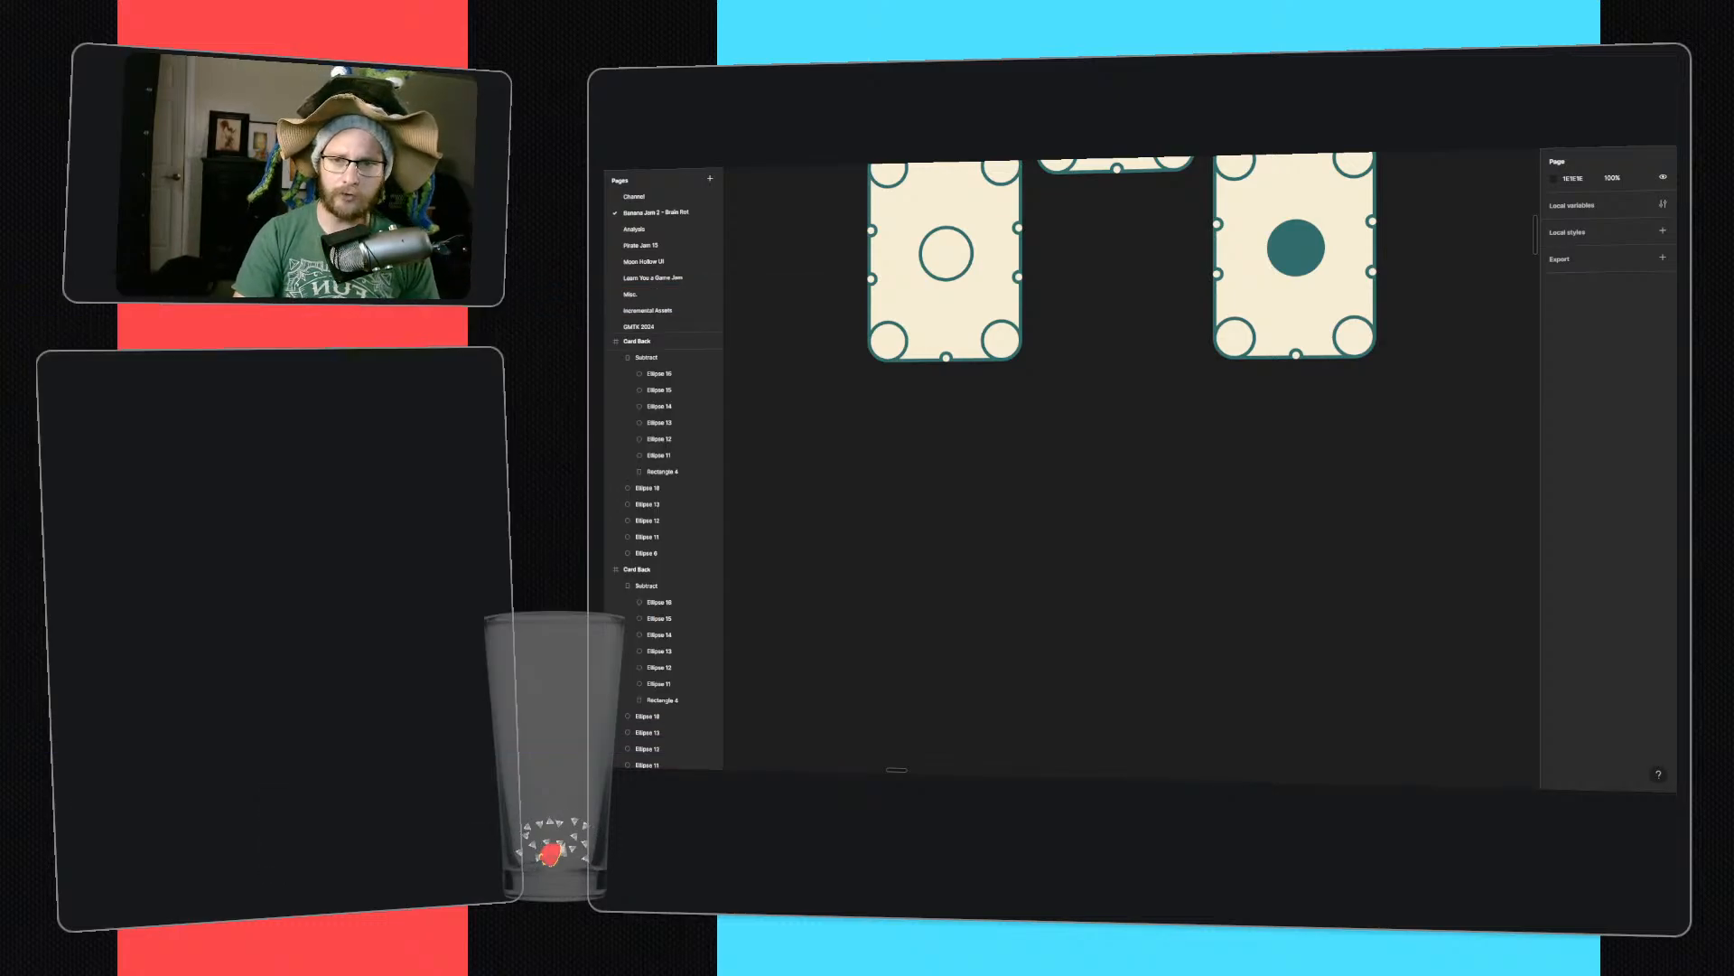
pyautogui.keyDown('ctrl'); pyautogui.scroll(-5, 1291, 424); pyautogui.keyUp('ctrl')
pyautogui.moveTo(1175, 401); pyautogui.dragTo(1547, 327, button='middle')
pyautogui.keyDown('ctrl'); pyautogui.scroll(3, 1142, 388); pyautogui.keyUp('ctrl')
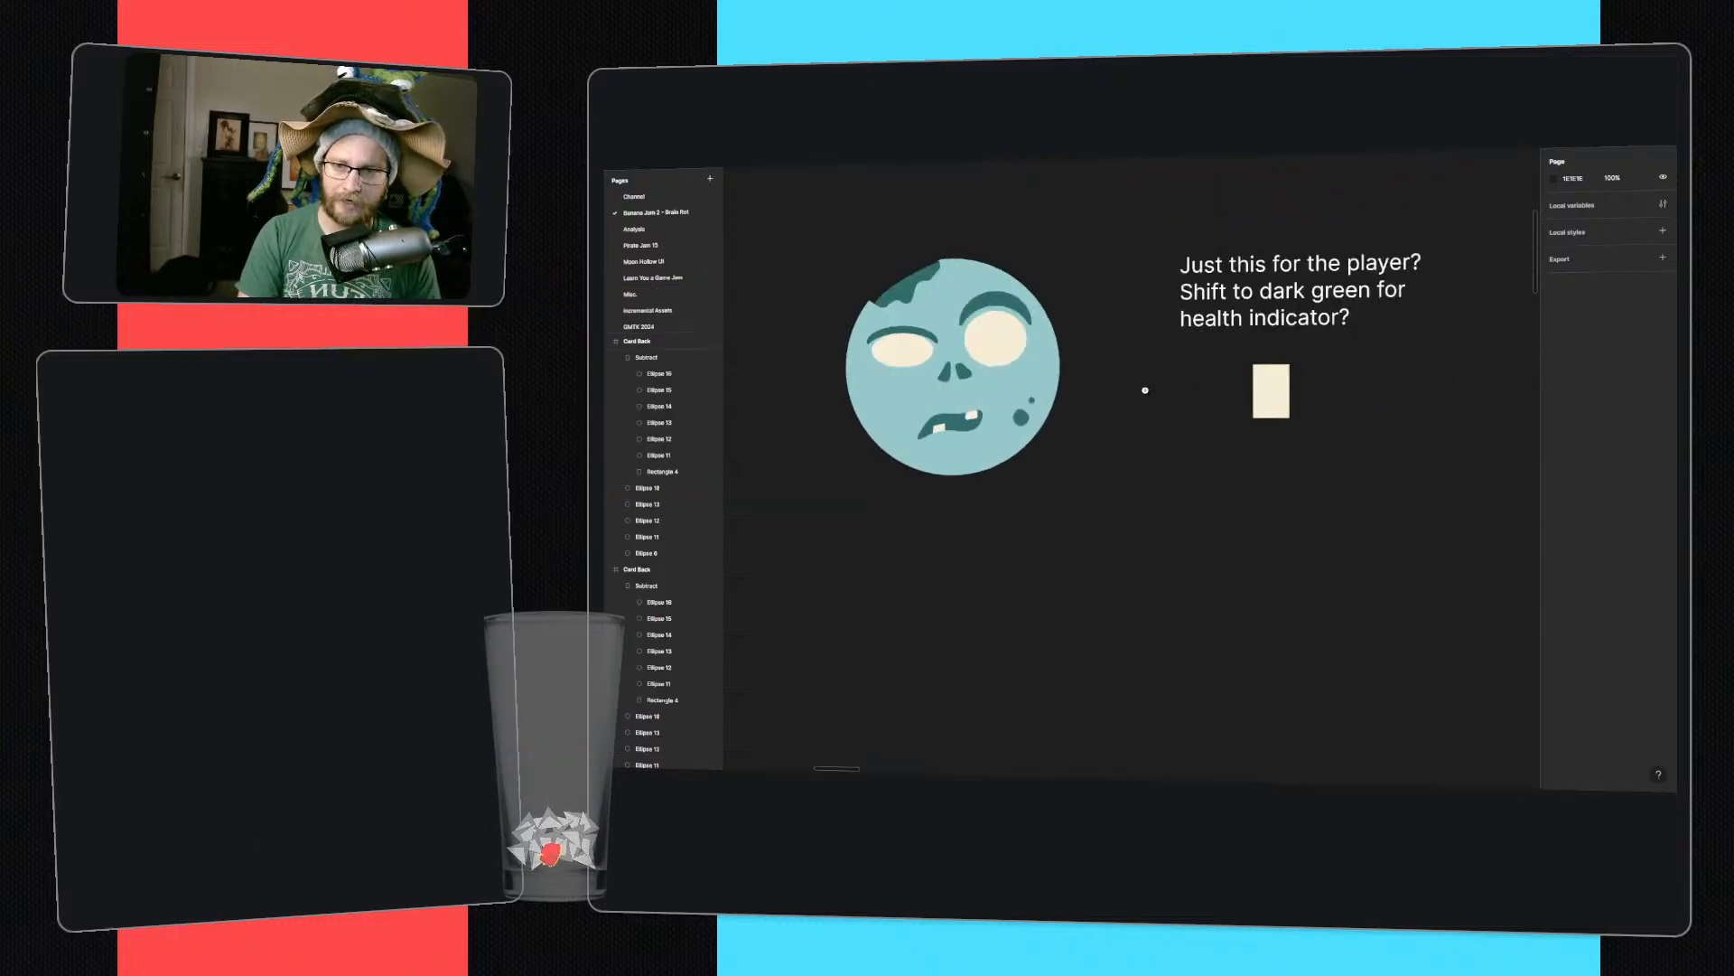
pyautogui.click(975, 355)
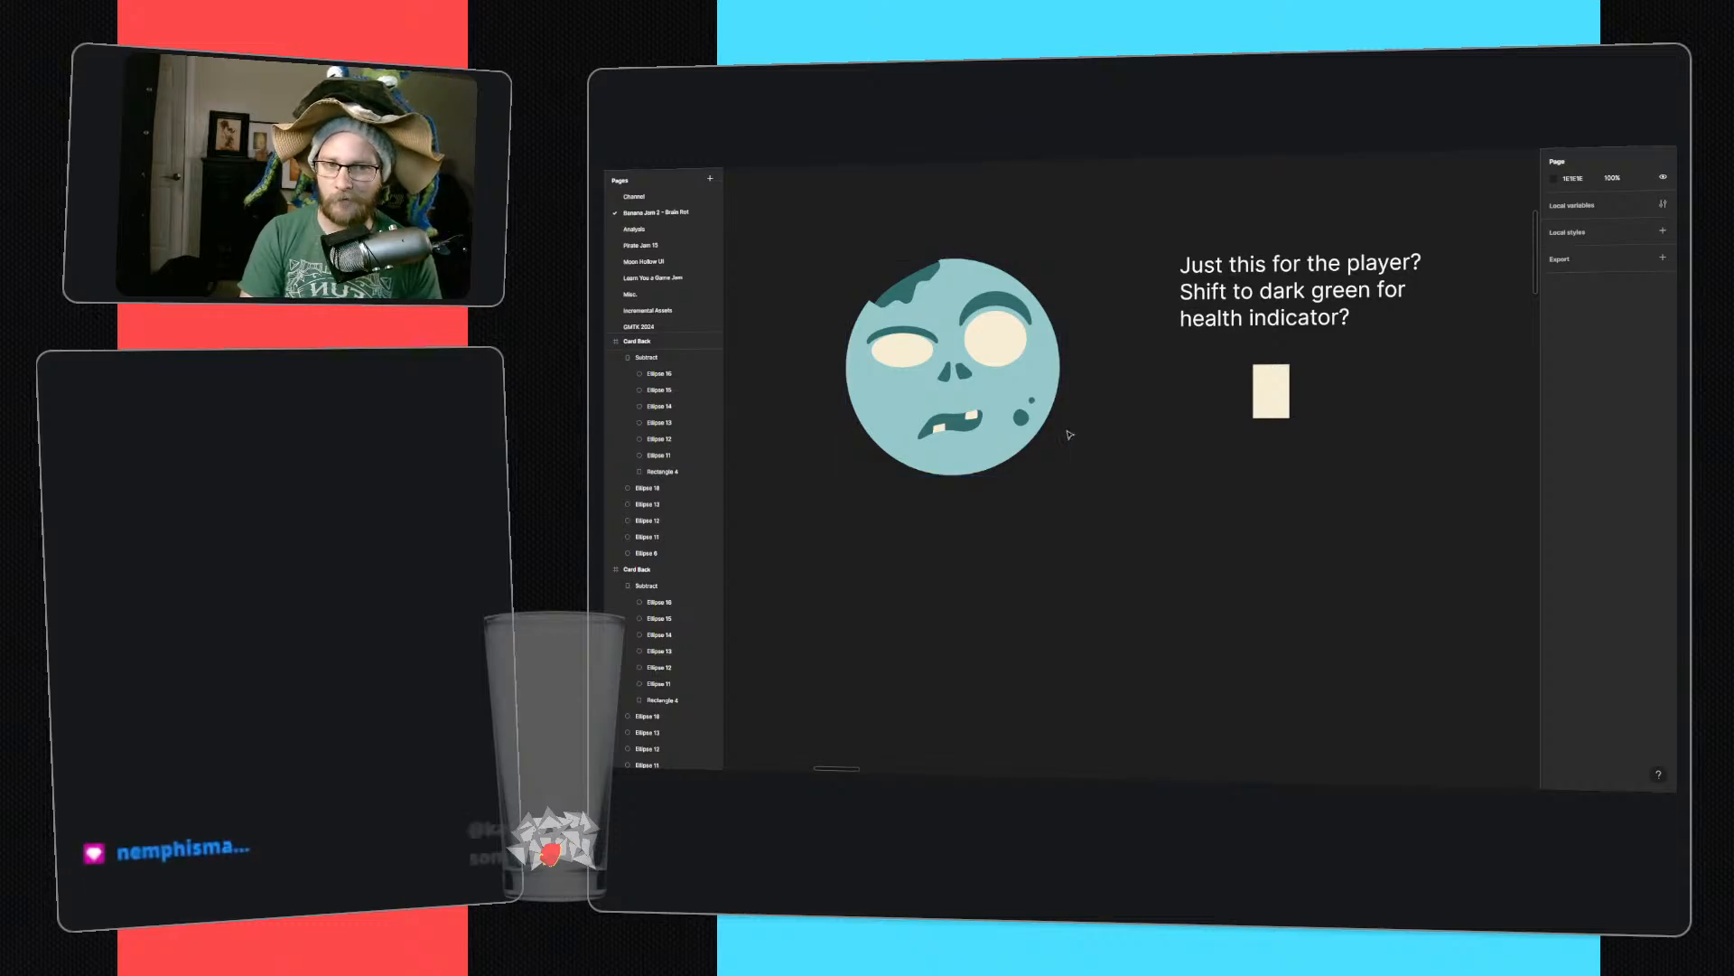
pyautogui.moveTo(1346, 488); pyautogui.dragTo(972, 522, button='middle')
pyautogui.moveTo(1251, 527); pyautogui.dragTo(969, 528, button='middle')
pyautogui.moveTo(1500, 507); pyautogui.dragTo(1061, 499, button='middle')
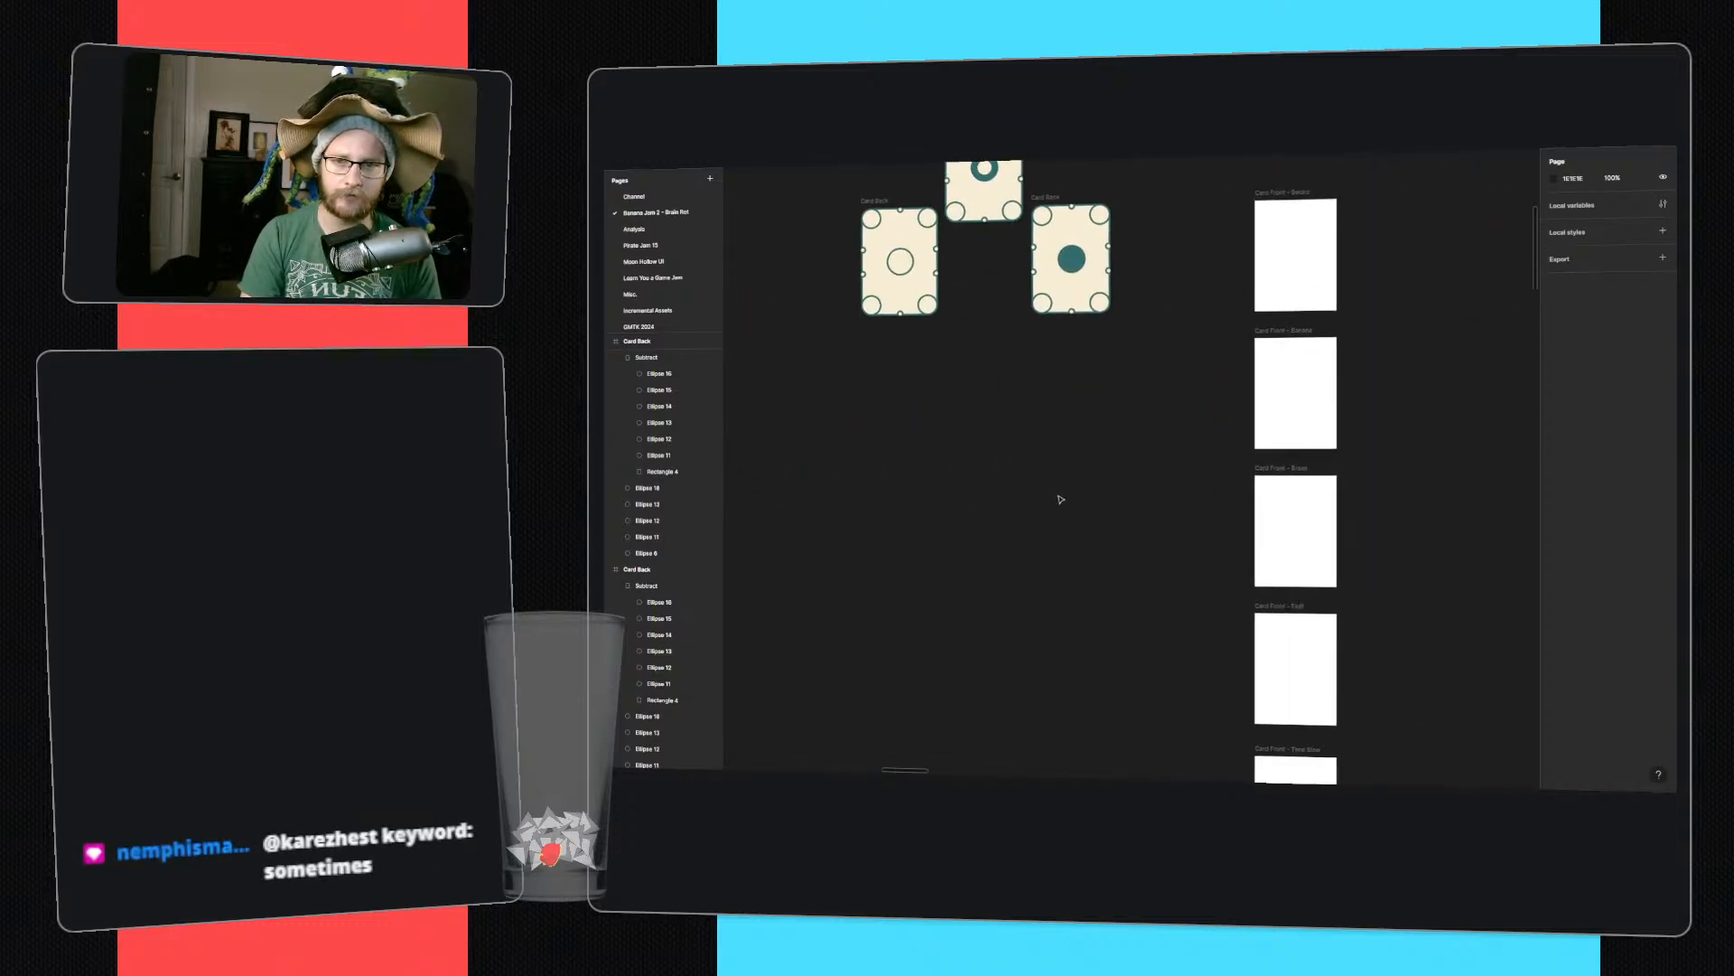
# - Move the solid-disc Card Back frame down below the other variants and add a 1x PNG export setting to it
pyautogui.moveTo(974, 332); pyautogui.dragTo(1161, 509, button='middle')
pyautogui.keyDown('ctrl'); pyautogui.scroll(3, 1099, 352); pyautogui.keyUp('ctrl')
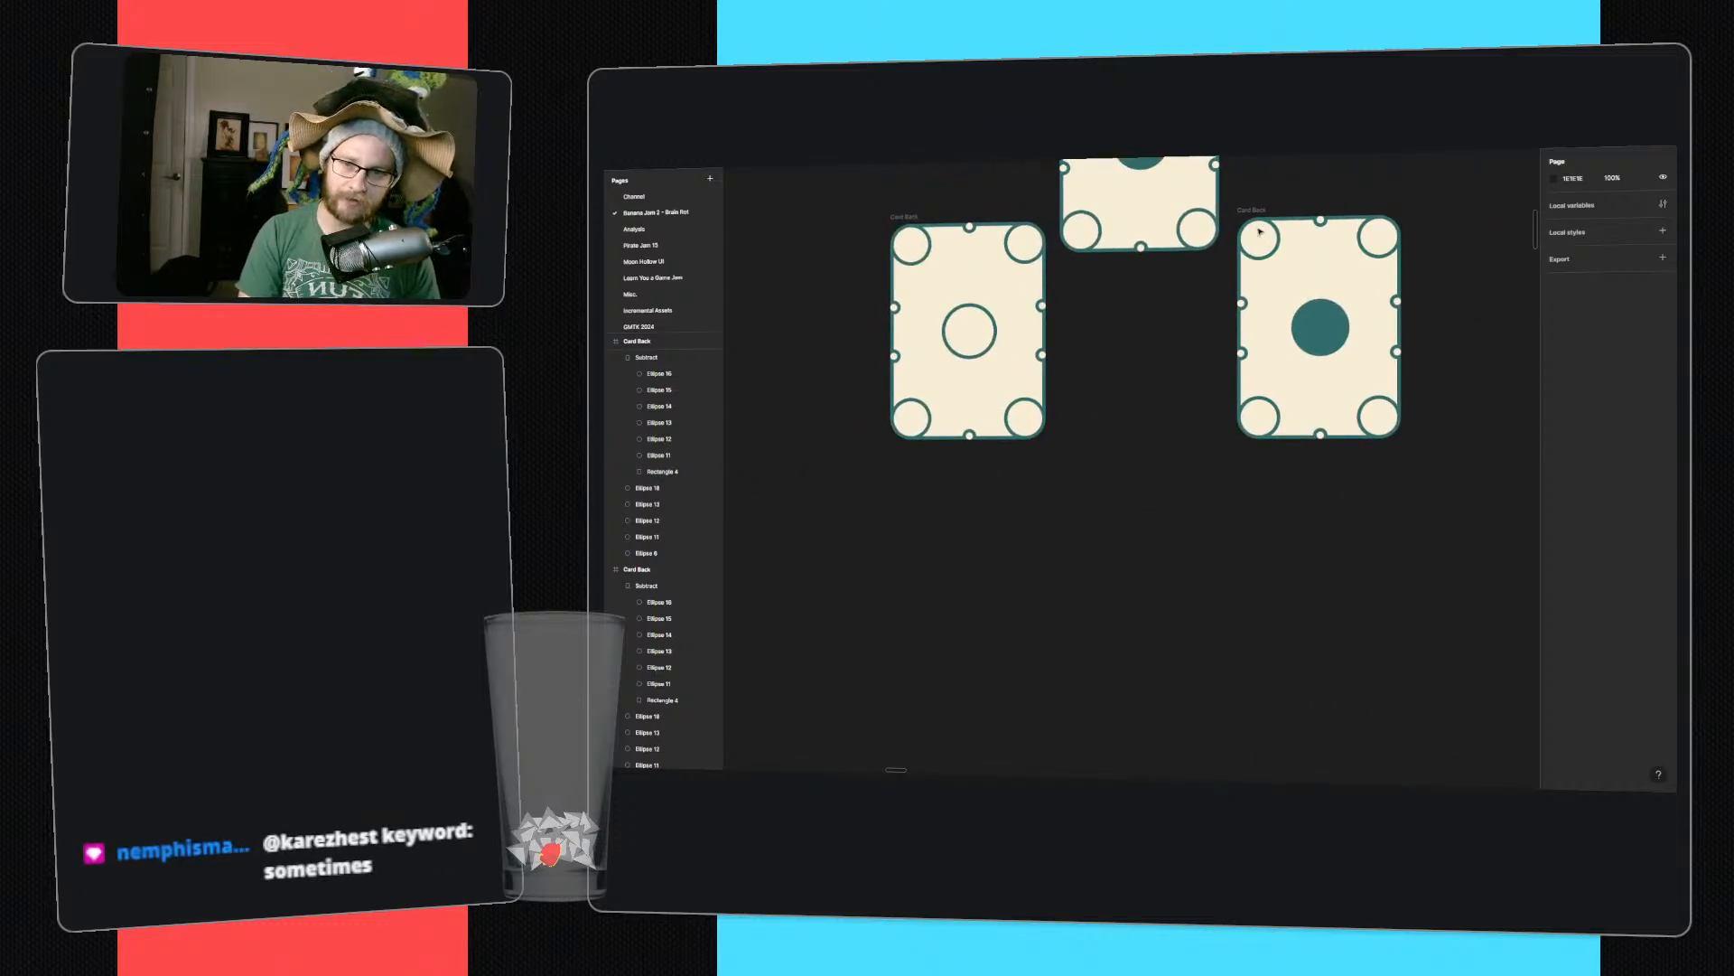
pyautogui.keyDown('alt'); pyautogui.moveTo(1261, 214); pyautogui.dragTo(1083, 528); pyautogui.keyUp('alt')
pyautogui.hotkey('ctrl', 'z')
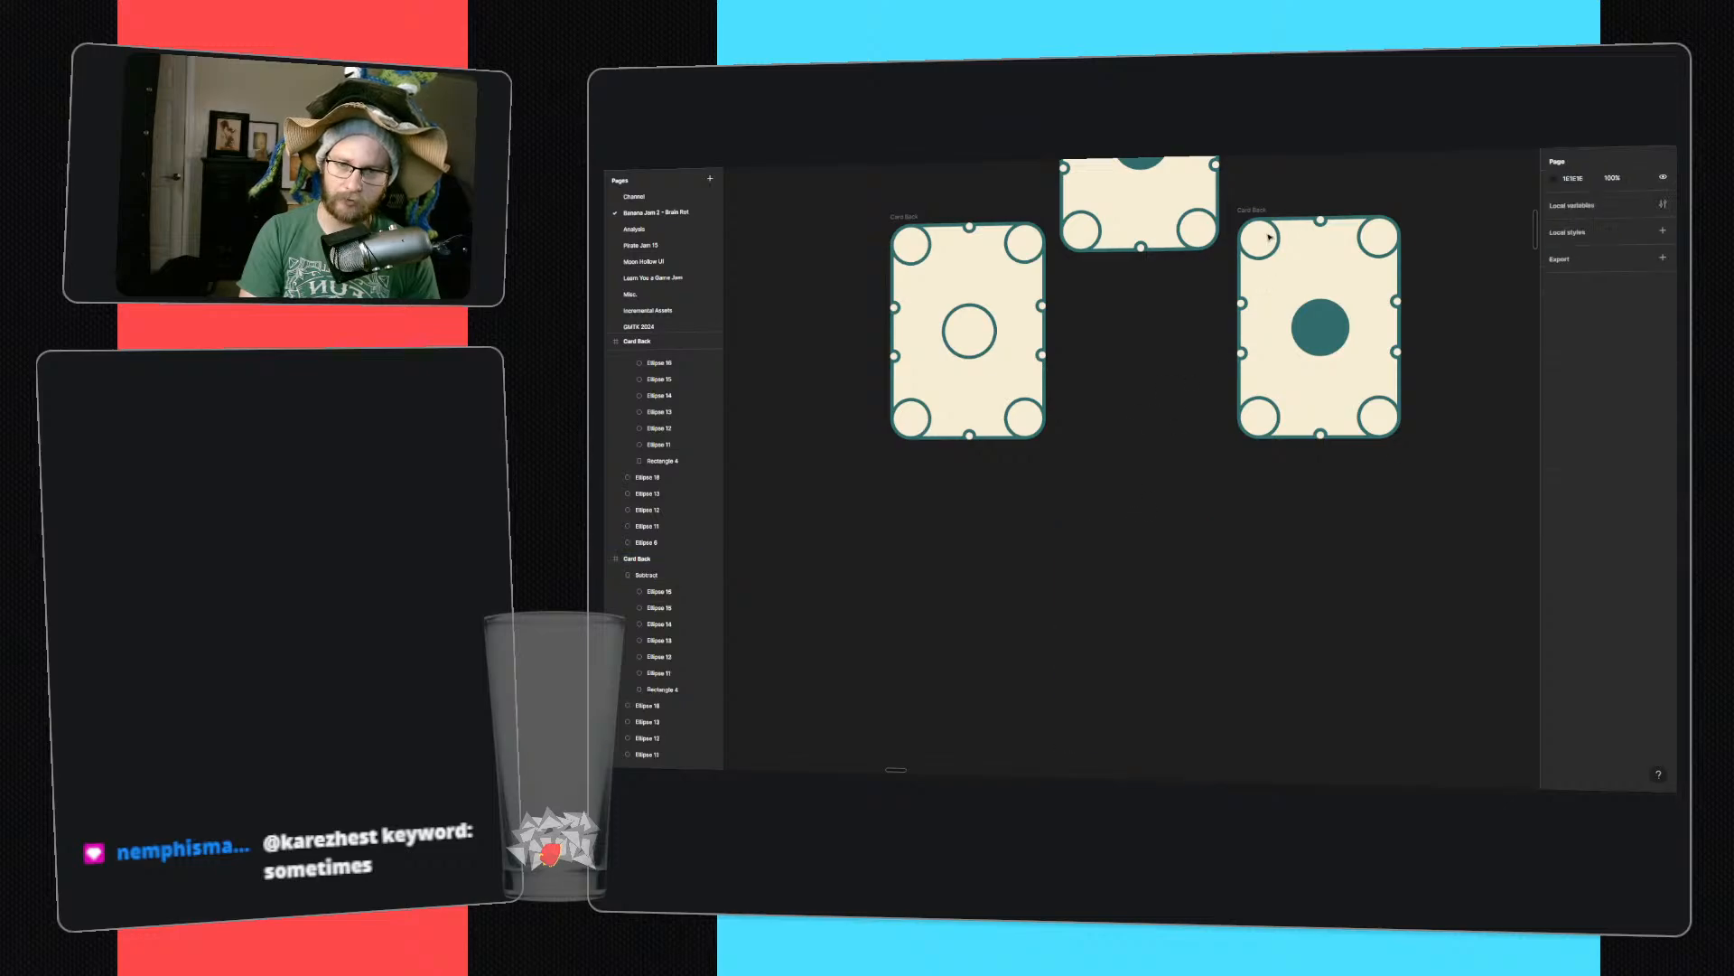
pyautogui.moveTo(1269, 236); pyautogui.dragTo(1268, 504)
pyautogui.moveTo(1322, 591); pyautogui.dragTo(1126, 469, button='middle')
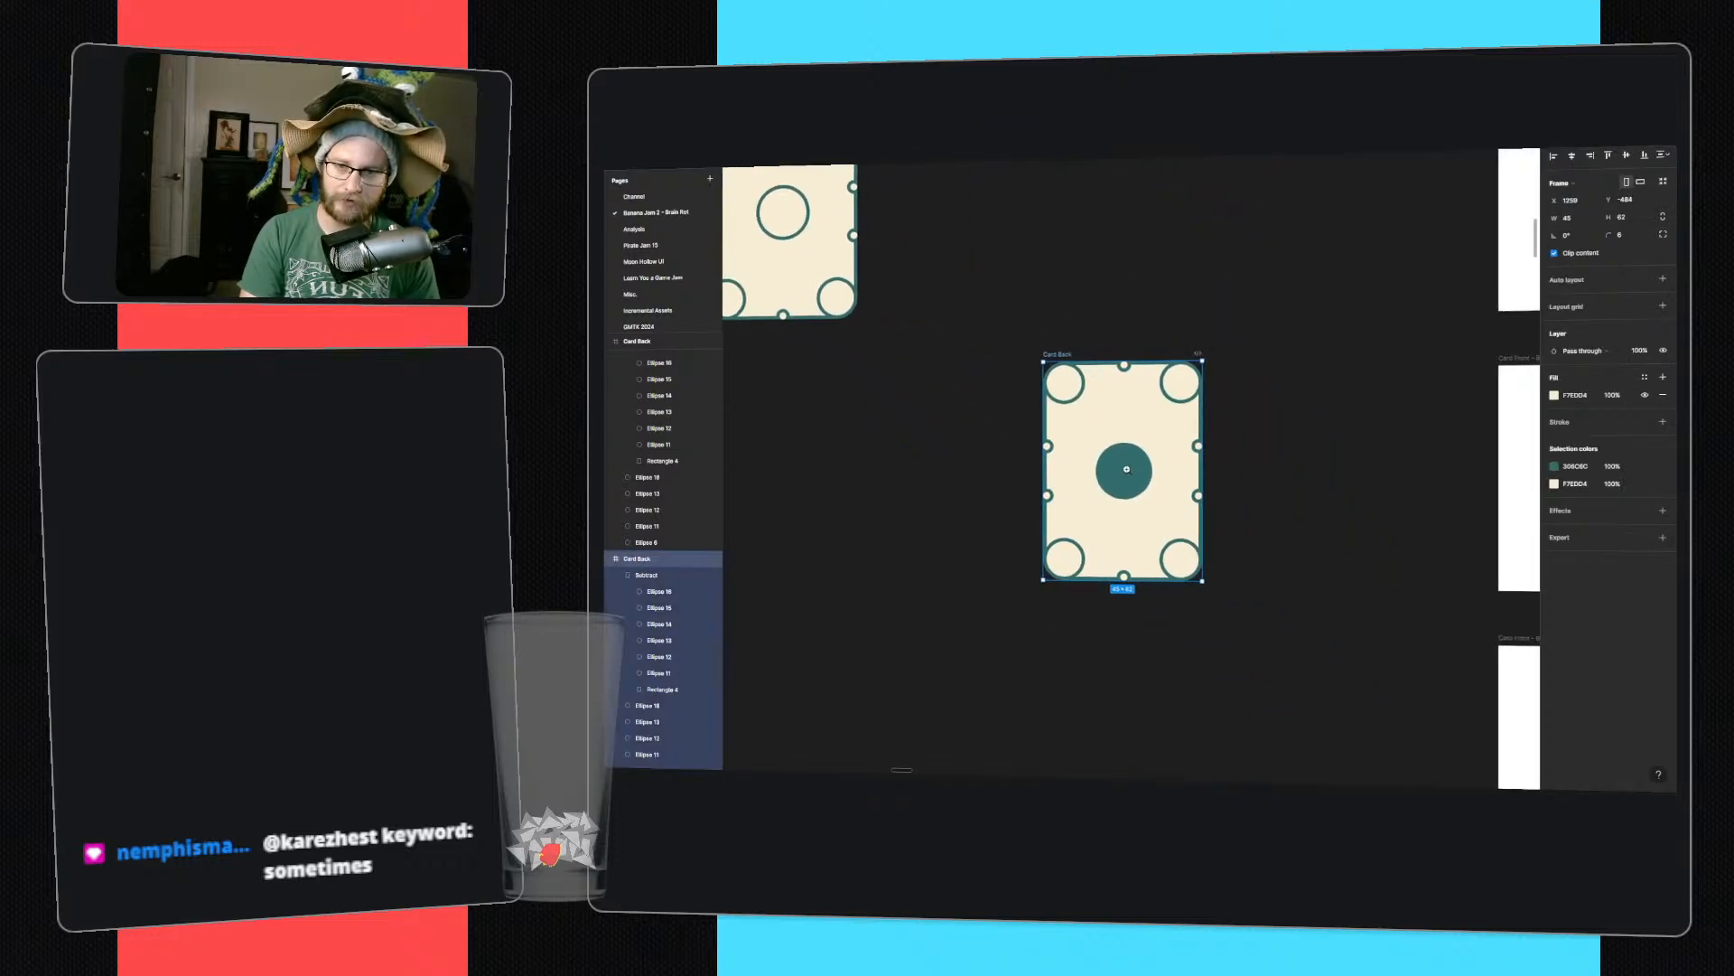
pyautogui.keyDown('ctrl'); pyautogui.scroll(3, 1127, 469); pyautogui.keyUp('ctrl')
pyautogui.click(1663, 537)
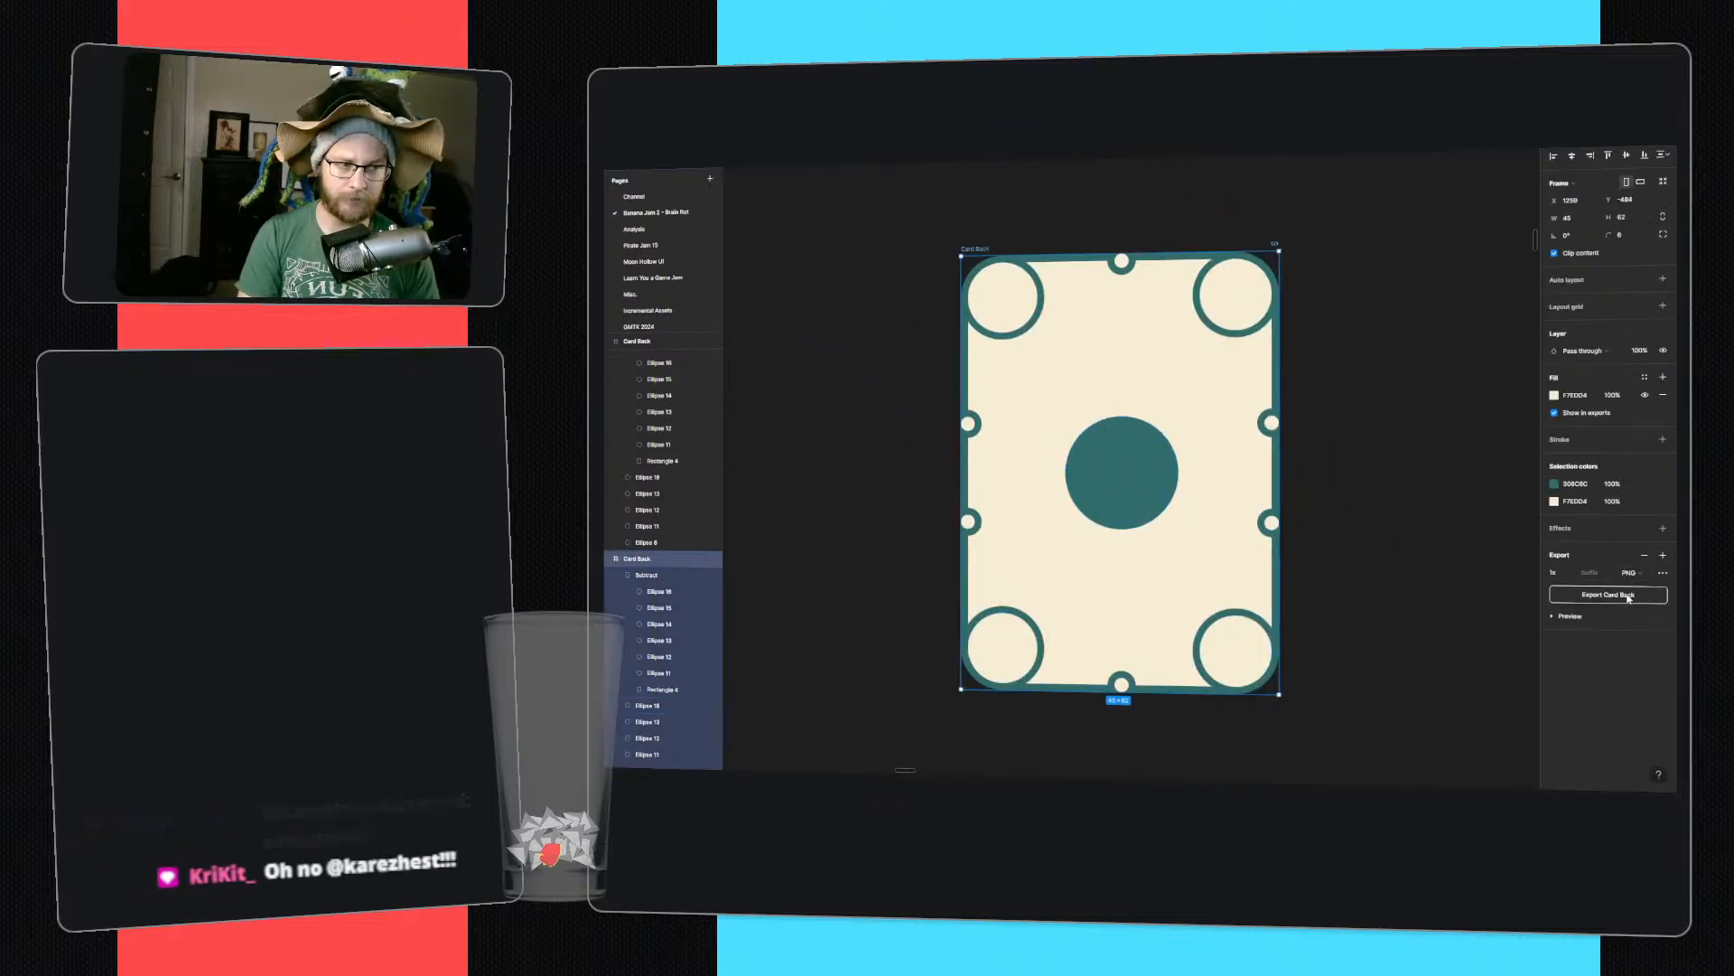
# - Export the solid-disc Card Back frame as a PNG at 1x
pyautogui.click(1629, 598)
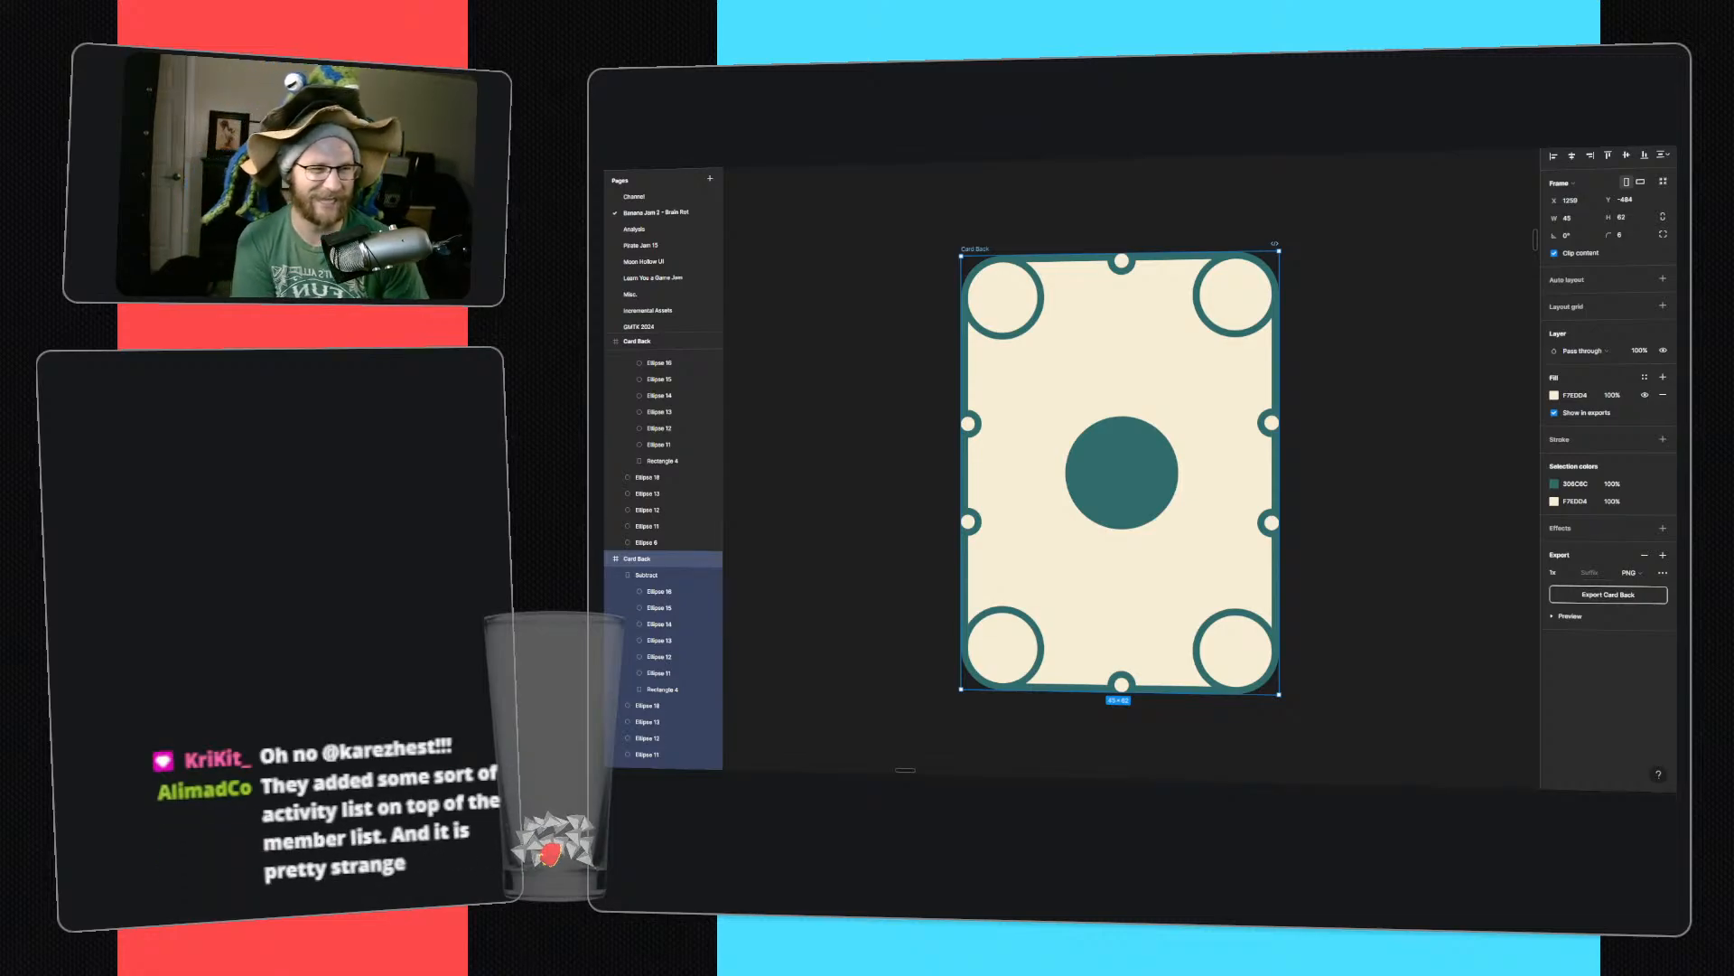
pyautogui.click(1416, 281)
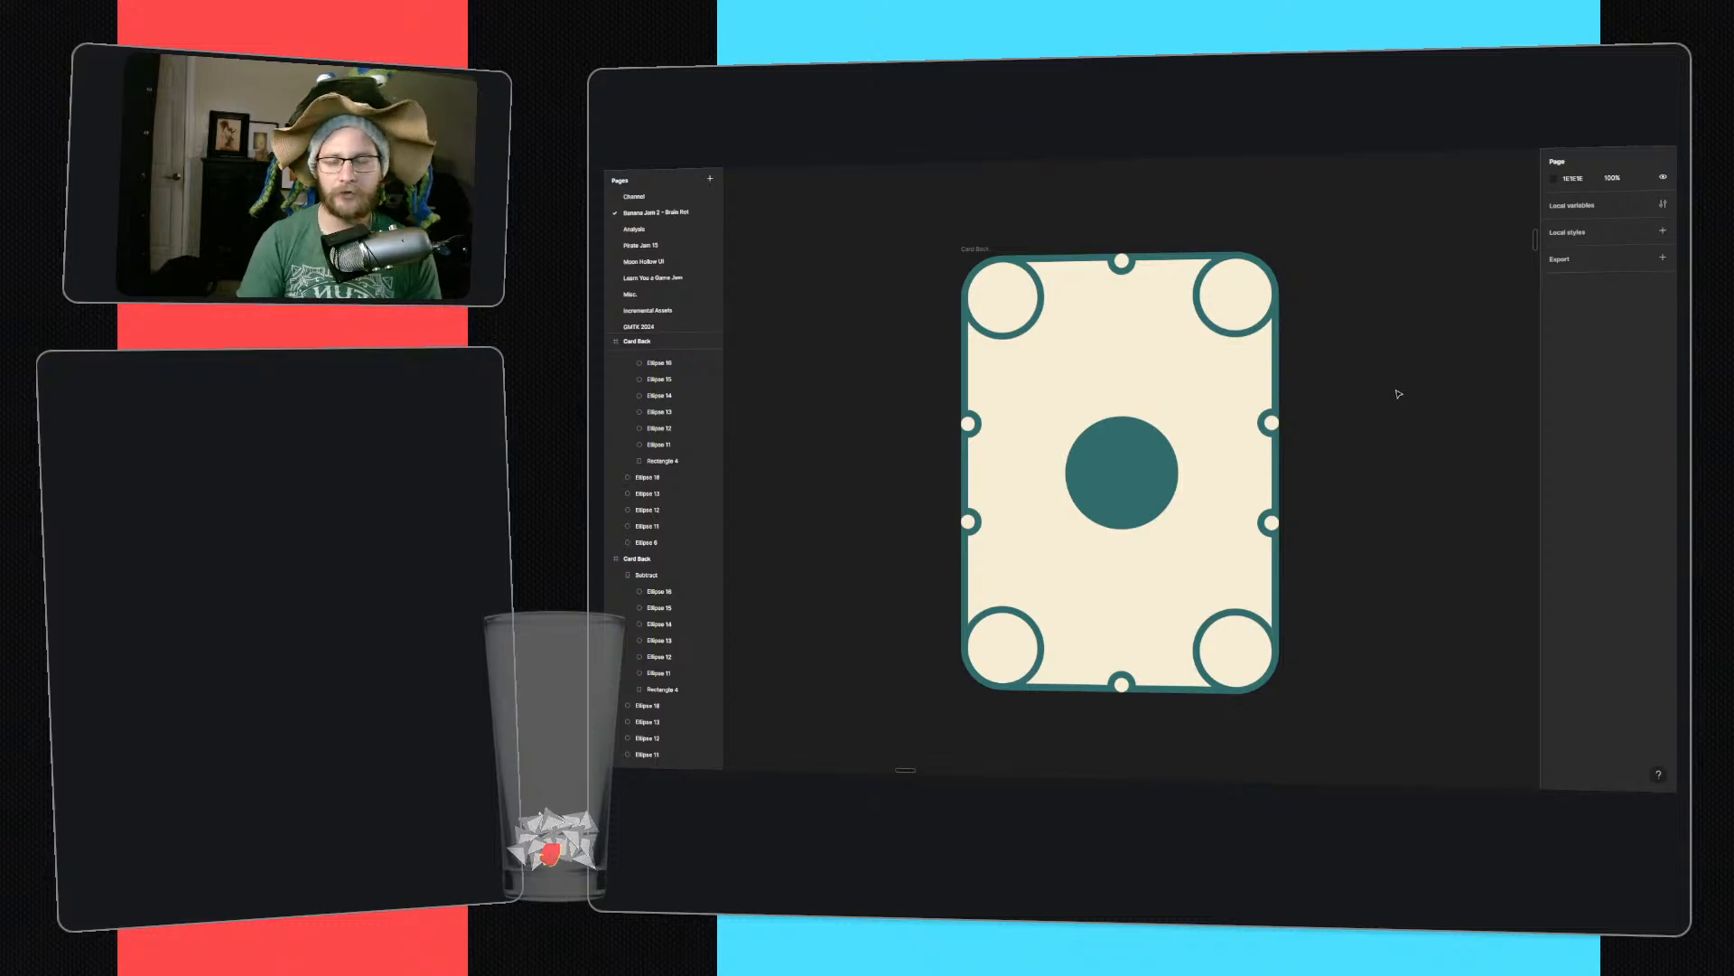
# - Fill the white Card Front - Sword frame with the cream colour sampled from the solid-disc card back
pyautogui.keyDown('ctrl'); pyautogui.scroll(-10, 1351, 341); pyautogui.keyUp('ctrl')
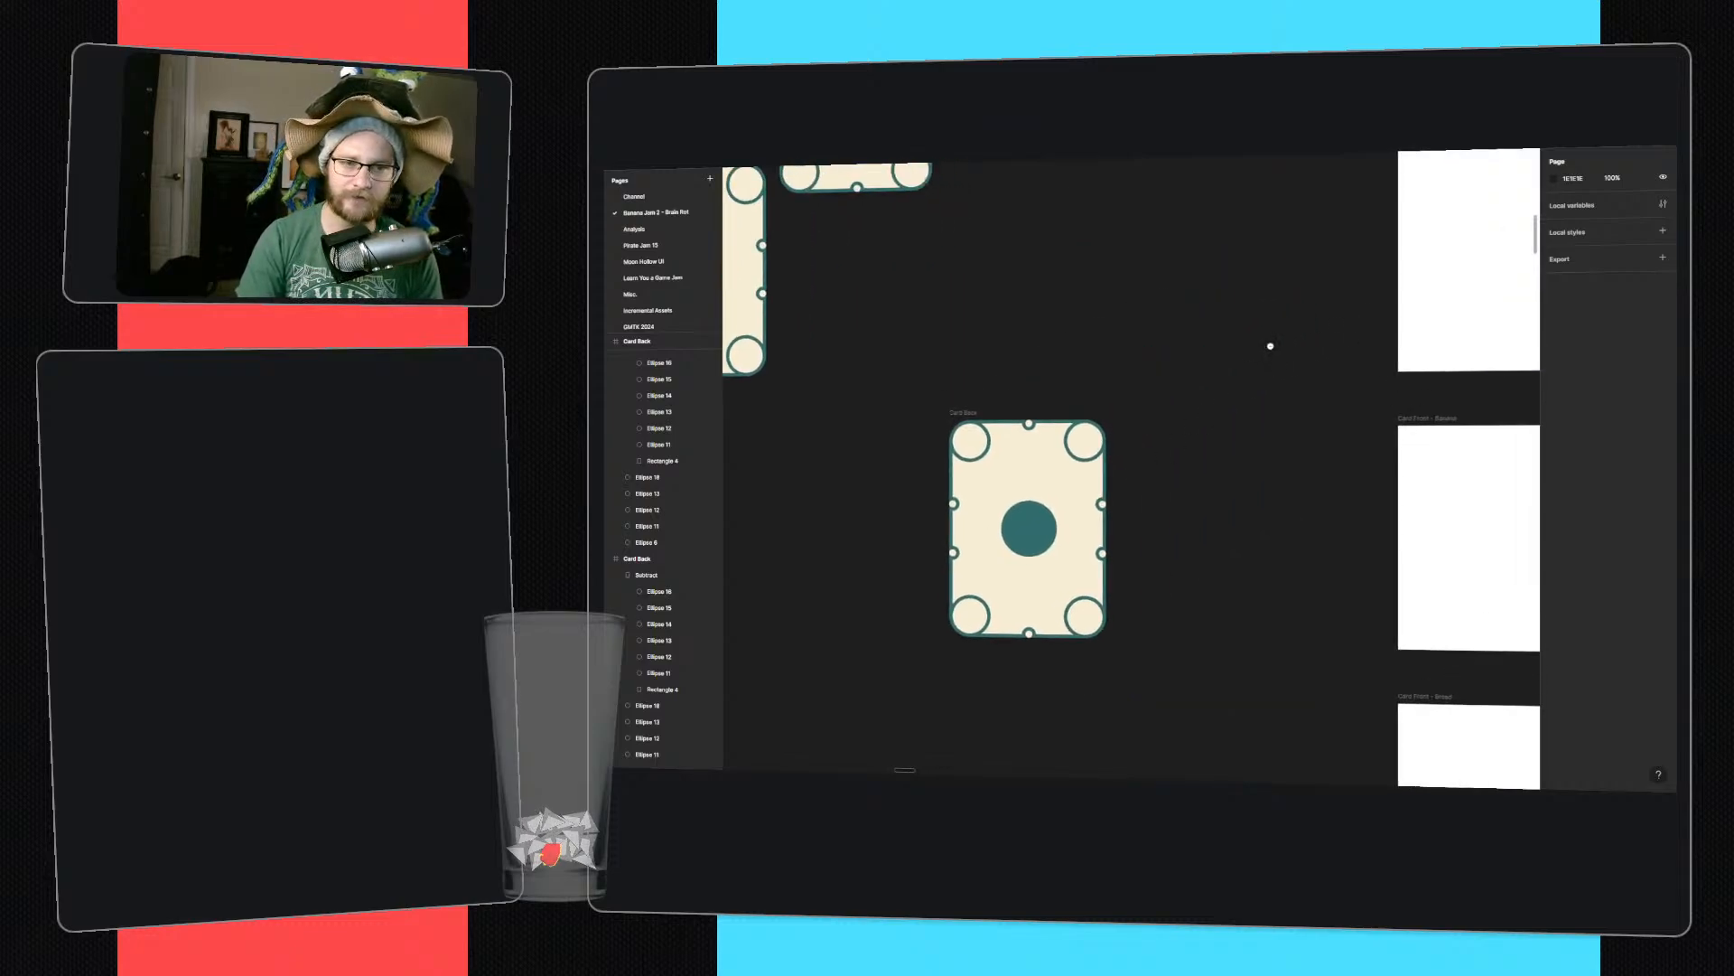
pyautogui.moveTo(1240, 341); pyautogui.dragTo(1128, 311, button='middle')
pyautogui.keyDown('ctrl'); pyautogui.scroll(7, 1265, 283); pyautogui.keyUp('ctrl')
pyautogui.keyDown('ctrl'); pyautogui.scroll(-4, 1125, 314); pyautogui.keyUp('ctrl')
pyautogui.moveTo(1214, 346); pyautogui.dragTo(1604, 240, button='middle')
pyautogui.click(1103, 526)
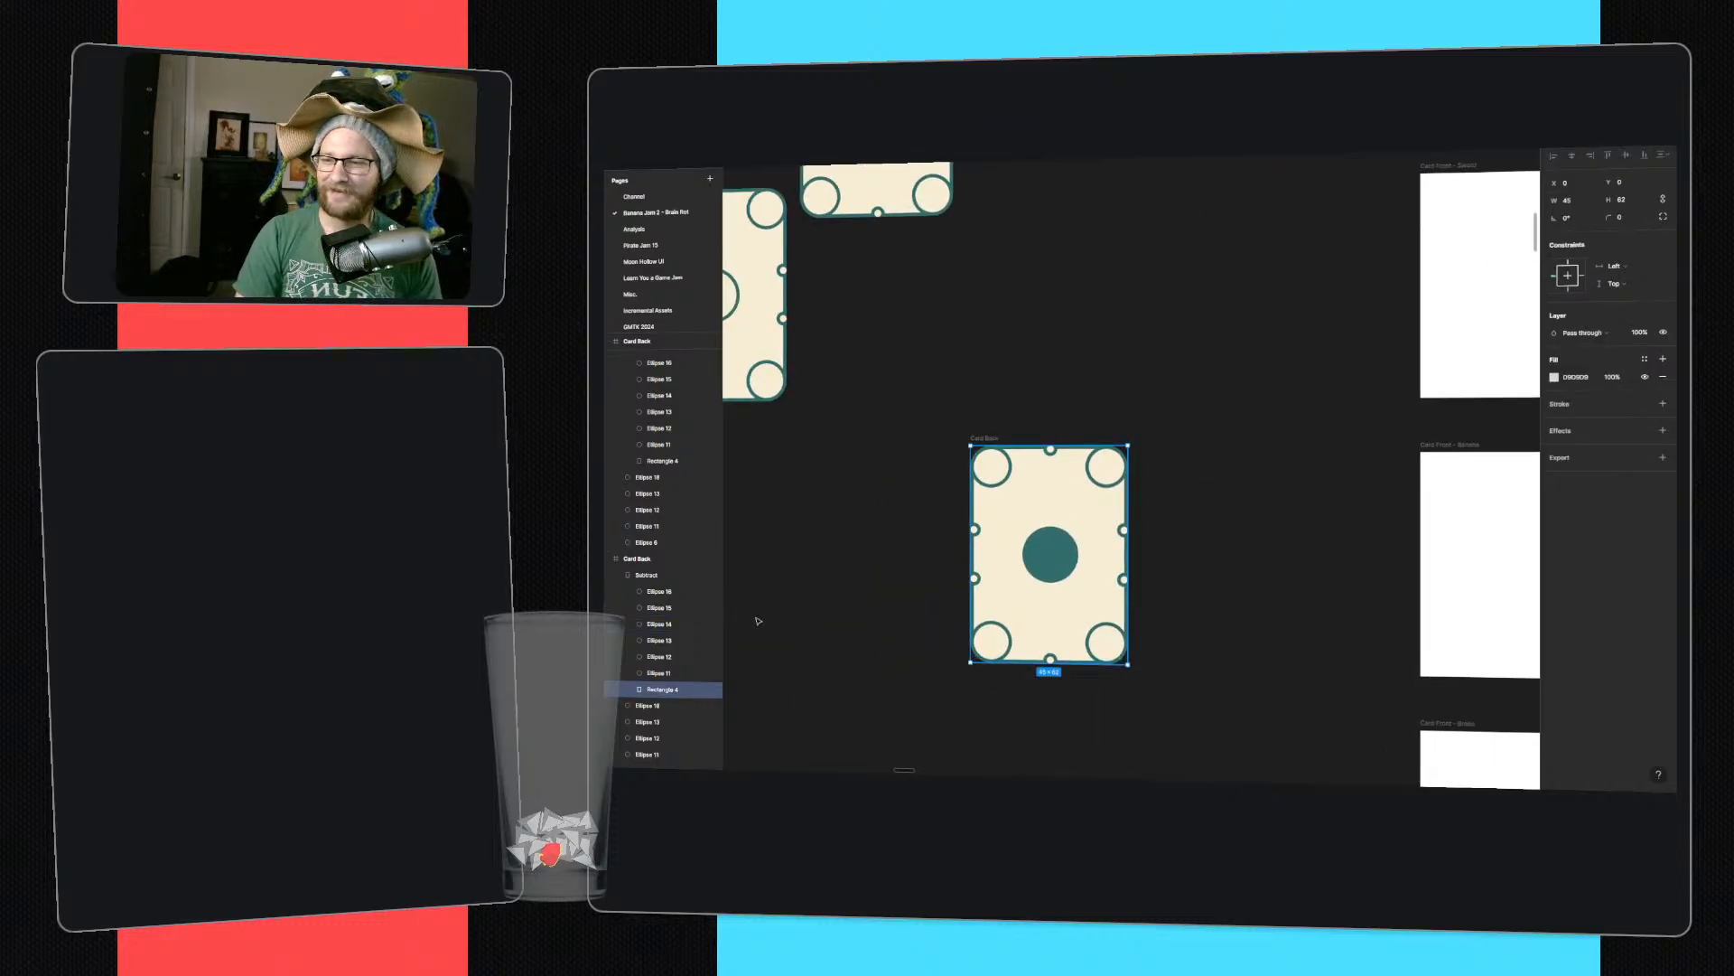
pyautogui.moveTo(1208, 352); pyautogui.dragTo(982, 514, button='middle')
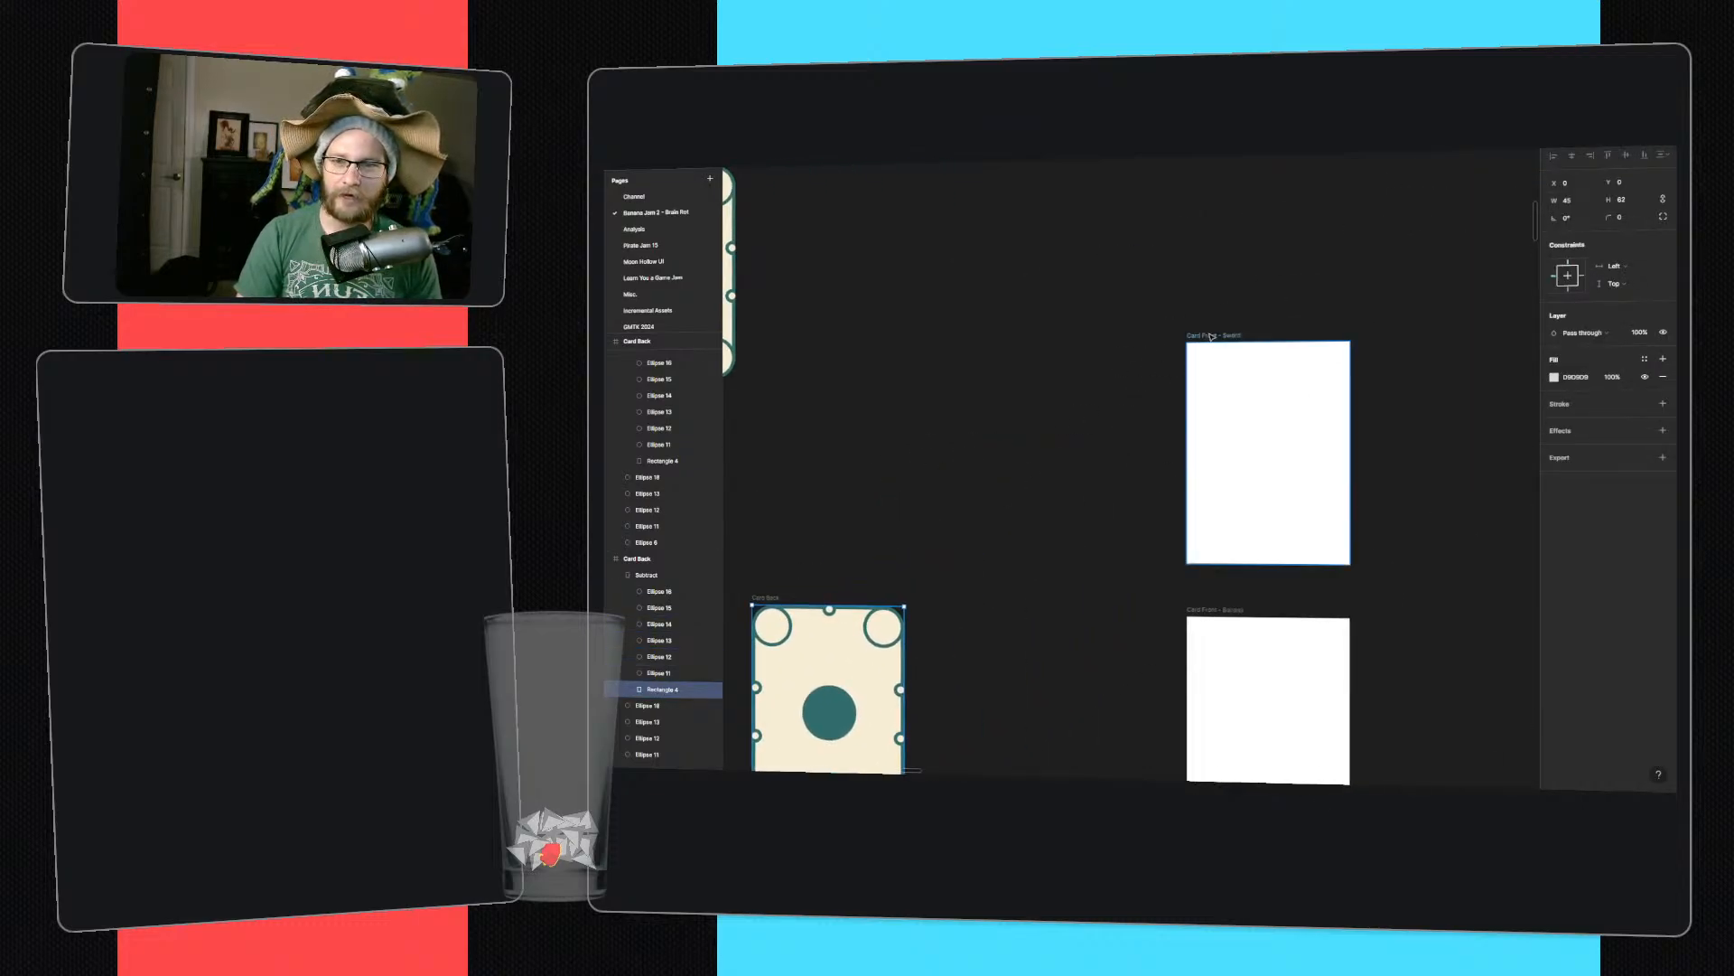
pyautogui.click(1212, 336)
pyautogui.press('i')
pyautogui.click(836, 669)
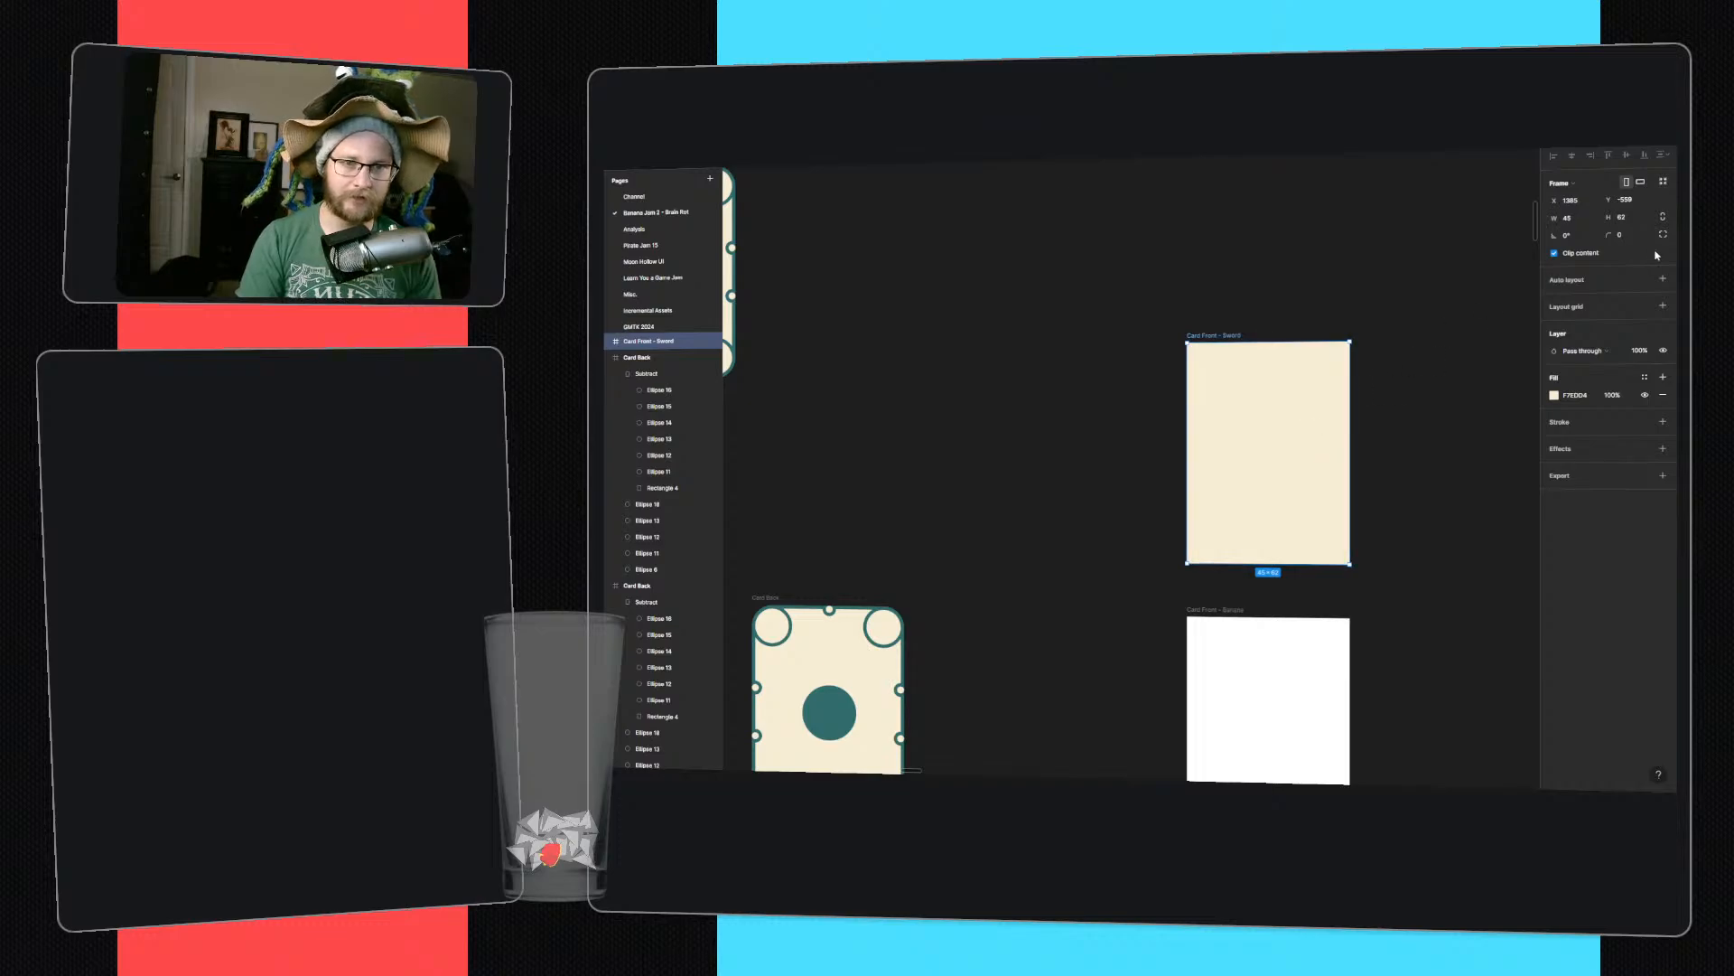
# - Copy the Subtract border outline from the solid-disc card back into the Card Front - Sword frame
pyautogui.moveTo(1301, 431); pyautogui.dragTo(1356, 290, button='middle')
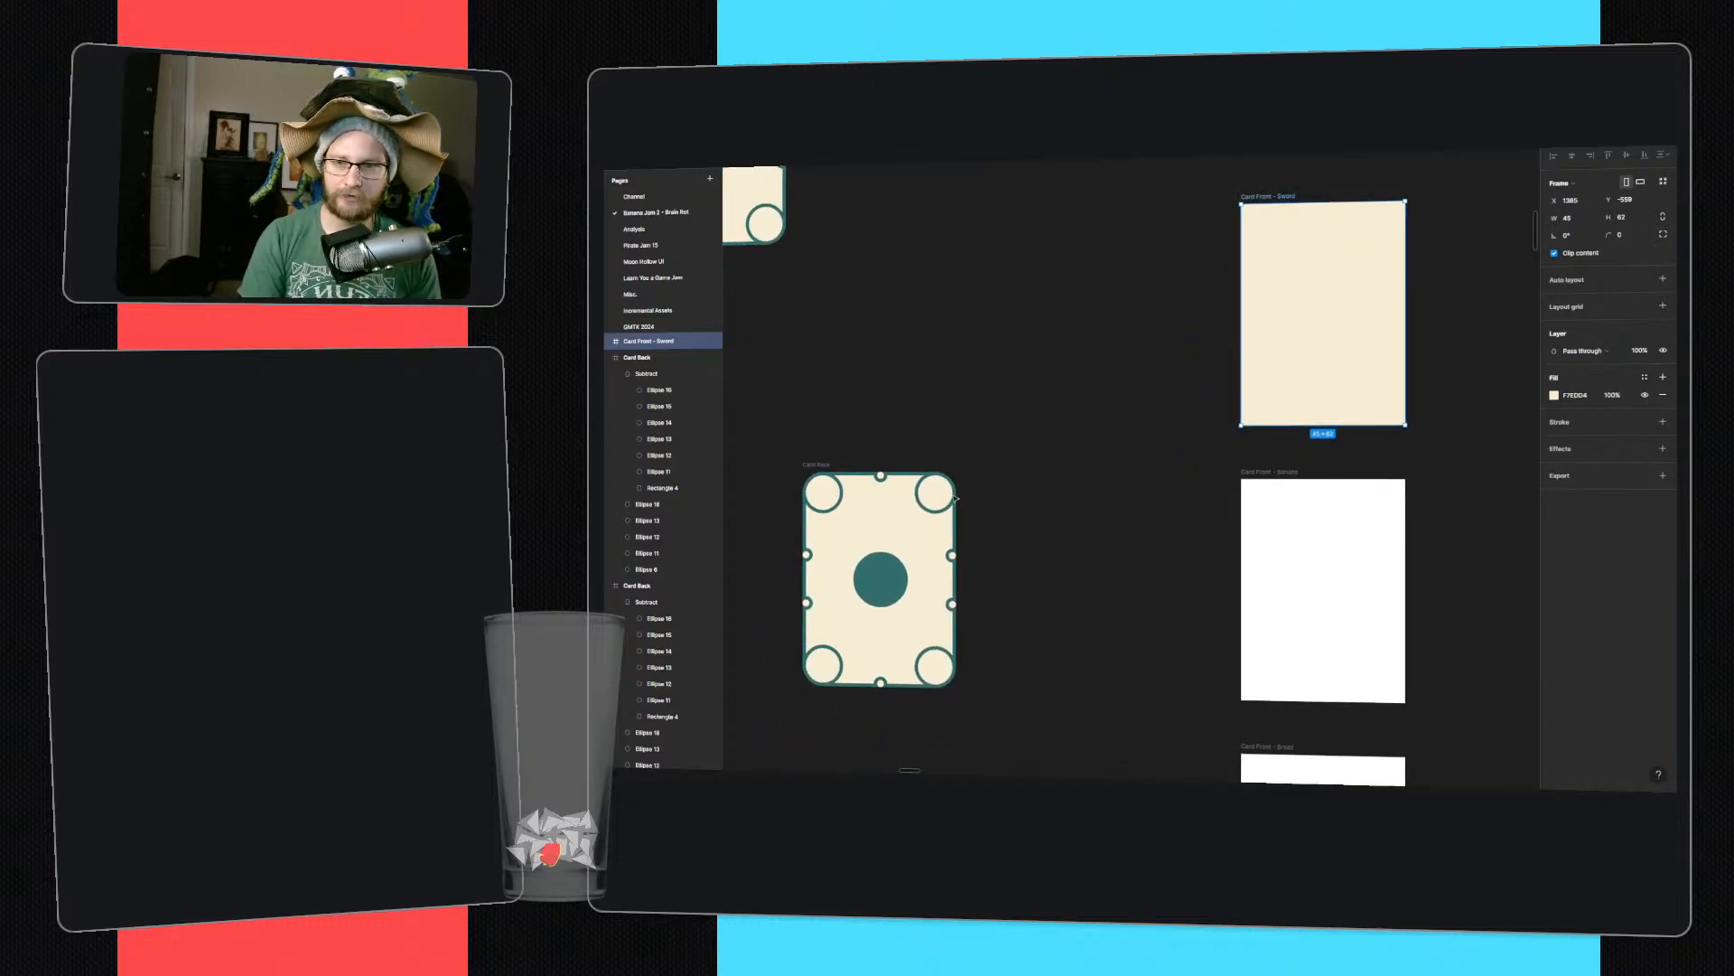
pyautogui.doubleClick(937, 516)
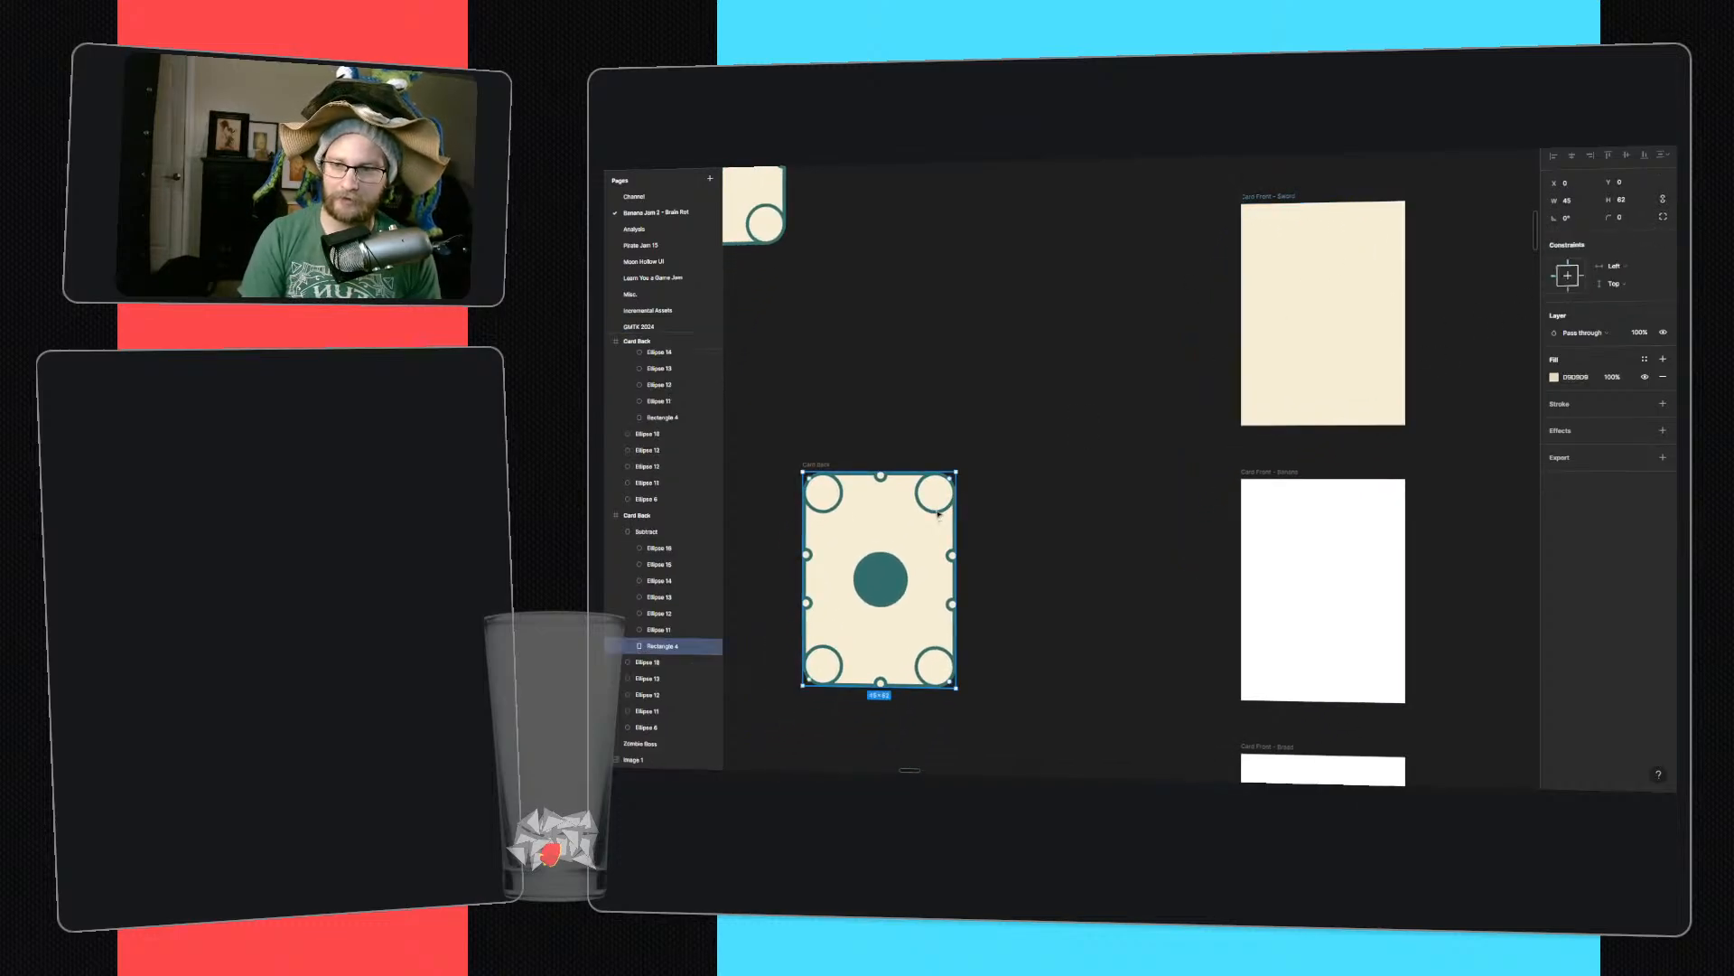
pyautogui.doubleClick(937, 516)
pyautogui.press('Escape')
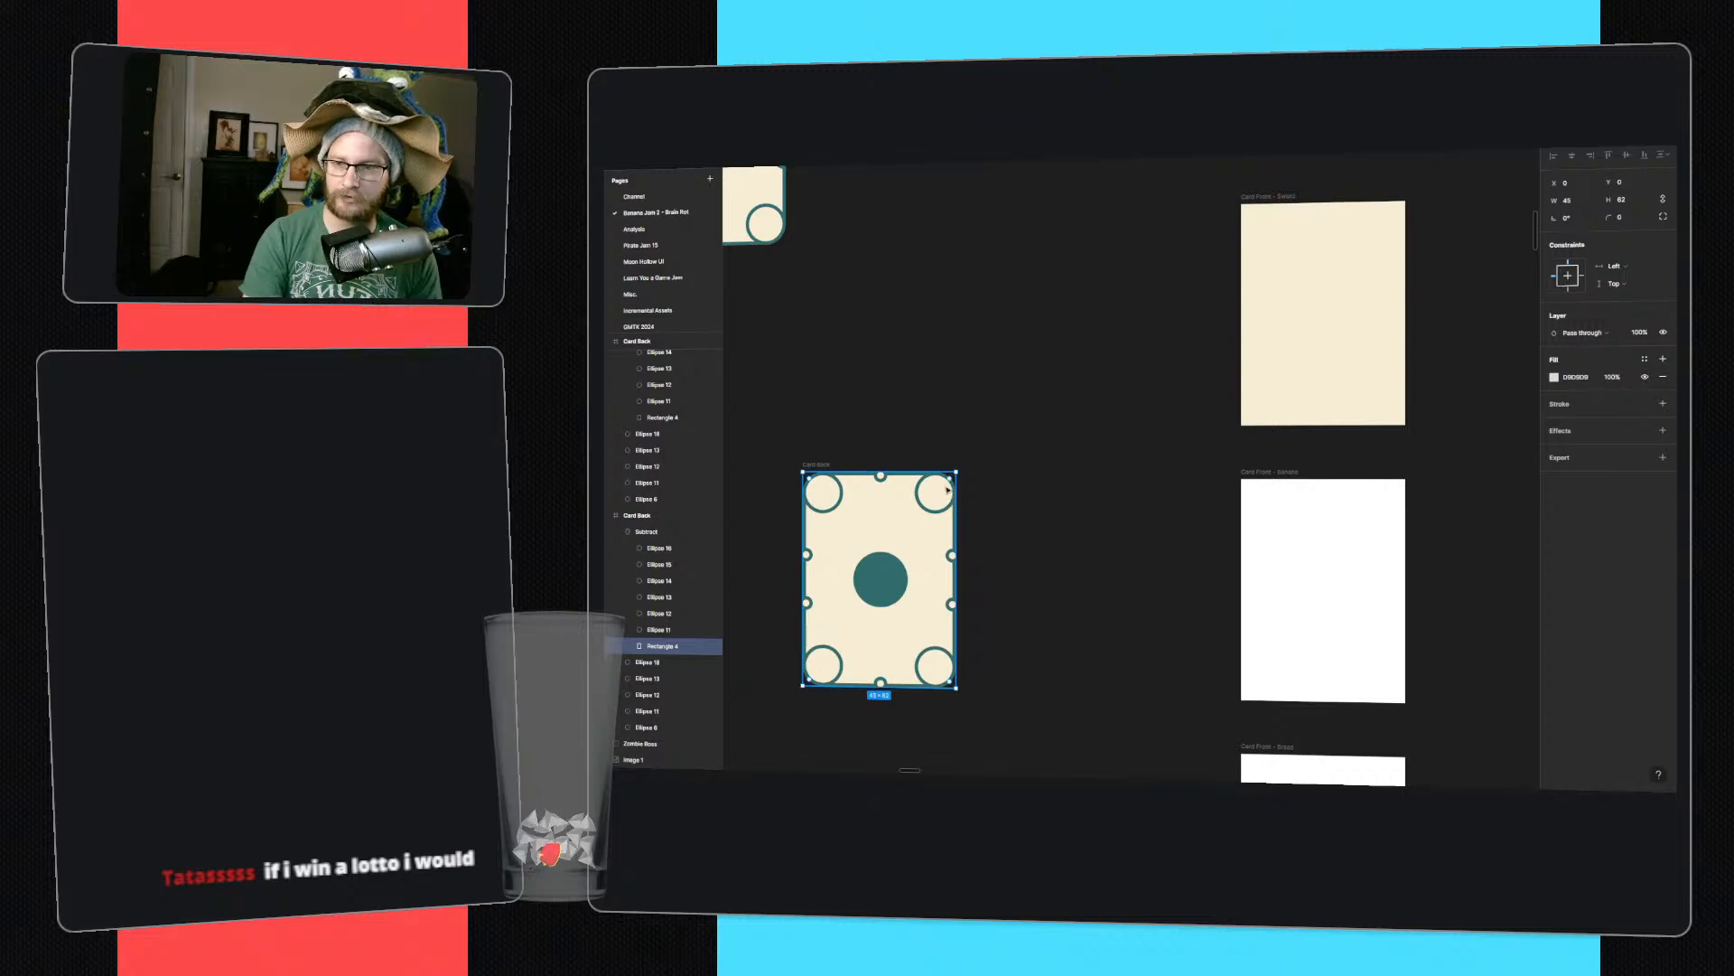
pyautogui.press('Escape')
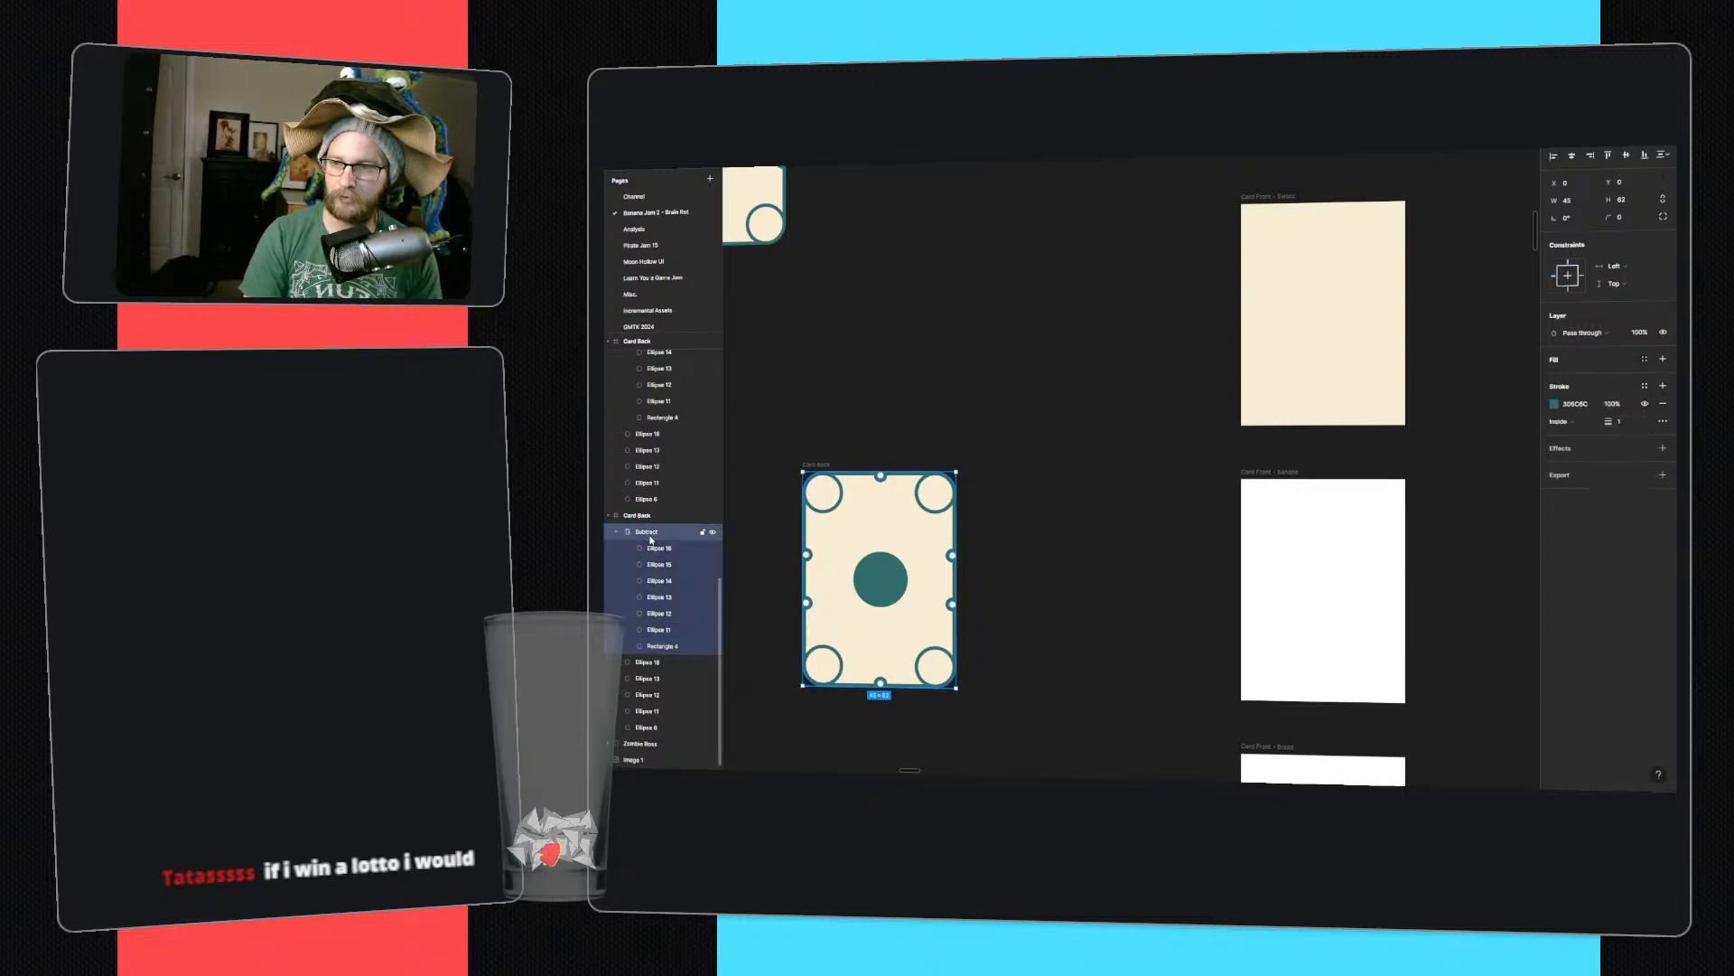
pyautogui.hotkey('ctrl', 'c')
pyautogui.click(1273, 225)
pyautogui.hotkey('ctrl', 'v')
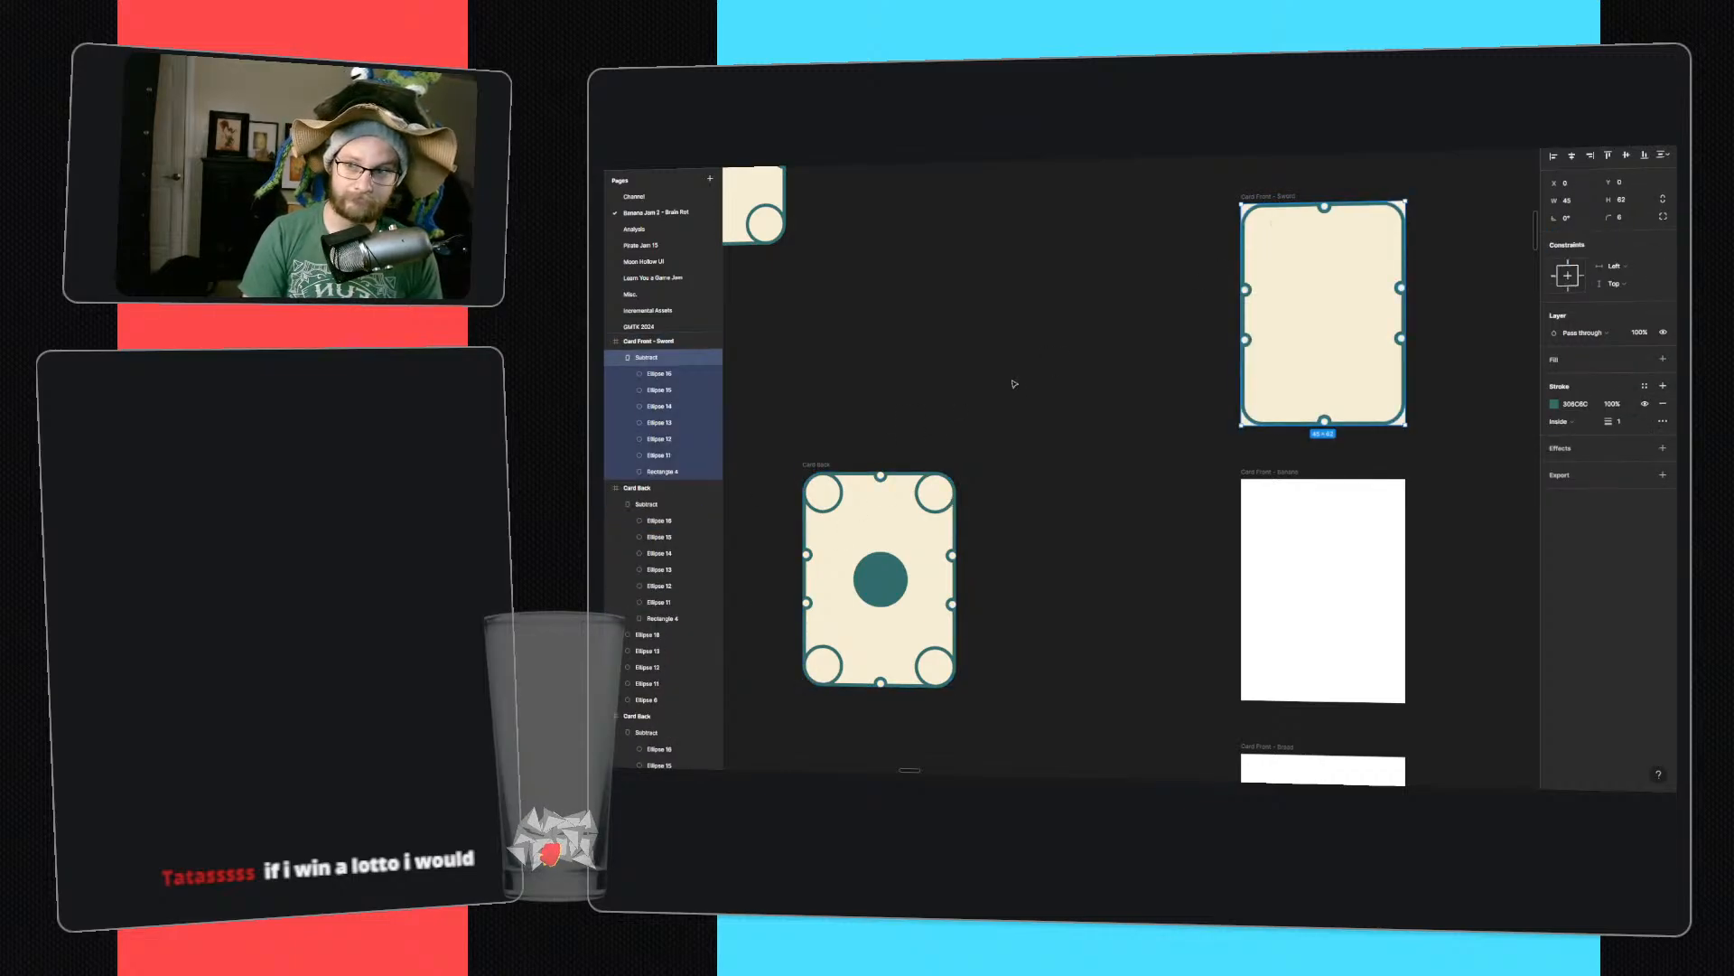
pyautogui.click(1035, 408)
# - Check the solid-disc card back's corner radius and set the Card Front - Sword frame's corner radius to 6
pyautogui.keyDown('ctrl'); pyautogui.scroll(3, 1327, 277); pyautogui.keyUp('ctrl')
pyautogui.moveTo(1326, 288); pyautogui.dragTo(1210, 391, button='middle')
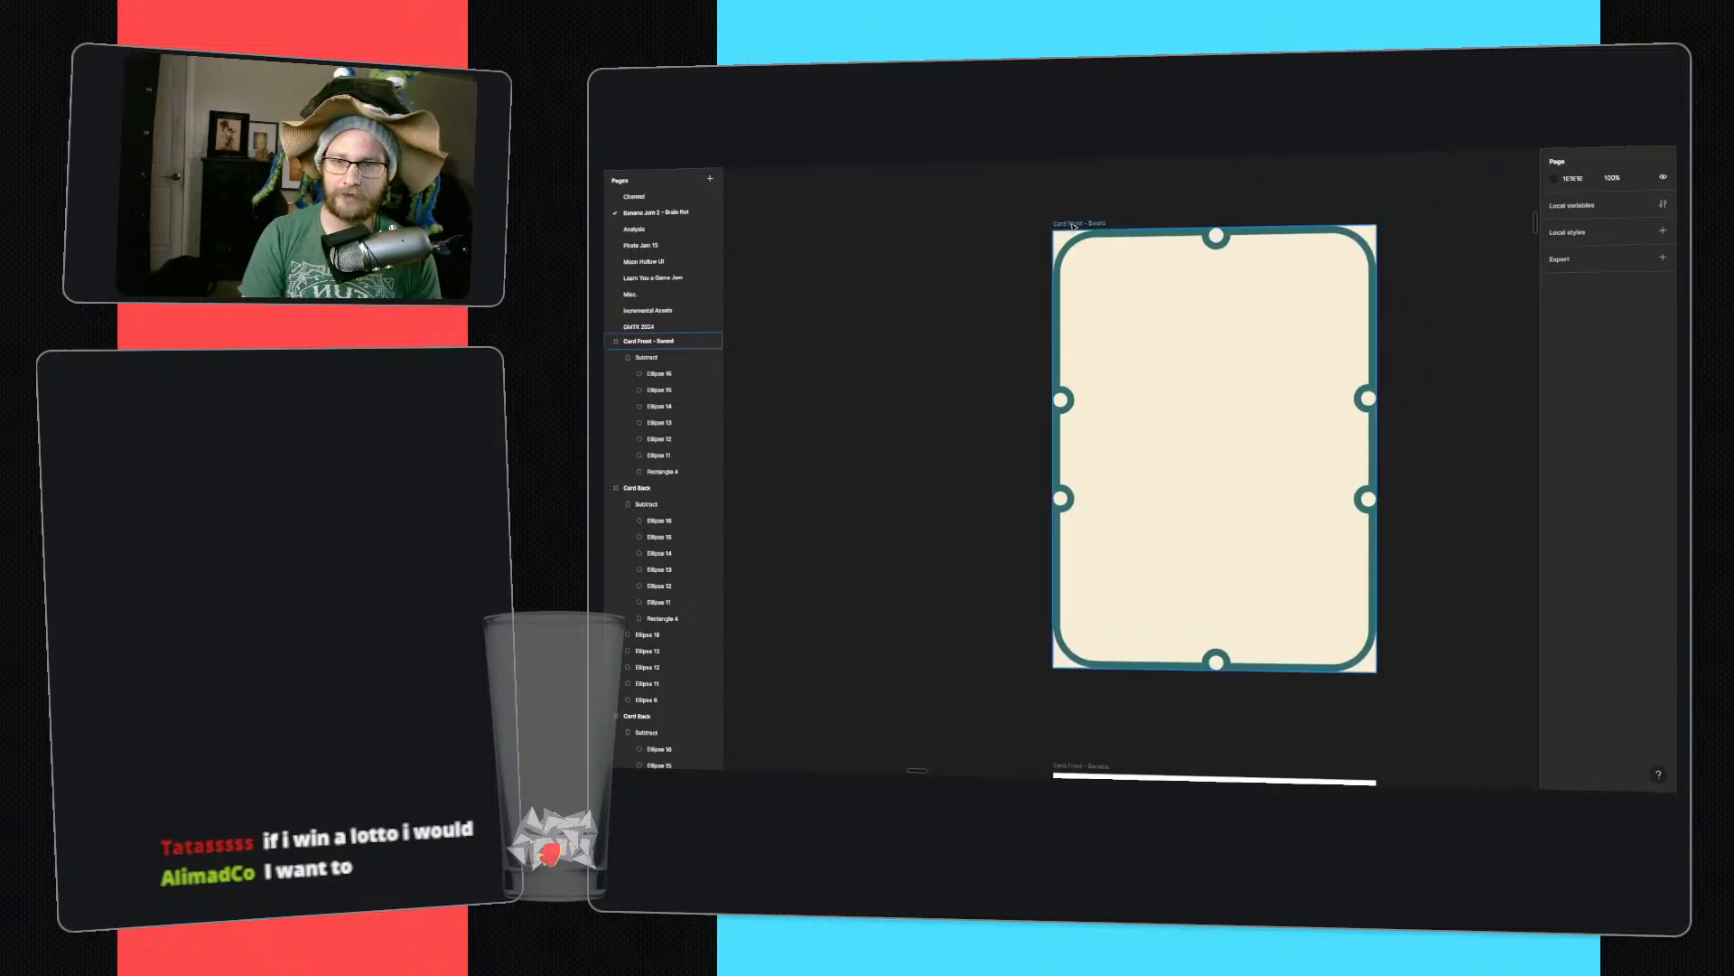
pyautogui.keyDown('ctrl'); pyautogui.scroll(-3, 895, 418); pyautogui.keyUp('ctrl')
pyautogui.moveTo(894, 418); pyautogui.dragTo(1042, 320, button='middle')
pyautogui.moveTo(819, 446); pyautogui.dragTo(916, 451, button='middle')
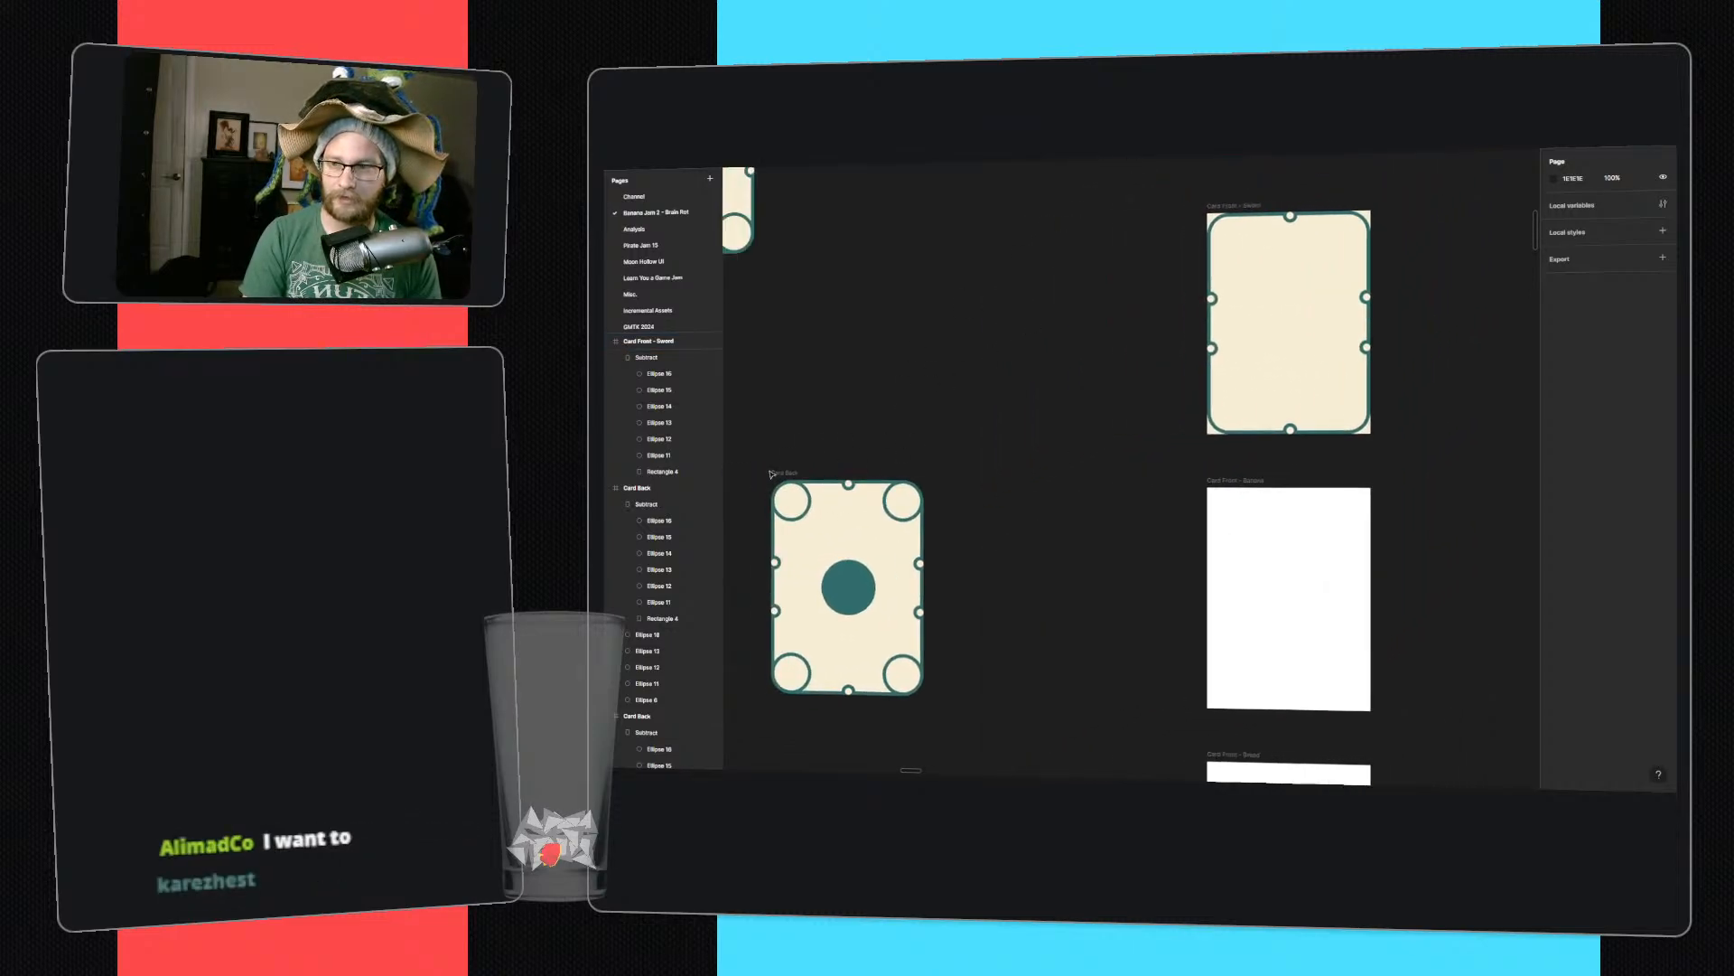
pyautogui.click(782, 473)
pyautogui.moveTo(1034, 389); pyautogui.dragTo(892, 499, button='middle')
pyautogui.click(1088, 317)
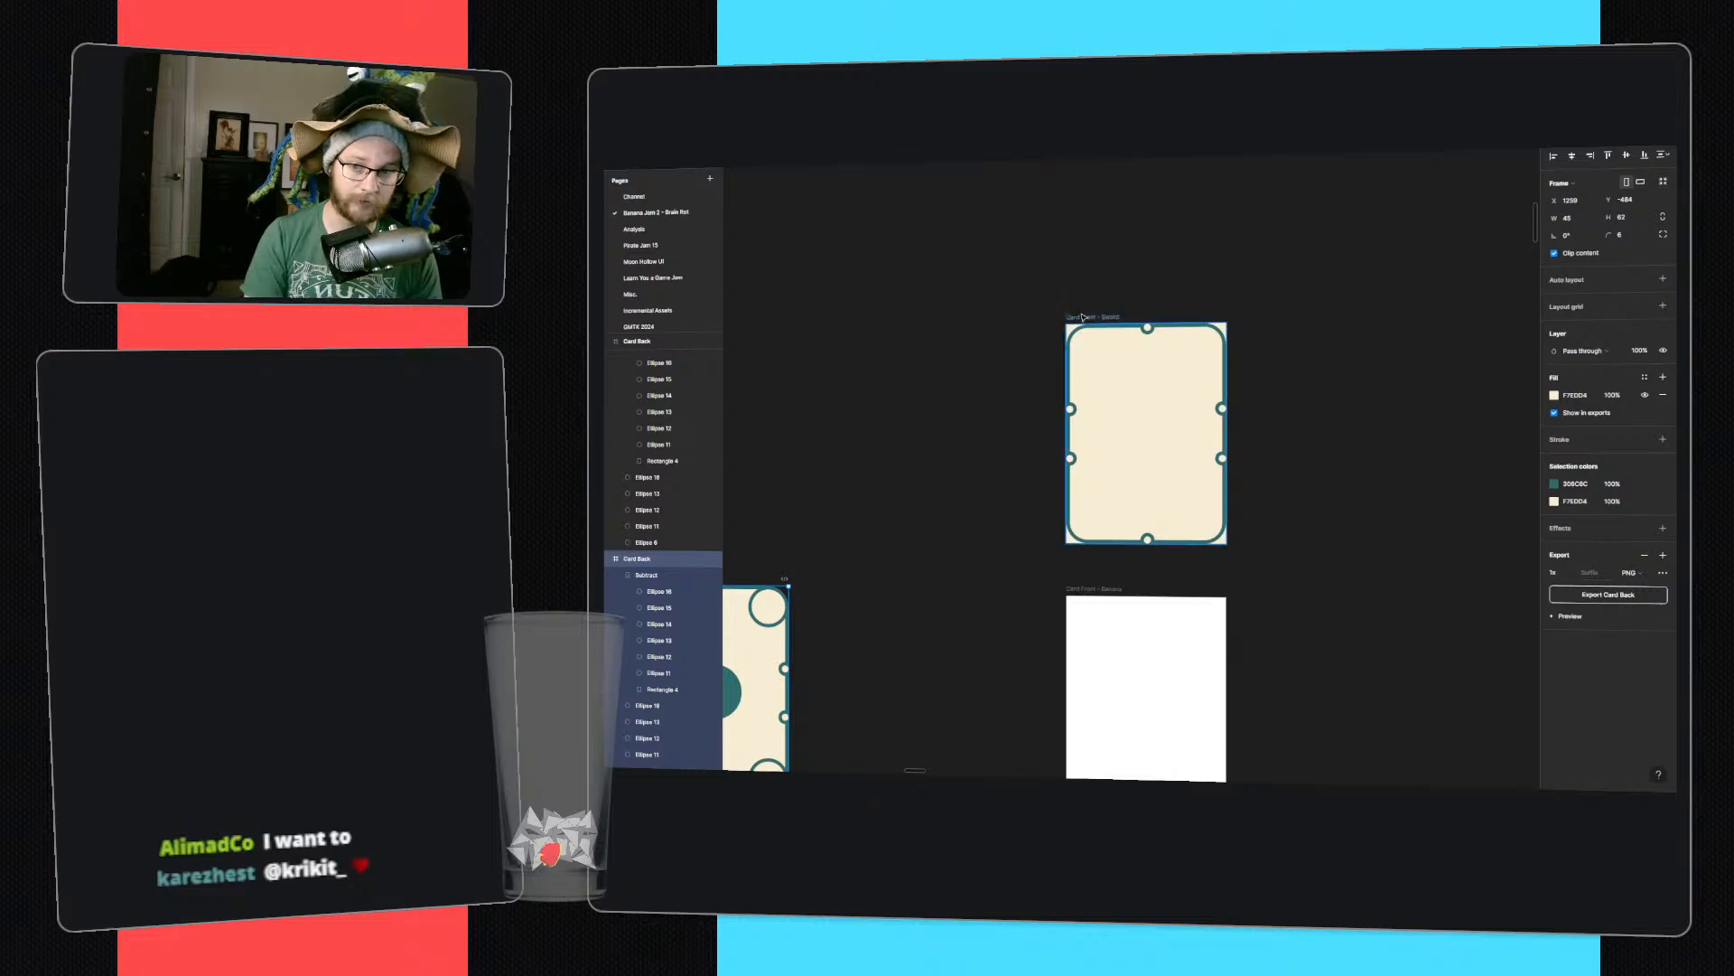
pyautogui.click(1626, 234)
pyautogui.write('6')
pyautogui.press('Return')
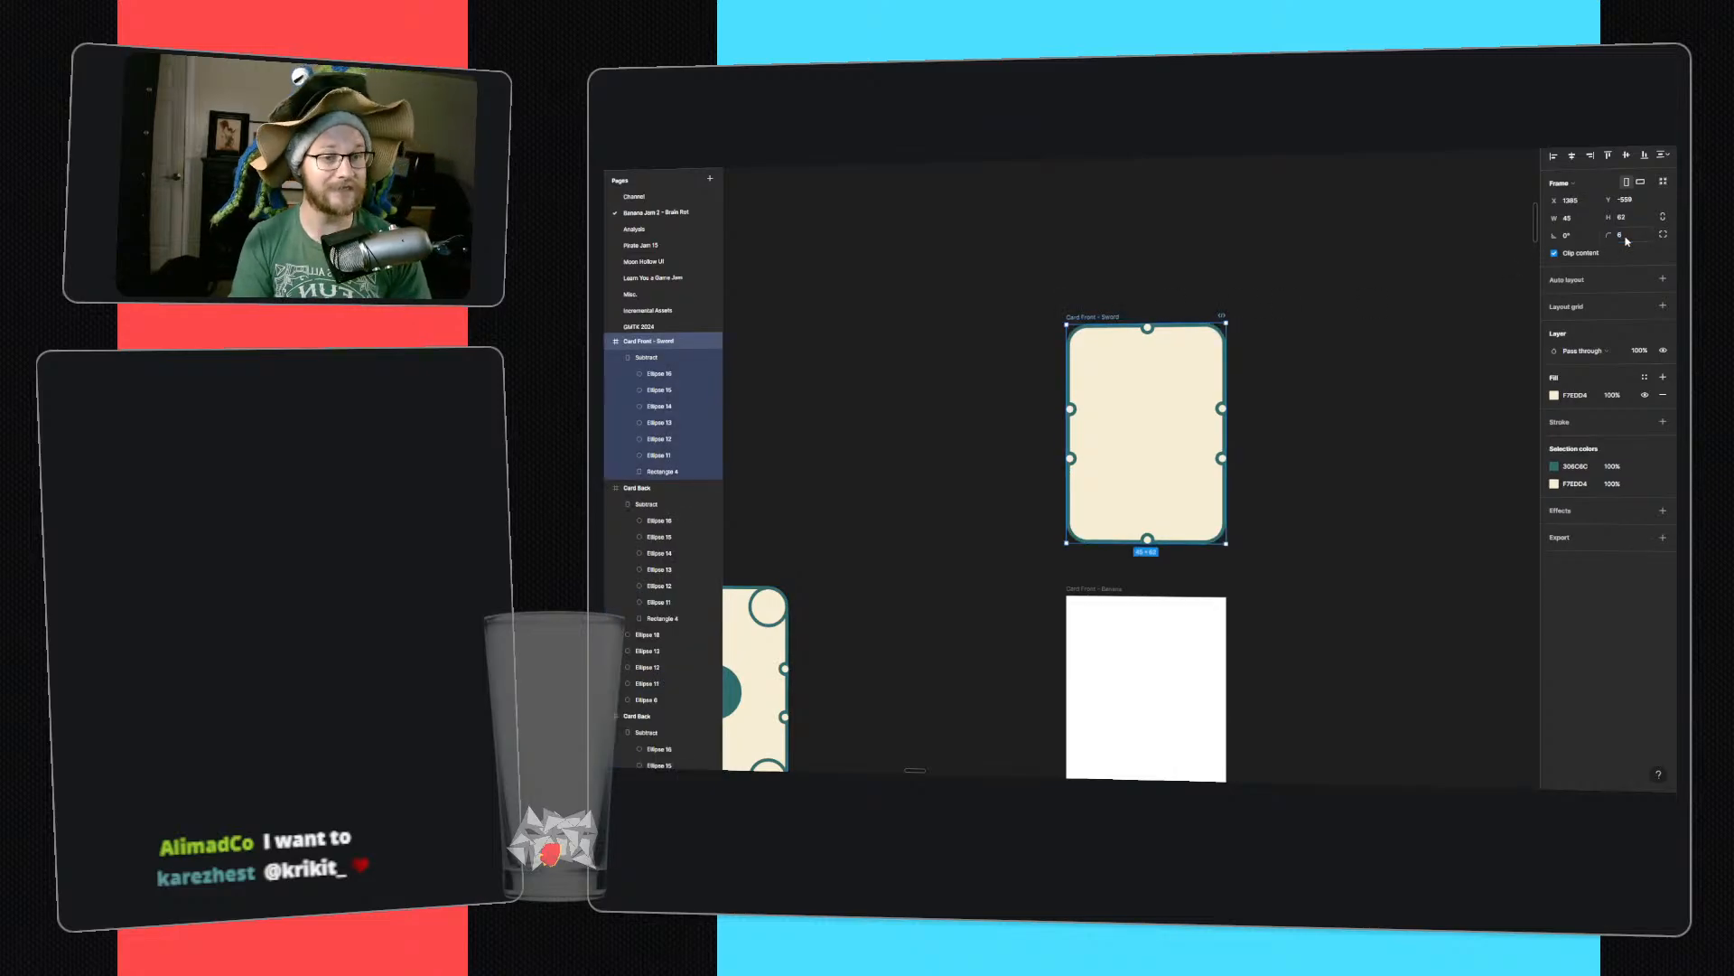
pyautogui.click(1303, 362)
# - Draw a sword handle rectangle about 5 by 8 in the card's lower middle and fill it with the border's teal
pyautogui.keyDown('ctrl'); pyautogui.scroll(3, 1162, 458); pyautogui.keyUp('ctrl')
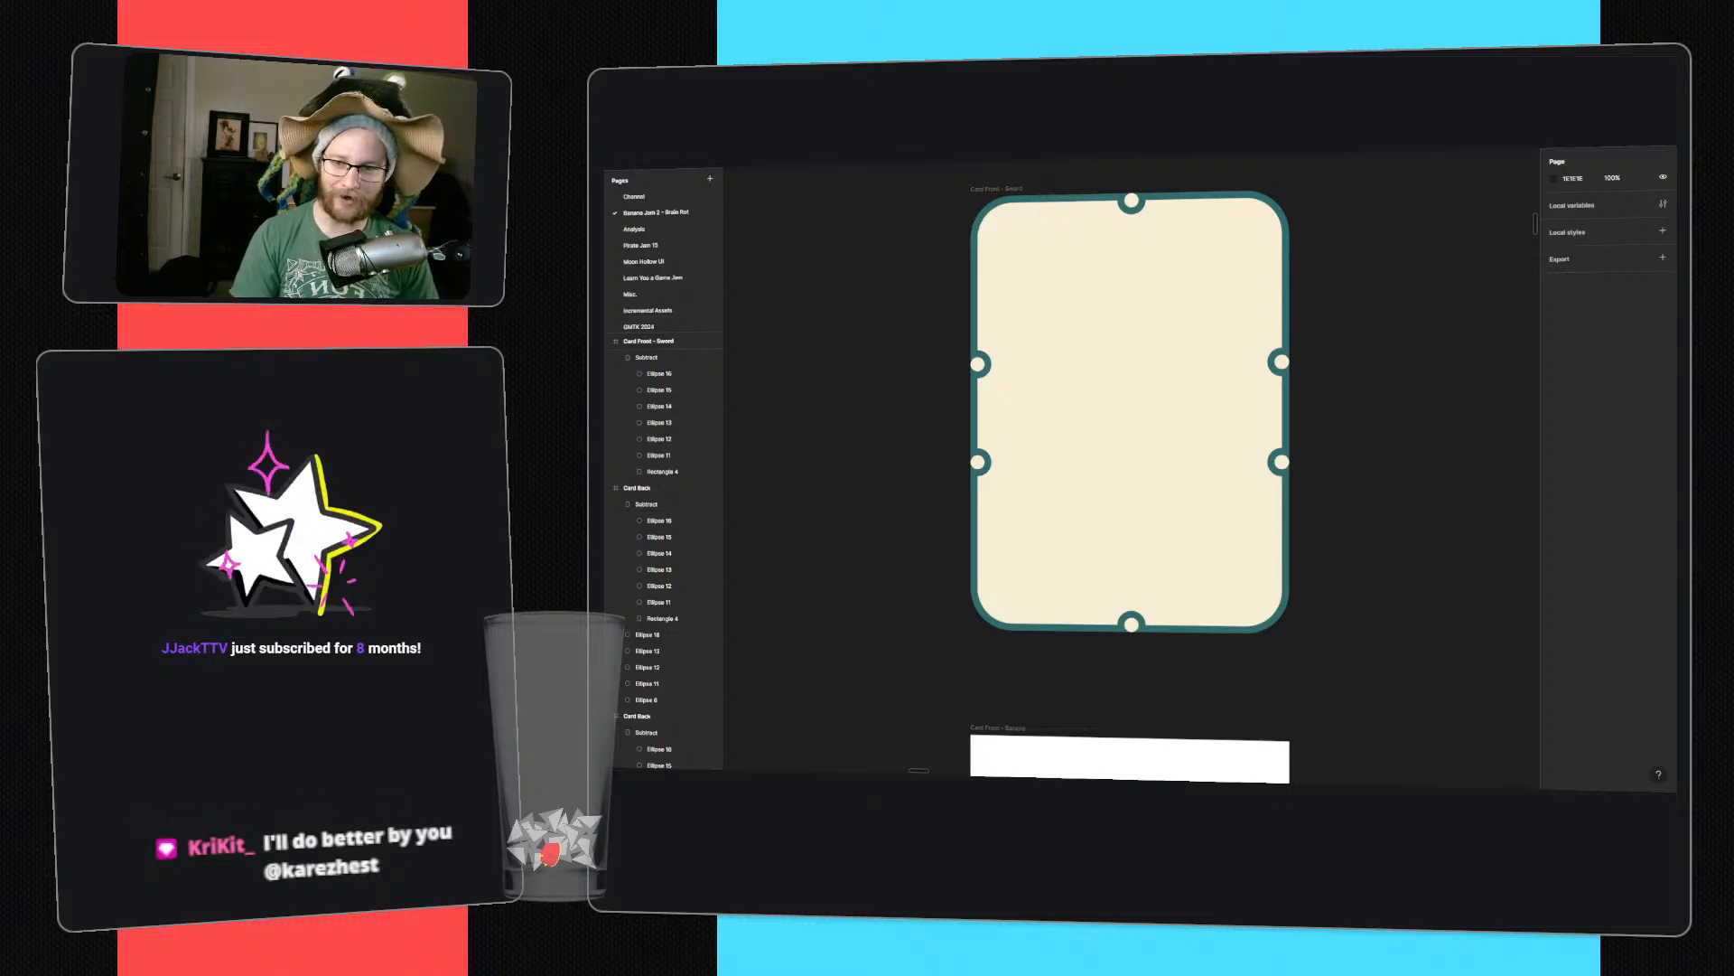
pyautogui.press('r')
pyautogui.moveTo(1102, 476)
pyautogui.mouseDown()
pyautogui.moveTo(1140, 528)
pyautogui.moveTo(1121, 506)
pyautogui.mouseUp()
pyautogui.press('i')
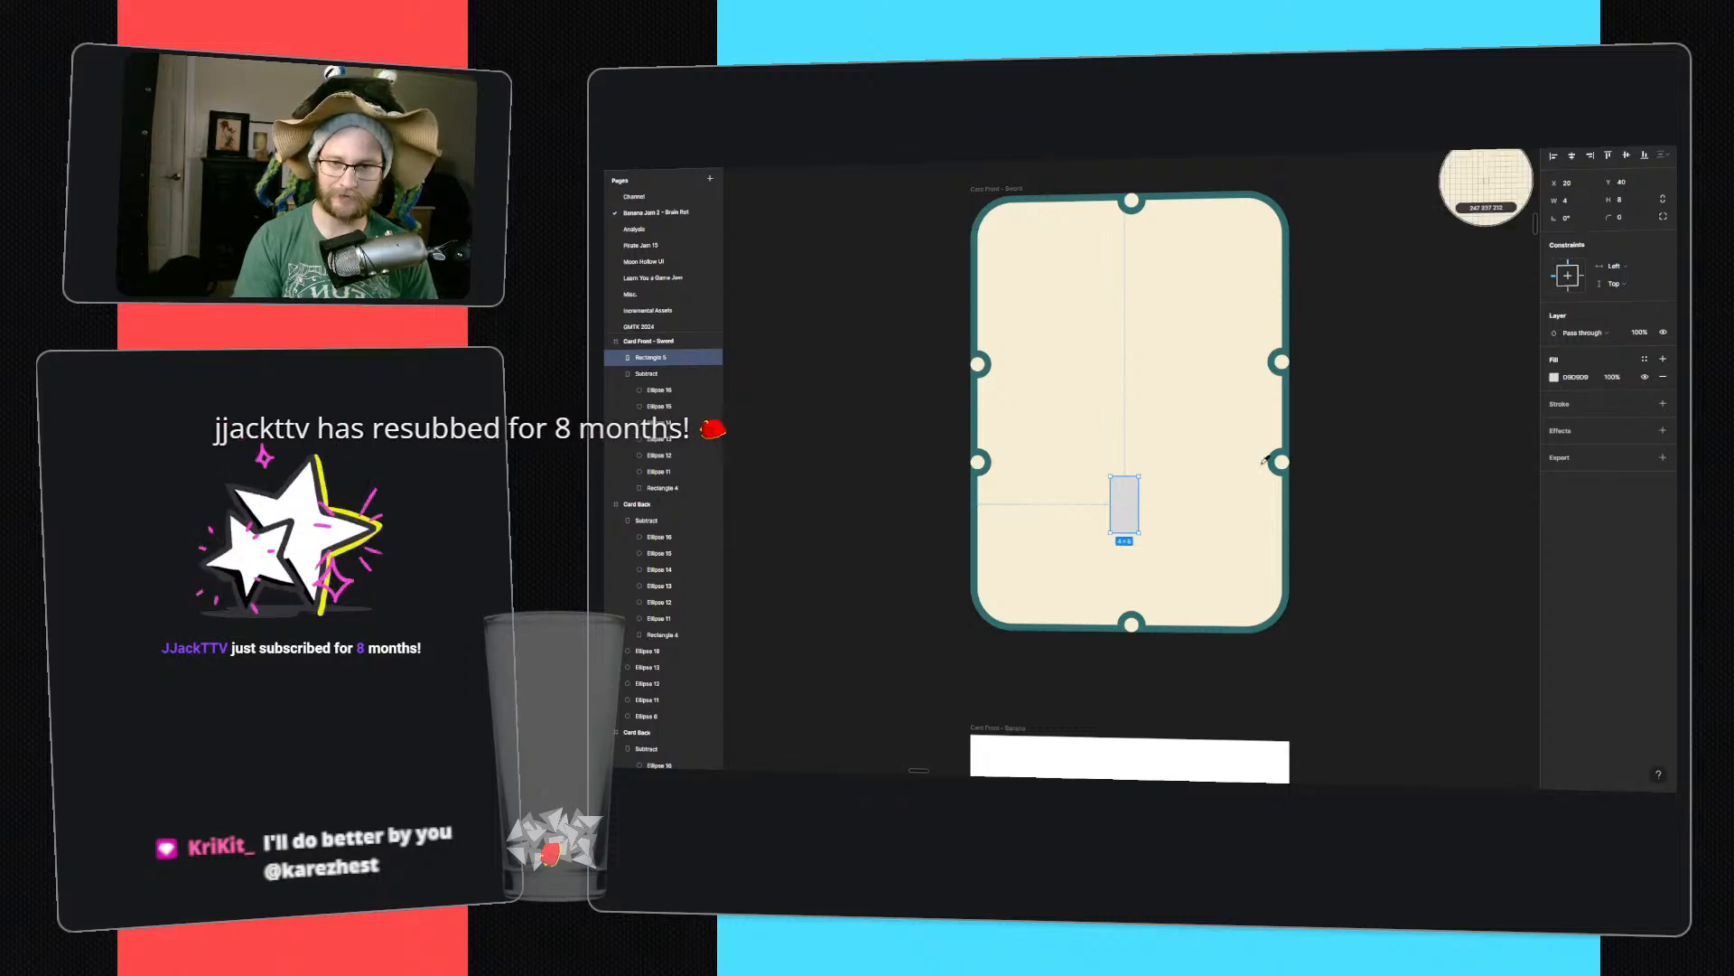
pyautogui.click(1277, 456)
pyautogui.moveTo(1139, 492); pyautogui.dragTo(1135, 499)
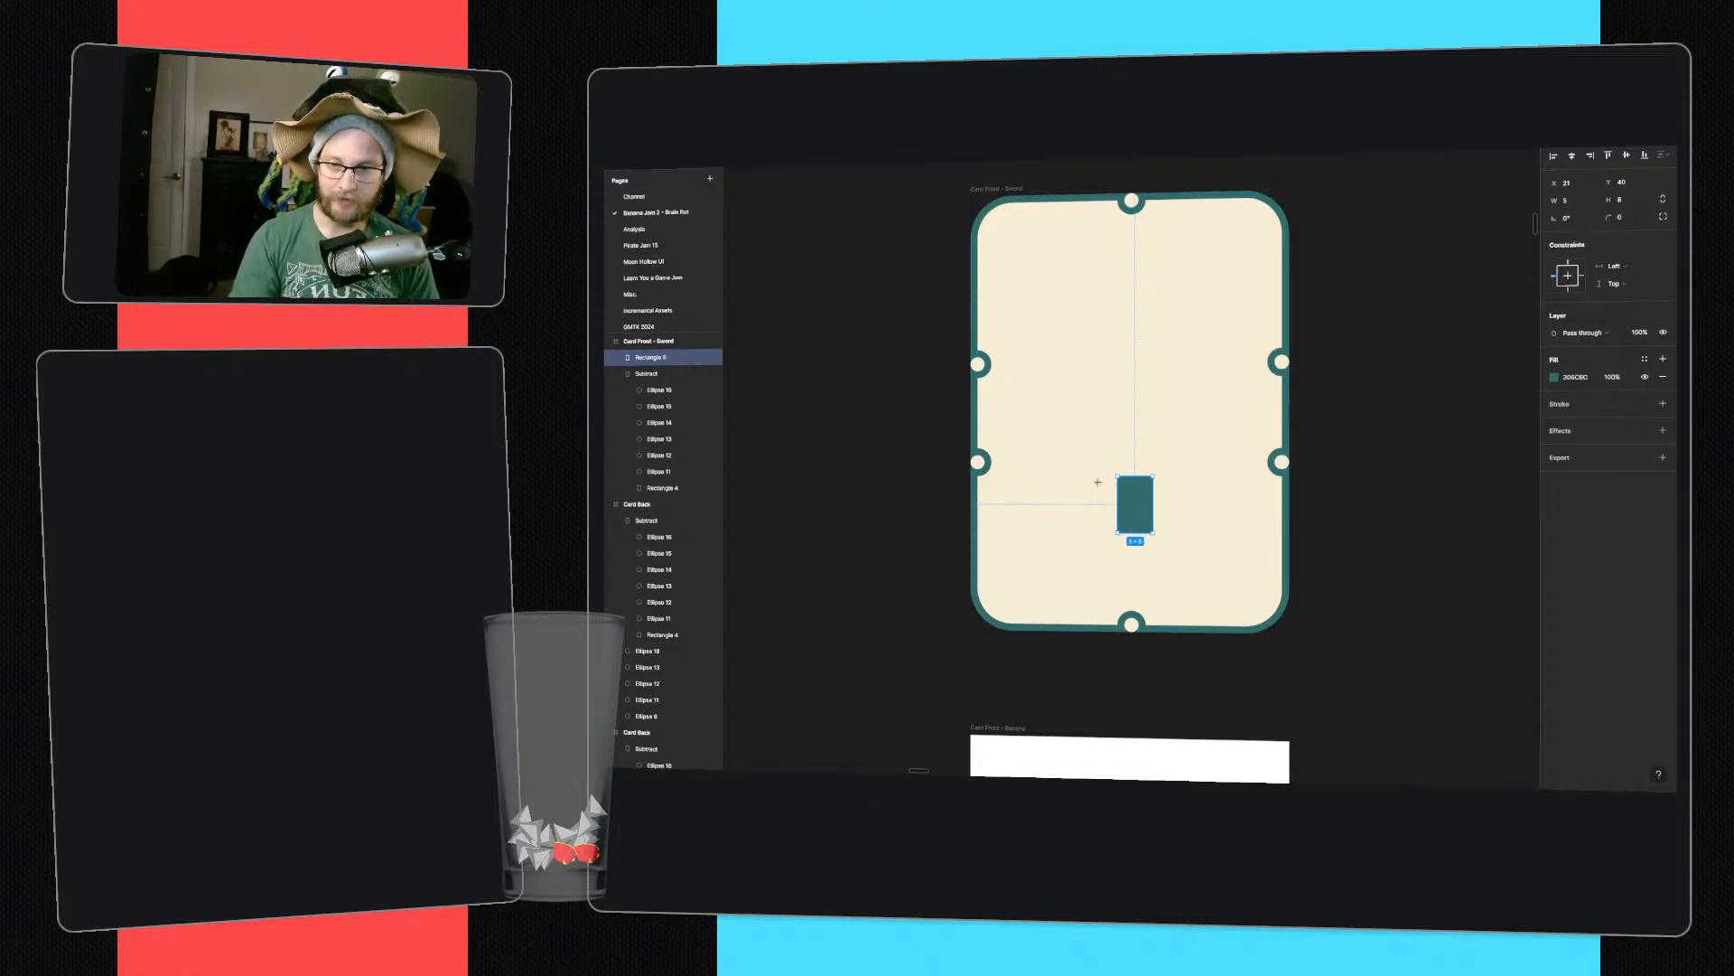
# - Draw a crossguard rectangle about 11 by 2 centred on top of the handle and fill it with the border's teal
pyautogui.moveTo(1096, 462); pyautogui.dragTo(1175, 476)
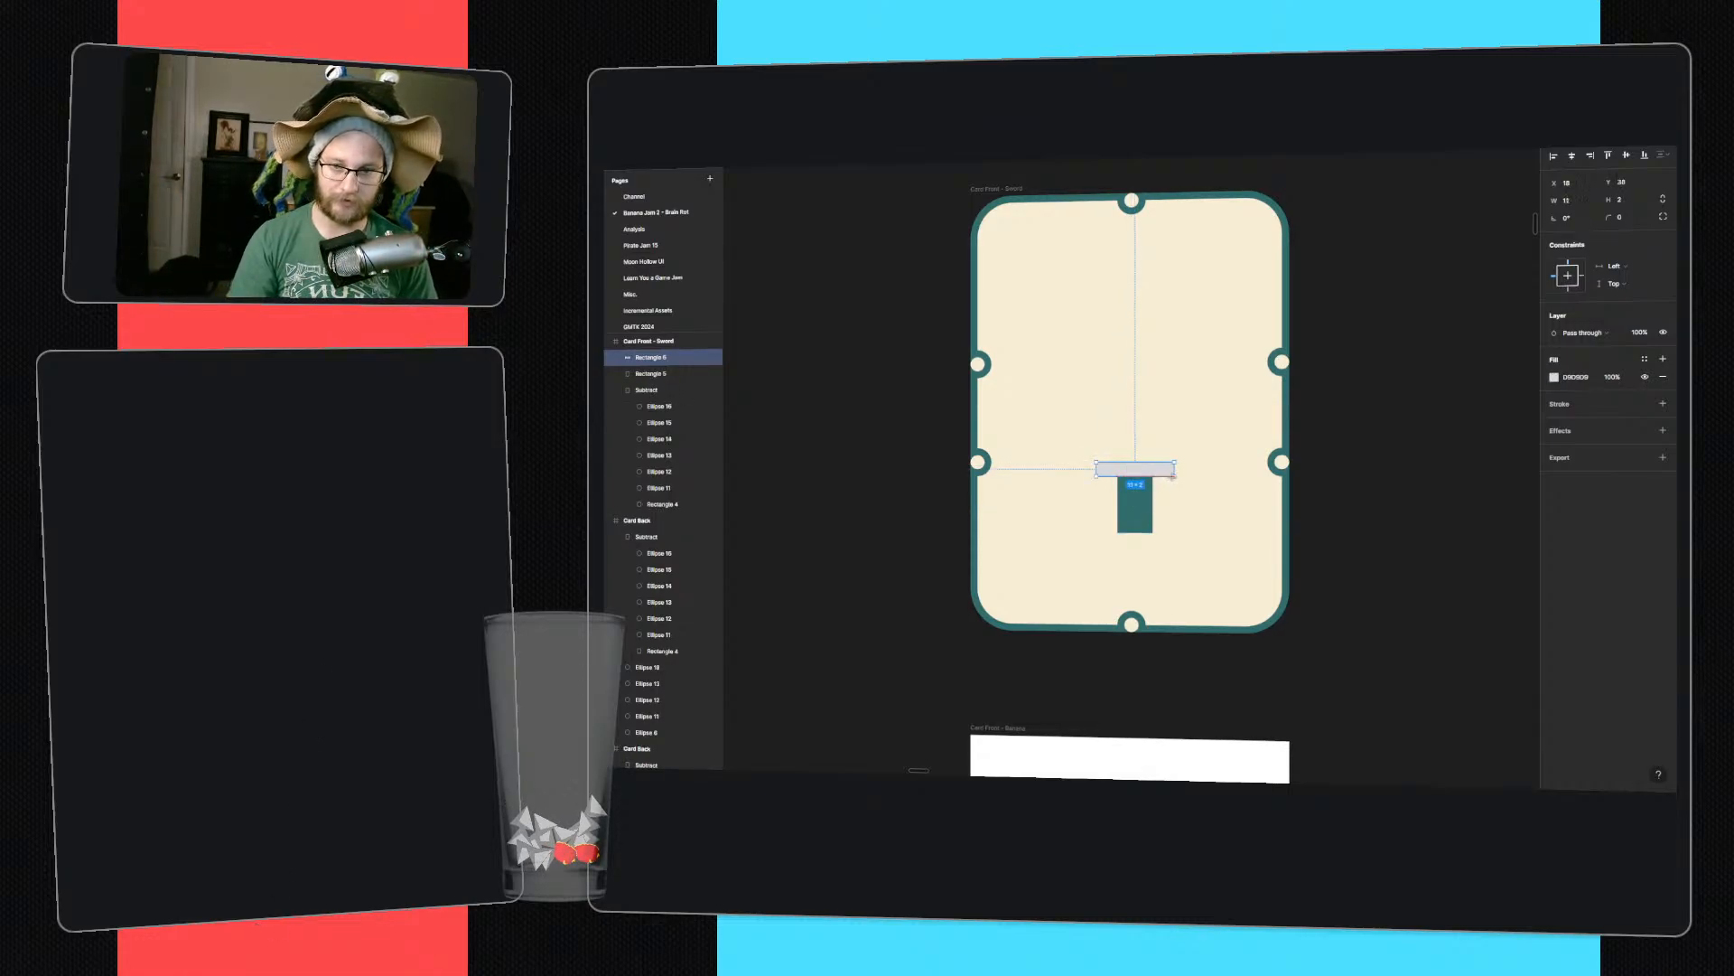
pyautogui.keyDown('shift'); pyautogui.click(1142, 503); pyautogui.keyUp('shift')
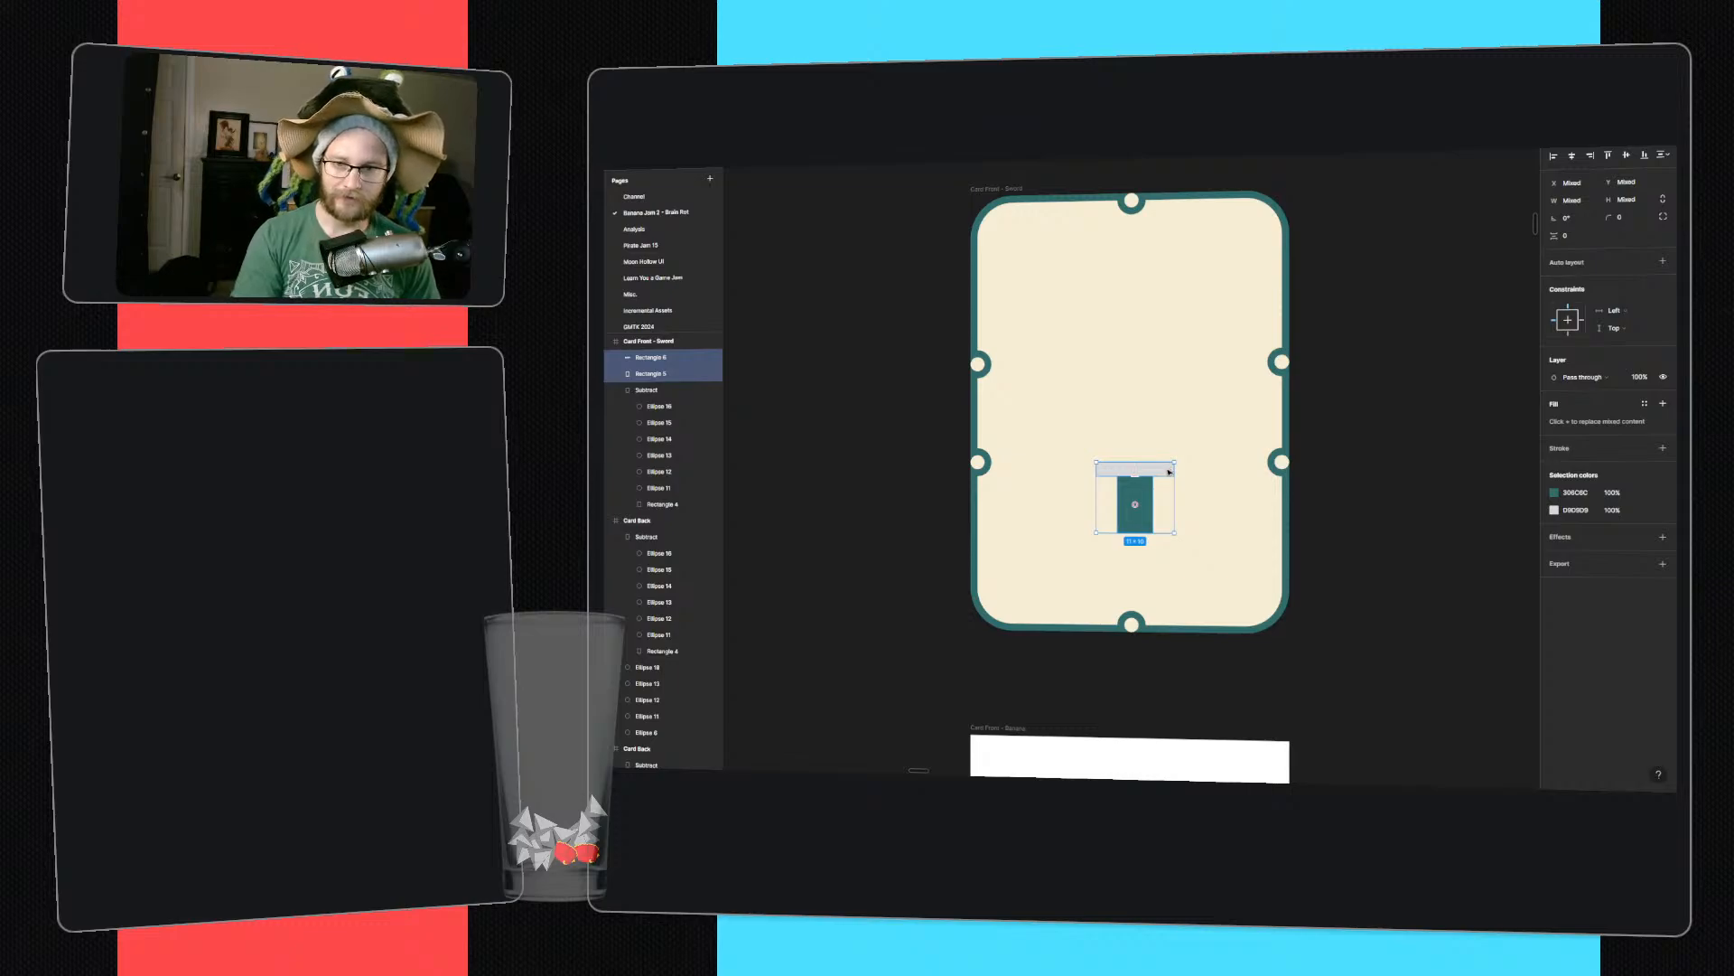
pyautogui.click(1168, 471)
pyautogui.click(1270, 746)
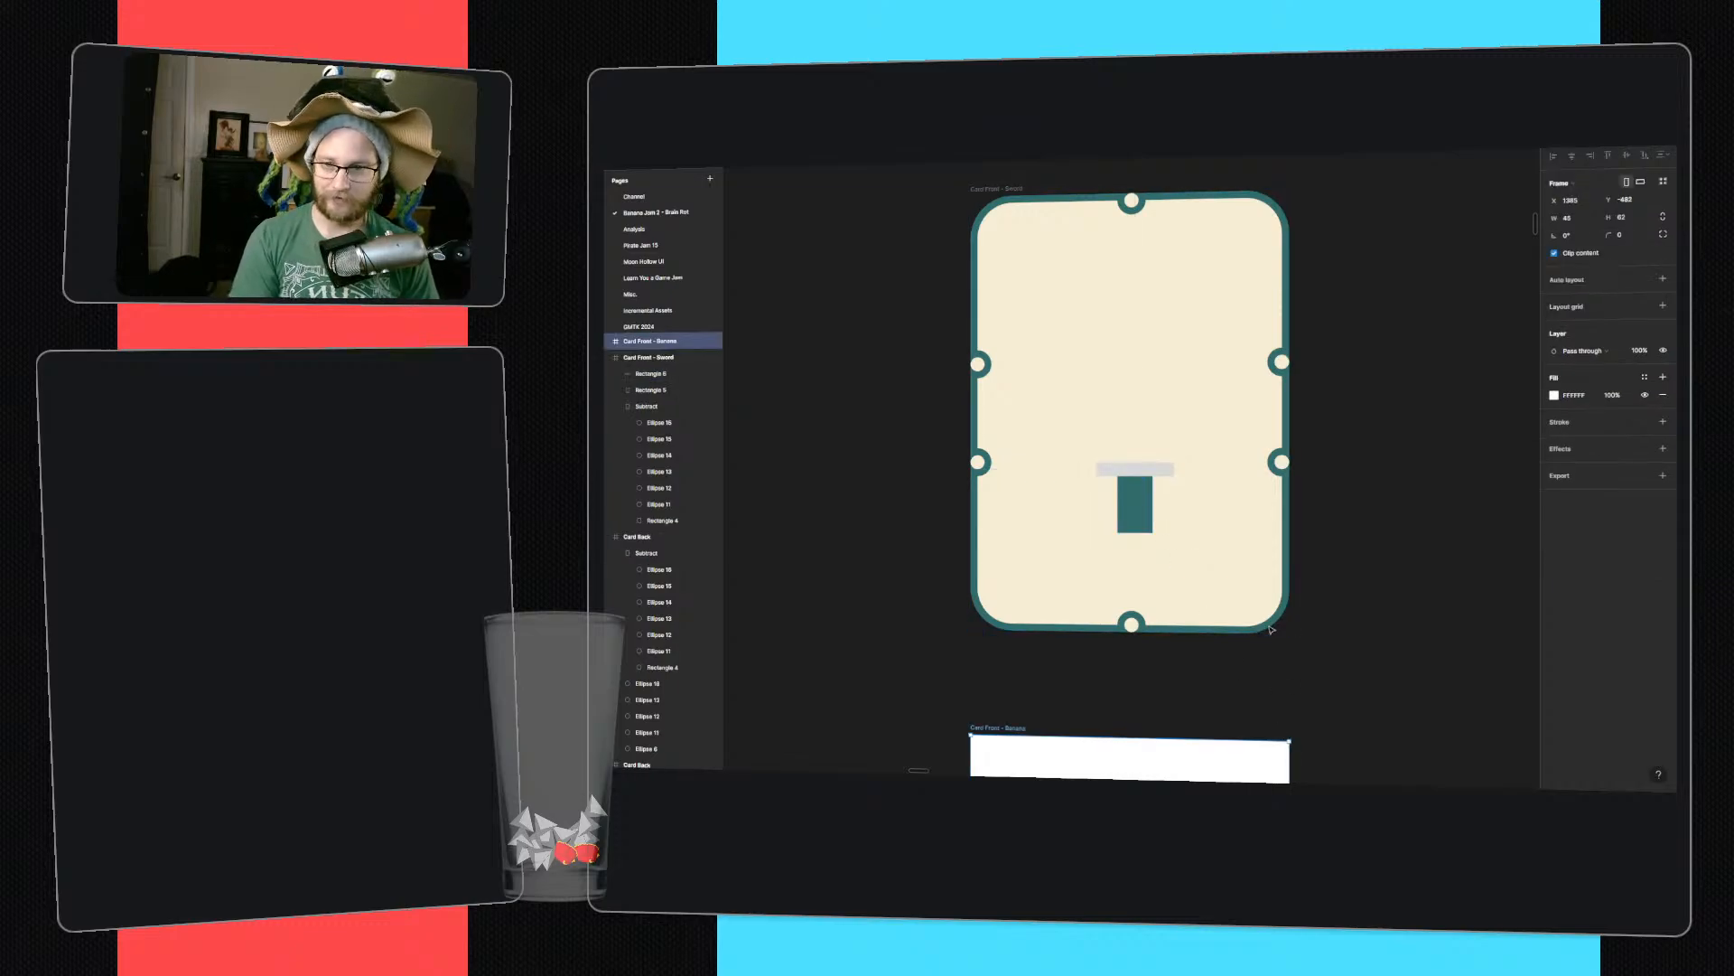
pyautogui.click(1163, 471)
pyautogui.press('i')
pyautogui.click(1287, 494)
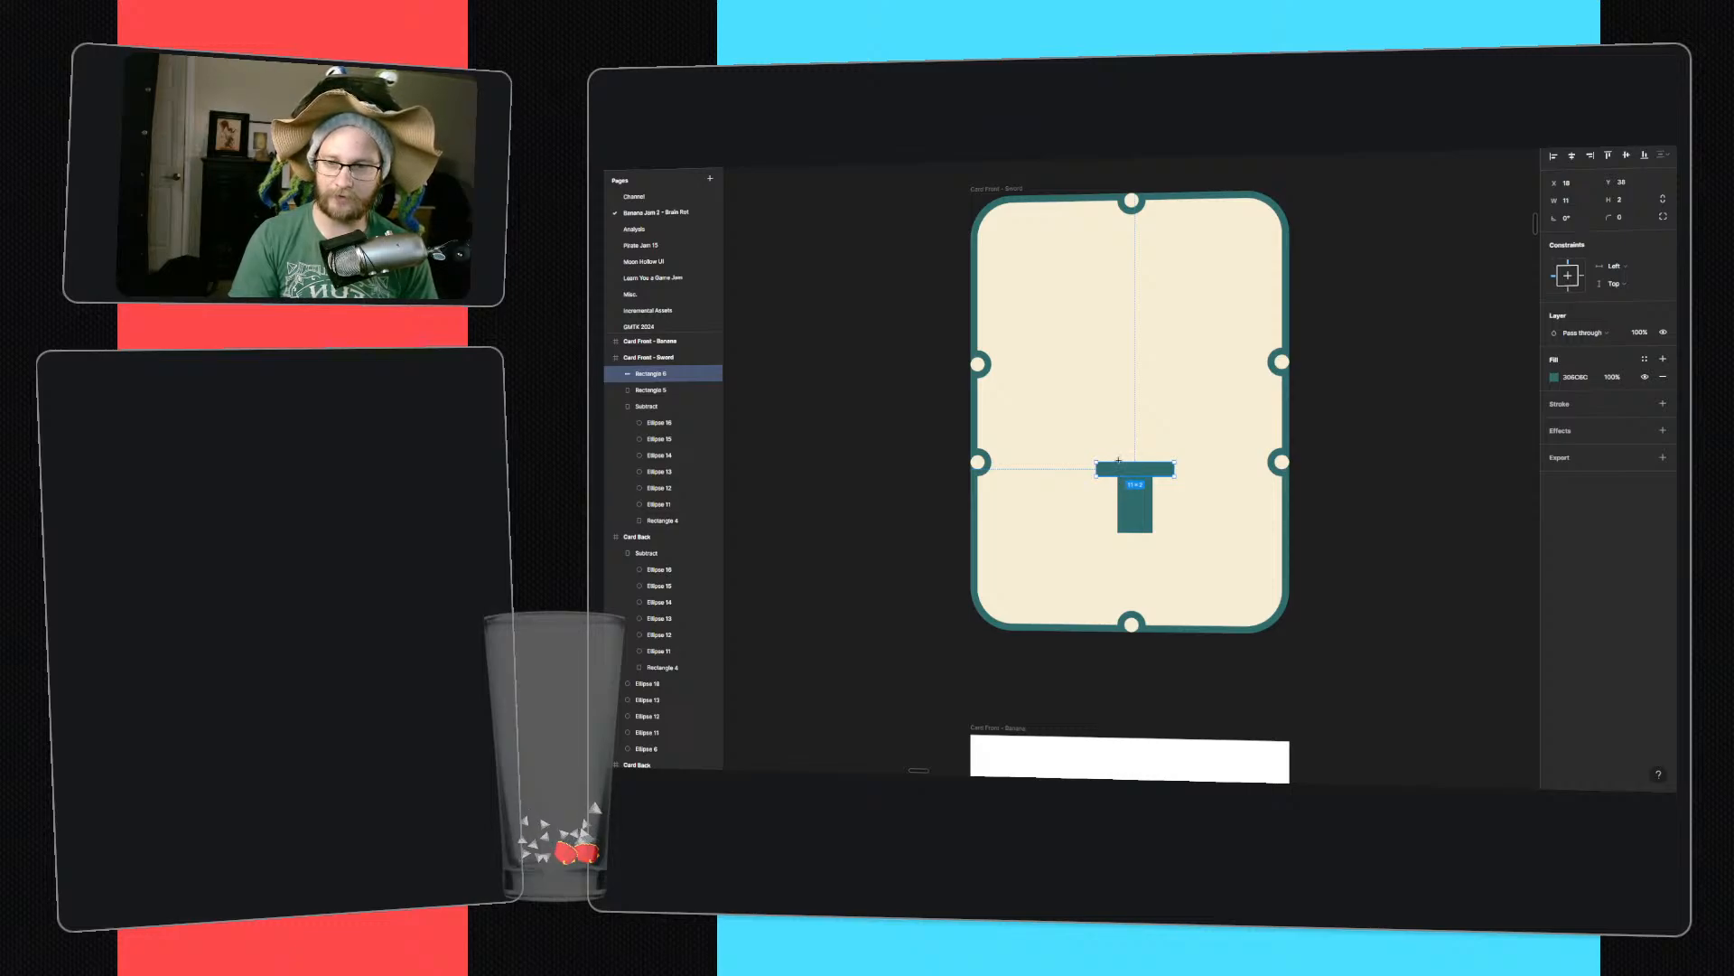
# - Draw a tall blade rectangle as wide as the handle above the crossguard and shape its upper end into a point
pyautogui.press('r')
pyautogui.moveTo(1118, 462)
pyautogui.mouseDown()
pyautogui.moveTo(1166, 314)
pyautogui.moveTo(1135, 288)
pyautogui.mouseUp()
pyautogui.press('Escape')
pyautogui.doubleClick(1150, 295)
pyautogui.hotkey('ctrl', 'z')
pyautogui.hotkey('ctrl', 'z')
pyautogui.hotkey('ctrl', 'z')
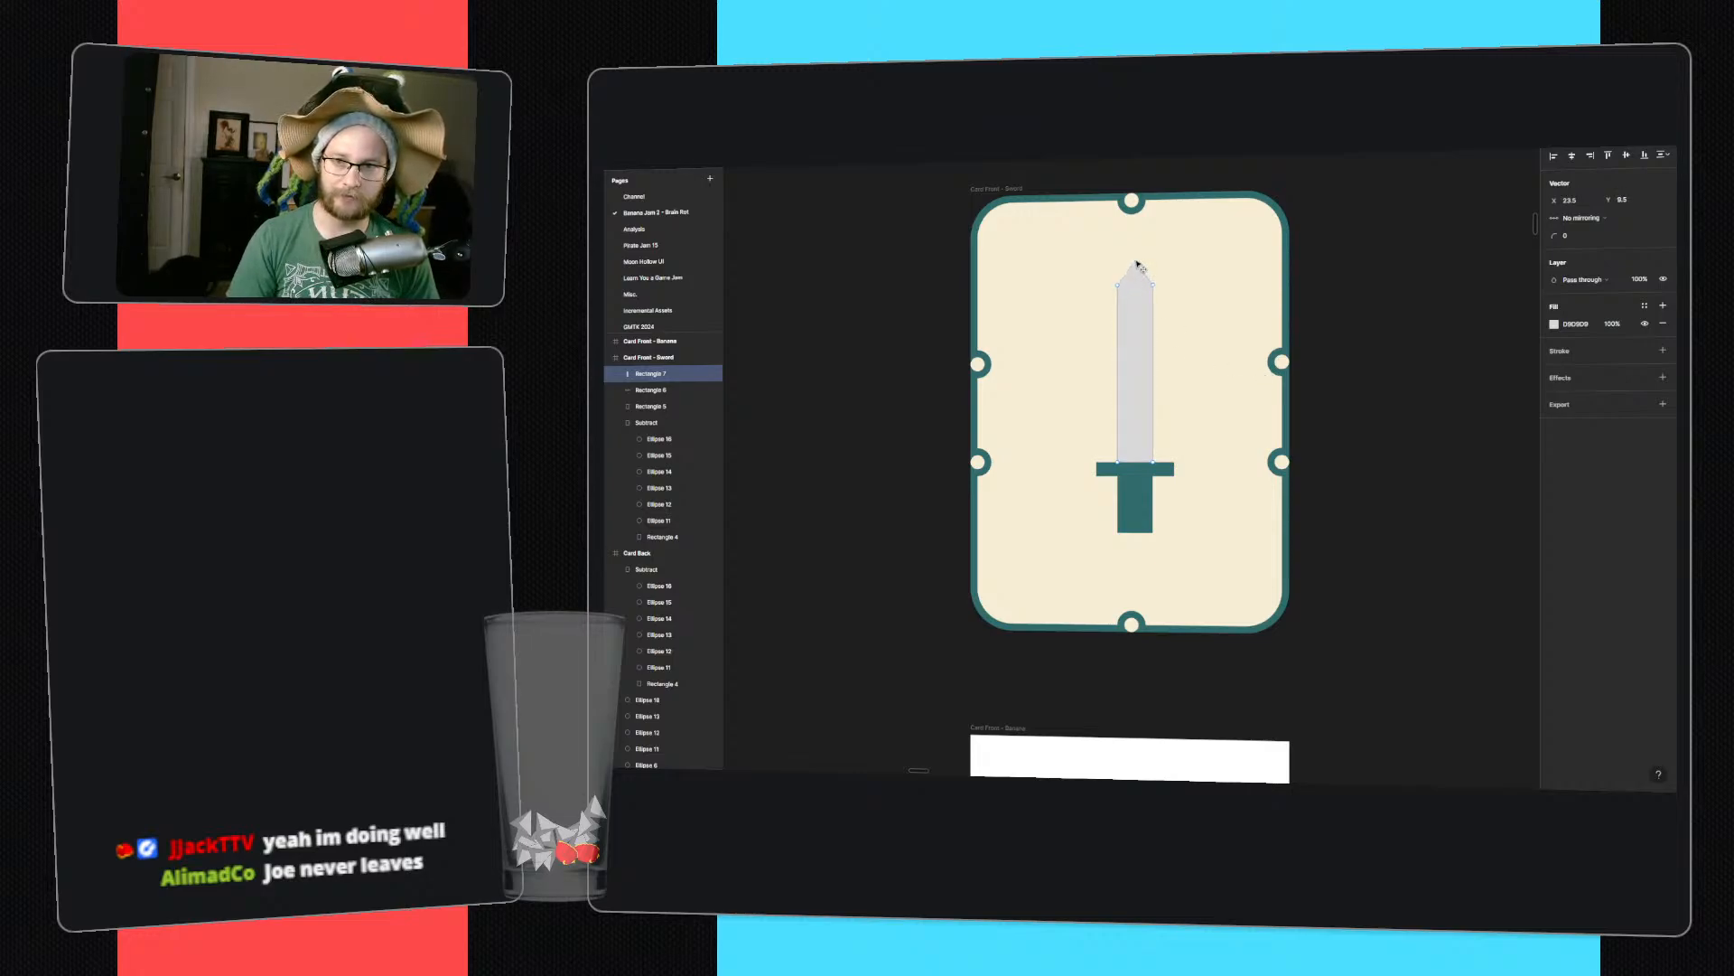
pyautogui.click(1360, 371)
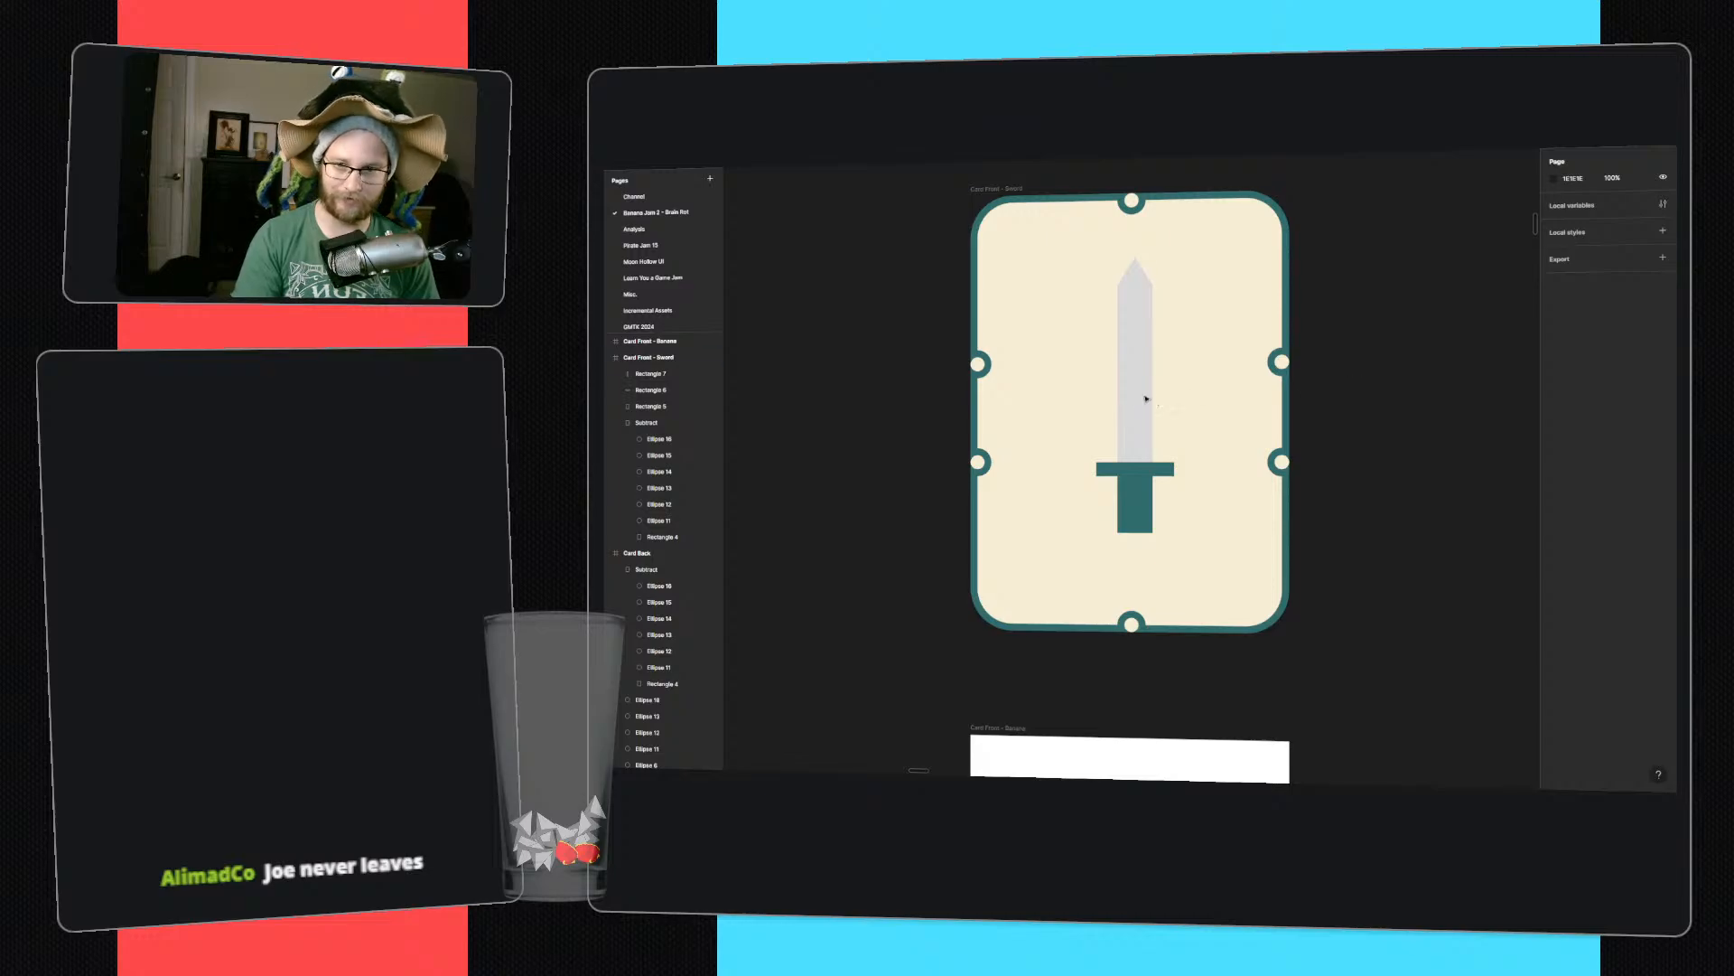
# - Fill the sword blade with the teal sampled from the handle
pyautogui.click(1144, 396)
pyautogui.press('i')
pyautogui.click(1138, 495)
pyautogui.click(1340, 469)
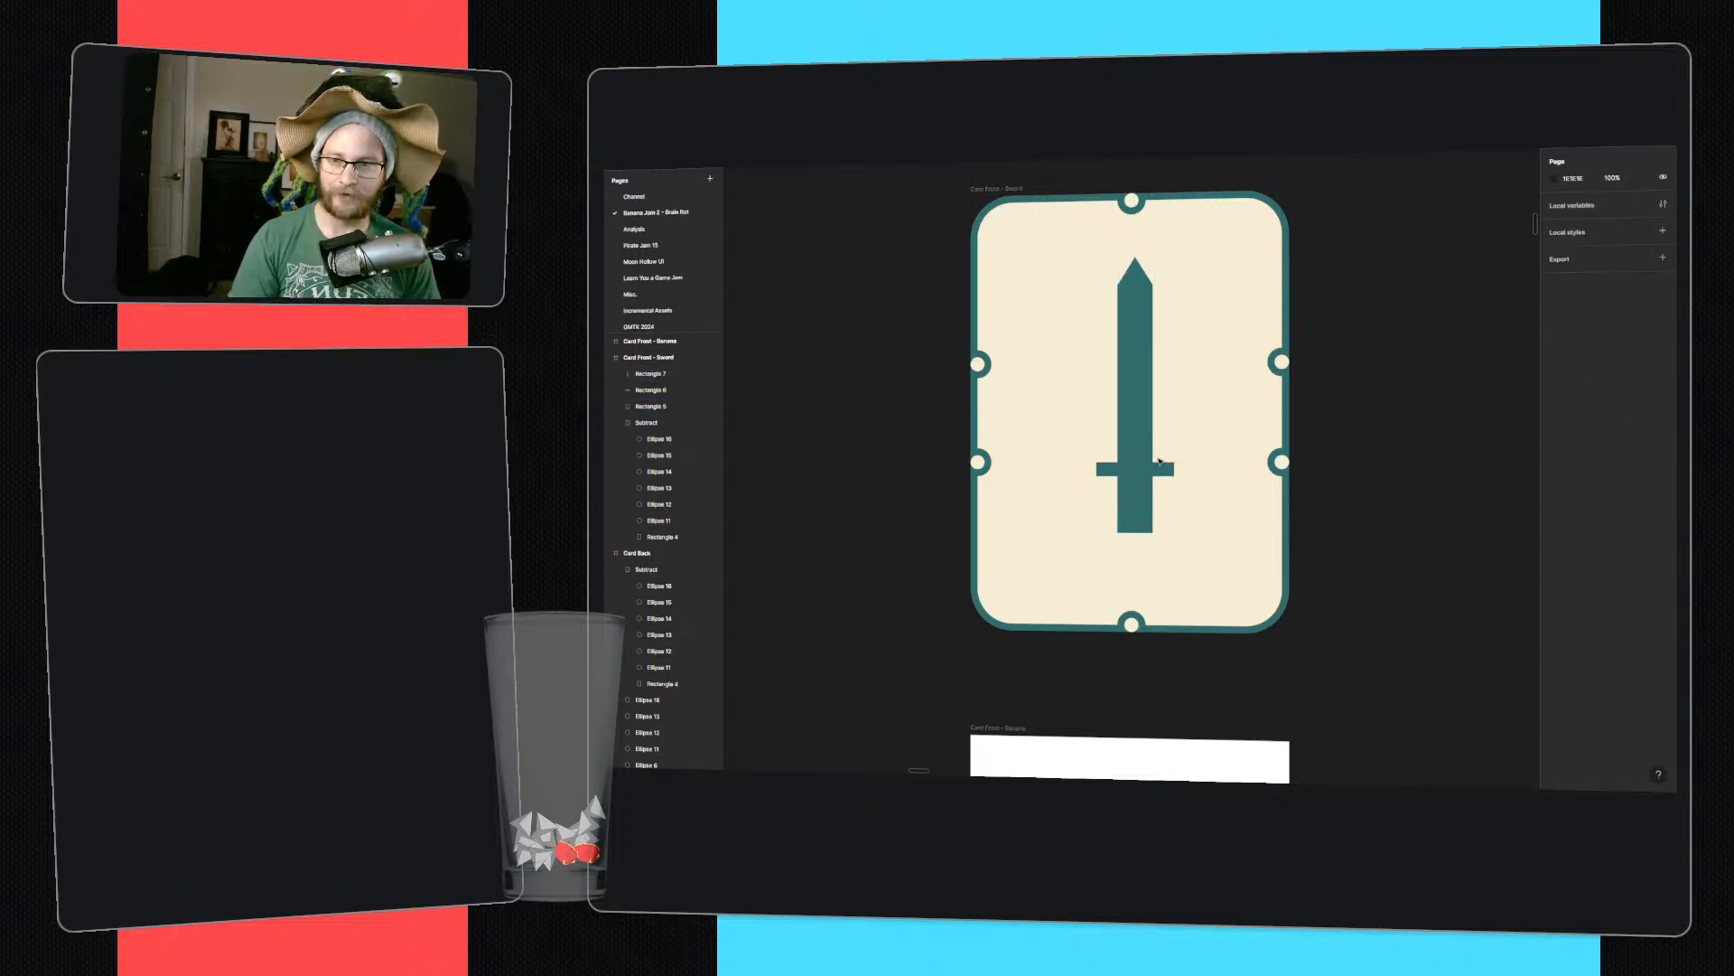
# - Group the handle, crossguard and blade, and rotate the sword group 30° clockwise
pyautogui.click(1136, 506)
pyautogui.keyDown('shift'); pyautogui.click(1107, 469); pyautogui.keyUp('shift')
pyautogui.keyDown('shift'); pyautogui.click(1136, 417); pyautogui.keyUp('shift')
pyautogui.hotkey('ctrl', 'g')
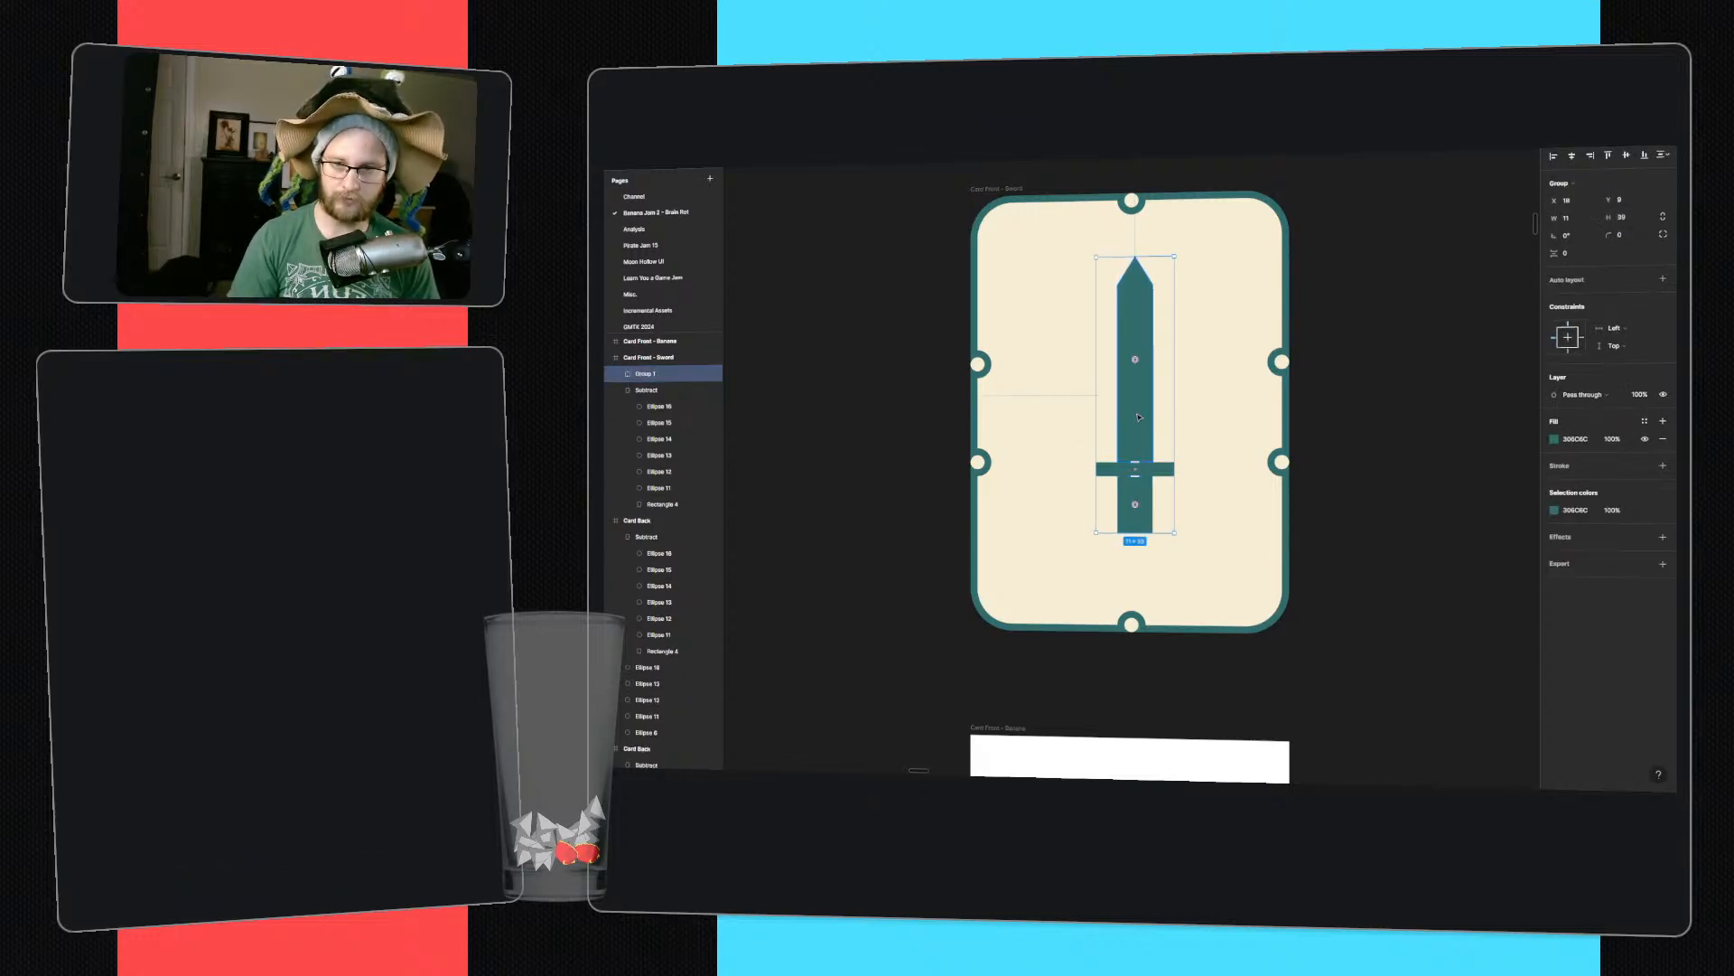
pyautogui.moveTo(1180, 253); pyautogui.dragTo(1211, 292)
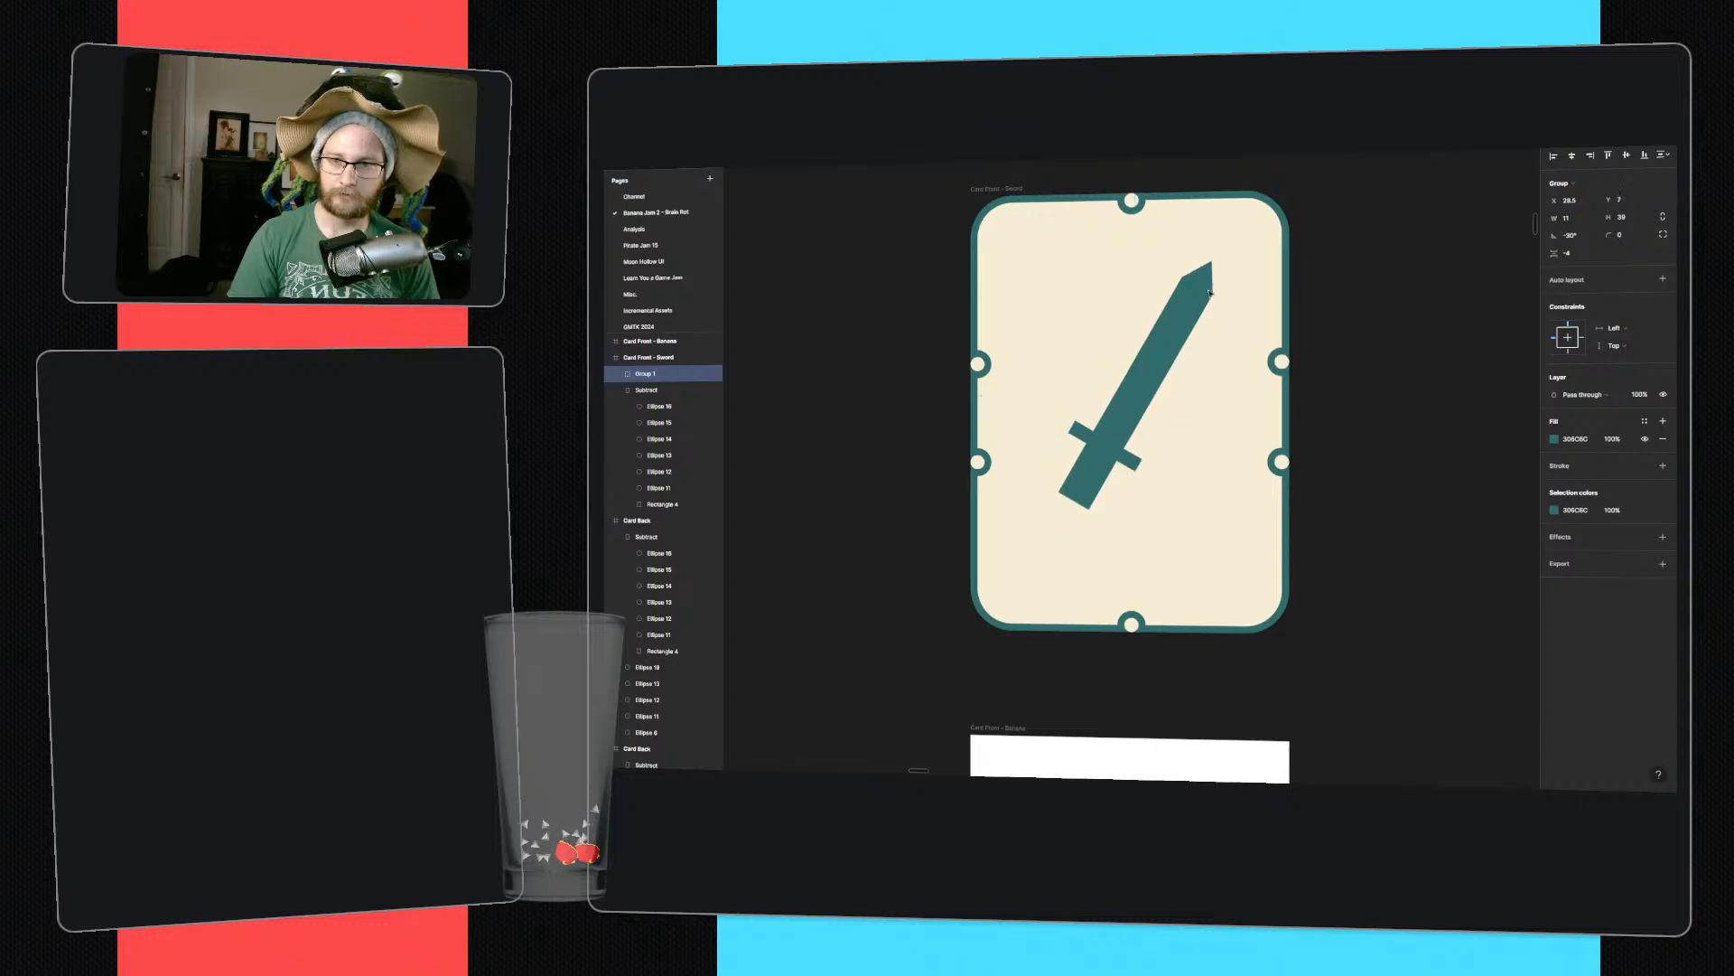
# - Enlarge the tilted sword group to about 51 long and lengthen its crossguard symmetrically to about 22
pyautogui.keyDown('shift'); pyautogui.moveTo(1071, 511); pyautogui.dragTo(1056, 587); pyautogui.keyUp('shift')
pyautogui.moveTo(1109, 456); pyautogui.dragTo(1137, 438)
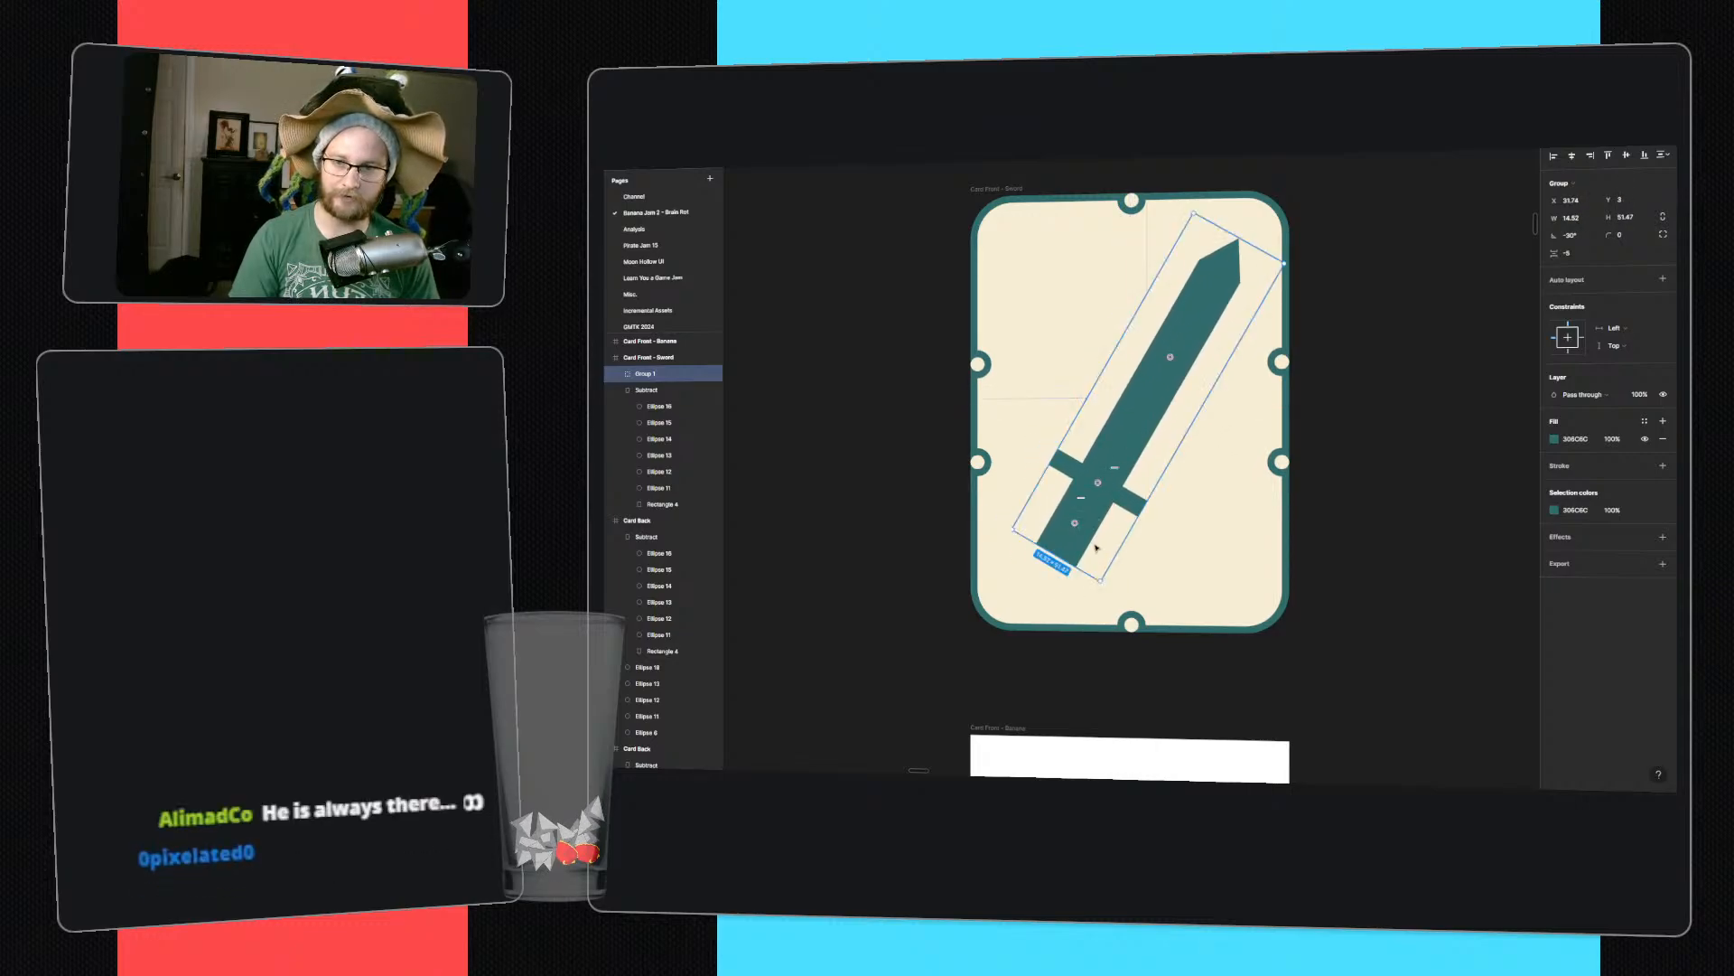
pyautogui.doubleClick(1127, 485)
pyautogui.keyDown('shift'); pyautogui.moveTo(1126, 485); pyautogui.dragTo(1128, 479); pyautogui.keyUp('shift')
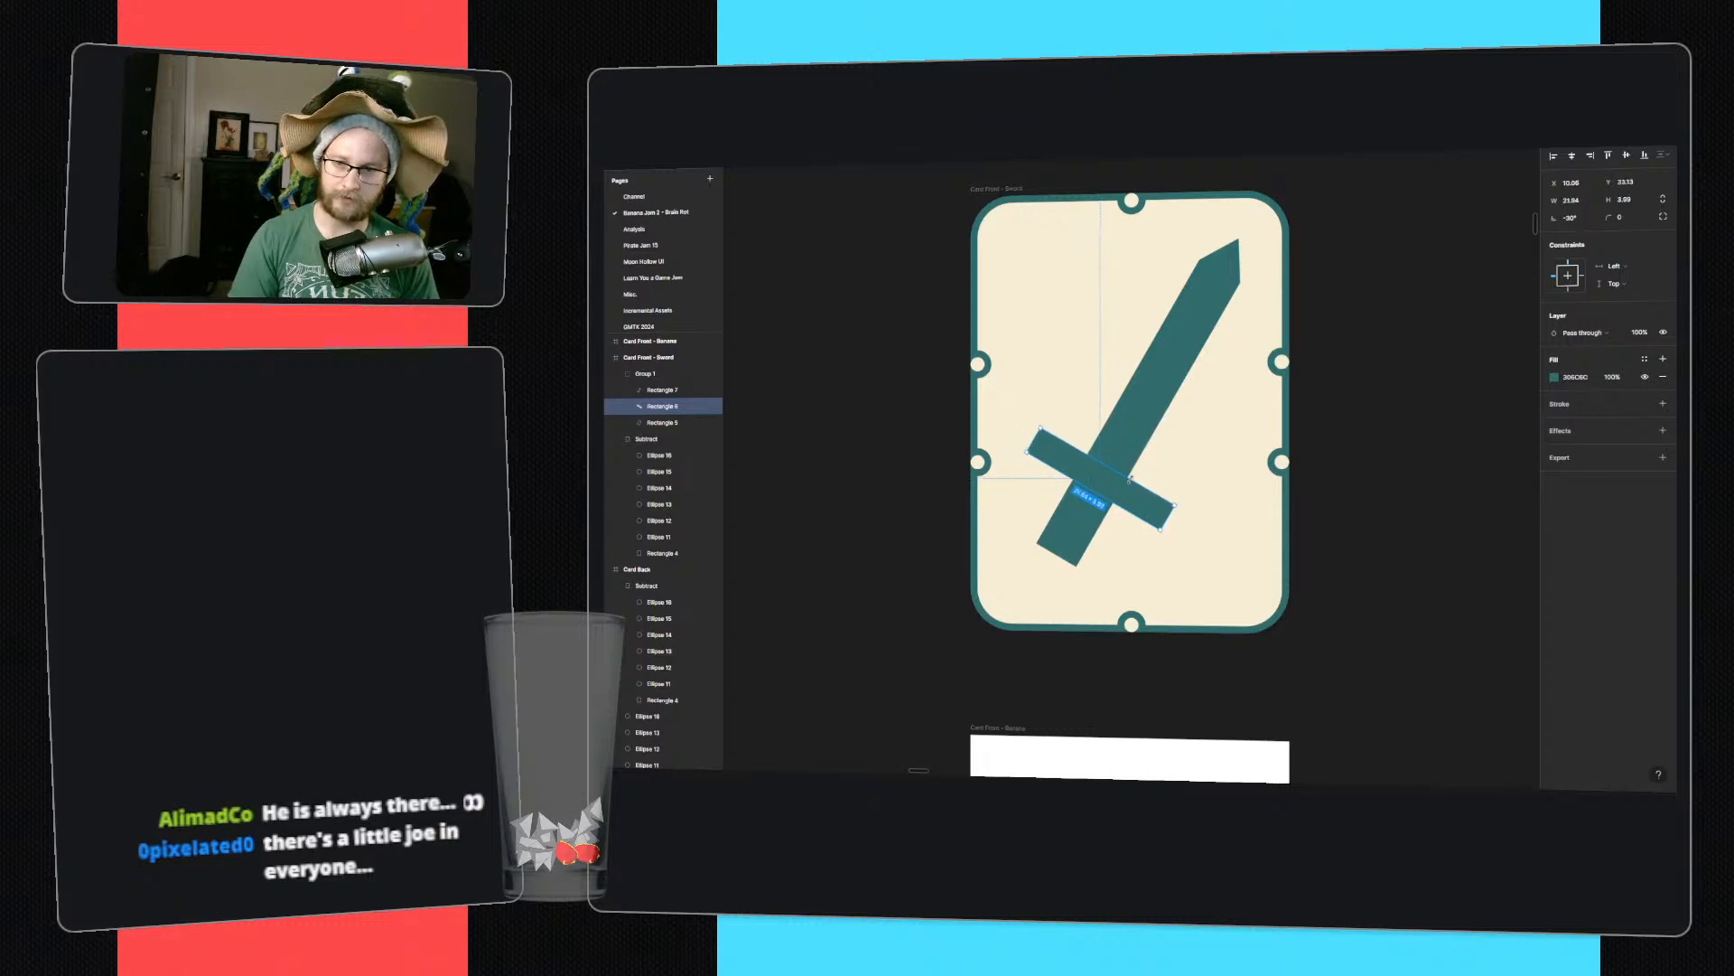
pyautogui.click(1348, 420)
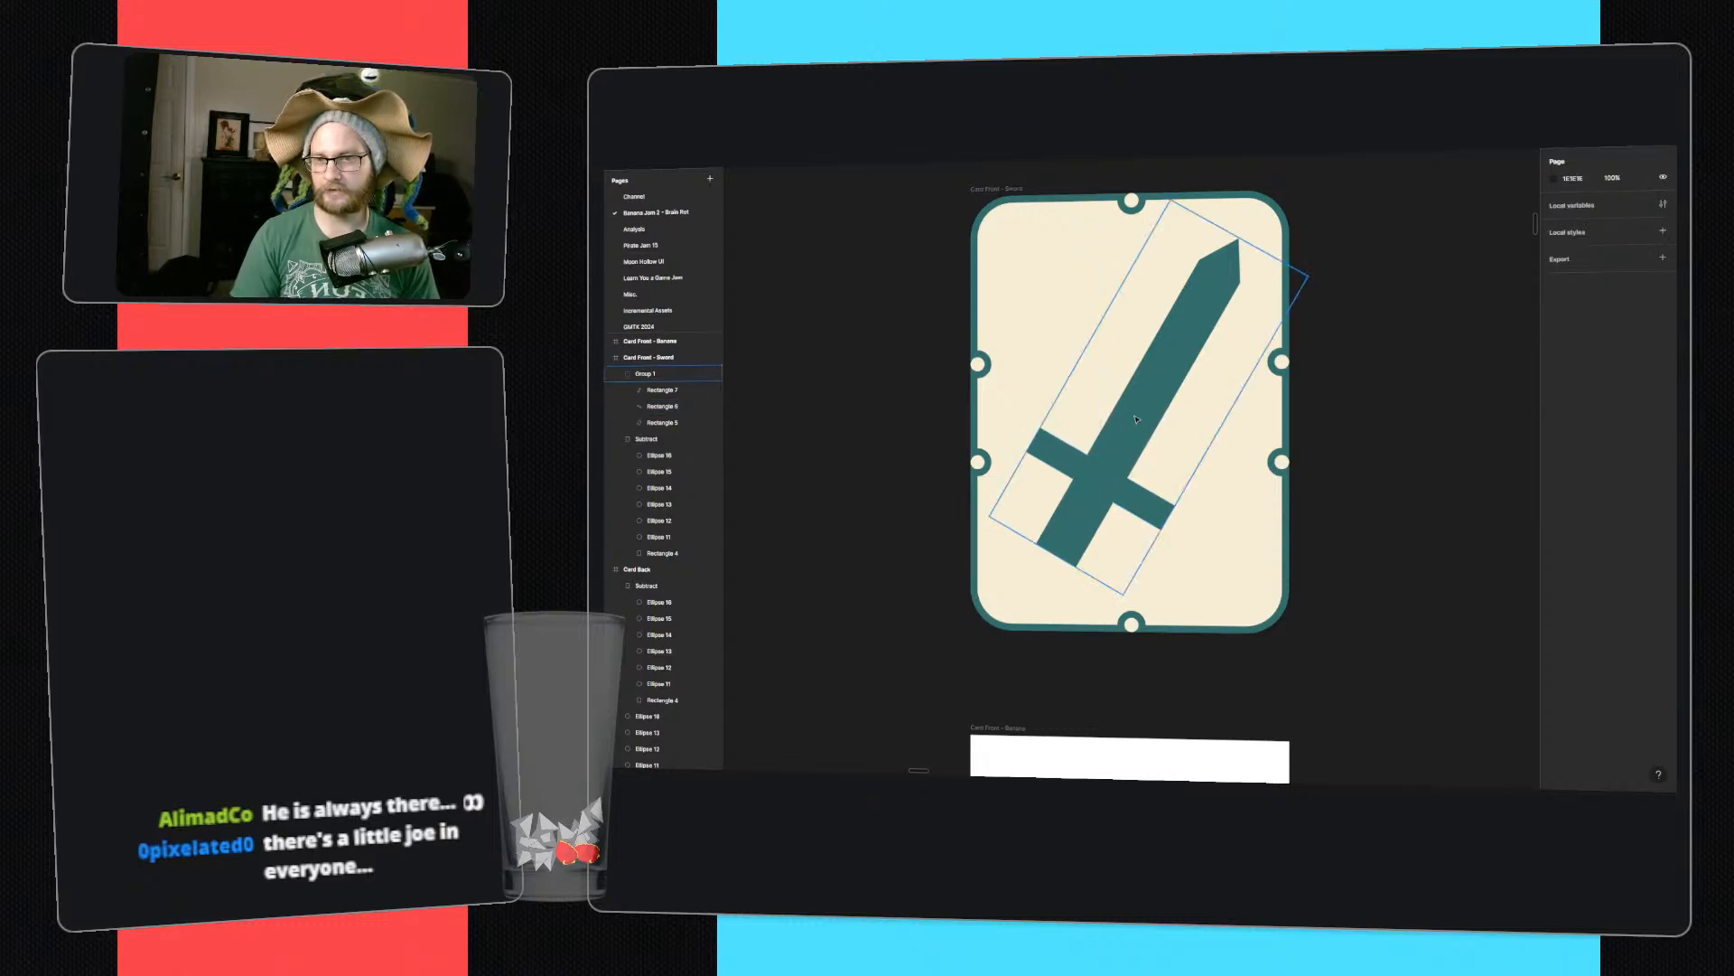
# - Scale the sword group down proportionally about its centre to about 43 long
pyautogui.click(1185, 345)
pyautogui.keyDown('alt'); pyautogui.keyDown('shift'); pyautogui.moveTo(1269, 256); pyautogui.dragTo(1246, 278); pyautogui.keyUp('shift'); pyautogui.keyUp('alt')
pyautogui.click(1351, 321)
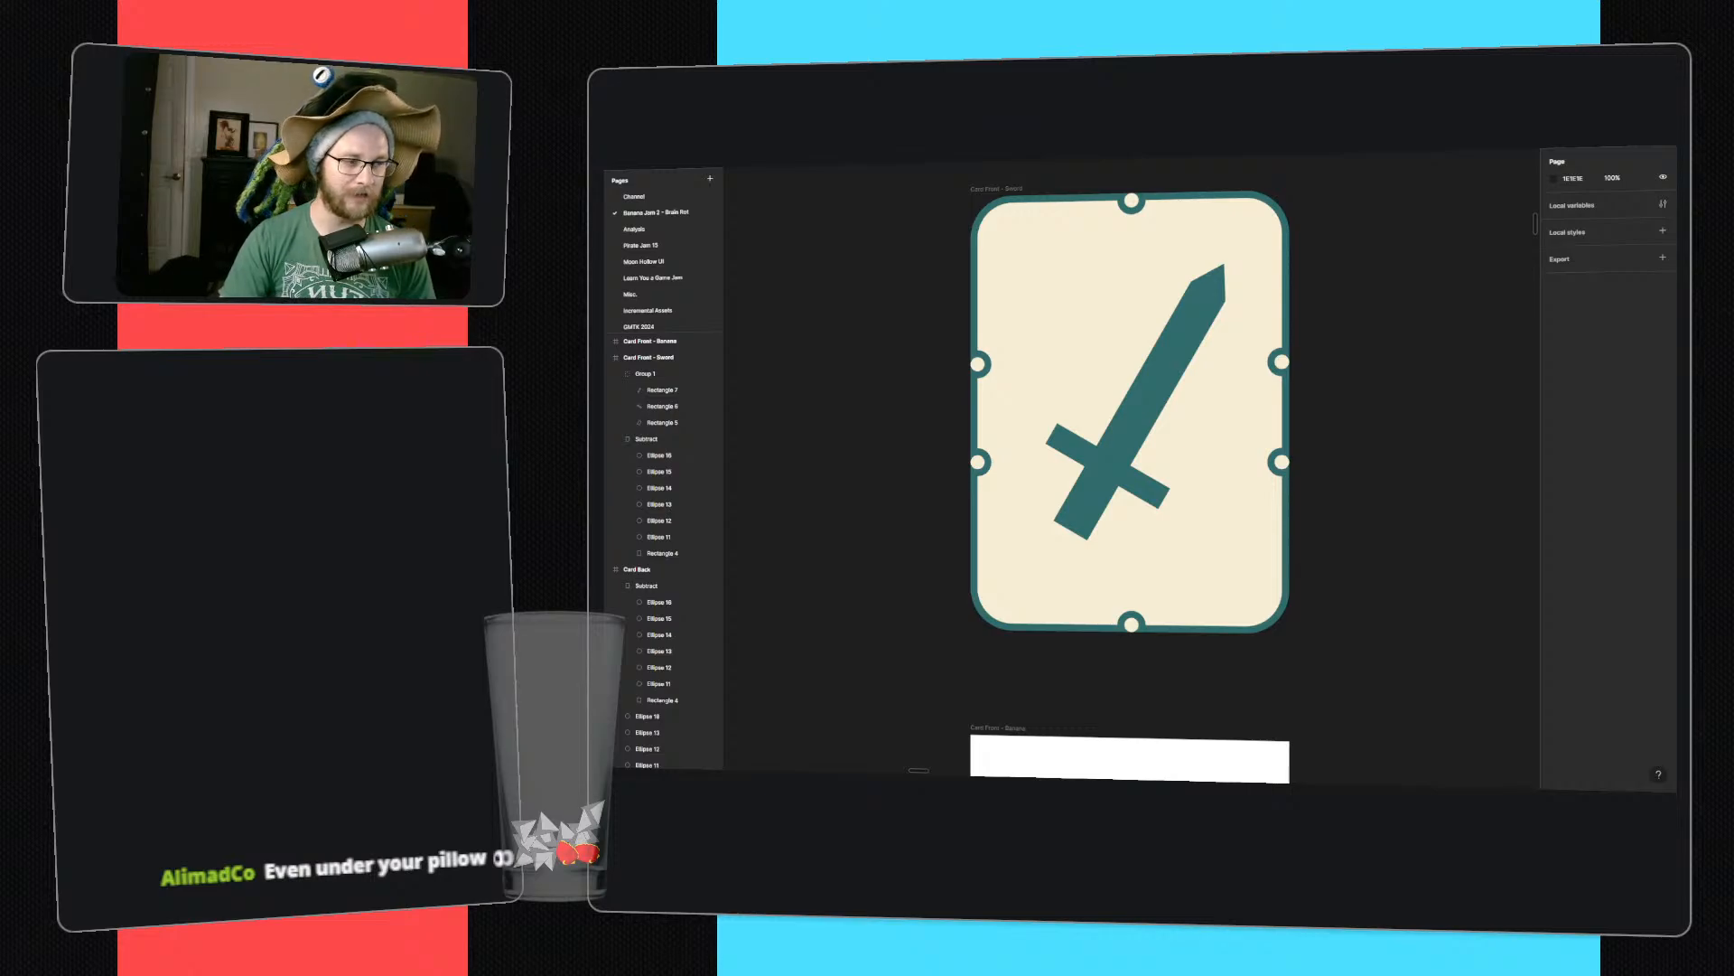
# - Add a round pommel about 8 by 8 at the end of the sword handle and fill it with the handle's teal
pyautogui.click(1070, 524)
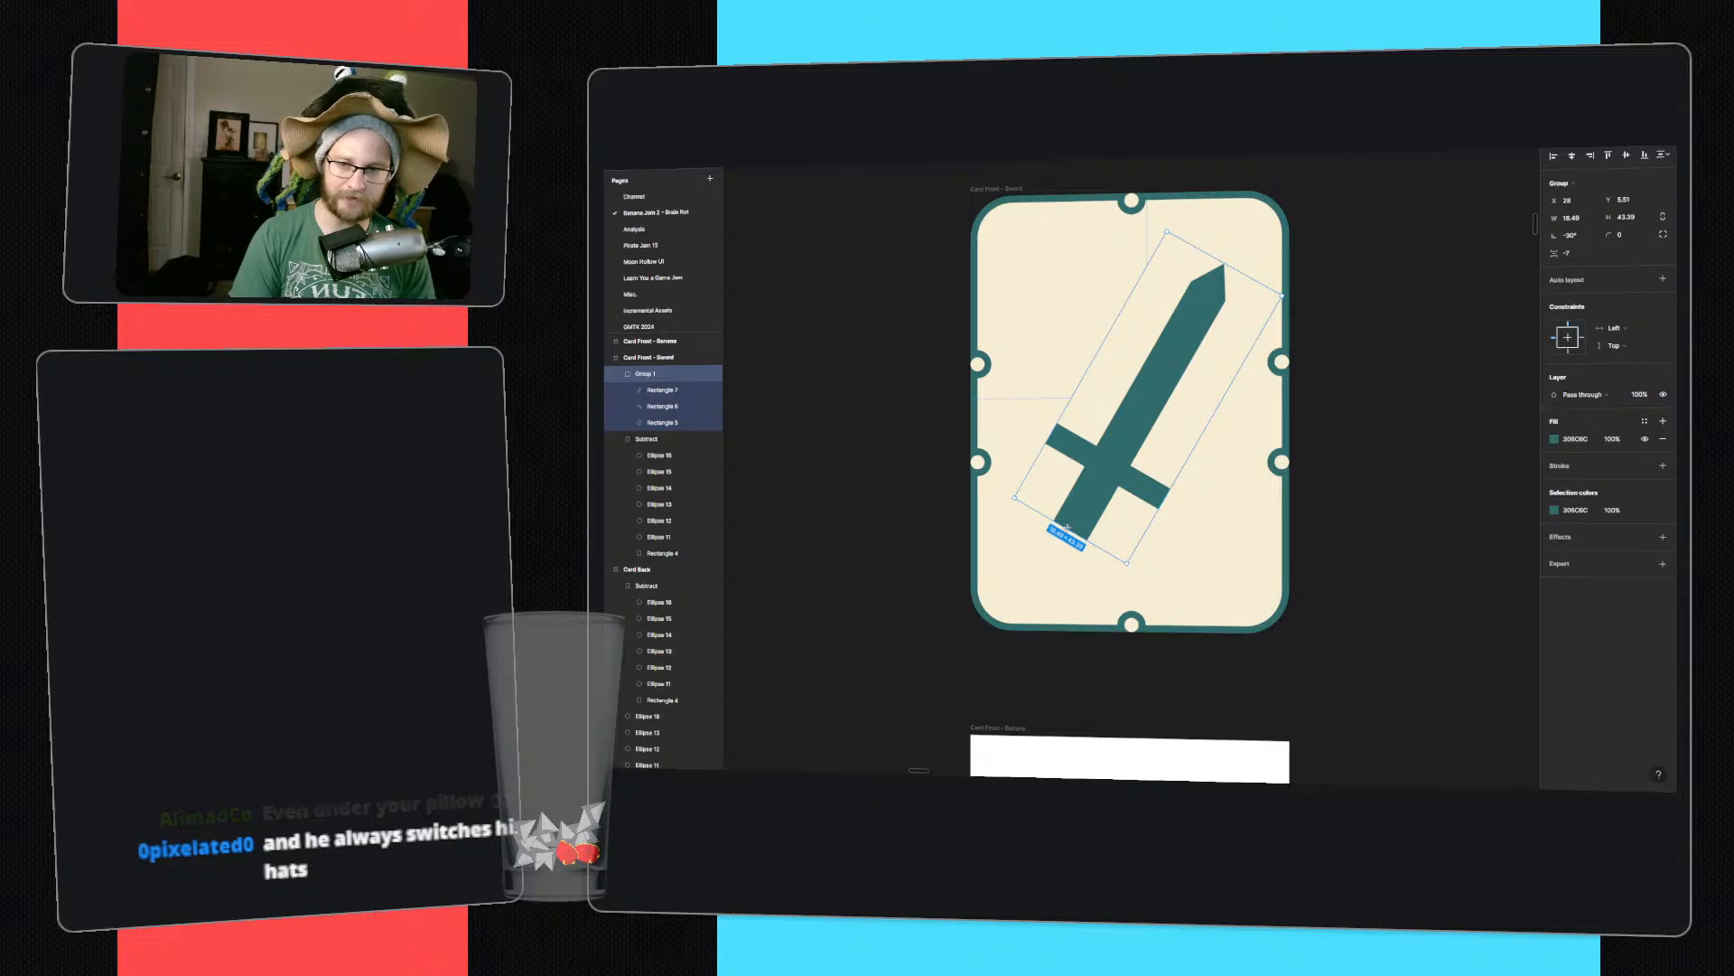
pyautogui.moveTo(1069, 524)
pyautogui.keyDown('shift'); pyautogui.mouseDown()
pyautogui.moveTo(1013, 581)
pyautogui.moveTo(1069, 551)
pyautogui.mouseUp(); pyautogui.keyUp('shift')
pyautogui.press('i')
pyautogui.click(1091, 503)
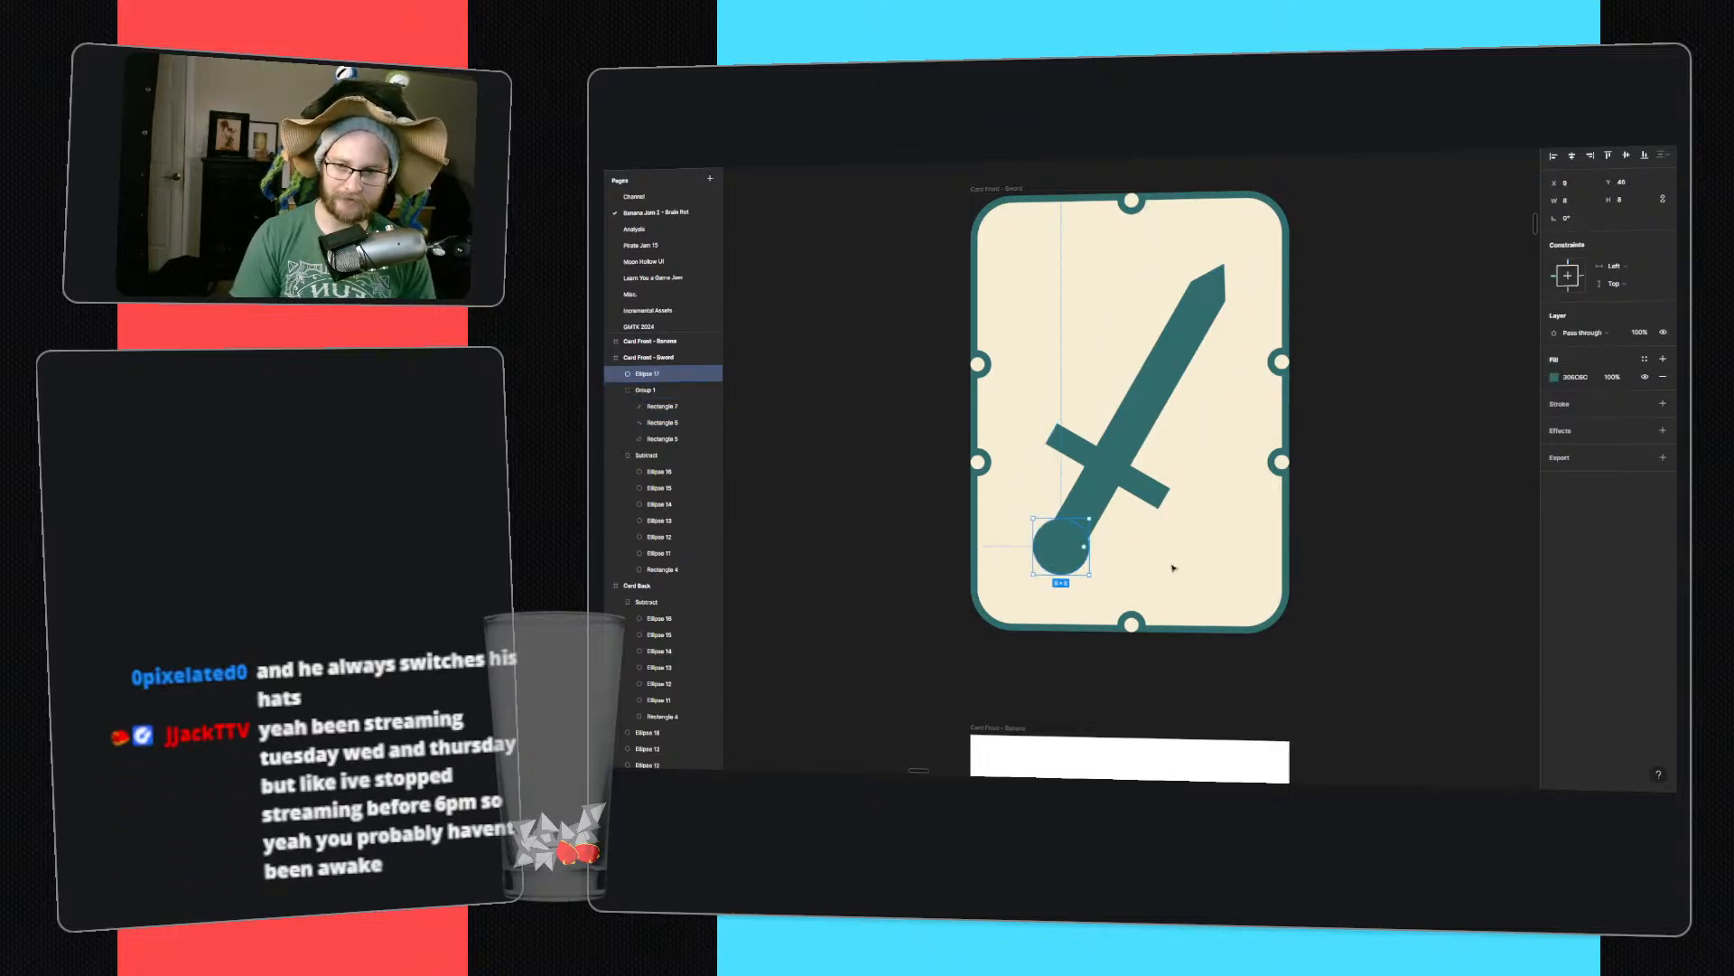
pyautogui.click(1382, 512)
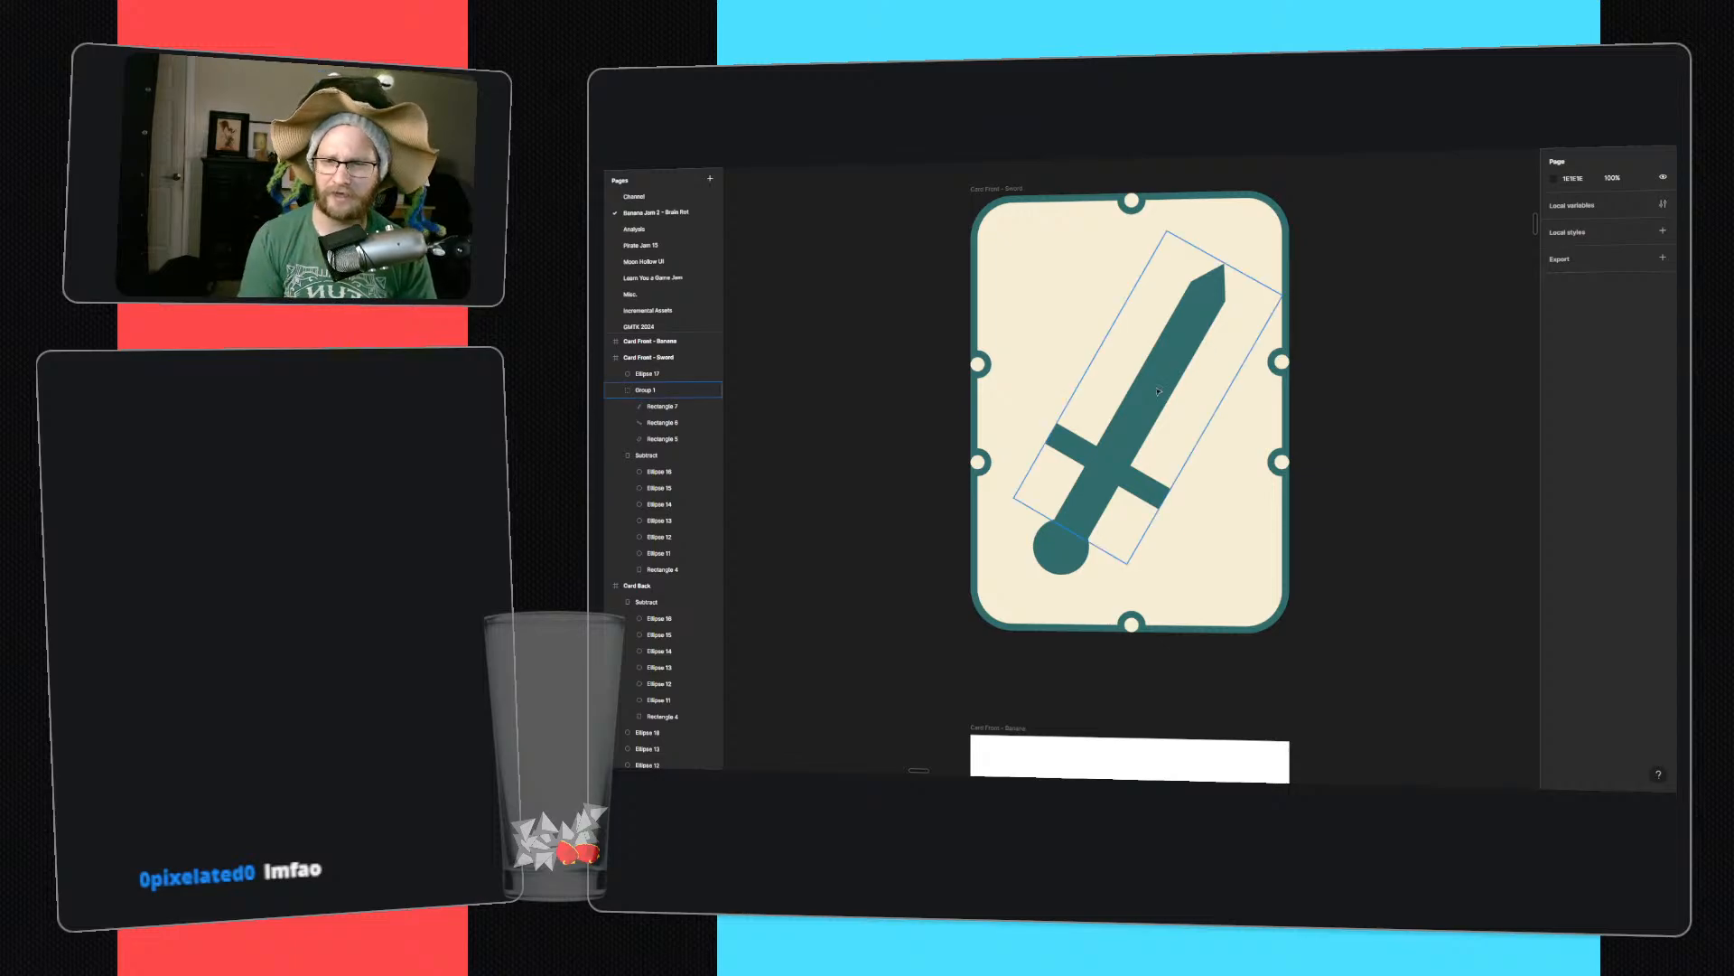
# - Add a PNG export setting at 1x to the sword card front frame
pyautogui.click(1012, 189)
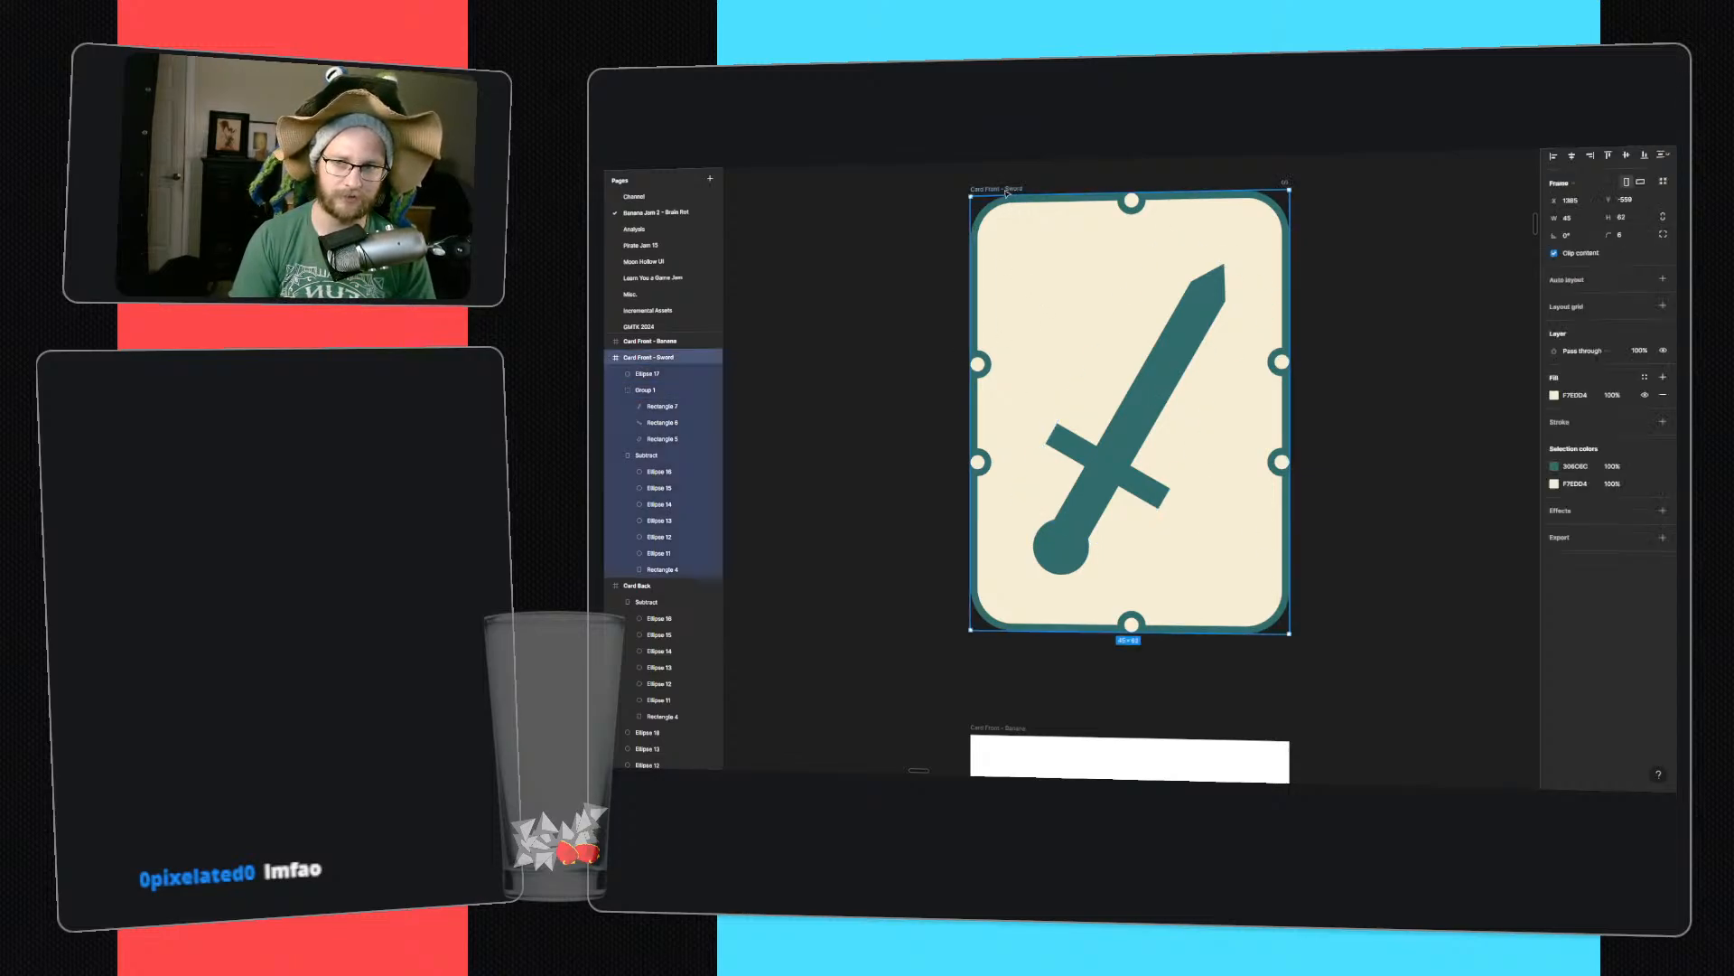
pyautogui.click(1660, 539)
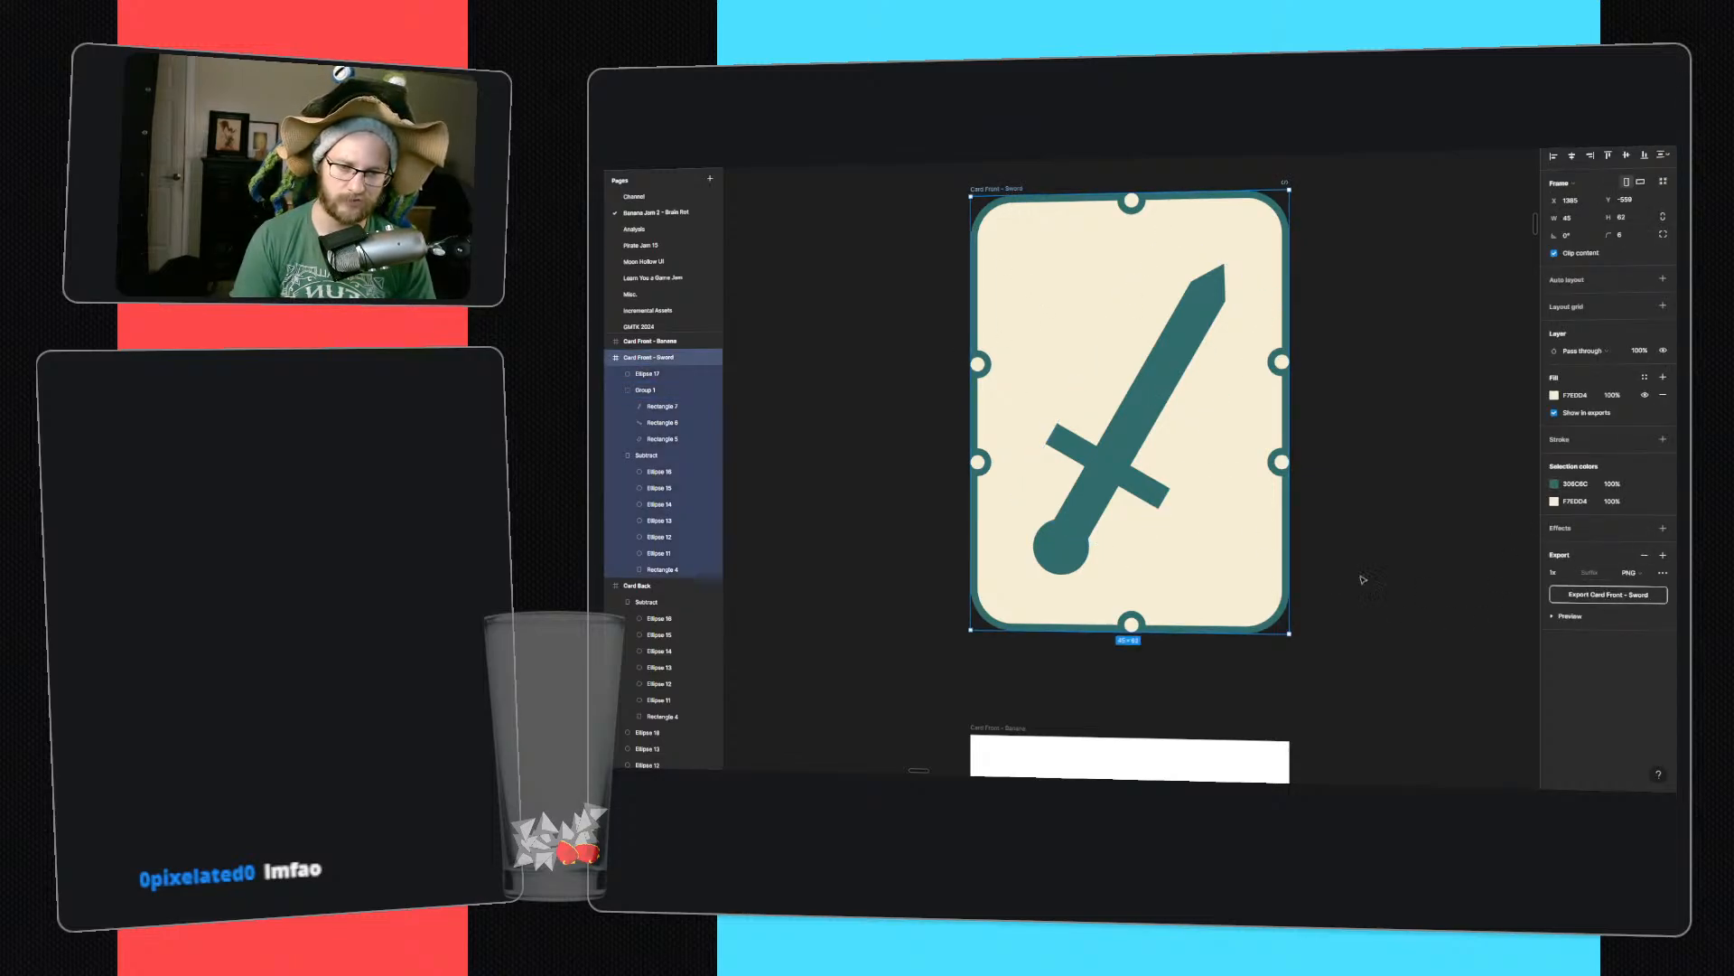
# - Check the export settings of the card back, the zombie boss face and the player rectangle
pyautogui.keyDown('ctrl'); pyautogui.scroll(-3, 1164, 512); pyautogui.keyUp('ctrl')
pyautogui.hscroll(-5, 994, 560)
pyautogui.click(1018, 594)
pyautogui.scroll(-3, 1018, 594)
pyautogui.hscroll(2, 1018, 594)
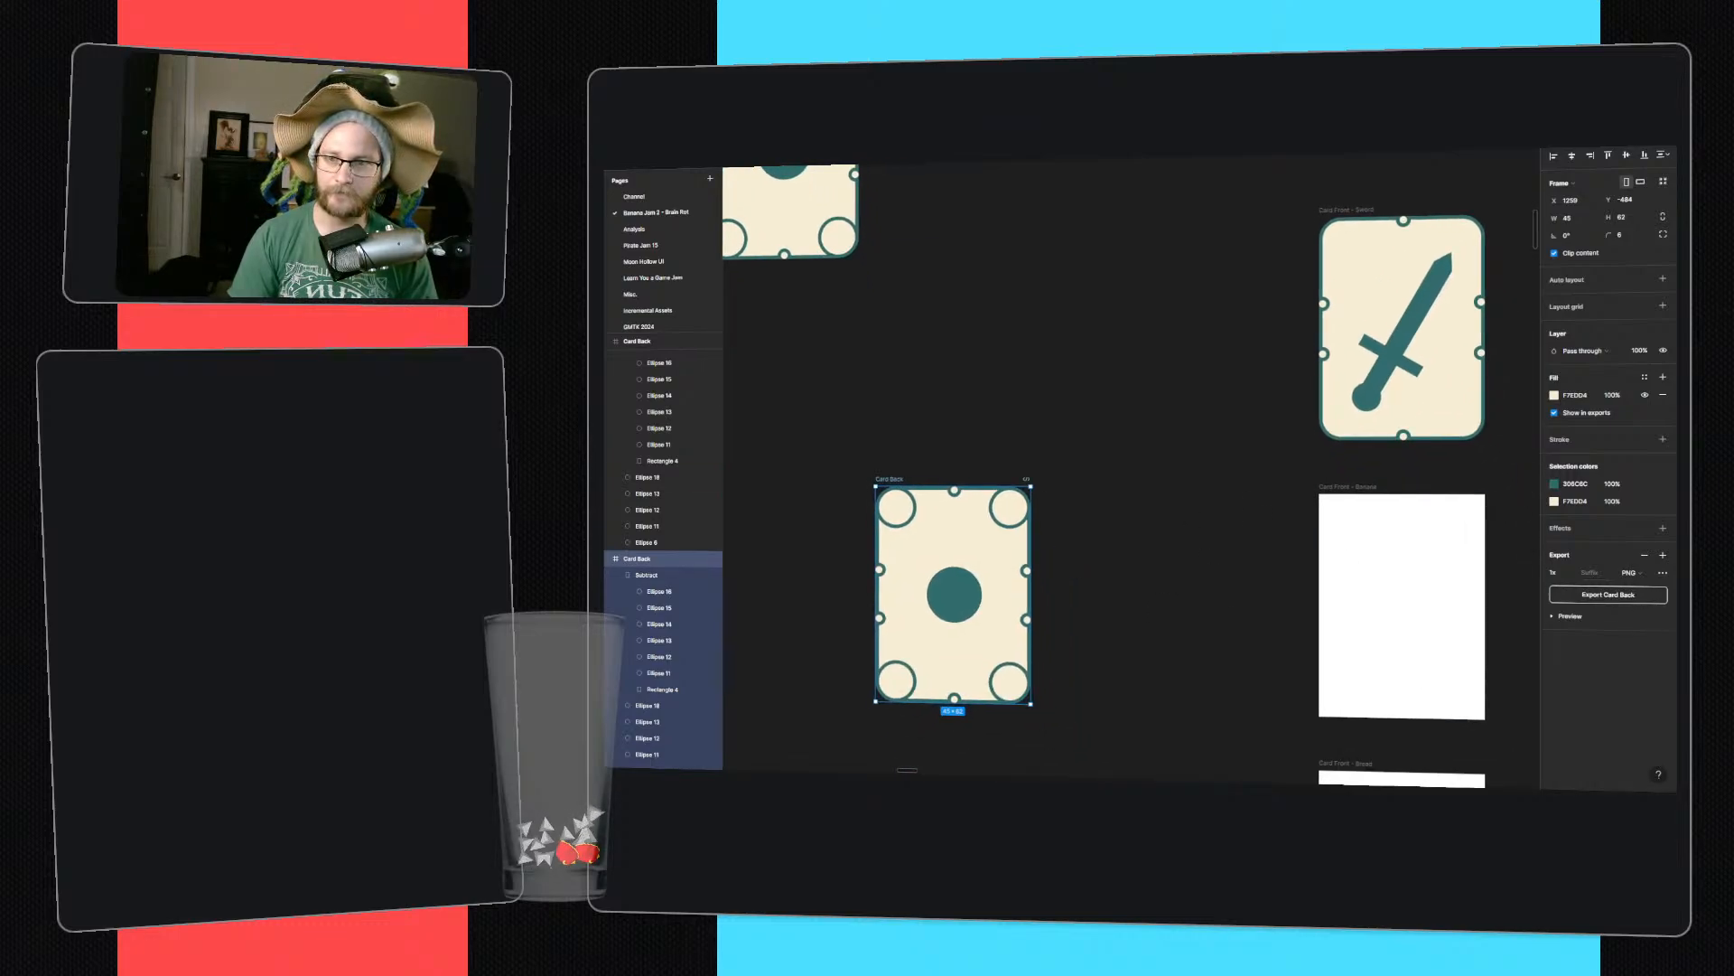
pyautogui.click(882, 358)
pyautogui.keyDown('ctrl'); pyautogui.scroll(-3, 881, 358); pyautogui.keyUp('ctrl')
pyautogui.moveTo(814, 355); pyautogui.dragTo(1162, 368, button='middle')
pyautogui.moveTo(1060, 339); pyautogui.dragTo(1413, 365, button='middle')
pyautogui.moveTo(1013, 398); pyautogui.dragTo(1501, 282, button='middle')
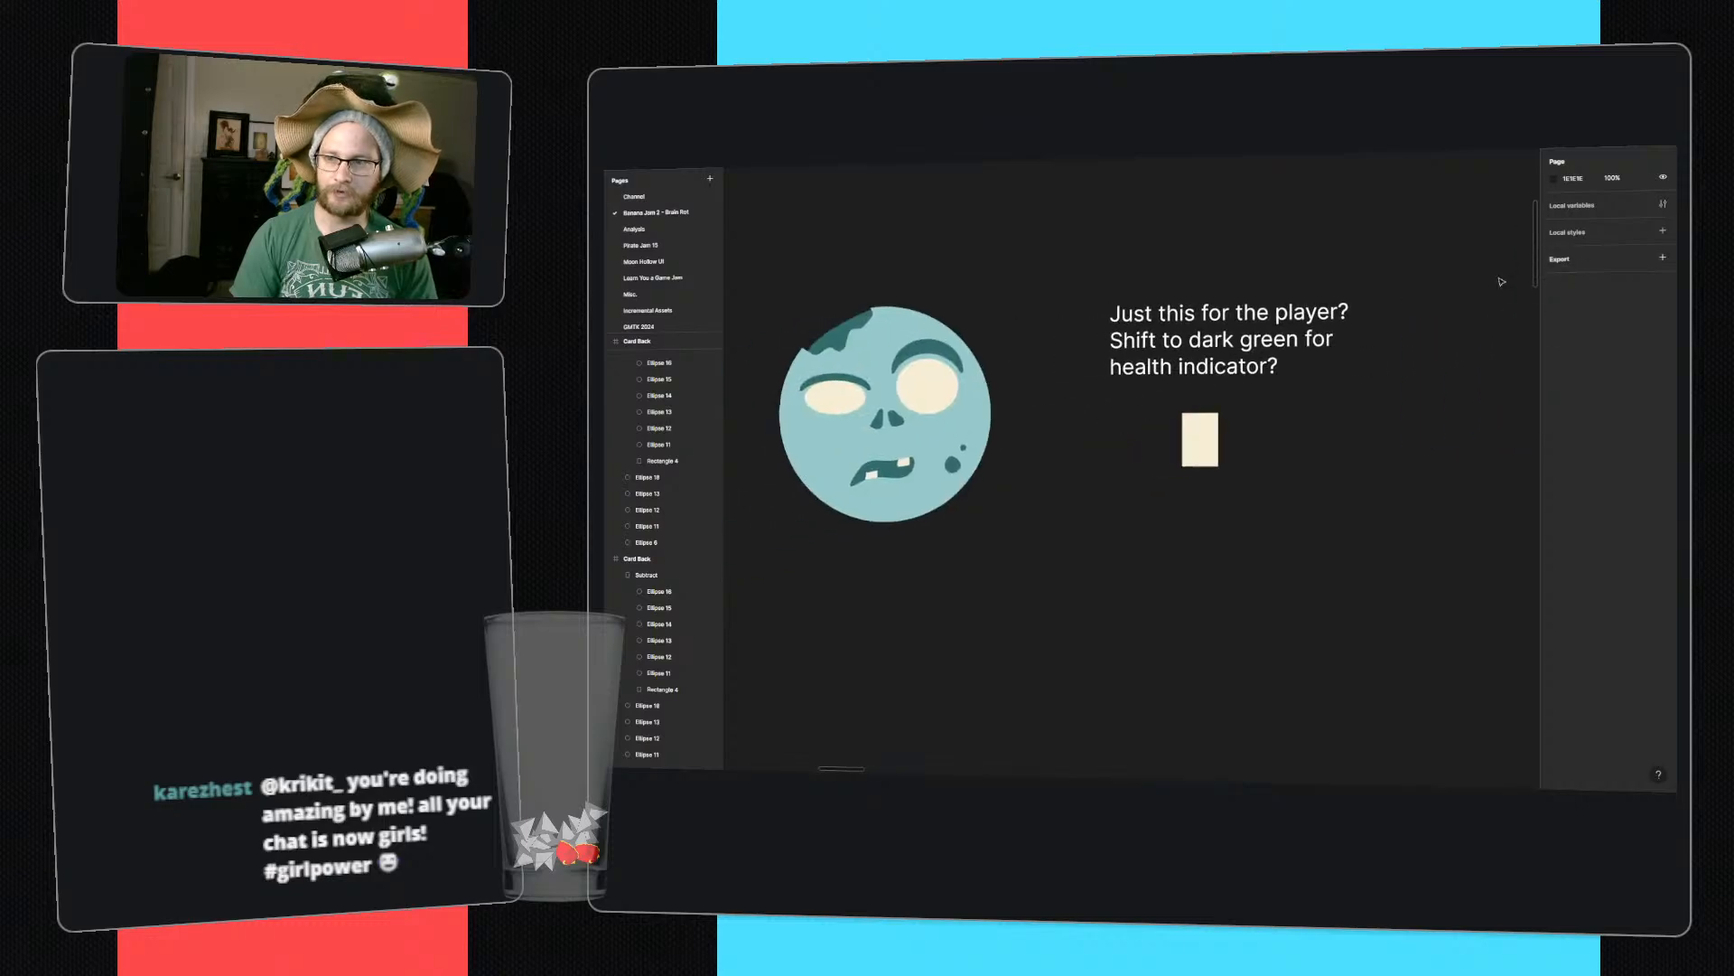
pyautogui.click(881, 308)
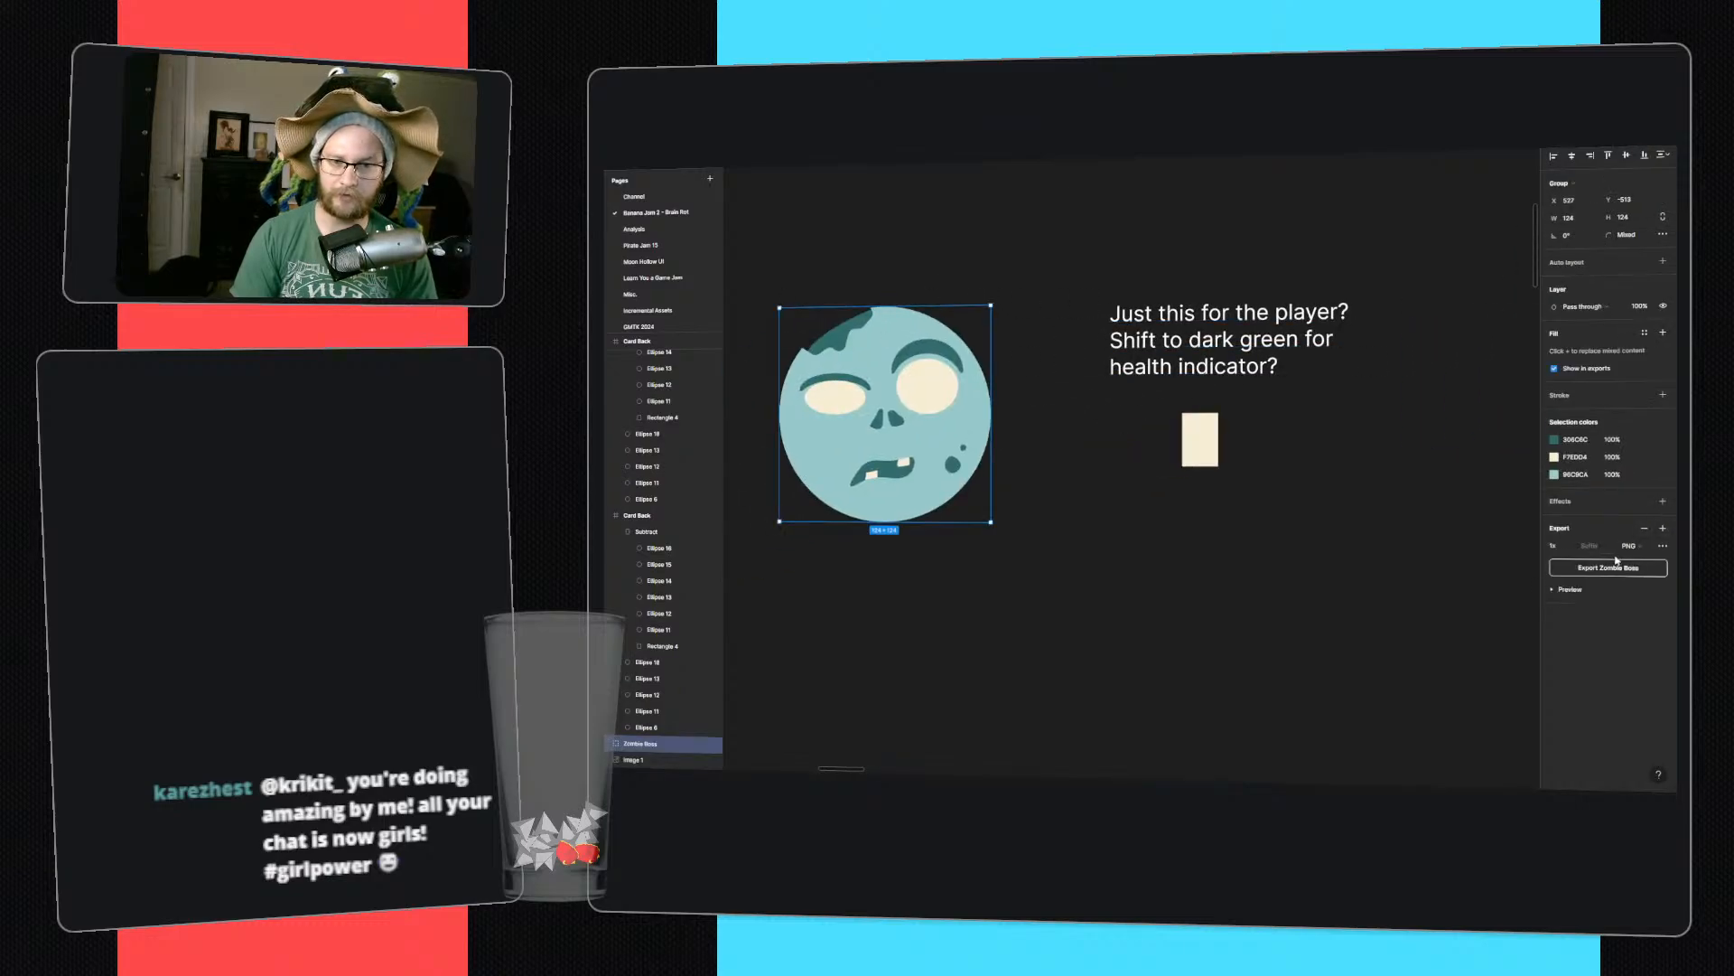
pyautogui.click(1200, 440)
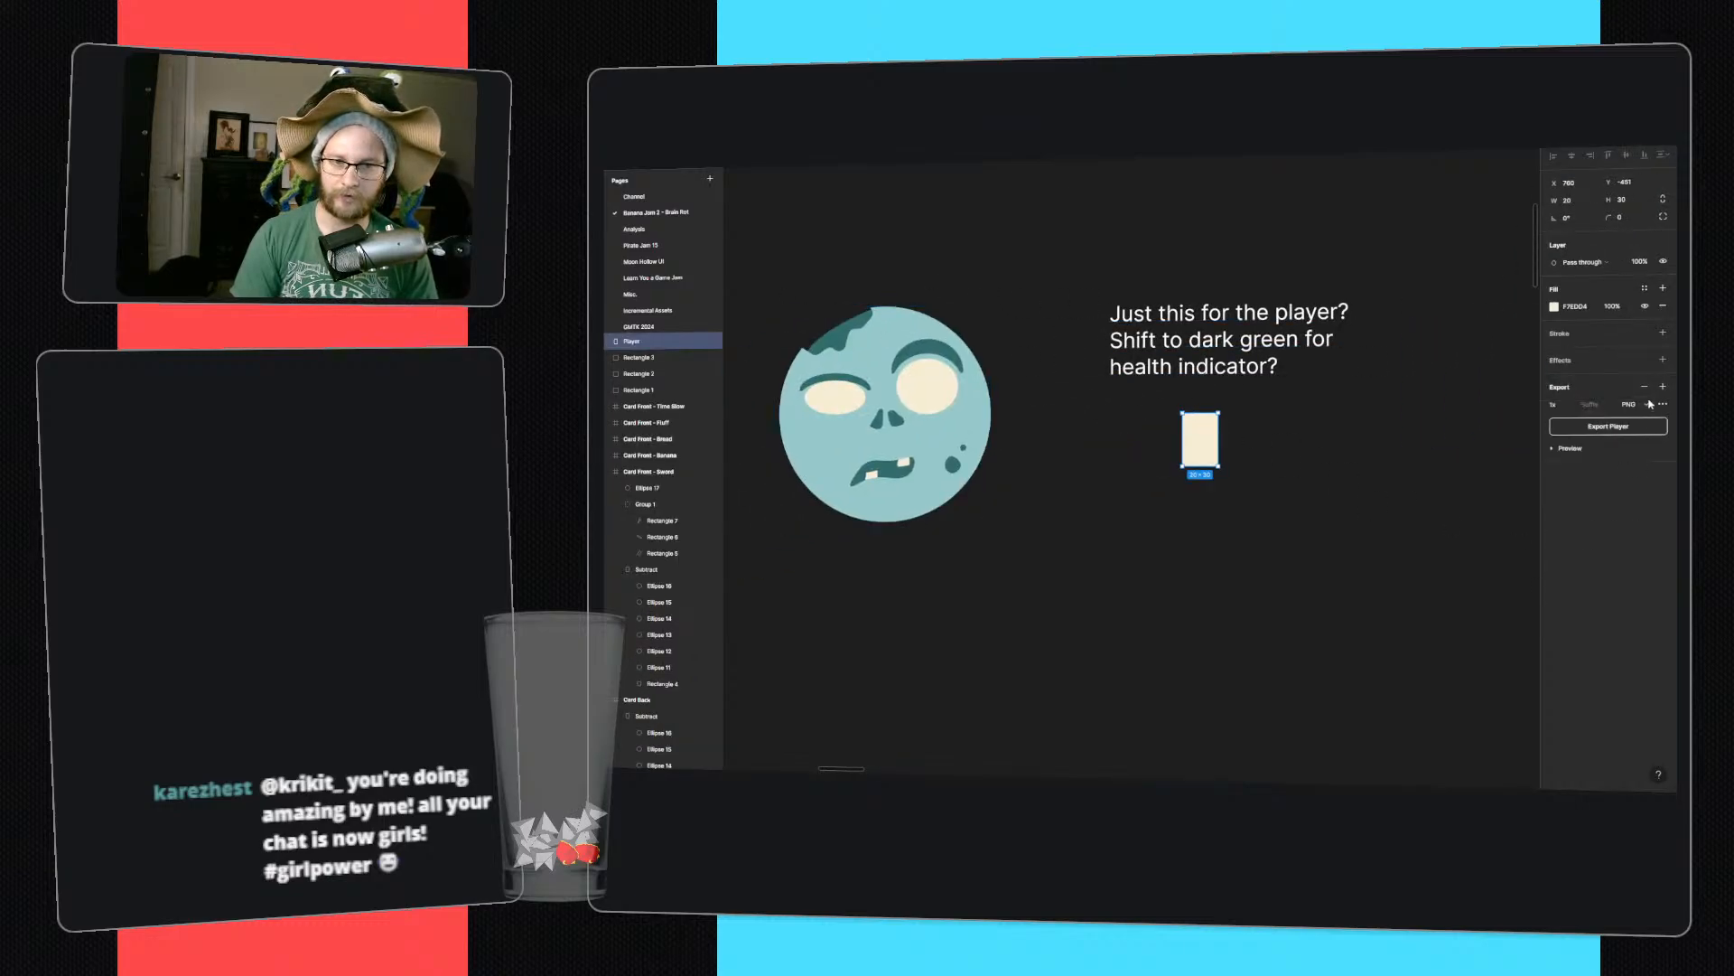
pyautogui.click(1424, 452)
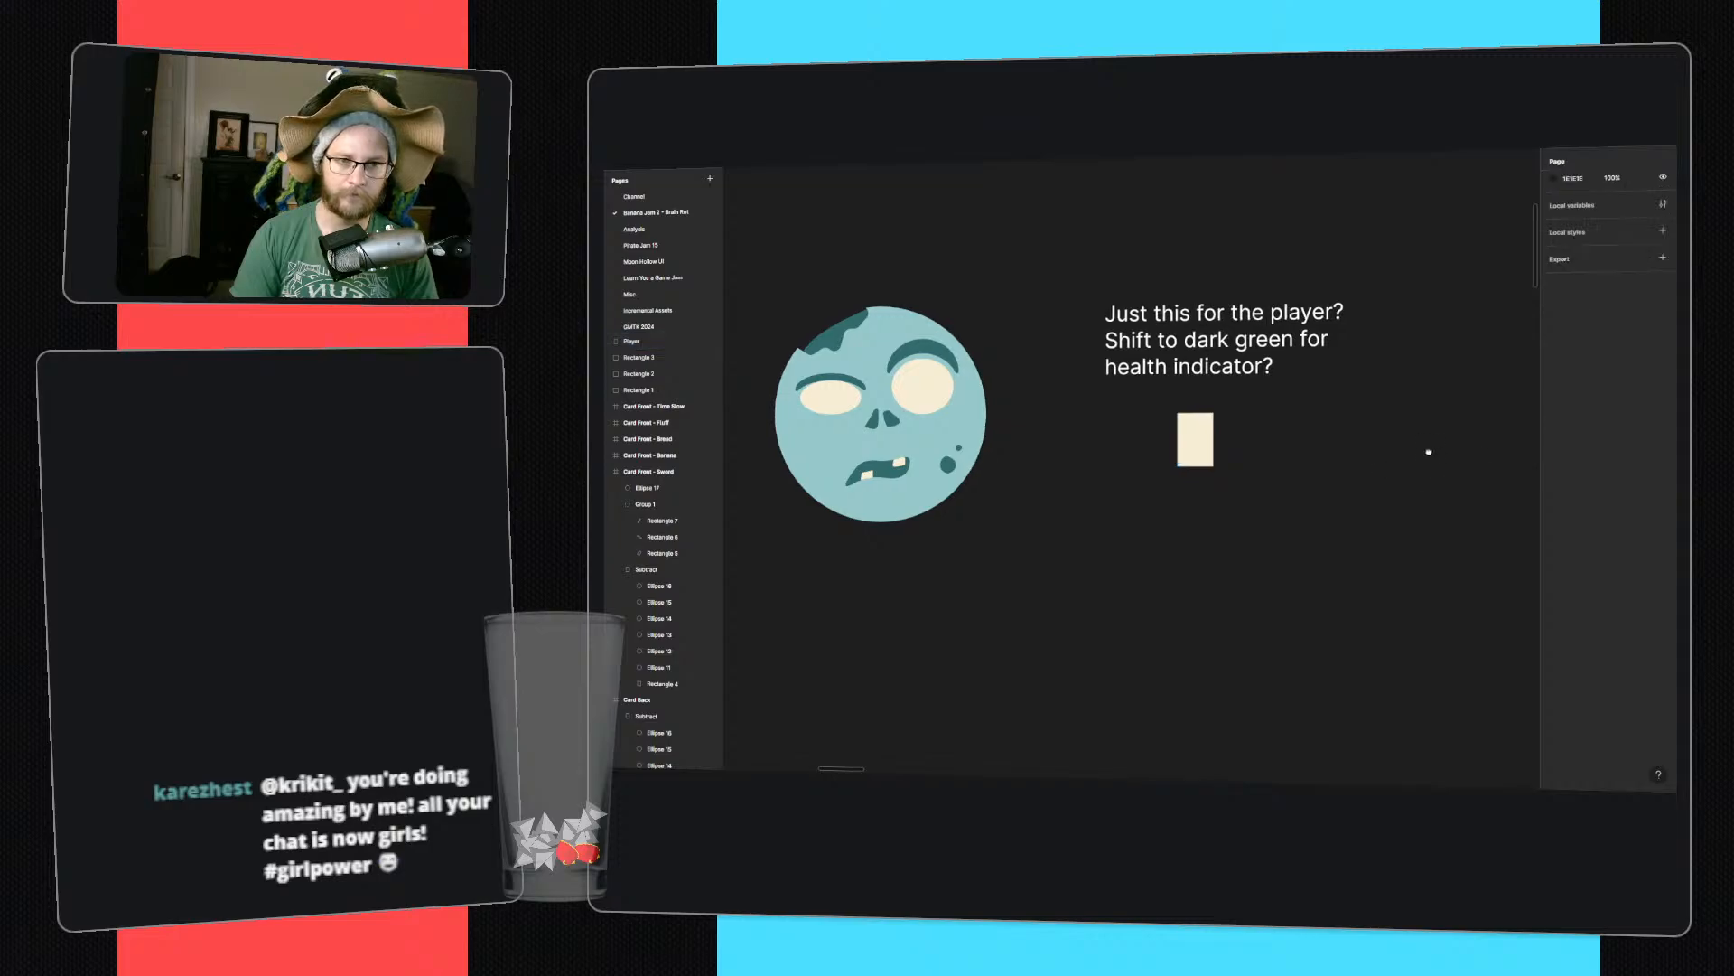
pyautogui.moveTo(1425, 453); pyautogui.dragTo(750, 443, button='middle')
pyautogui.moveTo(1362, 476); pyautogui.dragTo(1212, 476, button='middle')
pyautogui.keyDown('ctrl'); pyautogui.scroll(3, 1258, 421); pyautogui.keyUp('ctrl')
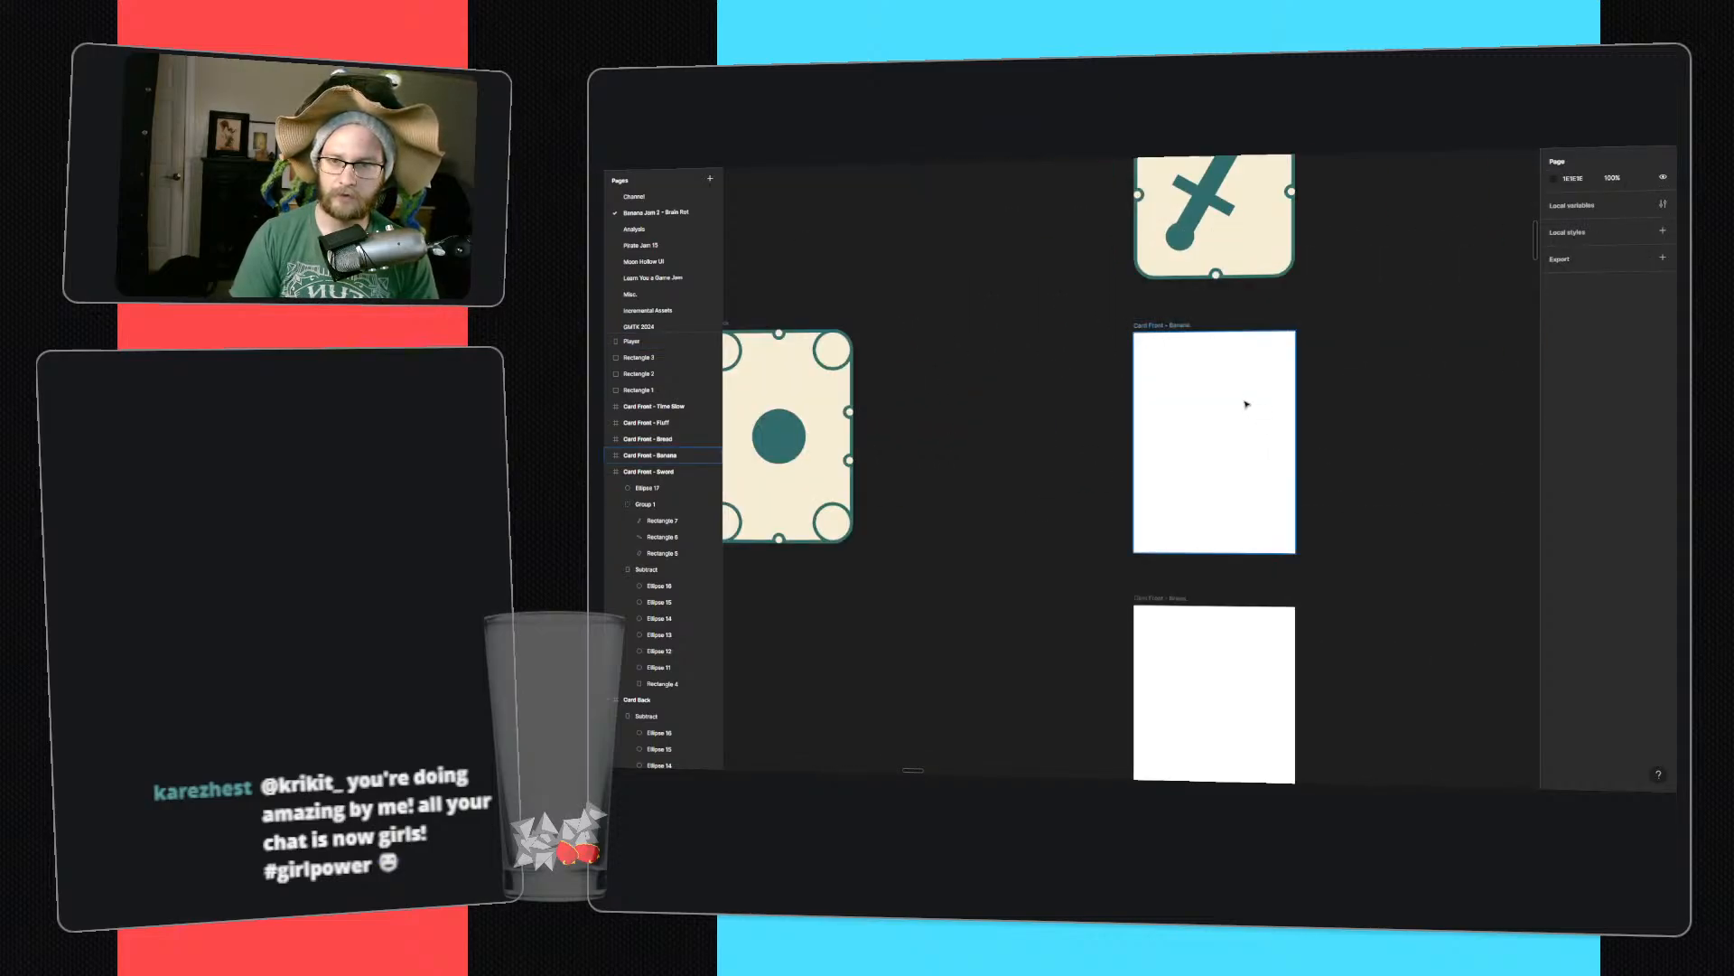
pyautogui.click(1247, 403)
pyautogui.click(1302, 211)
pyautogui.click(1292, 202)
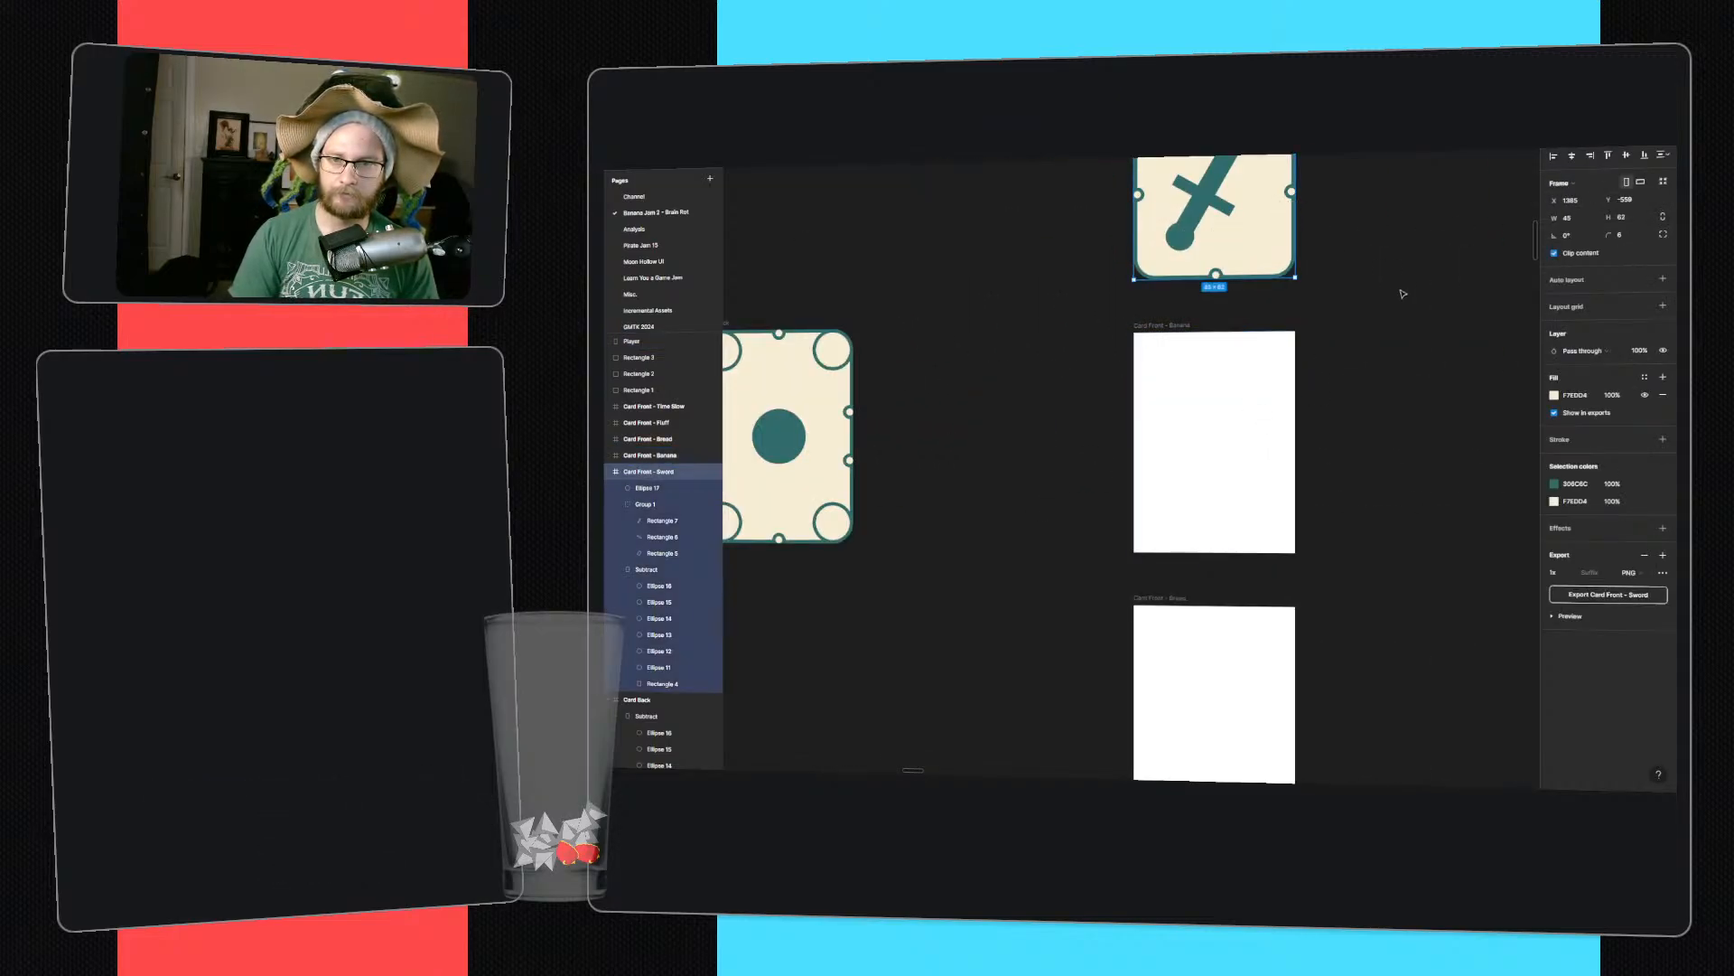
pyautogui.keyDown('ctrl'); pyautogui.scroll(-3, 1347, 329); pyautogui.keyUp('ctrl')
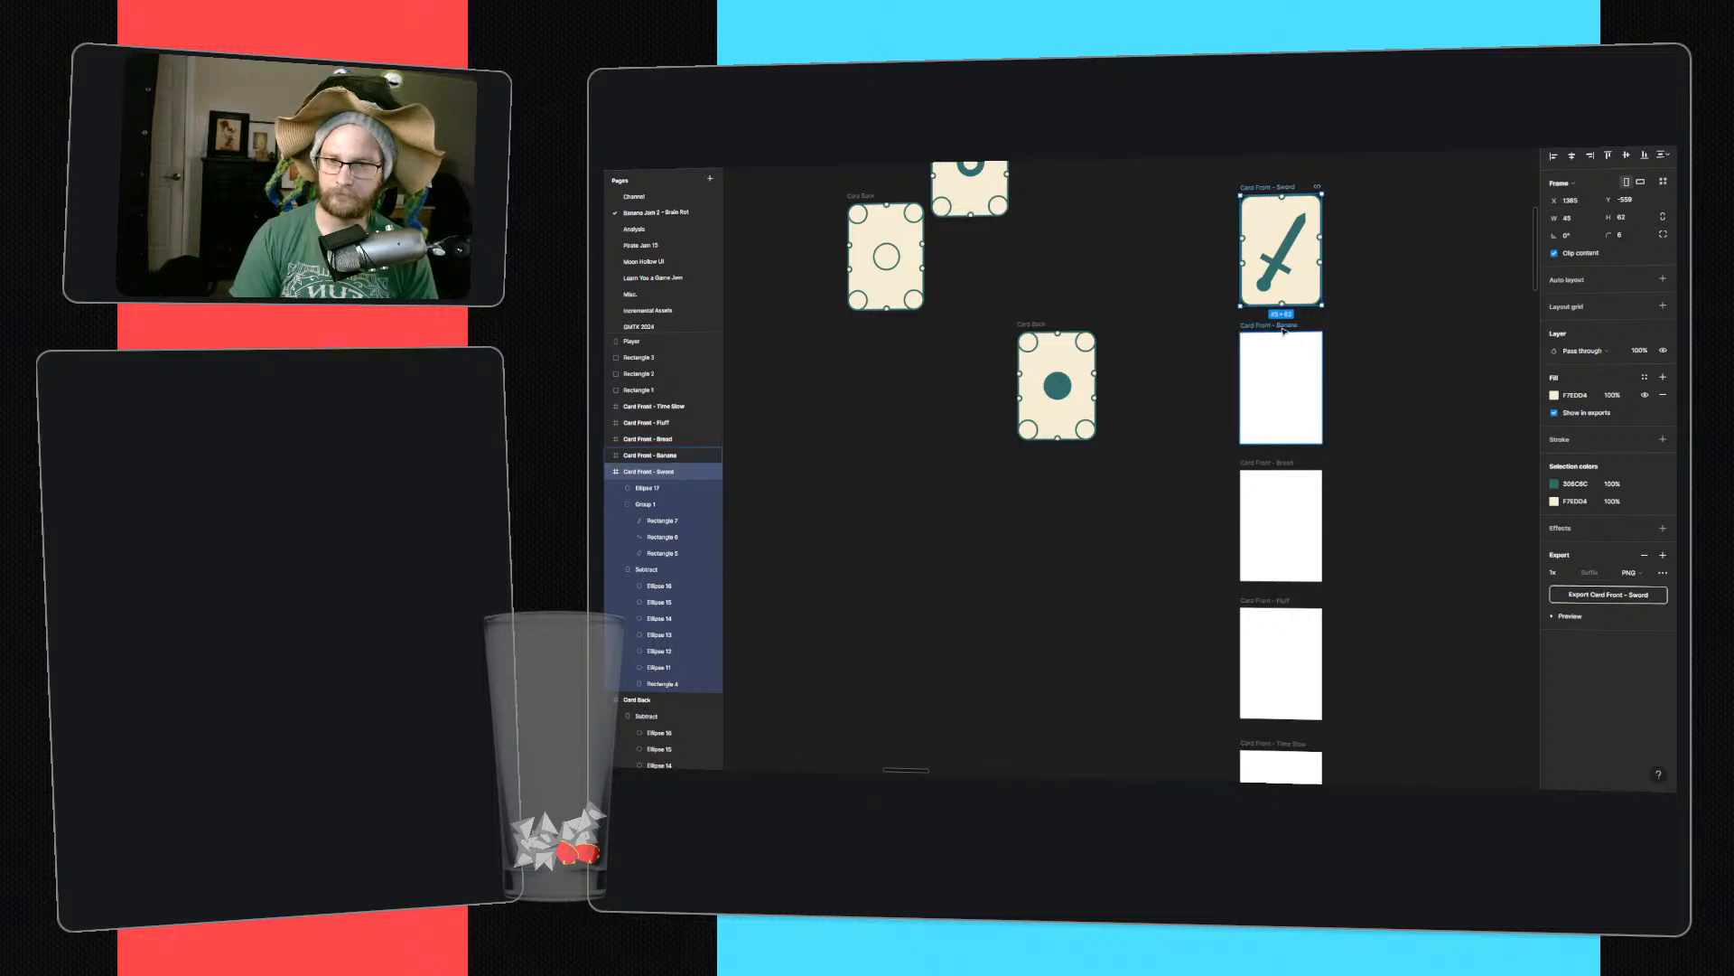
pyautogui.click(1301, 363)
pyautogui.hotkey('ctrl', 'v')
pyautogui.hotkey('ctrl', 'z')
pyautogui.click(1347, 308)
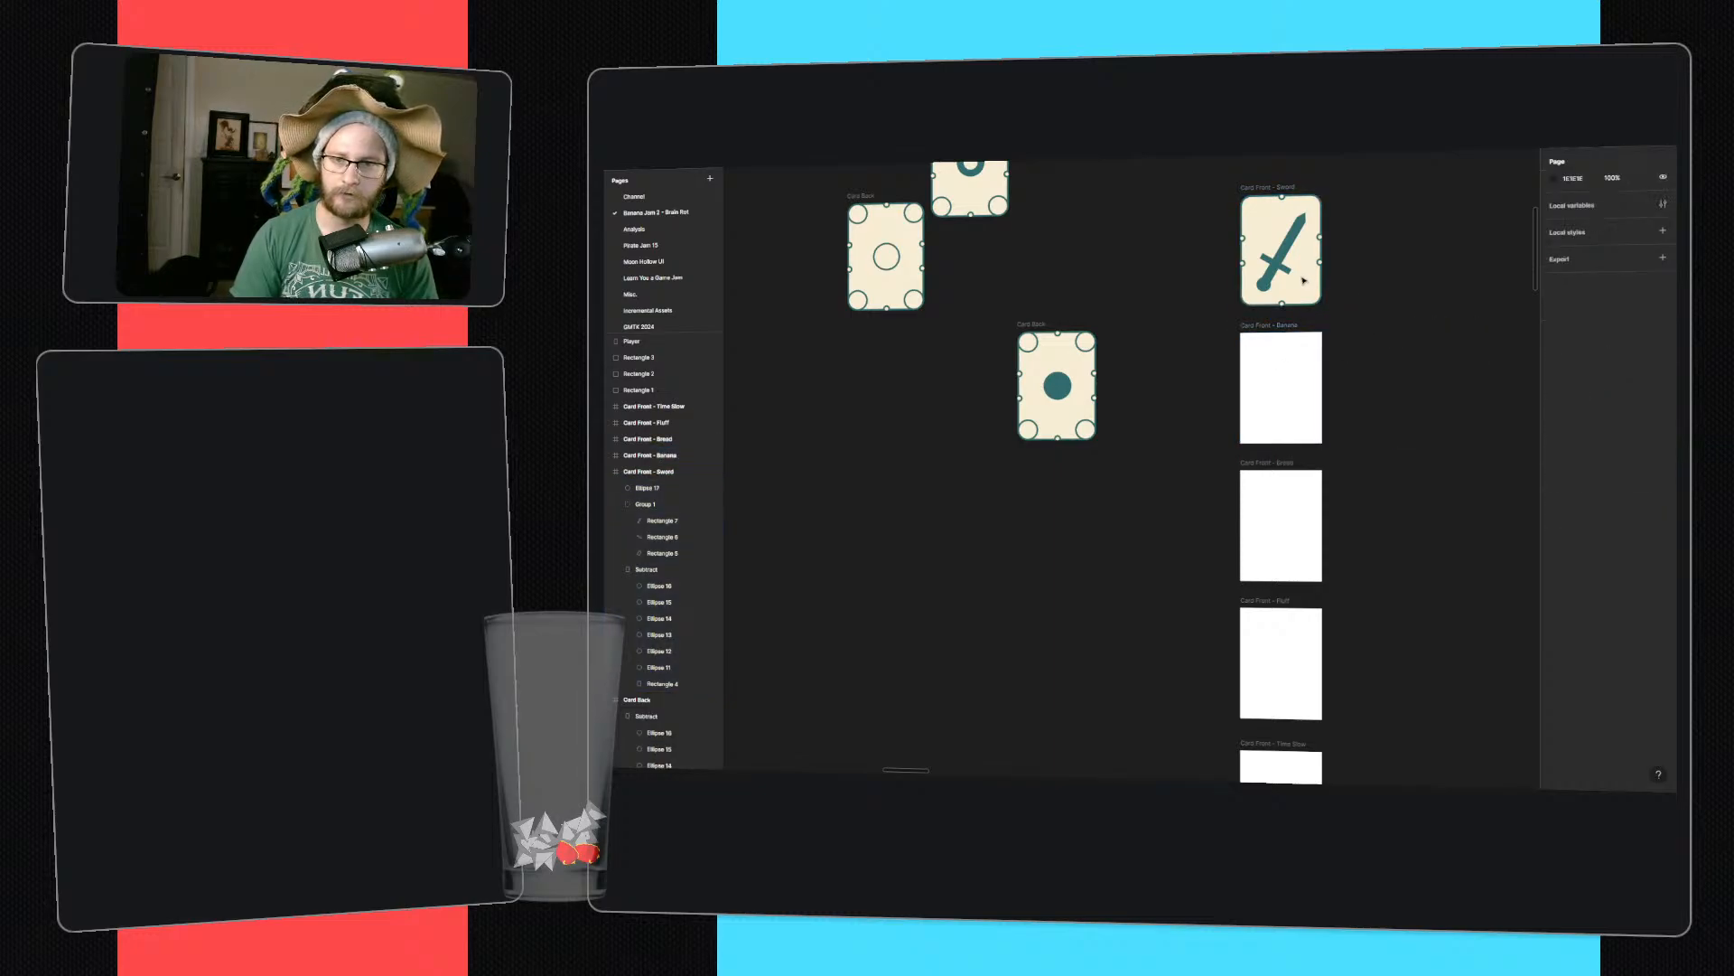
# - Copy the notched teal border shape from the sword card and paste it into the Banana card front
pyautogui.click(1279, 258)
pyautogui.click(1346, 248)
pyautogui.click(1283, 194)
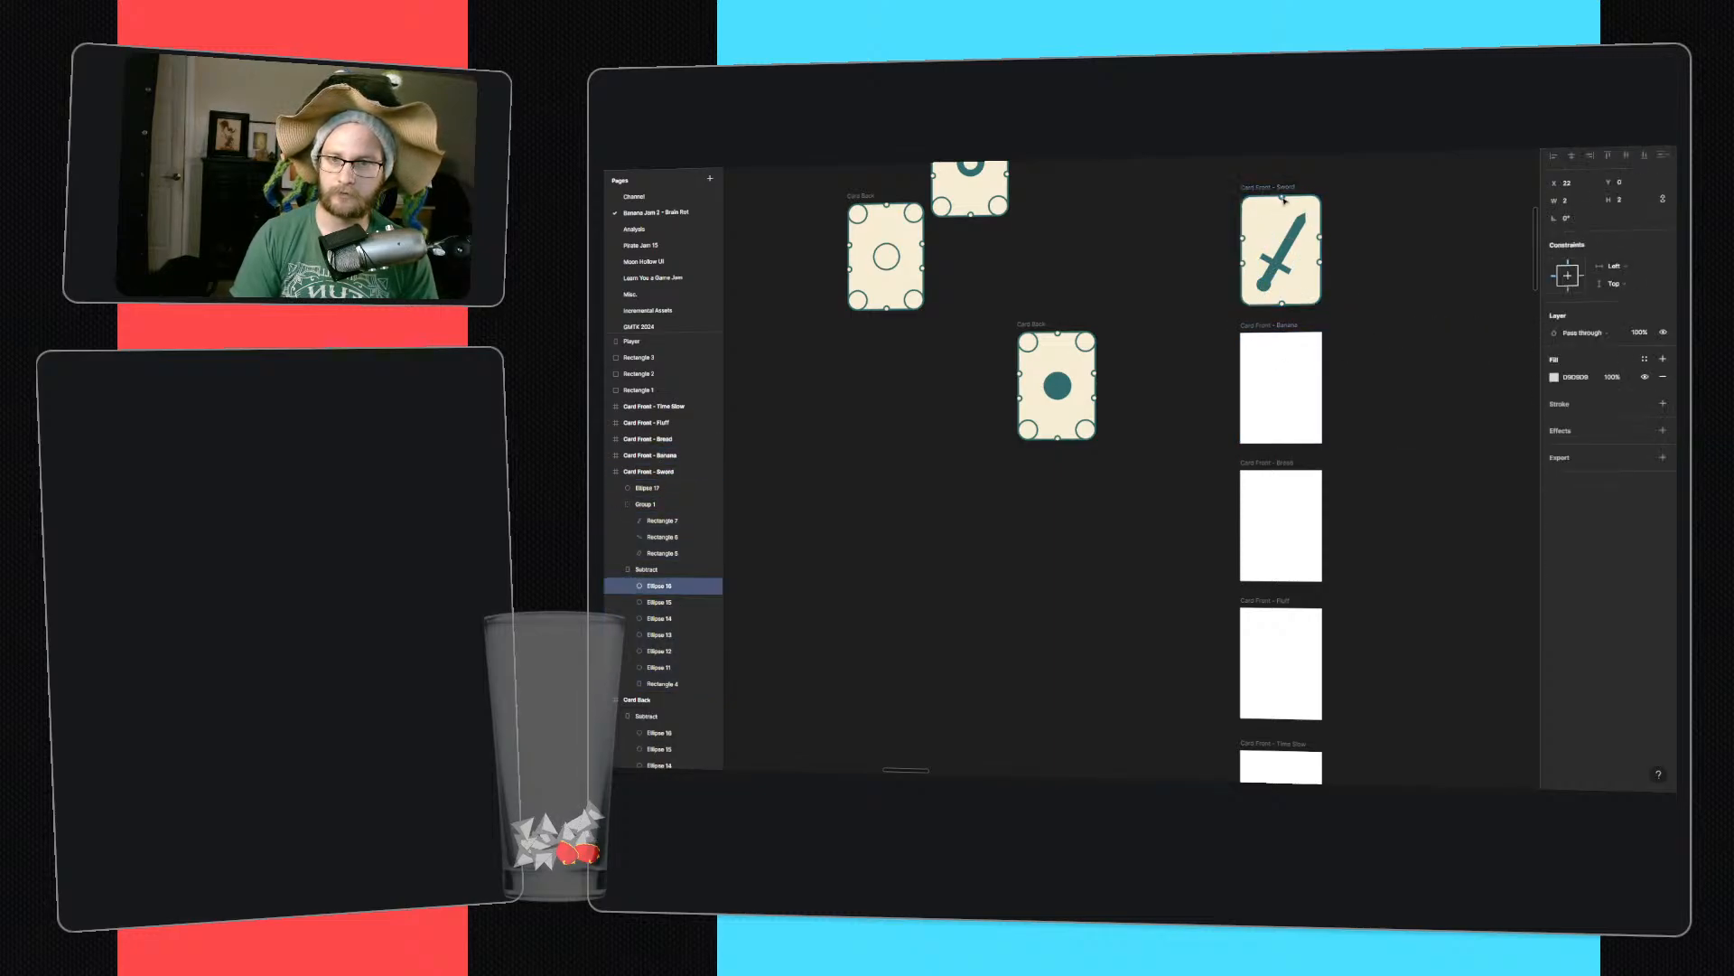
pyautogui.hotkey('ctrl', 'c')
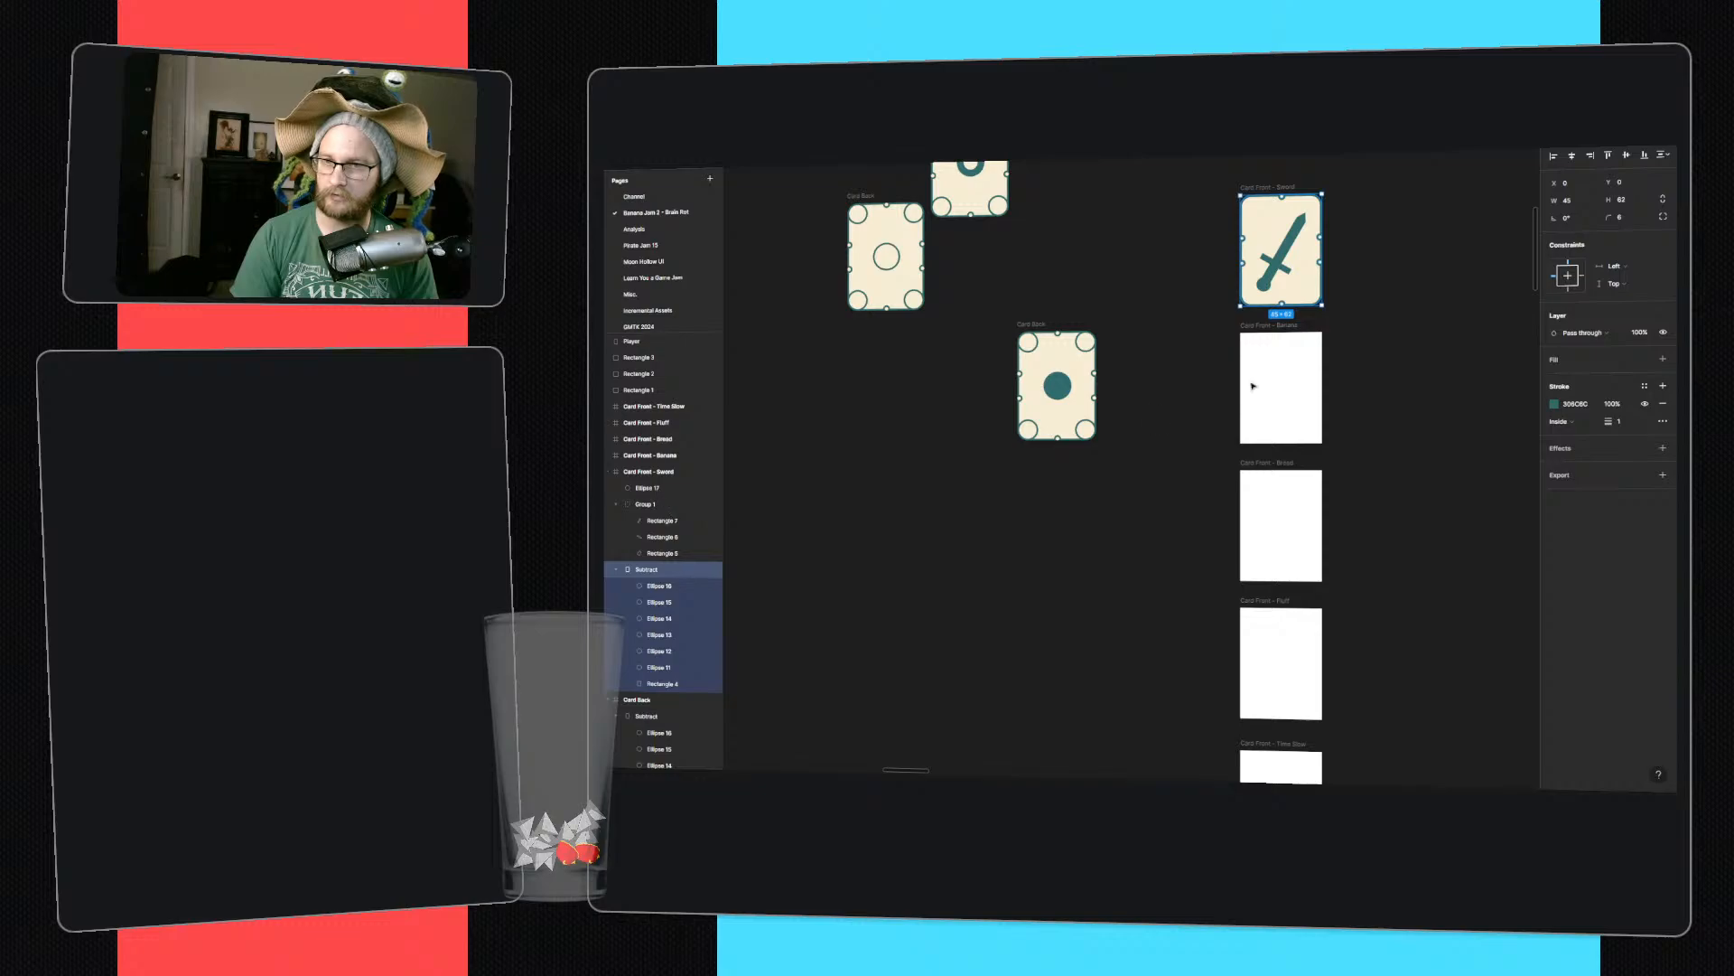
pyautogui.click(1254, 387)
pyautogui.hotkey('ctrl', 'v')
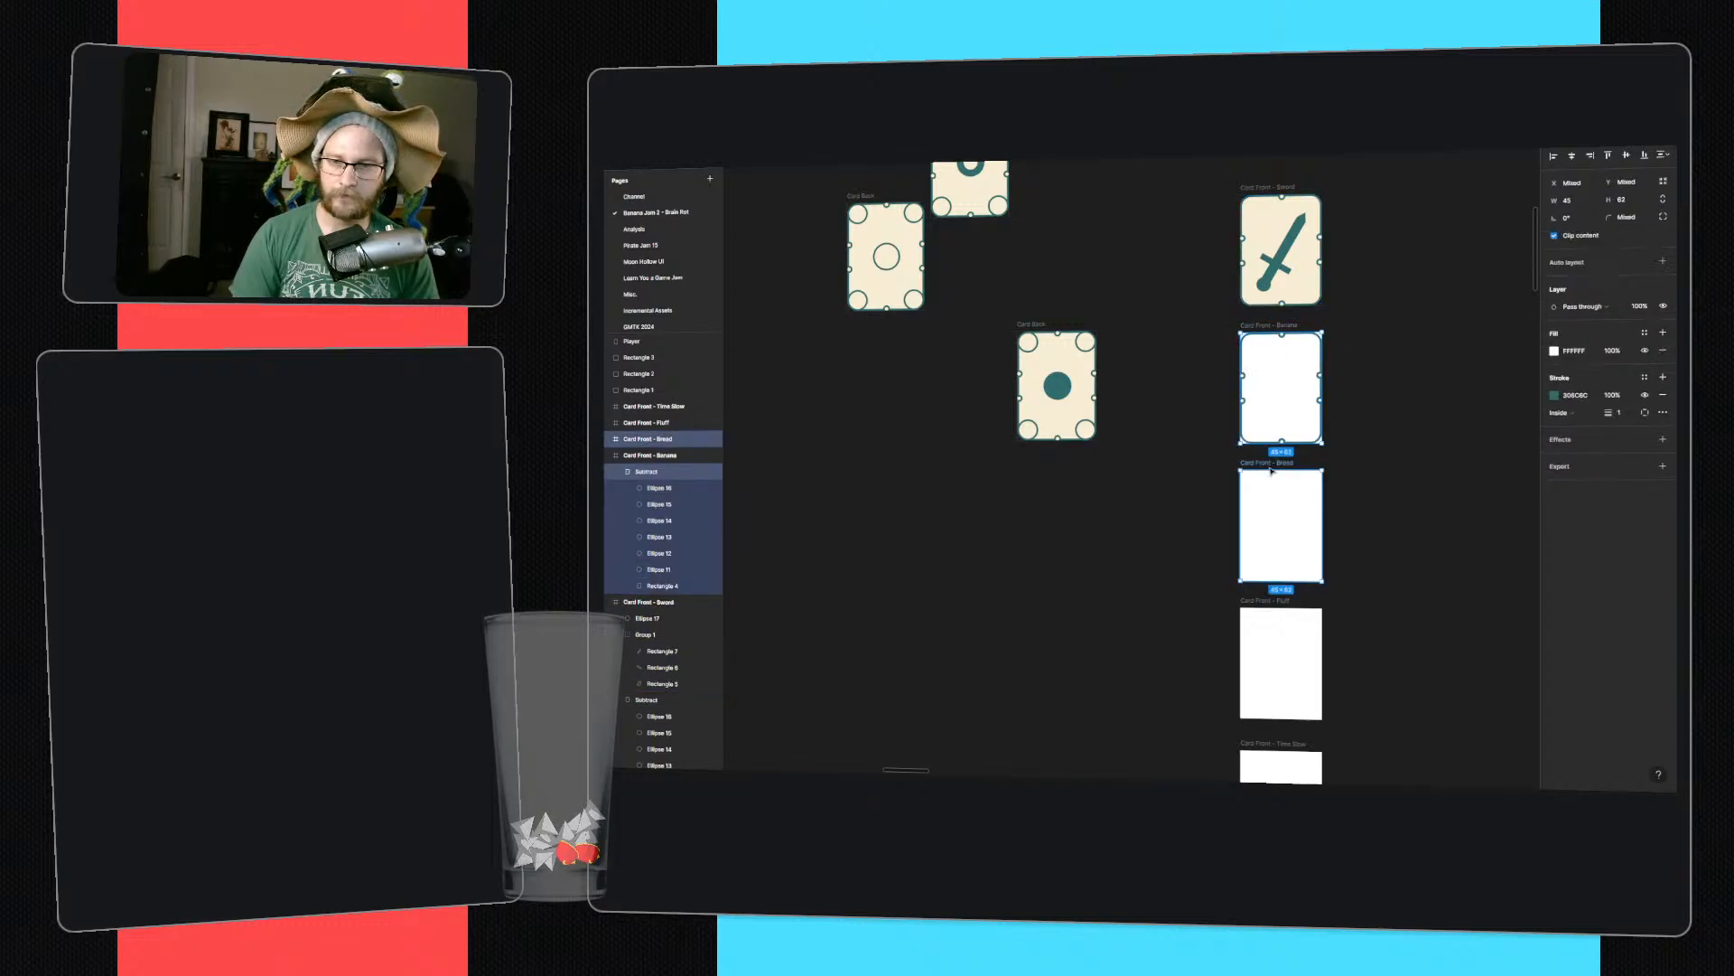
# - Paste the same border shape into the Bread, Fluff and Time Slow card fronts together
pyautogui.click(1392, 641)
pyautogui.scroll(-3, 1223, 258)
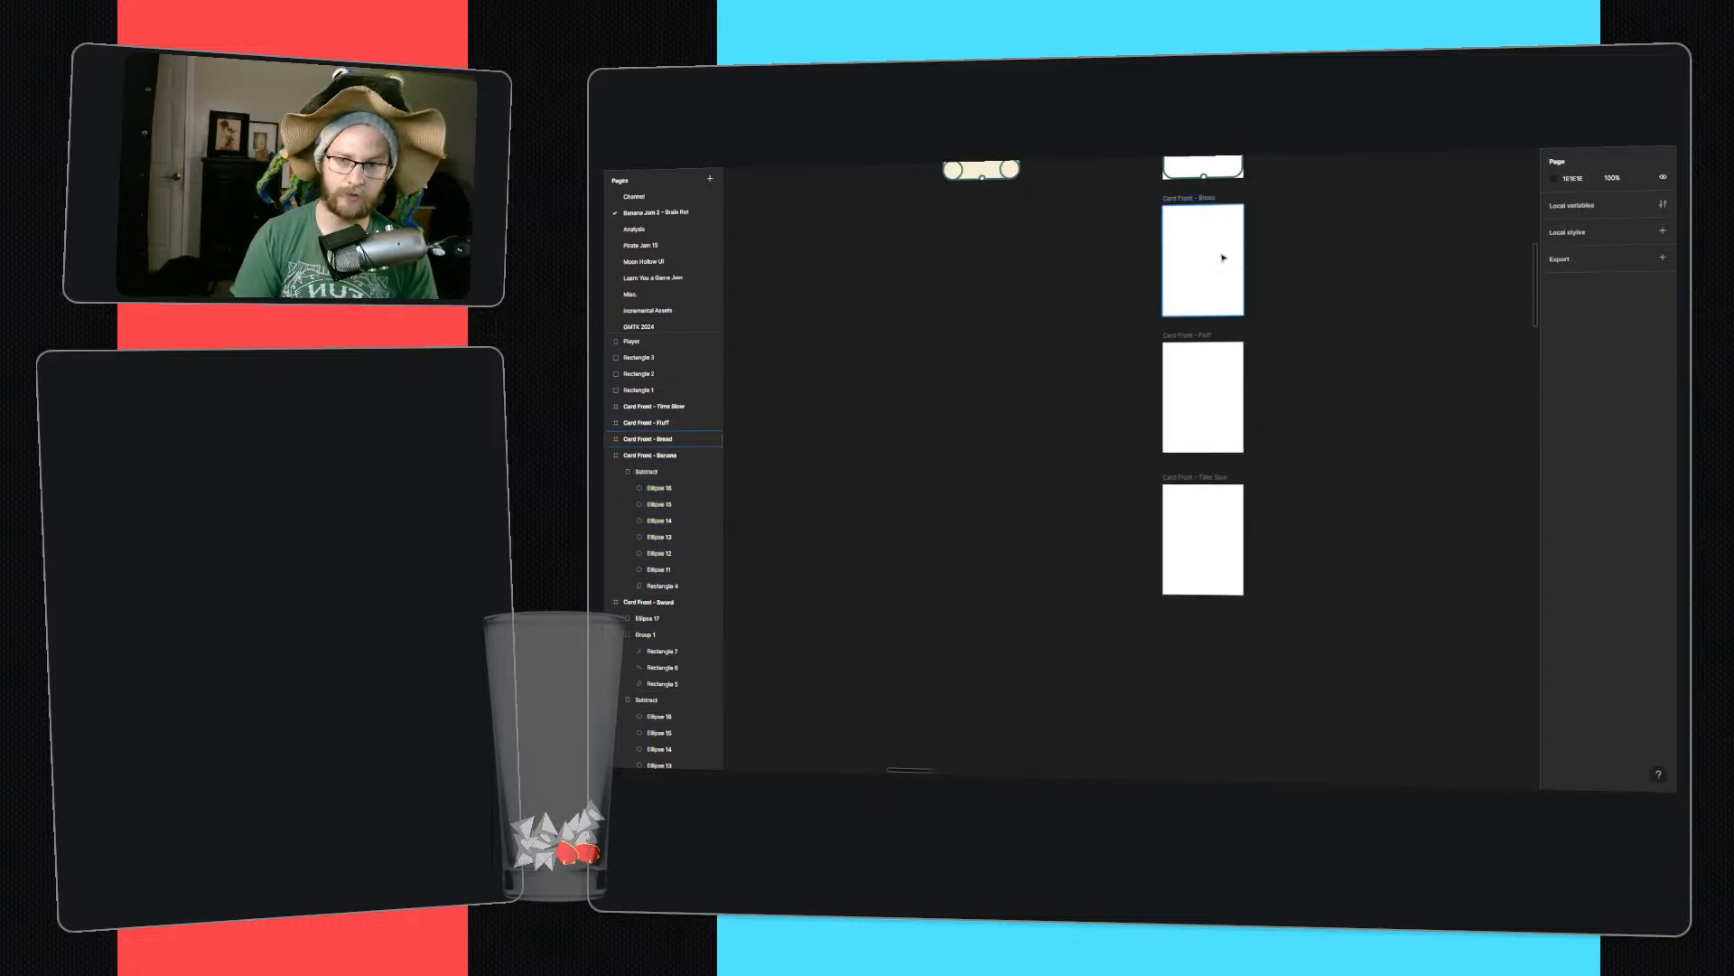
pyautogui.click(1202, 202)
pyautogui.keyDown('shift'); pyautogui.click(1187, 335); pyautogui.keyUp('shift')
pyautogui.keyDown('shift'); pyautogui.click(1194, 477); pyautogui.keyUp('shift')
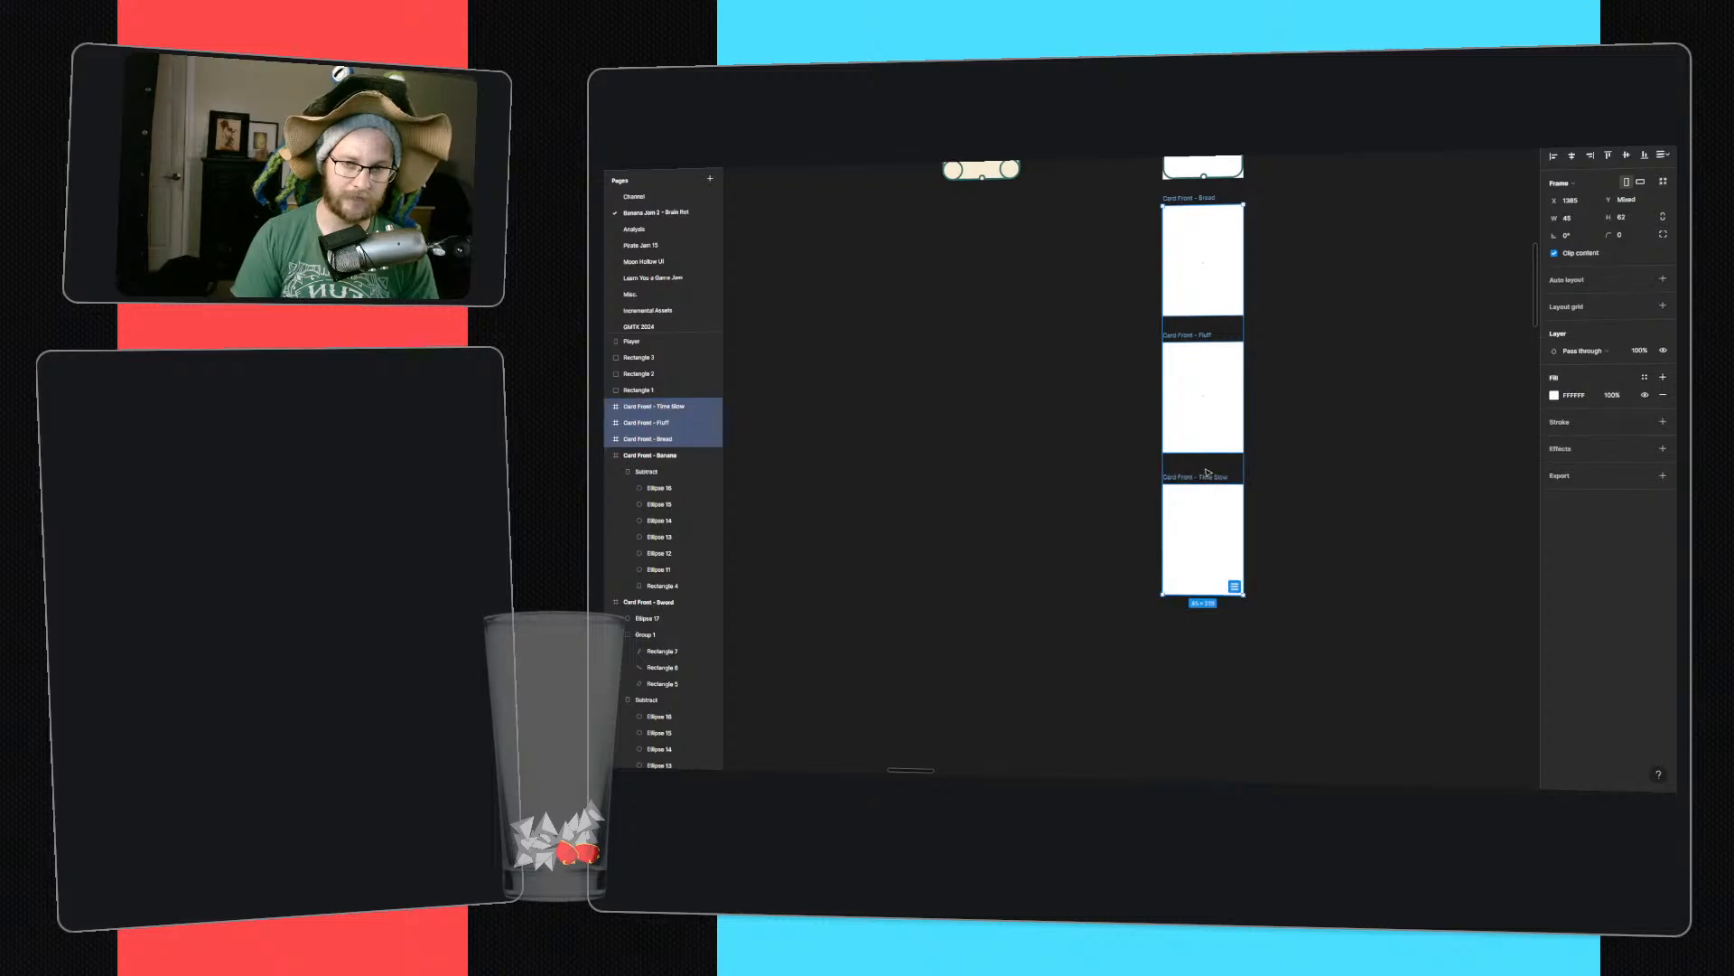
pyautogui.hotkey('ctrl', 'v')
pyautogui.click(1304, 442)
# - Fill the Banana, Bread, Fluff and Time Slow card fronts with the cream colour sampled from the card back
pyautogui.moveTo(1327, 434); pyautogui.dragTo(1348, 571, button='middle')
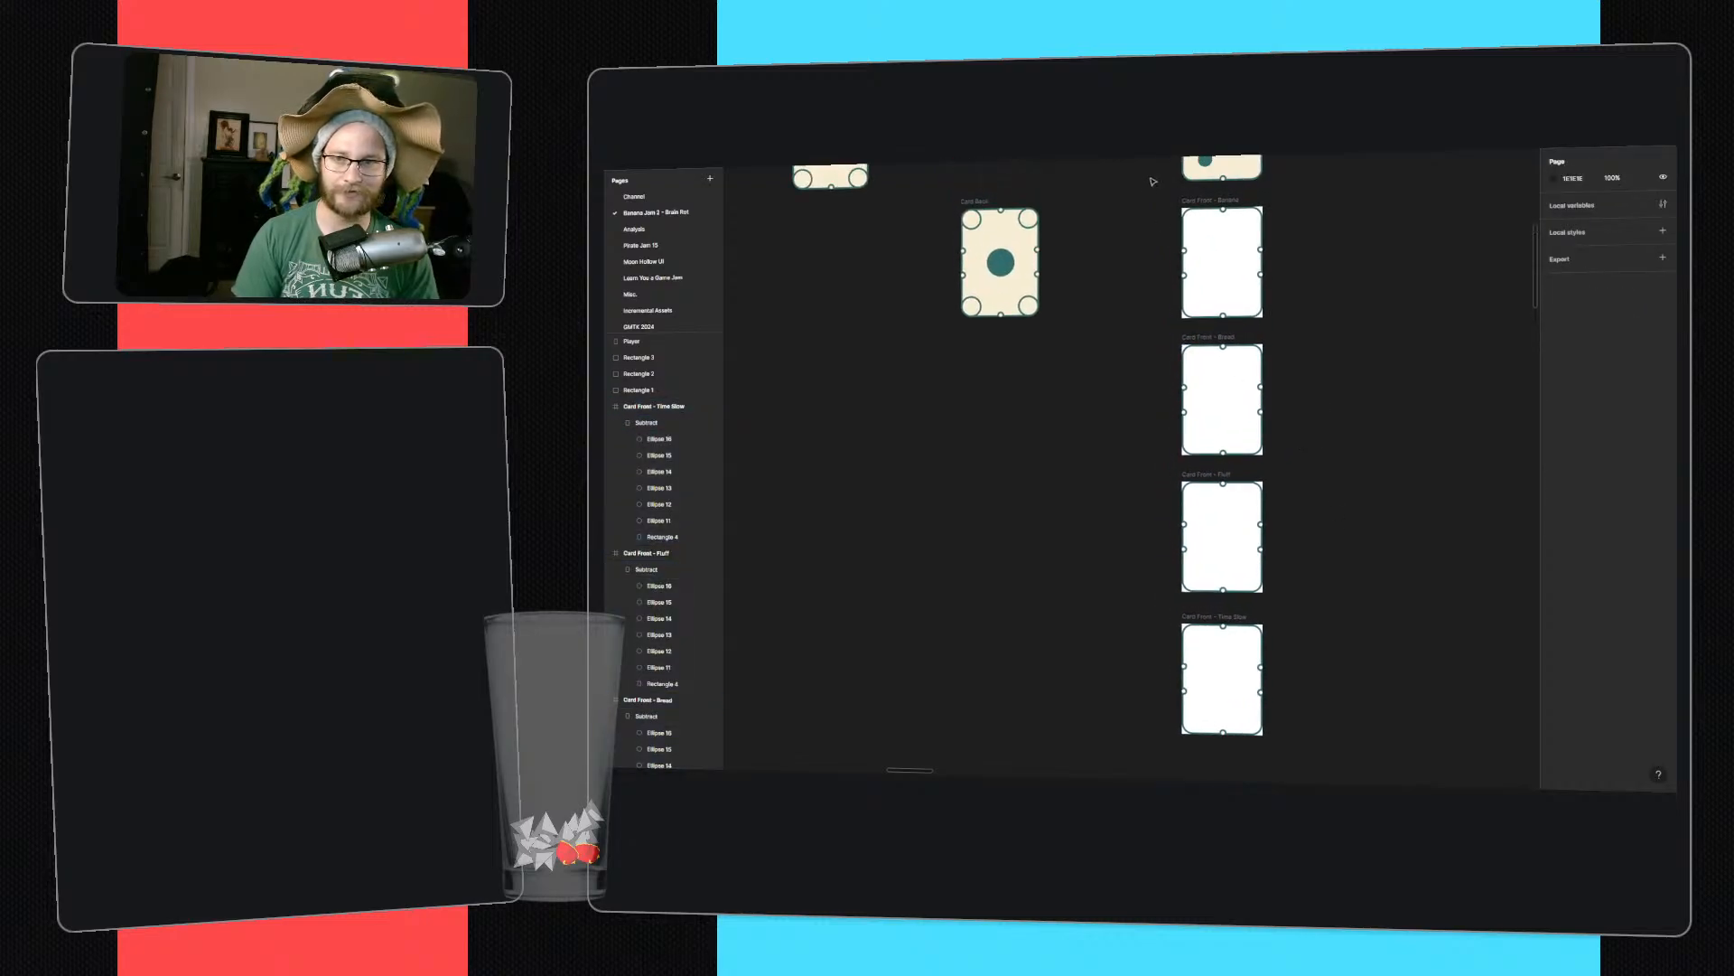
pyautogui.click(1211, 201)
pyautogui.keyDown('shift'); pyautogui.click(1207, 336); pyautogui.keyUp('shift')
pyautogui.keyDown('shift'); pyautogui.click(1207, 474); pyautogui.keyUp('shift')
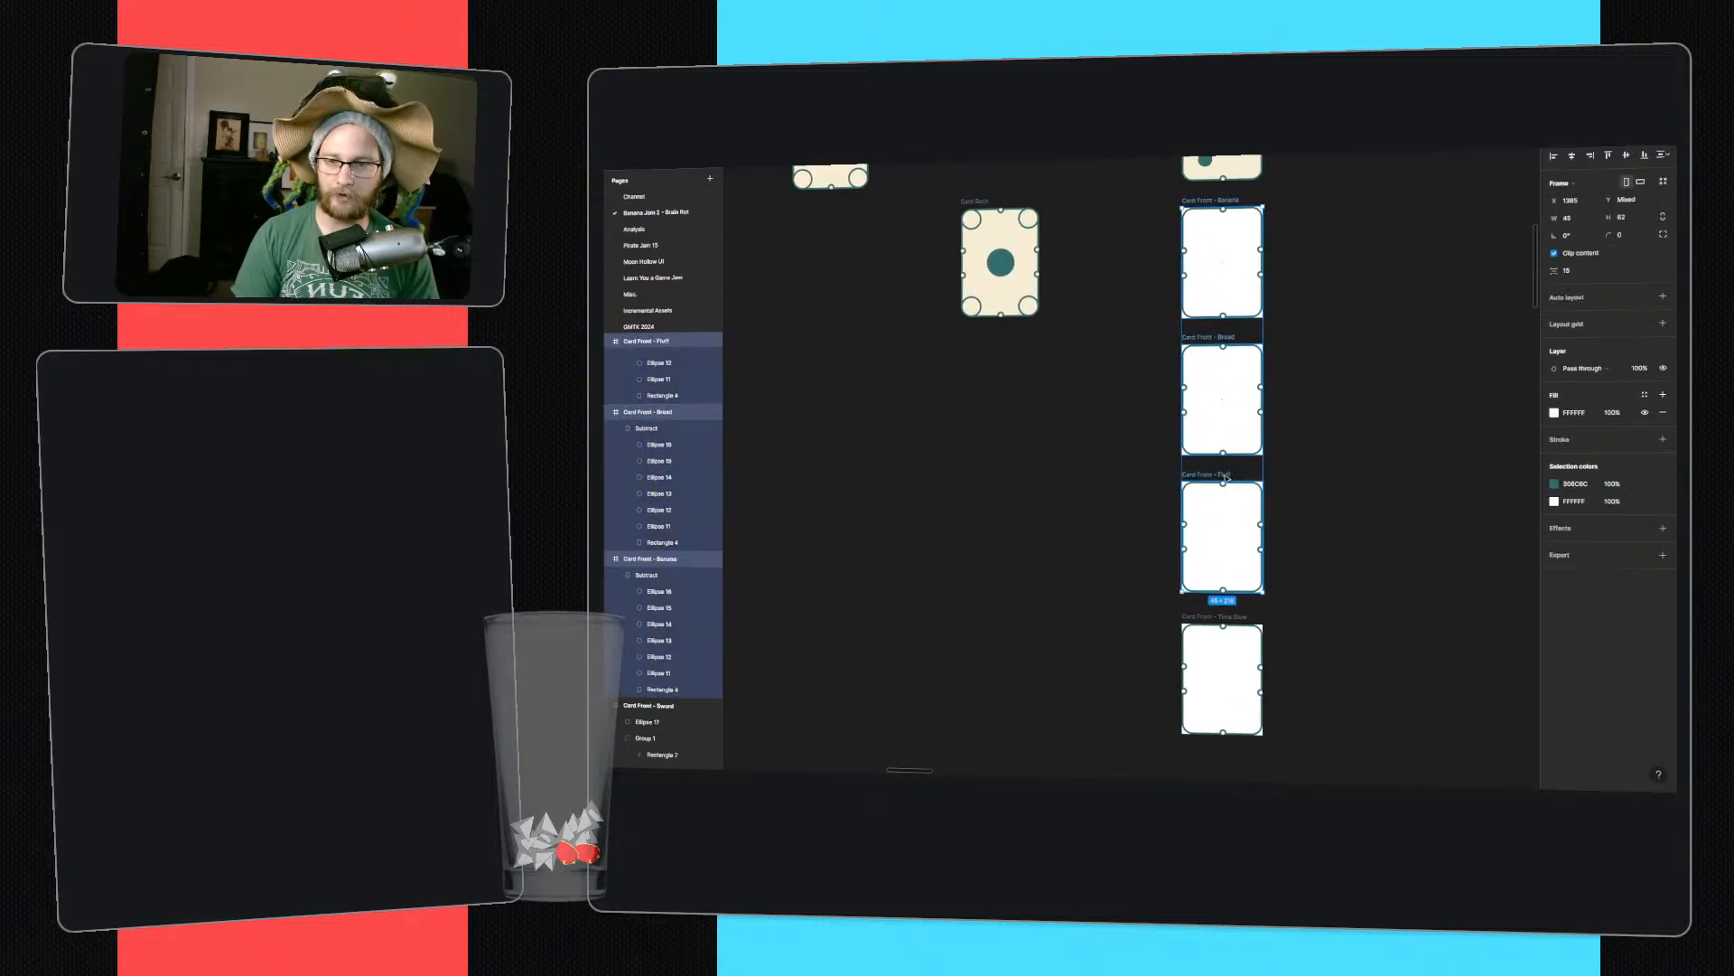
pyautogui.keyDown('shift'); pyautogui.click(1226, 618); pyautogui.keyUp('shift')
pyautogui.press('i')
pyautogui.click(1007, 300)
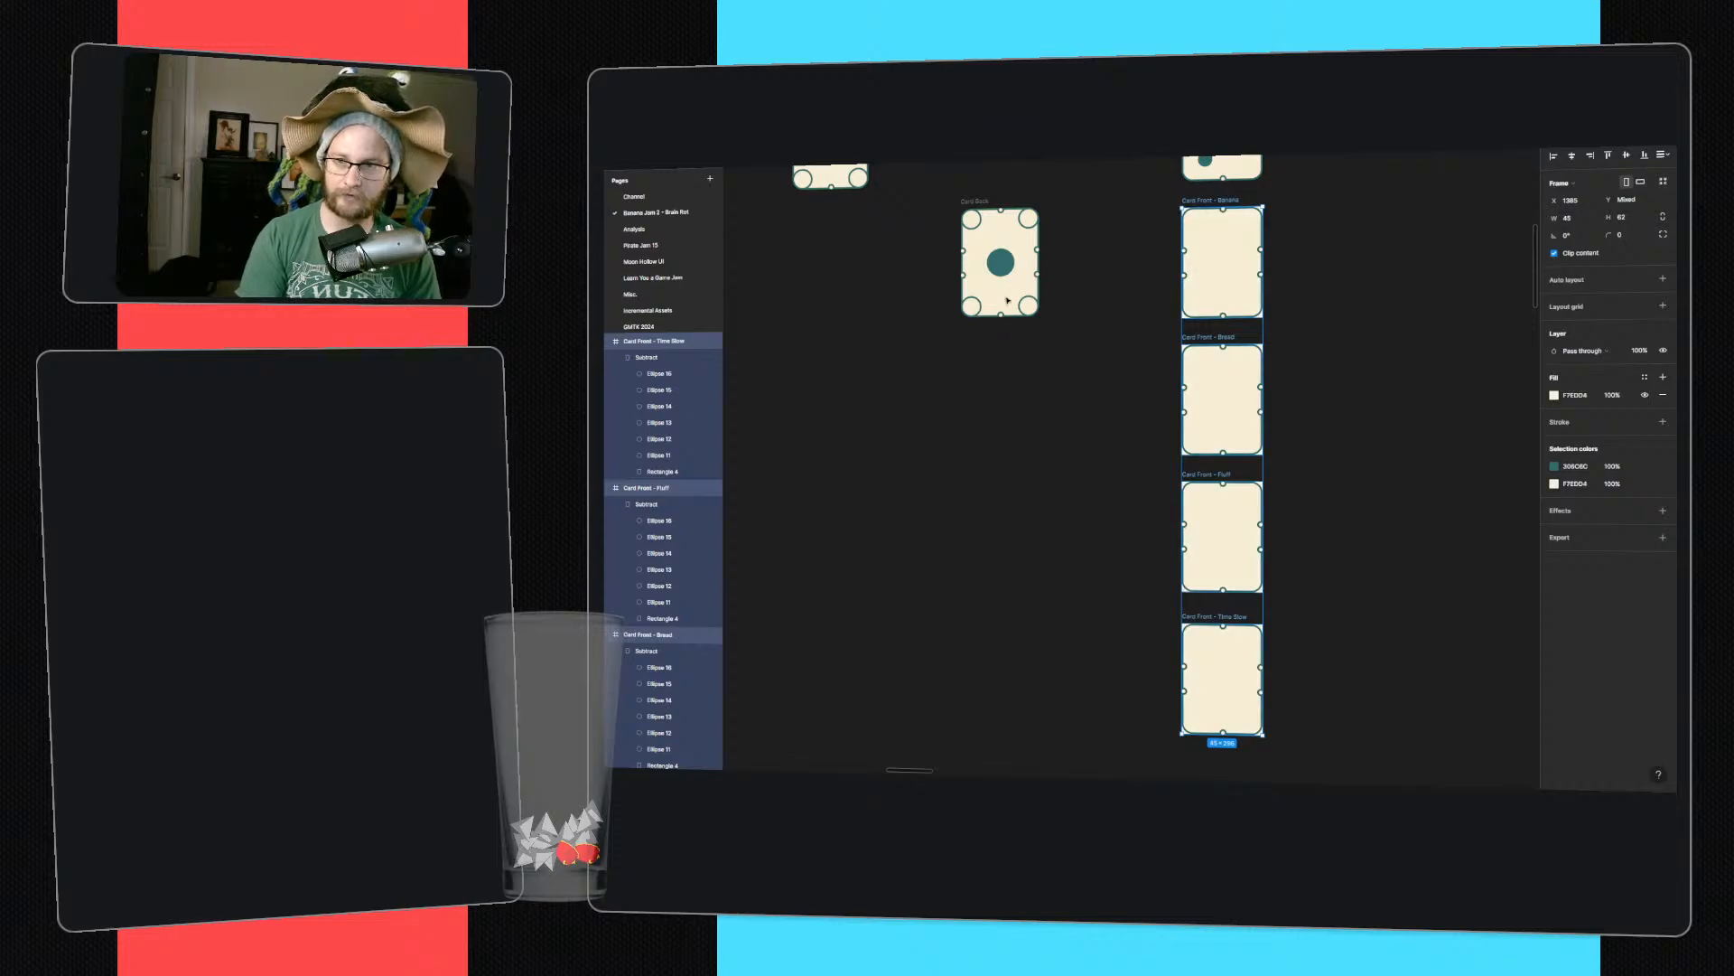
# - Set the corner radius of the four selected card front frames to 6
pyautogui.click(1633, 237)
pyautogui.write('6')
pyautogui.press('Return')
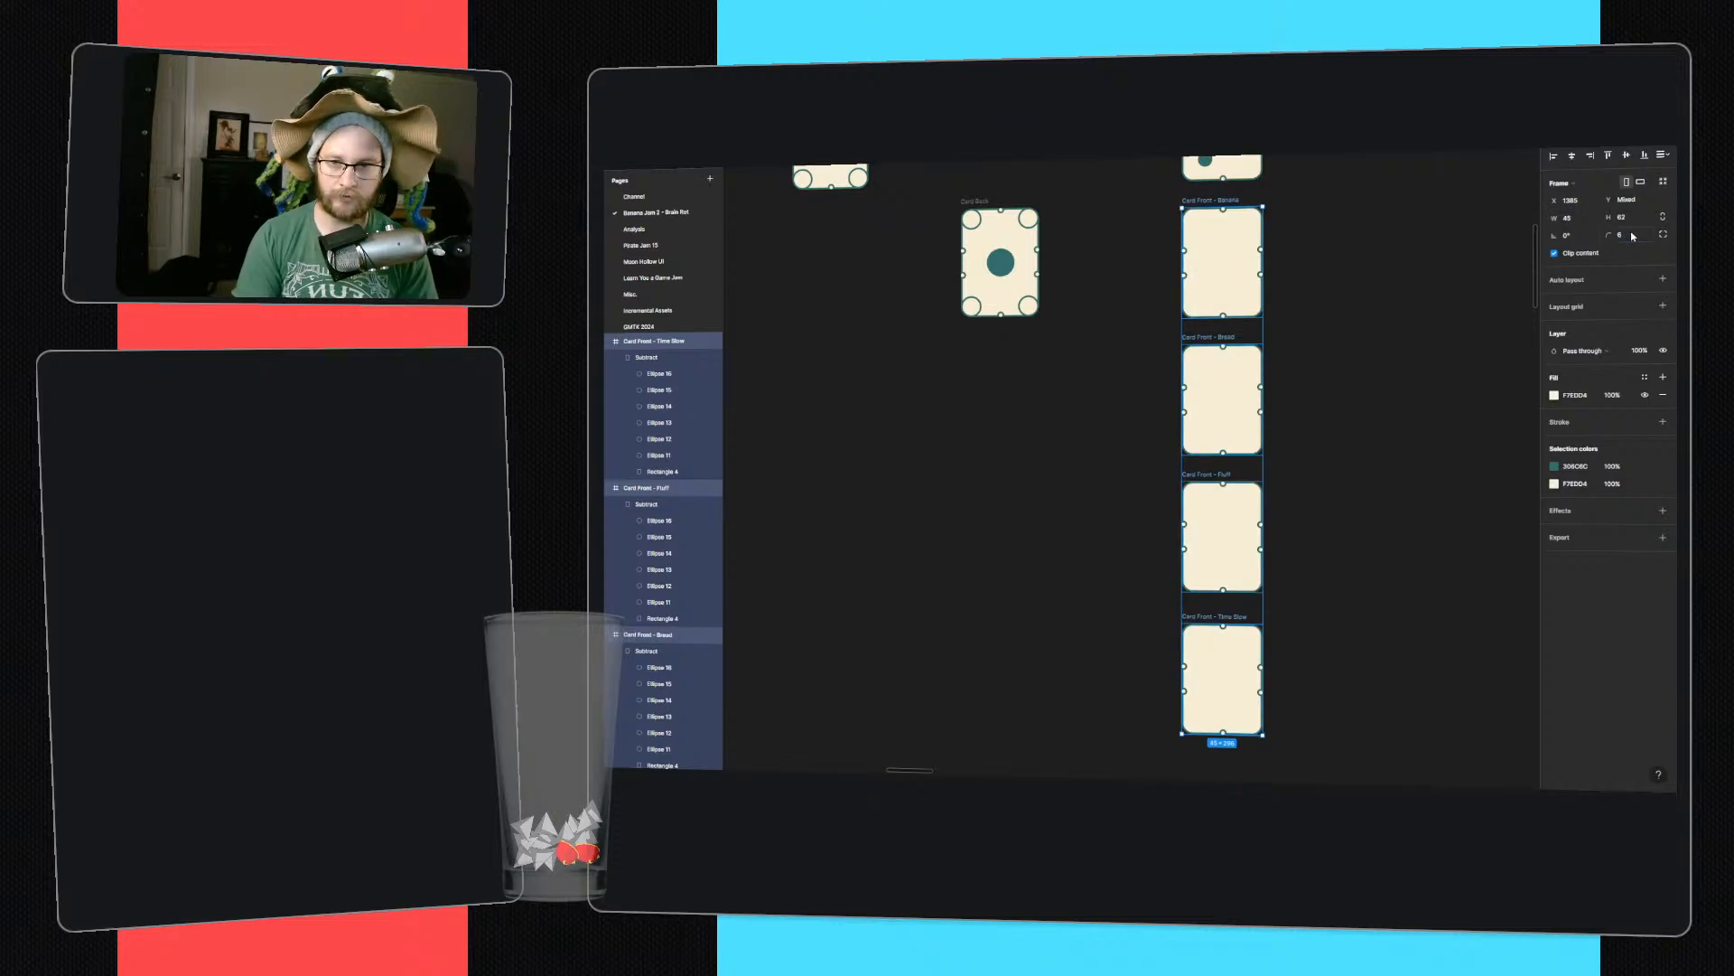
pyautogui.click(1427, 239)
# - Look over the empty card fronts and bring the Banana card into close view
pyautogui.keyDown('ctrl'); pyautogui.scroll(4, 1236, 228); pyautogui.keyUp('ctrl')
pyautogui.moveTo(1239, 257); pyautogui.dragTo(1225, 364, button='middle')
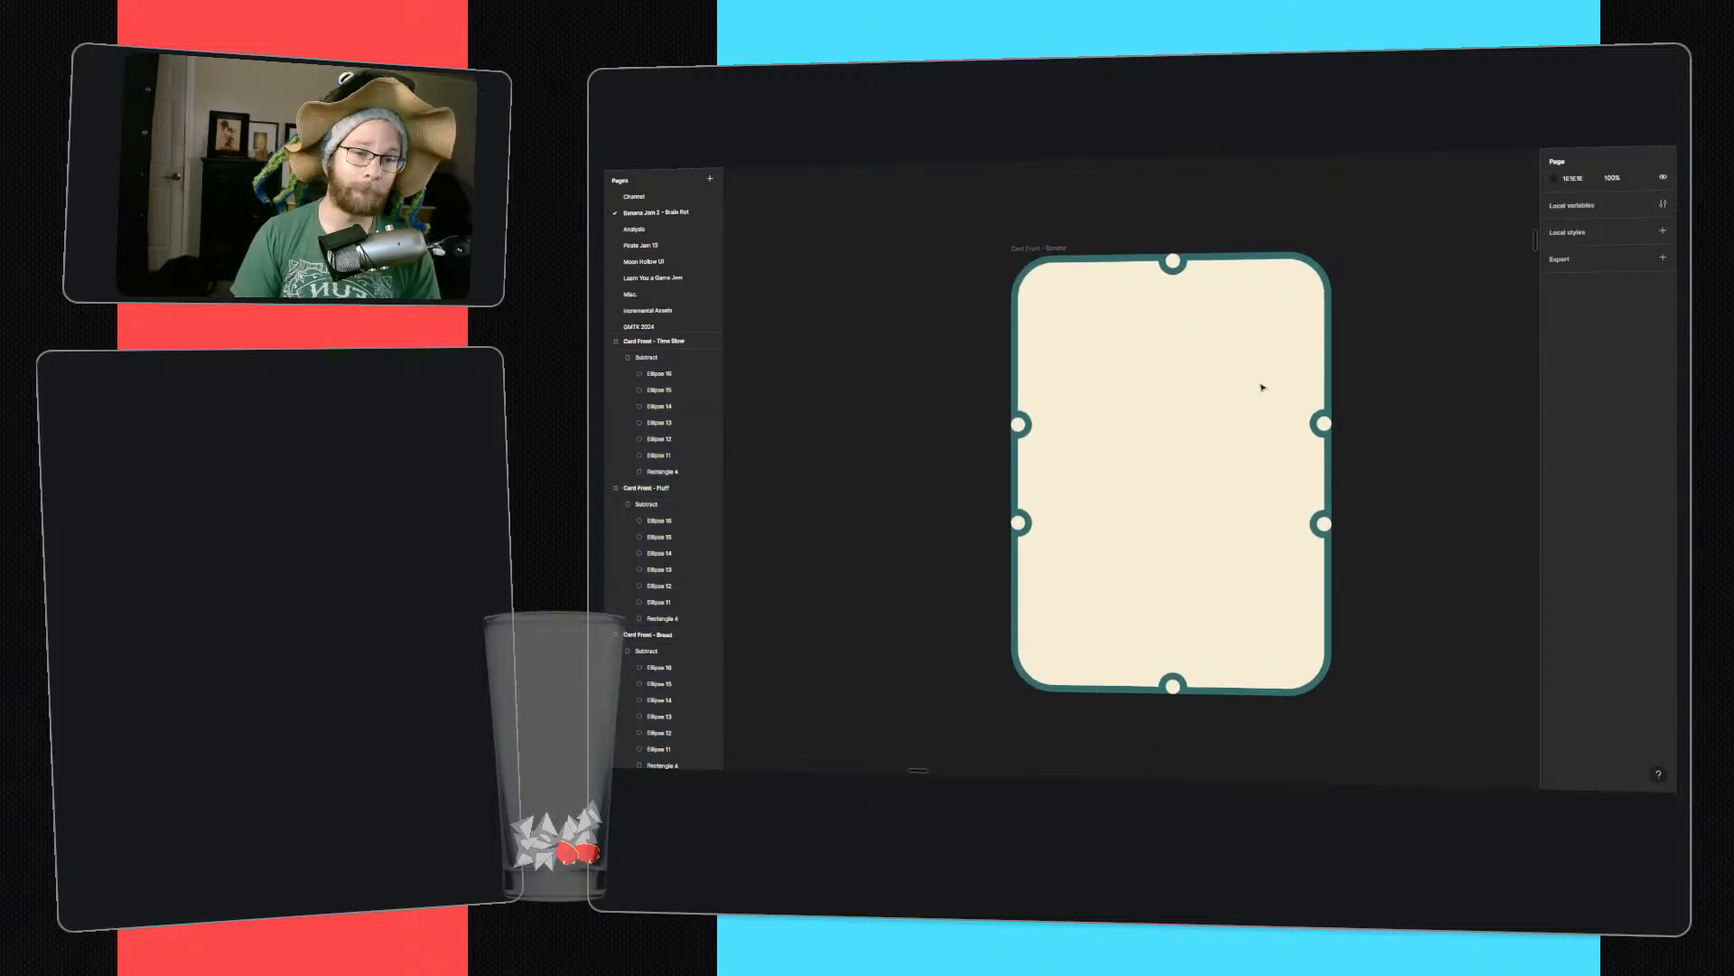
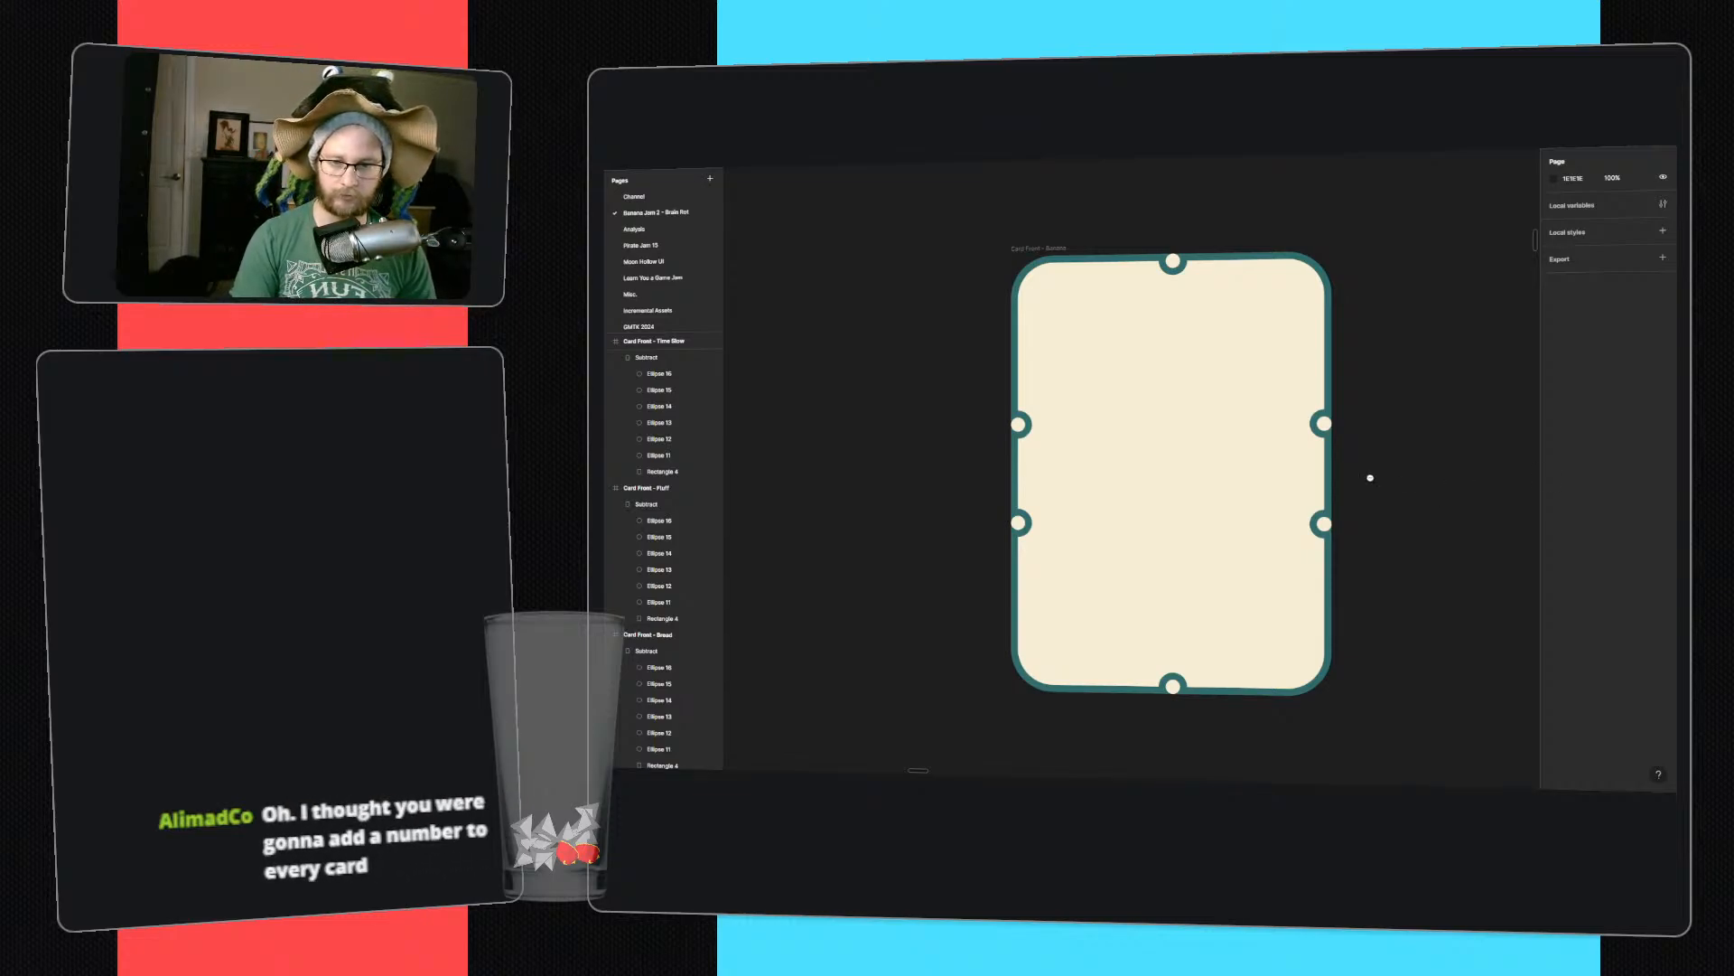
pyautogui.keyDown('ctrl'); pyautogui.scroll(-3, 1370, 478); pyautogui.keyUp('ctrl')
pyautogui.moveTo(1370, 478); pyautogui.dragTo(1258, 244, button='middle')
pyautogui.moveTo(1164, 713); pyautogui.dragTo(1132, 409, button='middle')
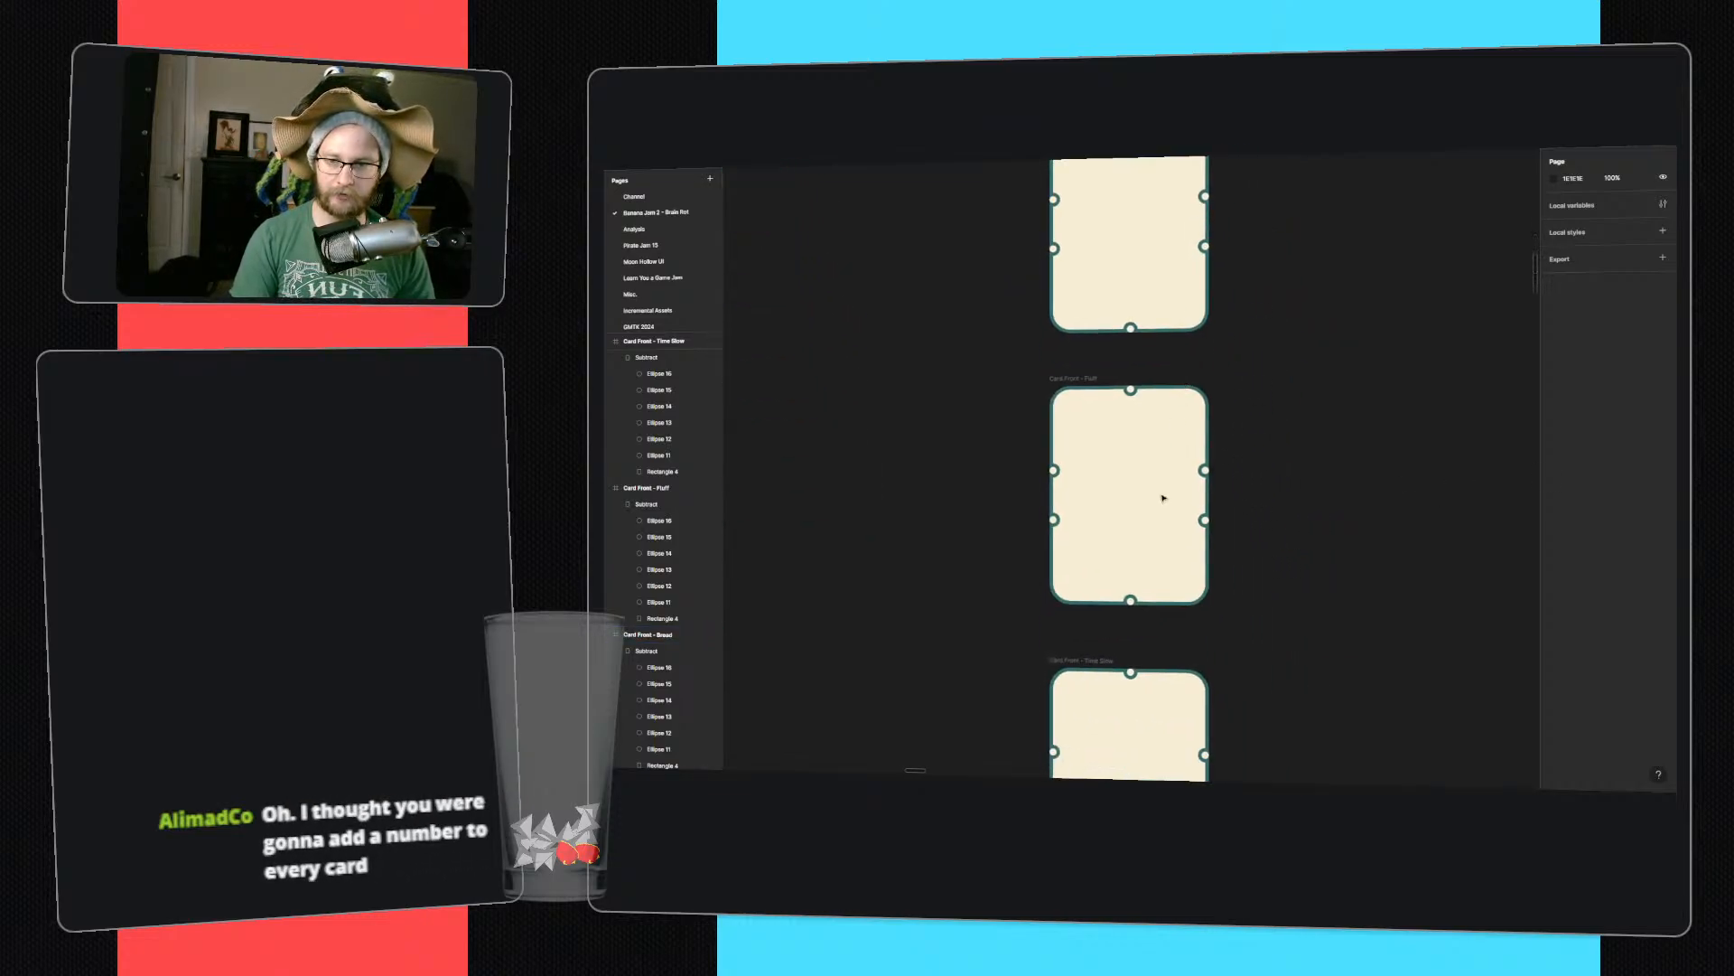
pyautogui.moveTo(1152, 773); pyautogui.dragTo(1150, 596, button='middle')
pyautogui.moveTo(1185, 334); pyautogui.dragTo(1210, 779, button='middle')
pyautogui.moveTo(1160, 266); pyautogui.dragTo(1162, 500, button='middle')
pyautogui.keyDown('ctrl'); pyautogui.scroll(3, 1136, 444); pyautogui.keyUp('ctrl')
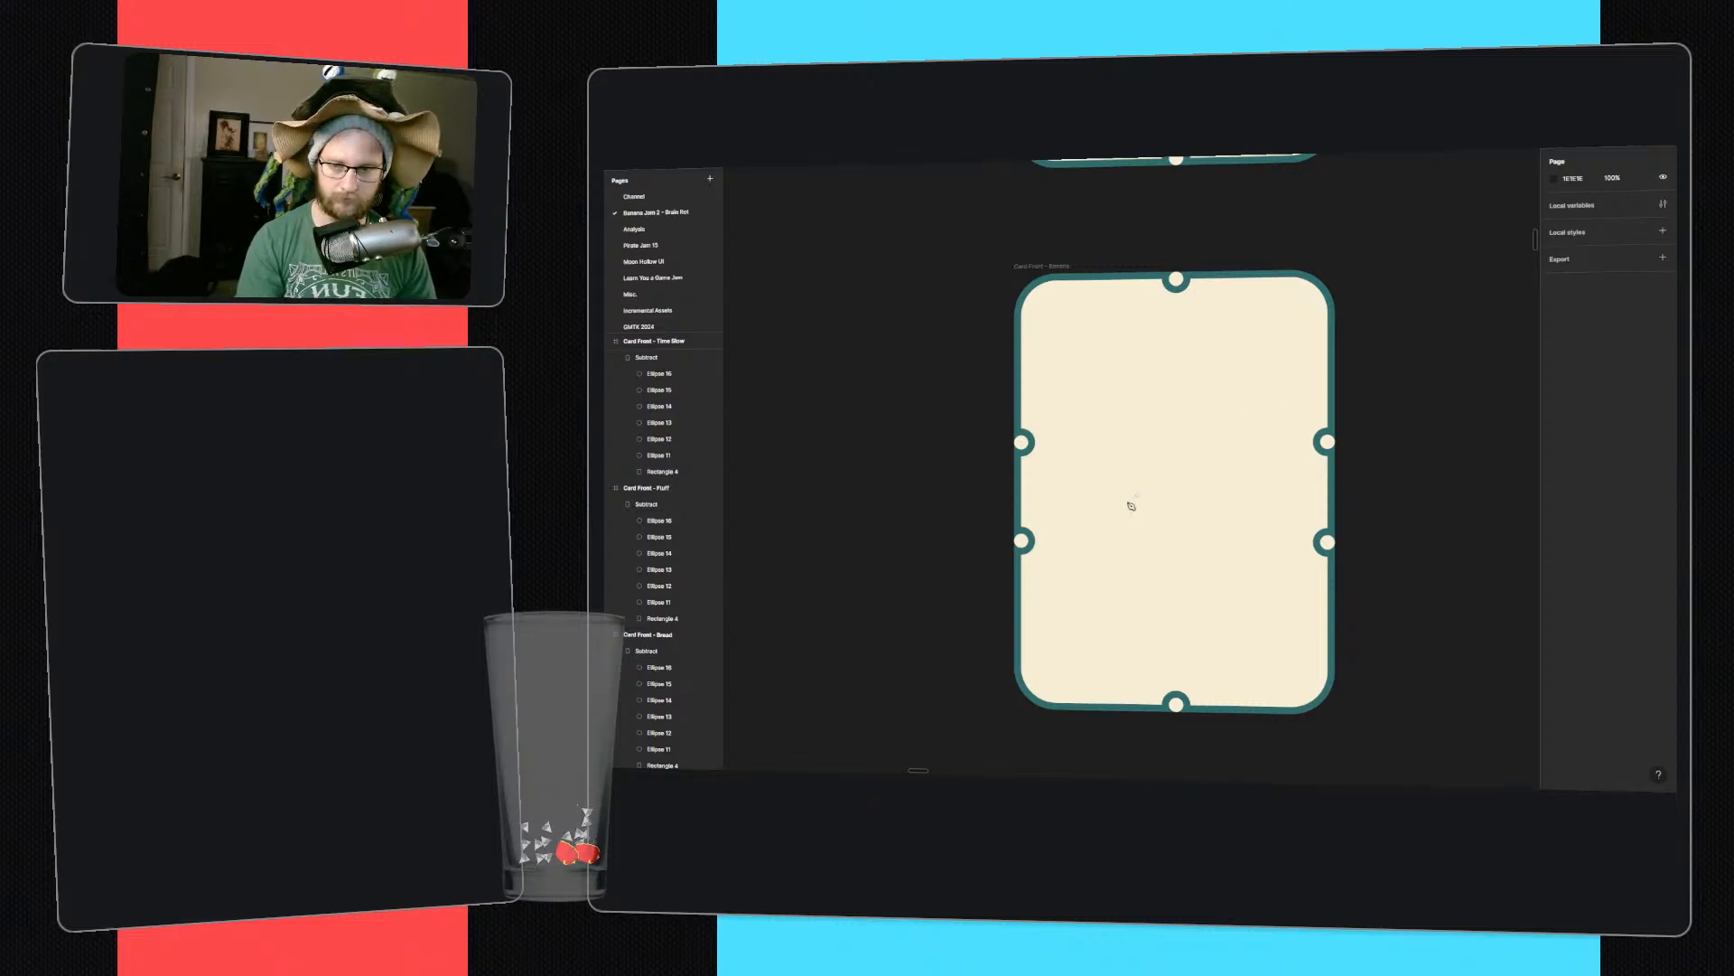
# - Try drawing the banana as one curved Pen stroke with round ends, about 7 thick, on the Banana card
pyautogui.click(1080, 594)
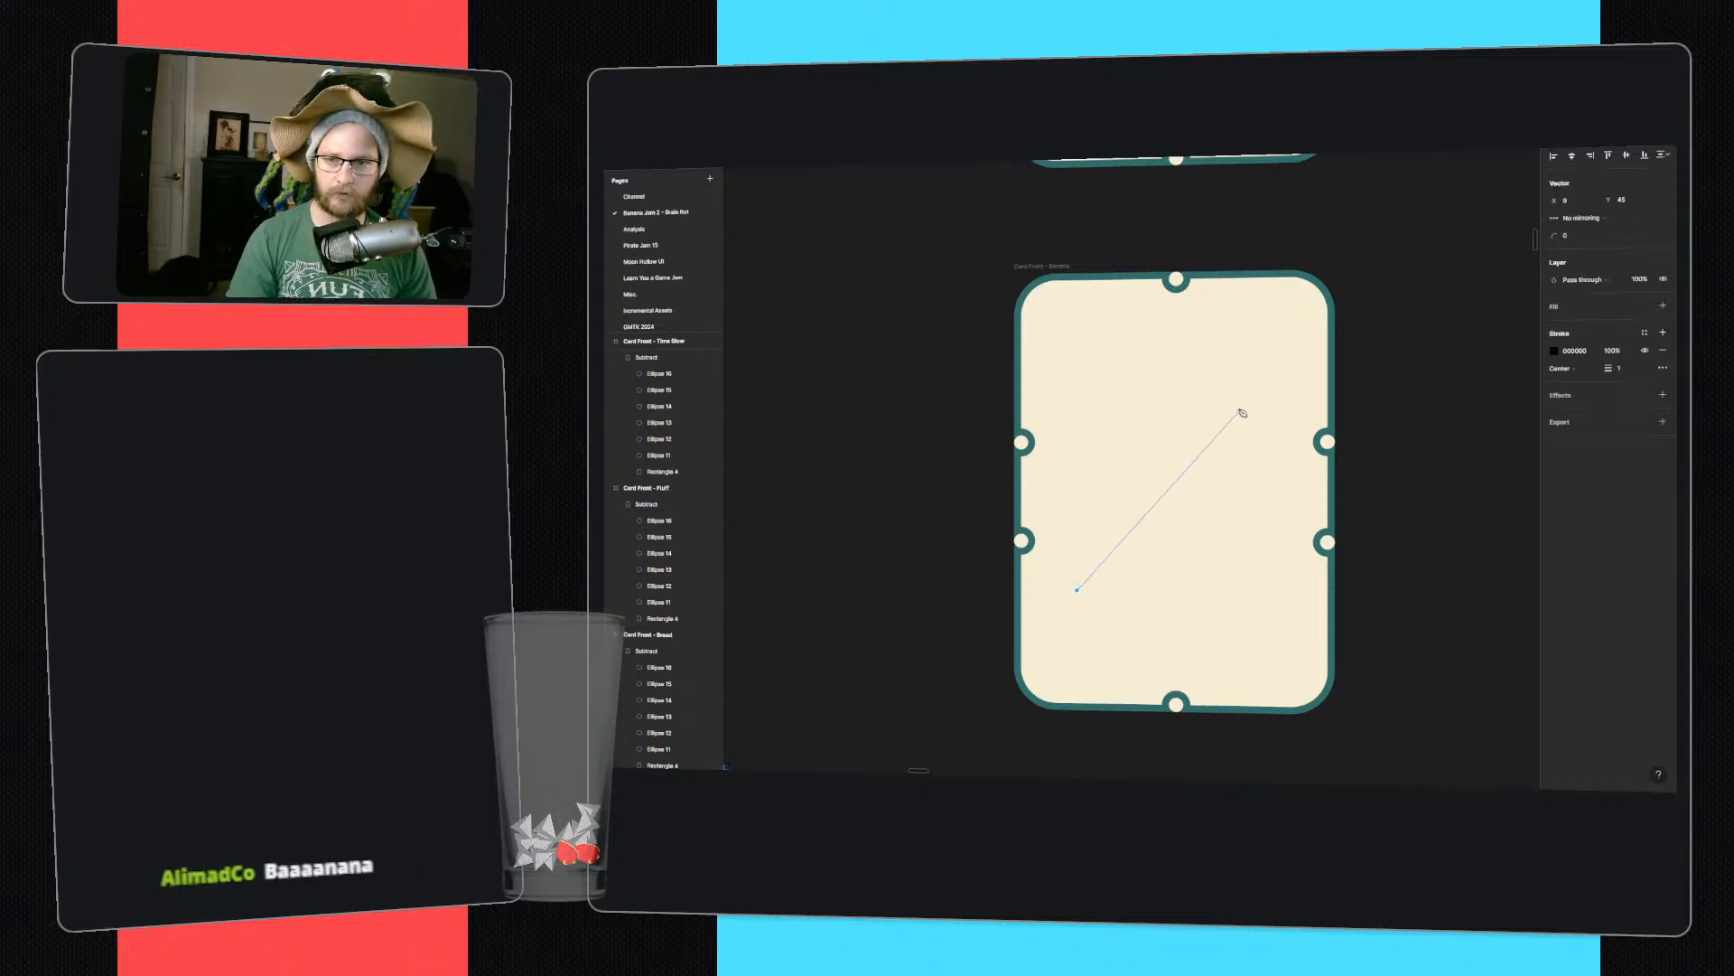
pyautogui.moveTo(1230, 388); pyautogui.dragTo(1262, 210)
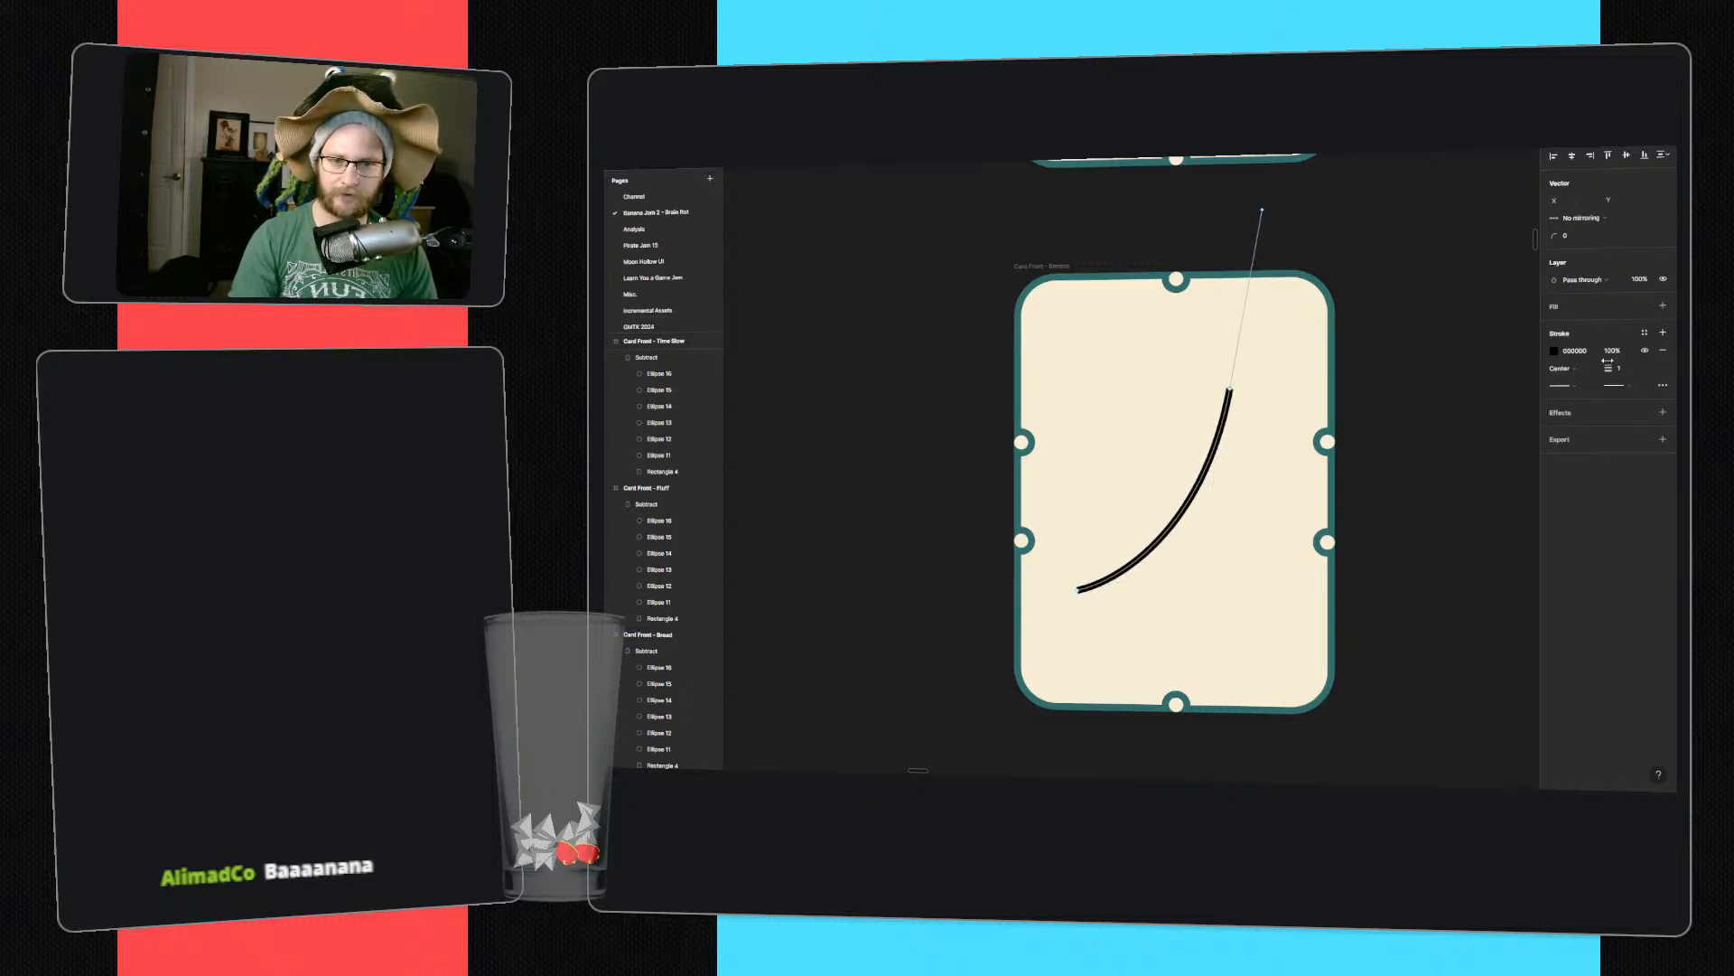
pyautogui.moveTo(1605, 368); pyautogui.dragTo(1609, 368)
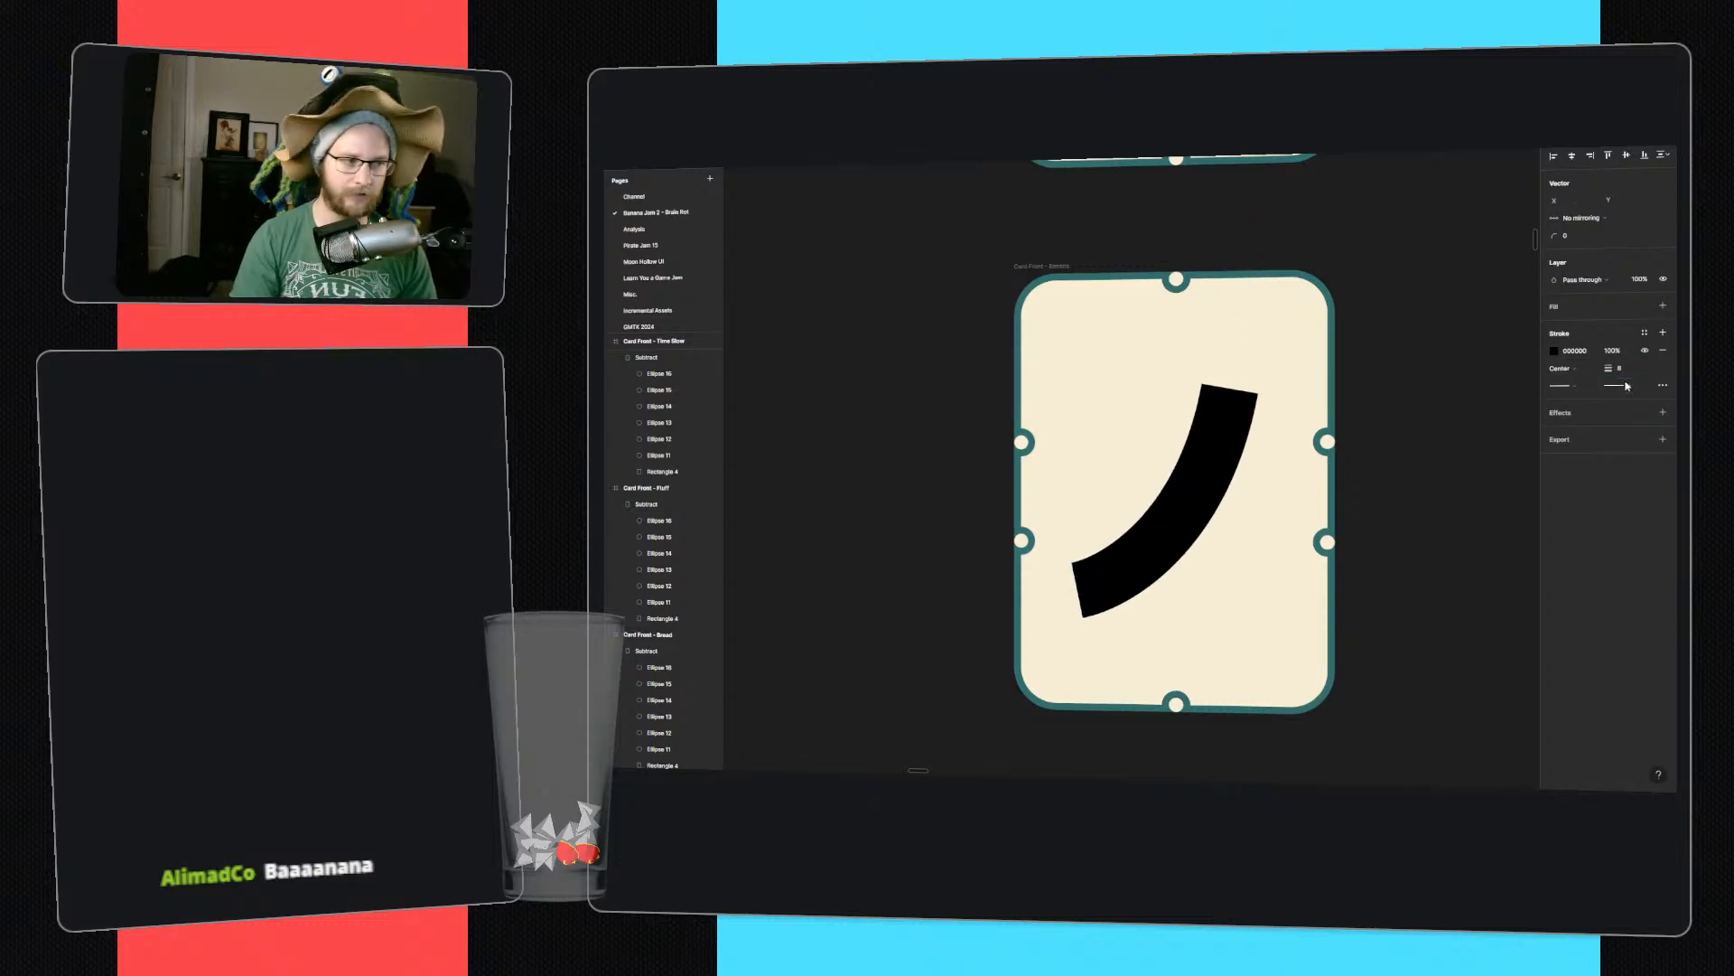
pyautogui.click(1627, 385)
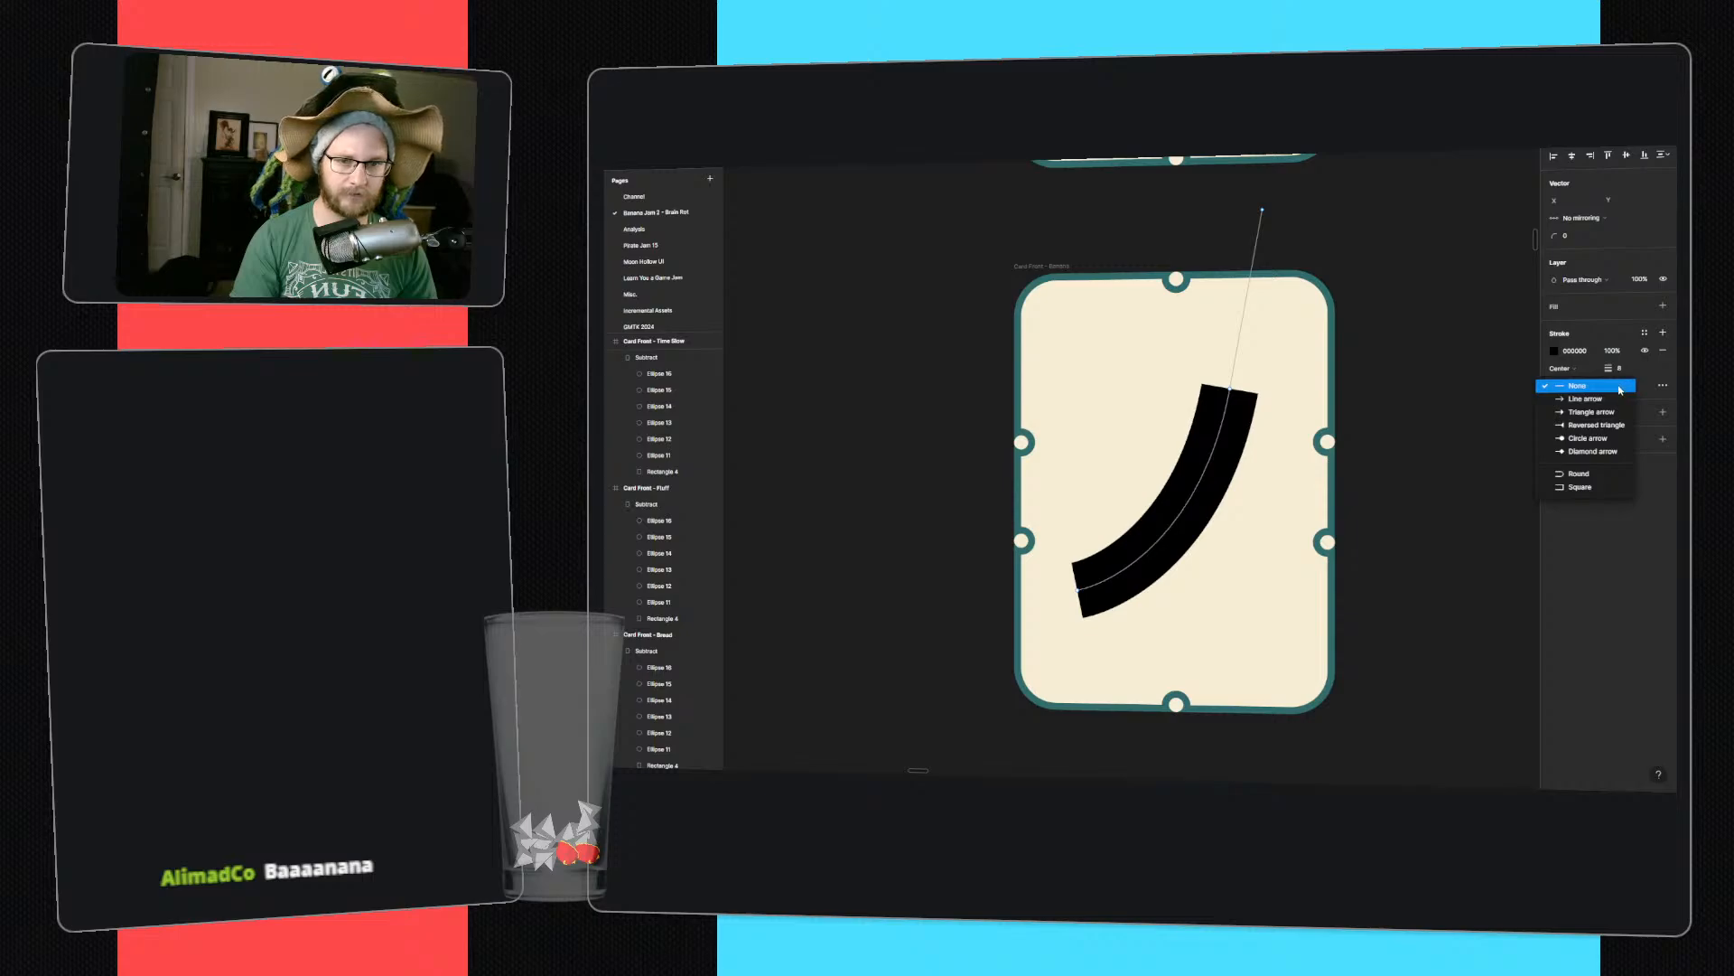
pyautogui.click(1579, 473)
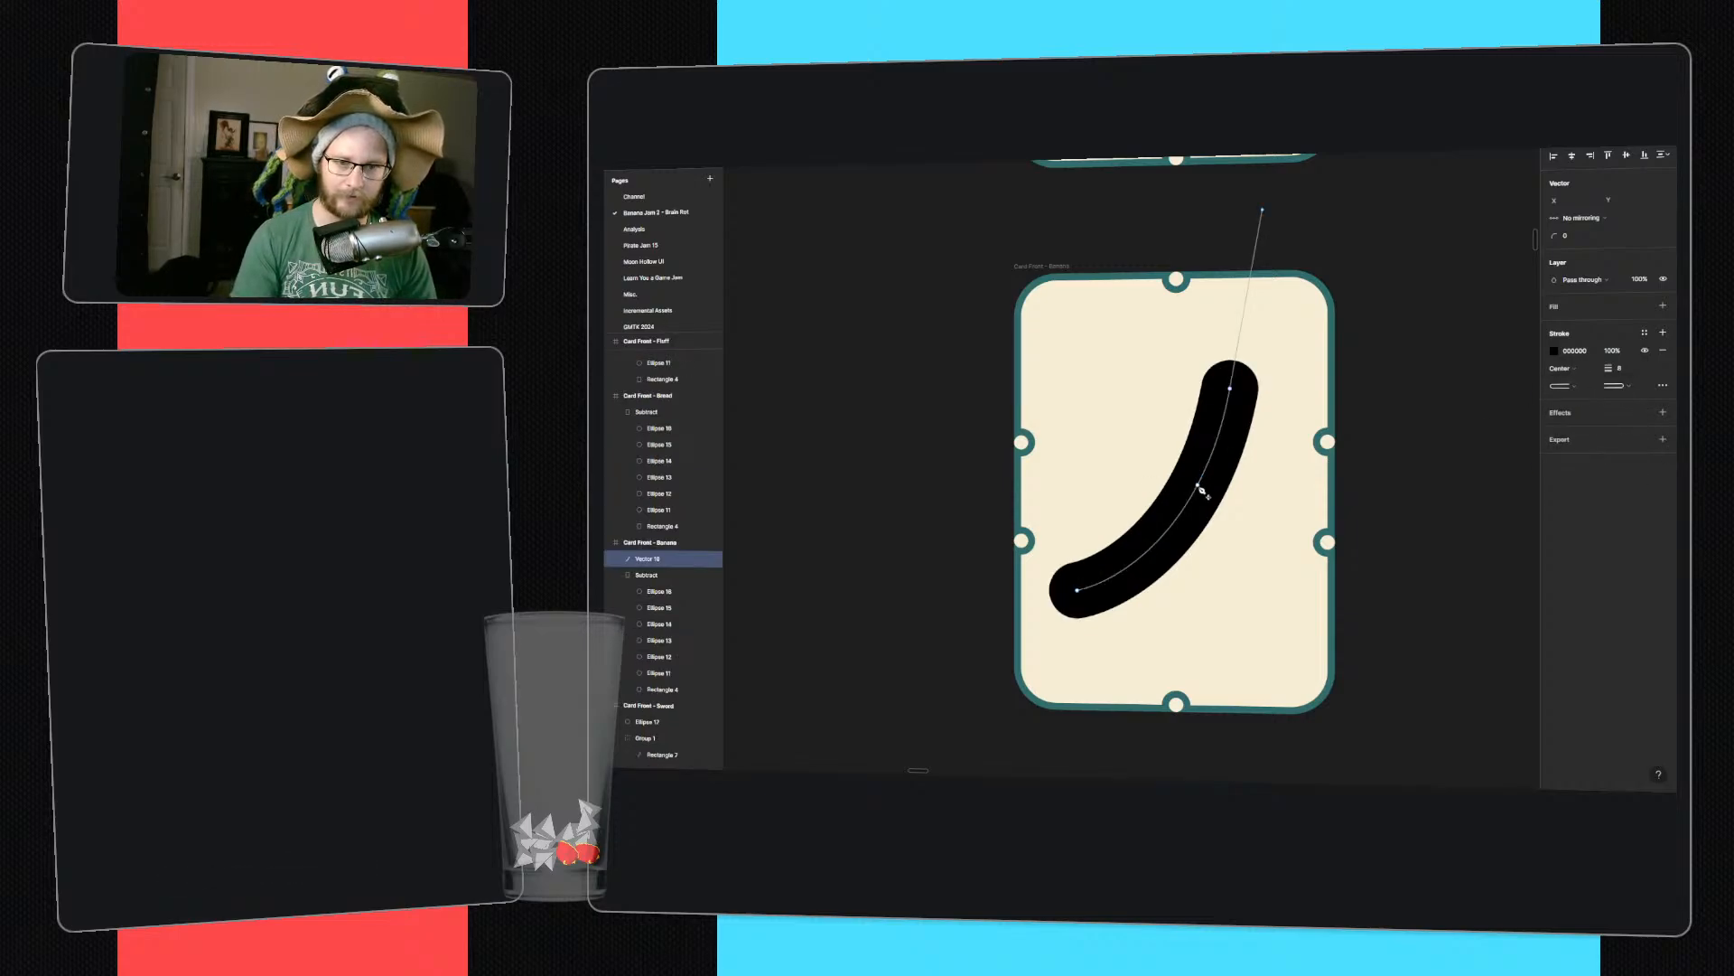
pyautogui.moveTo(1607, 368); pyautogui.dragTo(1607, 369)
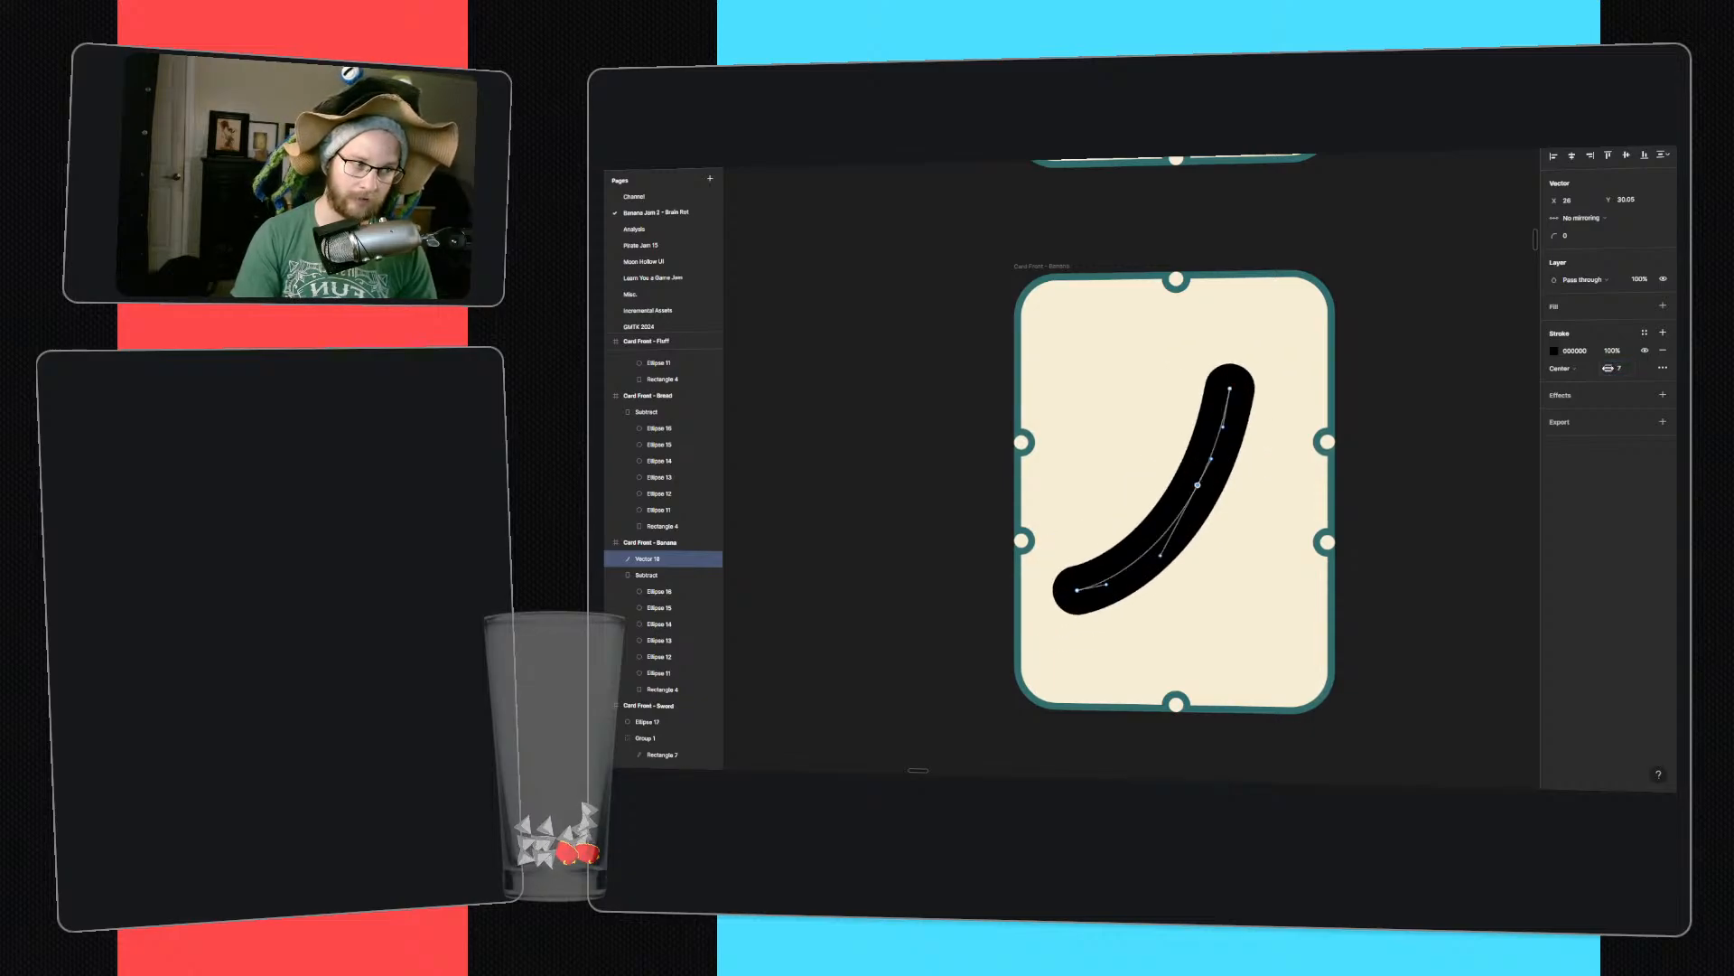
# - Undo the thick curved banana stroke and all its stroke settings
pyautogui.hotkey('ctrl', 'z')
pyautogui.hotkey('ctrl', 'z')
pyautogui.hotkey('ctrl', 'z')
pyautogui.hotkey('ctrl', 'z')
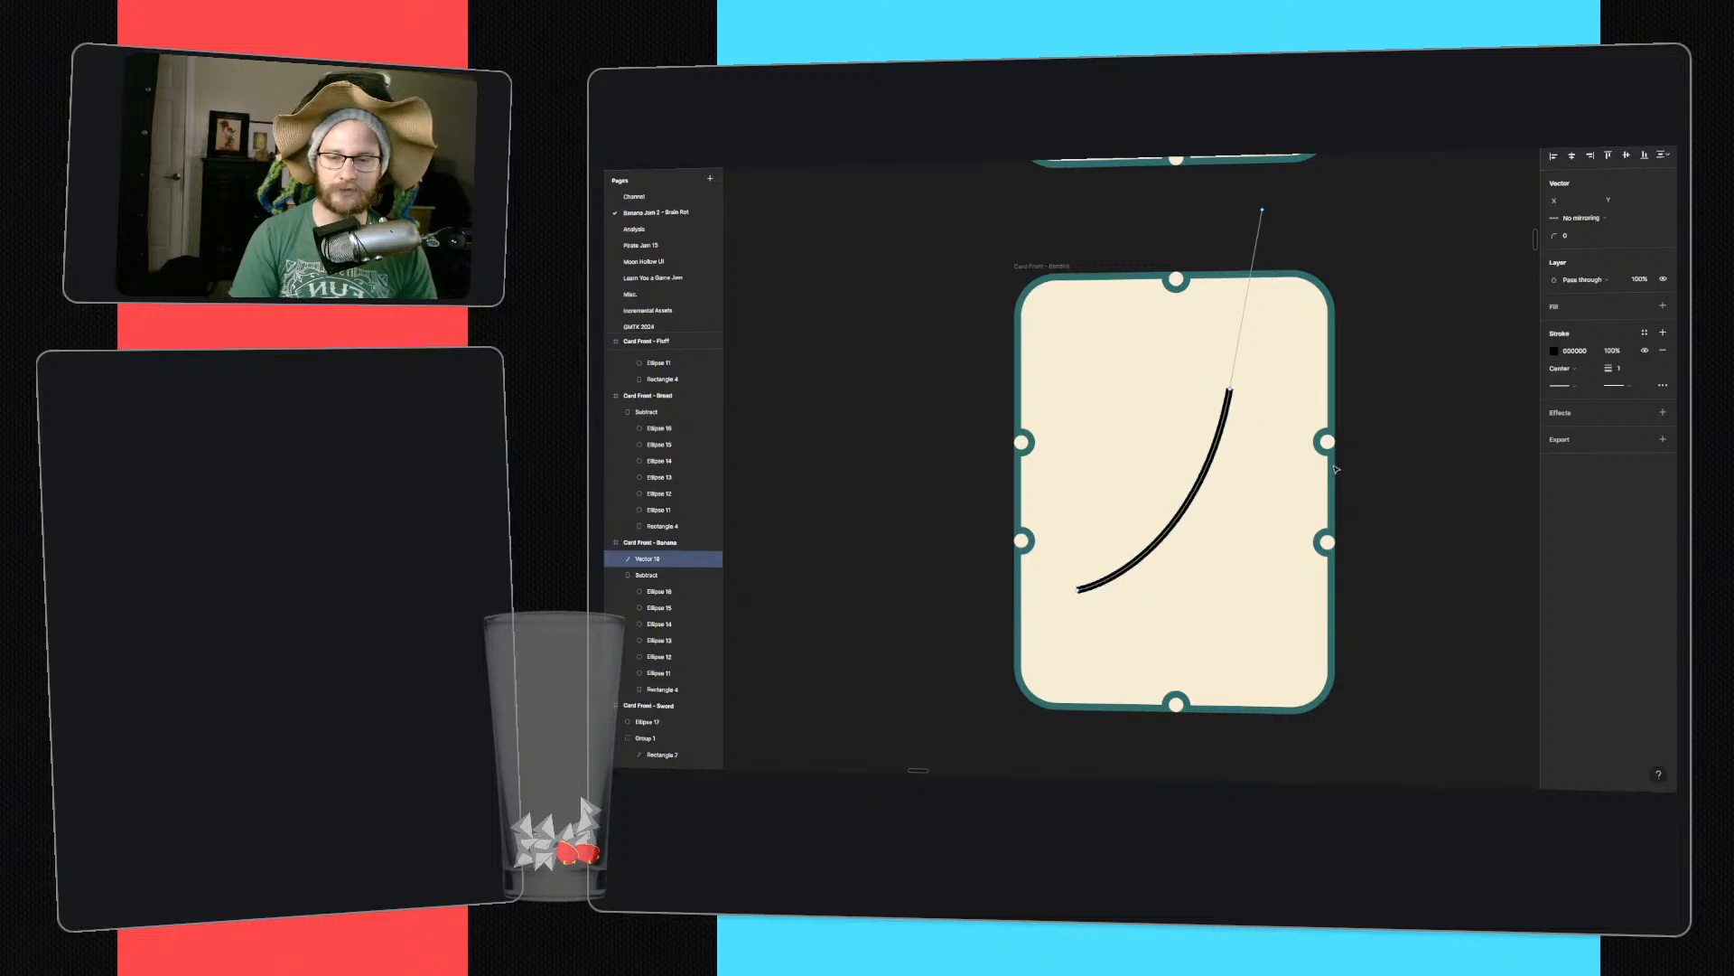
pyautogui.hotkey('ctrl', 'z')
pyautogui.hotkey('ctrl', 'z')
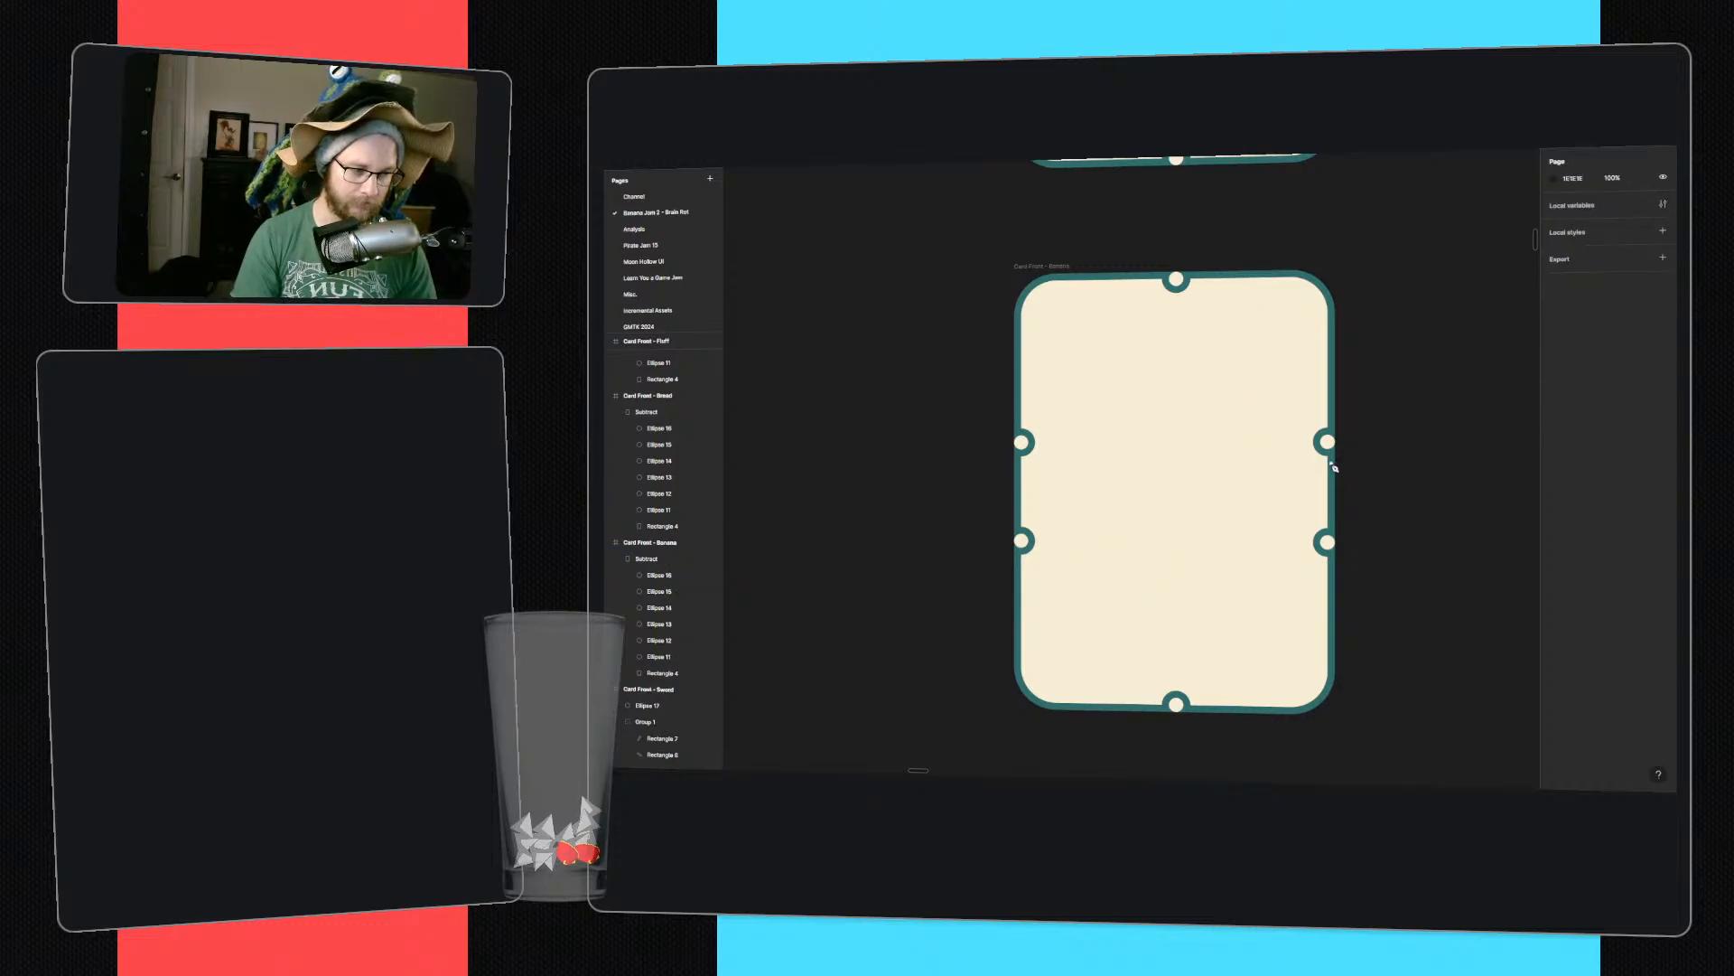
# - Draw a closed banana outline with straight Pen segments on the Banana card, about 27.5 by 33.5 in size
pyautogui.click(1080, 594)
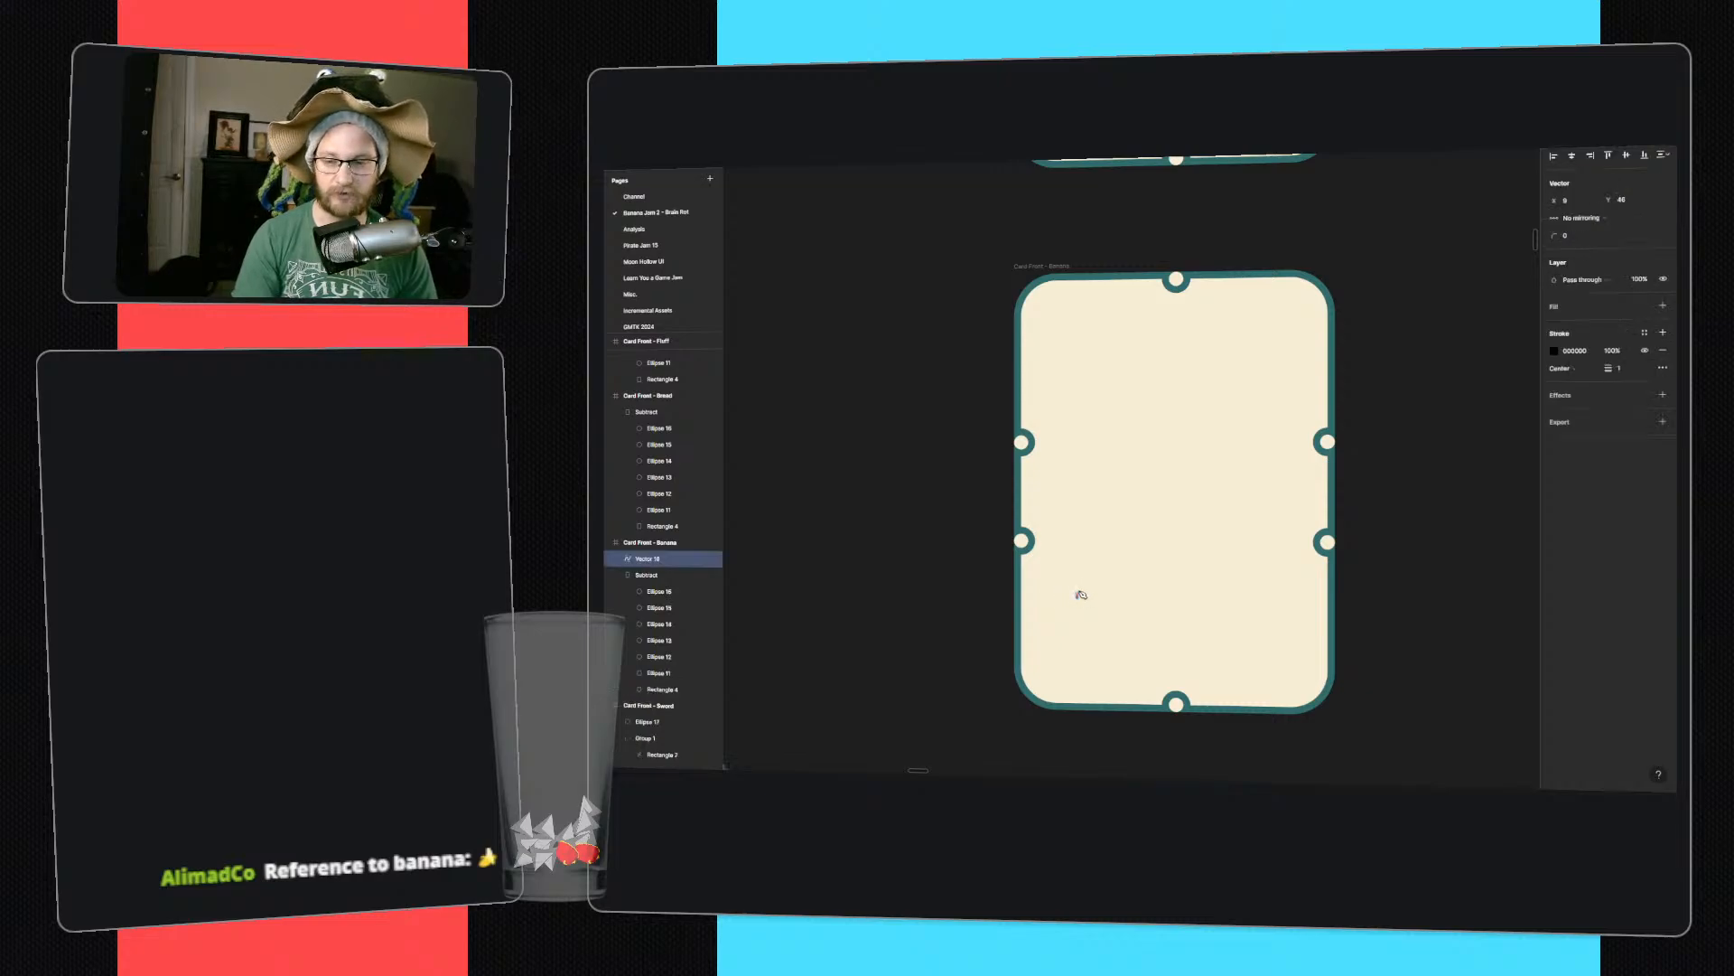
pyautogui.click(1098, 551)
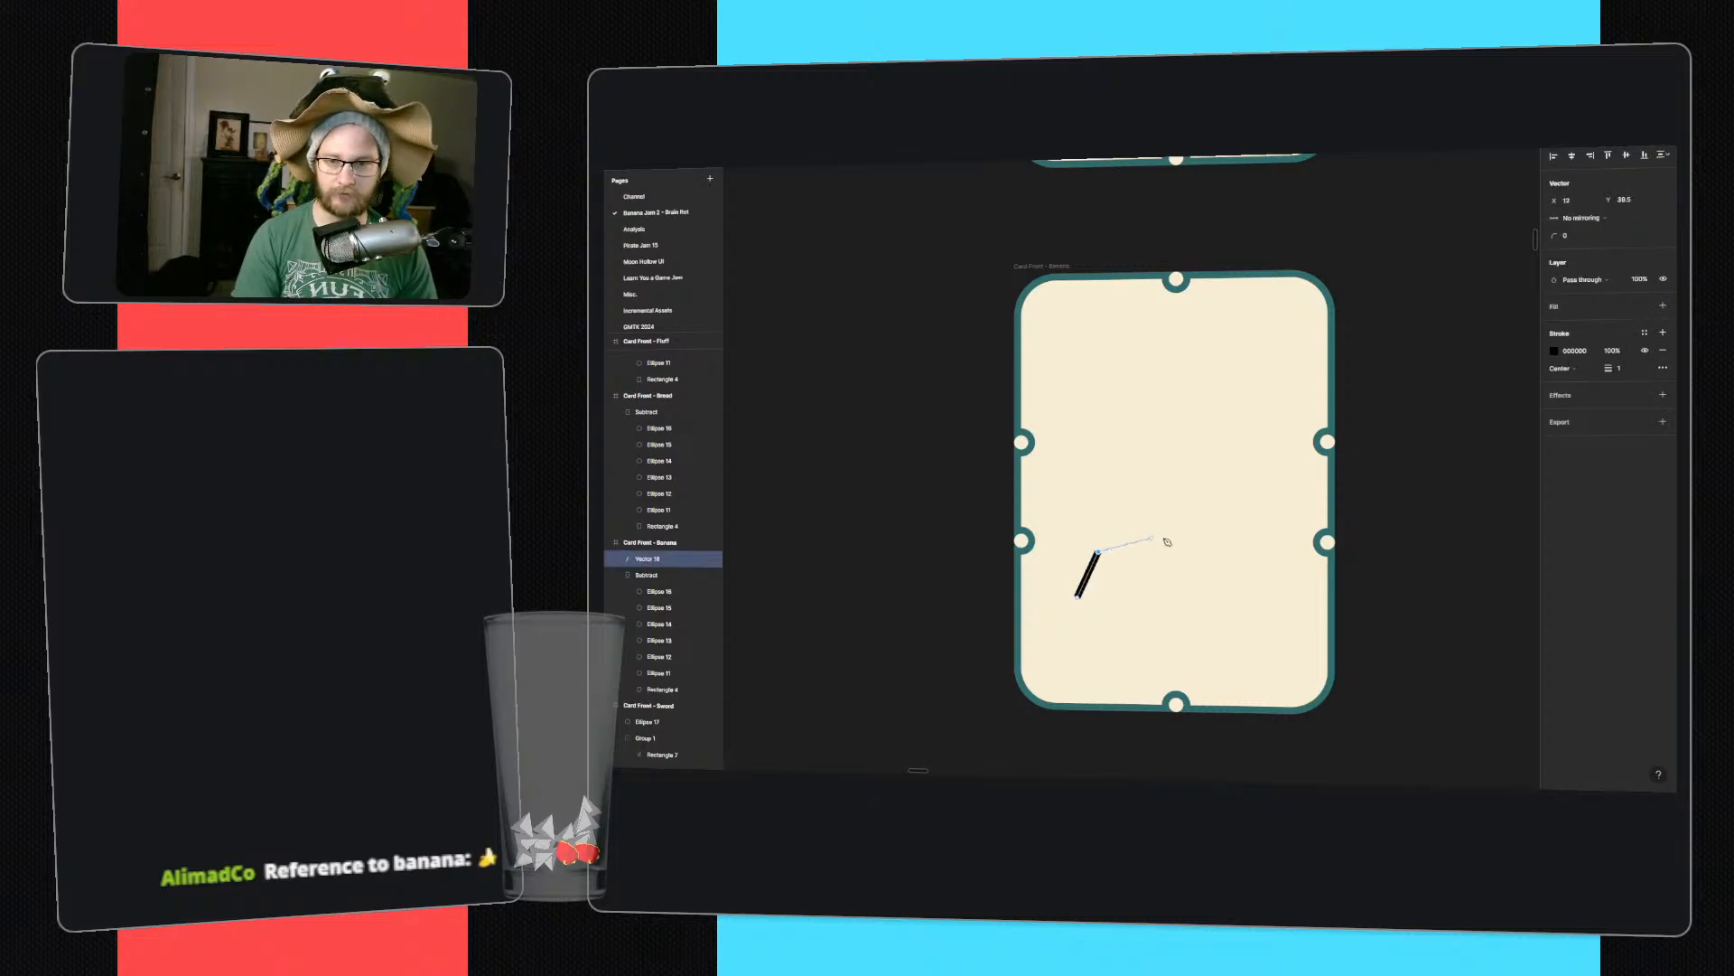
pyautogui.click(1180, 513)
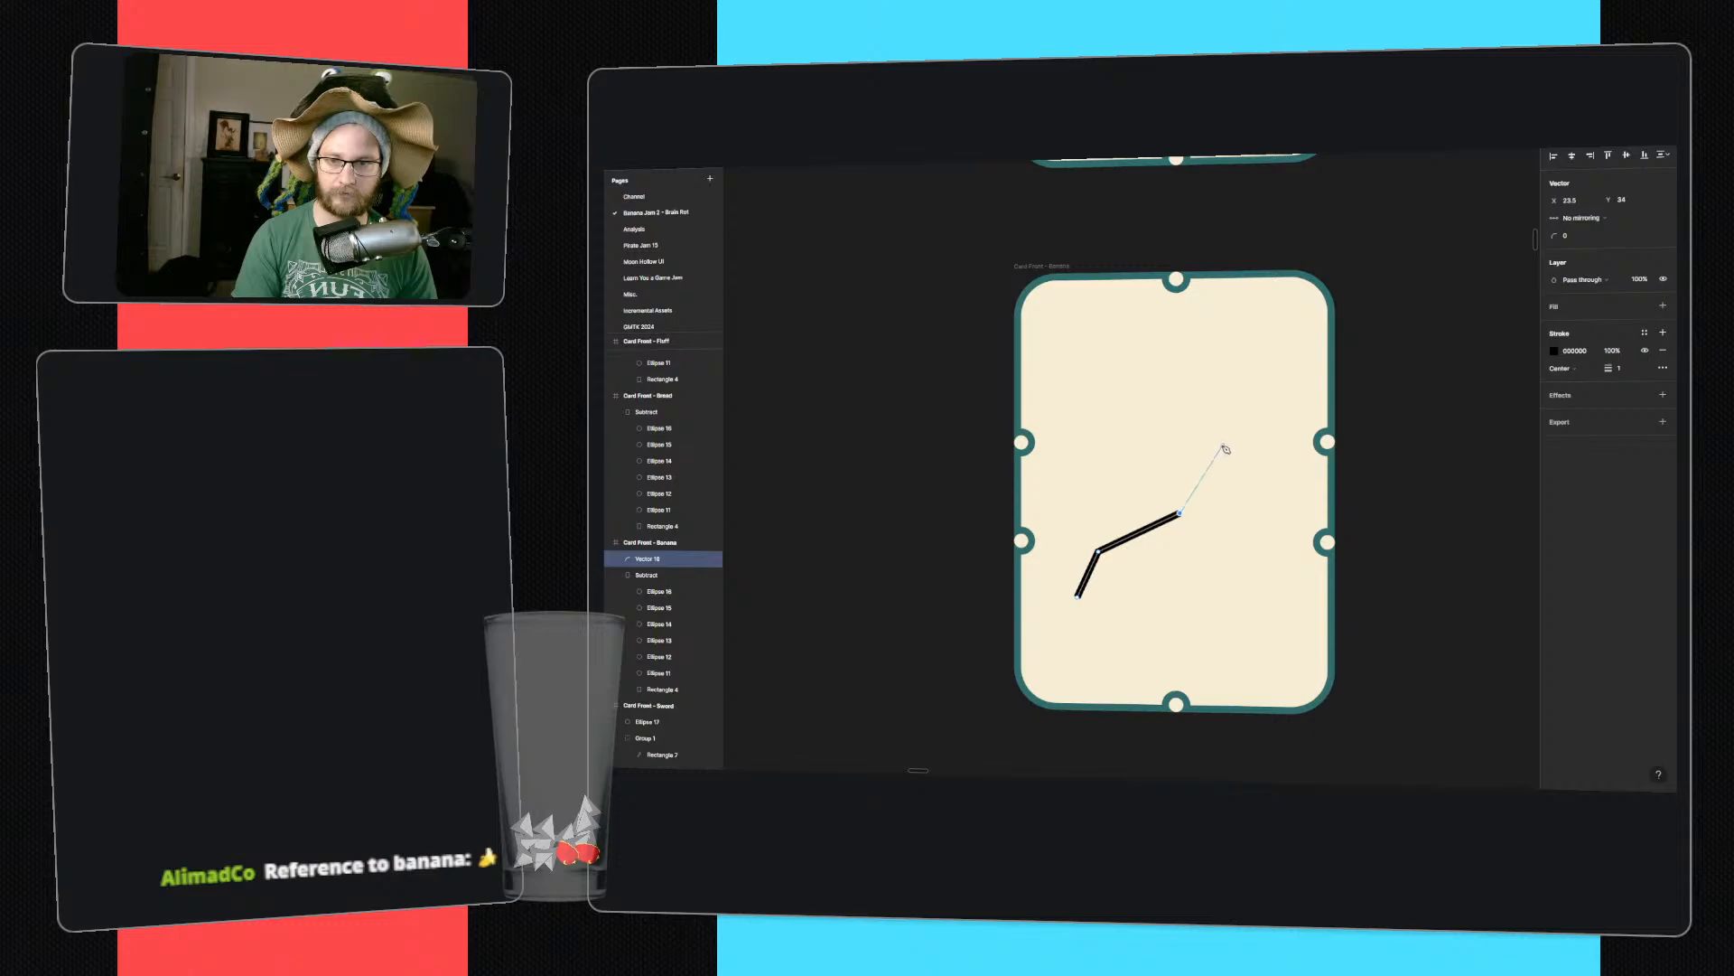
pyautogui.click(1223, 445)
pyautogui.click(1223, 377)
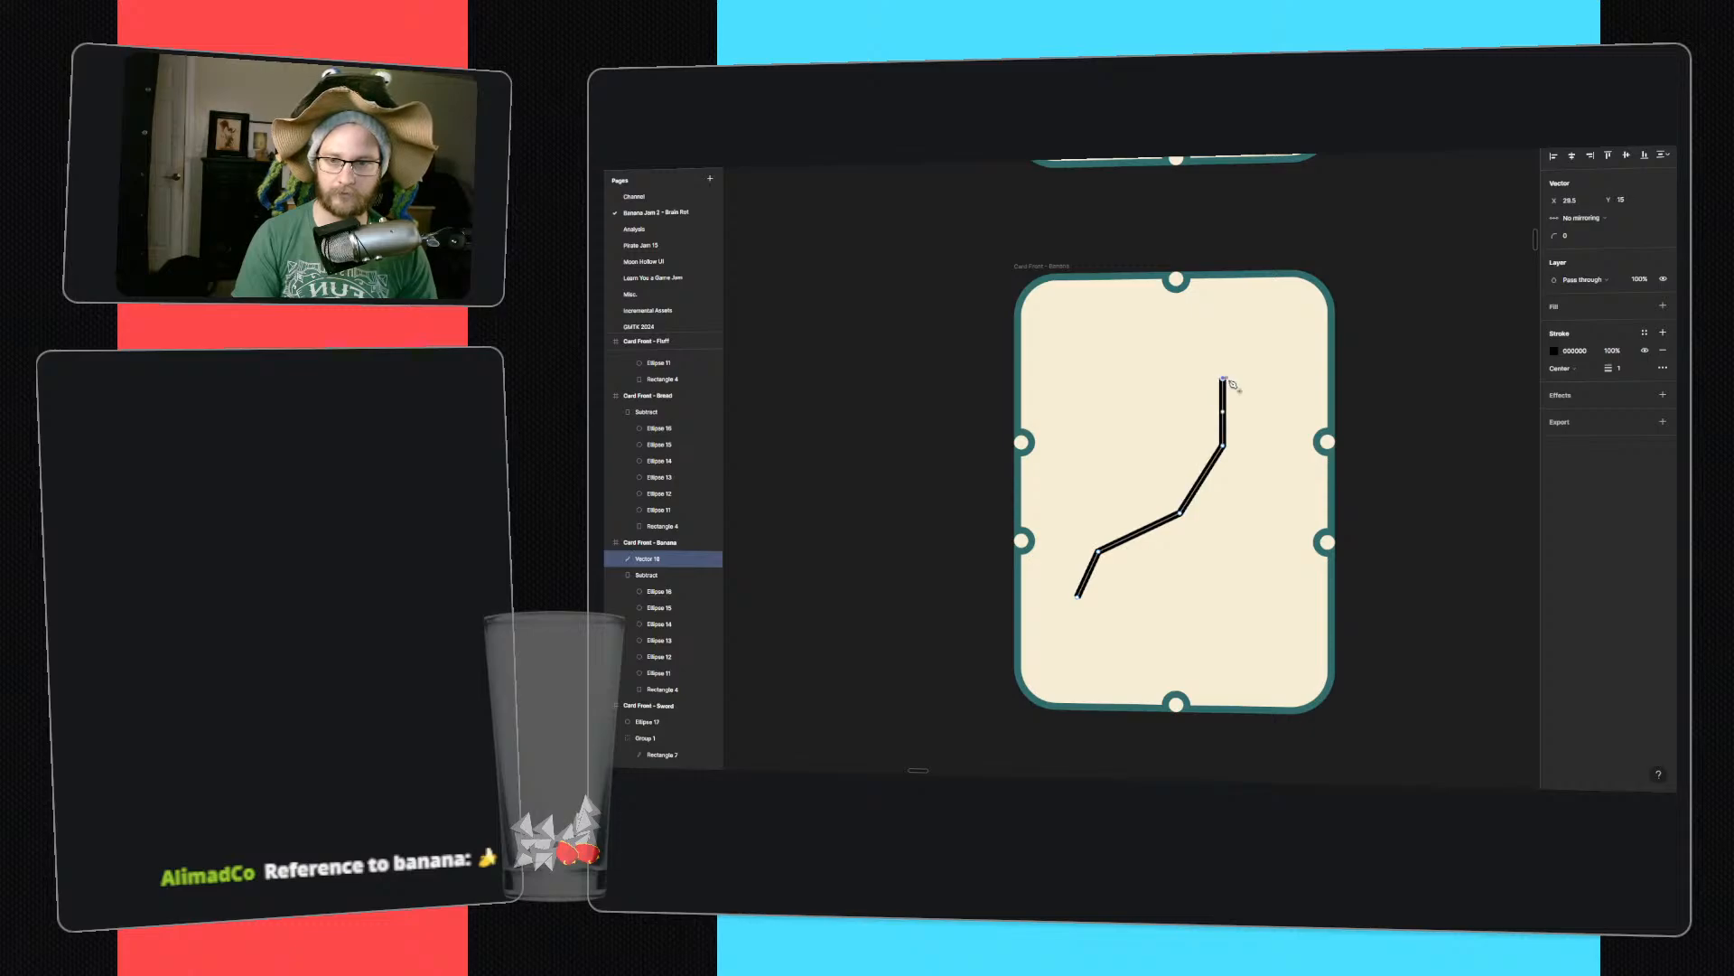
pyautogui.click(1266, 378)
pyautogui.click(1273, 452)
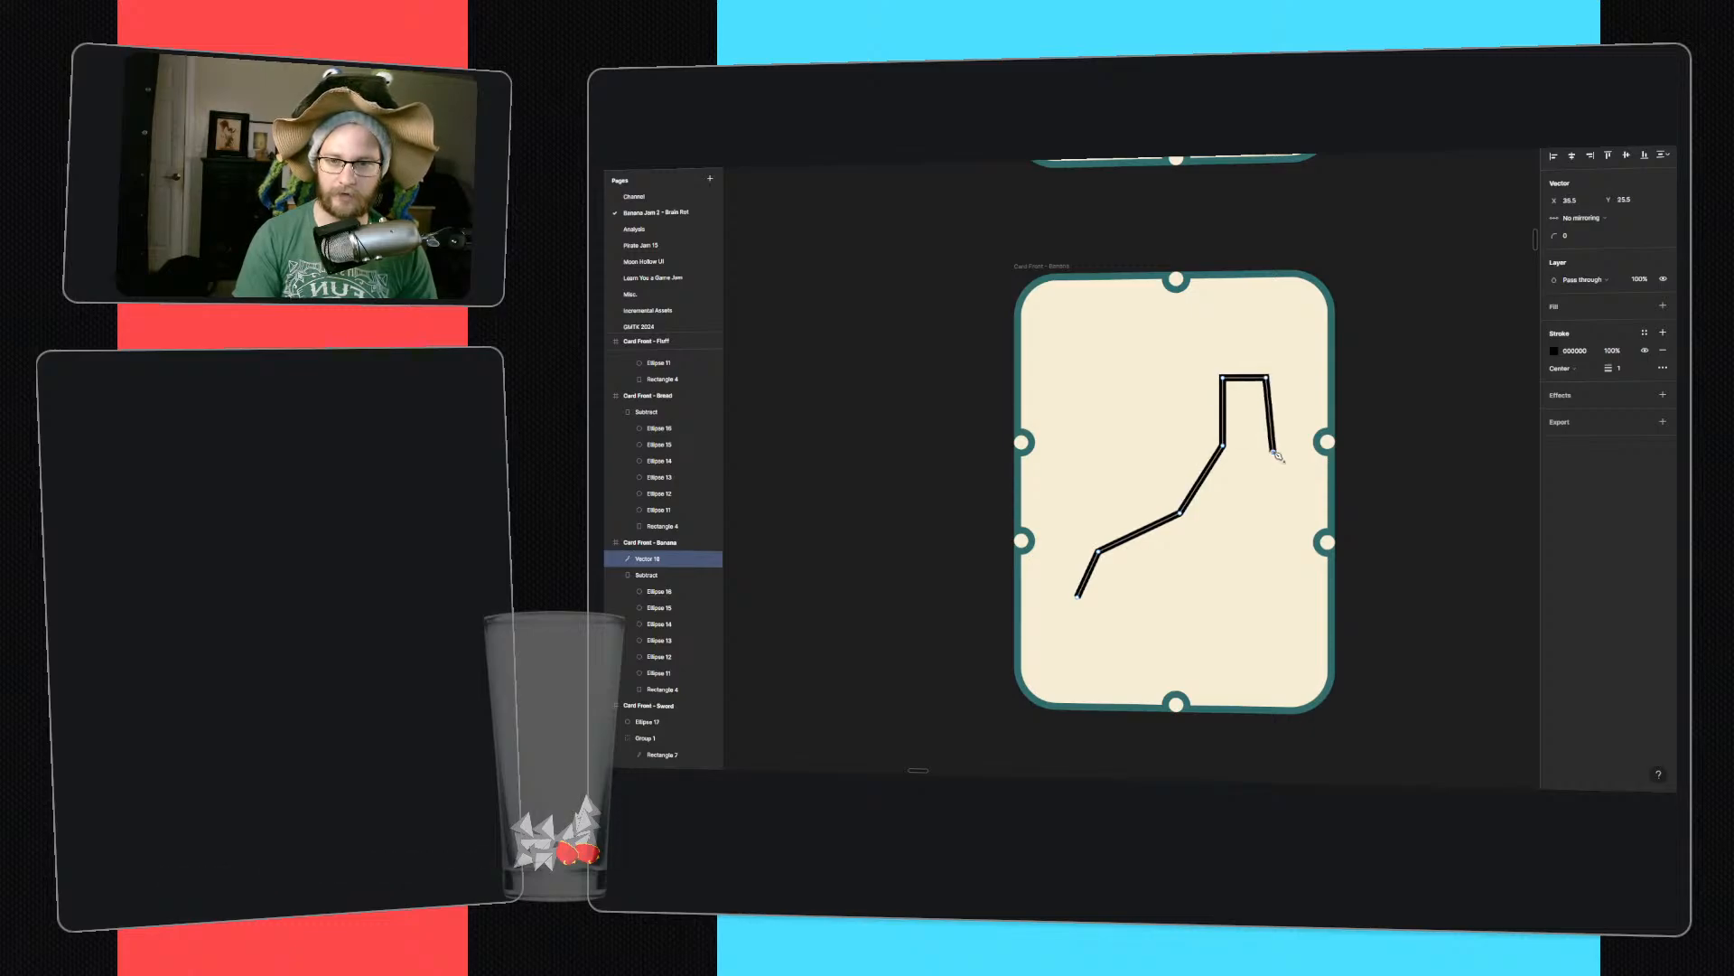
pyautogui.click(1259, 540)
pyautogui.click(1224, 592)
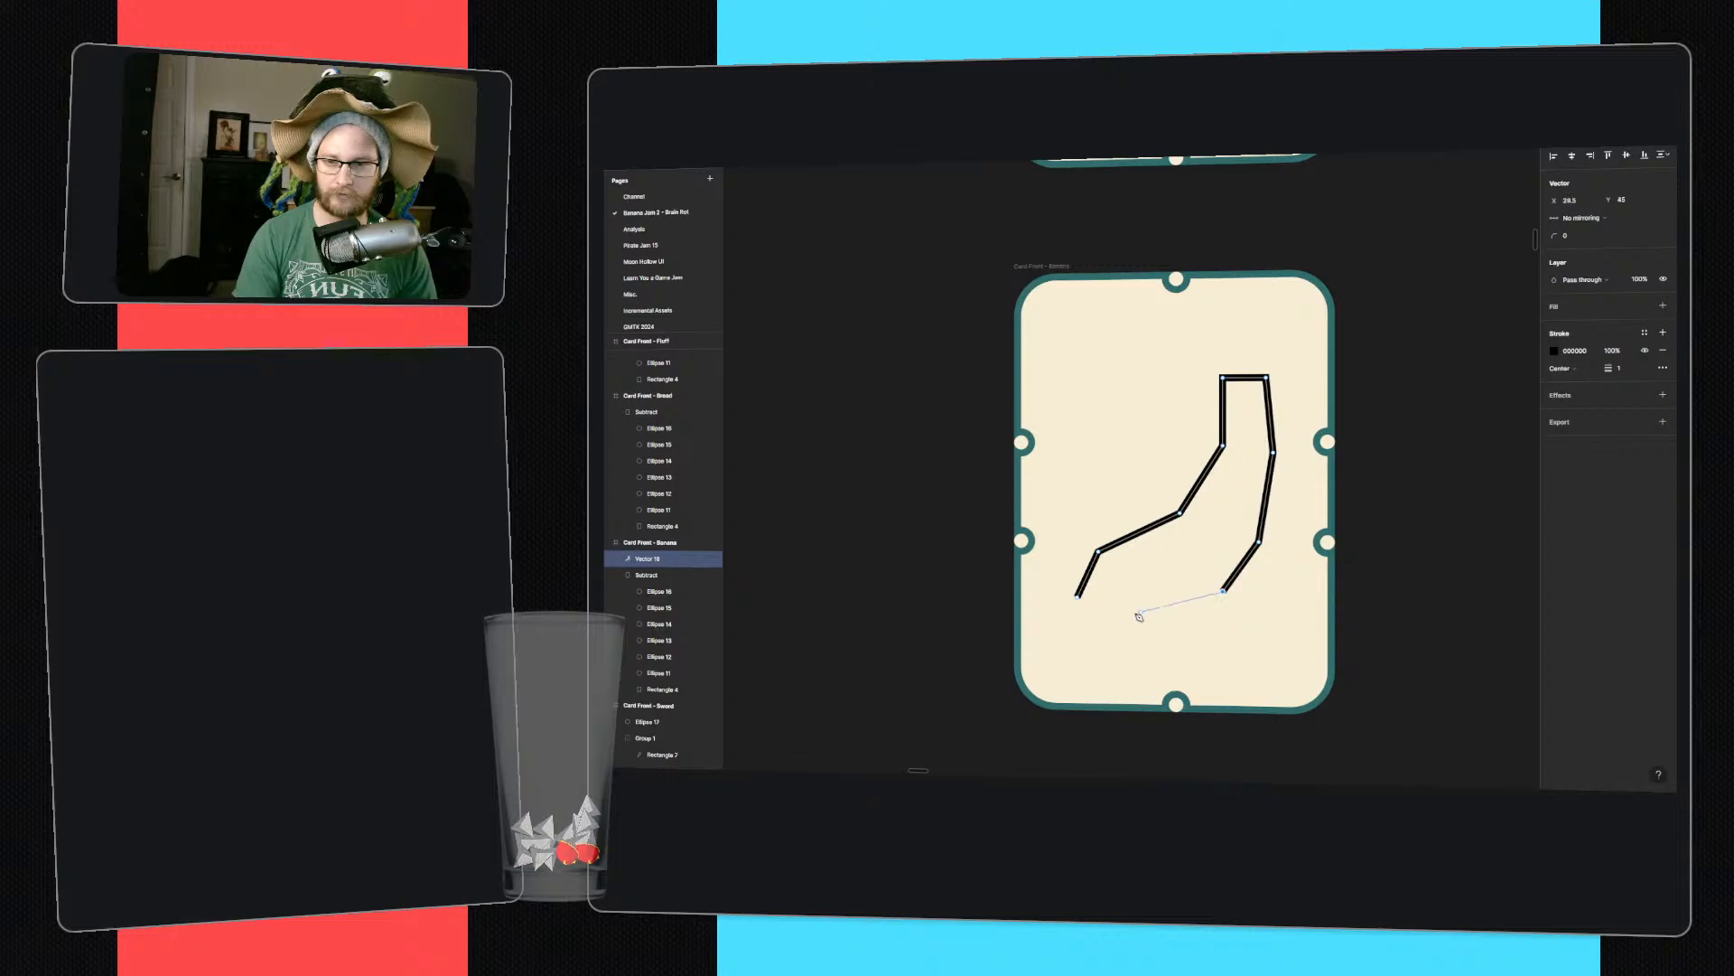
pyautogui.click(1118, 615)
pyautogui.click(1079, 598)
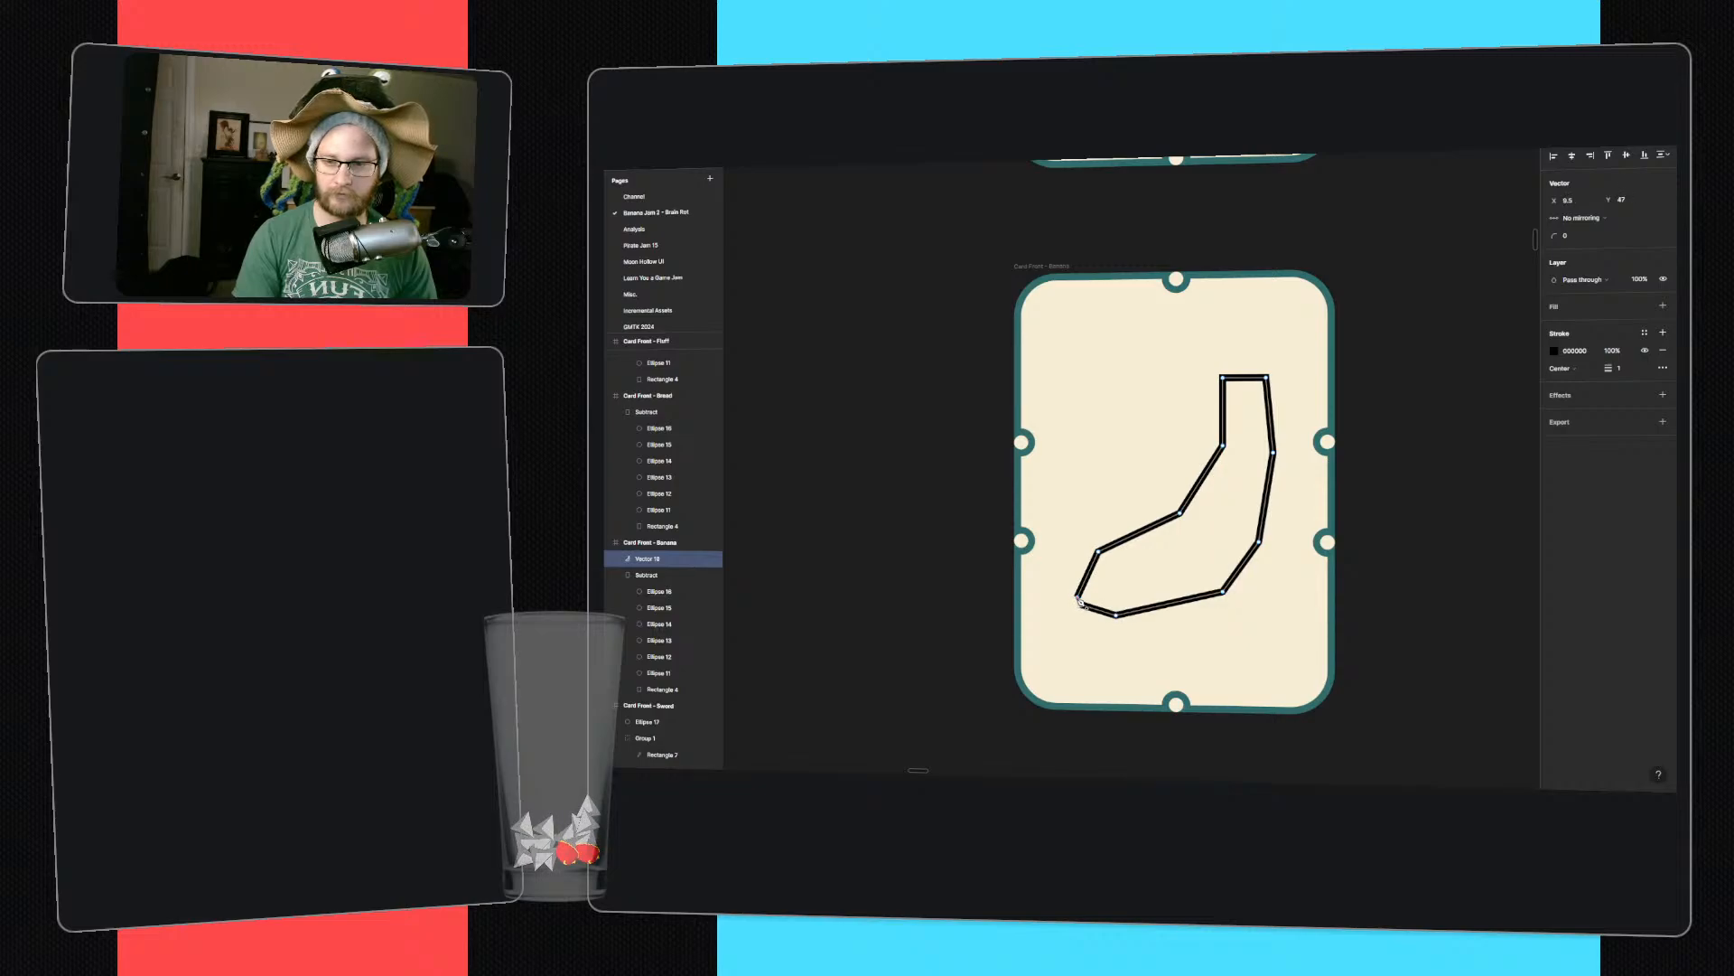
pyautogui.press('Escape')
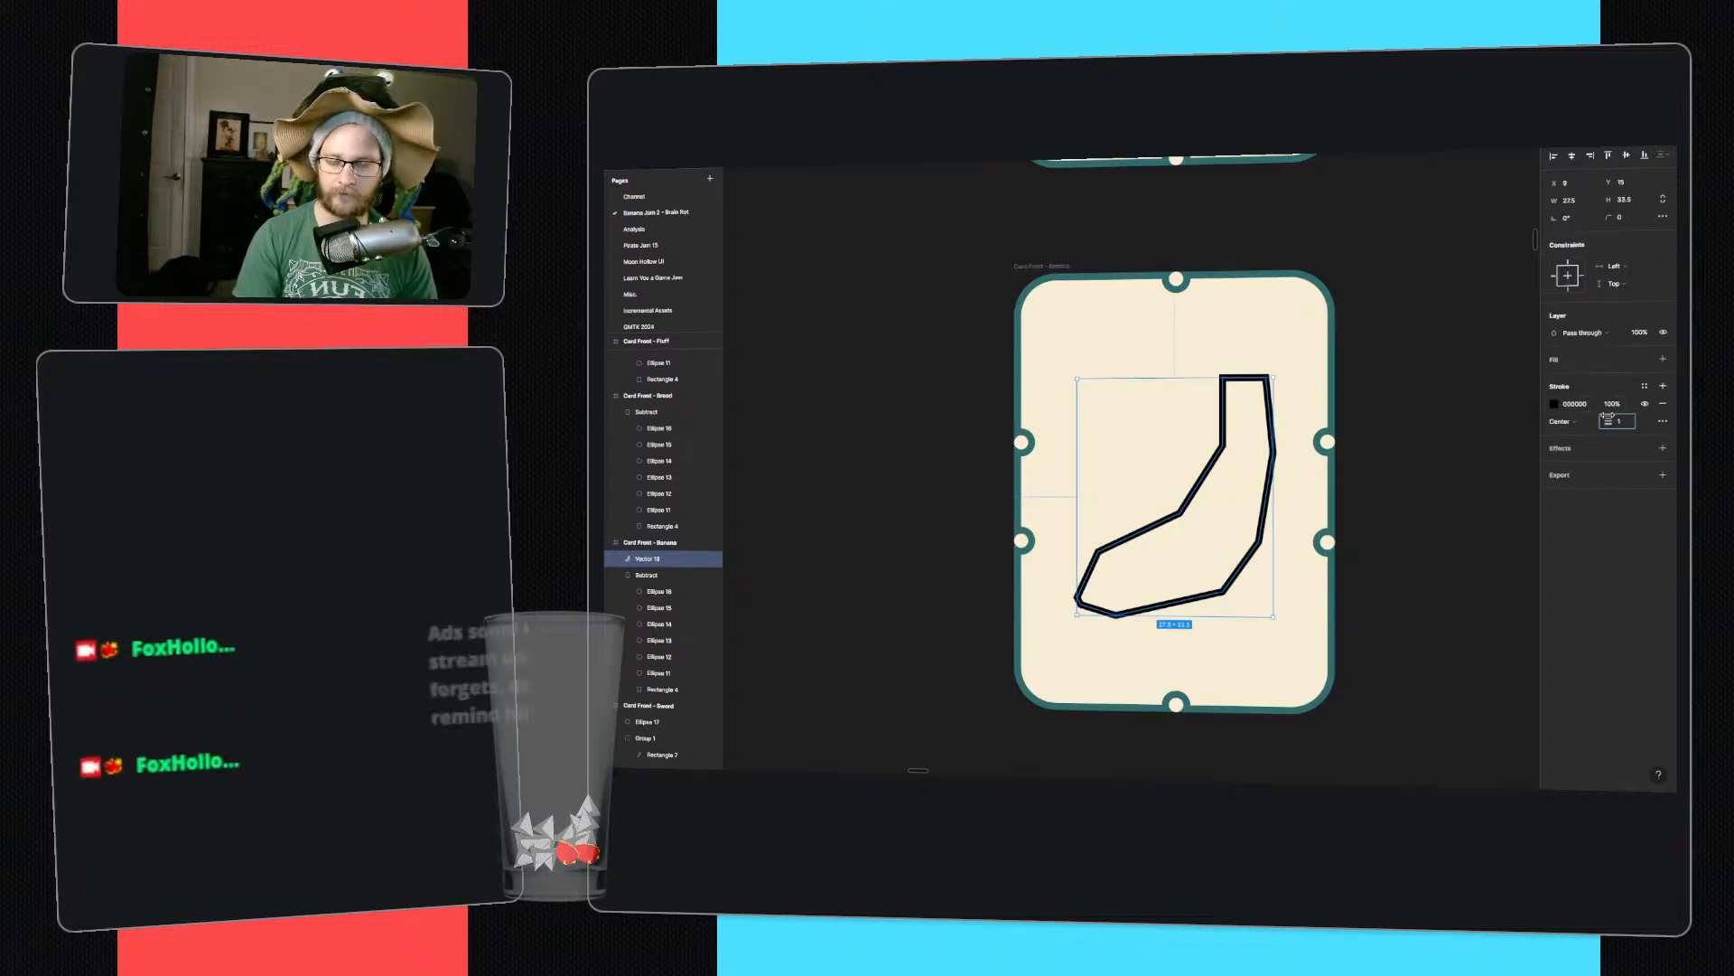
# - Set the banana outline's corner radius to 52
pyautogui.click(1617, 217)
pyautogui.write('52')
pyautogui.press('Return')
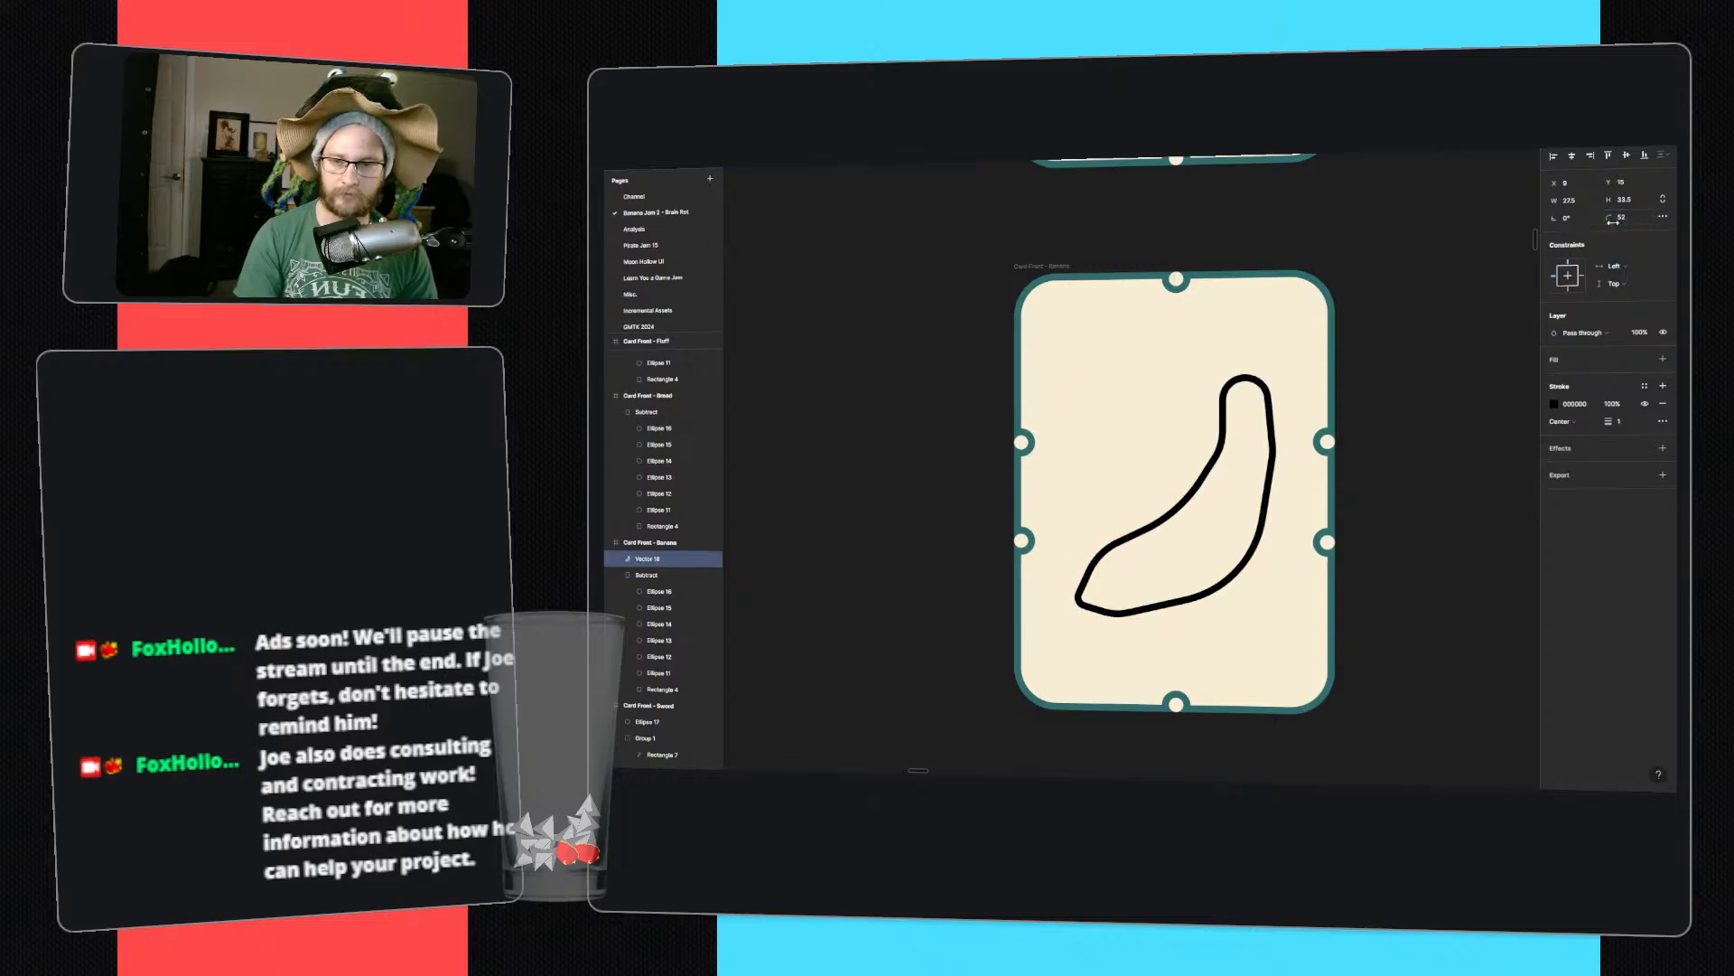
# - Replace the banana's stroke with a fill in the card border's teal and move the shape slightly up and left
pyautogui.click(1663, 403)
pyautogui.press('i')
pyautogui.click(1324, 283)
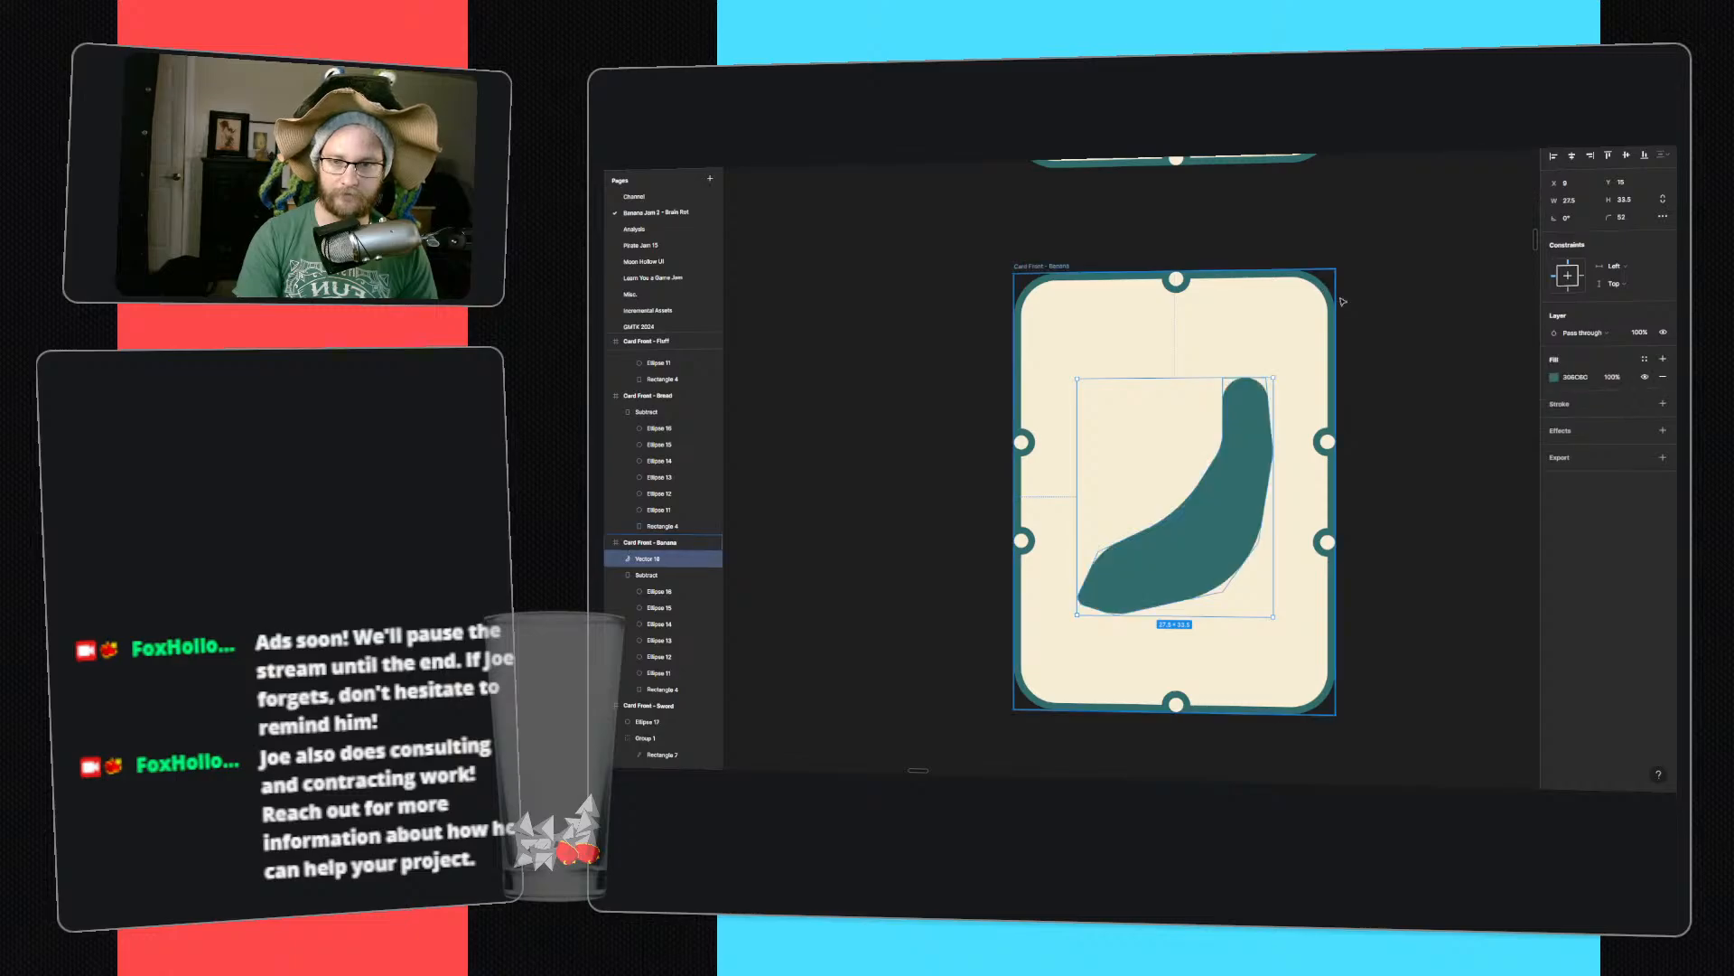
pyautogui.click(1428, 418)
pyautogui.moveTo(1220, 524); pyautogui.dragTo(1206, 502)
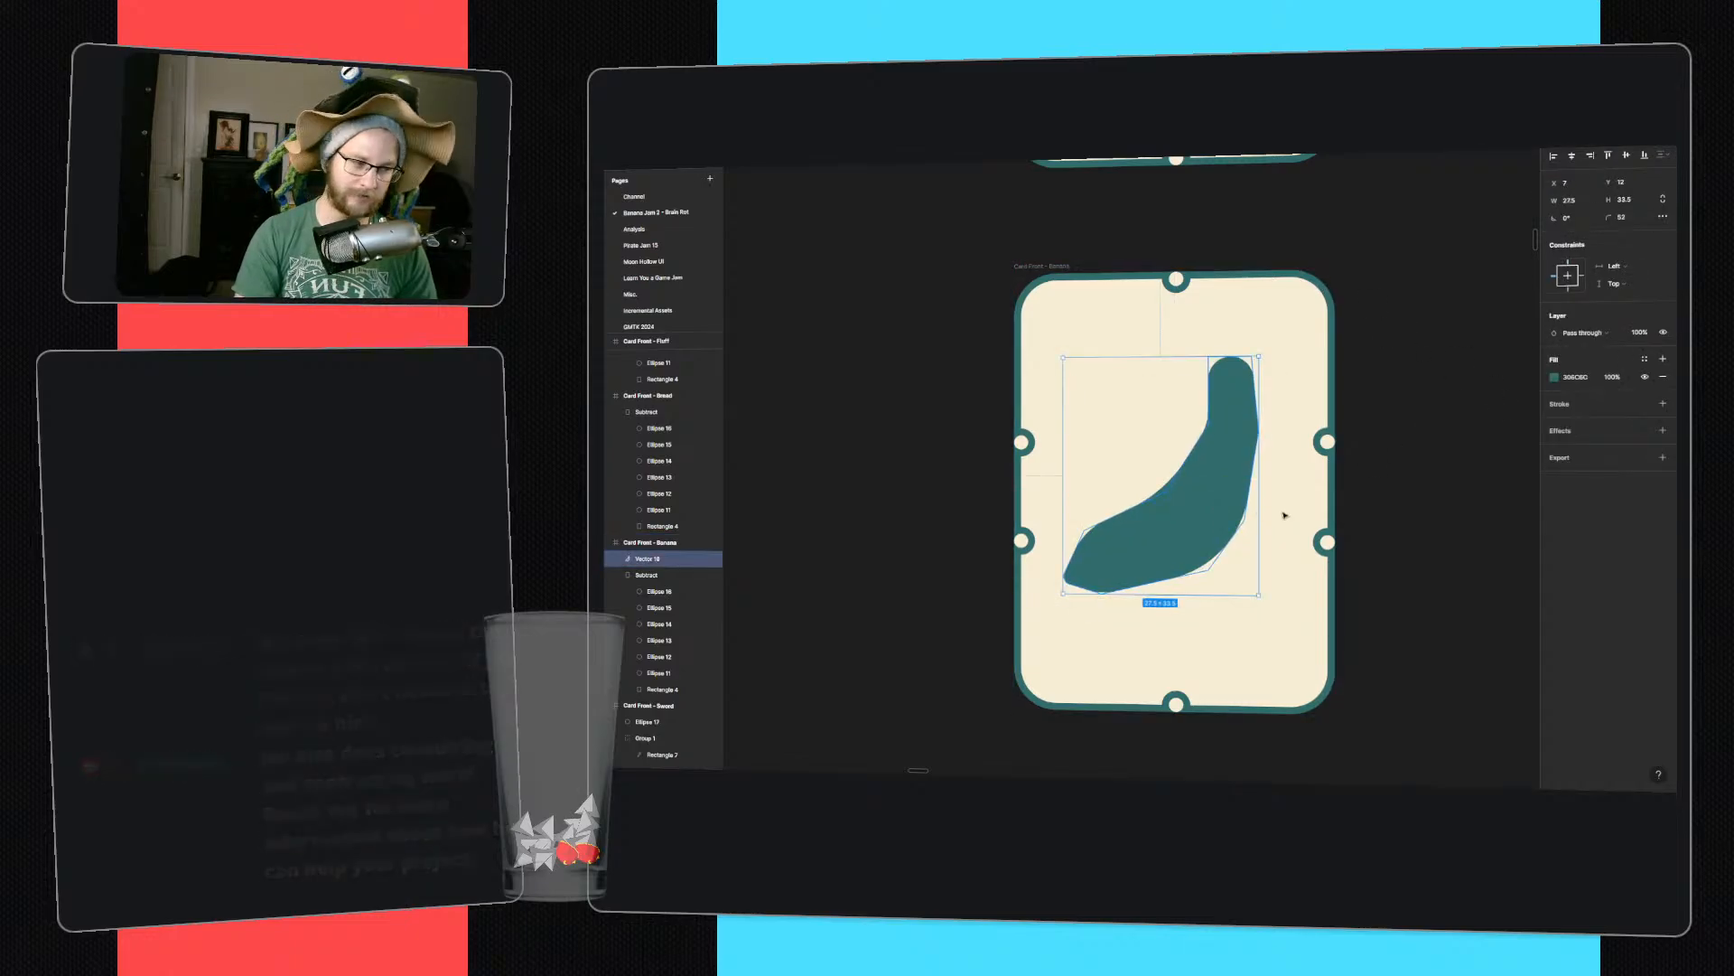
# - Add a 3 by 3 teal square stem with corner radius 1 on top of the banana
pyautogui.keyDown('ctrl'); pyautogui.scroll(3, 1199, 329); pyautogui.keyUp('ctrl')
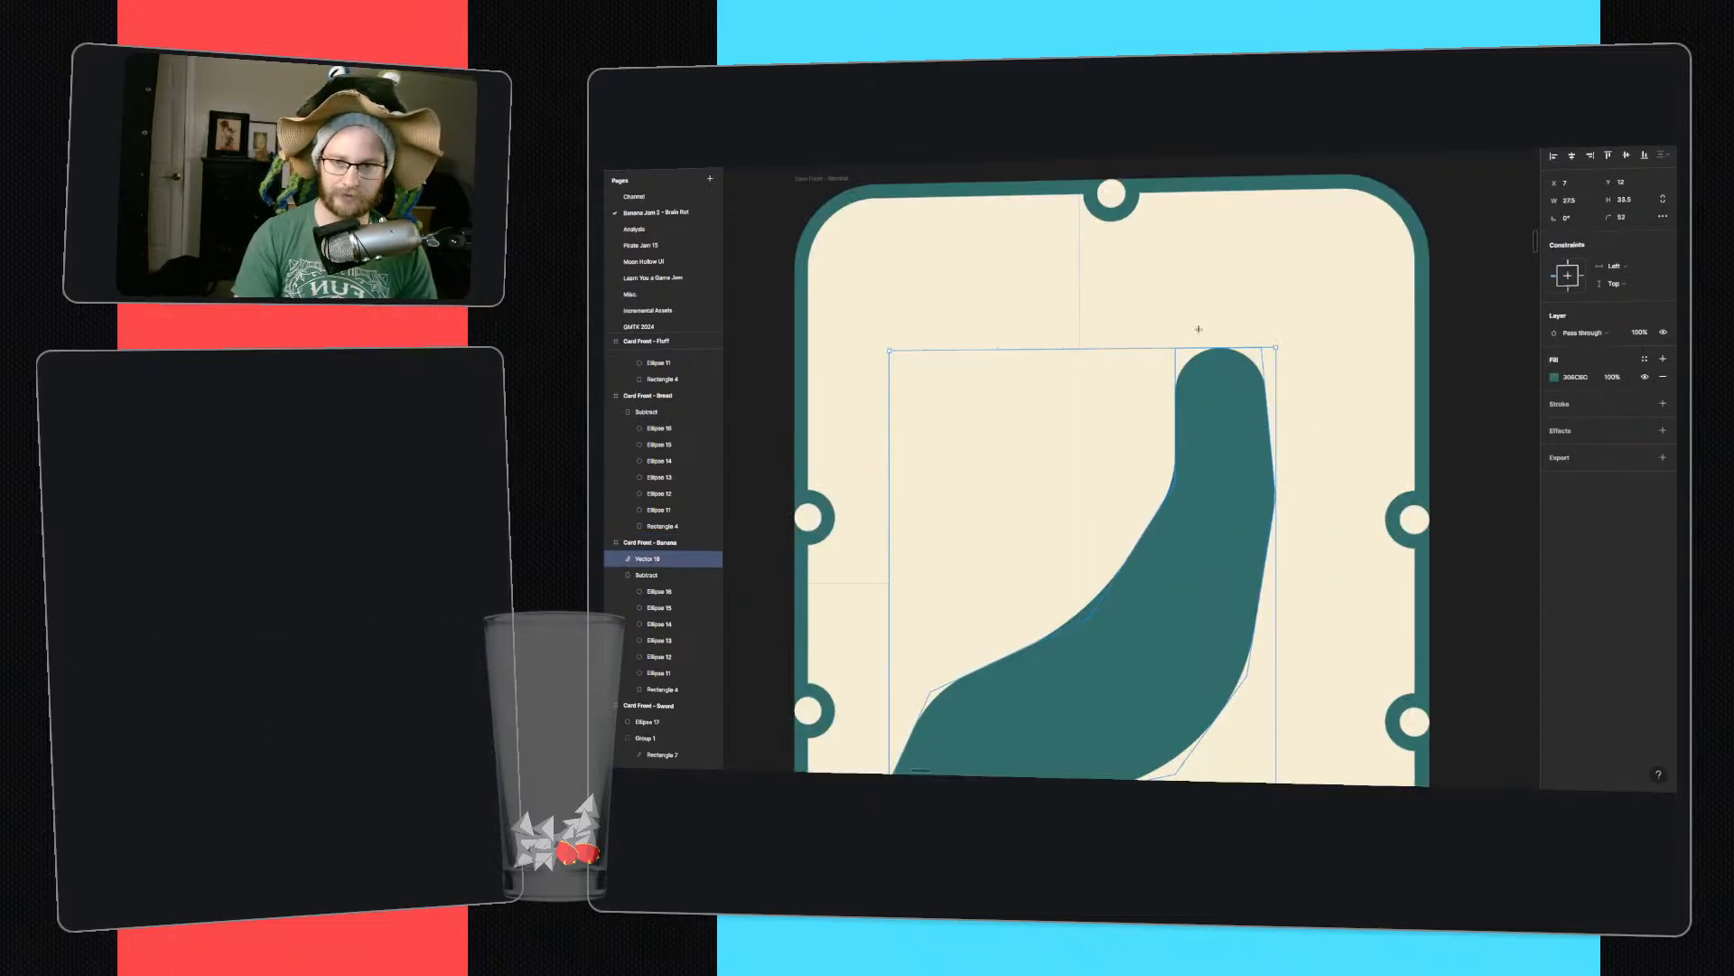
pyautogui.moveTo(1197, 320); pyautogui.dragTo(1239, 361)
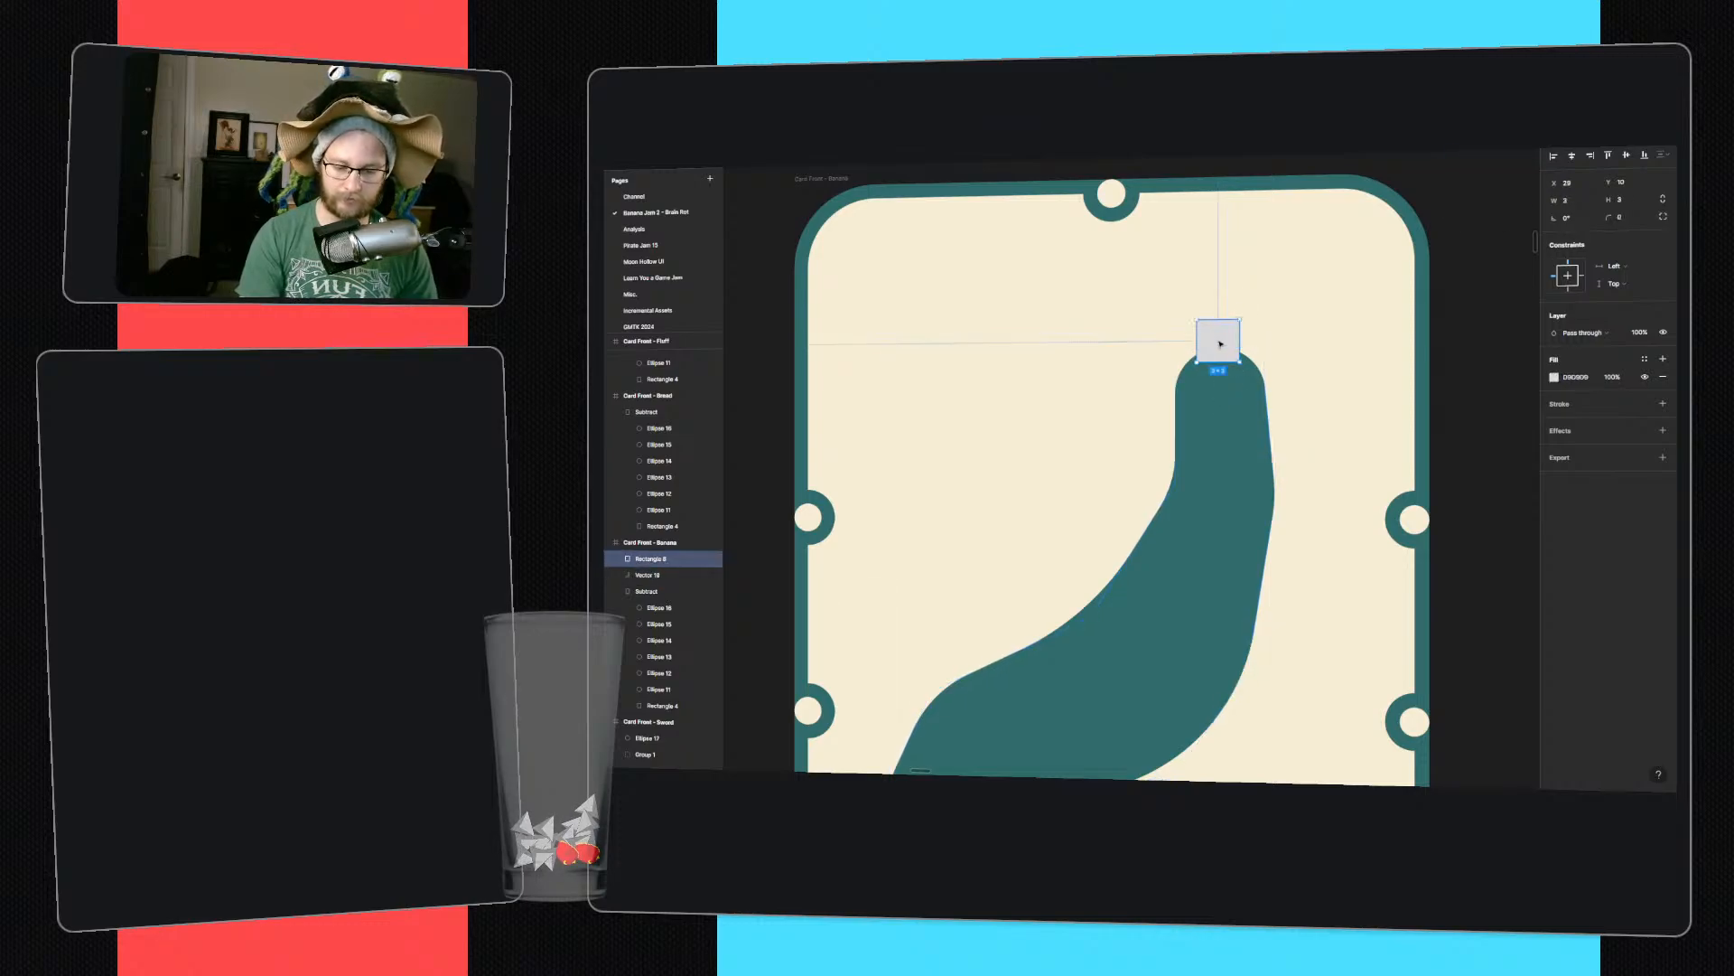
pyautogui.click(1487, 371)
pyautogui.keyDown('ctrl'); pyautogui.scroll(-3, 1324, 367); pyautogui.keyUp('ctrl')
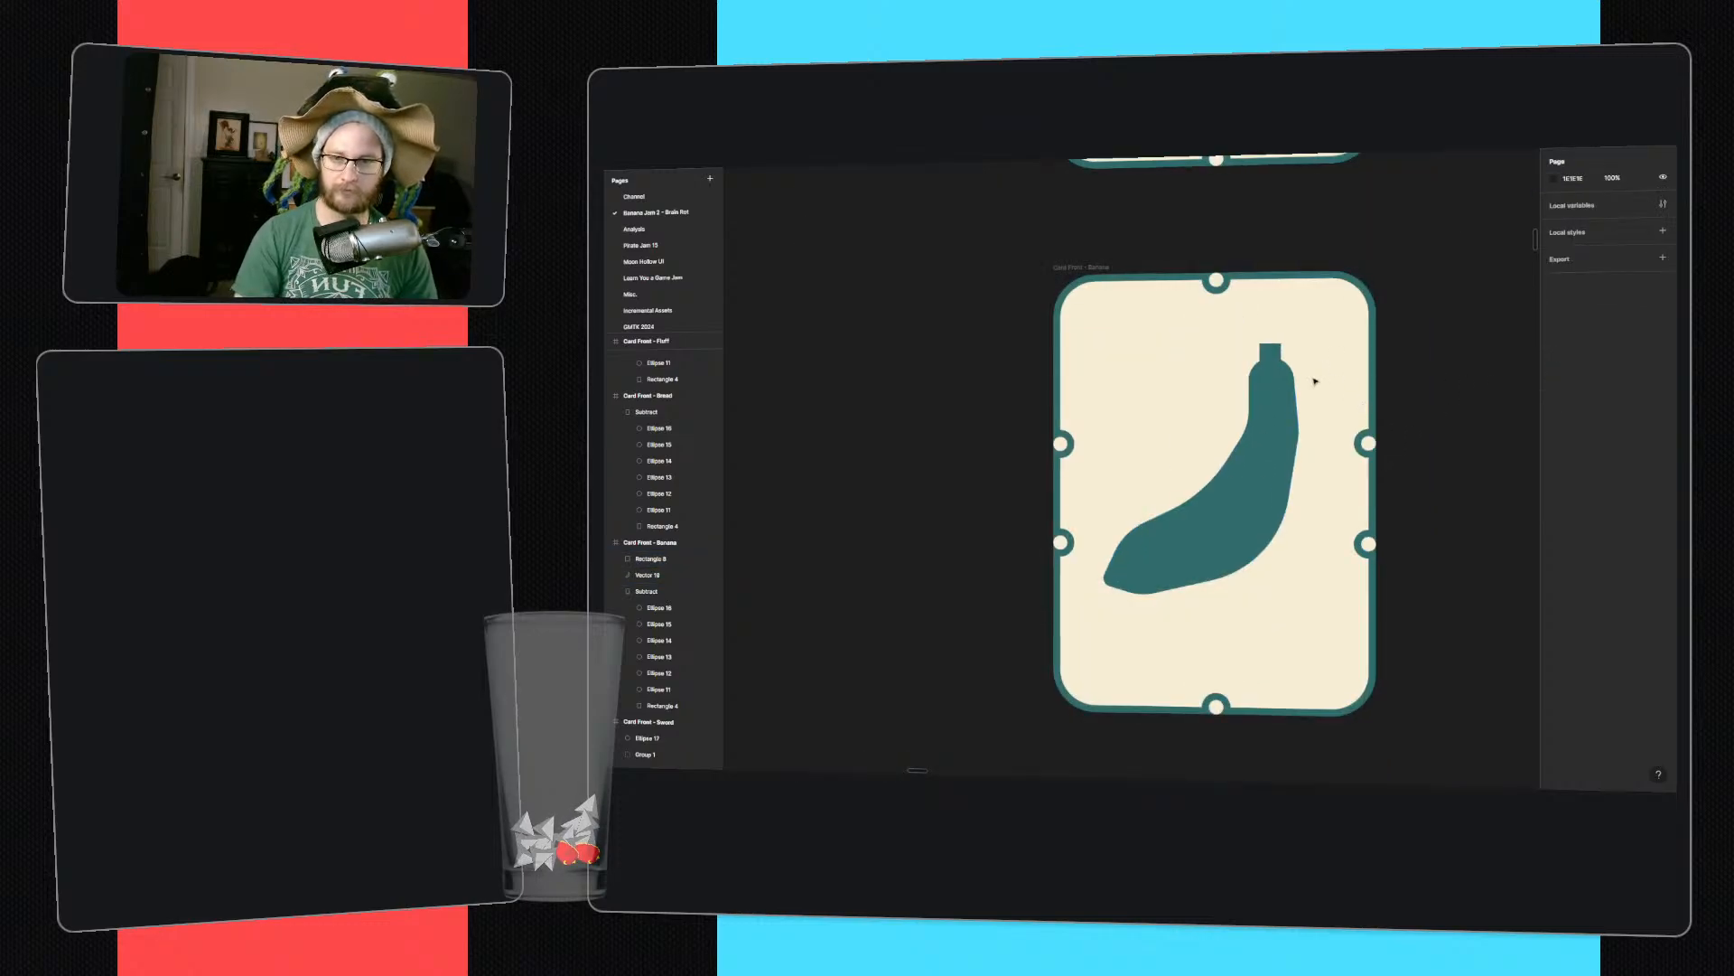
pyautogui.click(1274, 350)
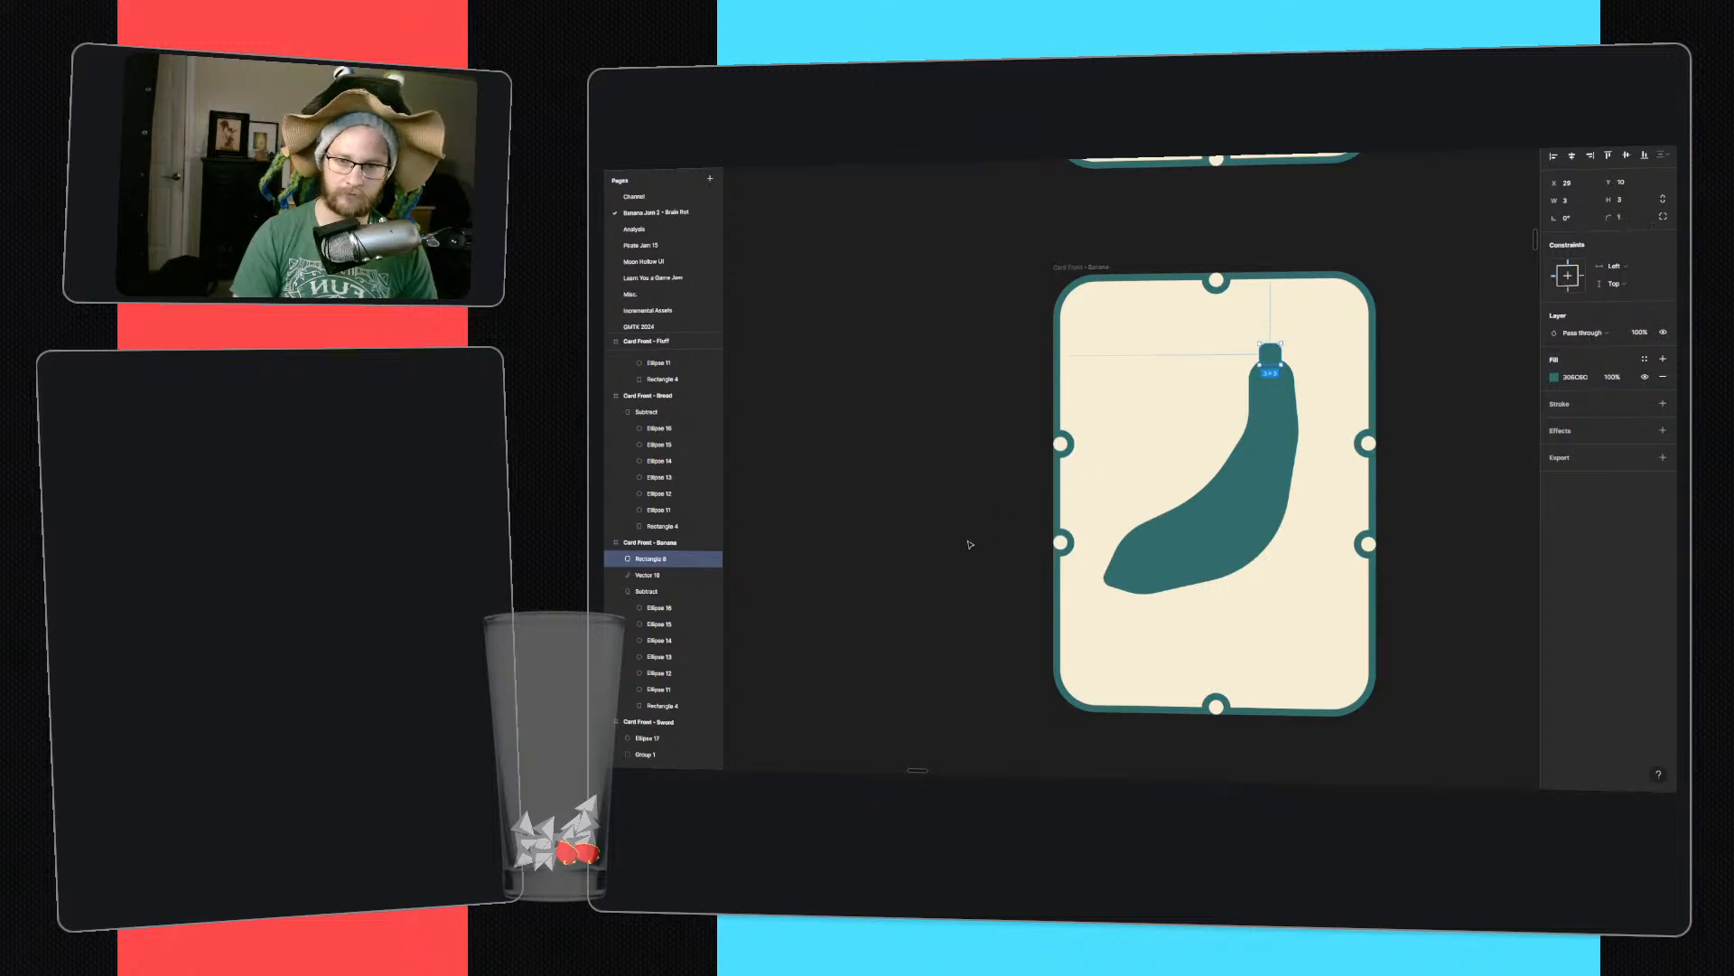
pyautogui.click(1450, 507)
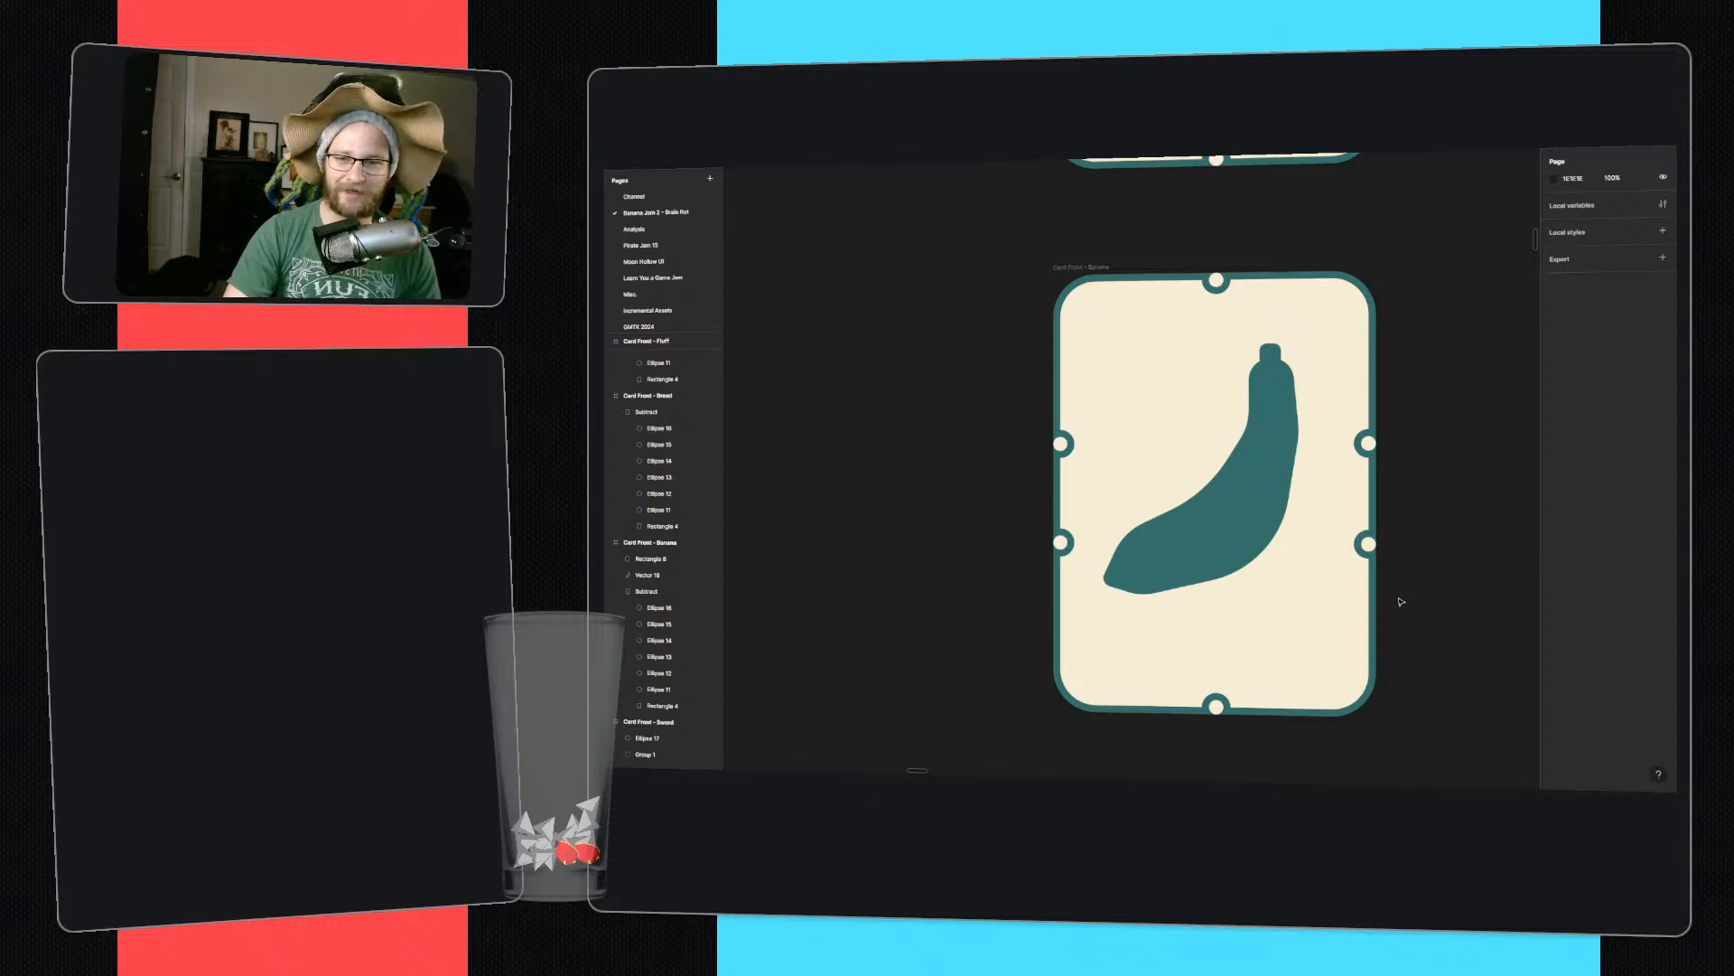
# - Pull the middle point of the banana's inner curve down into the body to deepen the bend
pyautogui.doubleClick(1219, 508)
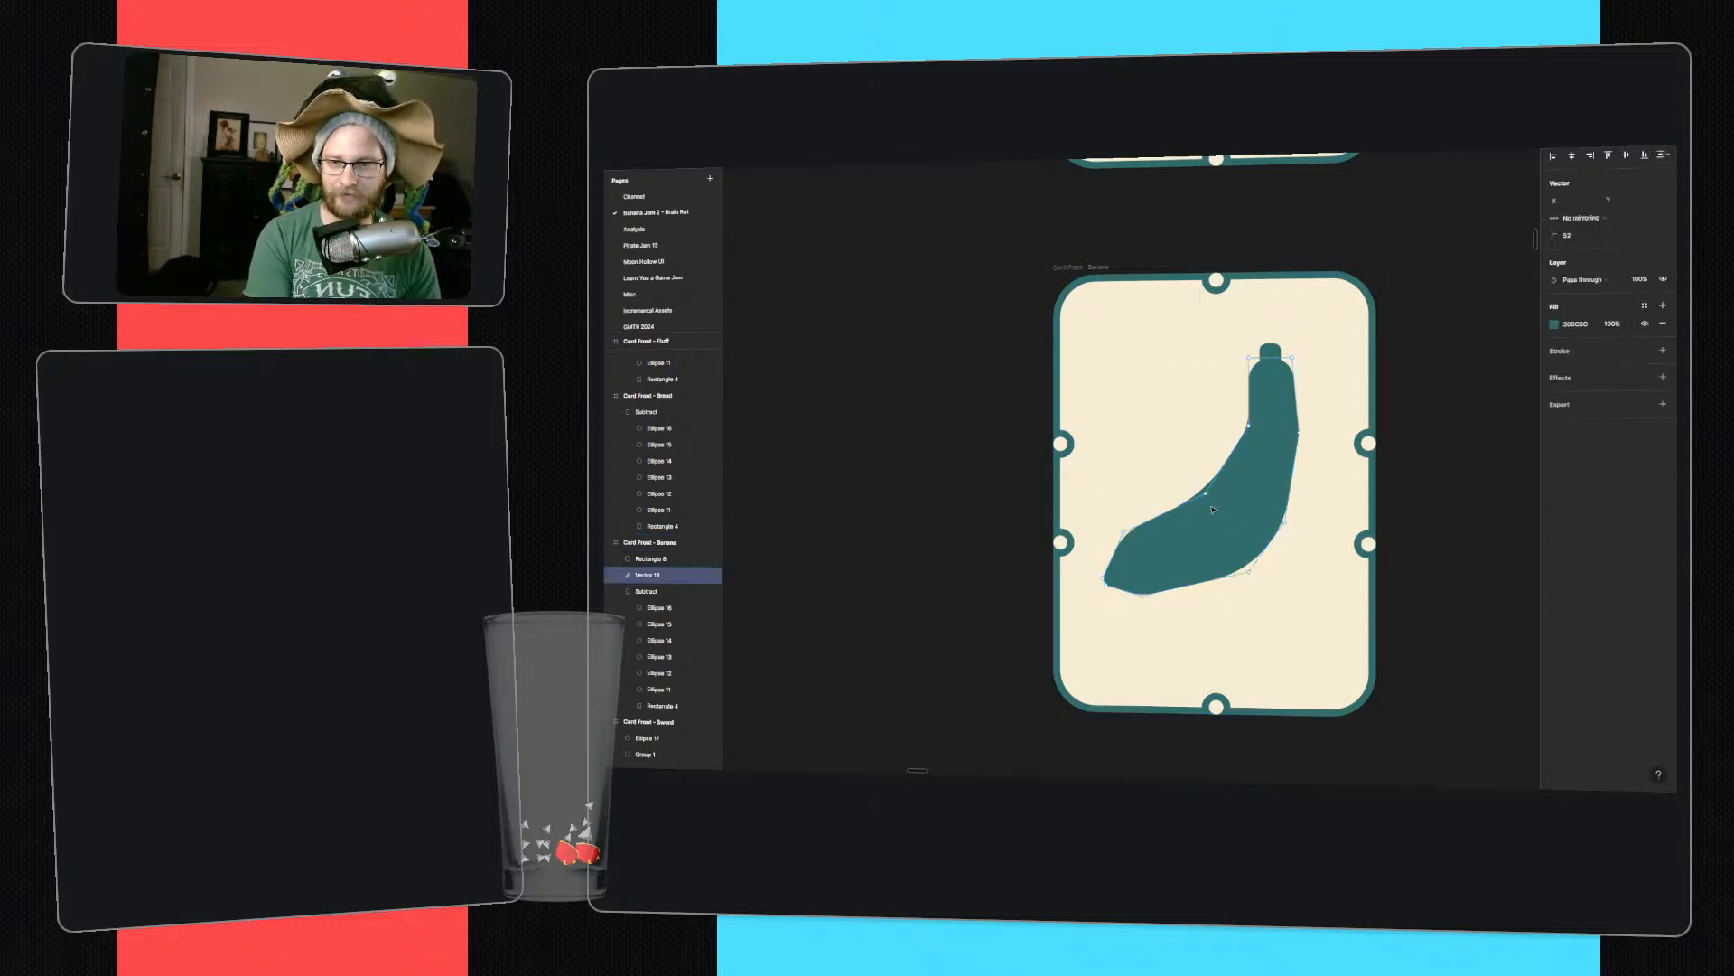
pyautogui.moveTo(1225, 512)
pyautogui.mouseDown()
pyautogui.moveTo(1233, 485)
pyautogui.moveTo(1209, 495)
pyautogui.moveTo(1213, 517)
pyautogui.mouseUp()
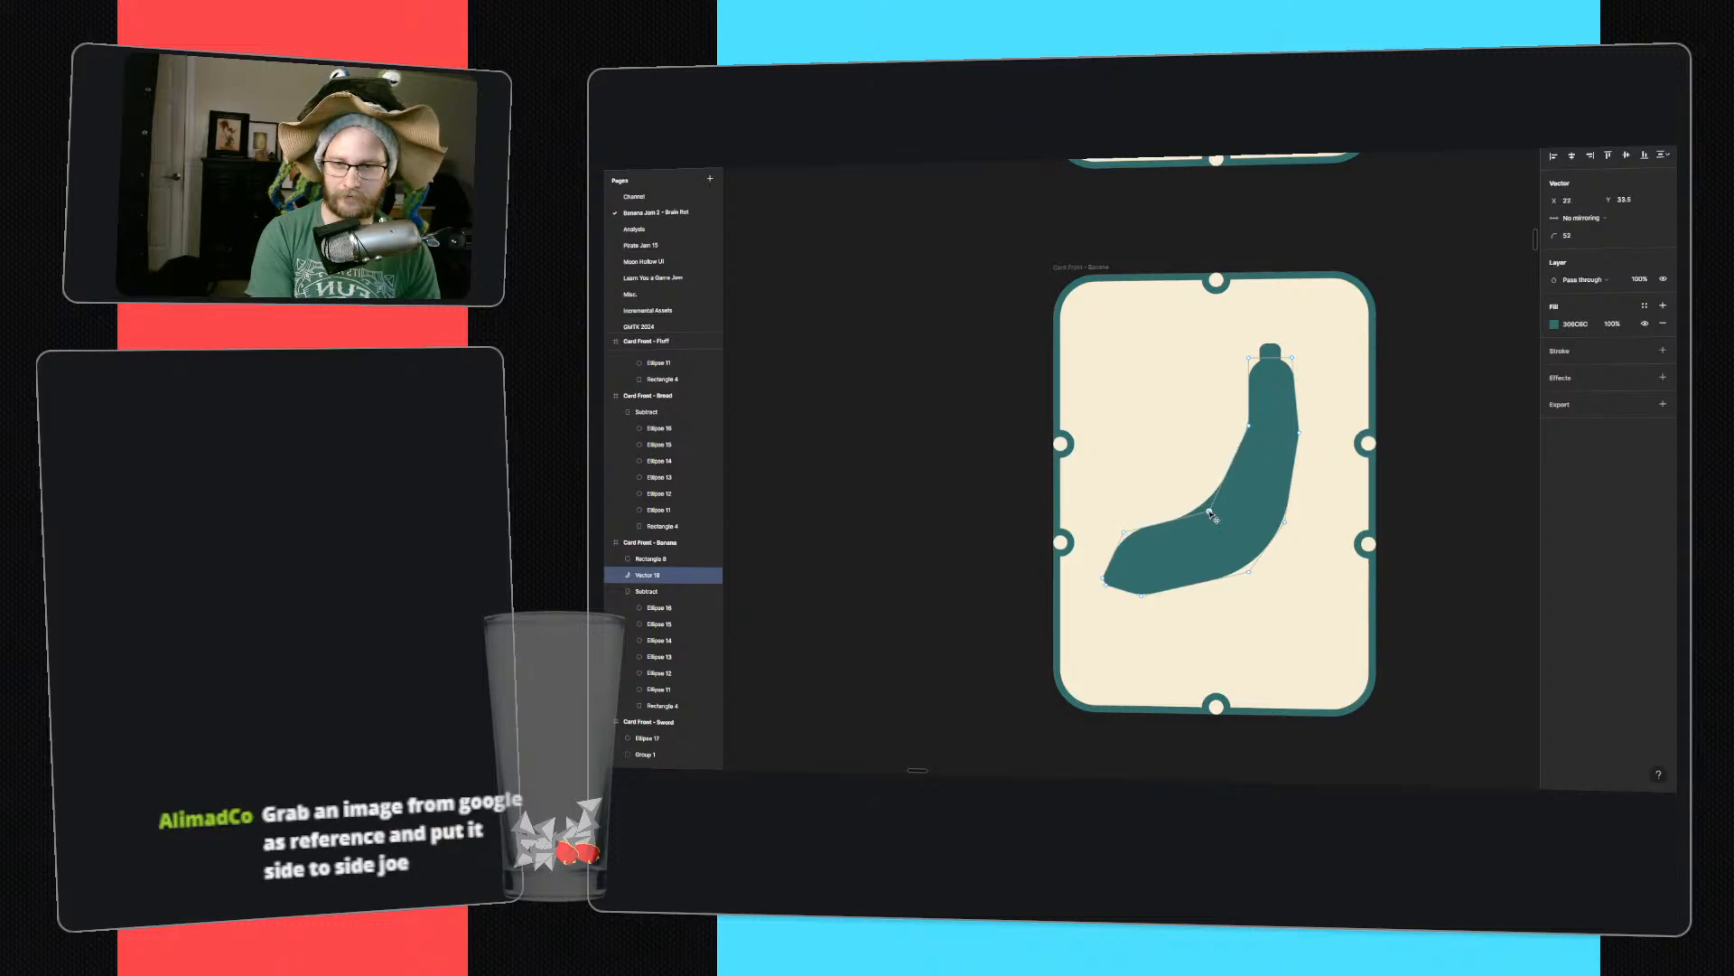
pyautogui.click(1478, 523)
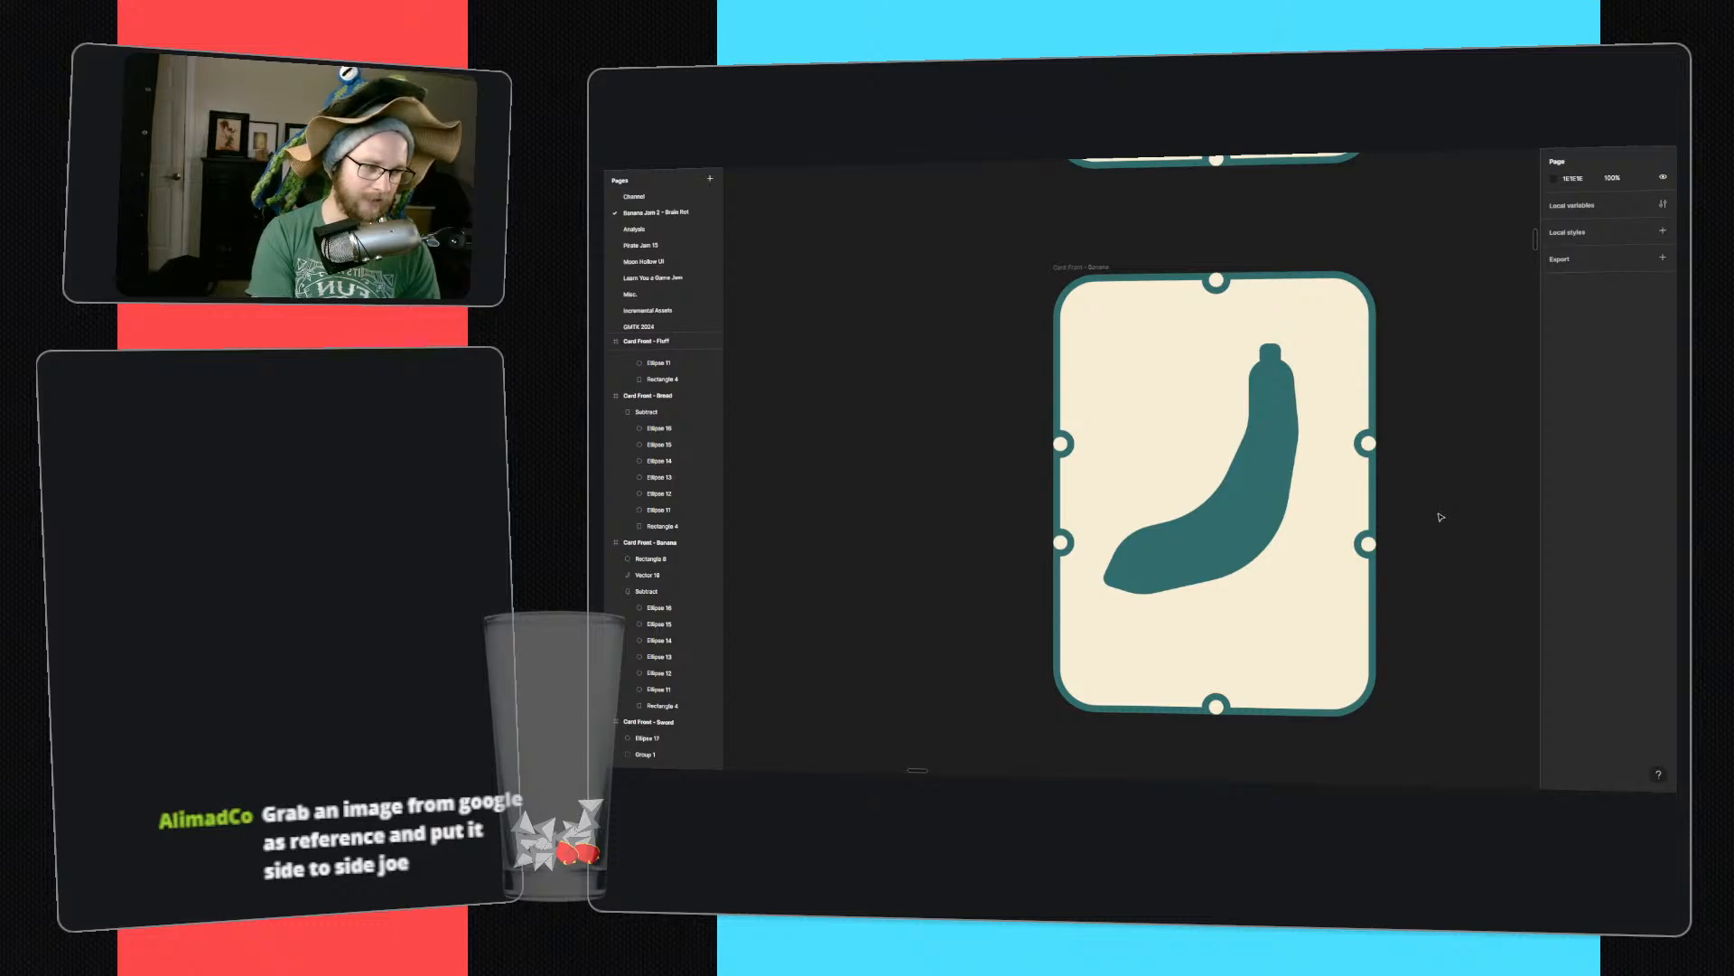
# - Rotate the banana's stem about 12 degrees clockwise and shift it slightly right along the banana's upper end
pyautogui.click(1269, 353)
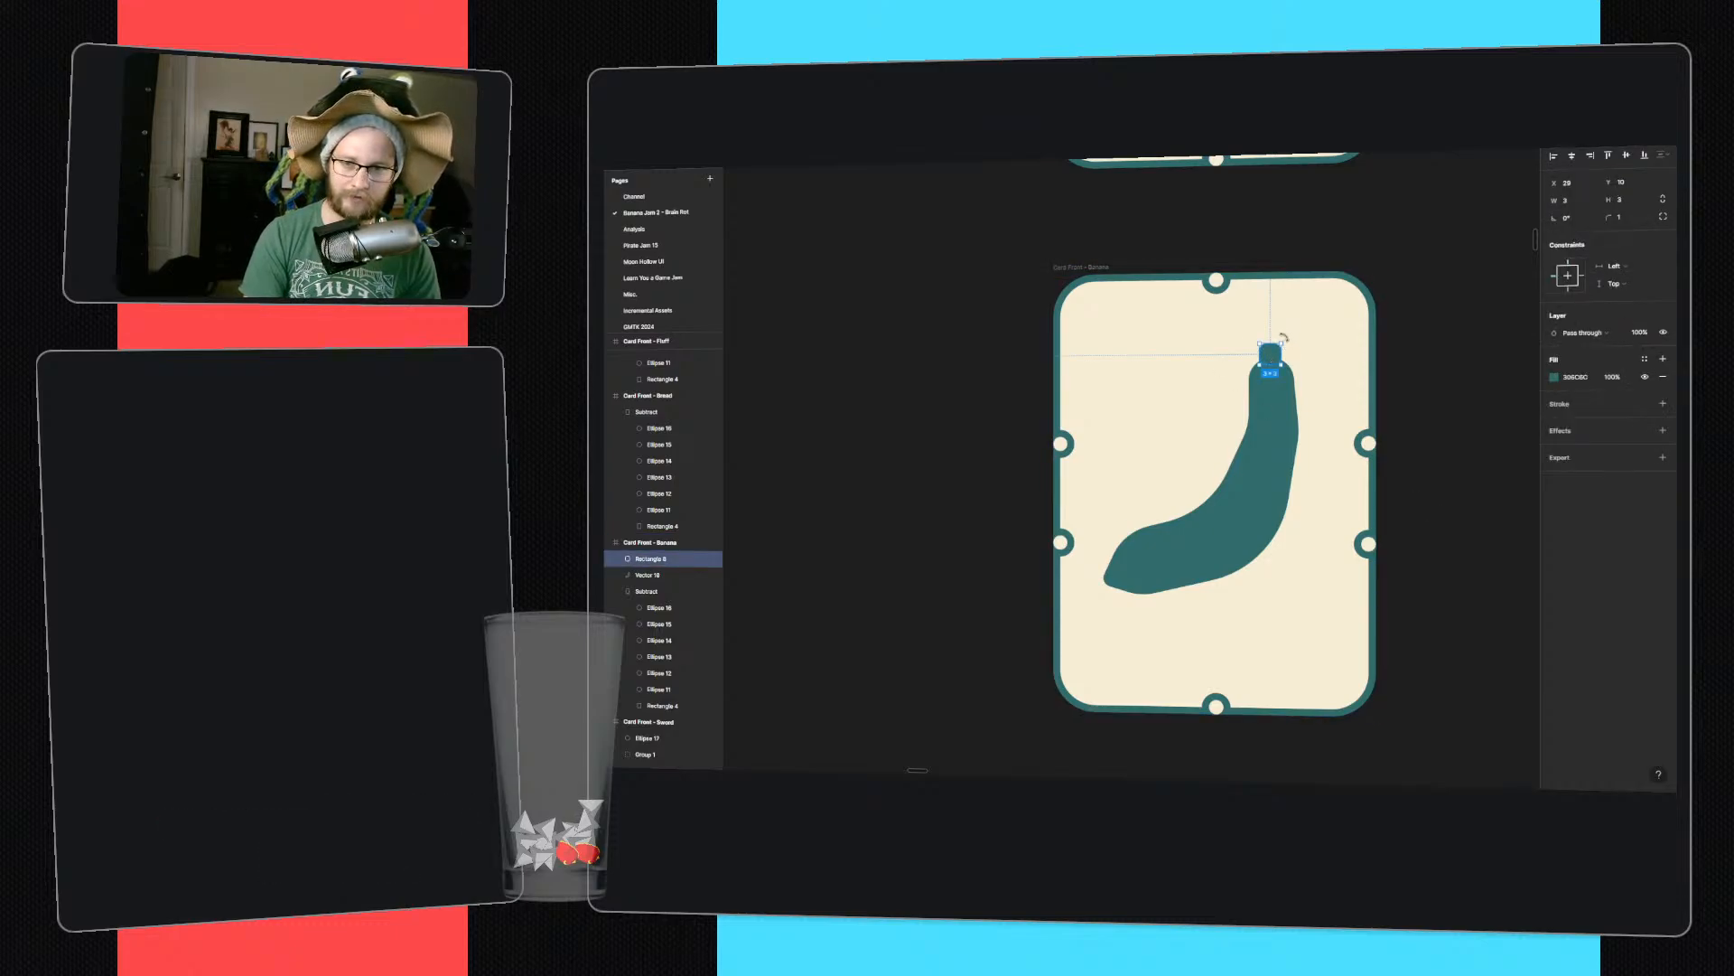
pyautogui.moveTo(1283, 336); pyautogui.dragTo(1286, 341)
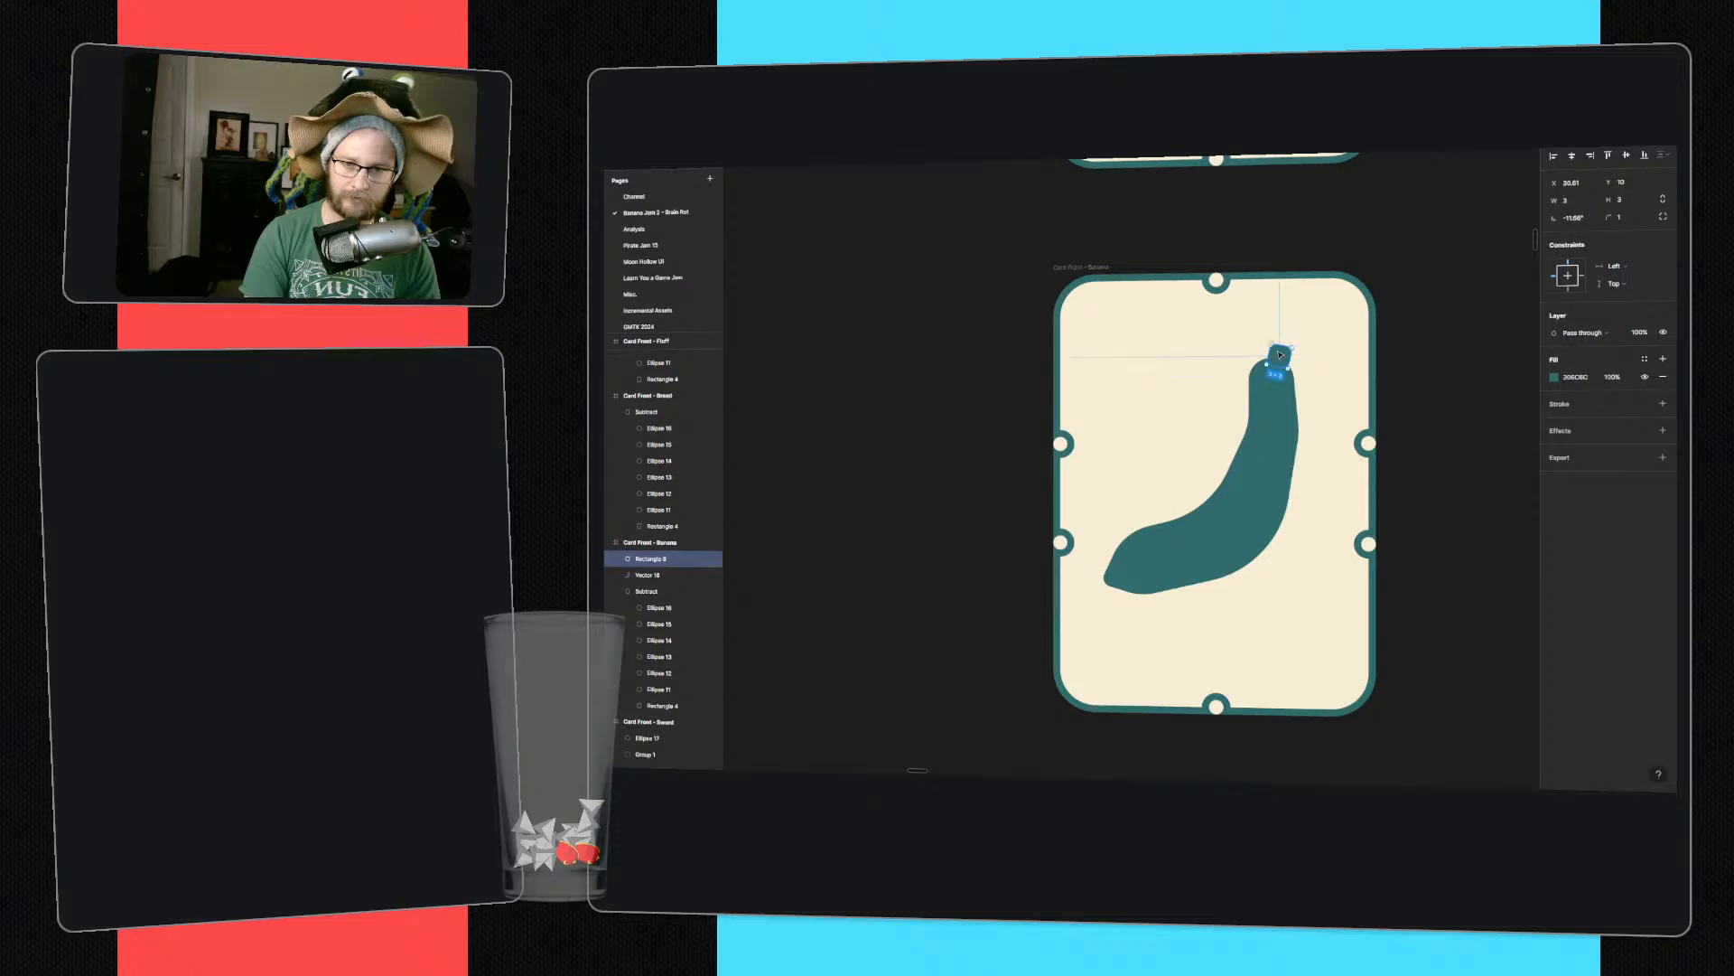
pyautogui.click(1445, 392)
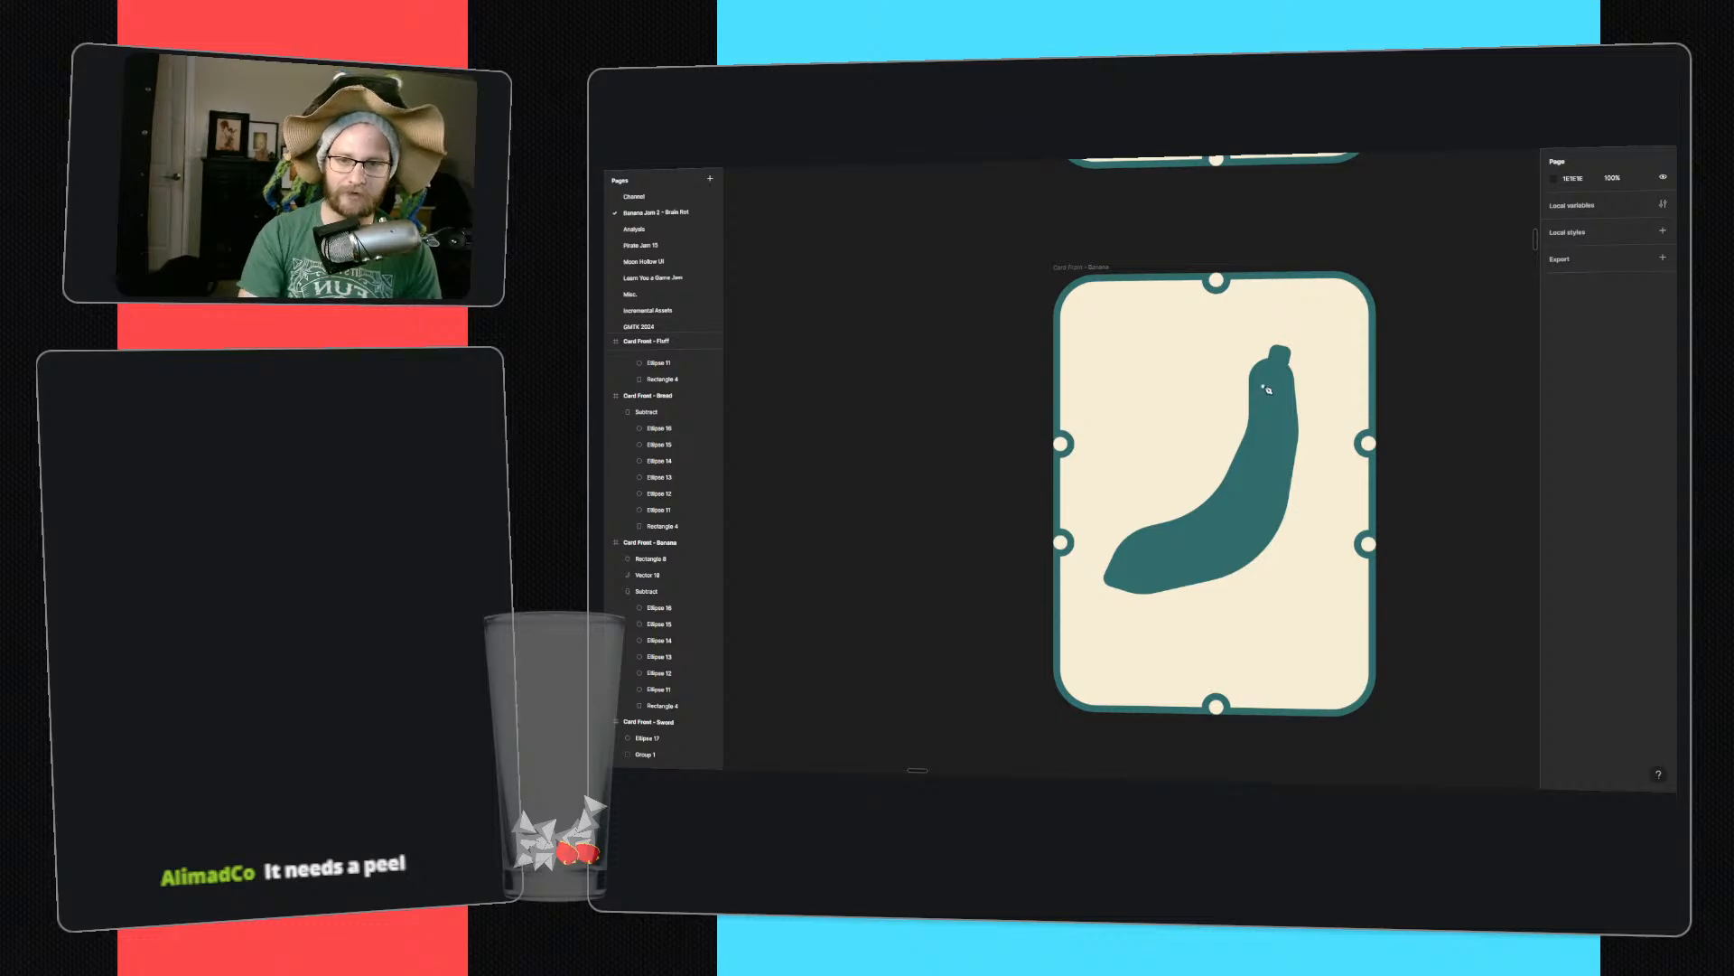
# - Try drawing a four-point highlight line along the banana's body and colouring its stroke the card's cream
pyautogui.click(1271, 378)
pyautogui.click(1272, 430)
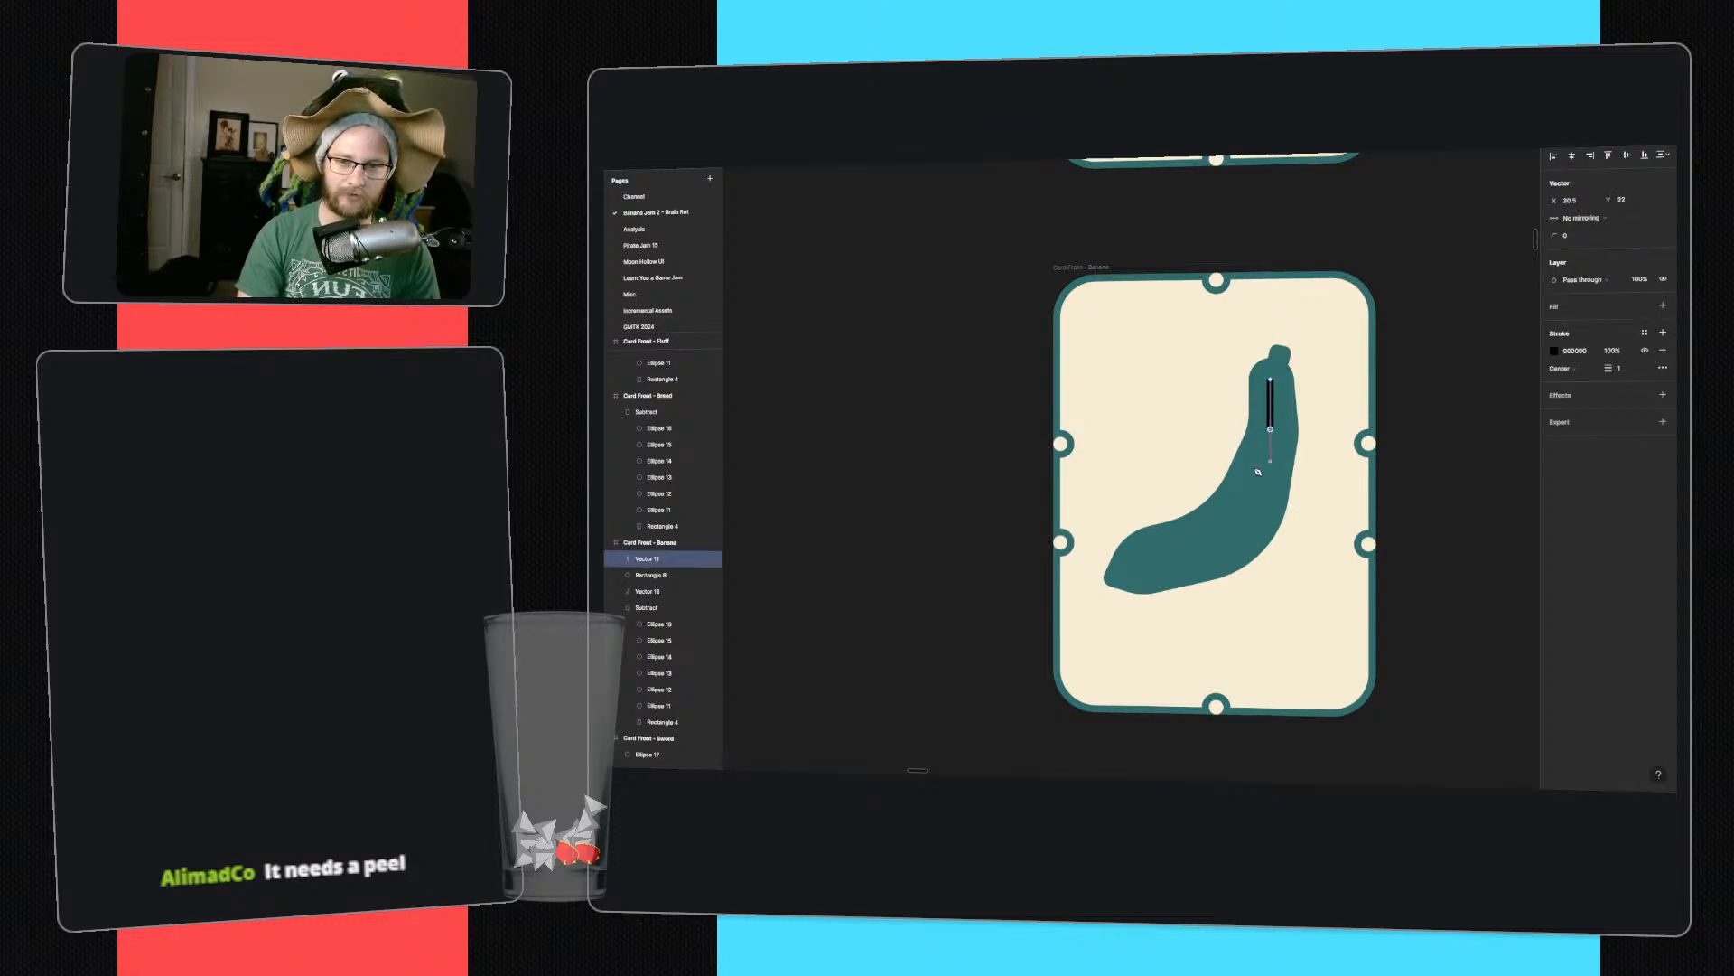
pyautogui.click(1235, 513)
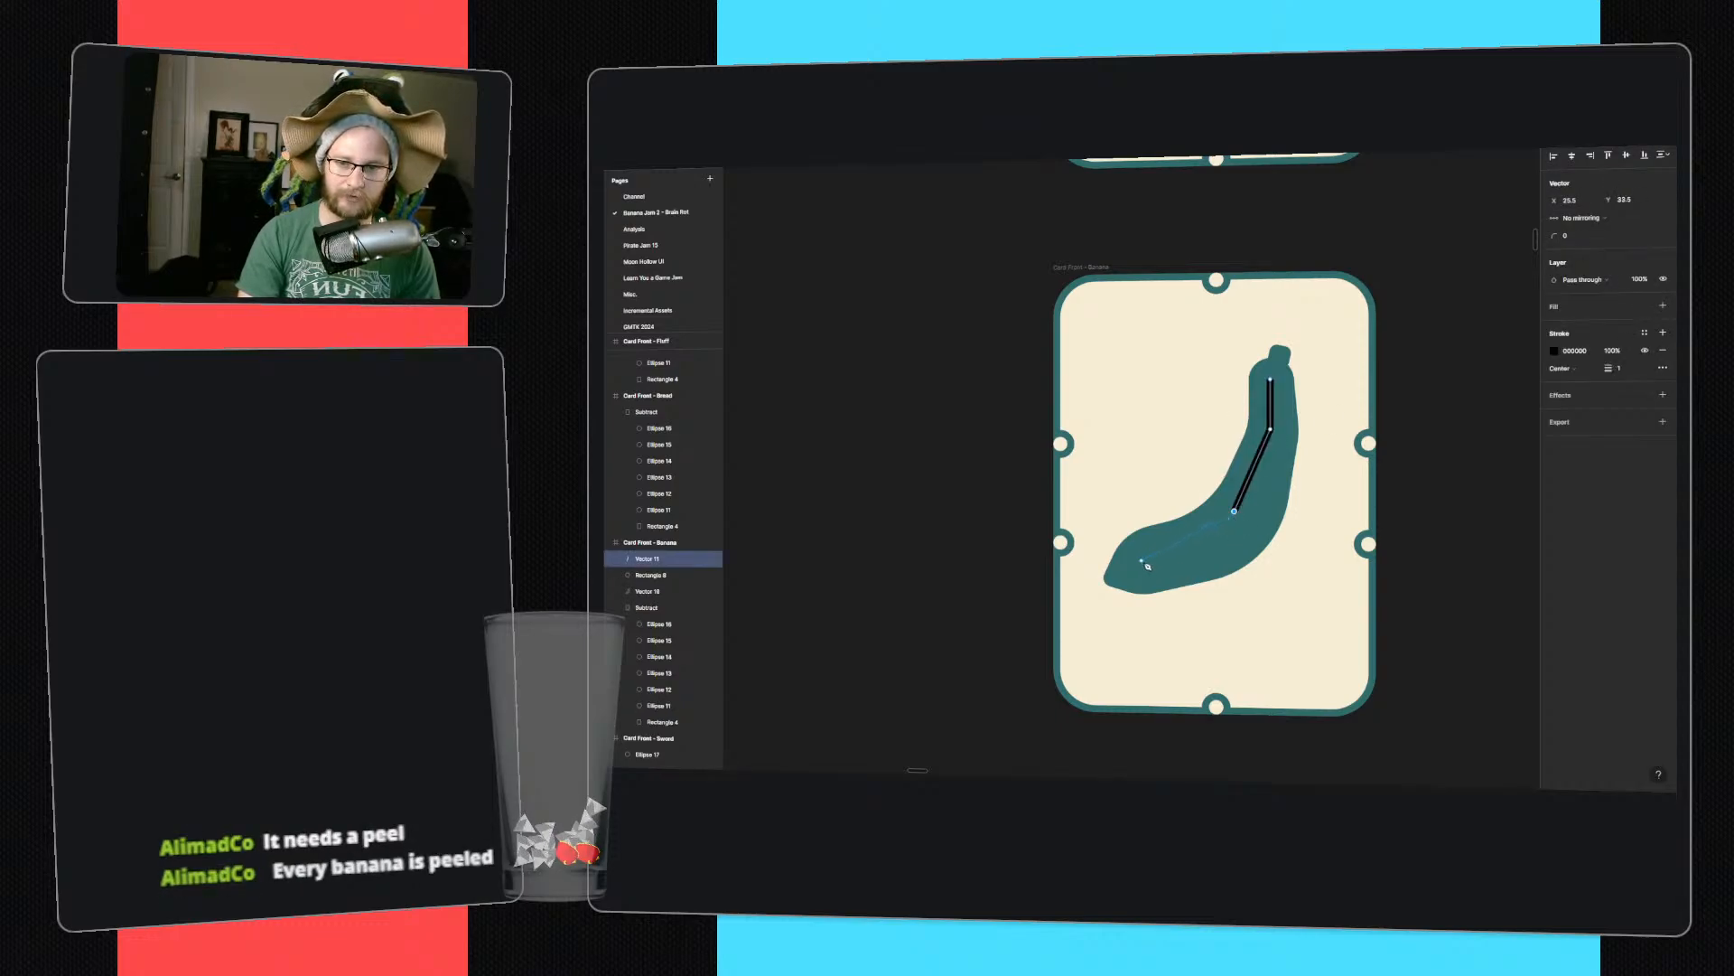
pyautogui.click(1149, 557)
pyautogui.press('Escape')
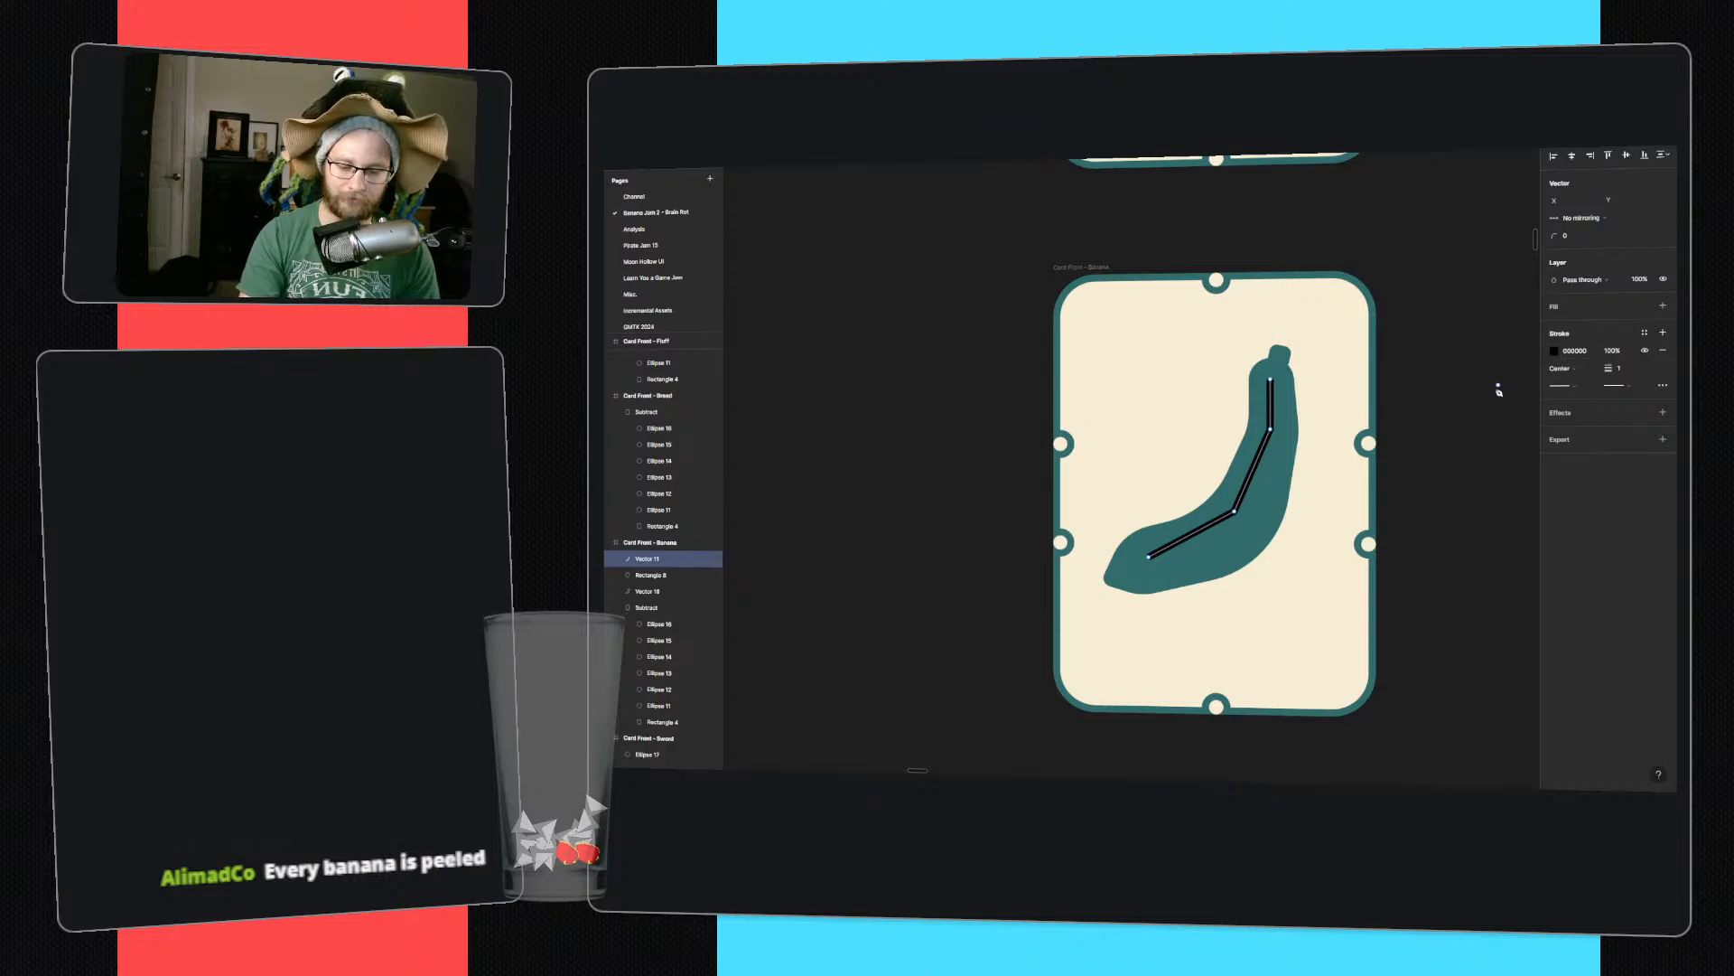
pyautogui.press('i')
pyautogui.click(1332, 553)
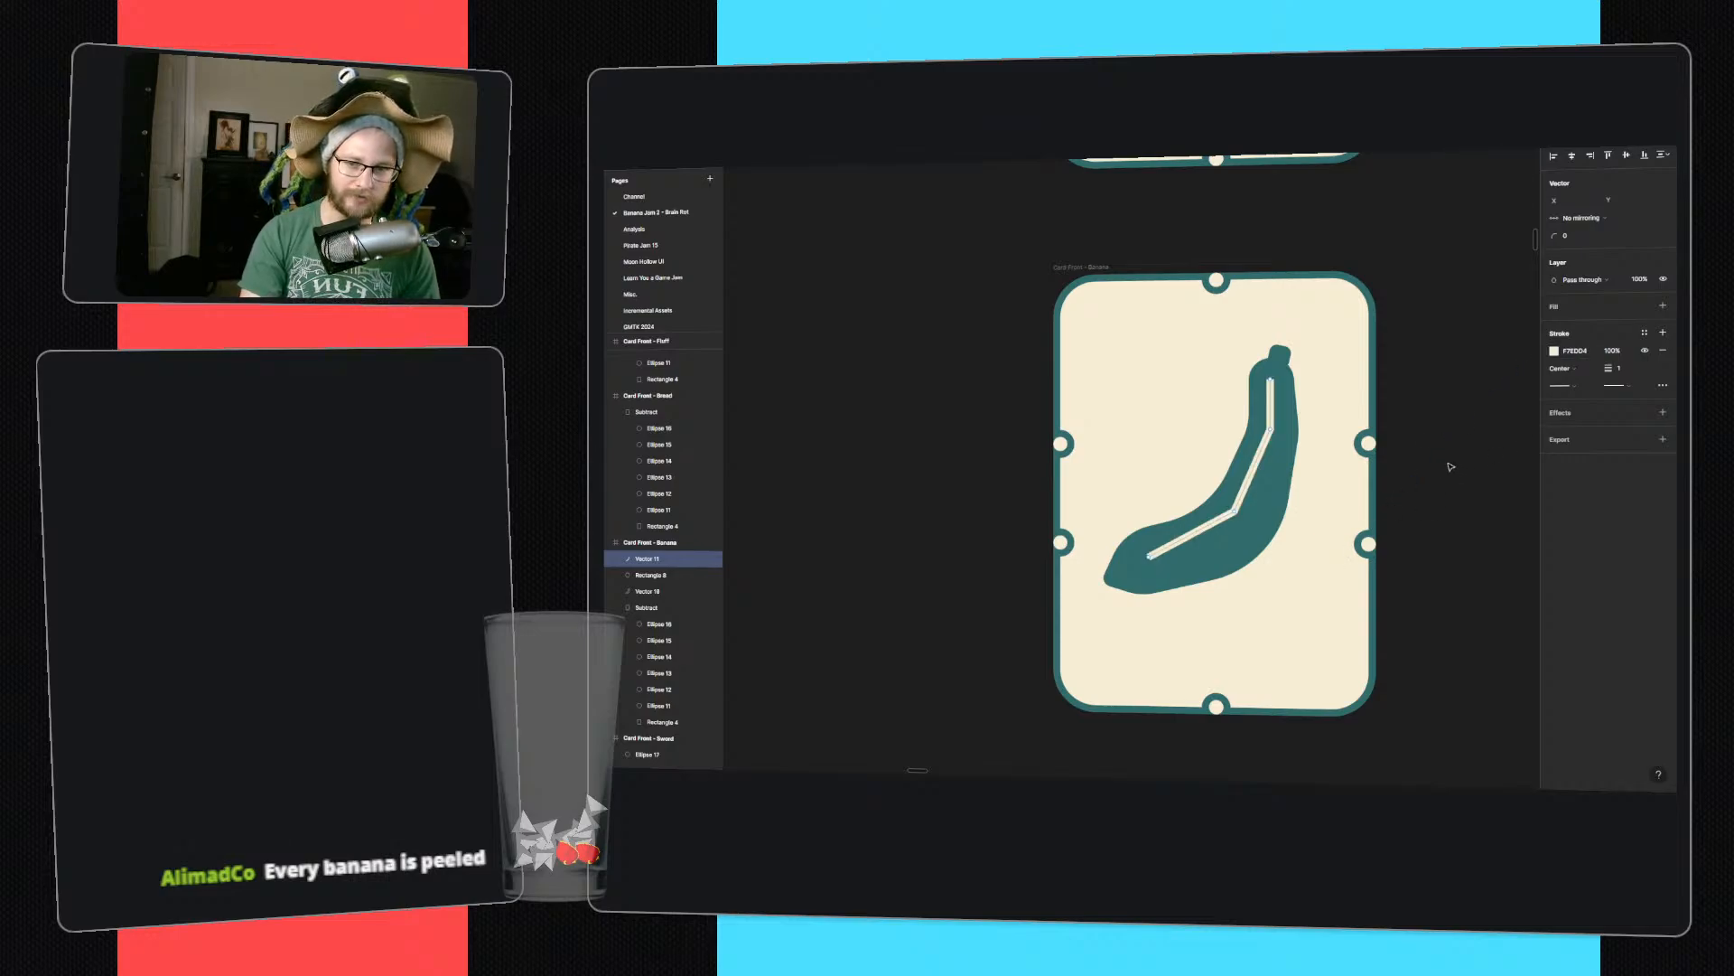
pyautogui.click(1455, 469)
# - Try giving the highlight line round caps on both ends and smoothing its bends with a corner radius of about 28
pyautogui.click(1252, 473)
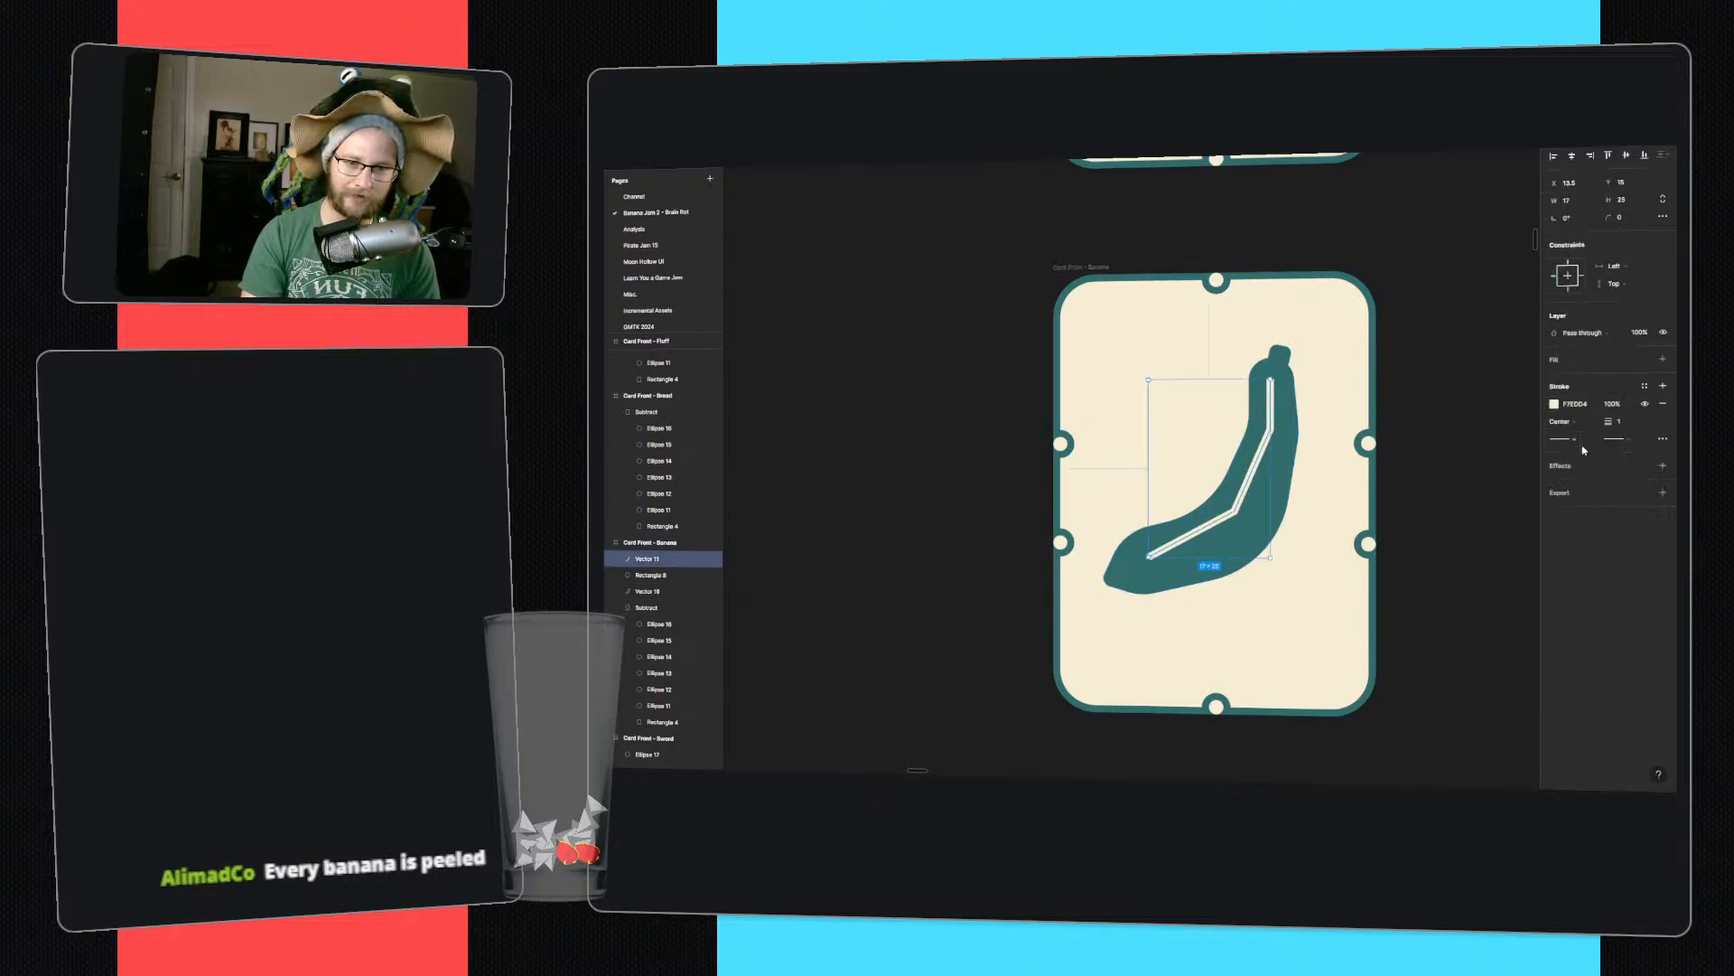
pyautogui.scroll(4, 1403, 375)
pyautogui.scroll(-3, 1404, 348)
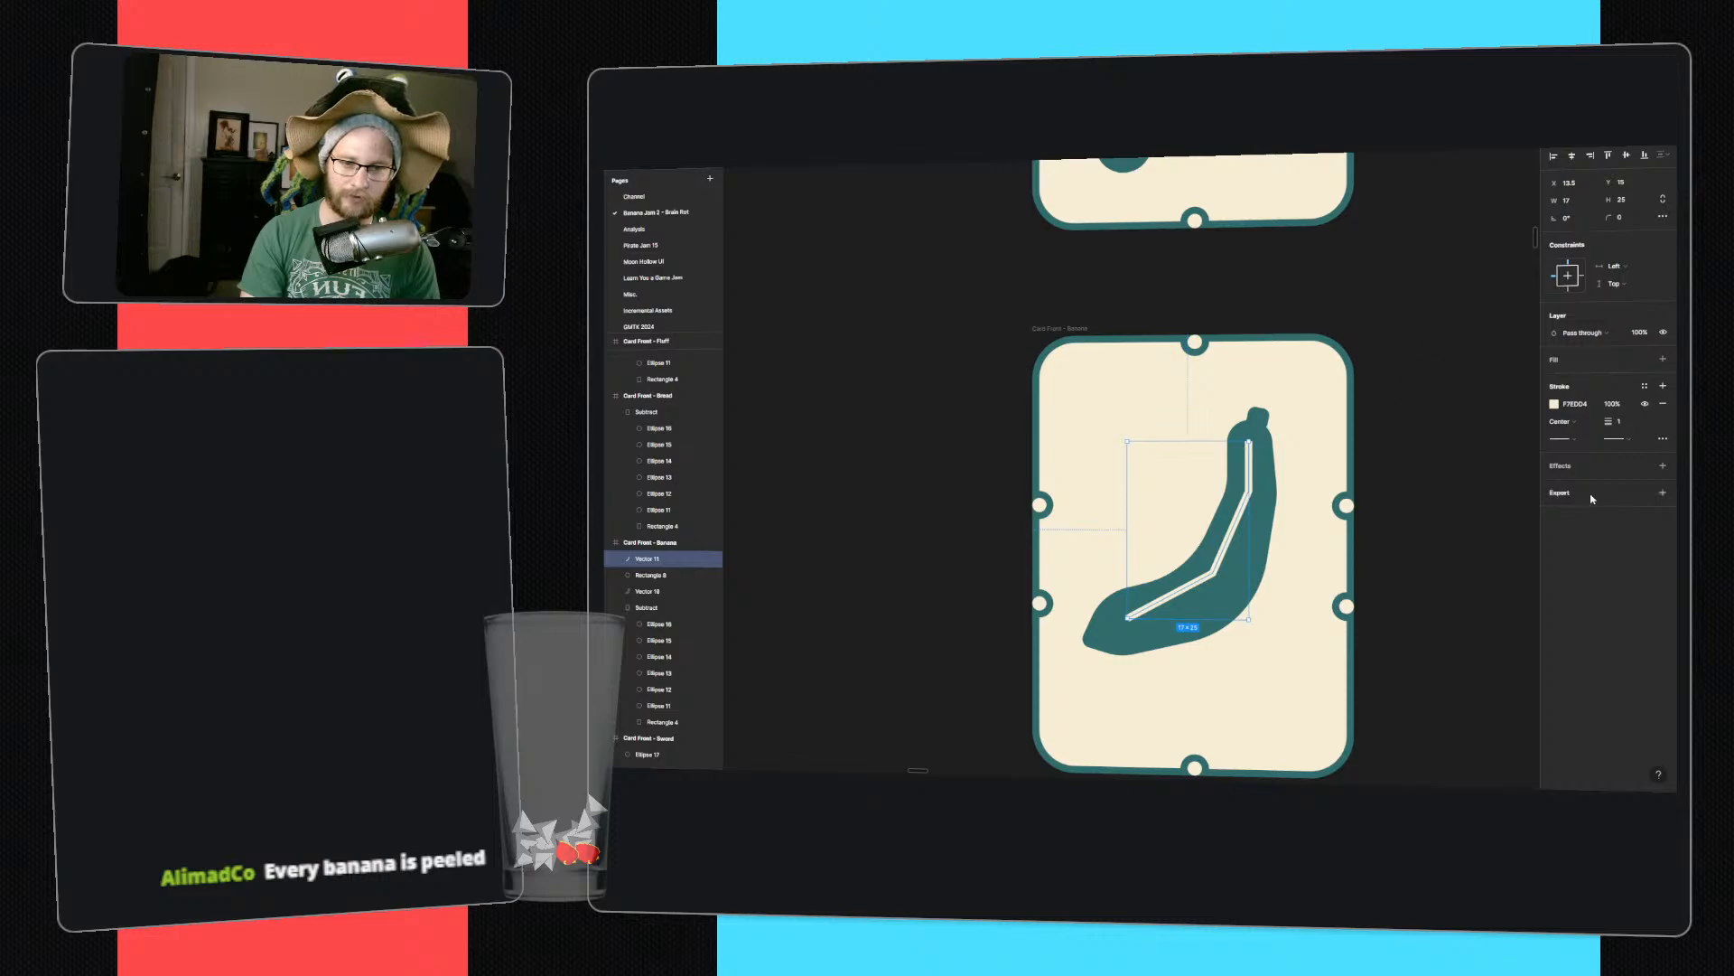
pyautogui.click(1615, 438)
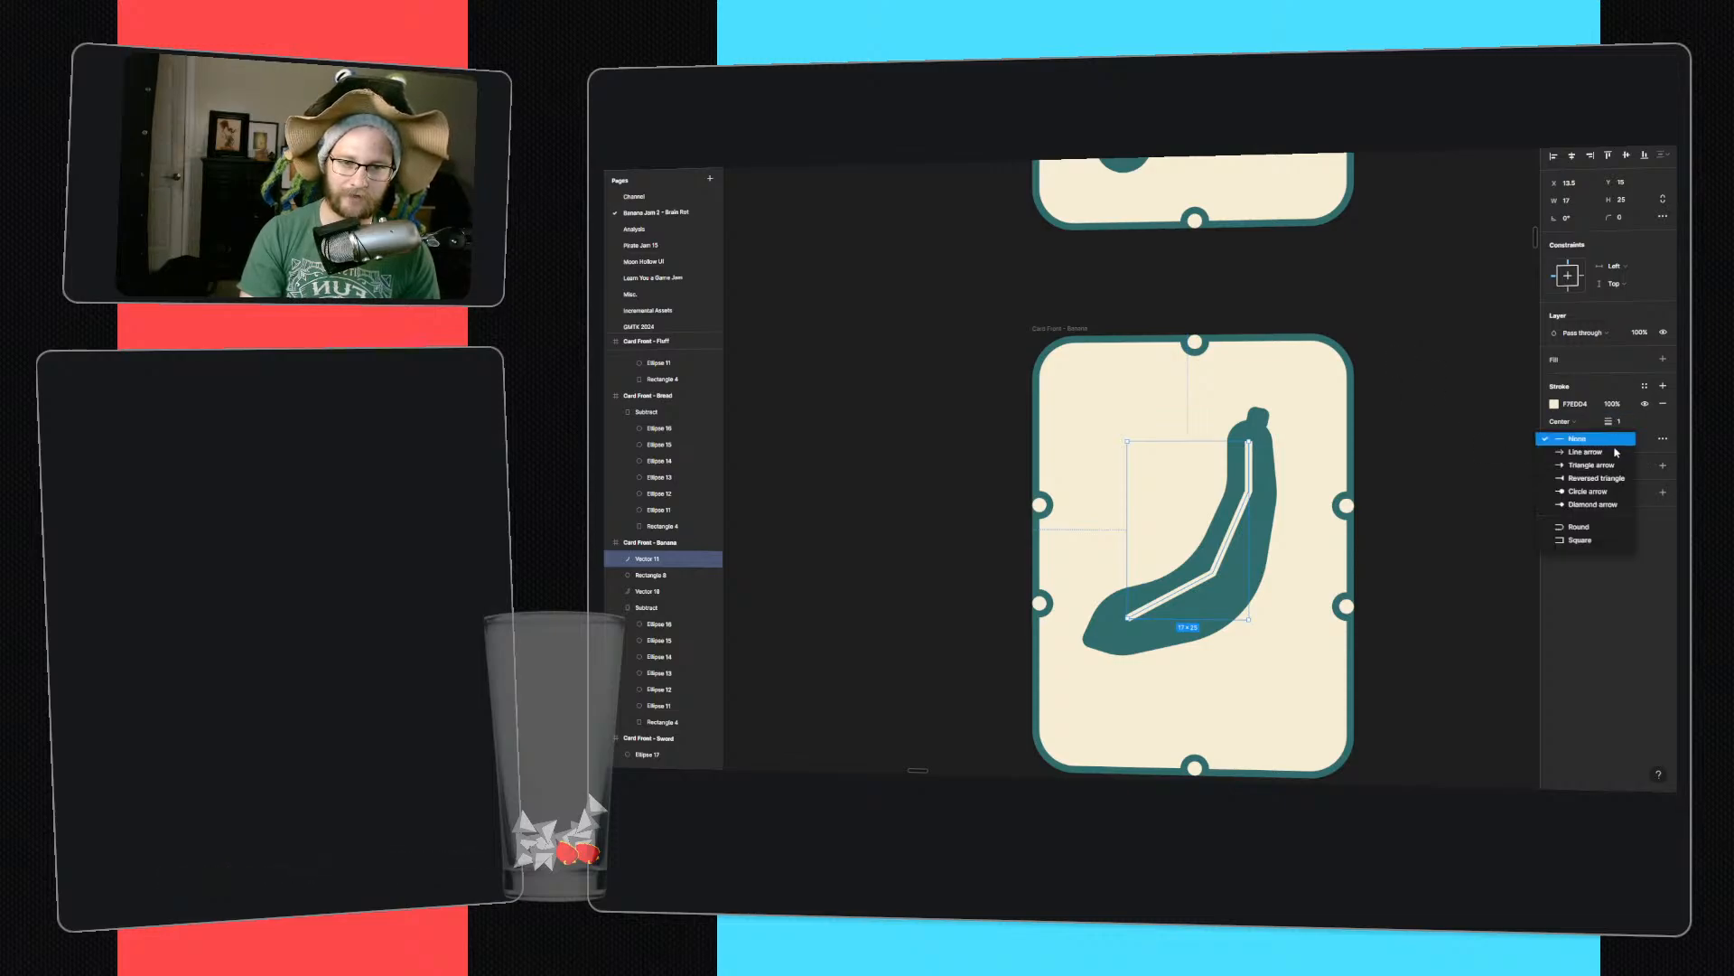
pyautogui.click(1587, 530)
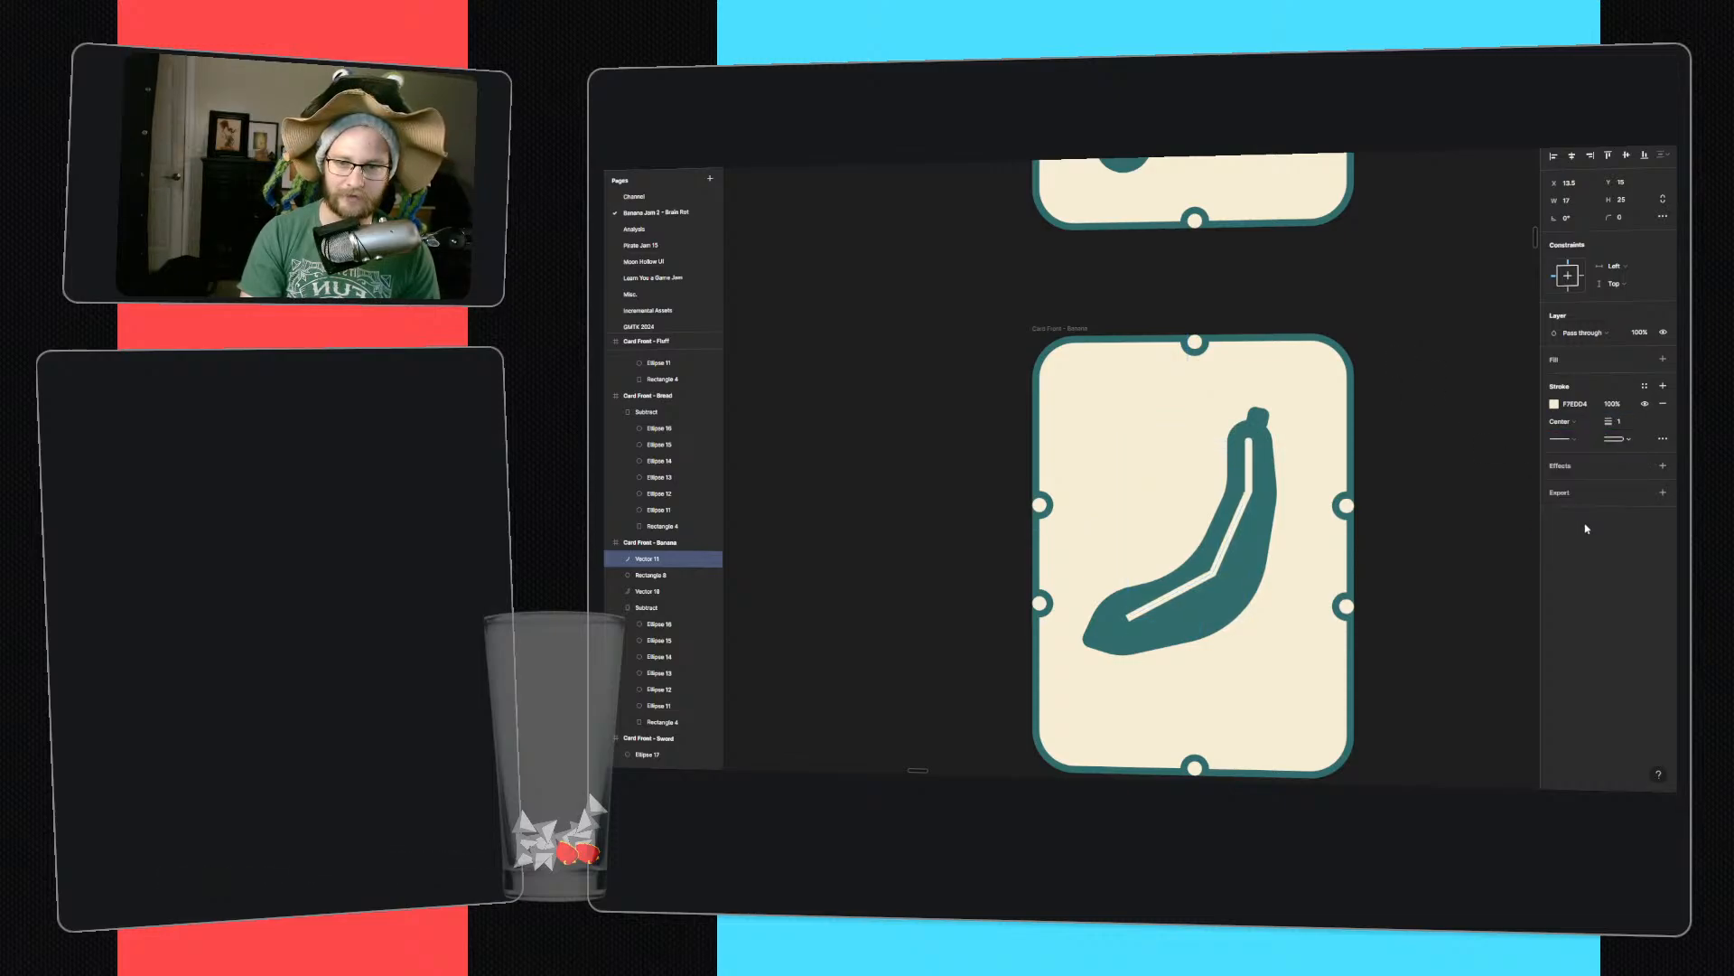
pyautogui.click(1571, 442)
pyautogui.click(1573, 530)
pyautogui.moveTo(1609, 215)
pyautogui.mouseDown()
pyautogui.moveTo(1662, 217)
pyautogui.moveTo(766, 232)
pyautogui.moveTo(818, 235)
pyautogui.mouseUp()
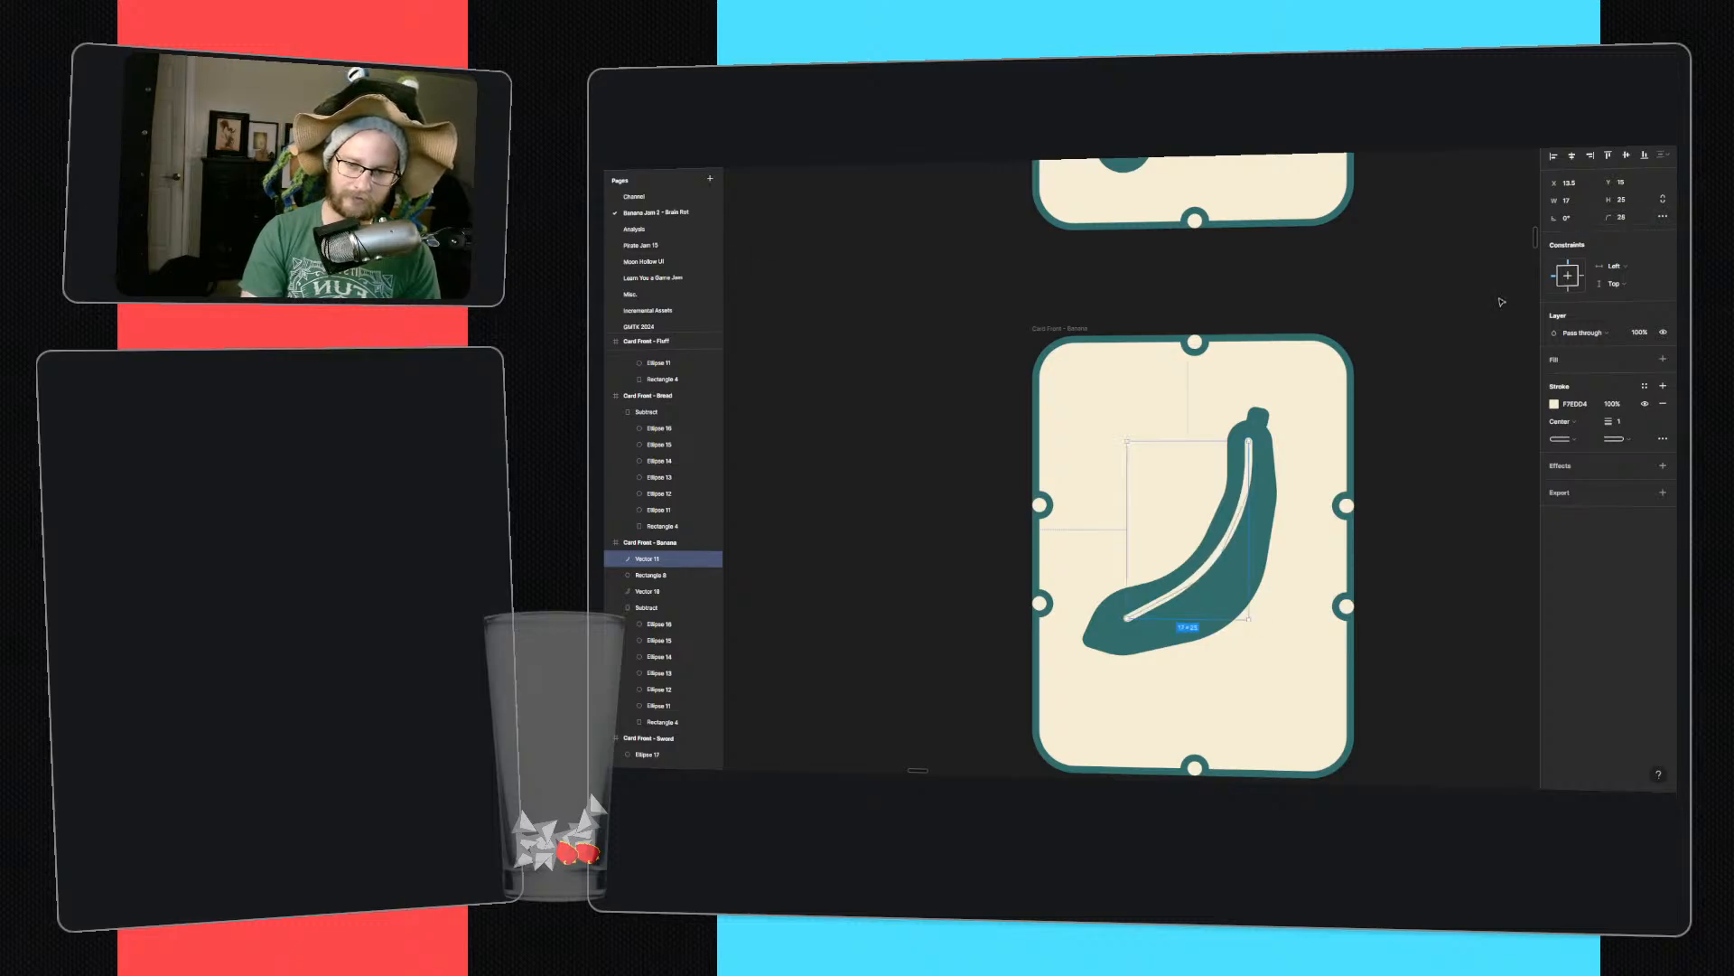
pyautogui.click(1436, 376)
pyautogui.scroll(-1, 1436, 376)
# - Undo the highlight line's styling and remove the line from the banana
pyautogui.click(1240, 449)
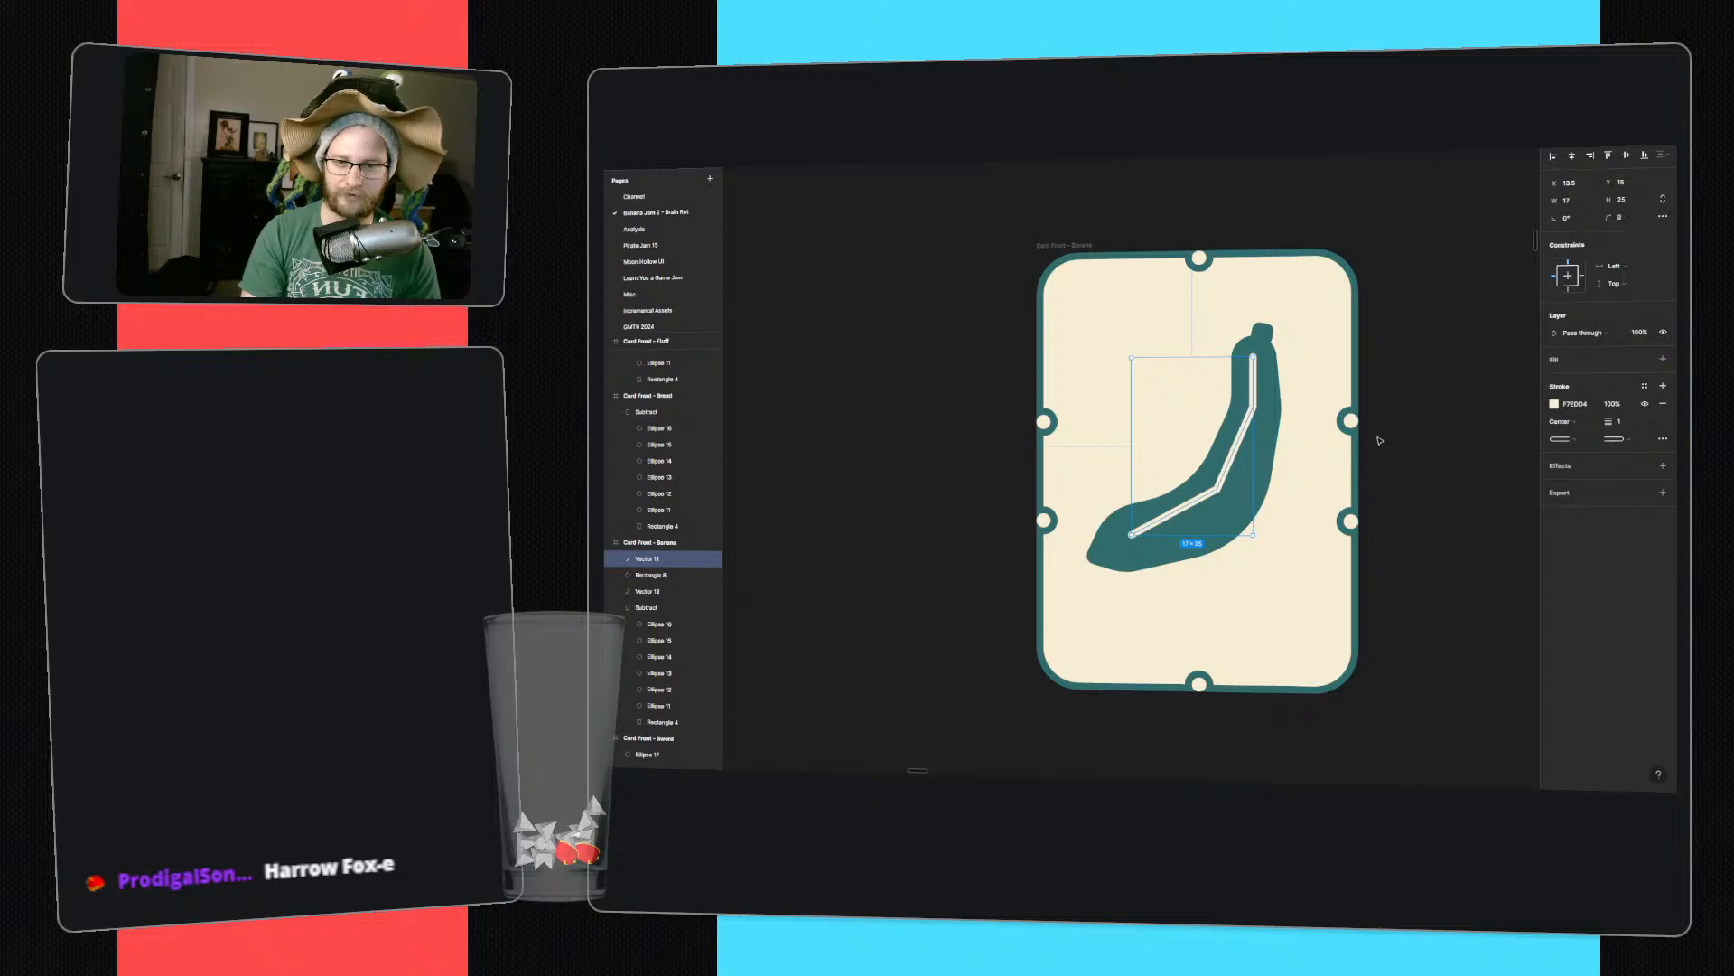
pyautogui.press('Return')
pyautogui.hotkey('ctrl', 'z')
pyautogui.hotkey('ctrl', 'z')
pyautogui.hotkey('ctrl', 'z')
pyautogui.hotkey('ctrl', 'z')
pyautogui.hotkey('ctrl', 'z')
pyautogui.hotkey('ctrl', 'z')
pyautogui.hotkey('ctrl', 'z')
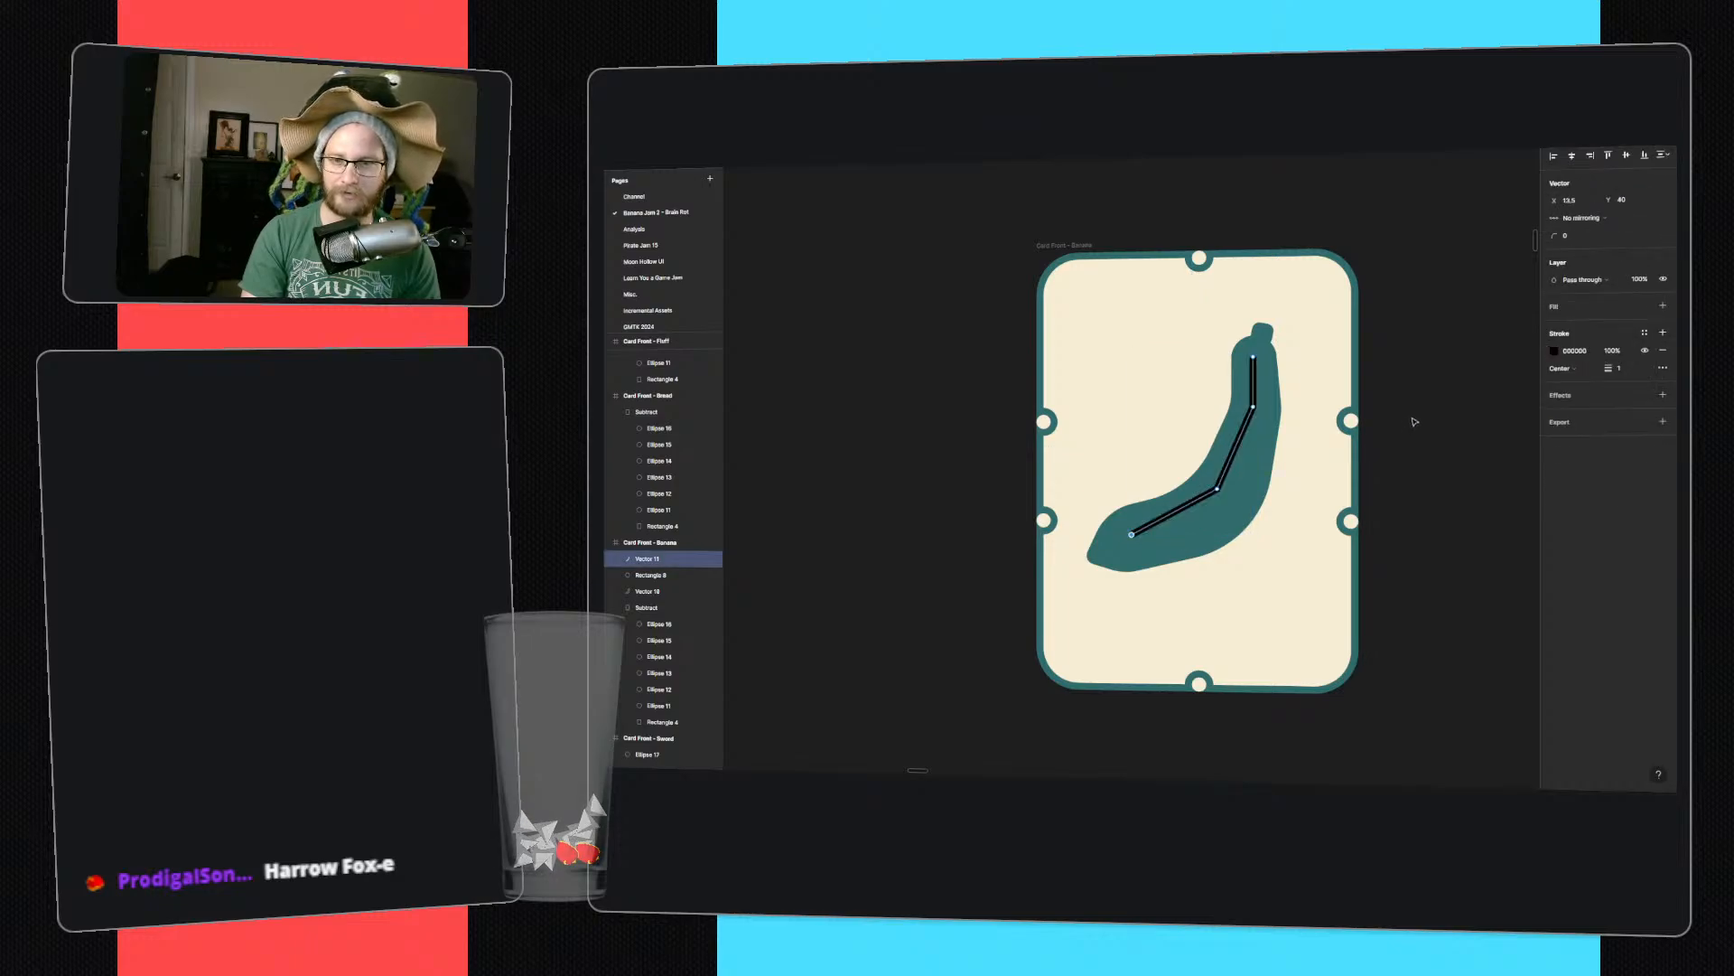
pyautogui.press('Escape')
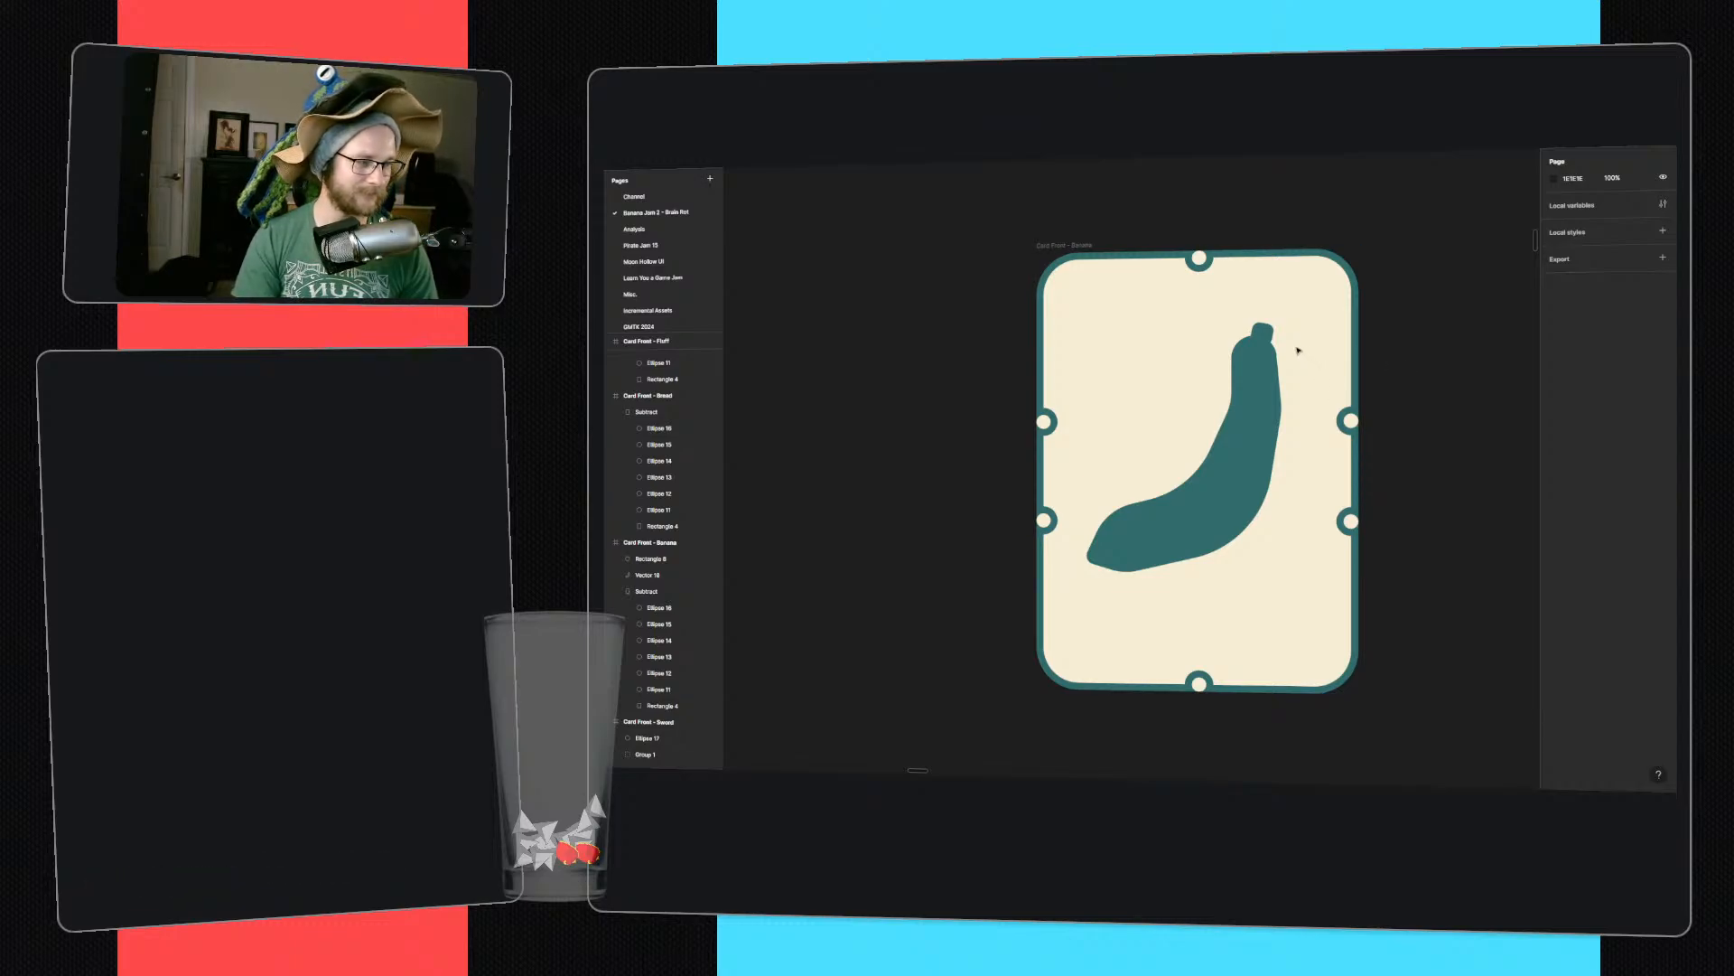
# - Stretch the banana's stem upward to a height of about 5.5
pyautogui.click(1263, 332)
pyautogui.moveTo(1264, 323); pyautogui.dragTo(1267, 304)
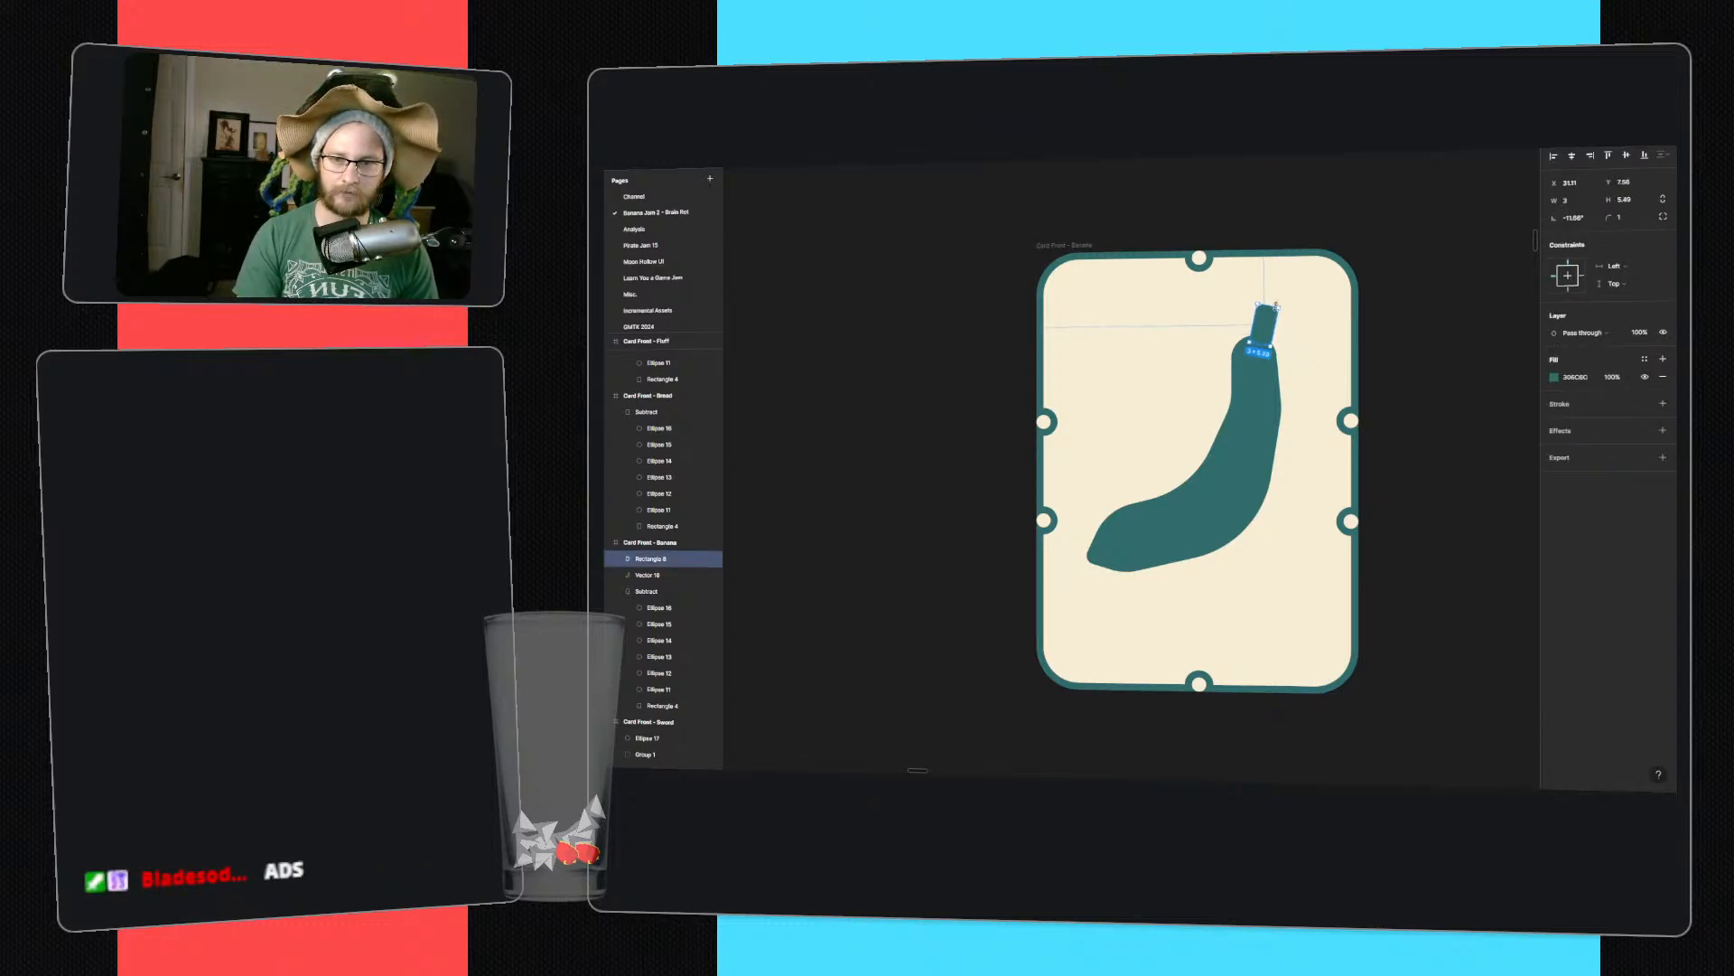
# - Undo the last stretch of the banana's stem
pyautogui.click(1374, 343)
pyautogui.hotkey('ctrl', 'z')
pyautogui.click(1384, 338)
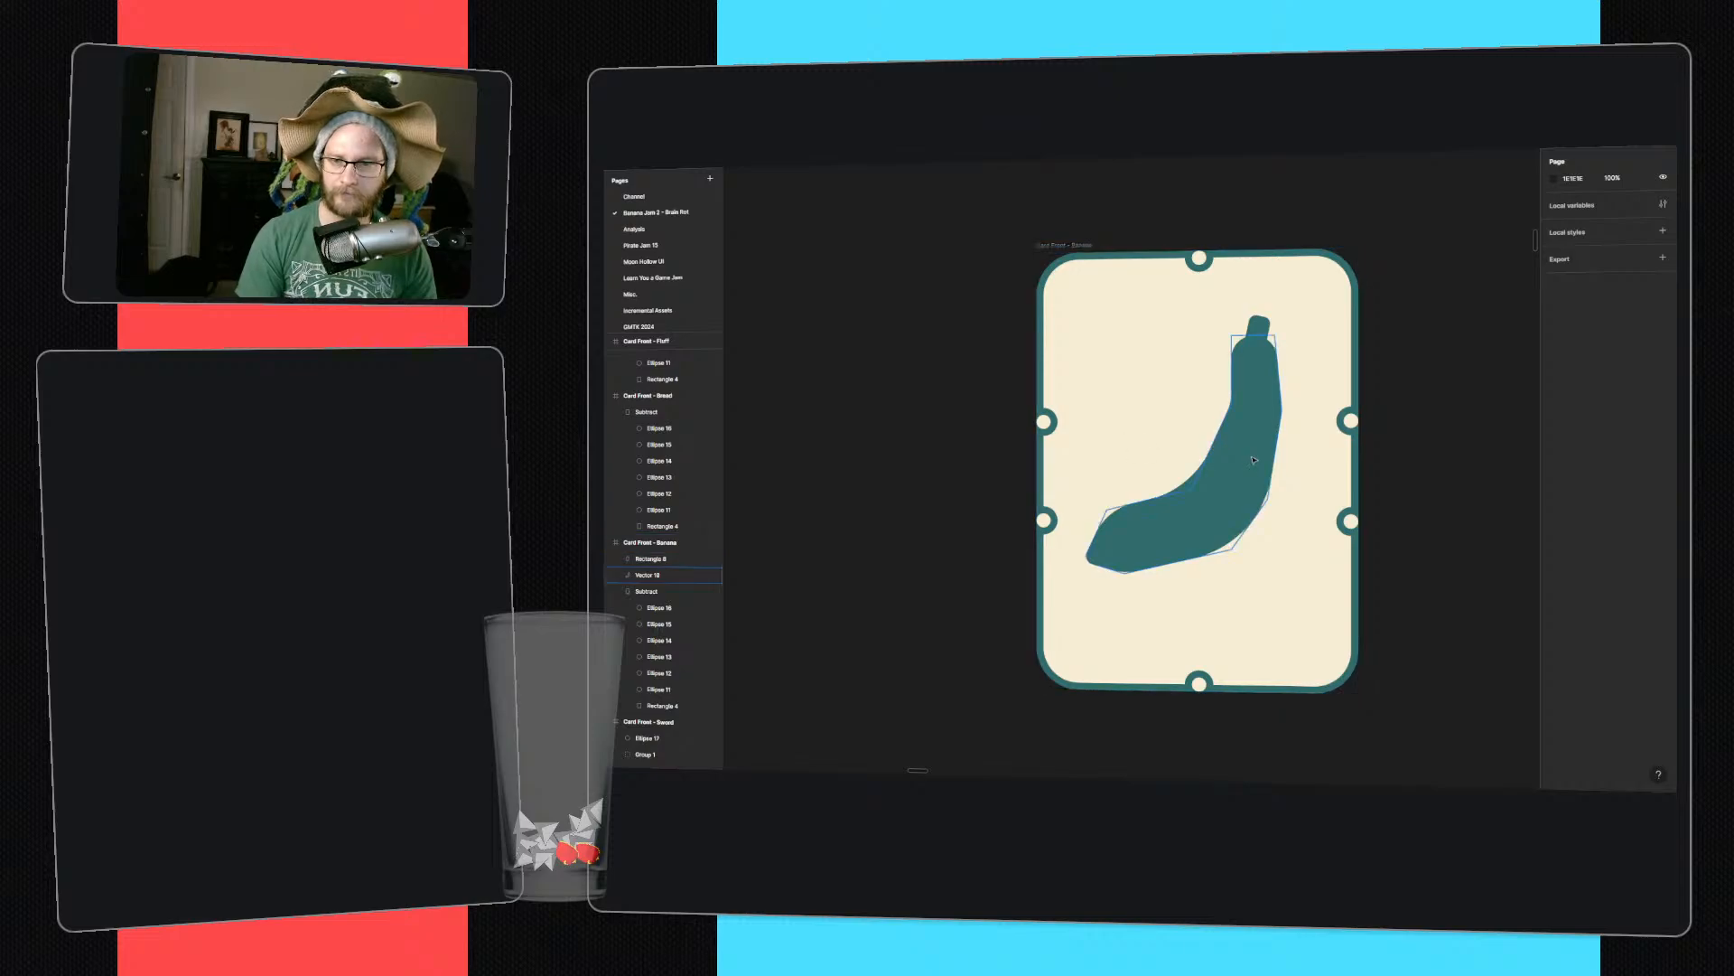
# - Try reshaping the banana by pulling a point from its inner curve out past the lower outer edge, and undo the change
pyautogui.click(1244, 419)
pyautogui.doubleClick(1229, 413)
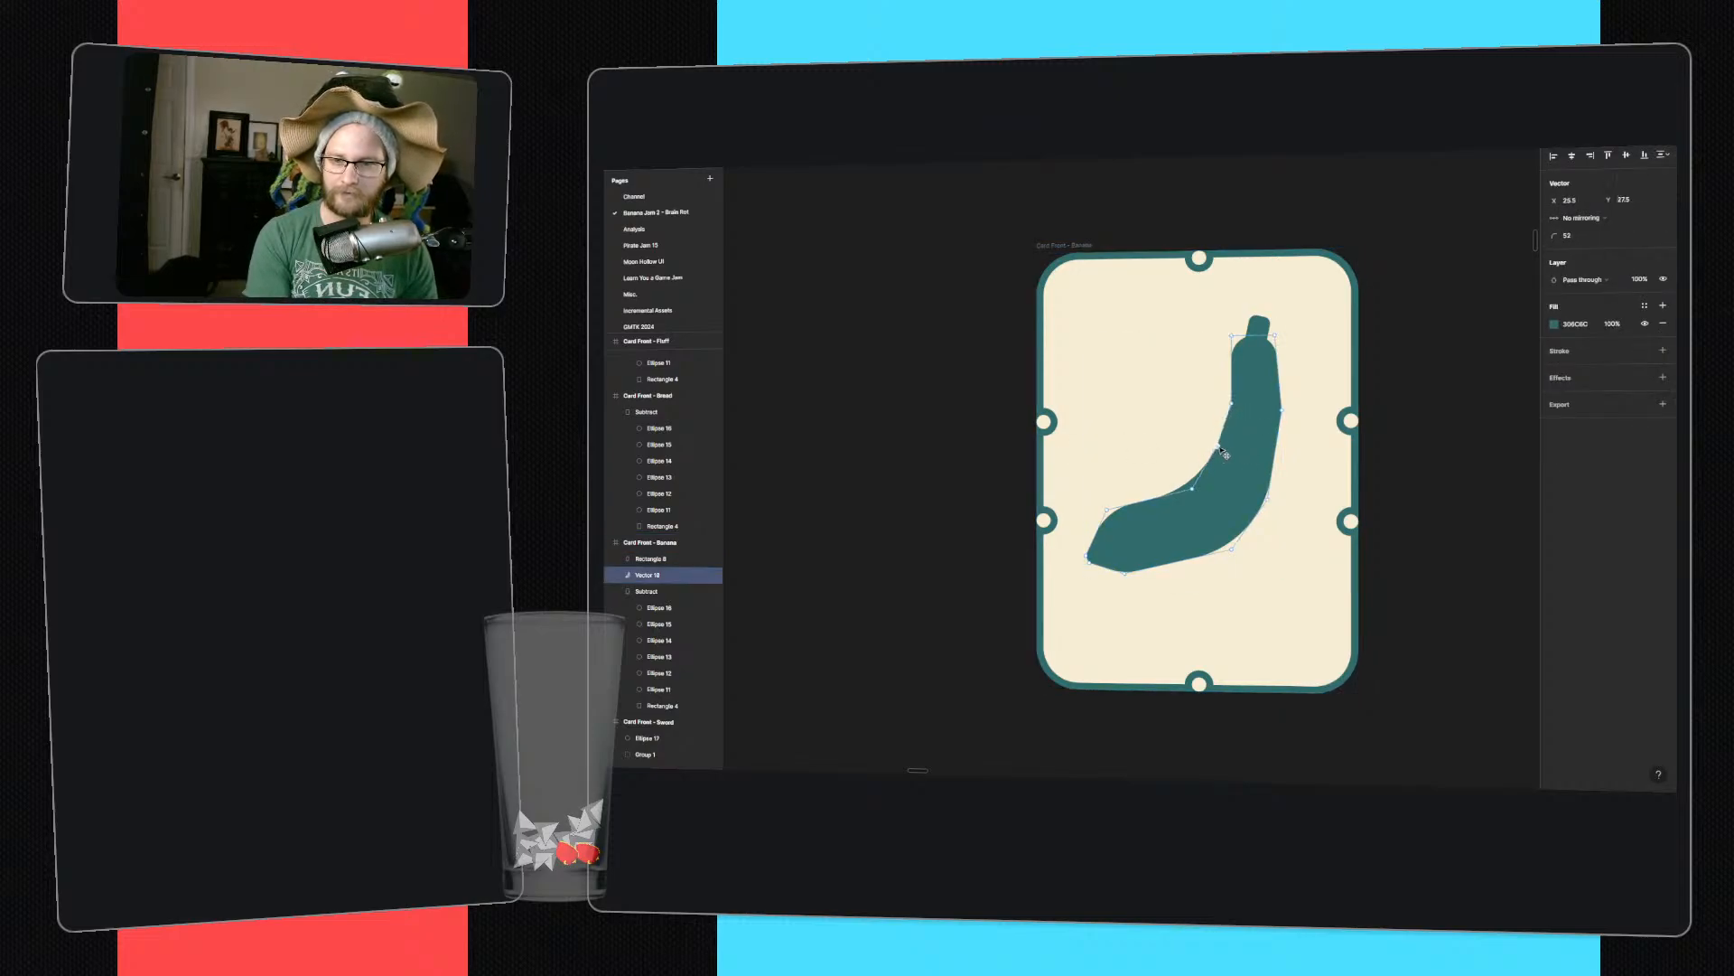
pyautogui.moveTo(1217, 454); pyautogui.dragTo(1304, 601)
pyautogui.click(1471, 469)
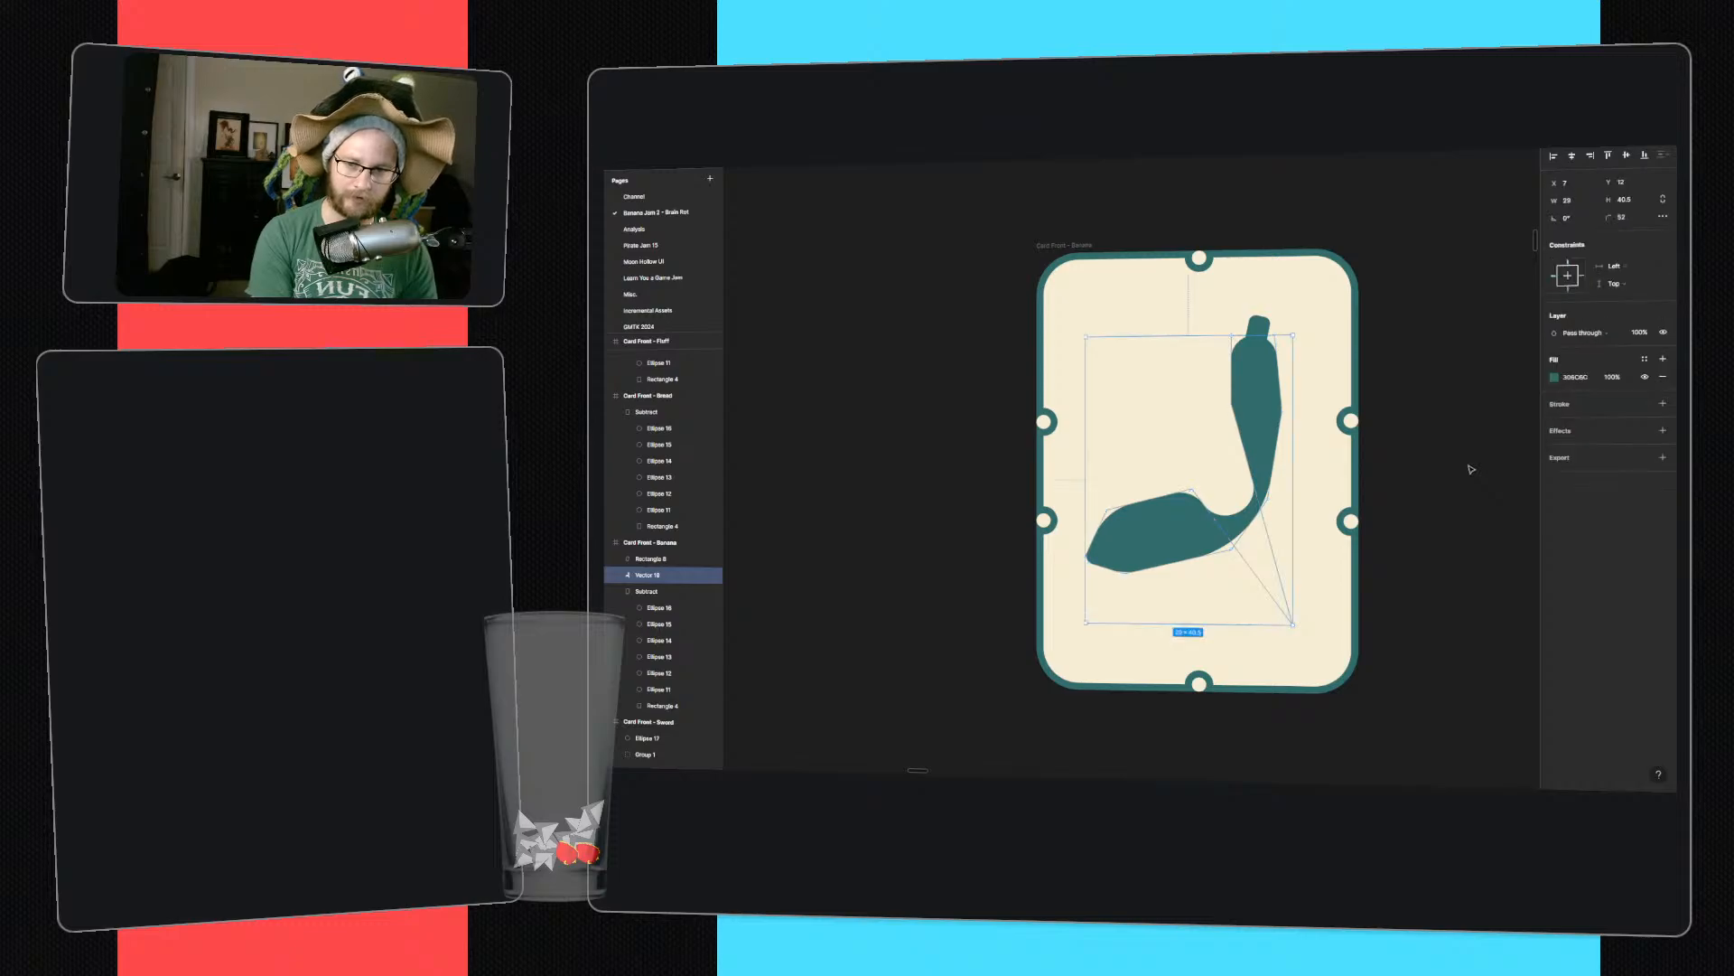
pyautogui.click(1471, 469)
pyautogui.hotkey('ctrl', 'z')
pyautogui.hotkey('ctrl', 'z')
pyautogui.hotkey('ctrl', 'z')
pyautogui.hotkey('ctrl', 'z')
pyautogui.hotkey('ctrl', 'z')
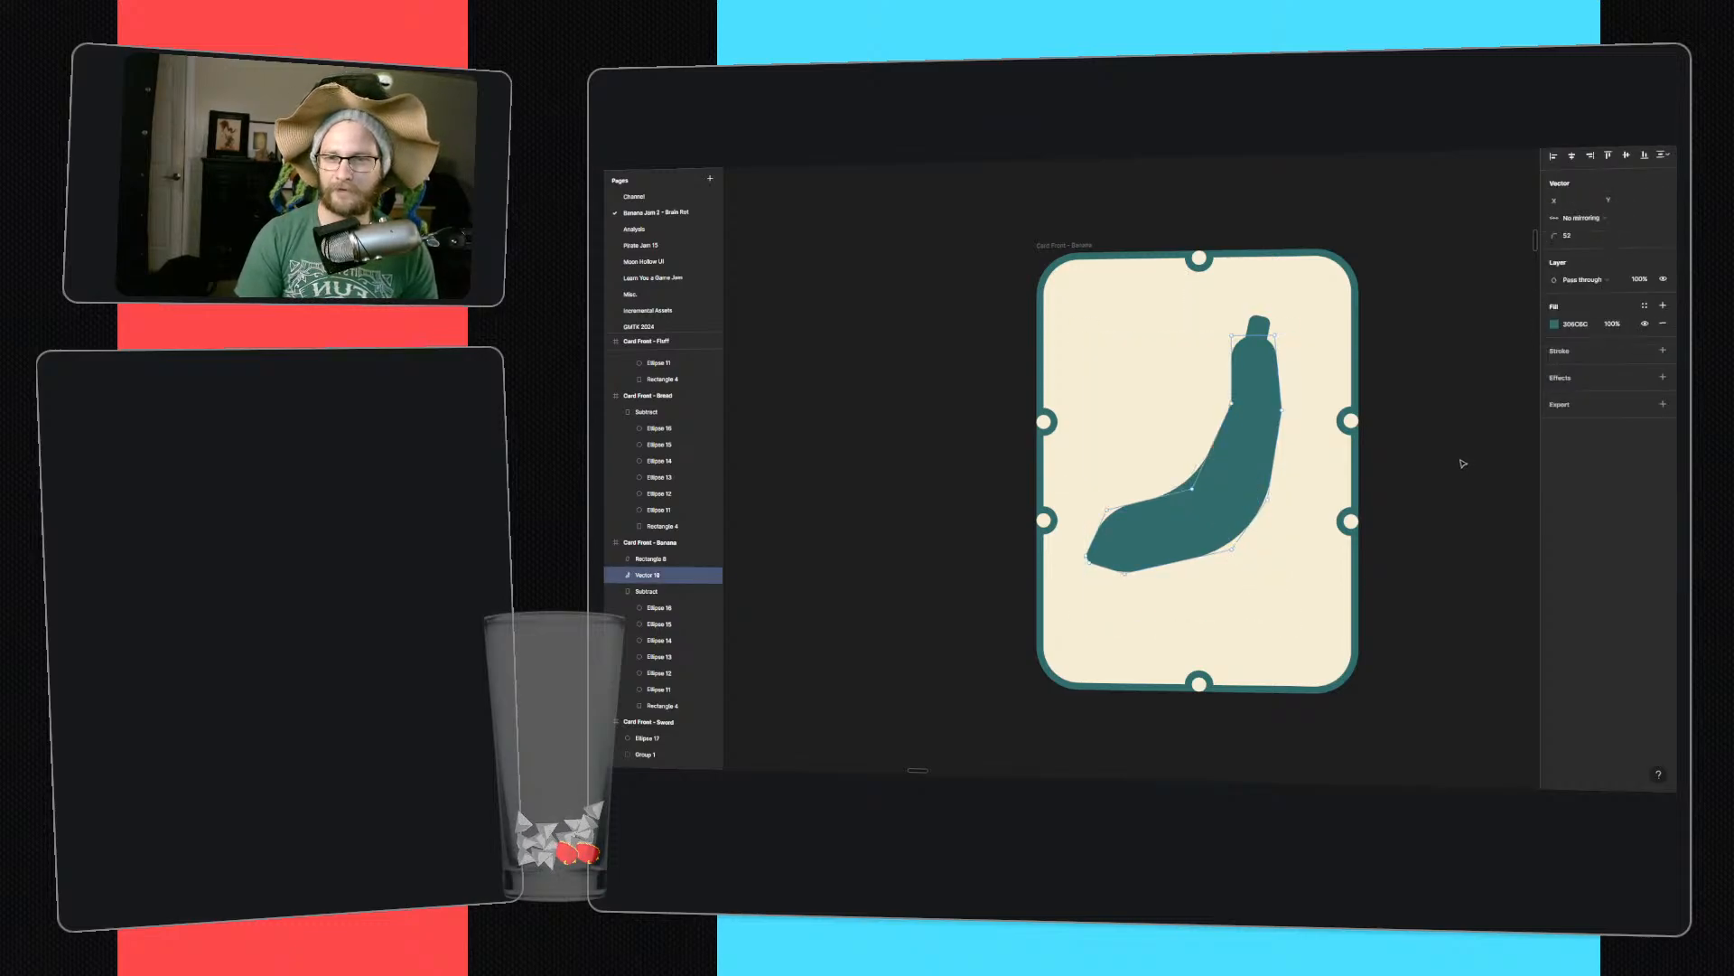
pyautogui.click(1433, 304)
pyautogui.click(1253, 353)
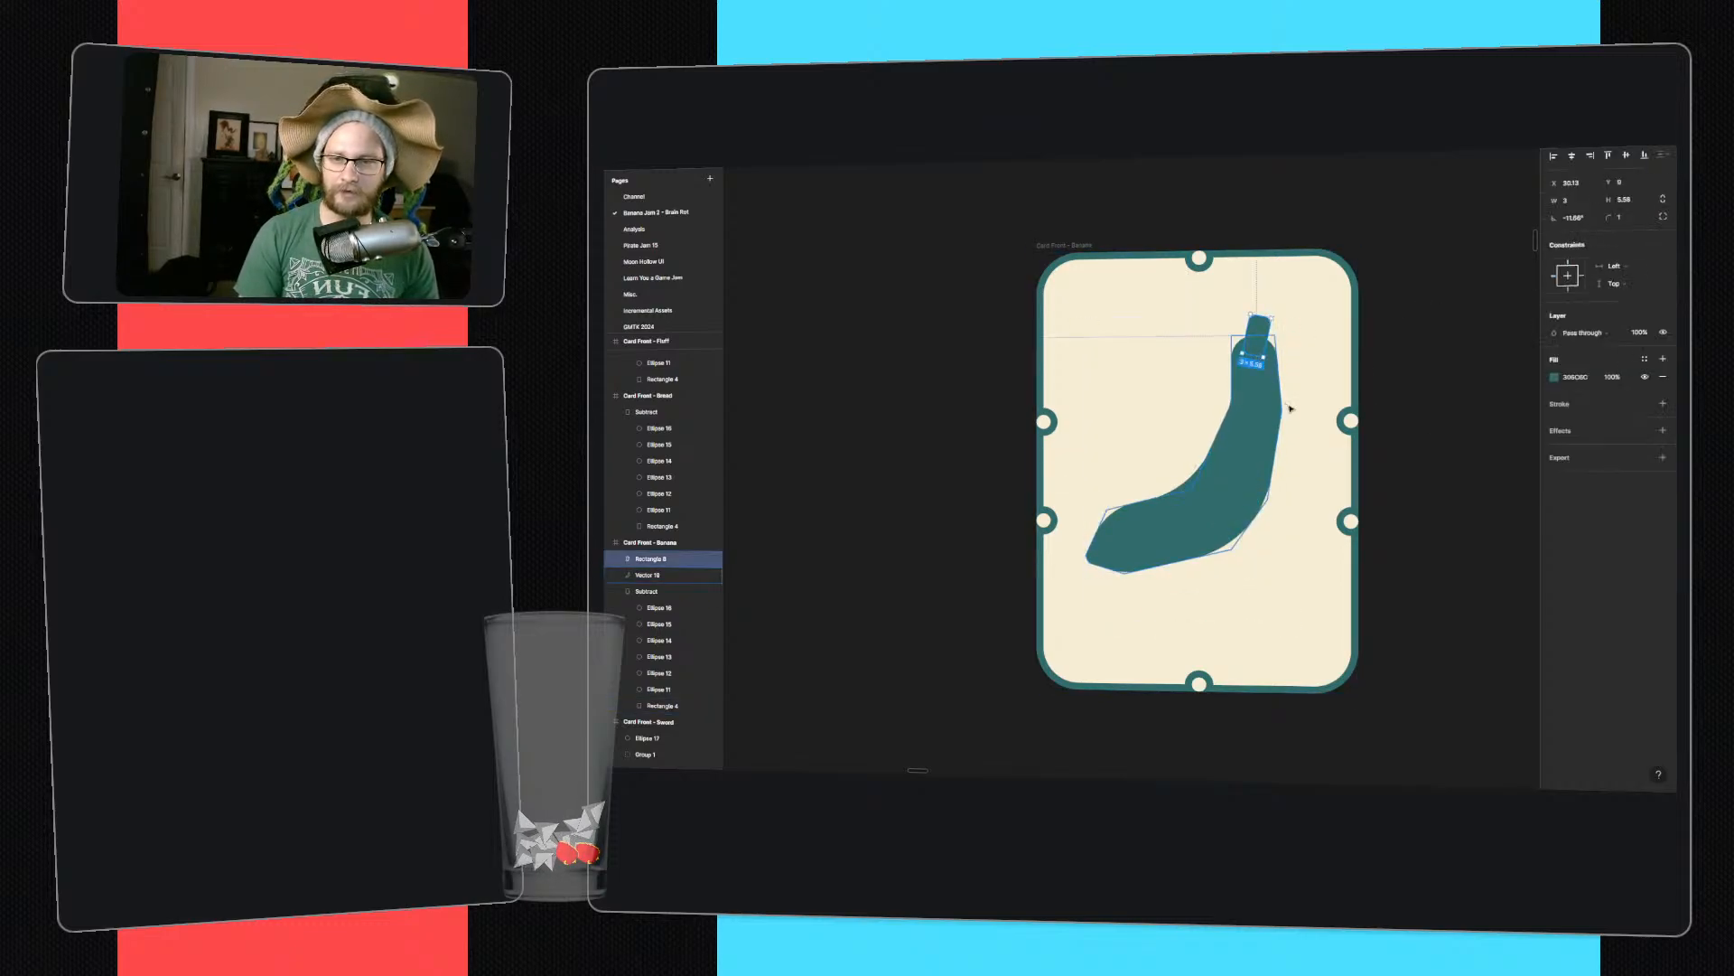
pyautogui.click(1416, 397)
pyautogui.click(1266, 383)
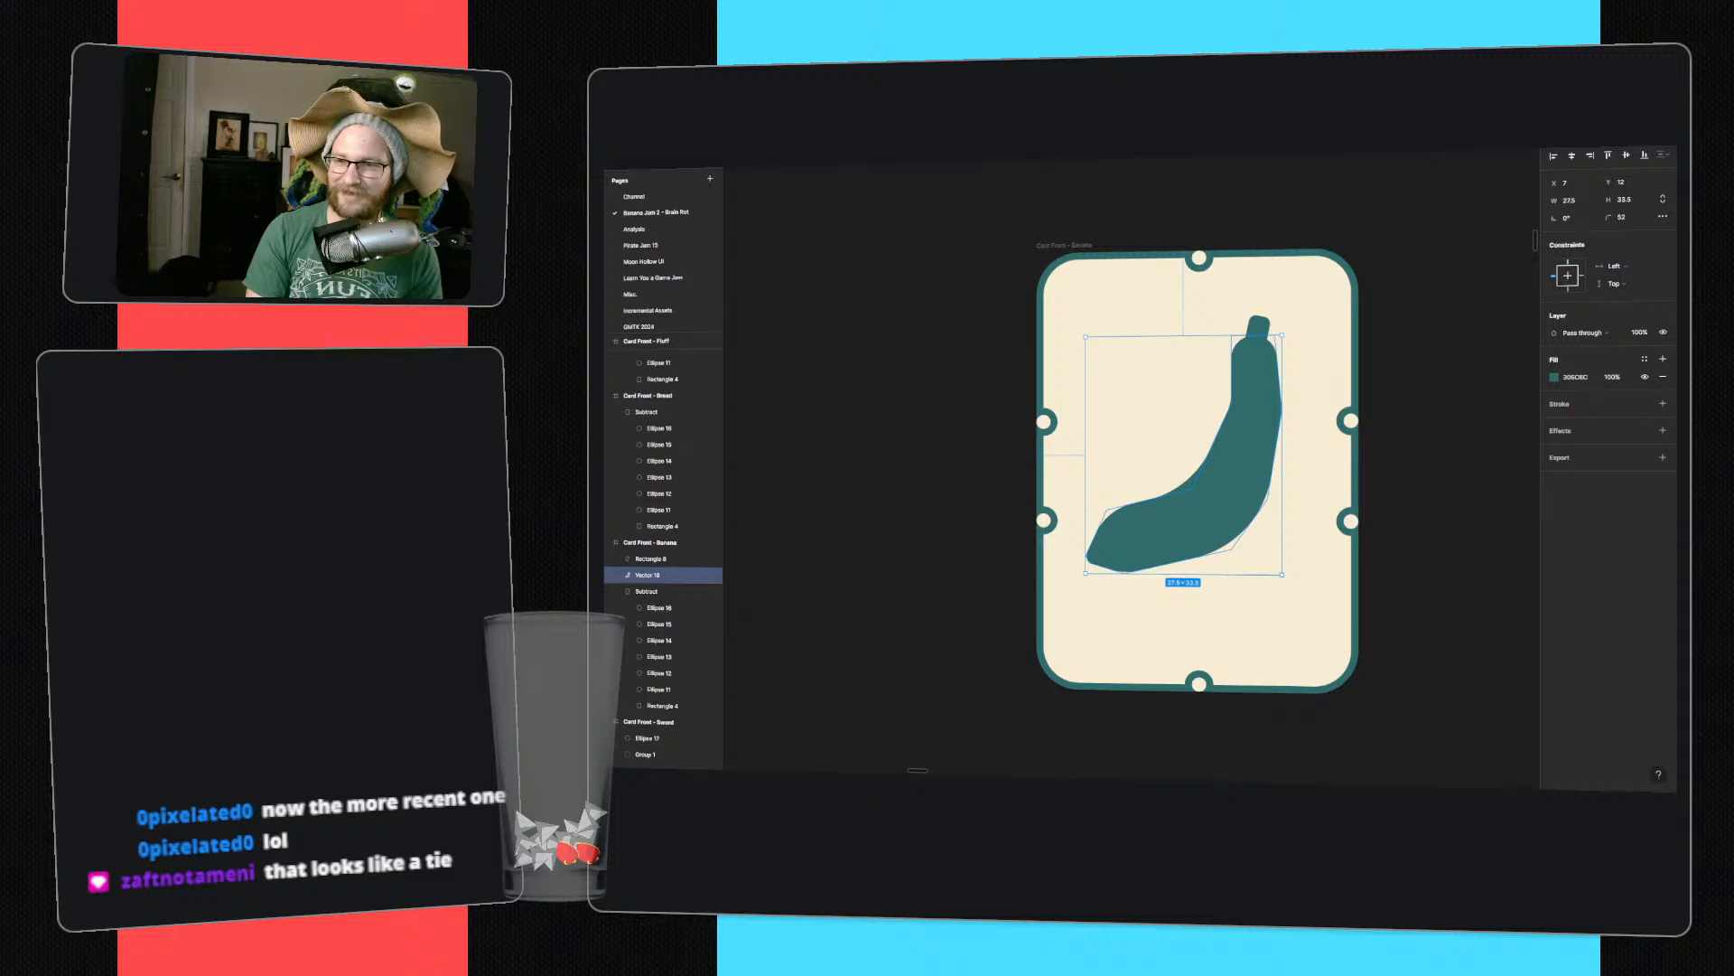
pyautogui.click(1456, 444)
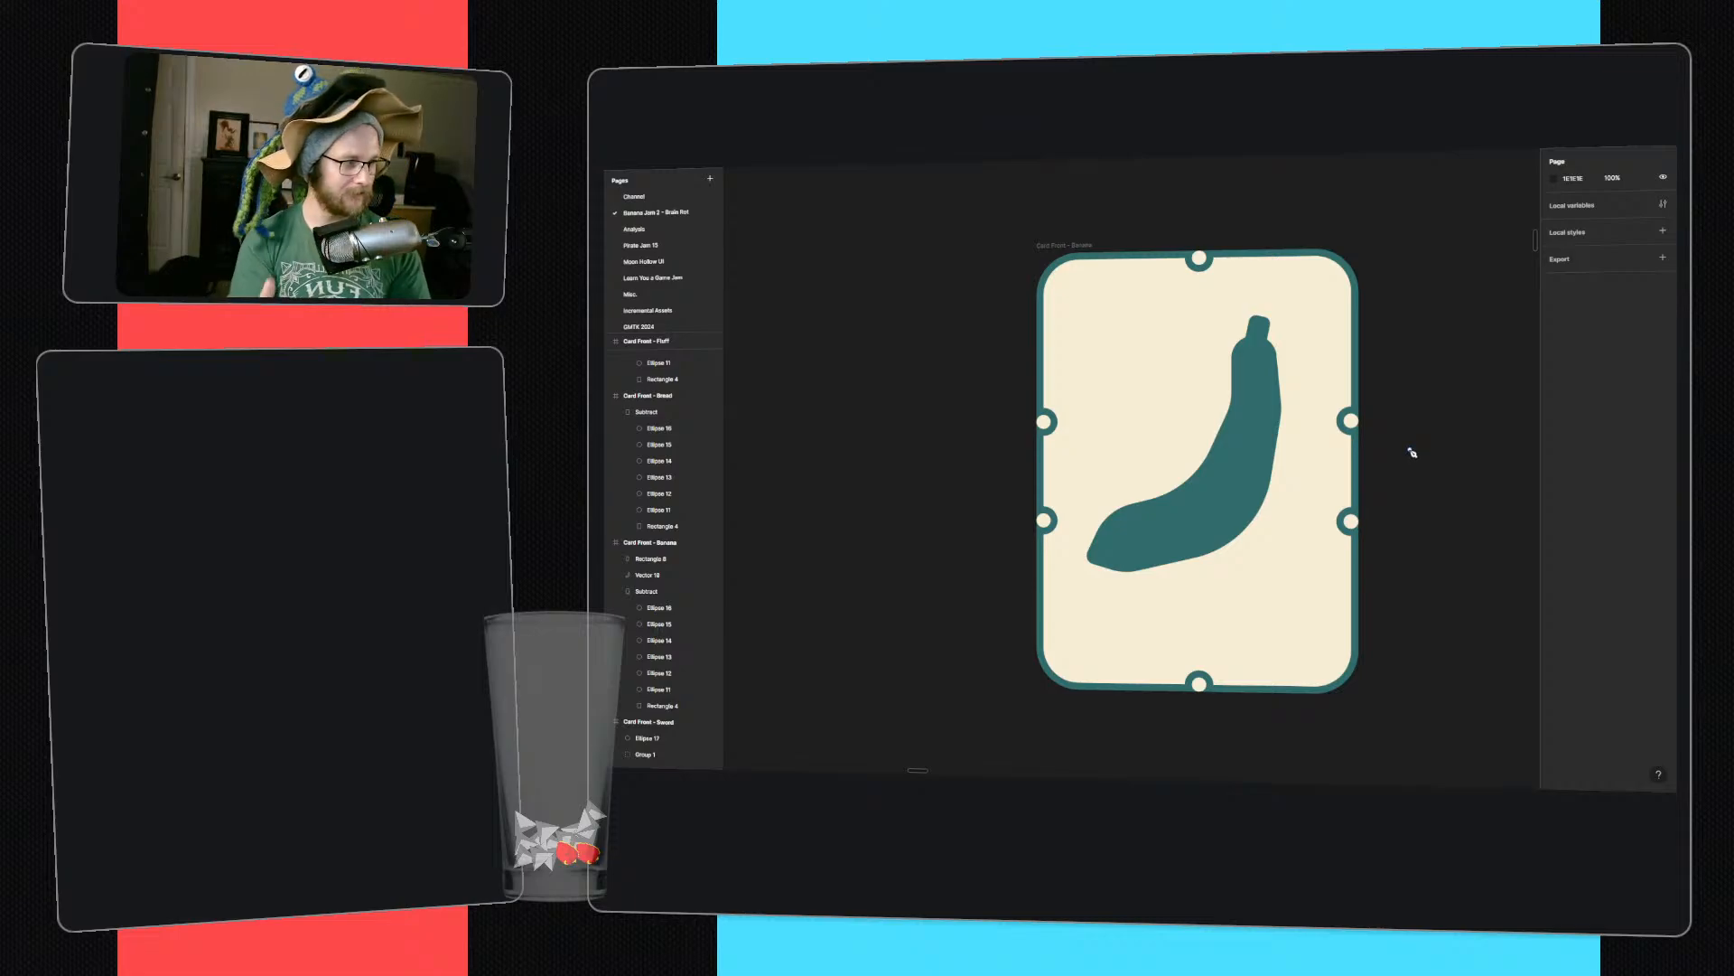
# - Delete the stem from the top of the banana
pyautogui.click(1264, 330)
pyautogui.press('Delete')
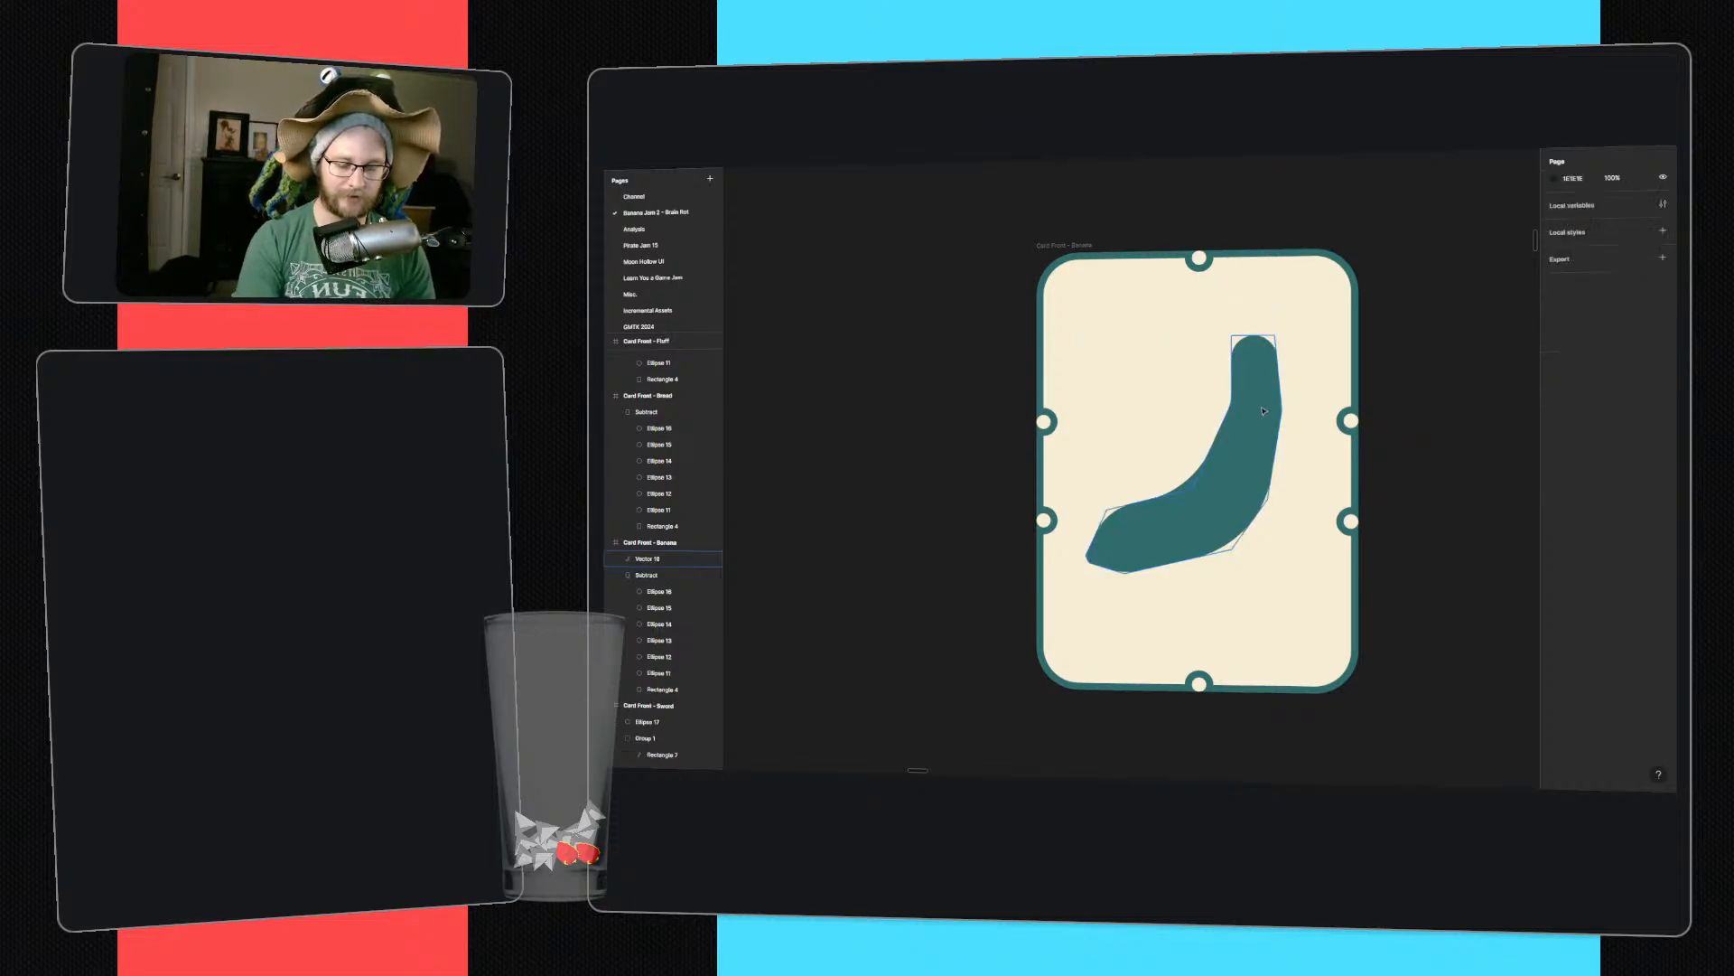
# - Draw a closed six-point outline about 12 × 14.5 across the banana's upper outer edge with the Pen tool and round its corners to 1
pyautogui.press('p')
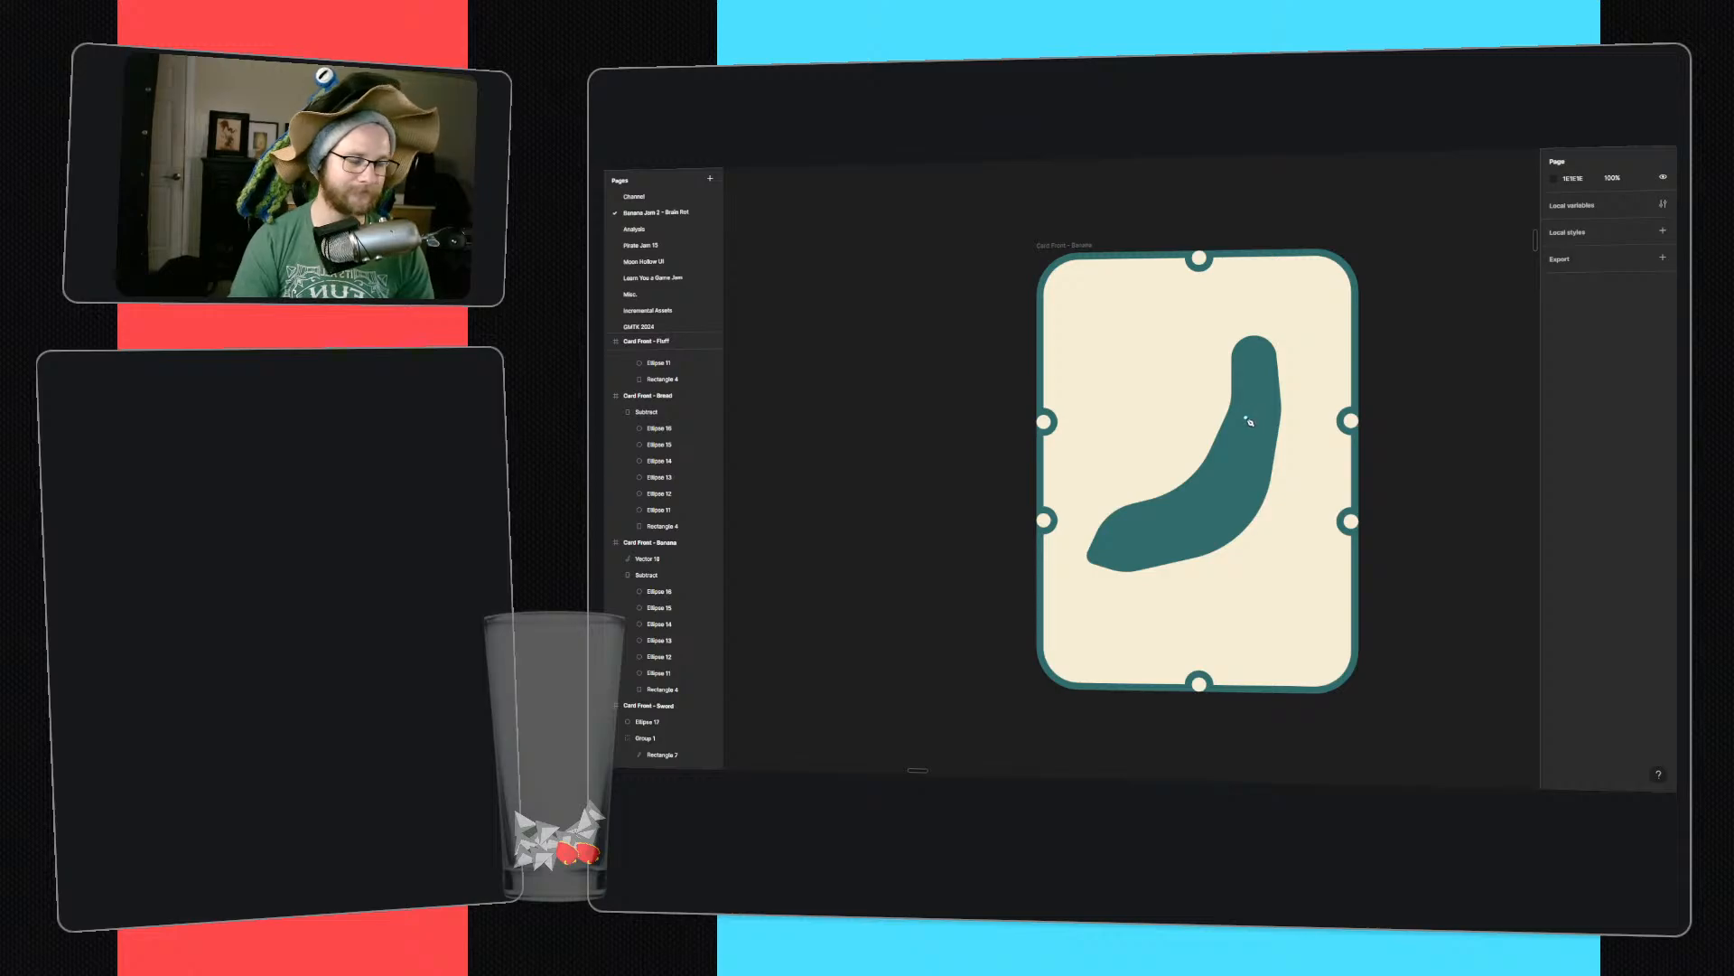
pyautogui.click(1223, 428)
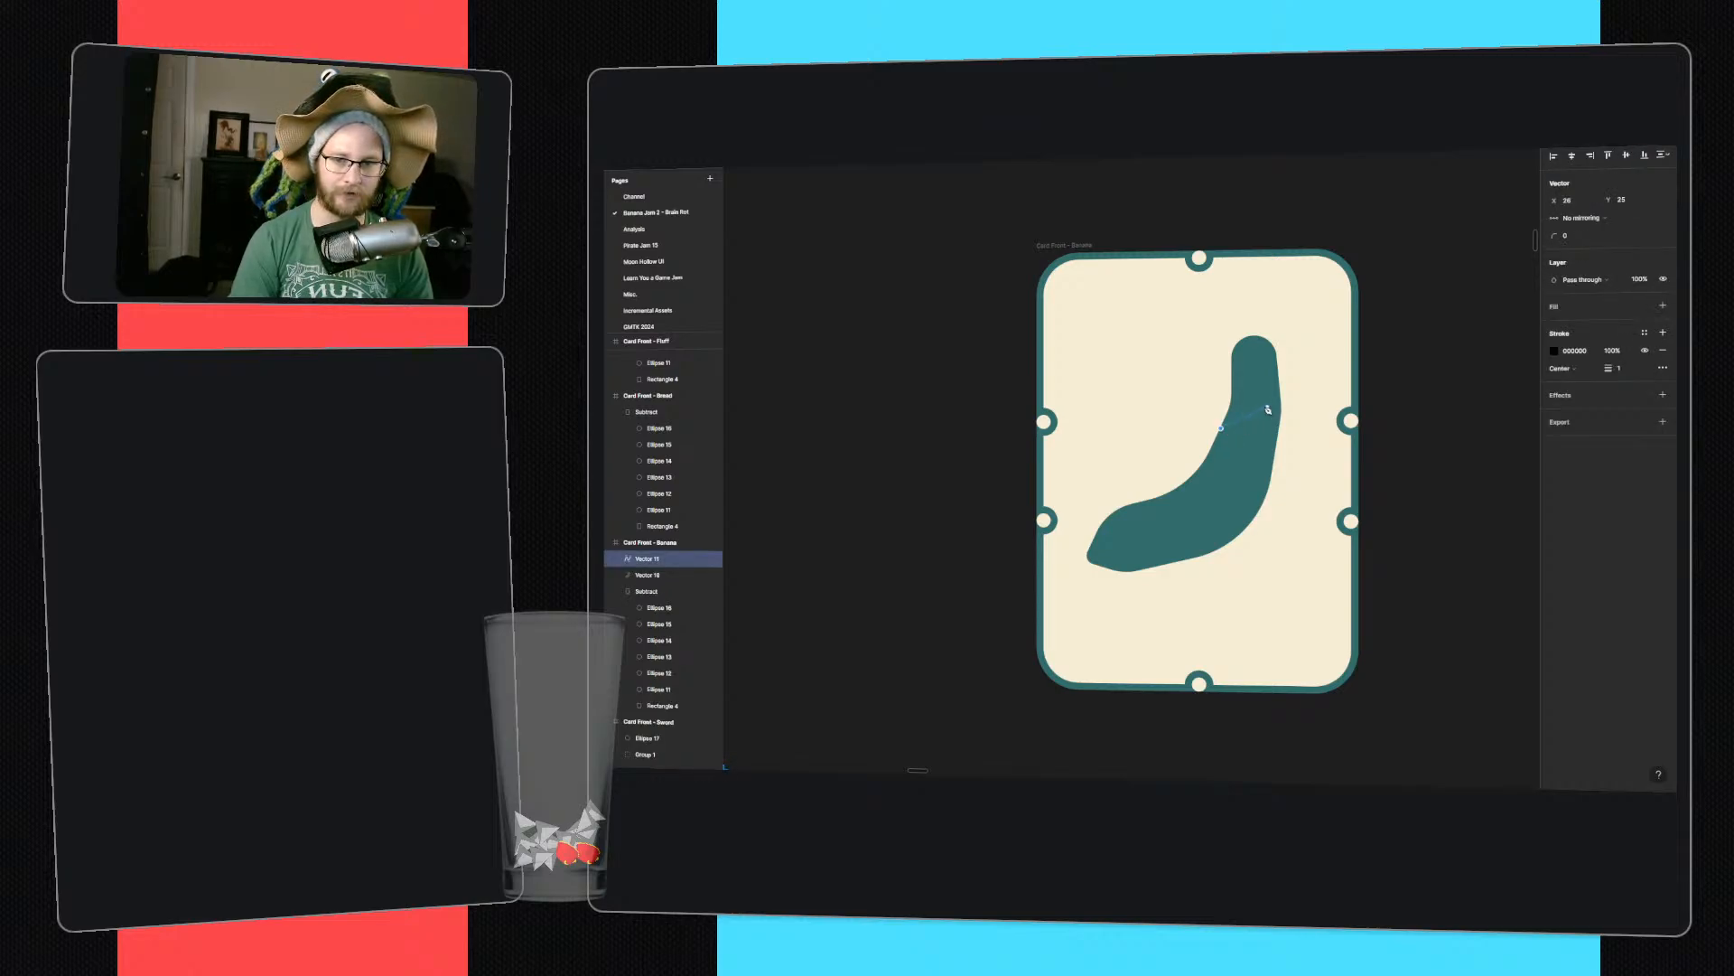
pyautogui.click(1243, 403)
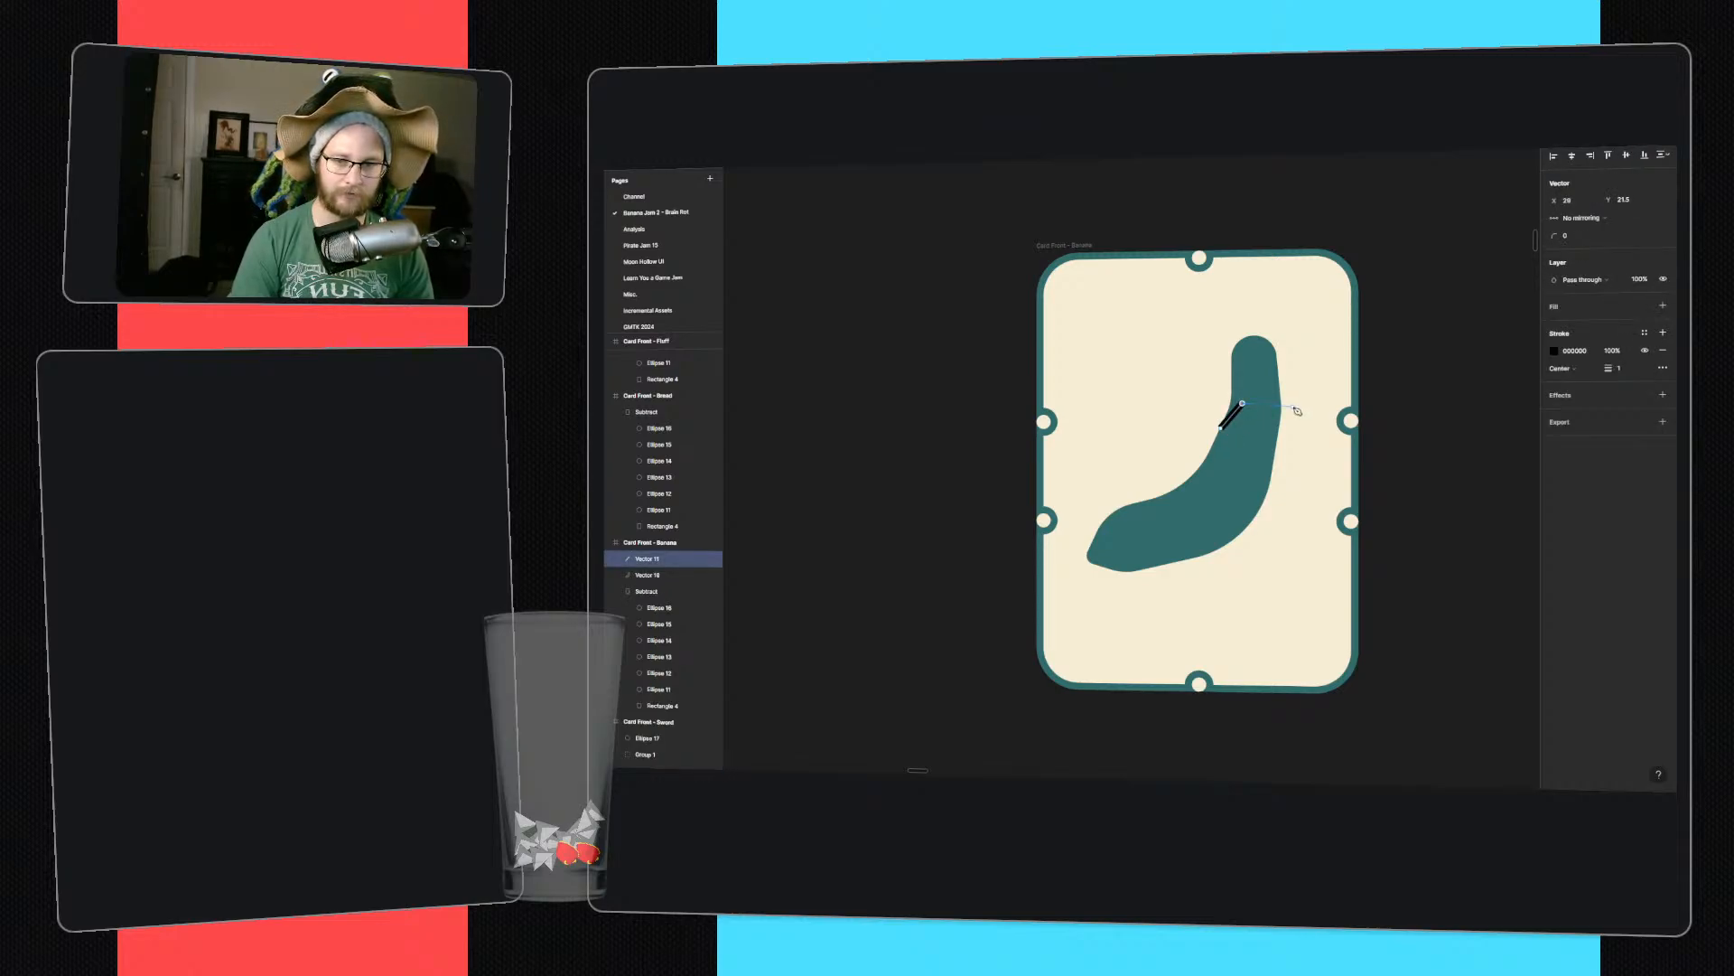
pyautogui.click(1297, 404)
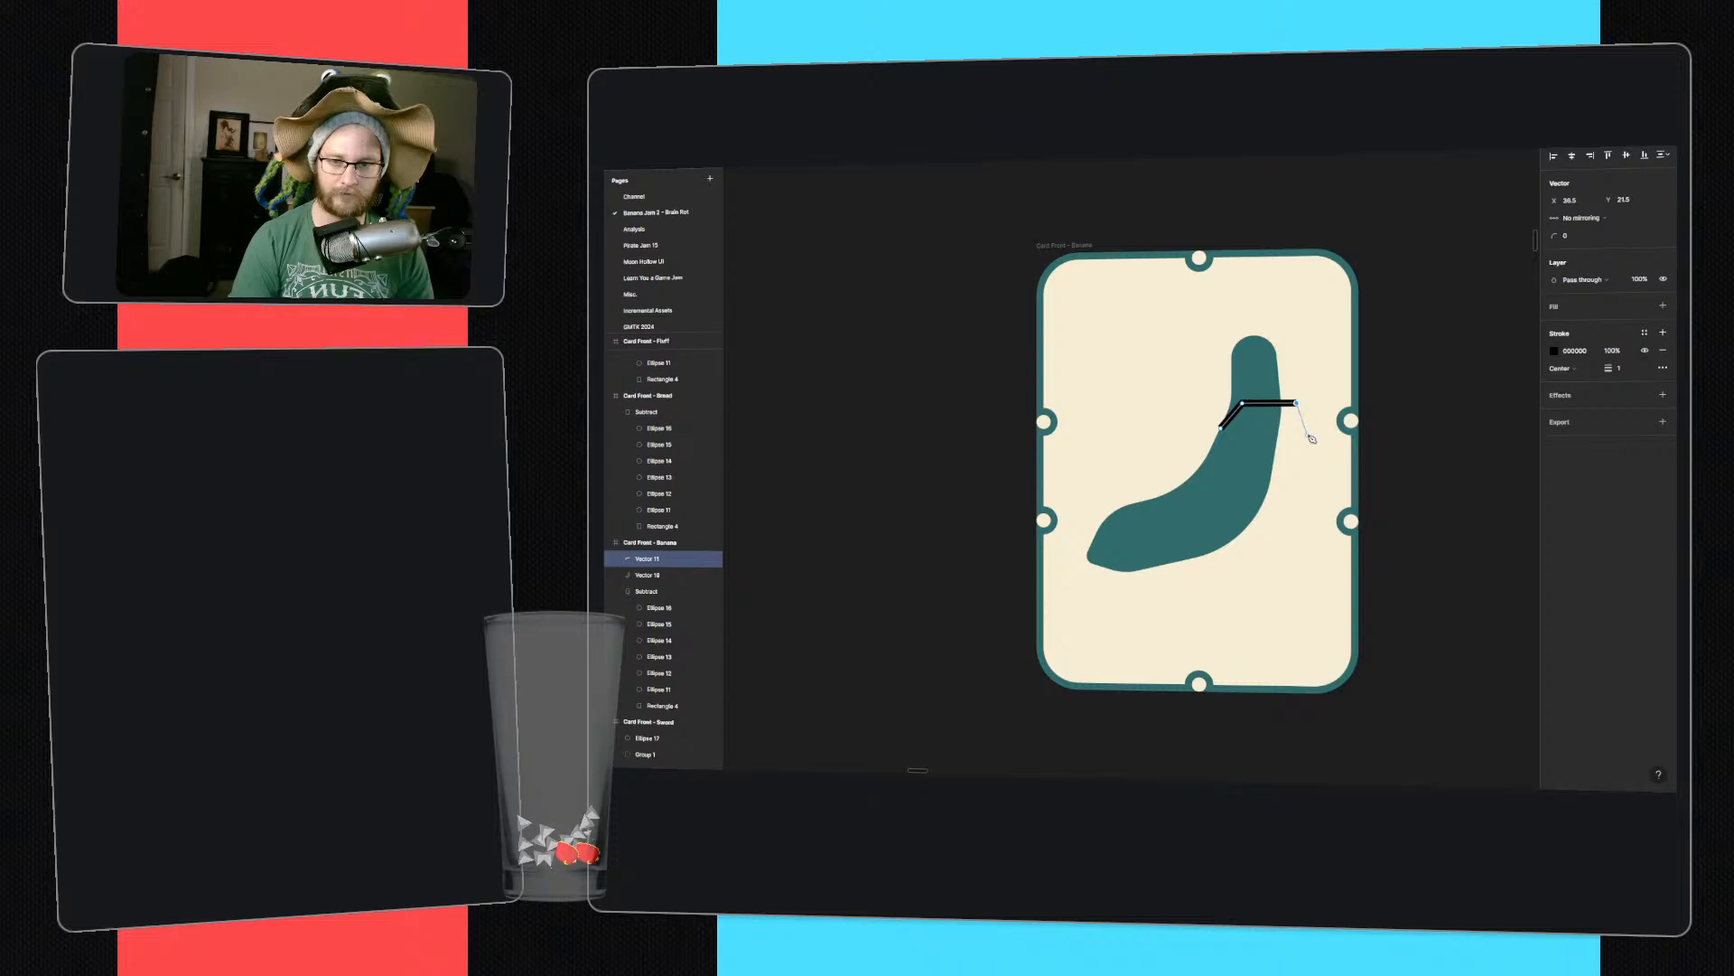
pyautogui.click(1307, 434)
pyautogui.click(1279, 505)
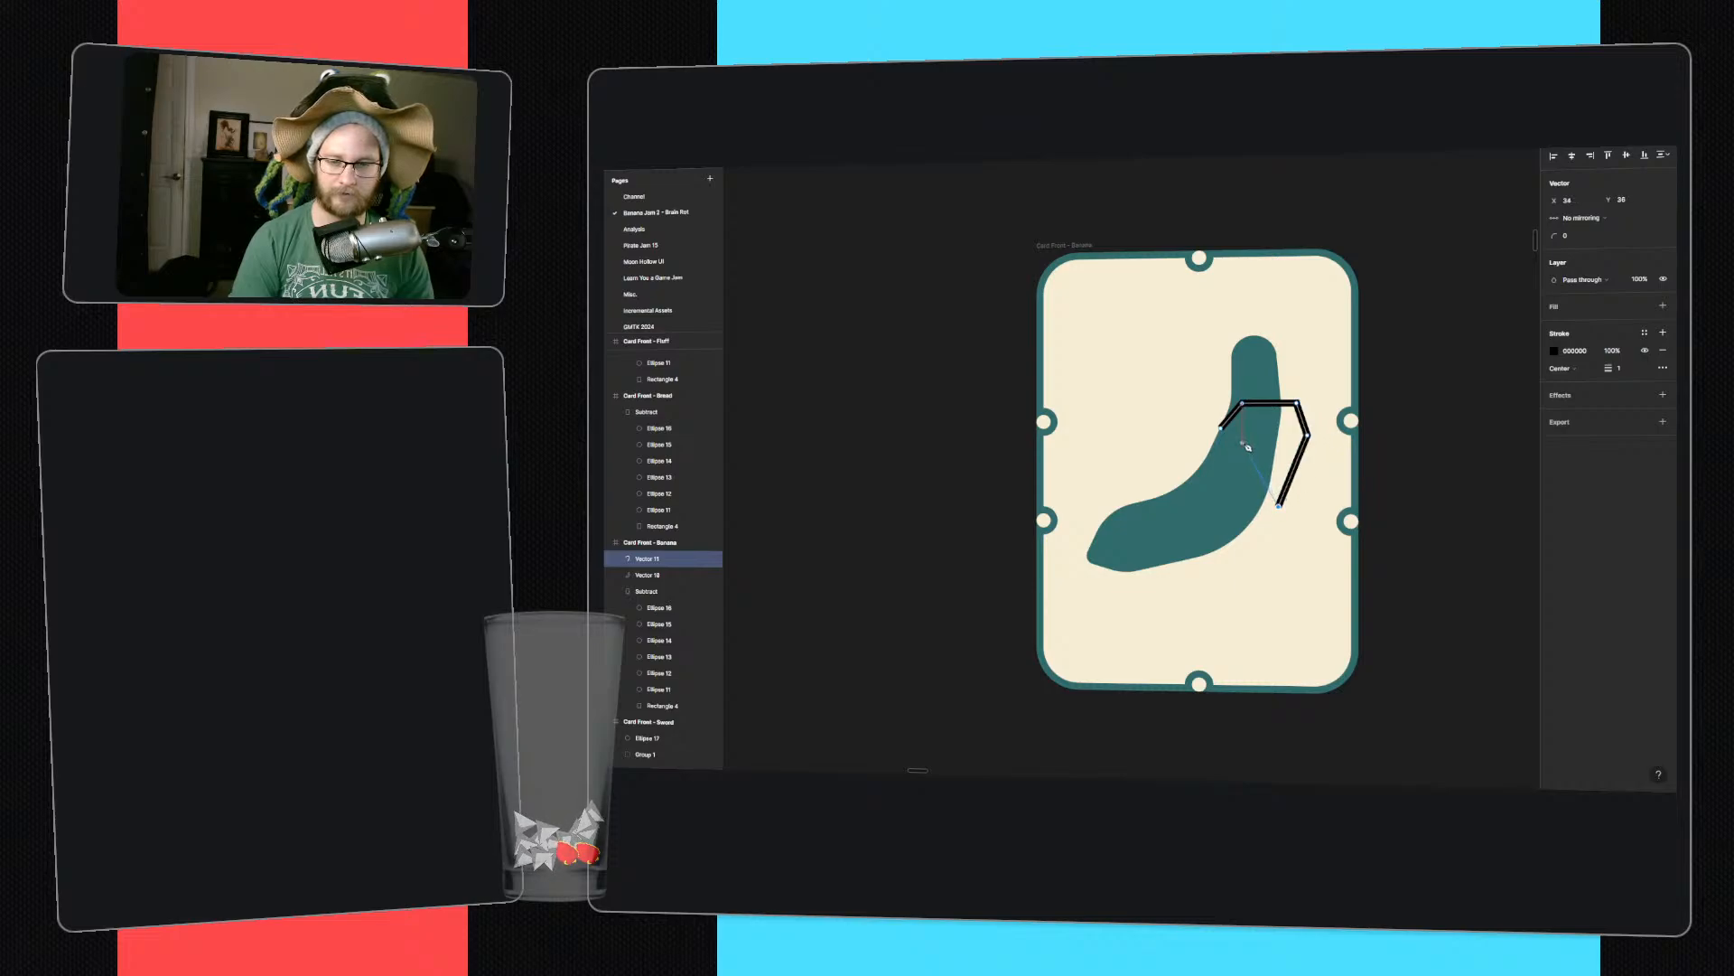
pyautogui.click(1249, 449)
pyautogui.click(1226, 433)
pyautogui.press('Escape')
pyautogui.moveTo(1602, 217)
pyautogui.mouseDown()
pyautogui.moveTo(1664, 210)
pyautogui.moveTo(1595, 228)
pyautogui.moveTo(1614, 228)
pyautogui.mouseUp()
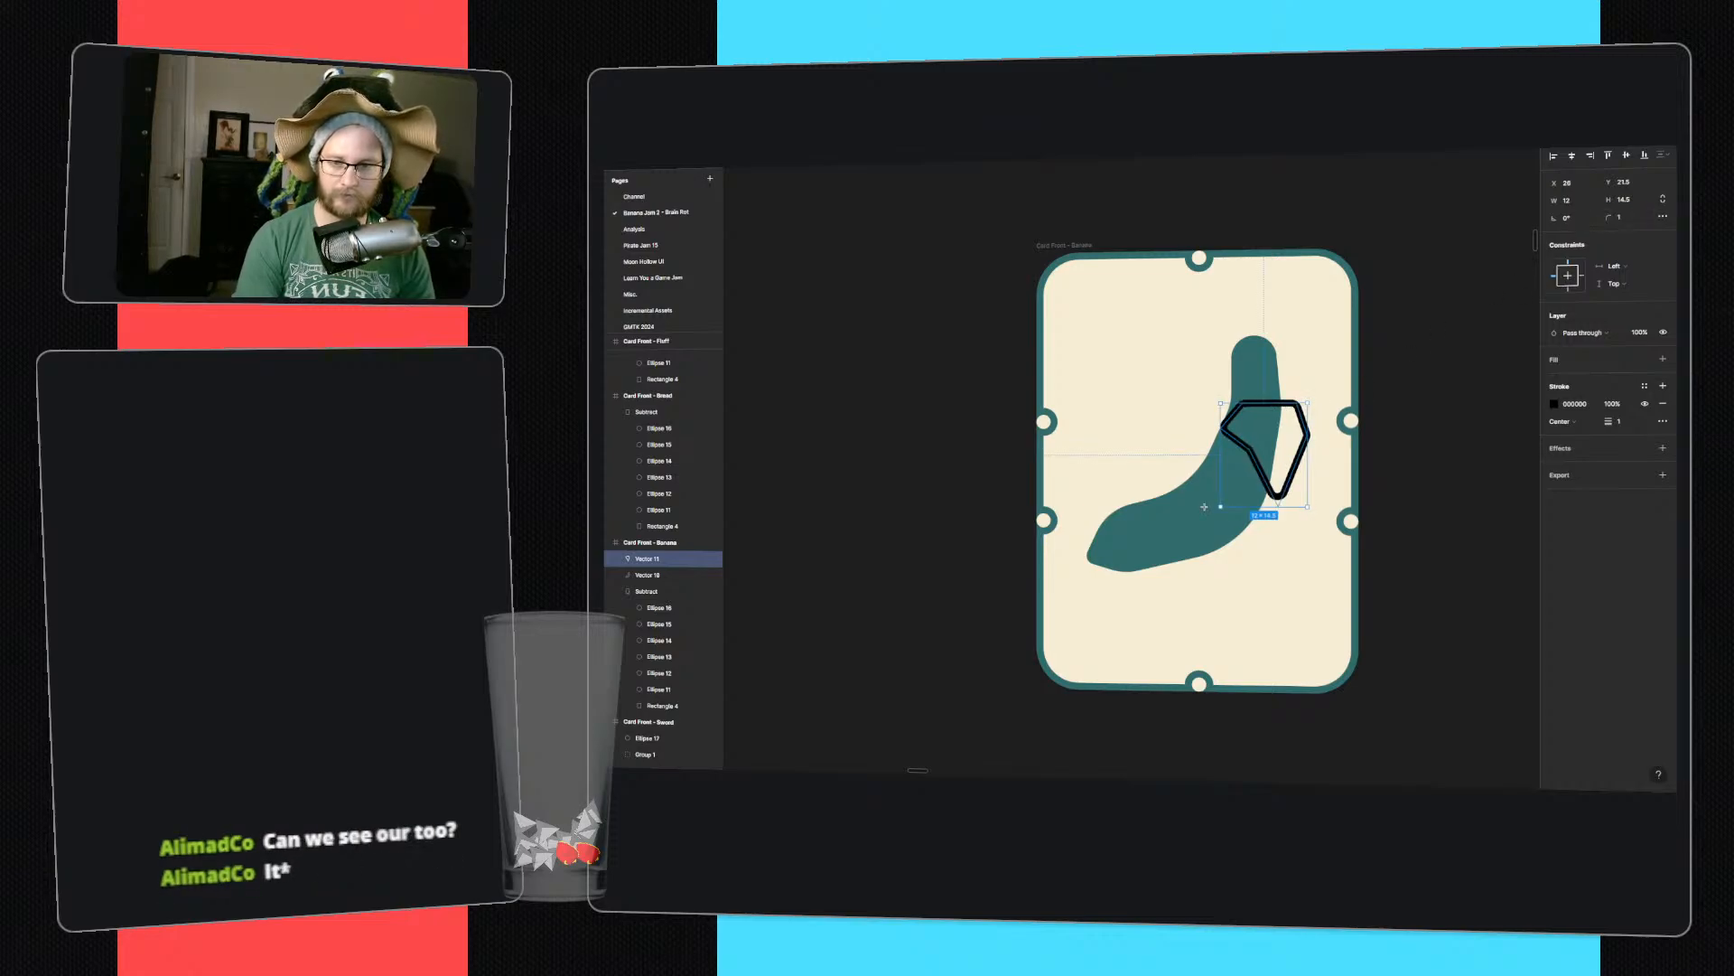
pyautogui.click(1428, 507)
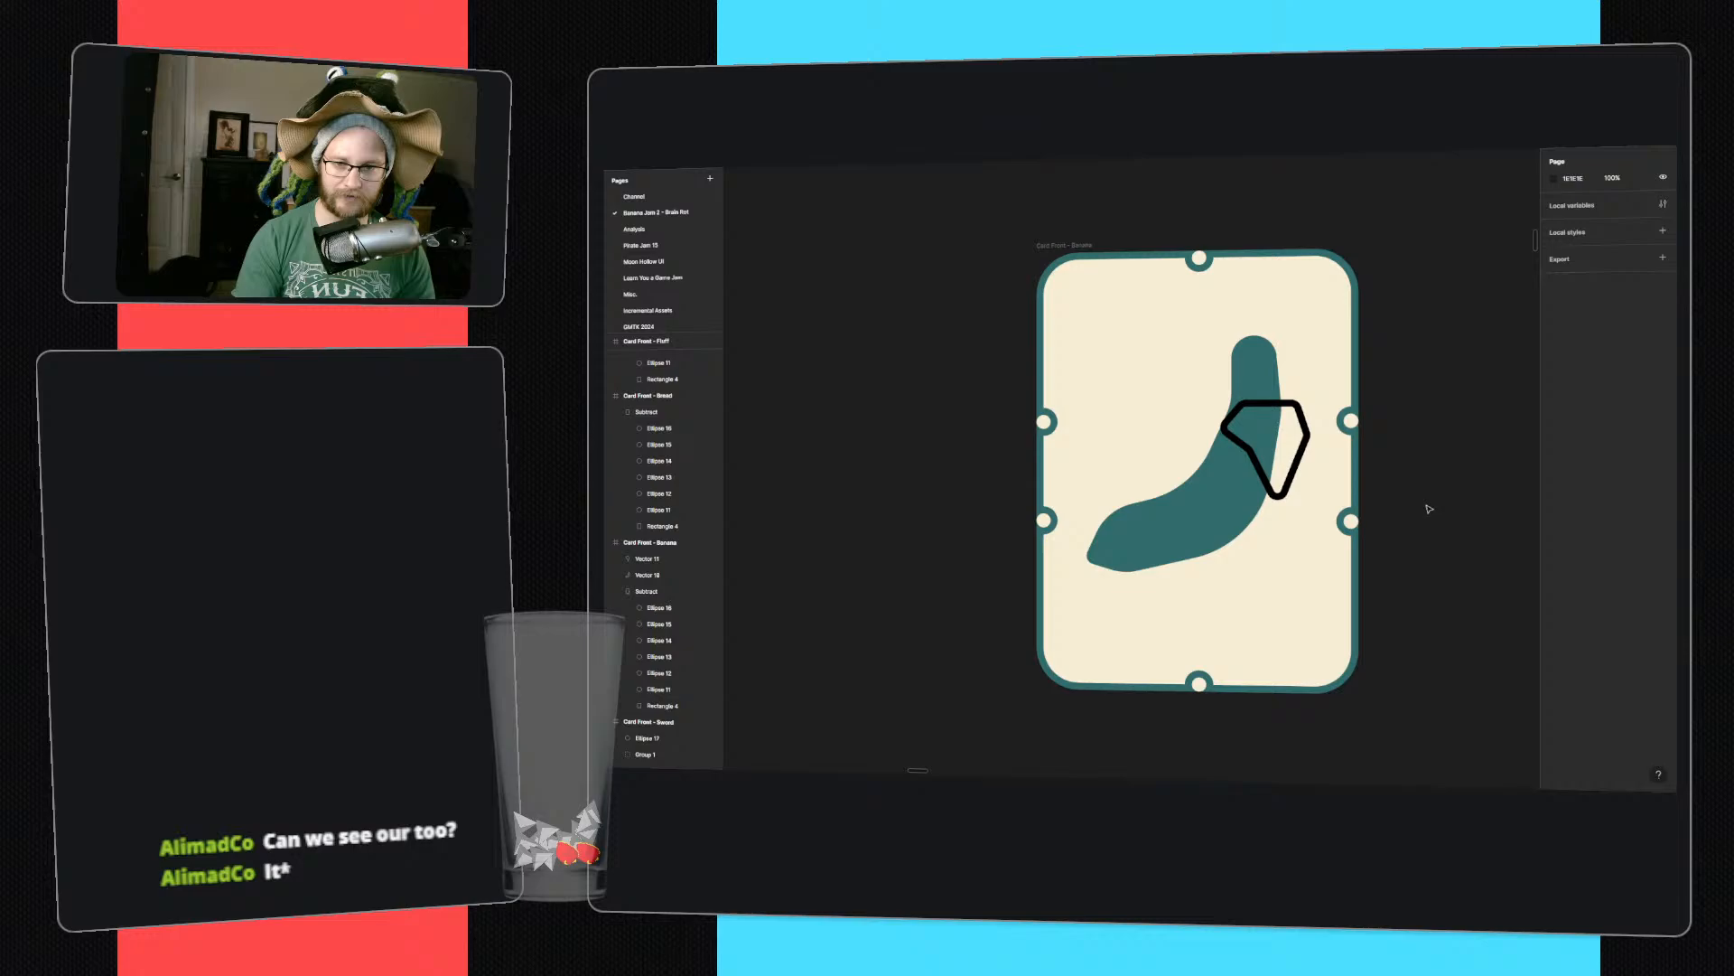
# - Replace the six-point outline's stroke with a solid fill sampled from the banana's teal
pyautogui.click(1287, 483)
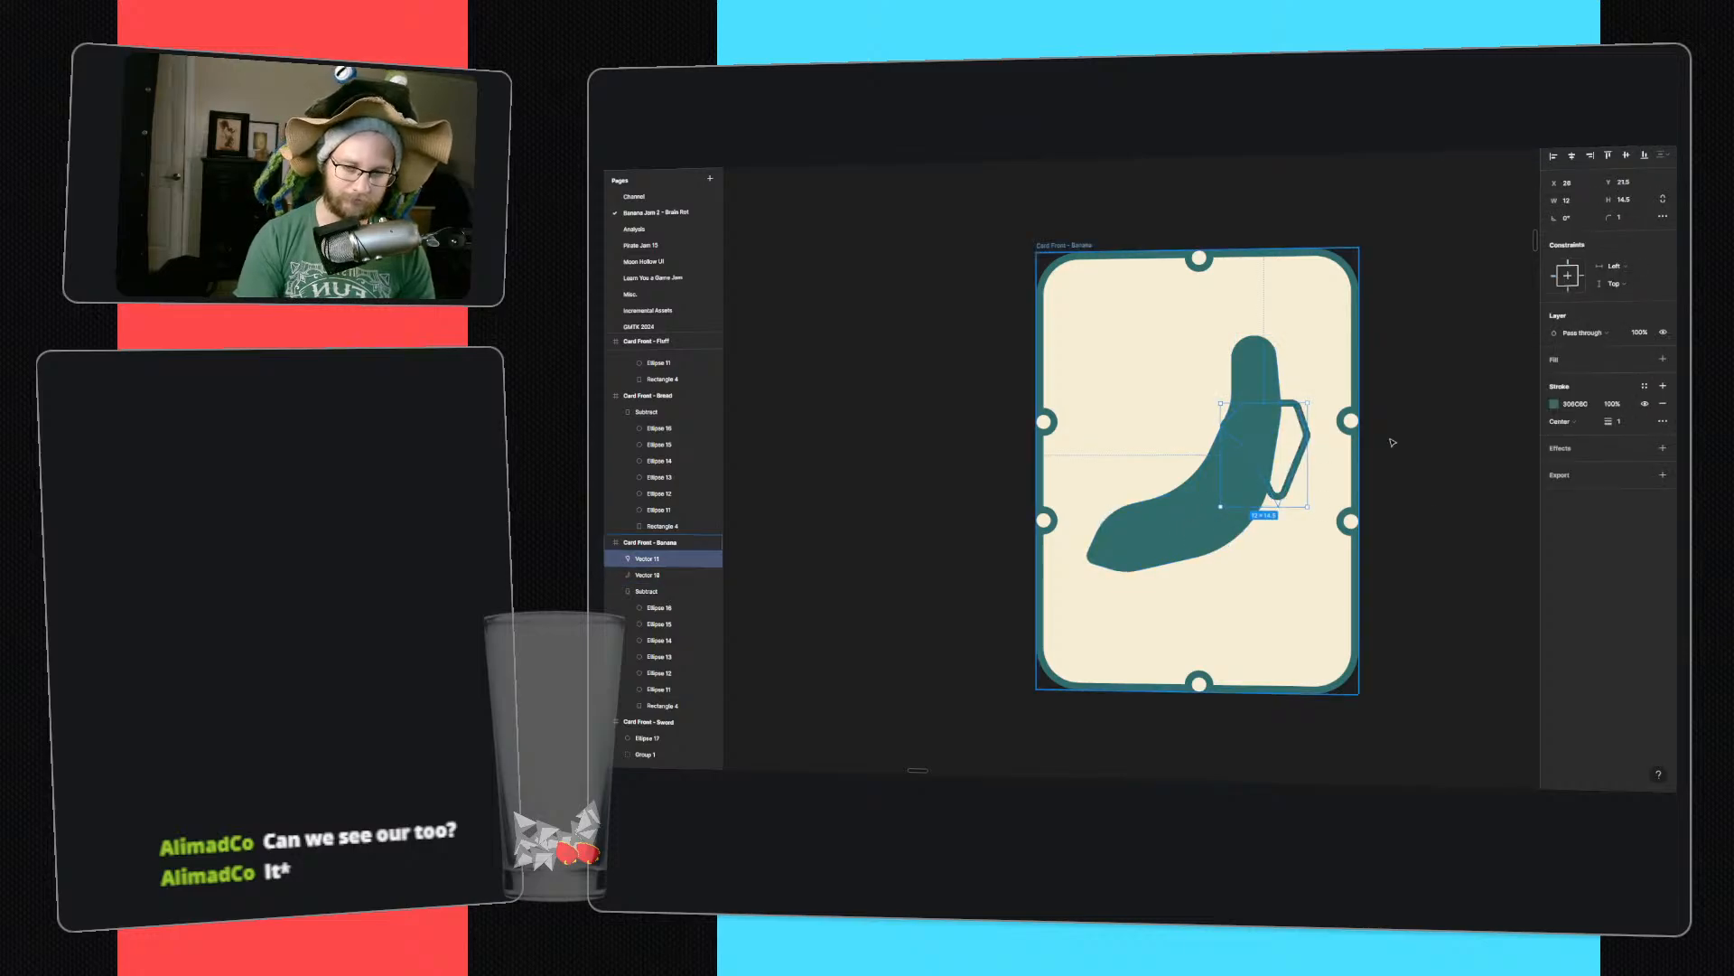
pyautogui.click(1537, 413)
pyautogui.click(1287, 483)
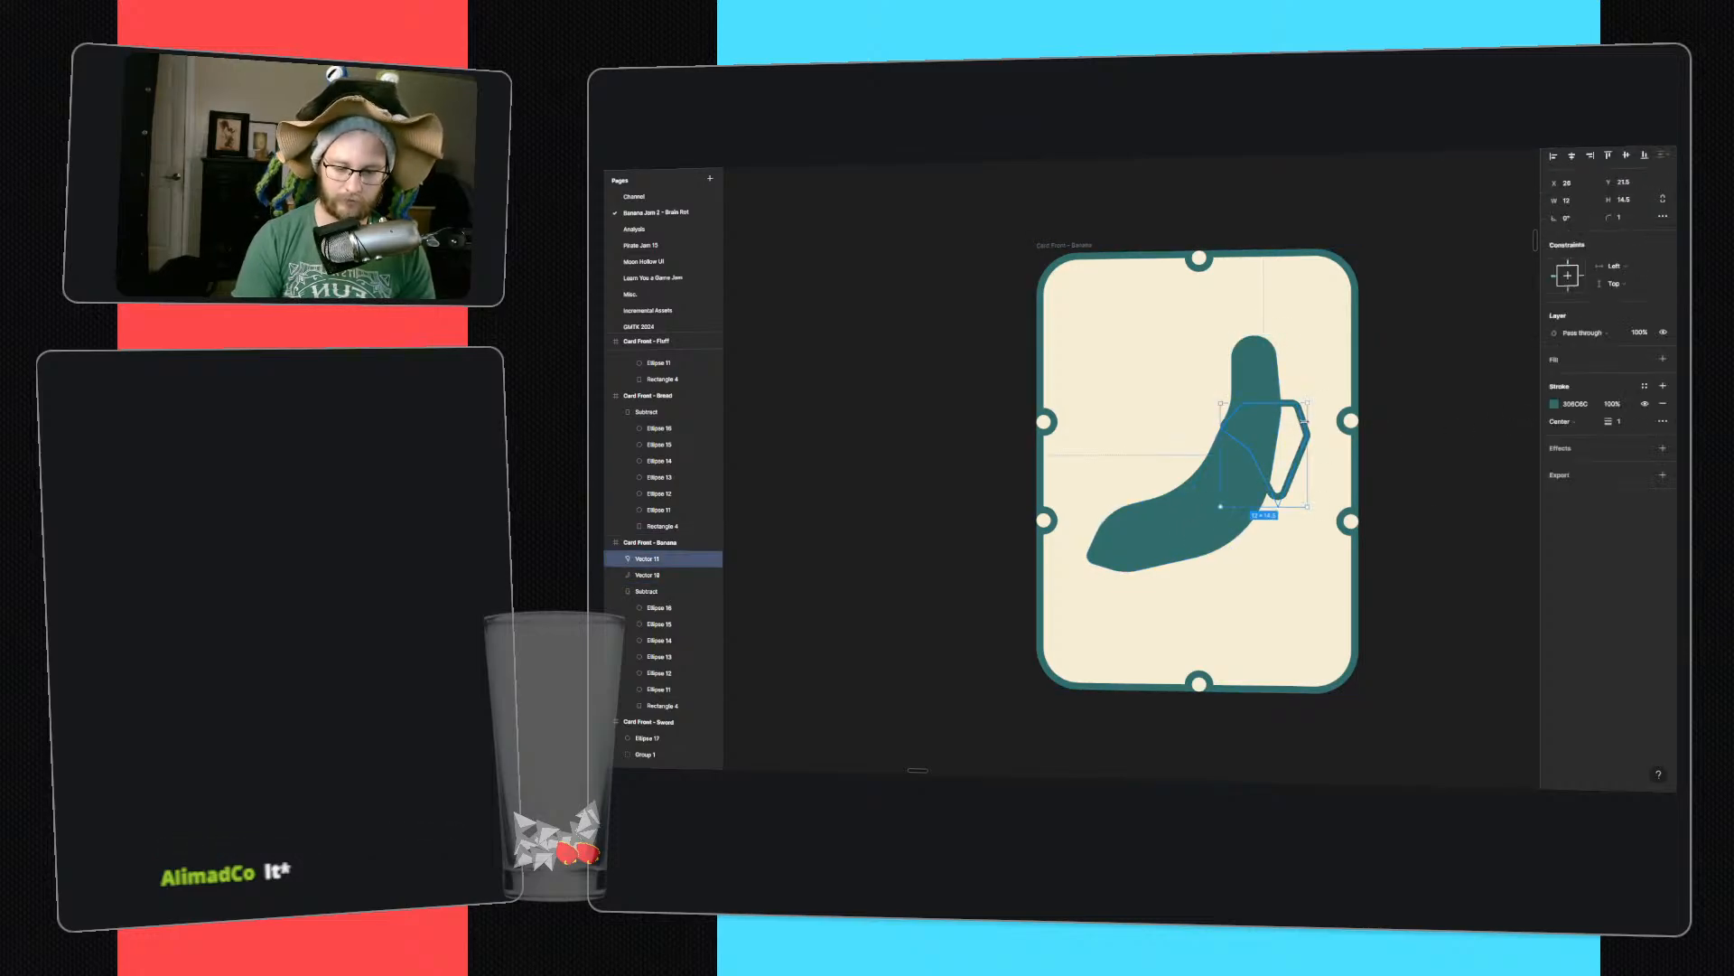
pyautogui.click(1663, 404)
pyautogui.click(1663, 359)
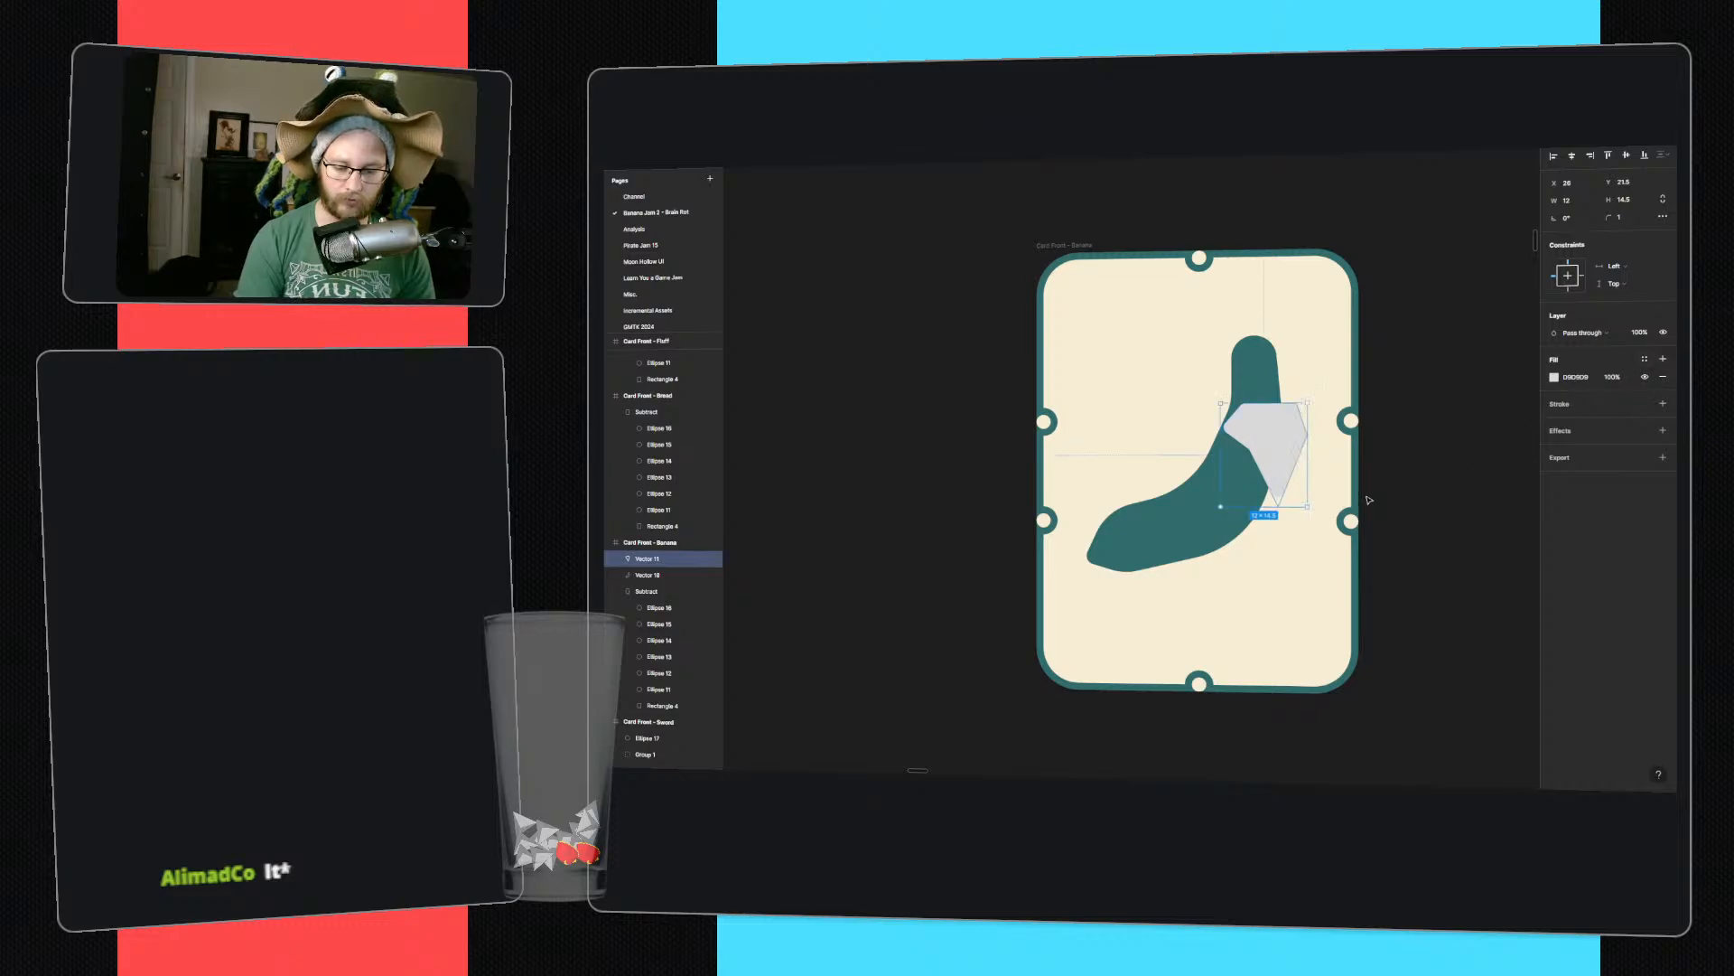
pyautogui.press('i')
pyautogui.click(1196, 519)
pyautogui.click(1425, 469)
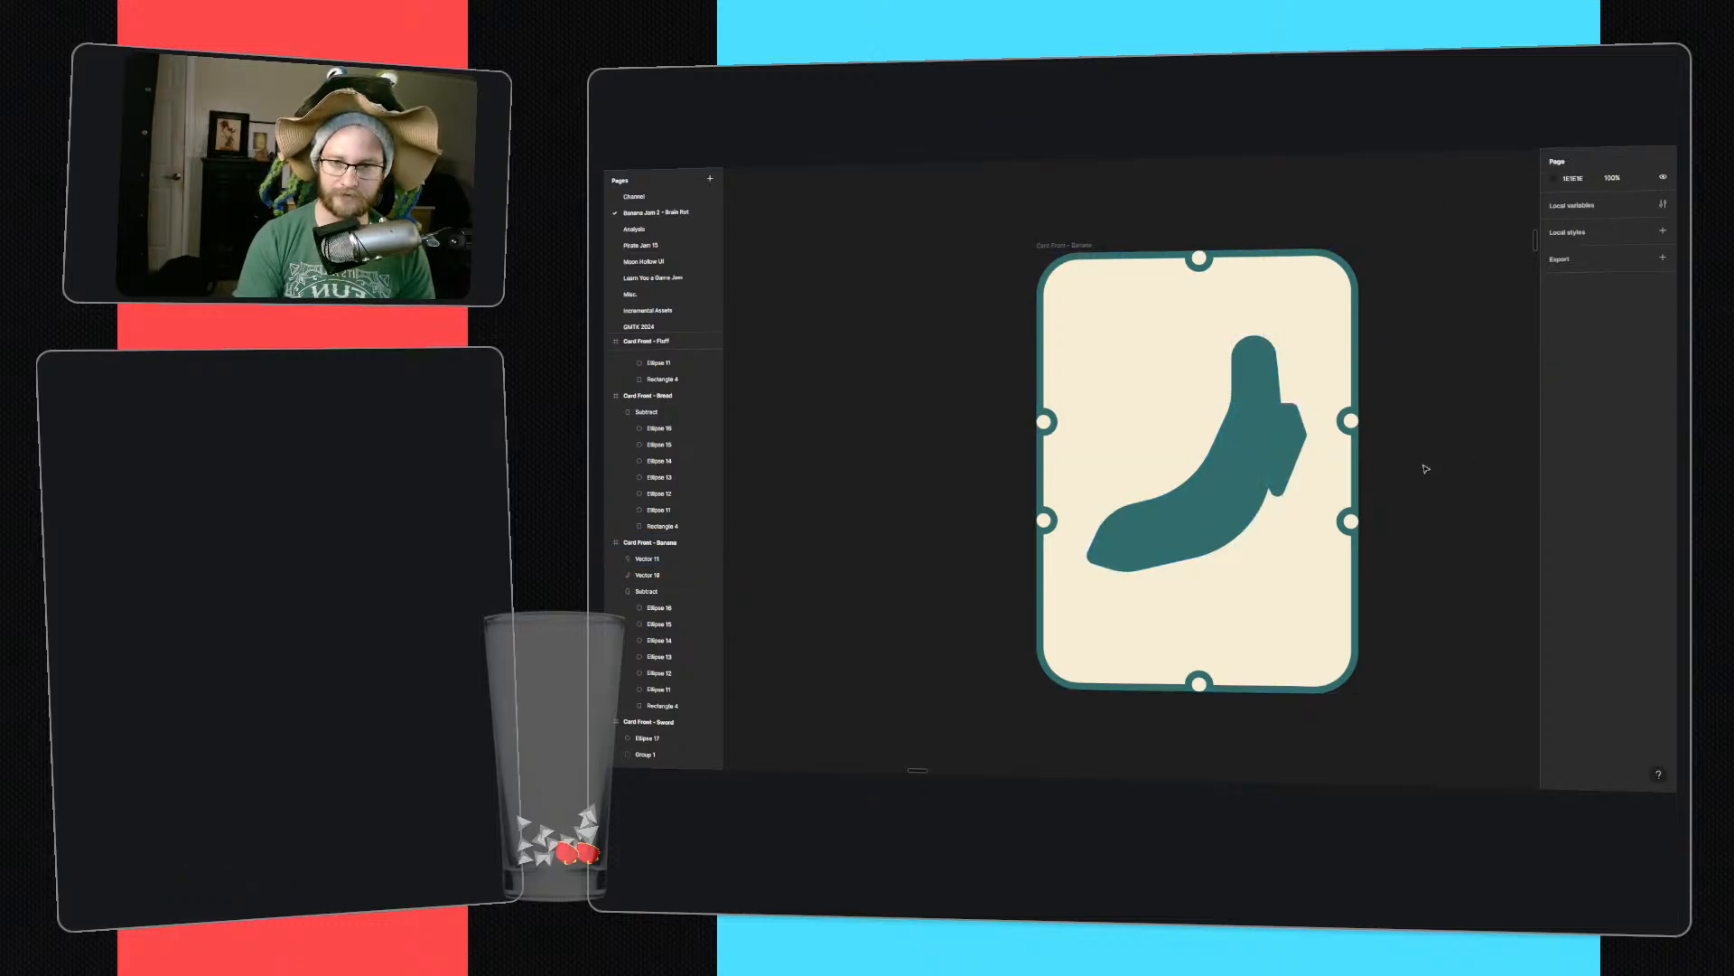
pyautogui.click(1287, 440)
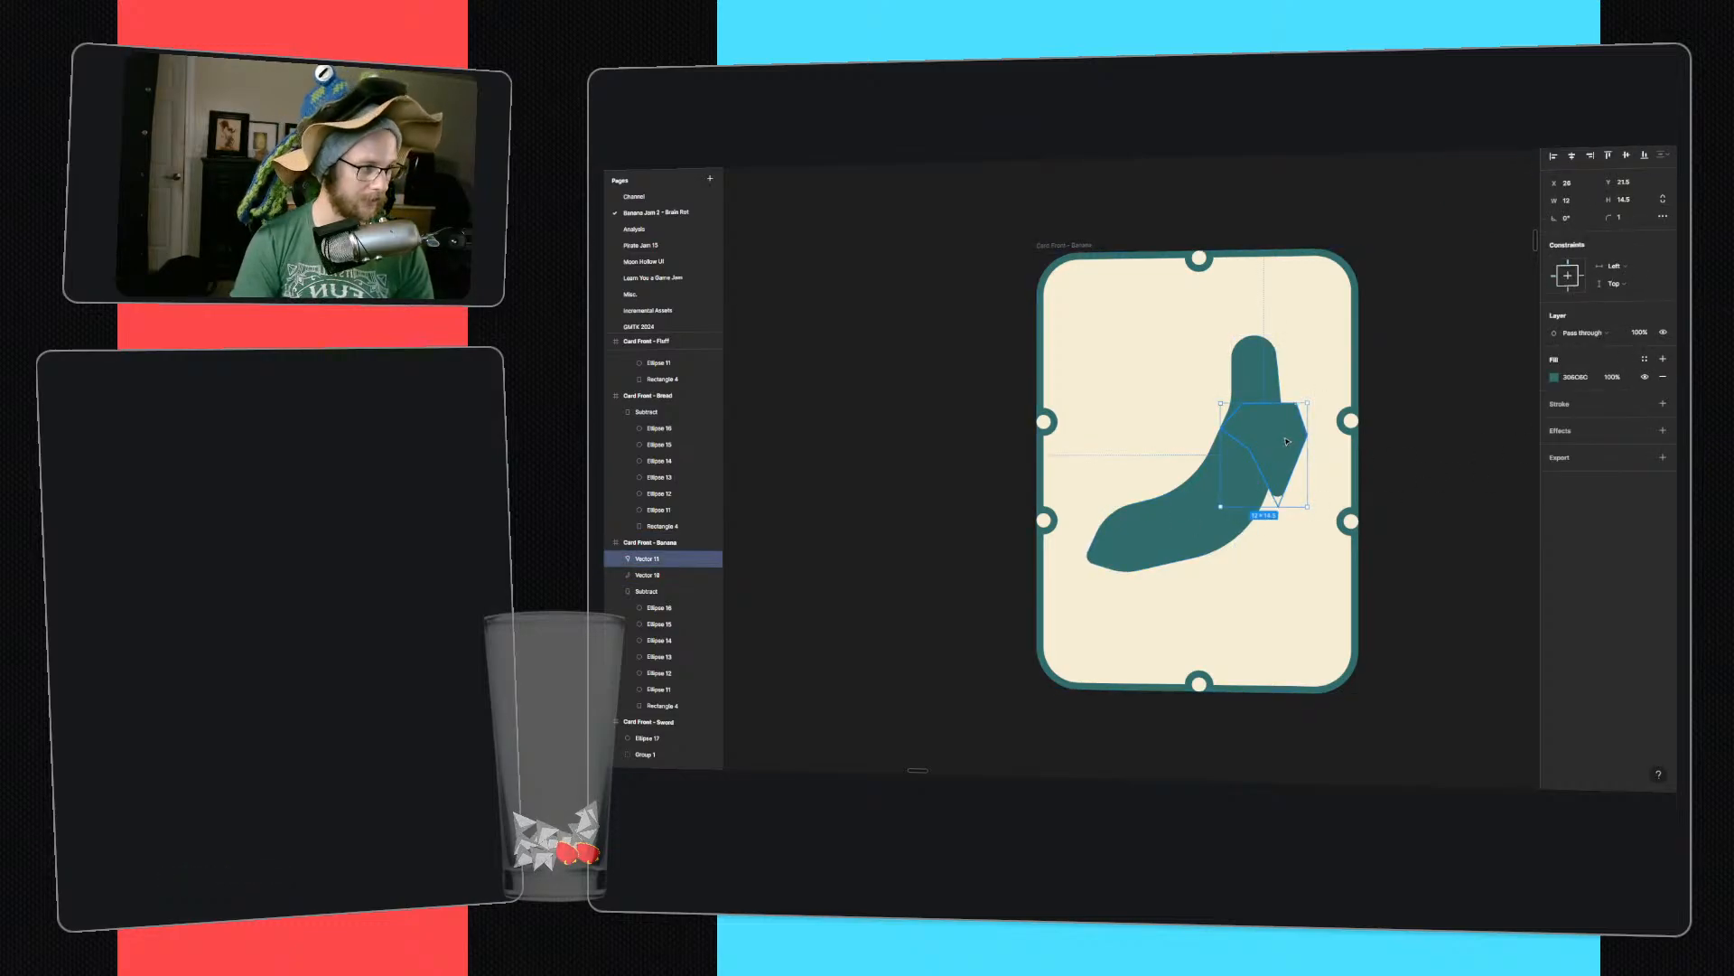
# - Draw a closed curved peel shape about 9.5 × 8.5 off the inner side of the banana's bend, ending at the banana's edge
pyautogui.click(1233, 411)
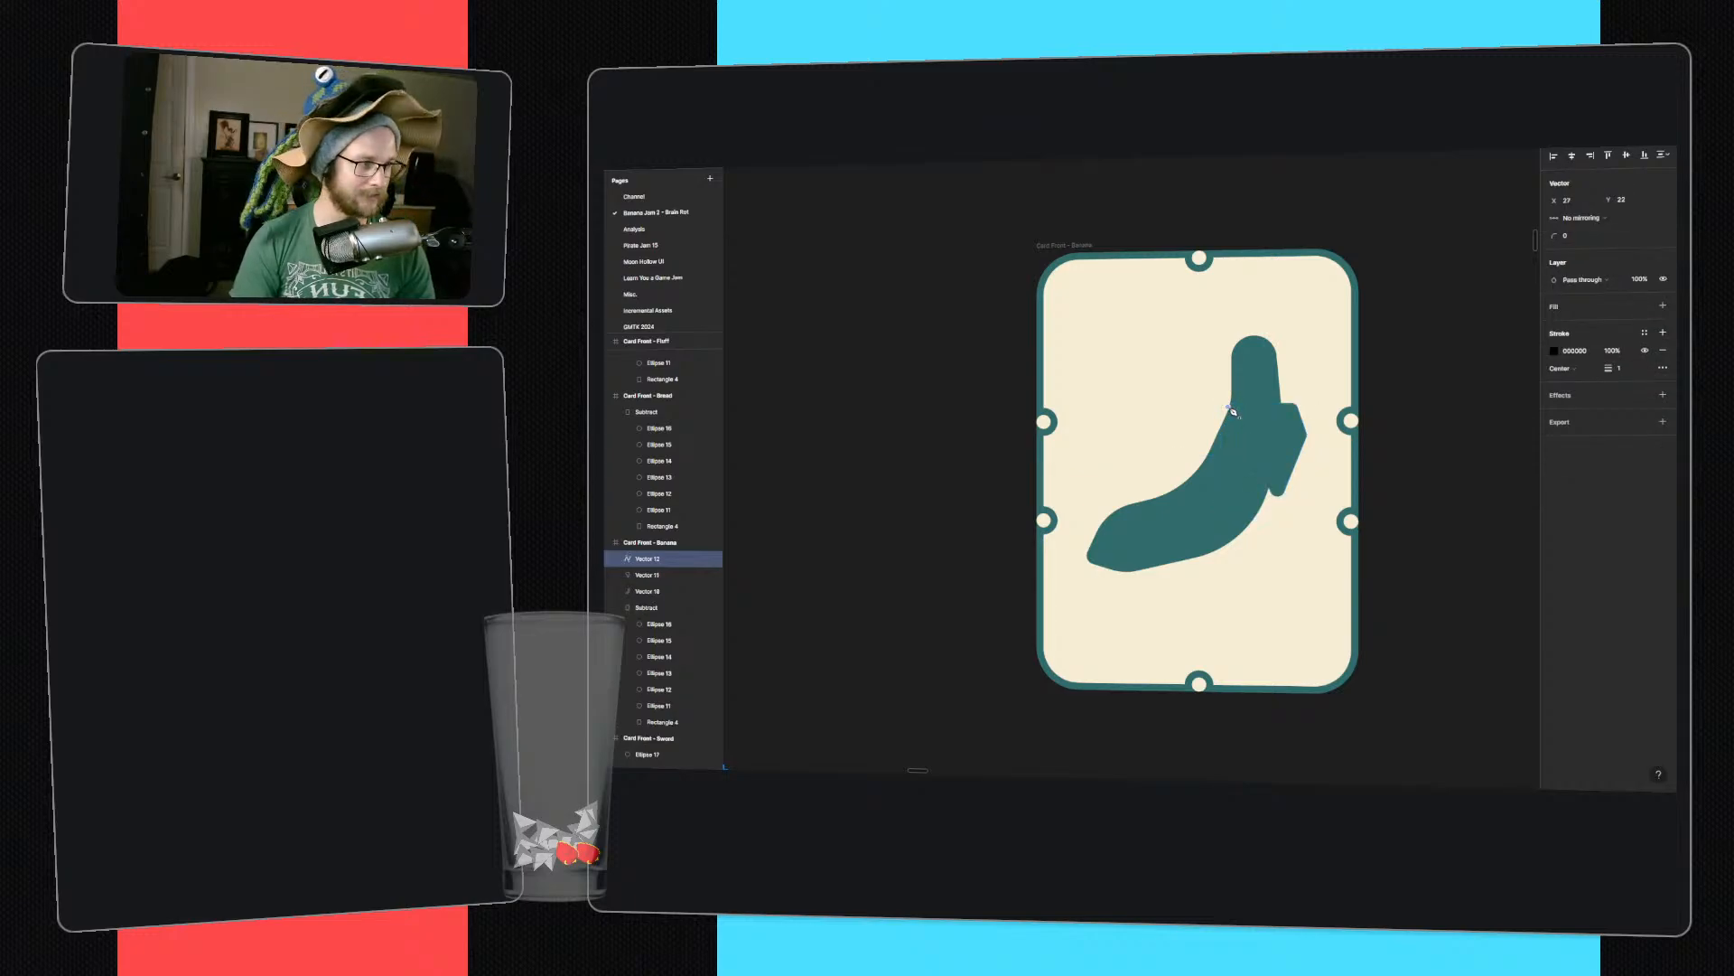
pyautogui.moveTo(1160, 441); pyautogui.dragTo(1166, 488)
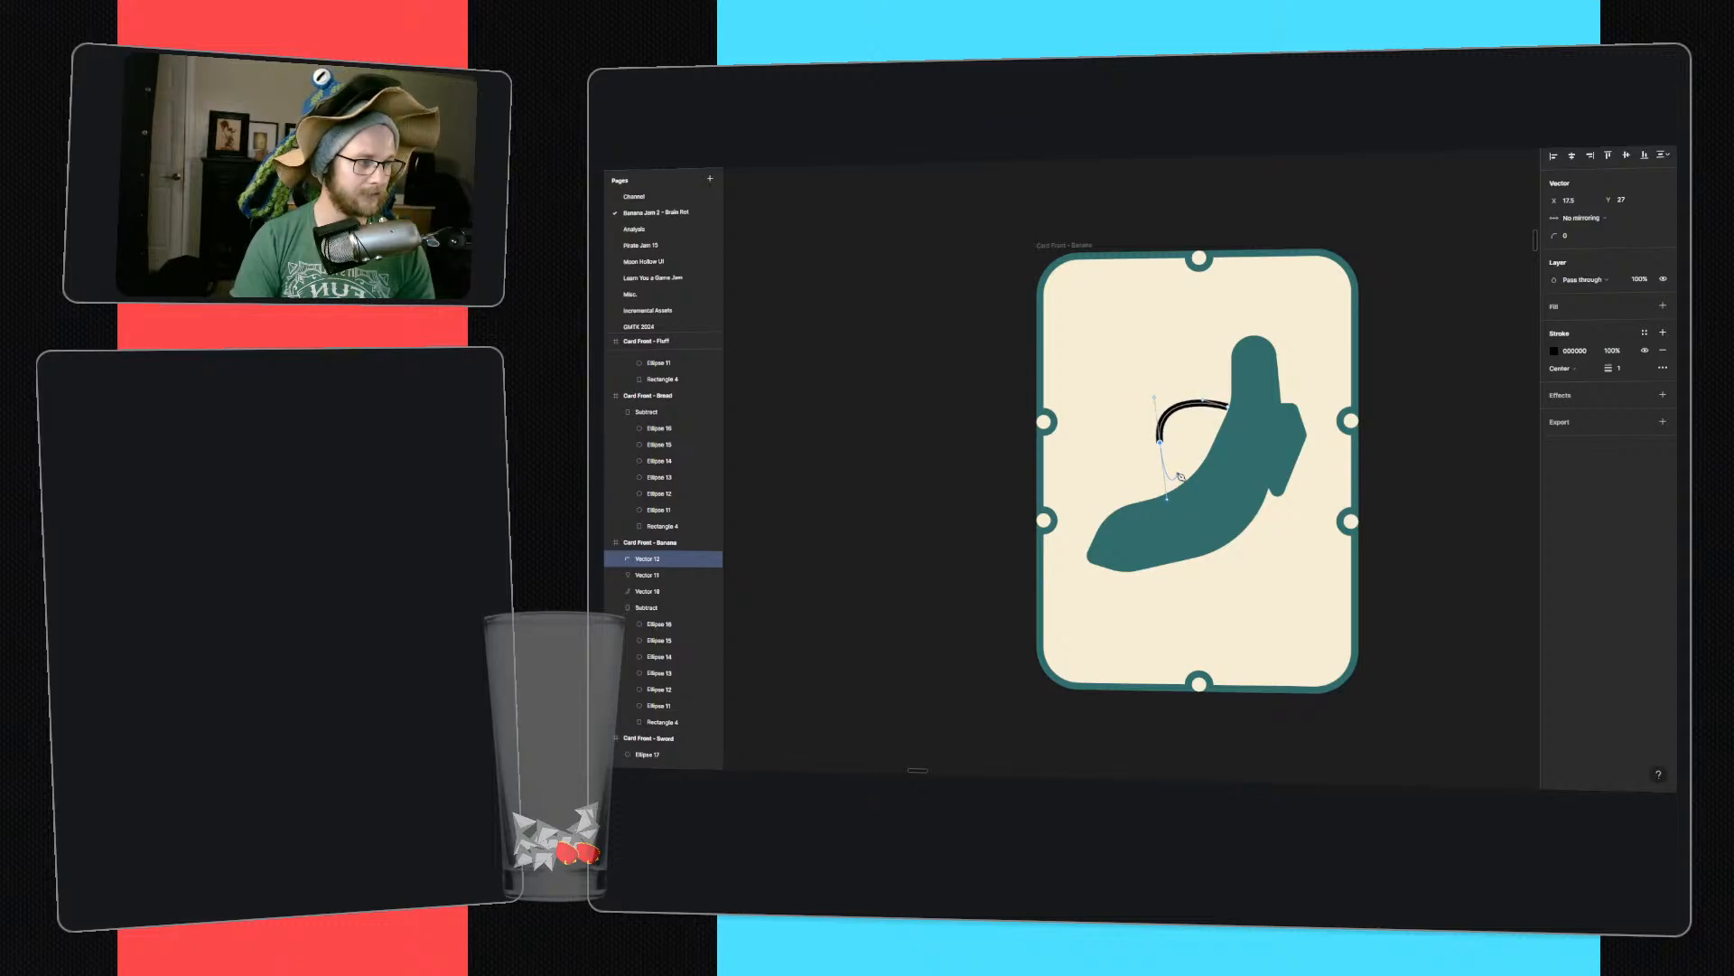
pyautogui.click(1200, 424)
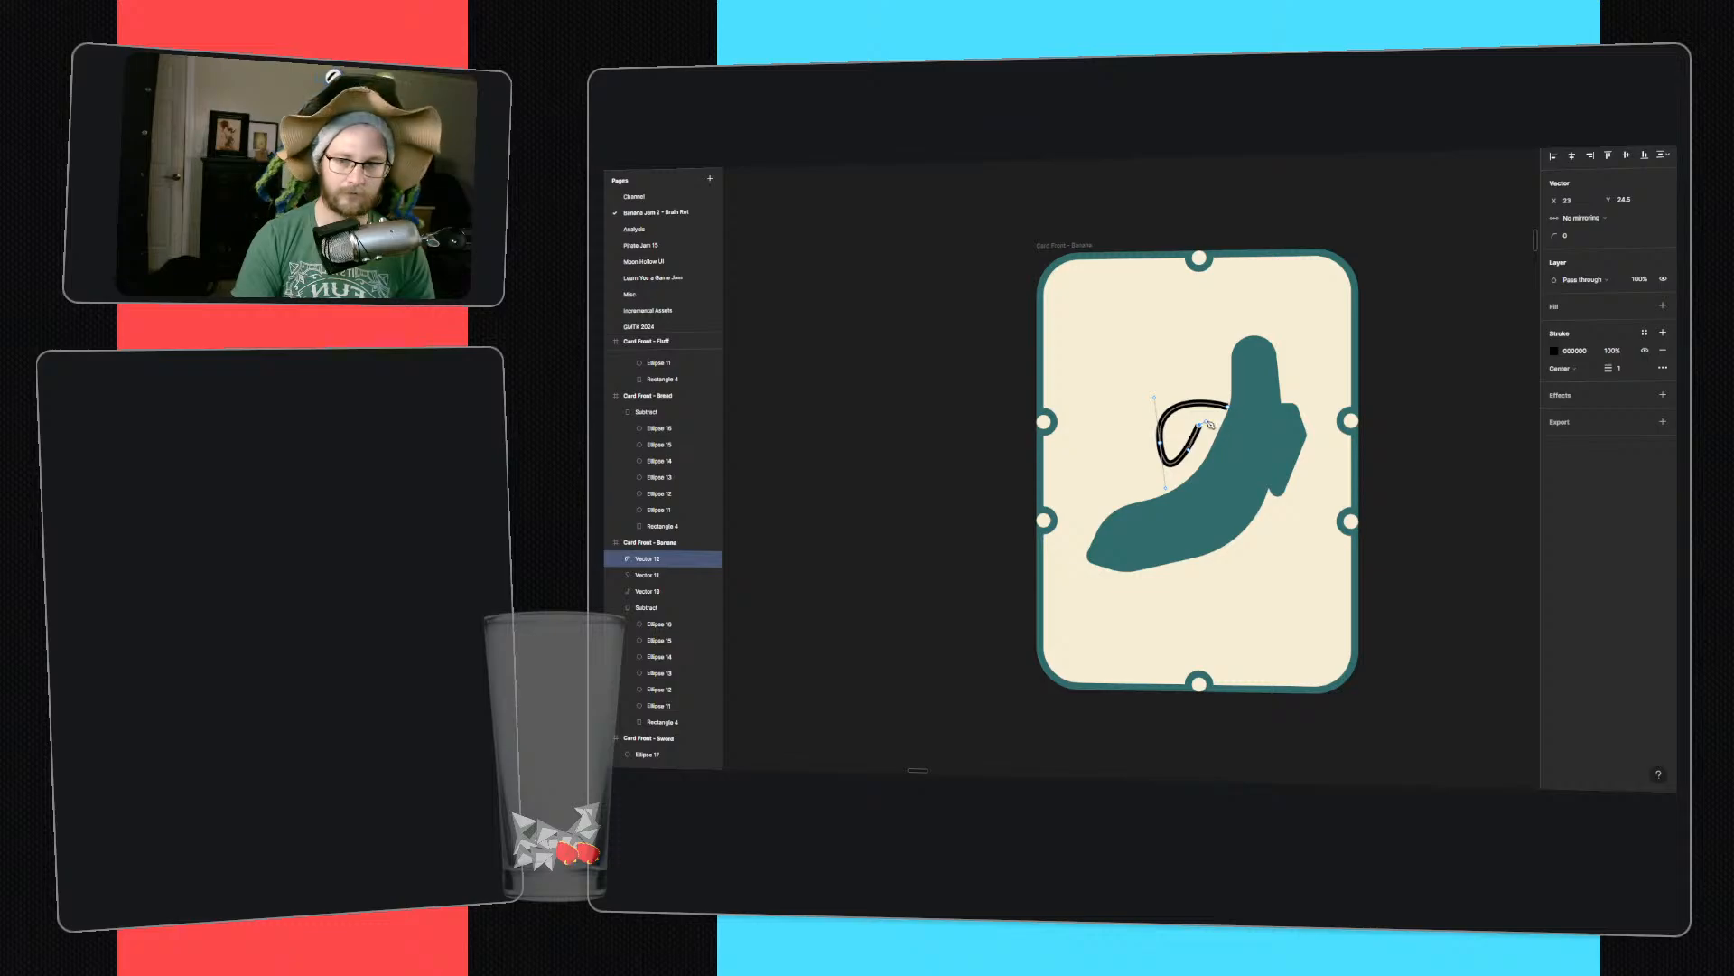
pyautogui.press('Escape')
pyautogui.press('v')
pyautogui.moveTo(1199, 424); pyautogui.dragTo(1225, 424)
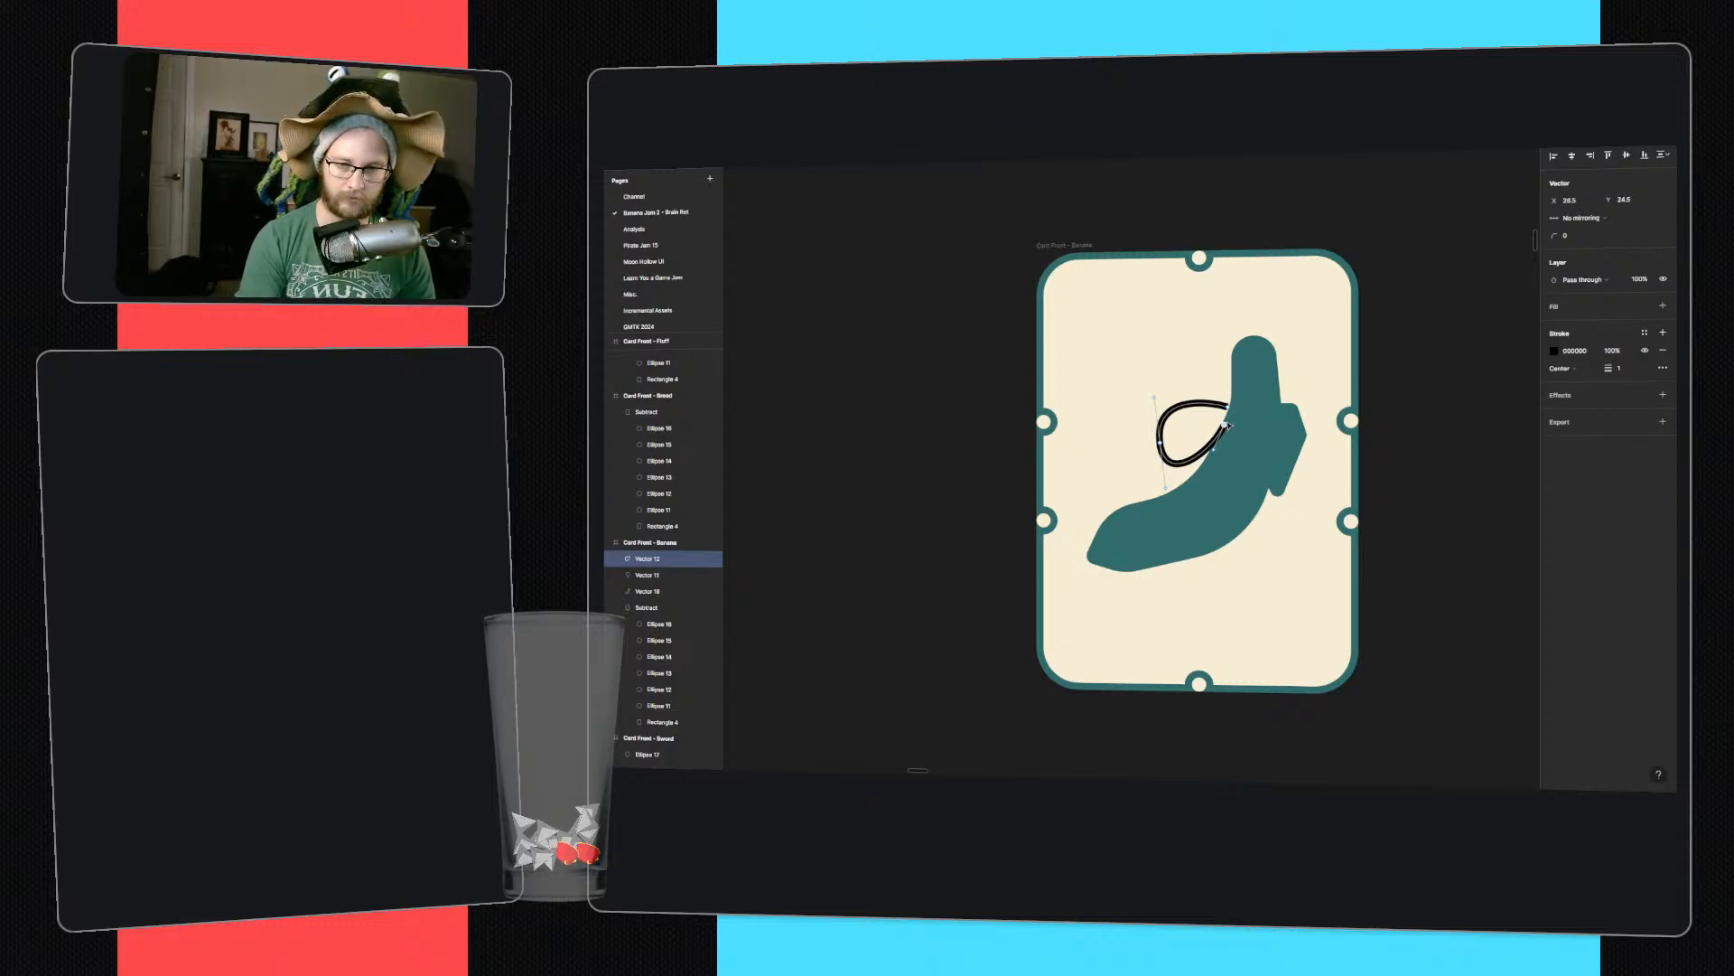
pyautogui.click(1229, 409)
pyautogui.press('Escape')
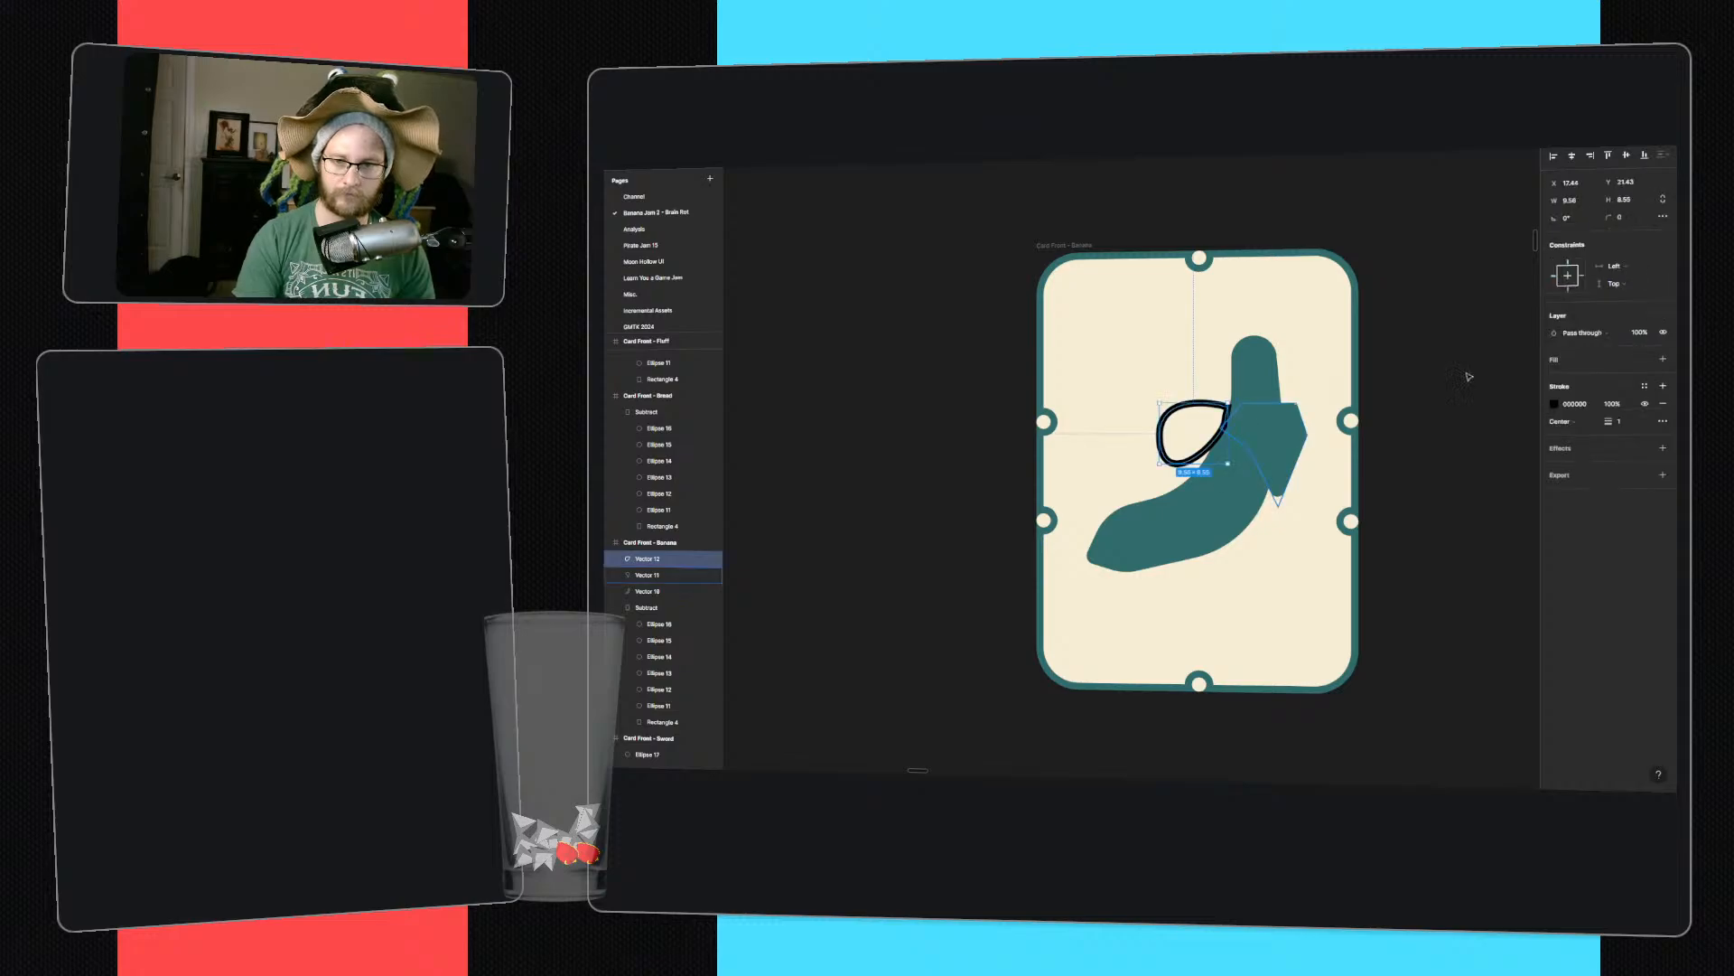
# - Swap the curved peel's stroke for the banana's teal as fill and shift the peel slightly in toward the banana
pyautogui.click(1663, 405)
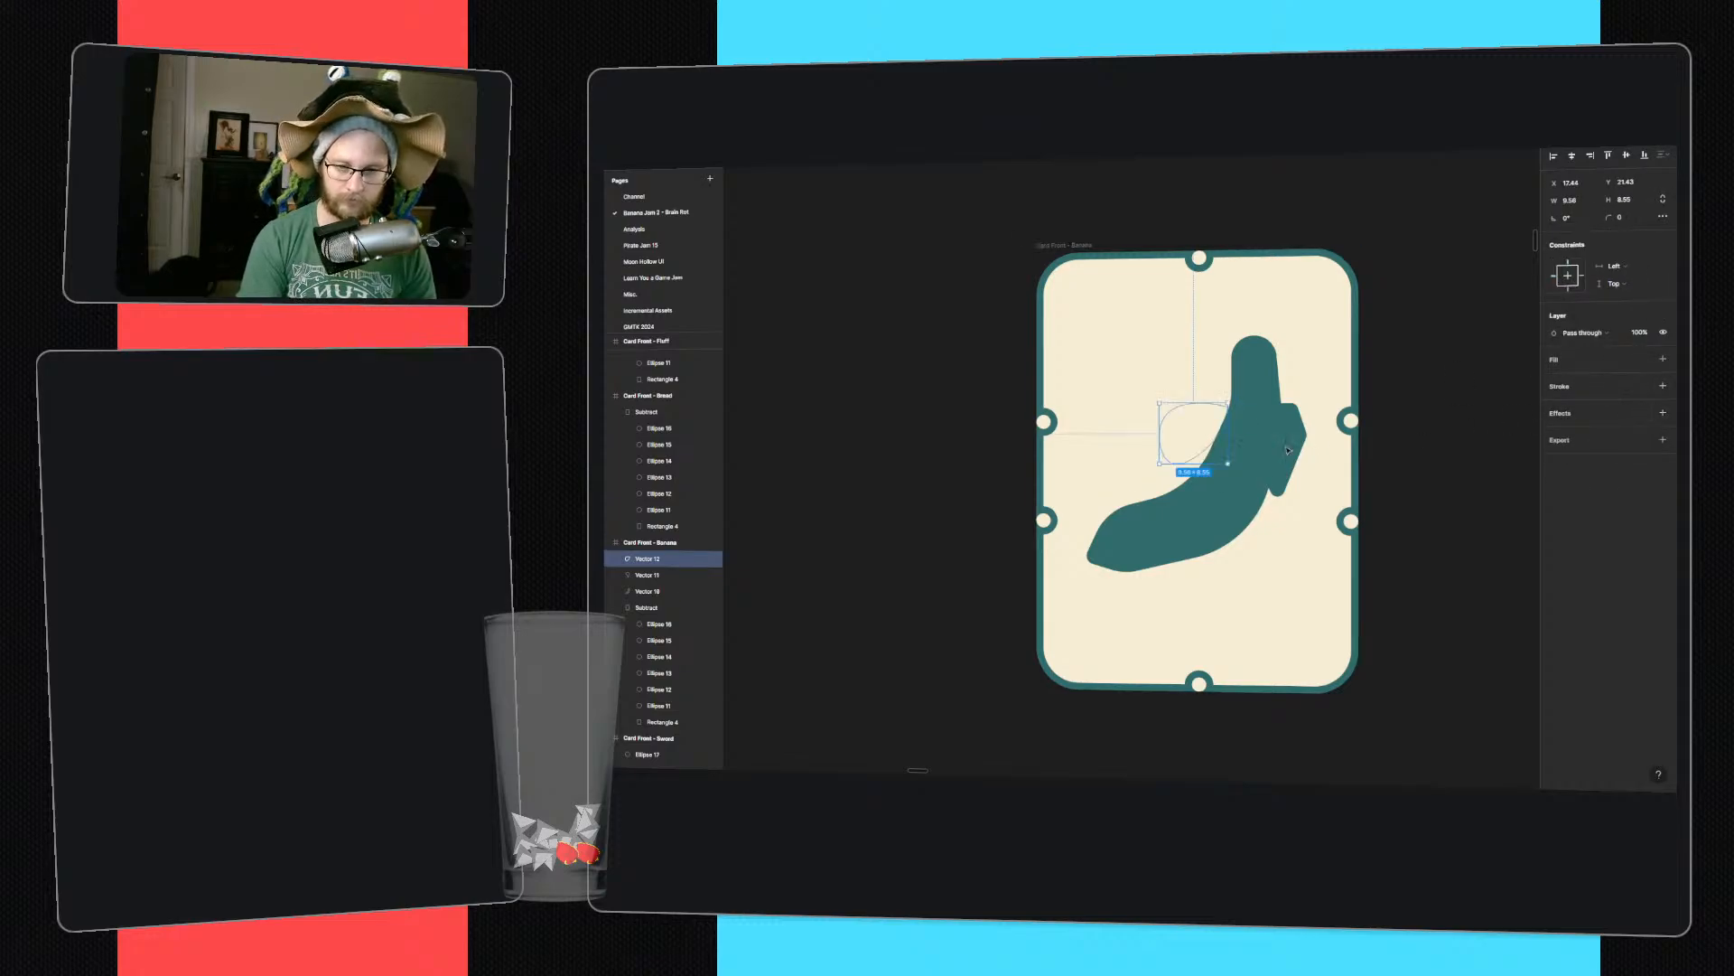
pyautogui.press('i')
pyautogui.click(1239, 477)
pyautogui.click(1398, 542)
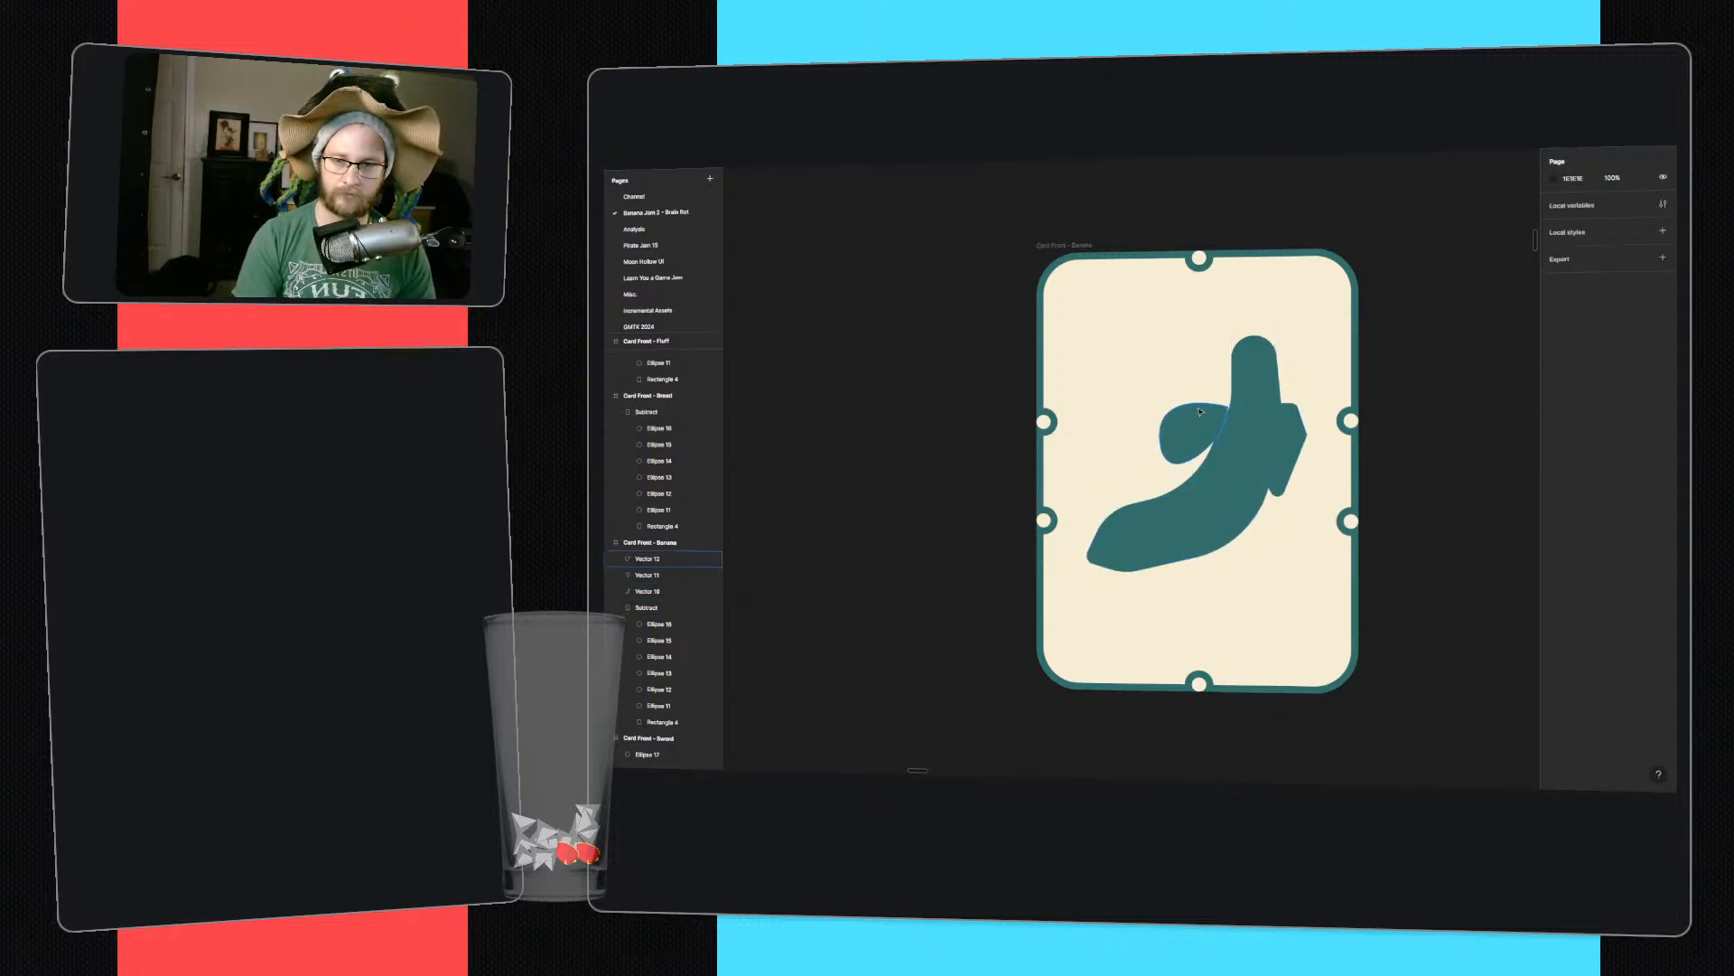
pyautogui.moveTo(1192, 416); pyautogui.dragTo(1204, 412)
pyautogui.click(1427, 367)
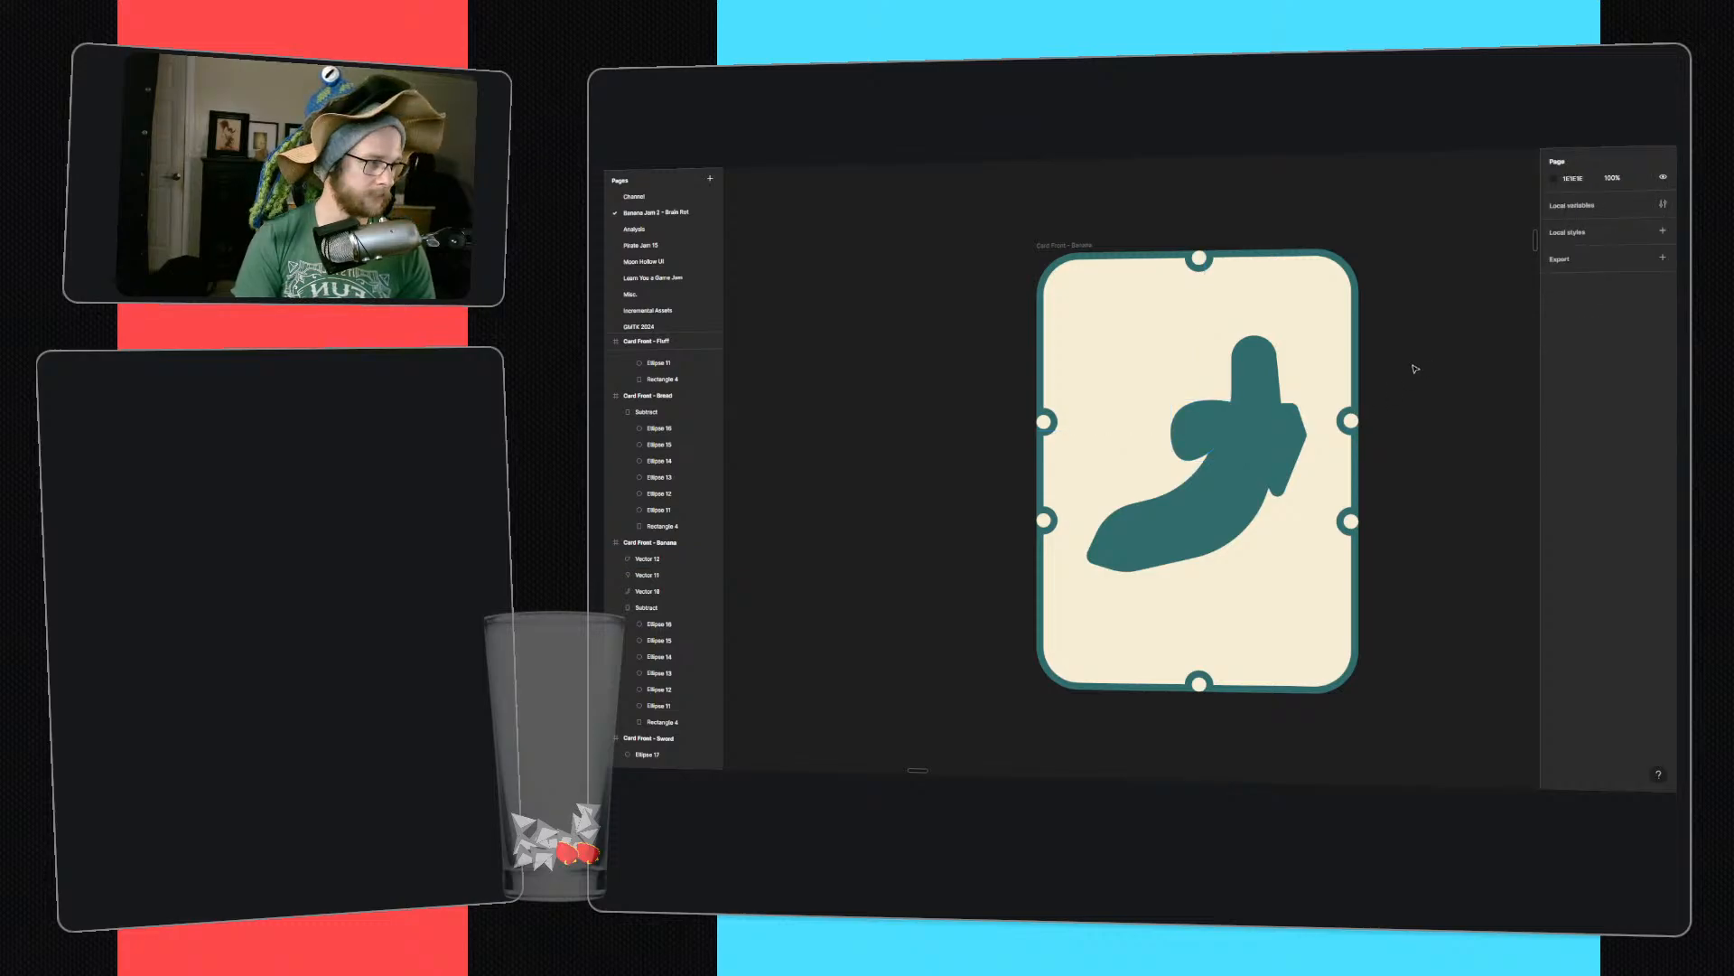
# - Draw a closed five-point peel outline about 9 × 11 beside the banana's upper outer side, overlapping the first angular piece
pyautogui.click(1279, 367)
pyautogui.click(1312, 367)
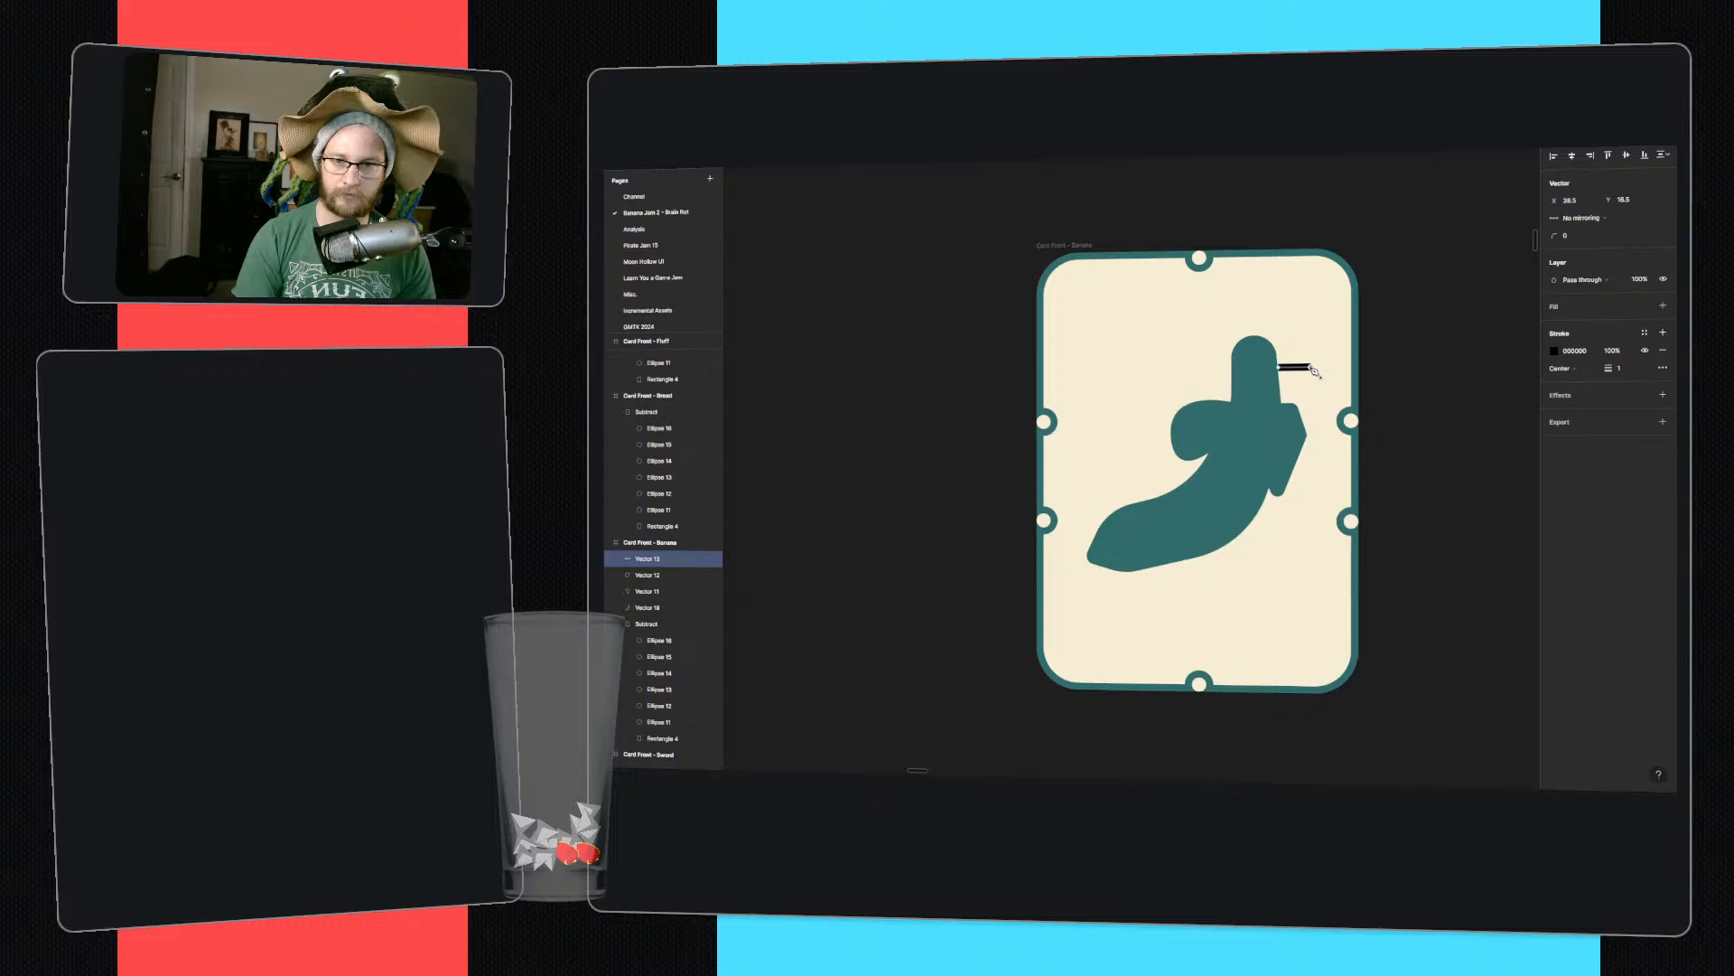
pyautogui.click(1325, 420)
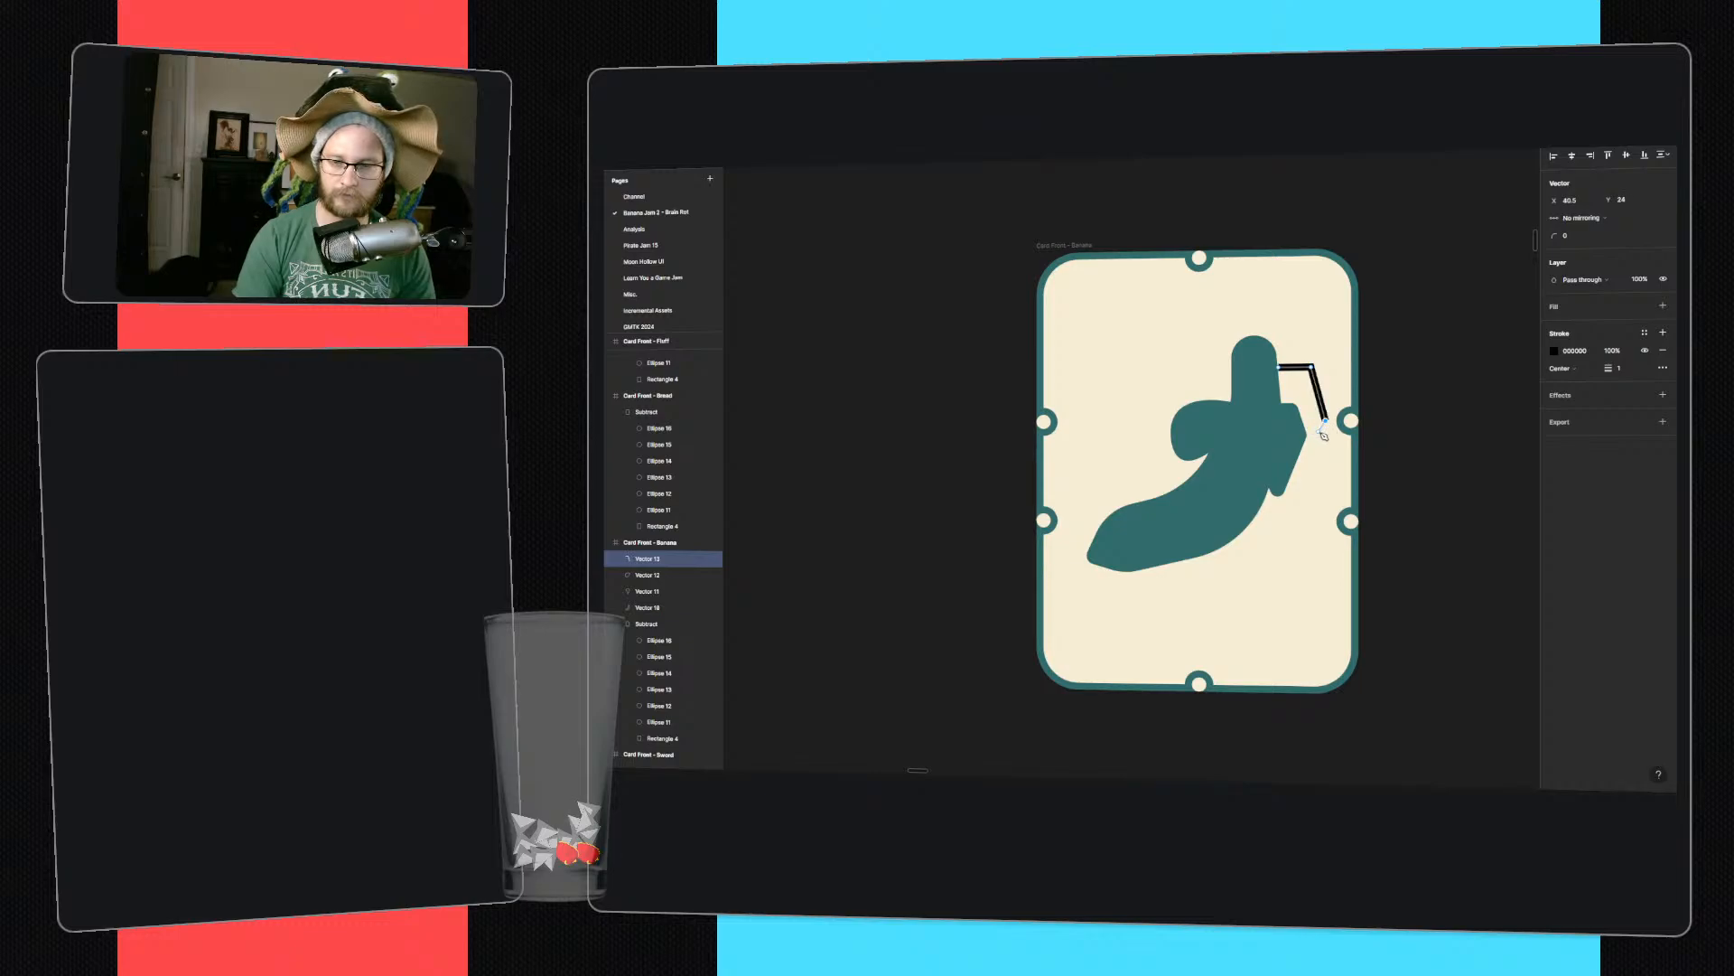
pyautogui.click(1315, 444)
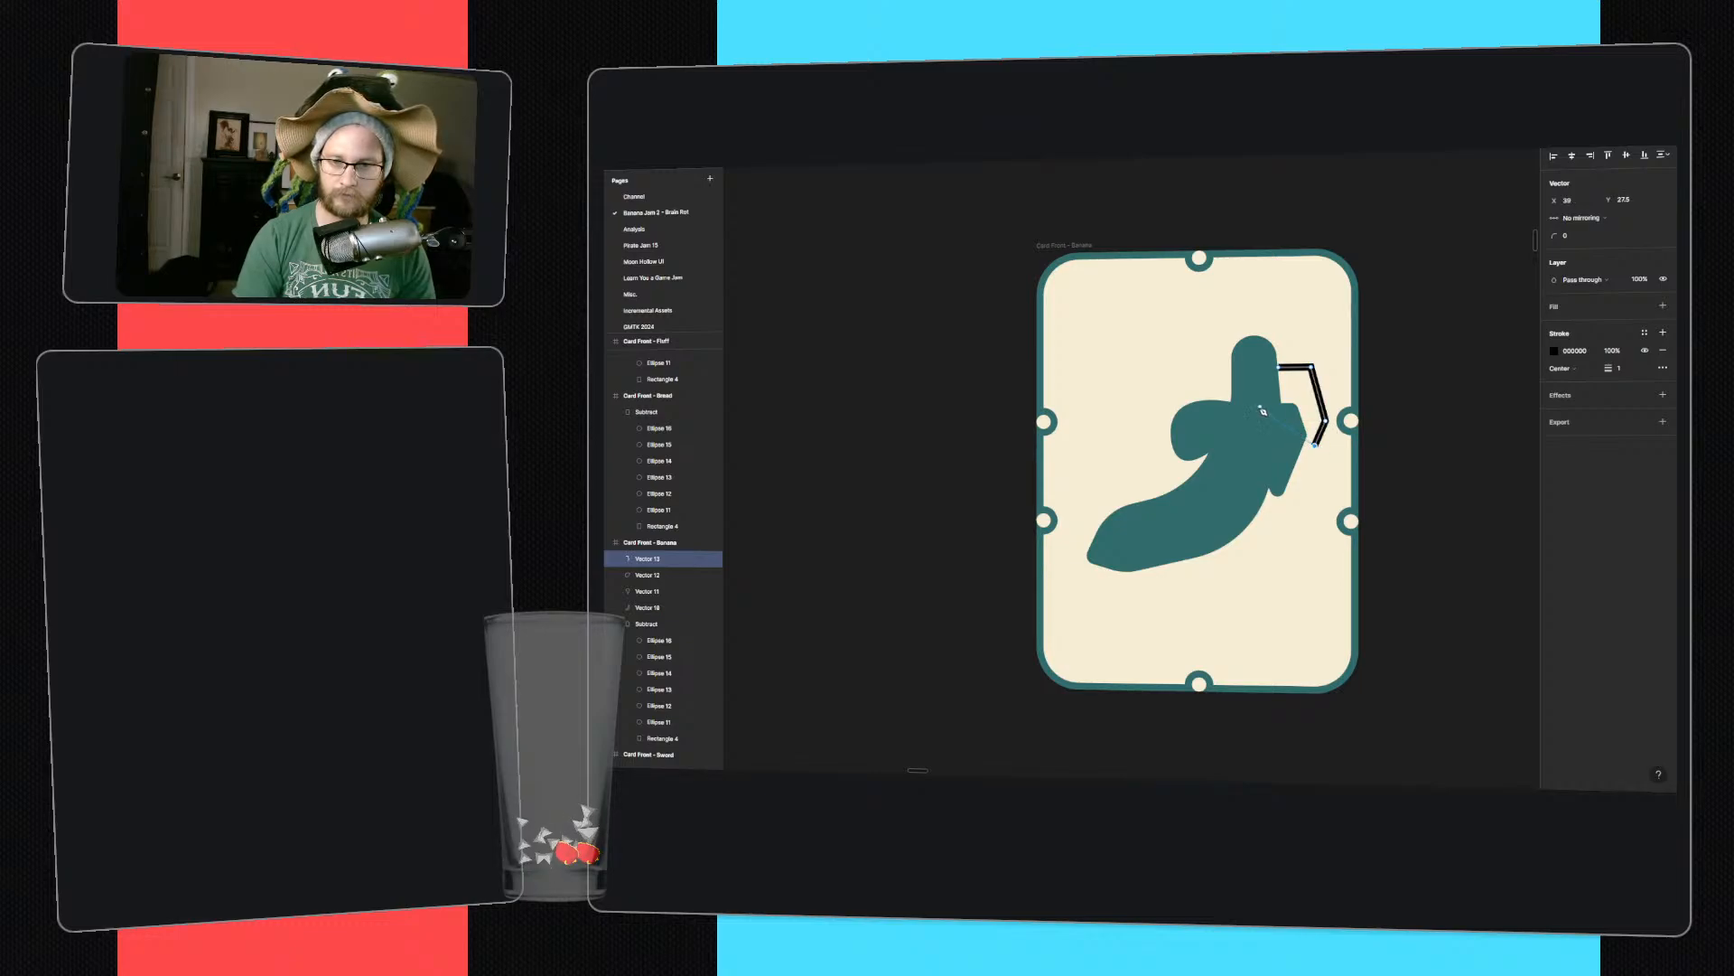
pyautogui.click(1261, 409)
pyautogui.click(1279, 367)
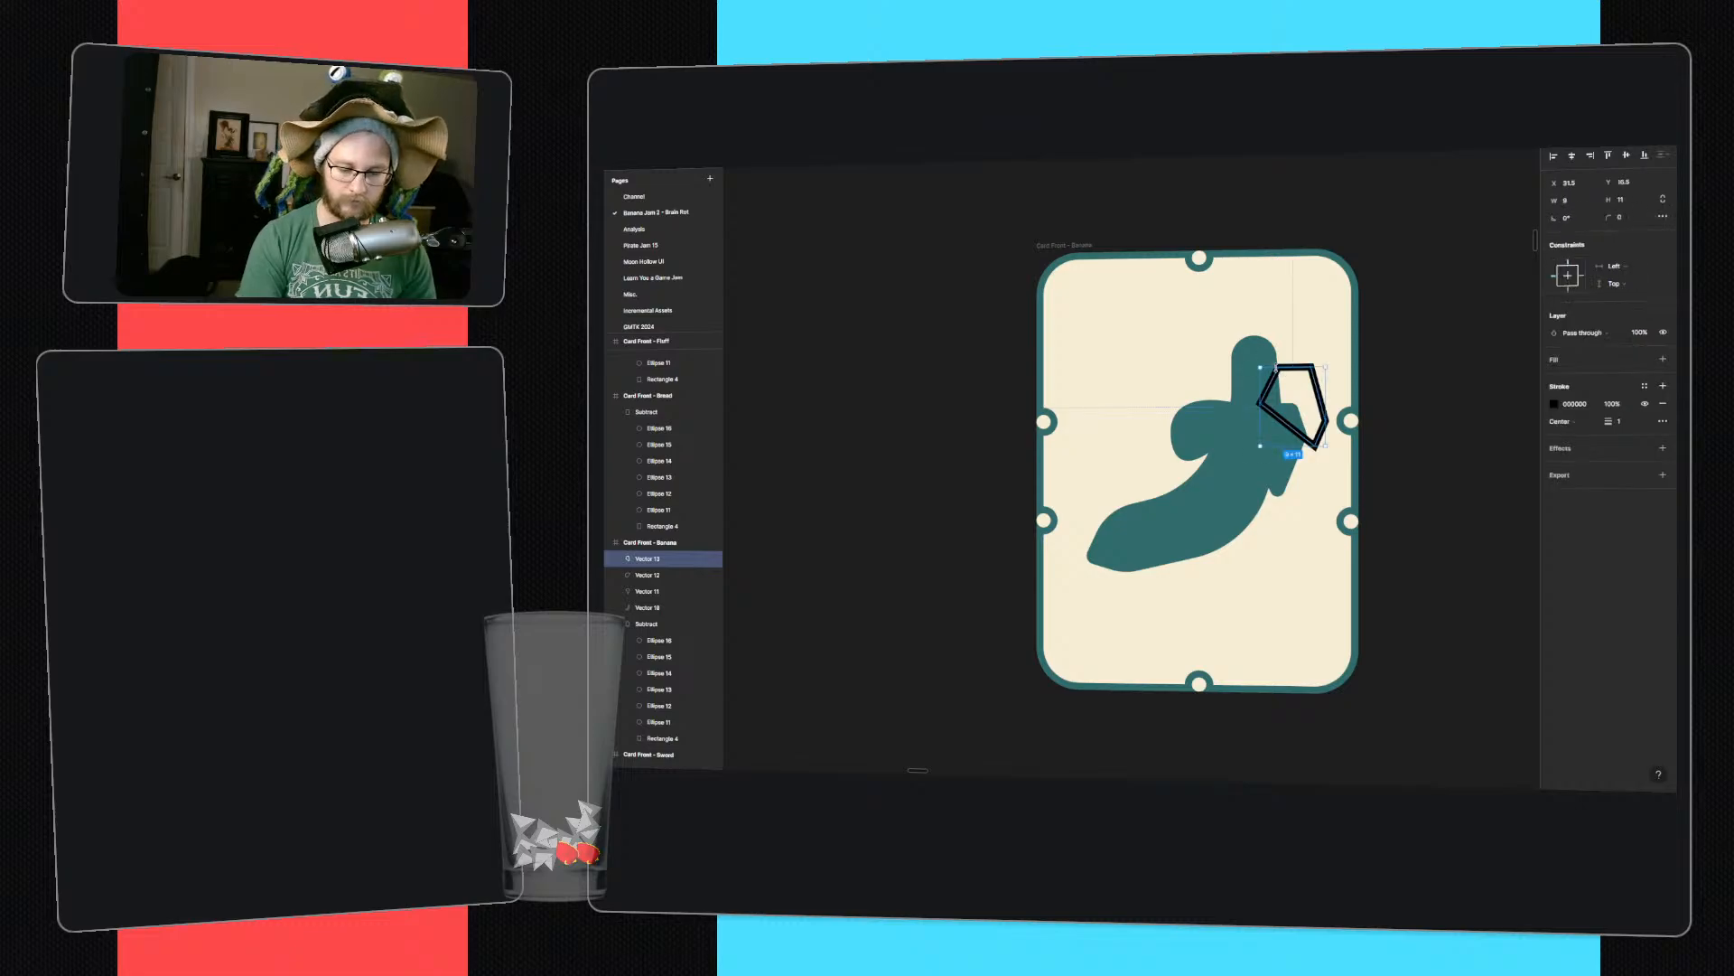
# - Replace the five-point peel's stroke with the banana's teal as fill and set its corner radius to 2
pyautogui.click(1663, 404)
pyautogui.press('i')
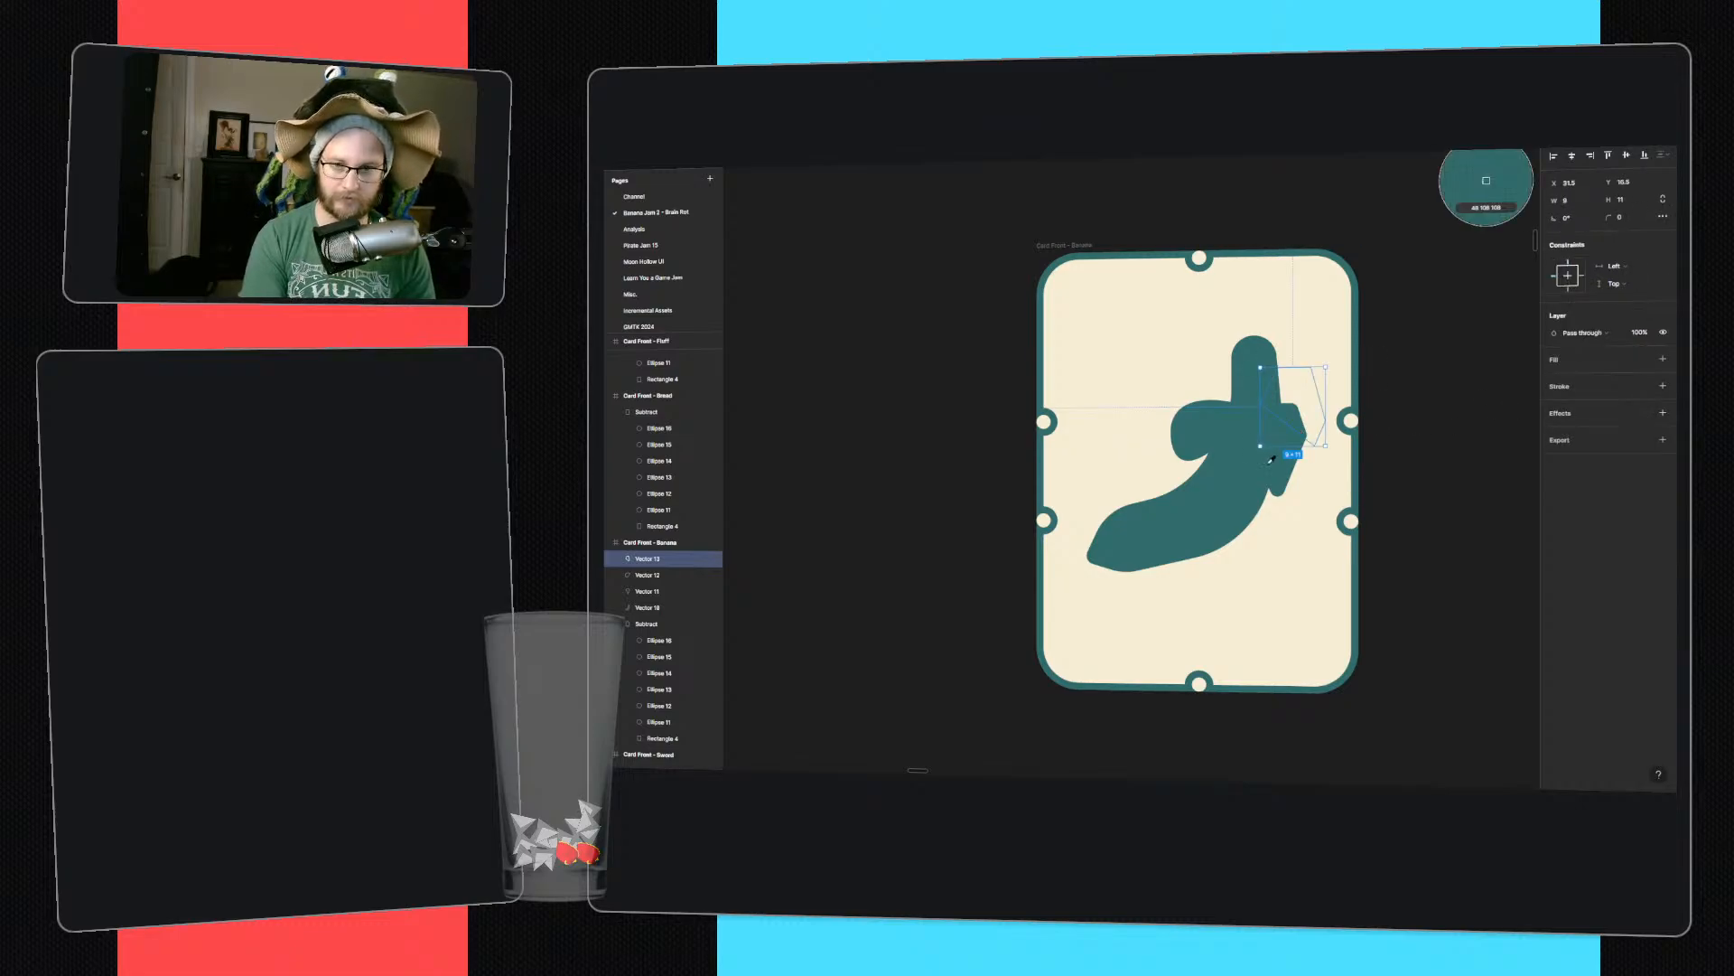
pyautogui.click(1271, 455)
pyautogui.click(1452, 522)
pyautogui.click(1286, 457)
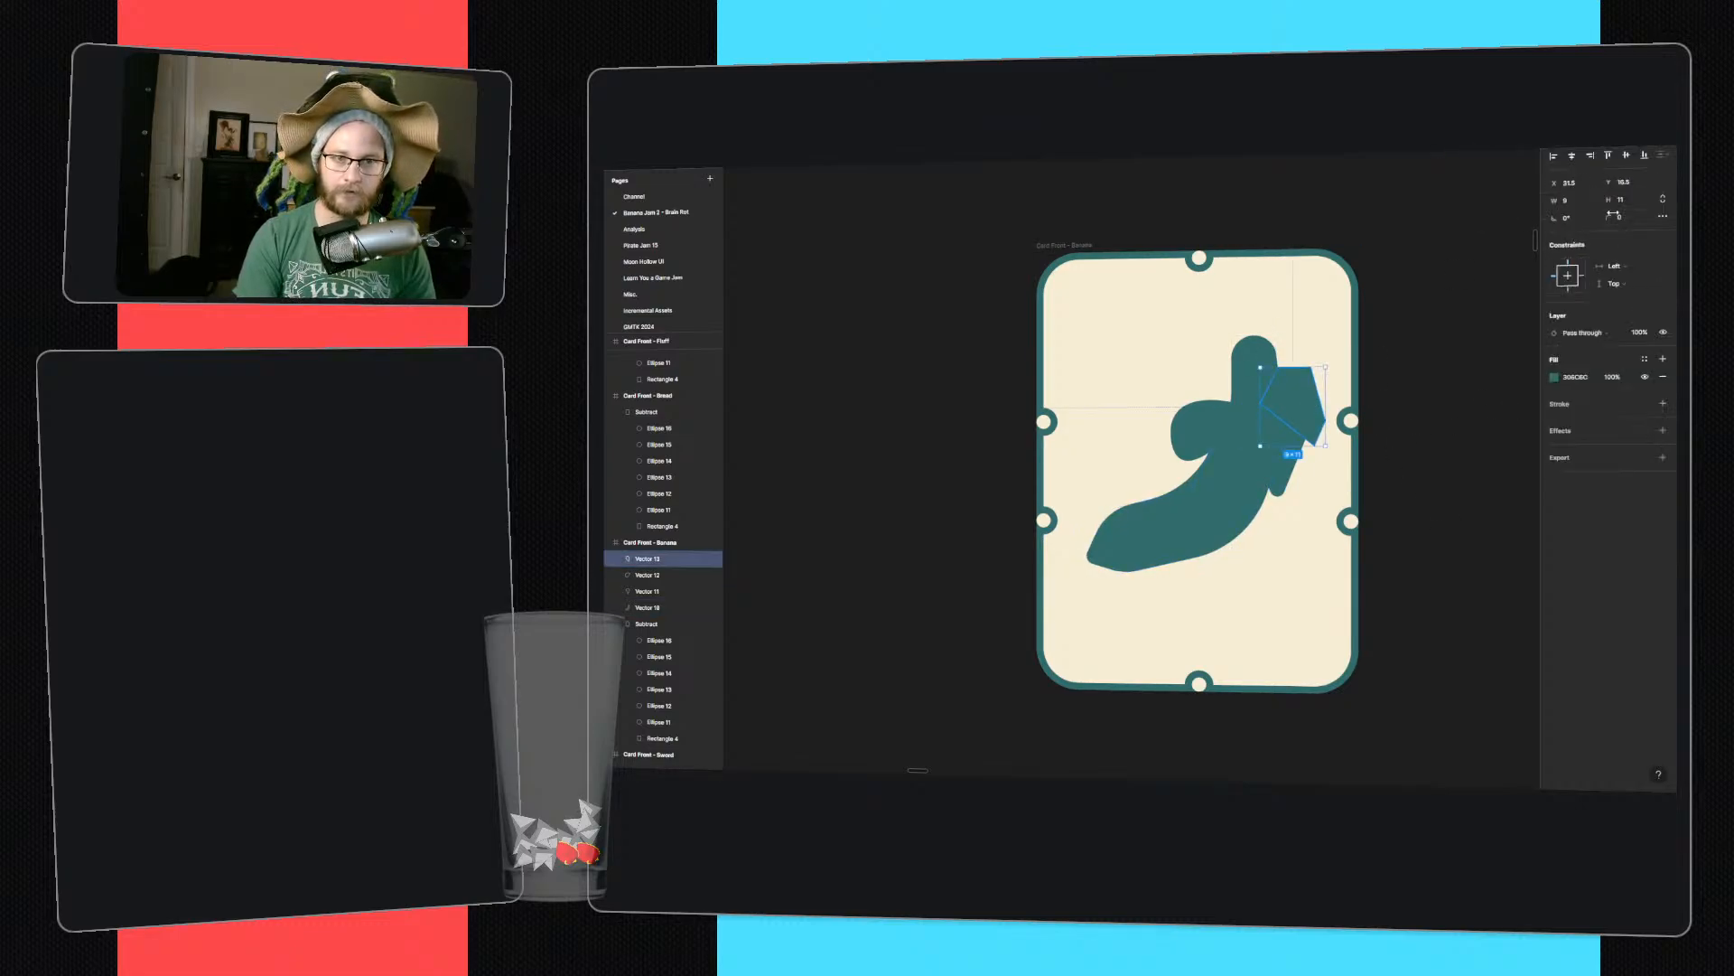
pyautogui.moveTo(1620, 216); pyautogui.dragTo(1631, 216)
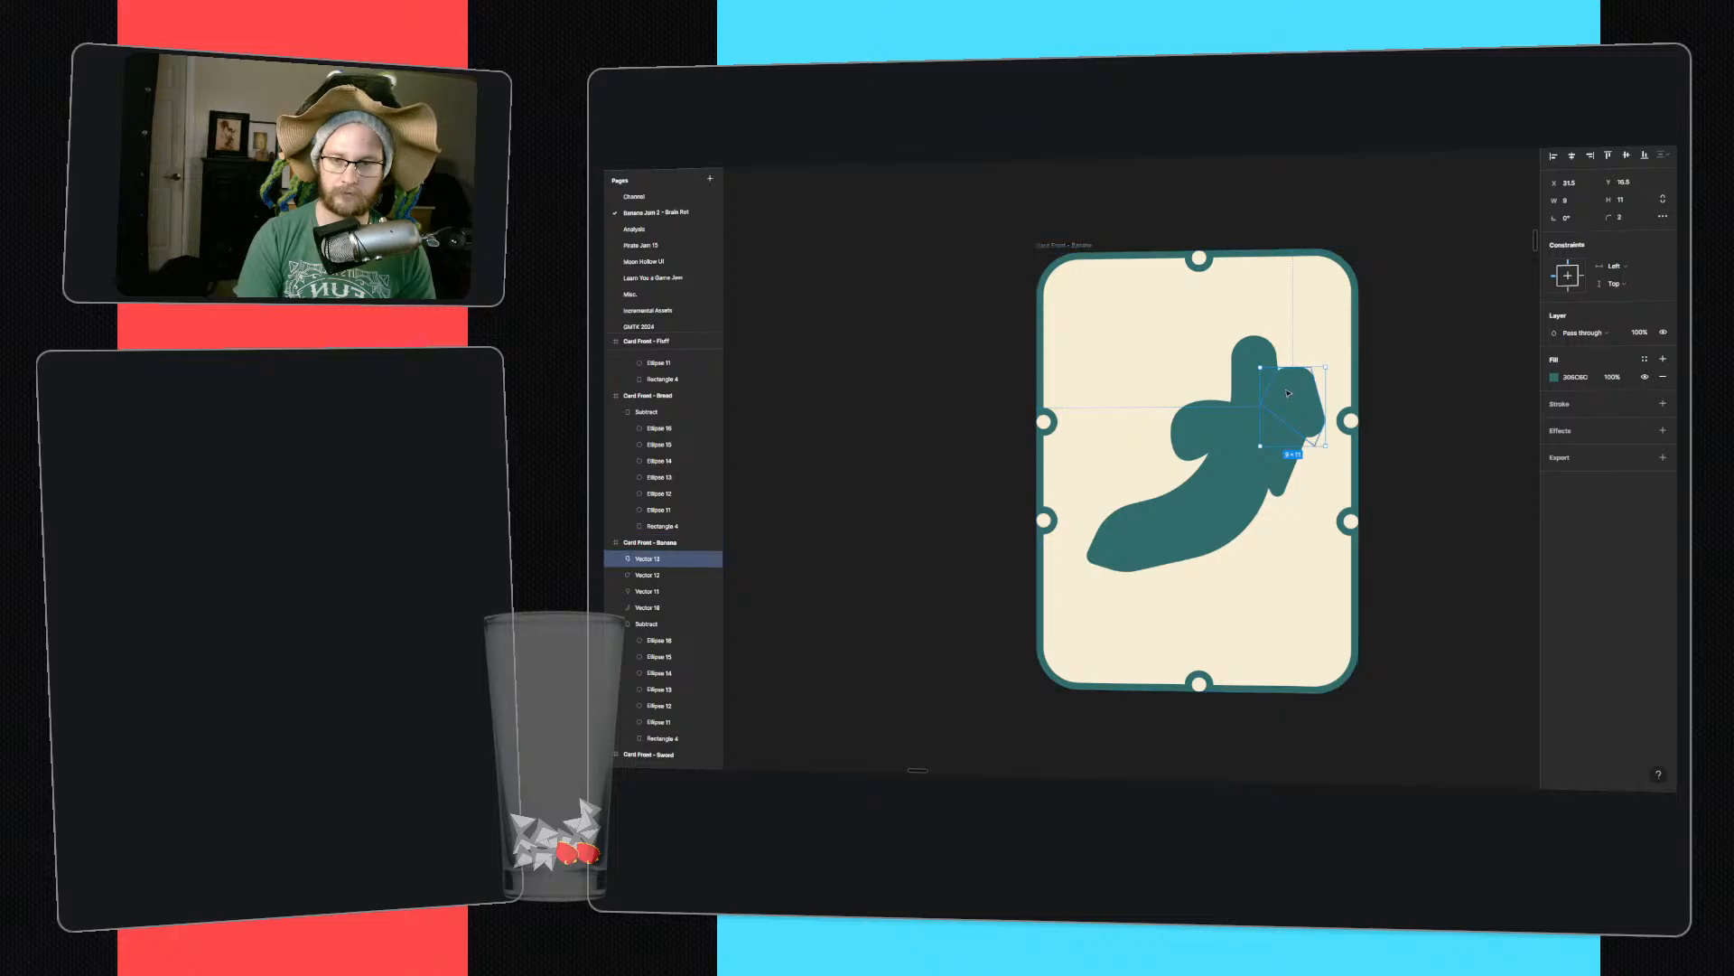
# - Nudge the five-point peel to X 31, Y 17 and set its corner radius to 1
pyautogui.moveTo(1289, 394); pyautogui.dragTo(1289, 396)
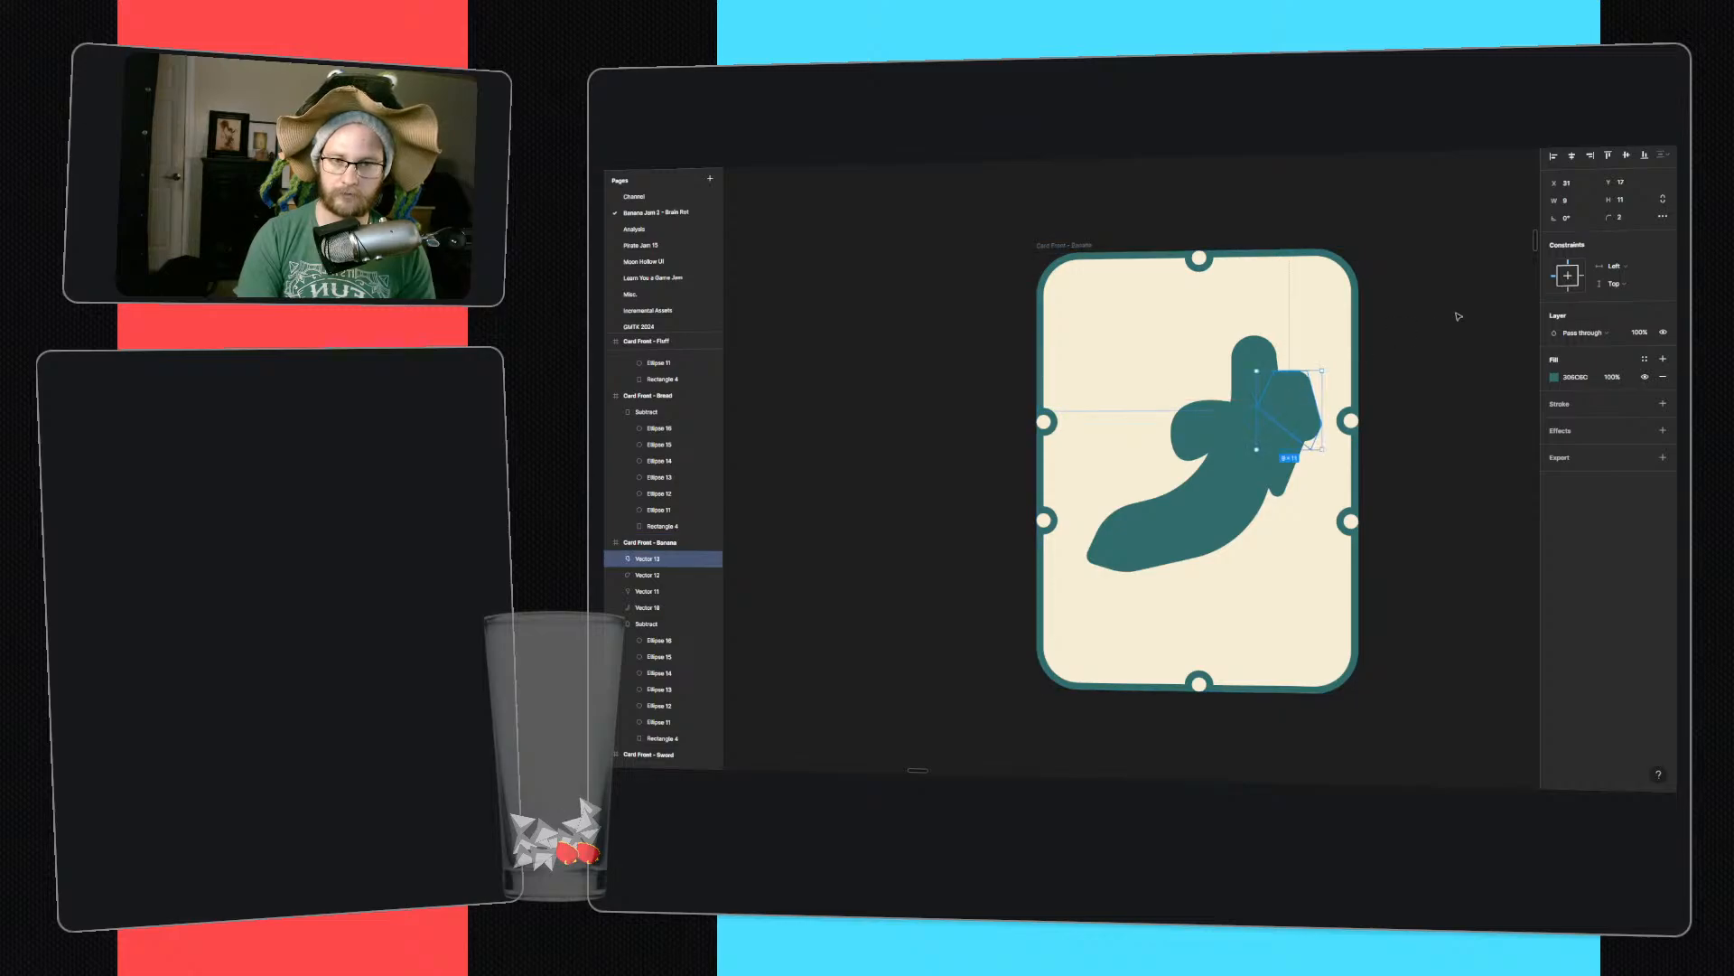
pyautogui.moveTo(1614, 218); pyautogui.dragTo(1607, 218)
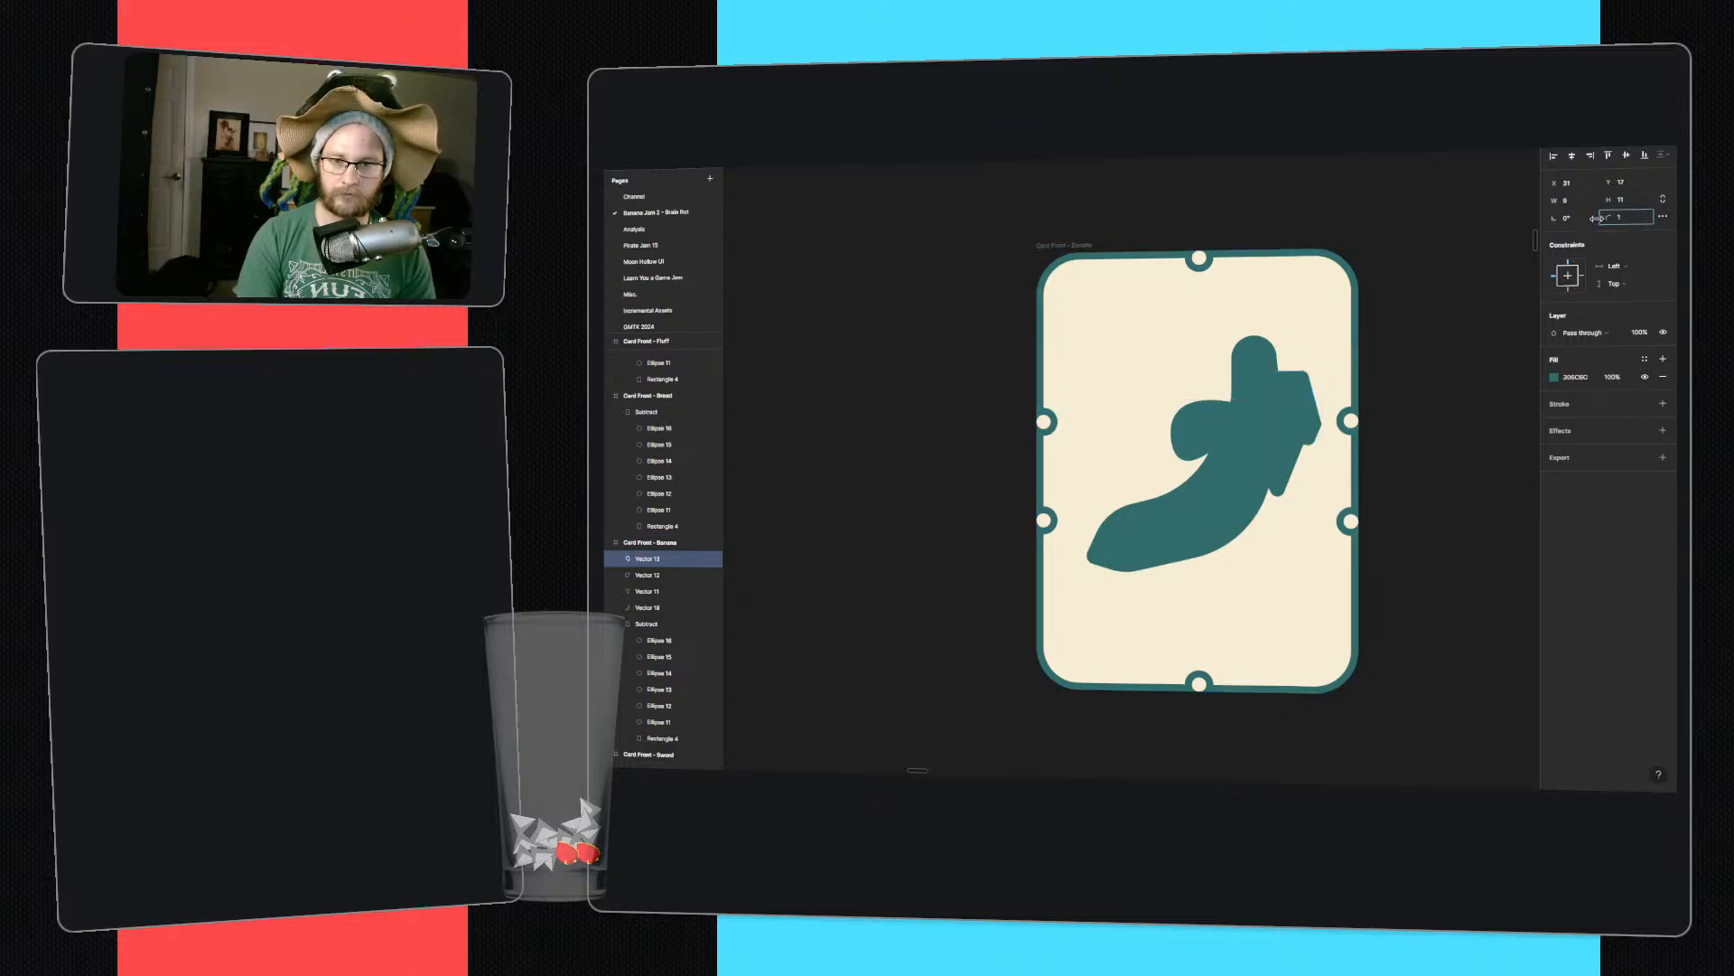
pyautogui.click(1469, 416)
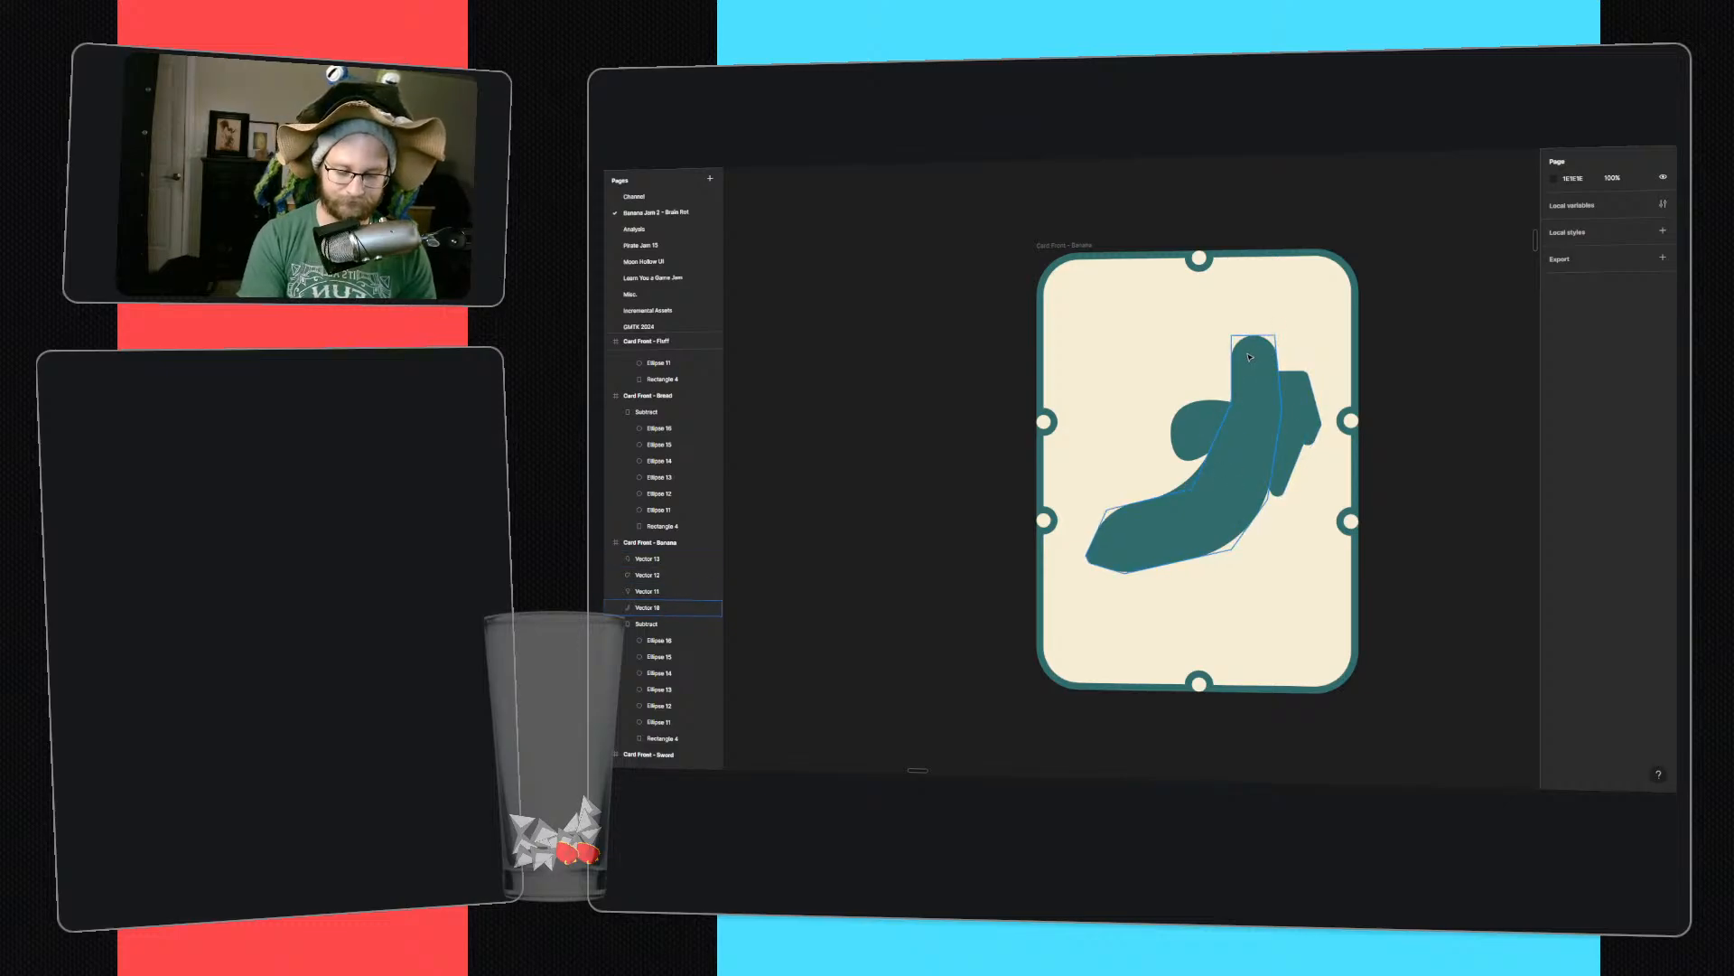
# - Draw a closed four-point outline with a rounded top around the banana's upper tip, ending at the curved peel
pyautogui.press('p')
pyautogui.click(1232, 399)
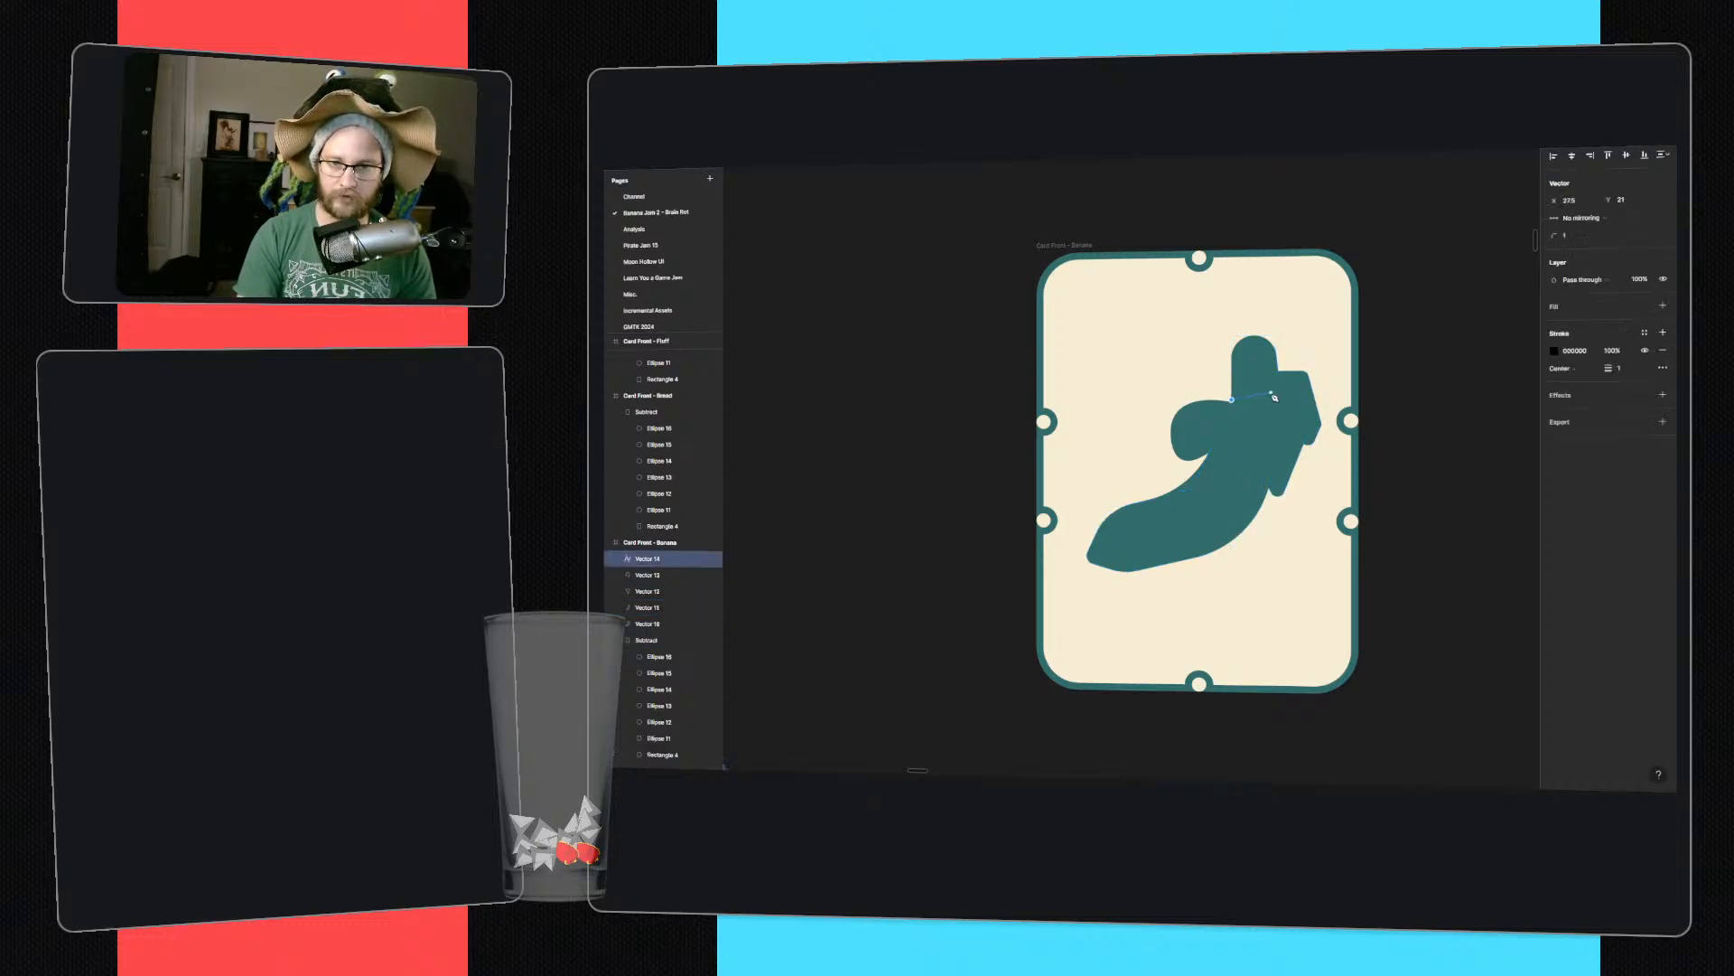
pyautogui.click(1278, 398)
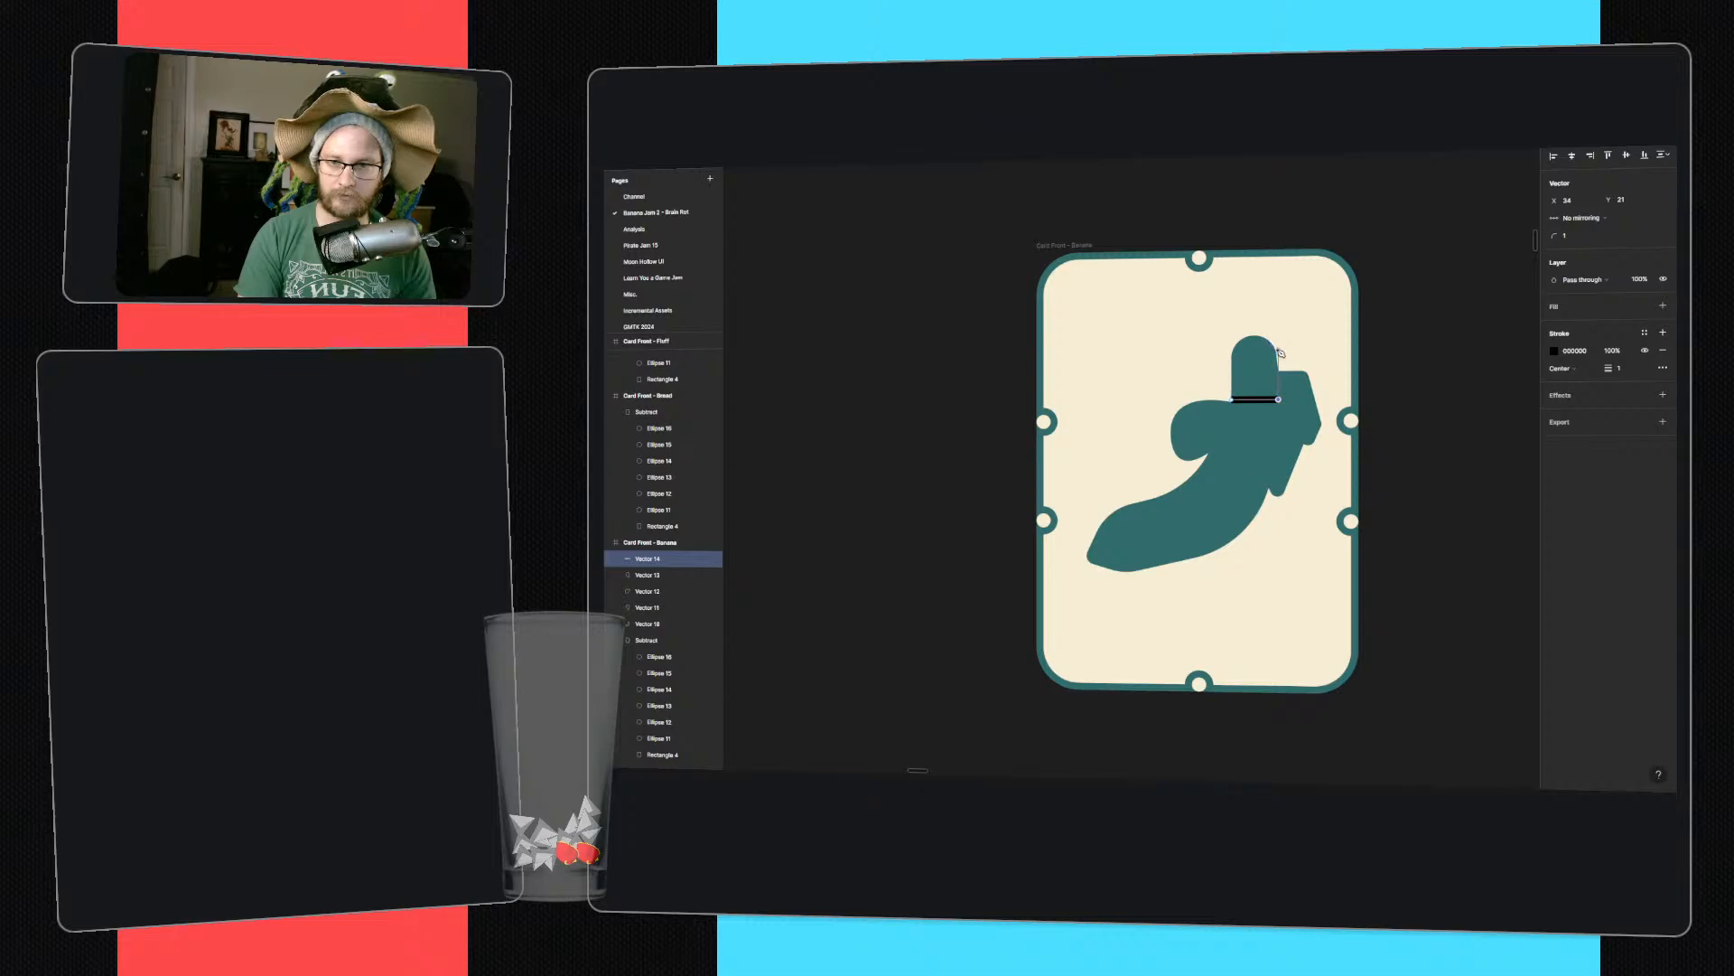
pyautogui.click(1275, 350)
pyautogui.moveTo(1237, 353); pyautogui.dragTo(1211, 383)
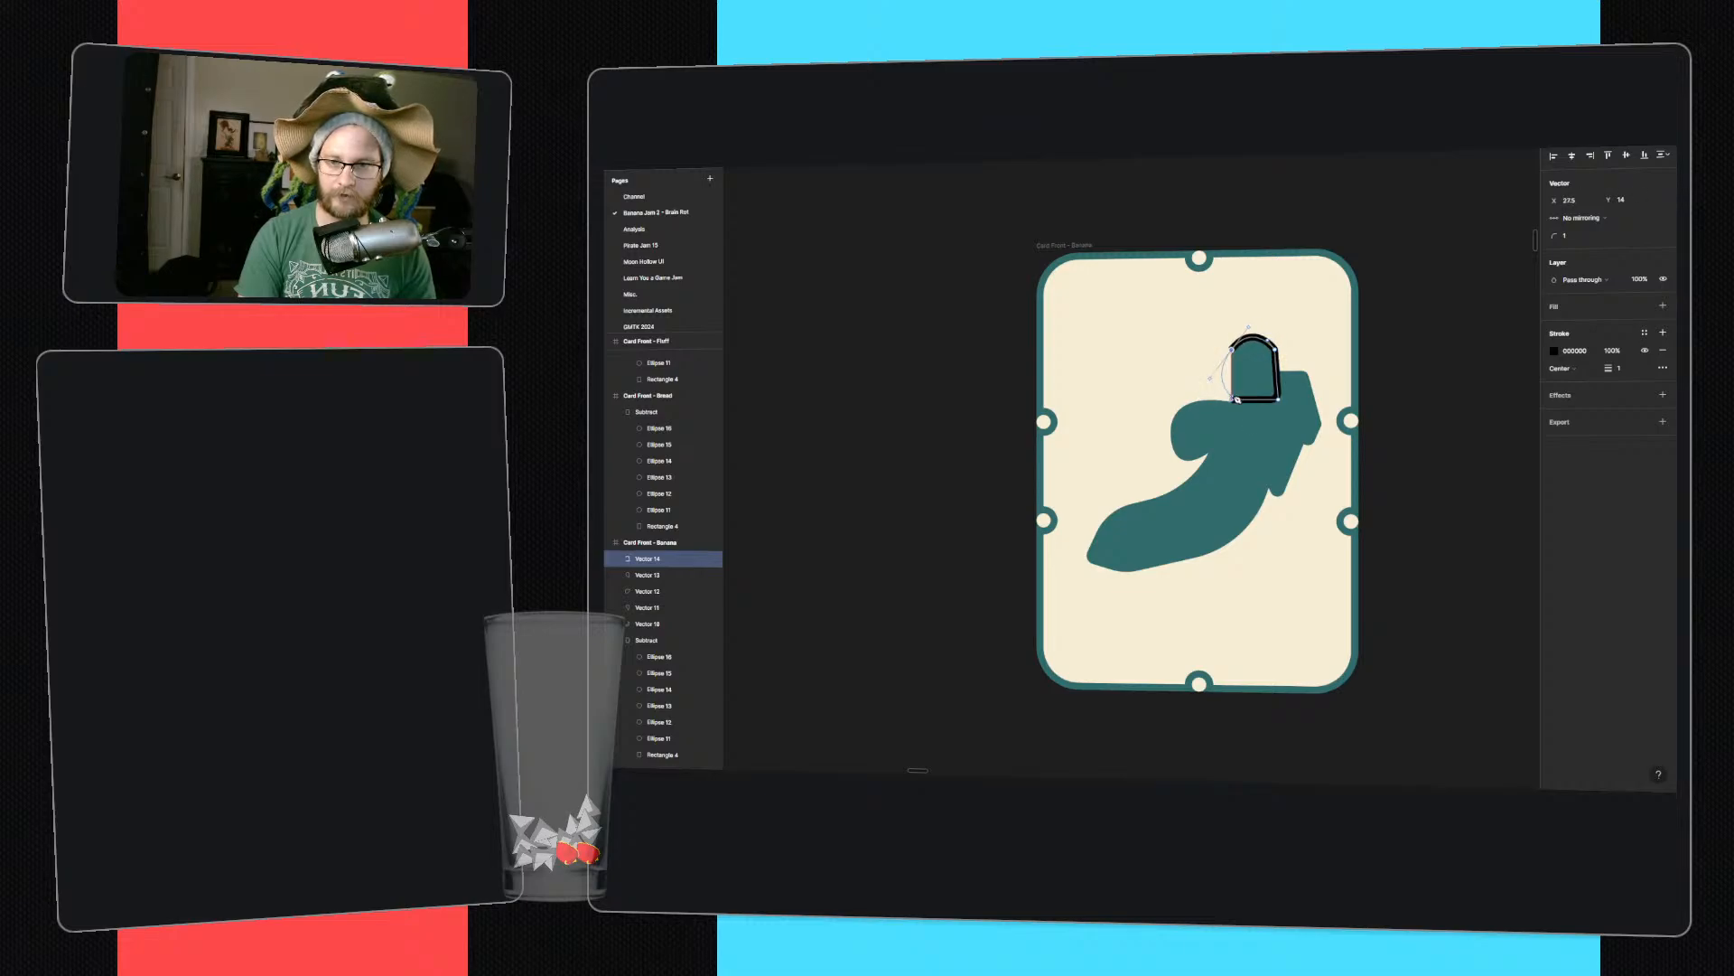
pyautogui.click(1231, 399)
pyautogui.press('Escape')
pyautogui.press('Escape')
# - Reshape the tip outline's inner side and top curve to follow the banana's rounded end
pyautogui.doubleClick(1236, 356)
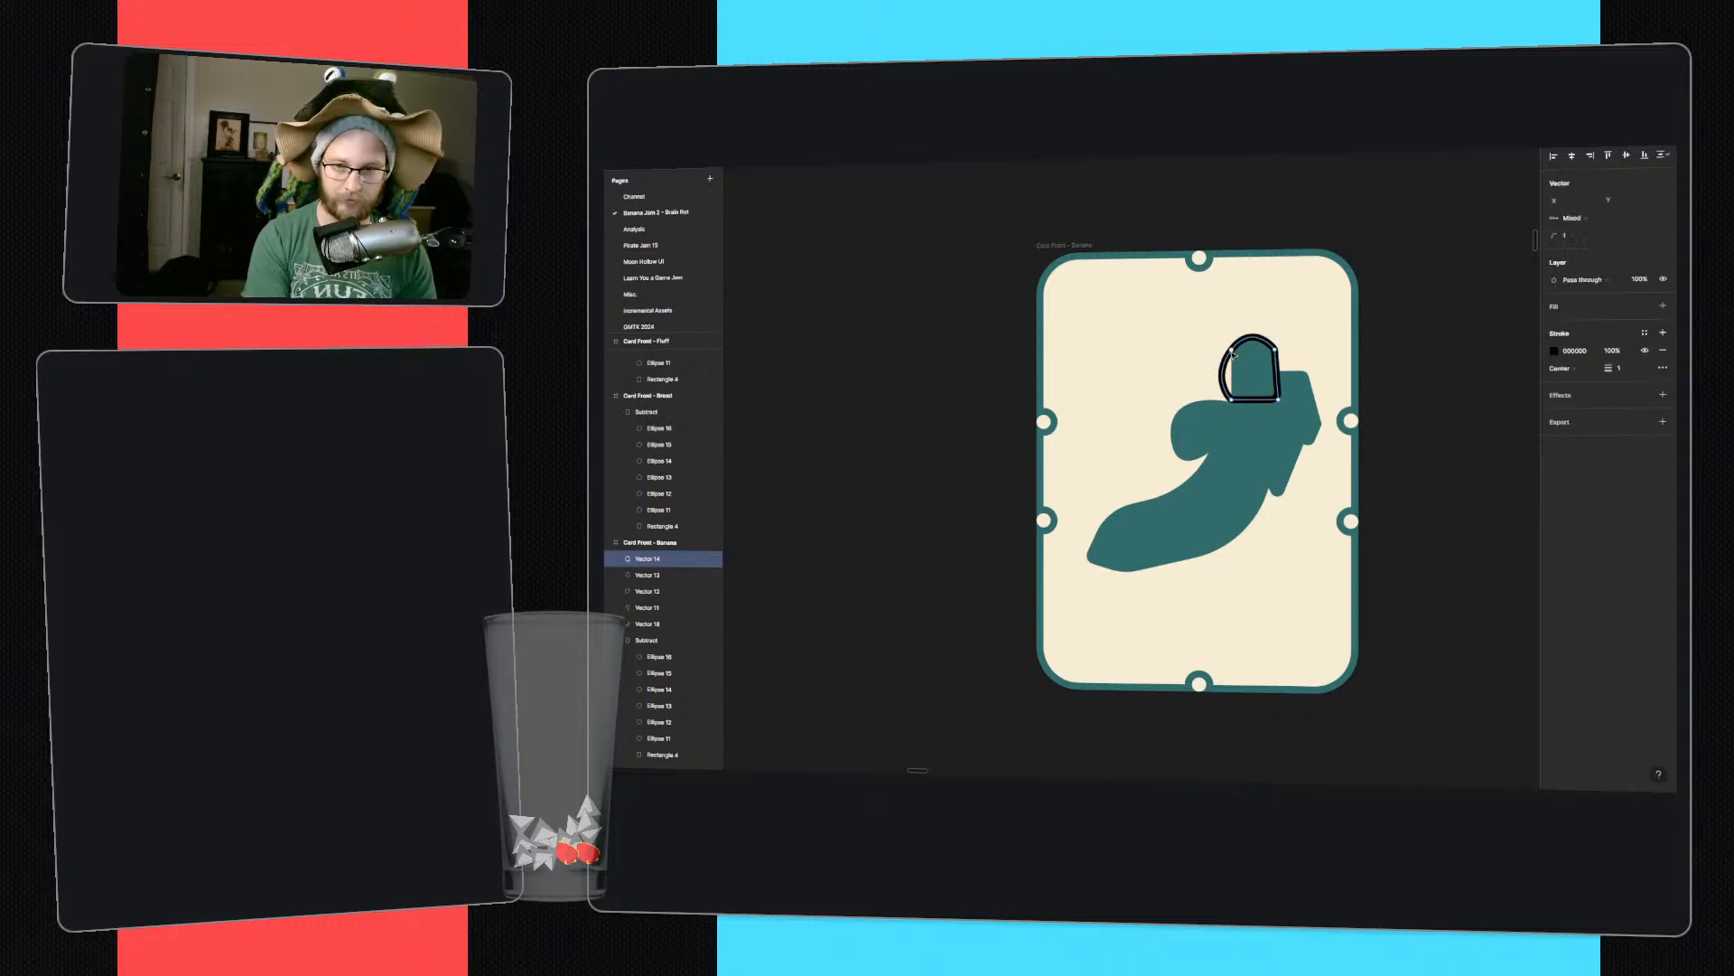
pyautogui.click(1231, 349)
pyautogui.moveTo(1228, 364); pyautogui.dragTo(1234, 353)
pyautogui.keyDown('ctrl'); pyautogui.click(1234, 350); pyautogui.keyUp('ctrl')
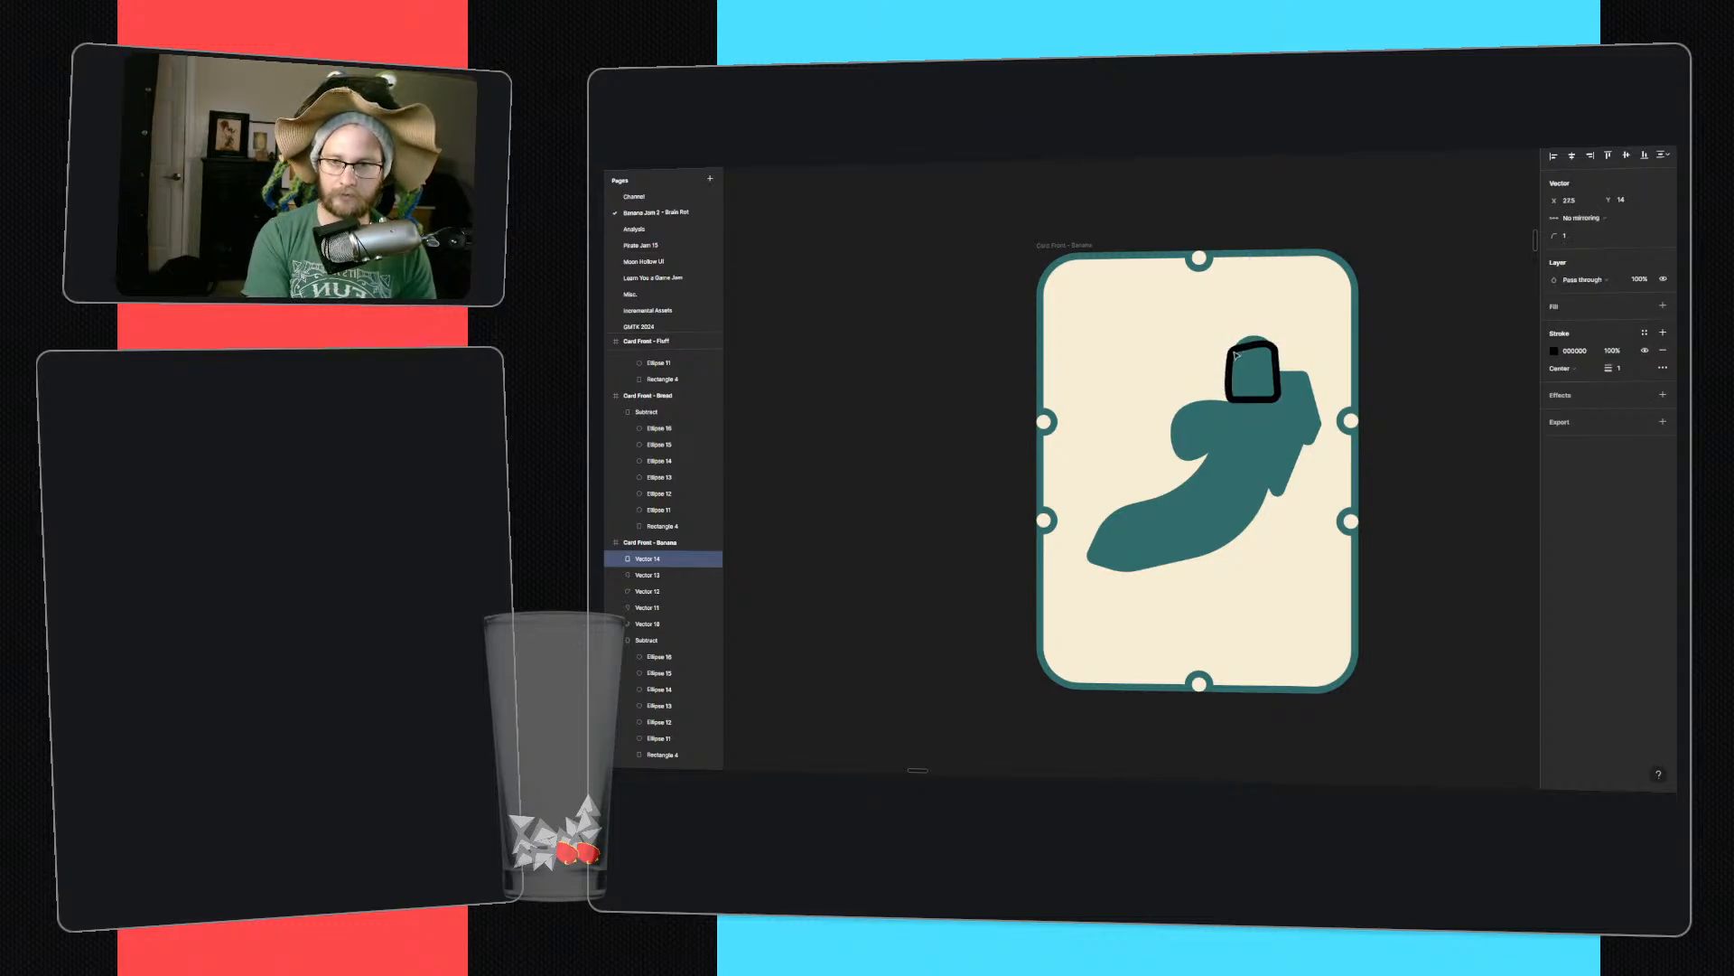
pyautogui.doubleClick(1235, 354)
pyautogui.click(1231, 349)
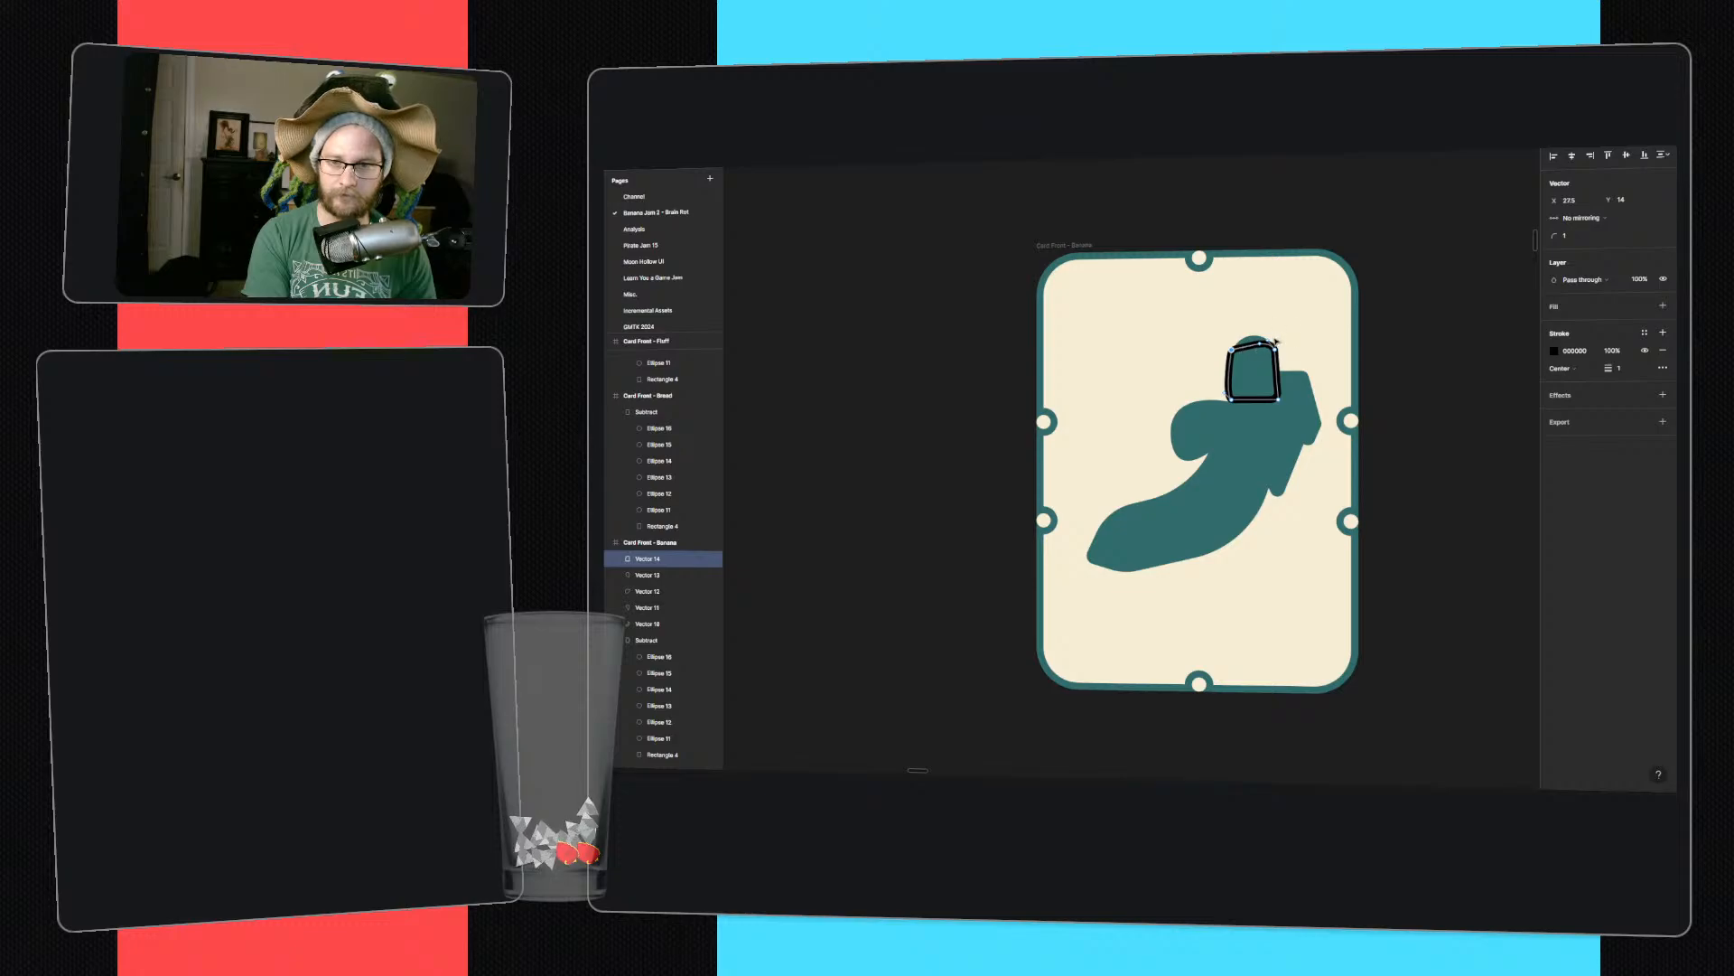
pyautogui.moveTo(1260, 343); pyautogui.dragTo(1255, 327)
pyautogui.hotkey('ctrl', 'z')
# - Remove the tip shape's stroke and fill it with the light teal sampled from the palette swatch
pyautogui.click(1662, 350)
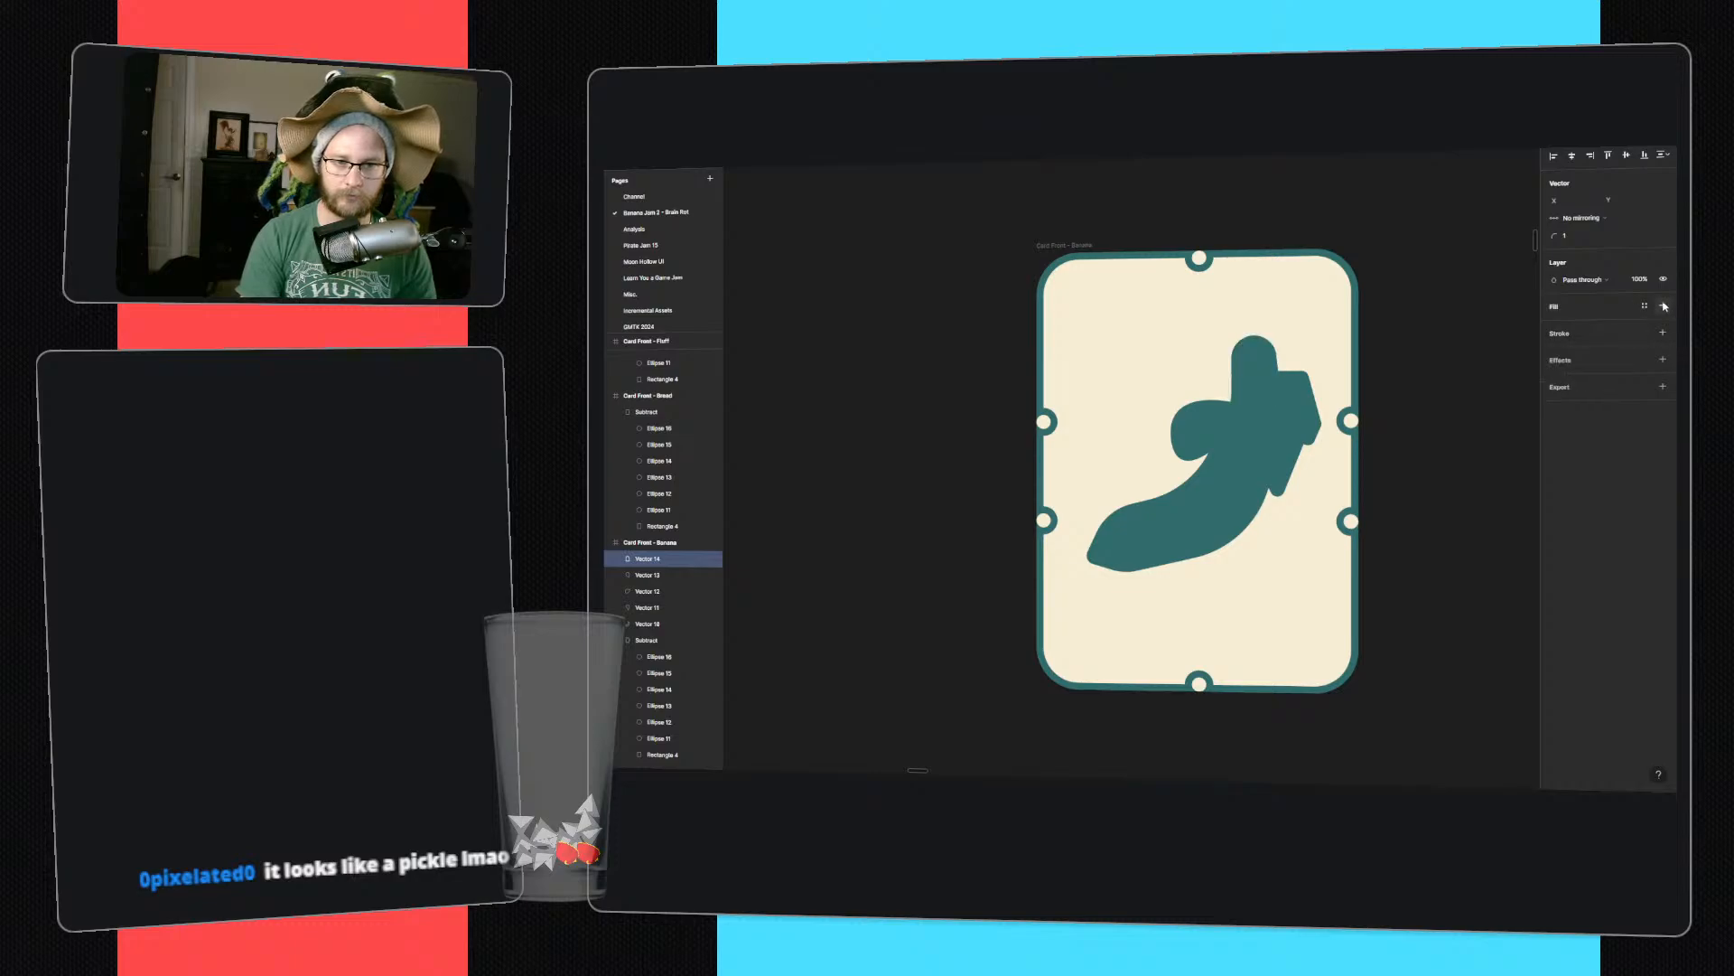
pyautogui.click(1662, 306)
pyautogui.press('i')
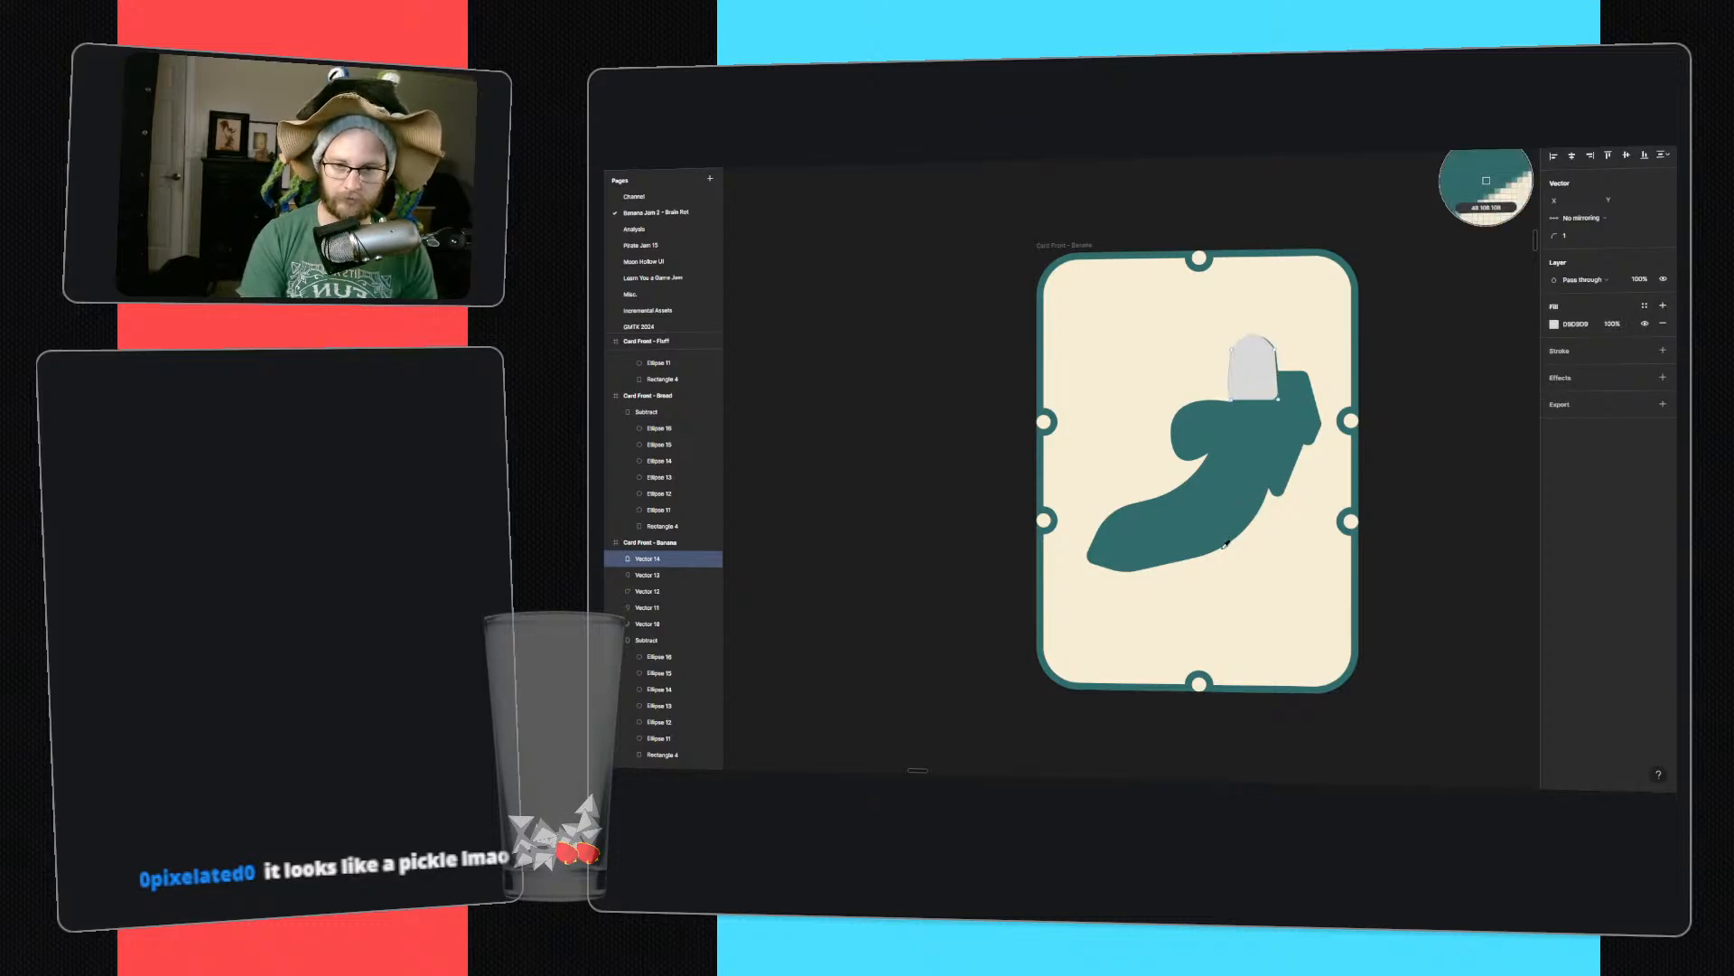
pyautogui.scroll(-3, 1292, 504)
pyautogui.scroll(15, 1288, 470)
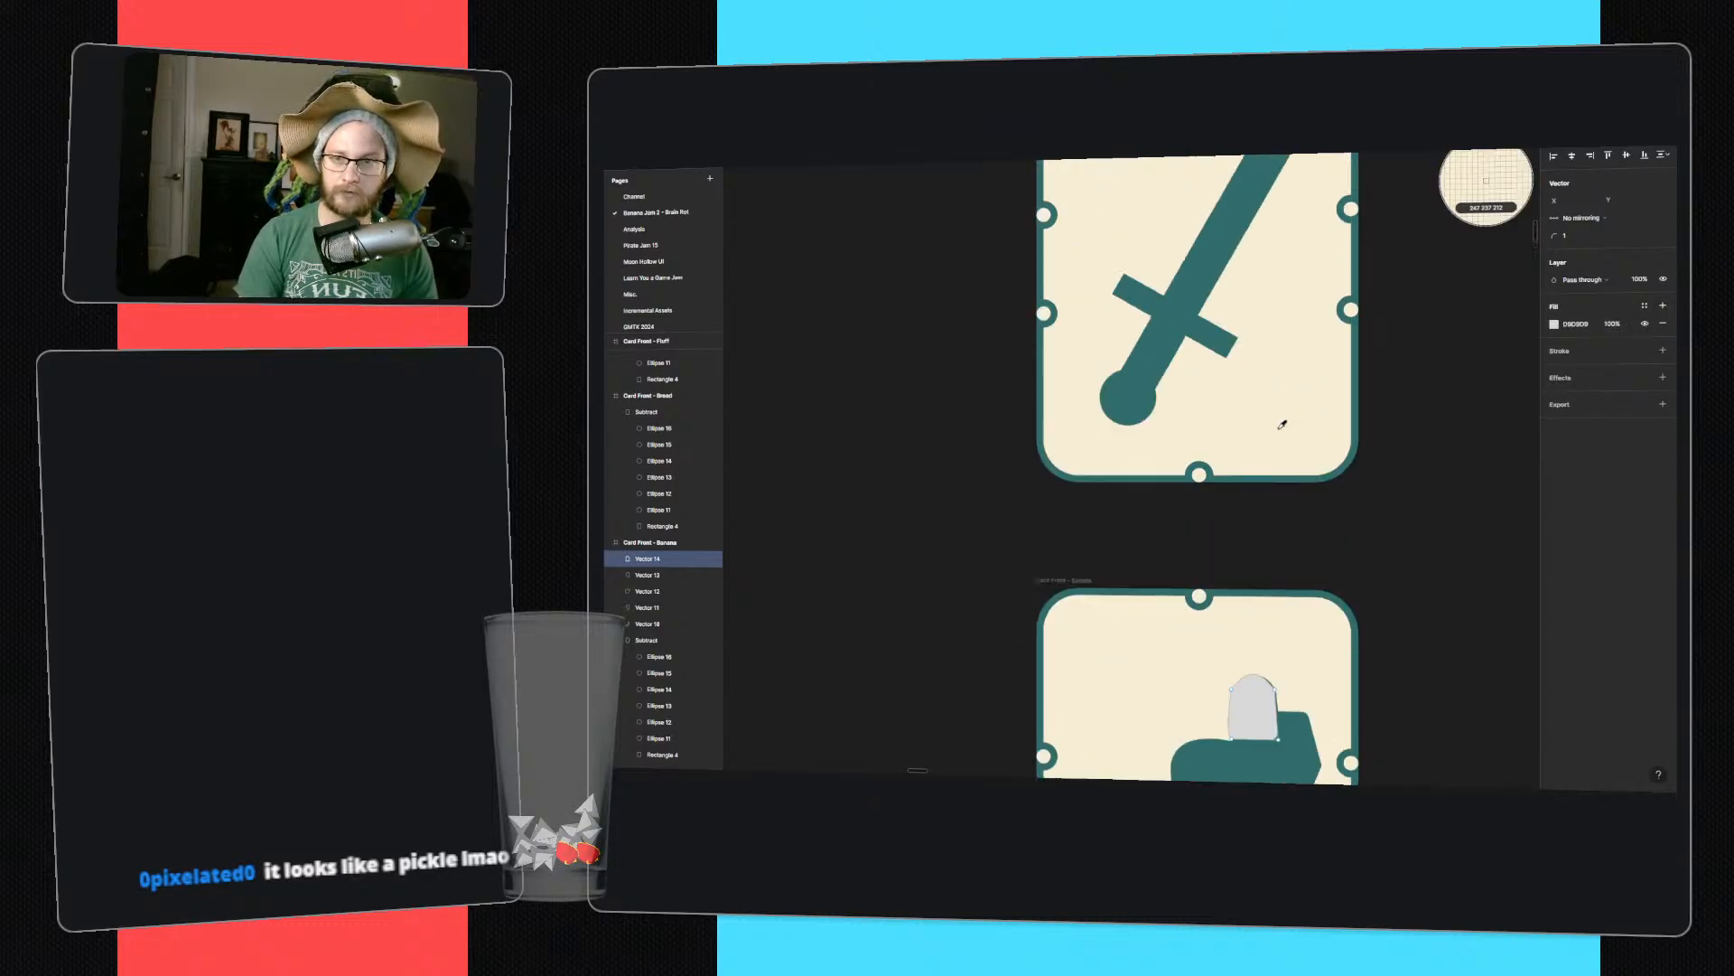
pyautogui.keyDown('ctrl'); pyautogui.scroll(-5, 1276, 428); pyautogui.keyUp('ctrl')
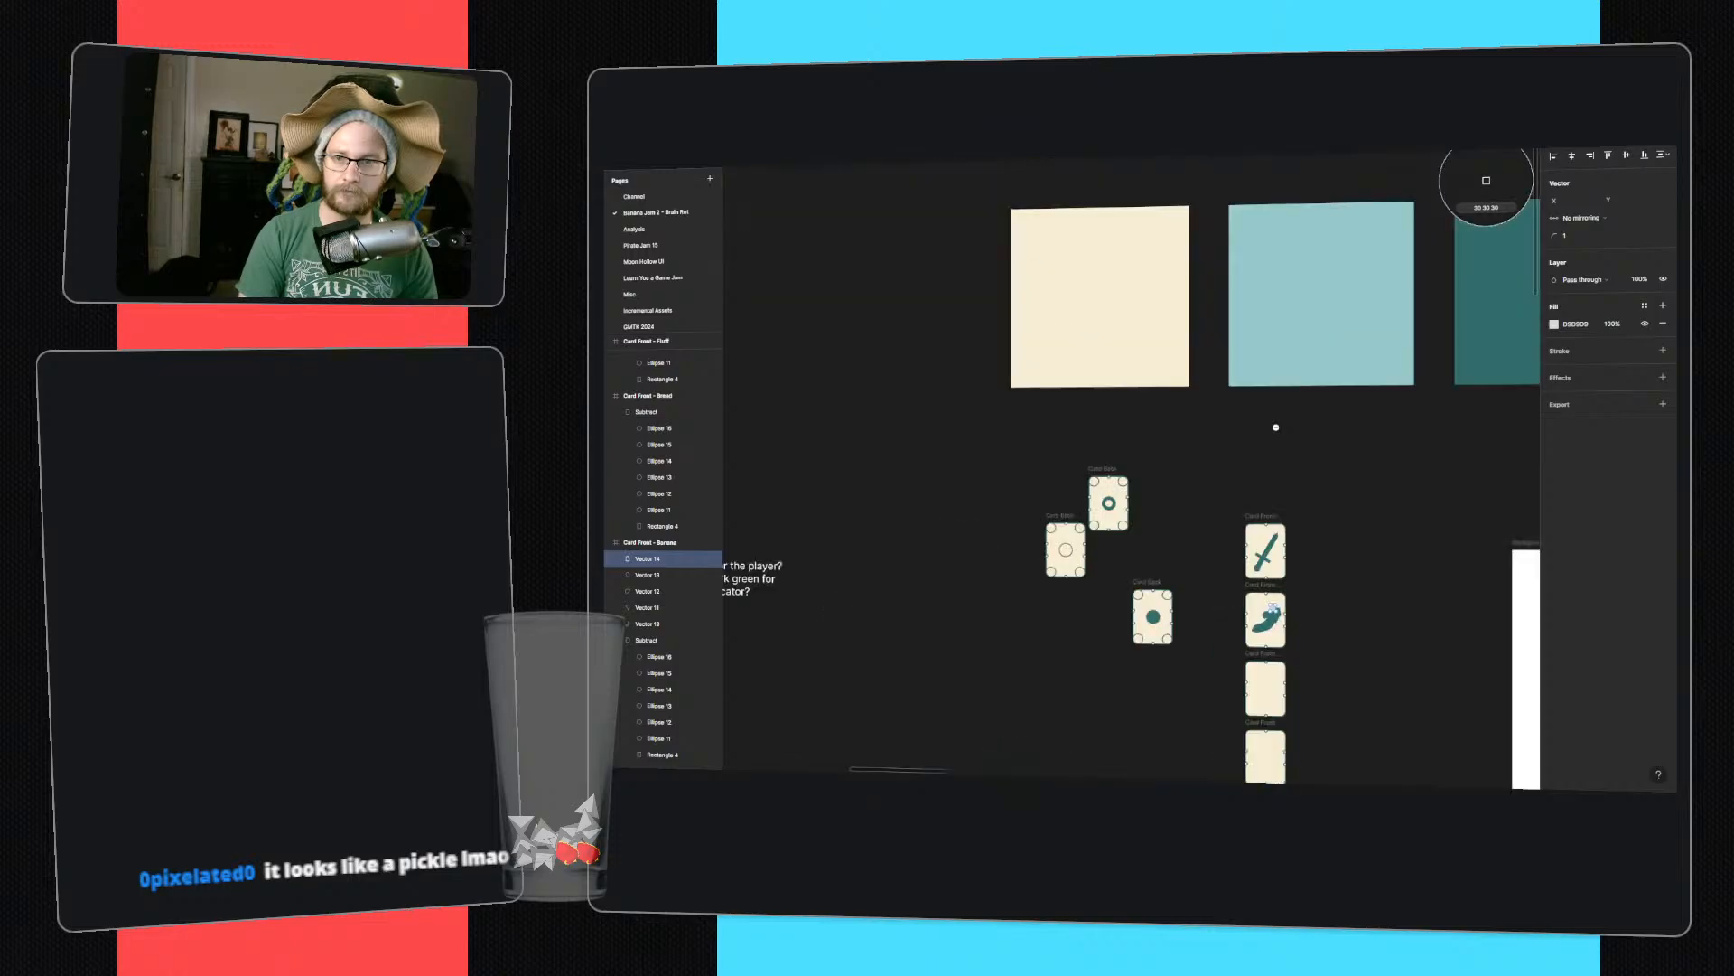
pyautogui.click(1301, 356)
# - Move the tip shape's upper outer point to X 34, Y 14 to cover the banana's edge
pyautogui.keyDown('ctrl'); pyautogui.scroll(5, 1274, 533); pyautogui.keyUp('ctrl')
pyautogui.keyDown('ctrl'); pyautogui.scroll(5, 1274, 533); pyautogui.keyUp('ctrl')
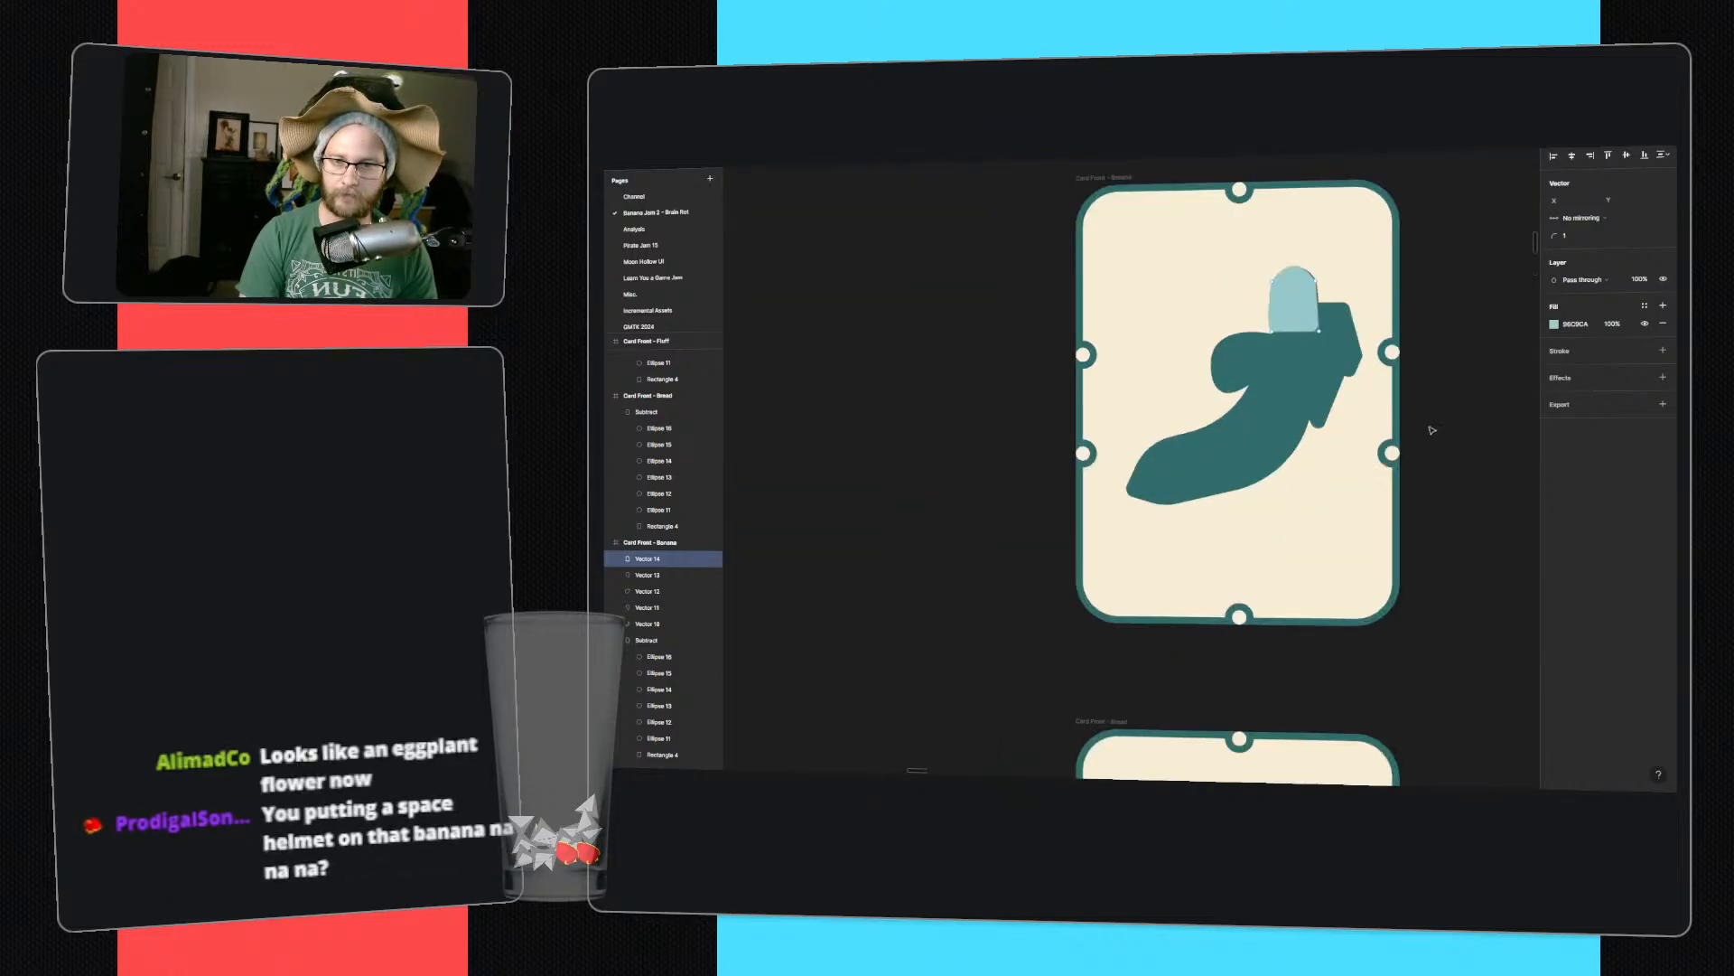
pyautogui.keyDown('ctrl'); pyautogui.scroll(5, 1314, 266); pyautogui.keyUp('ctrl')
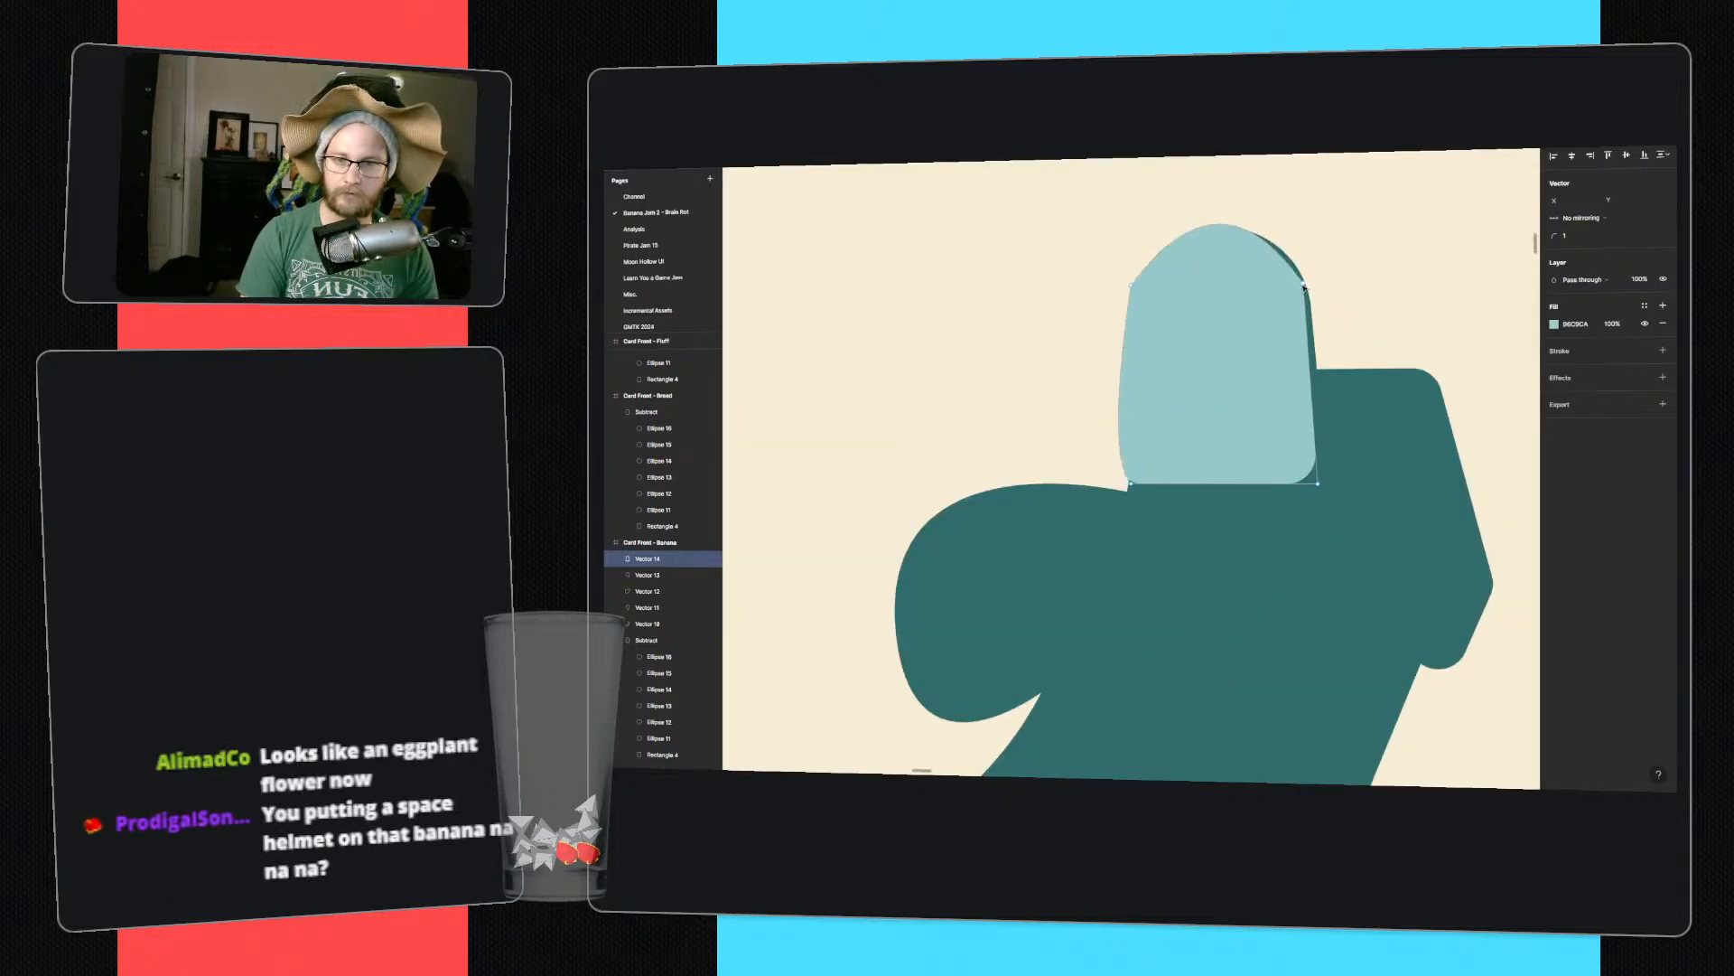
pyautogui.moveTo(1304, 285); pyautogui.dragTo(1318, 286)
pyautogui.keyDown('ctrl'); pyautogui.scroll(-3, 1450, 310); pyautogui.keyUp('ctrl')
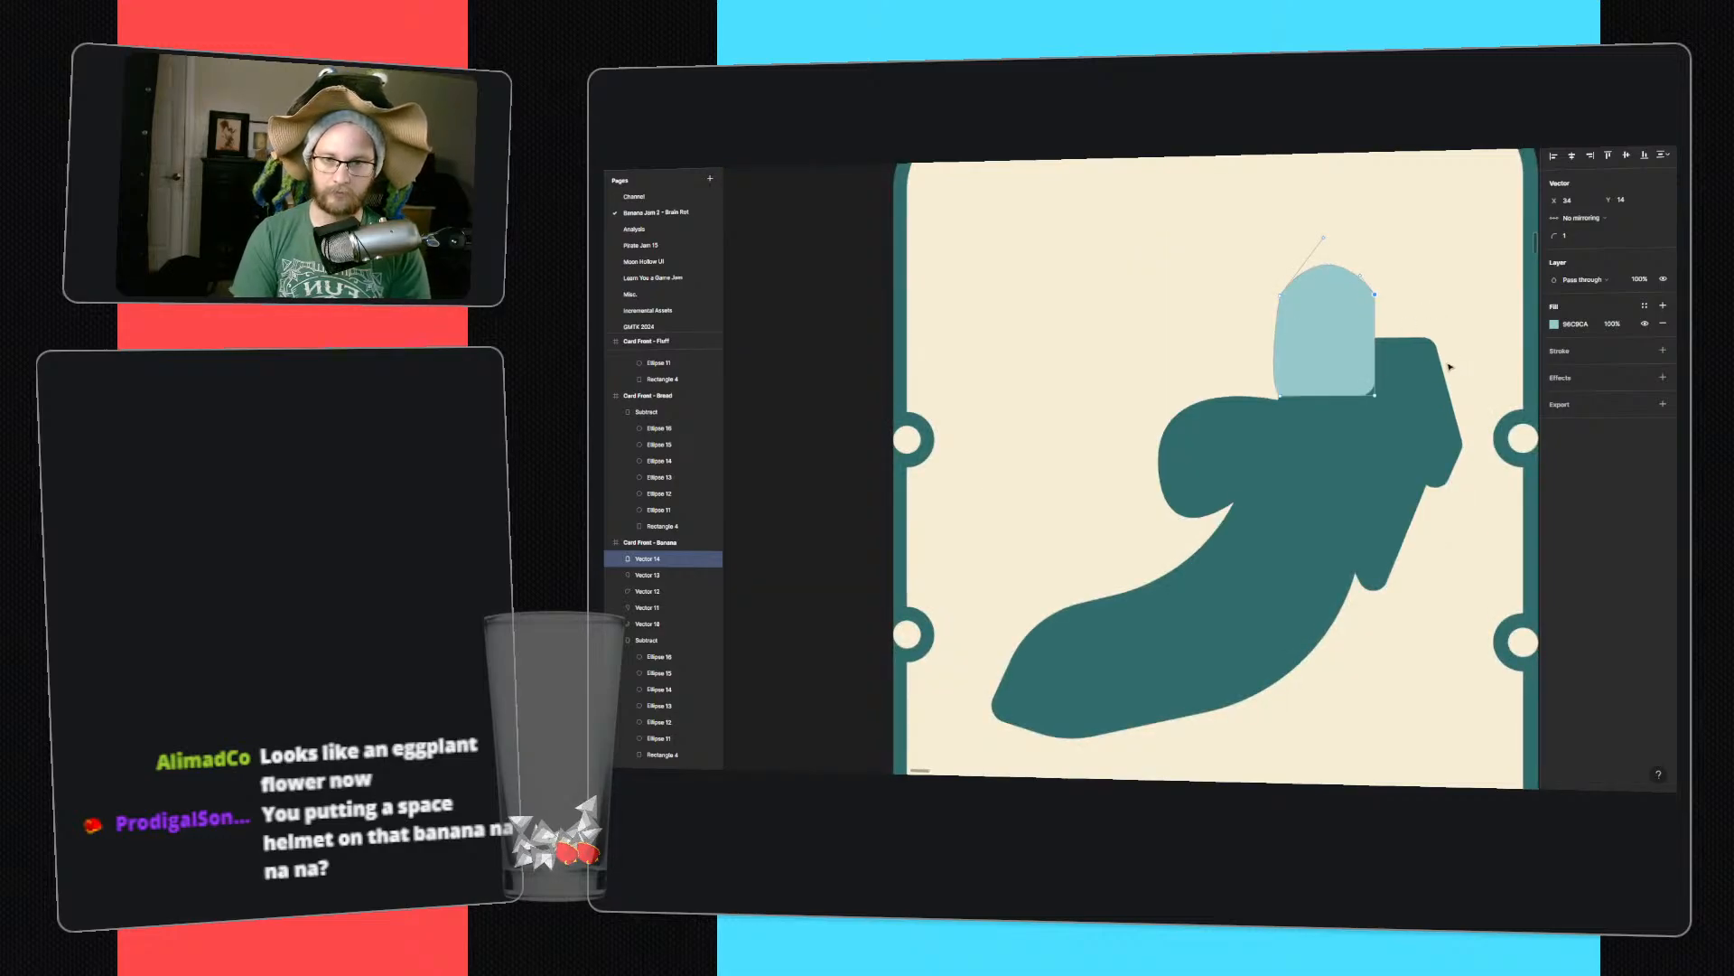
pyautogui.press('Escape')
pyautogui.press('Escape')
# - Send the light teal tip behind all the peel pieces, keeping it just above the banana body
pyautogui.hotkey('ctrl', '[')
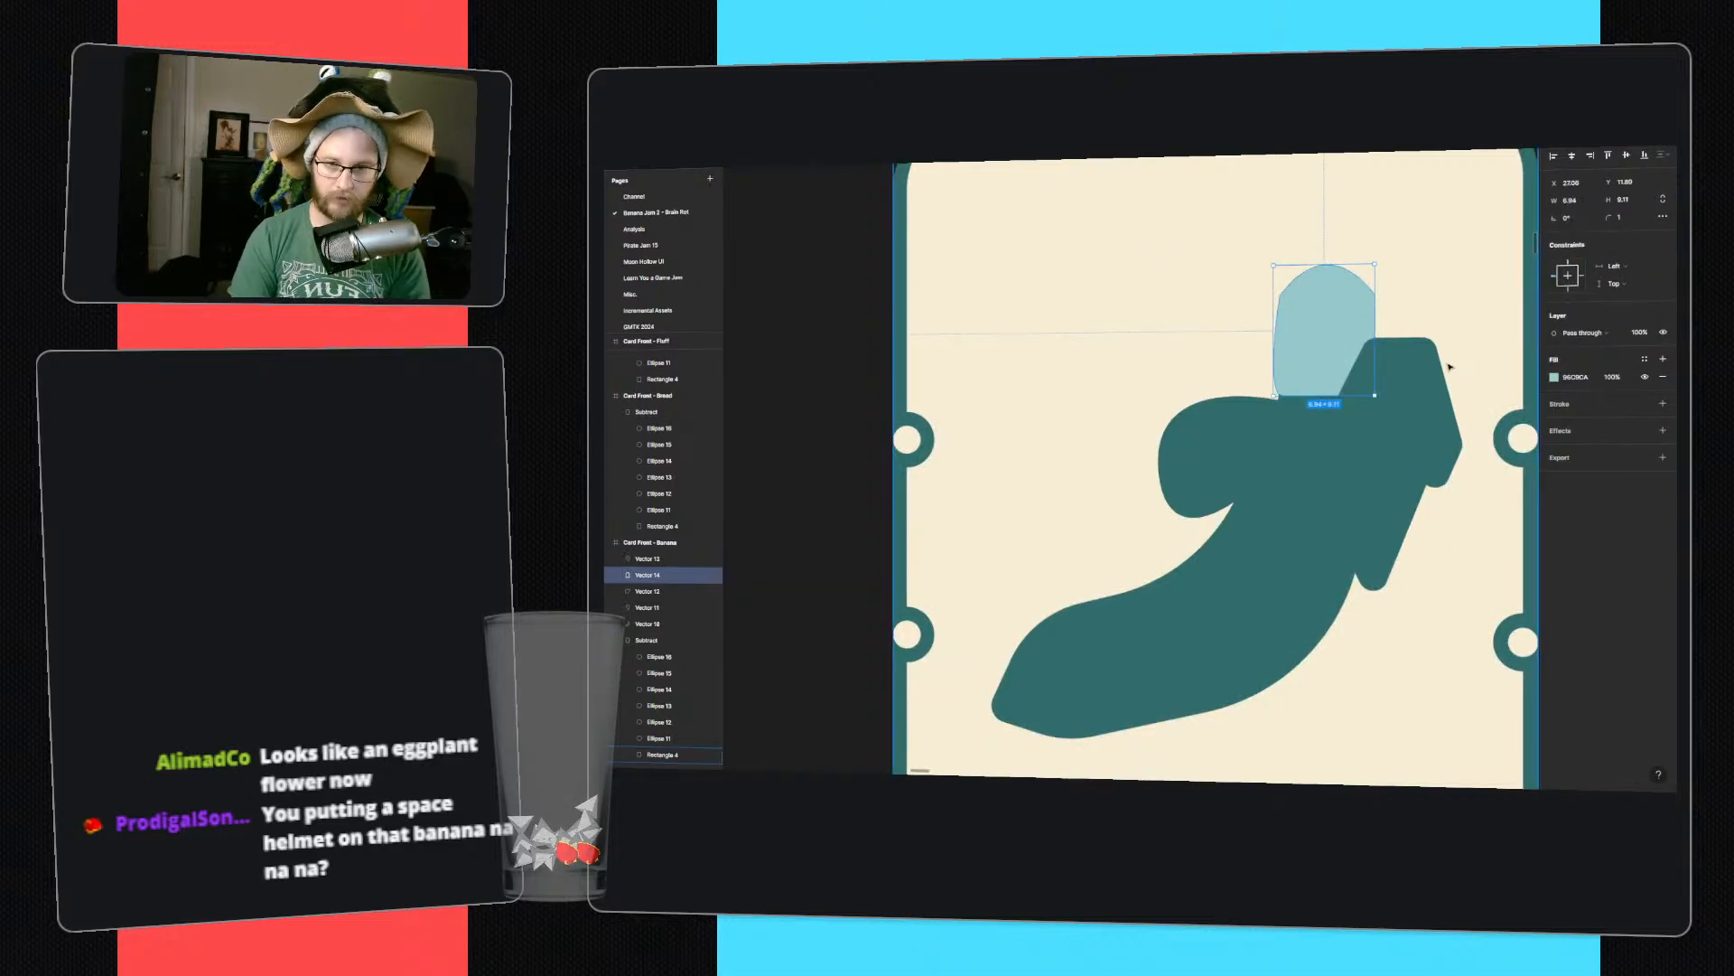
pyautogui.hotkey('ctrl', '[')
pyautogui.hotkey('ctrl', '[')
pyautogui.hotkey('ctrl', '[')
pyautogui.hotkey('ctrl', ']')
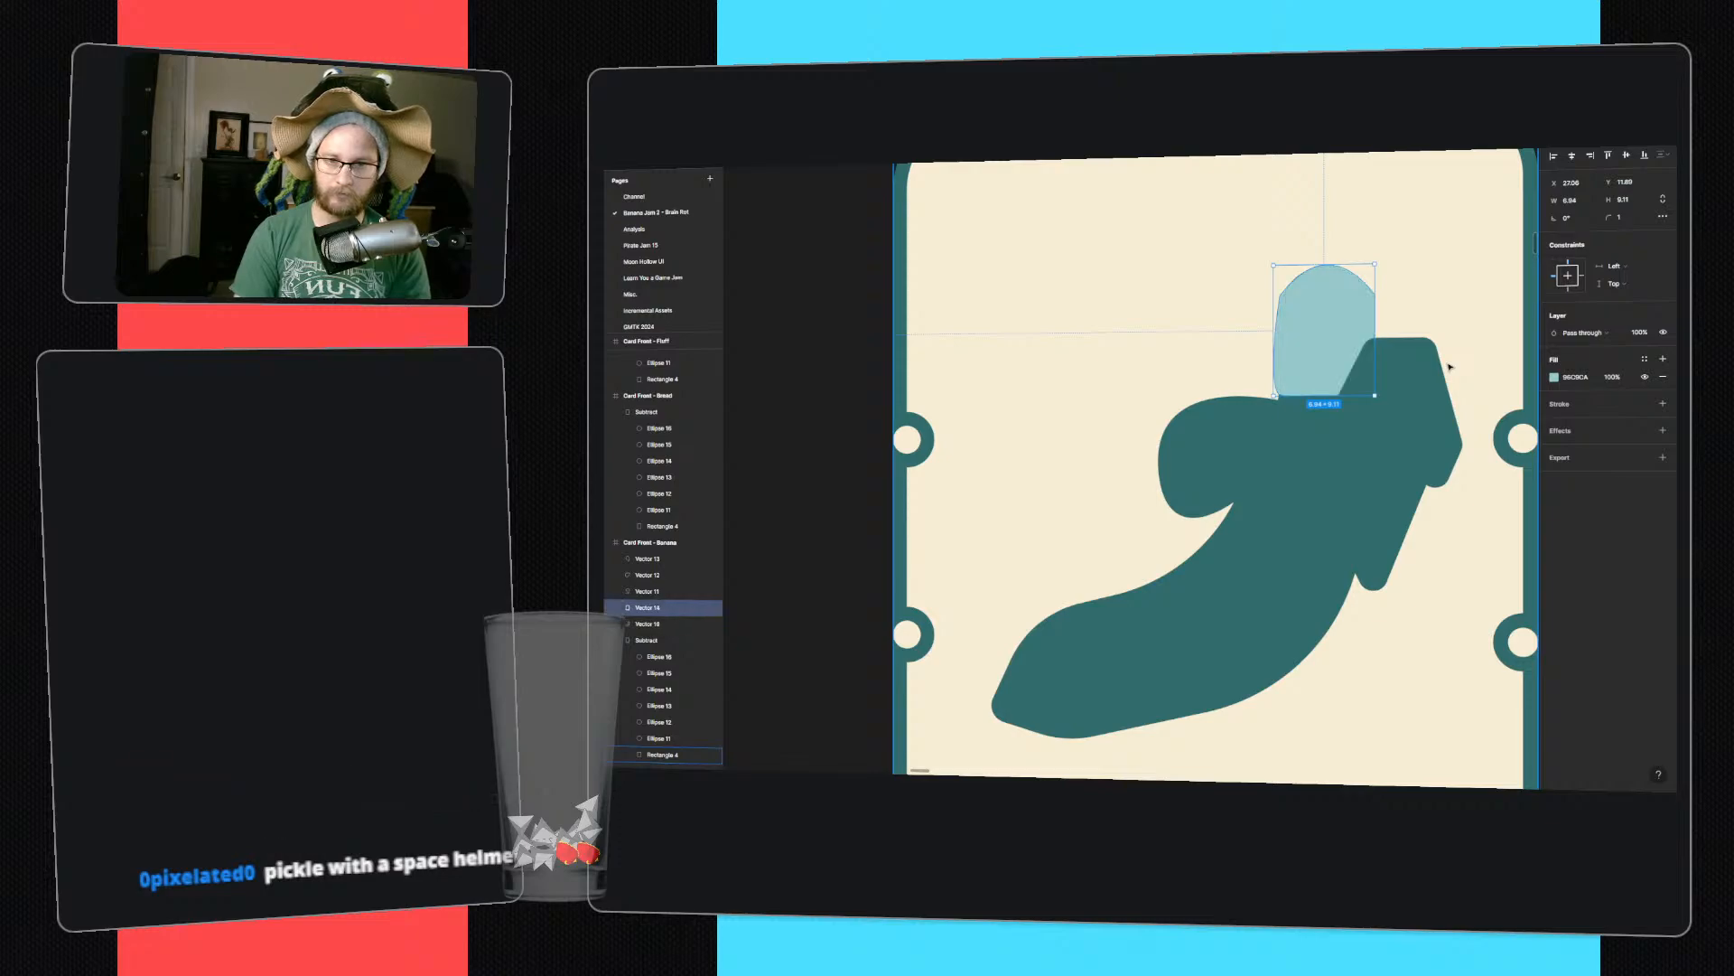
# - Send the five-point peel behind both the light teal tip and the banana body
pyautogui.click(1336, 420)
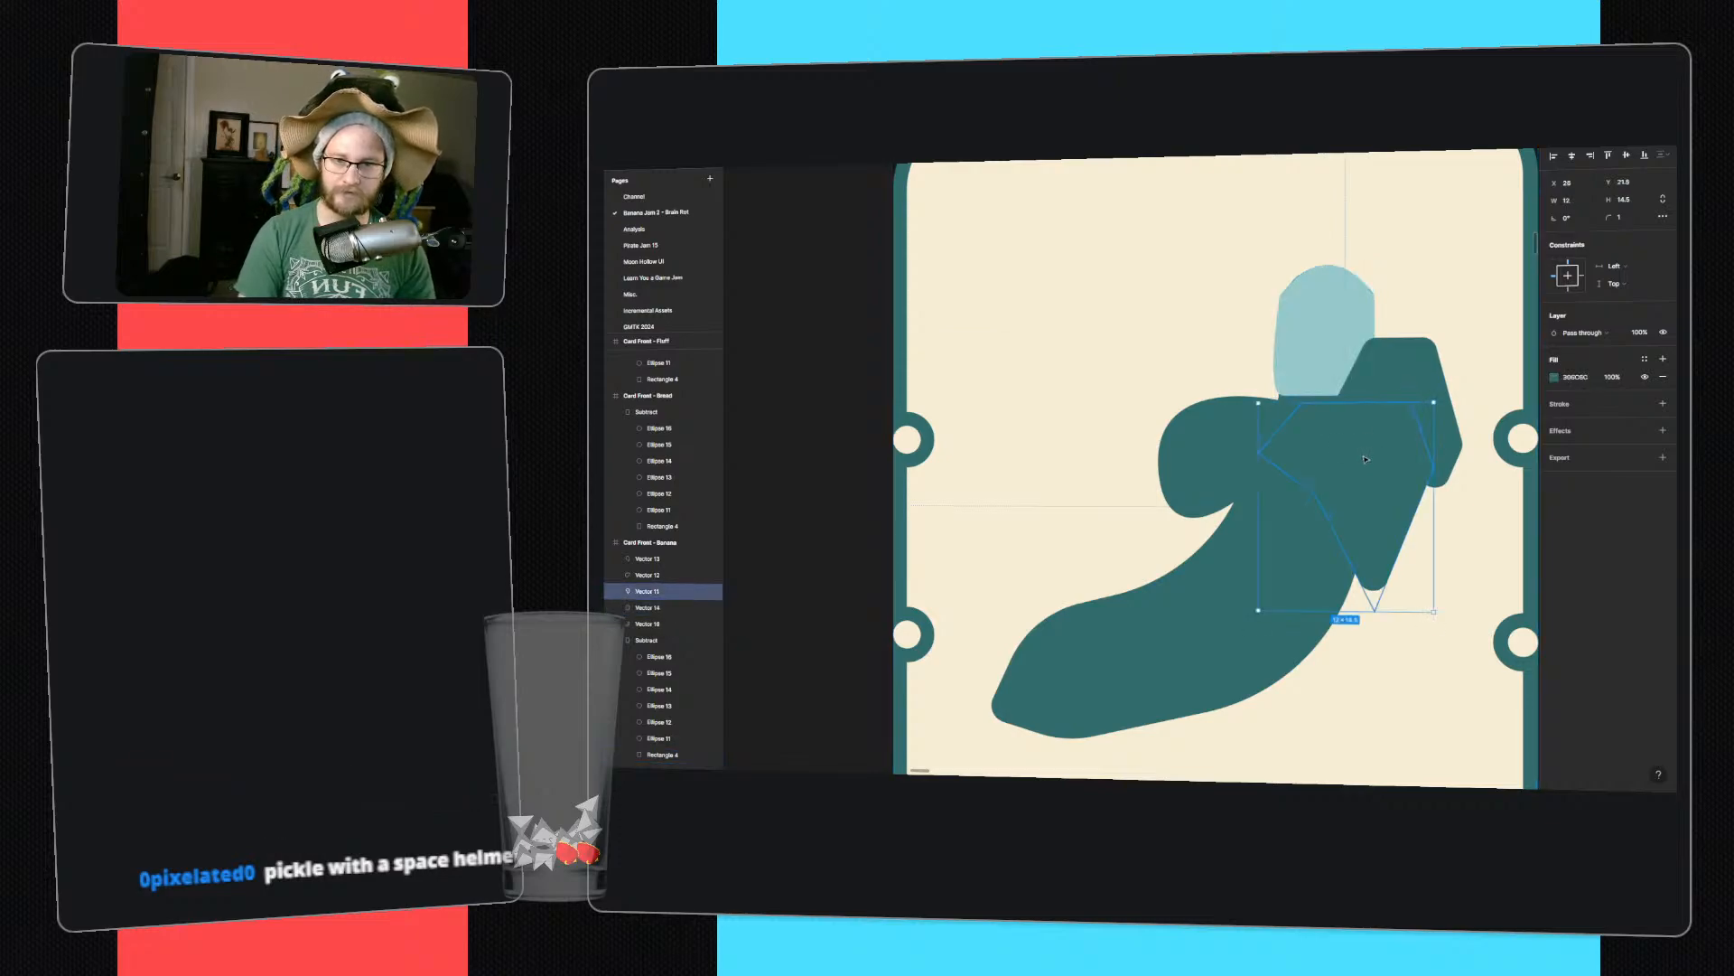
pyautogui.click(1426, 384)
pyautogui.hotkey('ctrl', '[')
pyautogui.hotkey('ctrl', '[')
pyautogui.hotkey('ctrl', '[')
pyautogui.hotkey('ctrl', '[')
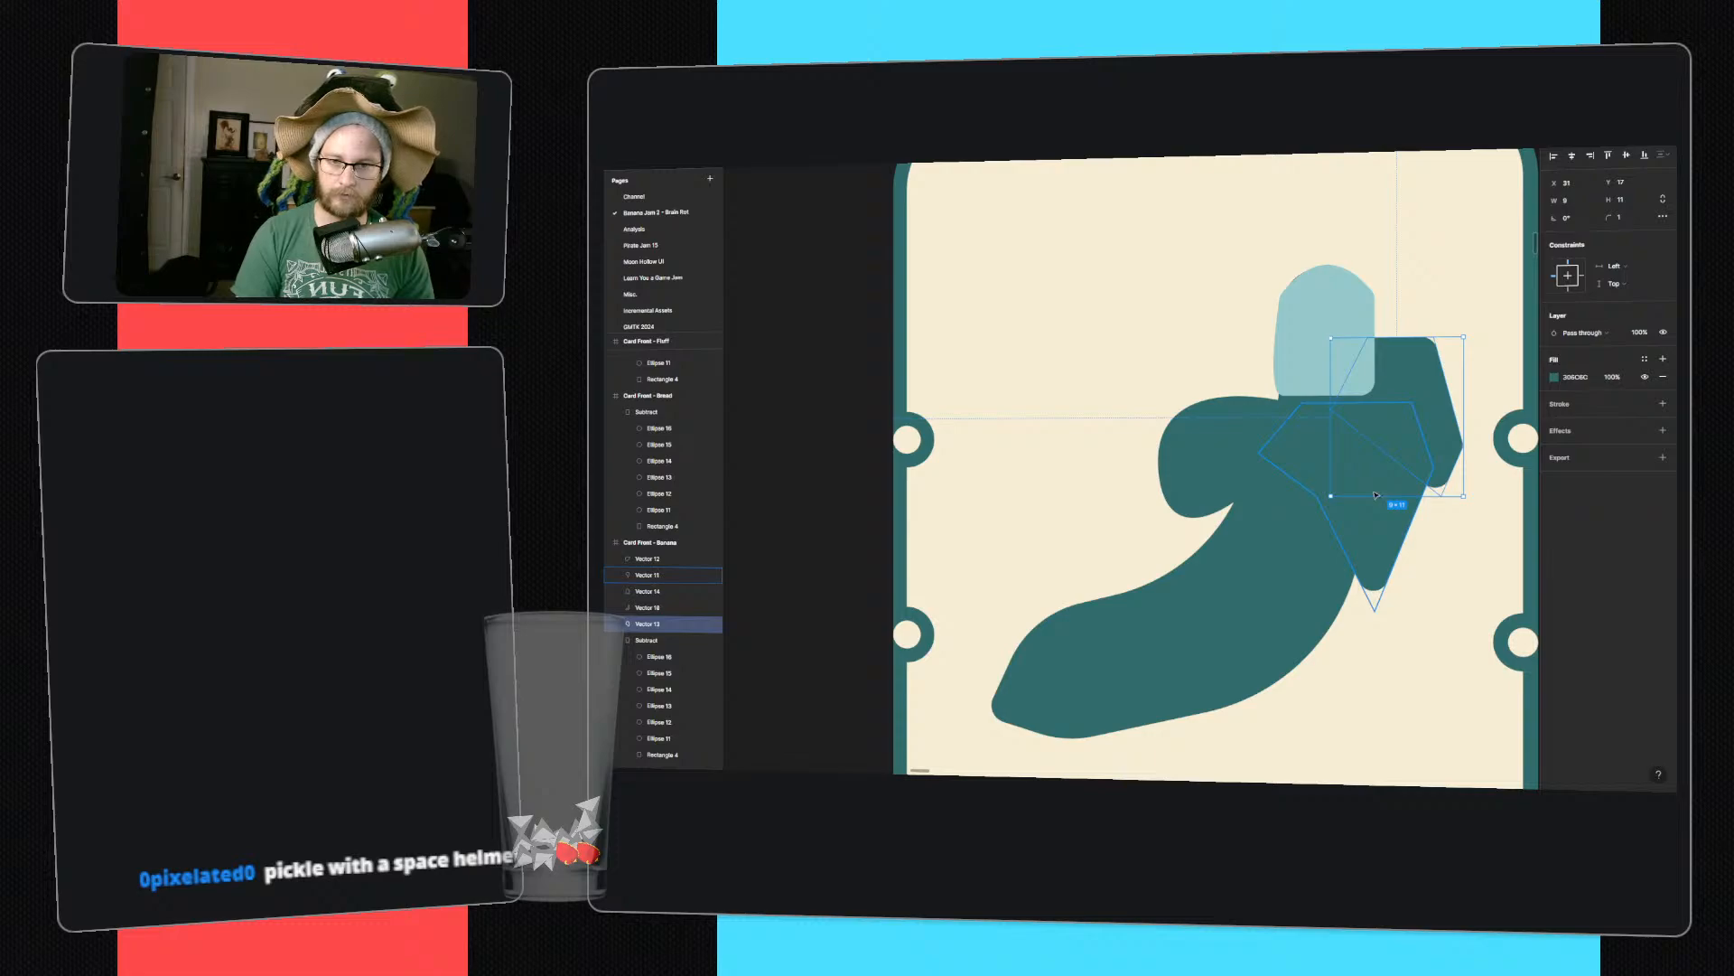
# - Stretch the light teal tip downward to a height of about 11 and readjust its top curve to cover the banana's end
pyautogui.click(1328, 364)
pyautogui.moveTo(1328, 394); pyautogui.dragTo(1328, 423)
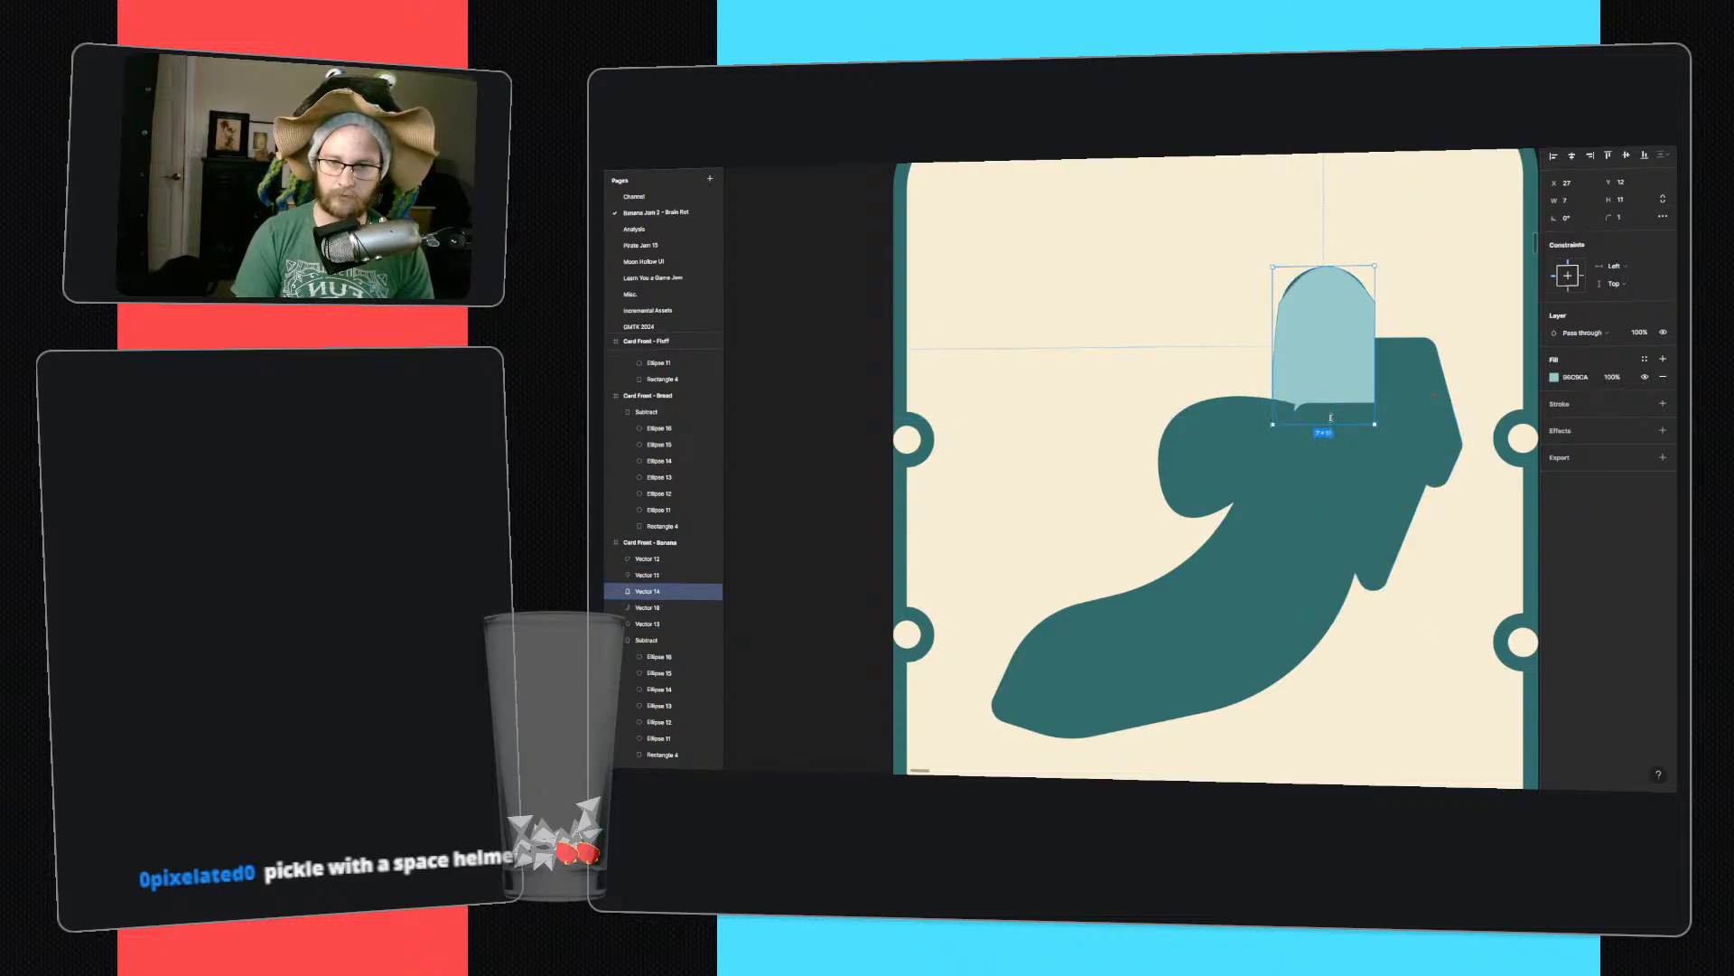
pyautogui.doubleClick(1355, 288)
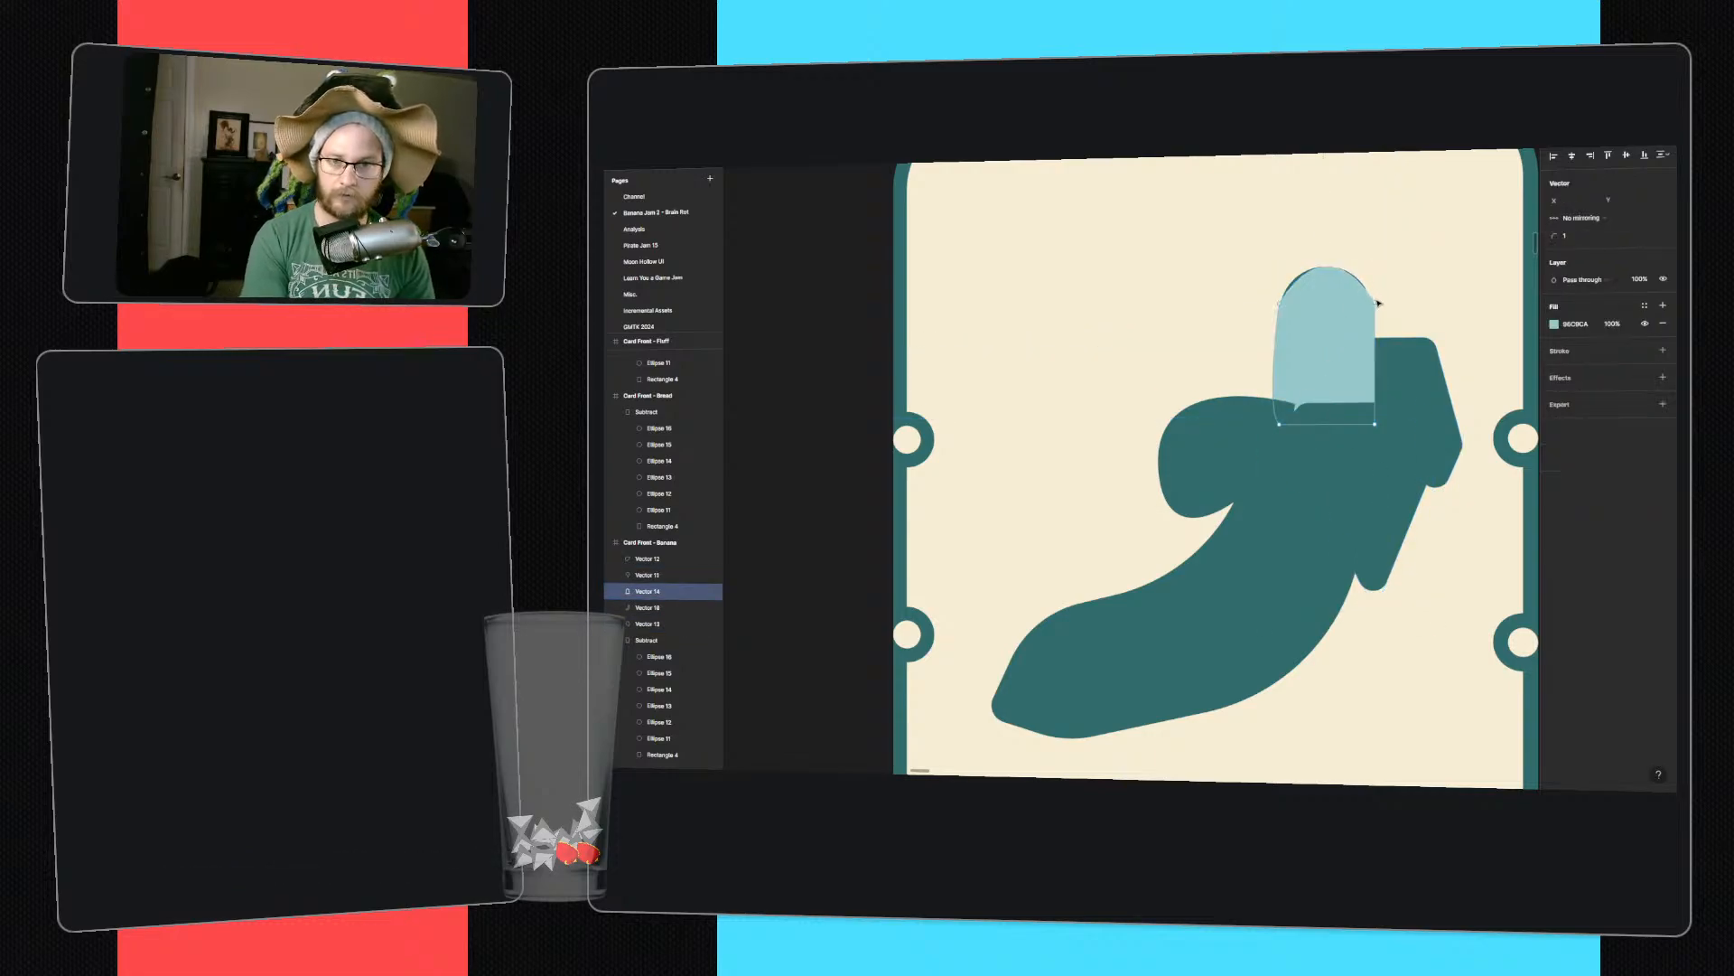
pyautogui.moveTo(1376, 303); pyautogui.dragTo(1280, 296)
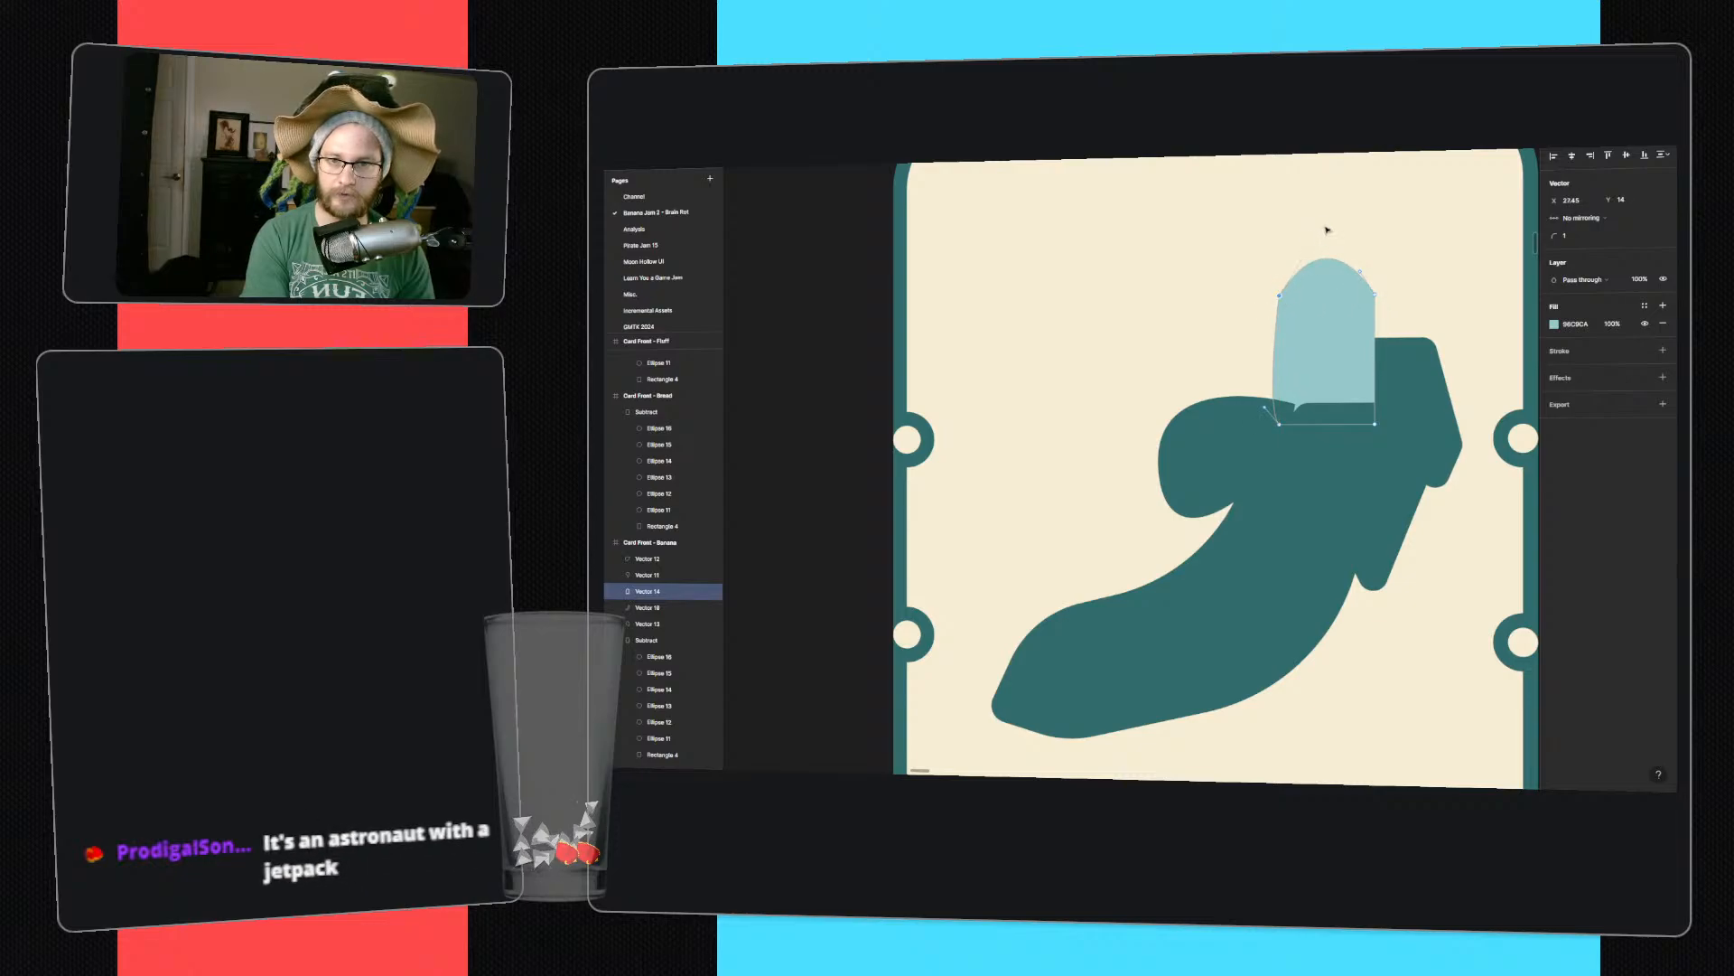
pyautogui.moveTo(1324, 226); pyautogui.dragTo(1317, 248)
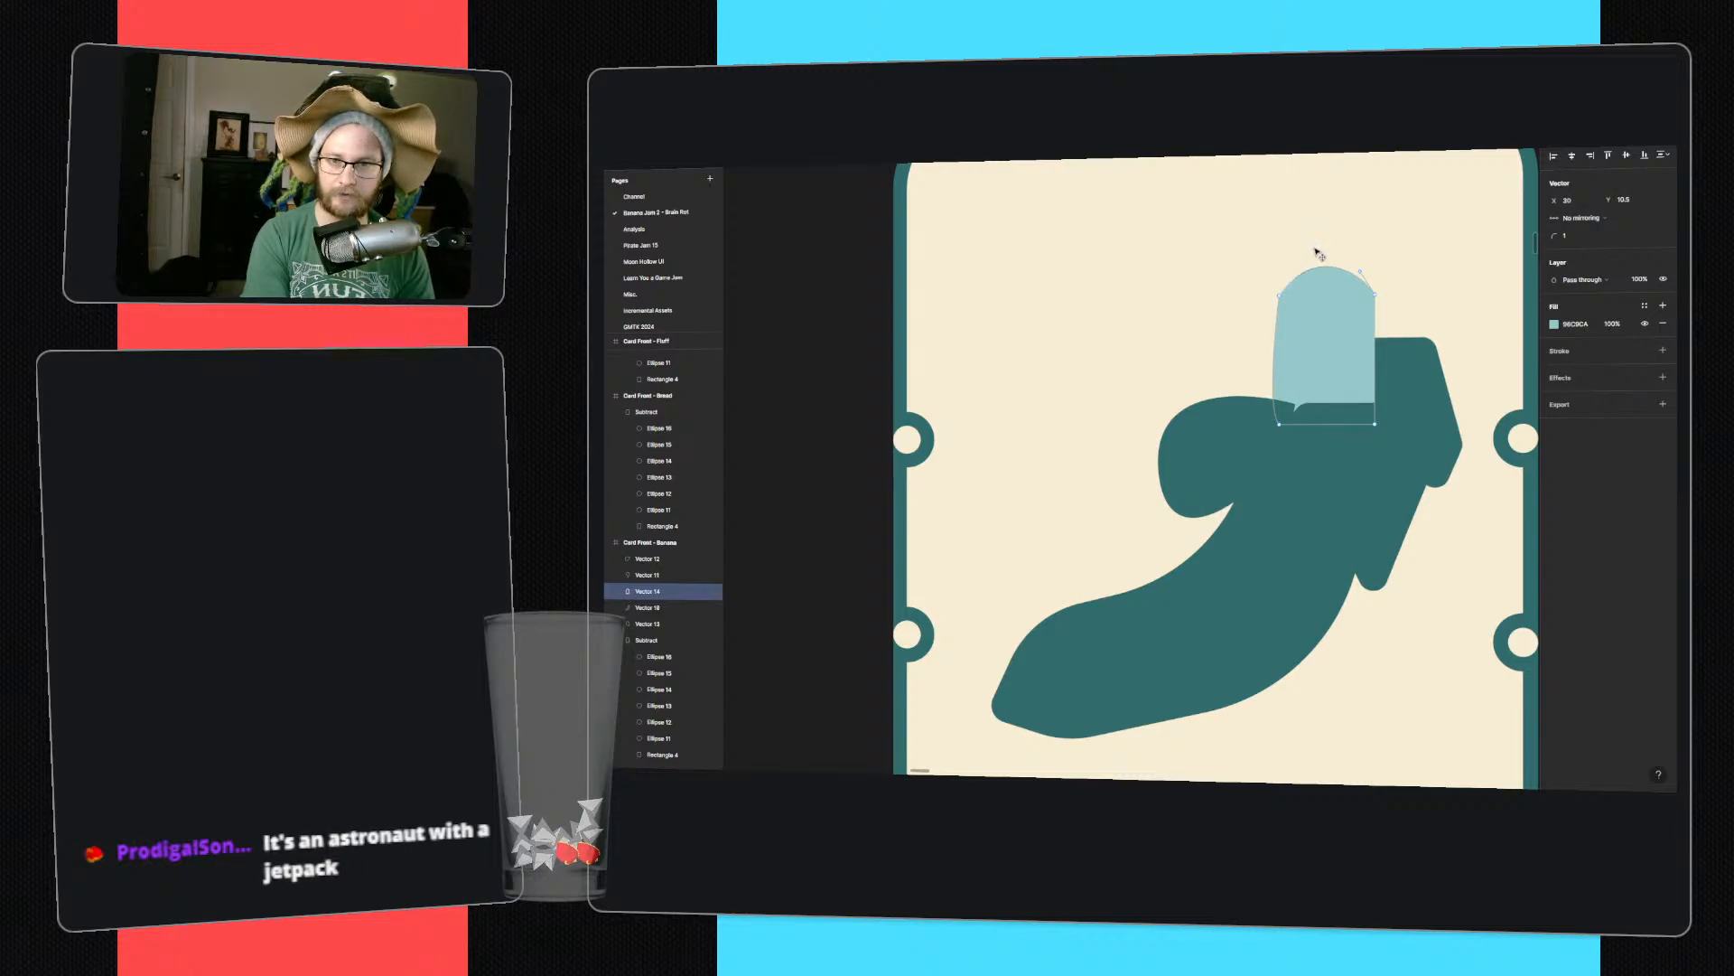
pyautogui.press('Escape')
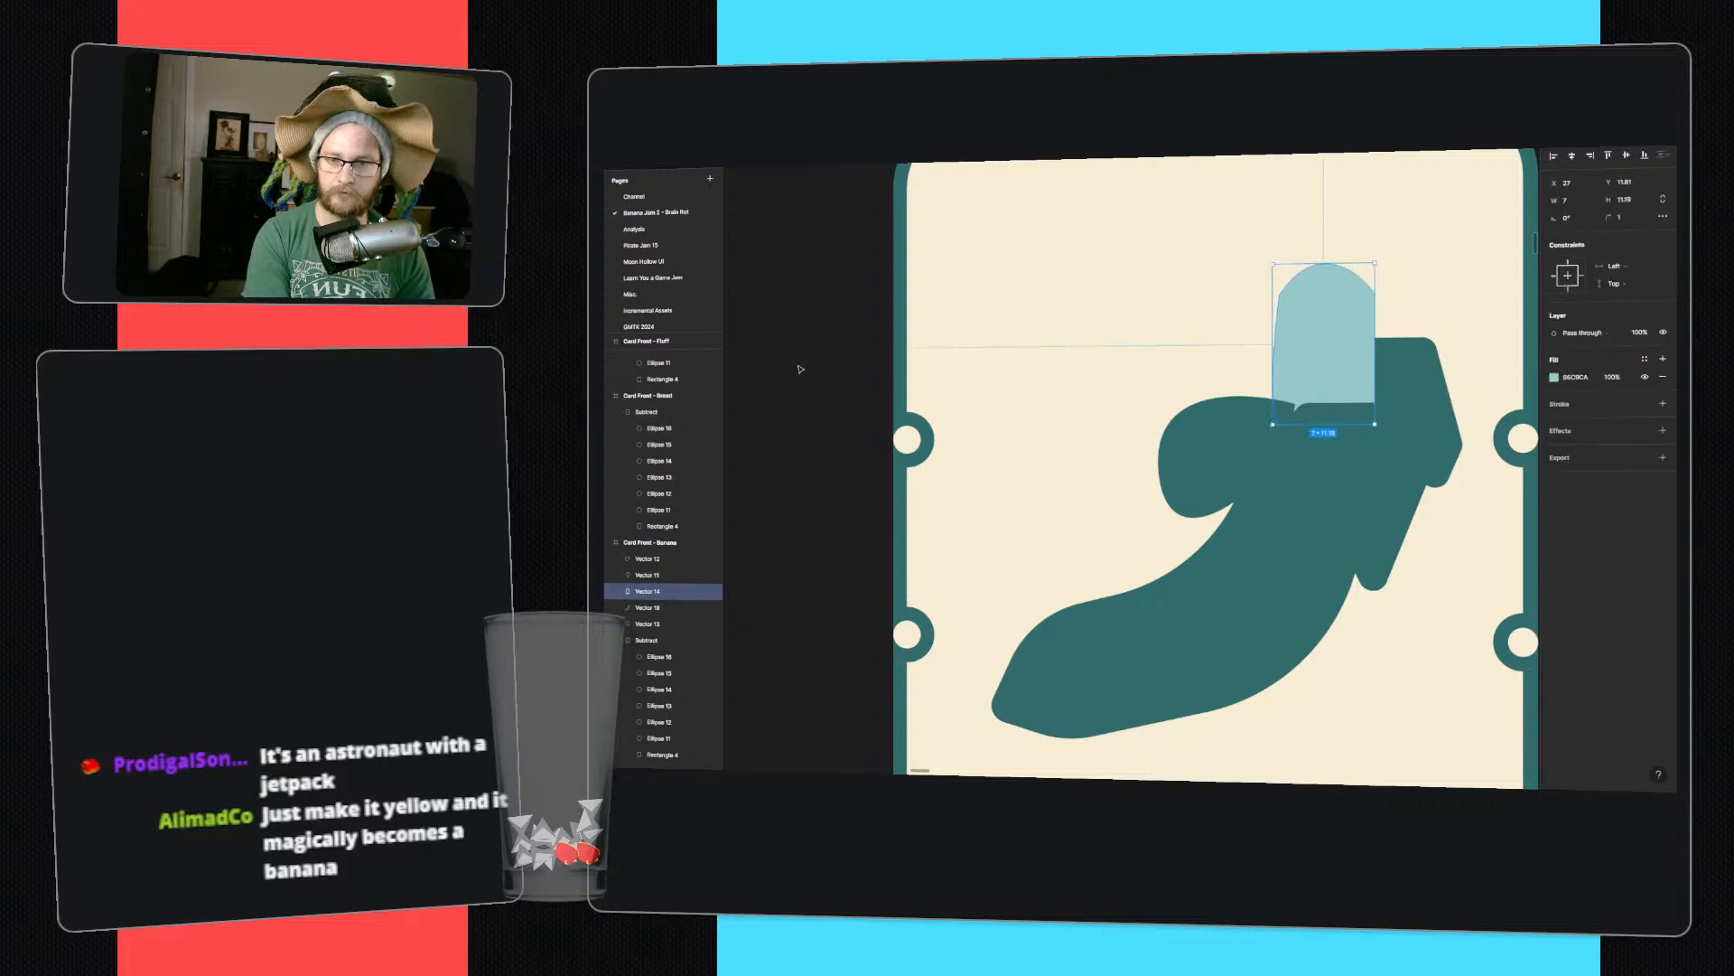
pyautogui.click(799, 368)
# - Move the curved peel's inner end point to X 29, Y 22.5, further into the banana body
pyautogui.hotkey('shift', '1')
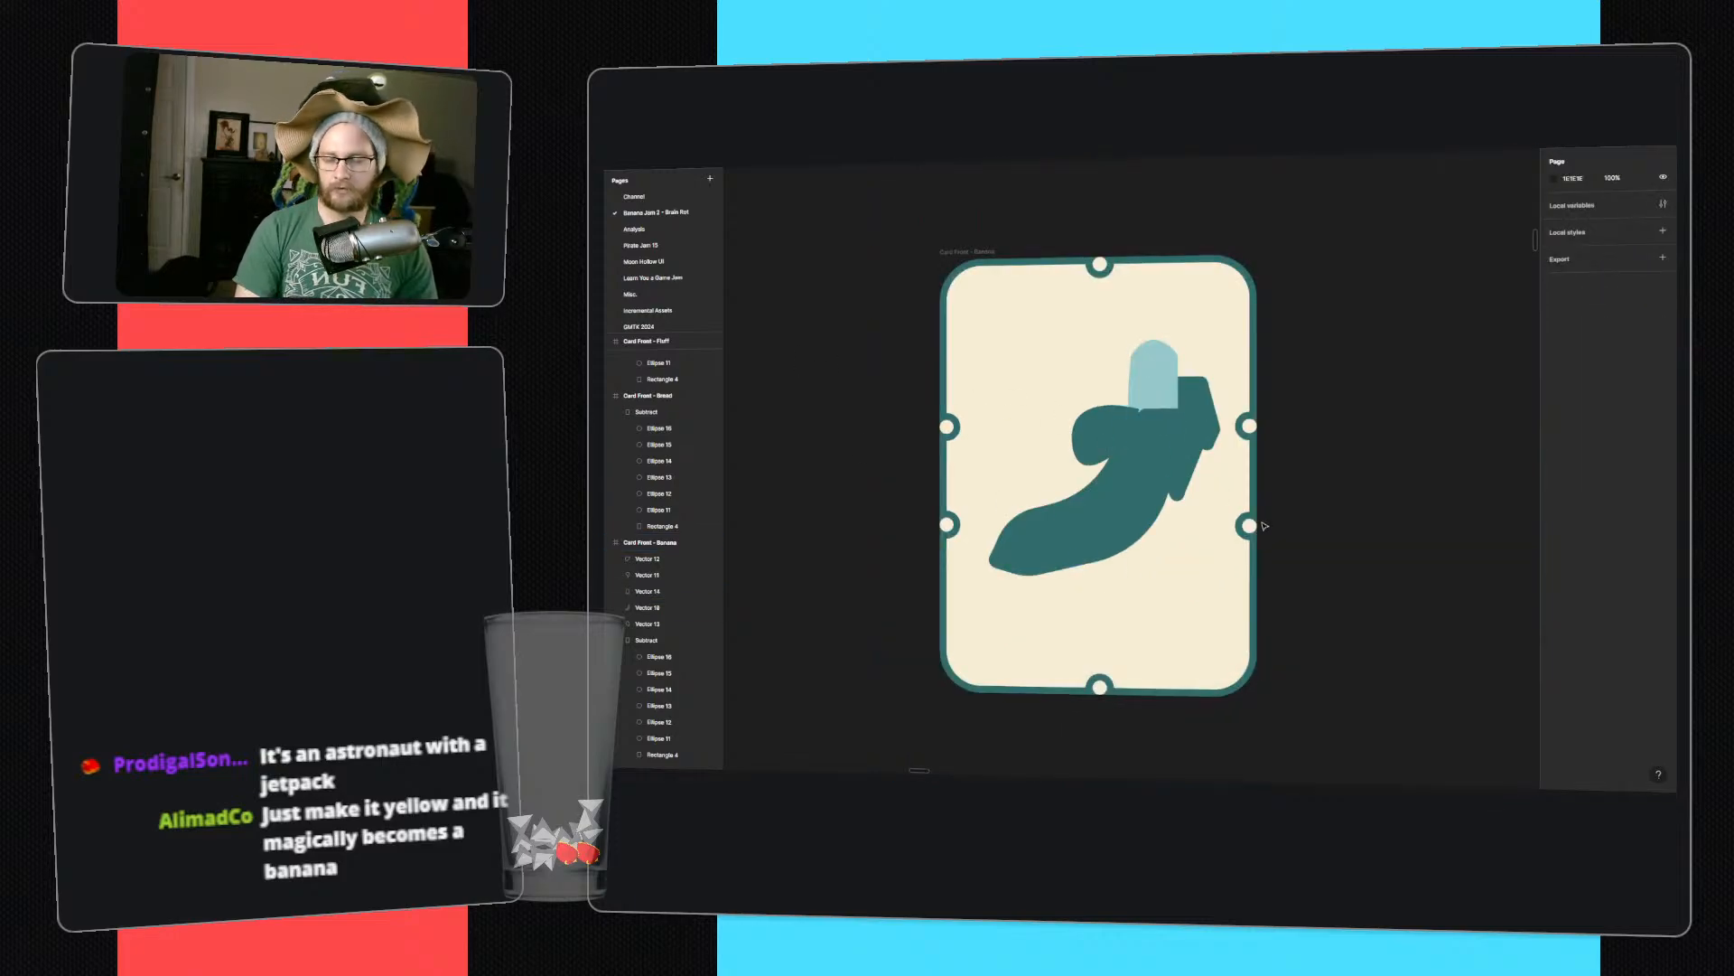
pyautogui.scroll(-2, 1263, 526)
pyautogui.keyDown('ctrl'); pyautogui.scroll(4, 1195, 332); pyautogui.keyUp('ctrl')
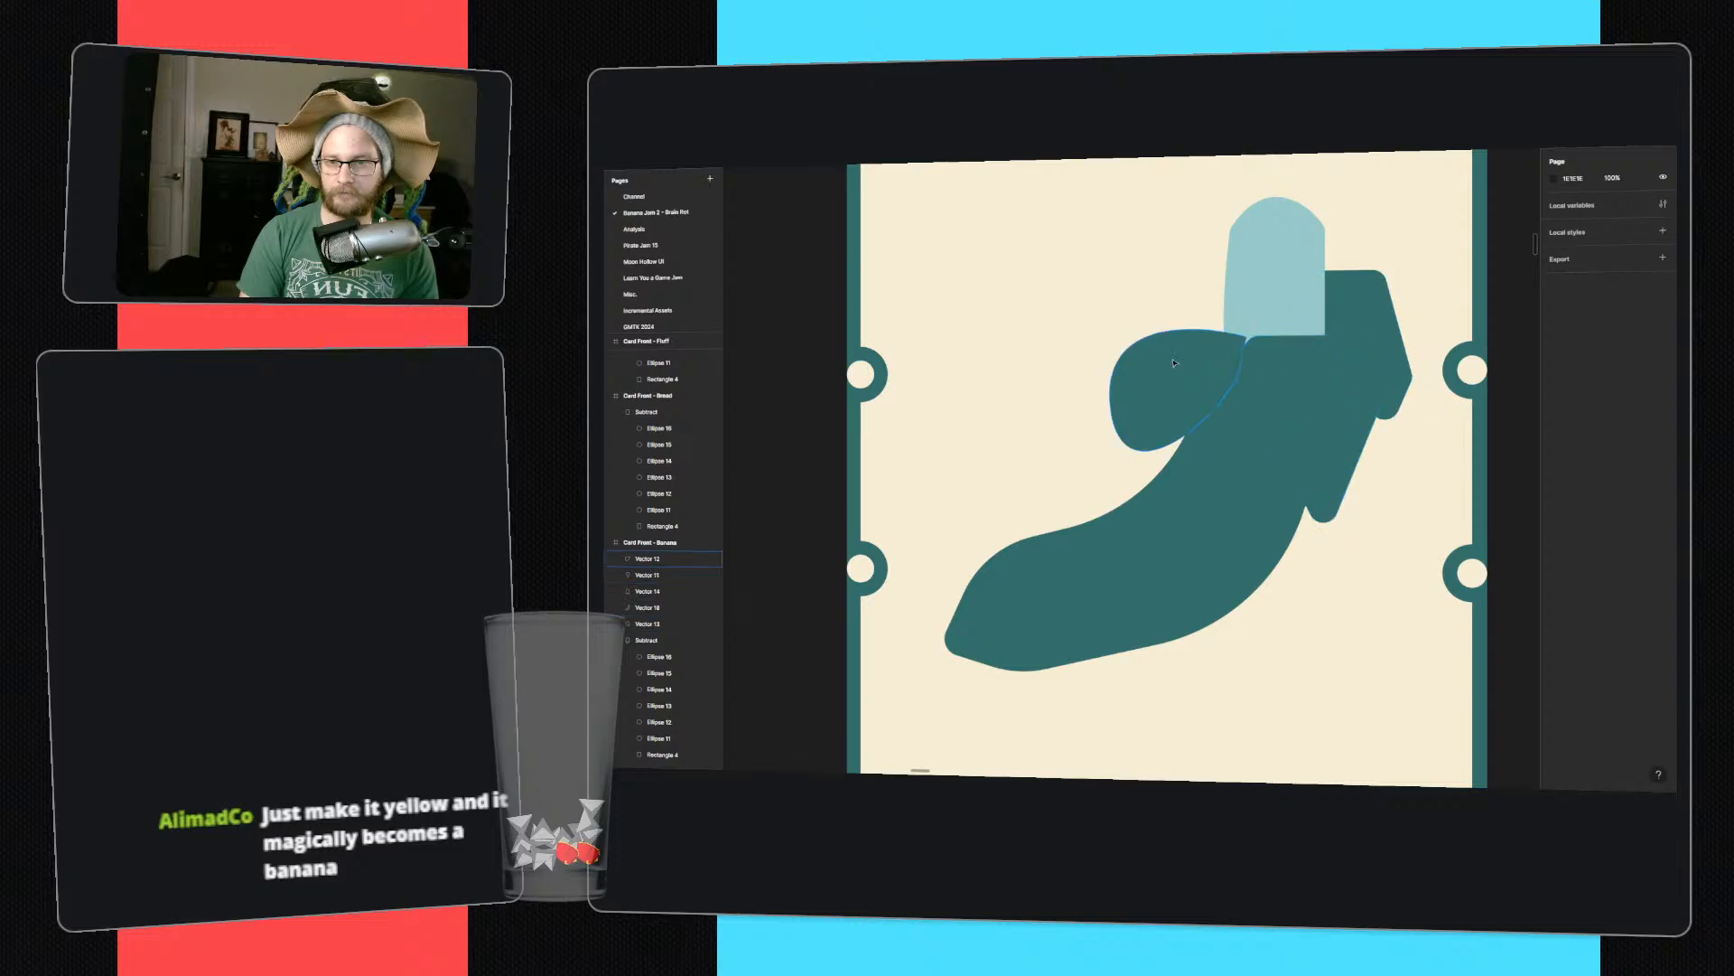
pyautogui.click(1174, 363)
pyautogui.doubleClick(1246, 339)
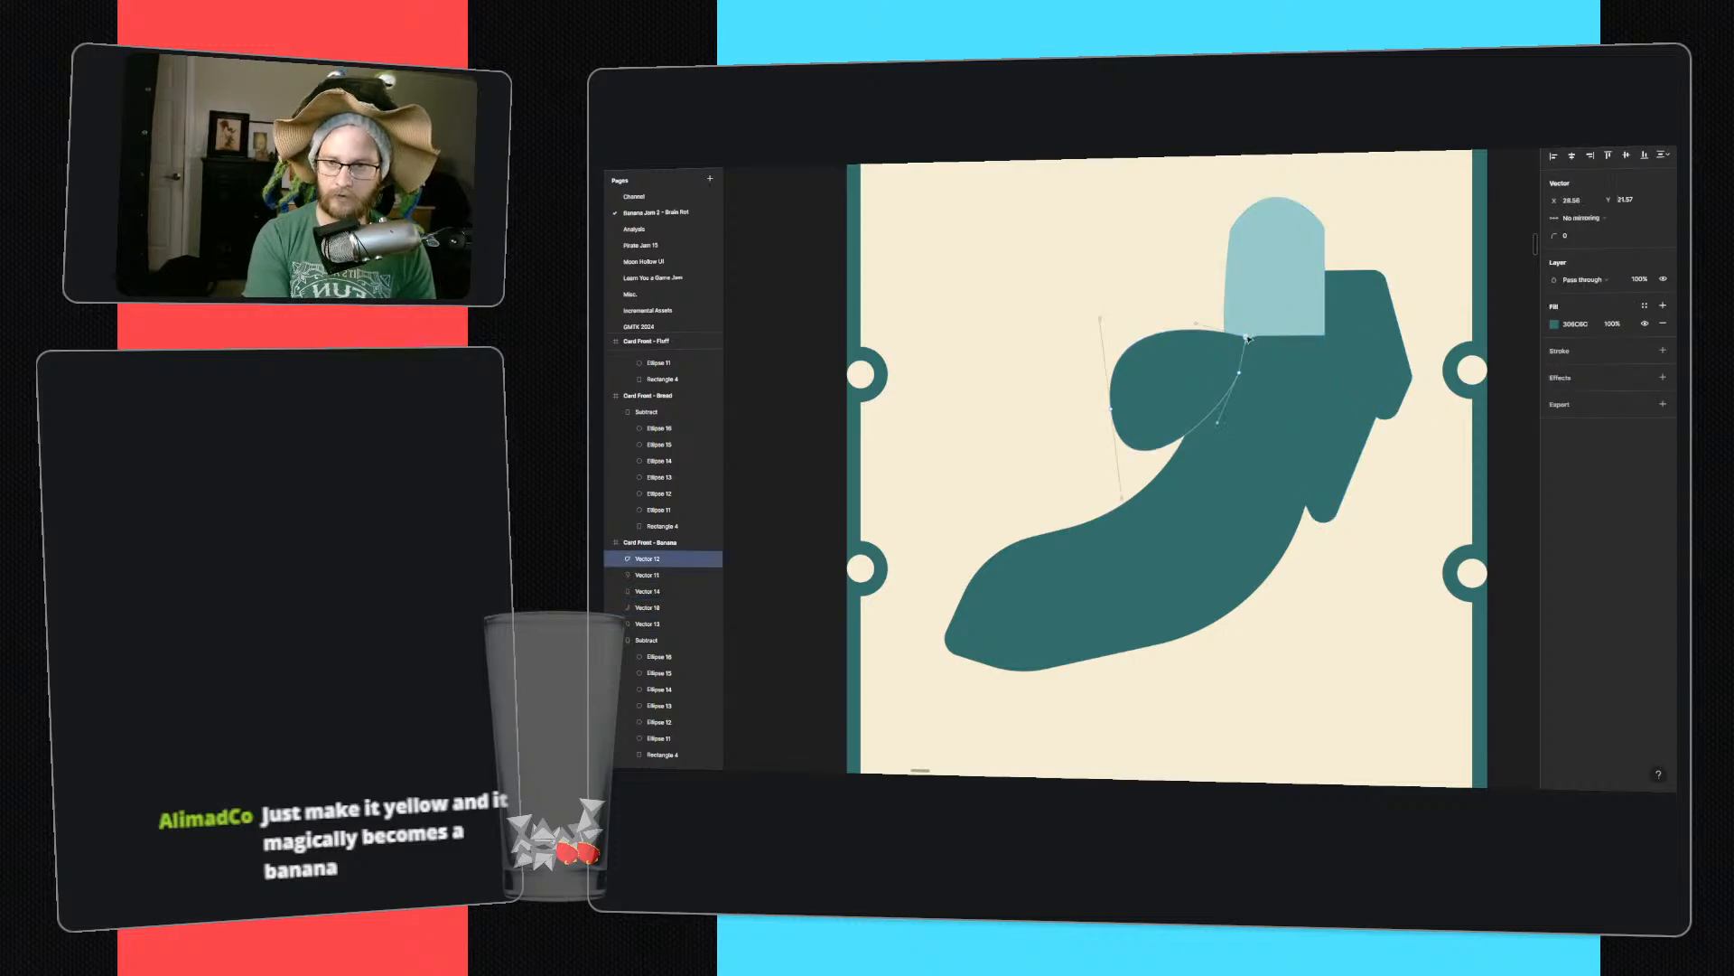
pyautogui.moveTo(1247, 338); pyautogui.dragTo(1254, 351)
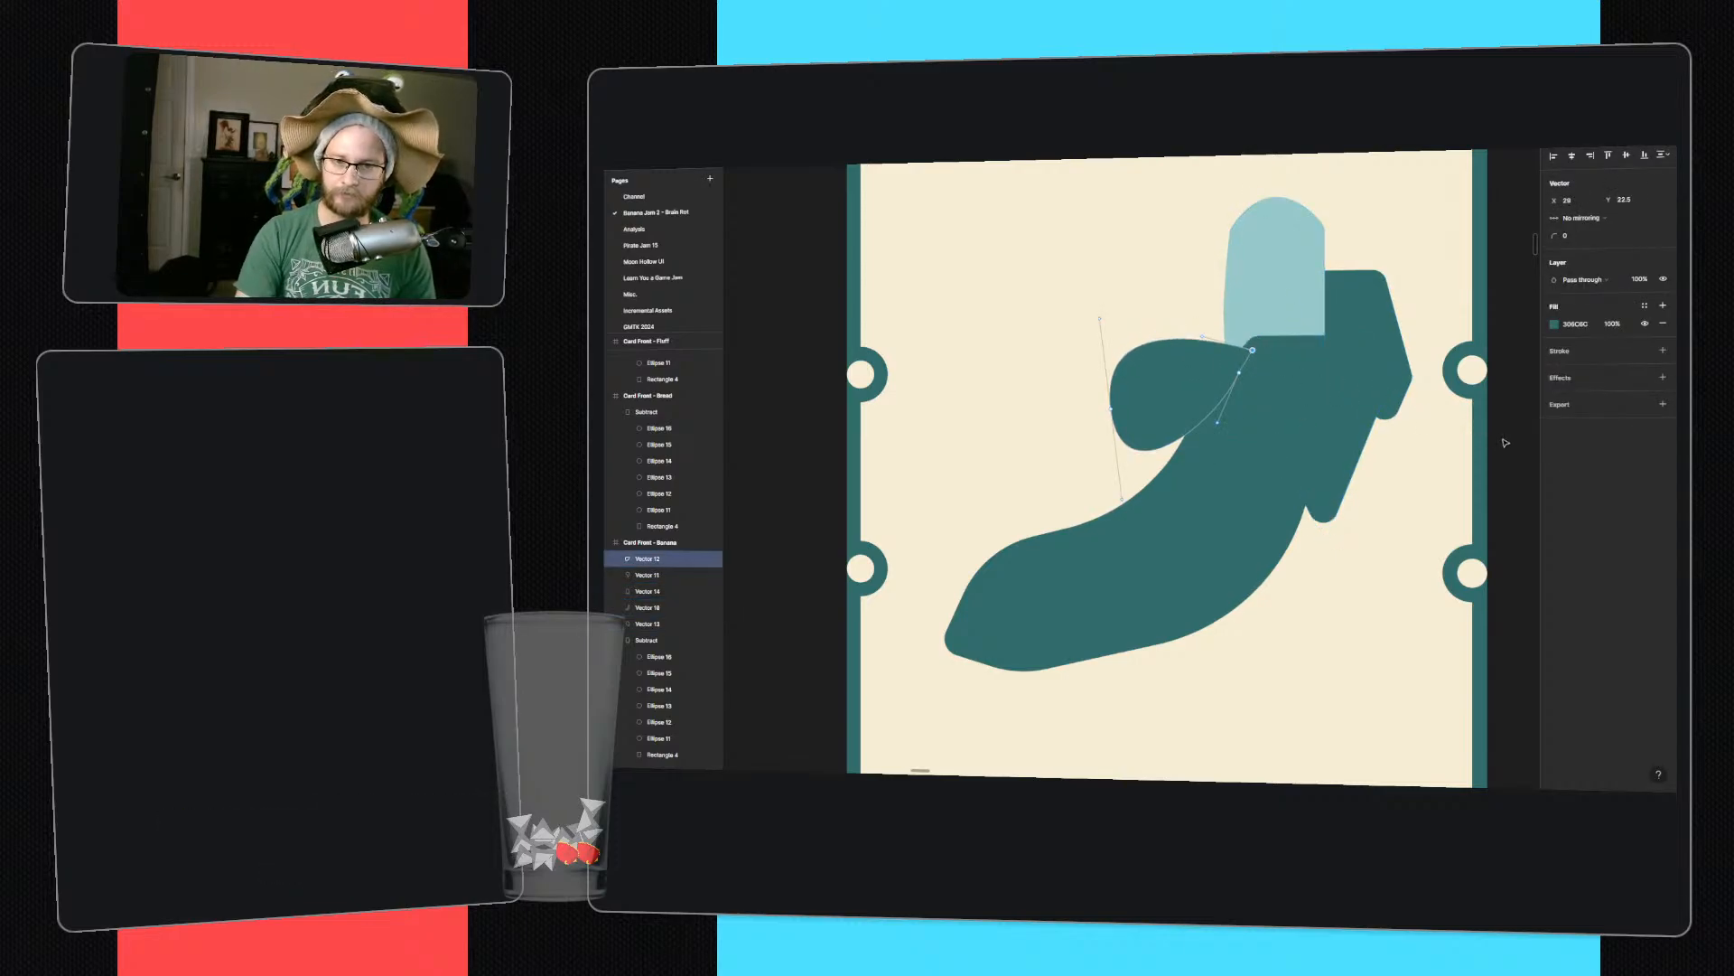
pyautogui.press('Escape')
pyautogui.press('Escape')
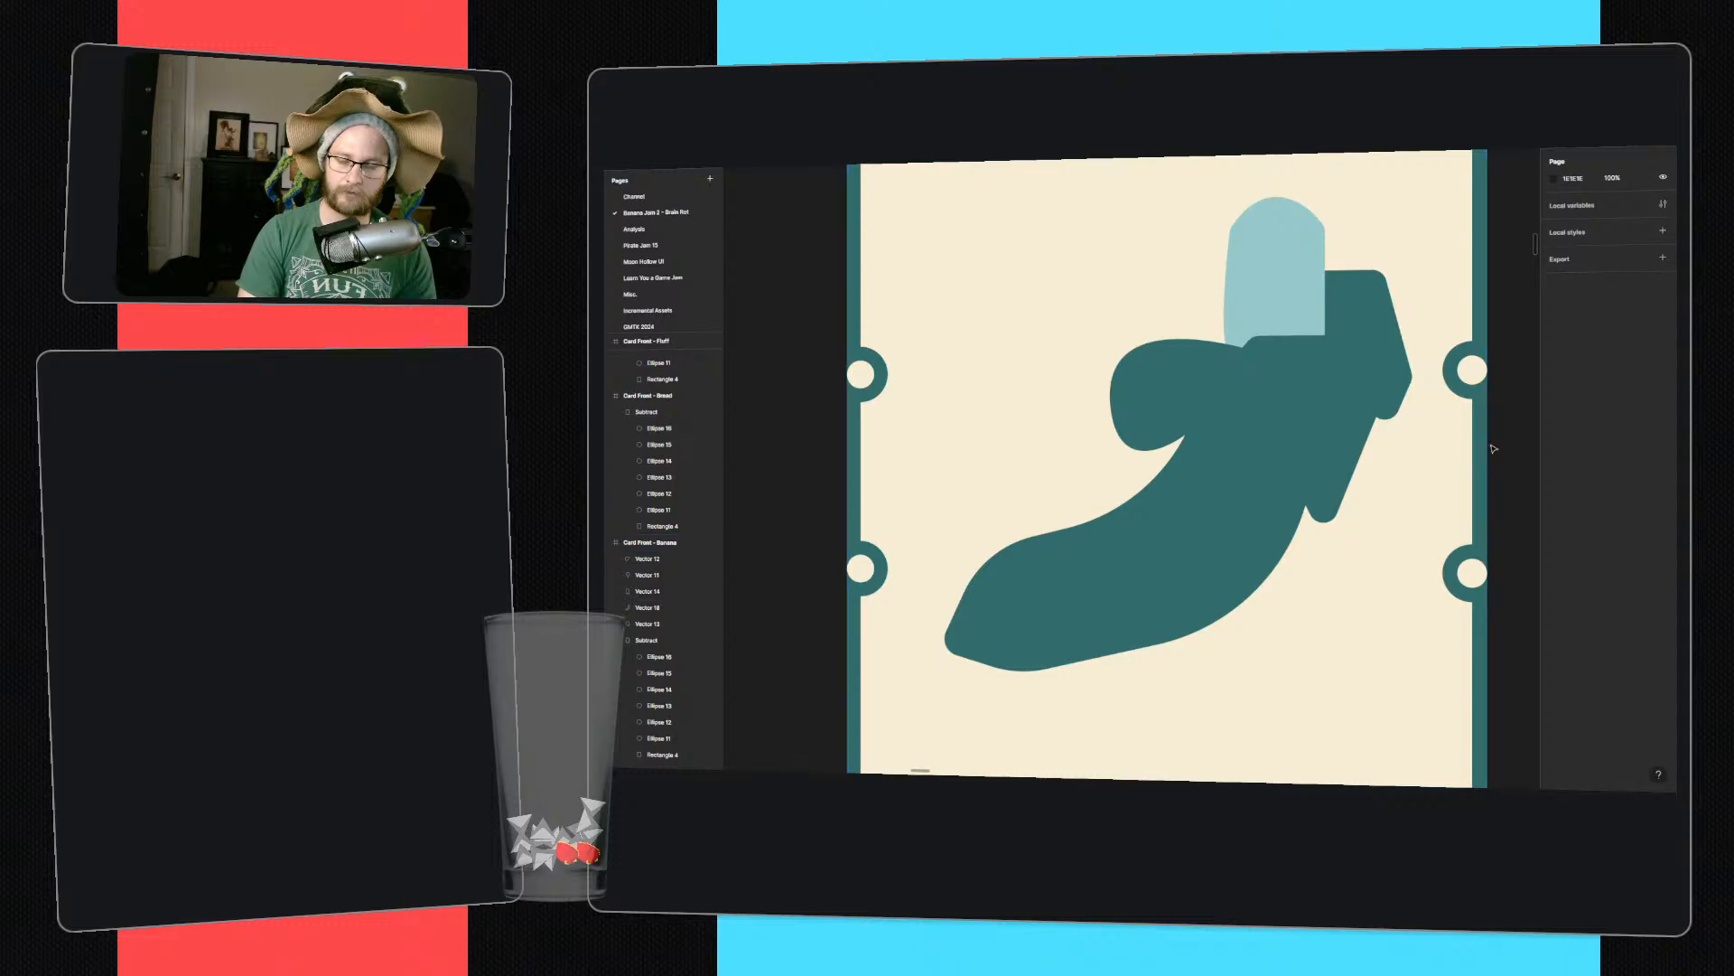
pyautogui.keyDown('ctrl'); pyautogui.scroll(-5, 1497, 451); pyautogui.keyUp('ctrl')
pyautogui.scroll(-1, 1306, 387)
pyautogui.hscroll(1, 1306, 387)
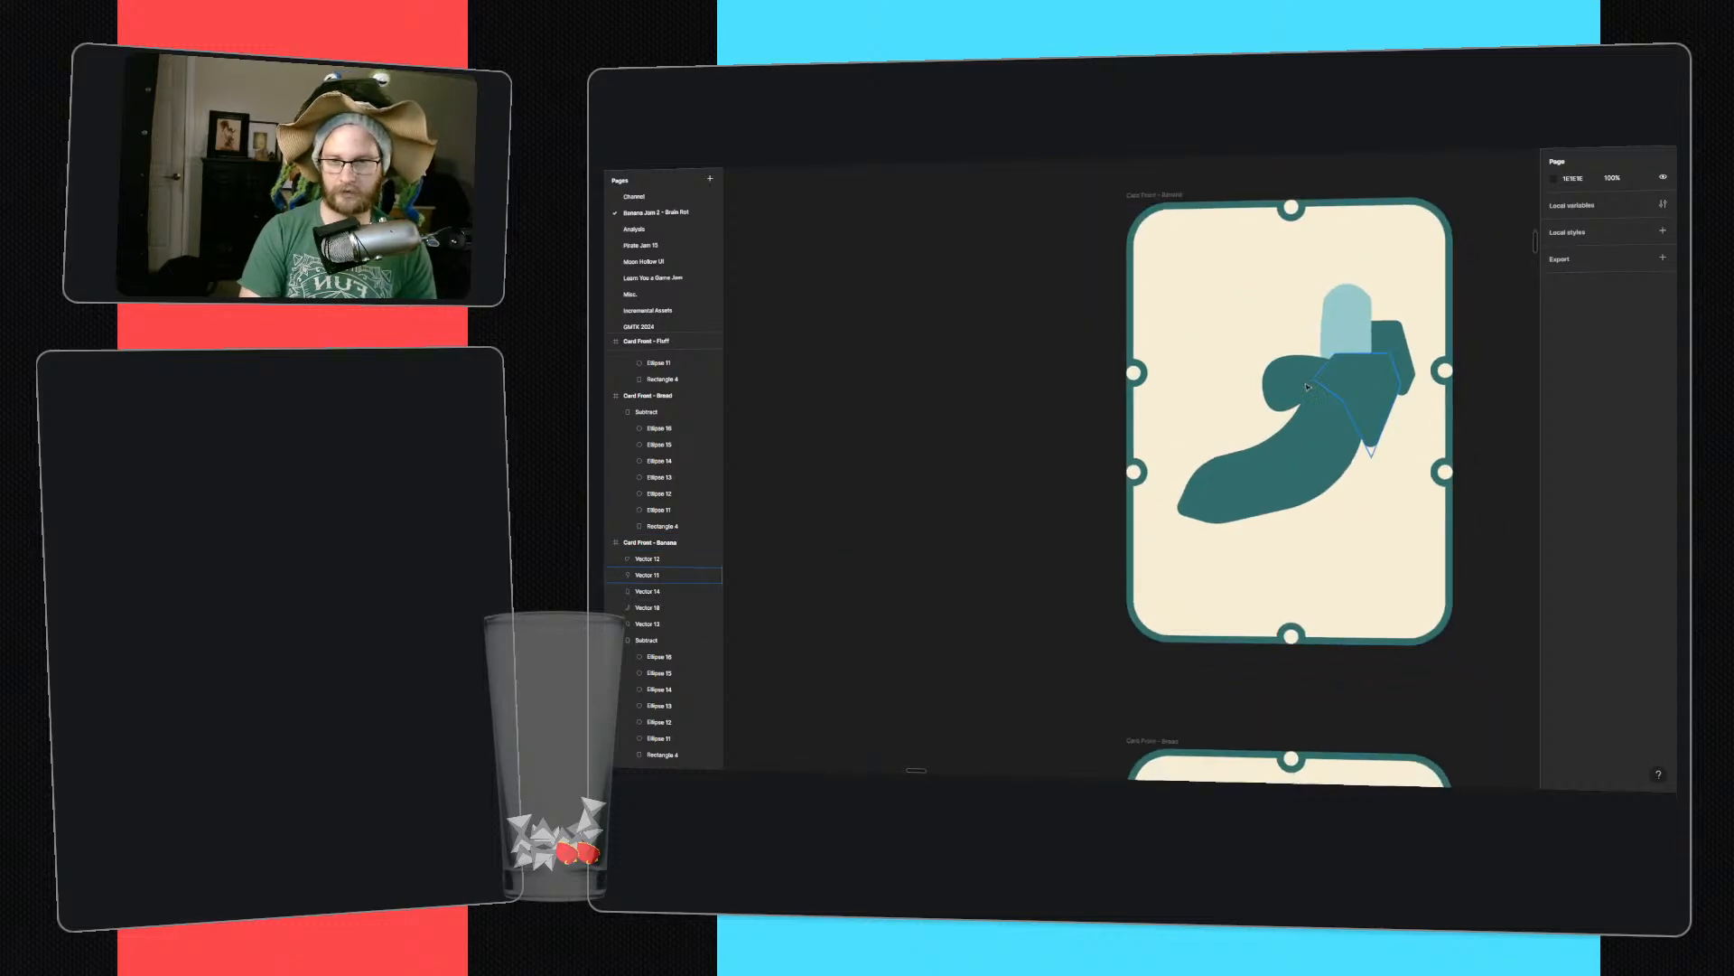
pyautogui.keyDown('ctrl'); pyautogui.scroll(-3, 1362, 407); pyautogui.keyUp('ctrl')
pyautogui.keyDown('ctrl'); pyautogui.scroll(6, 1364, 389); pyautogui.keyUp('ctrl')
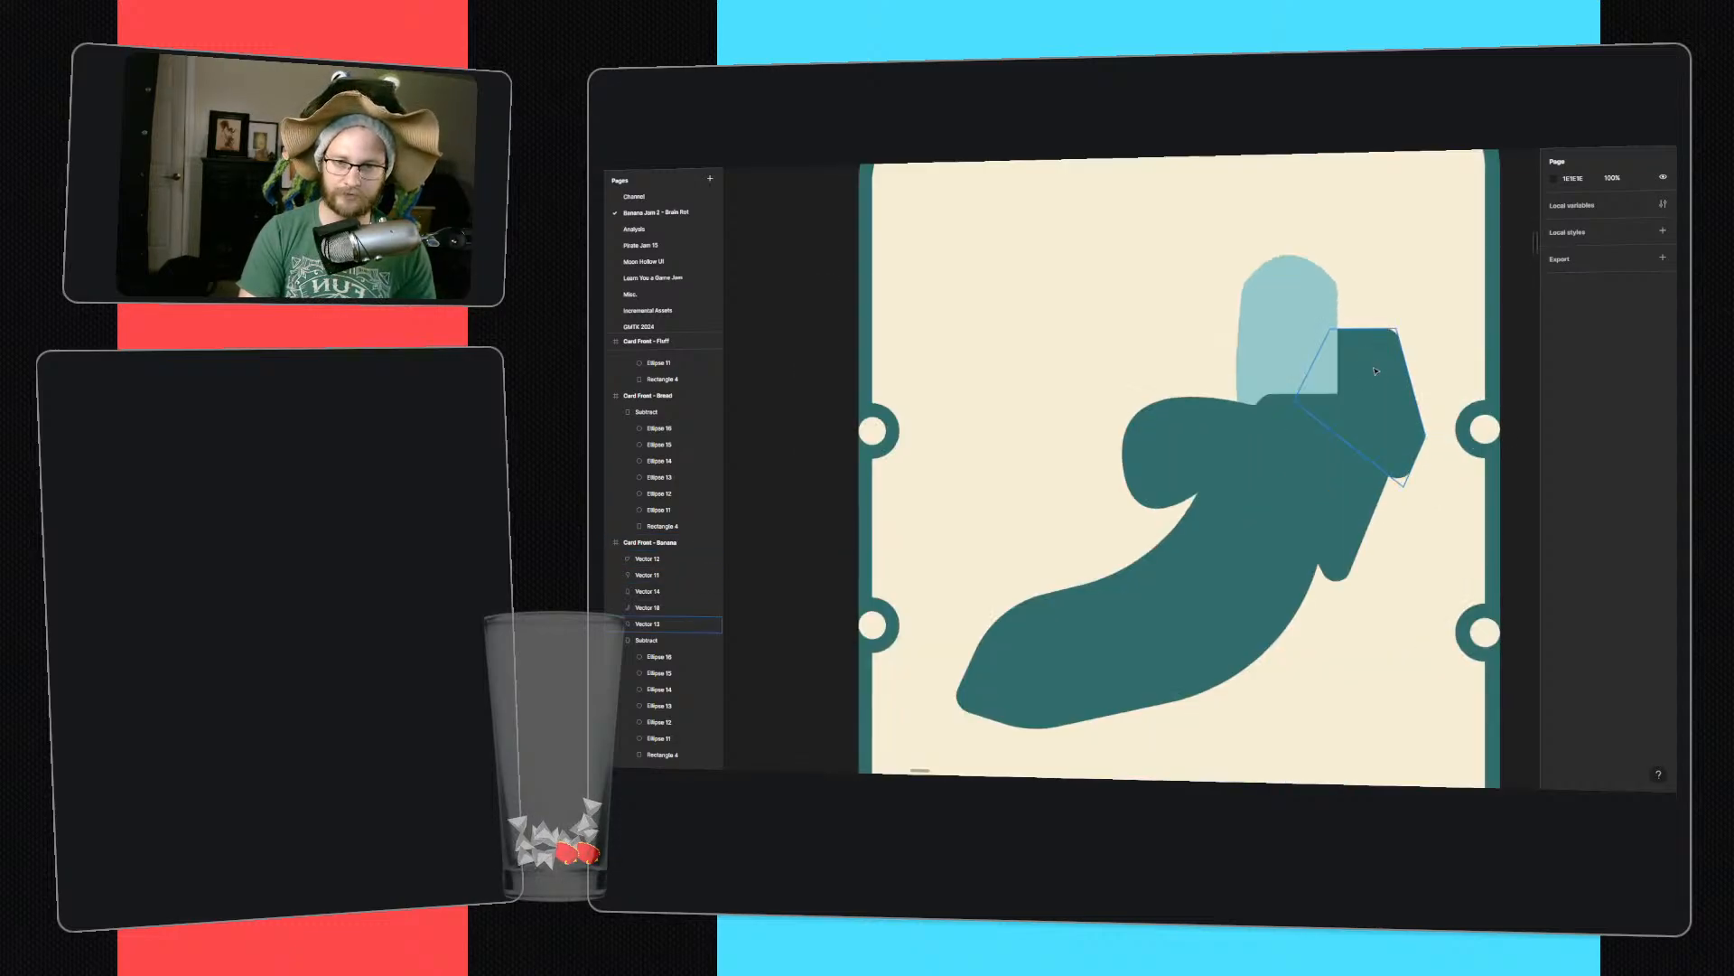
pyautogui.keyDown('ctrl'); pyautogui.scroll(-3, 1450, 411); pyautogui.keyUp('ctrl')
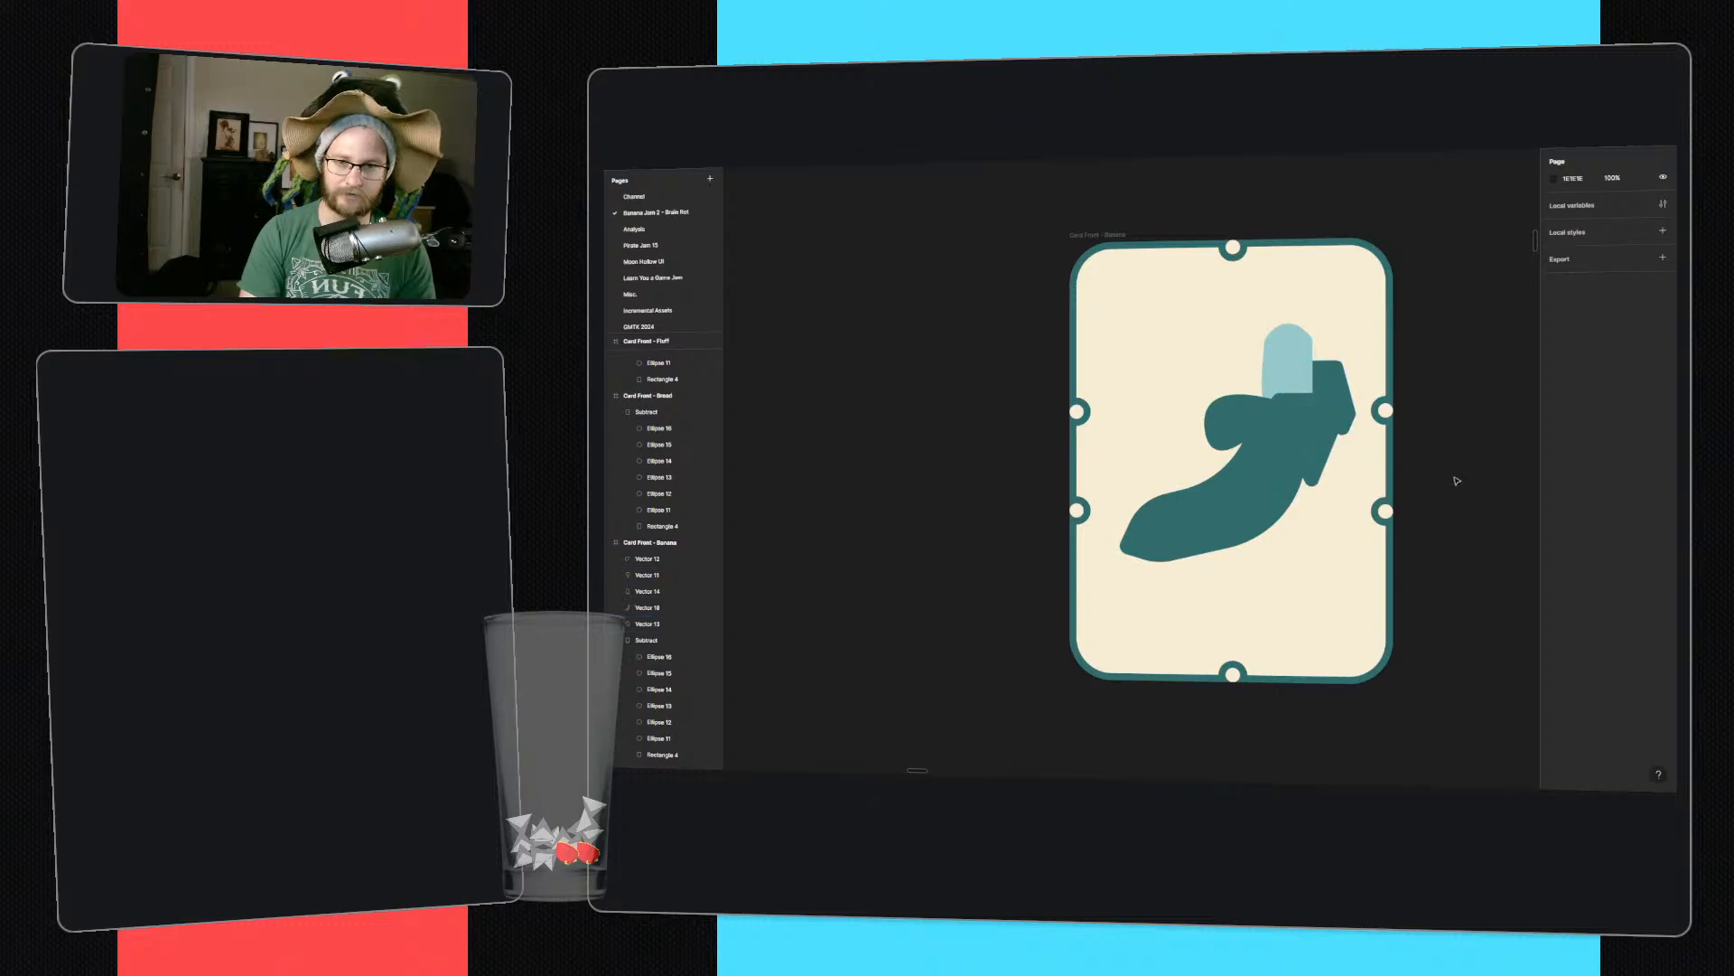
pyautogui.scroll(-1, 1386, 348)
pyautogui.hscroll(1, 1387, 348)
pyautogui.keyDown('ctrl'); pyautogui.scroll(2, 1386, 348); pyautogui.keyUp('ctrl')
pyautogui.keyDown('ctrl'); pyautogui.scroll(-4, 1310, 340); pyautogui.keyUp('ctrl')
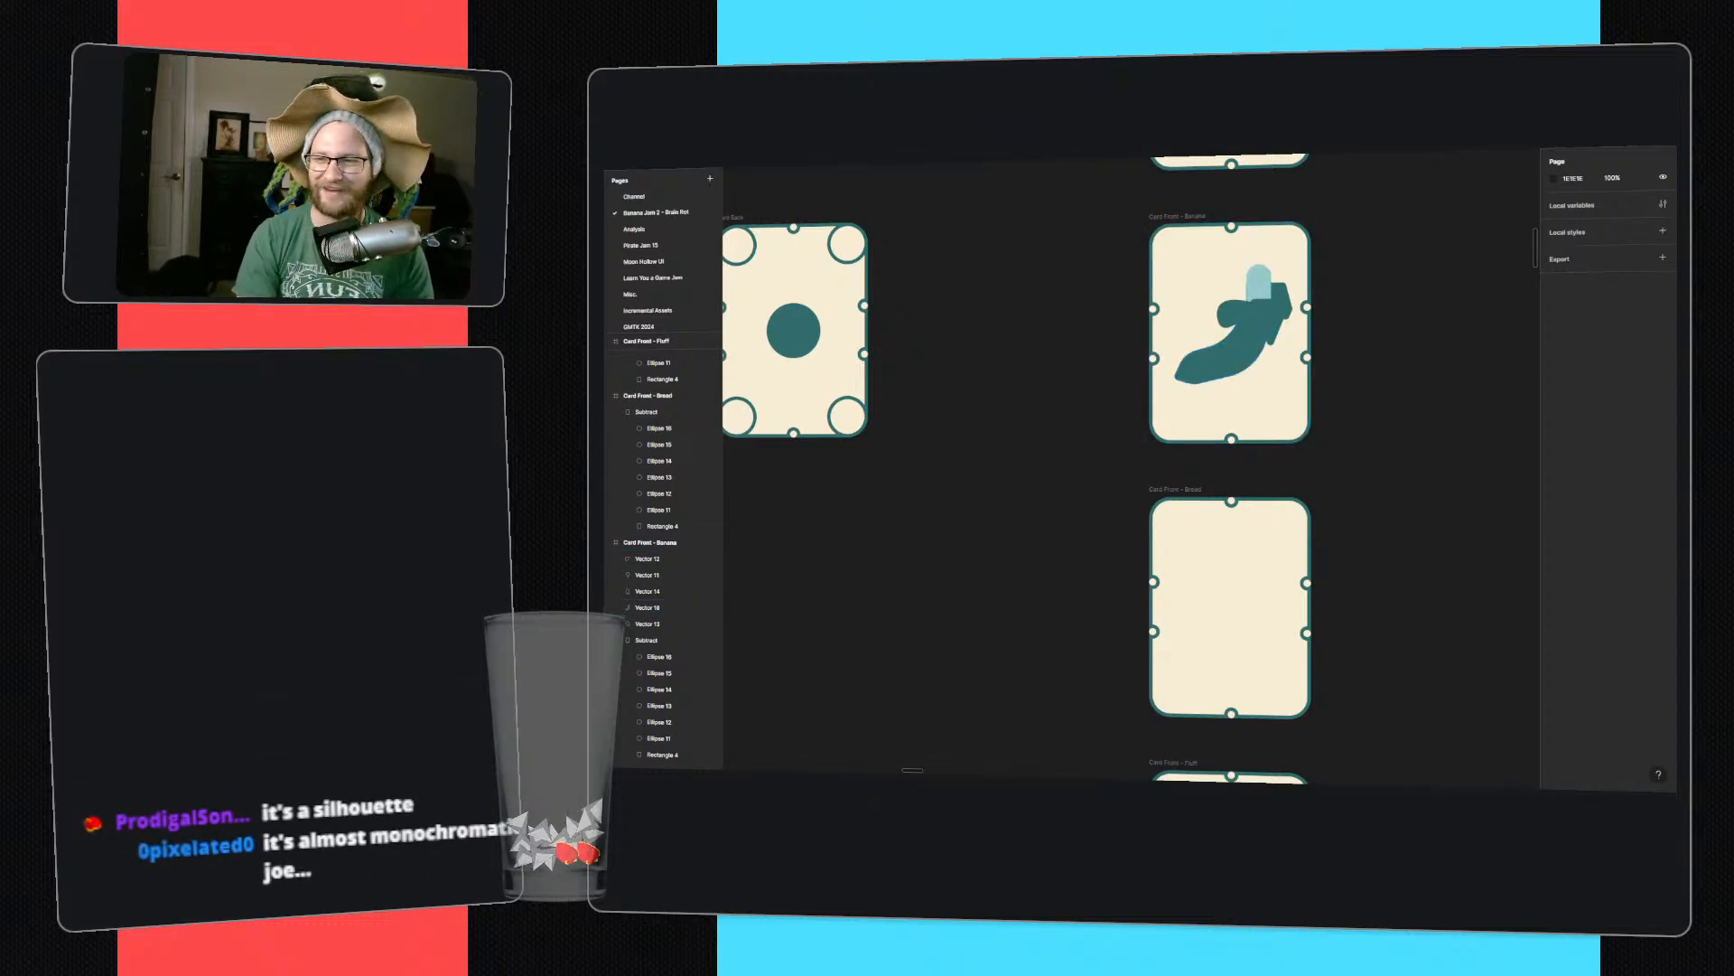
# - Reshape the left peel flap into a thin drooping hook by pulling its inner edge points up toward the flap's upper edge
pyautogui.keyDown('ctrl'); pyautogui.scroll(5, 1179, 307); pyautogui.keyUp('ctrl')
pyautogui.click(1227, 421)
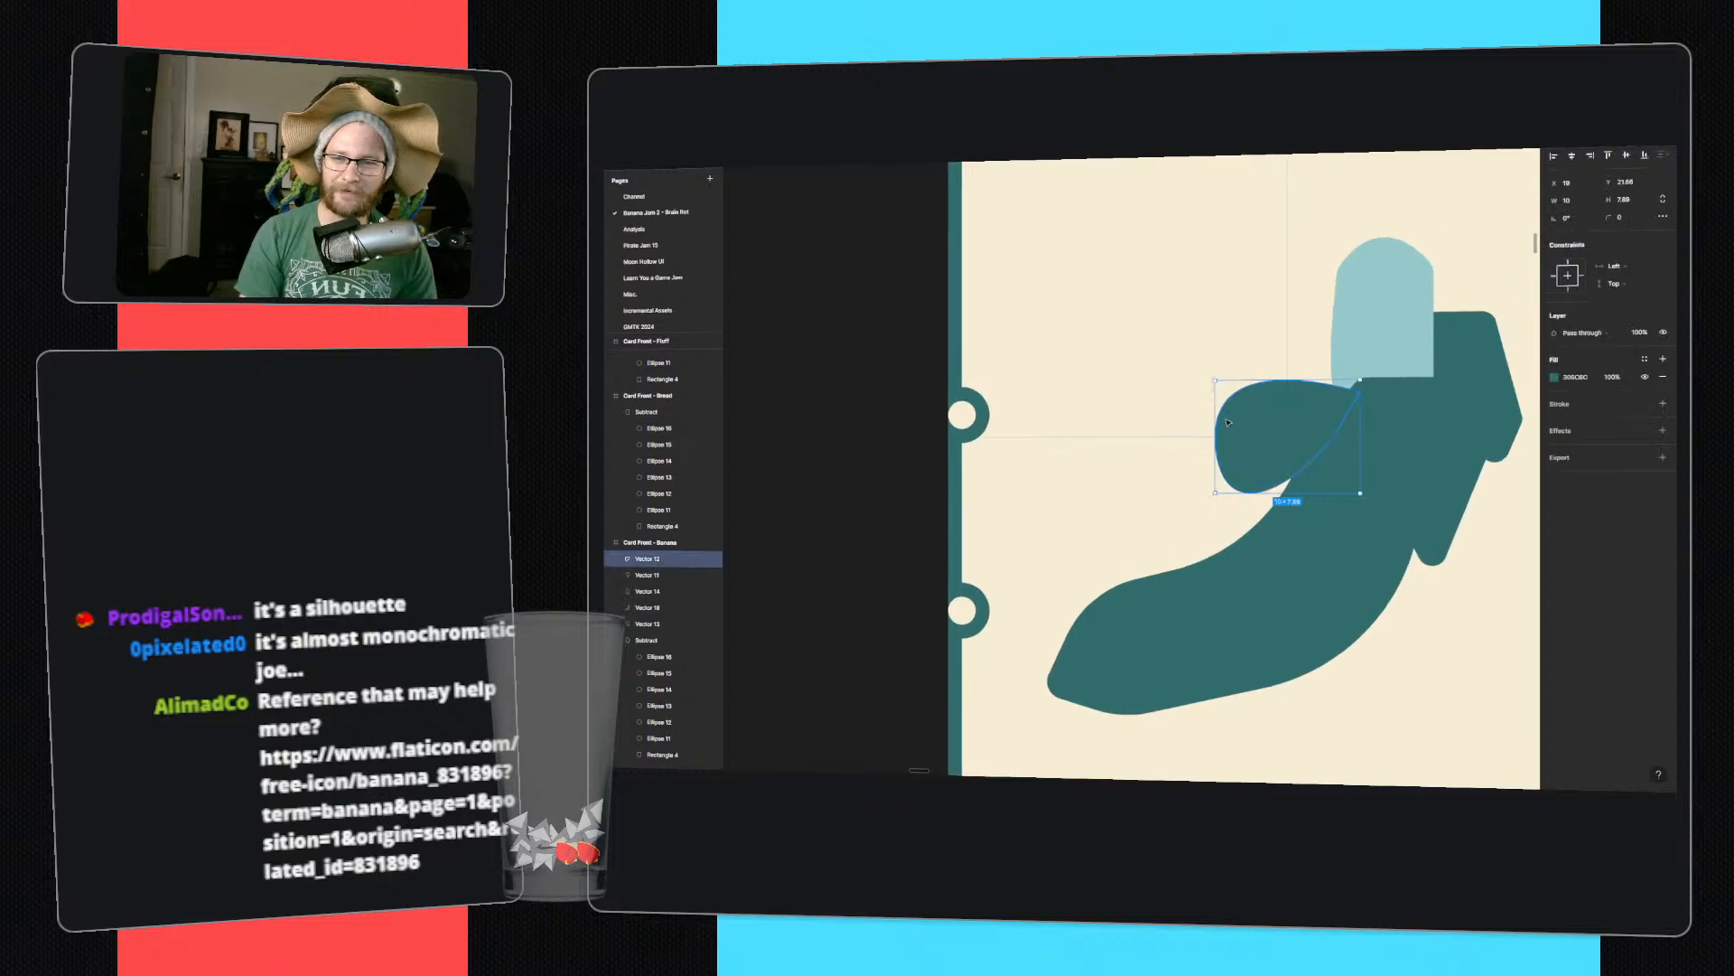
pyautogui.doubleClick(1281, 439)
pyautogui.moveTo(1332, 438); pyautogui.dragTo(1278, 410)
pyautogui.click(1297, 399)
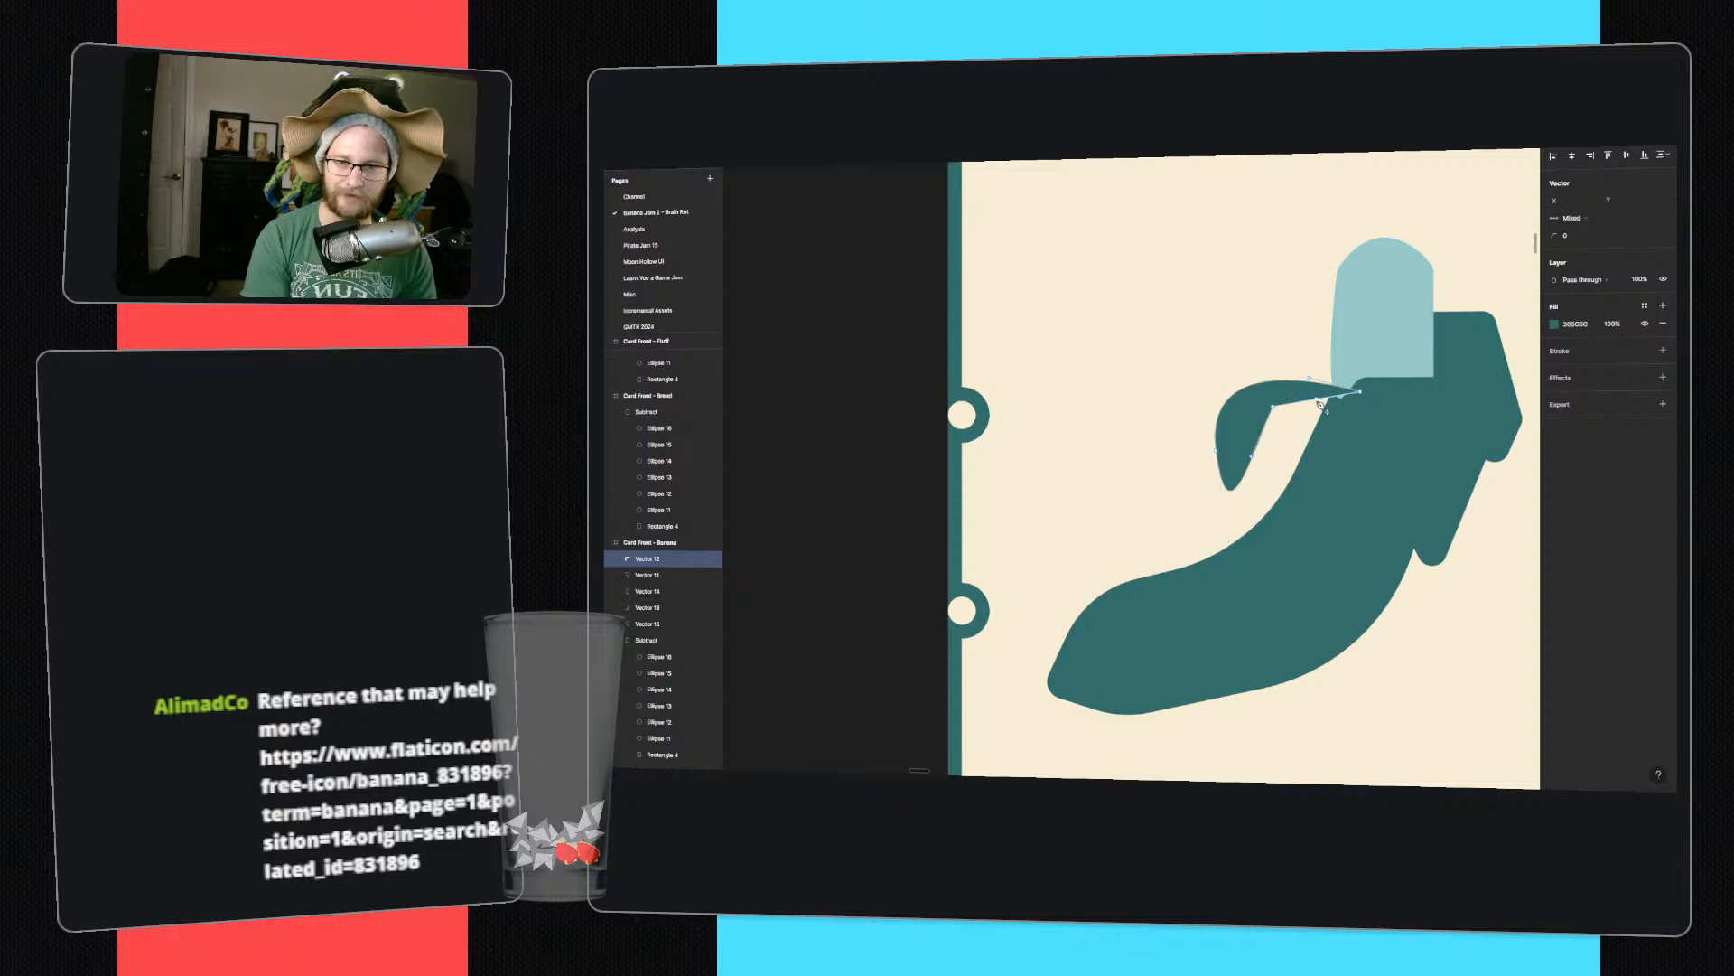
pyautogui.moveTo(1291, 401); pyautogui.dragTo(1324, 396)
# - Adjust the corner radius at the inner bend of the left peel flap
pyautogui.moveTo(1440, 493); pyautogui.dragTo(1275, 489, button='middle')
pyautogui.press('Return')
pyautogui.click(1139, 409)
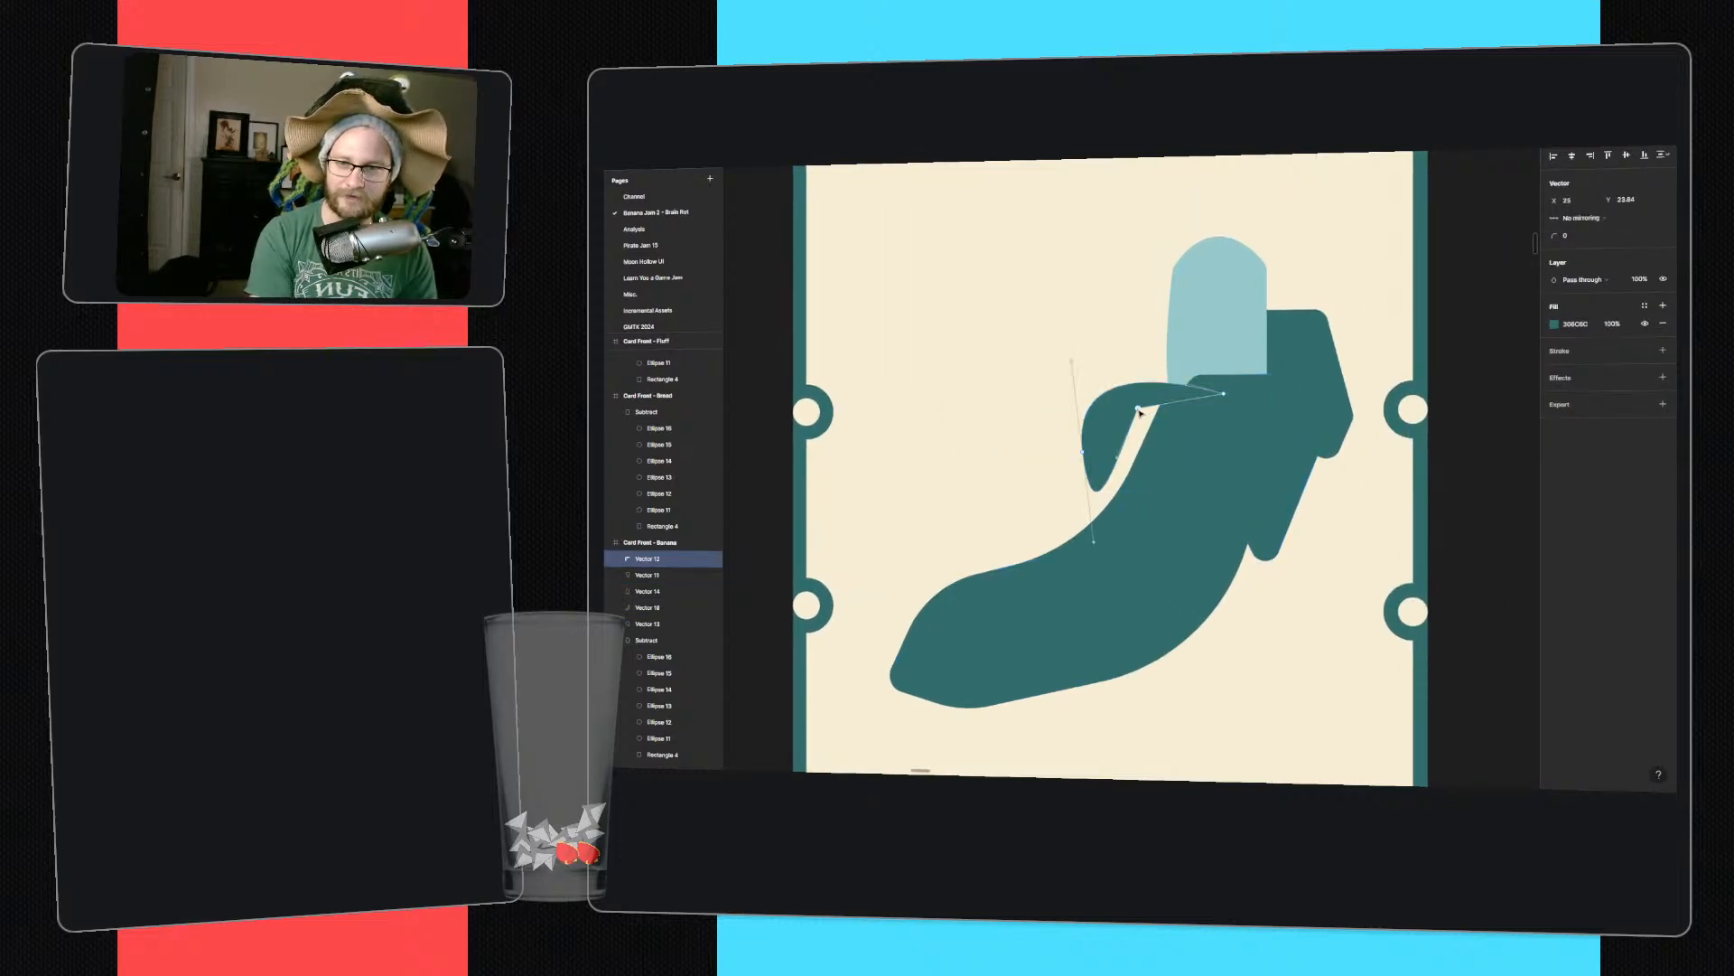
pyautogui.moveTo(1554, 236)
pyautogui.mouseDown()
pyautogui.moveTo(1582, 234)
pyautogui.moveTo(1561, 235)
pyautogui.mouseUp()
pyautogui.press('Return')
# - Try to slim the angular right peel flap by moving its lower edge and inner corner points
pyautogui.click(1294, 442)
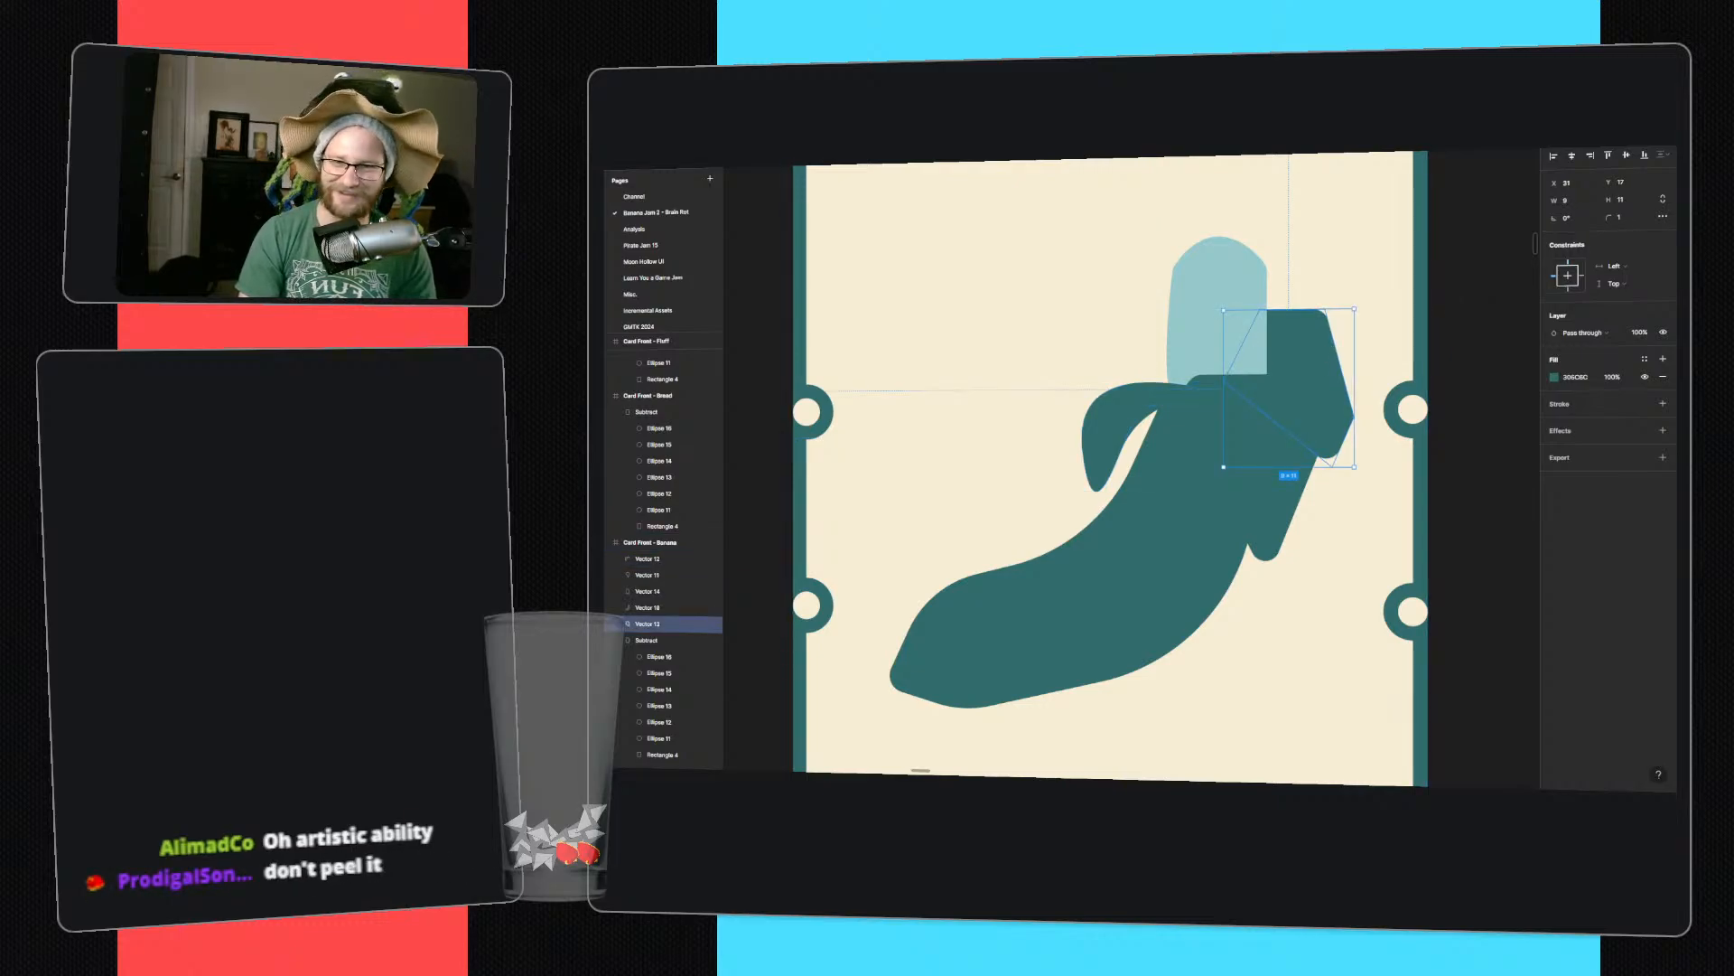
pyautogui.press('Return')
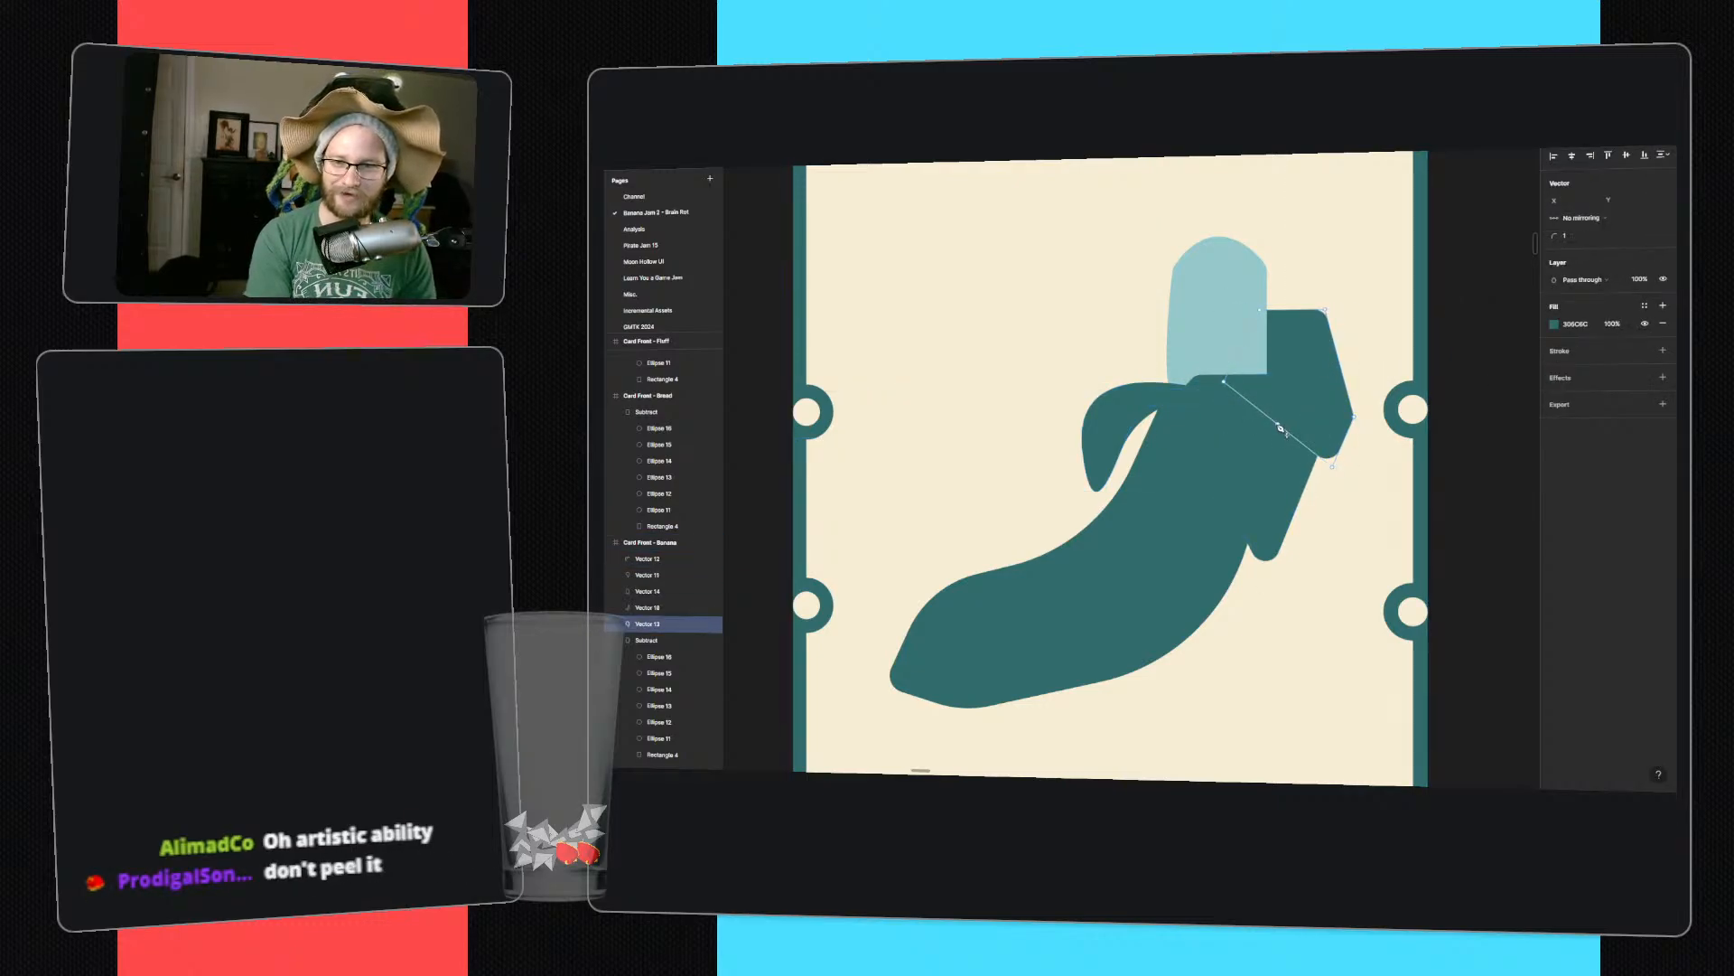
pyautogui.moveTo(1279, 425); pyautogui.dragTo(1333, 409)
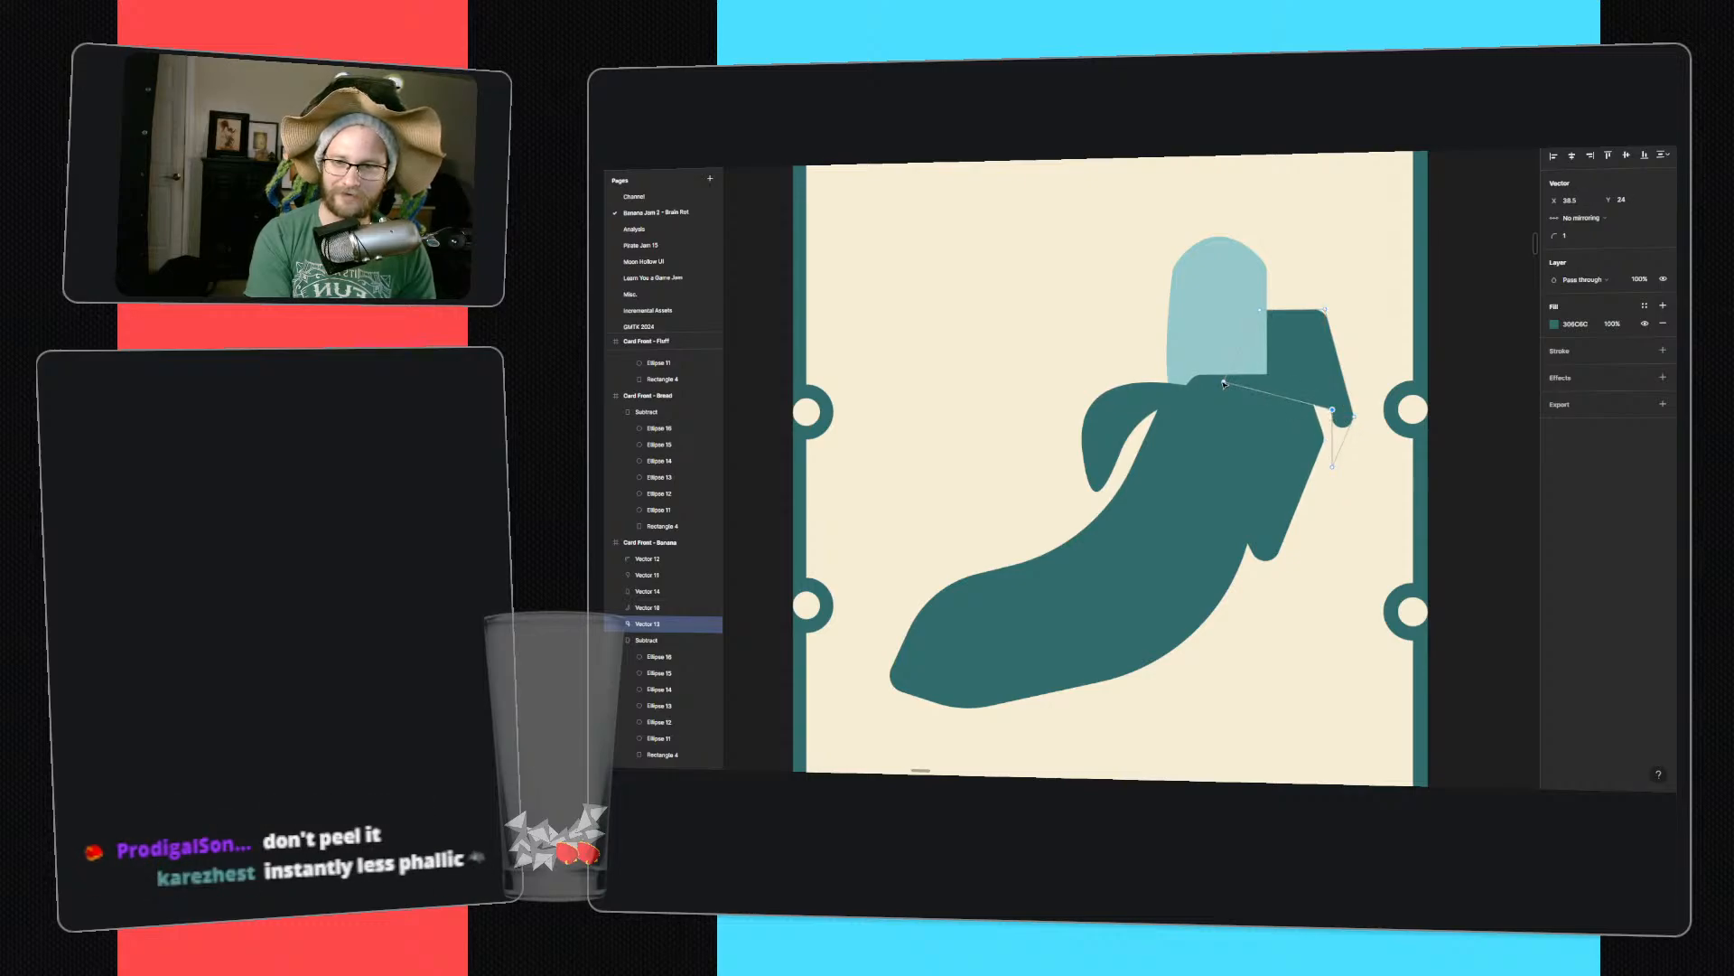
pyautogui.moveTo(1224, 383); pyautogui.dragTo(1309, 341)
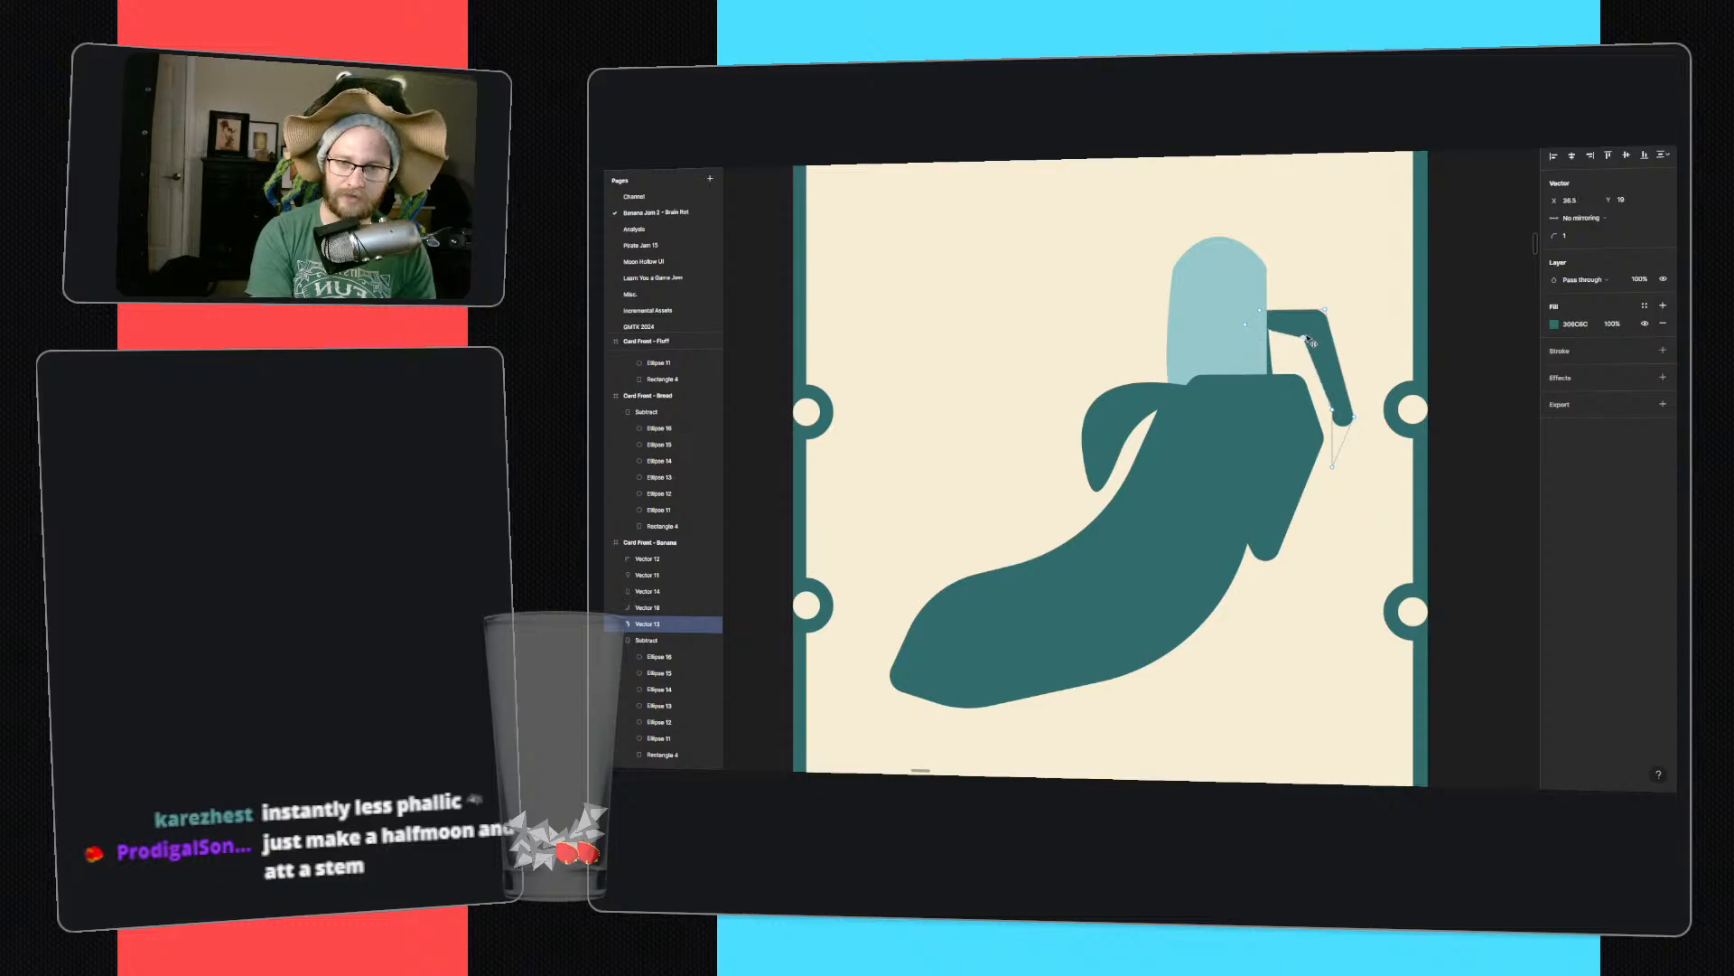
pyautogui.hotkey('ctrl', 'z')
pyautogui.hotkey('ctrl', 'z')
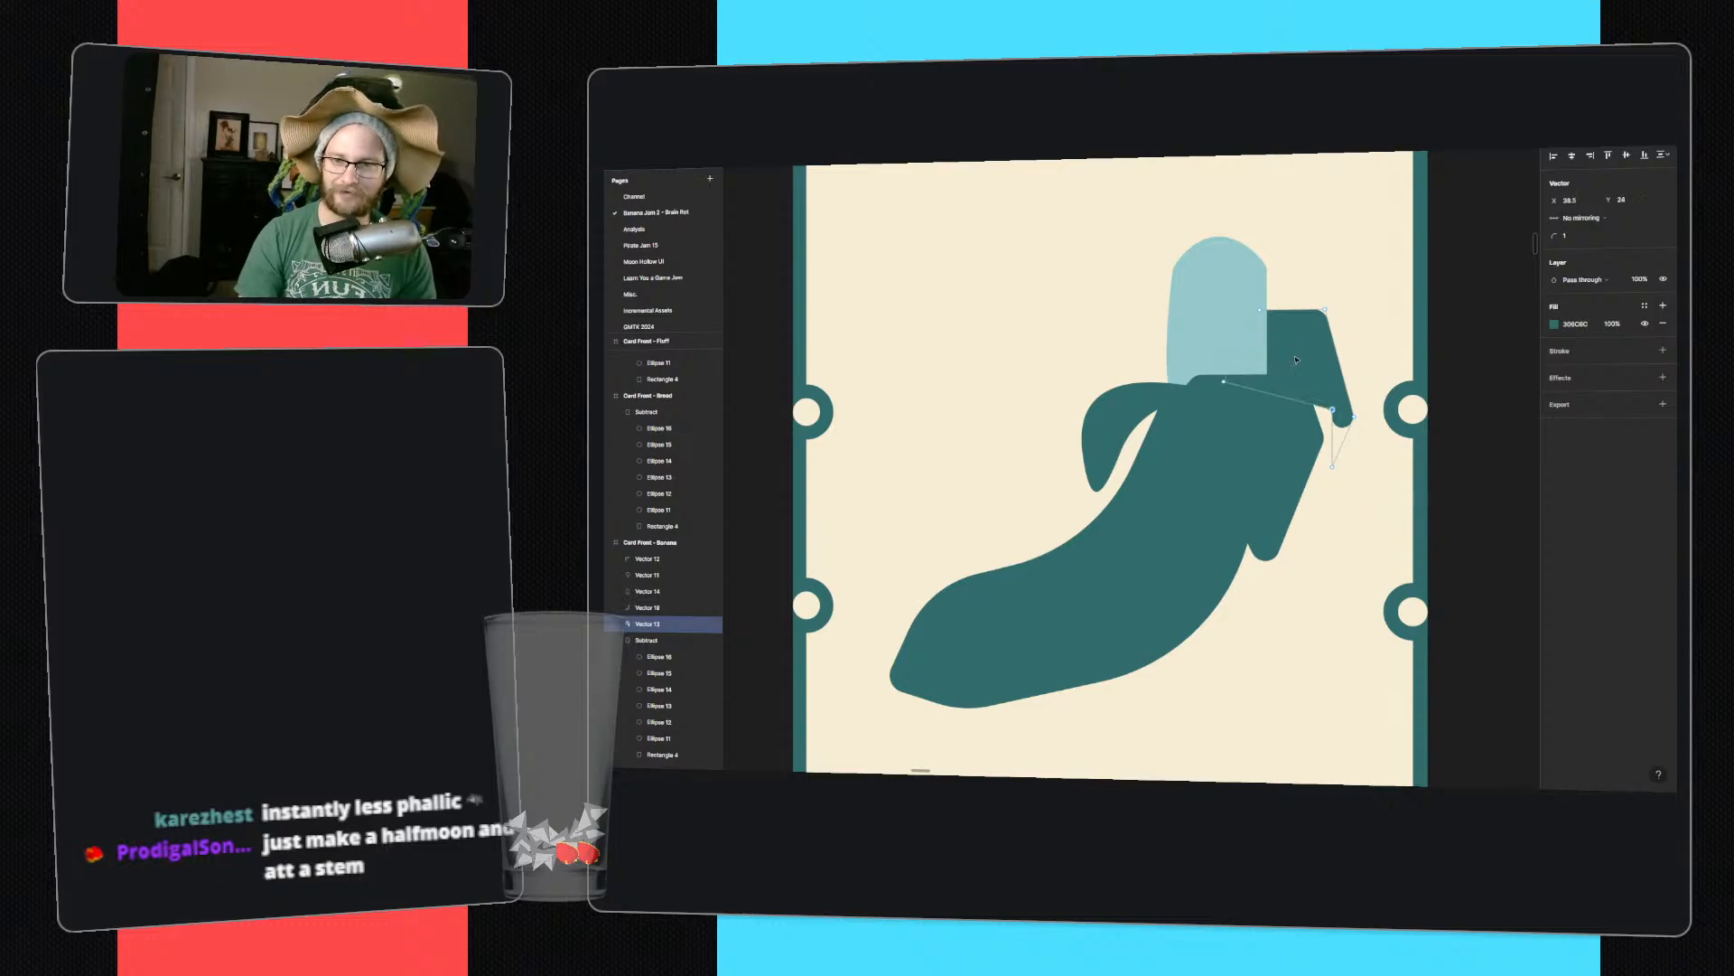
pyautogui.click(1340, 363)
pyautogui.press('Escape')
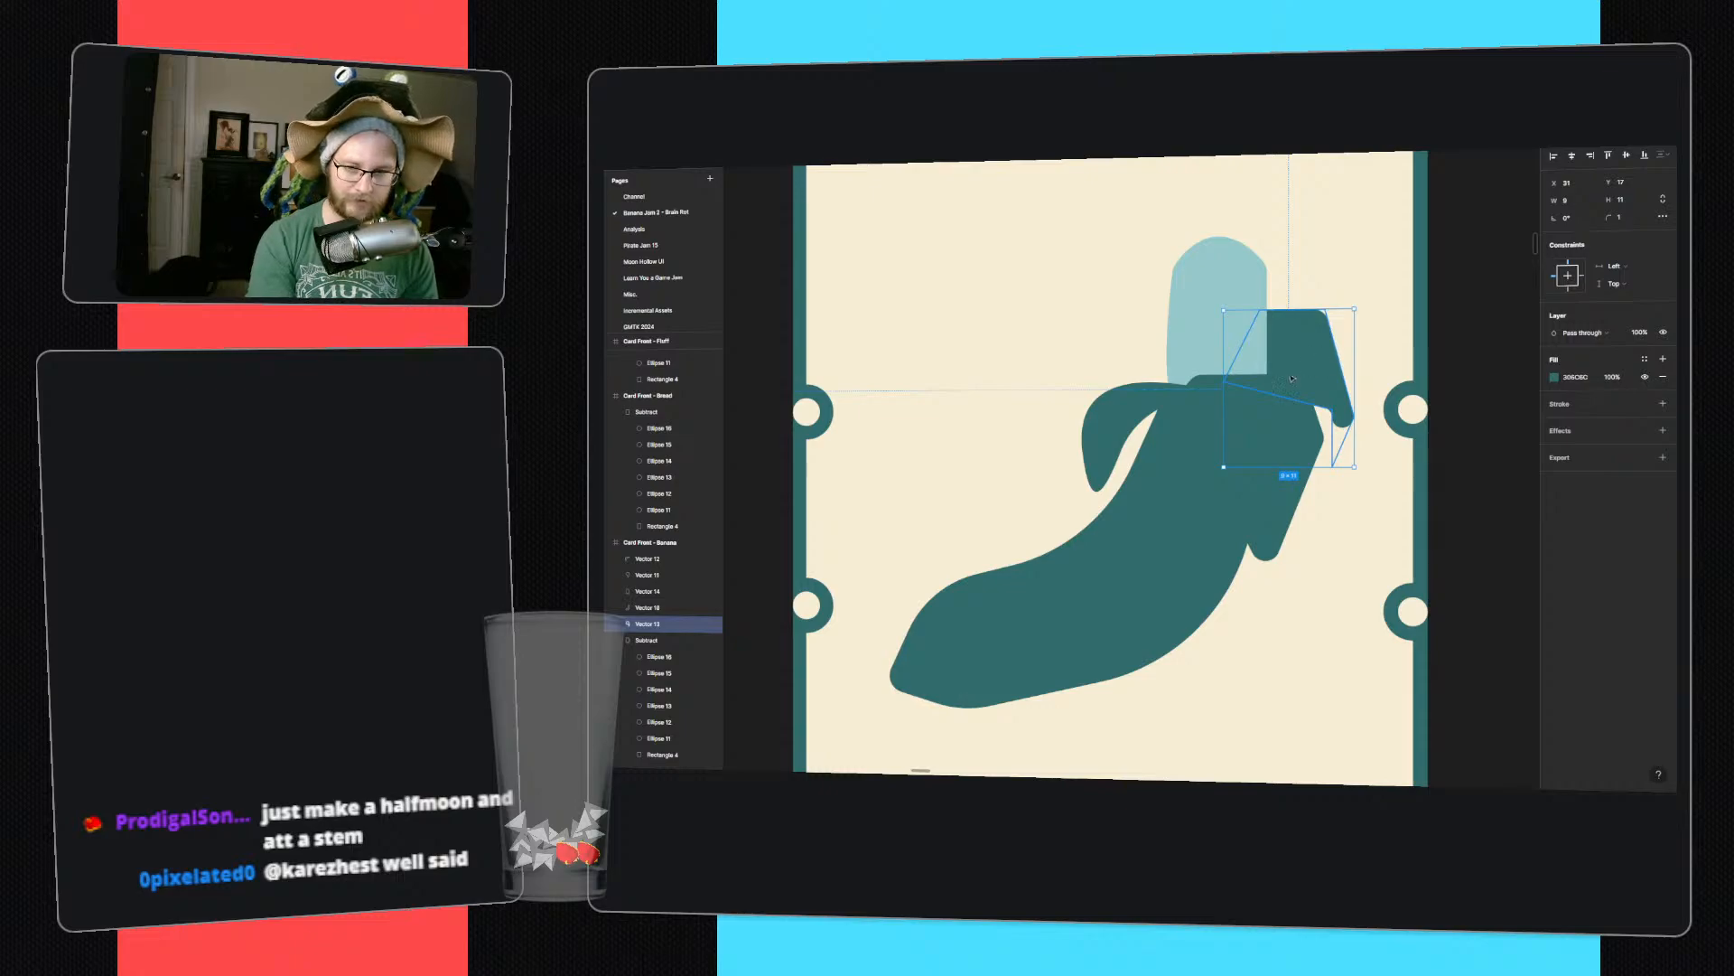
# - Delete the angular right peel flap and replace it with a horizontally flipped copy of the left flap
pyautogui.press('Delete')
pyautogui.keyDown('alt'); pyautogui.moveTo(1110, 400); pyautogui.dragTo(1361, 377); pyautogui.keyUp('alt')
pyautogui.hotkey('shift', 'h')
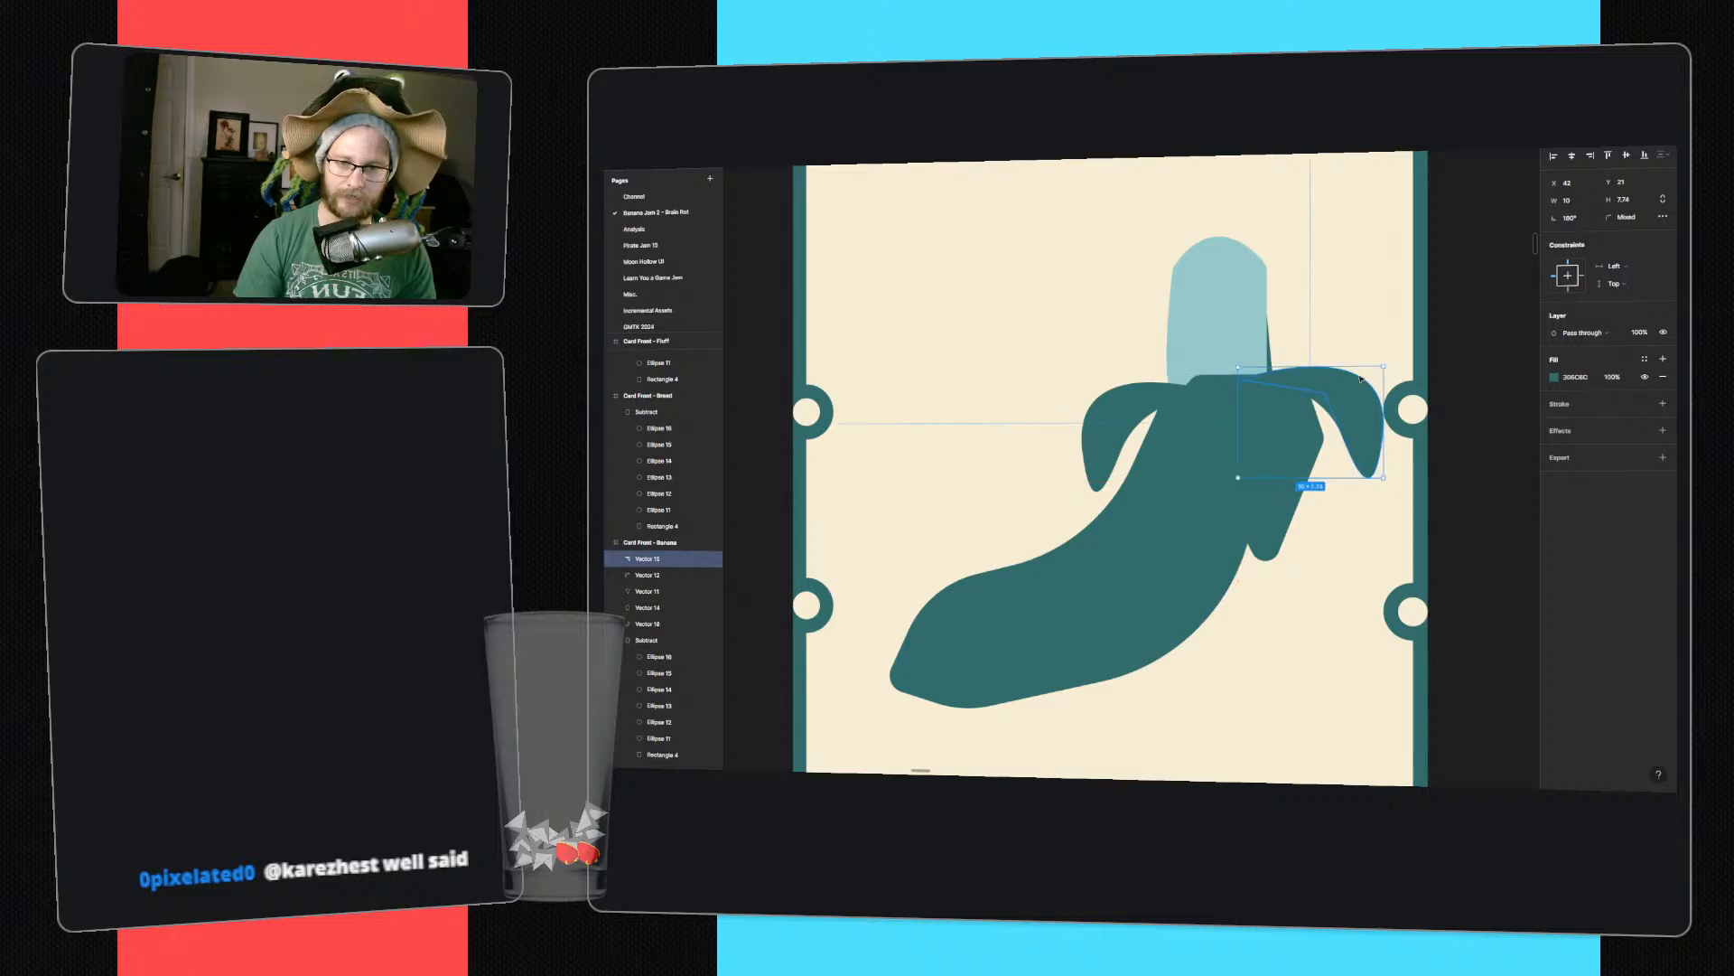
pyautogui.click(1498, 325)
# - Move the pale fruit's lower-right corner point slightly outward so the fruit widens toward the peel
pyautogui.keyDown('ctrl'); pyautogui.scroll(-3, 1420, 499); pyautogui.keyUp('ctrl')
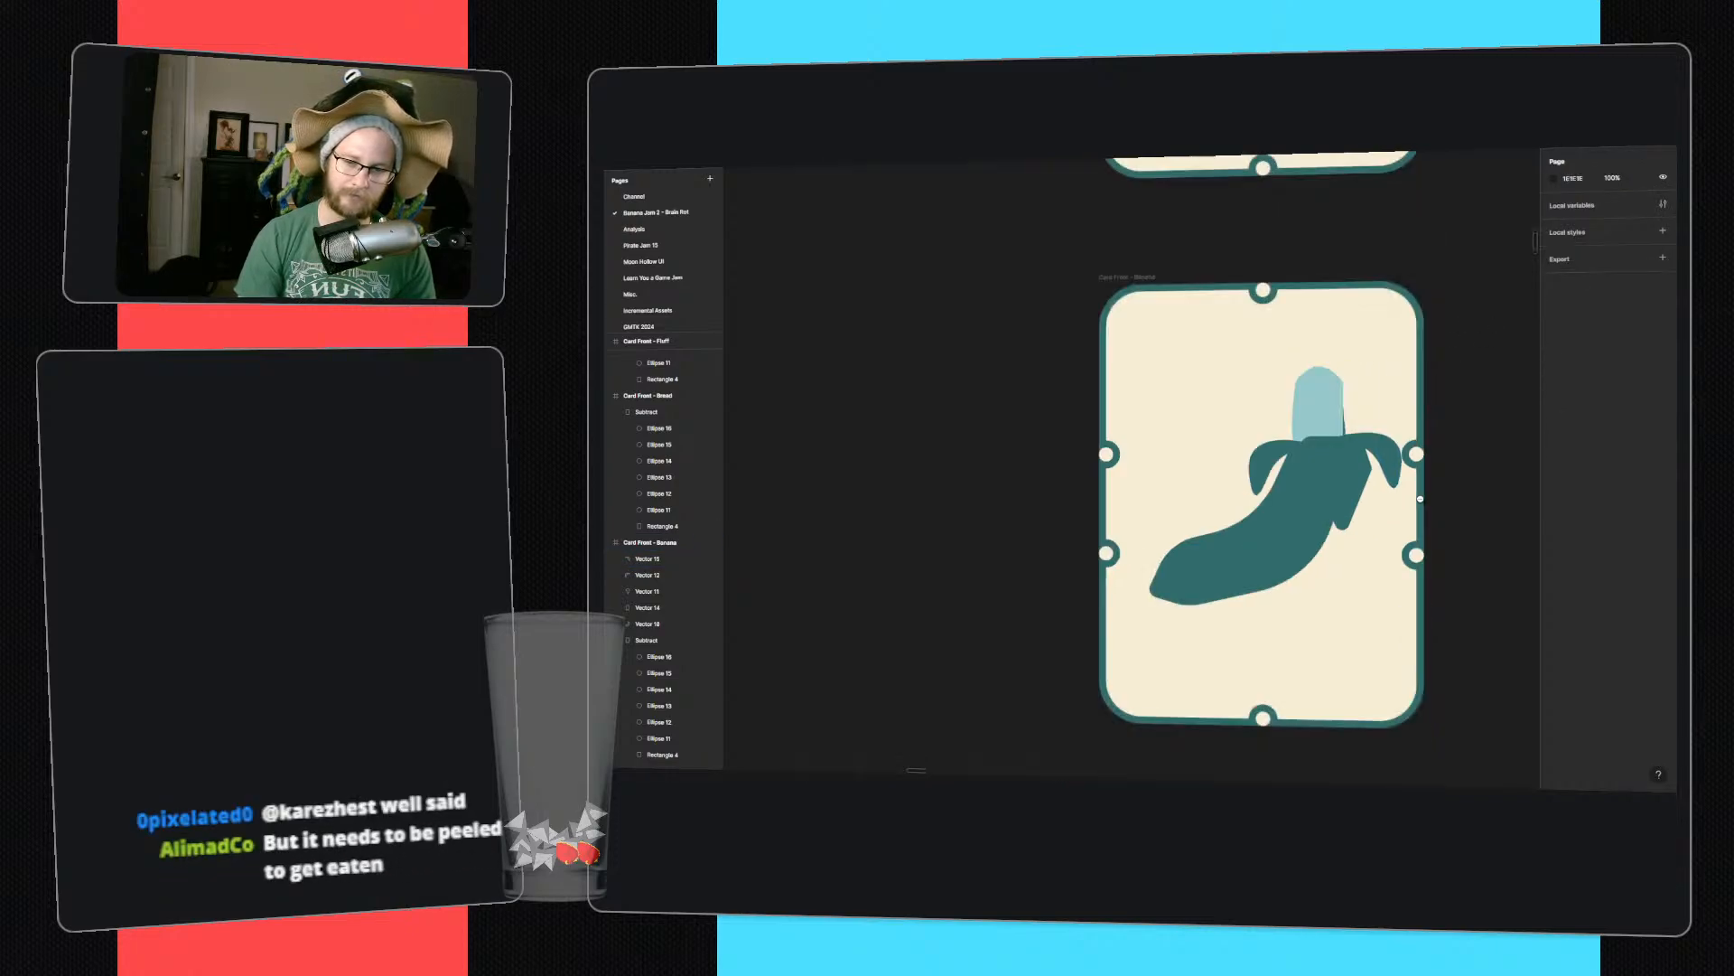
pyautogui.keyDown('ctrl'); pyautogui.scroll(3, 1377, 423); pyautogui.keyUp('ctrl')
pyautogui.click(1289, 391)
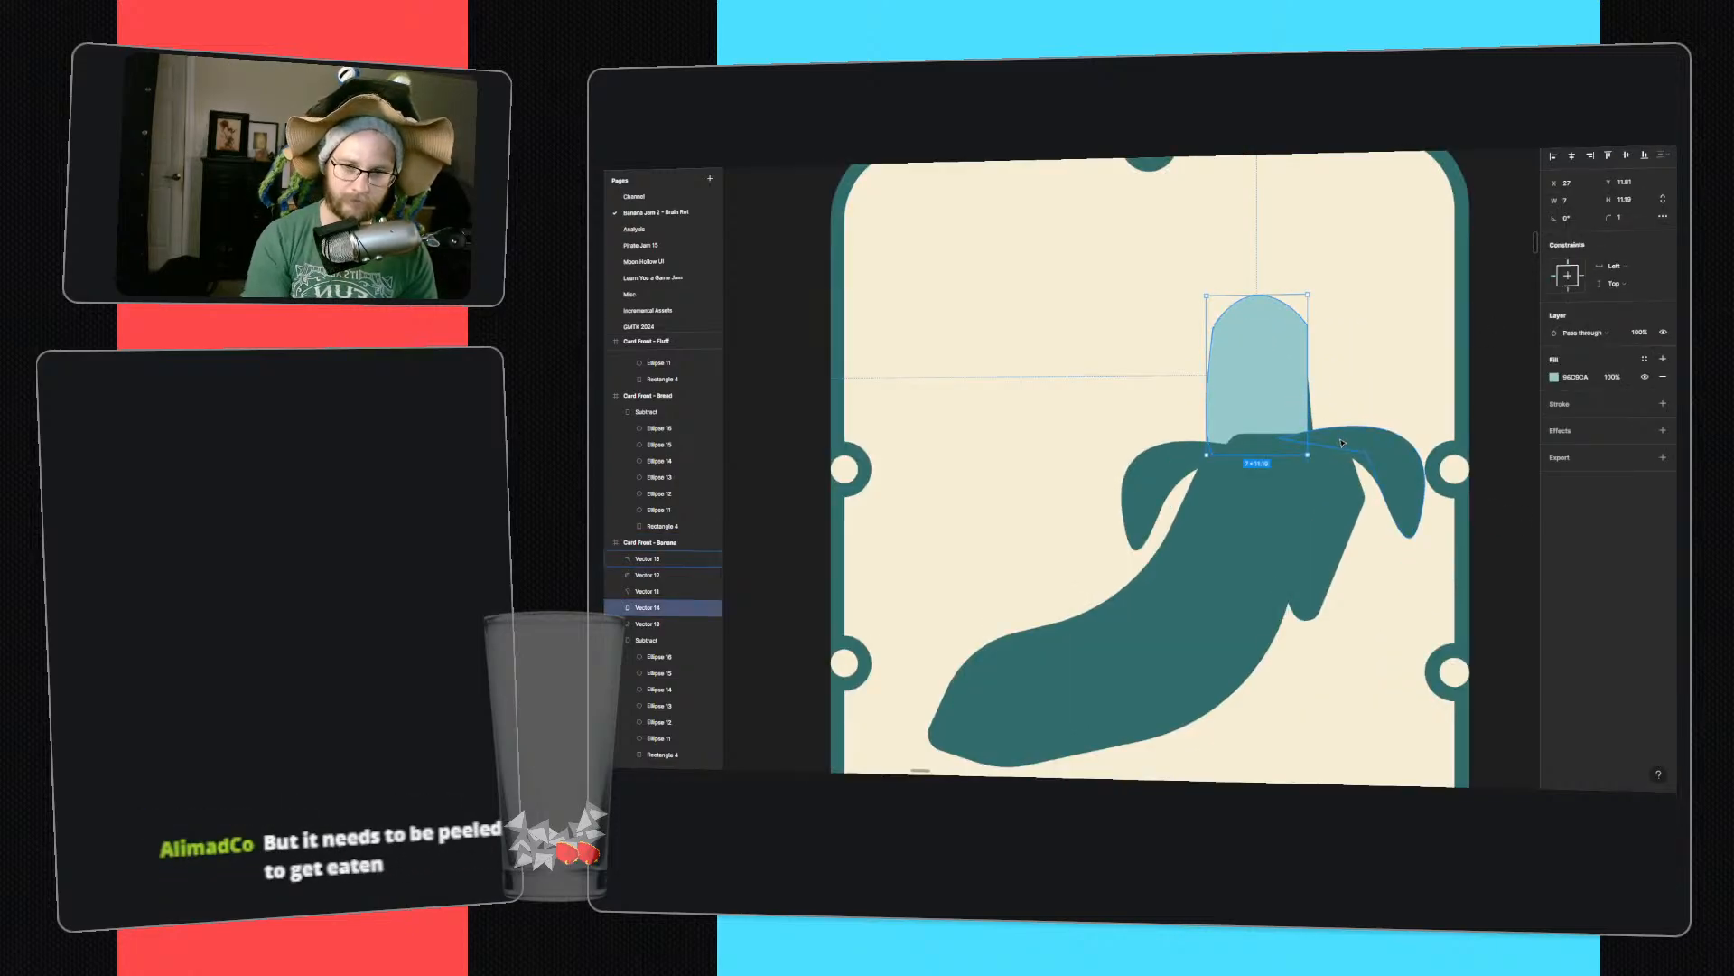
pyautogui.doubleClick(1309, 455)
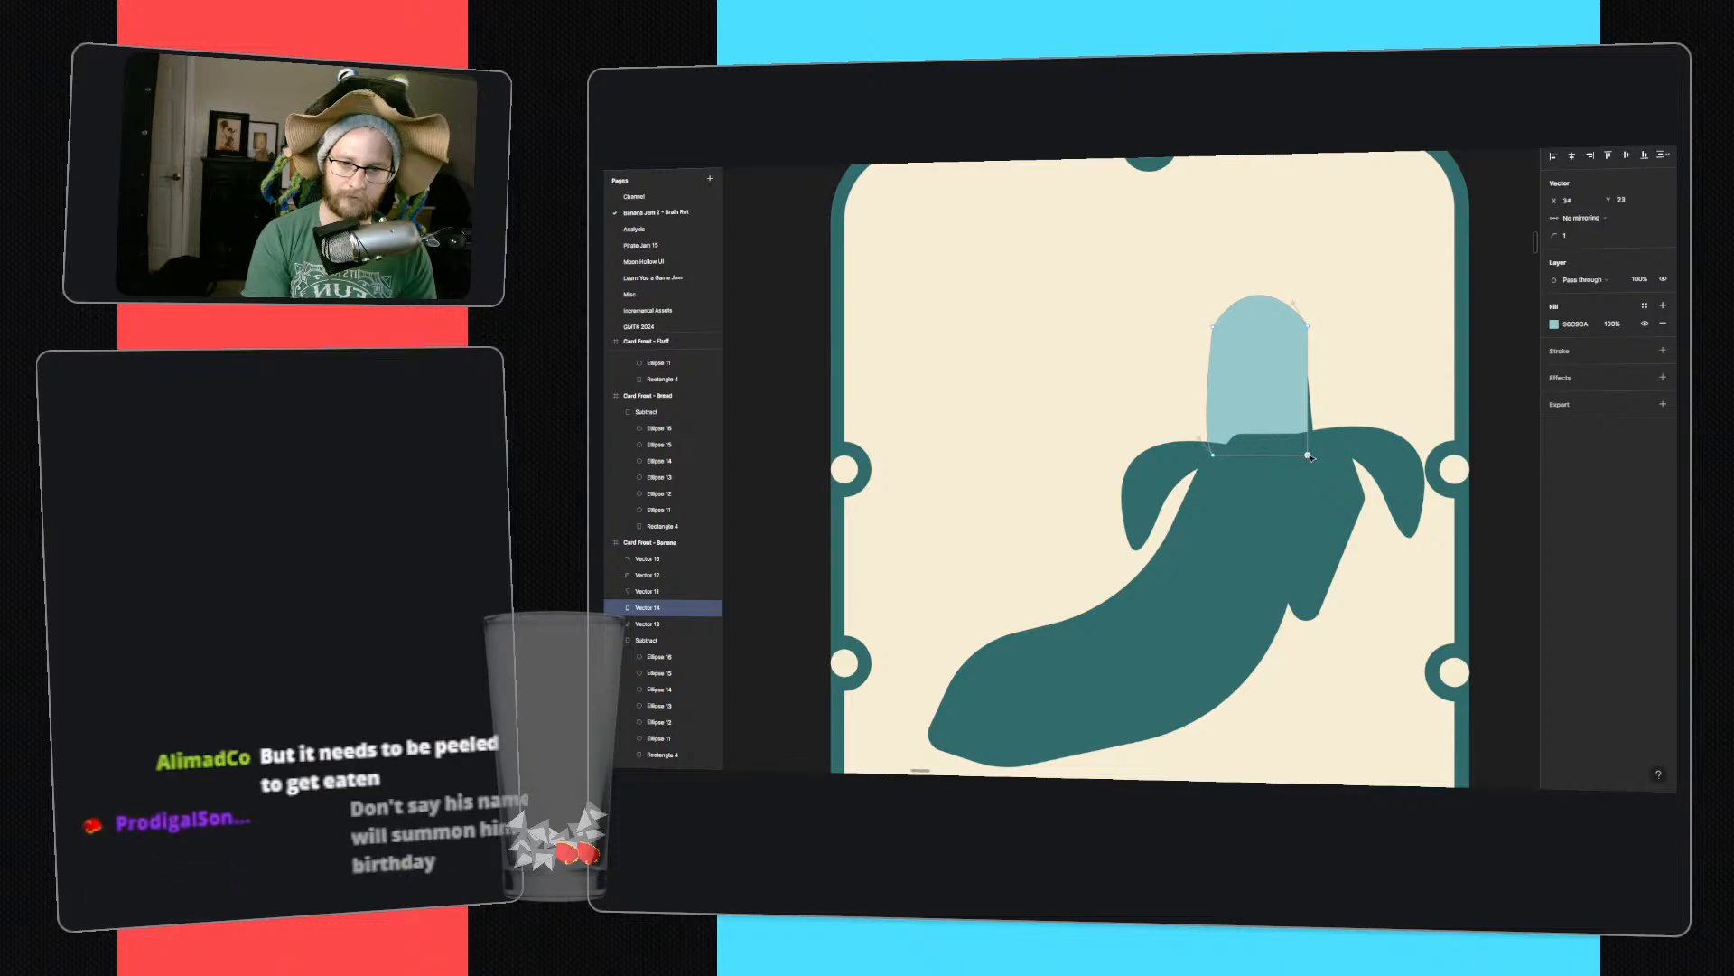
pyautogui.moveTo(1309, 455); pyautogui.dragTo(1314, 454)
pyautogui.click(1479, 470)
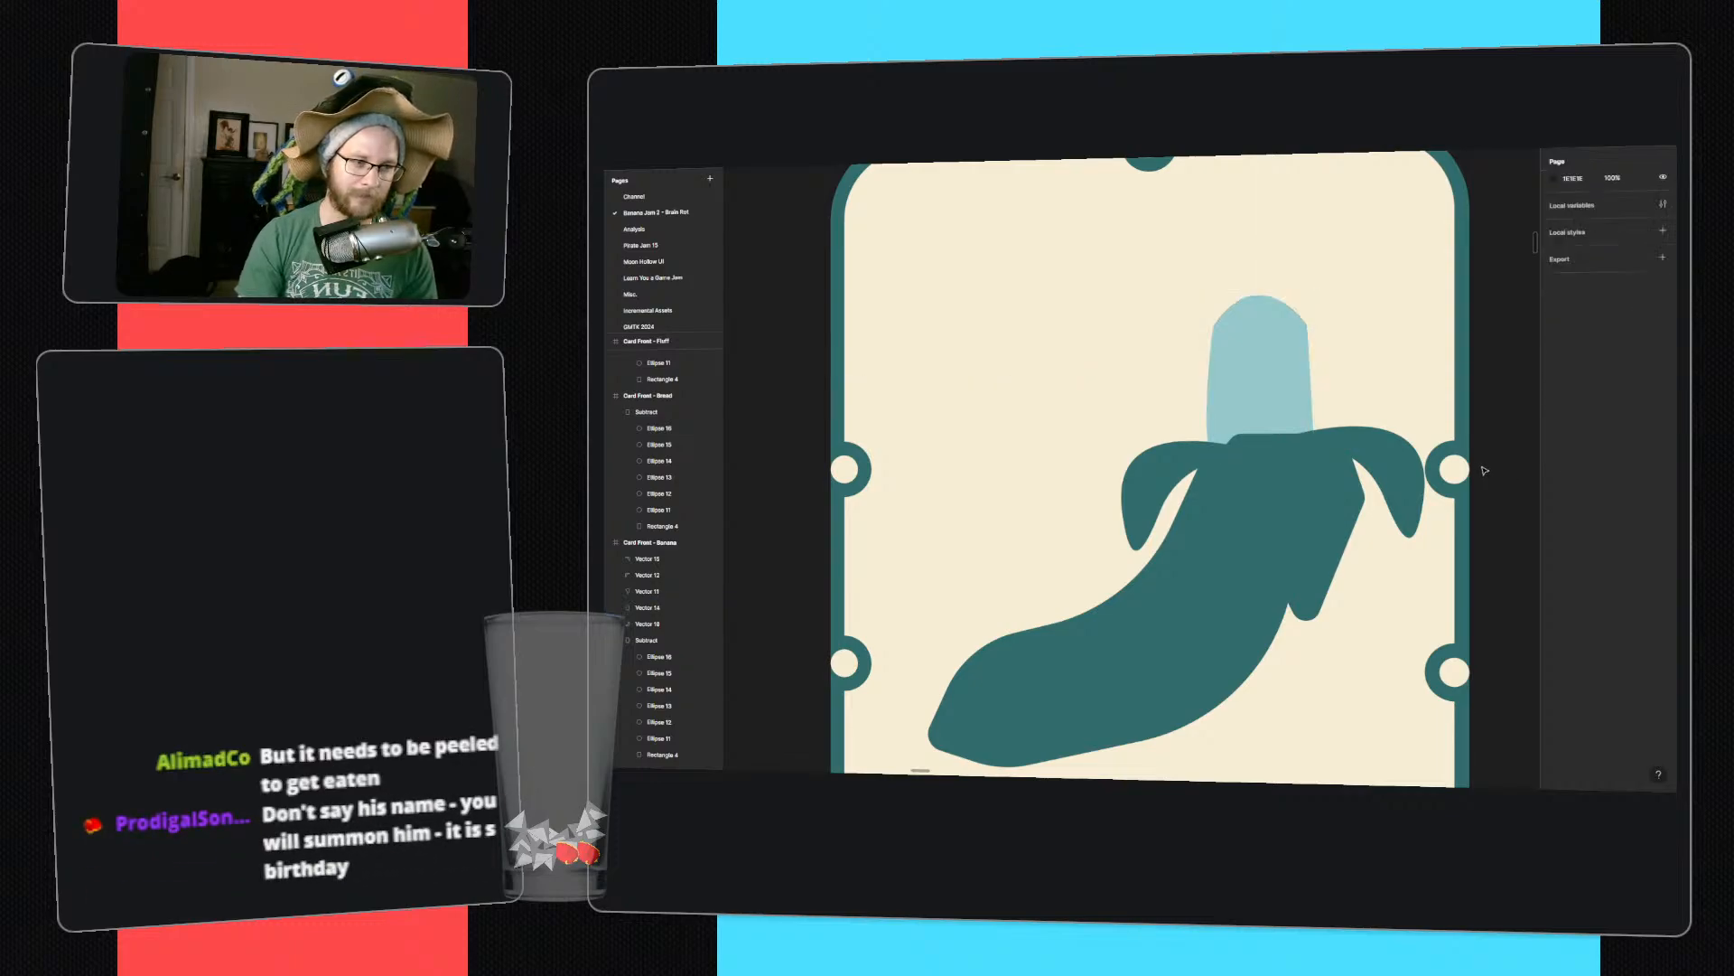
# - Reshape the pale fruit's rounded tip by moving its upper points so it slants upward to the right
pyautogui.keyDown('ctrl'); pyautogui.scroll(-3, 1337, 427); pyautogui.keyUp('ctrl')
pyautogui.moveTo(1337, 427); pyautogui.dragTo(1299, 411, button='middle')
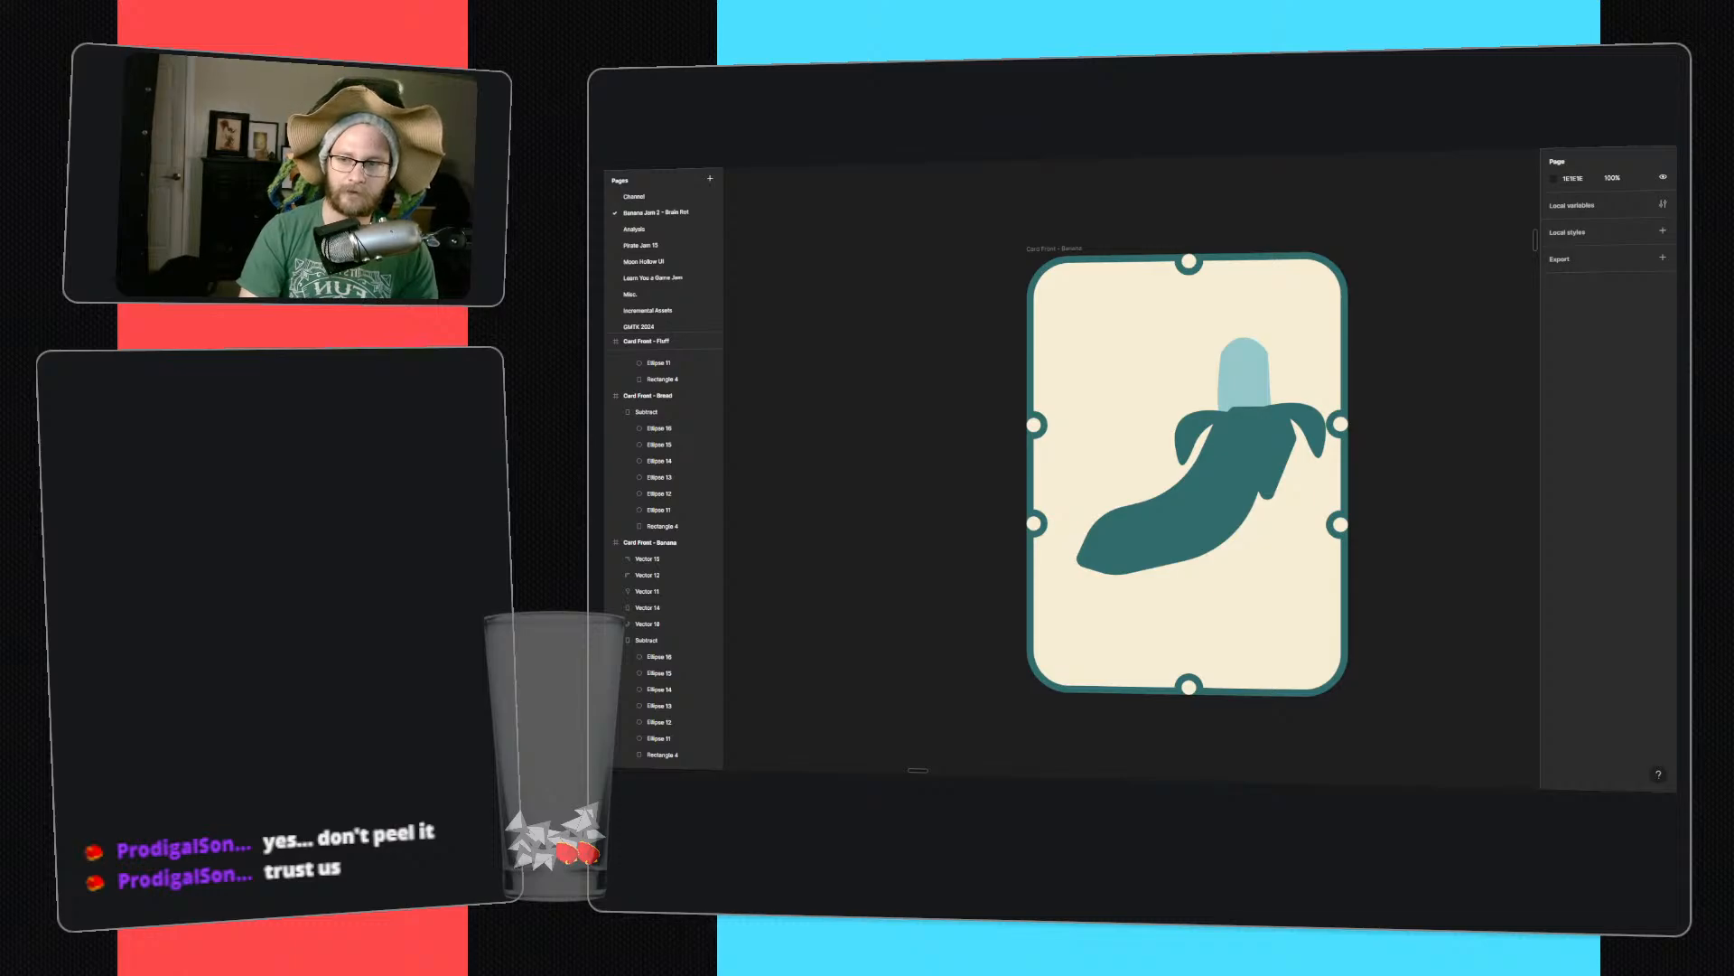
pyautogui.click(1252, 363)
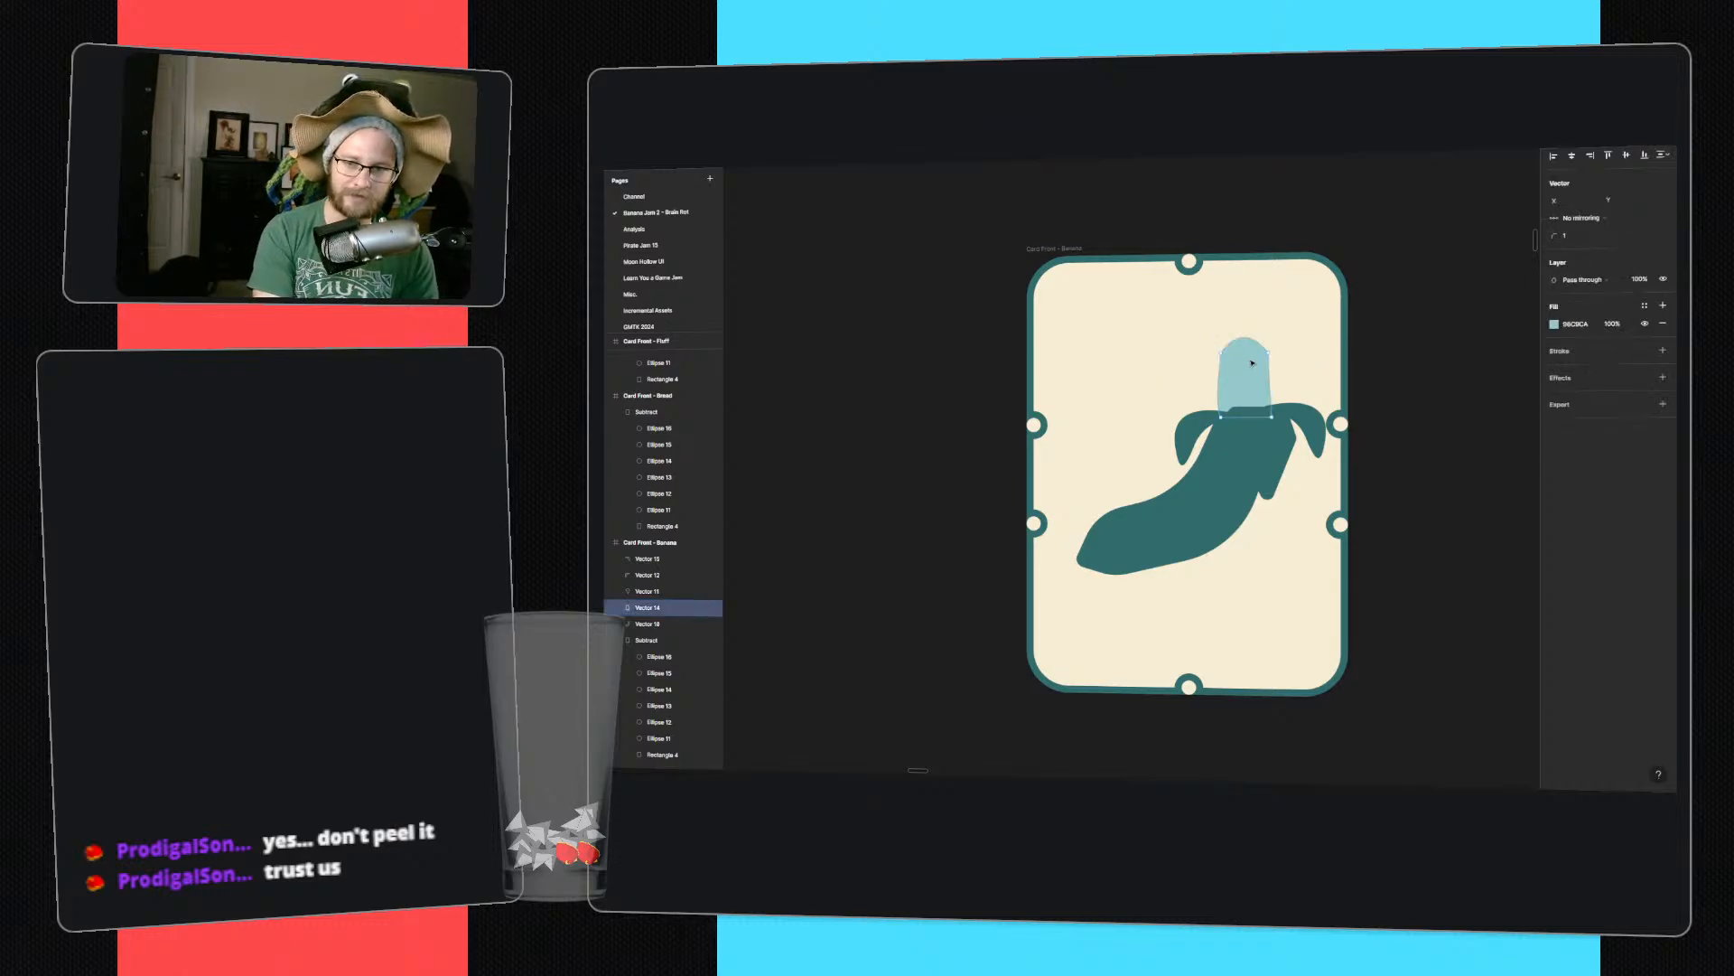
pyautogui.click(1269, 354)
pyautogui.moveTo(1268, 354); pyautogui.dragTo(1227, 355)
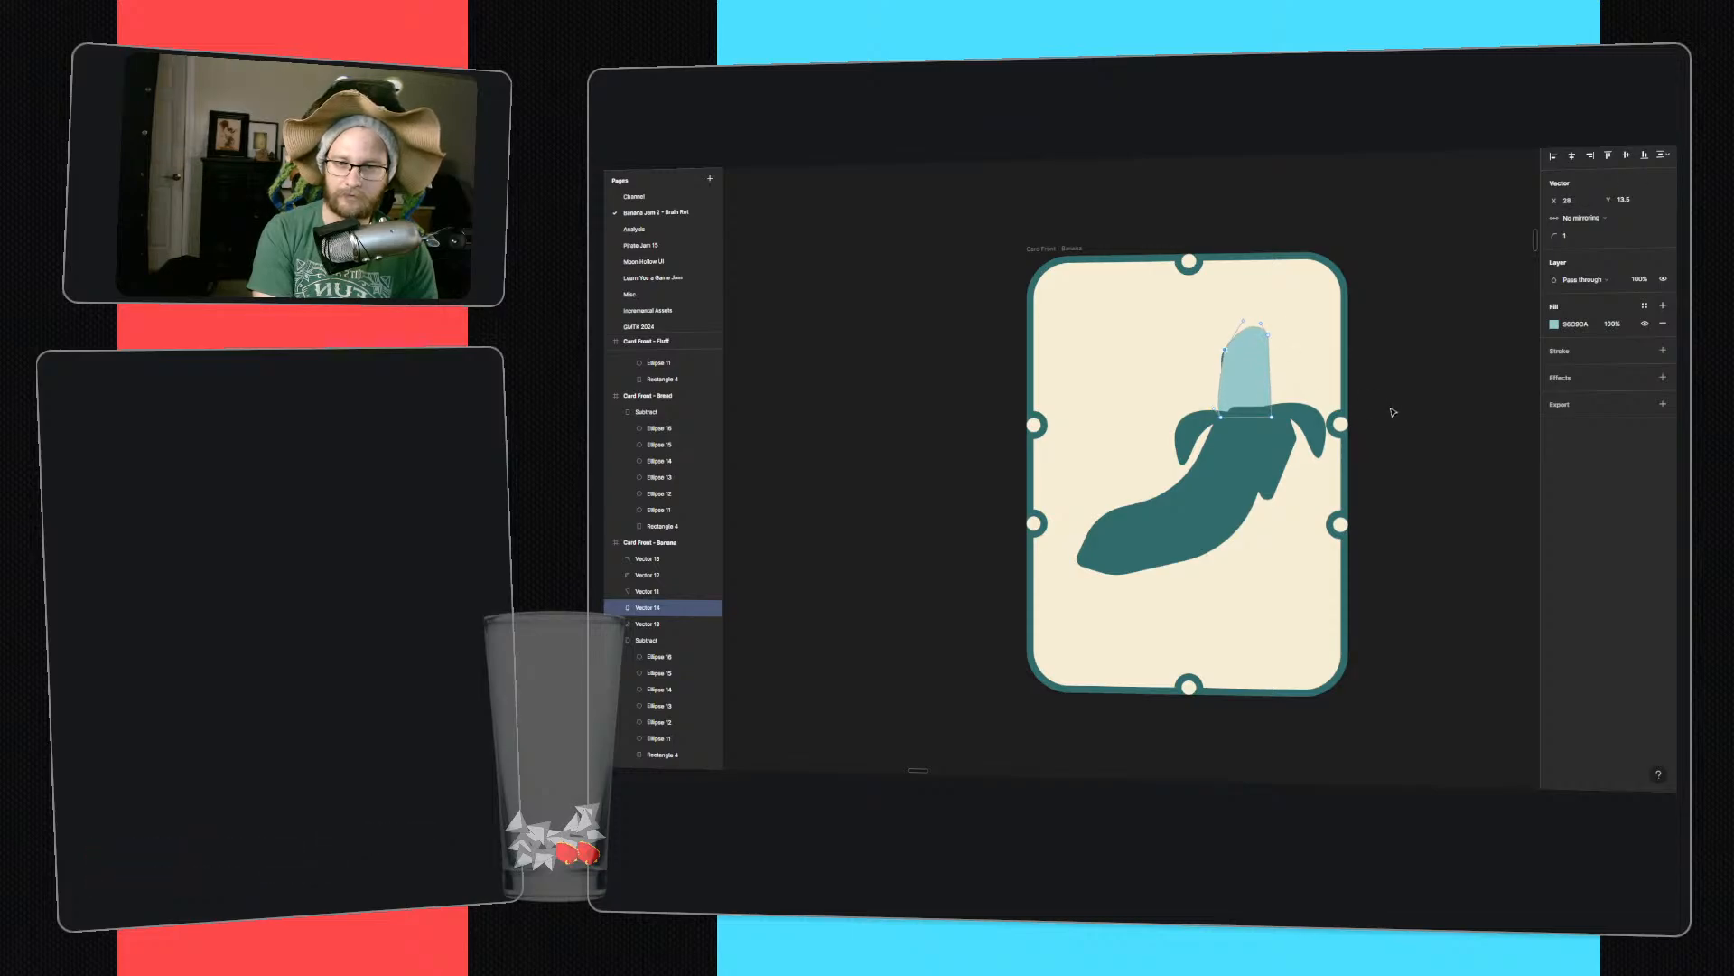
pyautogui.press('Escape')
pyautogui.click(1180, 528)
pyautogui.doubleClick(1180, 528)
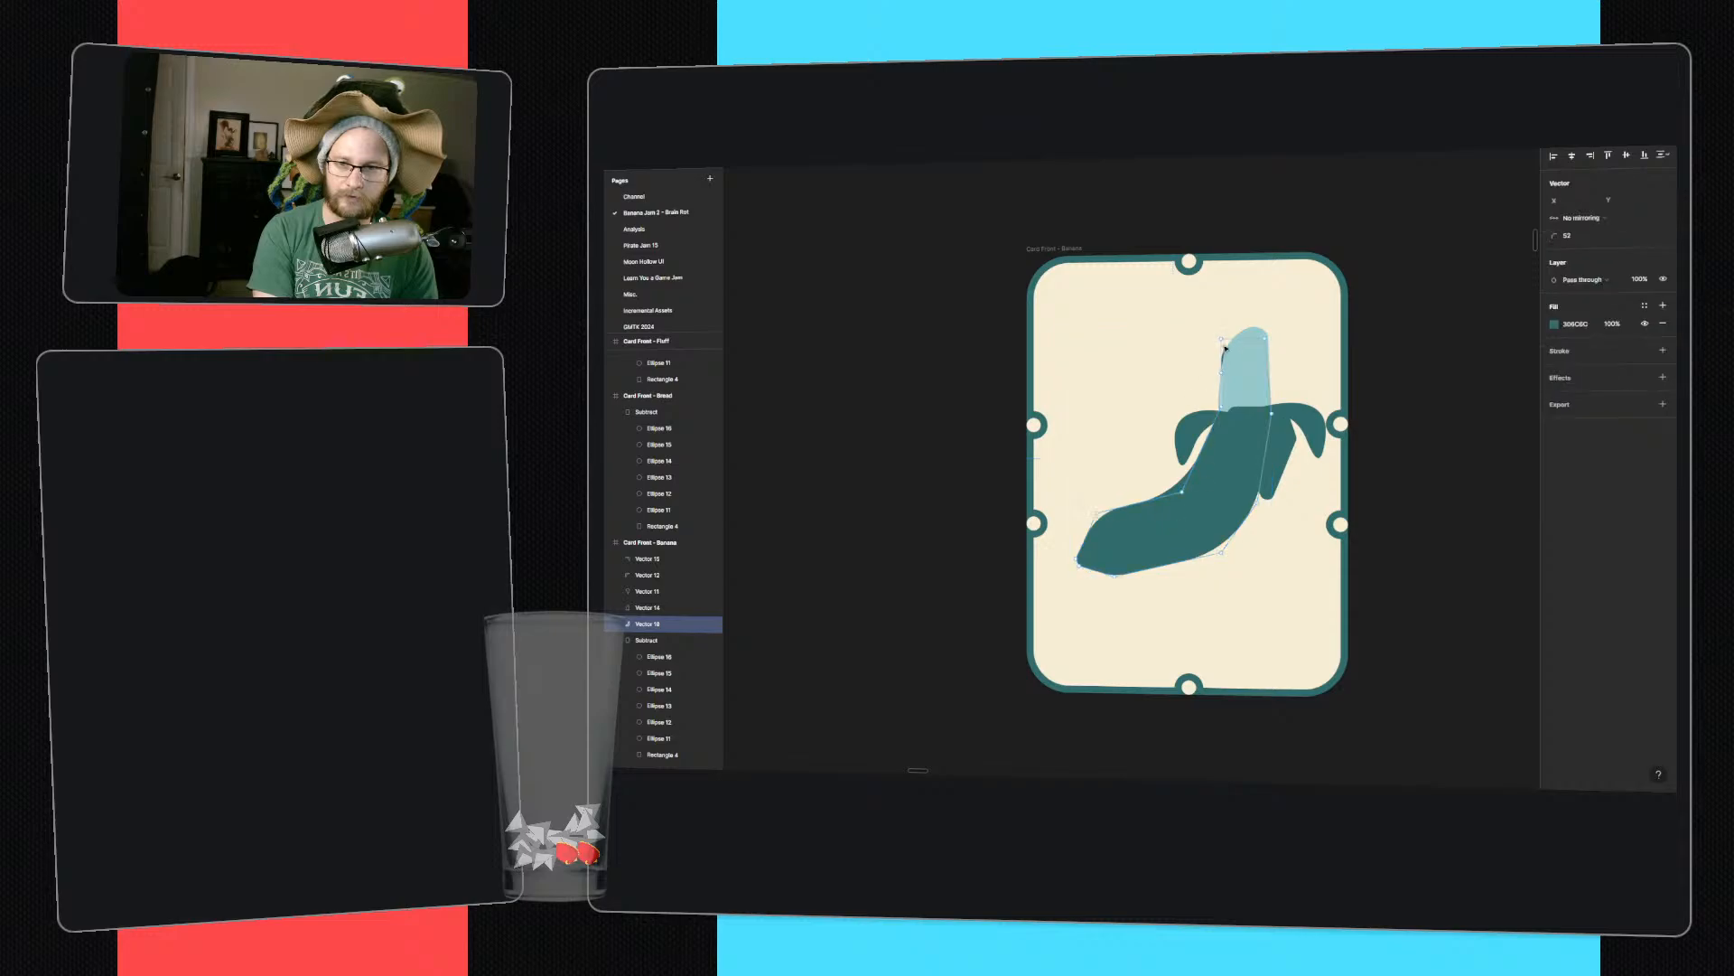
pyautogui.click(1224, 406)
pyautogui.press('Escape')
pyautogui.click(1424, 399)
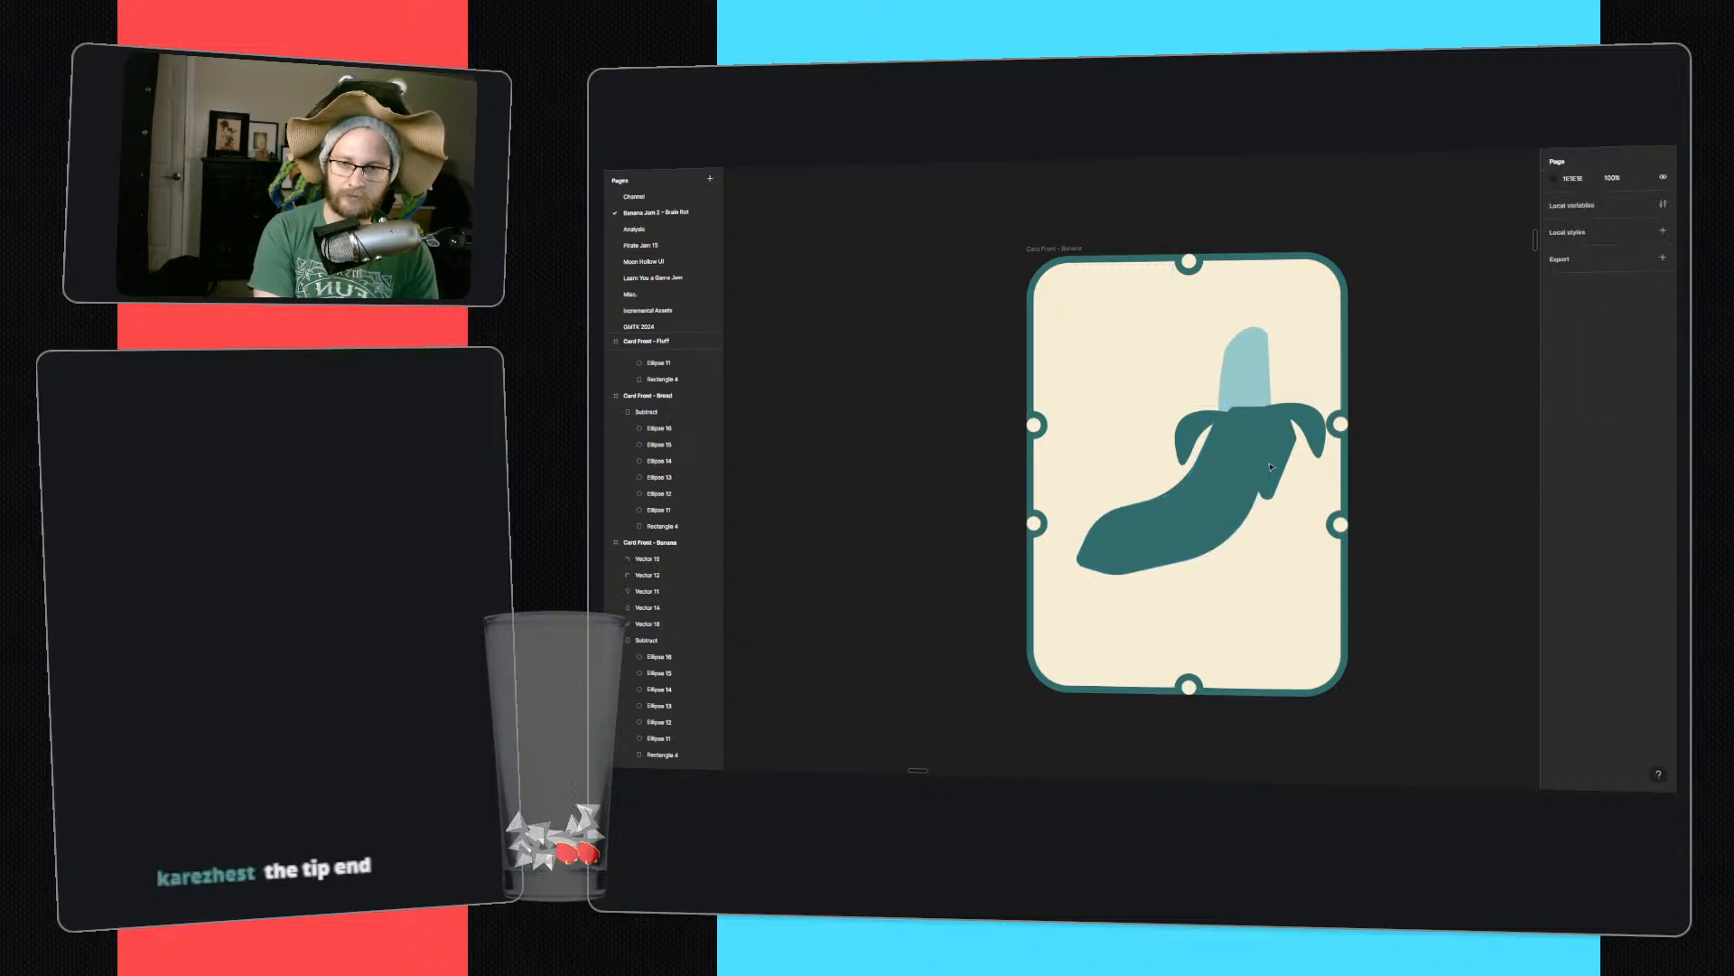
# - Refine the front peel flap by pulling its right corner inward and shifting its upper-left point to smooth the top edge
pyautogui.click(1260, 498)
pyautogui.moveTo(1265, 464); pyautogui.dragTo(1268, 466)
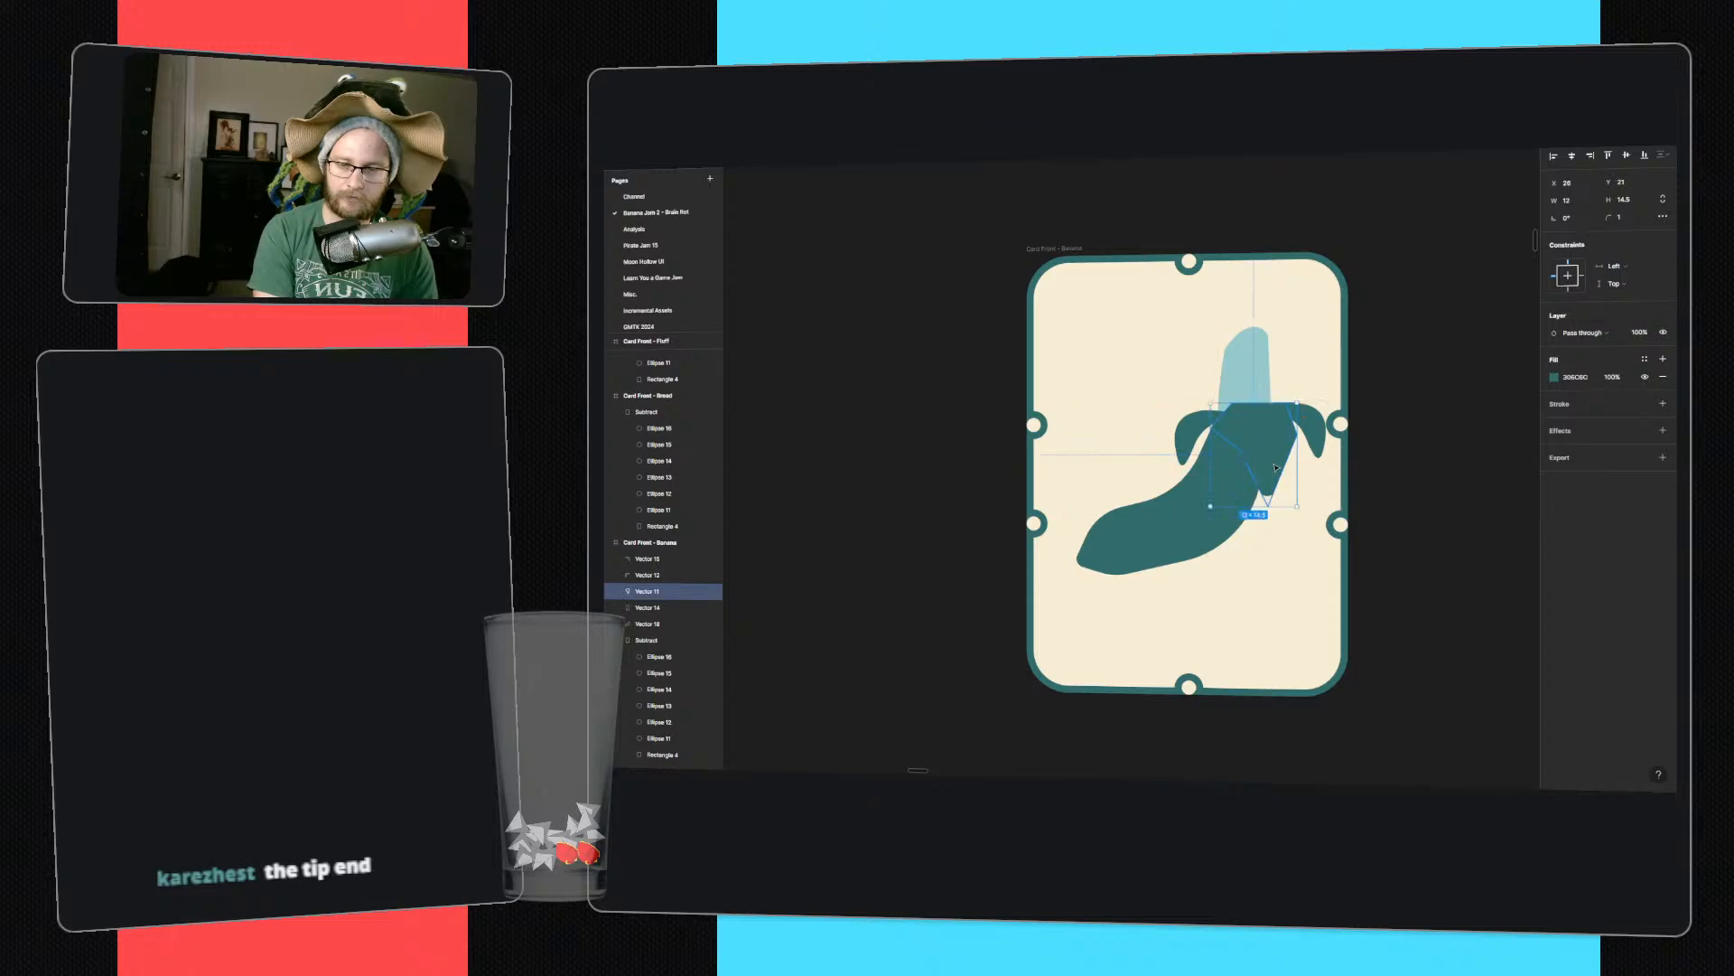
pyautogui.doubleClick(1298, 440)
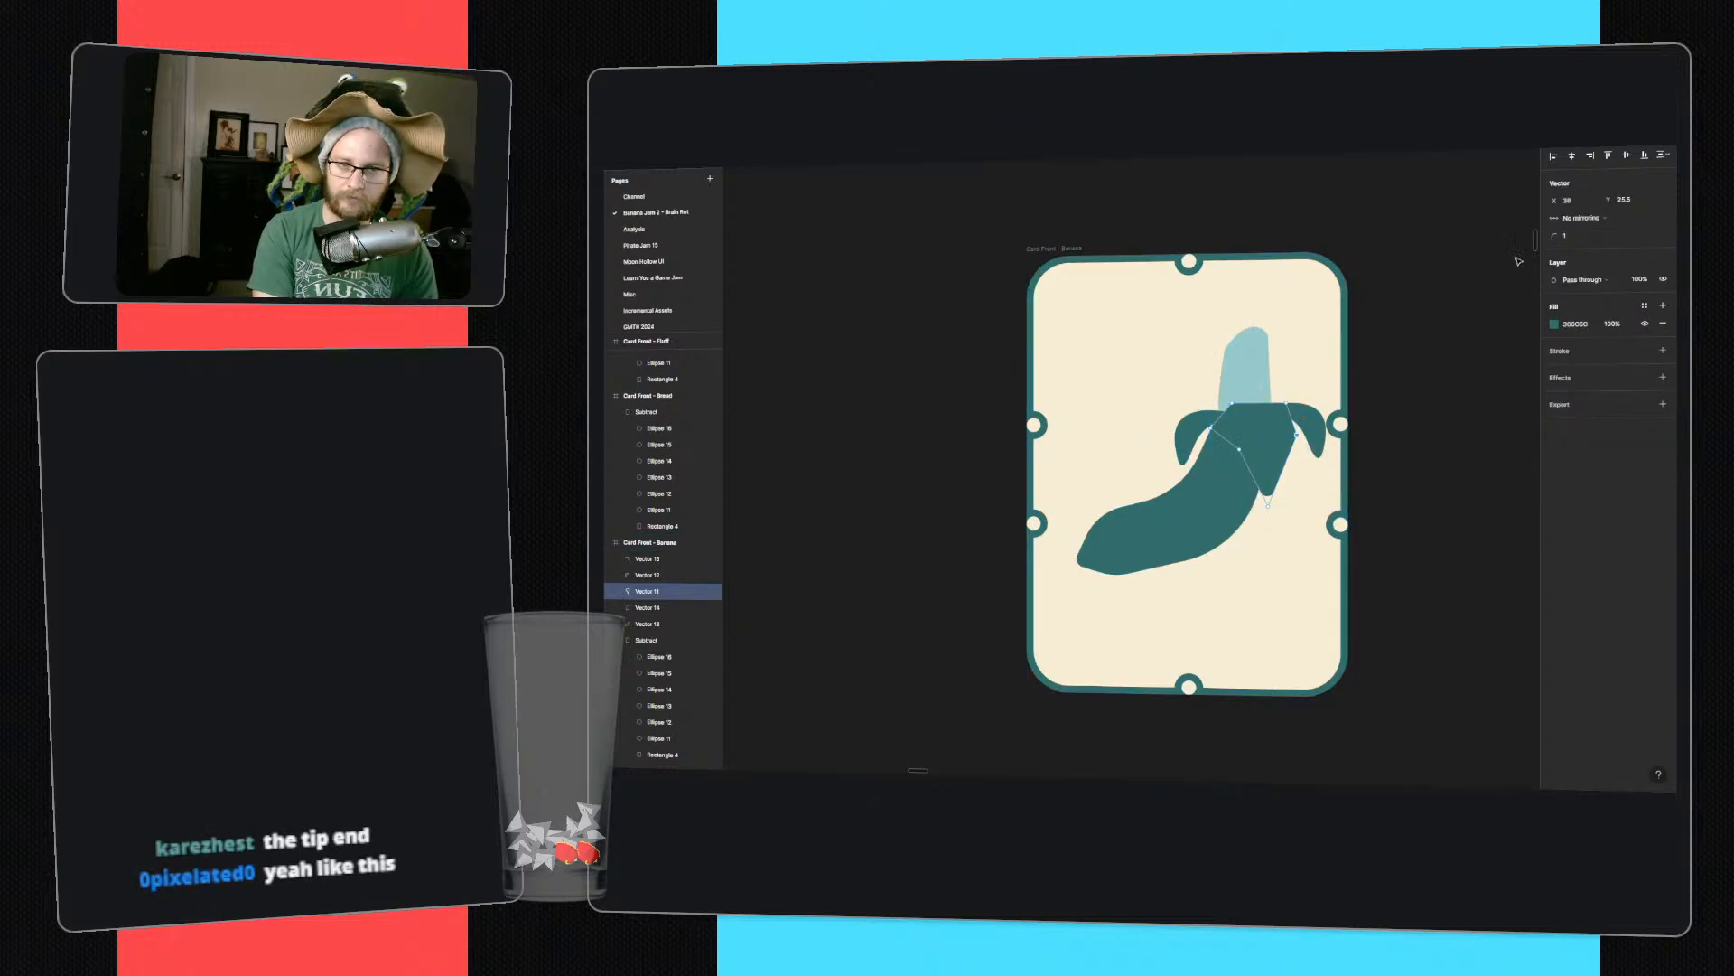
pyautogui.moveTo(1555, 237); pyautogui.dragTo(1571, 239)
pyautogui.click(1287, 407)
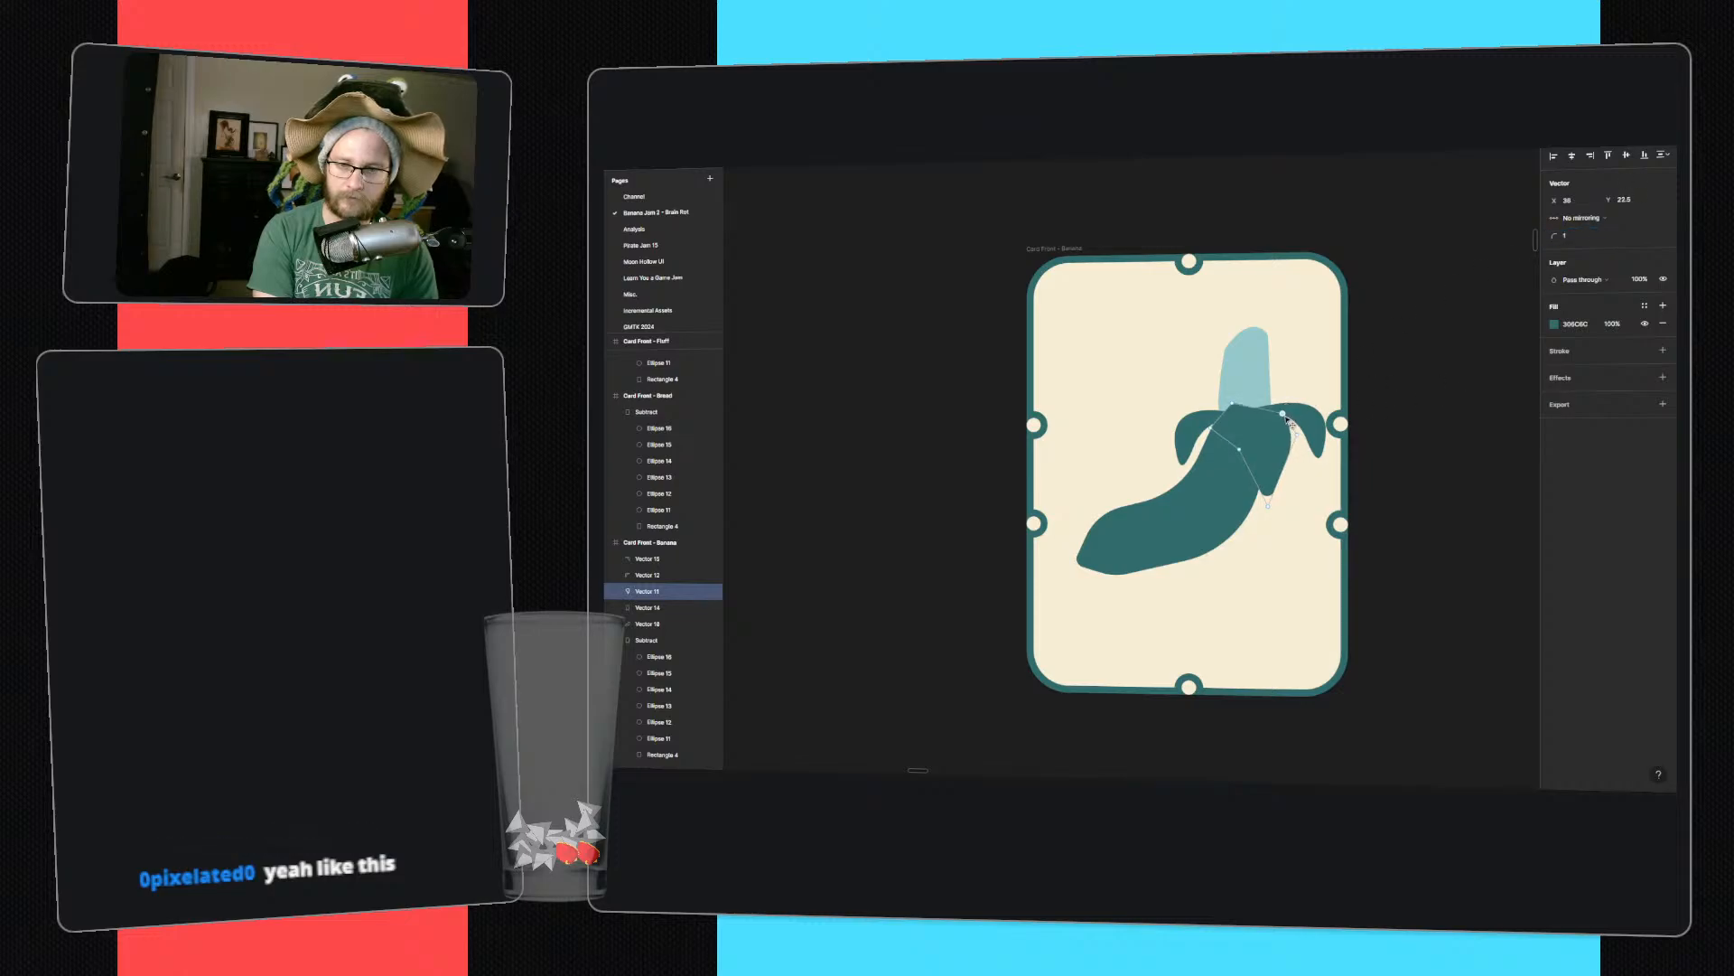
pyautogui.moveTo(1233, 405); pyautogui.dragTo(1225, 409)
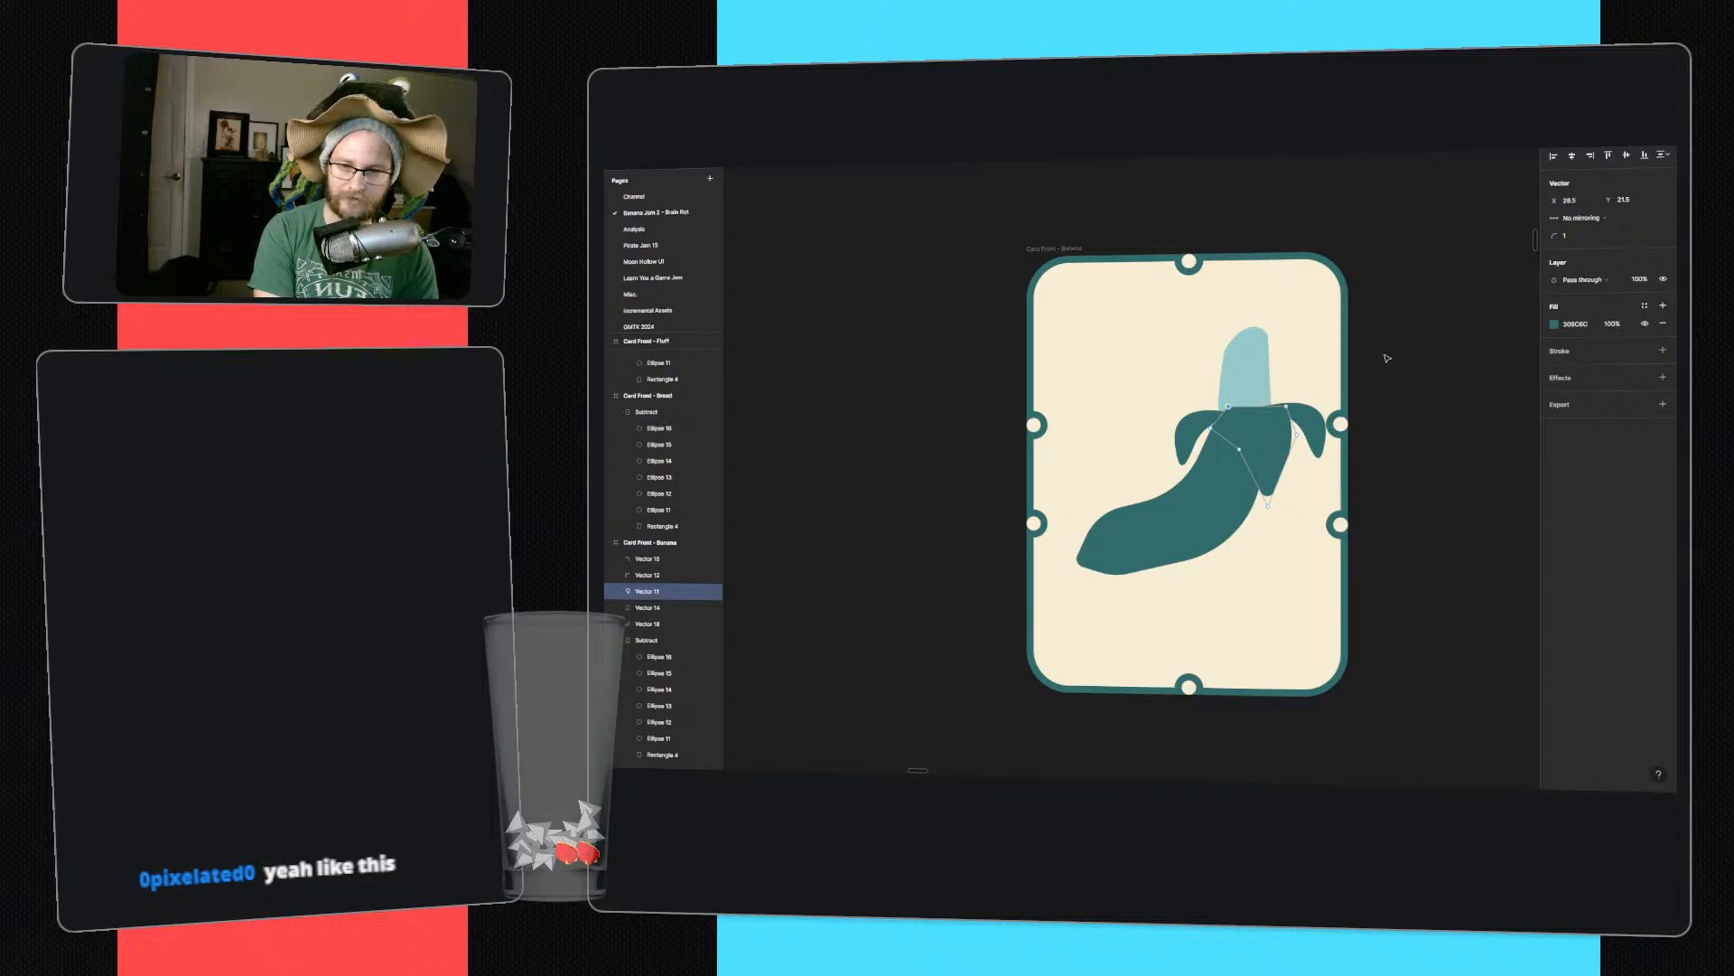
pyautogui.click(1434, 344)
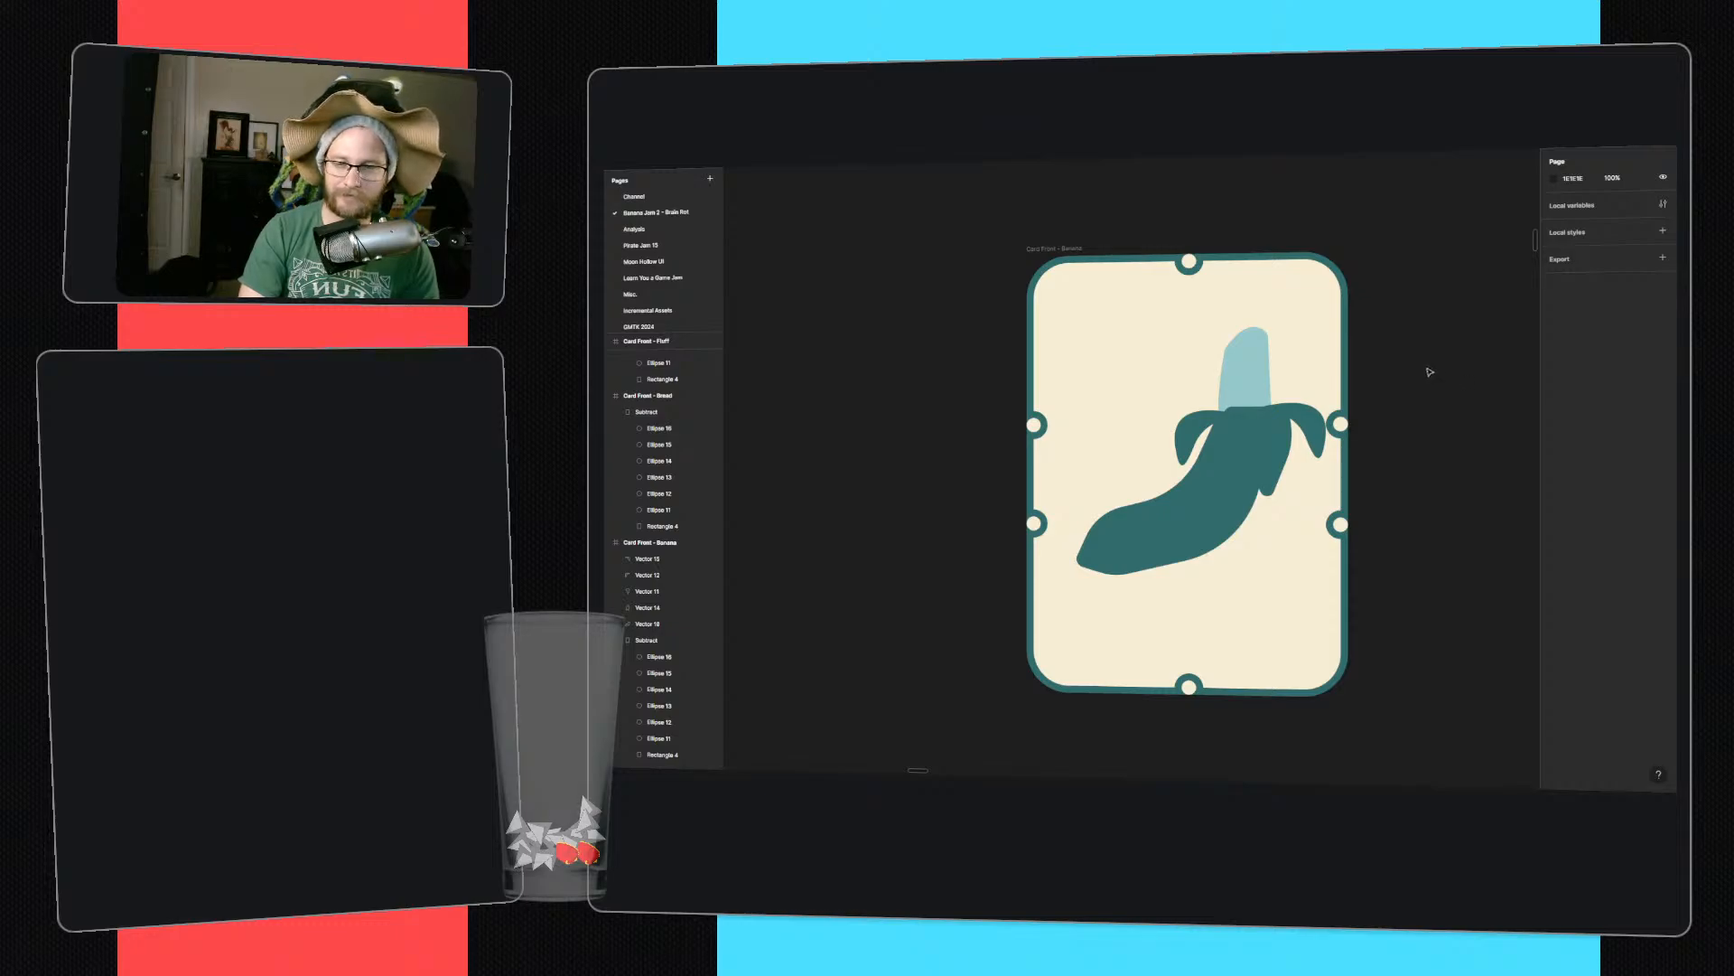
# - Undo the banana edits step by step back to the early silhouette without the pale fruit shape
pyautogui.click(1062, 248)
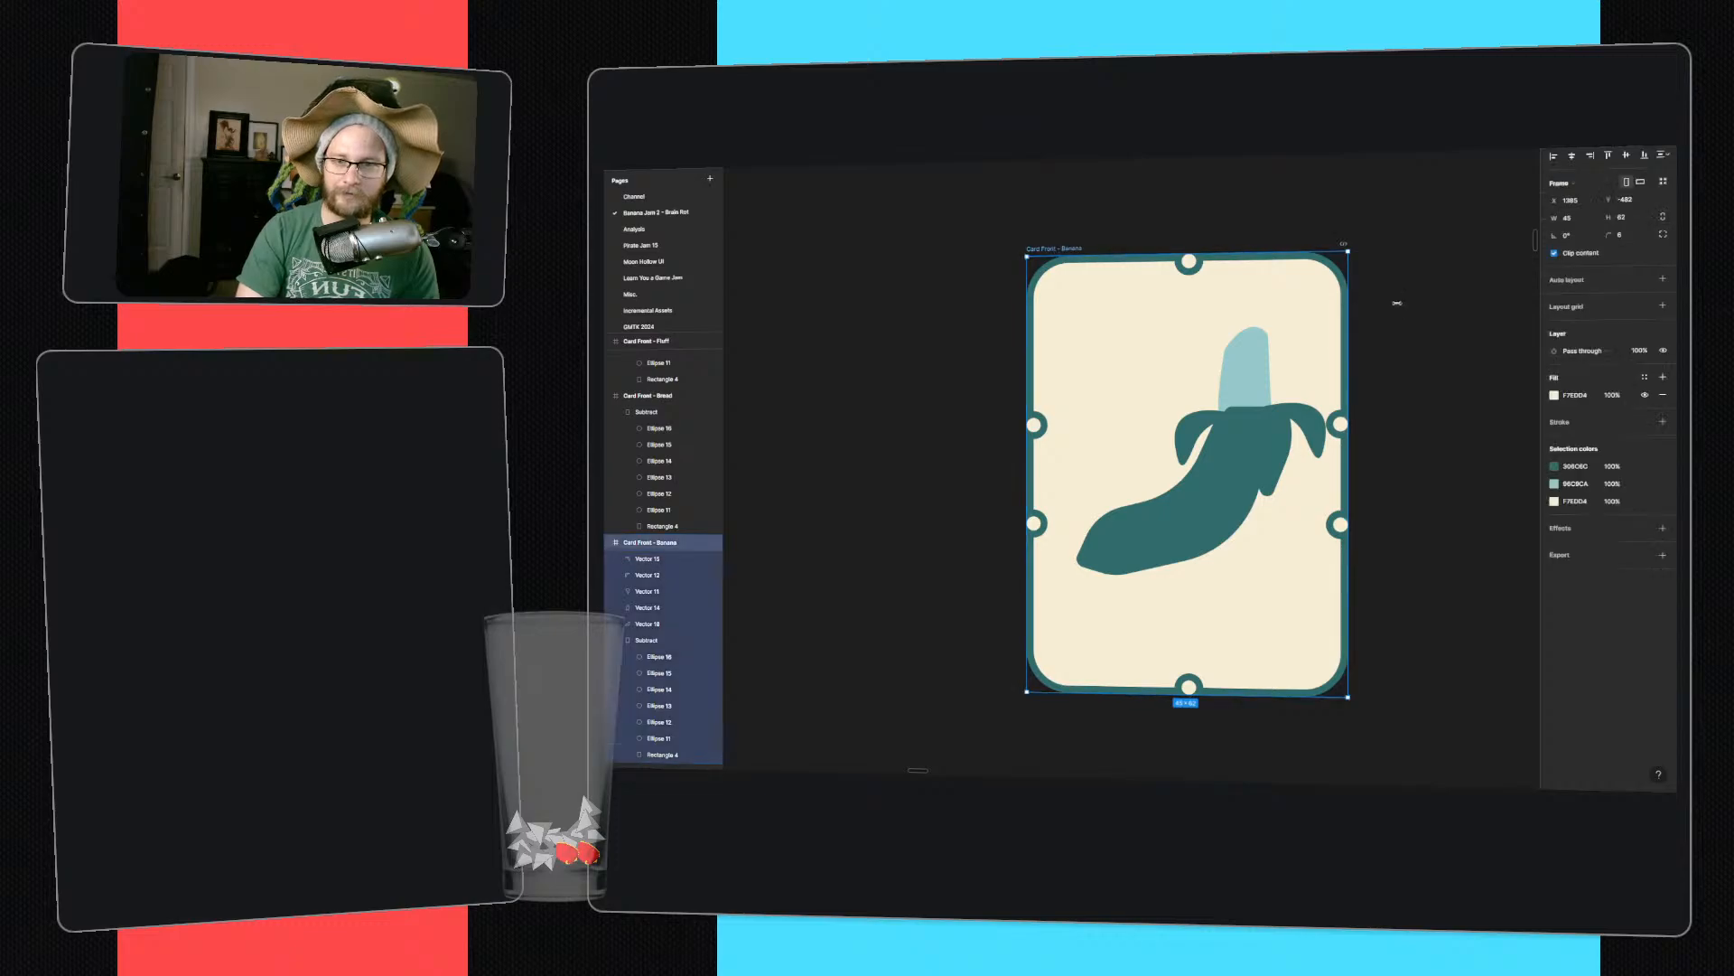
pyautogui.click(1472, 311)
pyautogui.hotkey('ctrl', 'z')
pyautogui.hotkey('ctrl', 'z')
pyautogui.hotkey('ctrl', 'z')
pyautogui.hotkey('ctrl', 'z')
pyautogui.hotkey('ctrl', 'z')
pyautogui.hotkey('ctrl', 'z')
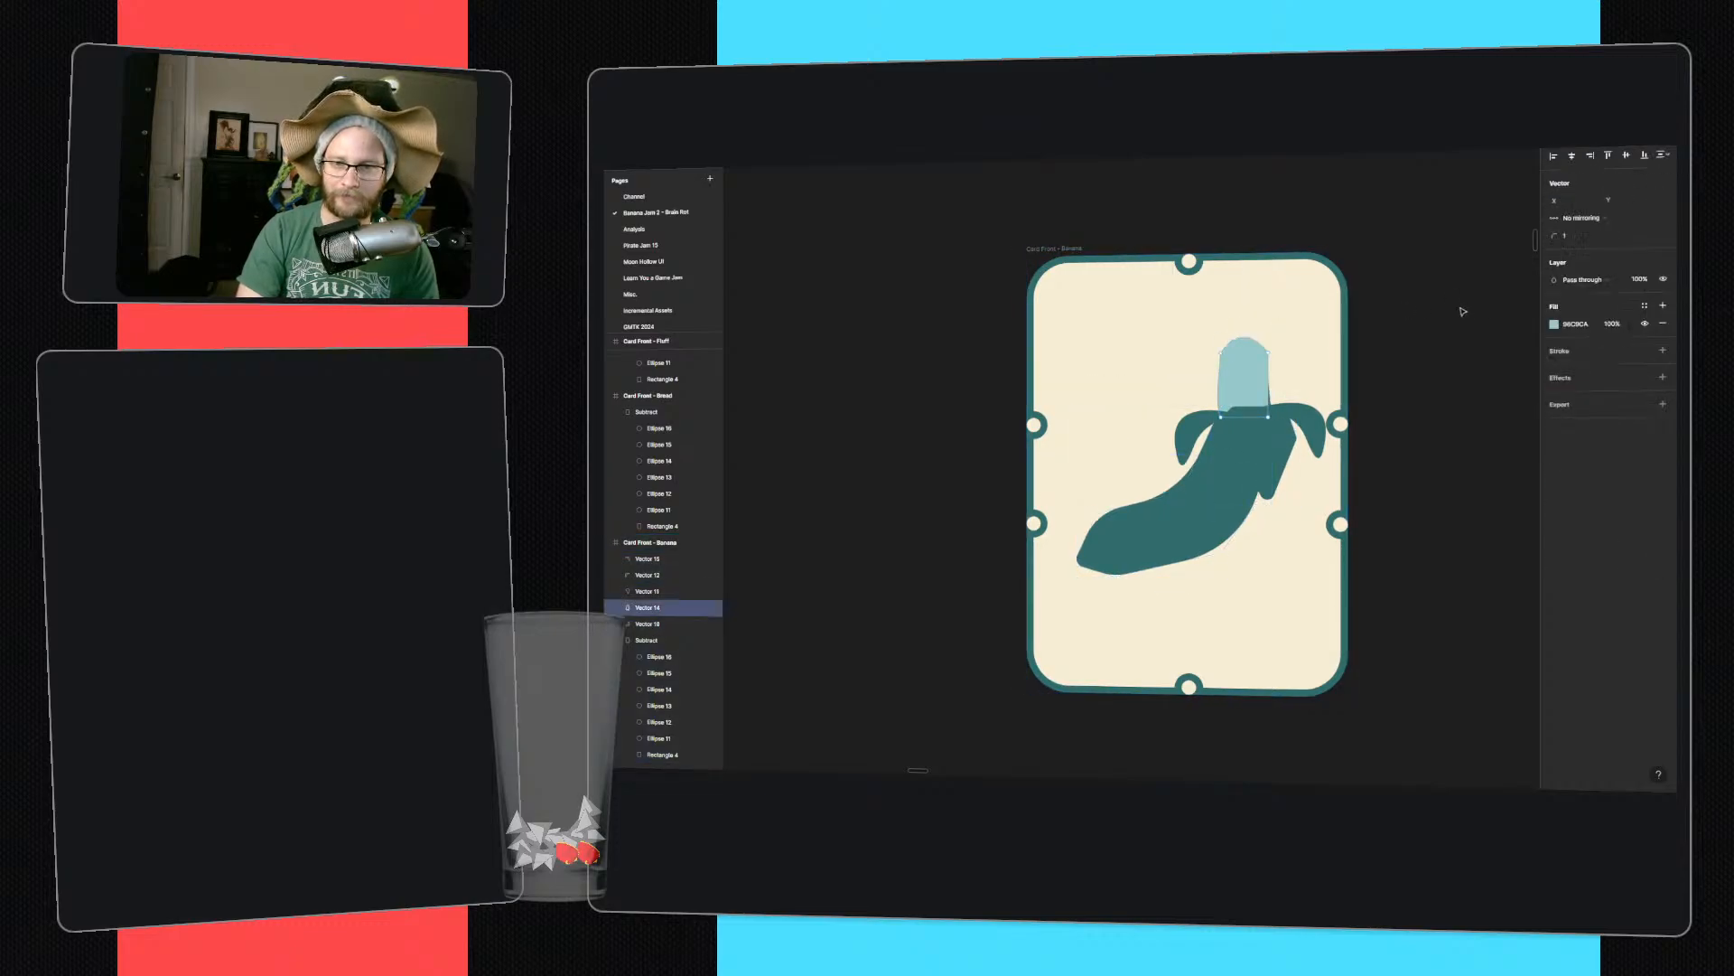
pyautogui.hotkey('ctrl', 'z')
pyautogui.hotkey('ctrl', 'z')
pyautogui.hotkey('ctrl', 'z')
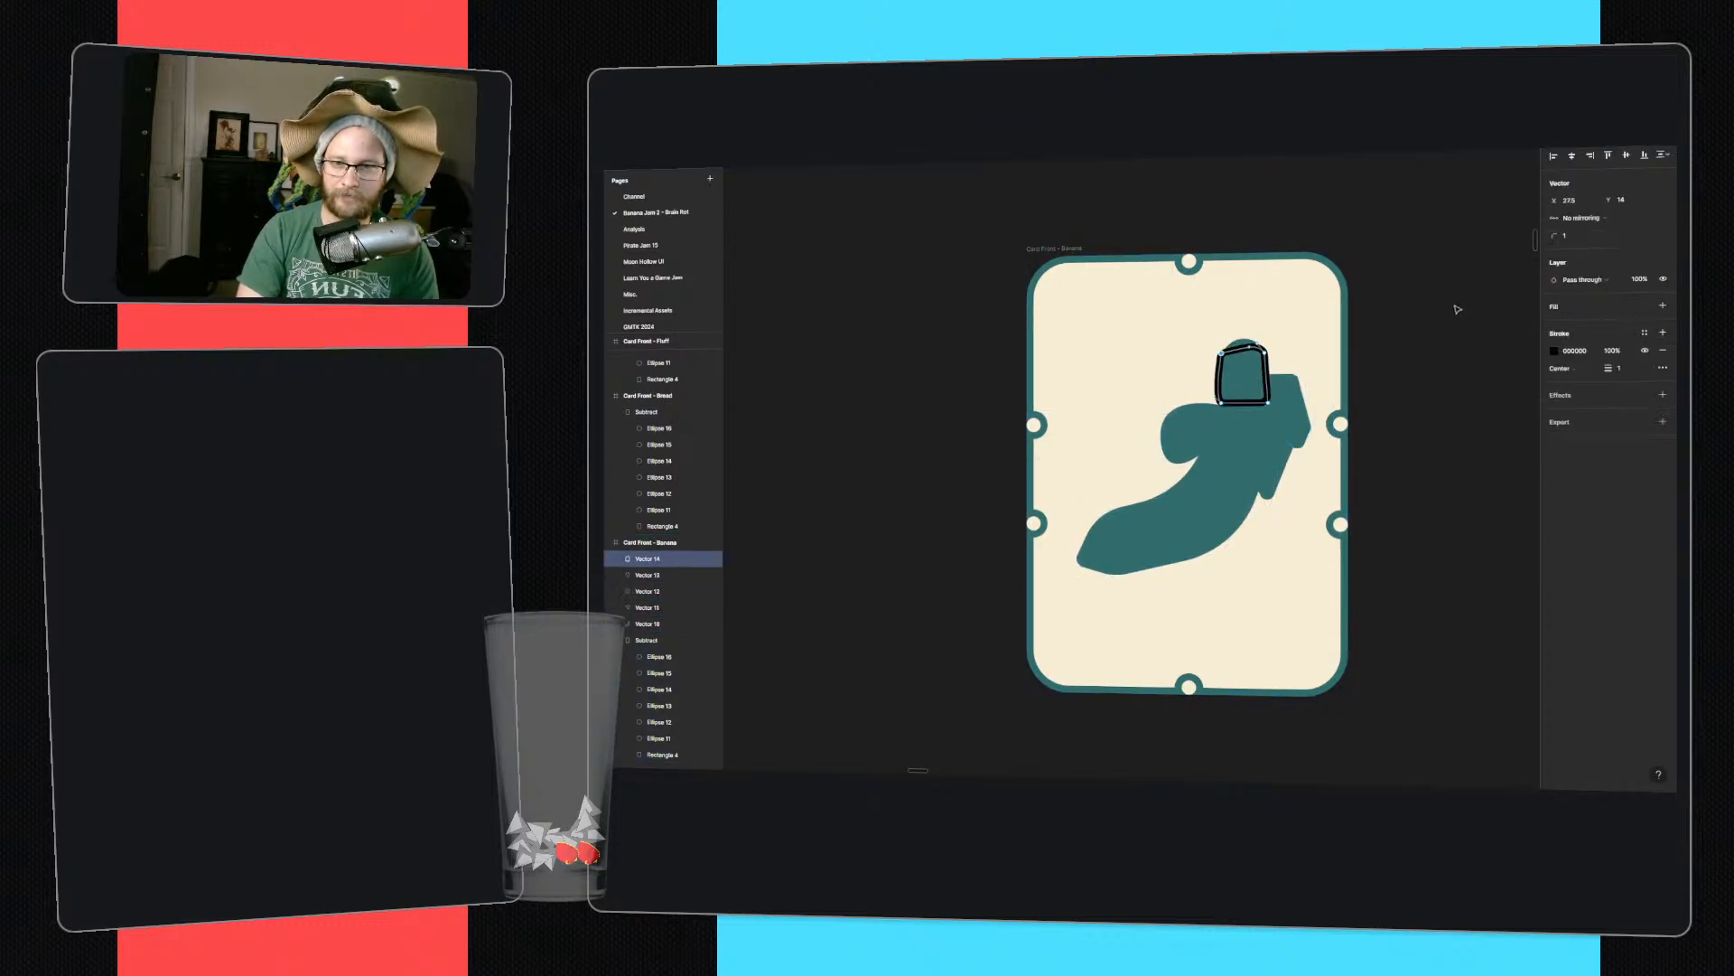
pyautogui.click(1458, 310)
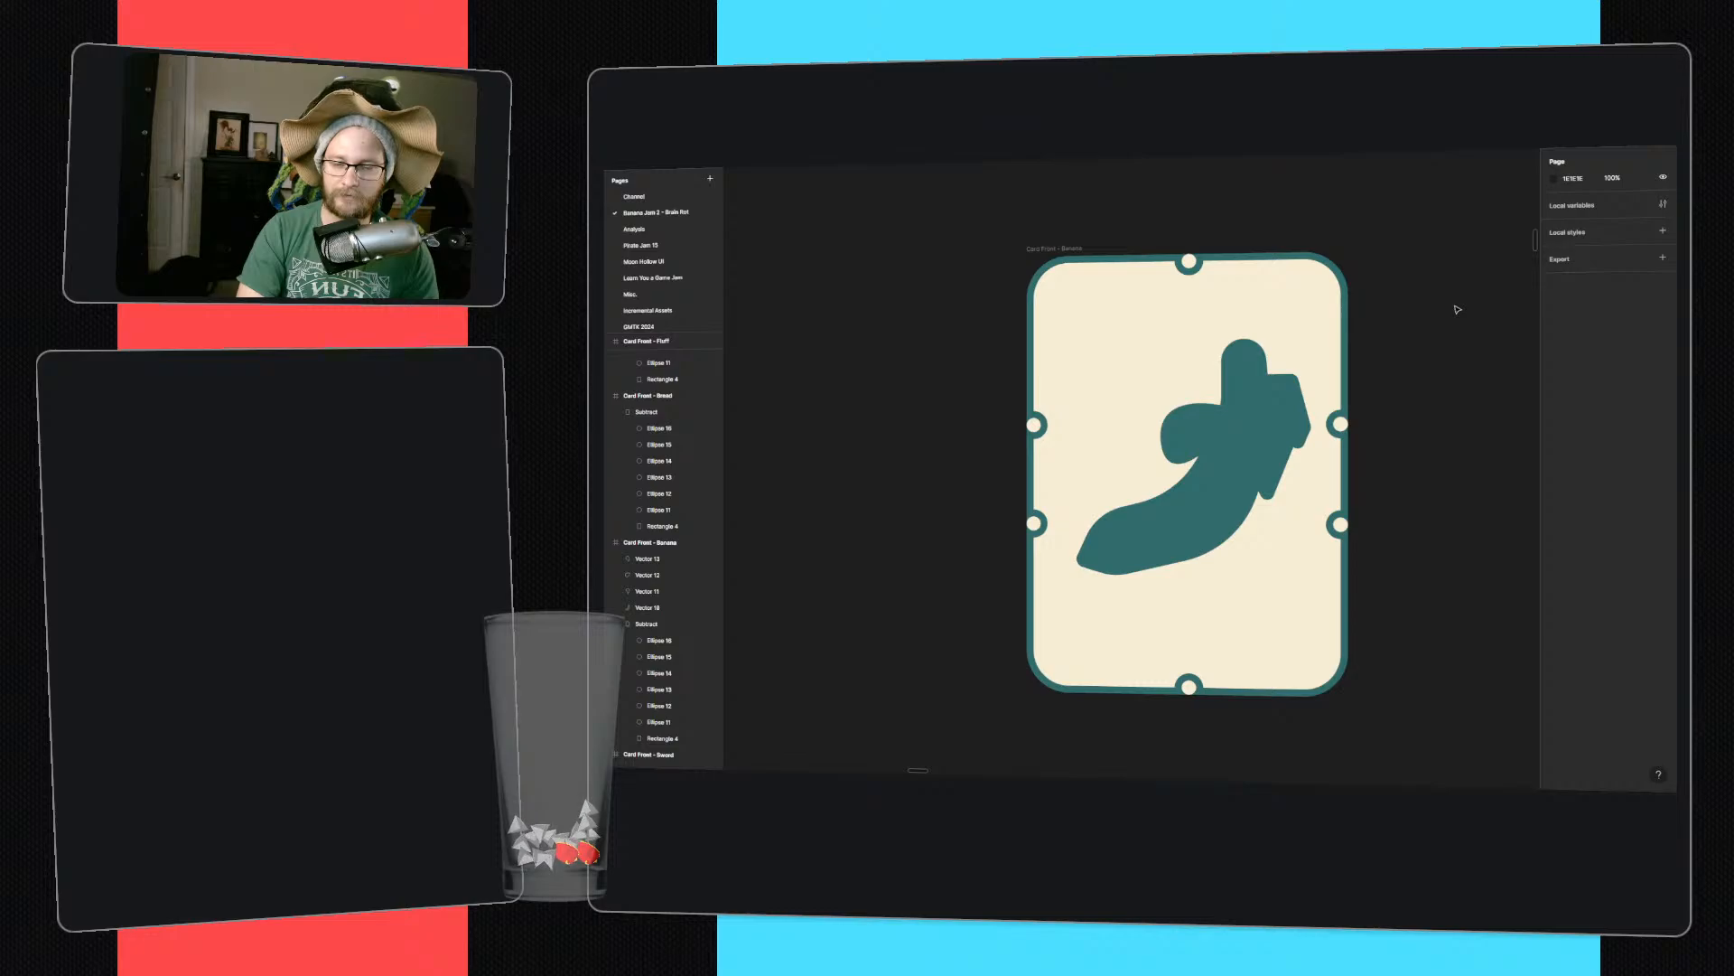
# - Redo the undone edits until the peeled banana with its refined front flap is back
pyautogui.hotkey('ctrl', 'v')
pyautogui.hotkey('ctrl', 'shift', 'z')
pyautogui.hotkey('ctrl', 'shift', 'z')
pyautogui.hotkey('ctrl', 'shift', 'z')
pyautogui.hotkey('ctrl', 'shift', 'z')
pyautogui.hotkey('ctrl', 'shift', 'z')
pyautogui.hotkey('ctrl', 'shift', 'z')
pyautogui.hotkey('ctrl', 'shift', 'z')
pyautogui.hotkey('ctrl', 'shift', 'z')
pyautogui.hotkey('ctrl', 'shift', 'z')
pyautogui.hotkey('ctrl', 'shift', 'z')
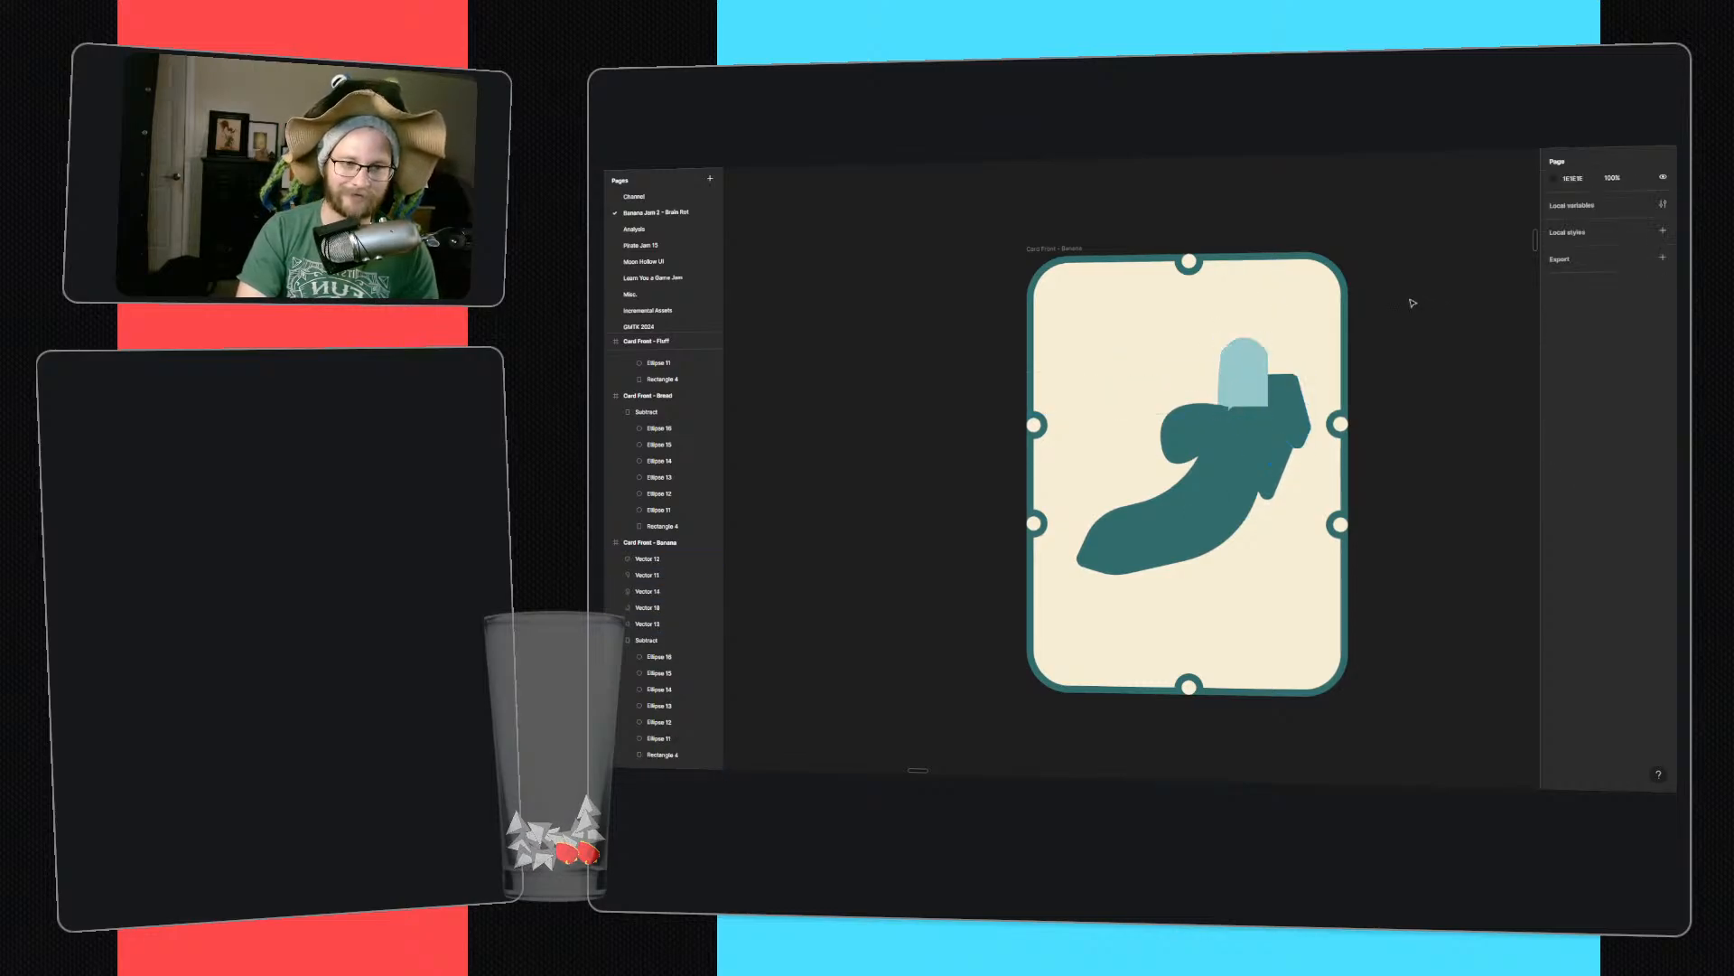
pyautogui.hotkey('ctrl', 'shift', 'z')
pyautogui.hotkey('ctrl', 'shift', 'z')
pyautogui.hotkey('ctrl', 'shift', 'z')
pyautogui.hotkey('ctrl', 'shift', 'z')
pyautogui.hotkey('ctrl', 'shift', 'z')
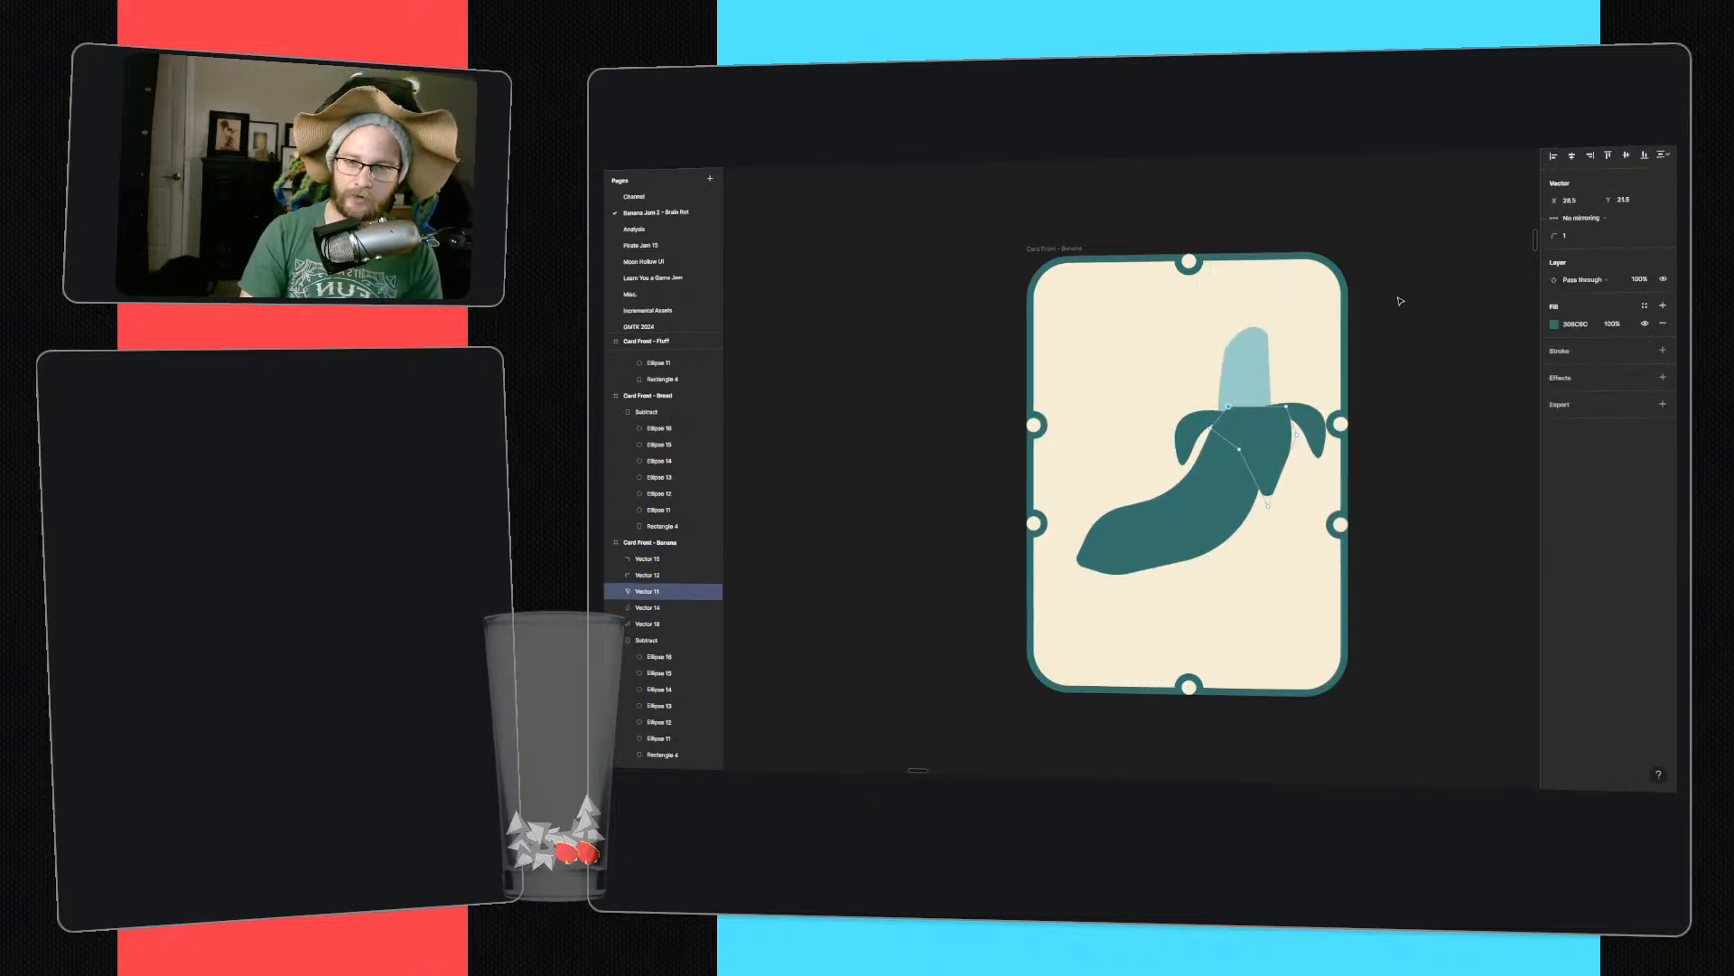
# - Restore the duplicate of the peeled banana card beside the original by redoing the remaining changes
pyautogui.keyDown('ctrl'); pyautogui.scroll(-3, 1088, 220); pyautogui.keyUp('ctrl')
pyautogui.moveTo(1030, 218); pyautogui.dragTo(863, 245, button='middle')
pyautogui.hotkey('ctrl', 'shift', 'z')
pyautogui.hotkey('ctrl', 'shift', 'z')
pyautogui.hotkey('ctrl', 'shift', 'z')
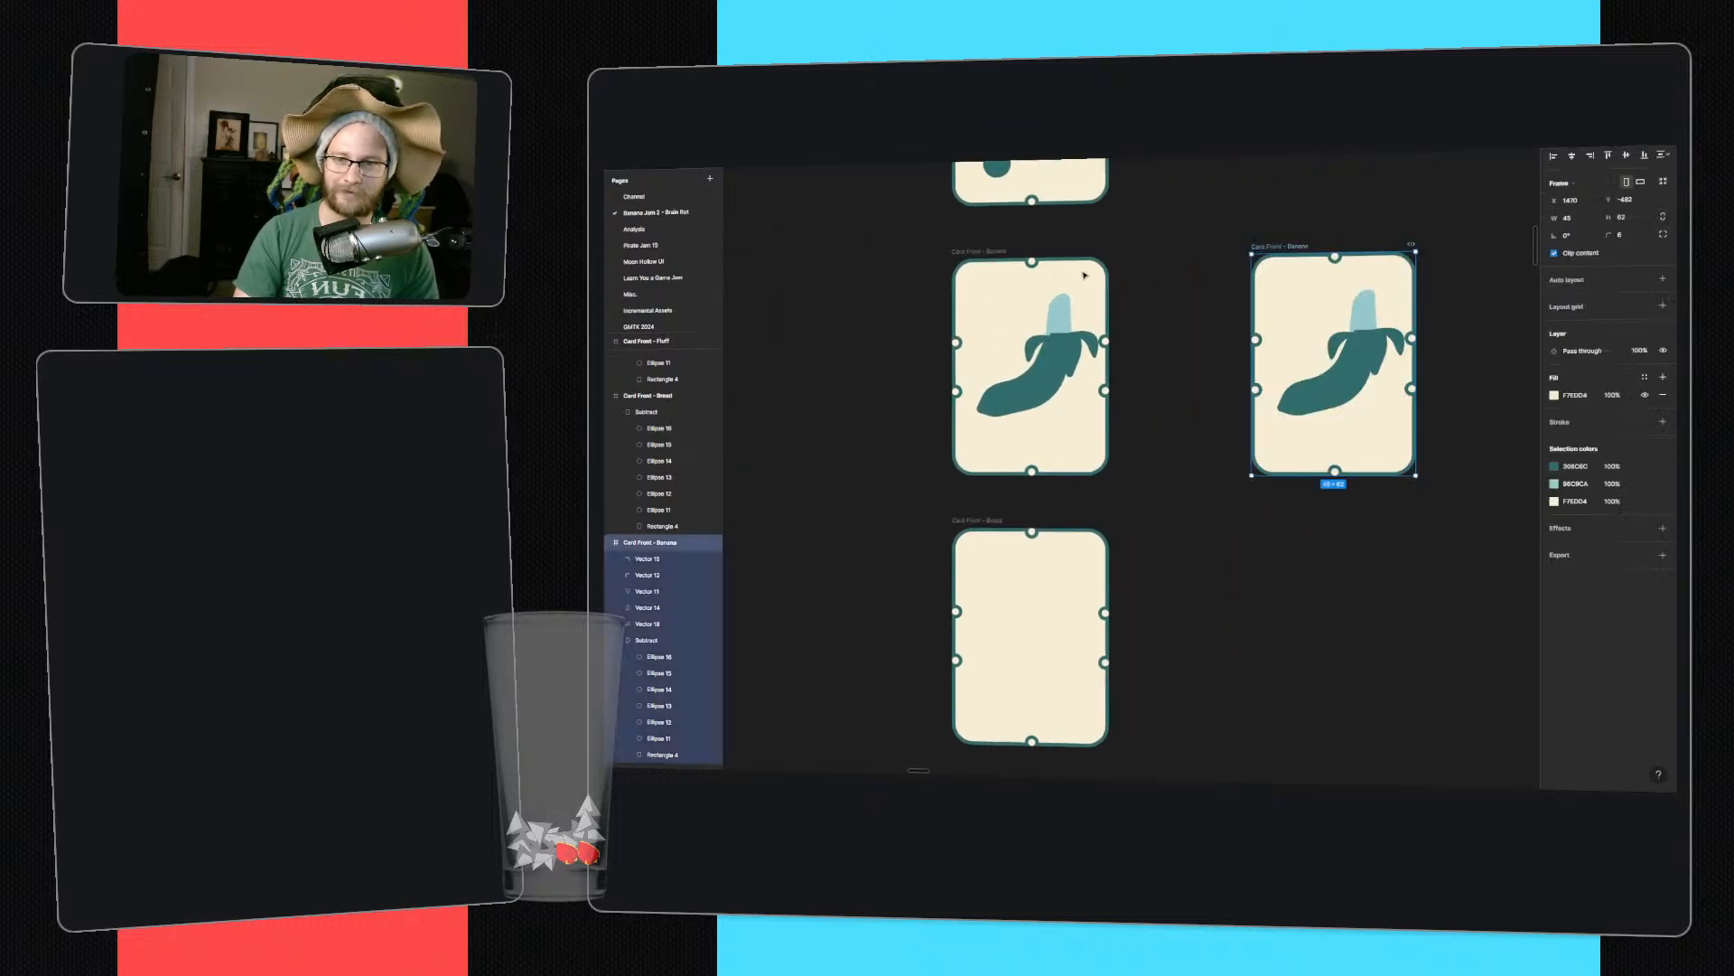
# - Delete the pale fruit and all peel flaps from the duplicate banana card, keeping and selecting only the curved body
pyautogui.keyDown('ctrl'); pyautogui.scroll(3, 1363, 299); pyautogui.keyUp('ctrl')
pyautogui.moveTo(1424, 312); pyautogui.dragTo(1322, 316, button='middle')
pyautogui.click(1277, 333)
pyautogui.press('Delete')
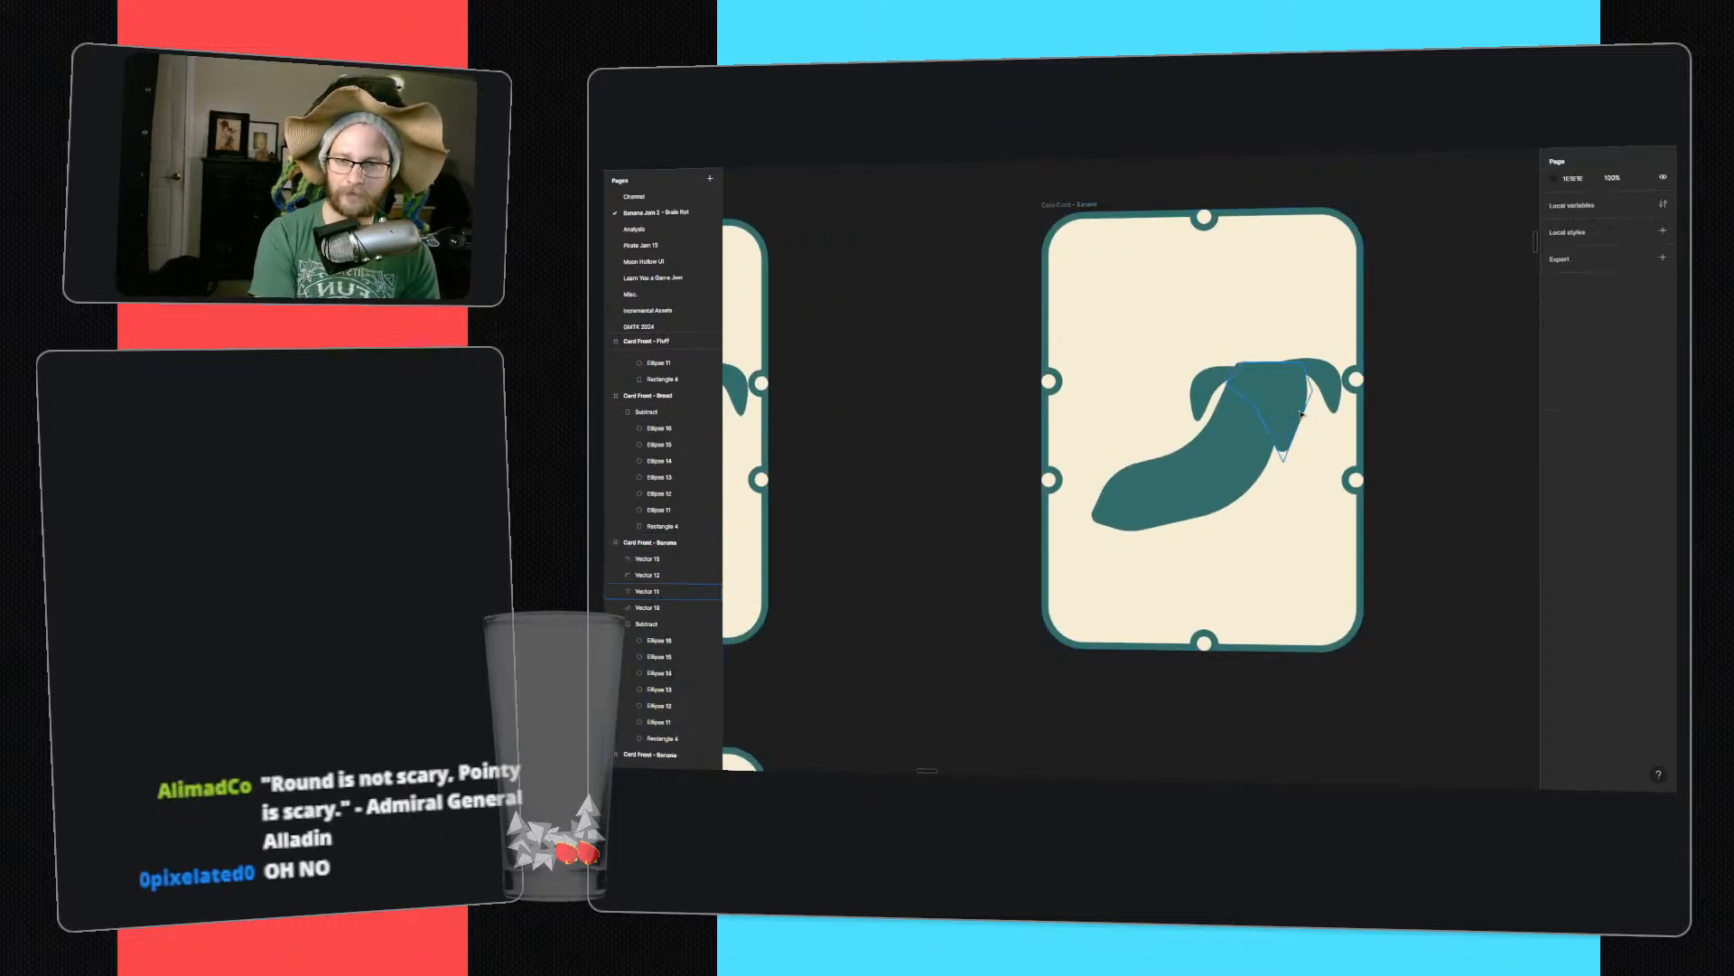
pyautogui.click(1283, 375)
pyautogui.press('Delete')
pyautogui.click(1254, 410)
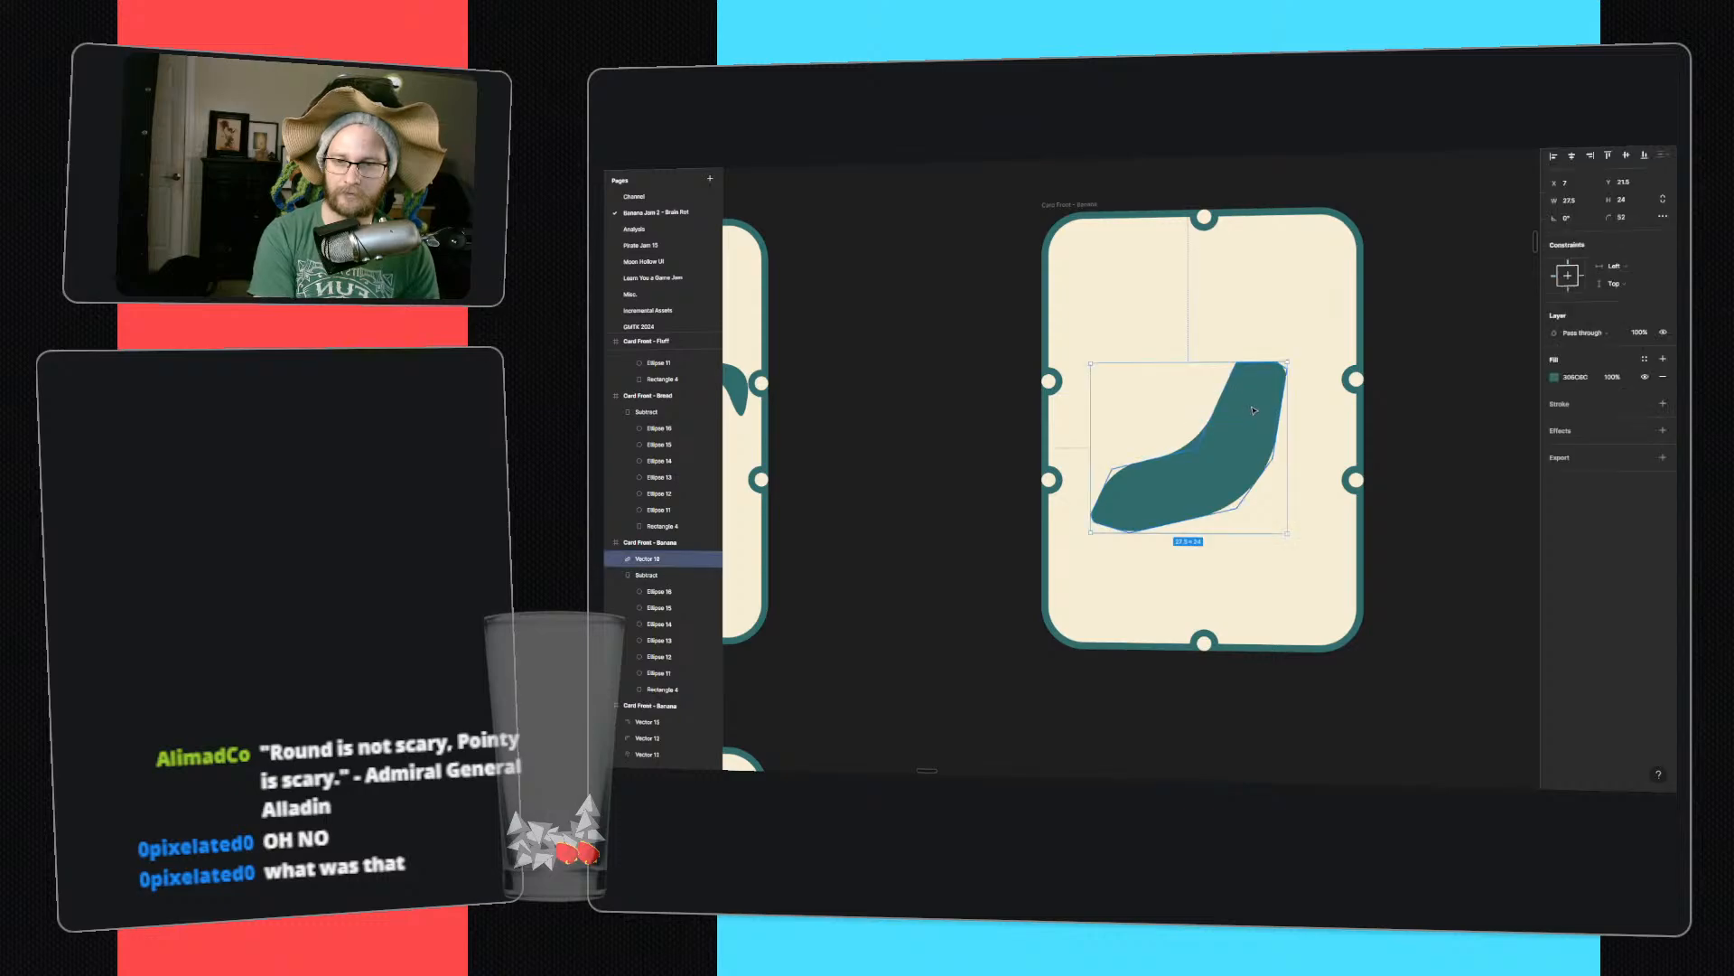
# - Reshape the curved body on the duplicate banana card by extending its flat upper end upward into a longer, rounded neck
pyautogui.doubleClick(1268, 391)
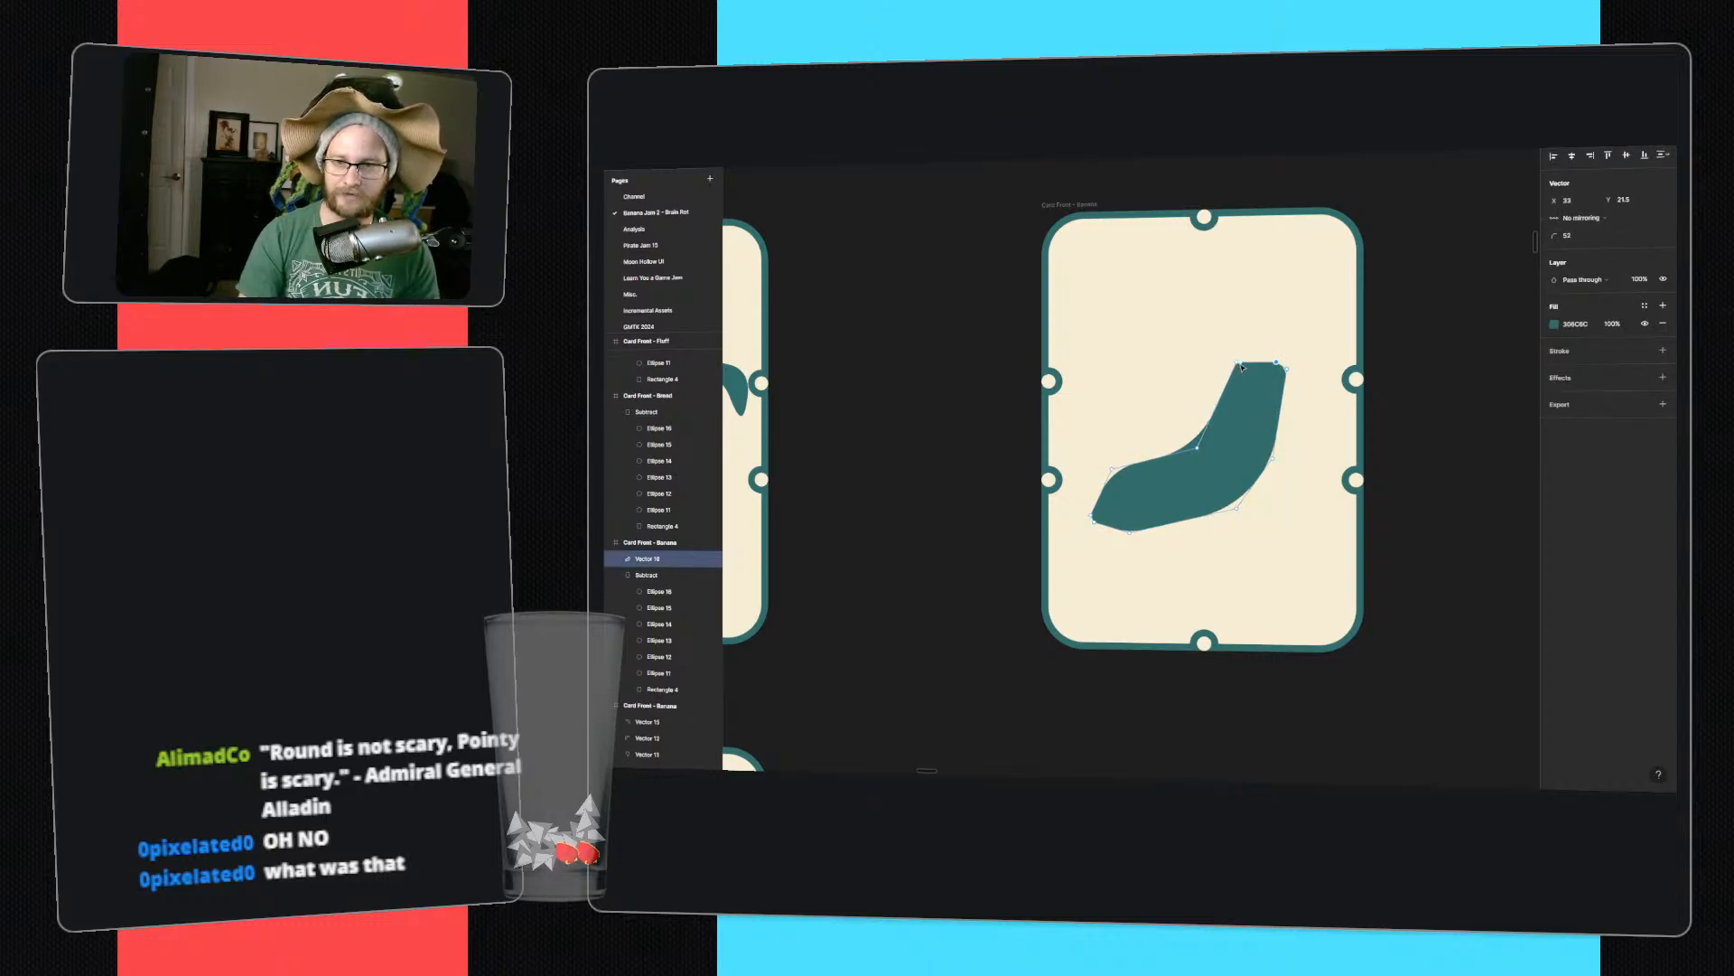
pyautogui.moveTo(1243, 366); pyautogui.dragTo(1256, 313)
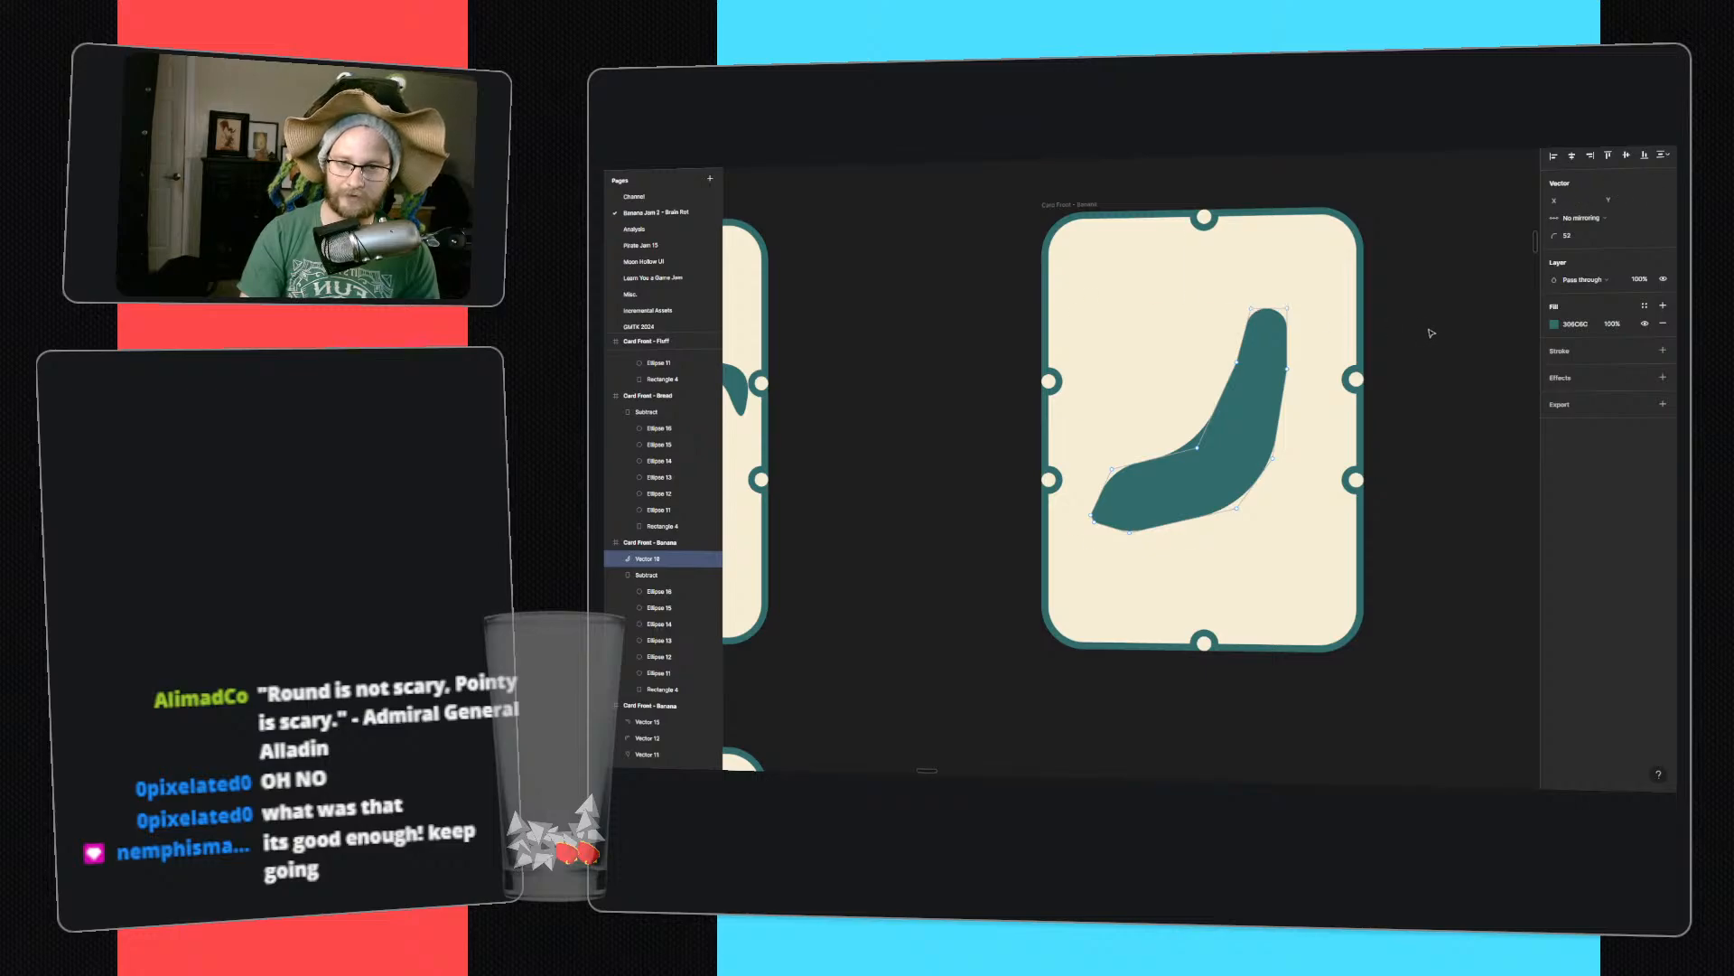
pyautogui.press('Escape')
# - Add a 3 × 4 stem rectangle on the banana's upper end, filled with the body's teal and with a corner radius of 1
pyautogui.press('r')
pyautogui.moveTo(1269, 293)
pyautogui.mouseDown()
pyautogui.moveTo(1283, 324)
pyautogui.moveTo(1268, 309)
pyautogui.mouseUp()
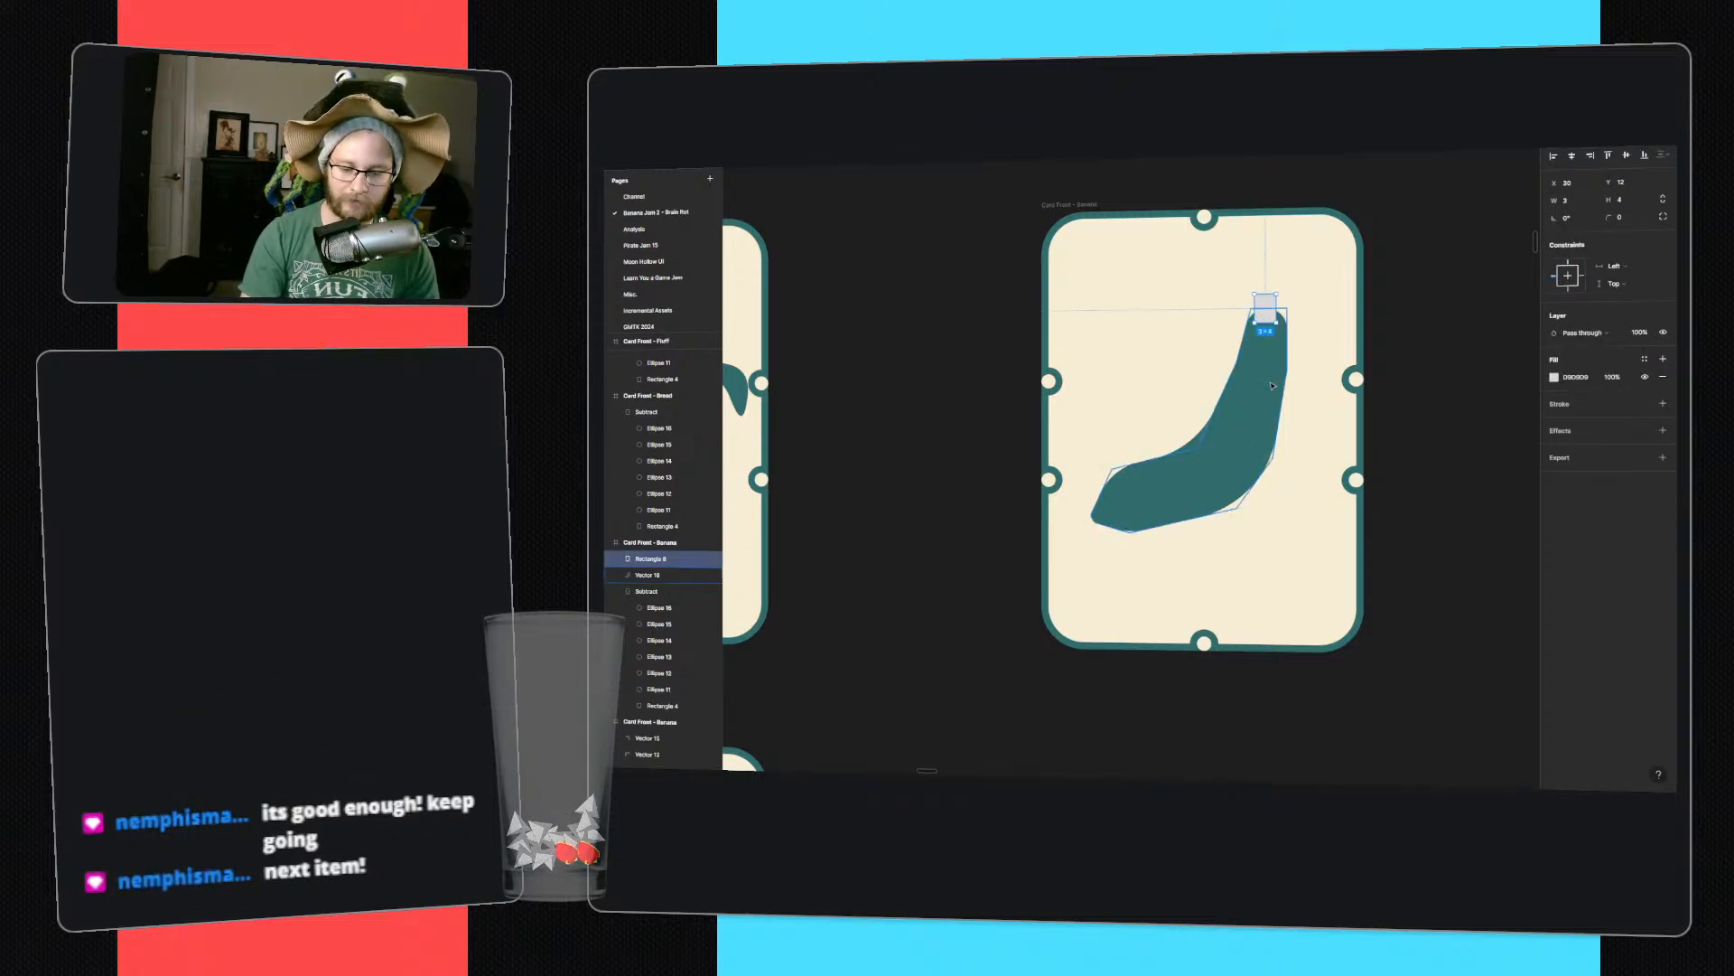
pyautogui.press('i')
pyautogui.click(1258, 387)
pyautogui.moveTo(1608, 217); pyautogui.dragTo(1635, 221)
pyautogui.click(1287, 310)
pyautogui.click(1271, 307)
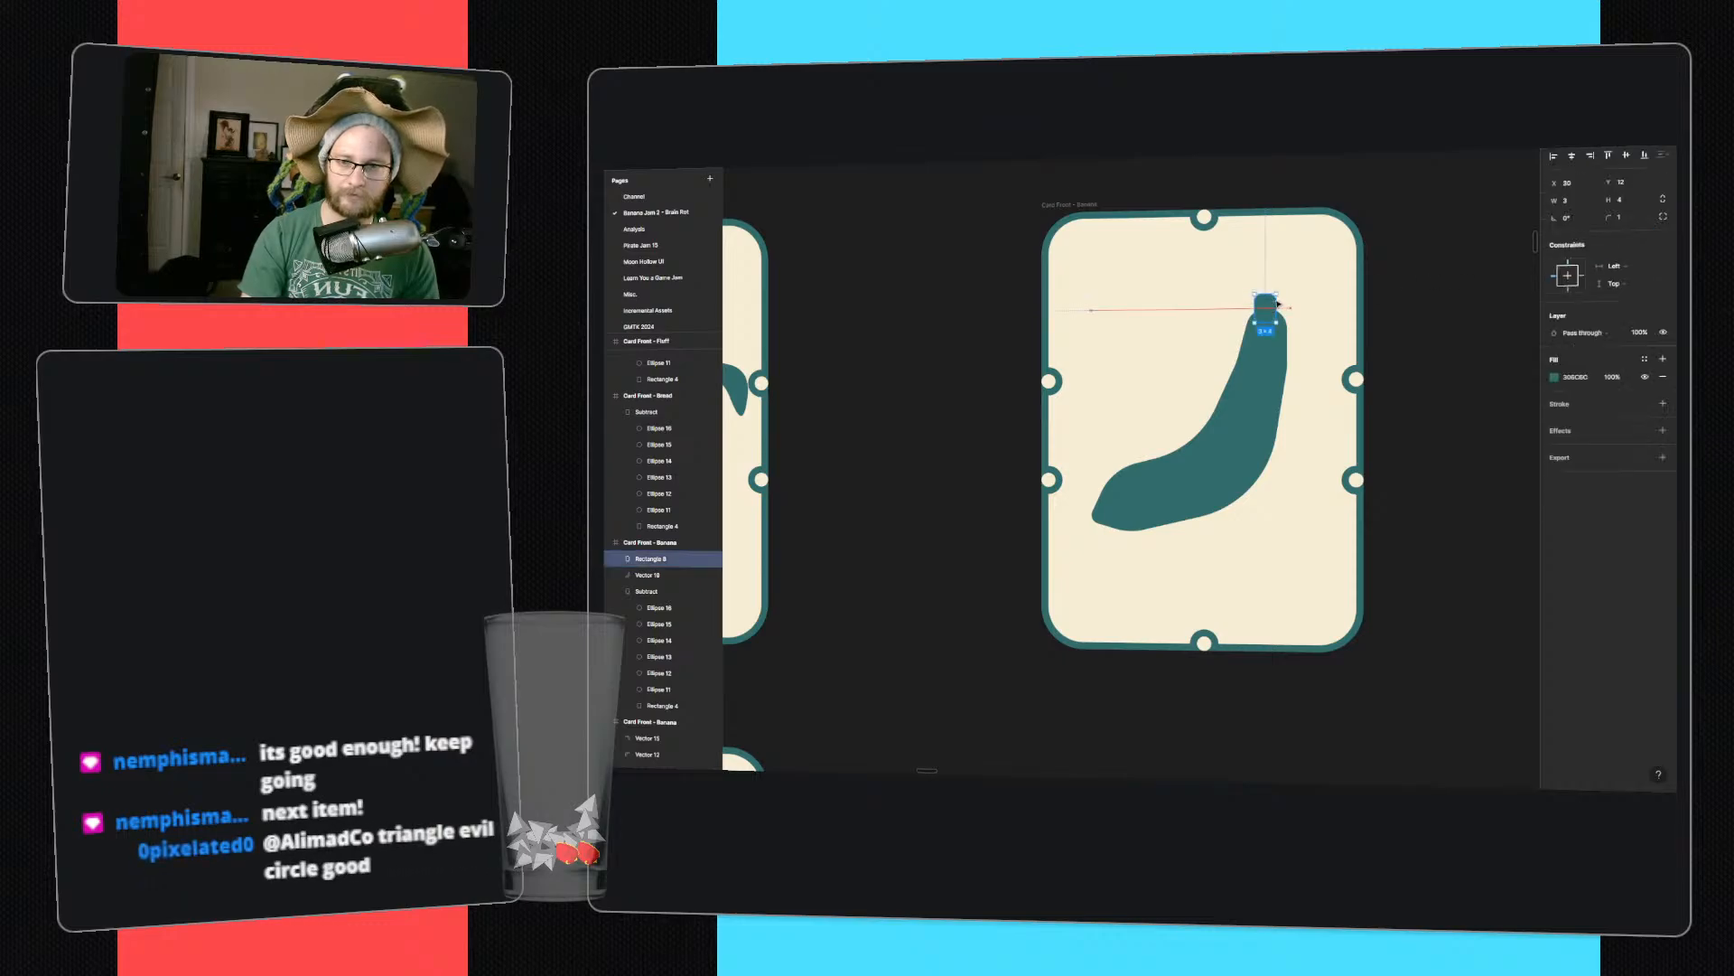
pyautogui.press('Up')
pyautogui.moveTo(1271, 307); pyautogui.dragTo(1272, 315)
pyautogui.press('Escape')
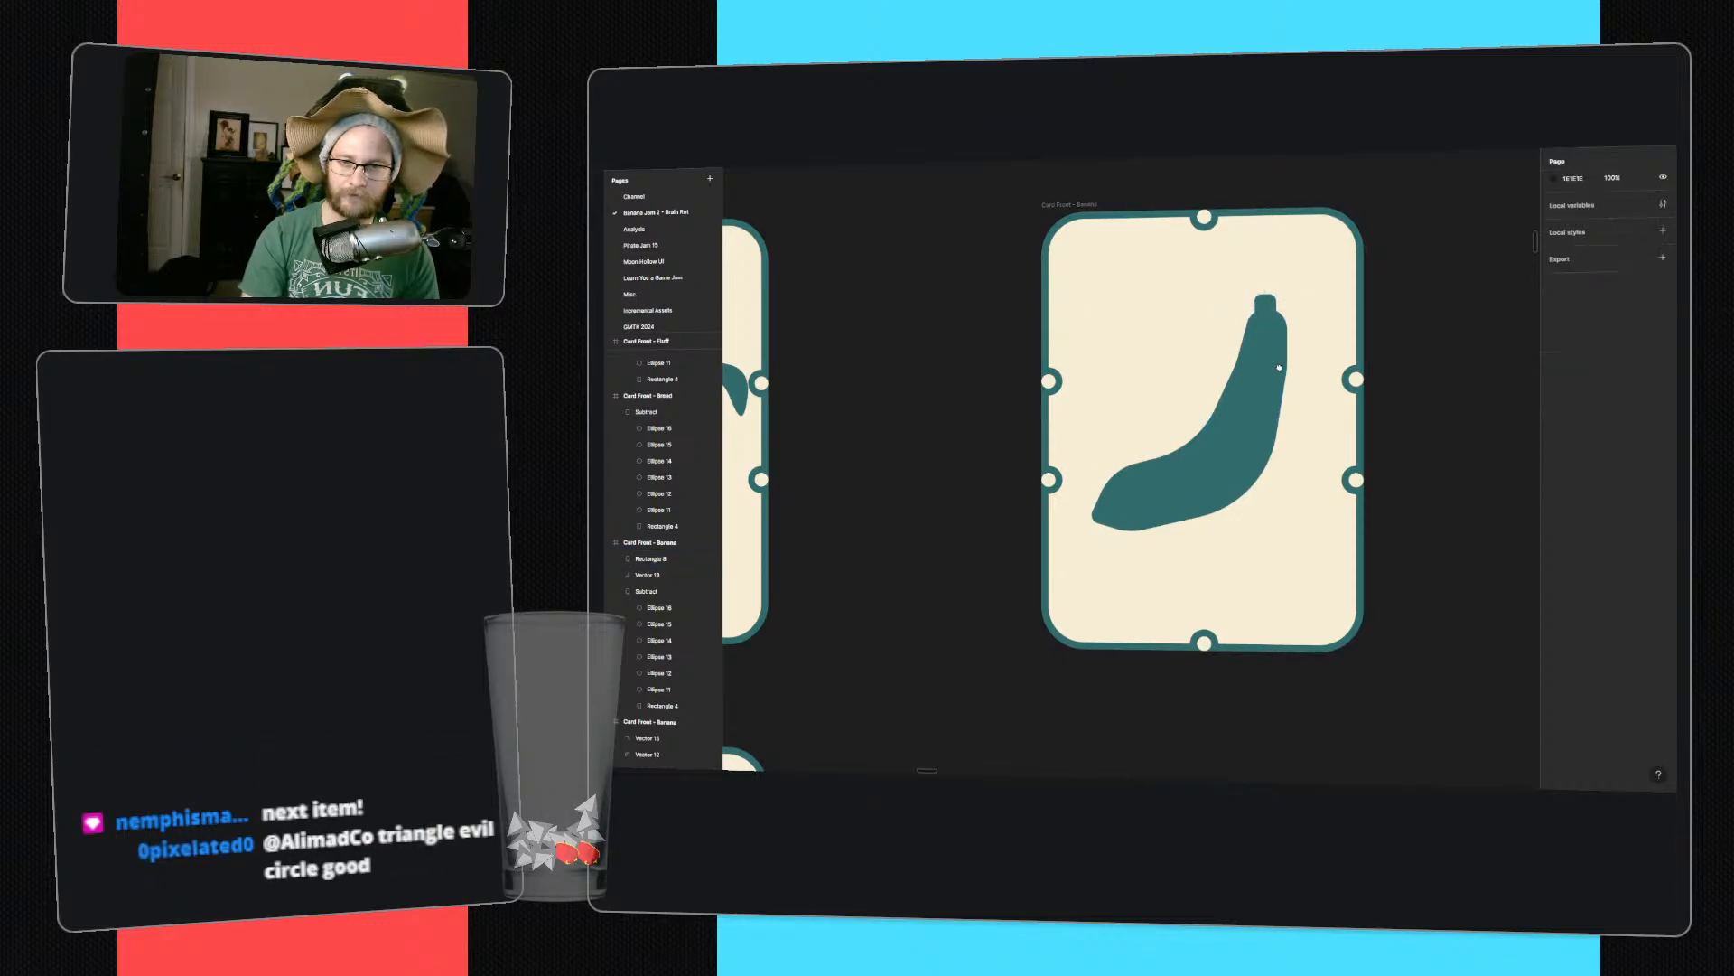
# - Group all shapes of the peeled banana and center the group on its card
pyautogui.moveTo(1278, 361); pyautogui.dragTo(1448, 336, button='middle')
pyautogui.moveTo(1141, 659); pyautogui.dragTo(1197, 637, button='middle')
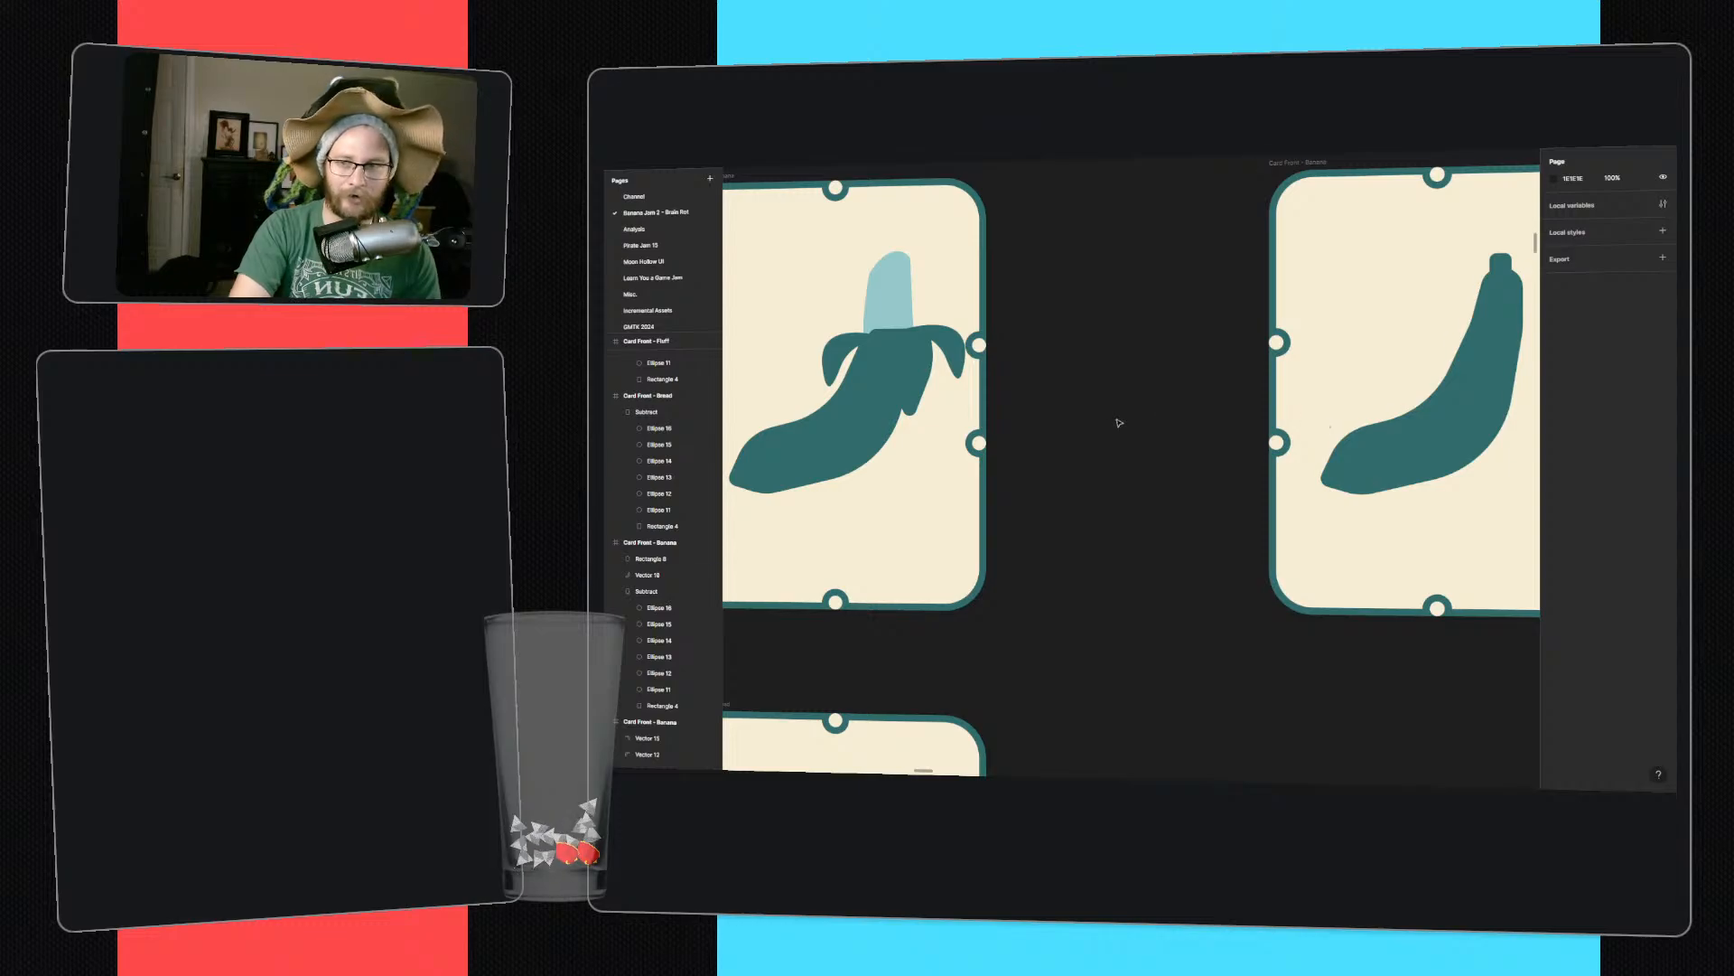
pyautogui.keyDown('ctrl'); pyautogui.scroll(-5, 1118, 421); pyautogui.keyUp('ctrl')
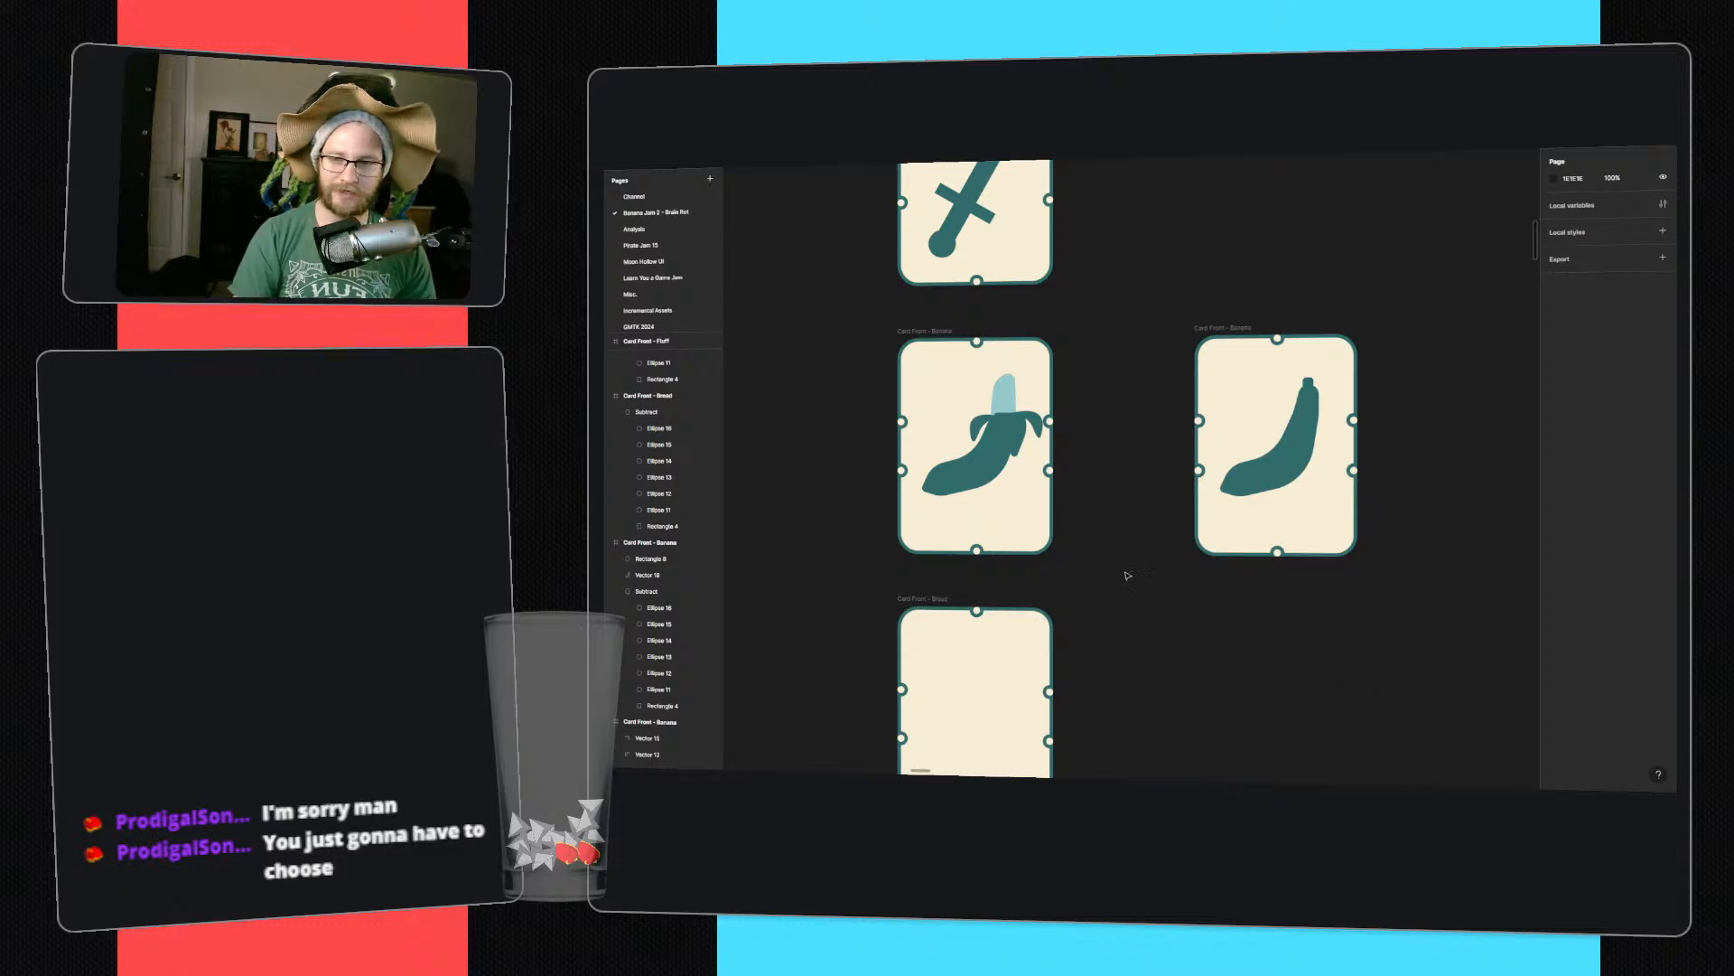
pyautogui.moveTo(1117, 548); pyautogui.dragTo(932, 370)
pyautogui.keyDown('shift'); pyautogui.click(1041, 549); pyautogui.keyUp('shift')
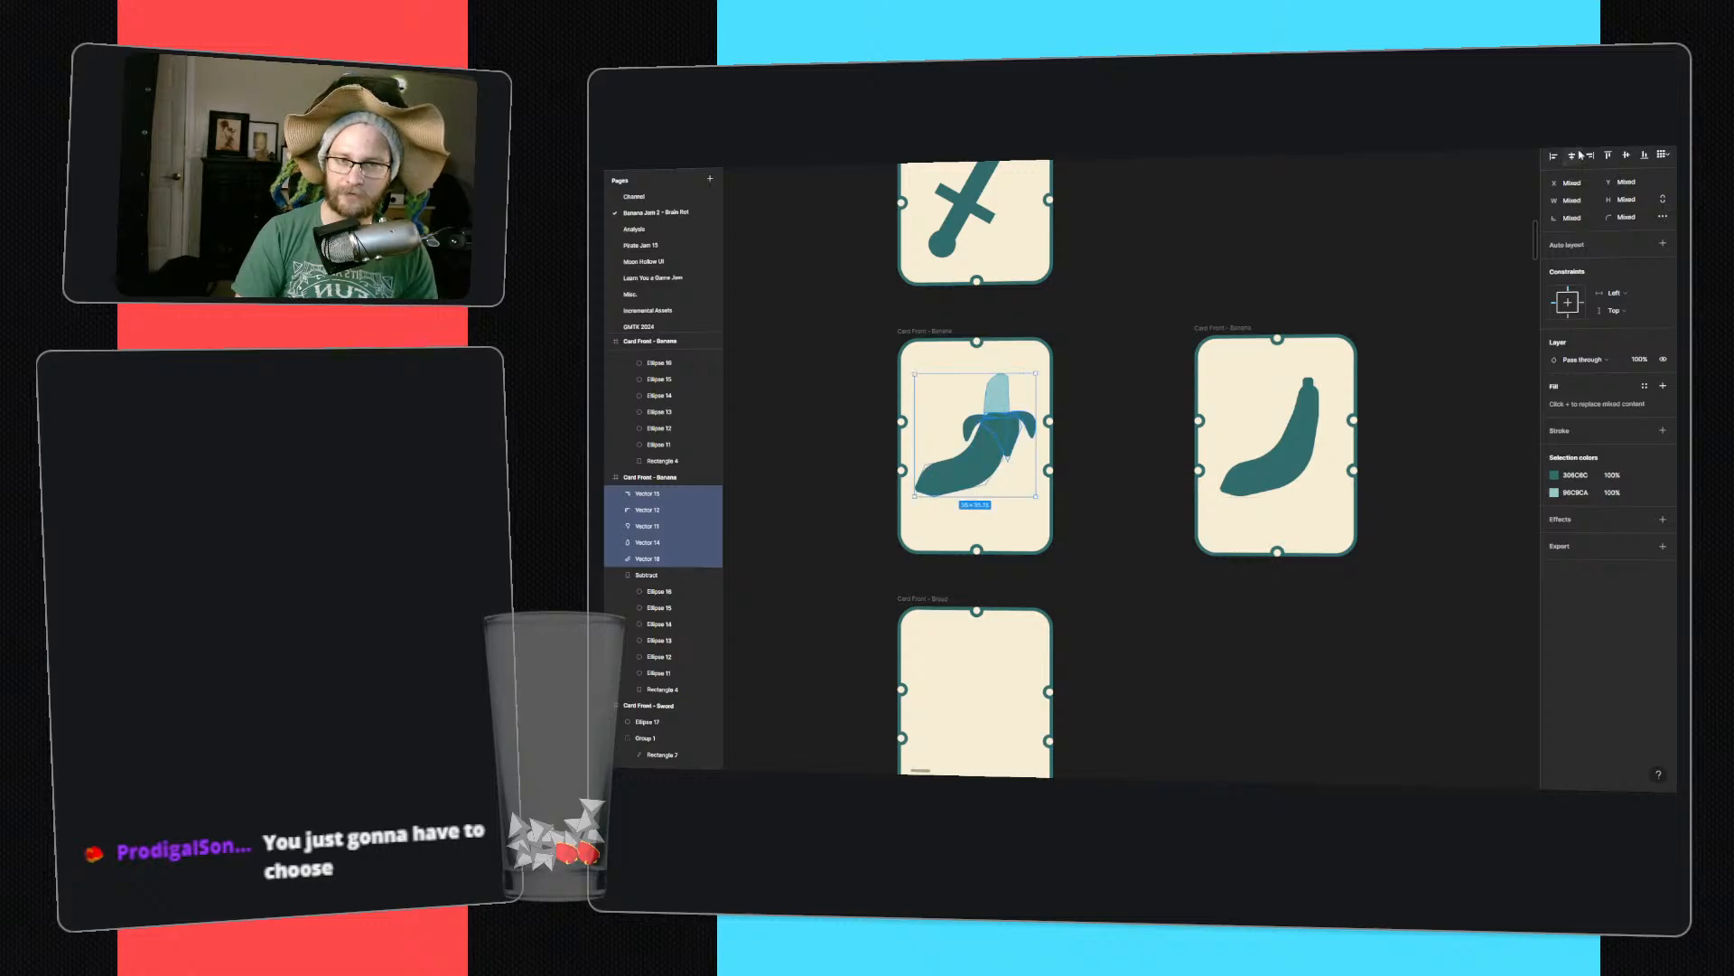
pyautogui.hotkey('ctrl', 'g')
pyautogui.click(1396, 209)
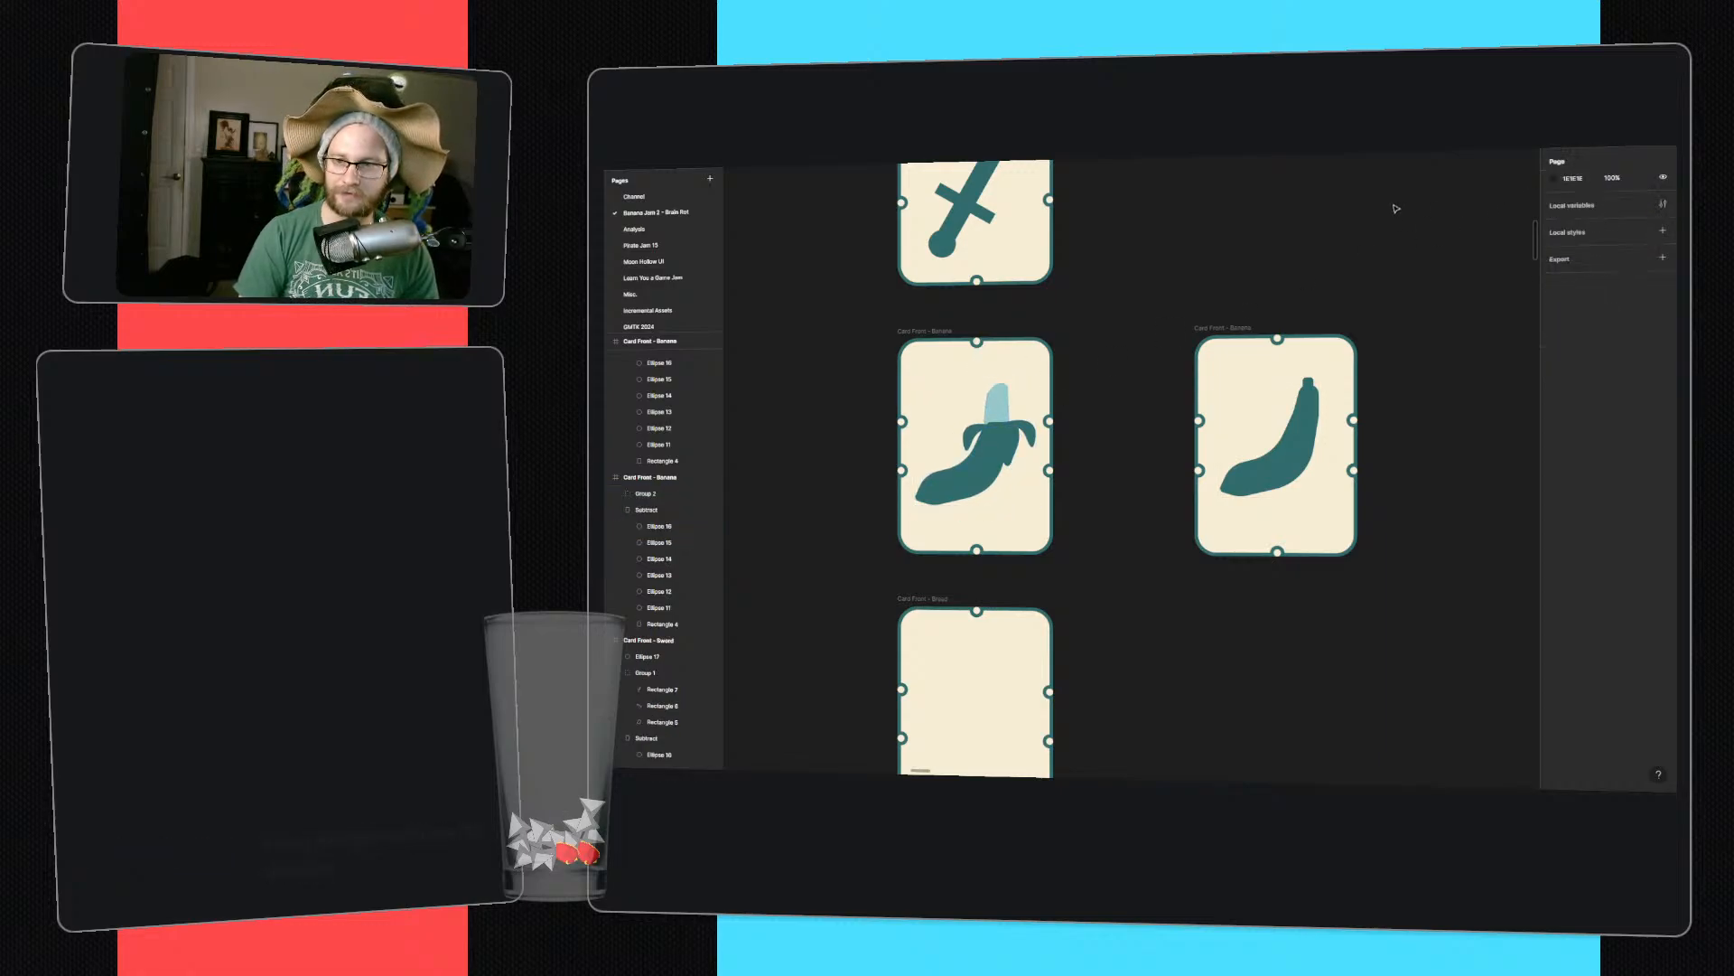
pyautogui.moveTo(1268, 212); pyautogui.dragTo(1293, 189, button='middle')
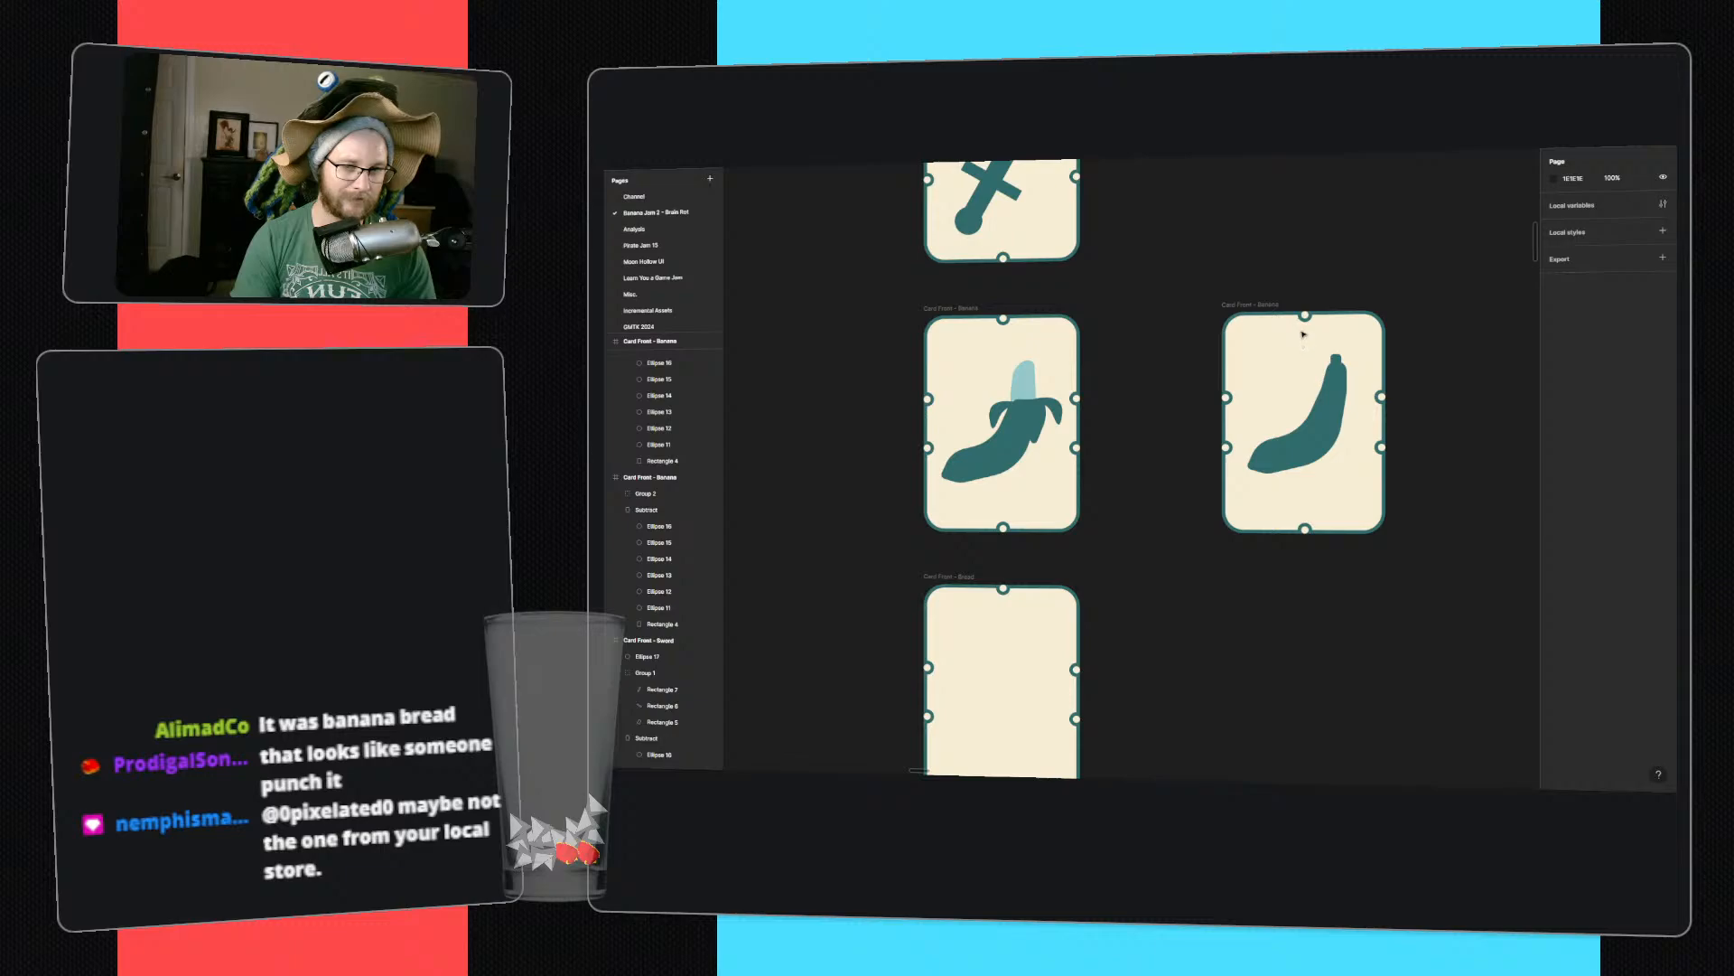
# - Duplicate the unpeeled banana card beside itself and delete the banana body and stem from the copy
pyautogui.moveTo(1354, 371); pyautogui.dragTo(1167, 334, button='middle')
pyautogui.click(1057, 278)
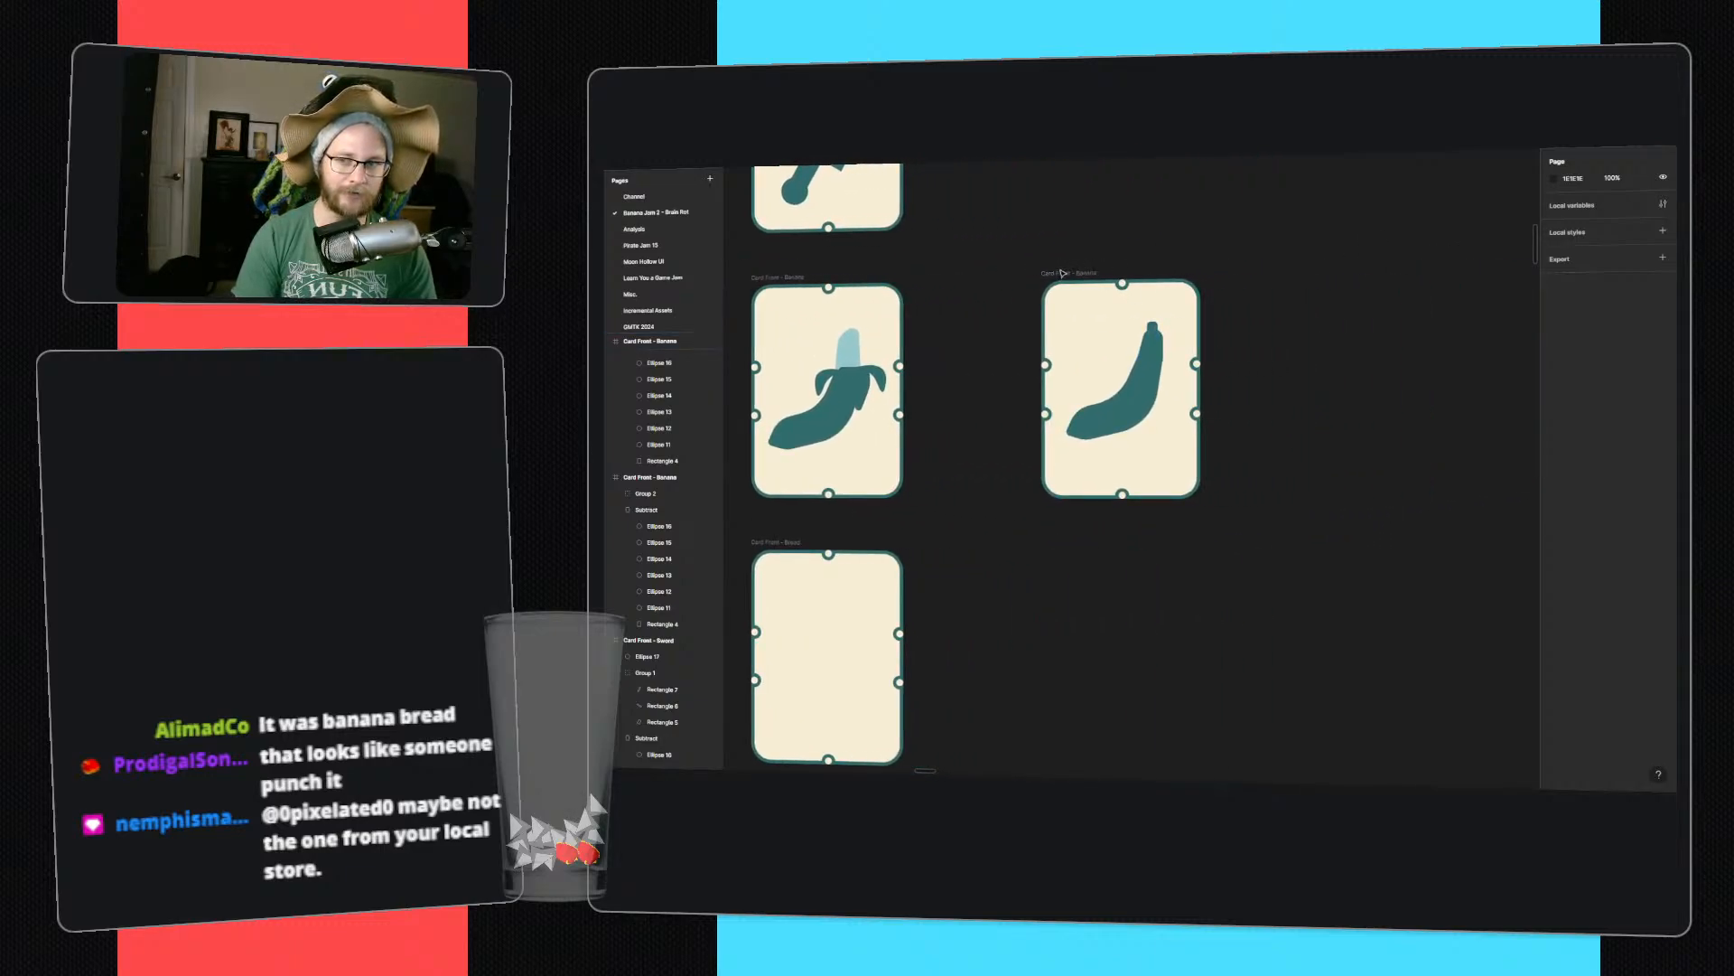
pyautogui.keyDown('alt'); pyautogui.moveTo(1057, 279); pyautogui.dragTo(1319, 279); pyautogui.keyUp('alt')
pyautogui.click(1421, 328)
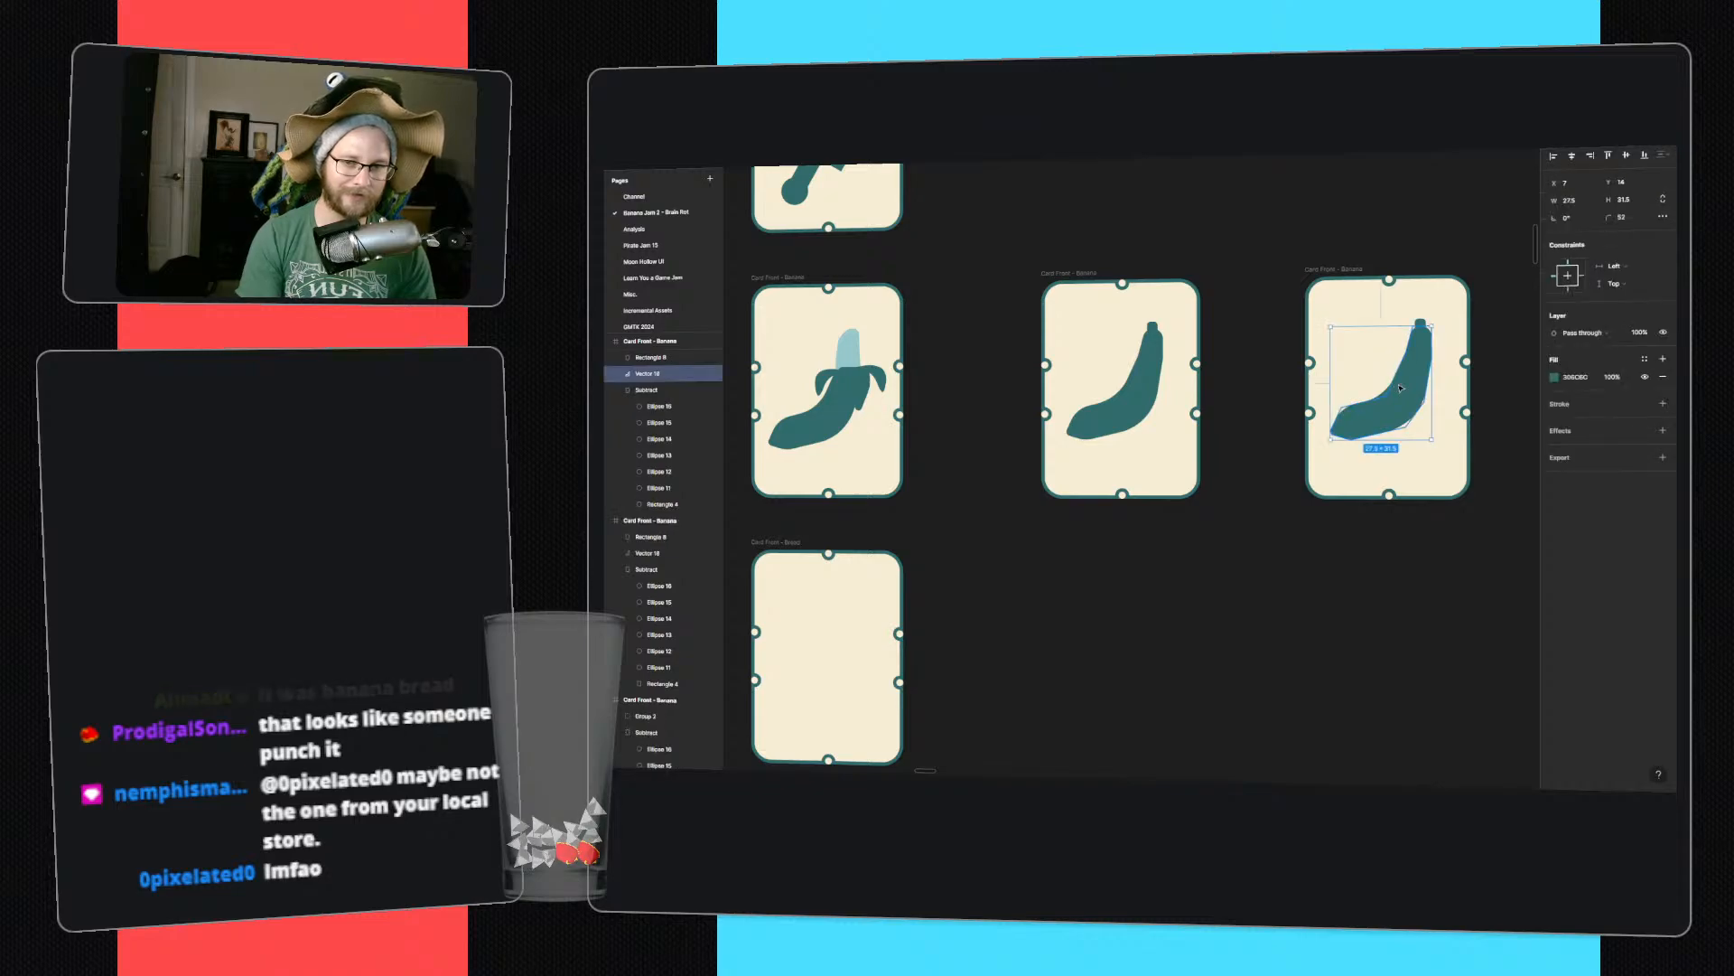
pyautogui.press('Delete')
pyautogui.press('Delete')
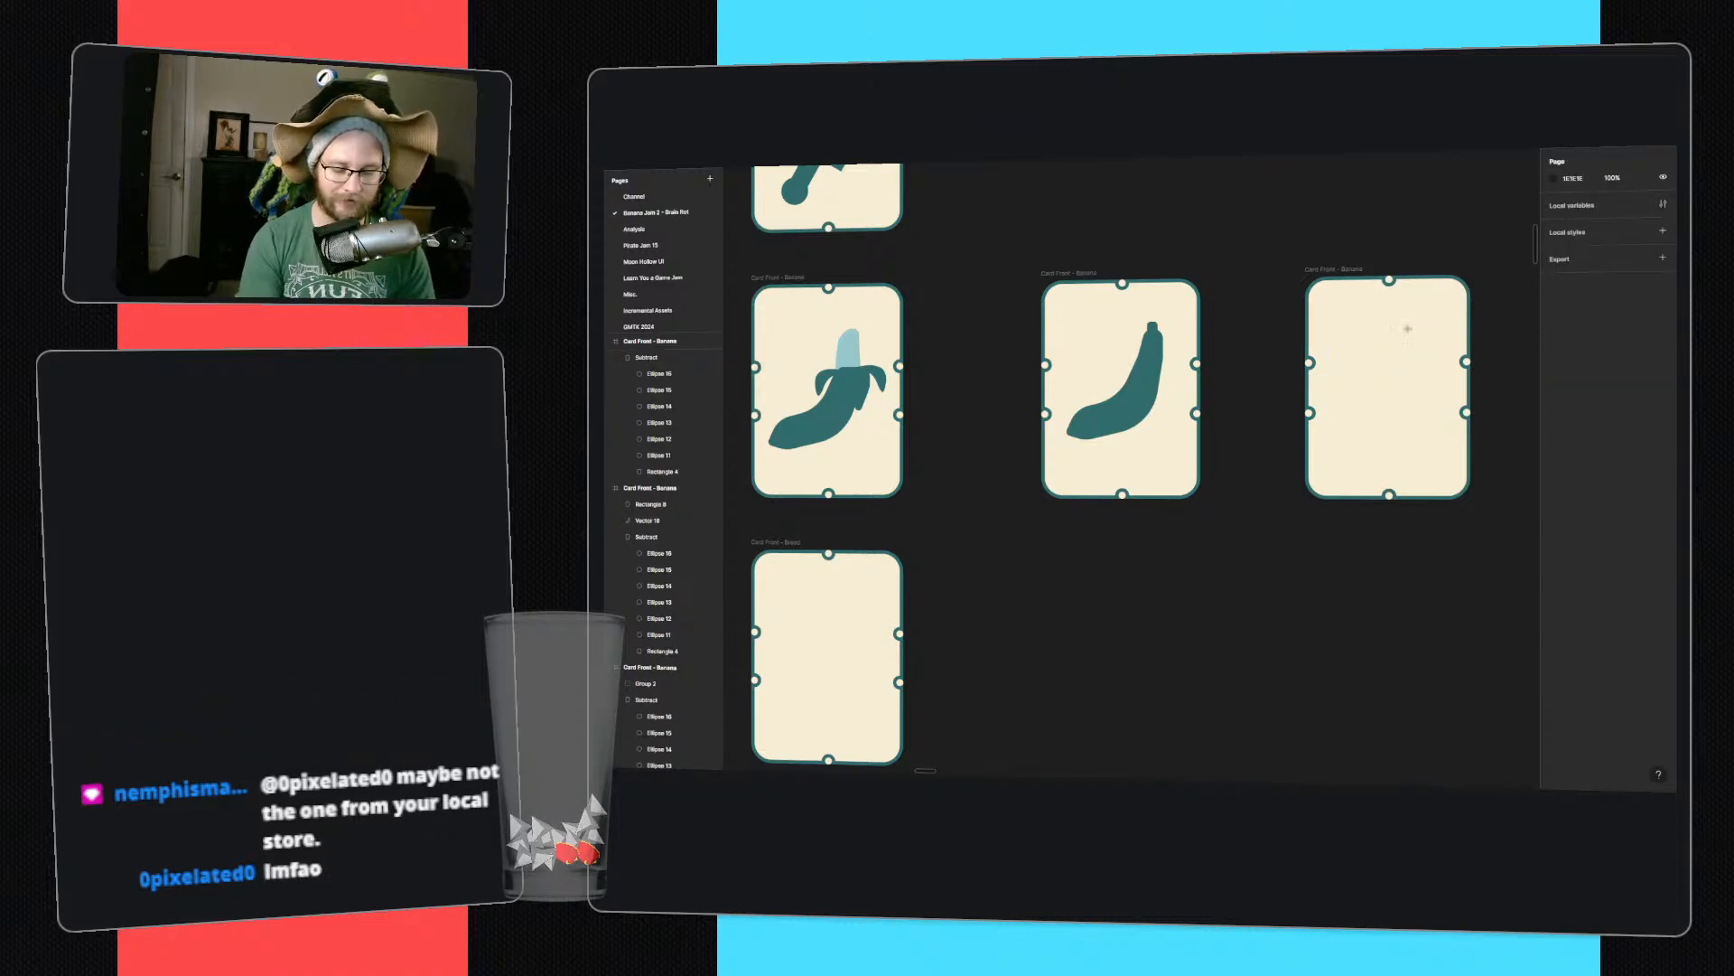
# - Draw a 24 × 24 circle on the emptied card and subtract an offset copy of it to form a crescent
pyautogui.moveTo(1338, 340); pyautogui.dragTo(1426, 427)
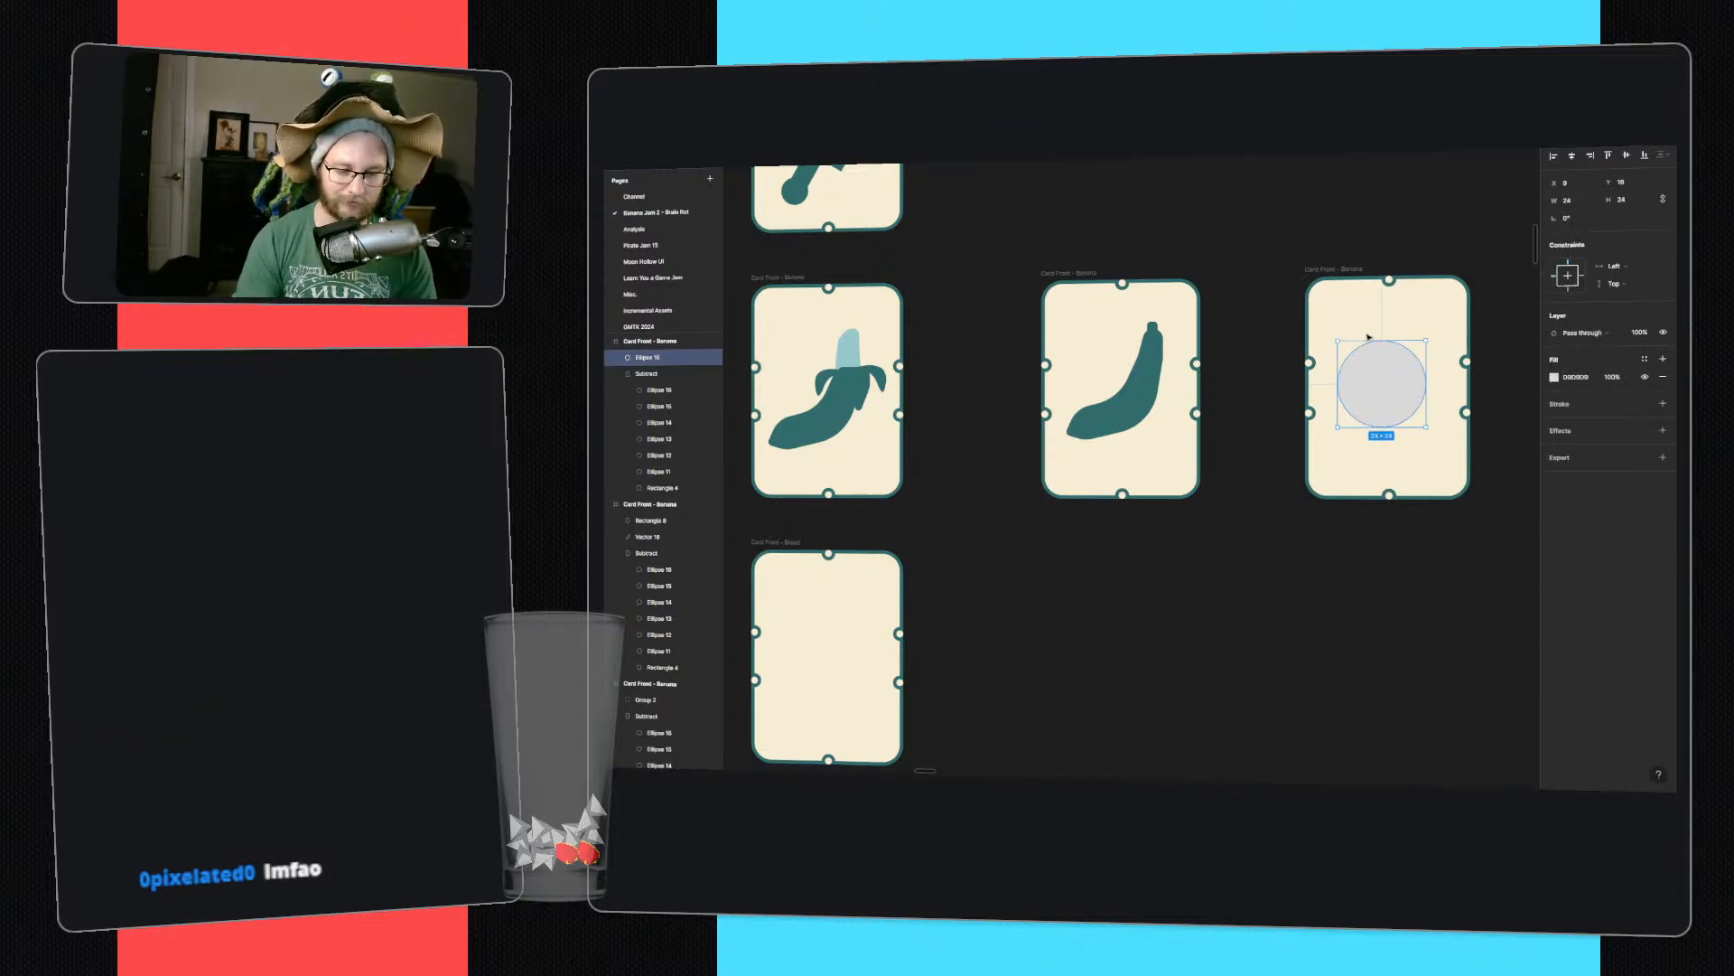
pyautogui.keyDown('alt'); pyautogui.moveTo(1392, 380); pyautogui.dragTo(1374, 369); pyautogui.keyUp('alt')
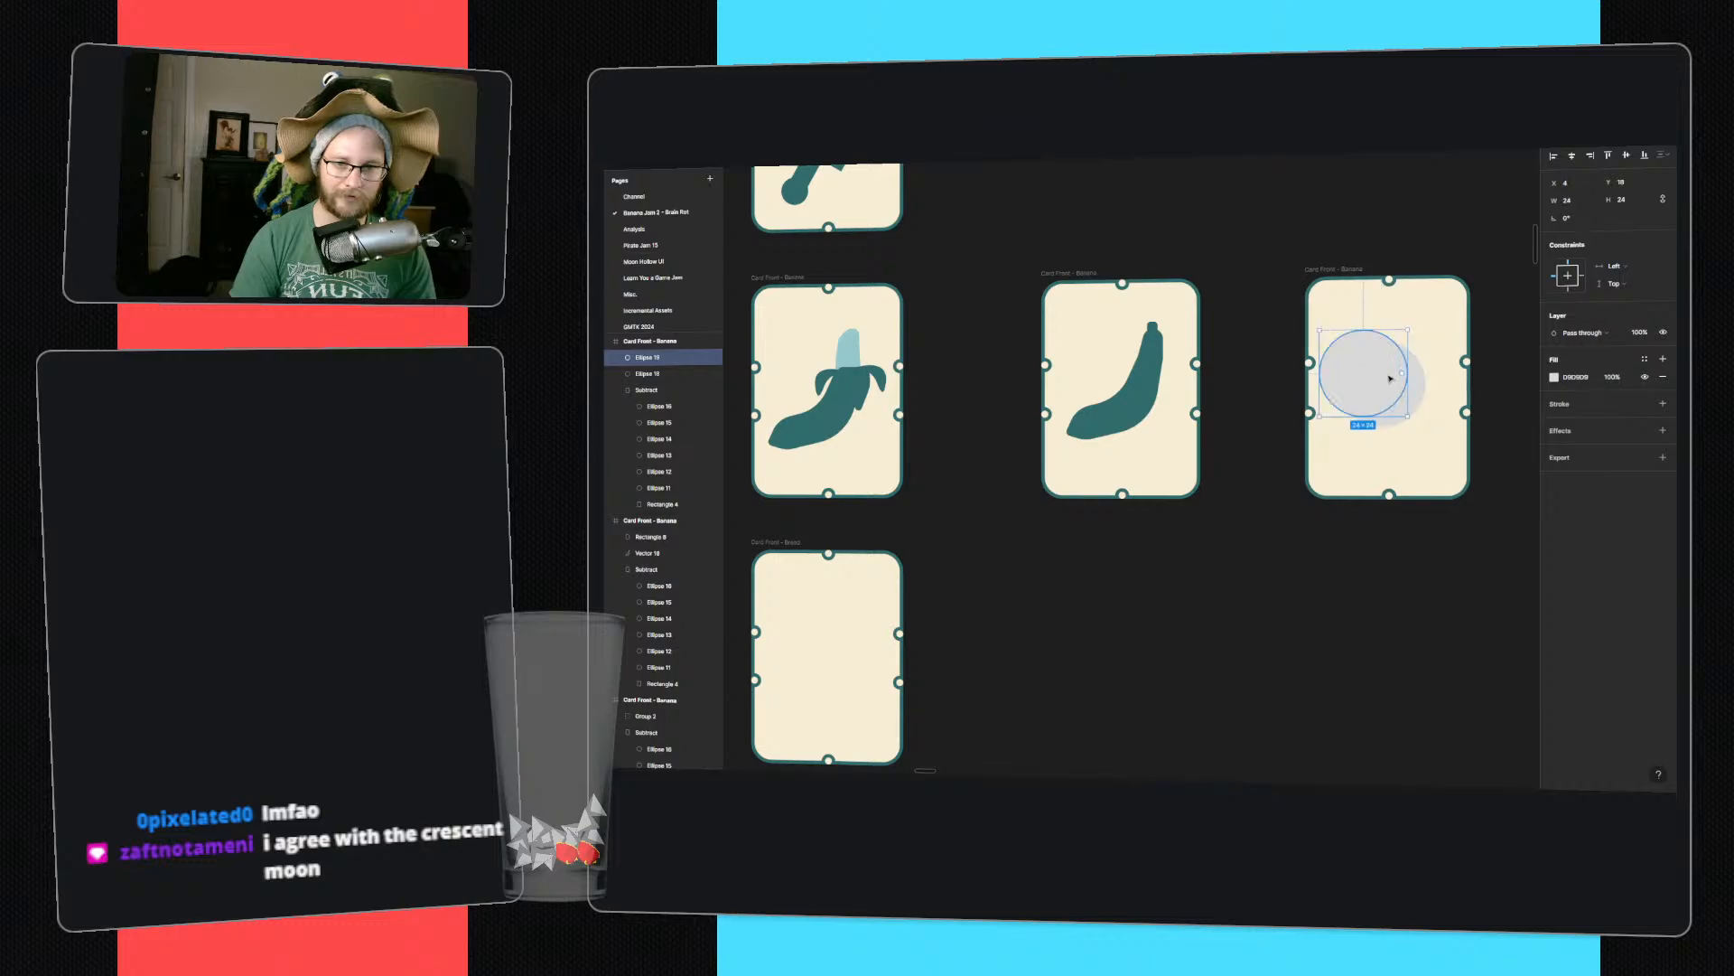
pyautogui.keyDown('shift'); pyautogui.click(1419, 386); pyautogui.keyUp('shift')
pyautogui.click(1163, 125)
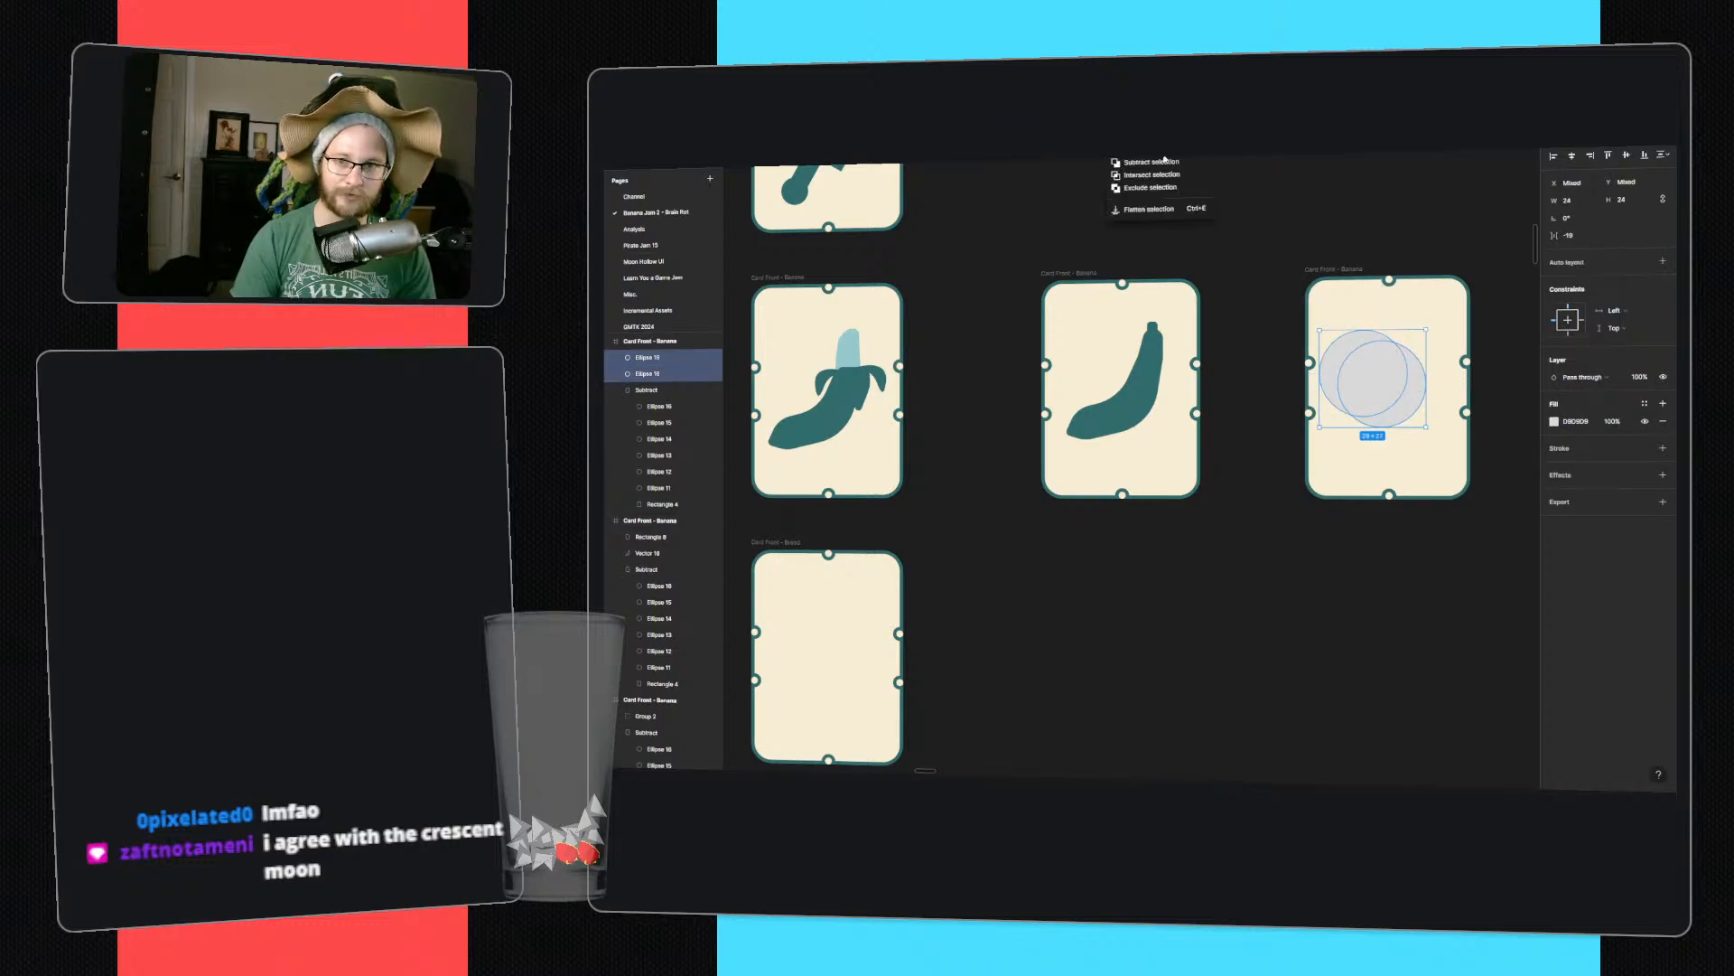
pyautogui.click(1164, 164)
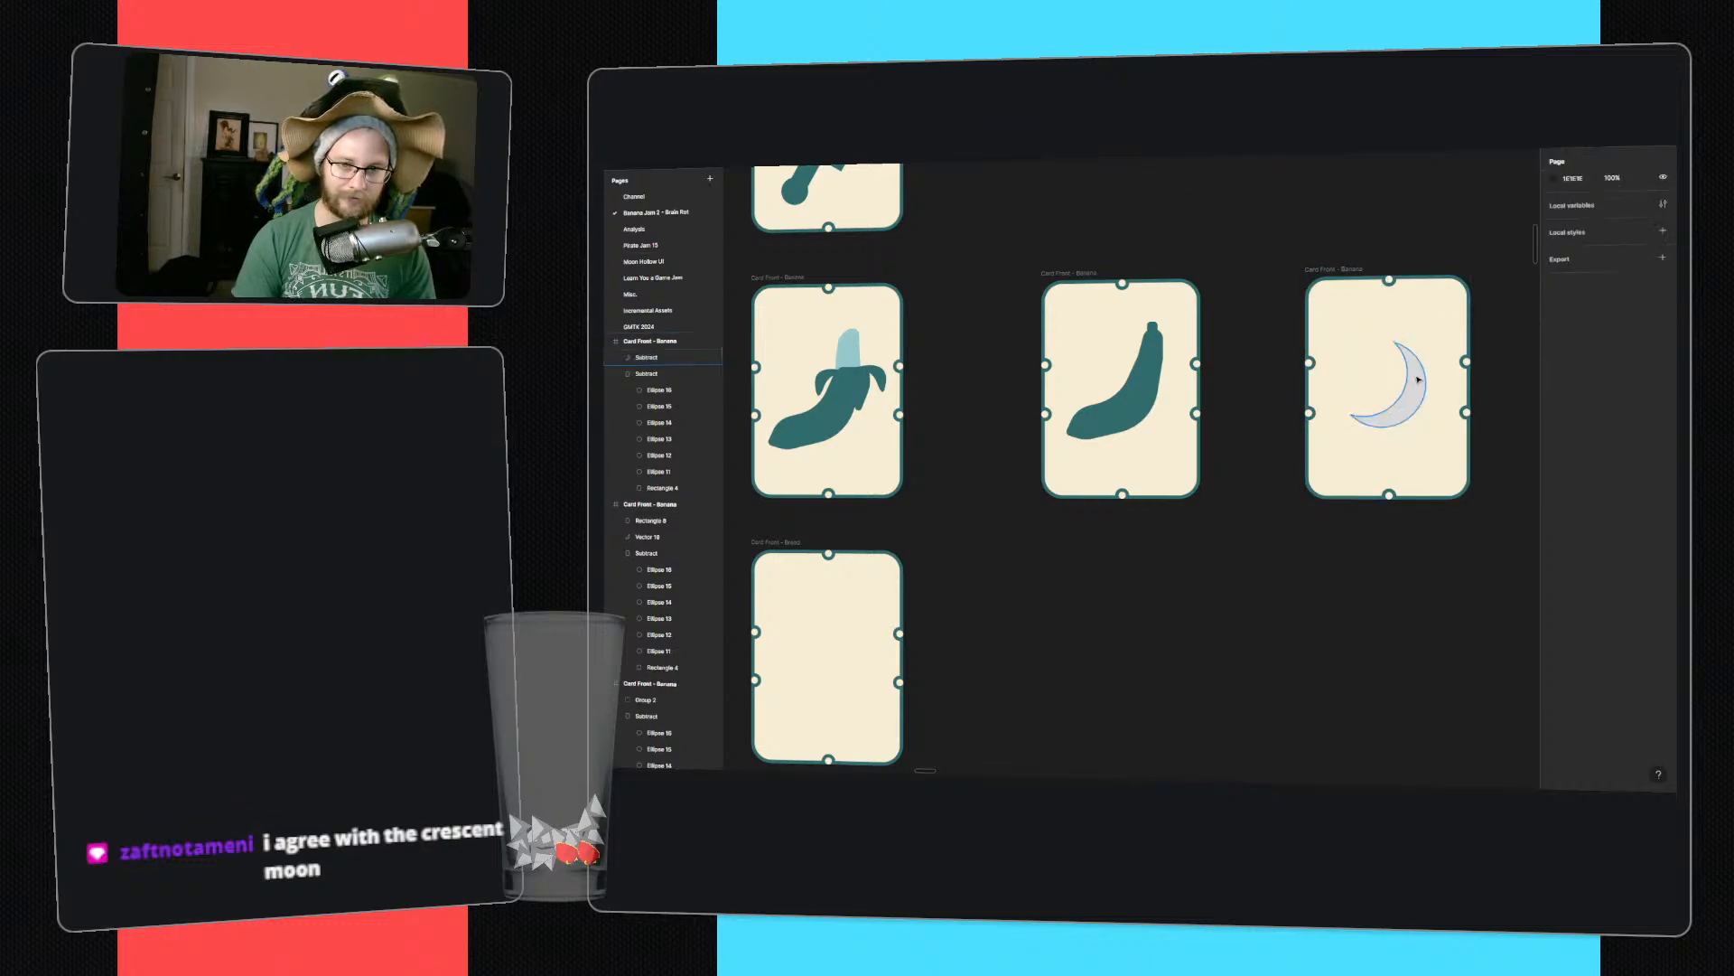
# - Round the crescent's corners with radius 2 and fill it with the neighbouring banana's teal
pyautogui.moveTo(1616, 220); pyautogui.dragTo(1628, 220)
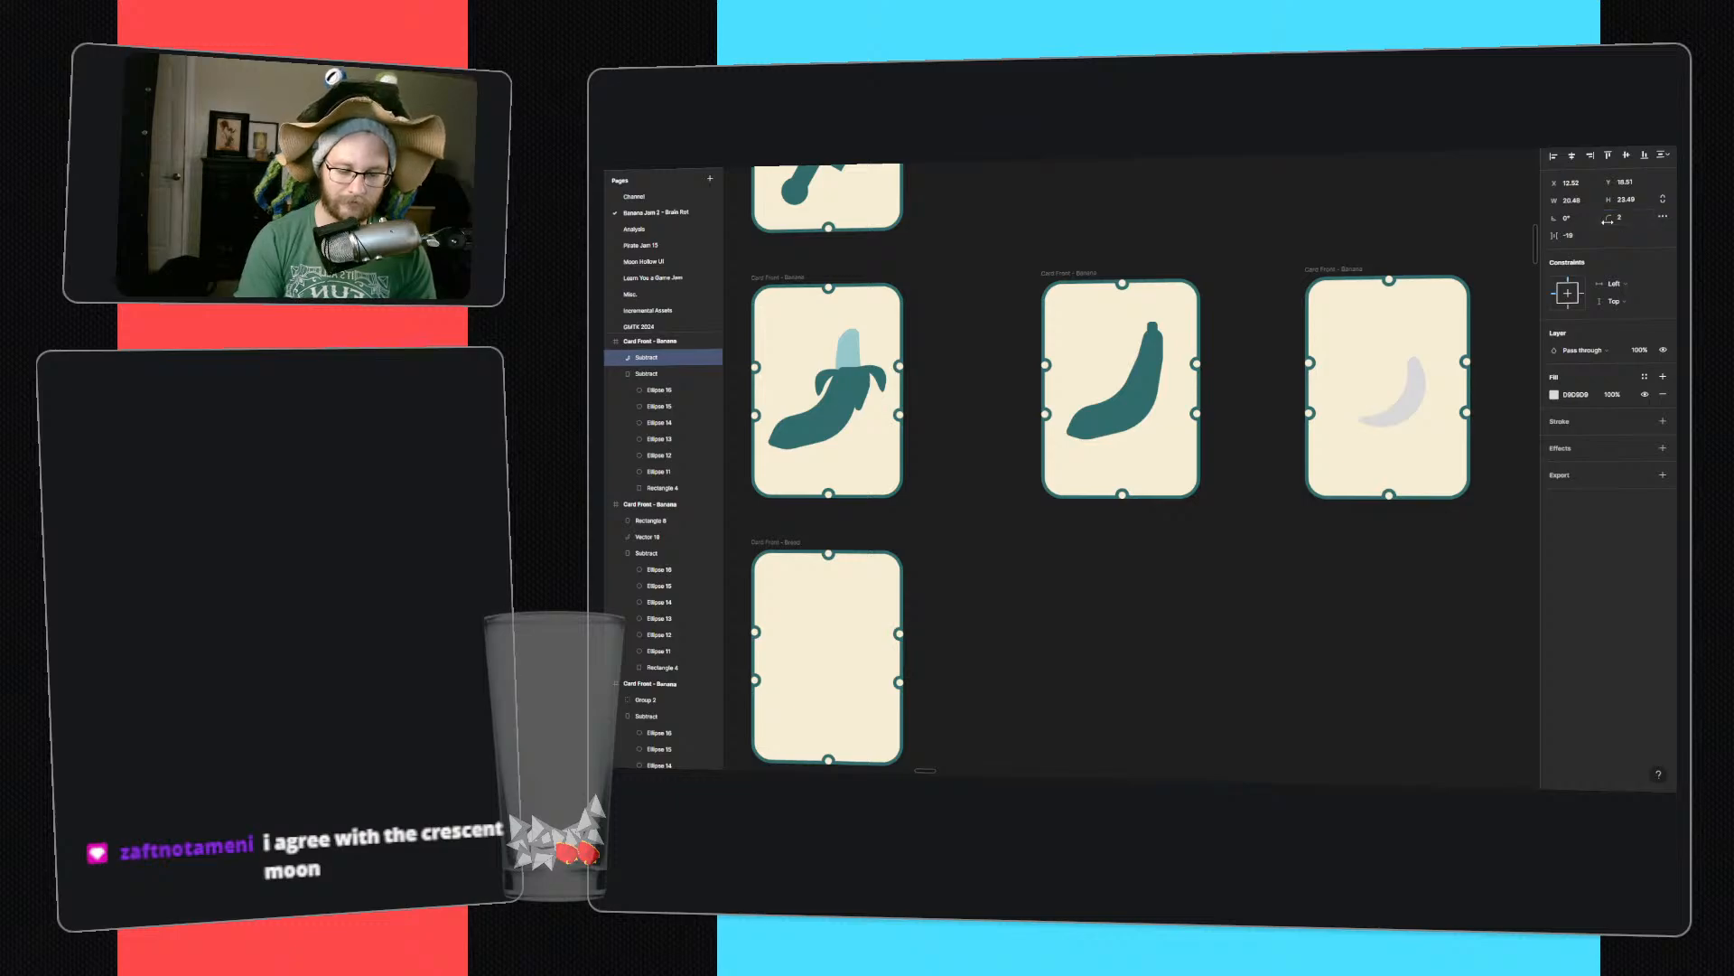
pyautogui.press('i')
pyautogui.click(1148, 375)
pyautogui.click(1510, 387)
# - Add a 2 × 4 stem rectangle at the crescent's upper tip, fill it with the same teal and round its corners
pyautogui.press('z')
pyautogui.click(1400, 336)
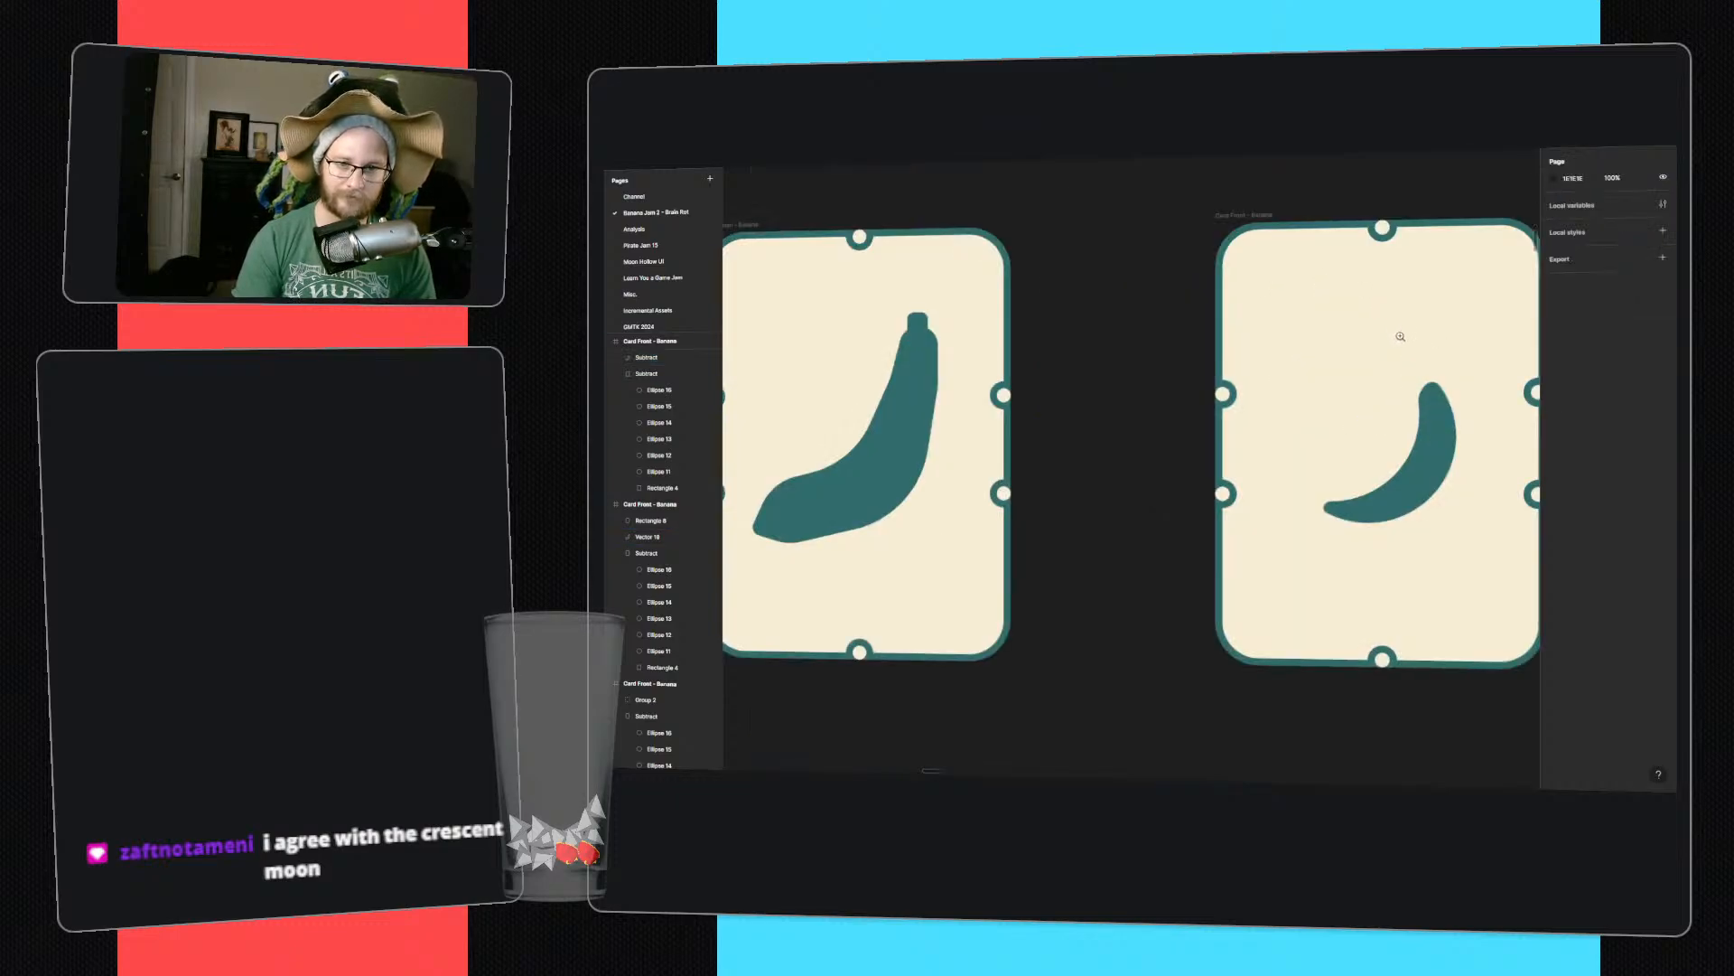
pyautogui.moveTo(1420, 363); pyautogui.dragTo(1440, 388)
pyautogui.press('i')
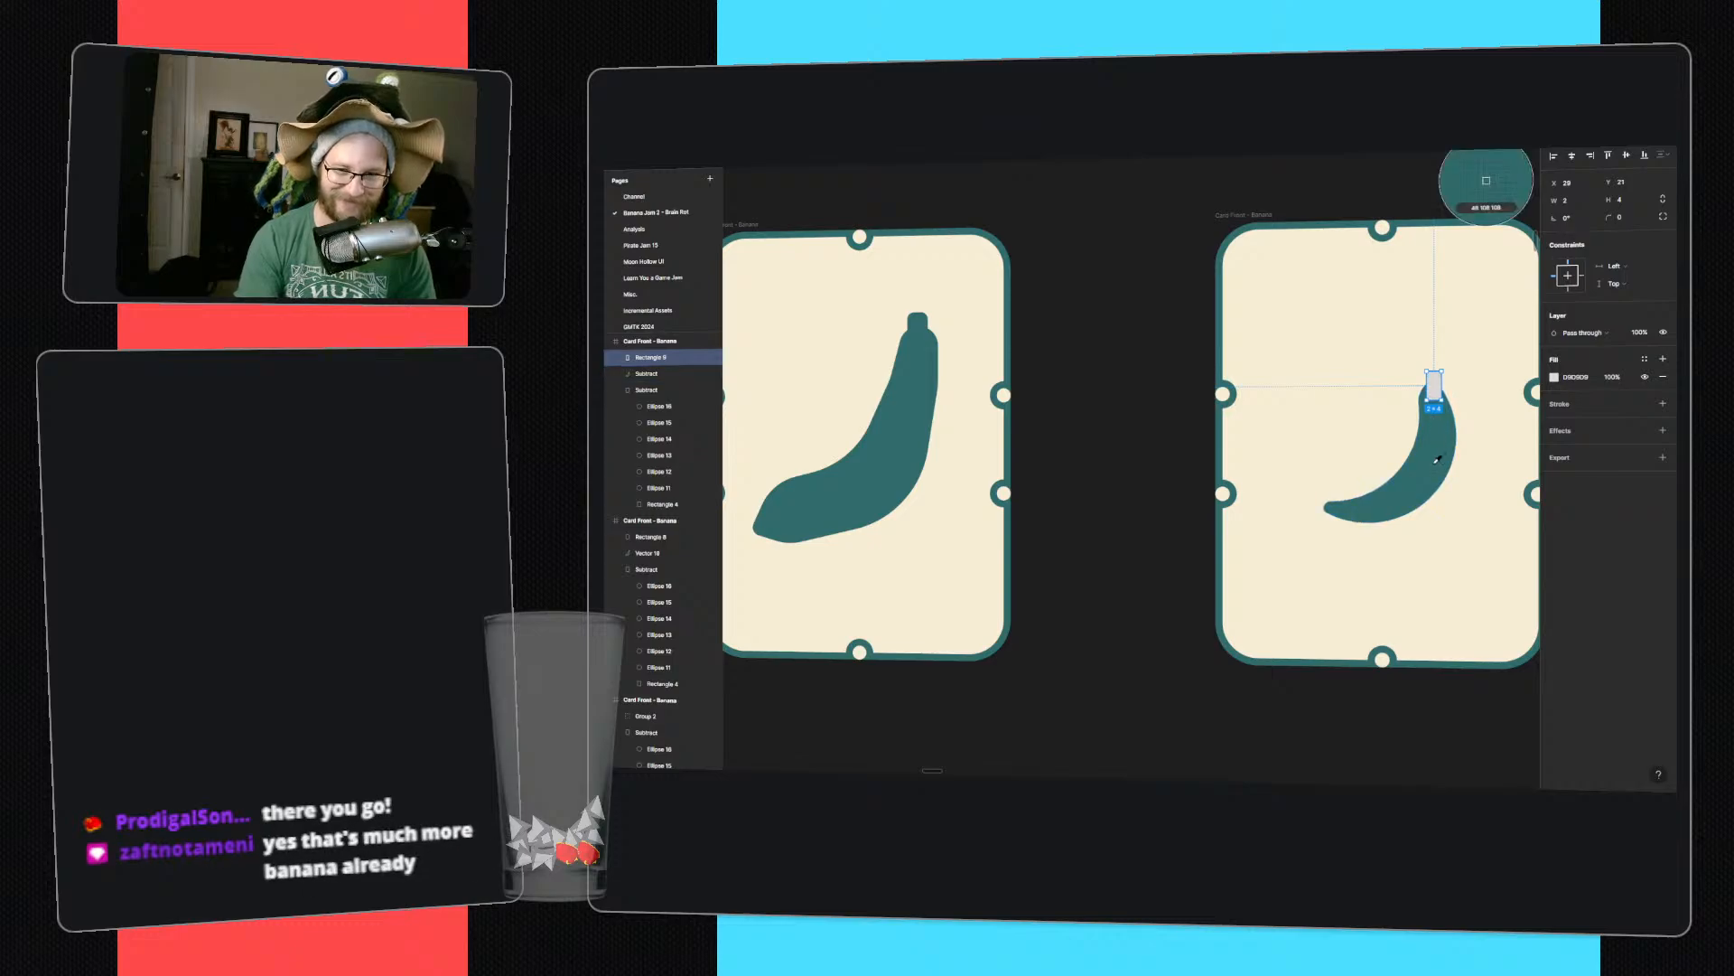
pyautogui.click(1437, 460)
pyautogui.keyDown('ctrl'); pyautogui.scroll(-3, 1403, 180); pyautogui.keyUp('ctrl')
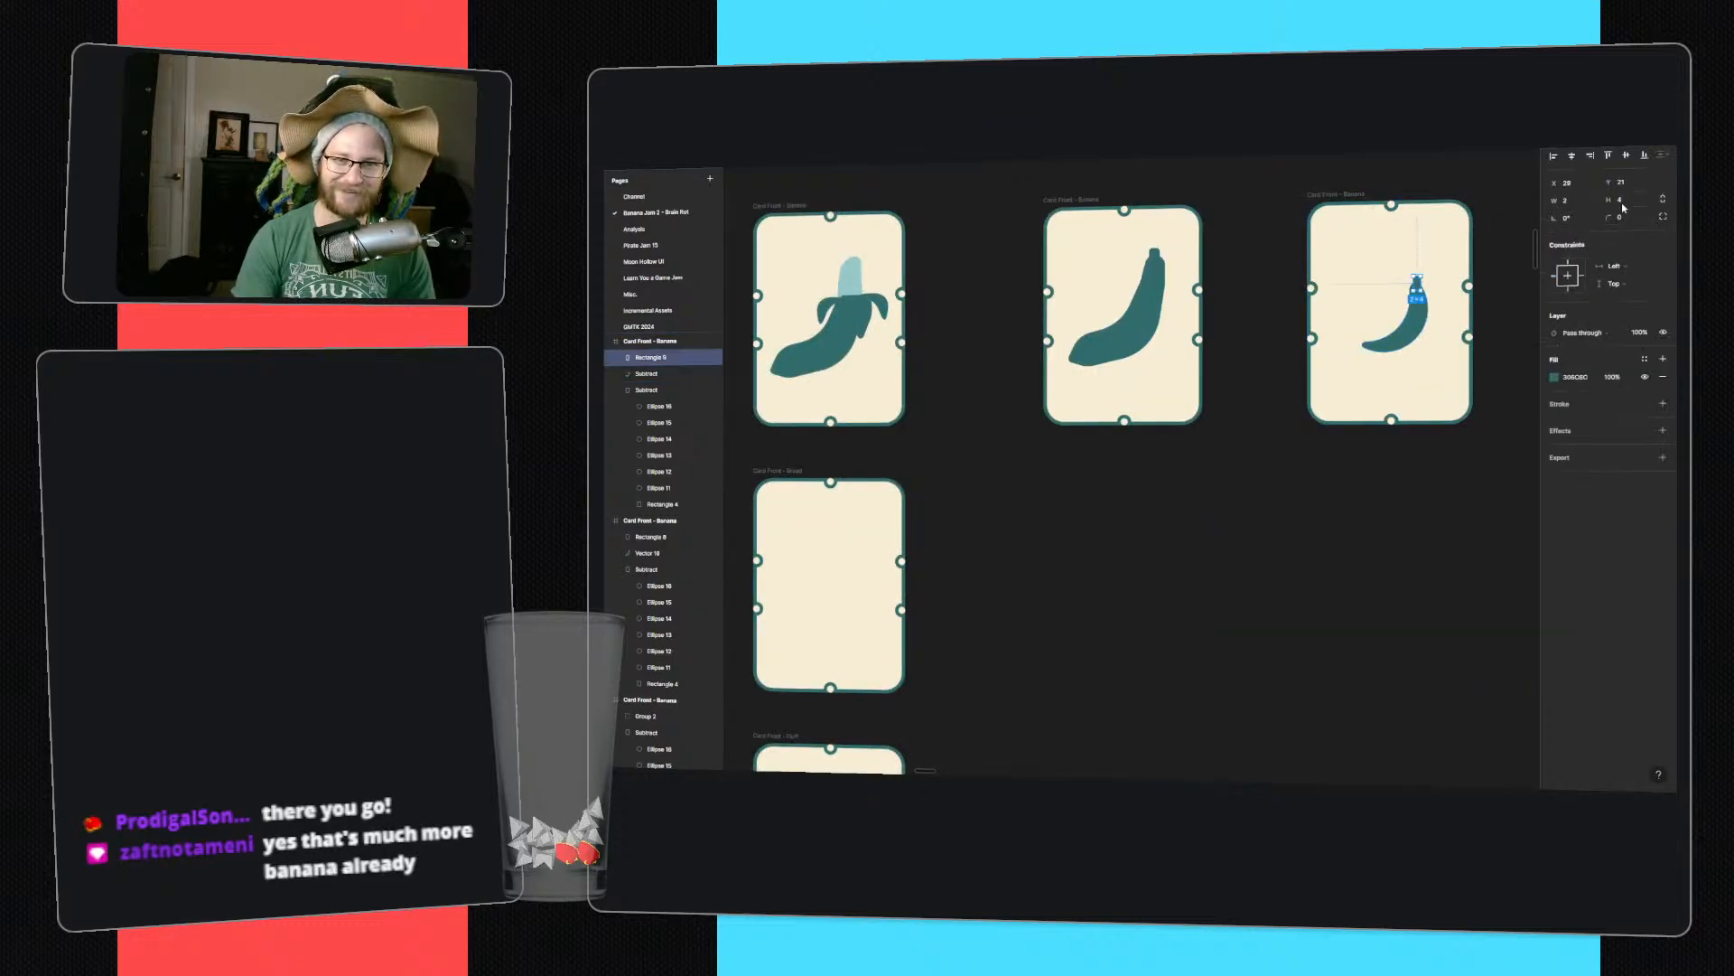
pyautogui.click(1623, 217)
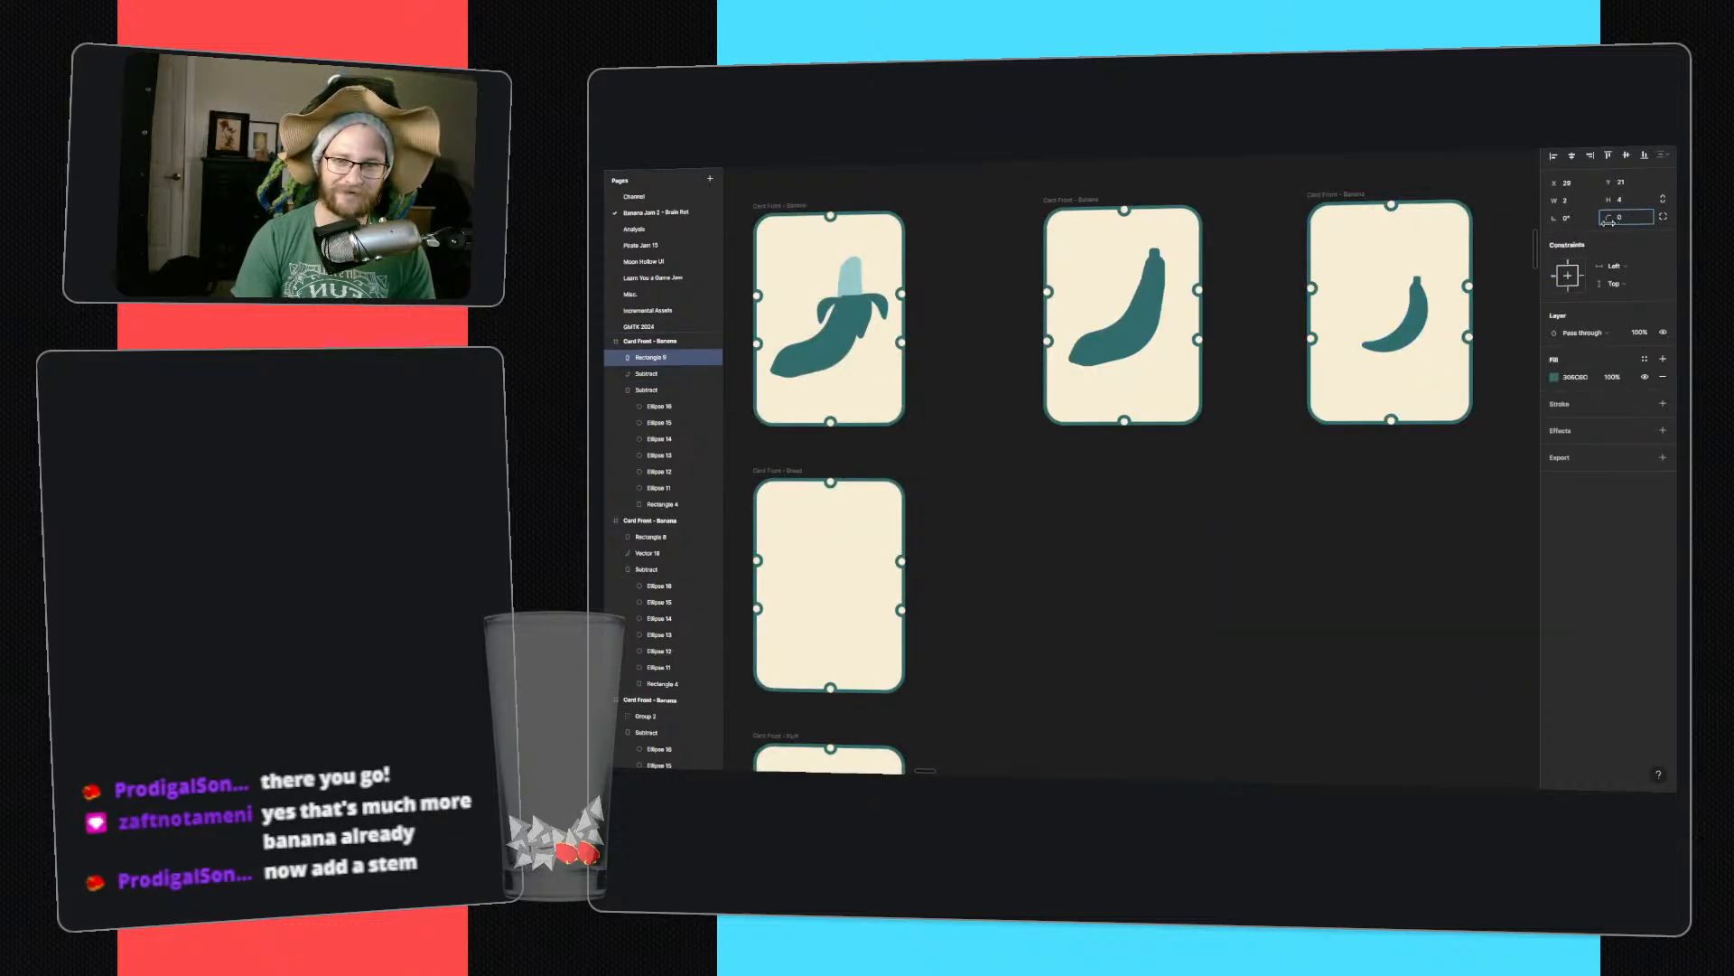
pyautogui.click(991, 388)
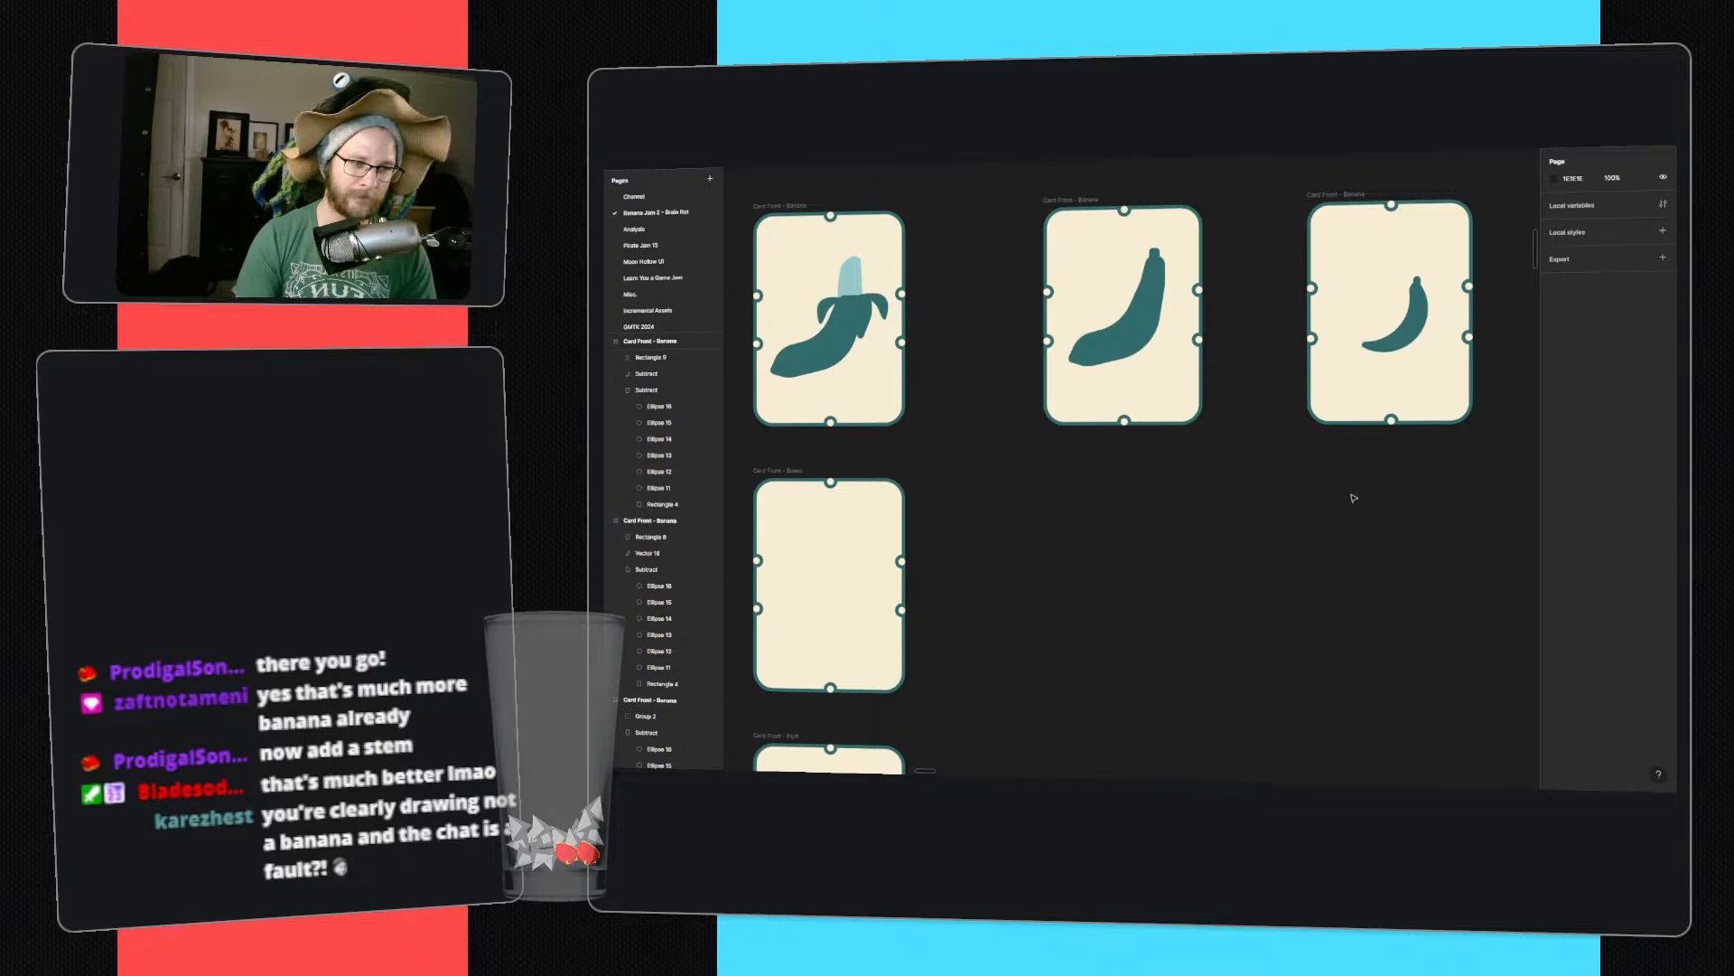
# - Scale up the crescent banana together with its stem so that it fills most of the card
pyautogui.moveTo(1354, 498); pyautogui.dragTo(1274, 598, button='middle')
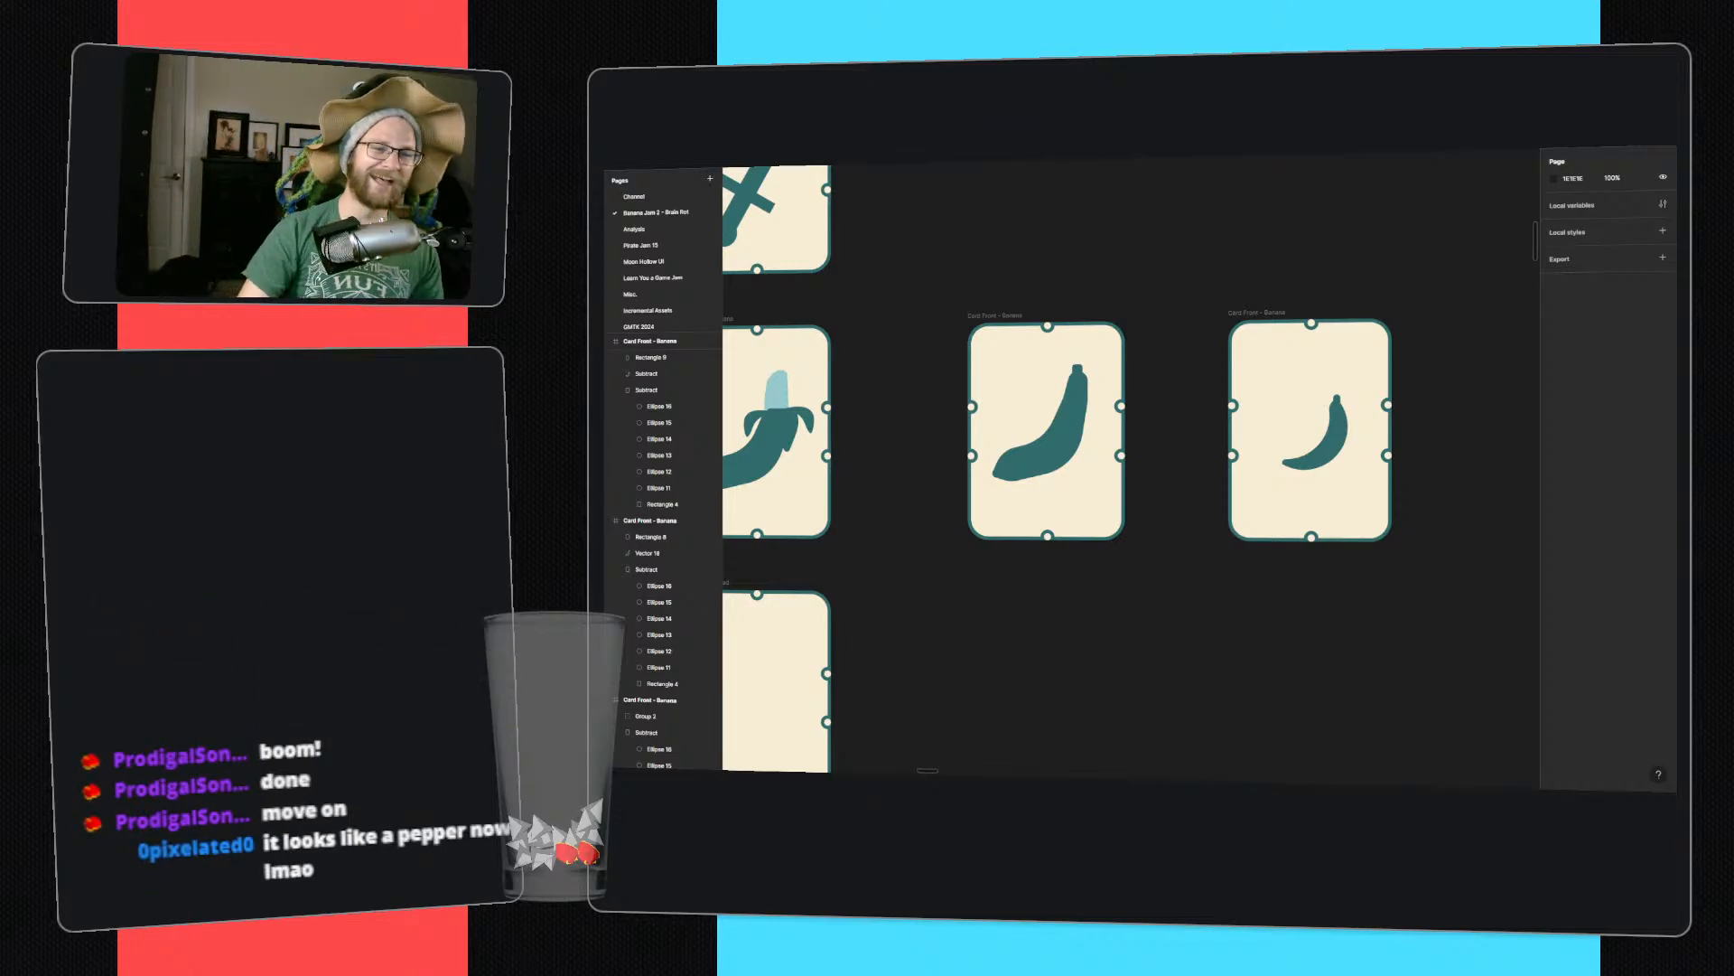
pyautogui.moveTo(1362, 486); pyautogui.dragTo(1357, 363)
pyautogui.click(1402, 371)
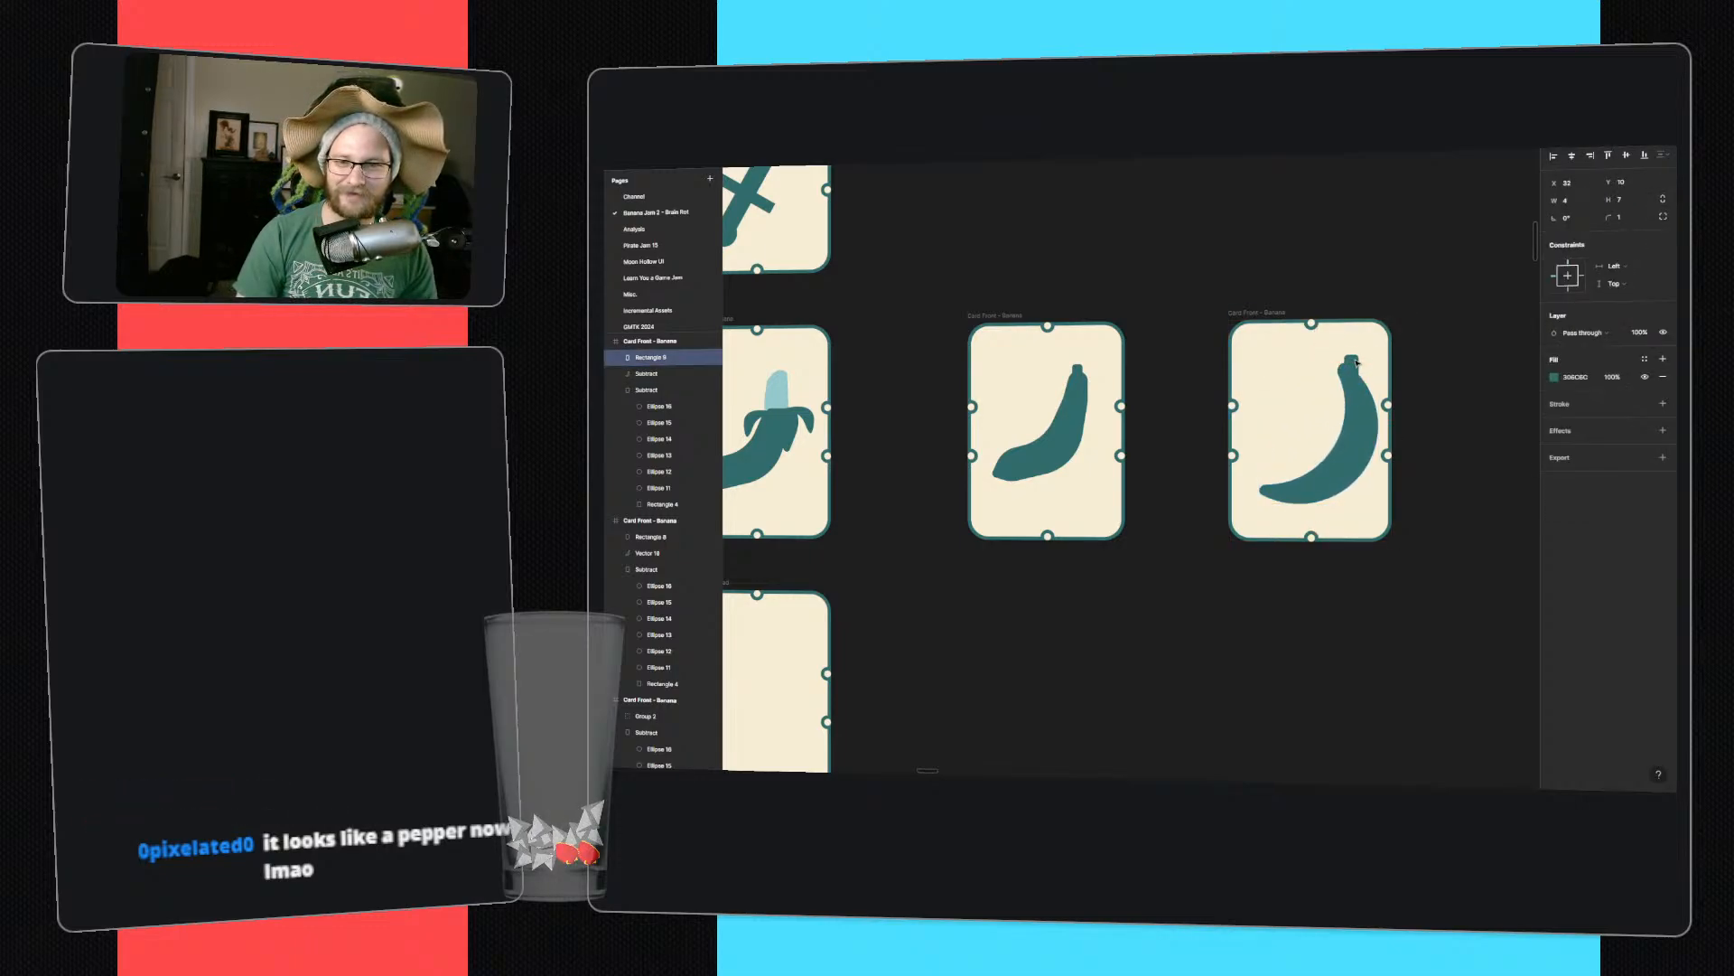
# - Rotate the crescent banana's stem about 36° counterclockwise and reposition it to continue the curve of the upper tip
pyautogui.click(1360, 419)
pyautogui.click(1352, 362)
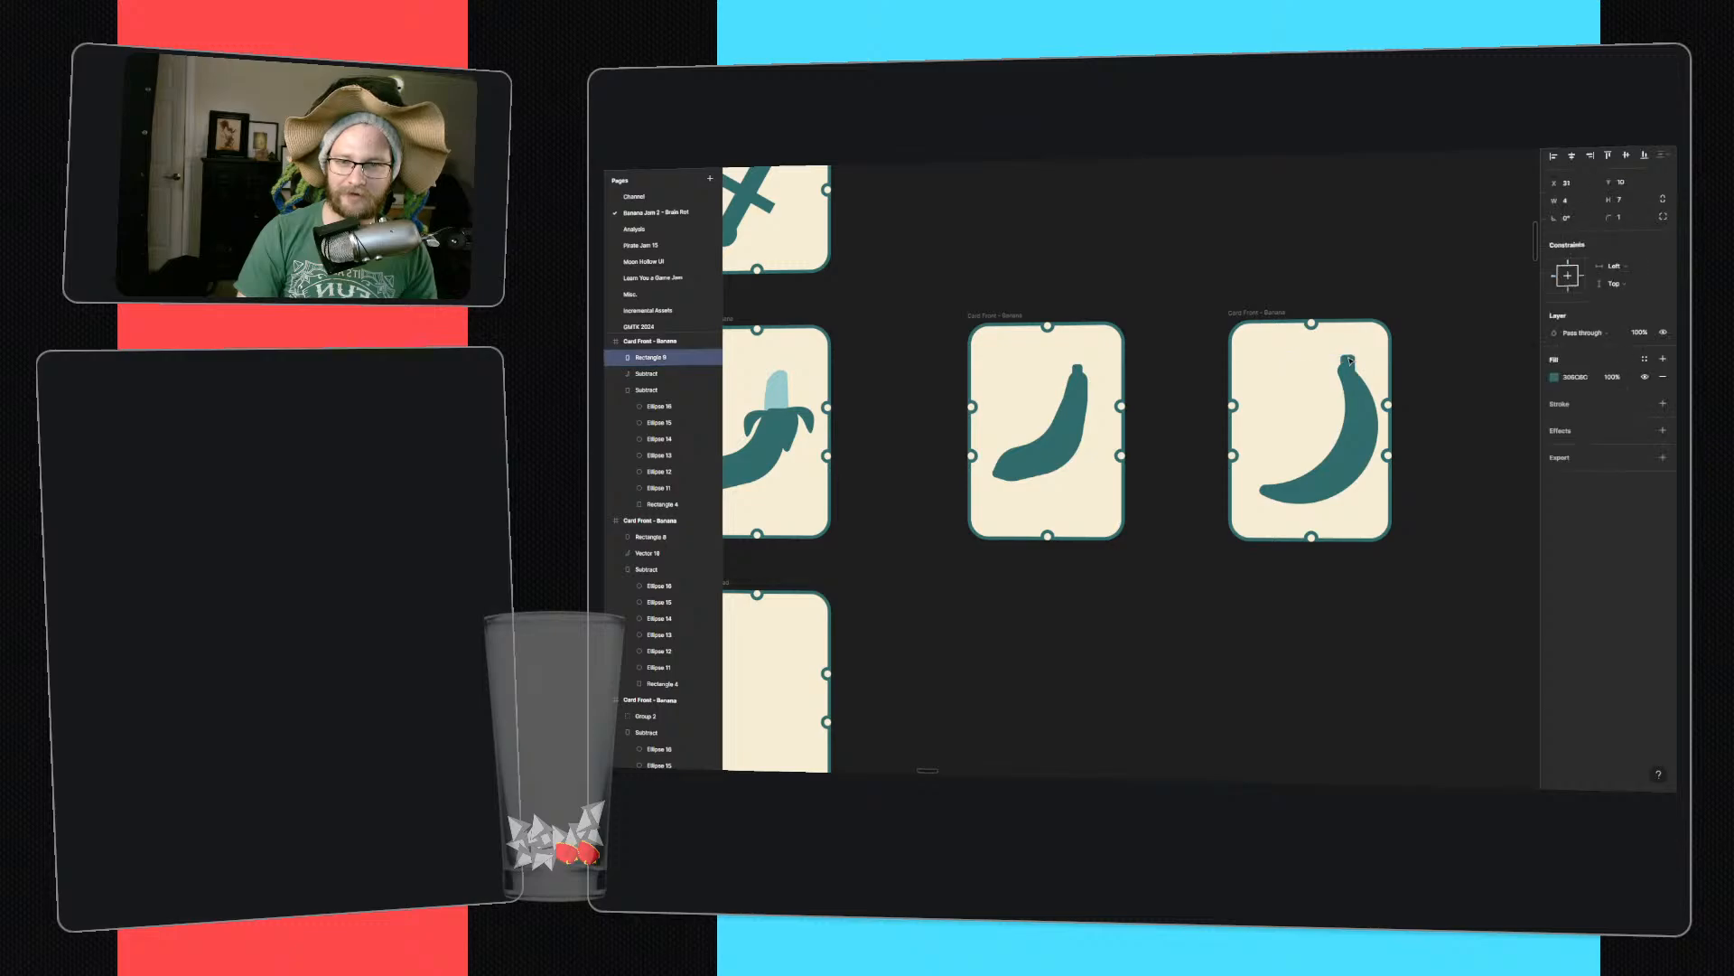
pyautogui.keyDown('ctrl'); pyautogui.scroll(3, 1339, 355); pyautogui.keyUp('ctrl')
pyautogui.moveTo(1376, 351); pyautogui.dragTo(1343, 373)
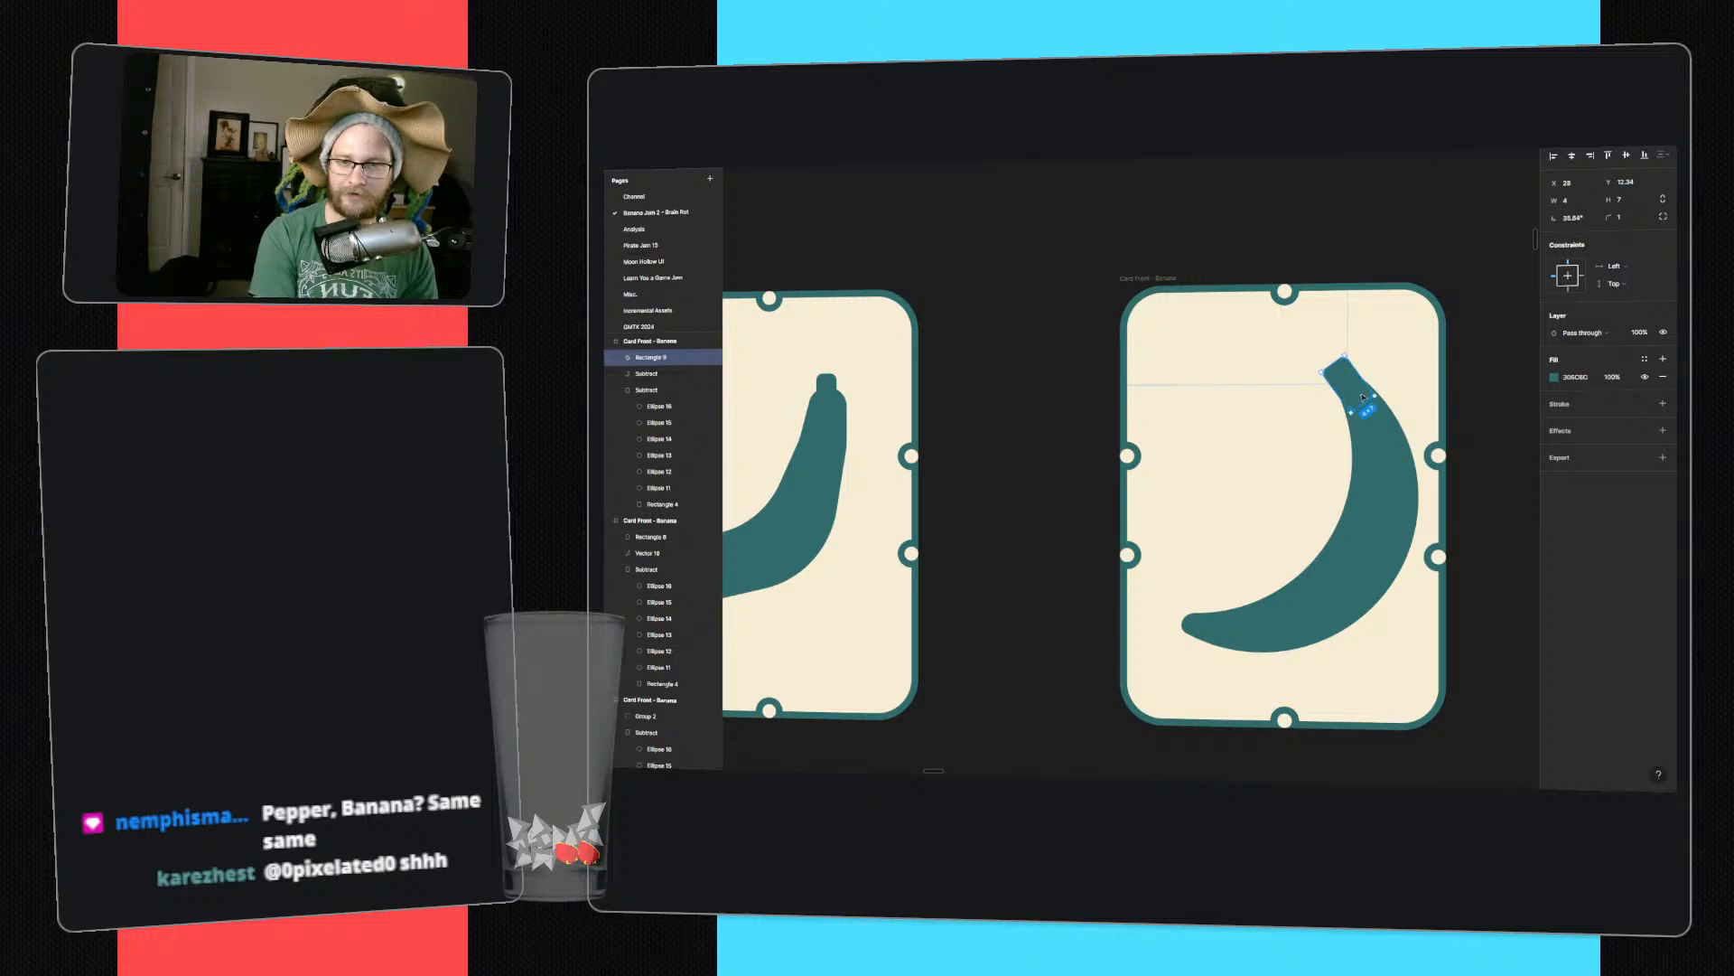
pyautogui.click(1472, 371)
# - Swap the crescent banana card with the peeled banana card so the crescent version sits directly below the sword card
pyautogui.keyDown('ctrl'); pyautogui.scroll(-3, 1468, 437); pyautogui.keyUp('ctrl')
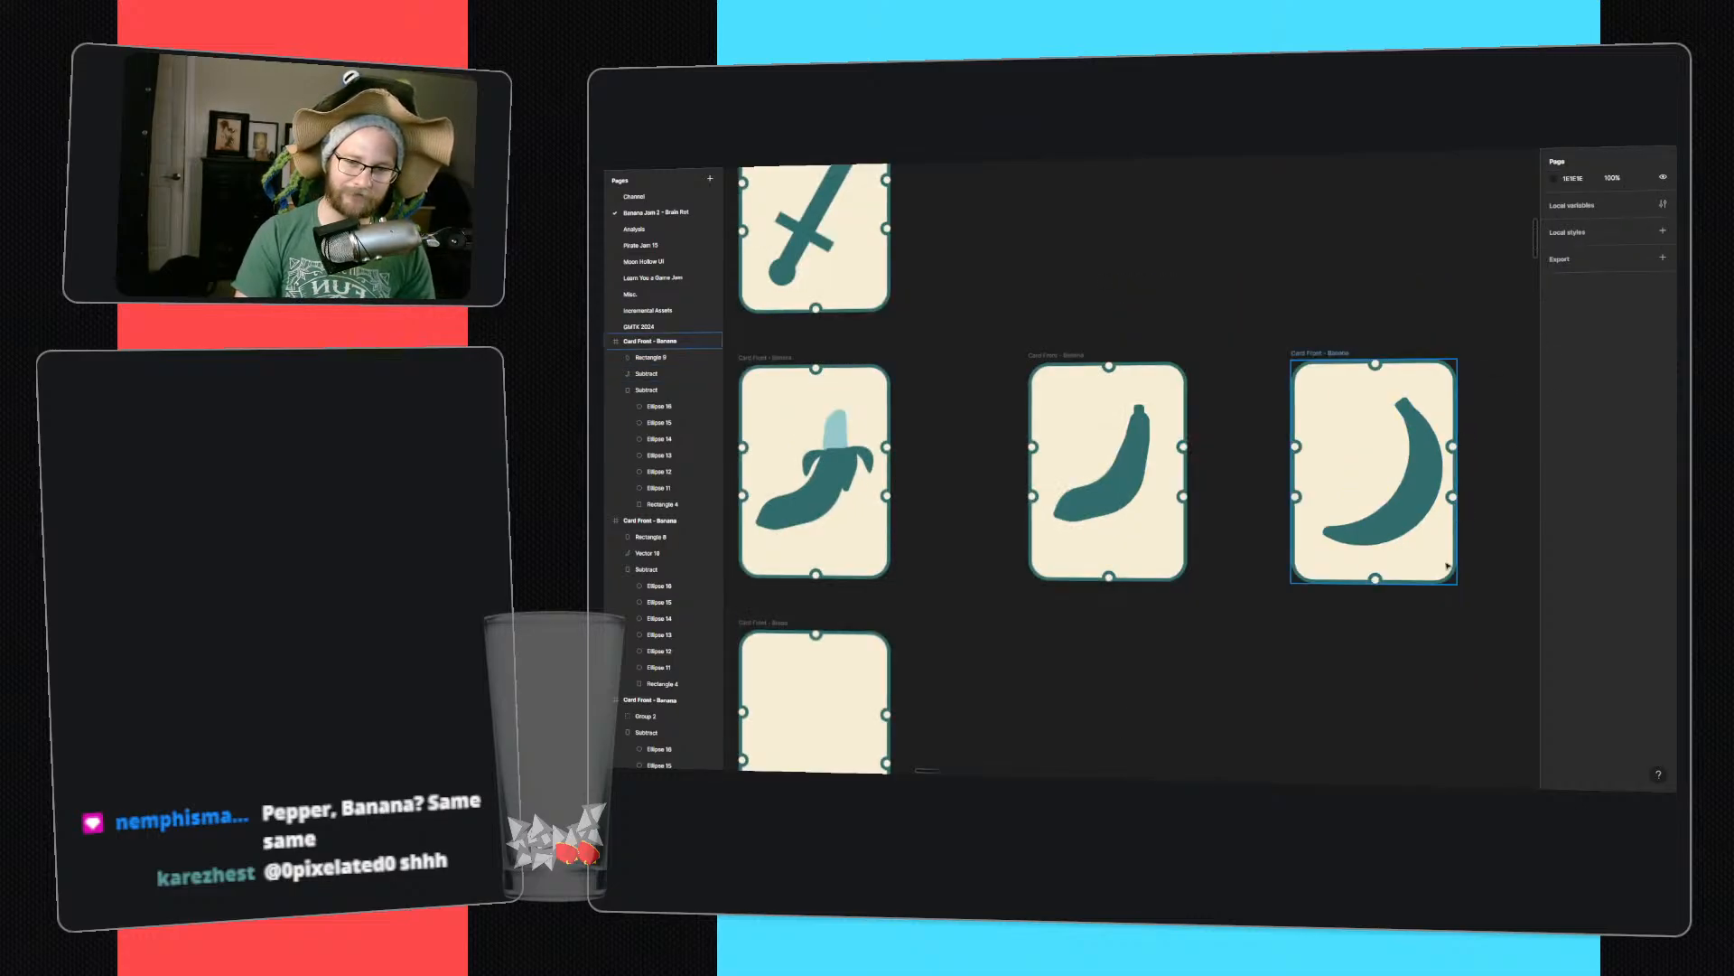
pyautogui.keyDown('ctrl'); pyautogui.scroll(-3, 1364, 592); pyautogui.keyUp('ctrl')
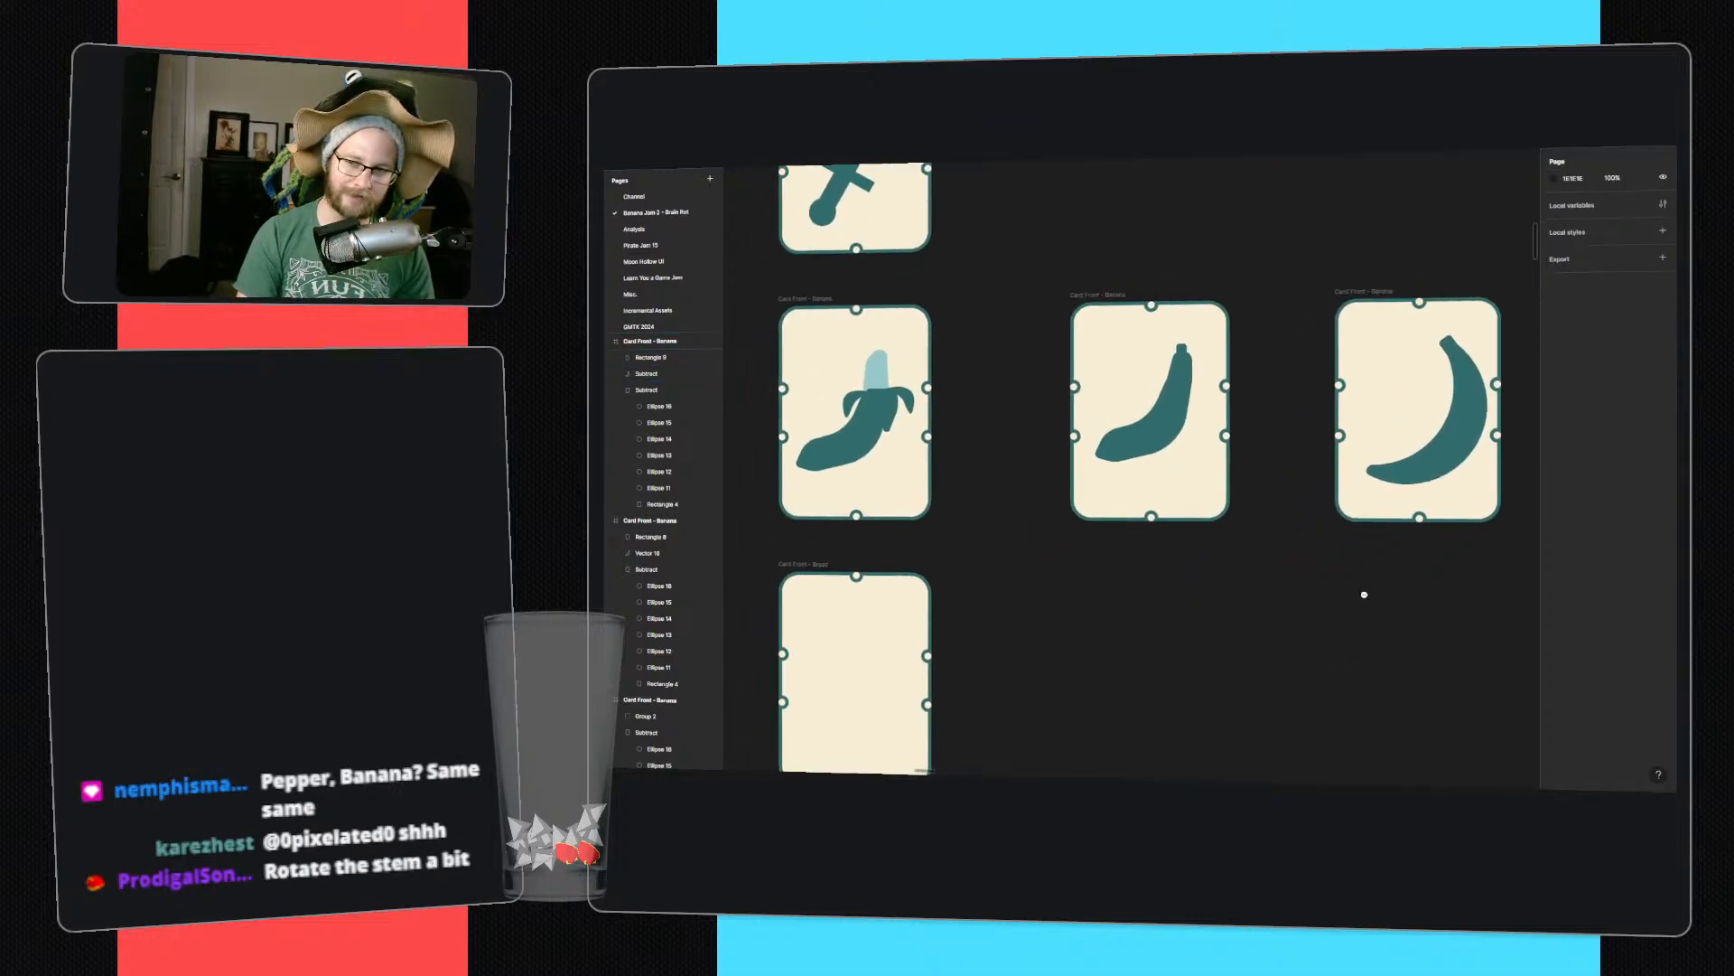
pyautogui.click(1106, 448)
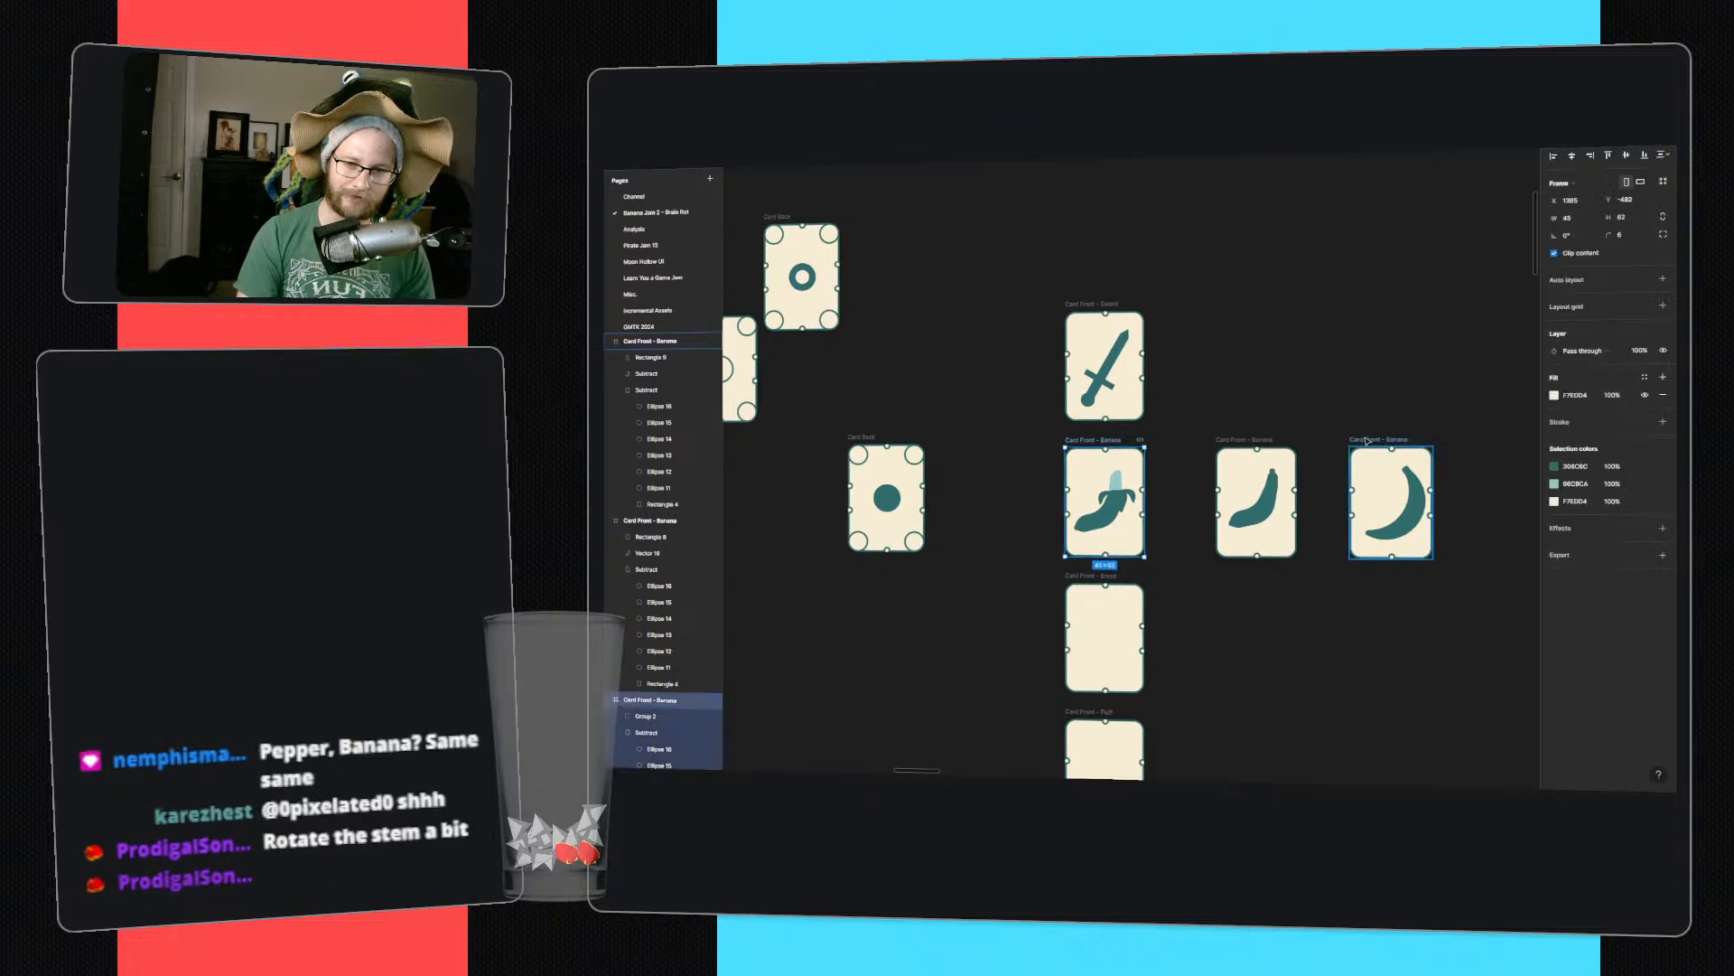
pyautogui.keyDown('shift'); pyautogui.click(1391, 491); pyautogui.keyUp('shift')
pyautogui.moveTo(1392, 503); pyautogui.dragTo(1106, 501)
pyautogui.click(1382, 340)
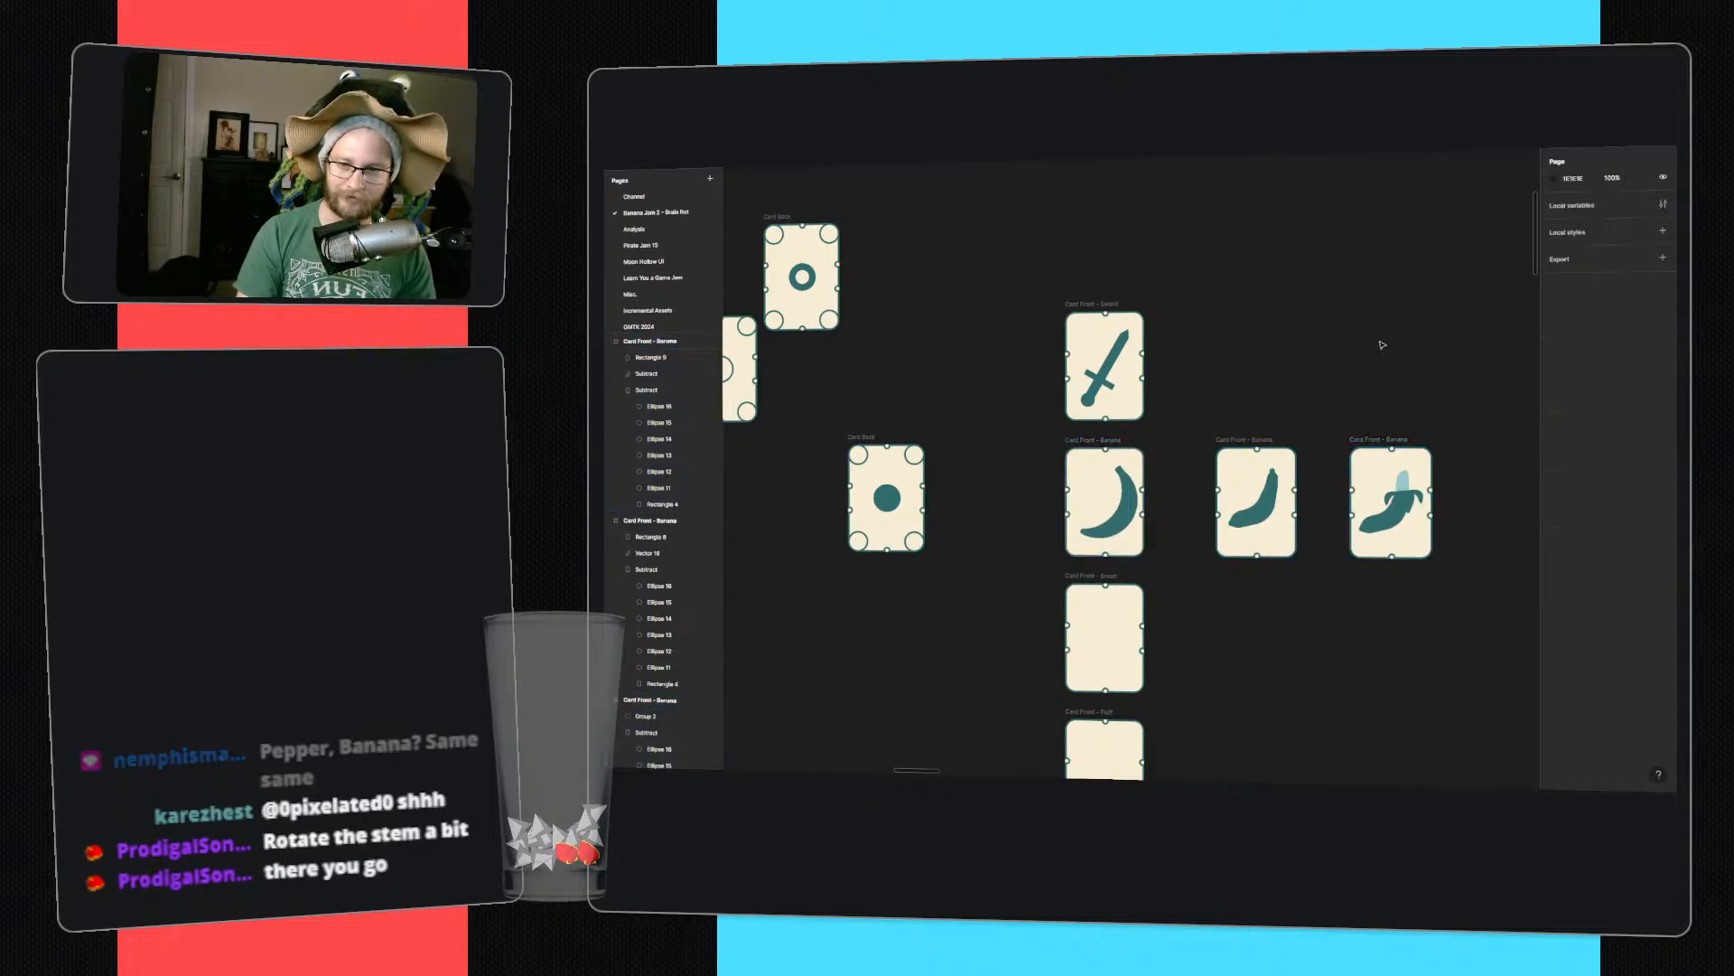
pyautogui.keyDown('ctrl'); pyautogui.scroll(3, 1247, 588); pyautogui.keyUp('ctrl')
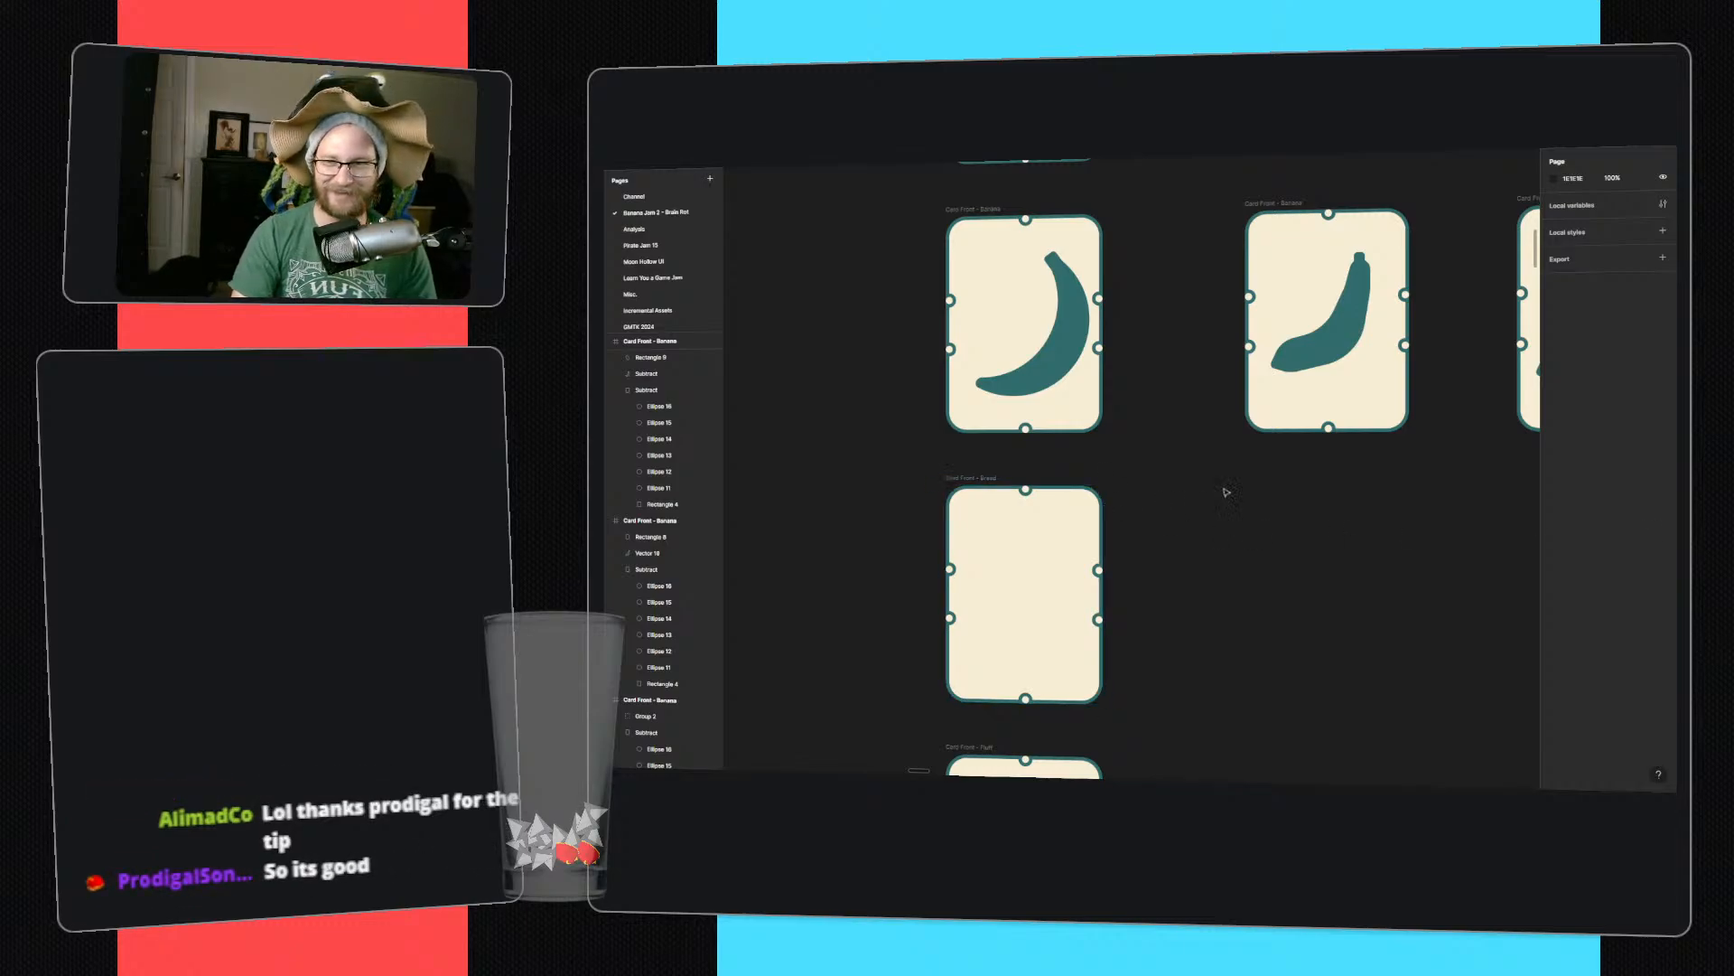
pyautogui.moveTo(1257, 463); pyautogui.dragTo(1414, 444, button='middle')
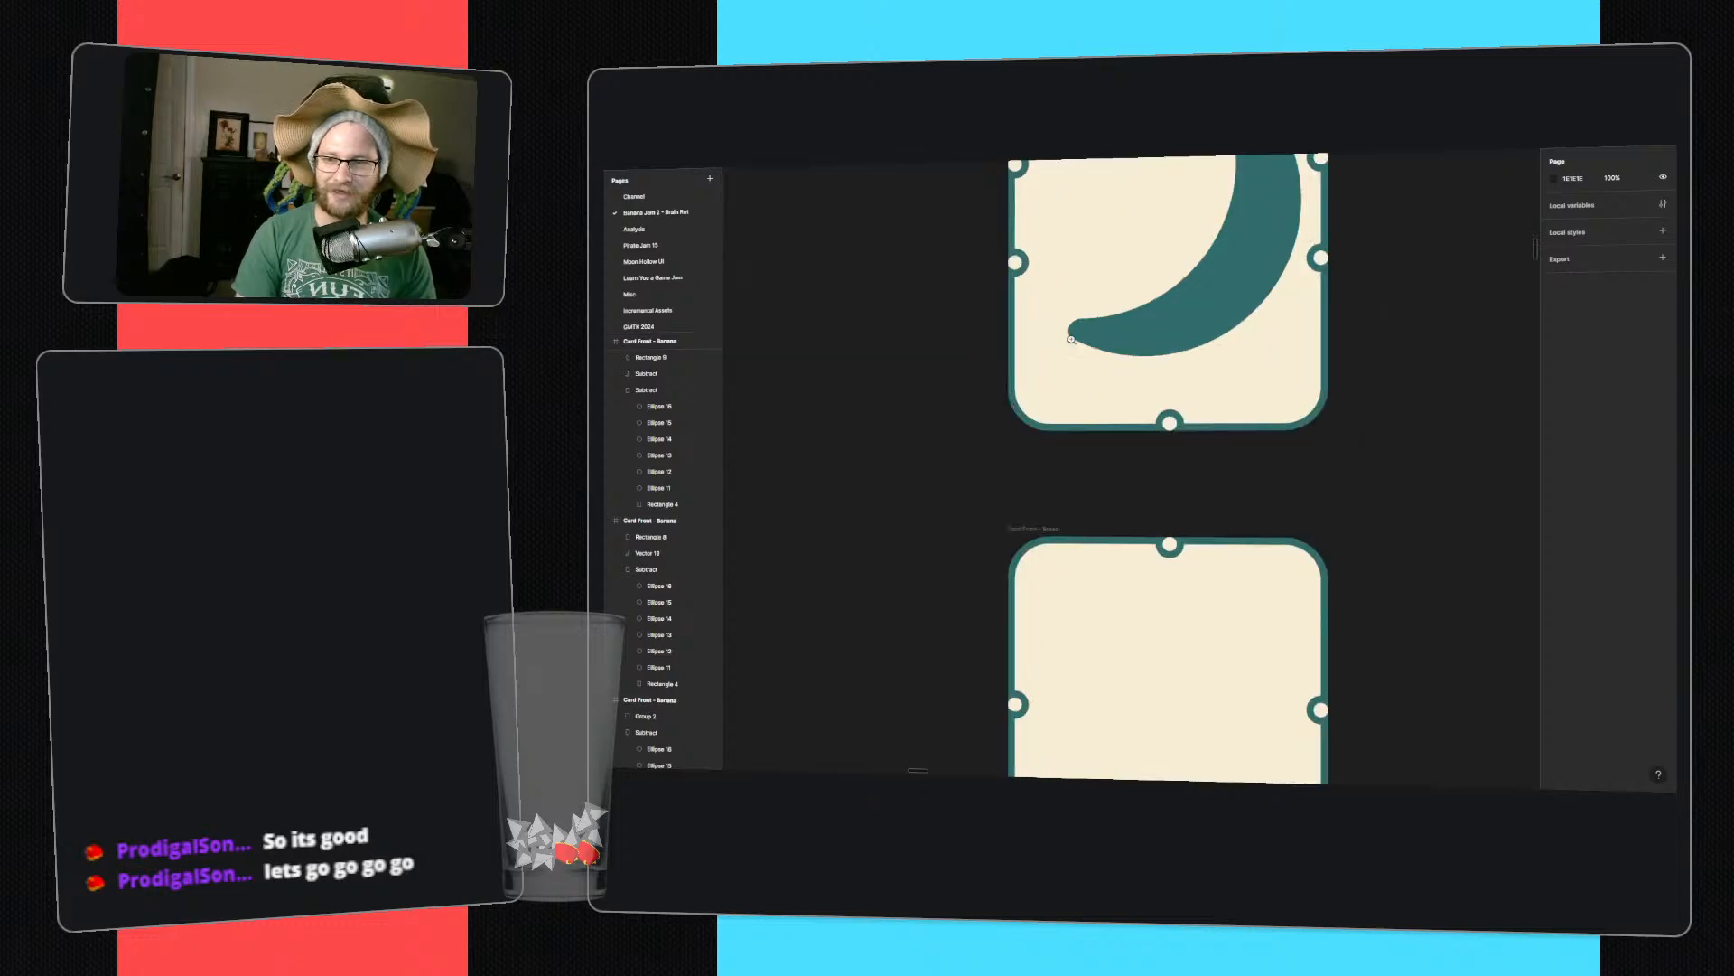
pyautogui.keyDown('ctrl'); pyautogui.scroll(5, 1075, 341); pyautogui.keyUp('ctrl')
pyautogui.keyDown('ctrl'); pyautogui.scroll(-8, 1075, 341); pyautogui.keyUp('ctrl')
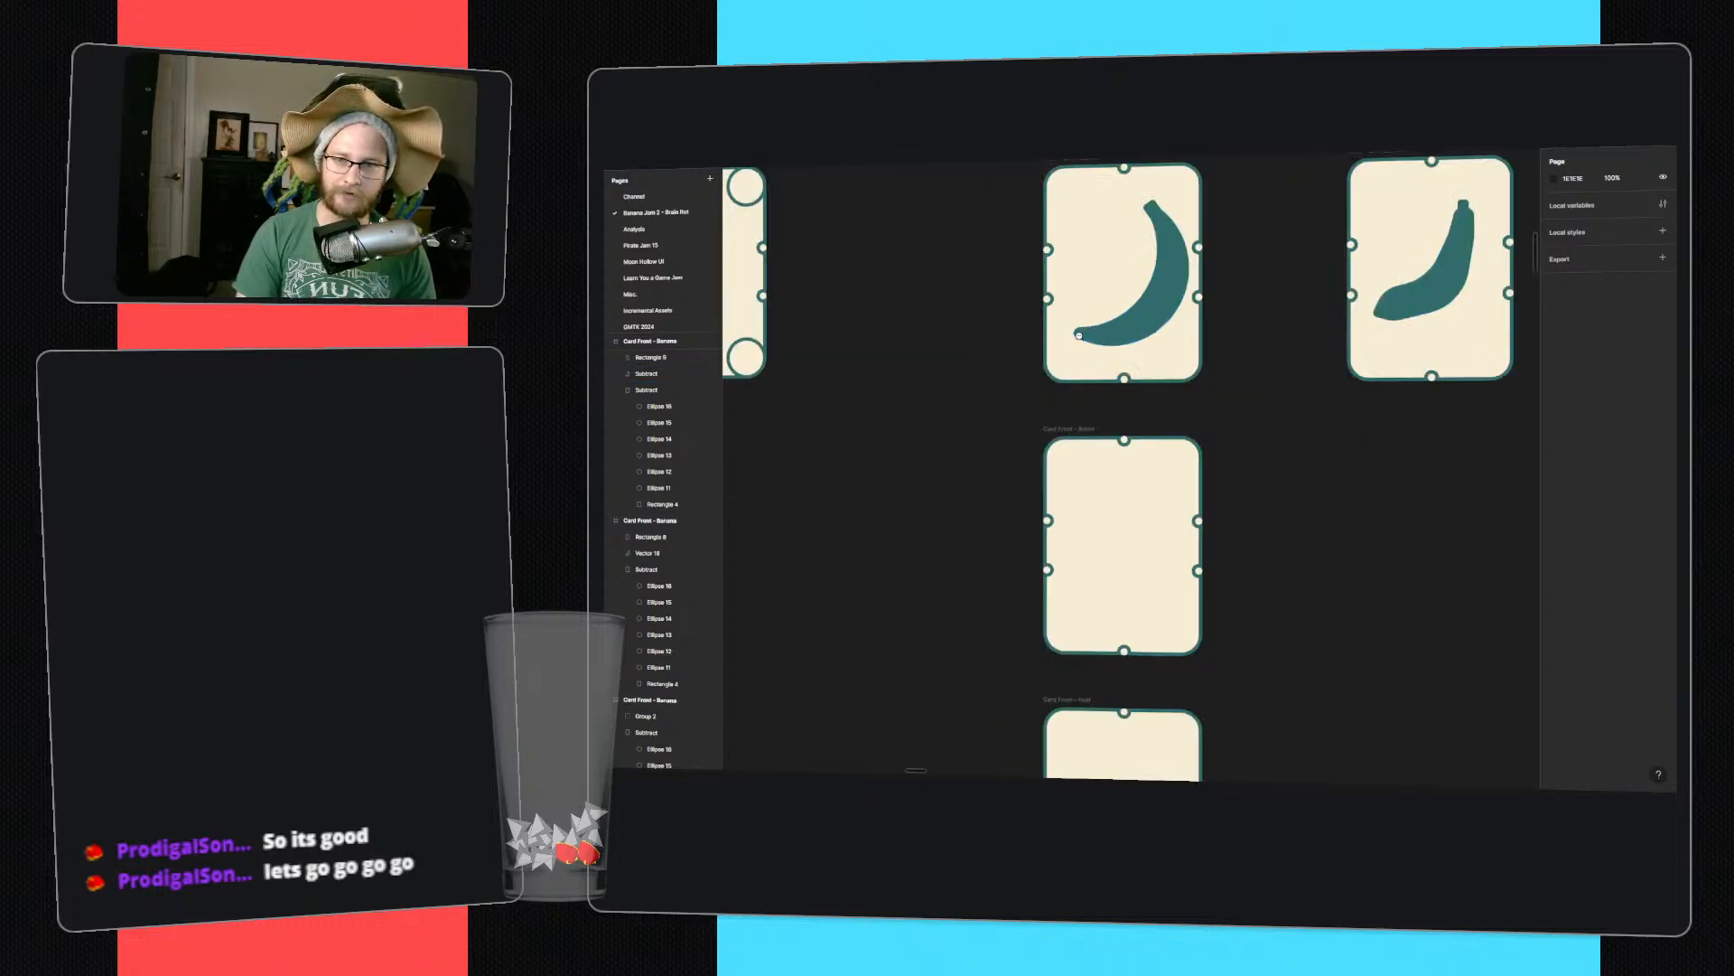
pyautogui.keyDown('ctrl'); pyautogui.scroll(4, 1103, 383); pyautogui.keyUp('ctrl')
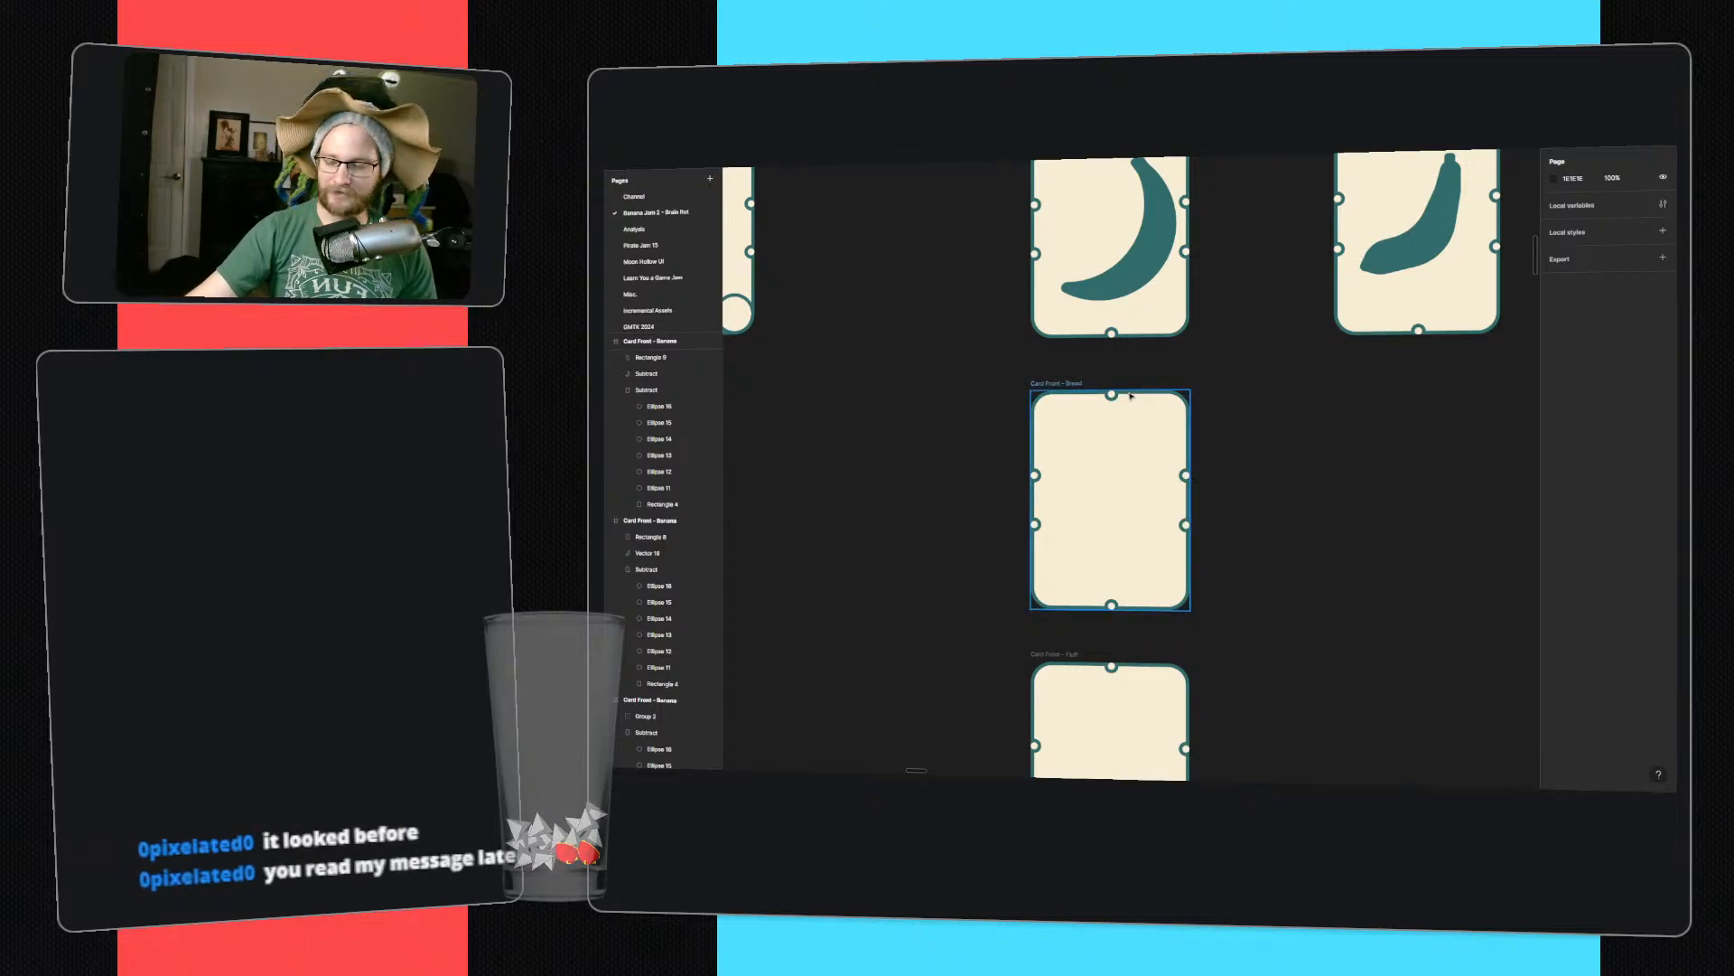
# - Draw two overlapping side-by-side circles on the empty bread card and a rectangle of about 16 × 13 covering their lower halves
pyautogui.moveTo(1062, 498); pyautogui.dragTo(1088, 458, button='middle')
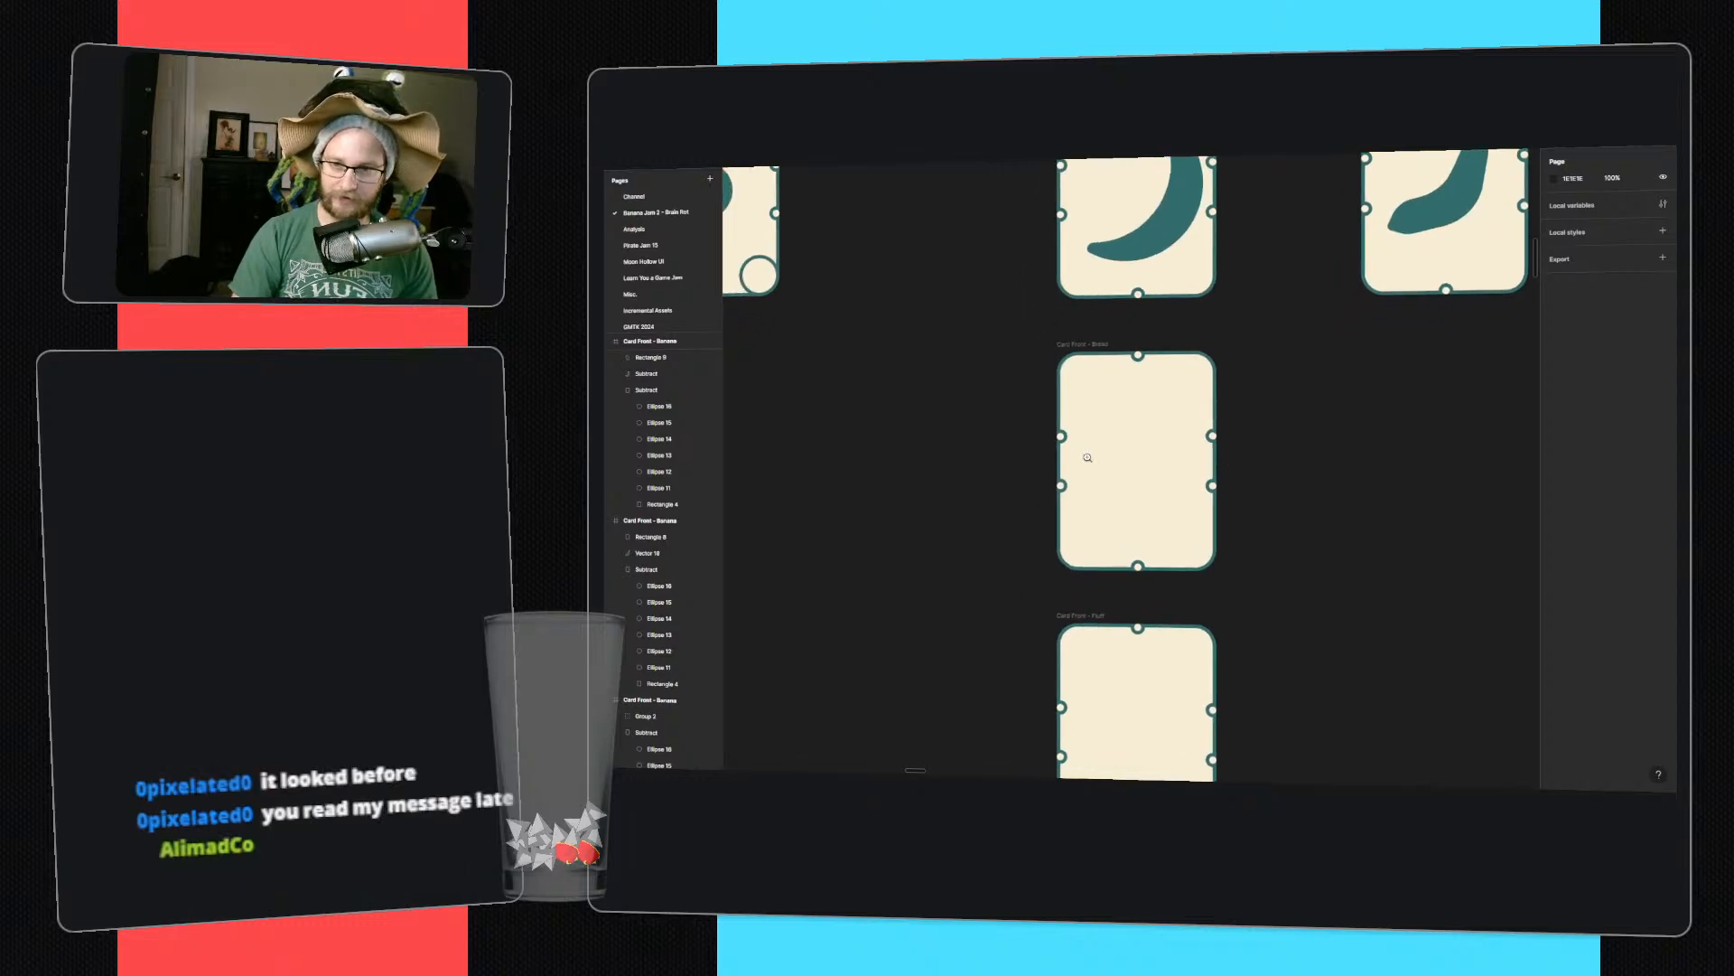
pyautogui.keyDown('ctrl'); pyautogui.scroll(2, 1093, 451); pyautogui.keyUp('ctrl')
pyautogui.keyDown('ctrl'); pyautogui.scroll(-1, 1165, 428); pyautogui.keyUp('ctrl')
pyautogui.scroll(-2, 1166, 427)
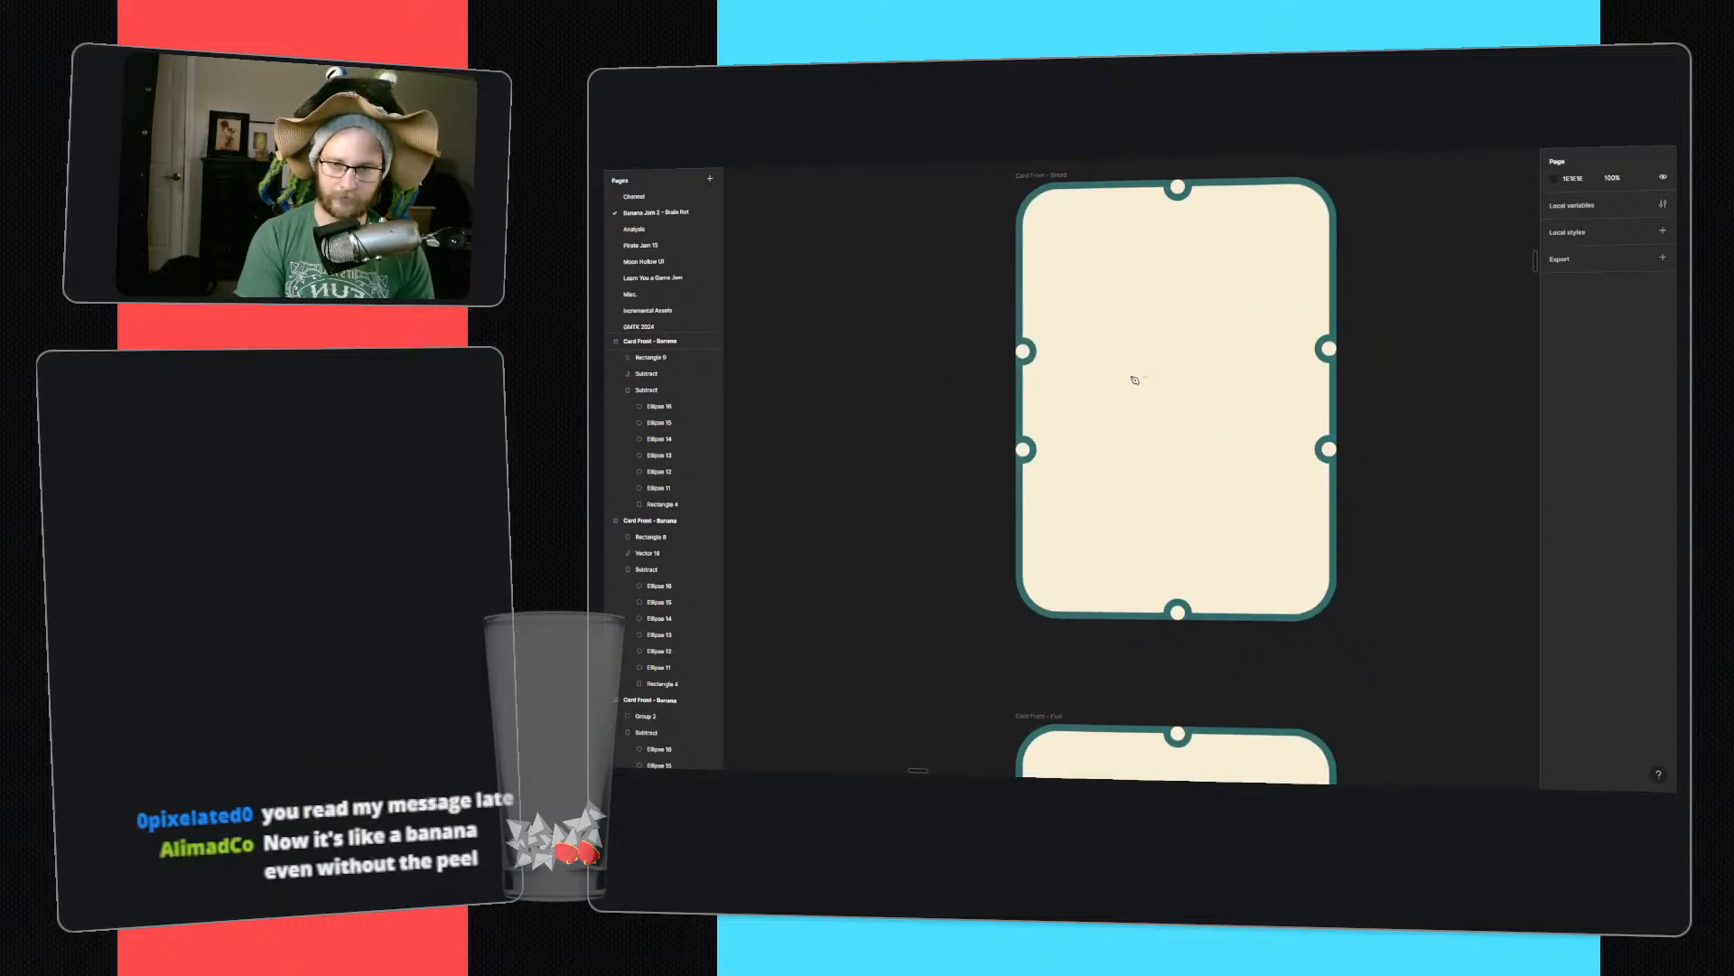
pyautogui.moveTo(1192, 363)
pyautogui.keyDown('alt'); pyautogui.mouseDown()
pyautogui.moveTo(1248, 418)
pyautogui.moveTo(1131, 367)
pyautogui.moveTo(1237, 431)
pyautogui.moveTo(1219, 458)
pyautogui.mouseUp(); pyautogui.keyUp('alt')
pyautogui.press('r')
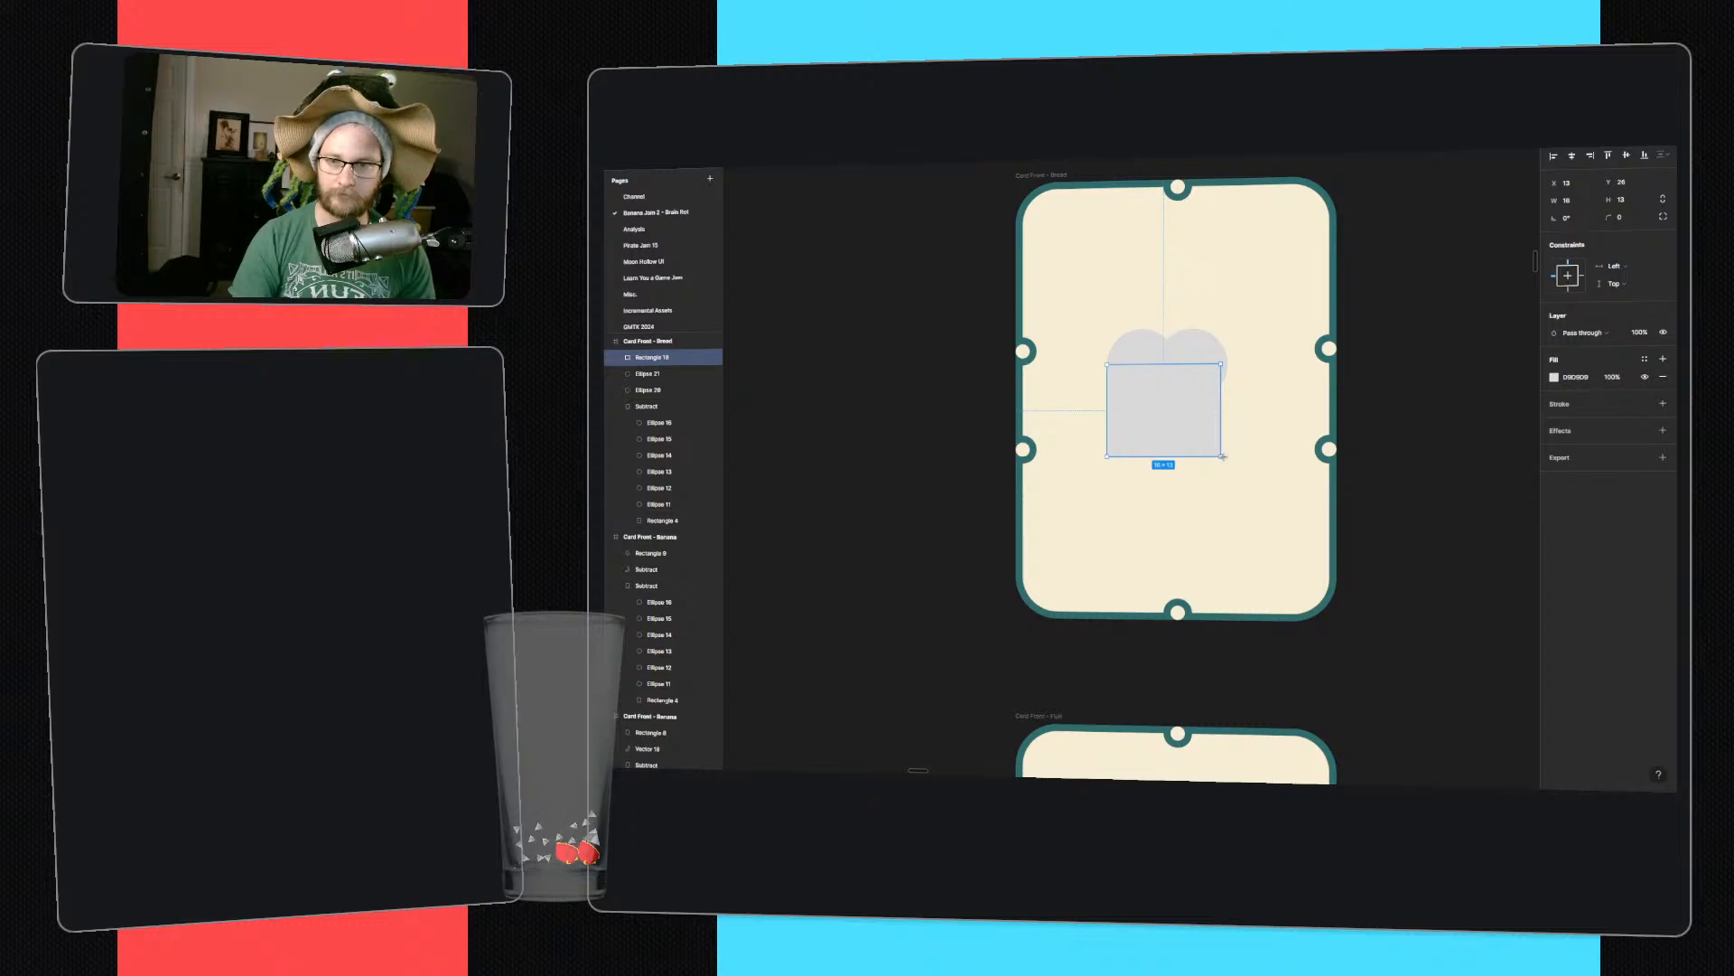
# - Combine the rectangle and both circles into one bread-slice shape with Union
pyautogui.keyDown('shift'); pyautogui.click(1188, 351); pyautogui.keyUp('shift')
pyautogui.keyDown('shift'); pyautogui.click(1136, 360); pyautogui.keyUp('shift')
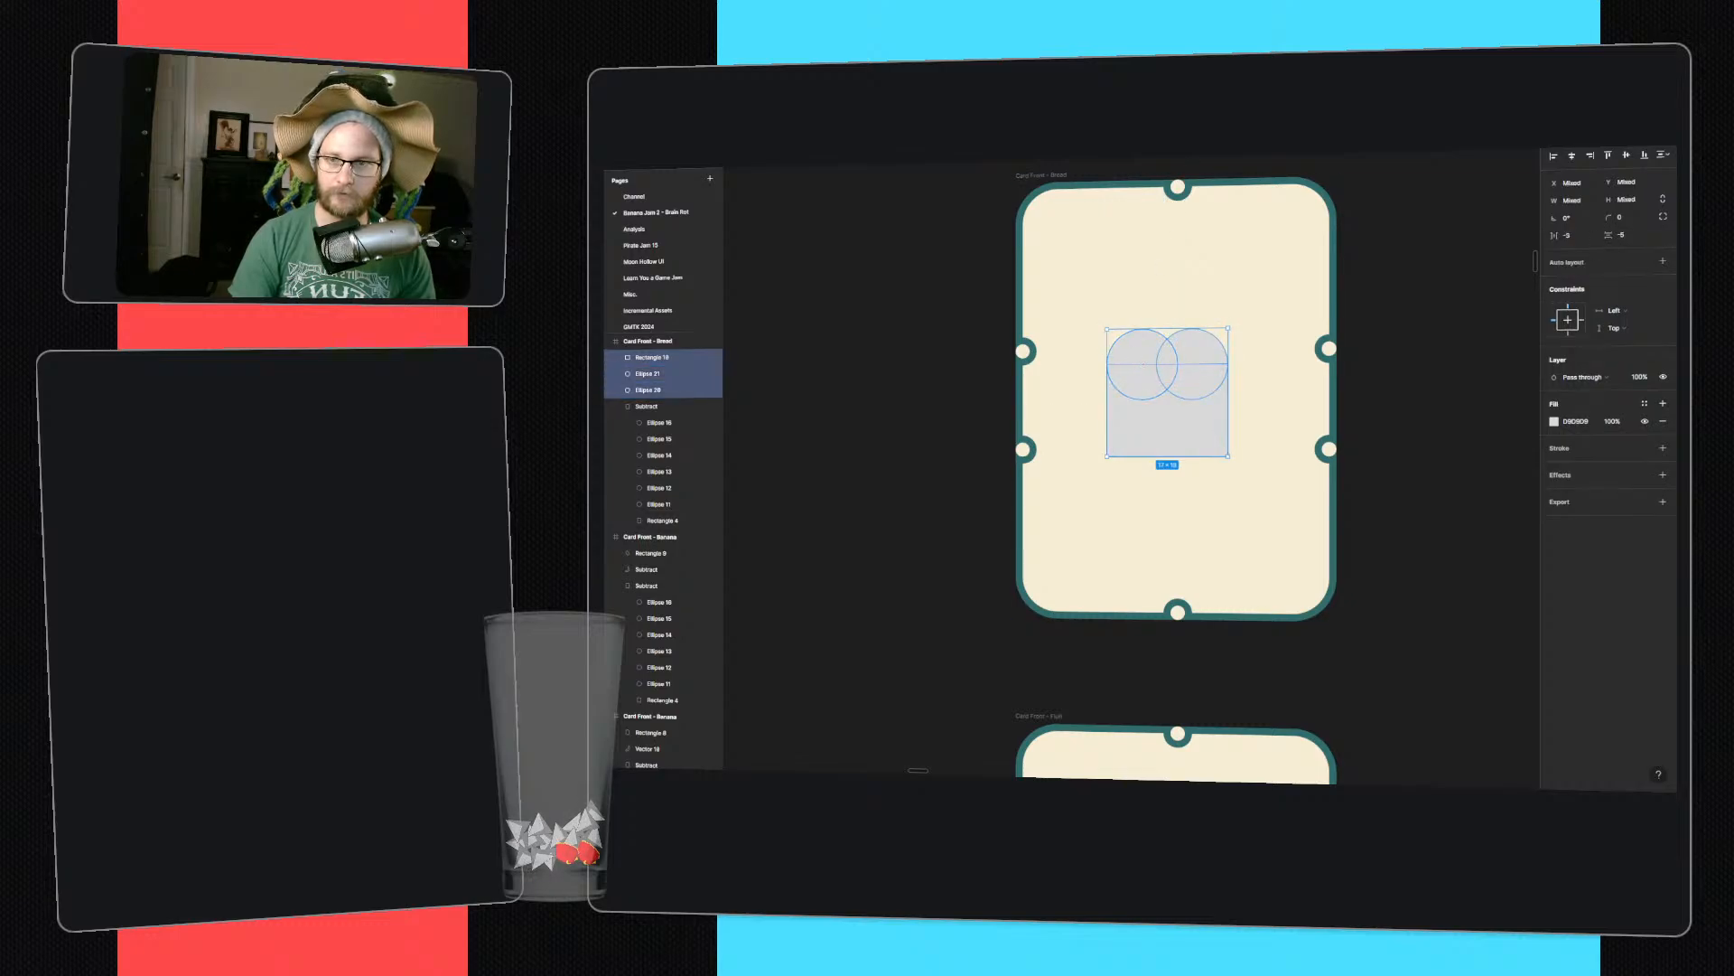
pyautogui.click(1150, 149)
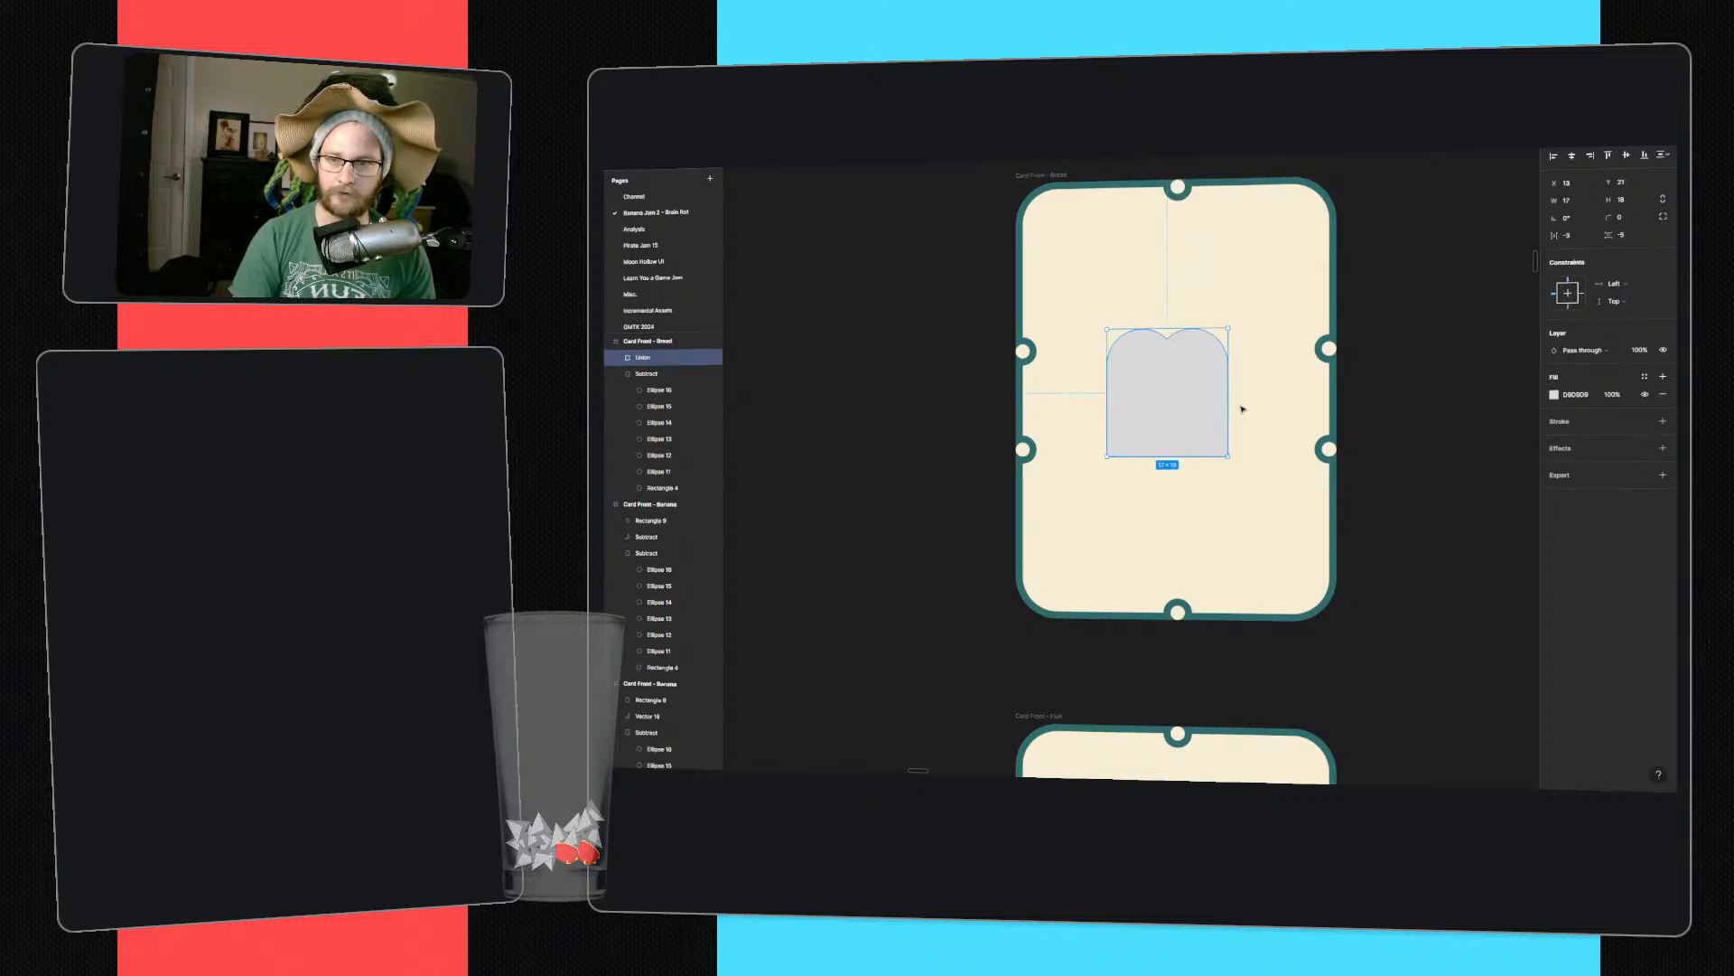
# - Replace the slice's grey fill with a 2-thick inside stroke in the border's teal, and enlarge it to about 19 × 20
pyautogui.click(1664, 397)
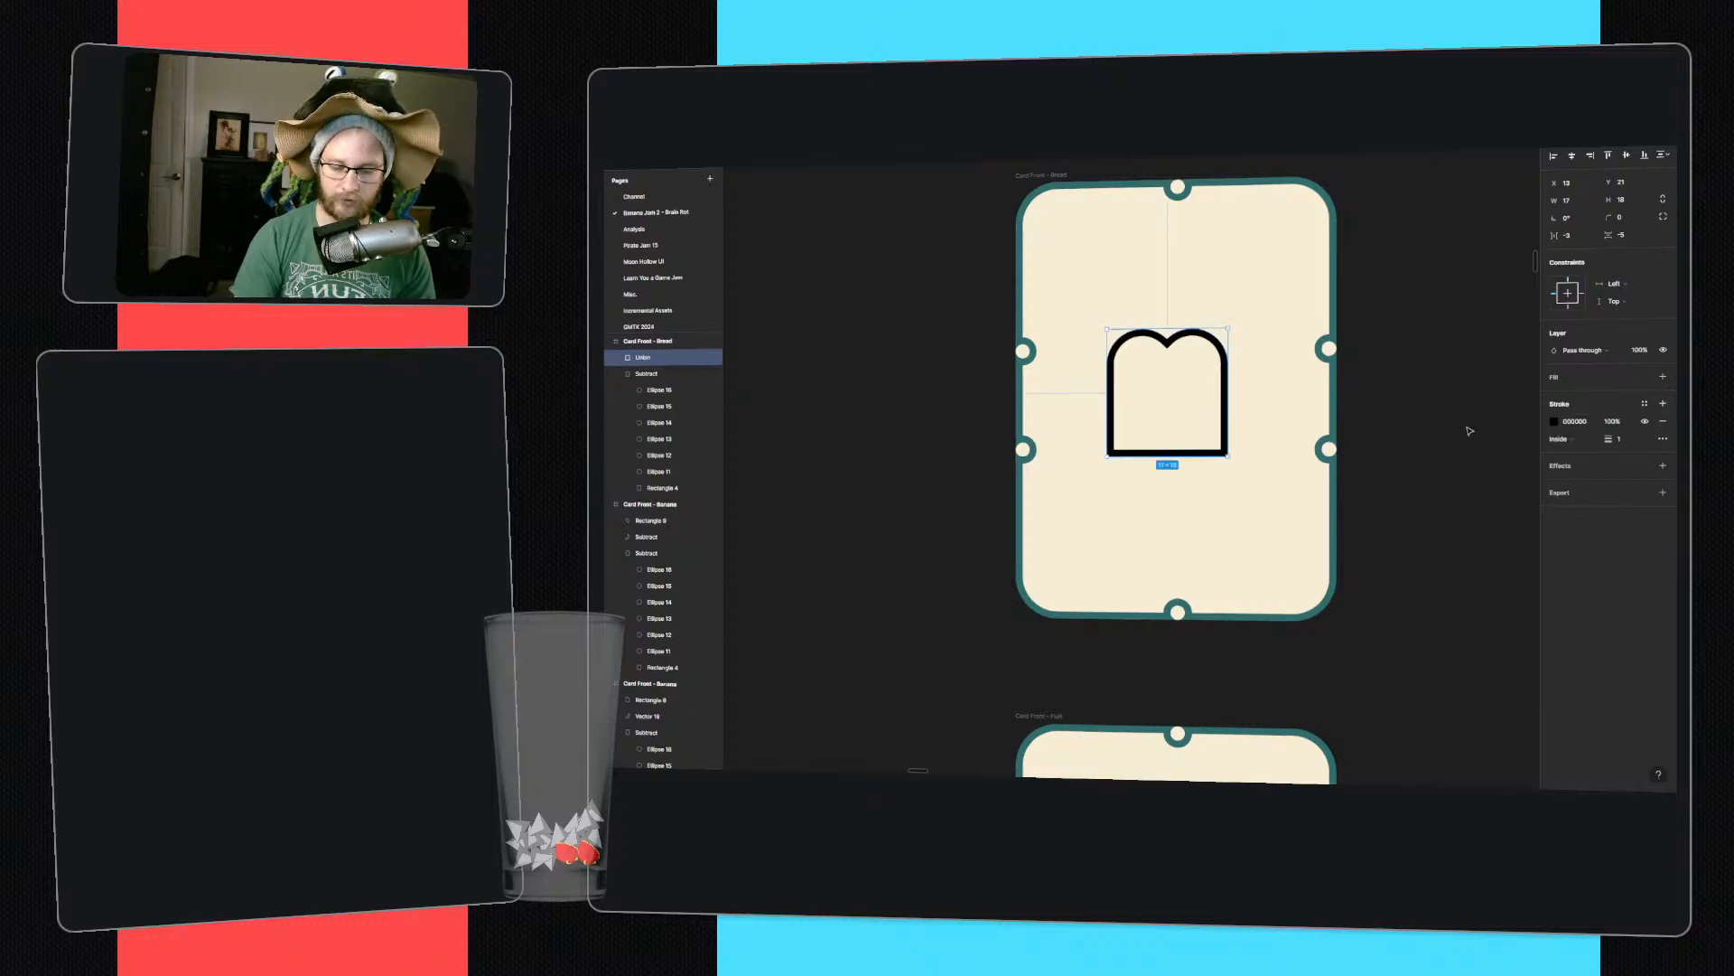
pyautogui.press('i')
pyautogui.click(1335, 460)
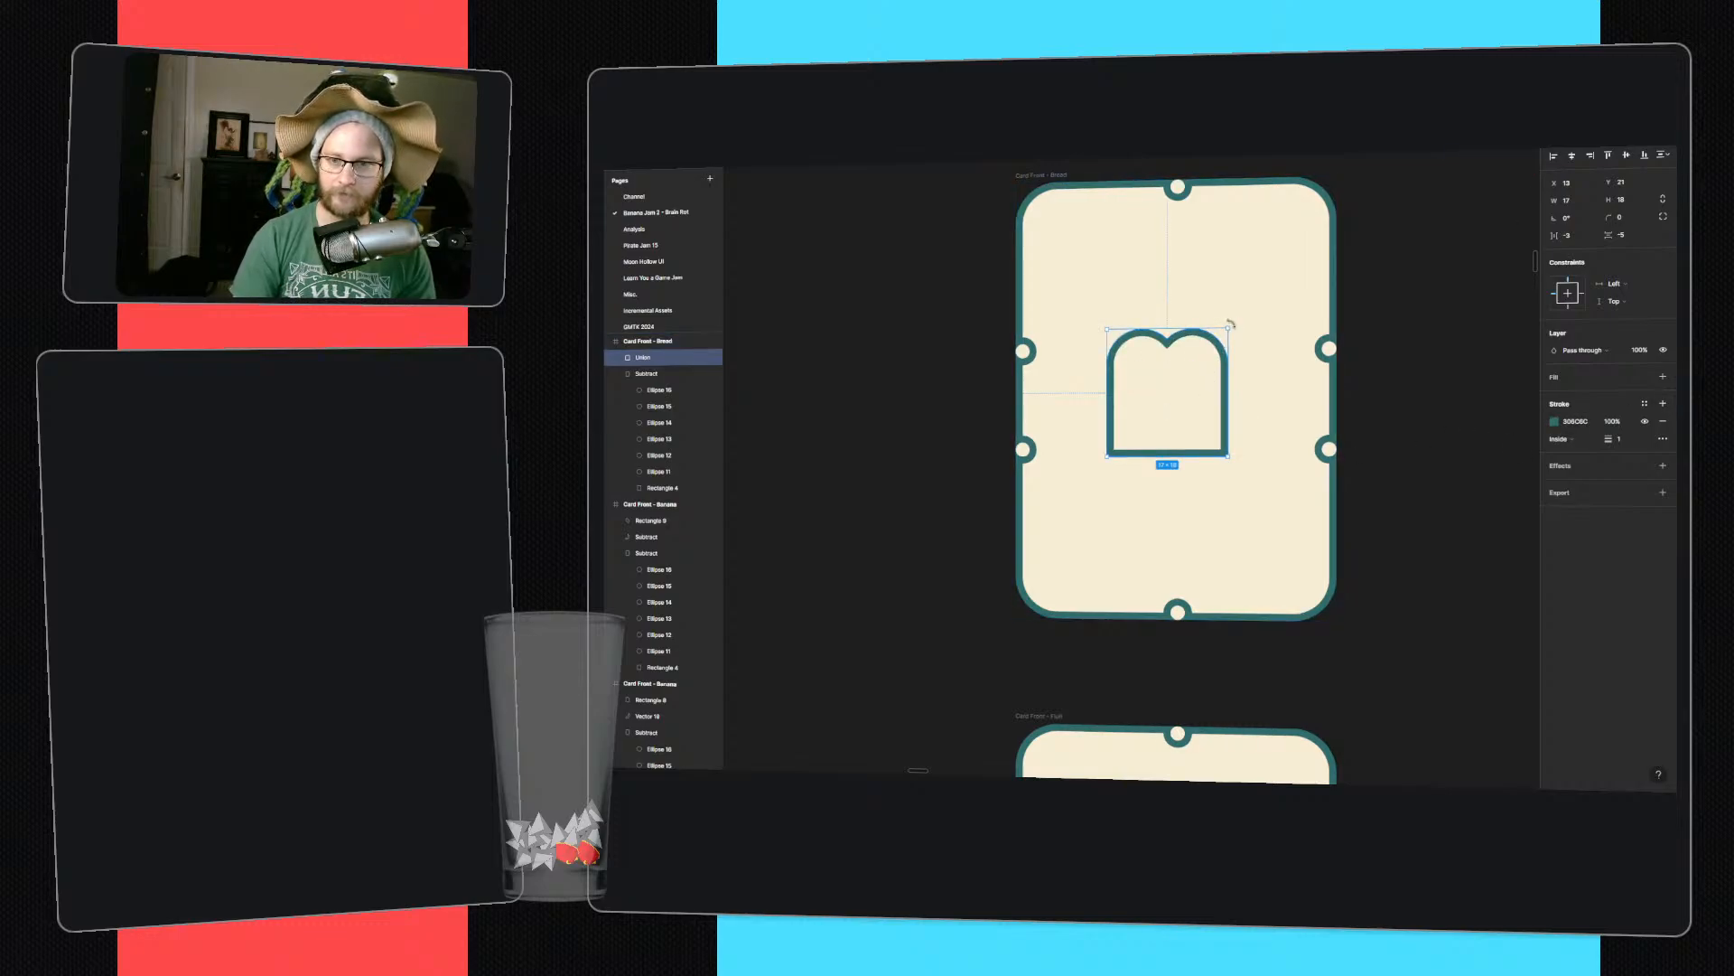
pyautogui.moveTo(1615, 441); pyautogui.dragTo(1613, 440)
pyautogui.moveTo(1219, 336); pyautogui.dragTo(1211, 350)
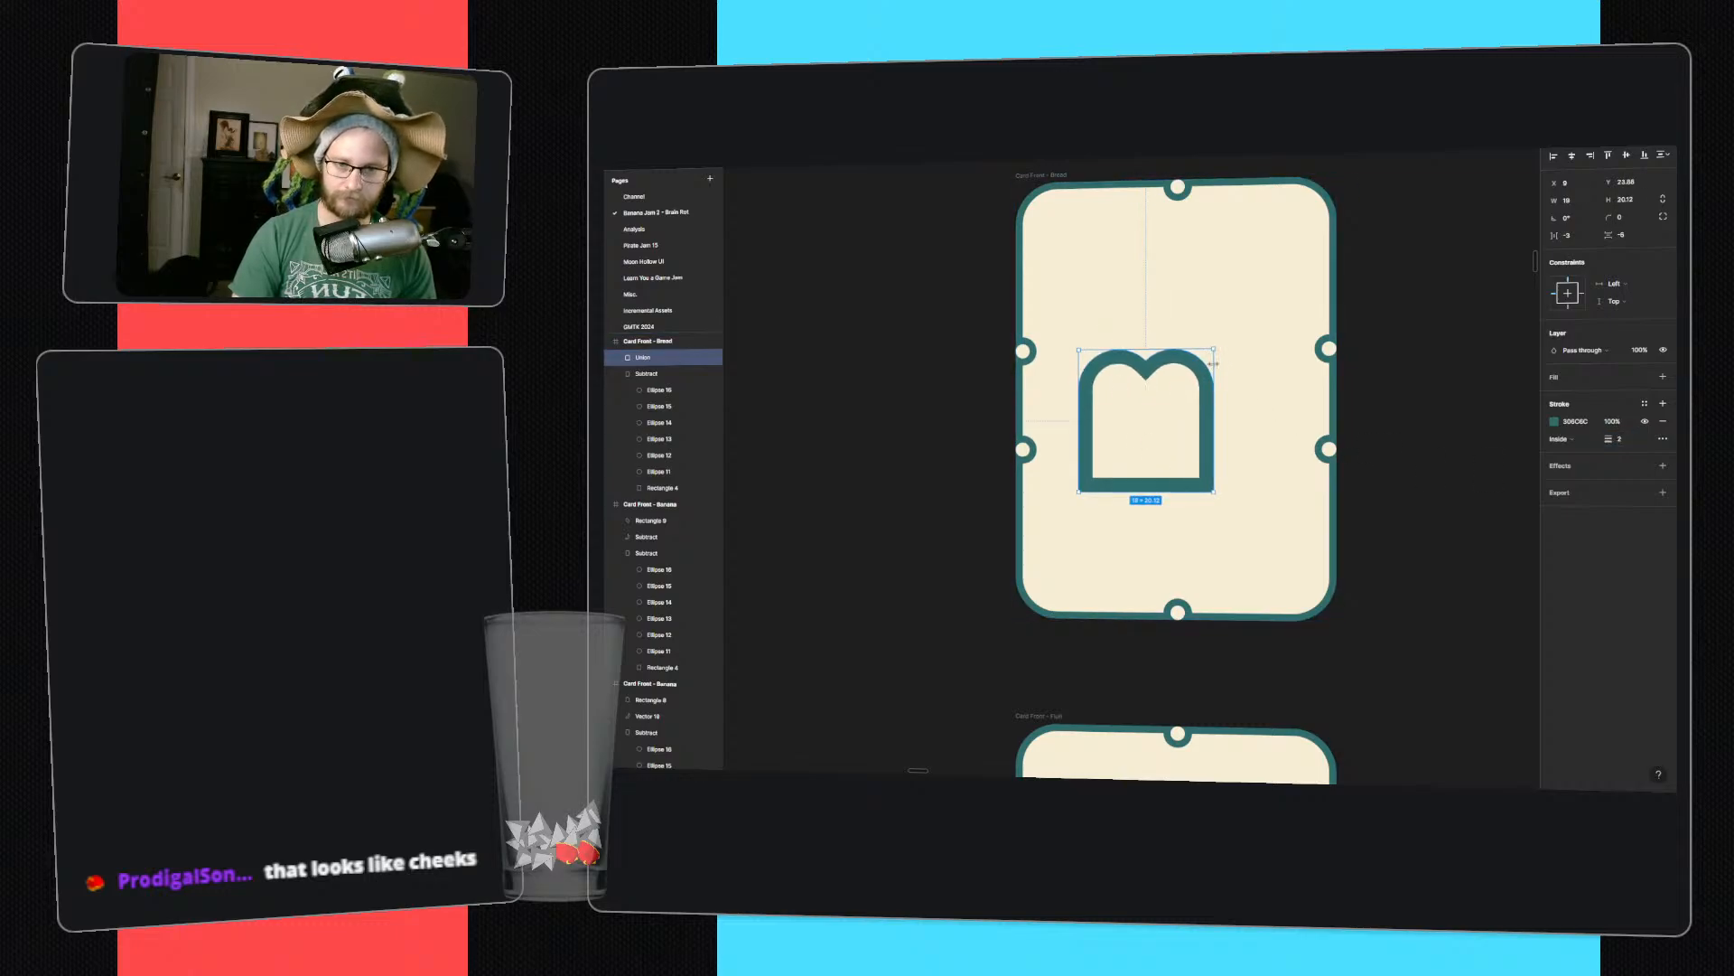
# - Duplicate the slice outline up and to the right, replace its stroke with a teal fill, and send it behind the original
pyautogui.keyDown('alt'); pyautogui.moveTo(1200, 368); pyautogui.dragTo(1260, 344); pyautogui.keyUp('alt')
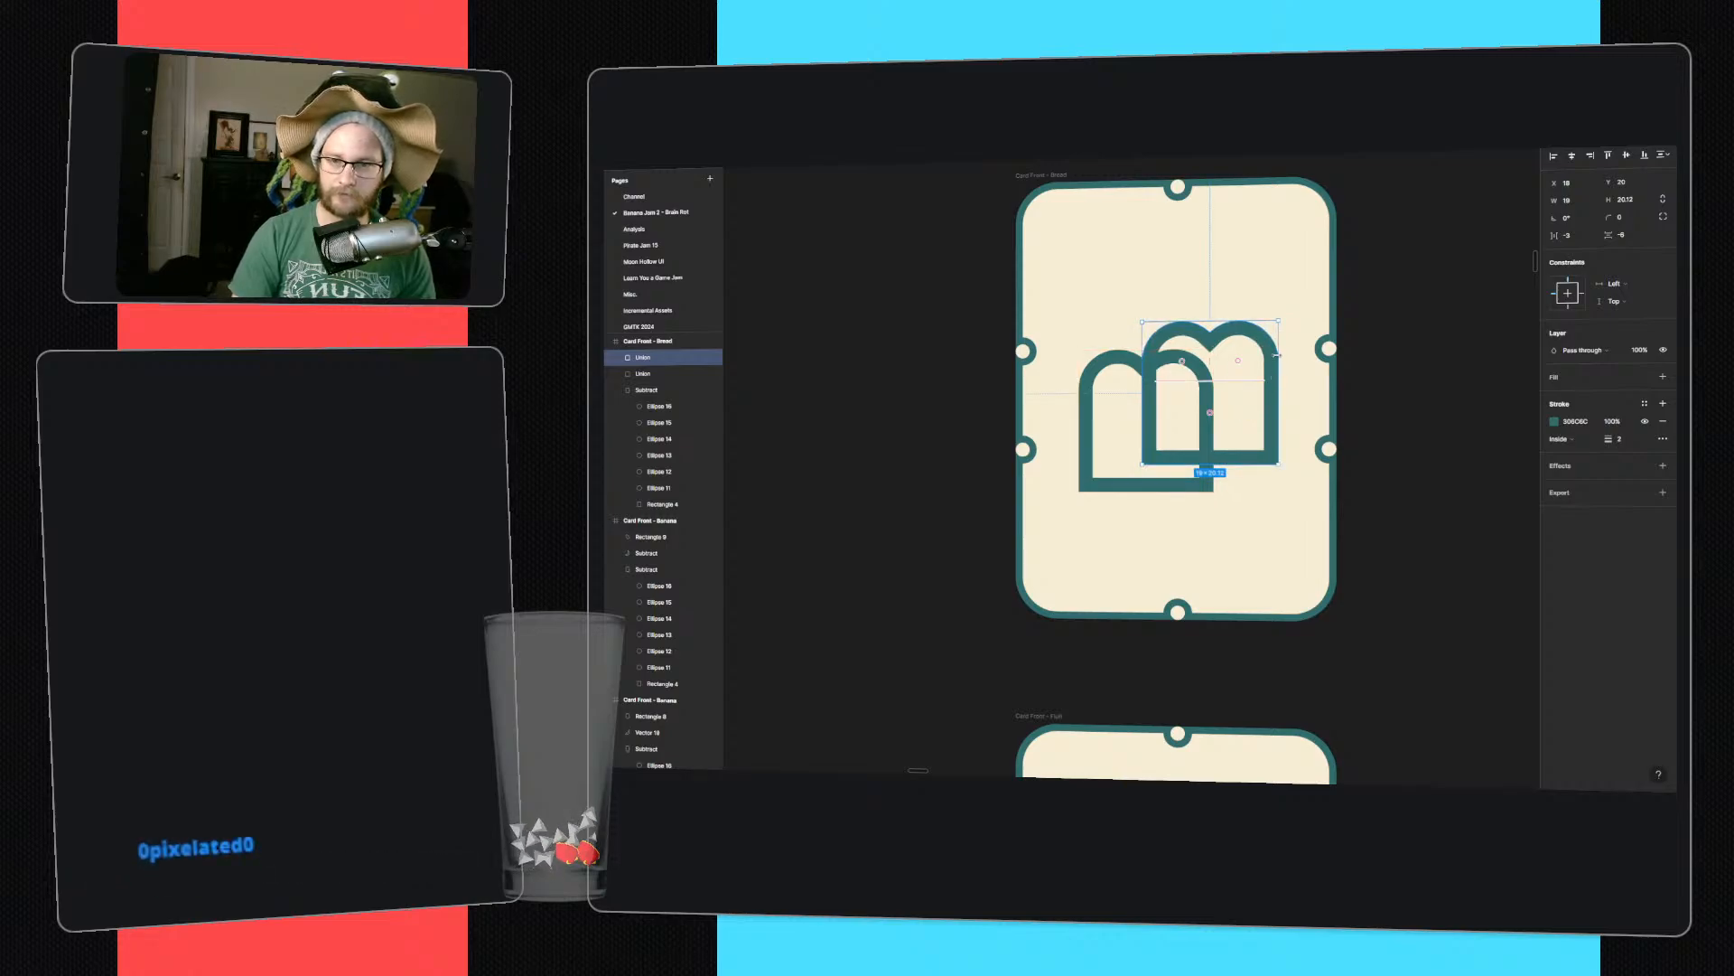
pyautogui.click(1663, 421)
pyautogui.click(1663, 375)
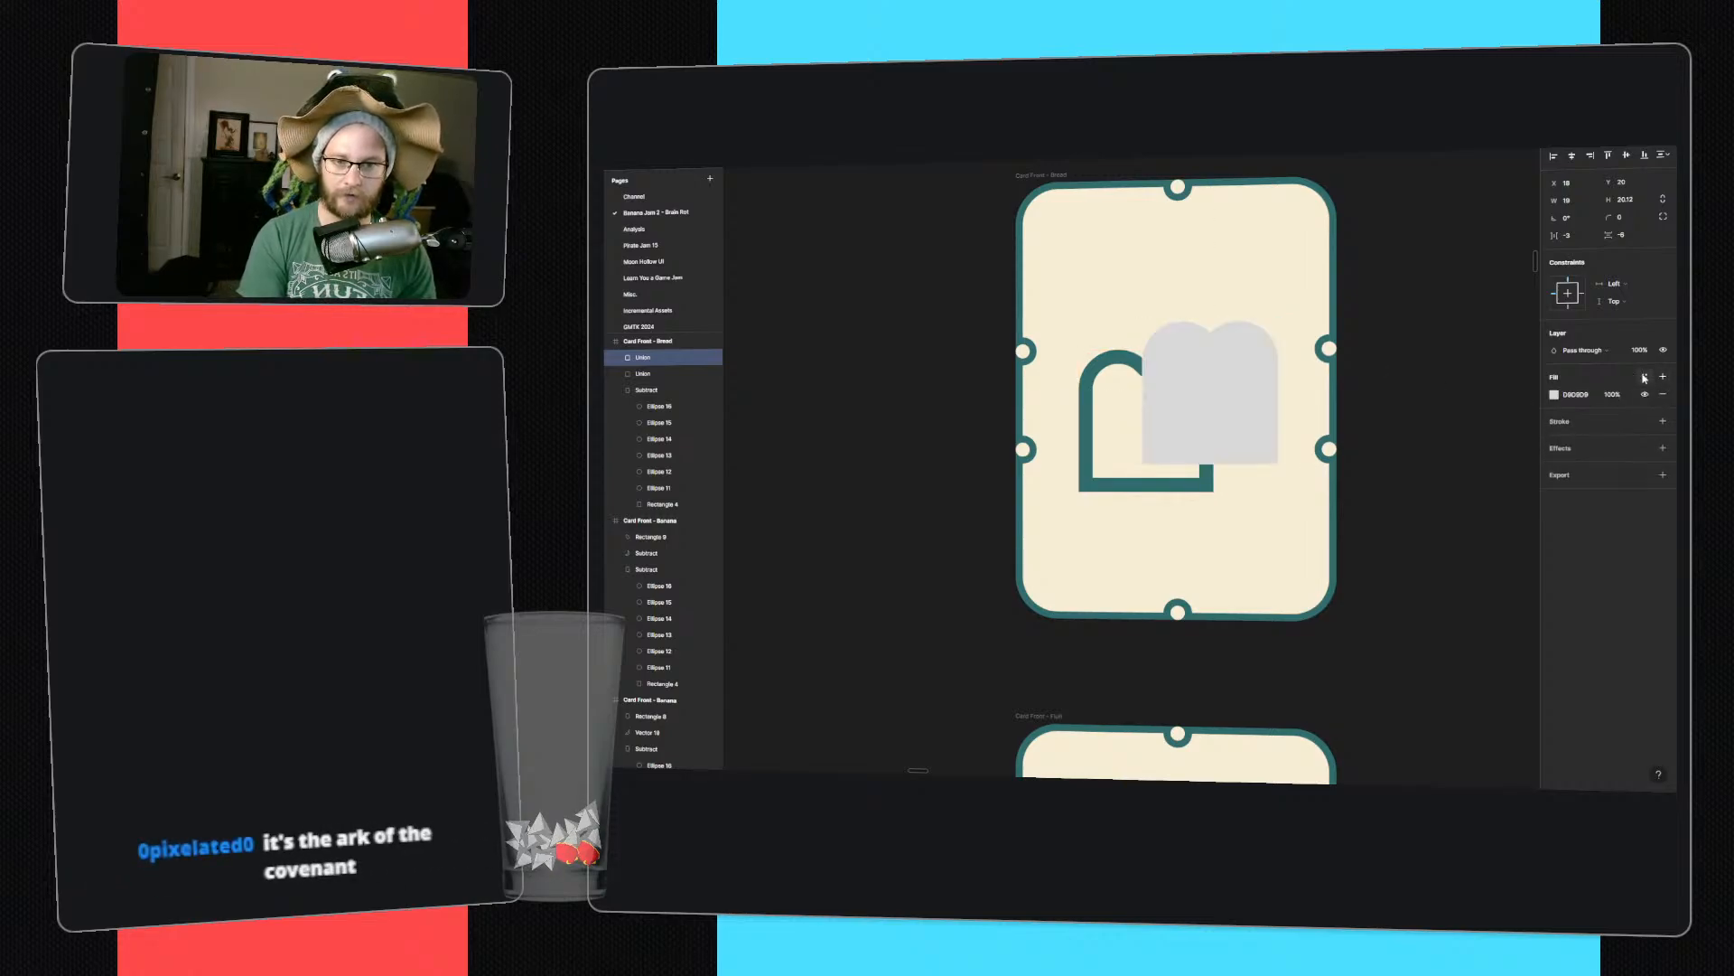
pyautogui.press('i')
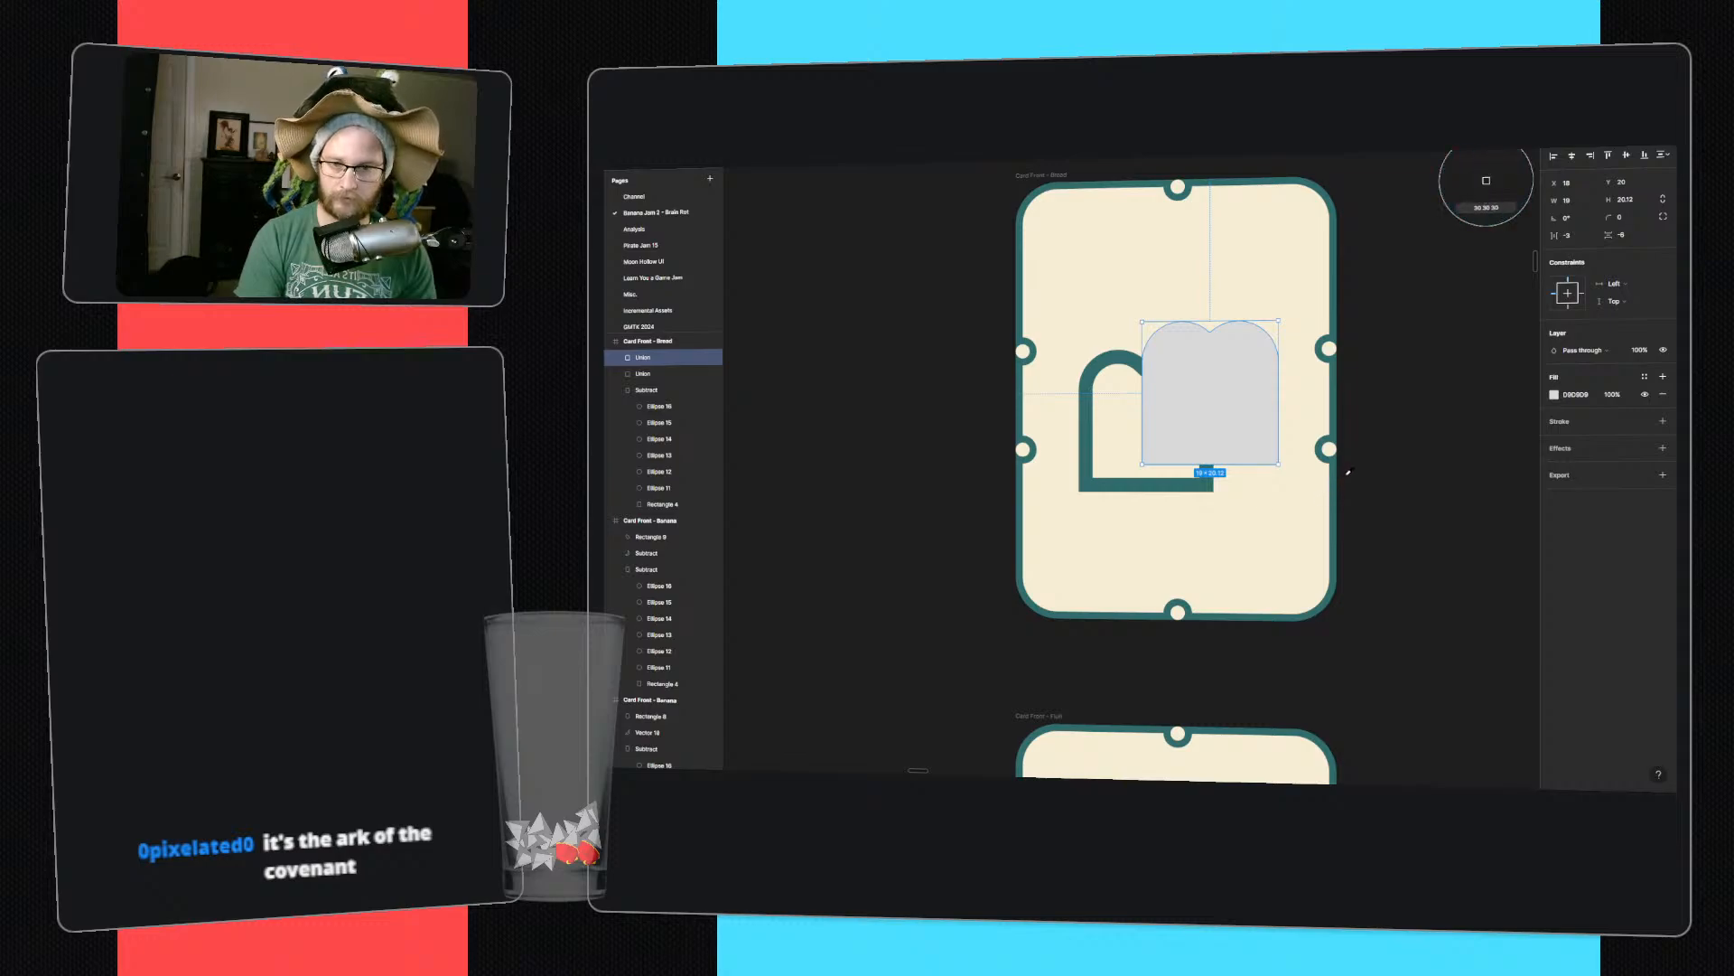
pyautogui.click(1334, 473)
pyautogui.hotkey('ctrl', '[')
pyautogui.hotkey('ctrl', '[')
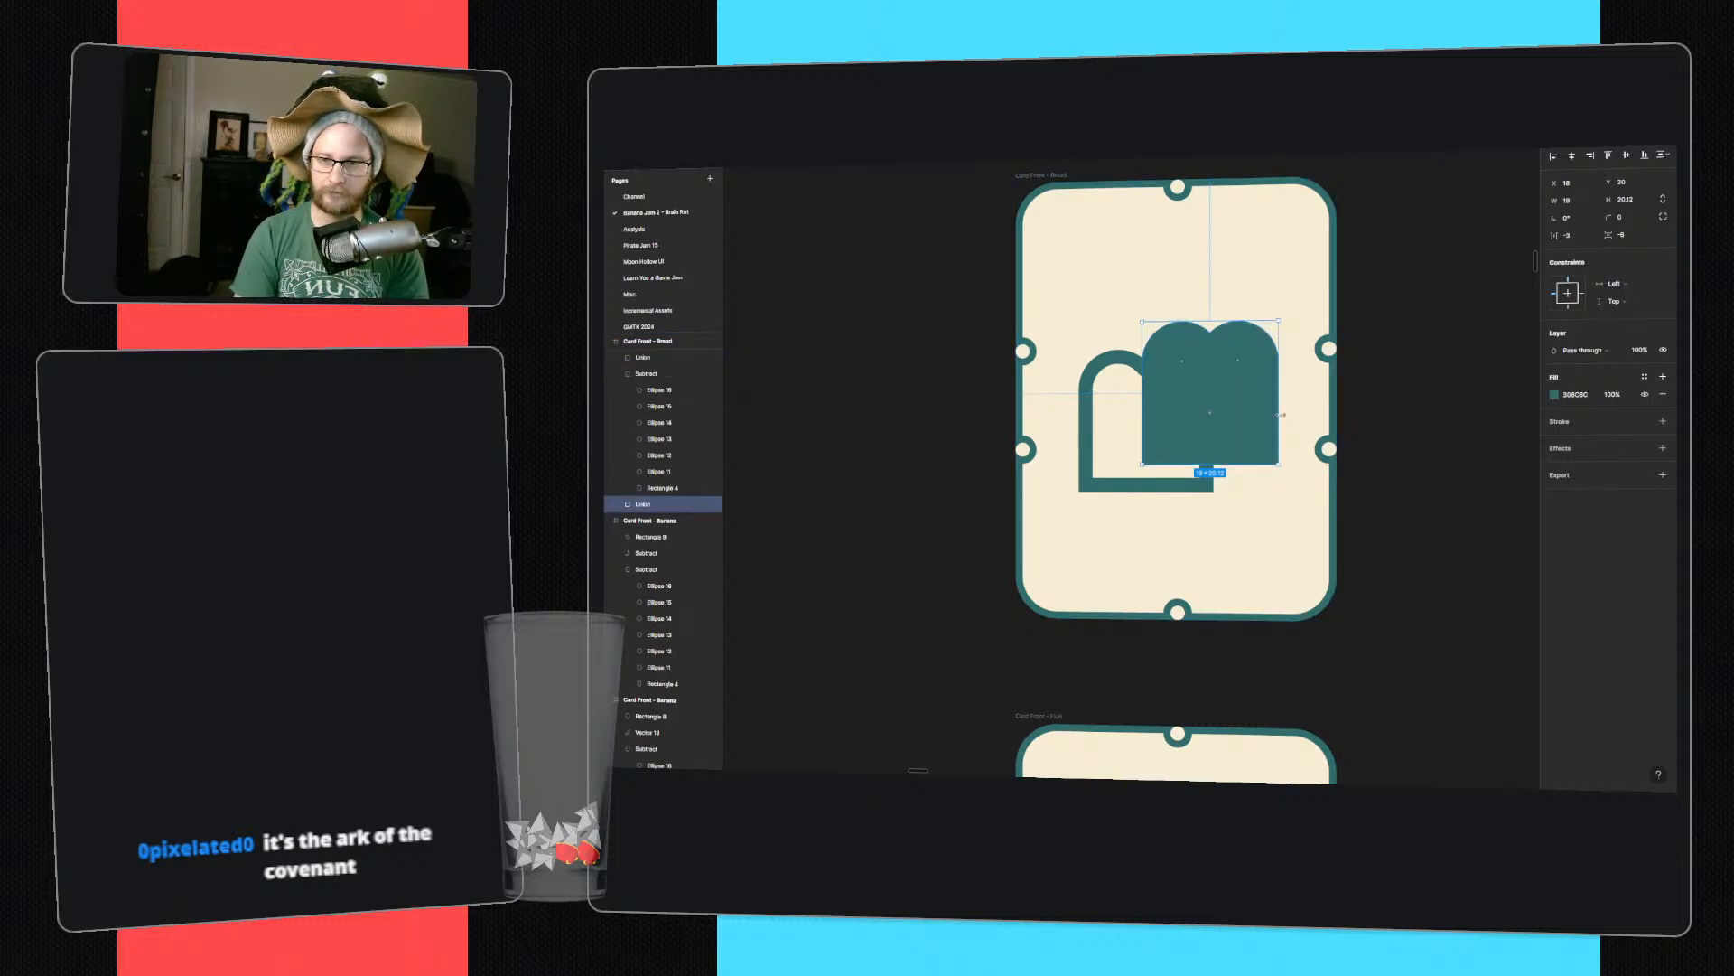
# - Try adding a fill to the front bread slice
pyautogui.click(1406, 480)
pyautogui.click(1195, 484)
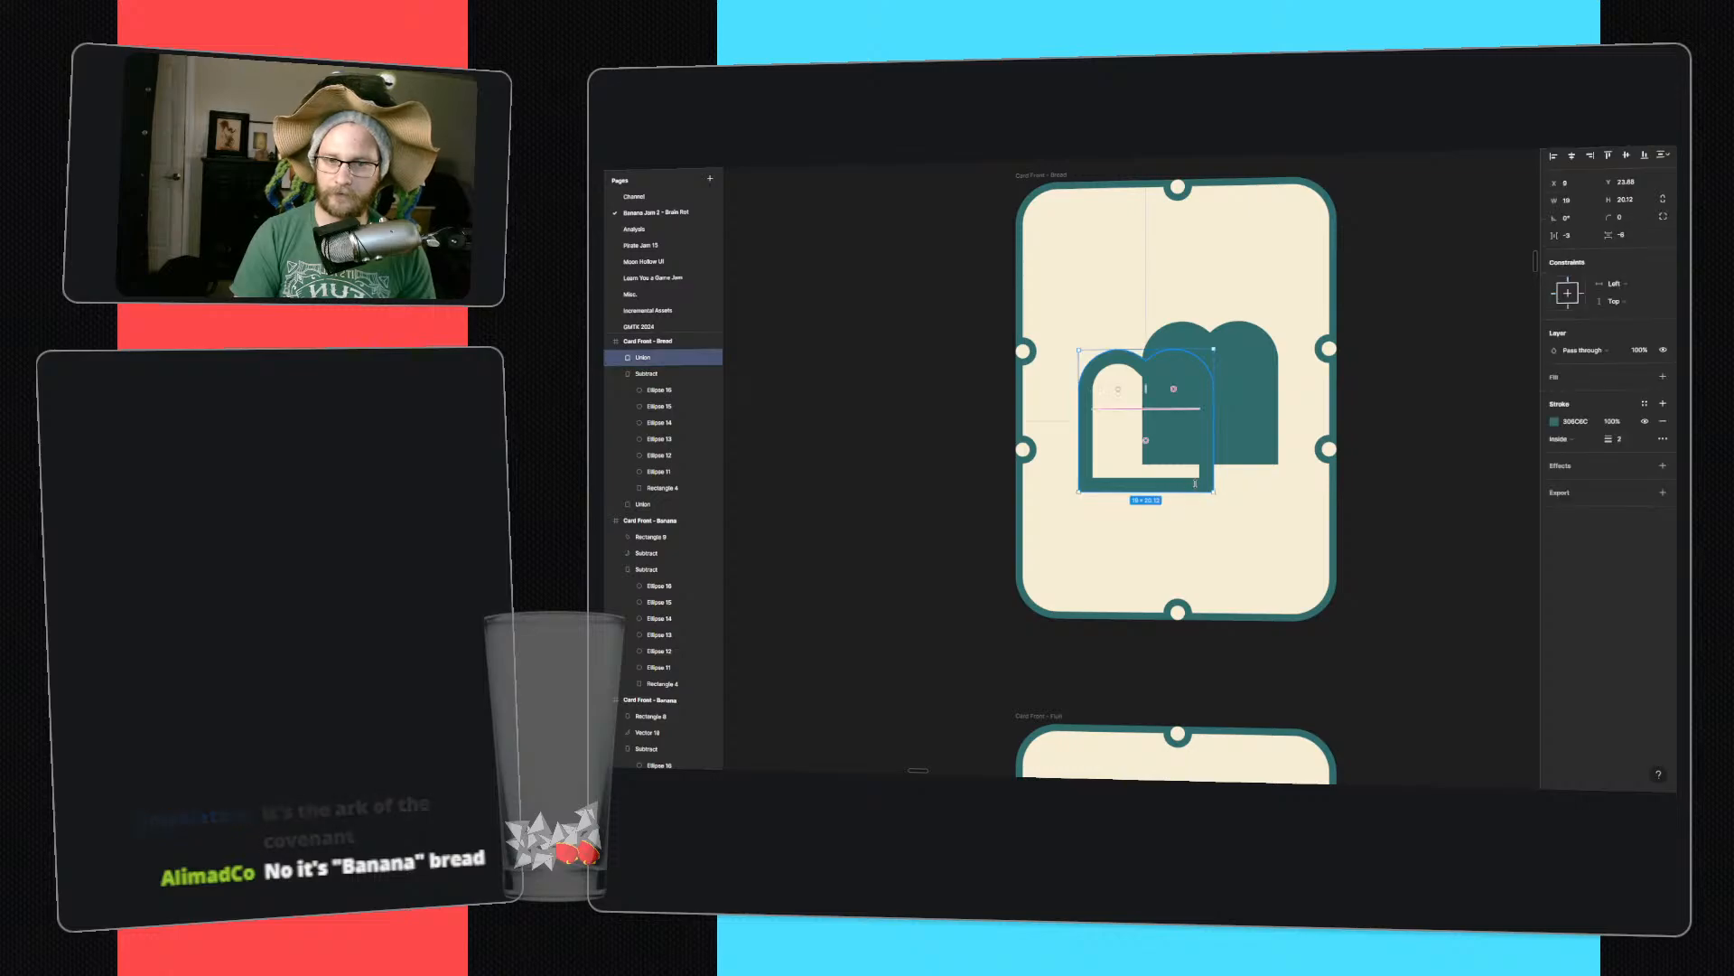
pyautogui.click(1663, 376)
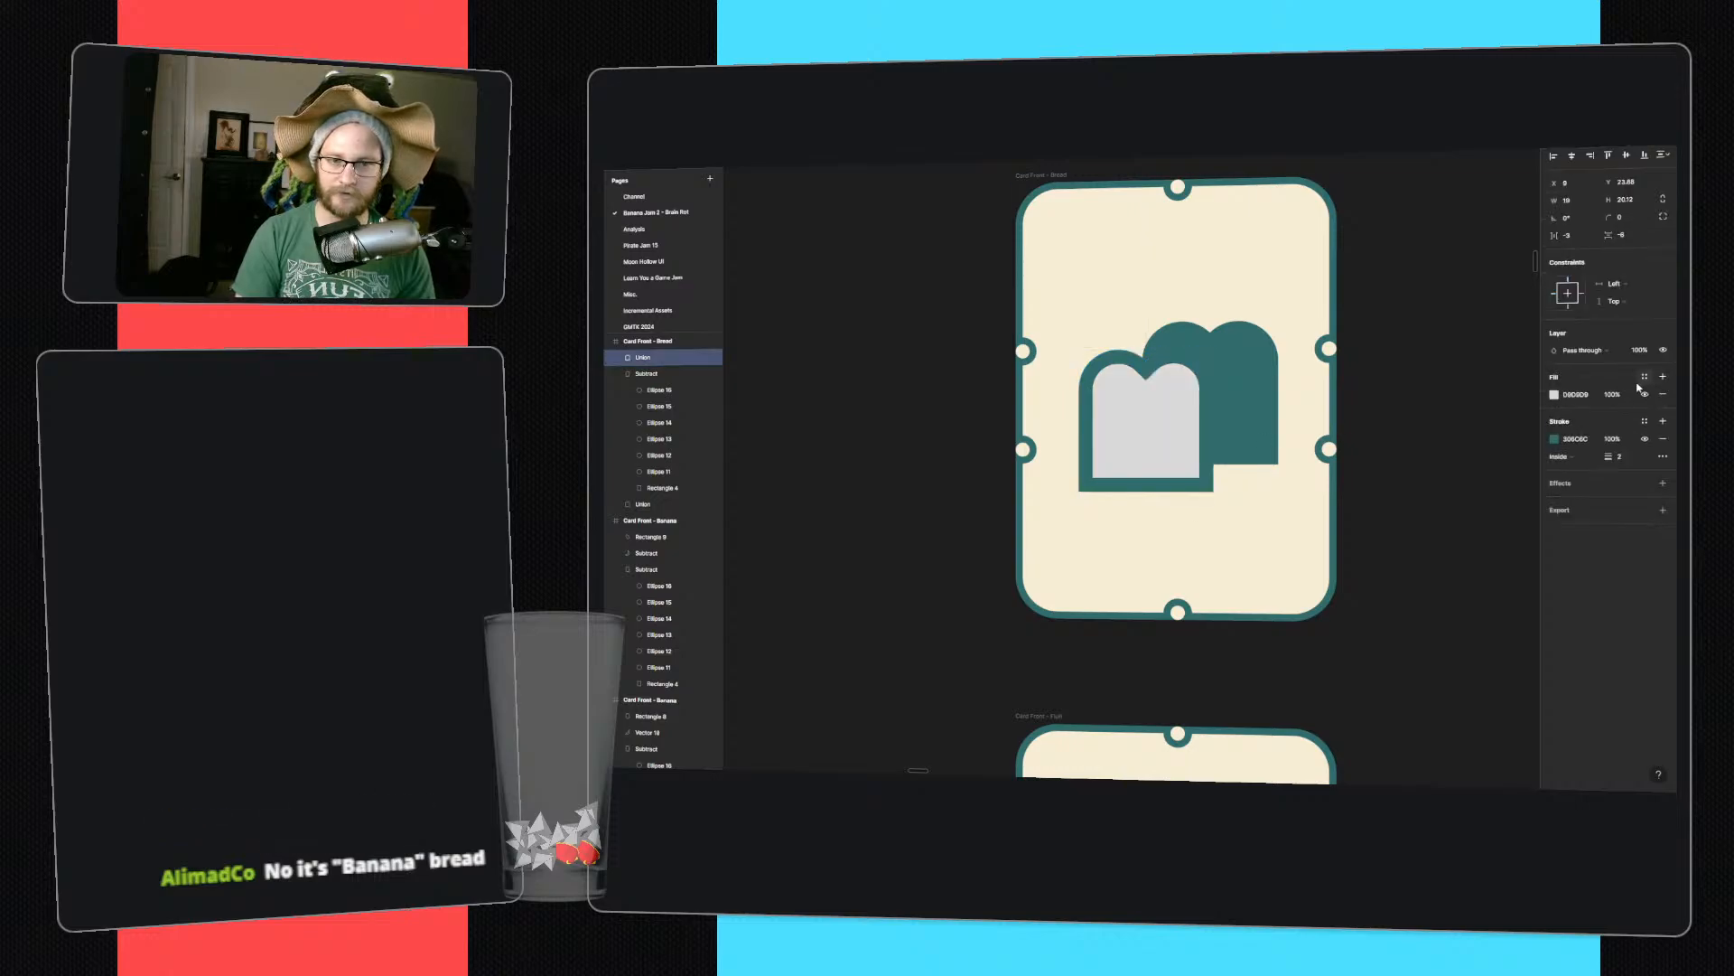
pyautogui.hotkey('ctrl', 'z')
pyautogui.click(1278, 495)
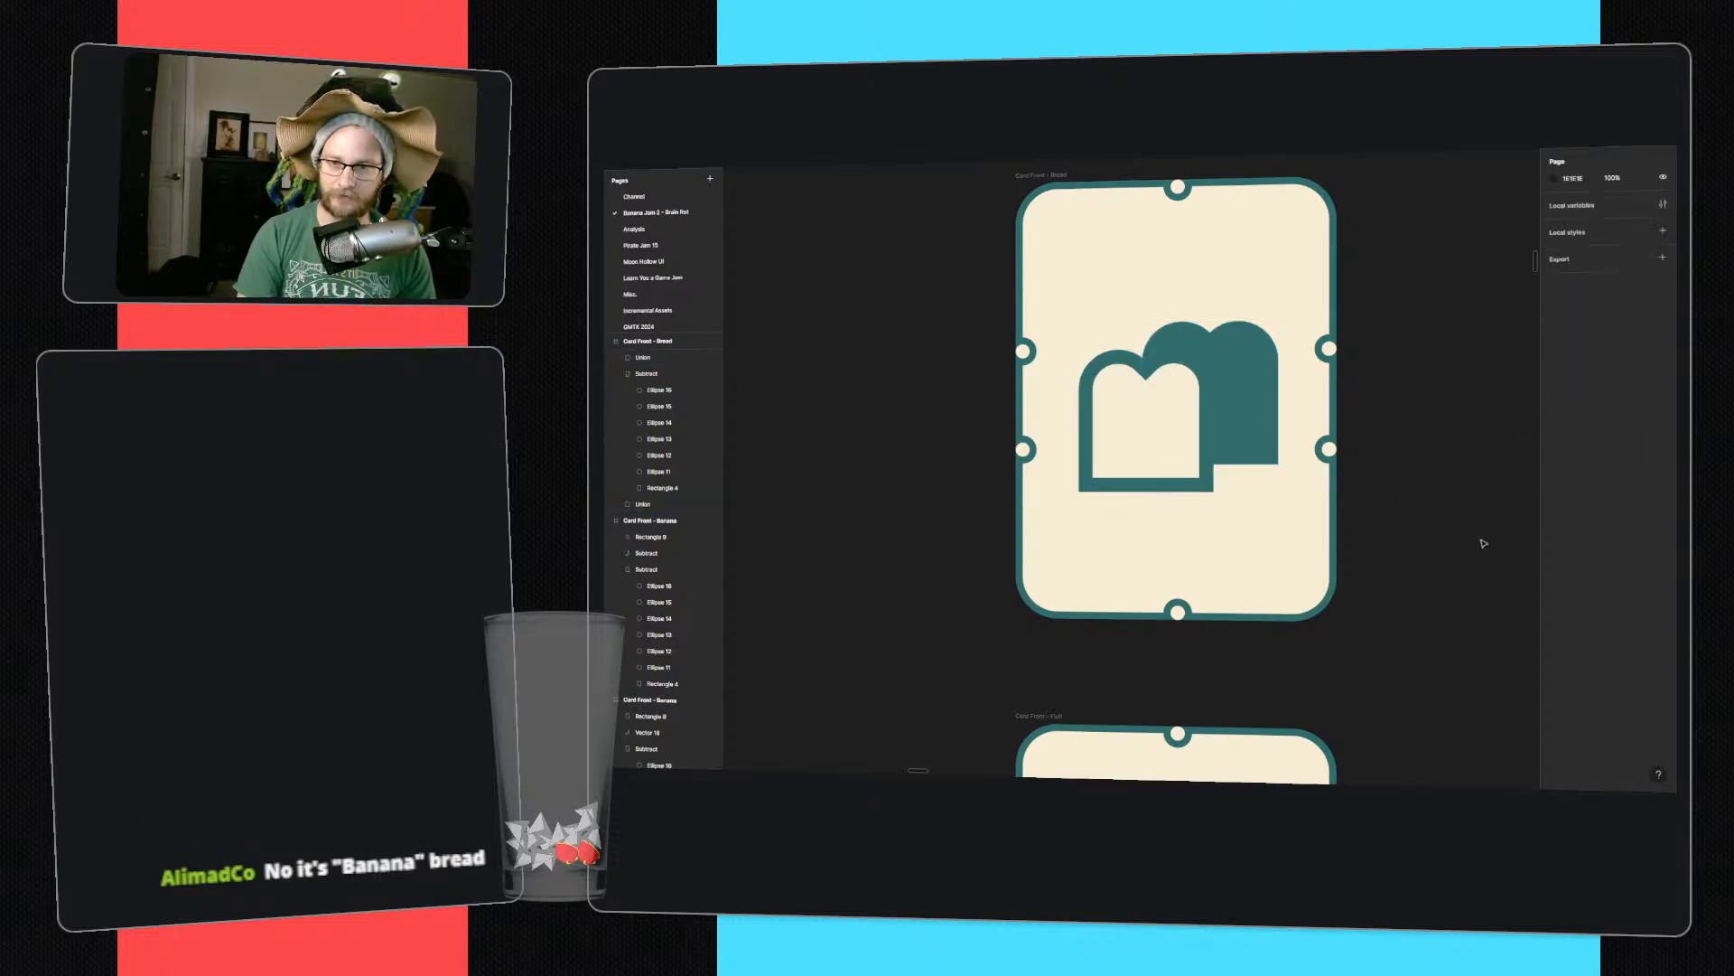
# - Draw a closed four-point vector joining the lower-right corners and upper-left curves of the front and back slices
pyautogui.press('p')
pyautogui.click(1213, 490)
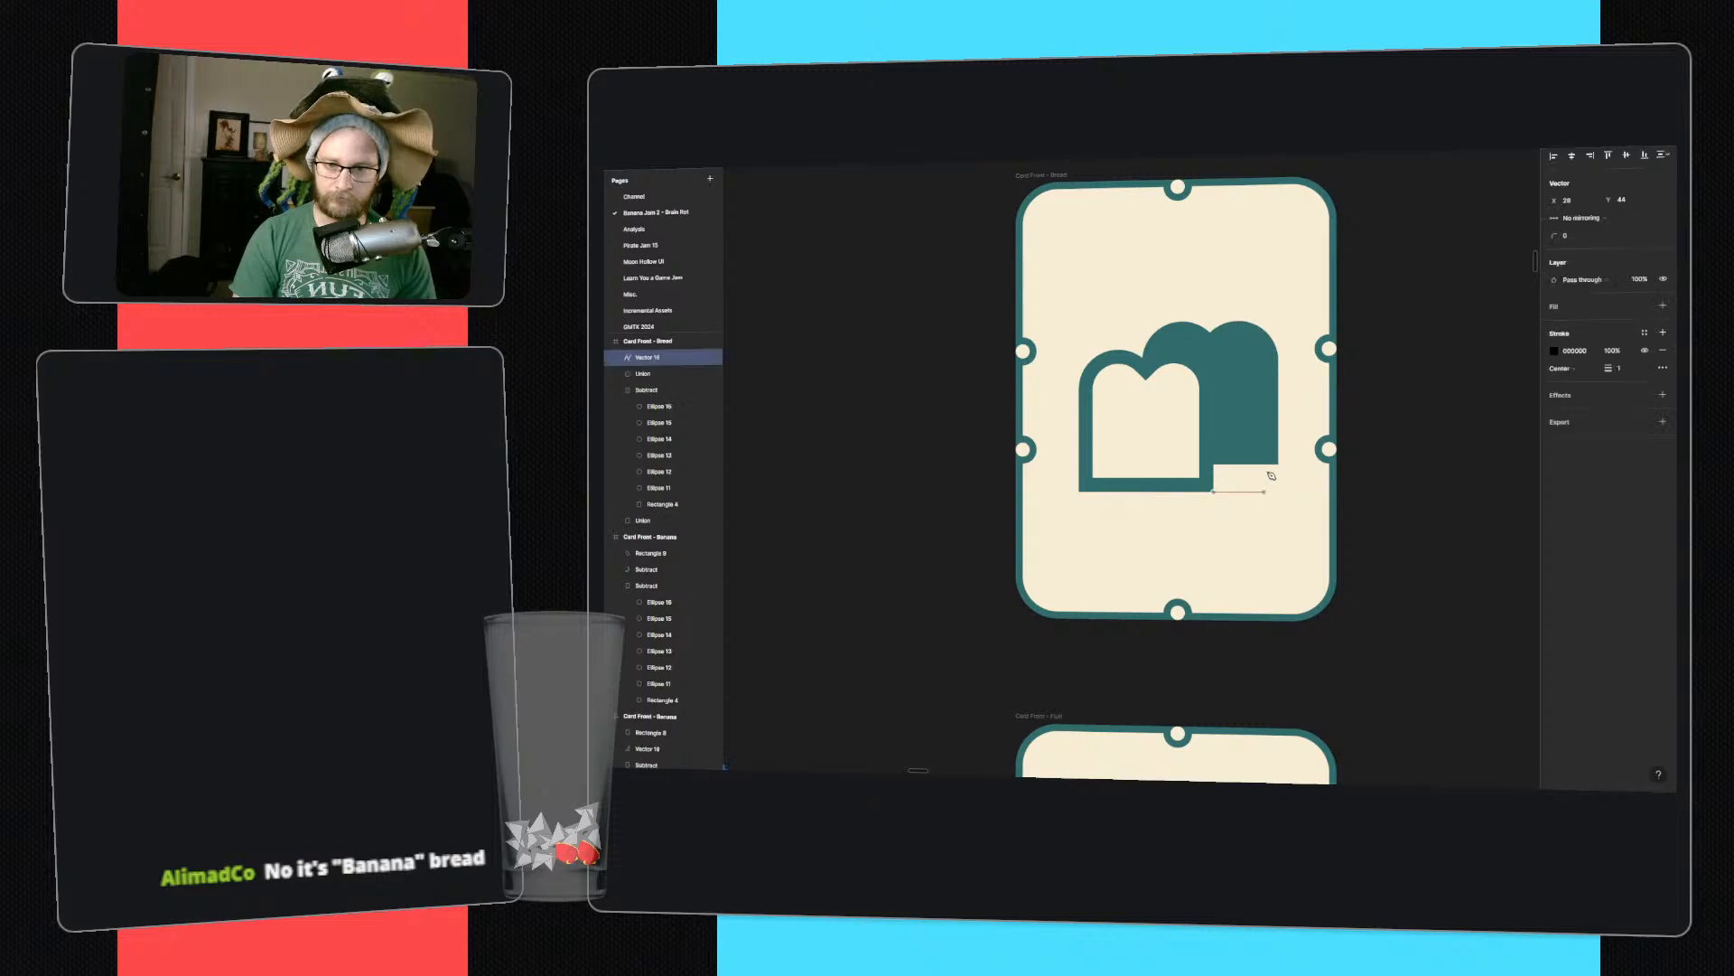
pyautogui.click(1277, 466)
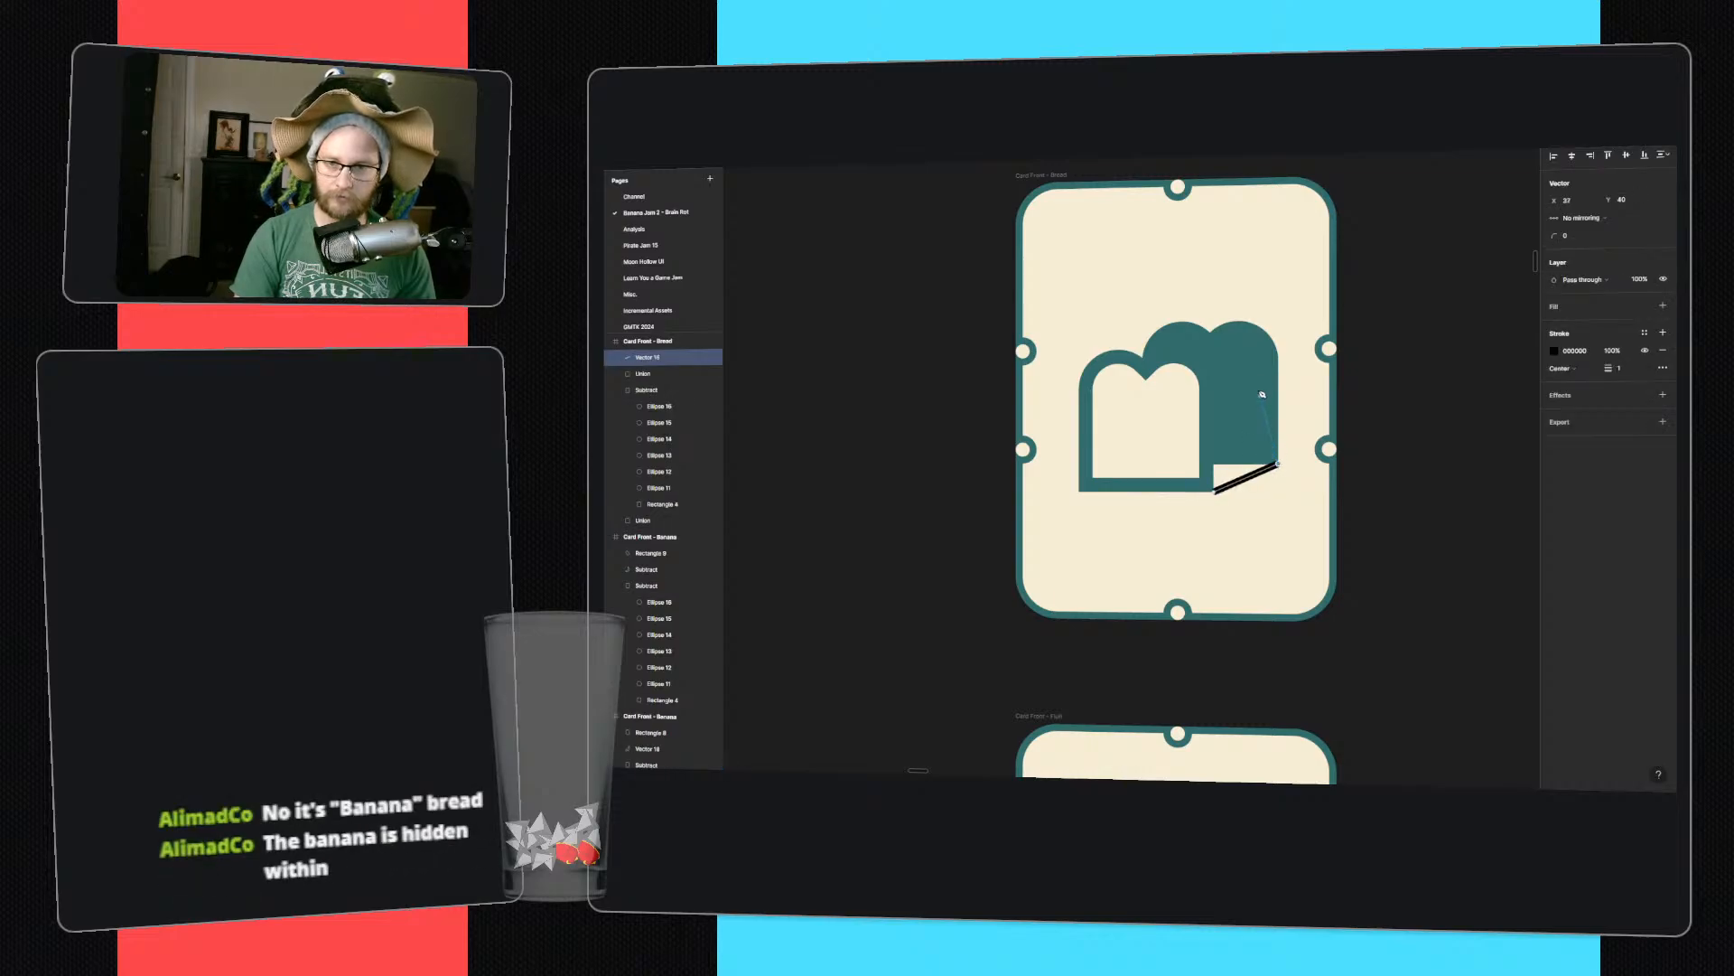
pyautogui.click(1153, 336)
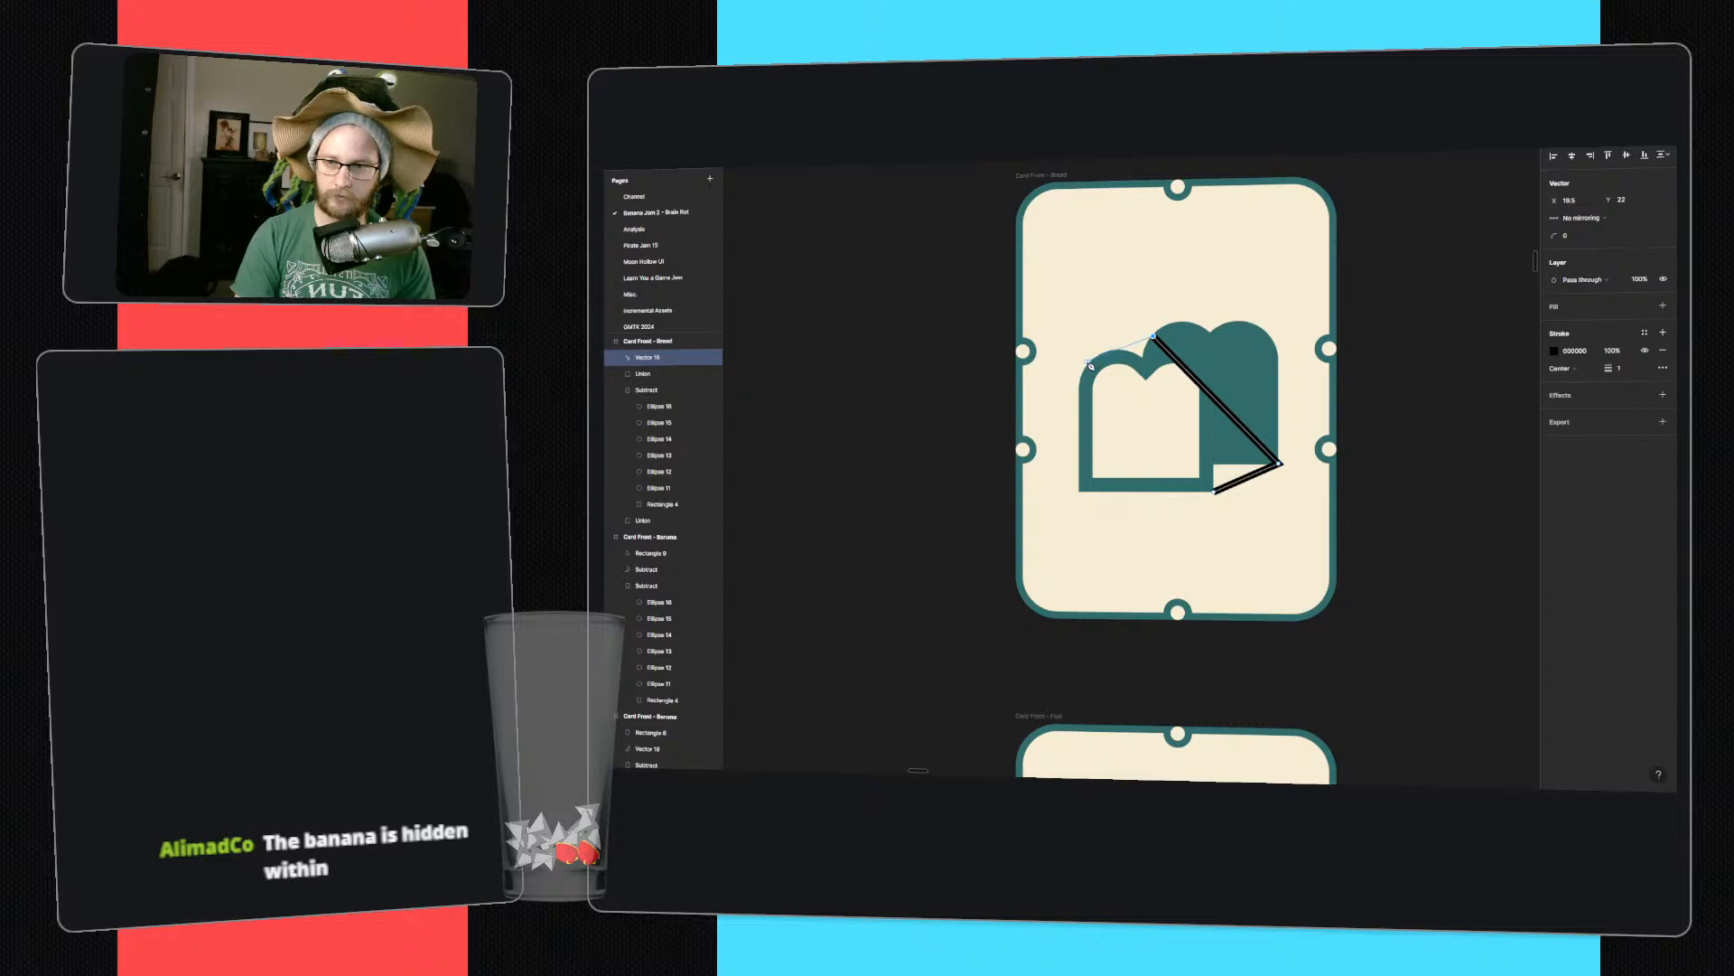
pyautogui.click(1088, 367)
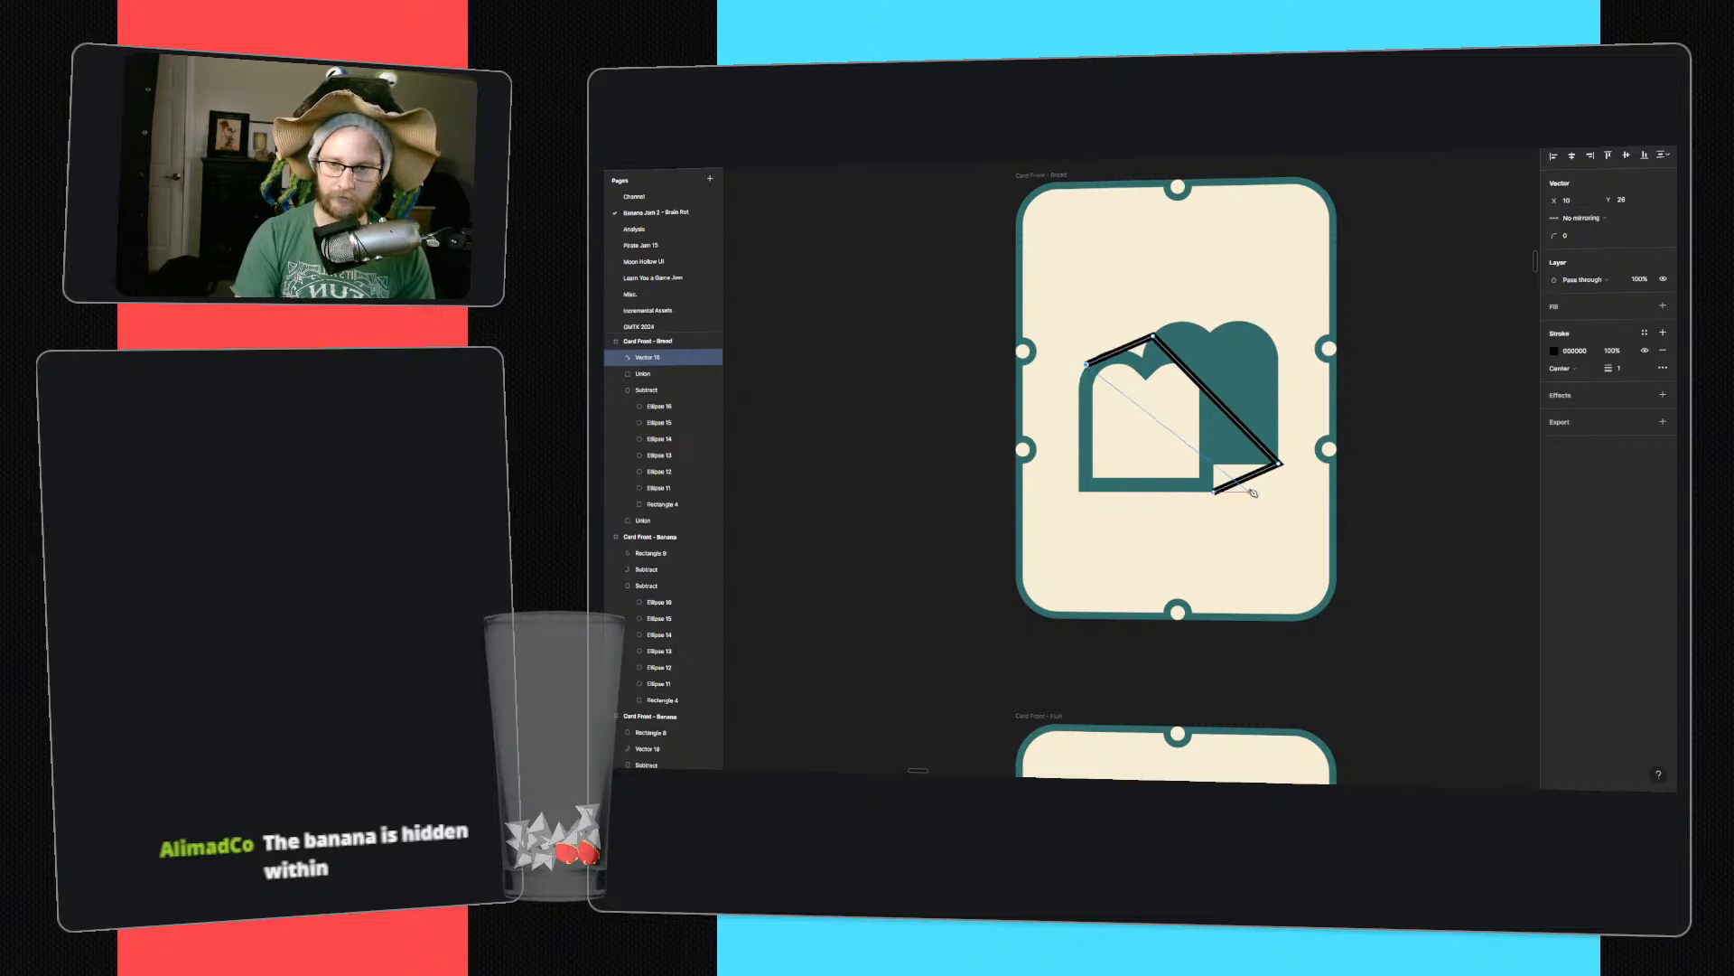
pyautogui.click(1215, 493)
pyautogui.press('Escape')
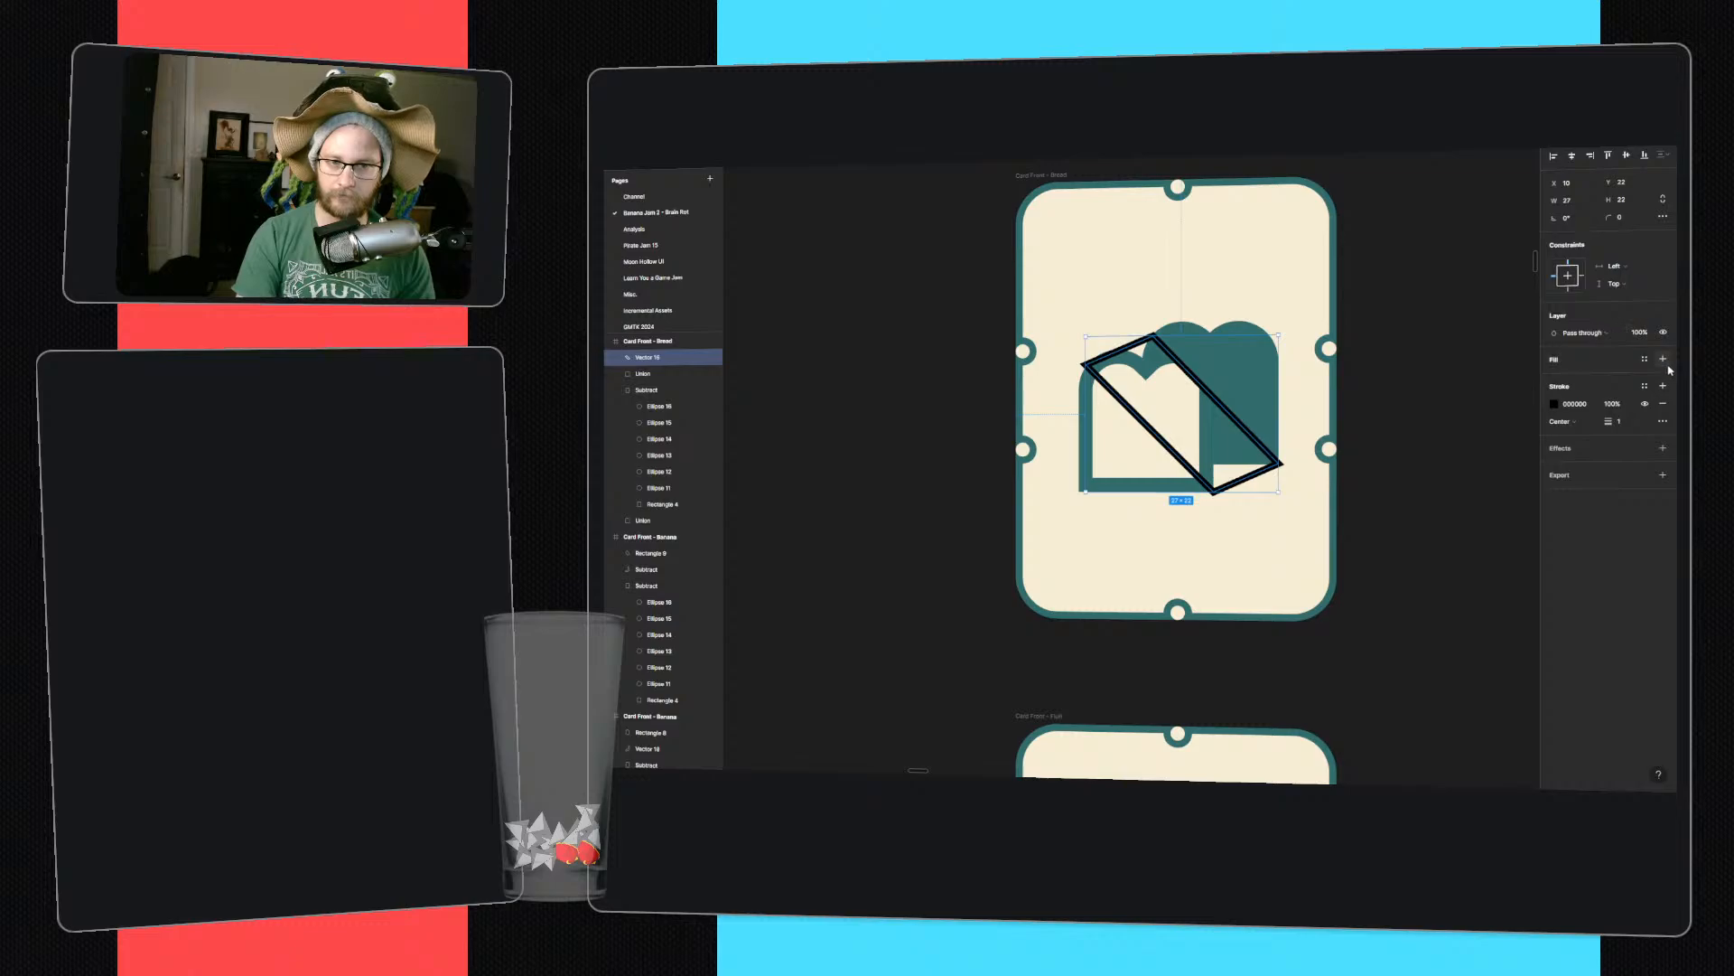
# - Fill the connecting vector with the same teal, remove its black stroke and send it behind the front slice
pyautogui.click(1662, 359)
pyautogui.press('i')
pyautogui.click(1223, 354)
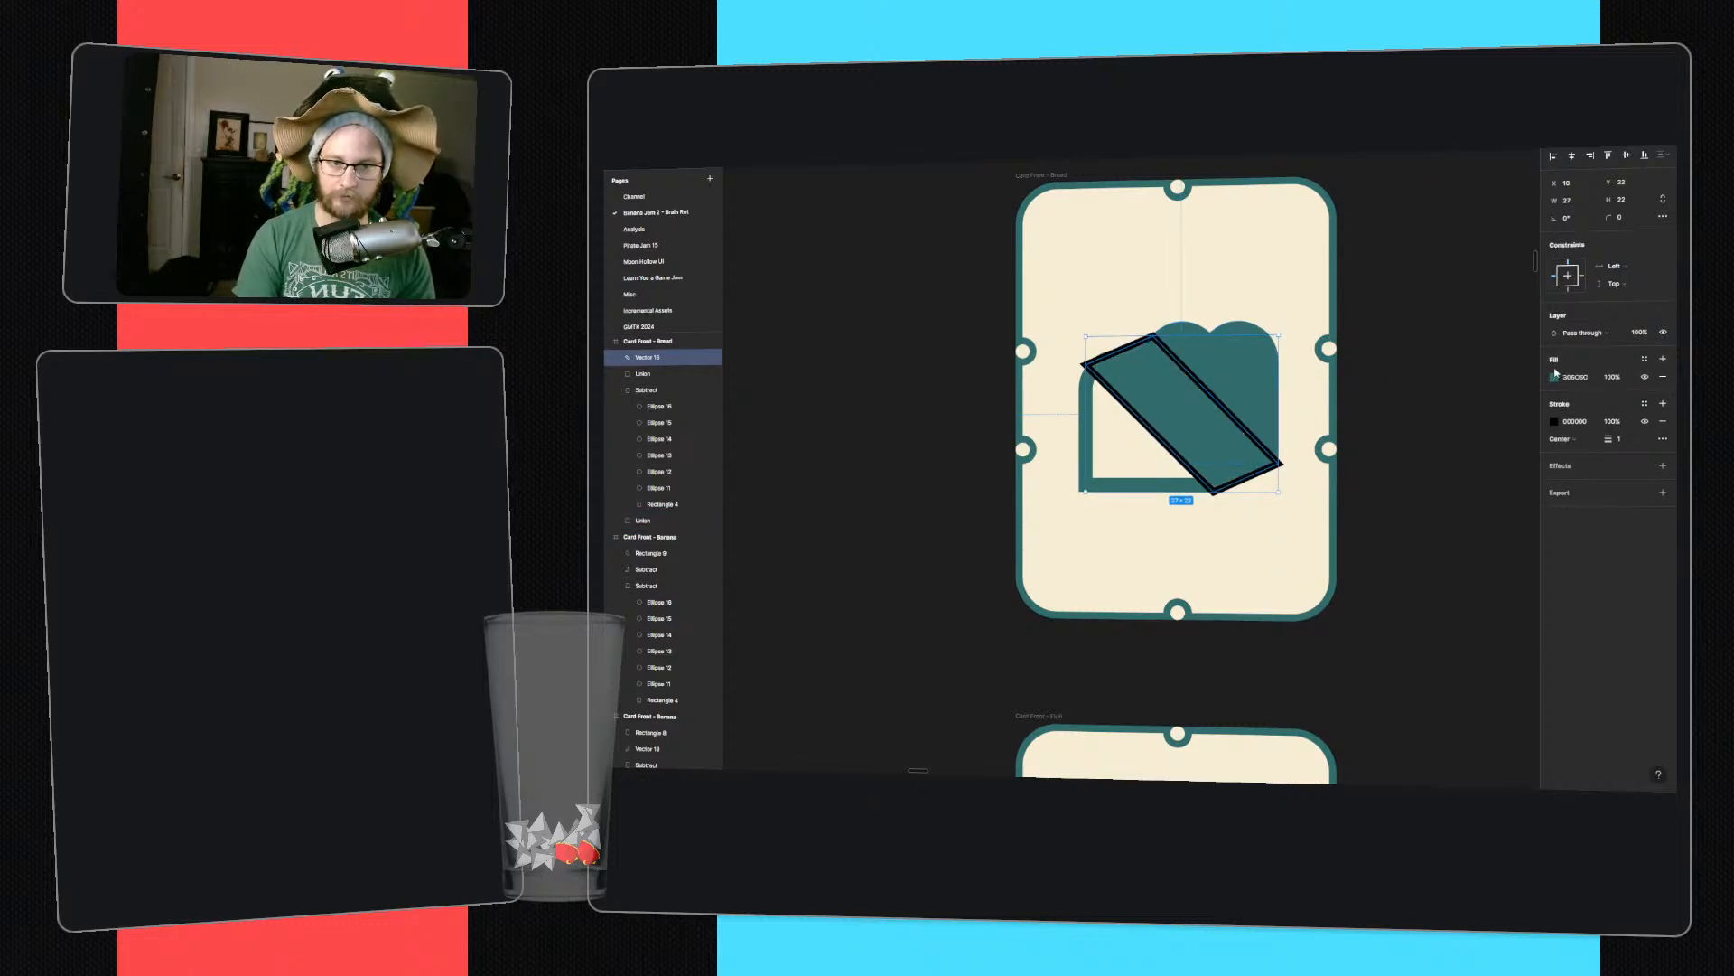
pyautogui.click(1662, 422)
pyautogui.hotkey('ctrl', '[')
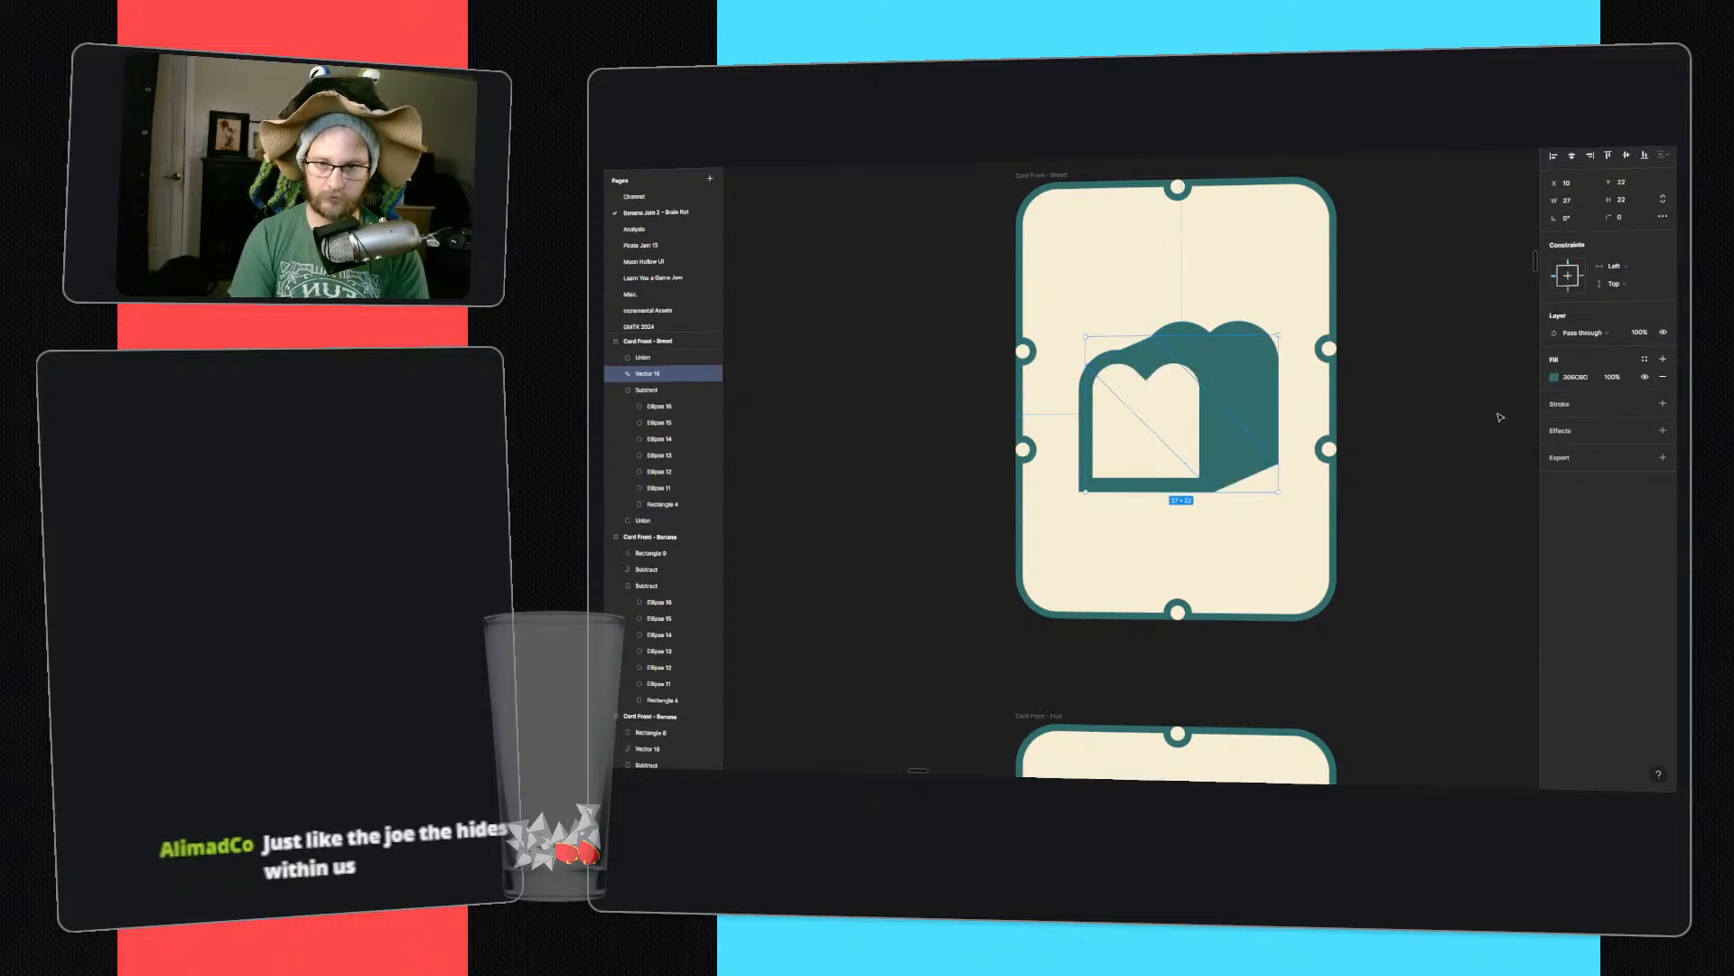
pyautogui.click(1456, 357)
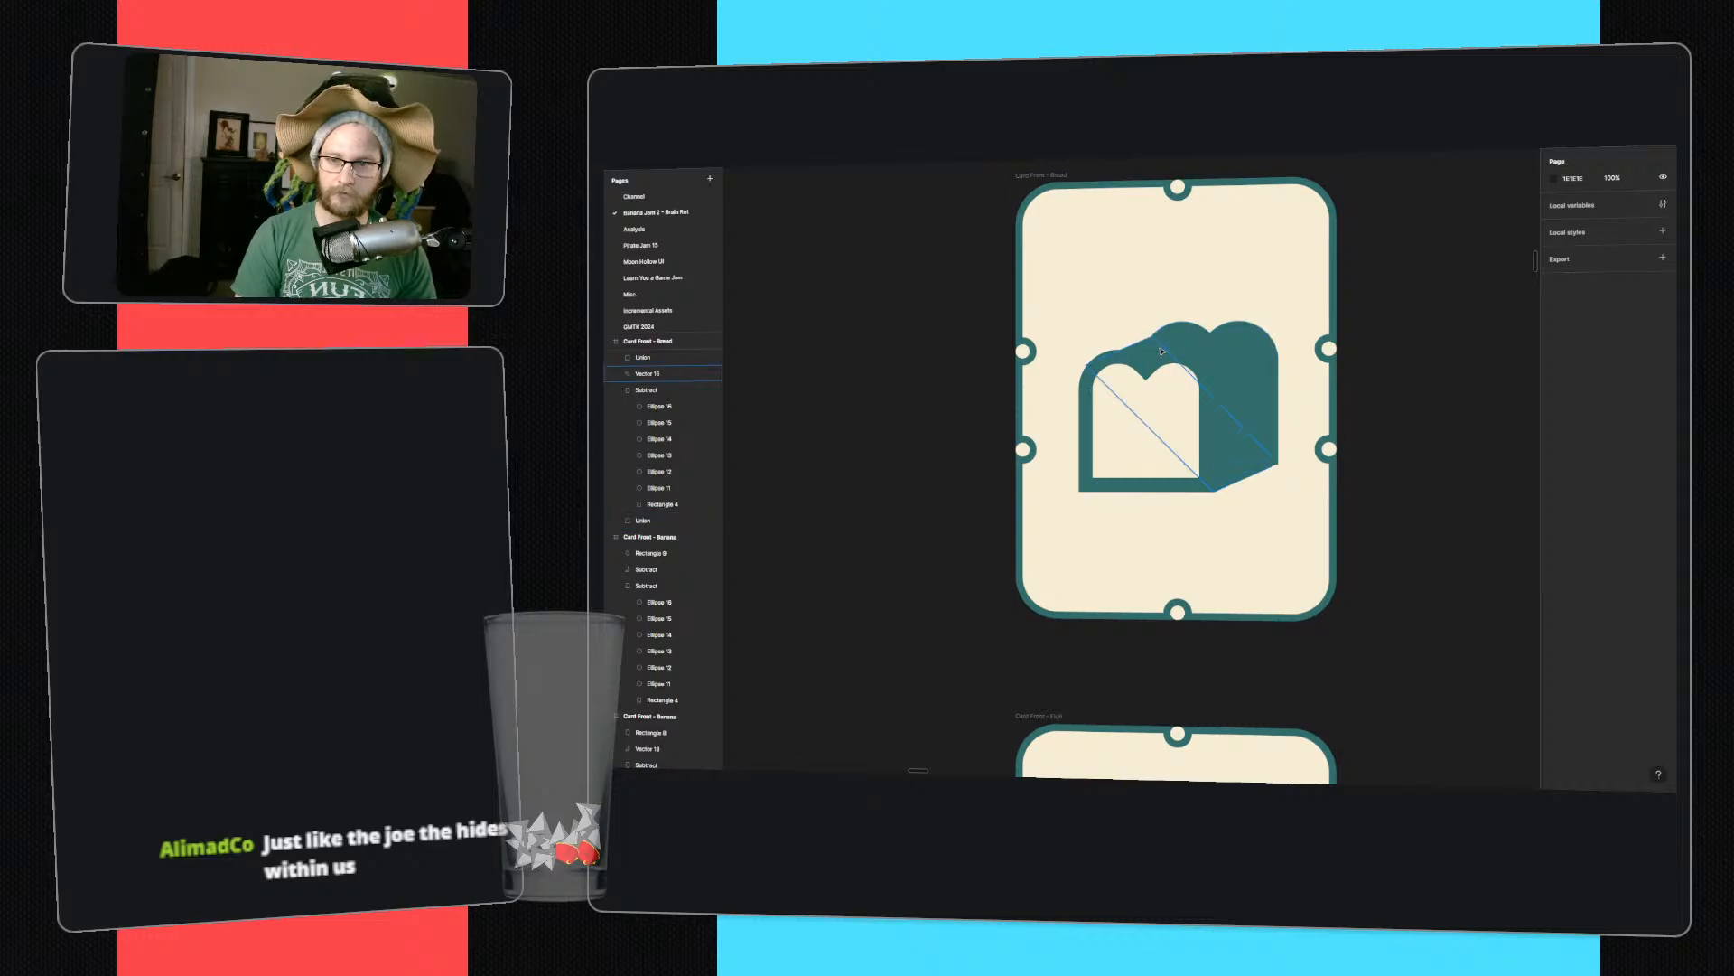
# - Move the connecting shape's upper rear point to X 22, Y 20 and its upper front point to about X 11.5, Y 24.5
pyautogui.click(1222, 398)
pyautogui.moveTo(1147, 336); pyautogui.dragTo(1172, 323)
pyautogui.doubleClick(1157, 331)
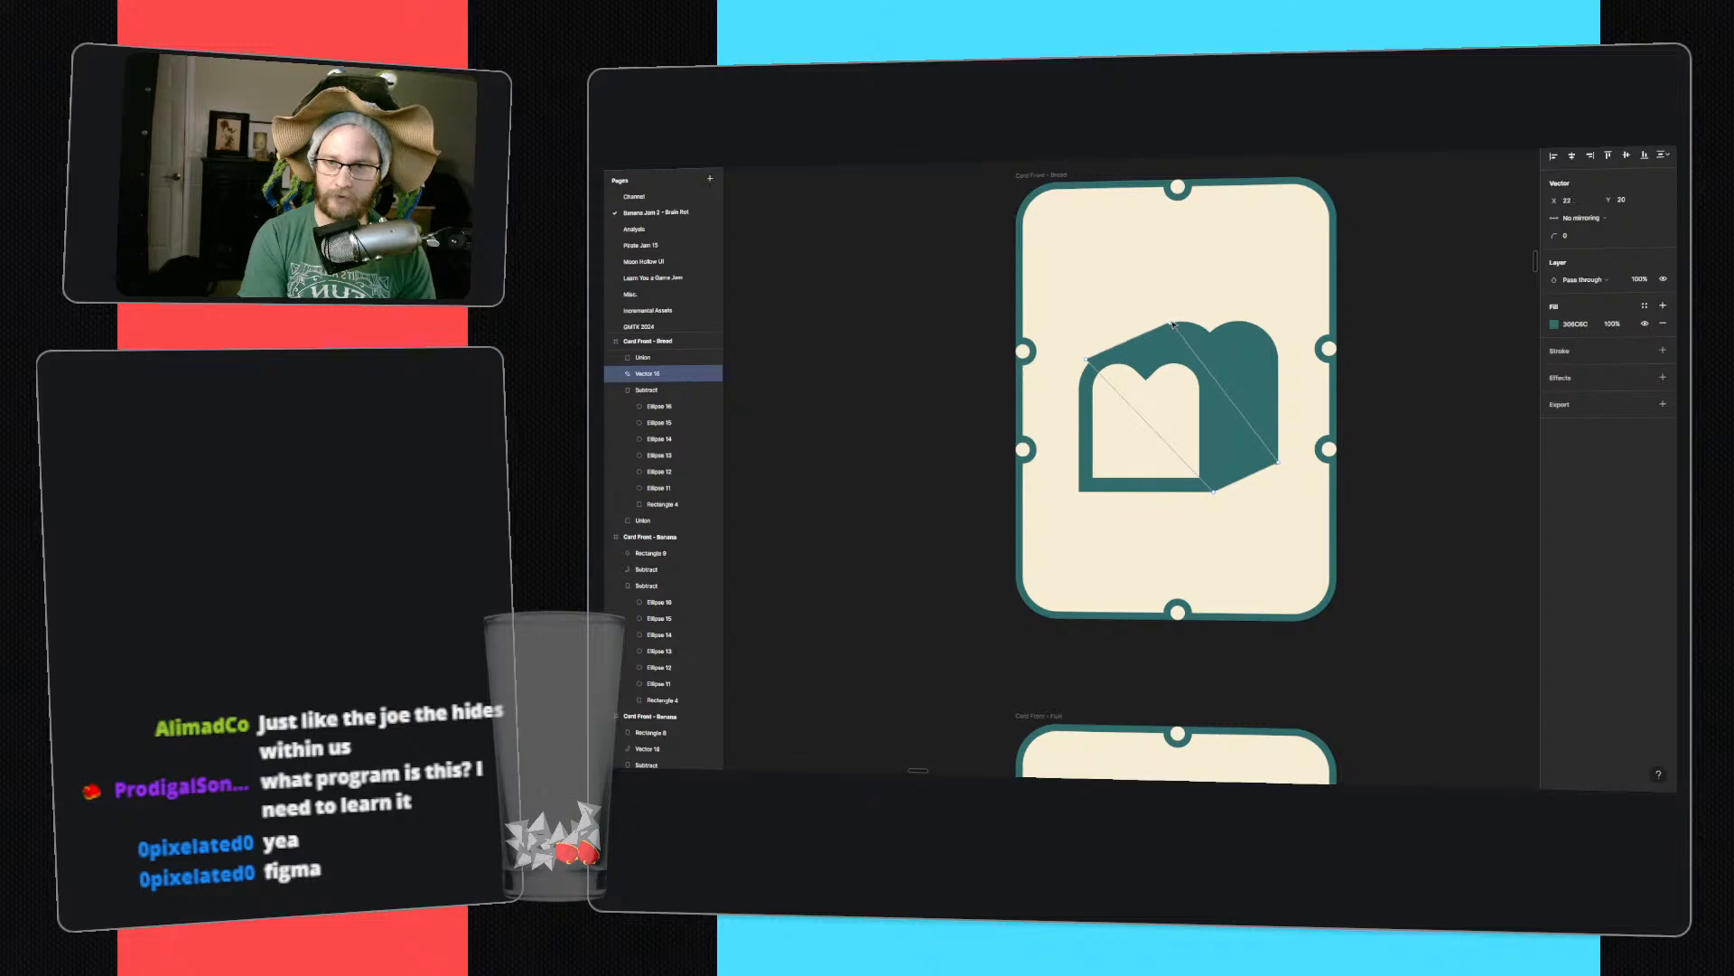
pyautogui.moveTo(1087, 360); pyautogui.dragTo(1097, 359)
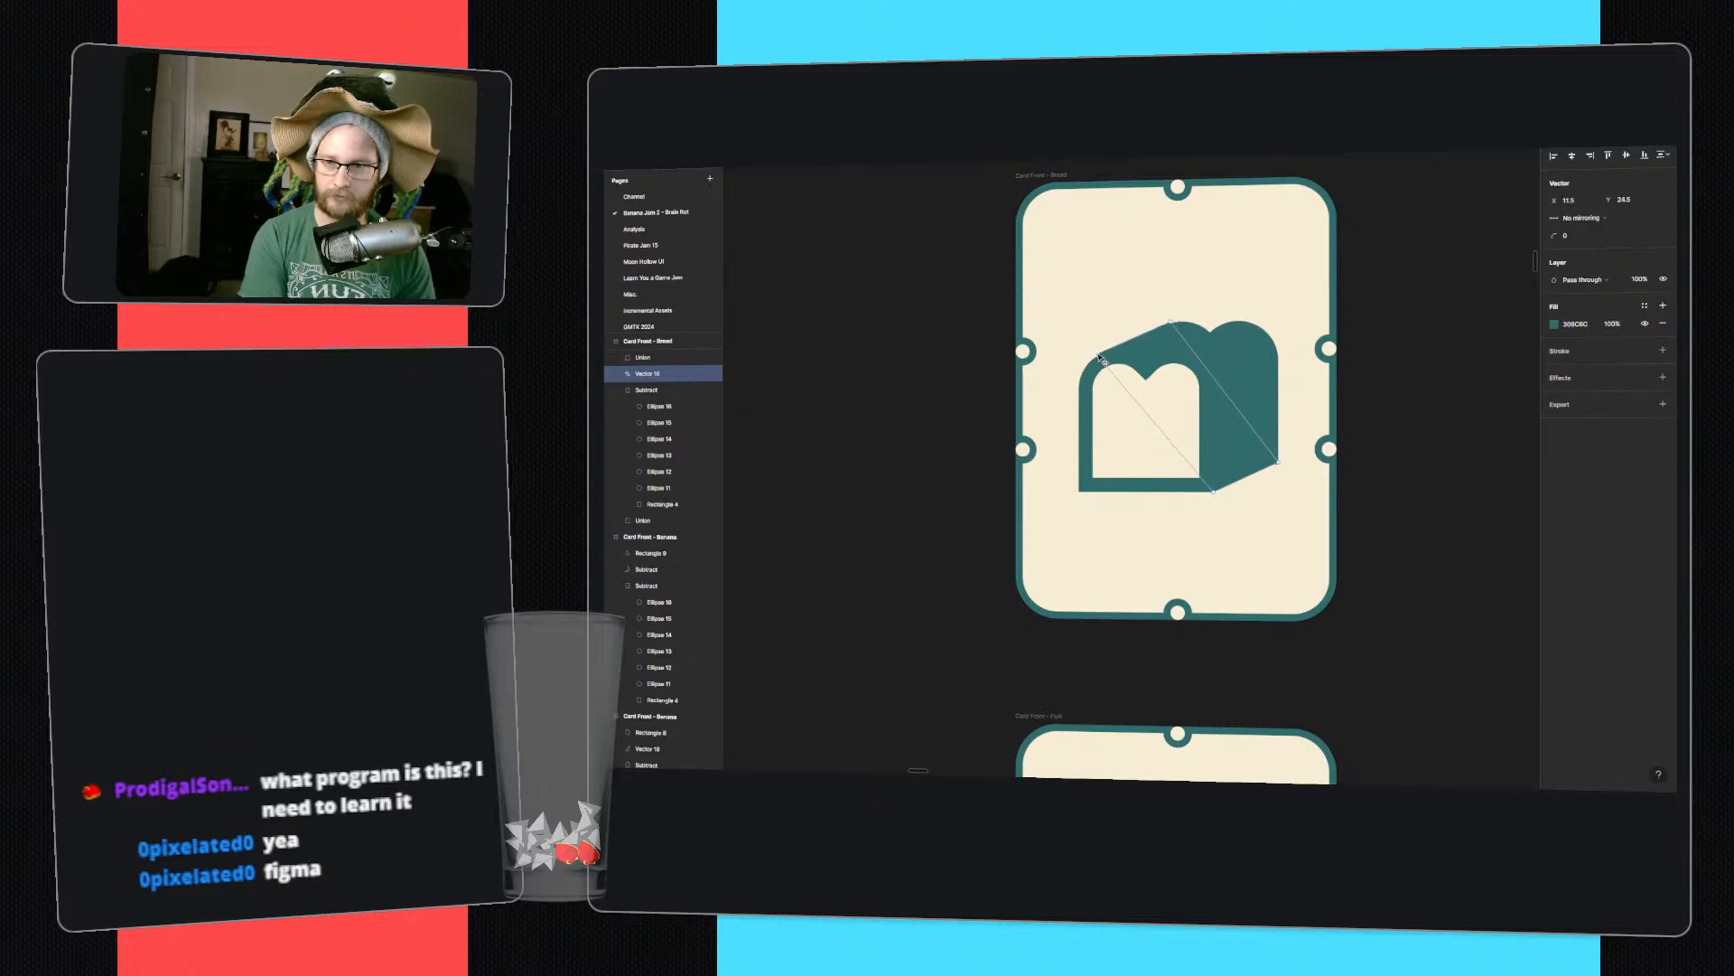
pyautogui.doubleClick(1416, 248)
pyautogui.click(1417, 248)
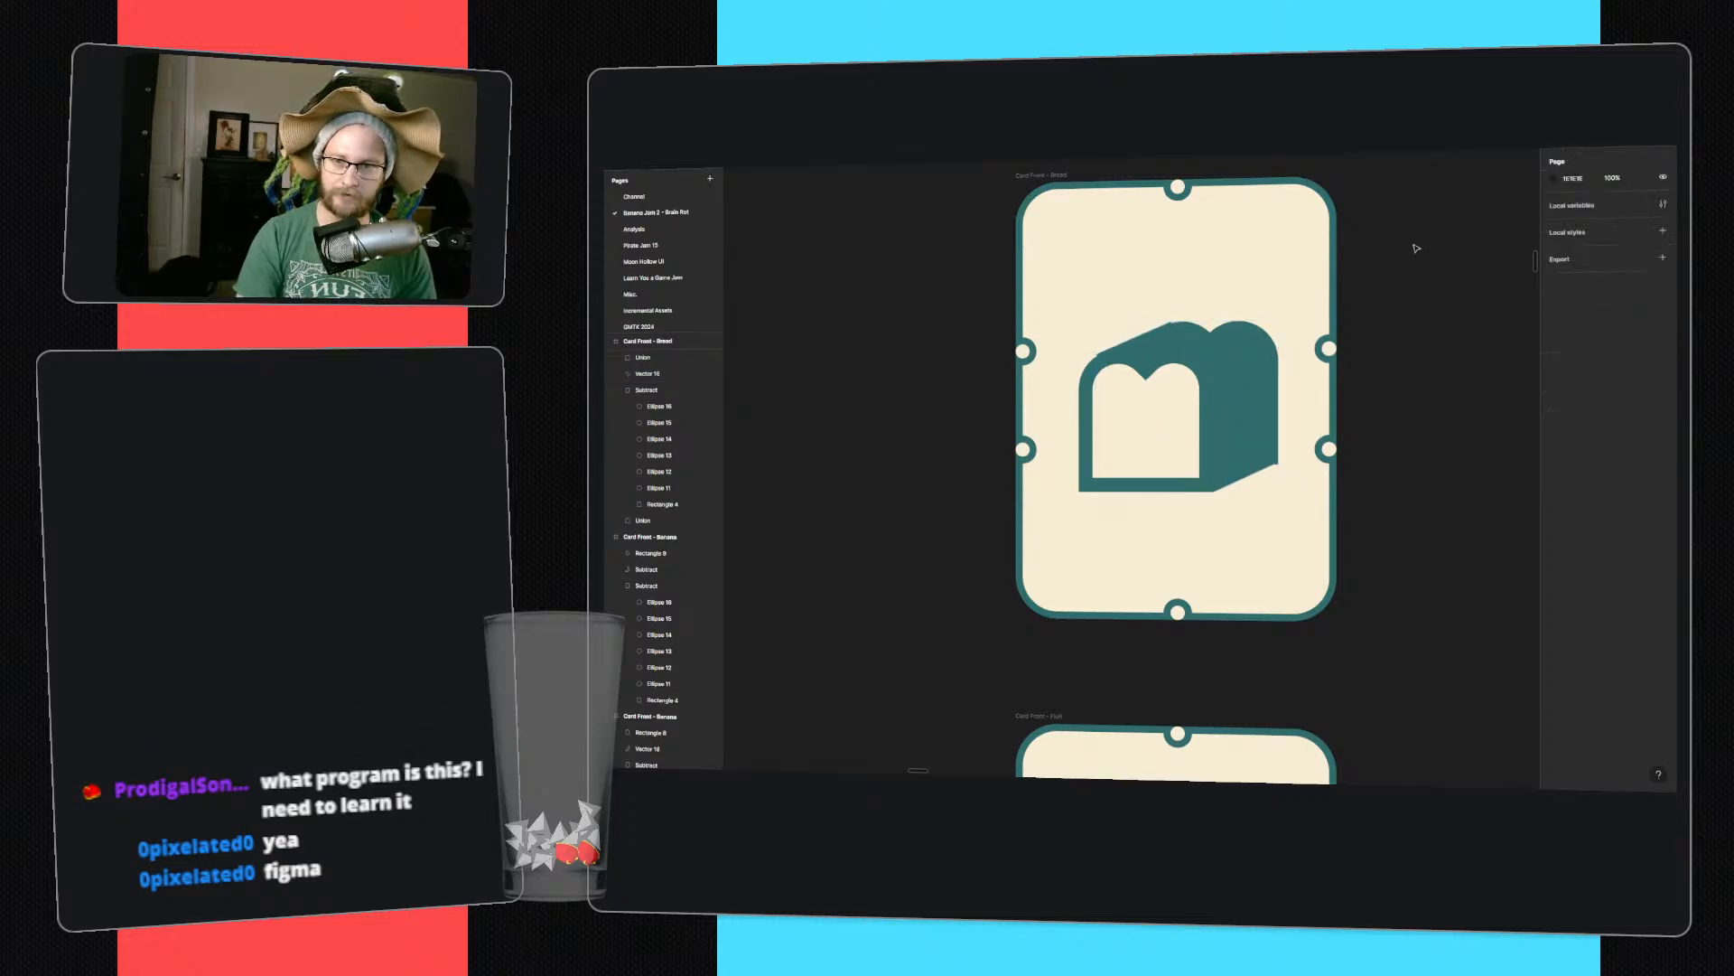
# - Refine the loaf's top edge by moving the connecting shape's rear point to X 23 and its front point to X 12
pyautogui.click(1148, 340)
pyautogui.doubleClick(1148, 340)
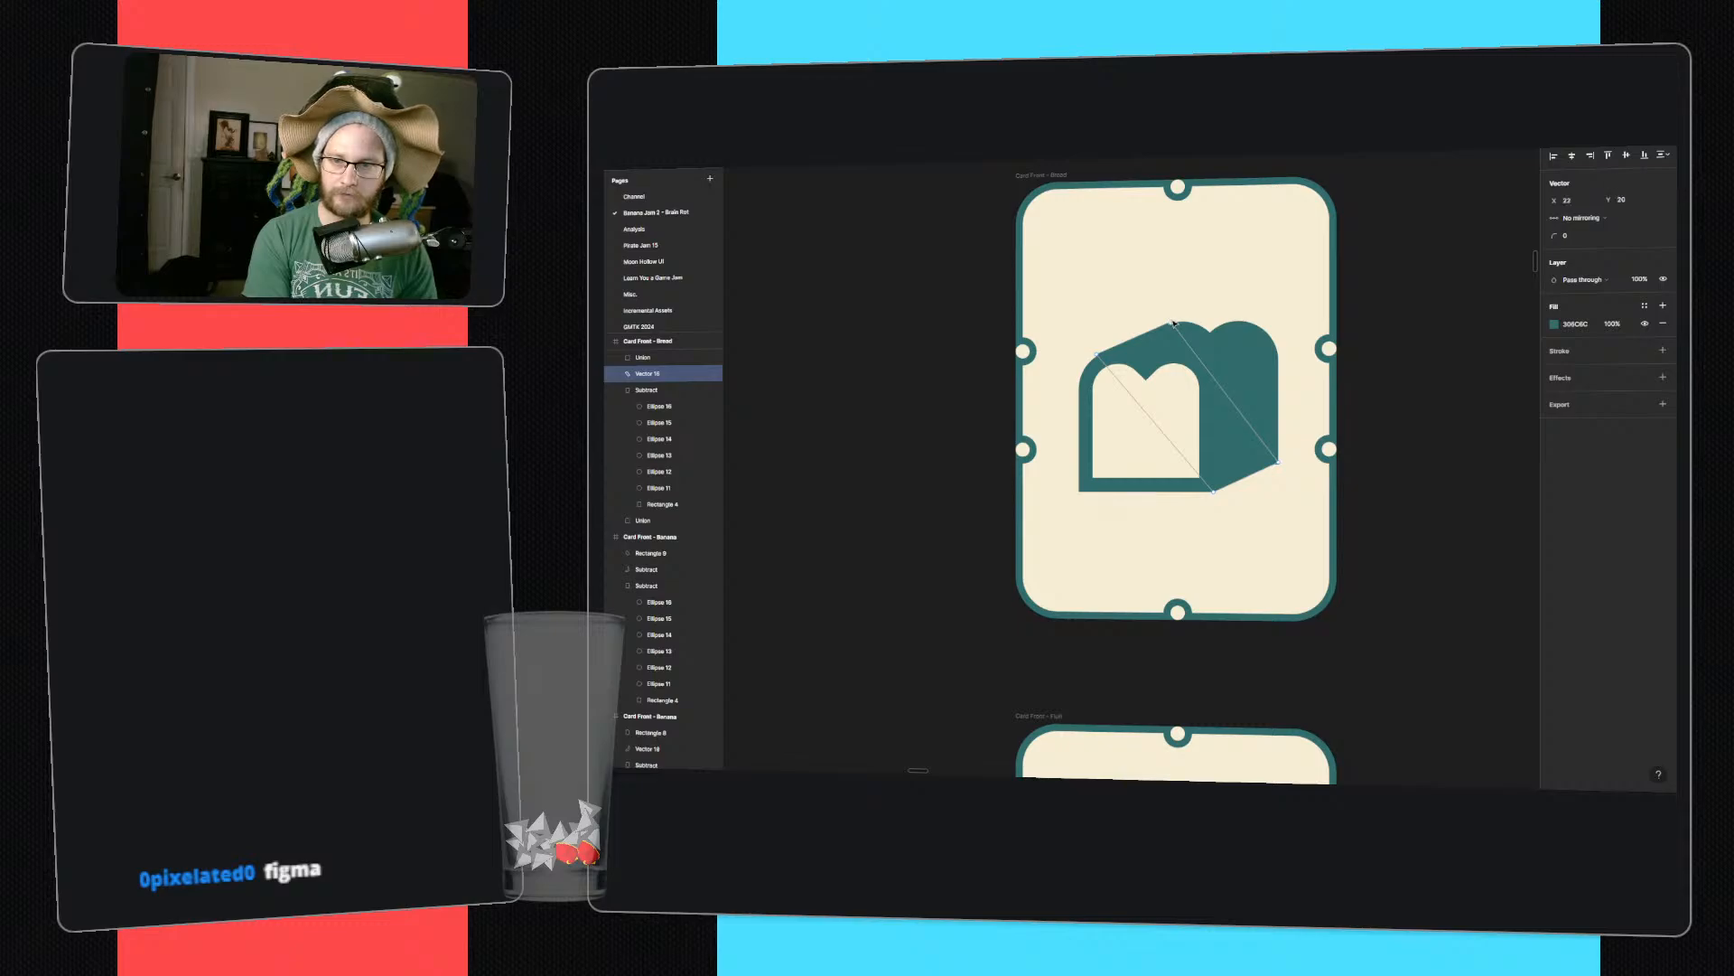
pyautogui.click(1101, 357)
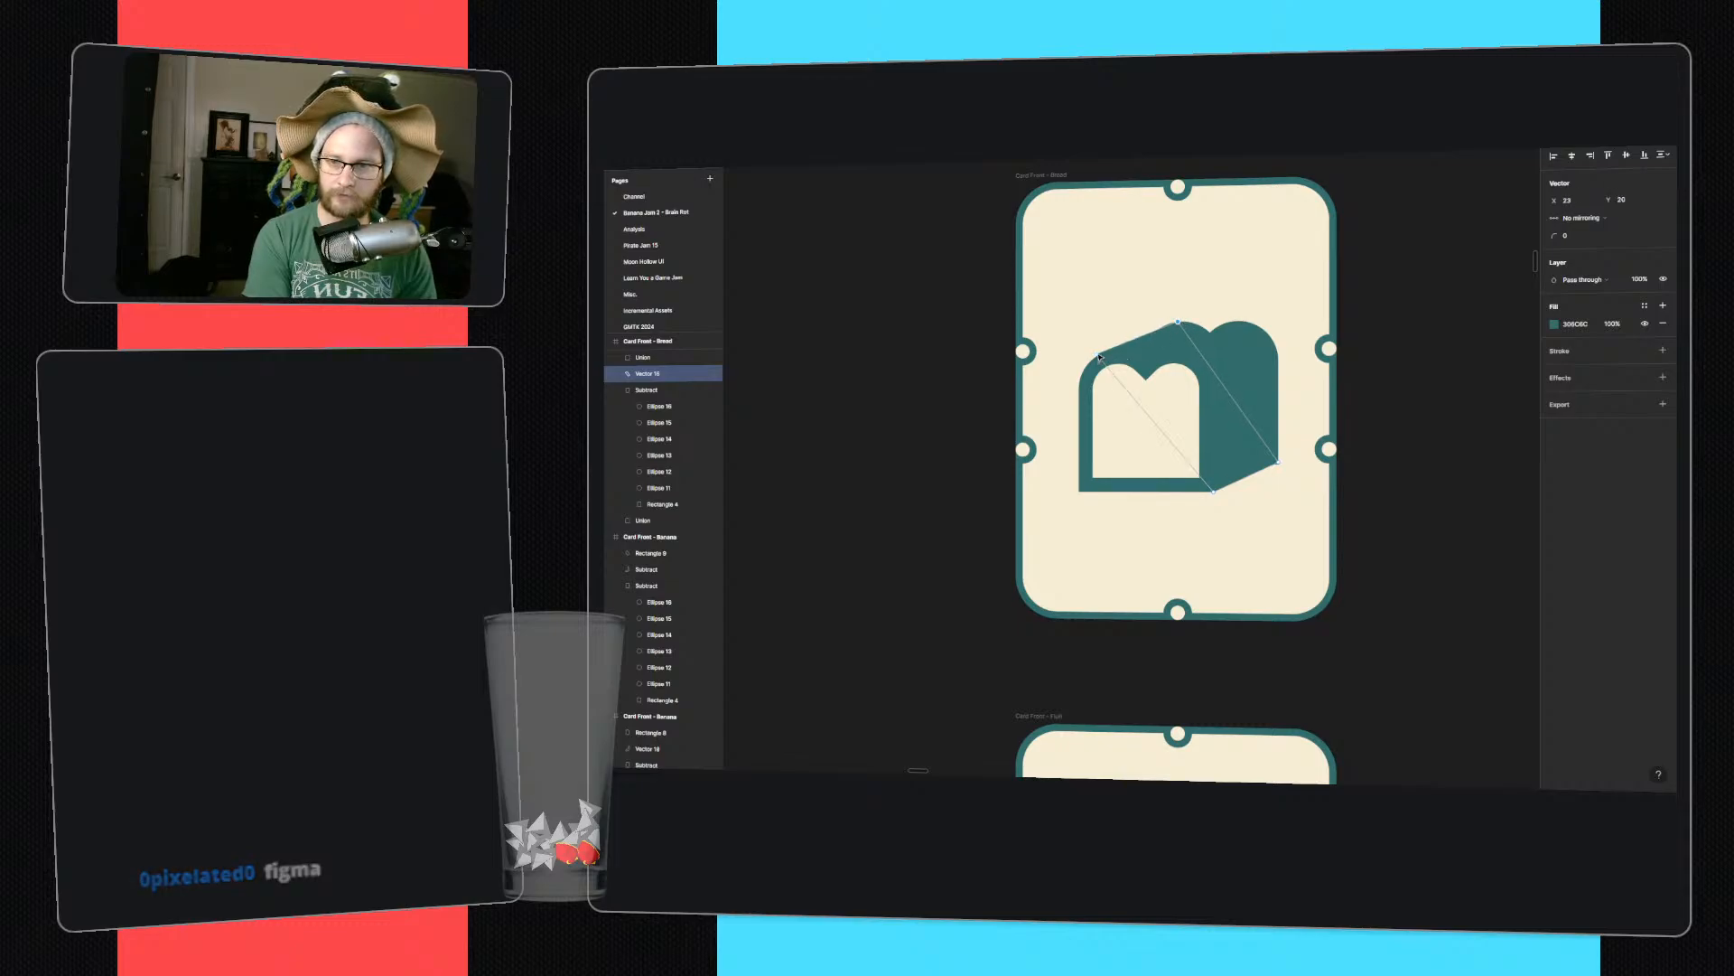
pyautogui.press('Escape')
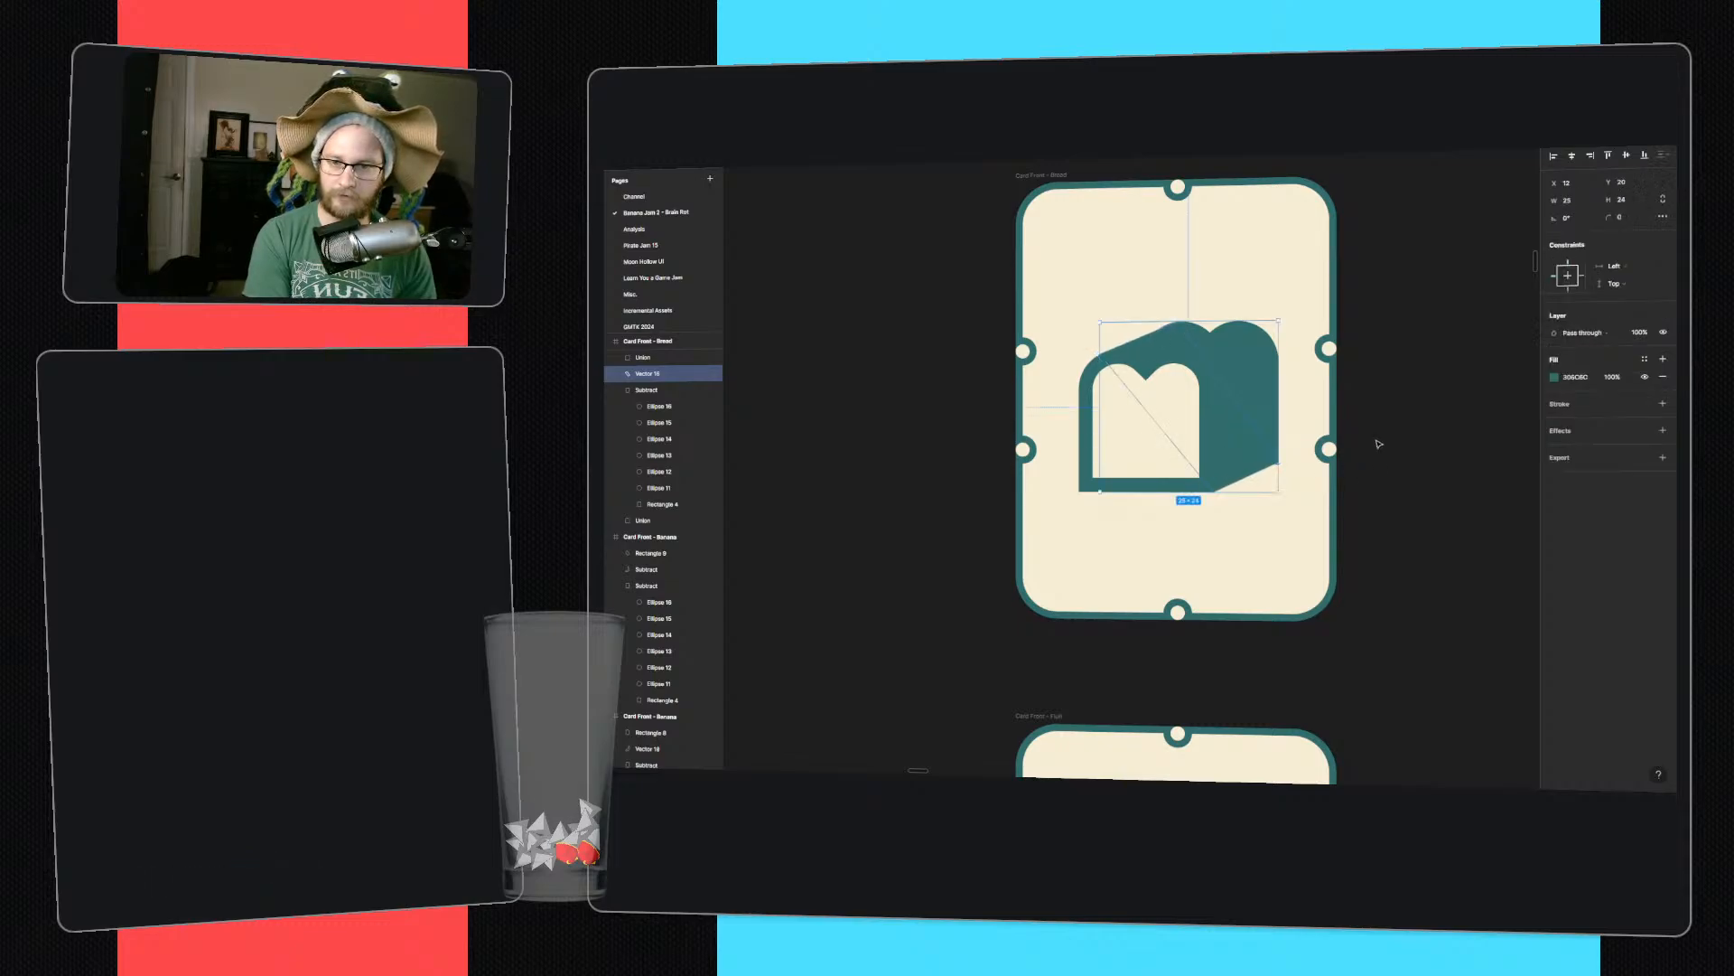
pyautogui.press('Escape')
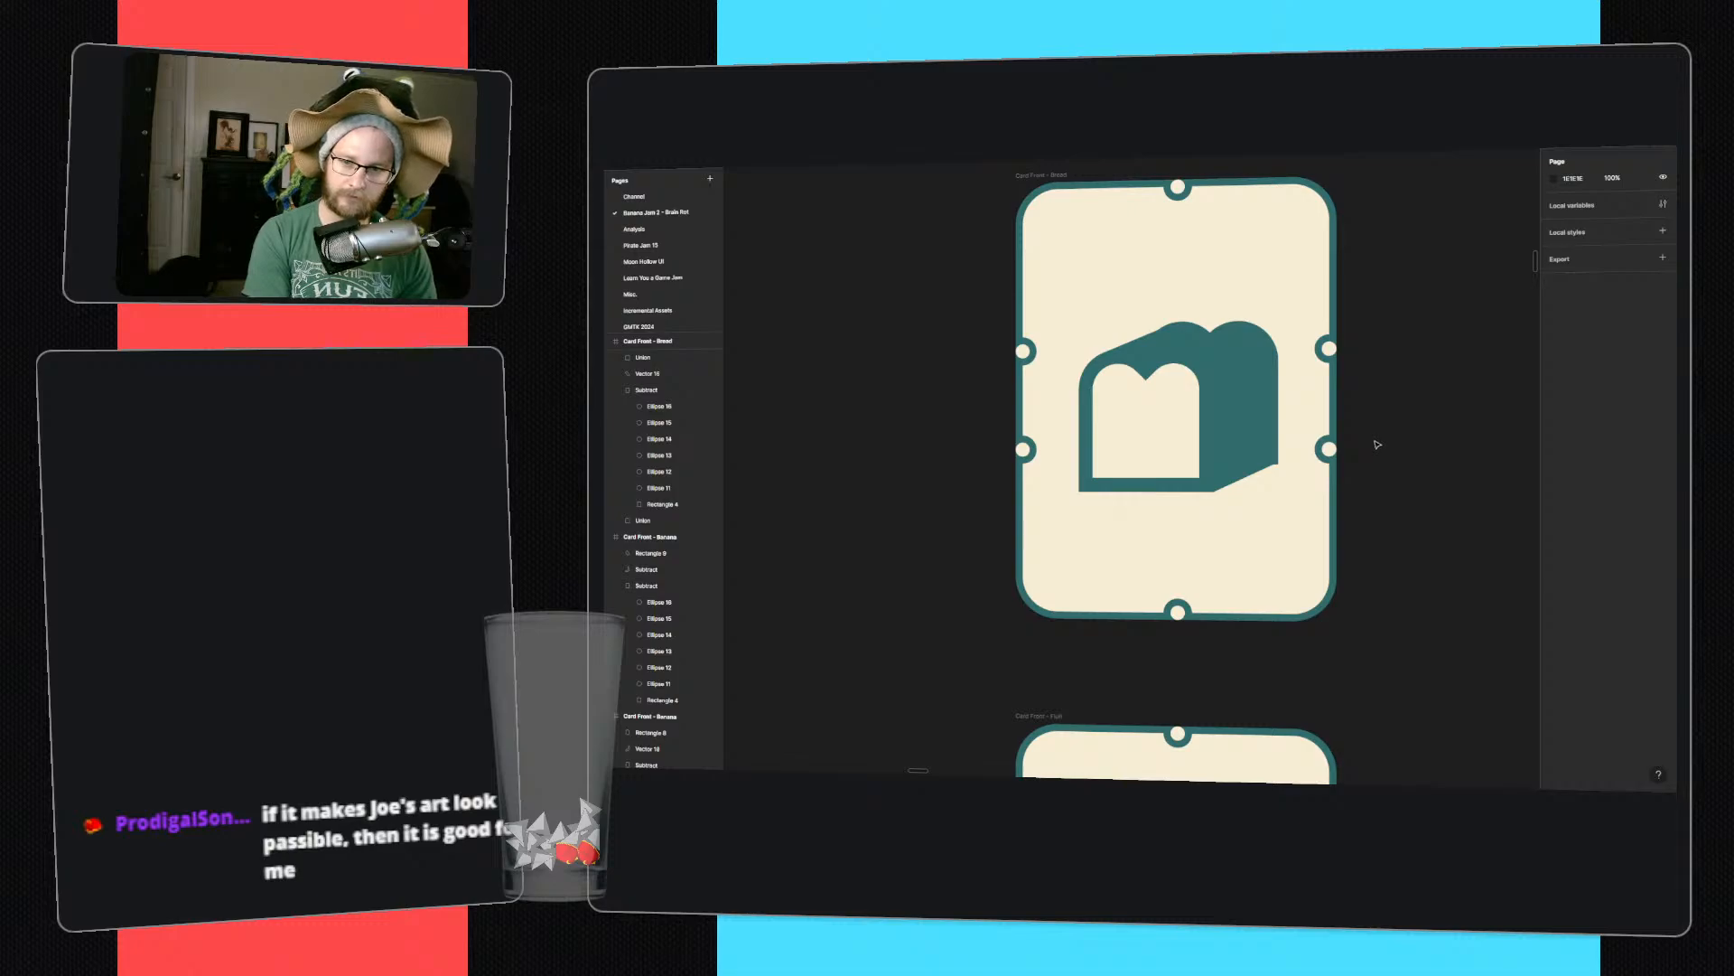
# - Nudge the connecting shape's lower rear corner point down to about Y 40.5 and slightly outward
pyautogui.doubleClick(1282, 469)
pyautogui.moveTo(1280, 468); pyautogui.dragTo(1284, 475)
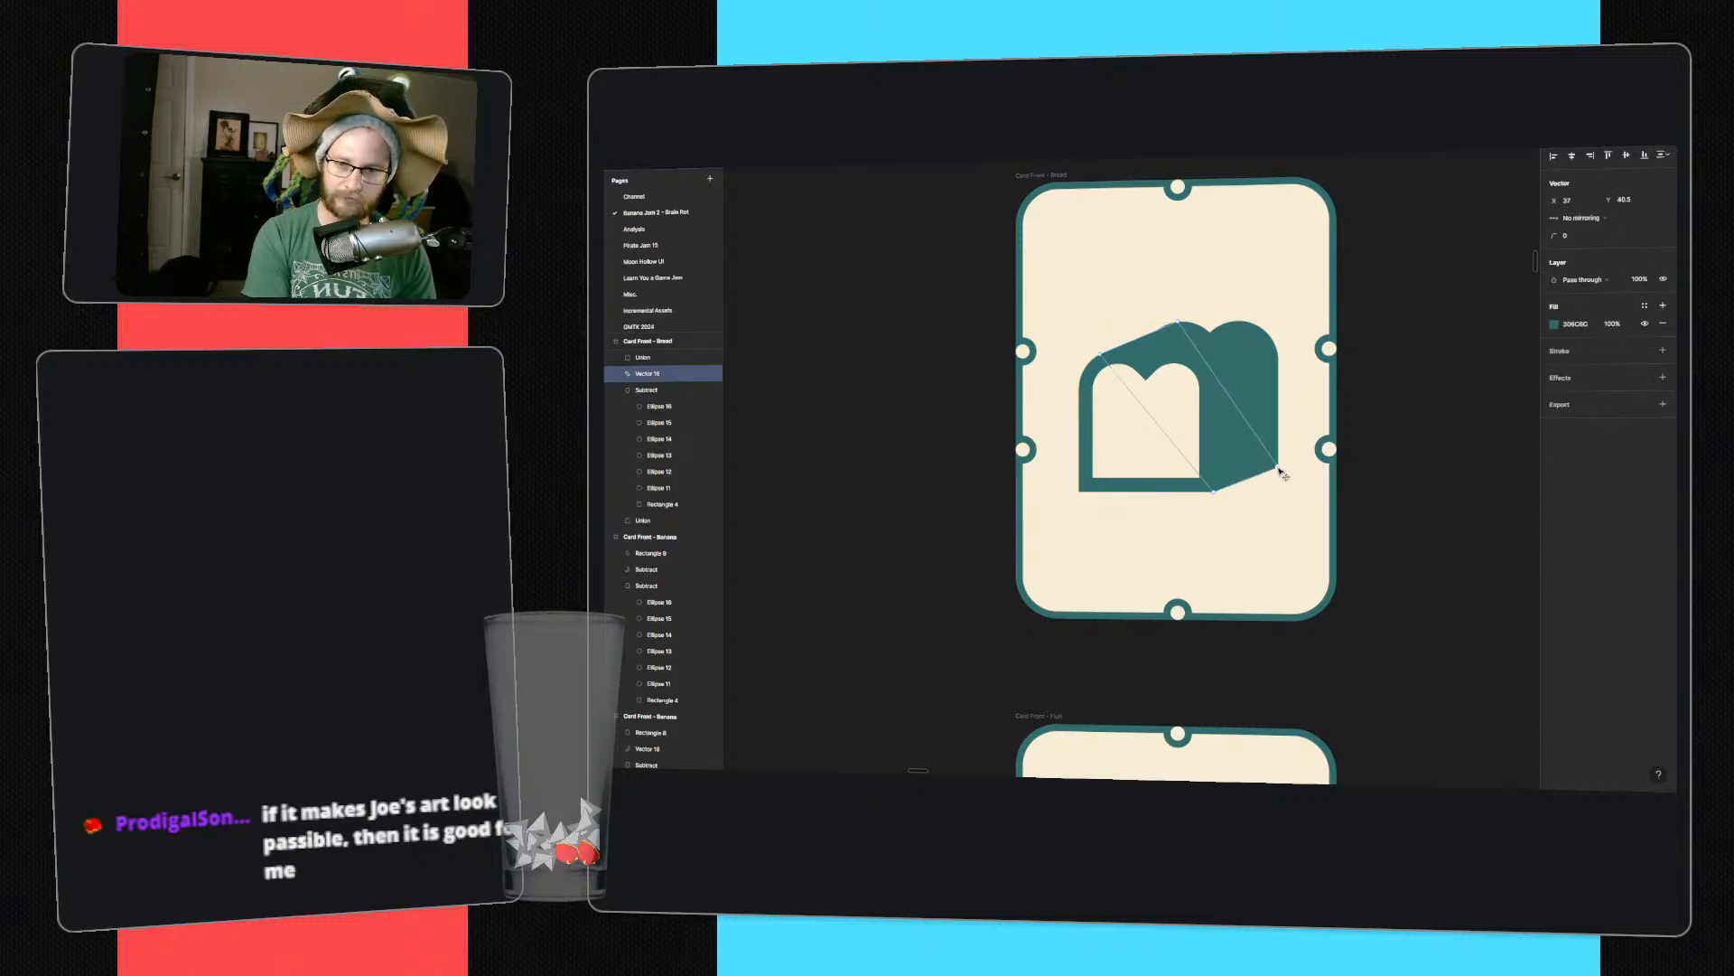
pyautogui.press('Escape')
pyautogui.press('Escape')
pyautogui.doubleClick(1280, 466)
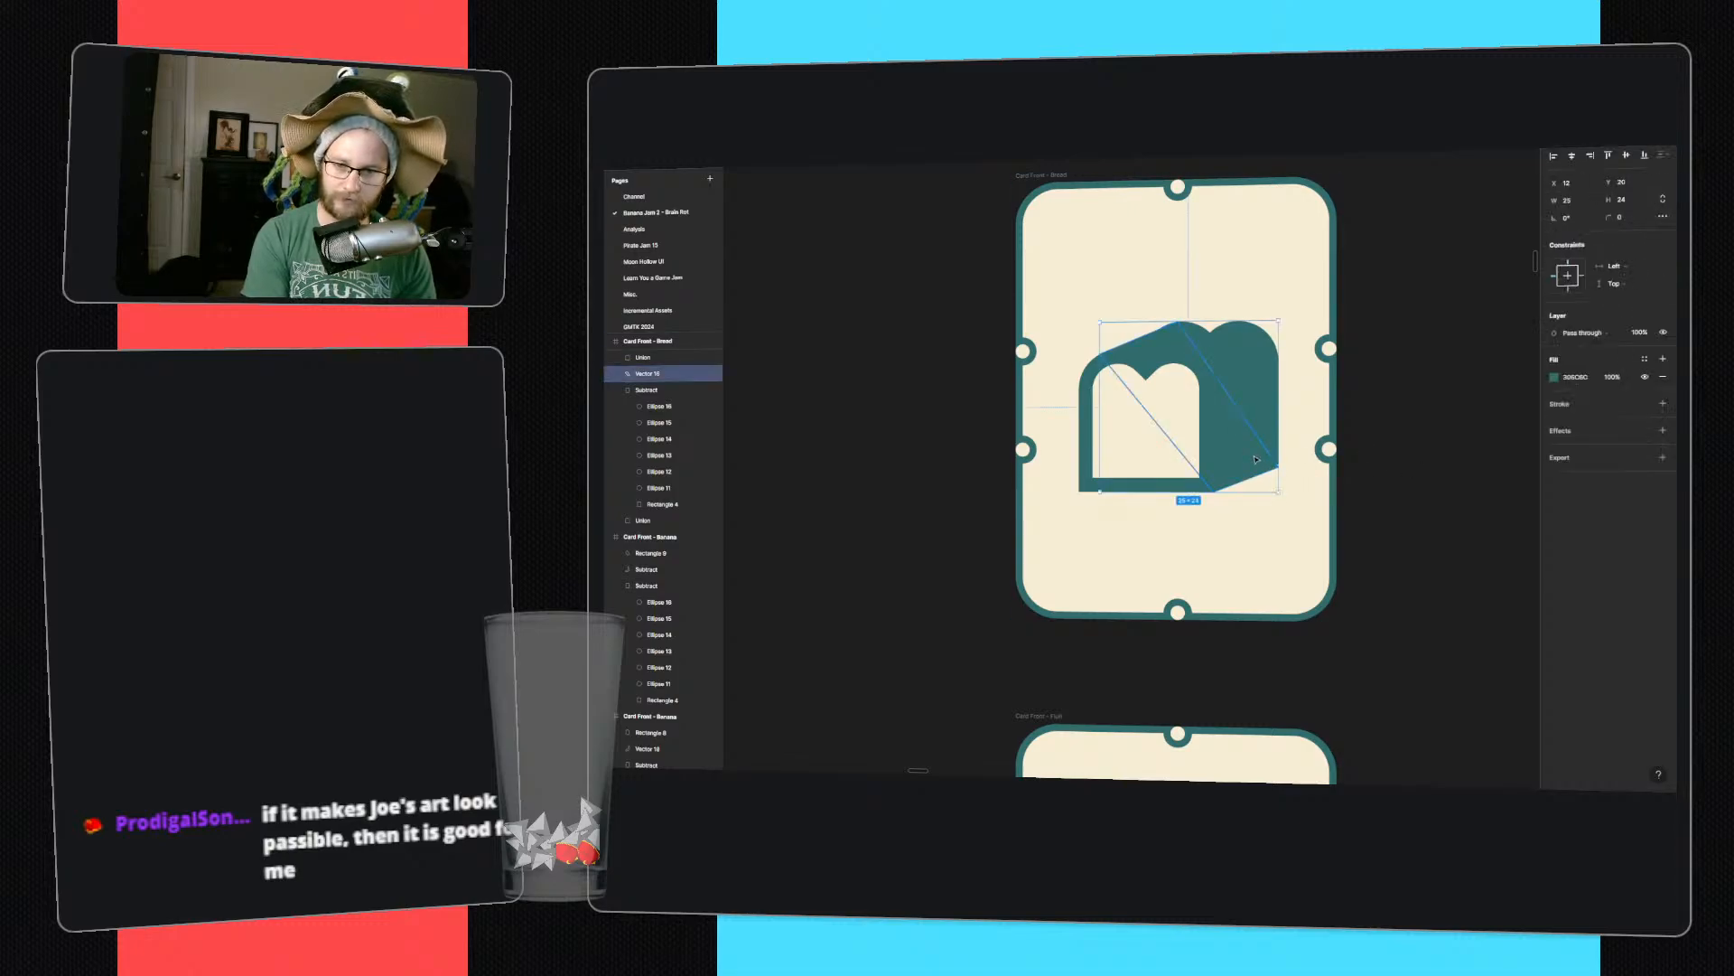
pyautogui.keyDown('ctrl'); pyautogui.scroll(5, 1280, 467); pyautogui.keyUp('ctrl')
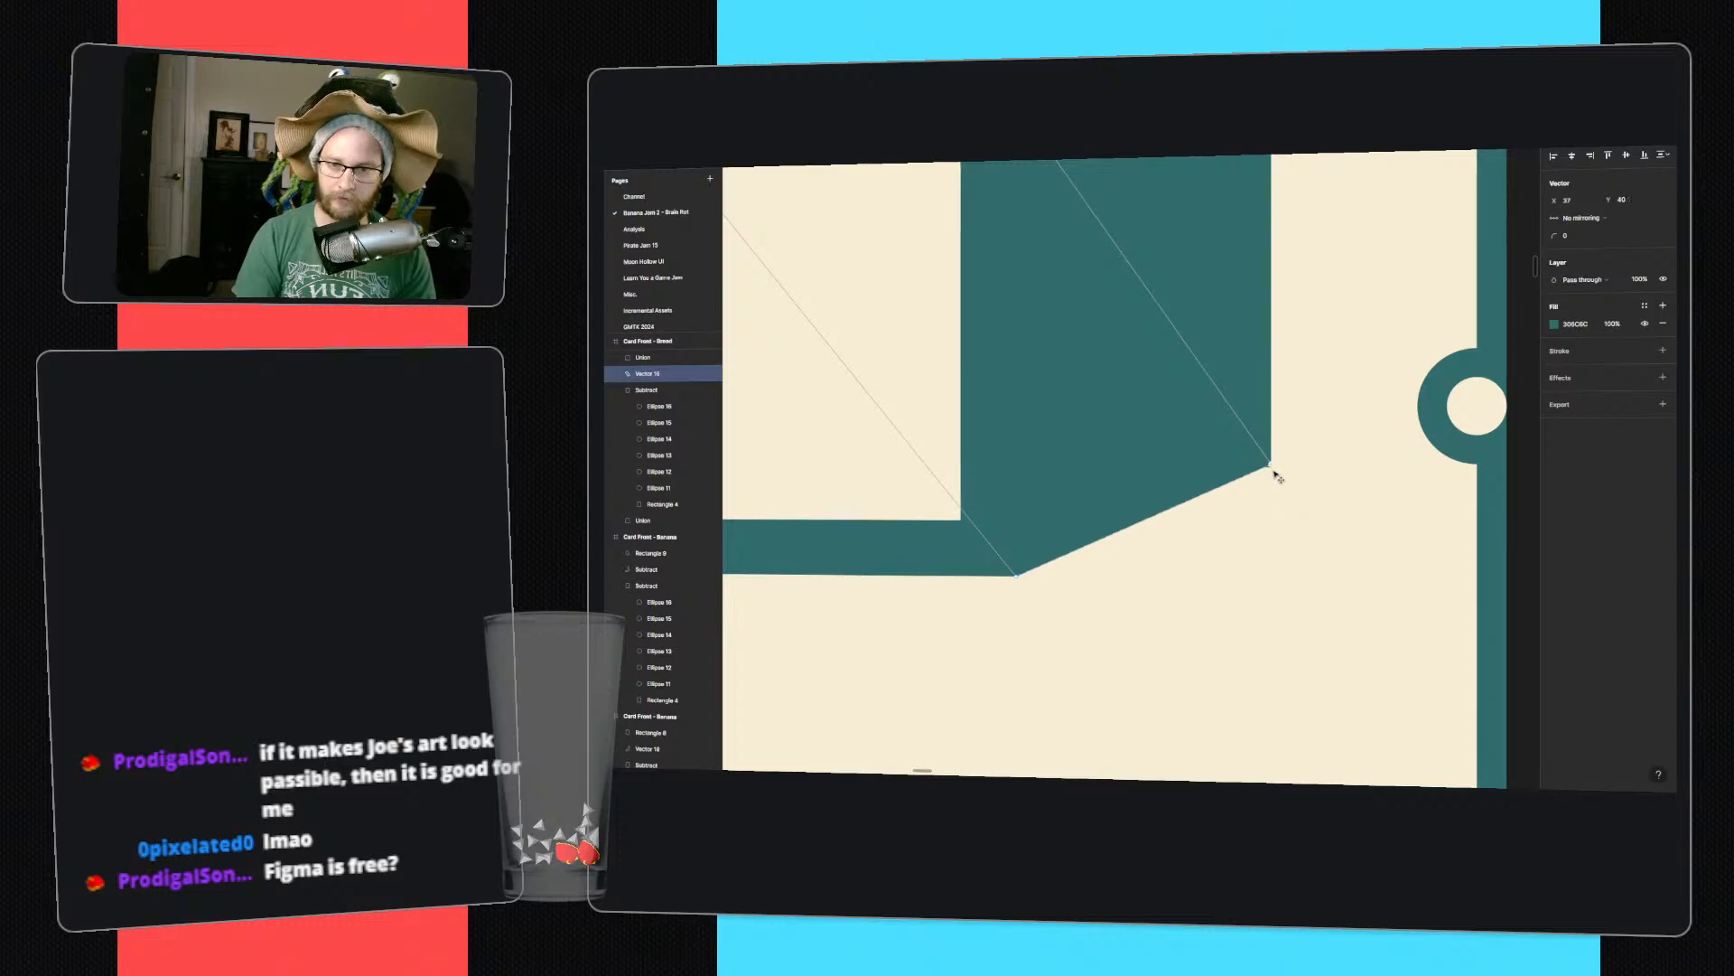
pyautogui.click(1282, 474)
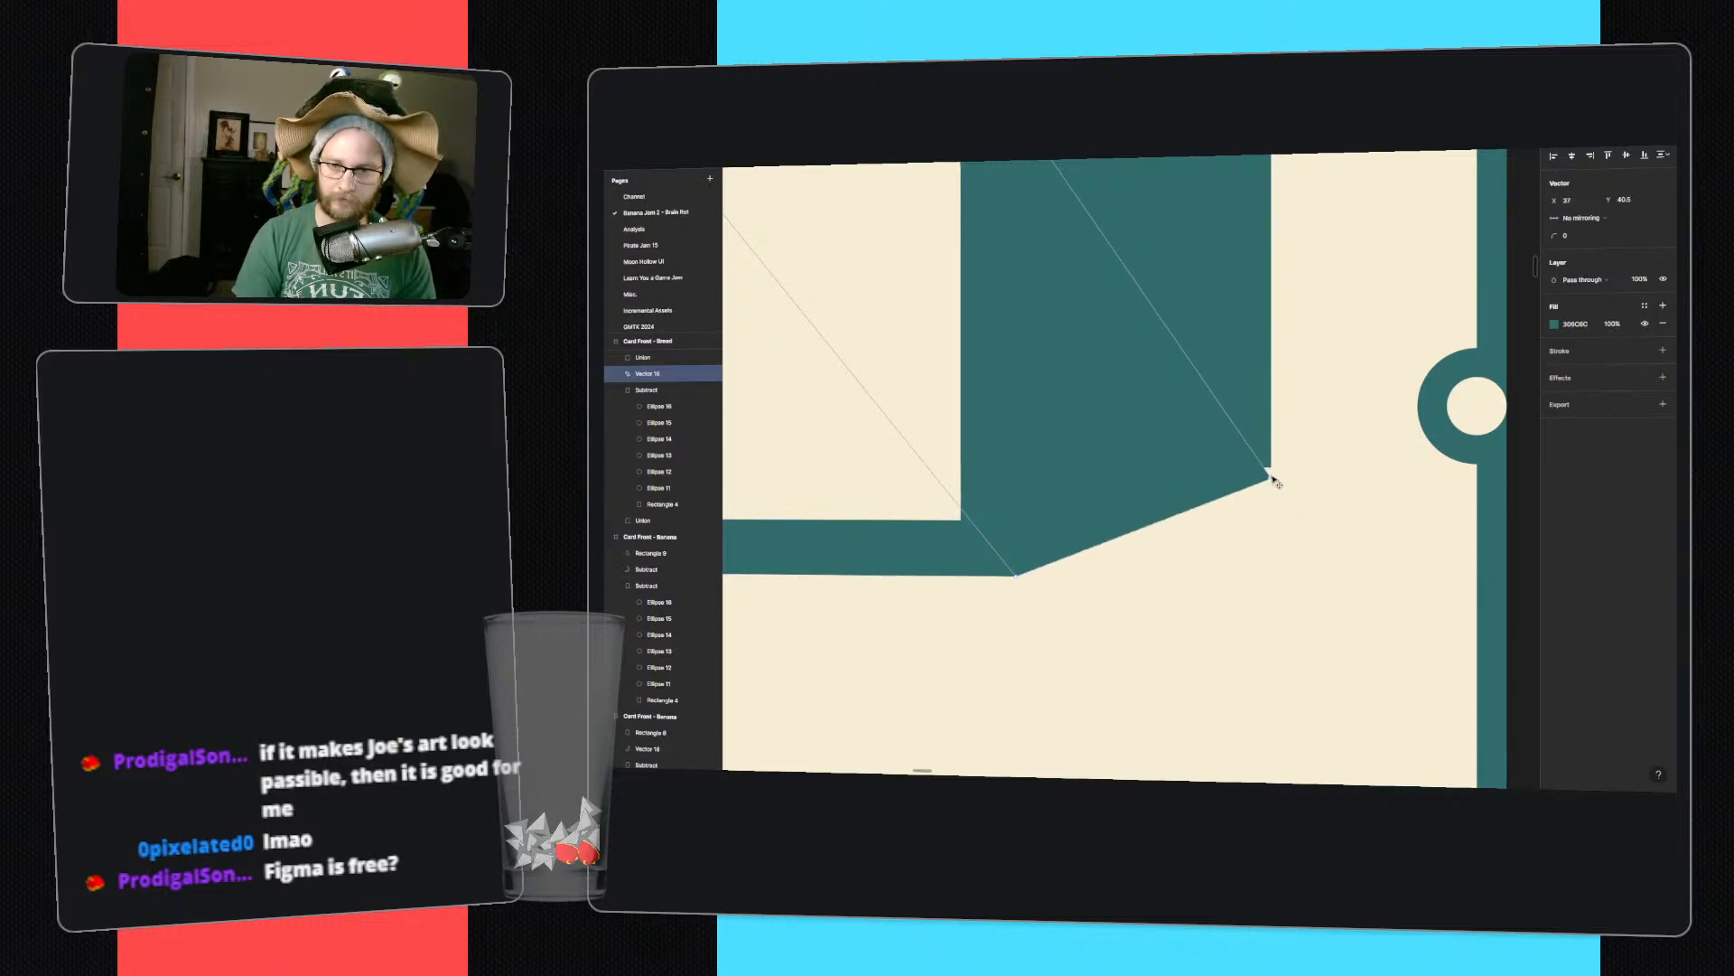
pyautogui.press('Escape')
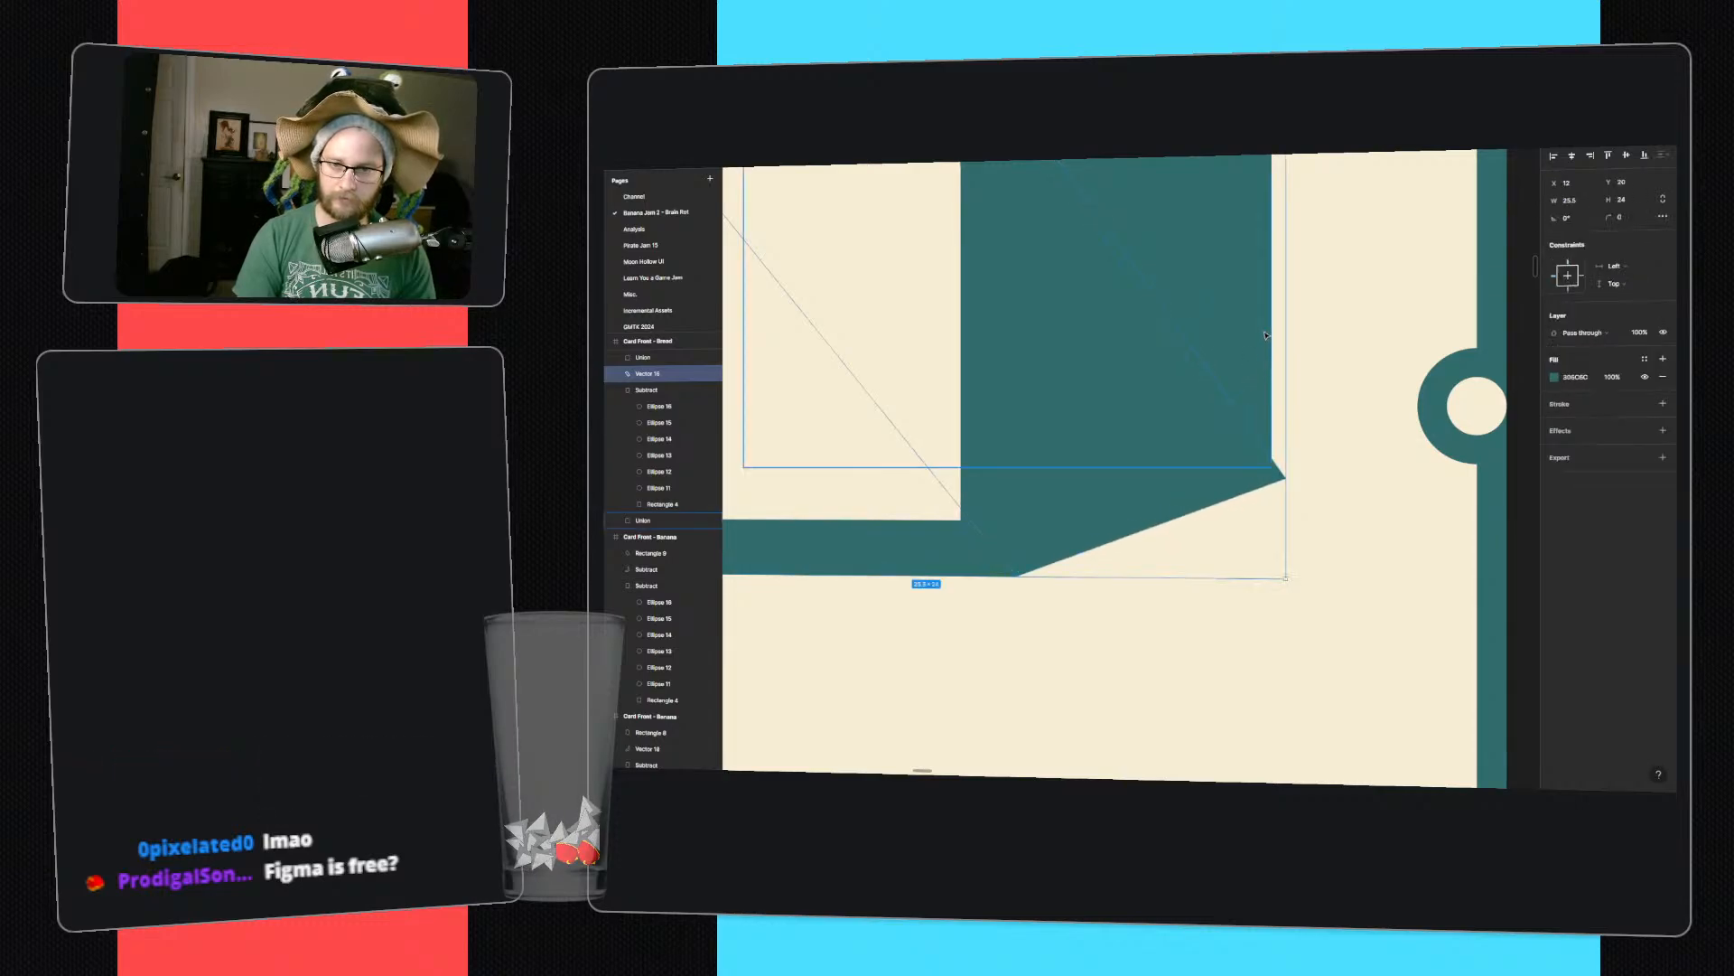
# - Correct the rear bread slice's lower edge so that the slice's height is 20
pyautogui.click(1275, 446)
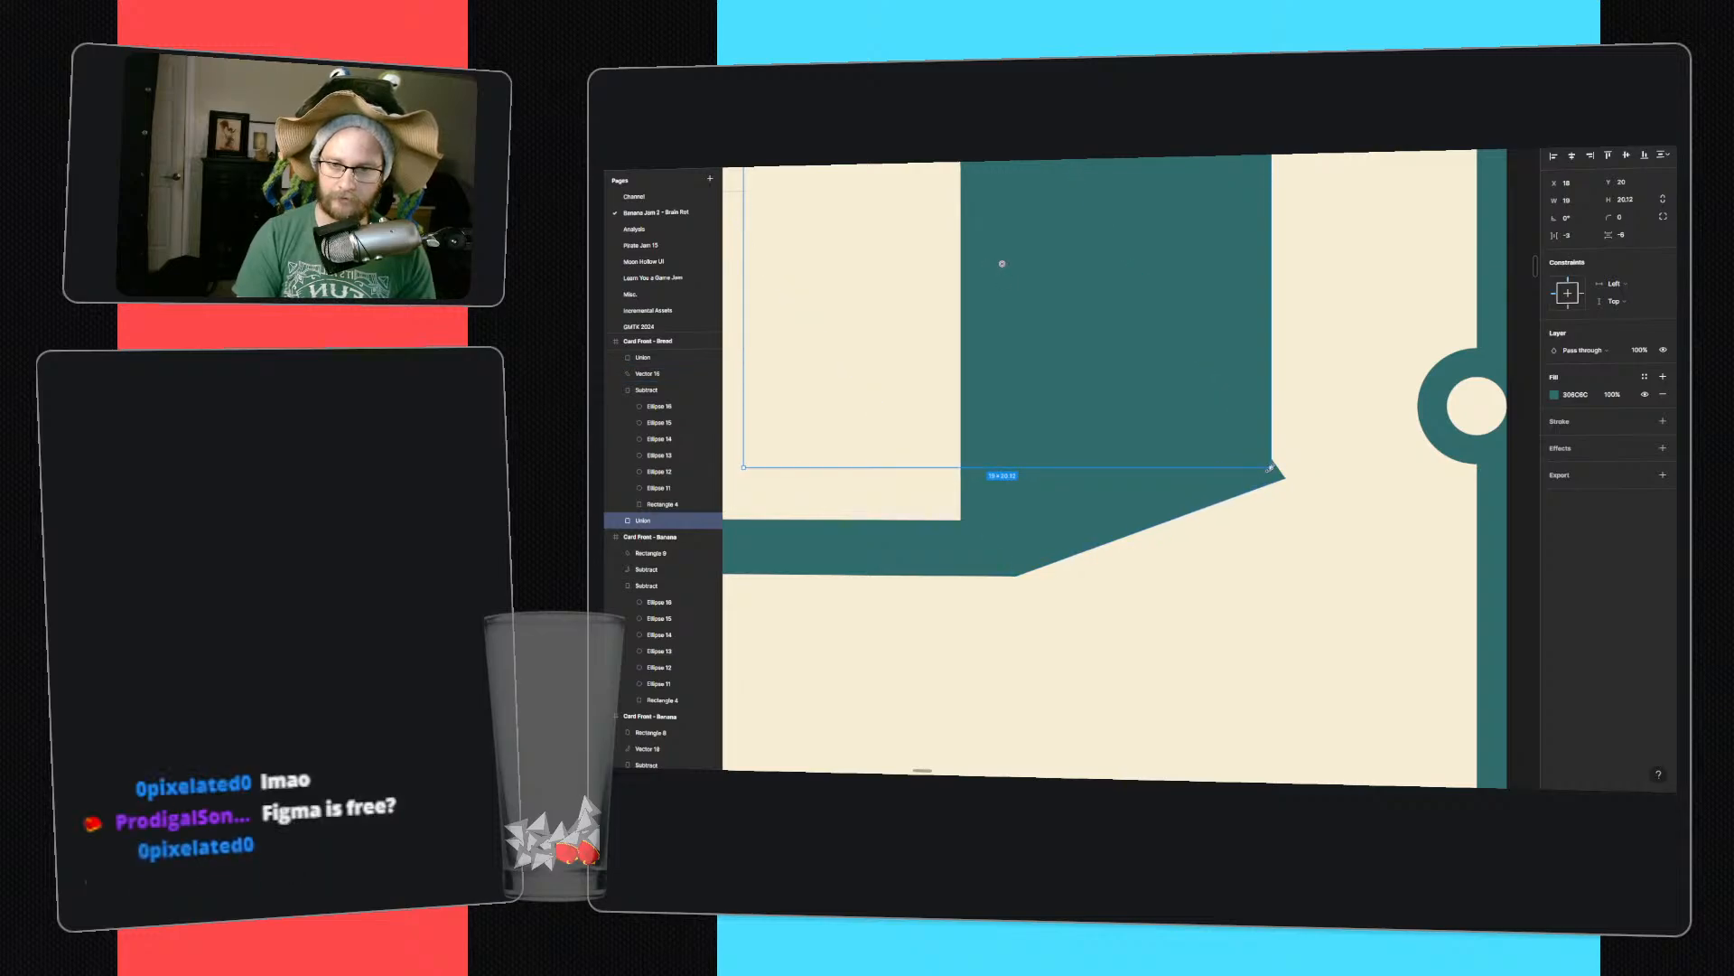
pyautogui.moveTo(1269, 468)
pyautogui.mouseDown()
pyautogui.moveTo(1287, 493)
pyautogui.moveTo(1275, 467)
pyautogui.mouseUp()
pyautogui.hotkey('ctrl', 'z')
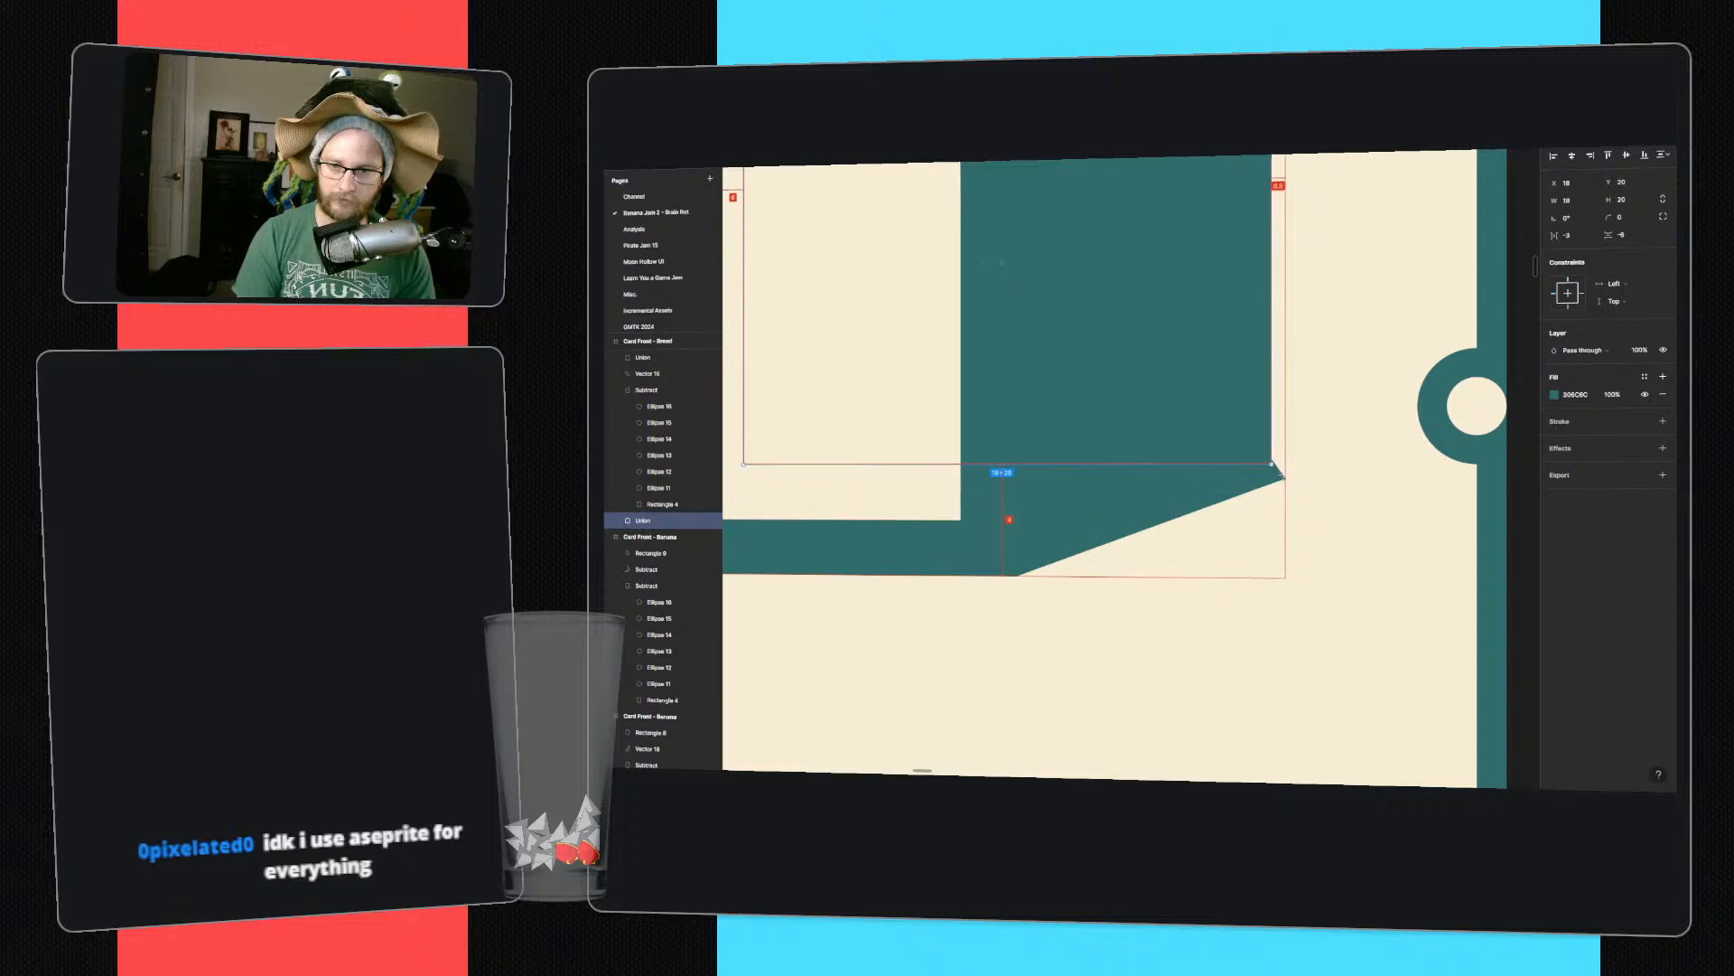
pyautogui.keyDown('ctrl'); pyautogui.scroll(-5, 1272, 460); pyautogui.keyUp('ctrl')
pyautogui.click(1398, 438)
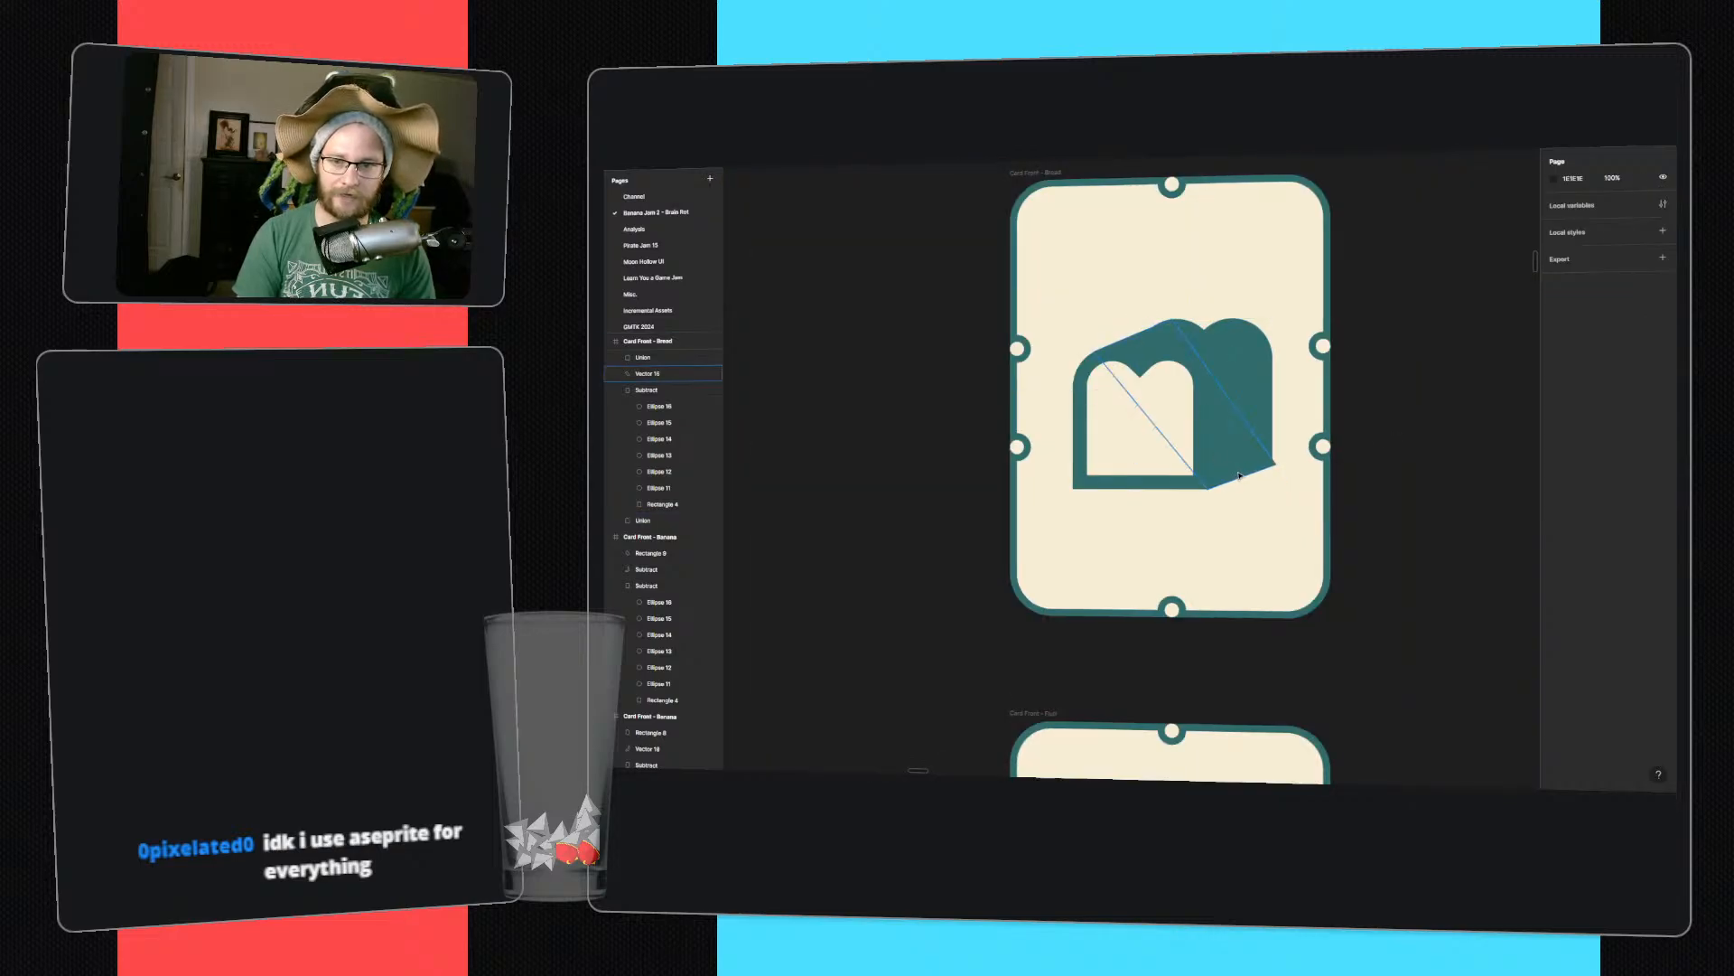
# - Move the connecting shape's lower rear point inward so it lines up with the rear slice's lower outer corner
pyautogui.click(1251, 449)
pyautogui.keyDown('ctrl'); pyautogui.scroll(5, 1251, 449); pyautogui.keyUp('ctrl')
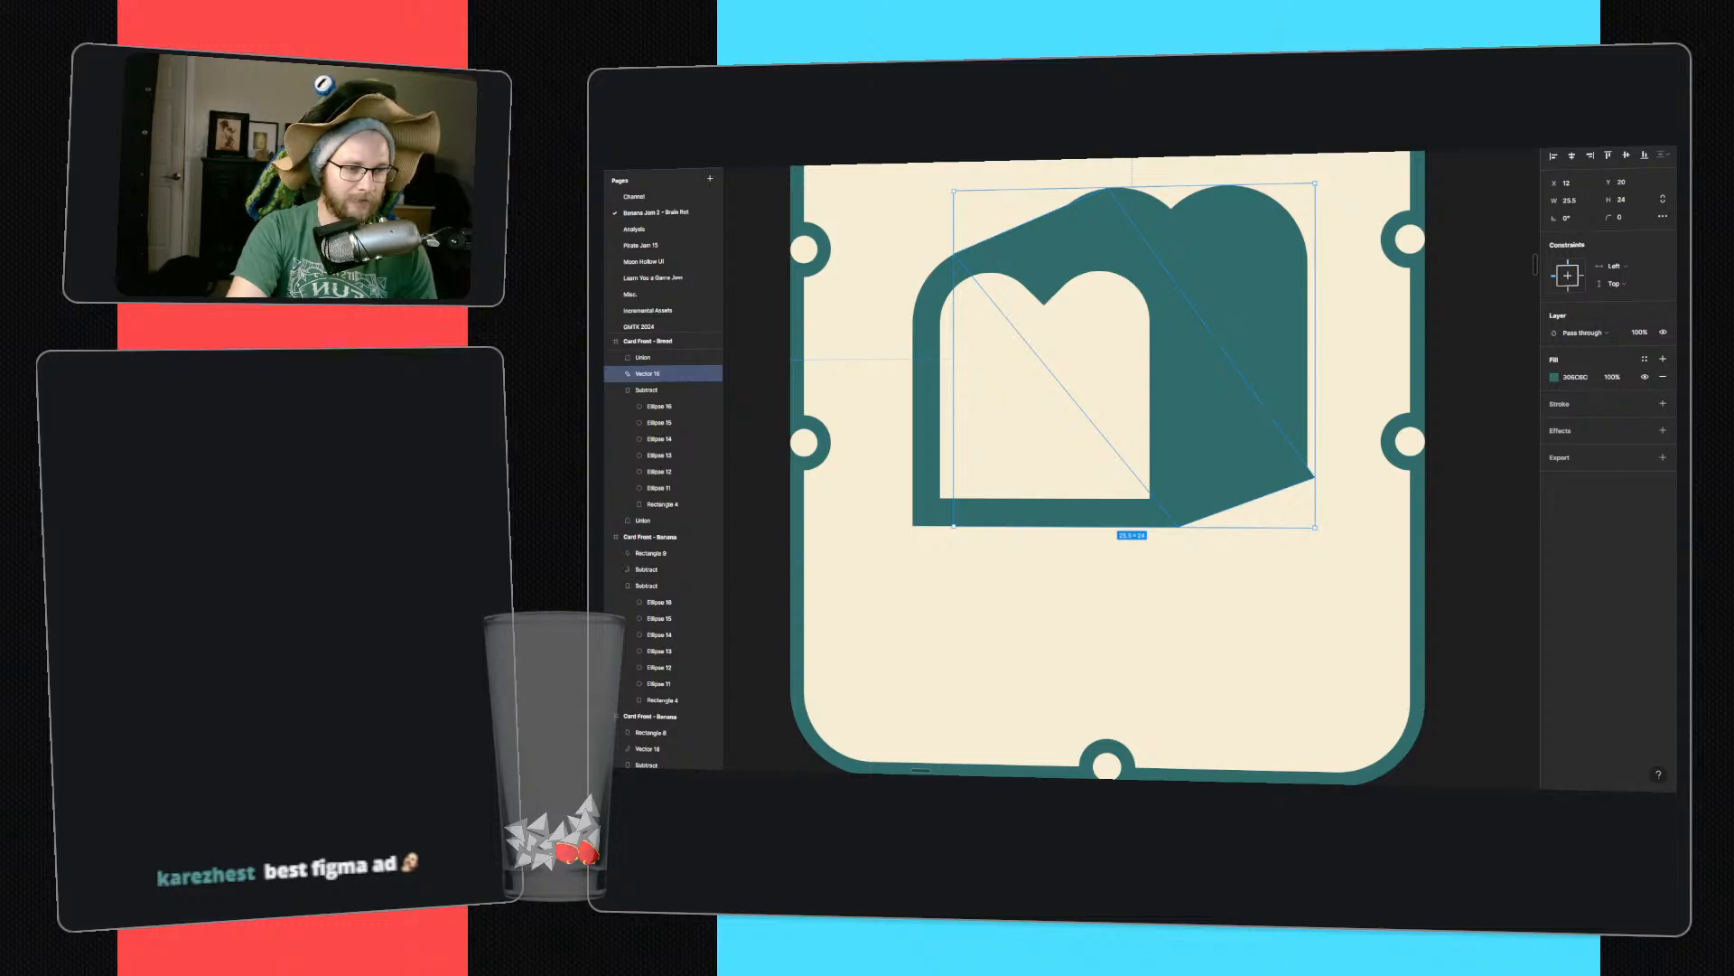
pyautogui.click(1363, 415)
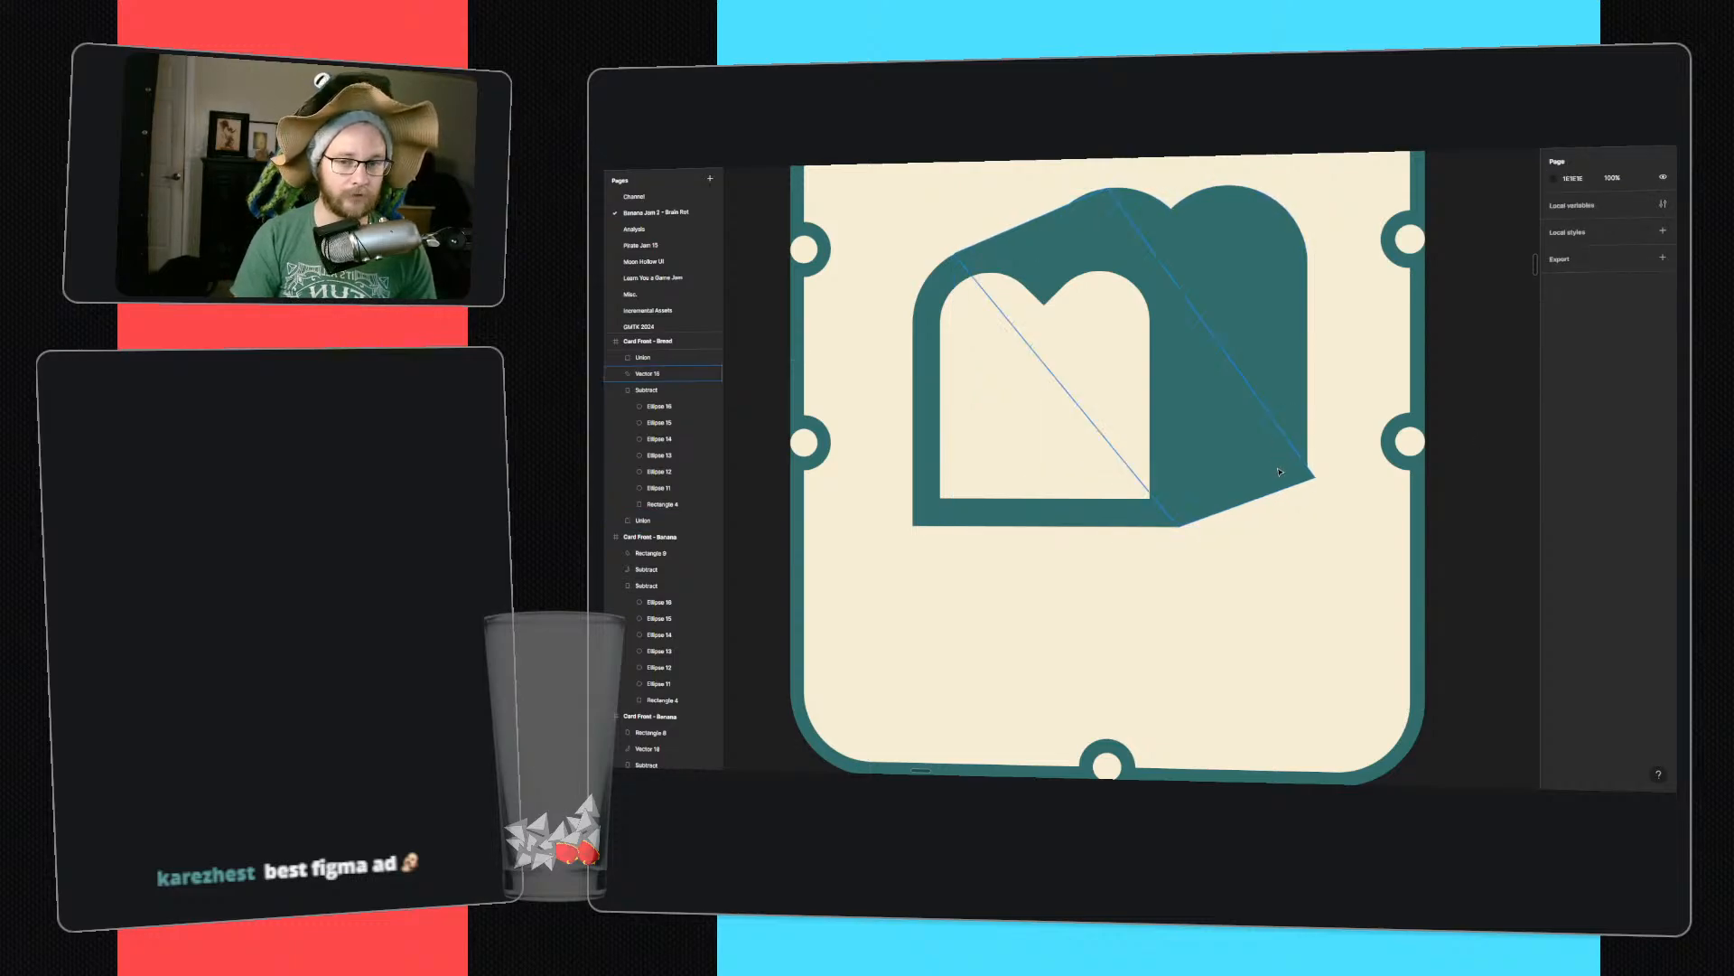
pyautogui.click(1312, 474)
pyautogui.doubleClick(1314, 475)
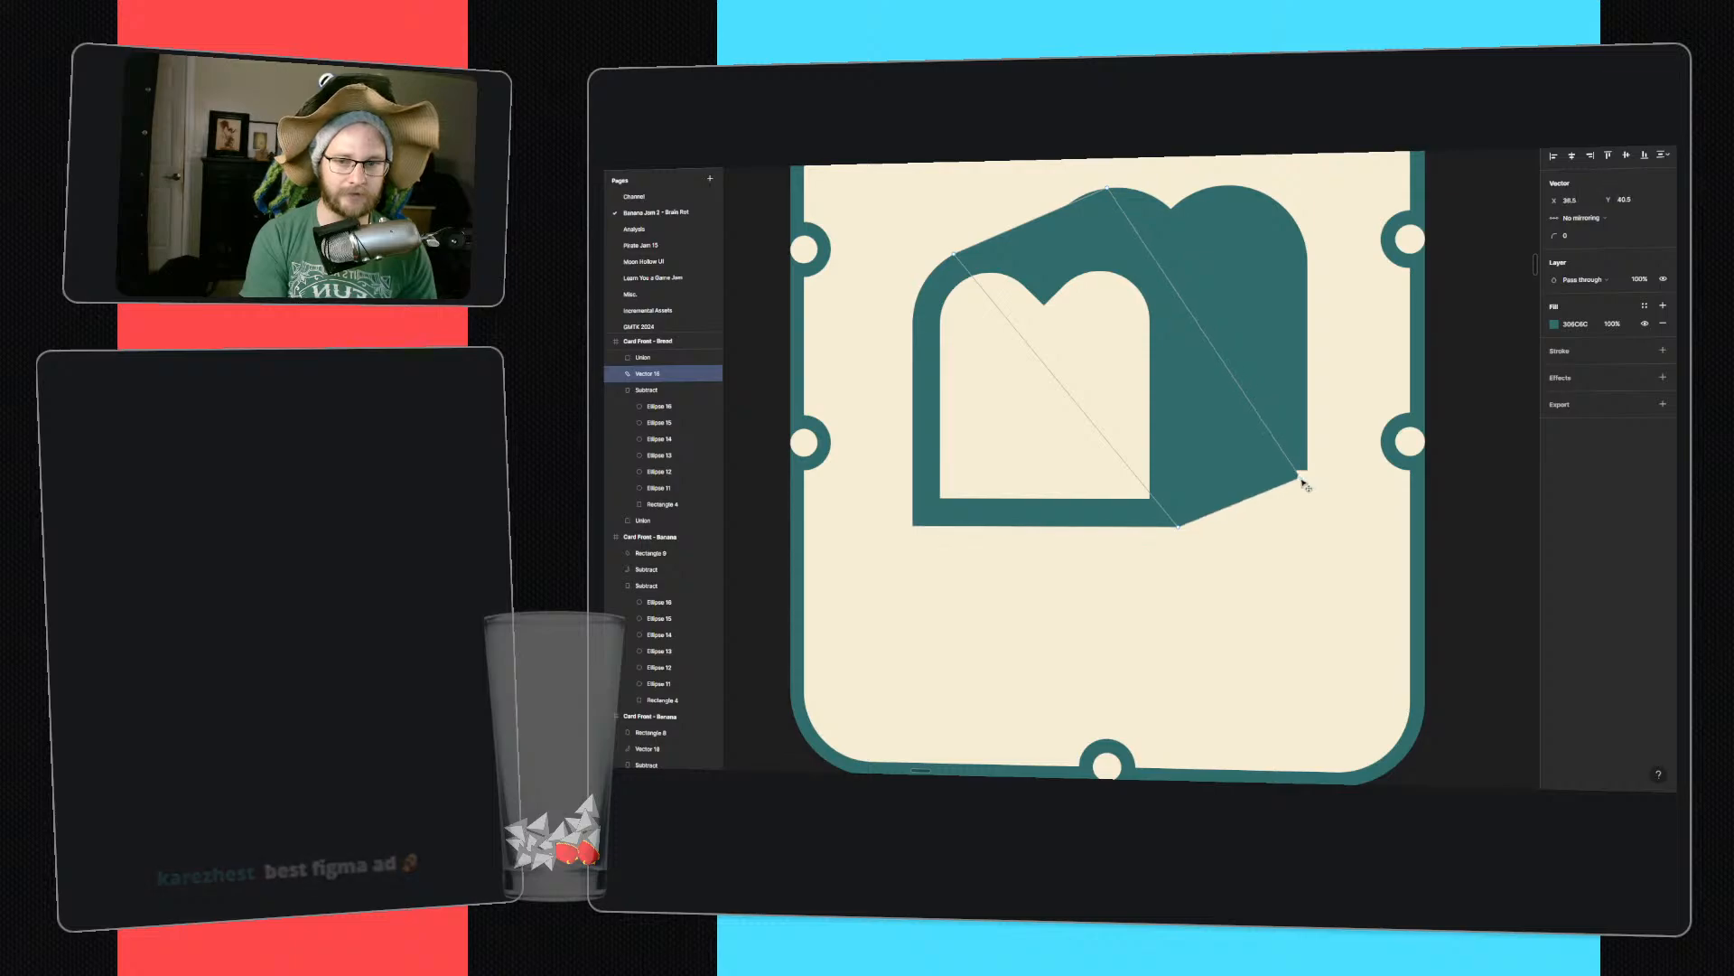
pyautogui.click(1489, 476)
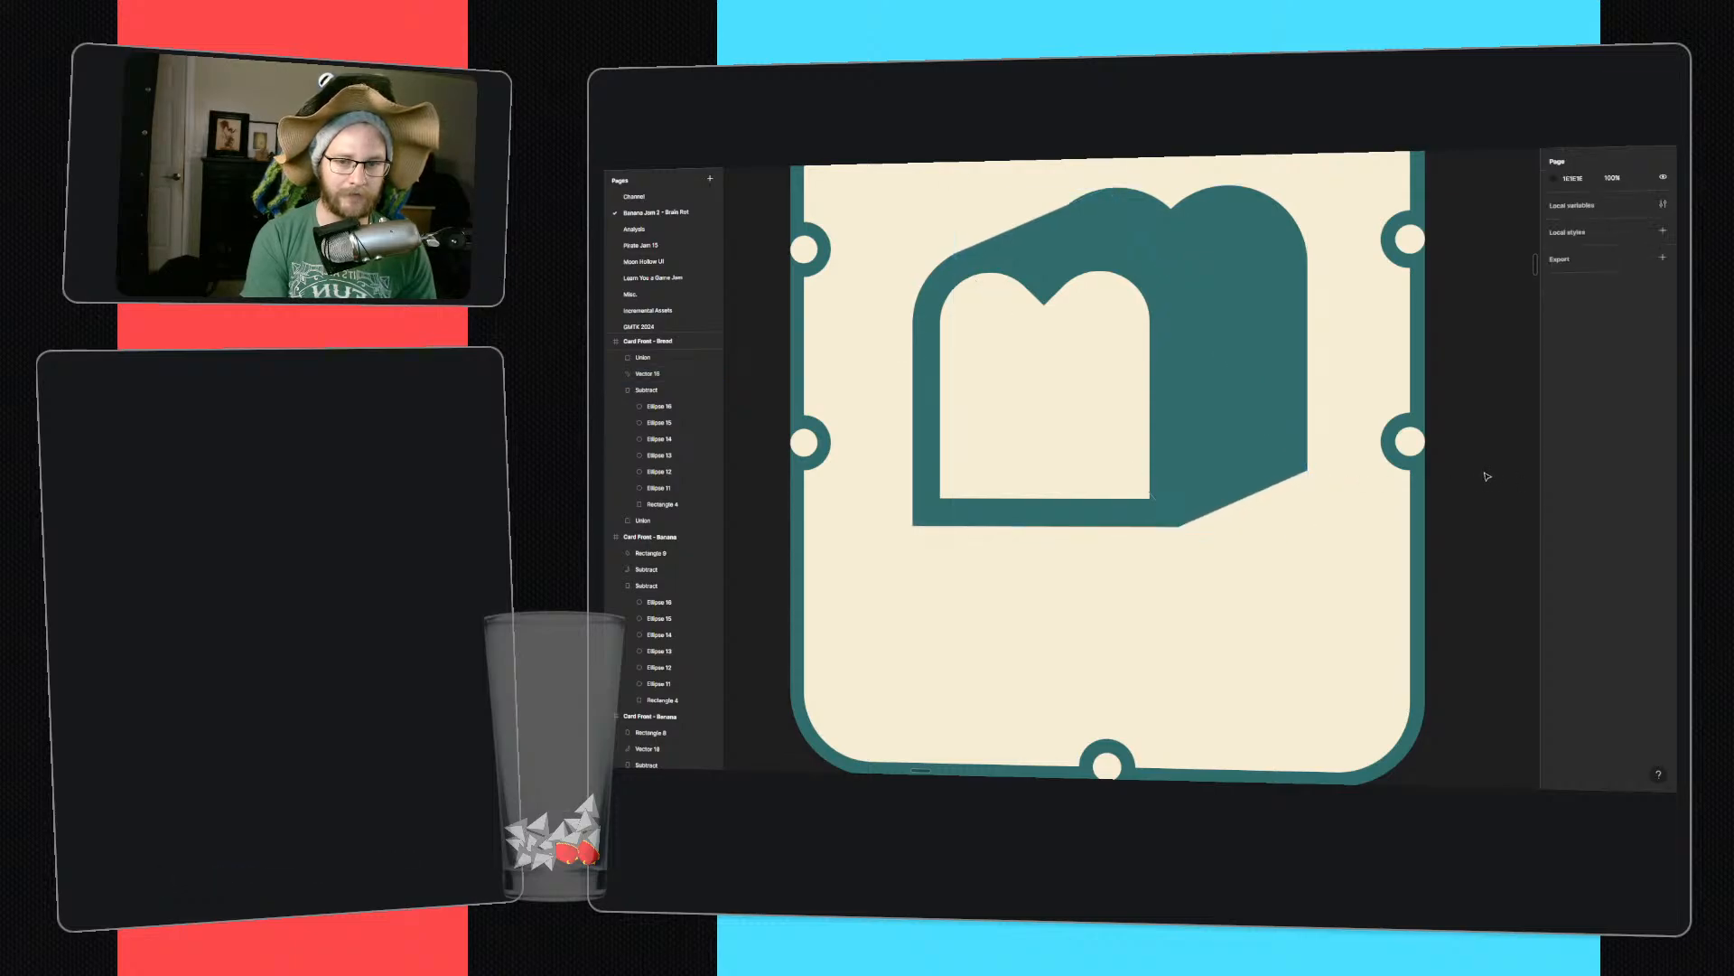
pyautogui.keyDown('ctrl'); pyautogui.scroll(-5, 1448, 480); pyautogui.keyUp('ctrl')
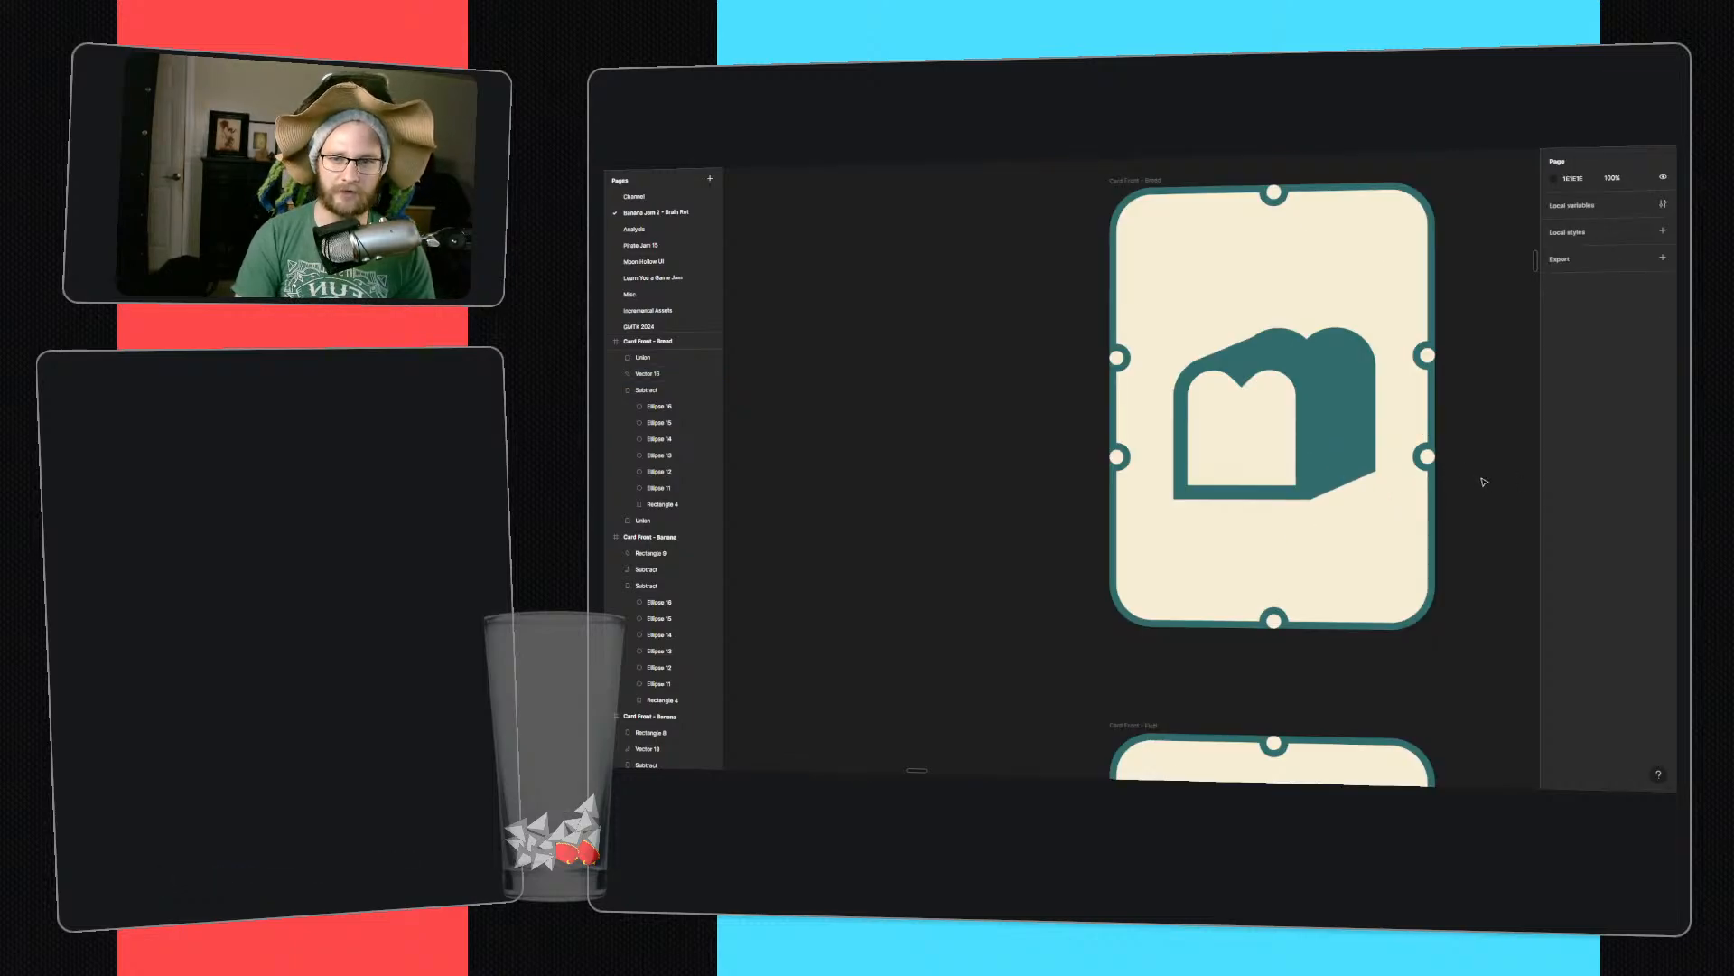
# - Fine-tune the connecting shape's upper rear point so the loaf's top edge runs smoothly into the rear slice's curve
pyautogui.keyDown('ctrl'); pyautogui.scroll(5, 1209, 349); pyautogui.keyUp('ctrl')
pyautogui.click(1290, 359)
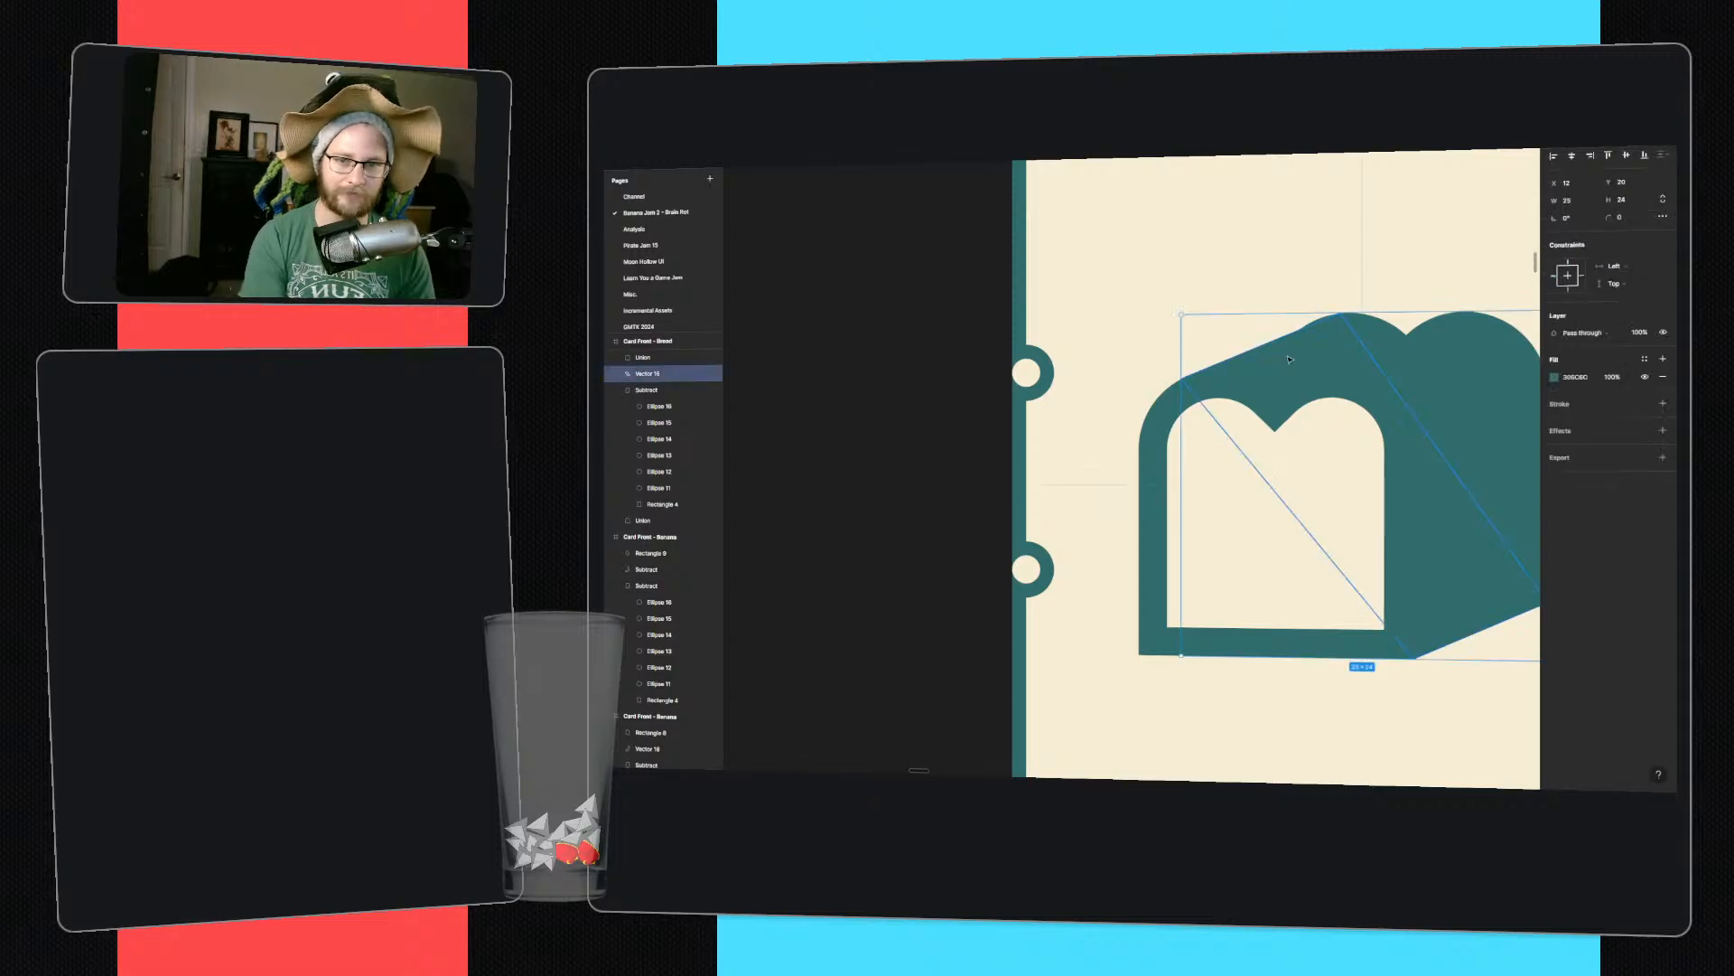
pyautogui.doubleClick(1336, 326)
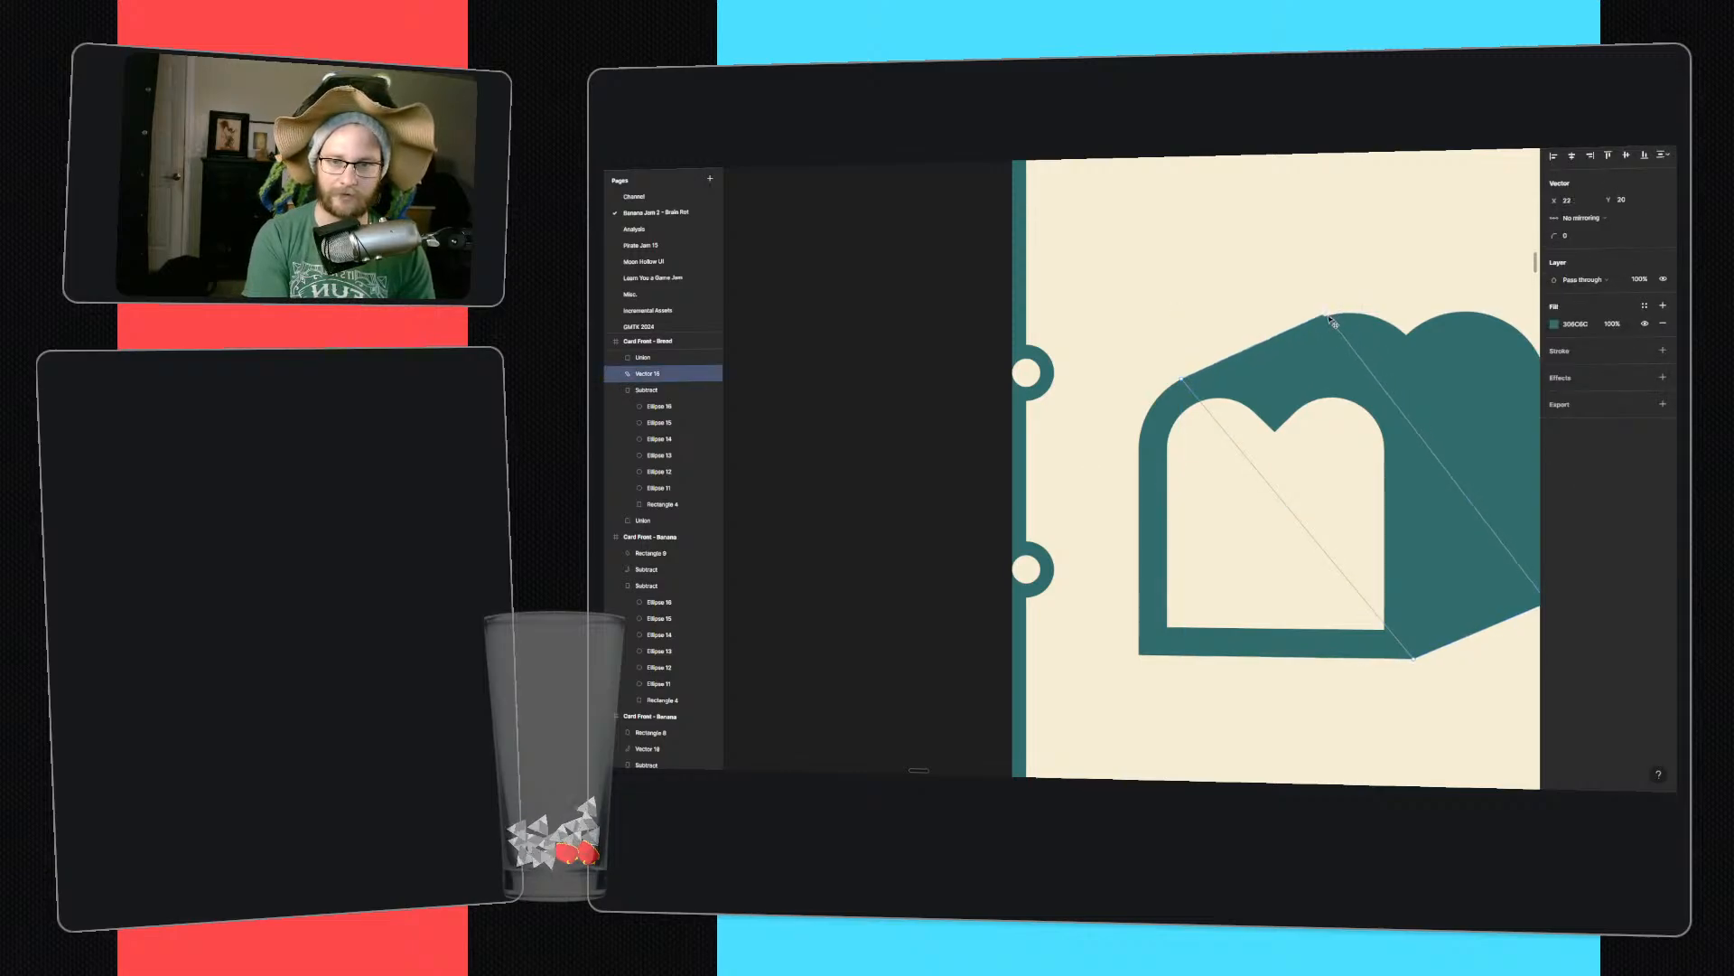
pyautogui.moveTo(1336, 326); pyautogui.dragTo(1338, 322)
pyautogui.click(934, 387)
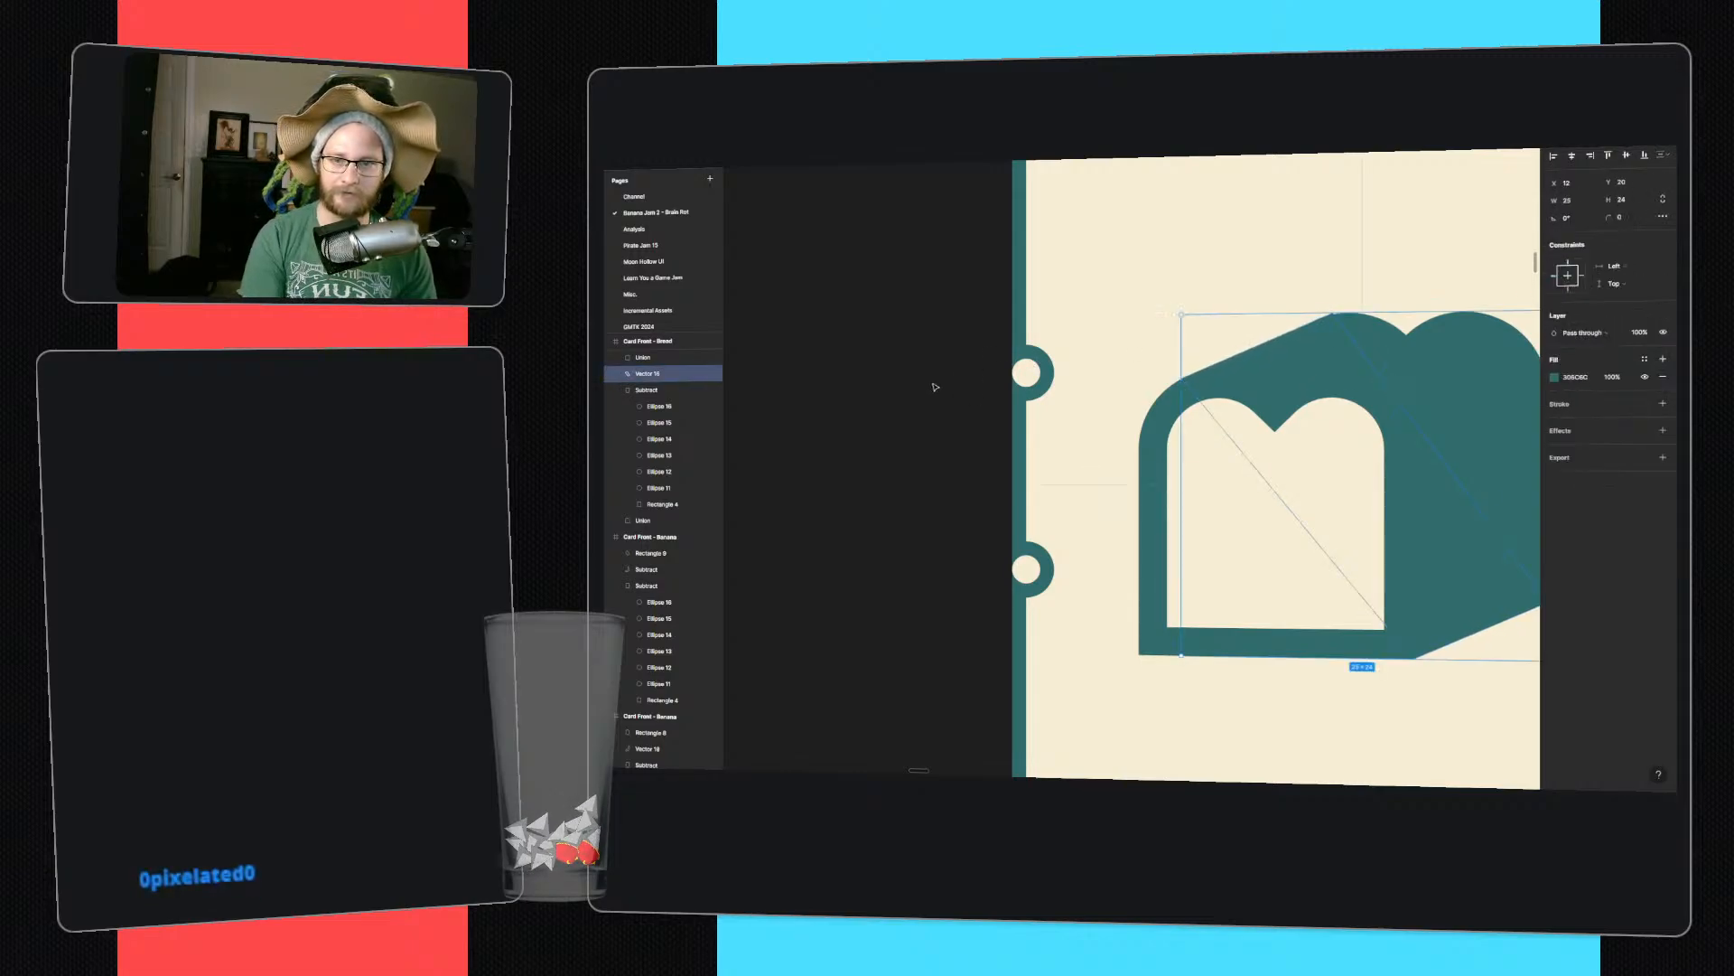
pyautogui.click(933, 387)
pyautogui.click(1310, 342)
pyautogui.doubleClick(1328, 309)
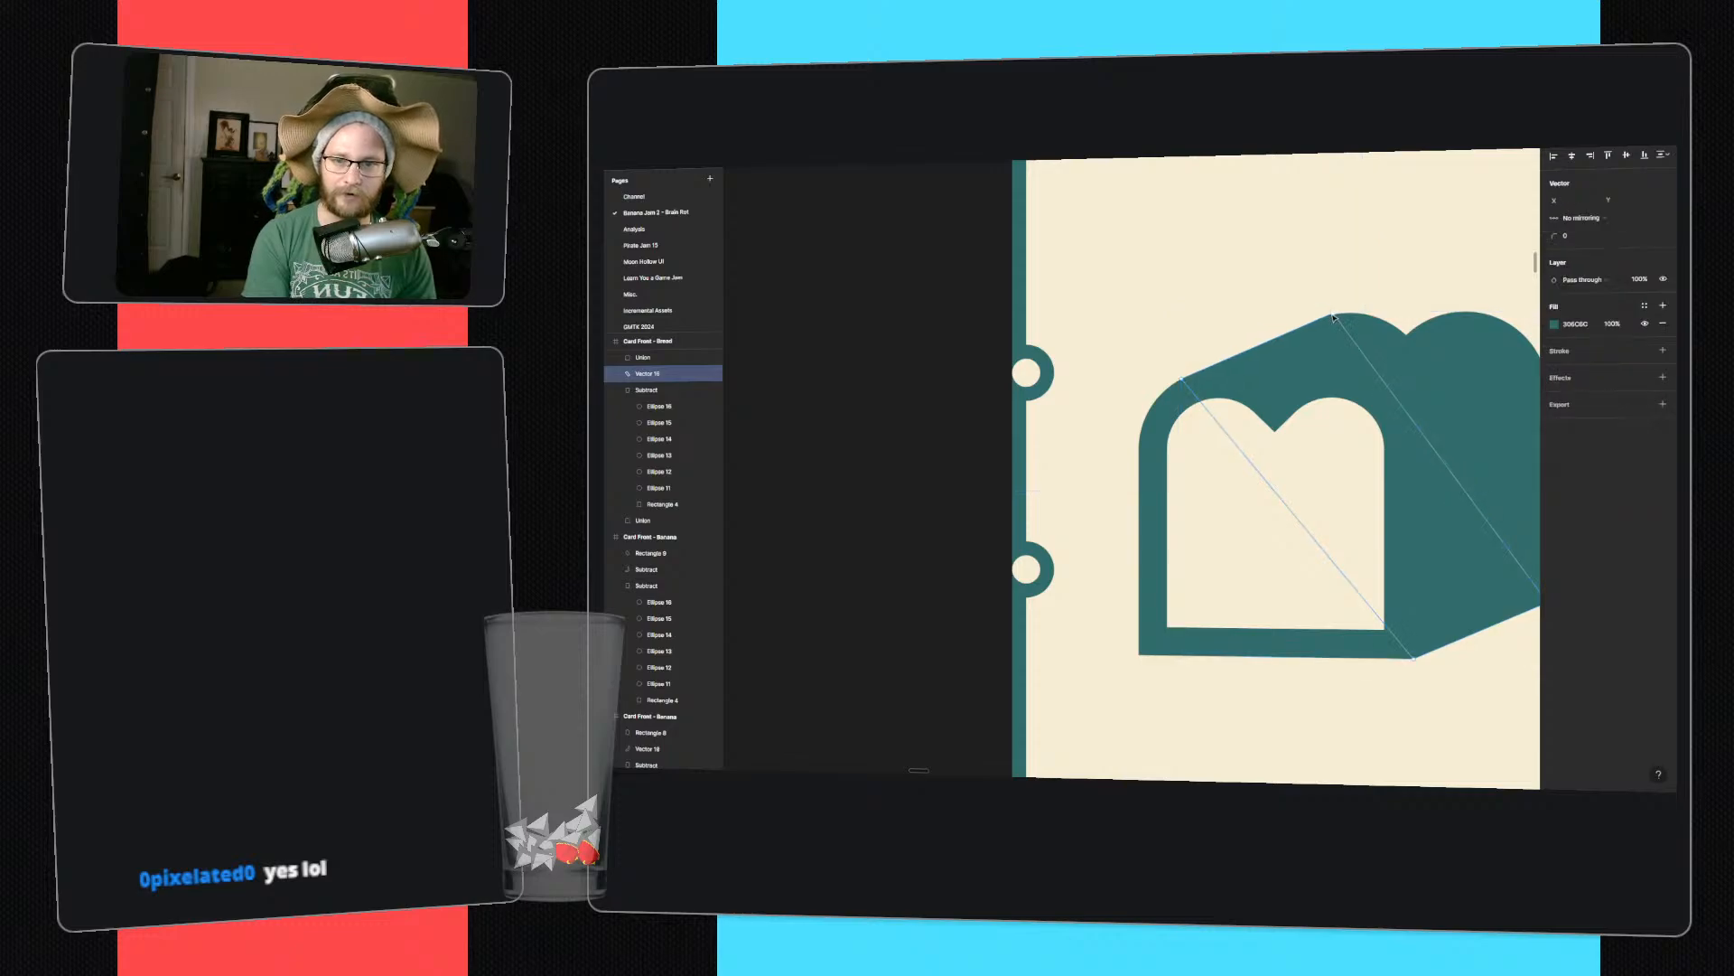
pyautogui.moveTo(1329, 310); pyautogui.dragTo(1333, 316)
pyautogui.click(980, 334)
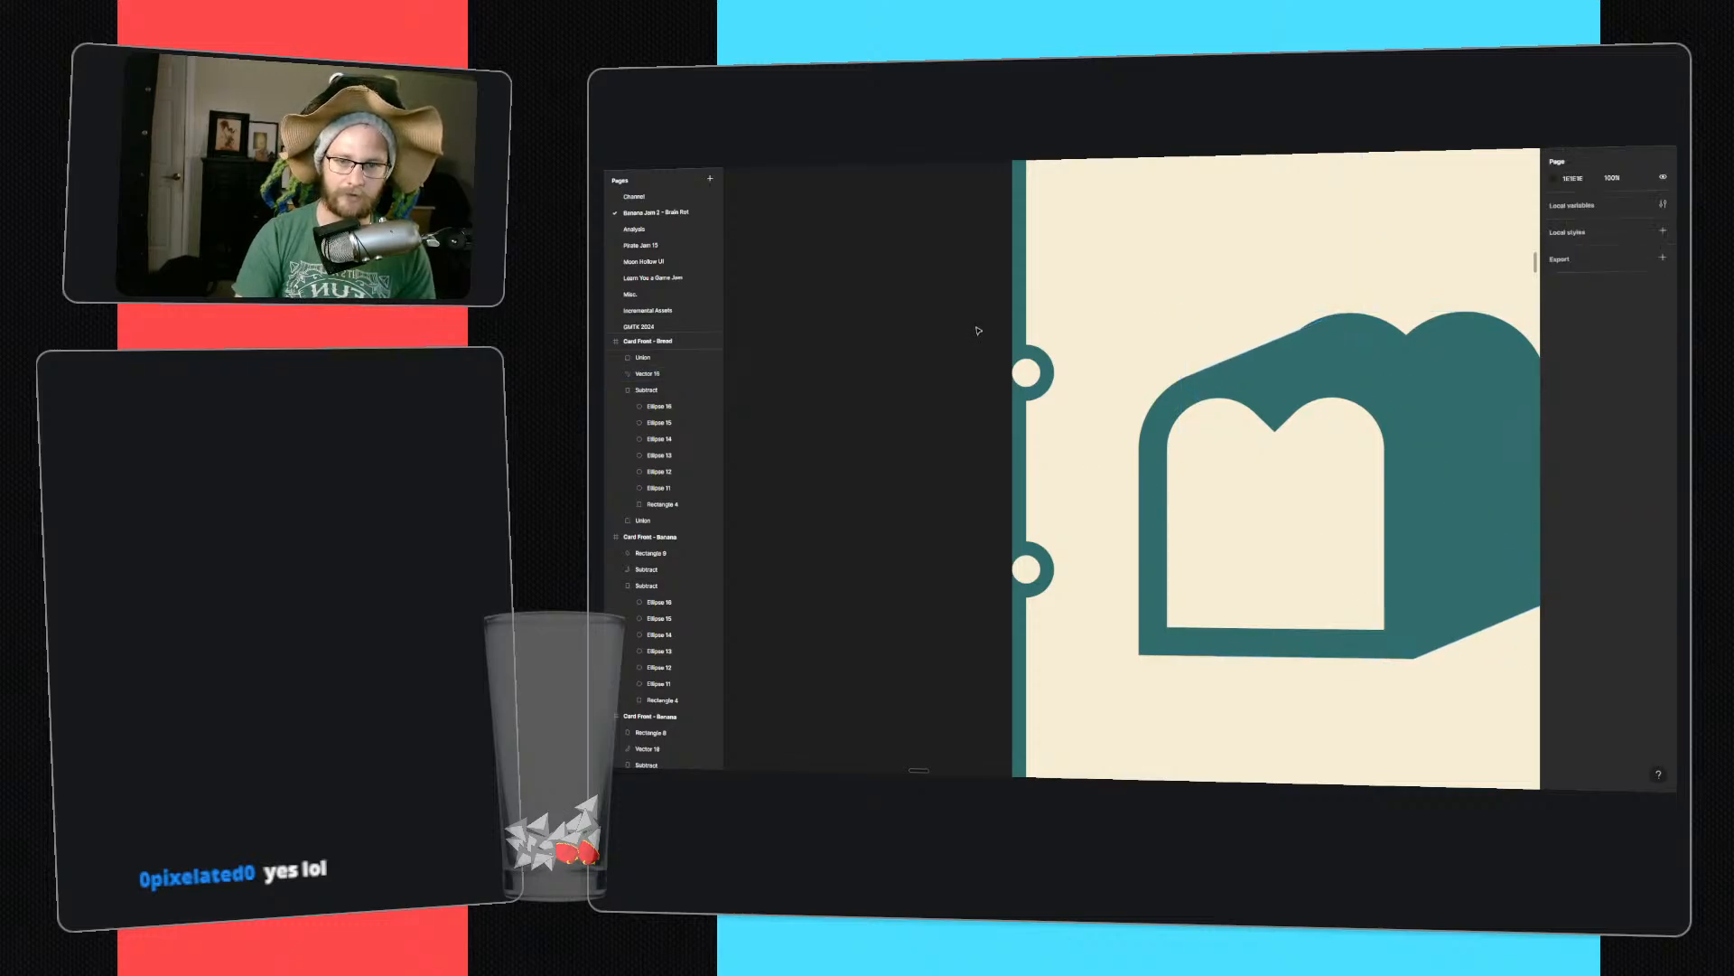
# - Select the bread loaf's parts on the card and group them
pyautogui.keyDown('ctrl'); pyautogui.scroll(-3, 976, 330); pyautogui.keyUp('ctrl')
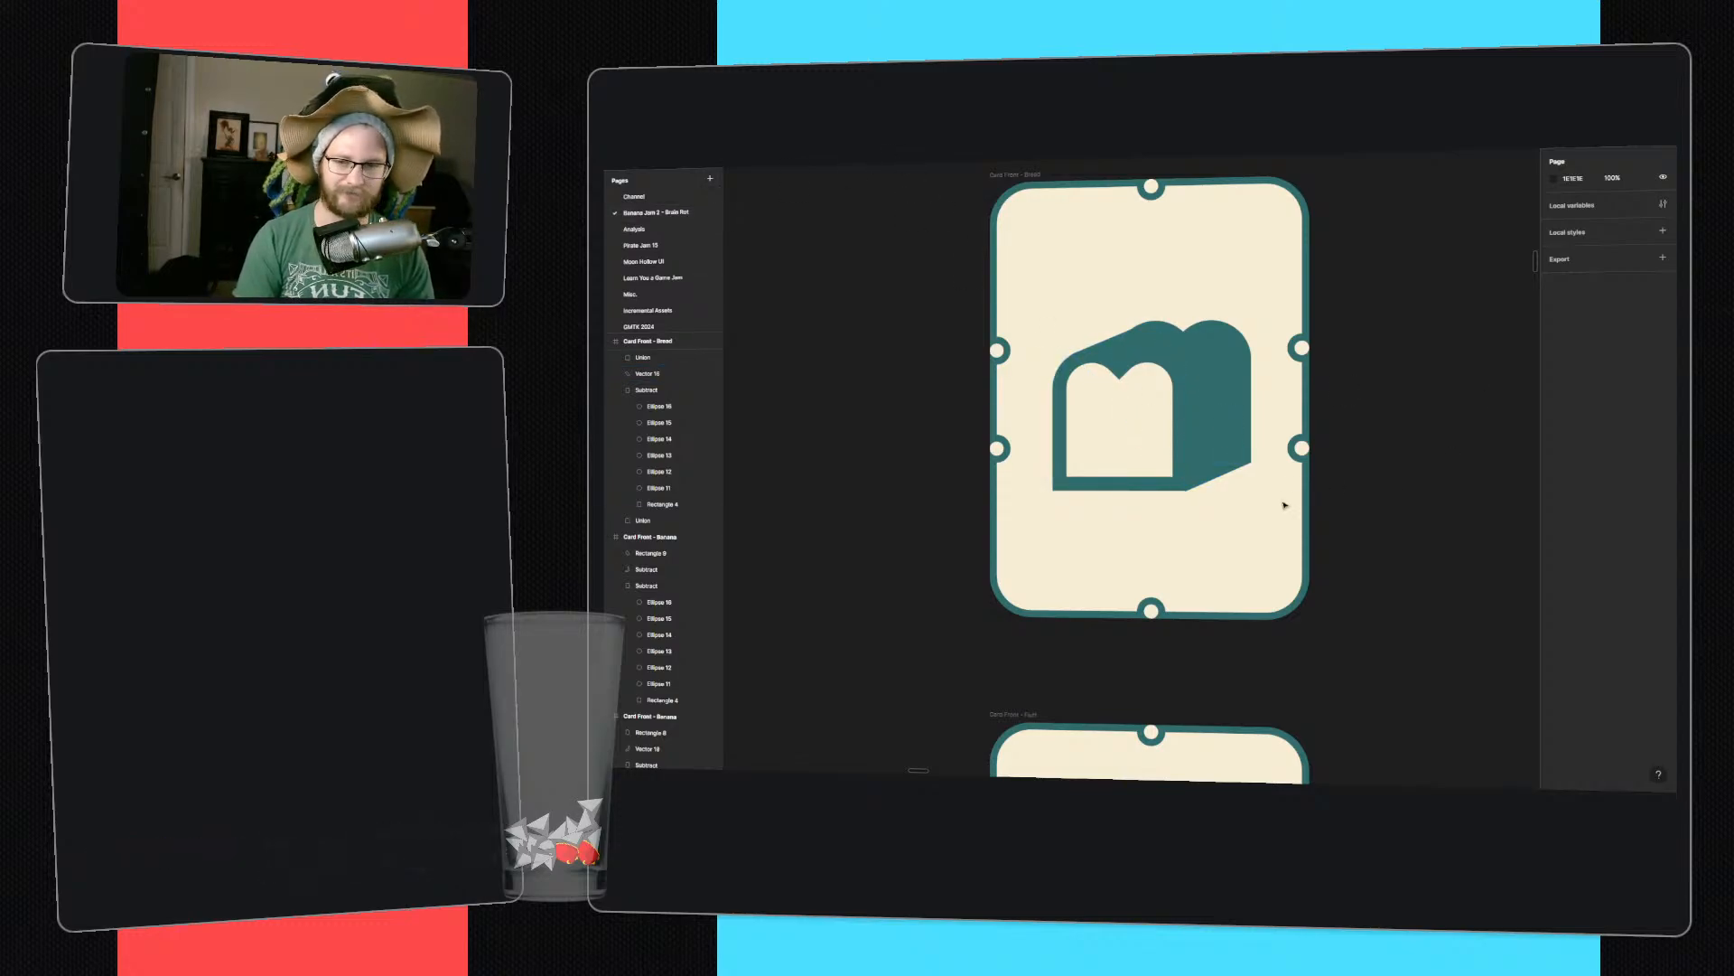
pyautogui.moveTo(1285, 504); pyautogui.dragTo(1043, 312)
pyautogui.hotkey('ctrl', 'g')
pyautogui.click(1415, 393)
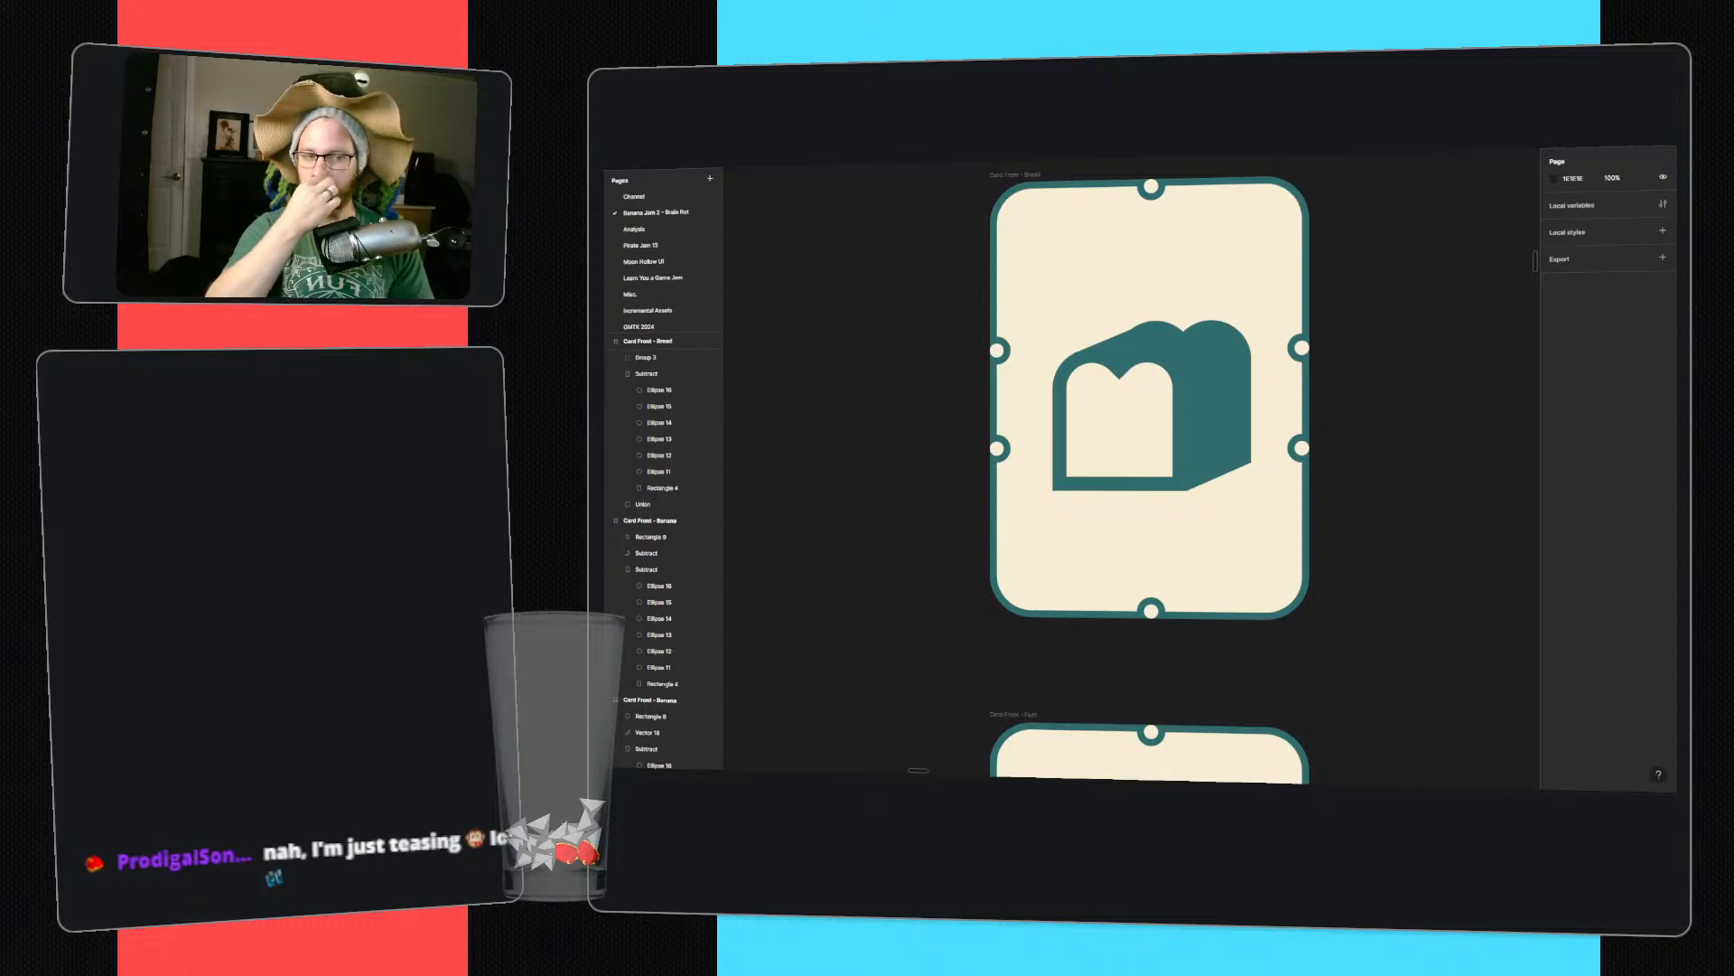
# - Draw overlapping circles as a puff about 16 × 15 in the middle of the blank Fluff card and group them
pyautogui.keyDown('ctrl'); pyautogui.scroll(-5, 1407, 416); pyautogui.keyUp('ctrl')
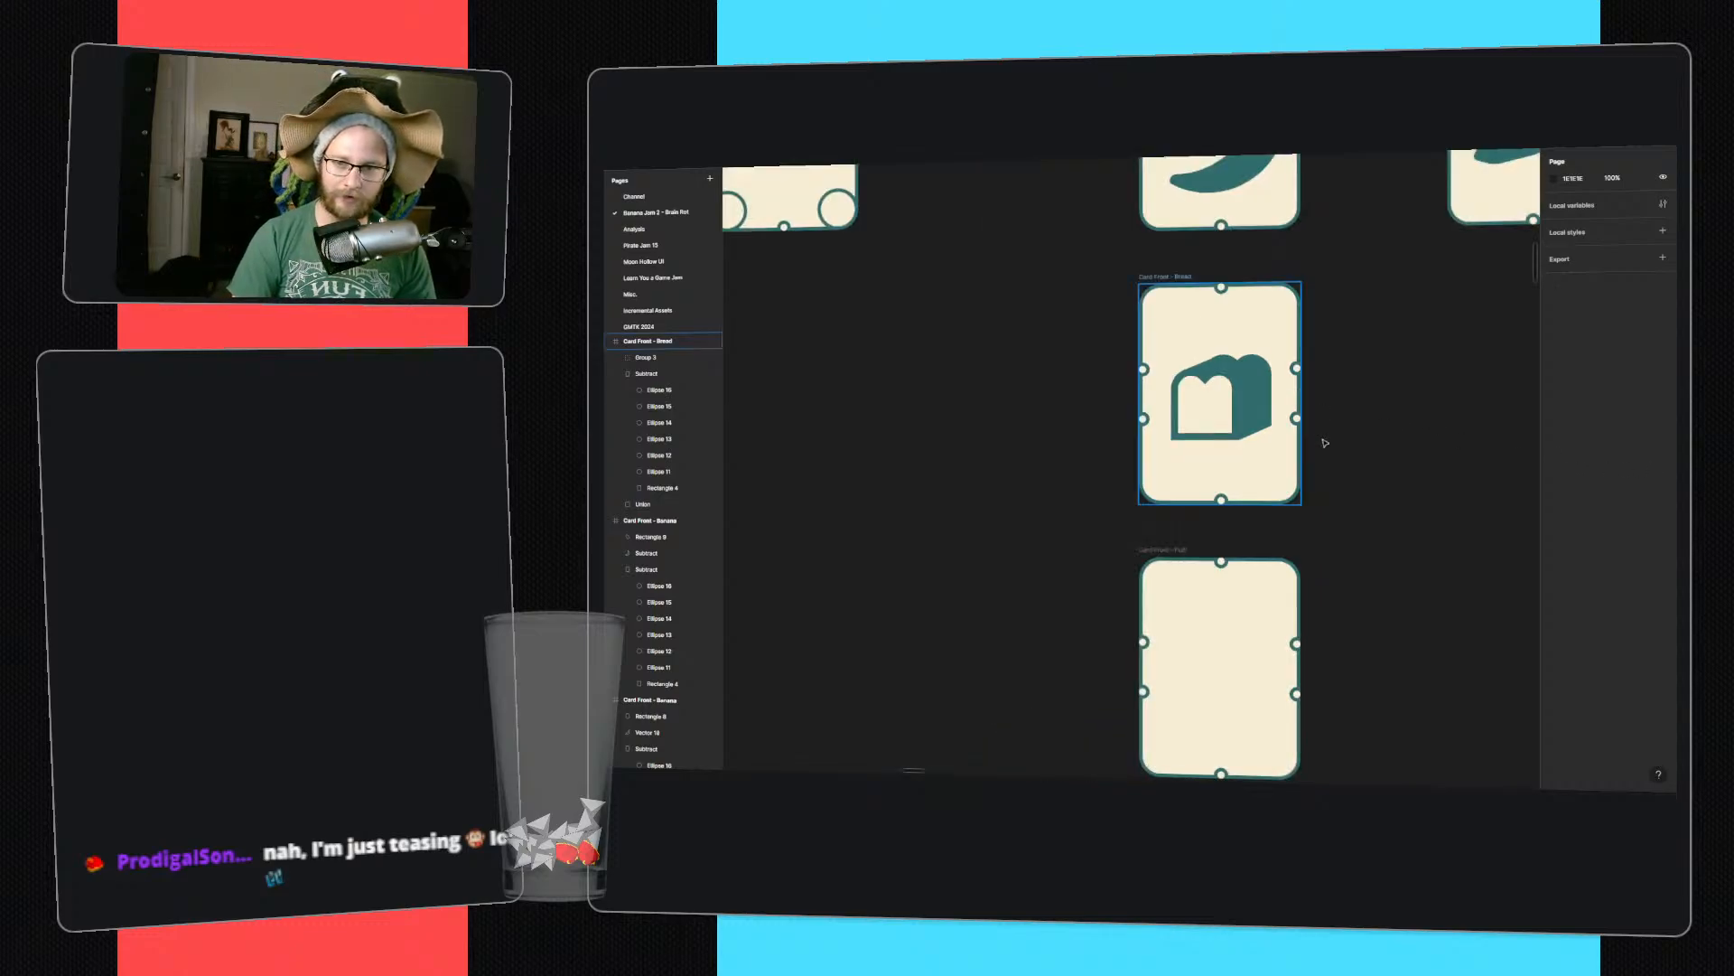
pyautogui.scroll(-2, 1283, 407)
pyautogui.click(1192, 325)
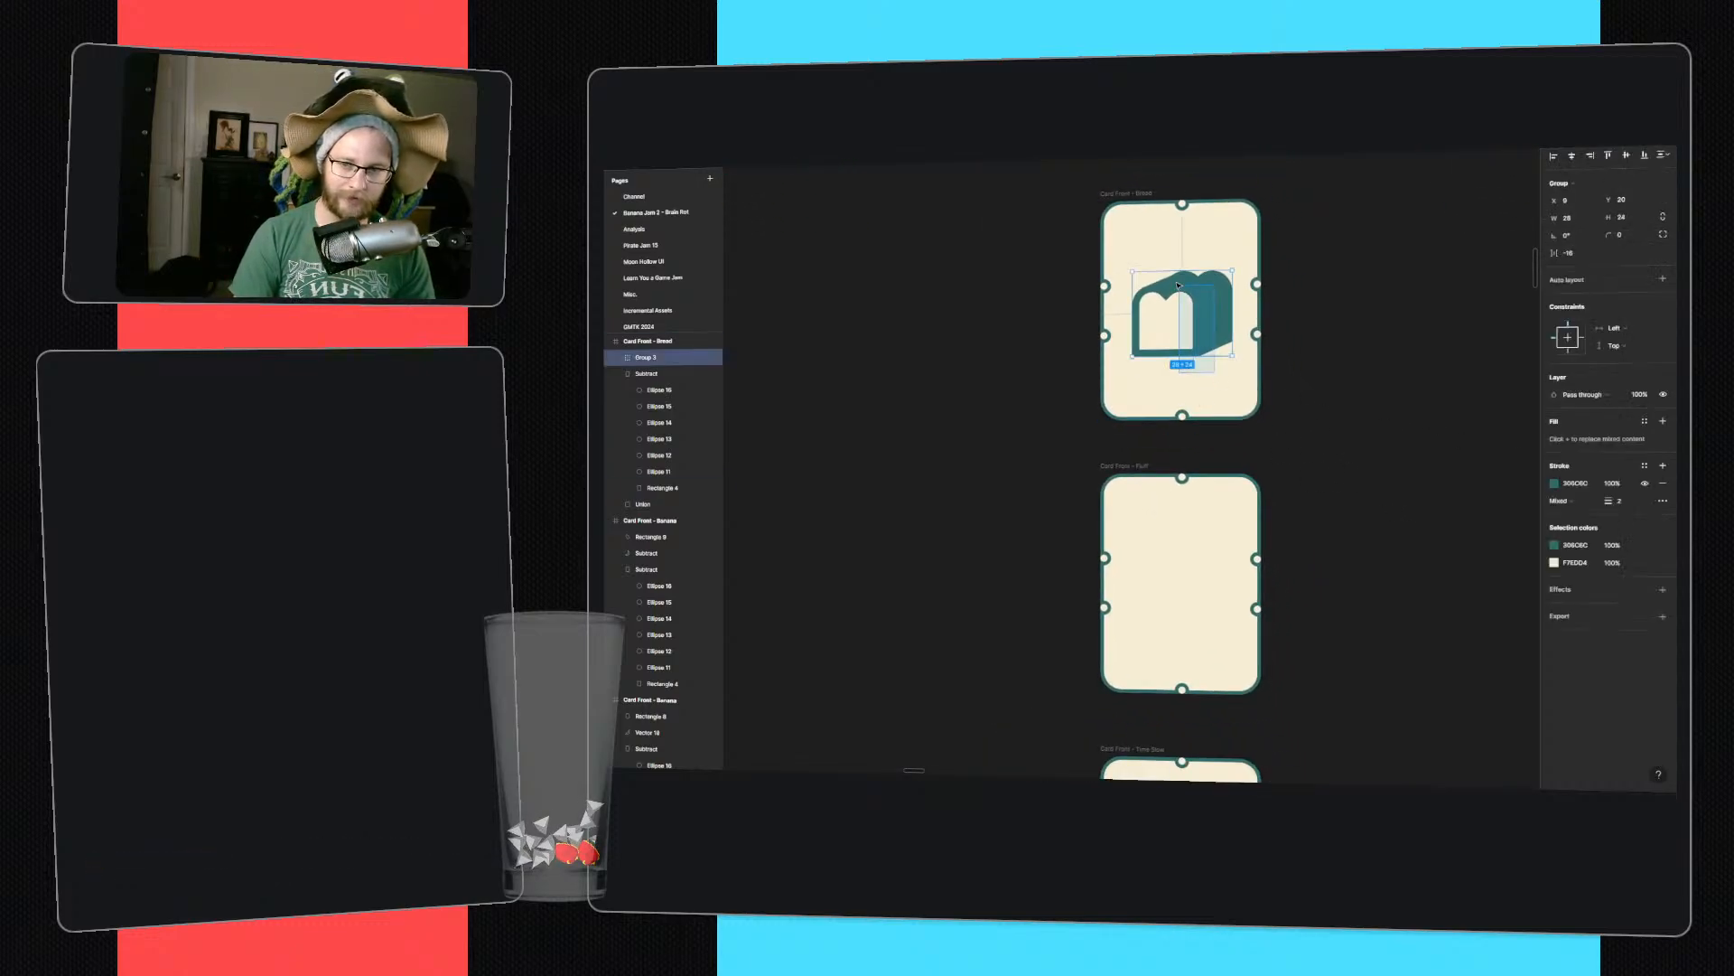
pyautogui.click(1300, 424)
pyautogui.scroll(-2, 1265, 447)
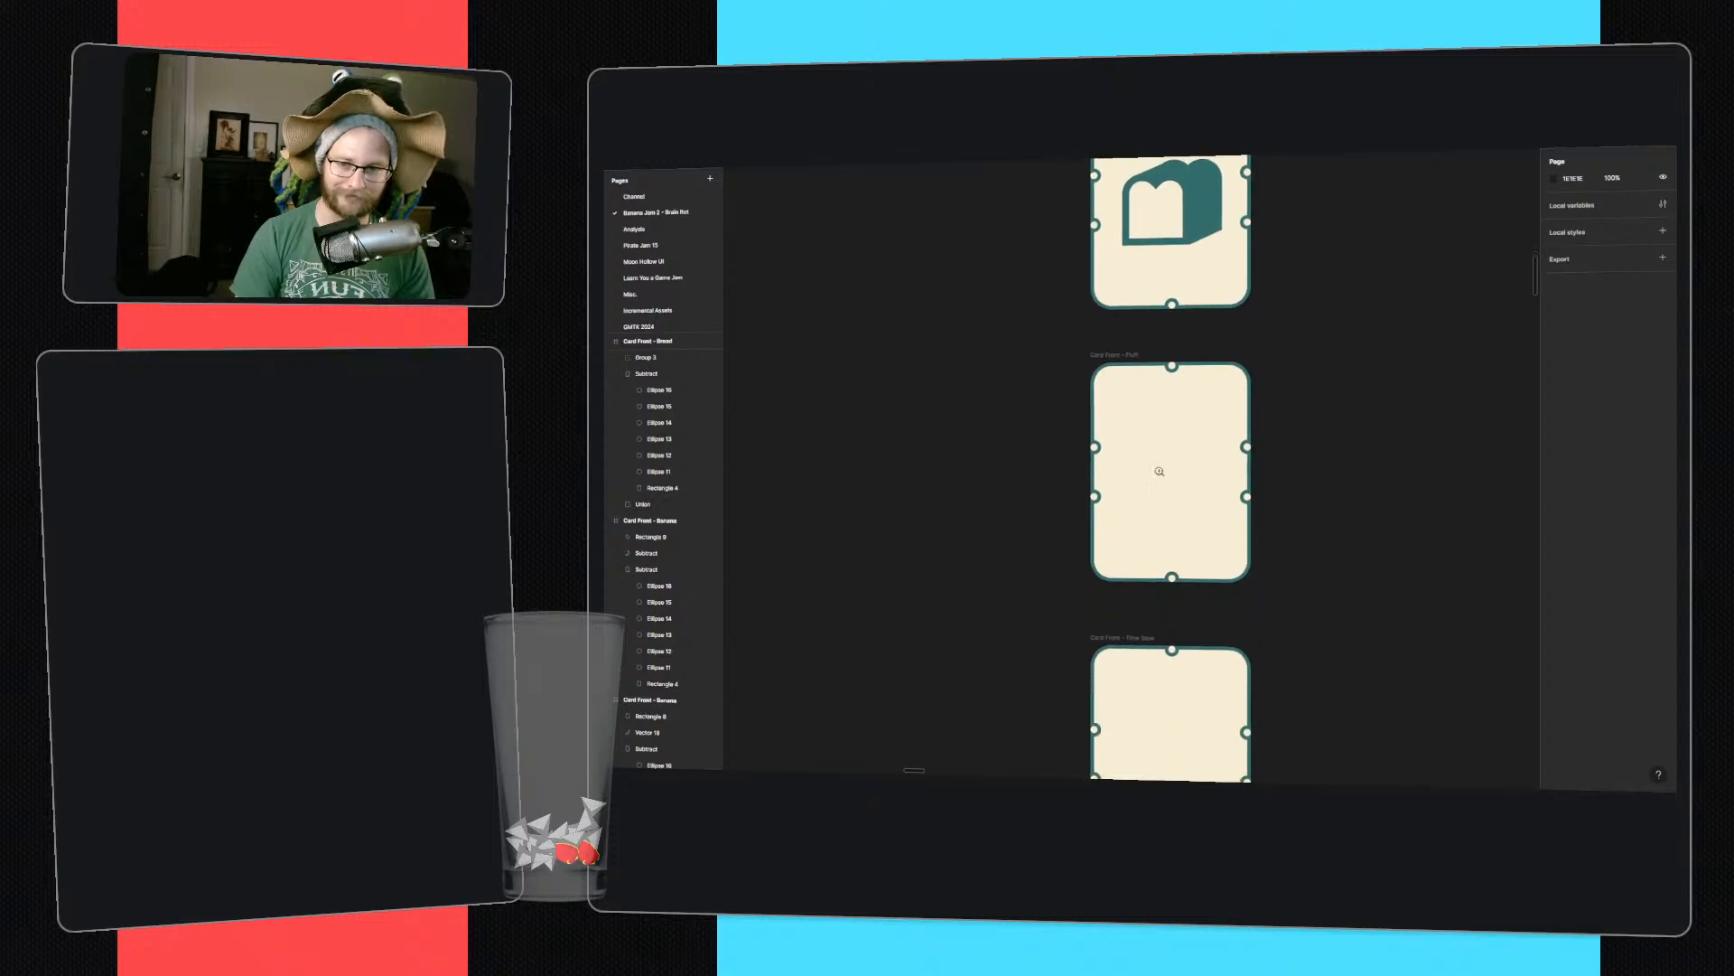
pyautogui.keyDown('ctrl'); pyautogui.scroll(10, 1165, 471); pyautogui.keyUp('ctrl')
pyautogui.keyDown('ctrl'); pyautogui.scroll(-5, 1159, 469); pyautogui.keyUp('ctrl')
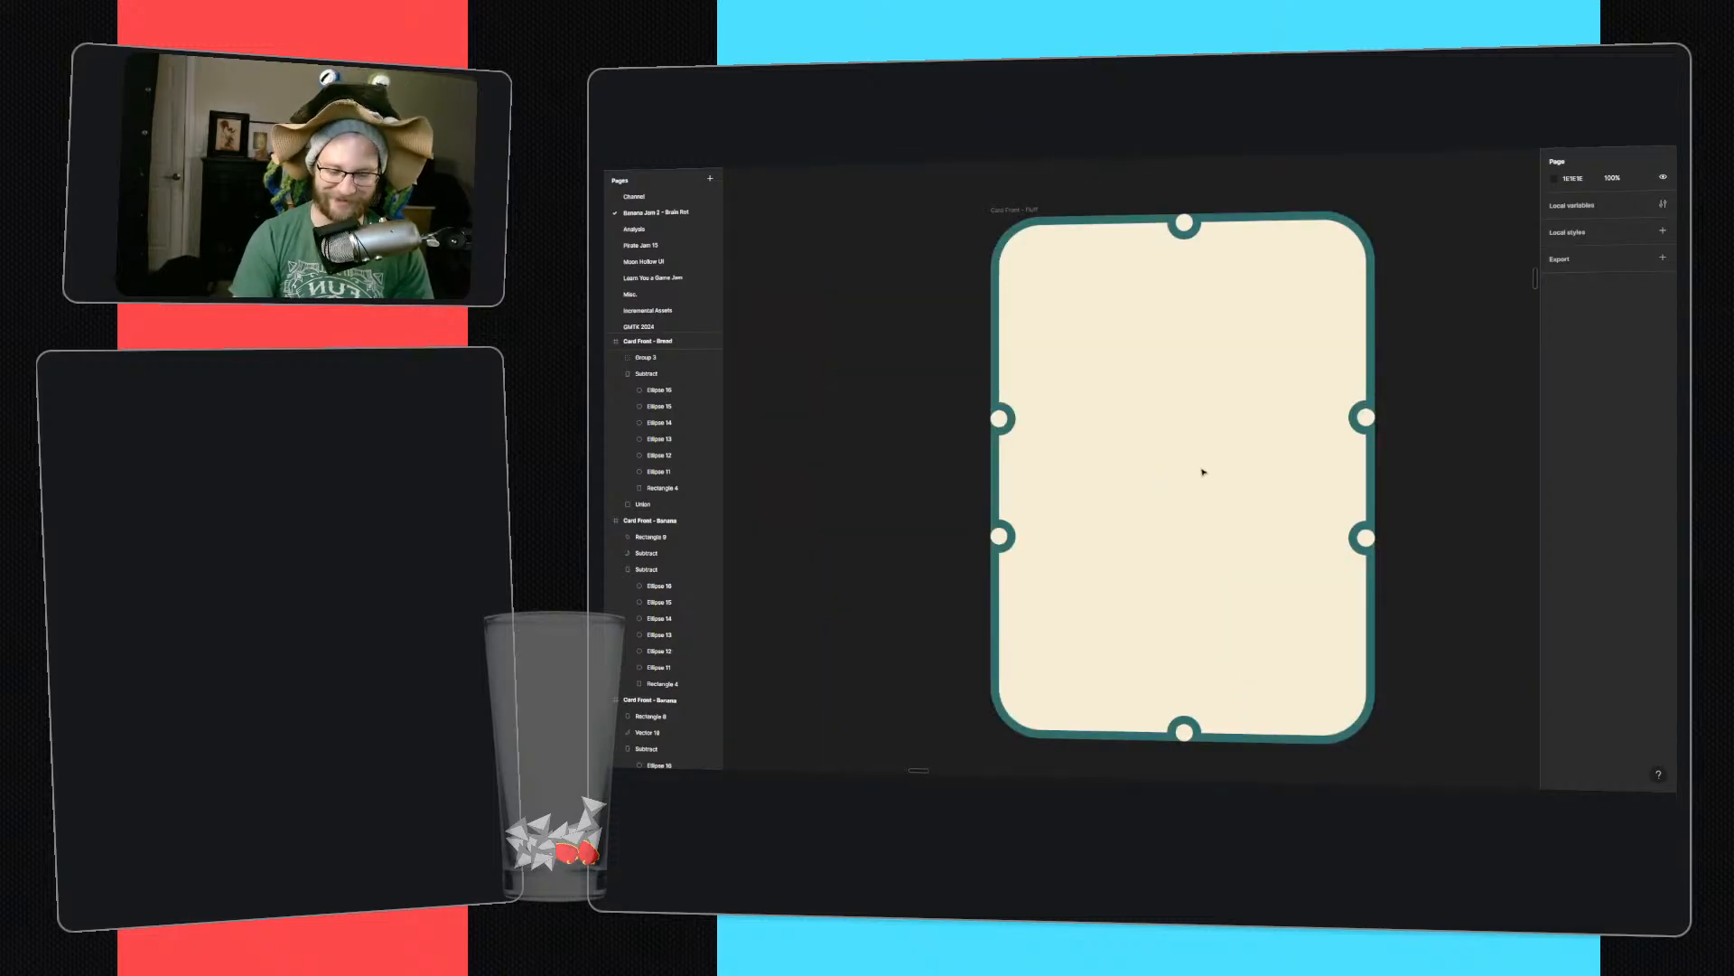
pyautogui.scroll(-1, 1174, 425)
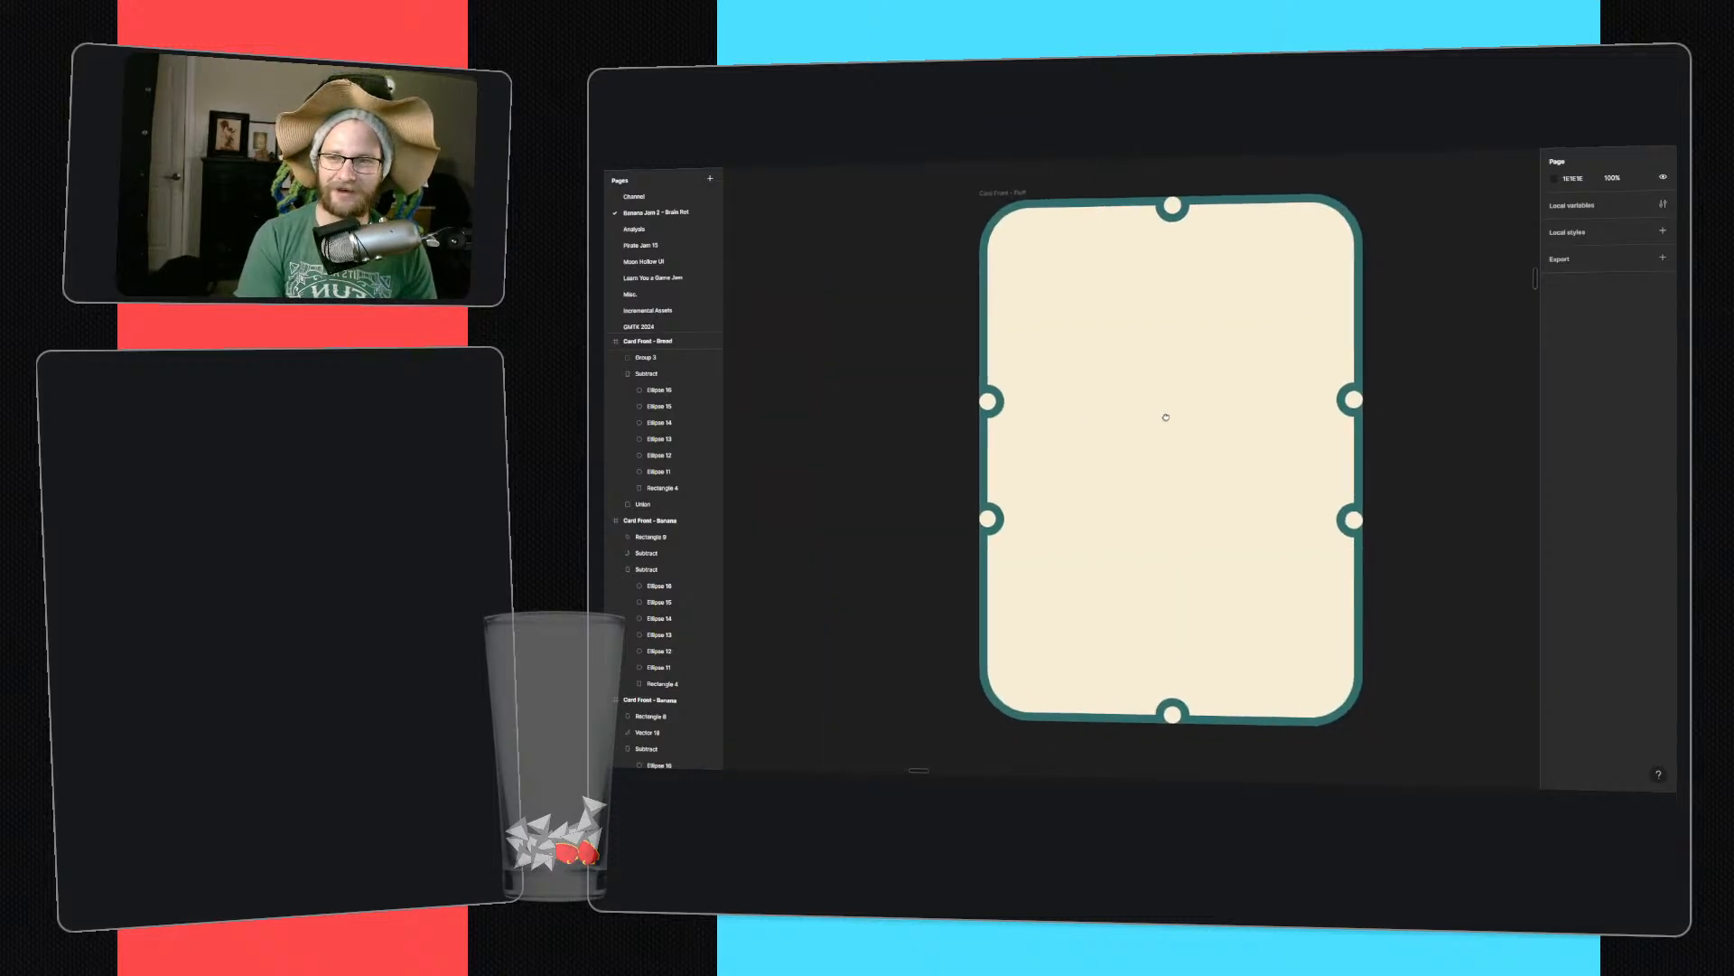
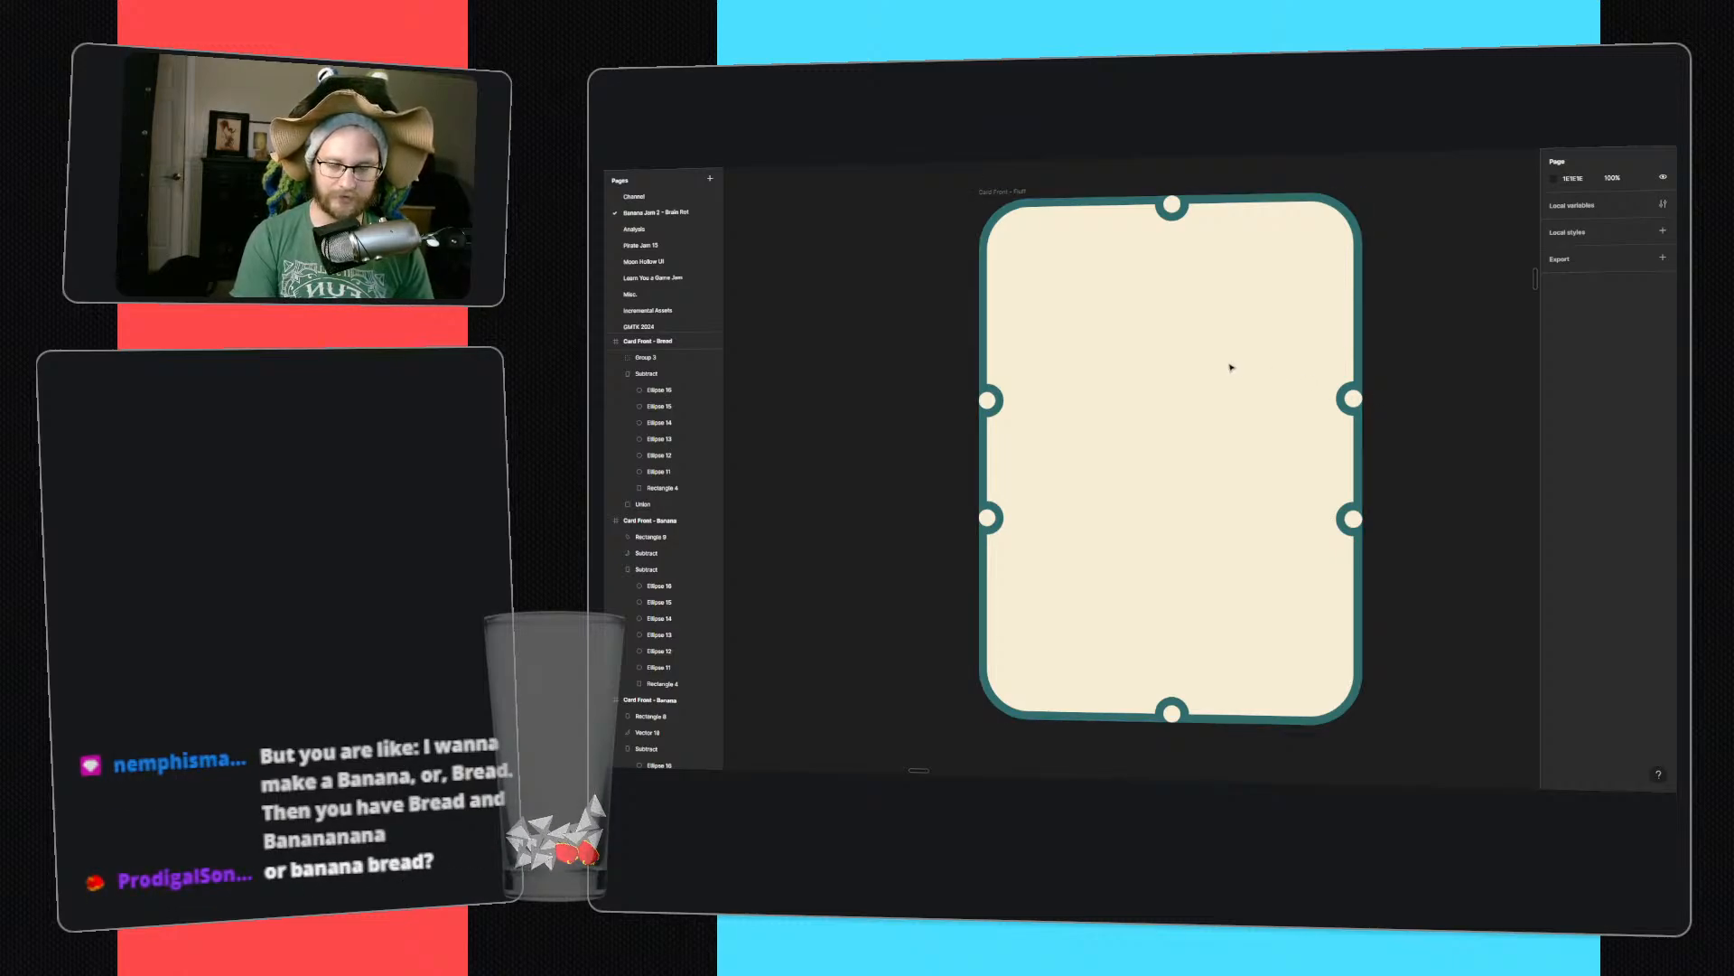
pyautogui.press('o')
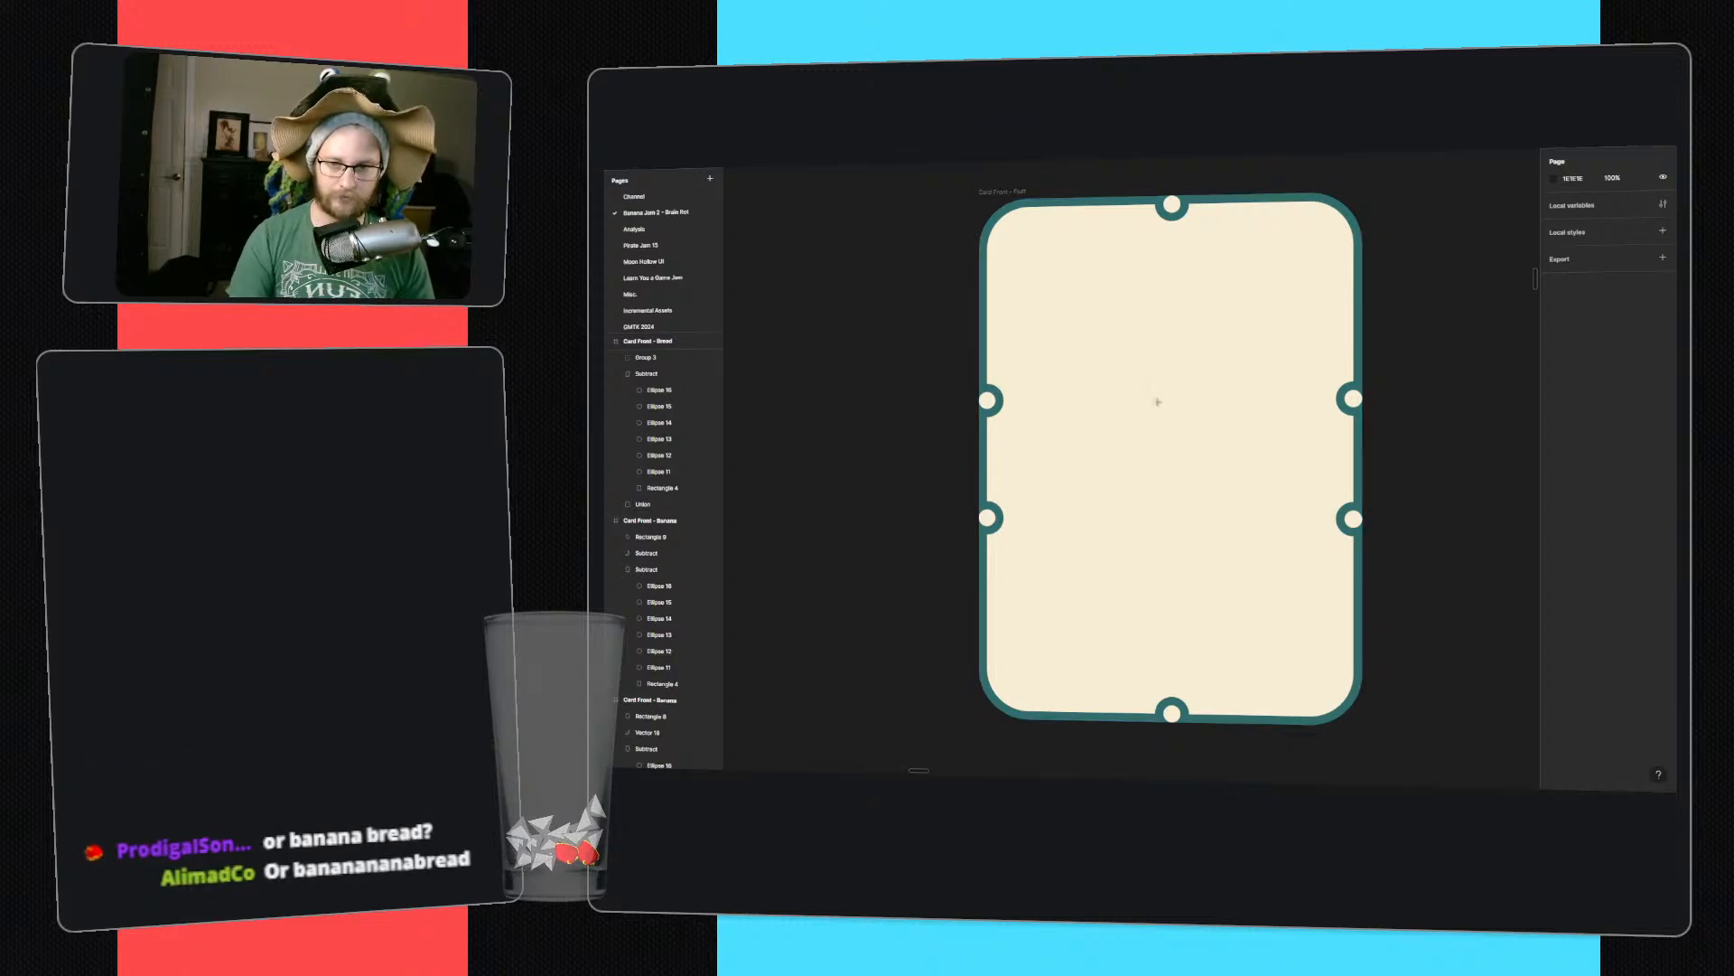
pyautogui.moveTo(1147, 374)
pyautogui.keyDown('shift'); pyautogui.mouseDown()
pyautogui.moveTo(1232, 459)
pyautogui.moveTo(1178, 415)
pyautogui.moveTo(1150, 426)
pyautogui.moveTo(1220, 506)
pyautogui.moveTo(1199, 469)
pyautogui.moveTo(1223, 442)
pyautogui.moveTo(1232, 467)
pyautogui.moveTo(1111, 375)
pyautogui.mouseUp(); pyautogui.keyUp('shift')
pyautogui.click(1247, 491)
pyautogui.hotkey('ctrl', 'g')
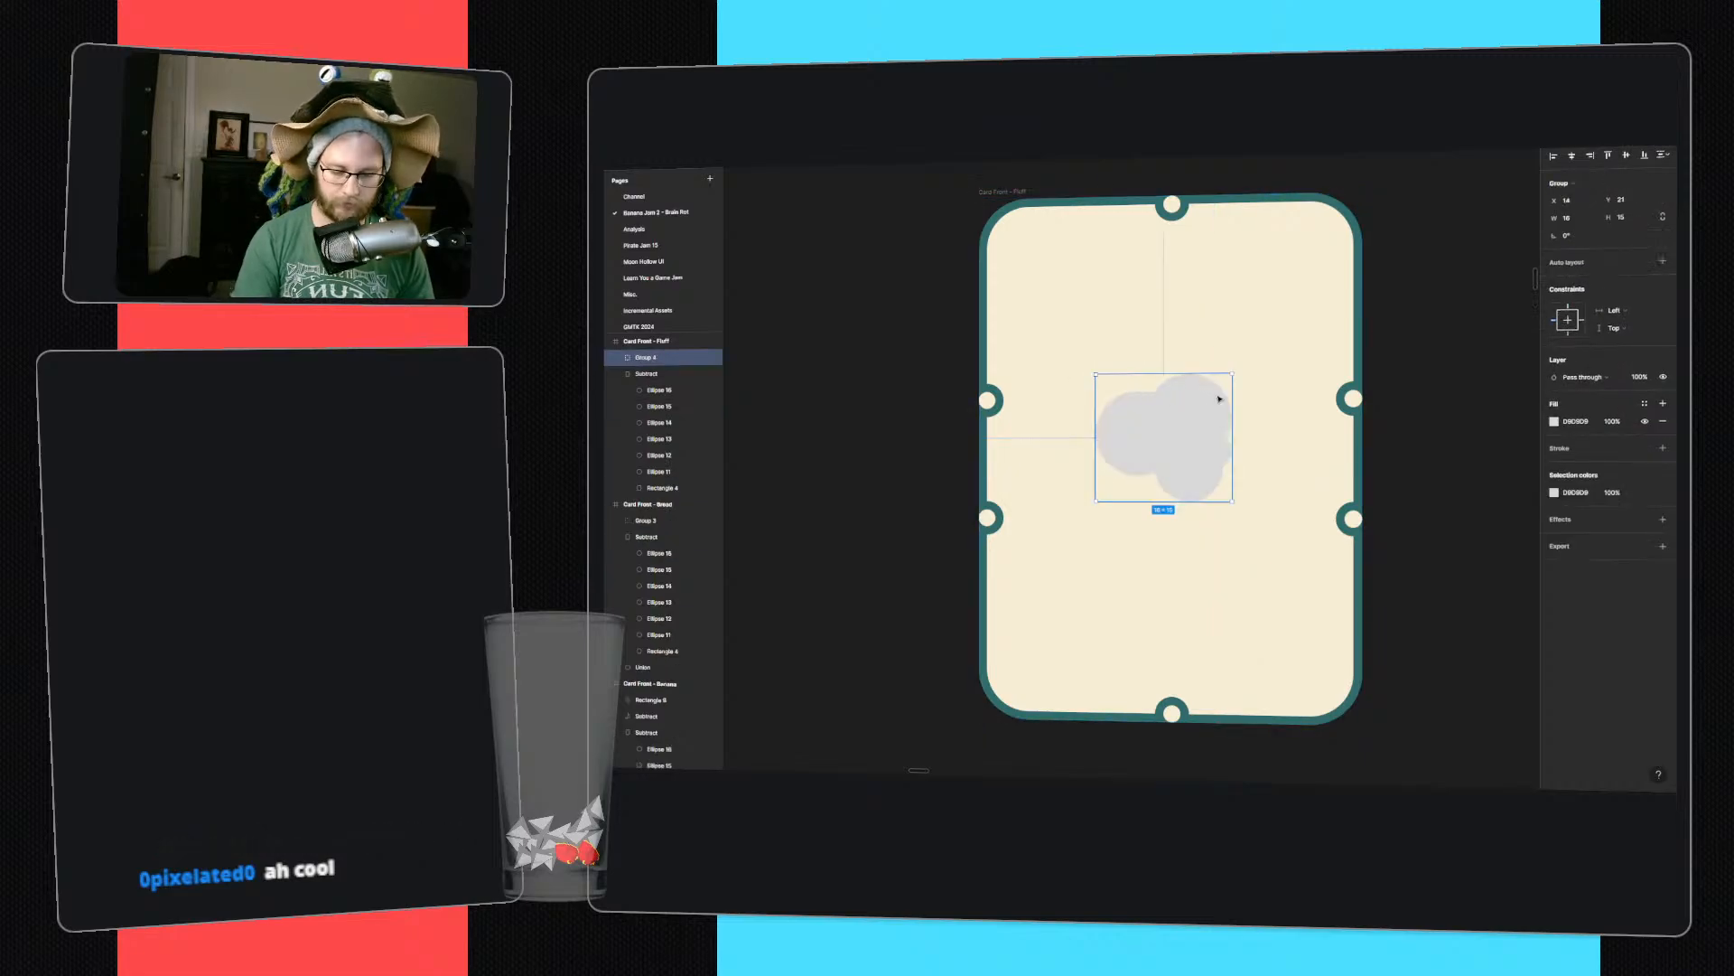
# - Fill the grouped puff with the teal sampled from the card border
pyautogui.press('i')
pyautogui.click(1364, 432)
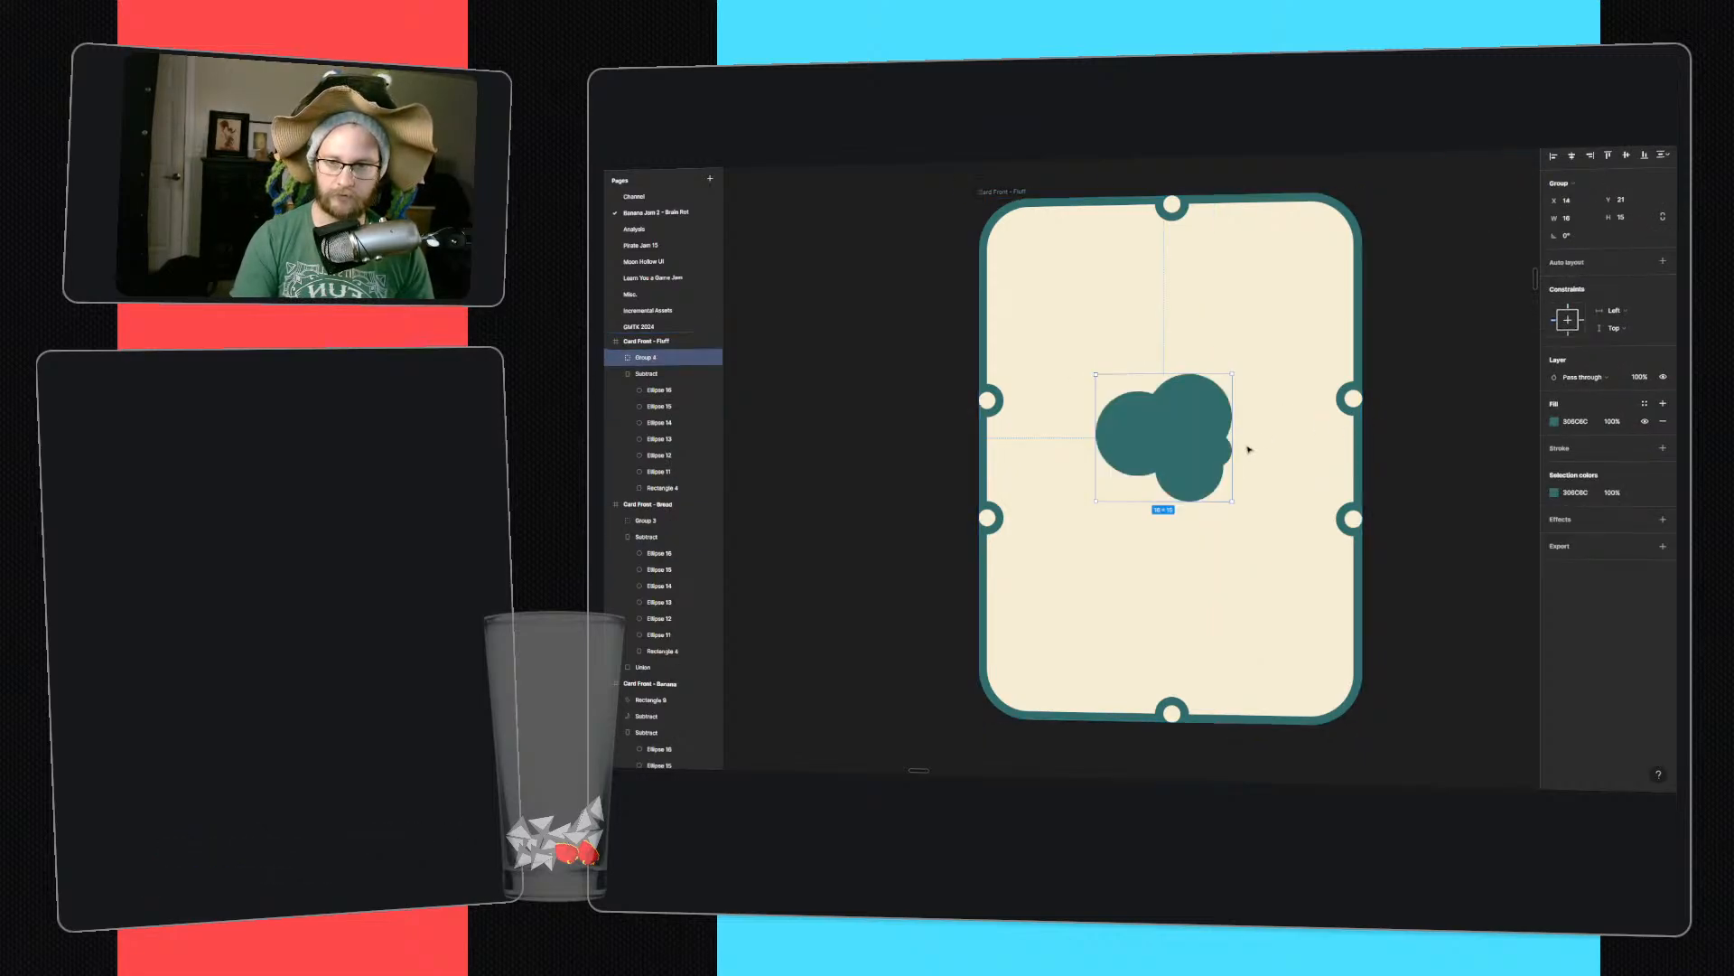
pyautogui.click(1400, 427)
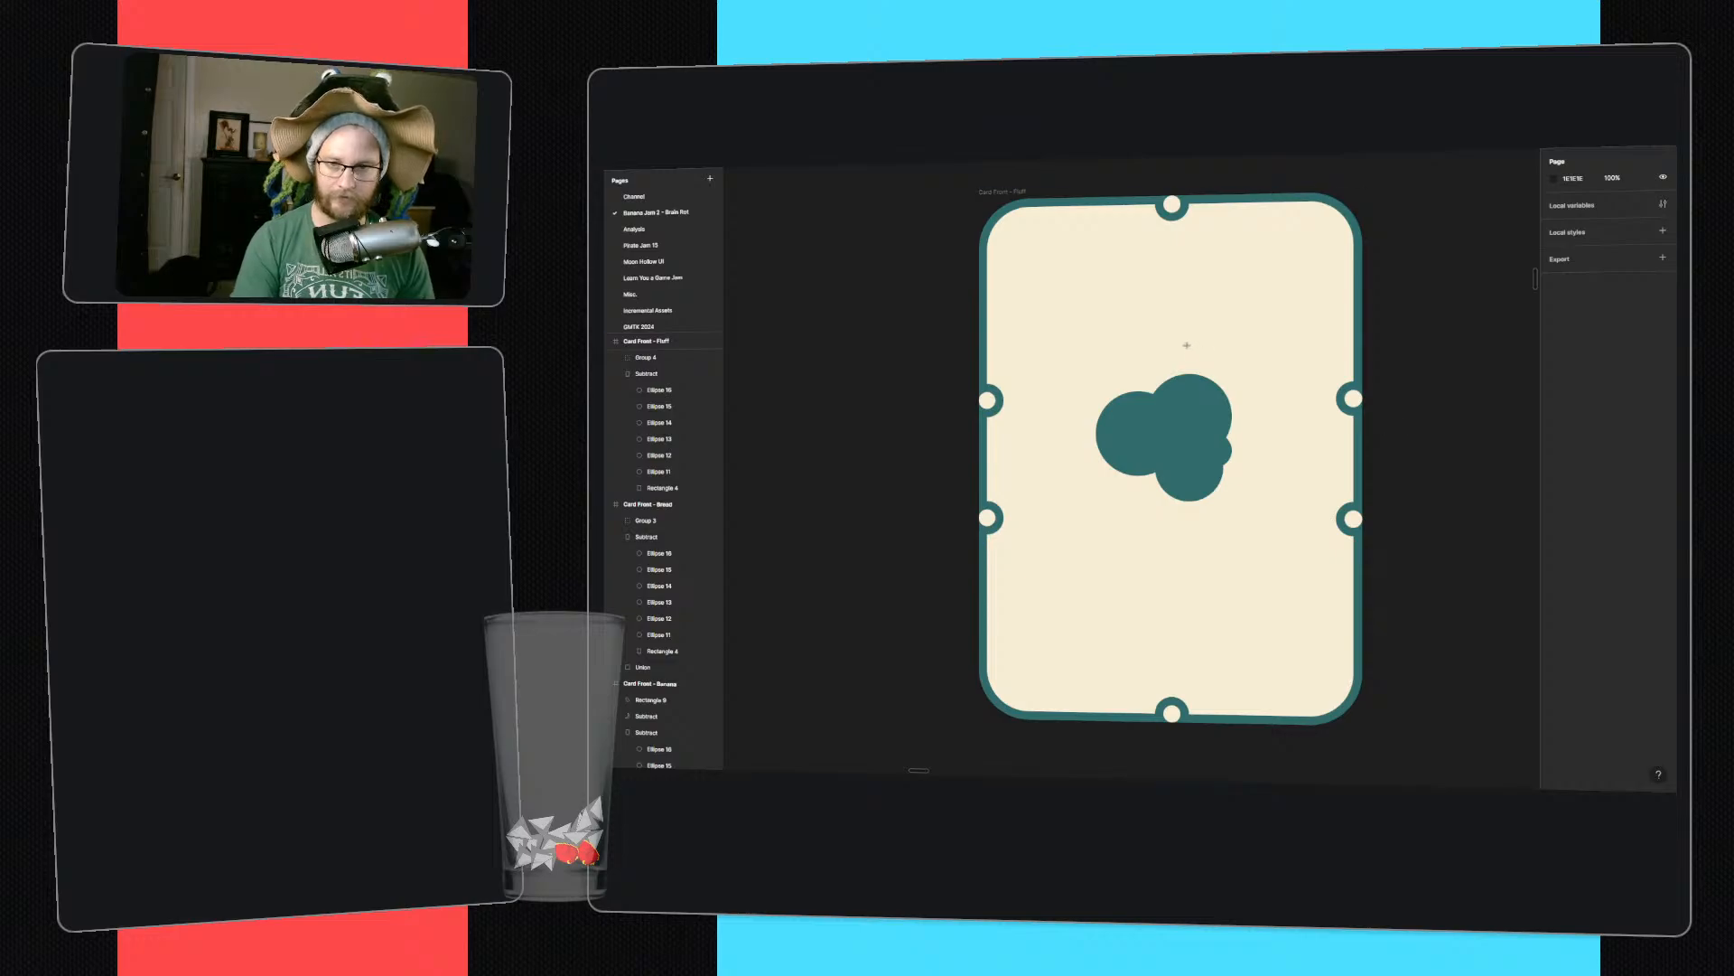
# - Draw nine straight lines of varying length radiating outward around the puff, leaving a gap between them and the circles
pyautogui.moveTo(1150, 356); pyautogui.dragTo(1114, 307)
pyautogui.press('l')
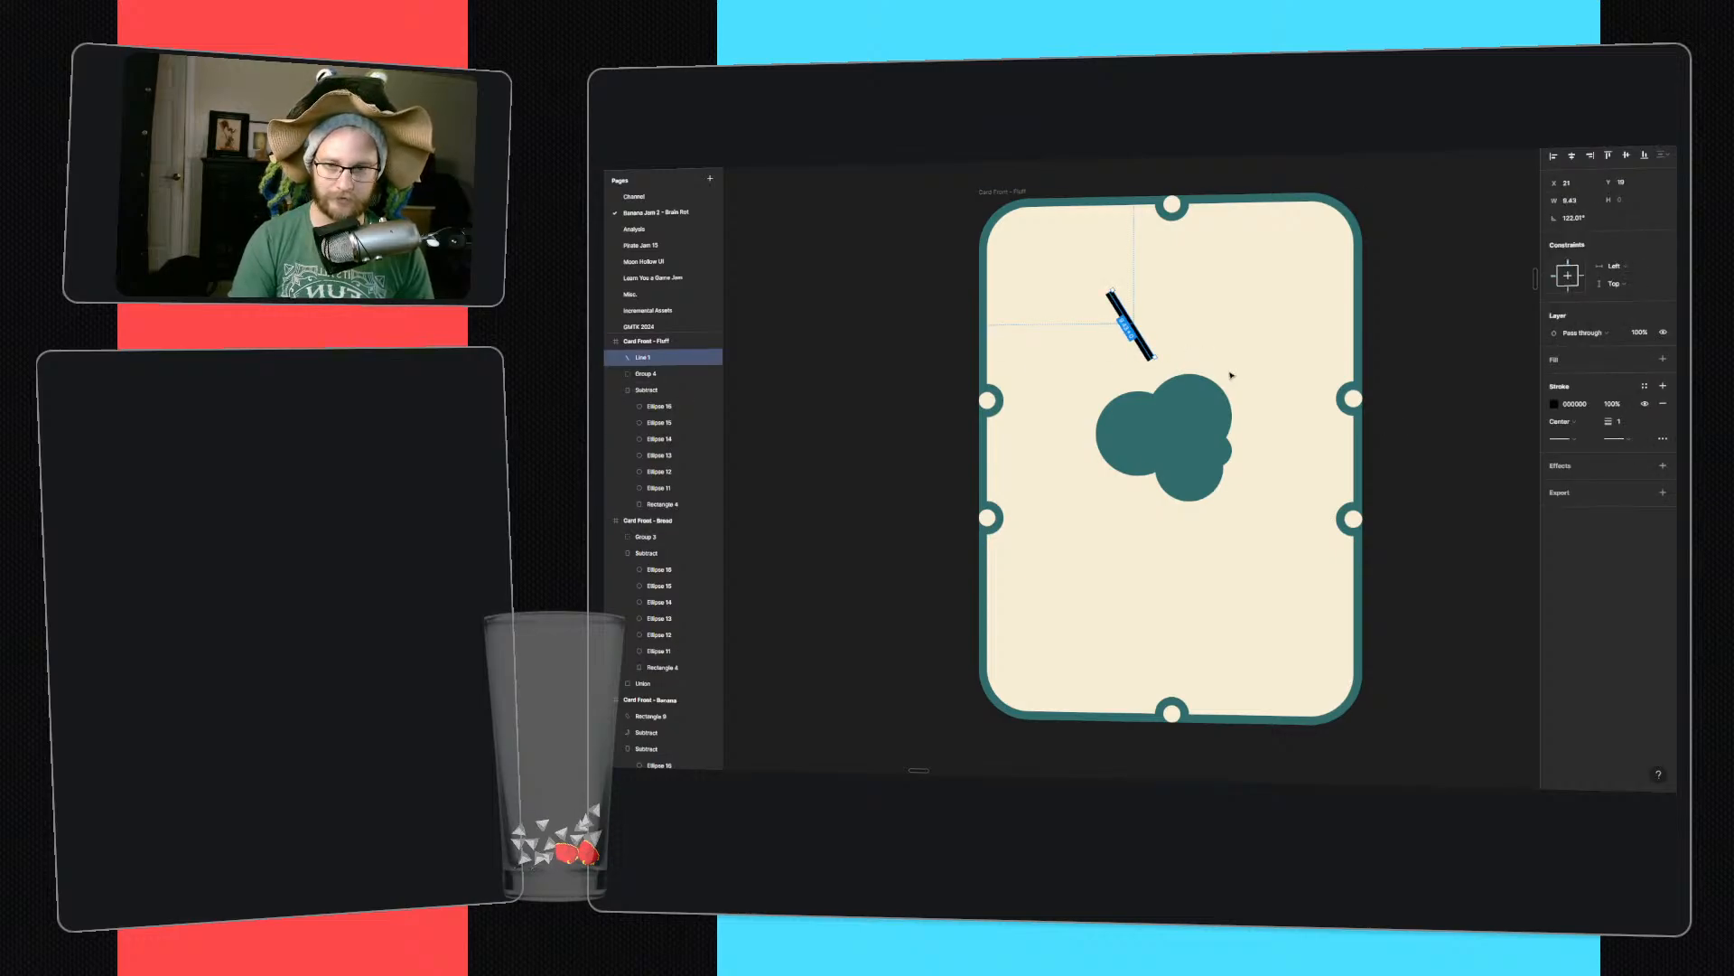
pyautogui.moveTo(1231, 345); pyautogui.dragTo(1292, 287)
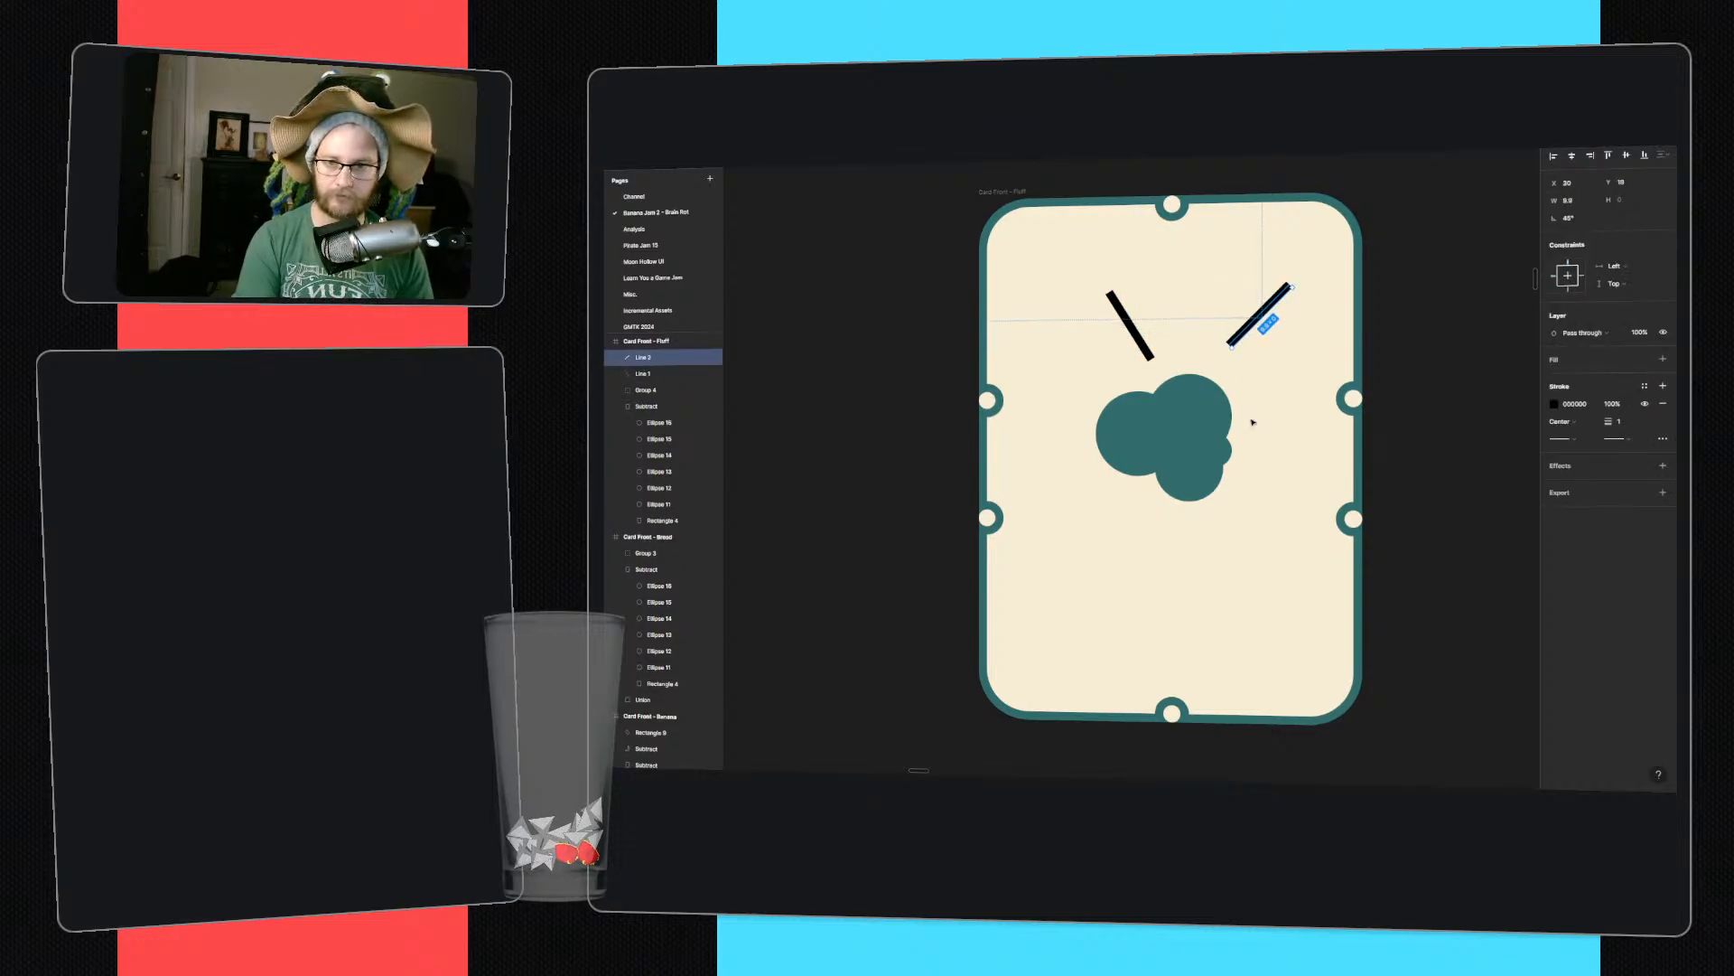
pyautogui.moveTo(1233, 524); pyautogui.dragTo(1277, 569)
pyautogui.moveTo(1152, 519); pyautogui.dragTo(1155, 521)
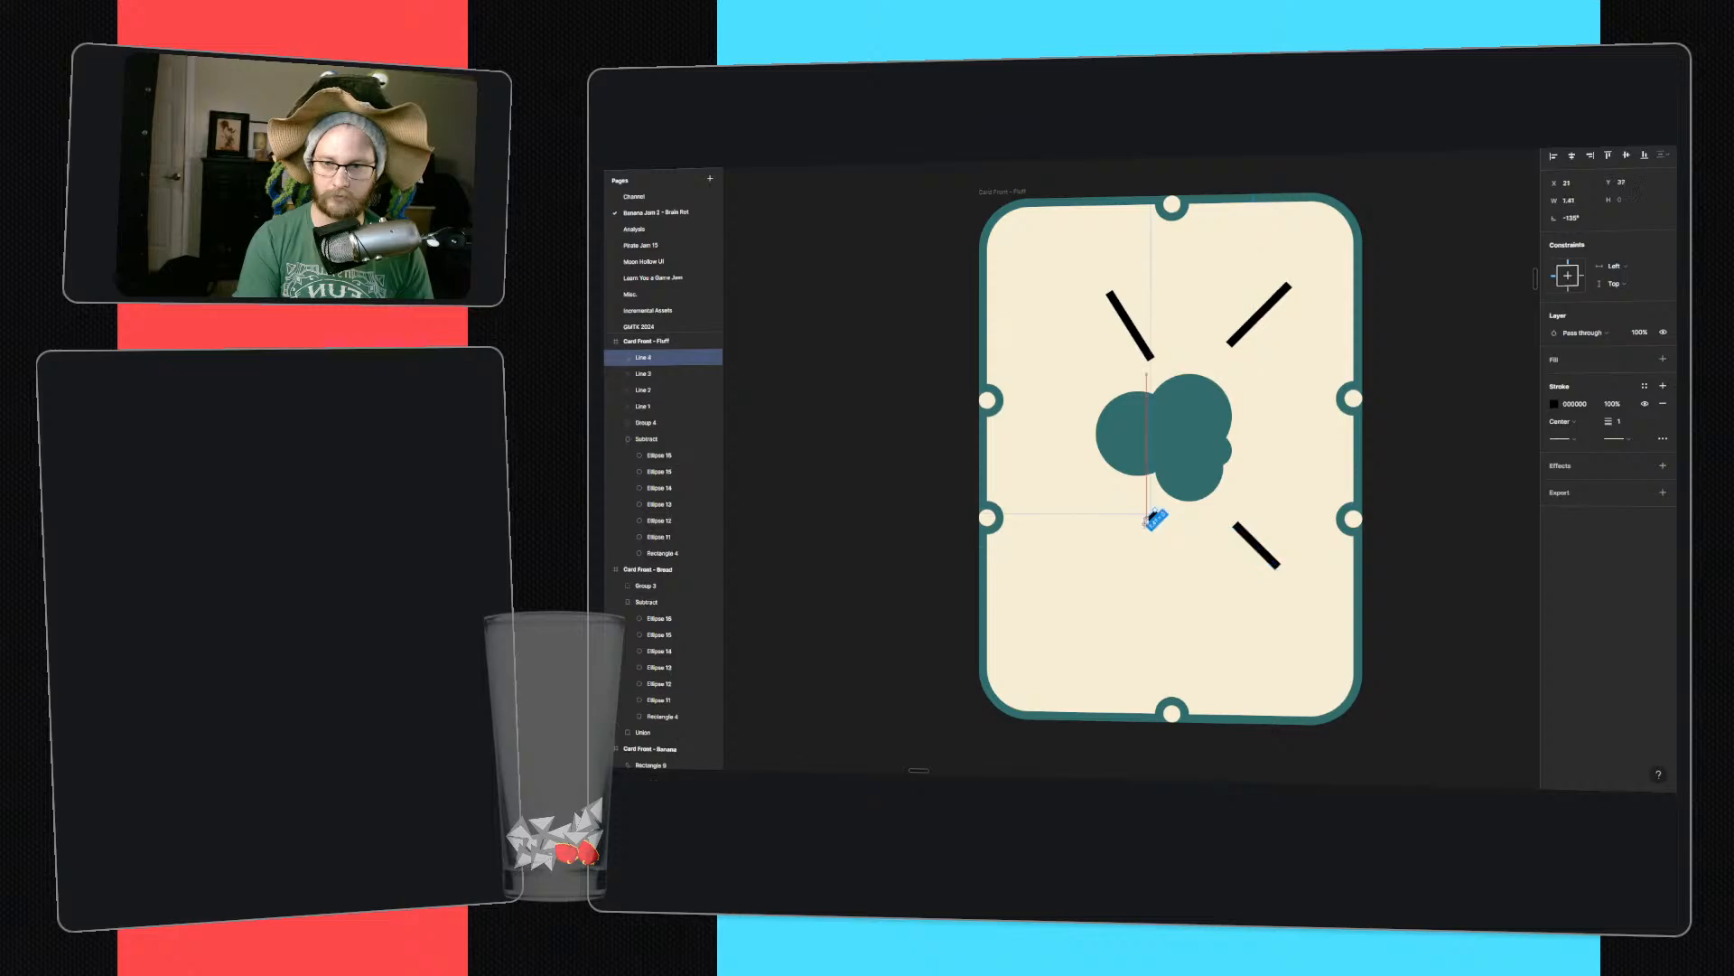
pyautogui.moveTo(1064, 454)
pyautogui.mouseDown()
pyautogui.moveTo(1006, 500)
pyautogui.moveTo(1048, 510)
pyautogui.moveTo(1030, 603)
pyautogui.mouseUp()
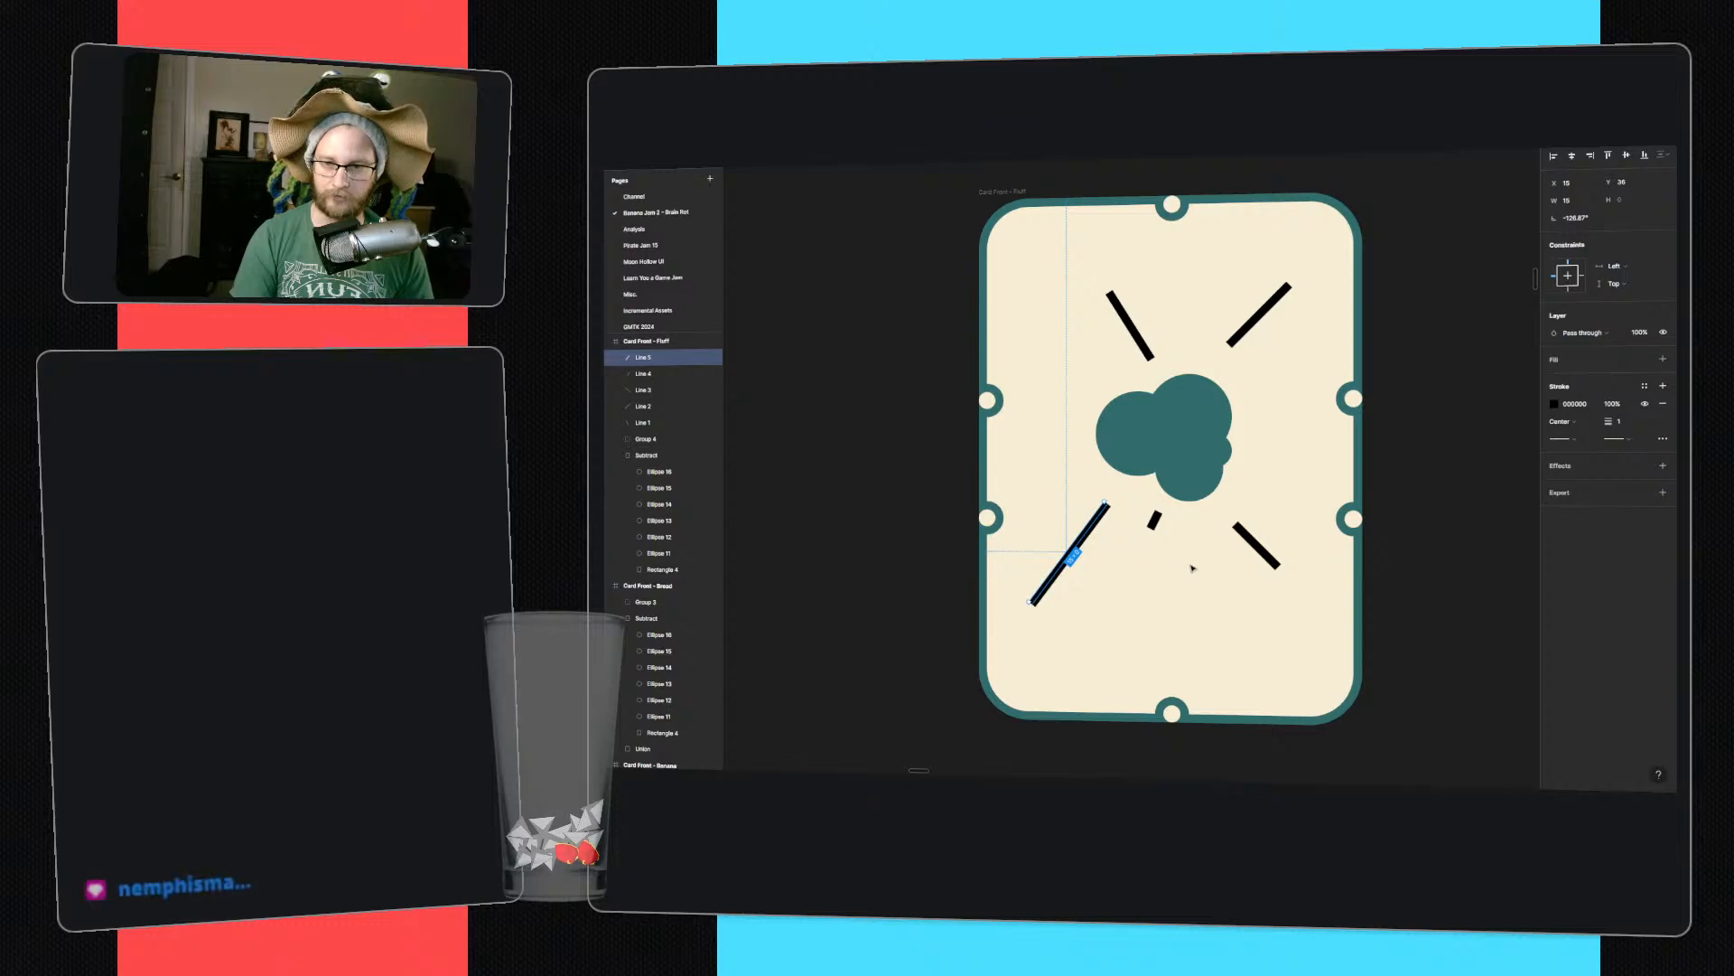
pyautogui.moveTo(1090, 416); pyautogui.dragTo(1063, 402)
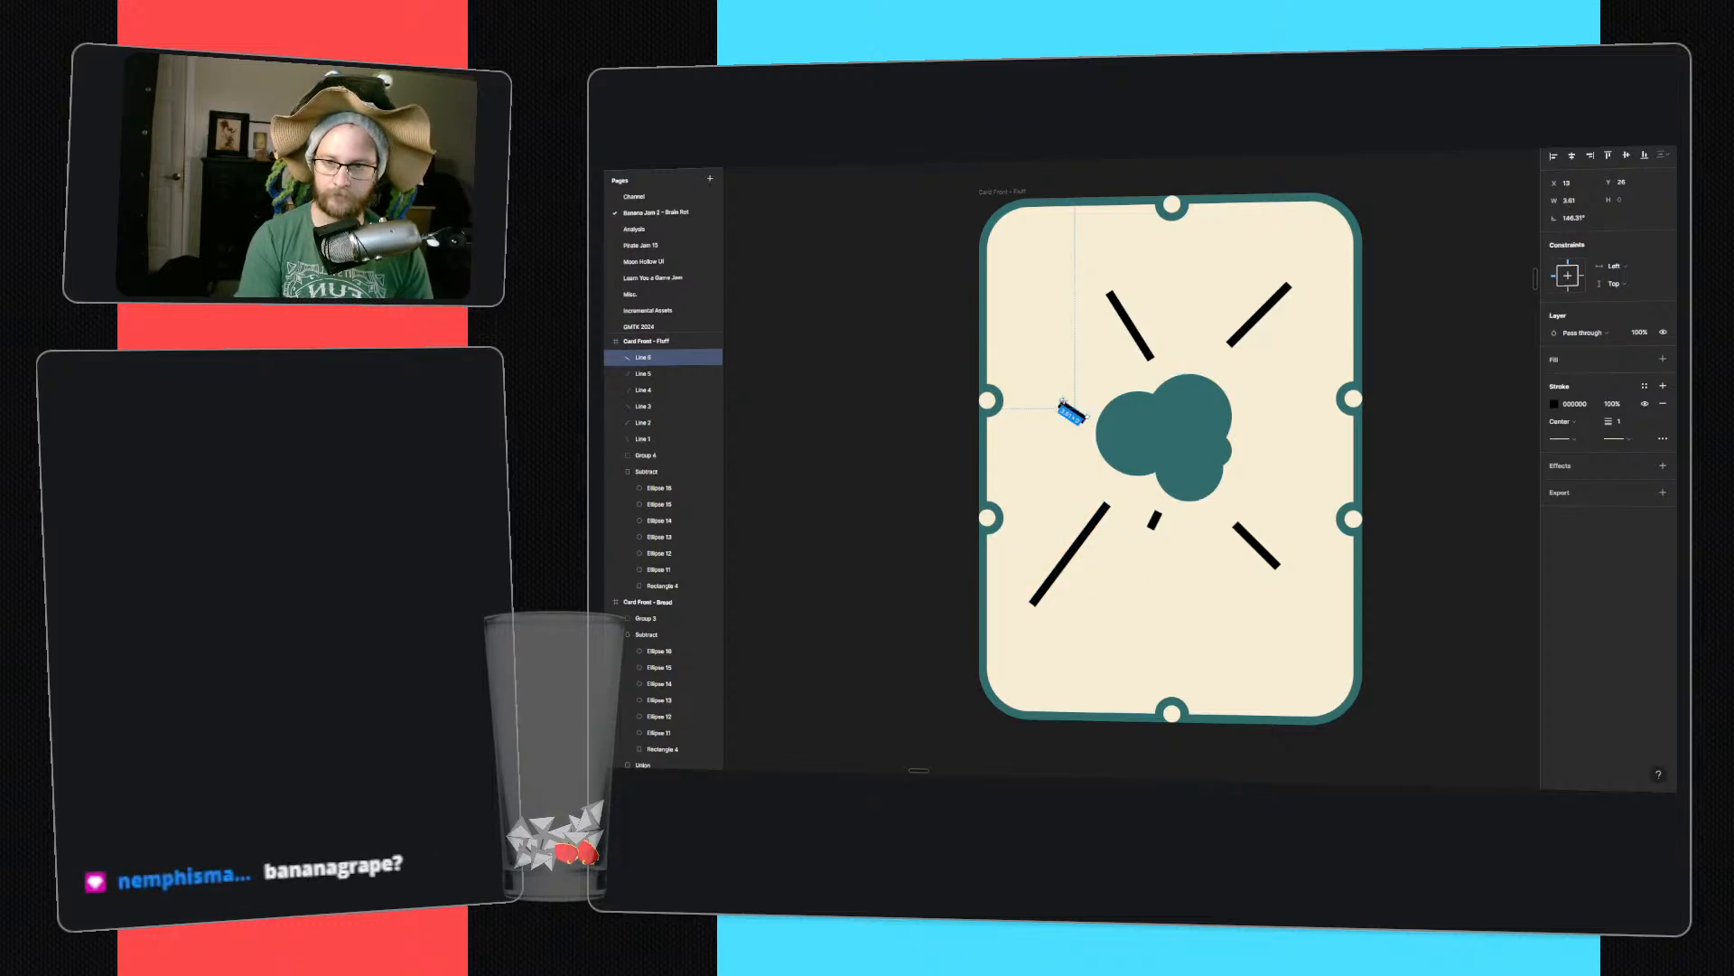
pyautogui.click(1082, 464)
pyautogui.moveTo(1081, 462); pyautogui.dragTo(1023, 479)
pyautogui.press('l')
pyautogui.moveTo(1248, 405); pyautogui.dragTo(1319, 389)
pyautogui.press('l')
pyautogui.moveTo(1232, 446); pyautogui.dragTo(1263, 457)
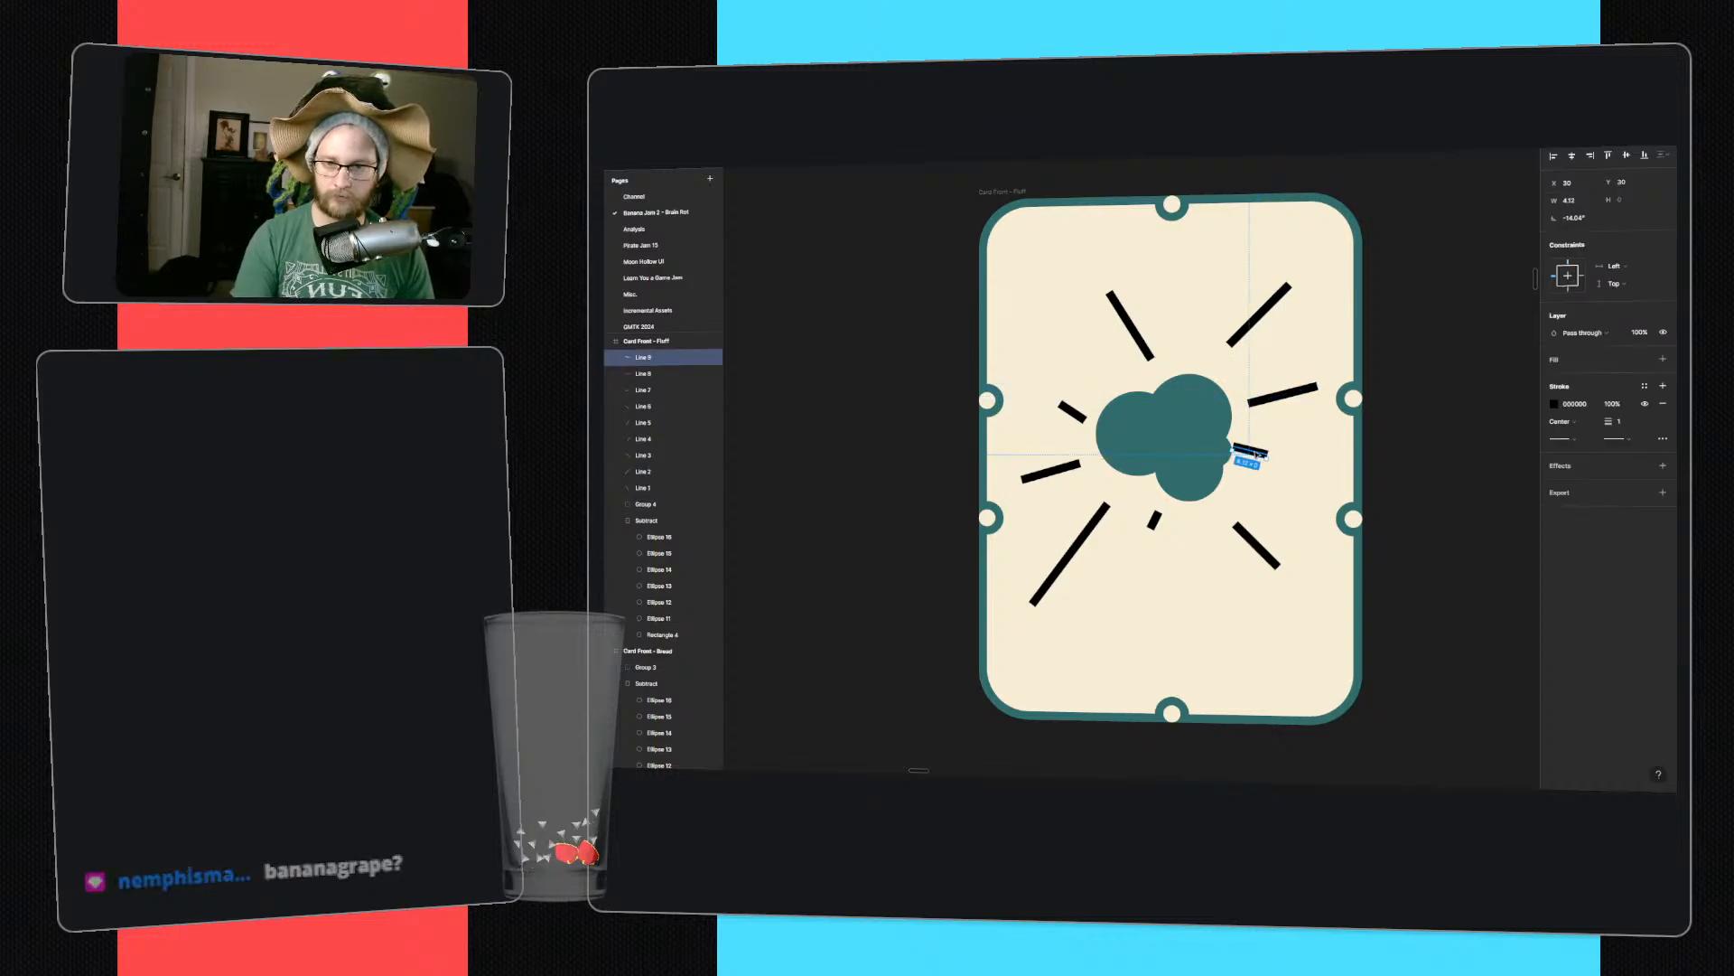
pyautogui.moveTo(1255, 453); pyautogui.dragTo(1273, 463)
pyautogui.click(1467, 624)
# - Recolor the strokes of all nine radiating lines with the teal sampled from the puff
pyautogui.moveTo(1473, 692)
pyautogui.mouseDown()
pyautogui.moveTo(987, 287)
pyautogui.moveTo(1190, 571)
pyautogui.mouseUp()
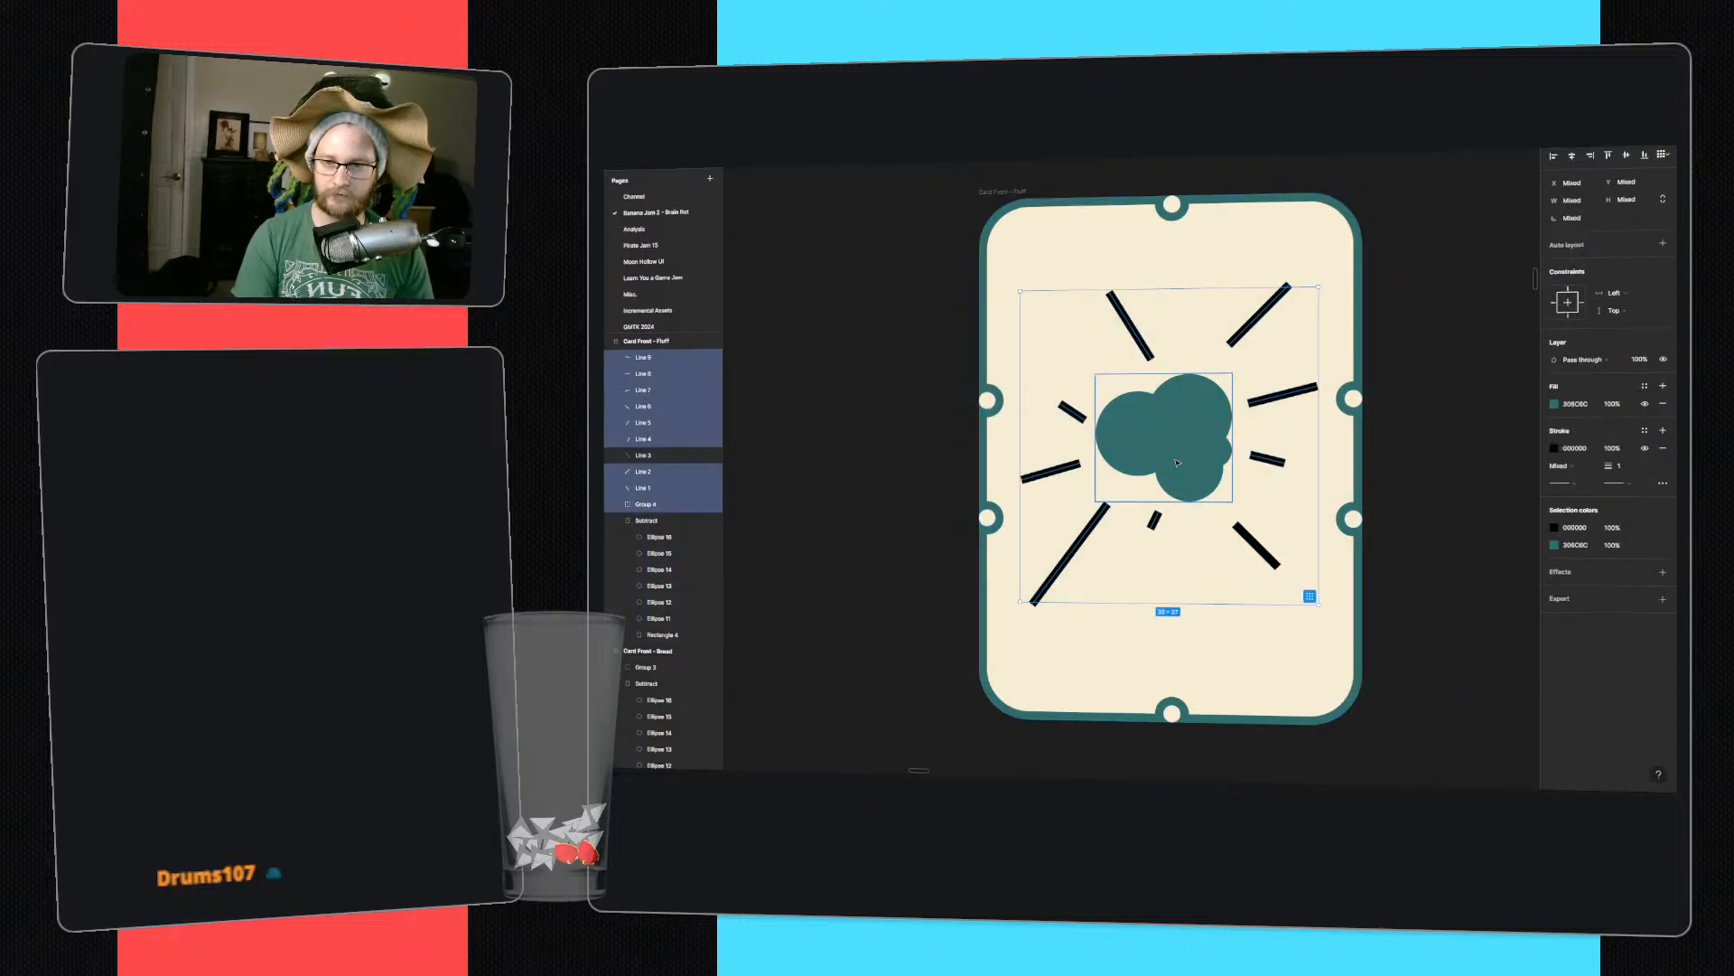
pyautogui.keyDown('shift'); pyautogui.click(1177, 462); pyautogui.keyUp('shift')
pyautogui.press('i')
pyautogui.click(1177, 461)
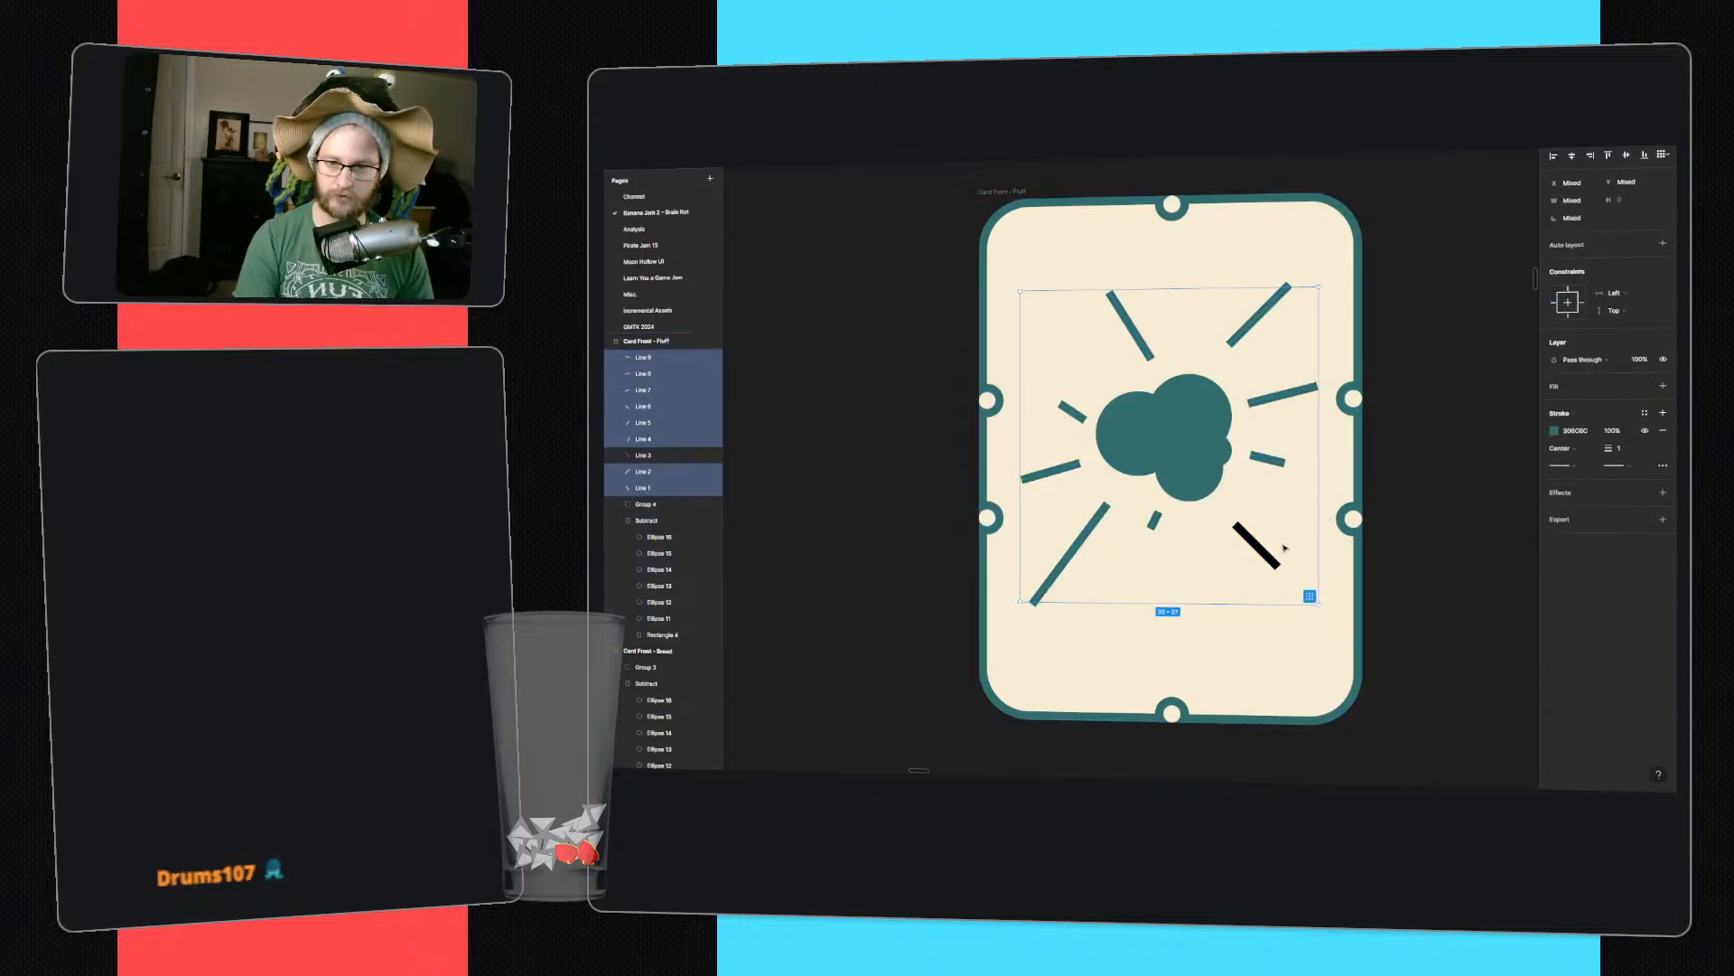
pyautogui.click(1258, 549)
pyautogui.press('i')
pyautogui.click(1199, 456)
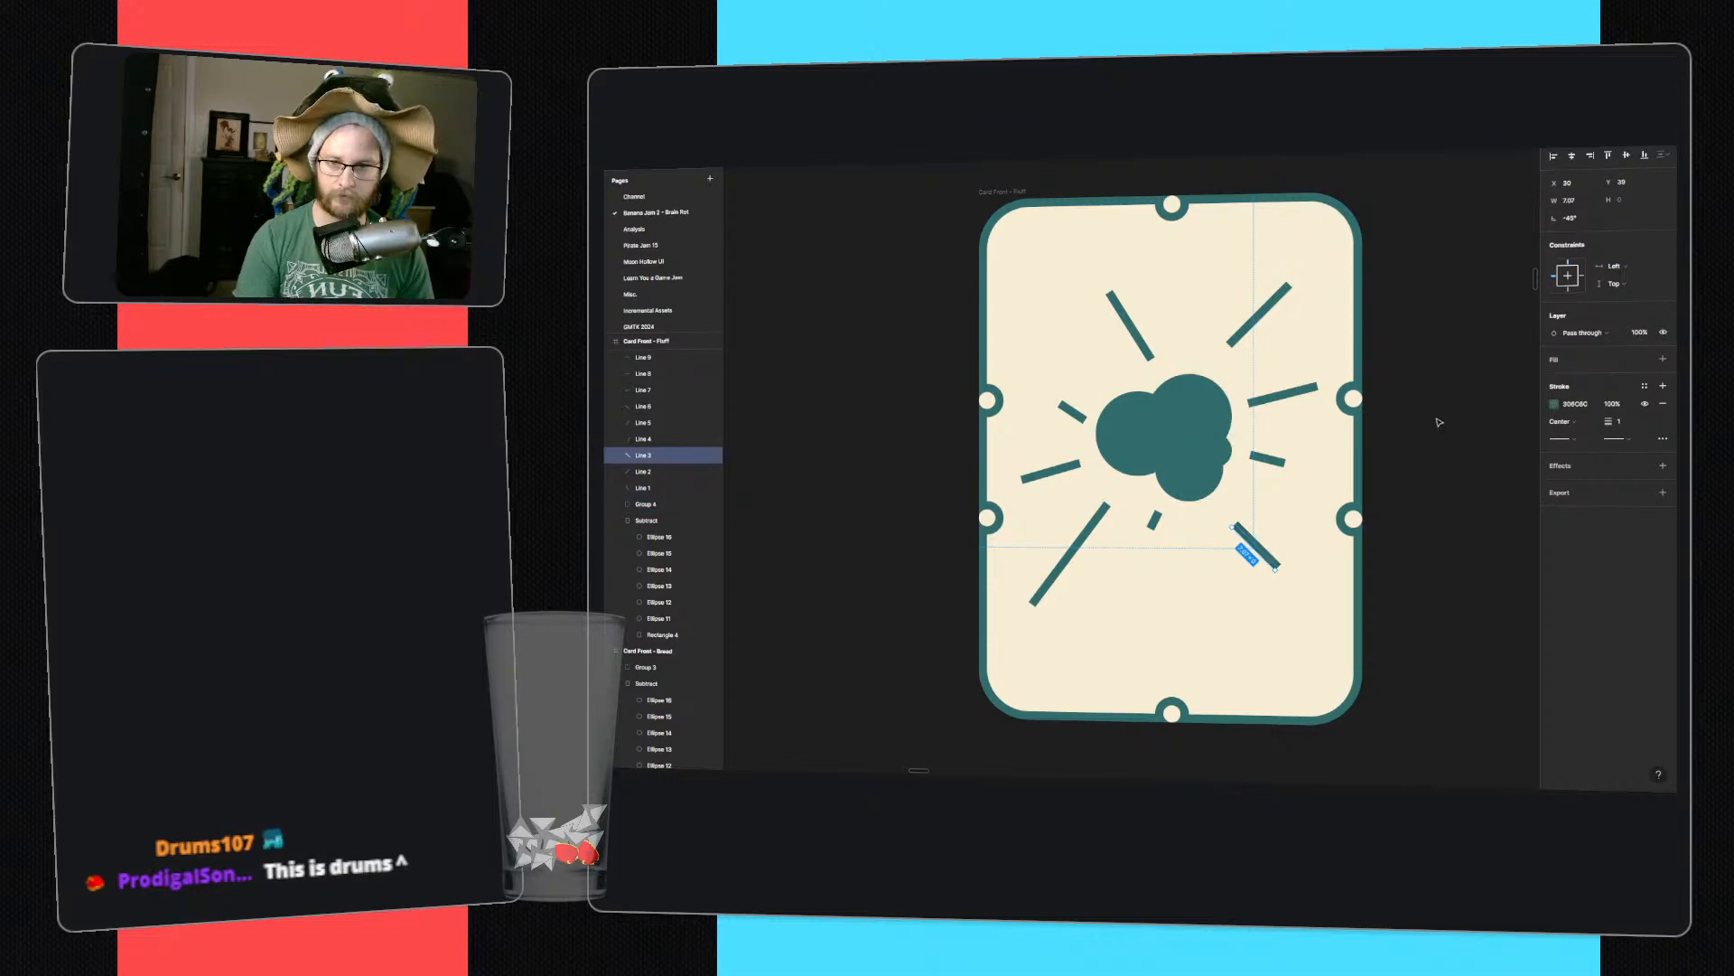
pyautogui.click(1439, 421)
pyautogui.keyDown('ctrl'); pyautogui.scroll(-2, 1225, 394); pyautogui.keyUp('ctrl')
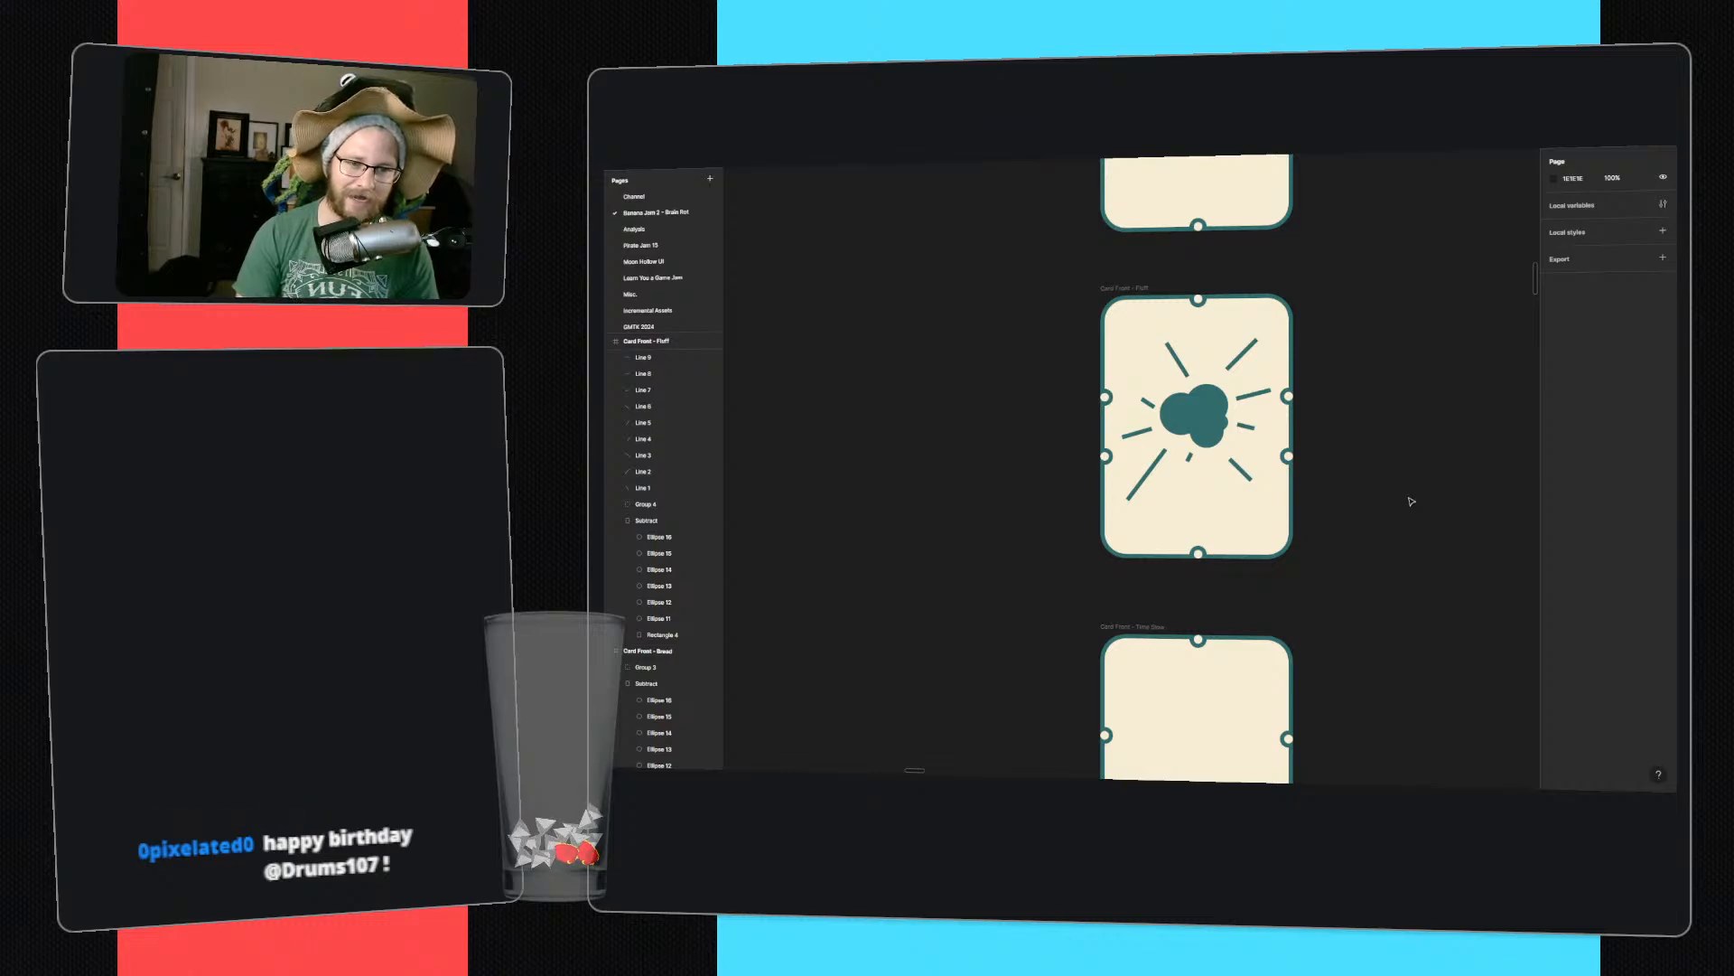
# - Draw a 30 × 30 circle centred on the blank Time Slow card and fill it with the teal sampled from the card border
pyautogui.scroll(-4, 1409, 381)
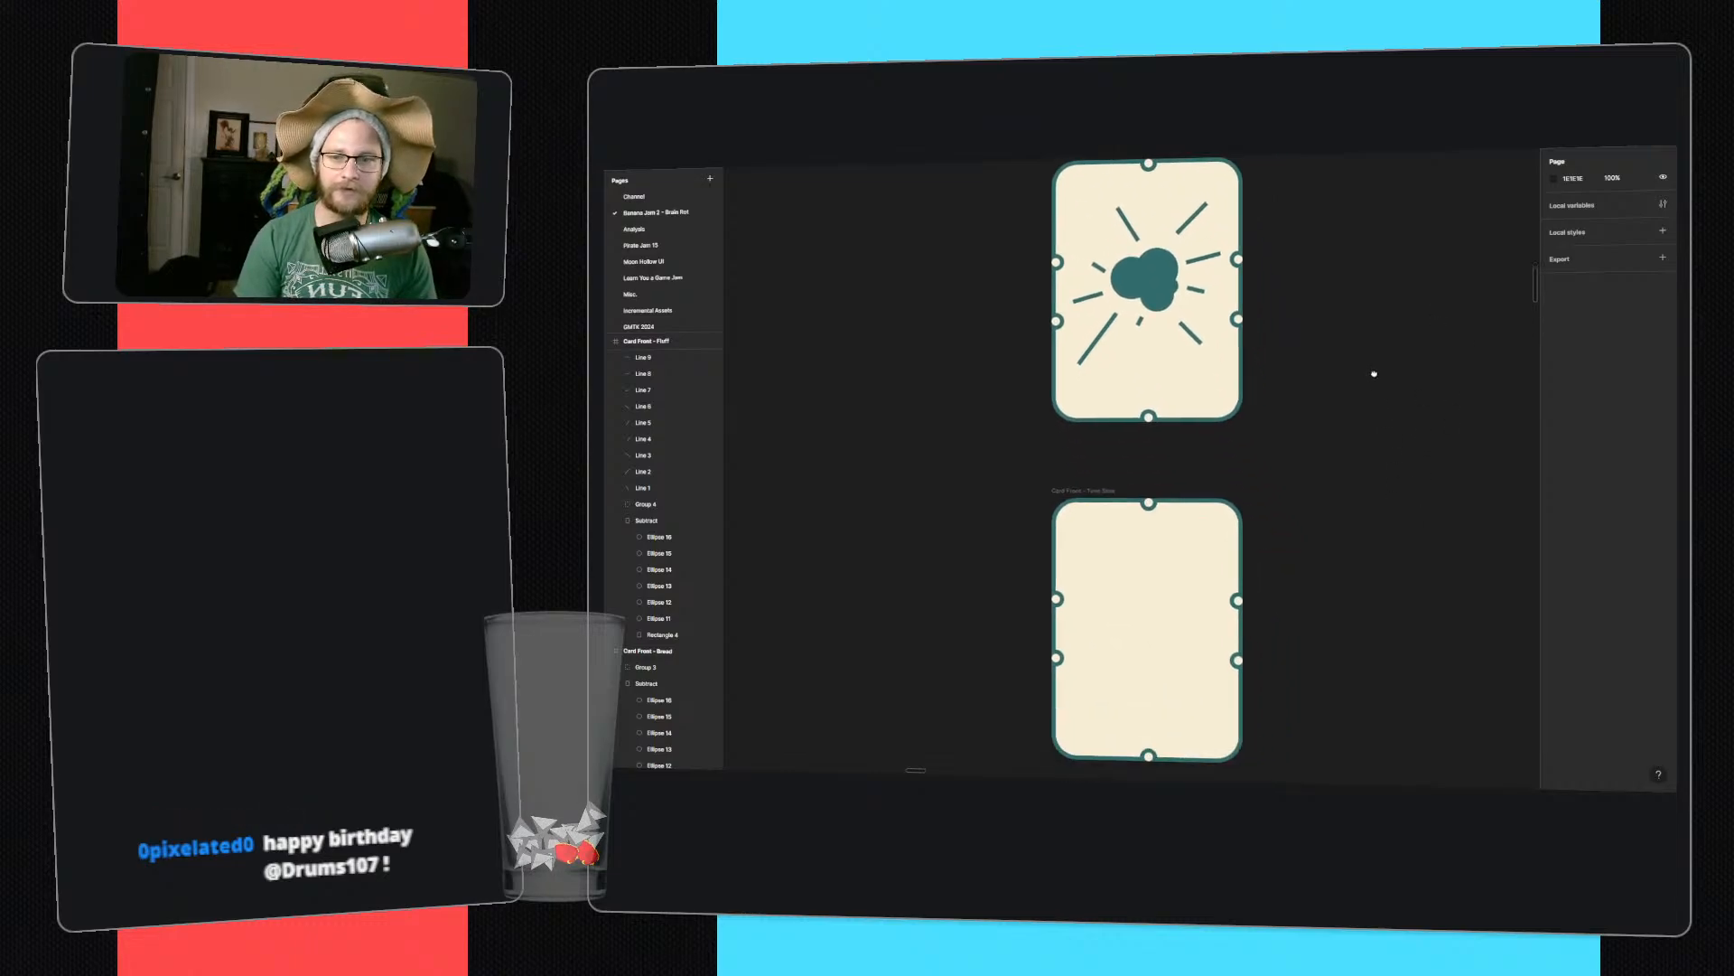
pyautogui.scroll(-2, 1211, 459)
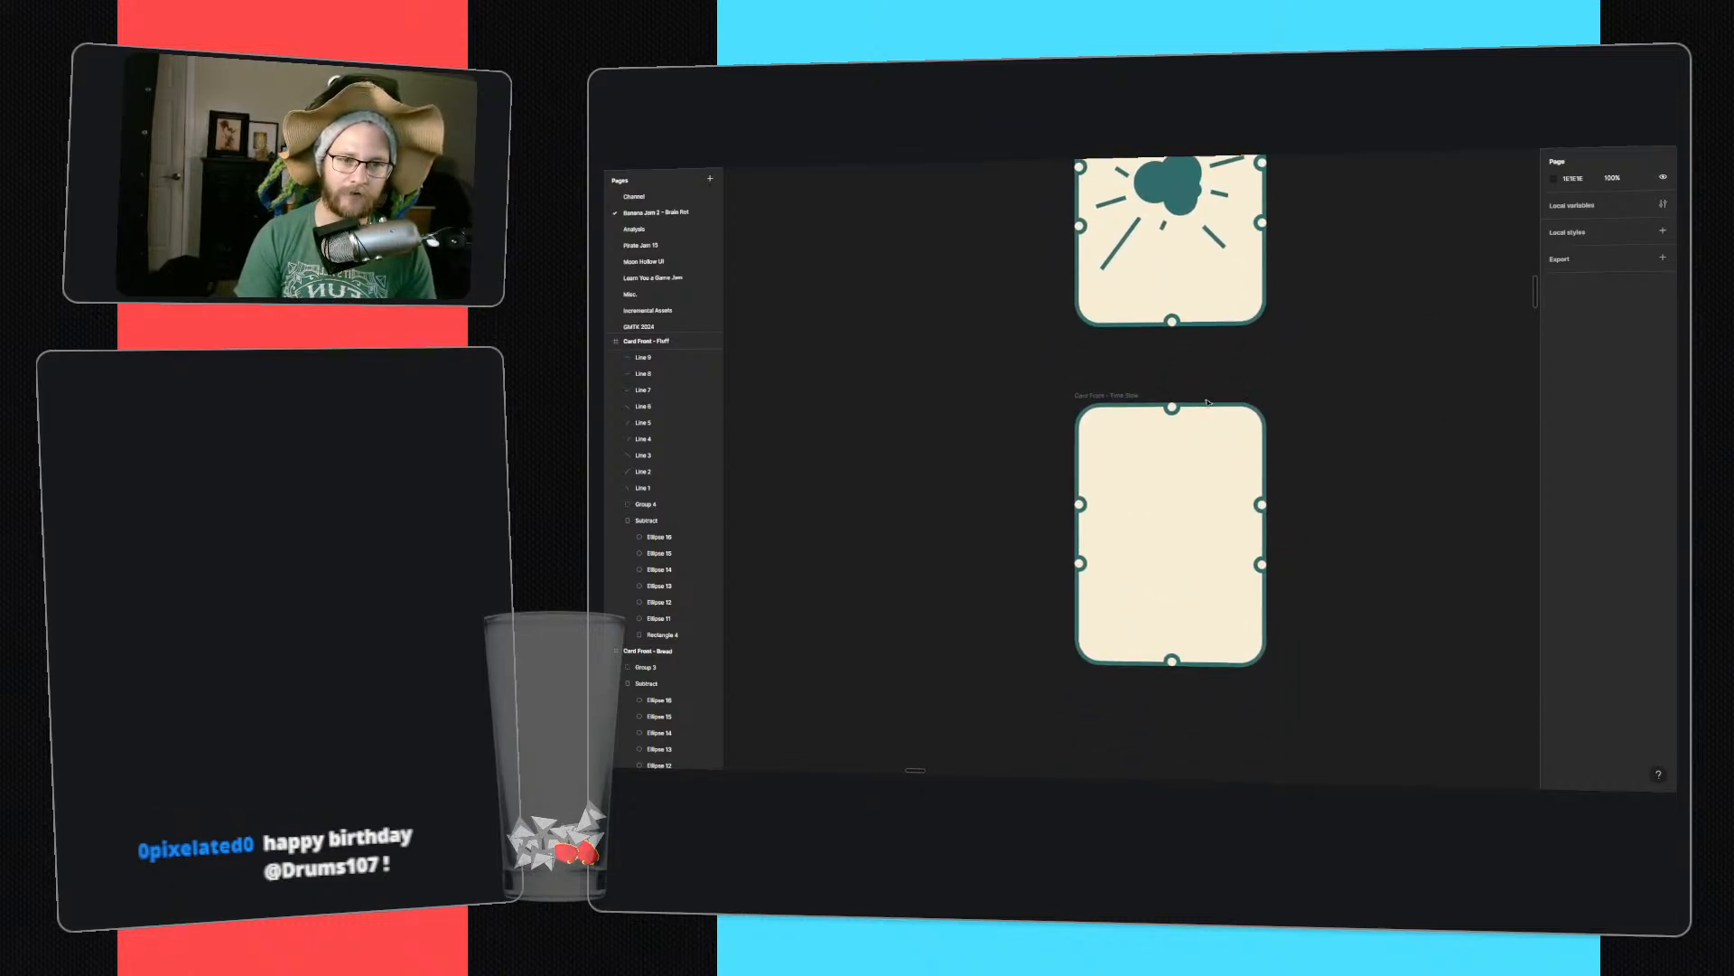
pyautogui.click(1168, 571)
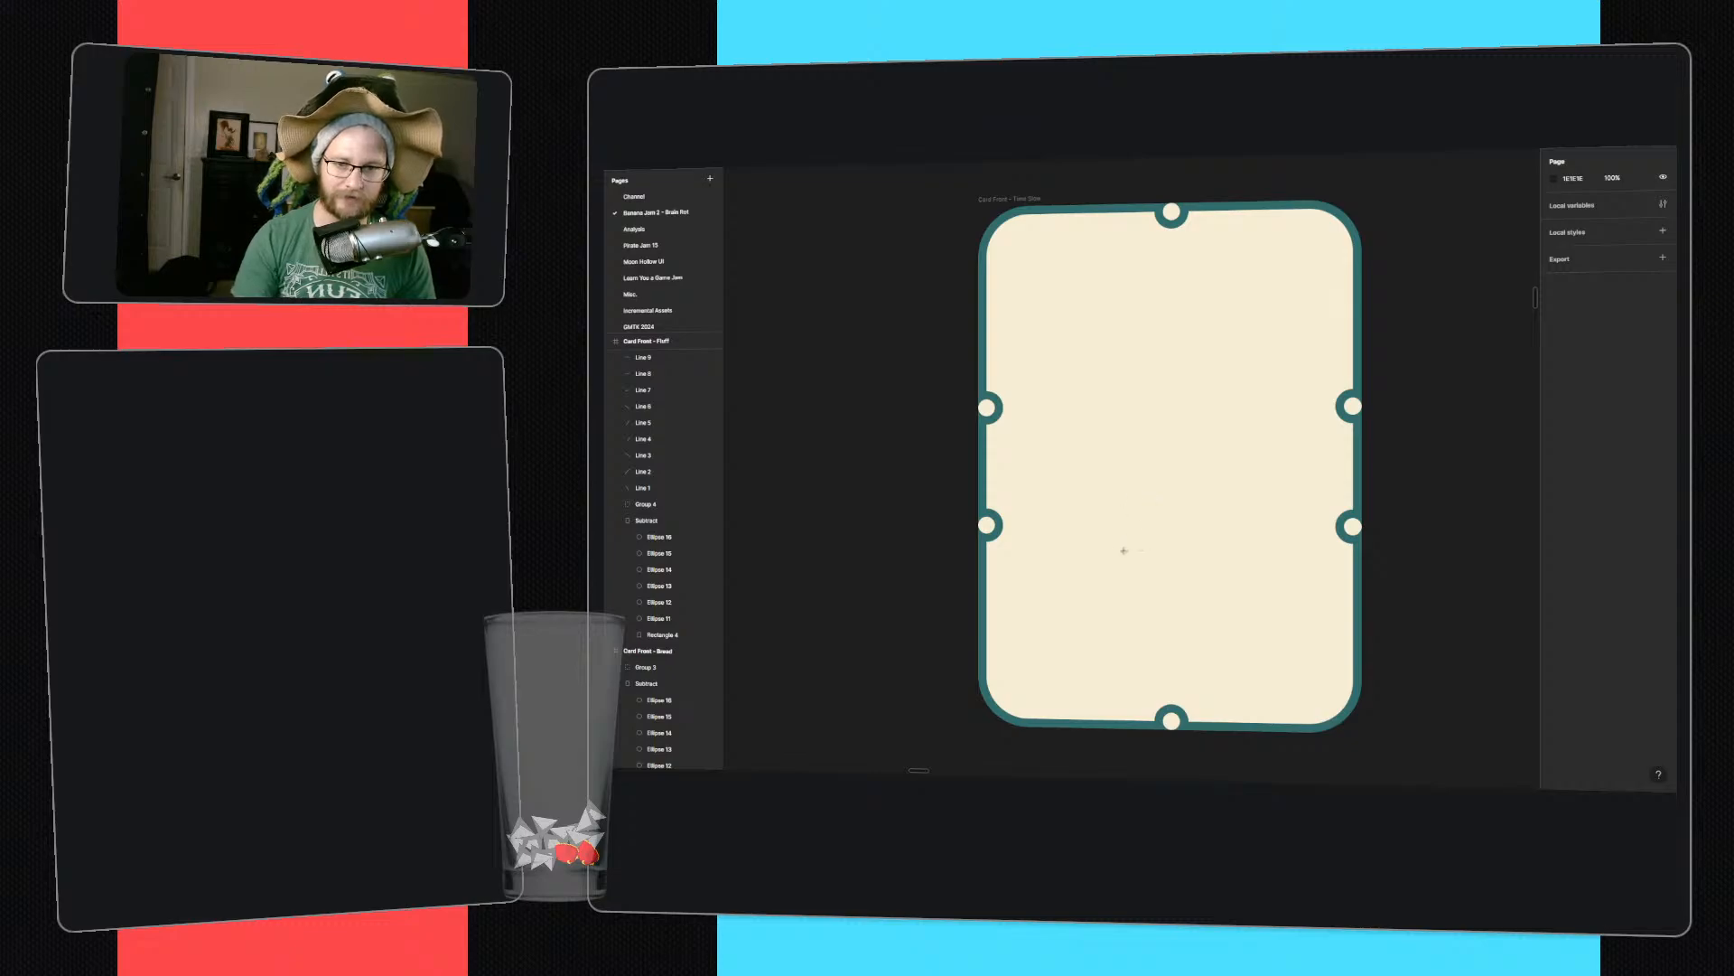
pyautogui.moveTo(1124, 550)
pyautogui.keyDown('alt'); pyautogui.mouseDown()
pyautogui.moveTo(1277, 718)
pyautogui.moveTo(1247, 677)
pyautogui.mouseUp(); pyautogui.keyUp('alt')
pyautogui.moveTo(1119, 500)
pyautogui.mouseDown()
pyautogui.moveTo(1192, 411)
pyautogui.moveTo(1177, 414)
pyautogui.mouseUp()
pyautogui.press('i')
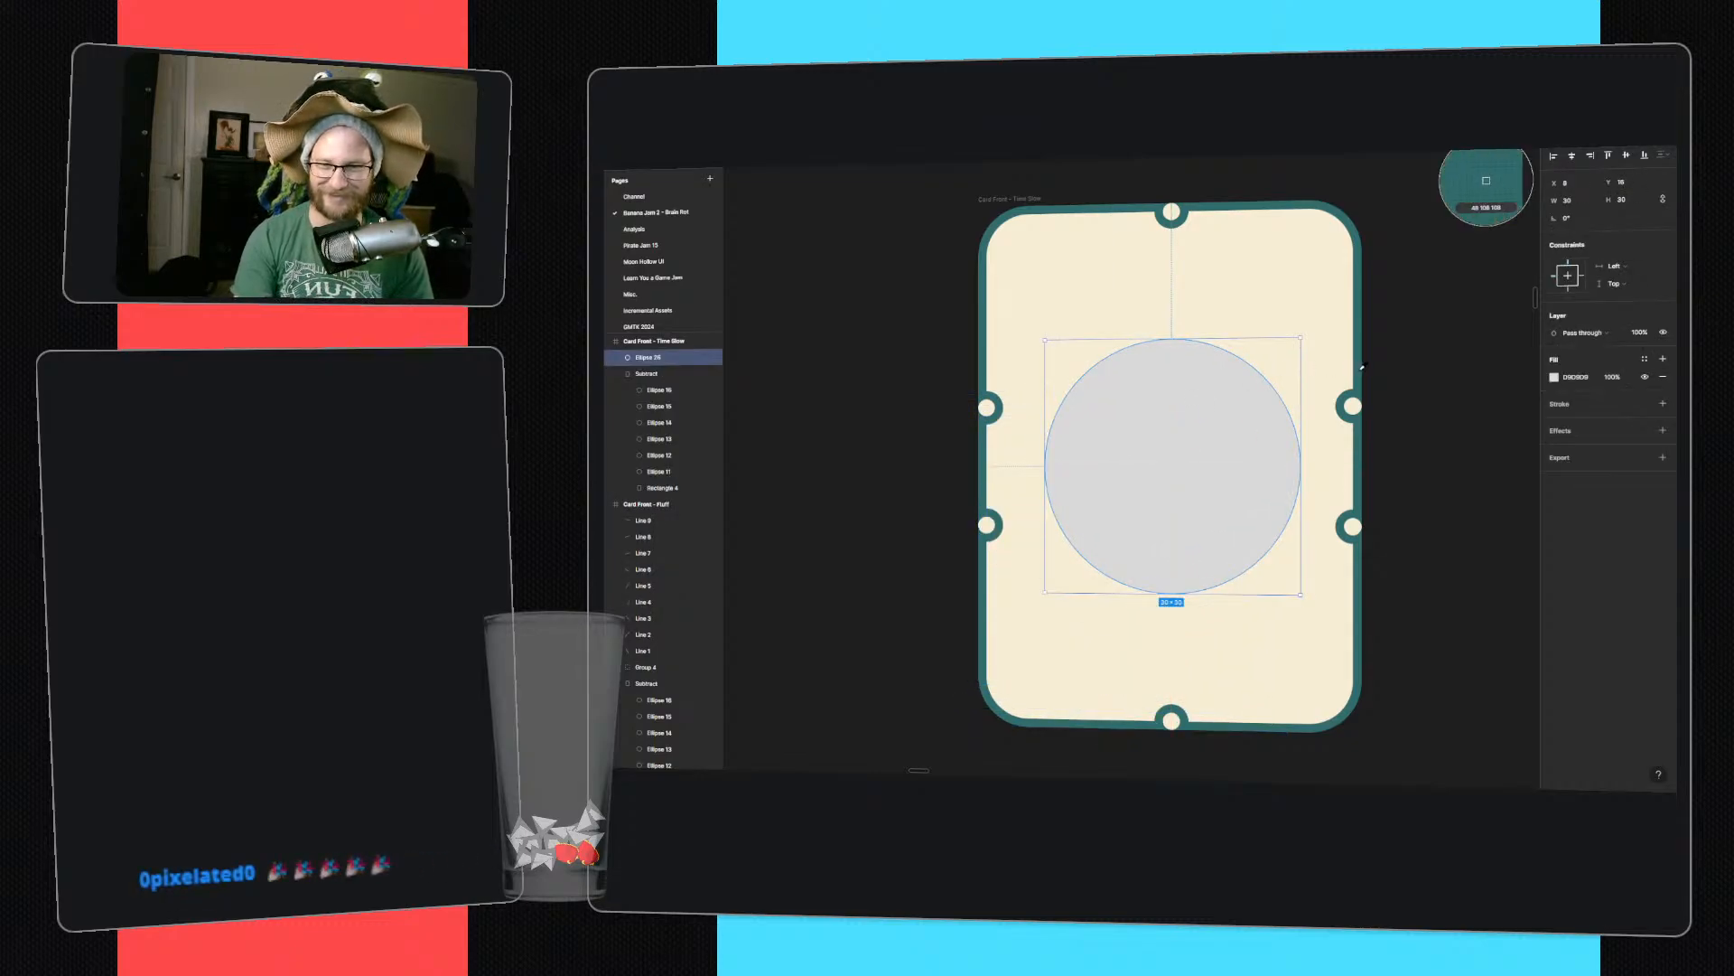
pyautogui.click(1362, 366)
pyautogui.click(1662, 403)
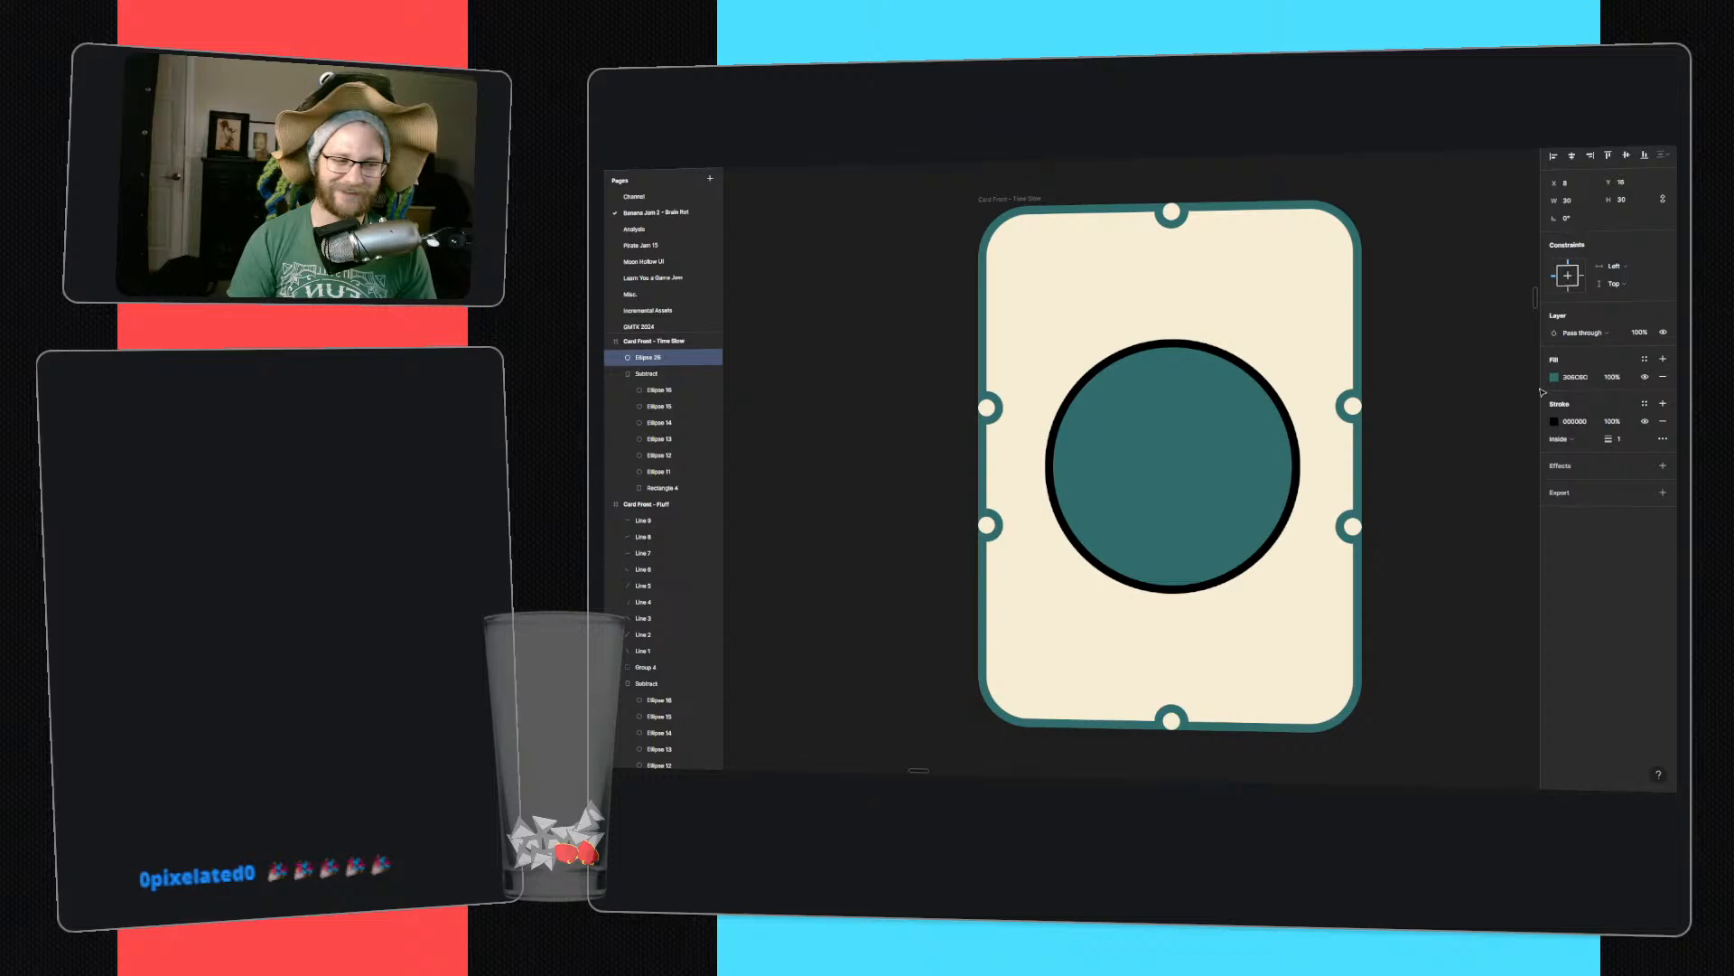
pyautogui.hotkey('ctrl', 'z')
pyautogui.click(1492, 385)
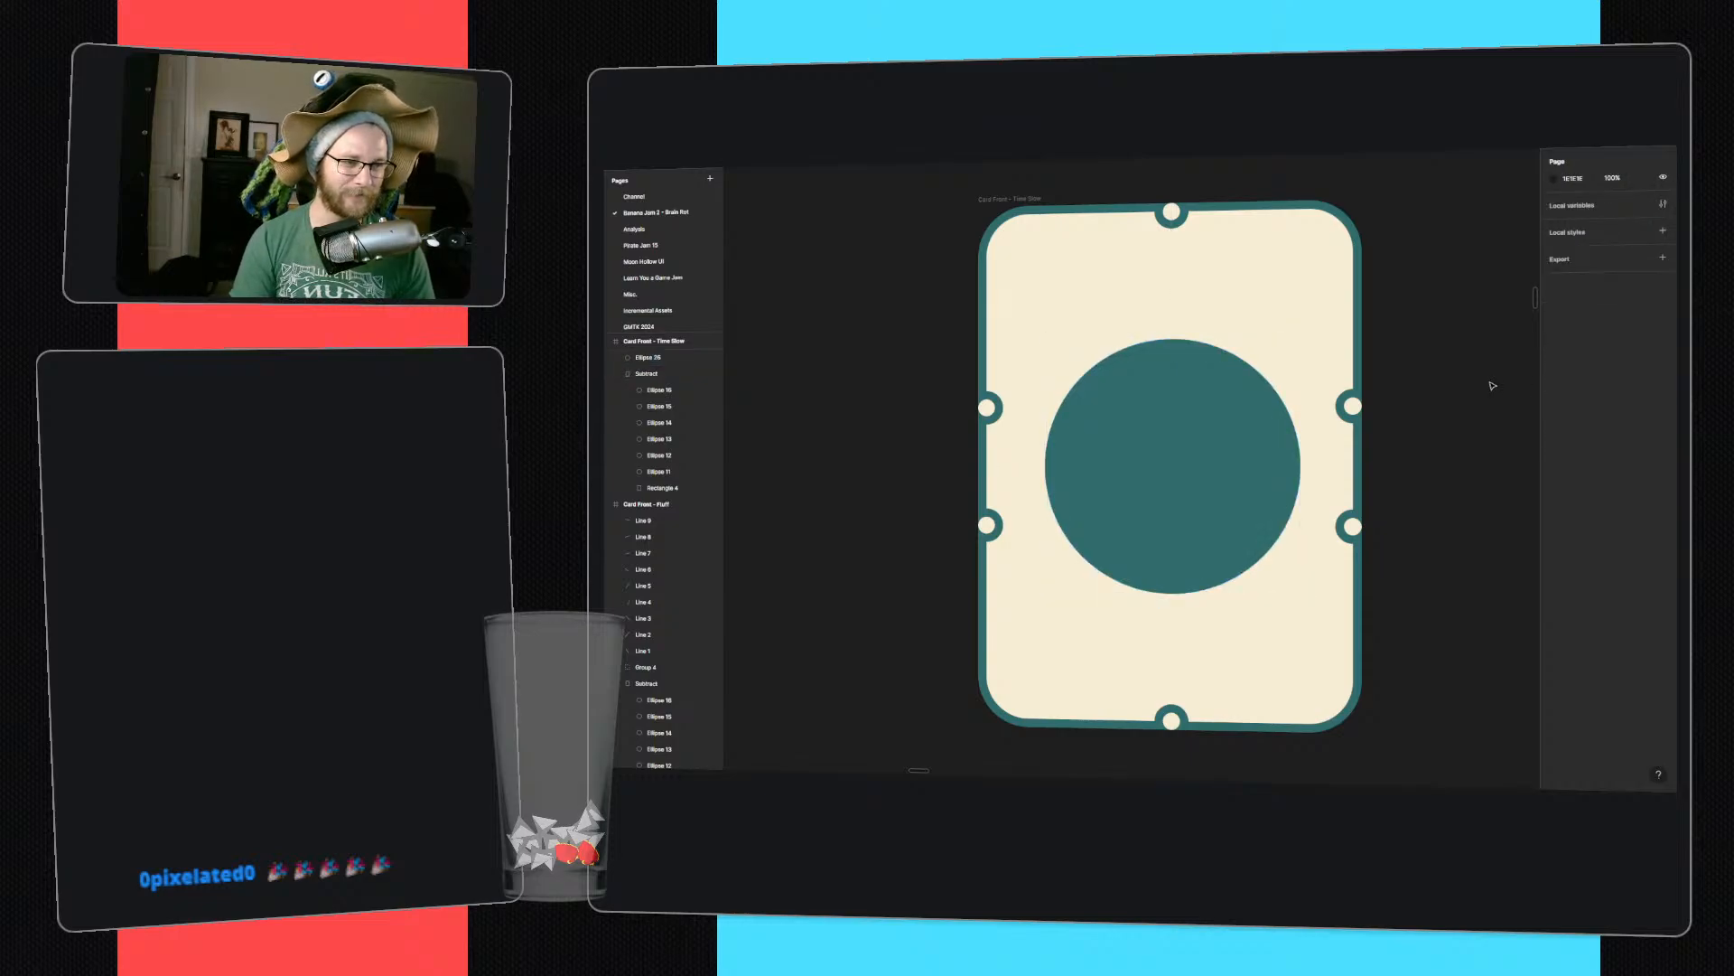
# - Duplicate the circle at 26 × 26 and 22 × 22, subtract the smaller from the larger, and fill the resulting ring with the card's cream
pyautogui.click(1222, 405)
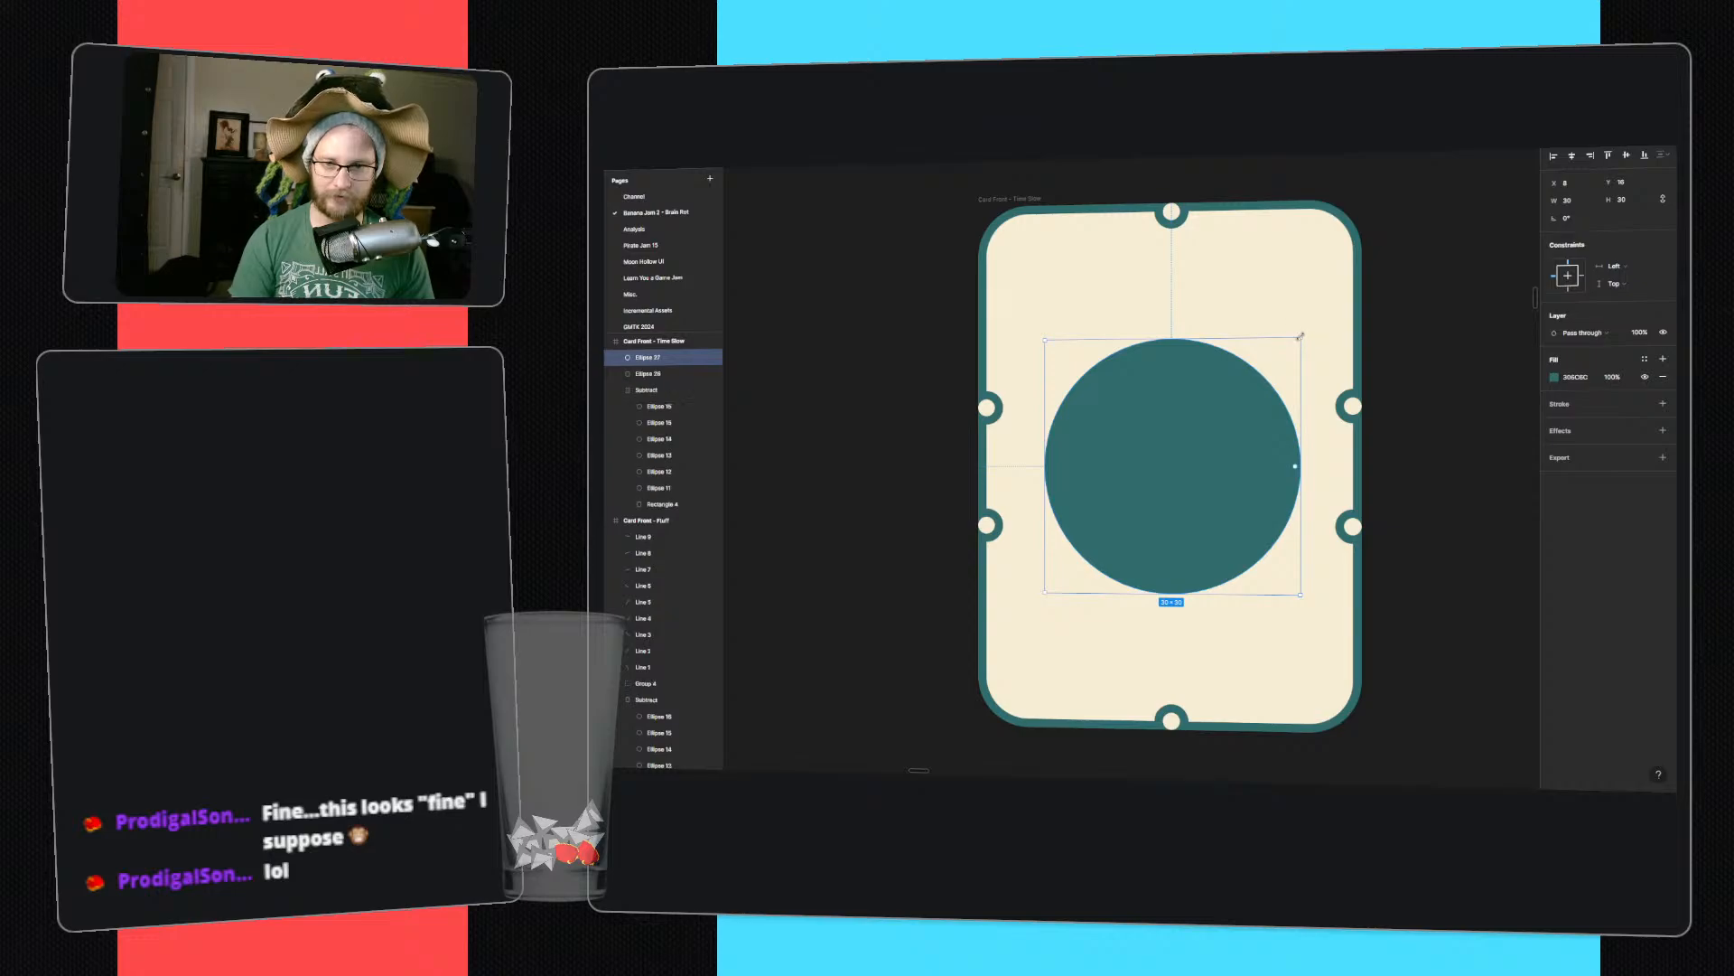
pyautogui.keyDown('alt'); pyautogui.moveTo(1300, 336); pyautogui.dragTo(1265, 372); pyautogui.keyUp('alt')
pyautogui.hotkey('ctrl', 'd')
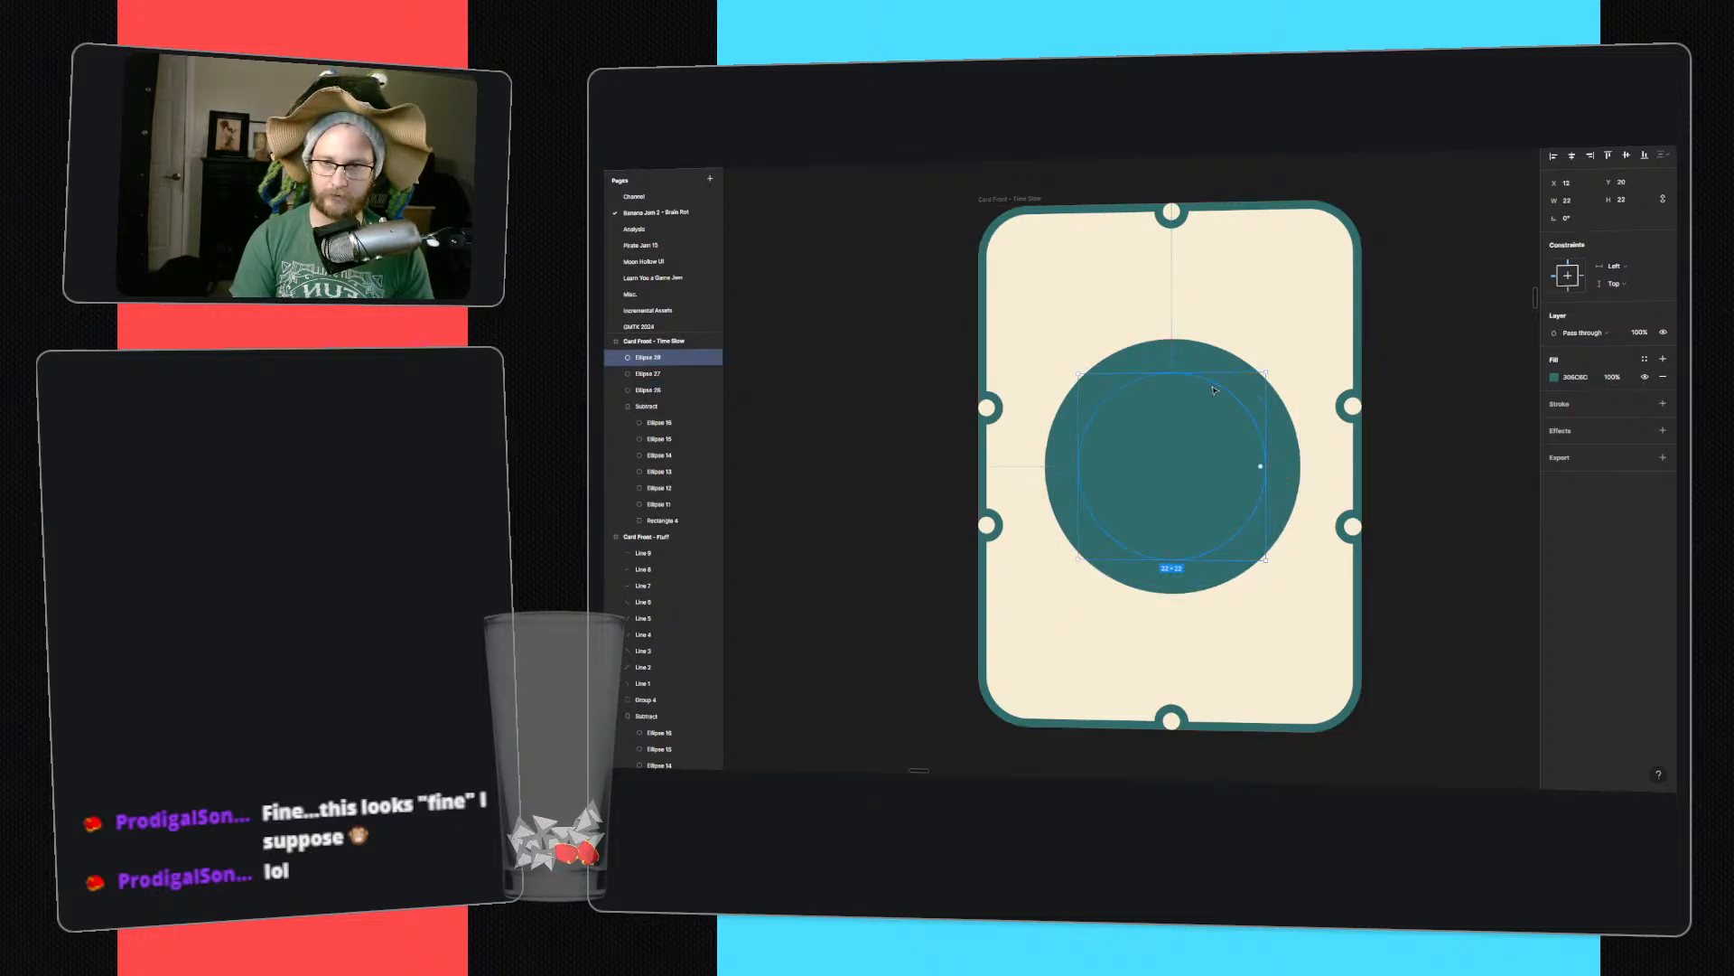
pyautogui.keyDown('shift'); pyautogui.click(1242, 391); pyautogui.keyUp('shift')
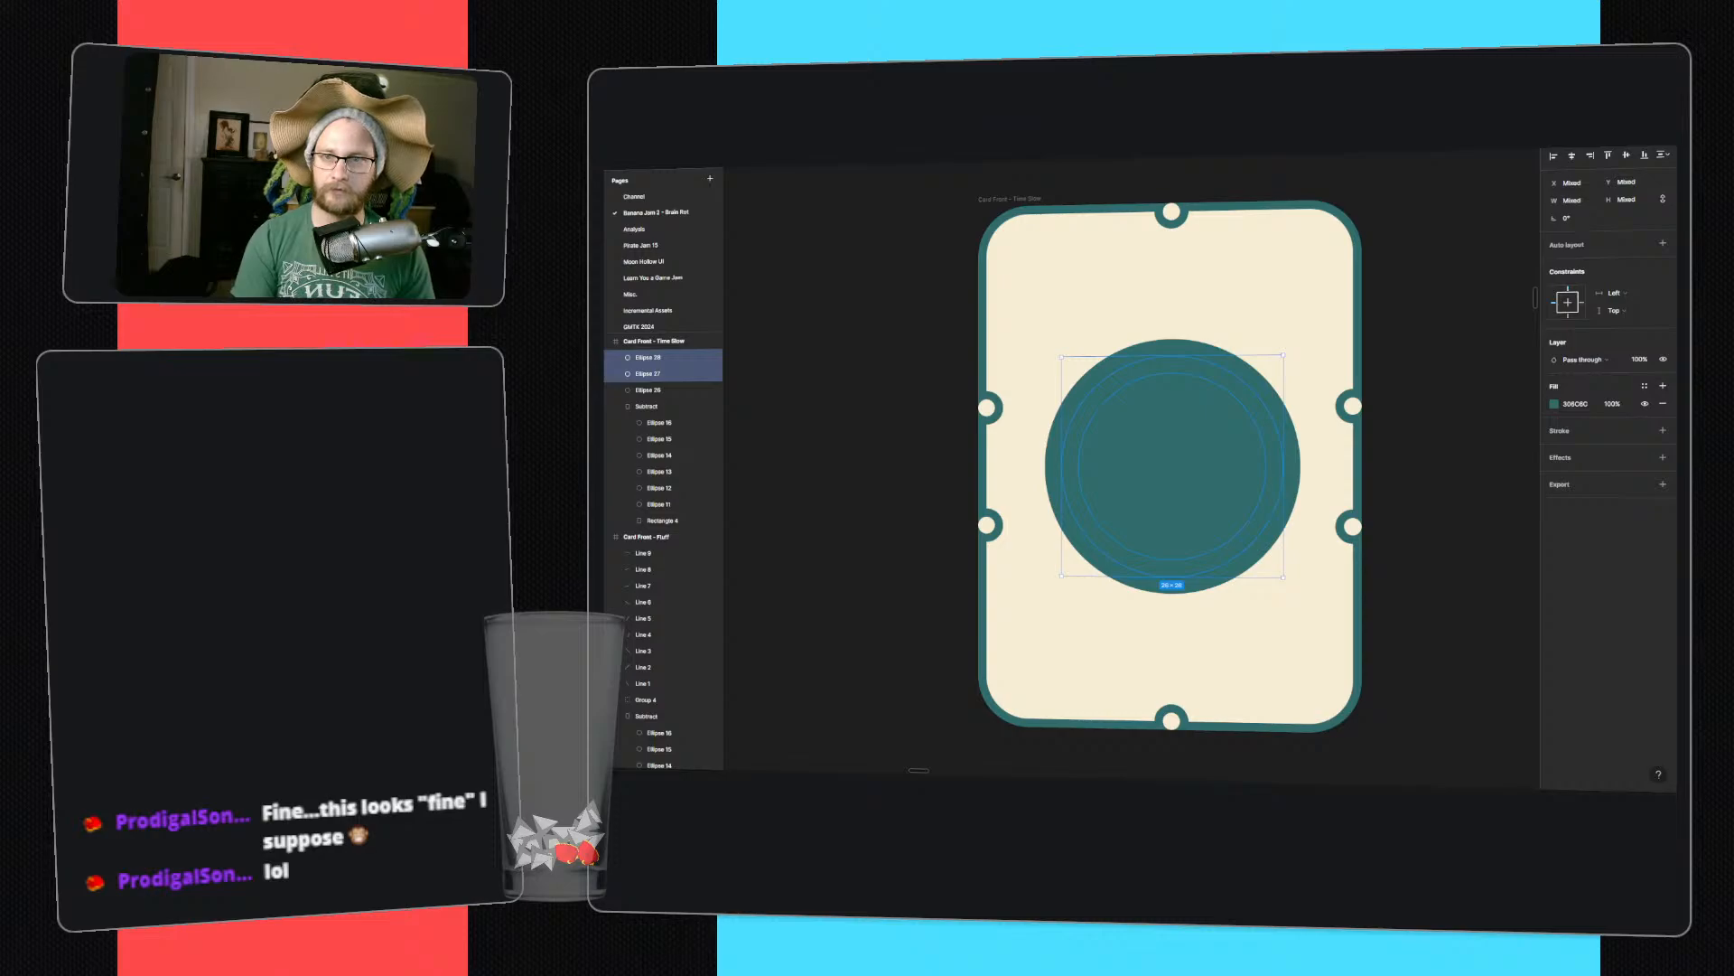
pyautogui.click(1162, 132)
pyautogui.click(1157, 165)
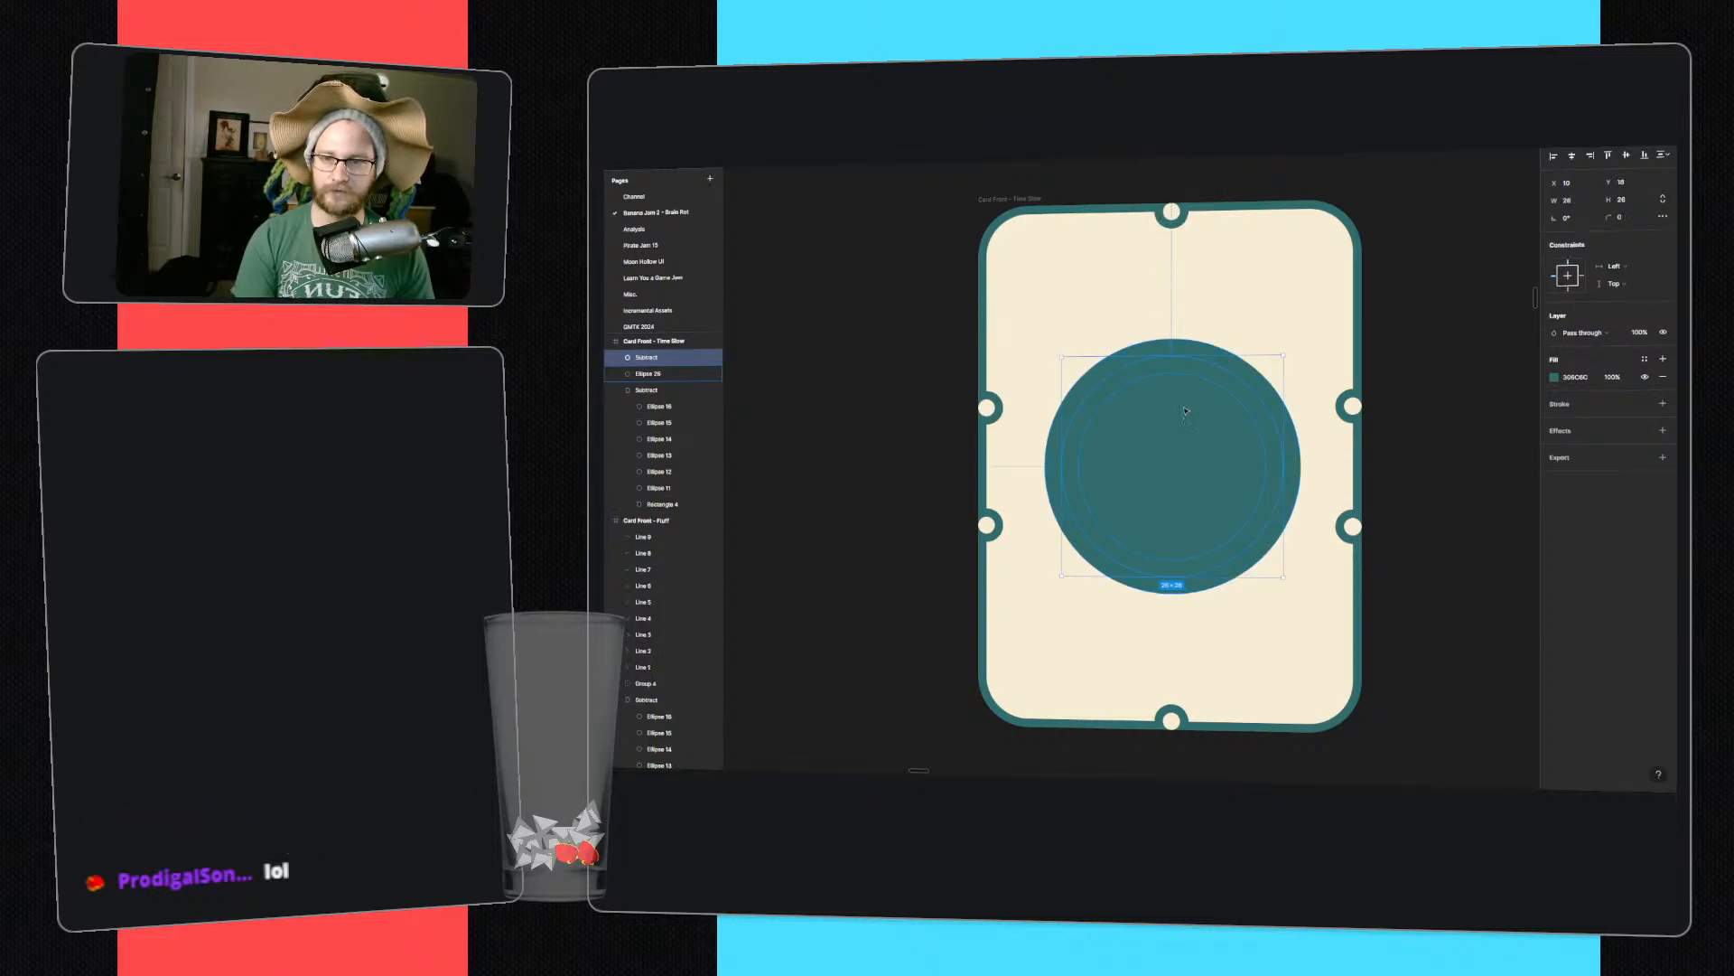
pyautogui.click(1282, 310)
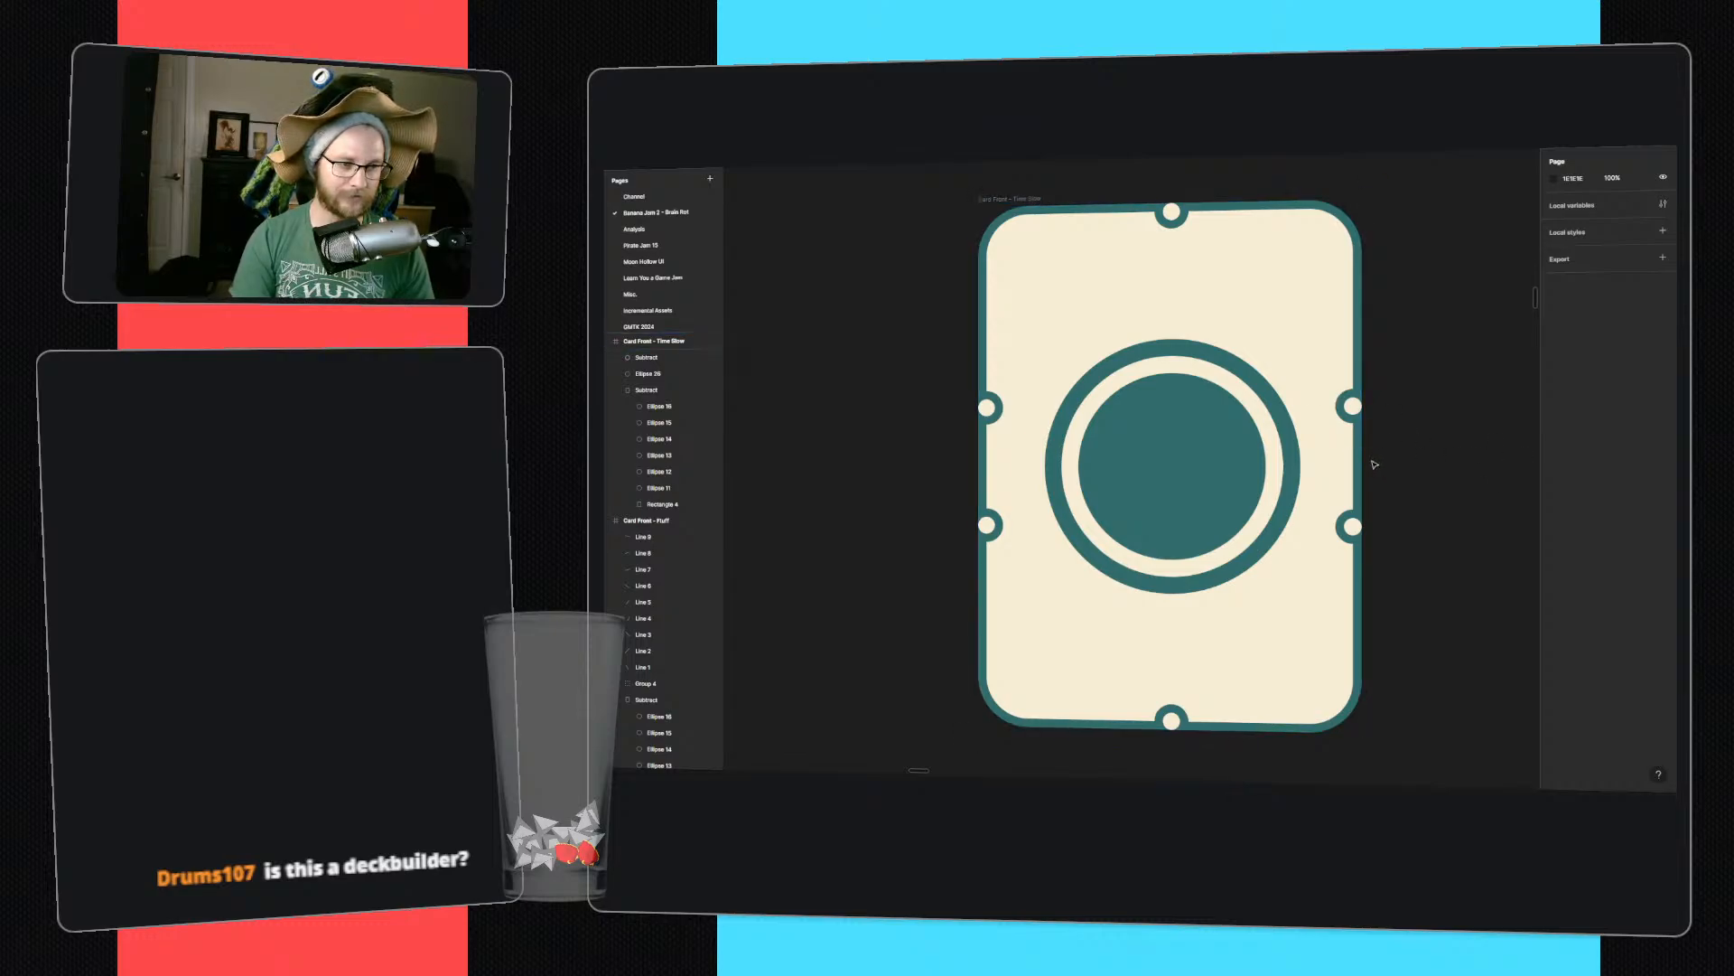
pyautogui.click(1266, 425)
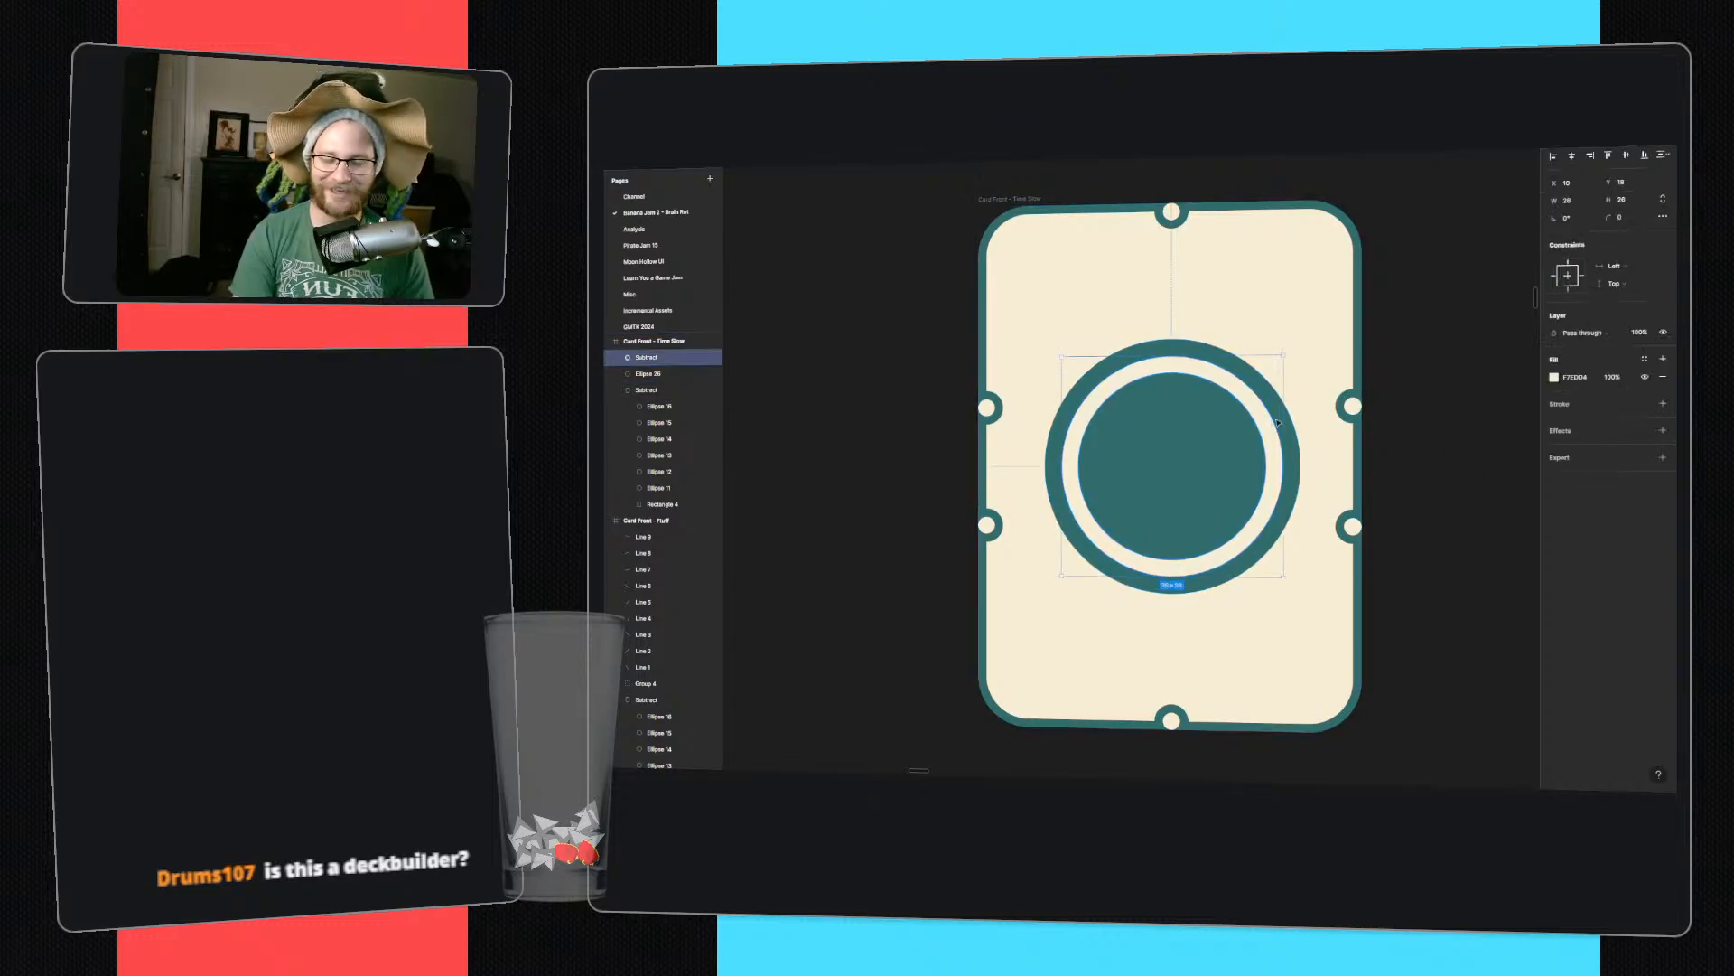
pyautogui.click(1415, 422)
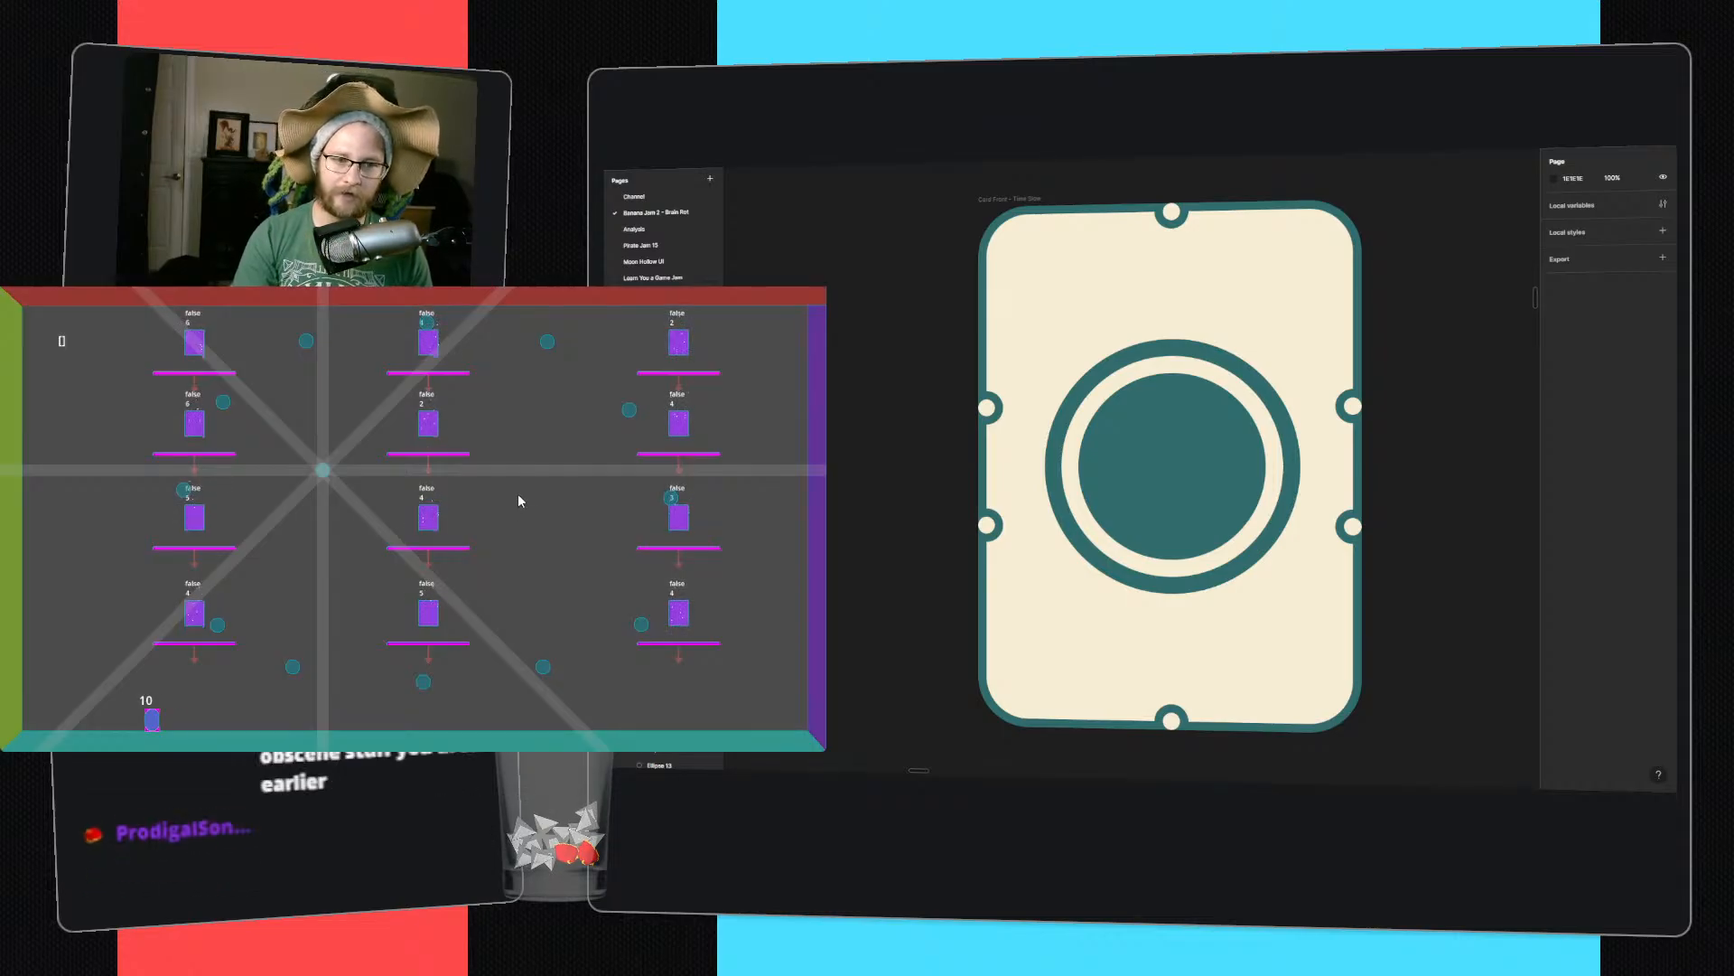
# - Switch to the running game prototype, playtest moving and jumping between the platforms with numbered cards, and close the game
pyautogui.press('d')
pyautogui.press('space')
pyautogui.press('d')
pyautogui.press('space')
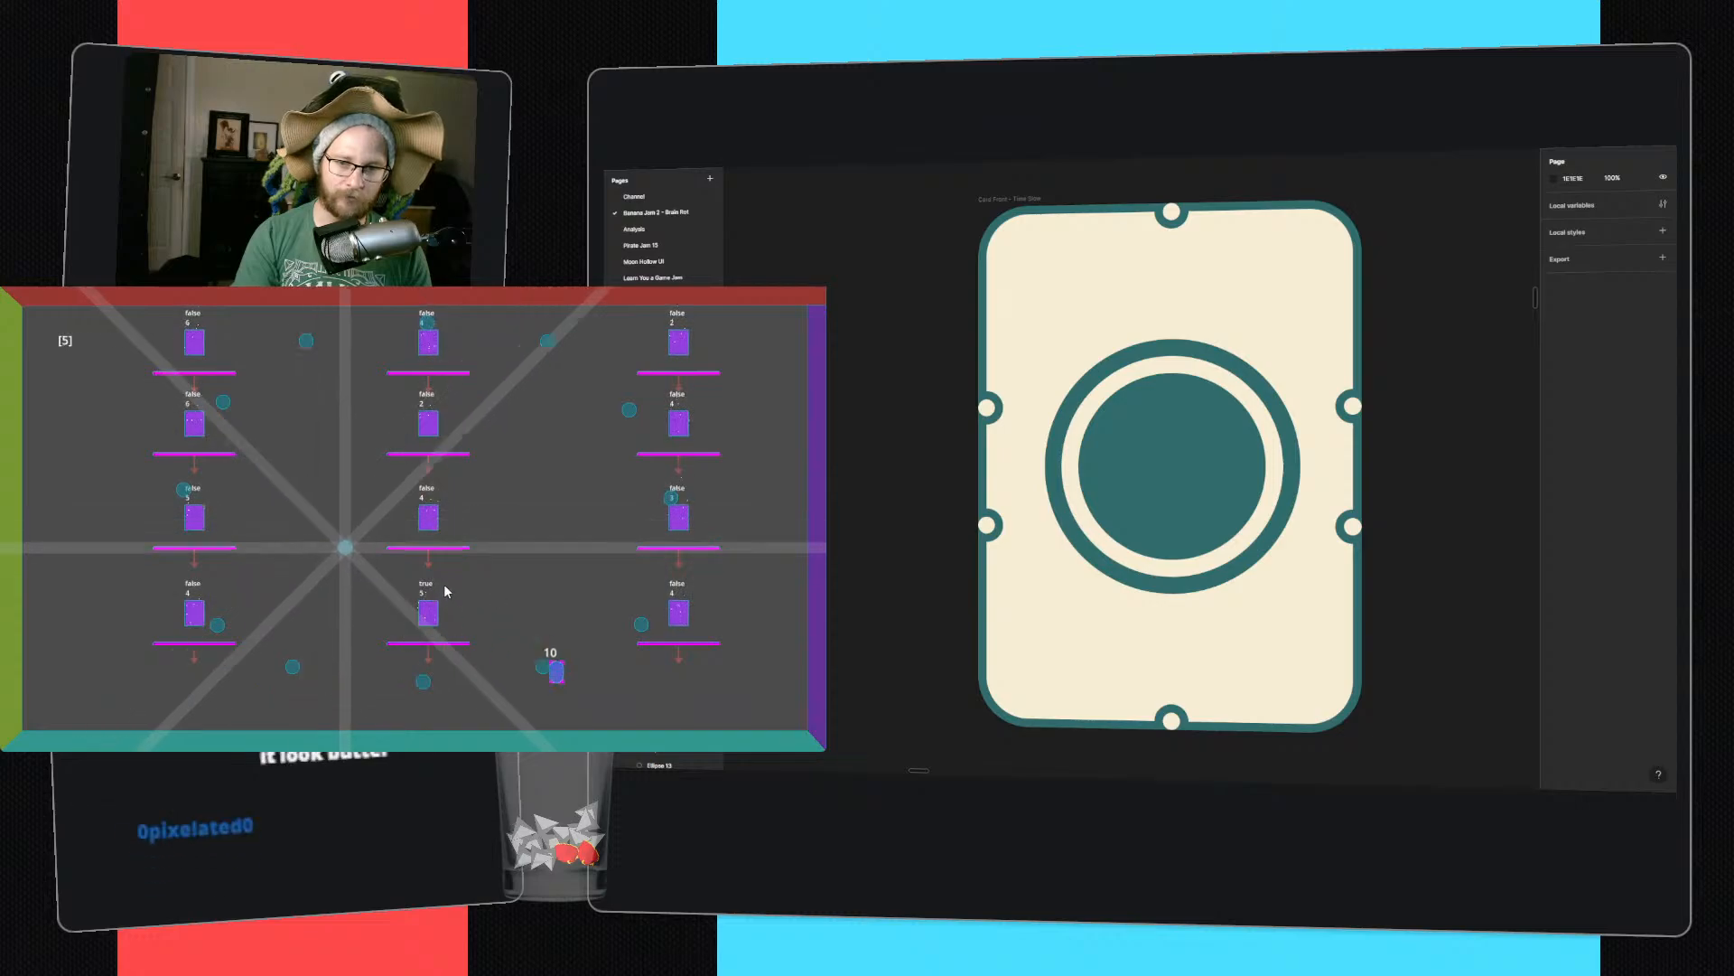
pyautogui.press('a')
pyautogui.press('space')
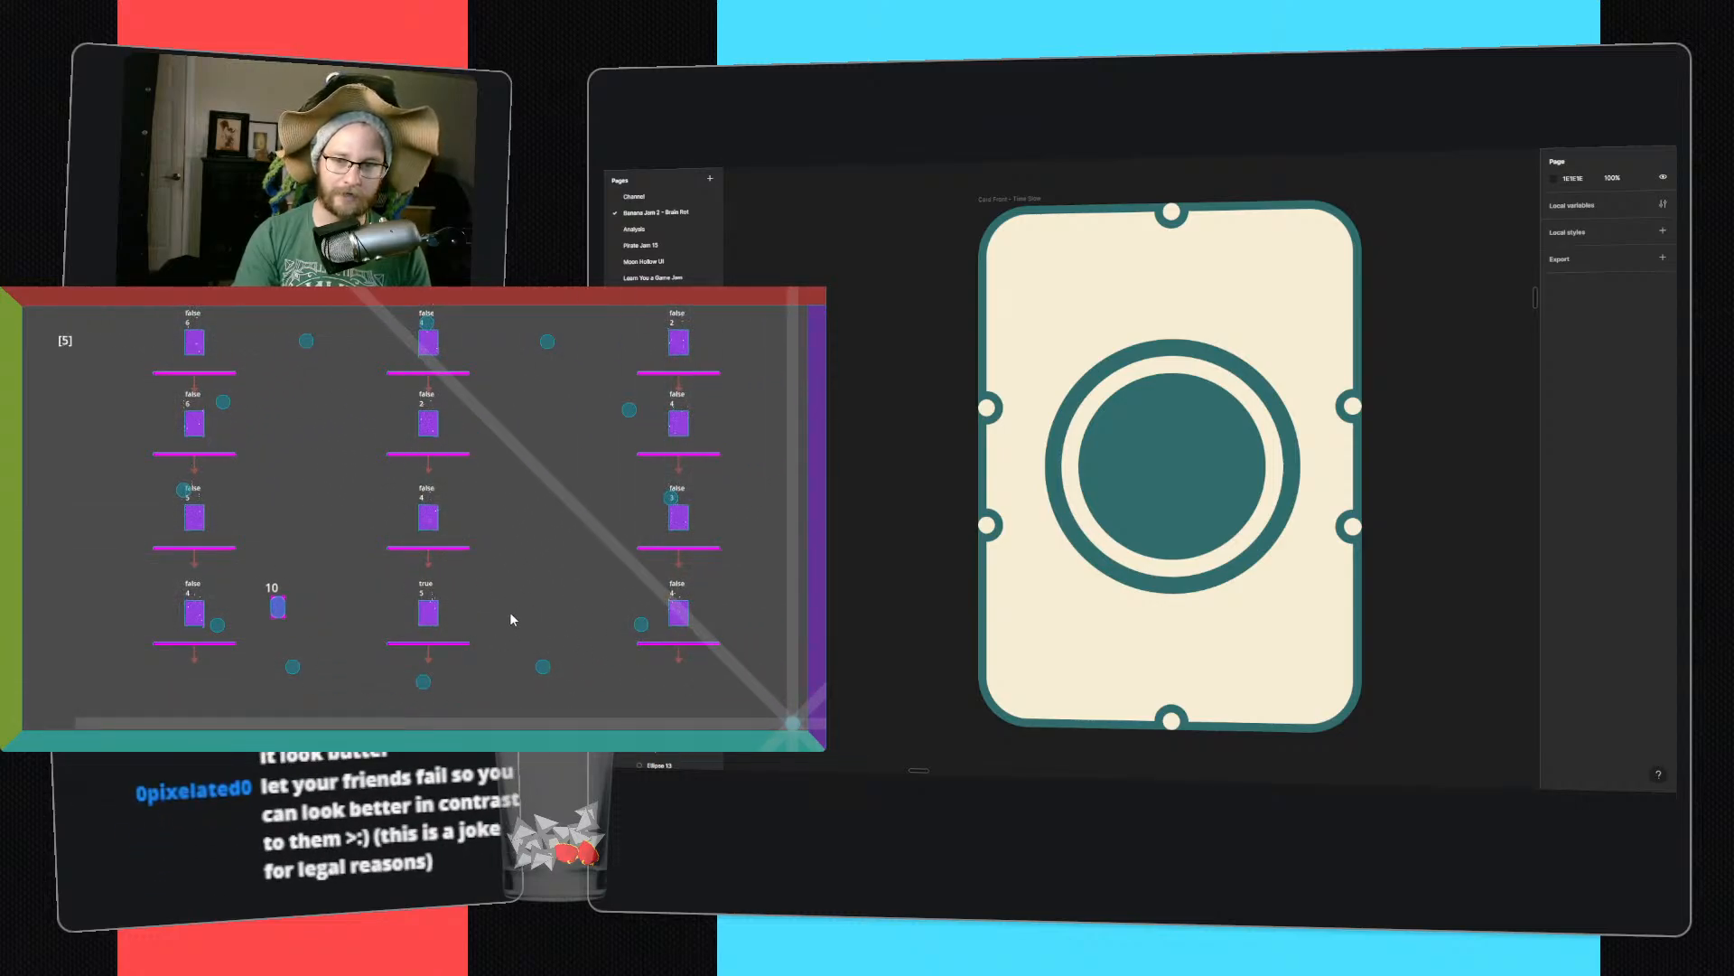
pyautogui.press('d')
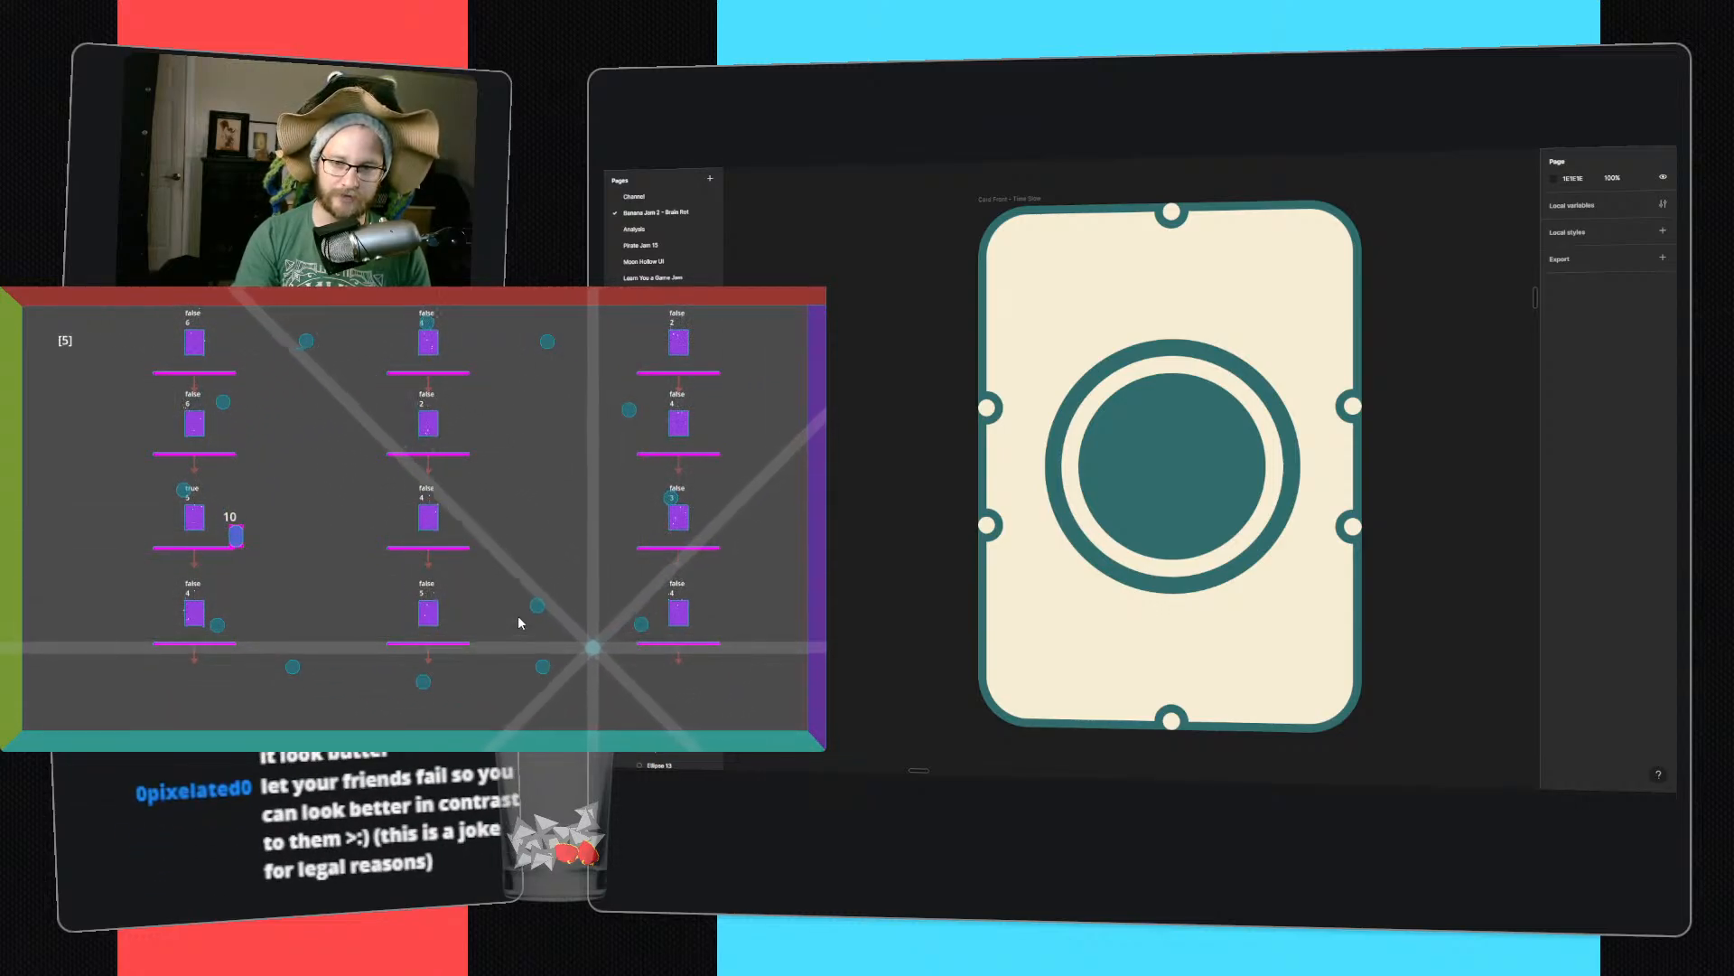
pyautogui.press('space')
pyautogui.press('a')
pyautogui.press('d')
pyautogui.press('space')
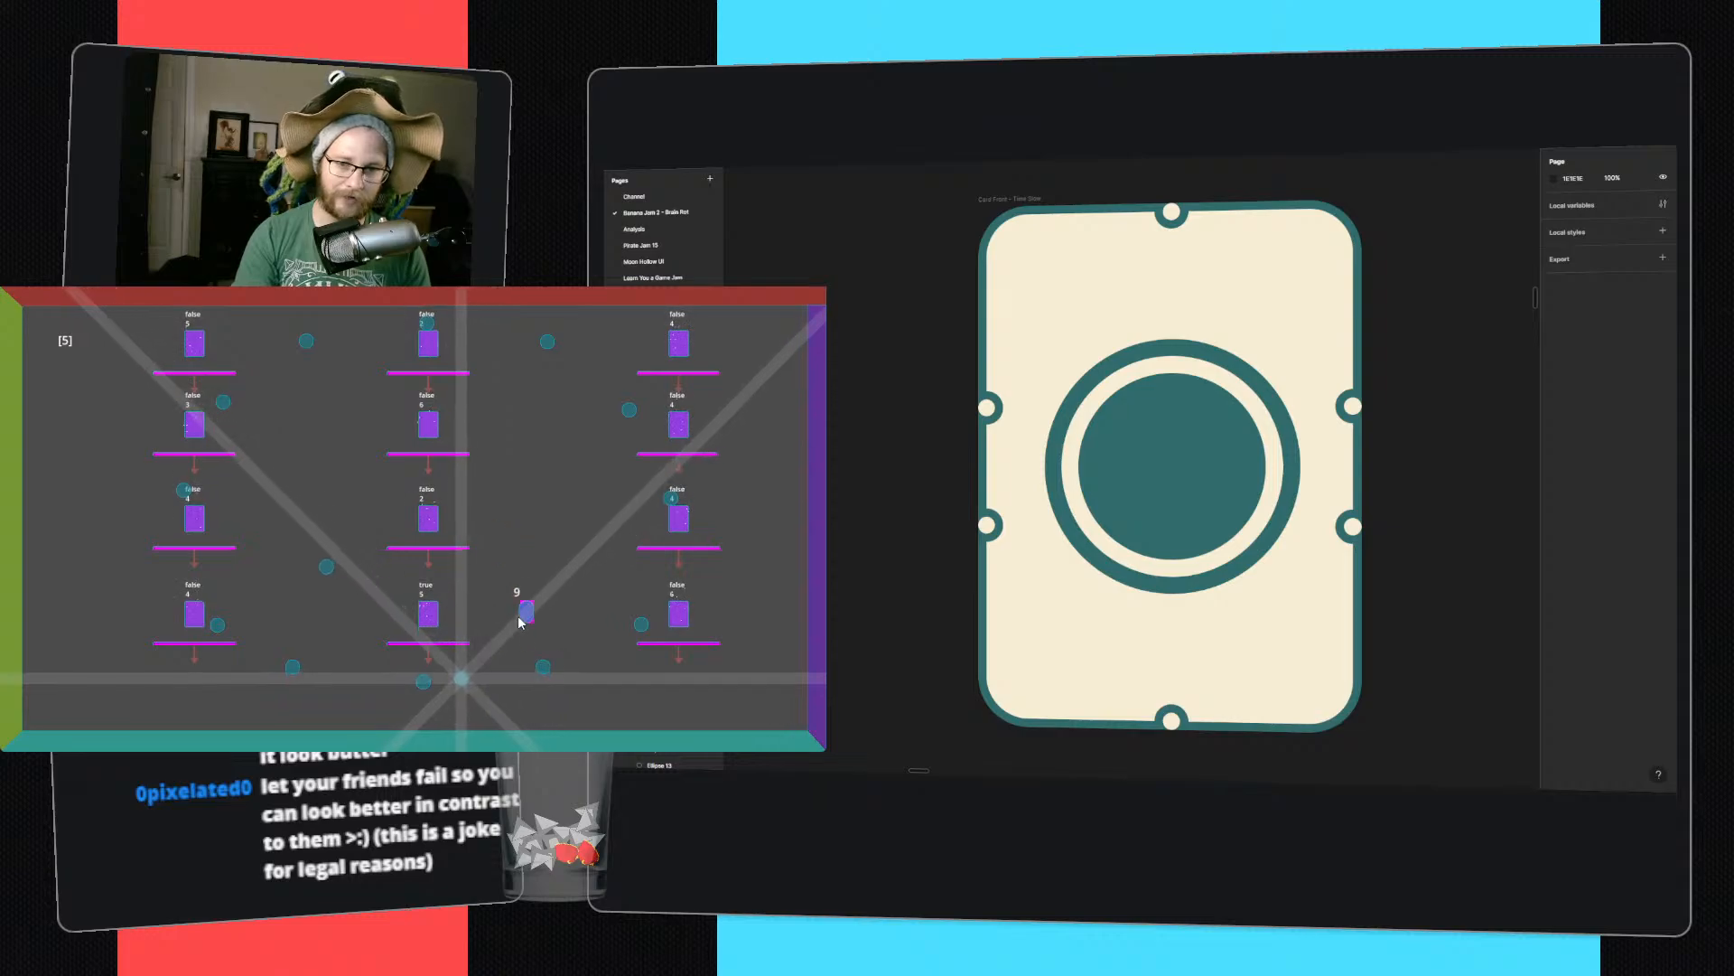
pyautogui.press('a')
pyautogui.press('d')
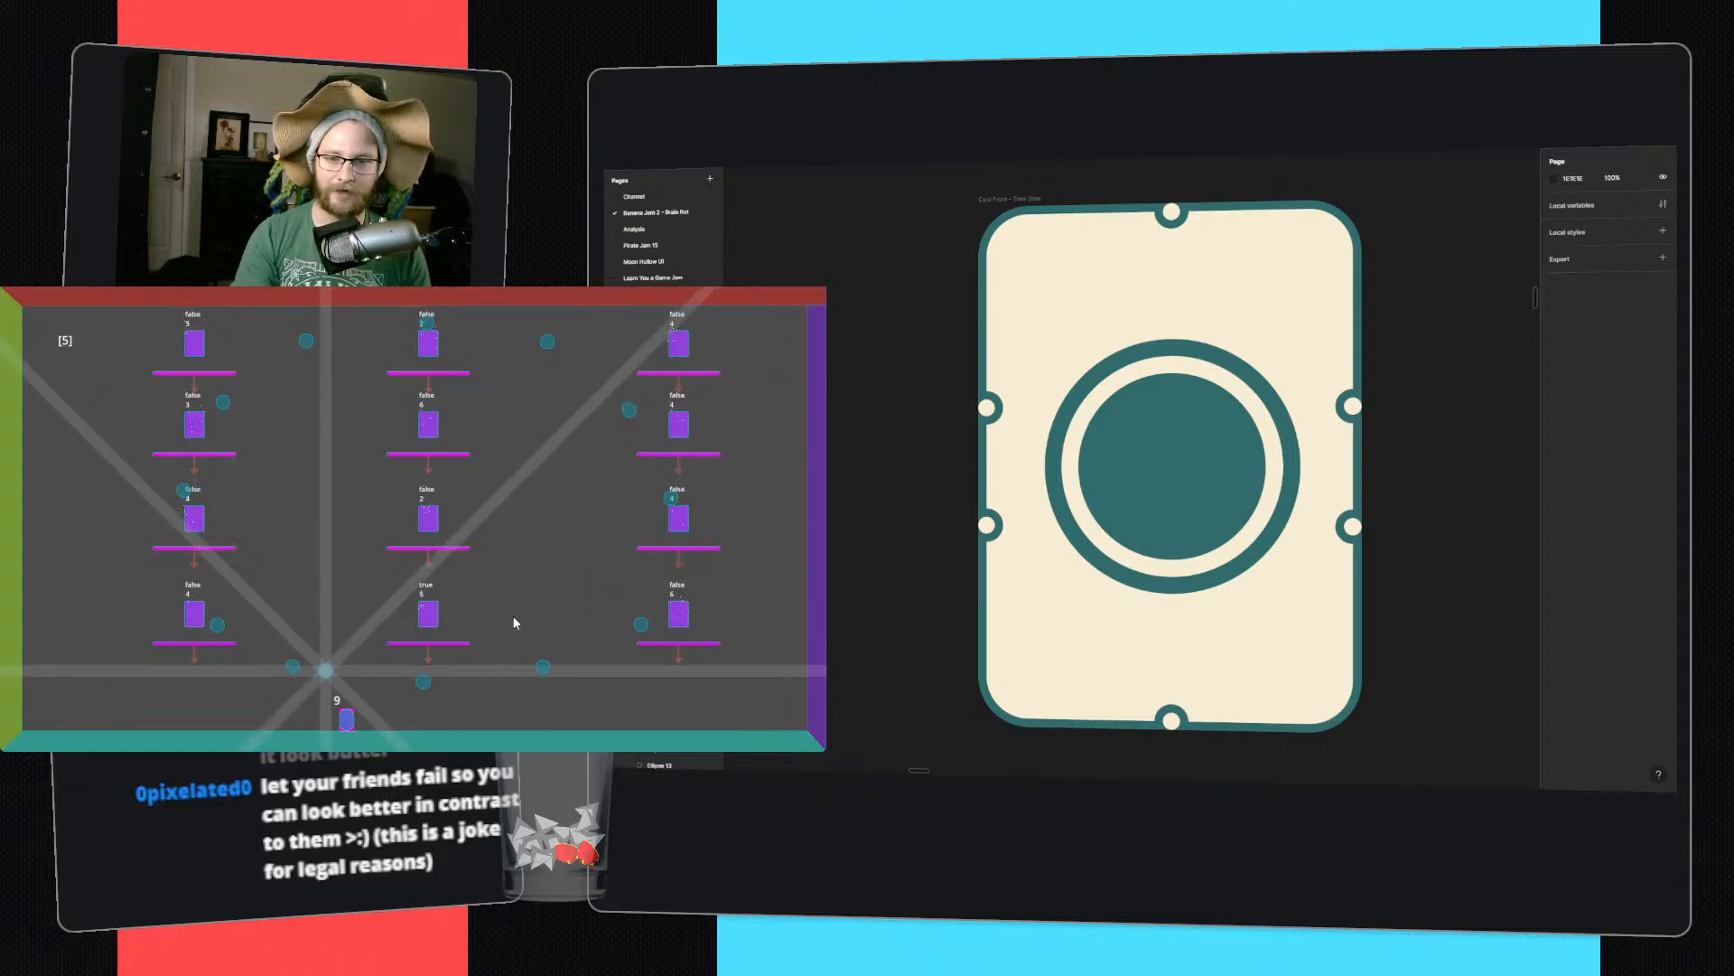
pyautogui.press('space')
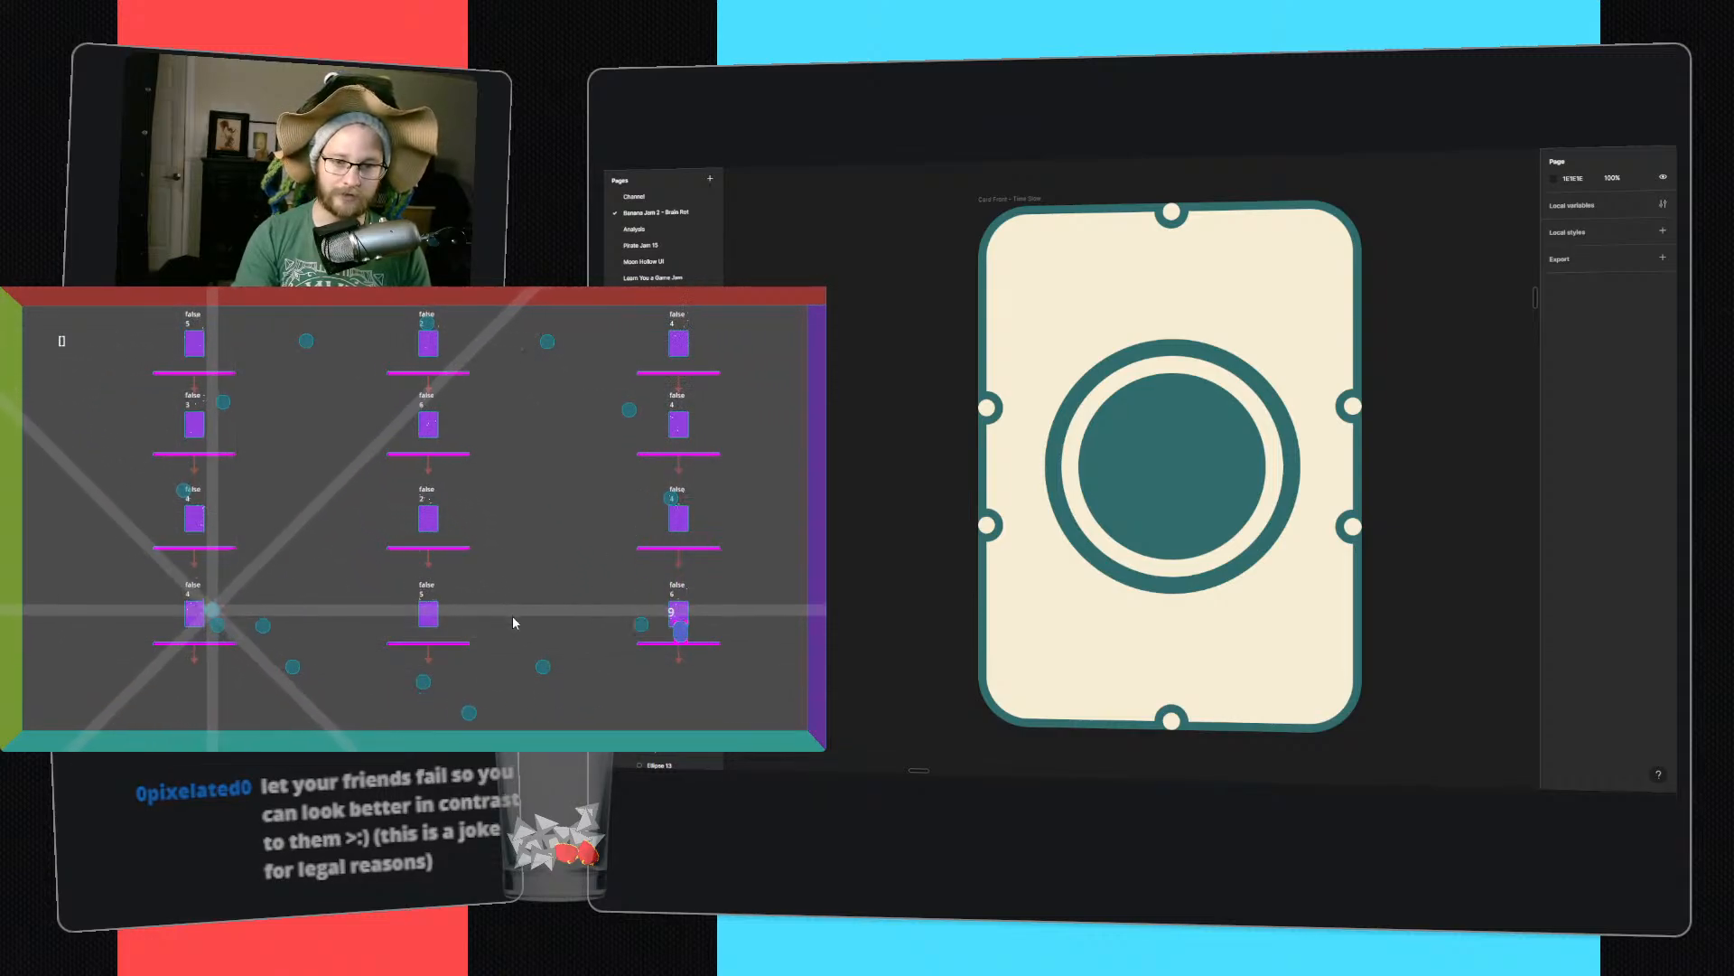
pyautogui.press('a')
pyautogui.press('space')
pyautogui.press('d')
pyautogui.press('space')
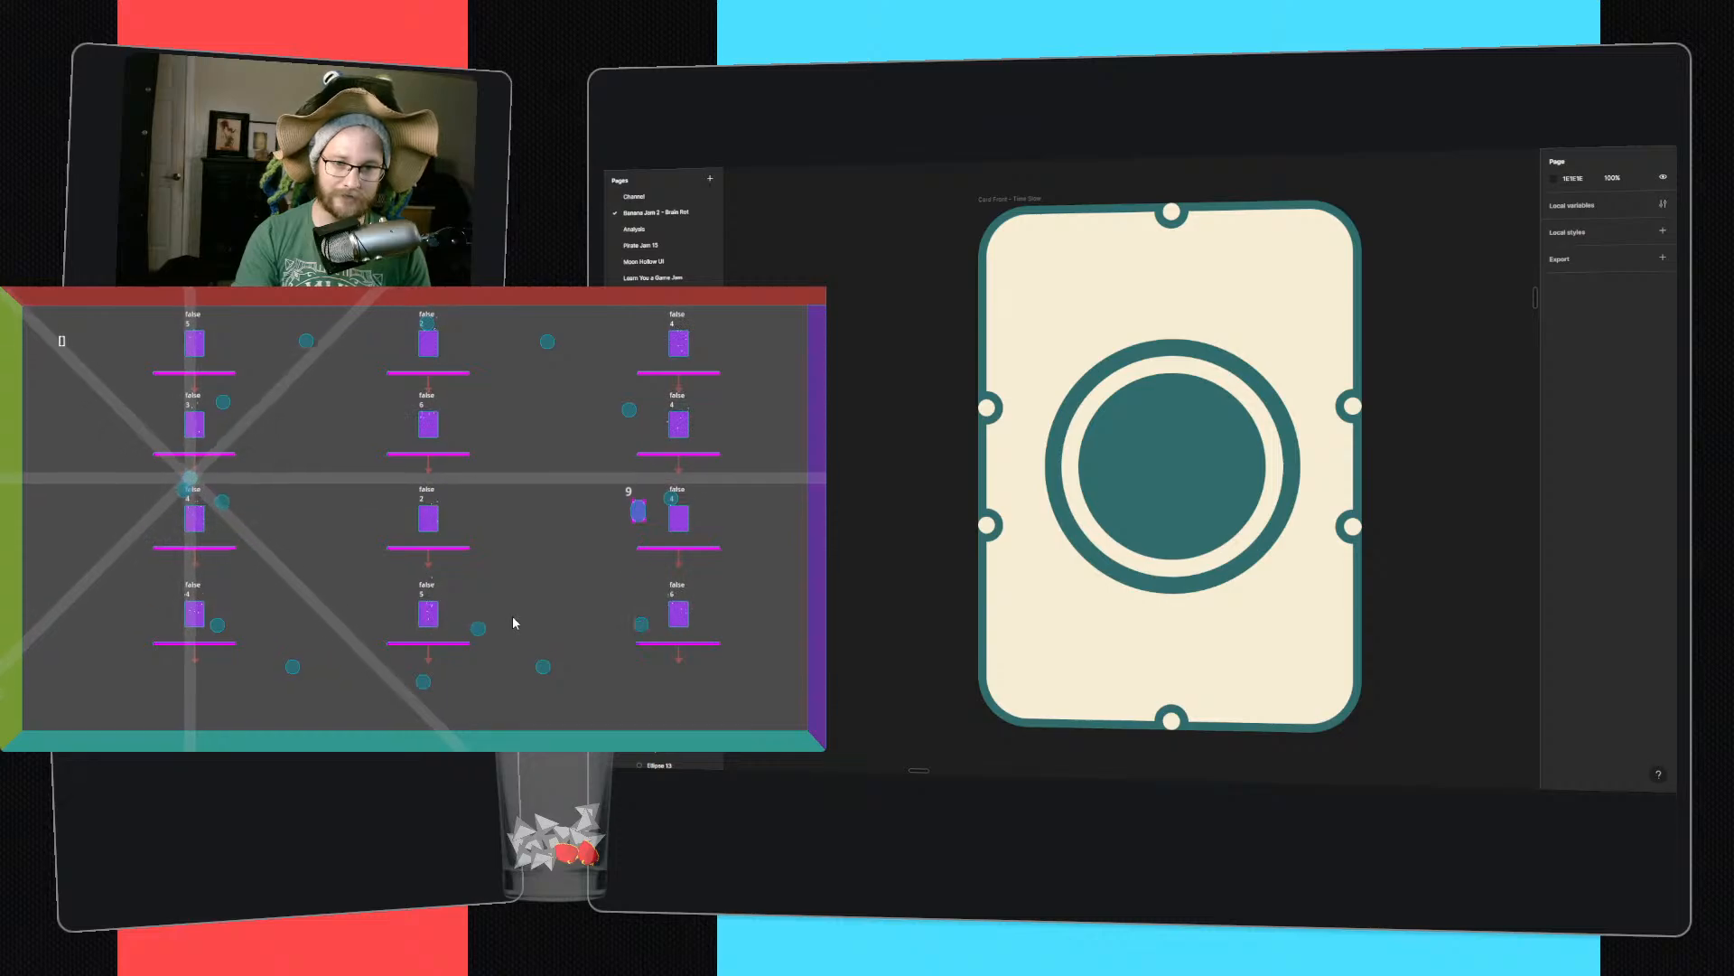
pyautogui.press('d')
pyautogui.press('space')
pyautogui.press('space')
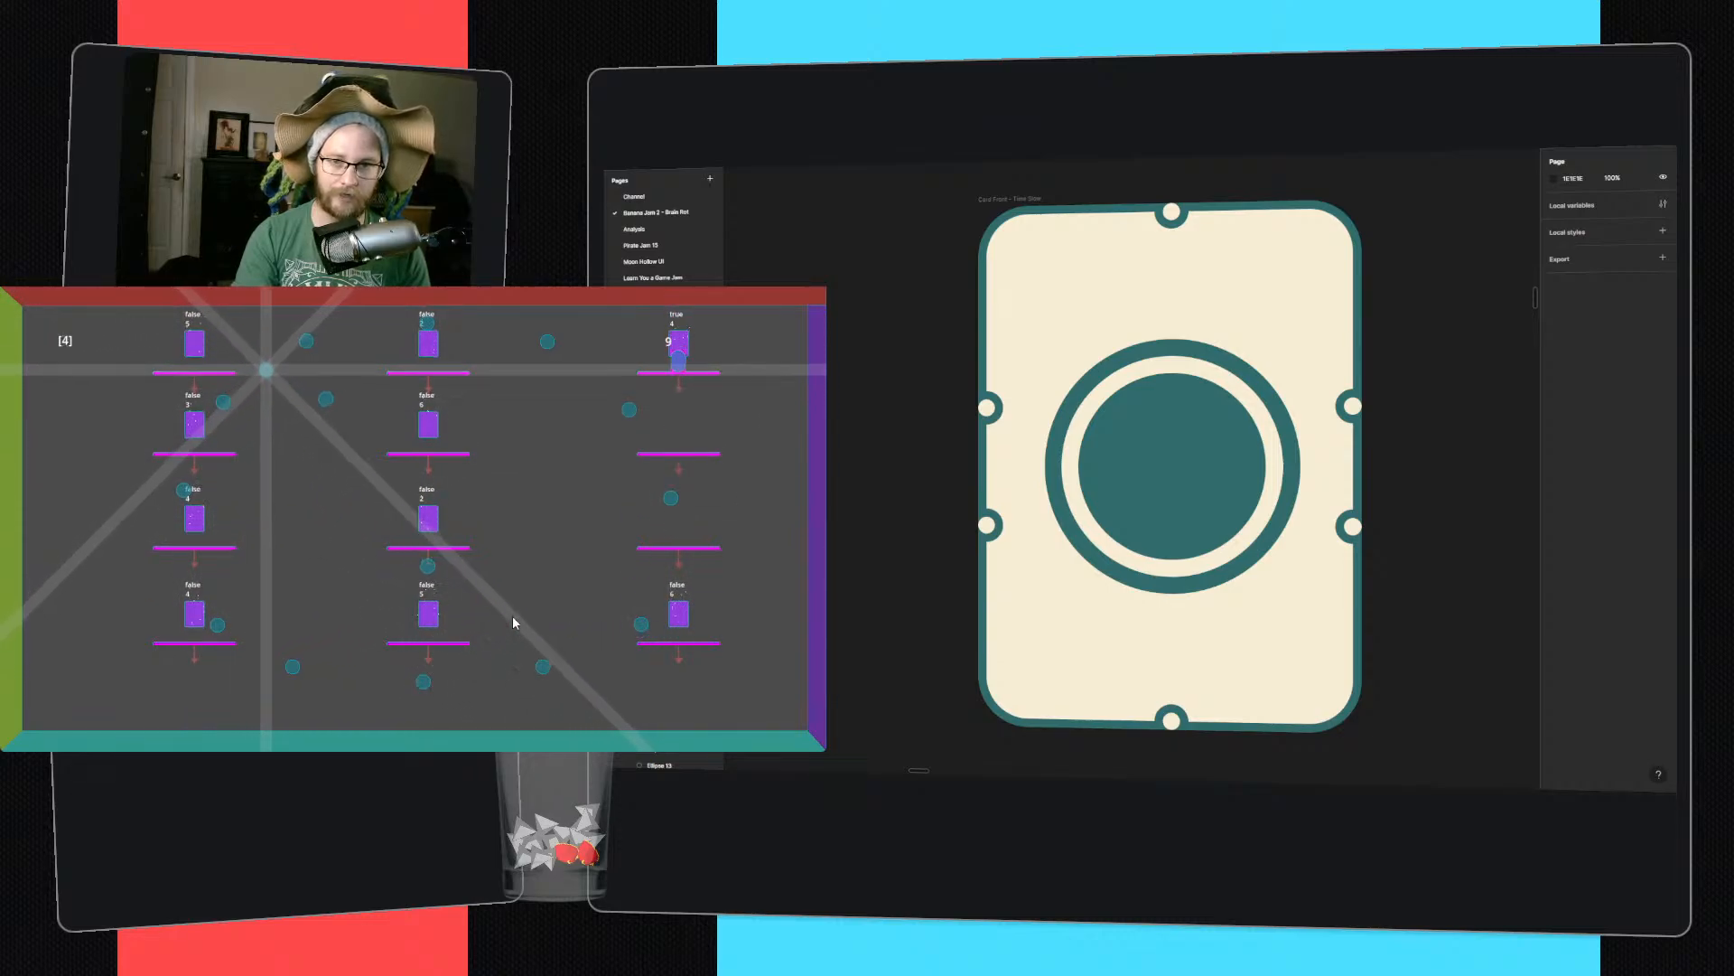
pyautogui.press('a')
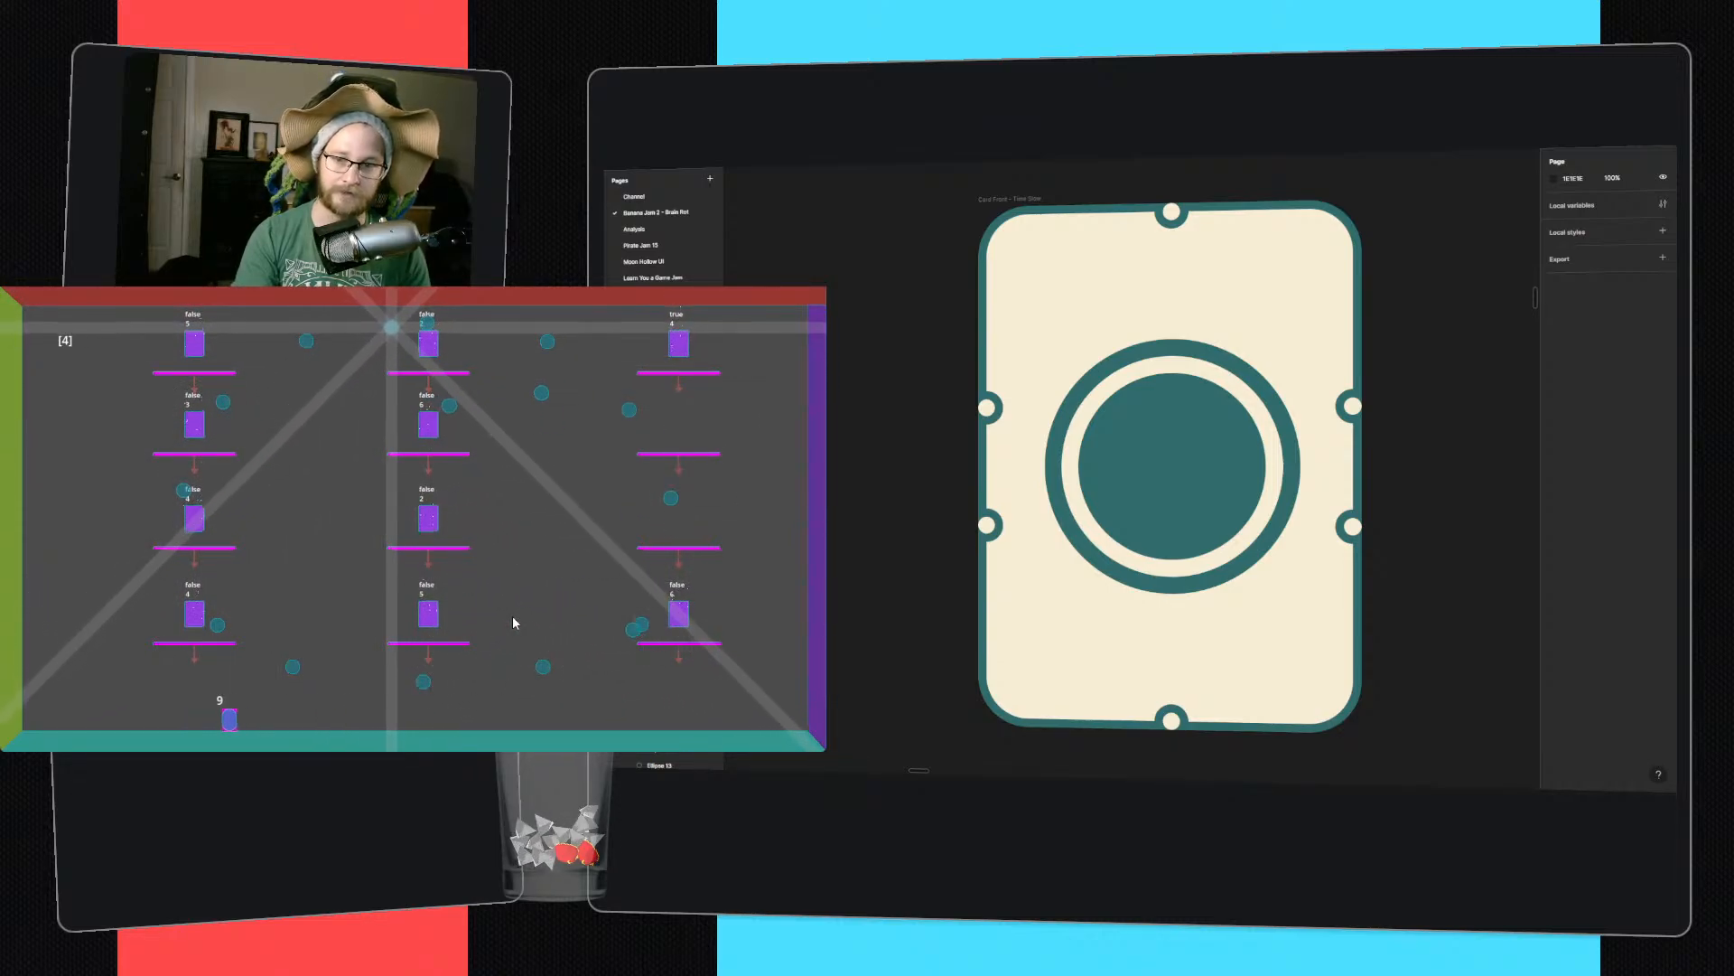
pyautogui.press('space')
pyautogui.press('d')
pyautogui.press('space')
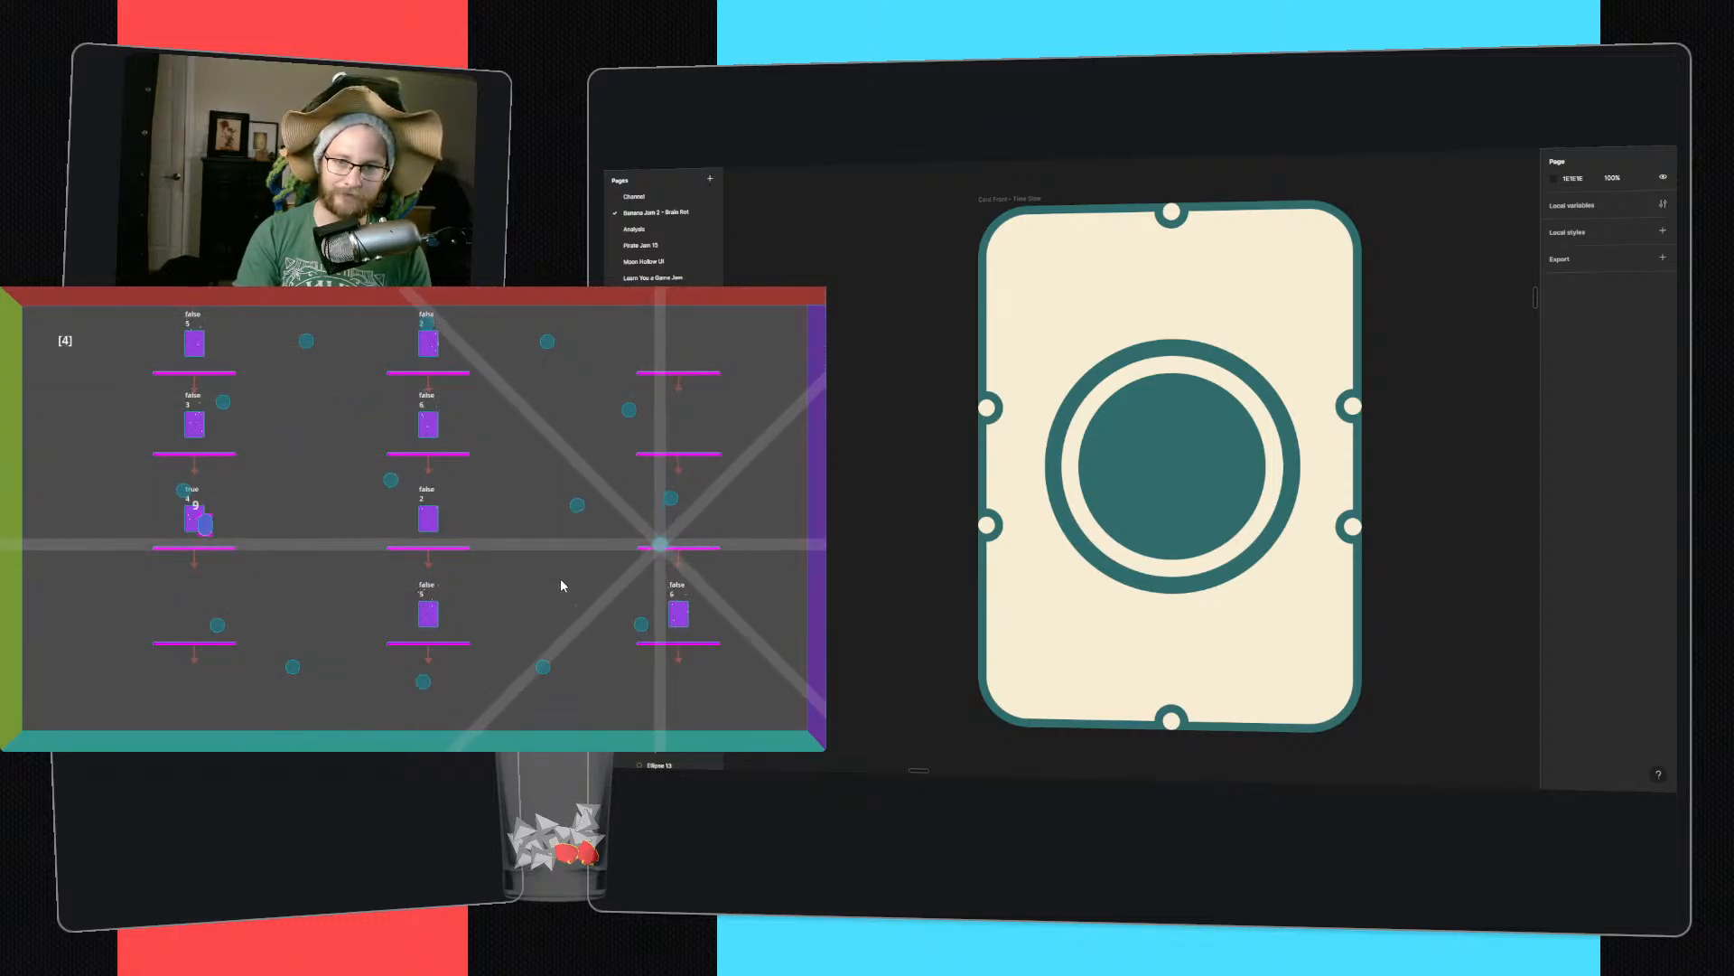
pyautogui.press('space')
pyautogui.press('d')
pyautogui.press('a')
pyautogui.press('space')
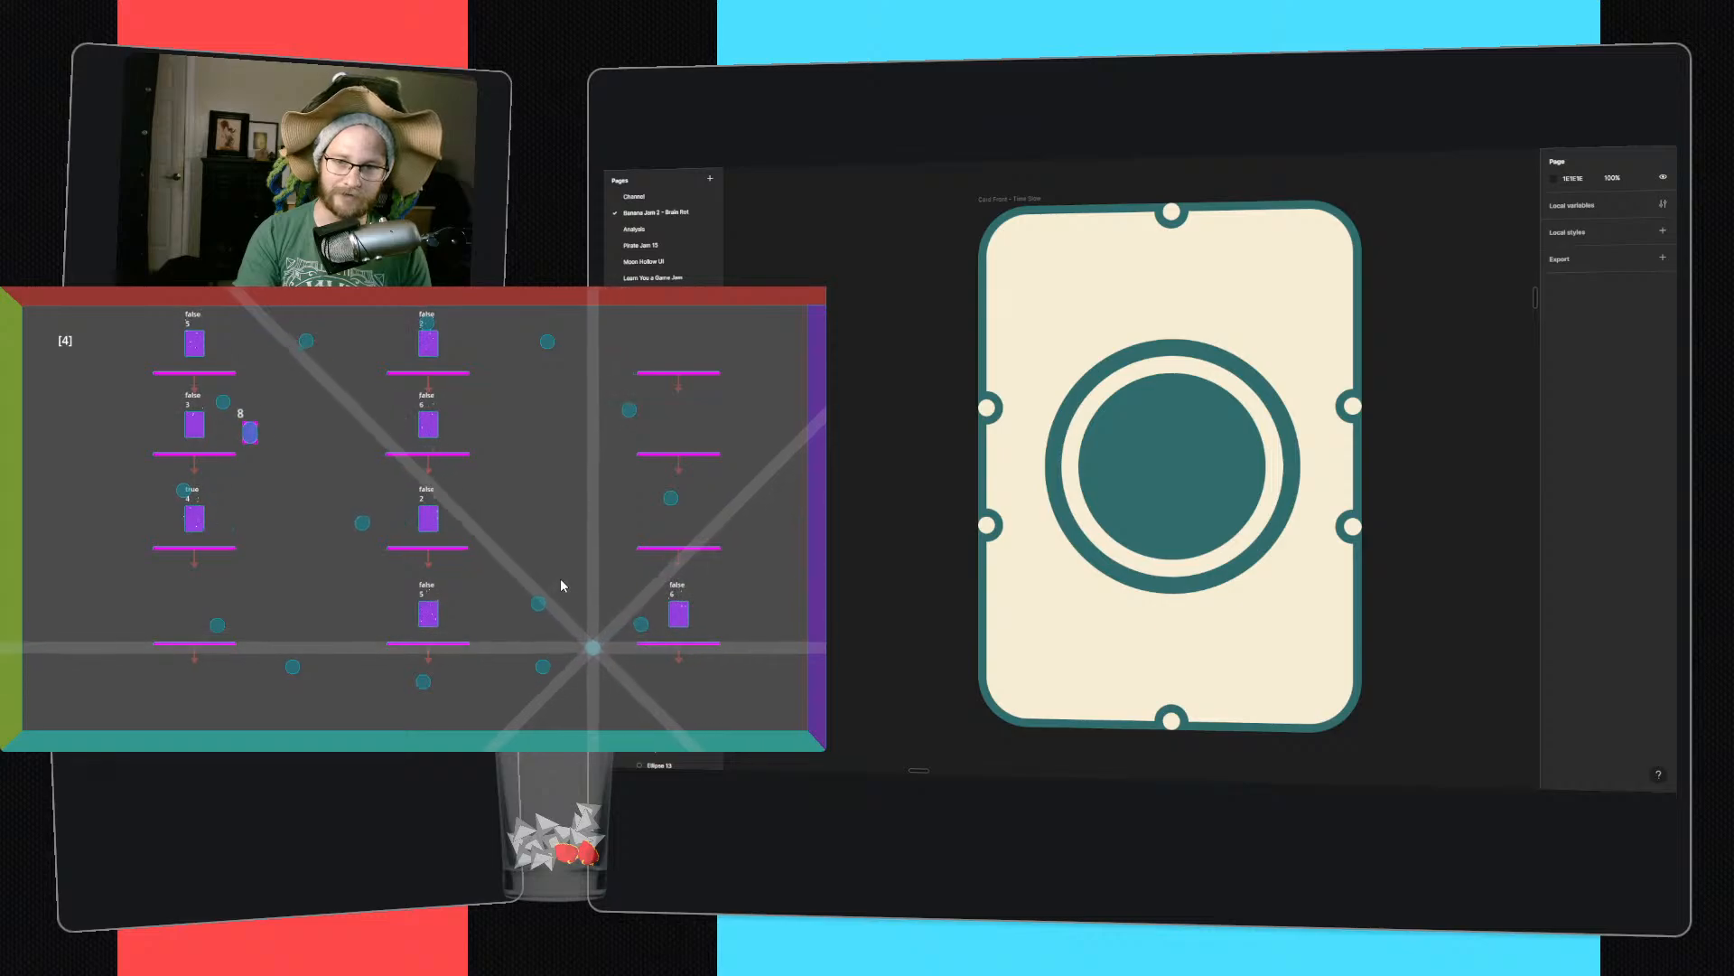
pyautogui.press('space')
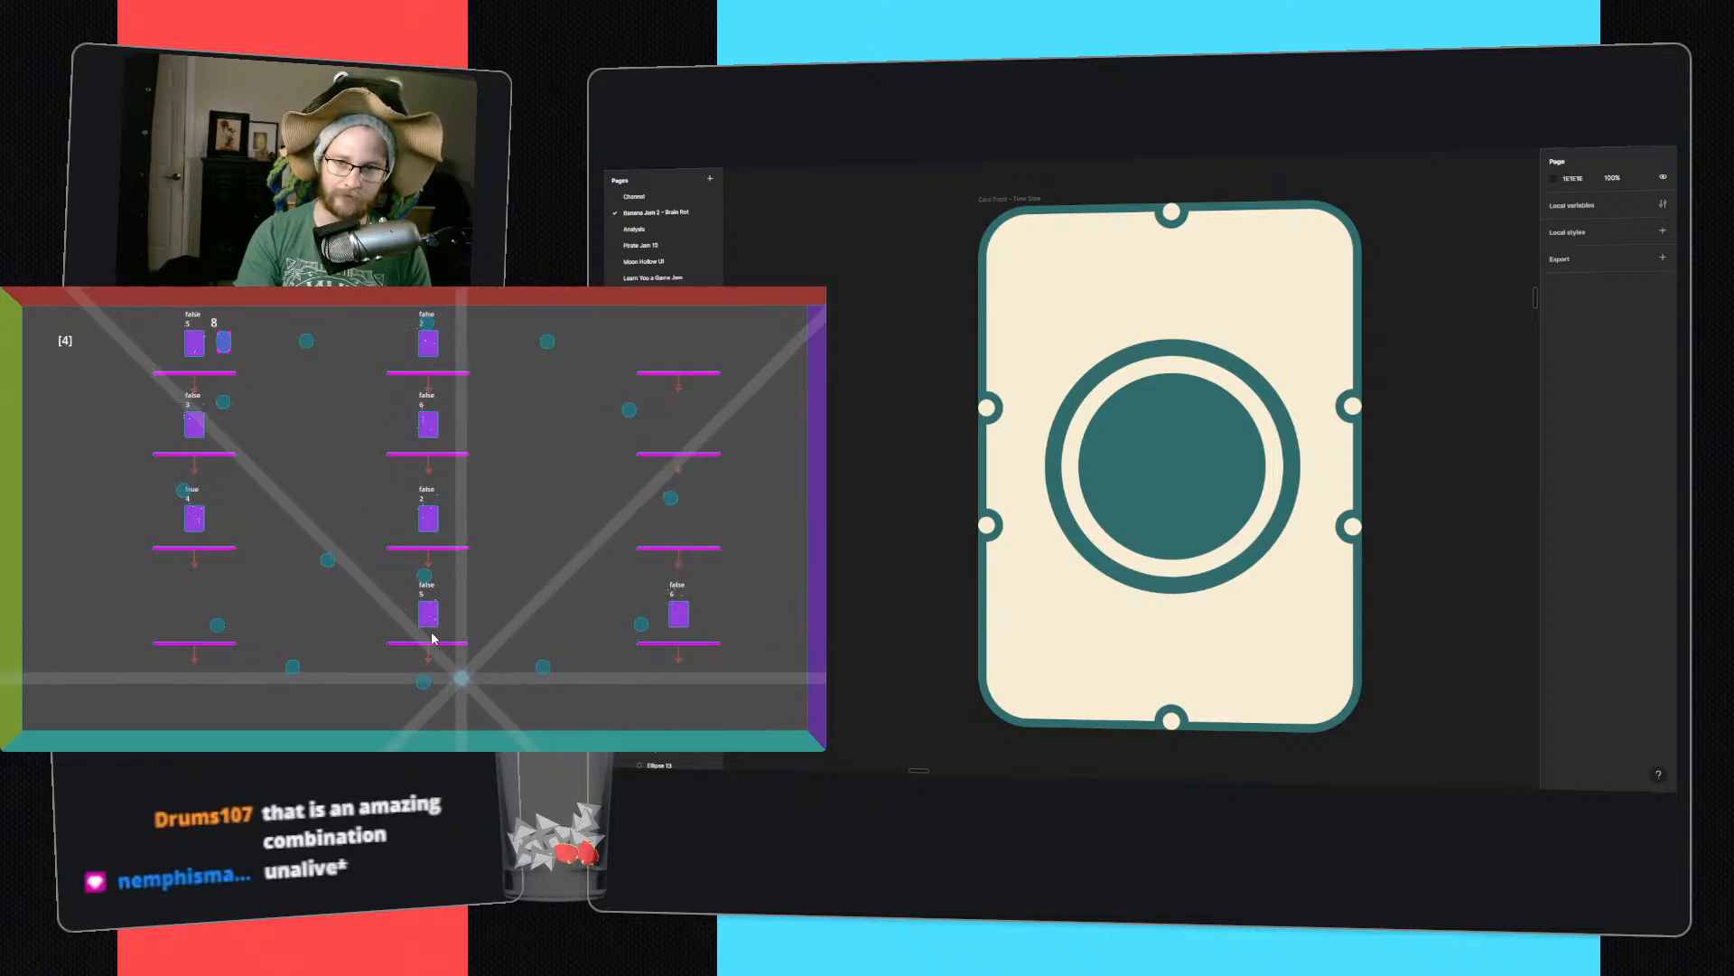
pyautogui.press('a')
pyautogui.press('d')
pyautogui.press('space')
pyautogui.press('a')
pyautogui.press('d')
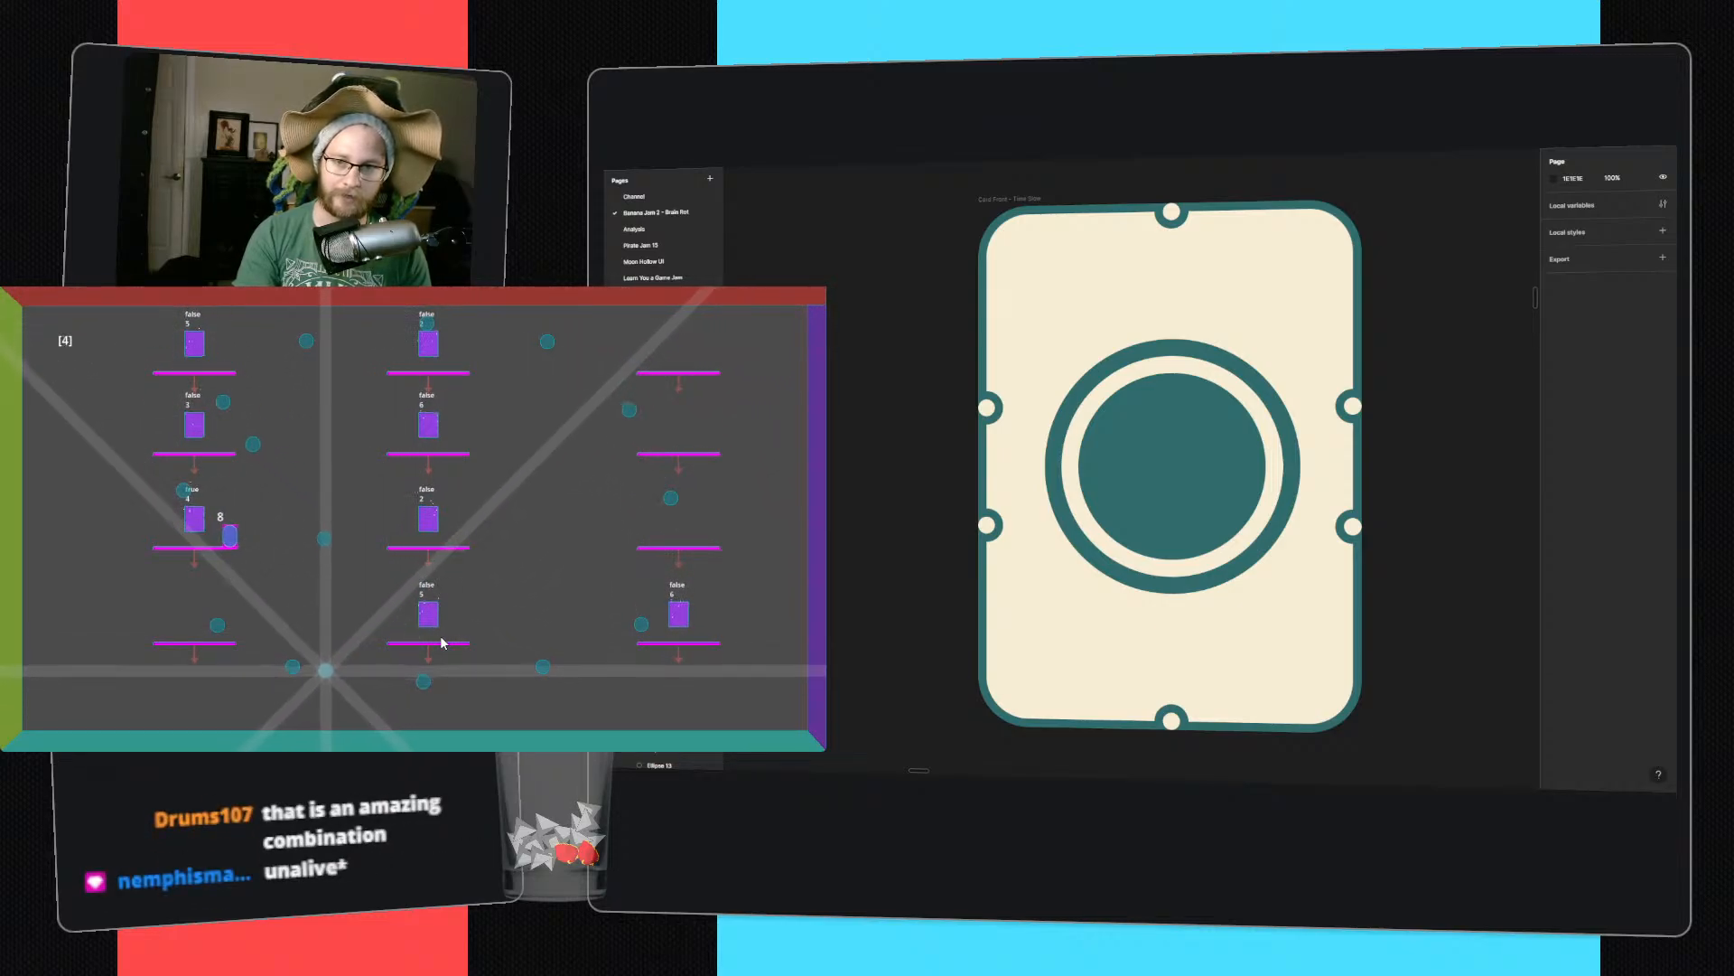
pyautogui.press('space')
pyautogui.press('a')
pyautogui.press('space')
pyautogui.press('d')
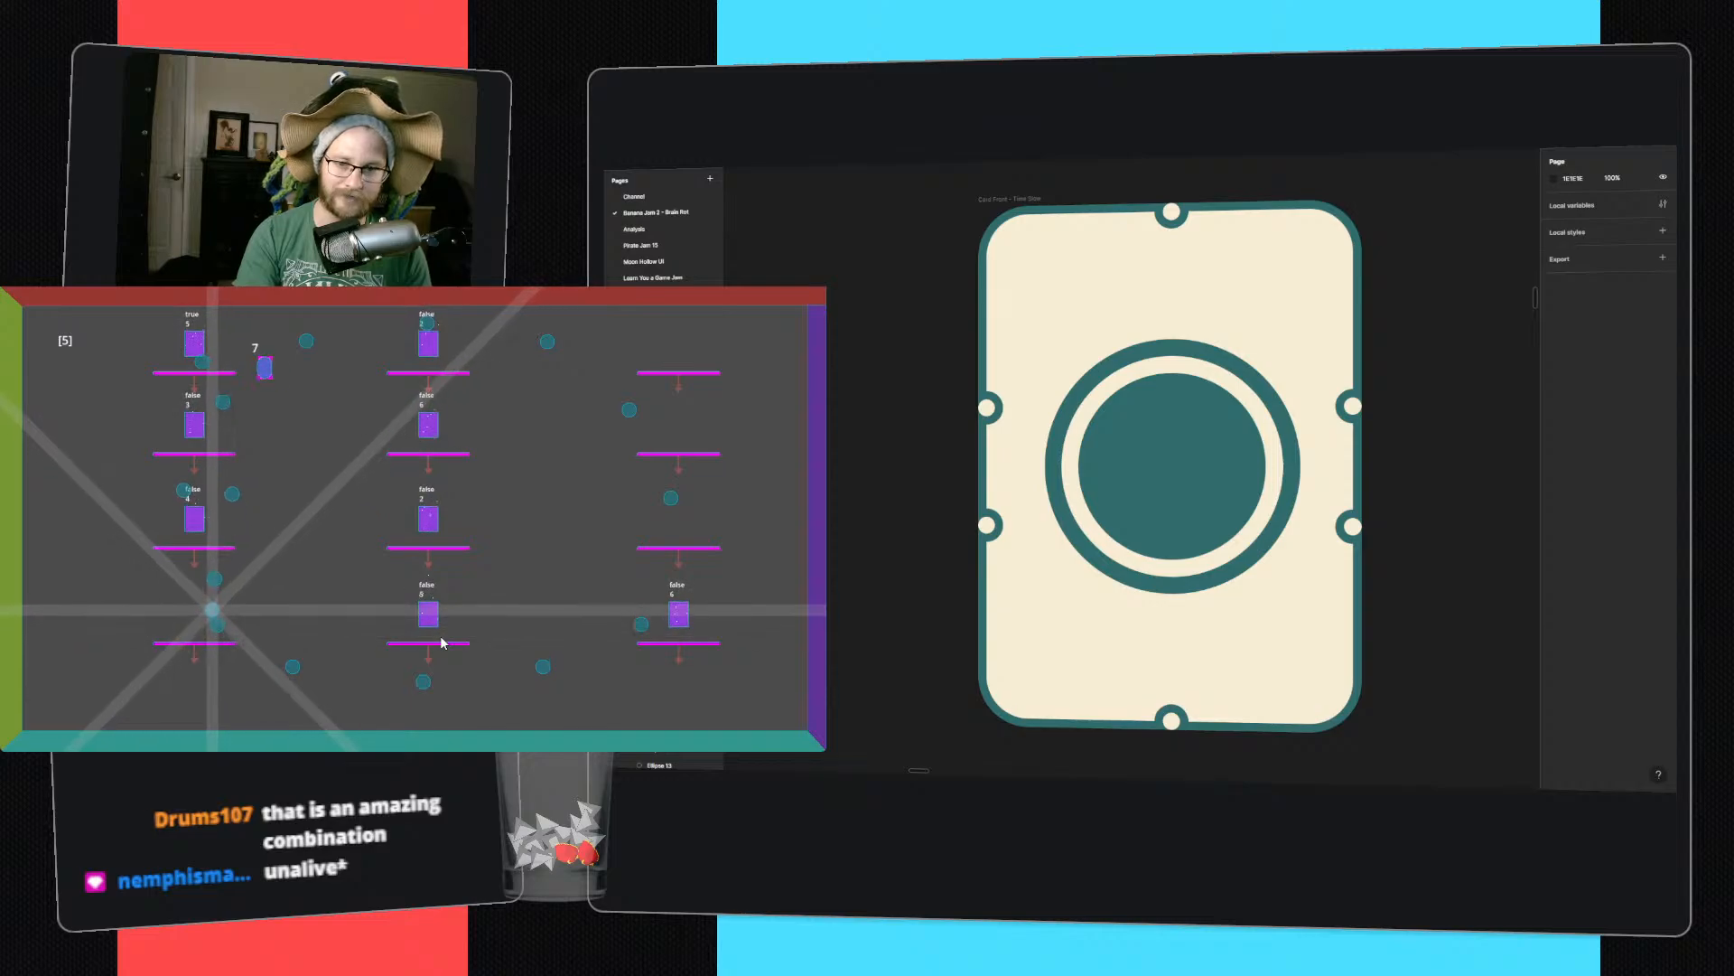
pyautogui.press('space')
pyautogui.hotkey('alt', 'F4')
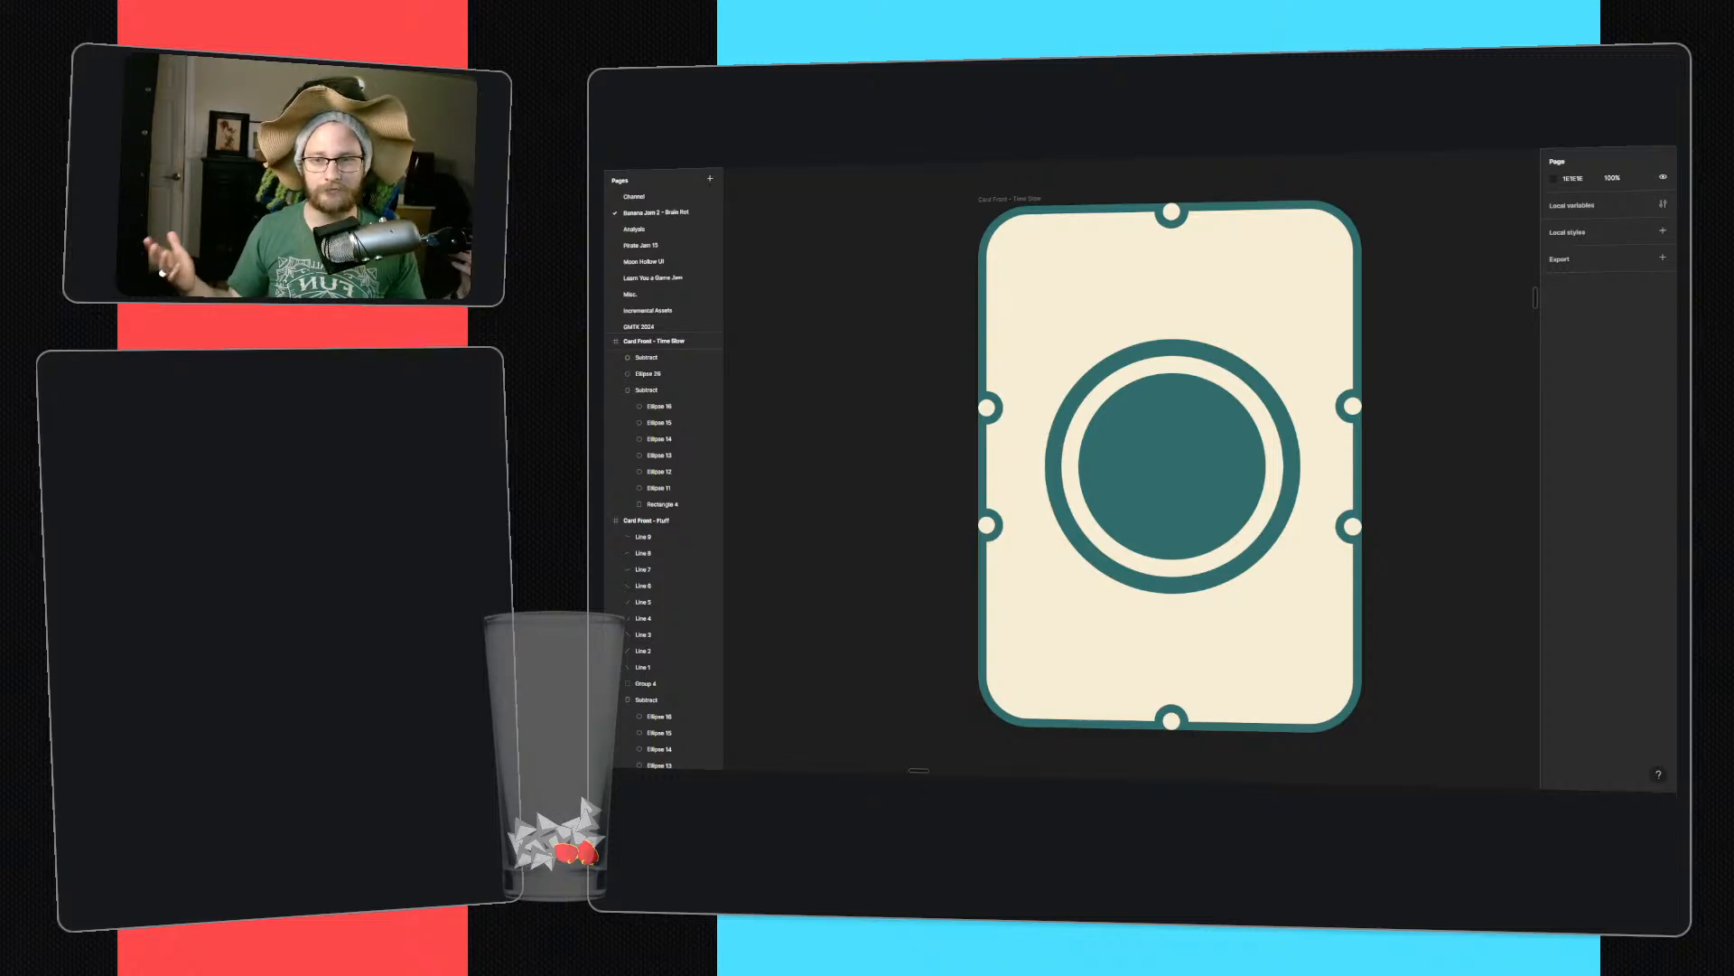
# - Delete the cream ring and shrink the teal circle to about 19 × 19 in the upper half of the card
pyautogui.click(1261, 416)
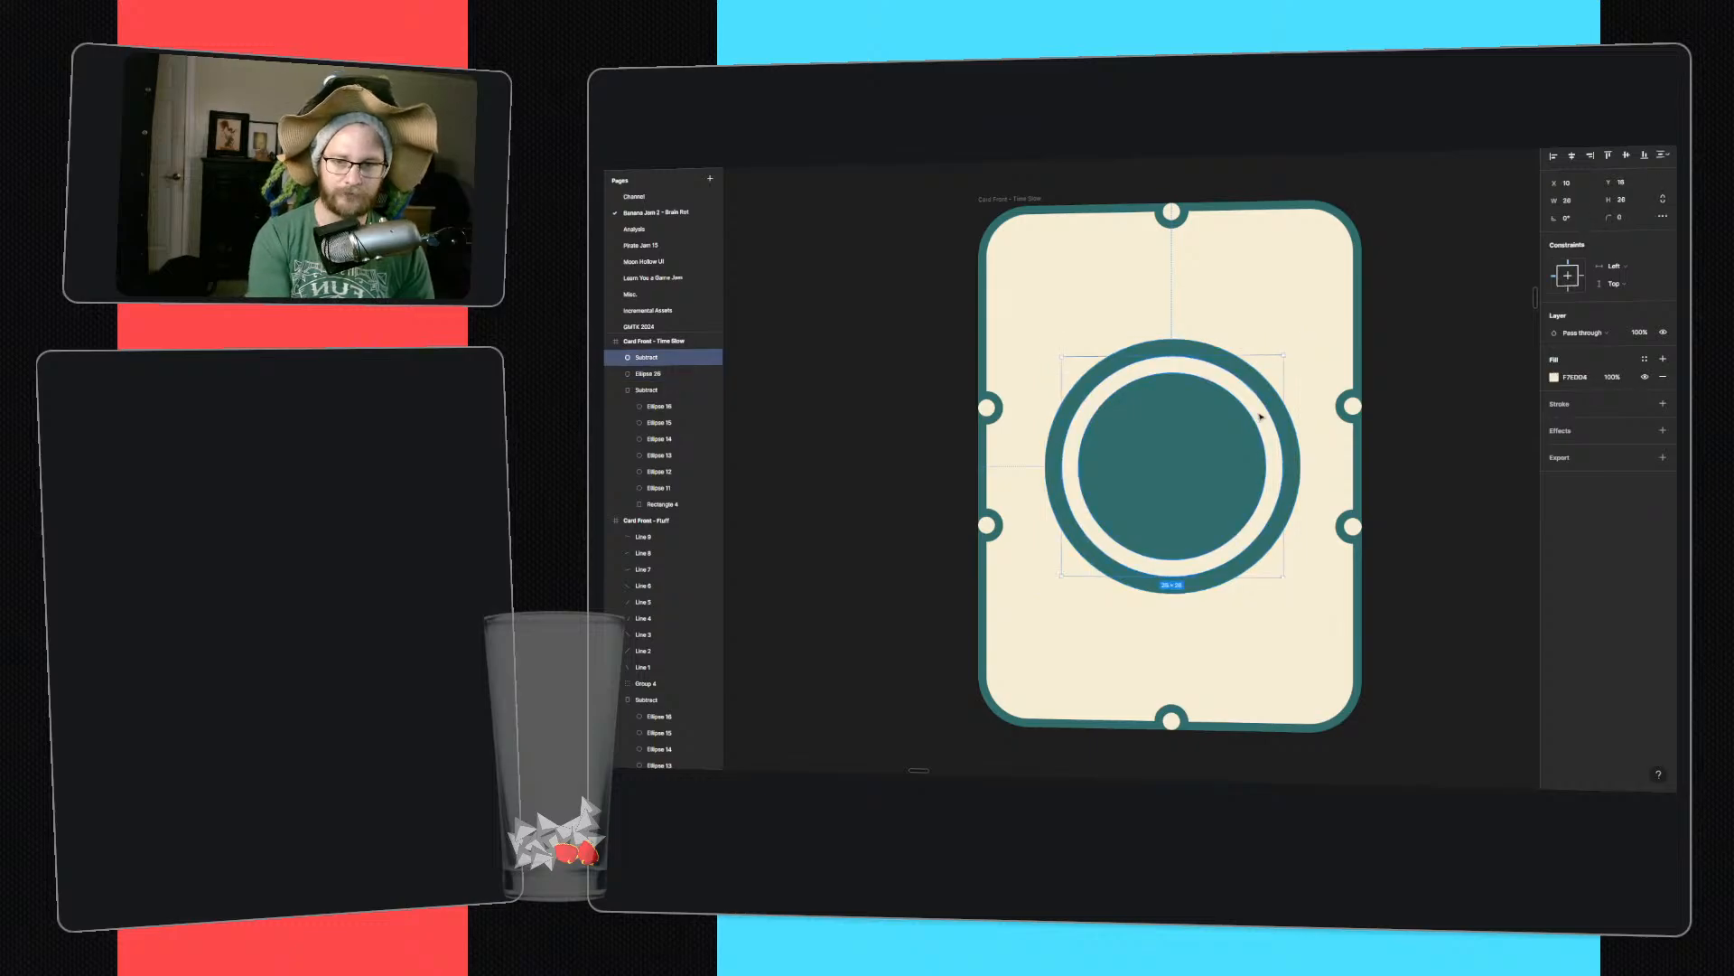
pyautogui.press('Delete')
pyautogui.click(1250, 422)
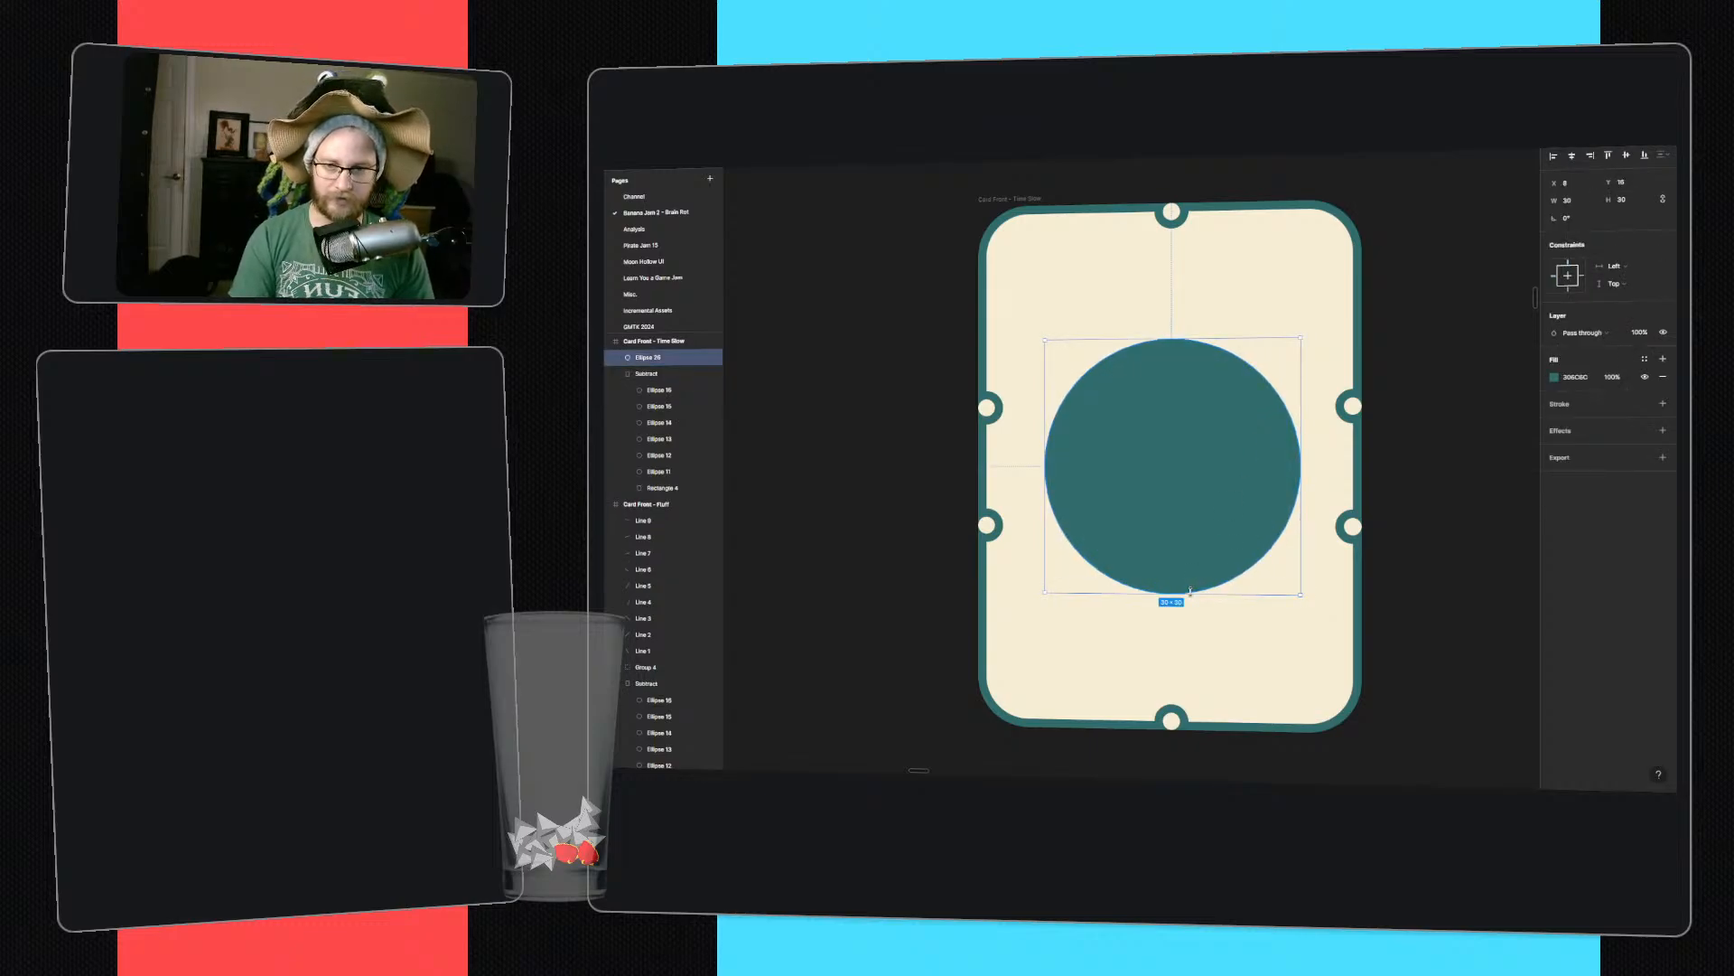
pyautogui.keyDown('shift'); pyautogui.moveTo(1191, 591); pyautogui.dragTo(1188, 381); pyautogui.keyUp('shift')
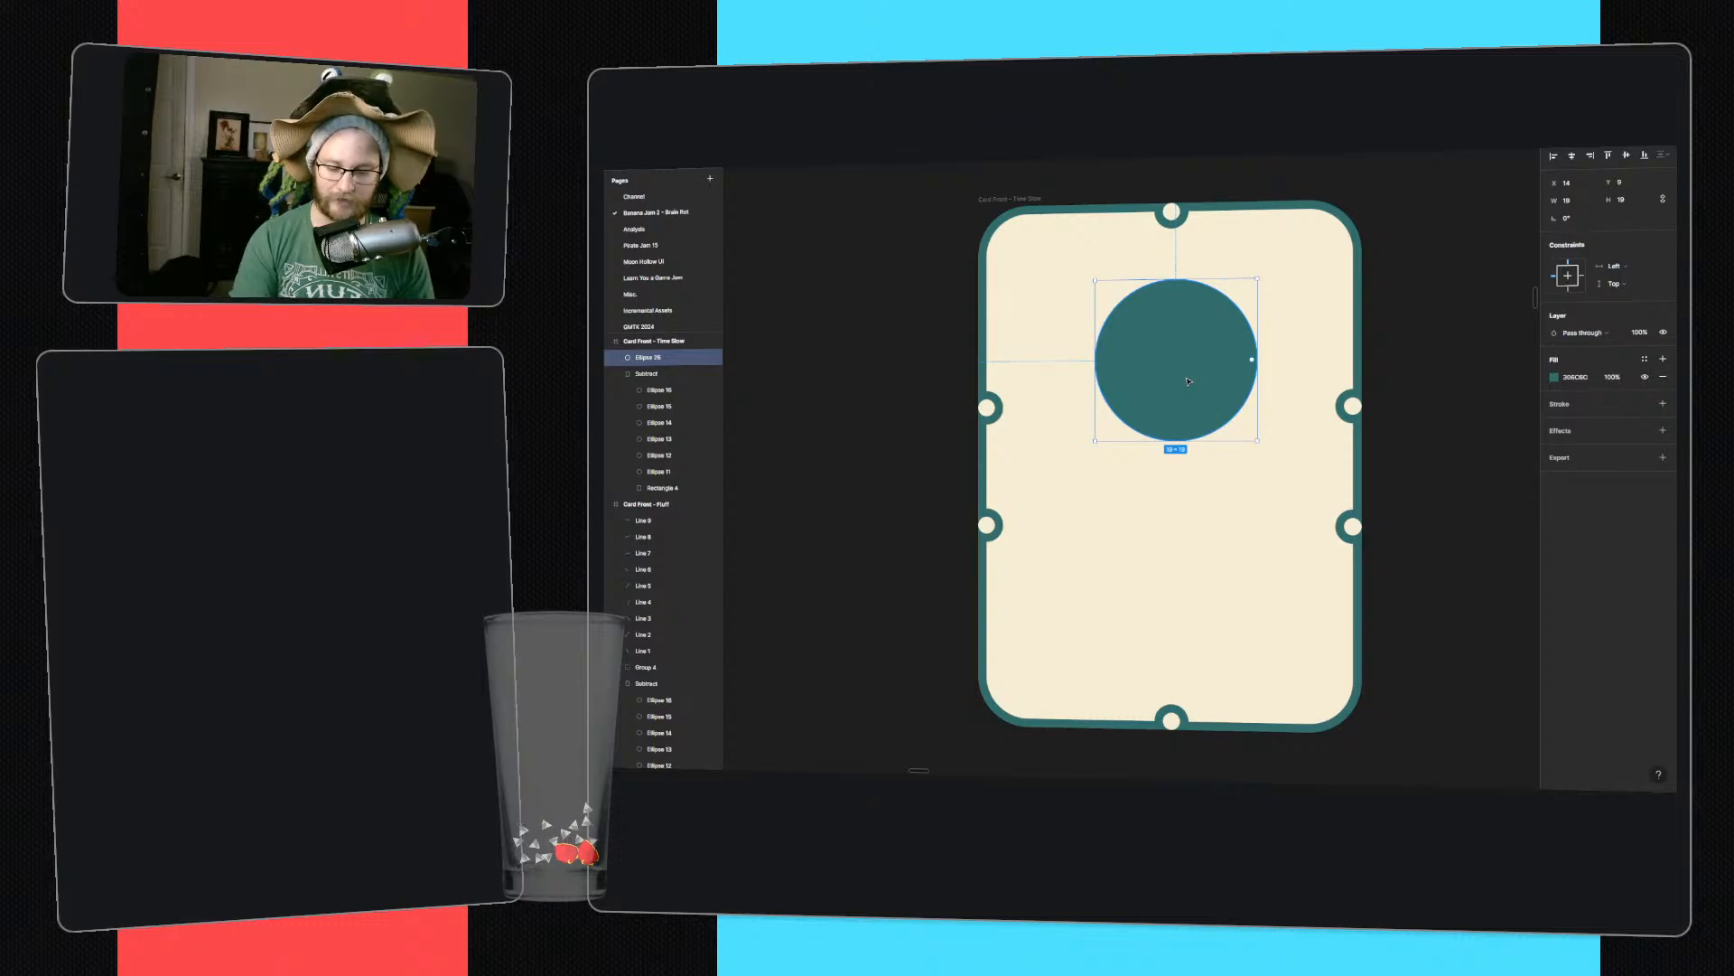
# - Draw a 19 × 11 rectangle over the circle's upper half, unite the two shapes, and fill the union with the border's teal
pyautogui.press('r')
pyautogui.moveTo(1095, 279); pyautogui.dragTo(1251, 369)
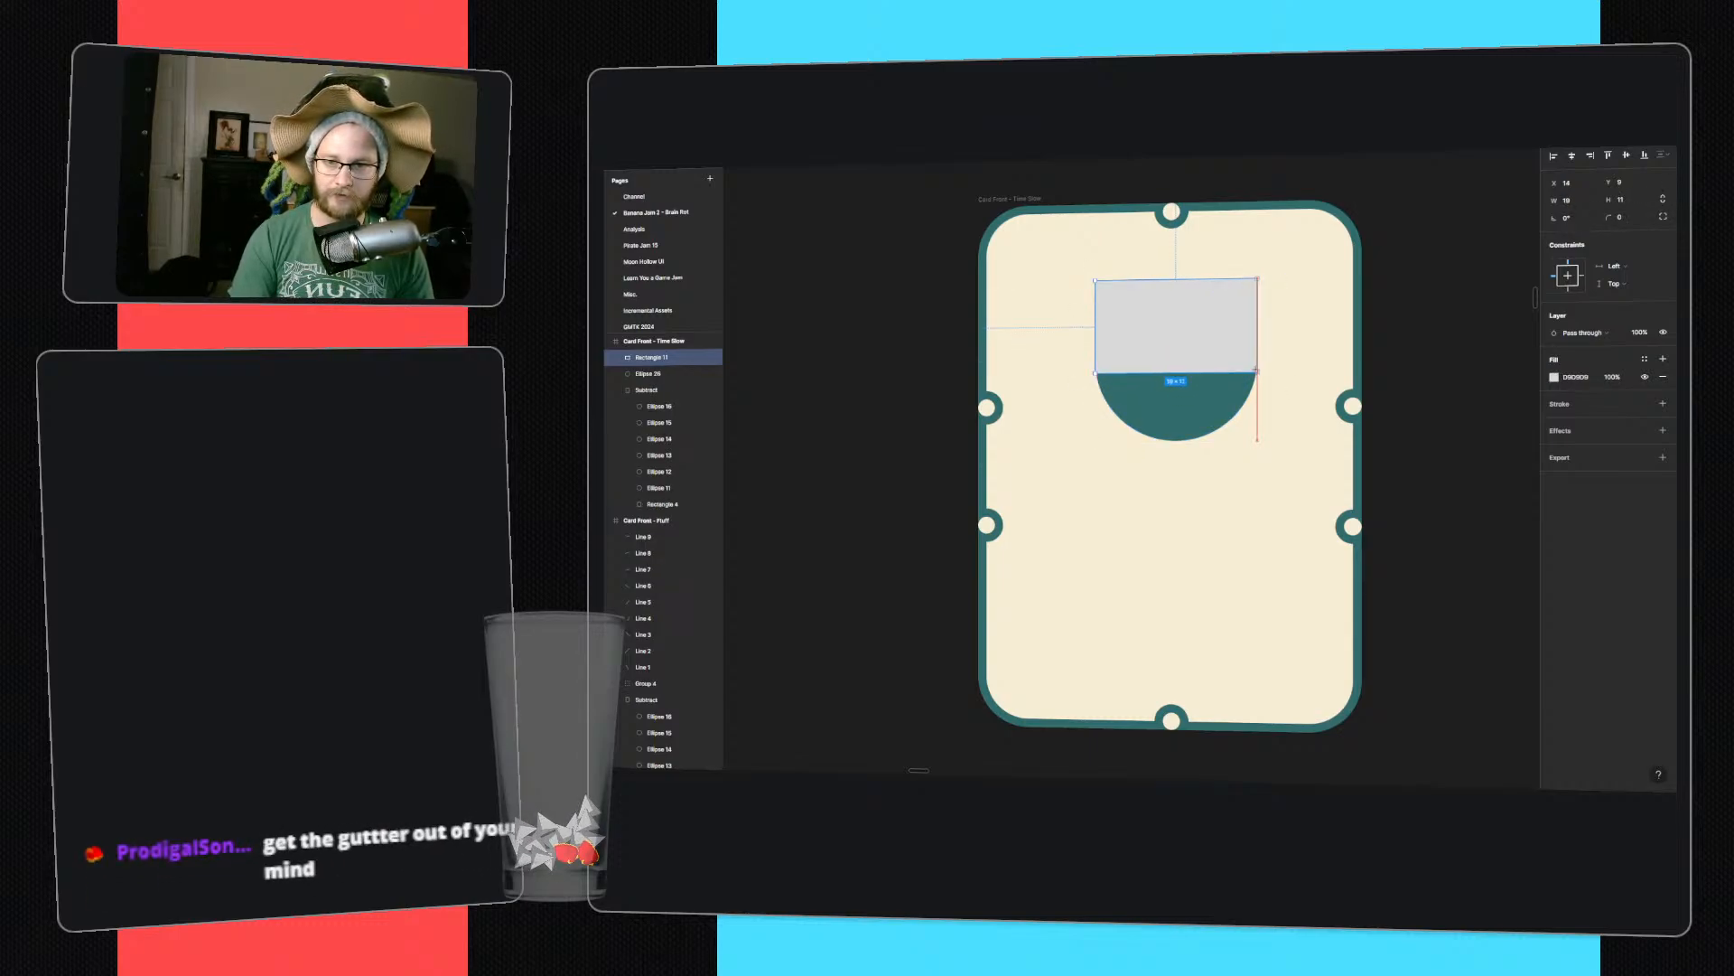
pyautogui.keyDown('shift'); pyautogui.click(1233, 411); pyautogui.keyUp('shift')
pyautogui.hotkey('alt', 'shift', 'u')
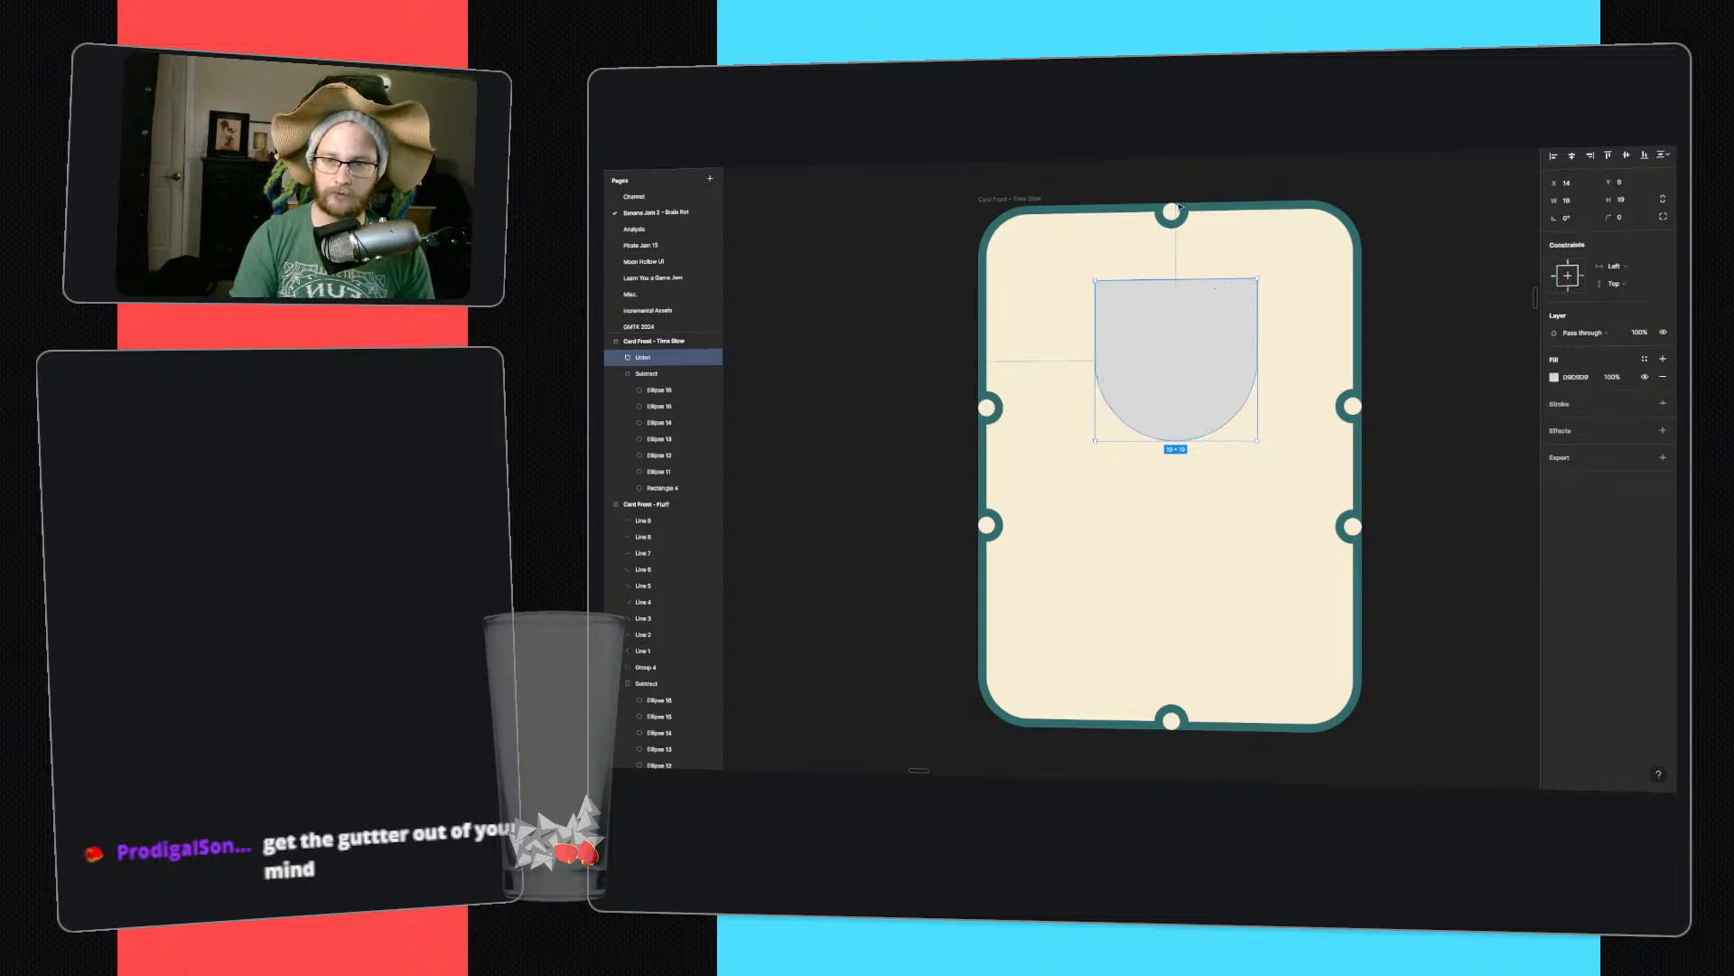
pyautogui.press('i')
pyautogui.click(1357, 273)
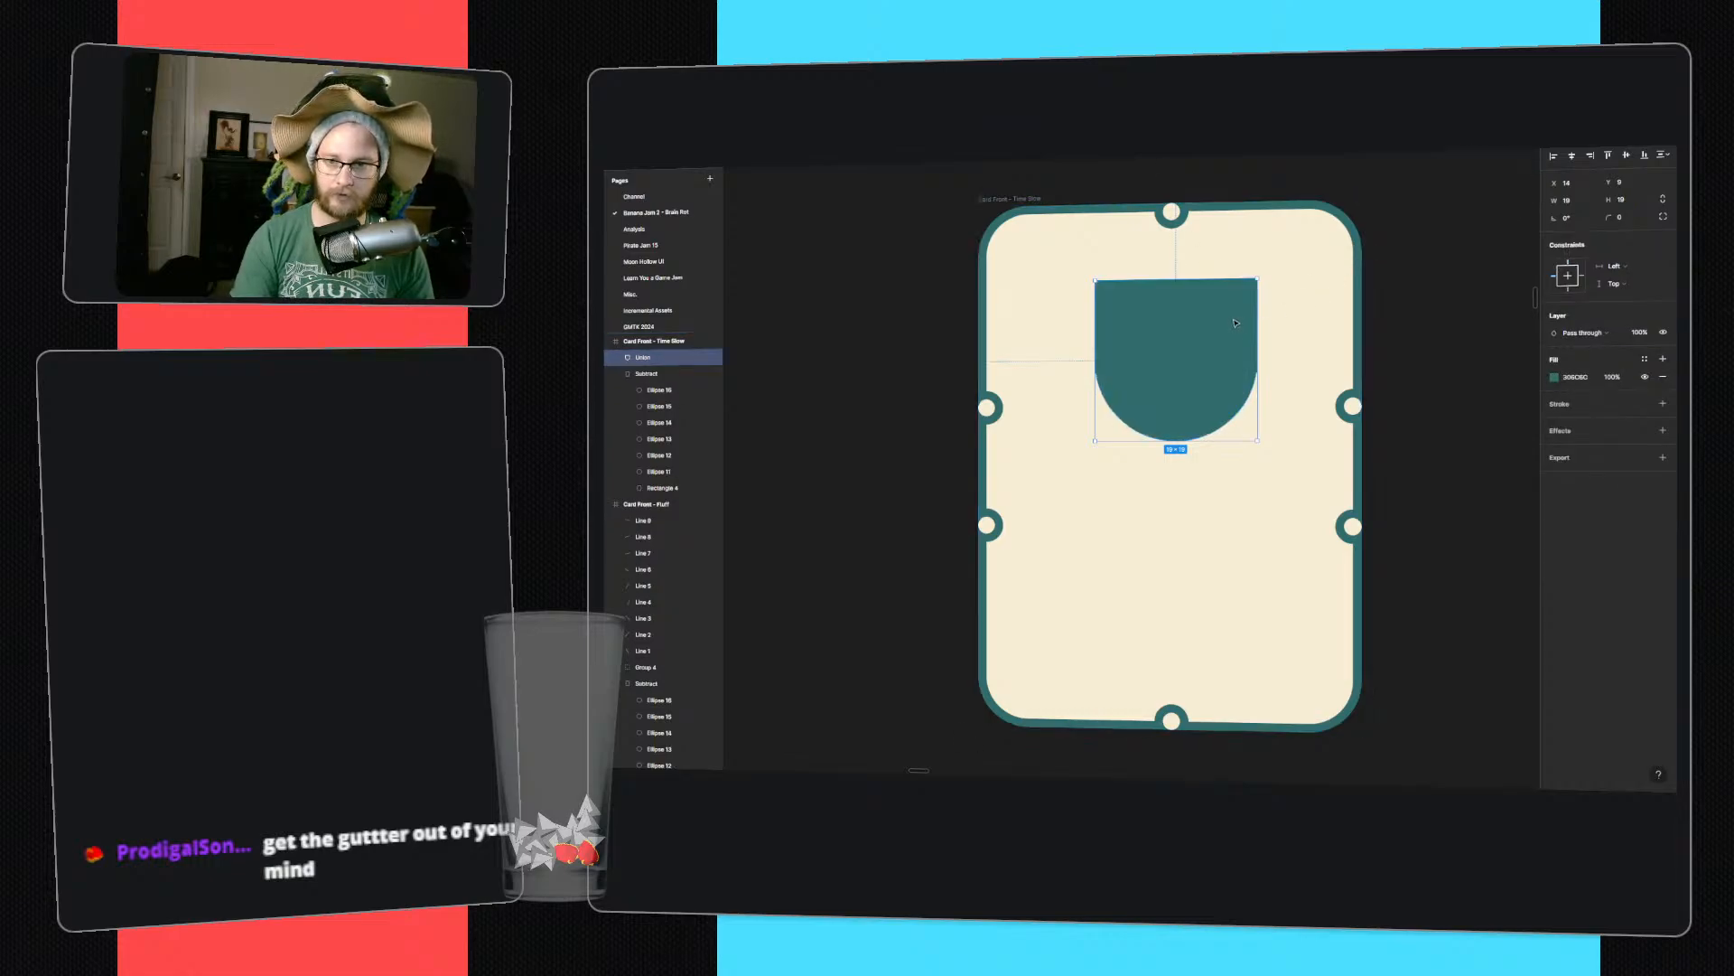
# - Duplicate the teal flat-topped shape into the lower half of the card and flip the copy vertically
pyautogui.keyDown('ctrl'); pyautogui.scroll(5, 1231, 336); pyautogui.keyUp('ctrl')
pyautogui.doubleClick(1239, 356)
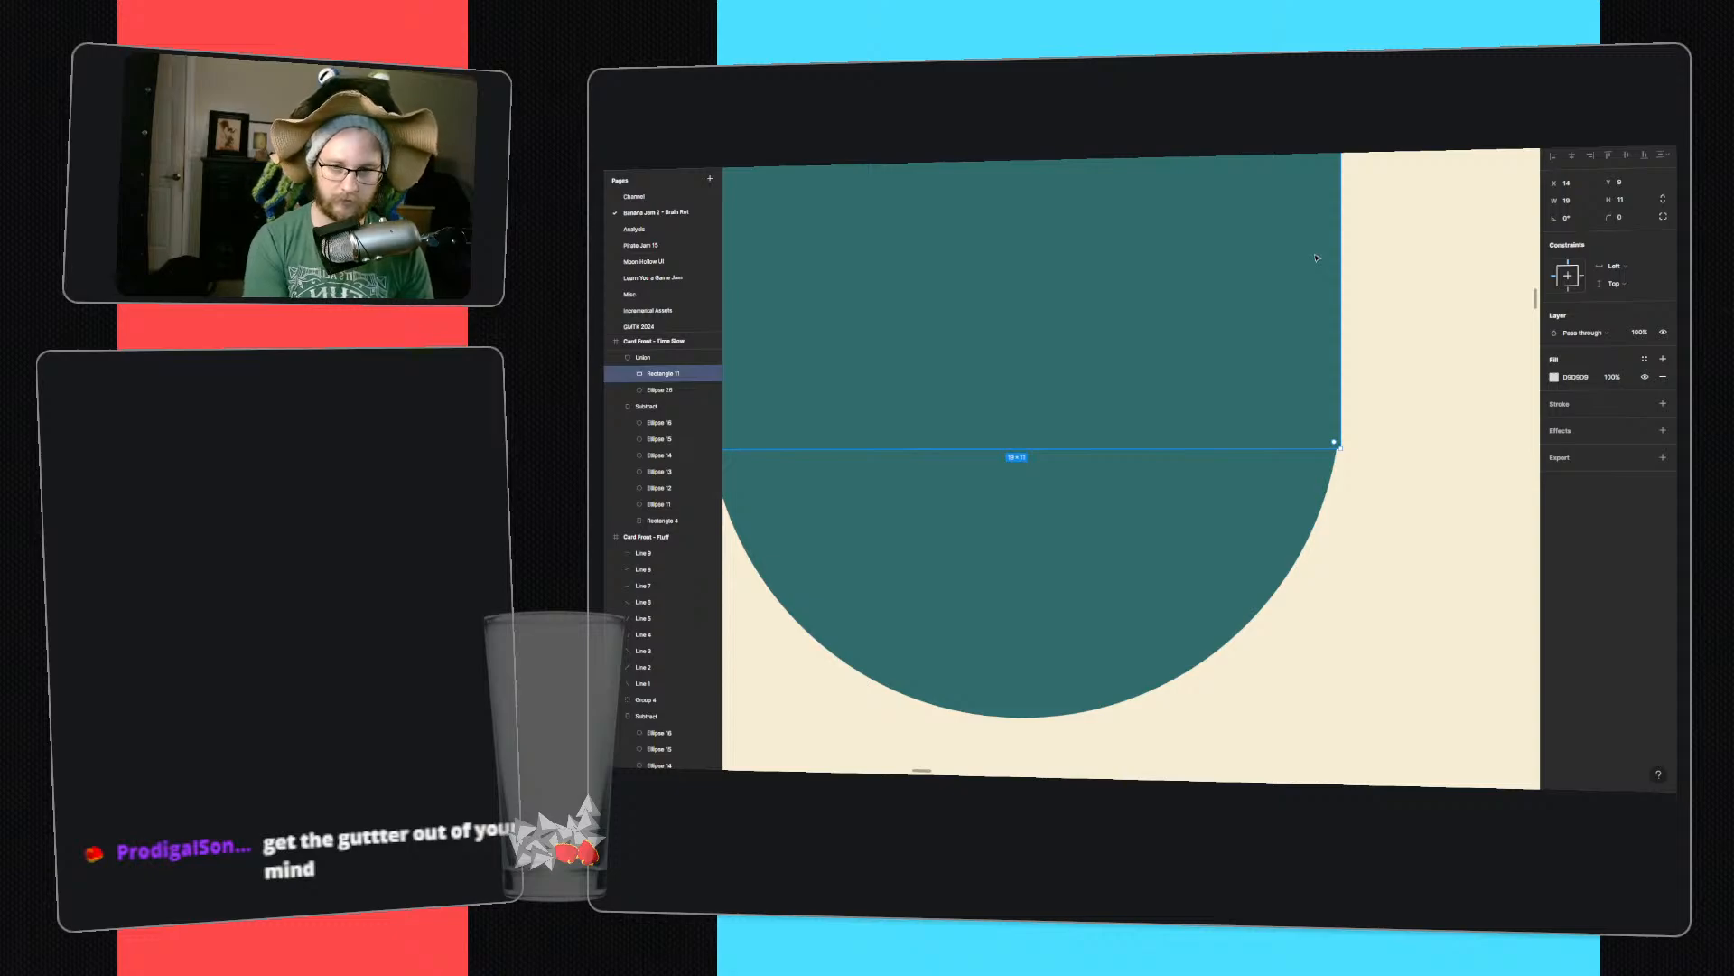
pyautogui.click(1445, 442)
pyautogui.keyDown('ctrl'); pyautogui.scroll(-5, 1398, 434); pyautogui.keyUp('ctrl')
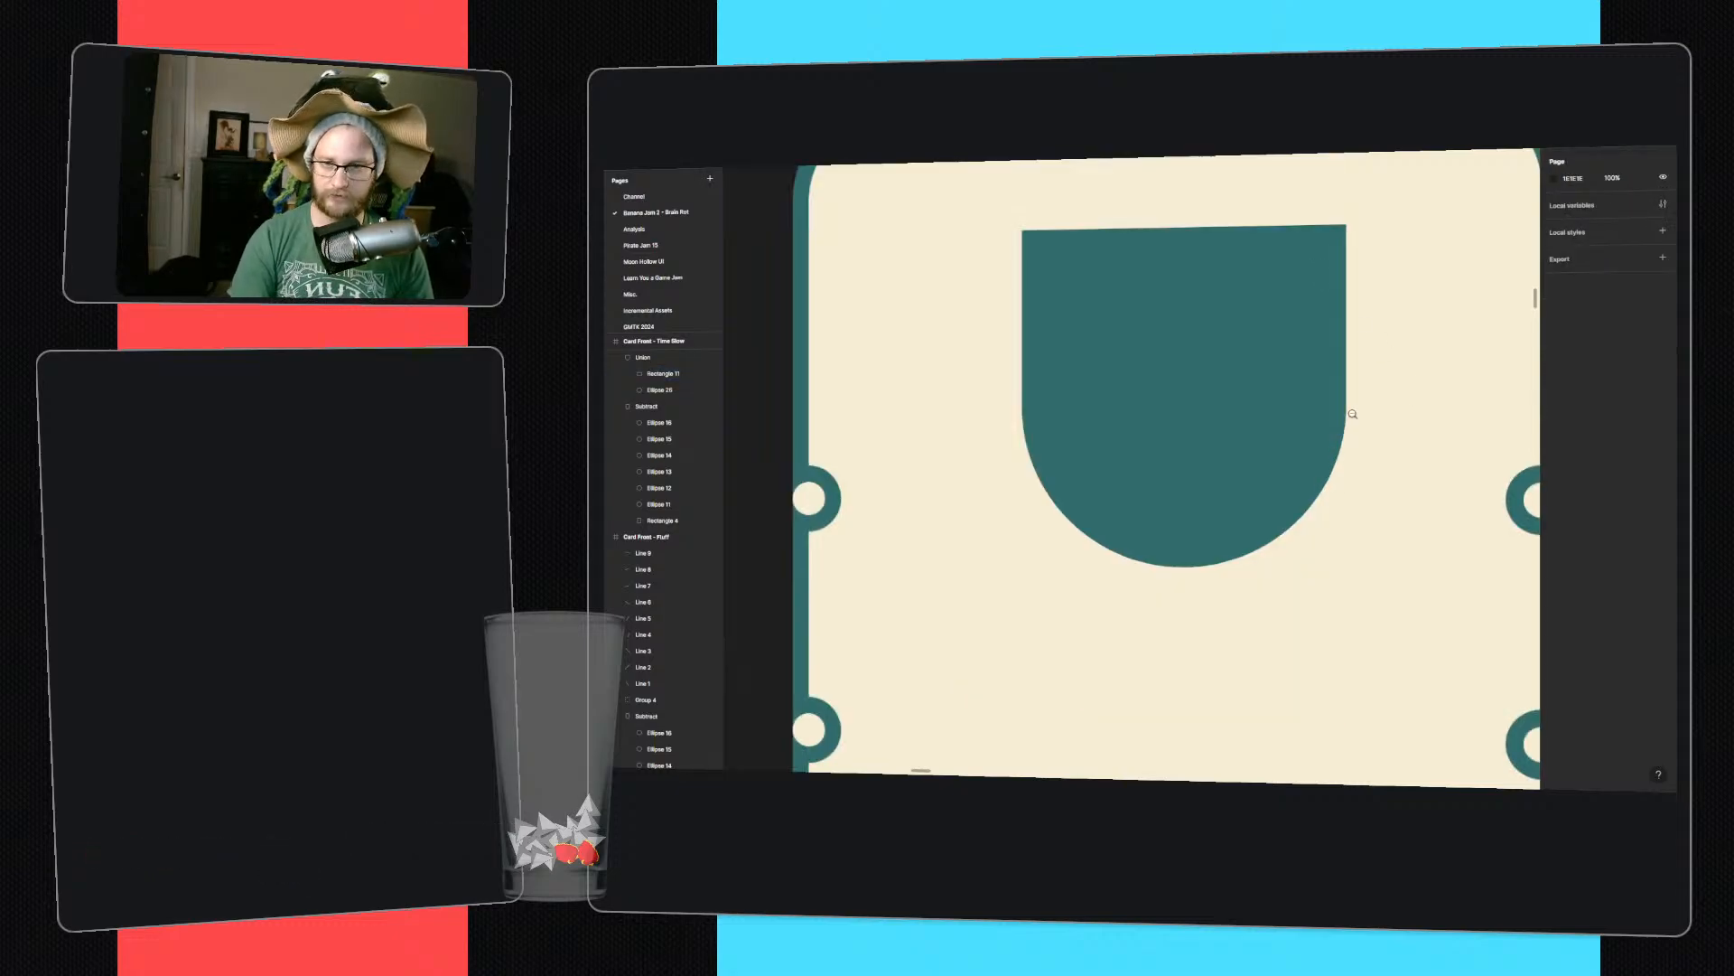
pyautogui.click(1299, 378)
pyautogui.keyDown('alt'); pyautogui.moveTo(1294, 364); pyautogui.dragTo(1291, 589); pyautogui.keyUp('alt')
pyautogui.hotkey('shift', 'v')
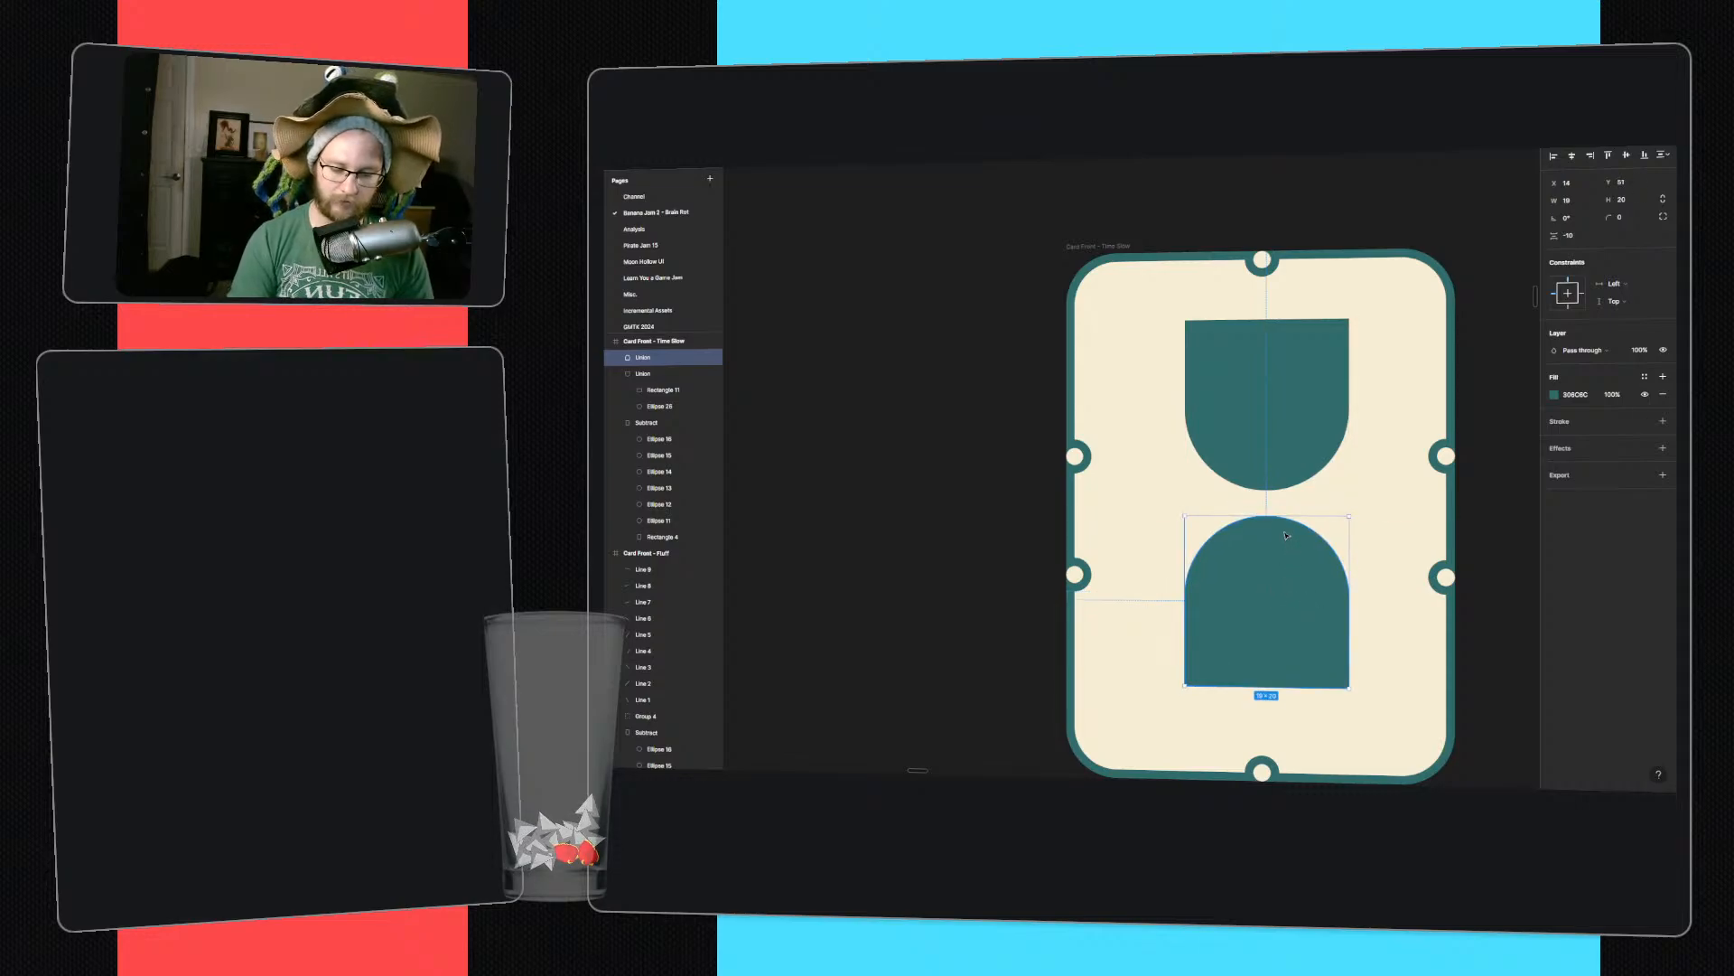
# - Connect the two rounded shapes with a narrow 2 × 6 rectangle filled with the same teal
pyautogui.moveTo(1260, 481); pyautogui.dragTo(1280, 534)
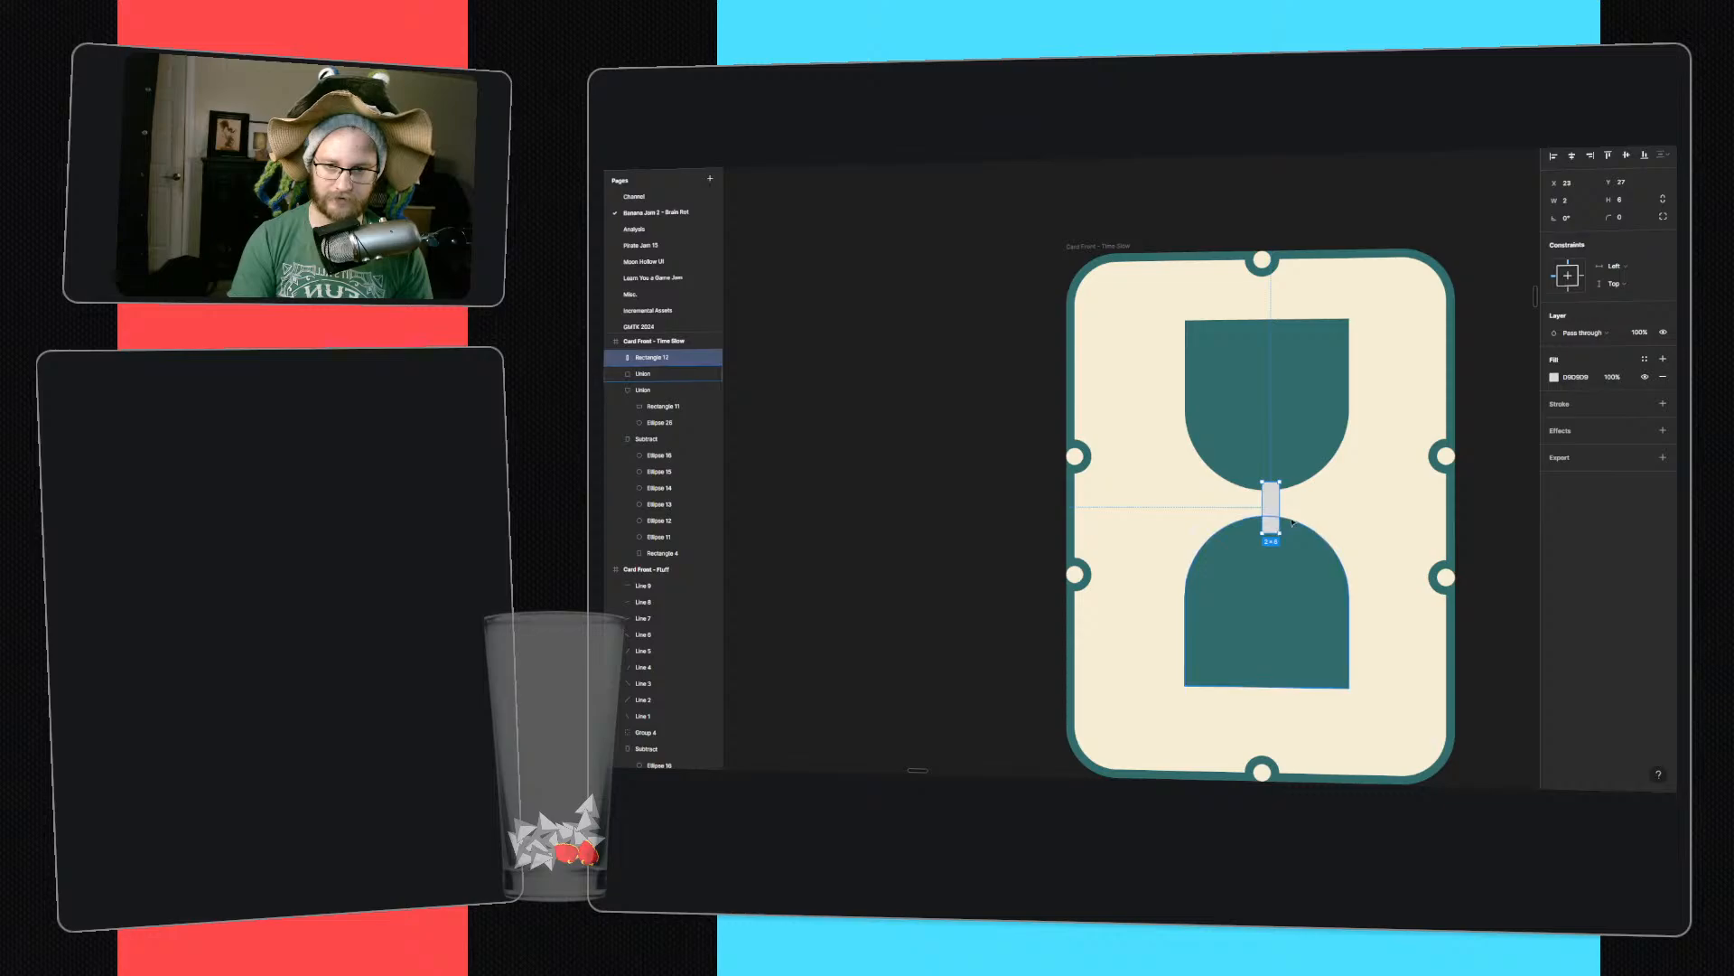
pyautogui.press('i')
pyautogui.click(1287, 561)
pyautogui.click(1513, 535)
pyautogui.moveTo(1481, 559); pyautogui.dragTo(1418, 464, button='middle')
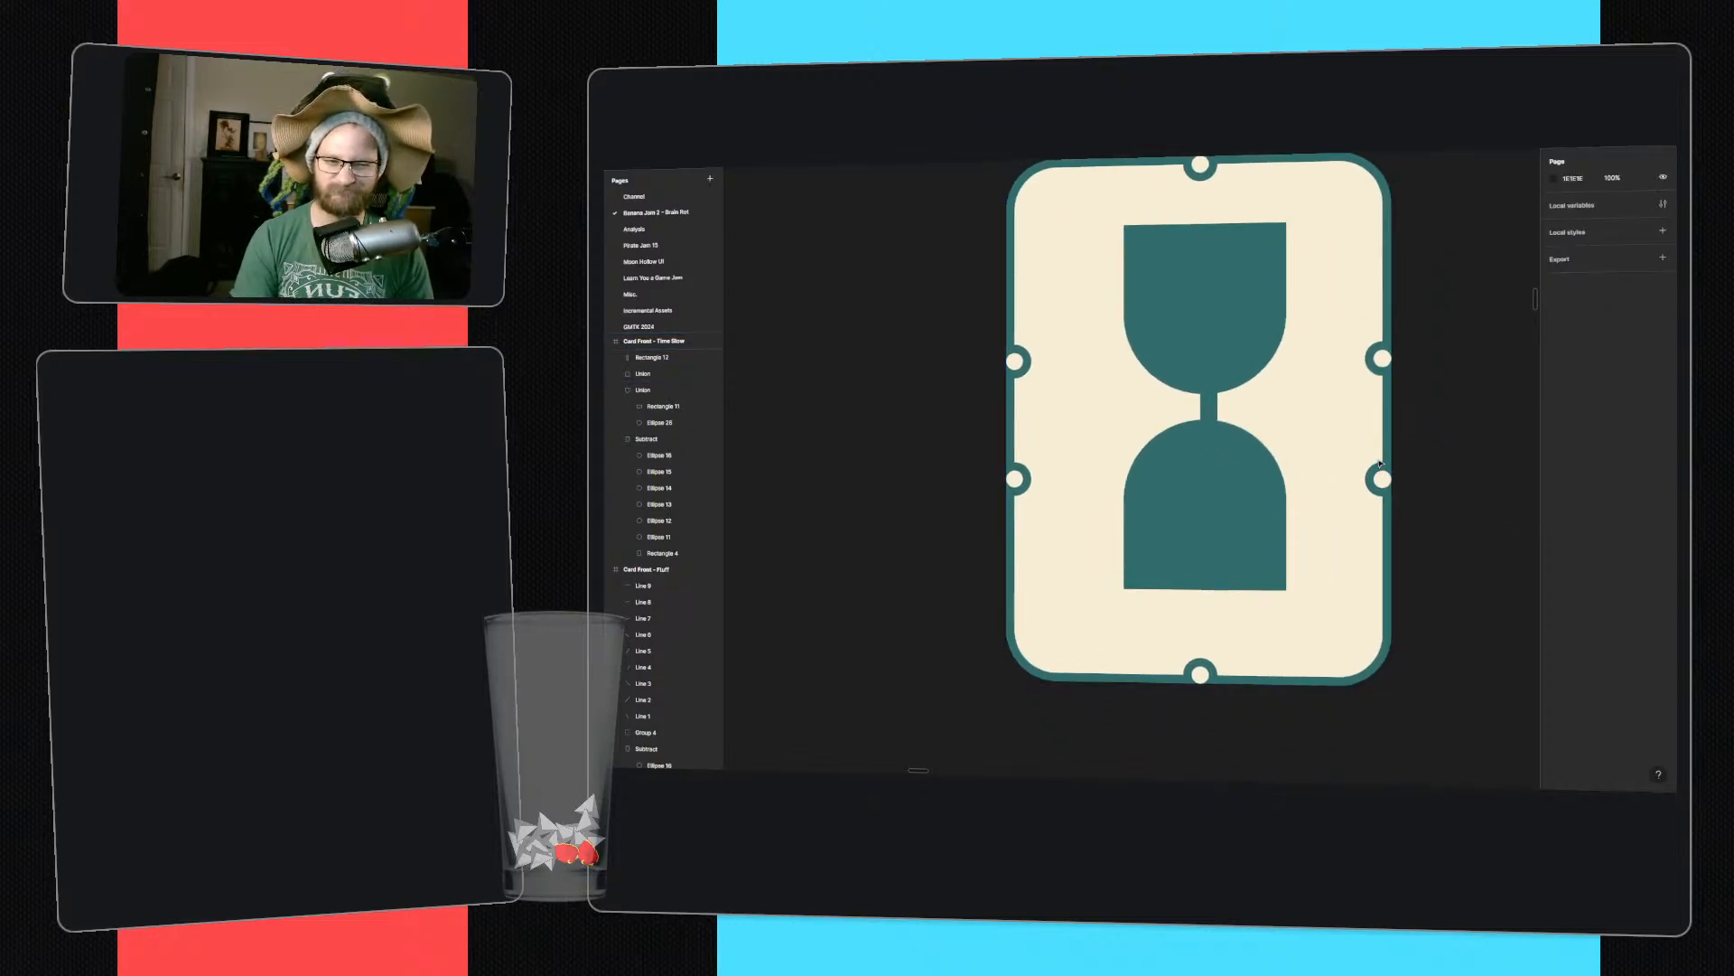
# - Undo the connecting rectangle, the flipped copy and the teal union until the card's interior is empty
pyautogui.hotkey('ctrl', 'z')
pyautogui.hotkey('ctrl', 'z')
pyautogui.hotkey('ctrl', 'z')
pyautogui.hotkey('ctrl', 'z')
pyautogui.hotkey('ctrl', 'z')
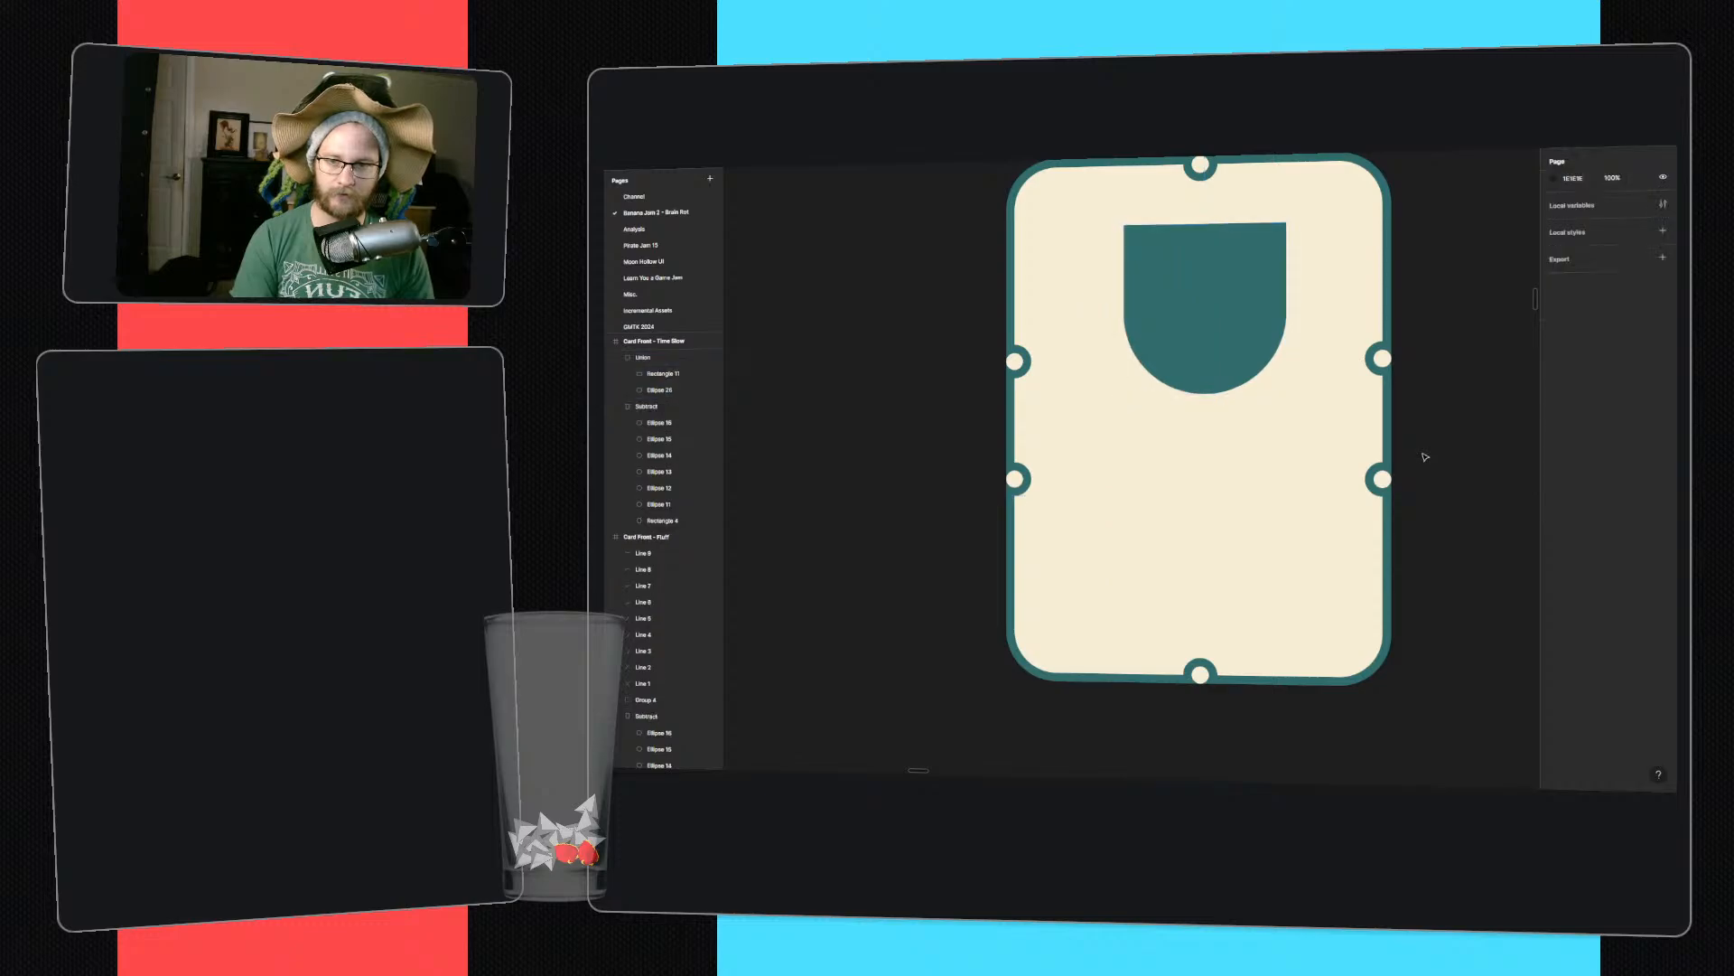
pyautogui.hotkey('ctrl', 'z')
pyautogui.hotkey('ctrl', 'z')
pyautogui.hotkey('ctrl', 'z')
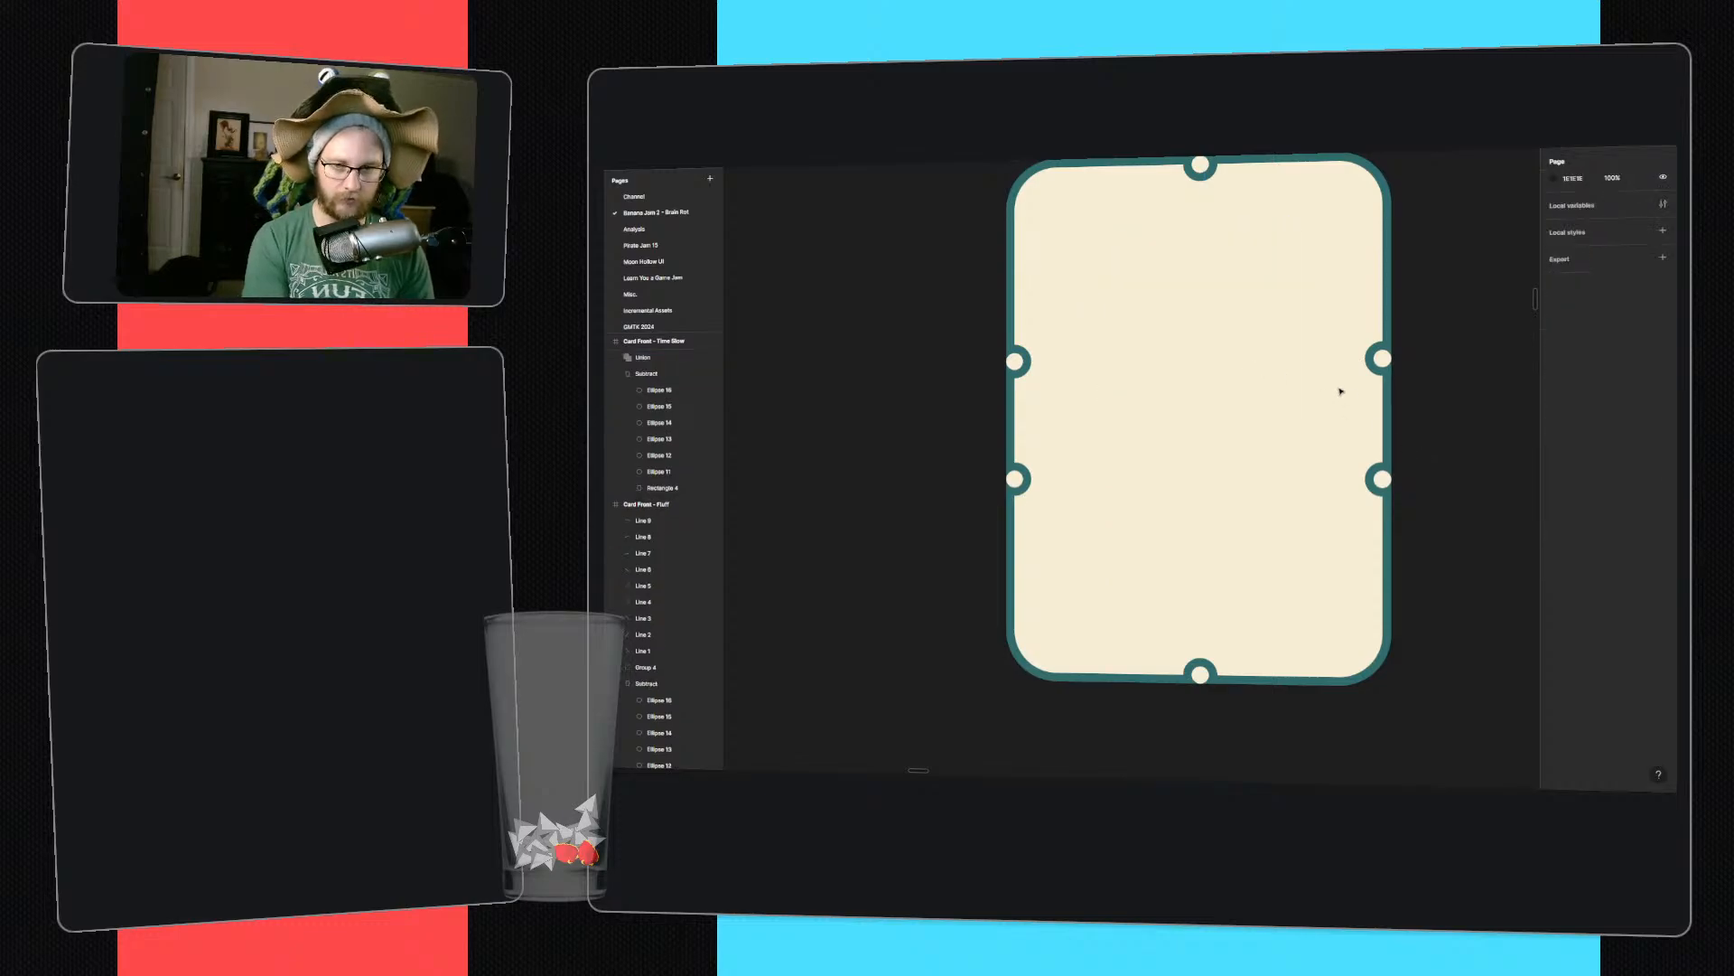
# - Draw a 34 × 34 circle, centre it on the Time Slow card, and fill it with the border's teal
pyautogui.keyDown('alt'); pyautogui.keyDown('shift'); pyautogui.moveTo(1190, 431); pyautogui.dragTo(1339, 312); pyautogui.keyUp('shift'); pyautogui.keyUp('alt')
pyautogui.press('Up')
pyautogui.press('Up')
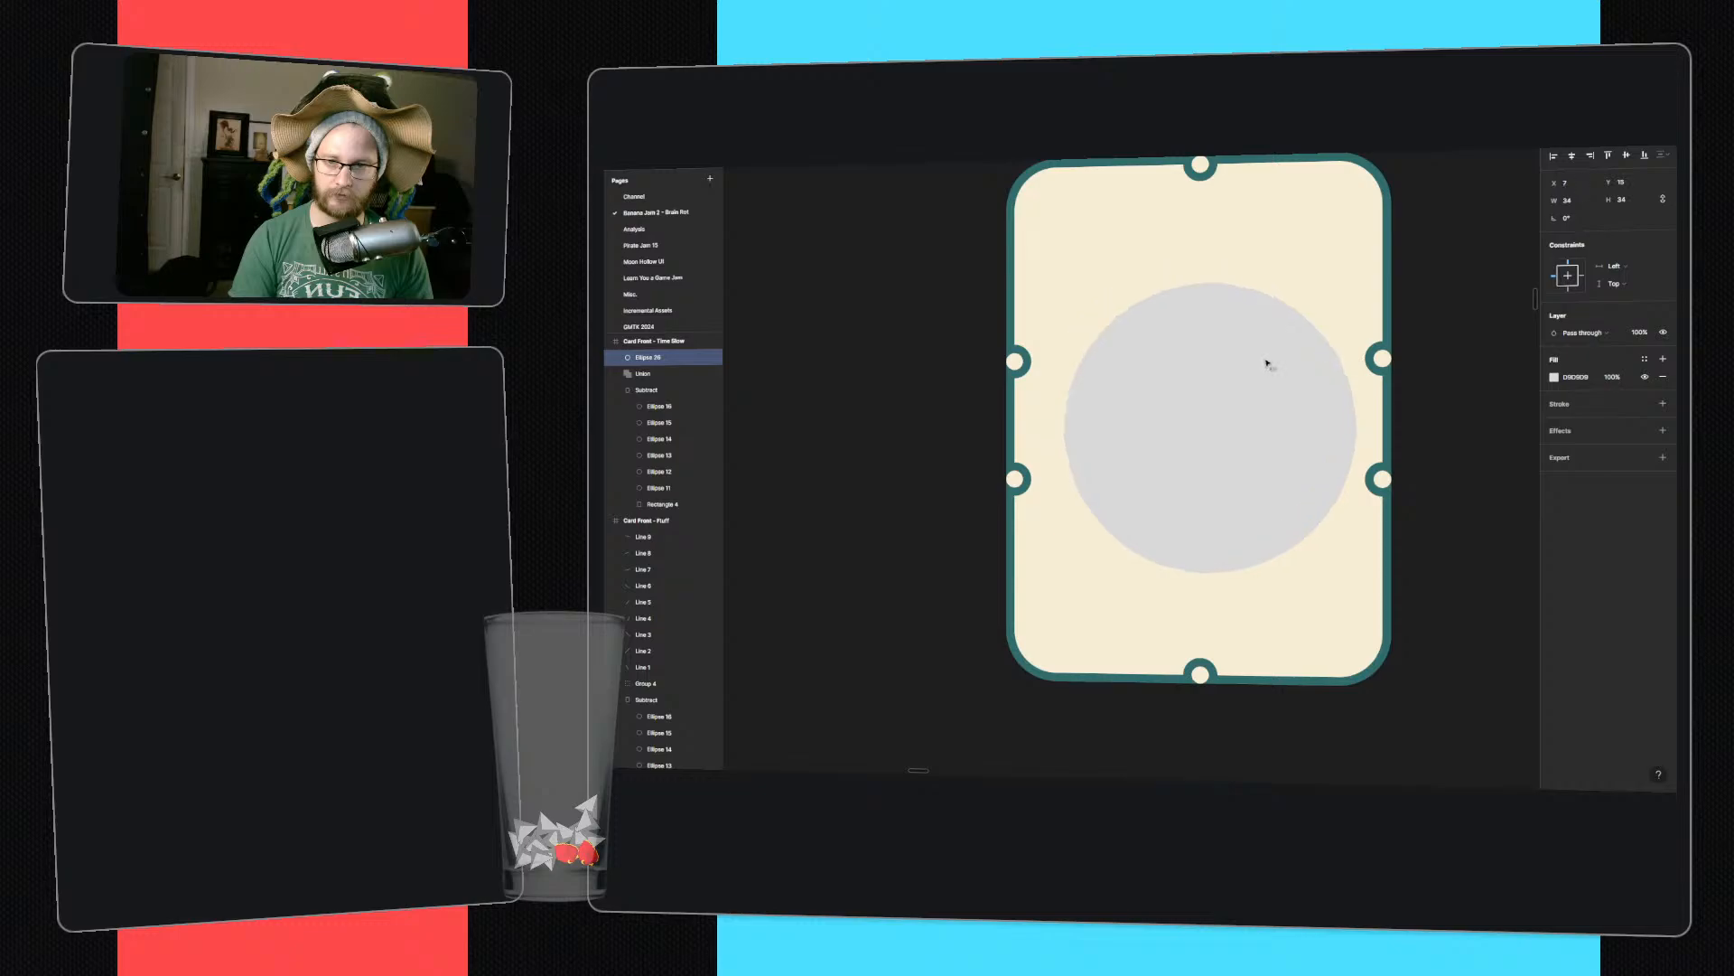
pyautogui.moveTo(1261, 366); pyautogui.dragTo(1264, 372)
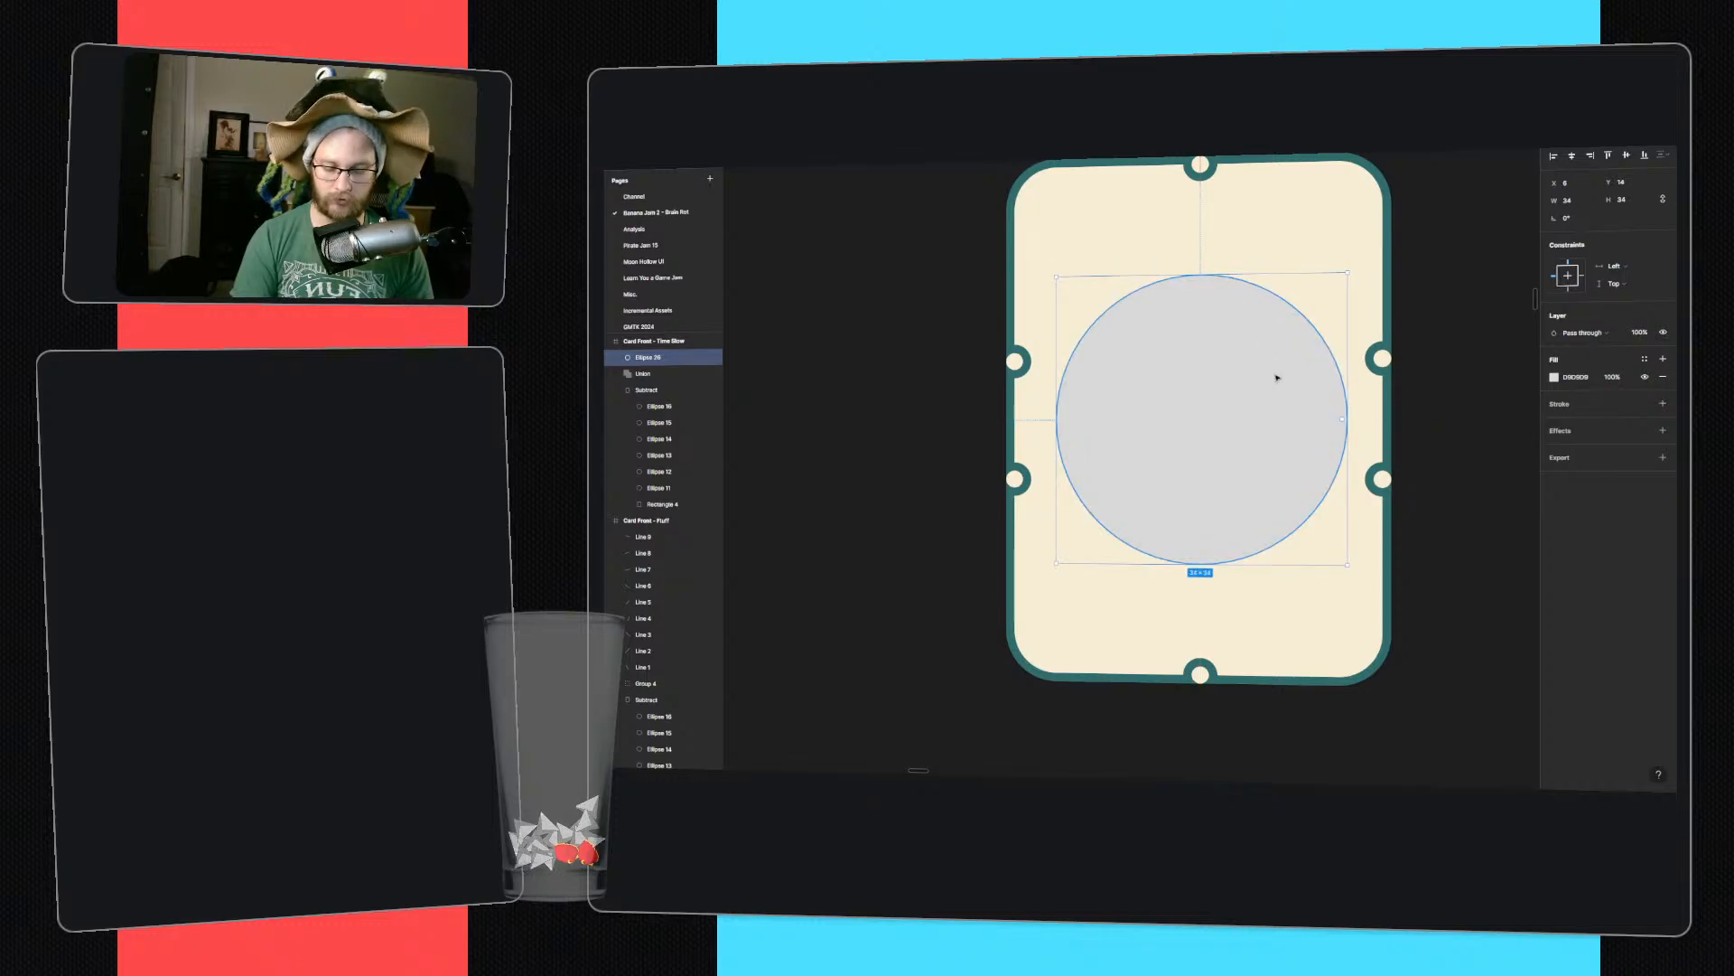
pyautogui.press('i')
pyautogui.click(1380, 313)
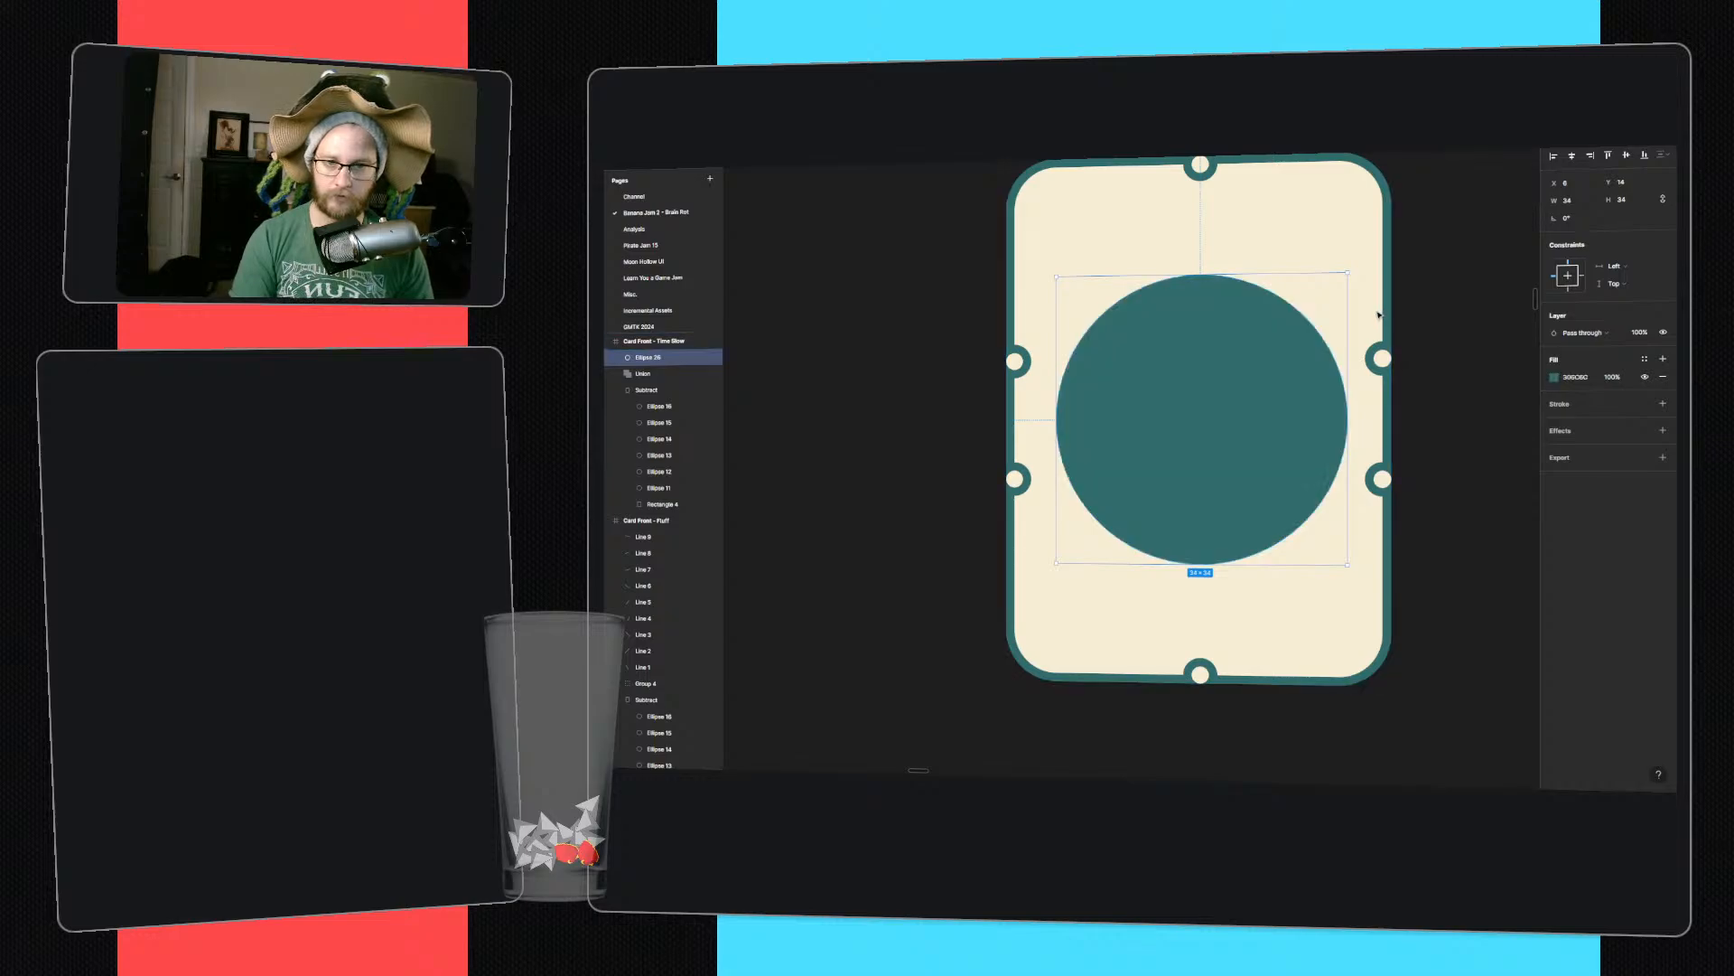
# - Replace the circle's fill with an inside stroke of weight 2 in the border's teal
pyautogui.click(1663, 377)
pyautogui.click(1663, 386)
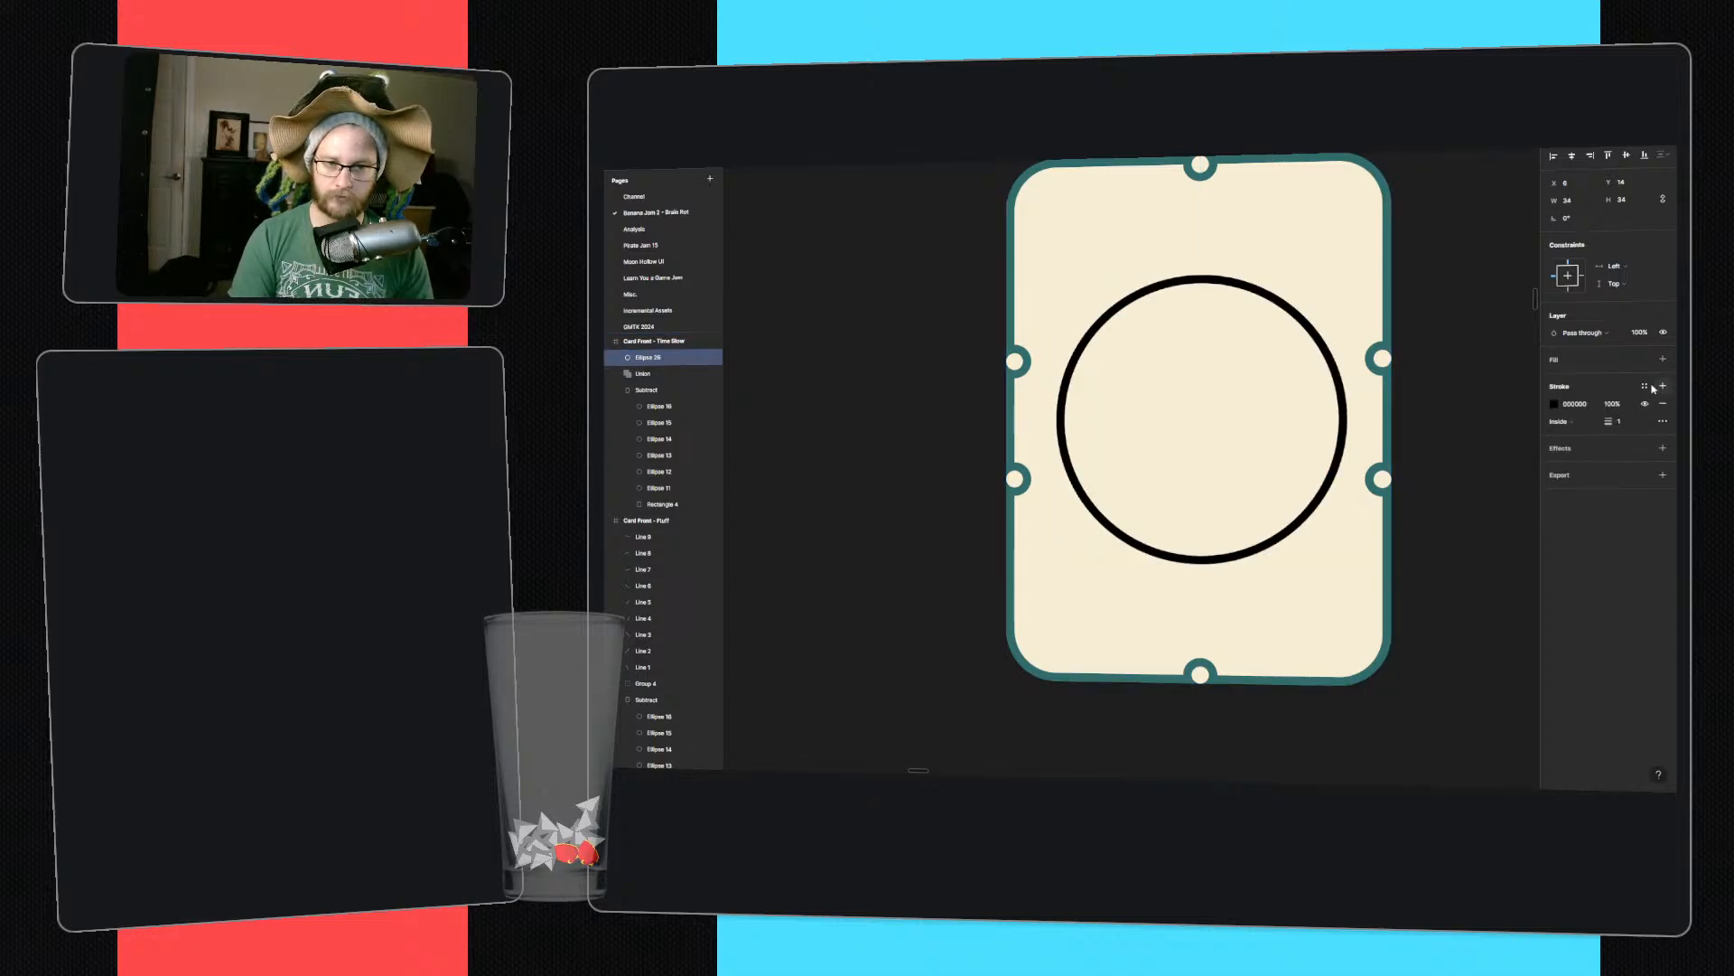
pyautogui.press('i')
pyautogui.click(1394, 347)
pyautogui.moveTo(1609, 421)
pyautogui.mouseDown()
pyautogui.moveTo(1662, 421)
pyautogui.moveTo(1615, 421)
pyautogui.mouseUp()
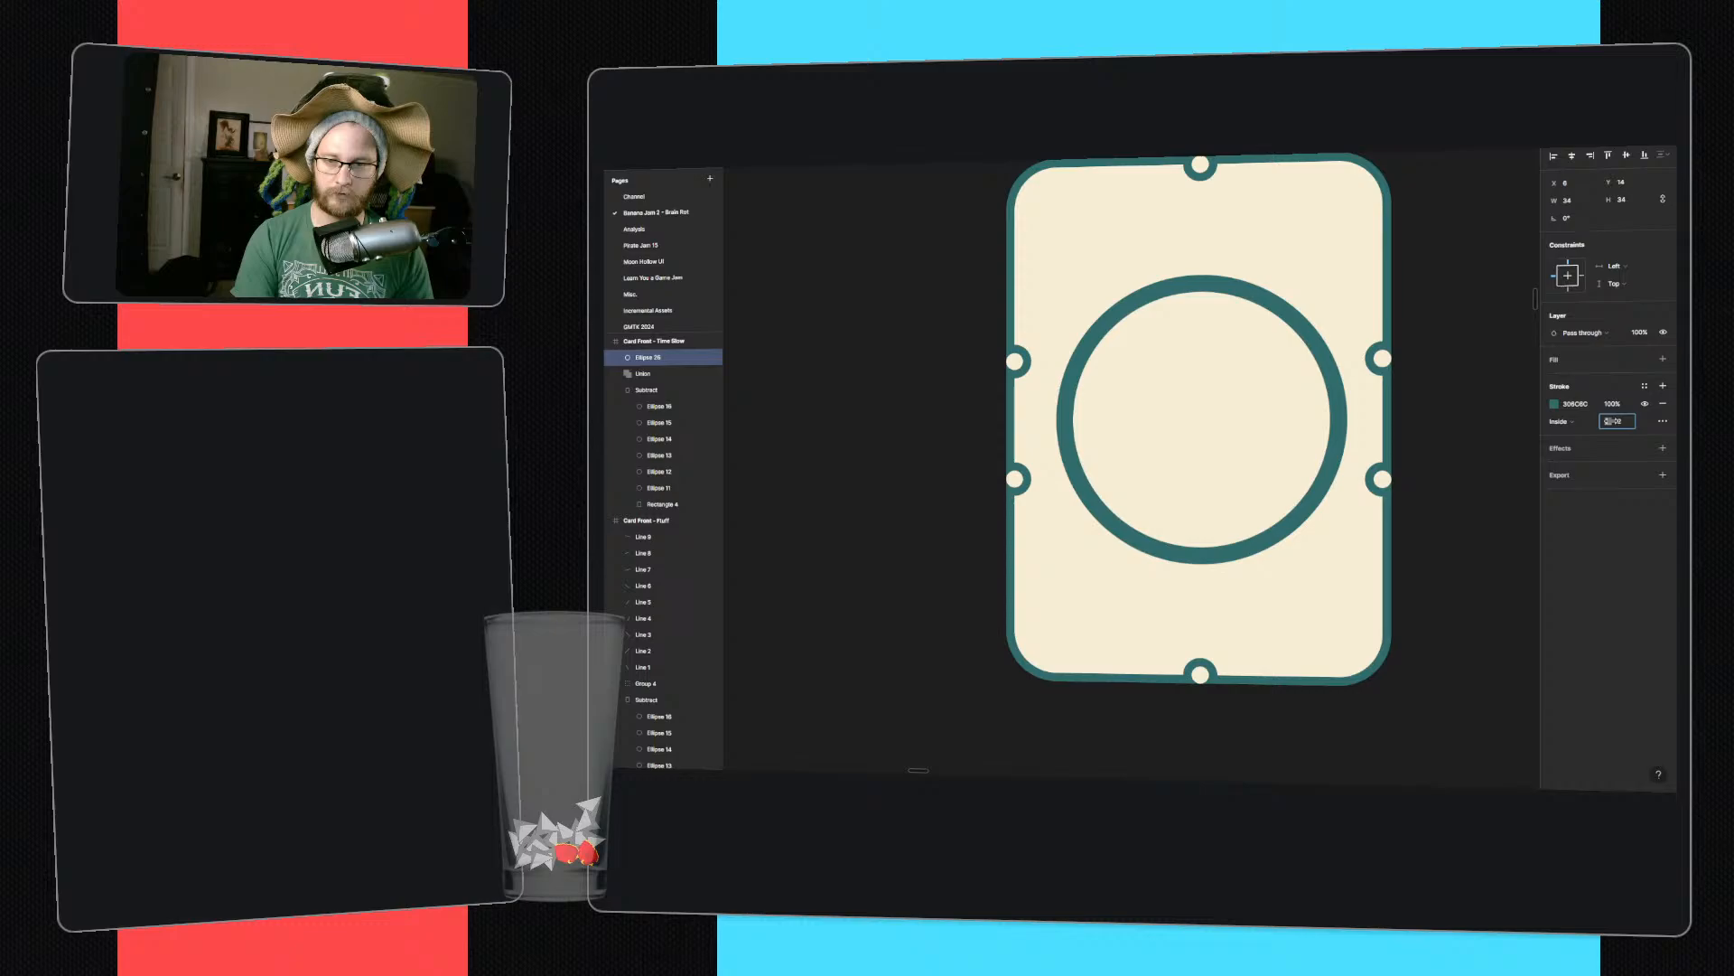
pyautogui.click(1447, 412)
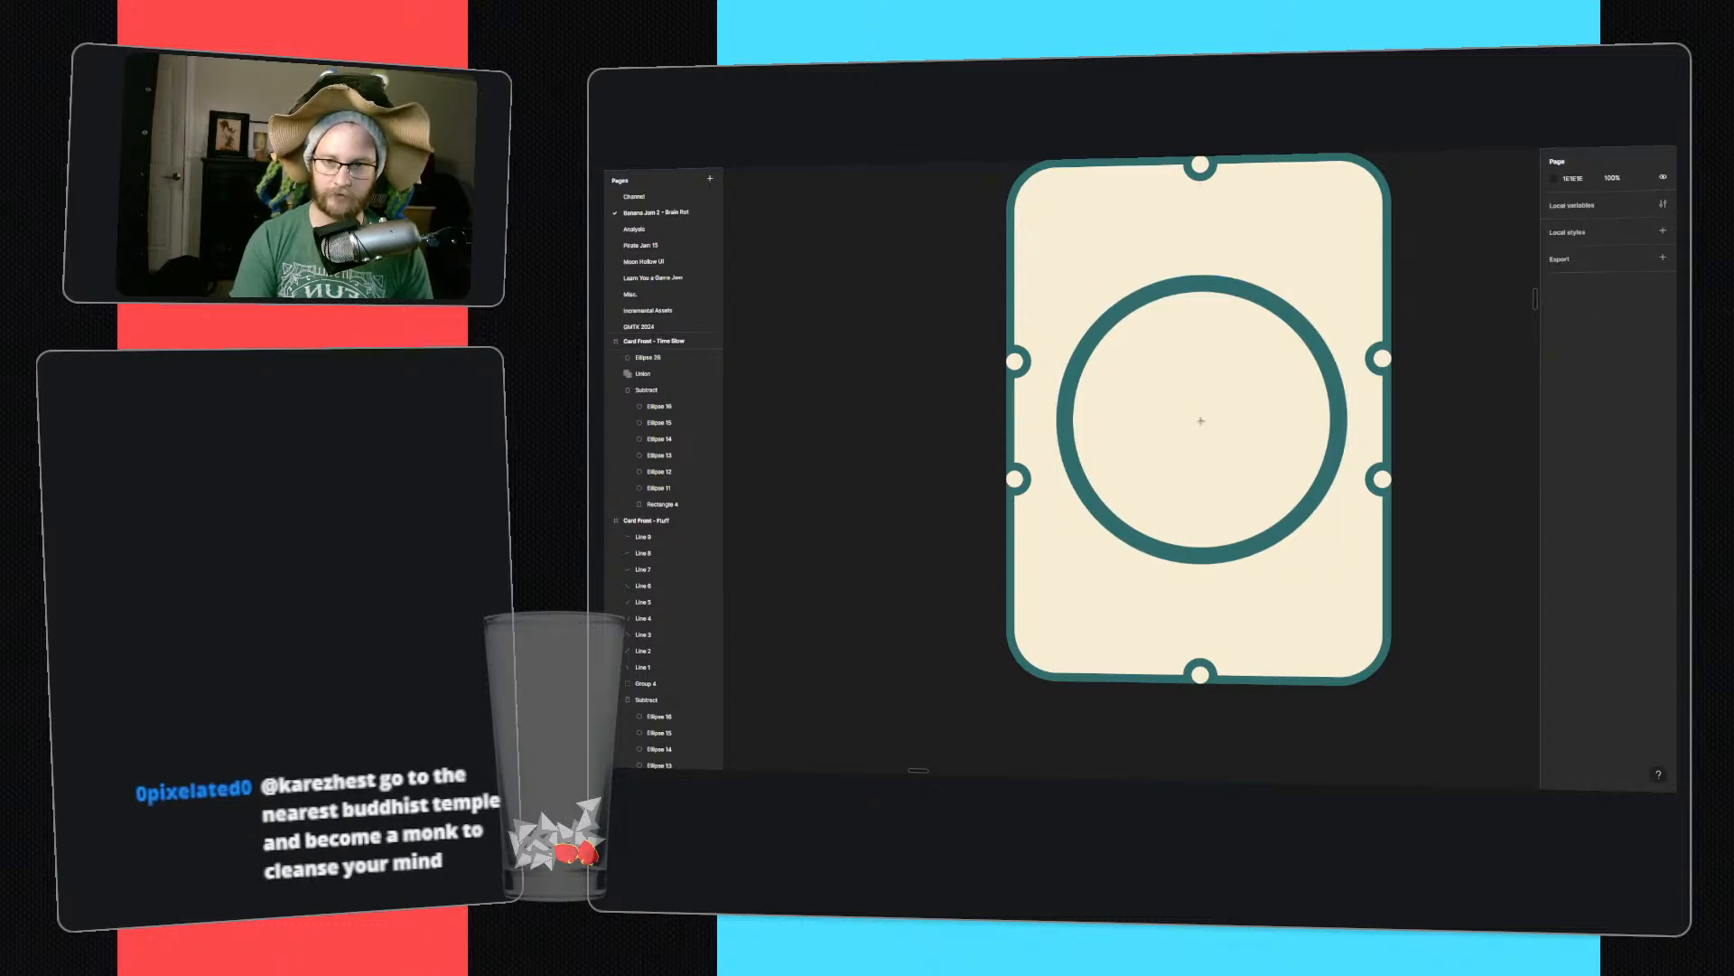
# - Draw a vertical clock hand 11 long upward from the ring's centre and colour it the ring's teal
pyautogui.moveTo(1201, 421); pyautogui.dragTo(1200, 325)
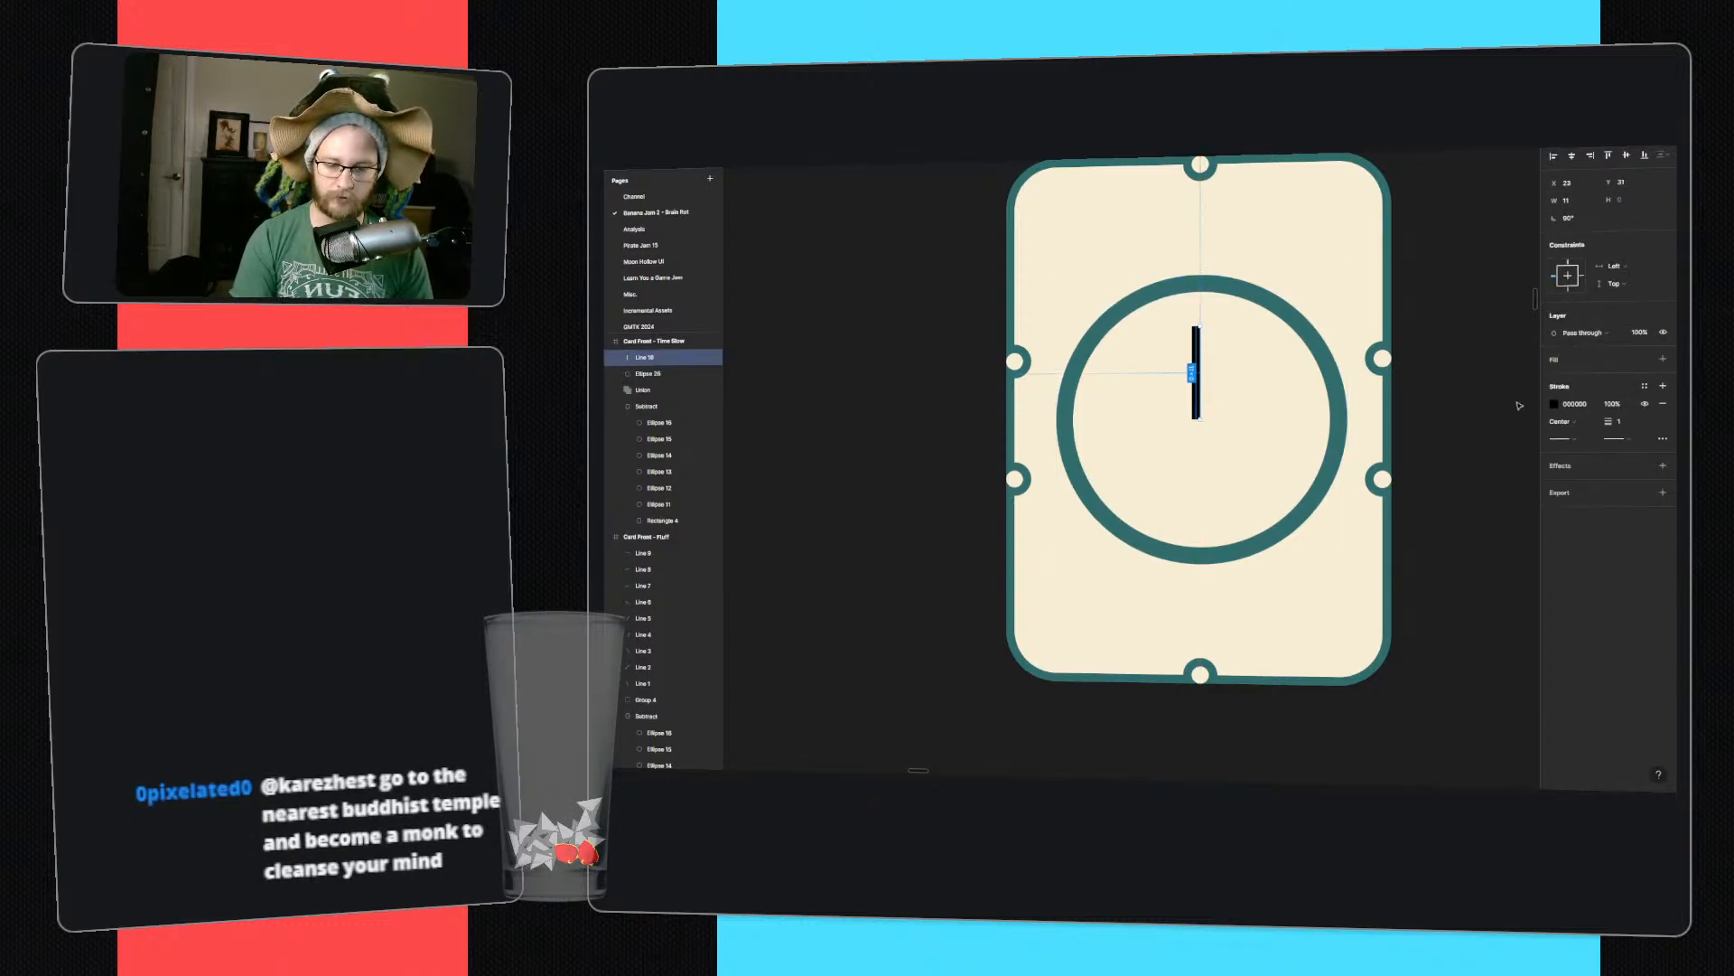
pyautogui.press('i')
pyautogui.click(1332, 371)
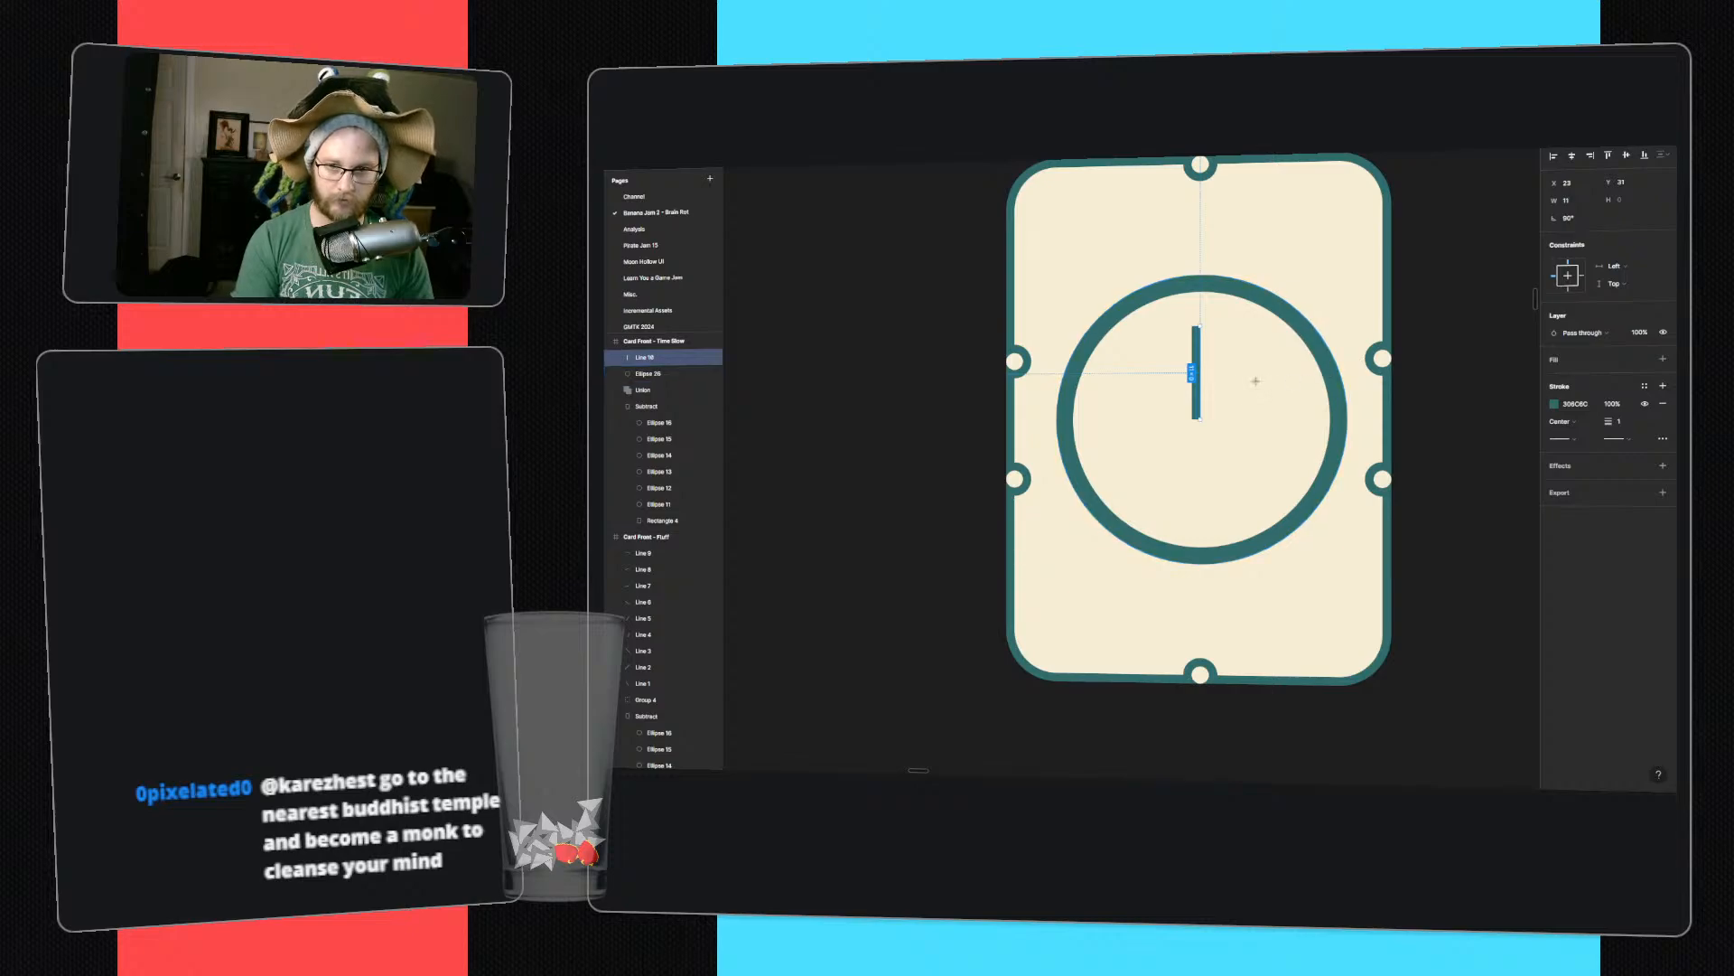
# - Draw a horizontal clock hand about 6 long from the vertical hand's base and colour it the ring's teal
pyautogui.press('l')
pyautogui.moveTo(1198, 417); pyautogui.dragTo(1259, 417)
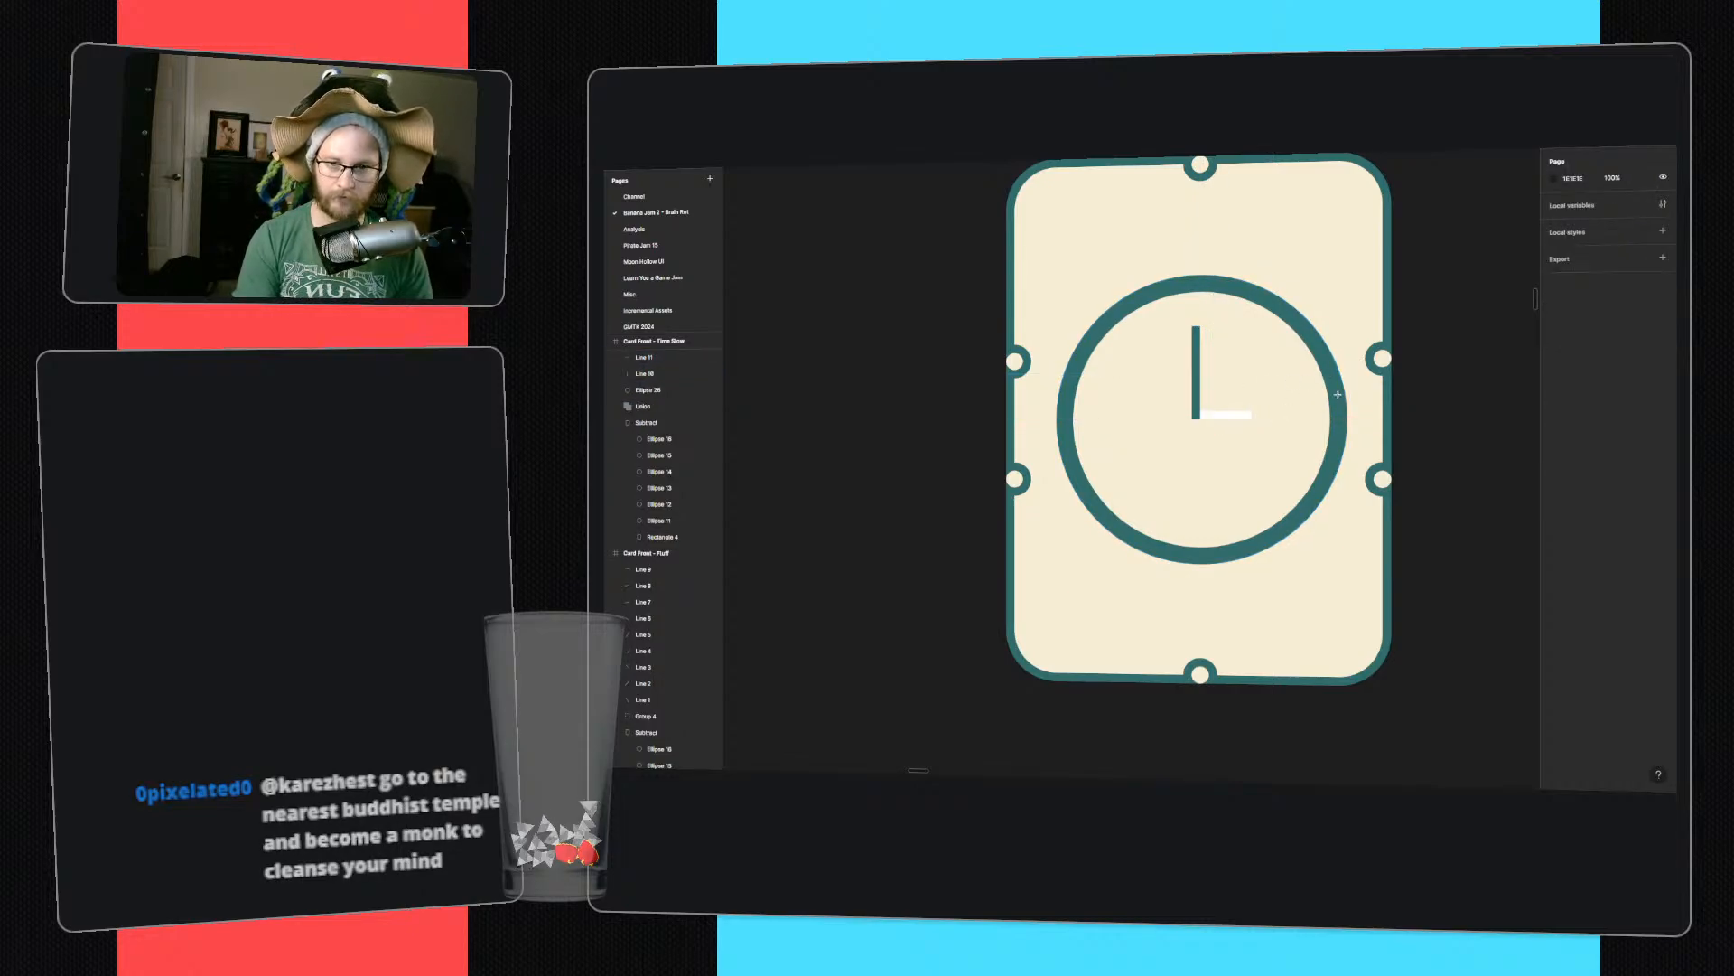
pyautogui.click(1236, 418)
pyautogui.press('i')
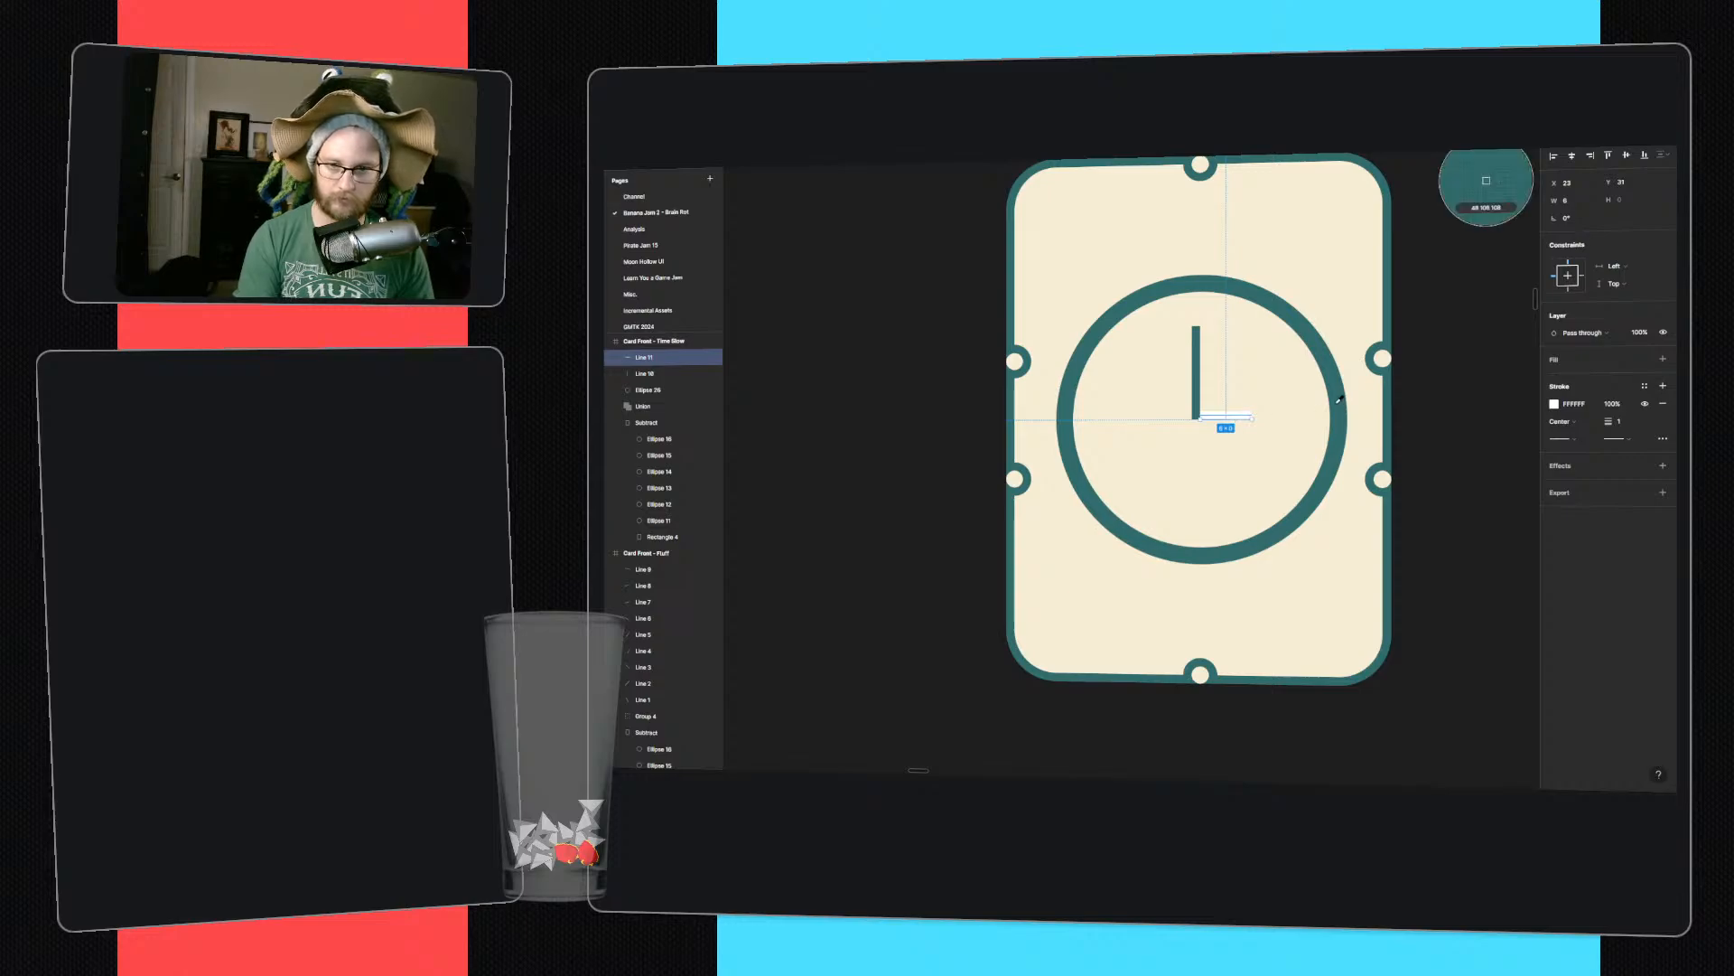
pyautogui.click(1342, 399)
pyautogui.click(1471, 430)
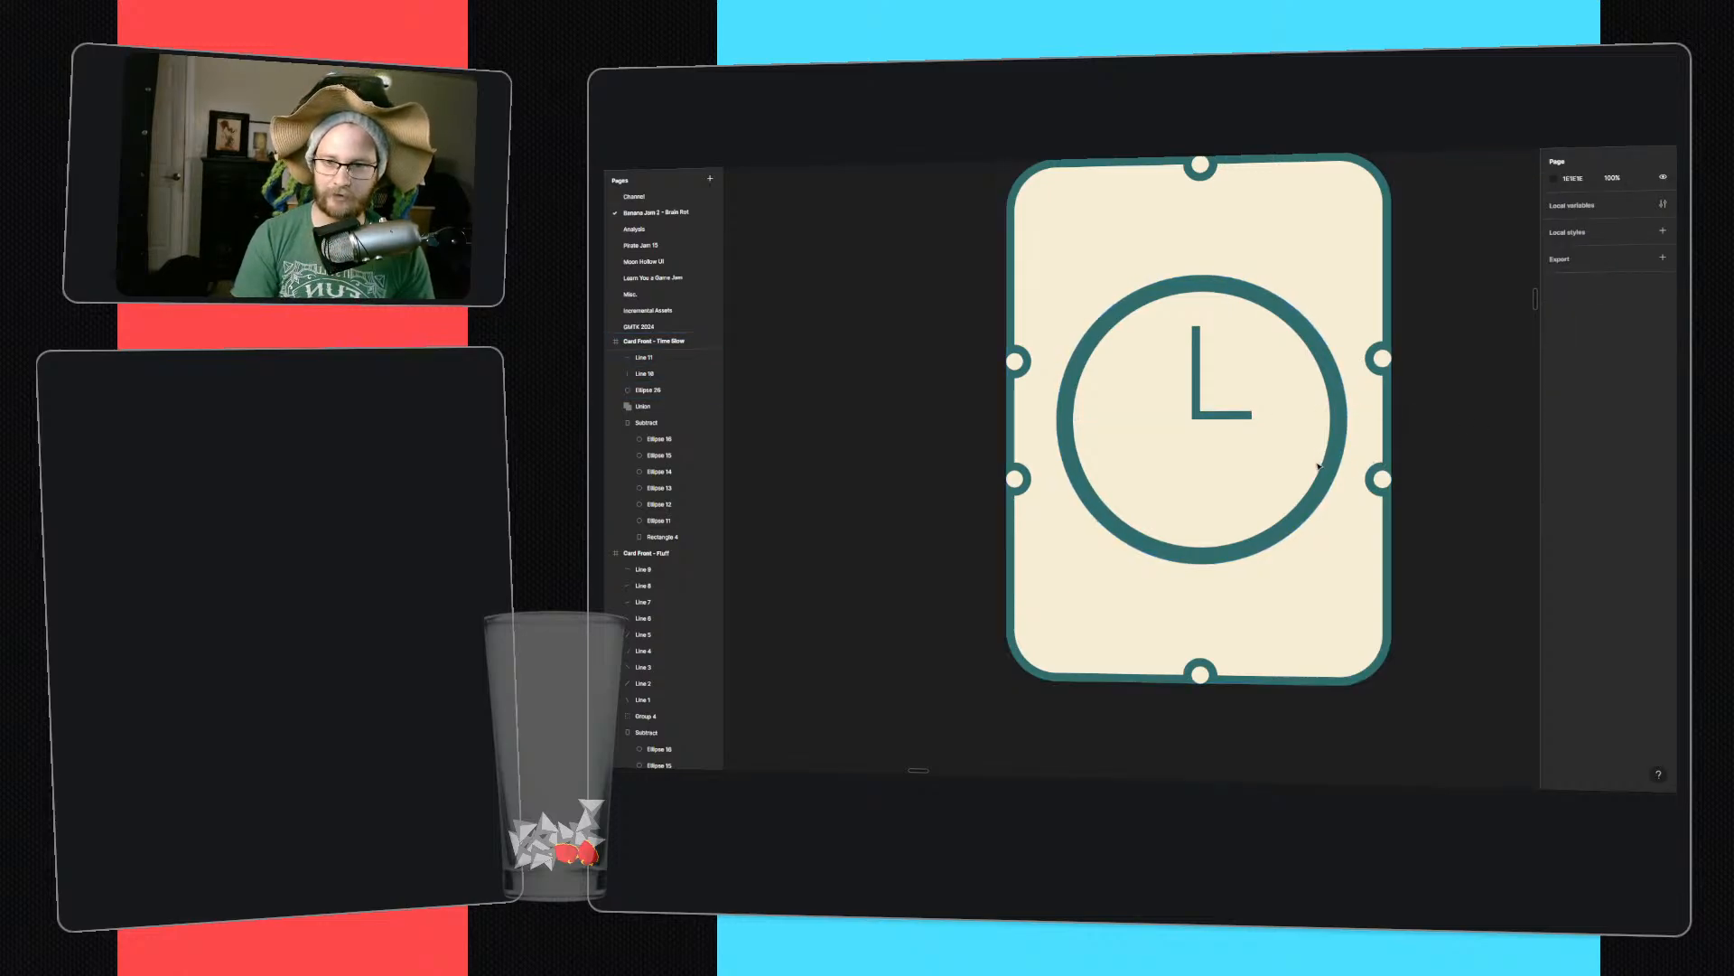
# - Group the two clock hands and align the group with the ring's horizontal and vertical centres
pyautogui.click(1231, 417)
pyautogui.keyDown('shift'); pyautogui.click(1196, 384); pyautogui.keyUp('shift')
pyautogui.hotkey('ctrl', 'g')
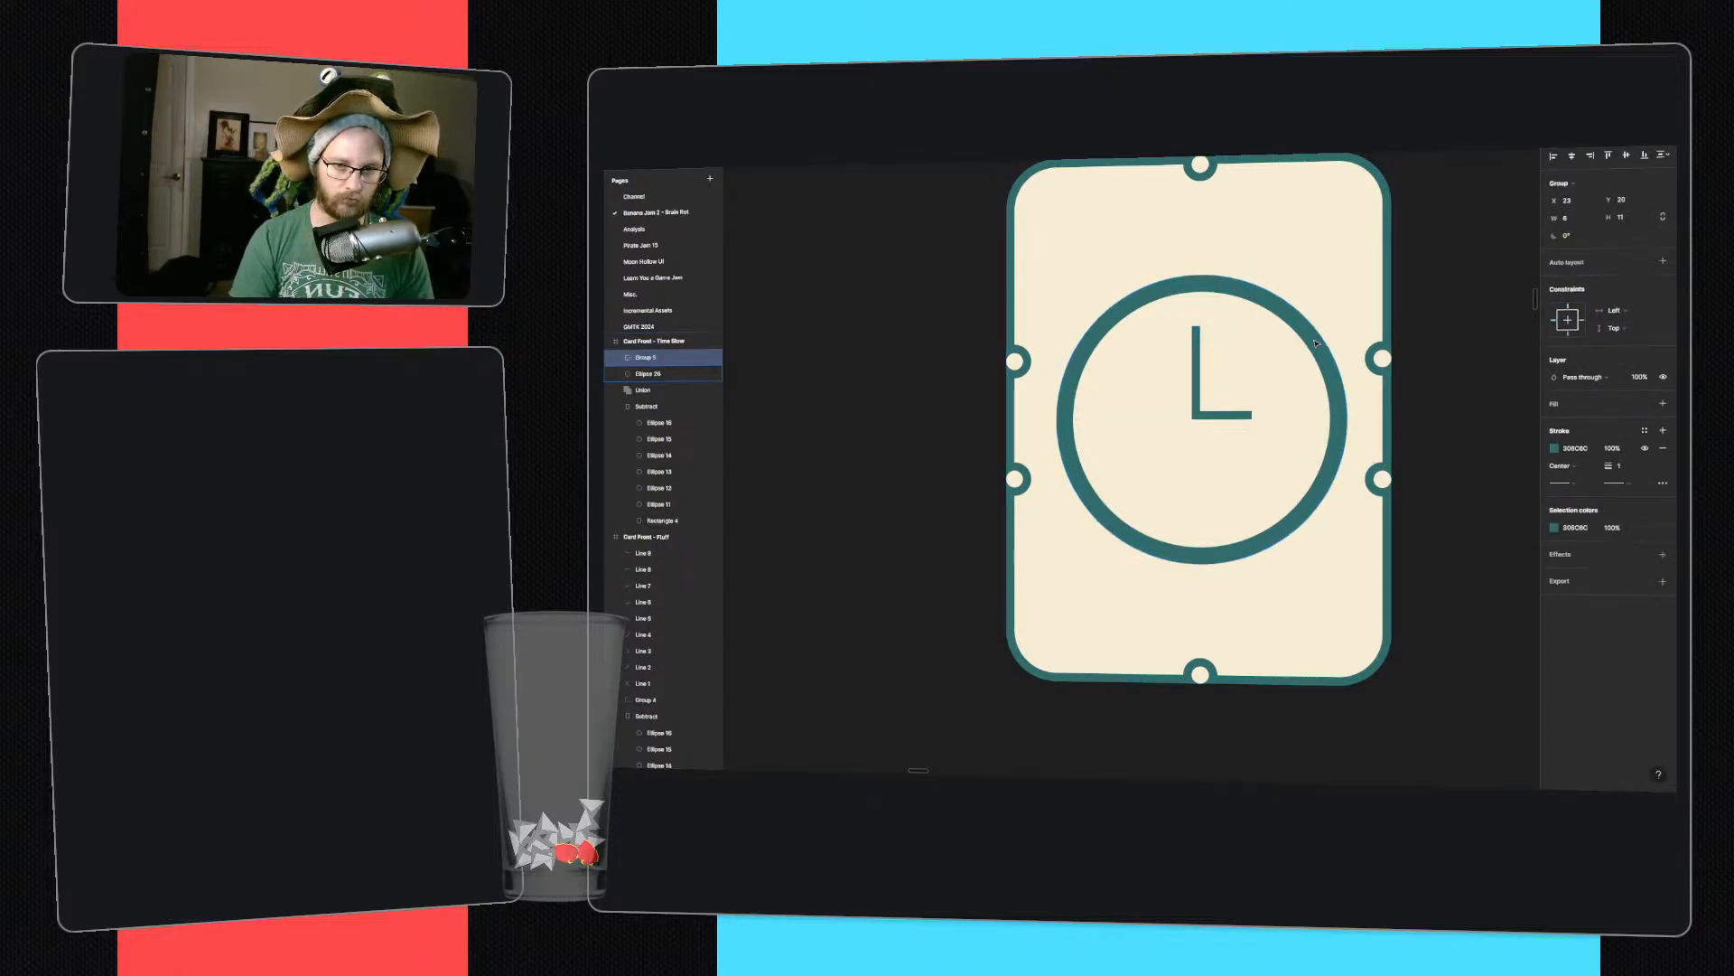
pyautogui.keyDown('shift'); pyautogui.click(1315, 344); pyautogui.keyUp('shift')
pyautogui.click(1572, 155)
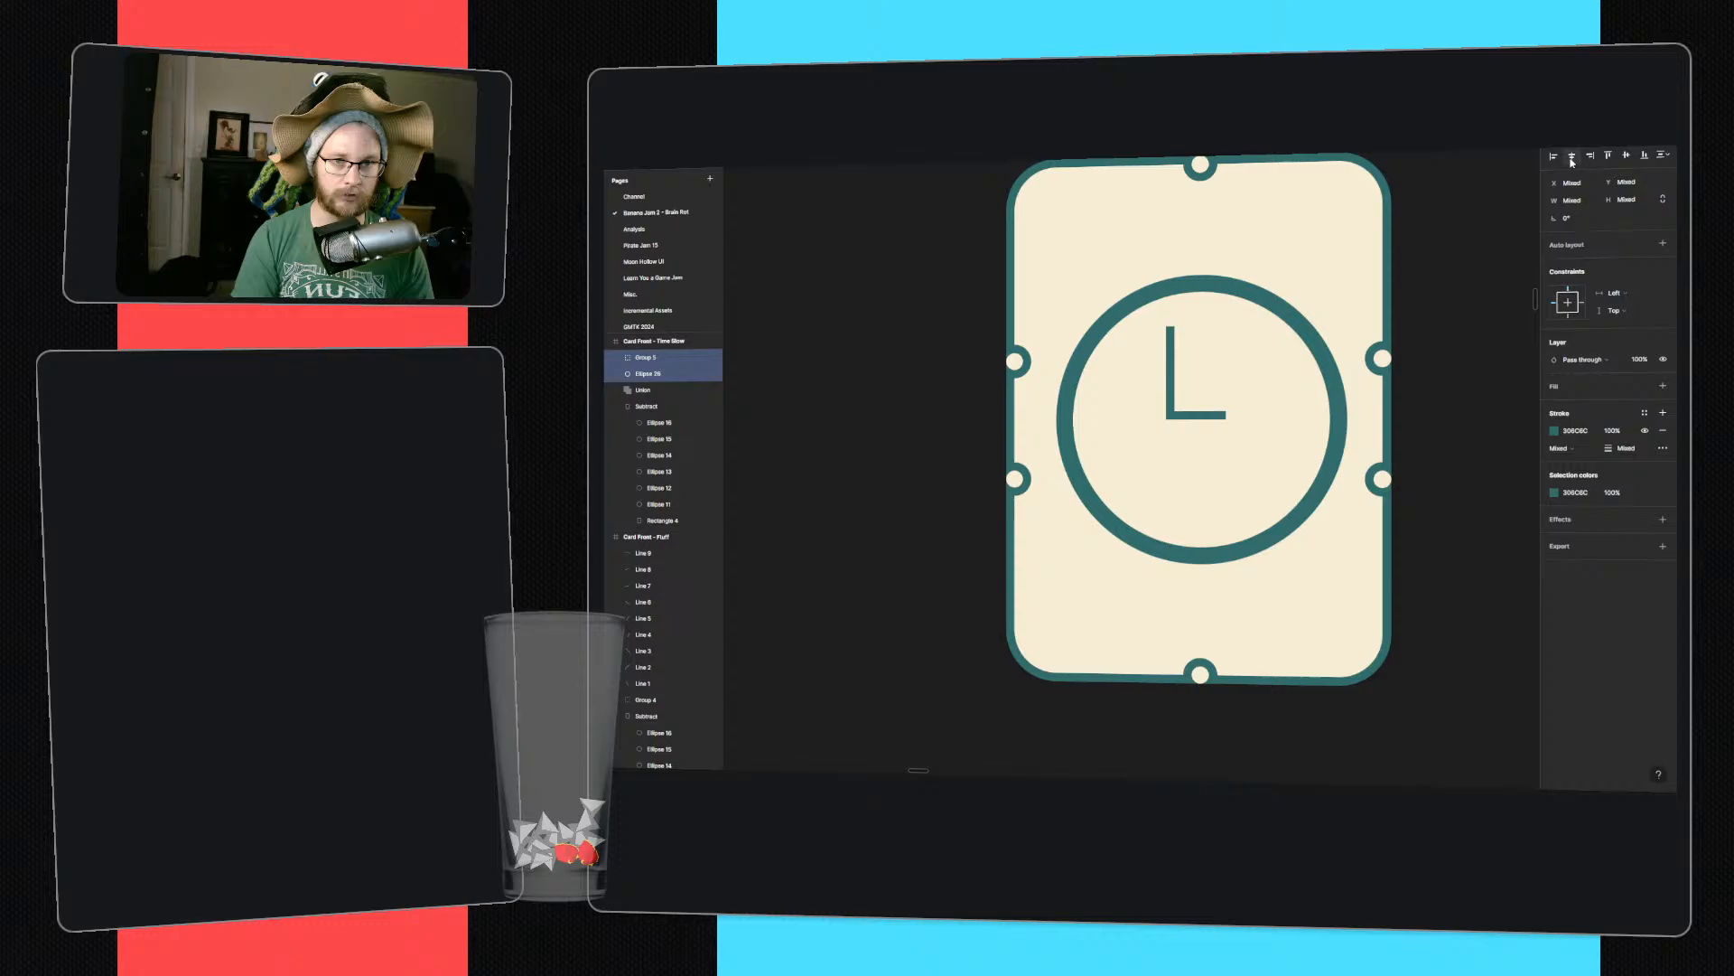
pyautogui.click(1626, 155)
# - Shift the grouped clock hands about 3 units to the right within the ring
pyautogui.click(1179, 474)
pyautogui.click(1170, 443)
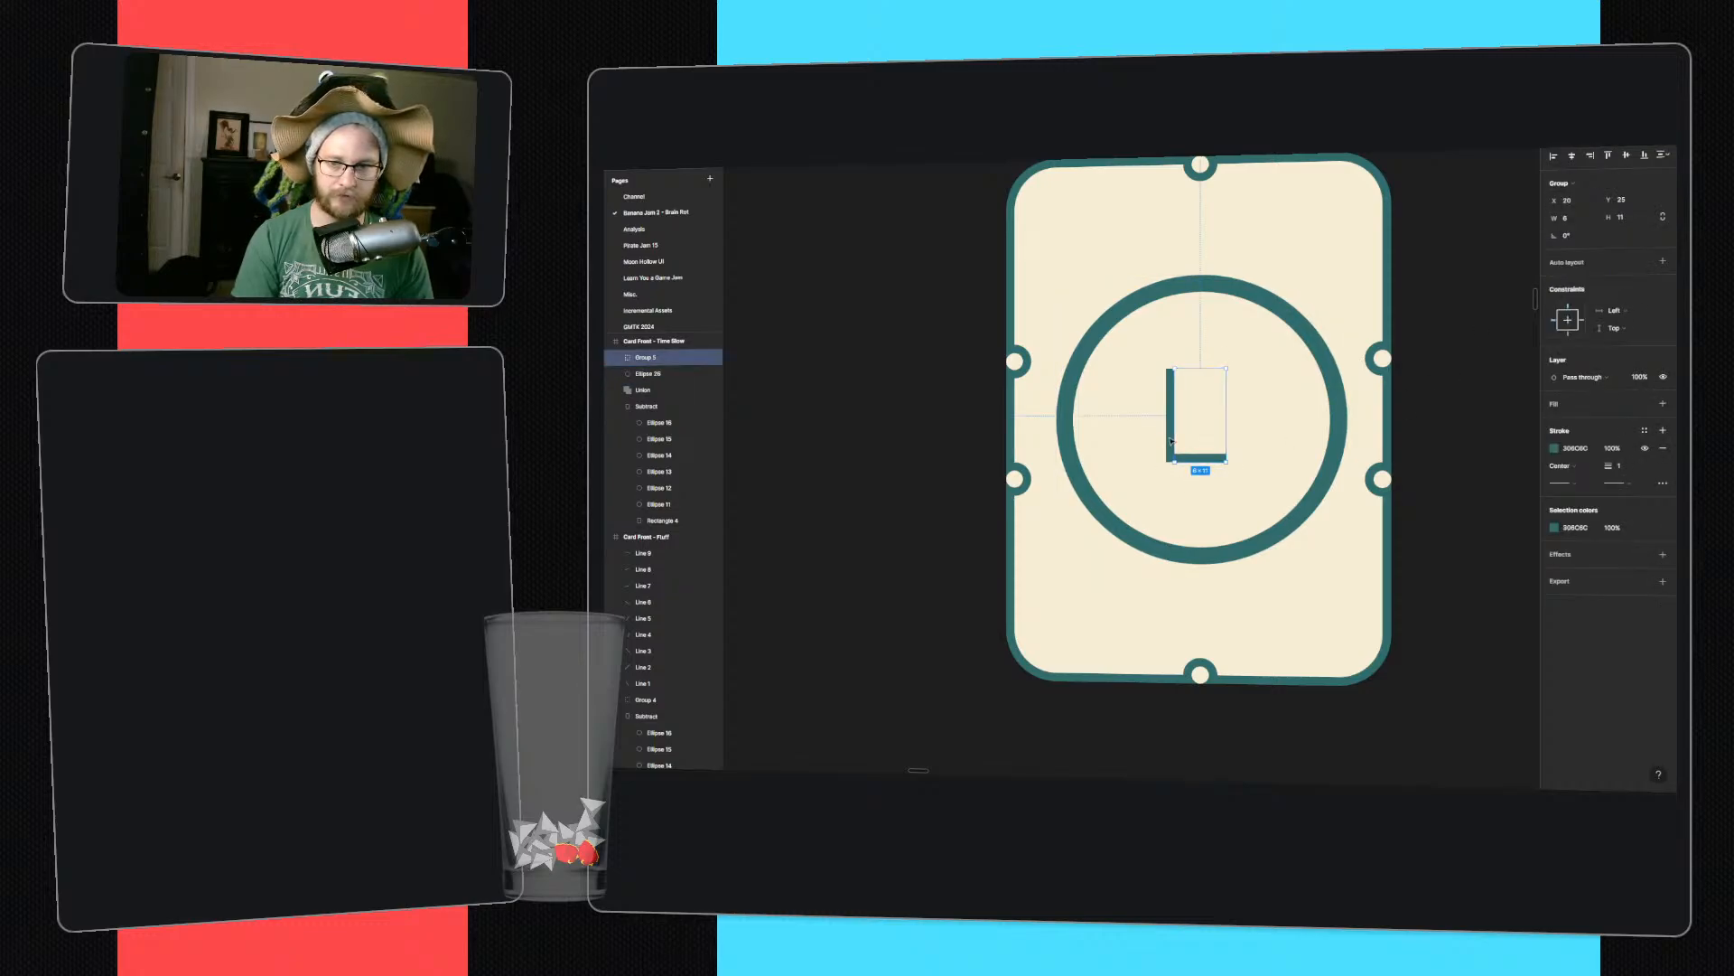
pyautogui.moveTo(1213, 457); pyautogui.dragTo(1234, 458)
pyautogui.click(1485, 427)
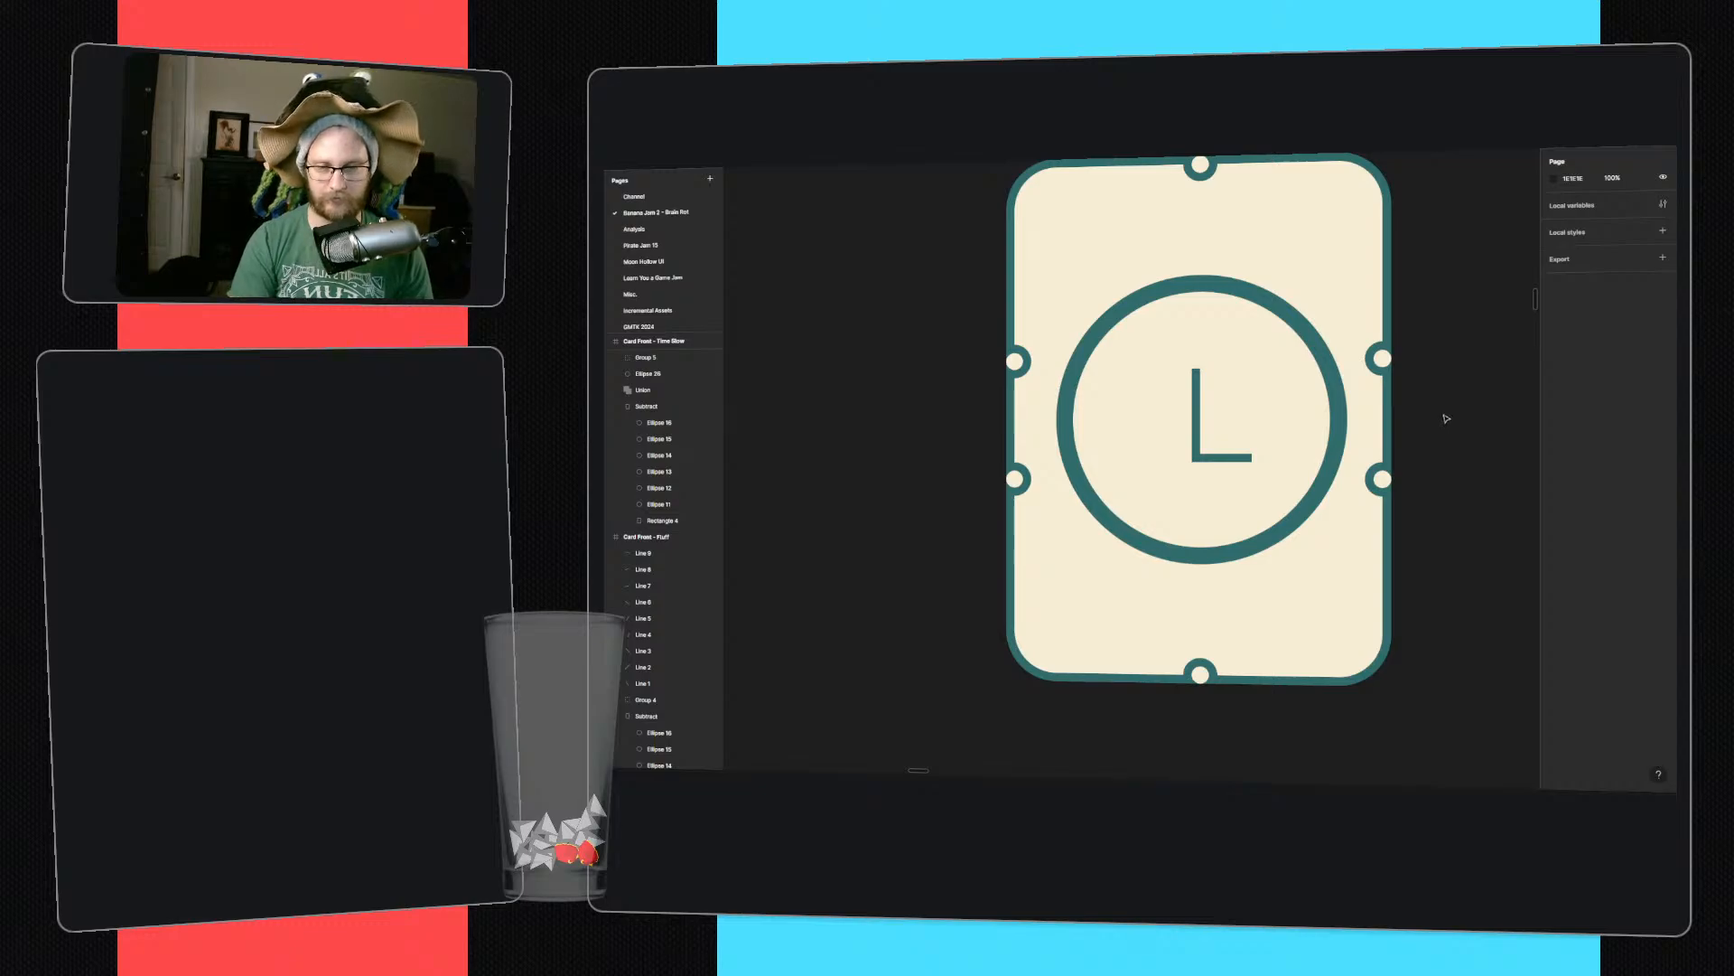
# - Duplicate the Time Slow card beside the original and delete the clock hands from the copy
pyautogui.click(1336, 406)
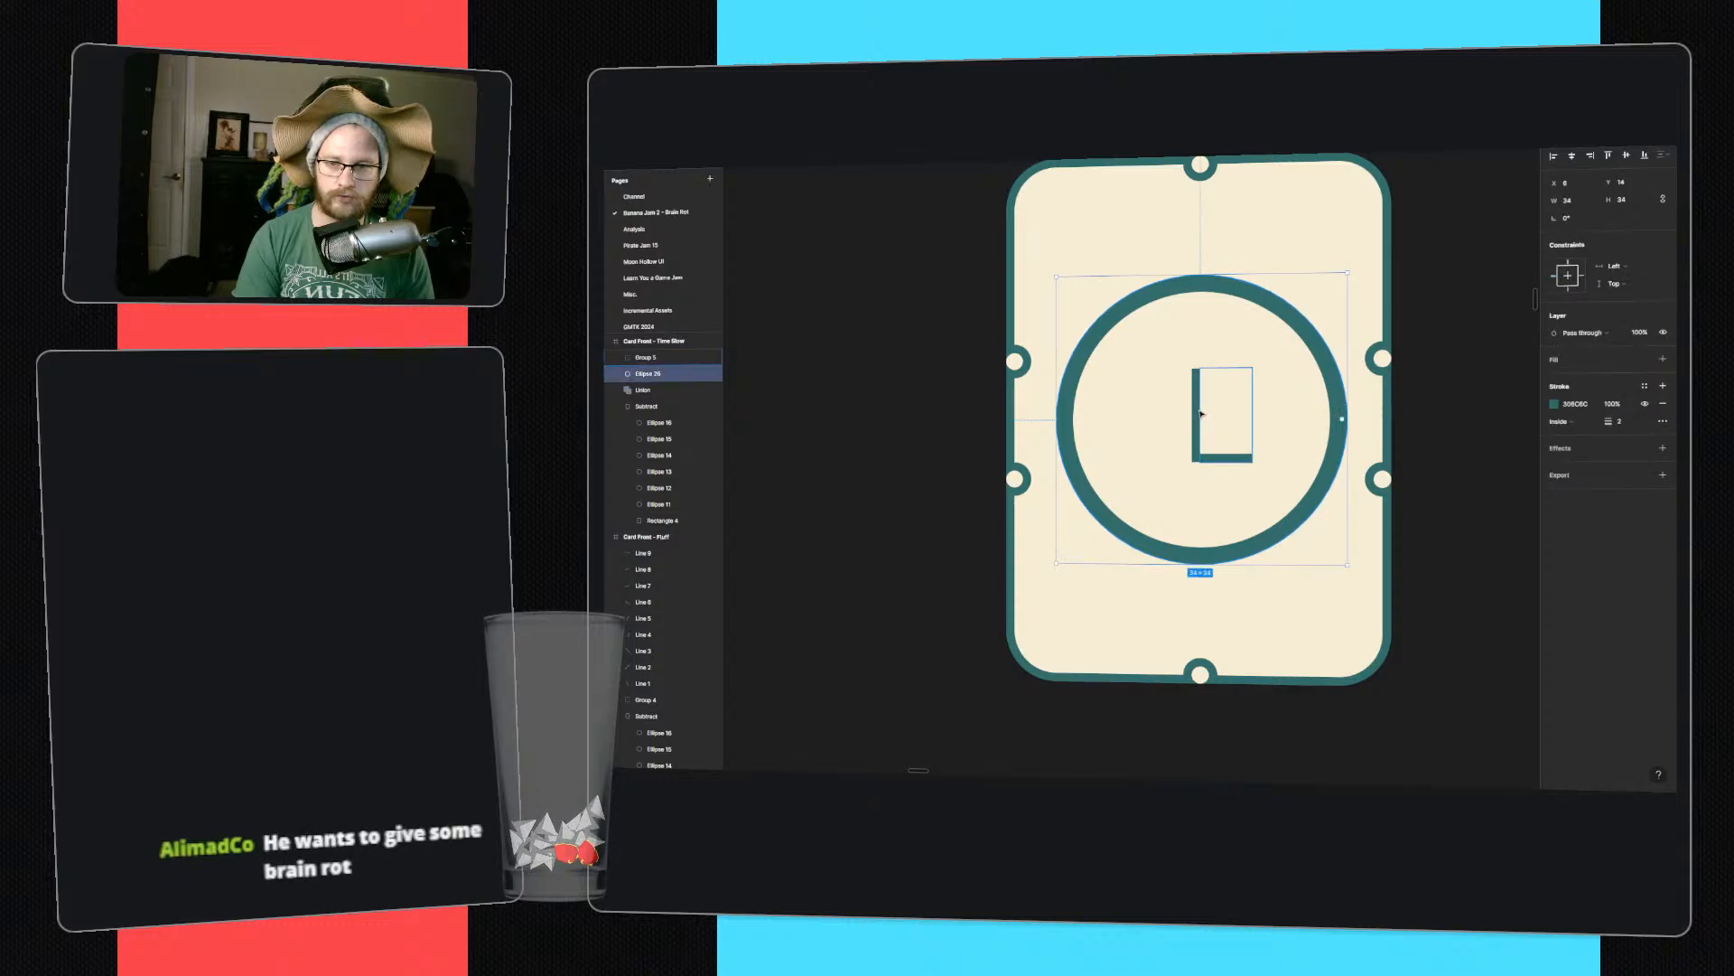
pyautogui.keyDown('ctrl'); pyautogui.scroll(-3, 1008, 556); pyautogui.keyUp('ctrl')
pyautogui.click(1075, 350)
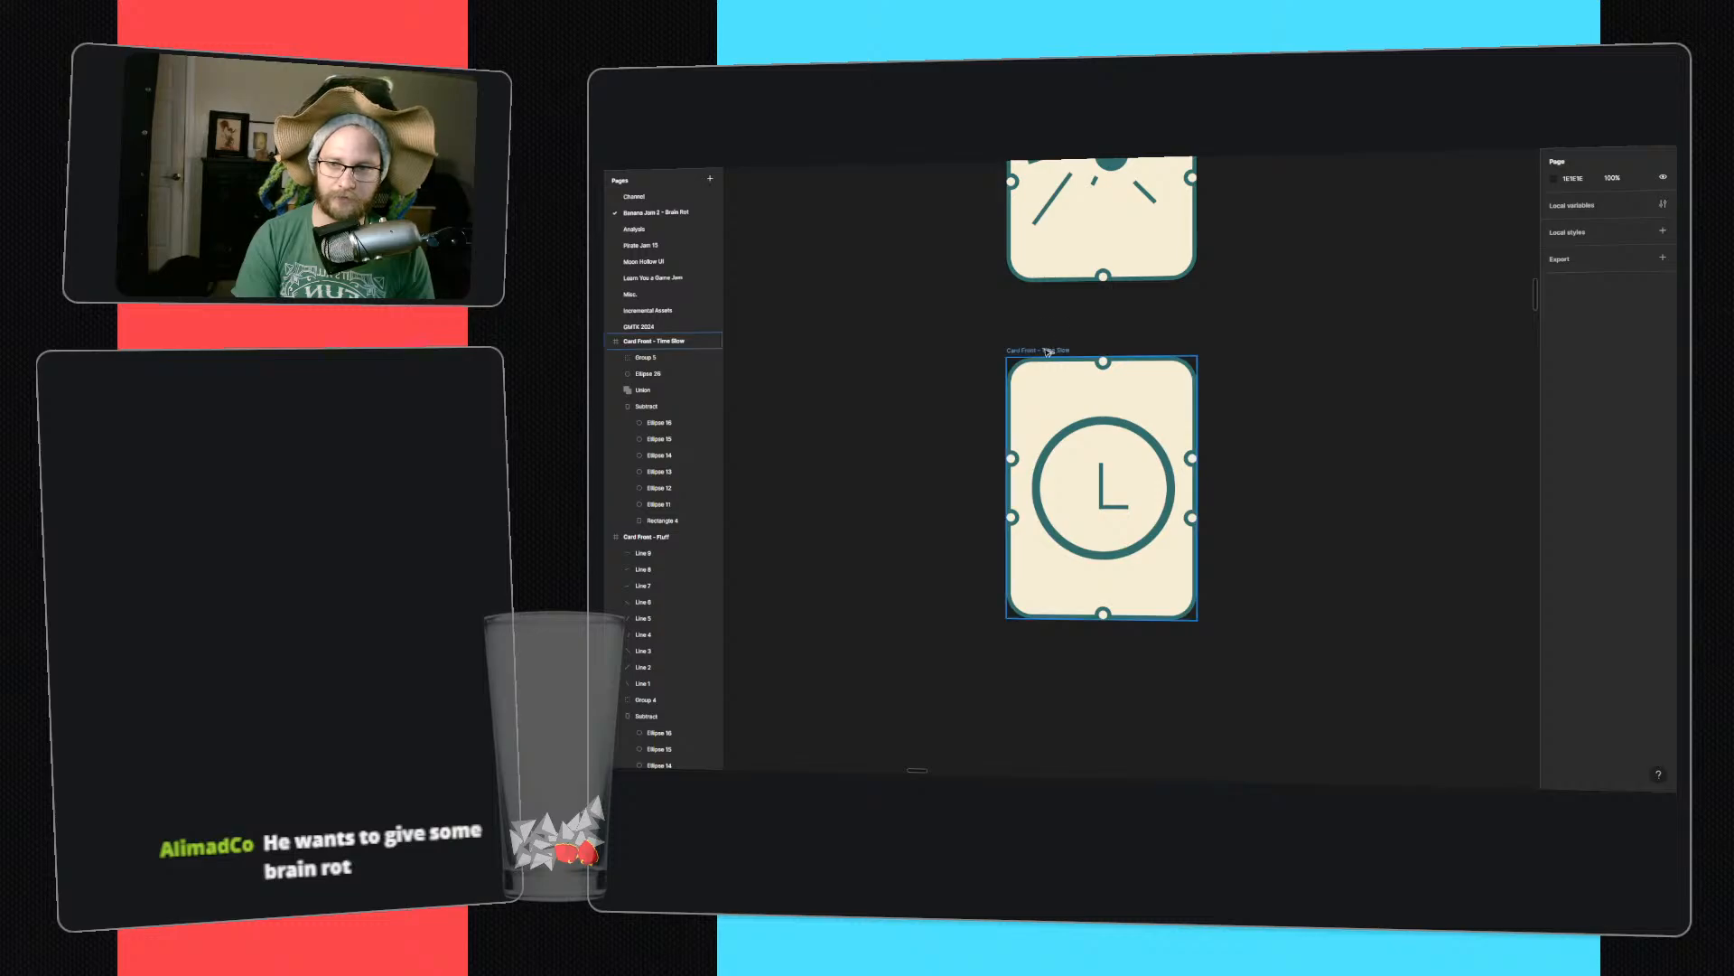
pyautogui.keyDown('alt'); pyautogui.moveTo(1048, 351); pyautogui.dragTo(1276, 352); pyautogui.keyUp('alt')
pyautogui.keyDown('ctrl'); pyautogui.scroll(3, 1309, 497); pyautogui.keyUp('ctrl')
pyautogui.click(1258, 545)
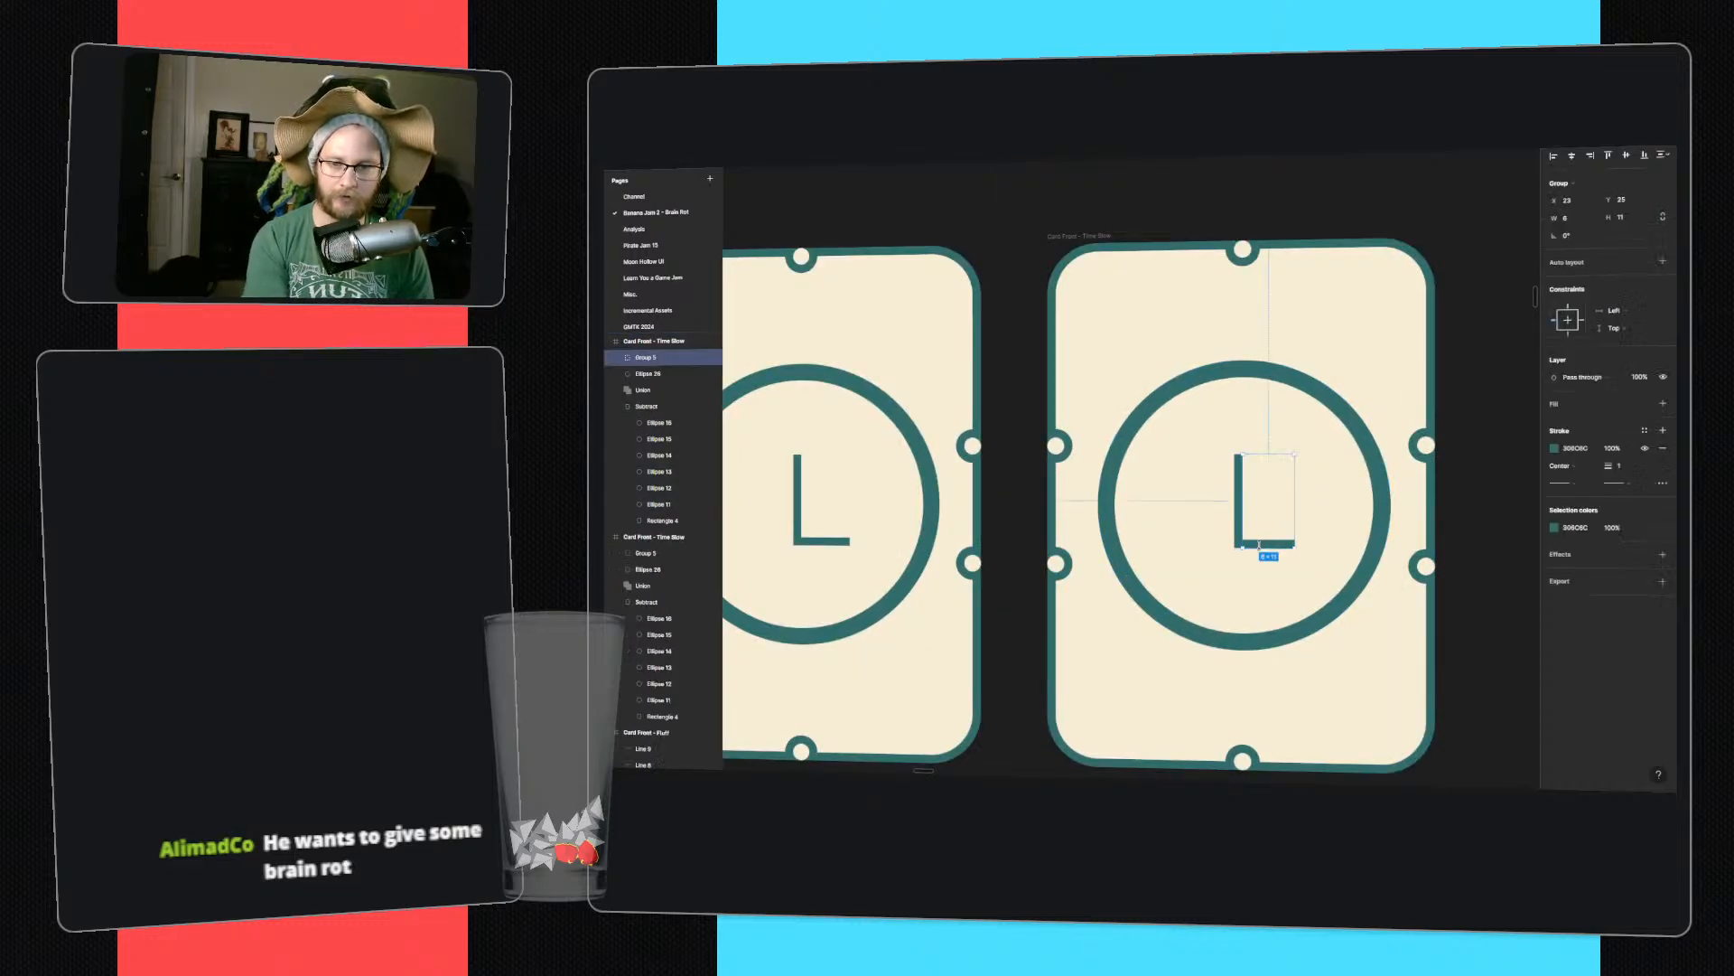
pyautogui.press('Delete')
# - Turn the copied card's ring into a solid circle by removing its stroke and filling it with the border's teal
pyautogui.click(1360, 428)
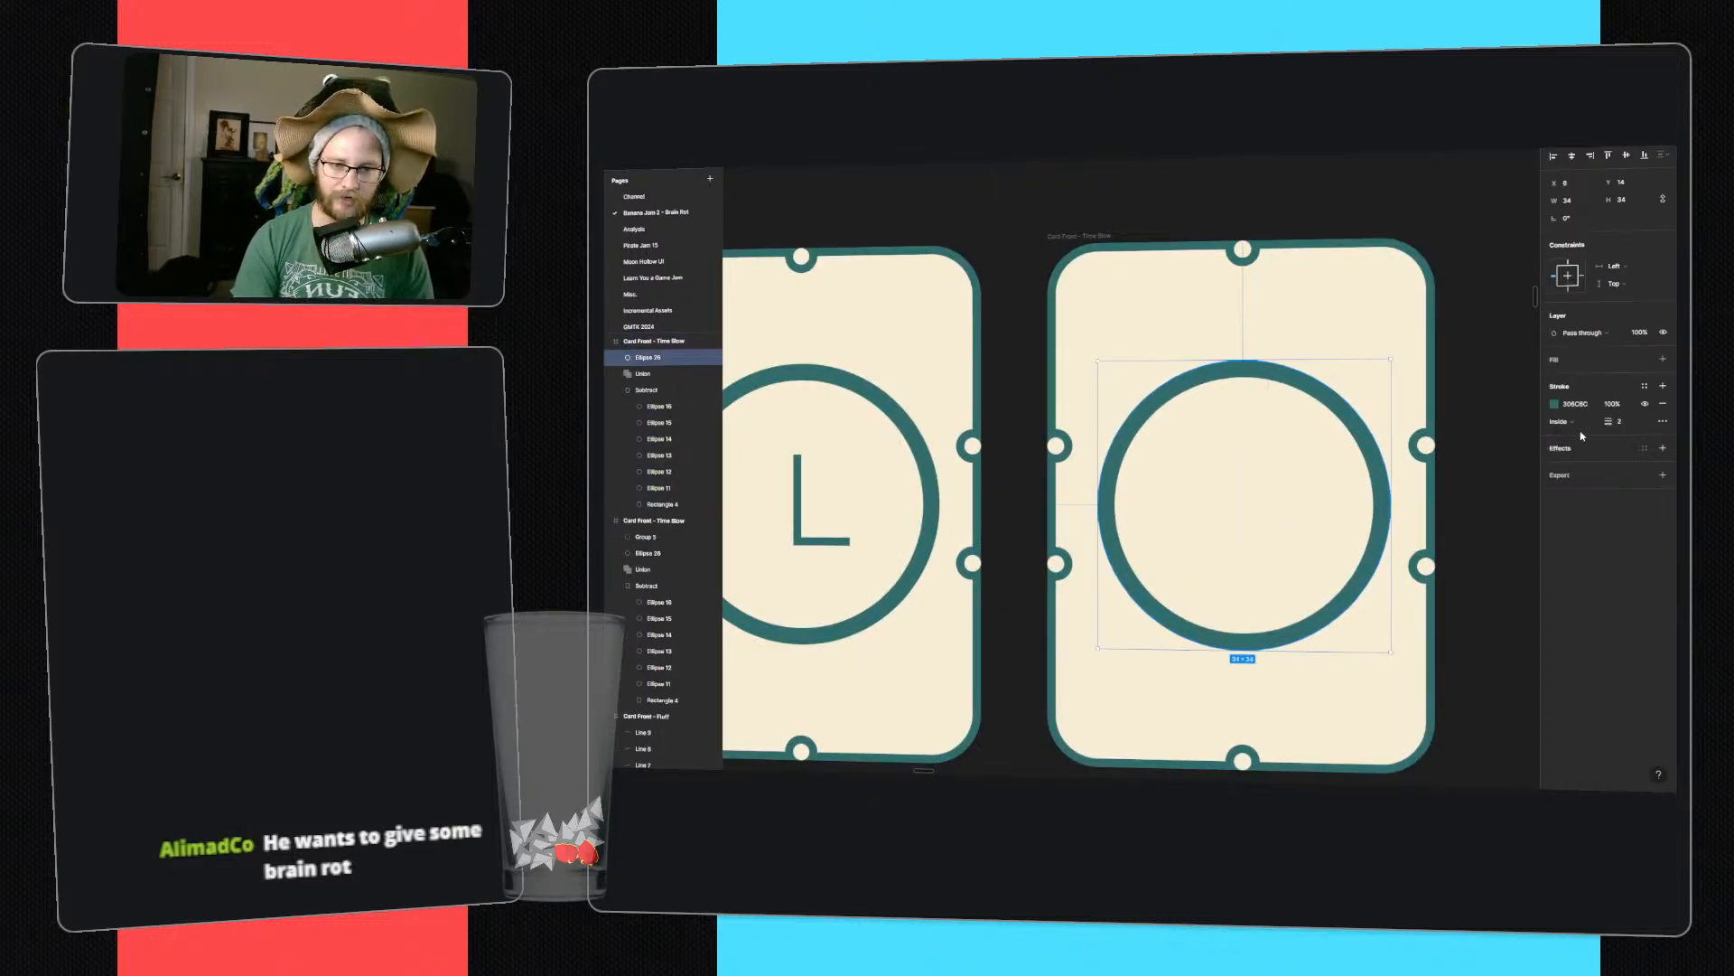
pyautogui.click(1663, 360)
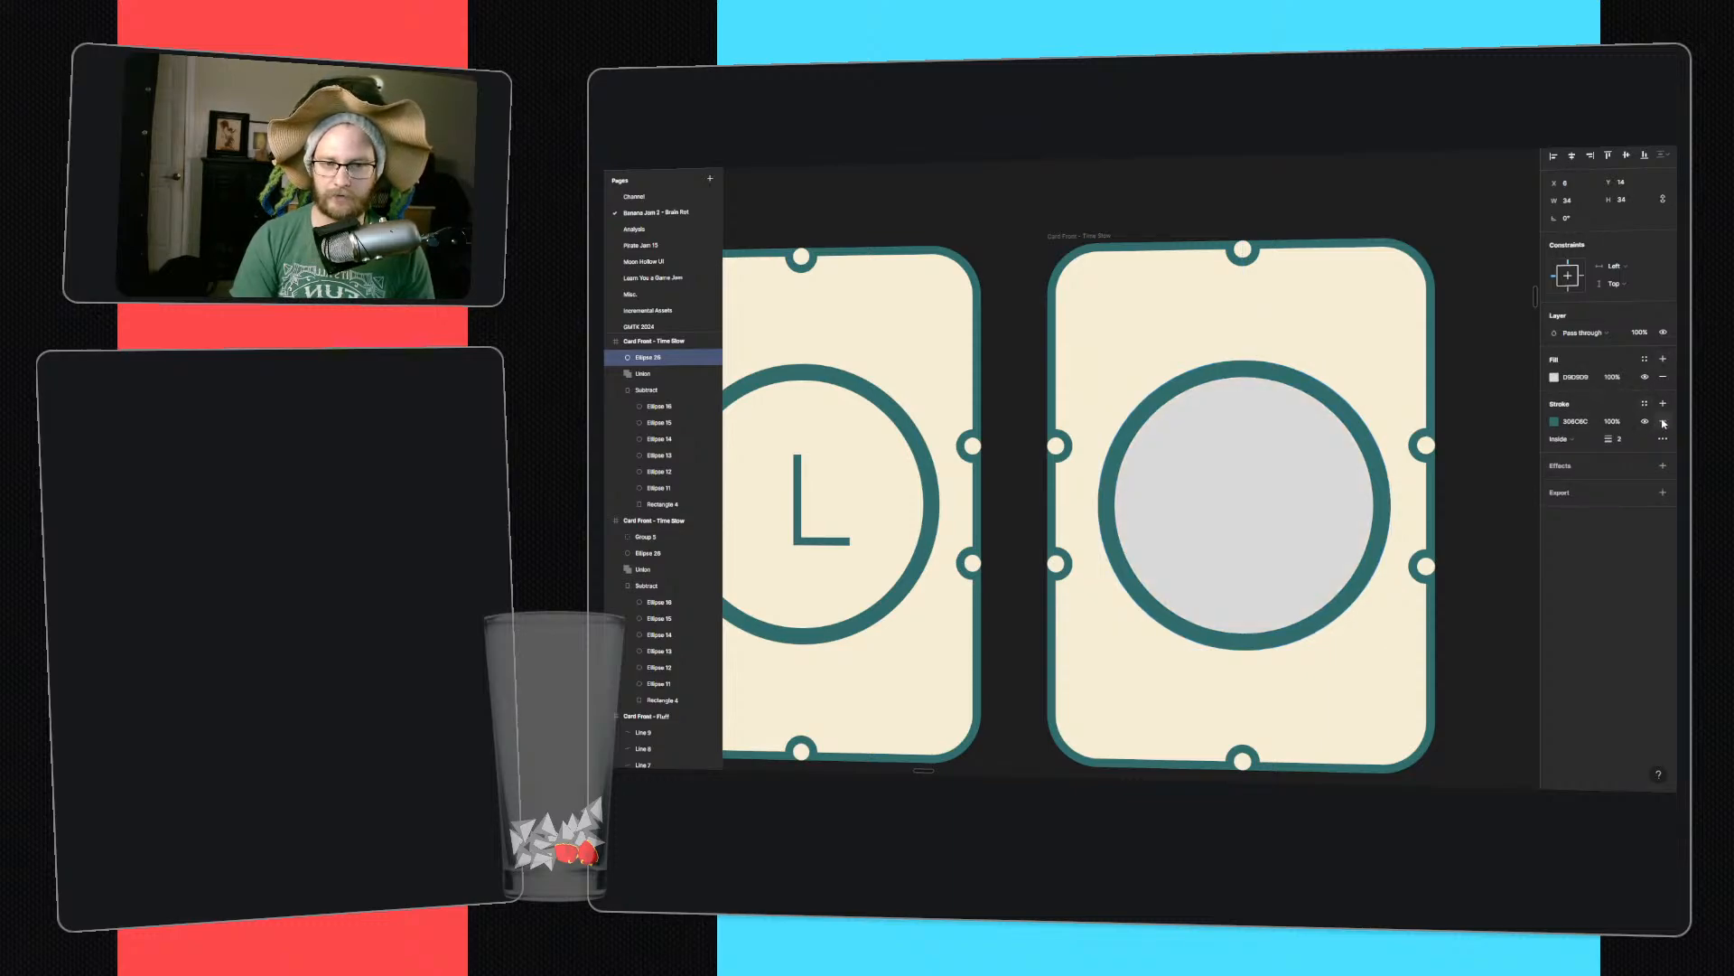
pyautogui.click(1663, 422)
pyautogui.click(1431, 327)
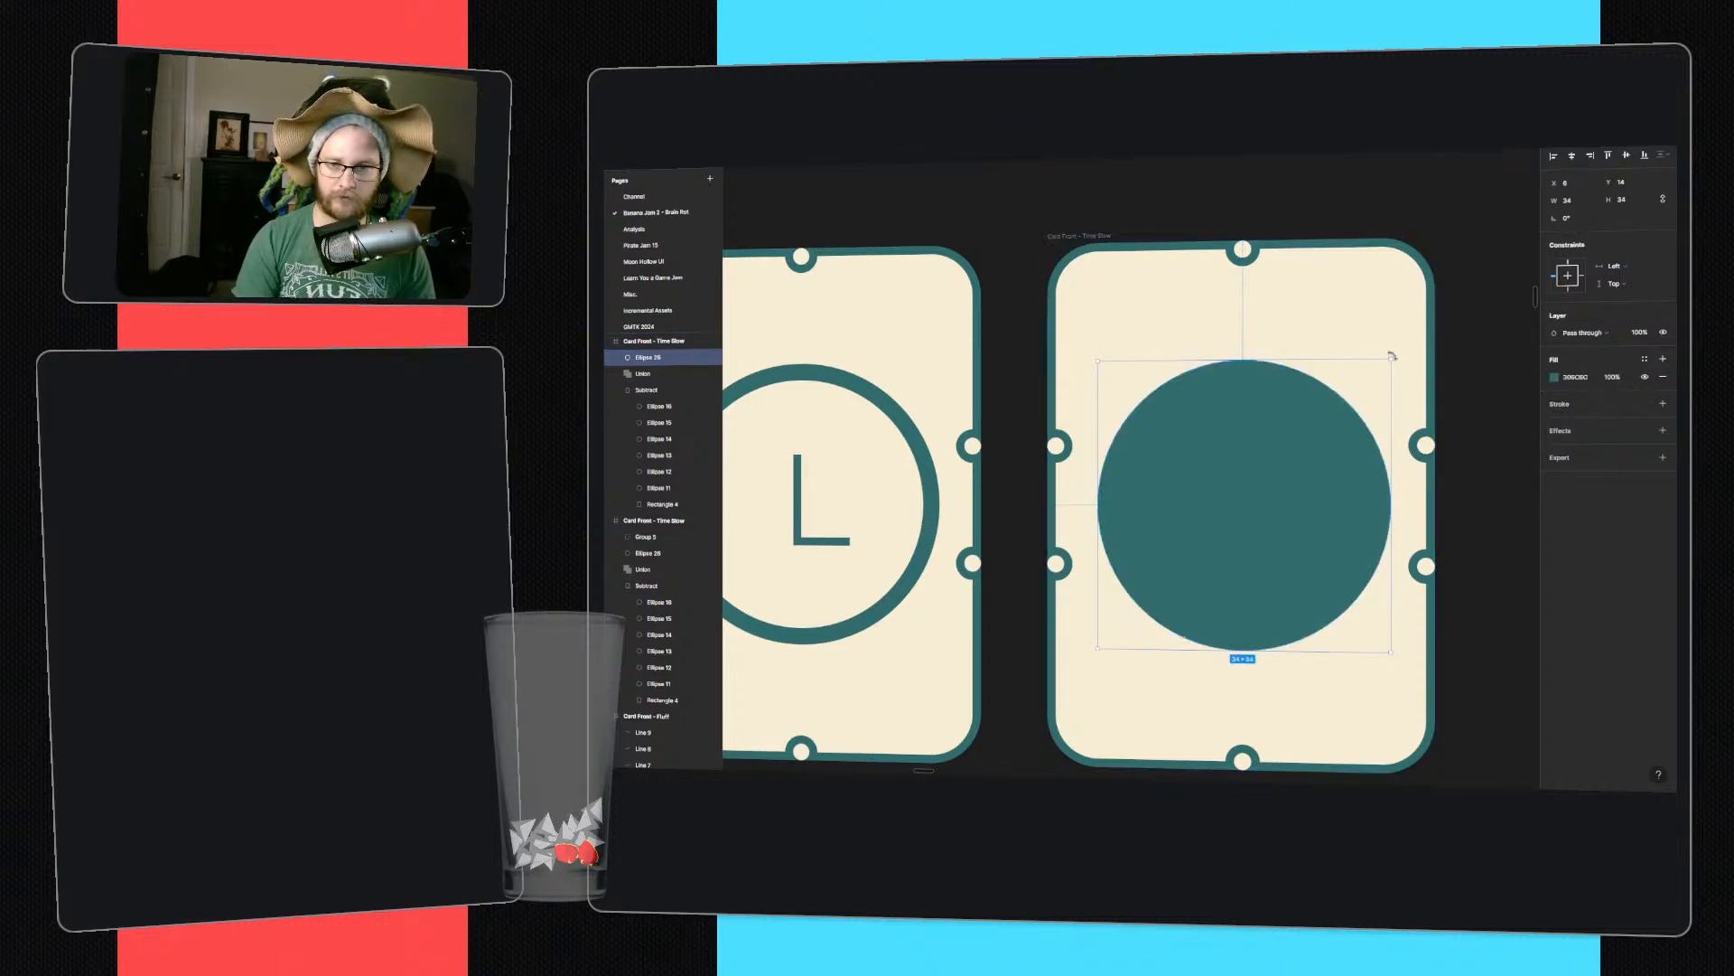
pyautogui.click(1524, 416)
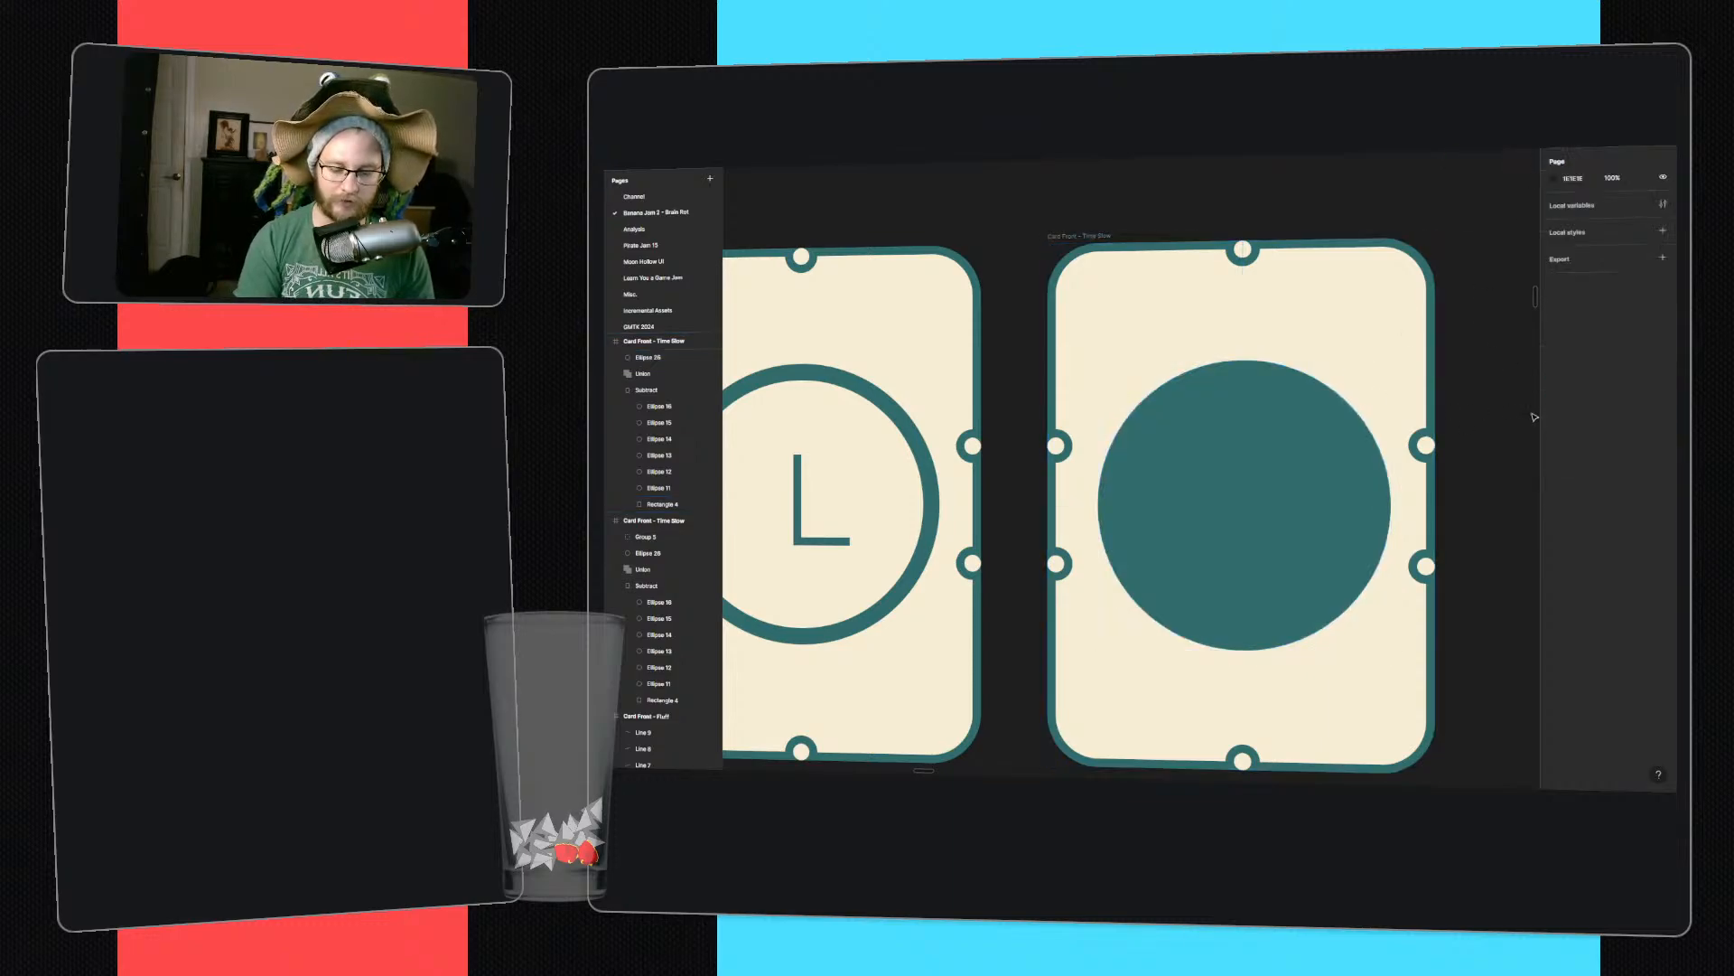
# - Draw a small triangle about 6 × 4 inside the circle's upper right, without stroke and filled with the card's cream
pyautogui.click(1272, 399)
pyautogui.click(1267, 422)
pyautogui.click(1311, 428)
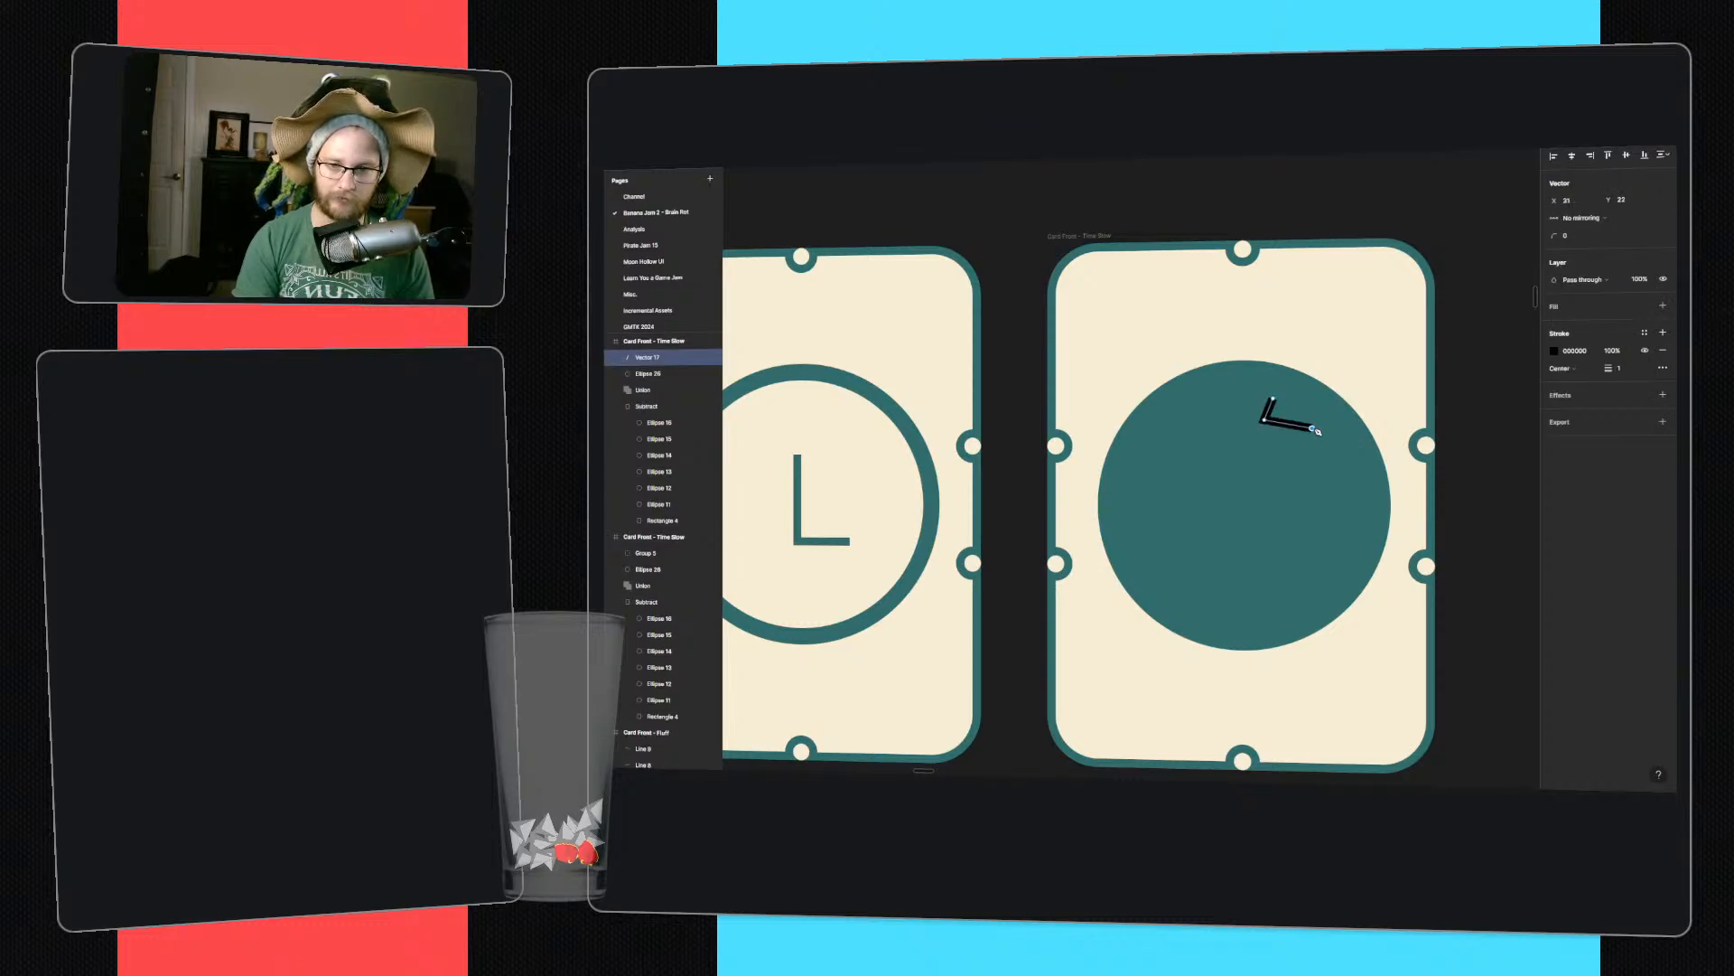
pyautogui.press('Escape')
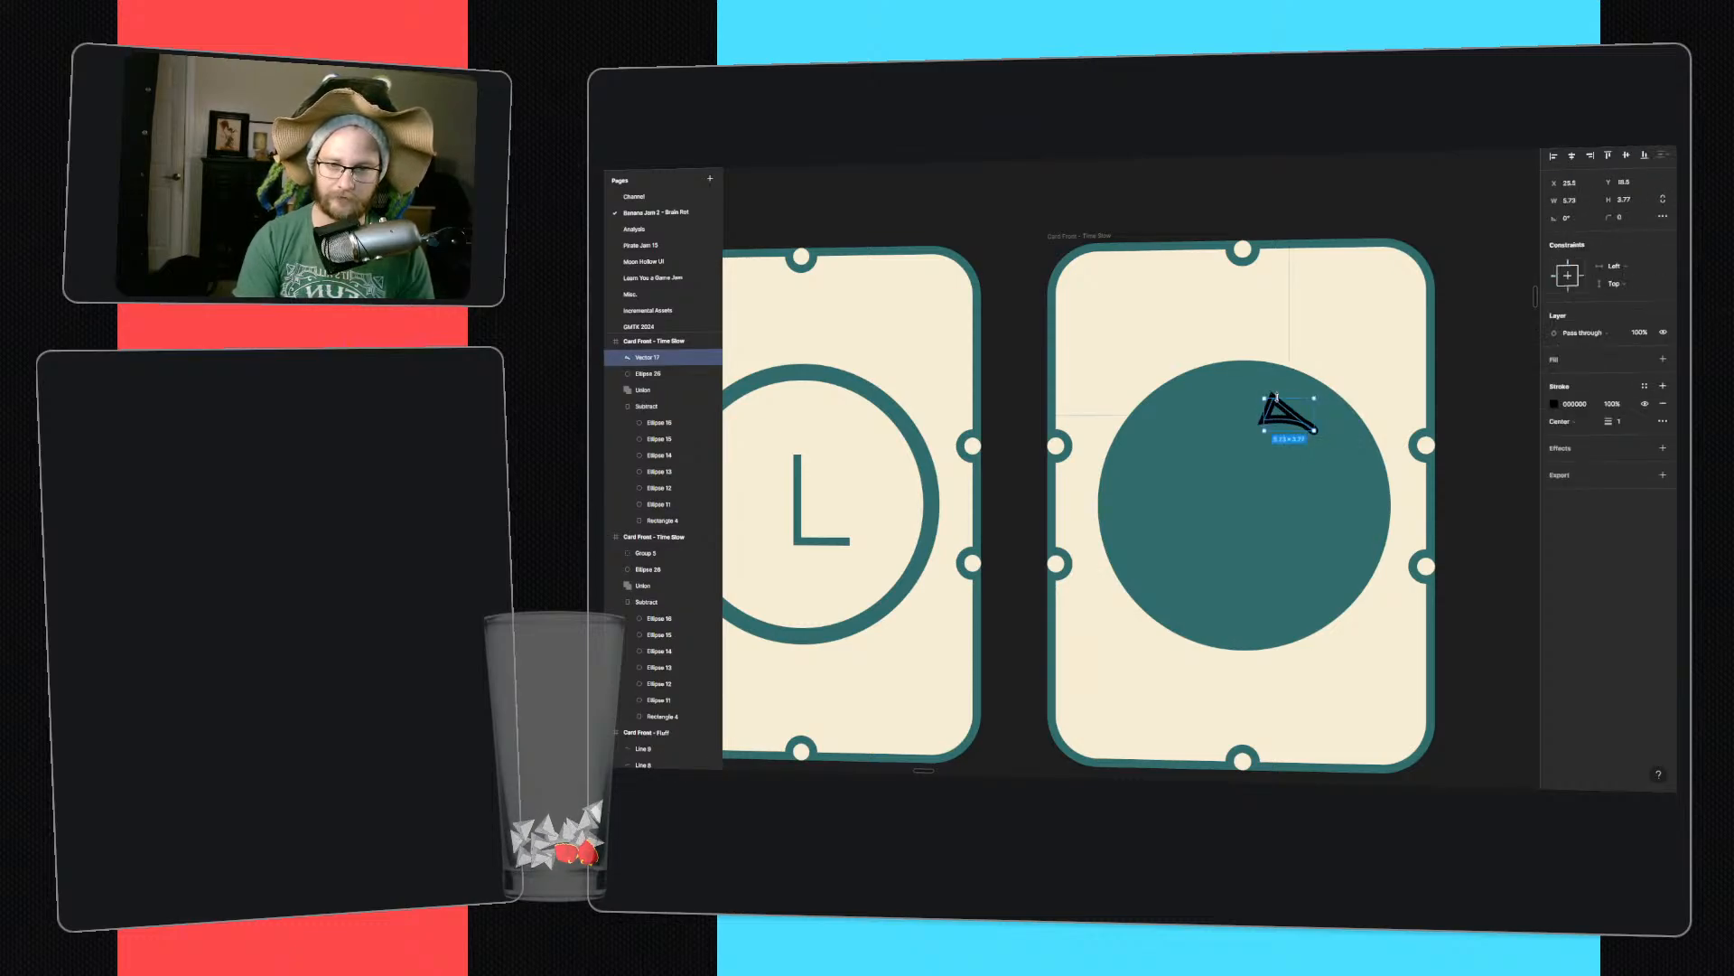
pyautogui.click(1662, 403)
pyautogui.click(1662, 359)
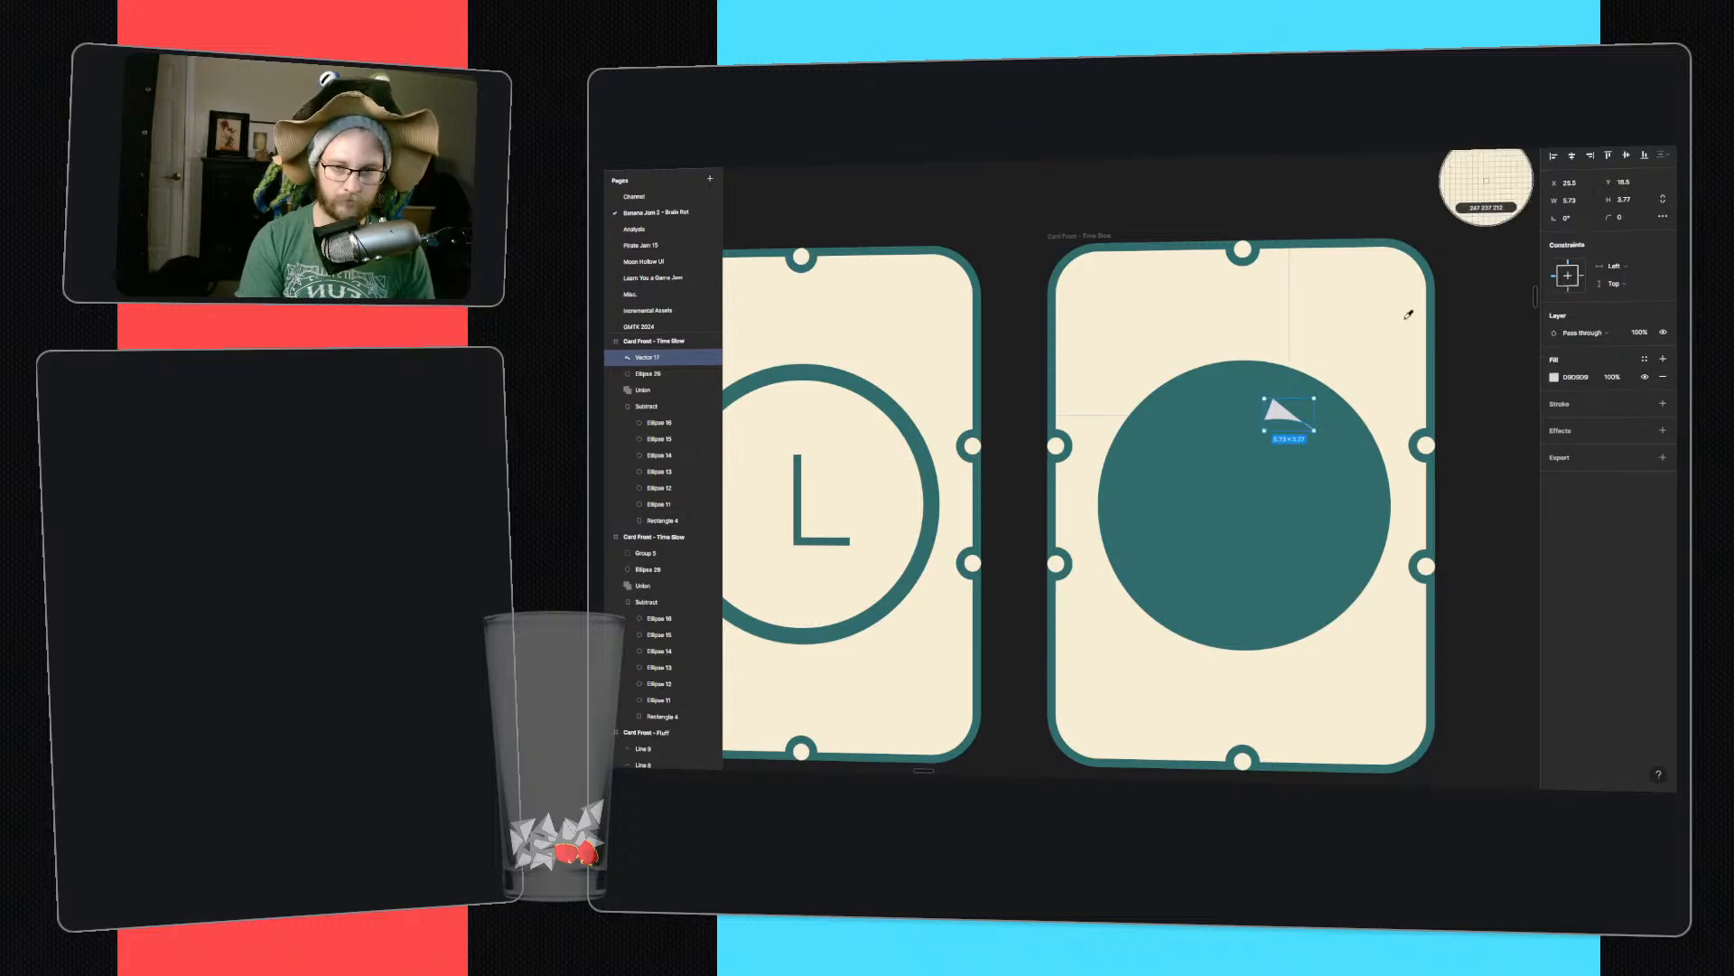
pyautogui.click(1504, 383)
# - Reshape the cream triangle on the solid circle into a tapered highlight sliver by editing the points at its narrow end
pyautogui.click(1306, 426)
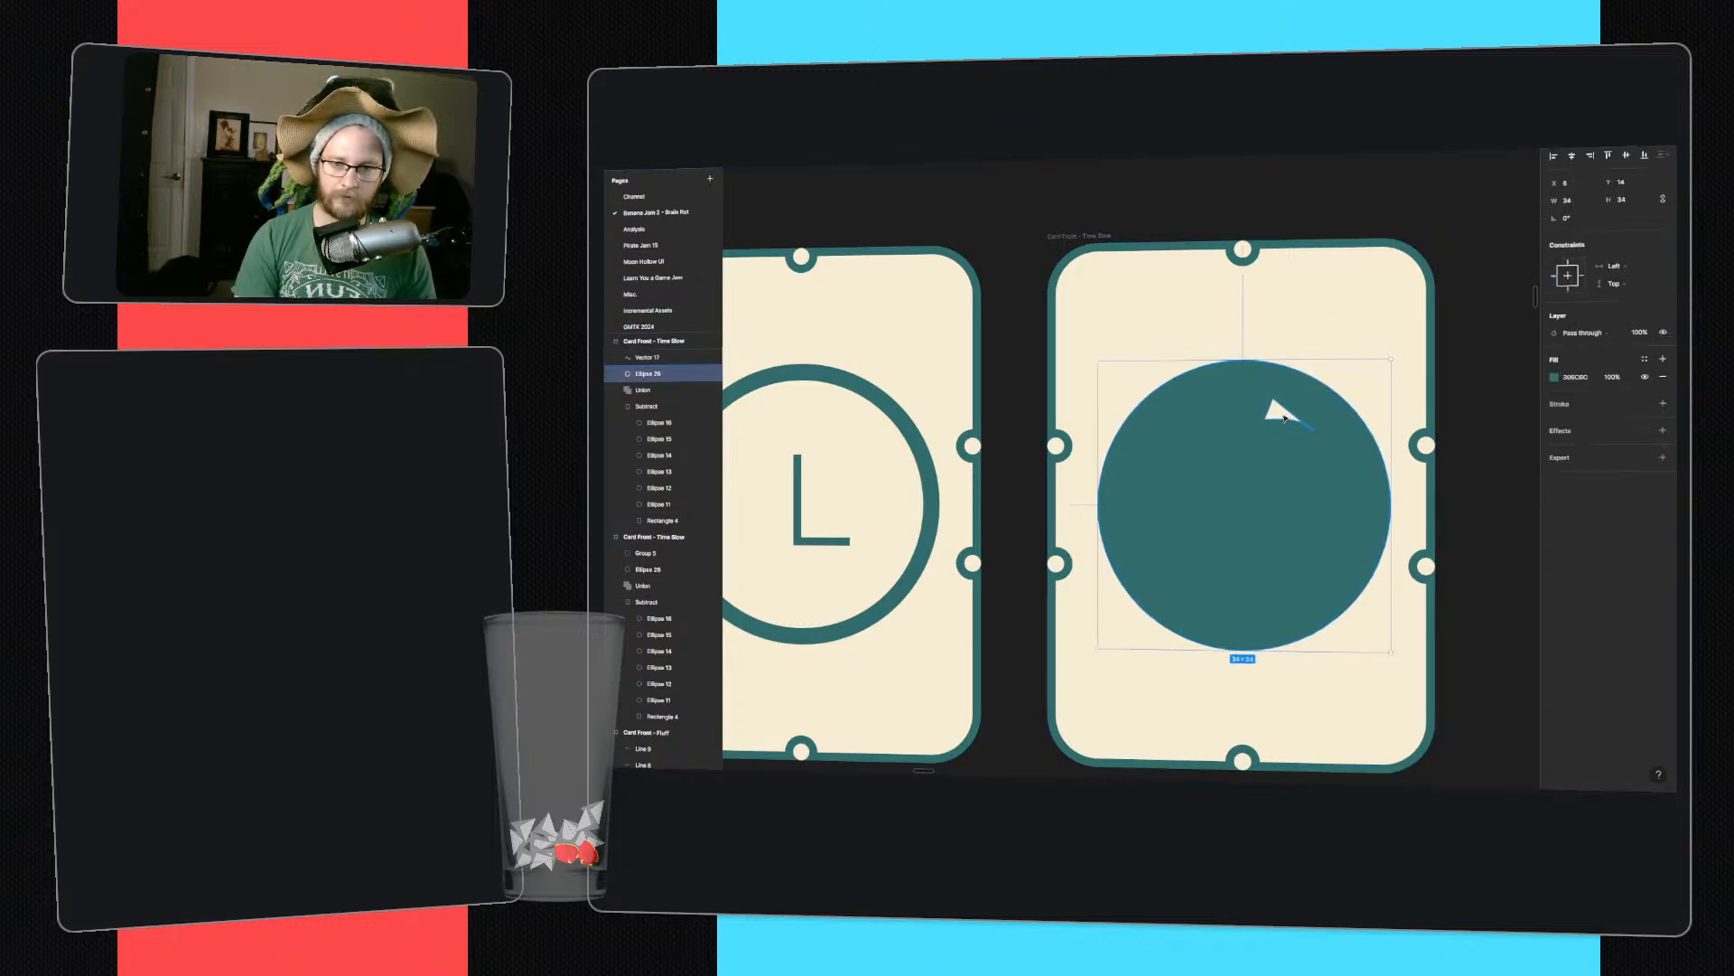
pyautogui.click(1294, 420)
pyautogui.doubleClick(1301, 420)
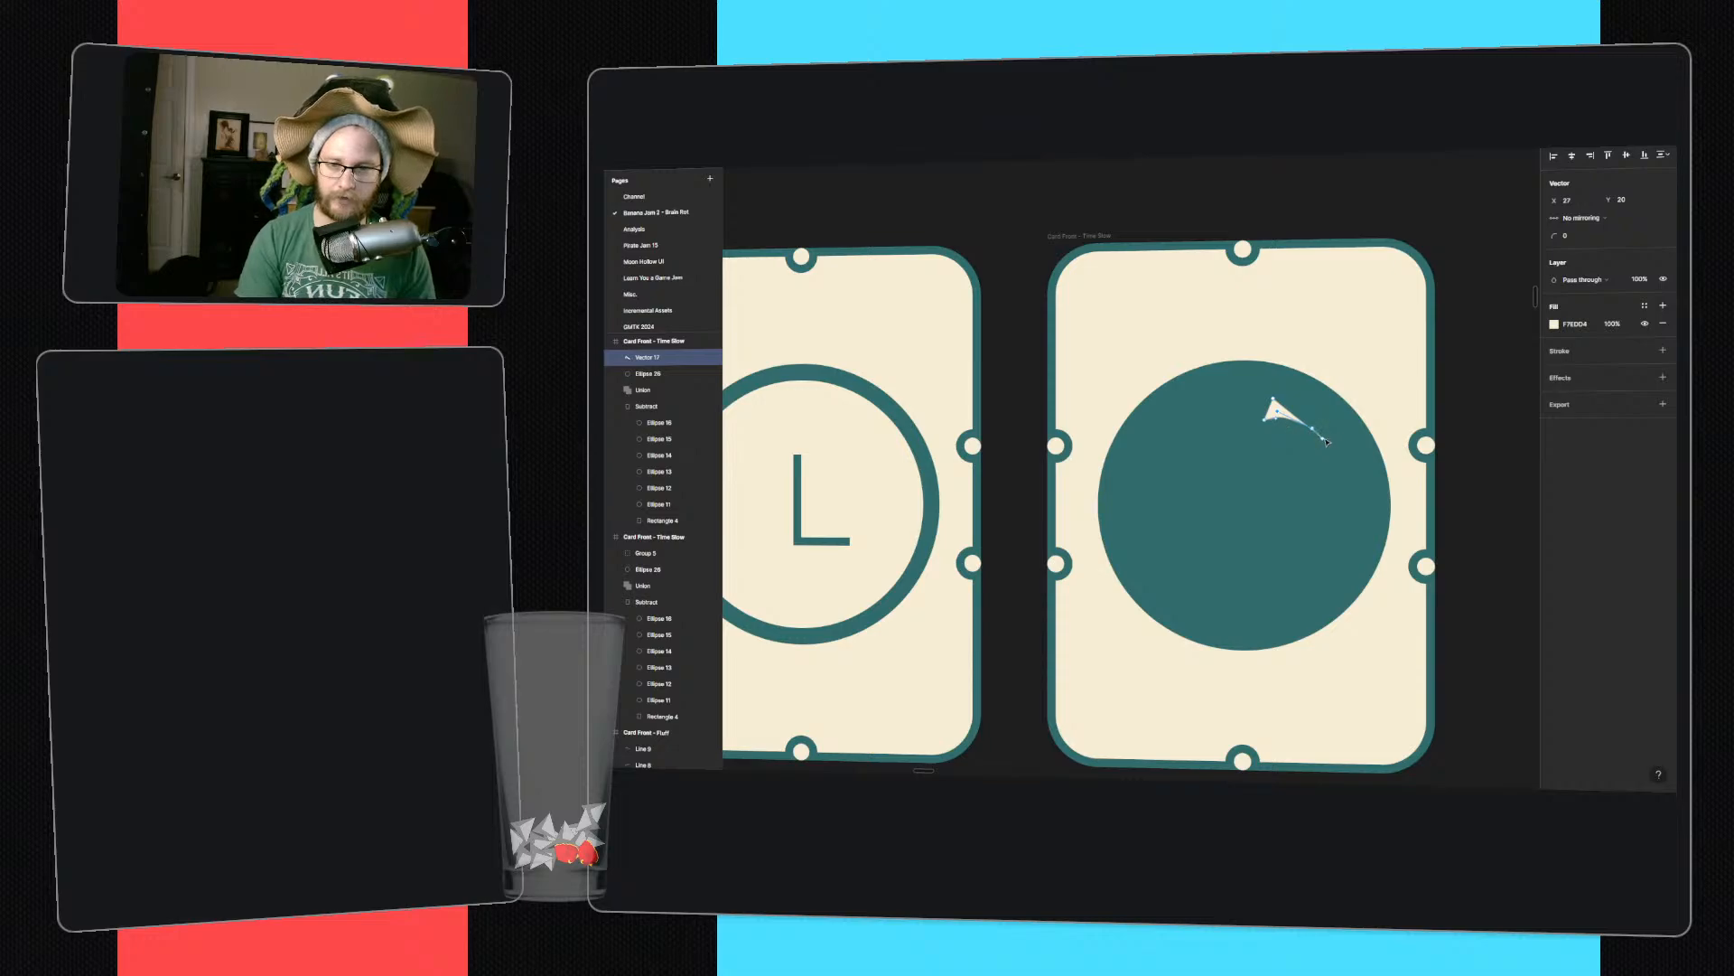
pyautogui.moveTo(1326, 441); pyautogui.dragTo(1321, 425)
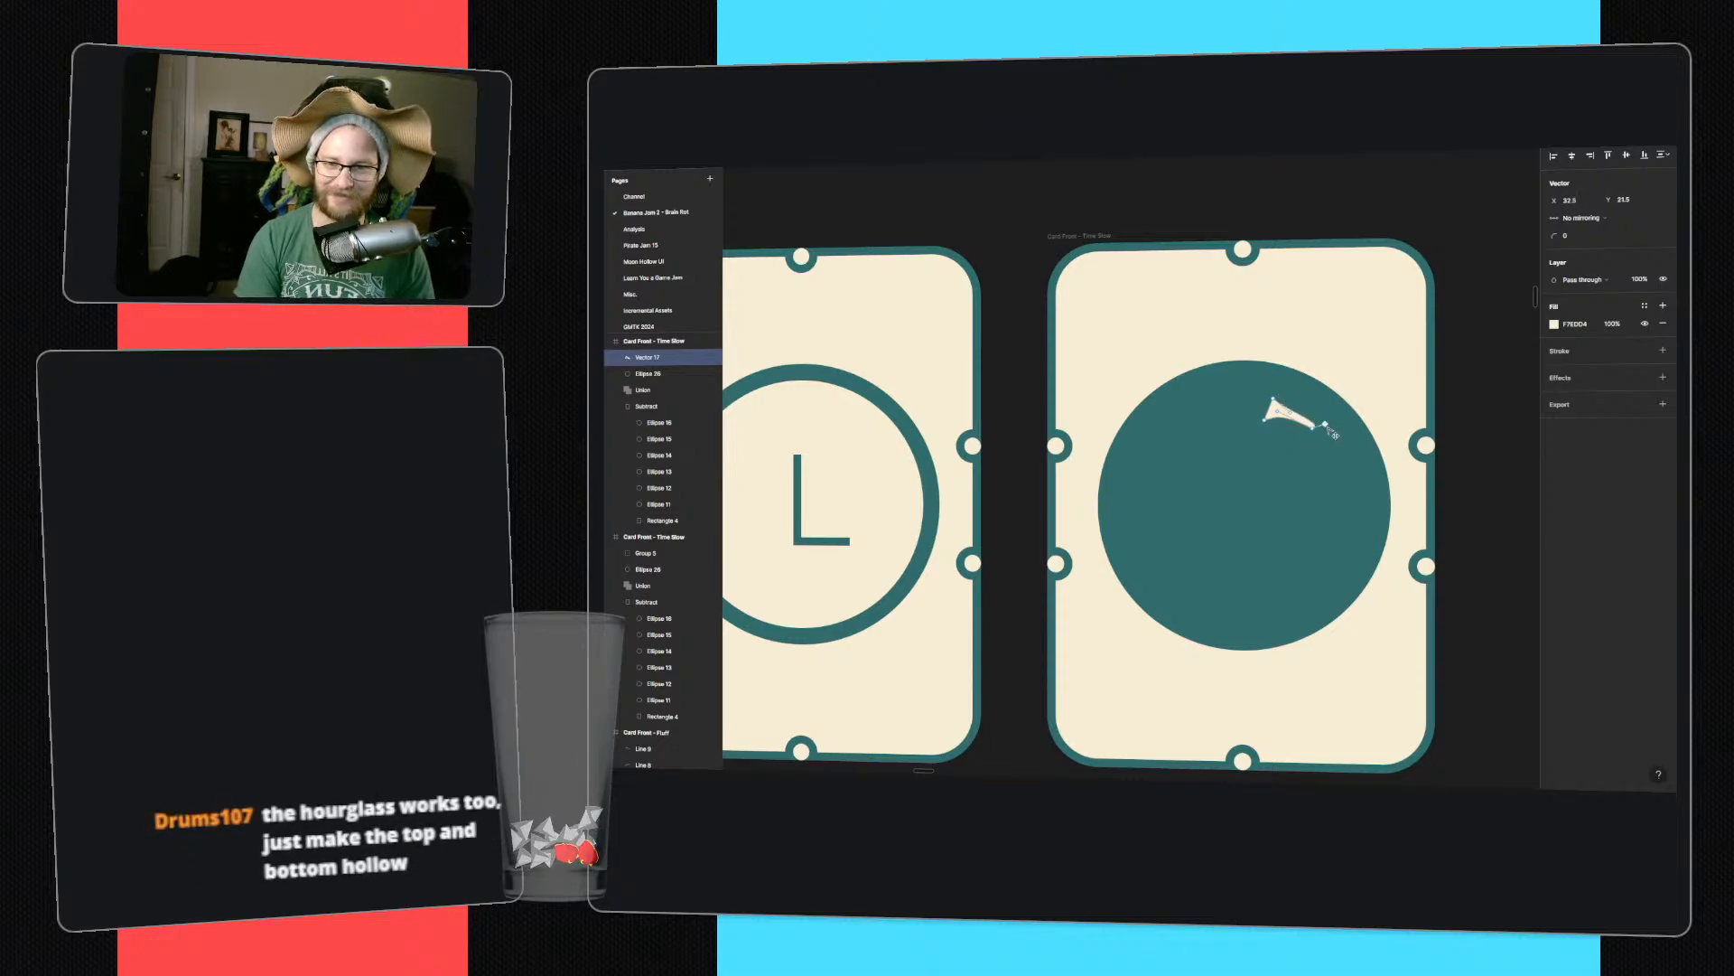
pyautogui.click(1482, 399)
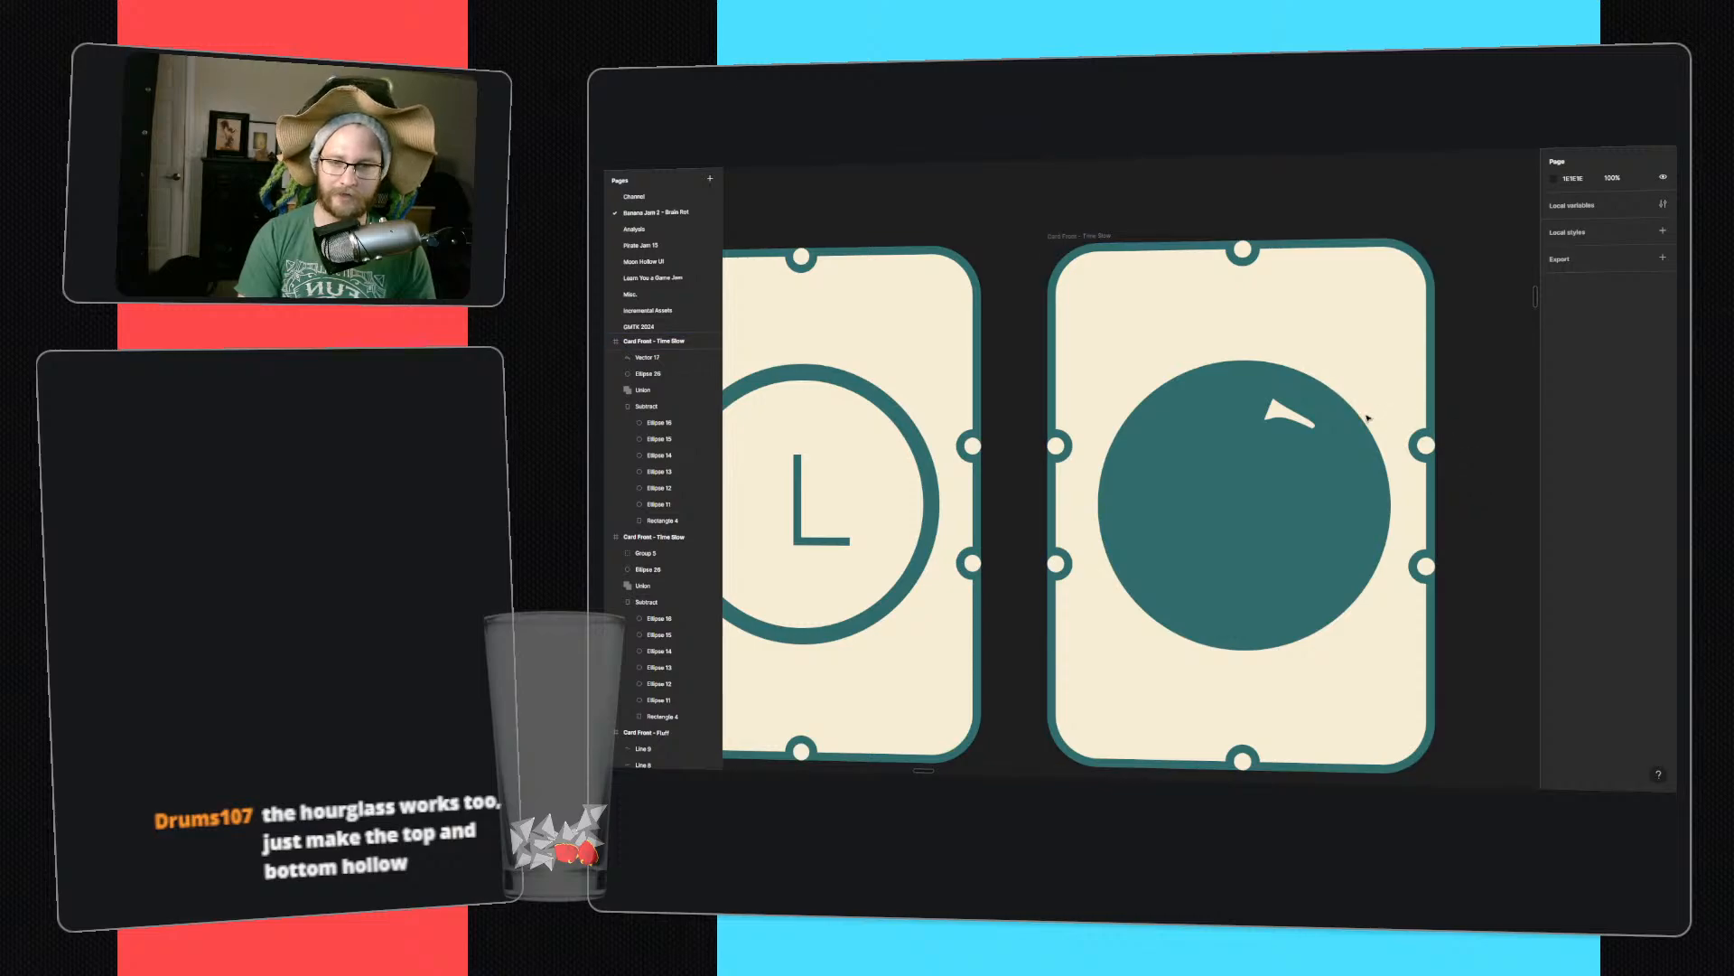
# - Duplicate the original Time Slow clock card to the far side of the solid-circle card
pyautogui.keyDown('ctrl'); pyautogui.scroll(-5, 1295, 420); pyautogui.keyUp('ctrl')
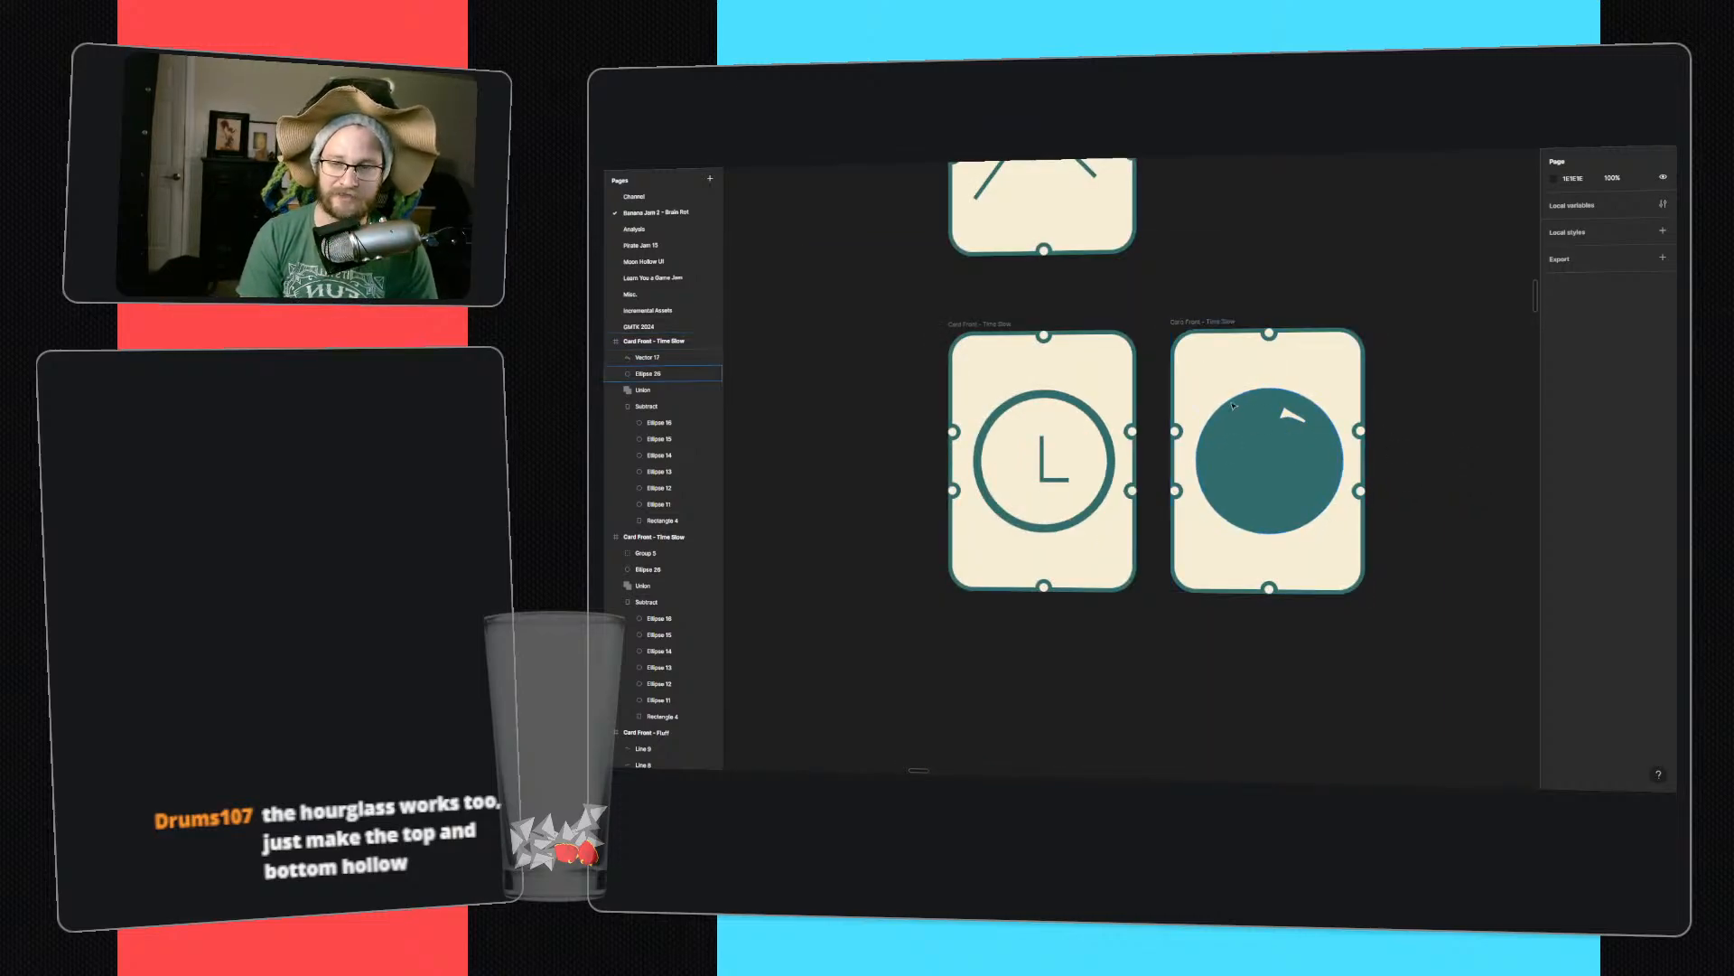
pyautogui.keyDown('ctrl'); pyautogui.scroll(-5, 1283, 411); pyautogui.keyUp('ctrl')
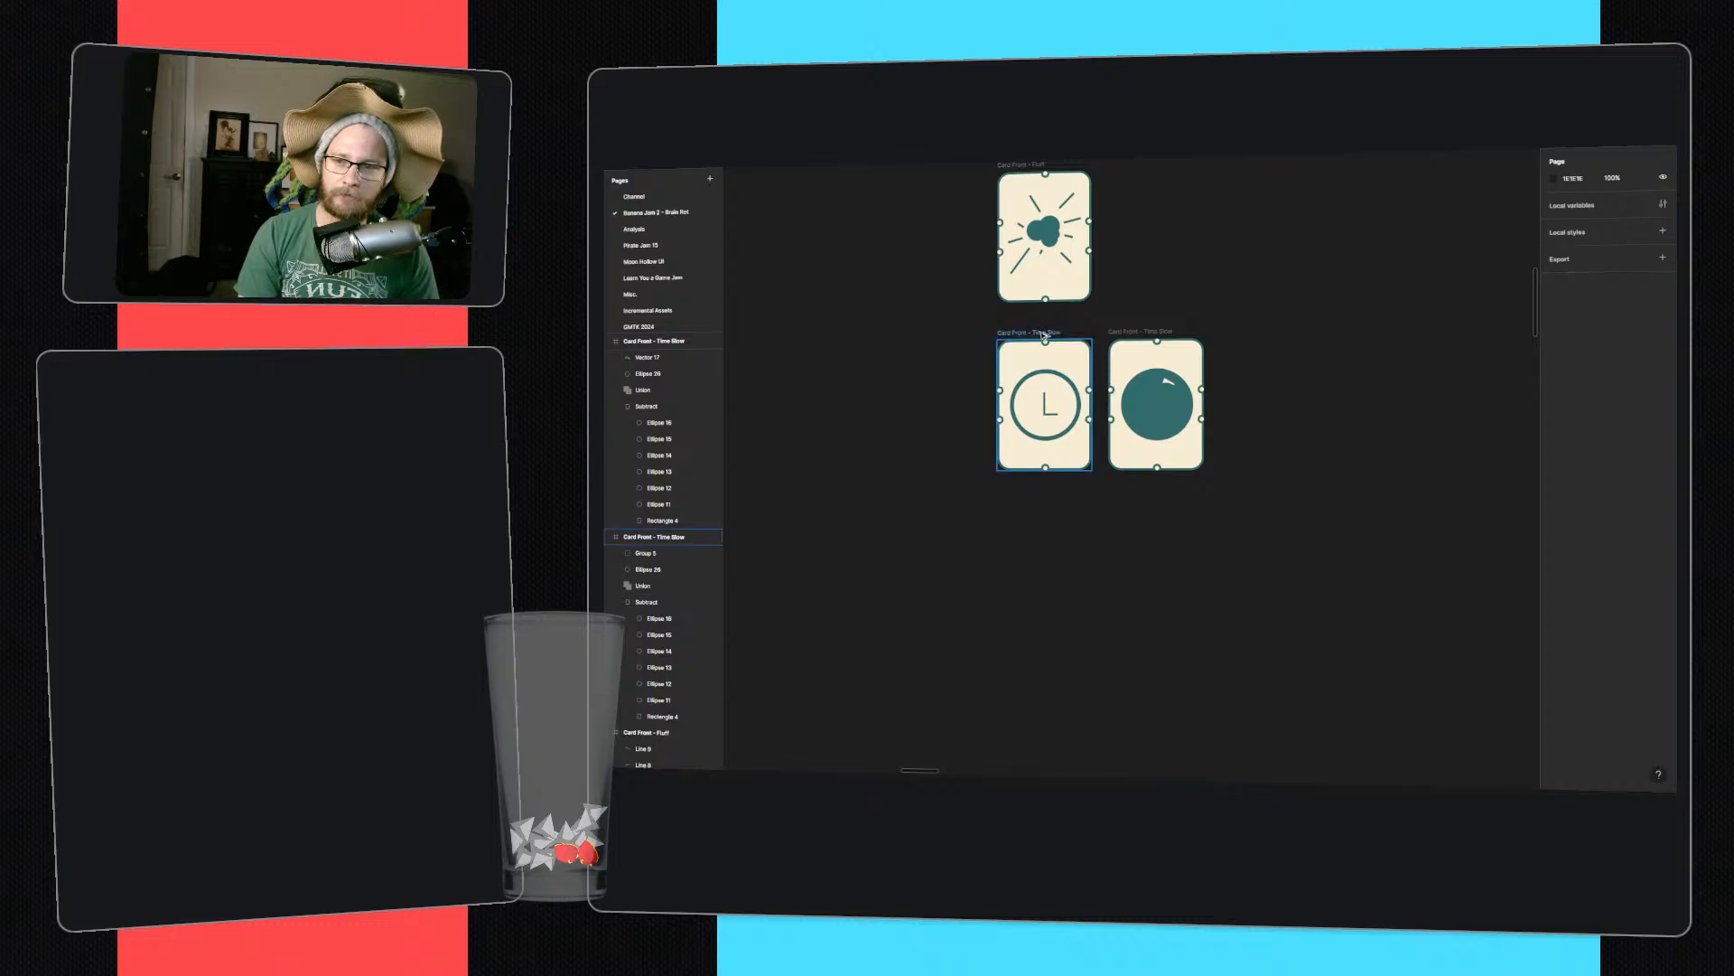
pyautogui.keyDown('alt'); pyautogui.moveTo(1048, 336); pyautogui.dragTo(1264, 336); pyautogui.keyUp('alt')
pyautogui.click(1265, 360)
pyautogui.click(1270, 359)
pyautogui.keyDown('ctrl'); pyautogui.scroll(5, 1274, 397); pyautogui.keyUp('ctrl')
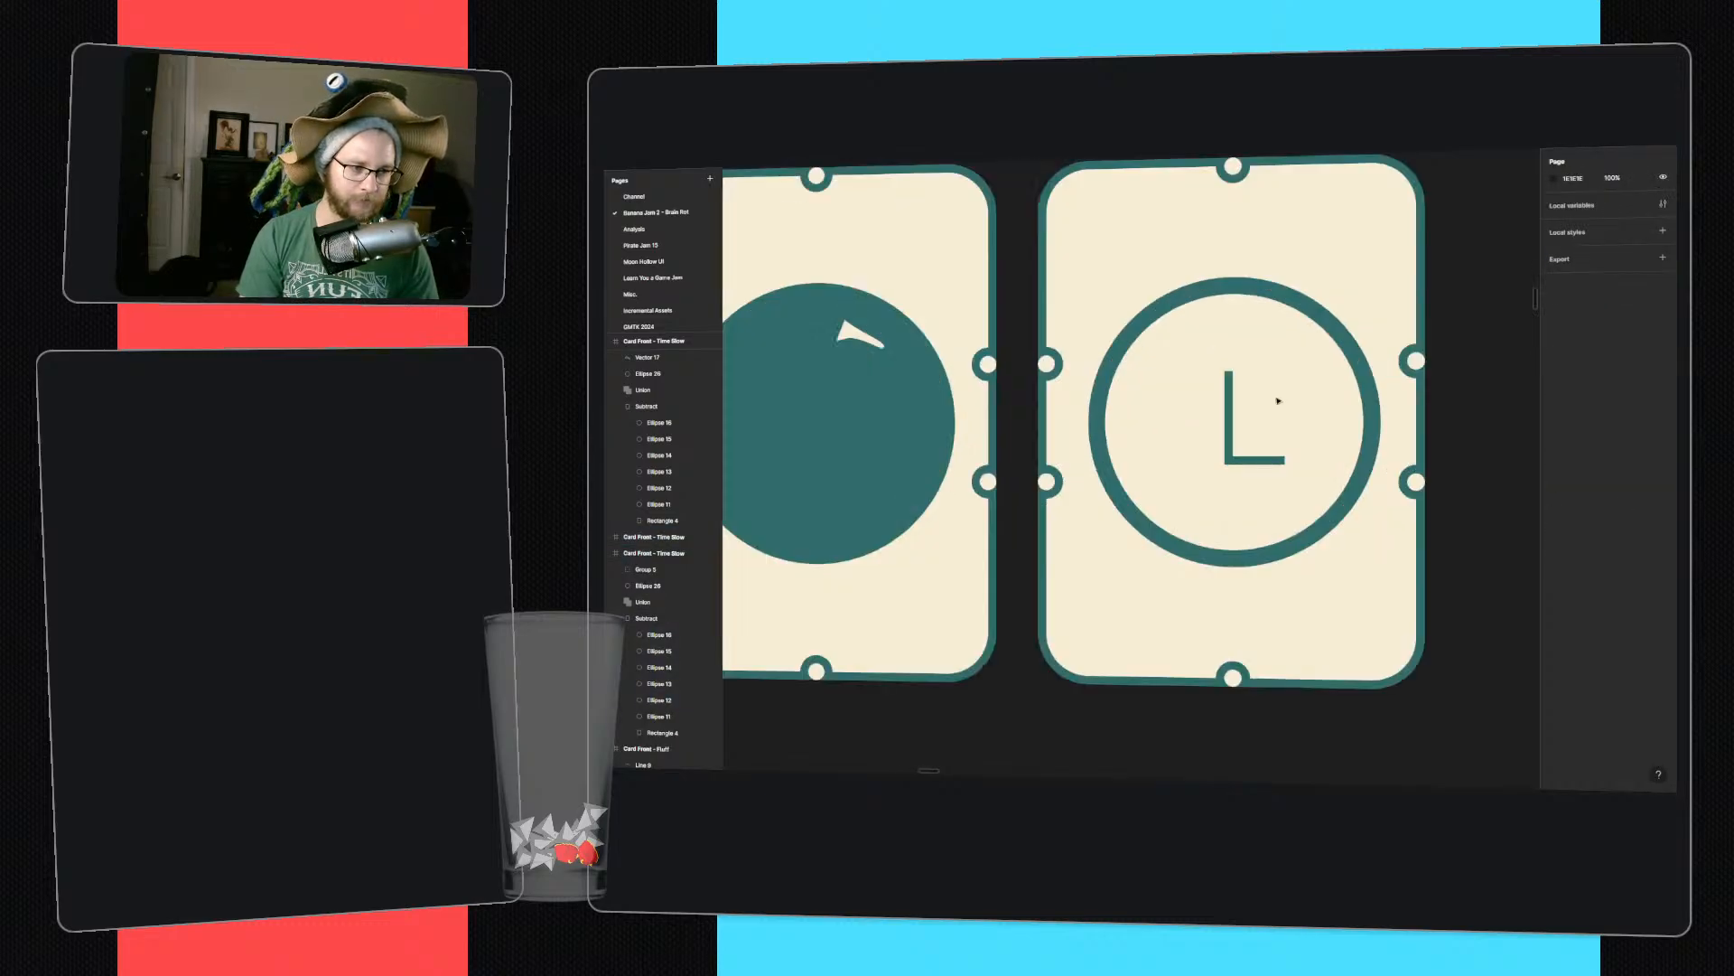
# - Group the new copy's ring and hands, shrink the group, and place three small clocks around the card, the smallest 10 × 10
pyautogui.moveTo(1356, 549); pyautogui.dragTo(1157, 315)
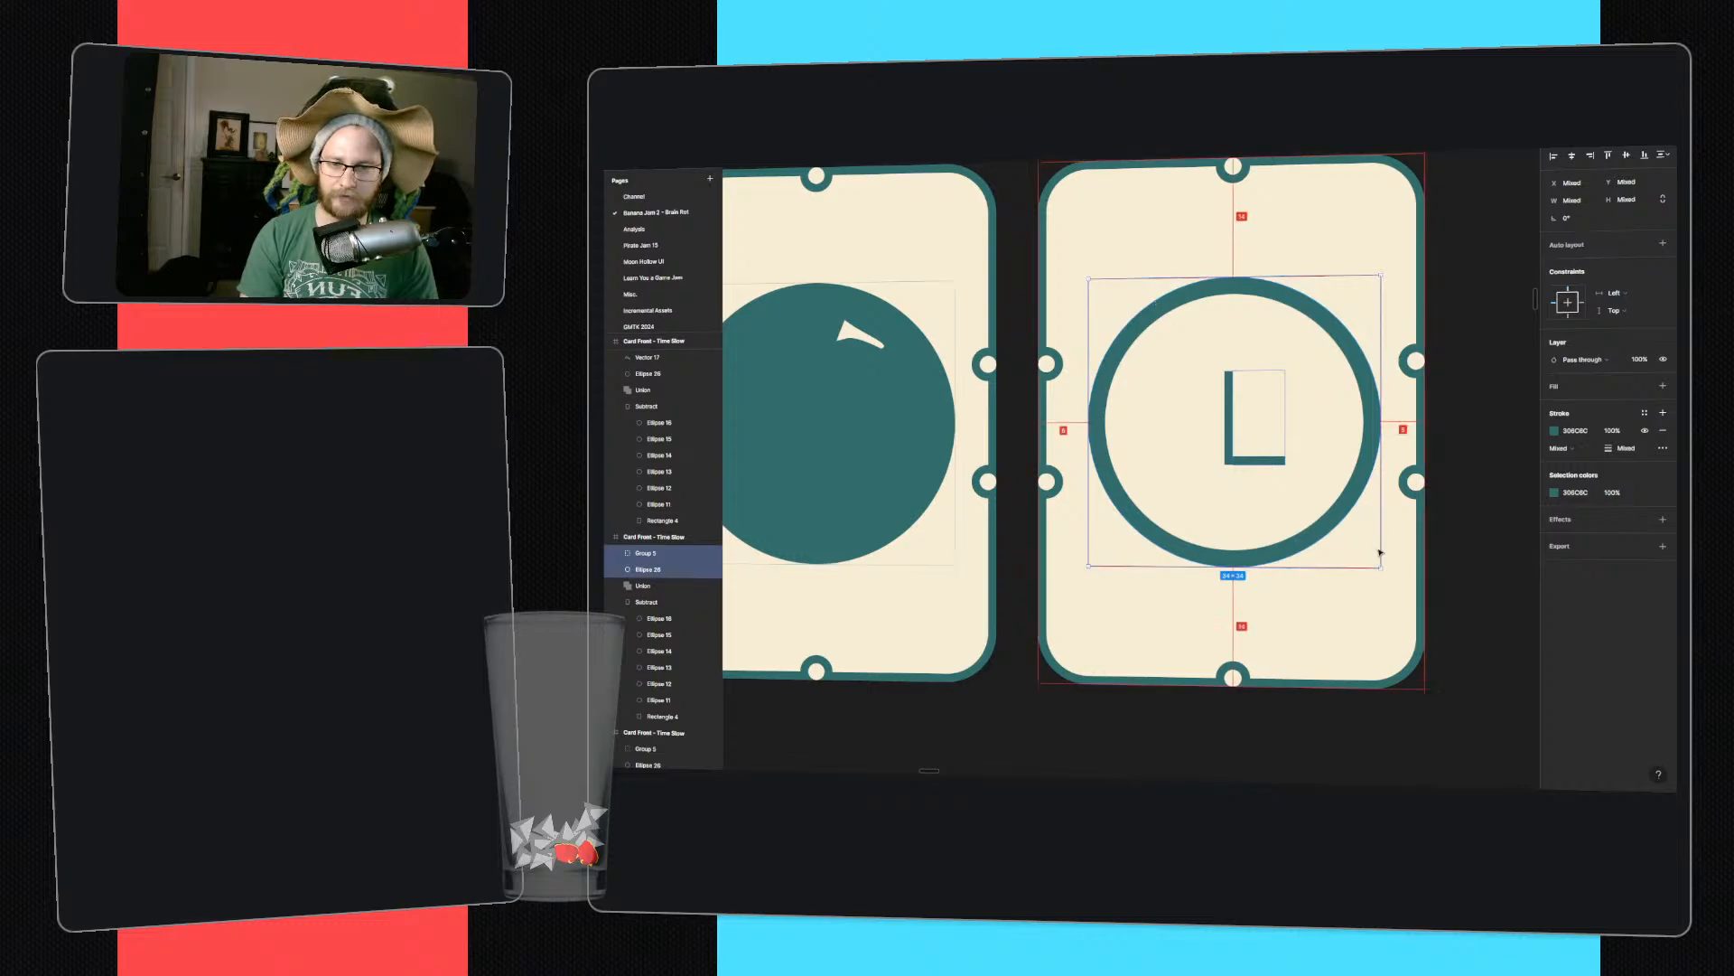
pyautogui.hotkey('ctrl', 'g')
pyautogui.moveTo(1382, 557)
pyautogui.keyDown('alt'); pyautogui.keyDown('shift'); pyautogui.mouseDown()
pyautogui.moveTo(1280, 446)
pyautogui.moveTo(1377, 280)
pyautogui.moveTo(1163, 491)
pyautogui.moveTo(1163, 556)
pyautogui.moveTo(1376, 430)
pyautogui.moveTo(1382, 455)
pyautogui.moveTo(1369, 427)
pyautogui.mouseUp(); pyautogui.keyUp('shift'); pyautogui.keyUp('alt')
pyautogui.click(1563, 466)
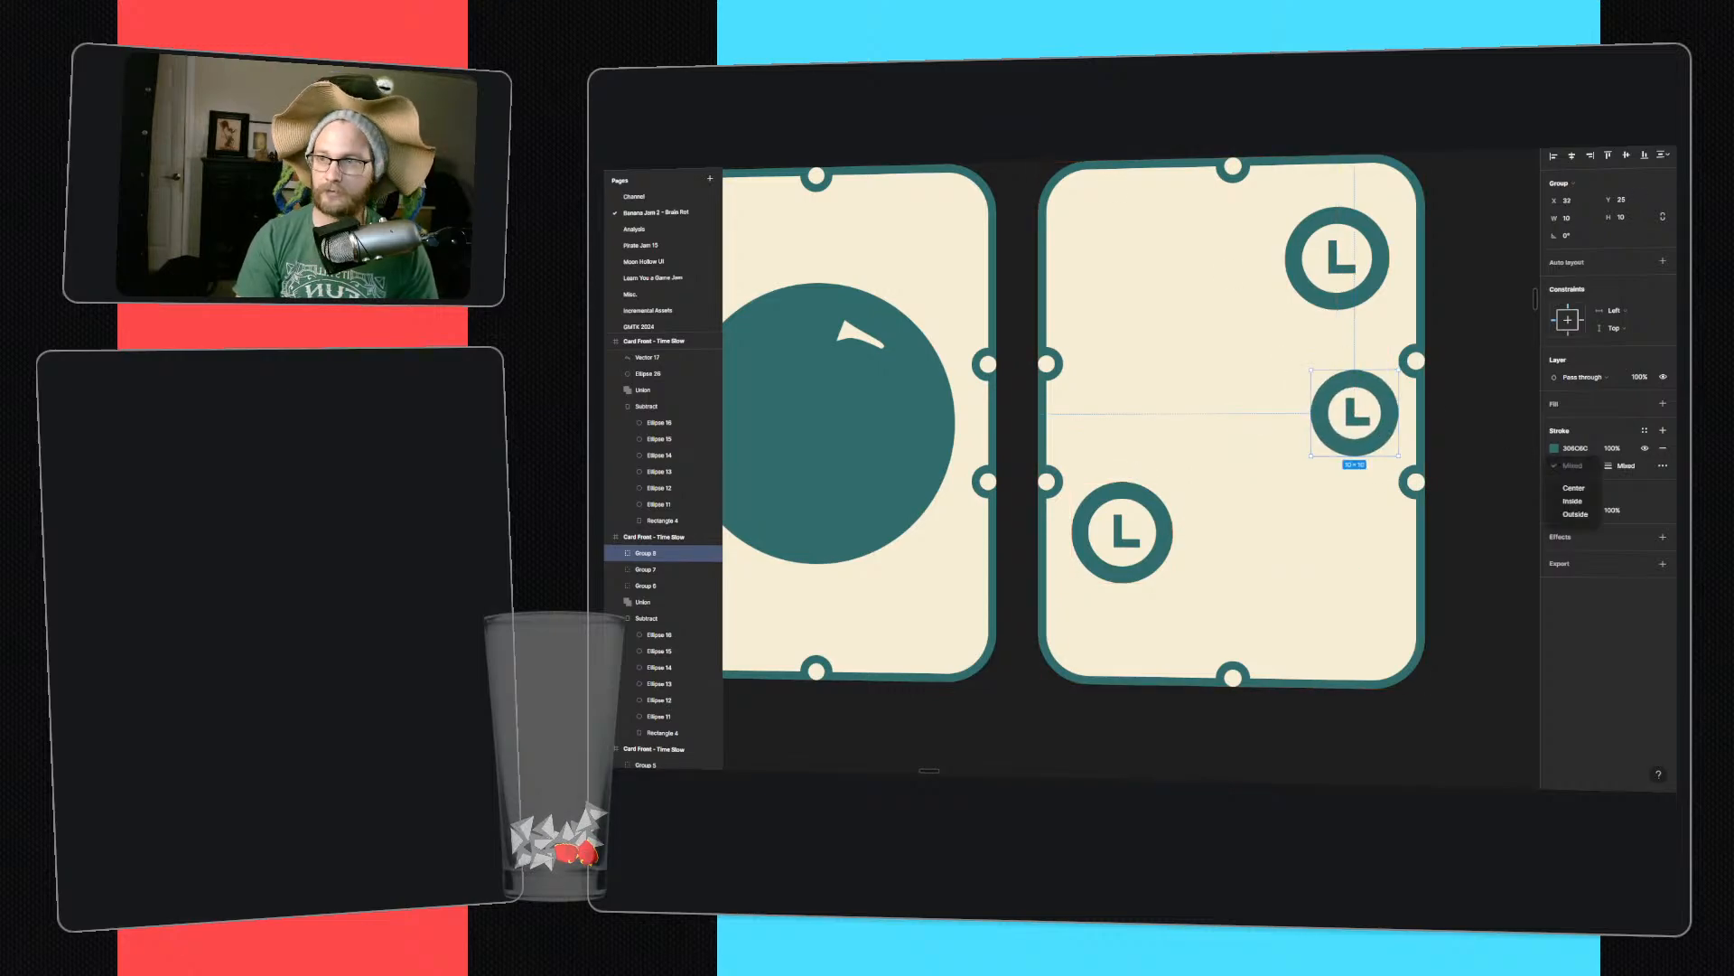
pyautogui.click(697, 158)
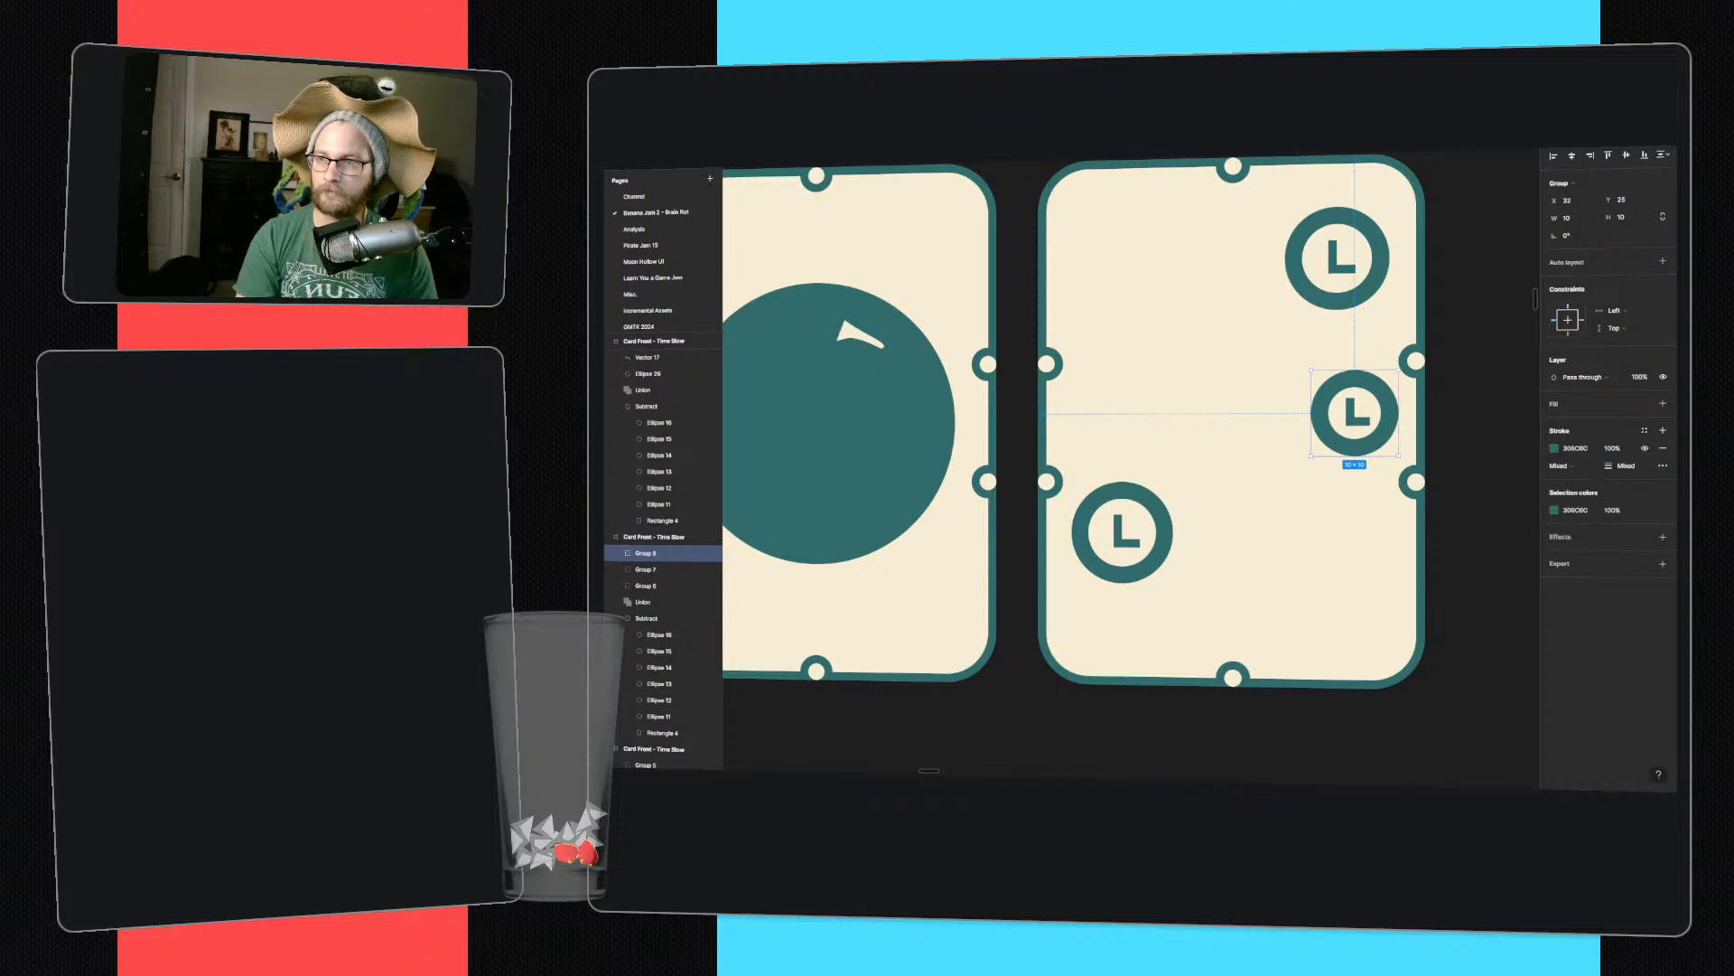
# - Try a straight downward arrow with a 3-unit stroke in the middle of the card, coloured in the clocks' teal
pyautogui.click(696, 158)
pyautogui.click(693, 184)
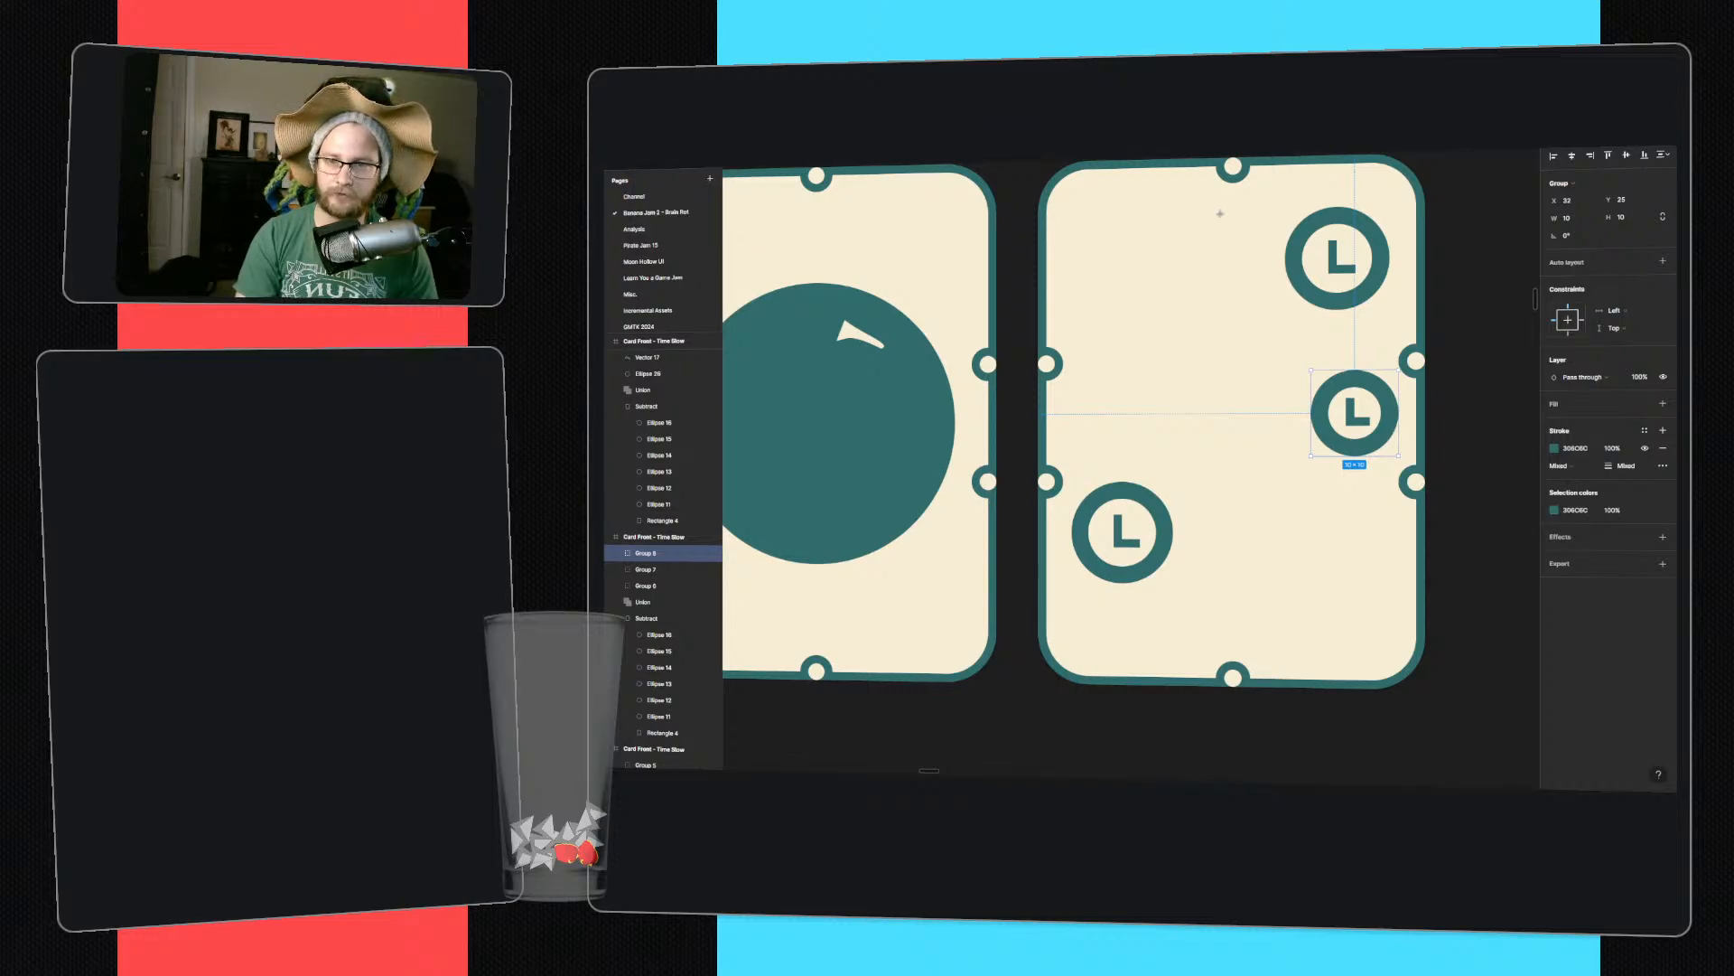
pyautogui.moveTo(1220, 215); pyautogui.dragTo(1223, 519)
pyautogui.moveTo(1219, 403); pyautogui.dragTo(1236, 444)
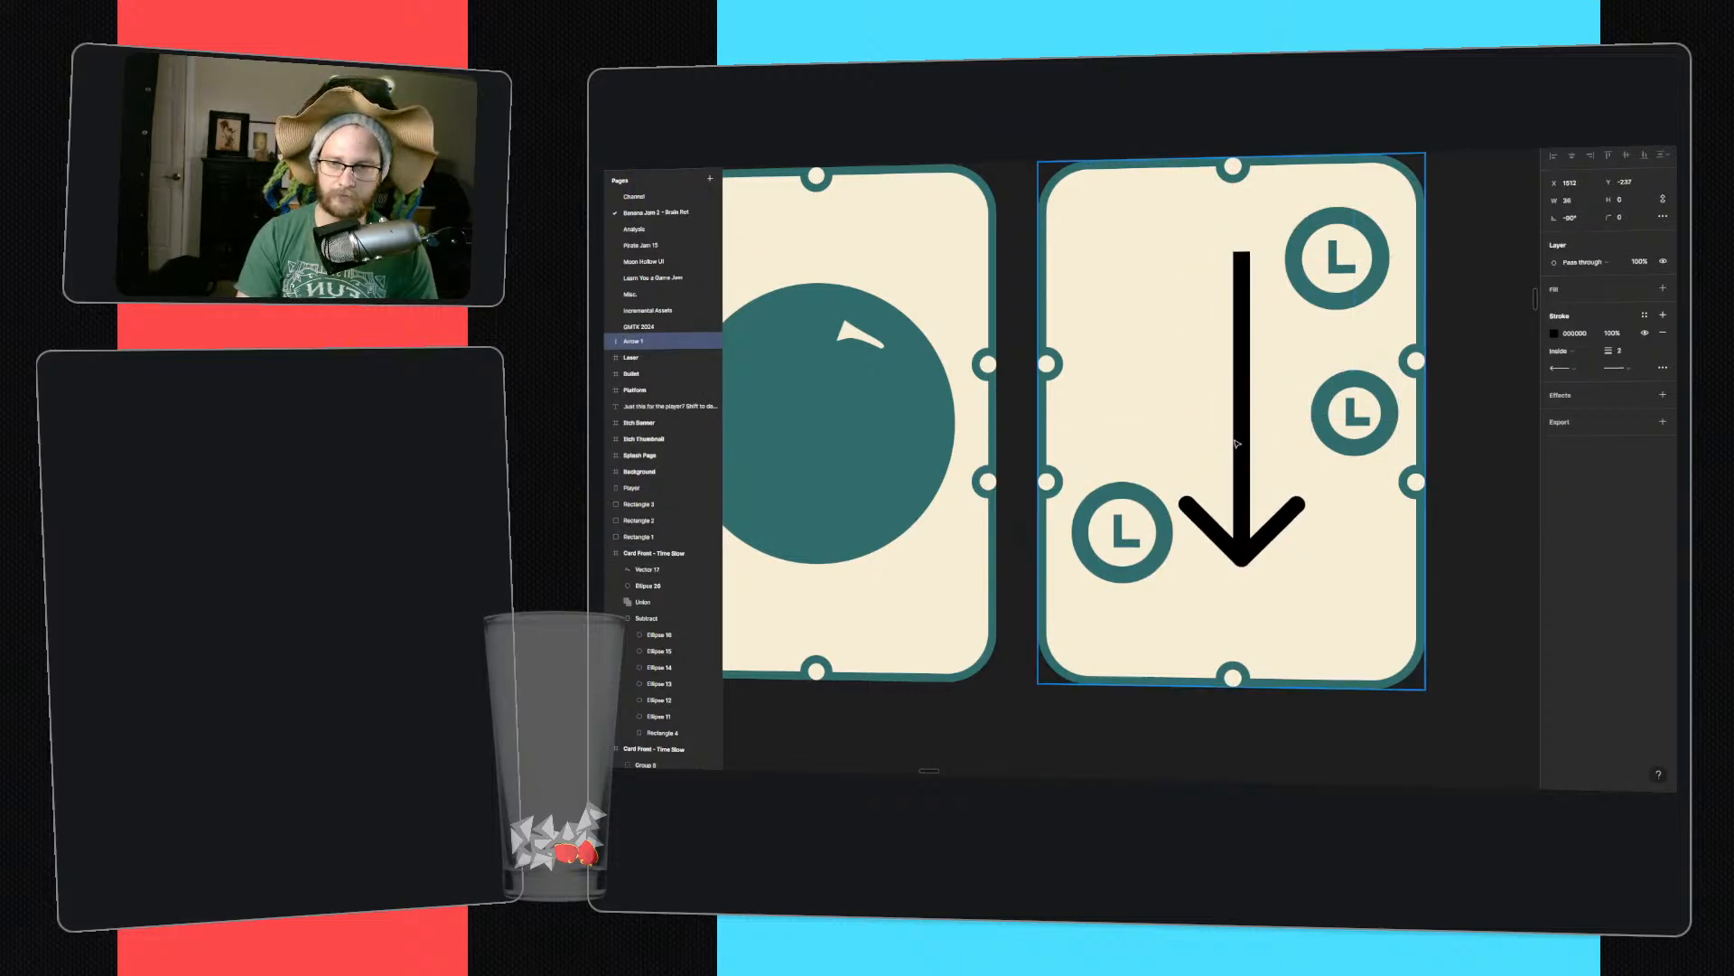
pyautogui.press('i')
pyautogui.click(1354, 441)
pyautogui.press('Escape')
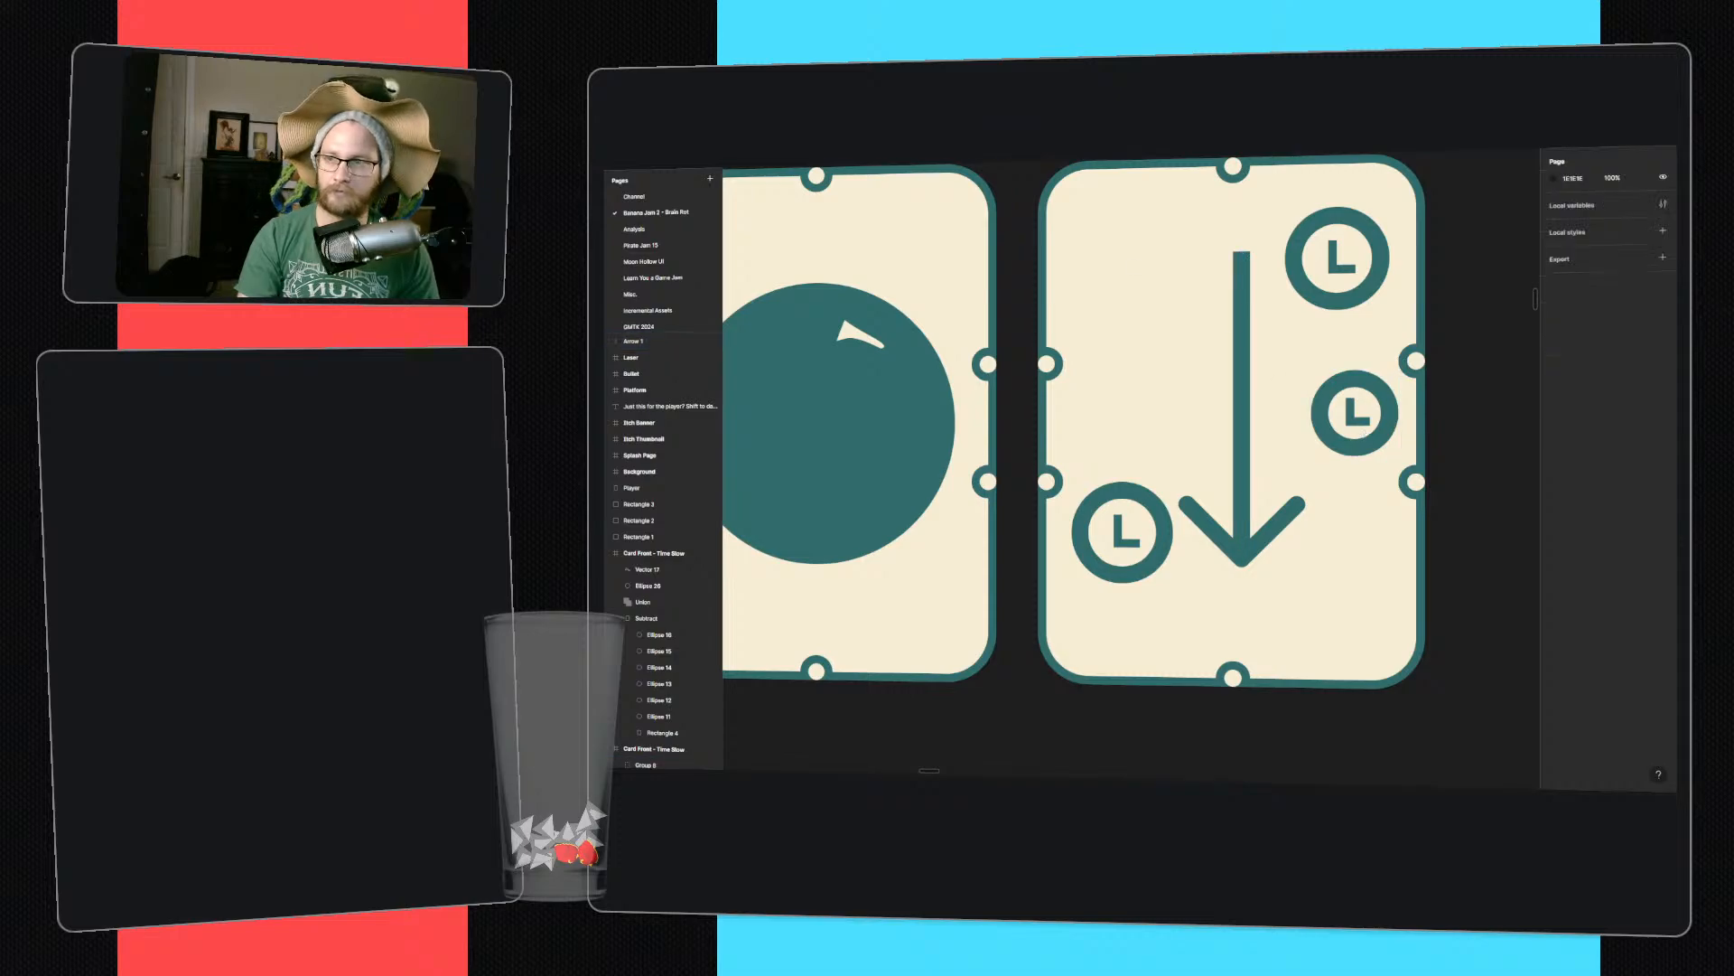
# - Delete the teal line arrow from the card with the small clocks
pyautogui.click(697, 141)
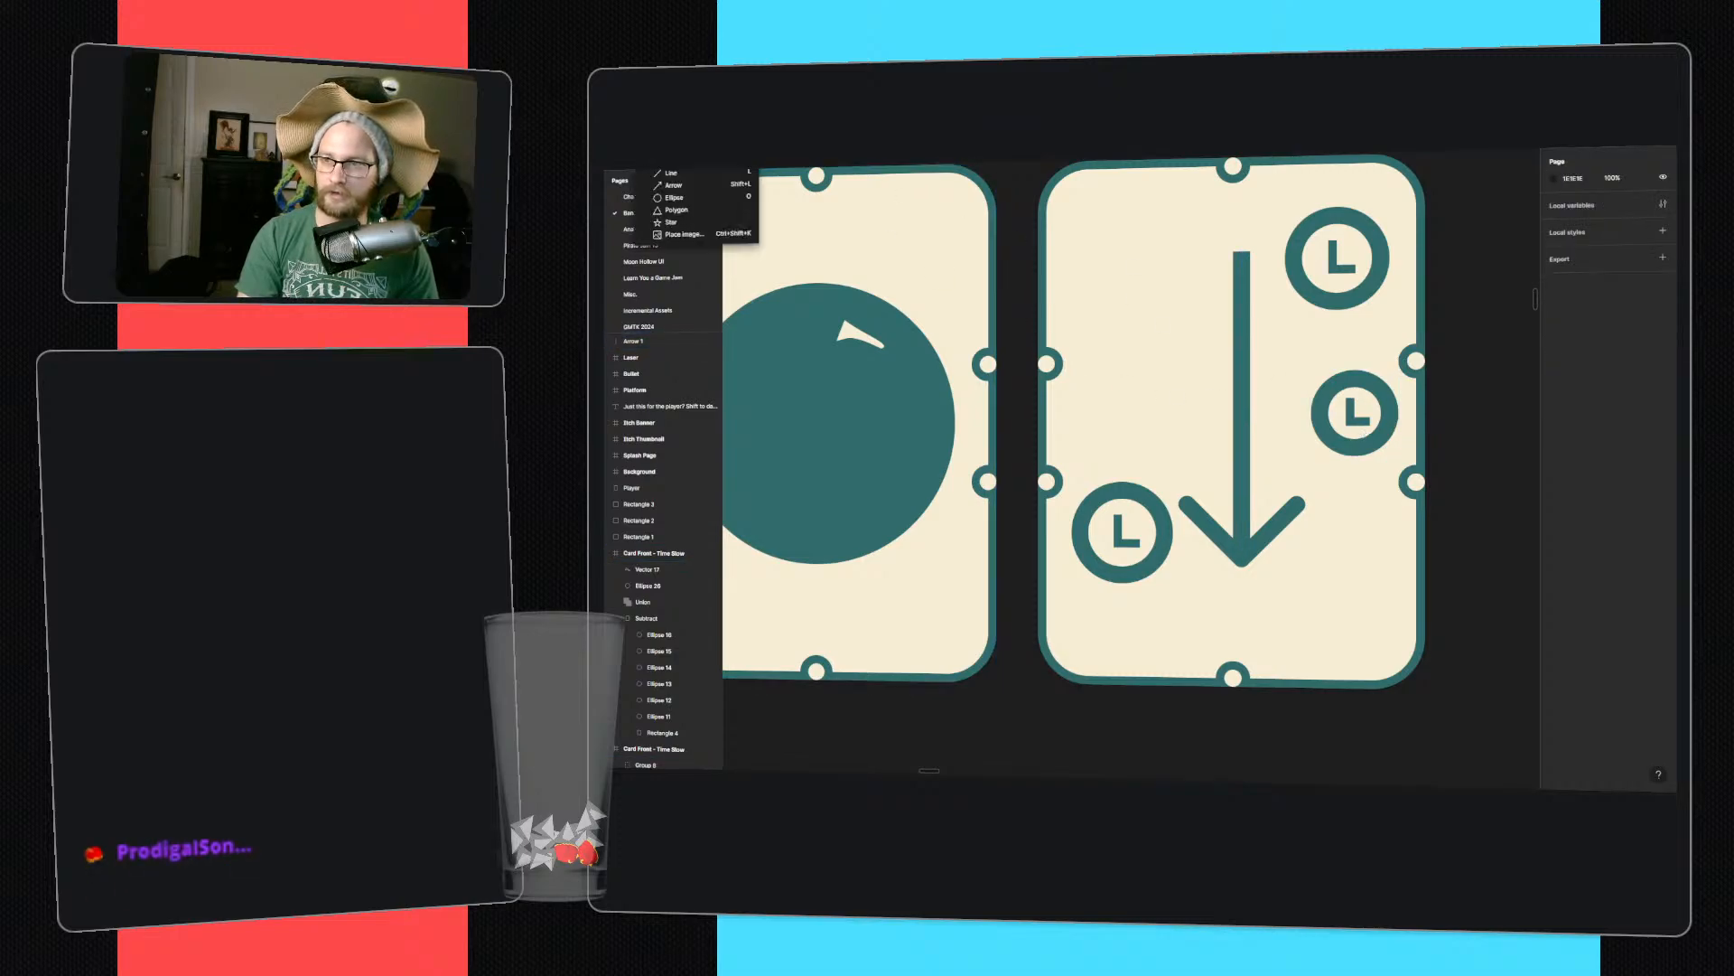
pyautogui.press('Escape')
pyautogui.click(1243, 425)
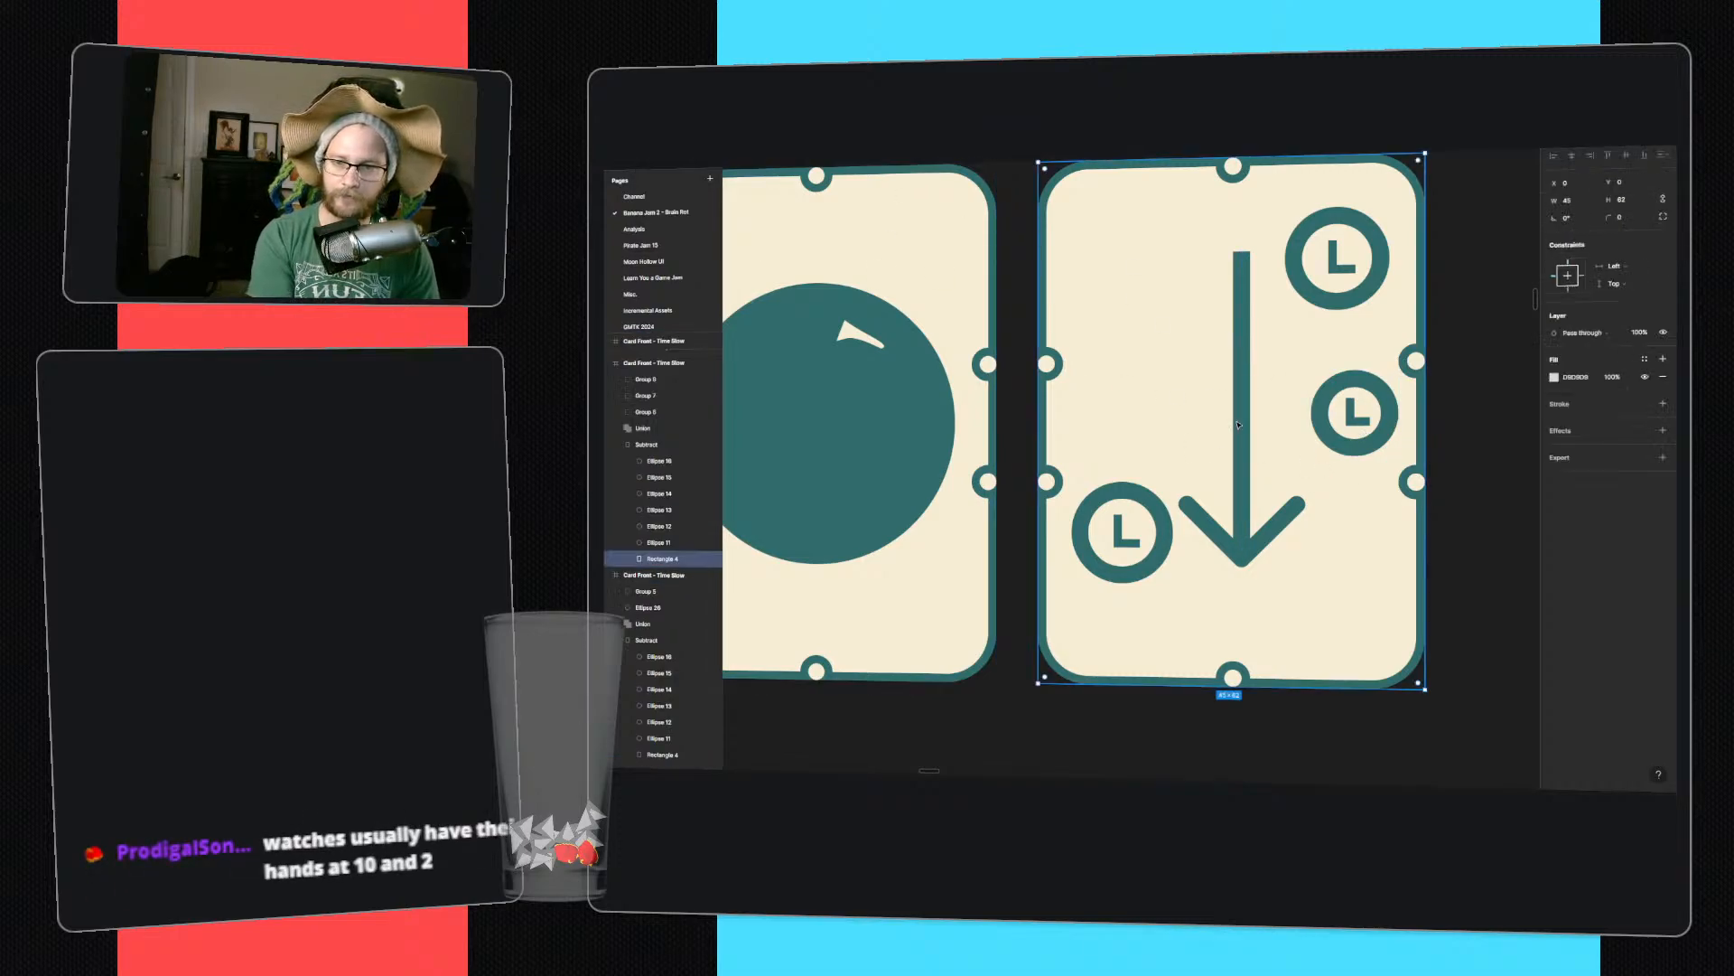
pyautogui.doubleClick(1243, 424)
pyautogui.press('Delete')
# - Build a block arrow from a rectangle about 10 × 27 and a downward triangle about 18 × 11 centred at its lower end
pyautogui.press('r')
pyautogui.moveTo(1181, 251)
pyautogui.mouseDown()
pyautogui.moveTo(1268, 418)
pyautogui.moveTo(1268, 482)
pyautogui.mouseUp()
pyautogui.click(696, 142)
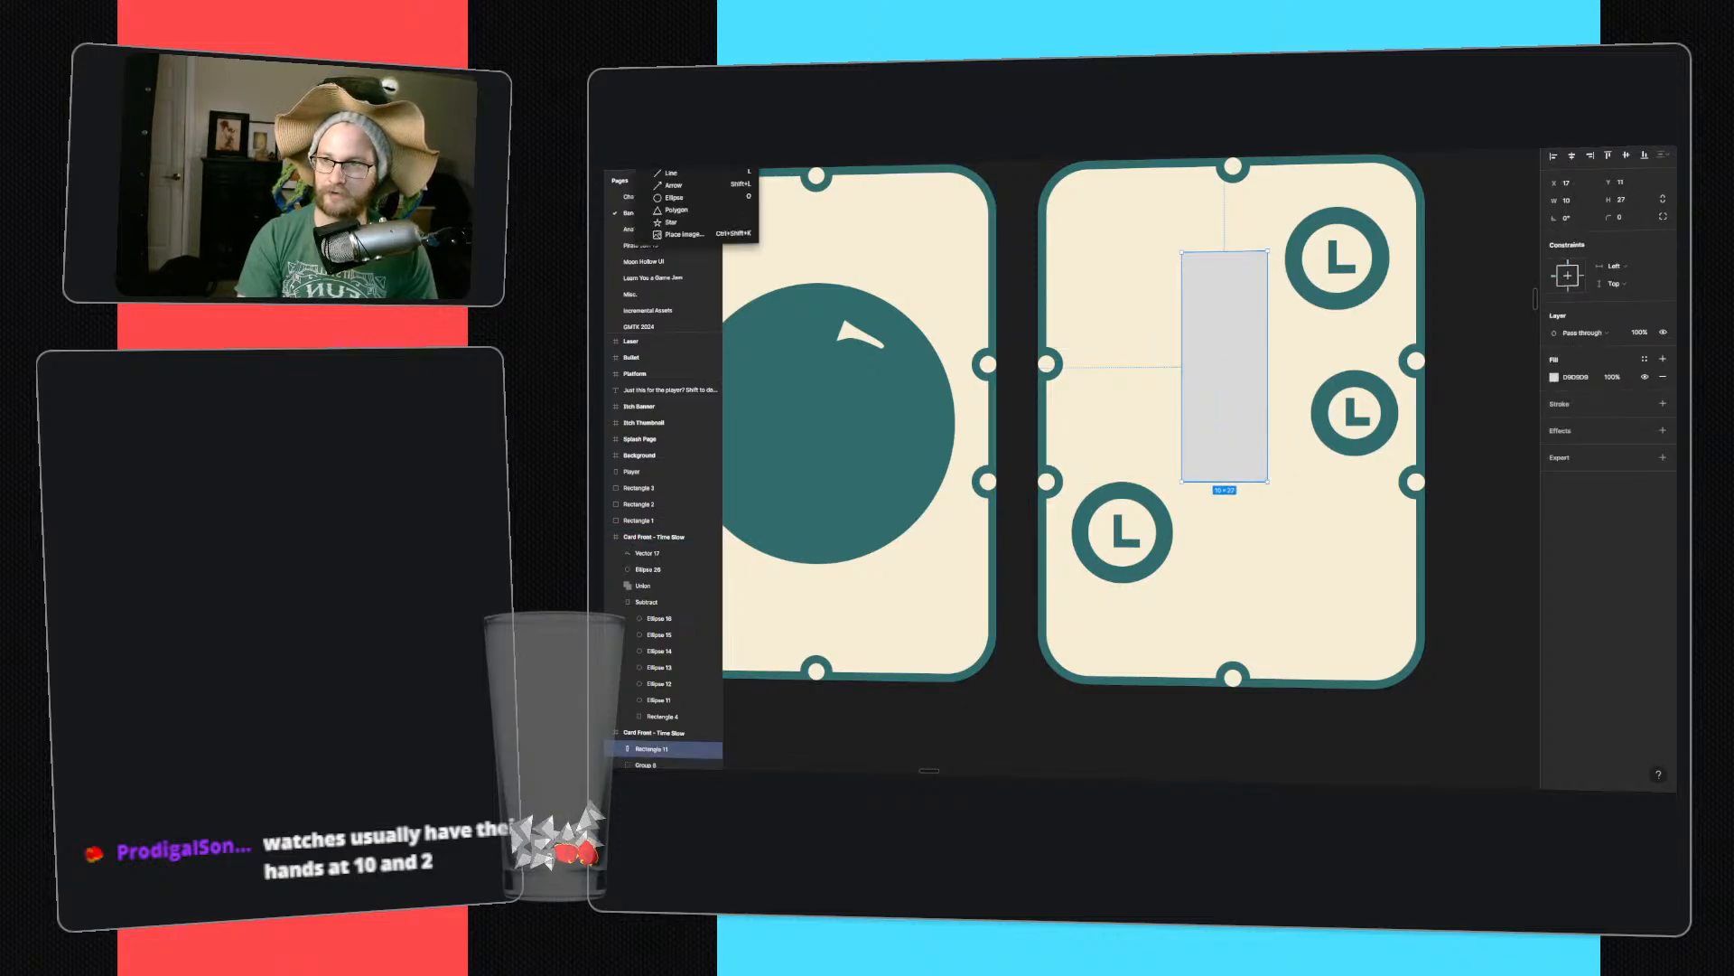
pyautogui.click(693, 200)
pyautogui.moveTo(1165, 533)
pyautogui.mouseDown()
pyautogui.moveTo(1267, 442)
pyautogui.moveTo(1301, 445)
pyautogui.moveTo(1269, 588)
pyautogui.moveTo(1127, 583)
pyautogui.moveTo(1115, 566)
pyautogui.mouseUp()
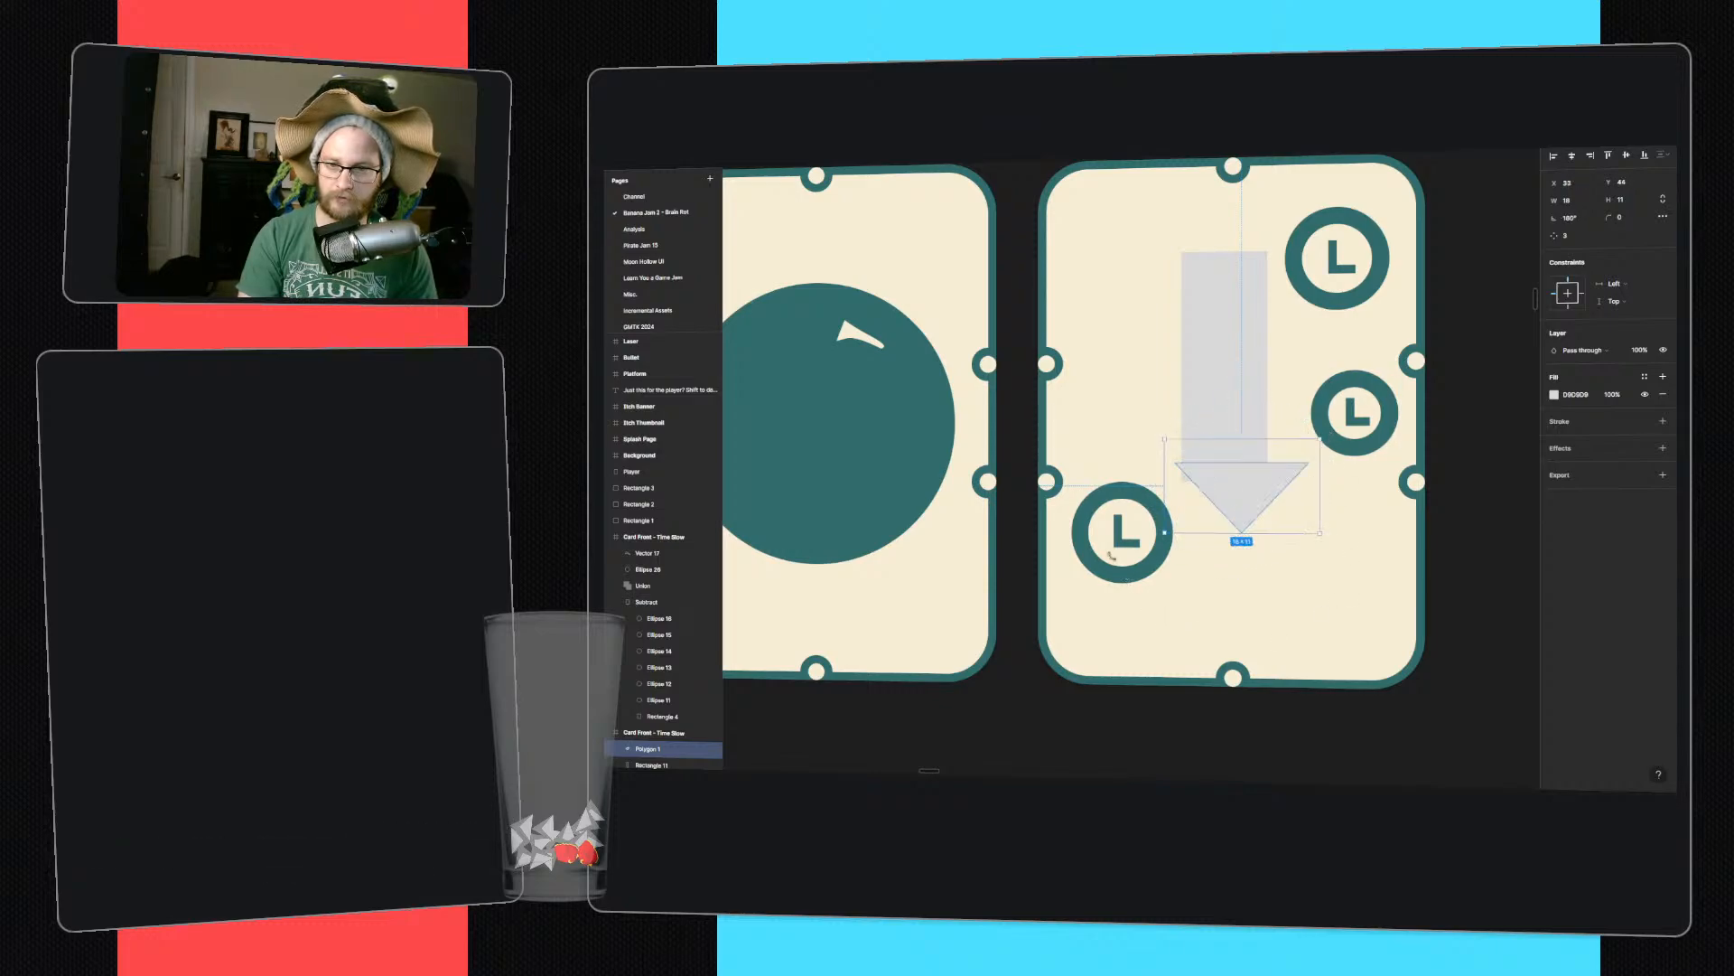
pyautogui.moveTo(1262, 489); pyautogui.dragTo(1244, 490)
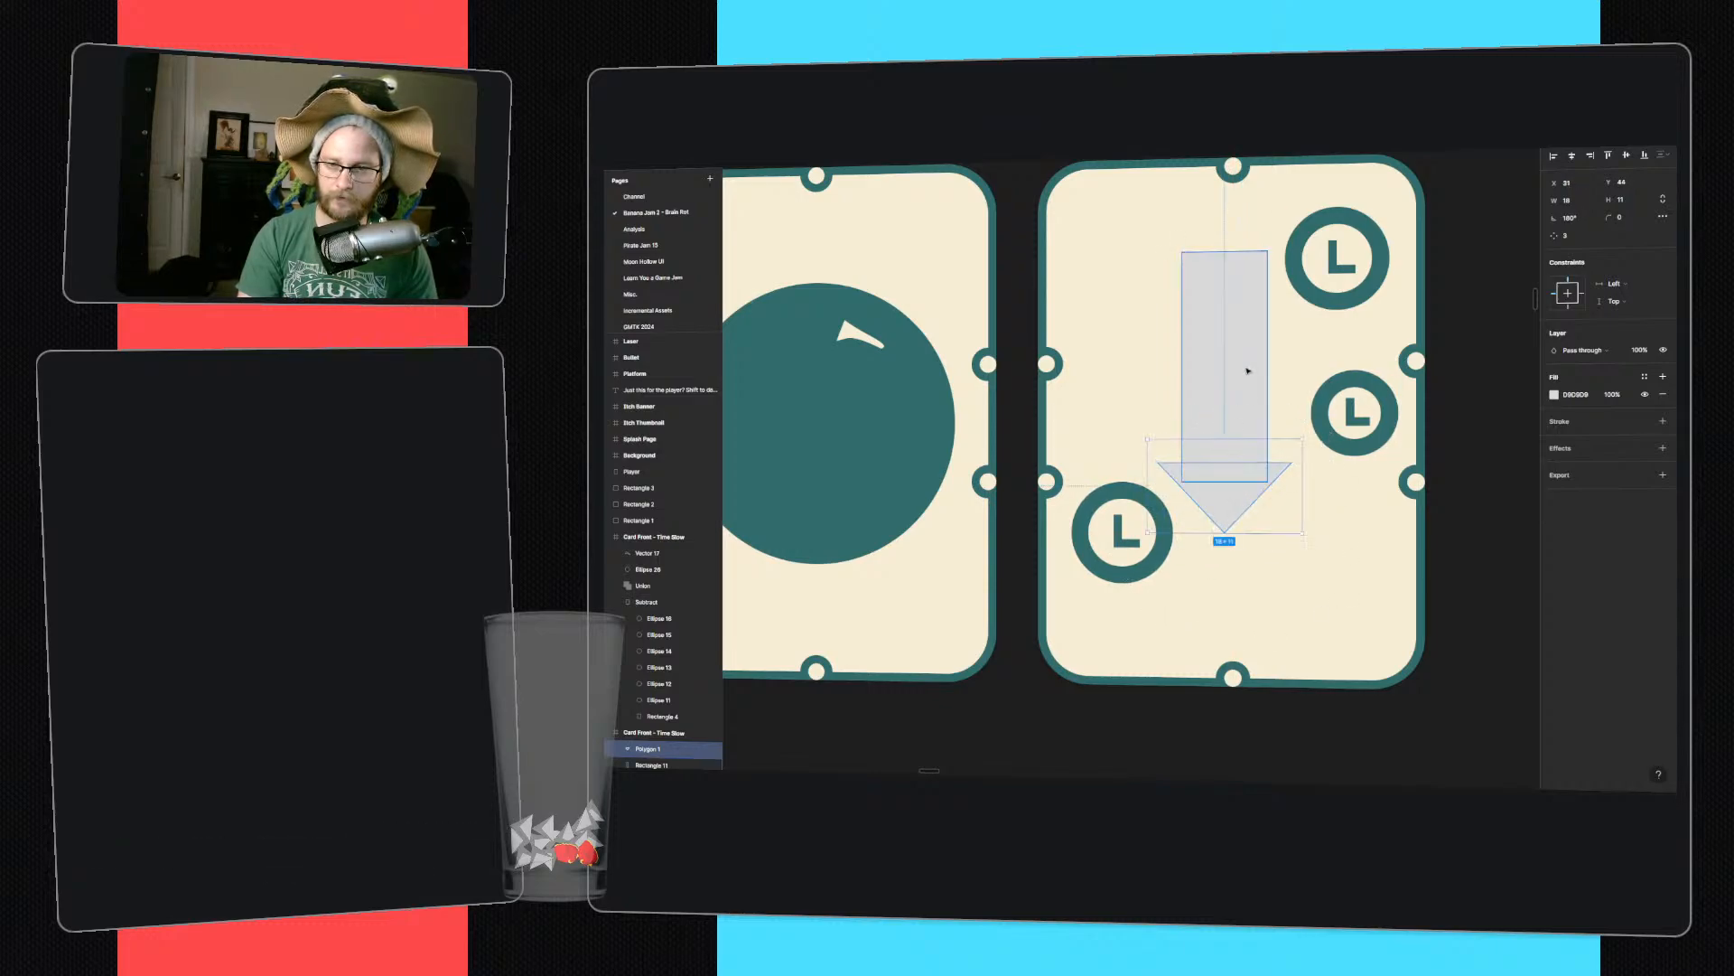
# - Fill the arrow's rectangle and triangle with the clocks' teal
pyautogui.keyDown('shift'); pyautogui.click(1246, 371); pyautogui.keyUp('shift')
pyautogui.press('i')
pyautogui.click(1391, 404)
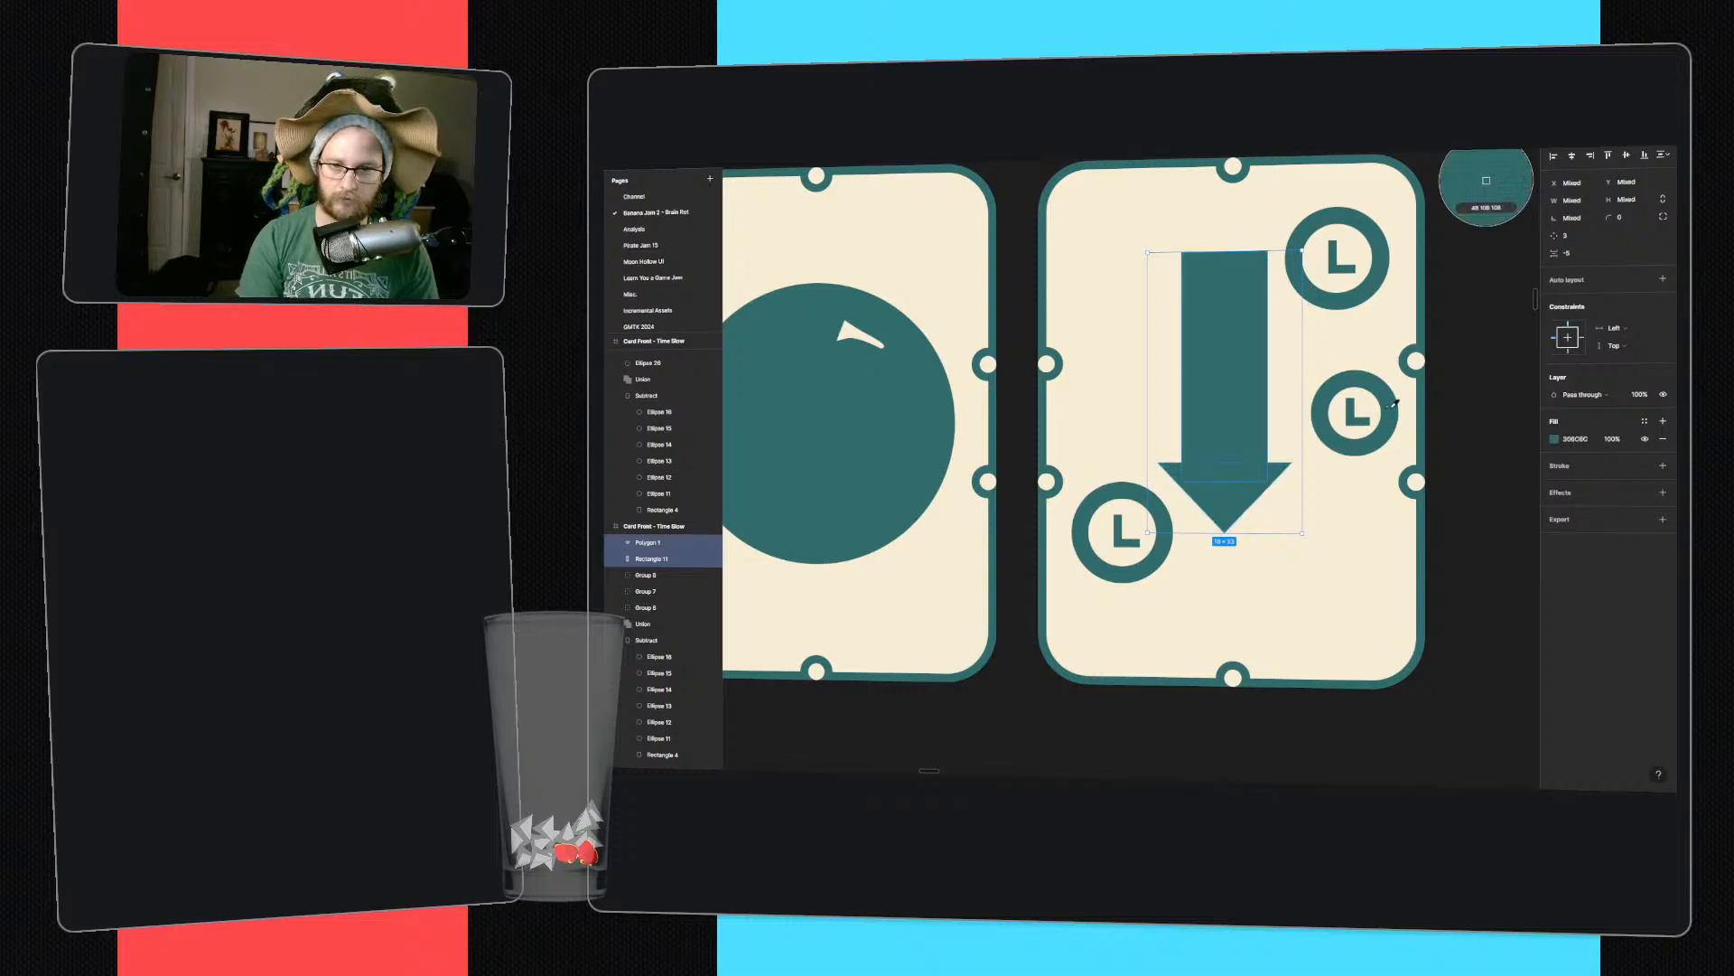
pyautogui.click(1316, 459)
# - Enlarge the arrow to about 20 wide, shrink its shaft, and centre both parts horizontally on the card
pyautogui.click(1243, 495)
pyautogui.keyDown('shift'); pyautogui.click(1238, 390); pyautogui.keyUp('shift')
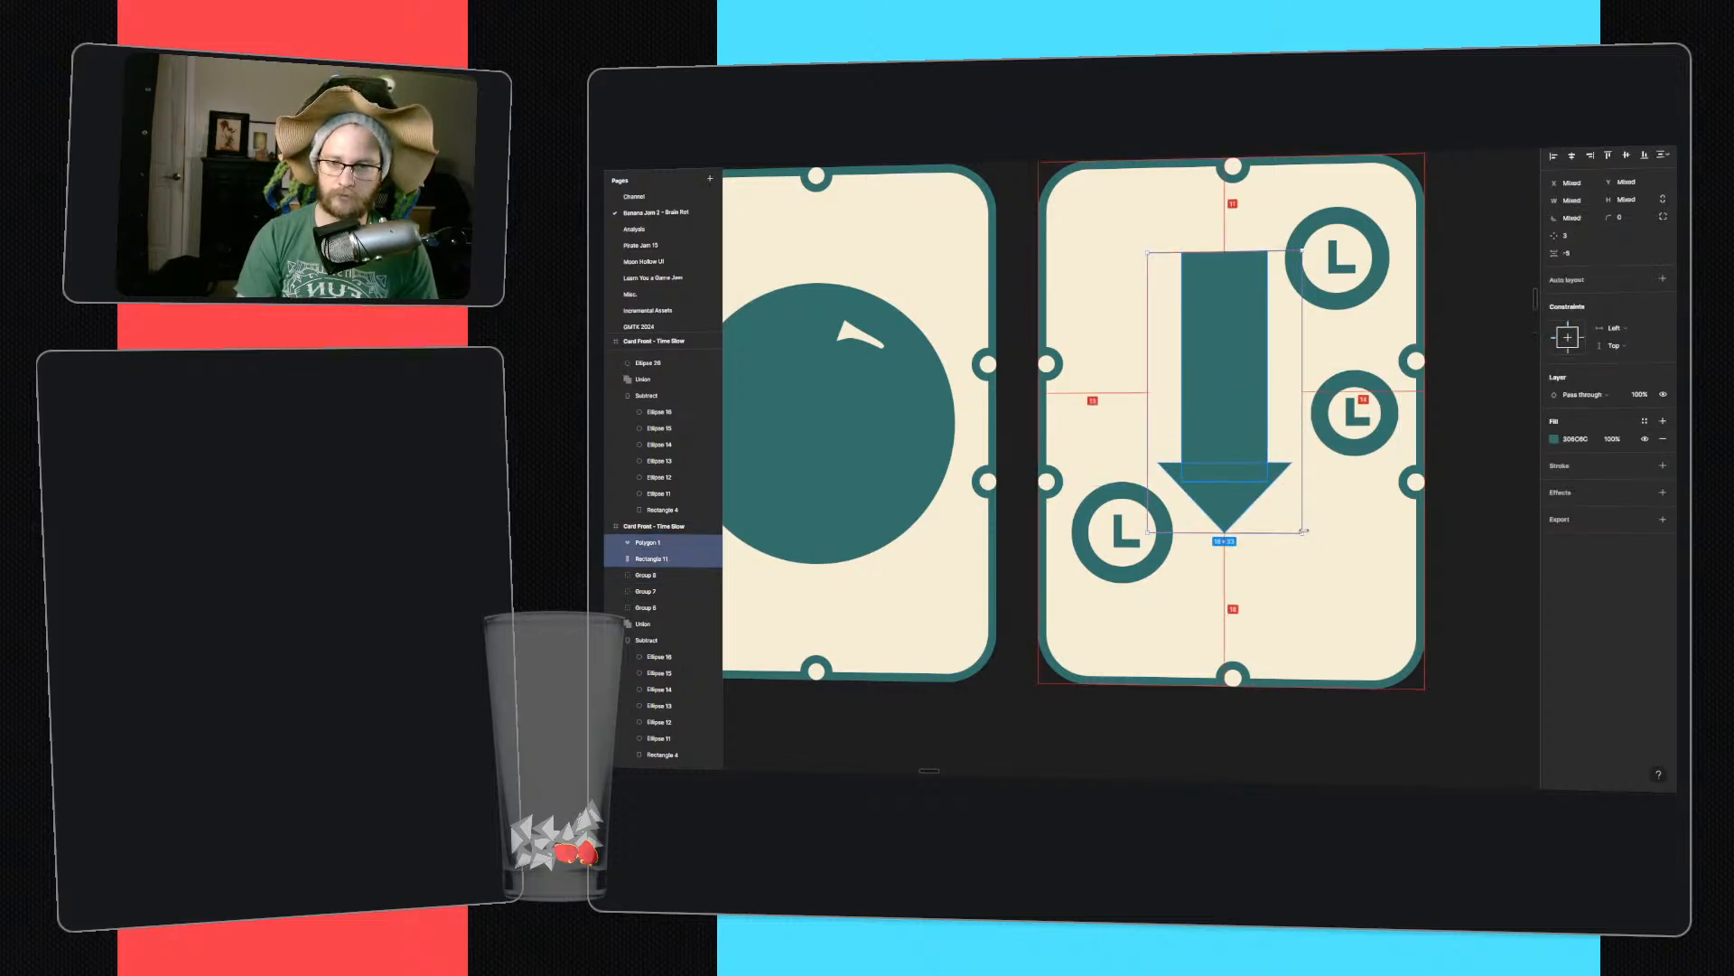
pyautogui.moveTo(1302, 533)
pyautogui.keyDown('alt'); pyautogui.keyDown('shift'); pyautogui.mouseDown()
pyautogui.moveTo(1347, 566)
pyautogui.moveTo(1309, 522)
pyautogui.mouseUp(); pyautogui.keyUp('shift'); pyautogui.keyUp('alt')
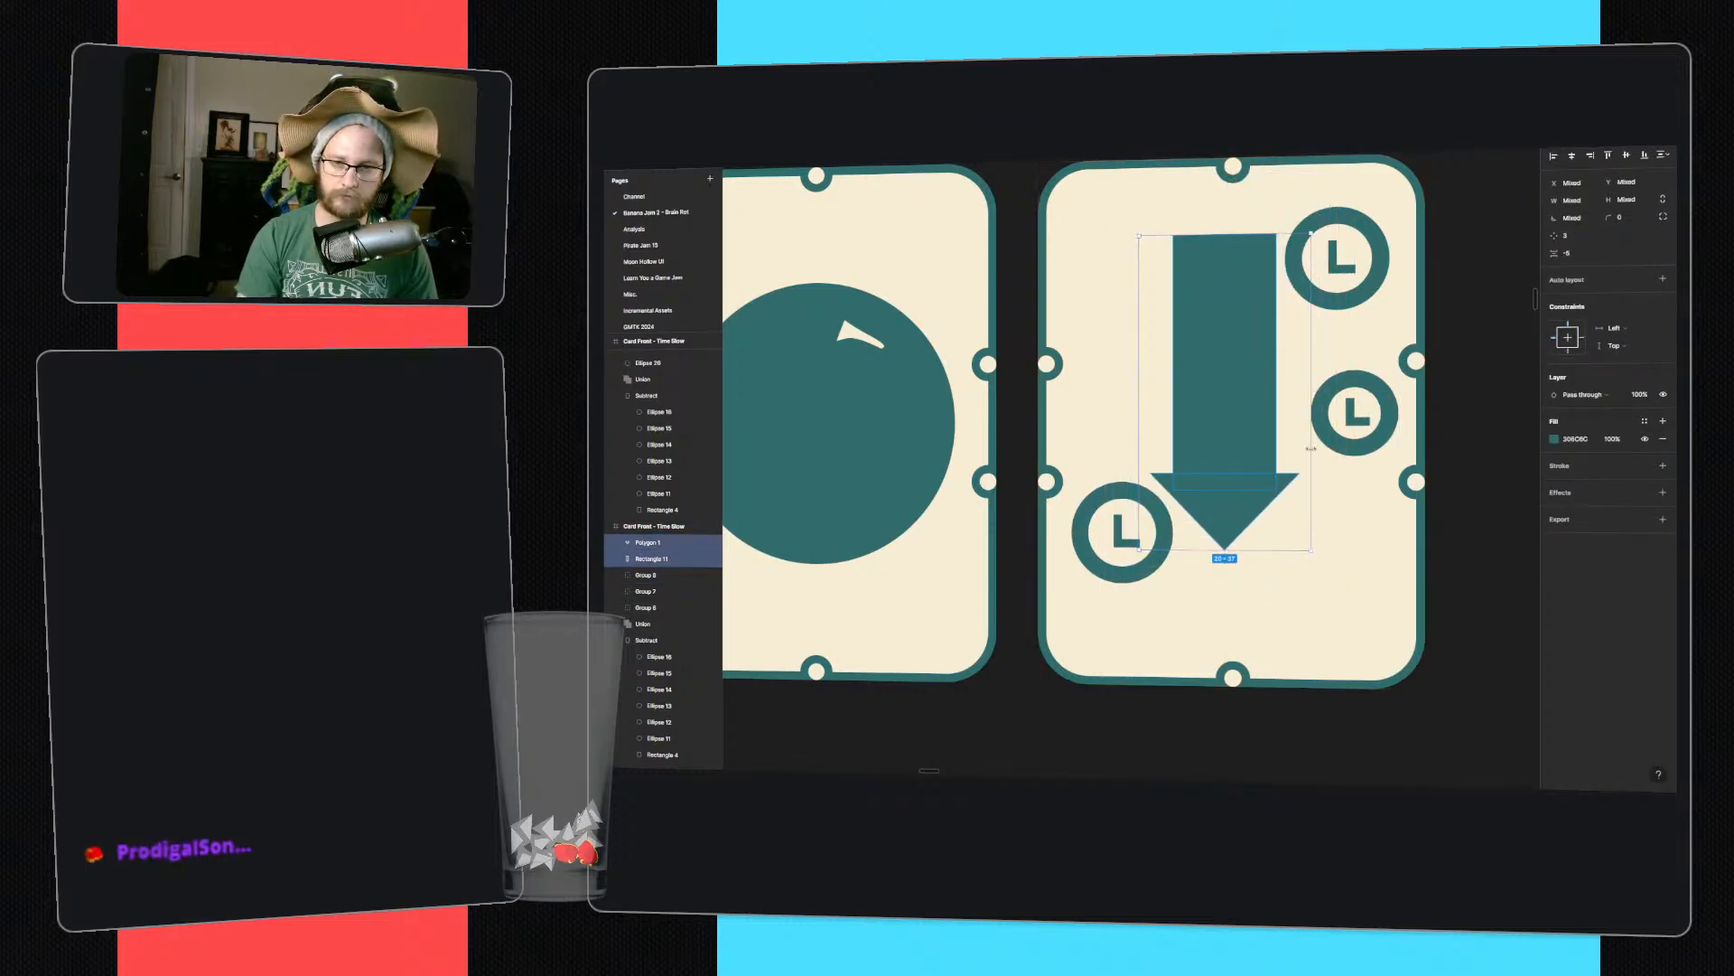
pyautogui.click(1255, 383)
pyautogui.keyDown('alt'); pyautogui.keyDown('shift'); pyautogui.moveTo(1278, 372); pyautogui.dragTo(1254, 413); pyautogui.keyUp('shift'); pyautogui.keyUp('alt')
pyautogui.keyDown('shift'); pyautogui.click(1238, 512); pyautogui.keyUp('shift')
pyautogui.press('alt')
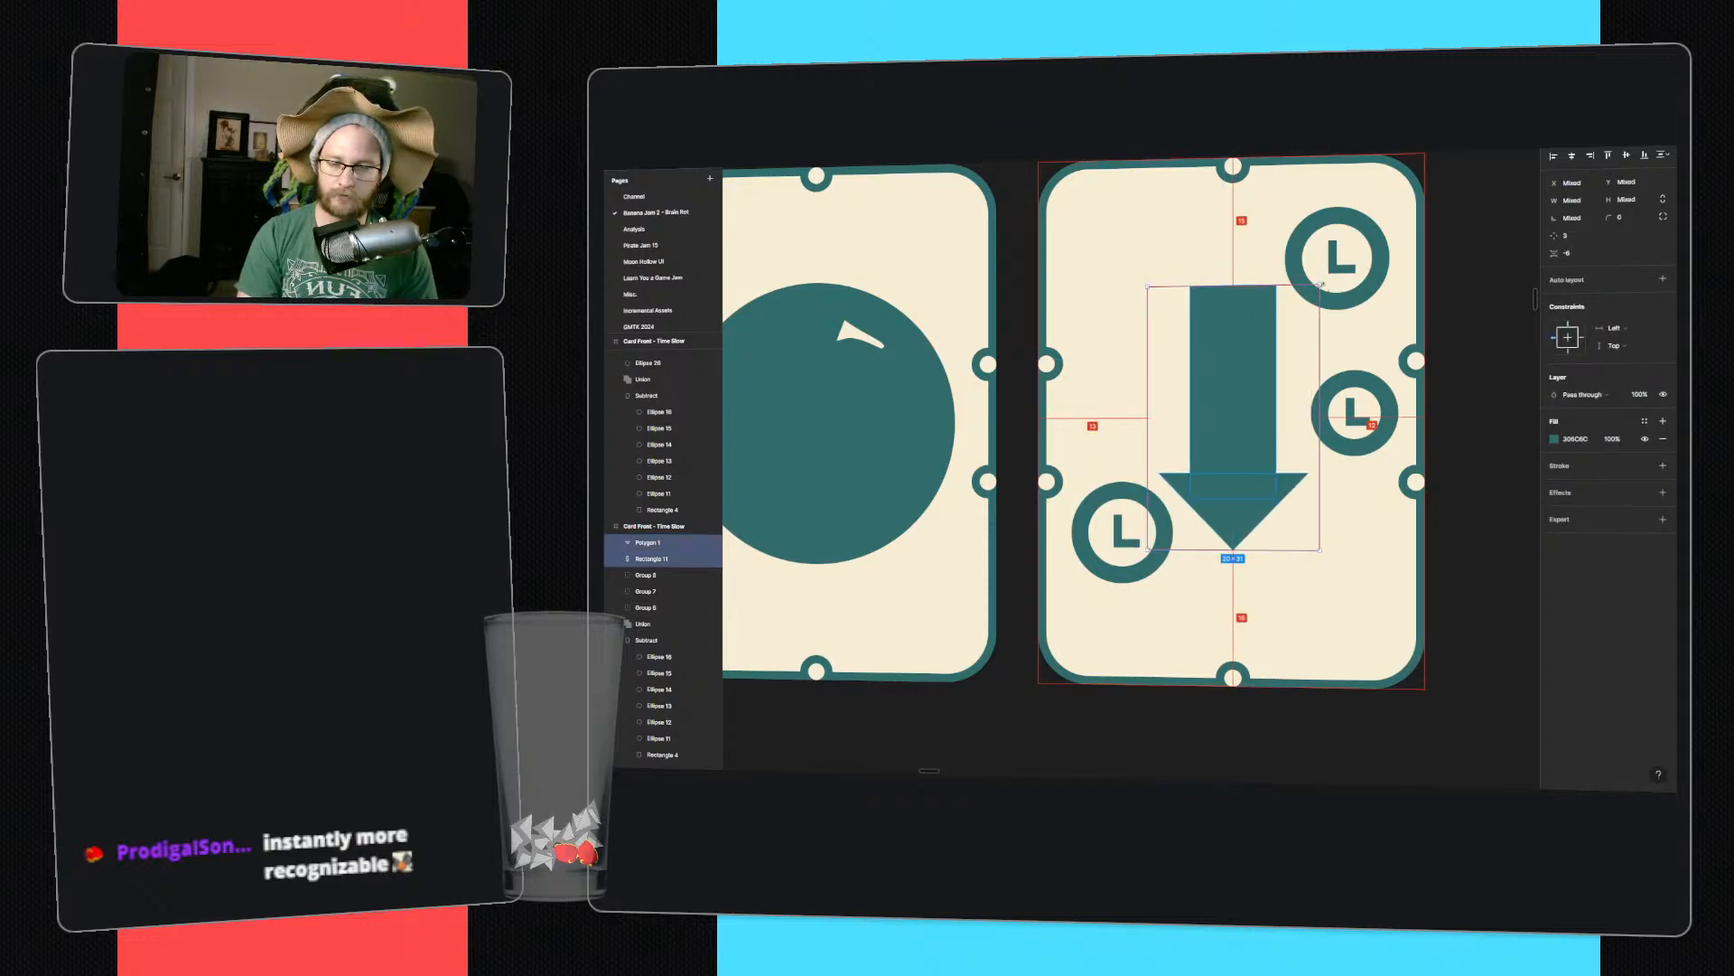
# - Try enlarging the whole arrow from its centre to nearly fill the card, and undo the resize
pyautogui.keyDown('alt'); pyautogui.keyDown('shift'); pyautogui.moveTo(1322, 286); pyautogui.dragTo(1392, 233); pyautogui.keyUp('shift'); pyautogui.keyUp('alt')
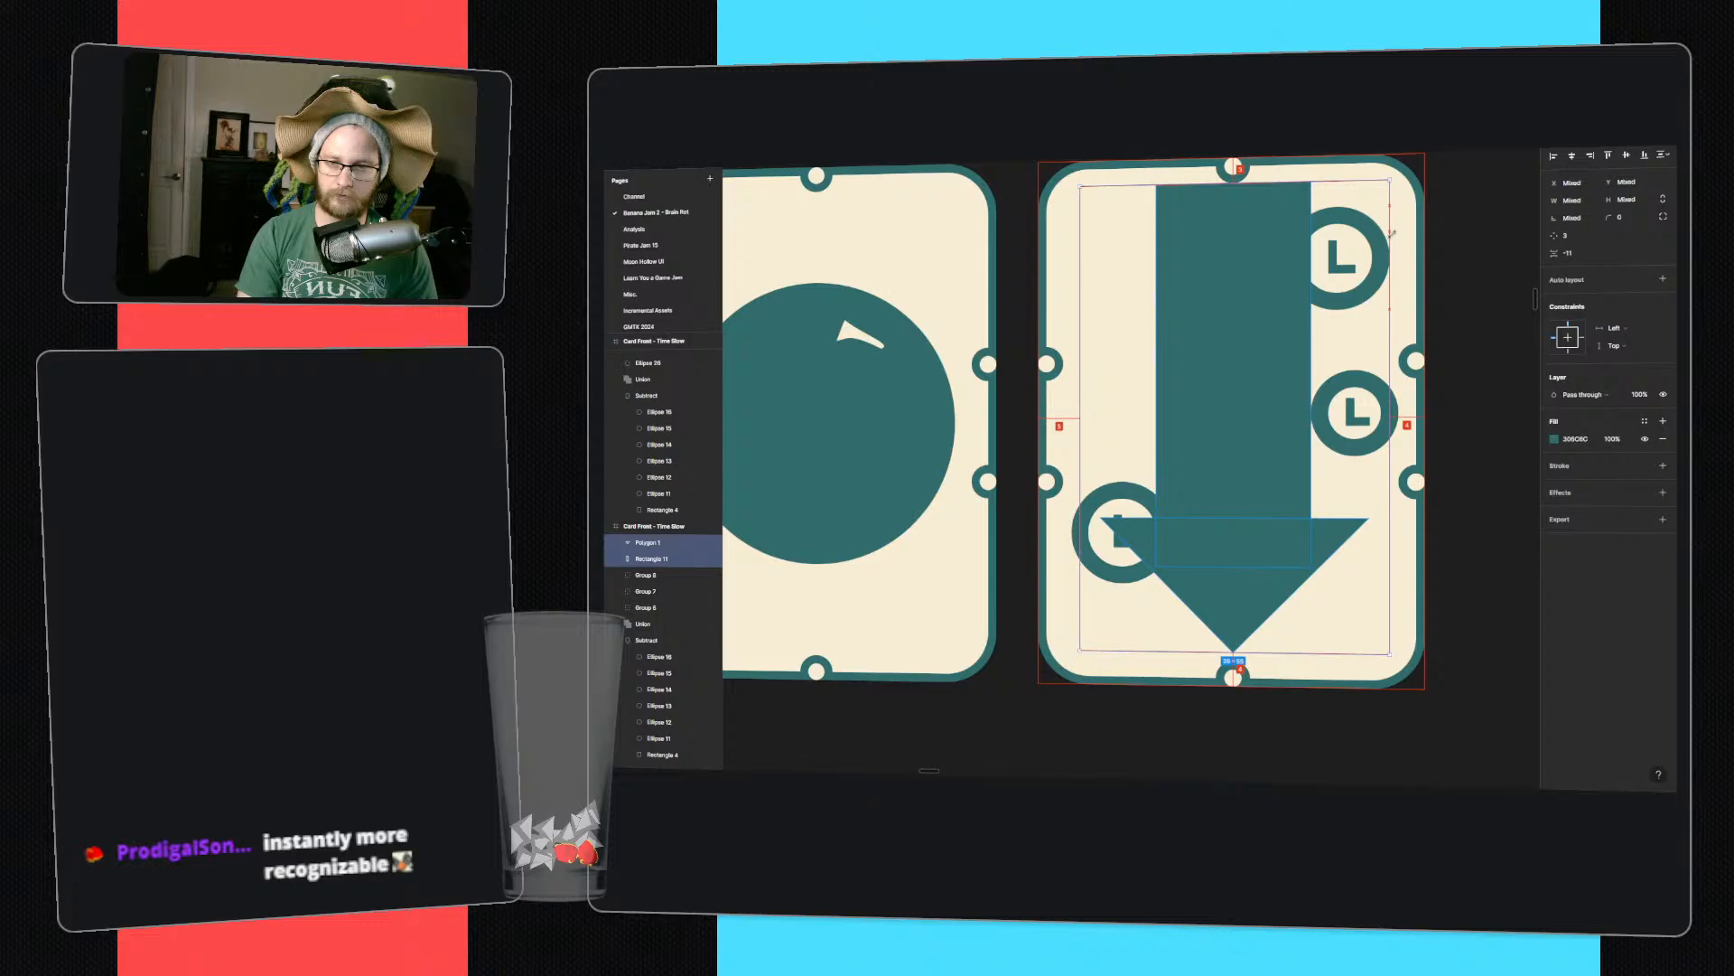
pyautogui.click(1497, 269)
pyautogui.hotkey('ctrl', 'z')
pyautogui.hotkey('ctrl', 'z')
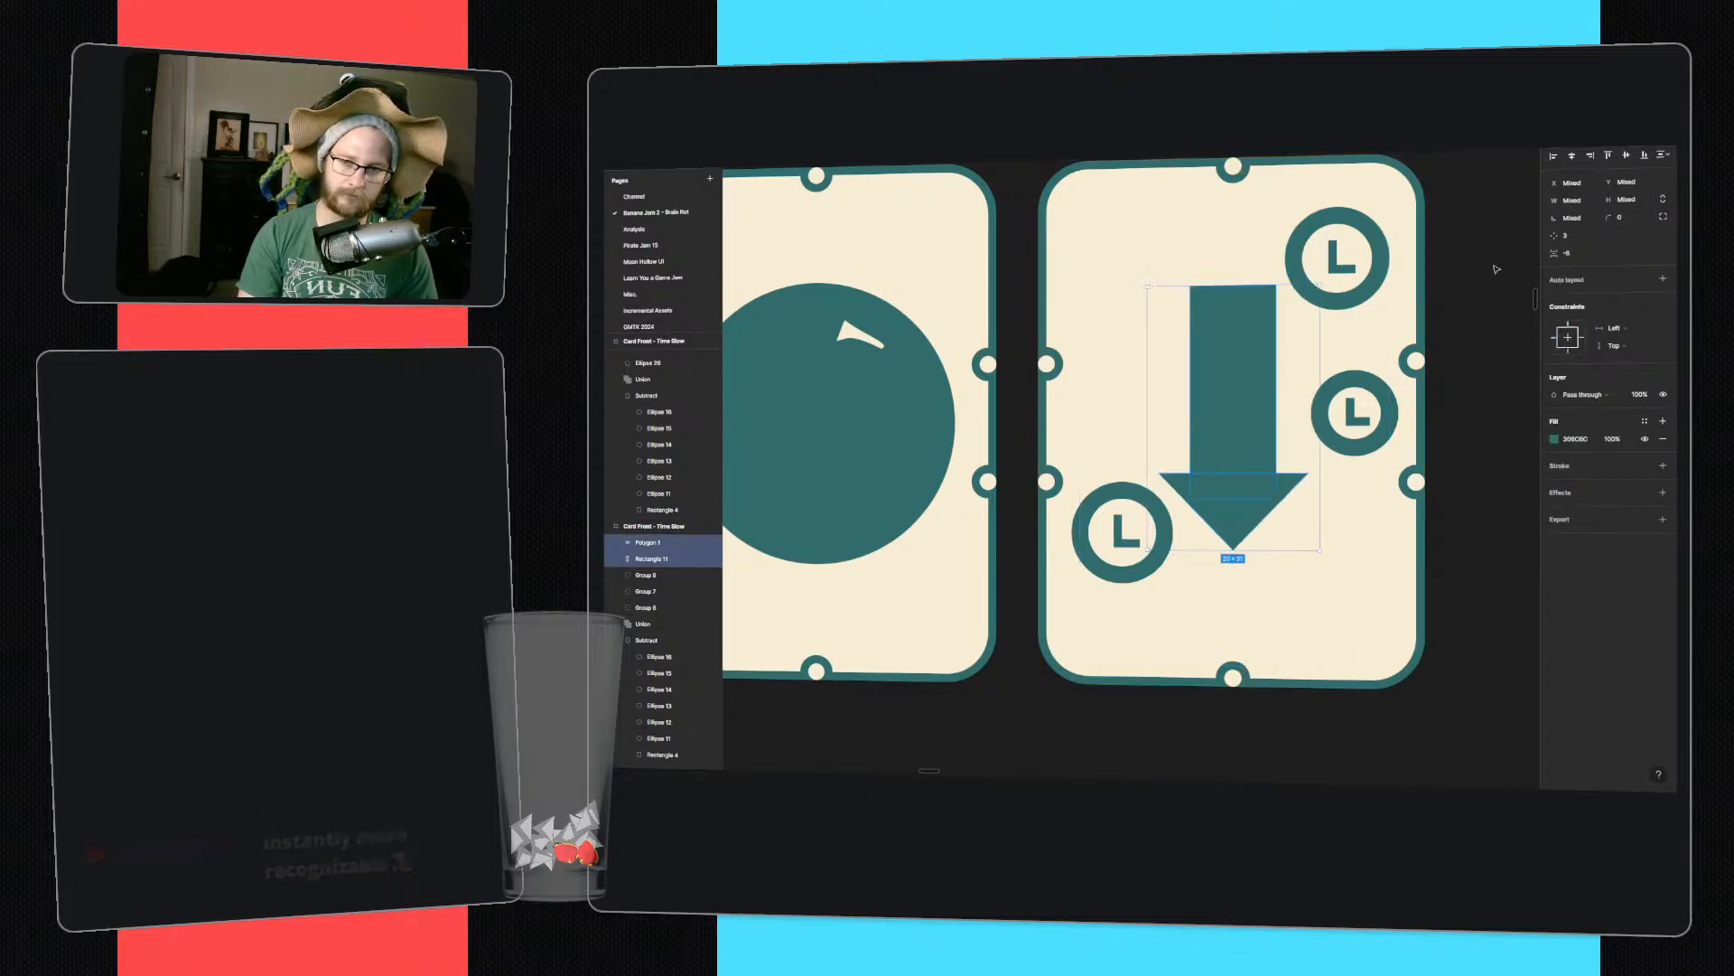
# - Reduce the stroke weight of the ring on the smallest clock, beside the arrow's shaft
pyautogui.click(1496, 269)
pyautogui.keyDown('ctrl'); pyautogui.scroll(-3, 1497, 269); pyautogui.keyUp('ctrl')
pyautogui.keyDown('ctrl'); pyautogui.scroll(3, 1396, 338); pyautogui.keyUp('ctrl')
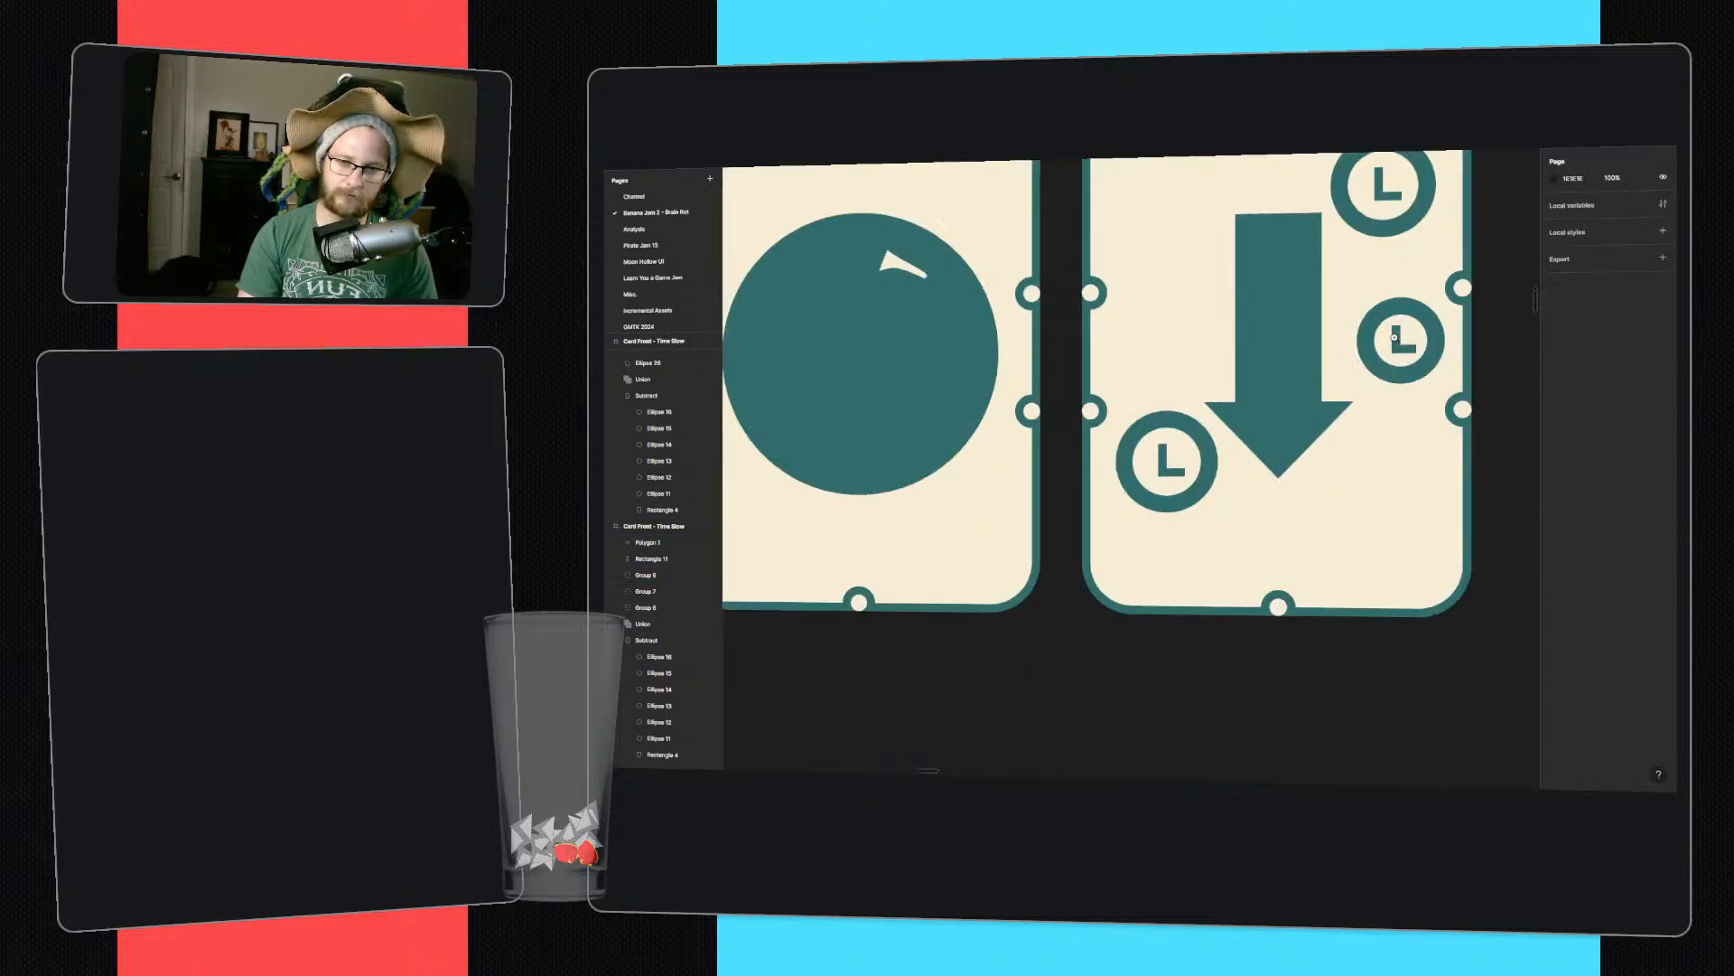
pyautogui.click(1396, 338)
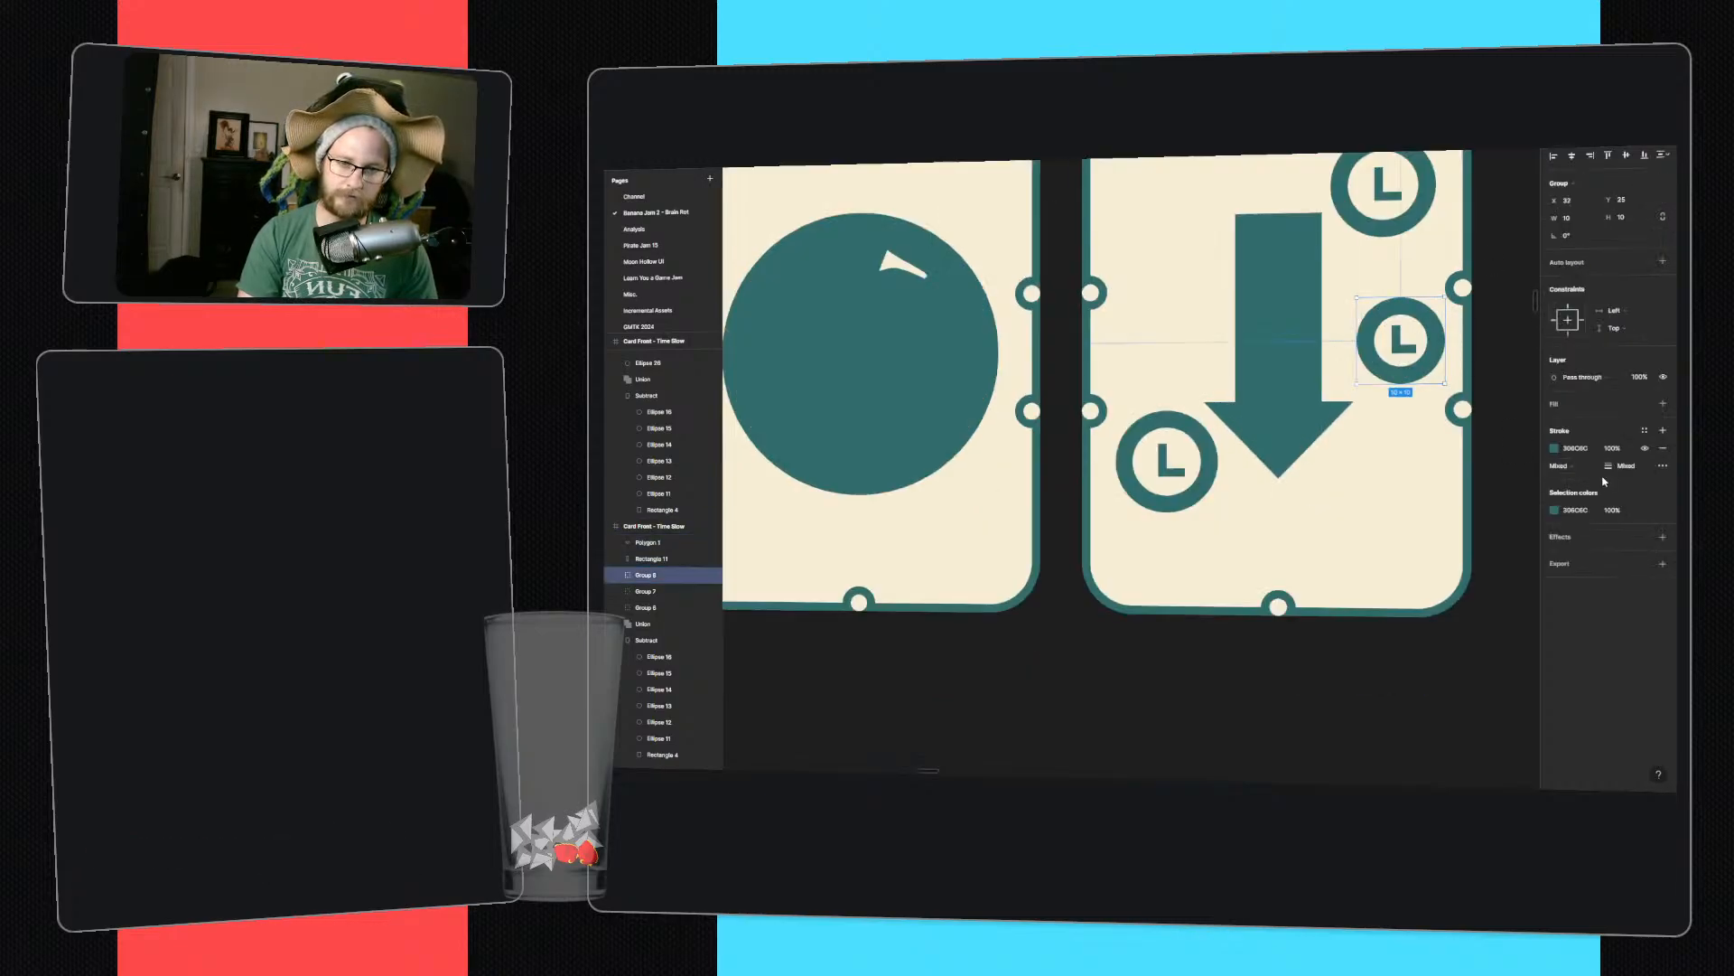
pyautogui.doubleClick(1434, 361)
pyautogui.moveTo(1608, 421); pyautogui.dragTo(1606, 421)
pyautogui.click(1494, 344)
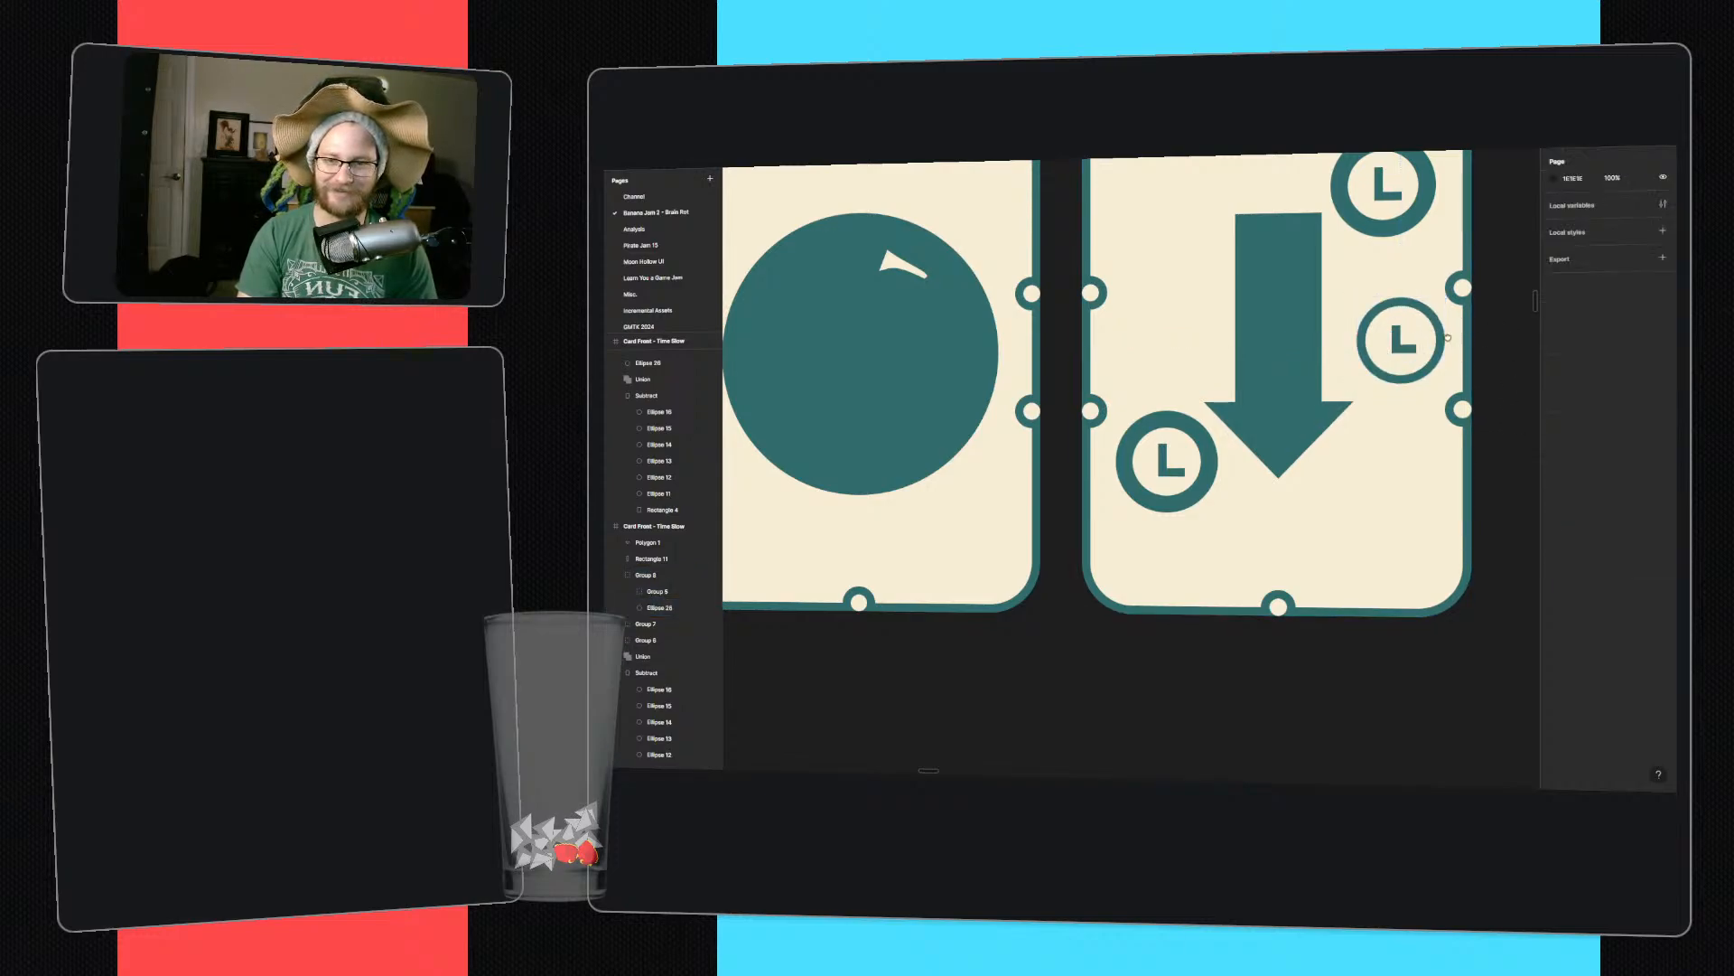
# - Spread five clocks around the arrow, copying the thin-ringed one to the upper left and lower right and tucking the original behind the shaft
pyautogui.scroll(2, 1447, 337)
pyautogui.hscroll(1, 1447, 337)
pyautogui.keyDown('alt'); pyautogui.moveTo(1360, 449); pyautogui.dragTo(1347, 630); pyautogui.keyUp('alt')
pyautogui.click(1427, 452)
pyautogui.moveTo(1370, 452); pyautogui.dragTo(1304, 411)
pyautogui.click(1159, 520)
pyautogui.moveTo(1159, 519); pyautogui.dragTo(1168, 359)
pyautogui.moveTo(1164, 645); pyautogui.dragTo(1156, 653)
pyautogui.click(1506, 429)
# - Duplicate the original Time Slow clock card to the end of the row, beside the arrow card
pyautogui.keyDown('ctrl'); pyautogui.scroll(-5, 1506, 429); pyautogui.keyUp('ctrl')
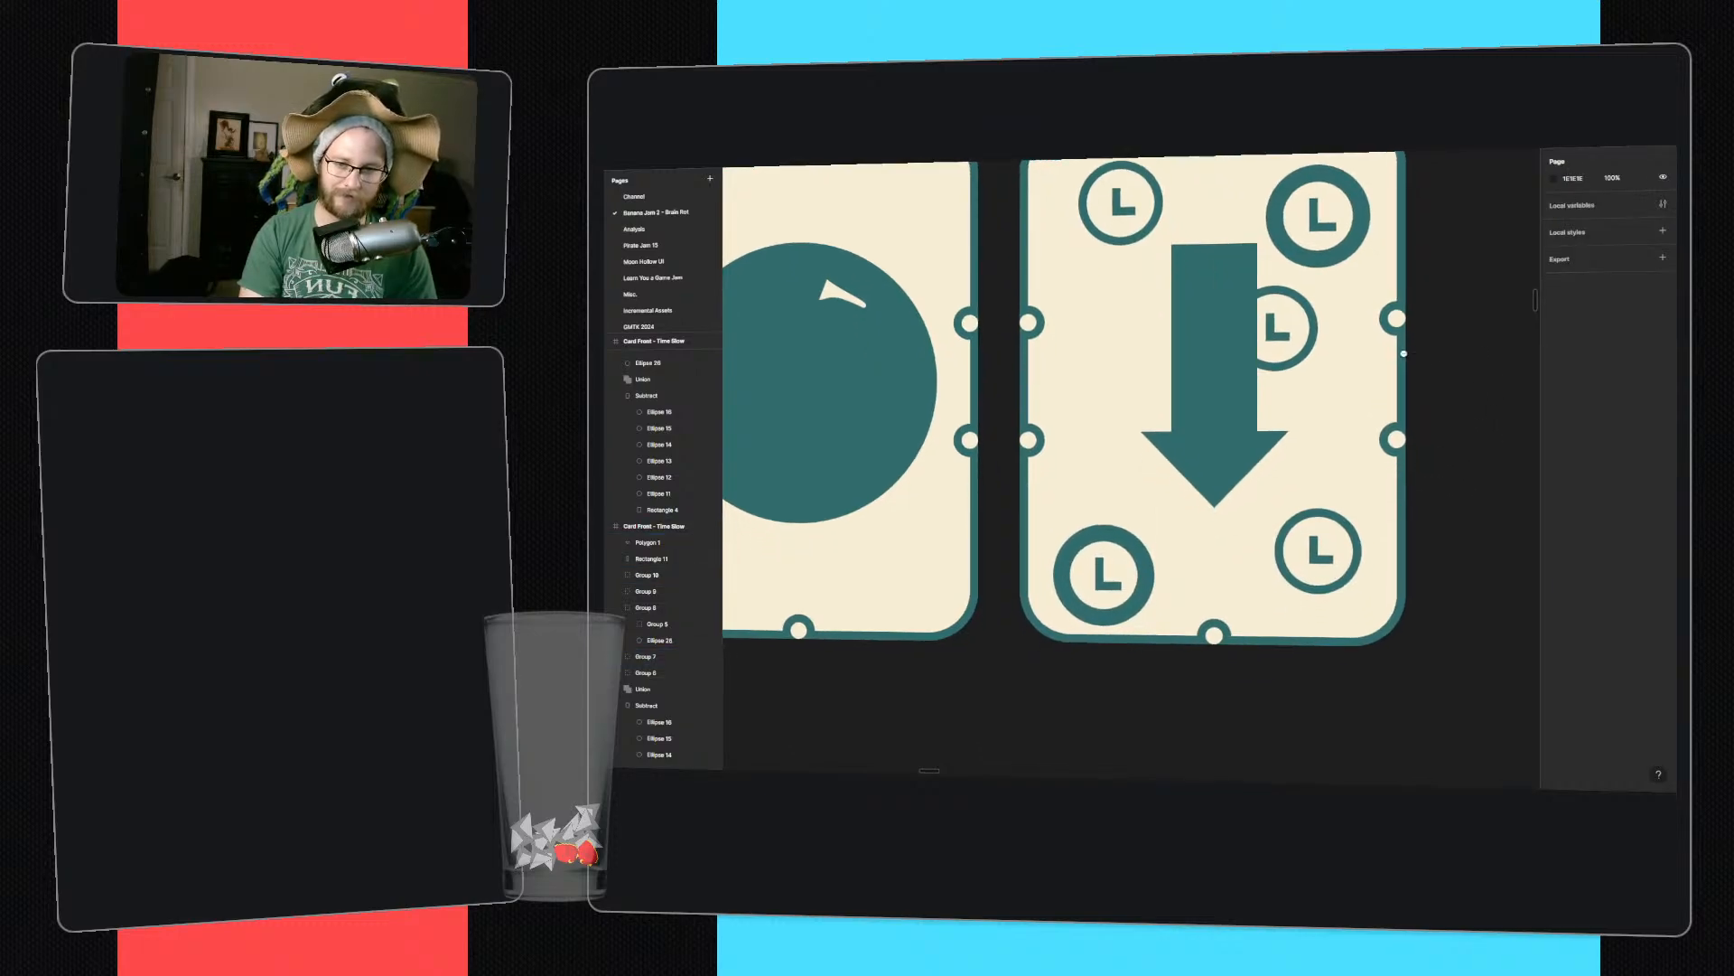
pyautogui.hscroll(-5, 1213, 454)
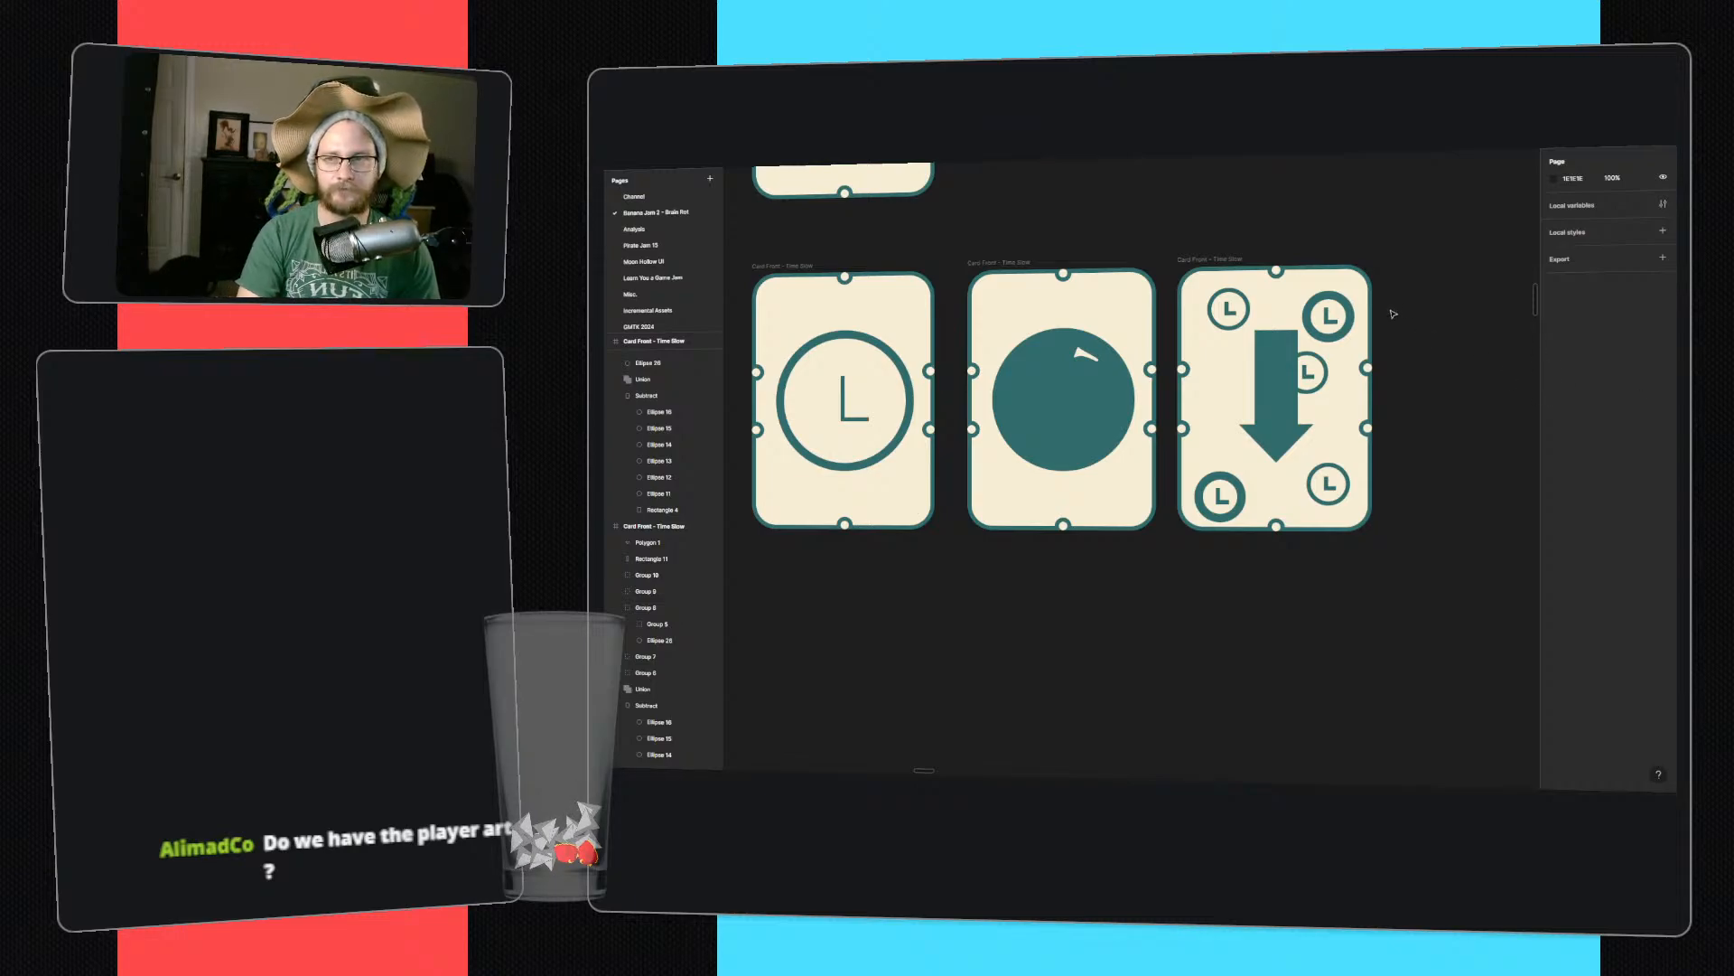
pyautogui.keyDown('ctrl'); pyautogui.scroll(-3, 1173, 247); pyautogui.keyUp('ctrl')
pyautogui.moveTo(1118, 235); pyautogui.dragTo(1069, 234, button='middle')
pyautogui.click(952, 254)
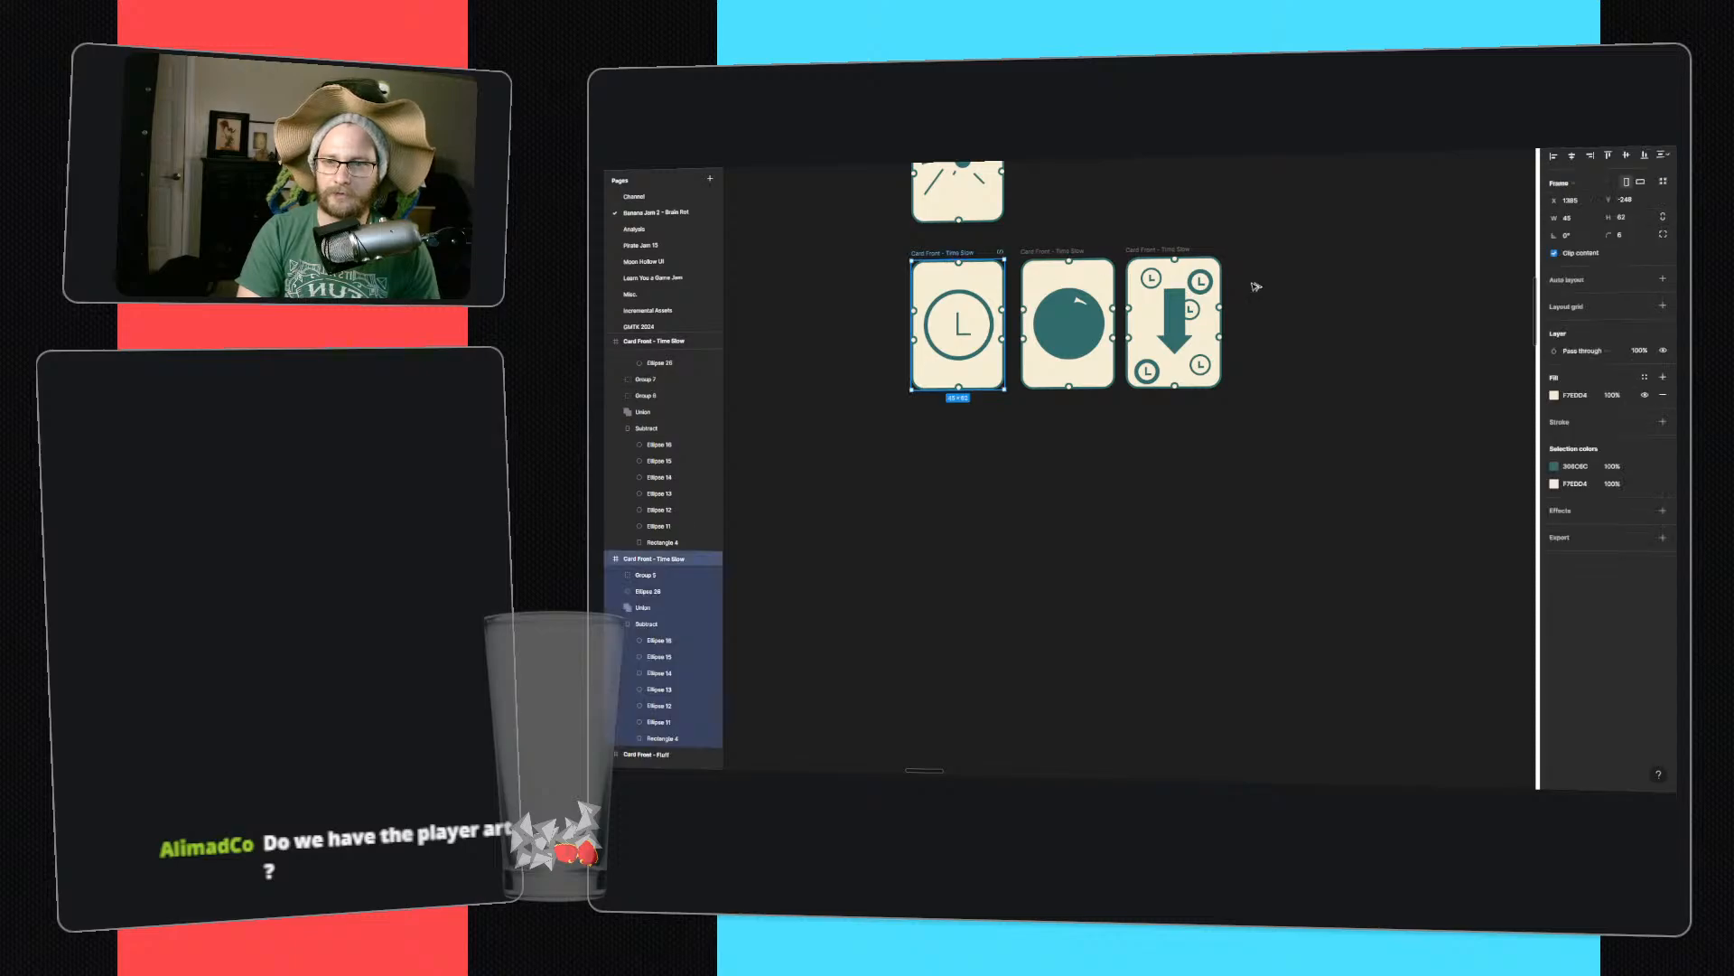
pyautogui.moveTo(1255, 287)
pyautogui.keyDown('alt'); pyautogui.mouseDown()
pyautogui.moveTo(1298, 260)
pyautogui.moveTo(1273, 258)
pyautogui.mouseUp(); pyautogui.keyUp('alt')
pyautogui.click(1346, 306)
# - Delete the ring and clock hands from the newest card copy
pyautogui.keyDown('ctrl'); pyautogui.scroll(3, 1344, 307); pyautogui.keyUp('ctrl')
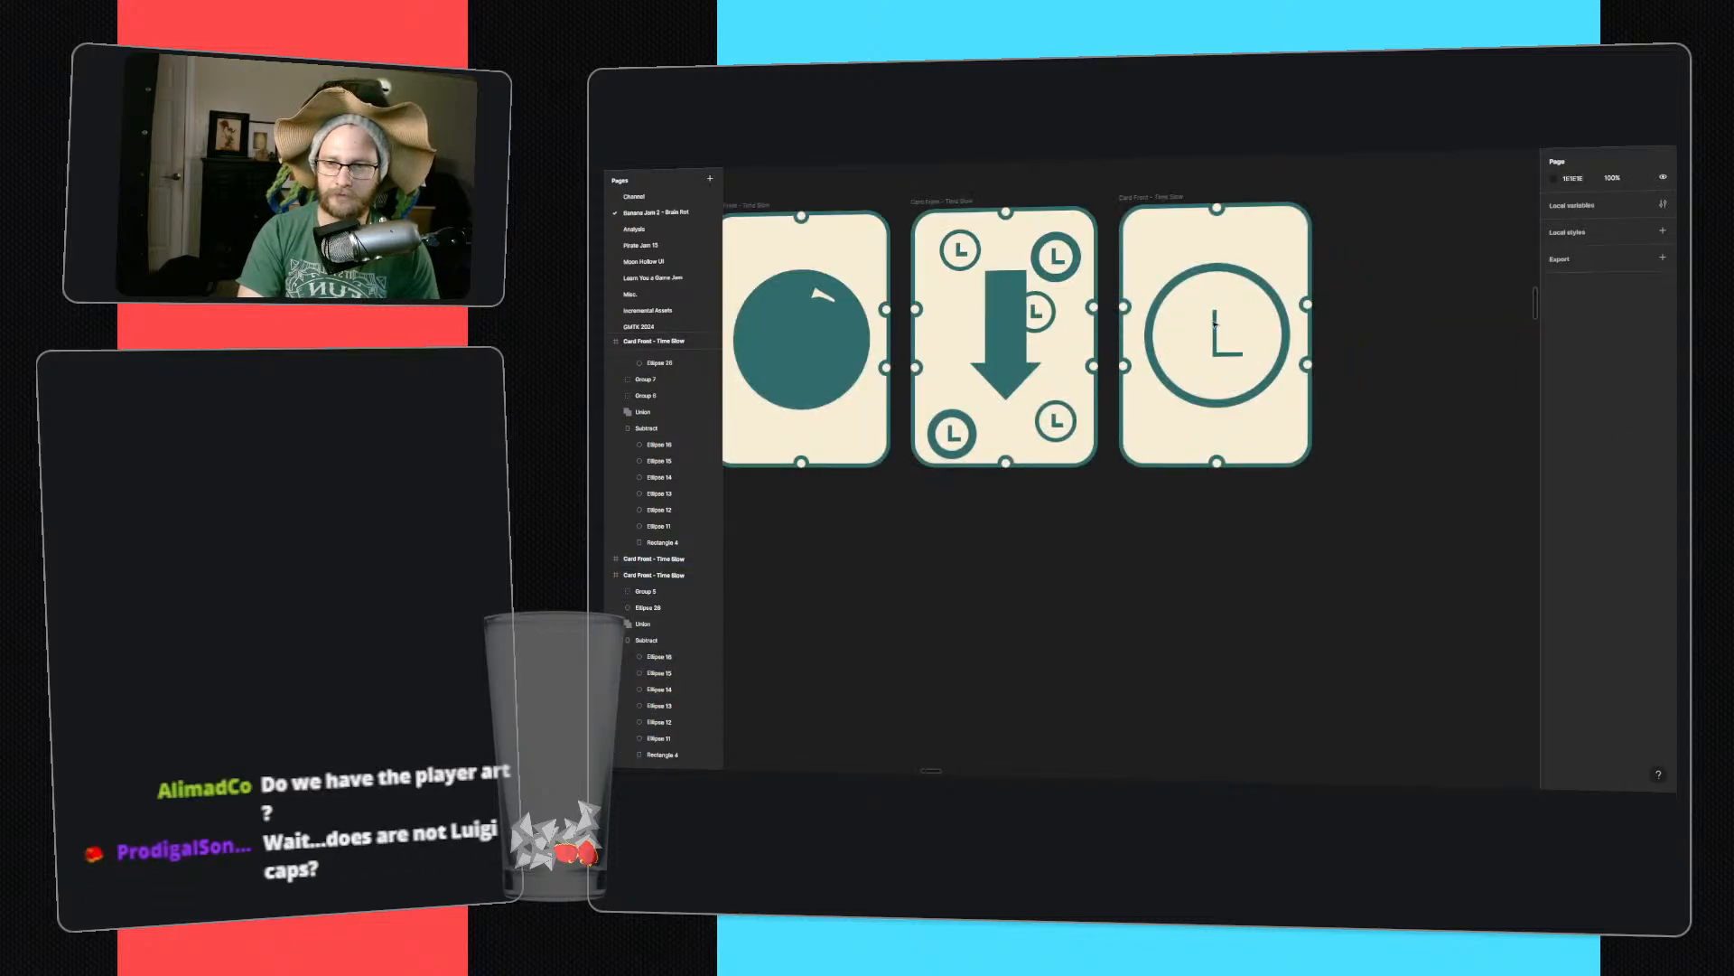
pyautogui.click(1215, 322)
pyautogui.keyDown('shift'); pyautogui.click(1220, 319); pyautogui.keyUp('shift')
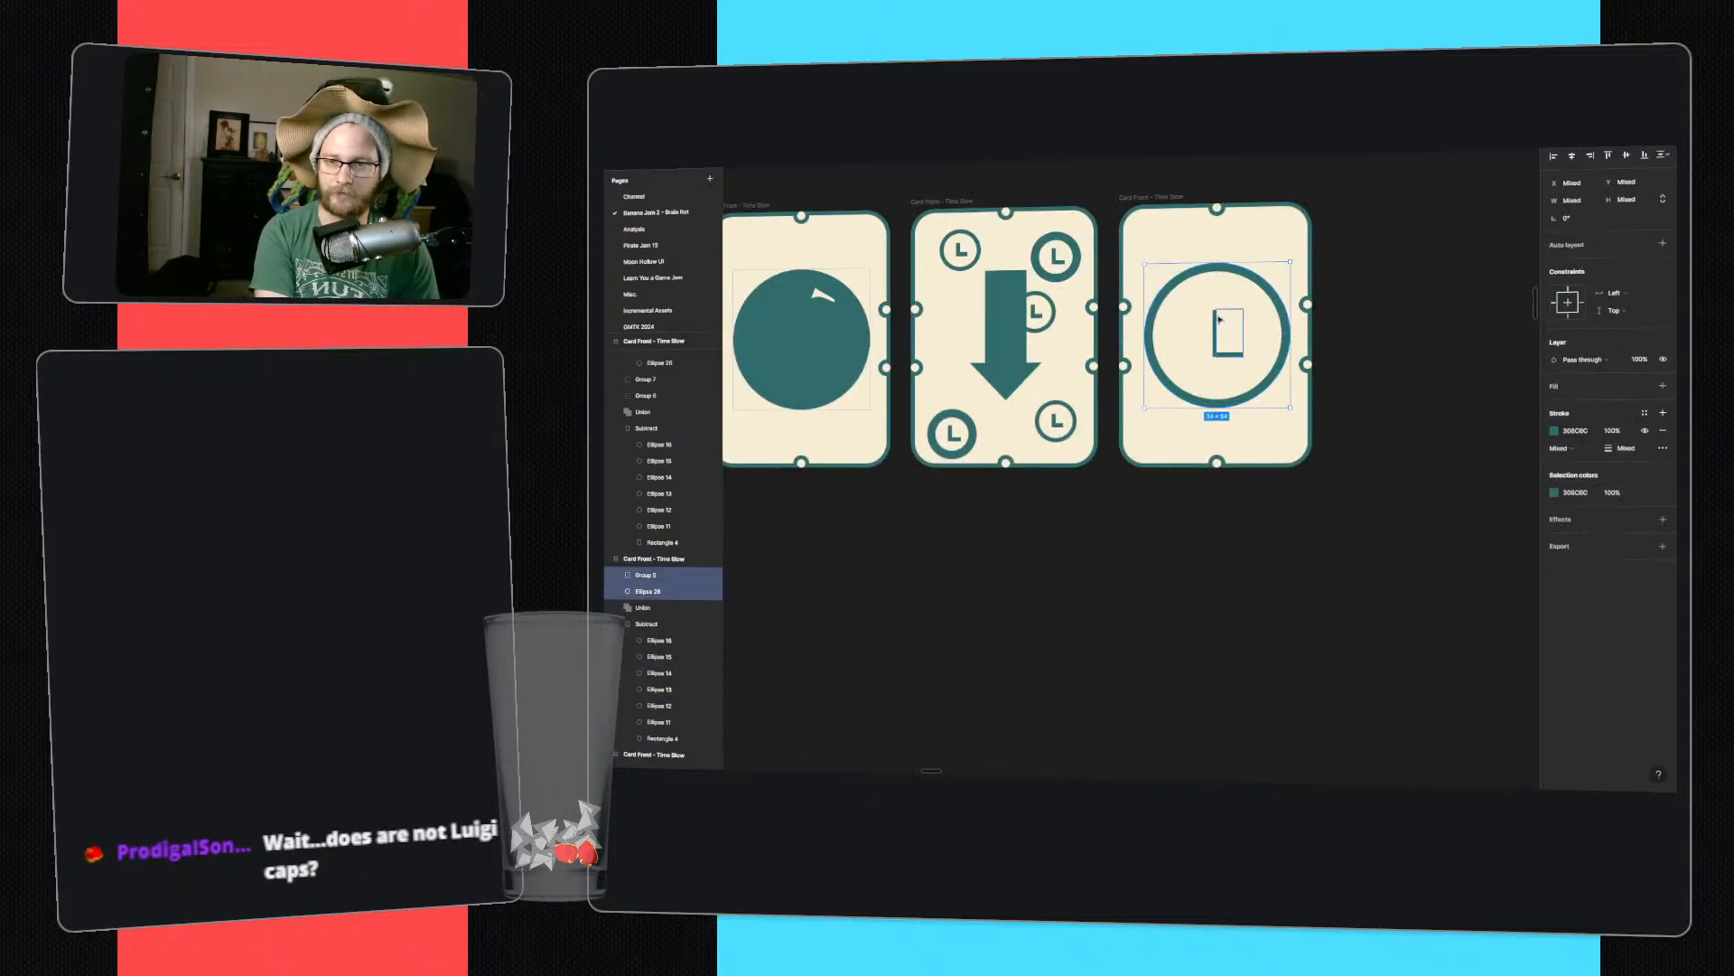
pyautogui.press('Delete')
# - Draw a circle about 16 × 16 in the emptied card's upper middle, replacing its fill with a 1-unit inside stroke
pyautogui.press('o')
pyautogui.moveTo(1192, 283)
pyautogui.keyDown('shift'); pyautogui.mouseDown()
pyautogui.moveTo(1238, 276)
pyautogui.moveTo(1229, 295)
pyautogui.mouseUp(); pyautogui.keyUp('shift')
pyautogui.click(1663, 378)
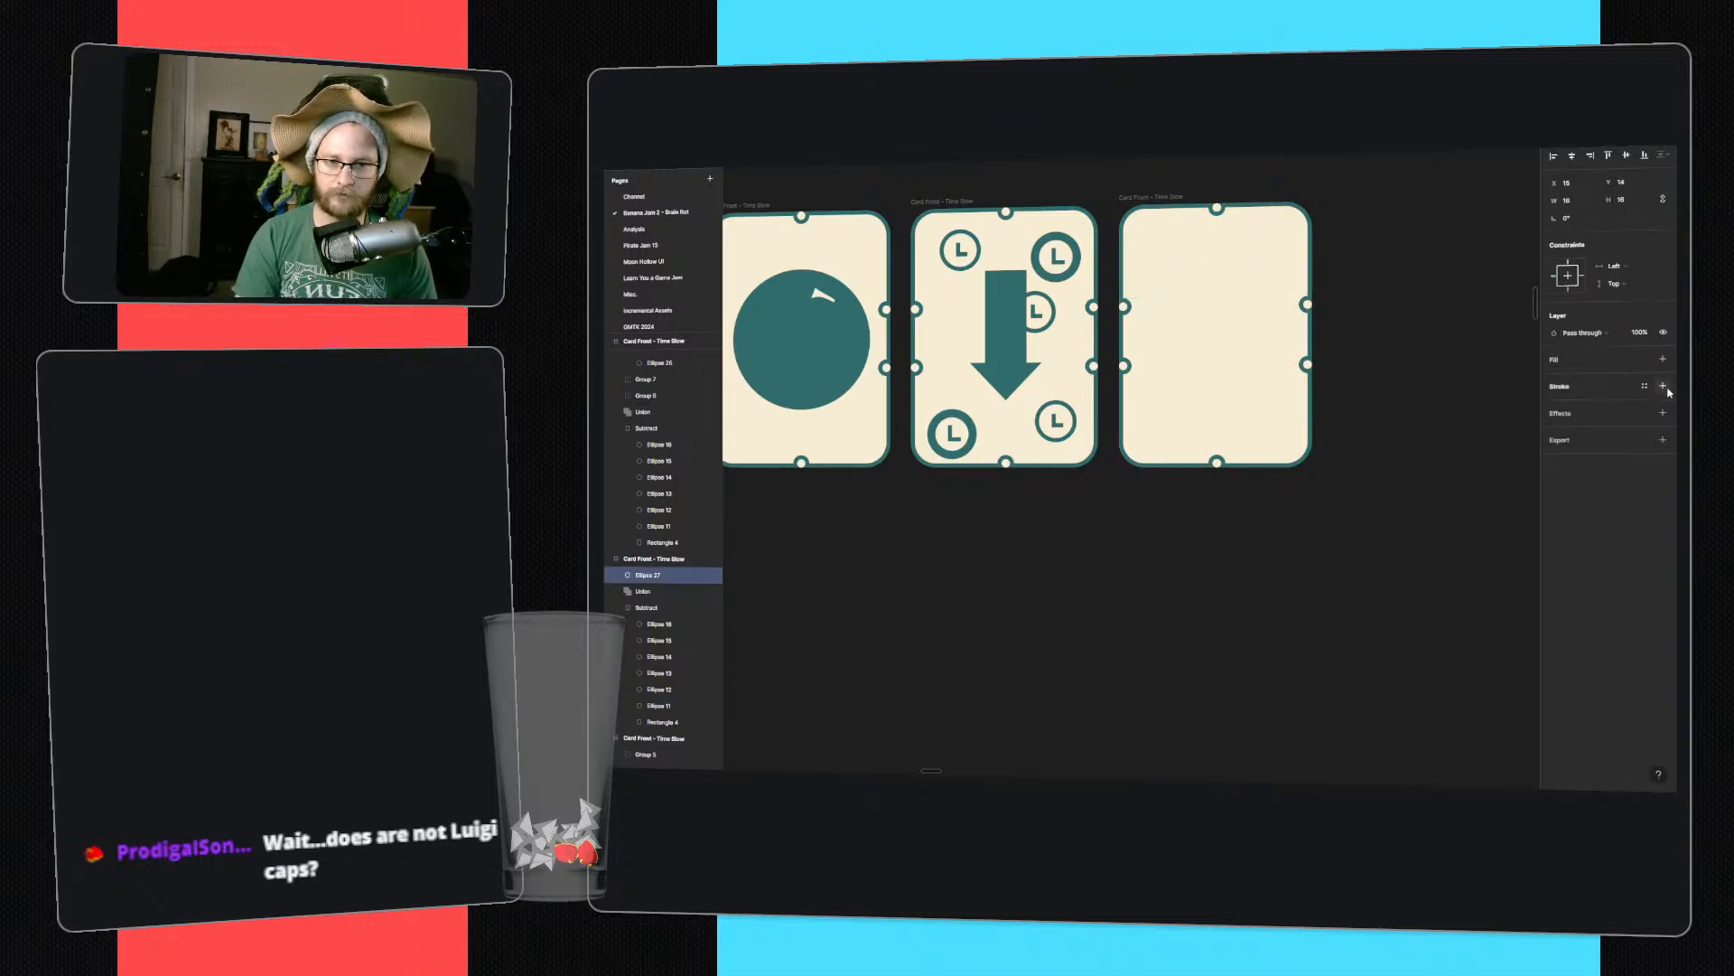
pyautogui.click(1663, 386)
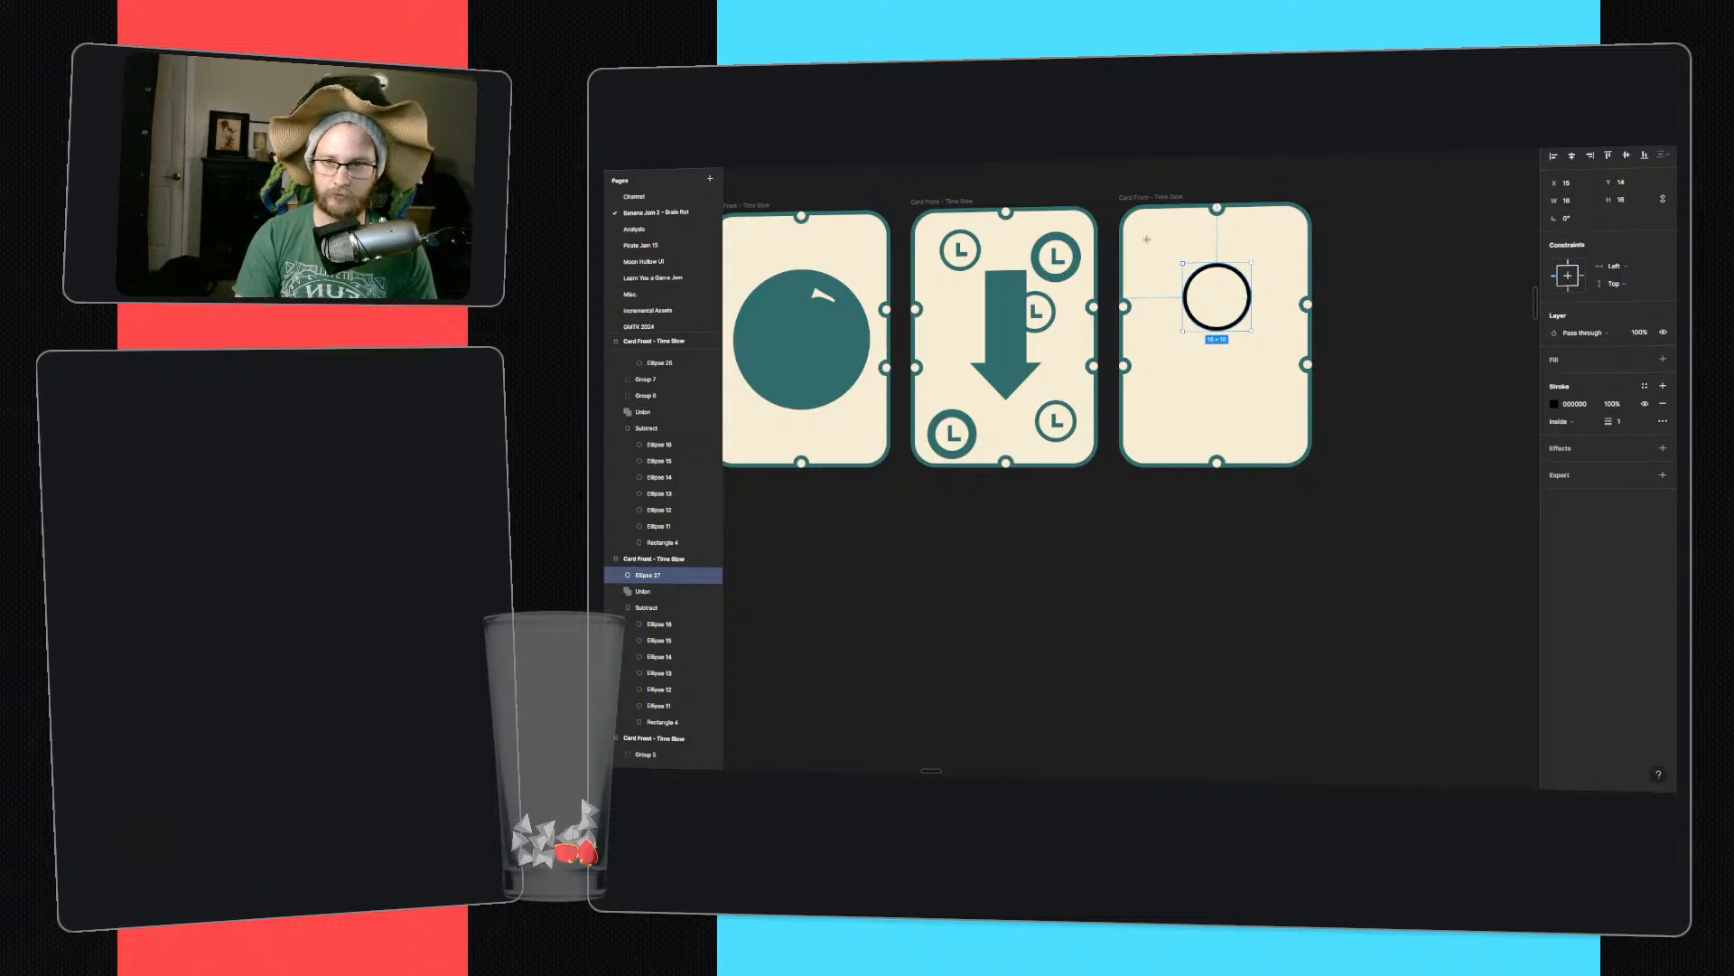
# - Draw a 16 × 17 rectangle over the circle's upper half and unite it with the circle
pyautogui.moveTo(1179, 228); pyautogui.dragTo(1251, 297)
pyautogui.click(1243, 283)
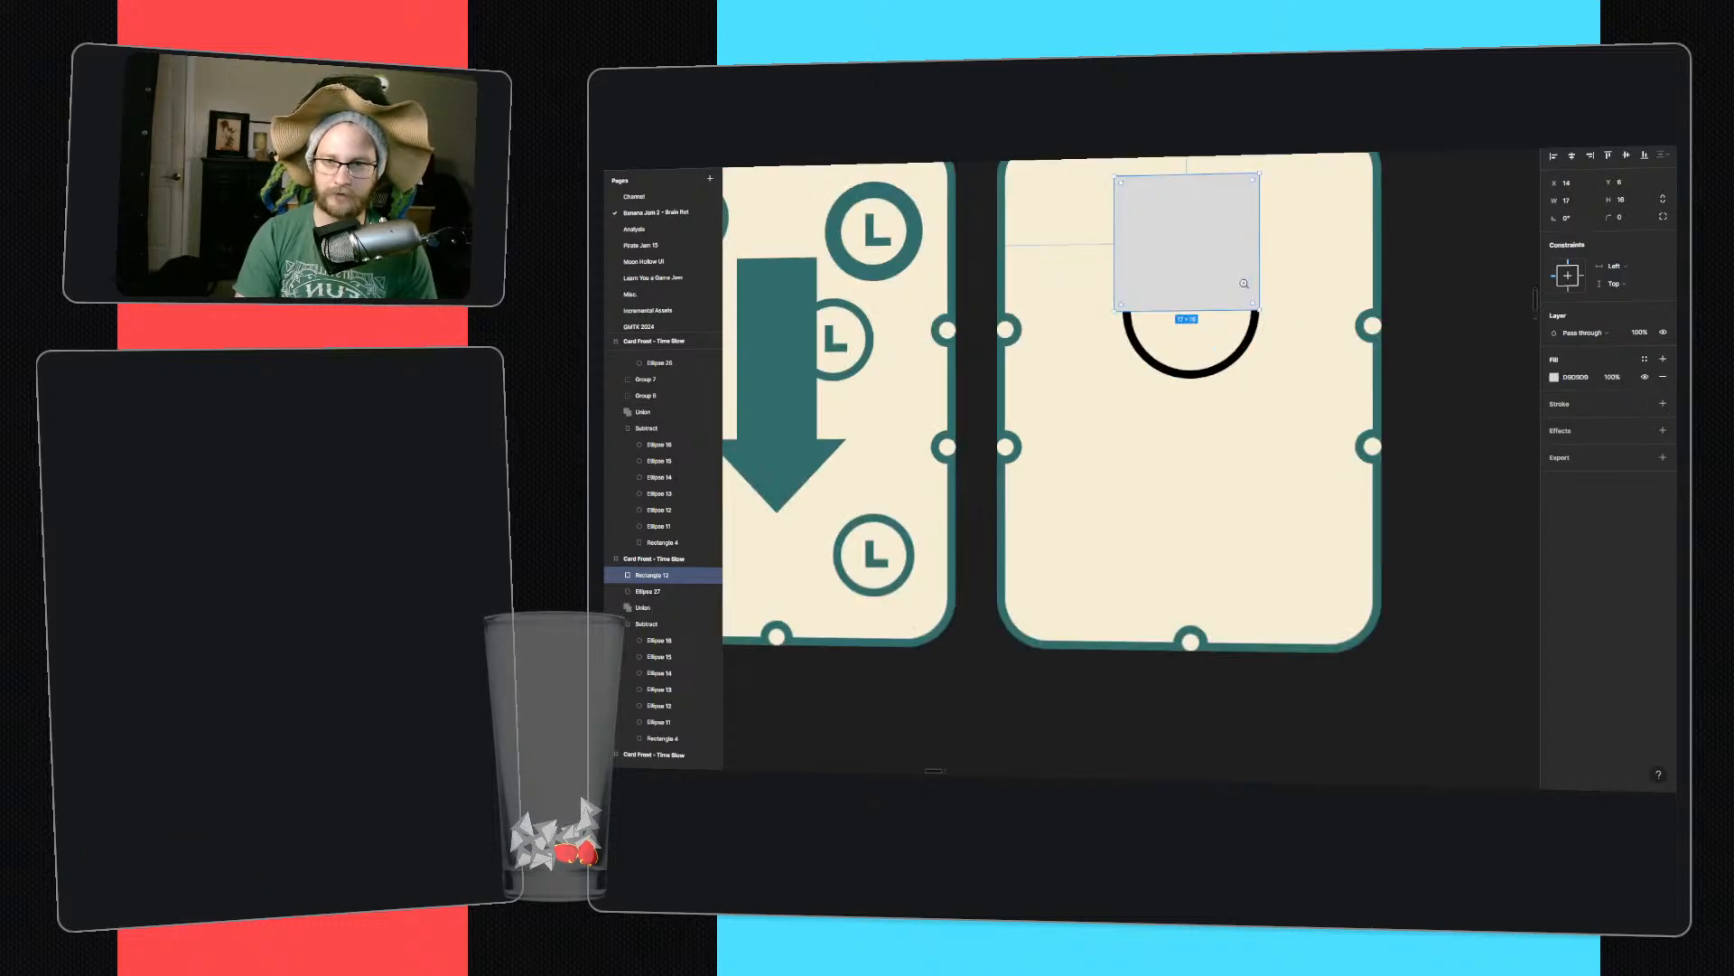
pyautogui.click(1243, 283)
pyautogui.moveTo(987, 244); pyautogui.dragTo(1003, 246)
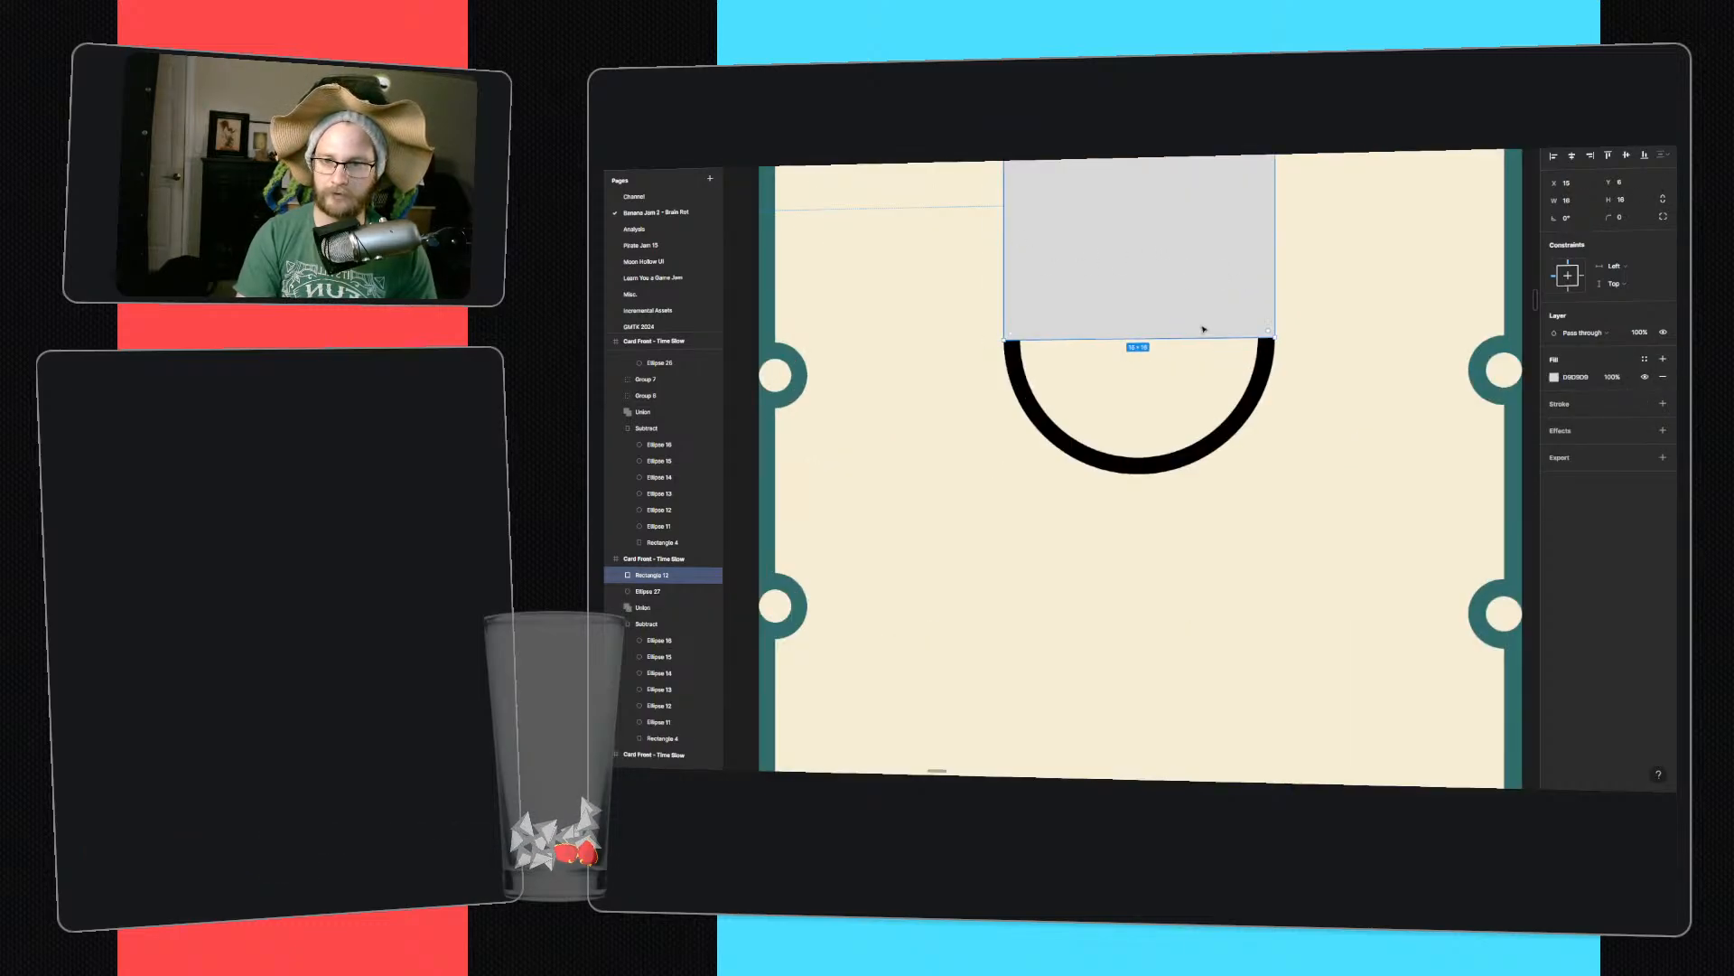
pyautogui.moveTo(1195, 336); pyautogui.dragTo(1195, 353)
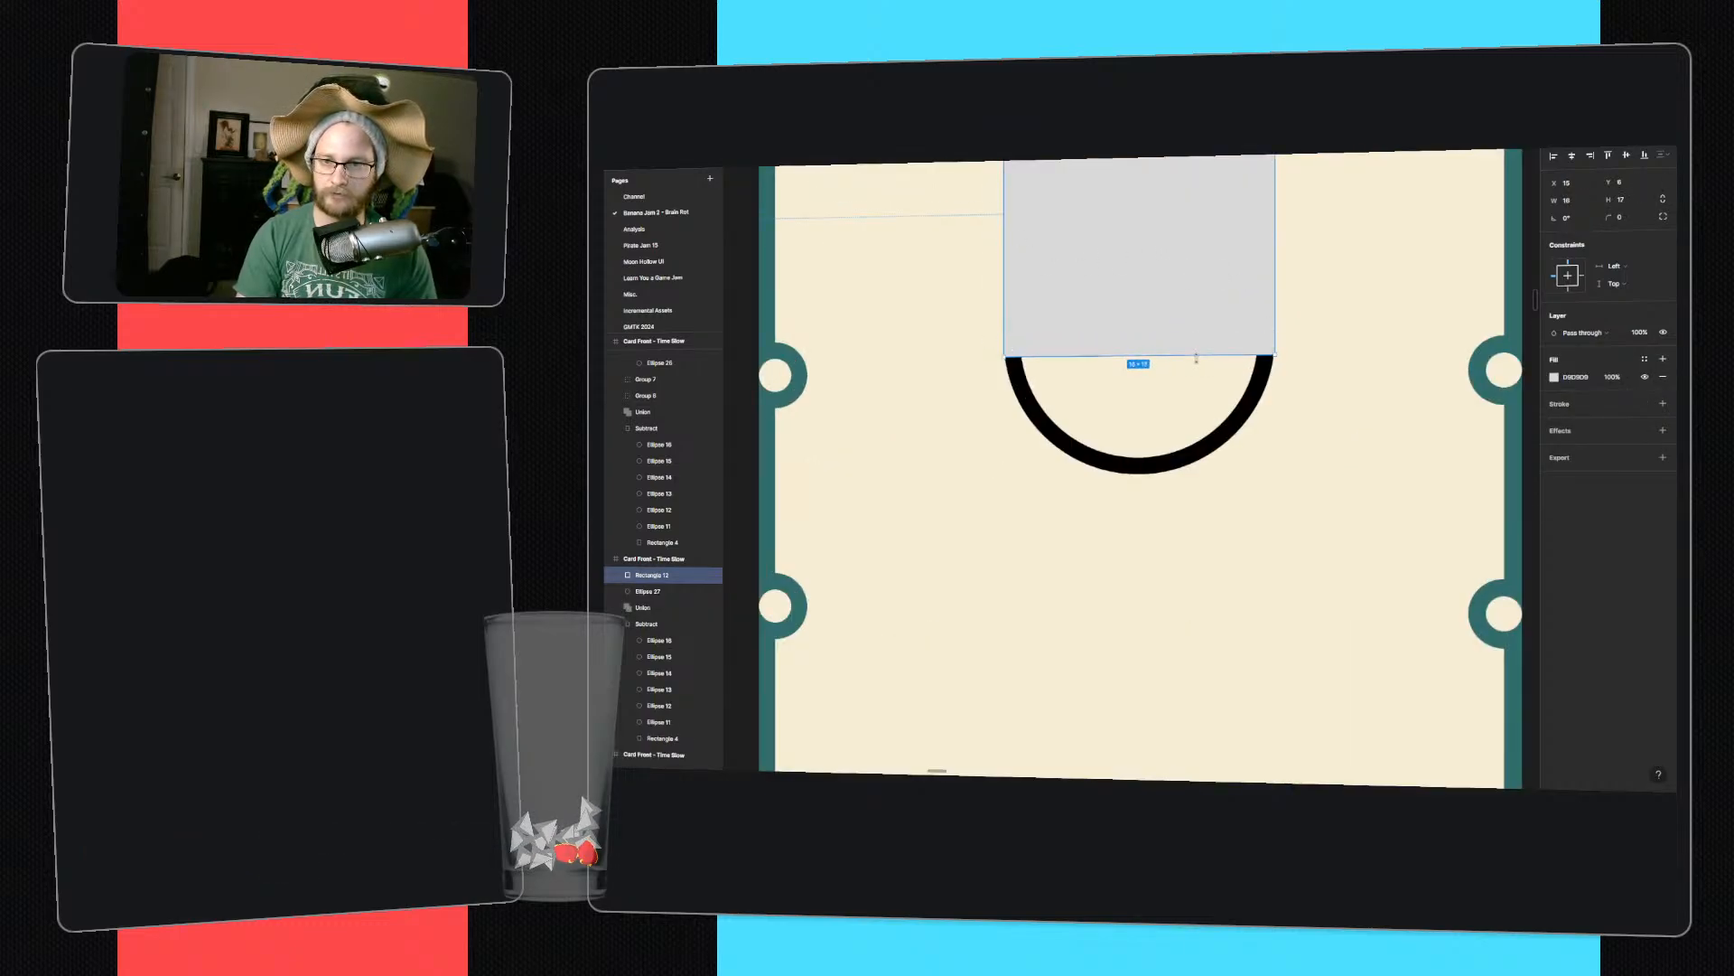
pyautogui.keyDown('shift'); pyautogui.click(1255, 393); pyautogui.keyUp('shift')
pyautogui.hotkey('alt', 'shift', 'u')
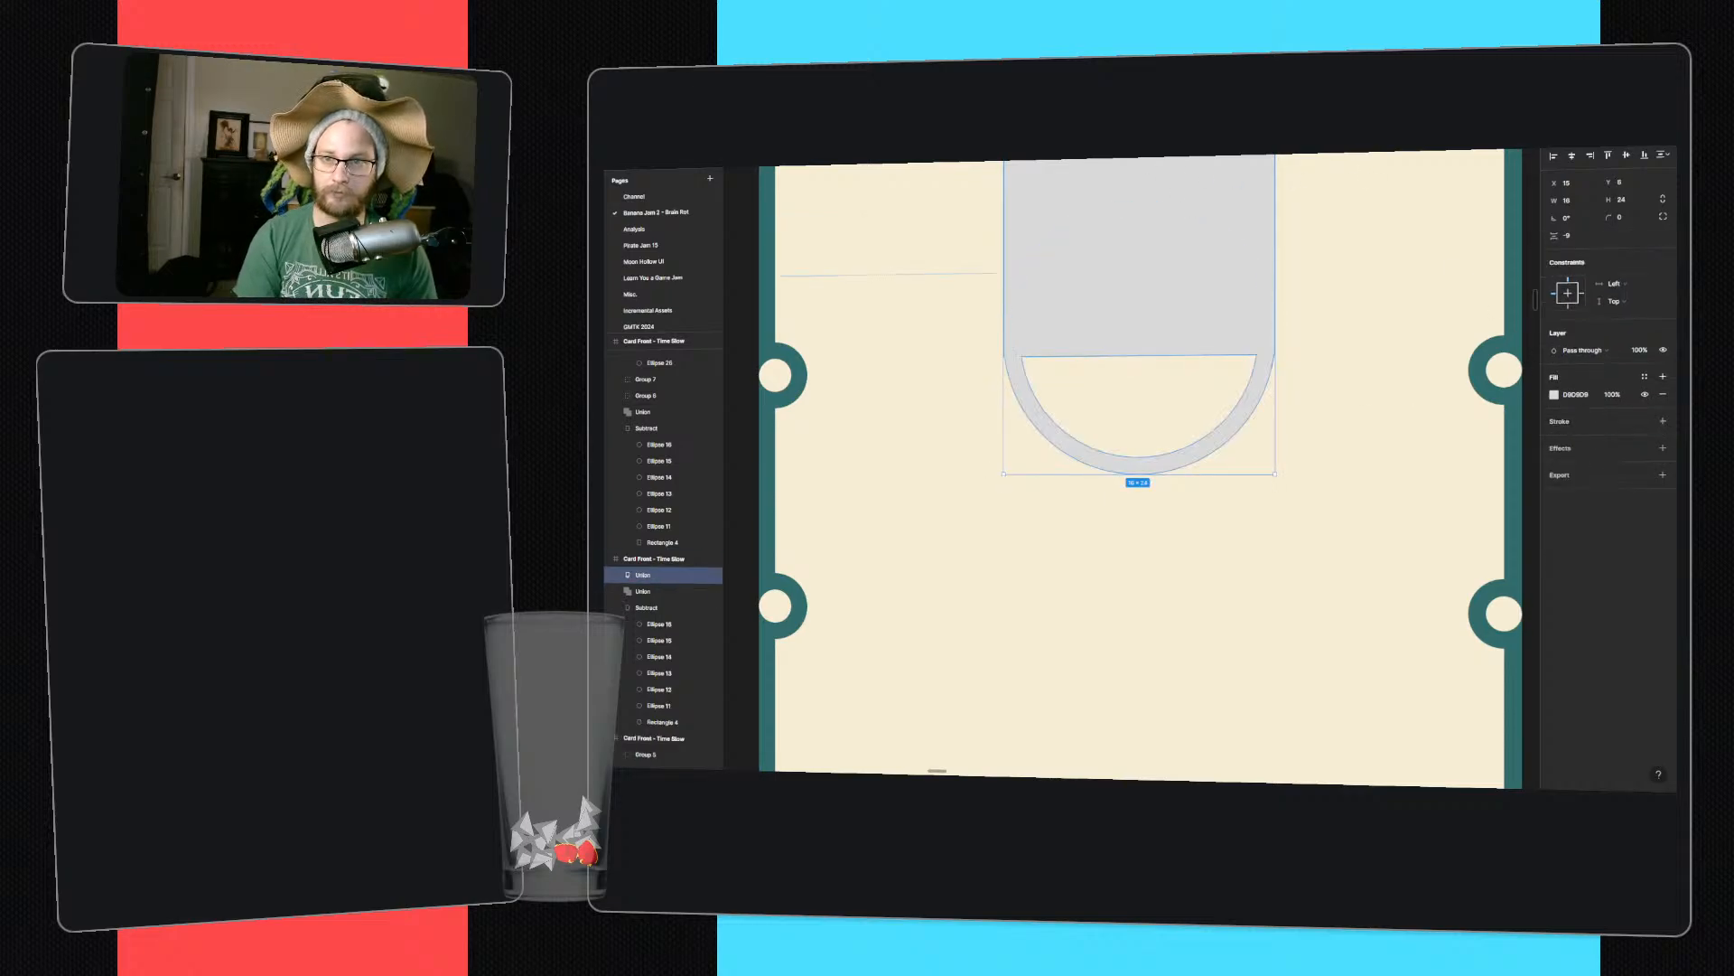
# - Replace the rectangle's fill inside the union with a 1-unit inside stroke
pyautogui.doubleClick(1232, 230)
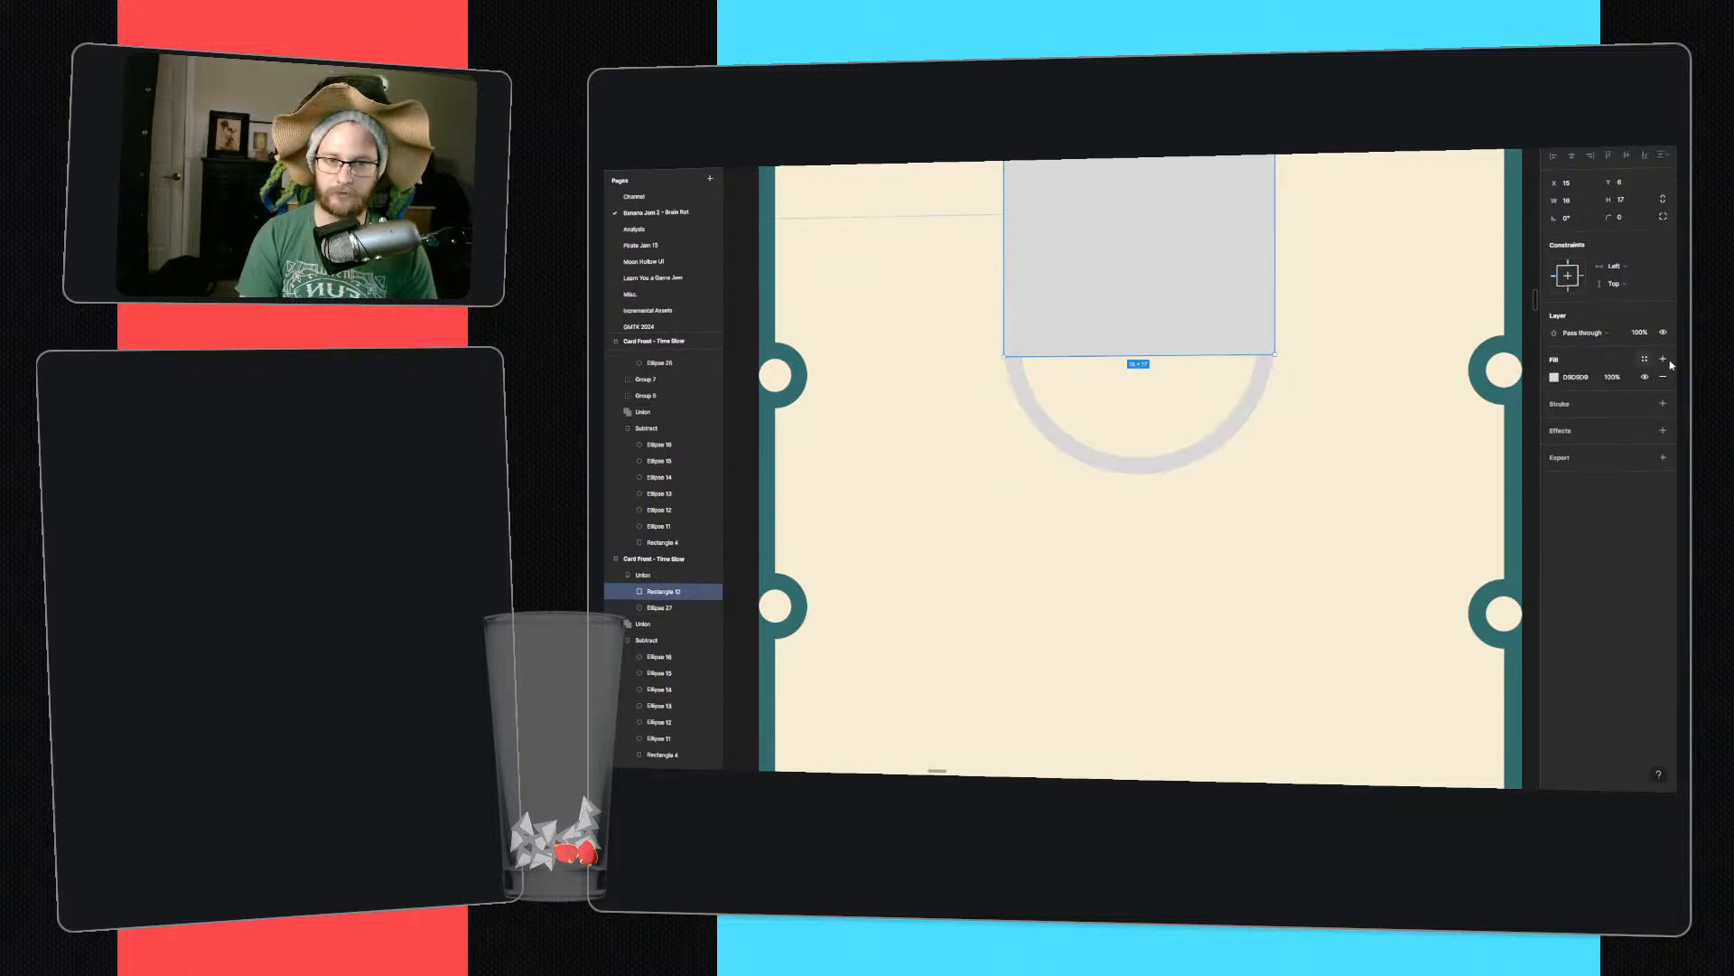
pyautogui.click(1663, 377)
pyautogui.keyDown('ctrl'); pyautogui.scroll(-5, 1278, 372); pyautogui.keyUp('ctrl')
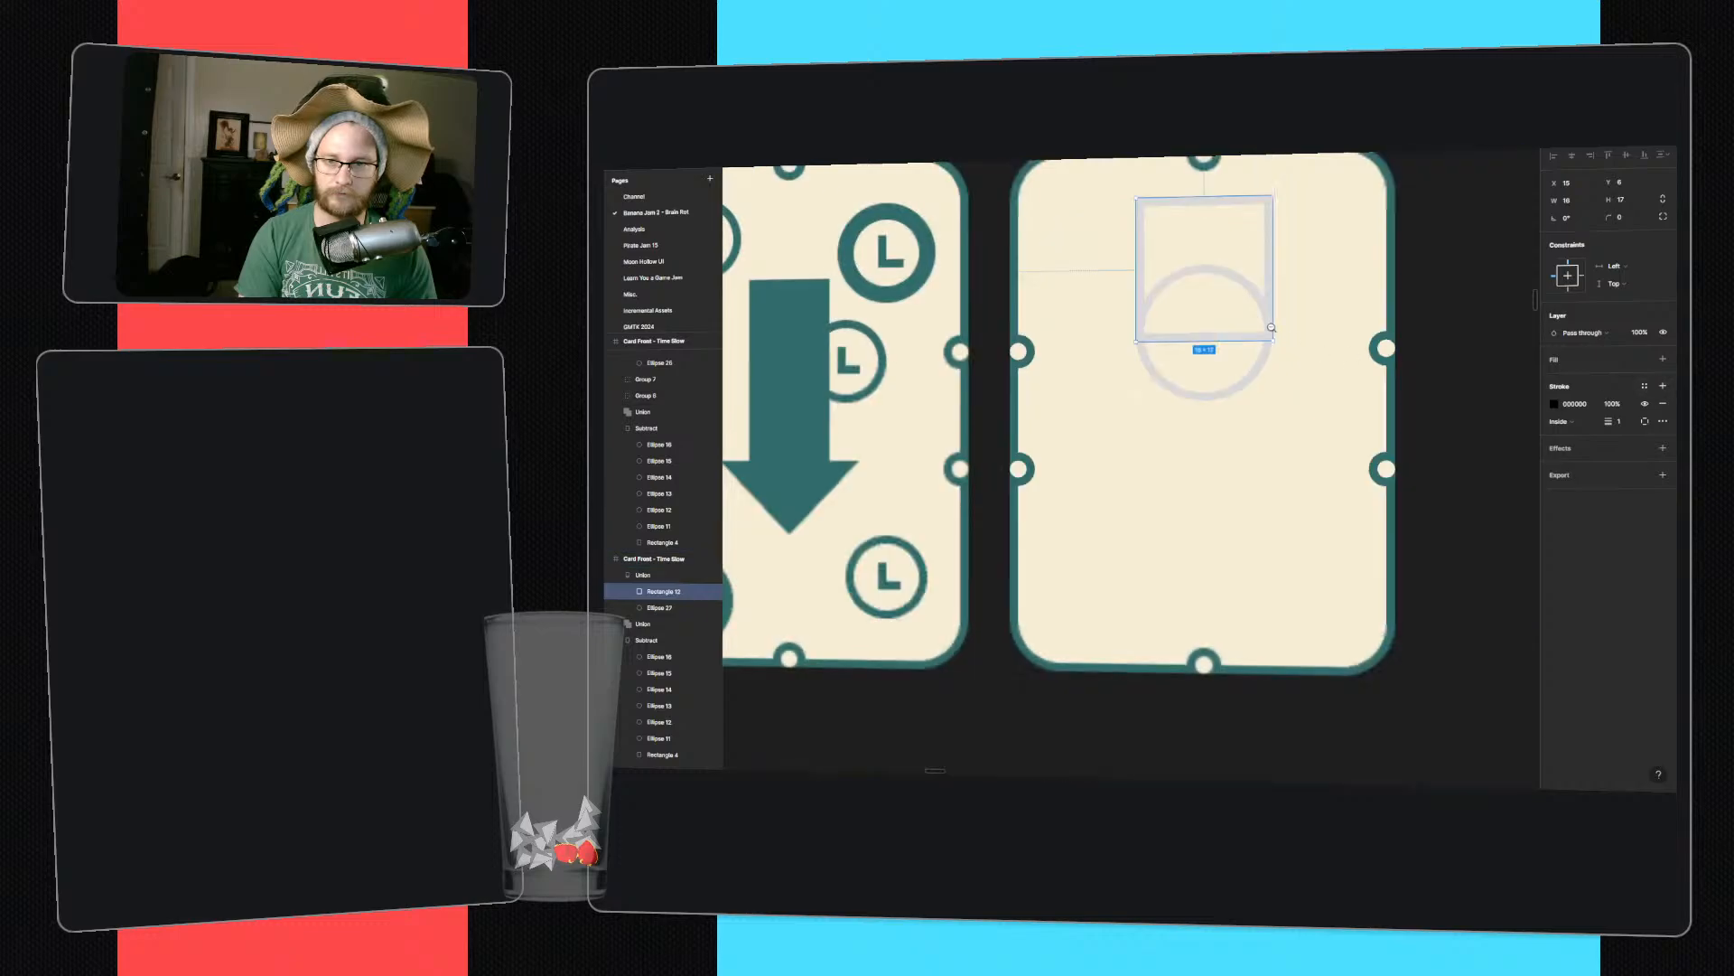
pyautogui.click(1274, 387)
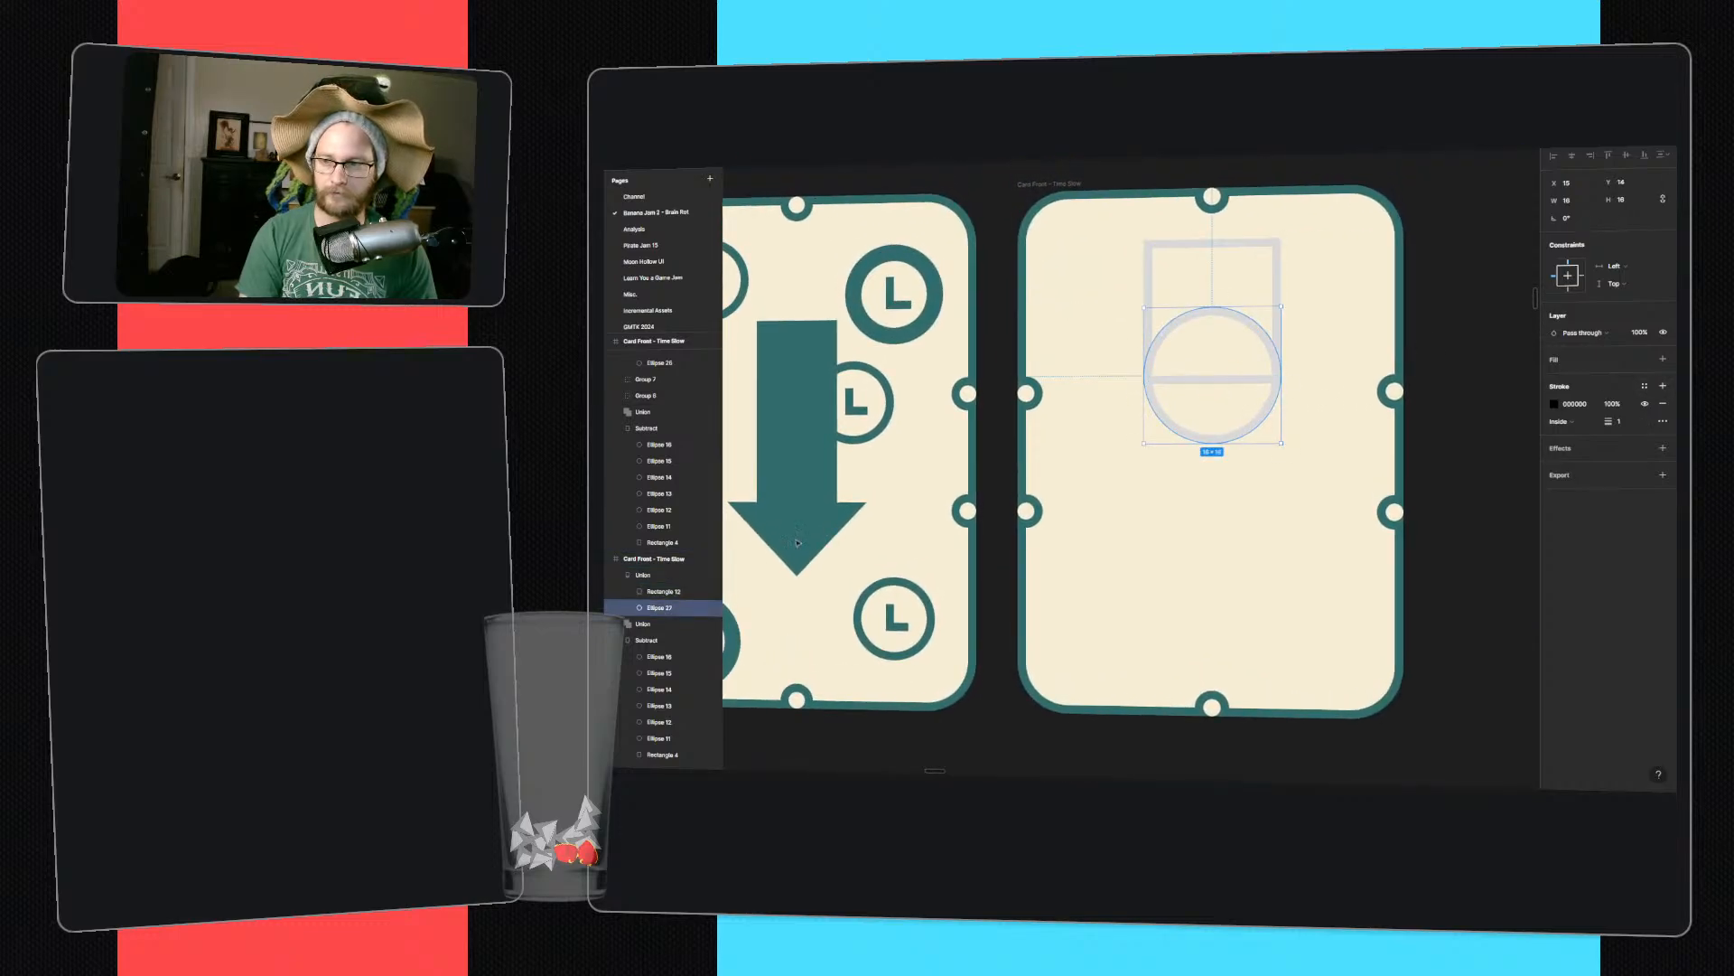
# - Replace the whole union's fill with a black 1-unit inside stroke
pyautogui.click(655, 575)
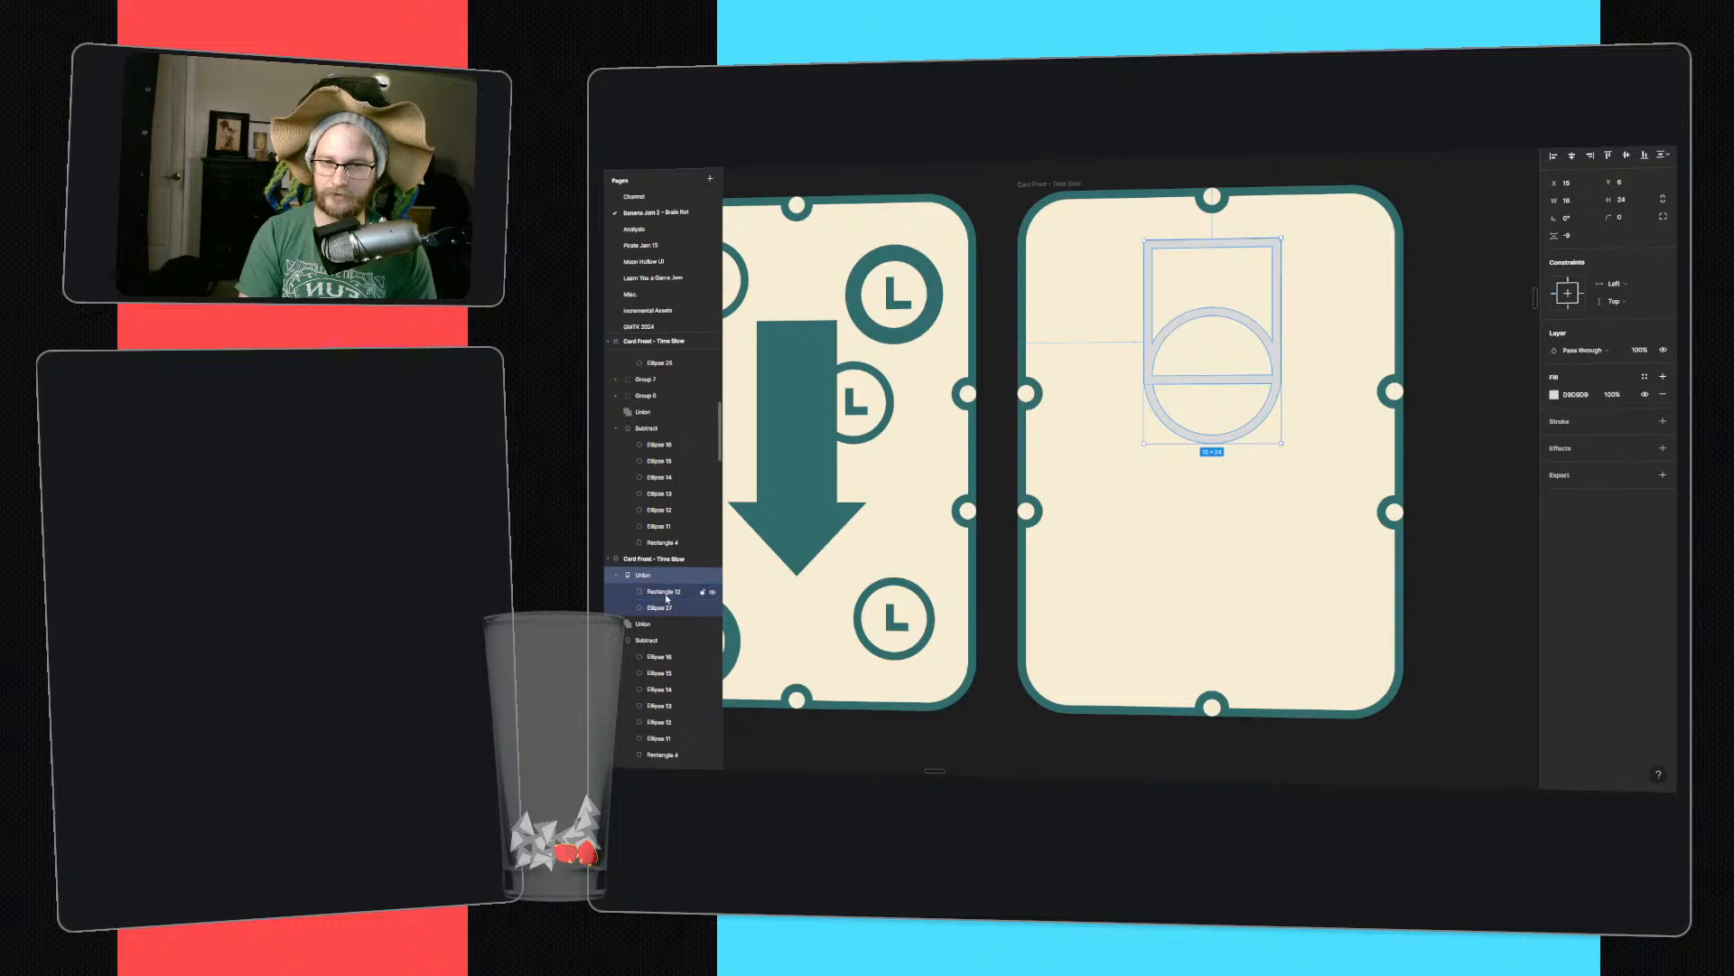
pyautogui.click(1662, 395)
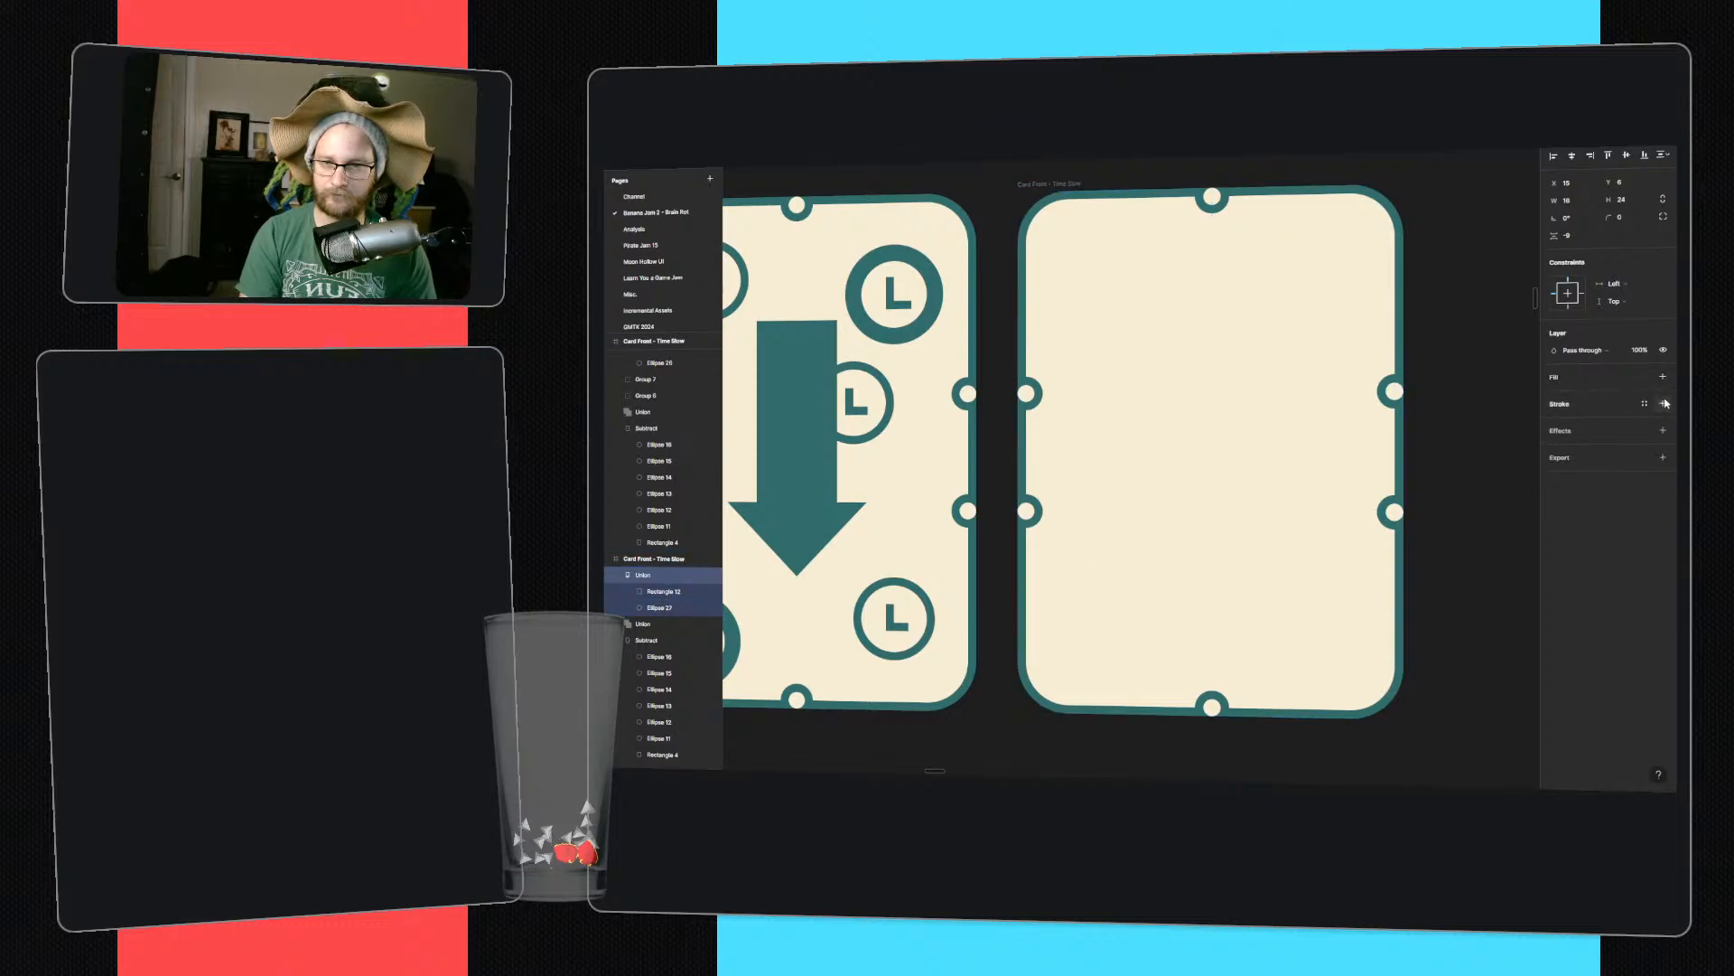
pyautogui.click(1663, 377)
pyautogui.click(1665, 377)
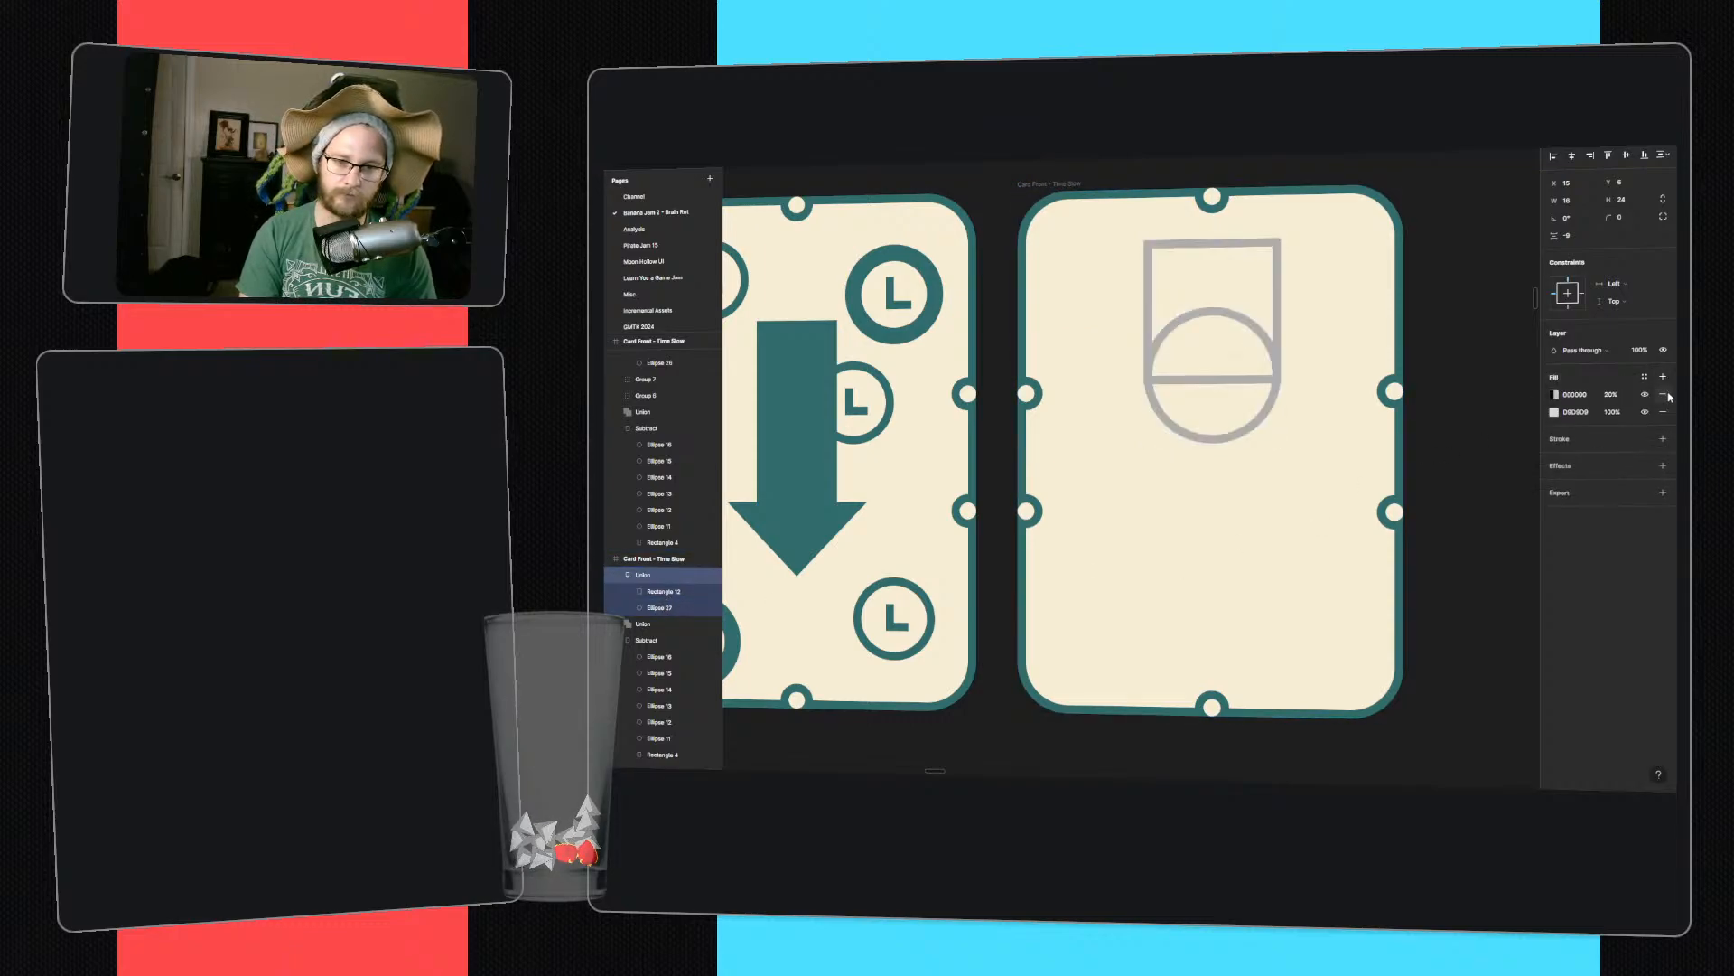
pyautogui.click(1663, 395)
pyautogui.click(1663, 394)
pyautogui.click(1663, 404)
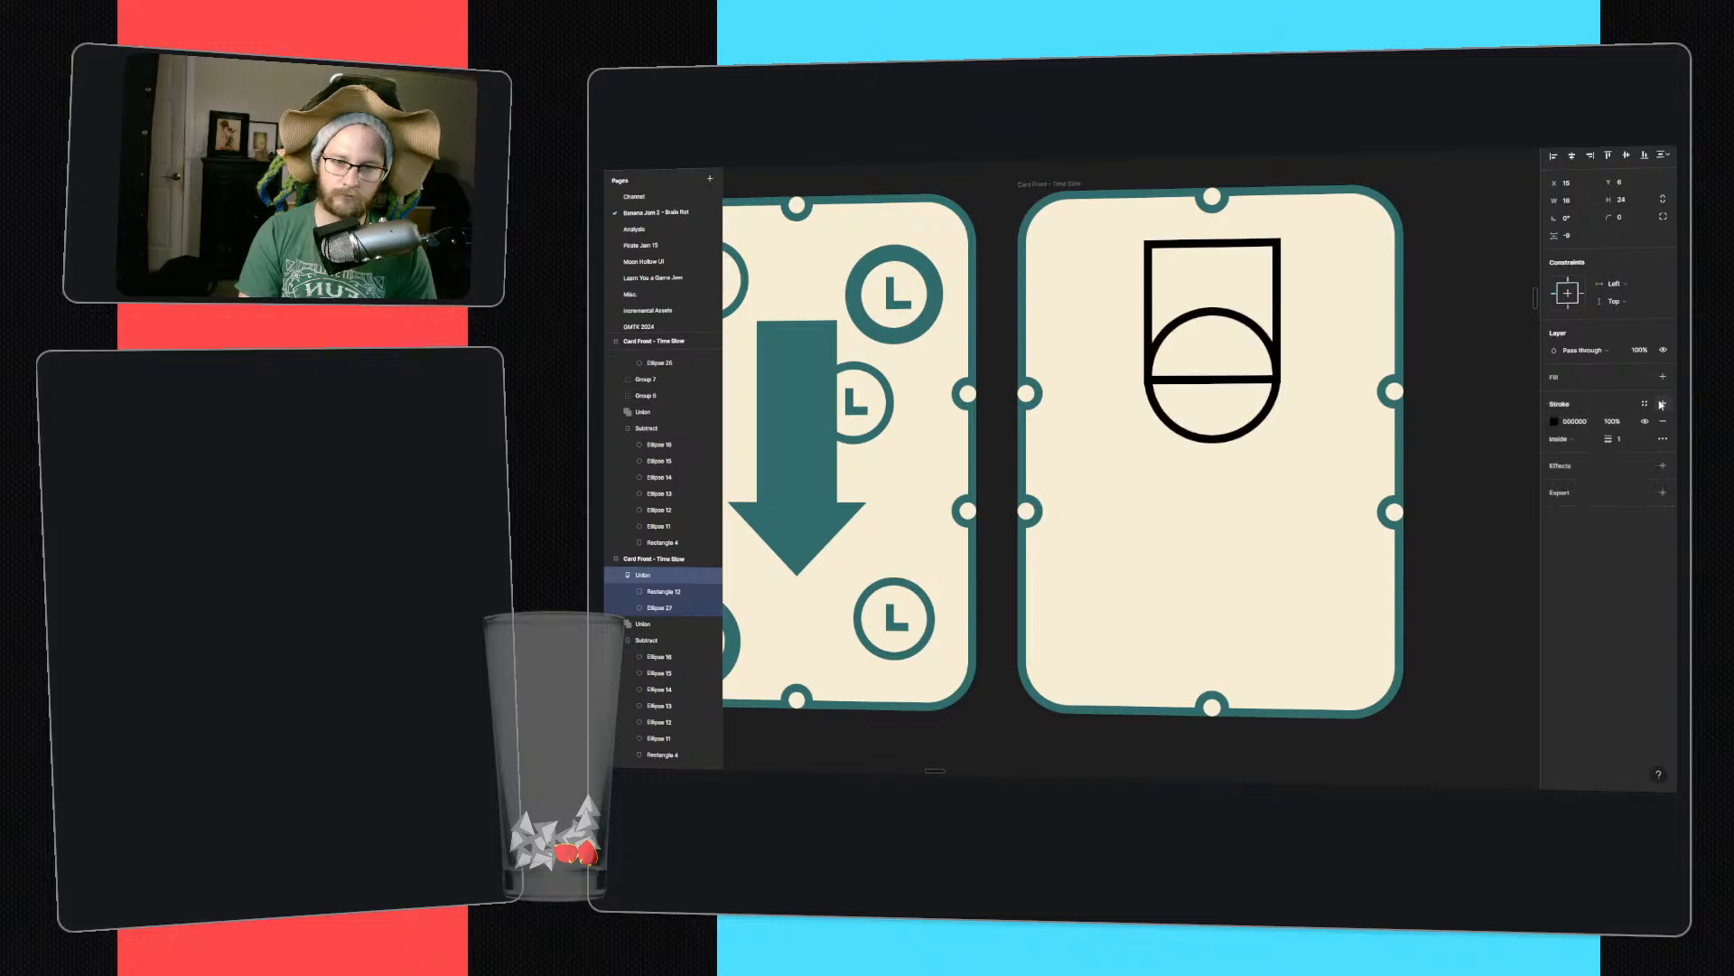
# - Inside the union, replace the rectangle's stroke with a fill and remove the circle's stroke
pyautogui.click(669, 592)
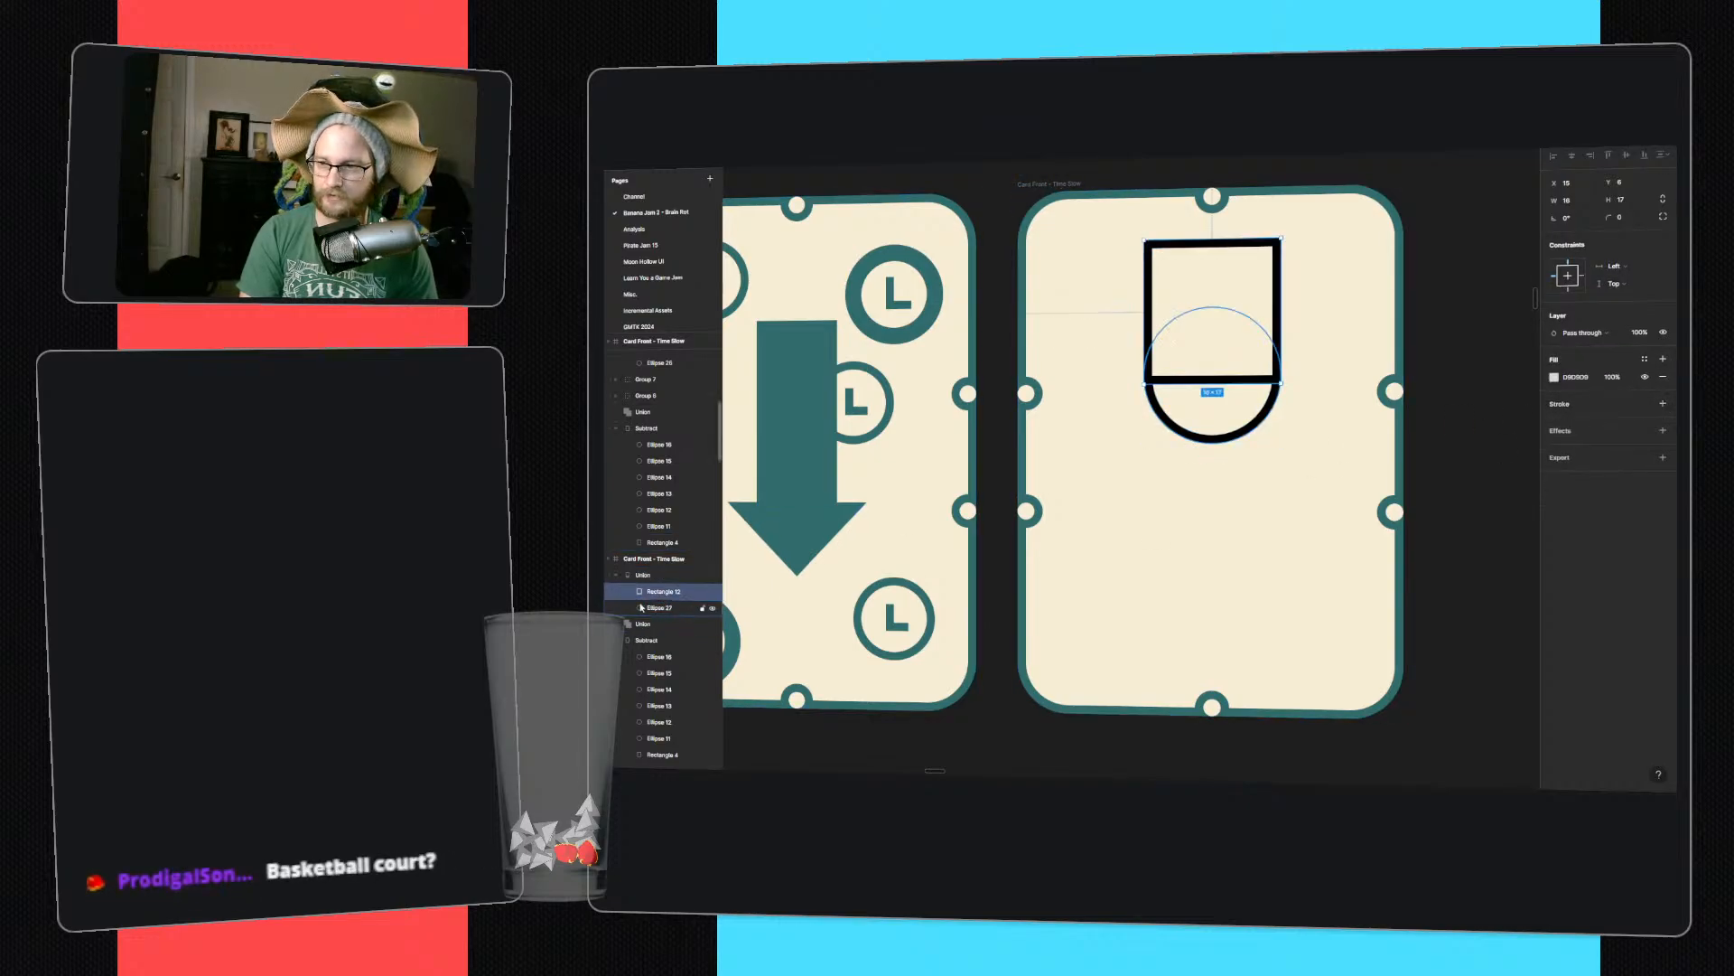
pyautogui.click(659, 607)
pyautogui.click(1663, 402)
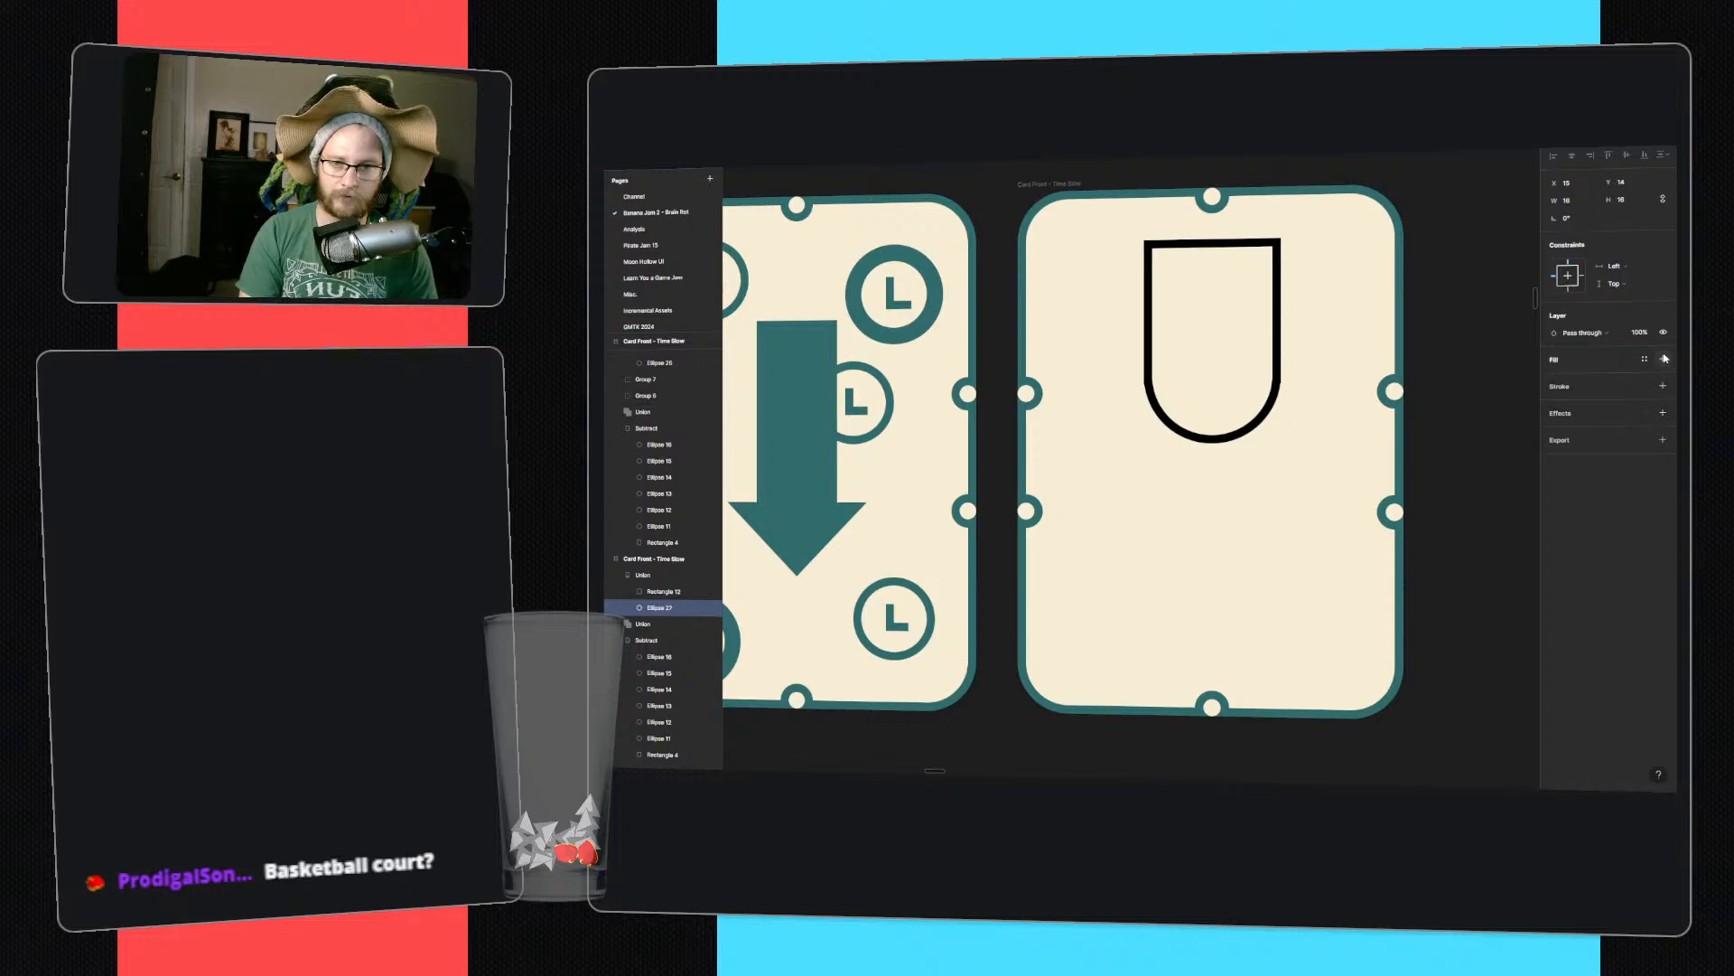
pyautogui.click(1149, 303)
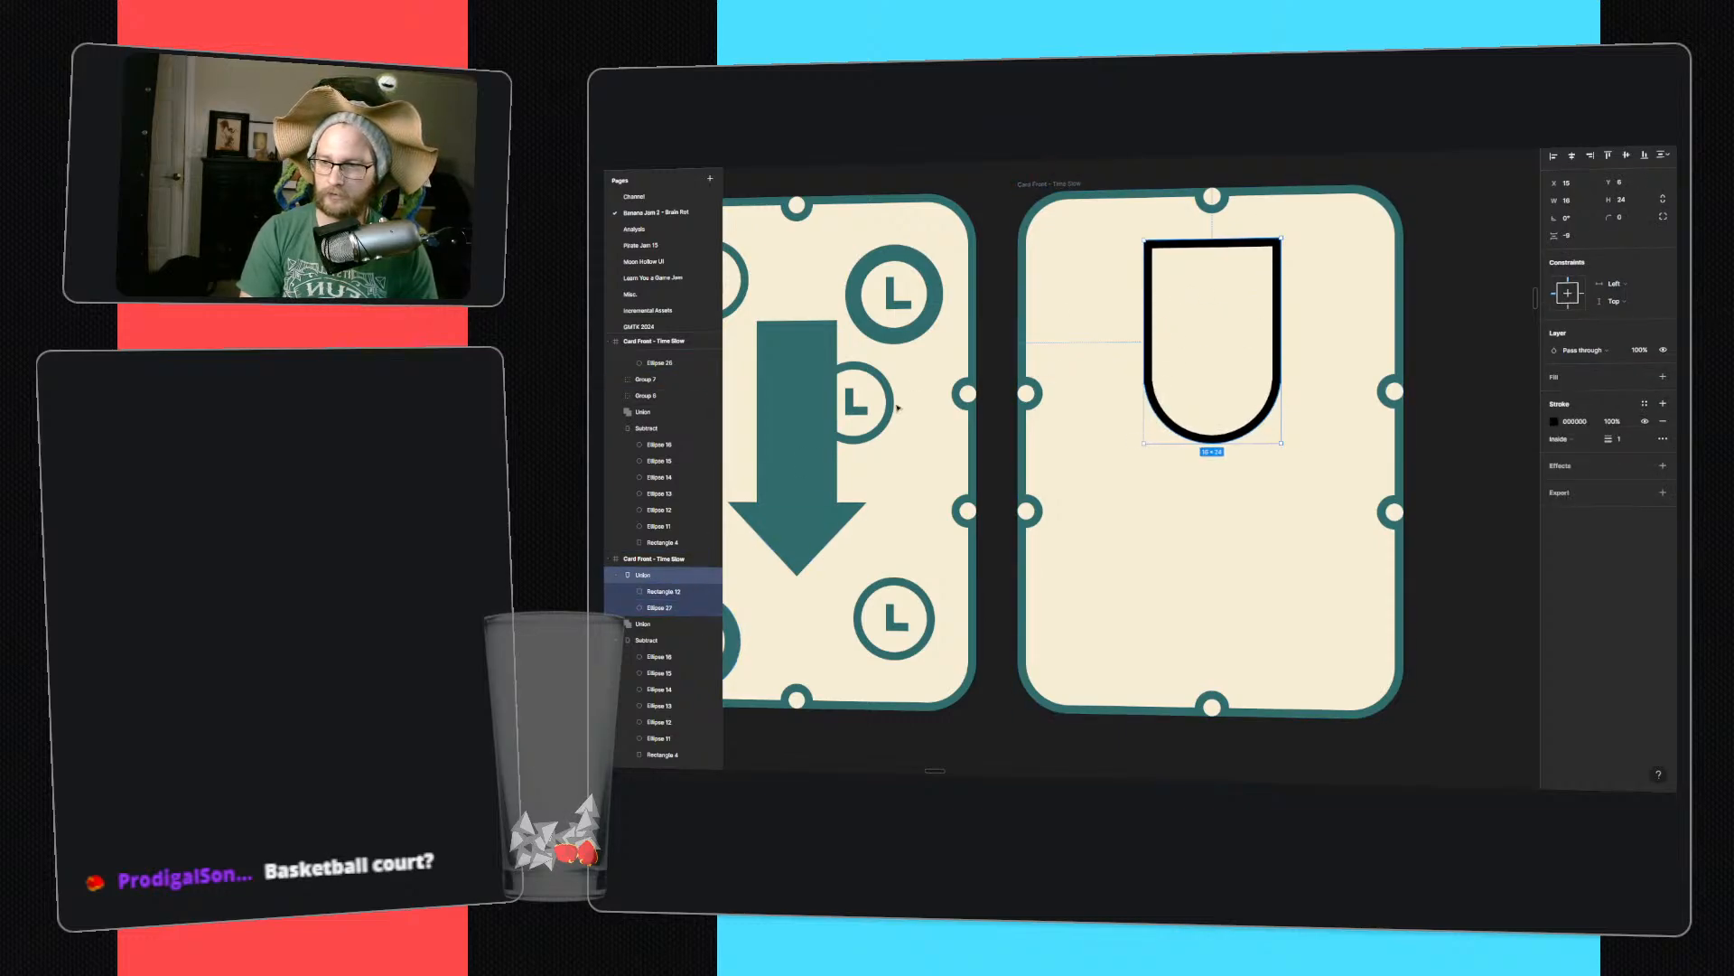
# - Lower the inner rectangle's top edge so the union is 16 × 16, and recolour its stroke with the card border's teal
pyautogui.doubleClick(691, 593)
pyautogui.moveTo(1206, 239); pyautogui.dragTo(1212, 307)
pyautogui.click(677, 576)
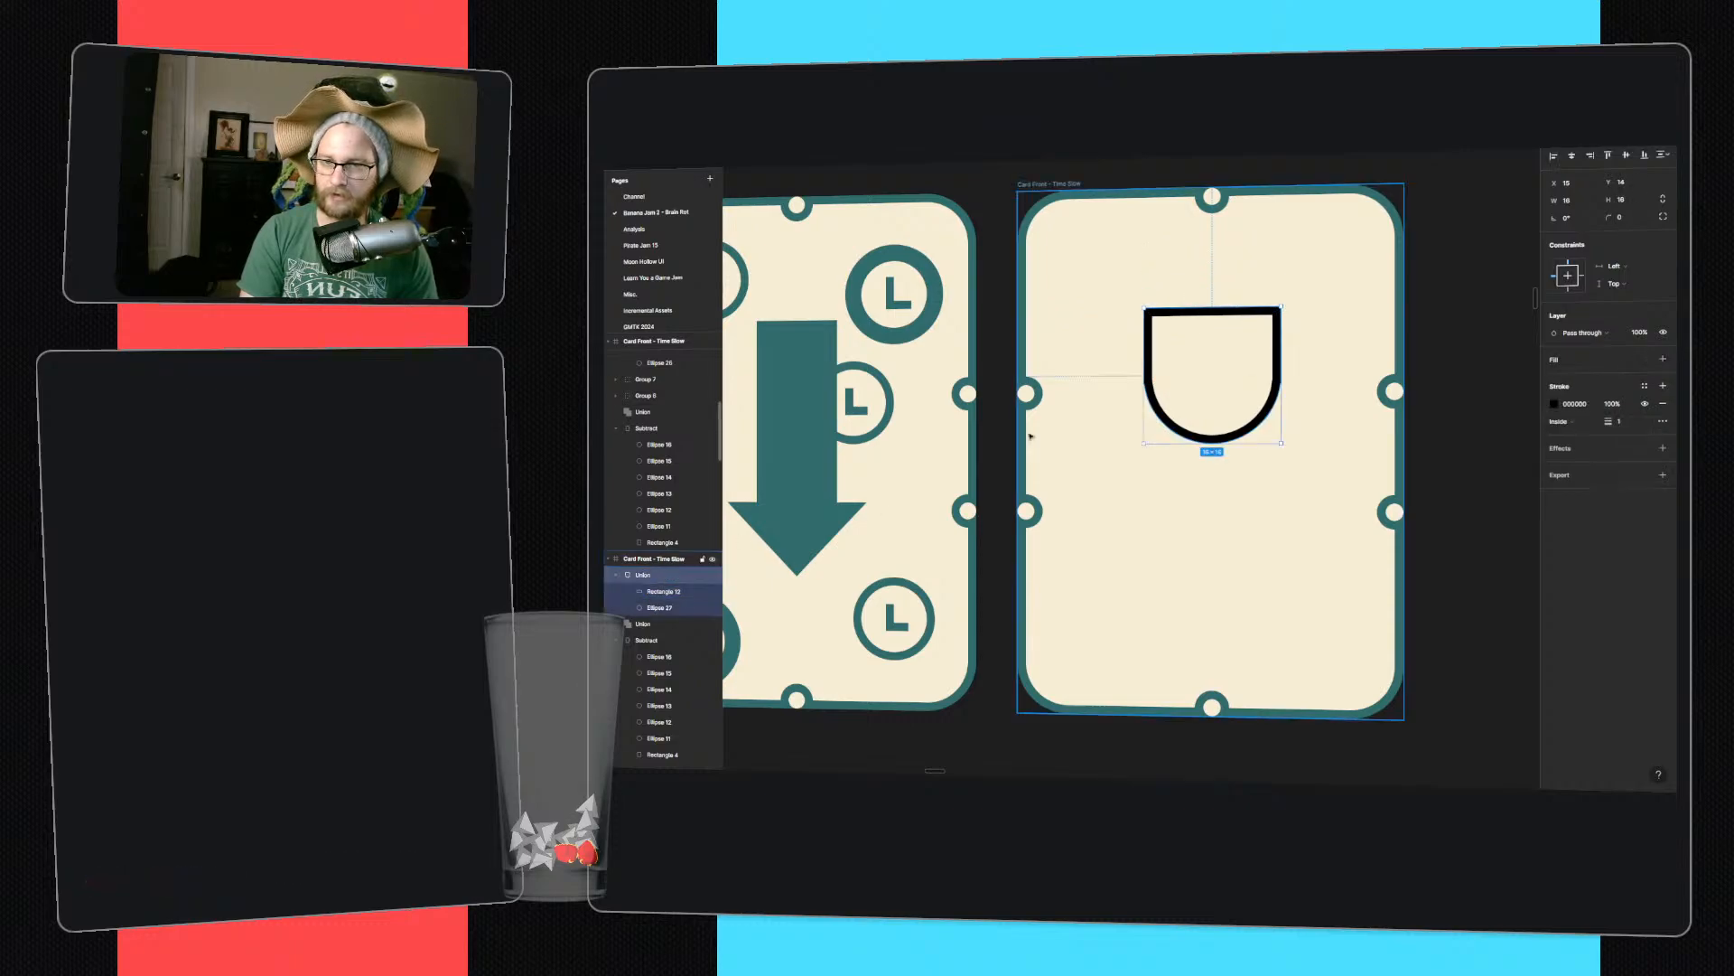
pyautogui.press('i')
pyautogui.click(1394, 307)
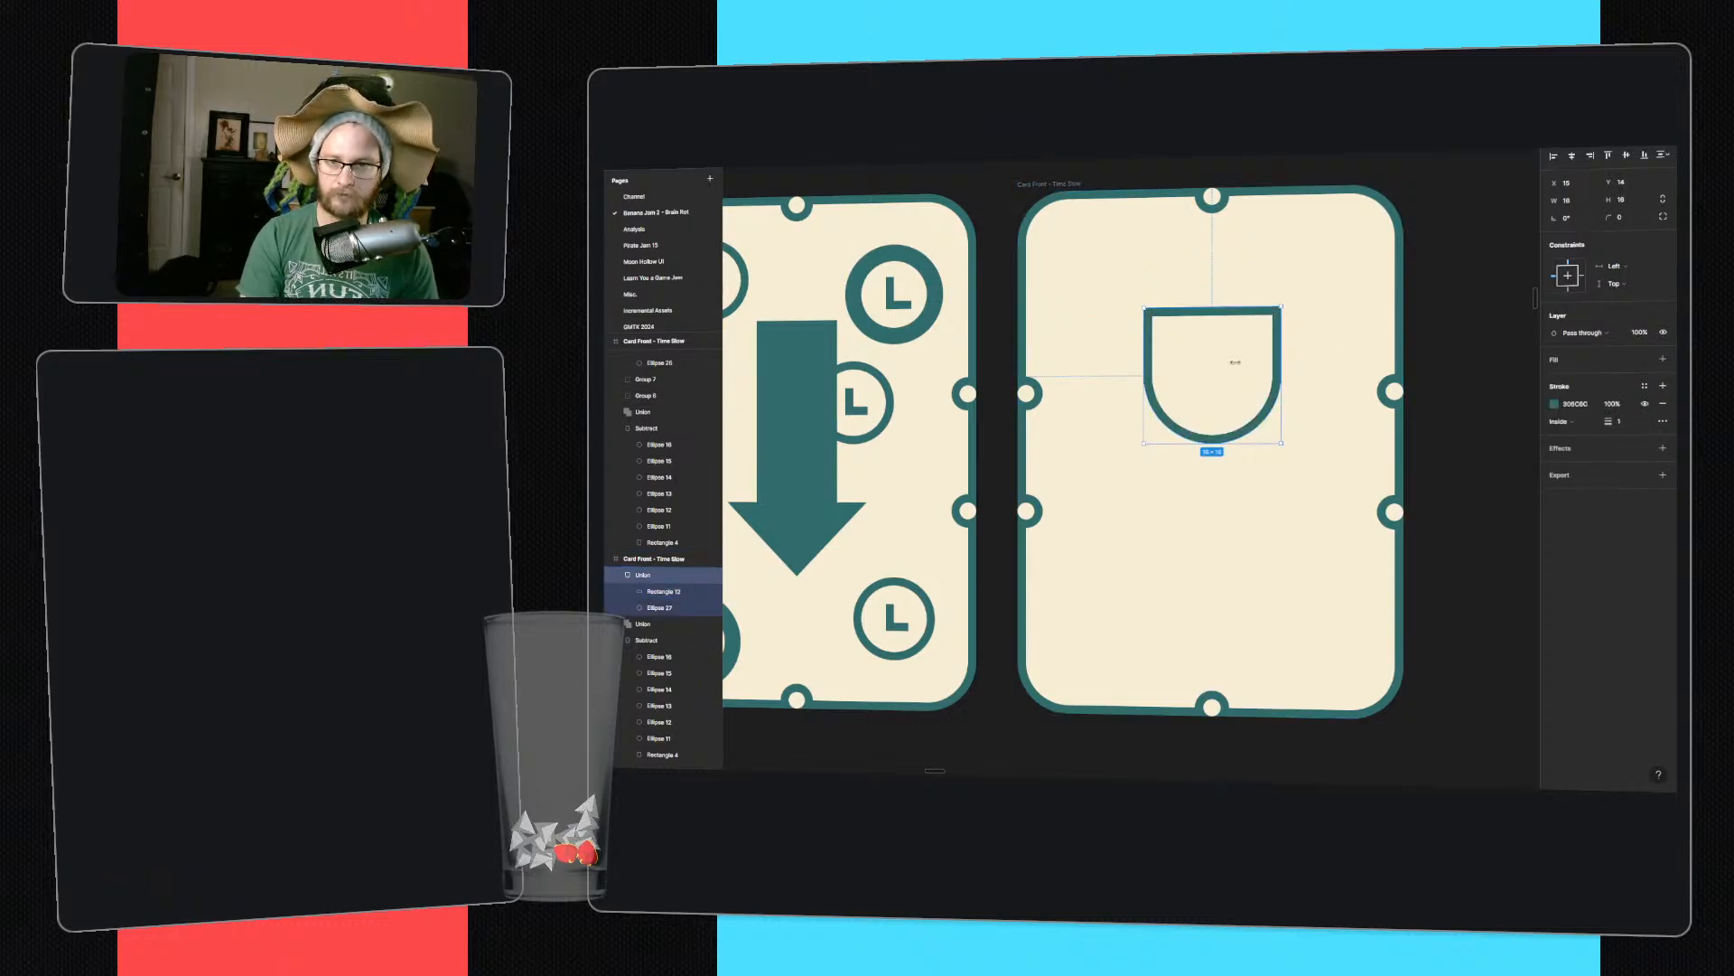
# - Raise the U-shaped outline slightly and place a vertically flipped copy directly below it as the hourglass's lower bulb
pyautogui.moveTo(1265, 367); pyautogui.dragTo(1230, 485)
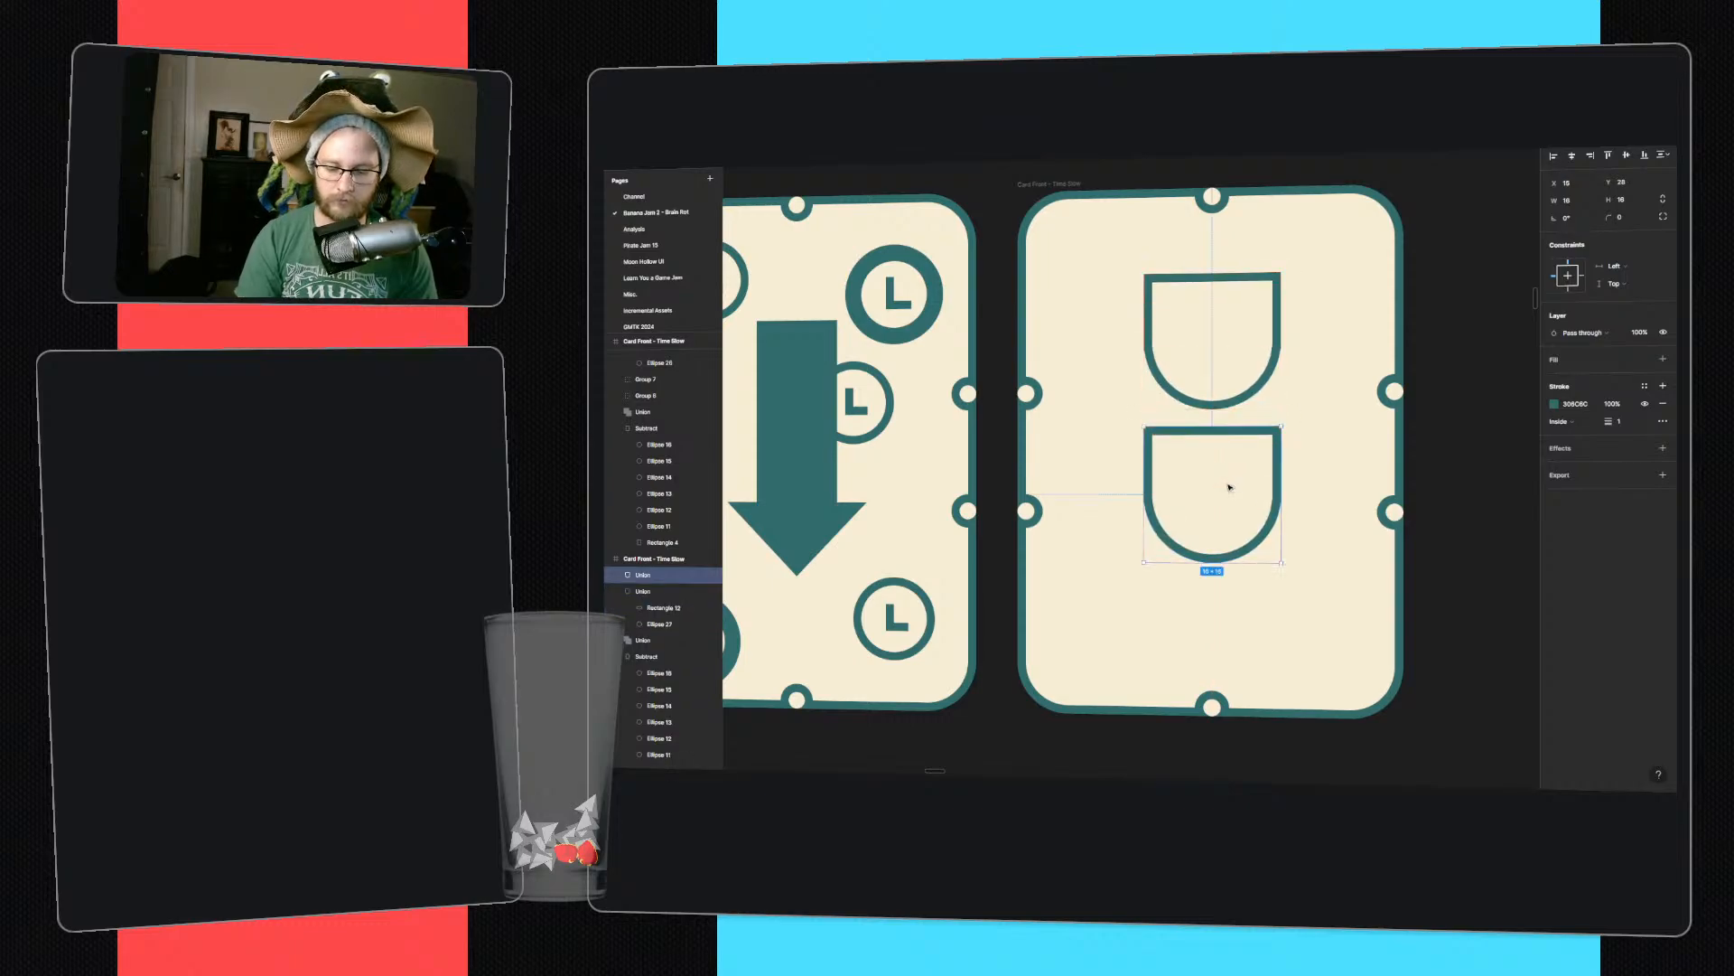
pyautogui.hotkey('shift', 'v')
pyautogui.click(1284, 426)
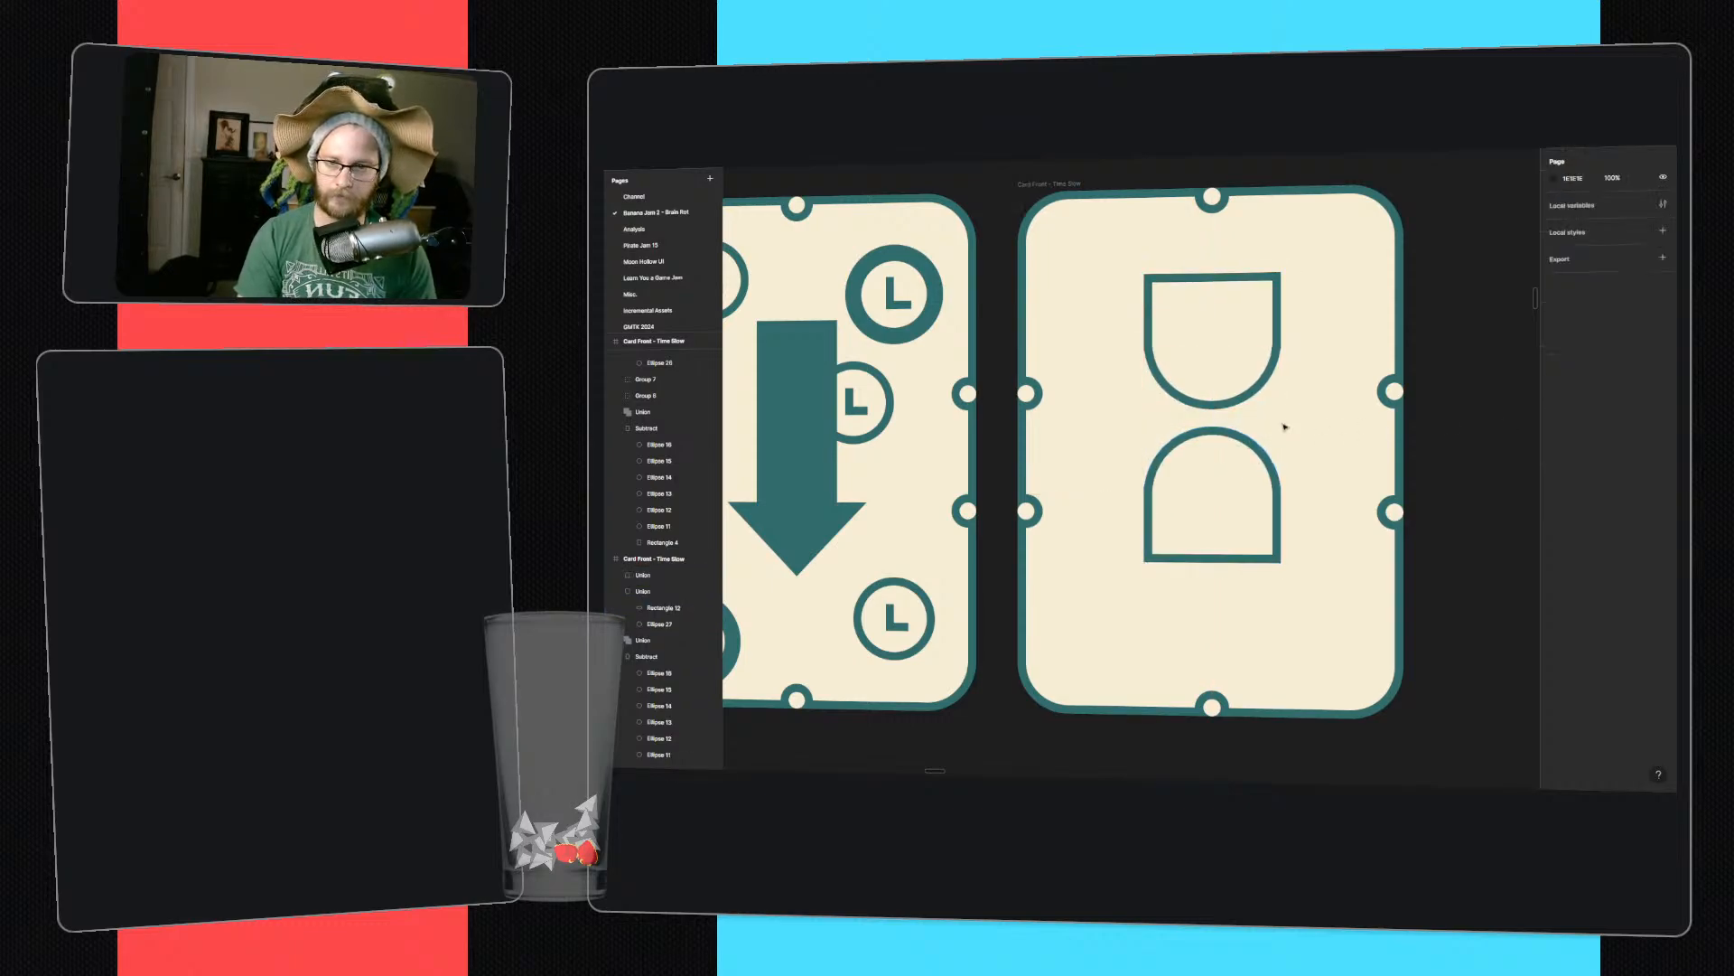
# - Draw a 2 × 4 rectangle joining the two bulbs as the hourglass neck and fill it with the same teal
pyautogui.keyDown('alt'); pyautogui.moveTo(1208, 422); pyautogui.dragTo(1224, 433); pyautogui.keyUp('alt')
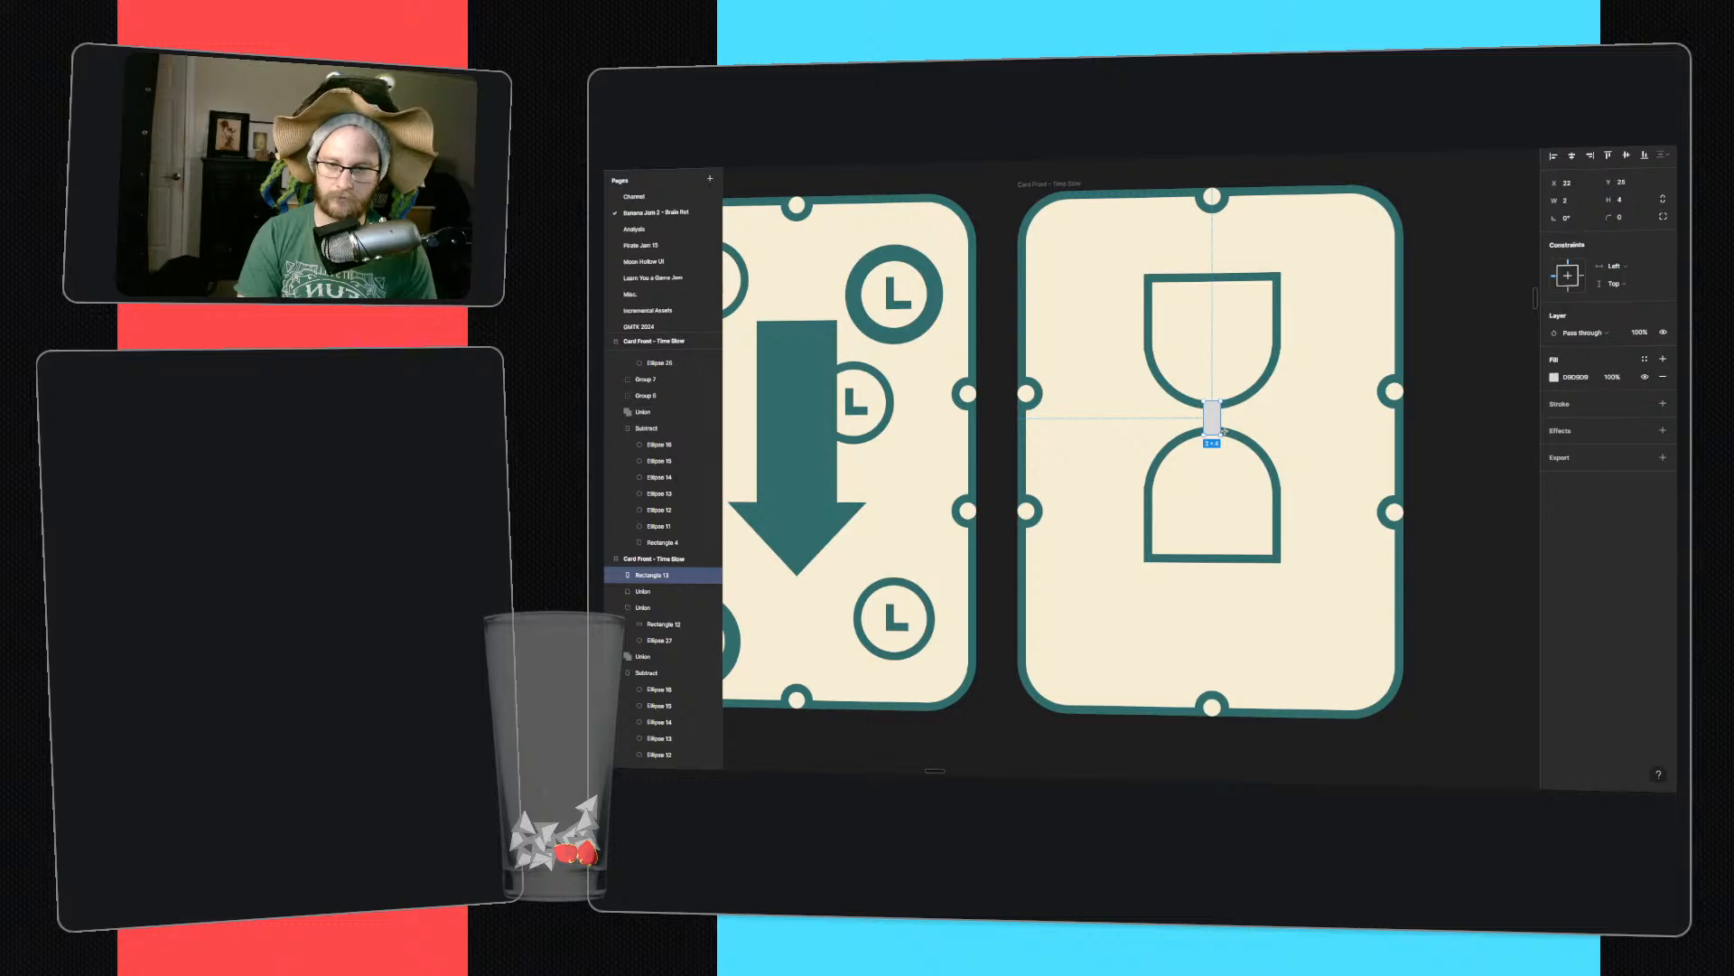
pyautogui.press('i')
pyautogui.click(1252, 447)
pyautogui.click(1292, 443)
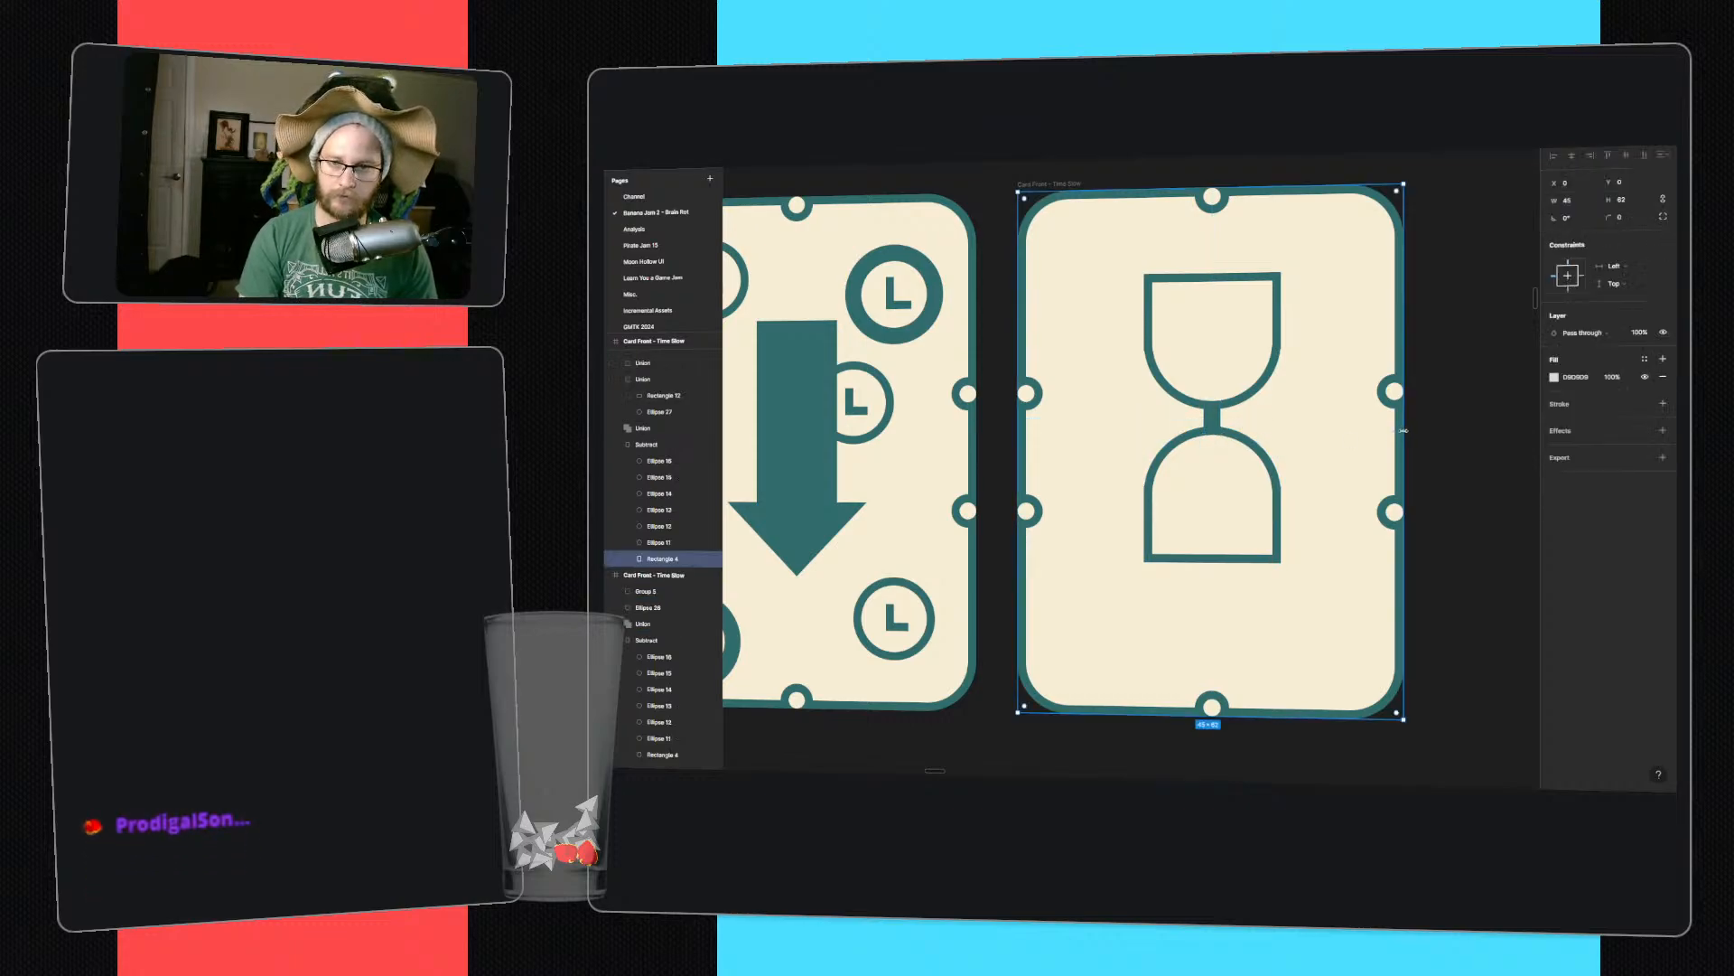
pyautogui.click(1478, 439)
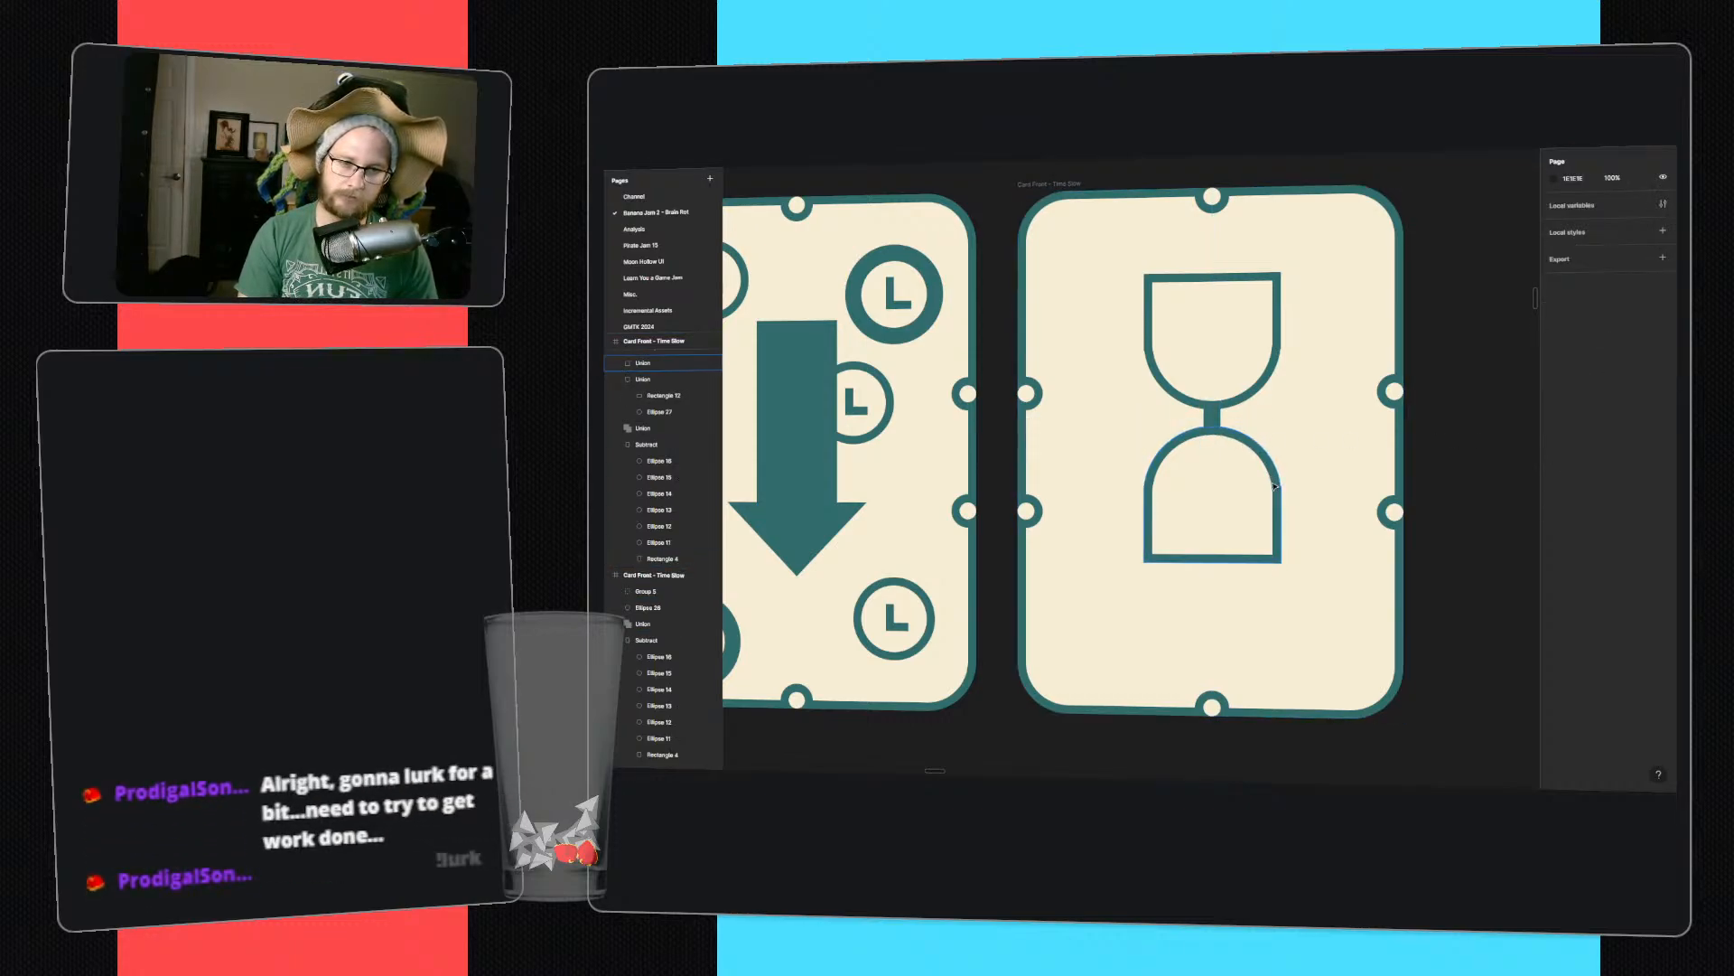
pyautogui.click(1221, 476)
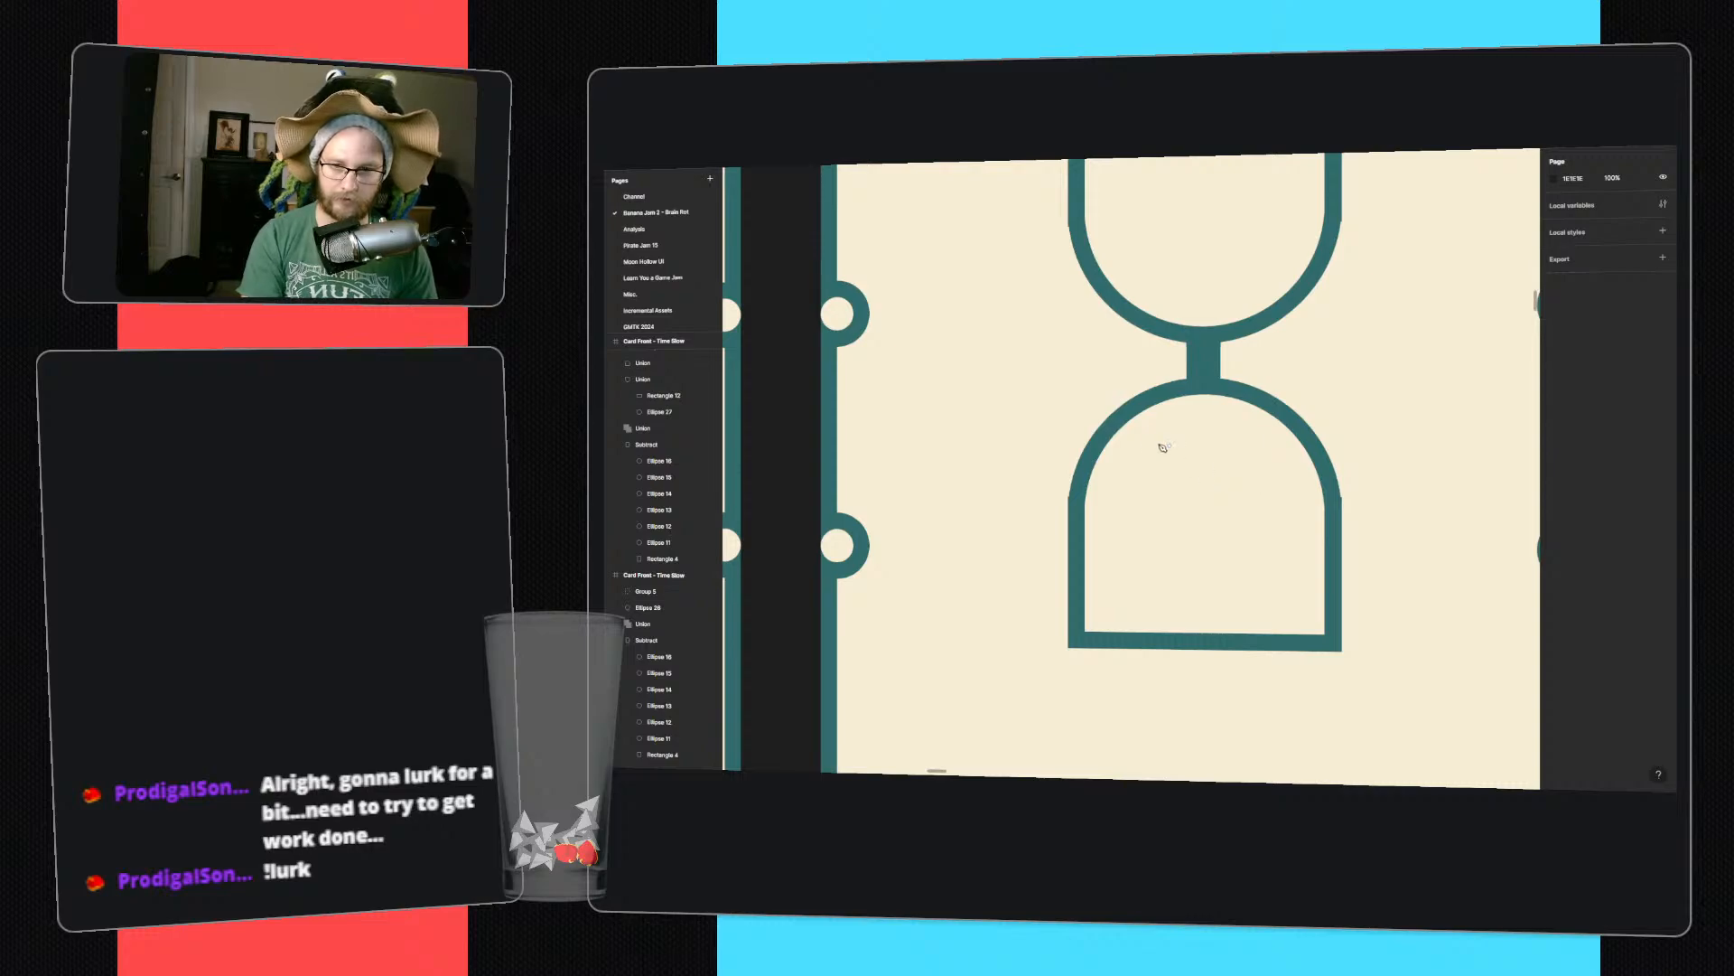
pyautogui.click(1128, 421)
pyautogui.moveTo(1238, 515); pyautogui.dragTo(1308, 513)
pyautogui.hotkey('ctrl', 'z')
pyautogui.hotkey('ctrl', 'z')
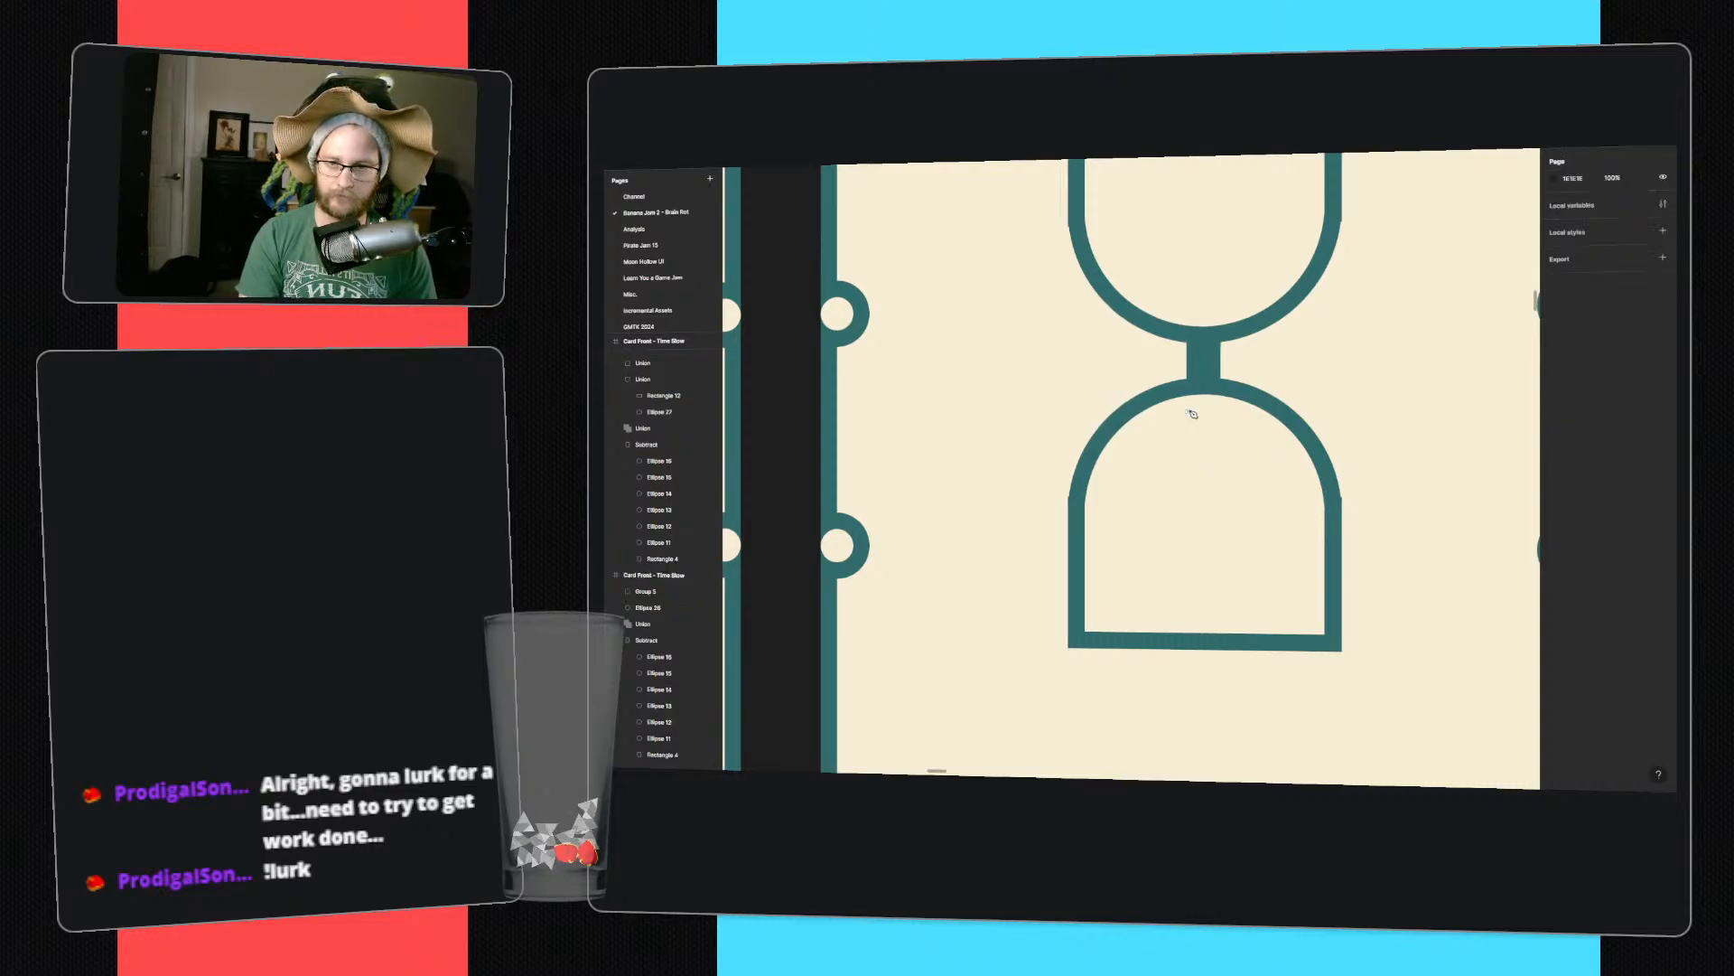
# - Draw a closed five-point sand pile outline about 15 × 11 in the lower bulb, peaking at its centre
pyautogui.click(1204, 454)
pyautogui.click(1076, 540)
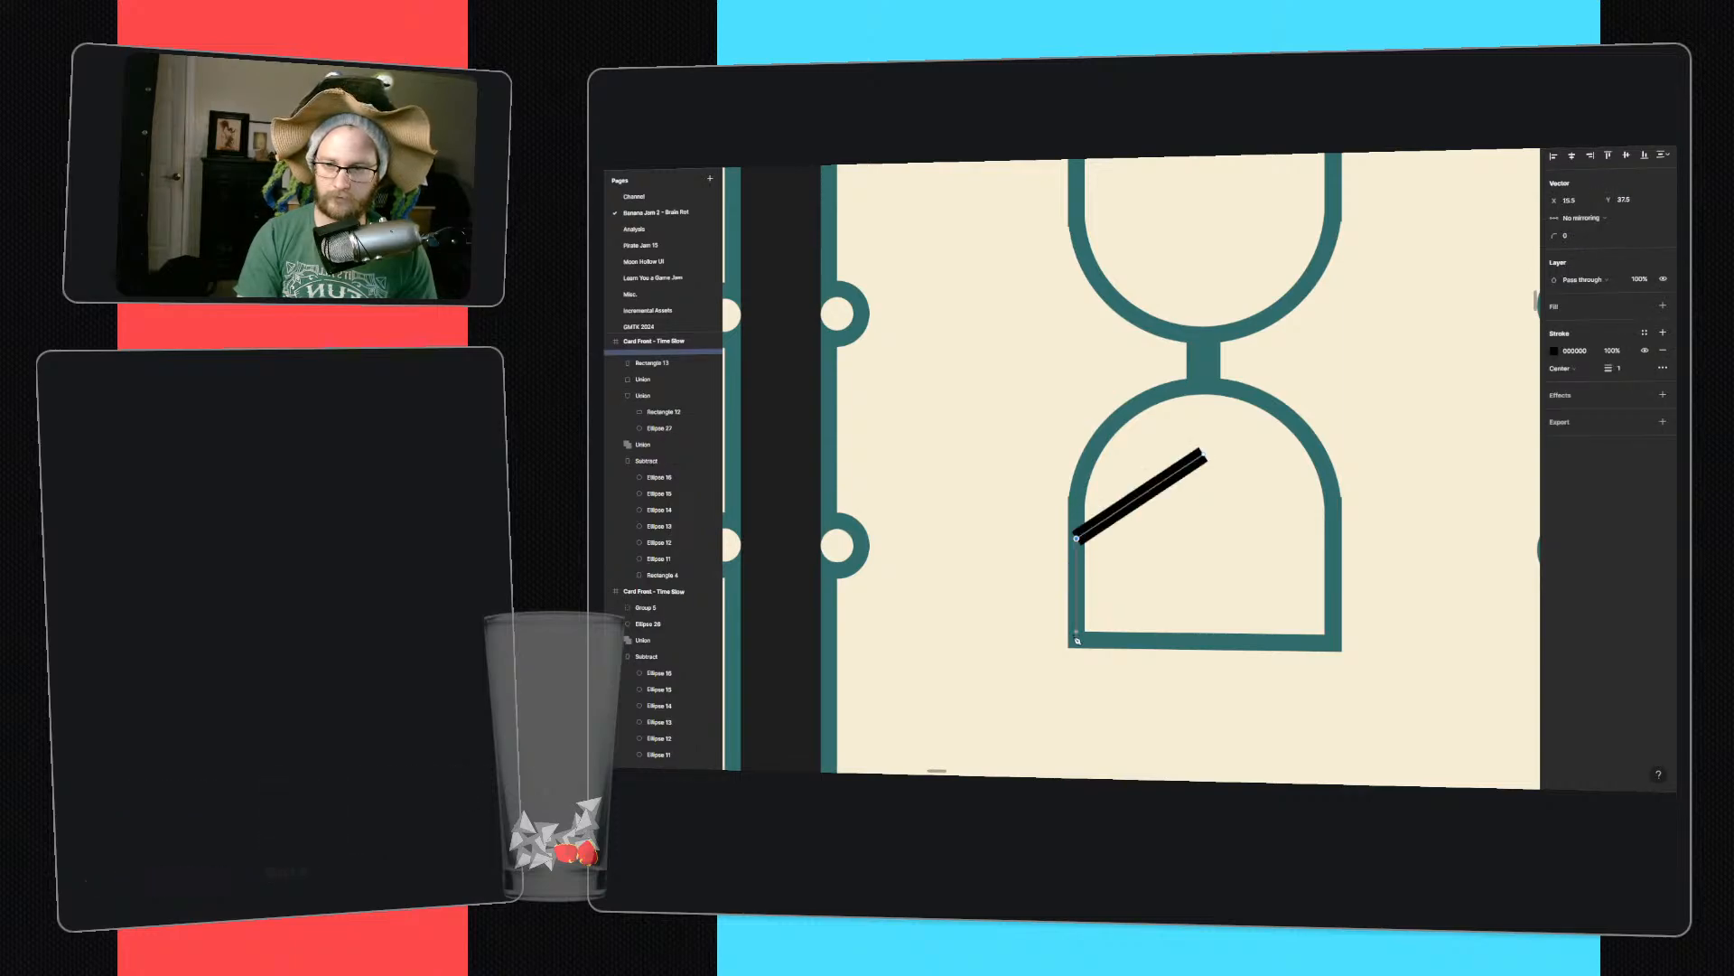
pyautogui.click(1077, 639)
pyautogui.click(1333, 643)
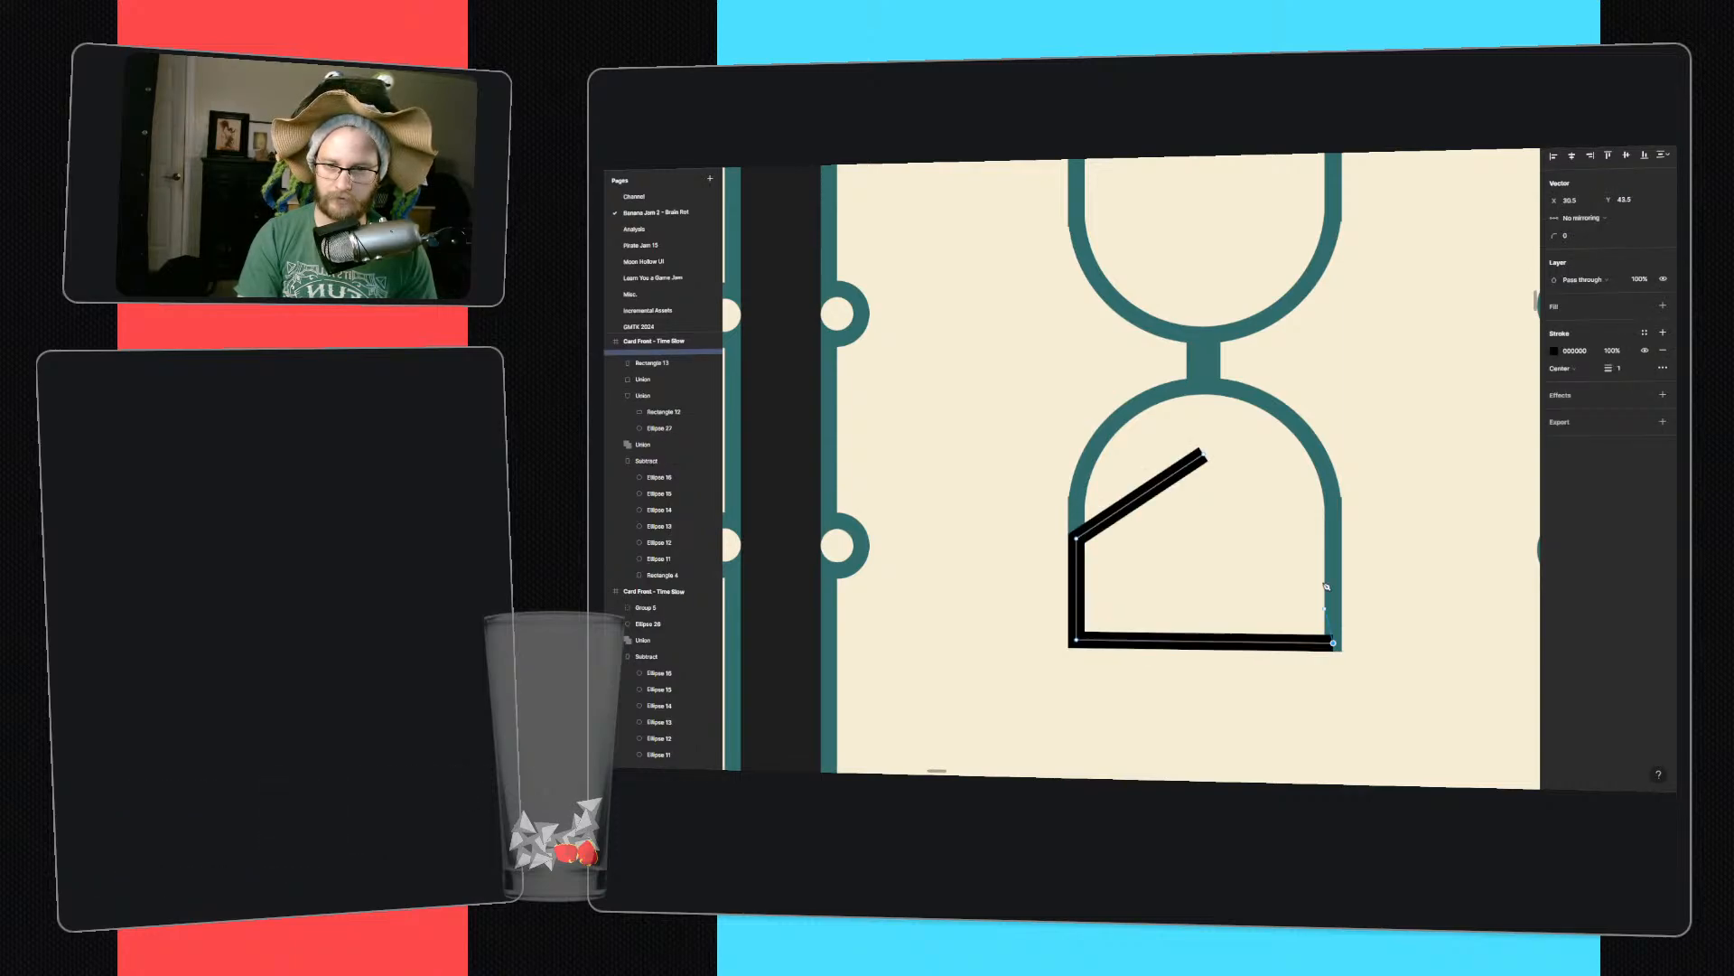
pyautogui.click(1333, 504)
pyautogui.click(1203, 453)
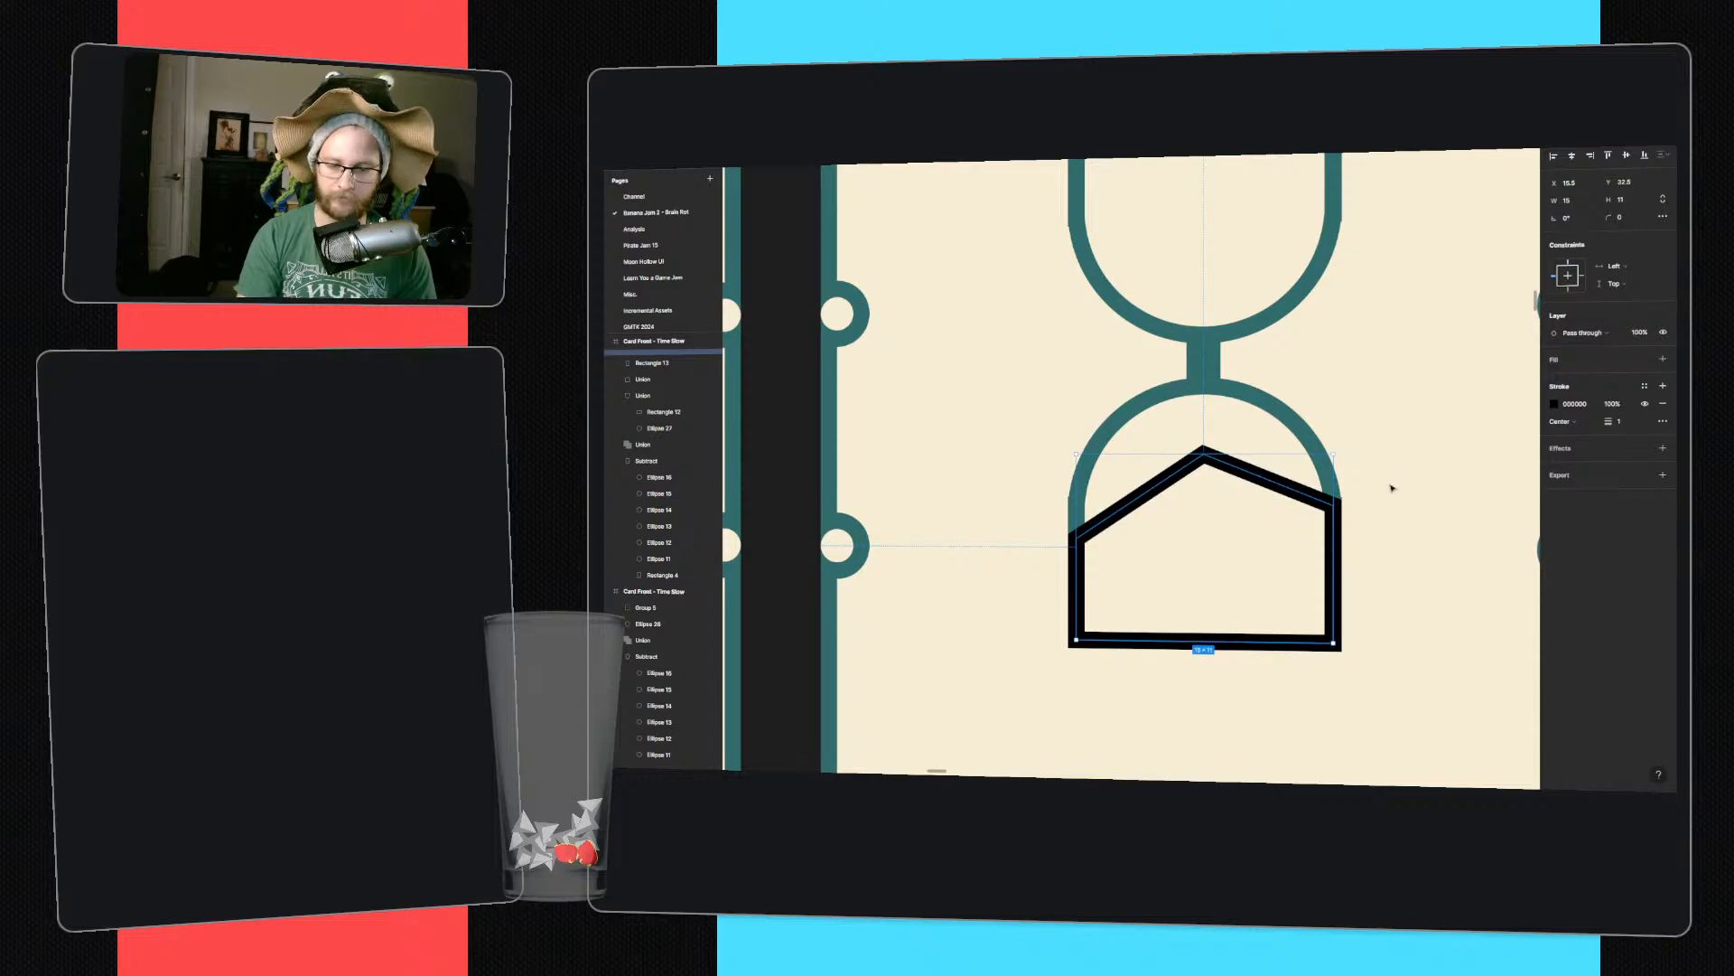
# - Replace the sand pile's stroke with a fill in the hourglass's teal
pyautogui.click(1663, 403)
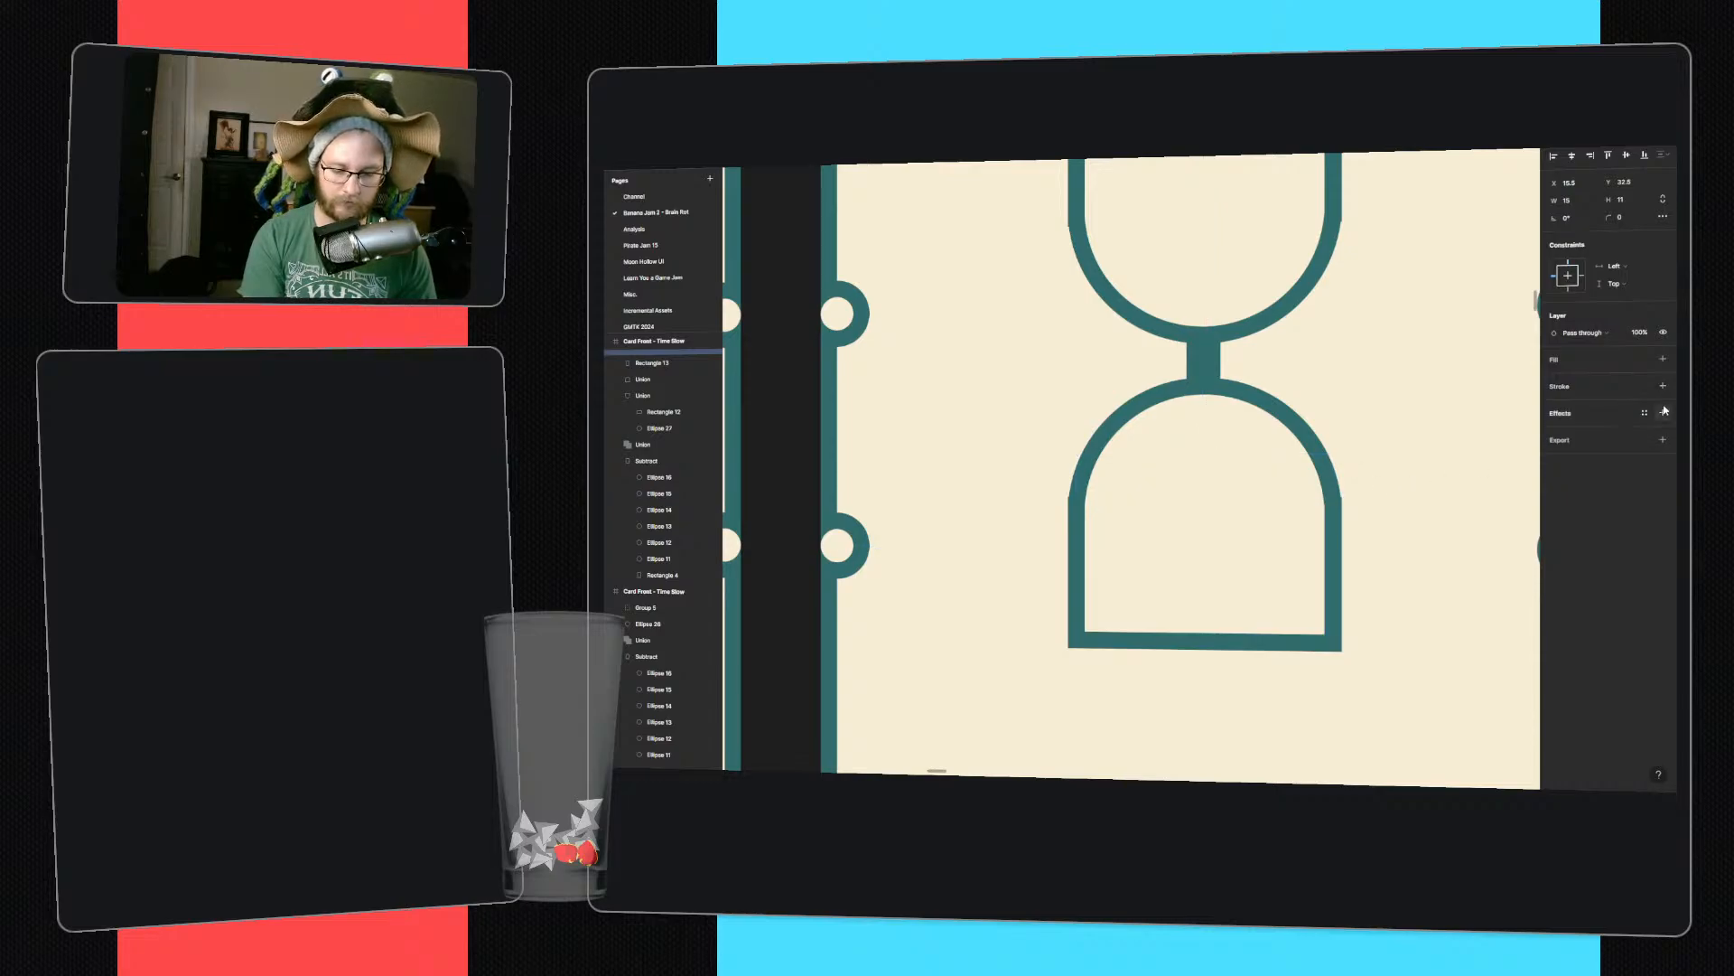
pyautogui.click(1663, 359)
pyautogui.press('i')
pyautogui.click(1298, 412)
pyautogui.keyDown('ctrl'); pyautogui.scroll(-4, 1453, 517); pyautogui.keyUp('ctrl')
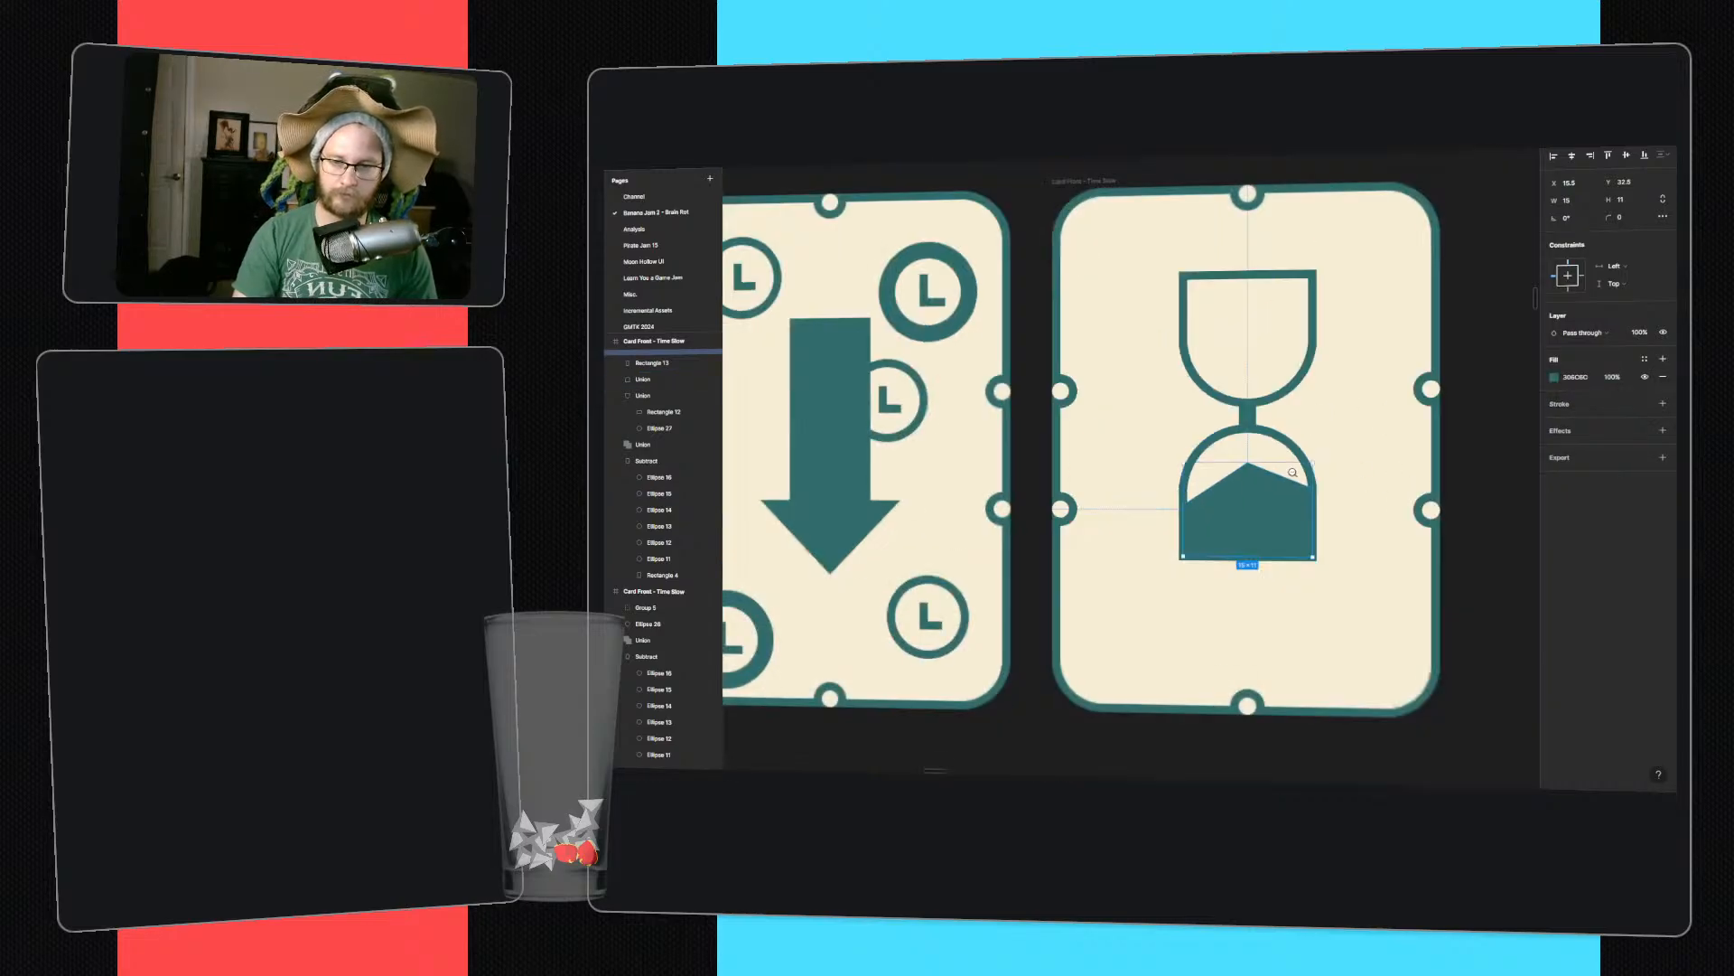
# - Round the sand pile's corners with a radius of 1
pyautogui.click(1401, 488)
pyautogui.keyDown('ctrl'); pyautogui.scroll(3, 1007, 472); pyautogui.keyUp('ctrl')
pyautogui.click(1192, 492)
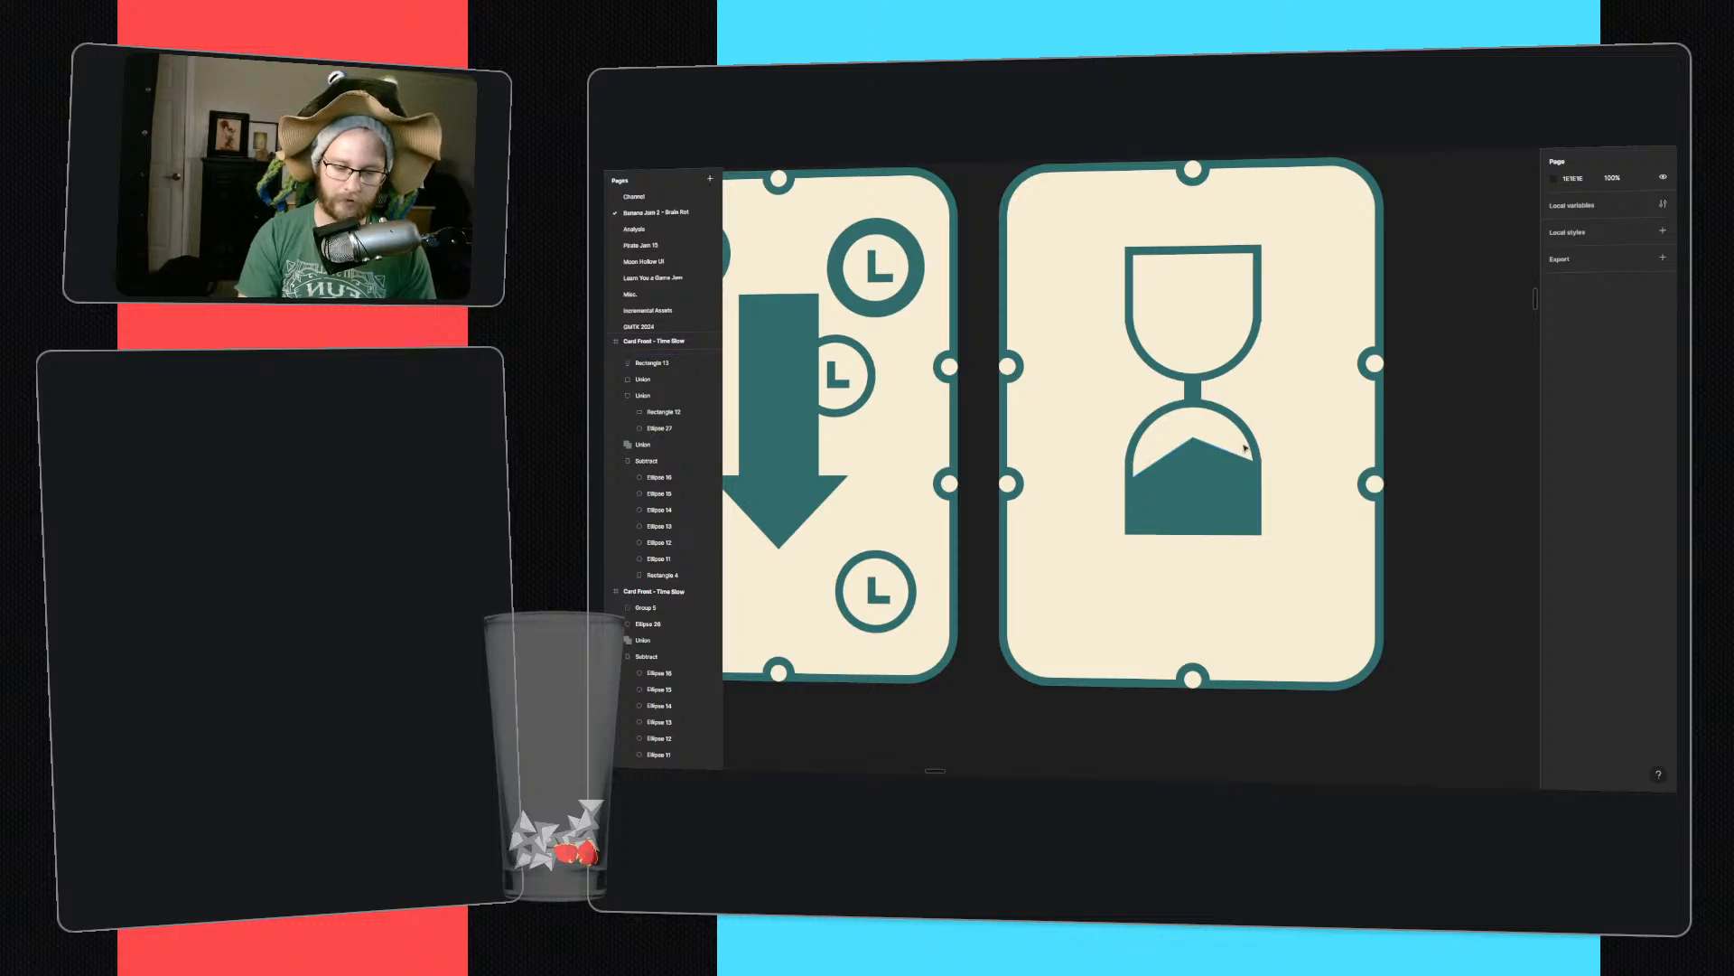
pyautogui.moveTo(1610, 217); pyautogui.dragTo(1620, 217)
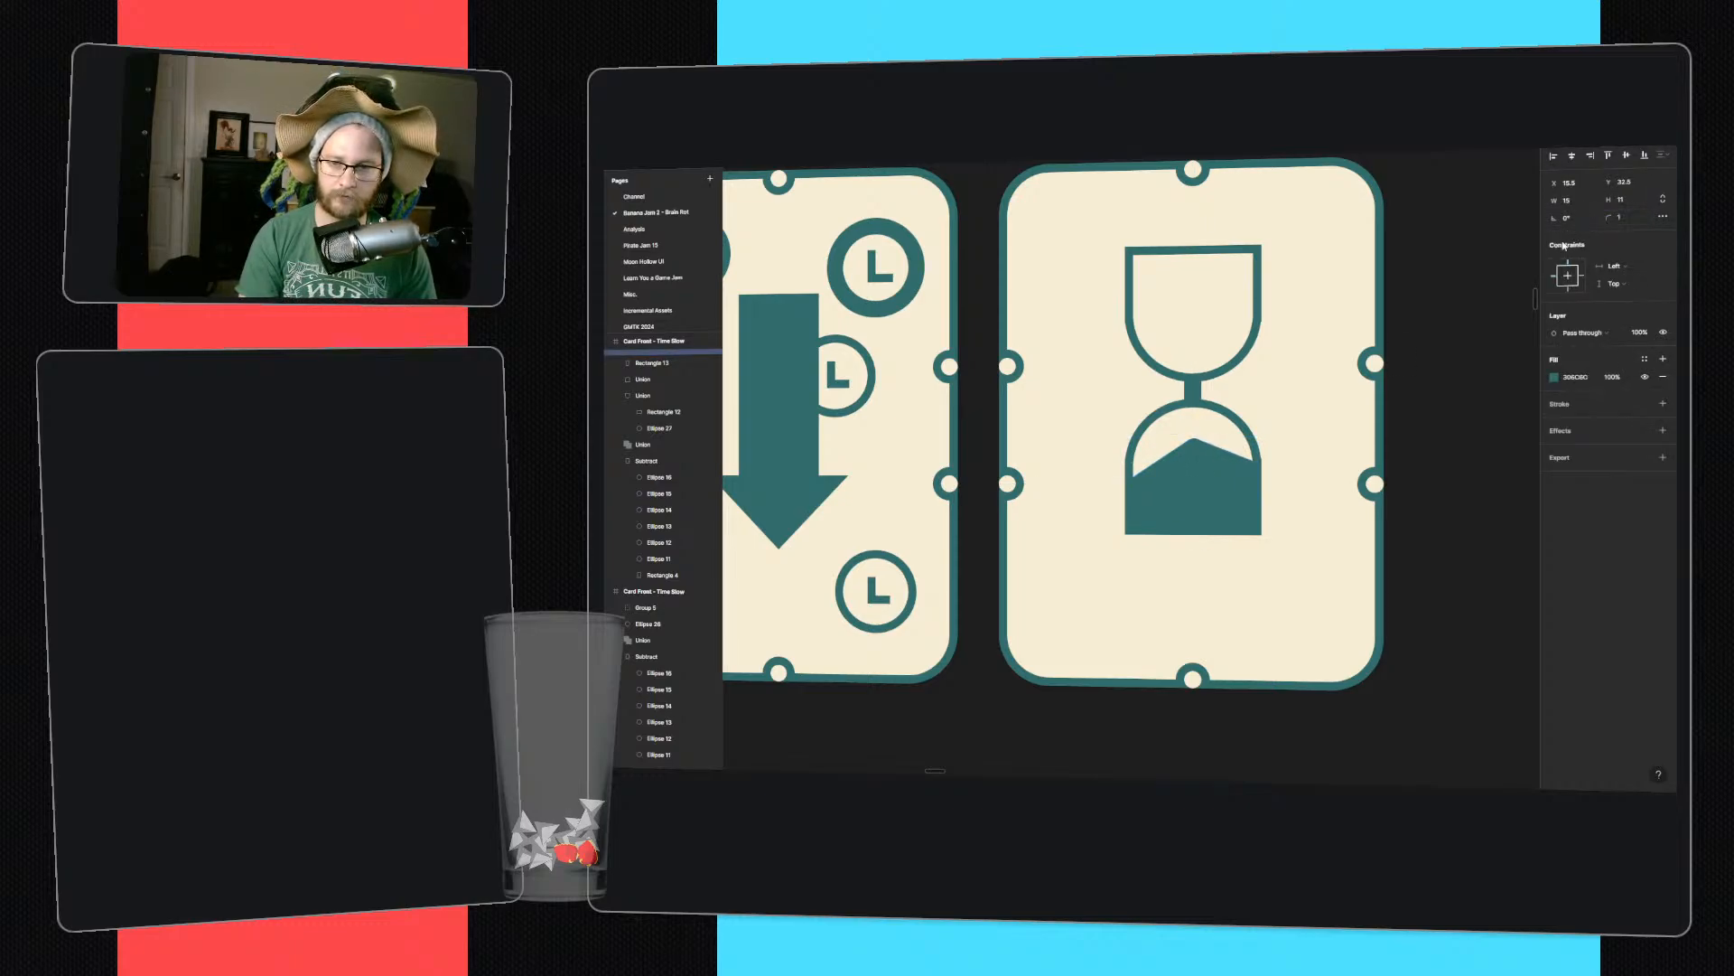
# - Copy the sand pile into the upper bulb and flip the copy vertically
pyautogui.keyDown('alt'); pyautogui.moveTo(1190, 474); pyautogui.dragTo(1266, 290); pyautogui.keyUp('alt')
pyautogui.hotkey('shift', 'v')
# - Reshape the upper sand's lower points to follow the rounded bottom of the upper bulb
pyautogui.doubleClick(1215, 331)
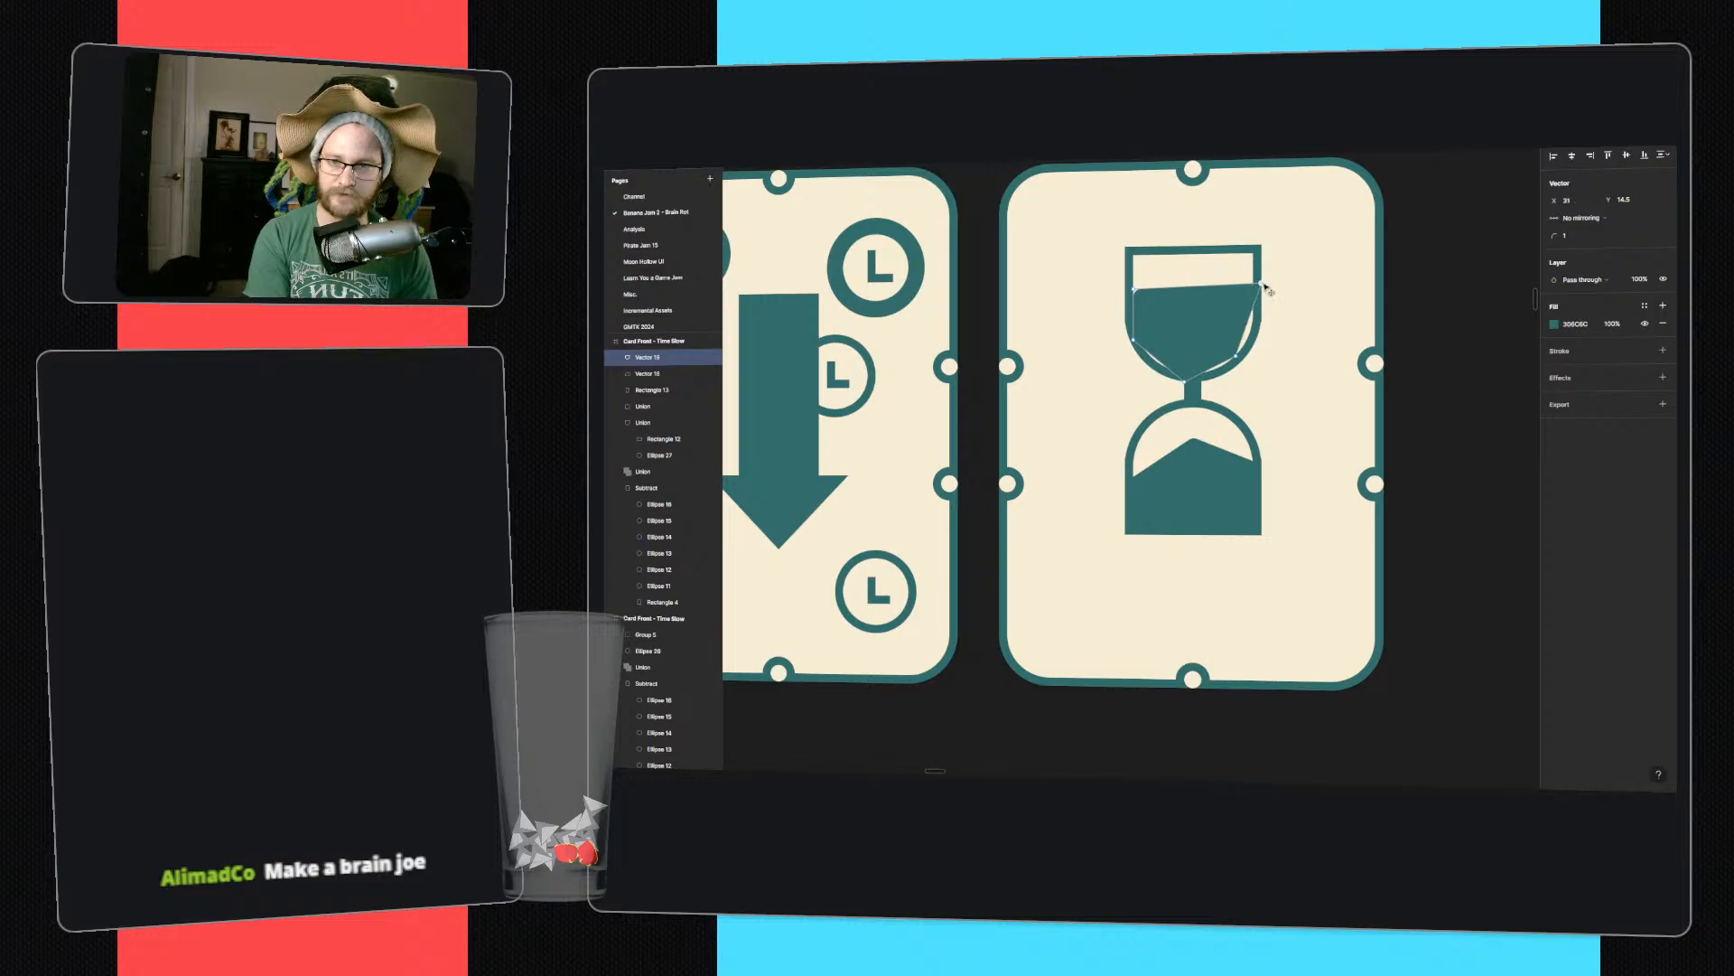
pyautogui.moveTo(1241, 359); pyautogui.dragTo(1264, 328)
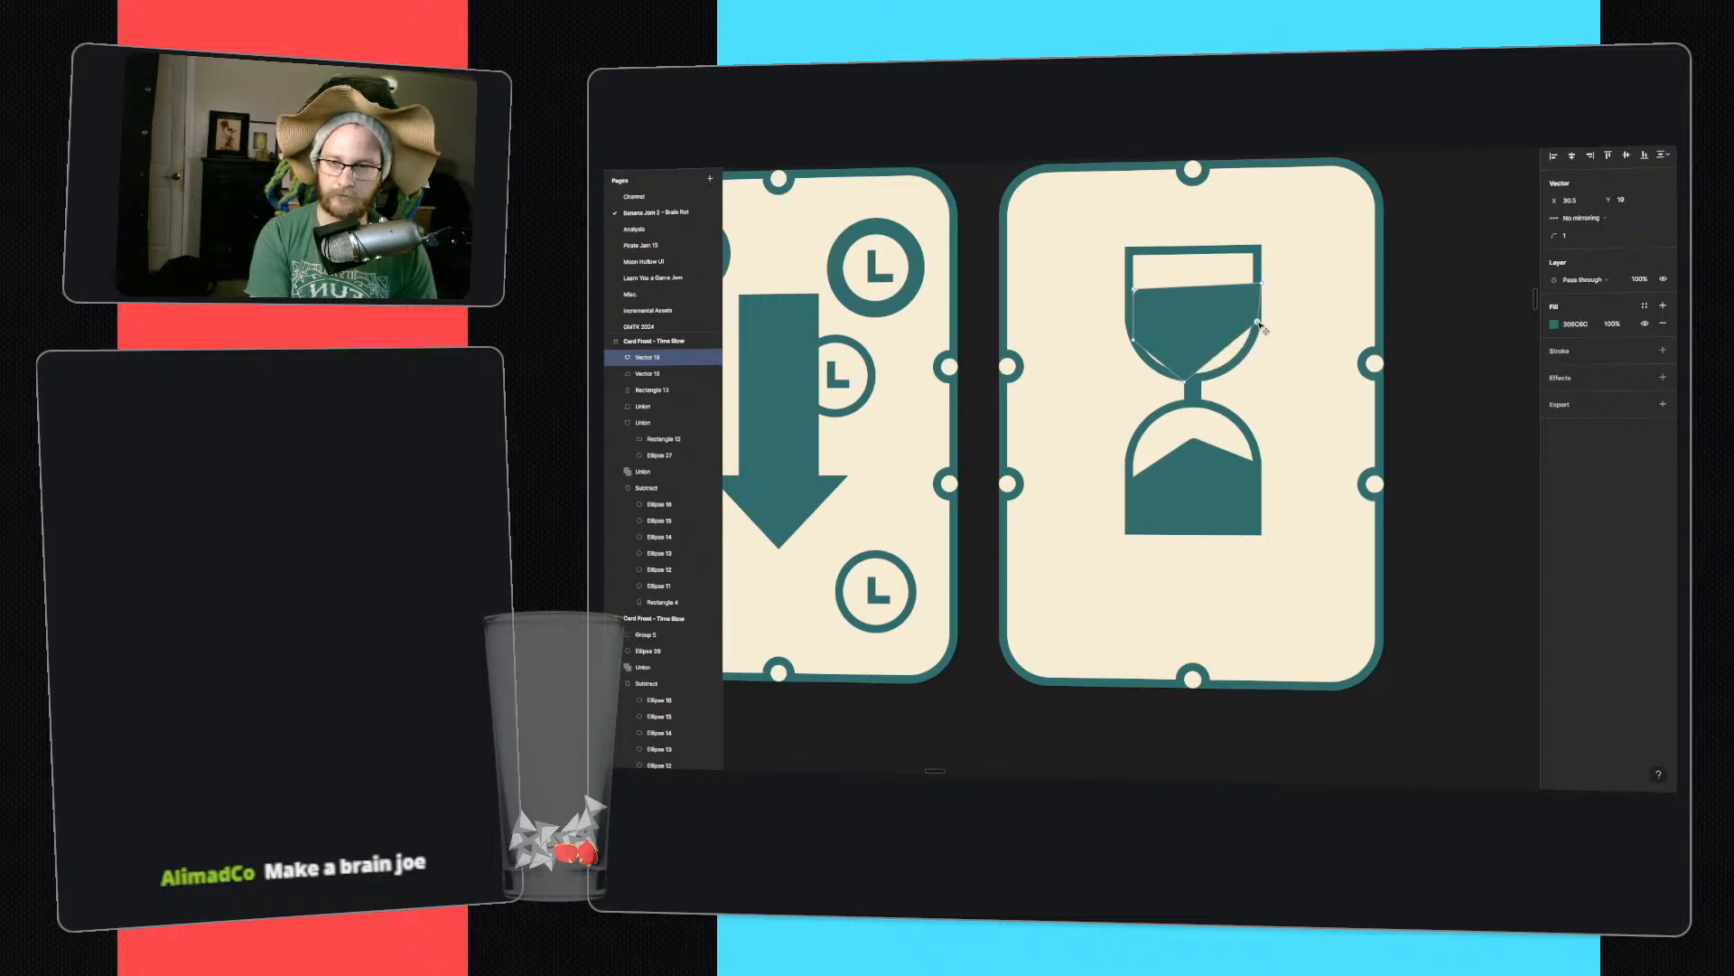
pyautogui.moveTo(1186, 383); pyautogui.dragTo(1148, 363)
pyautogui.doubleClick(1432, 388)
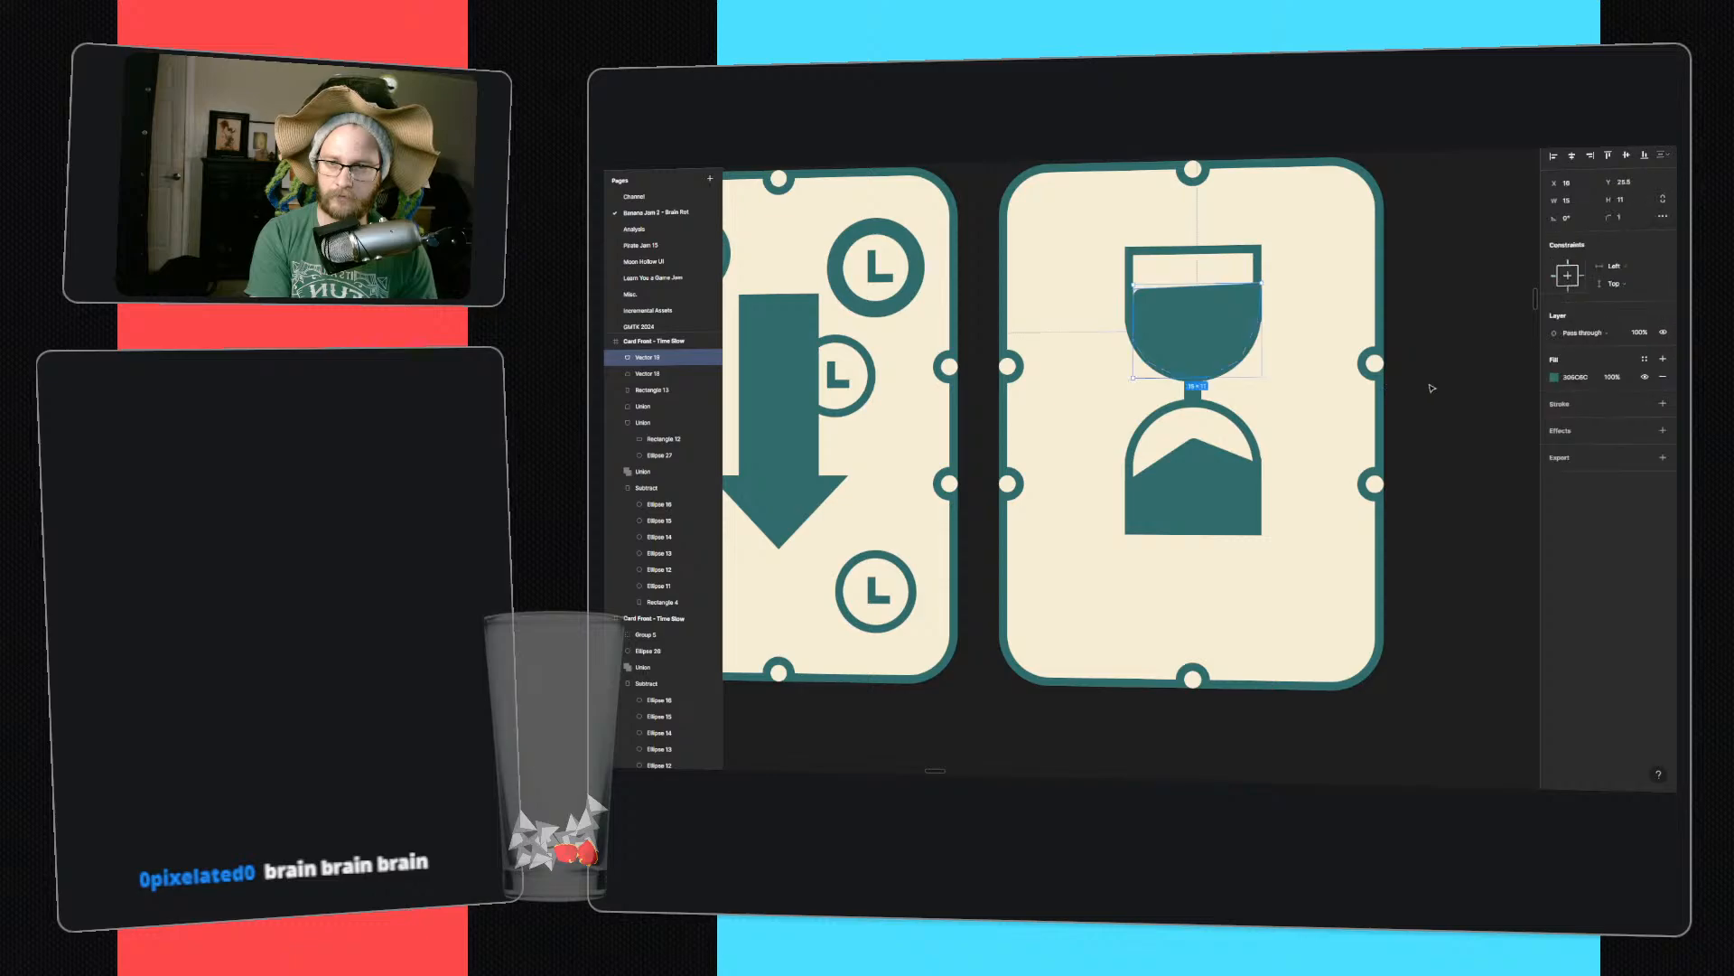
pyautogui.click(1433, 387)
# - Reshape the upper sand's surface by lowering its middle point into a dip and shifting both end points against the bulb's walls
pyautogui.click(1165, 317)
pyautogui.doubleClick(1143, 301)
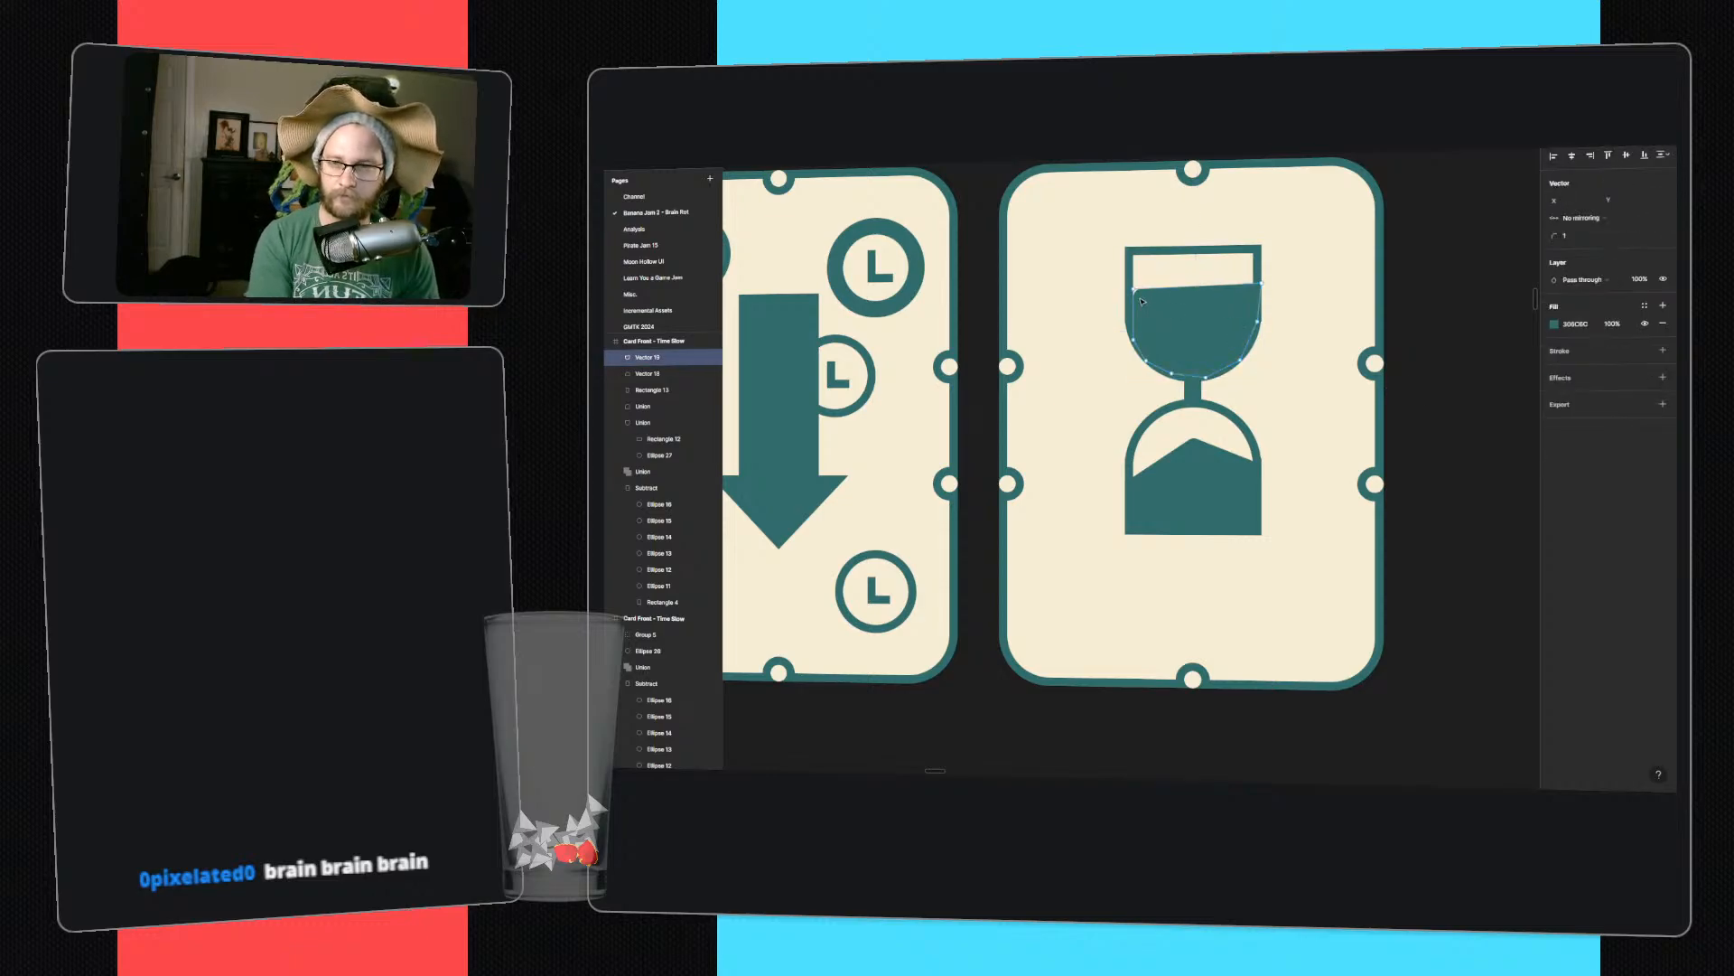
pyautogui.moveTo(1137, 293); pyautogui.dragTo(1193, 334)
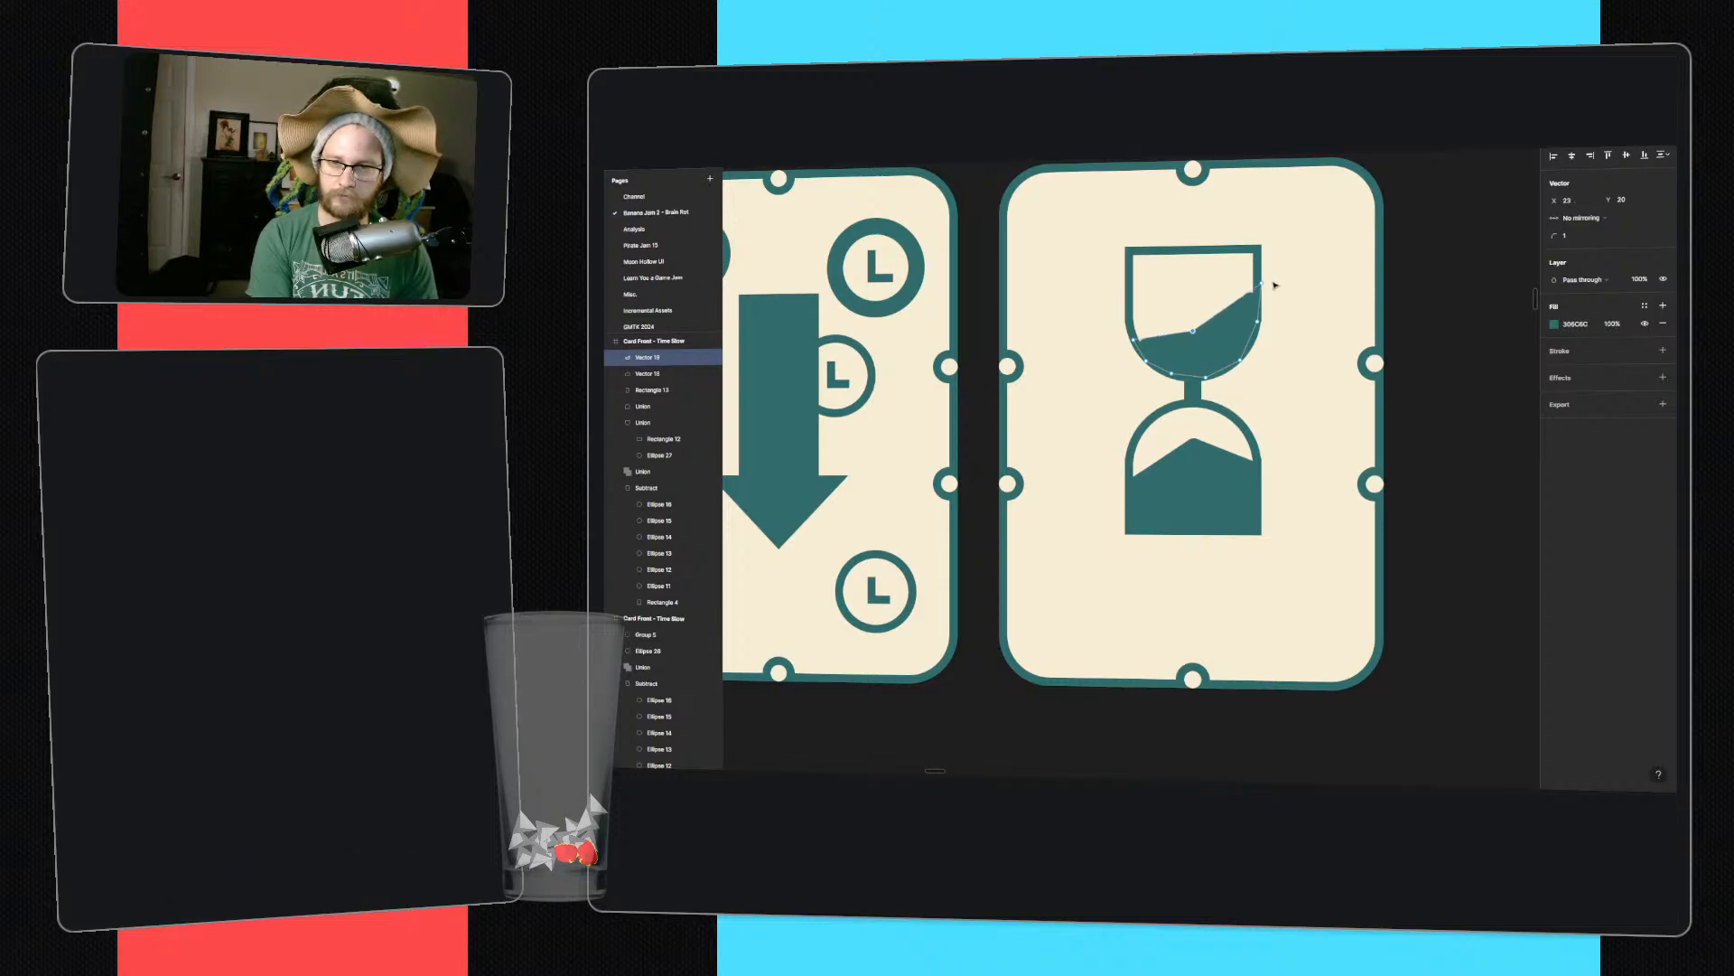
pyautogui.moveTo(1274, 285)
pyautogui.mouseDown()
pyautogui.moveTo(1262, 298)
pyautogui.moveTo(1274, 285)
pyautogui.moveTo(1282, 303)
pyautogui.moveTo(1266, 305)
pyautogui.mouseUp()
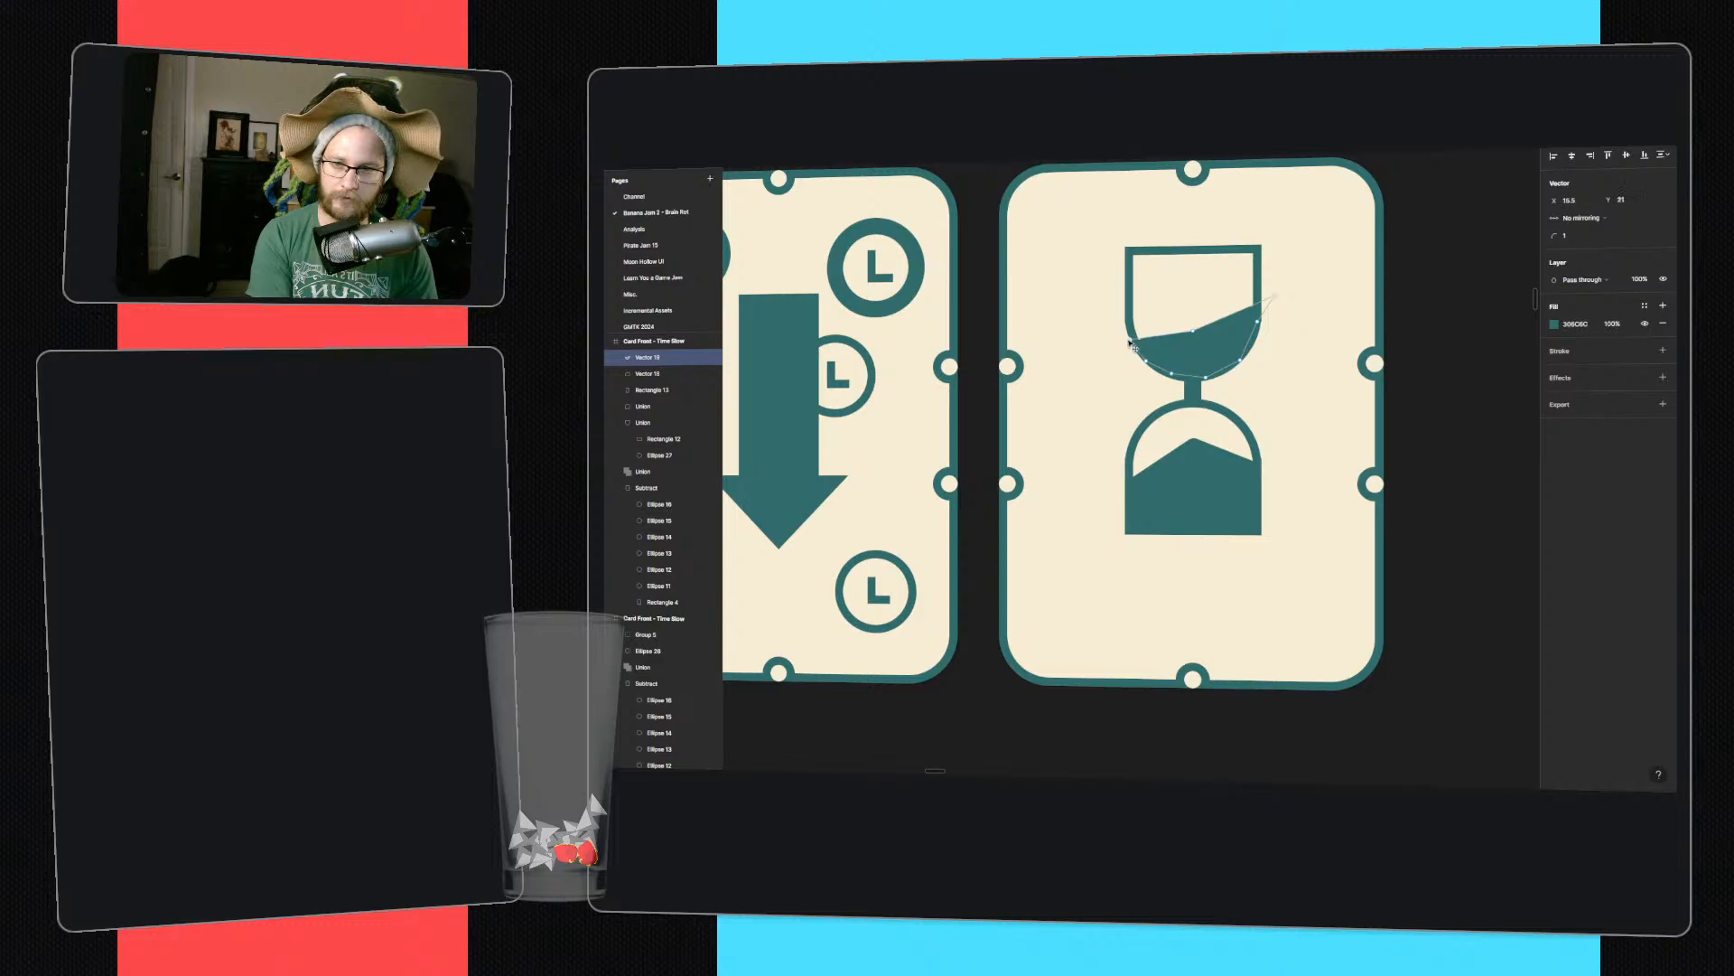
pyautogui.moveTo(1129, 343); pyautogui.dragTo(1125, 343)
pyautogui.doubleClick(1475, 337)
pyautogui.click(1475, 337)
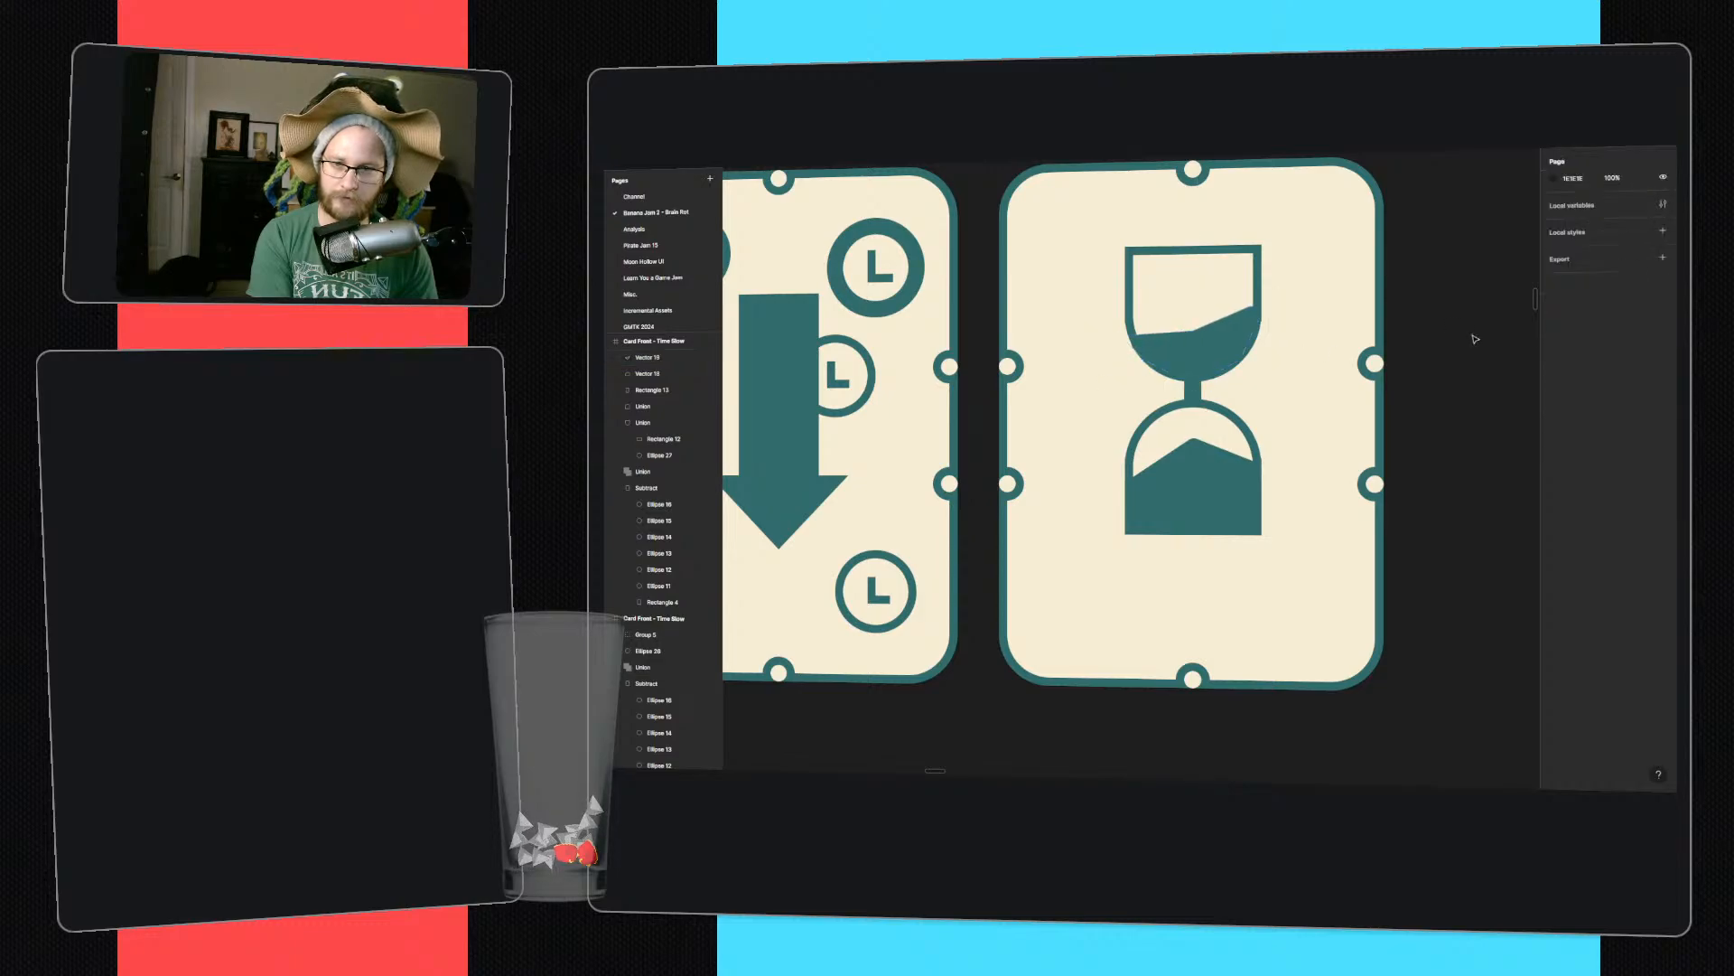
# - Draw a vertical falling-sand line from the top of the lower bulb to the sand pile's peak and colour its stroke in the hourglass's teal
pyautogui.click(1194, 409)
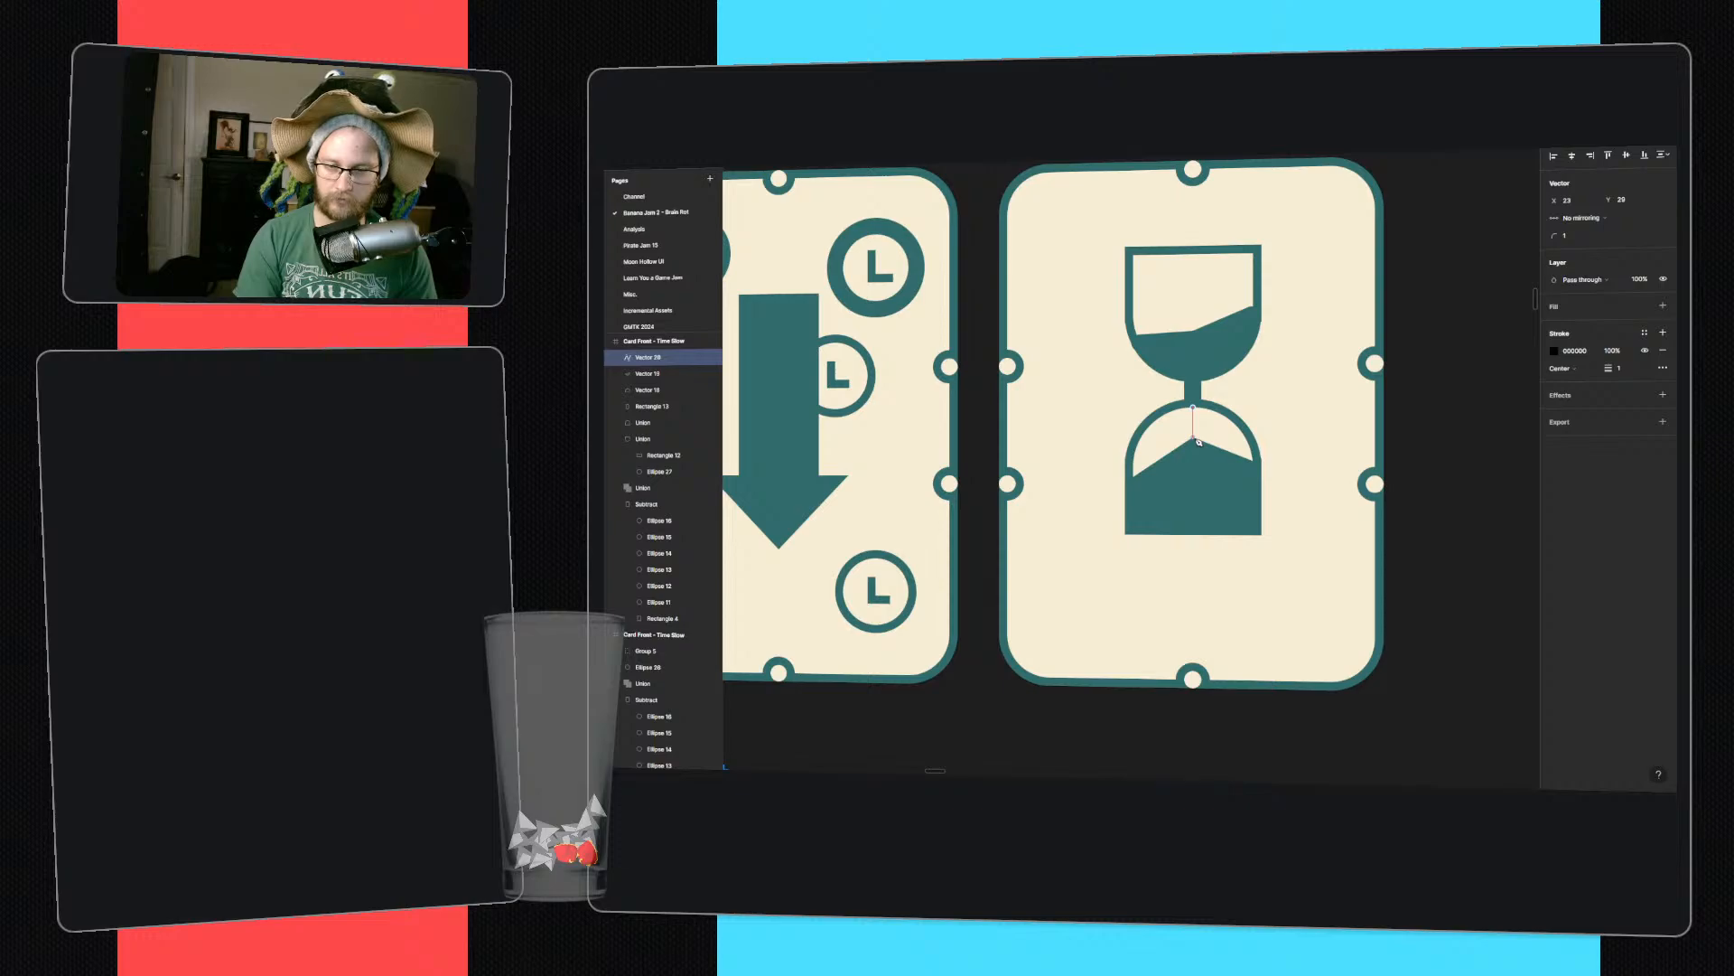
pyautogui.click(1195, 439)
pyautogui.press('Escape')
pyautogui.press('i')
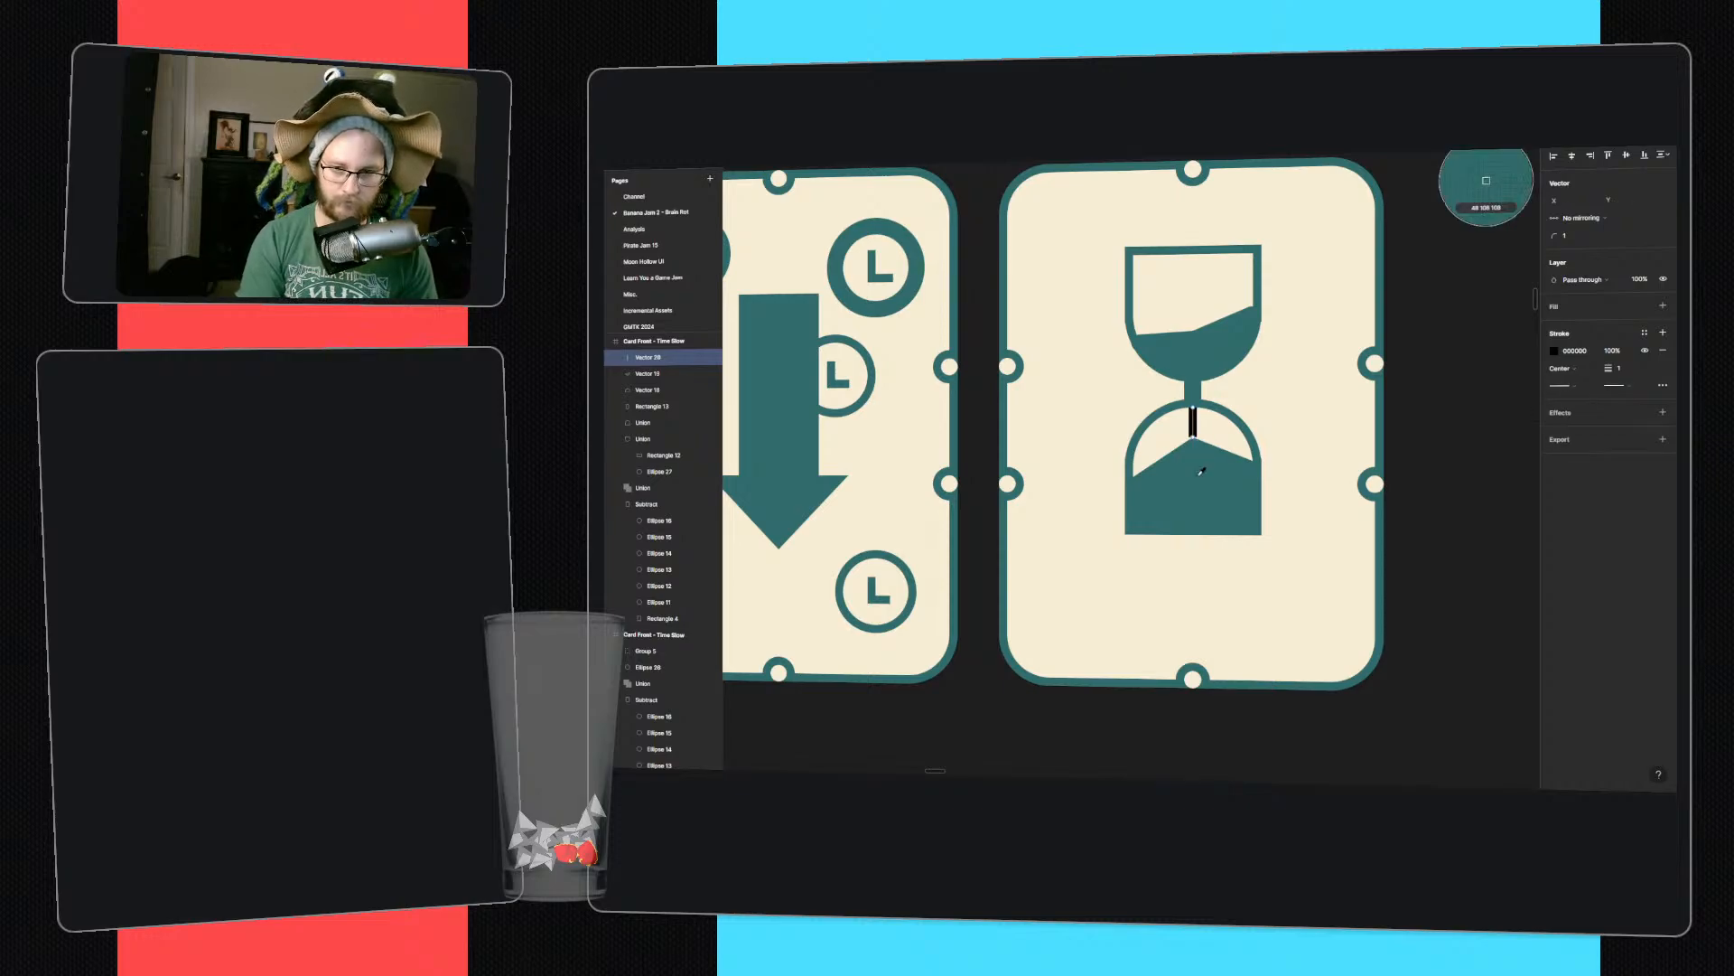
pyautogui.click(1202, 471)
pyautogui.click(1471, 457)
# - Extend the falling-sand line down into the sand pile to a length of 4.5
pyautogui.click(1192, 420)
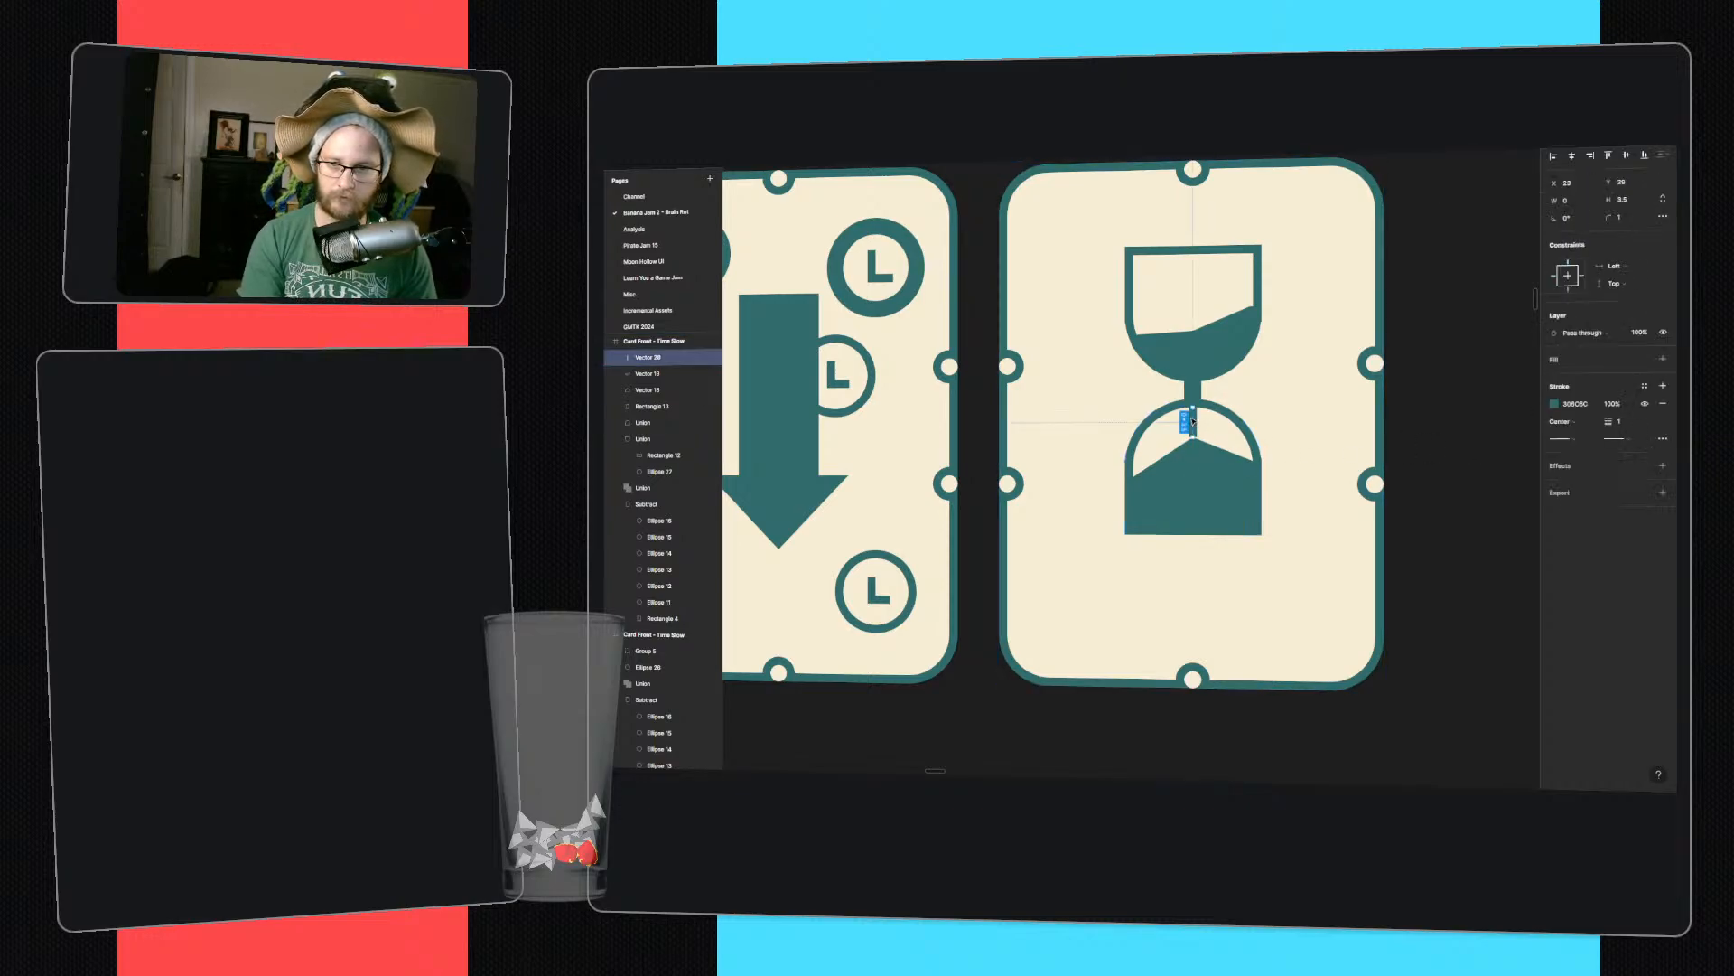
pyautogui.doubleClick(1192, 421)
pyautogui.moveTo(1192, 437); pyautogui.dragTo(1193, 446)
pyautogui.click(1476, 447)
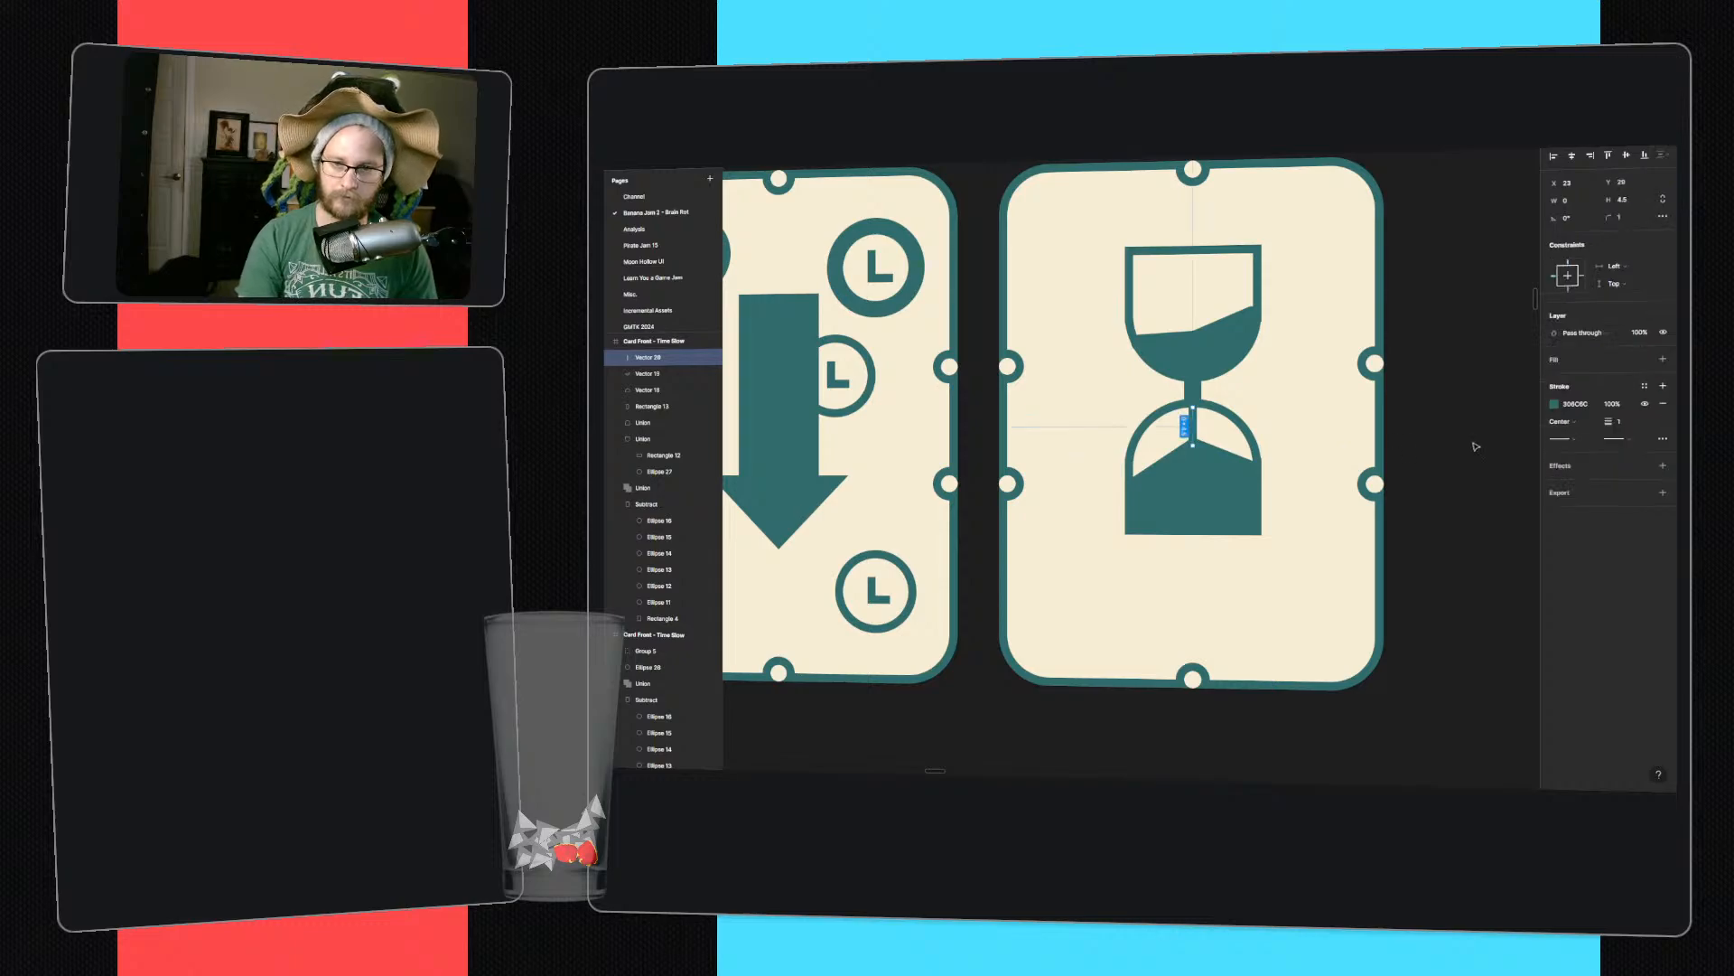
pyautogui.click(1476, 446)
pyautogui.keyDown('ctrl'); pyautogui.scroll(-4, 1333, 393); pyautogui.keyUp('ctrl')
pyautogui.moveTo(1055, 421); pyautogui.dragTo(1307, 411, button='middle')
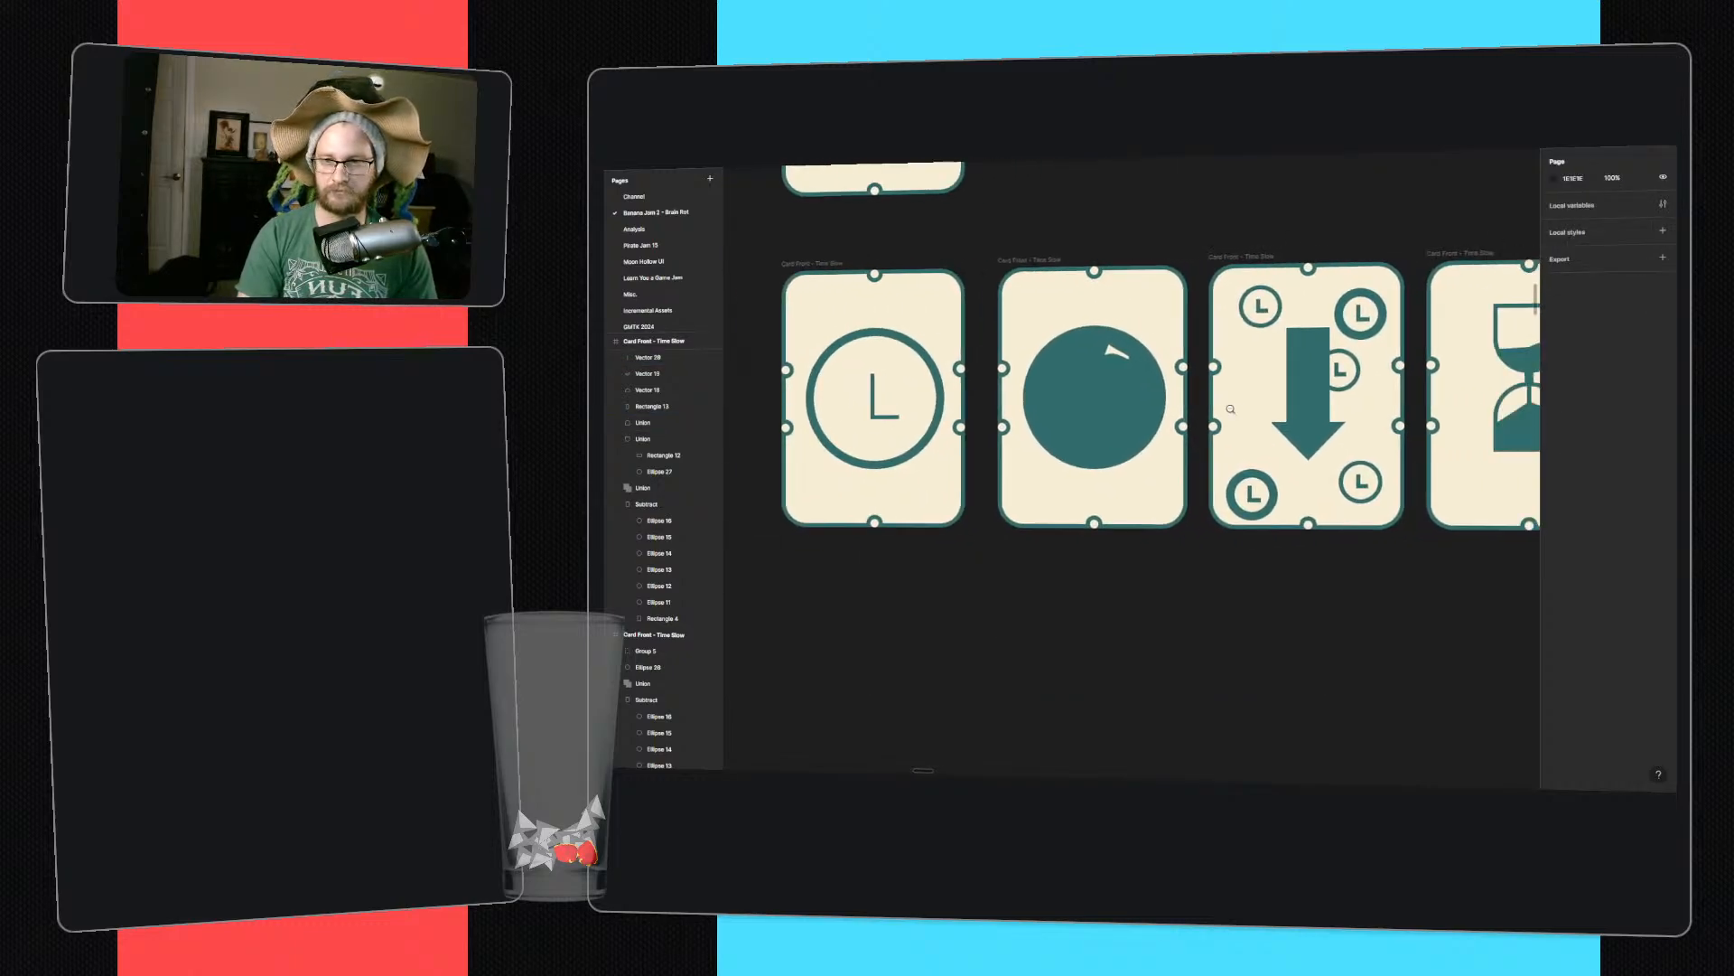
pyautogui.keyDown('ctrl'); pyautogui.scroll(-4, 1231, 409); pyautogui.keyUp('ctrl')
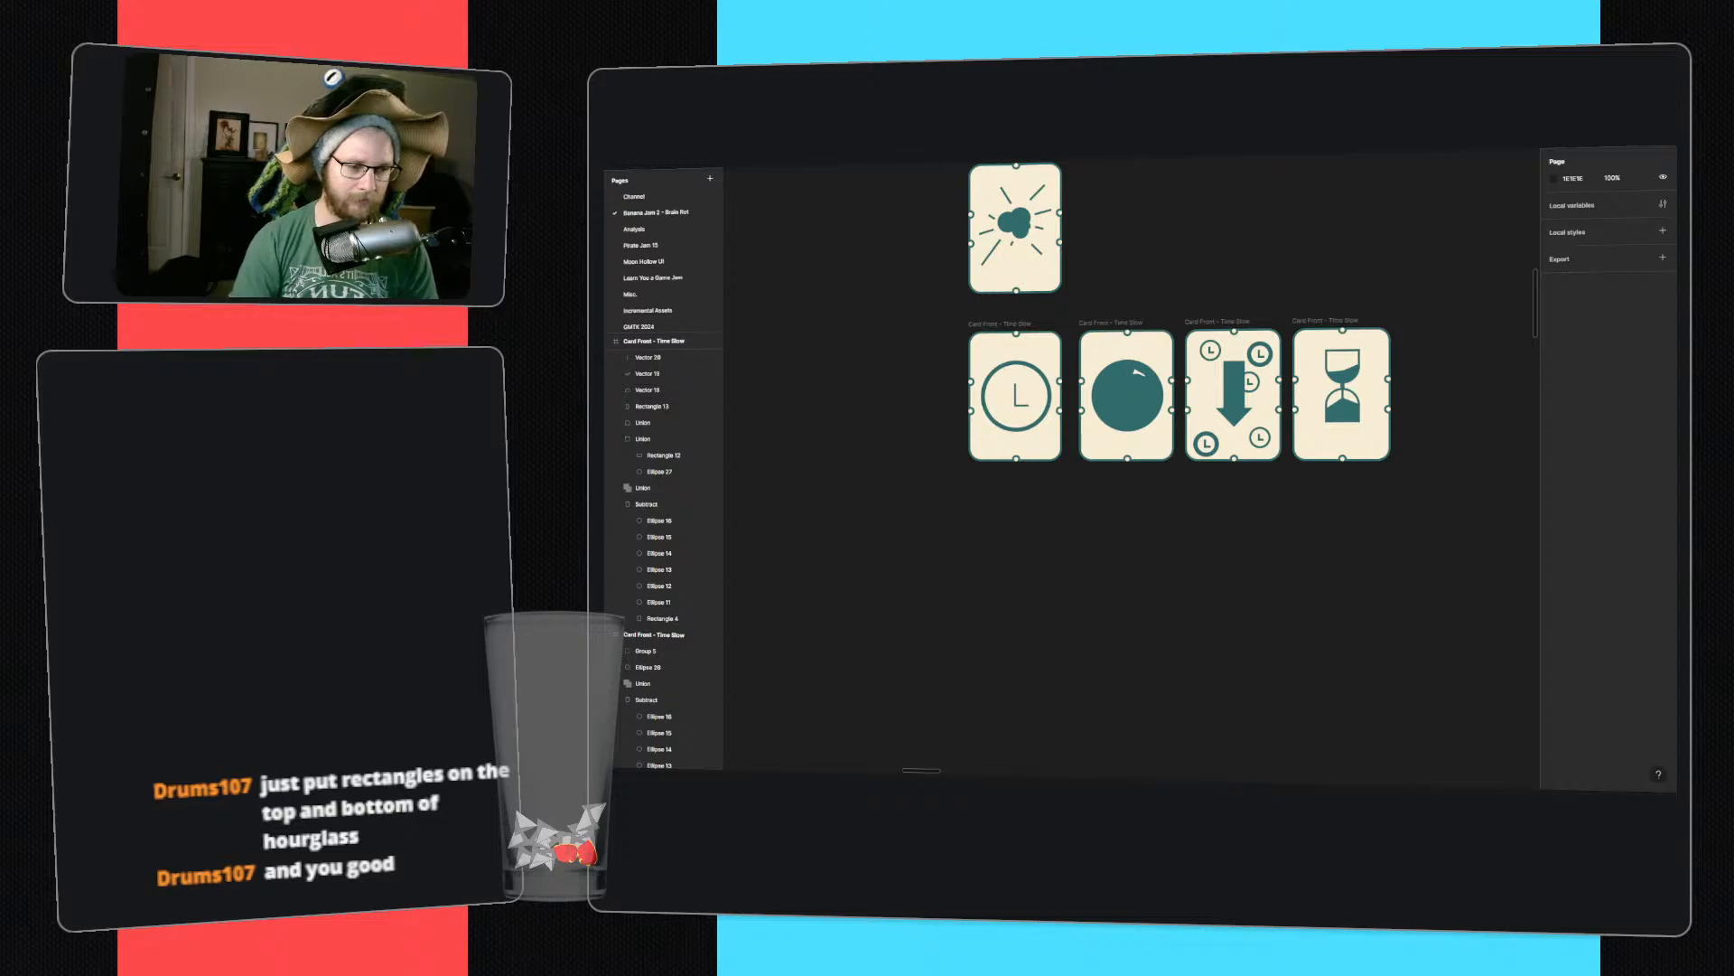
# - Draw a 20 × 2 bar across the top of the hourglass and fill it with the hourglass's teal
pyautogui.keyDown('ctrl'); pyautogui.scroll(10, 1337, 393); pyautogui.keyUp('ctrl')
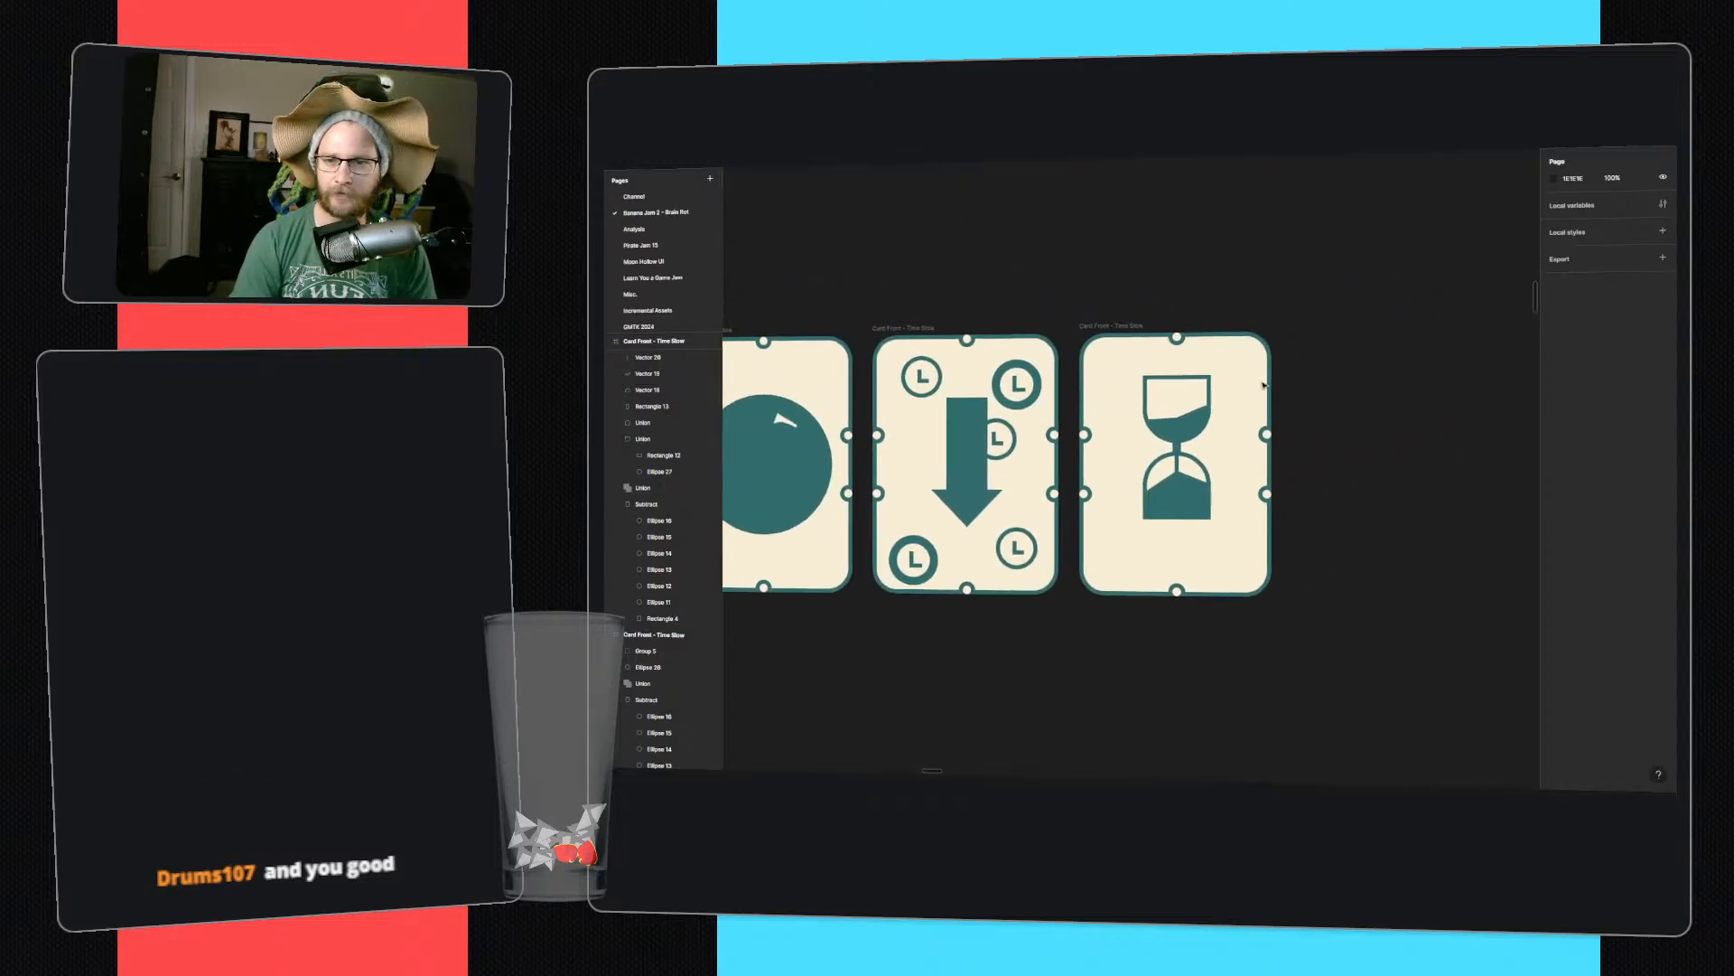
pyautogui.press('r')
pyautogui.moveTo(1018, 351); pyautogui.dragTo(1184, 364)
pyautogui.press('i')
pyautogui.click(1135, 456)
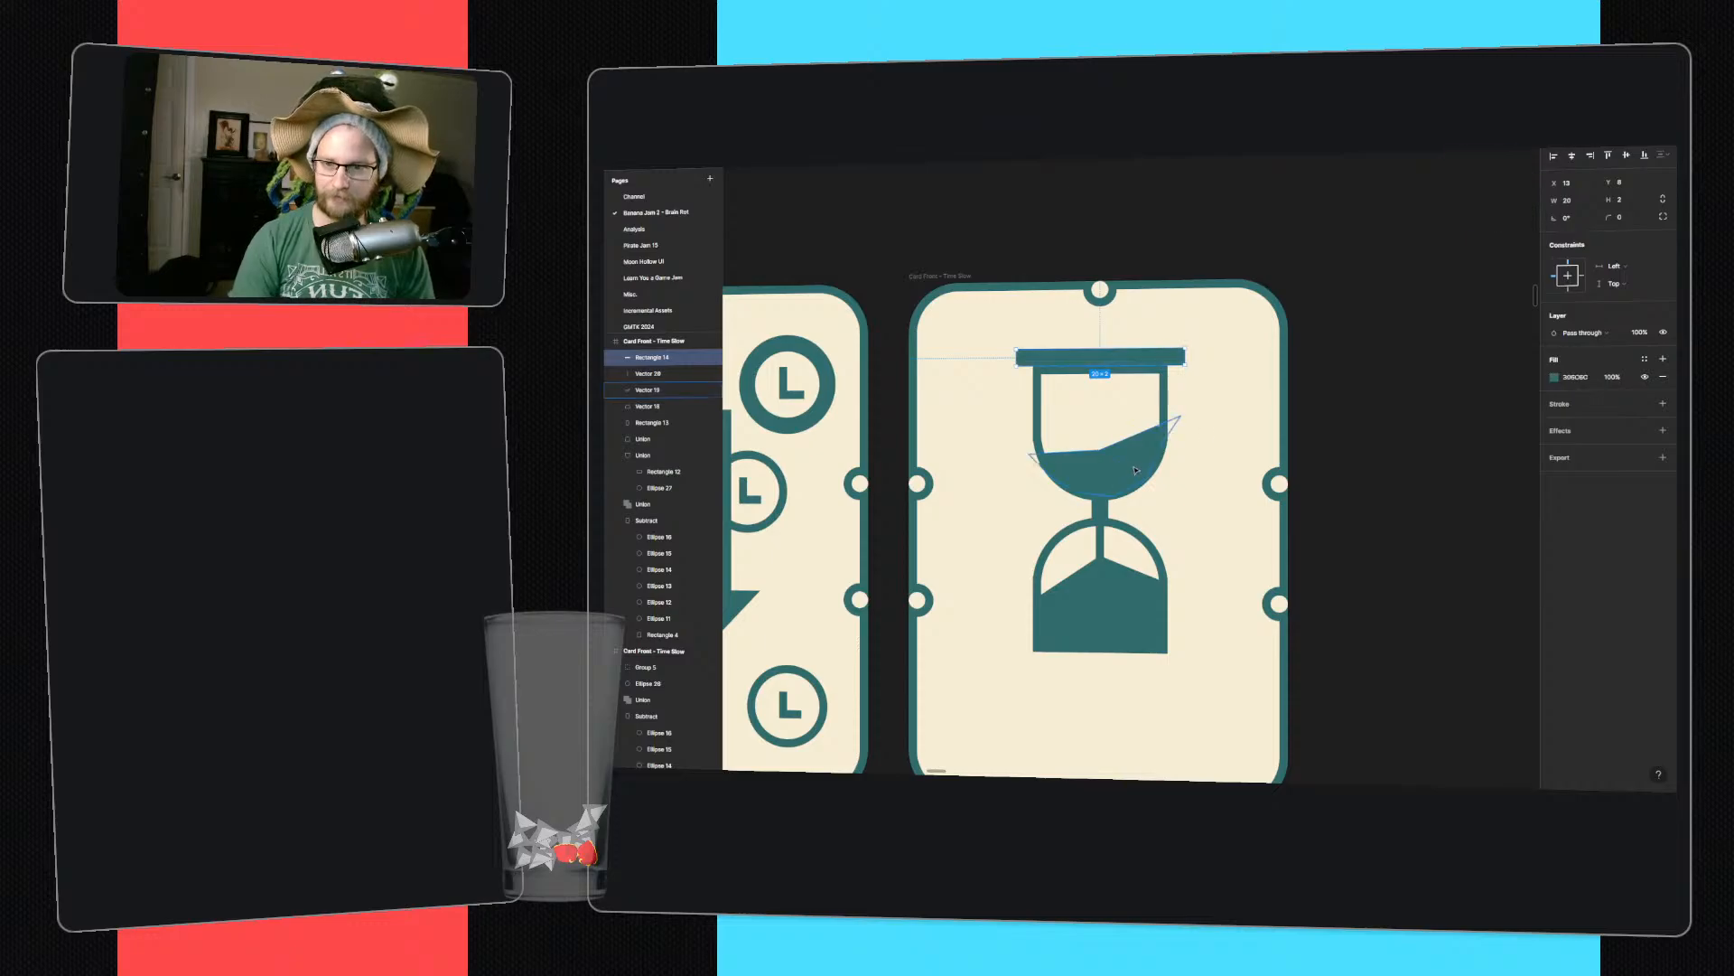
# - Copy the top bar to the bottom of the hourglass as its base
pyautogui.moveTo(1134, 452); pyautogui.dragTo(1188, 262, button='middle')
pyautogui.keyDown('alt'); pyautogui.moveTo(1177, 577); pyautogui.dragTo(1178, 602); pyautogui.keyUp('alt')
pyautogui.click(1442, 545)
pyautogui.keyDown('ctrl'); pyautogui.scroll(-5, 1436, 519); pyautogui.keyUp('ctrl')
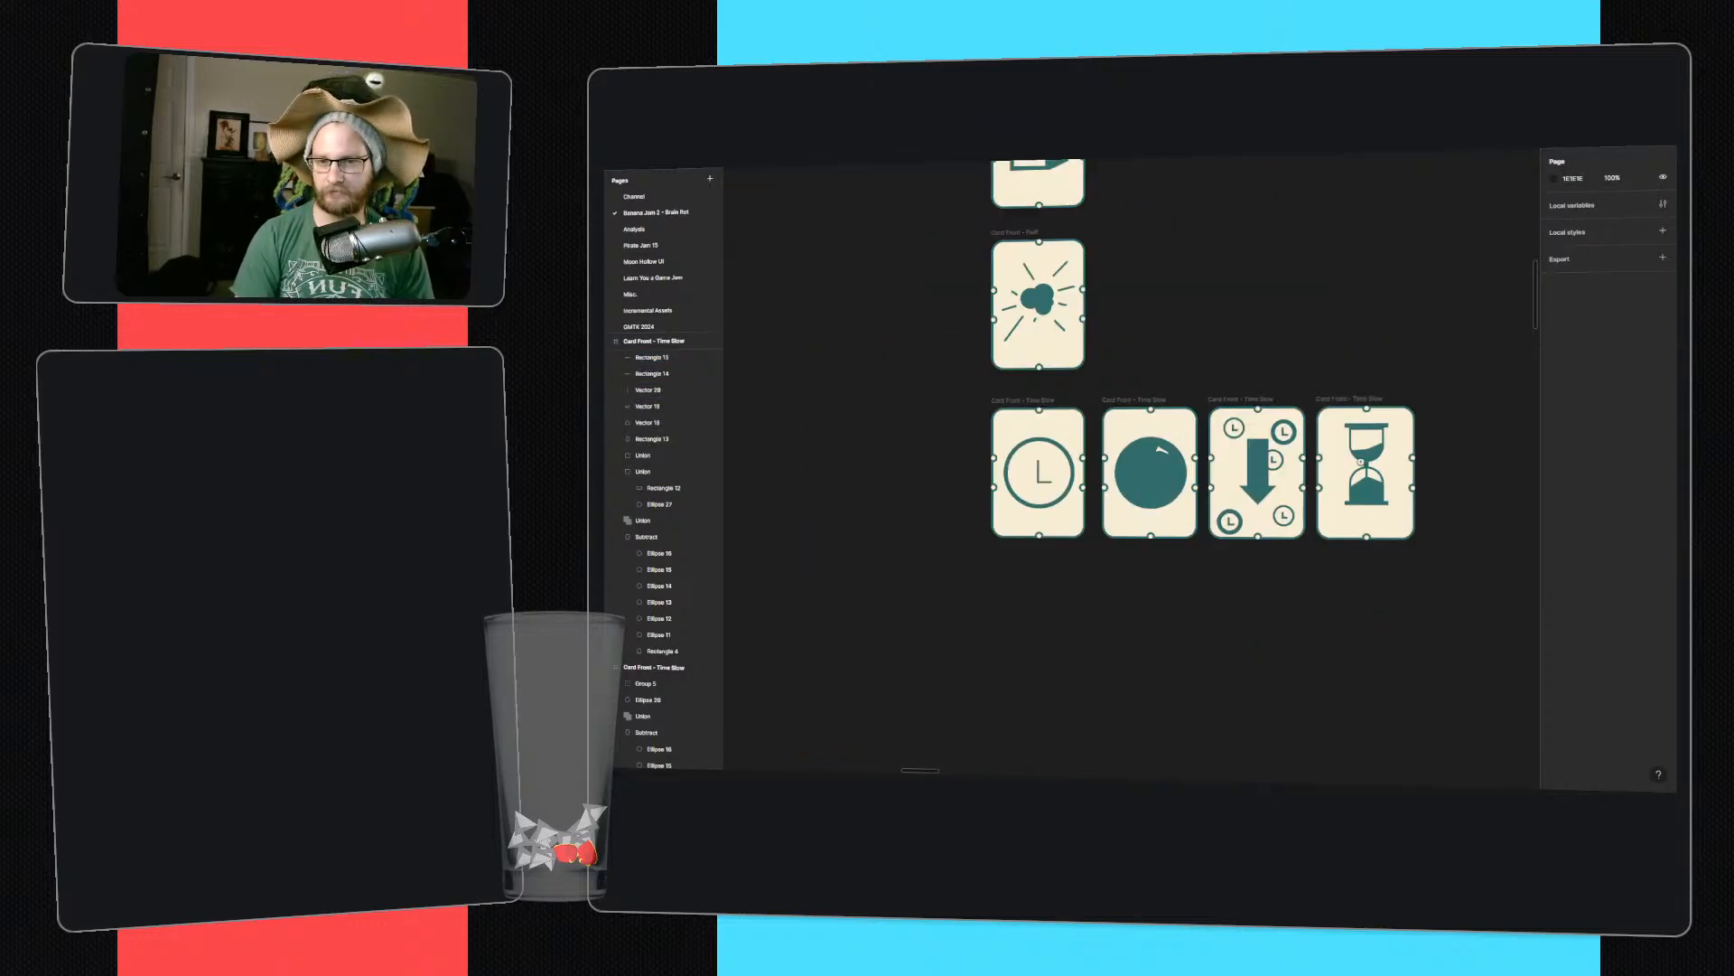
# - Increase the corner radius of the upper sand's middle surface point to smooth the dip
pyautogui.keyDown('ctrl'); pyautogui.scroll(5, 1361, 462); pyautogui.keyUp('ctrl')
pyautogui.click(1389, 435)
pyautogui.press('Return')
pyautogui.click(1386, 416)
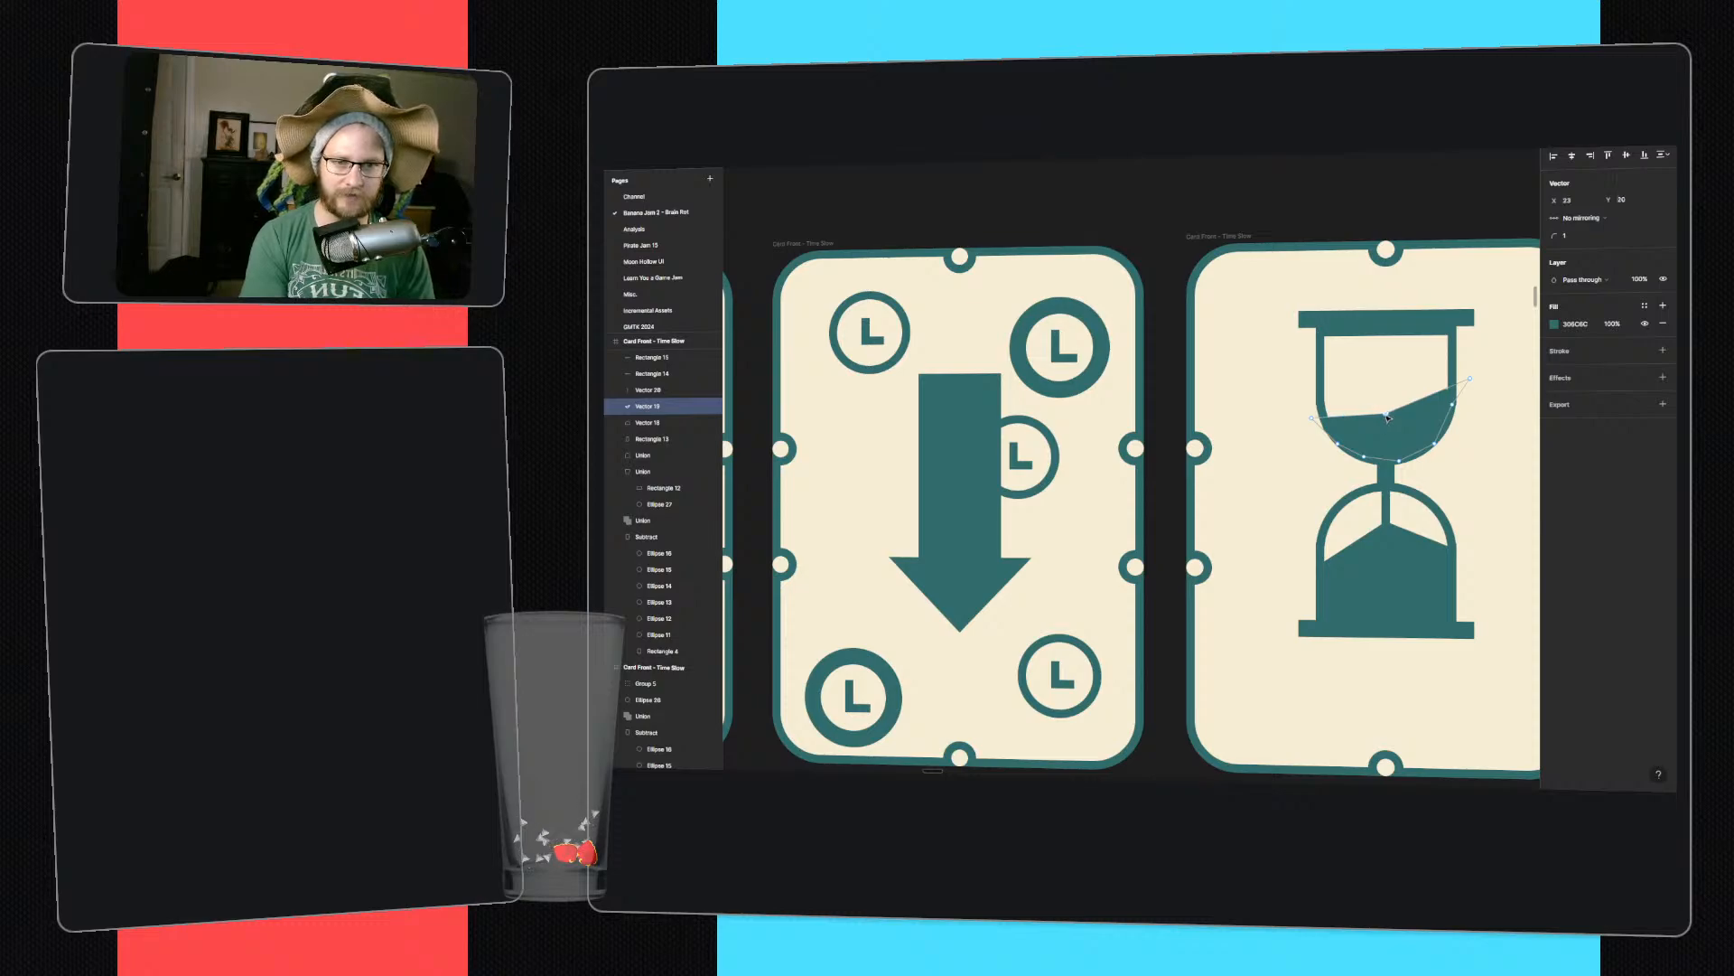
pyautogui.moveTo(1555, 236); pyautogui.dragTo(1585, 238)
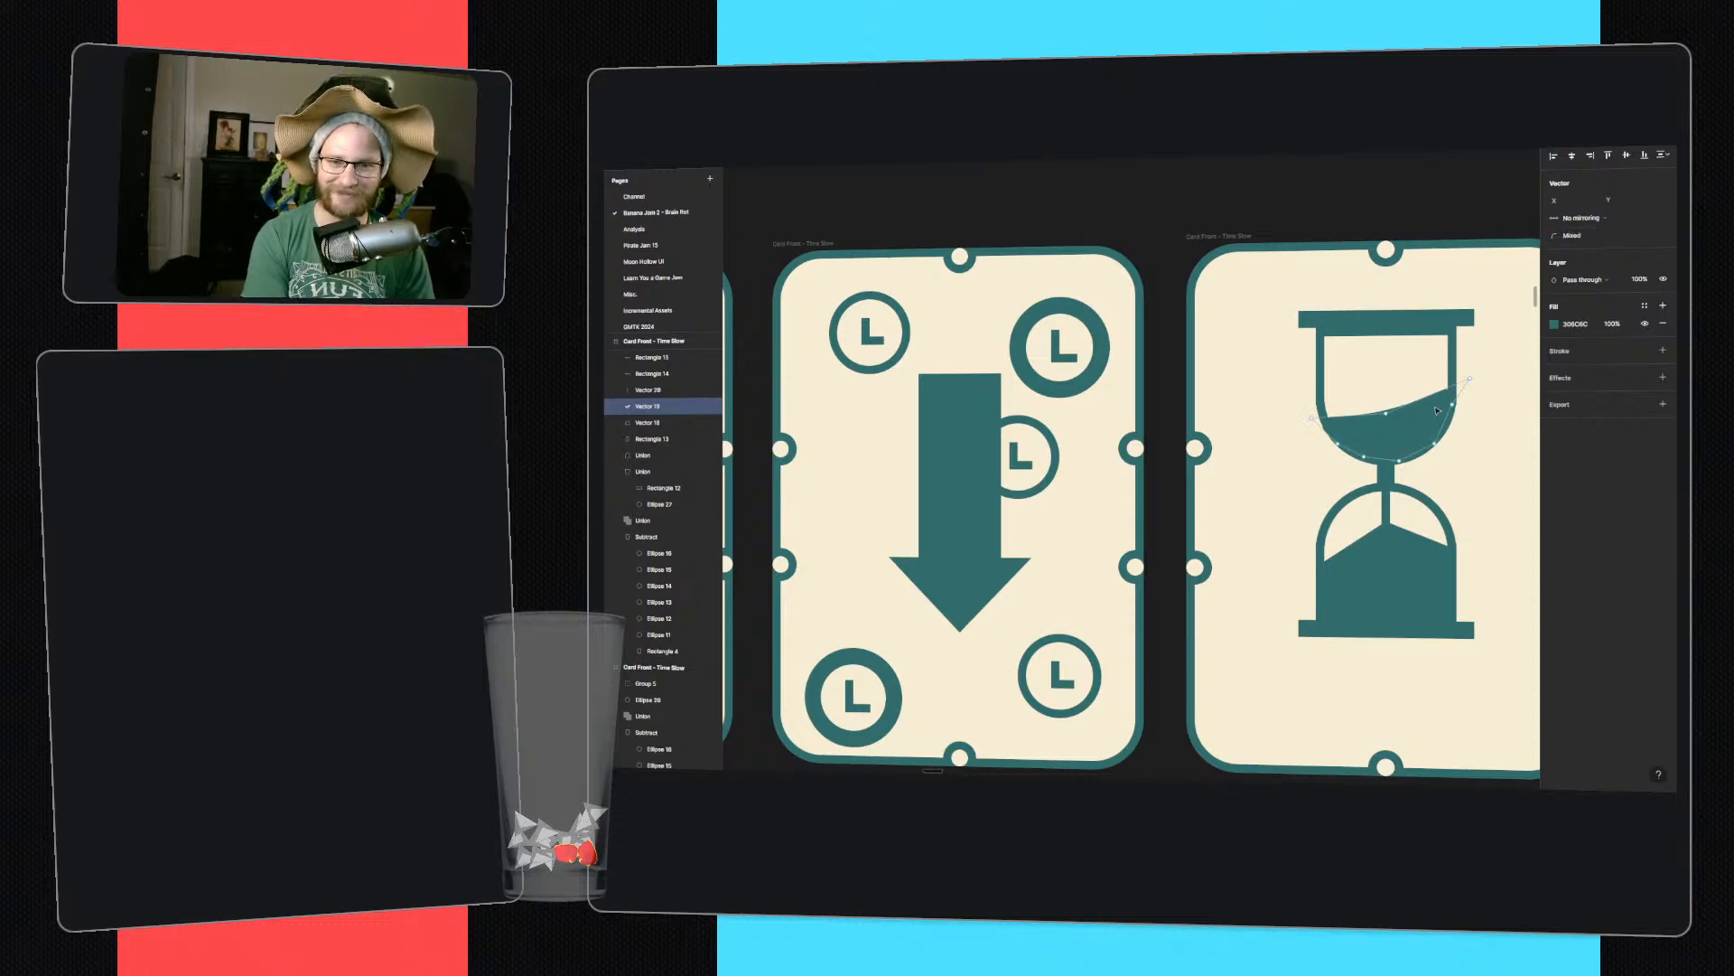
# - Set the corner radius of the upper sand's higher end point to 0 and move that point onto the bulb's wall
pyautogui.moveTo(1462, 383); pyautogui.dragTo(1466, 381)
pyautogui.moveTo(1556, 236); pyautogui.dragTo(1535, 239)
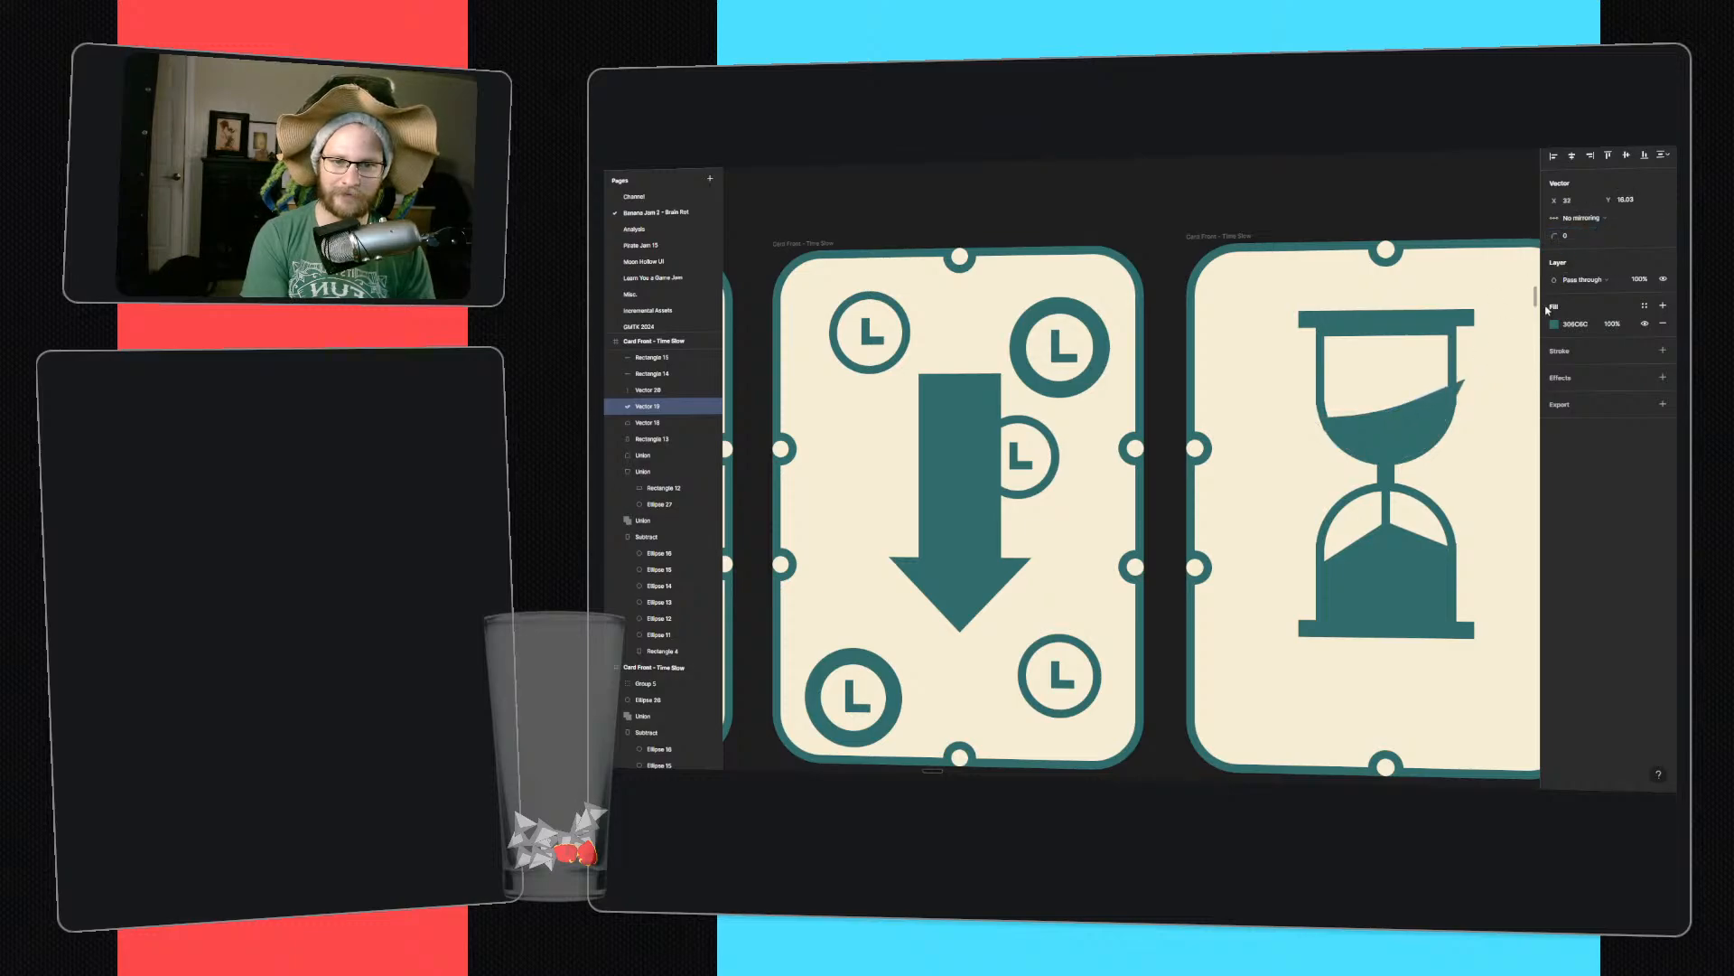
pyautogui.press('Return')
pyautogui.press('Return')
pyautogui.moveTo(1464, 381); pyautogui.dragTo(1454, 389)
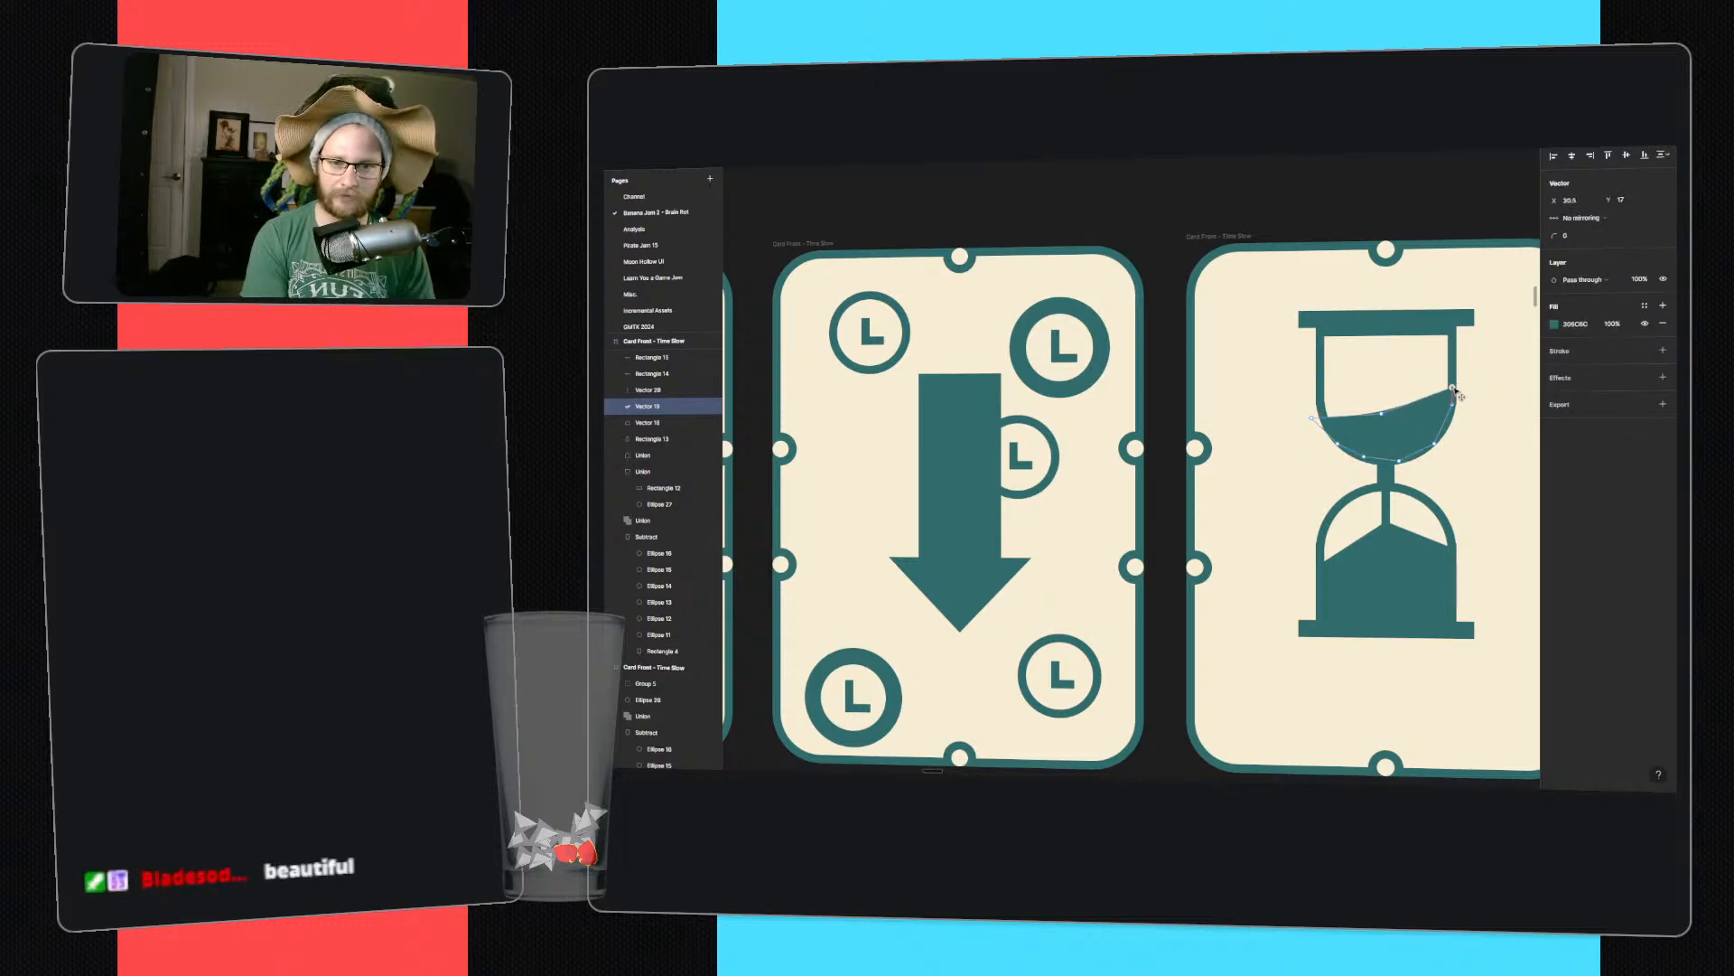
pyautogui.click(1458, 178)
# - Export the hourglass card front as a 1x PNG
pyautogui.keyDown('ctrl'); pyautogui.scroll(-3, 1476, 207); pyautogui.keyUp('ctrl')
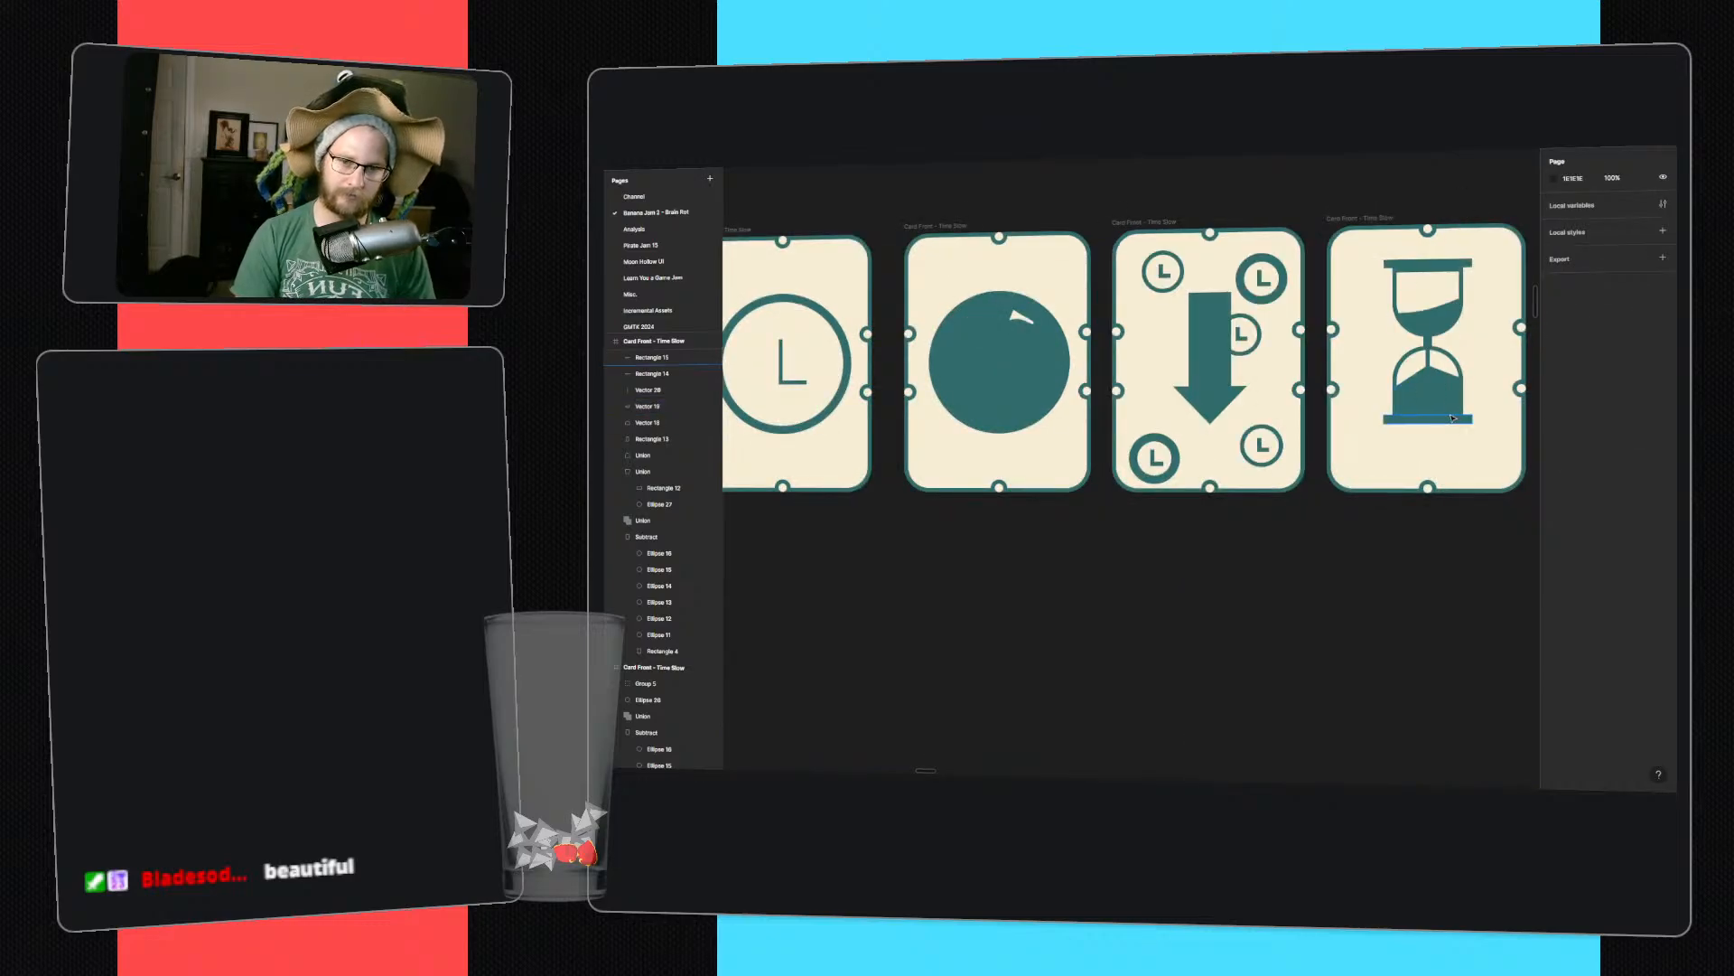
pyautogui.keyDown('ctrl'); pyautogui.scroll(3, 1449, 400); pyautogui.keyUp('ctrl')
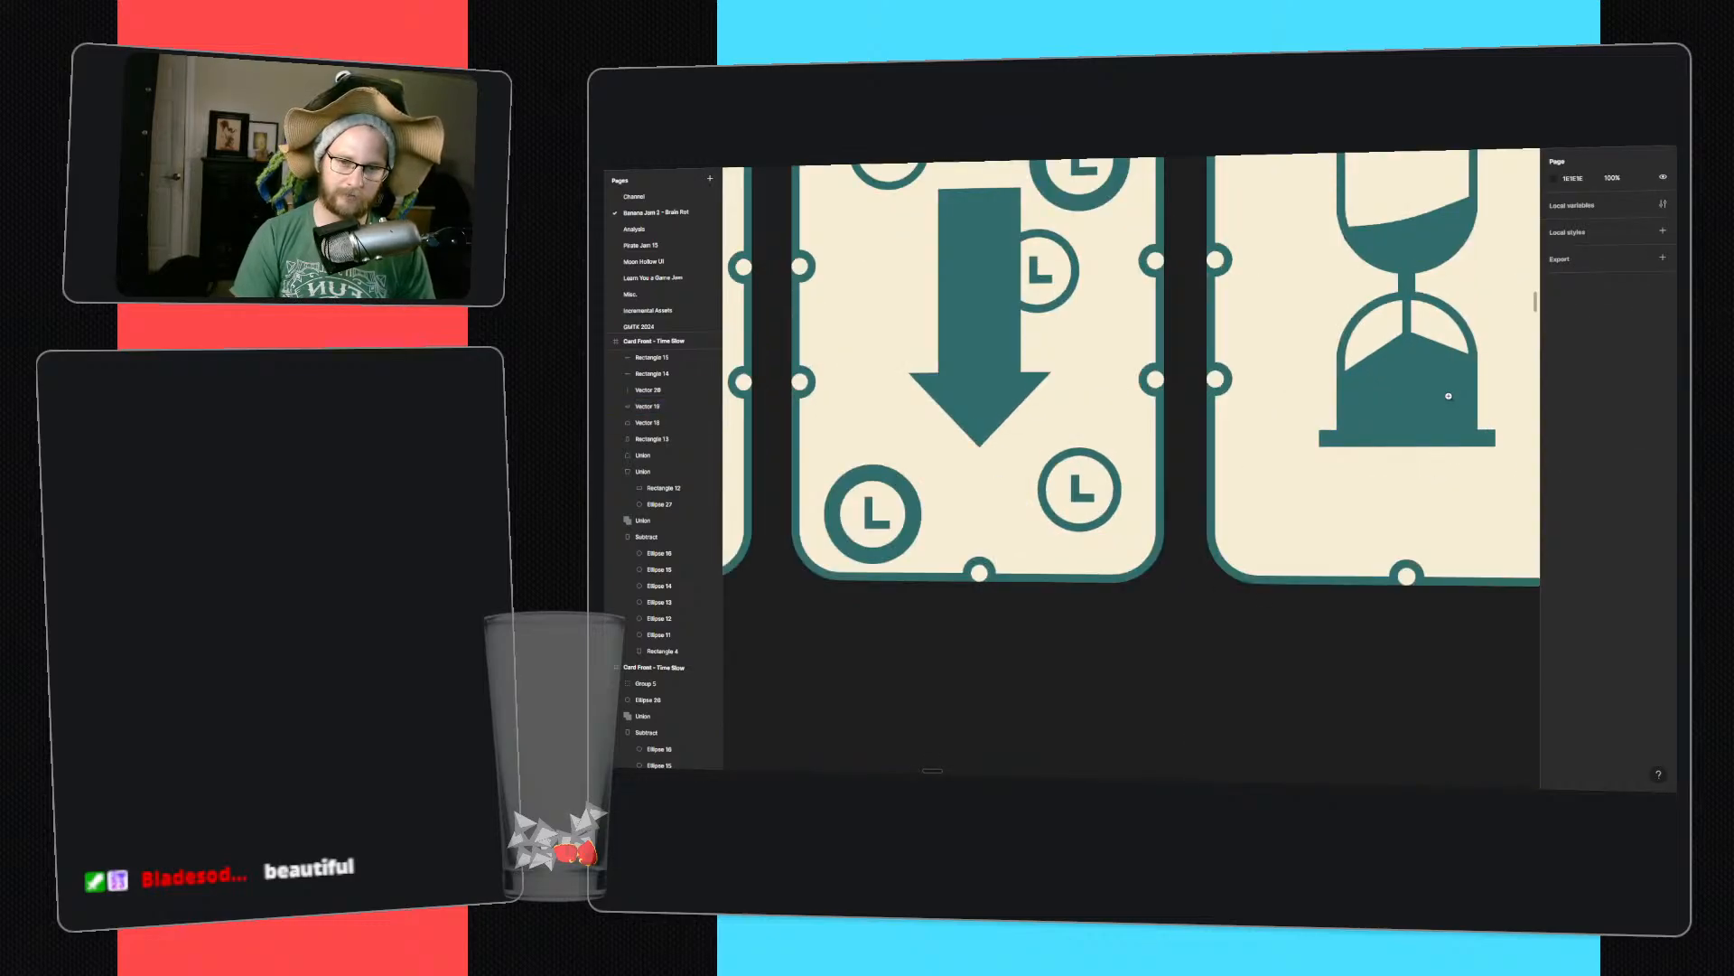
pyautogui.keyDown('ctrl'); pyautogui.scroll(-3, 1435, 373); pyautogui.keyUp('ctrl')
pyautogui.click(1432, 365)
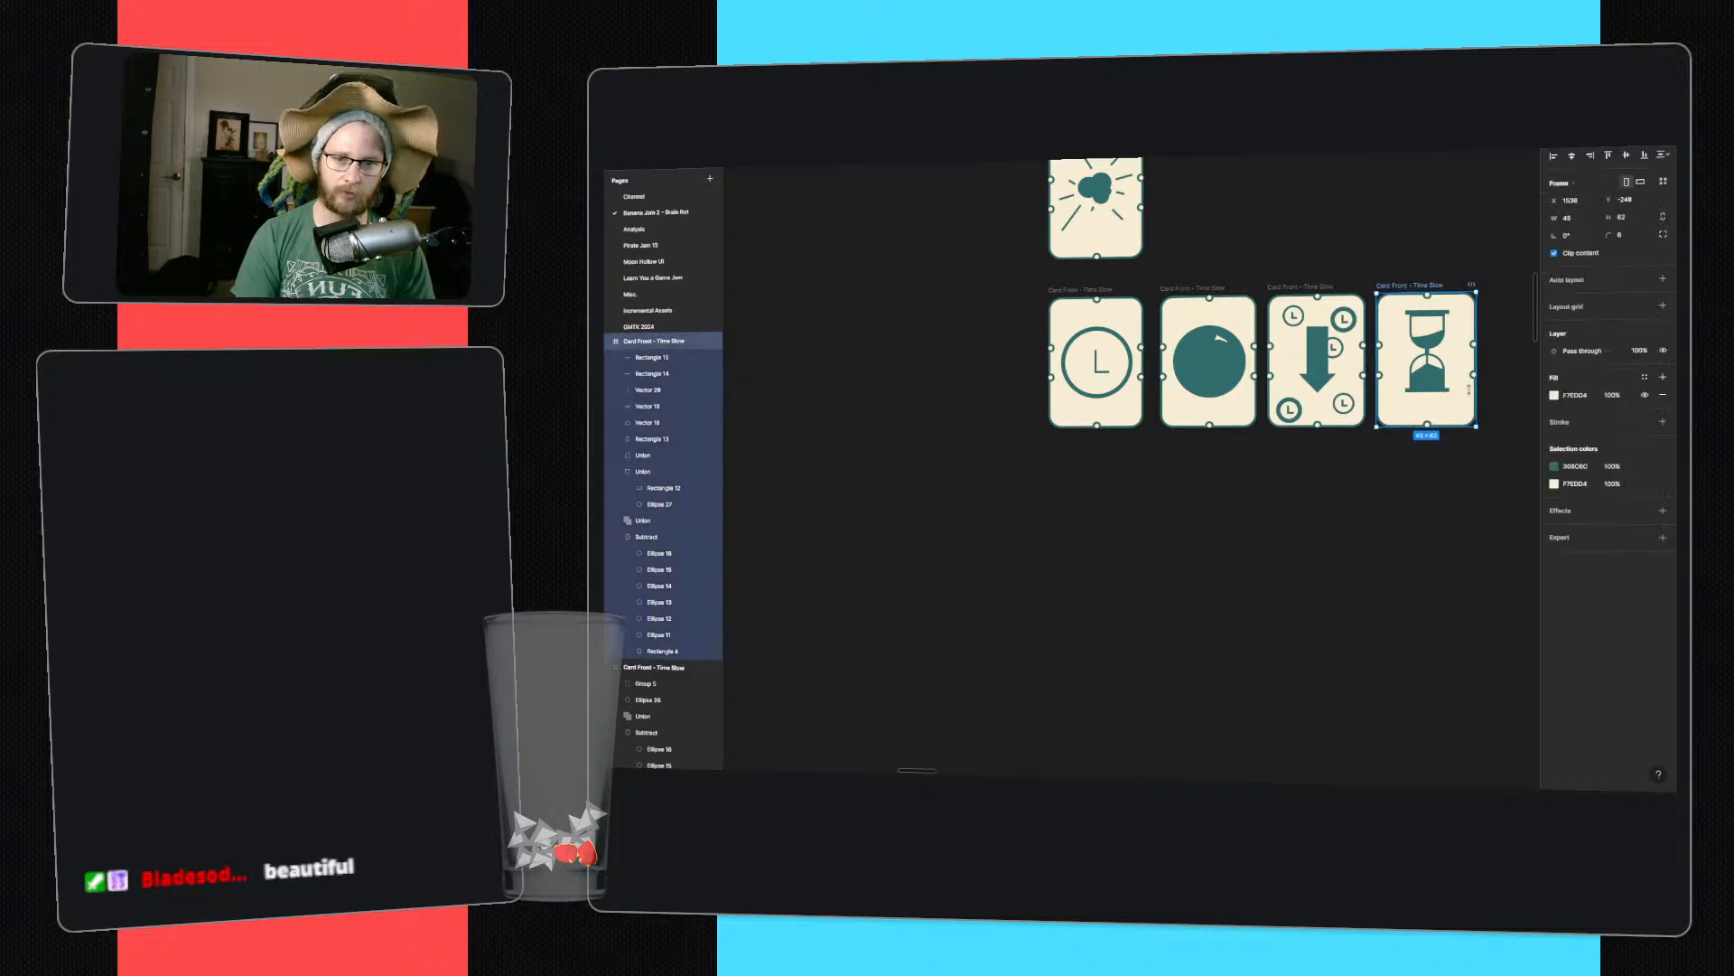
pyautogui.click(1624, 596)
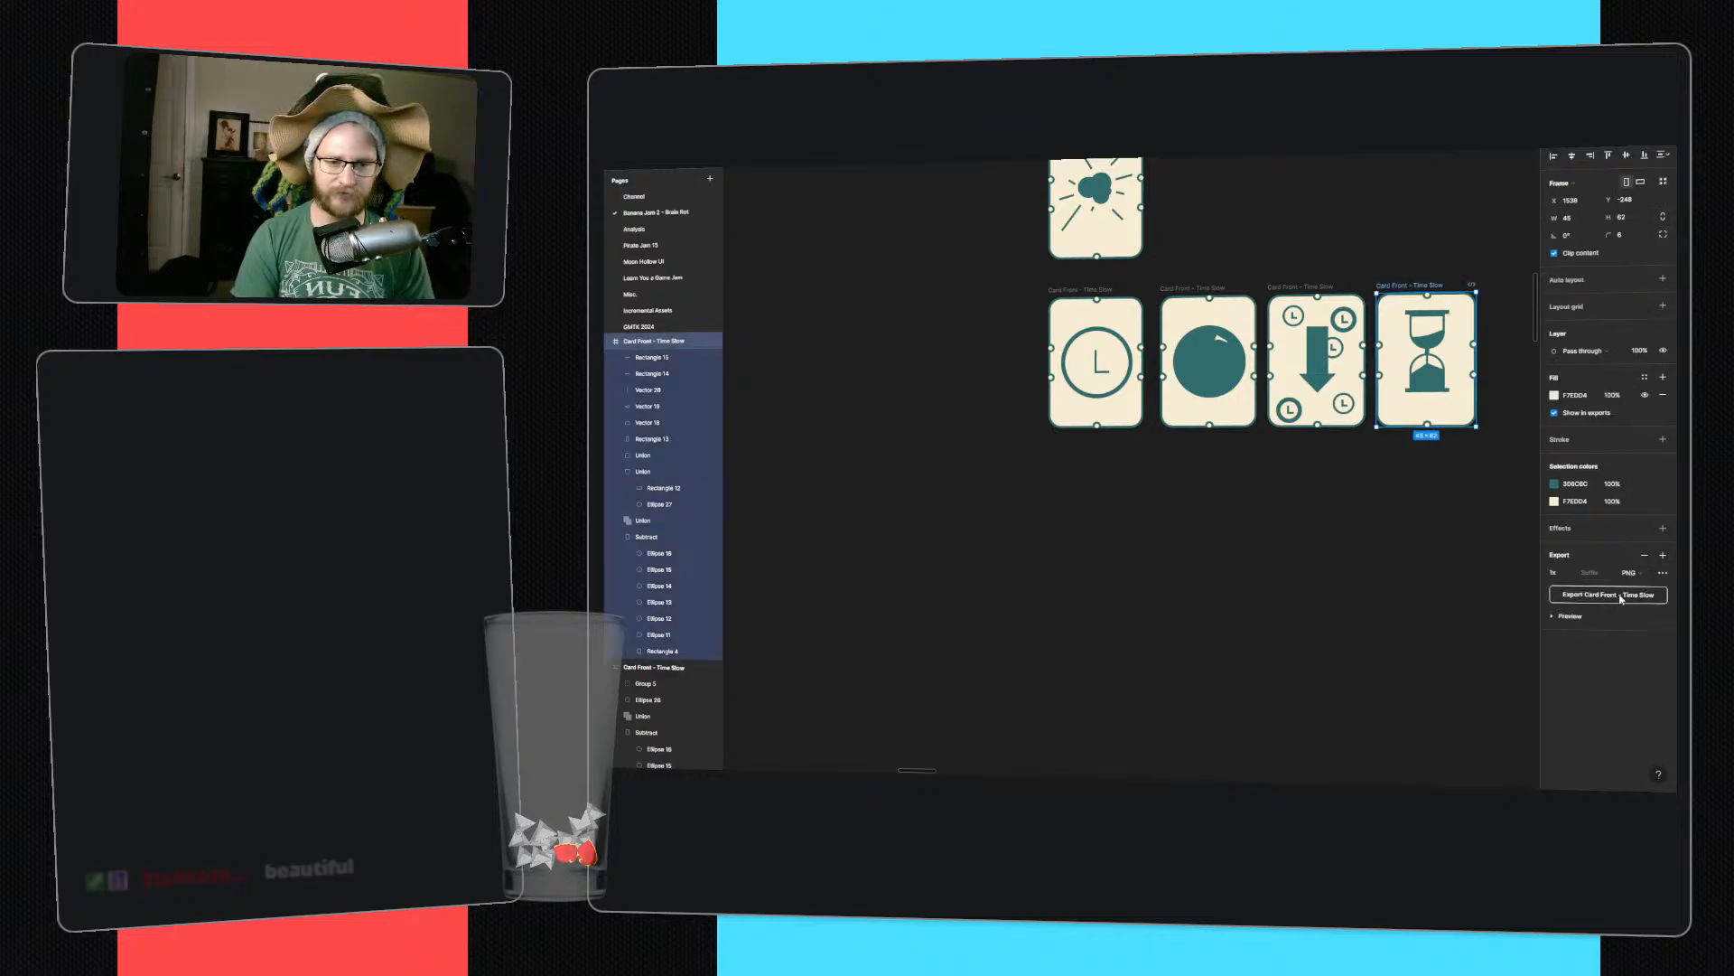
pyautogui.click(1326, 485)
# - Move the crescent banana's body and stem together to a more central position on its card
pyautogui.keyDown('ctrl'); pyautogui.scroll(-3, 1324, 486); pyautogui.keyUp('ctrl')
pyautogui.moveTo(1402, 419); pyautogui.dragTo(1201, 514, button='middle')
pyautogui.hscroll(3, 1142, 368)
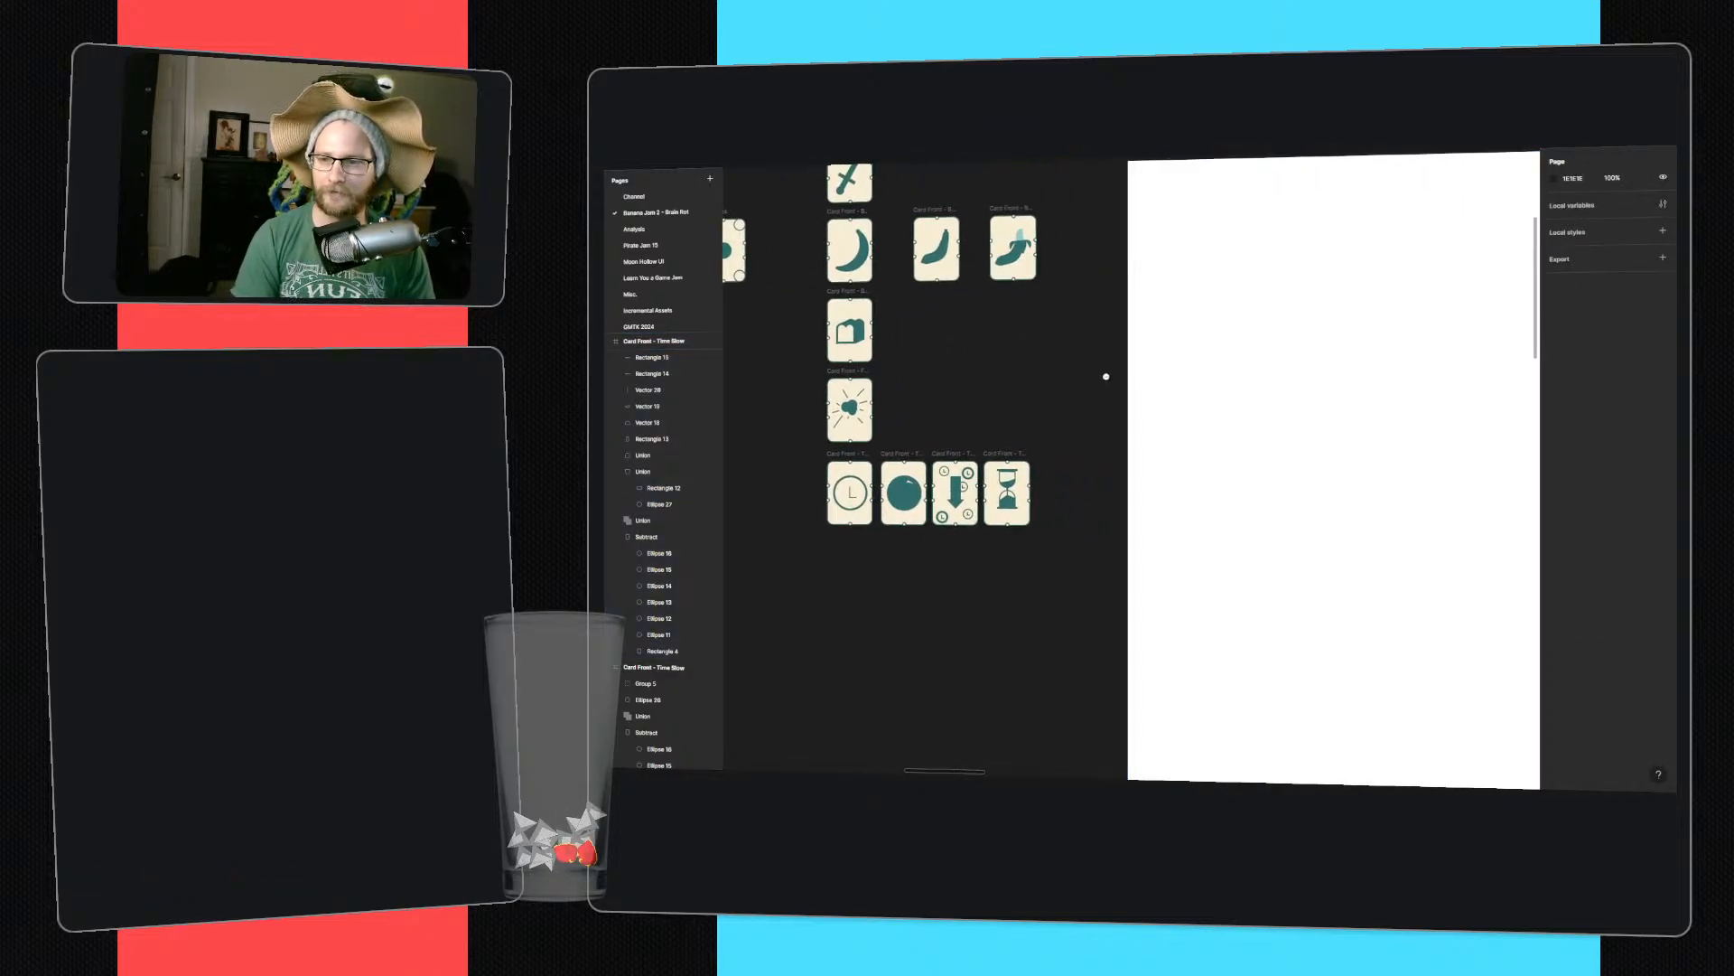
pyautogui.keyDown('ctrl'); pyautogui.scroll(-3, 1107, 376); pyautogui.keyUp('ctrl')
pyautogui.moveTo(1040, 392); pyautogui.dragTo(1240, 395, button='middle')
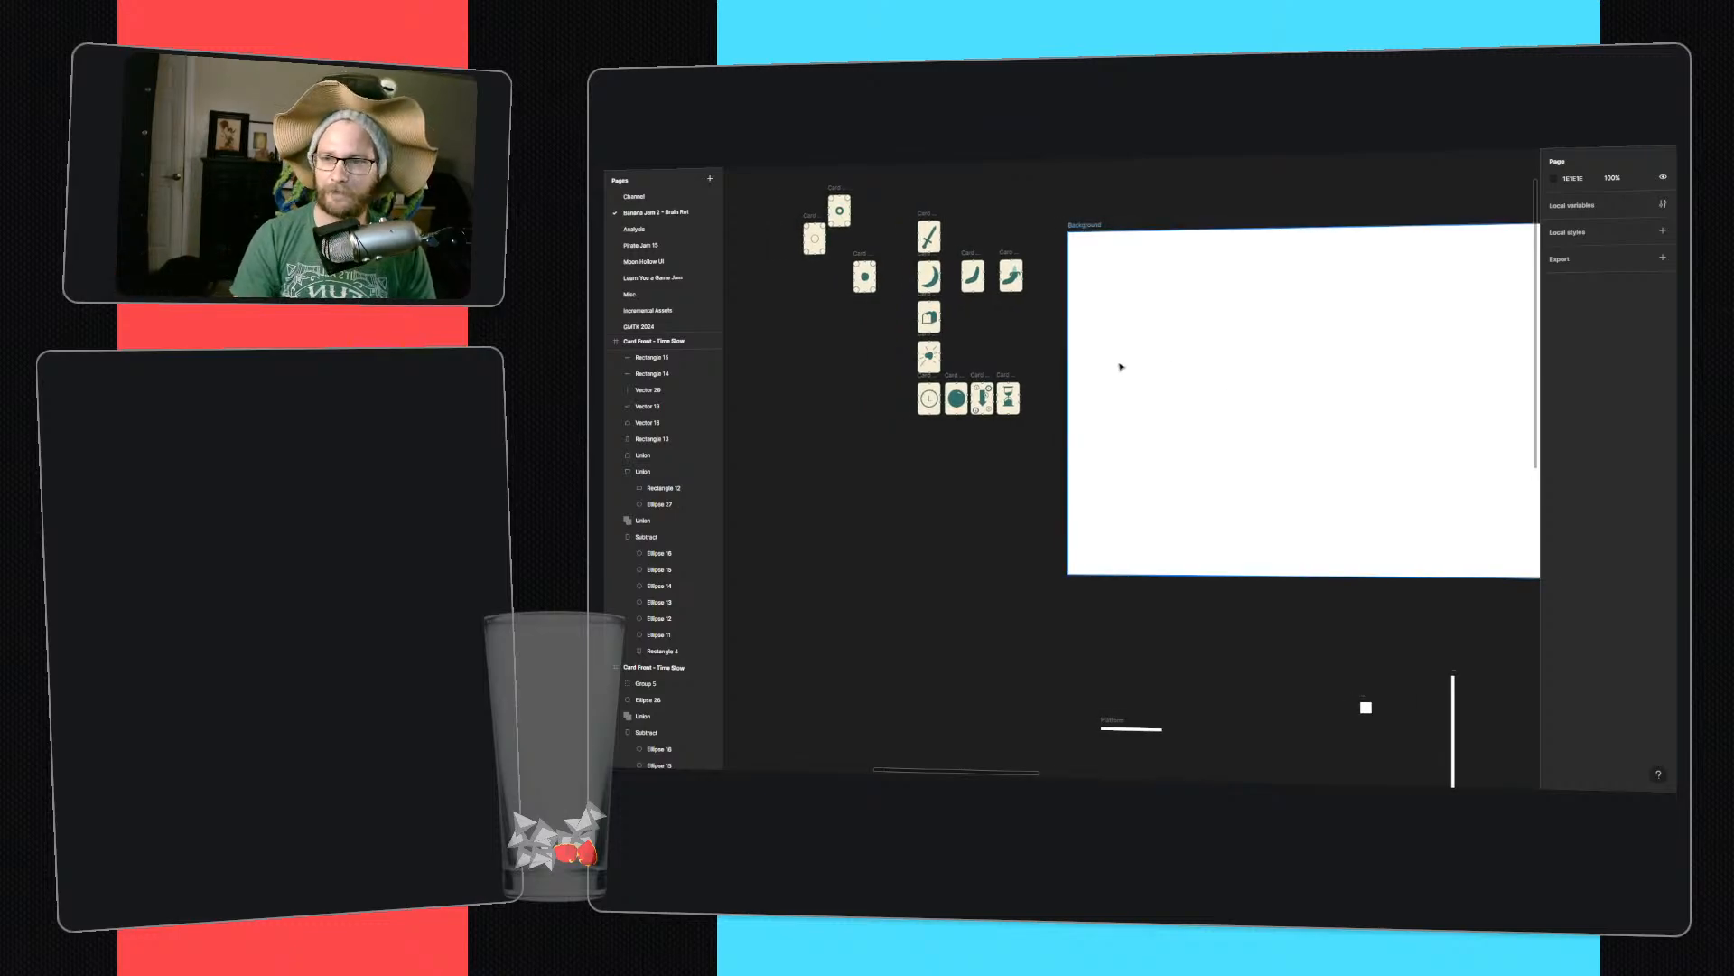
pyautogui.keyDown('ctrl'); pyautogui.scroll(5, 894, 258); pyautogui.keyUp('ctrl')
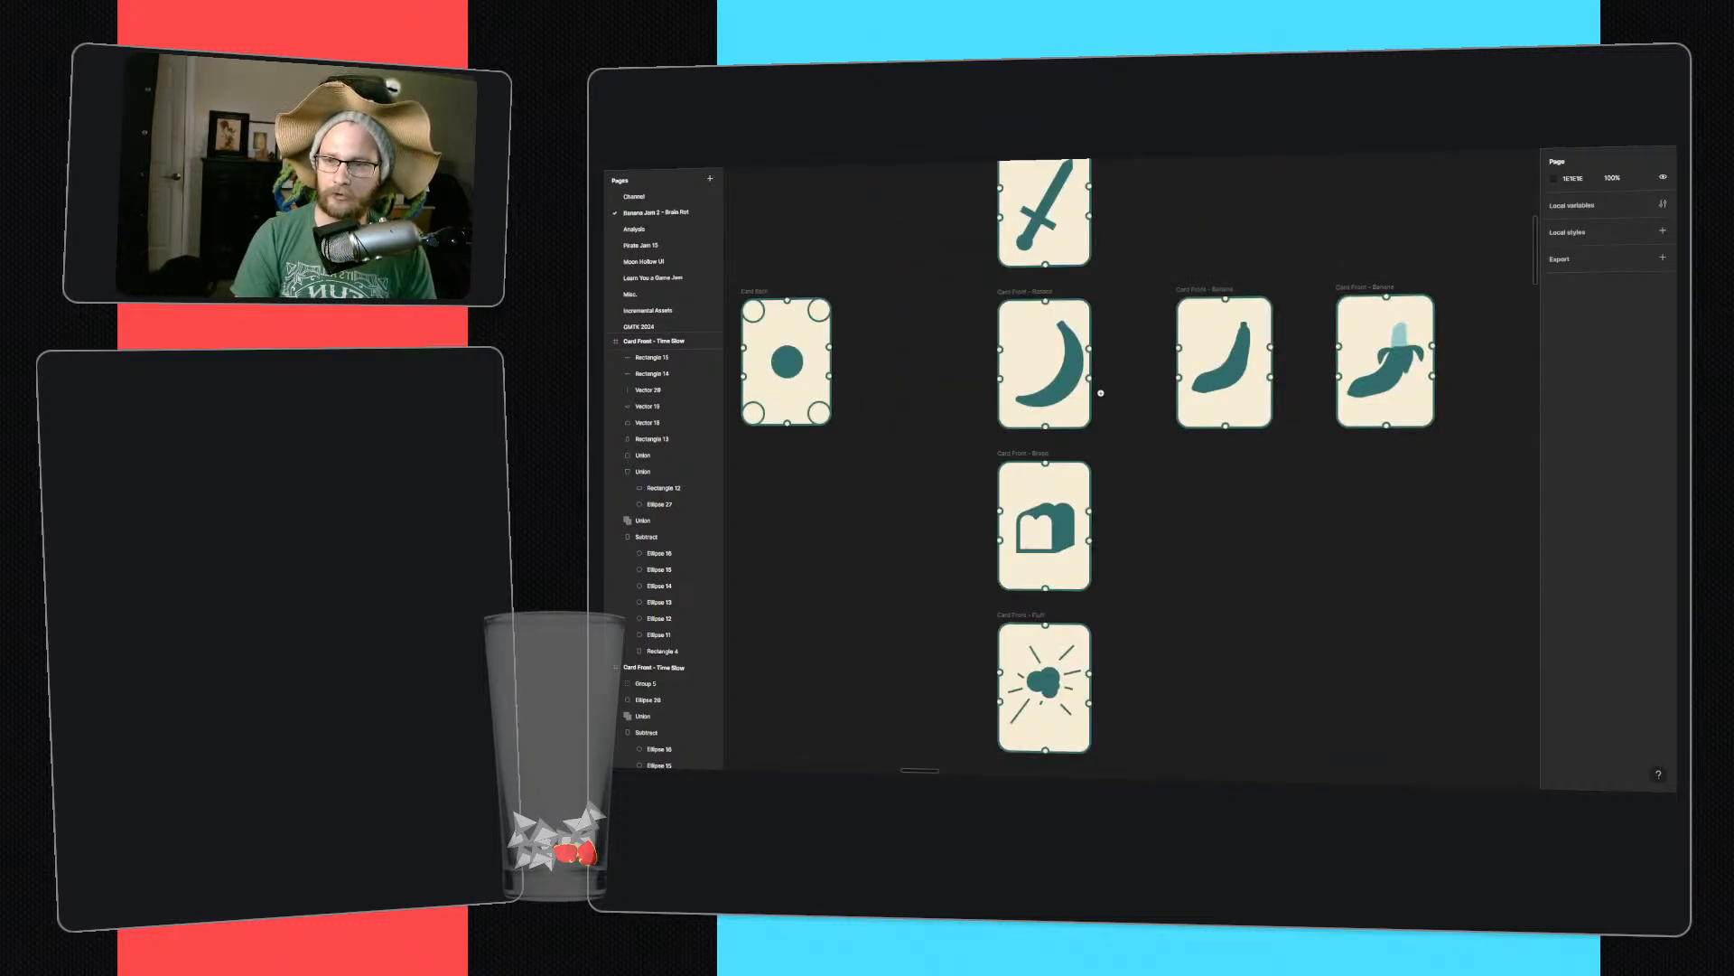
pyautogui.click(1054, 391)
pyautogui.keyDown('shift'); pyautogui.click(1068, 380); pyautogui.keyUp('shift')
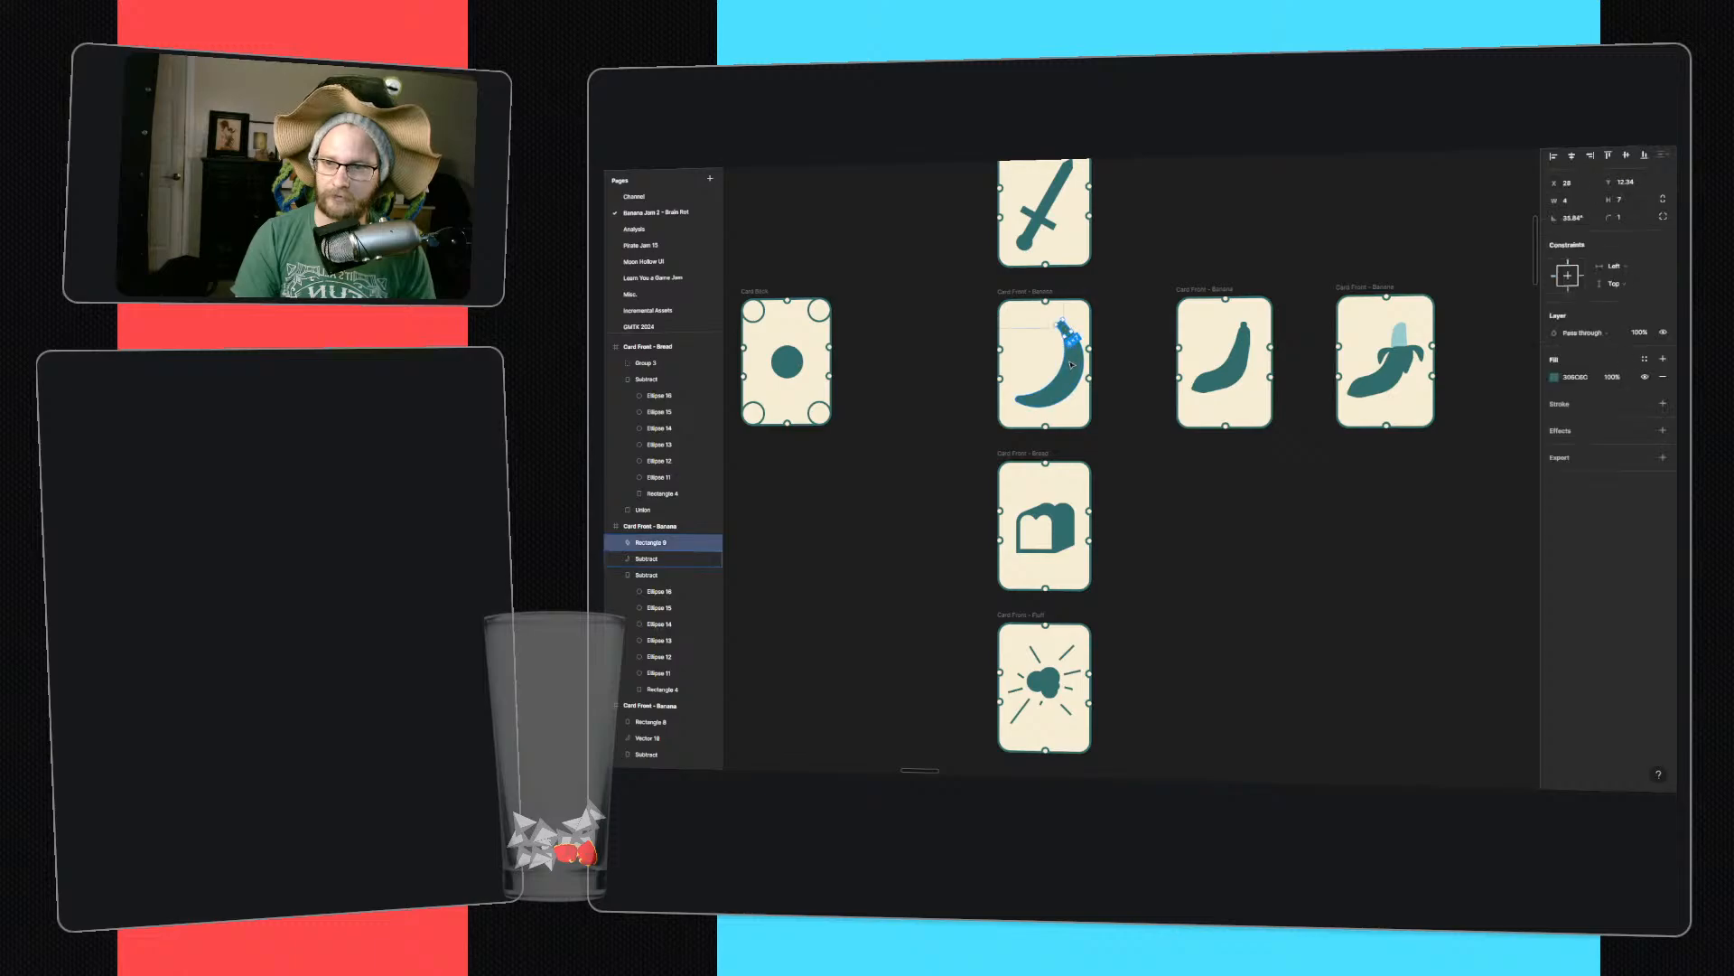
pyautogui.moveTo(1071, 379); pyautogui.dragTo(1063, 377)
pyautogui.click(1136, 330)
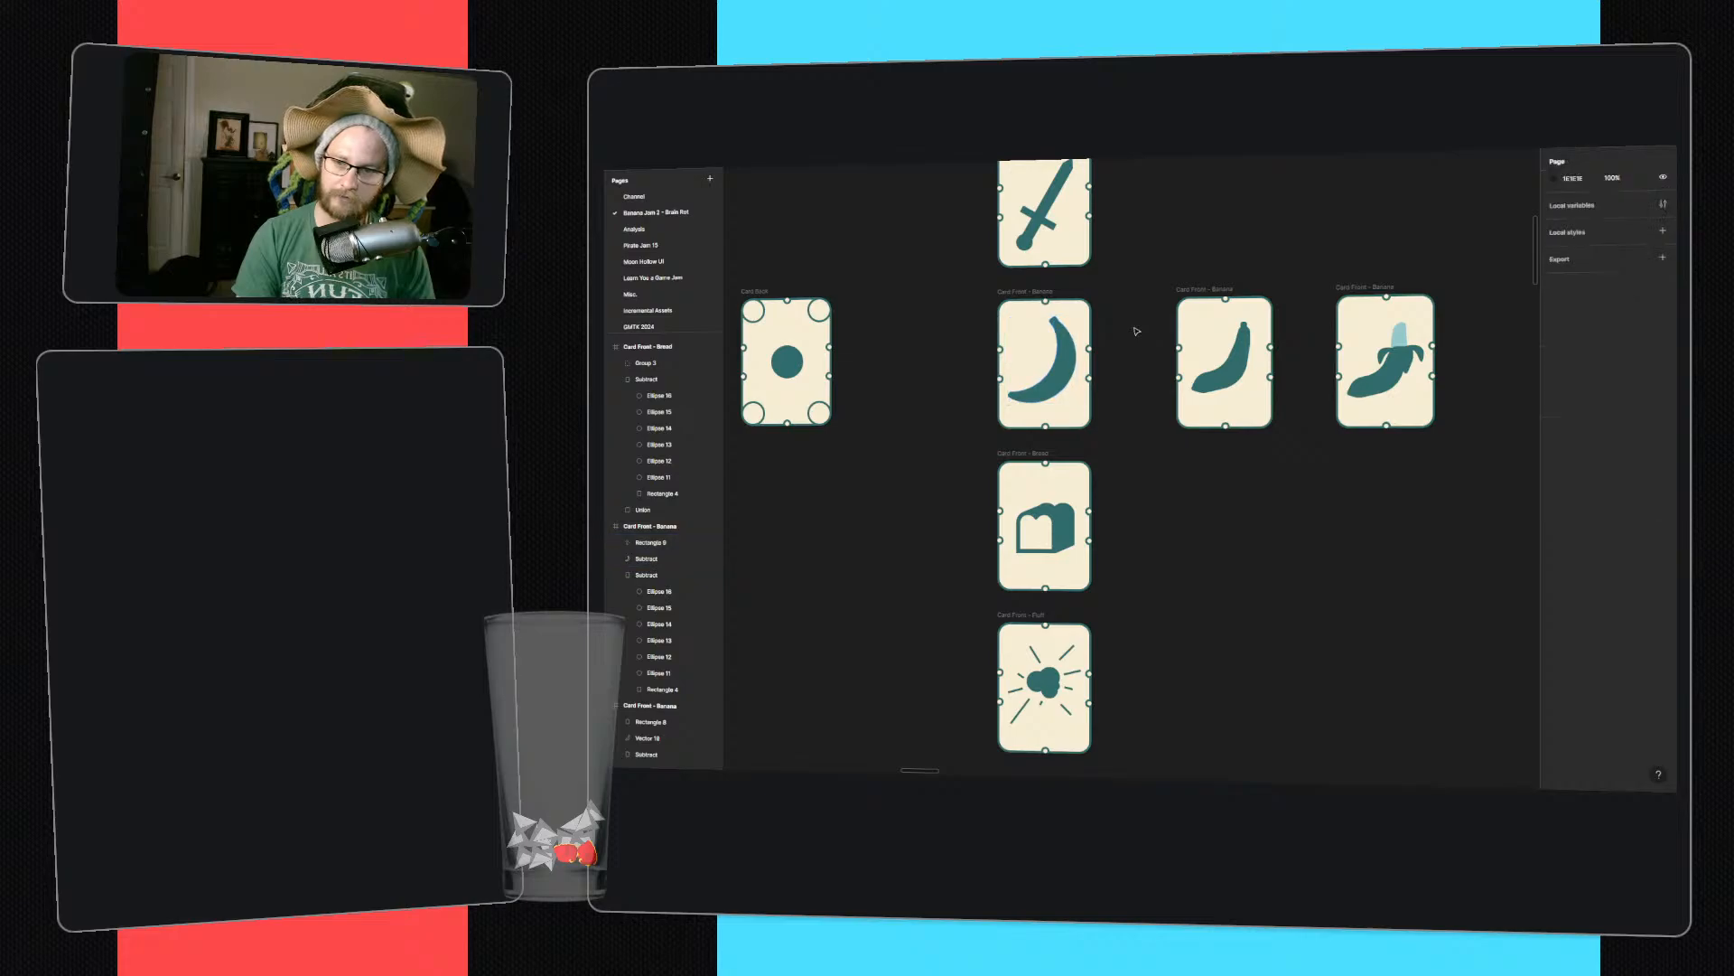
# - Group the crescent banana's body and stem and nudge the group down one step
pyautogui.click(1059, 331)
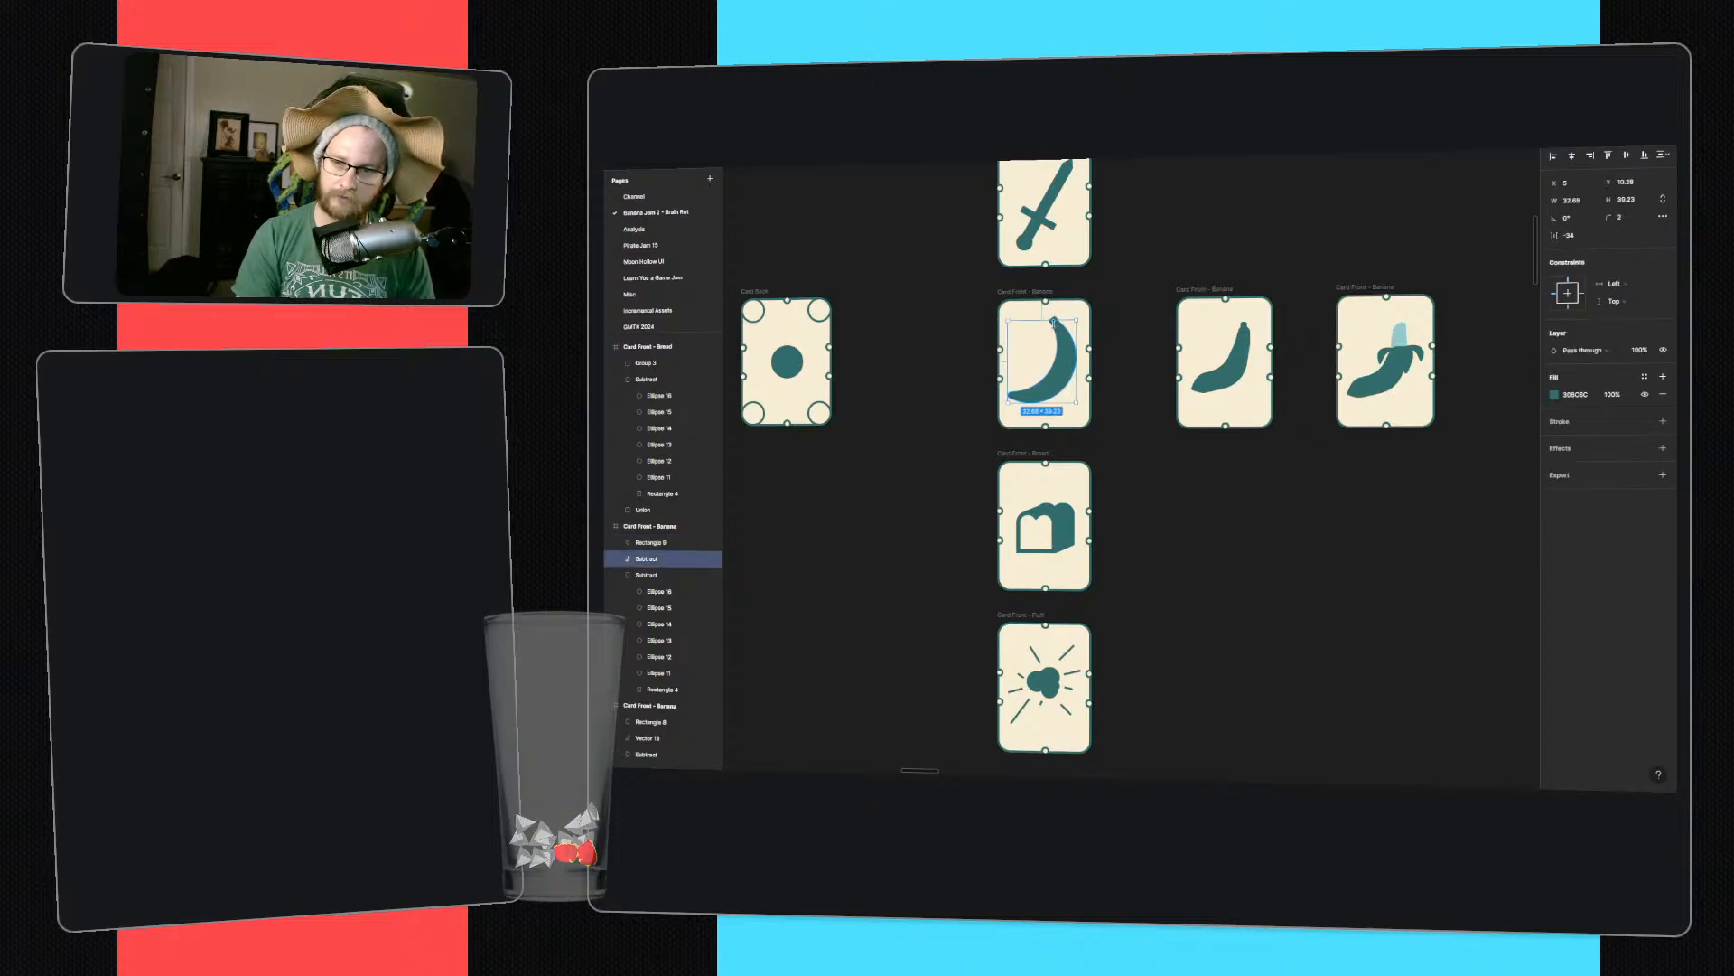
pyautogui.hotkey('ctrl', 'g')
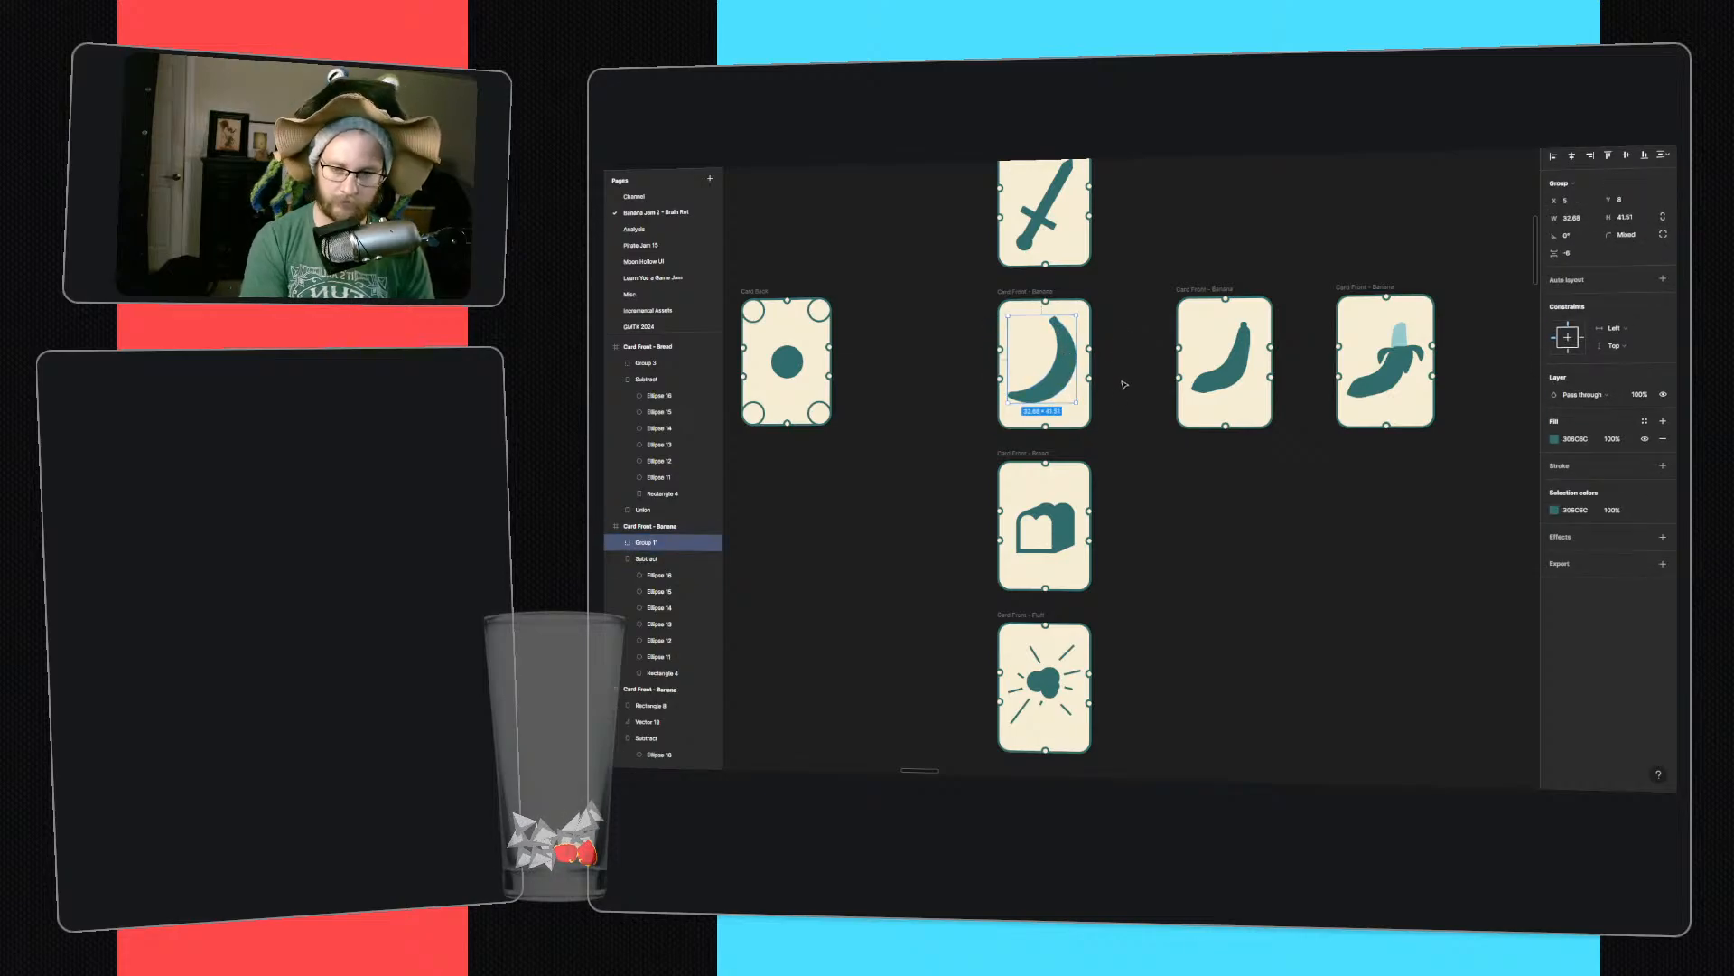
pyautogui.press('Down')
pyautogui.click(1136, 412)
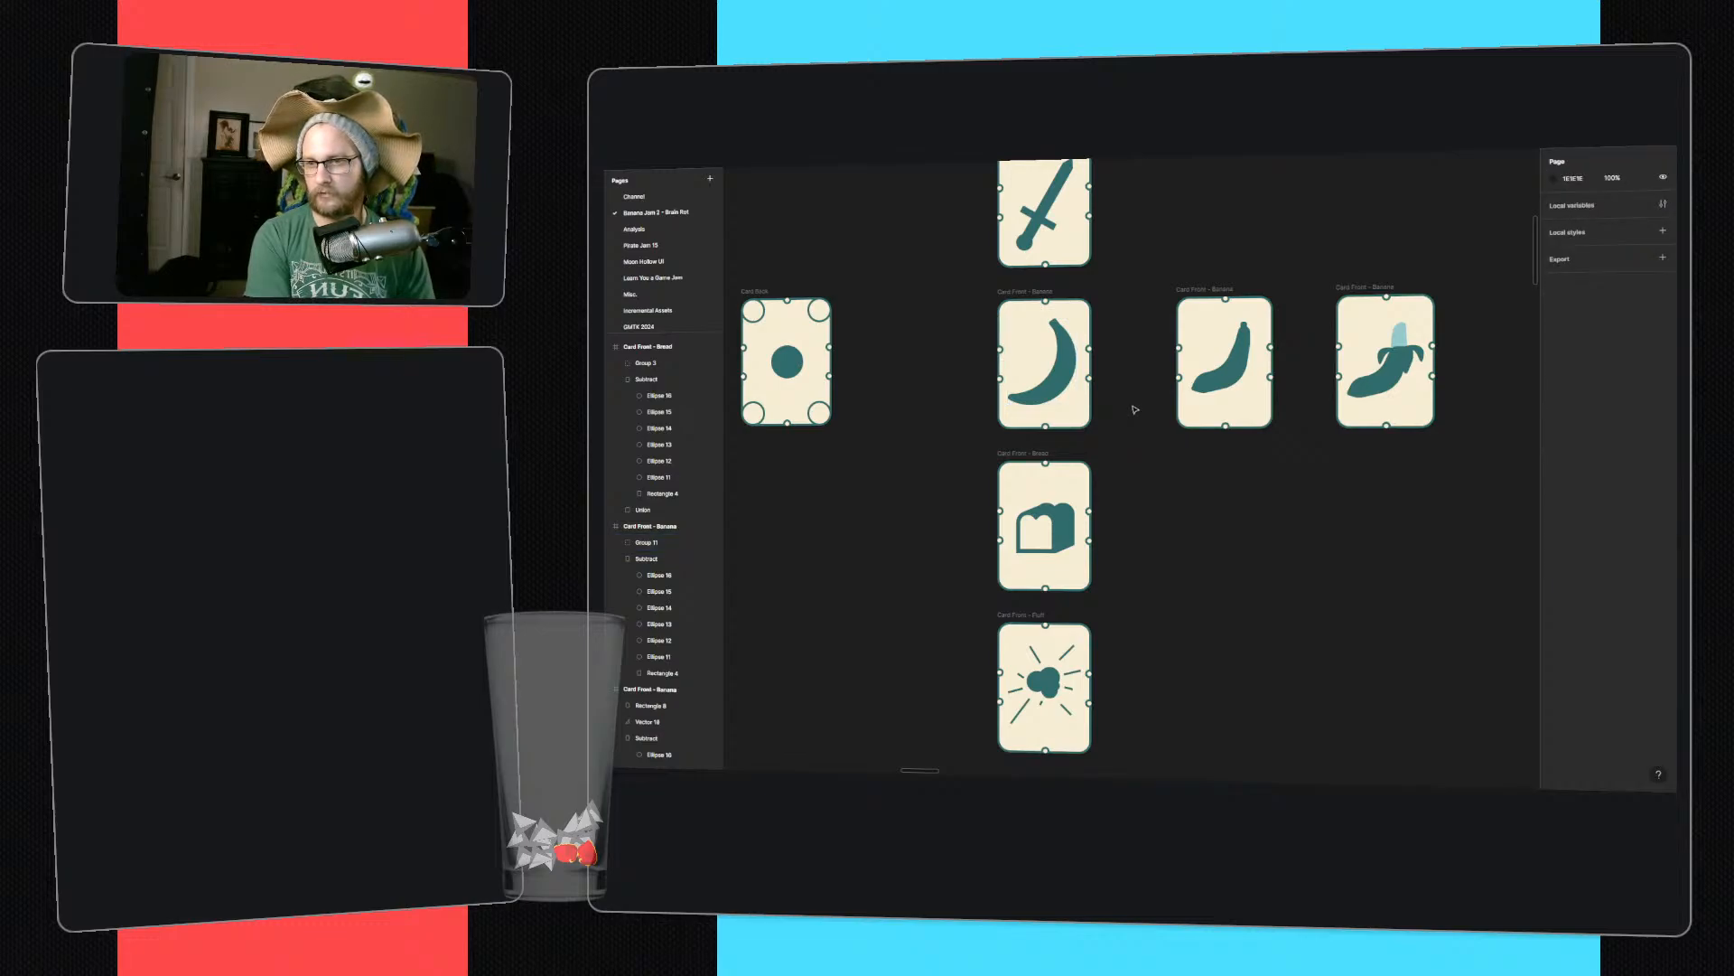
# - Export the crescent banana, bread and bursting puff card fronts as 1x PNGs
pyautogui.click(1026, 293)
pyautogui.click(1662, 538)
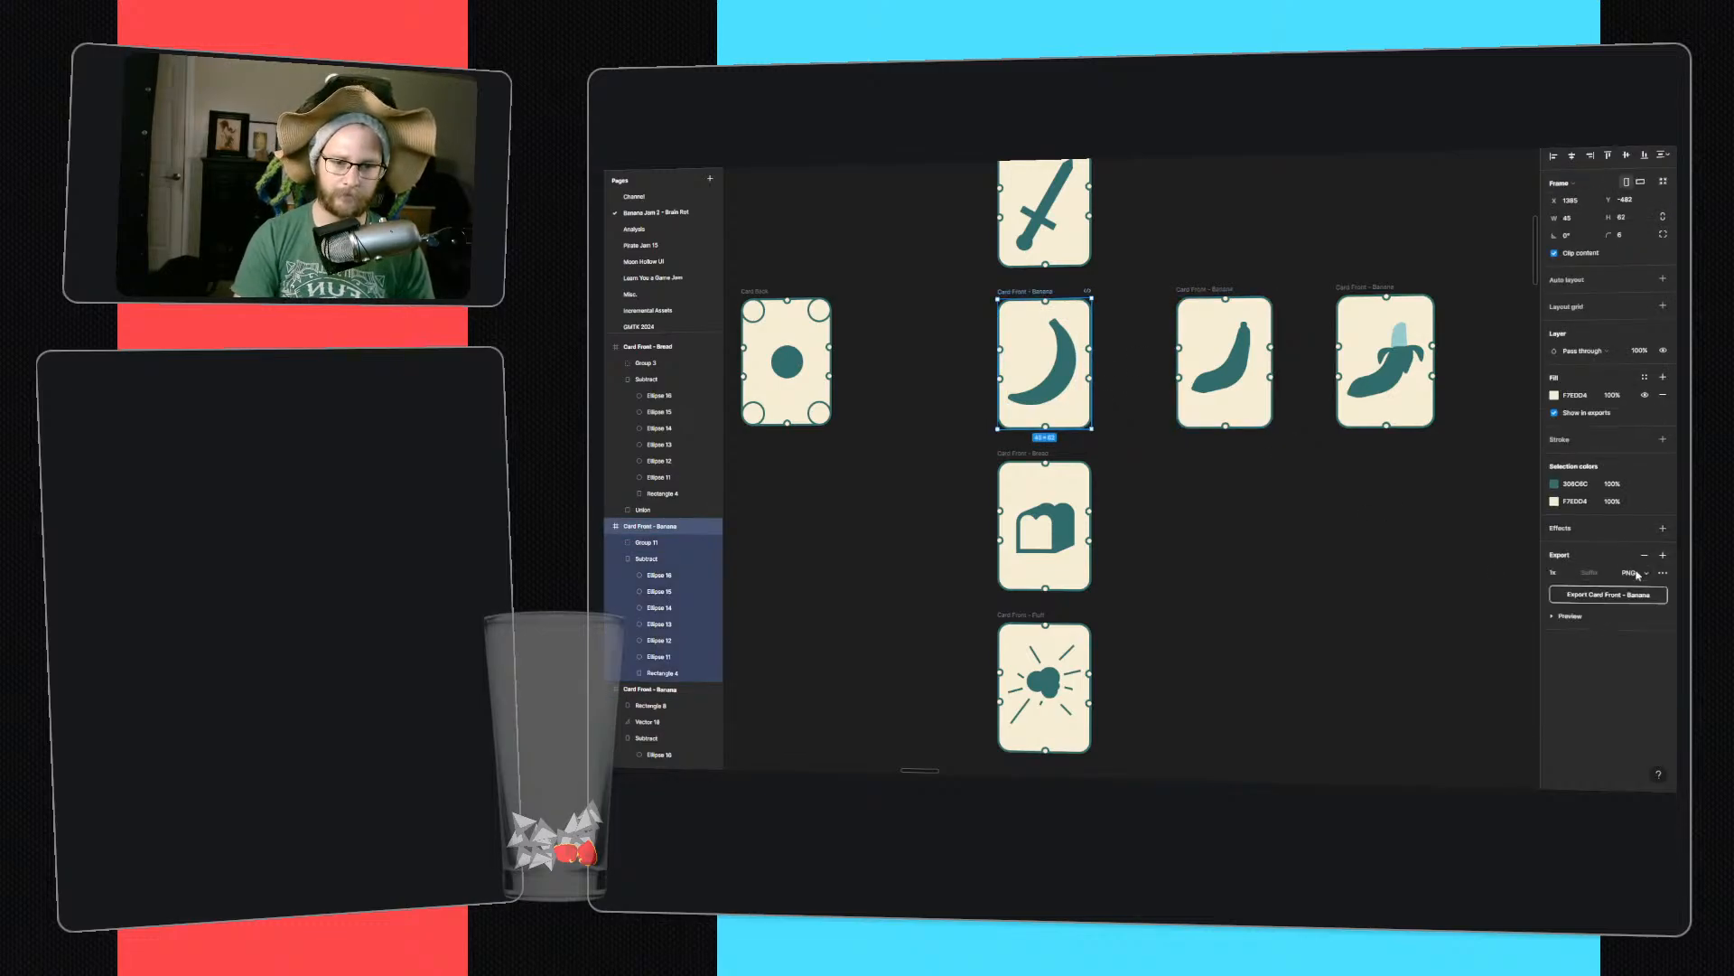
pyautogui.click(1407, 578)
pyautogui.click(1022, 453)
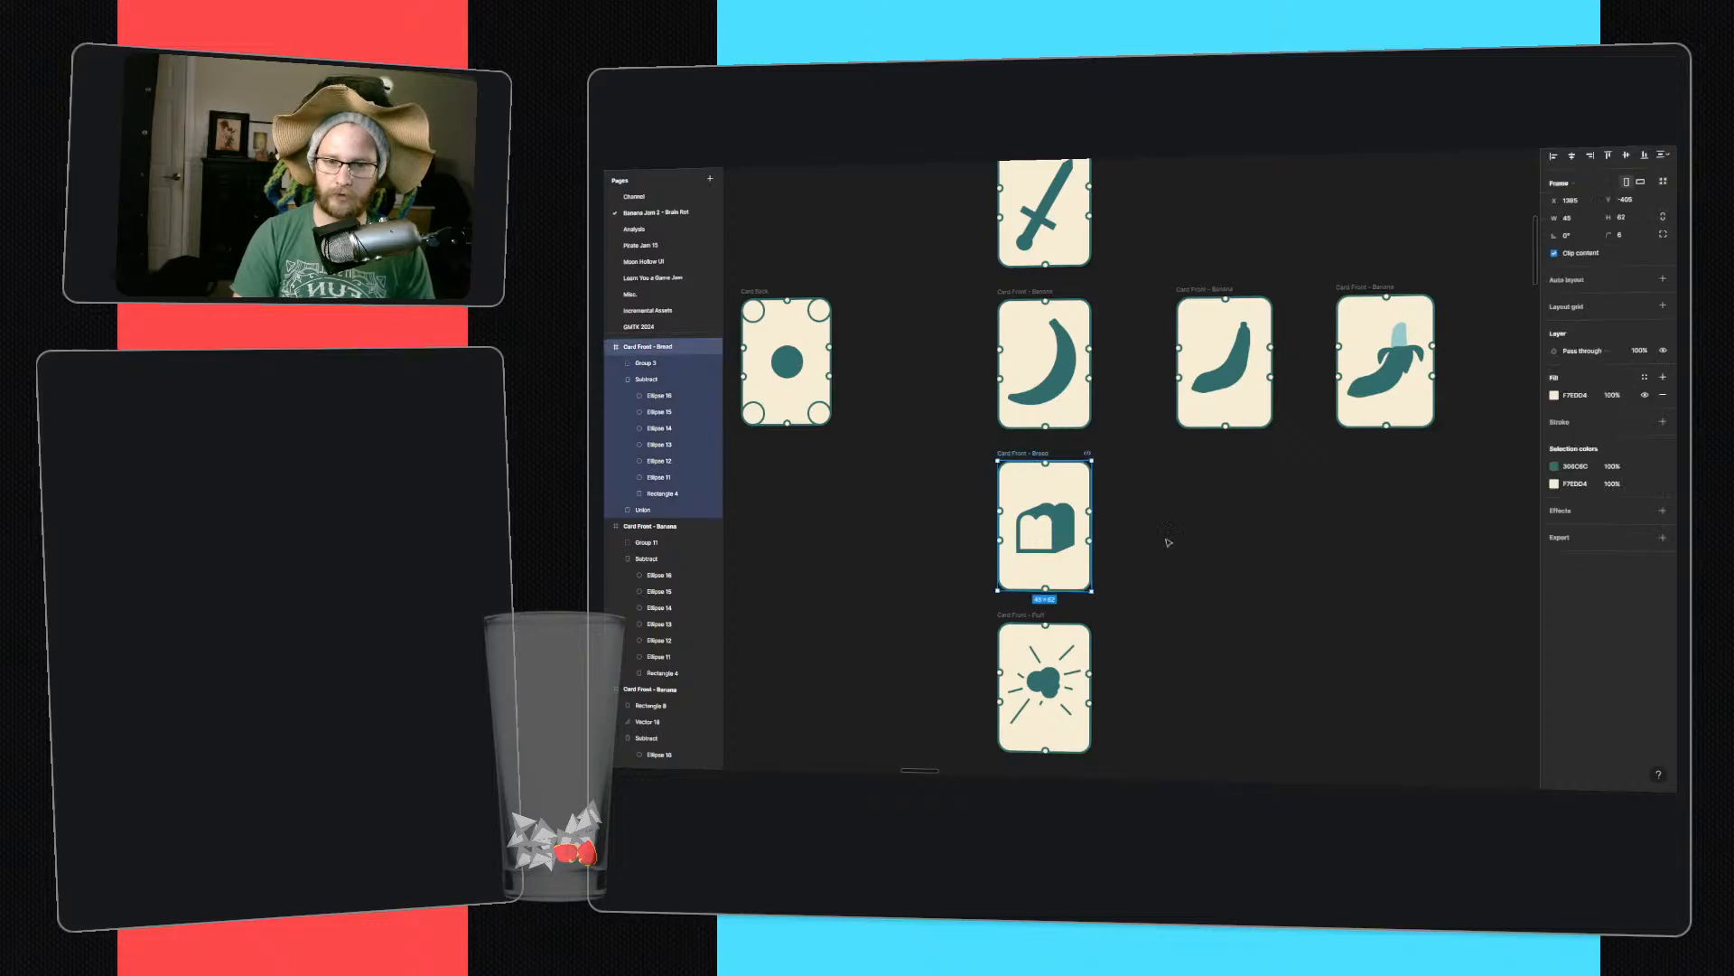
pyautogui.scroll(-2, 1065, 524)
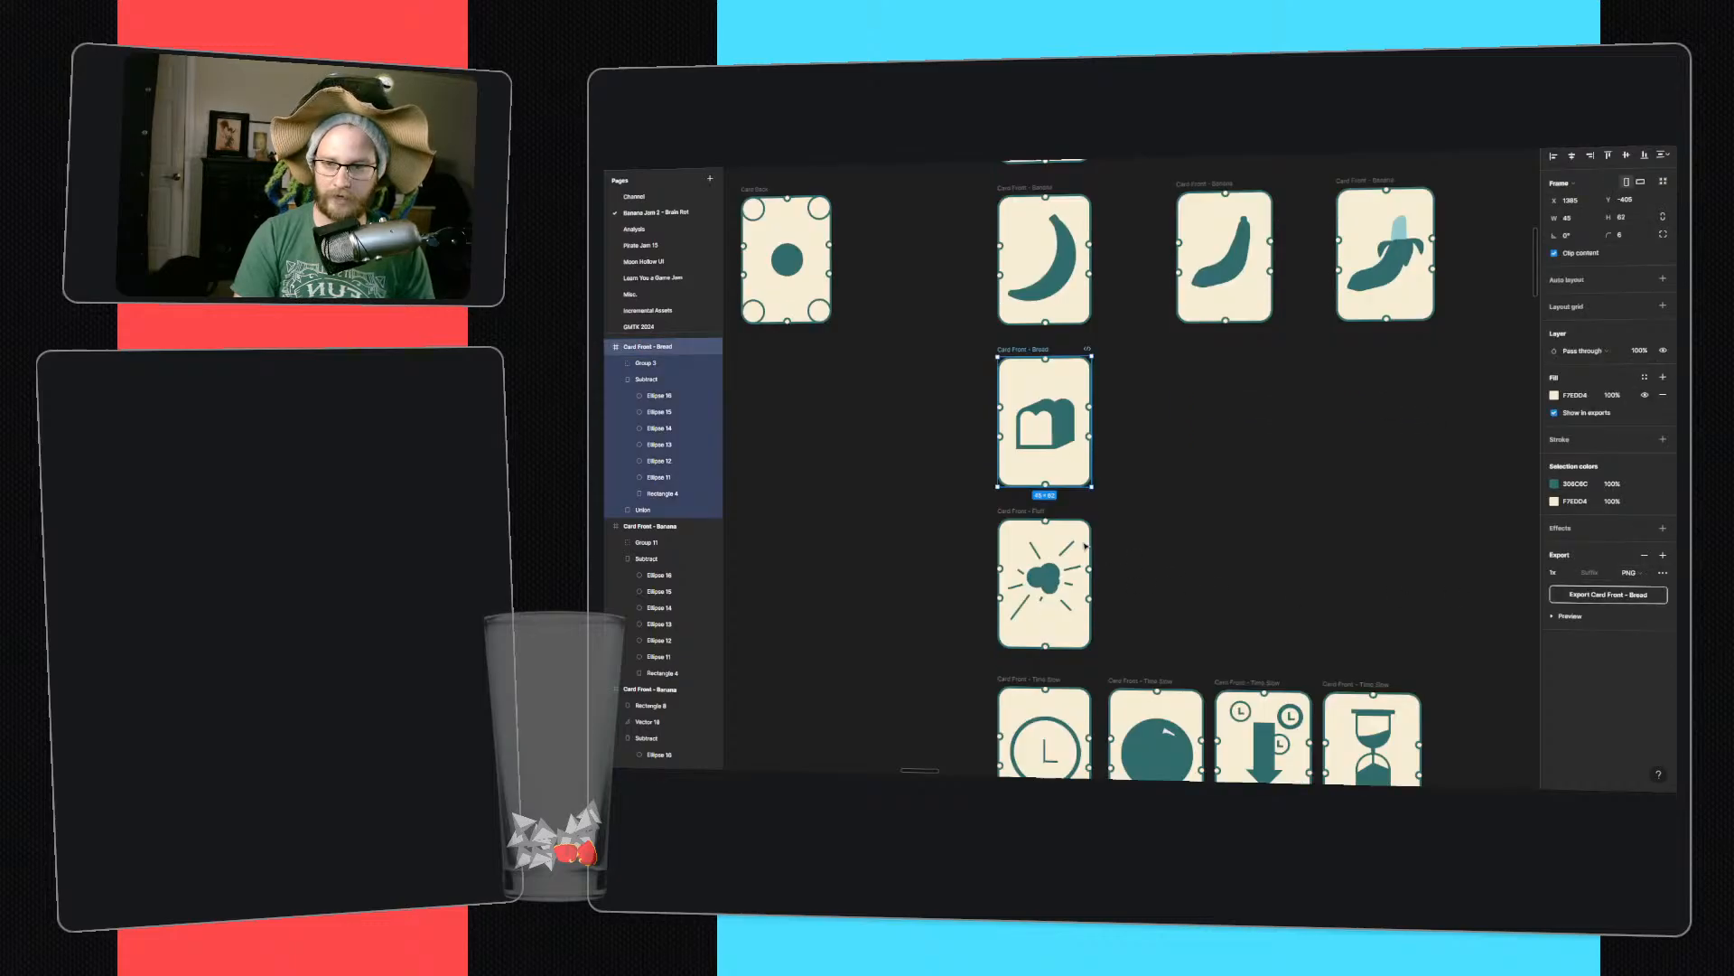
pyautogui.click(1022, 512)
pyautogui.click(1662, 539)
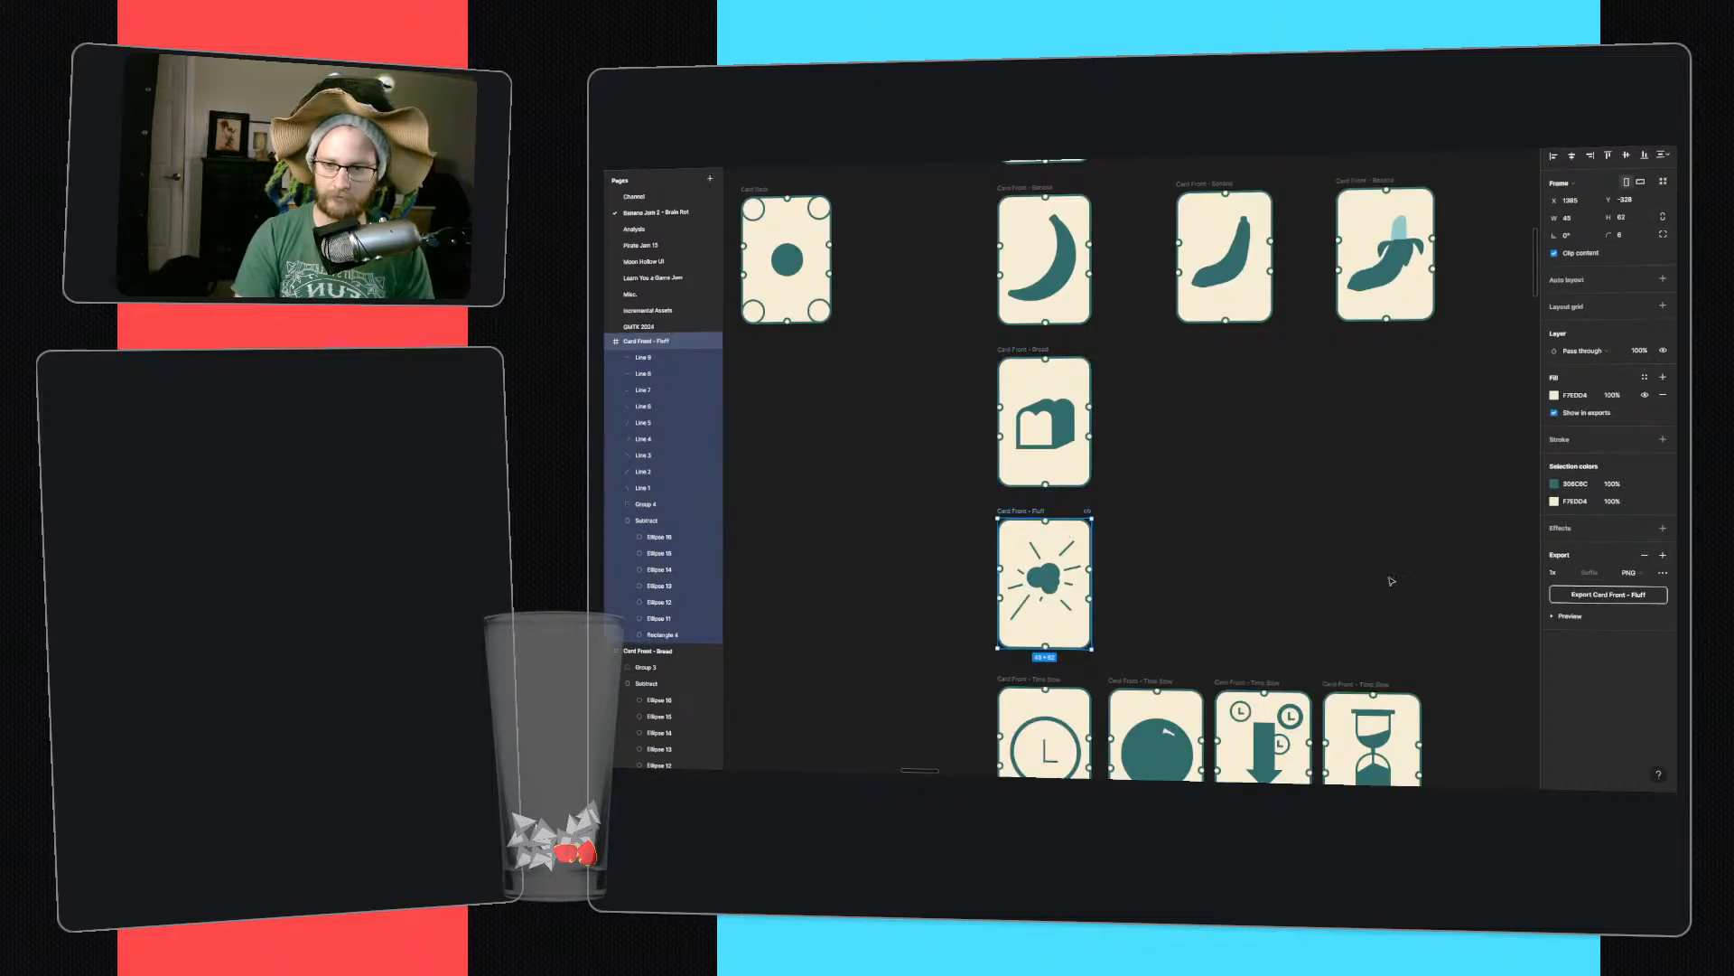
# - Inspect the frame settings of the clock, solid circle and hourglass cards in turn
pyautogui.scroll(-4, 1391, 581)
pyautogui.click(1039, 449)
pyautogui.click(1150, 451)
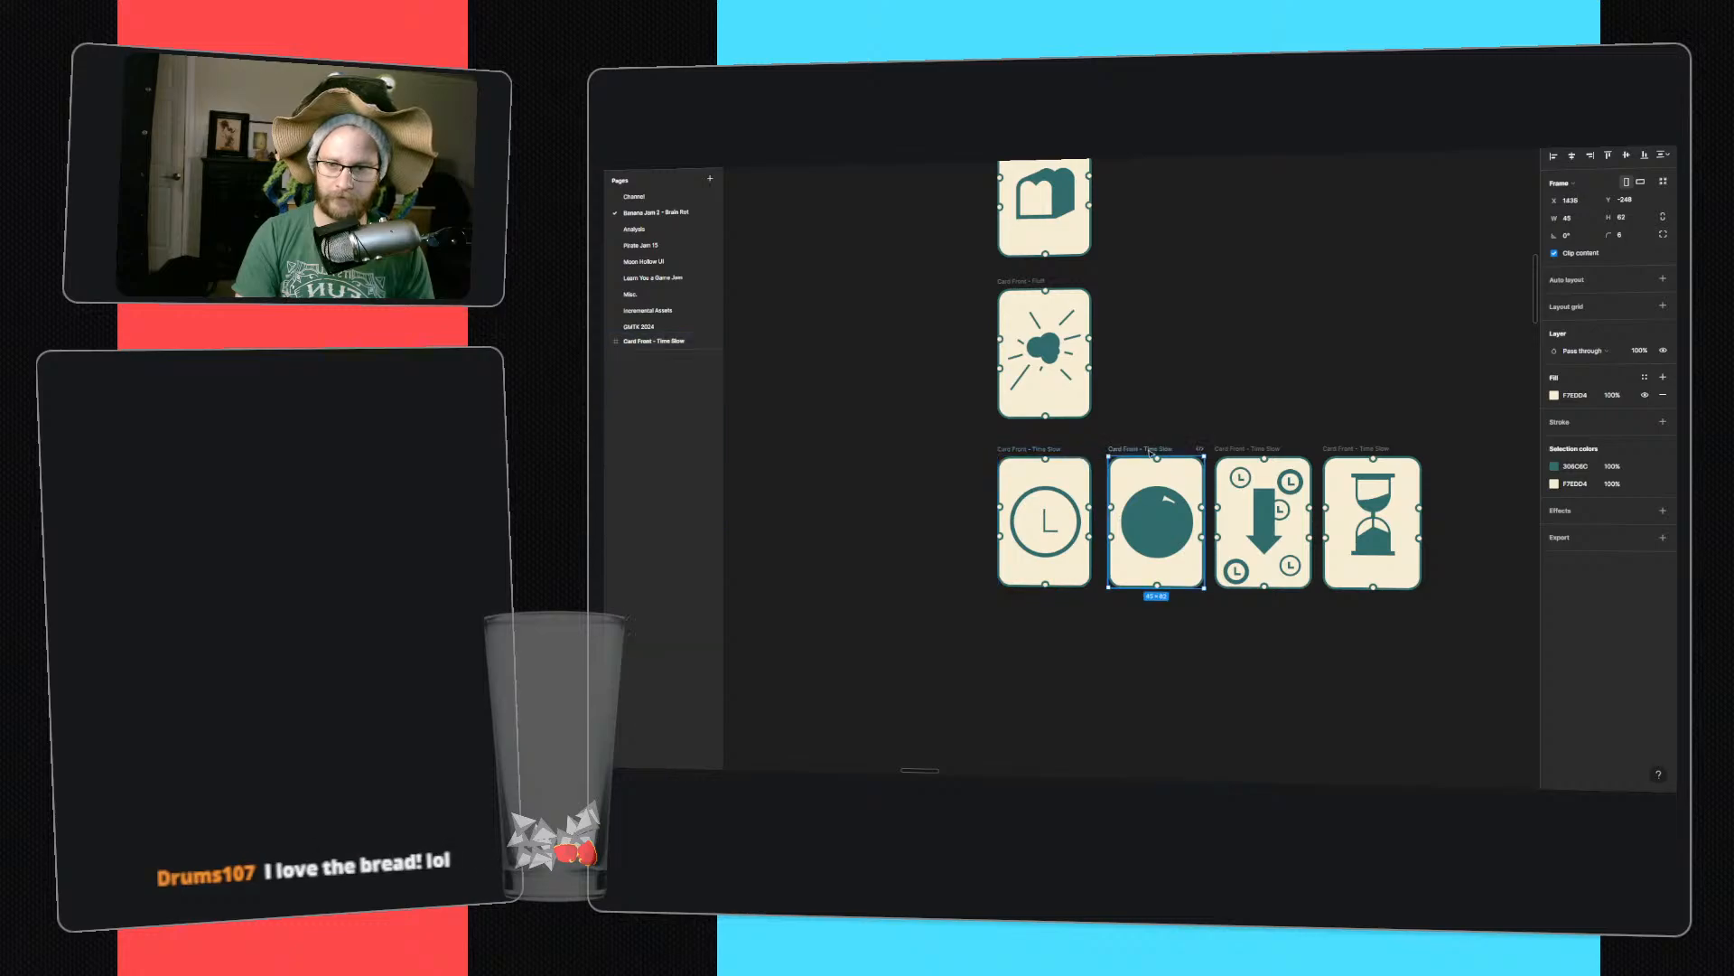
pyautogui.click(1355, 449)
pyautogui.click(1238, 334)
pyautogui.keyDown('ctrl'); pyautogui.scroll(-3, 1239, 334); pyautogui.keyUp('ctrl')
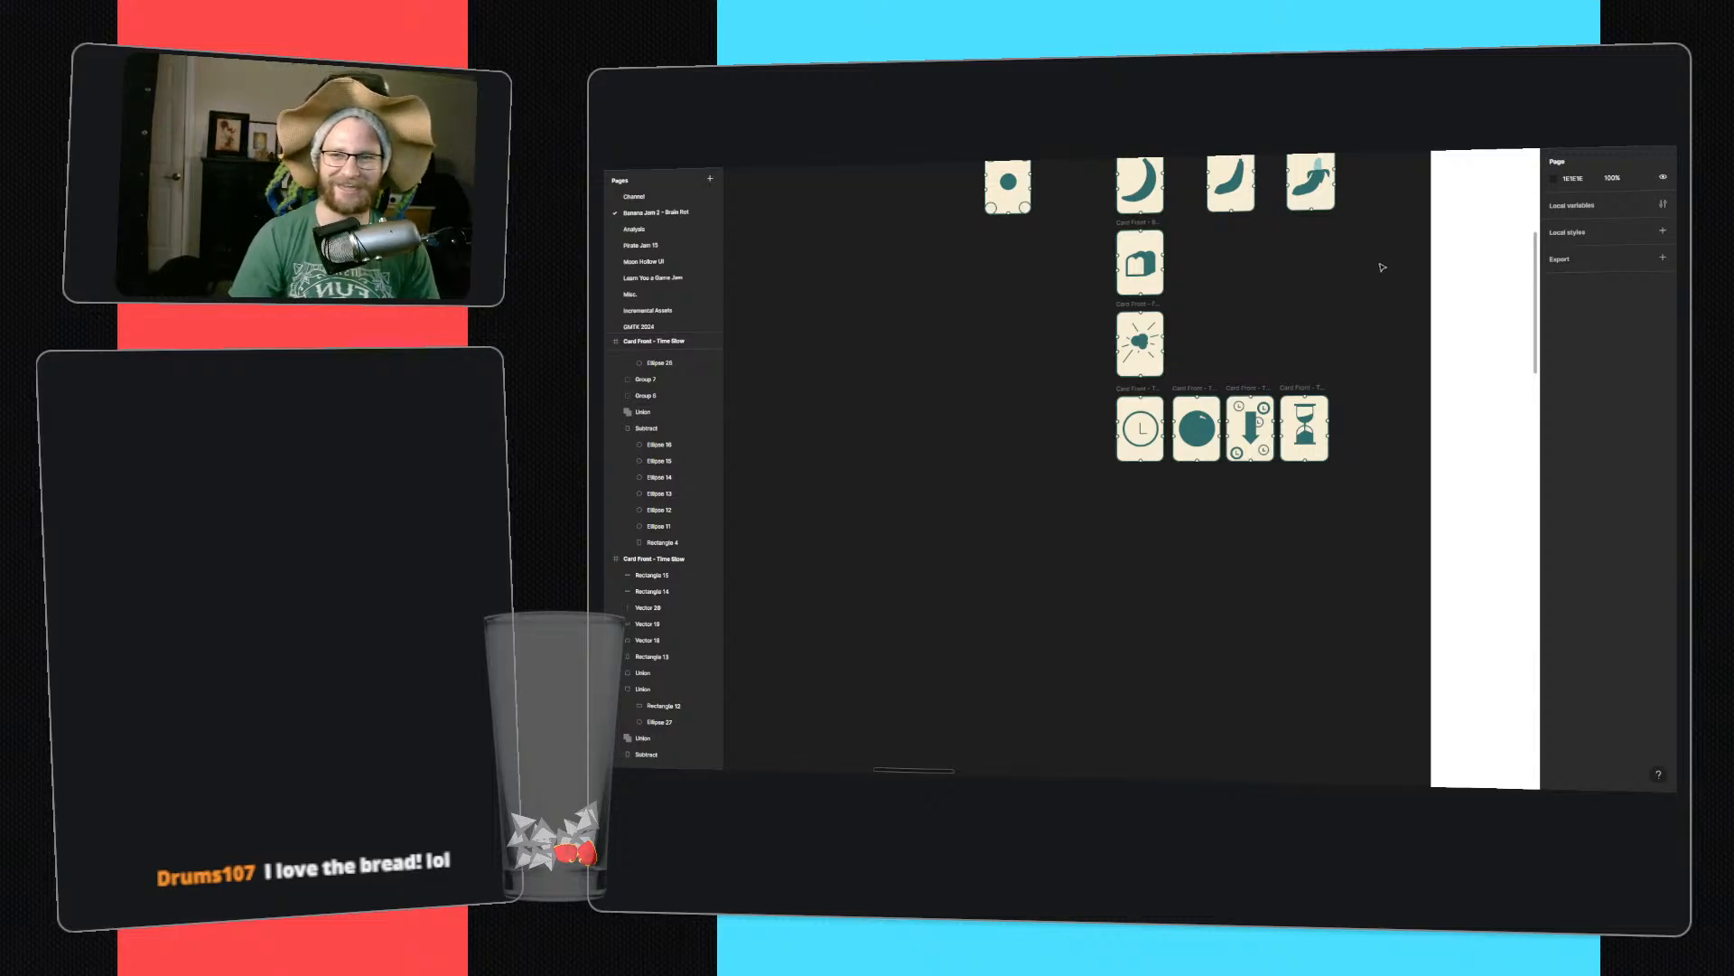
# - Fill the white Background frame with the dark teal sampled from the palette swatch
pyautogui.moveTo(1382, 267); pyautogui.dragTo(1254, 348, button='middle')
pyautogui.moveTo(1374, 322); pyautogui.dragTo(999, 351, button='middle')
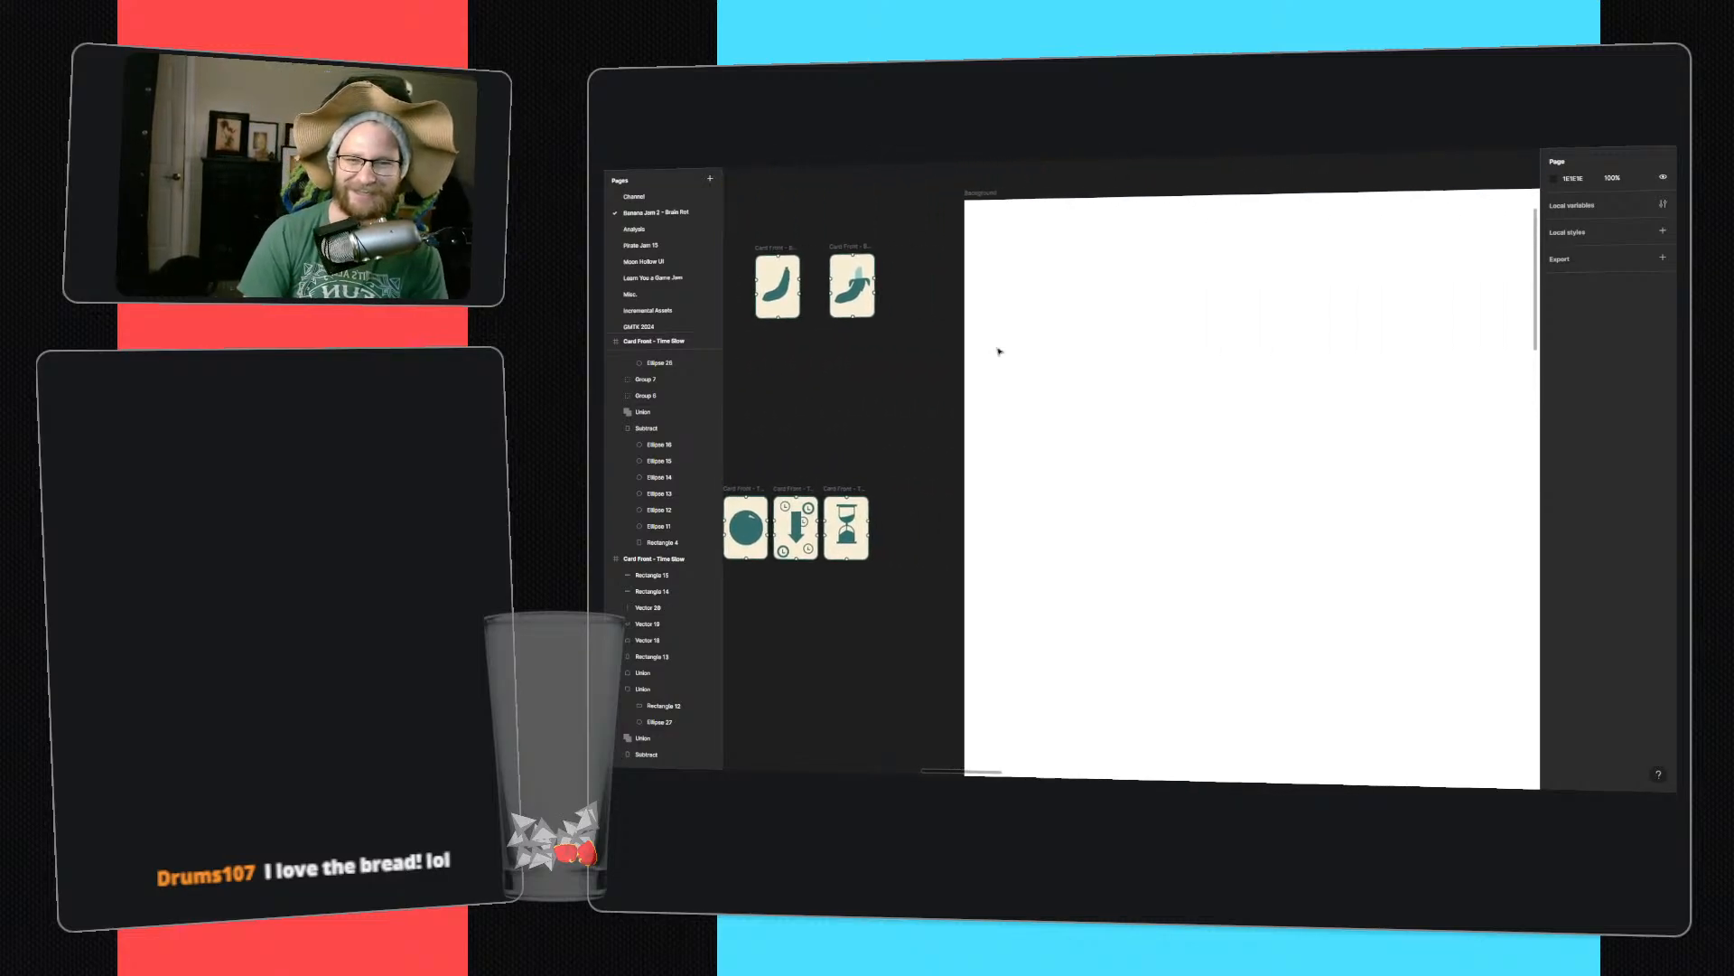
pyautogui.keyDown('ctrl'); pyautogui.scroll(-5, 975, 194); pyautogui.keyUp('ctrl')
pyautogui.click(975, 192)
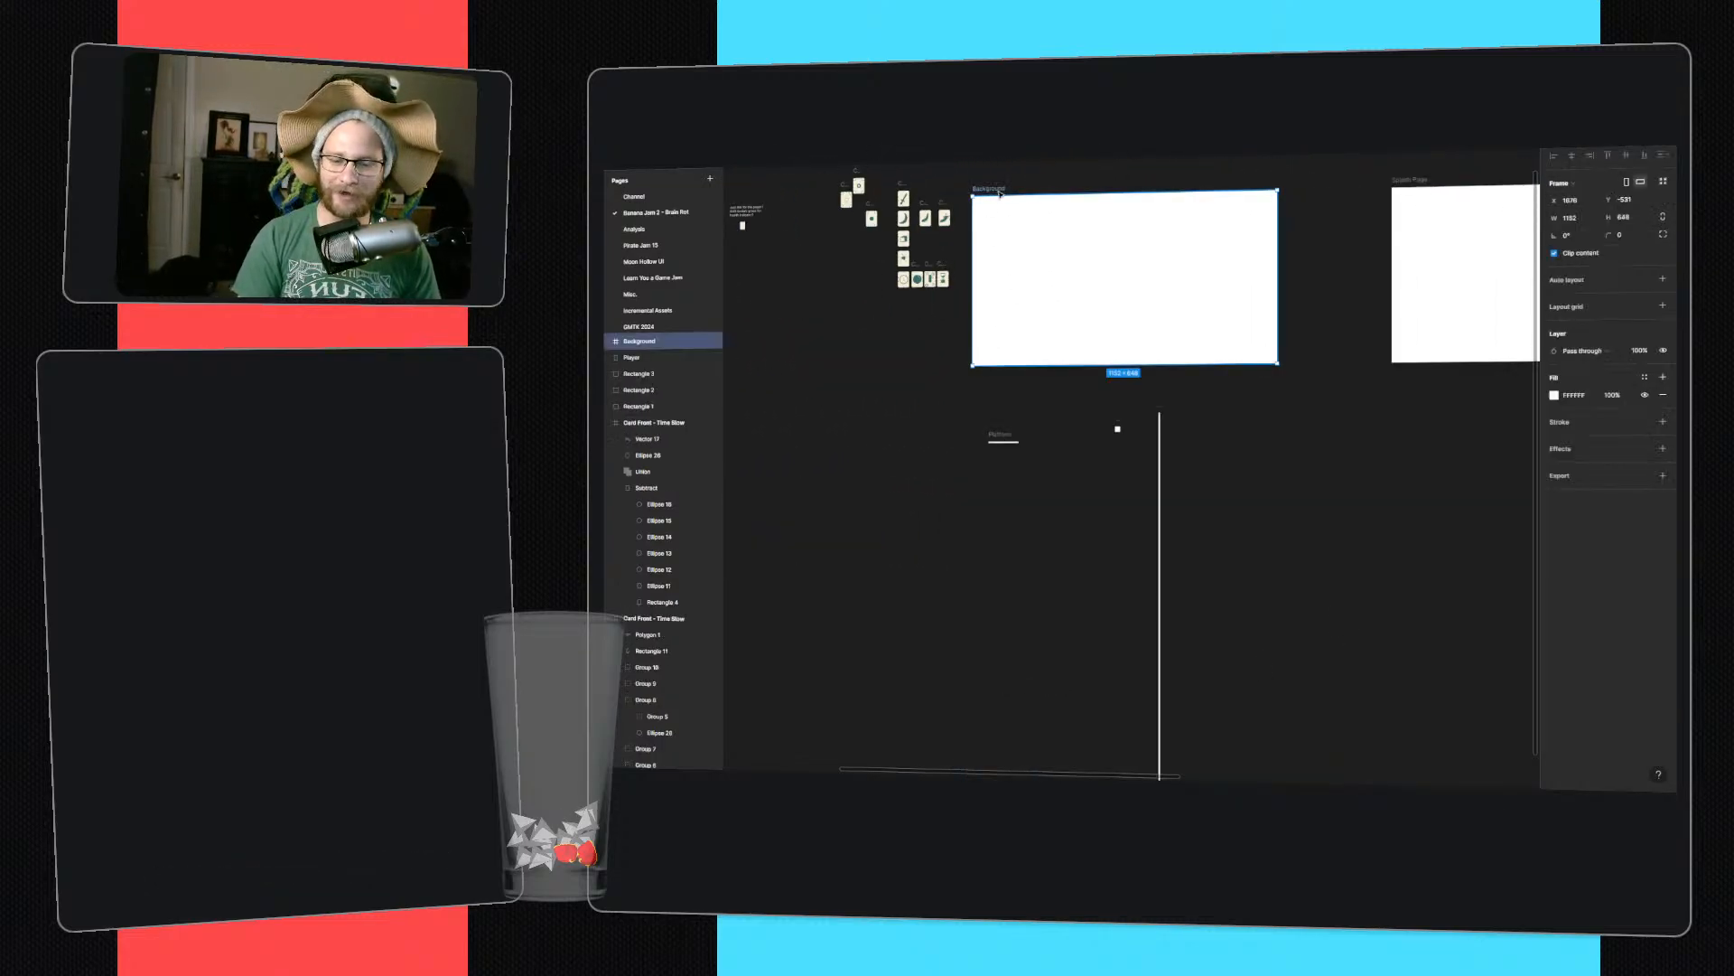
pyautogui.moveTo(977, 192); pyautogui.dragTo(1084, 283, button='middle')
pyautogui.press('i')
pyautogui.click(1098, 212)
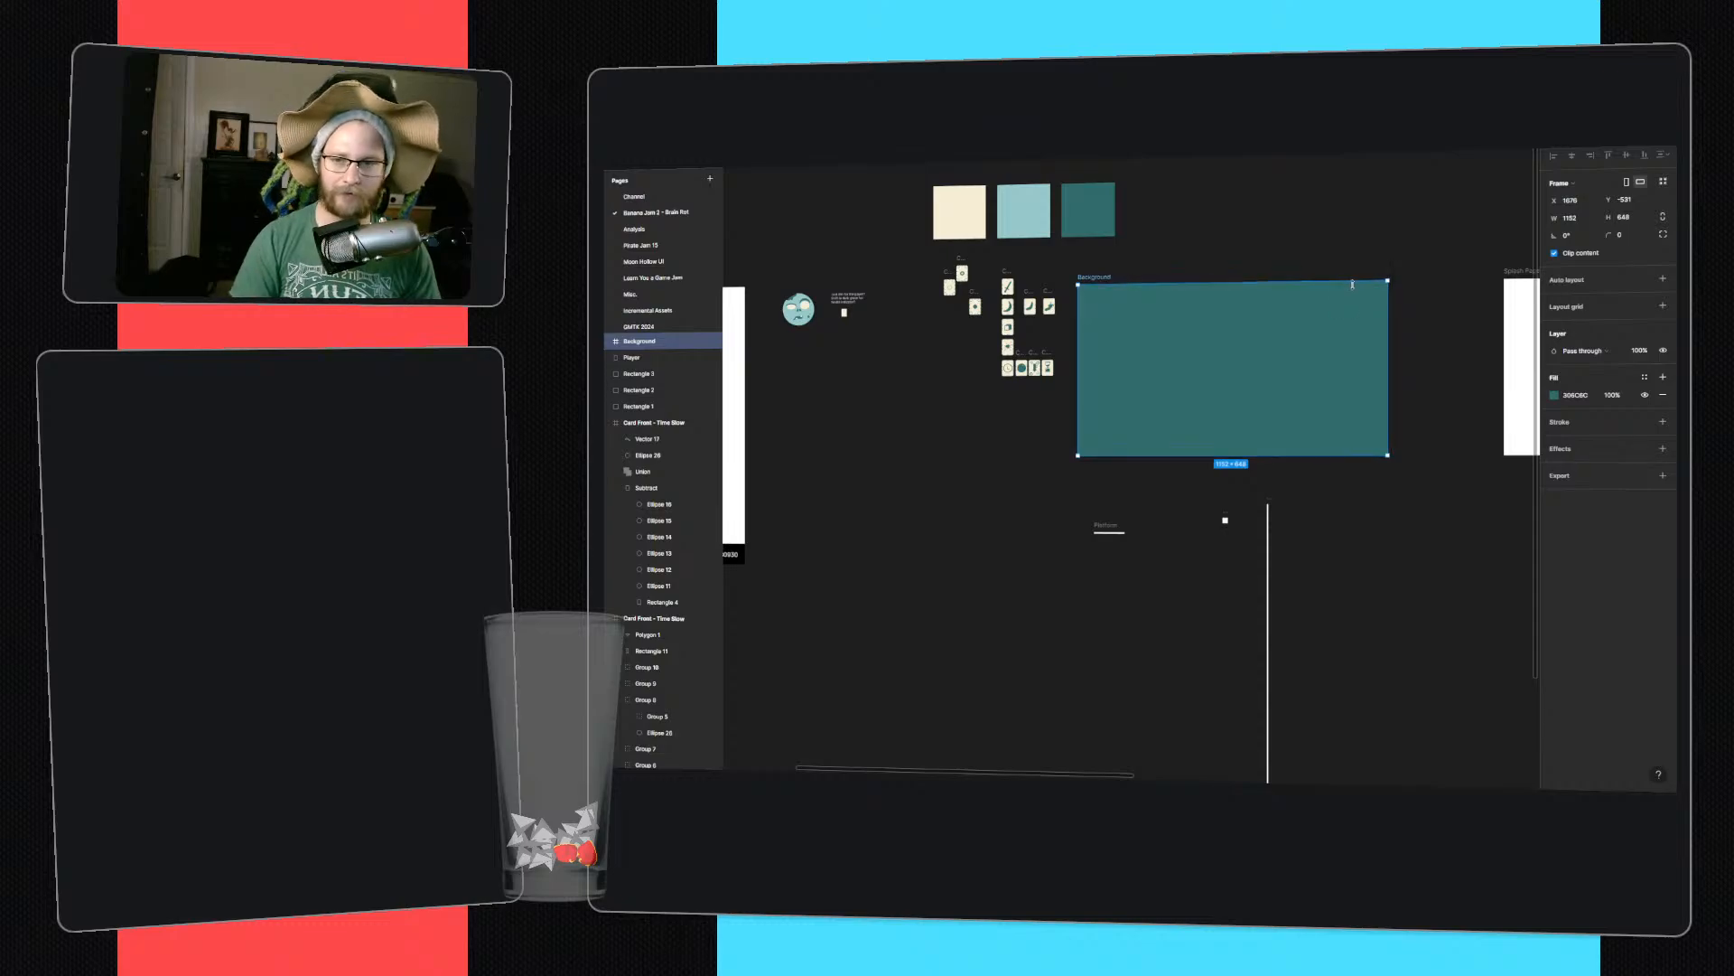
# - Add an inside stroke to the Background frame and set its weight to 28
pyautogui.keyDown('ctrl'); pyautogui.scroll(4, 1316, 310); pyautogui.keyUp('ctrl')
pyautogui.moveTo(1163, 249); pyautogui.dragTo(1215, 287, button='middle')
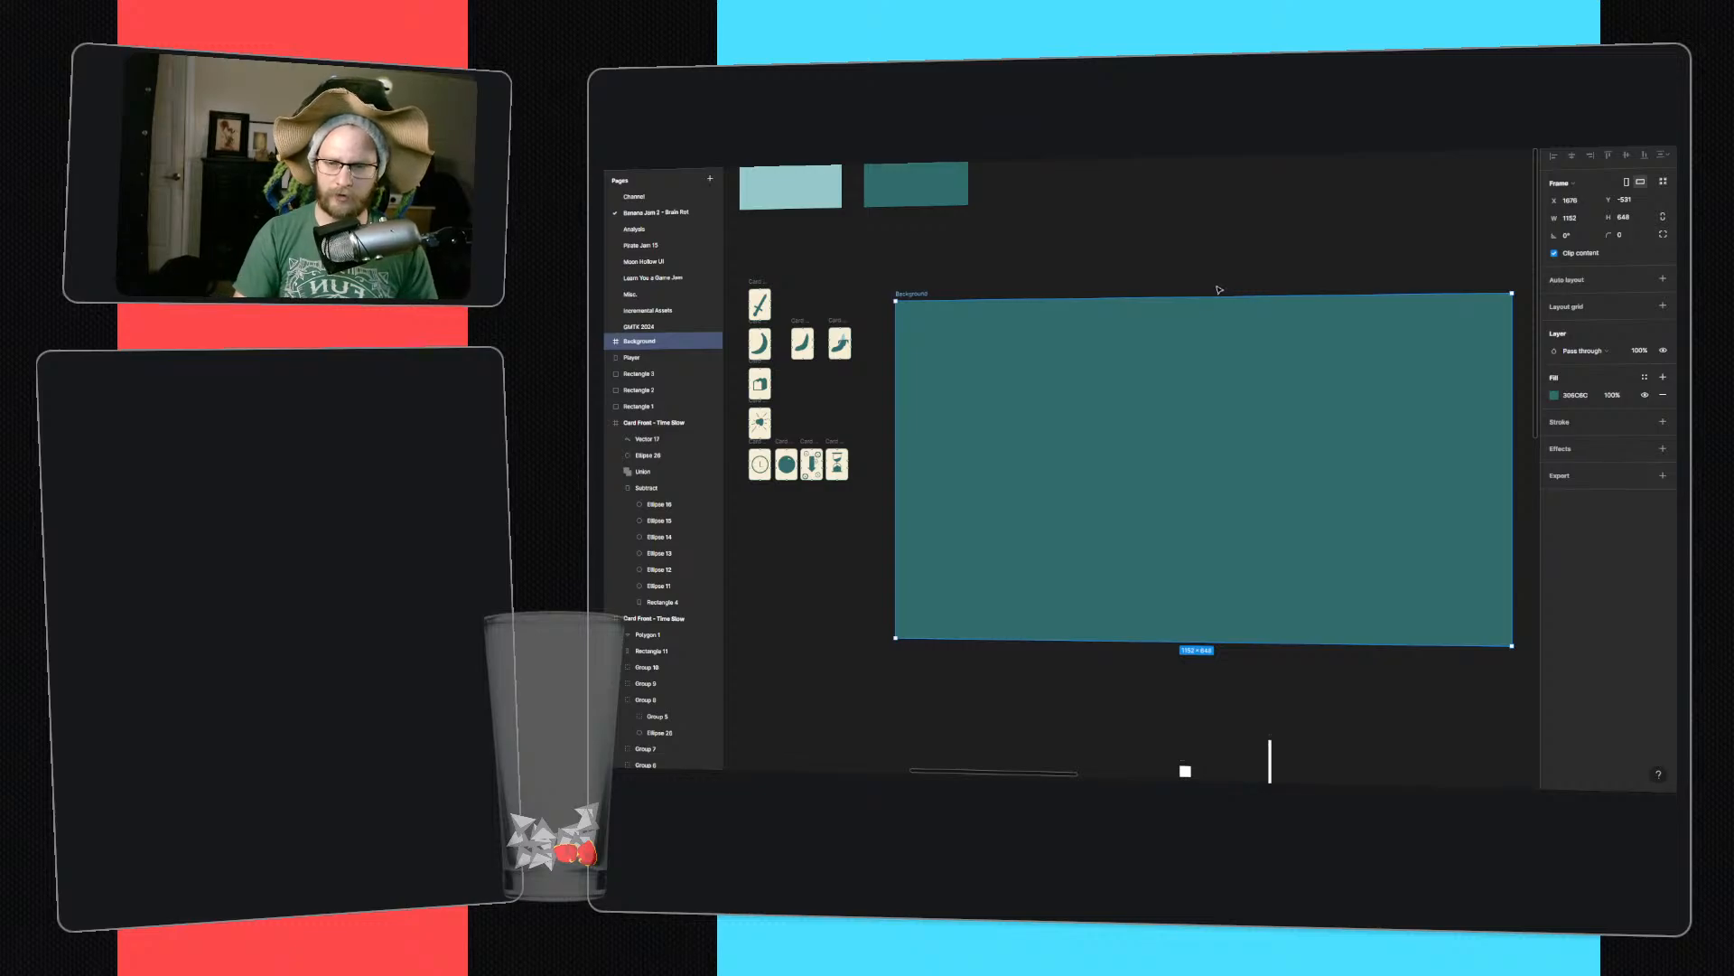
pyautogui.moveTo(1201, 267); pyautogui.dragTo(1132, 267, button='middle')
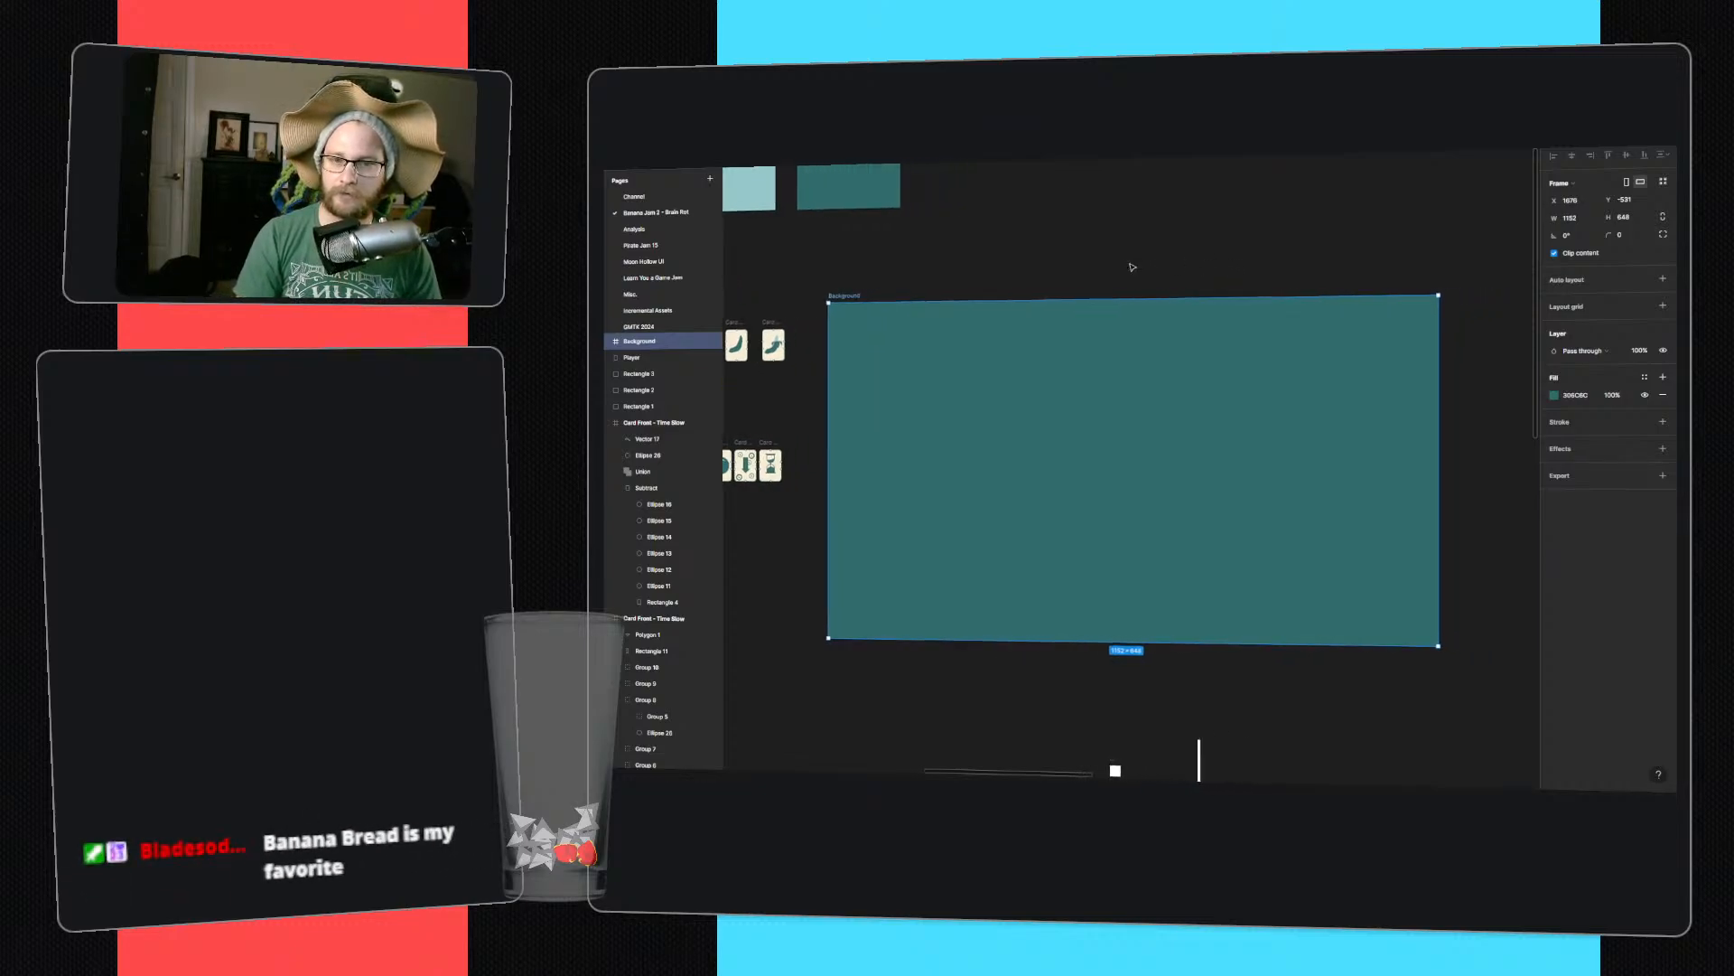
pyautogui.click(1663, 422)
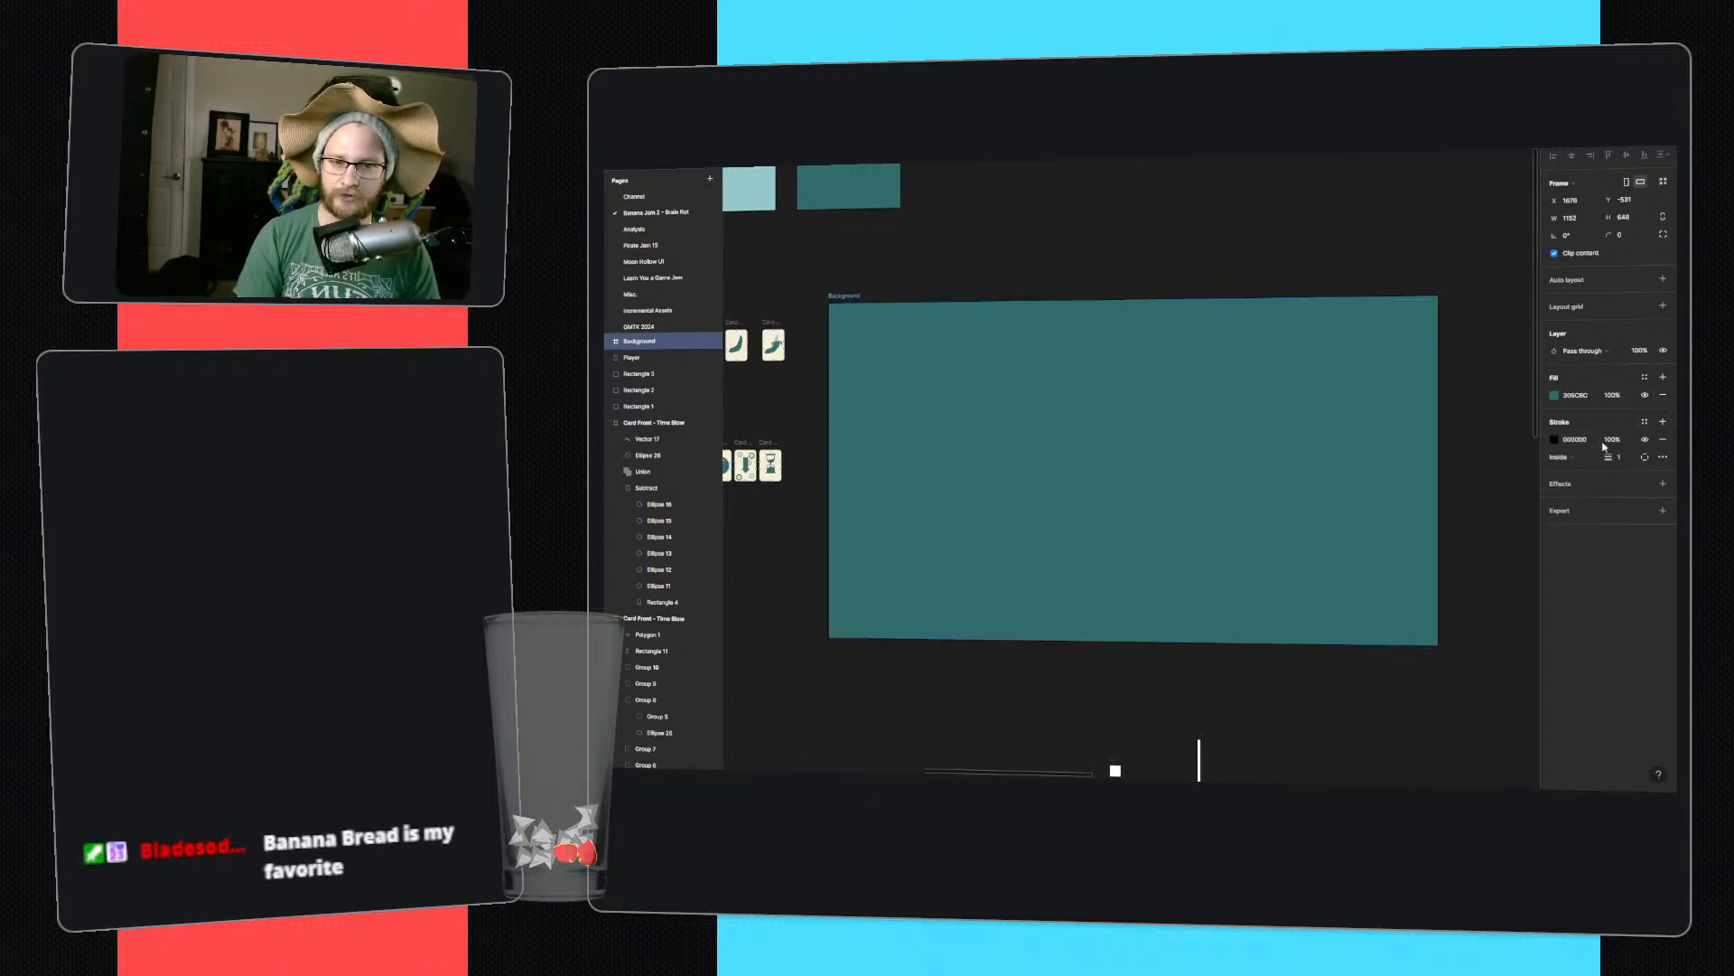
pyautogui.moveTo(1608, 458); pyautogui.dragTo(1623, 461)
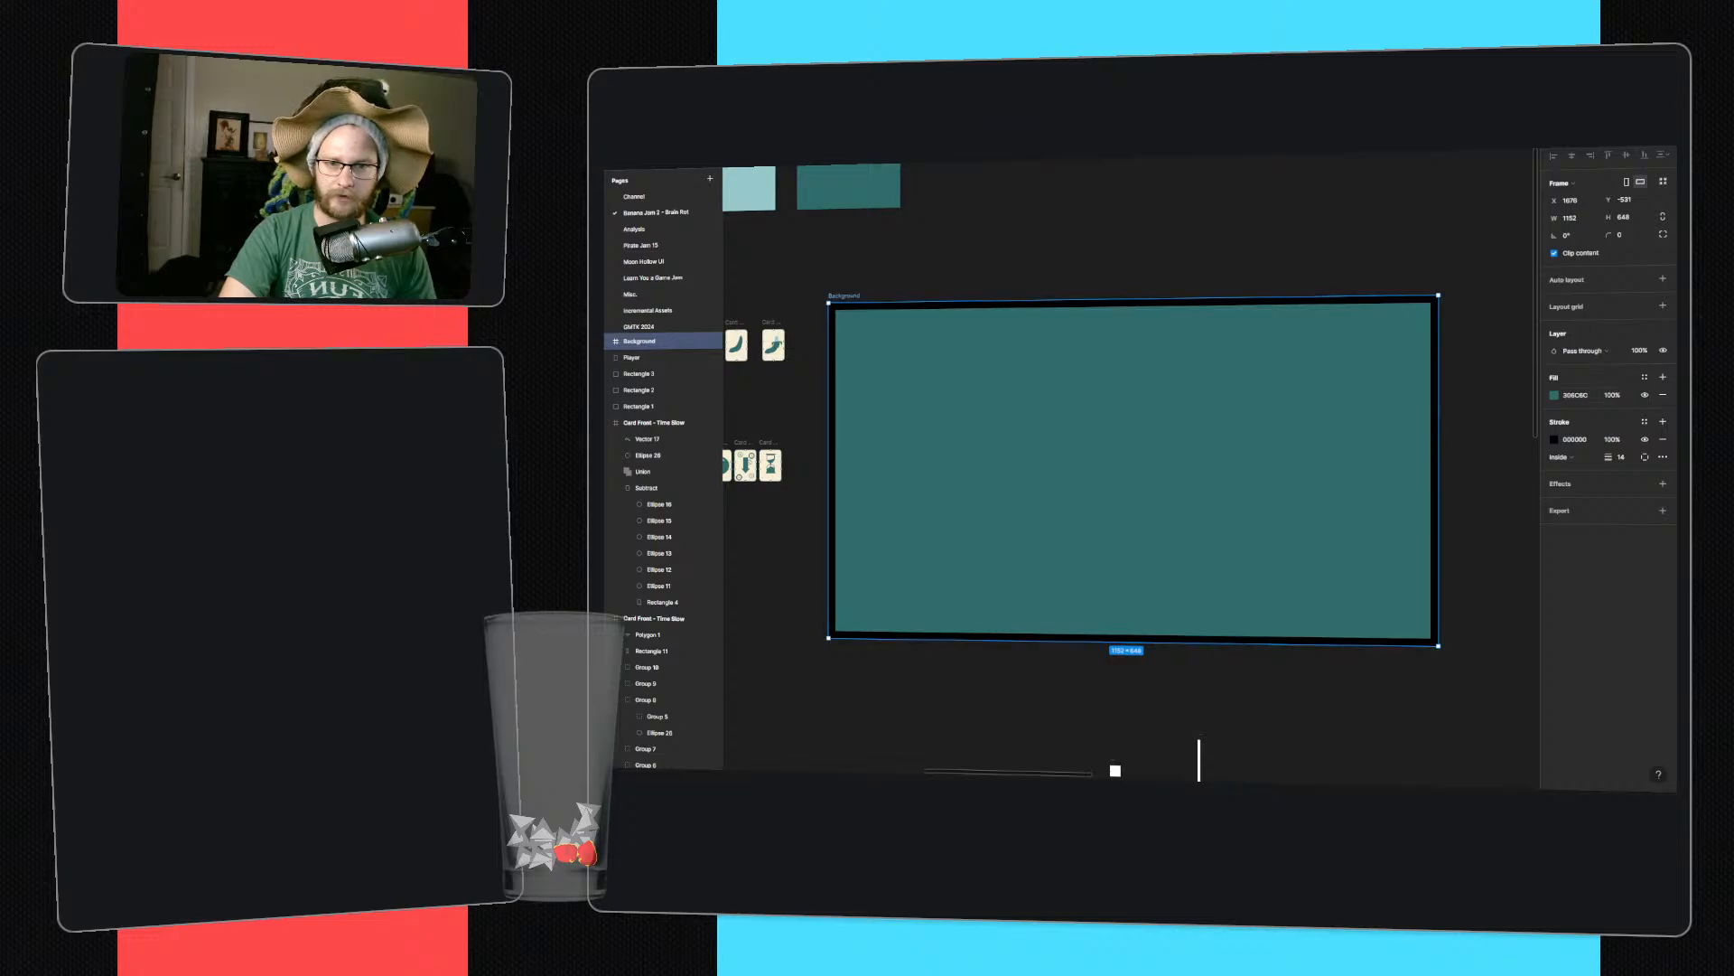
pyautogui.moveTo(1609, 457); pyautogui.dragTo(1626, 457)
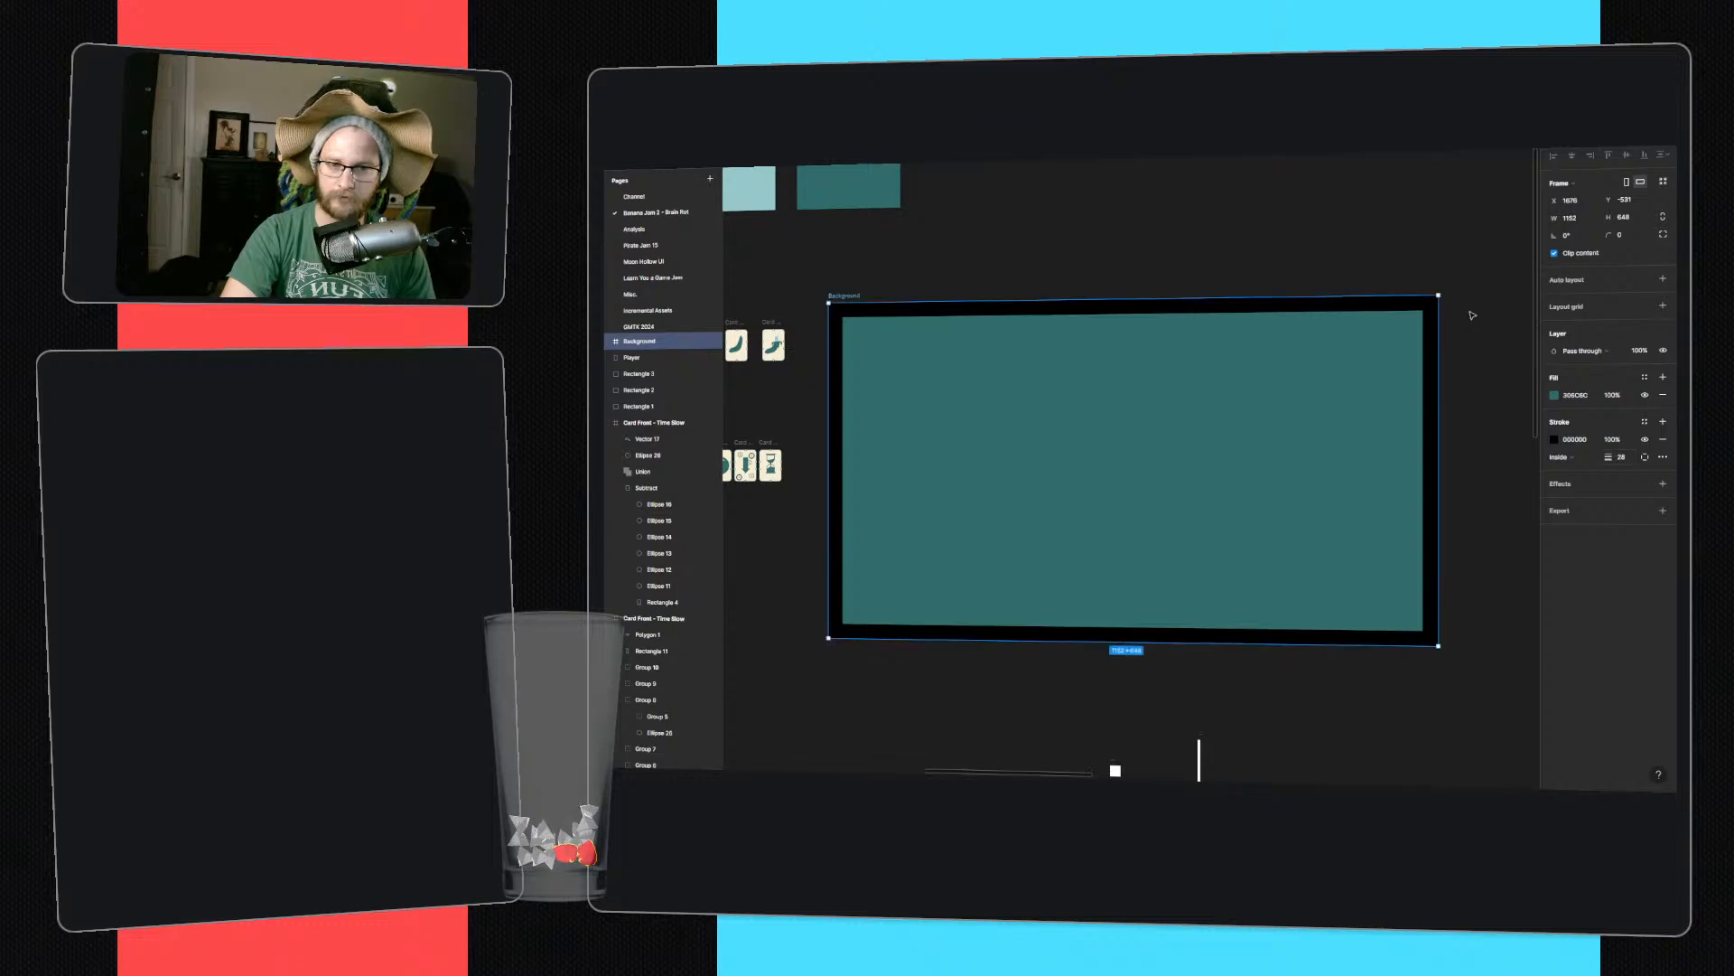
# - Colour the Background frame's stroke with the light teal sampled from the palette swatch
pyautogui.moveTo(957, 280)
pyautogui.mouseDown(button='middle')
pyautogui.moveTo(1340, 380)
pyautogui.moveTo(1177, 256)
pyautogui.moveTo(987, 247)
pyautogui.moveTo(1140, 299)
pyautogui.moveTo(1072, 236)
pyautogui.mouseUp(button='middle')
pyautogui.press('i')
pyautogui.click(984, 255)
pyautogui.press('i')
pyautogui.click(844, 224)
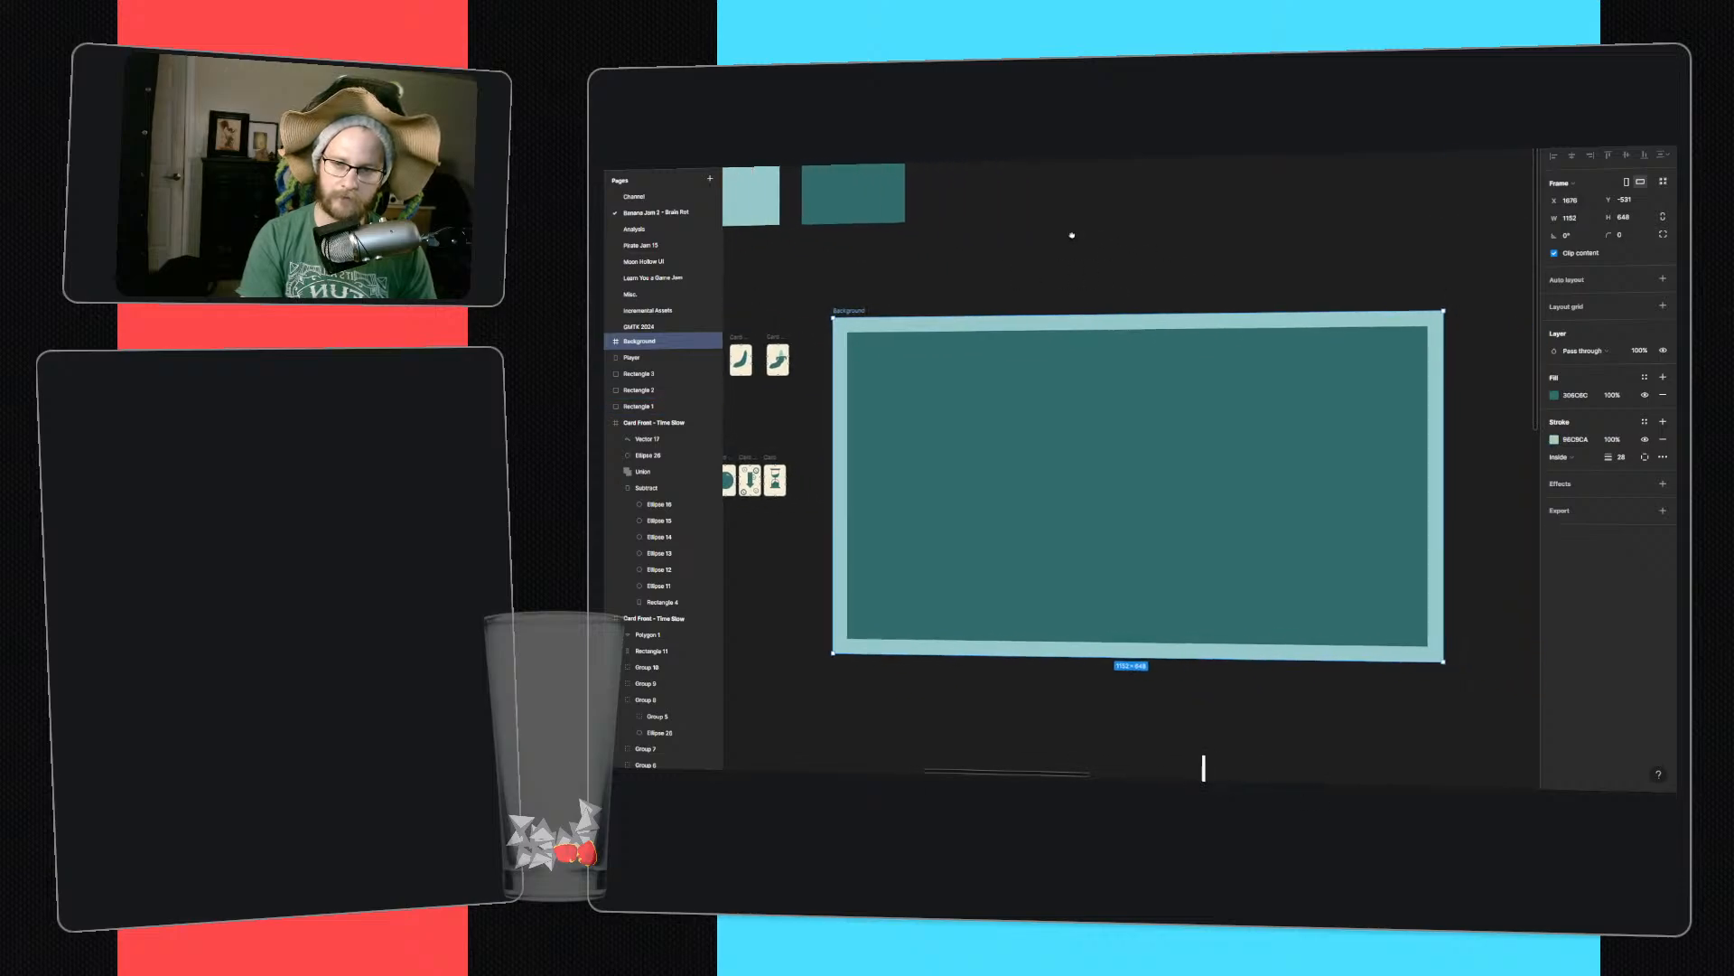
pyautogui.click(1124, 243)
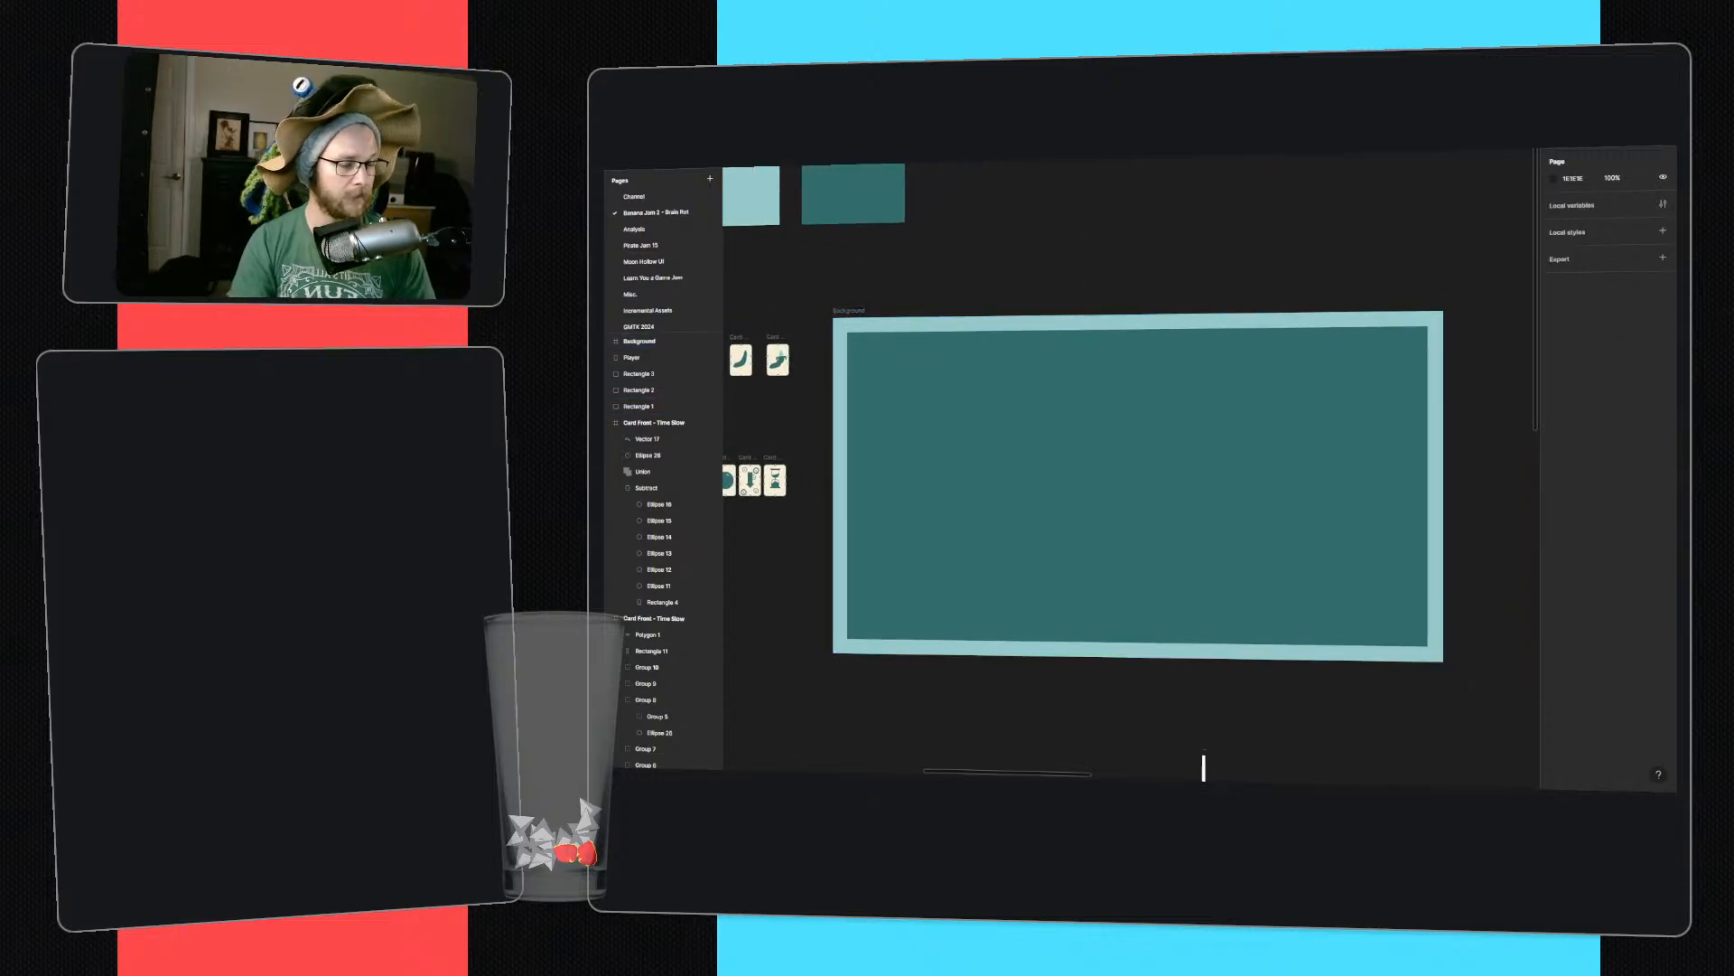
# - Draw a small rectangle about 43 × 21 in the upper-left area of the Background frame and set its corner radius to 4
pyautogui.moveTo(1177, 296); pyautogui.dragTo(1203, 266, button='middle')
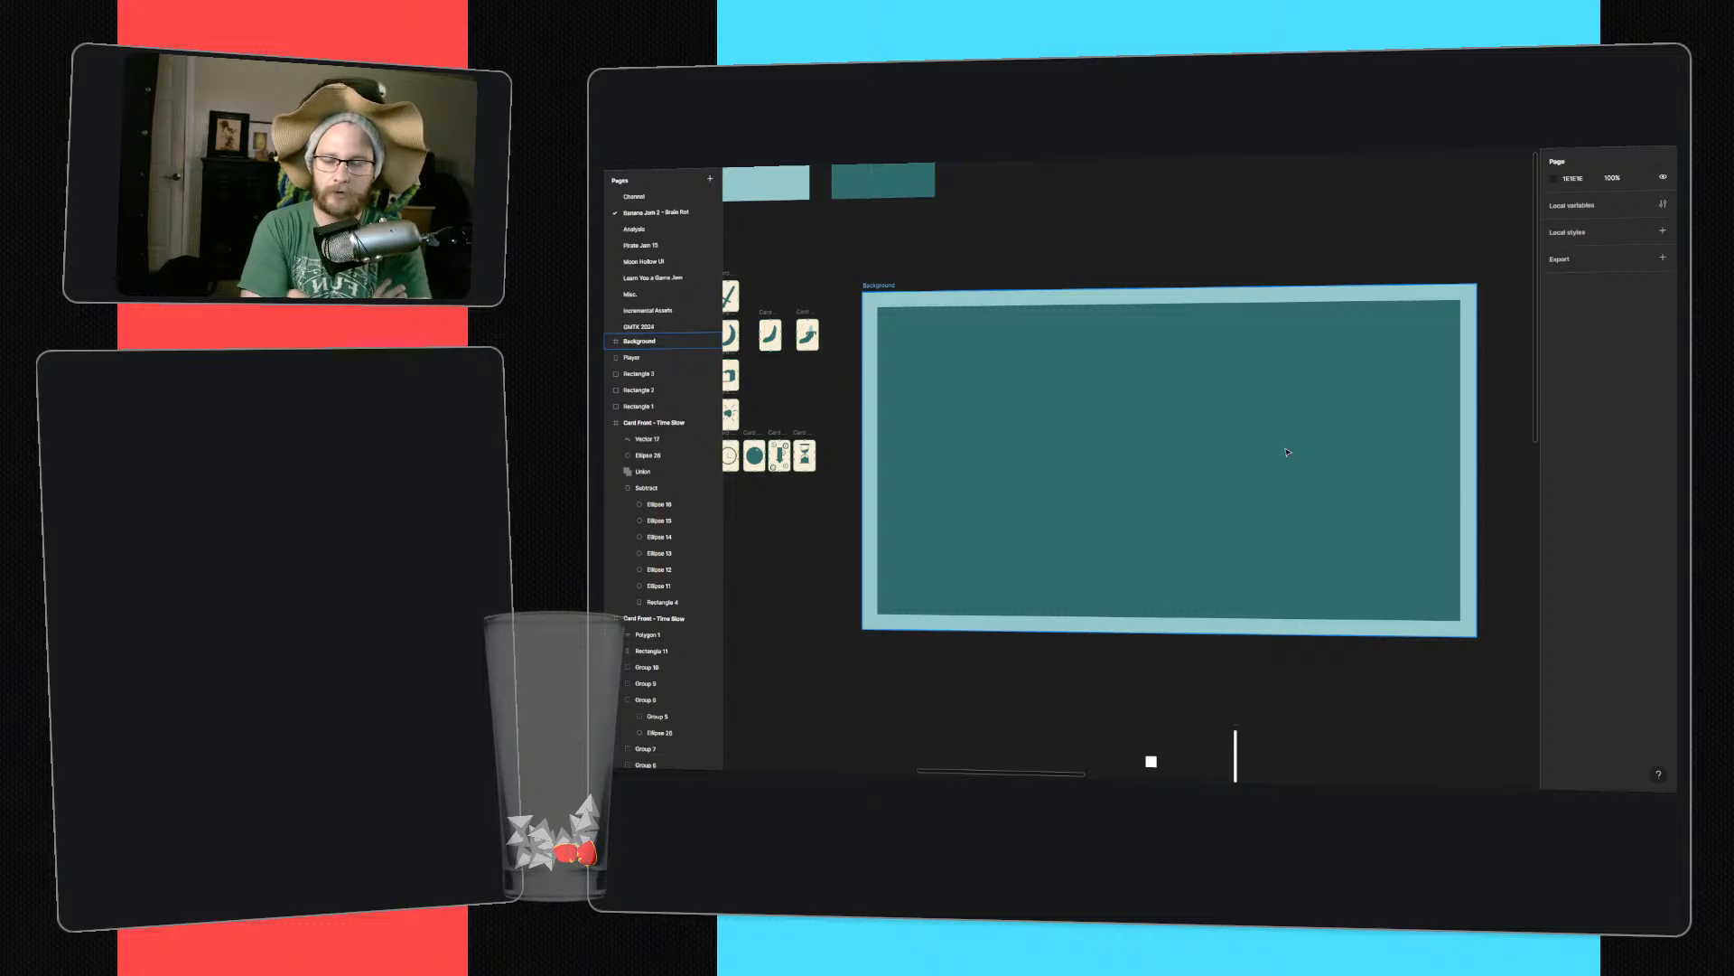
pyautogui.press('r')
pyautogui.moveTo(948, 350); pyautogui.dragTo(972, 360)
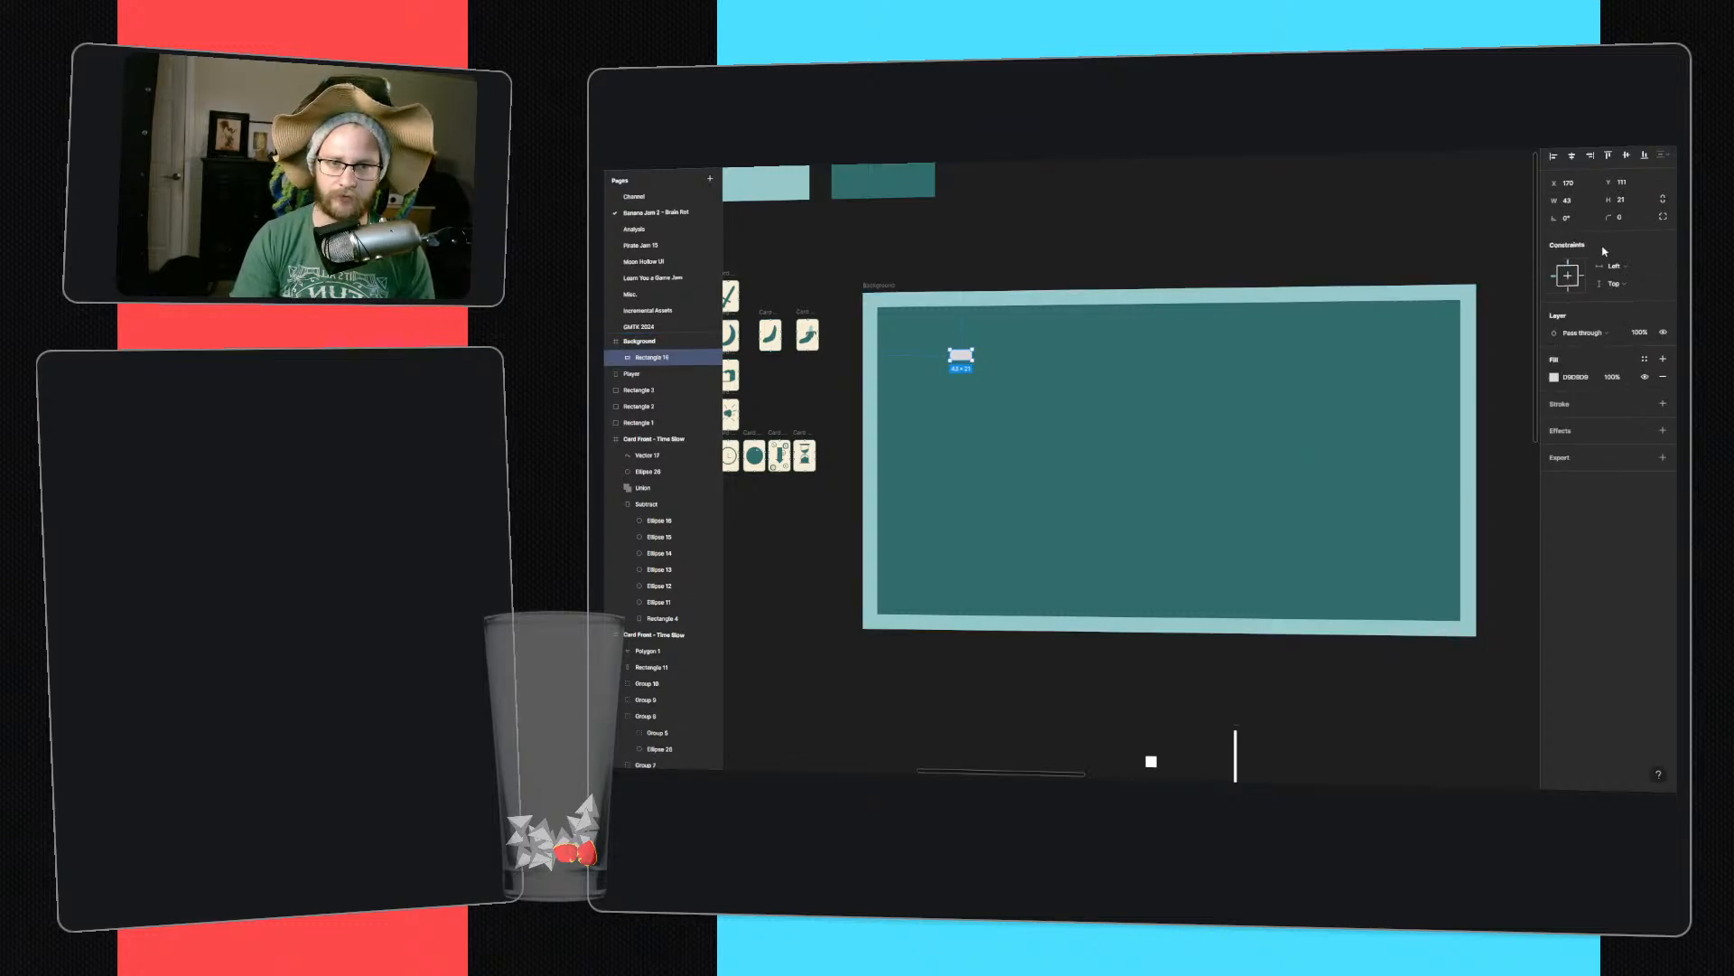
pyautogui.click(1618, 216)
pyautogui.write('4')
pyautogui.press('Return')
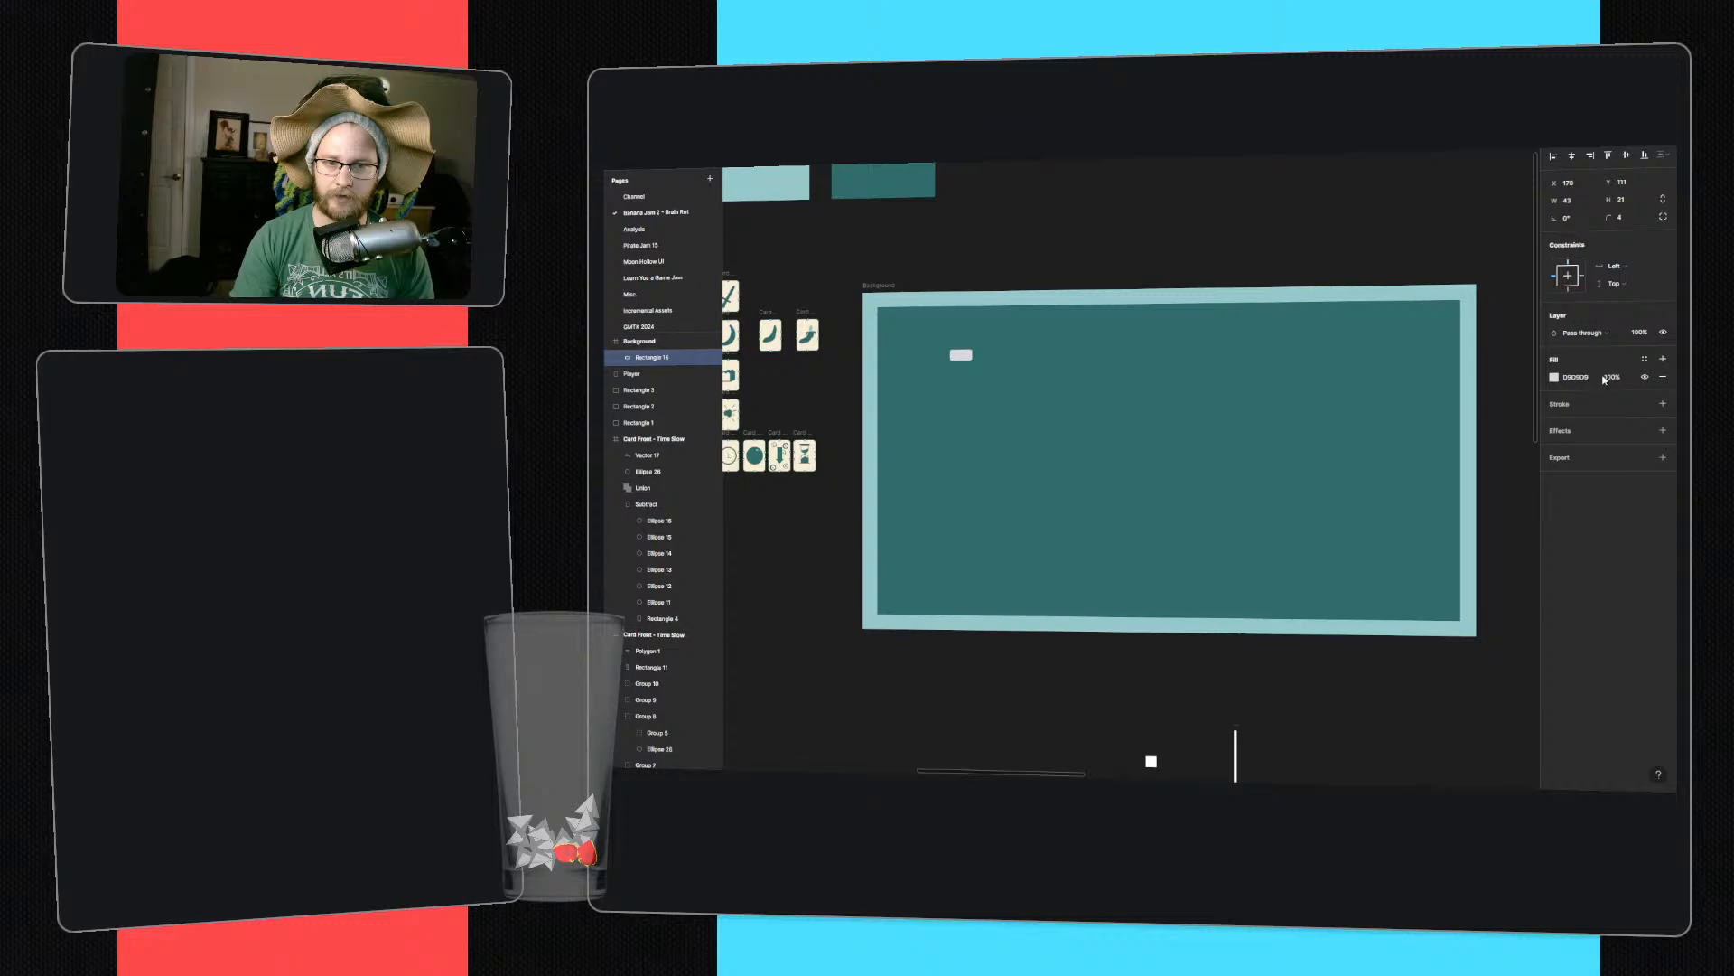
pyautogui.click(1660, 378)
pyautogui.press('i')
pyautogui.click(1469, 294)
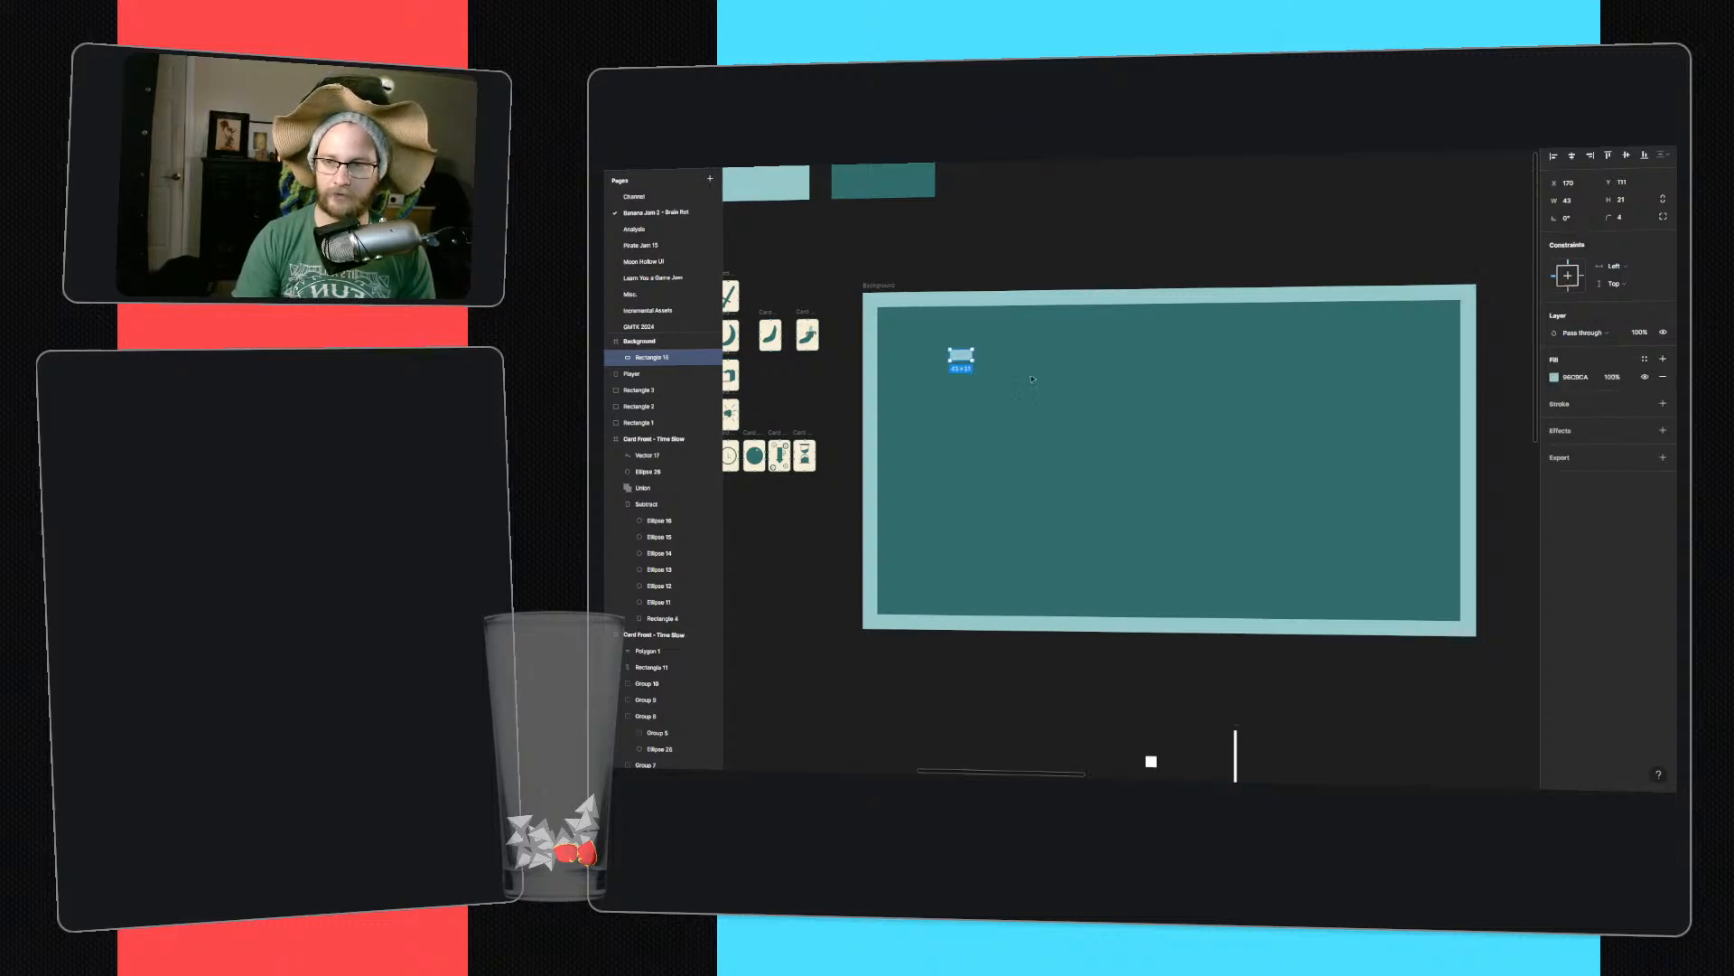
# - Remove the small rectangle's fill and give it an inside stroke of weight 3 in the frame border's light teal
pyautogui.click(1663, 376)
pyautogui.click(1663, 386)
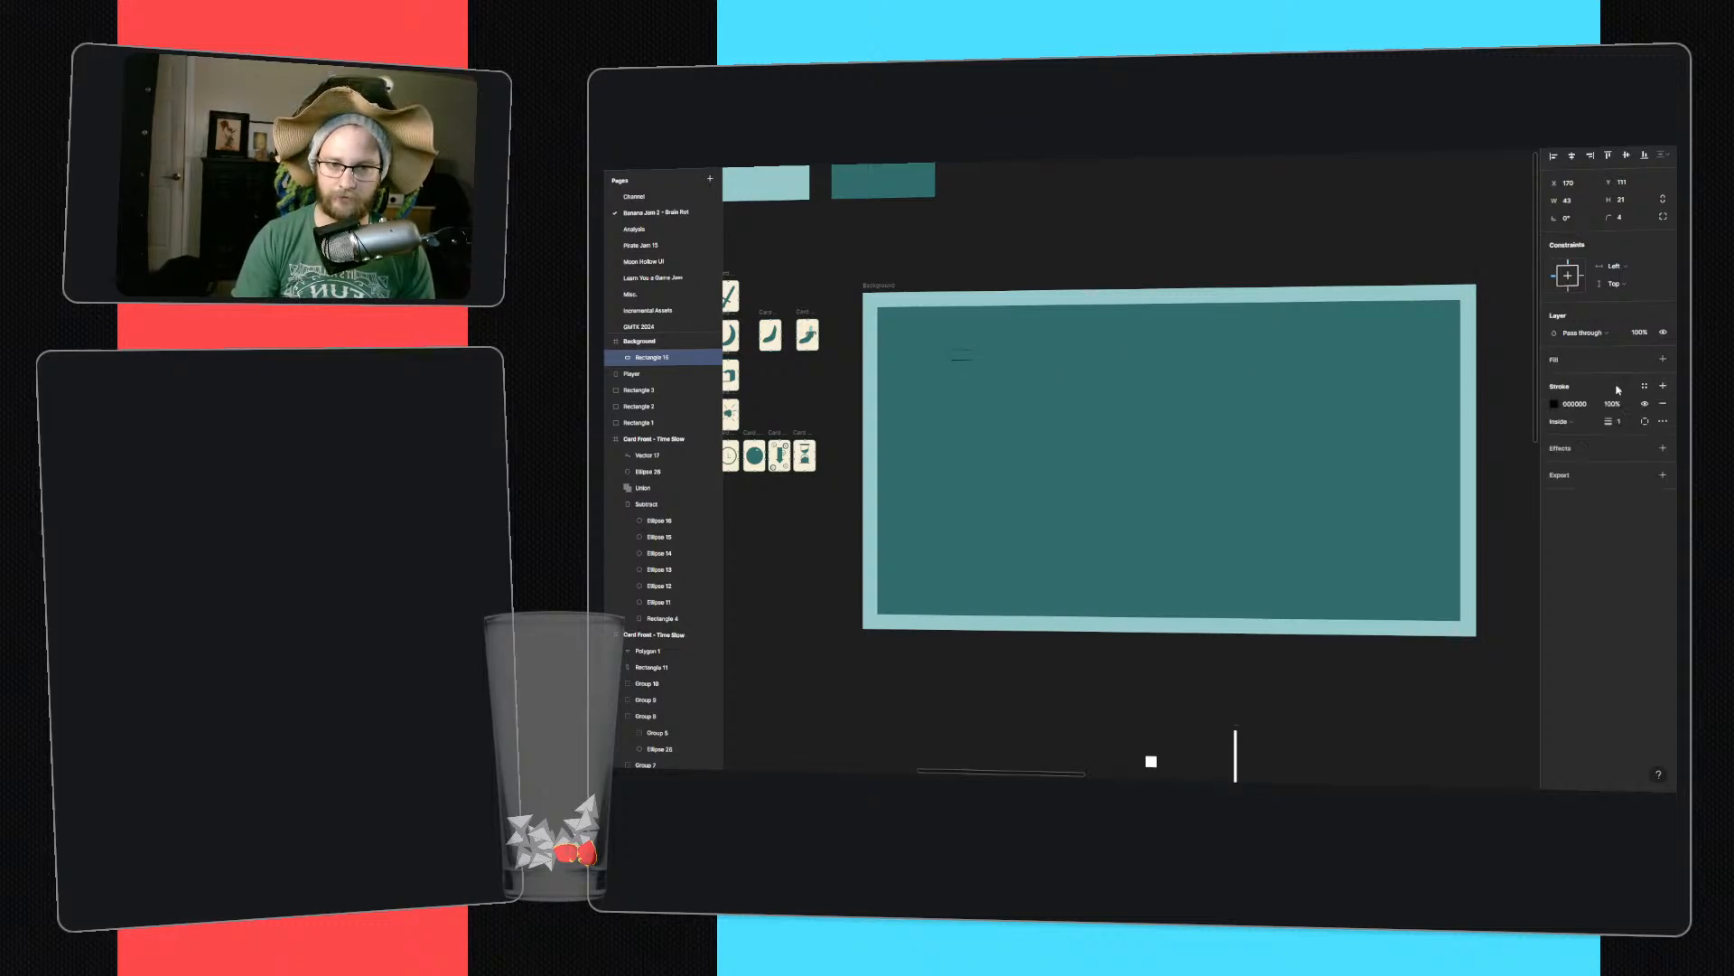
pyautogui.press('i')
pyautogui.click(1473, 290)
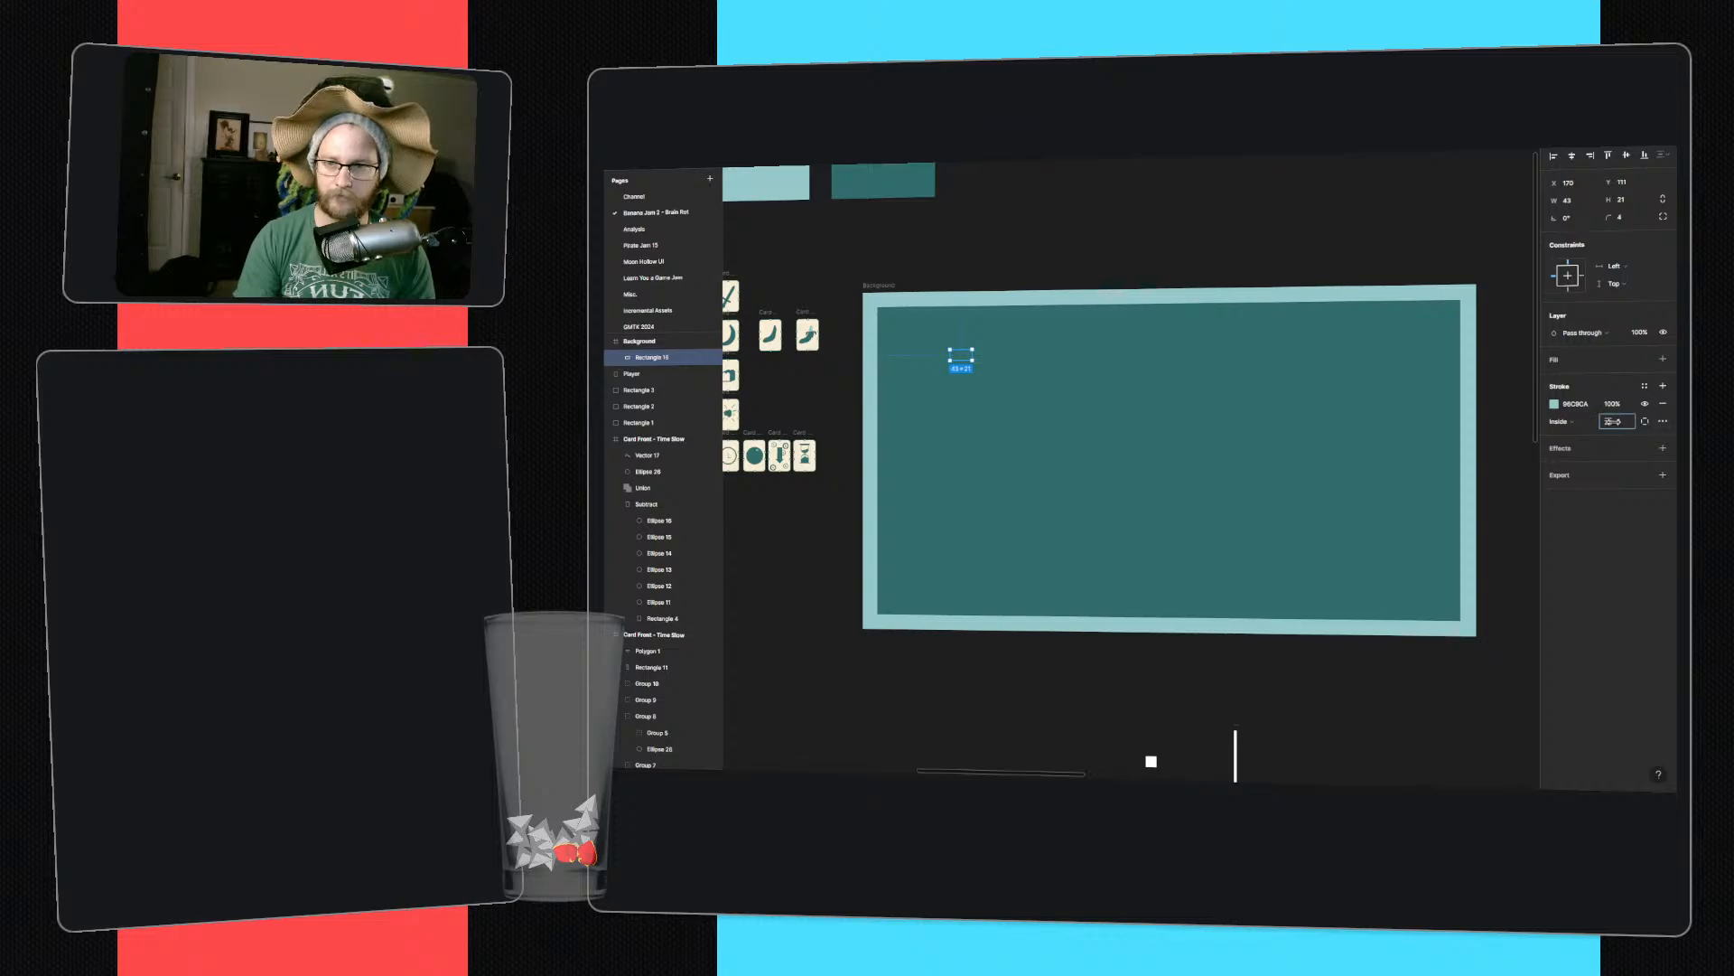
pyautogui.moveTo(1614, 422); pyautogui.dragTo(1616, 422)
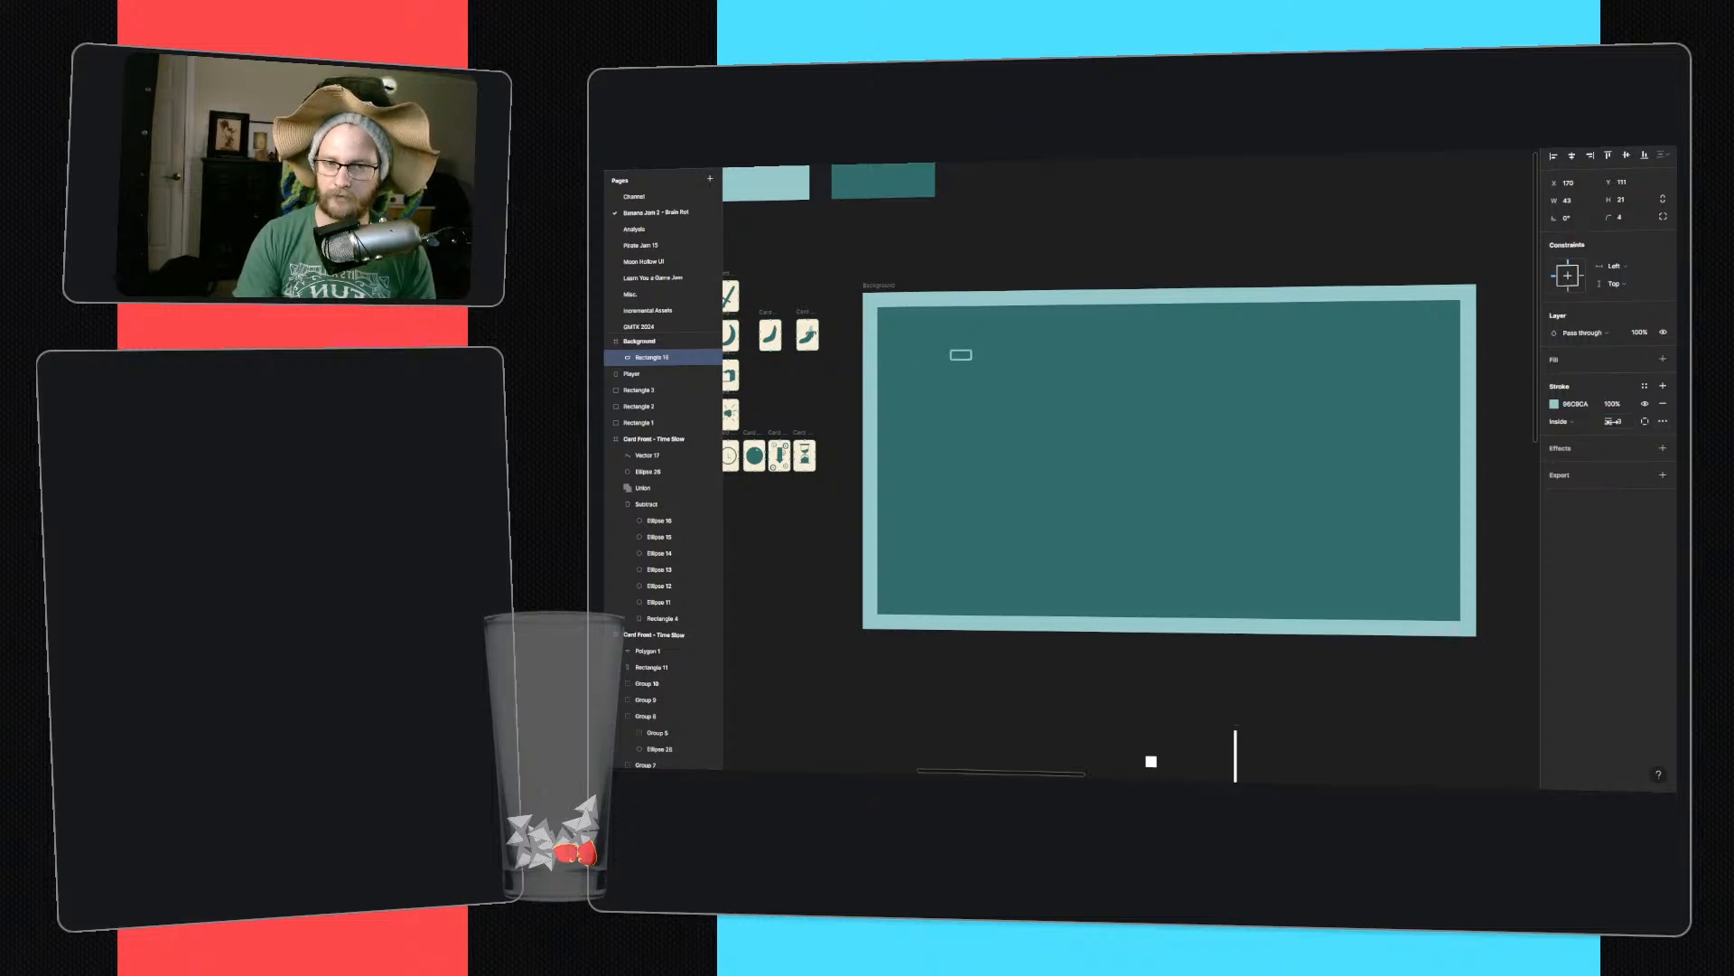
# - Set the brick outline's opacity to 30% and duplicate it end to end into a row of five bricks
pyautogui.press('3')
pyautogui.keyDown('alt'); pyautogui.moveTo(957, 361); pyautogui.dragTo(997, 362); pyautogui.keyUp('alt')
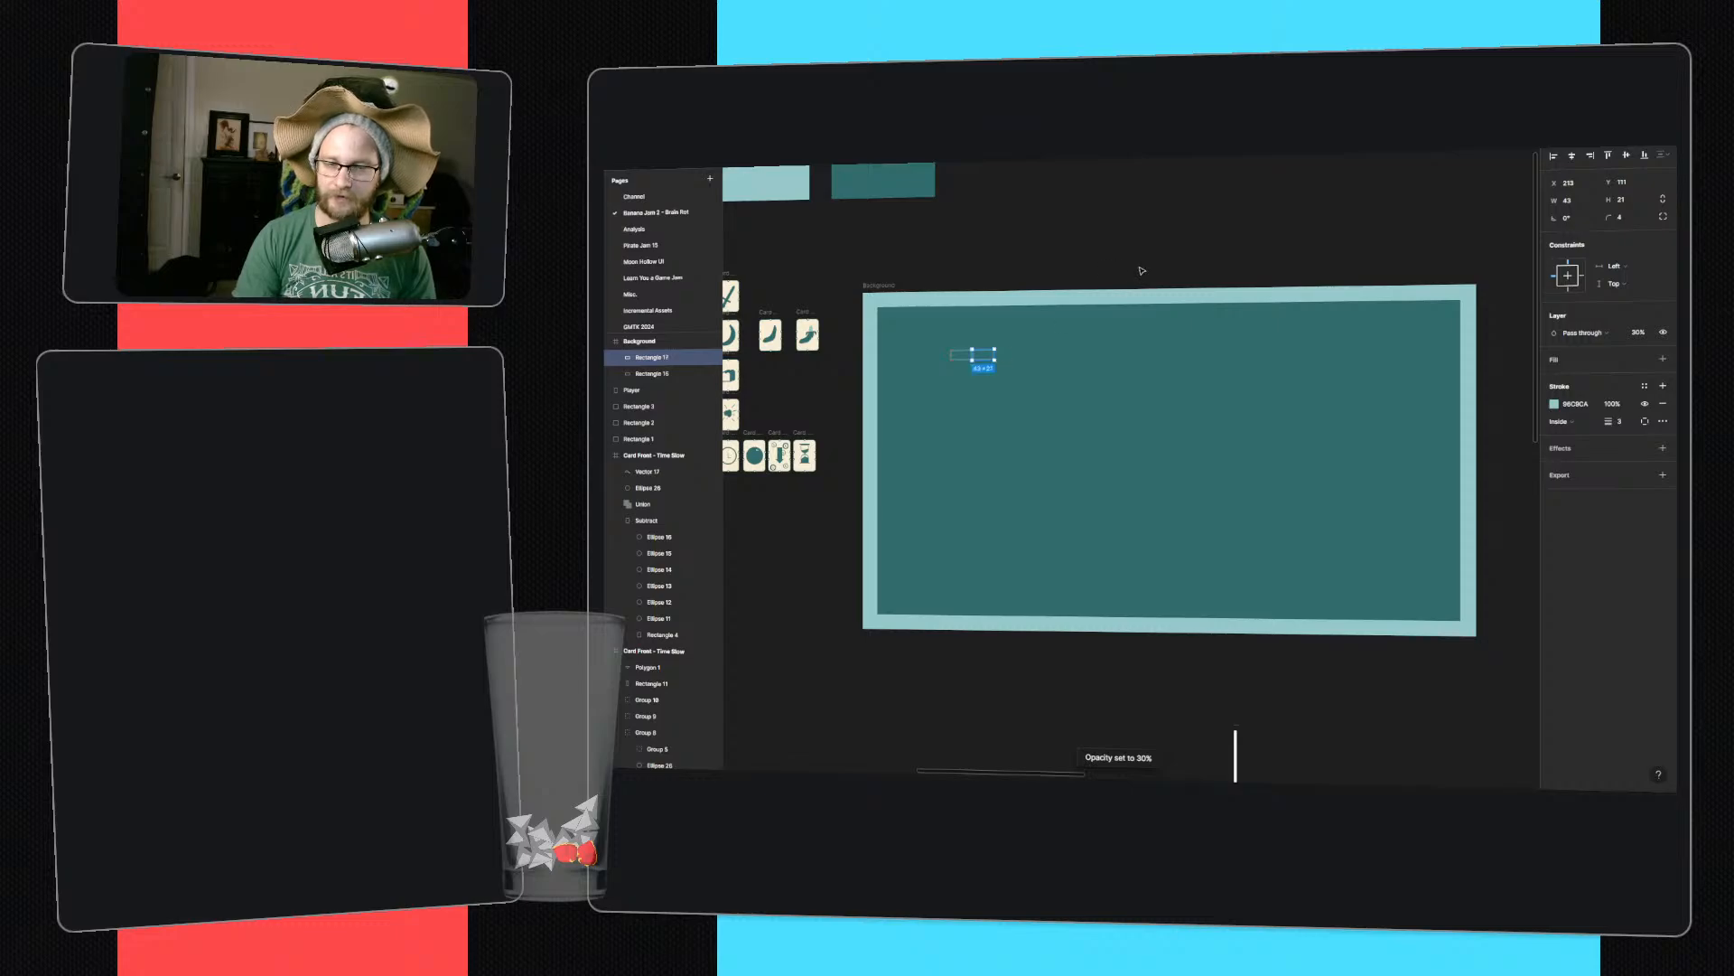
pyautogui.hotkey('ctrl', 'd')
pyautogui.hotkey('ctrl', 'd')
pyautogui.hotkey('ctrl', 'd')
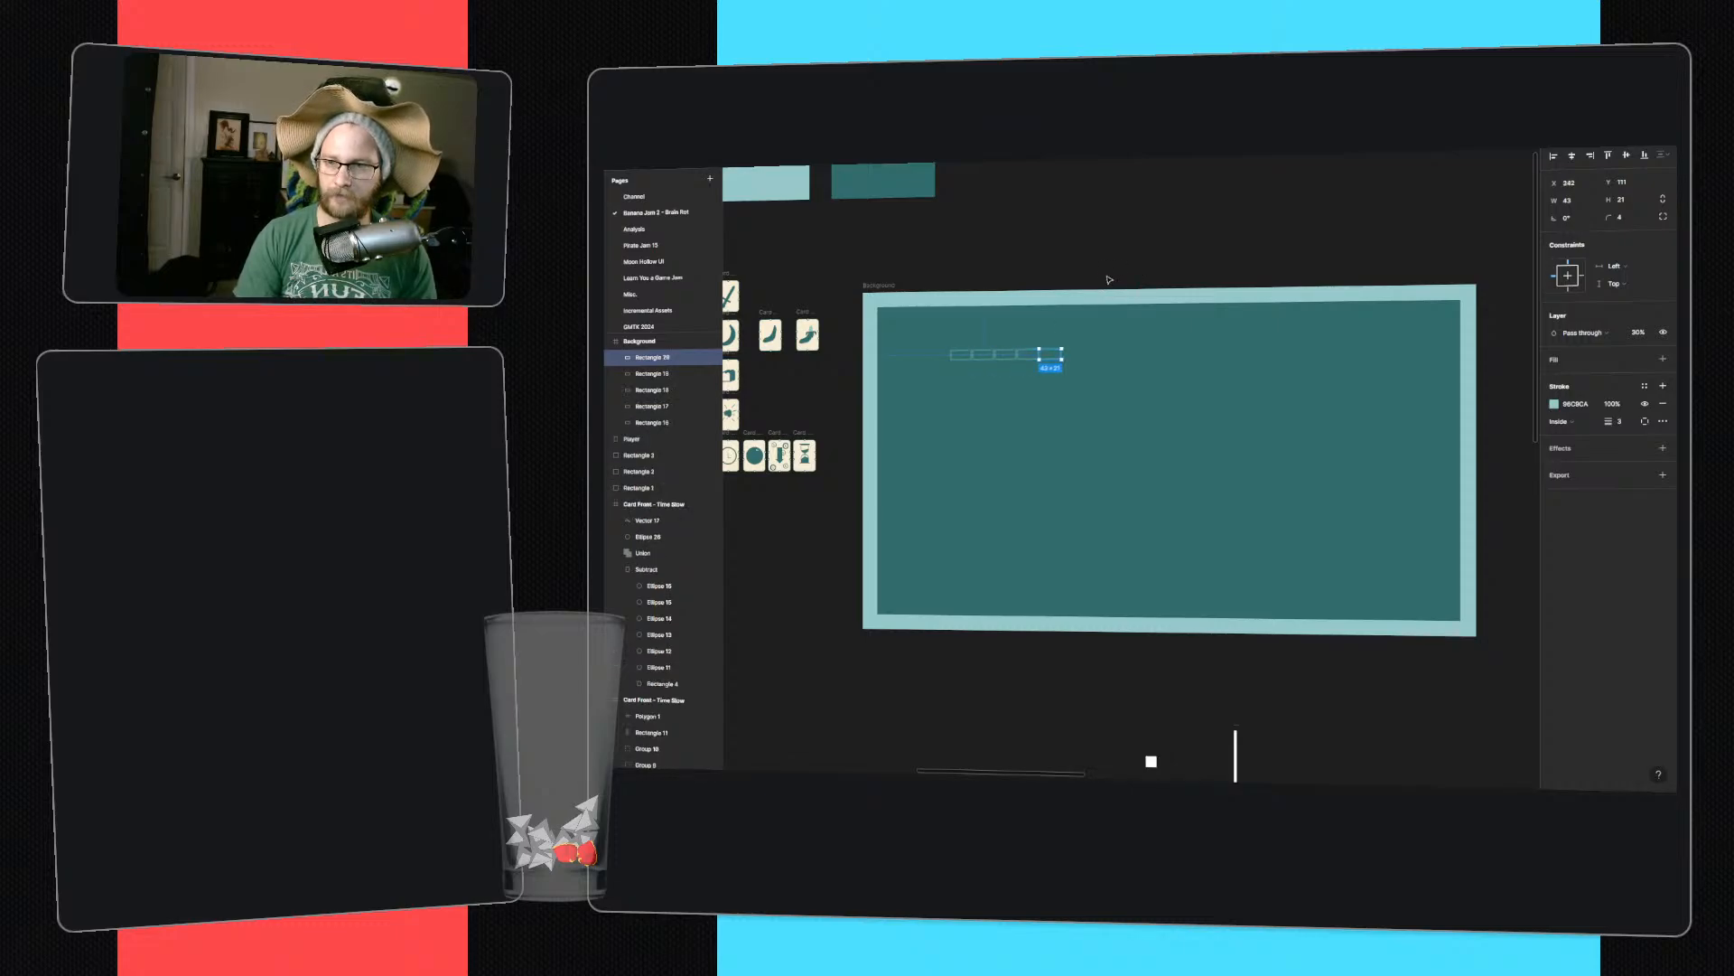
# - Copy the row's middle three bricks directly above and directly below the row
pyautogui.click(1028, 359)
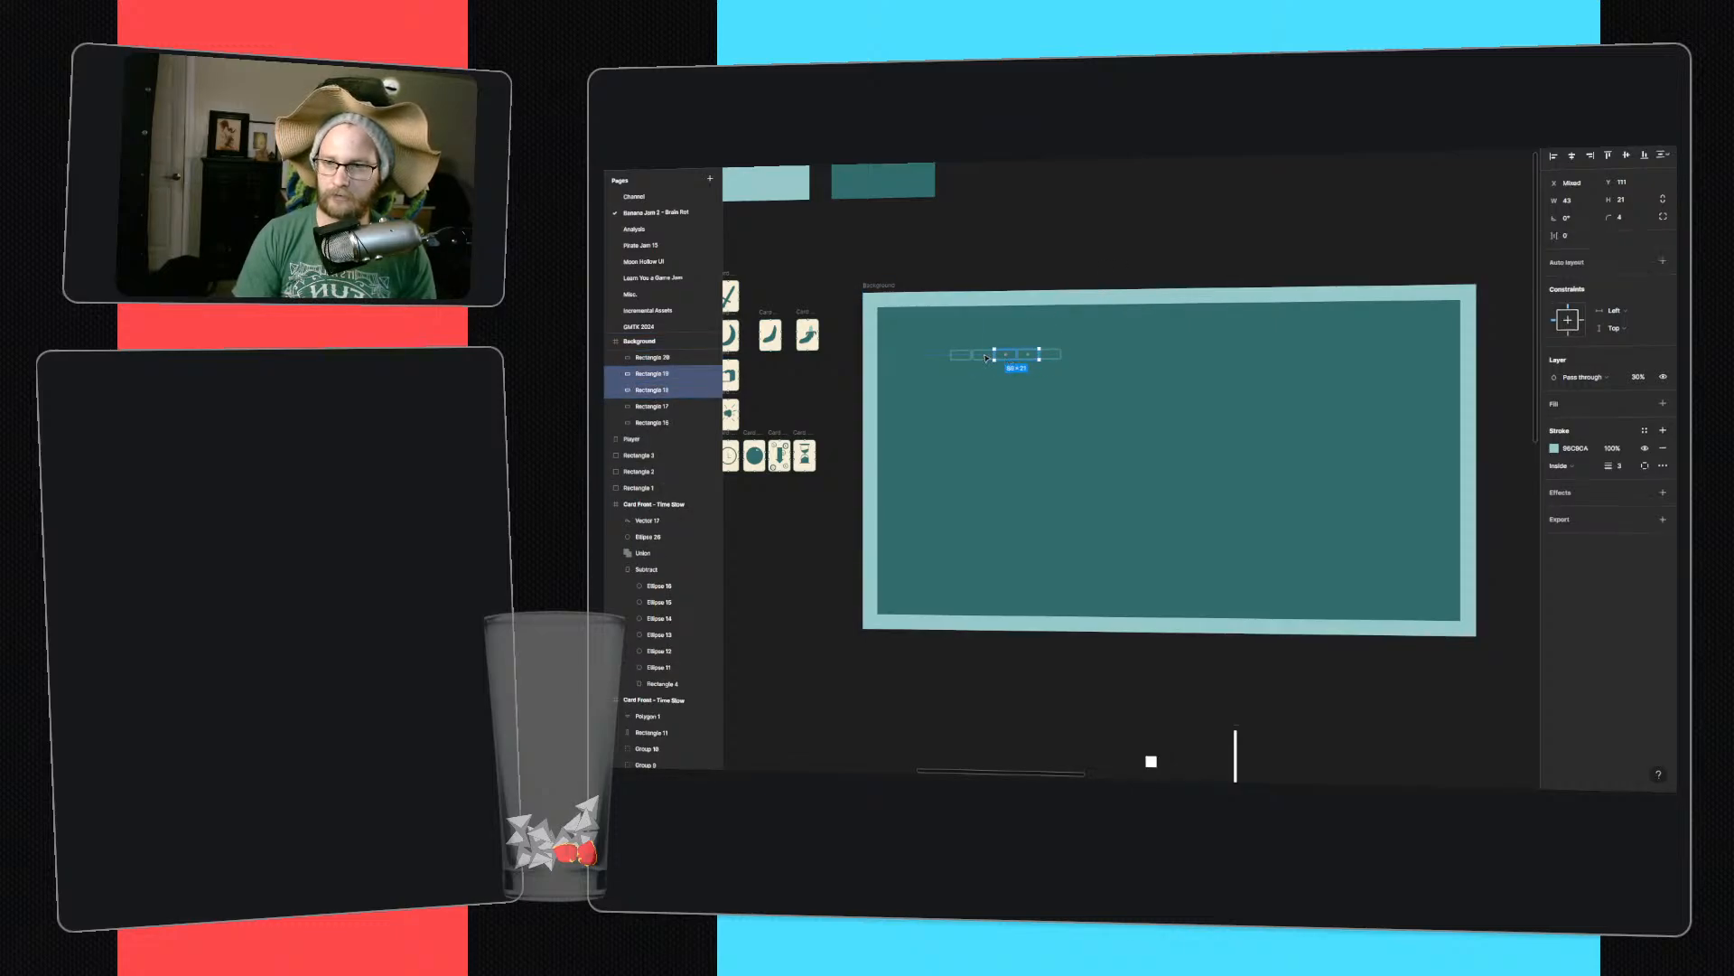
pyautogui.keyDown('alt'); pyautogui.moveTo(984, 358); pyautogui.dragTo(1036, 402); pyautogui.keyUp('alt')
pyautogui.hotkey('ctrl', 'z')
pyautogui.keyDown('shift'); pyautogui.click(1007, 358); pyautogui.keyUp('shift')
pyautogui.keyDown('ctrl'); pyautogui.scroll(5, 1006, 358); pyautogui.keyUp('ctrl')
pyautogui.hotkey('ctrl', 'z')
pyautogui.hotkey('ctrl', 'z')
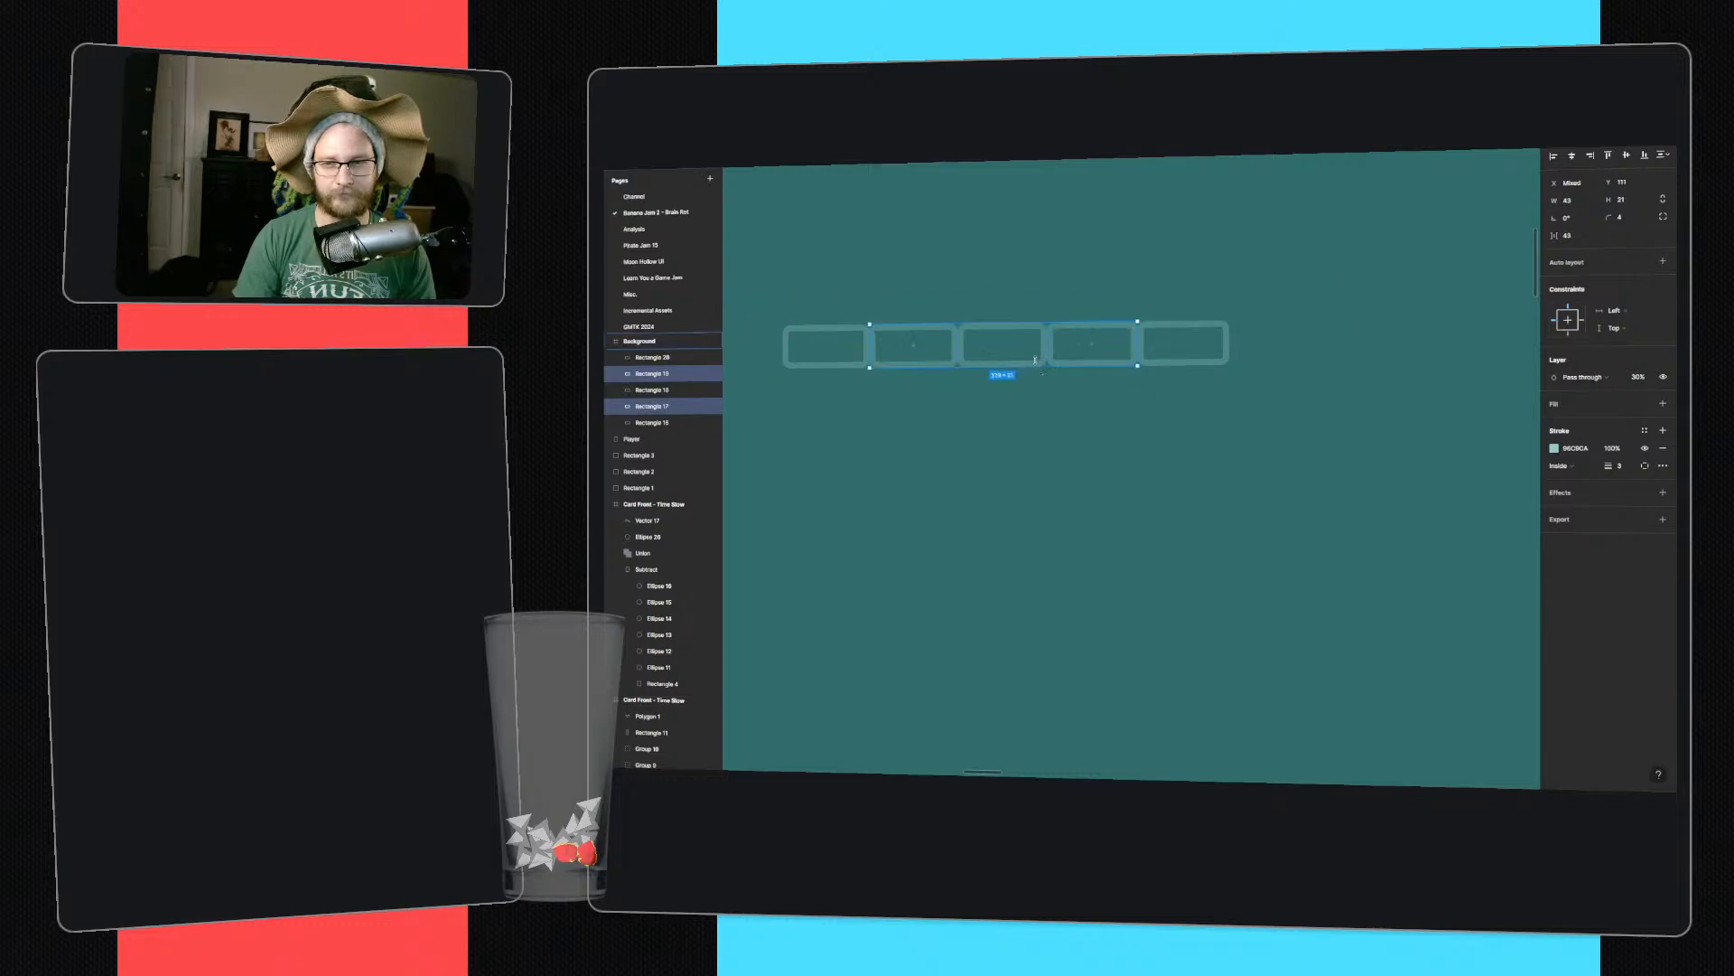
pyautogui.keyDown('shift'); pyautogui.click(1038, 335); pyautogui.keyUp('shift')
pyautogui.keyDown('alt'); pyautogui.moveTo(1039, 335); pyautogui.dragTo(1044, 386); pyautogui.keyUp('alt')
pyautogui.hotkey('ctrl', 'z')
pyautogui.keyDown('ctrl'); pyautogui.scroll(-3, 1045, 384); pyautogui.keyUp('ctrl')
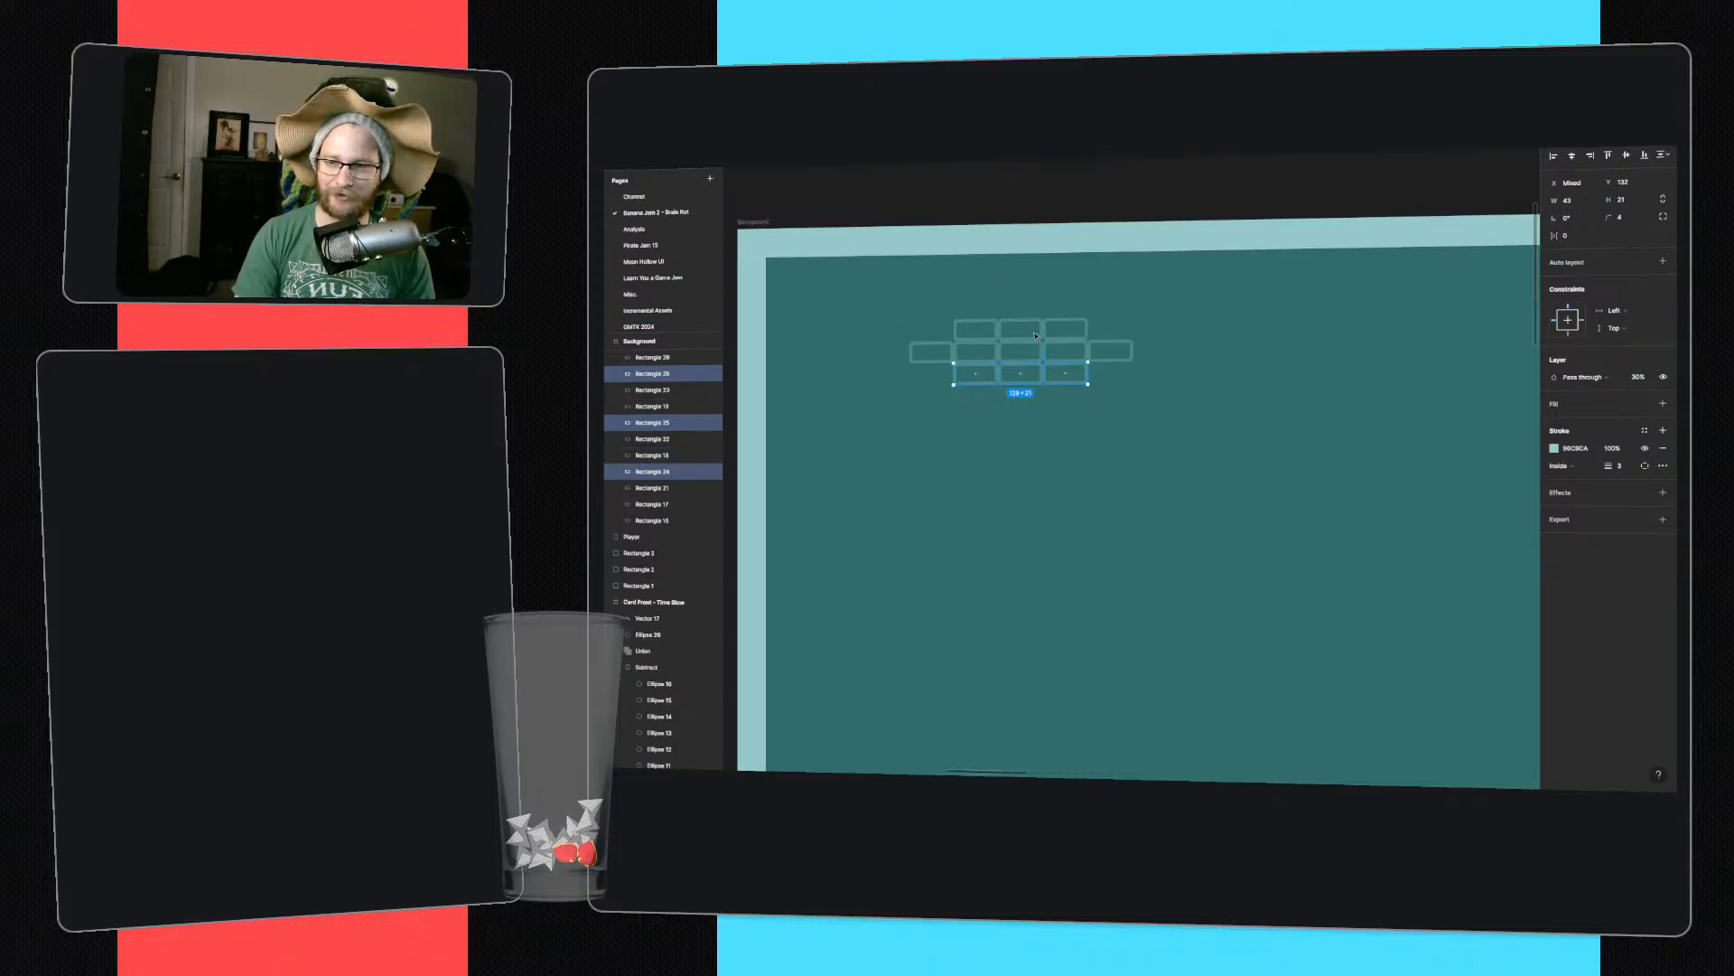
# - Delete the leftmost brick of the cluster's top row
pyautogui.click(1064, 352)
pyautogui.click(1022, 324)
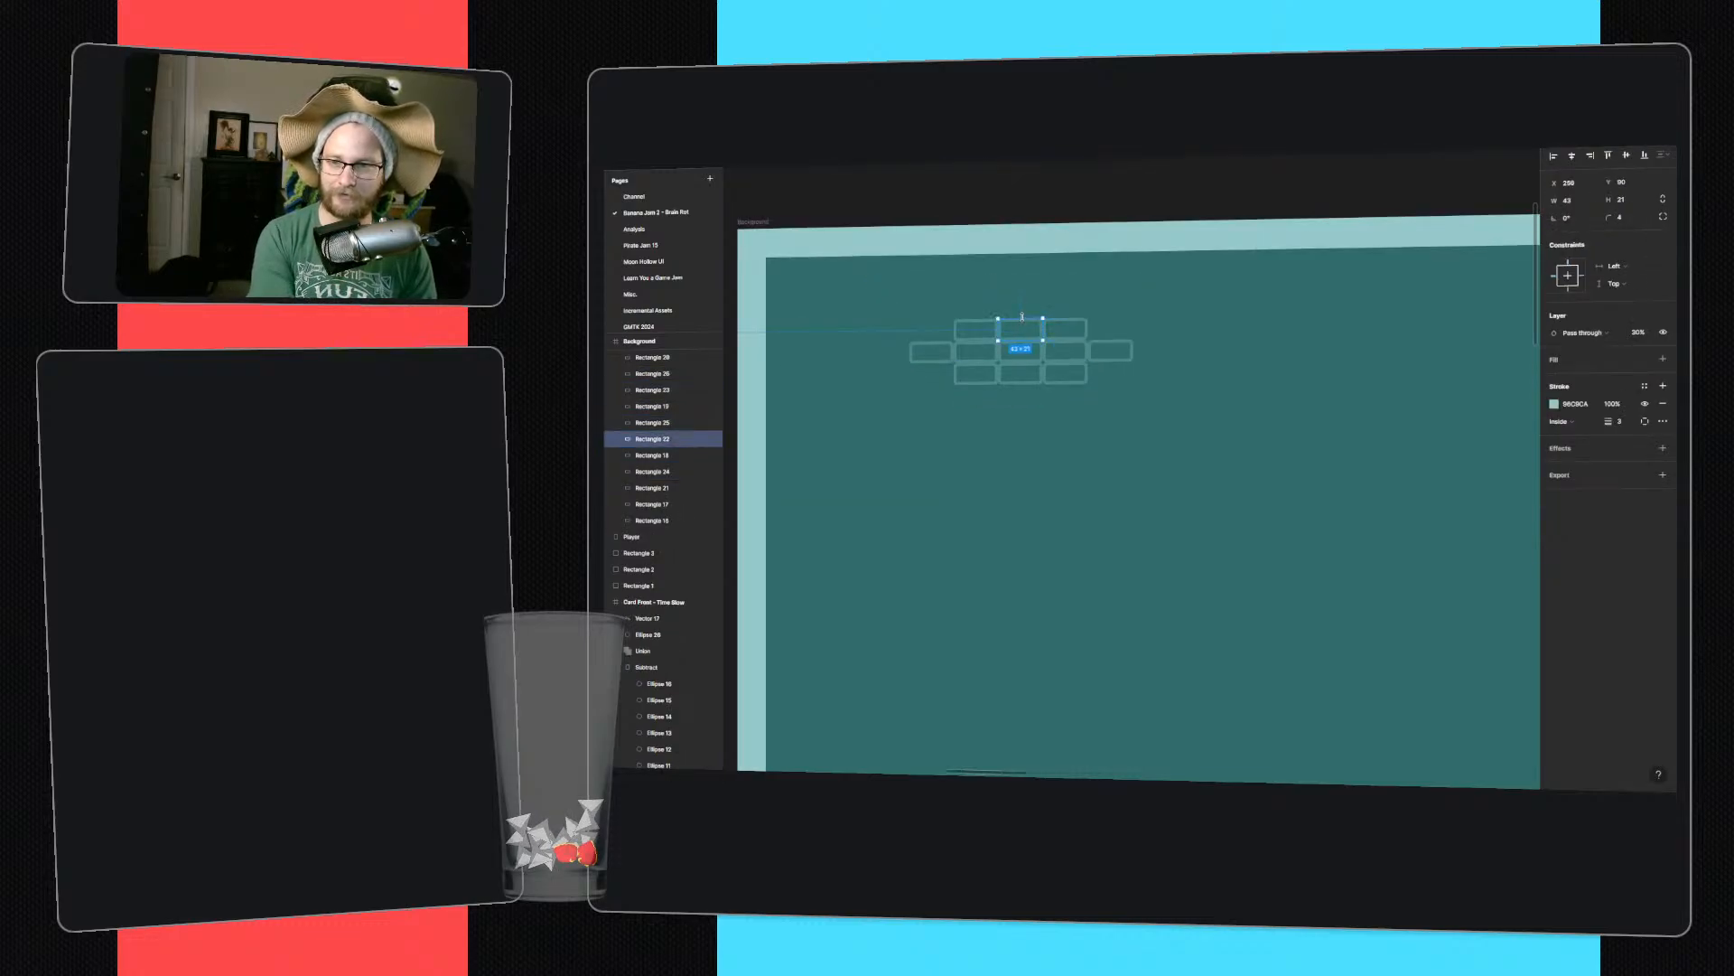
pyautogui.click(979, 326)
pyautogui.press('Delete')
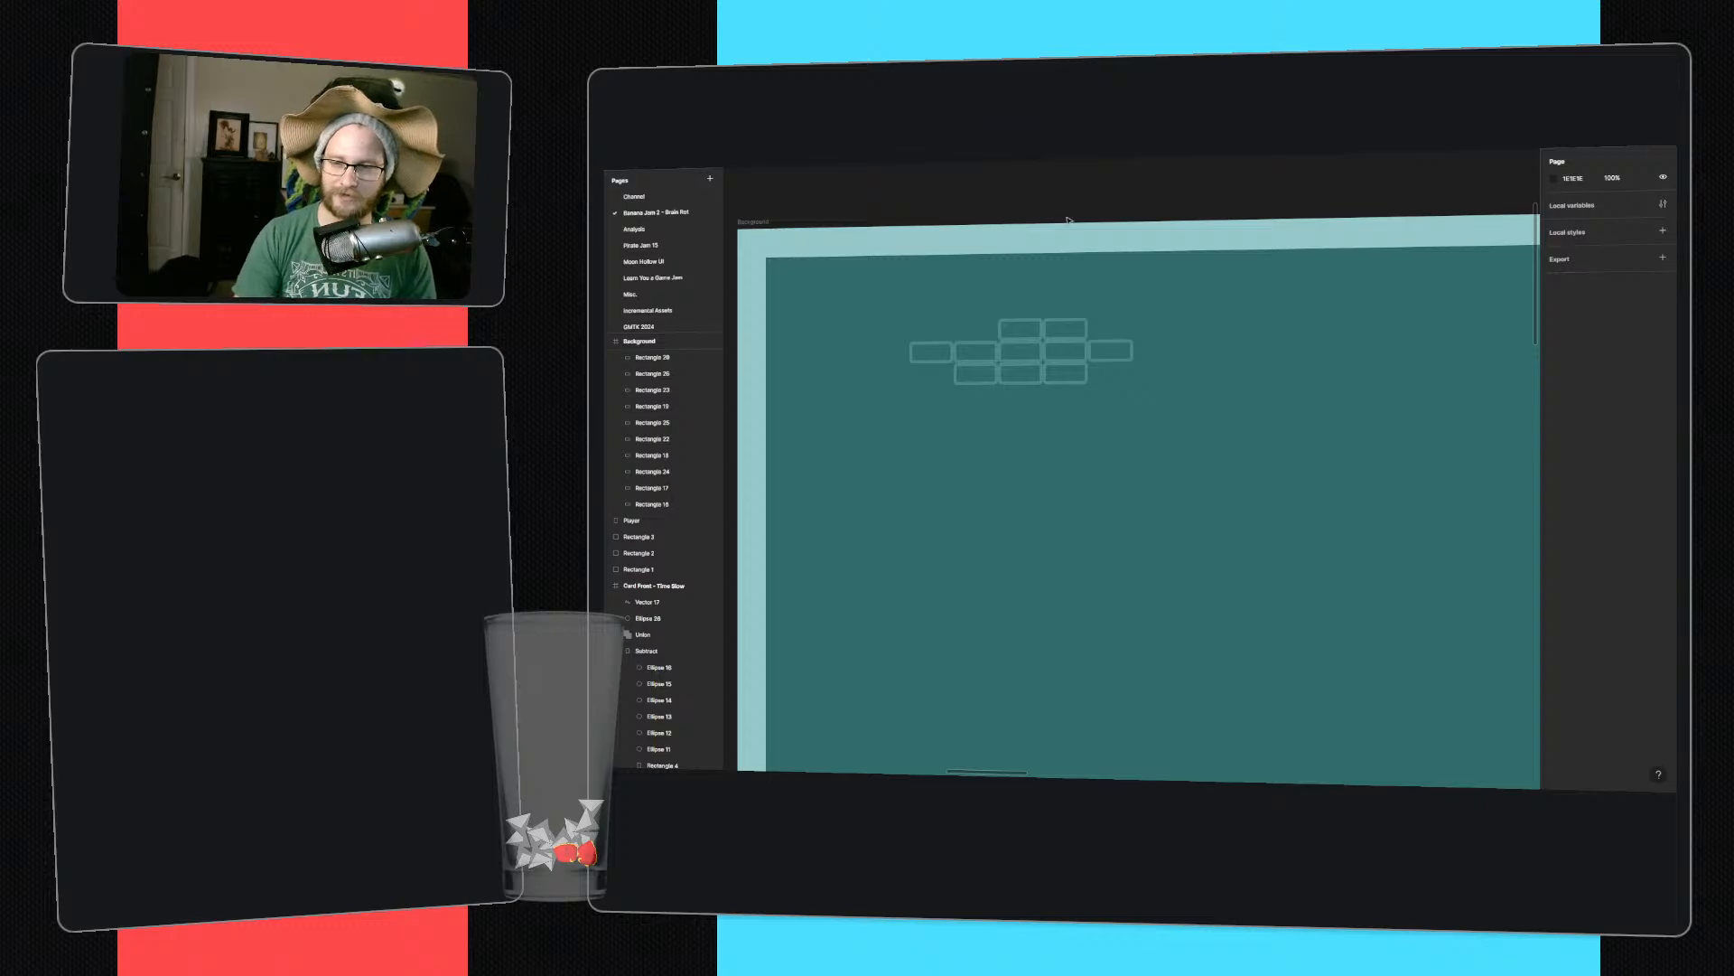
# - Duplicate the whole brick cluster into the lower-right area of the Background frame
pyautogui.keyDown('ctrl'); pyautogui.scroll(-5, 1059, 220); pyautogui.keyUp('ctrl')
pyautogui.keyDown('ctrl'); pyautogui.scroll(3, 1231, 555); pyautogui.keyUp('ctrl')
pyautogui.moveTo(1091, 469); pyautogui.dragTo(919, 402)
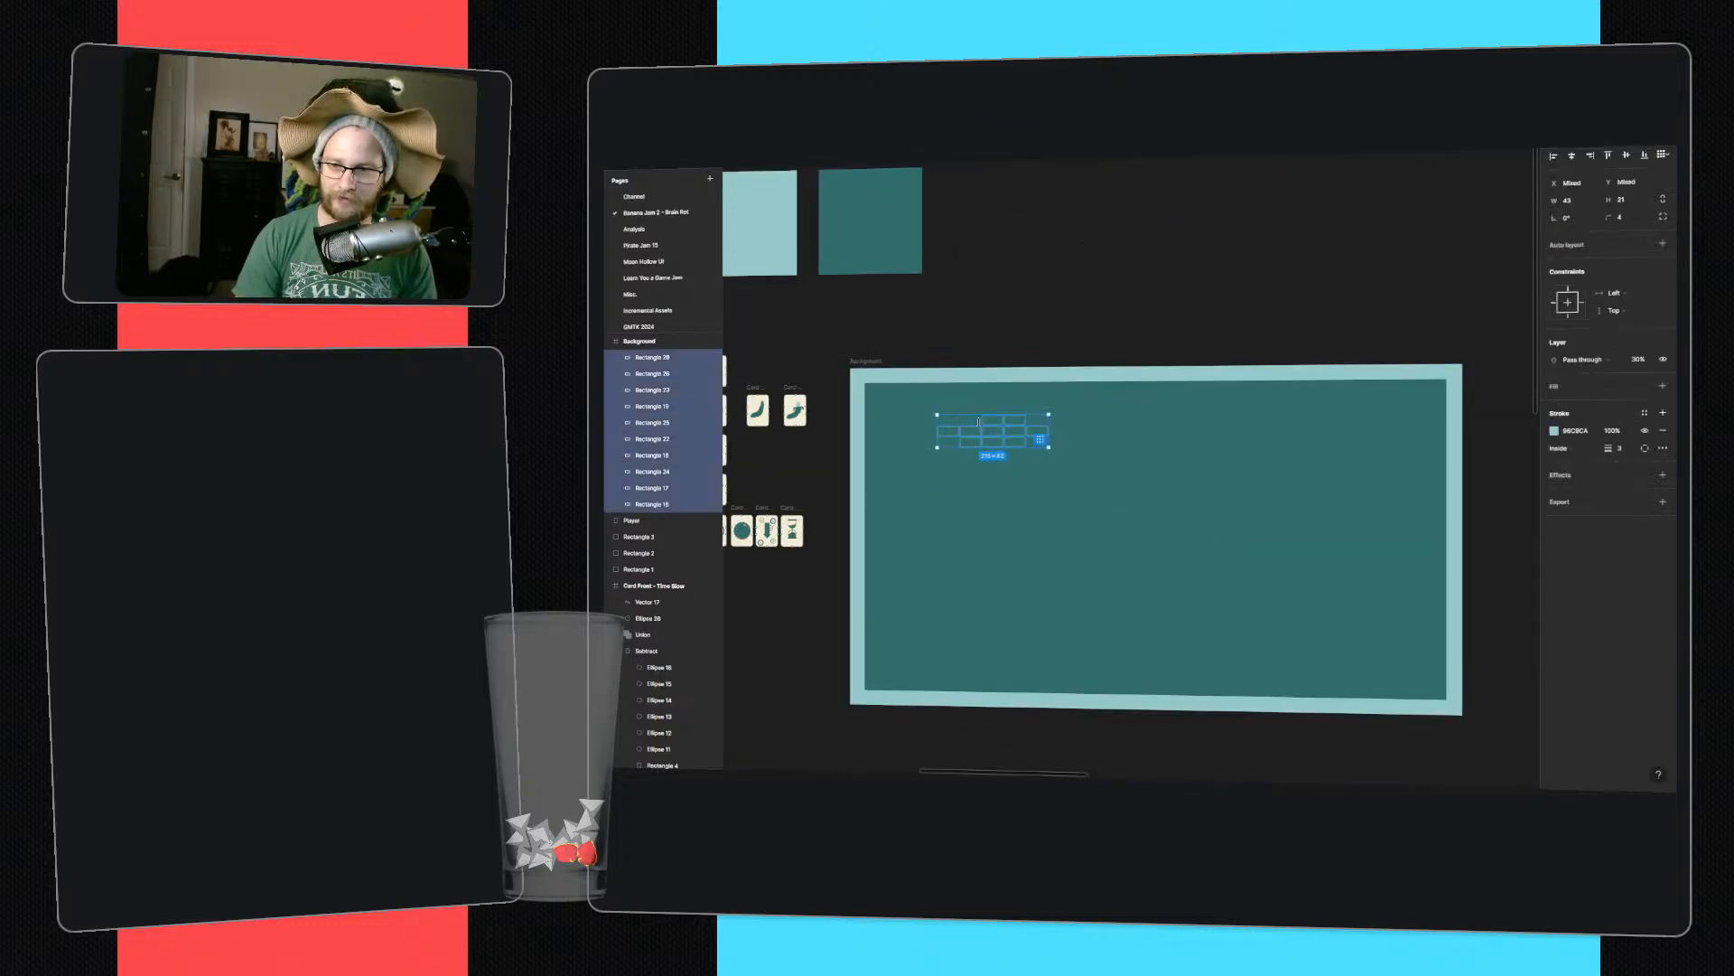
pyautogui.keyDown('alt'); pyautogui.moveTo(1035, 437); pyautogui.dragTo(1374, 650); pyautogui.keyUp('alt')
pyautogui.keyDown('ctrl'); pyautogui.scroll(3, 1374, 650); pyautogui.keyUp('ctrl')
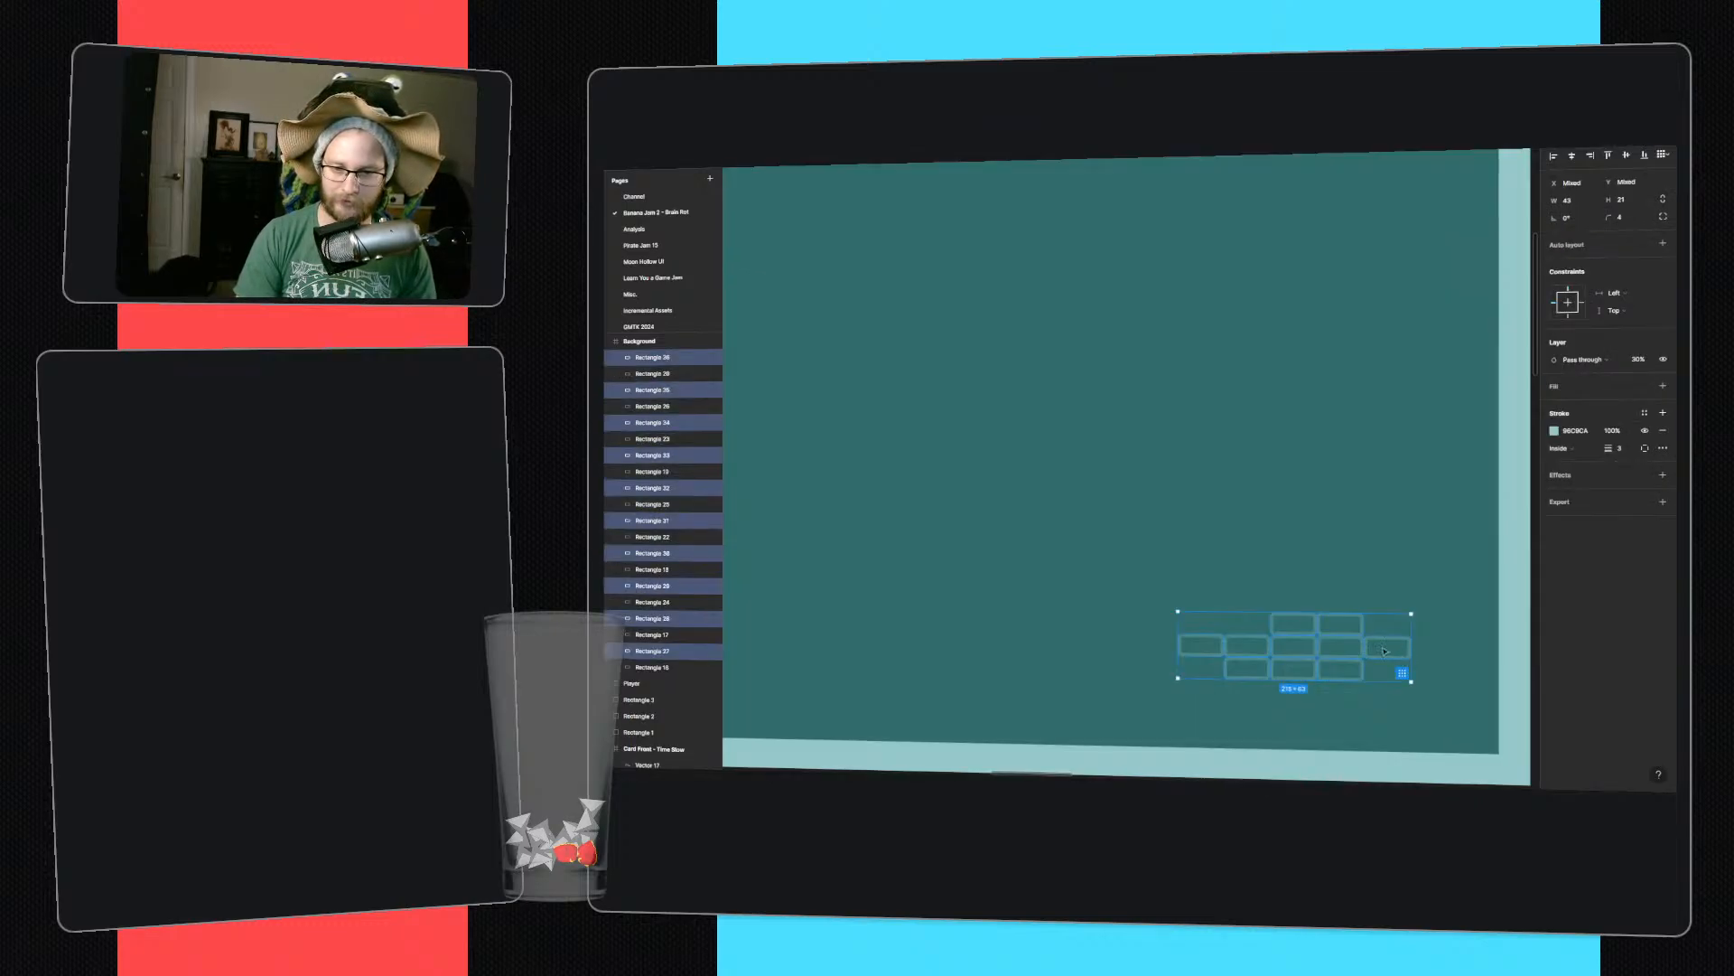
# - Delete the rightmost bricks of the top and middle rows in the lower-right cluster
pyautogui.press('Escape')
pyautogui.click(1339, 623)
pyautogui.press('Delete')
pyautogui.click(1382, 650)
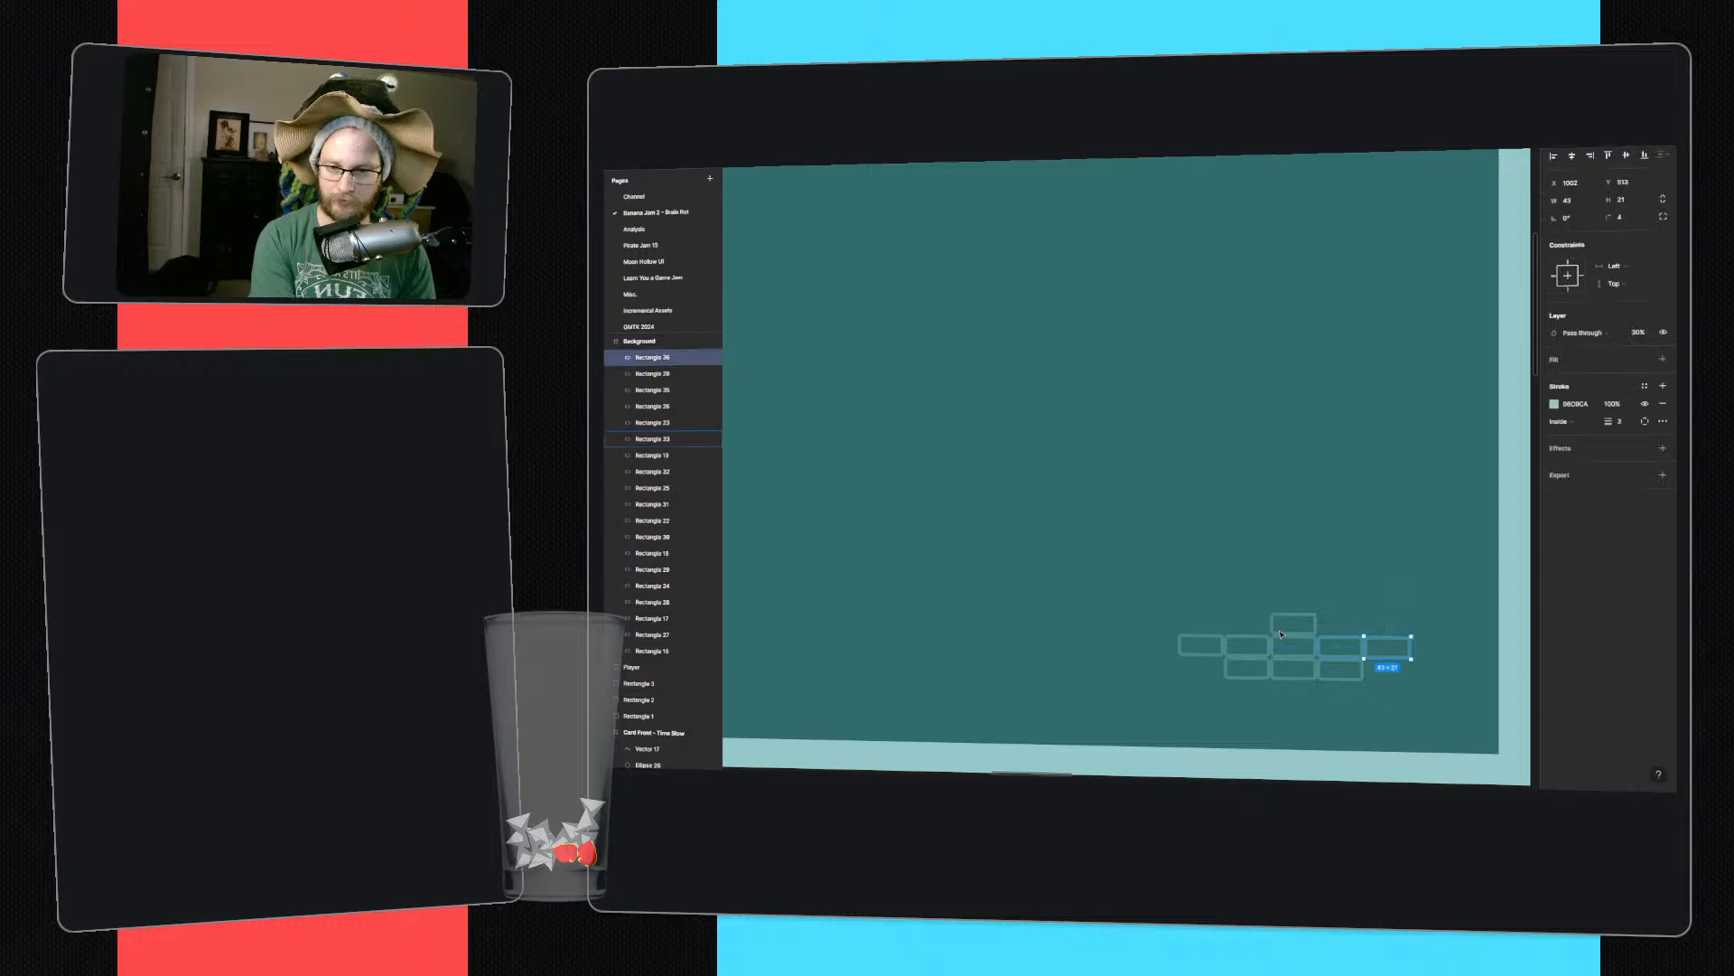
pyautogui.press('Delete')
# - Stagger the lower-right cluster with two adjoining top bricks and a bottom row offset half a brick to the left
pyautogui.keyDown('alt'); pyautogui.moveTo(1281, 619); pyautogui.dragTo(1215, 623); pyautogui.keyUp('alt')
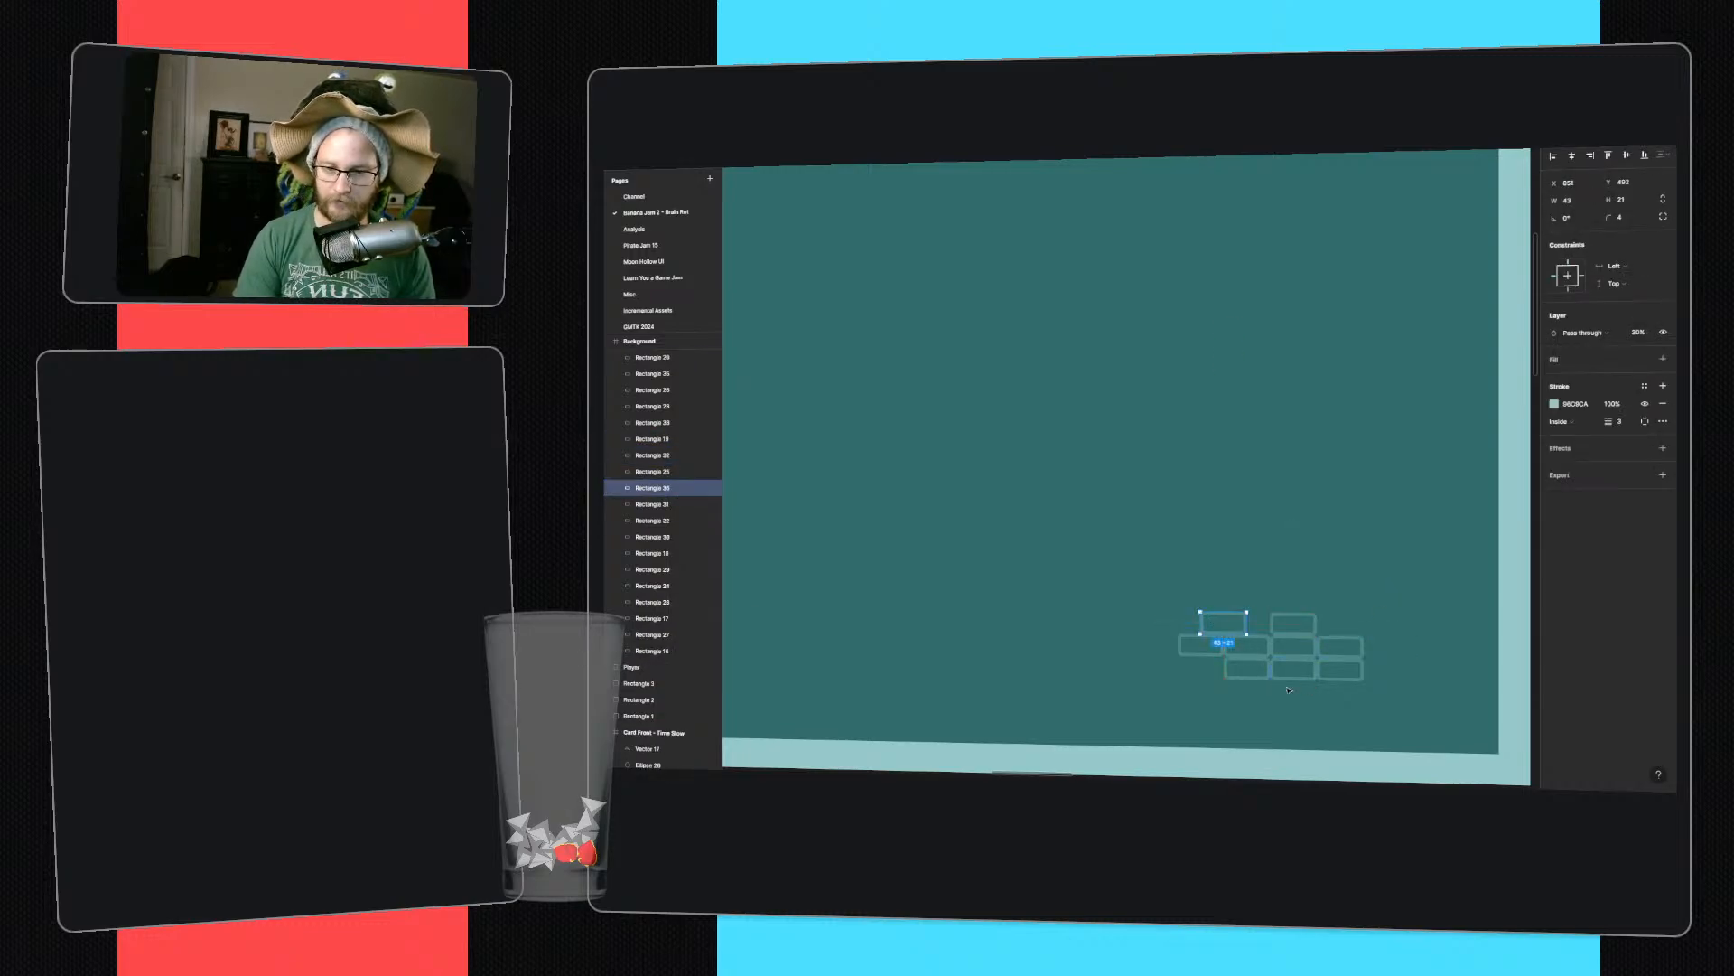
pyautogui.moveTo(1379, 703); pyautogui.dragTo(1290, 626)
pyautogui.click(1298, 706)
pyautogui.click(1331, 538)
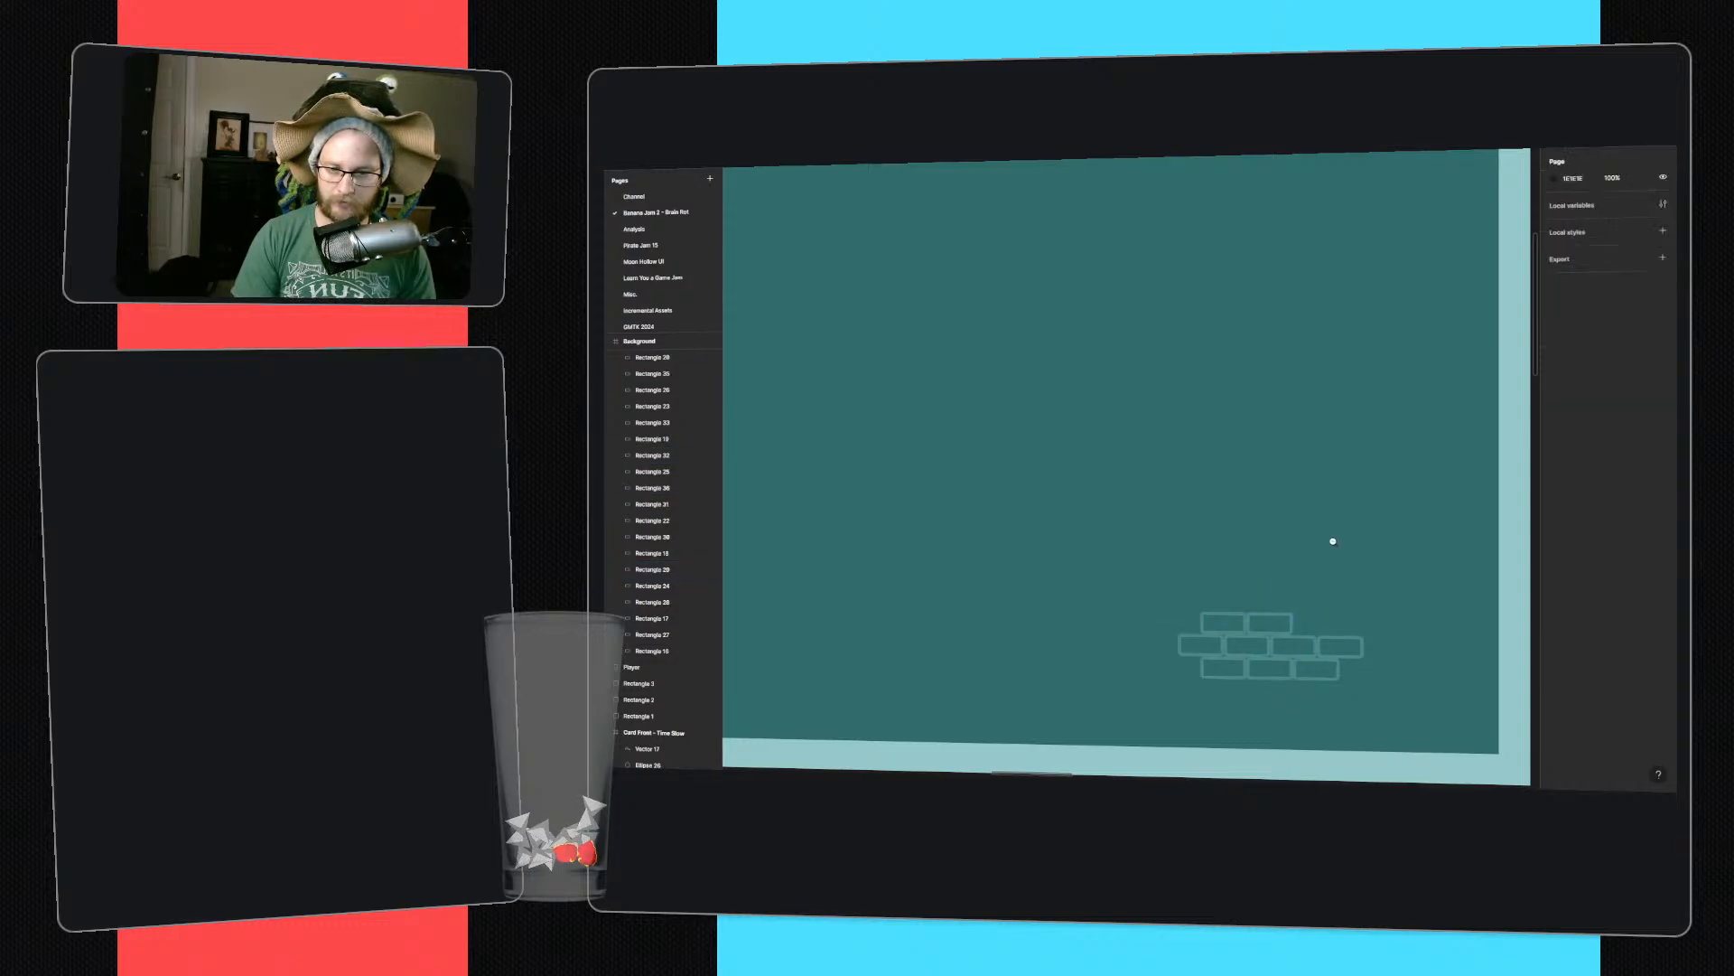
# - Stagger the upper-left cluster by moving its top row half a brick left and its bottom row half a brick right
pyautogui.keyDown('ctrl'); pyautogui.scroll(-5, 1319, 578); pyautogui.keyUp('ctrl')
pyautogui.keyDown('ctrl'); pyautogui.scroll(5, 964, 375); pyautogui.keyUp('ctrl')
pyautogui.moveTo(1338, 333); pyautogui.dragTo(1000, 406)
pyautogui.moveTo(1109, 382); pyautogui.dragTo(1067, 383)
pyautogui.click(913, 586)
pyautogui.moveTo(914, 585); pyautogui.dragTo(1213, 483)
pyautogui.click(1185, 578)
# - Duplicate the upper-left brick cluster to the right of the Background frame's centre, between the two existing clusters
pyautogui.keyDown('ctrl'); pyautogui.scroll(-6, 1169, 572); pyautogui.keyUp('ctrl')
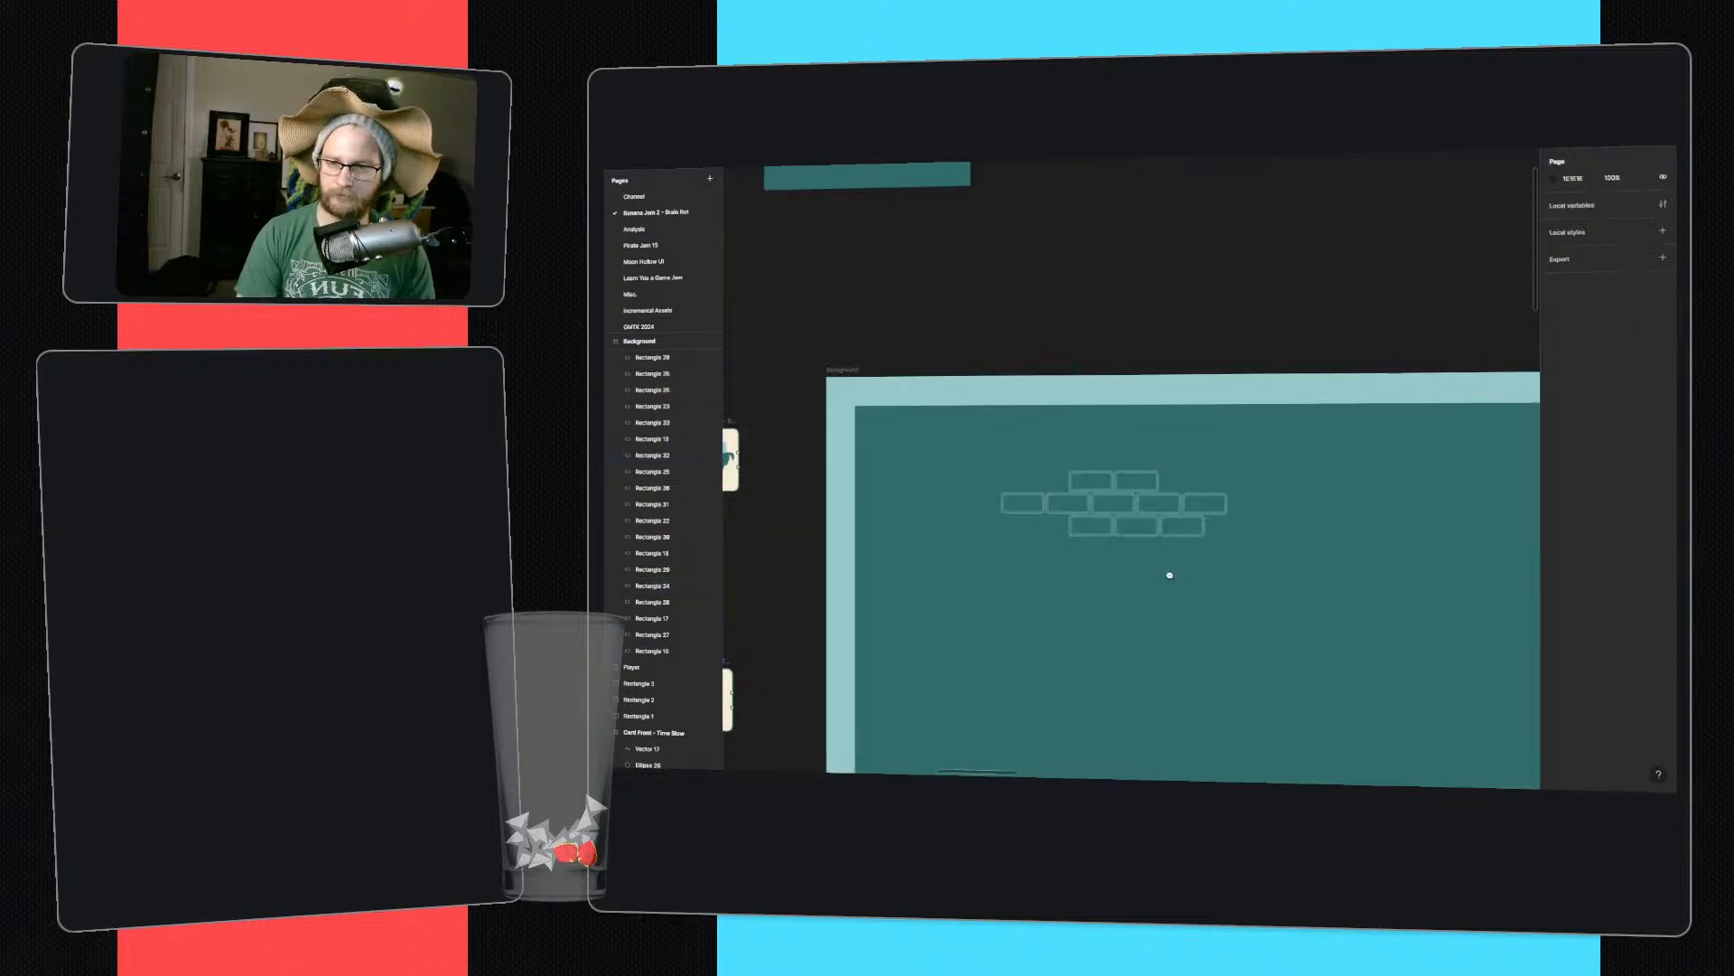
pyautogui.moveTo(1194, 621); pyautogui.dragTo(1046, 473, button='middle')
pyautogui.moveTo(1094, 443); pyautogui.dragTo(1247, 428)
pyautogui.keyDown('ctrl'); pyautogui.scroll(3, 1217, 464); pyautogui.keyUp('ctrl')
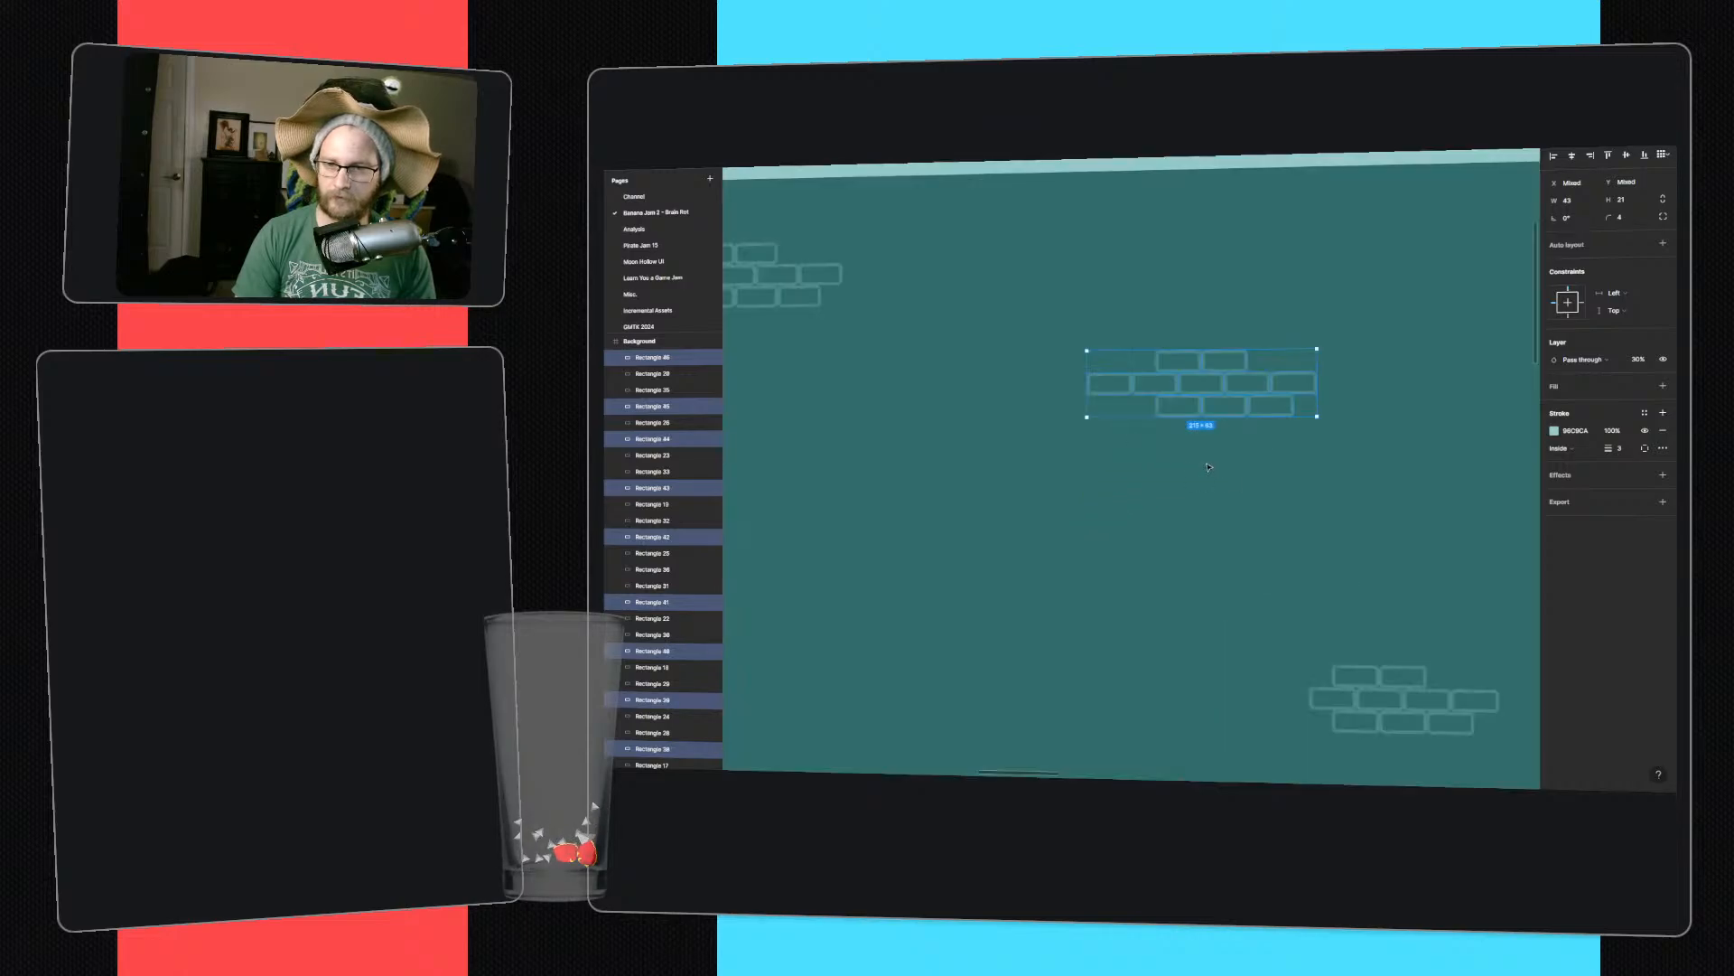
# - Trim the new cluster's middle row by deleting its two leftmost bricks and its rightmost brick
pyautogui.click(1216, 467)
pyautogui.click(1107, 384)
pyautogui.press('Delete')
pyautogui.click(1155, 383)
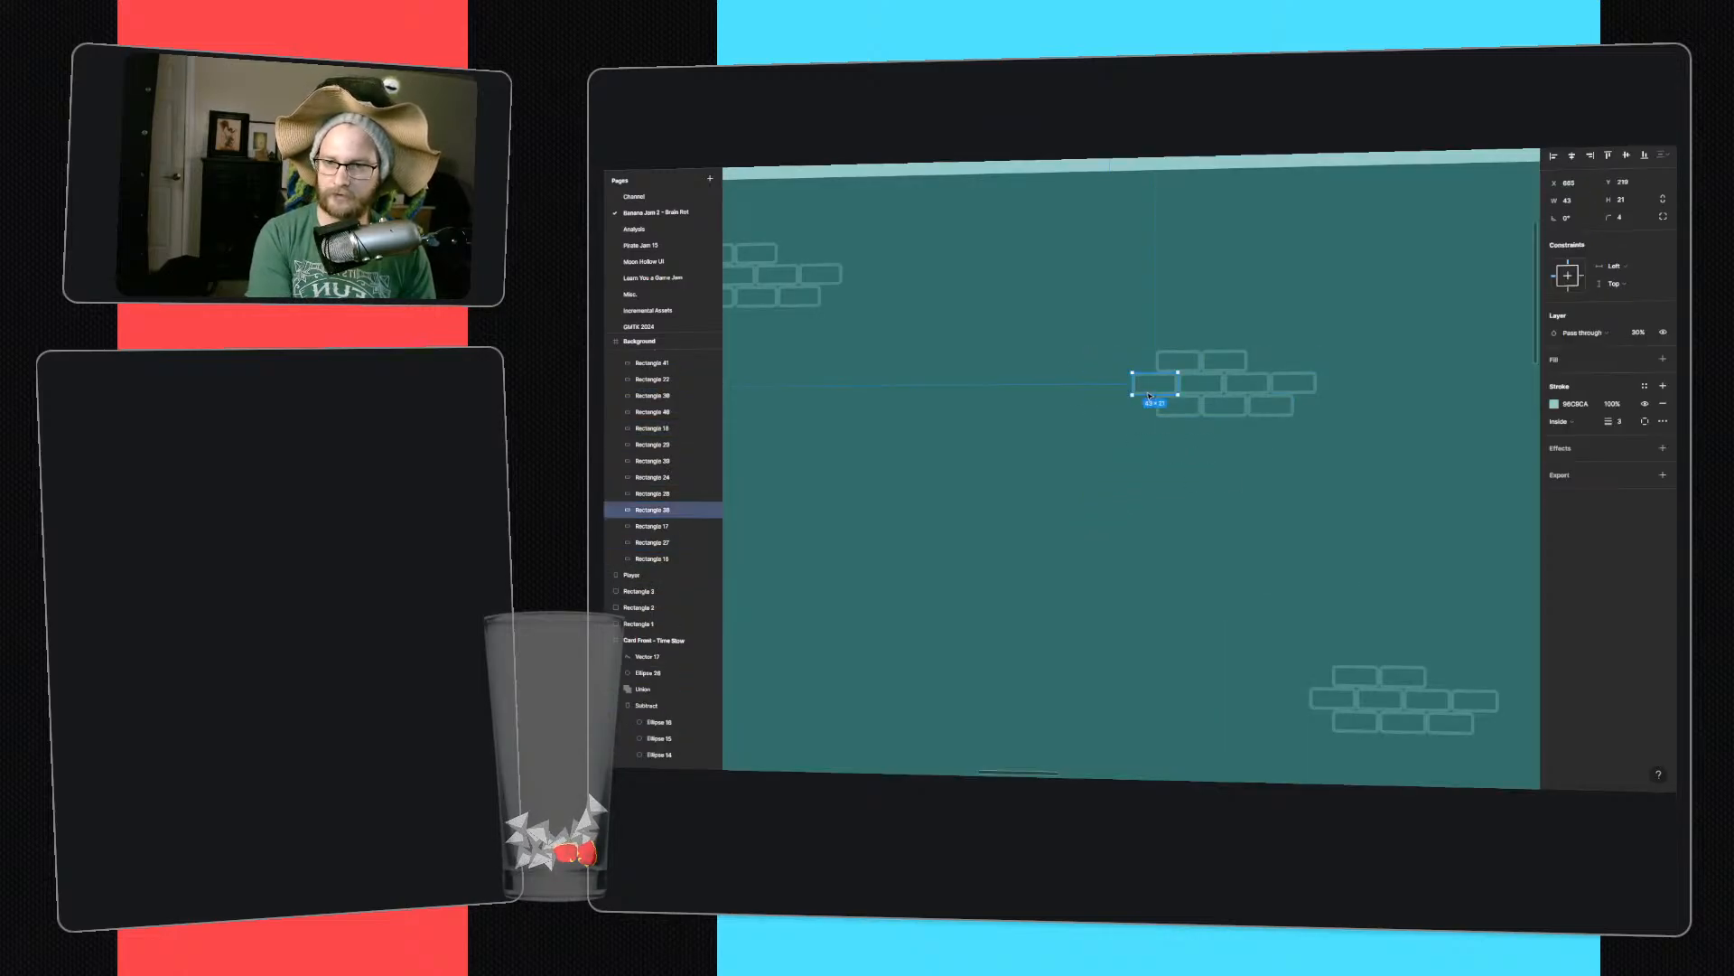
pyautogui.press('Delete')
pyautogui.click(1310, 382)
pyautogui.press('Delete')
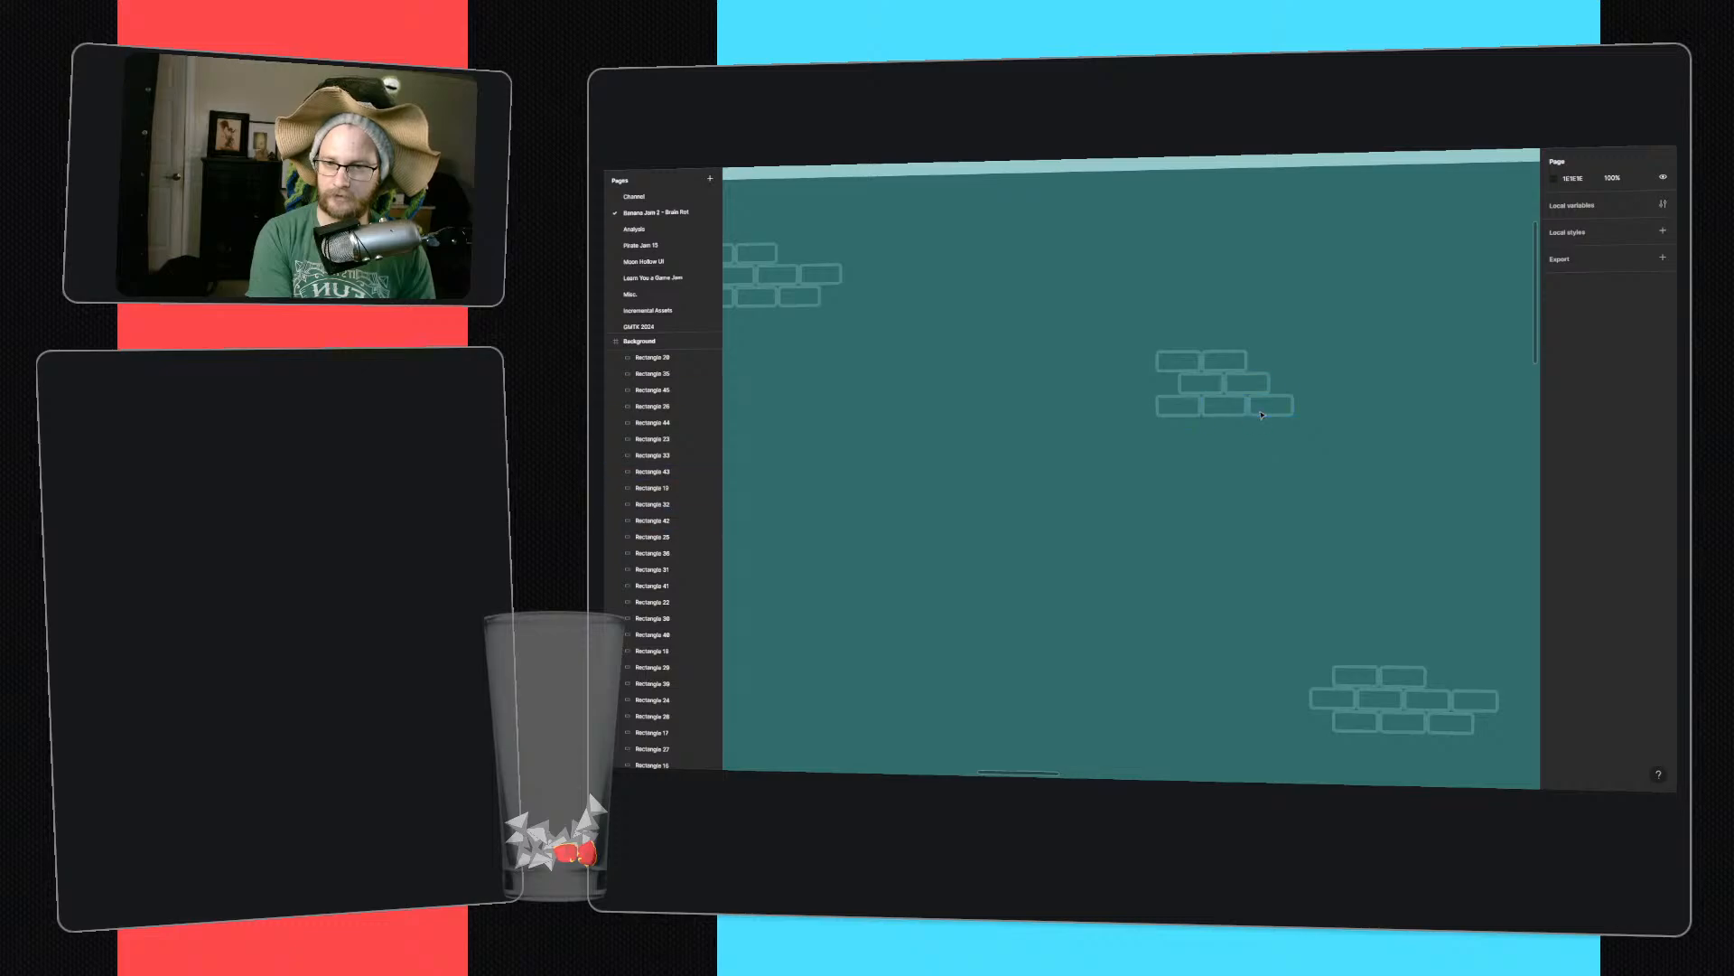
# - Duplicate the trimmed brick cluster to a spot further down and left on the Background frame
pyautogui.keyDown('ctrl'); pyautogui.scroll(-5, 1098, 488); pyautogui.keyUp('ctrl')
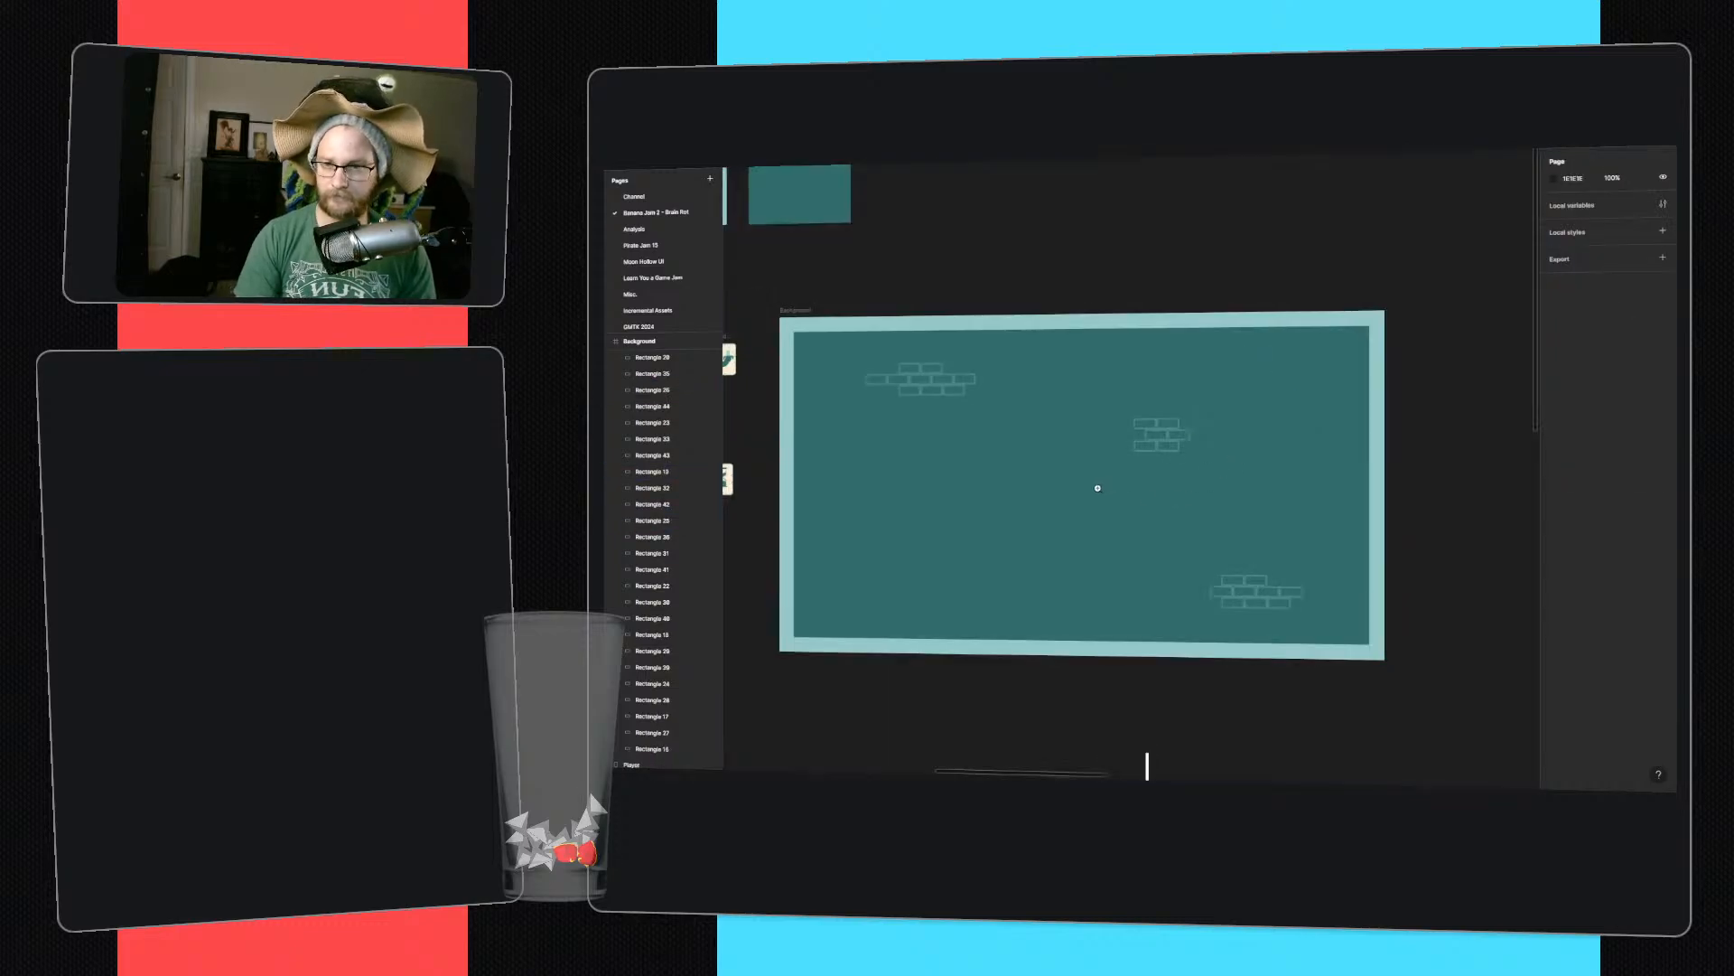
pyautogui.moveTo(1098, 488); pyautogui.dragTo(1221, 422, button='middle')
pyautogui.moveTo(1250, 399); pyautogui.dragTo(1069, 511)
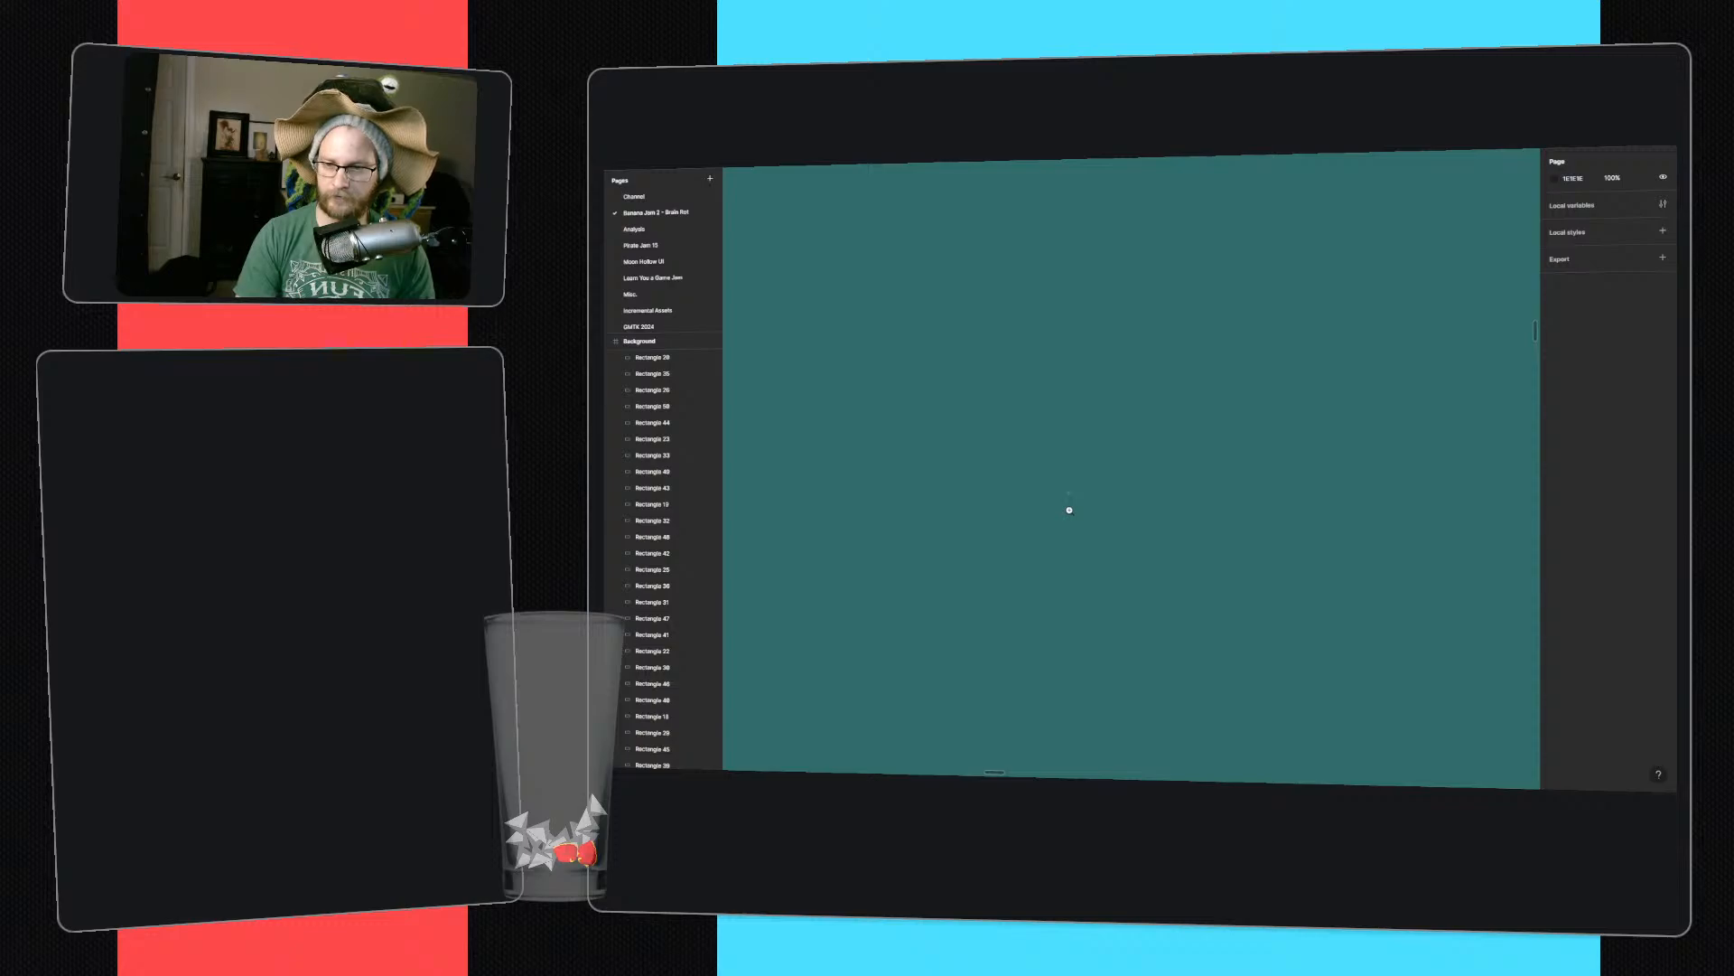
# - Thin the lower-left brick cluster by deleting its top row's right brick and its middle row's left brick
pyautogui.keyDown('ctrl'); pyautogui.scroll(-8, 1064, 463); pyautogui.keyUp('ctrl')
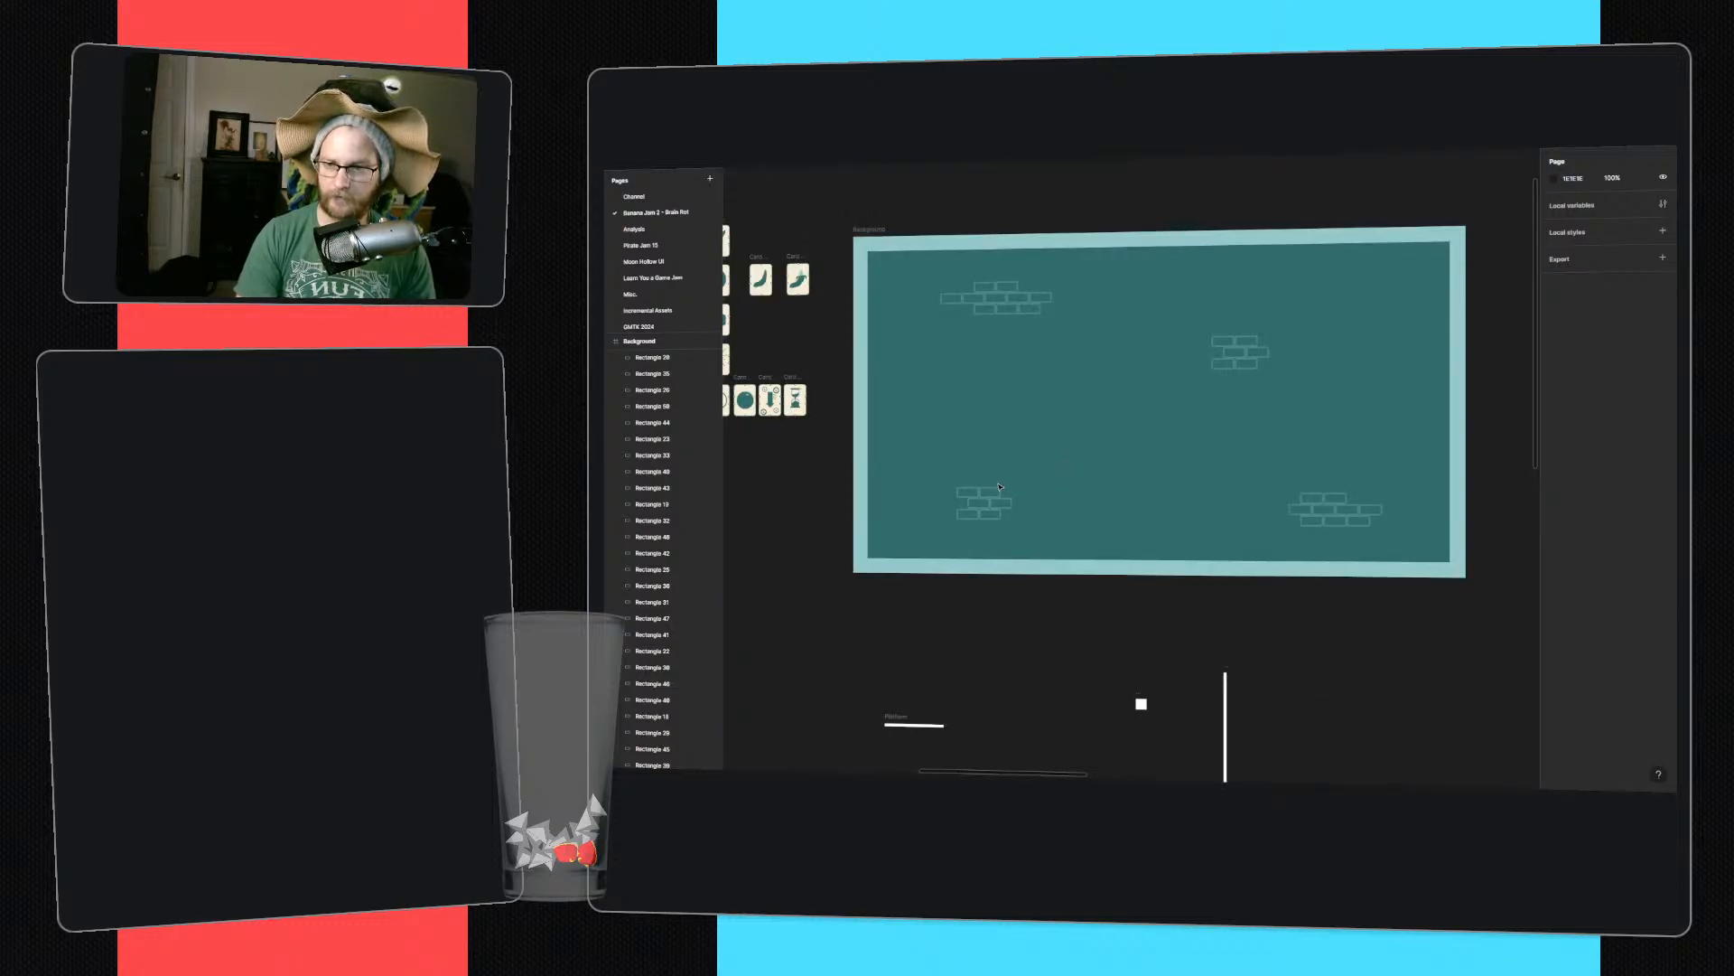
pyautogui.click(990, 492)
pyautogui.press('Delete')
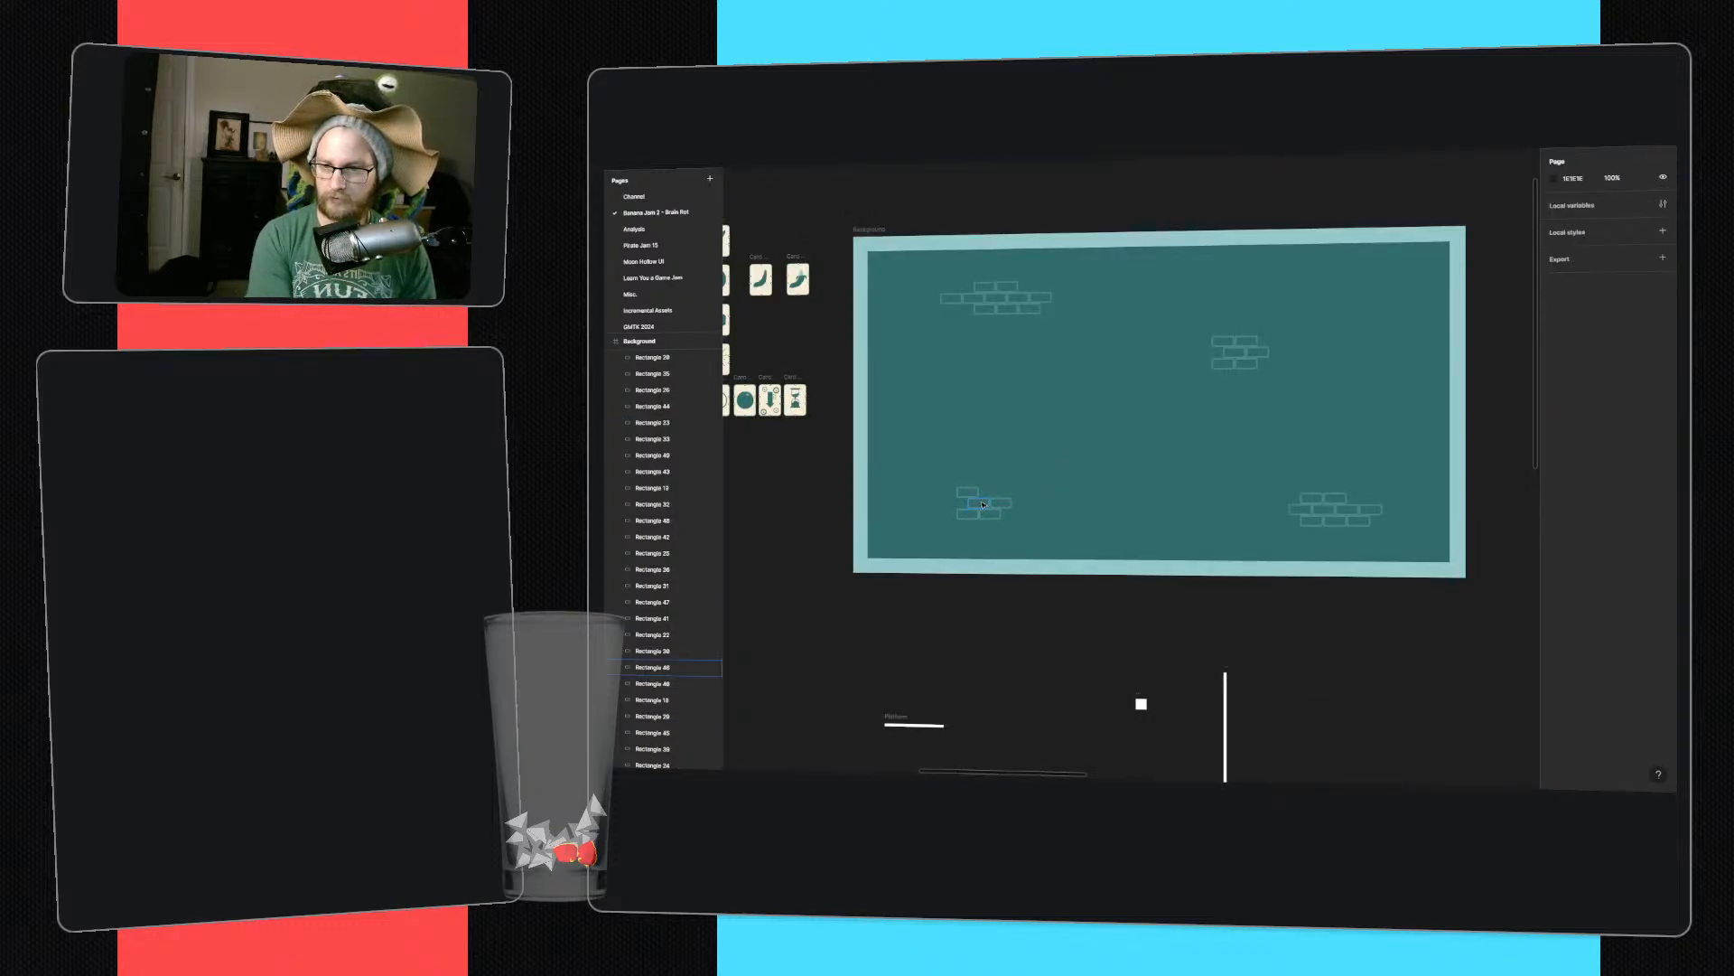
pyautogui.click(983, 504)
pyautogui.press('Delete')
pyautogui.moveTo(1043, 524); pyautogui.dragTo(1414, 277)
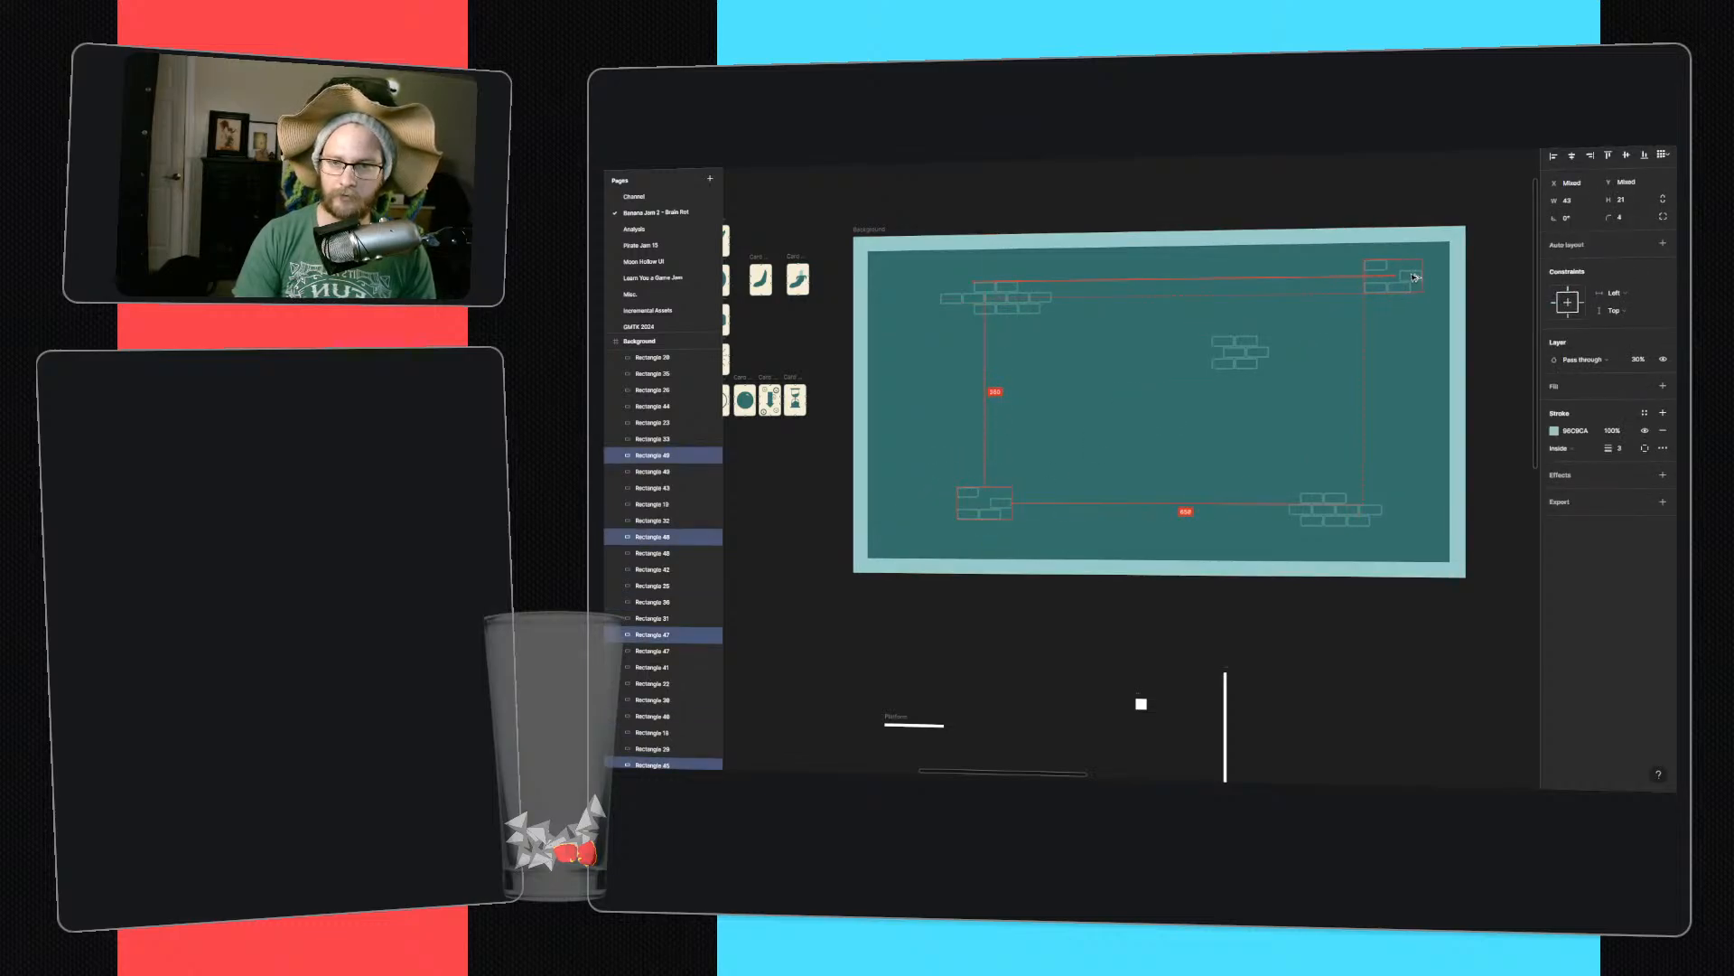
pyautogui.press('Escape')
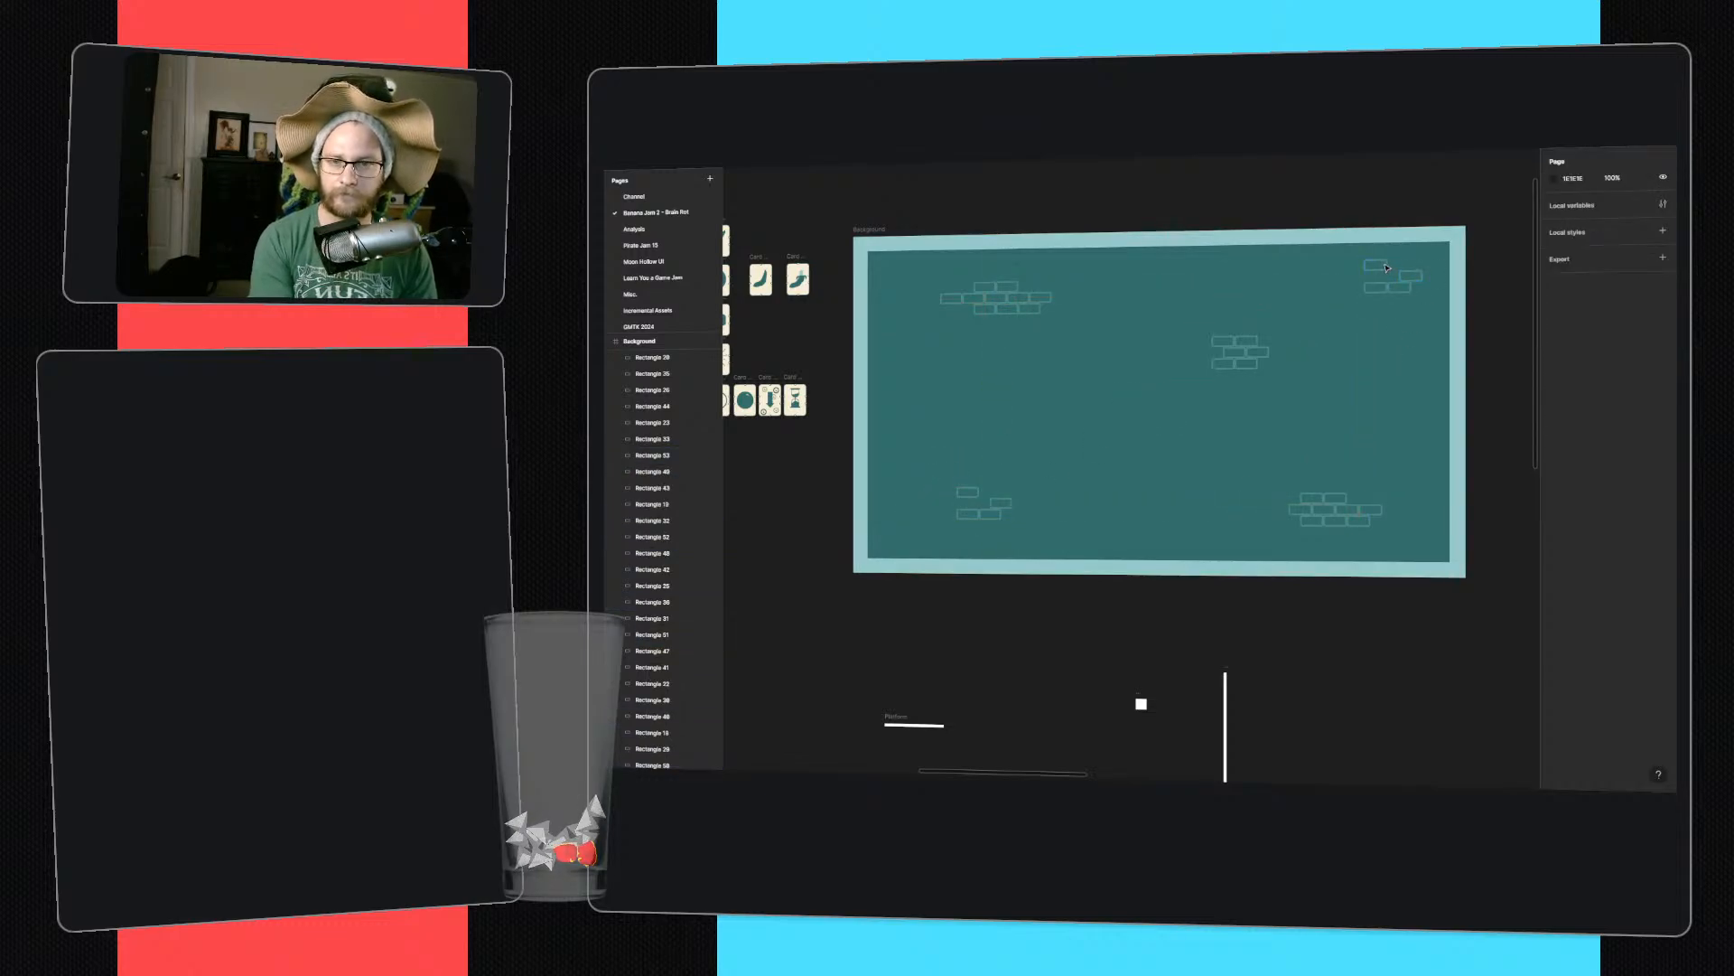
pyautogui.moveTo(1428, 325); pyautogui.dragTo(1354, 254)
pyautogui.press('Delete')
# - Duplicate the upper-left brick cluster into the Background frame's upper-right corner and trim bricks from the edges of its rows
pyautogui.moveTo(1082, 373); pyautogui.dragTo(1353, 282)
pyautogui.press('Escape')
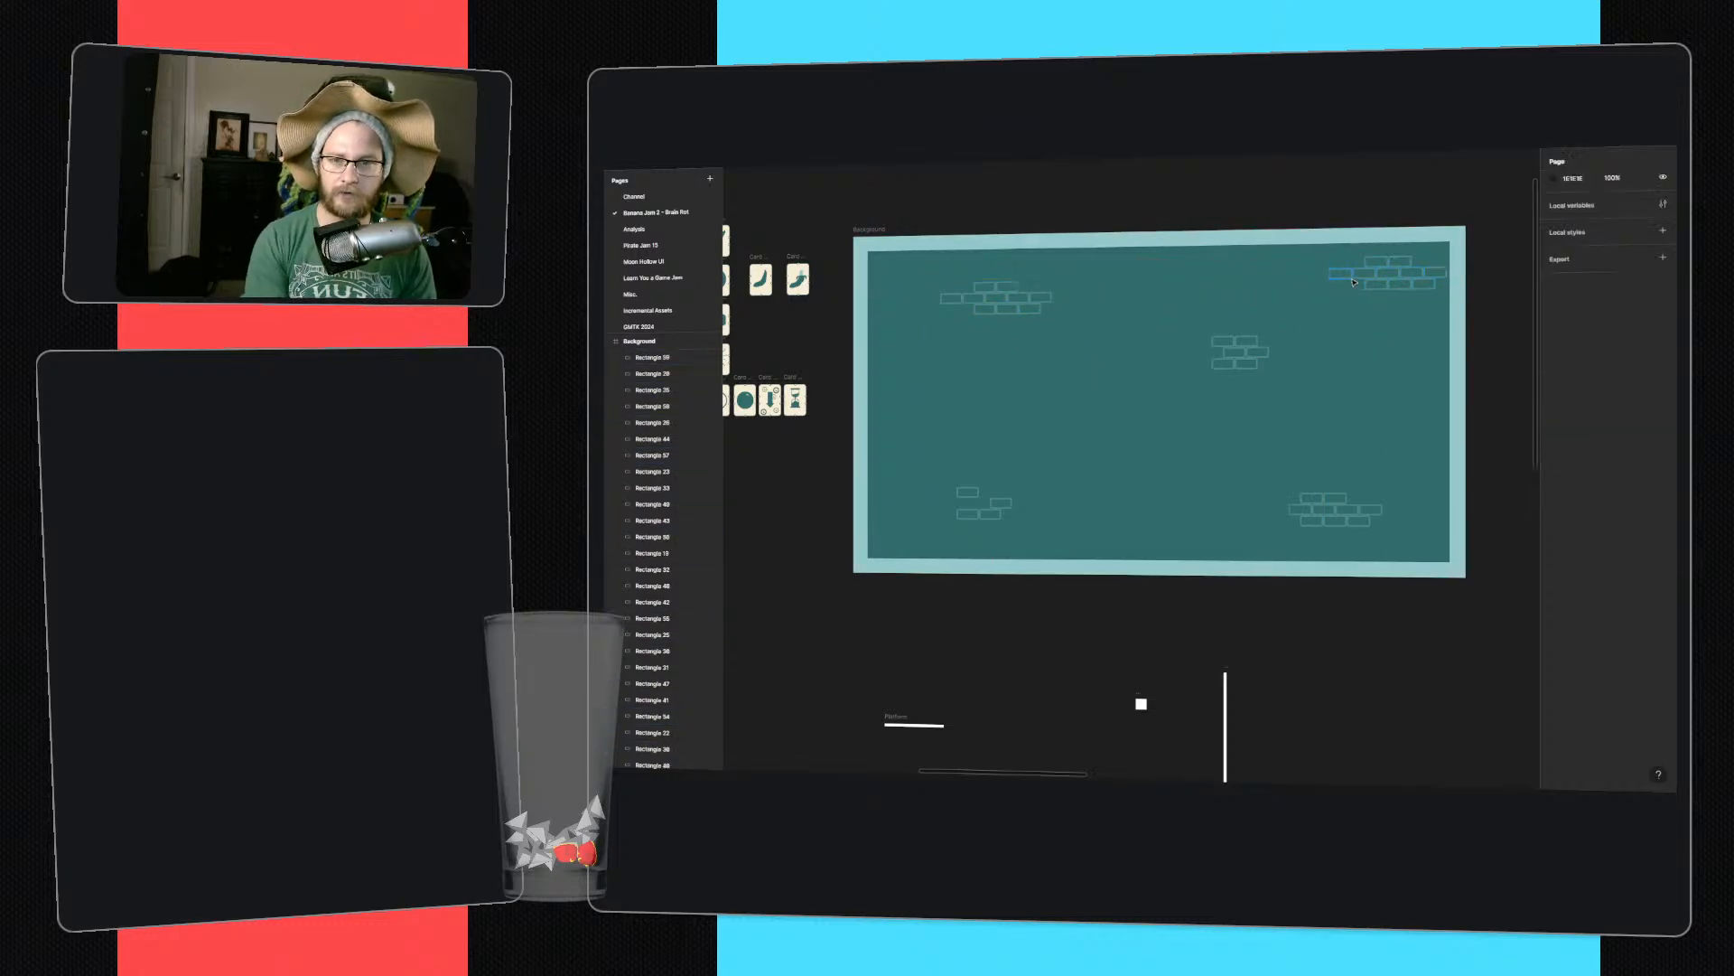
pyautogui.click(1354, 282)
pyautogui.press('Delete')
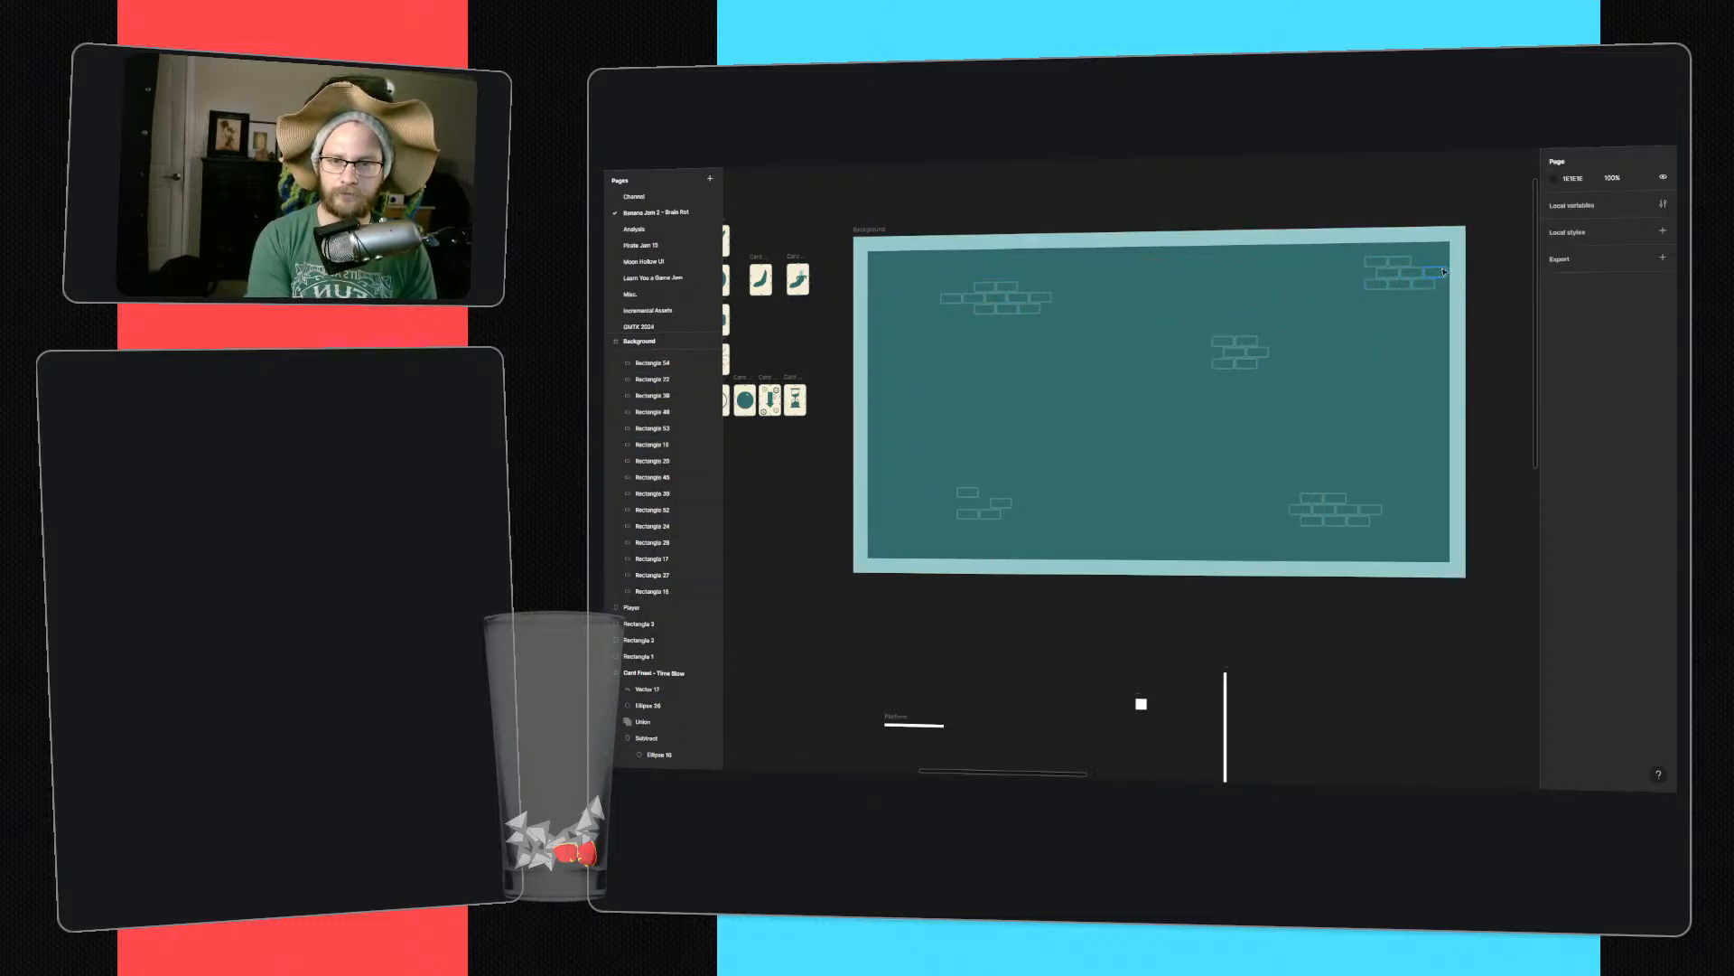
pyautogui.click(1444, 271)
pyautogui.press('Delete')
pyautogui.click(1397, 283)
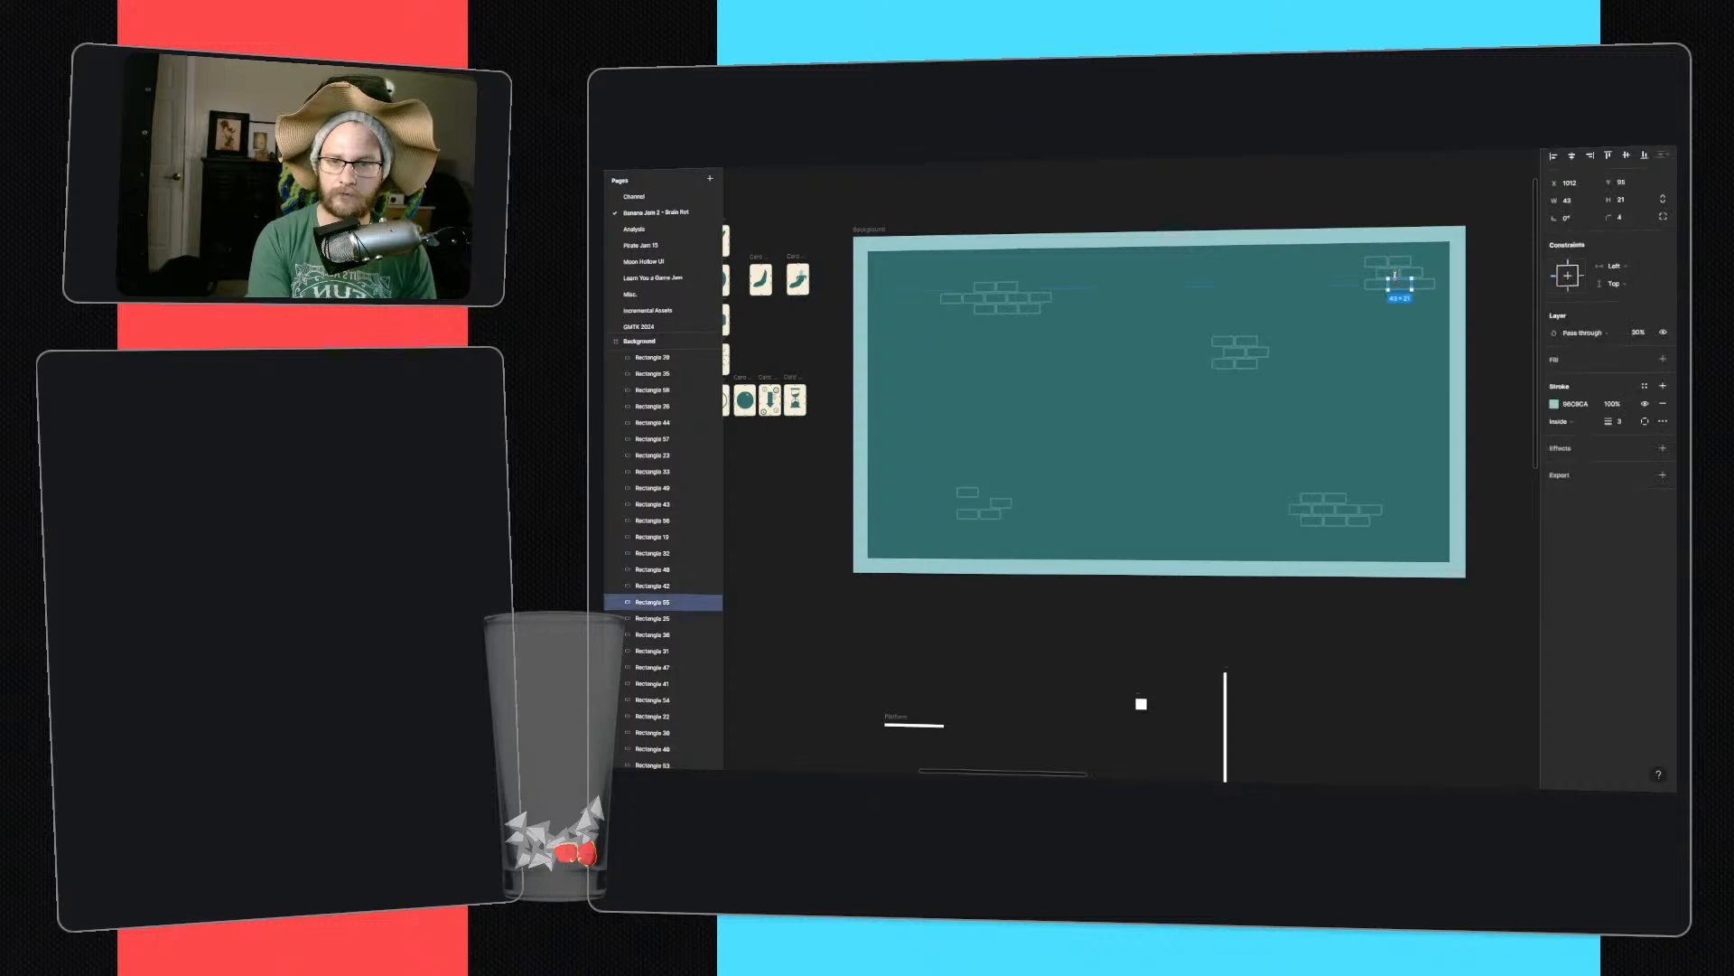
pyautogui.press('Delete')
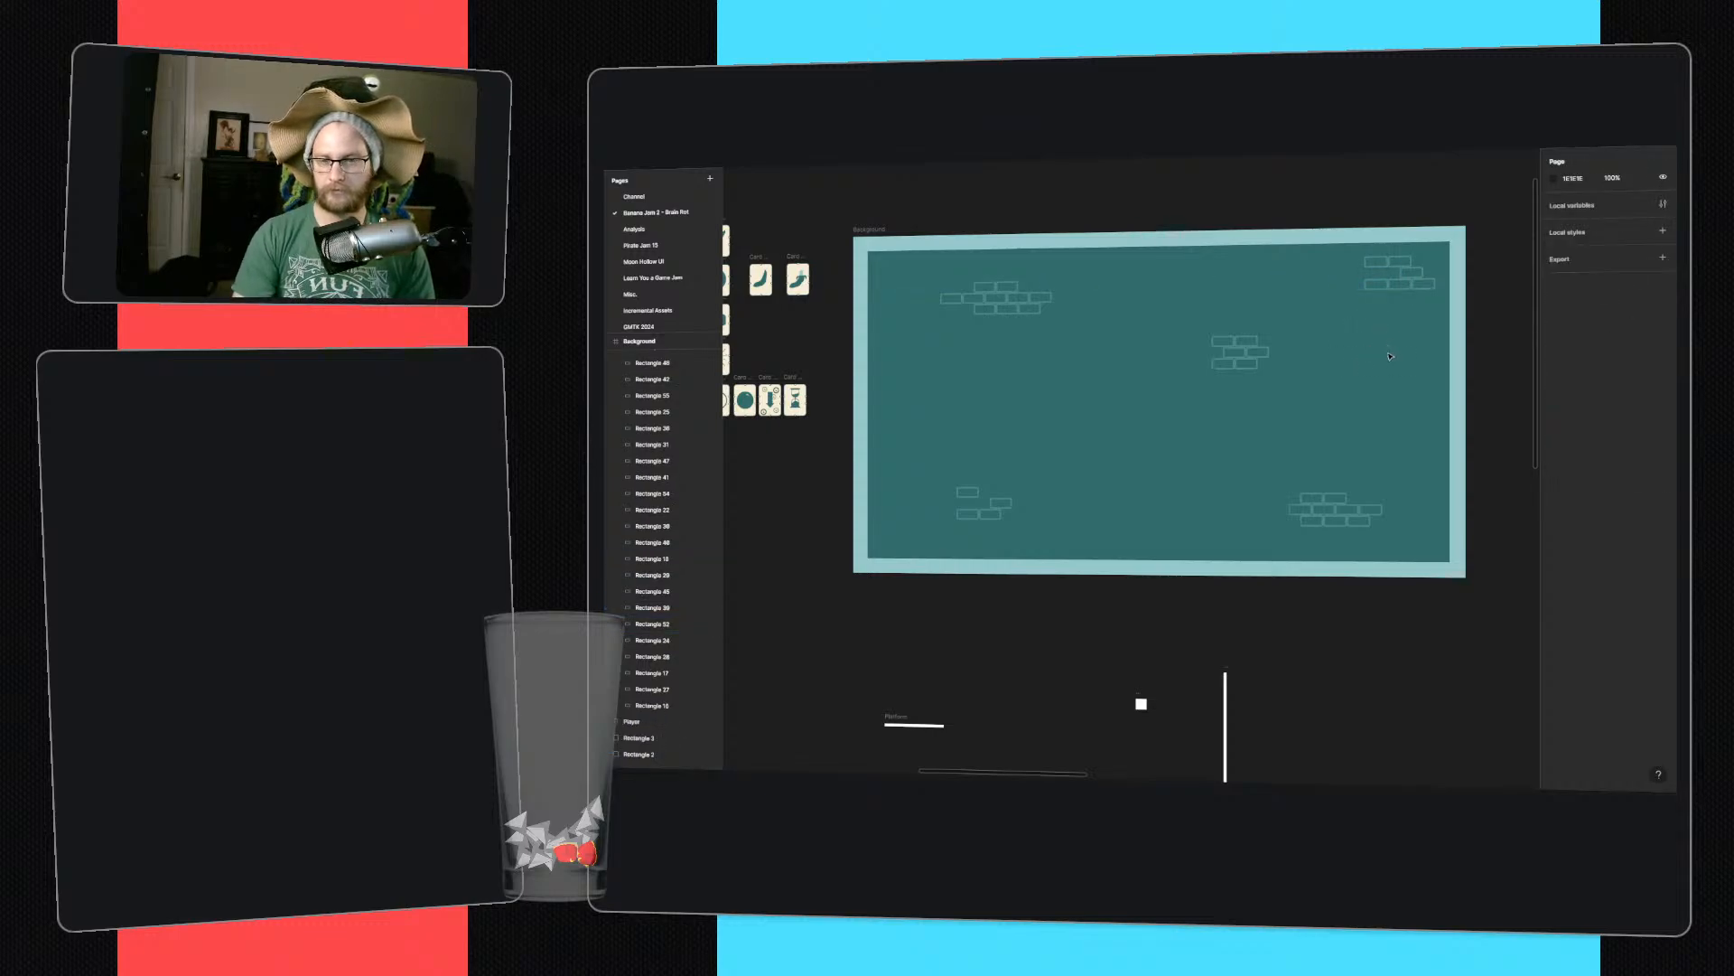
pyautogui.click(1375, 262)
pyautogui.press('Delete')
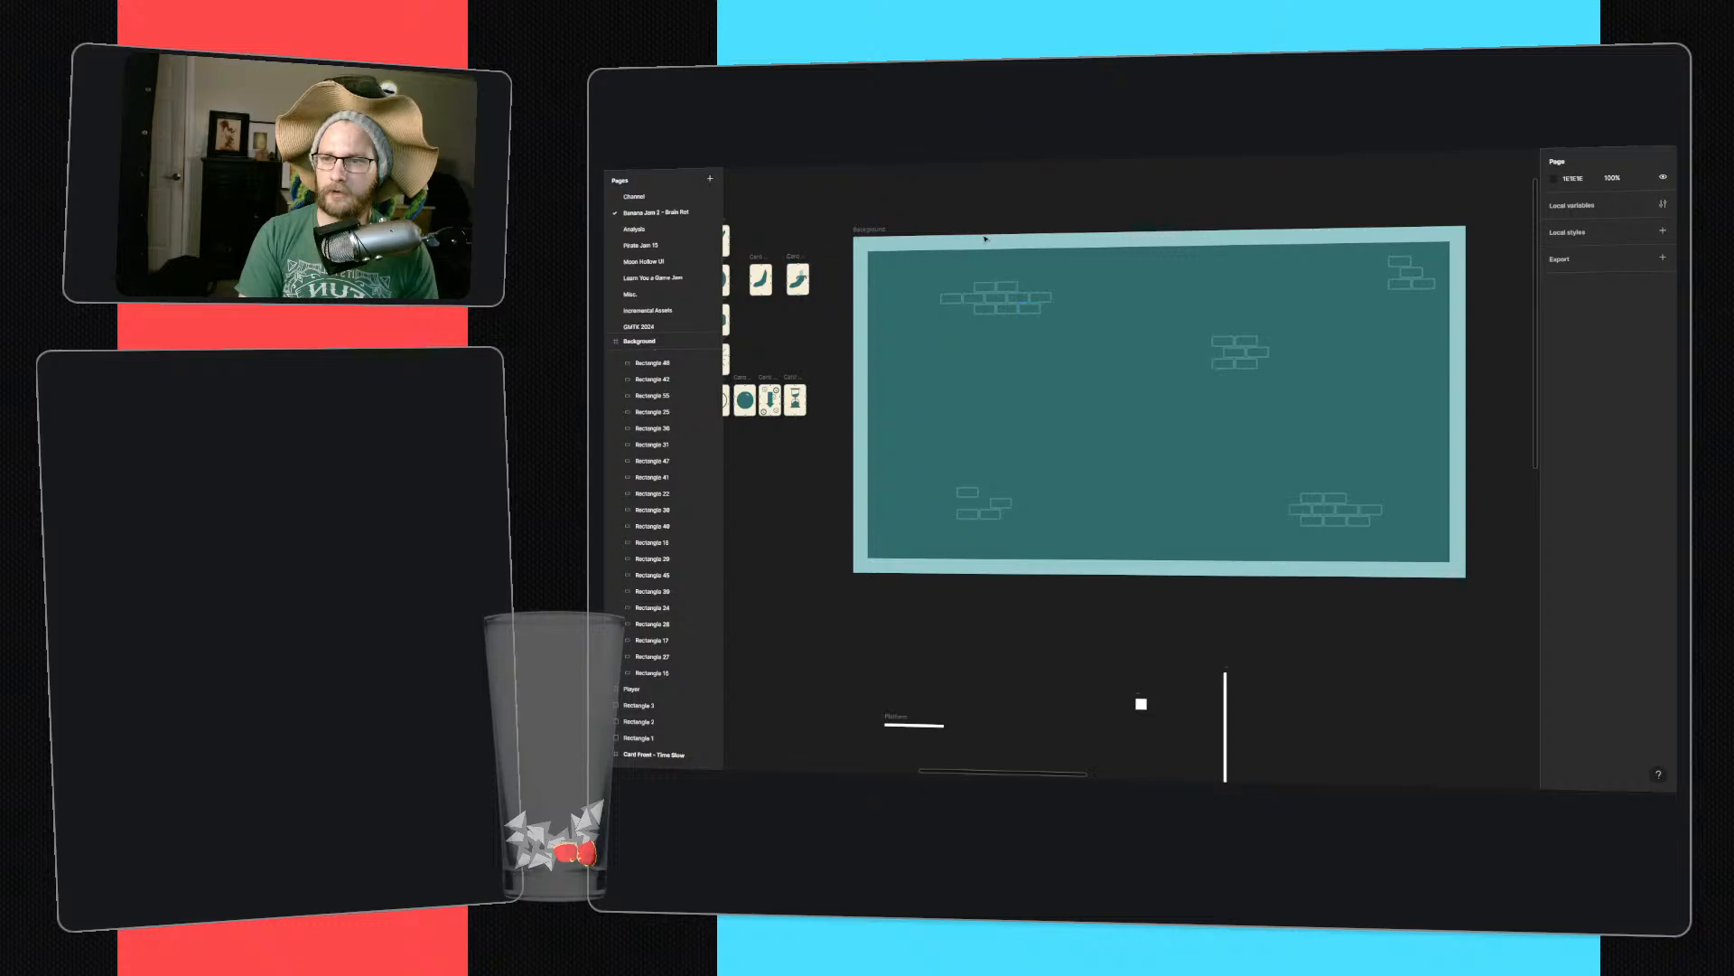
# - Fill the Platform bar with the cream palette swatch's colour, F7EDD4
pyautogui.scroll(-5, 1110, 392)
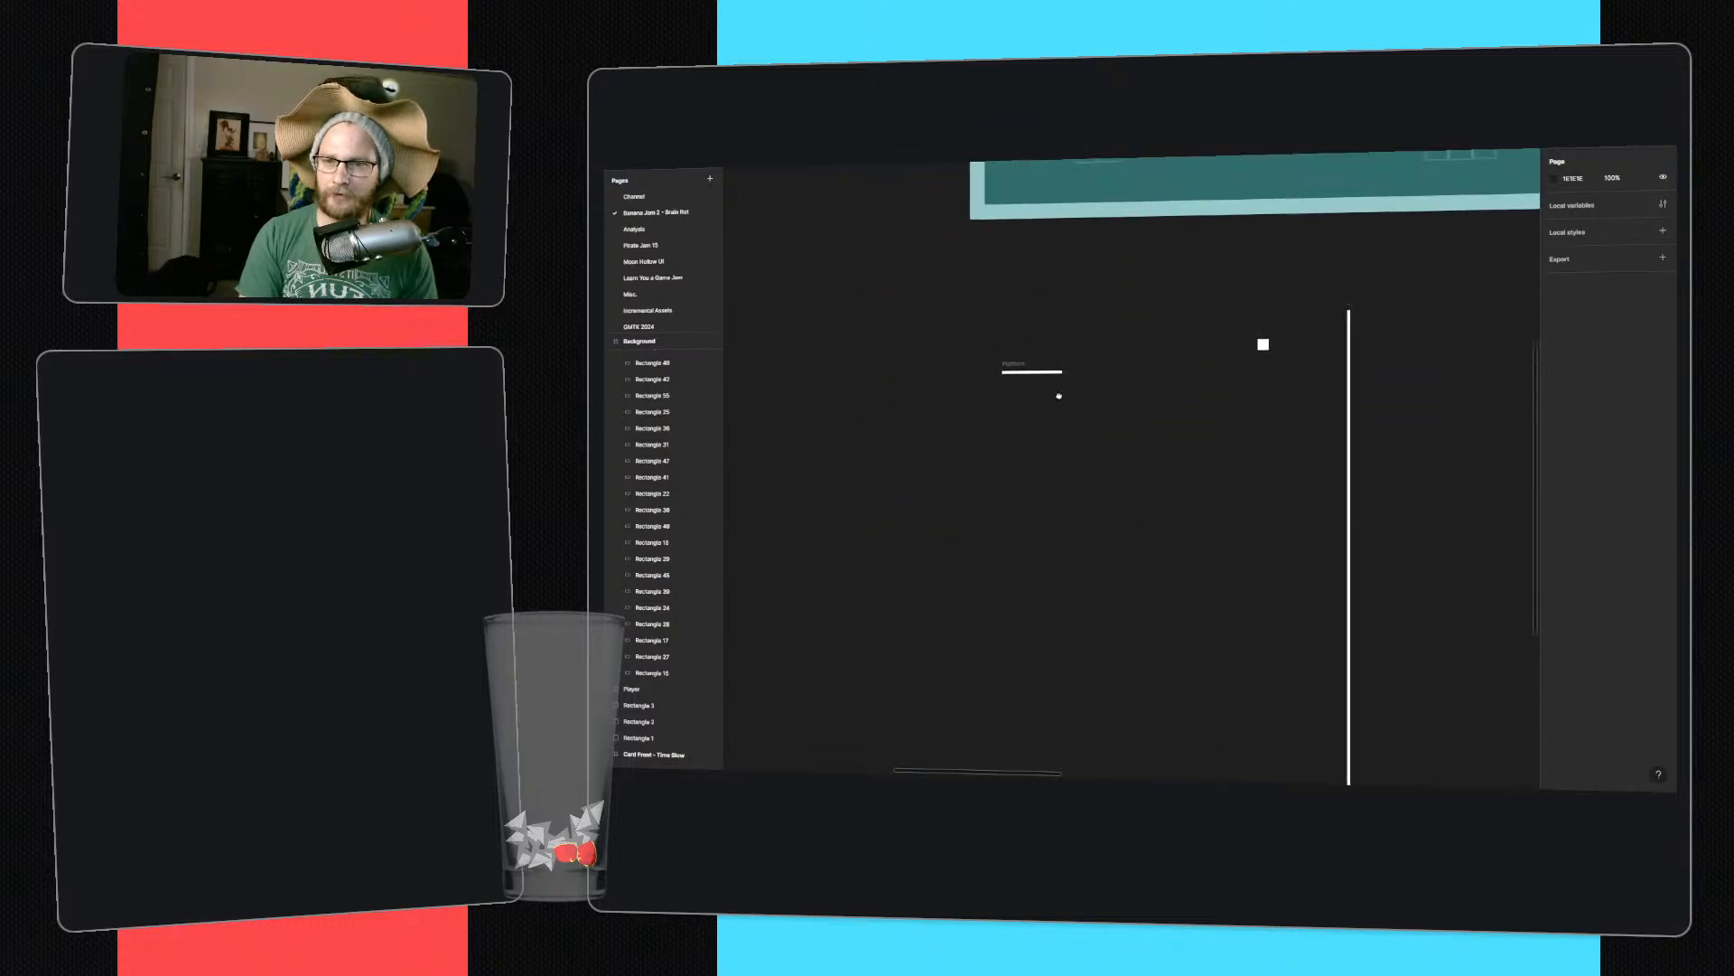
pyautogui.keyDown('ctrl'); pyautogui.scroll(3, 961, 357); pyautogui.keyUp('ctrl')
pyautogui.keyDown('ctrl'); pyautogui.scroll(2, 961, 357); pyautogui.keyUp('ctrl')
pyautogui.click(1045, 440)
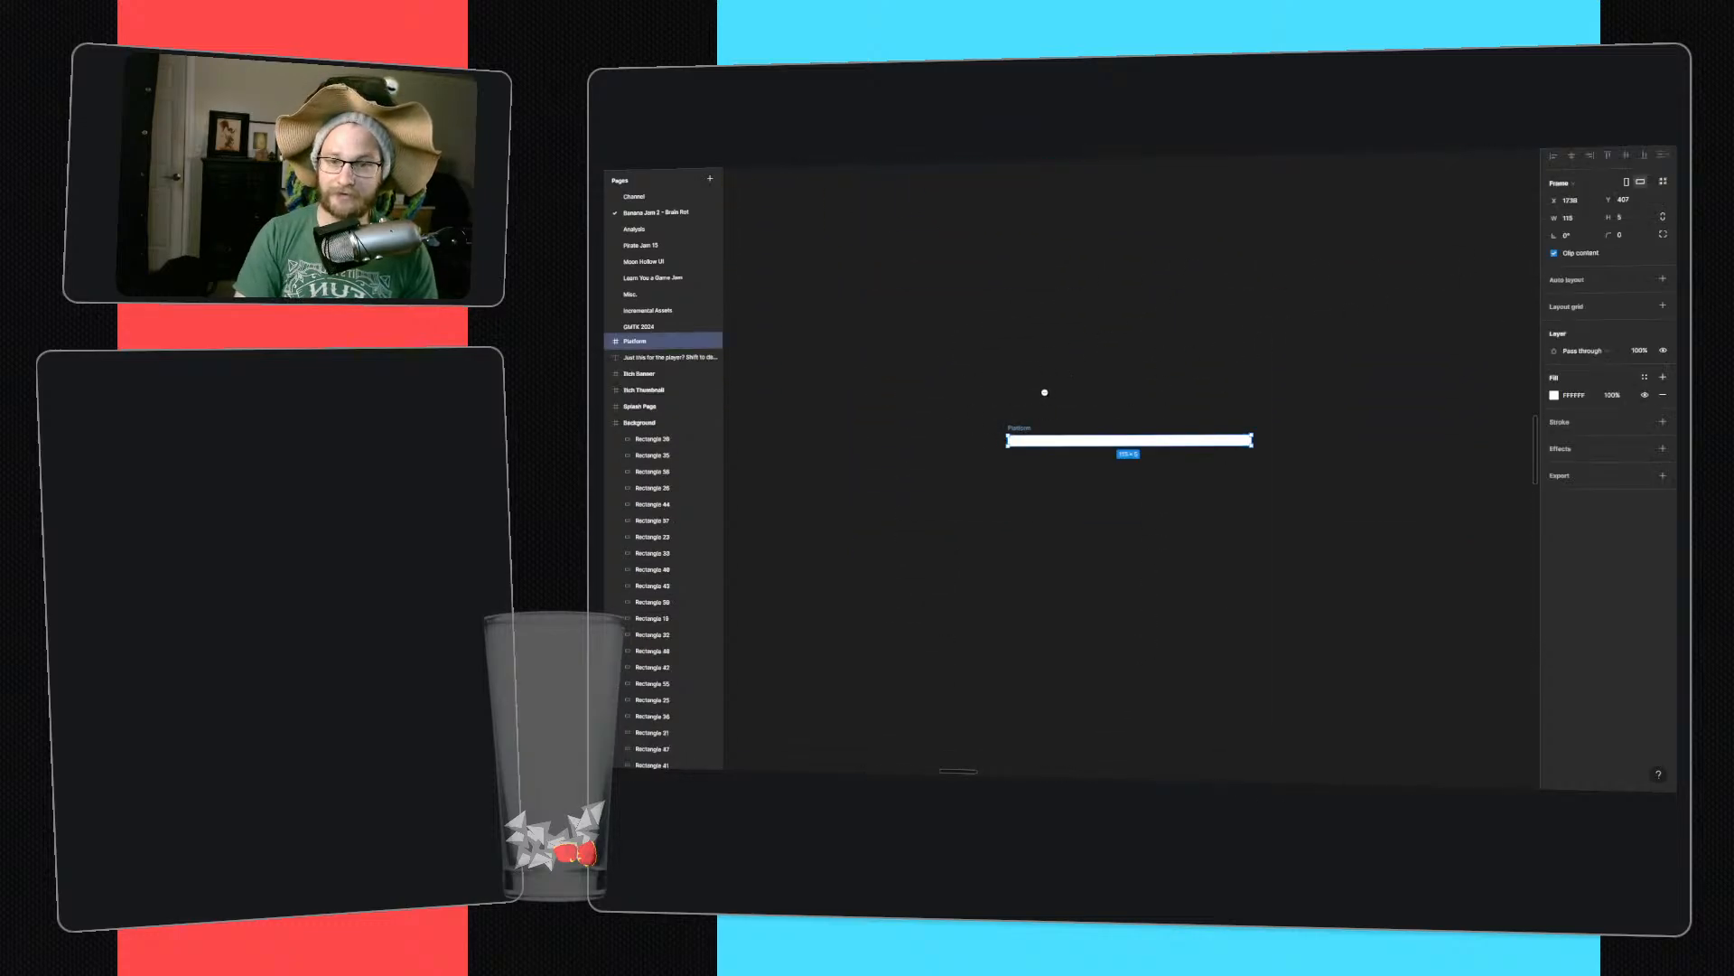
pyautogui.keyDown('ctrl'); pyautogui.scroll(-5, 1044, 391); pyautogui.keyUp('ctrl')
pyautogui.scroll(3, 1045, 394)
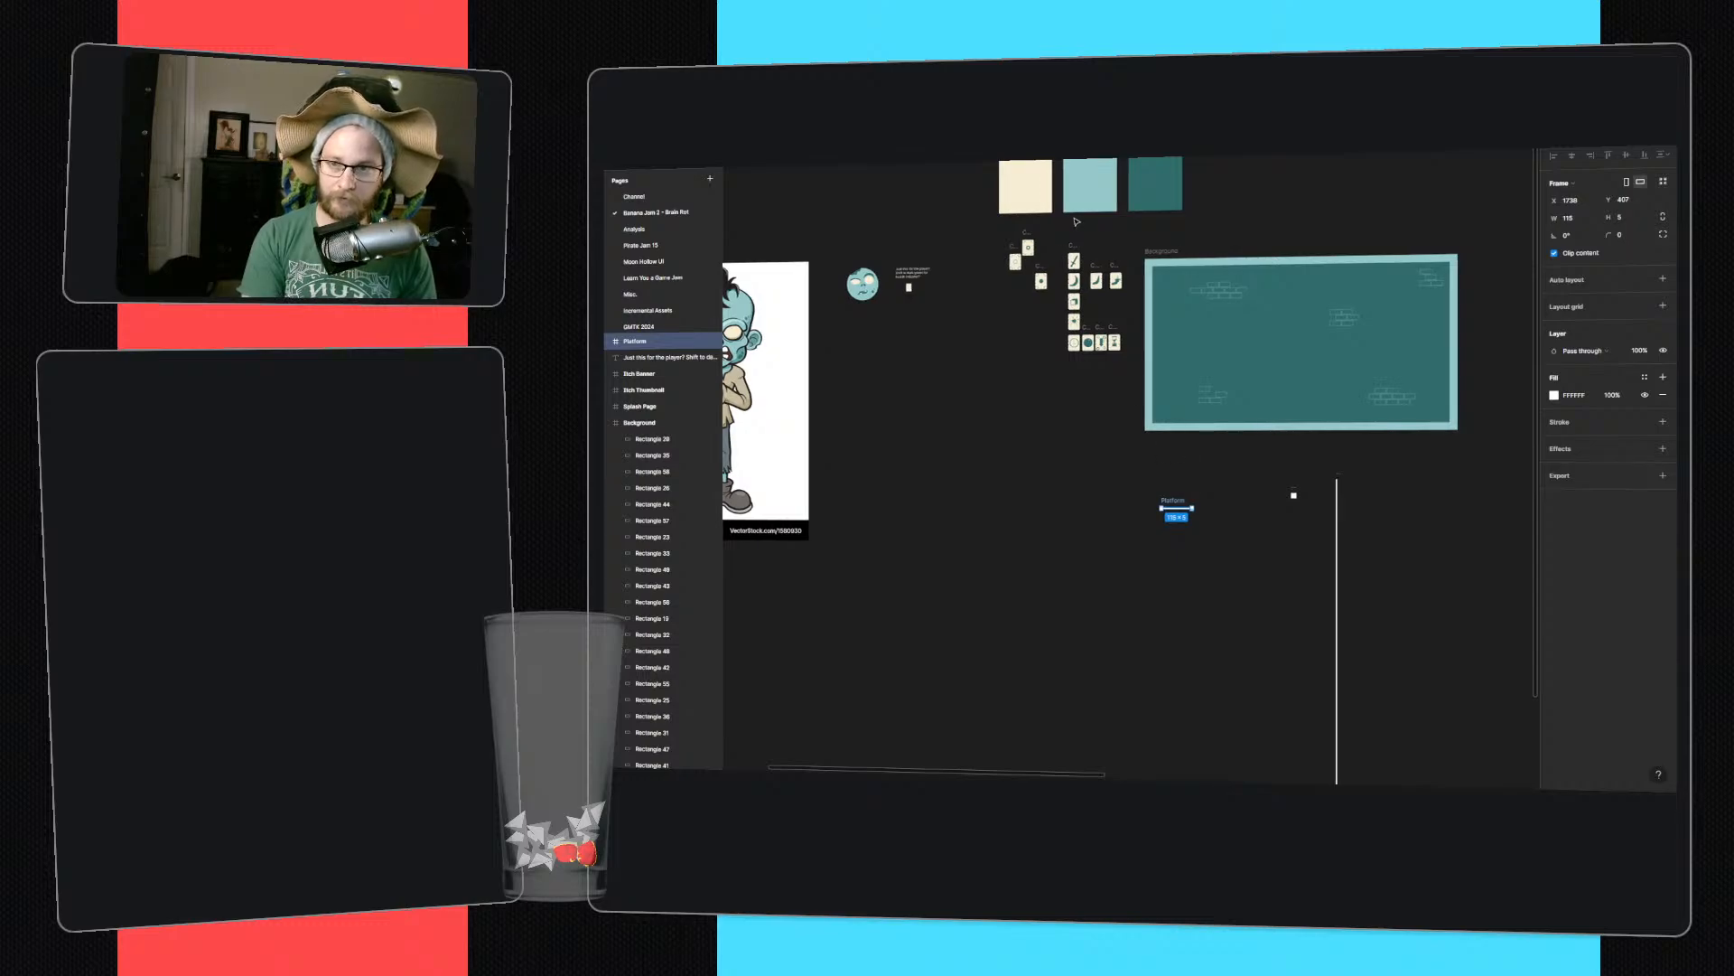
pyautogui.press('i')
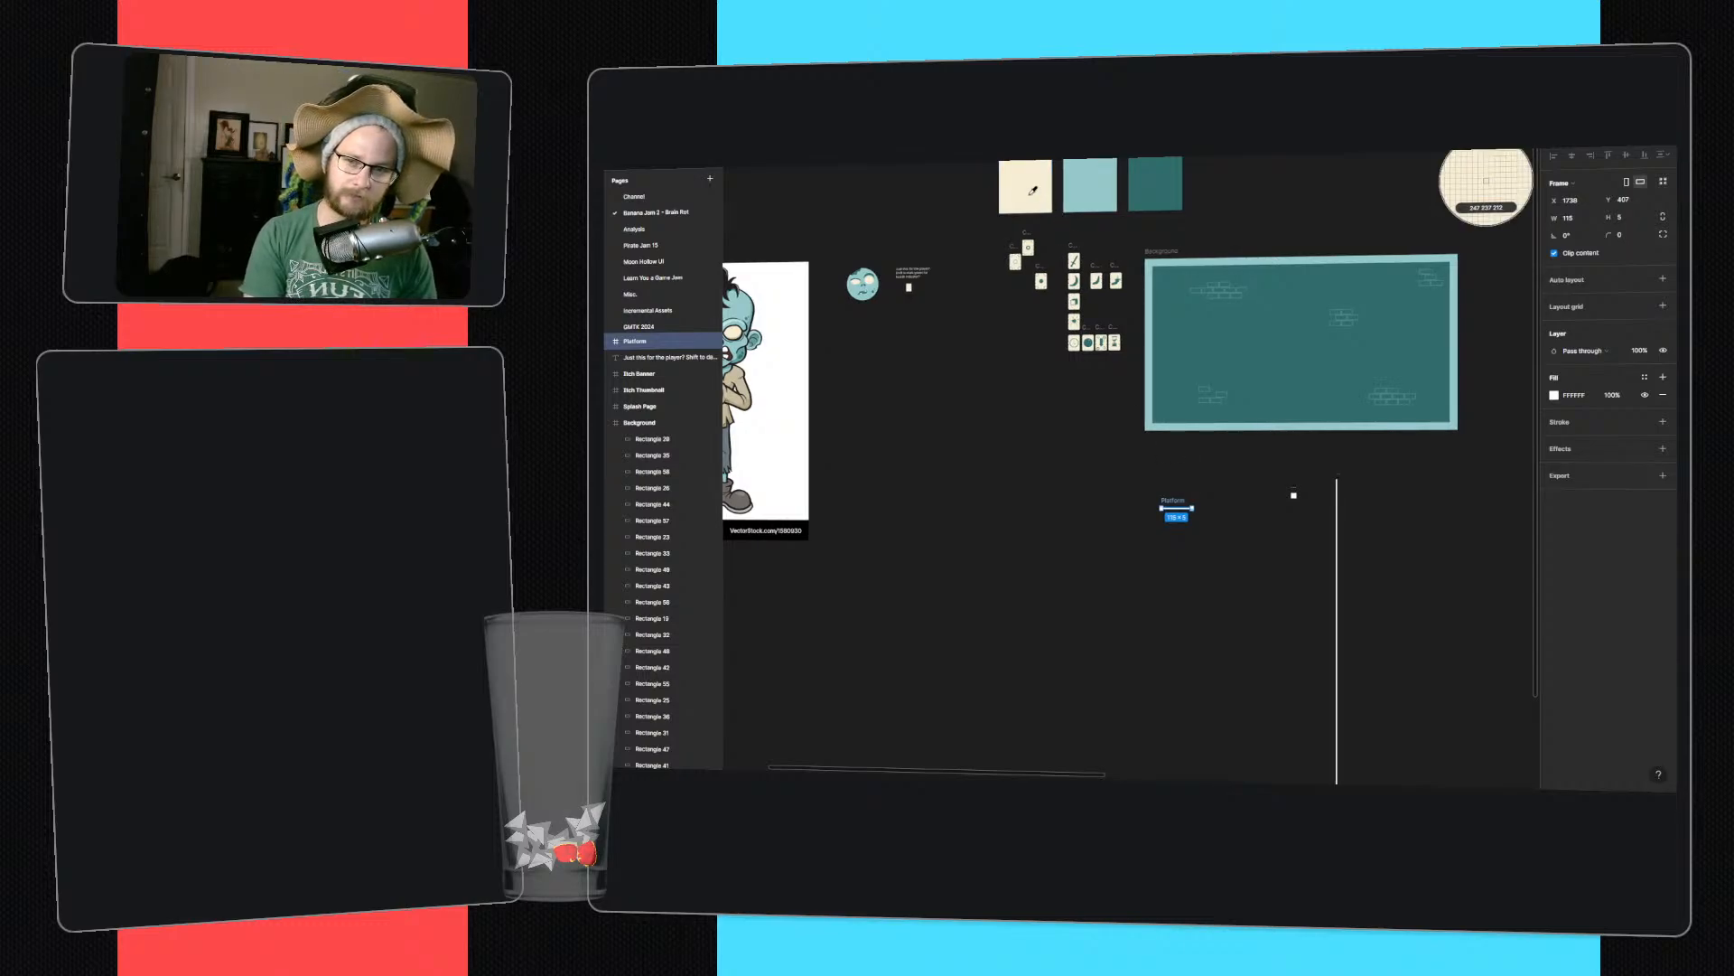
pyautogui.click(1036, 187)
pyautogui.click(1184, 497)
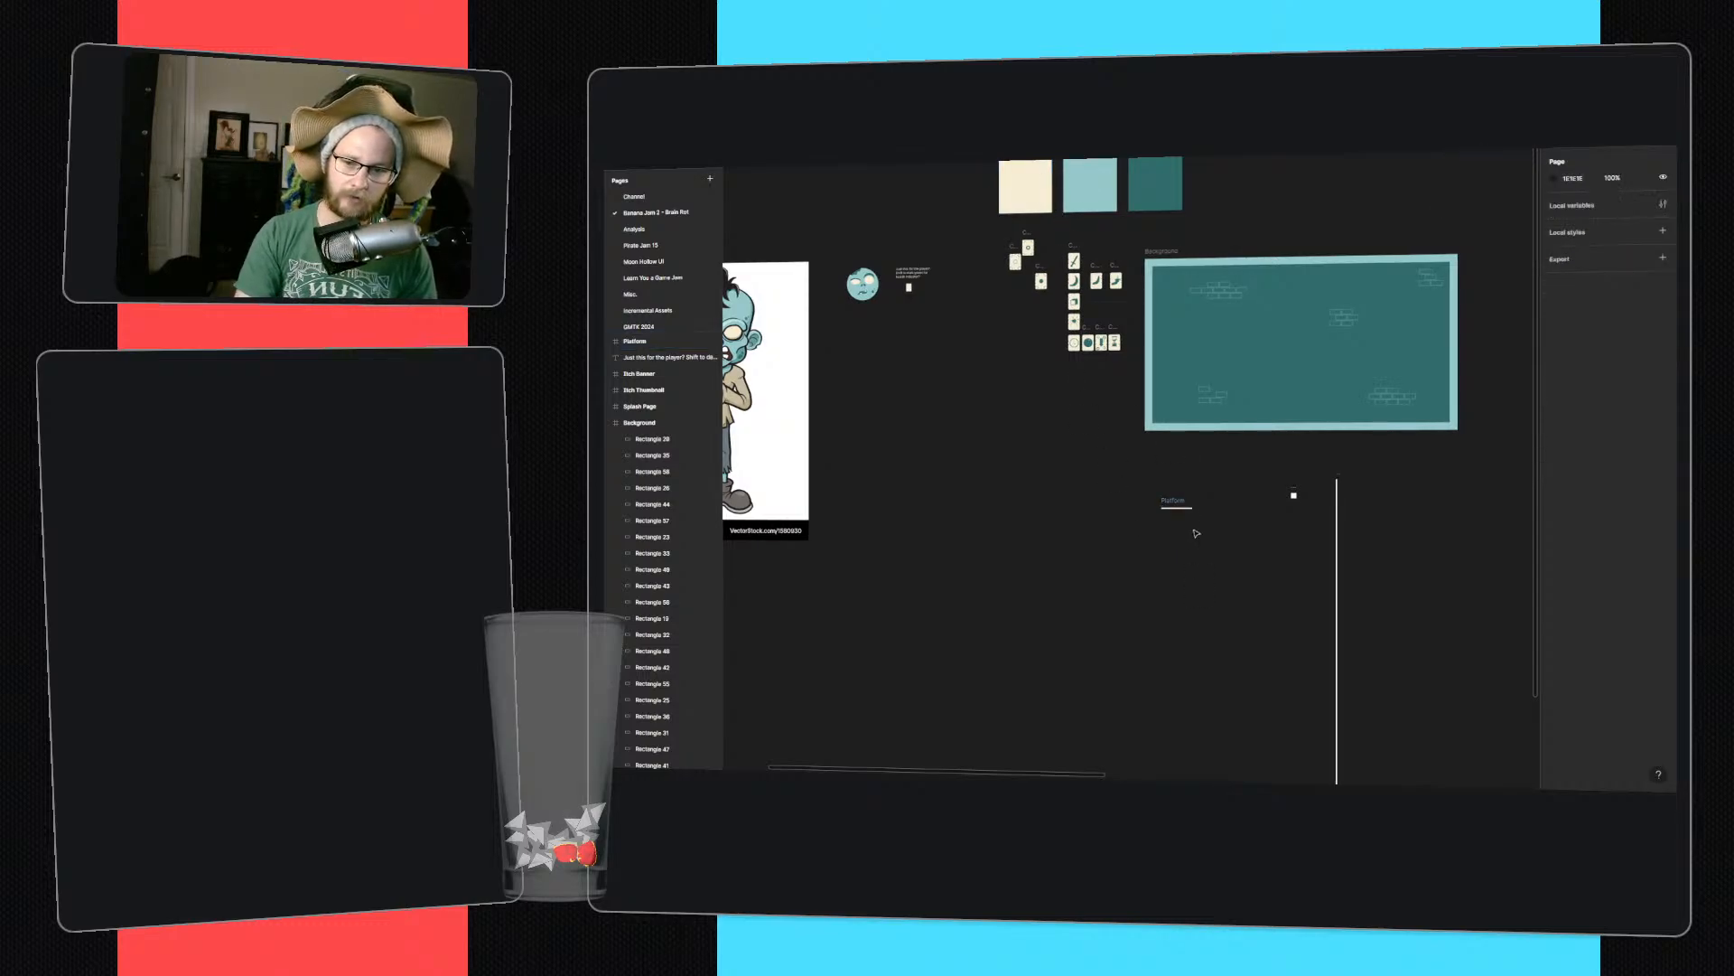
# - Set the Platform bar's corner radius to 1
pyautogui.keyDown('ctrl'); pyautogui.scroll(6, 1185, 498); pyautogui.keyUp('ctrl')
pyautogui.click(1146, 566)
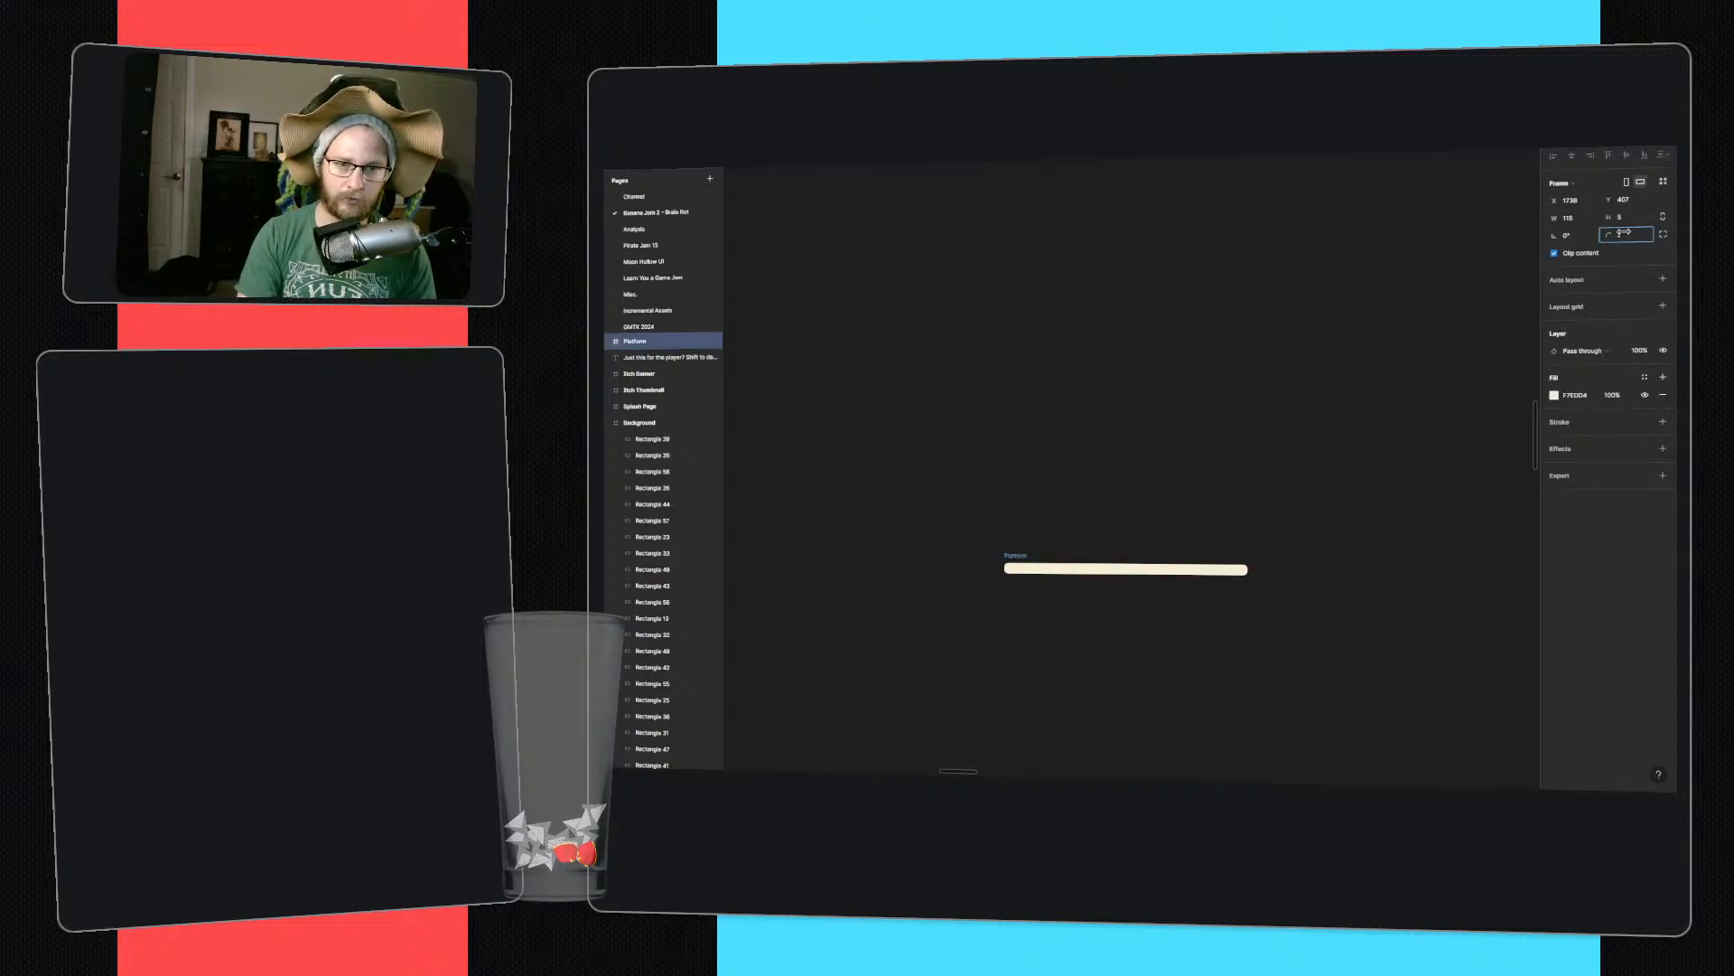
pyautogui.moveTo(1617, 233); pyautogui.dragTo(1621, 233)
pyautogui.click(1277, 283)
# - Round the corners of the small white Bullet square fully so that it forms a circle
pyautogui.keyDown('ctrl'); pyautogui.scroll(-4, 1279, 285); pyautogui.keyUp('ctrl')
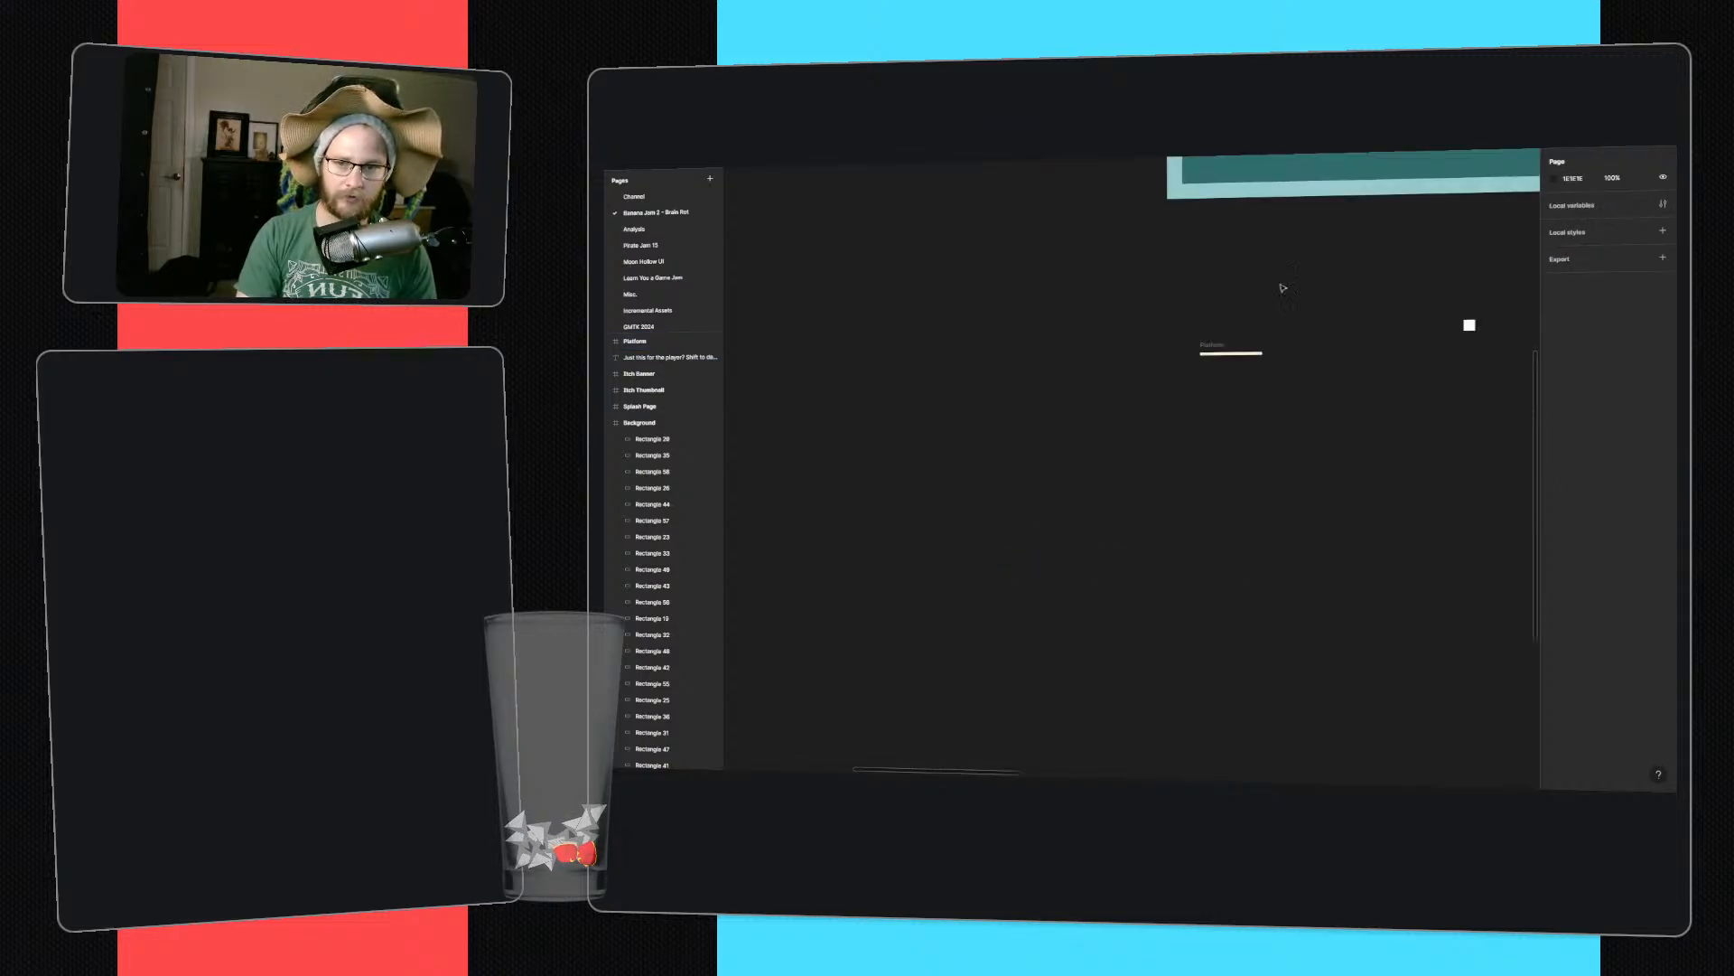
pyautogui.moveTo(1282, 286); pyautogui.dragTo(1197, 313, button='middle')
pyautogui.click(1383, 345)
pyautogui.keyDown('ctrl'); pyautogui.scroll(5, 1383, 347); pyautogui.keyUp('ctrl')
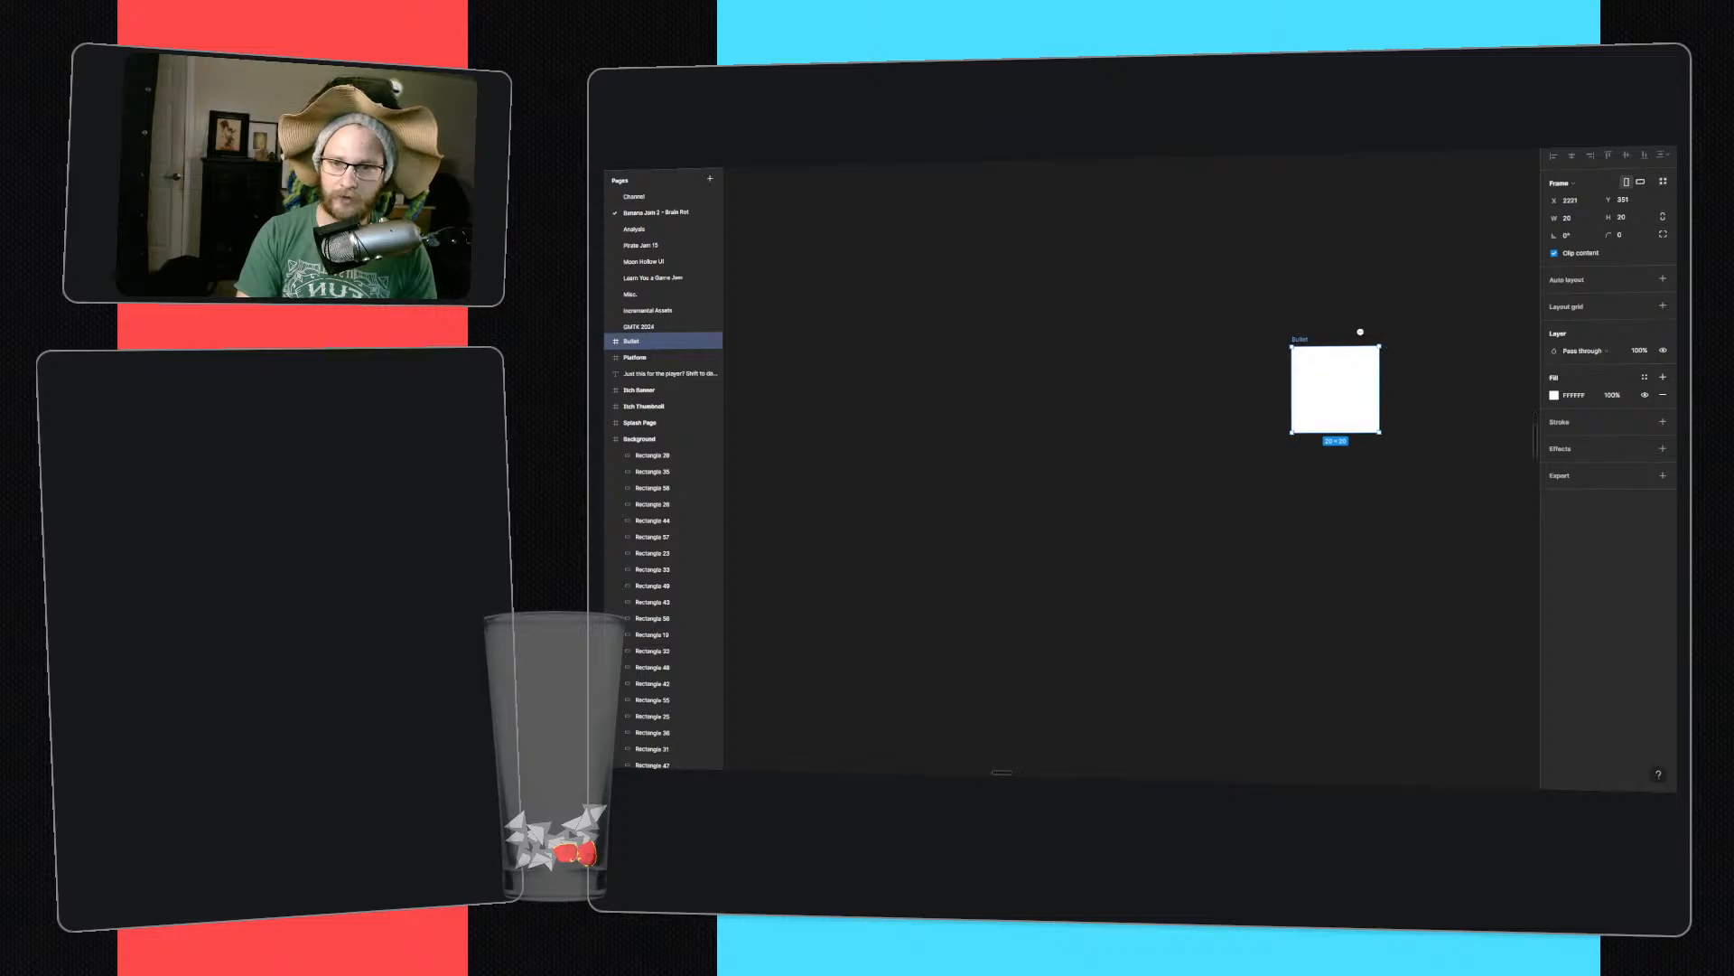
pyautogui.keyDown('ctrl'); pyautogui.scroll(-2, 1368, 275); pyautogui.keyUp('ctrl')
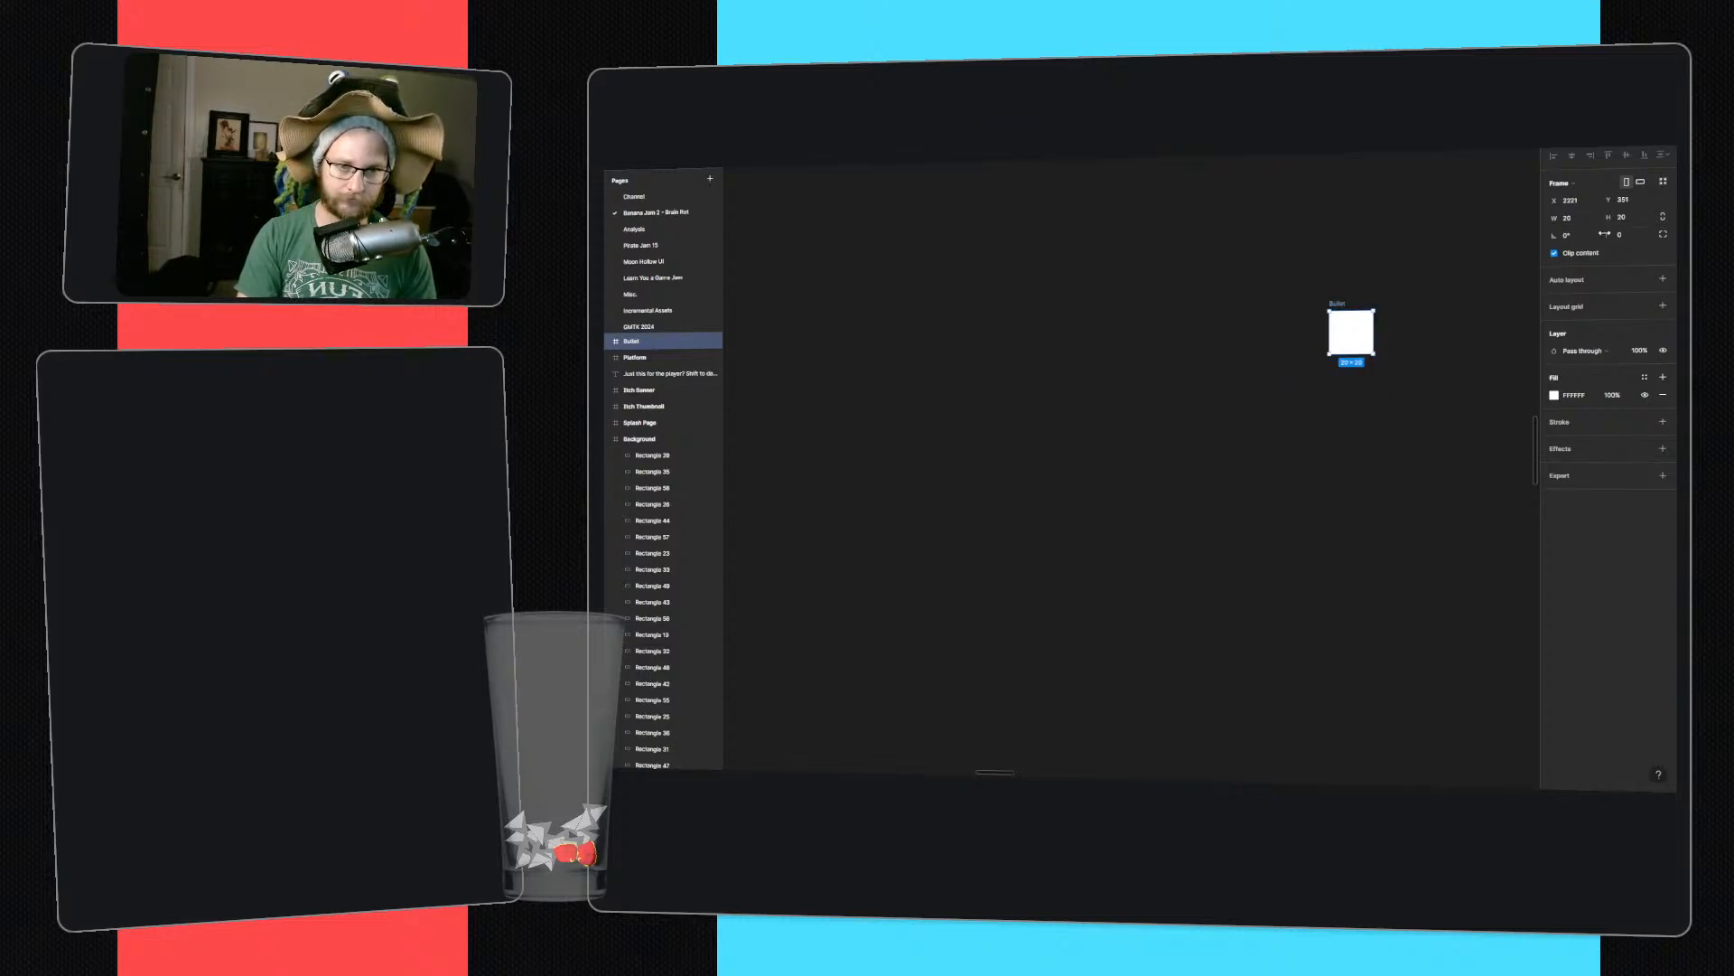
pyautogui.moveTo(1604, 233); pyautogui.dragTo(683, 250)
pyautogui.moveTo(1400, 244); pyautogui.dragTo(1429, 245)
# - Fill the Bullet circle with the light teal palette colour
pyautogui.keyDown('ctrl'); pyautogui.scroll(-4, 960, 314); pyautogui.keyUp('ctrl')
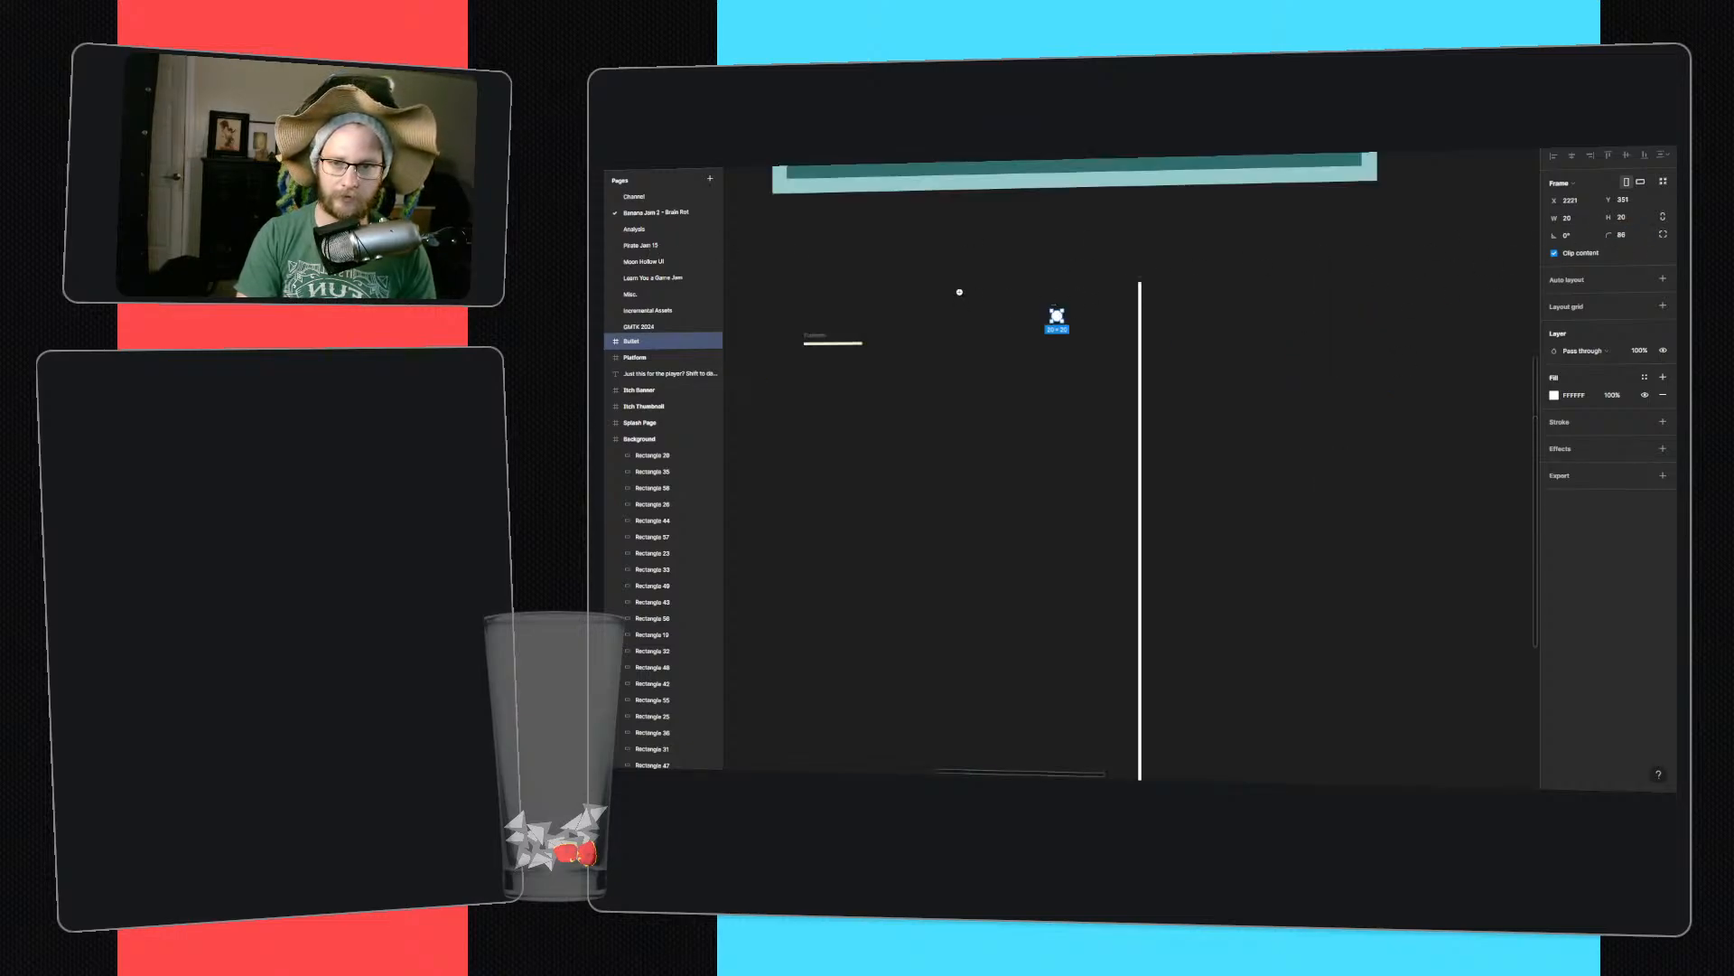
pyautogui.moveTo(961, 291); pyautogui.dragTo(1161, 580, button='middle')
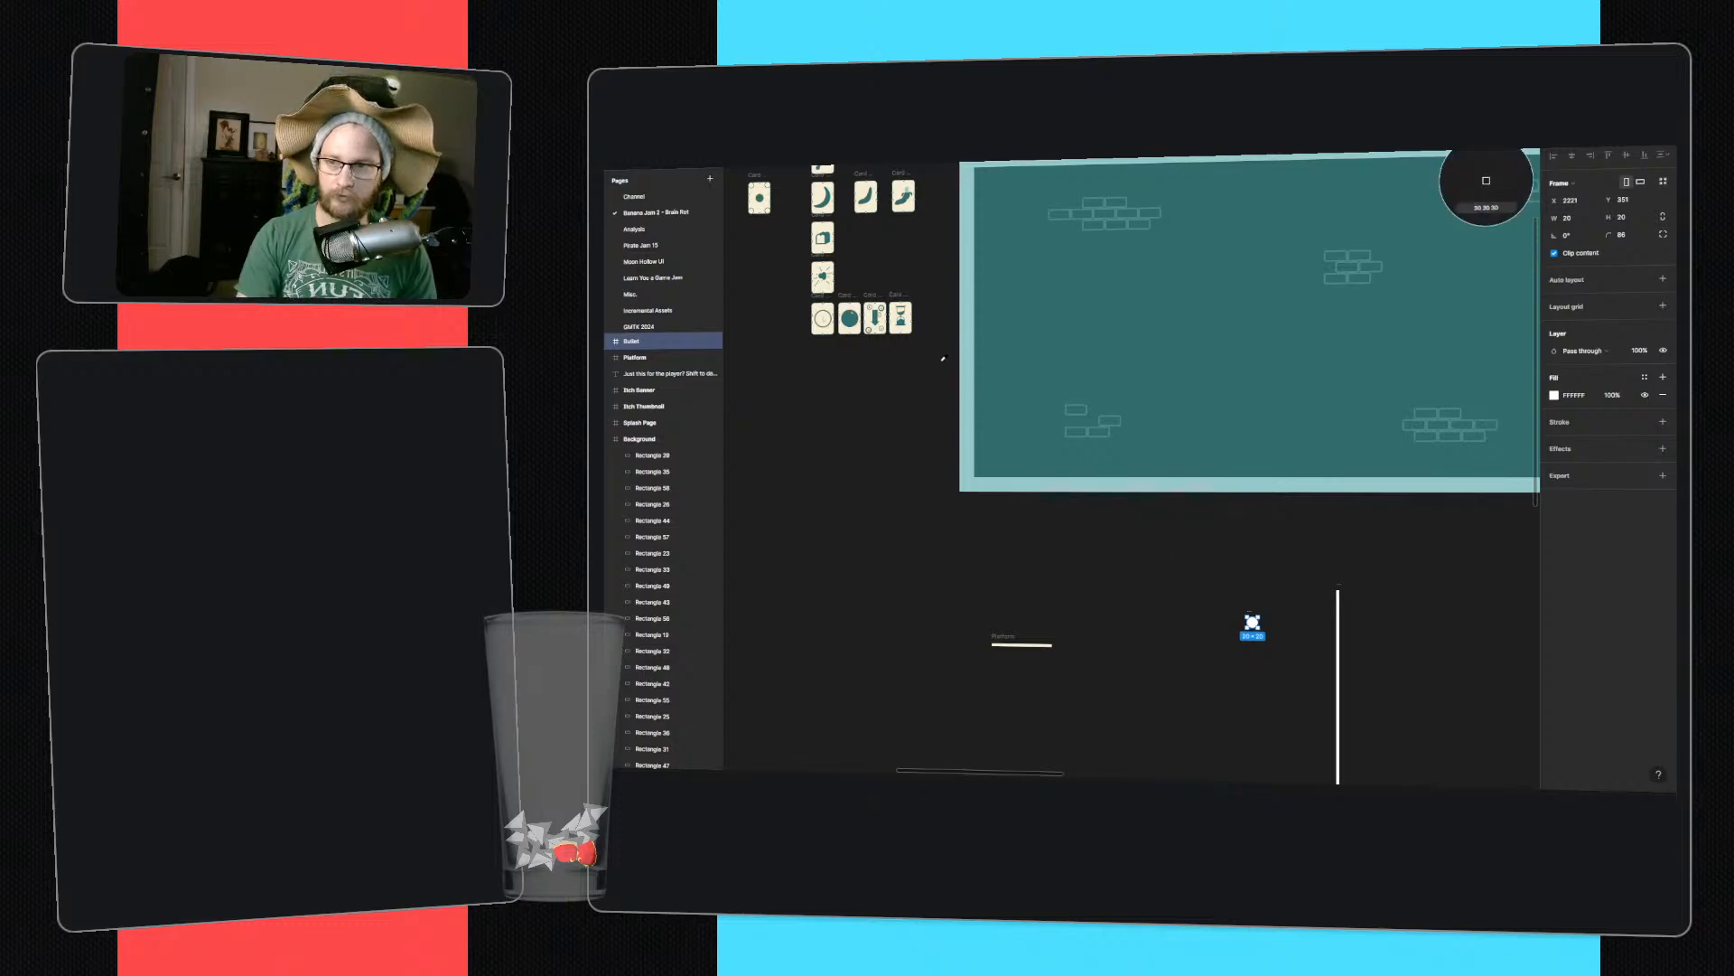
pyautogui.moveTo(941, 361); pyautogui.dragTo(1040, 488, button='middle')
pyautogui.click(963, 204)
pyautogui.moveTo(1328, 763); pyautogui.dragTo(1072, 403, button='middle')
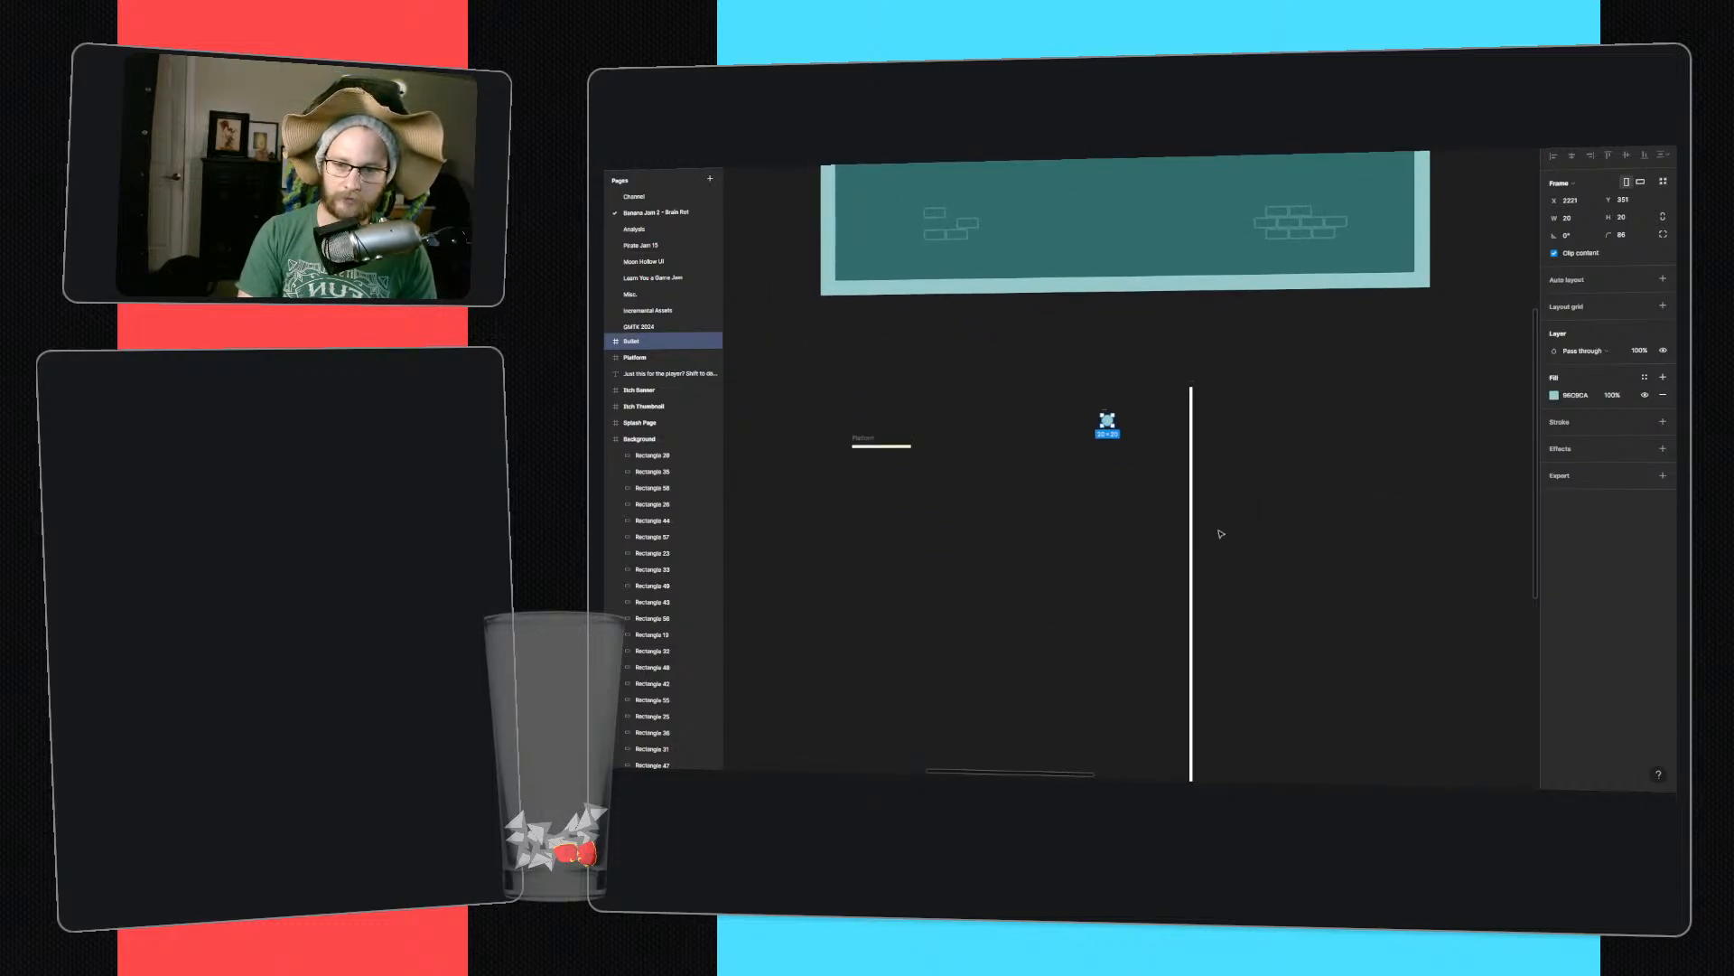
# - Fill the tall, thin Laser bar with the light teal of the Background frame's border
pyautogui.click(1185, 456)
pyautogui.click(1191, 454)
pyautogui.moveTo(1170, 442); pyautogui.dragTo(1377, 684, button='middle')
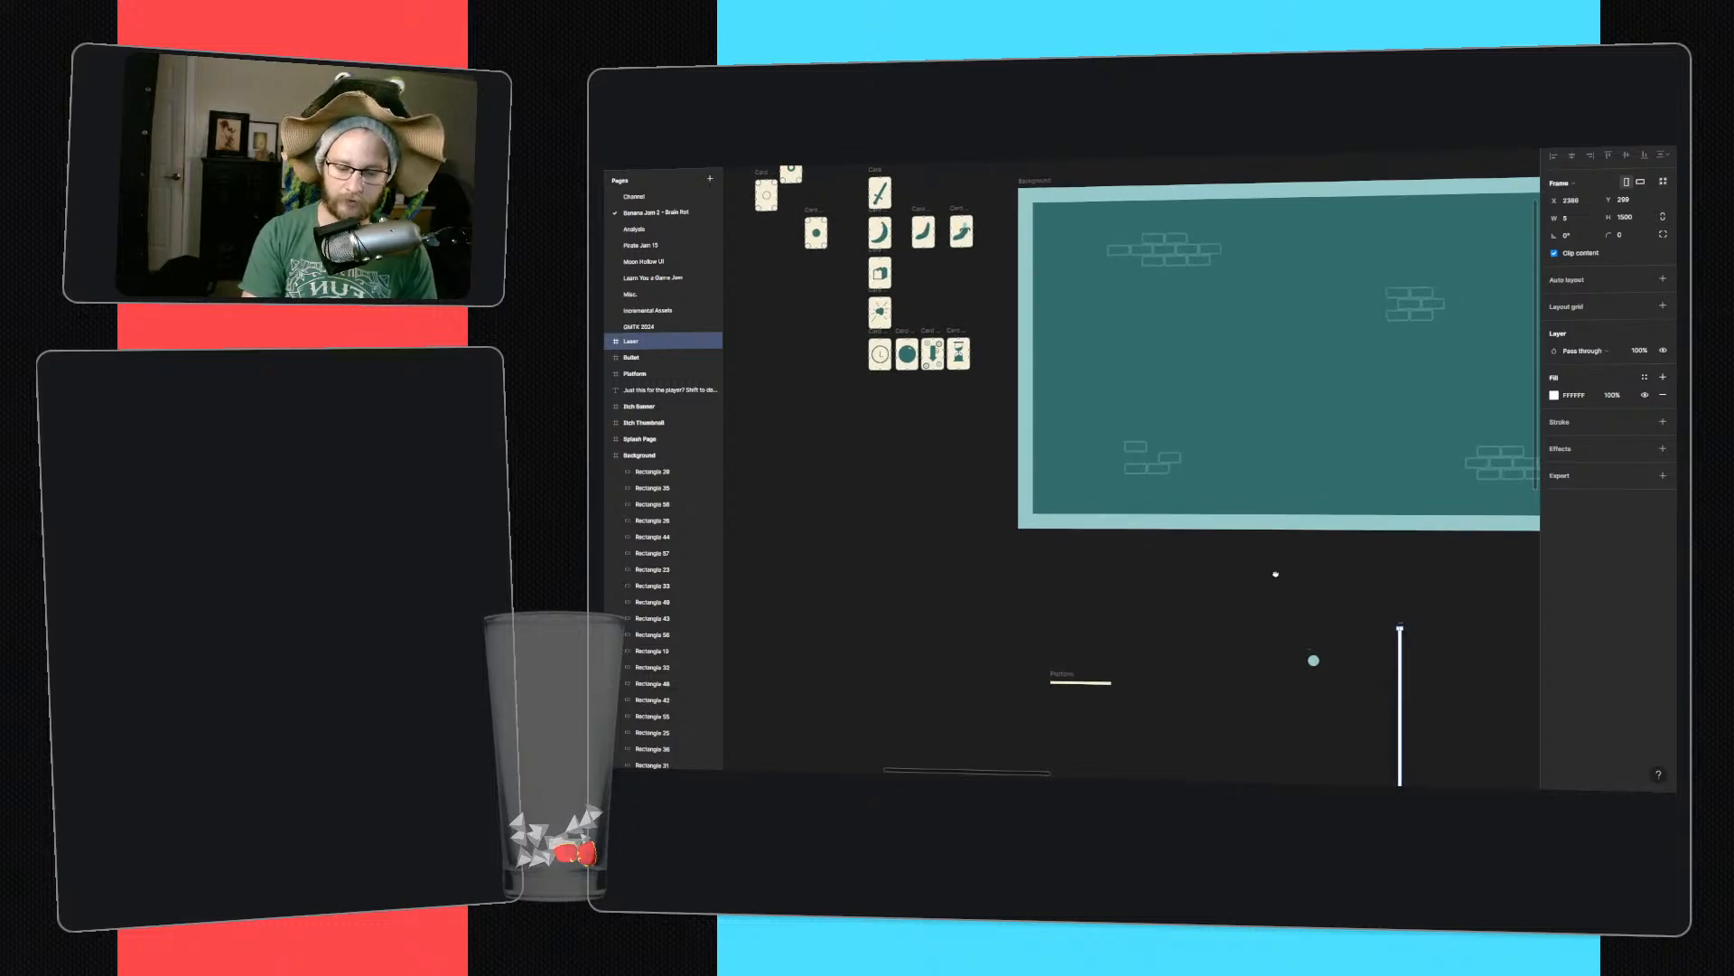
pyautogui.moveTo(1275, 573); pyautogui.dragTo(1330, 647, button='middle')
pyautogui.press('i')
pyautogui.click(1446, 258)
pyautogui.click(1059, 605)
# - Look over the blank Splash Page, Itch Thumbnail and Itch Banner frames beside the Background frame
pyautogui.keyDown('ctrl'); pyautogui.scroll(-3, 1047, 616); pyautogui.keyUp('ctrl')
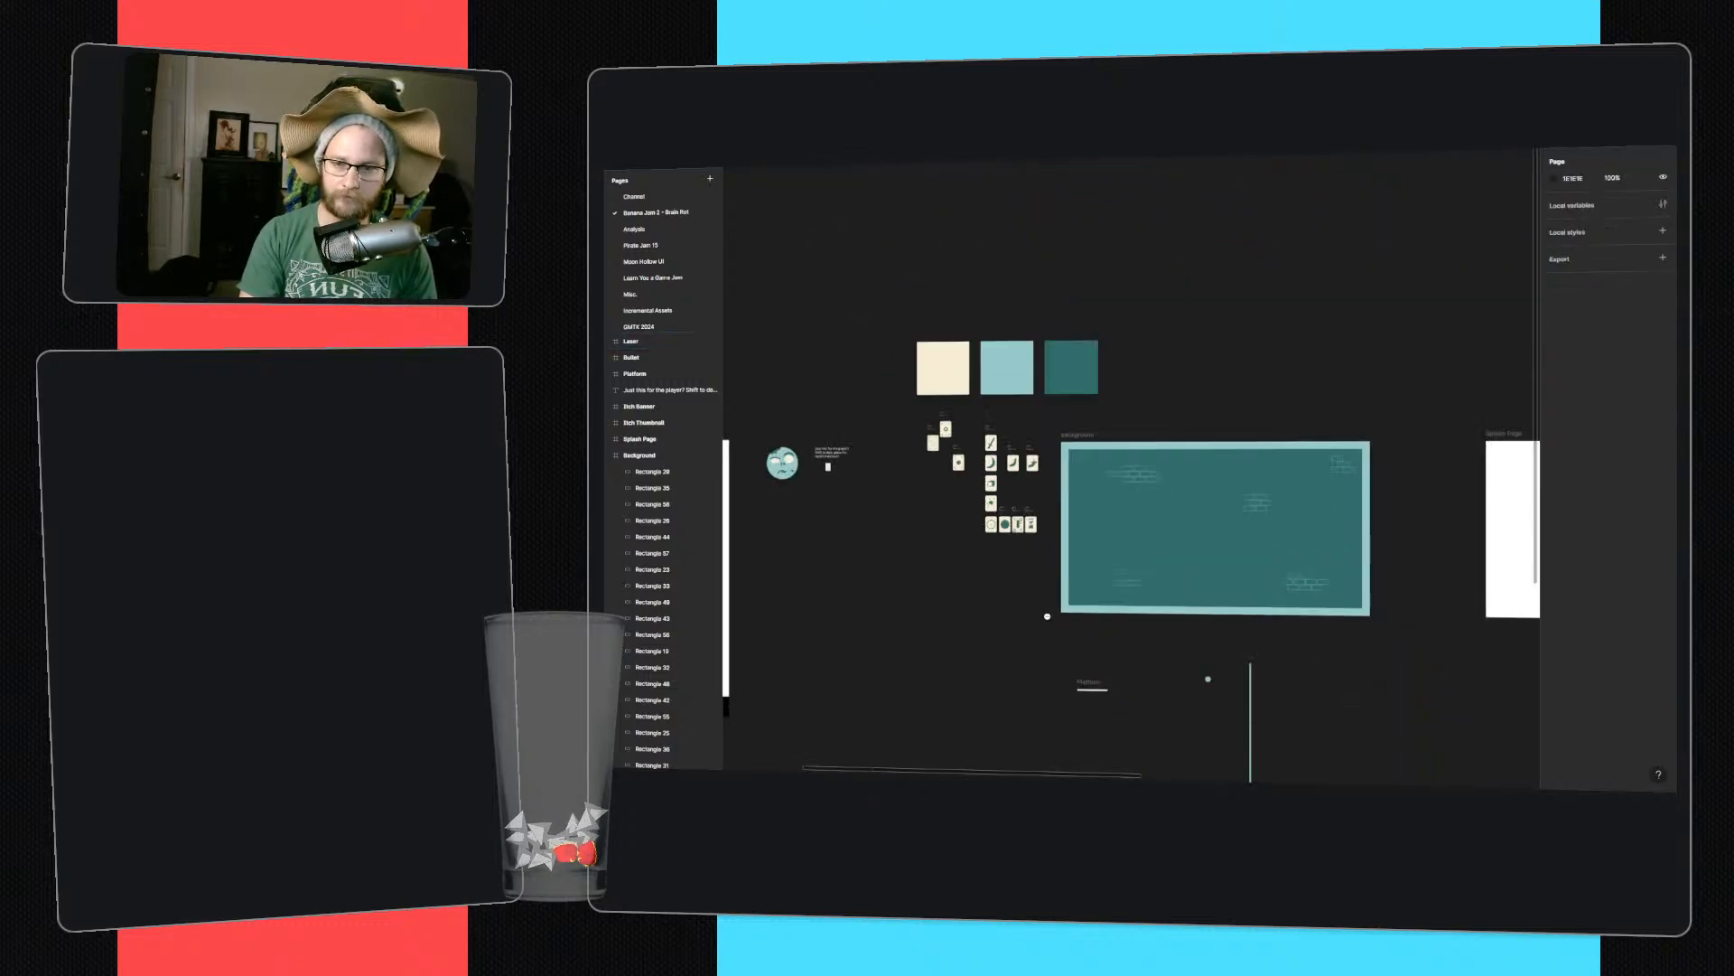
pyautogui.keyDown('ctrl'); pyautogui.scroll(-3, 1047, 616); pyautogui.keyUp('ctrl')
pyautogui.moveTo(1134, 668); pyautogui.dragTo(973, 495, button='middle')
pyautogui.keyDown('ctrl'); pyautogui.scroll(3, 887, 507); pyautogui.keyUp('ctrl')
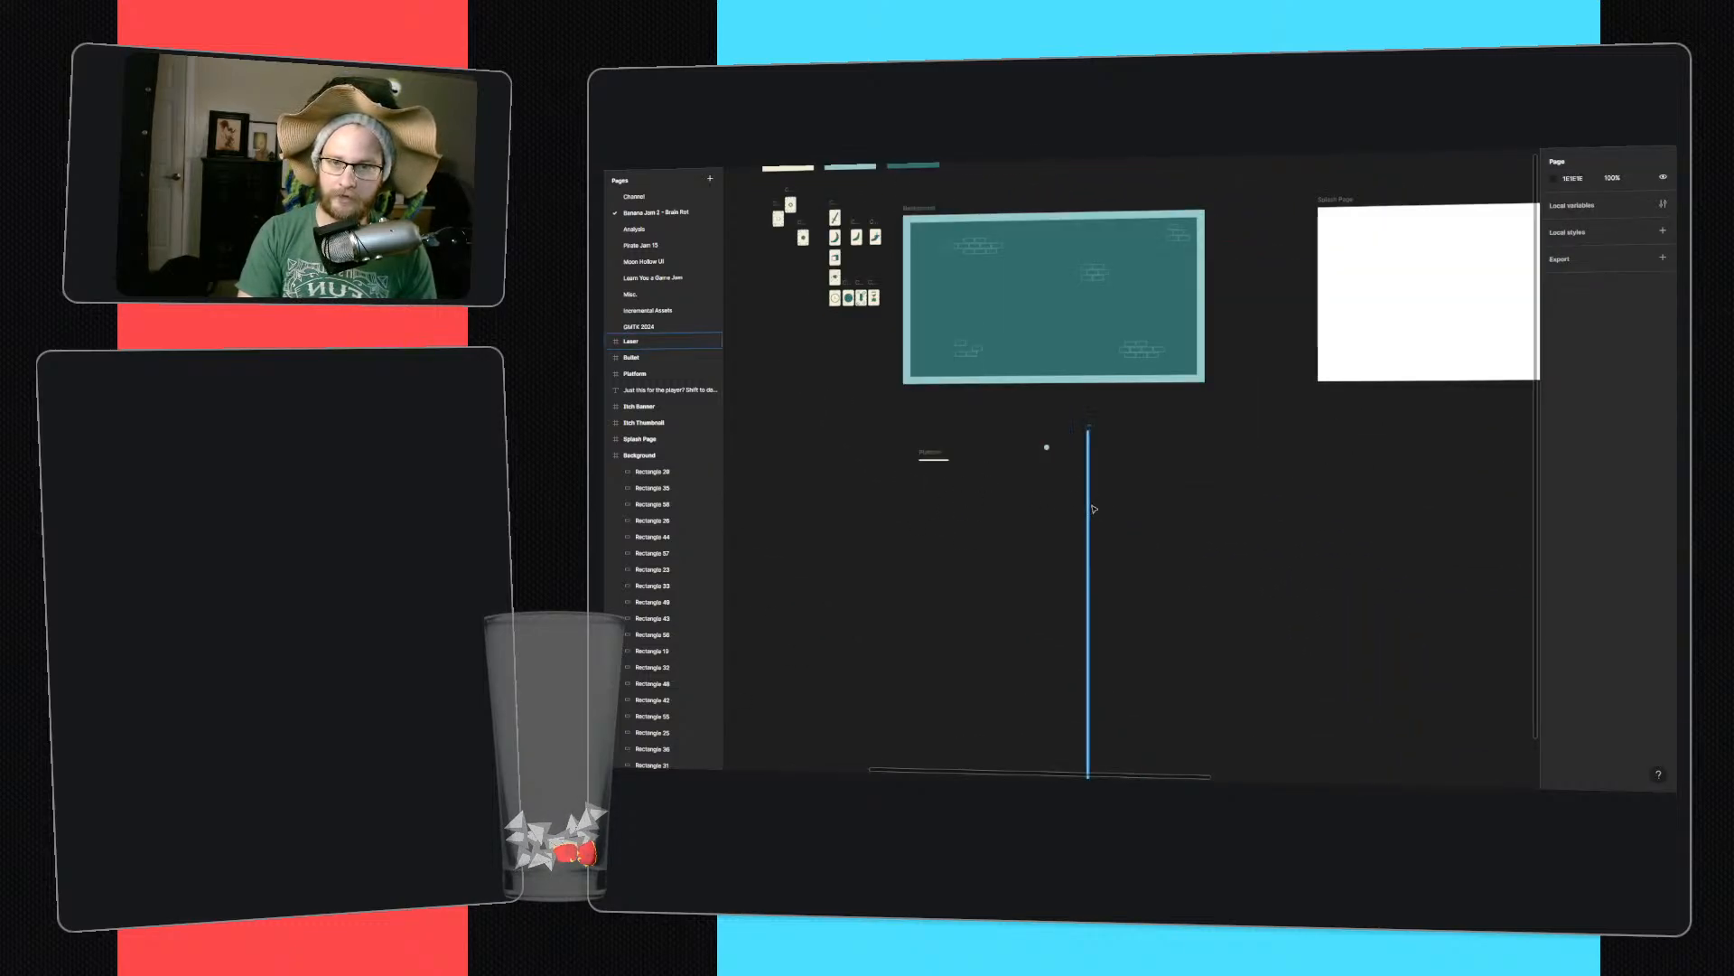
pyautogui.moveTo(1471, 488); pyautogui.dragTo(1208, 422, button='middle')
pyautogui.moveTo(1401, 389); pyautogui.dragTo(1138, 496, button='middle')
pyautogui.moveTo(1264, 491)
pyautogui.mouseDown(button='middle')
pyautogui.moveTo(999, 479)
pyautogui.moveTo(1371, 538)
pyautogui.mouseUp(button='middle')
pyautogui.moveTo(916, 513); pyautogui.dragTo(1123, 519, button='middle')
pyautogui.moveTo(1240, 532); pyautogui.dragTo(899, 552, button='middle')
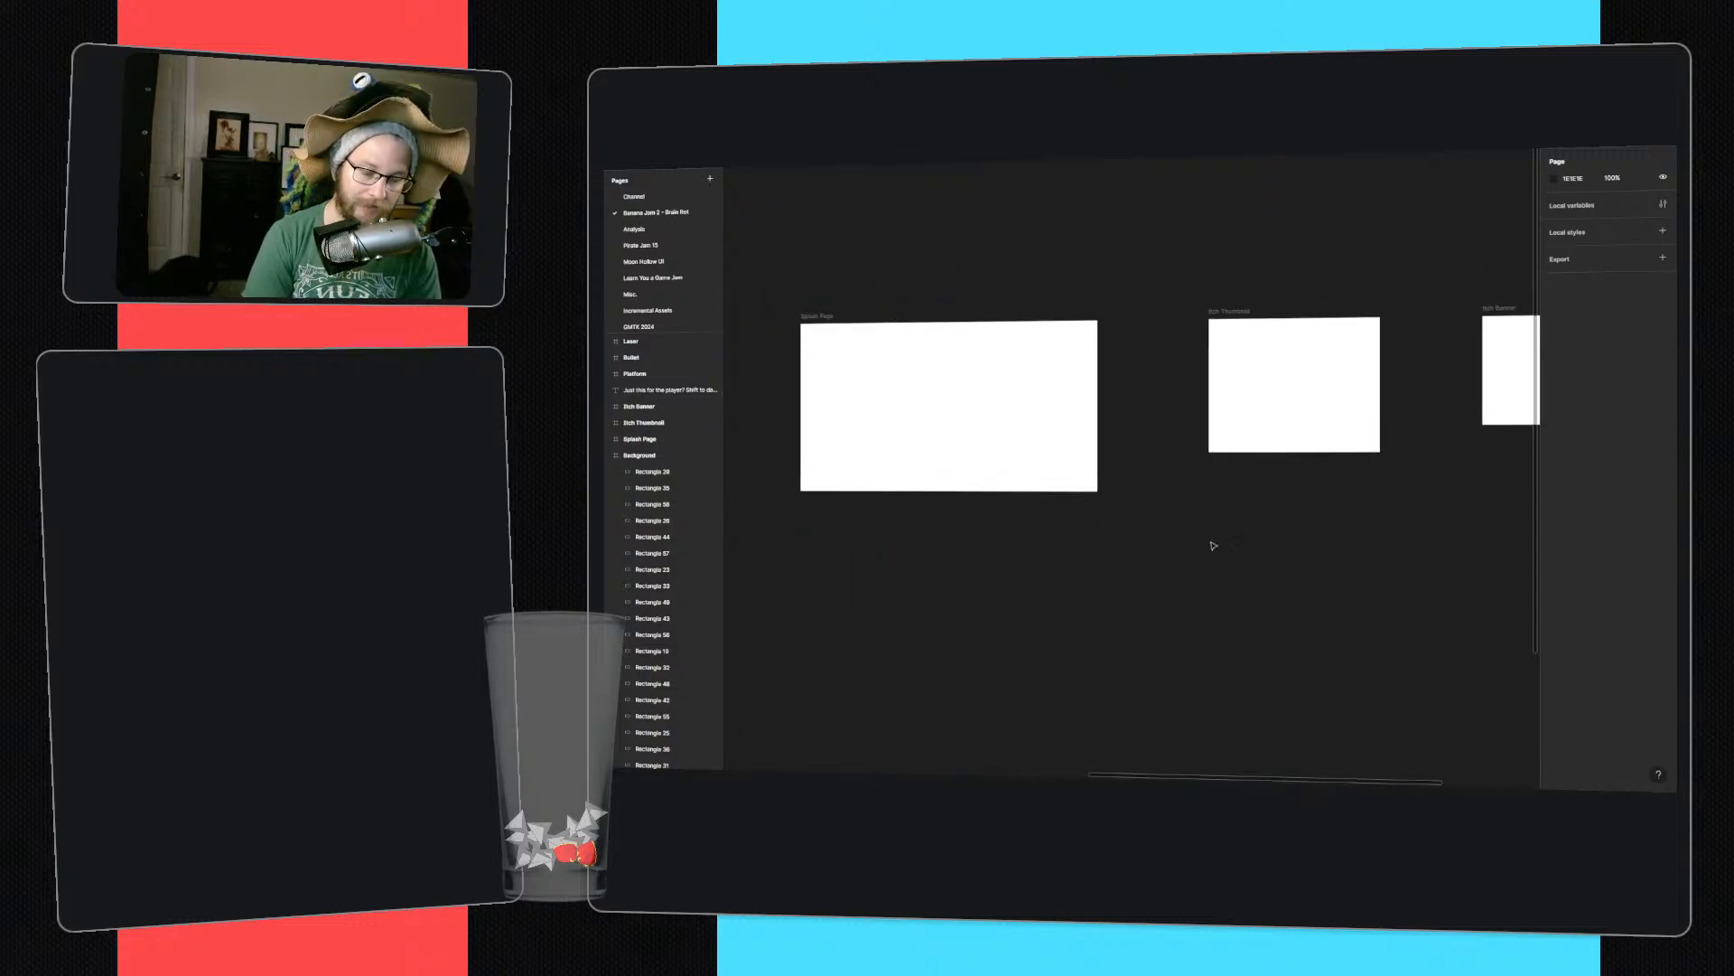
pyautogui.moveTo(1213, 546); pyautogui.dragTo(1263, 508)
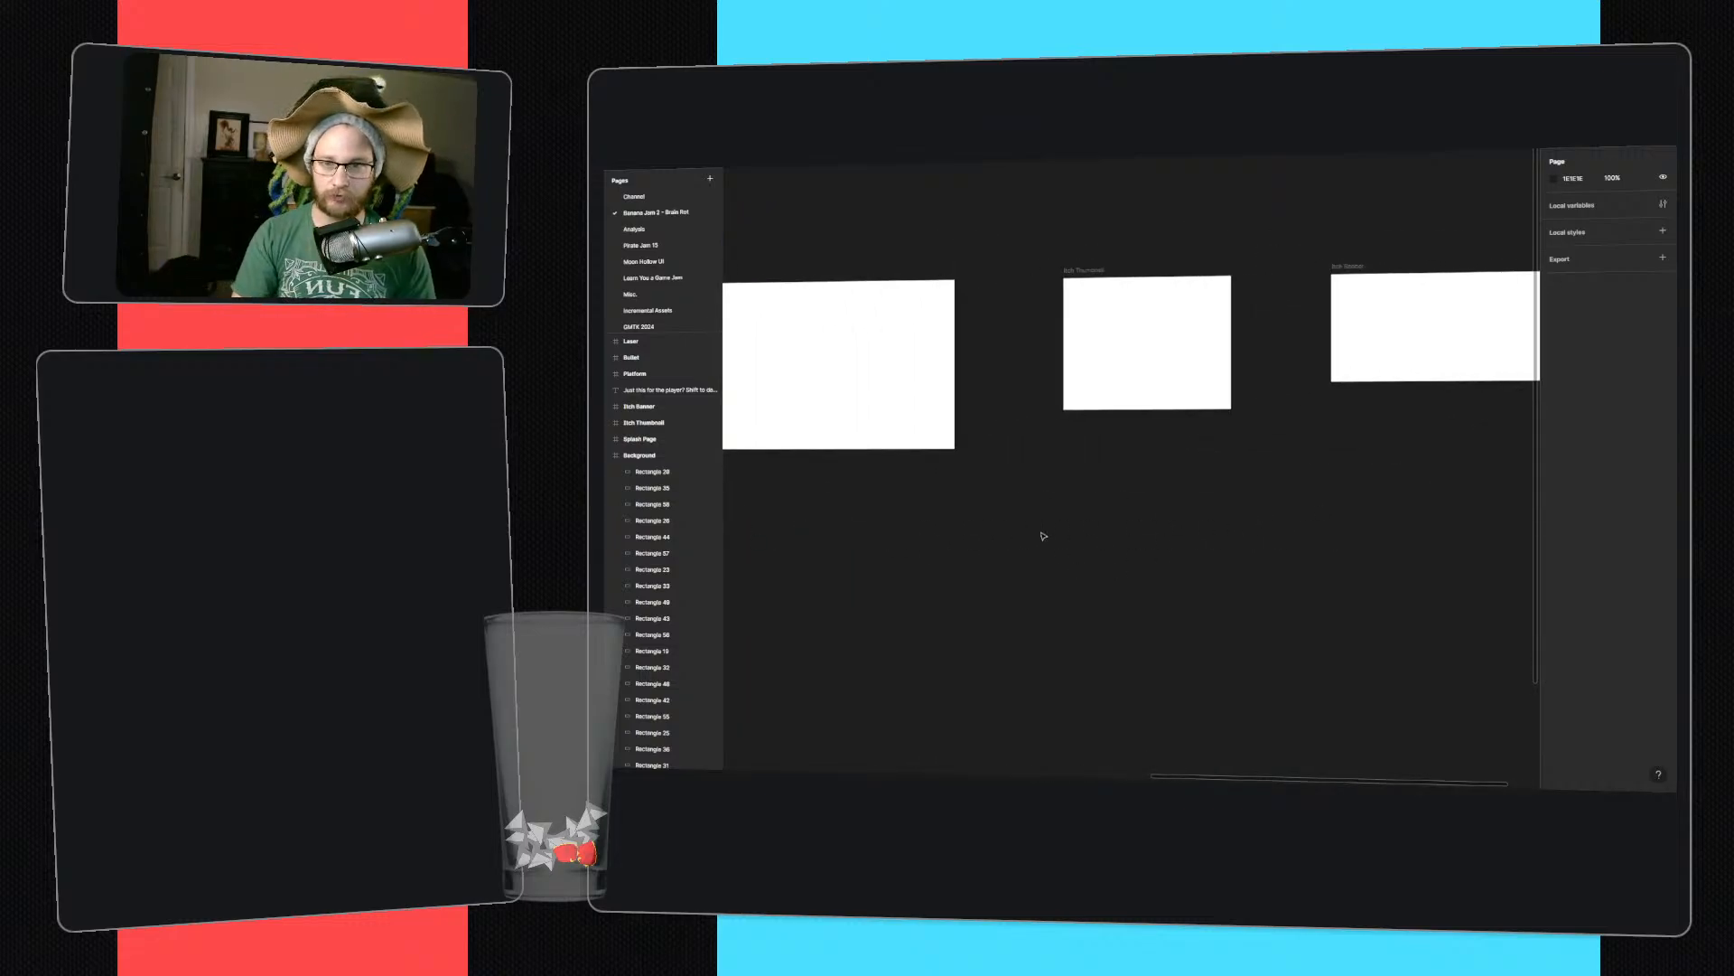
# - Add 1x PNG export settings to the Platform and Bullet frames
pyautogui.hscroll(-10, 1043, 535)
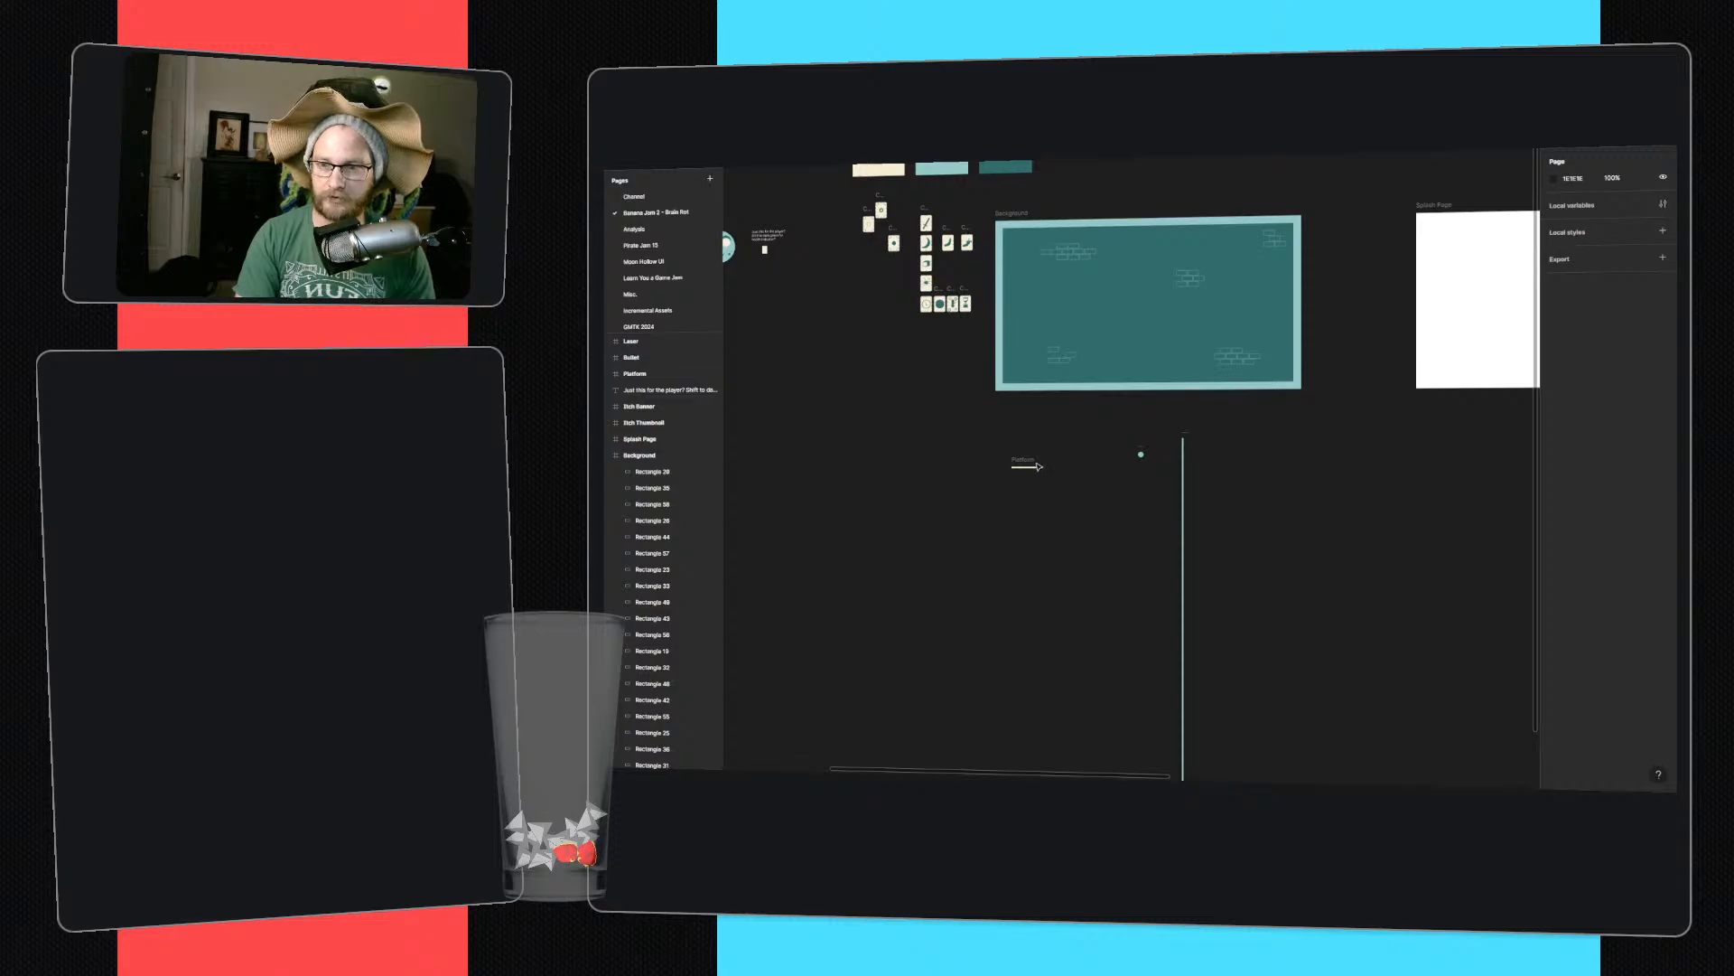
pyautogui.click(1039, 466)
pyautogui.click(1663, 476)
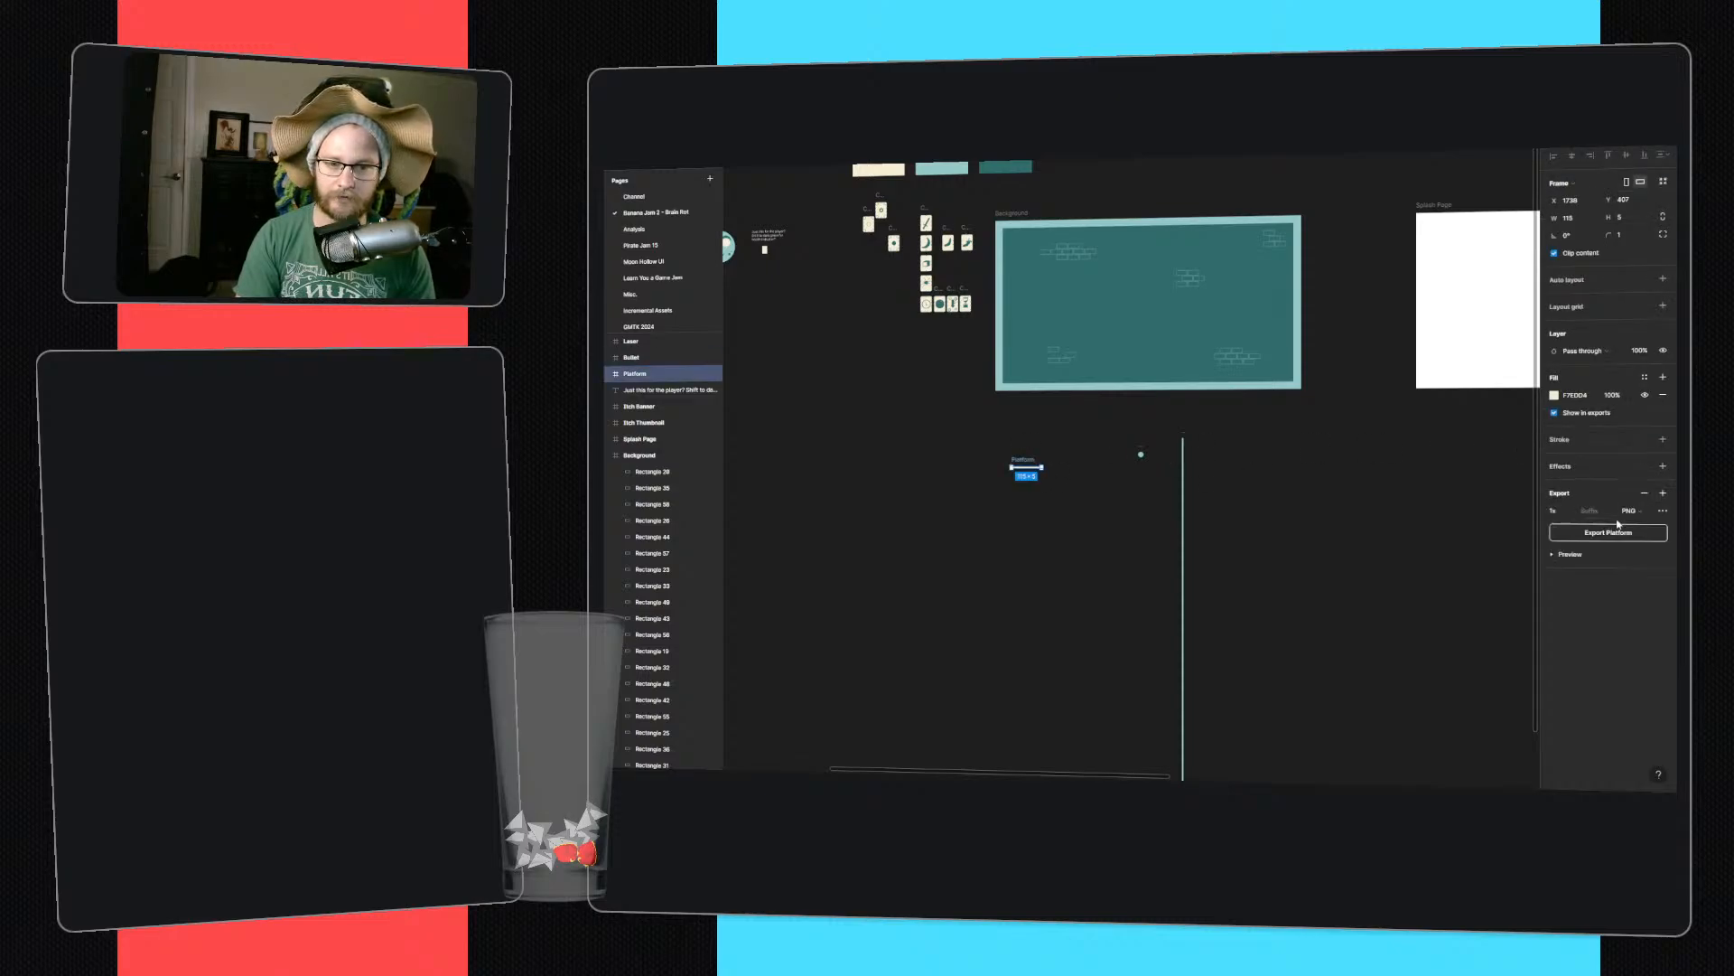
pyautogui.click(1141, 452)
pyautogui.click(1663, 476)
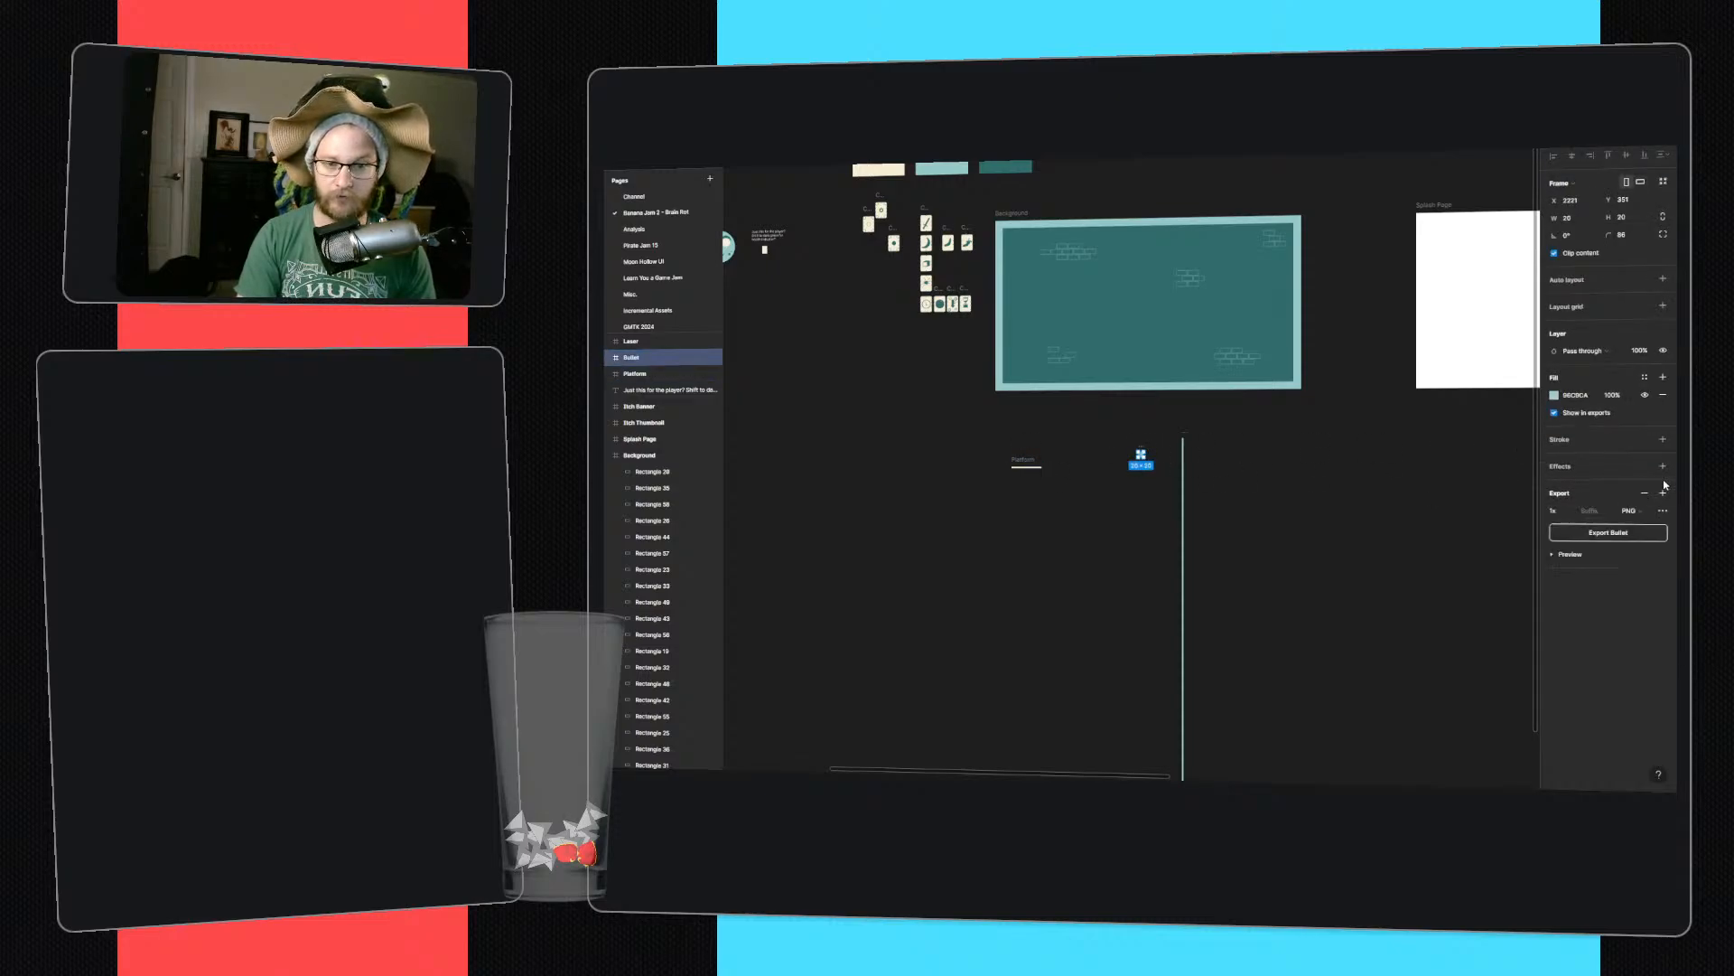
# - Add 1x PNG export settings to the Laser and Background frames
pyautogui.click(1188, 436)
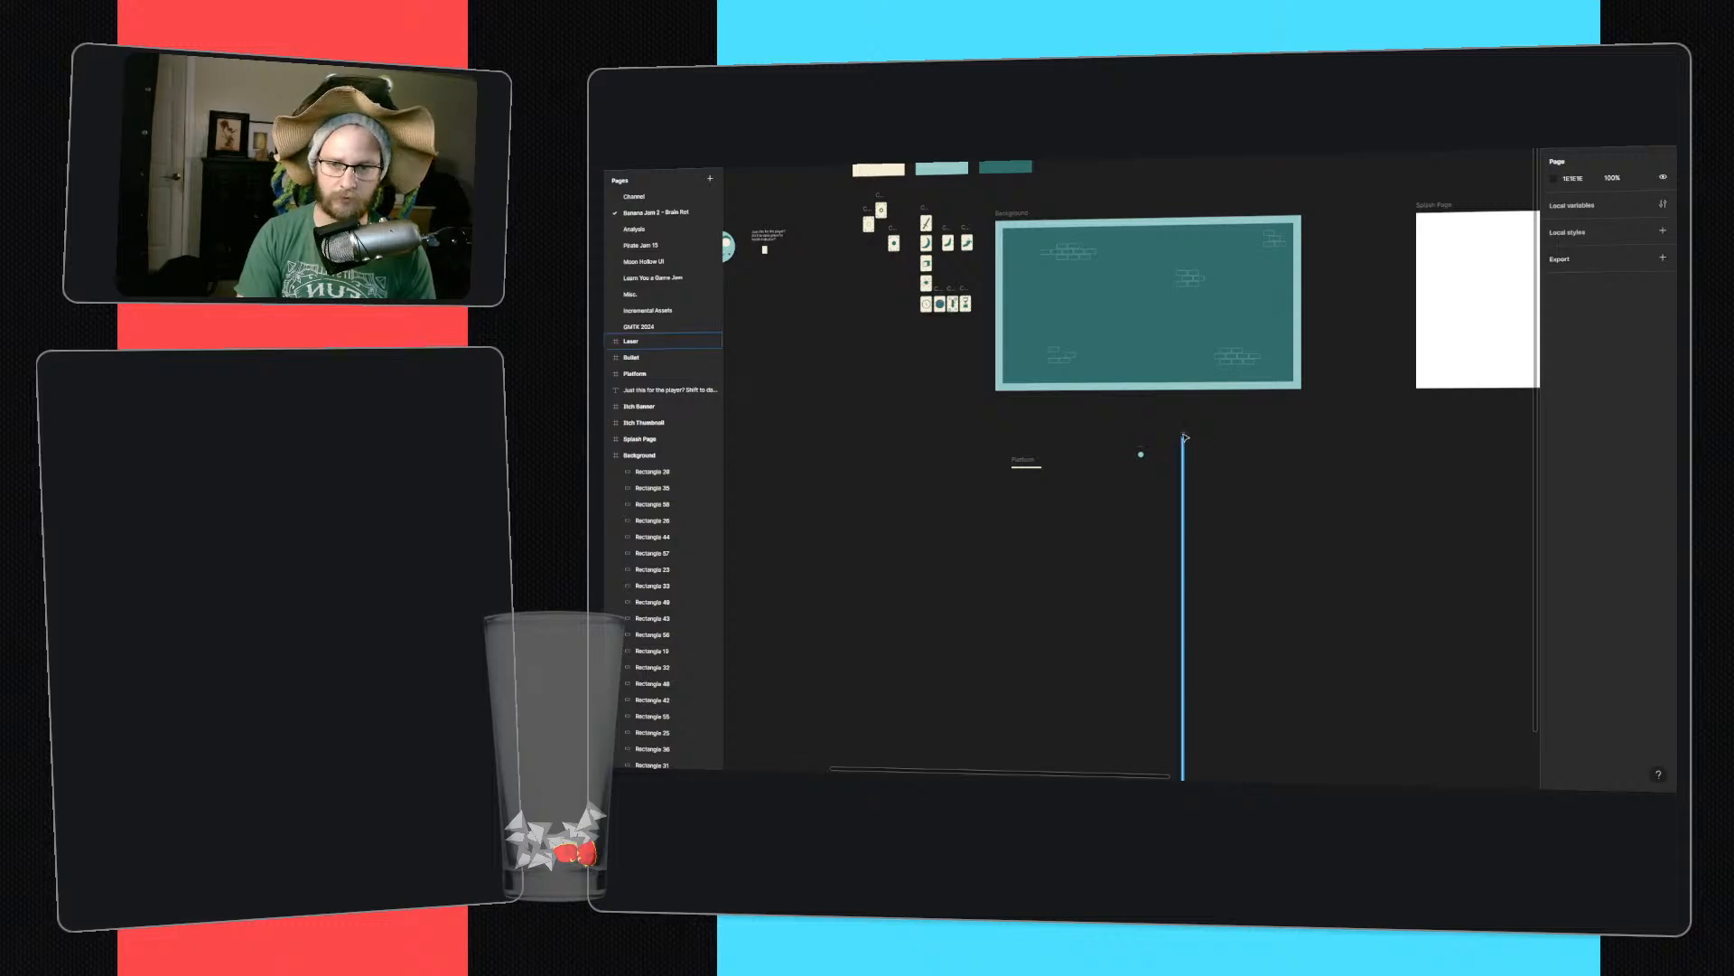
pyautogui.click(1184, 442)
pyautogui.click(1663, 476)
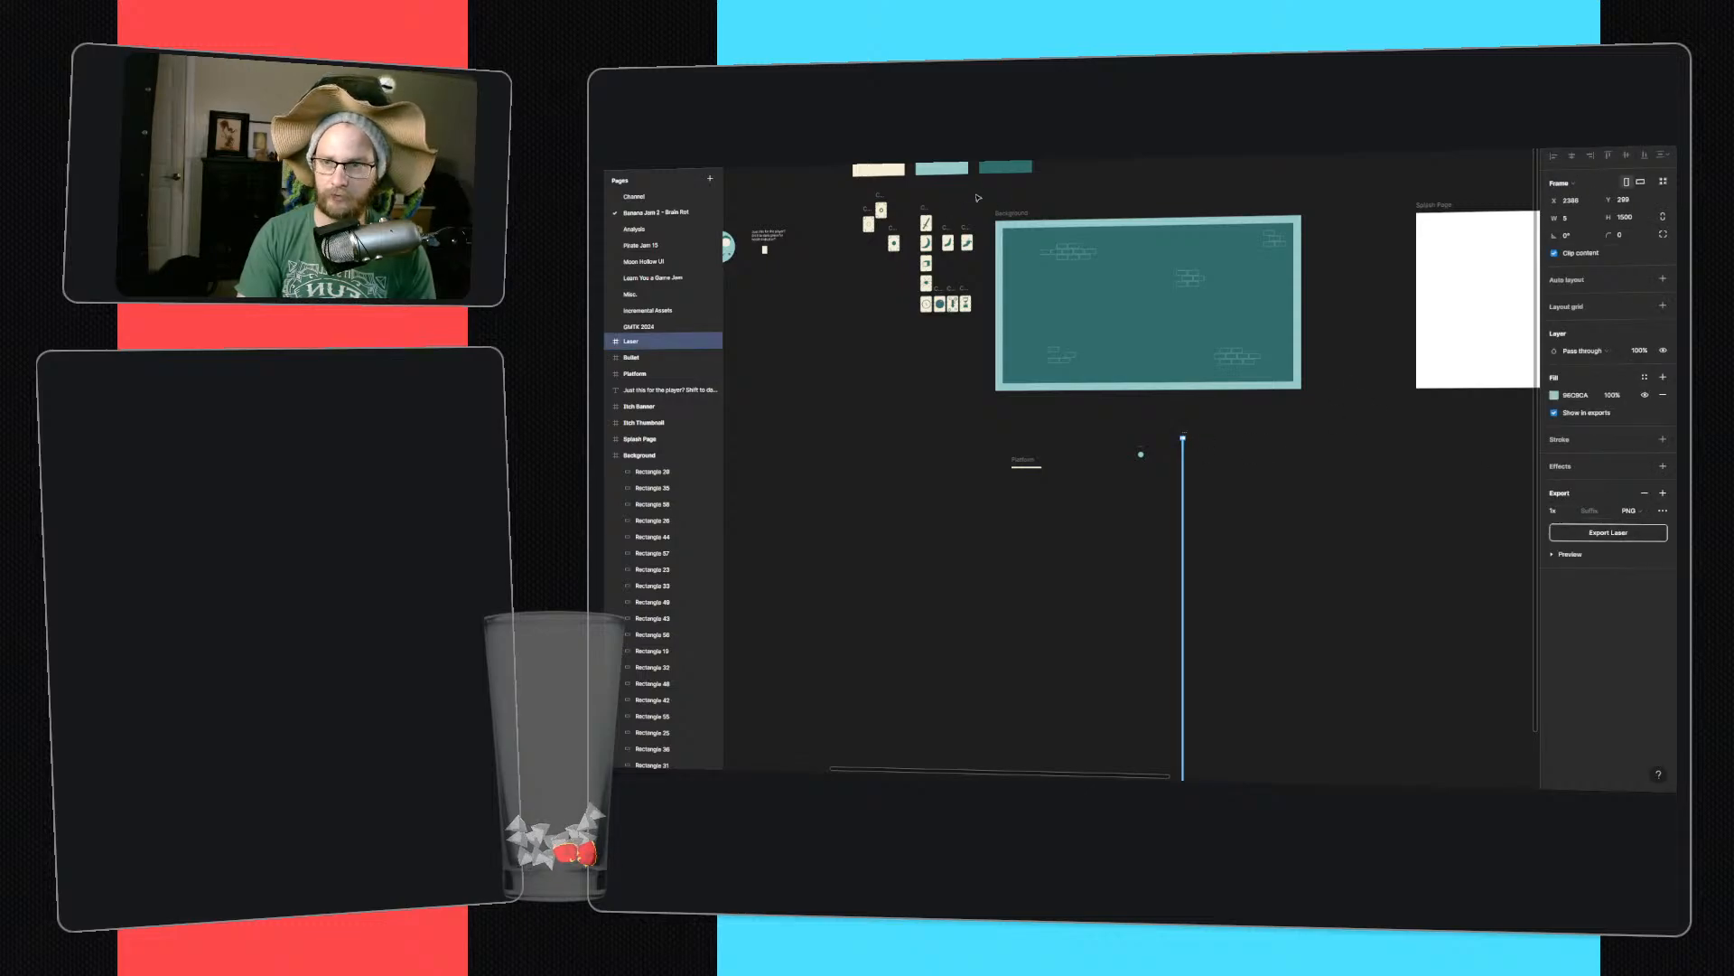
pyautogui.click(1012, 214)
pyautogui.click(1663, 572)
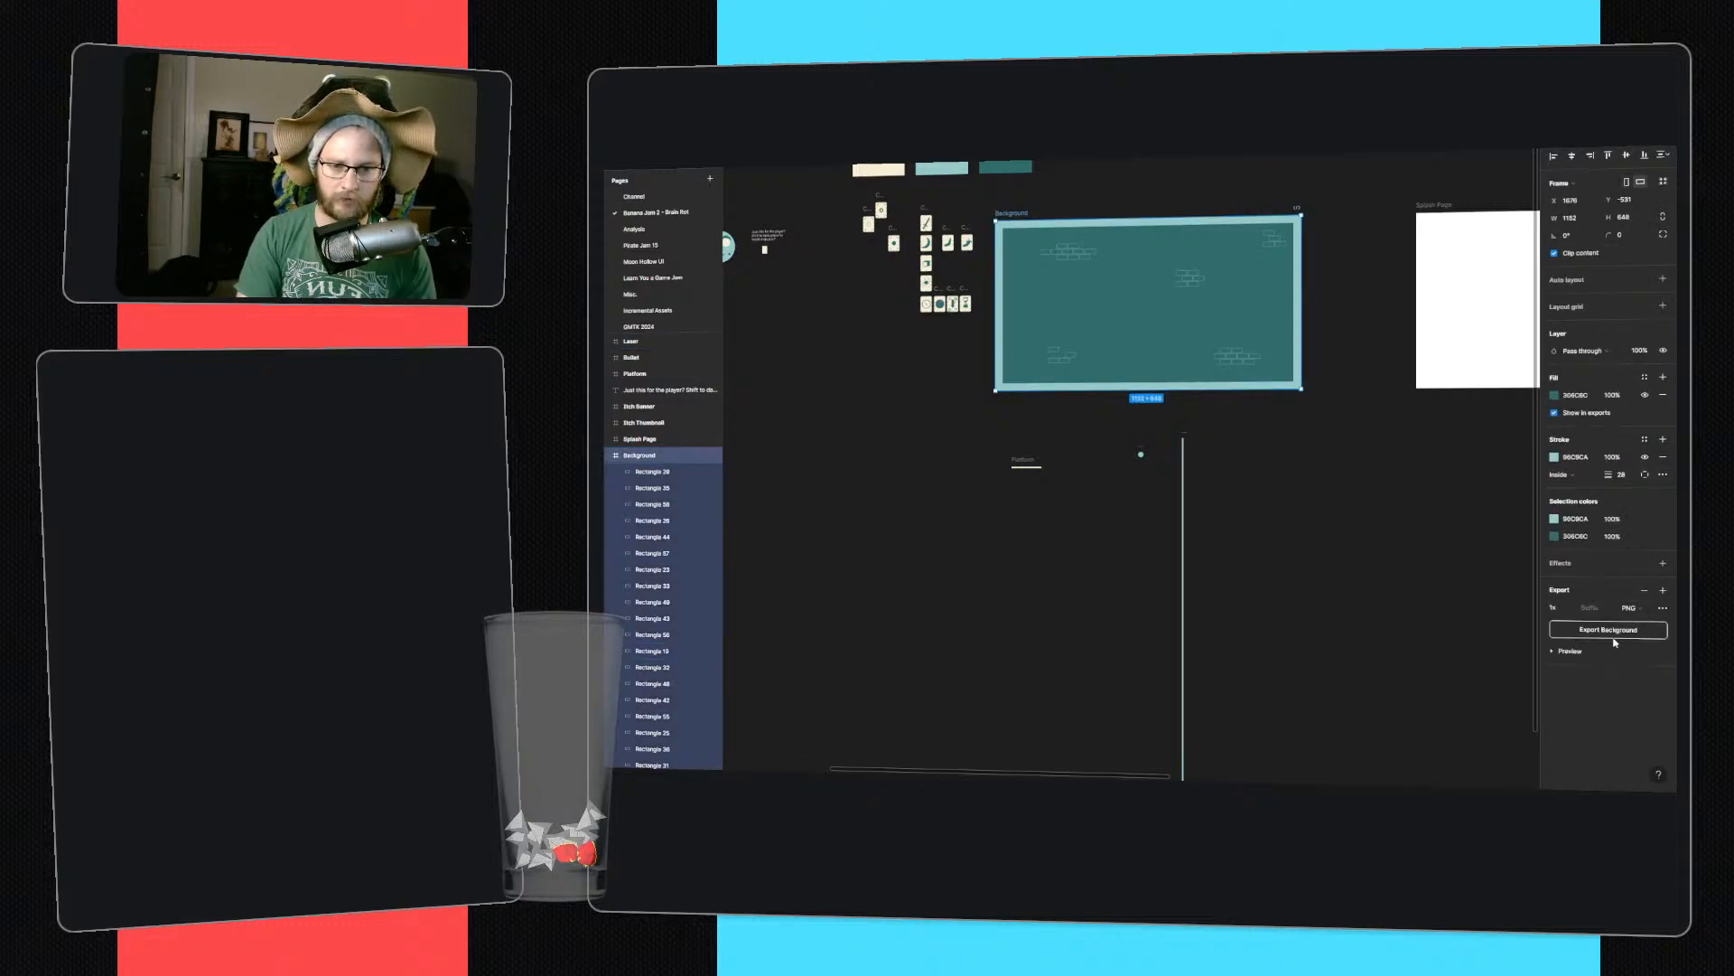